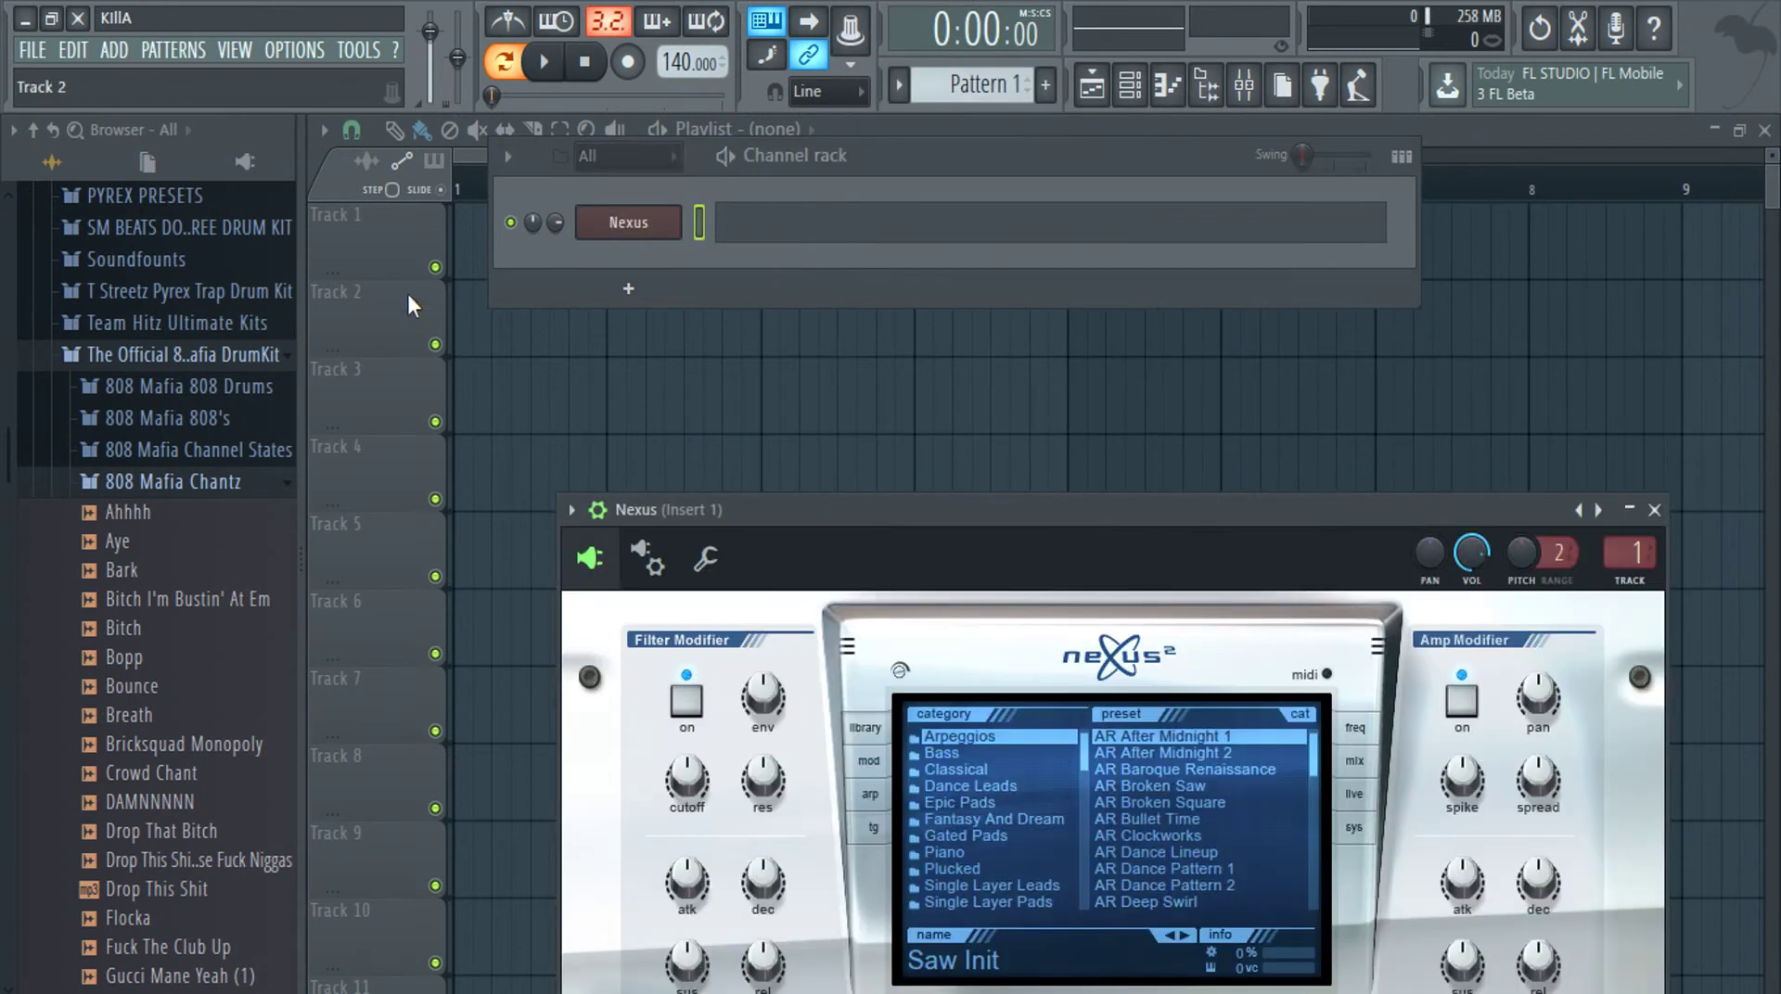
Collapse the 808 Mafia DrumKit folder and close the Nexus plugin window
{"action": "left_click", "coordinate": [190, 355]}
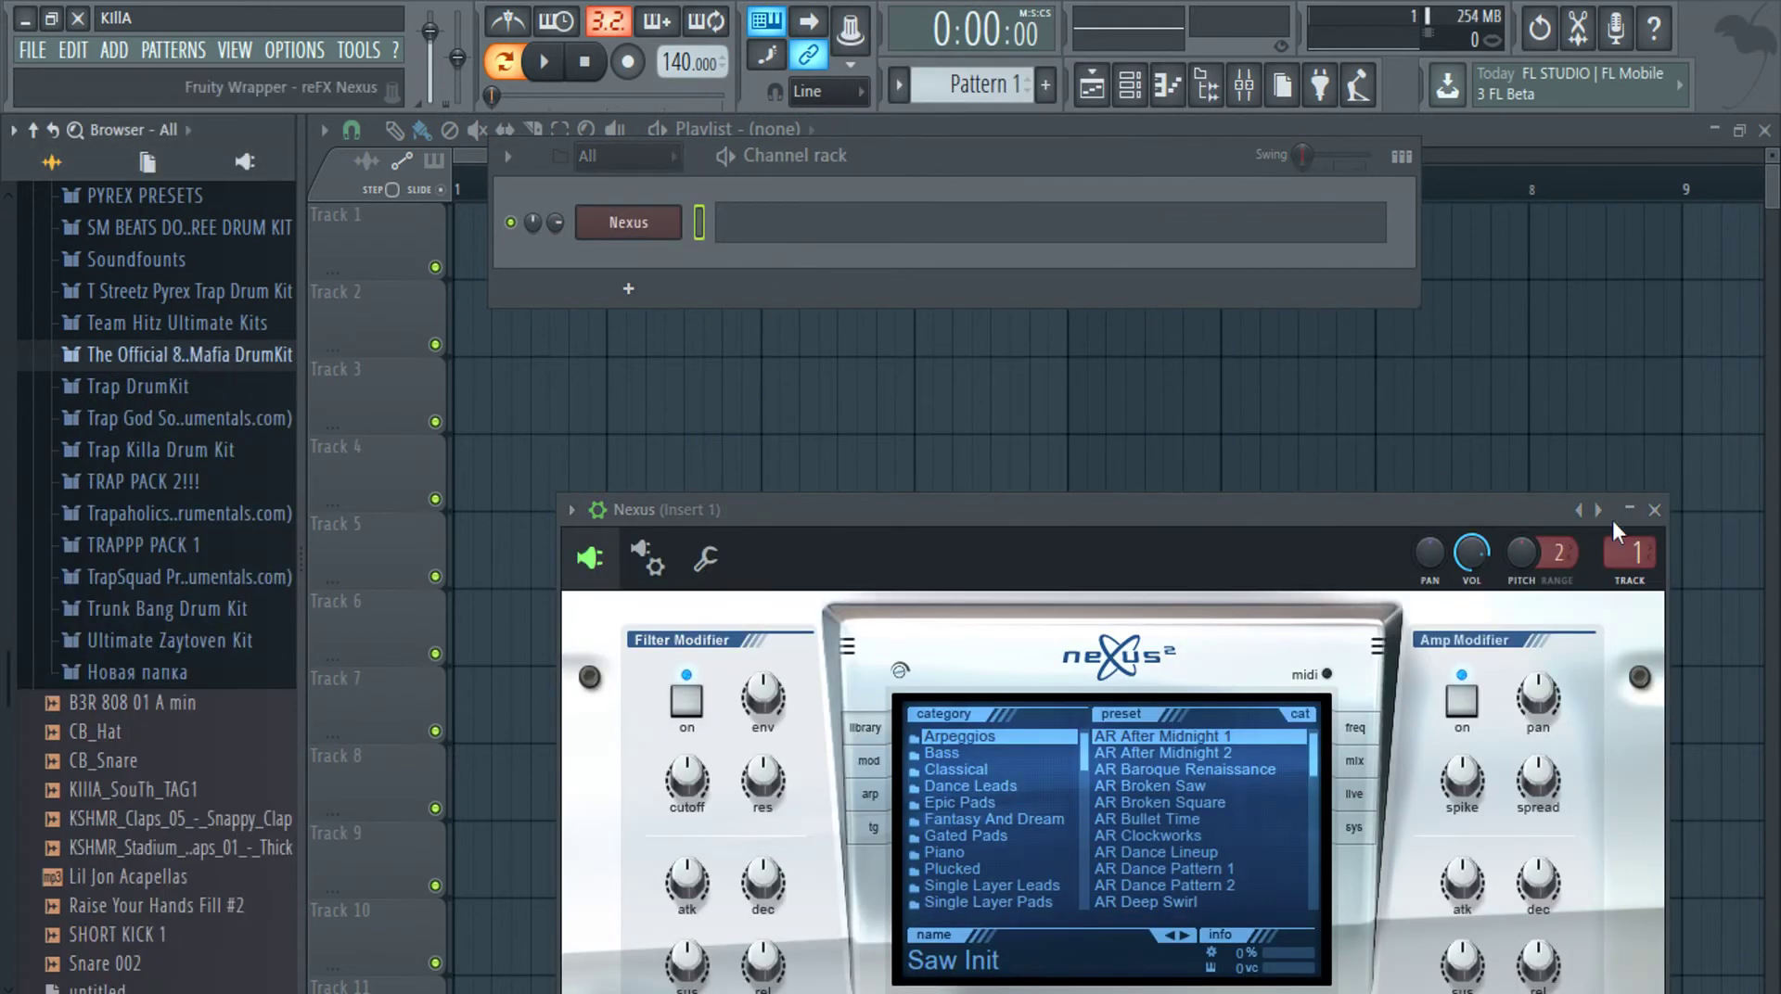
{"action": "left_click", "coordinate": [1653, 512]}
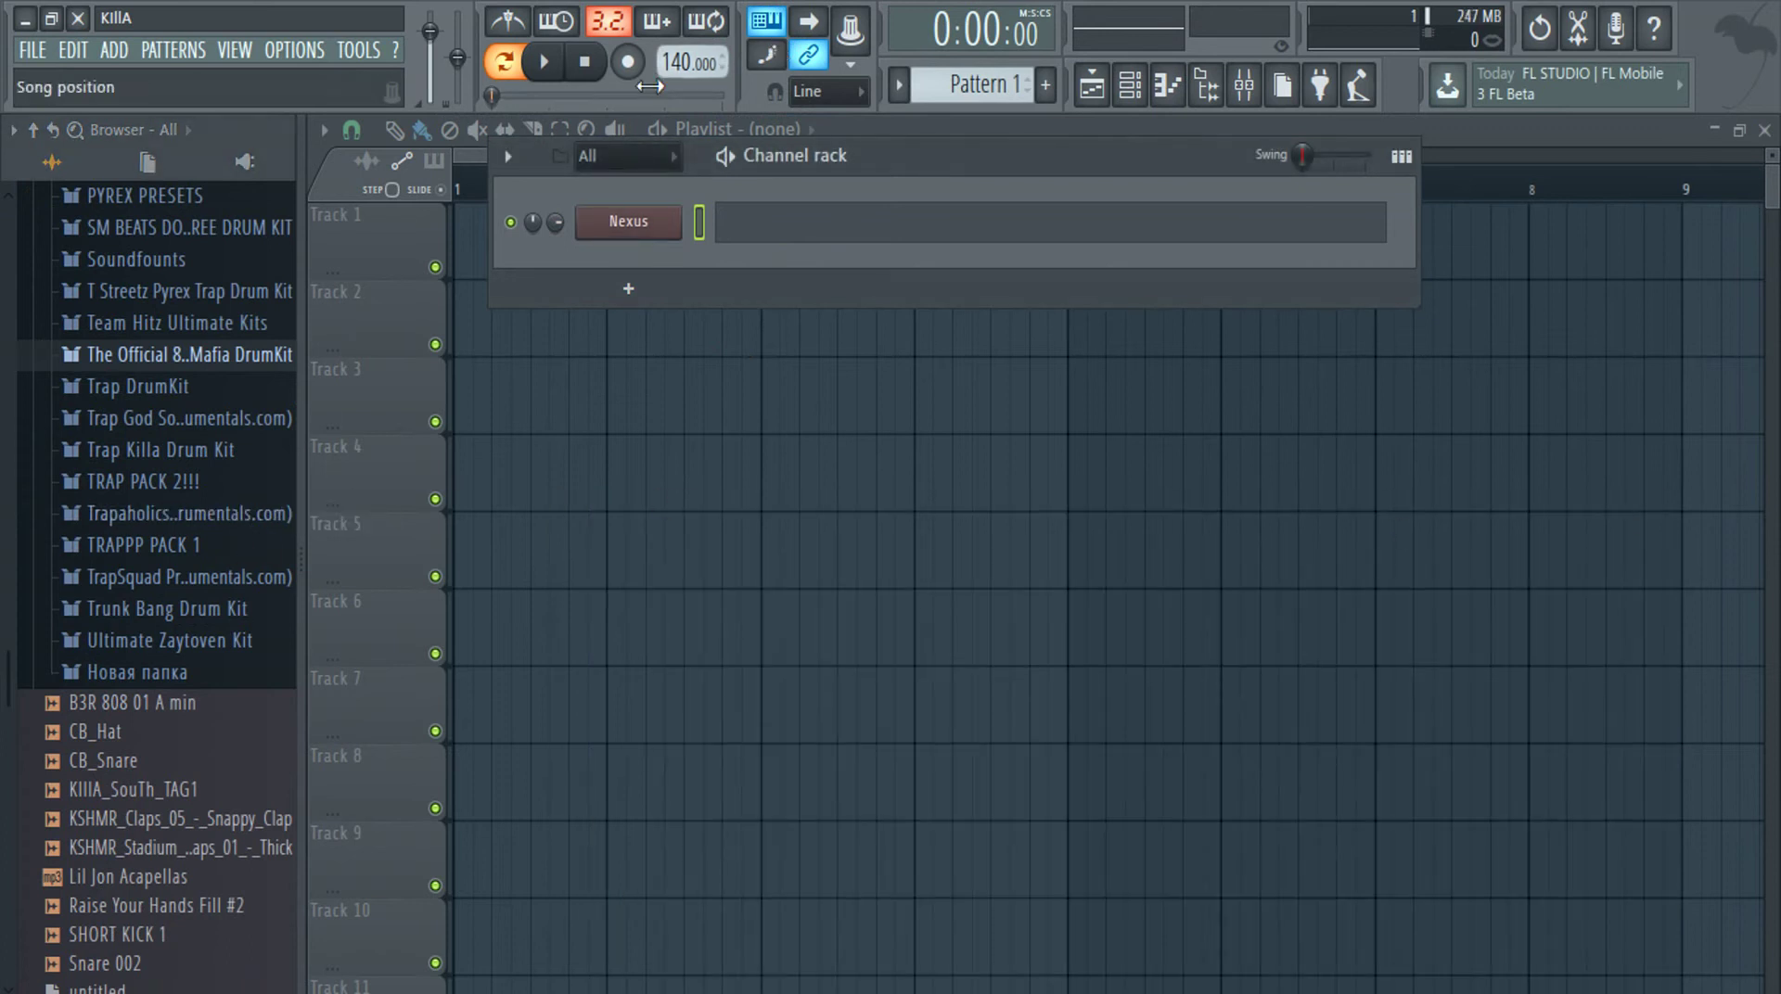
Find the Trap Lord Kit among the sample folders in the browser and expand it
{"action": "scroll", "coordinate": [121, 691], "scroll_direction": "up", "scroll_amount": 6}
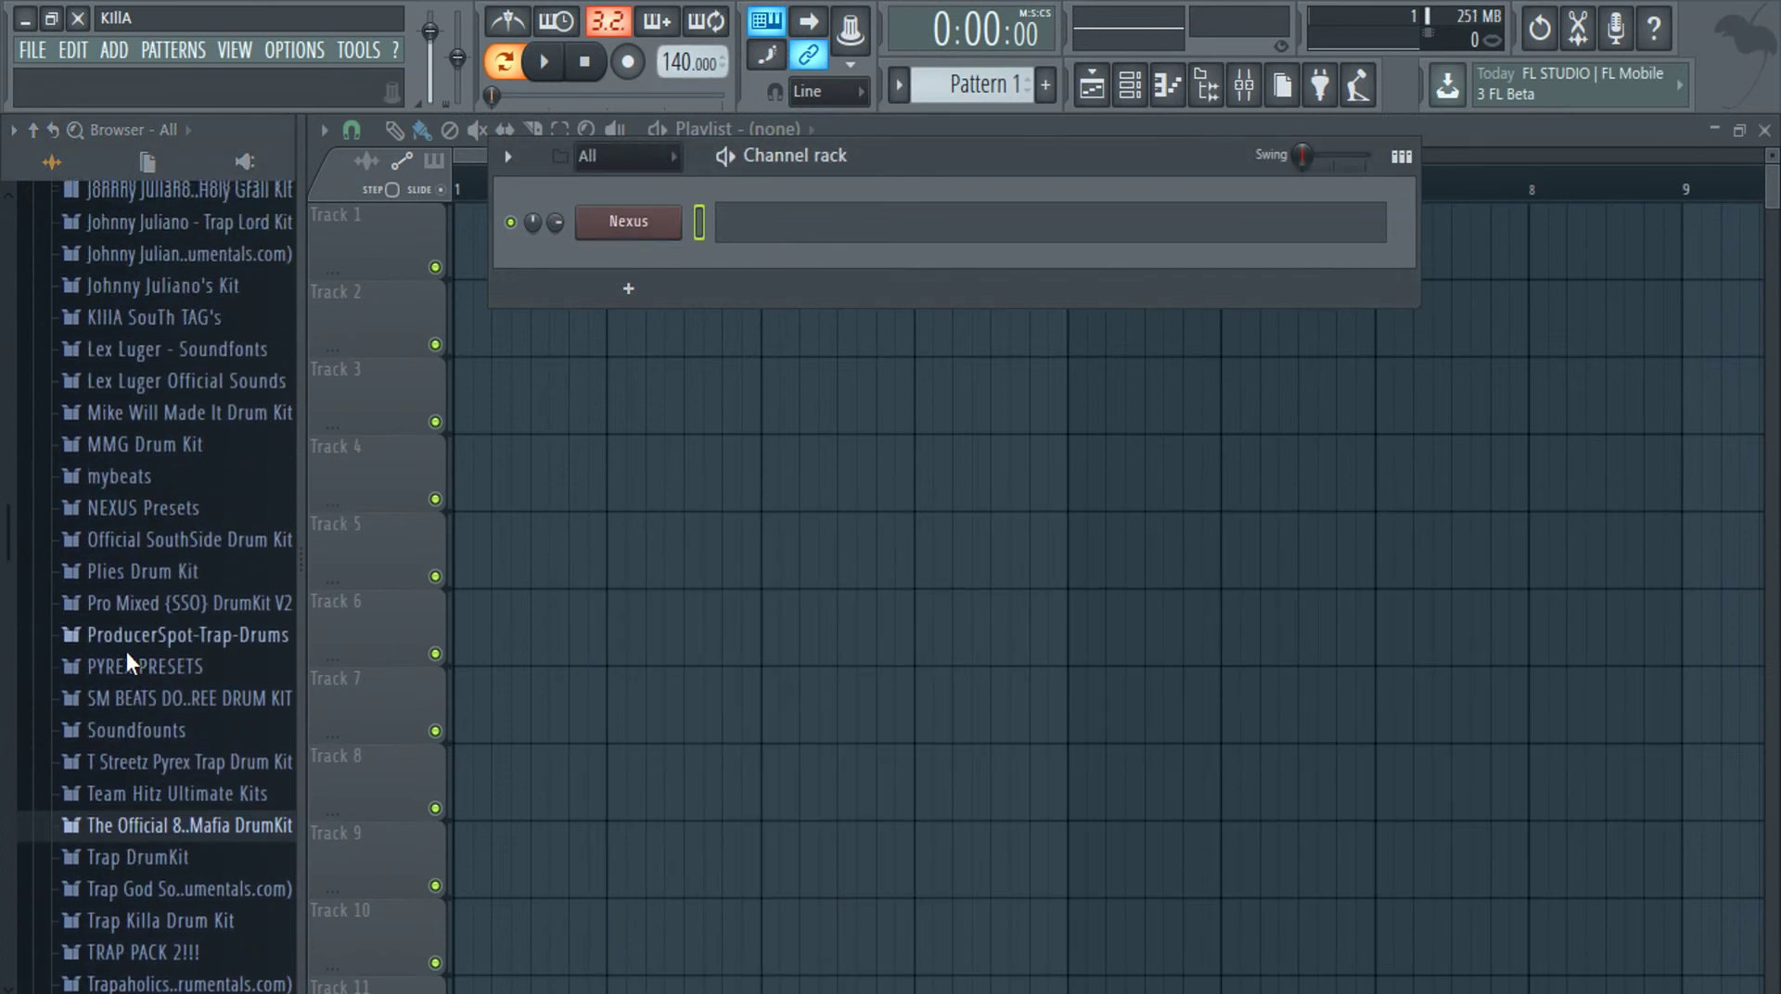
{"action": "left_click", "coordinate": [162, 304]}
{"action": "left_click", "coordinate": [162, 272]}
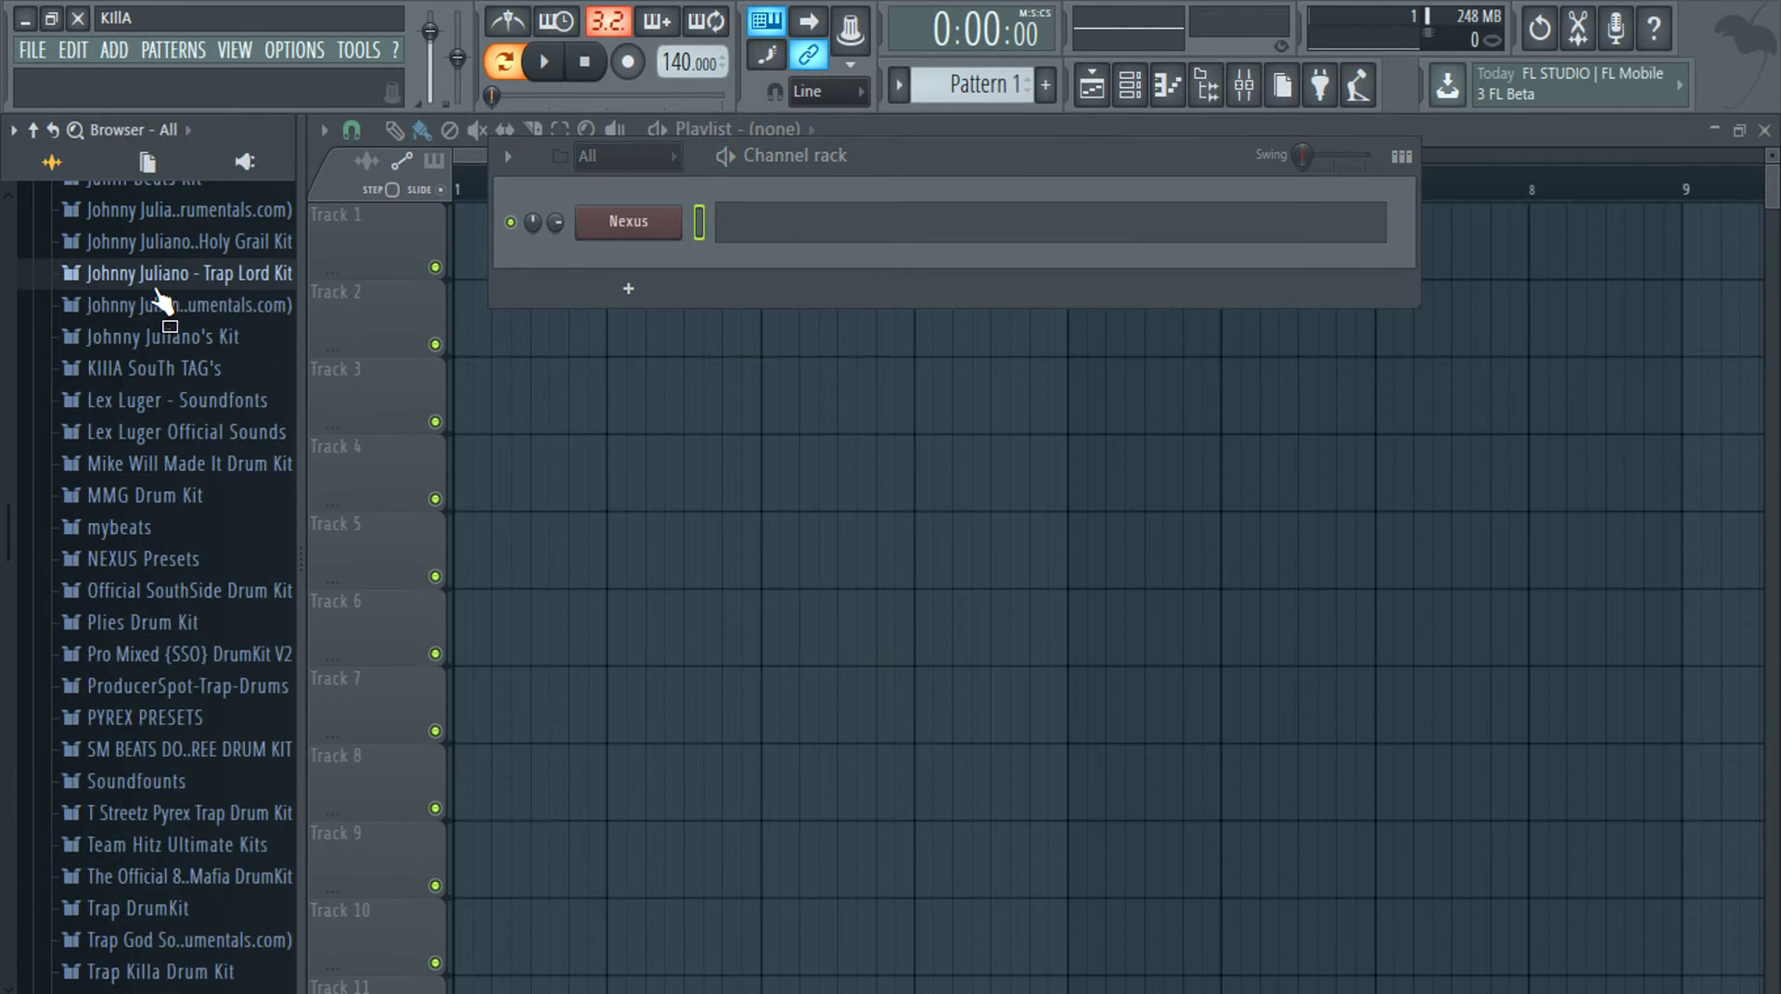
{"action": "left_click", "coordinate": [160, 304]}
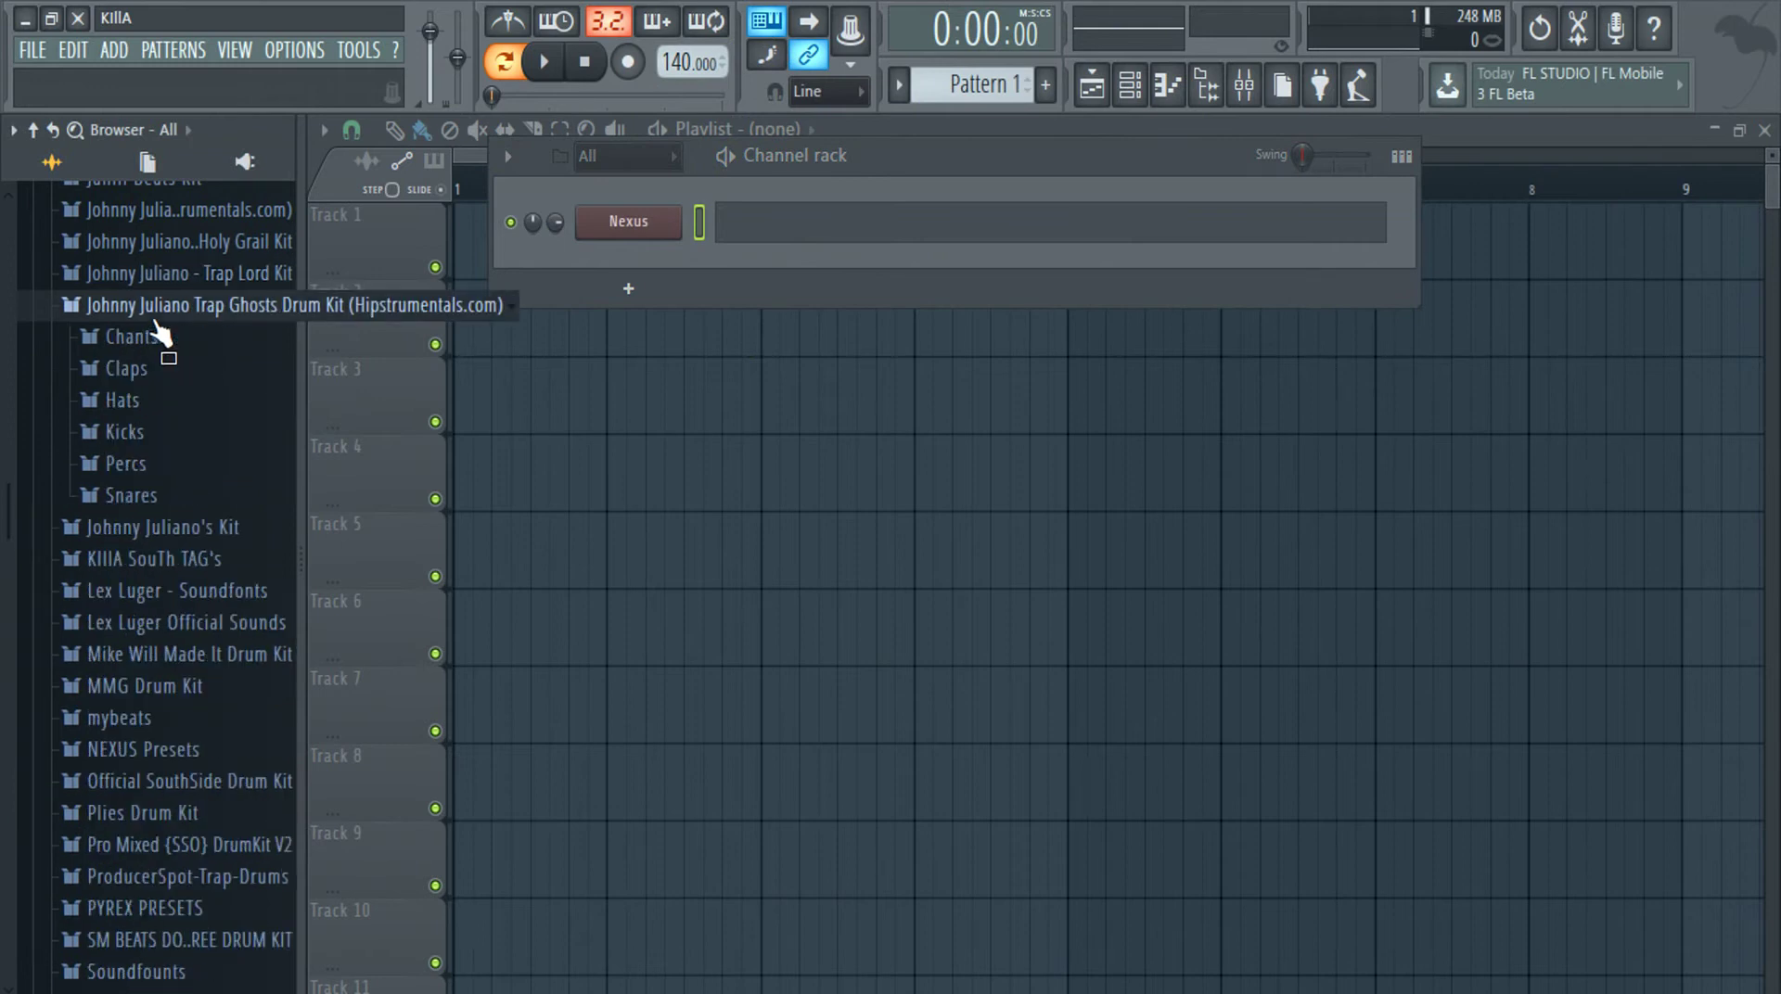
{"action": "left_click", "coordinate": [163, 273]}
{"action": "left_click", "coordinate": [165, 655]}
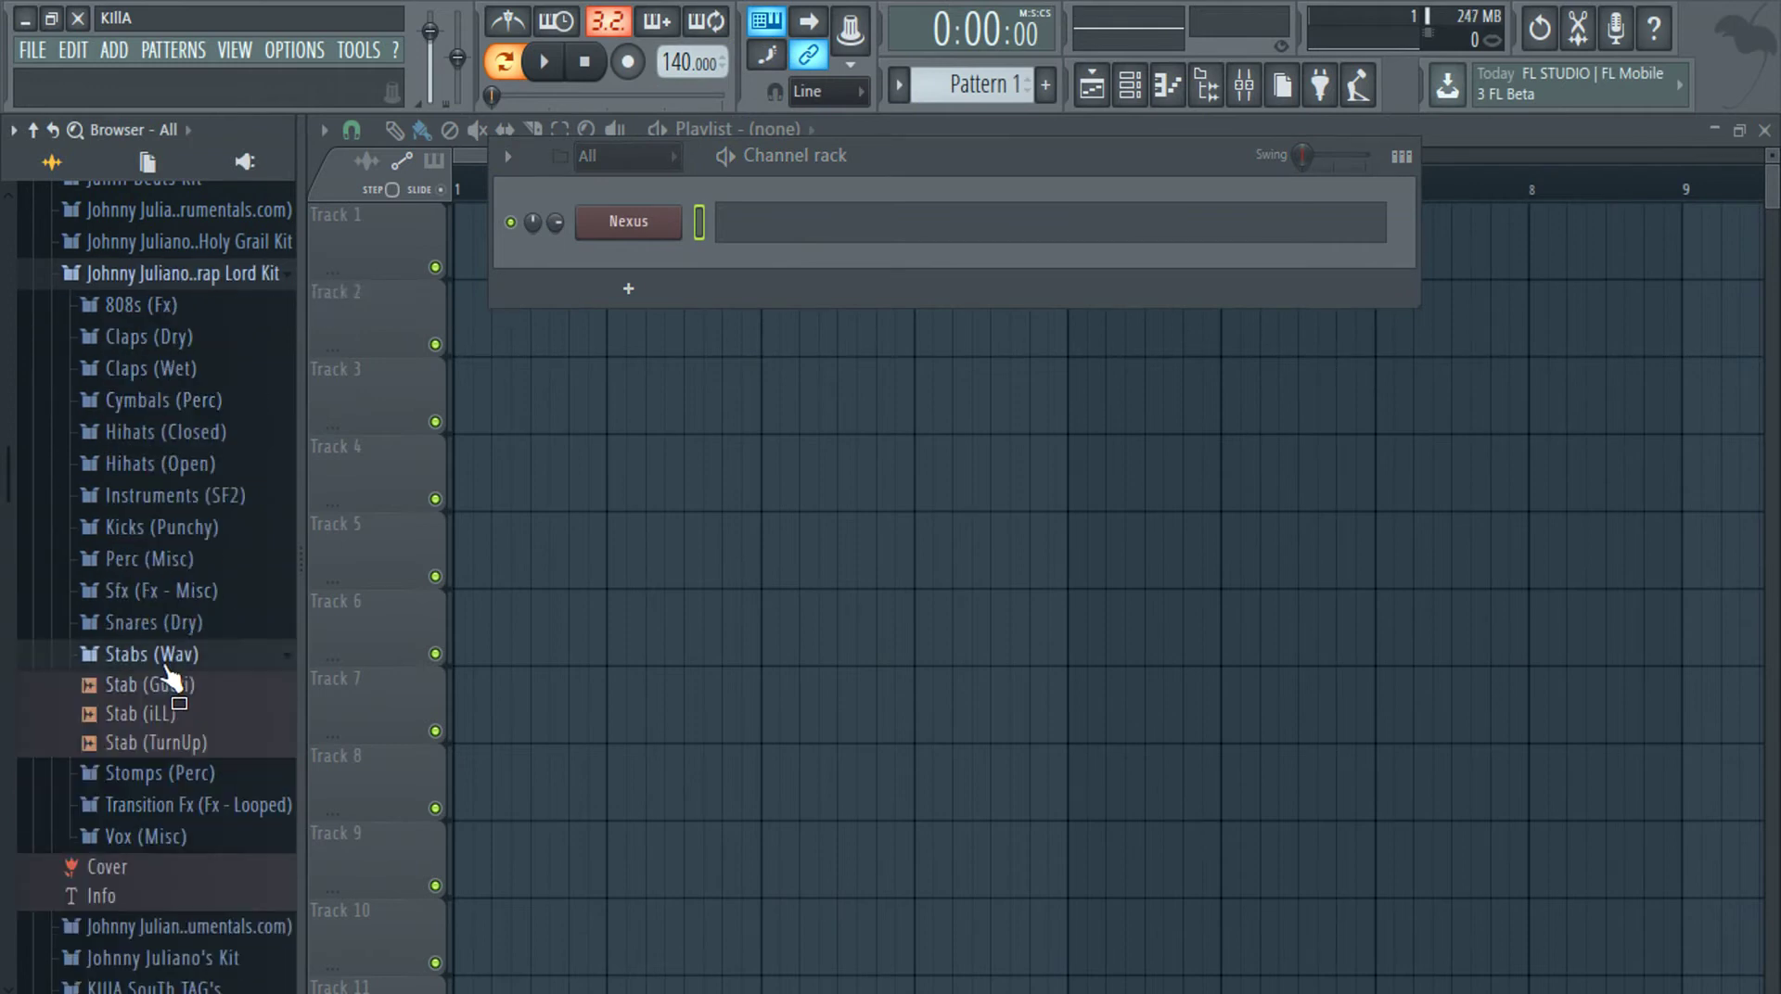
Add the SN (Polo-Trap) sample from the kit's Snares (Dry) folder to the channel rack above Nexus
{"action": "left_click", "coordinate": [169, 622]}
{"action": "scroll", "coordinate": [170, 743], "scroll_direction": "down", "scroll_amount": 5}
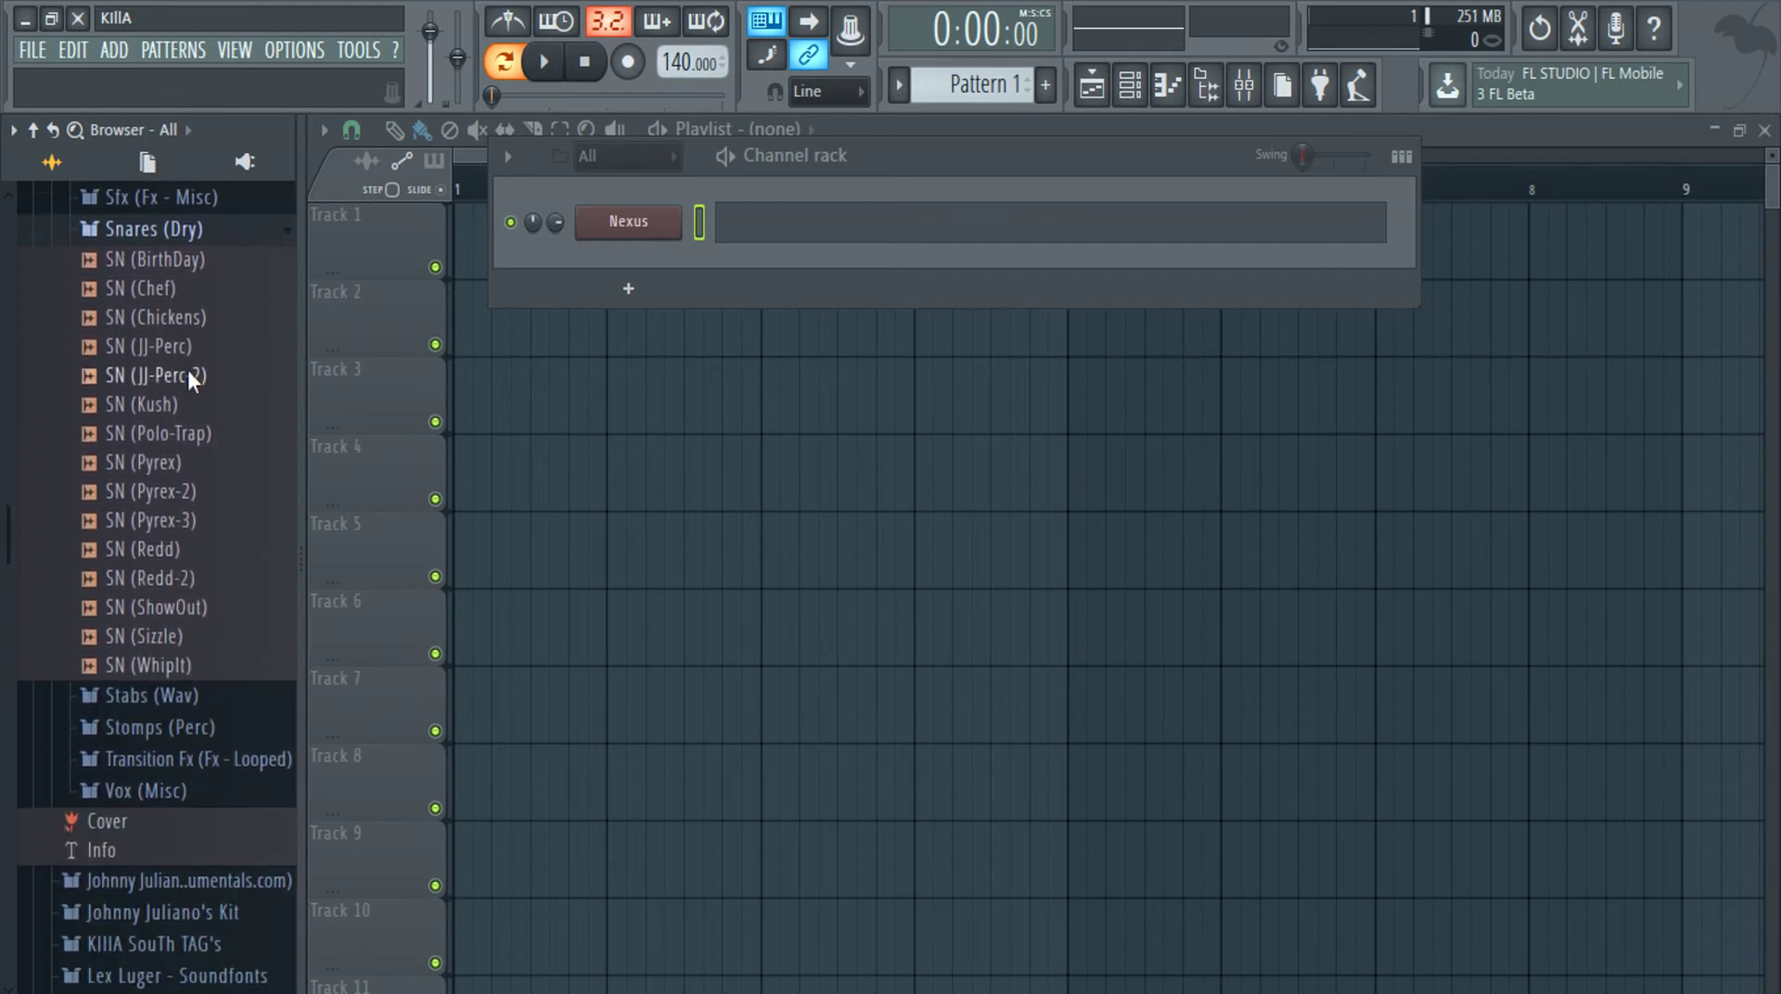
{"action": "left_click", "coordinate": [181, 409]}
{"action": "left_click_drag", "start_coordinate": [181, 413], "coordinate": [636, 199]}
Add the Snare (Super-Trap) sample from the Holy Grail Kit's Snares folder to the channel rack as a new channel
{"action": "scroll", "coordinate": [126, 445], "scroll_direction": "up", "scroll_amount": 2}
{"action": "scroll", "coordinate": [127, 446], "scroll_direction": "up", "scroll_amount": 5}
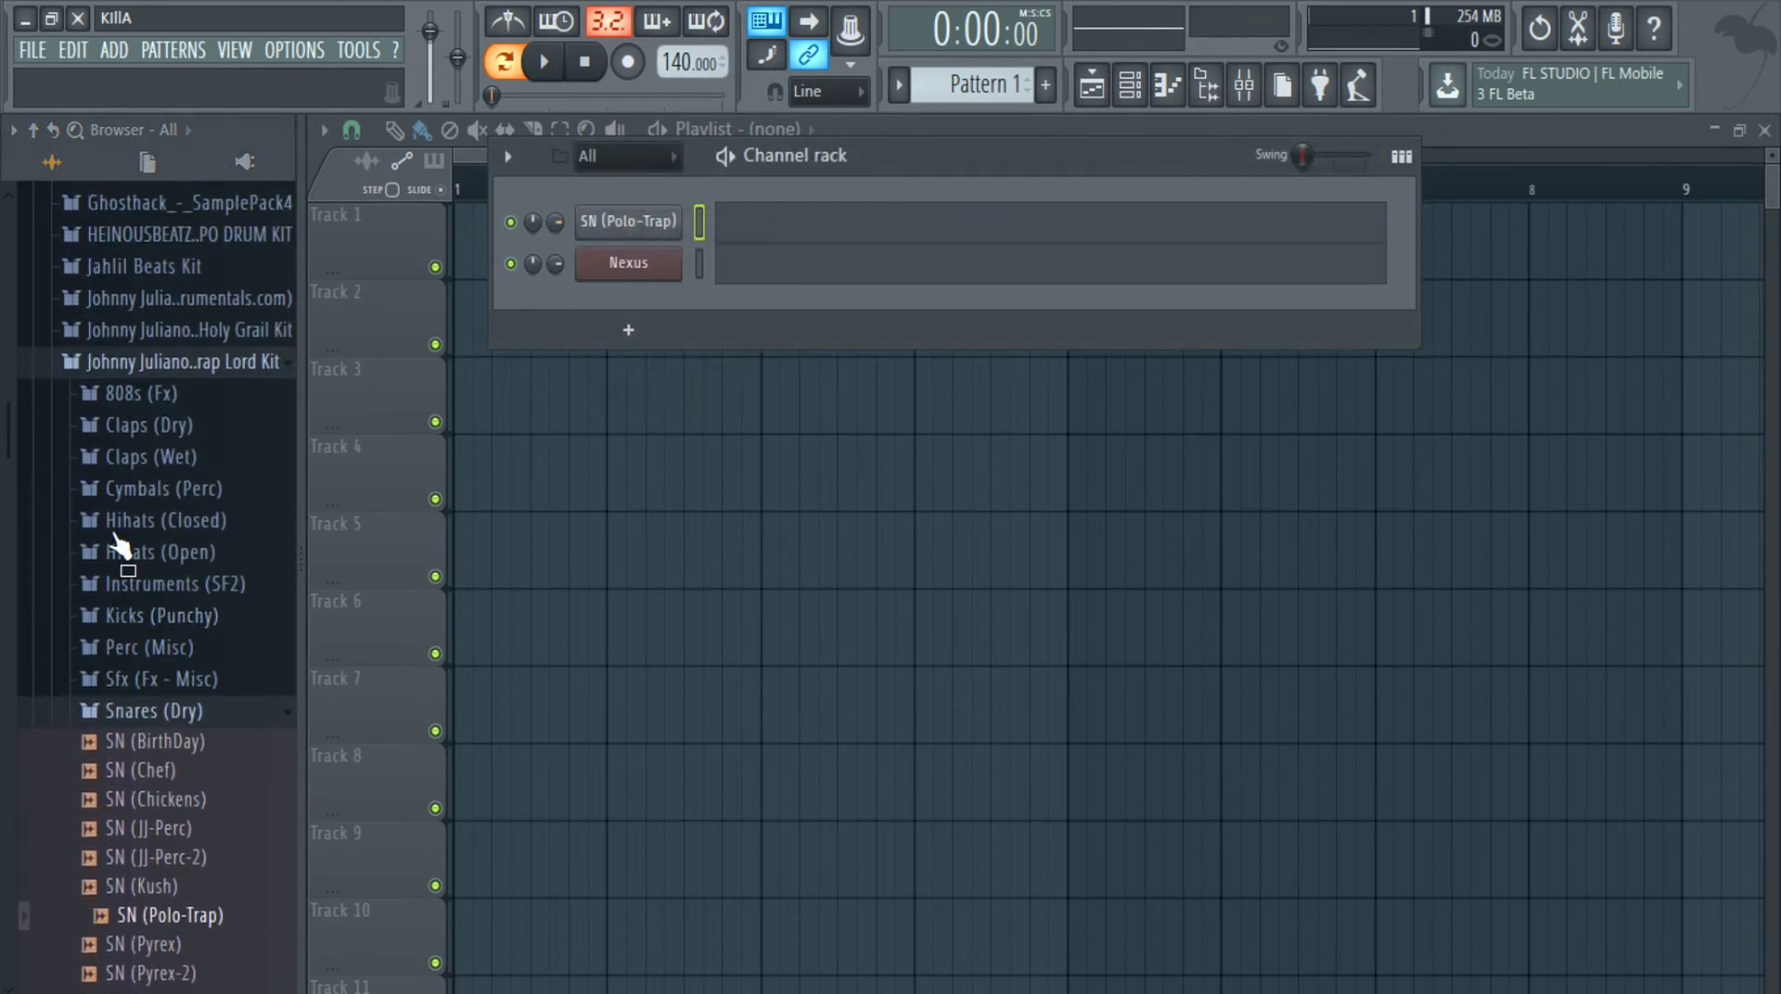
{"action": "left_click", "coordinate": [93, 346]}
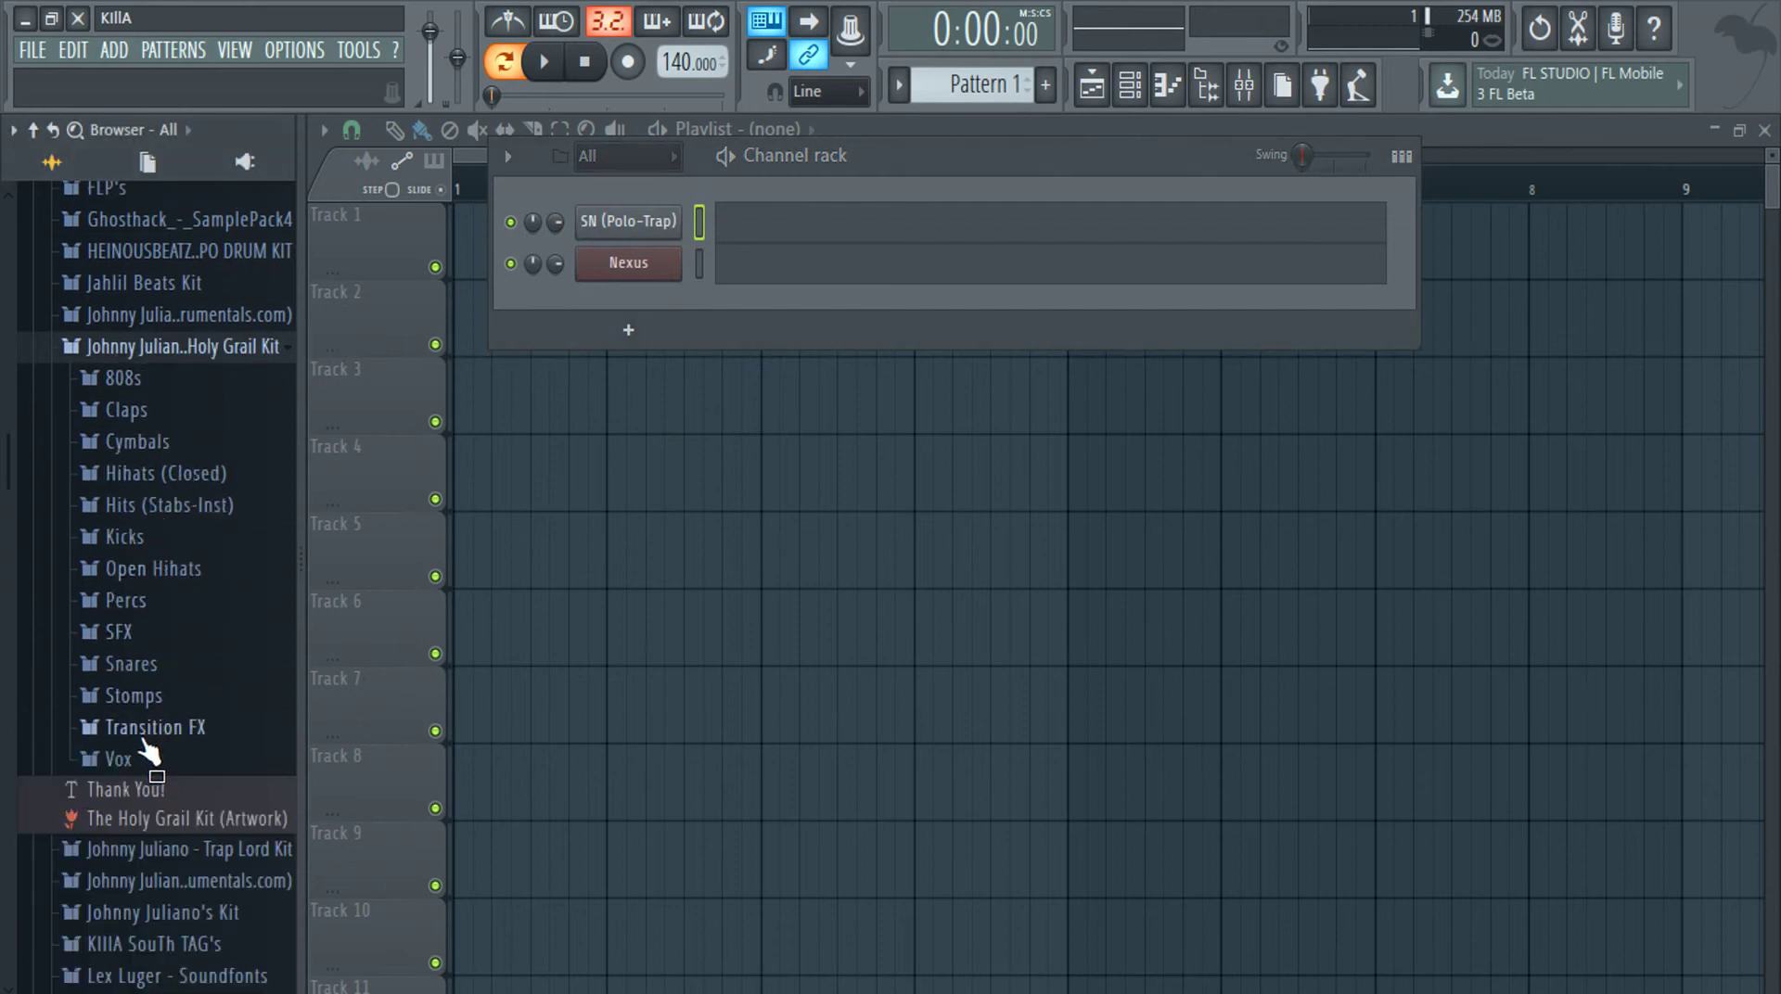
{"action": "left_click", "coordinate": [134, 666]}
{"action": "scroll", "coordinate": [197, 603], "scroll_direction": "down", "scroll_amount": 5}
{"action": "scroll", "coordinate": [192, 844], "scroll_direction": "down", "scroll_amount": 1}
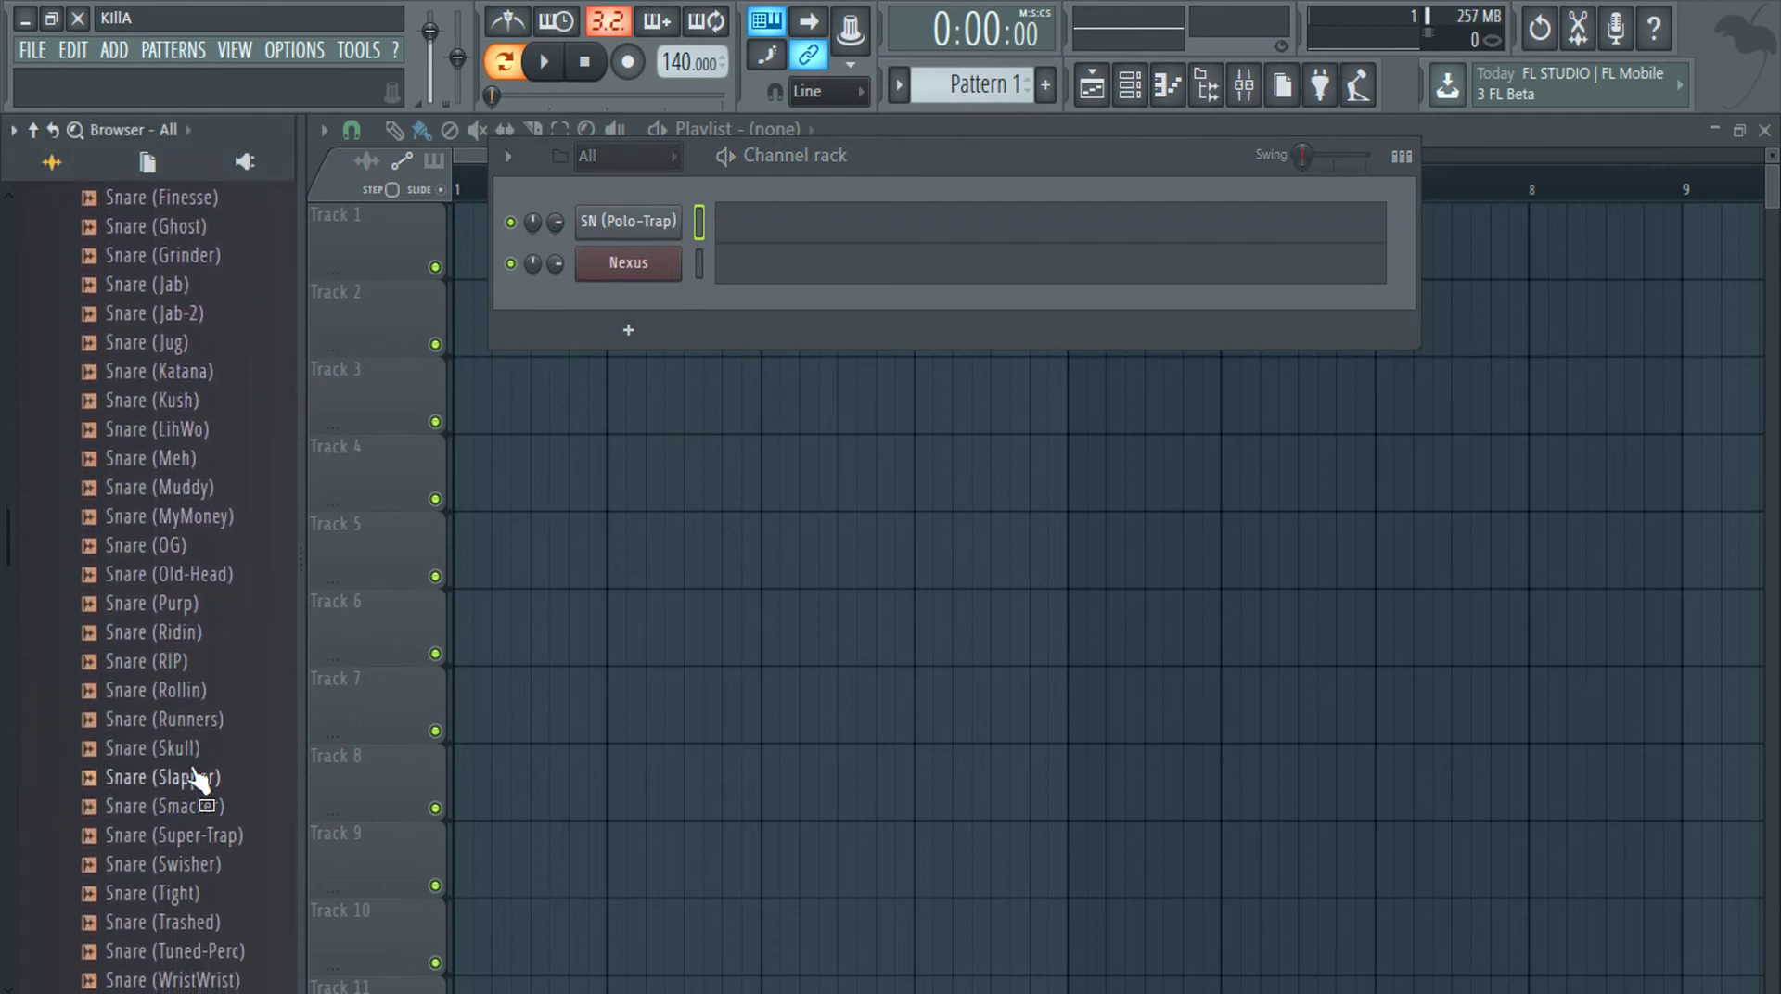
{"action": "left_click", "coordinate": [194, 838]}
{"action": "left_click_drag", "start_coordinate": [192, 840], "coordinate": [650, 221]}
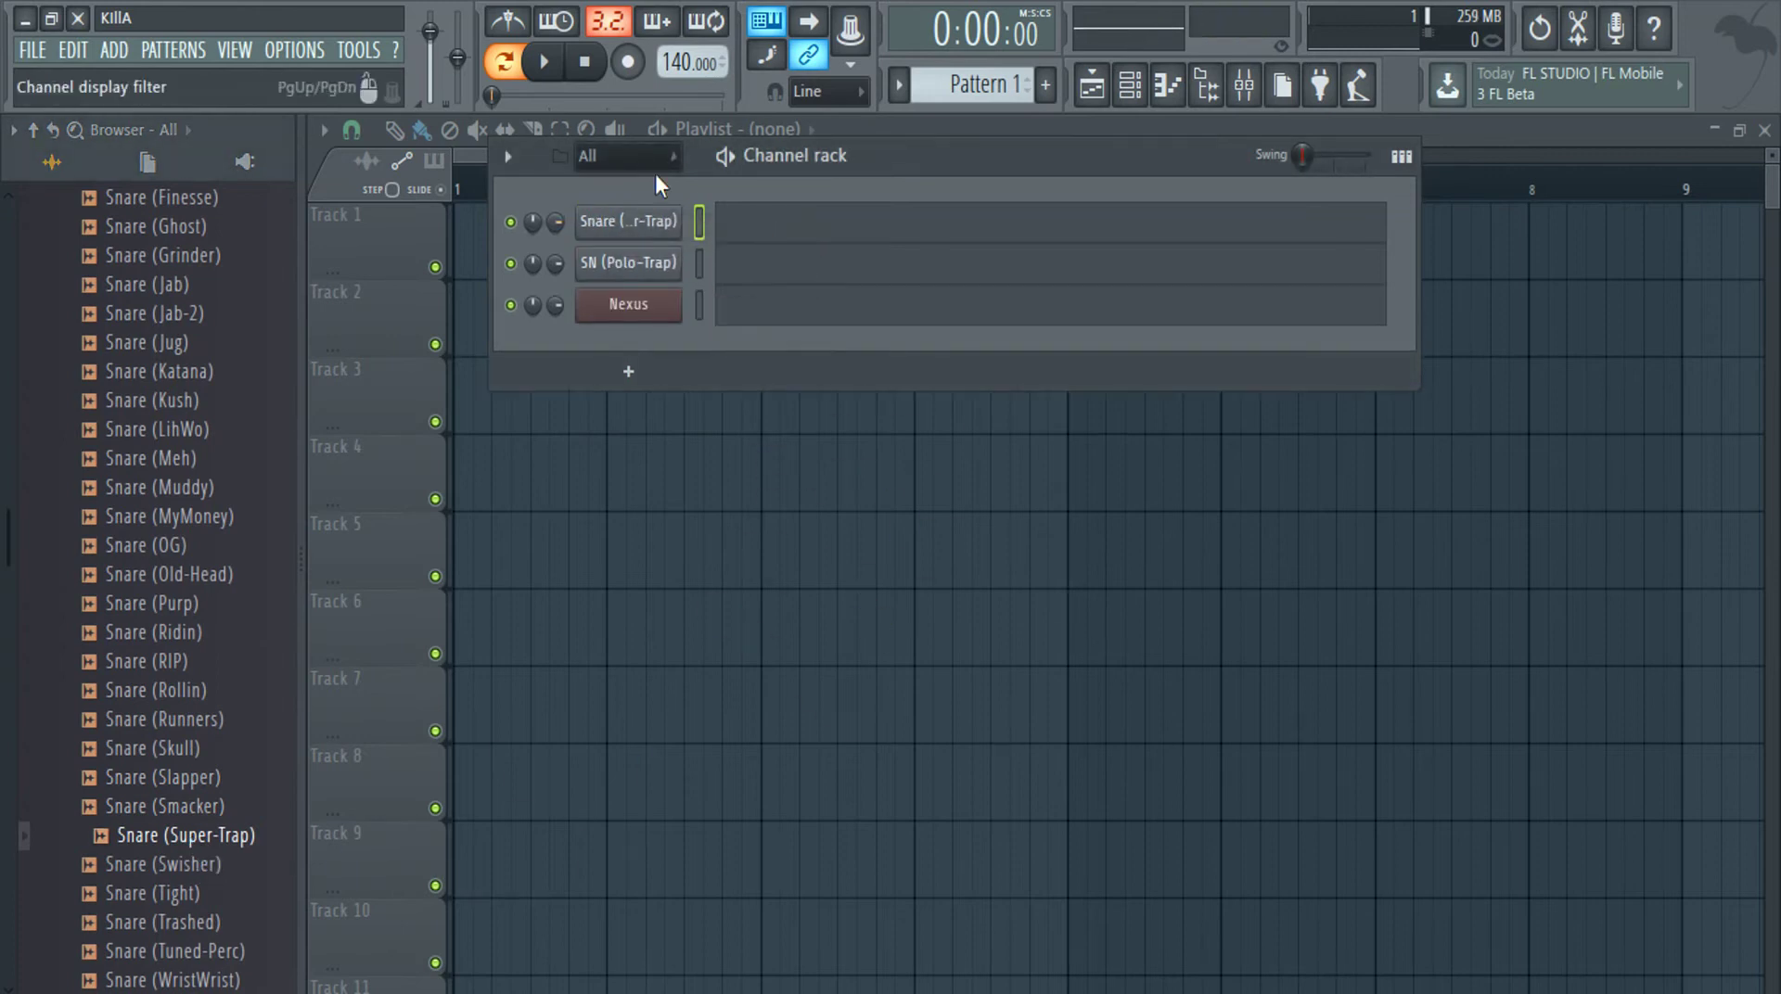
Place C5 notes for Snare (Super-Trap) on the third beat of bars 1 to 4 in its piano roll, checking with playback
{"action": "left_click", "coordinate": [862, 236]}
{"action": "key", "text": "space"}
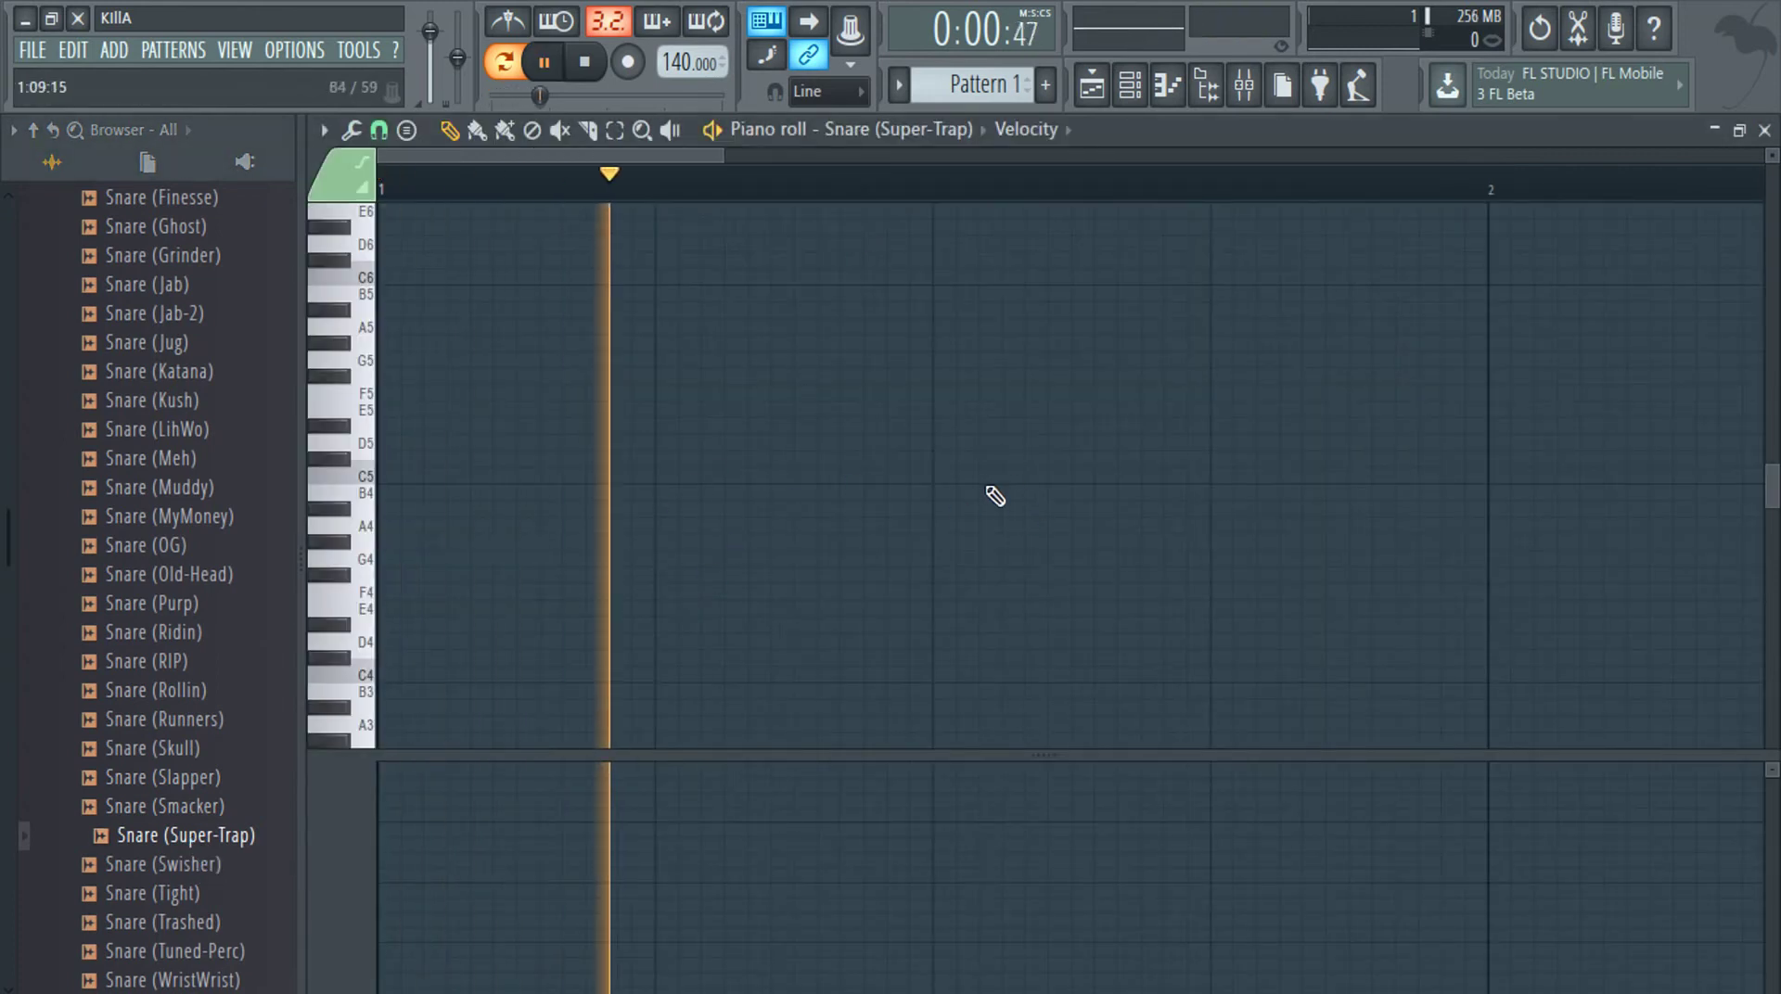
{"action": "left_click", "coordinate": [939, 477]}
{"action": "key", "text": "space"}
{"action": "scroll", "coordinate": [919, 516], "scroll_direction": "down", "scroll_amount": 3}
{"action": "key", "text": "space"}
{"action": "left_click", "coordinate": [798, 475]}
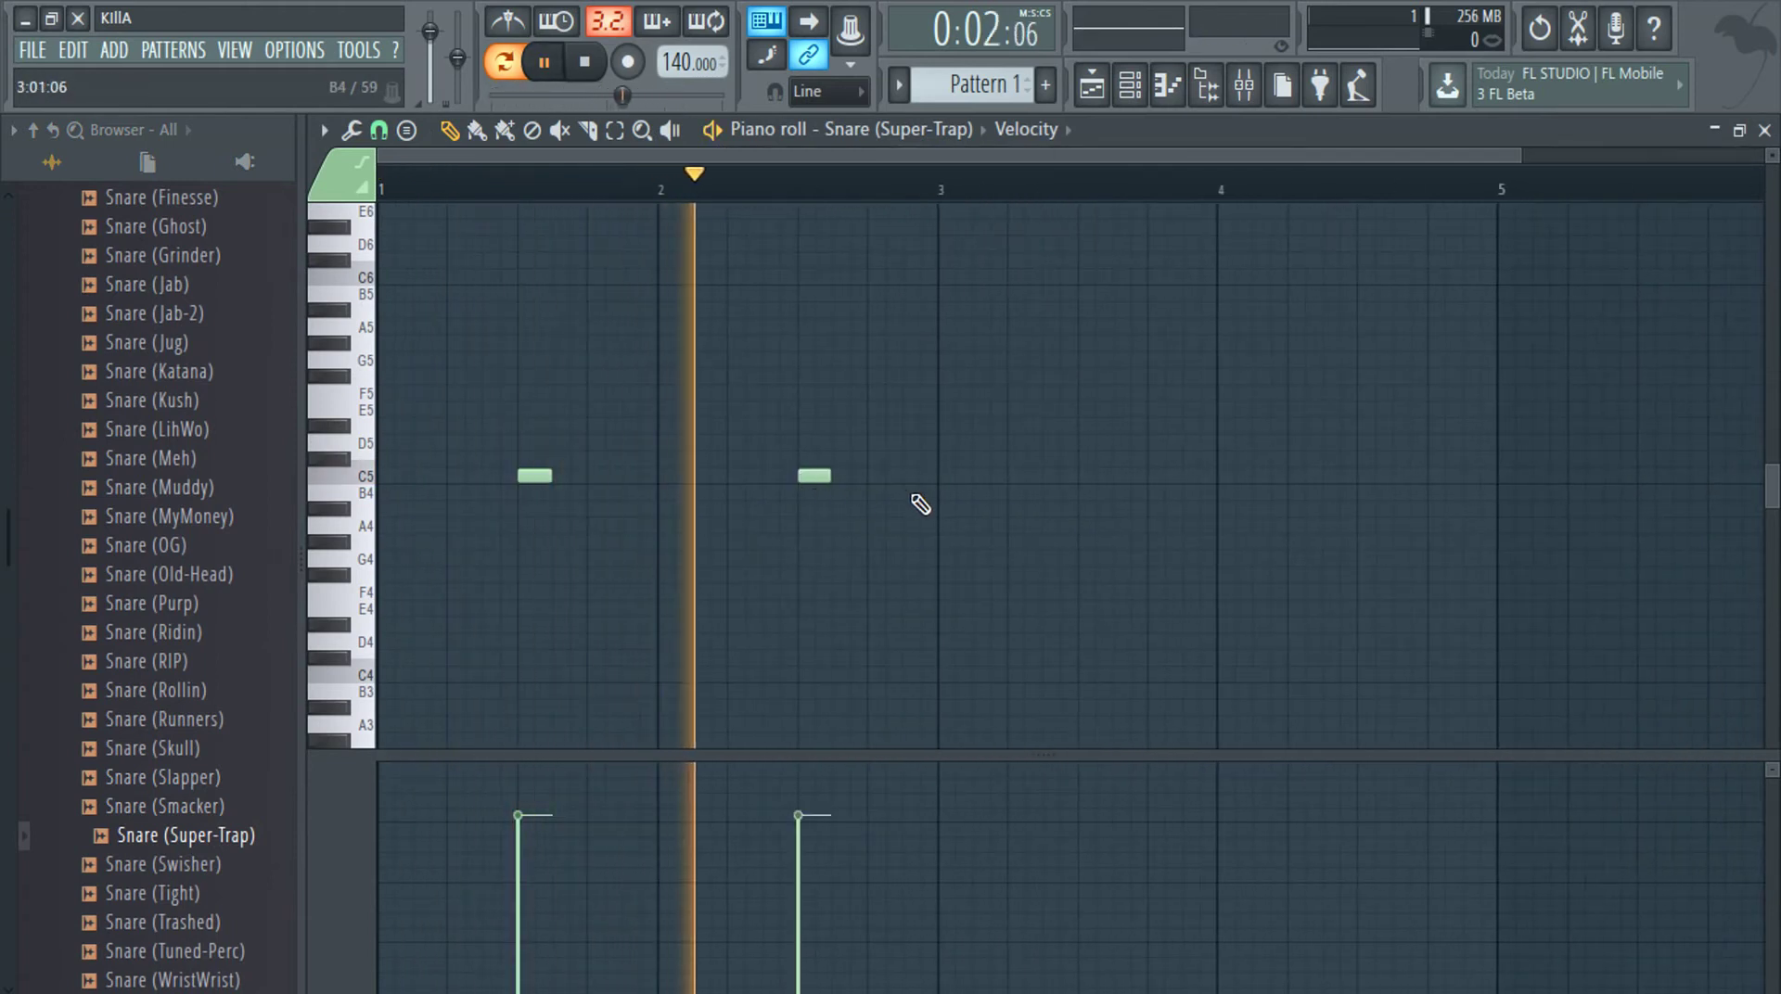
{"action": "left_click", "coordinate": [1087, 477]}
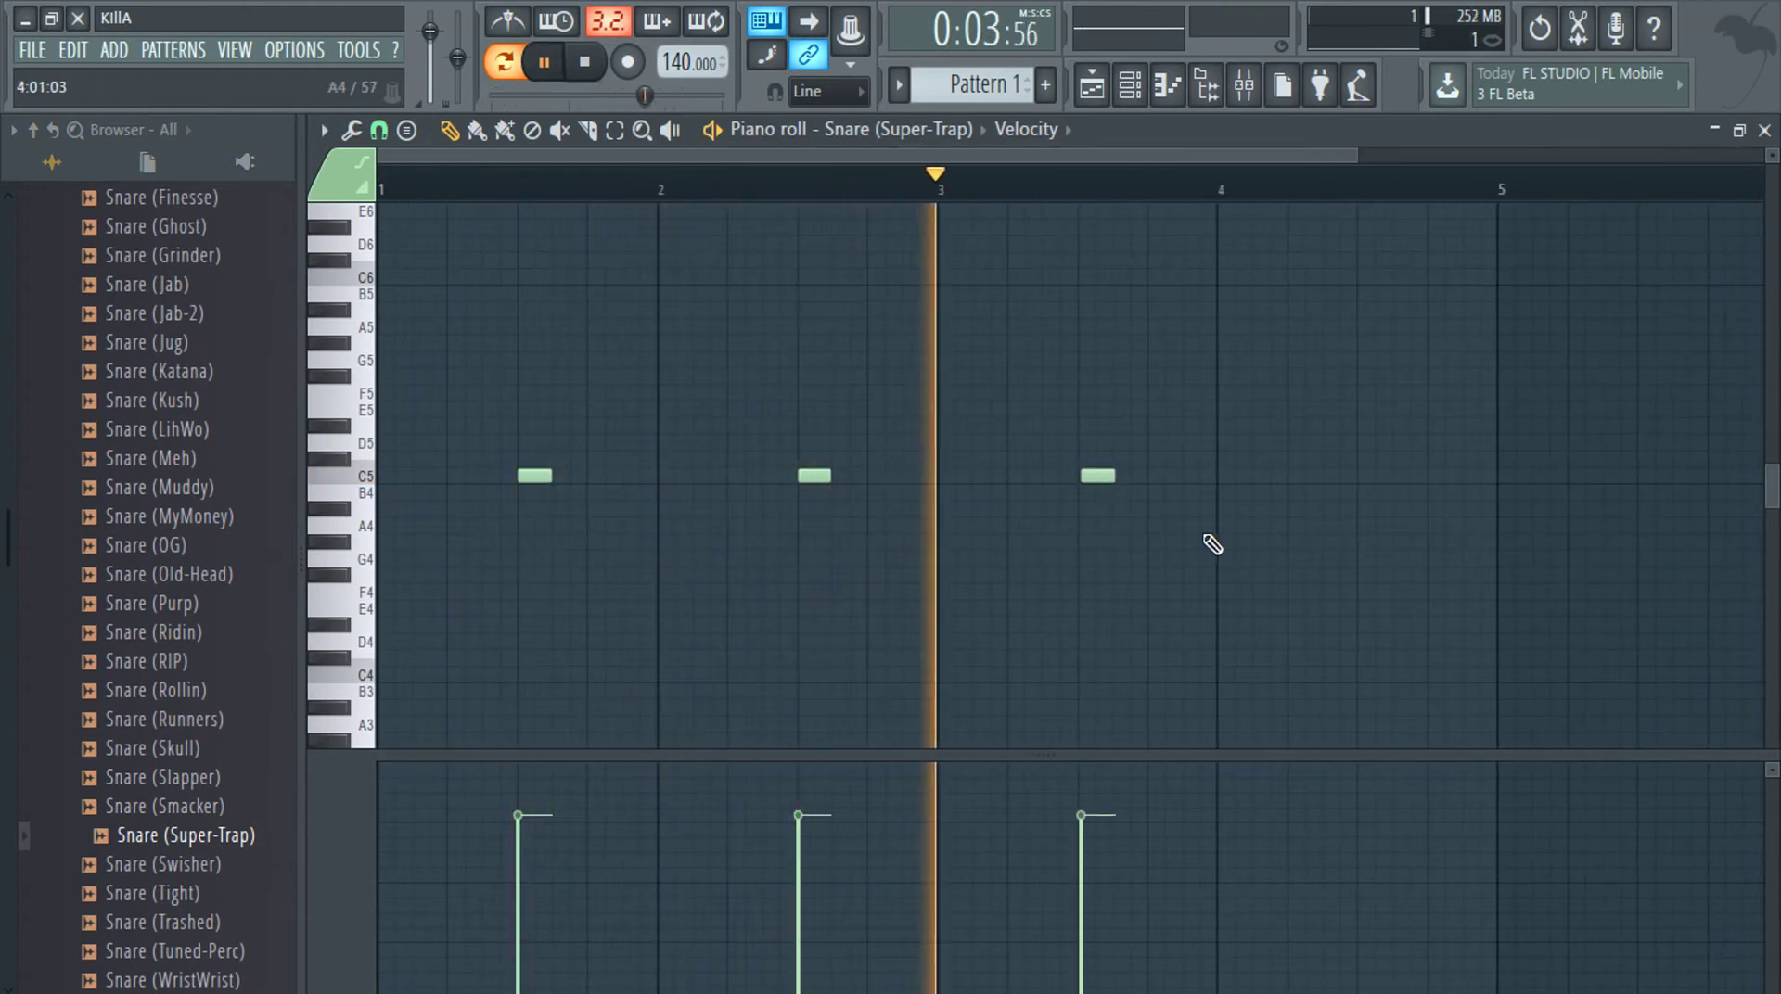
{"action": "left_click", "coordinate": [1366, 476]}
Duplicate the four snare notes into bars 5 to 8 and play the pattern
{"action": "scroll", "coordinate": [854, 559], "scroll_direction": "up", "scroll_amount": 3}
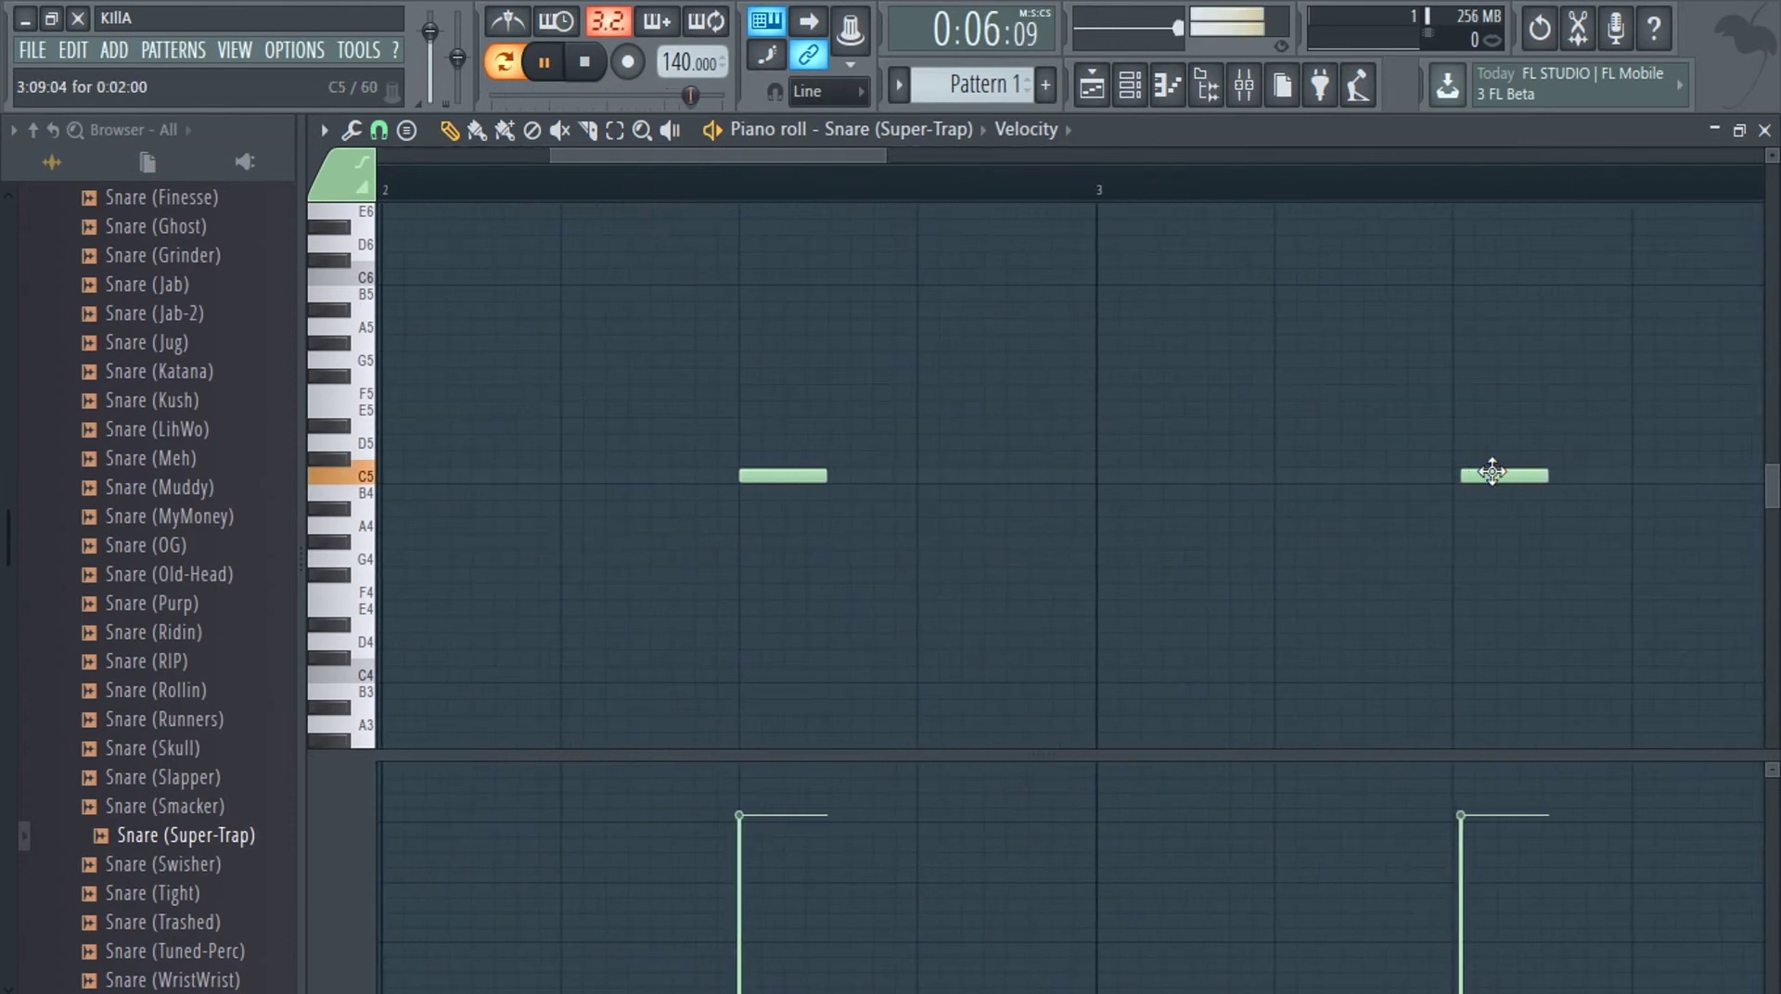
{"action": "scroll", "coordinate": [1493, 510], "scroll_direction": "down", "scroll_amount": 3}
{"action": "scroll", "coordinate": [1281, 485], "scroll_direction": "up", "scroll_amount": 3}
{"action": "key", "text": "space"}
{"action": "scroll", "coordinate": [1305, 478], "scroll_direction": "down", "scroll_amount": 2}
{"action": "scroll", "coordinate": [1305, 479], "scroll_direction": "down", "scroll_amount": 3}
{"action": "key", "text": "ctrl+a"}
{"action": "left_click_drag", "start_coordinate": [665, 474], "coordinate": [1403, 475]}
{"action": "key", "text": "space"}
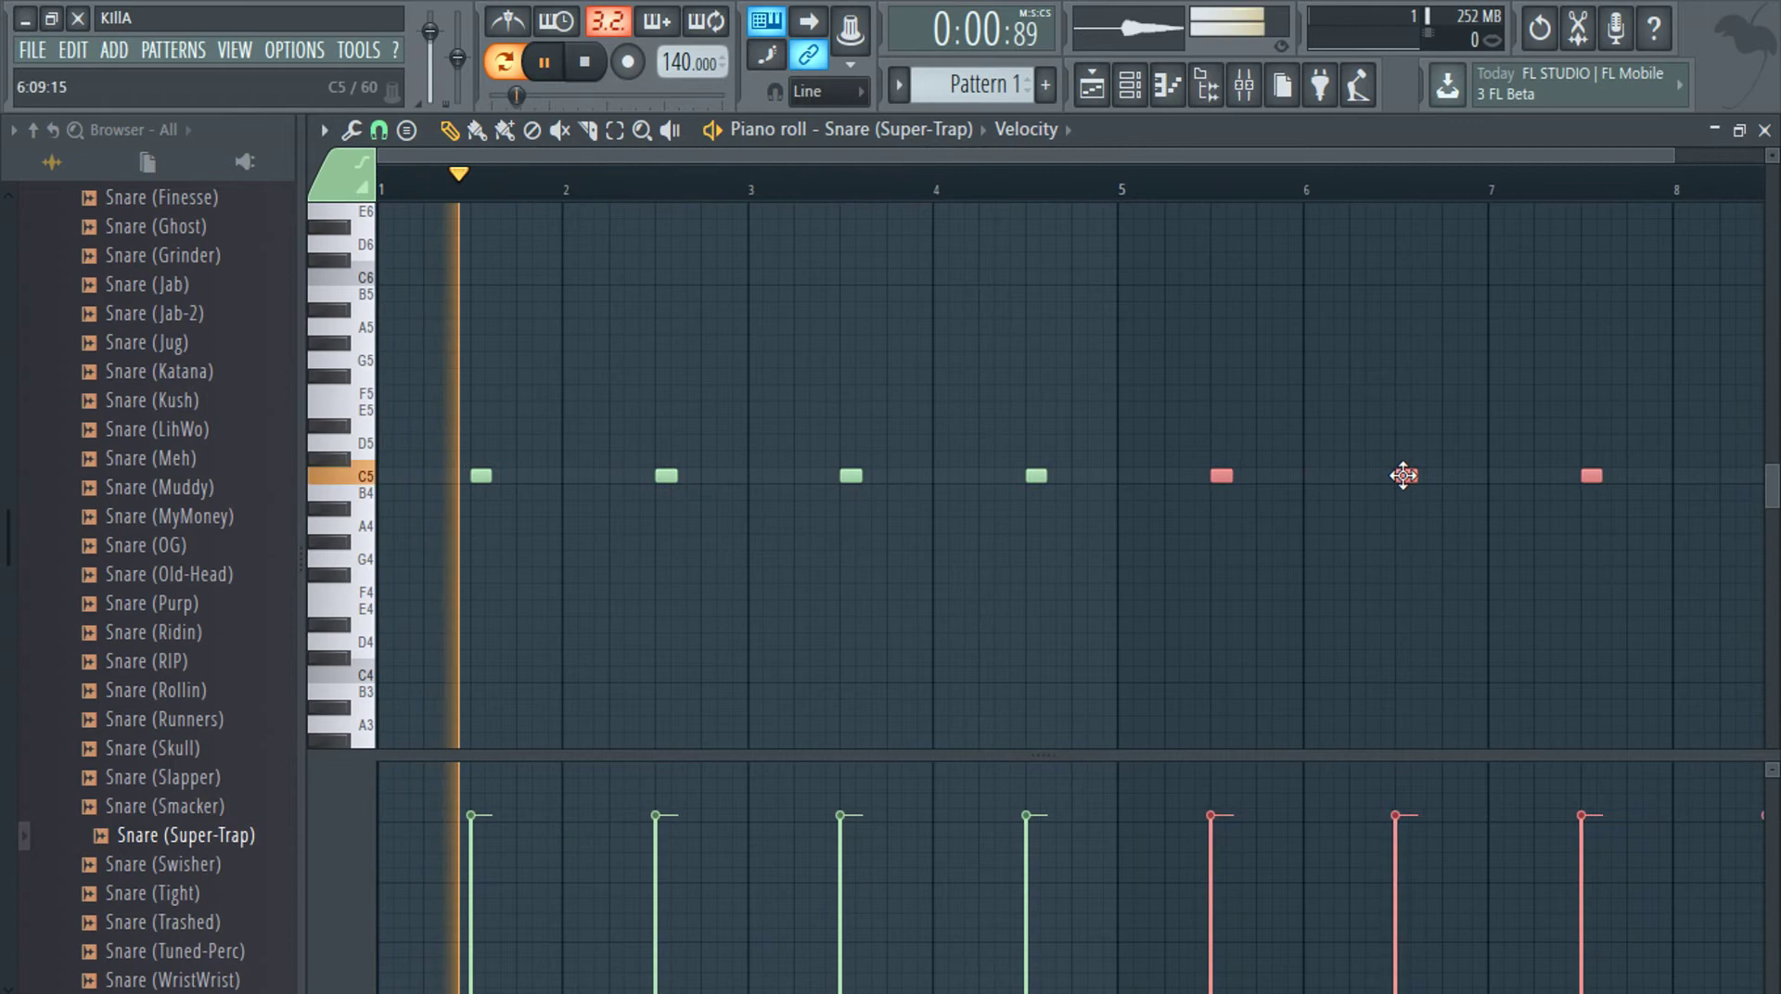
Close the snare's piano roll and set the project tempo to 137 BPM
{"action": "scroll", "coordinate": [1229, 489], "scroll_direction": "up", "scroll_amount": 5}
{"action": "scroll", "coordinate": [1059, 508], "scroll_direction": "up", "scroll_amount": 2}
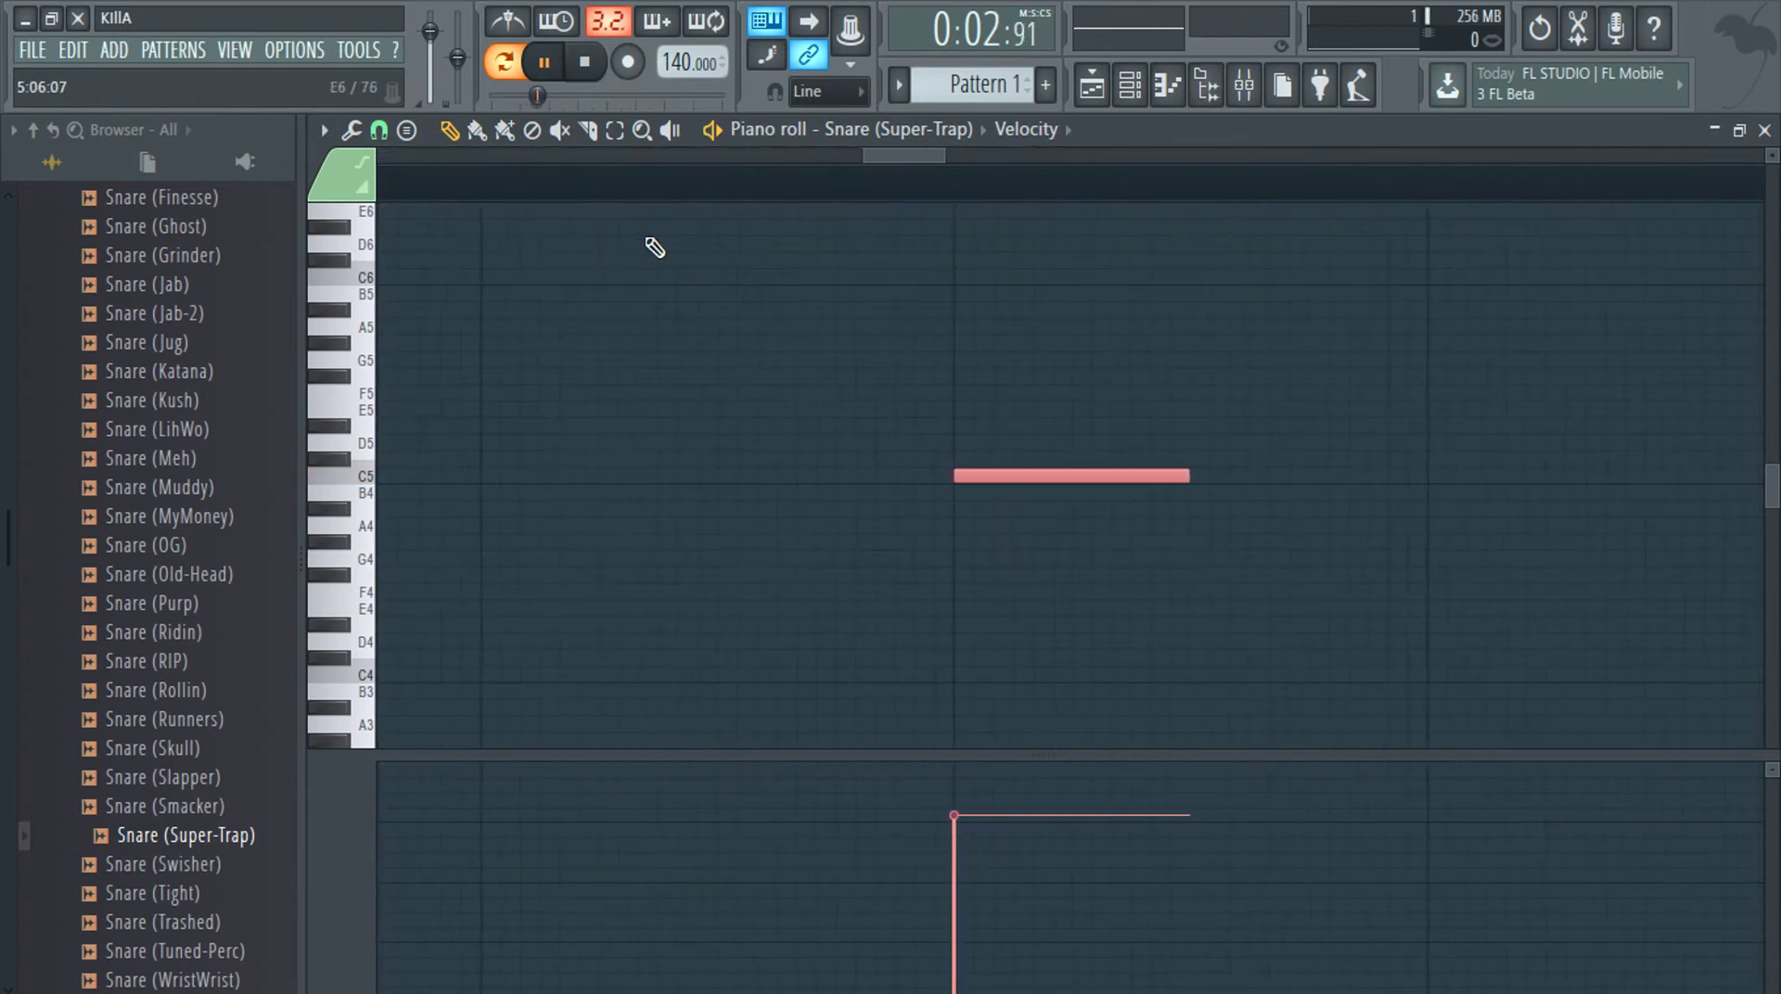
{"action": "key", "text": "Escape"}
{"action": "left_click_drag", "start_coordinate": [665, 62], "coordinate": [666, 72]}
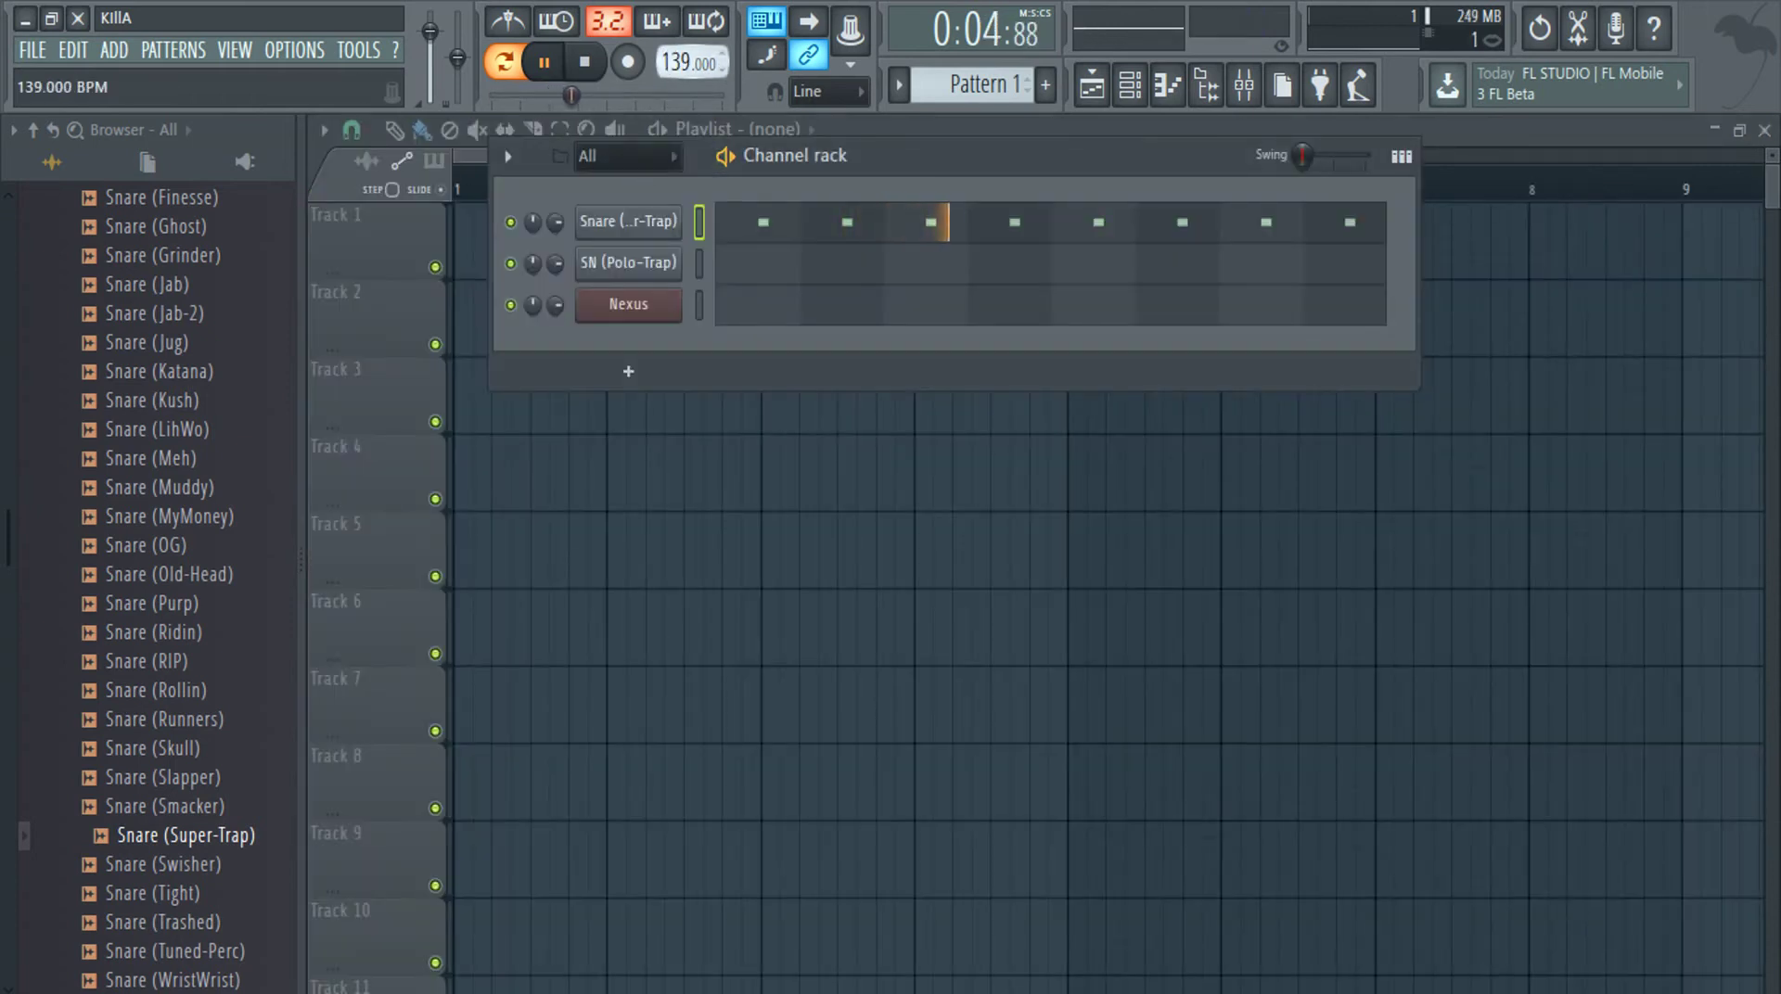
Stop playback and open the Holy Grail Kit's 808s folder
{"action": "scroll", "coordinate": [213, 506], "scroll_direction": "up", "scroll_amount": 8}
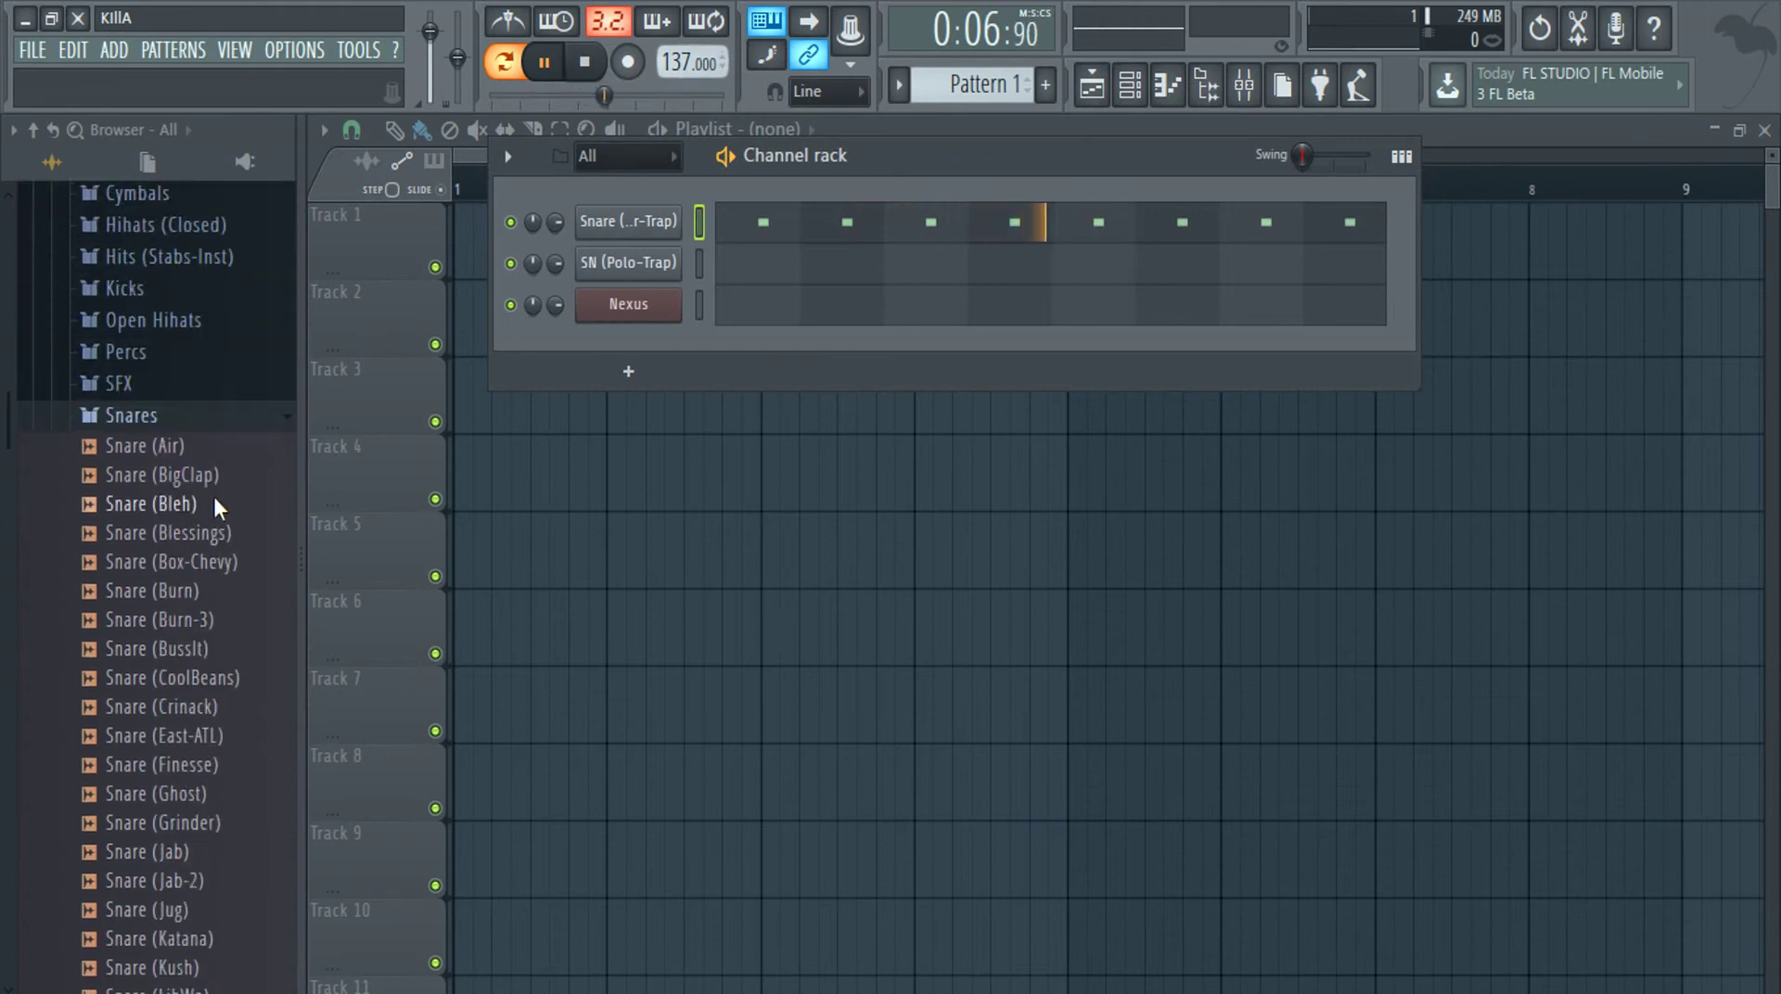
{"action": "key", "text": "space"}
{"action": "left_click", "coordinate": [130, 545]}
{"action": "left_click", "coordinate": [125, 259]}
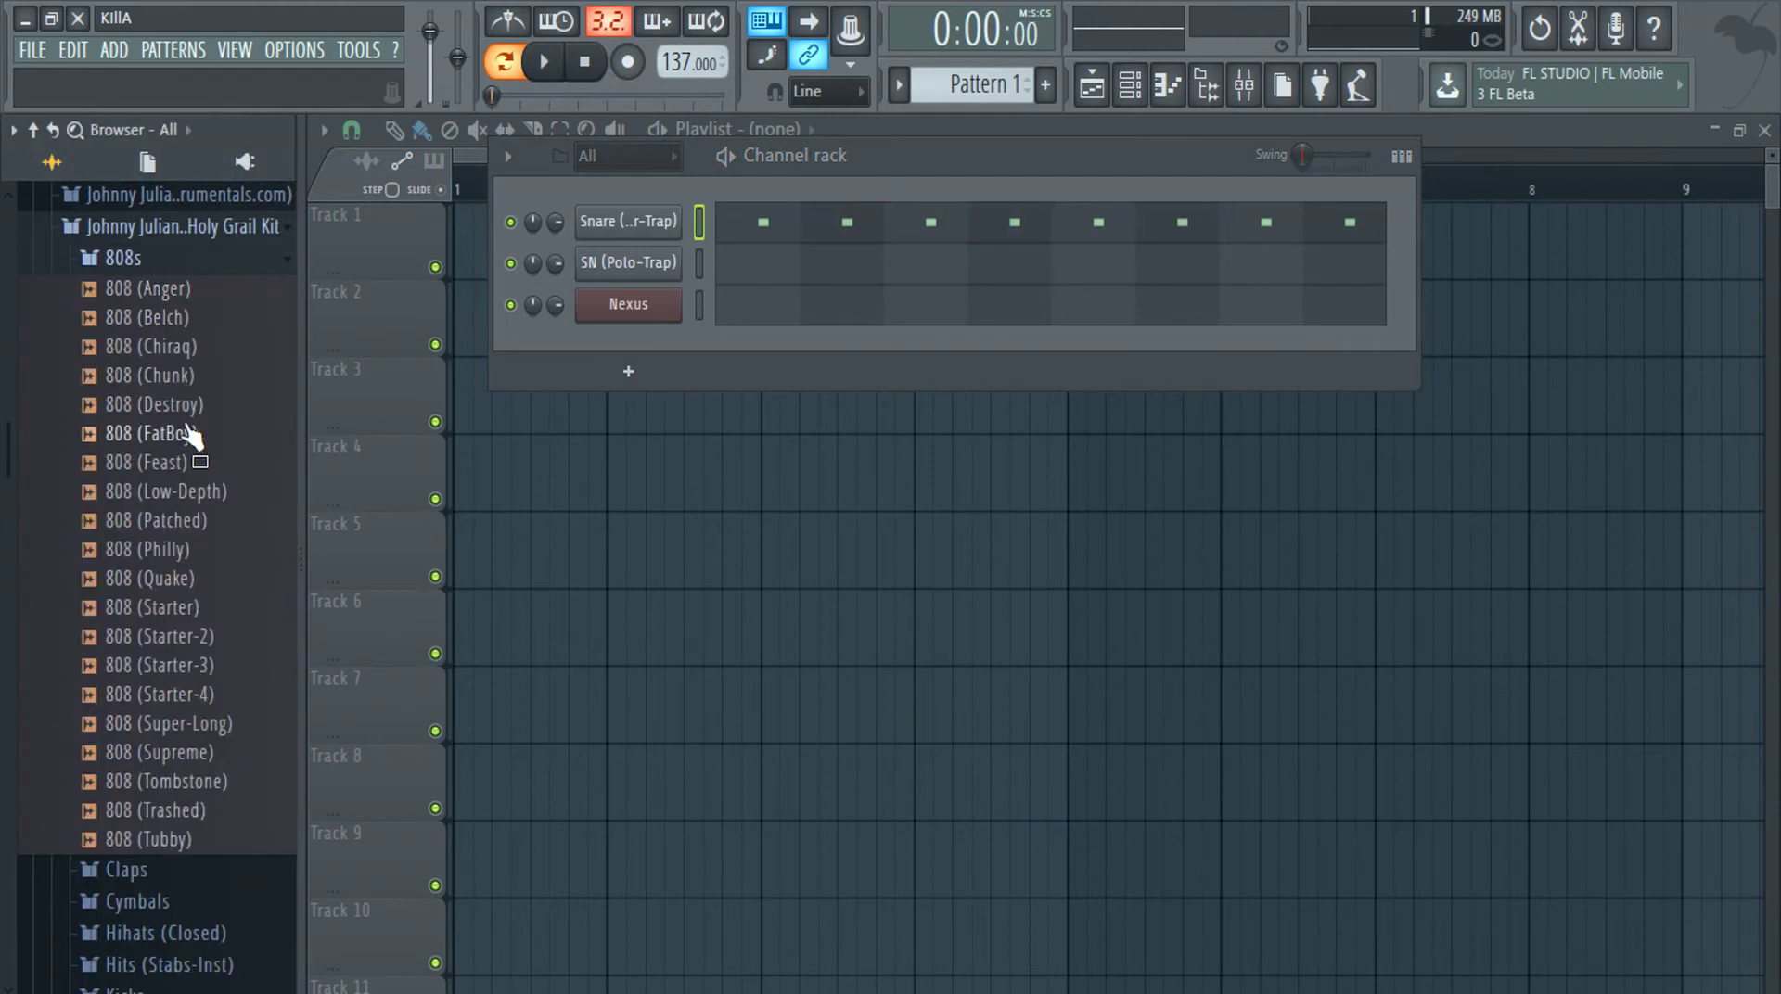
Audition the bass samples in the 808s folder, from 808 (Anger) through 808 (Tubby)
{"action": "left_click", "coordinate": [243, 665]}
{"action": "left_click", "coordinate": [223, 753]}
{"action": "left_click", "coordinate": [208, 811]}
{"action": "left_click", "coordinate": [193, 292]}
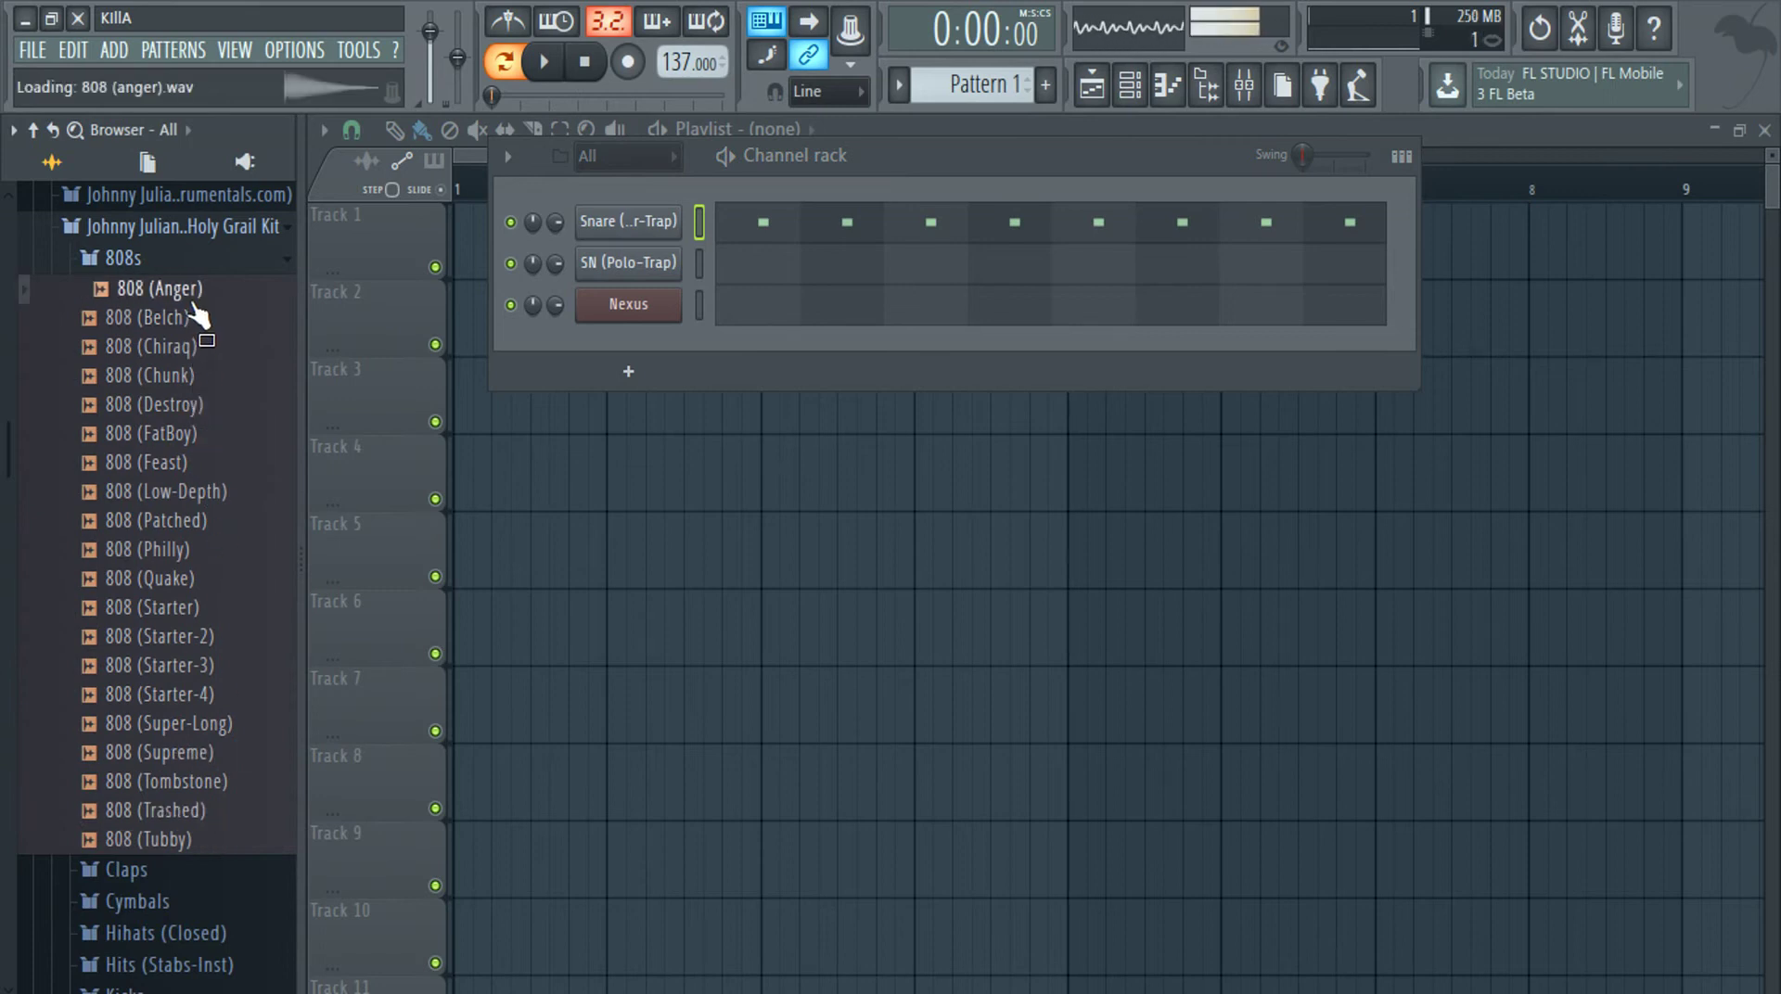
{"action": "left_click", "coordinate": [190, 318]}
{"action": "left_click", "coordinate": [186, 346]}
{"action": "left_click", "coordinate": [182, 379]}
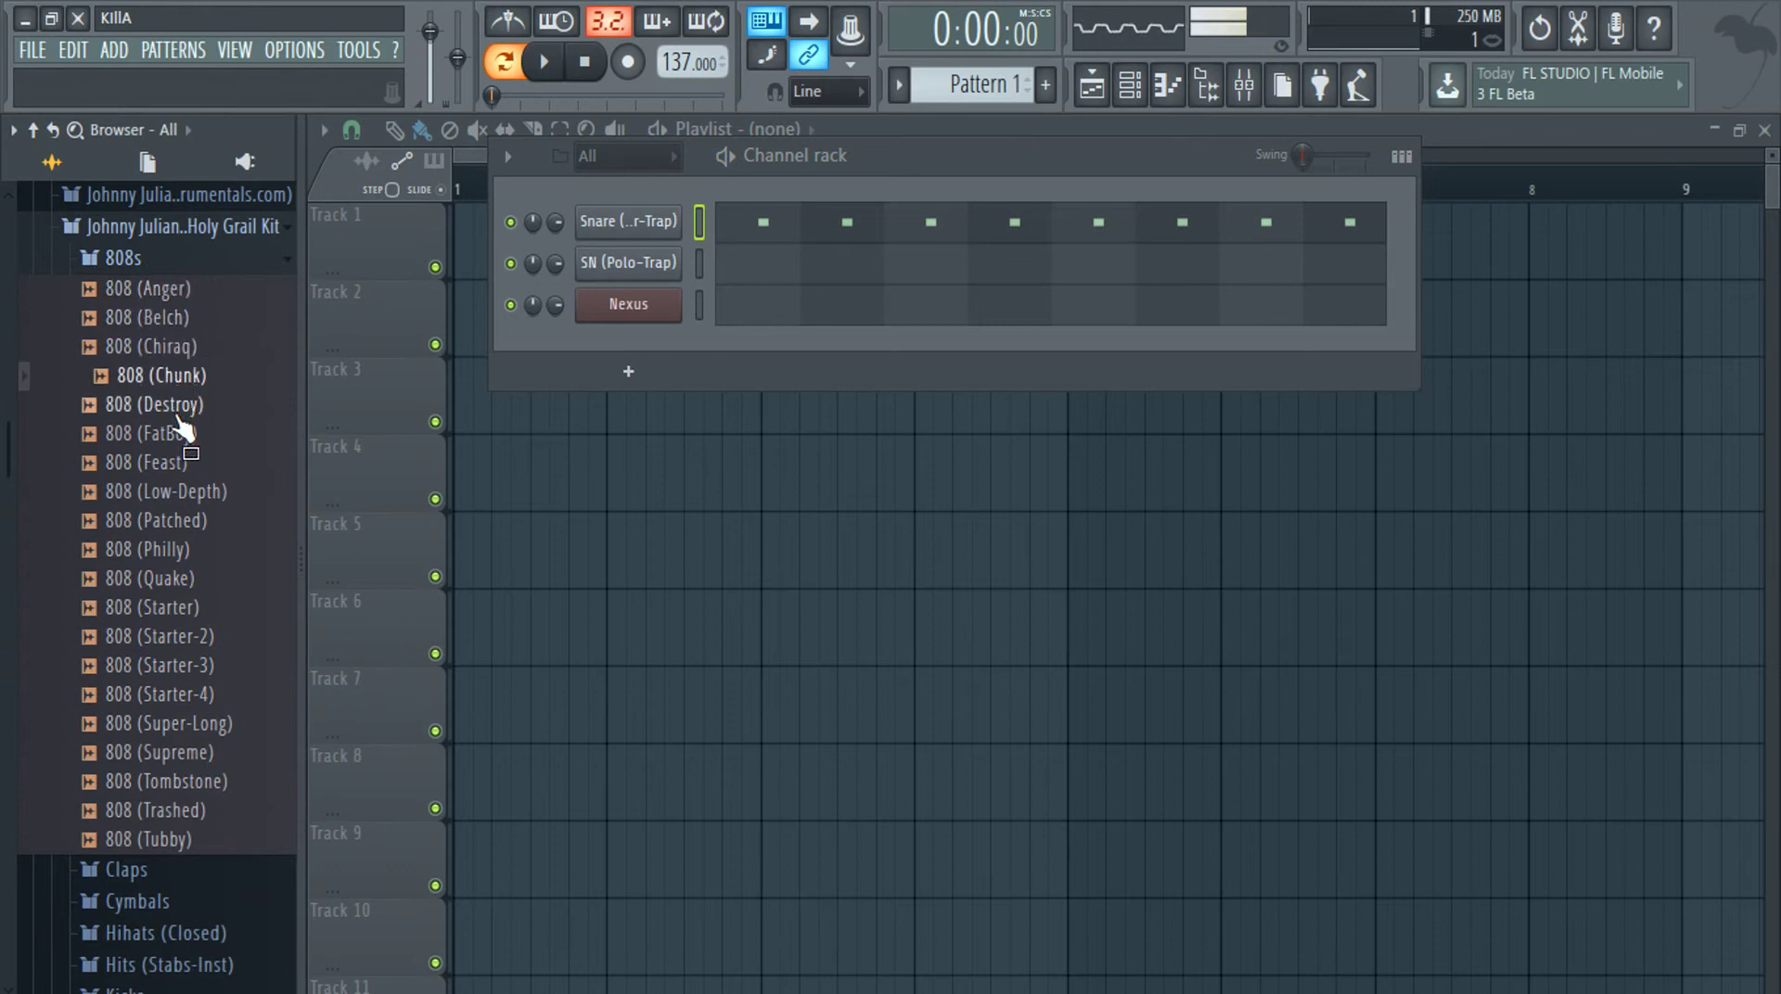
{"action": "left_click", "coordinate": [178, 416]}
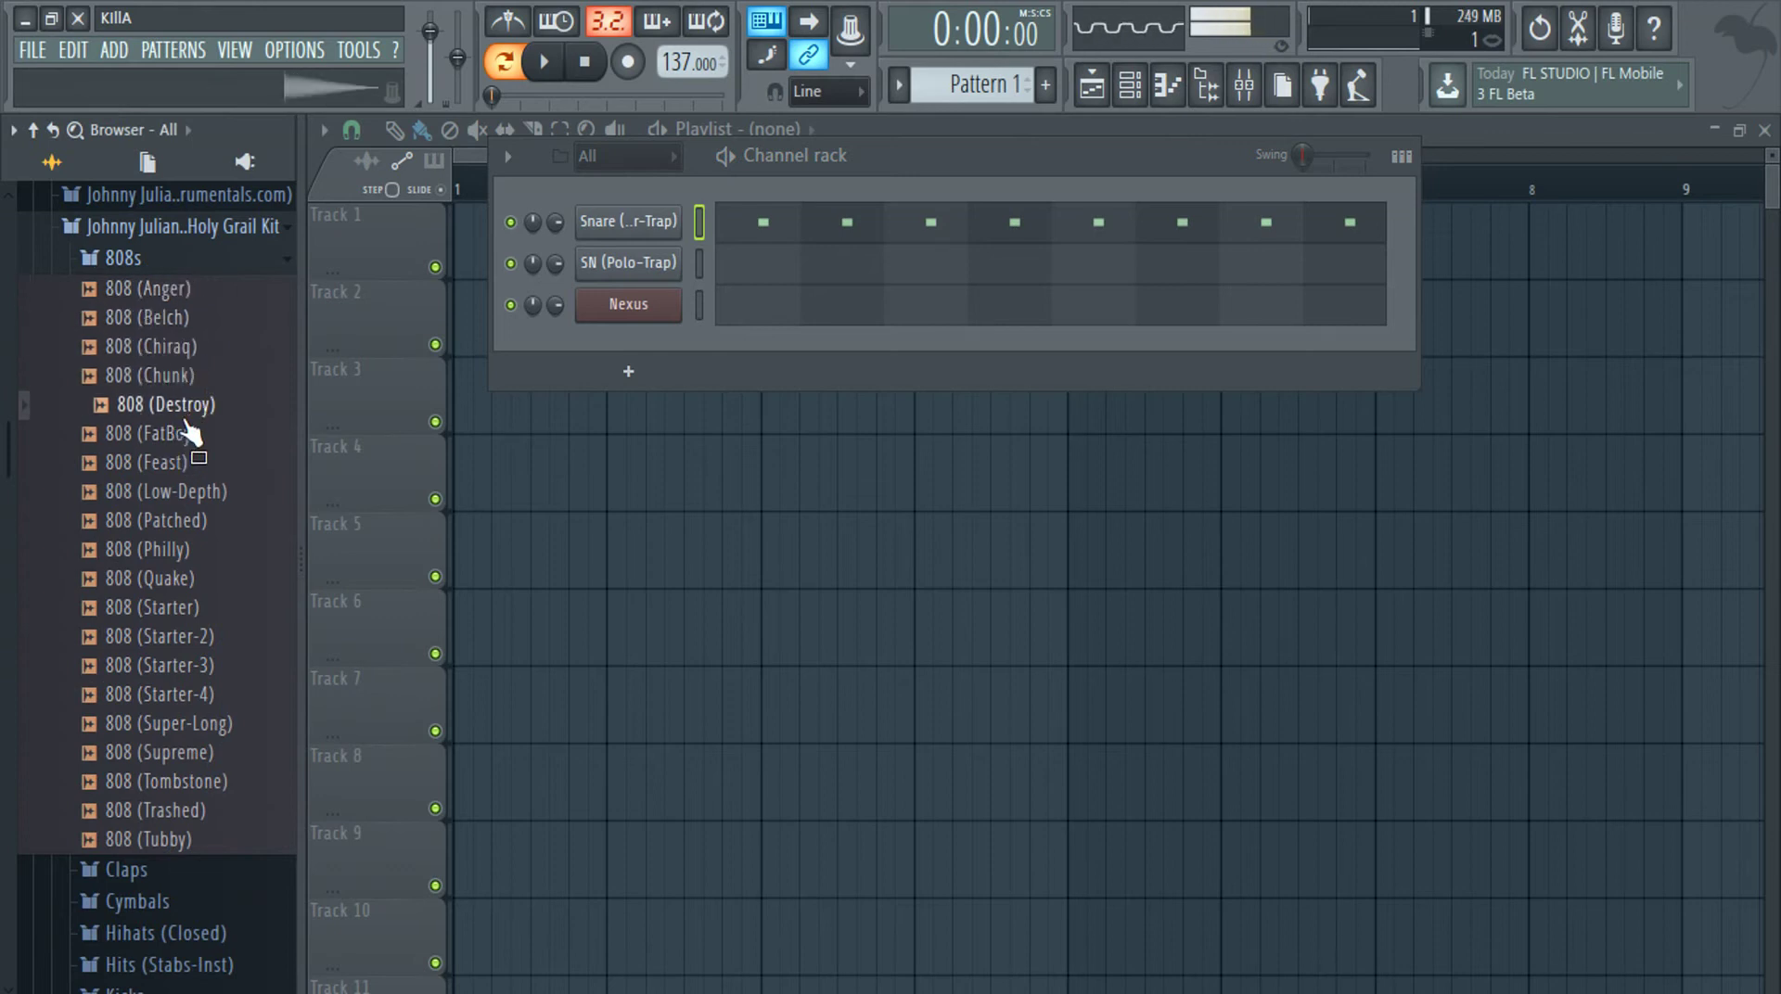
{"action": "left_click", "coordinate": [190, 438]}
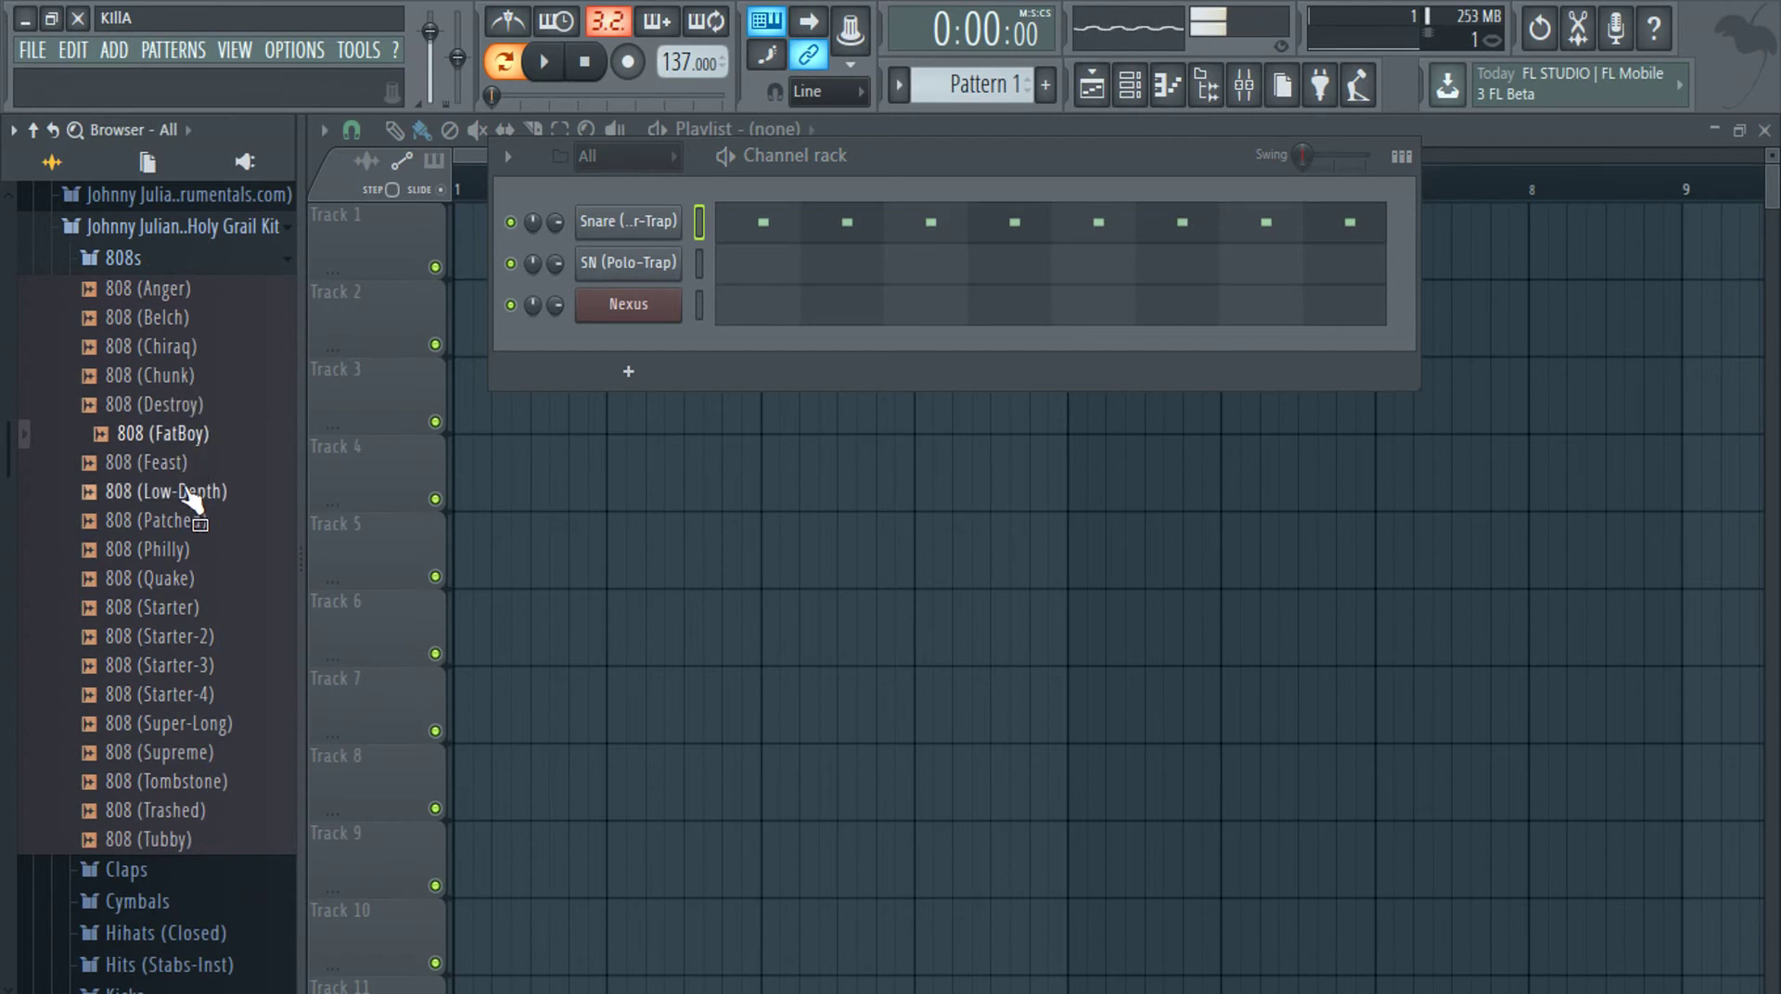
{"action": "left_click", "coordinate": [189, 494]}
{"action": "left_click", "coordinate": [185, 470]}
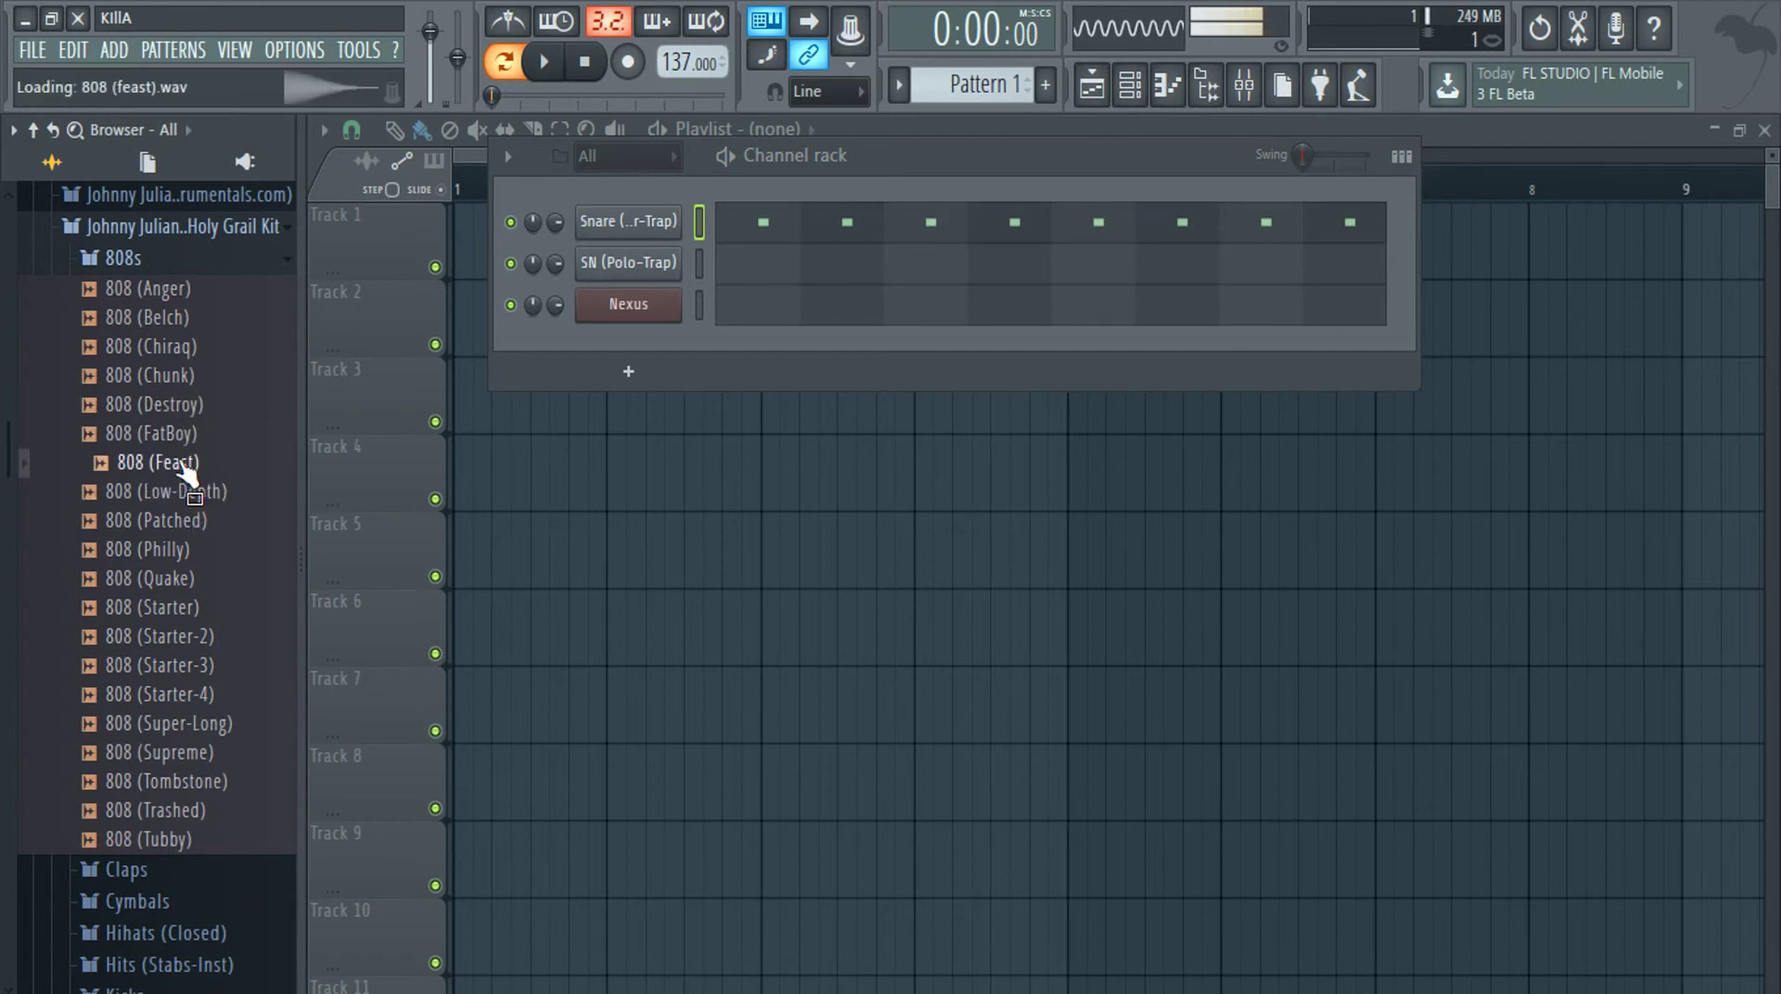
{"action": "left_click", "coordinate": [182, 553]}
{"action": "left_click", "coordinate": [185, 581]}
{"action": "left_click", "coordinate": [192, 609]}
{"action": "left_click", "coordinate": [234, 725]}
{"action": "left_click", "coordinate": [222, 755]}
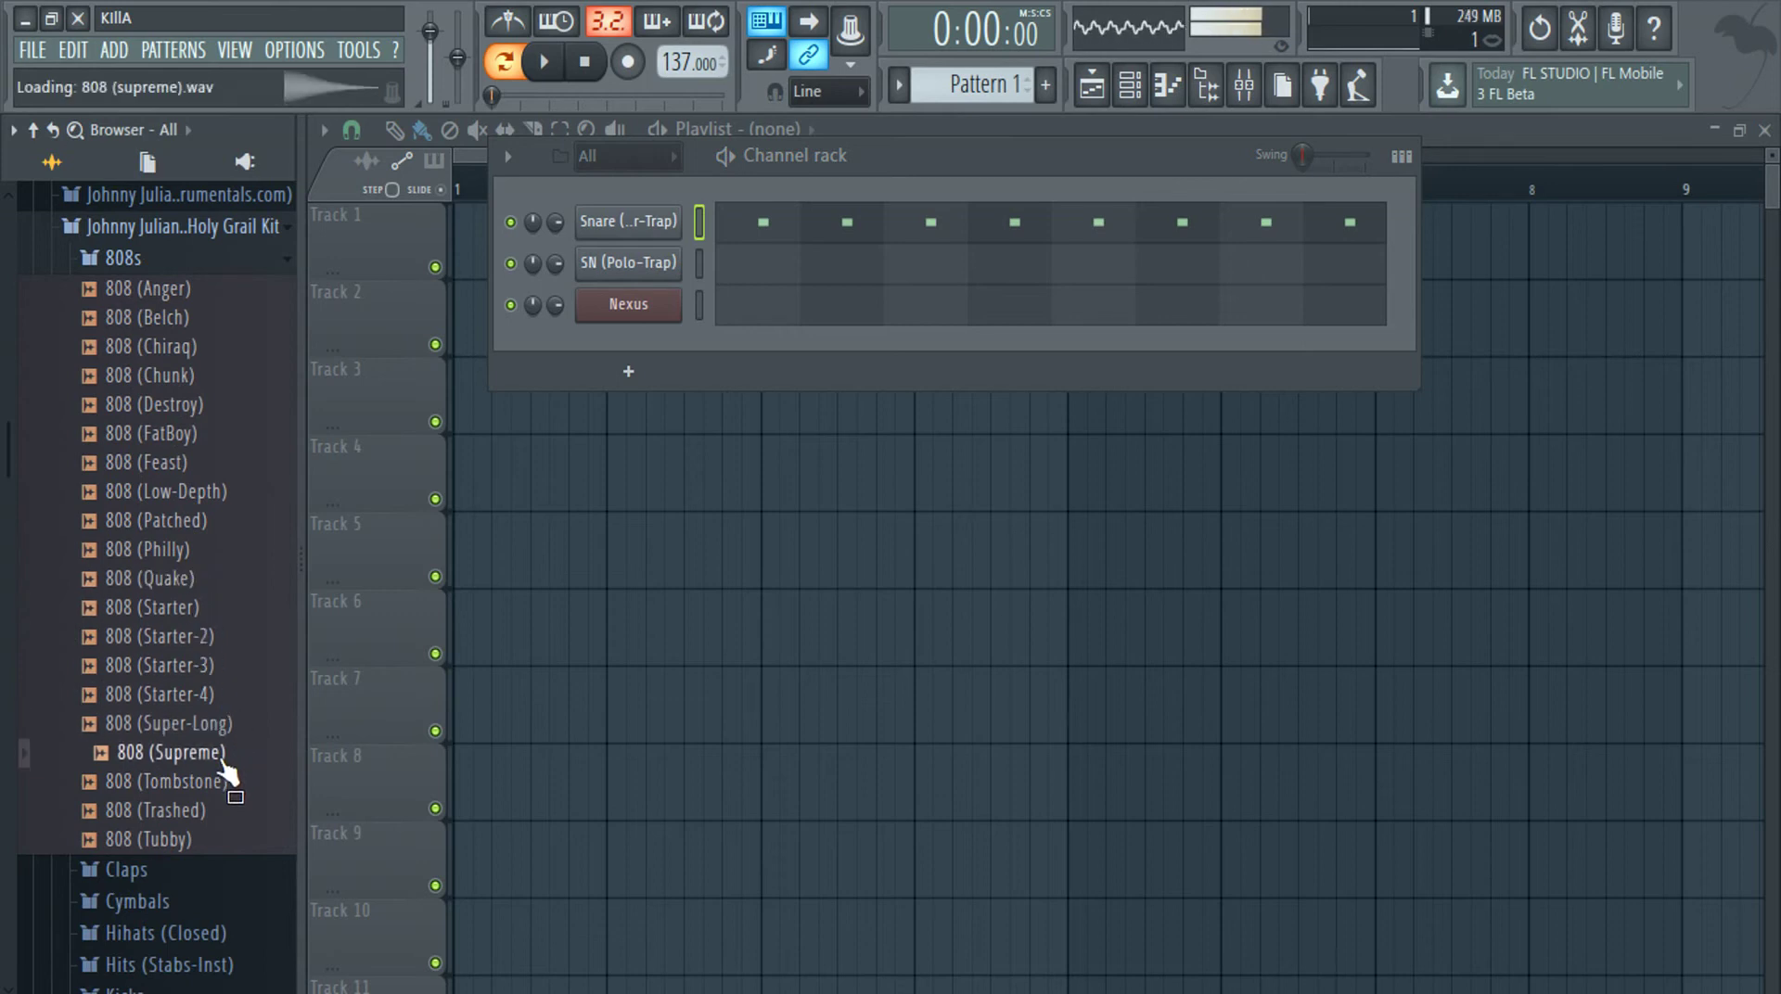
{"action": "left_click", "coordinate": [217, 813]}
{"action": "left_click", "coordinate": [194, 843]}
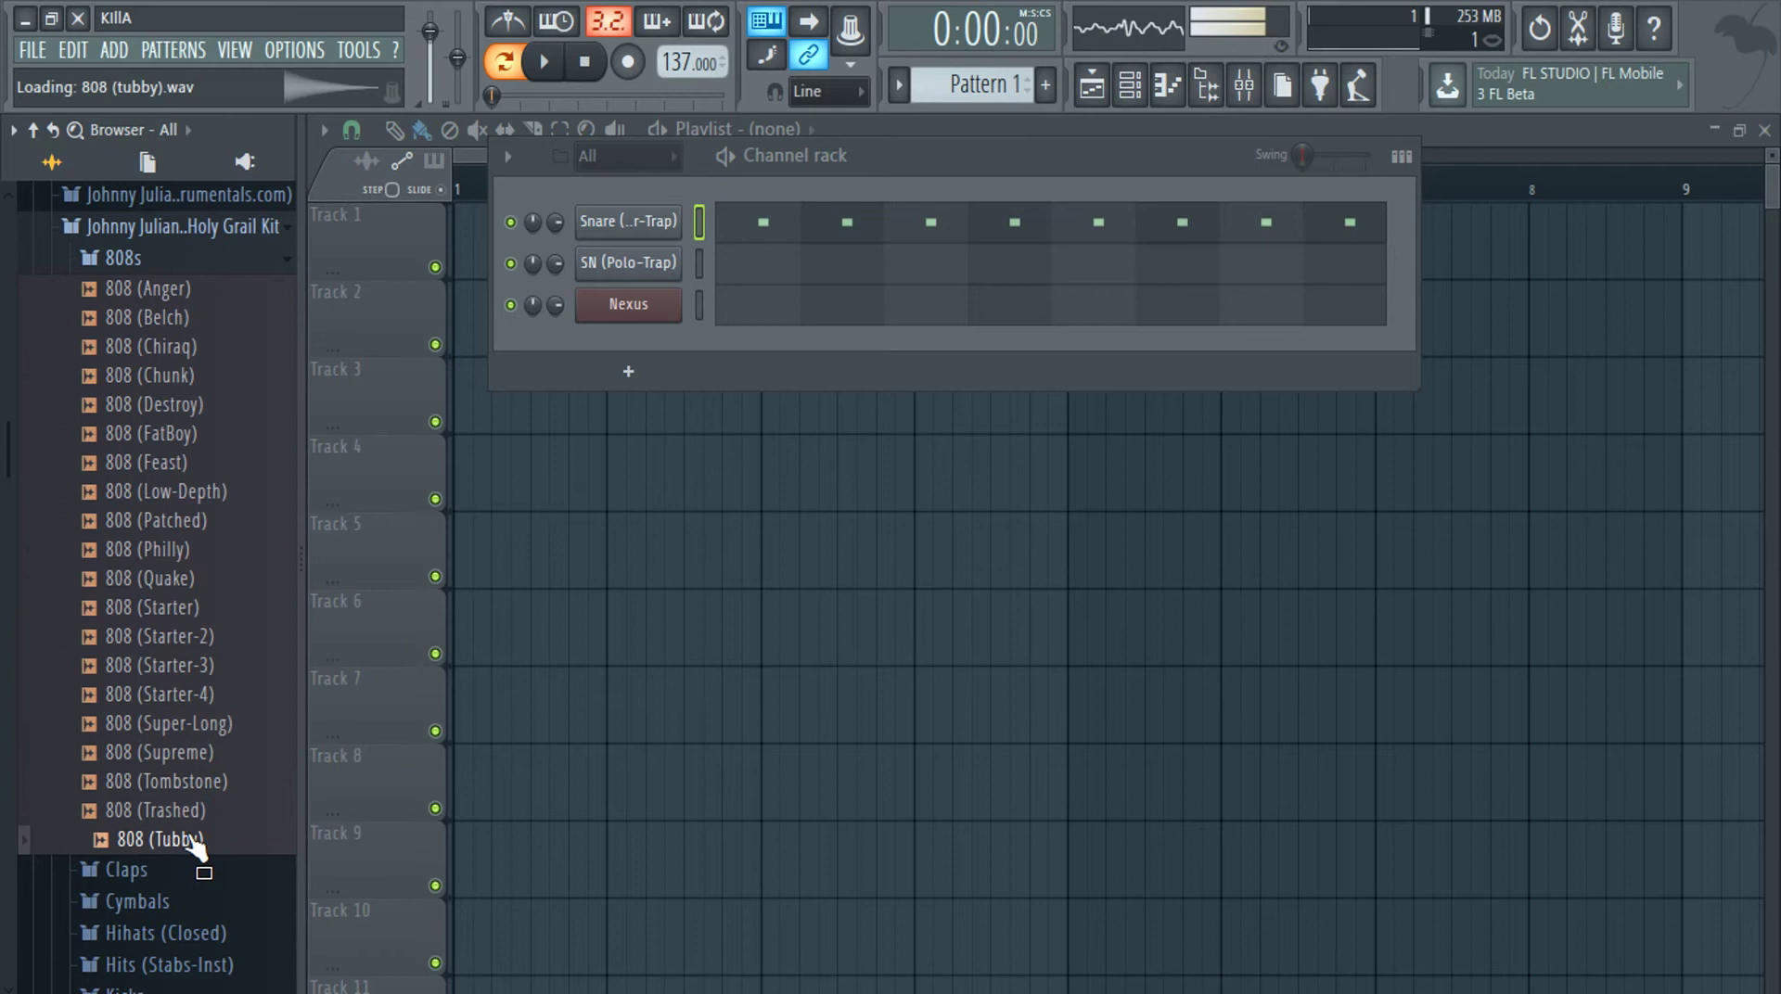
Add the 808 (Tubby) sample to the channel rack above the snare channels
{"action": "left_click_drag", "start_coordinate": [195, 843], "coordinate": [644, 204]}
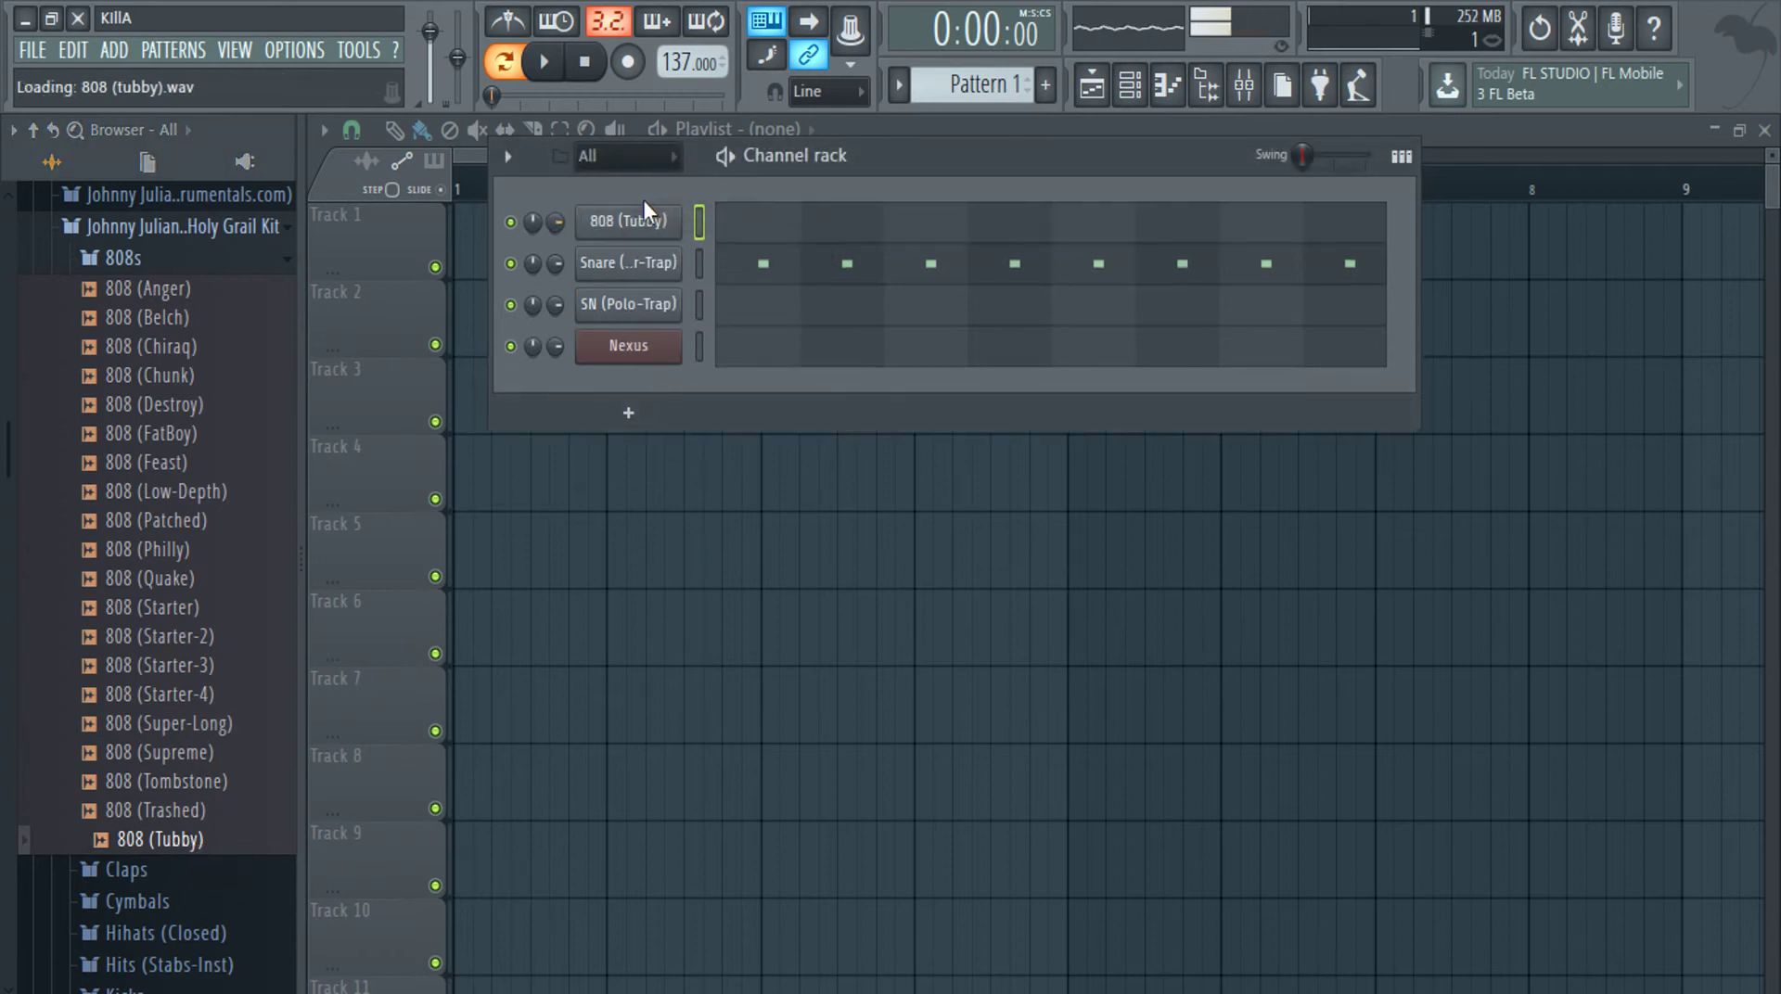
{"action": "right_click", "coordinate": [659, 232]}
{"action": "left_click", "coordinate": [727, 318]}
Add the Savage Kick 2 sample from The Hell folder to the top of the channel rack
{"action": "left_click", "coordinate": [144, 248]}
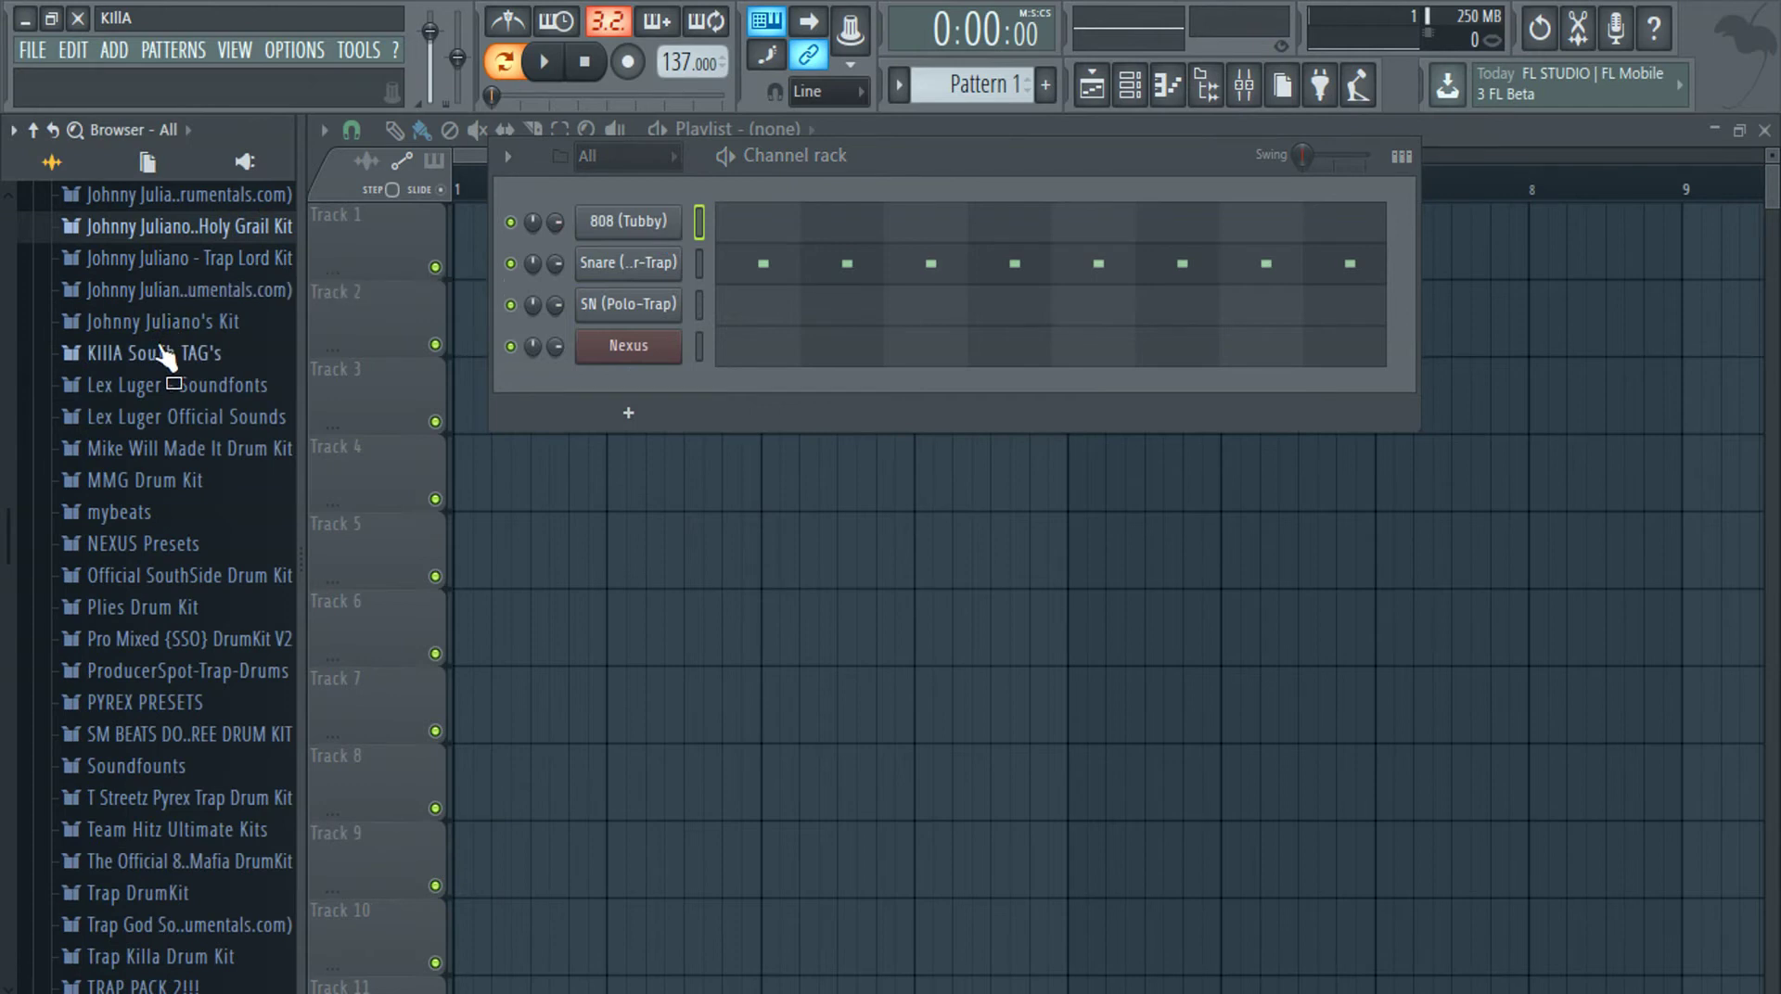
{"action": "scroll", "coordinate": [167, 334], "scroll_direction": "up", "scroll_amount": 4}
{"action": "scroll", "coordinate": [169, 344], "scroll_direction": "down", "scroll_amount": 4}
{"action": "scroll", "coordinate": [145, 324], "scroll_direction": "down", "scroll_amount": 2}
{"action": "scroll", "coordinate": [113, 294], "scroll_direction": "up", "scroll_amount": 5}
{"action": "left_click", "coordinate": [104, 243]}
{"action": "scroll", "coordinate": [186, 556], "scroll_direction": "down", "scroll_amount": 6}
{"action": "scroll", "coordinate": [143, 473], "scroll_direction": "up", "scroll_amount": 1}
{"action": "left_click", "coordinate": [142, 455]}
{"action": "scroll", "coordinate": [148, 501], "scroll_direction": "down", "scroll_amount": 3}
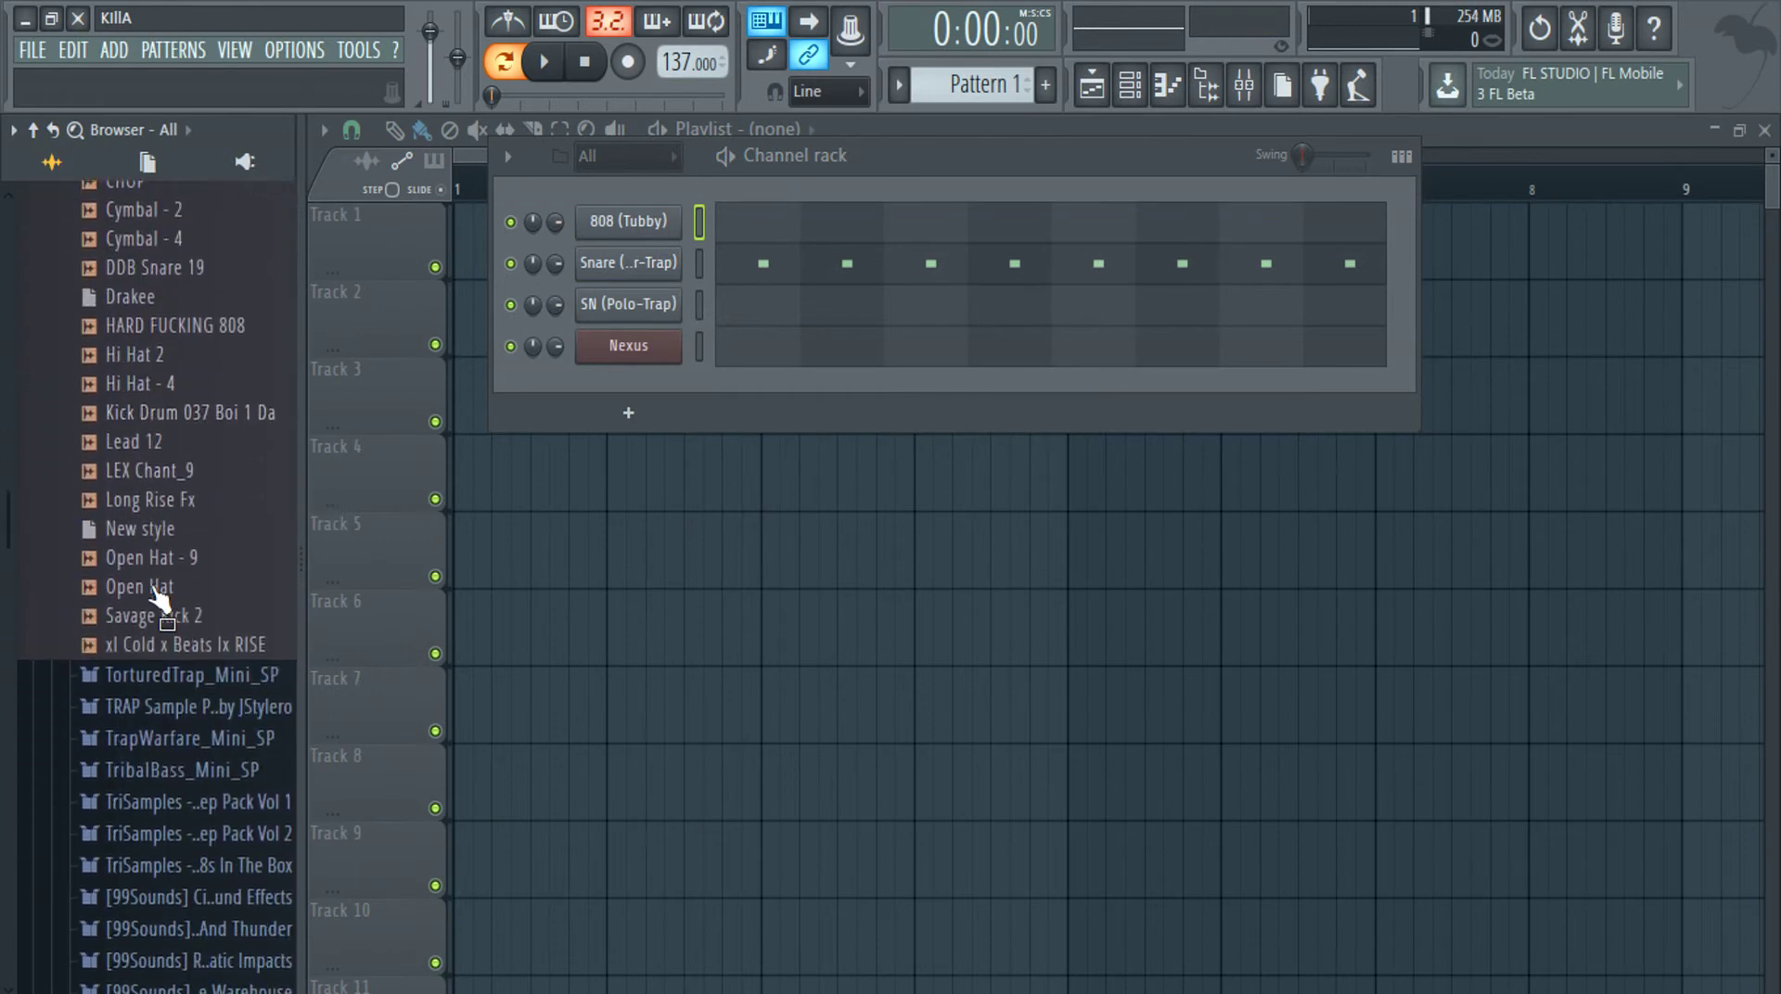
{"action": "left_click_drag", "start_coordinate": [153, 613], "coordinate": [645, 192]}
Audition samples in The Hell folder and add Hi Hat - 4 to the channel rack between SN (Polo-Trap) and Nexus
{"action": "left_click", "coordinate": [167, 243]}
{"action": "left_click", "coordinate": [167, 436]}
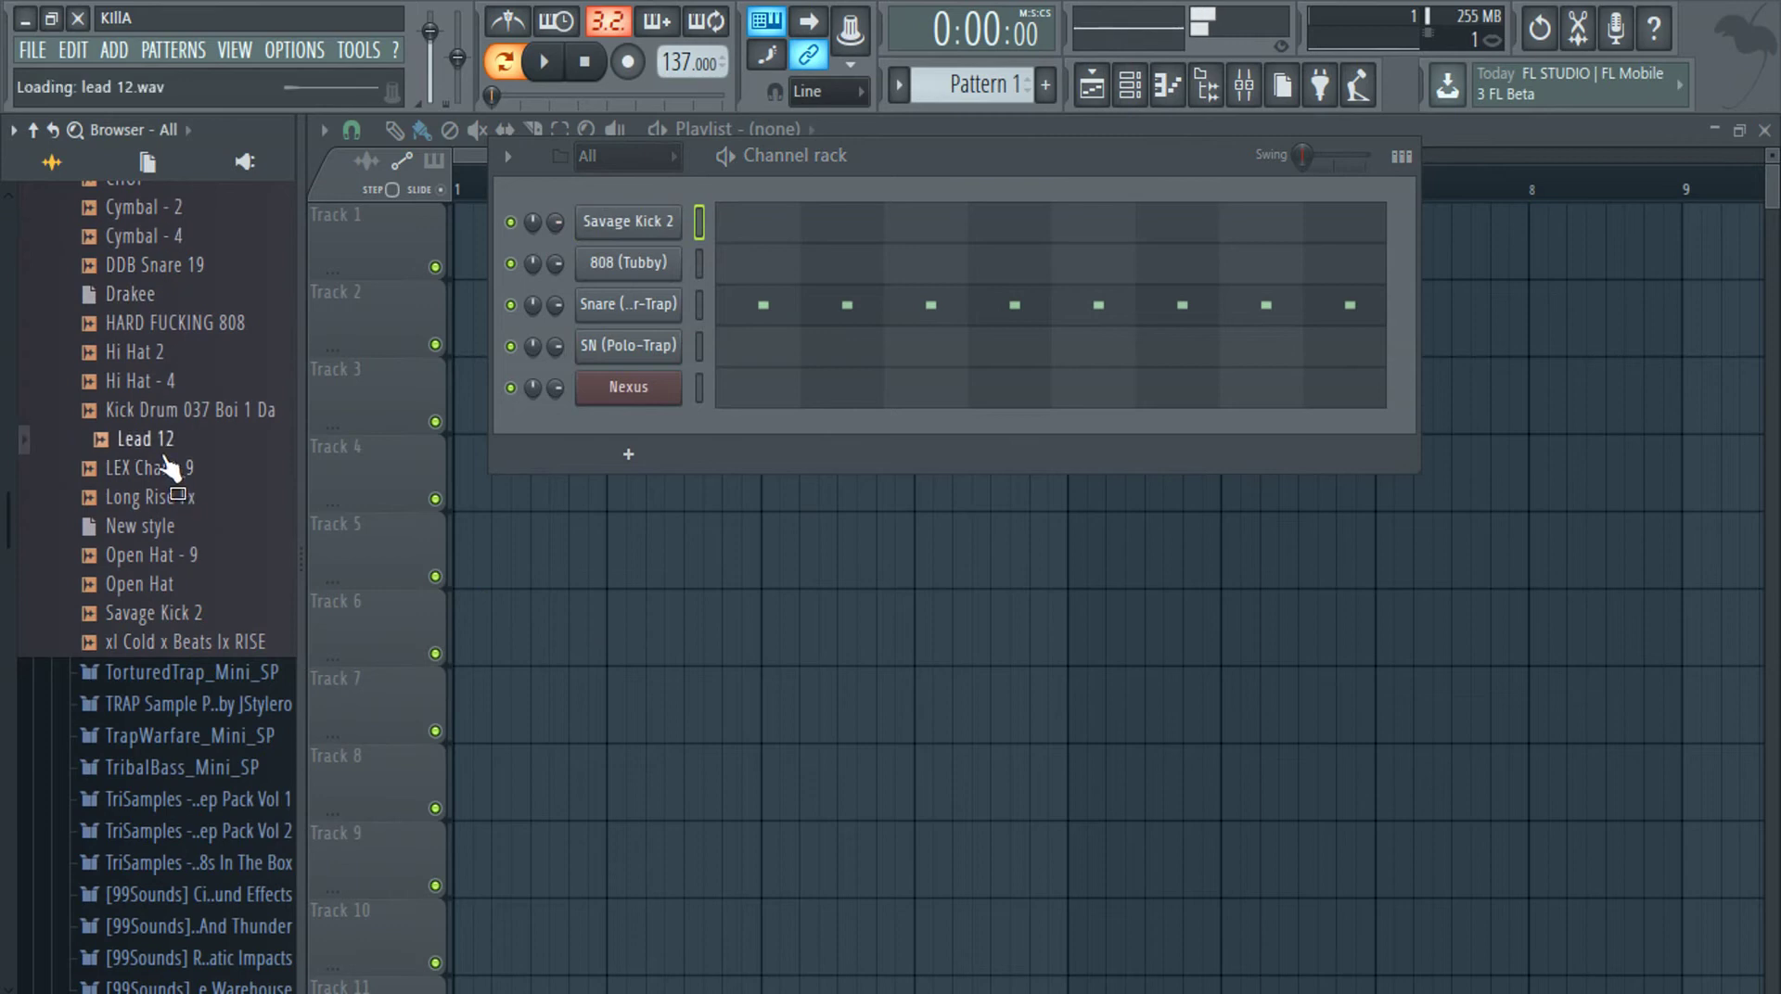
{"action": "left_click", "coordinate": [165, 473]}
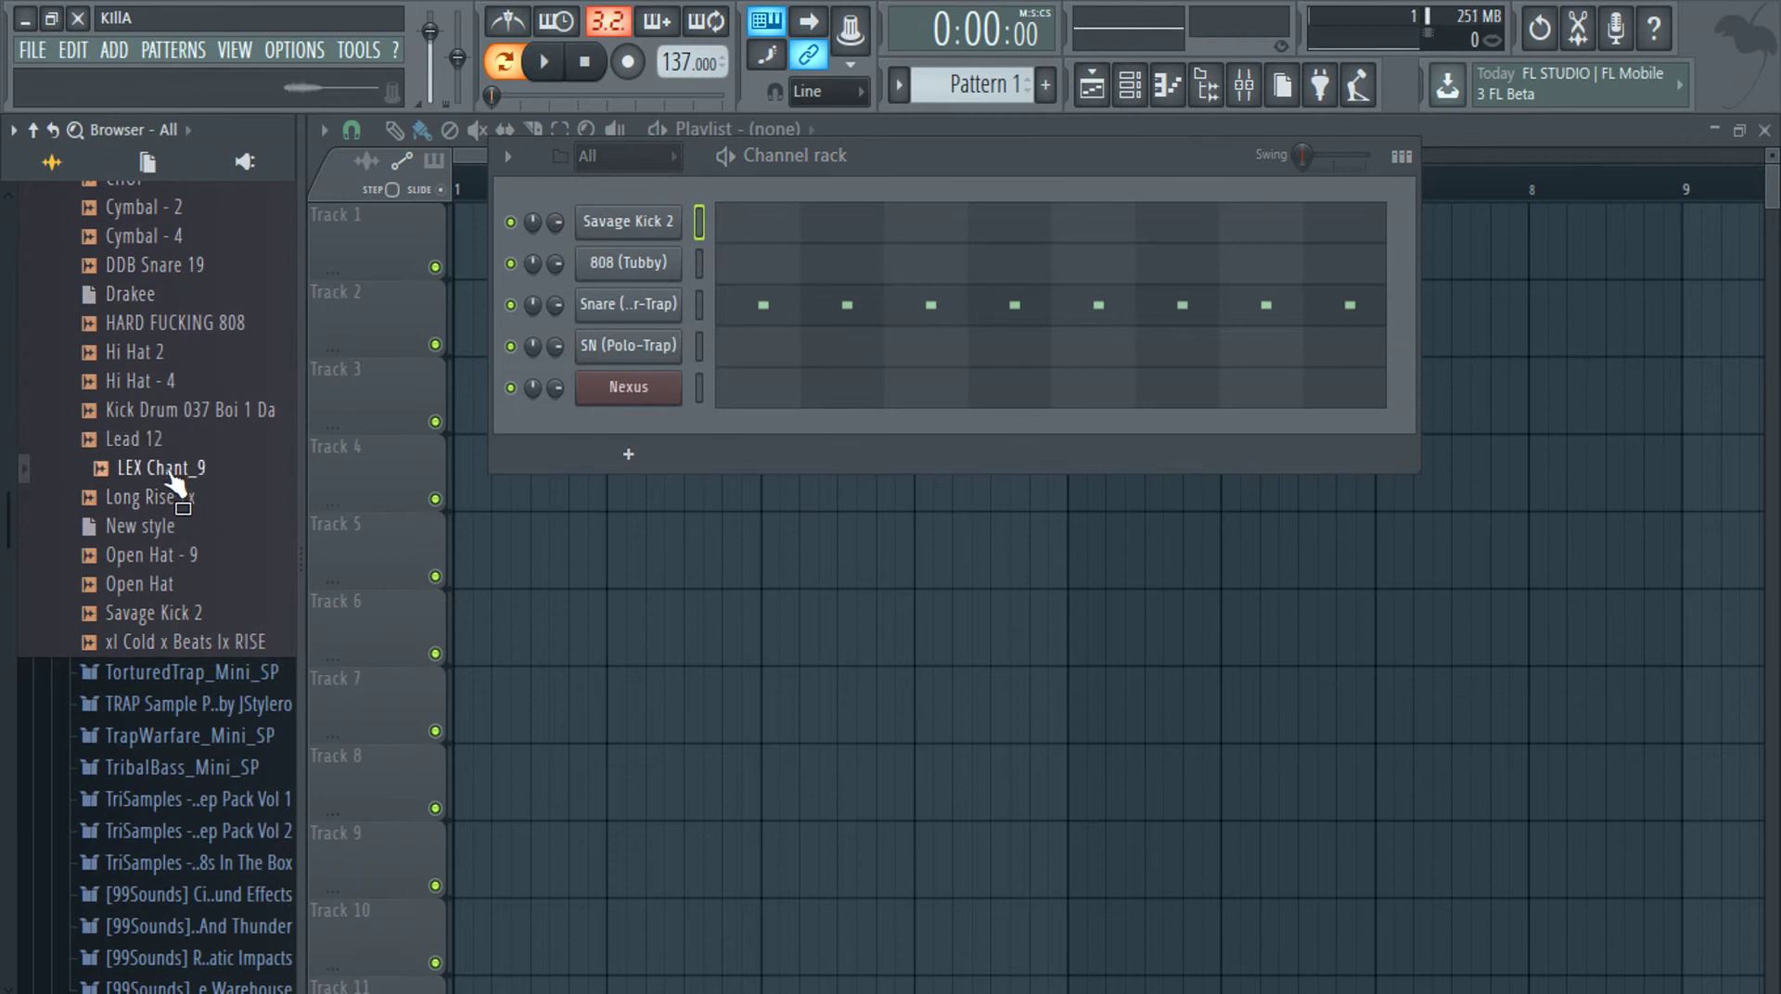
{"action": "scroll", "coordinate": [171, 484], "scroll_direction": "up", "scroll_amount": 2}
{"action": "left_click", "coordinate": [158, 525]}
{"action": "left_click", "coordinate": [167, 556]}
{"action": "left_click_drag", "start_coordinate": [165, 556], "coordinate": [658, 367]}
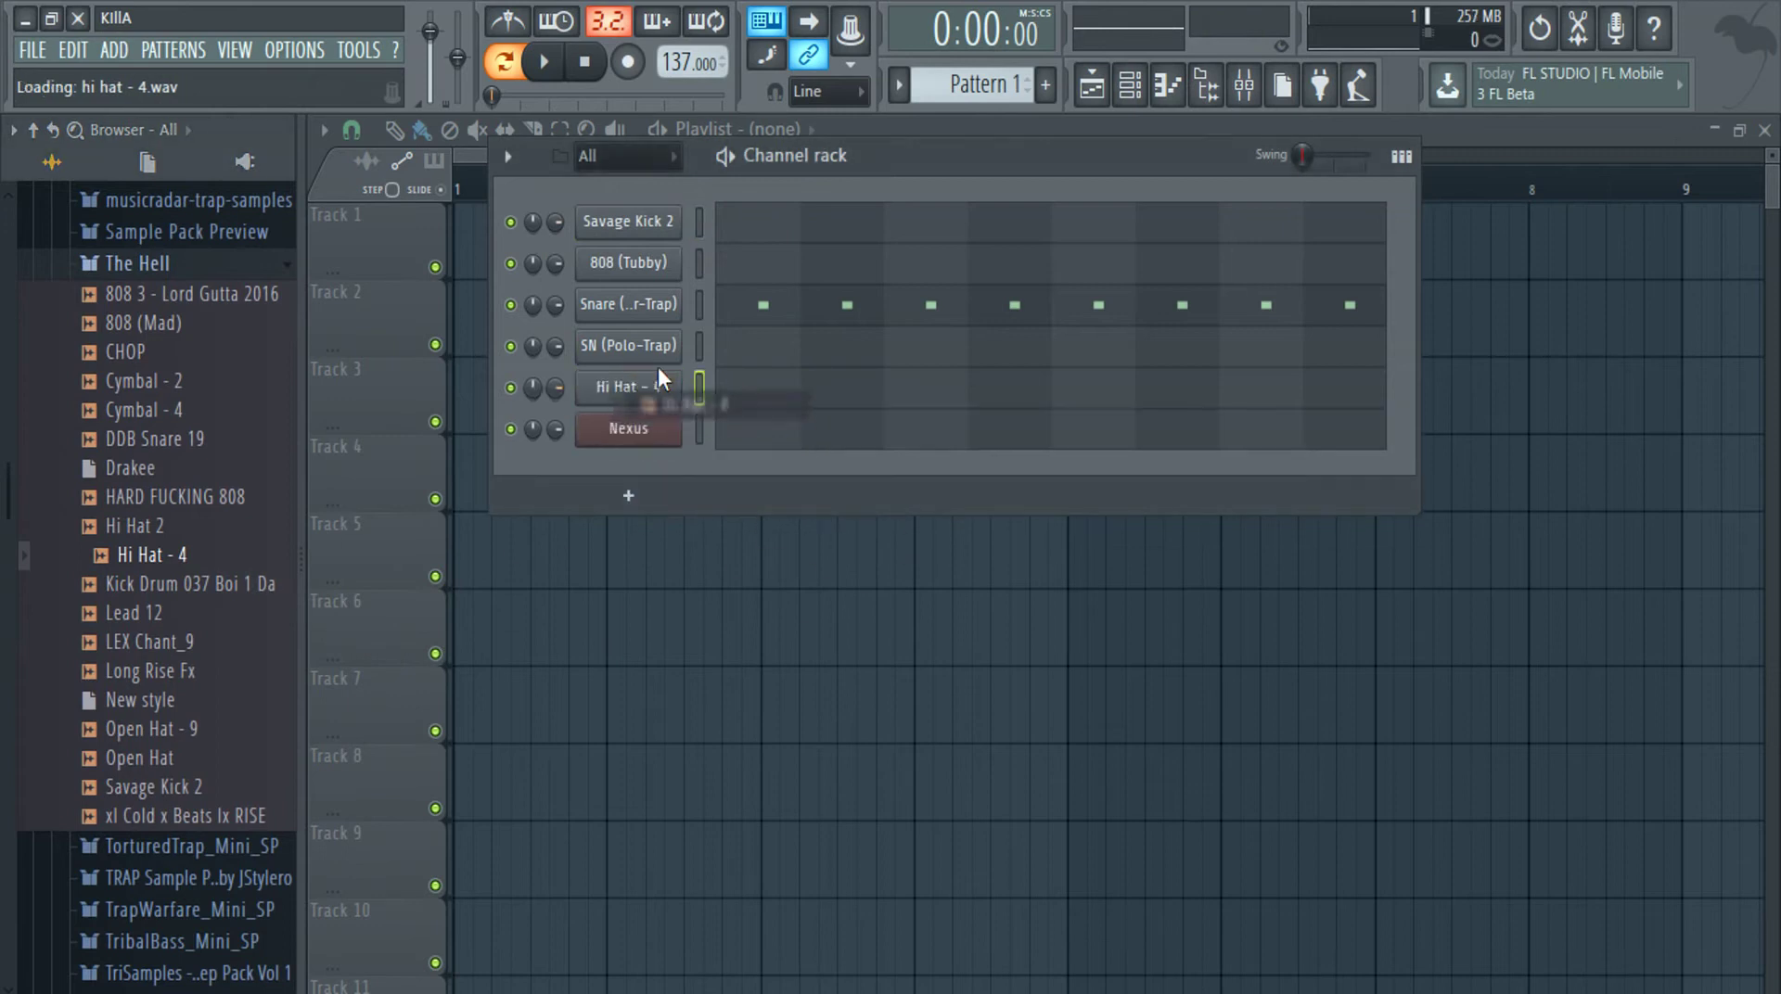
Audition the CHOP and 808 (Mad) samples in The Hell folder
{"action": "left_click", "coordinate": [134, 352]}
{"action": "left_click", "coordinate": [147, 325]}
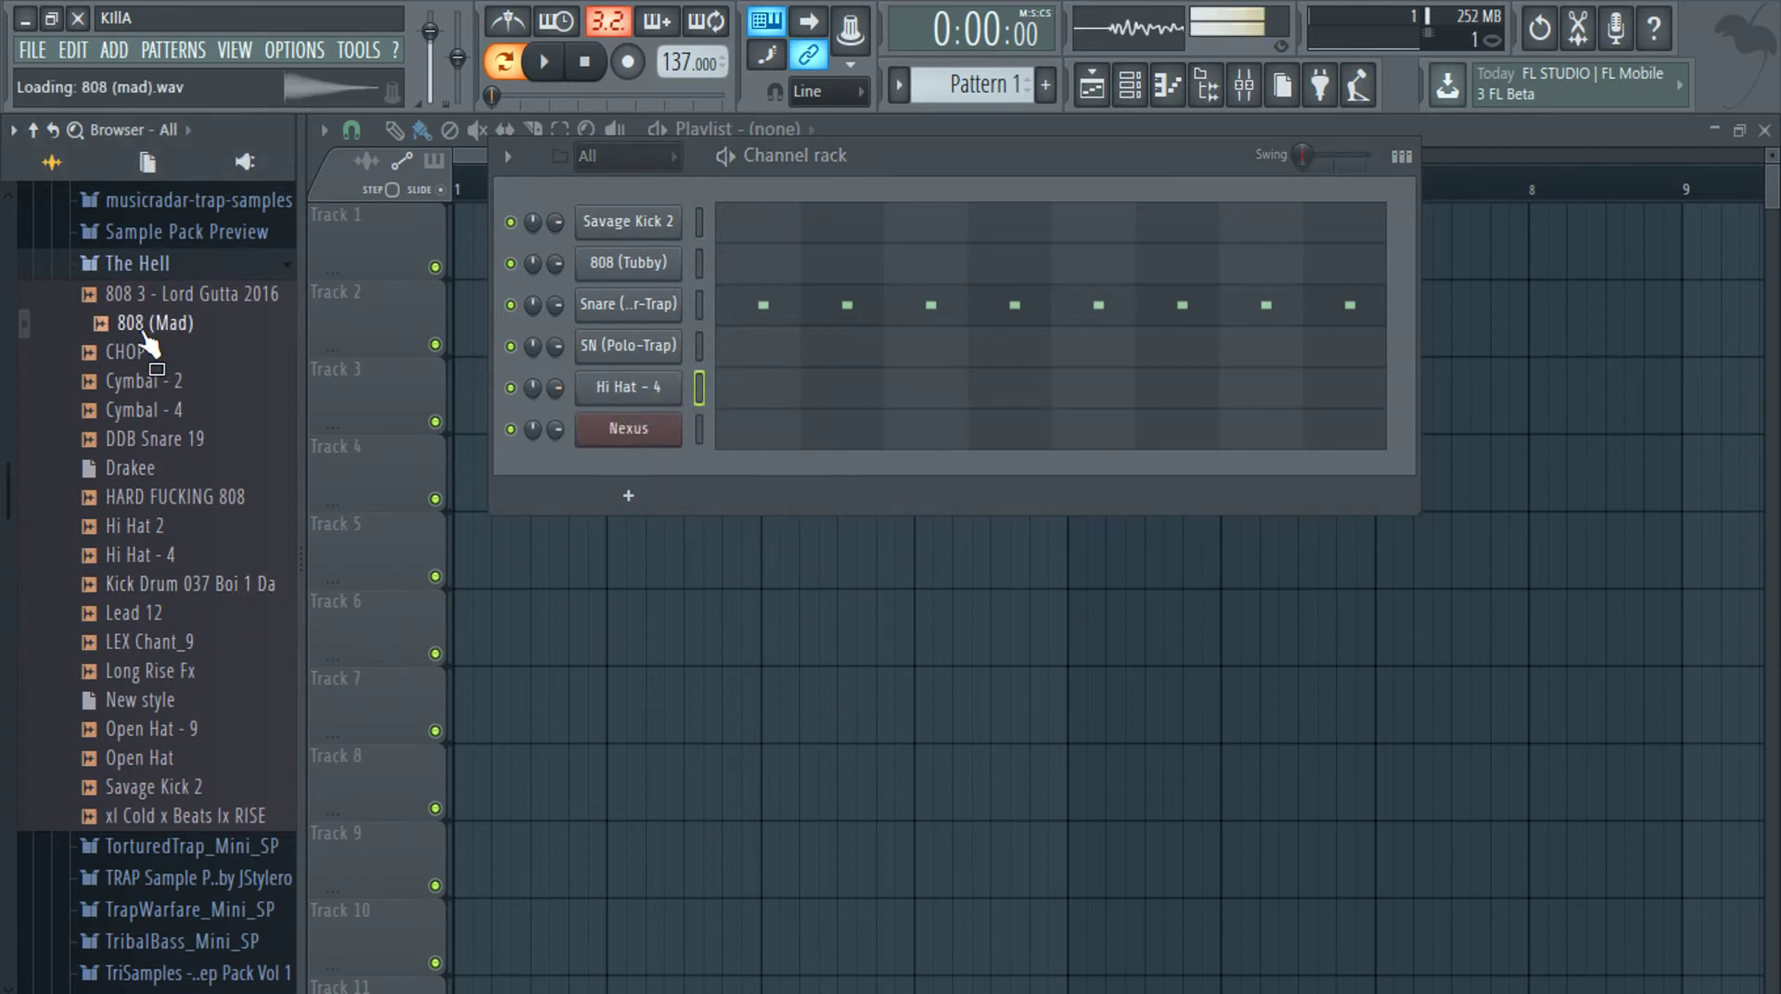
{"action": "left_click_drag", "start_coordinate": [144, 338], "coordinate": [154, 330]}
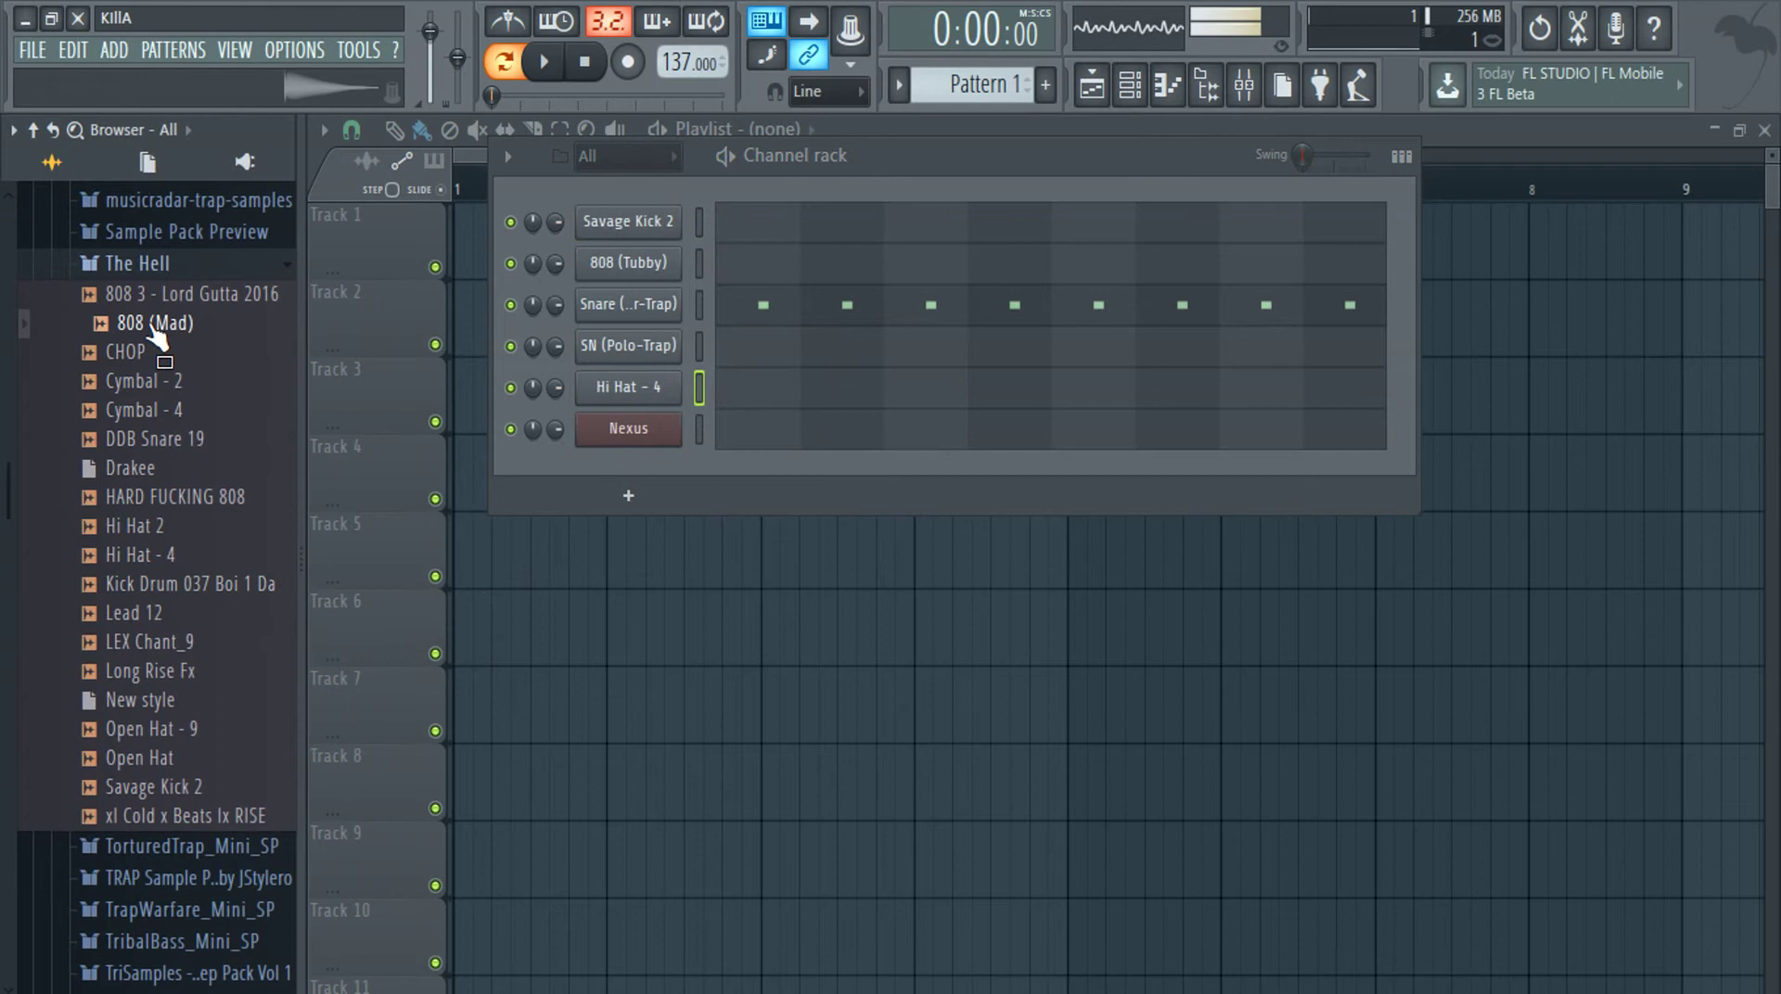
Audition Cymbal - 4 in The Hell folder and the Hi Hat 4 sample in the Mike Will Made It Drum Kit
{"action": "left_click", "coordinate": [145, 411]}
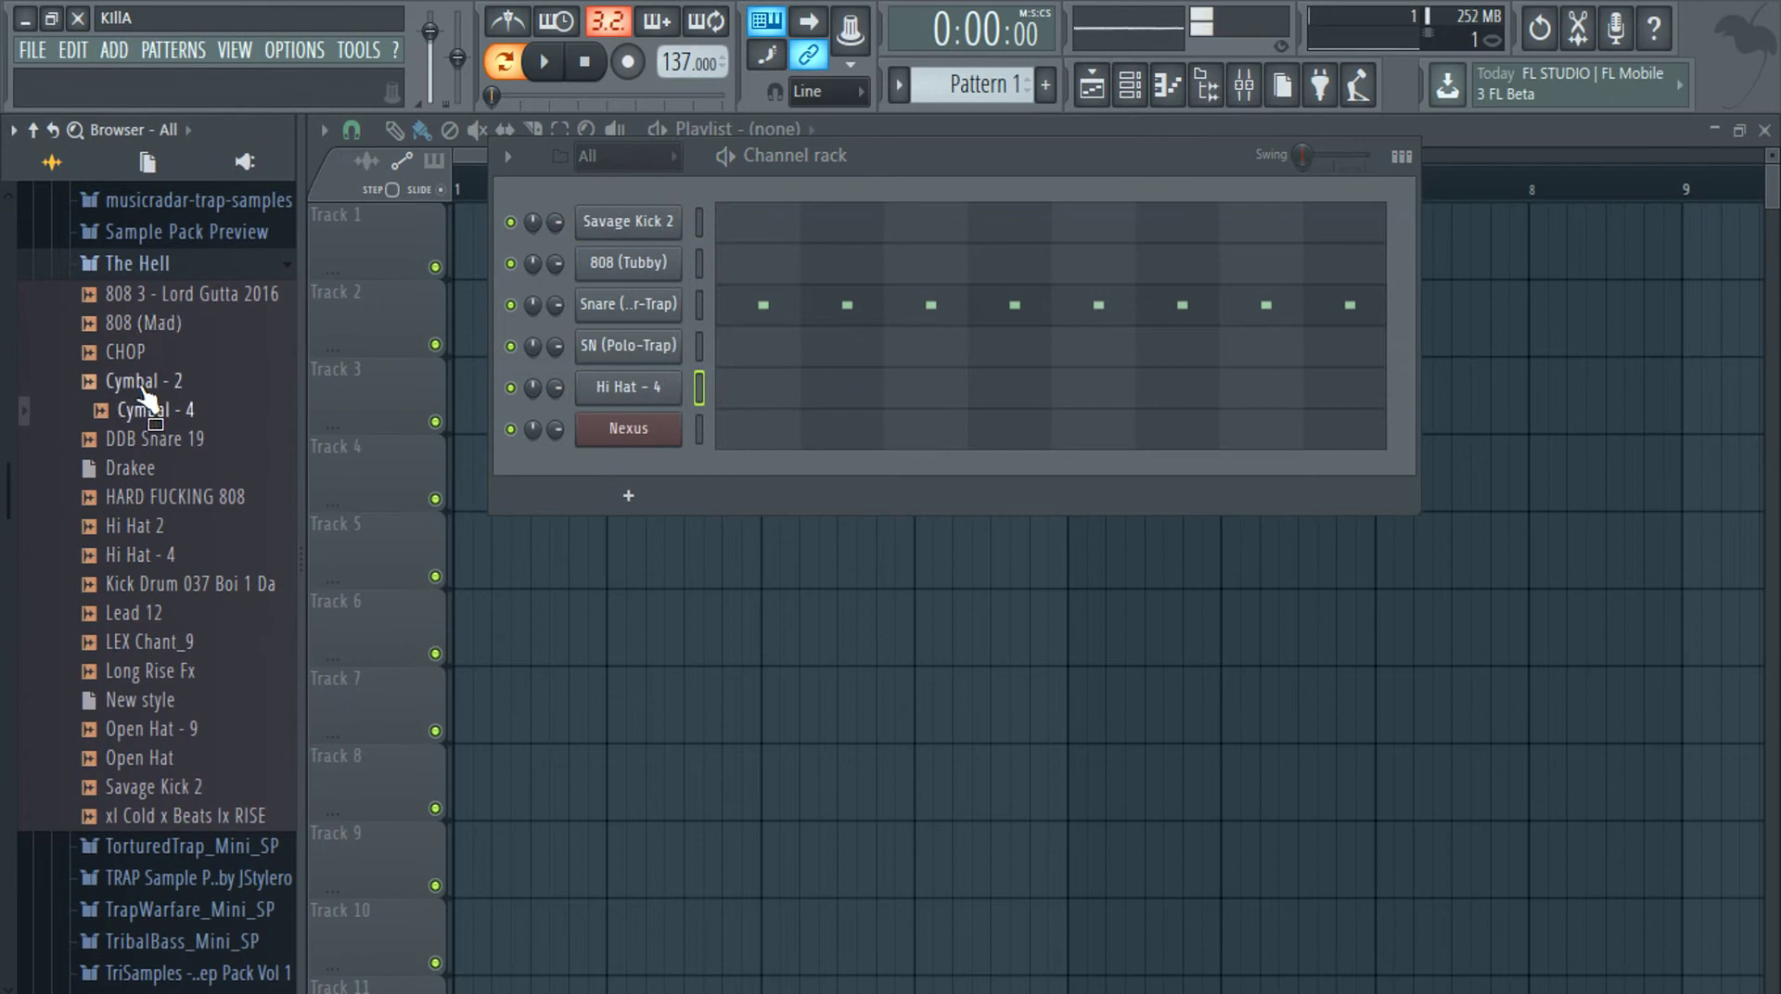
{"action": "left_click", "coordinate": [140, 264]}
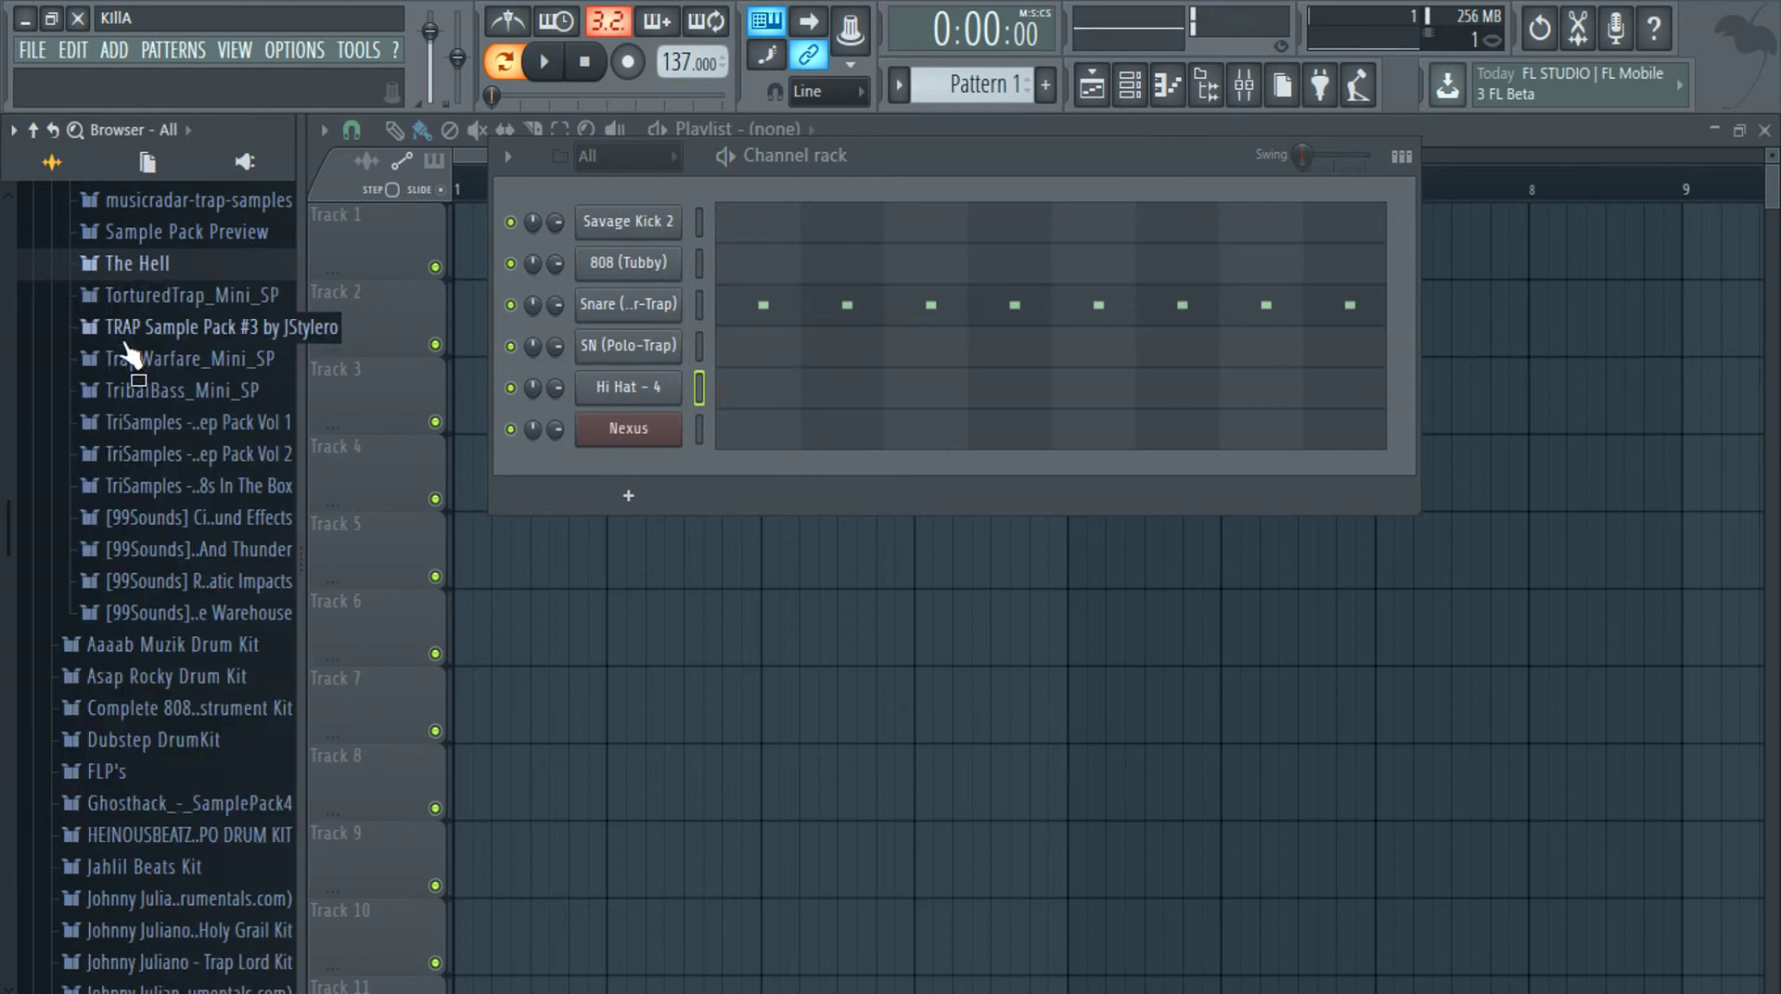
{"action": "scroll", "coordinate": [139, 390], "scroll_direction": "down", "scroll_amount": 8}
{"action": "left_click", "coordinate": [139, 458]}
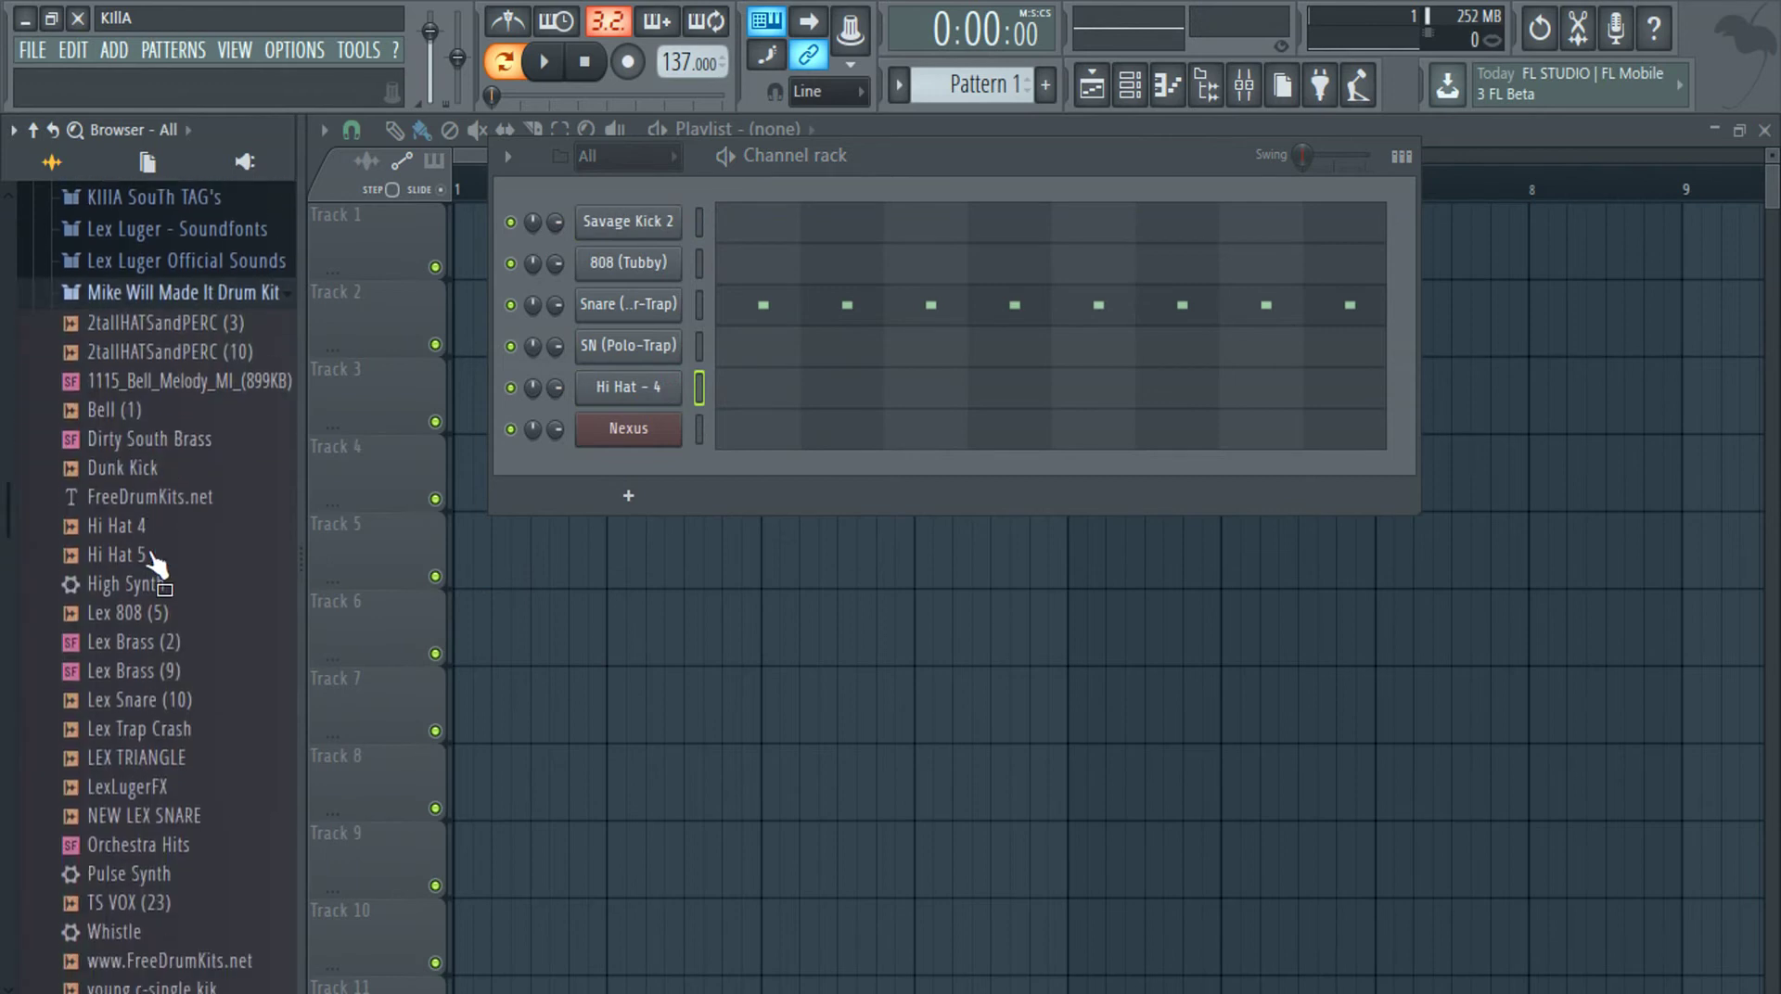
{"action": "left_click", "coordinate": [139, 526]}
{"action": "left_click", "coordinate": [137, 499]}
{"action": "left_click", "coordinate": [126, 529]}
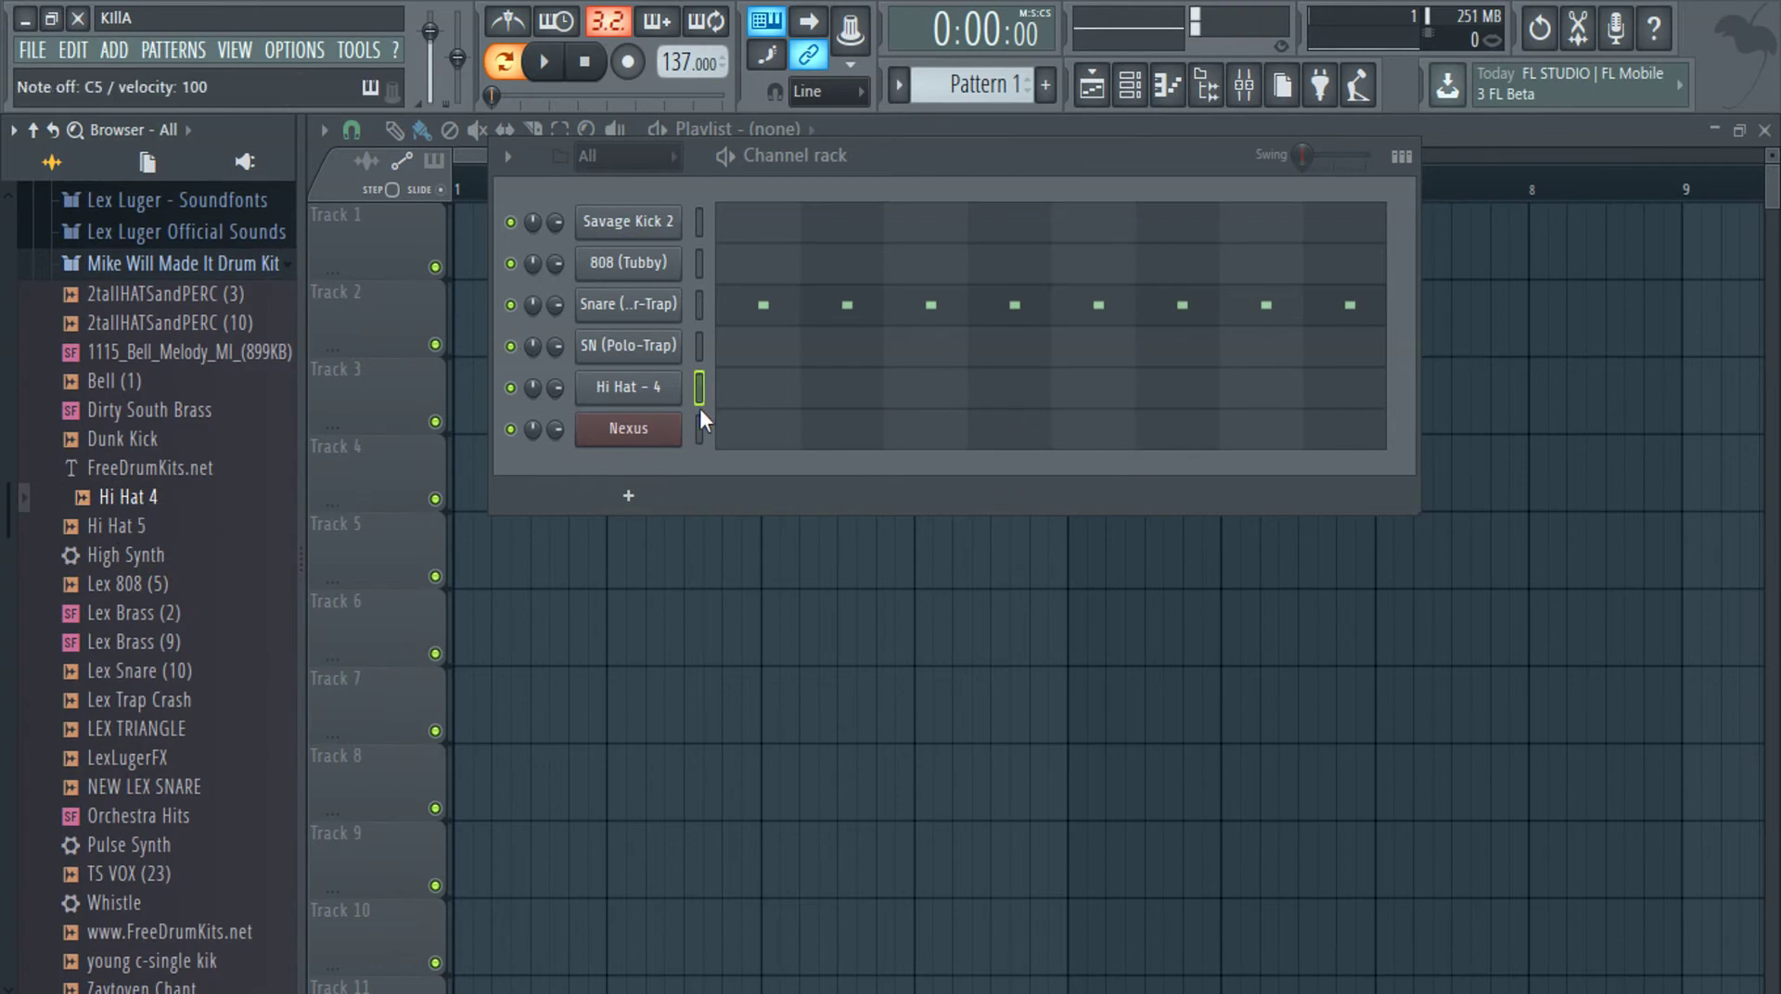
{"action": "left_click", "coordinate": [144, 506]}
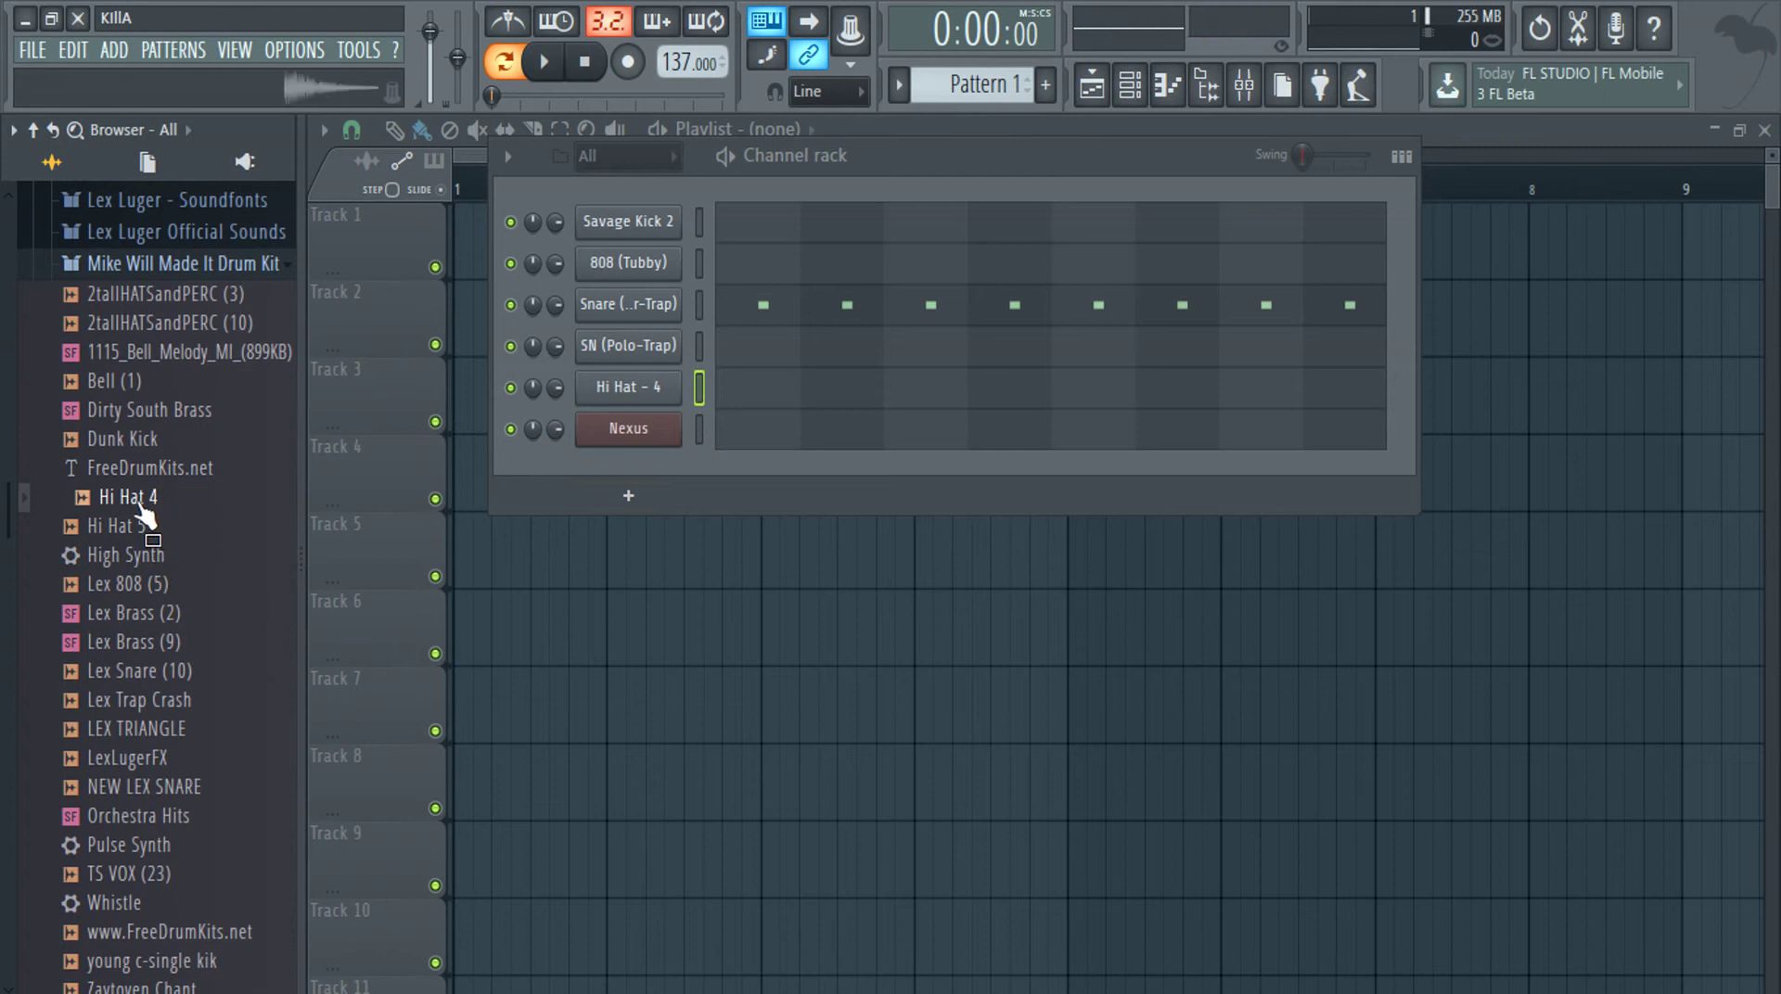
{"action": "key", "text": "q"}
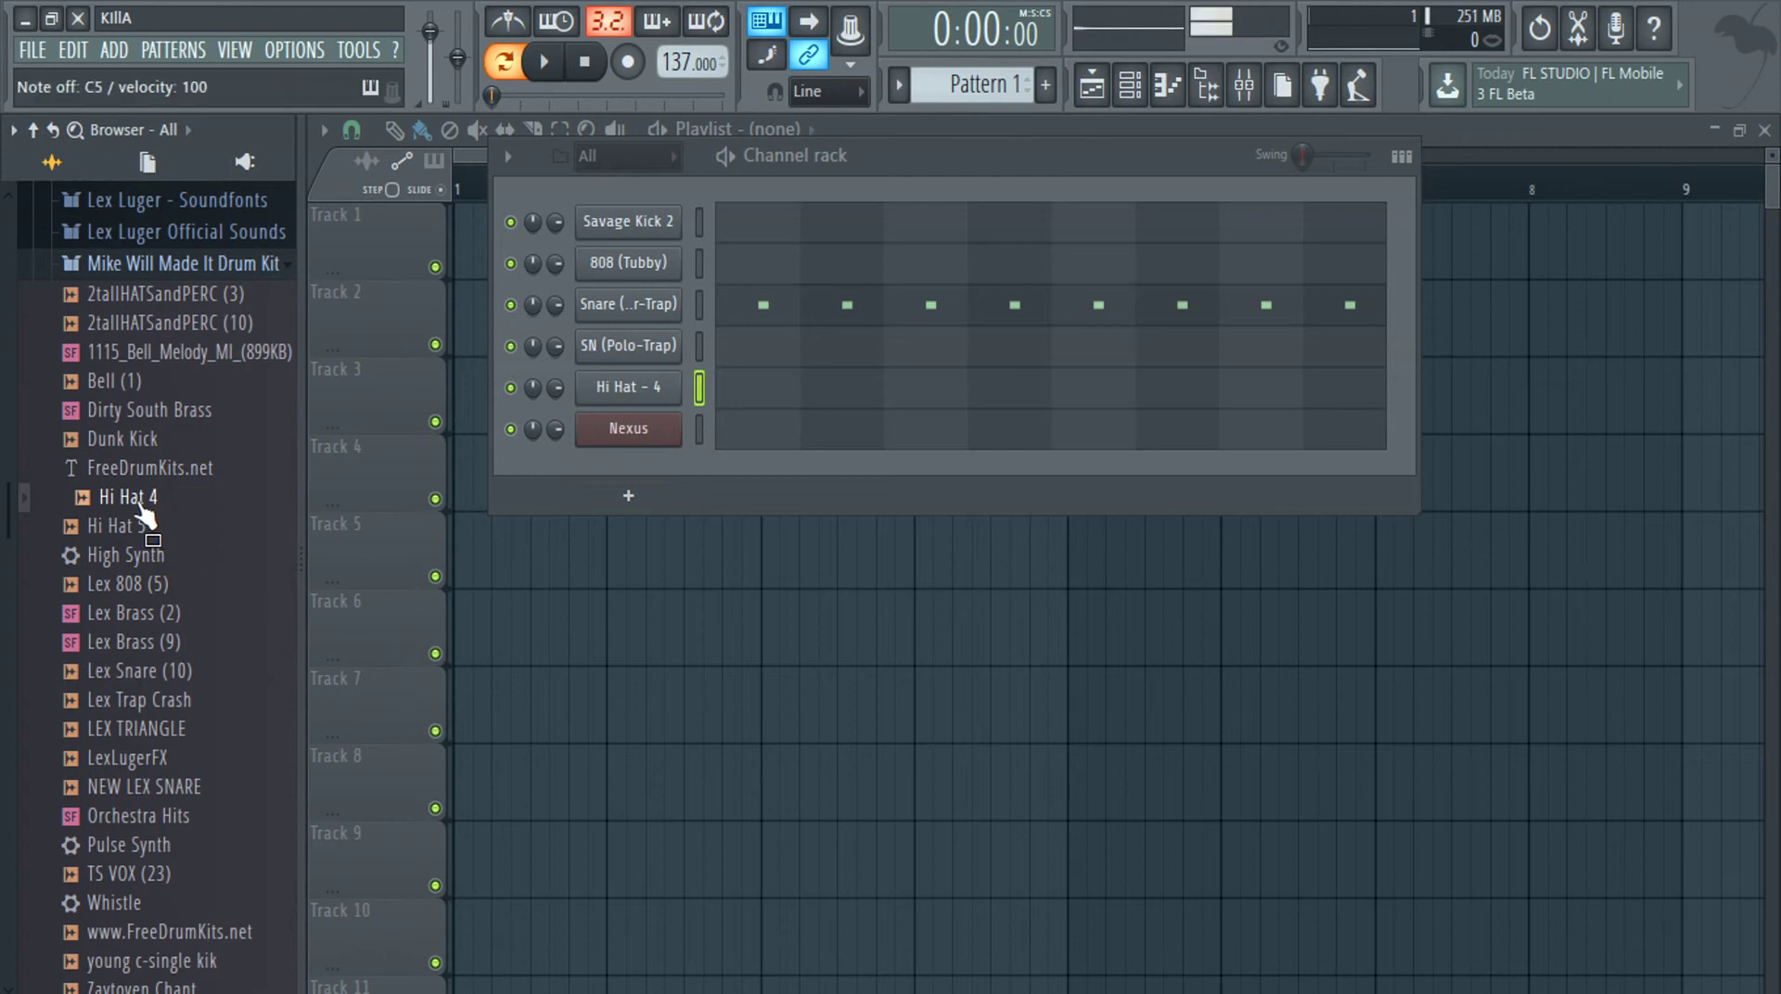
Add the Lex Trap Crash sample to the channel rack between Hi Hat - 4 and Nexus, and collapse its kit folder
{"action": "left_click", "coordinate": [121, 701]}
{"action": "left_click_drag", "start_coordinate": [497, 540], "coordinate": [616, 413]}
{"action": "scroll", "coordinate": [231, 614], "scroll_direction": "down", "scroll_amount": 5}
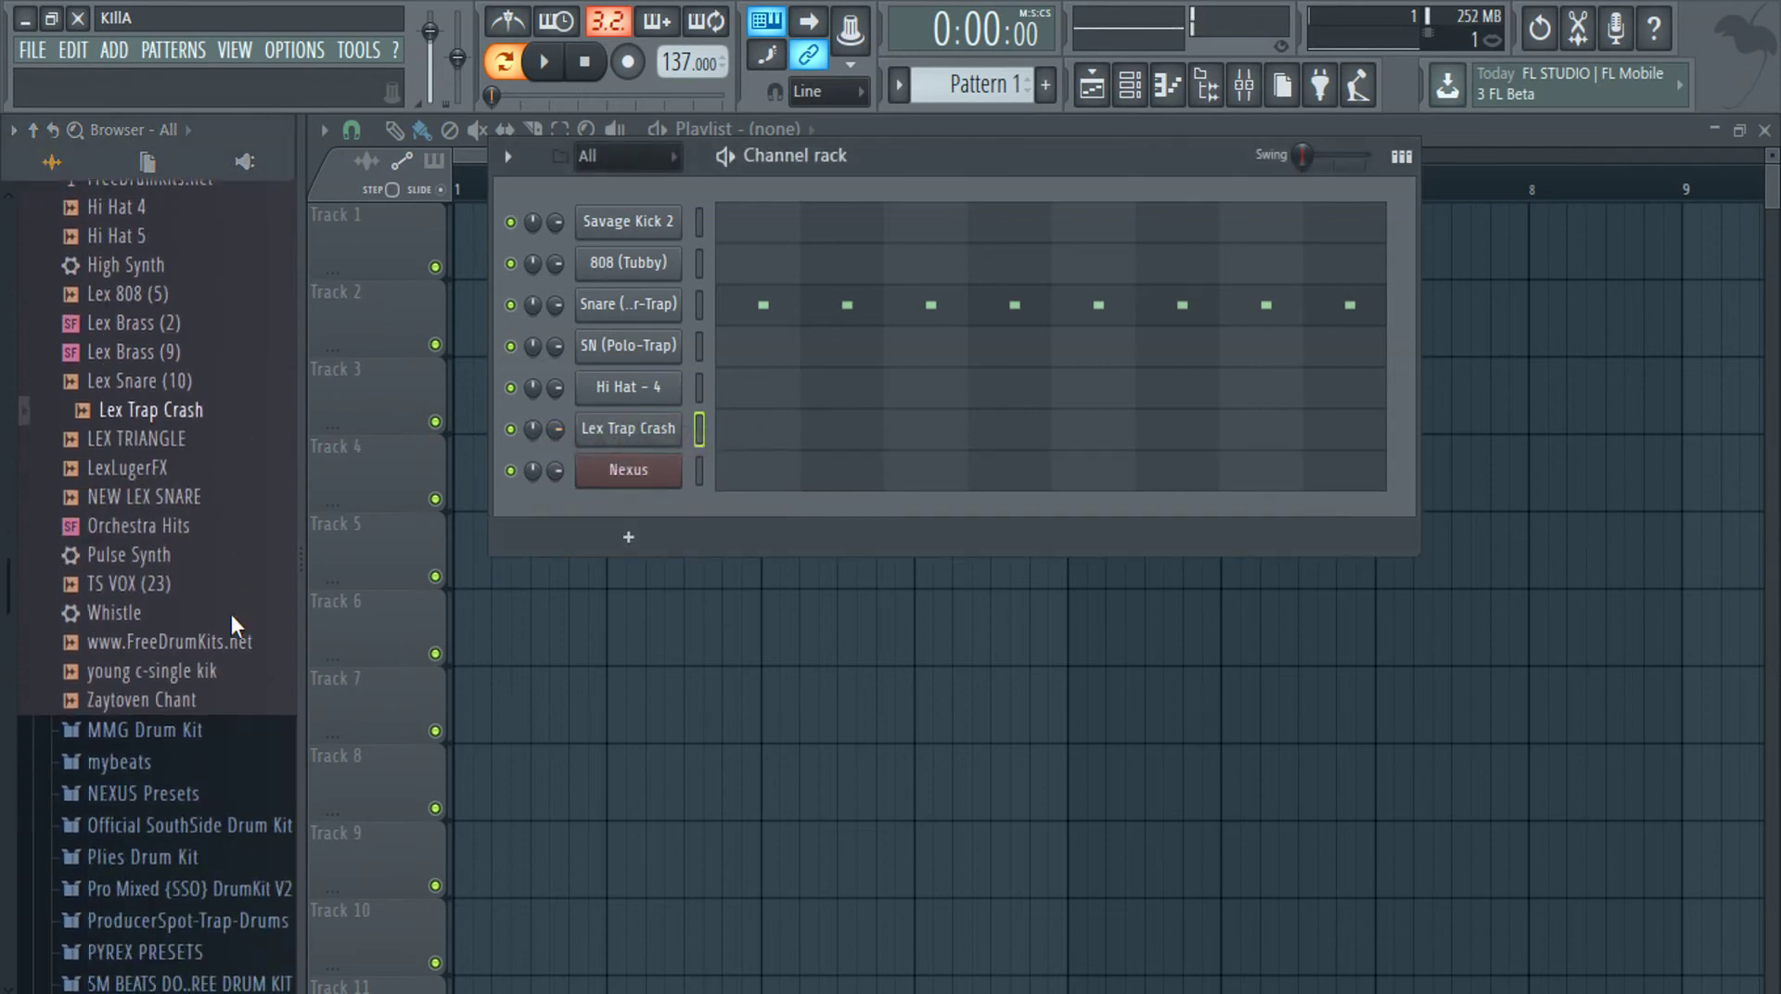
{"action": "scroll", "coordinate": [137, 627], "scroll_direction": "up", "scroll_amount": 5}
{"action": "left_click", "coordinate": [144, 269]}
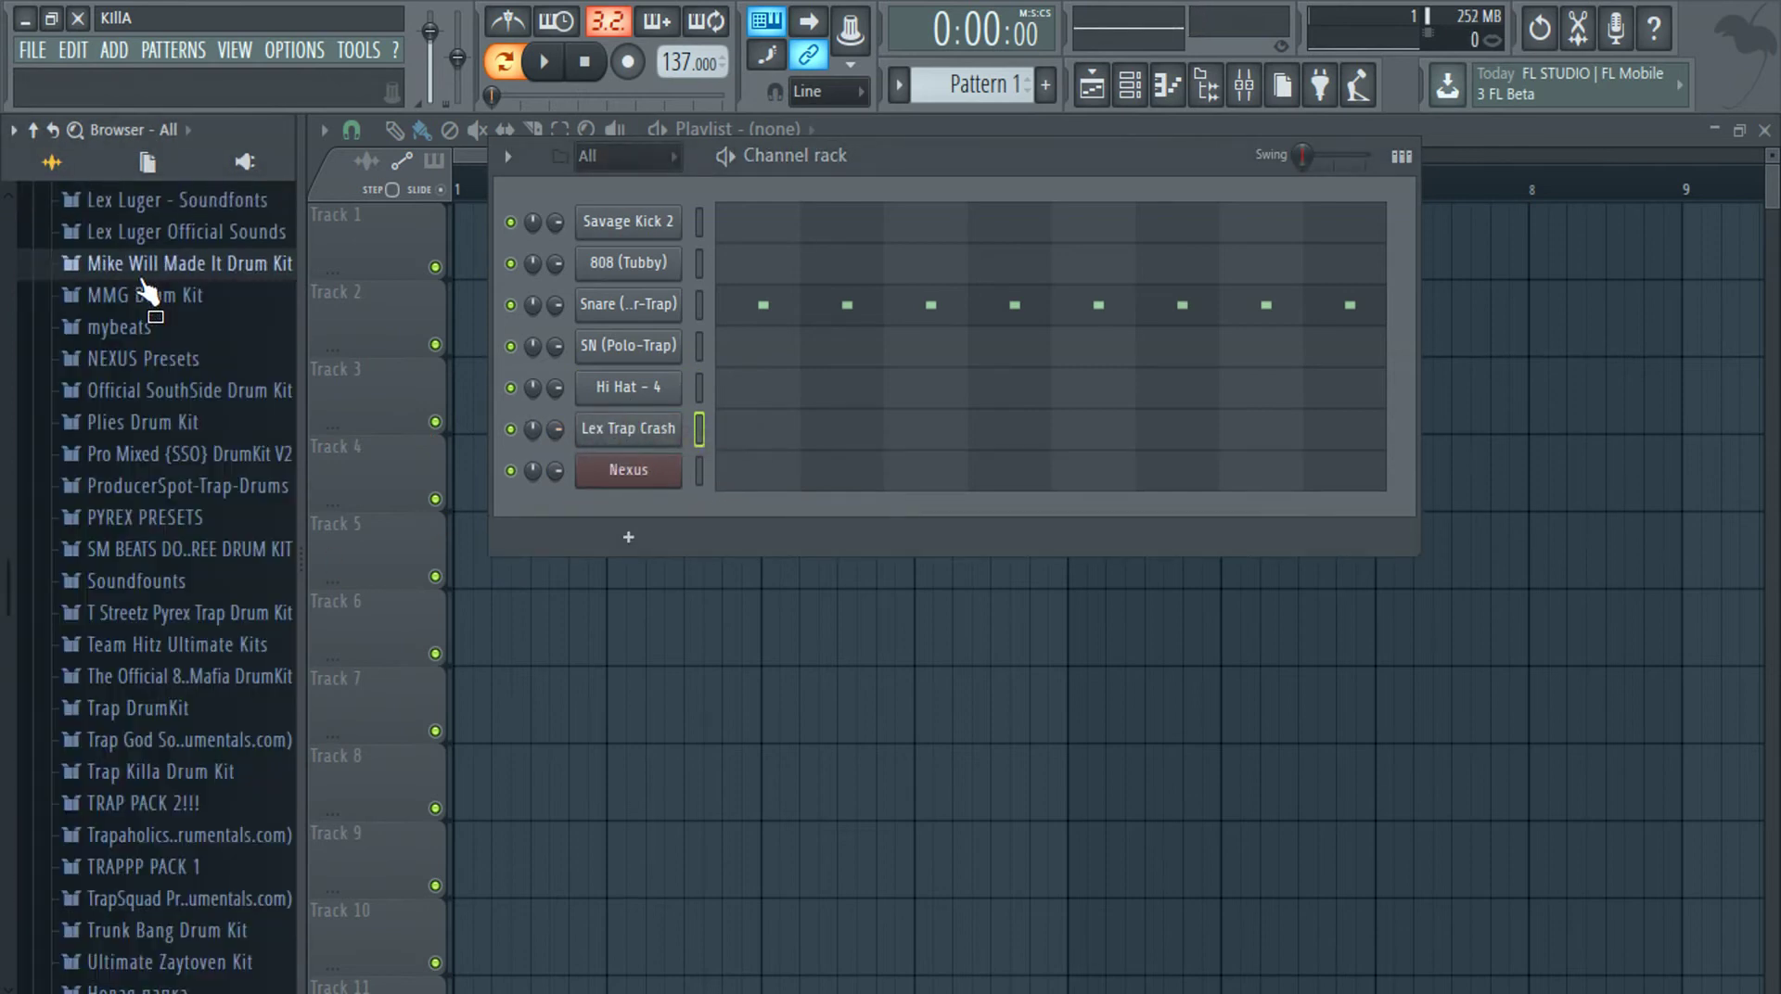
Add the YC_Hit2 sample to the channel rack between Lex Trap Crash and Nexus
{"action": "scroll", "coordinate": [82, 882], "scroll_direction": "down", "scroll_amount": 5}
{"action": "left_click", "coordinate": [94, 876]}
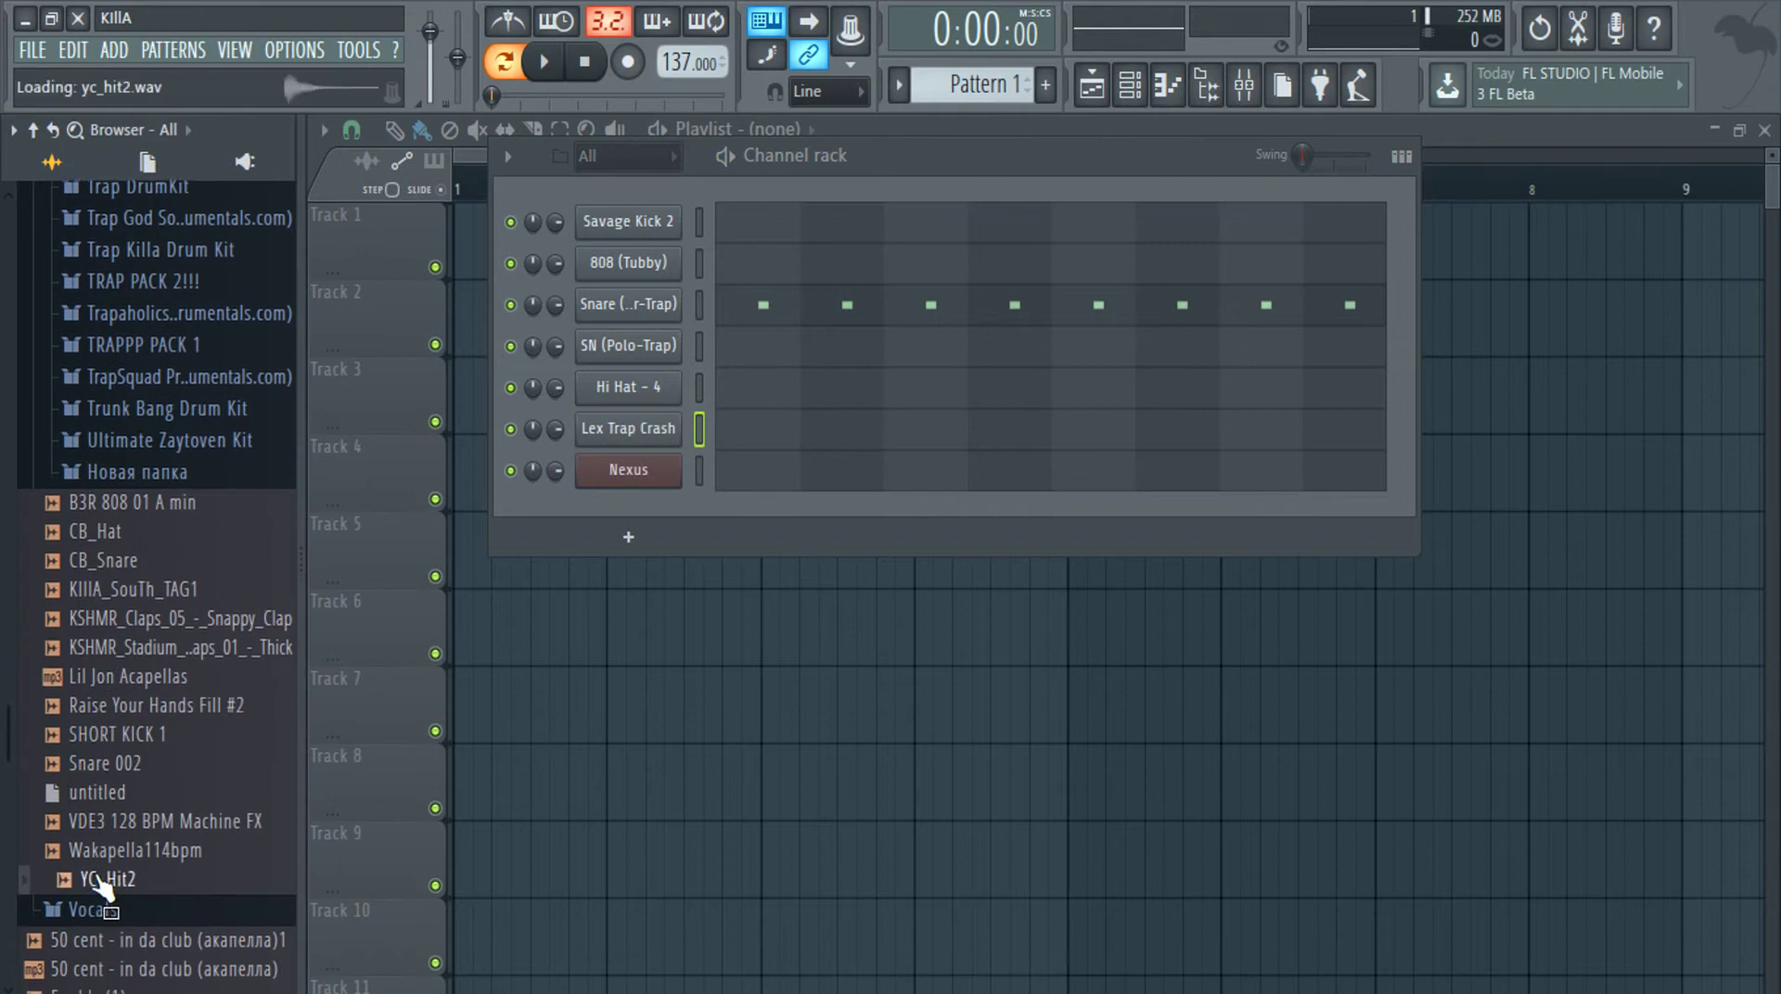
{"action": "left_click_drag", "start_coordinate": [97, 877], "coordinate": [649, 448]}
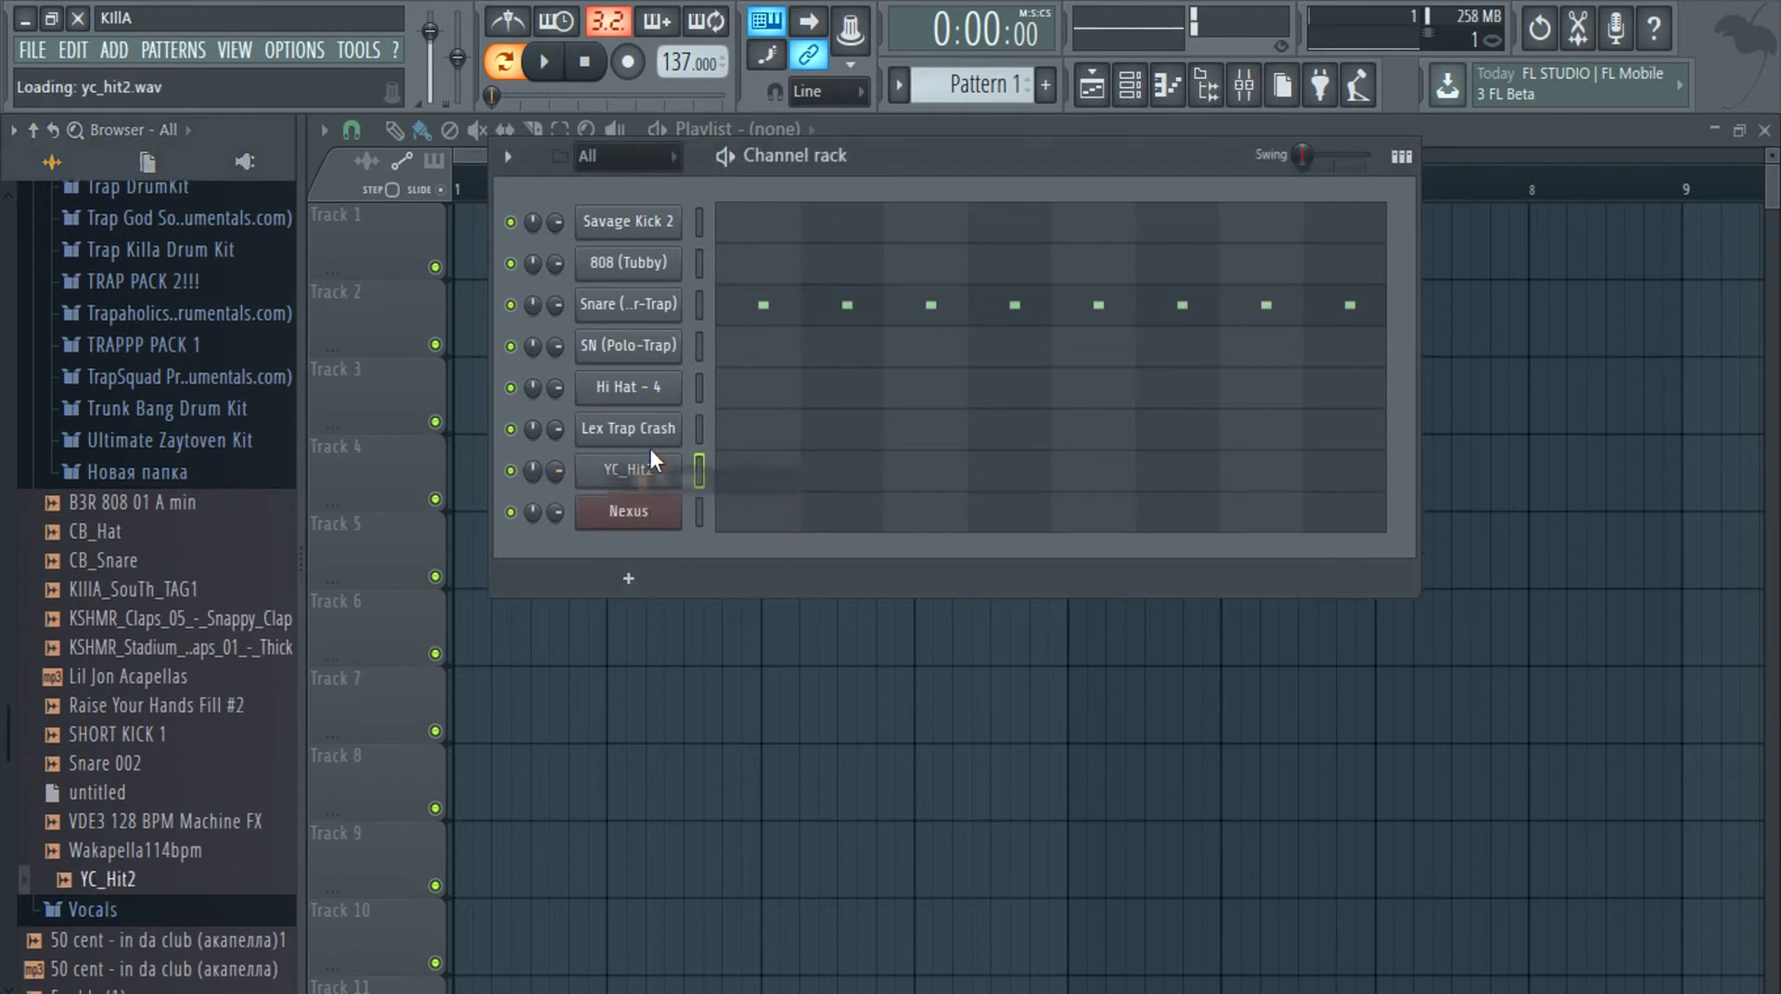
Load the PN Etno LEad preset into the Nexus channel and close the plugin window
{"action": "left_click", "coordinate": [753, 525]}
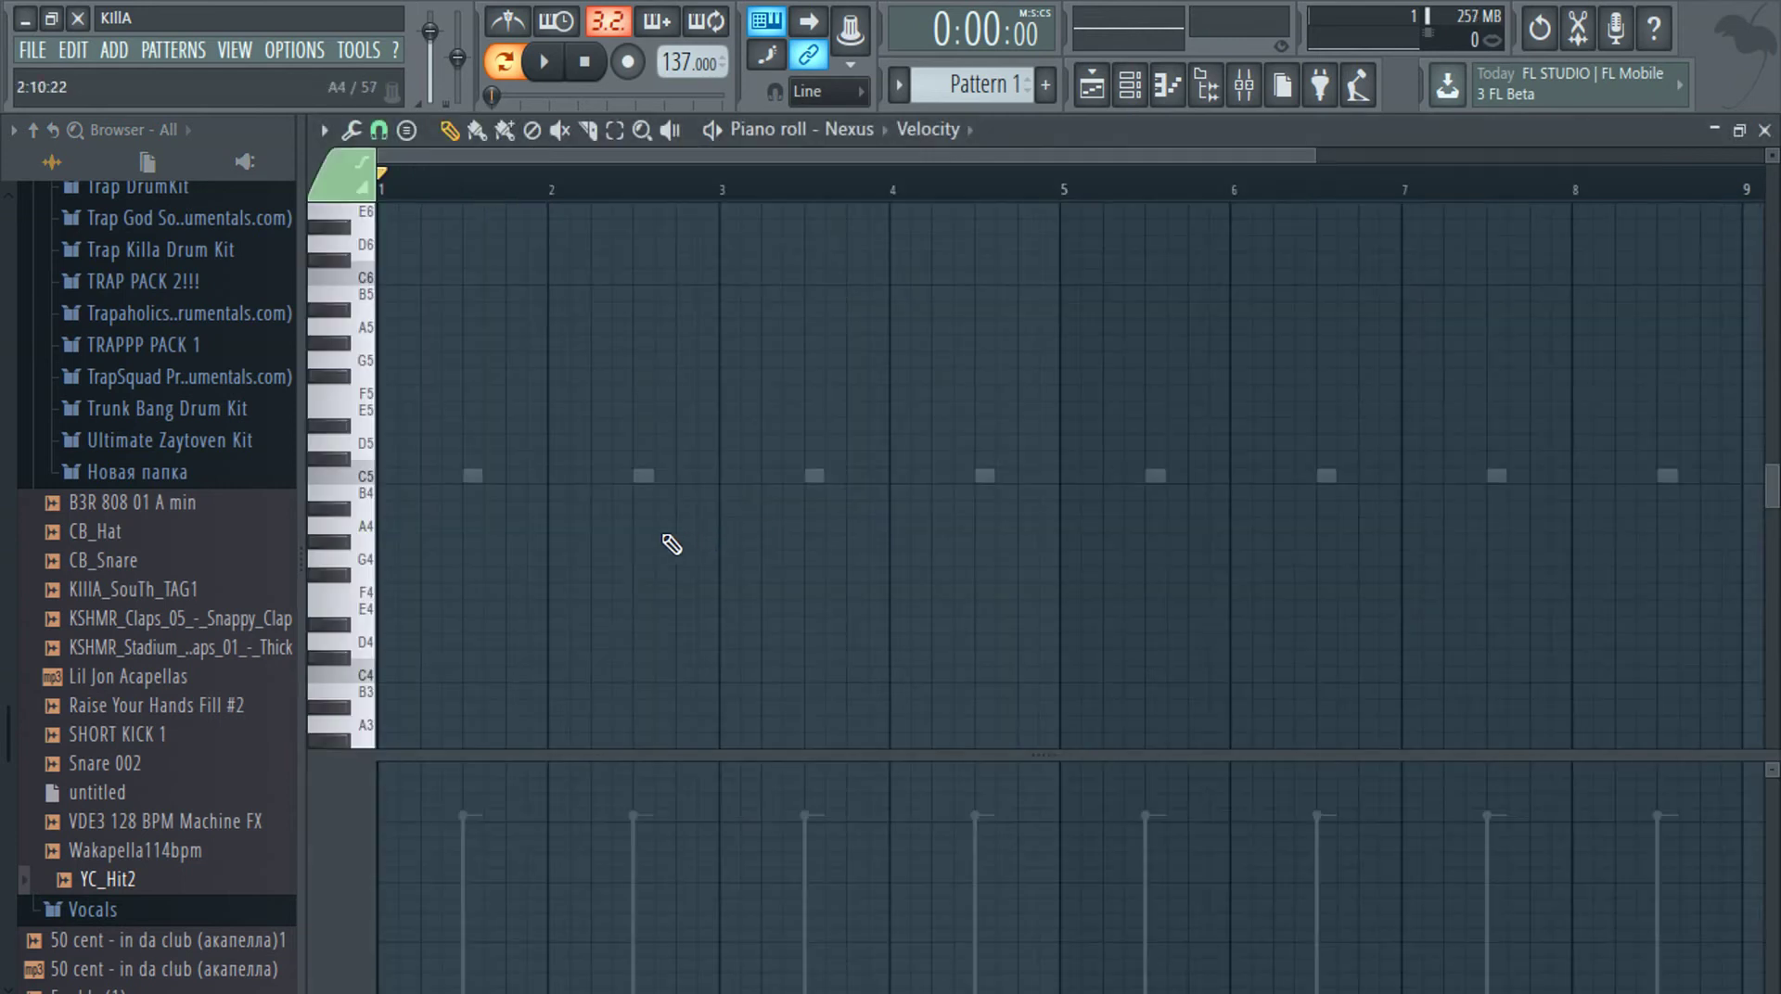
{"action": "key", "text": "Escape"}
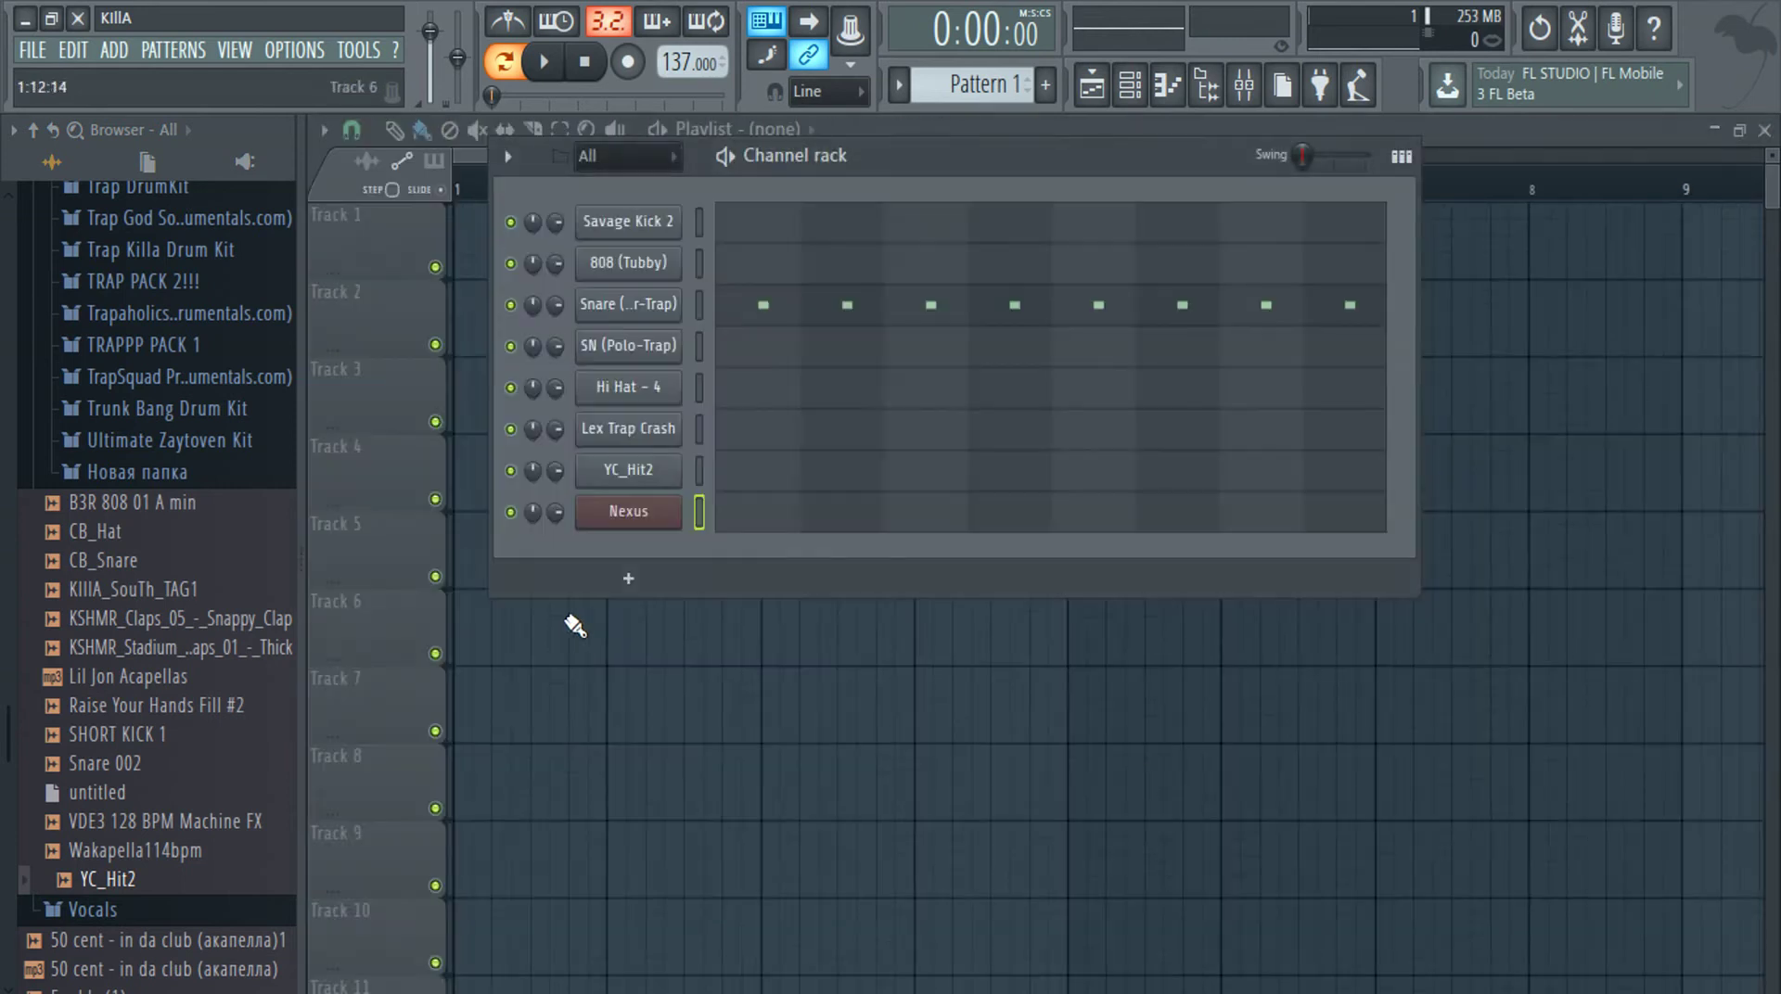
{"action": "left_click", "coordinate": [665, 521]}
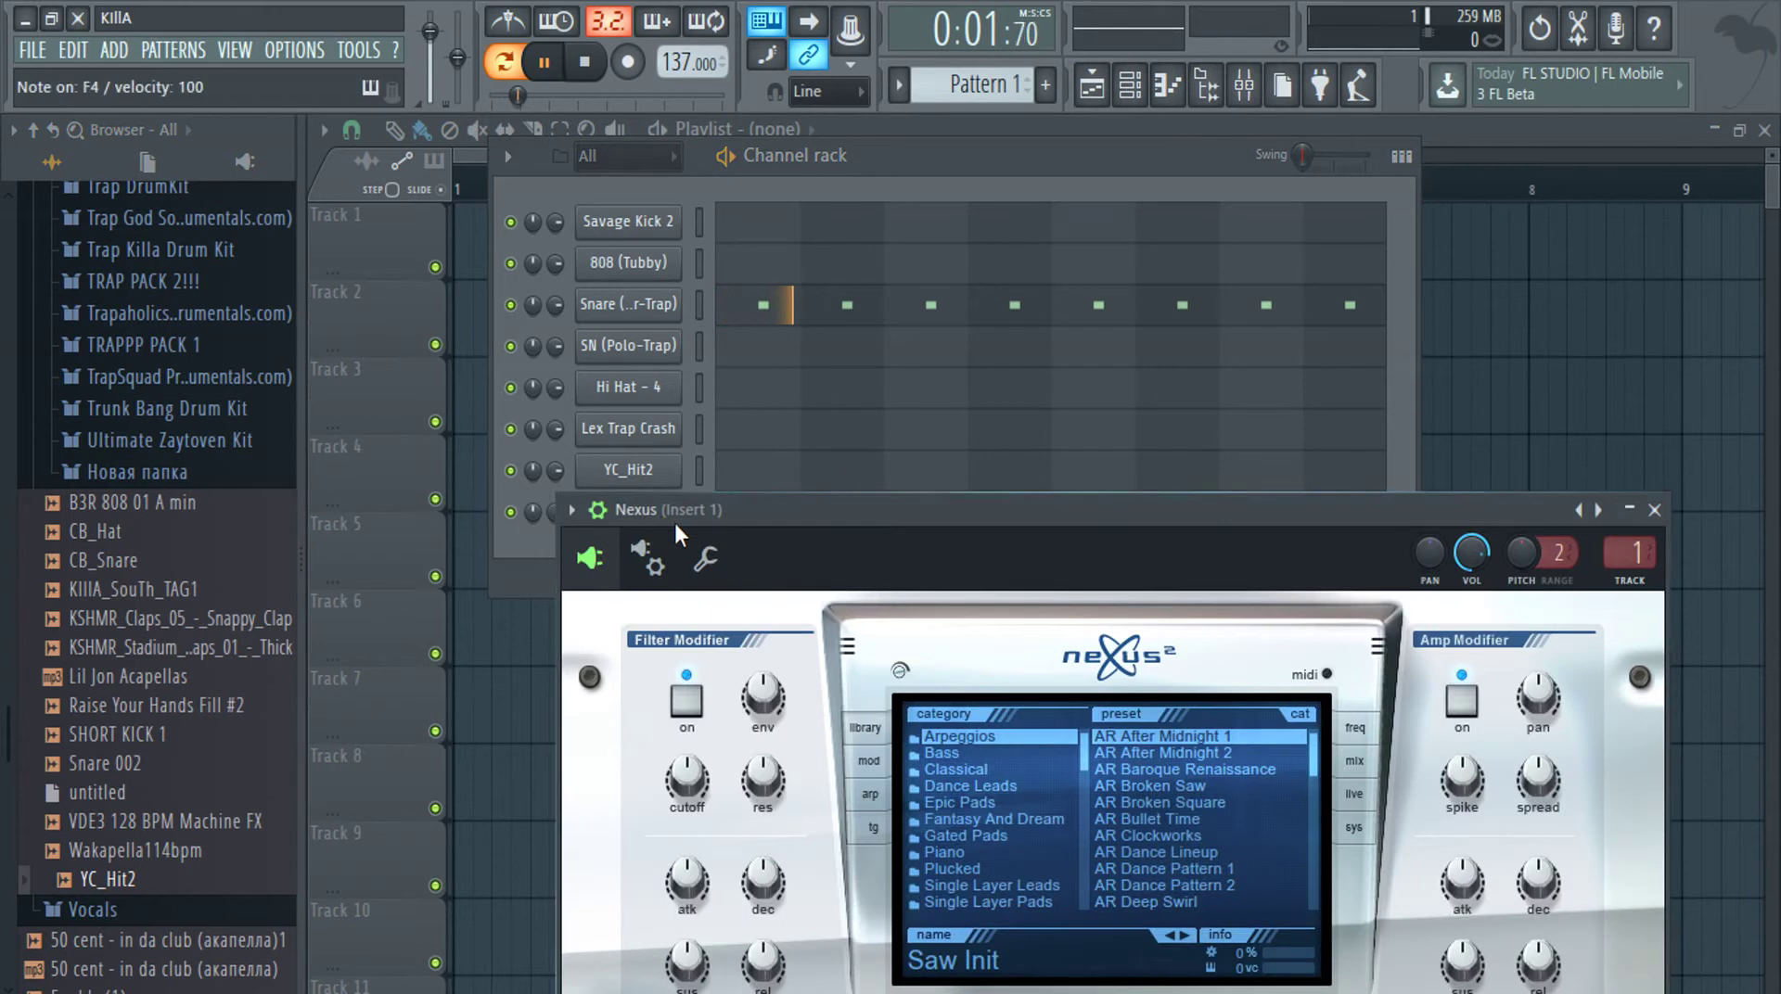
{"action": "left_click", "coordinate": [585, 509]}
{"action": "mouse_move", "coordinate": [666, 560]}
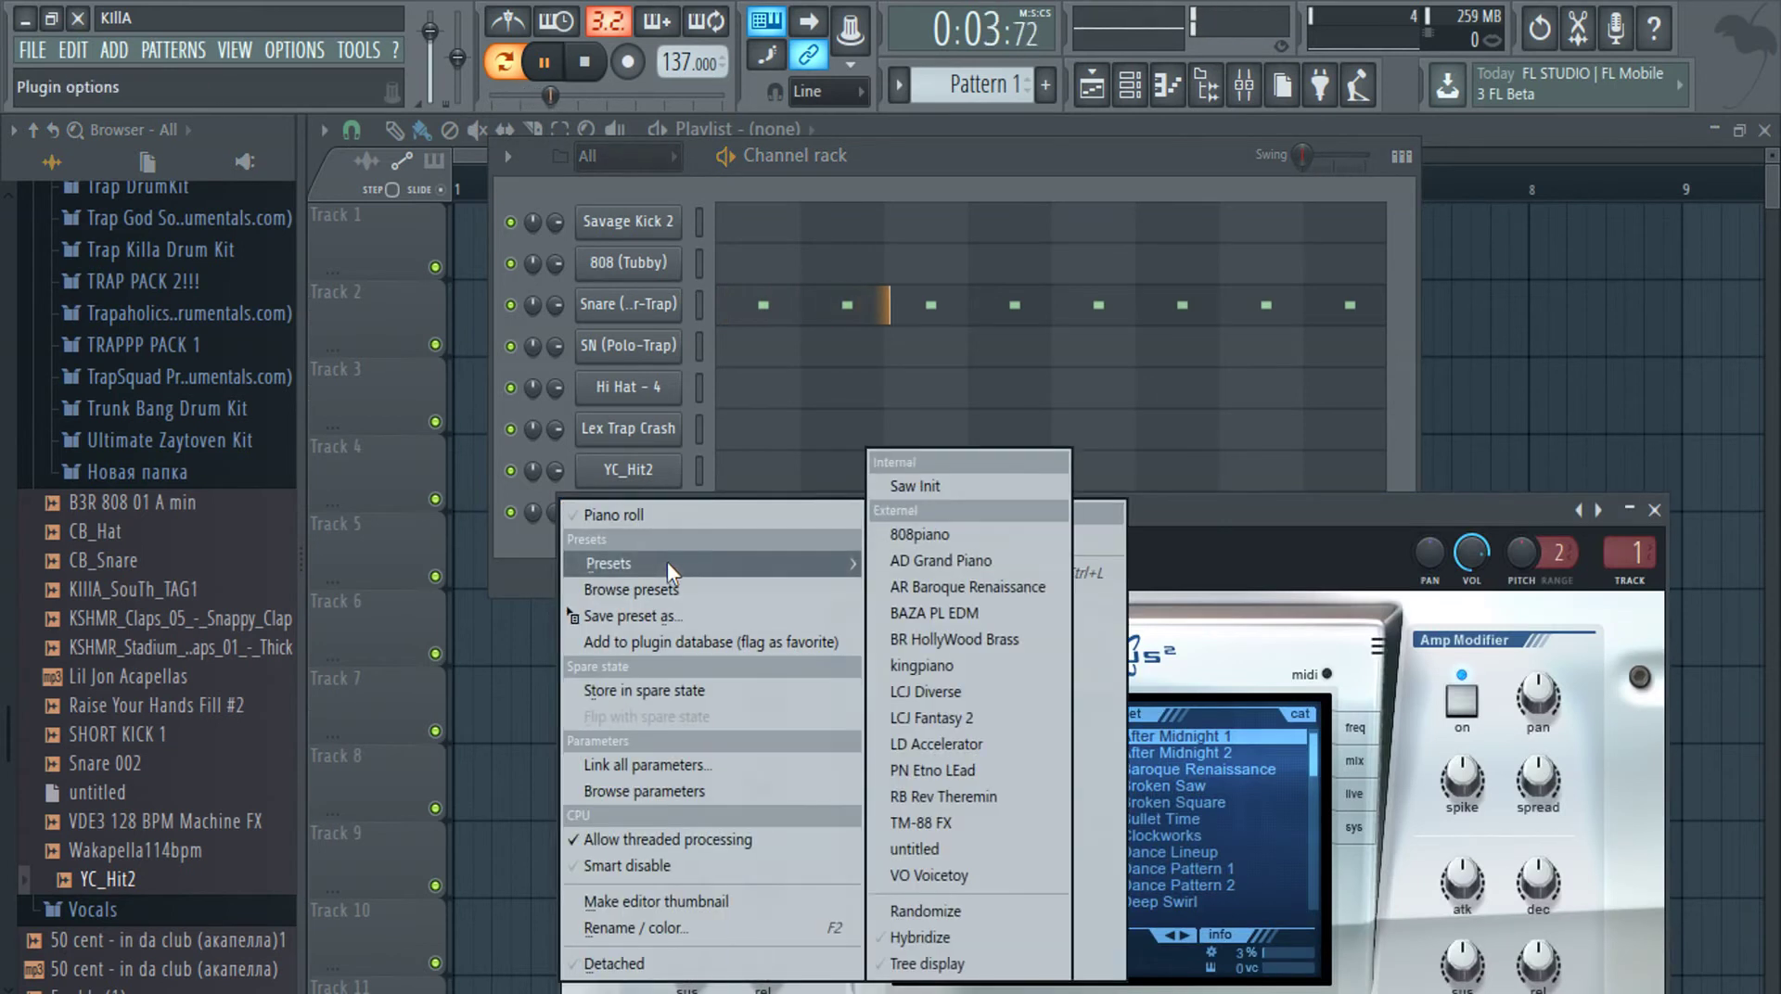
{"action": "left_click", "coordinate": [1020, 770]}
{"action": "left_click", "coordinate": [1654, 510]}
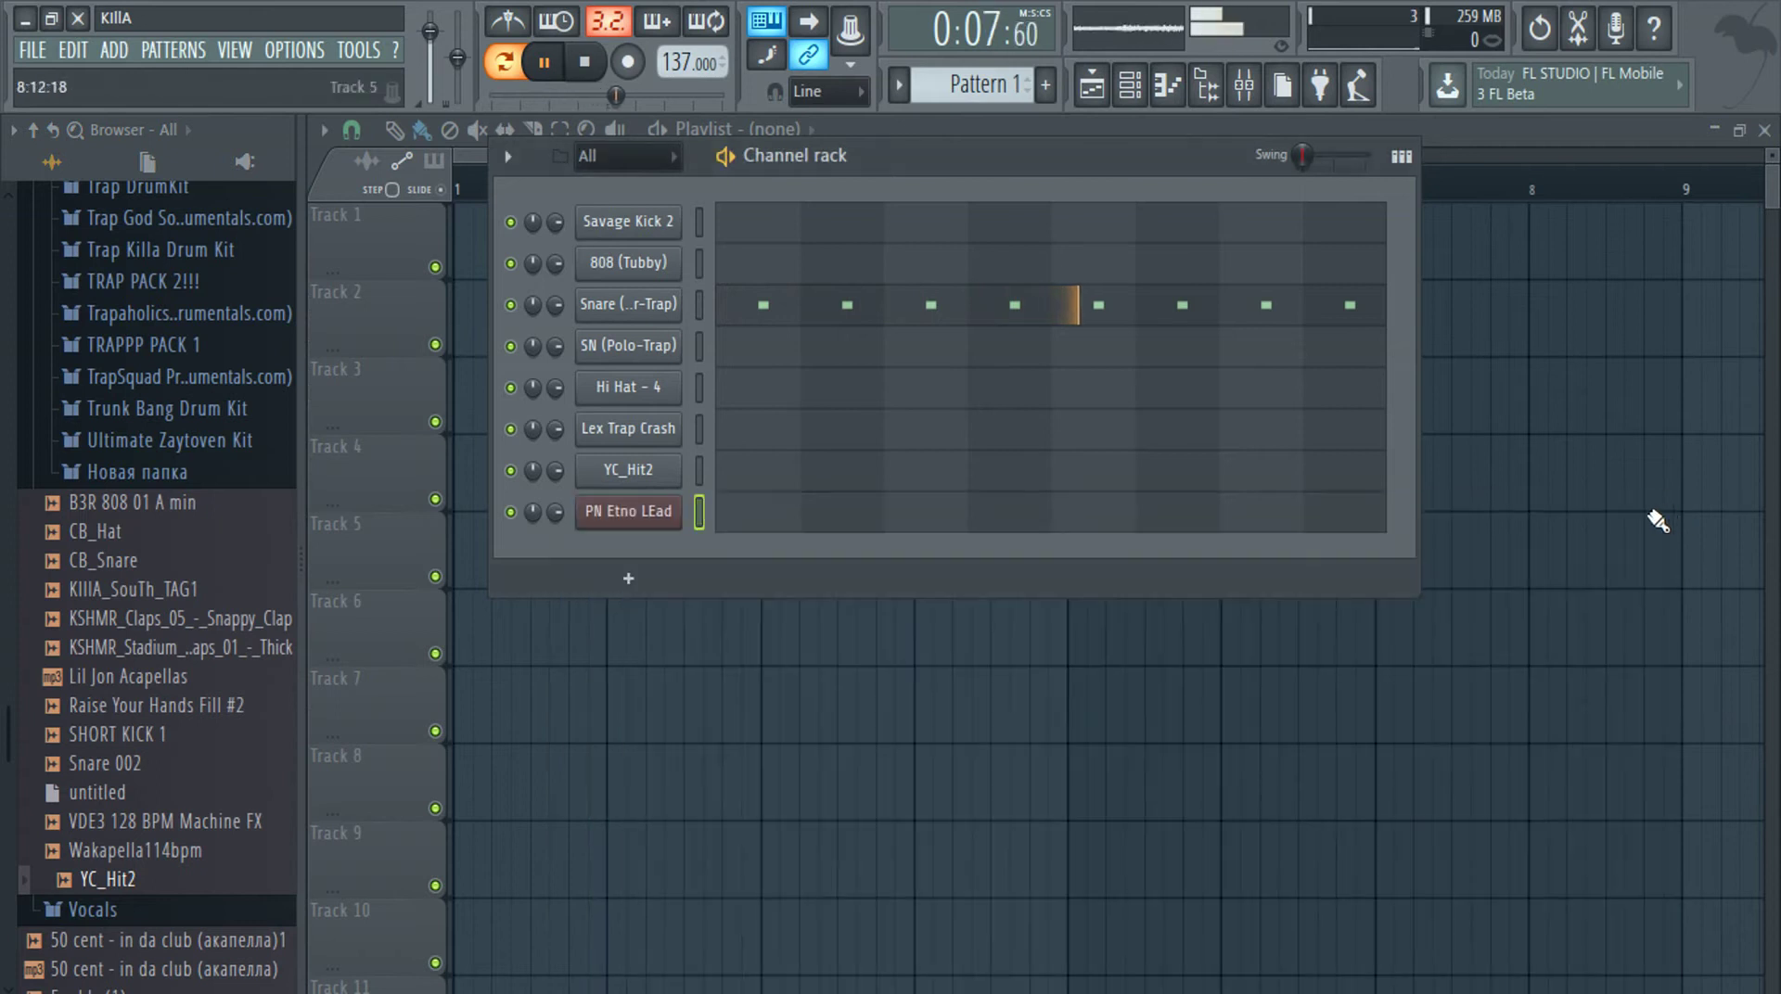
Enter short PN Etno LEad piano roll notes at half-bar intervals: E5 and C6 in bar 1, B5 and F5 in bar 2
{"action": "left_click", "coordinate": [813, 510]}
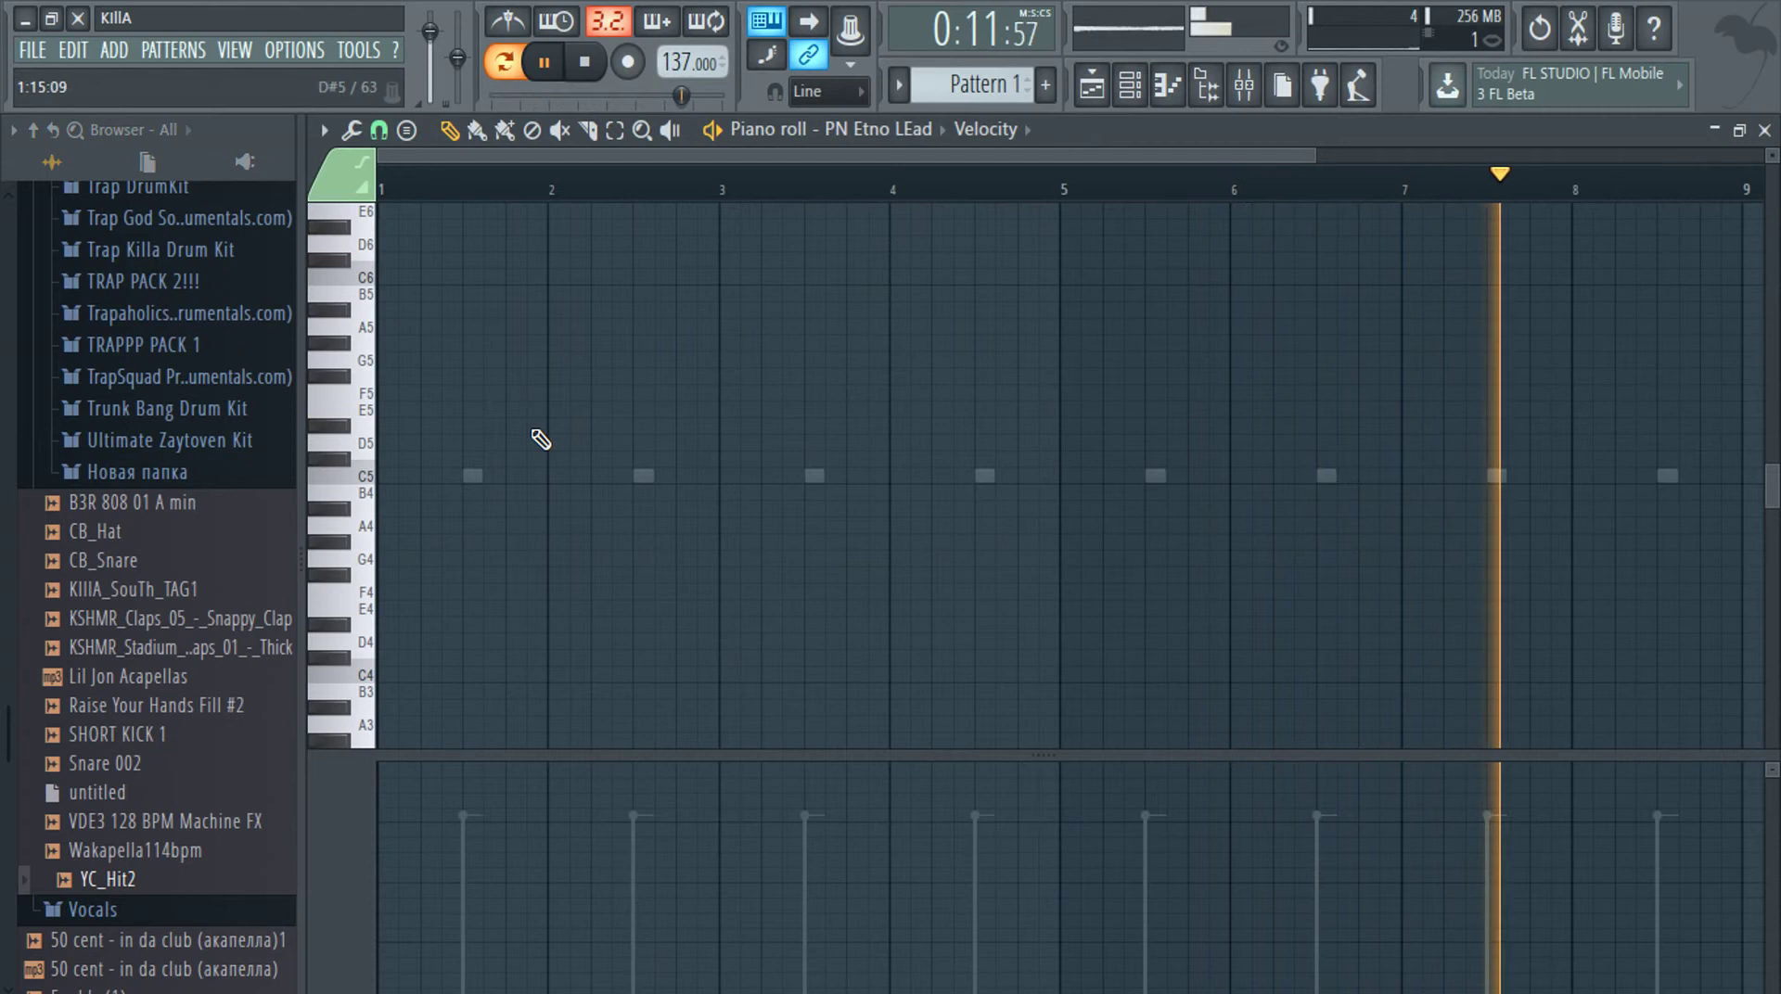
{"action": "key", "text": "space"}
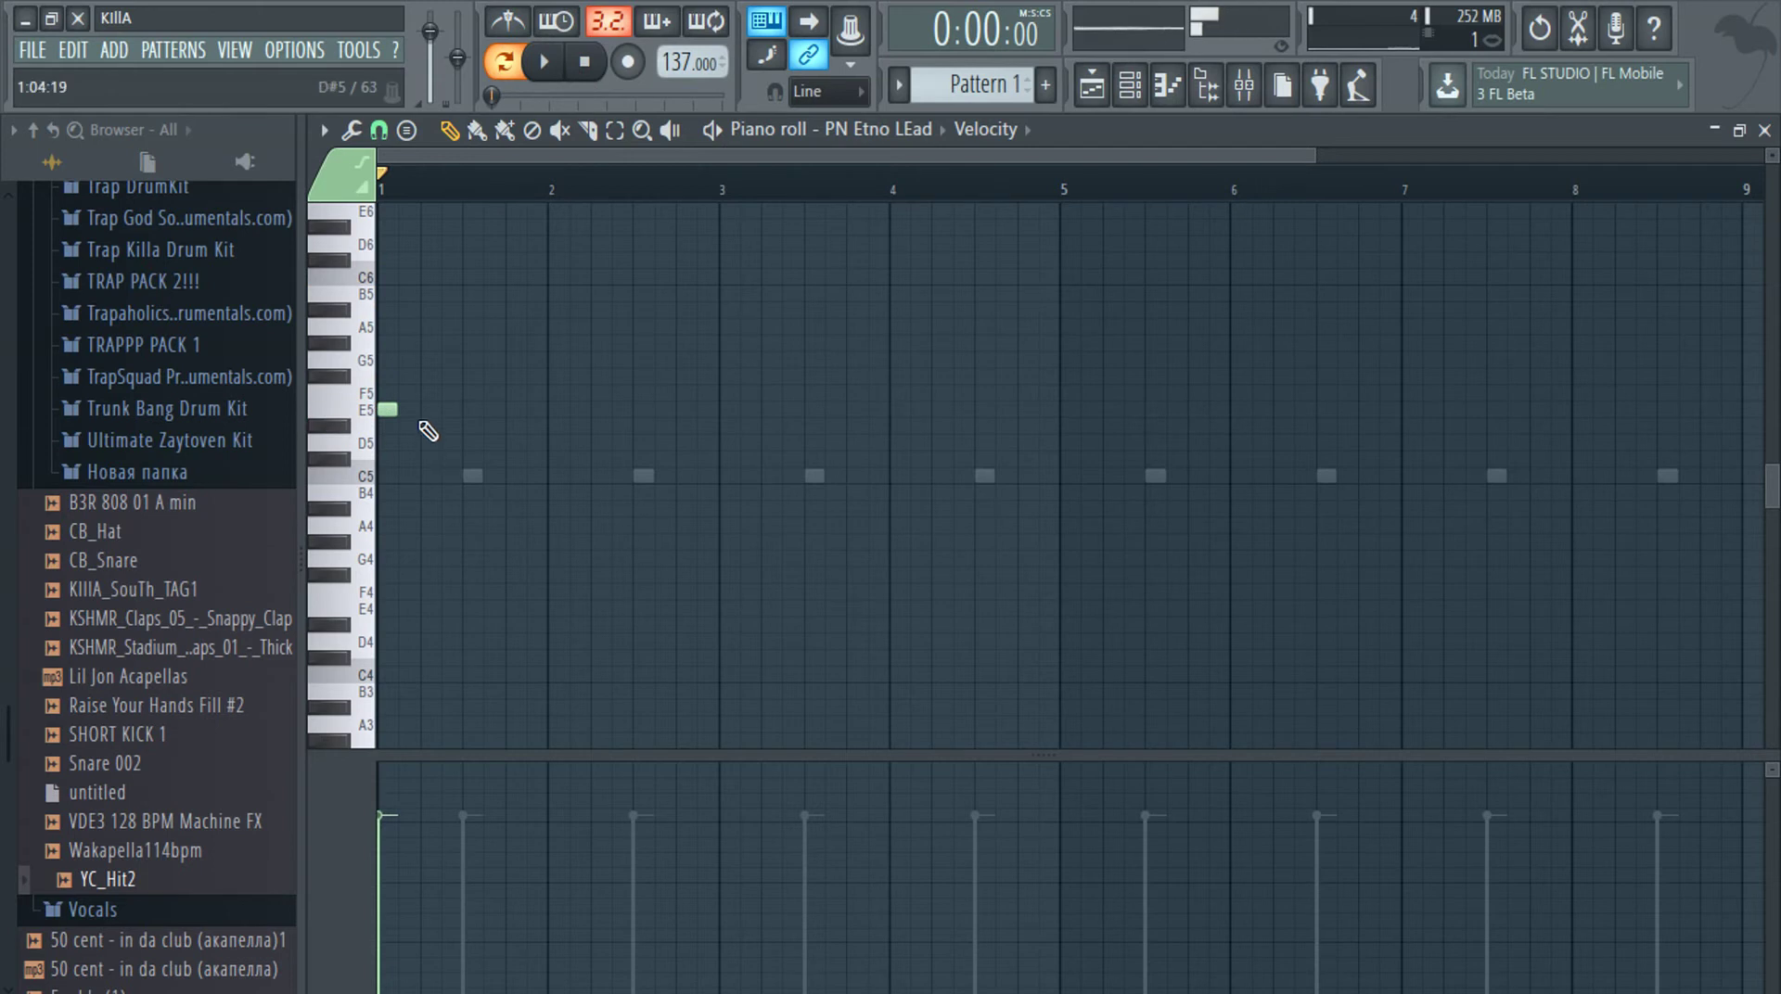
{"action": "left_click", "coordinate": [472, 277]}
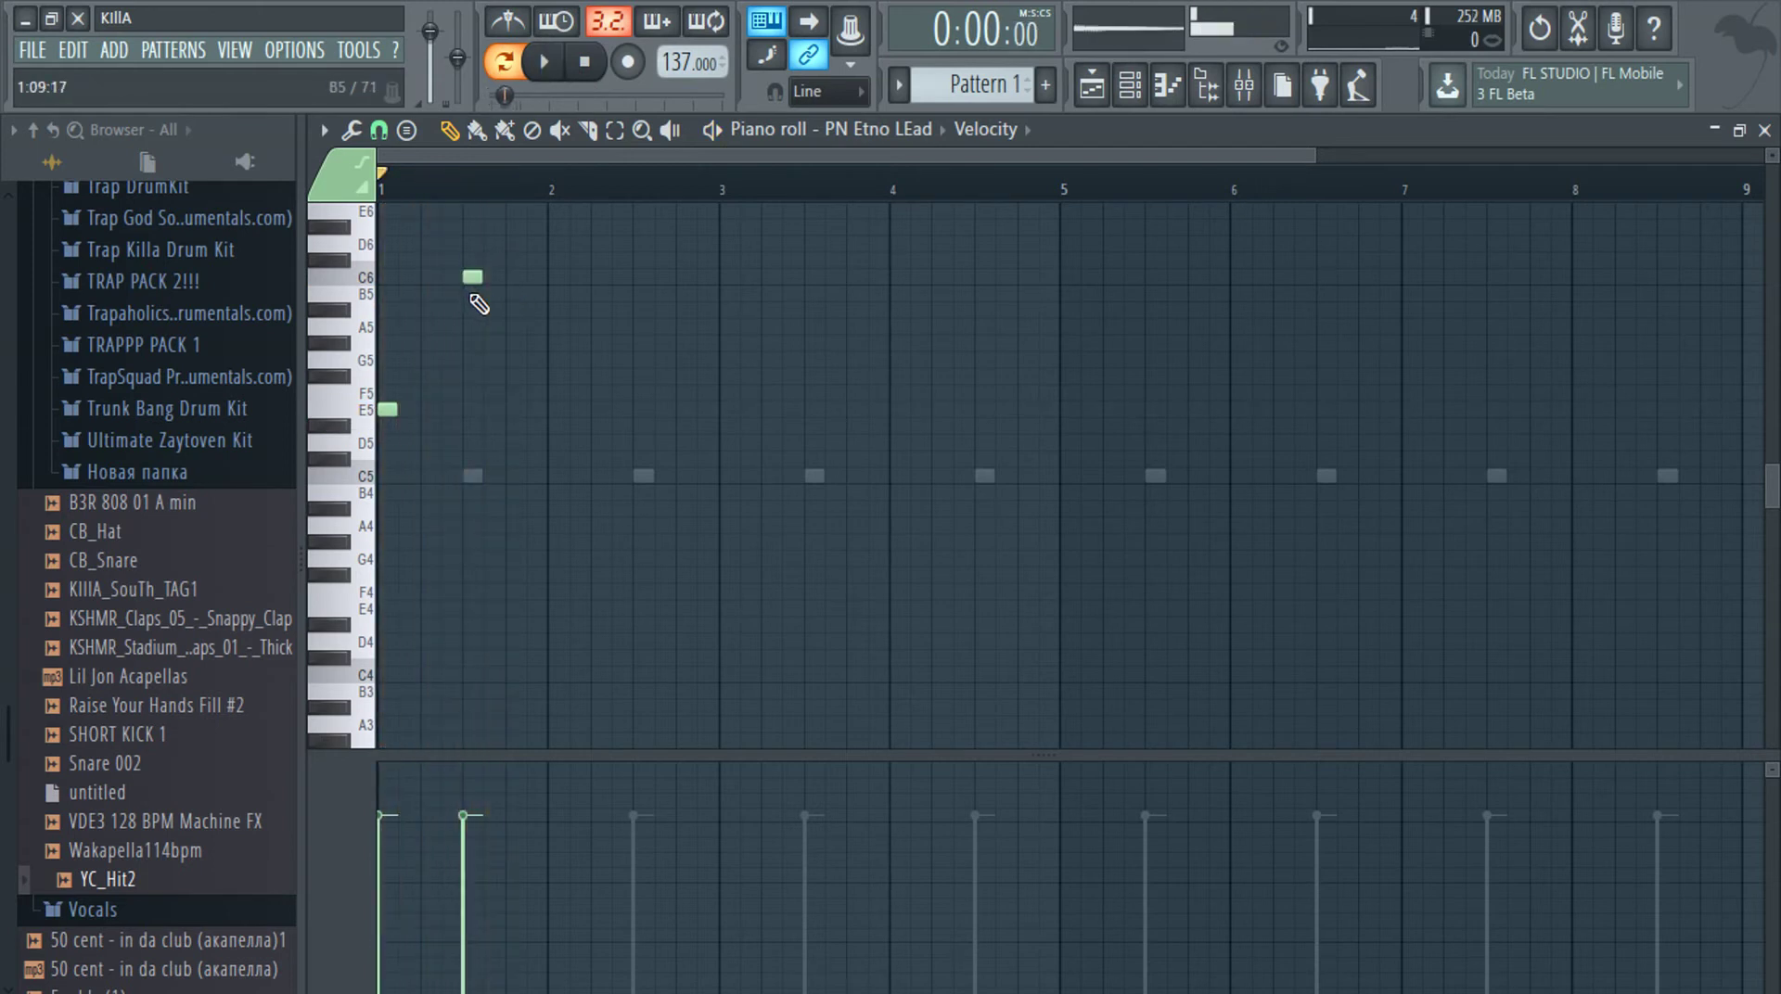
{"action": "scroll", "coordinate": [484, 309], "scroll_direction": "up", "scroll_amount": 4}
{"action": "key", "text": "space"}
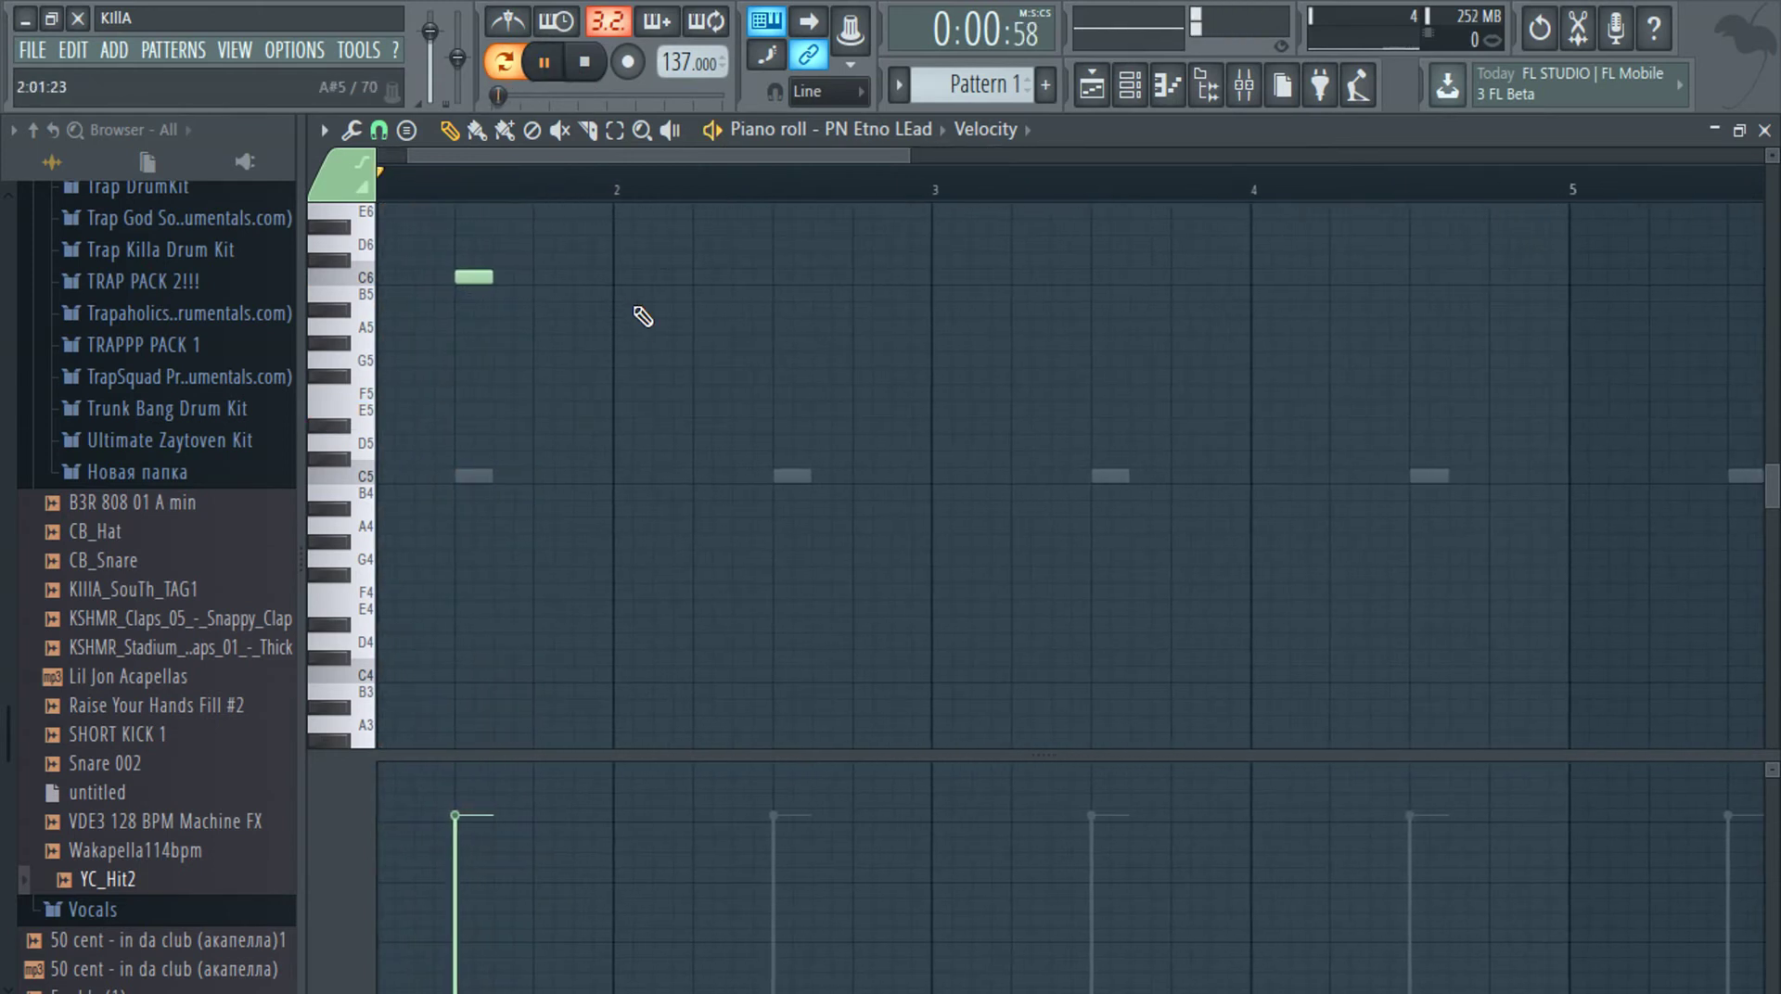
{"action": "left_click", "coordinate": [627, 293]}
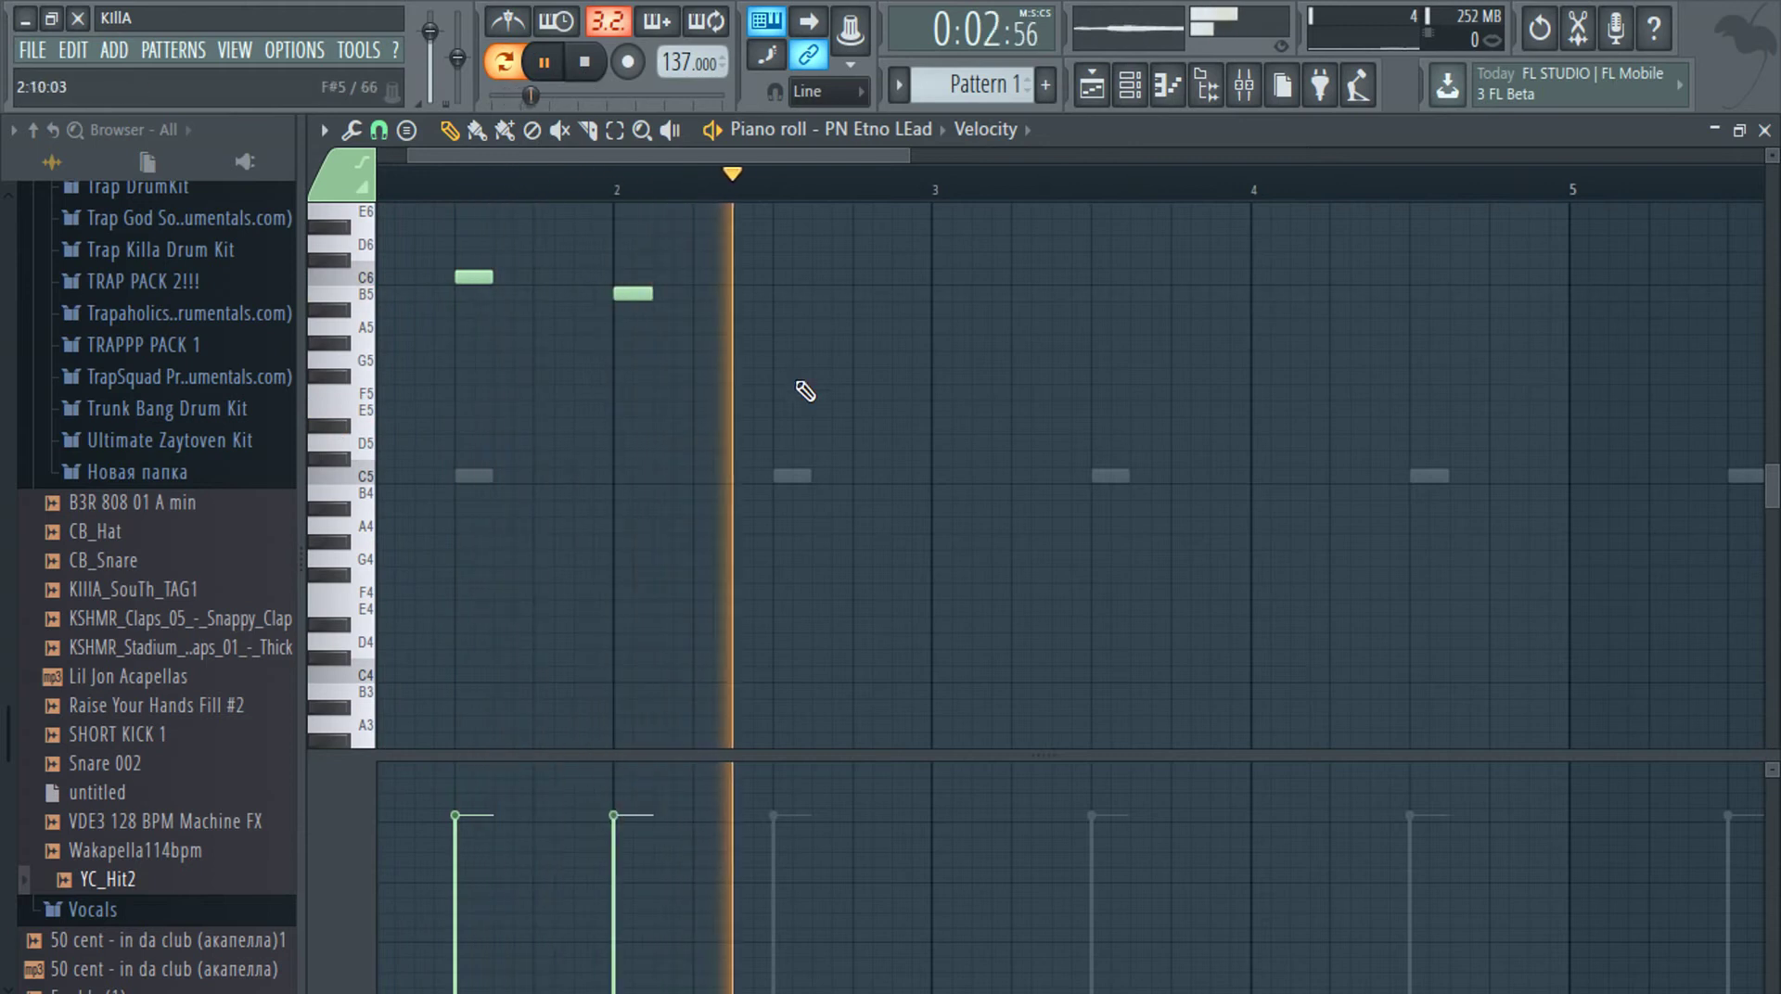
{"action": "left_click_drag", "start_coordinate": [787, 445], "coordinate": [793, 391]}
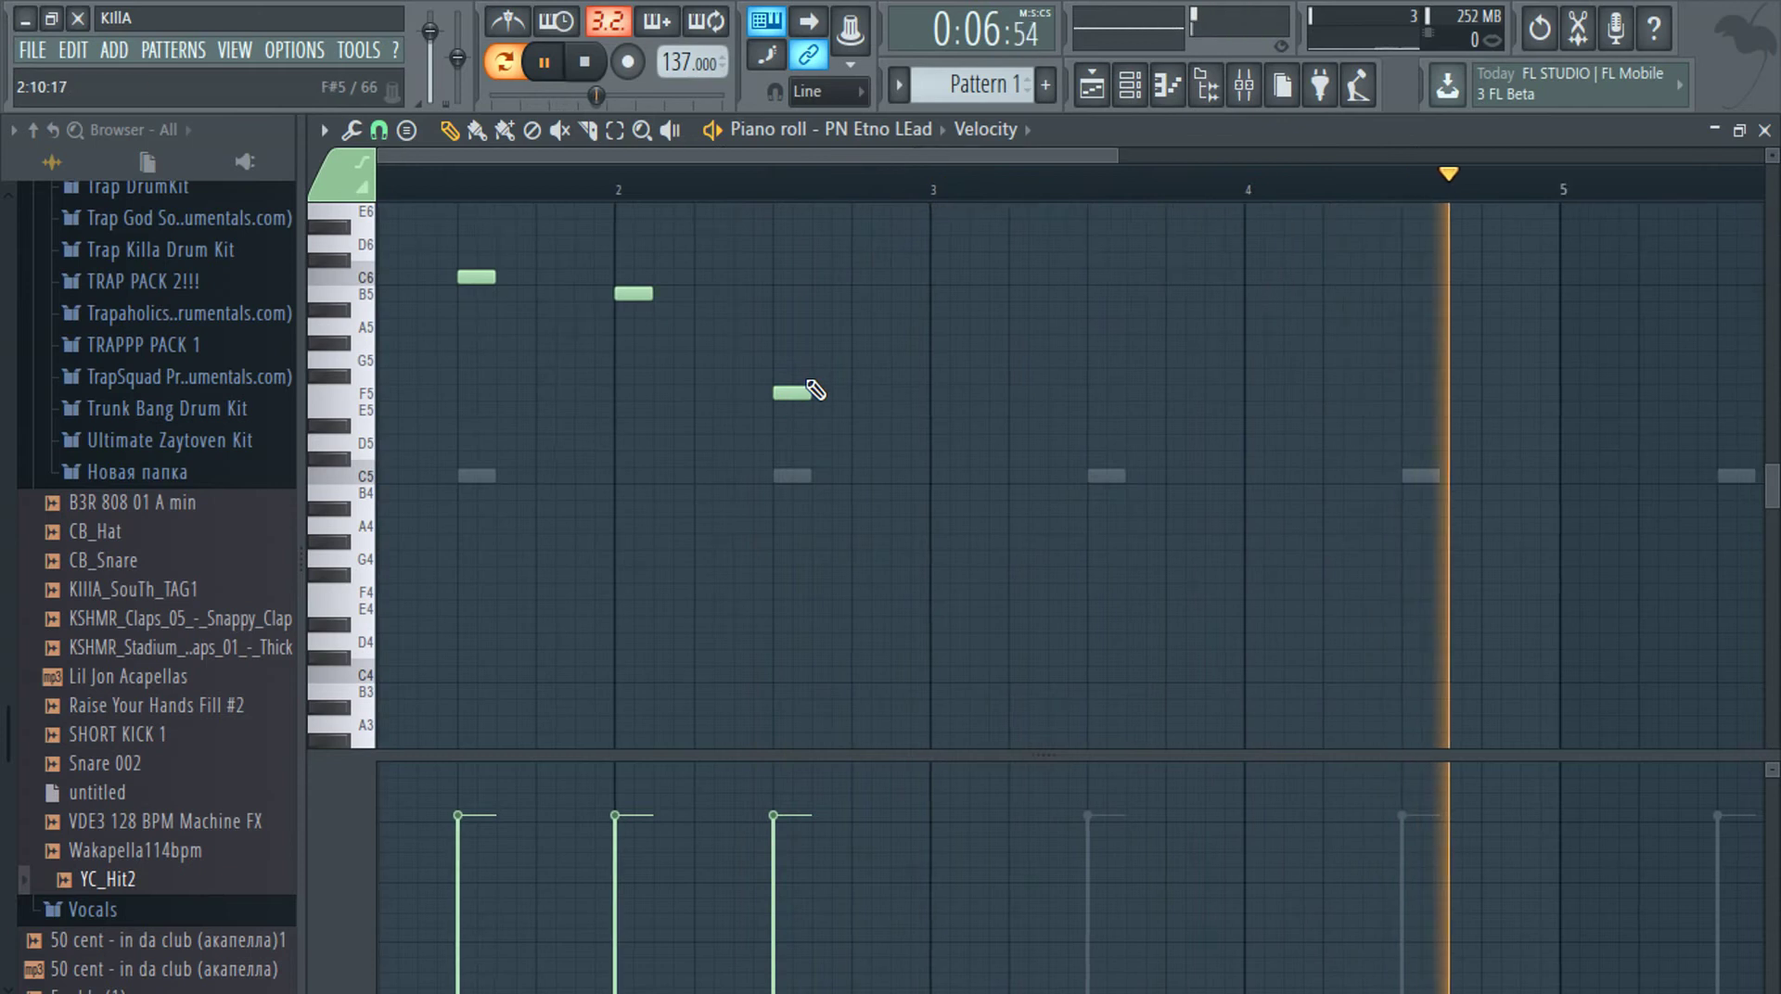
Duplicate the four-note lead phrase from bars 1-2 into bars 3-4
{"action": "scroll", "coordinate": [789, 278], "scroll_direction": "down", "scroll_amount": 3}
{"action": "key", "text": "ctrl+a"}
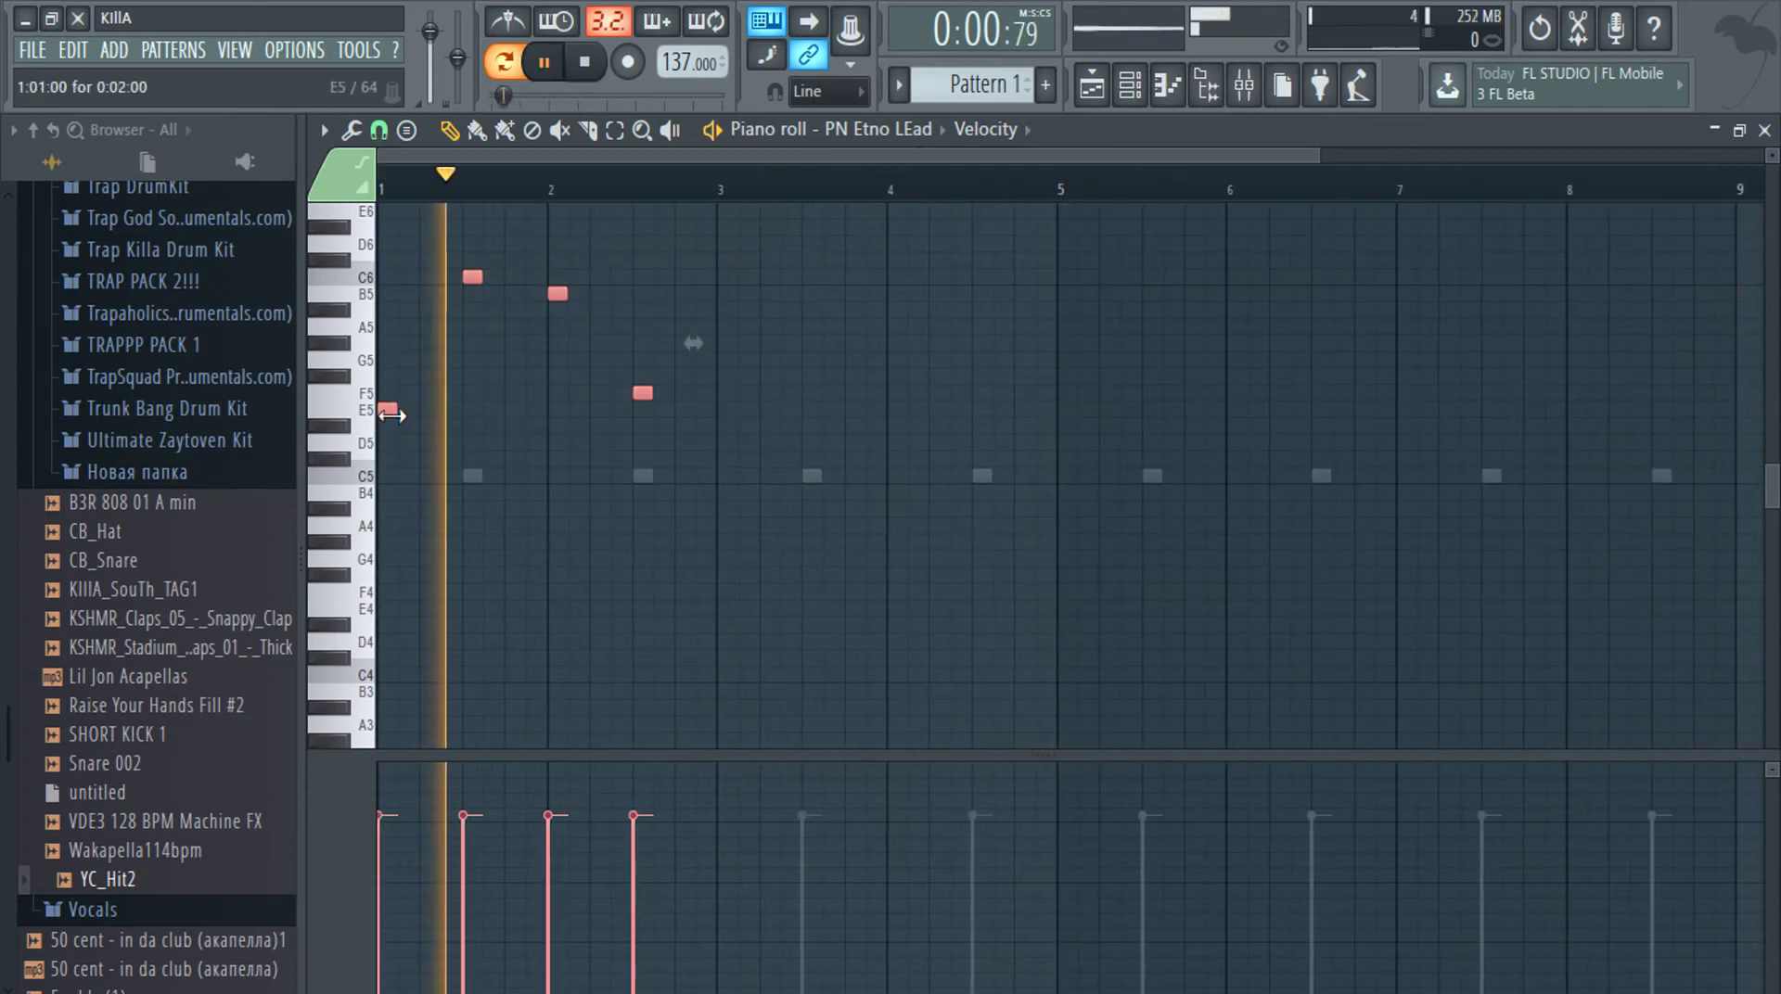
{"action": "mouse_move", "coordinate": [386, 411]}
{"action": "left_mouse_down"}
{"action": "mouse_move", "coordinate": [760, 410]}
{"action": "mouse_move", "coordinate": [732, 413]}
{"action": "left_mouse_up"}
{"action": "key", "text": "space"}
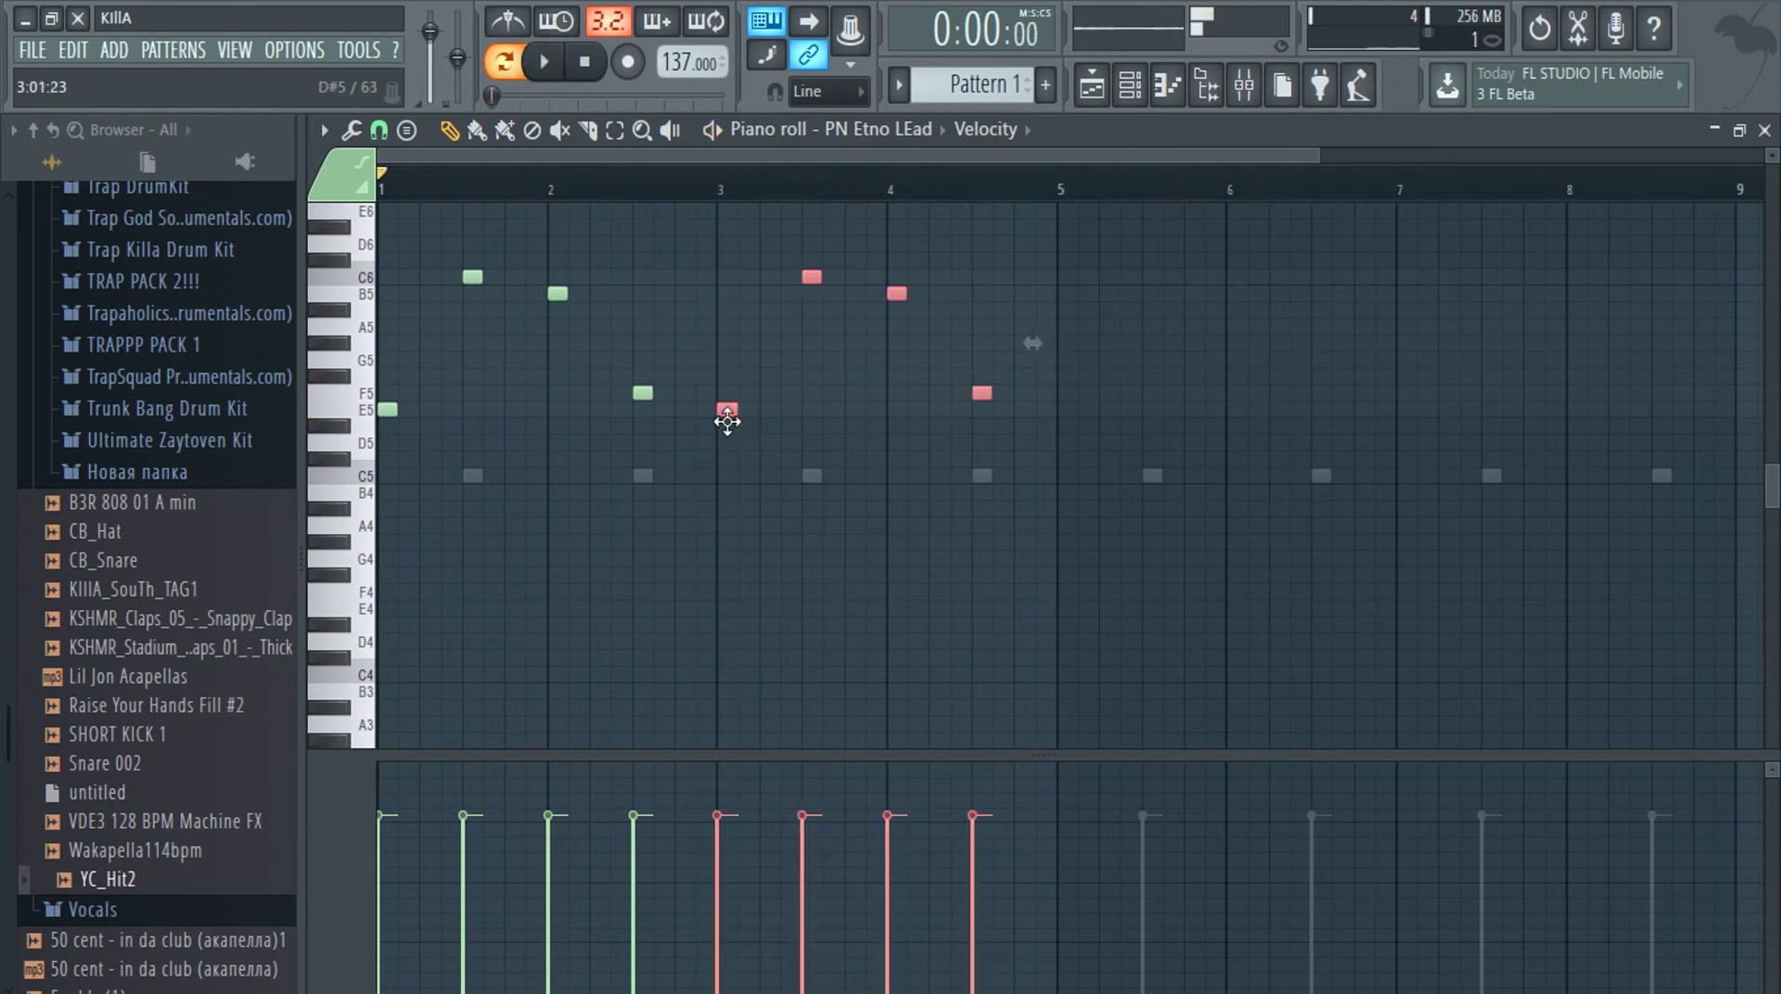
Duplicate the lead melody of bars 1-4 into bars 5-8 and play the pattern
{"action": "scroll", "coordinate": [730, 427], "scroll_direction": "up", "scroll_amount": 4}
{"action": "scroll", "coordinate": [742, 427], "scroll_direction": "down", "scroll_amount": 3}
{"action": "mouse_move", "coordinate": [1256, 255]}
{"action": "left_mouse_down"}
{"action": "mouse_move", "coordinate": [670, 448]}
{"action": "mouse_move", "coordinate": [3, 513]}
{"action": "left_mouse_up"}
{"action": "mouse_move", "coordinate": [386, 409]}
{"action": "left_mouse_down"}
{"action": "mouse_move", "coordinate": [1499, 426]}
{"action": "mouse_move", "coordinate": [1323, 390]}
{"action": "mouse_move", "coordinate": [1324, 406]}
{"action": "left_mouse_up"}
{"action": "scroll", "coordinate": [1328, 444], "scroll_direction": "up", "scroll_amount": 3}
{"action": "scroll", "coordinate": [1327, 444], "scroll_direction": "up", "scroll_amount": 2}
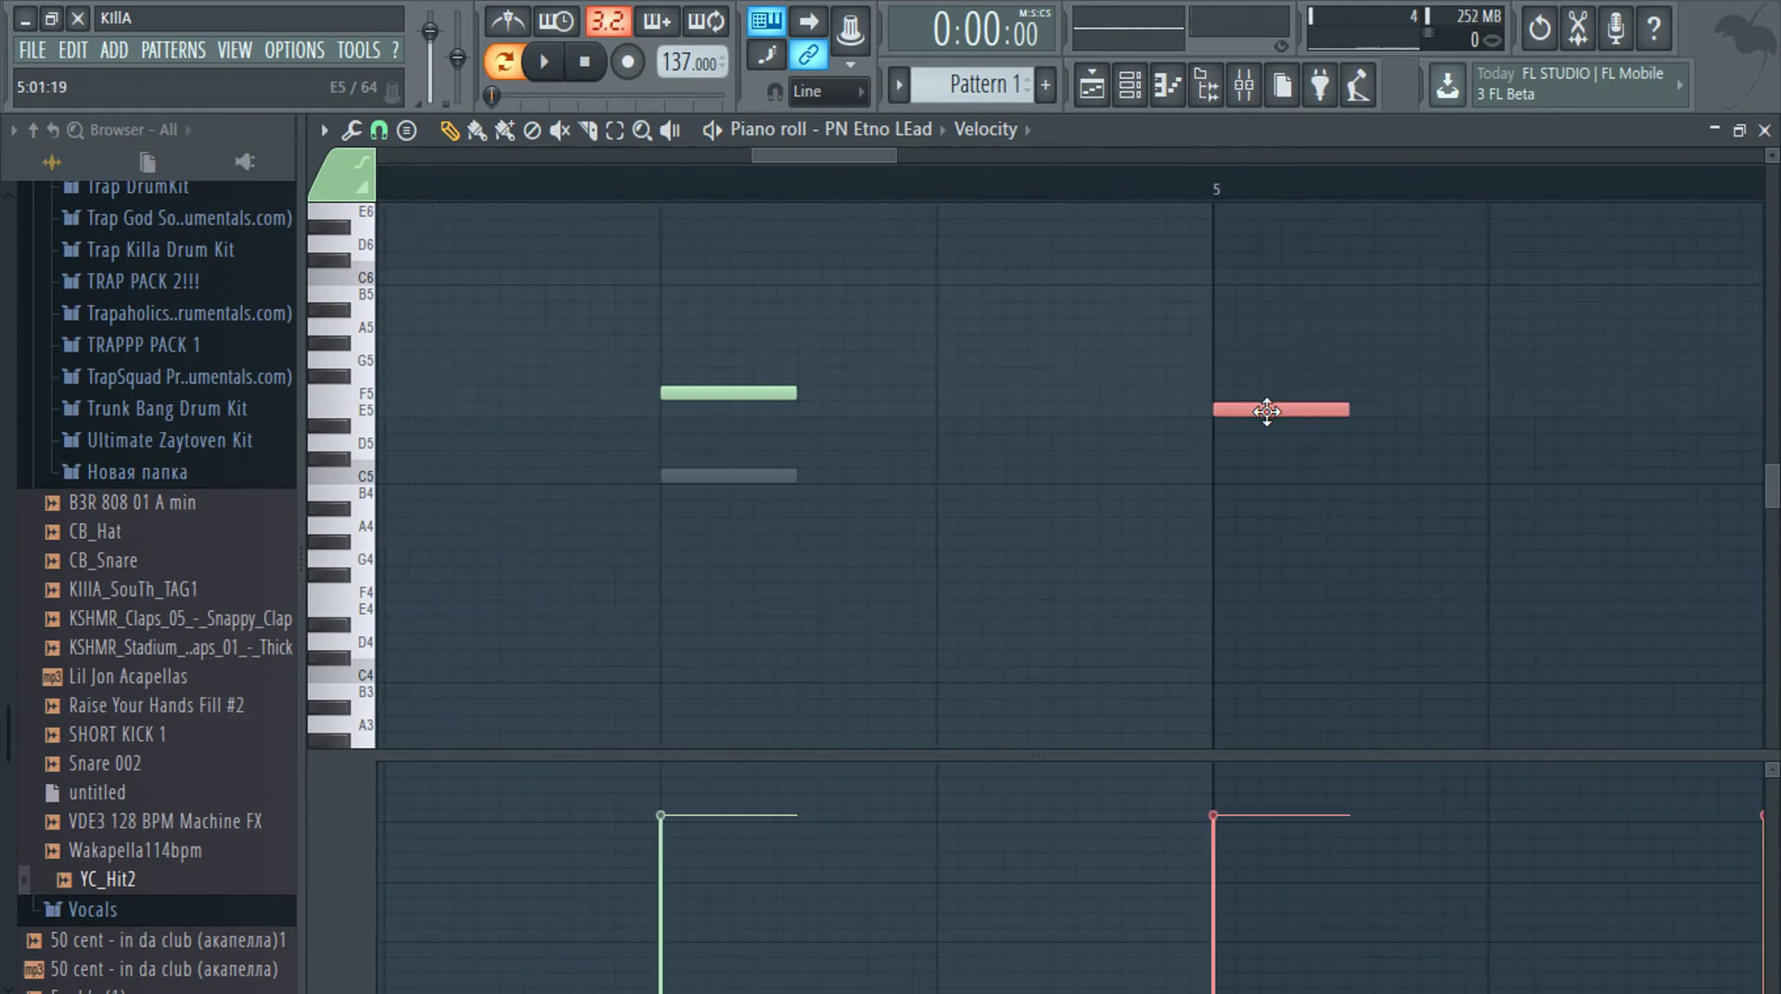
{"action": "scroll", "coordinate": [974, 504], "scroll_direction": "down", "scroll_amount": 6}
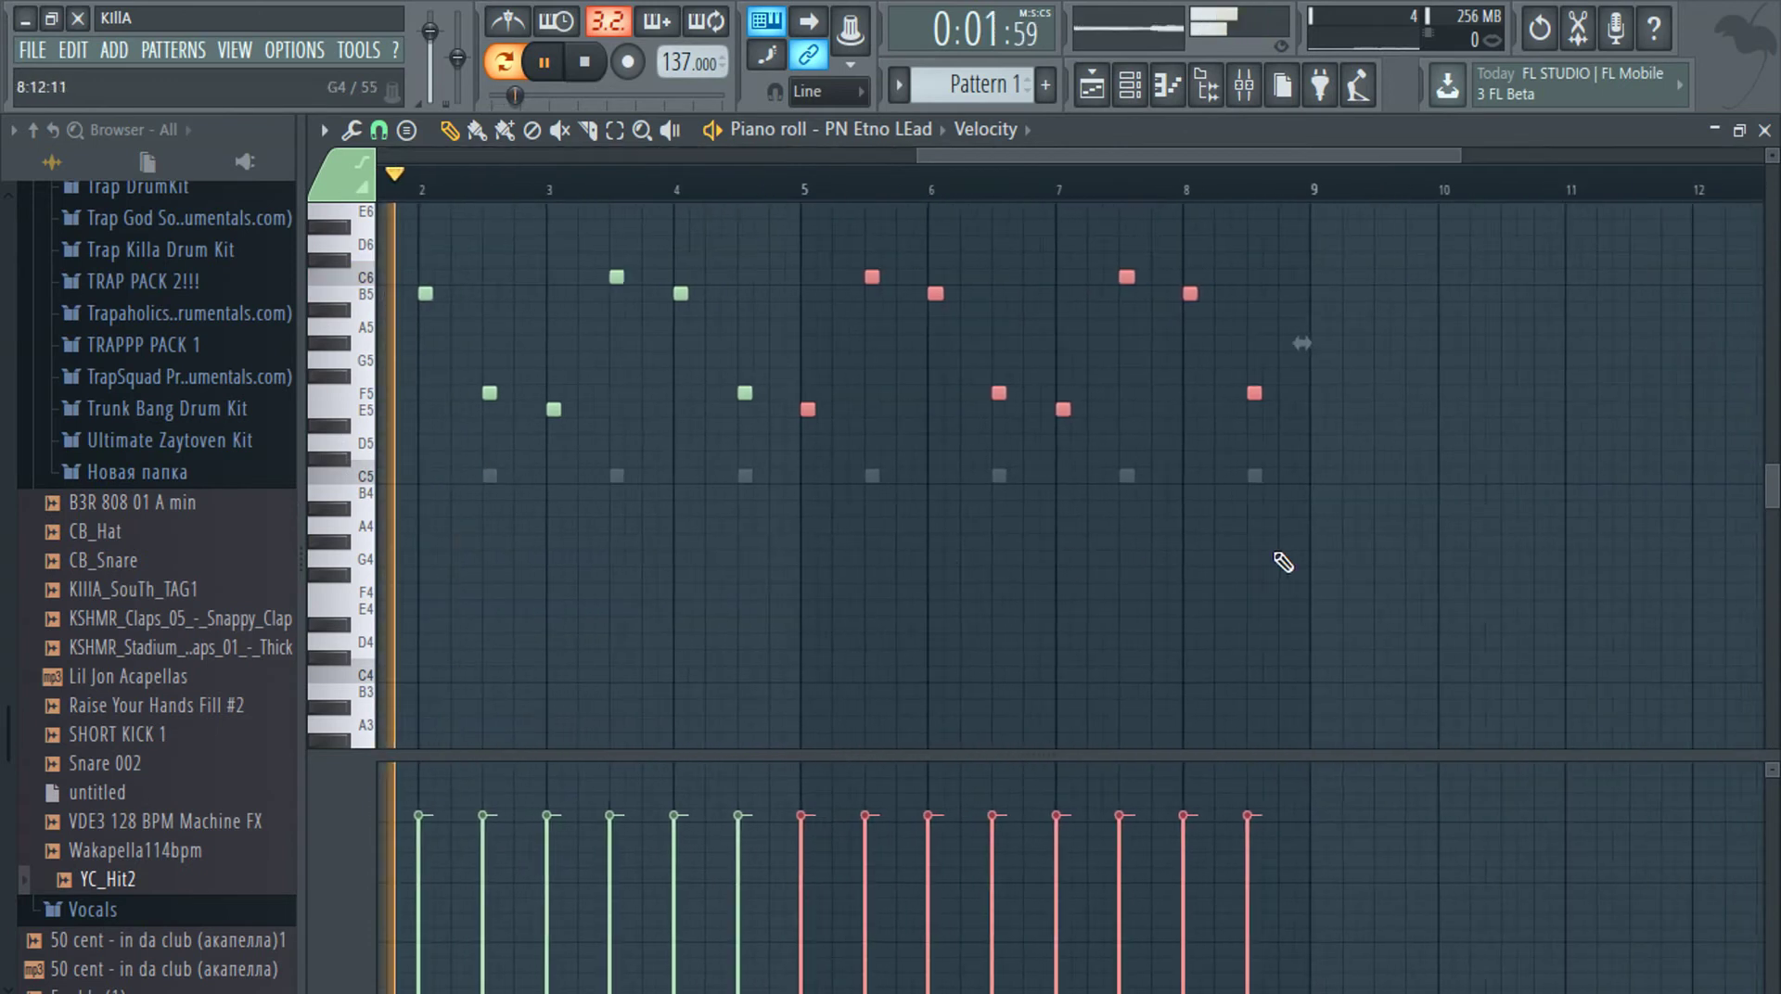
Raise the last lead note in bar 8 to A5
{"action": "scroll", "coordinate": [1285, 560], "scroll_direction": "up", "scroll_amount": 3}
{"action": "right_click", "coordinate": [1401, 429]}
{"action": "scroll", "coordinate": [1400, 429], "scroll_direction": "up", "scroll_amount": 1}
{"action": "left_click_drag", "start_coordinate": [1351, 359], "coordinate": [1206, 408]}
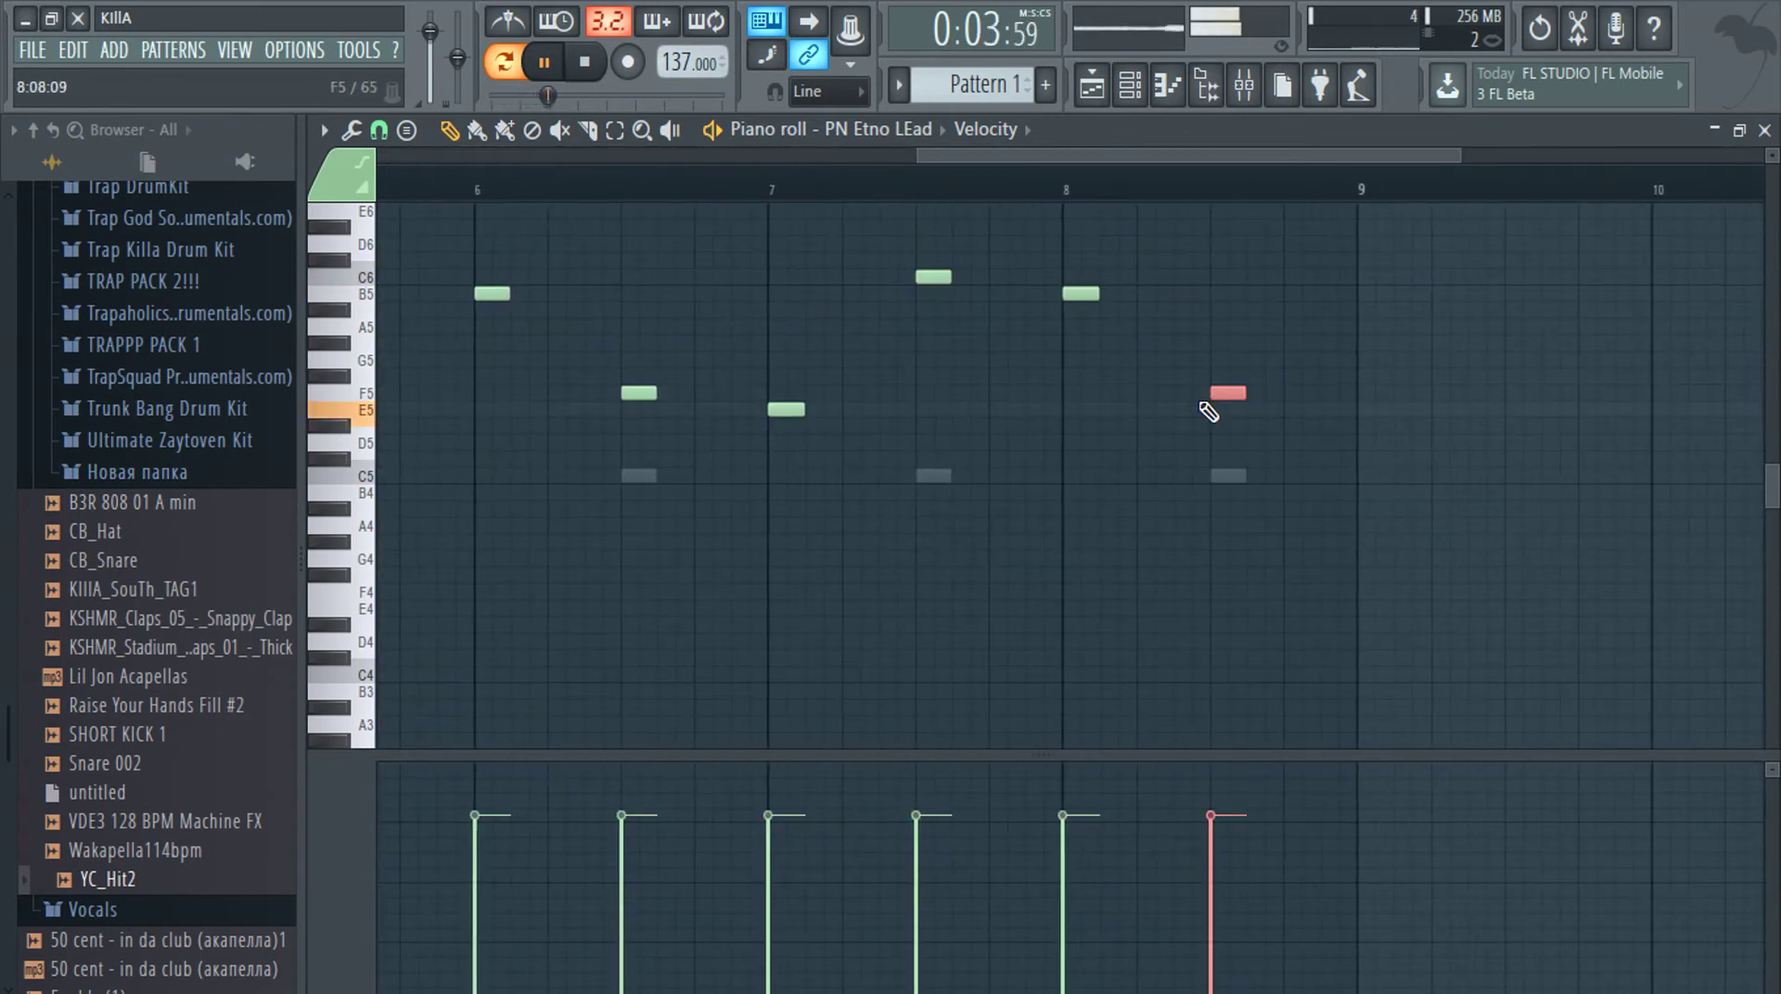
{"action": "key", "text": "shift+Up"}
{"action": "key", "text": "shift+Up"}
{"action": "key", "text": "shift+Up"}
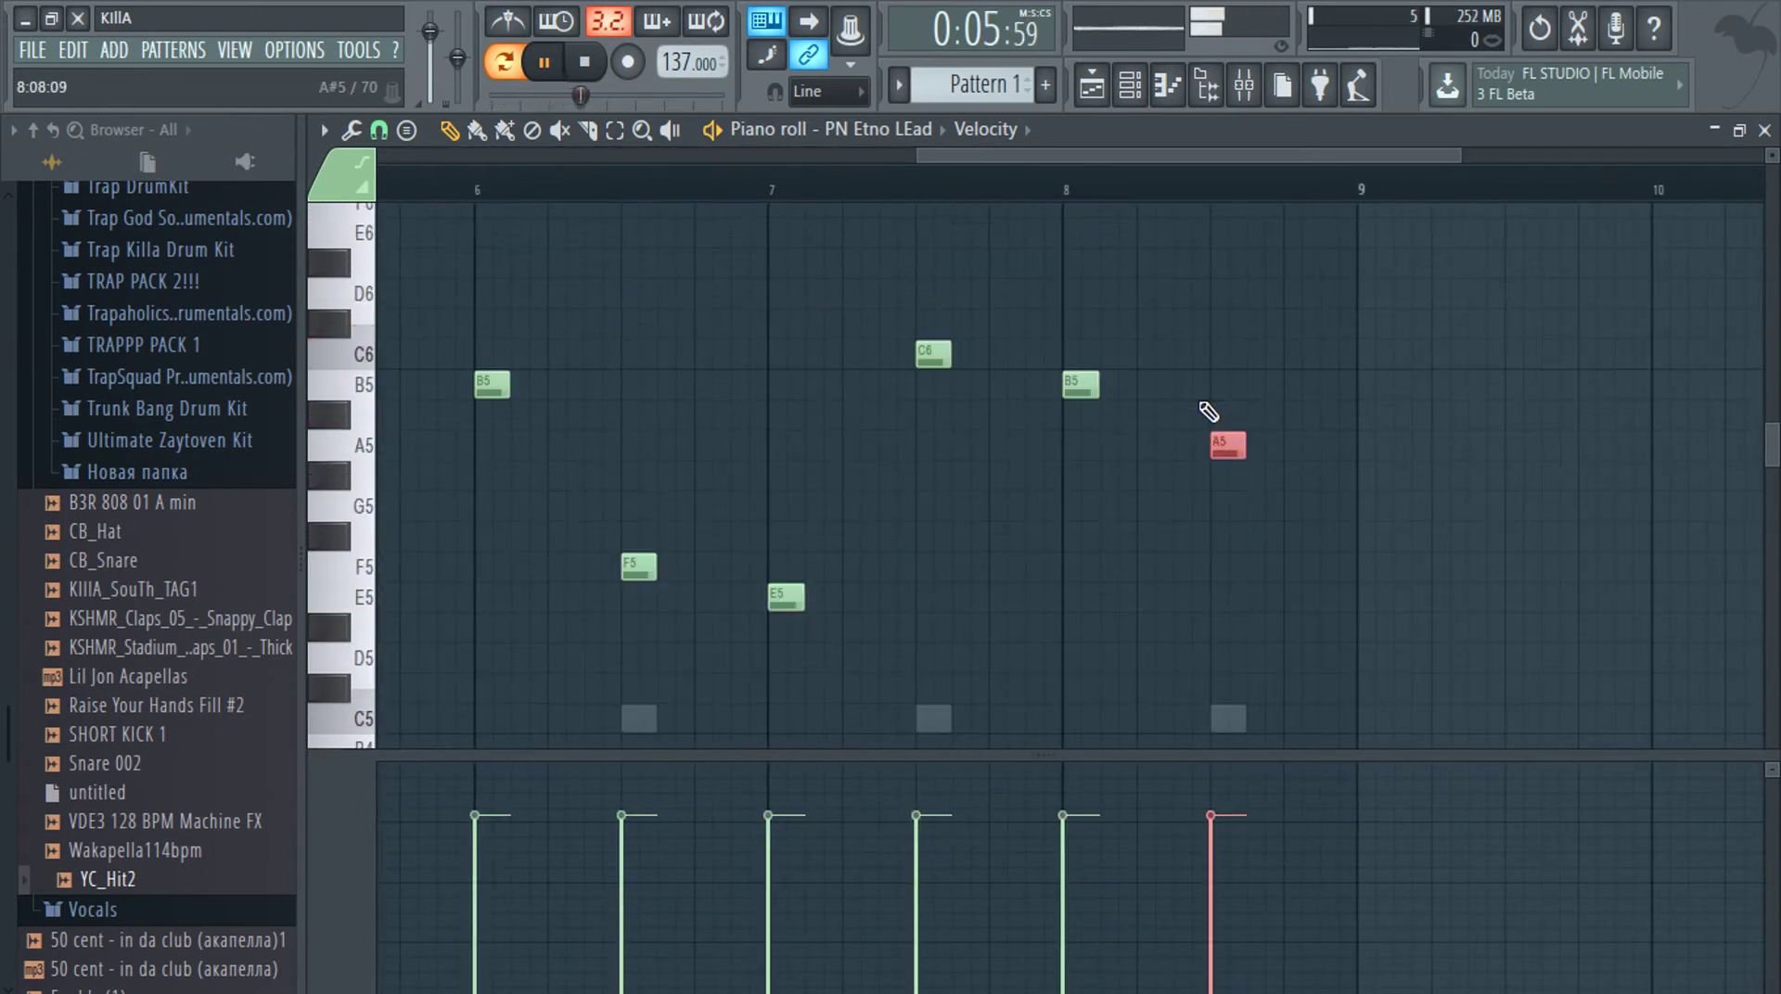
Clone the PN Etno LEad channel and load the TM-88 FX preset into the copy
{"action": "key", "text": "F7"}
{"action": "right_click", "coordinate": [644, 522]}
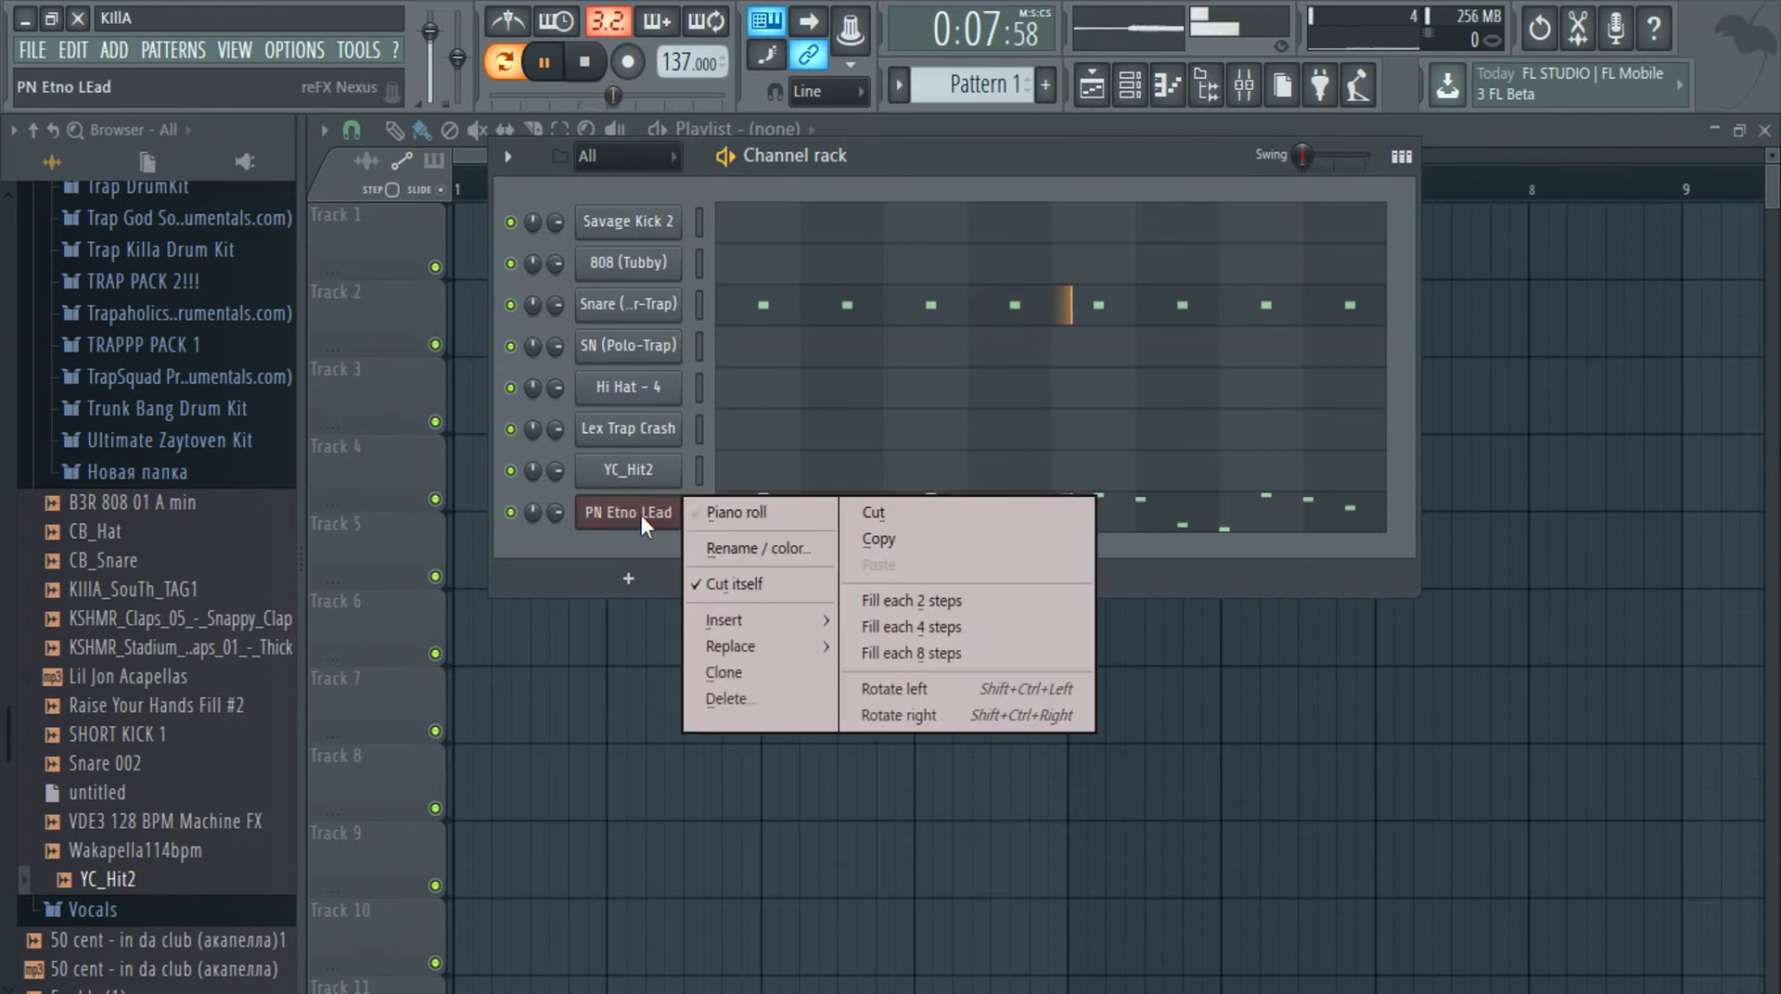
{"action": "left_click", "coordinate": [727, 673]}
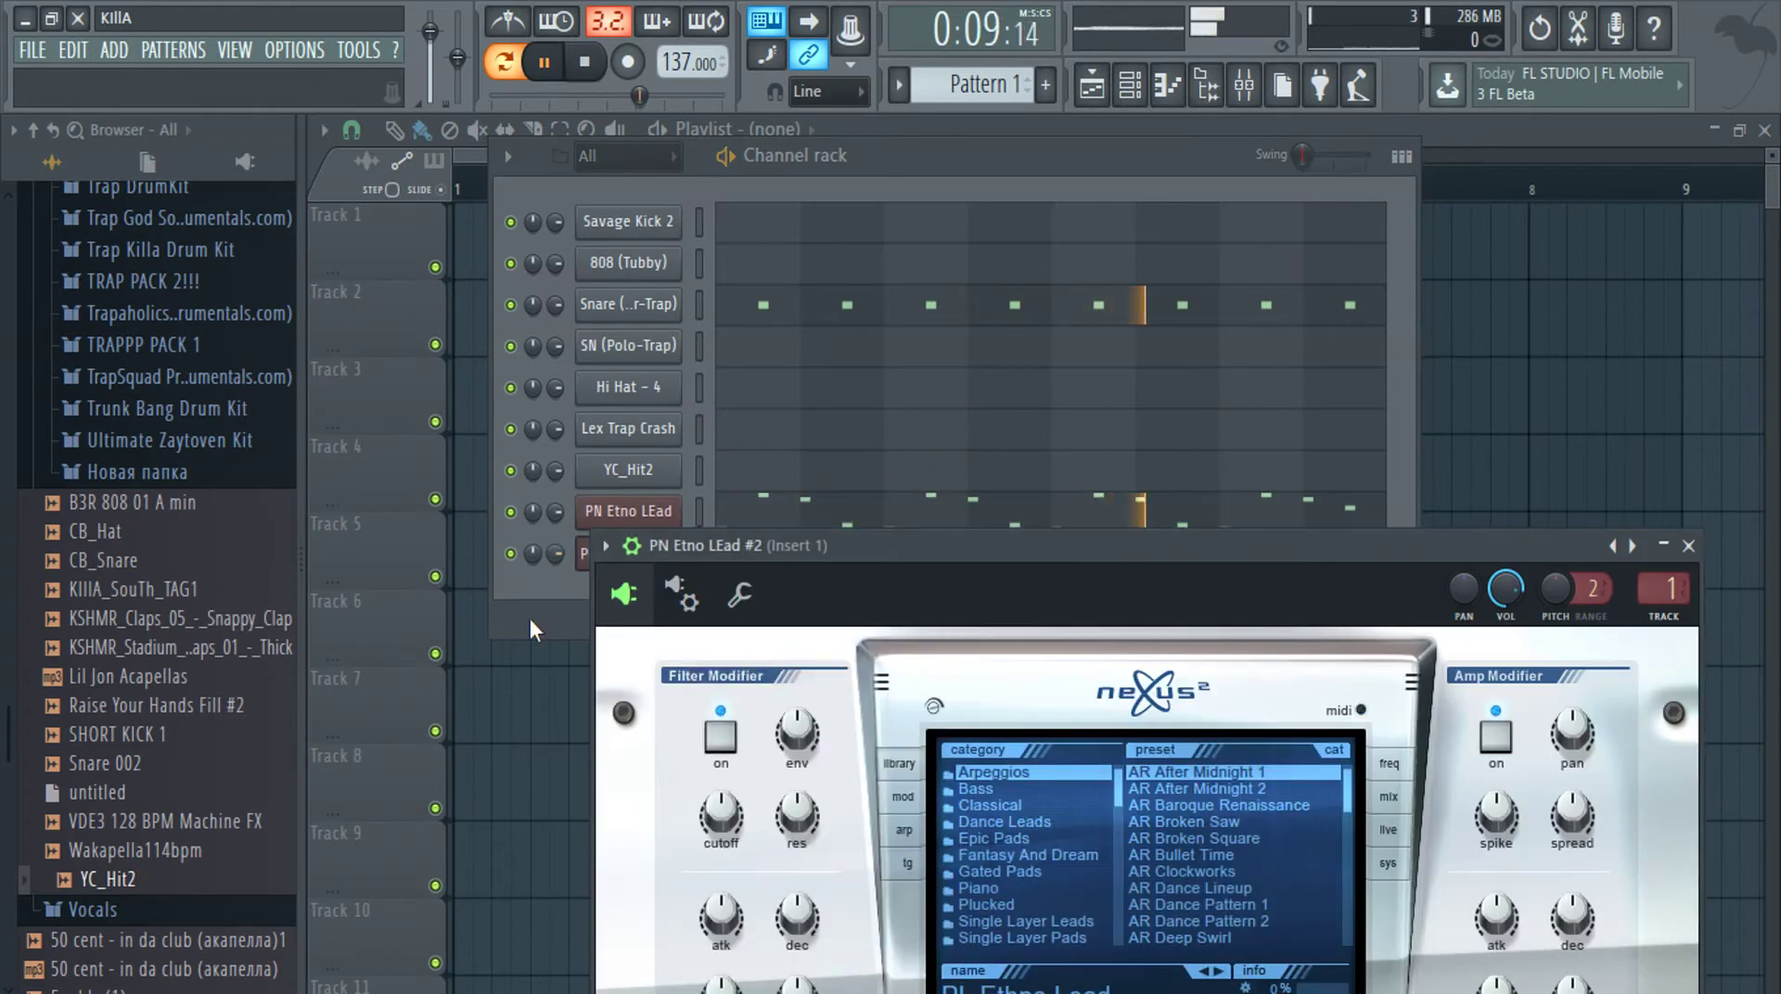
{"action": "left_click", "coordinate": [629, 583]}
{"action": "mouse_move", "coordinate": [742, 563]}
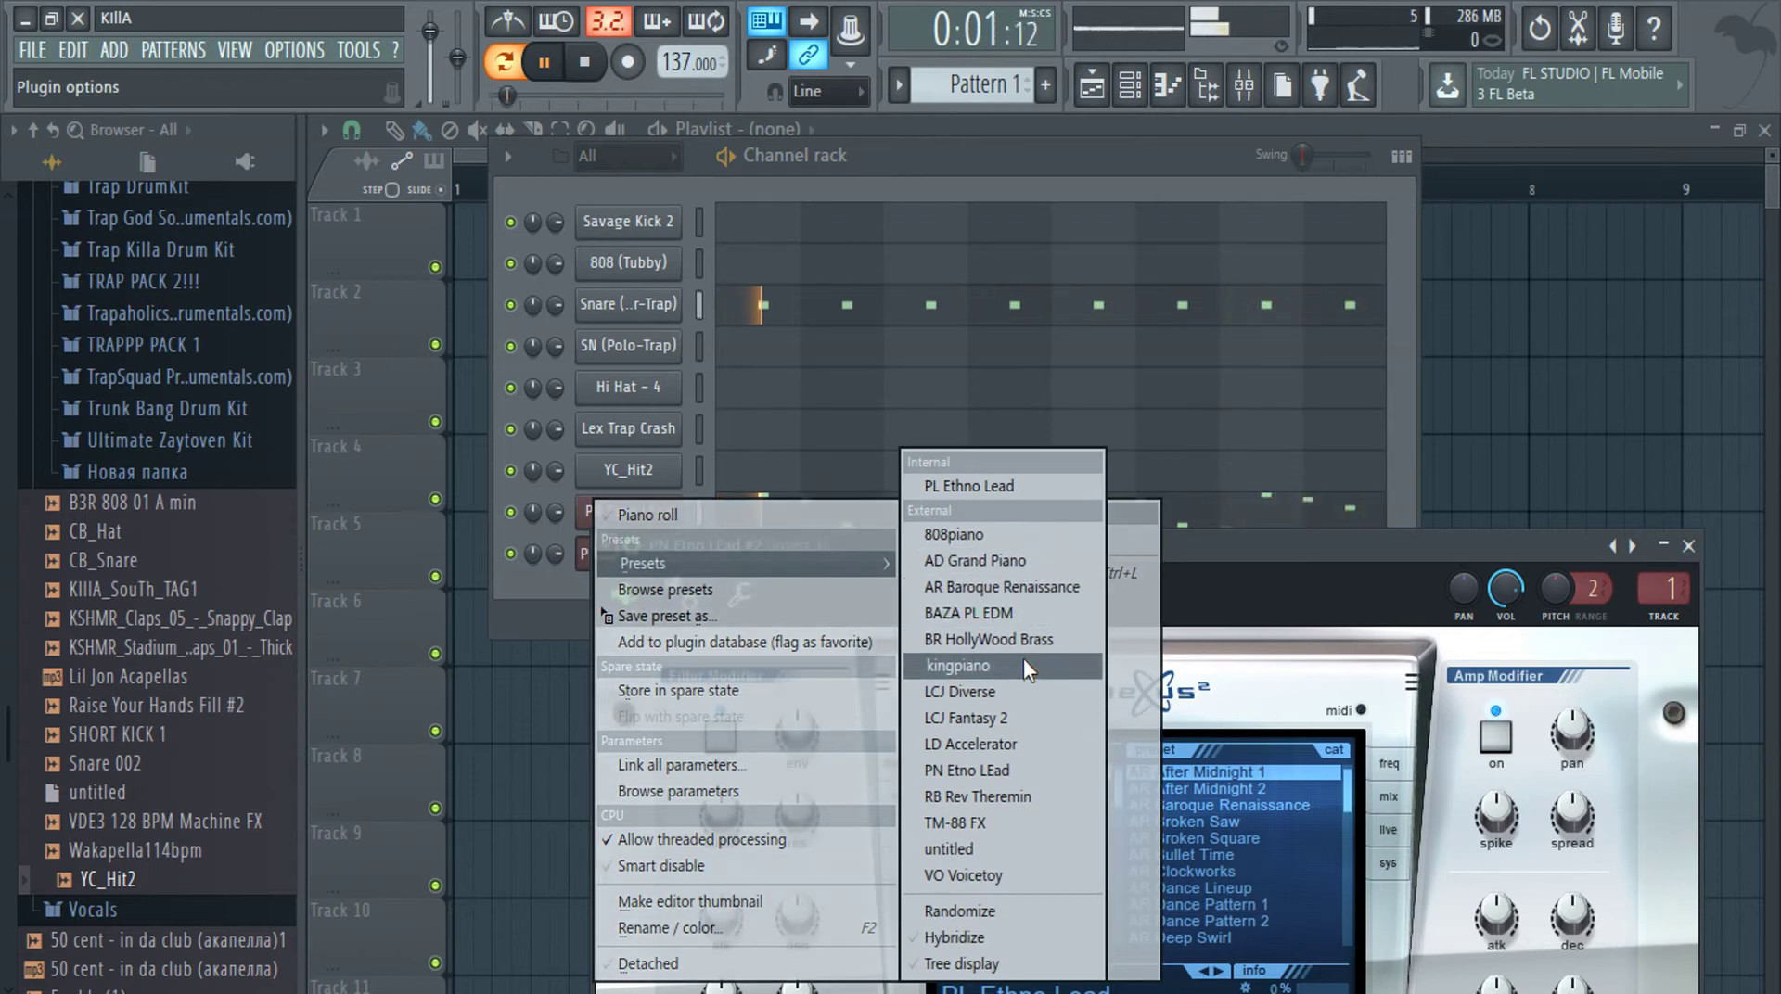
{"action": "left_click", "coordinate": [1001, 826]}
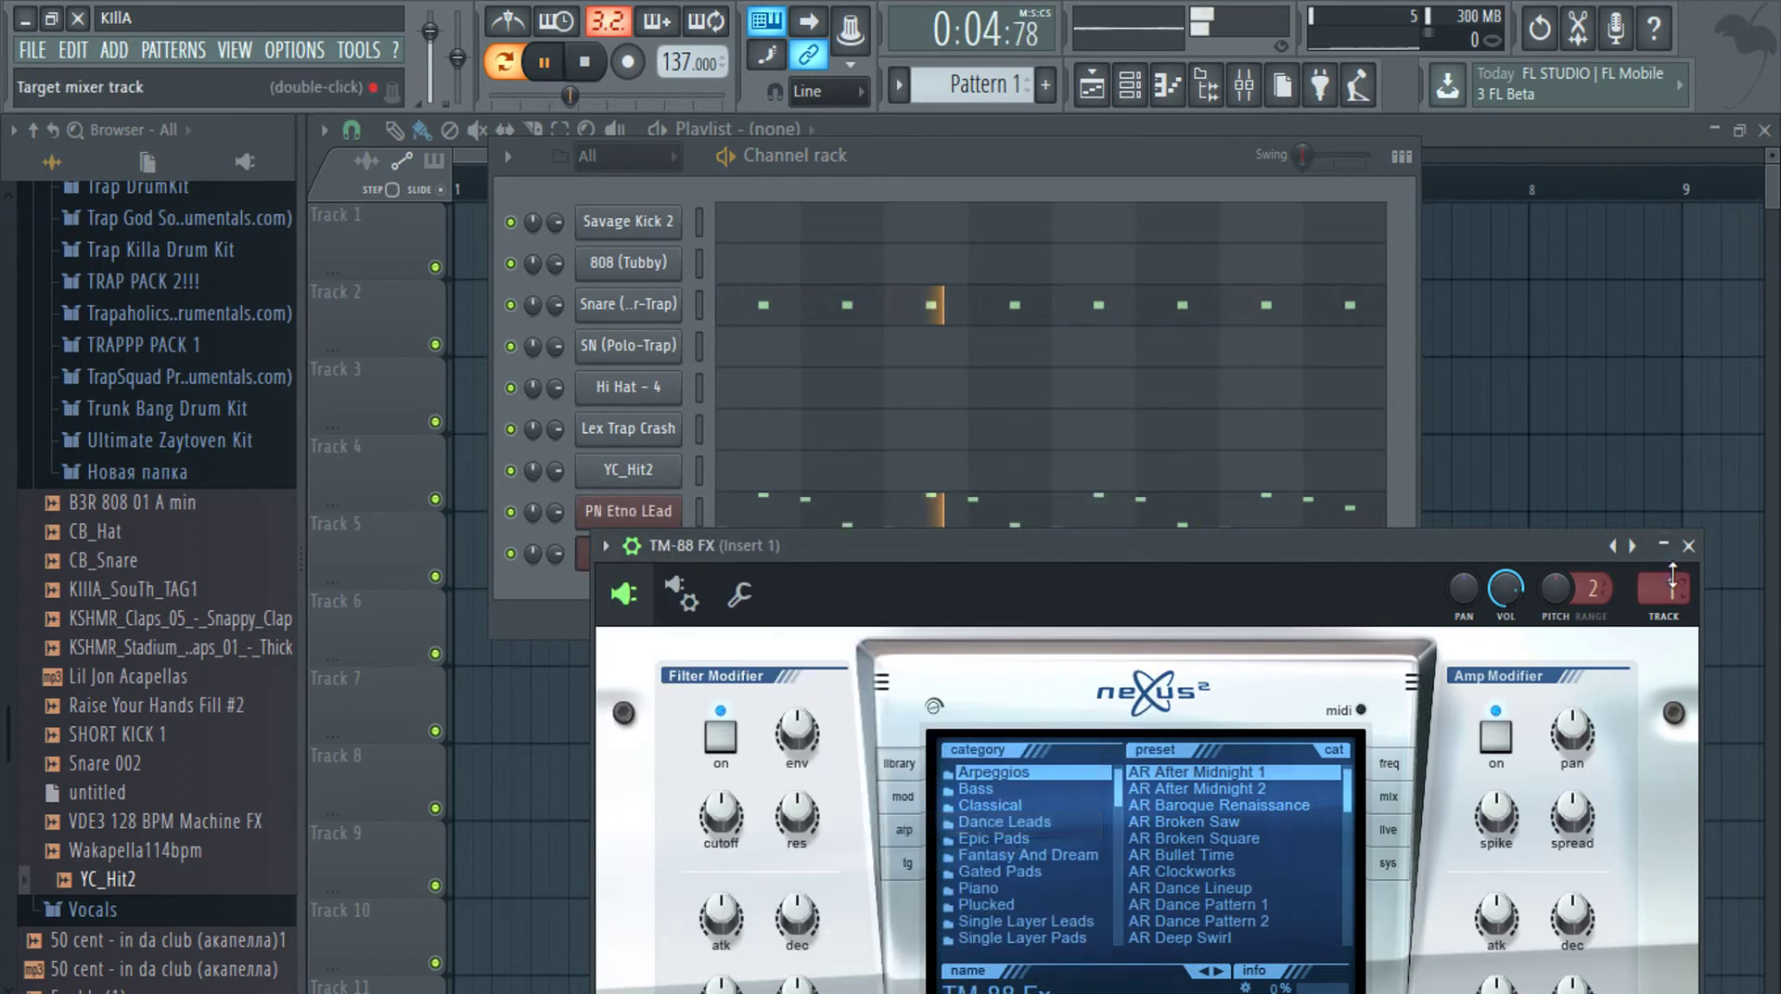
{"action": "left_click", "coordinate": [1689, 546]}
Draw an E5 note at the start of bar 1 in the TM-88 FX piano roll and lengthen it to 1:08:00
{"action": "left_click", "coordinate": [793, 560]}
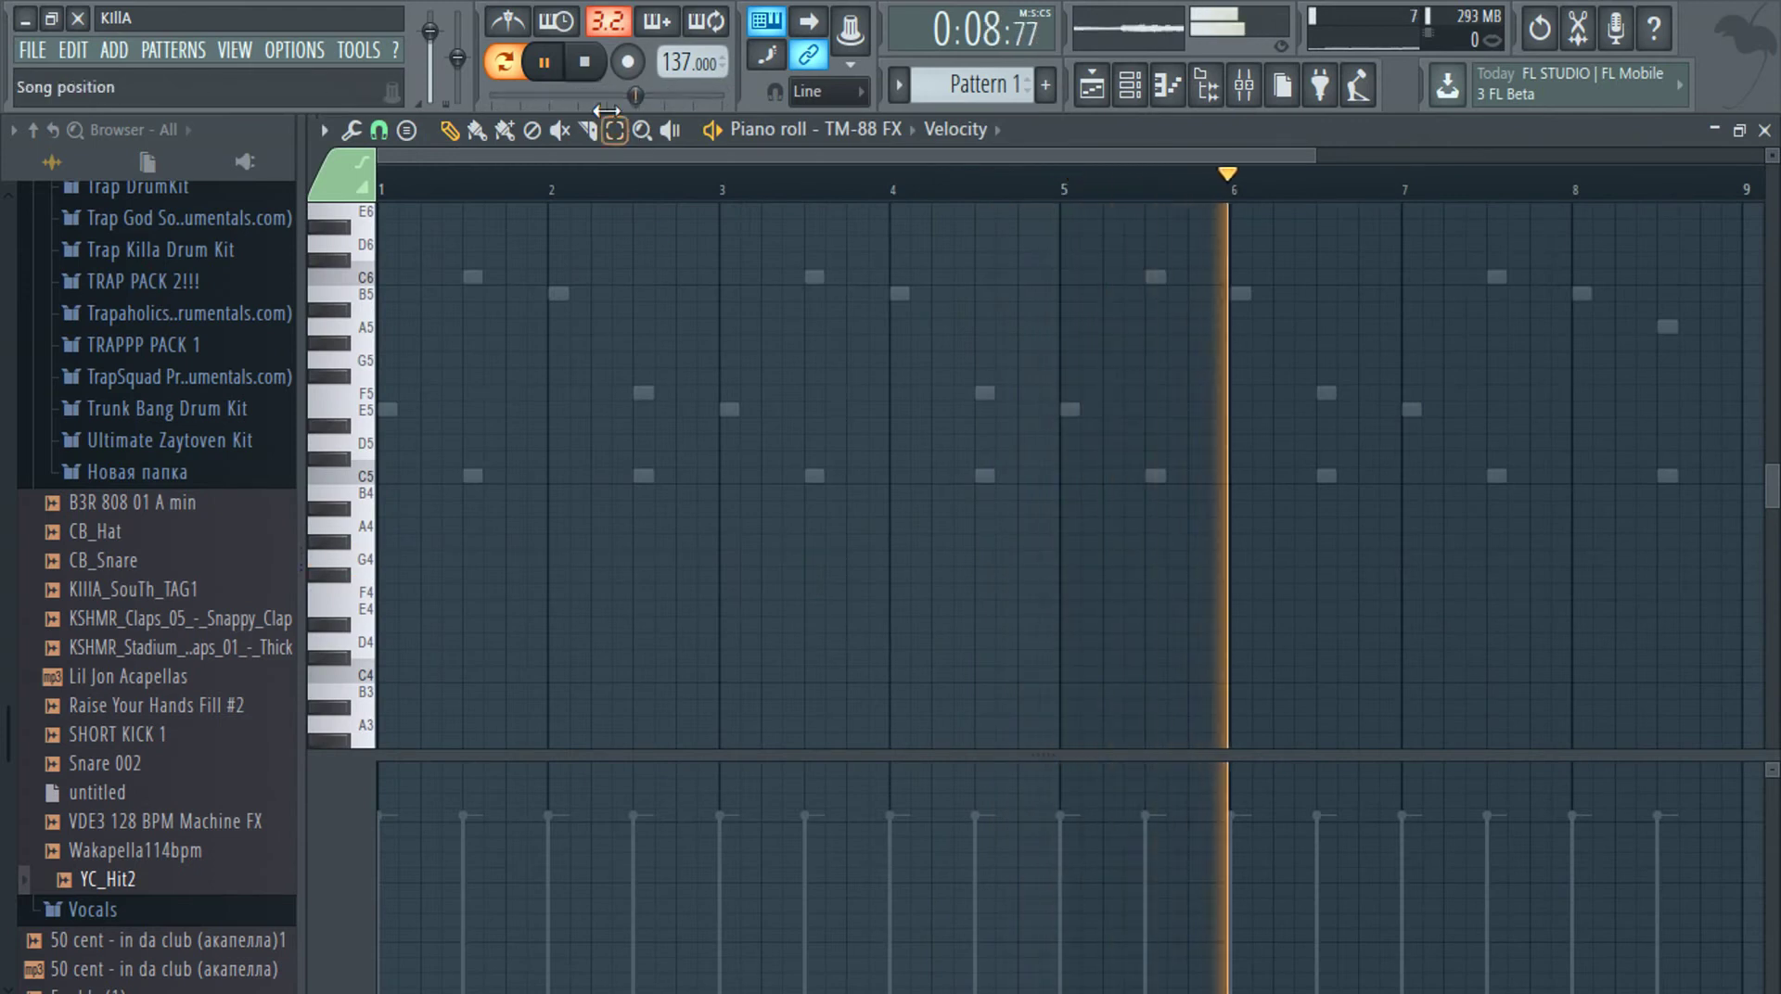
{"action": "scroll", "coordinate": [577, 503], "scroll_direction": "down", "scroll_amount": 2}
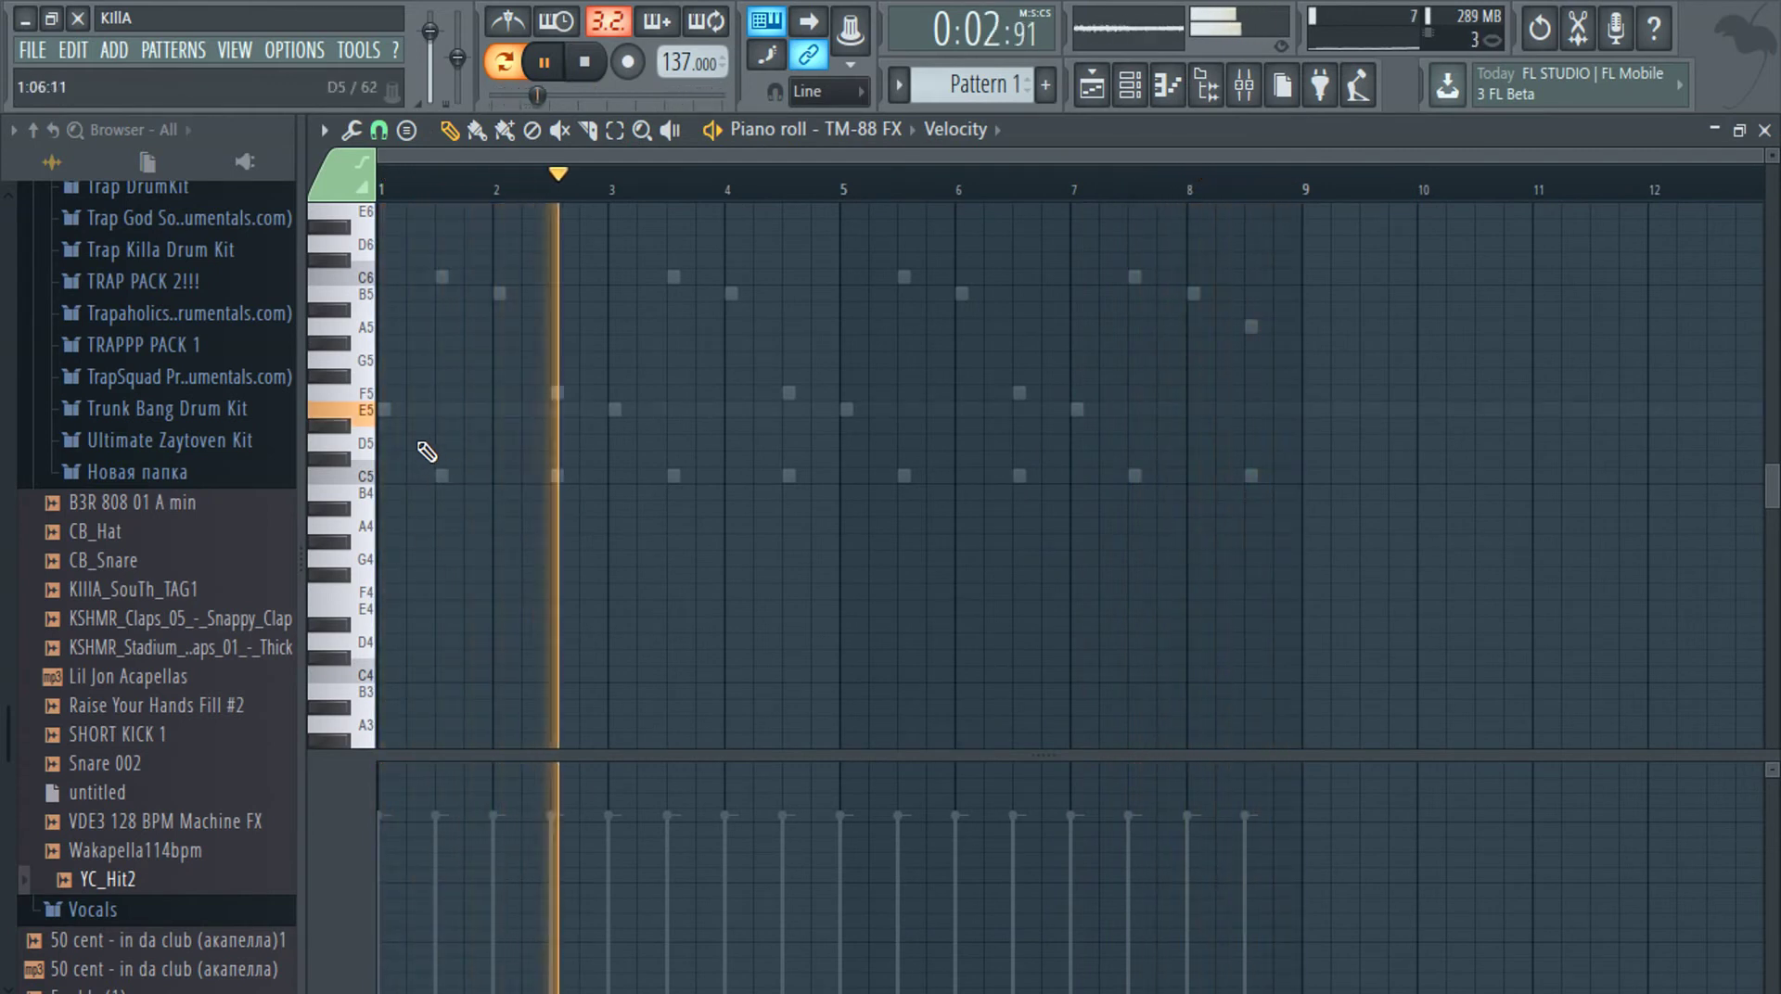
{"action": "left_click_drag", "start_coordinate": [406, 414], "coordinate": [333, 421]}
{"action": "scroll", "coordinate": [333, 421], "scroll_direction": "up", "scroll_amount": 4}
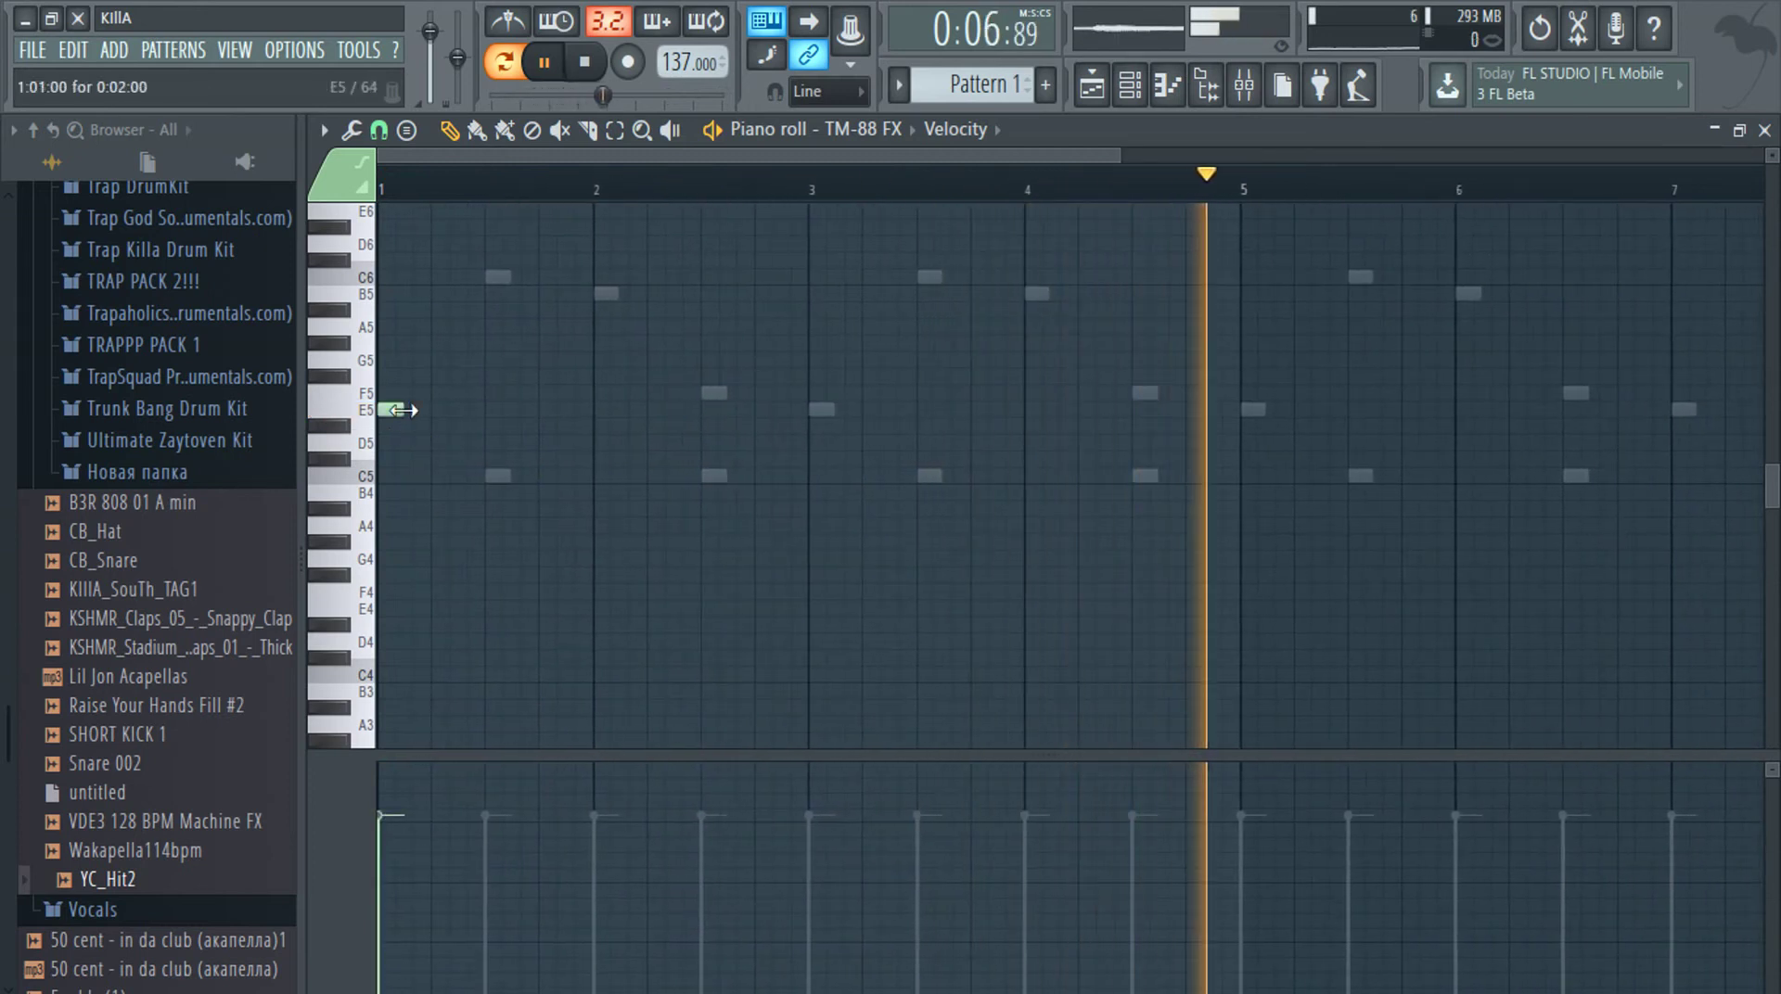
{"action": "left_click_drag", "start_coordinate": [400, 410], "coordinate": [699, 443]}
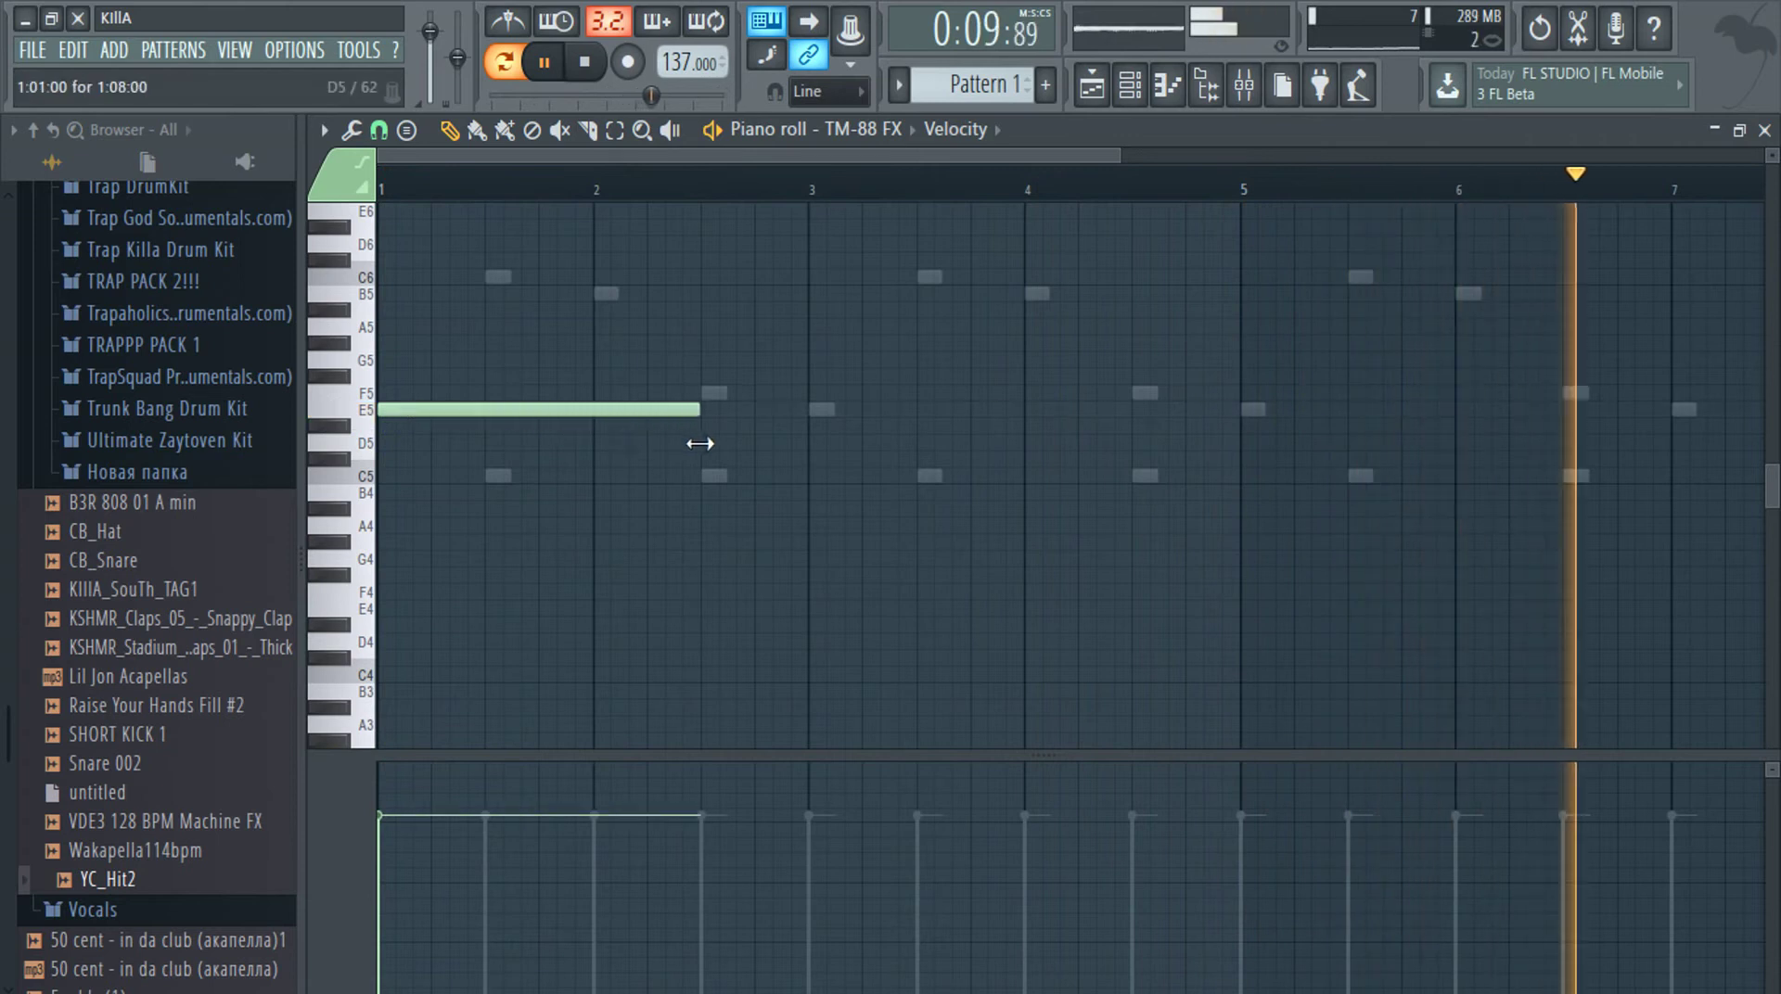
Add a second E5 note of length 1:08:00 at the start of bar 5 in the TM-88 FX piano roll
{"action": "left_click", "coordinate": [1243, 409]}
{"action": "scroll", "coordinate": [1372, 457], "scroll_direction": "up", "scroll_amount": 2}
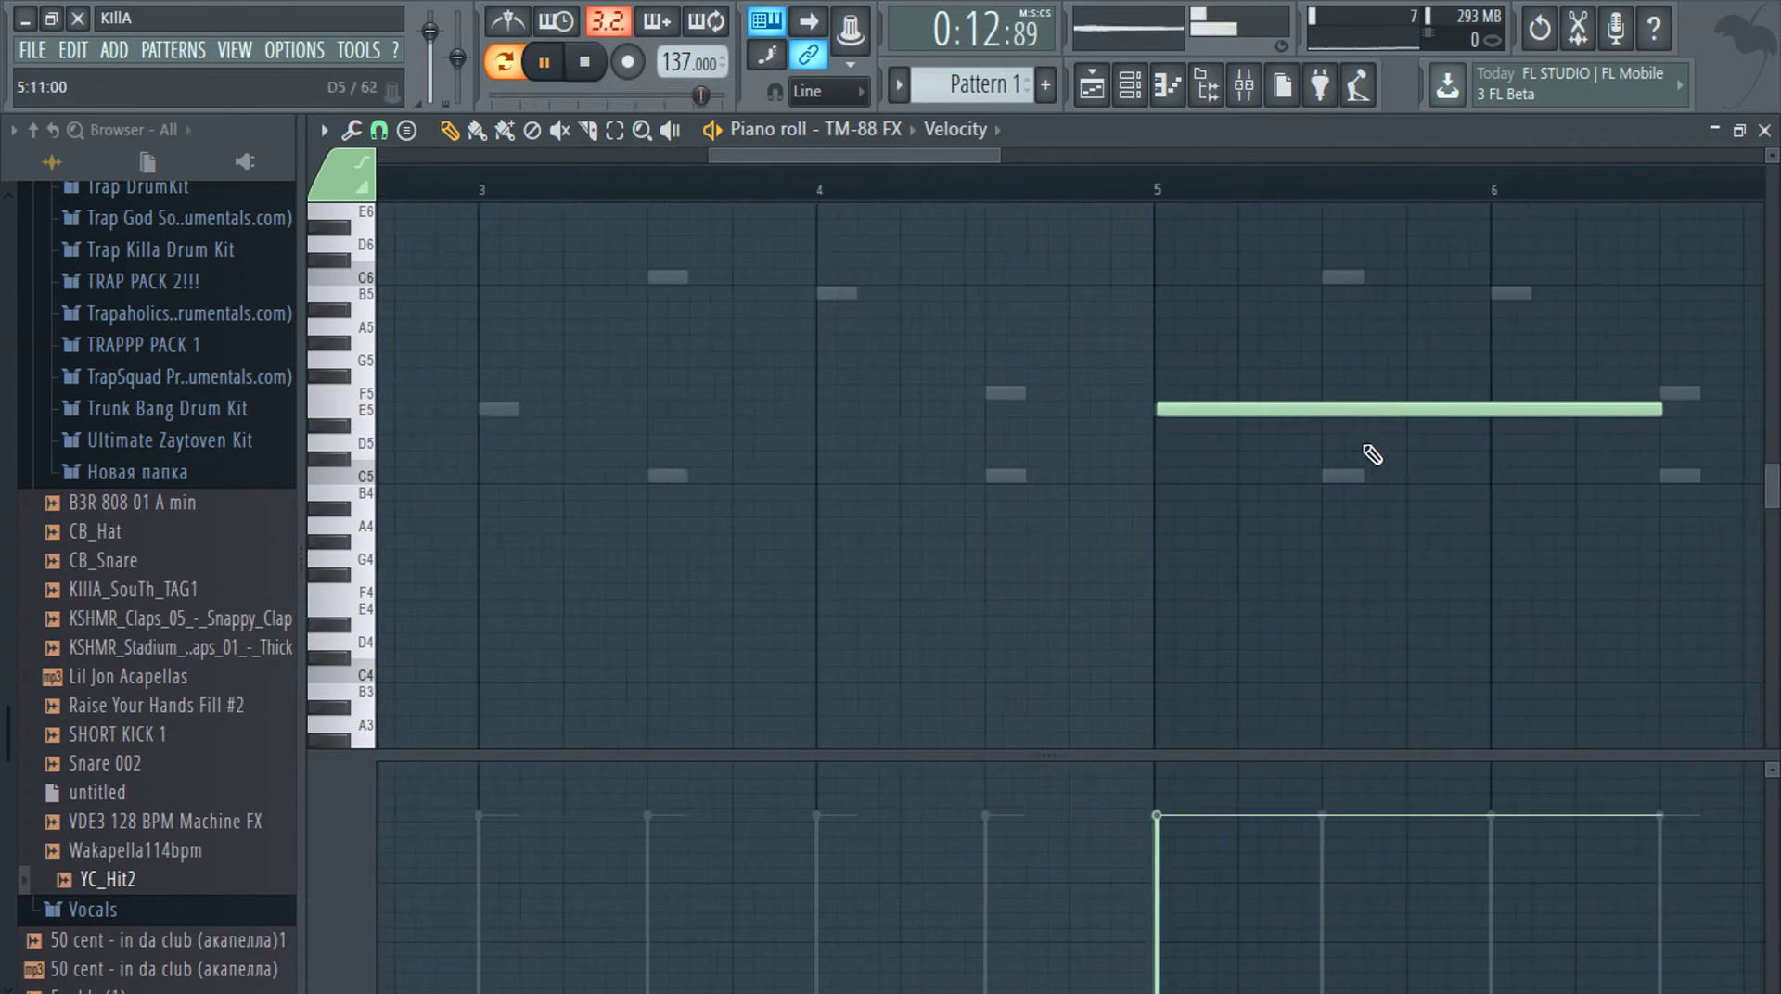
{"action": "scroll", "coordinate": [966, 410], "scroll_direction": "up", "scroll_amount": 3}
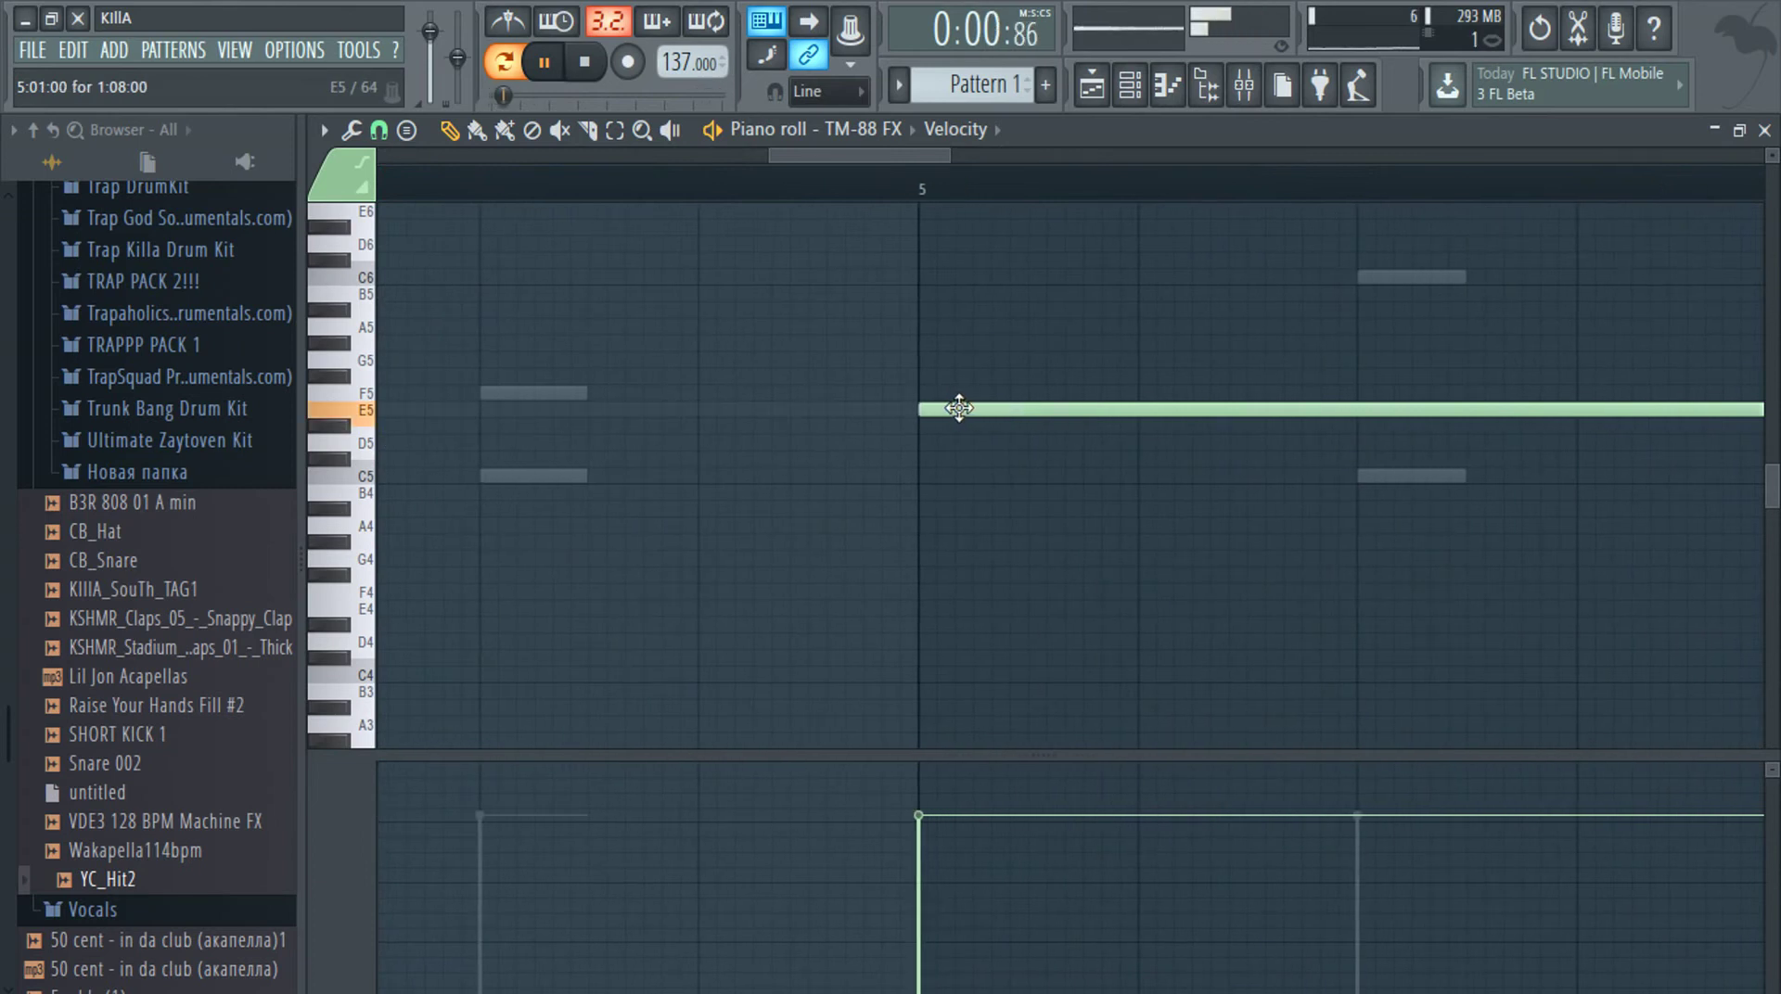
{"action": "scroll", "coordinate": [846, 493], "scroll_direction": "down", "scroll_amount": 5}
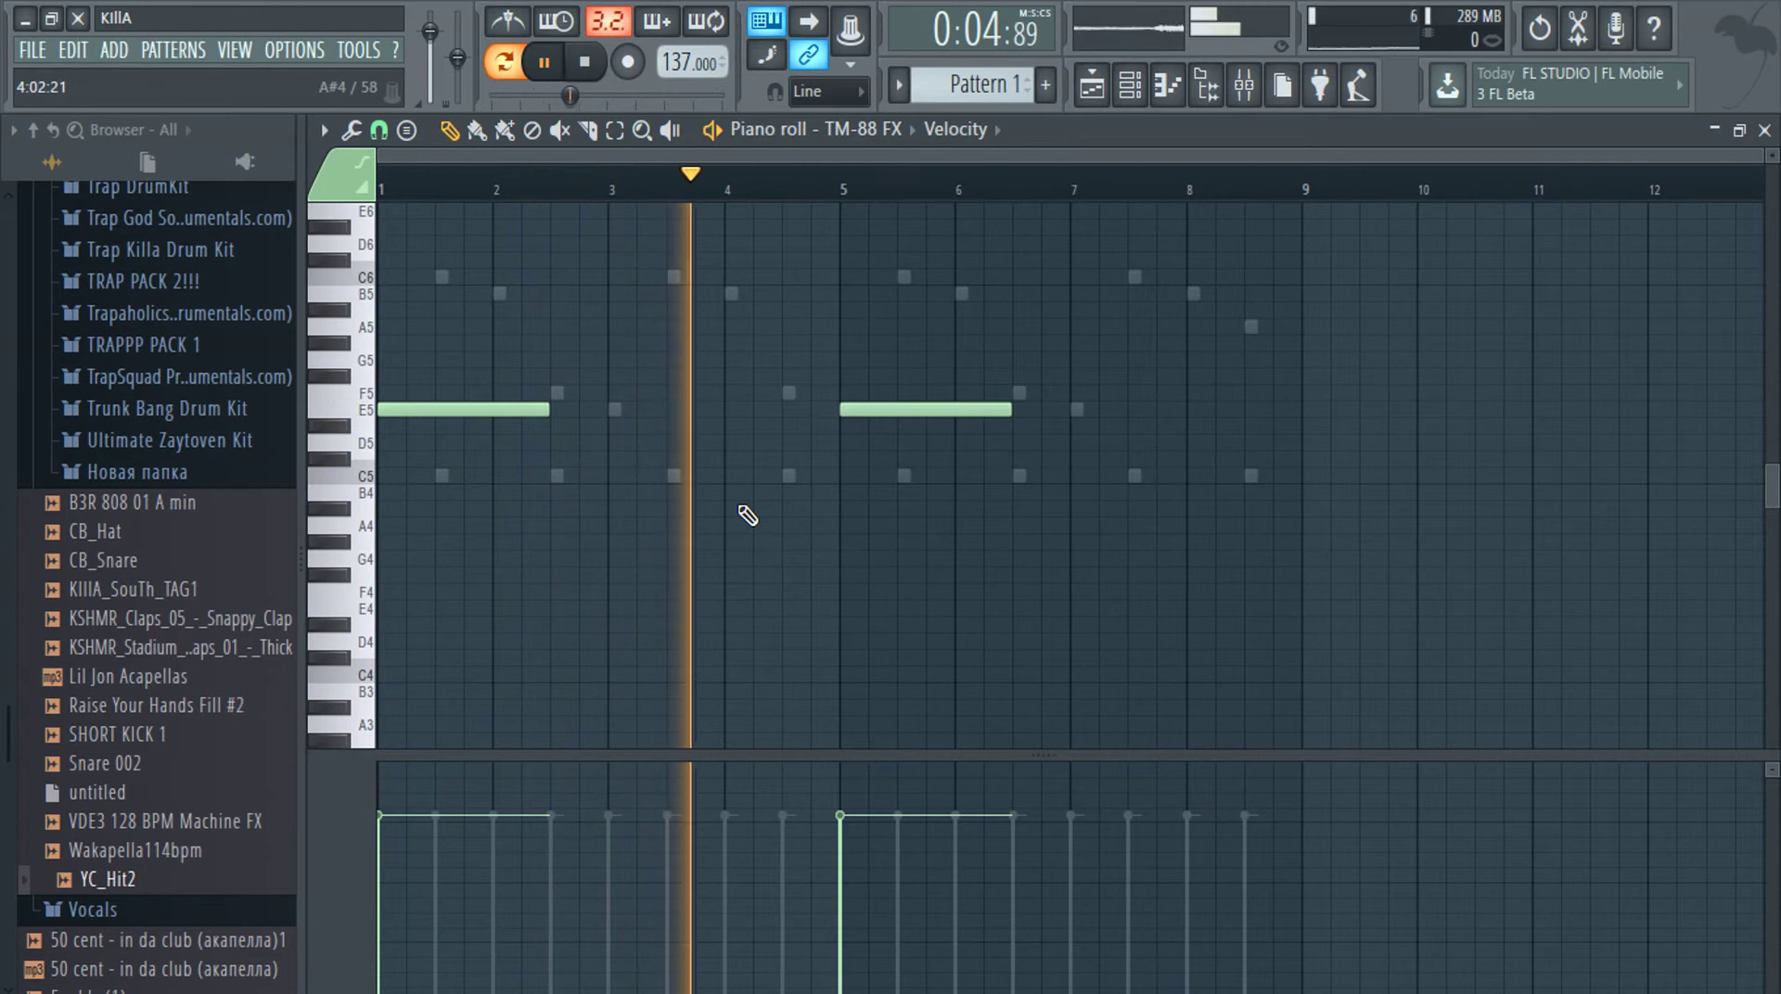
{"action": "key", "text": "Escape"}
Clone the TM-88 FX channel and load the LD Accelerator preset into the copy
{"action": "right_click", "coordinate": [649, 557]}
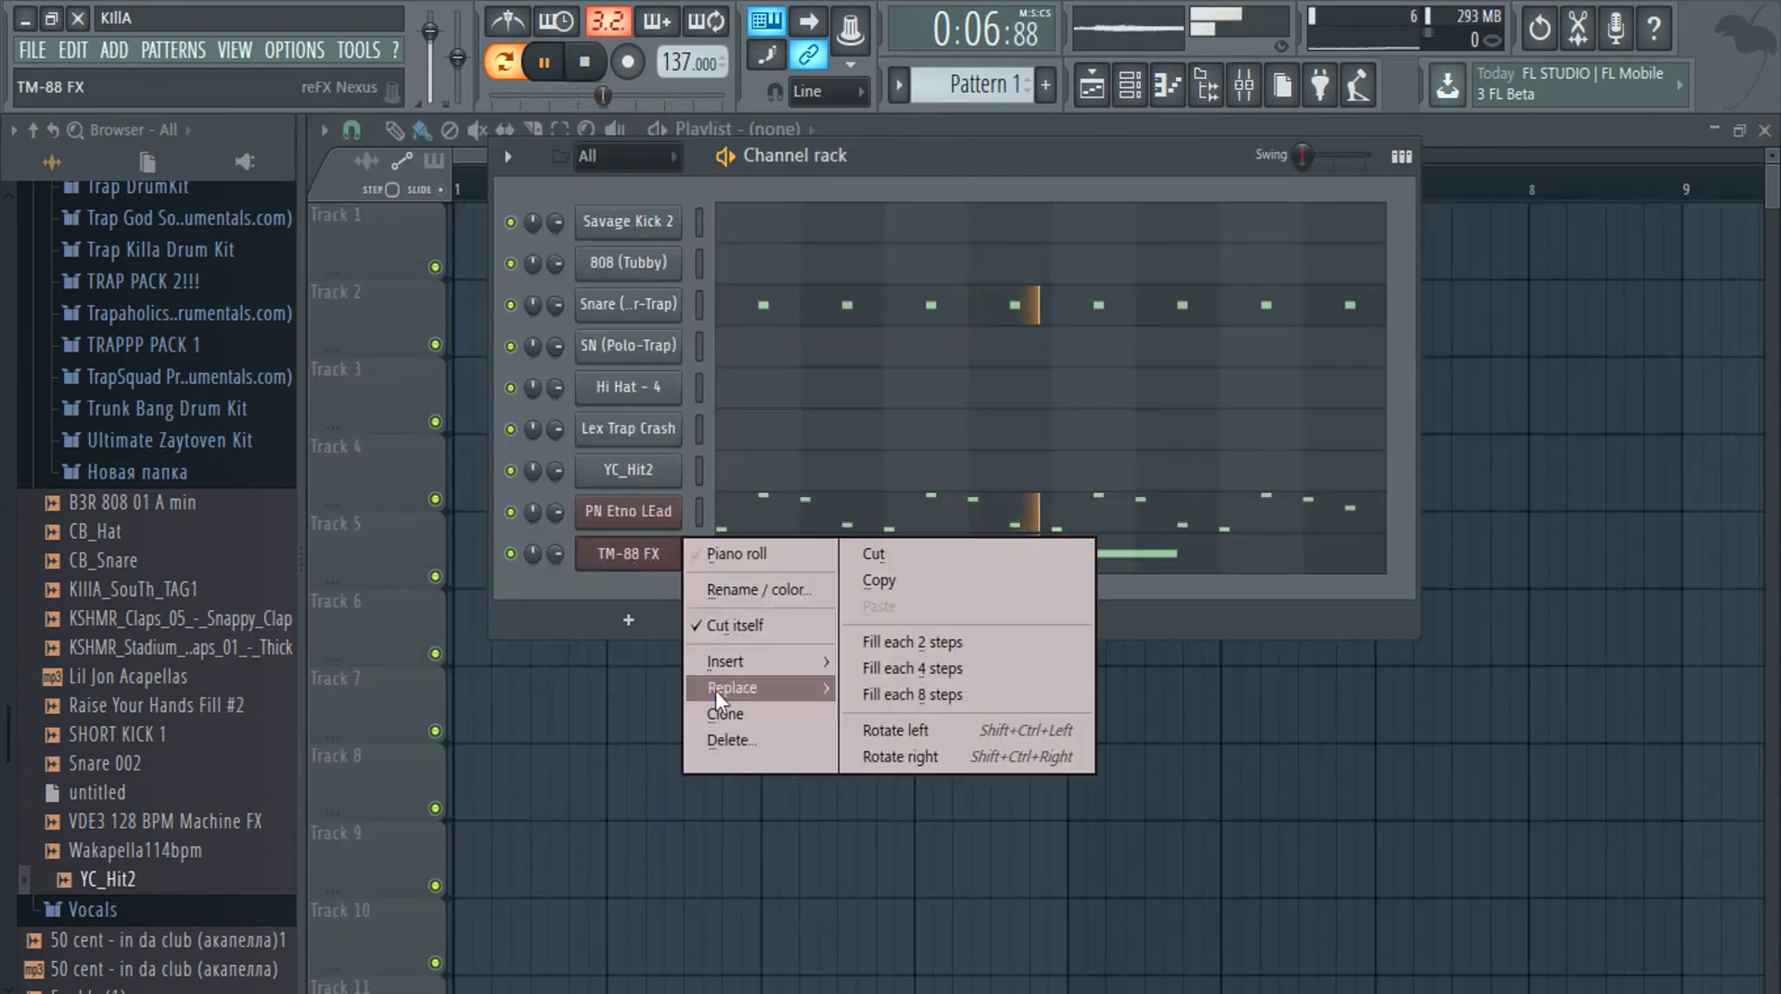
{"action": "left_click", "coordinate": [726, 712]}
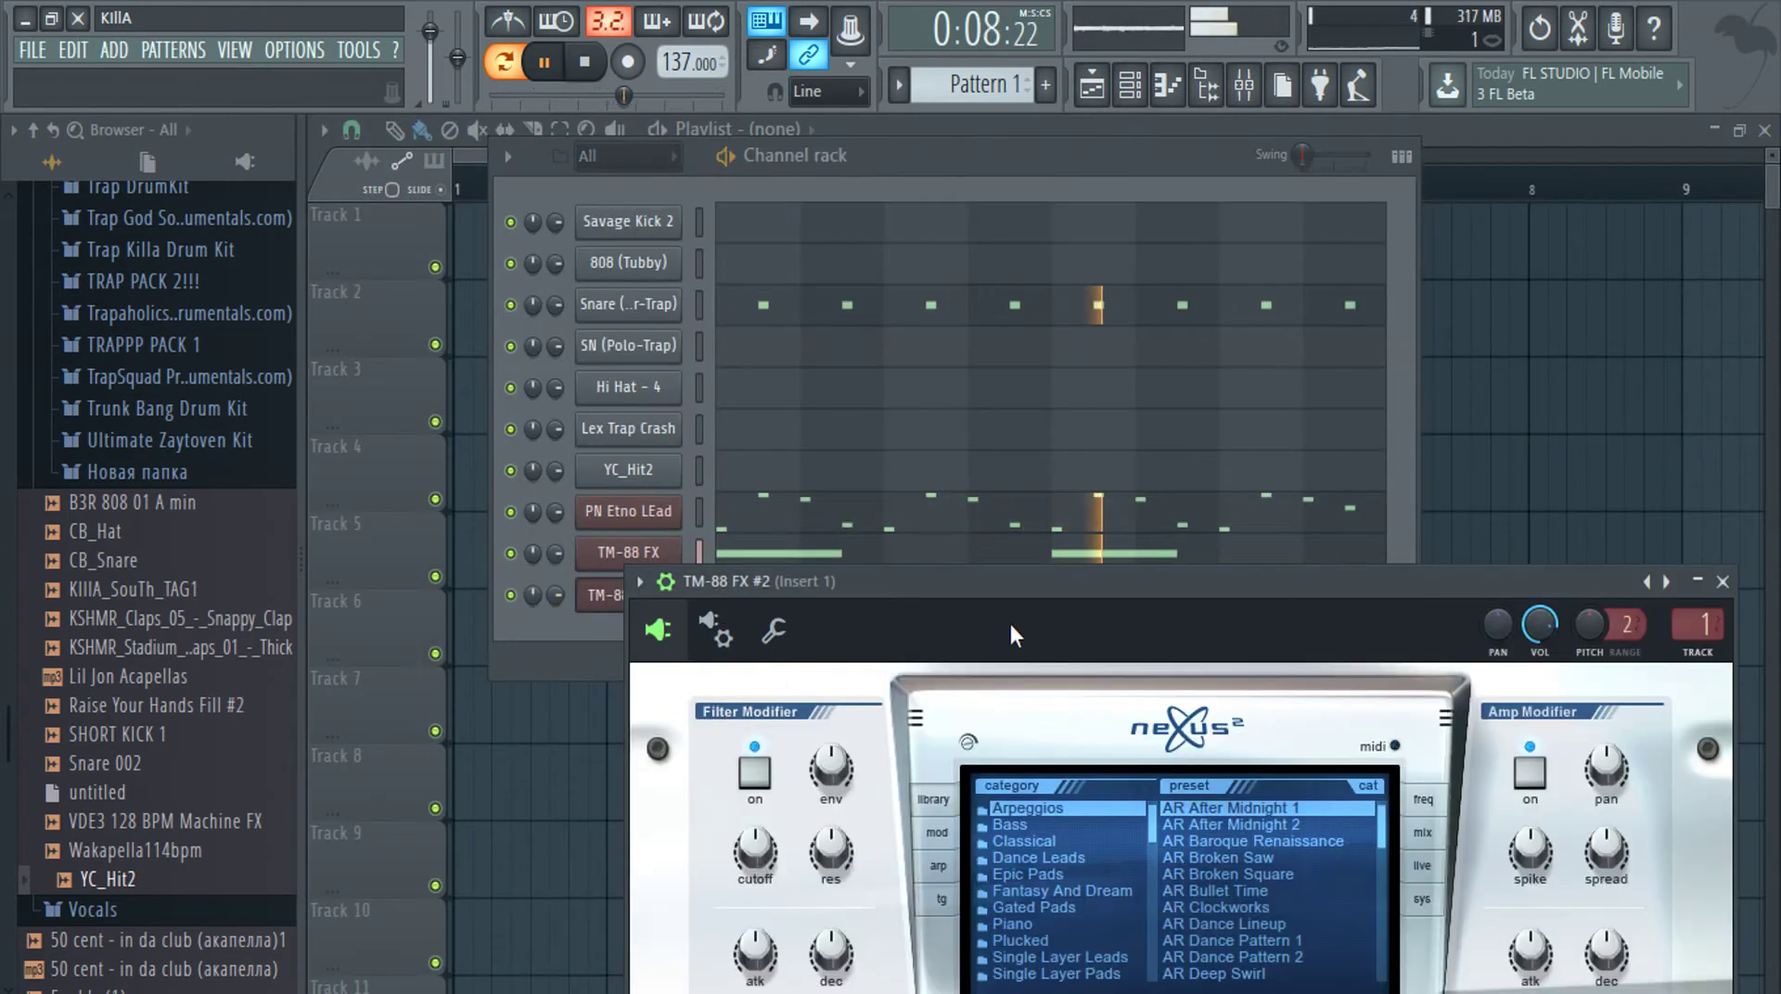
{"action": "left_click", "coordinate": [664, 583]}
{"action": "mouse_move", "coordinate": [727, 562]}
{"action": "left_click", "coordinate": [1018, 744]}
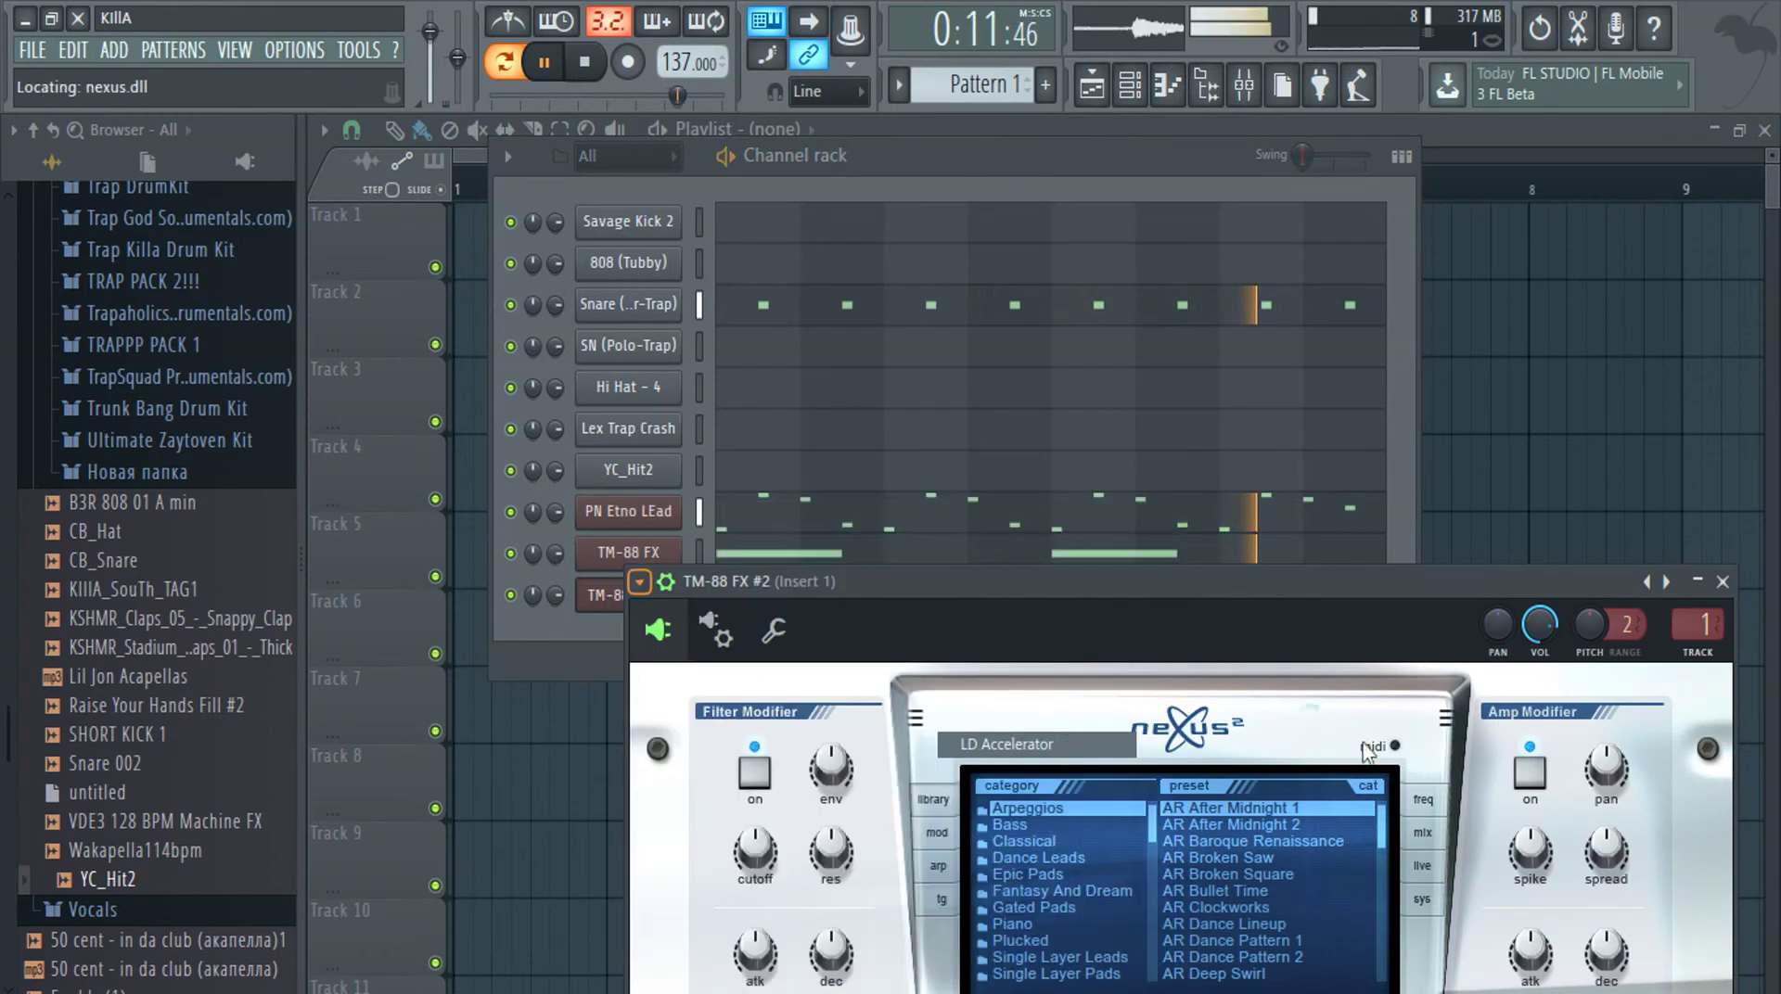
{"action": "left_click", "coordinate": [1723, 581]}
Draw an E5 note at the start of bar 1 for LD Accelerator and one at 4:05:00 shortened to 0:09:16
{"action": "left_click", "coordinate": [790, 592]}
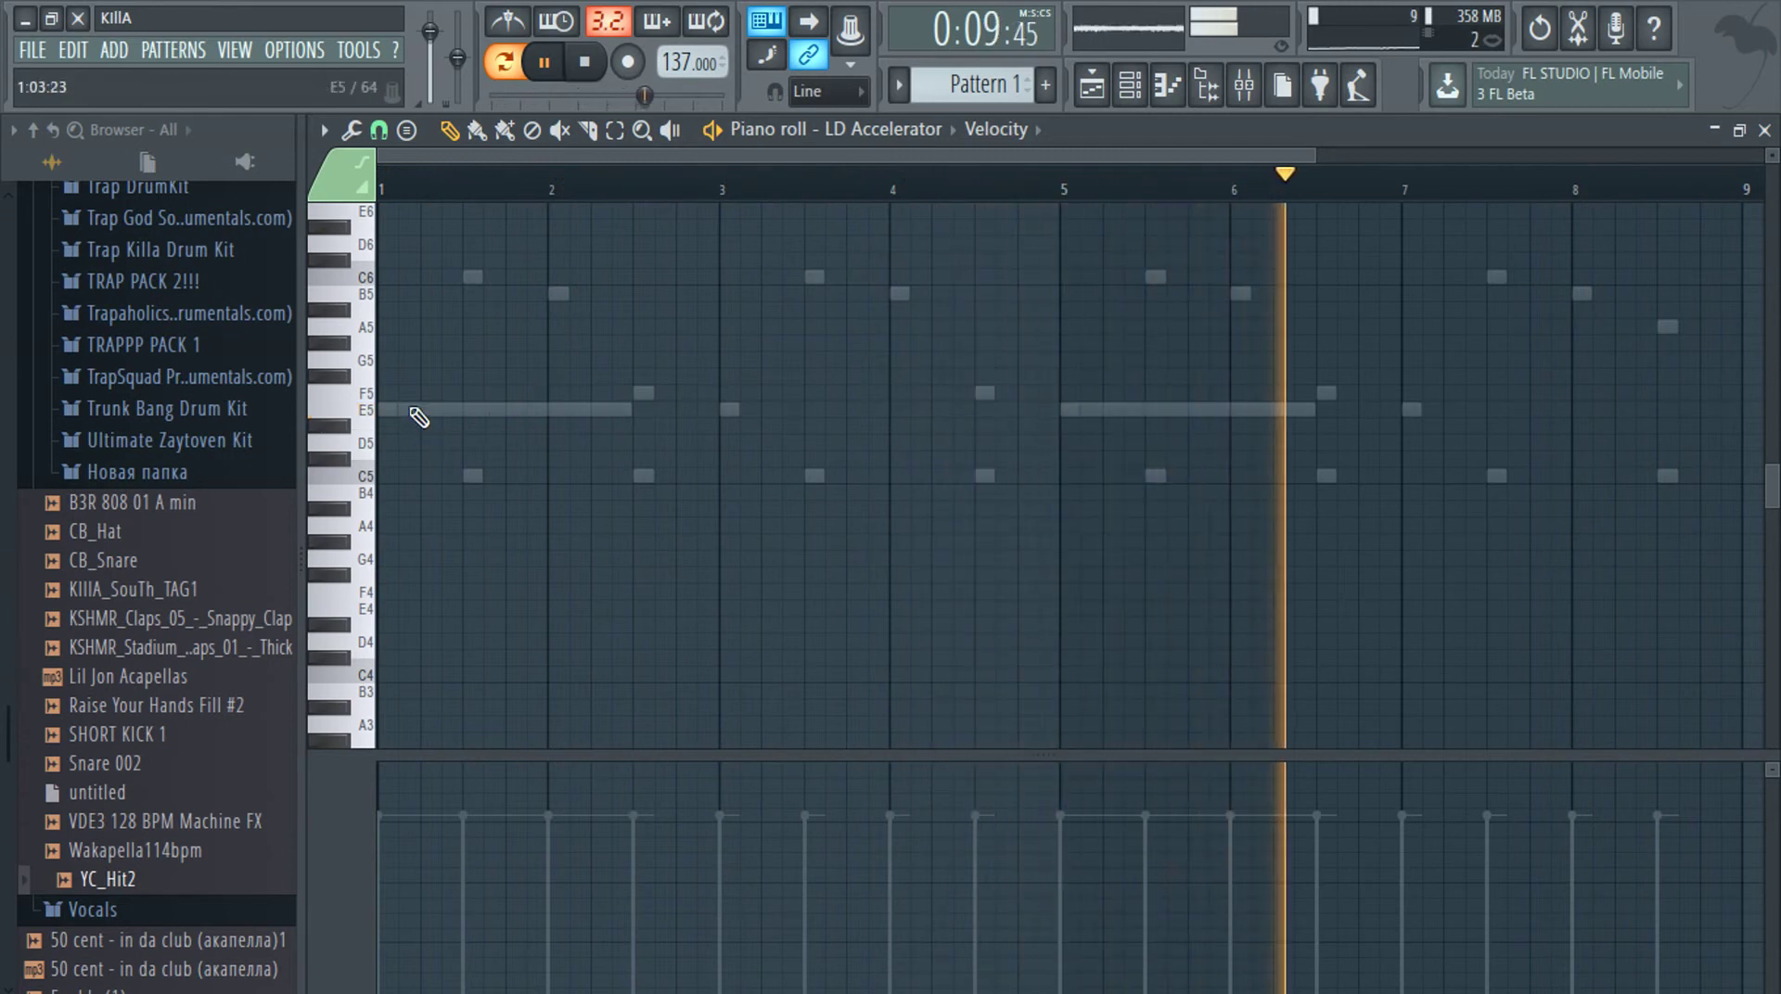
{"action": "left_click", "coordinate": [565, 409]}
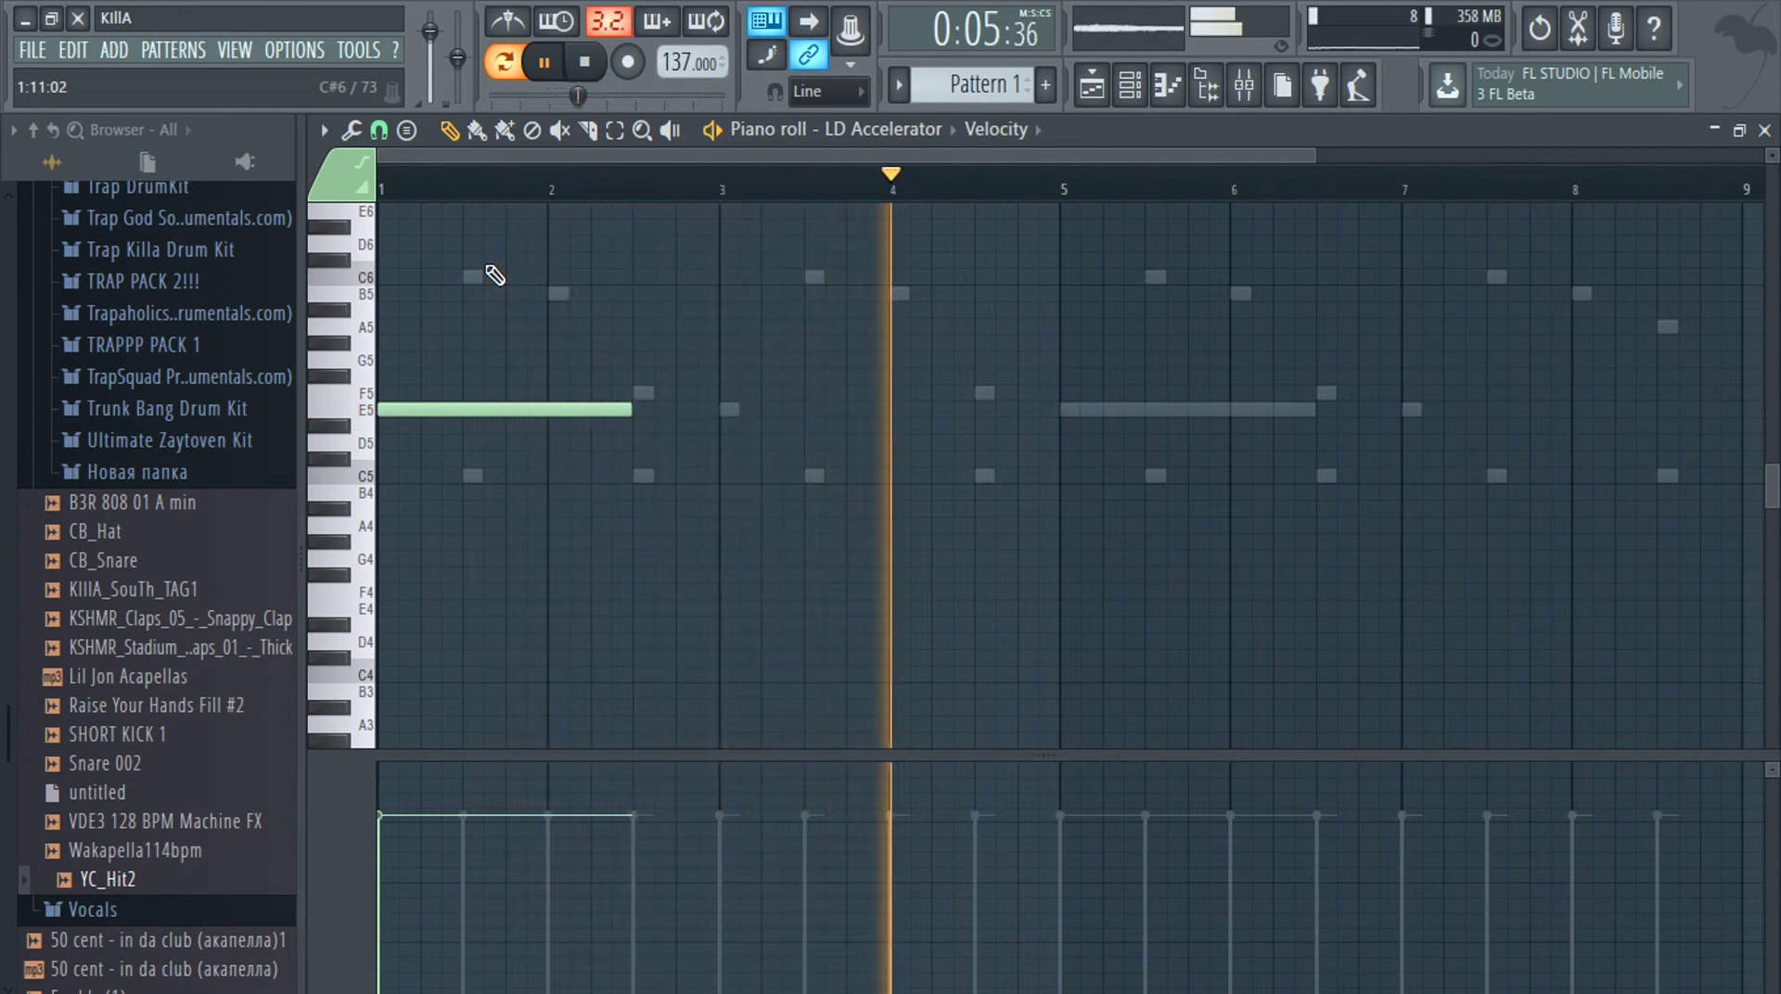
{"action": "left_click", "coordinate": [943, 426]}
{"action": "left_click_drag", "start_coordinate": [974, 421], "coordinate": [970, 407]}
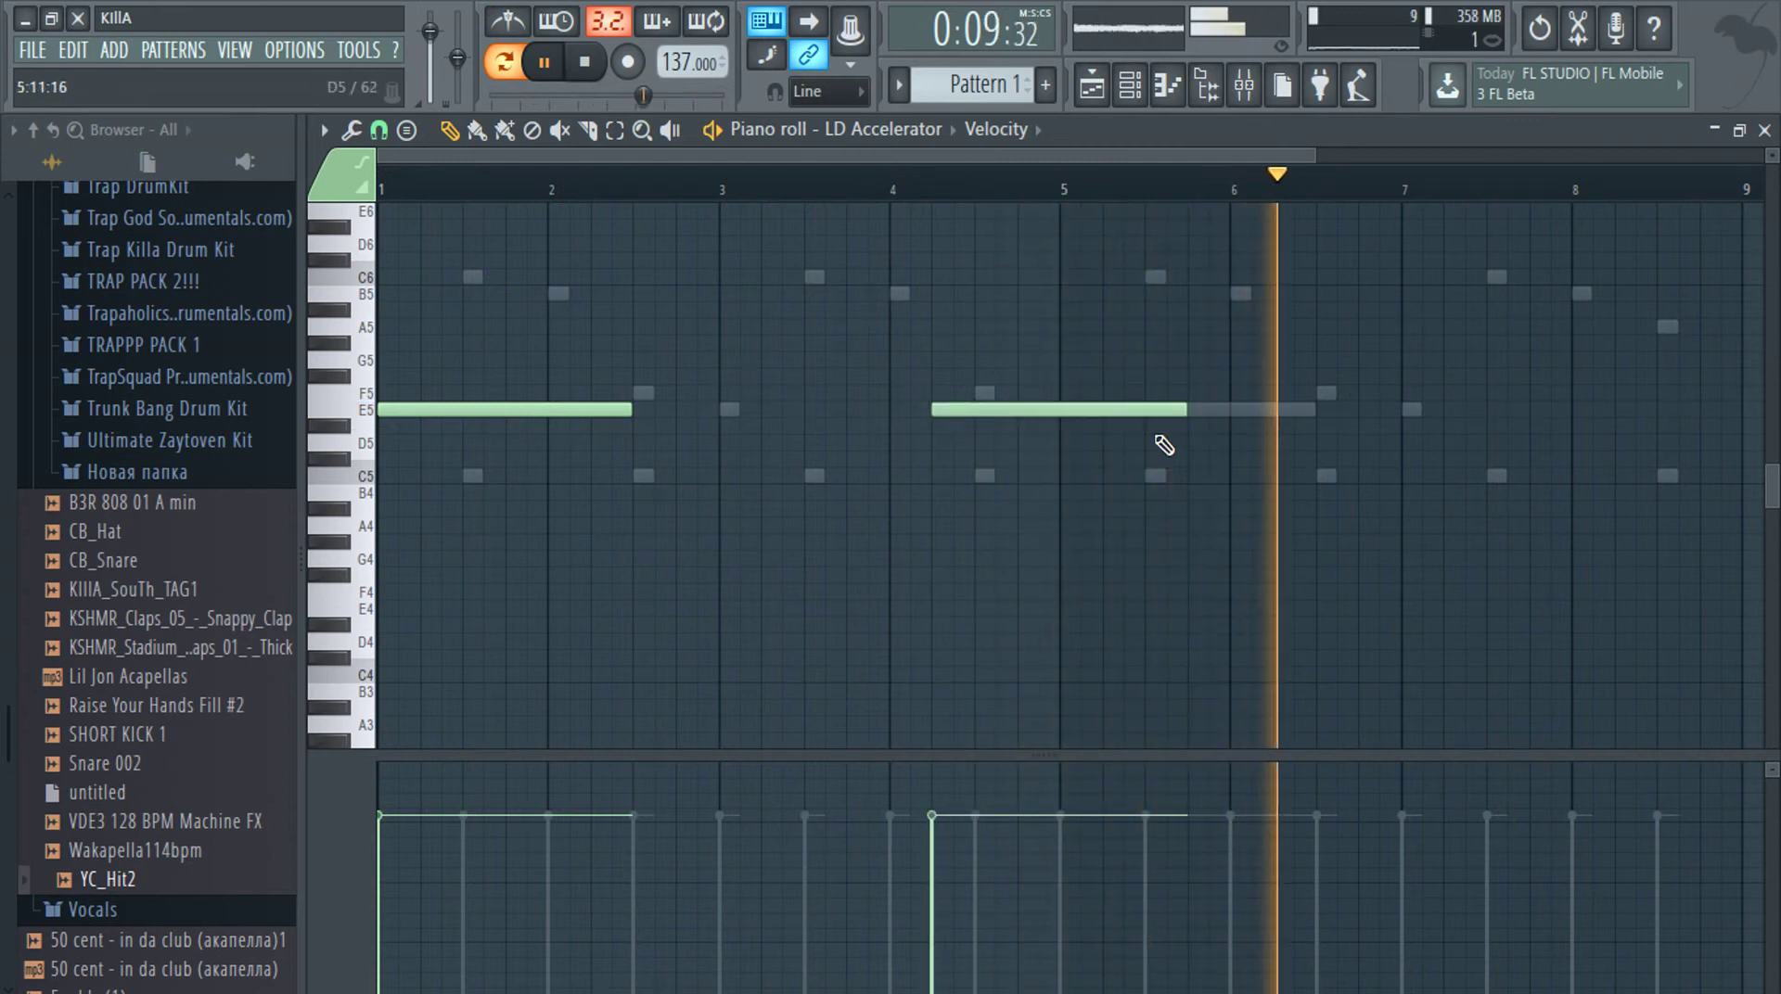
{"action": "left_click_drag", "start_coordinate": [1183, 413], "coordinate": [1006, 452]}
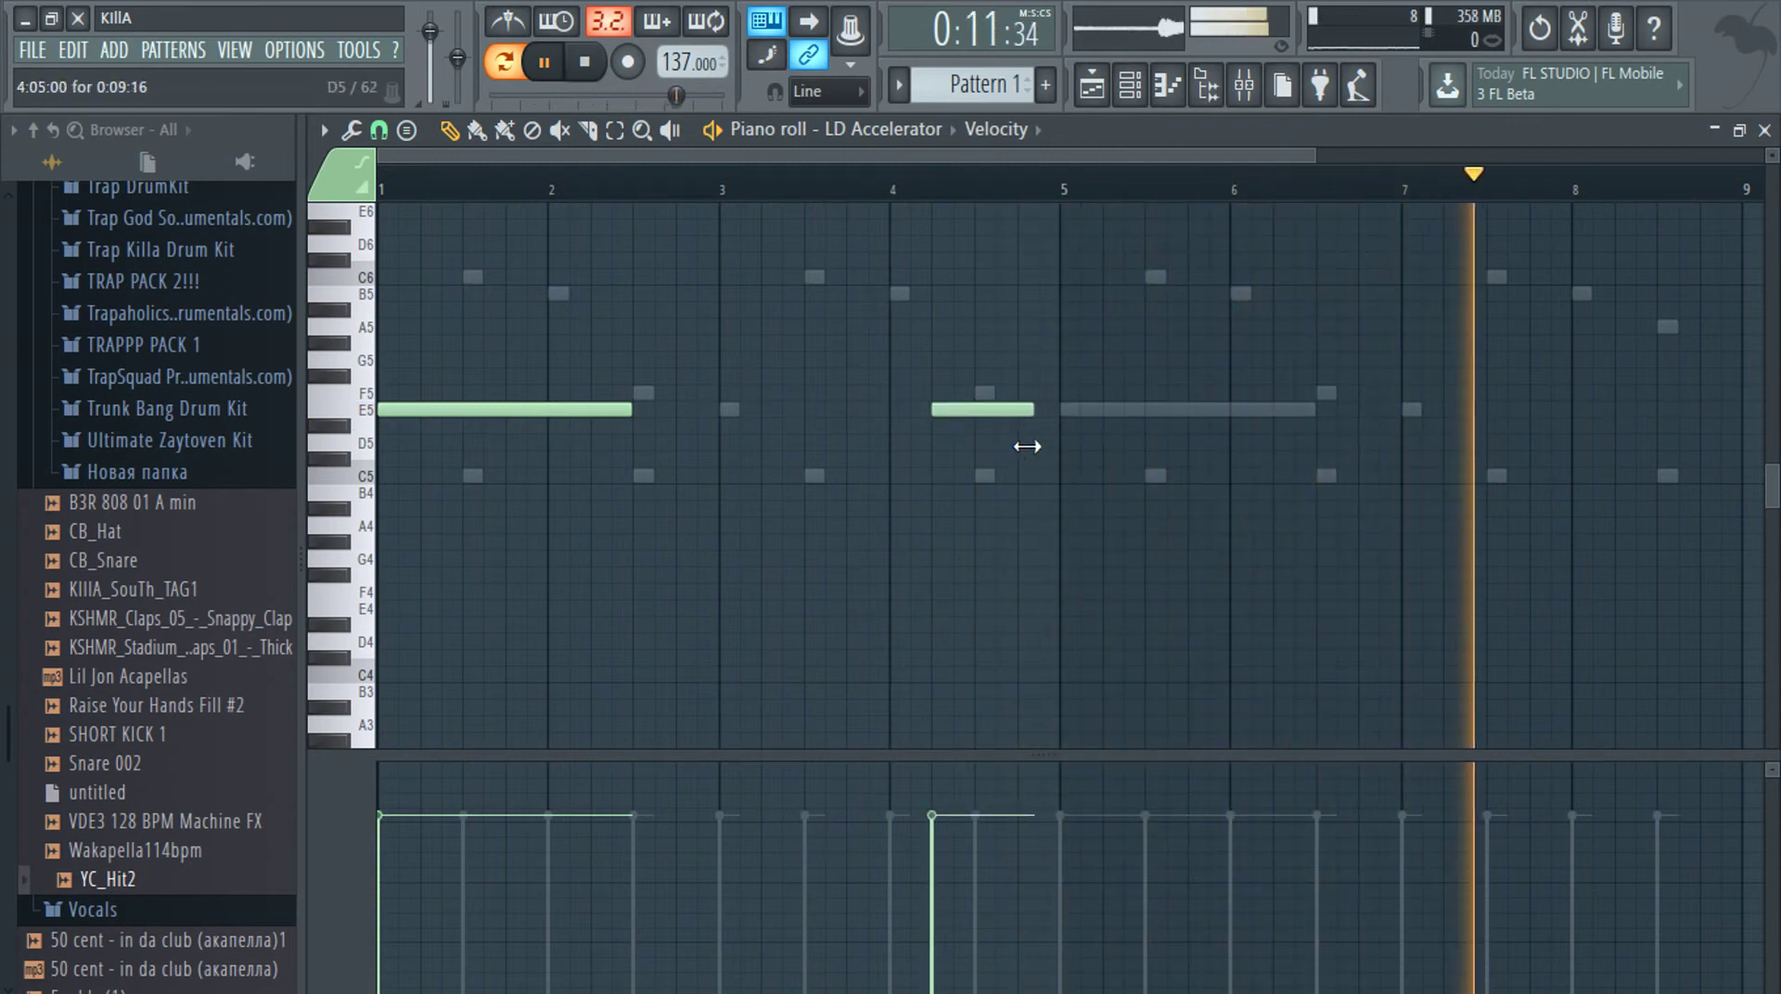
Duplicate the LD Accelerator notes of bars 1-4 into bars 5-8
{"action": "key", "text": "ctrl+a"}
{"action": "left_click_drag", "start_coordinate": [432, 403], "coordinate": [1113, 409]}
{"action": "scroll", "coordinate": [1069, 448], "scroll_direction": "up", "scroll_amount": 3}
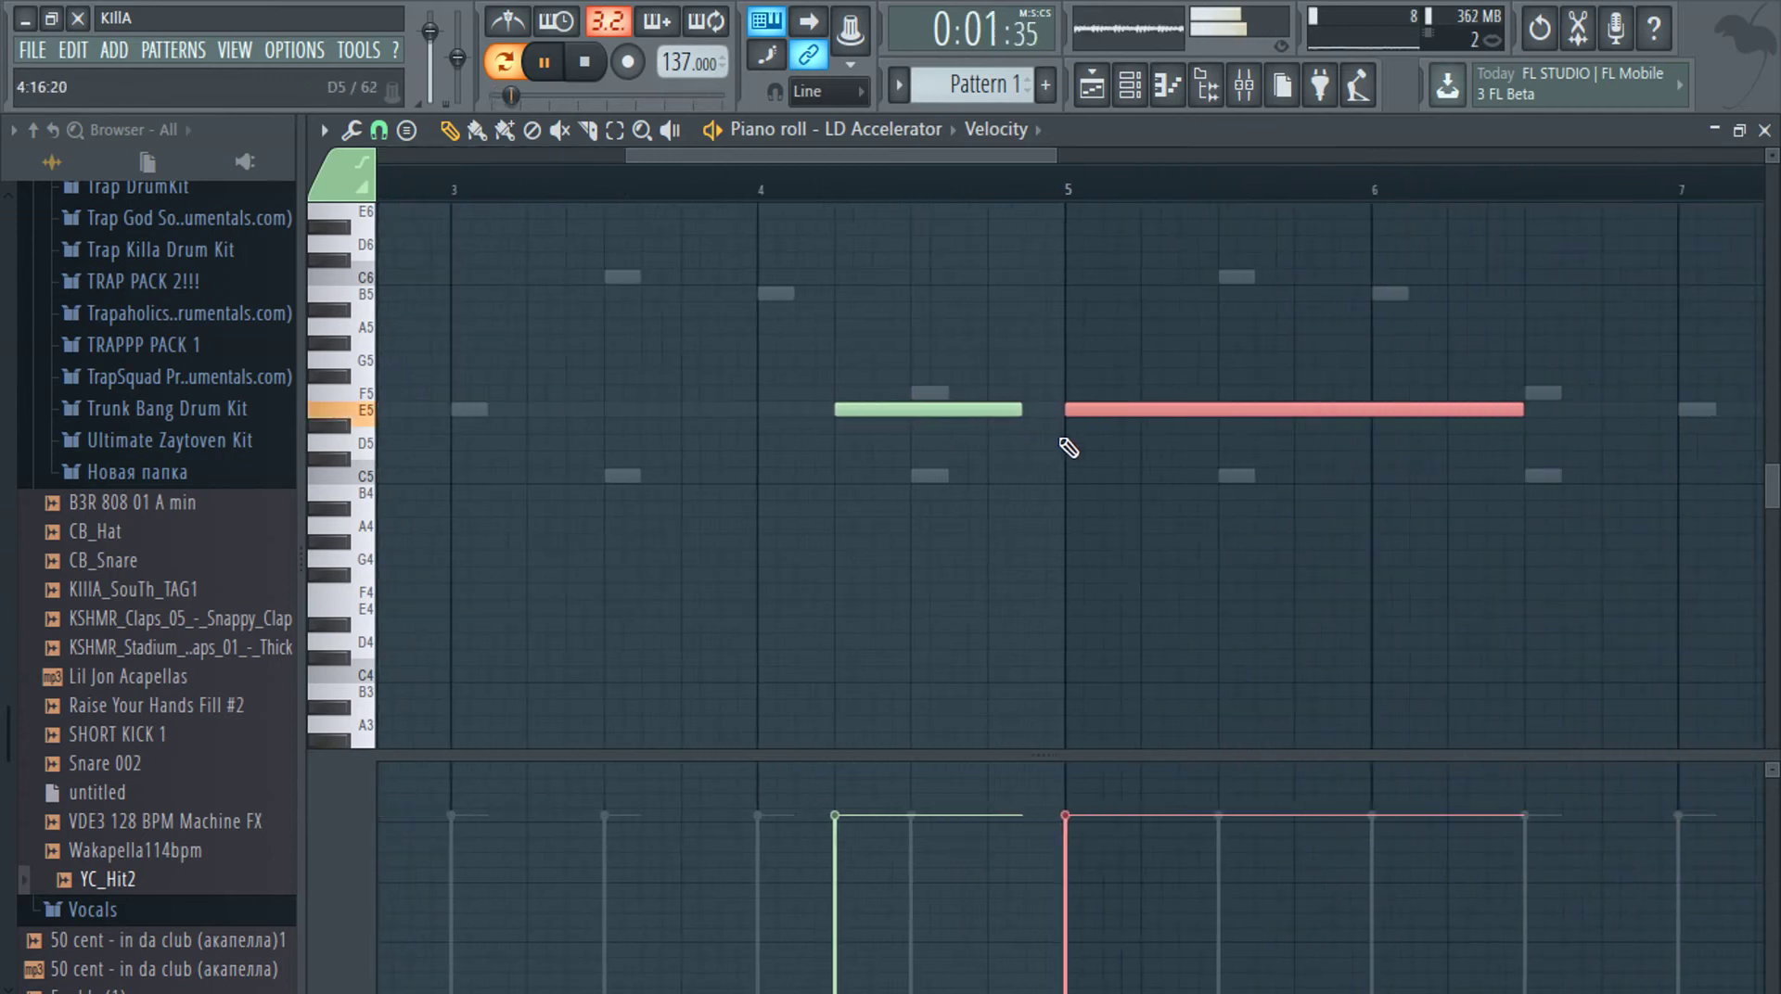
{"action": "key", "text": "Escape"}
Clone the LD Accelerator channel and load the AD Grand Piano preset into the copy
{"action": "right_click", "coordinate": [653, 607]}
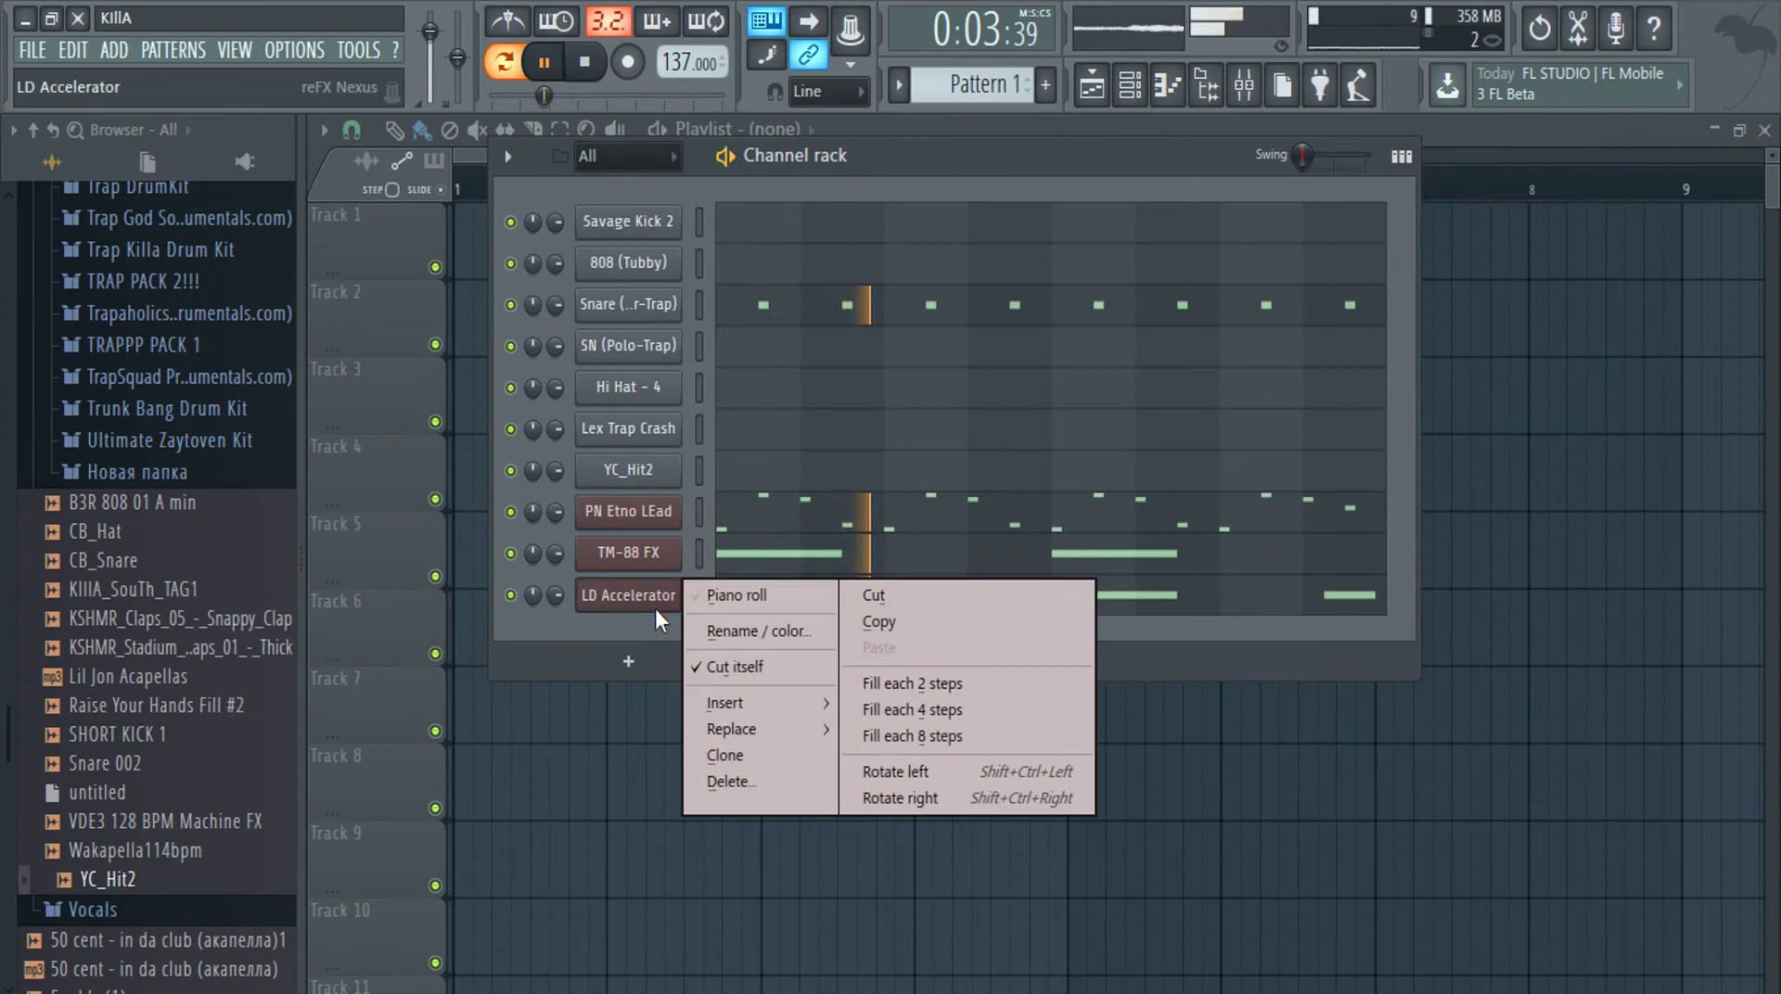
{"action": "left_click", "coordinate": [754, 759]}
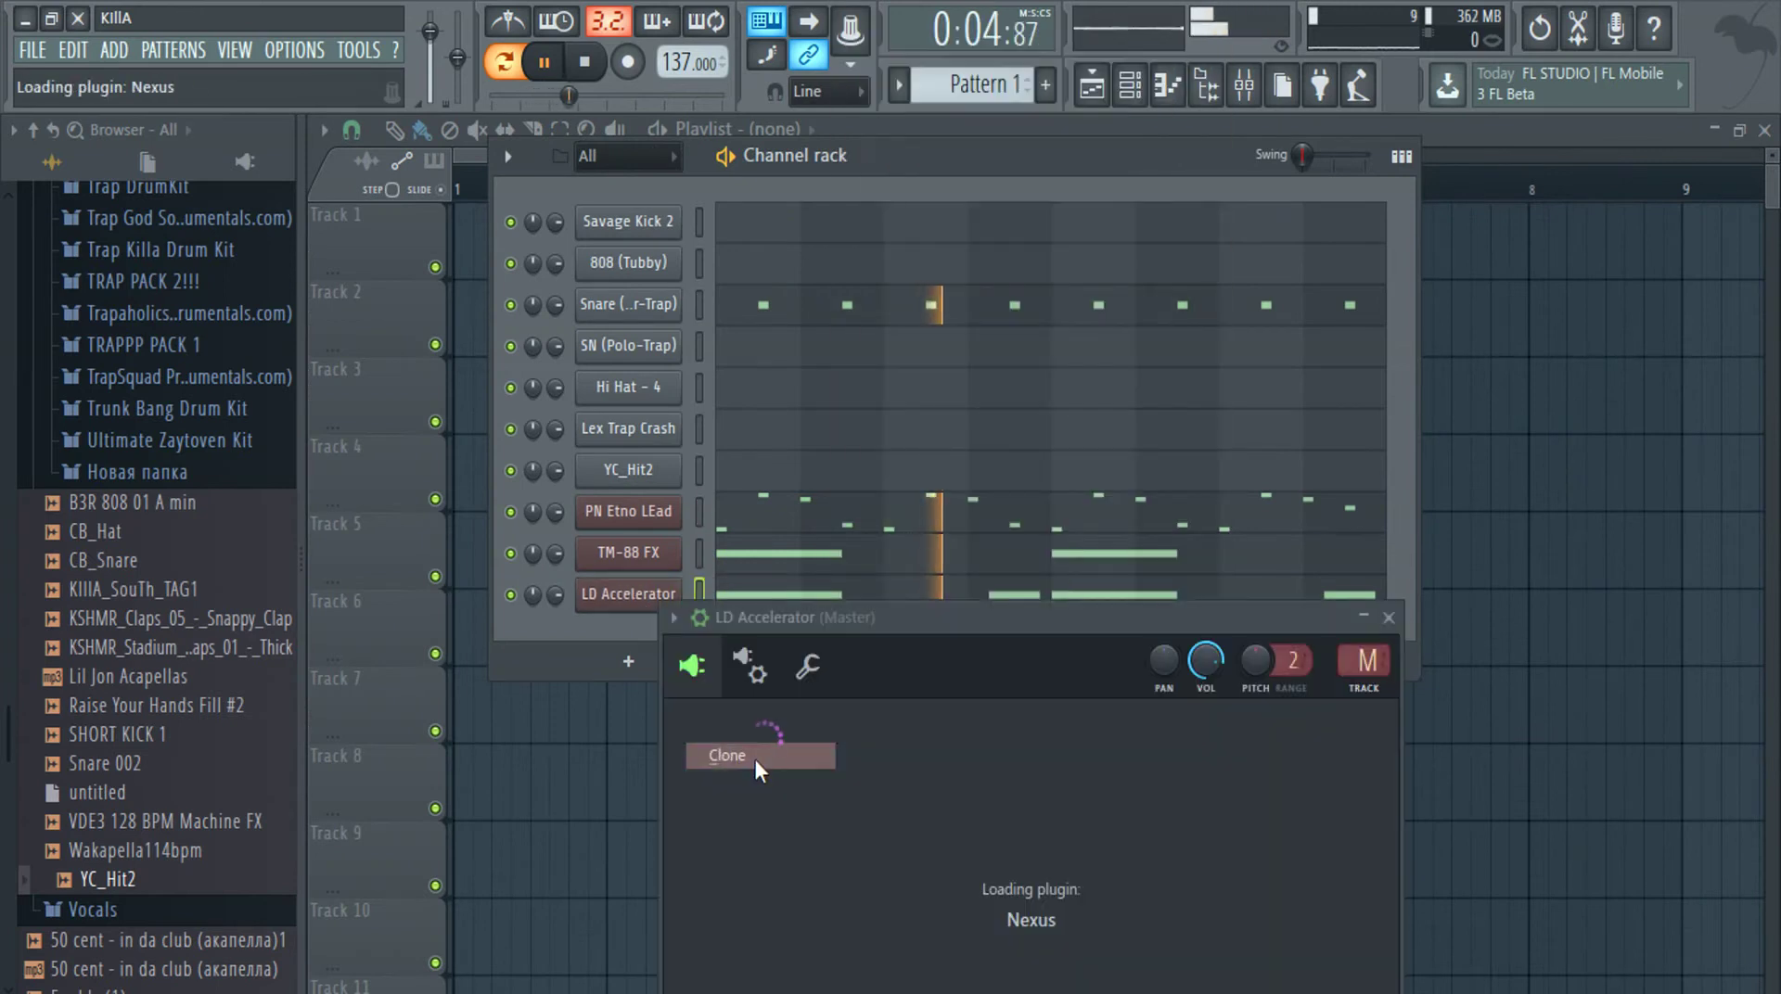
{"action": "left_click", "coordinate": [671, 619]}
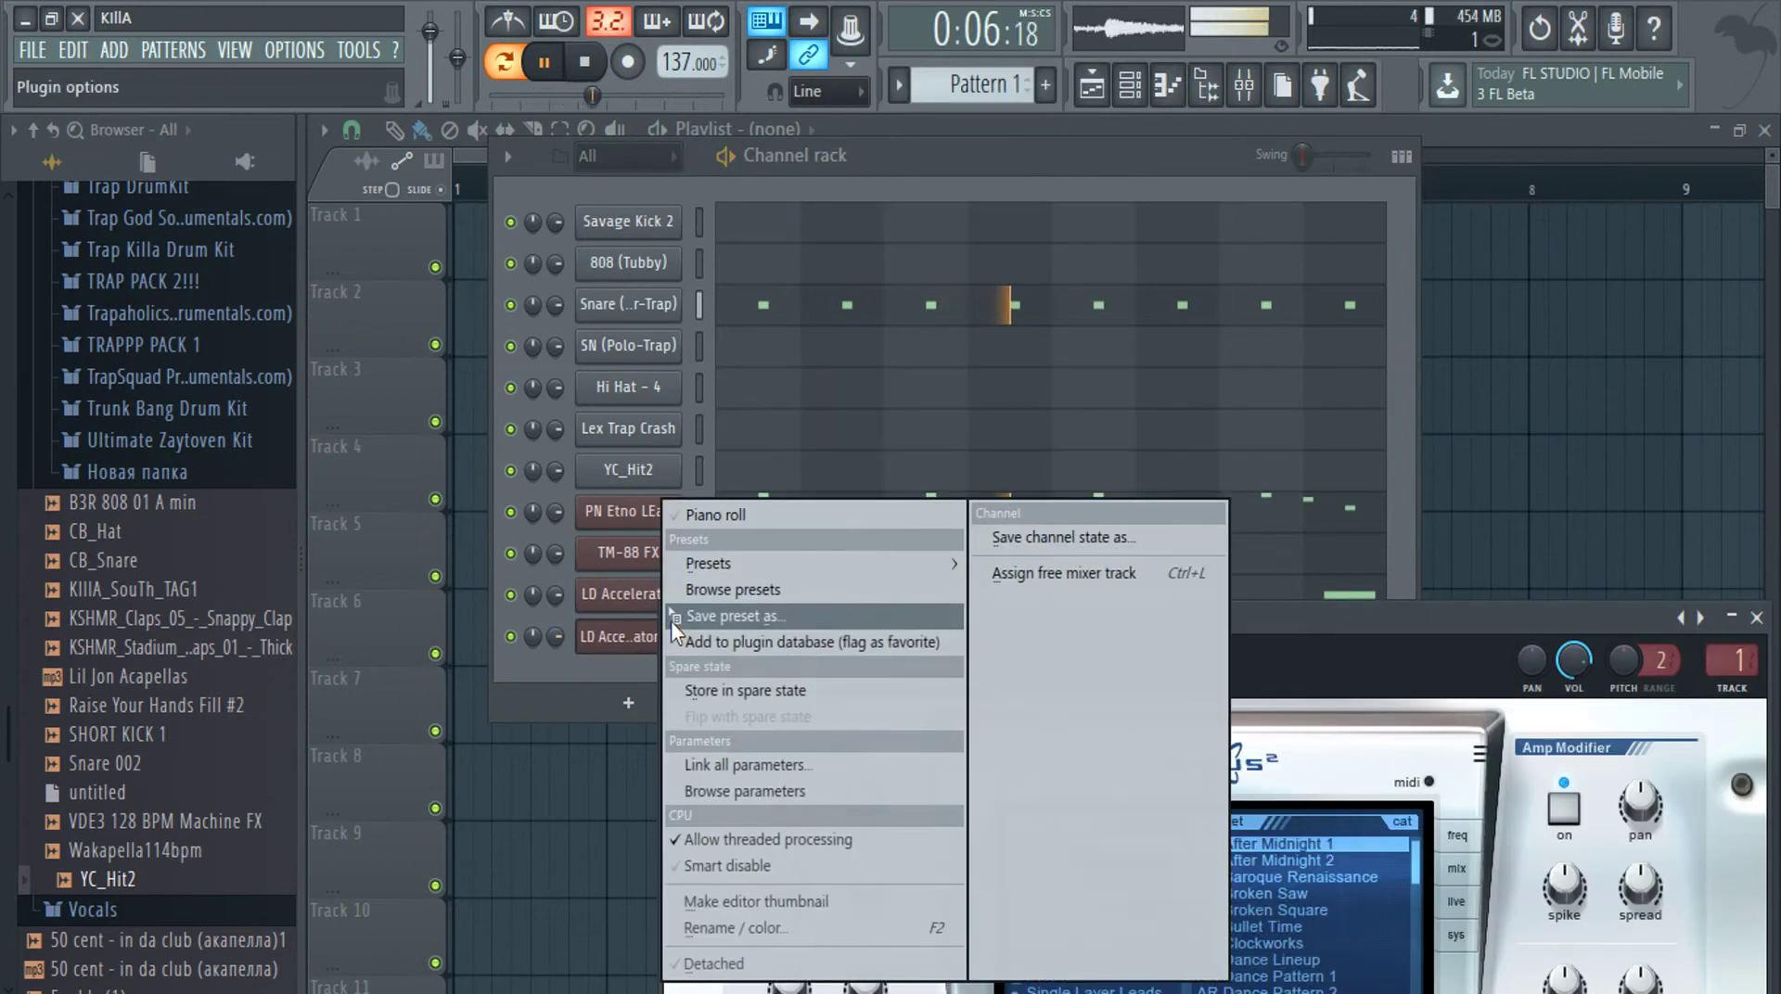
{"action": "mouse_move", "coordinate": [739, 555]}
{"action": "left_click", "coordinate": [1048, 572]}
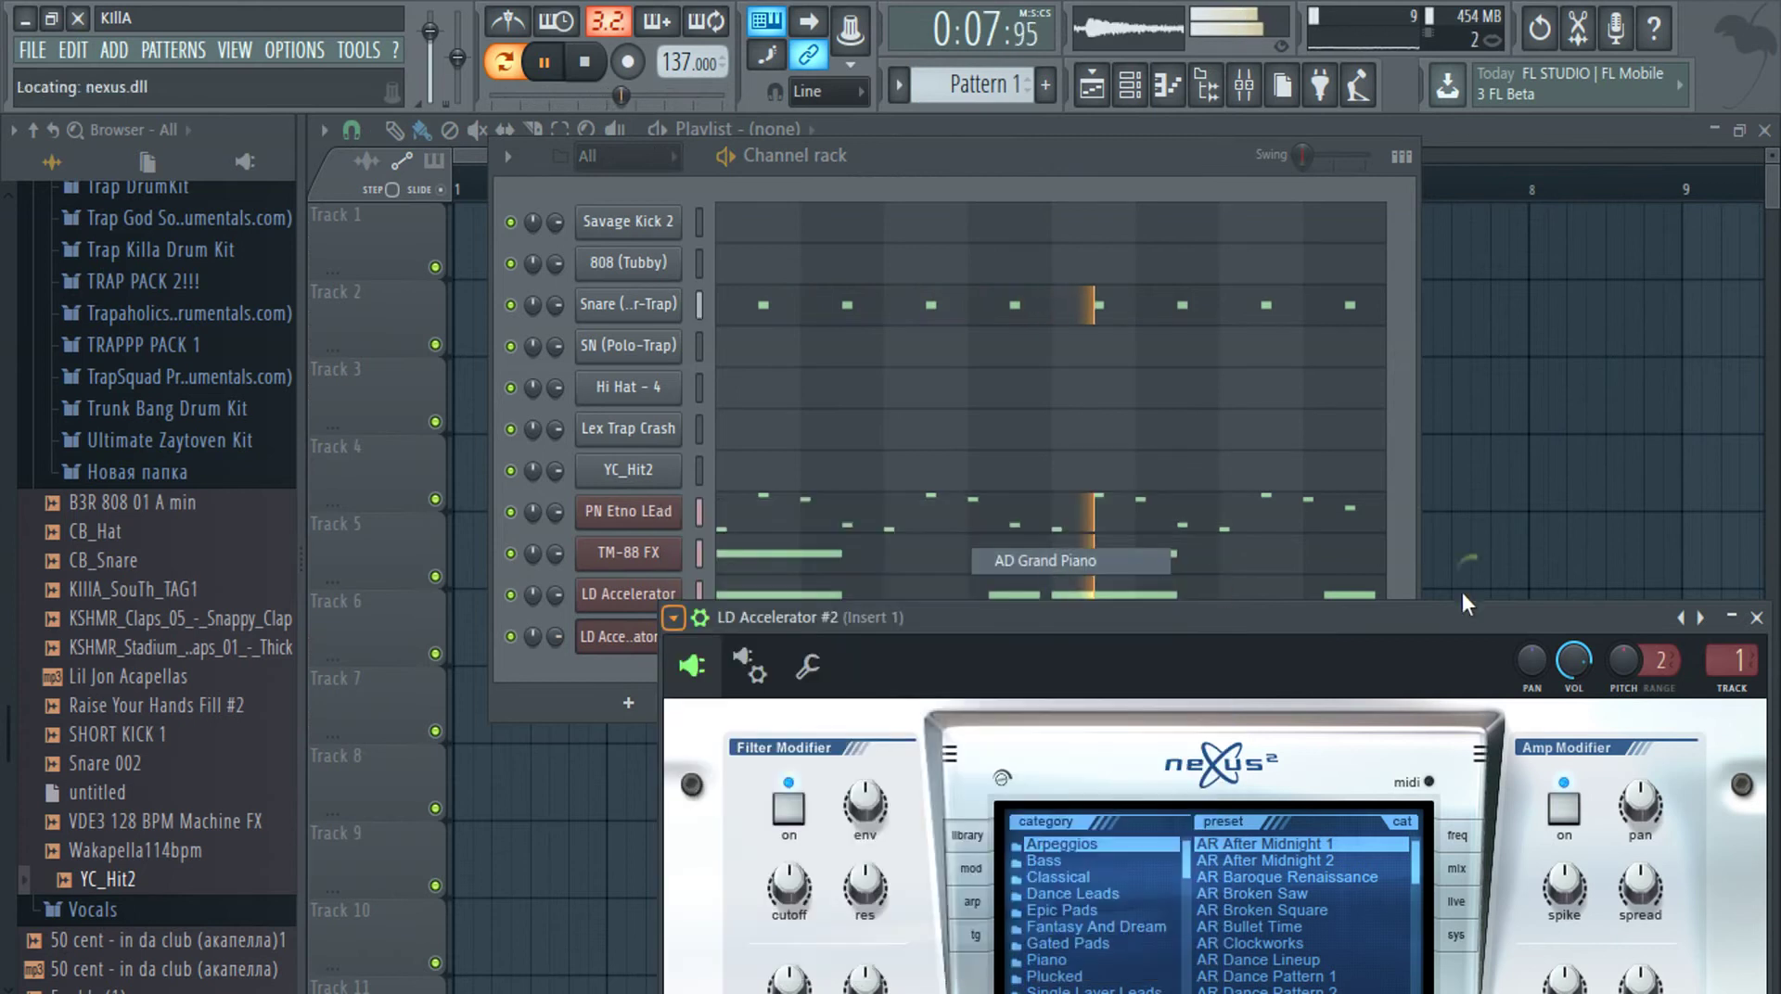
{"action": "left_click", "coordinate": [1756, 617]}
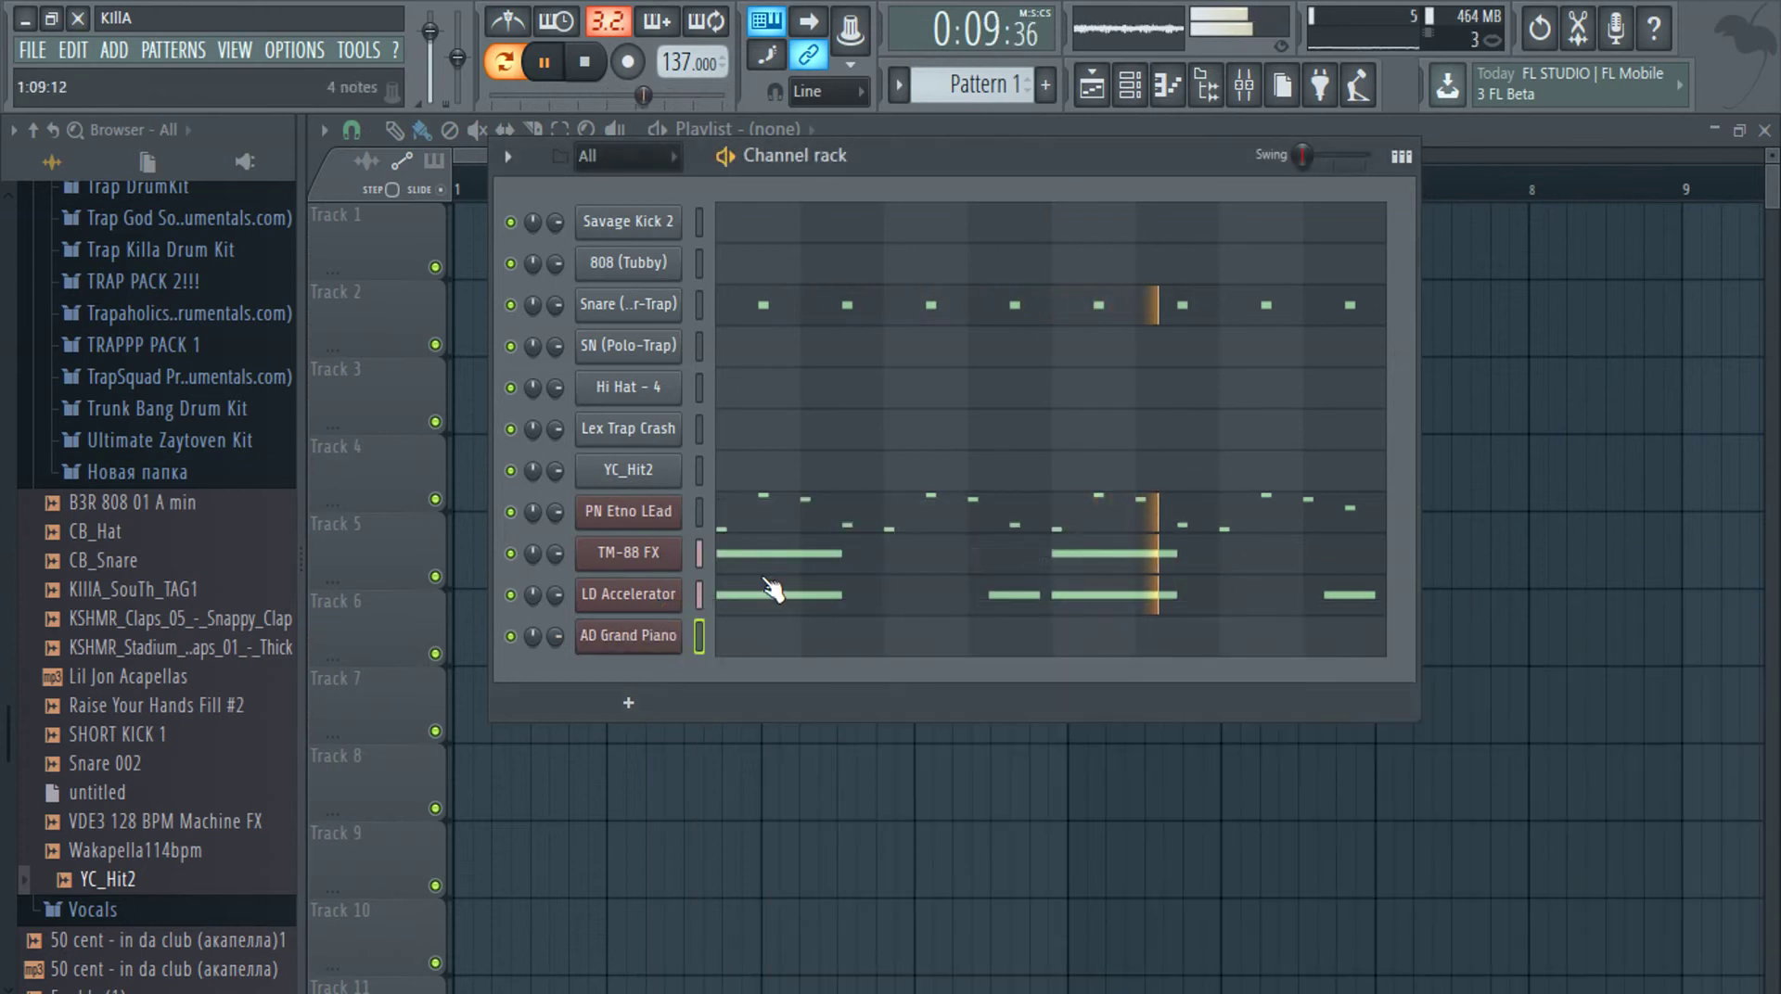
{"action": "left_click", "coordinate": [874, 636]}
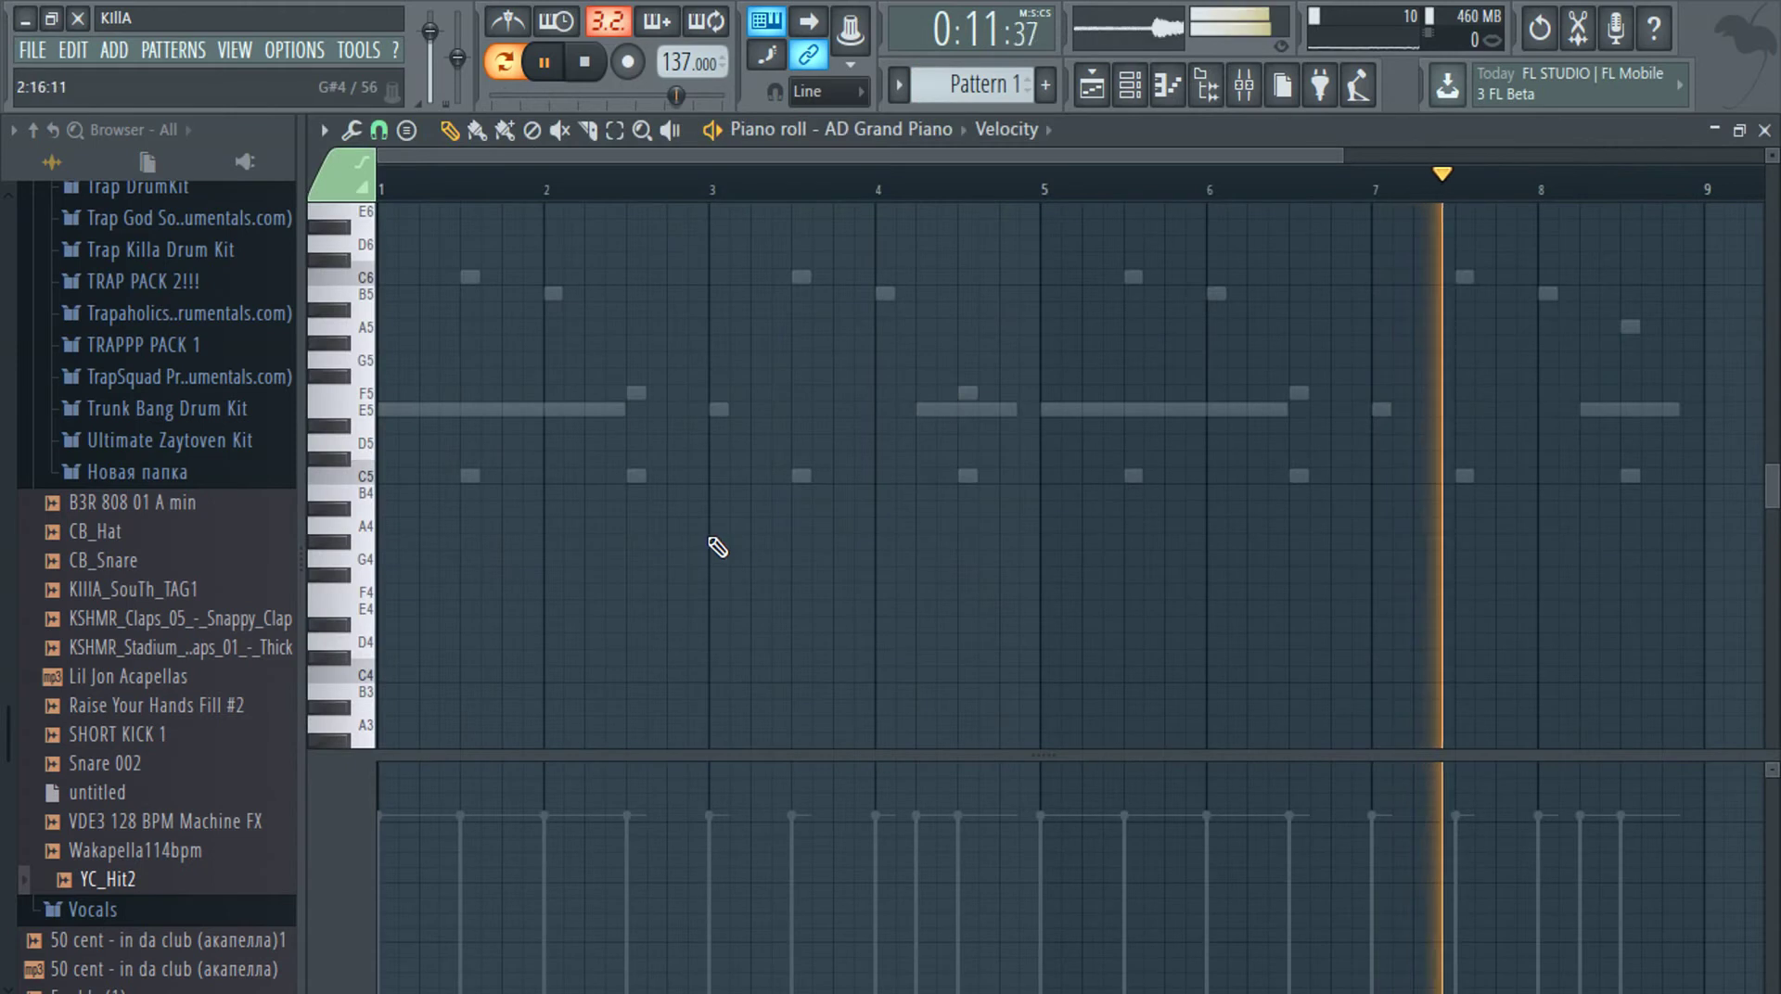
{"action": "key", "text": "Escape"}
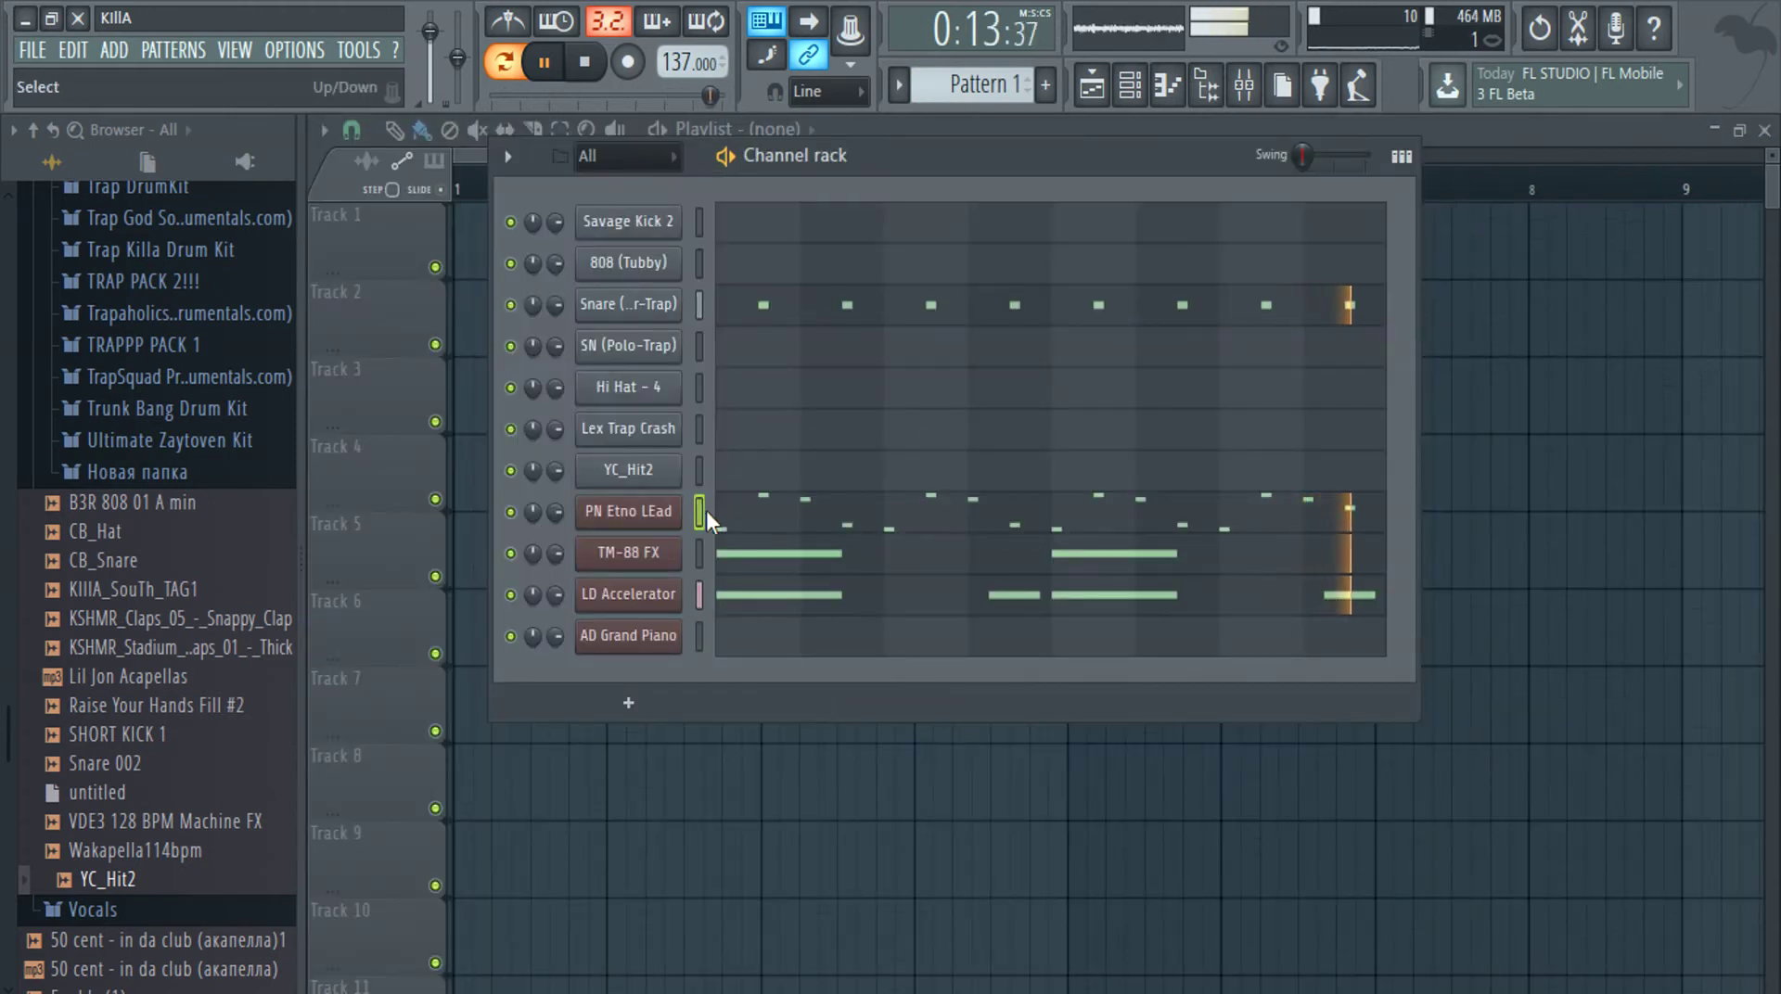
{"action": "left_click", "coordinate": [805, 643]}
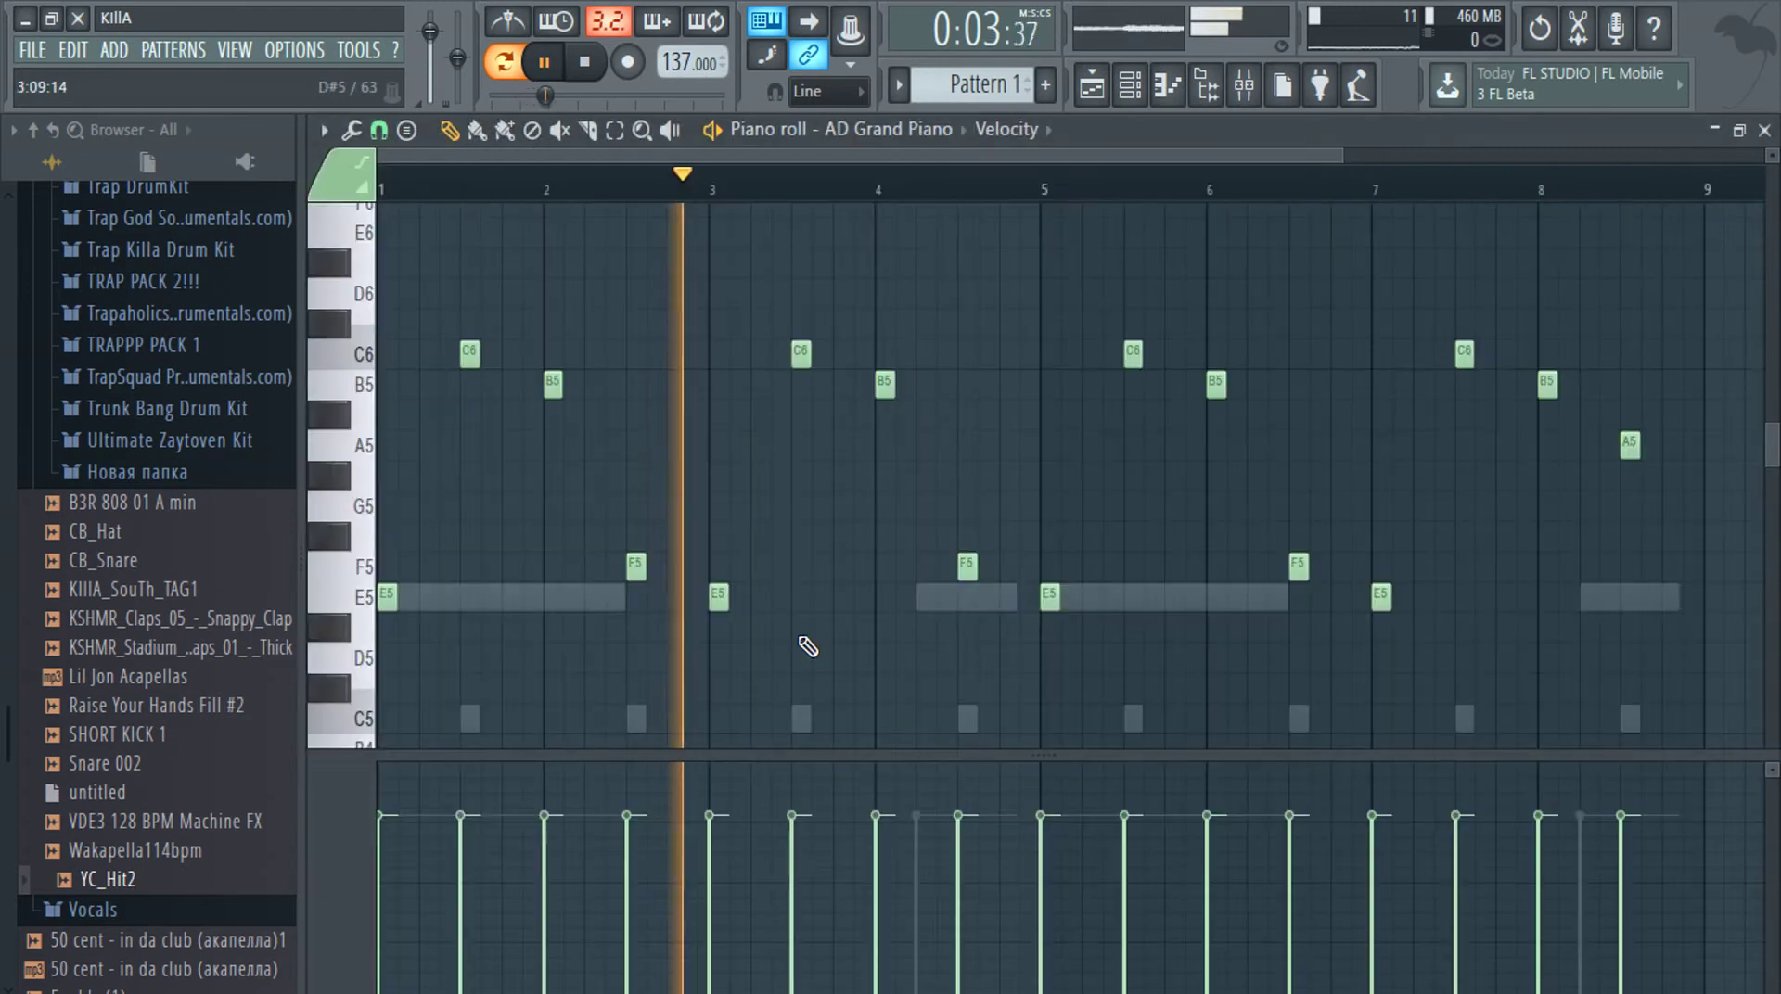
{"action": "left_click_drag", "start_coordinate": [1500, 280], "coordinate": [401, 702]}
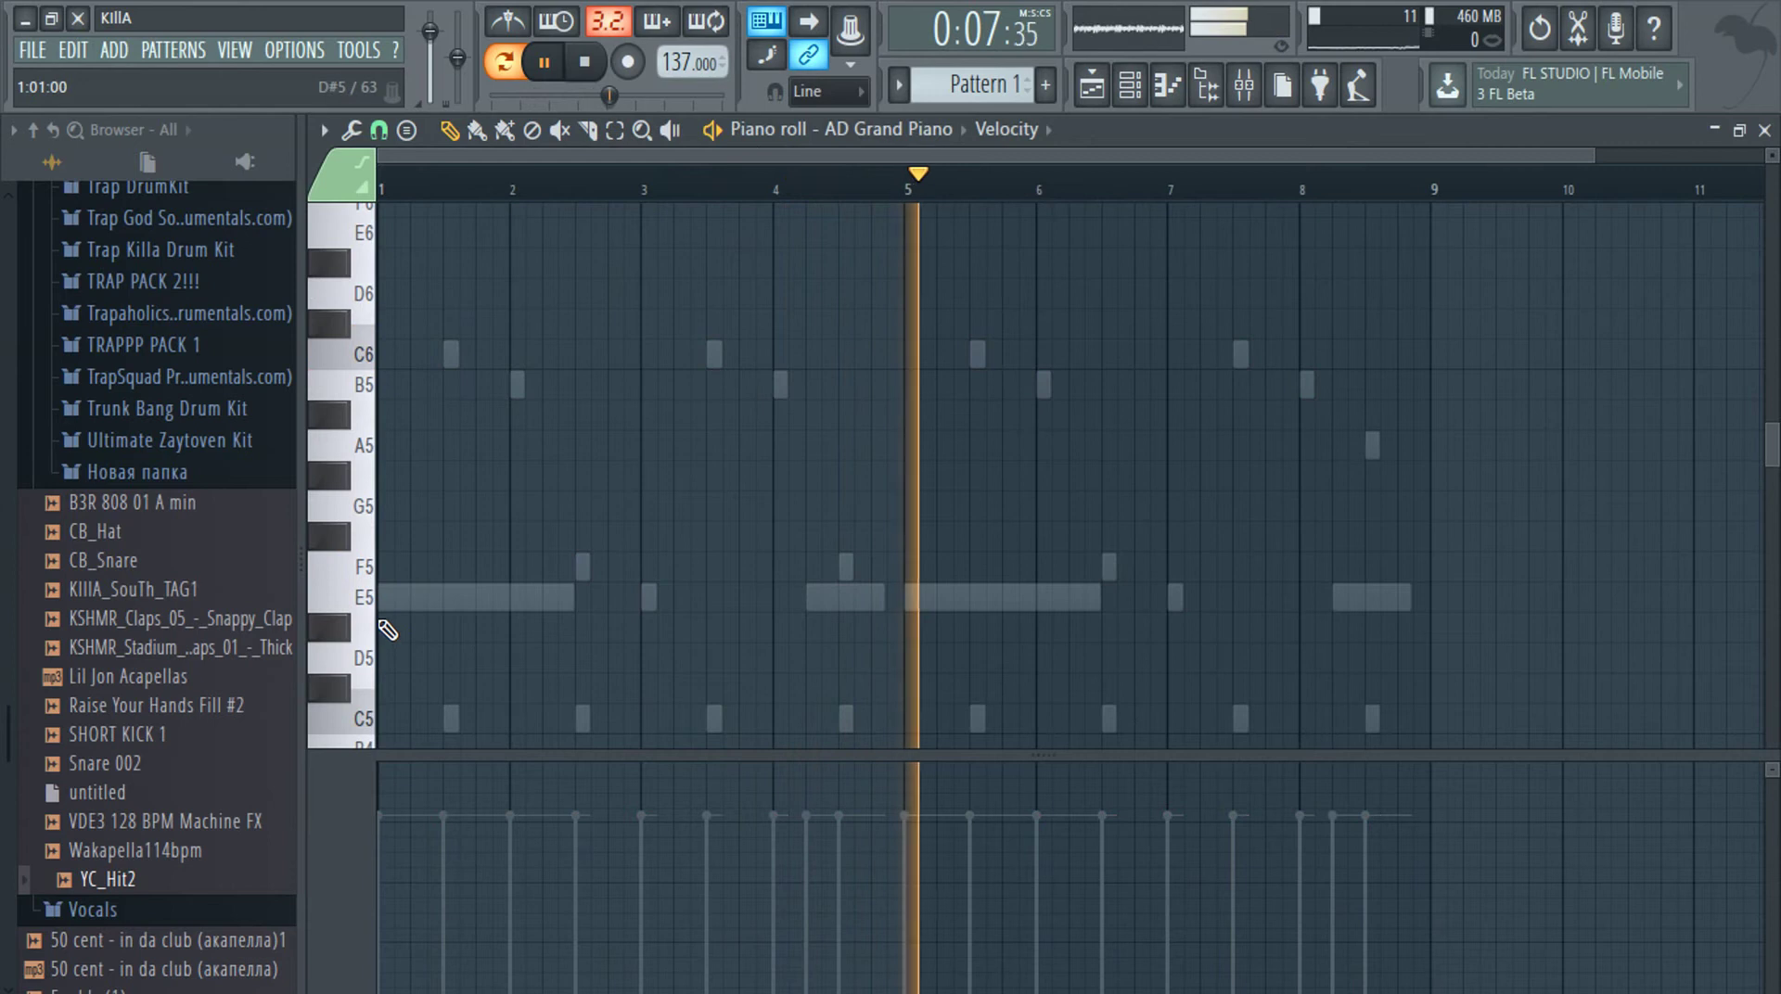
Draw short E5, C6 and B5 notes four steps apart from the start of bar 1 in the AD Grand Piano piano roll
{"action": "left_click", "coordinate": [385, 600]}
{"action": "scroll", "coordinate": [326, 614], "scroll_direction": "up", "scroll_amount": 3}
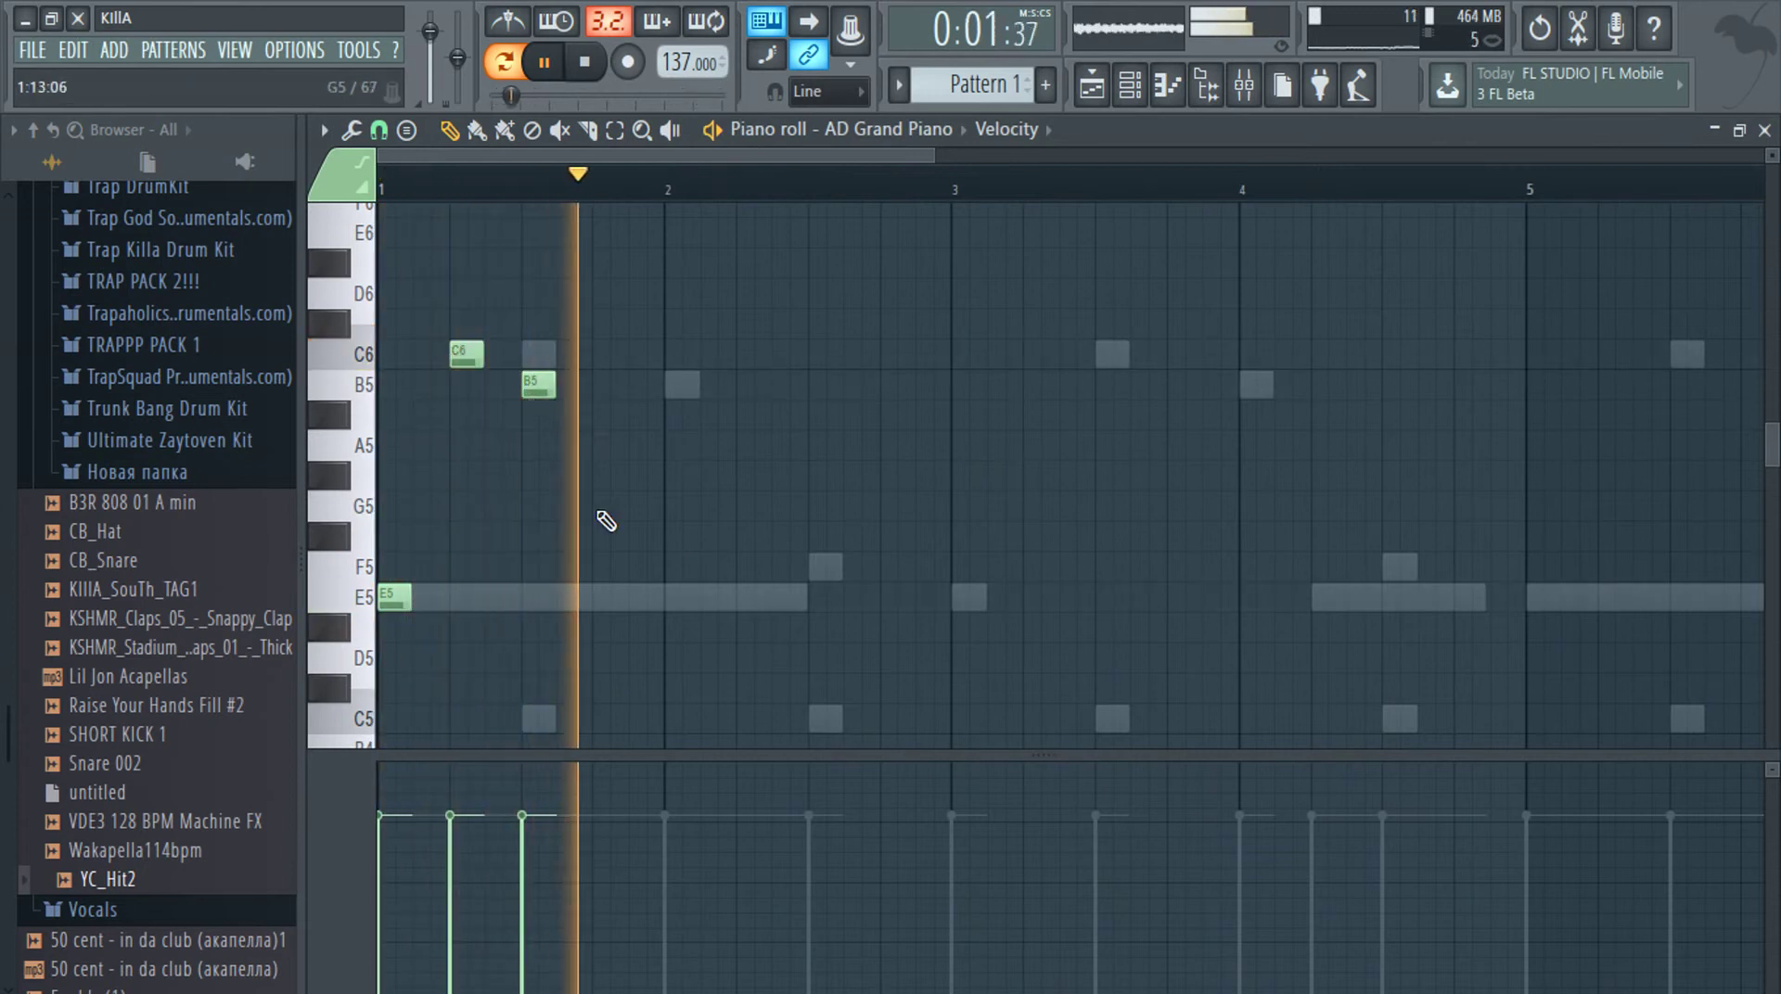
{"action": "left_click", "coordinate": [592, 566]}
{"action": "right_click", "coordinate": [601, 571]}
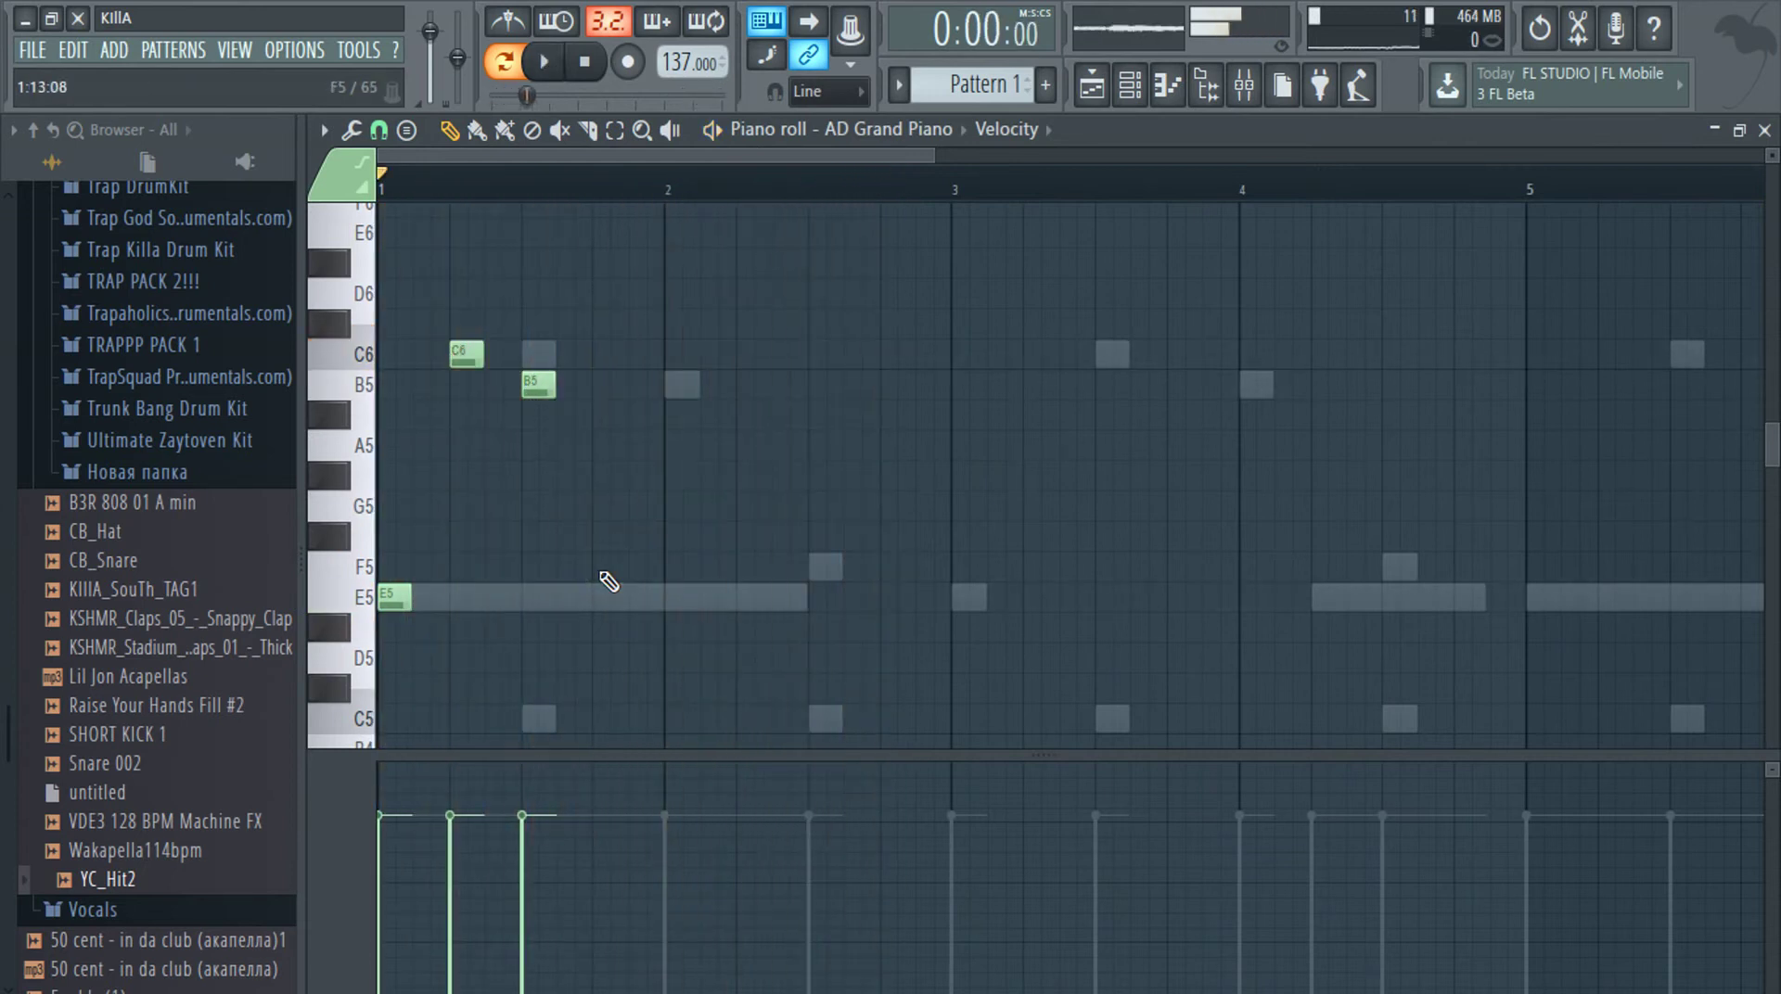
Copy the three piano notes of bar 1 into bar 2 and play the pattern
{"action": "left_click_drag", "start_coordinate": [588, 314], "coordinate": [390, 660]}
{"action": "left_click_drag", "start_coordinate": [395, 581], "coordinate": [679, 576]}
{"action": "key", "text": "space"}
Change the third piano note of bar 1 to F5, add a B5 note four steps after it, and play the result
{"action": "key", "text": "space"}
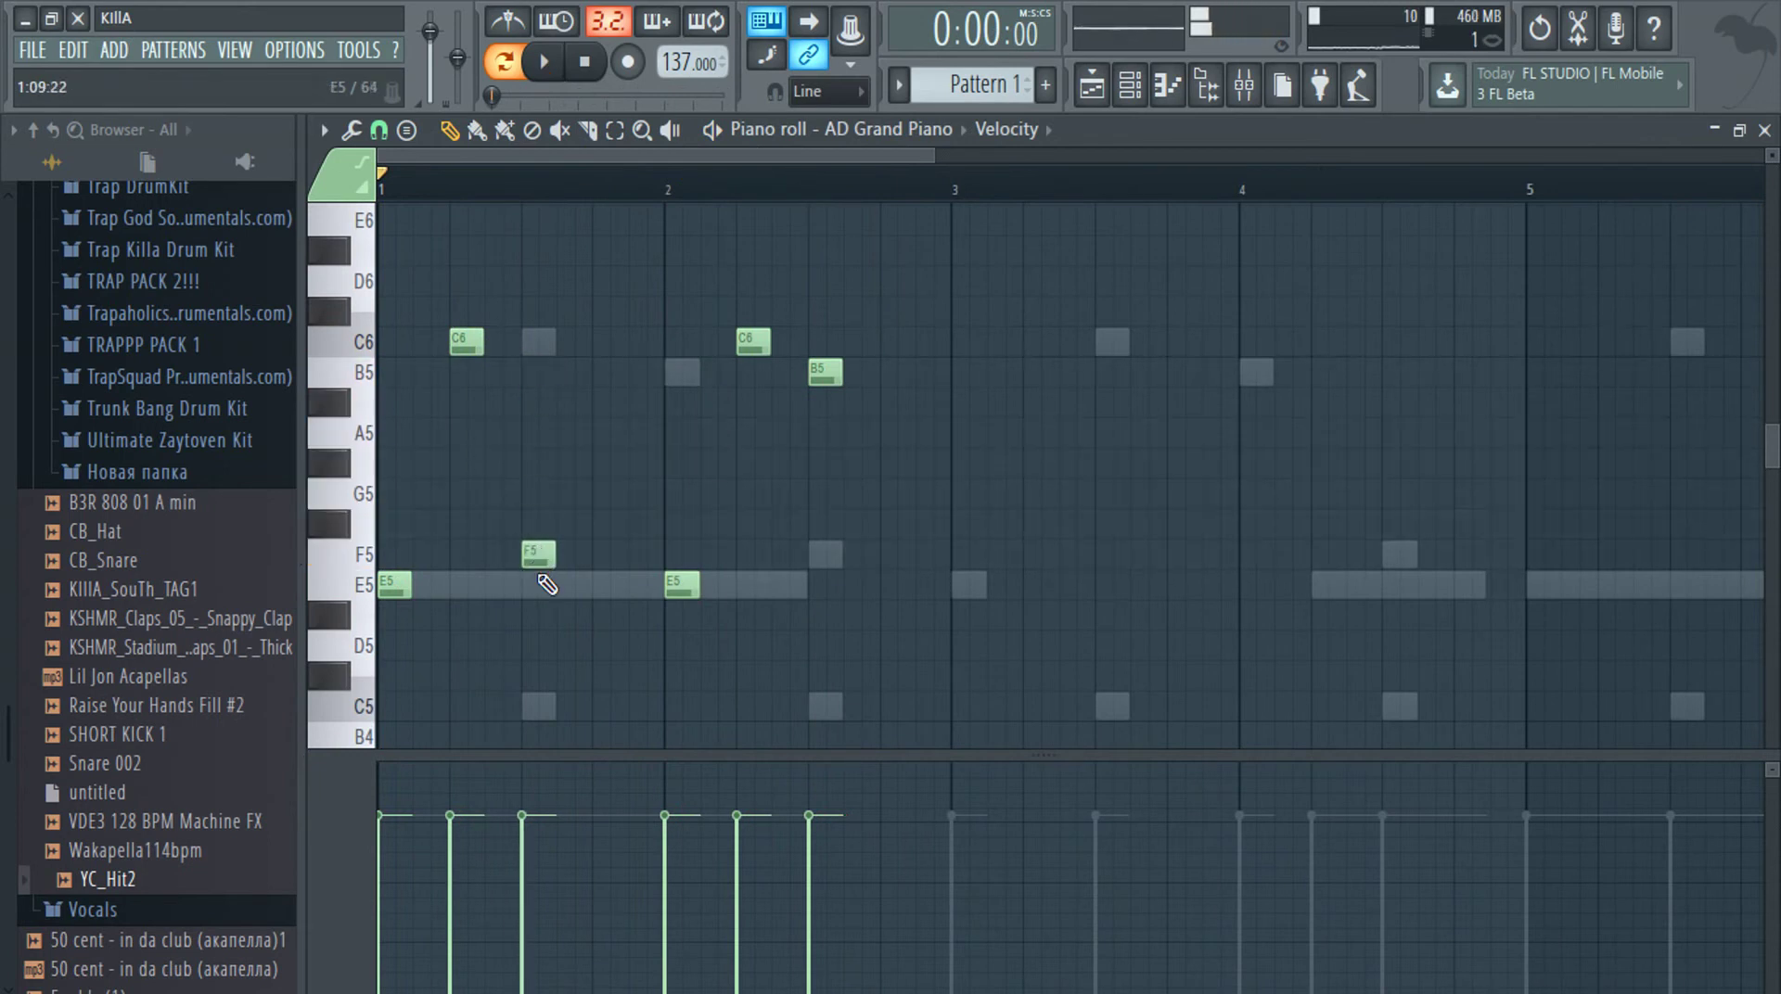
{"action": "scroll", "coordinate": [599, 413], "scroll_direction": "down", "scroll_amount": 4, "text": "ctrl"}
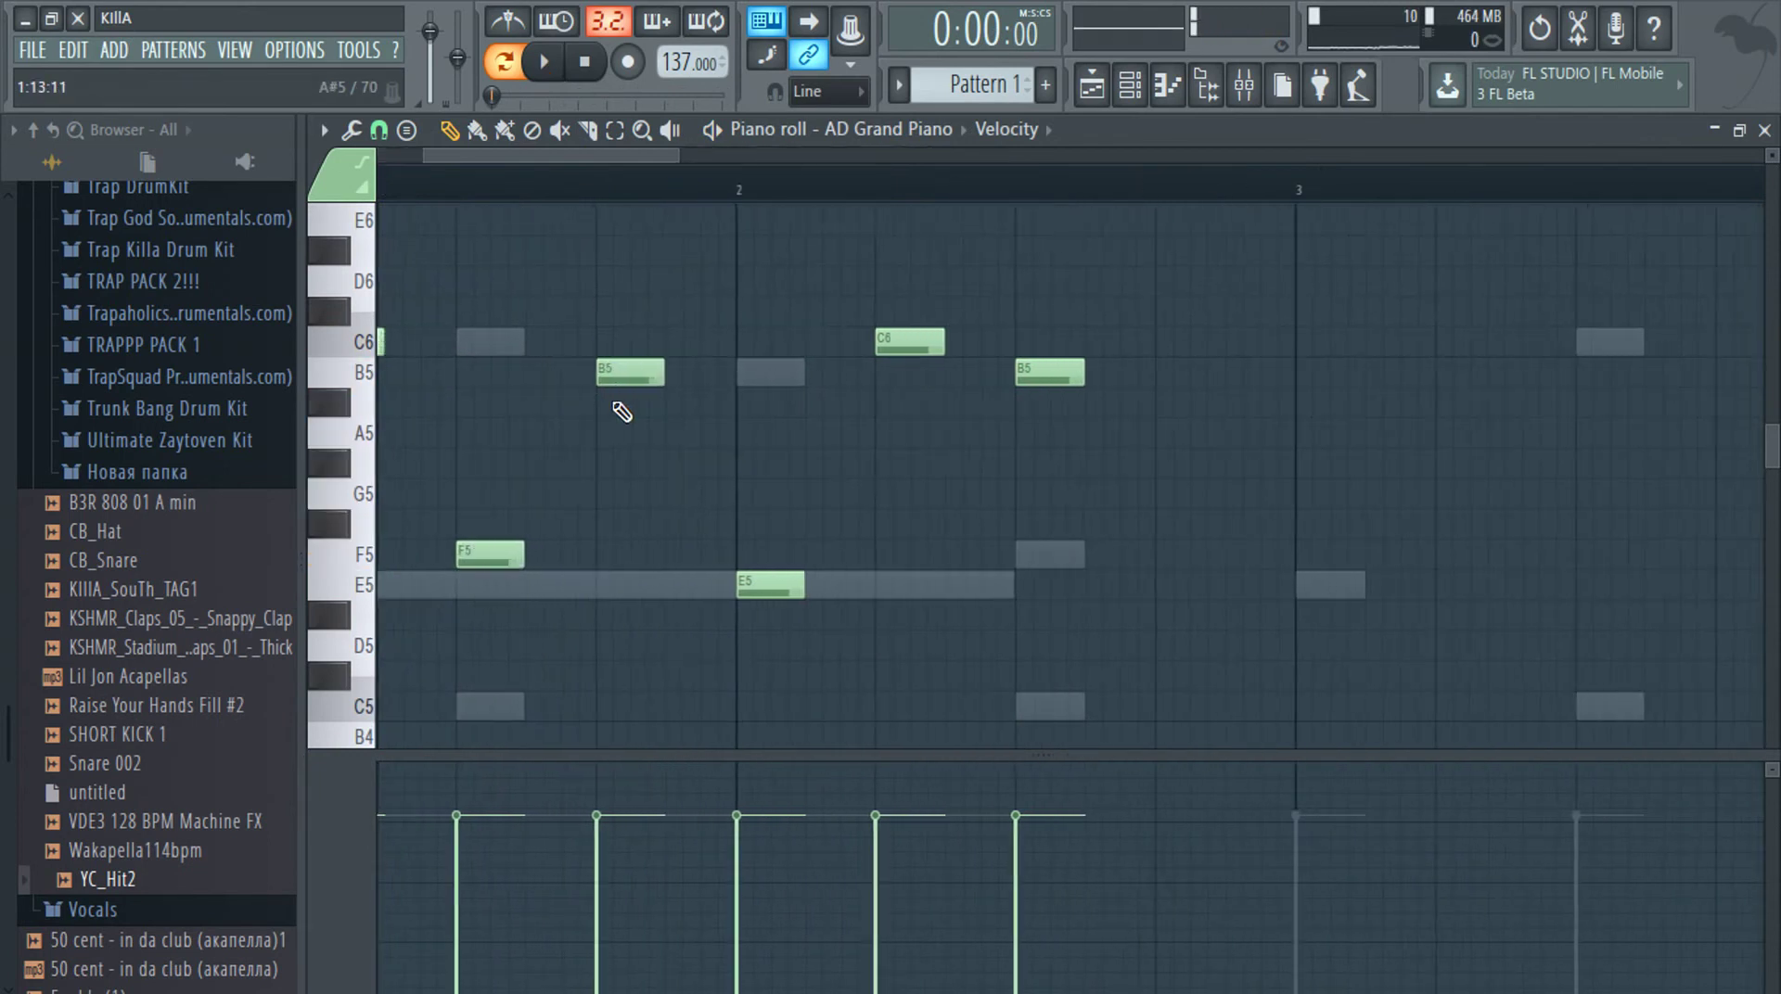
{"action": "key", "text": "space"}
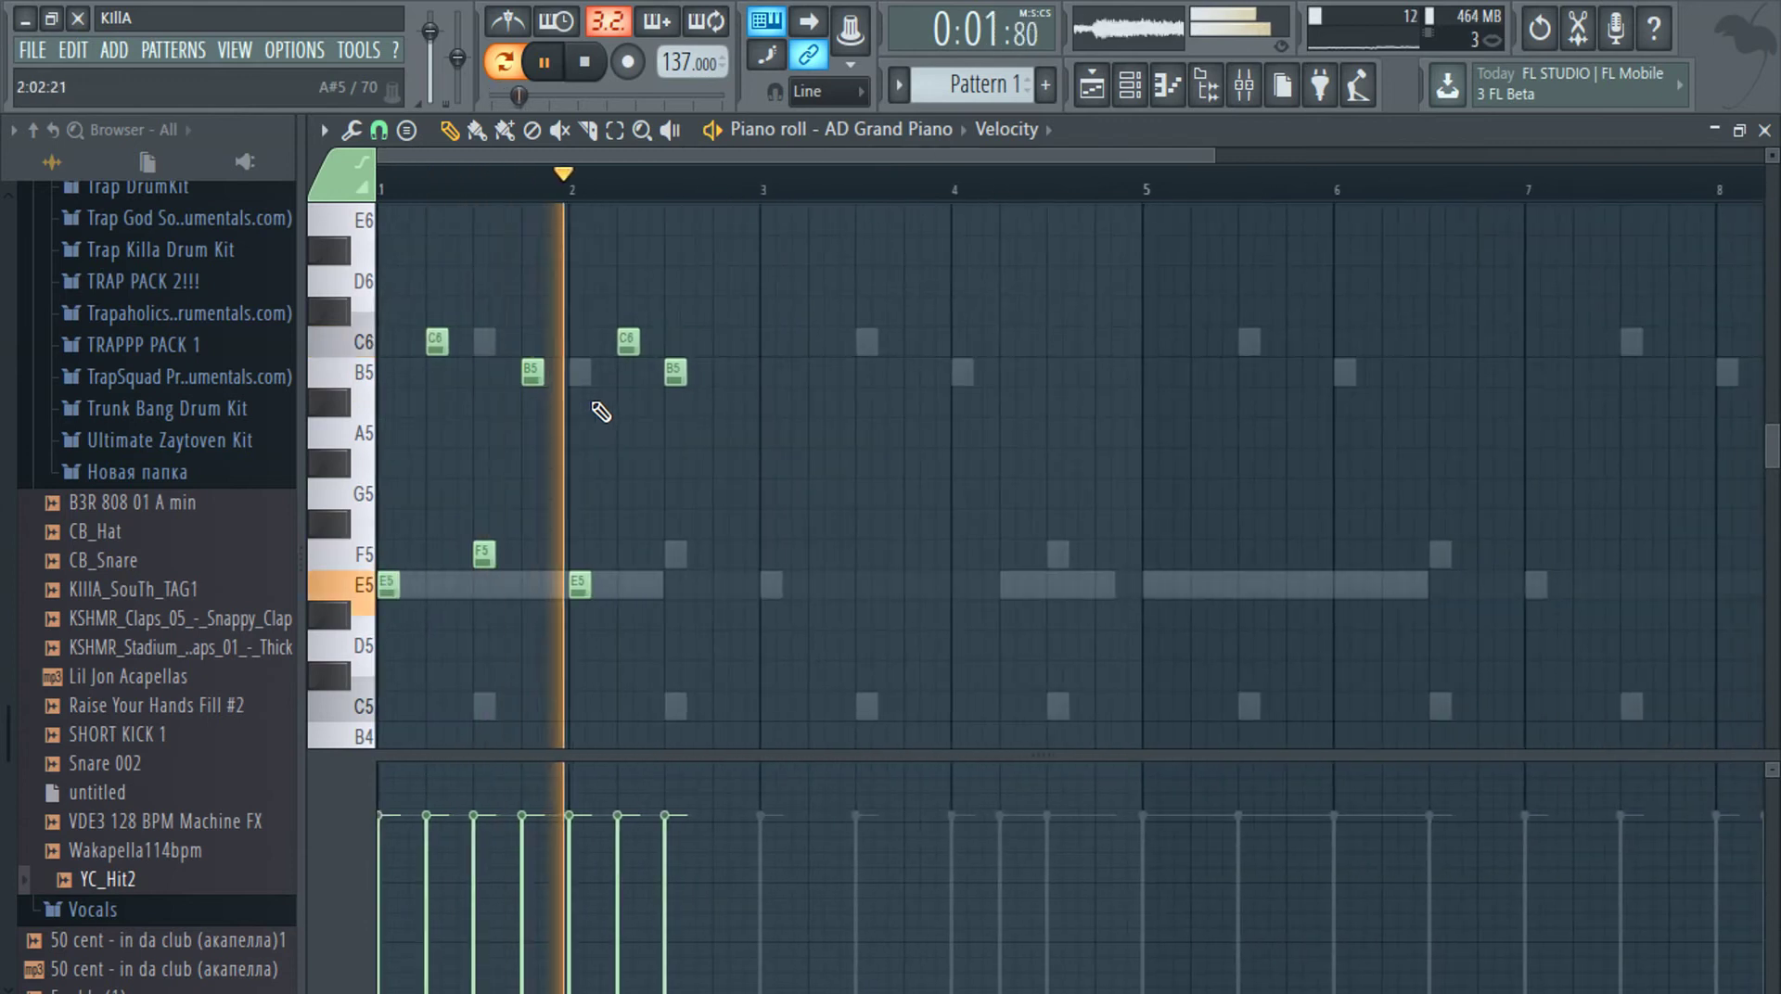
Replace the piano notes in bar 2 with a copy of the four-note phrase from bar 1
{"action": "left_click_drag", "start_coordinate": [757, 300], "coordinate": [588, 648]}
{"action": "key", "text": "Delete"}
{"action": "key", "text": "space"}
{"action": "left_click_drag", "start_coordinate": [600, 269], "coordinate": [392, 587]}
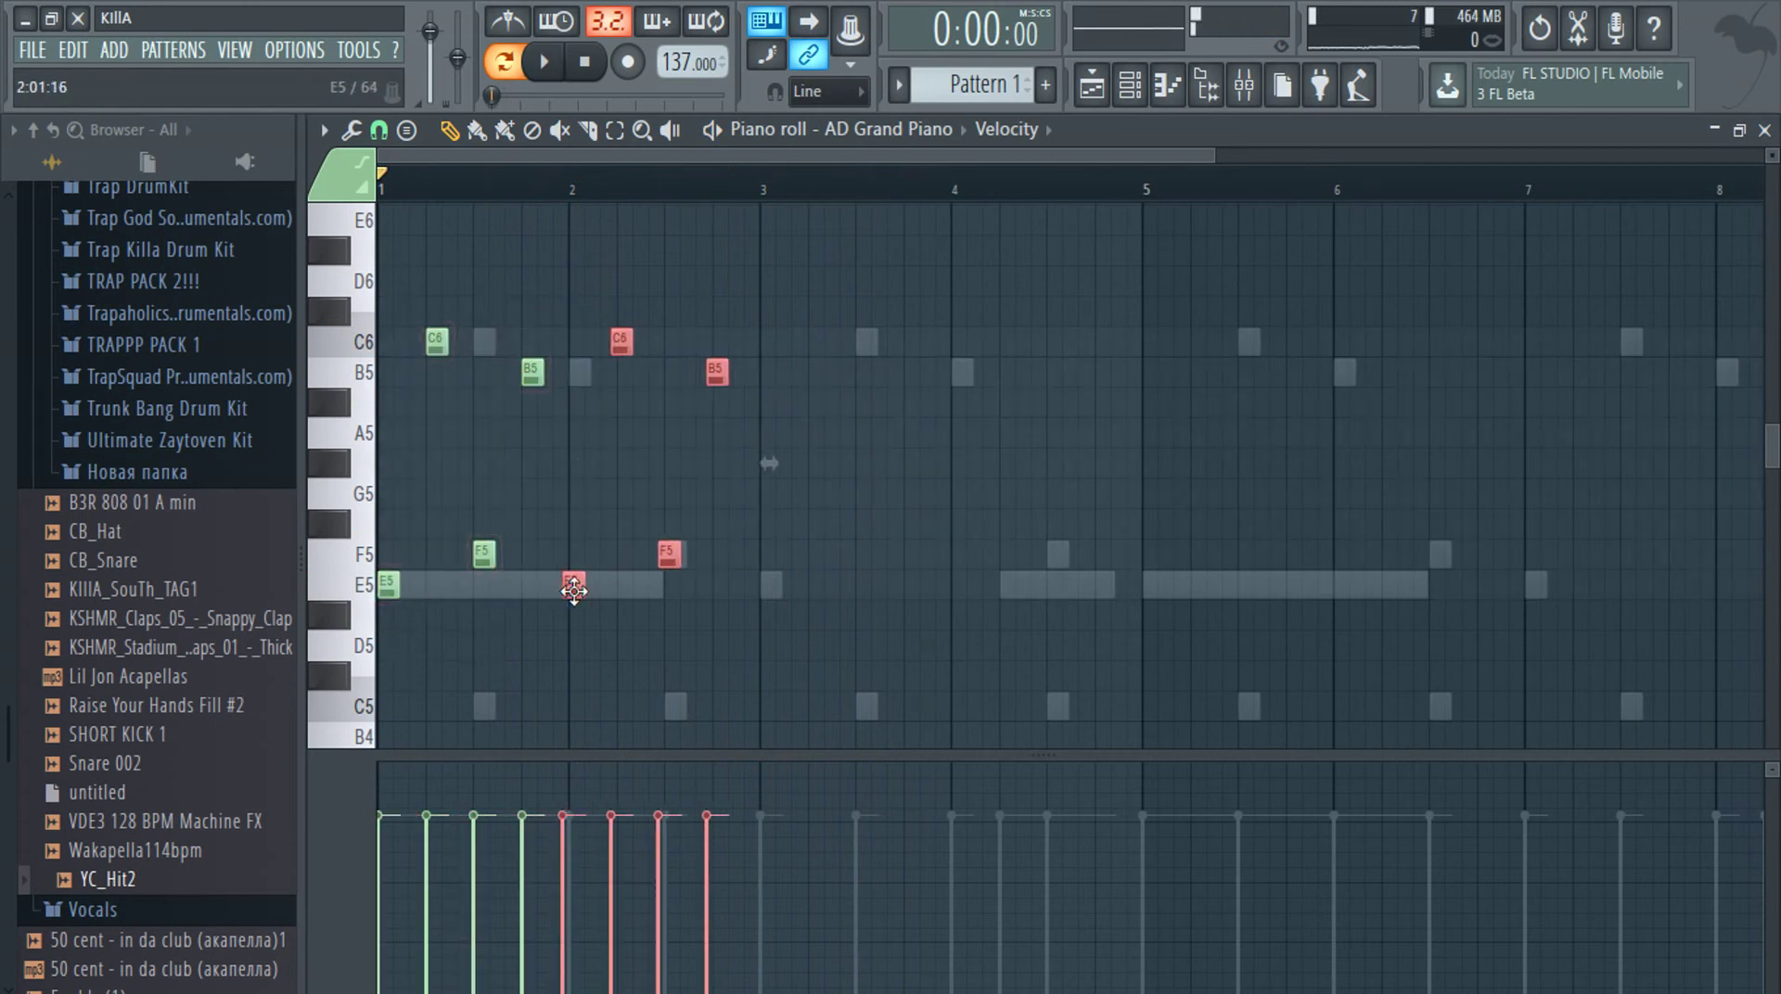
{"action": "scroll", "coordinate": [581, 590], "scroll_direction": "up", "scroll_amount": 5}
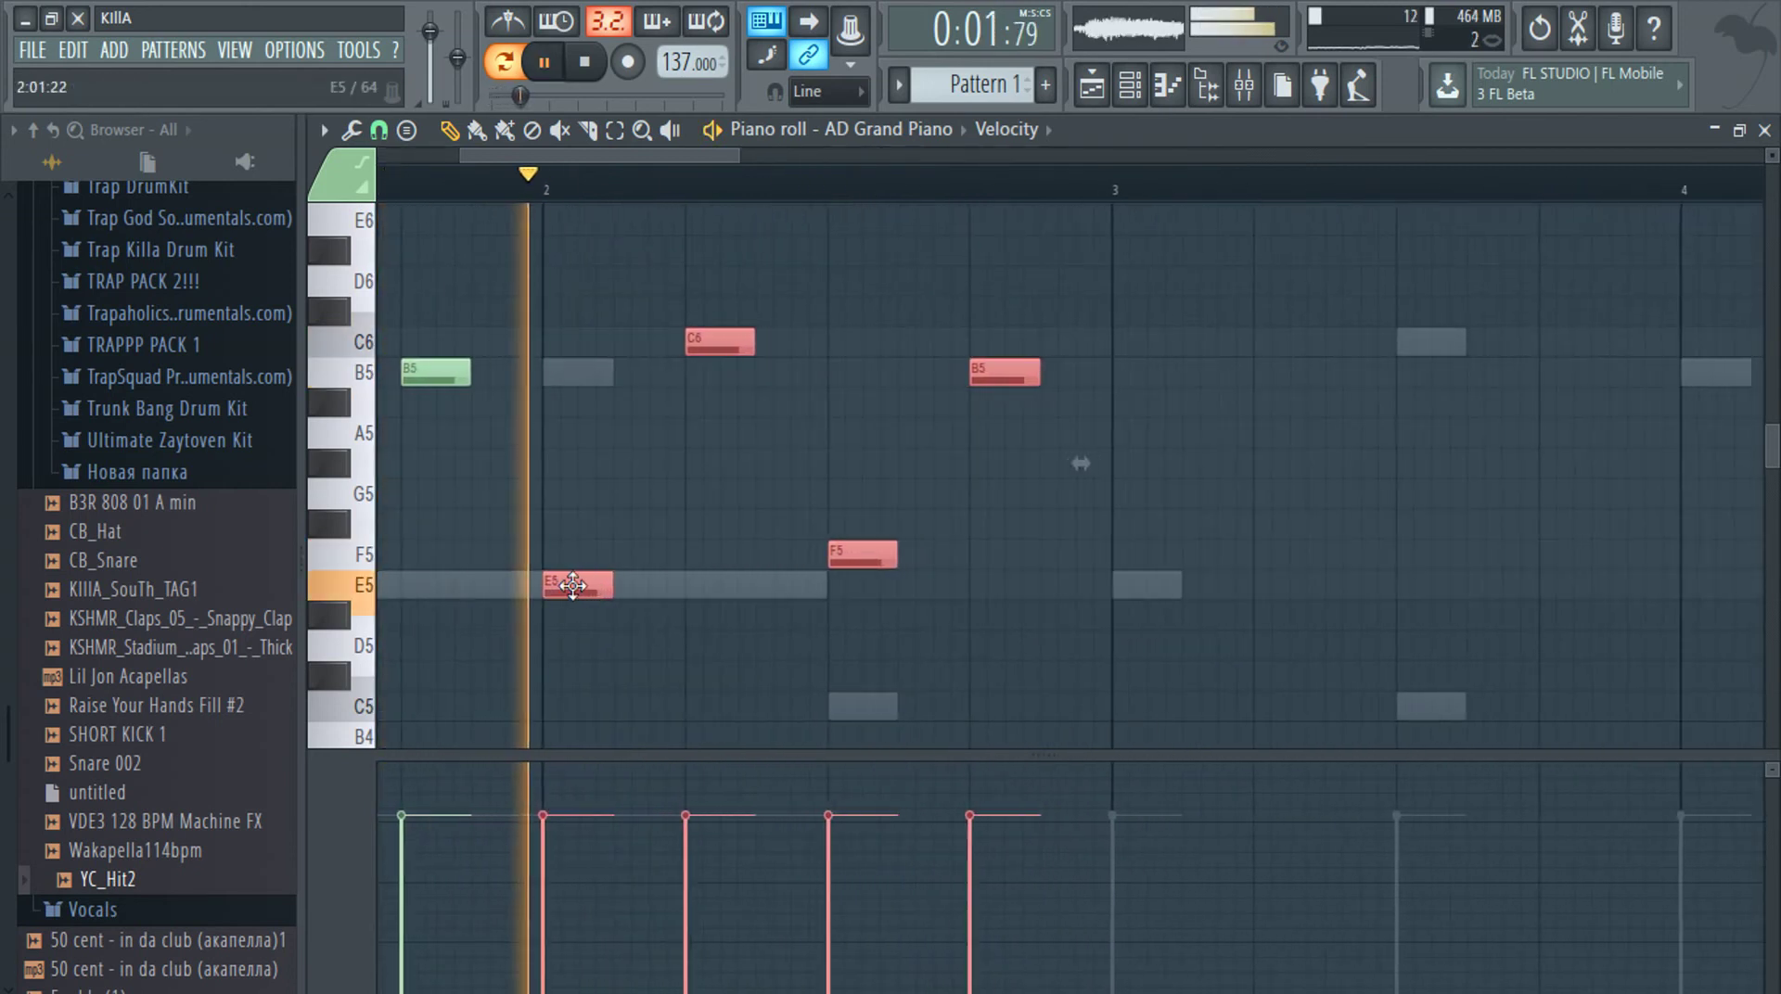
Duplicate the piano phrase of bars 1-2 into bars 3-4
{"action": "scroll", "coordinate": [795, 286], "scroll_direction": "down", "scroll_amount": 5}
{"action": "left_click_drag", "start_coordinate": [784, 243], "coordinate": [318, 674]}
{"action": "left_click_drag", "start_coordinate": [382, 586], "coordinate": [633, 587]}
{"action": "scroll", "coordinate": [633, 586], "scroll_direction": "up", "scroll_amount": 5}
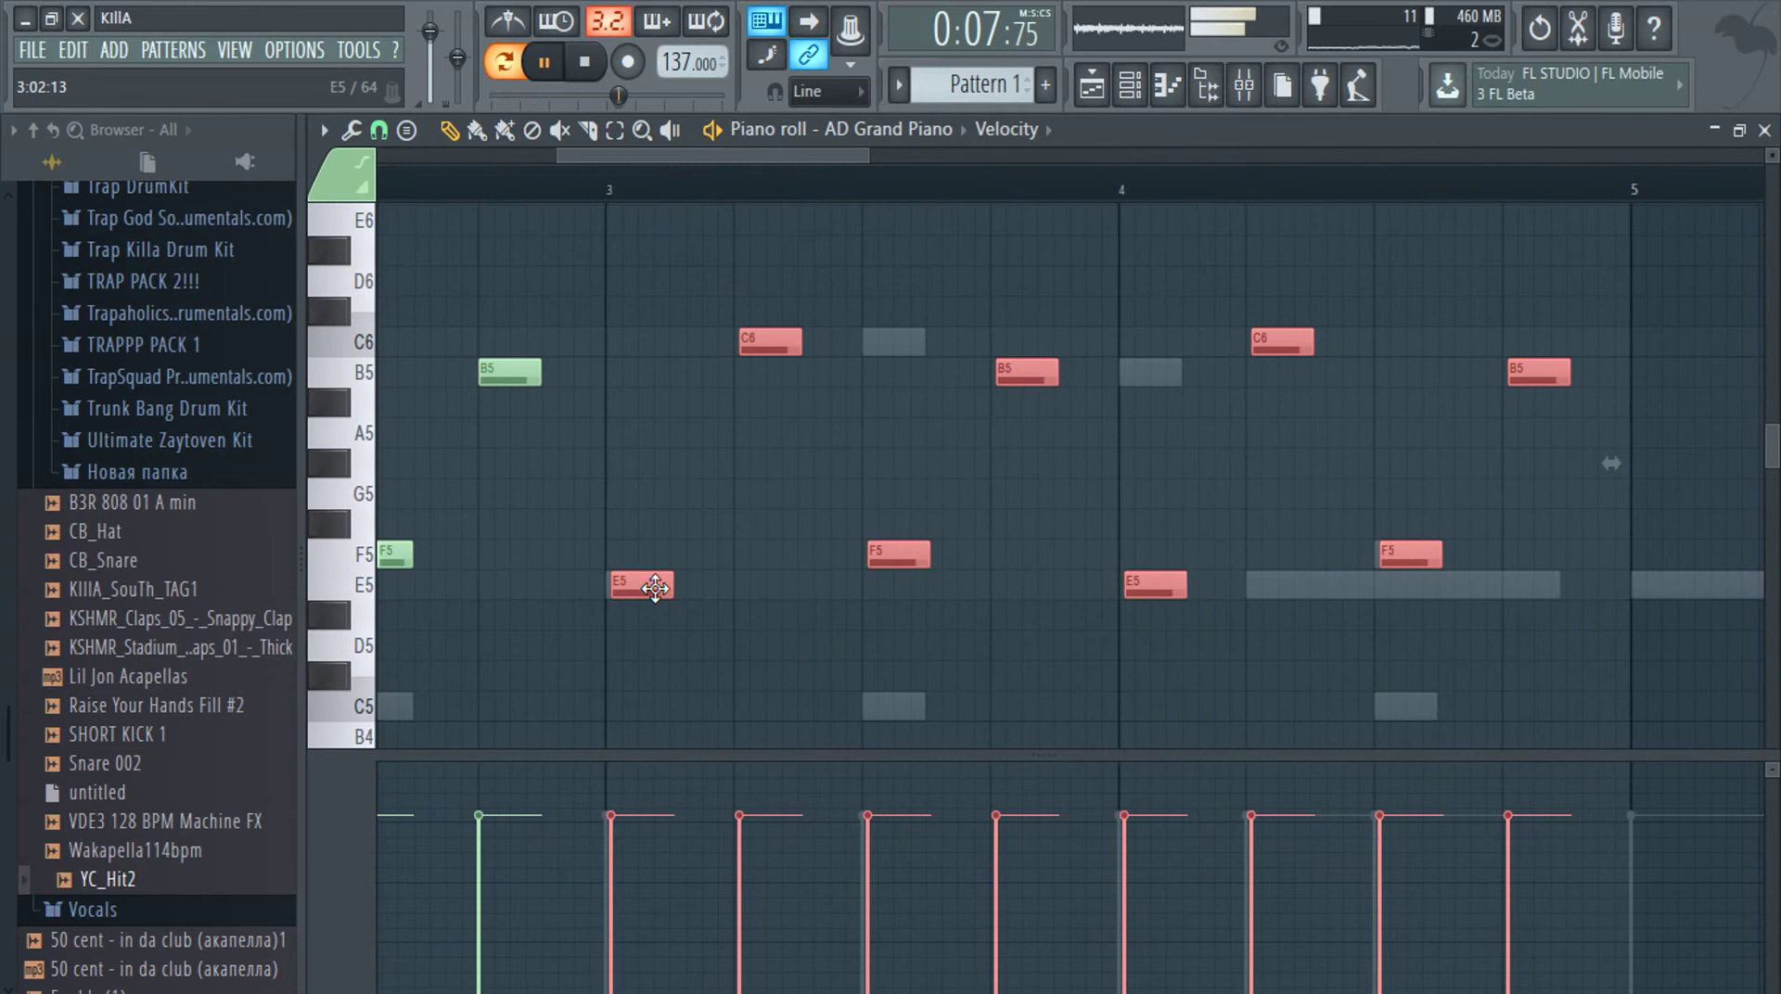
Duplicate the piano melody of bars 1-4 into bars 5-8, aligned to the start of bar 5
{"action": "scroll", "coordinate": [651, 588], "scroll_direction": "down", "scroll_amount": 3}
{"action": "left_click_drag", "start_coordinate": [1193, 267], "coordinate": [8, 740]}
{"action": "left_click_drag", "start_coordinate": [1255, 587], "coordinate": [1328, 584]}
{"action": "scroll", "coordinate": [1334, 597], "scroll_direction": "up", "scroll_amount": 5}
{"action": "scroll", "coordinate": [791, 700], "scroll_direction": "down", "scroll_amount": 6}
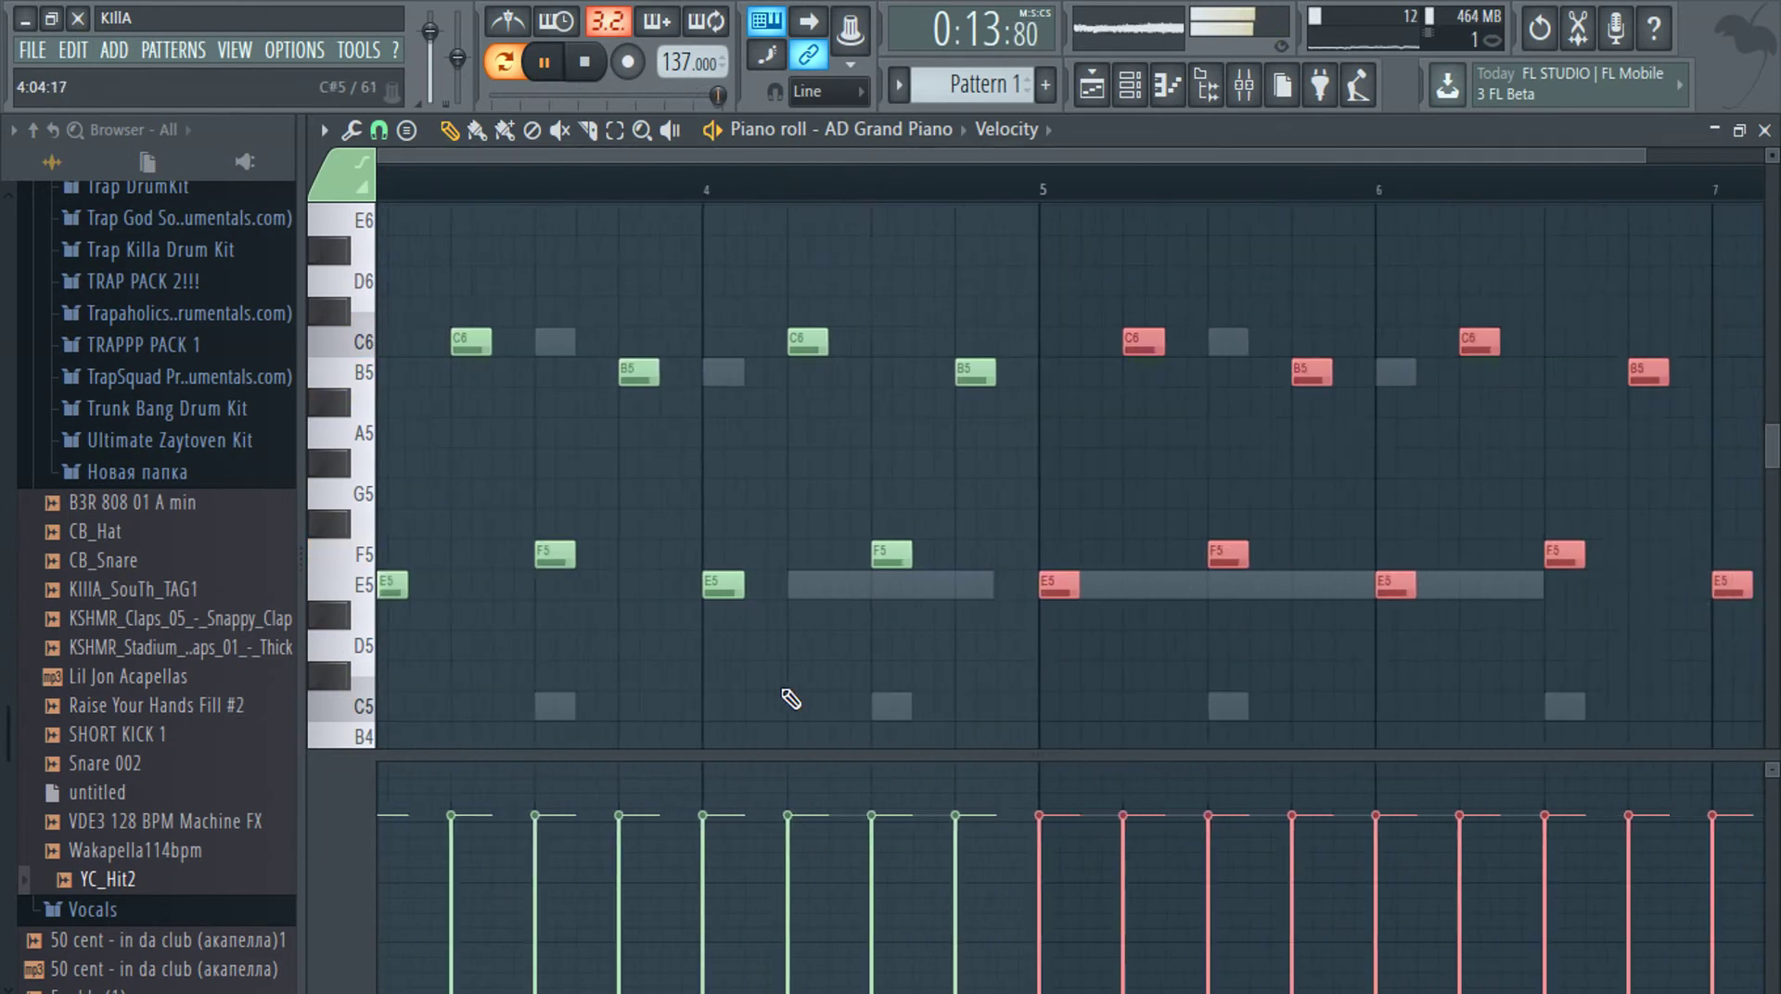
Deselect the copied piano notes and lower the pitch of the final B5 note in bar 8
{"action": "scroll", "coordinate": [1359, 510], "scroll_direction": "up", "scroll_amount": 3}
{"action": "left_click", "coordinate": [1322, 589], "text": "ctrl"}
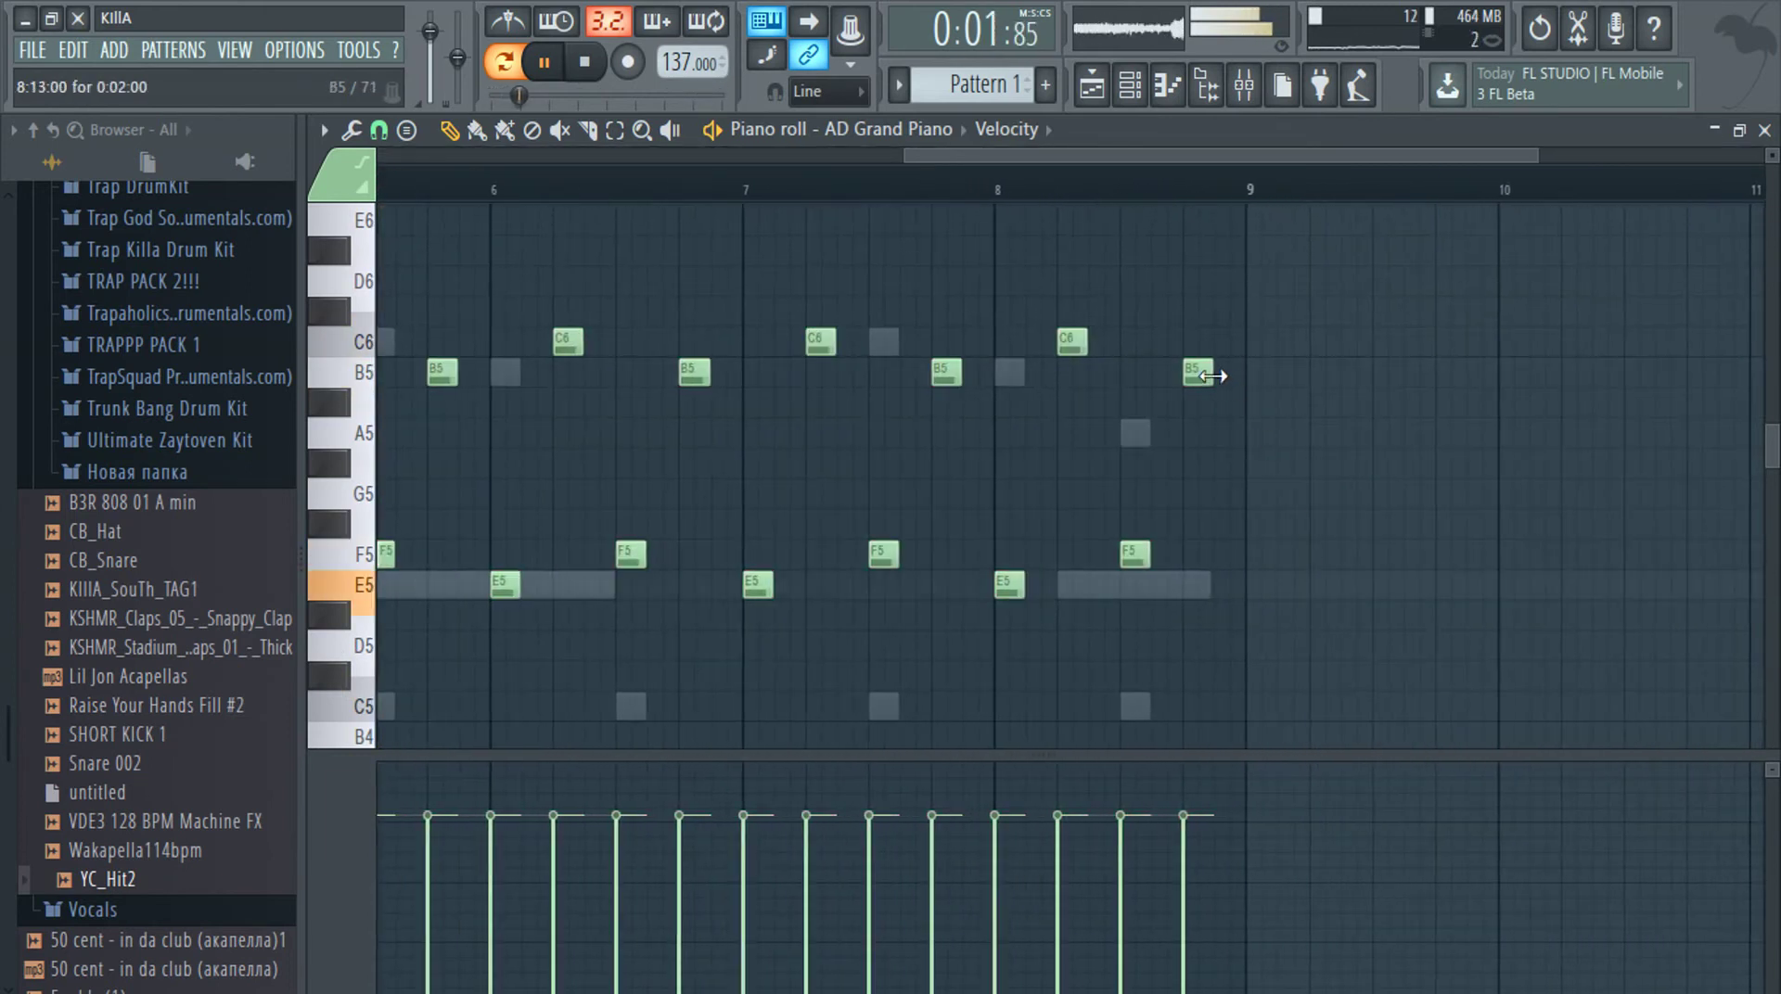
{"action": "key", "text": "Escape"}
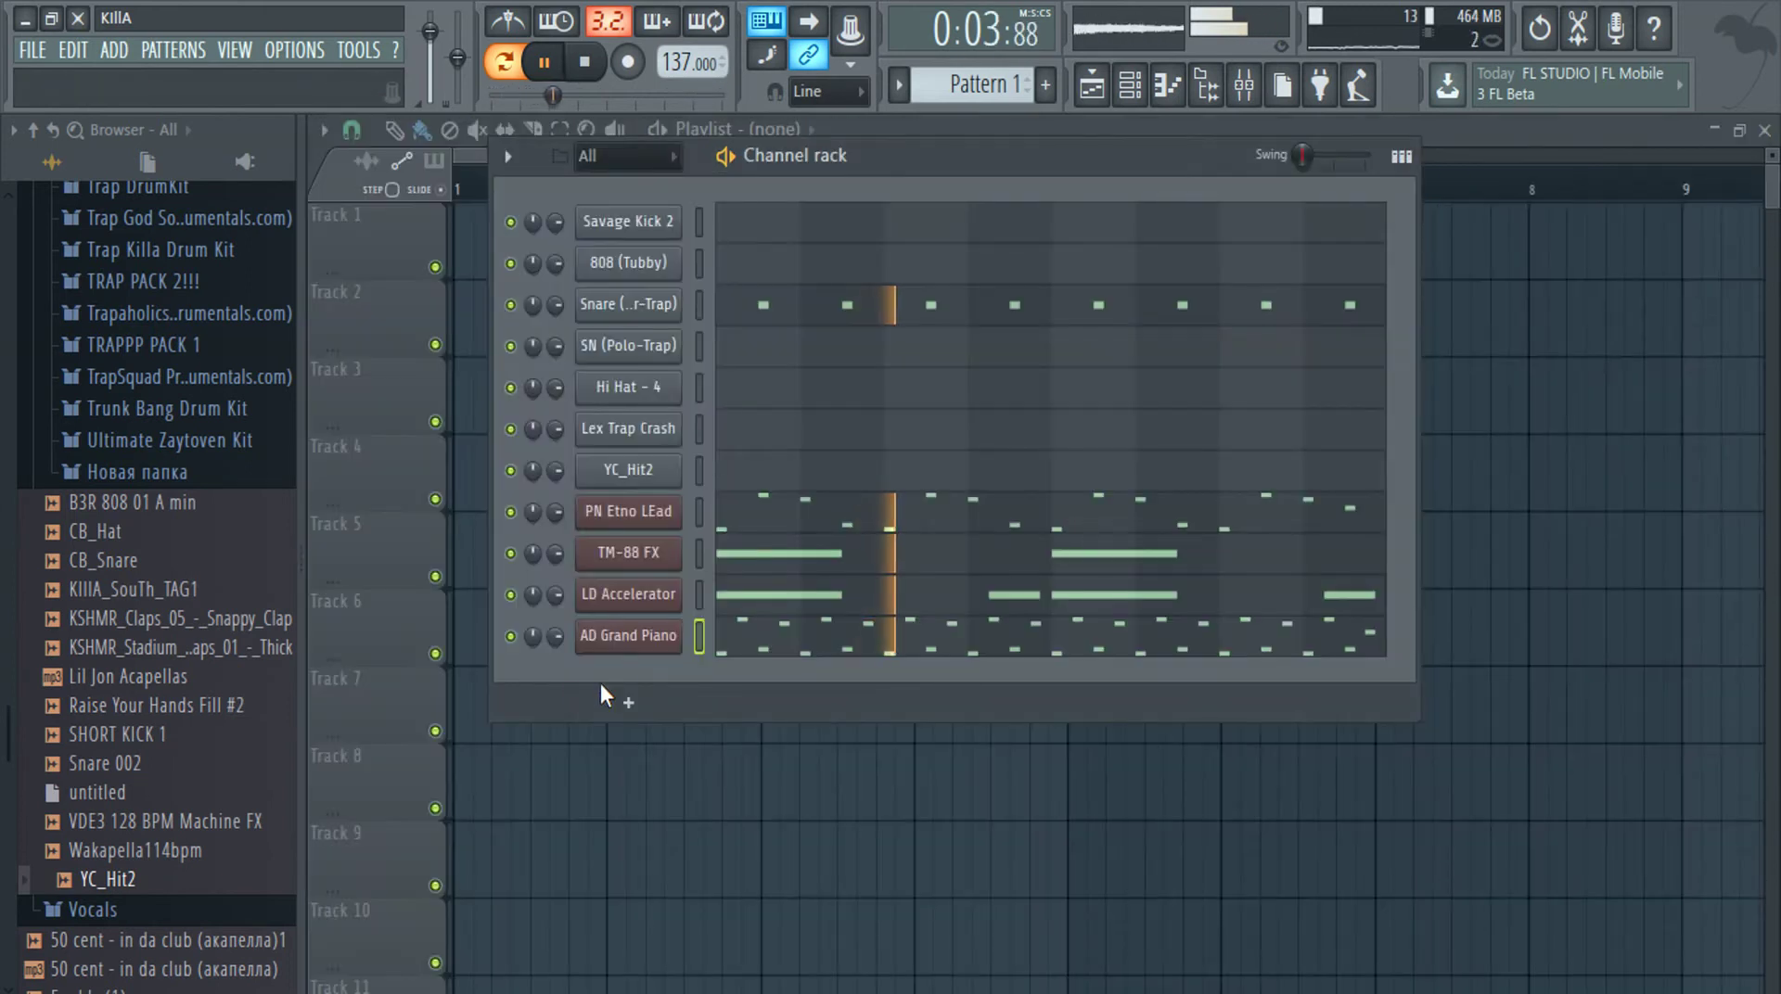
Set the AD Grand Piano channel volume to 54% and clone the channel
{"action": "left_click_drag", "start_coordinate": [553, 631], "coordinate": [553, 654]}
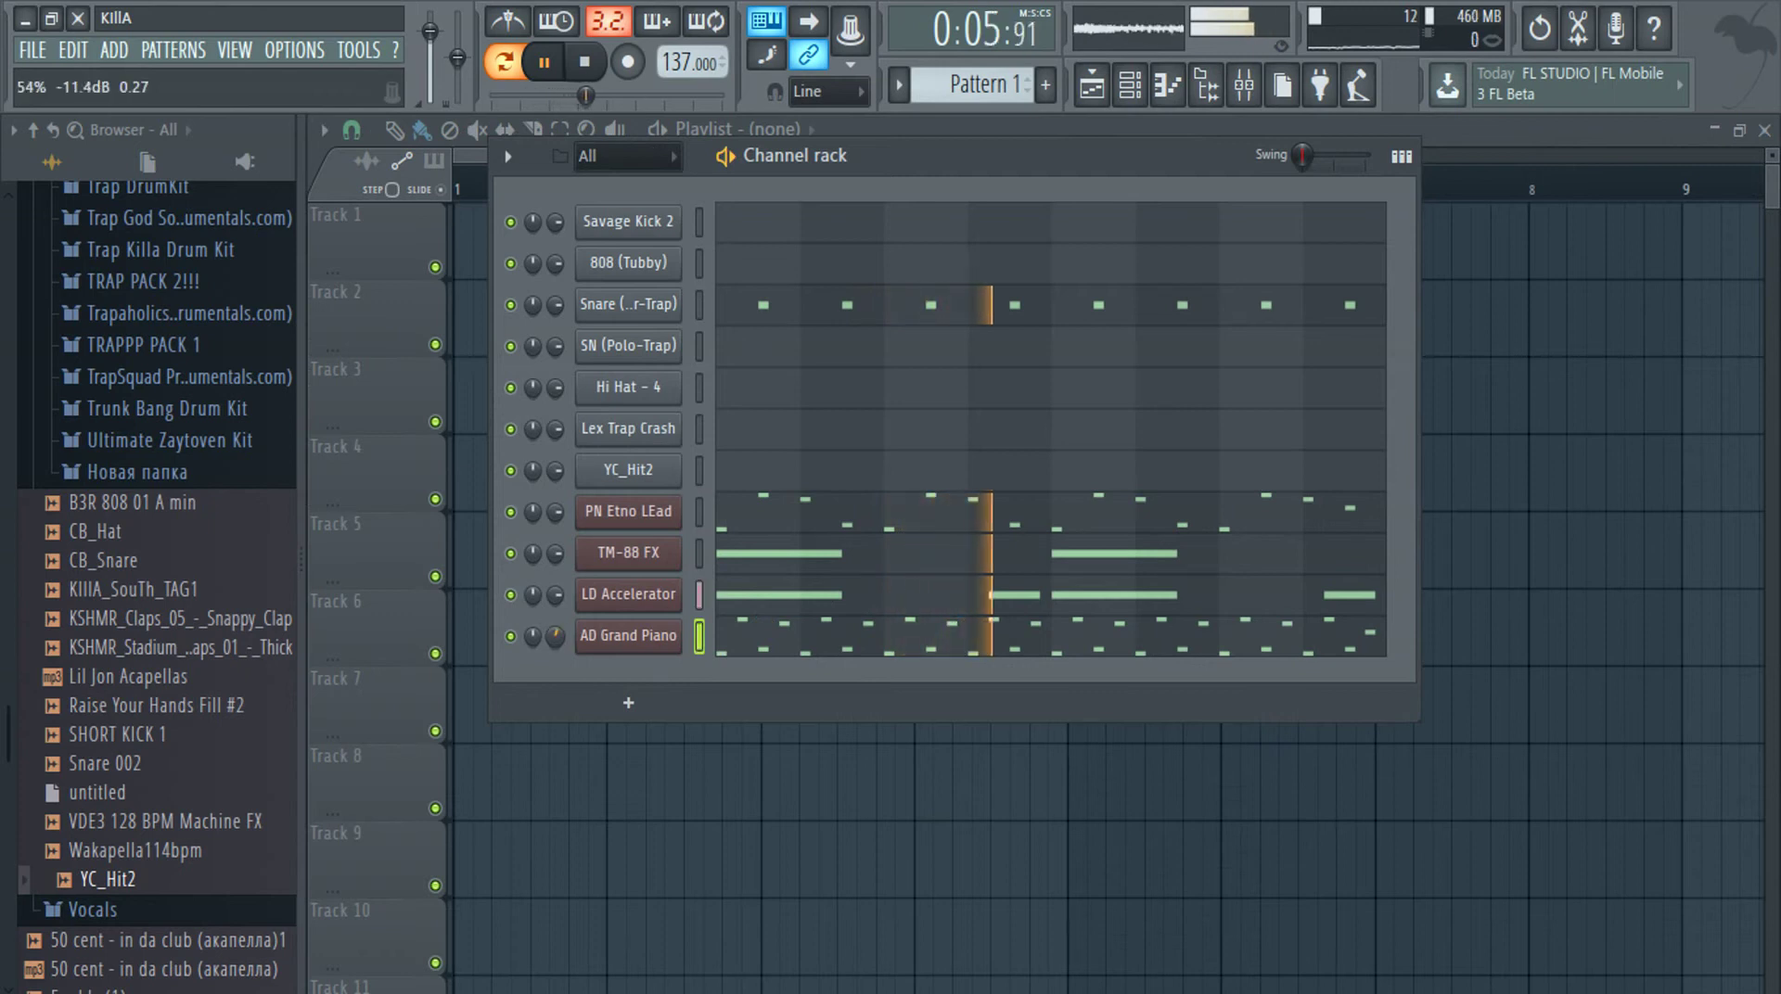
{"action": "right_click", "coordinate": [590, 647]}
{"action": "mouse_move", "coordinate": [757, 790]}
{"action": "left_click", "coordinate": [982, 656]}
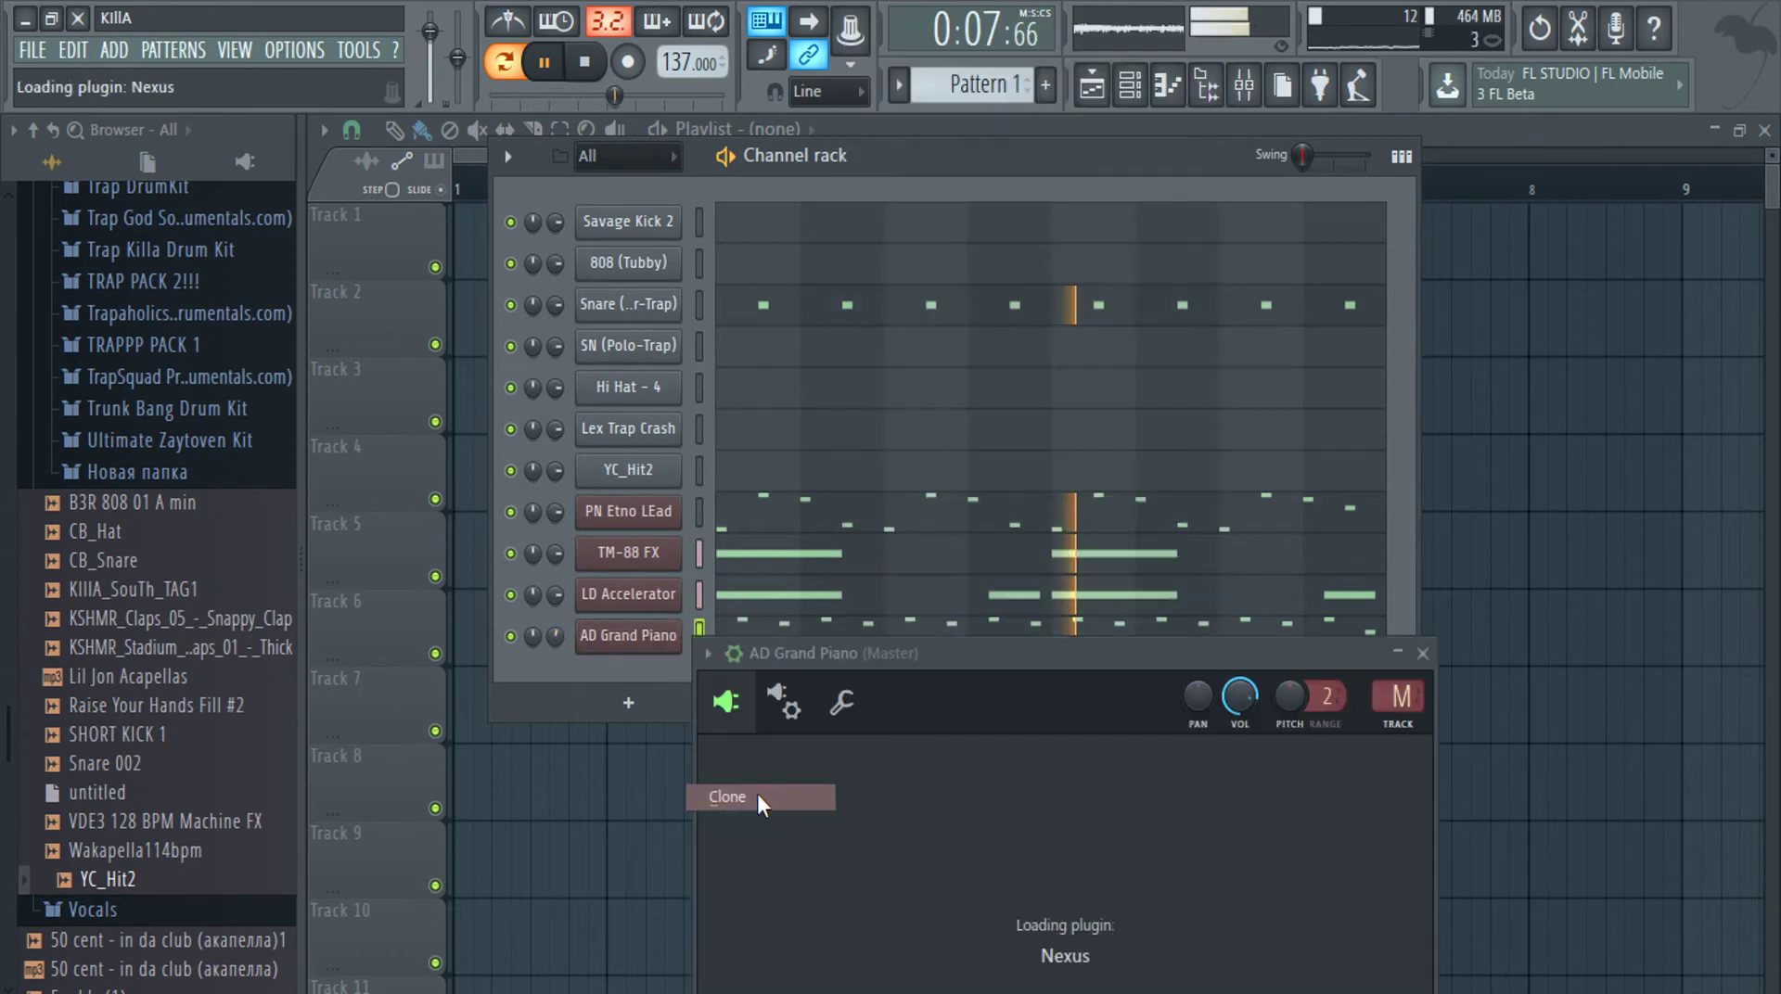
Load the BAZA PL EDM preset into the cloned AD Grand Piano #2 channel and close the plugin window
{"action": "left_click_drag", "start_coordinate": [1389, 664], "coordinate": [1205, 354]}
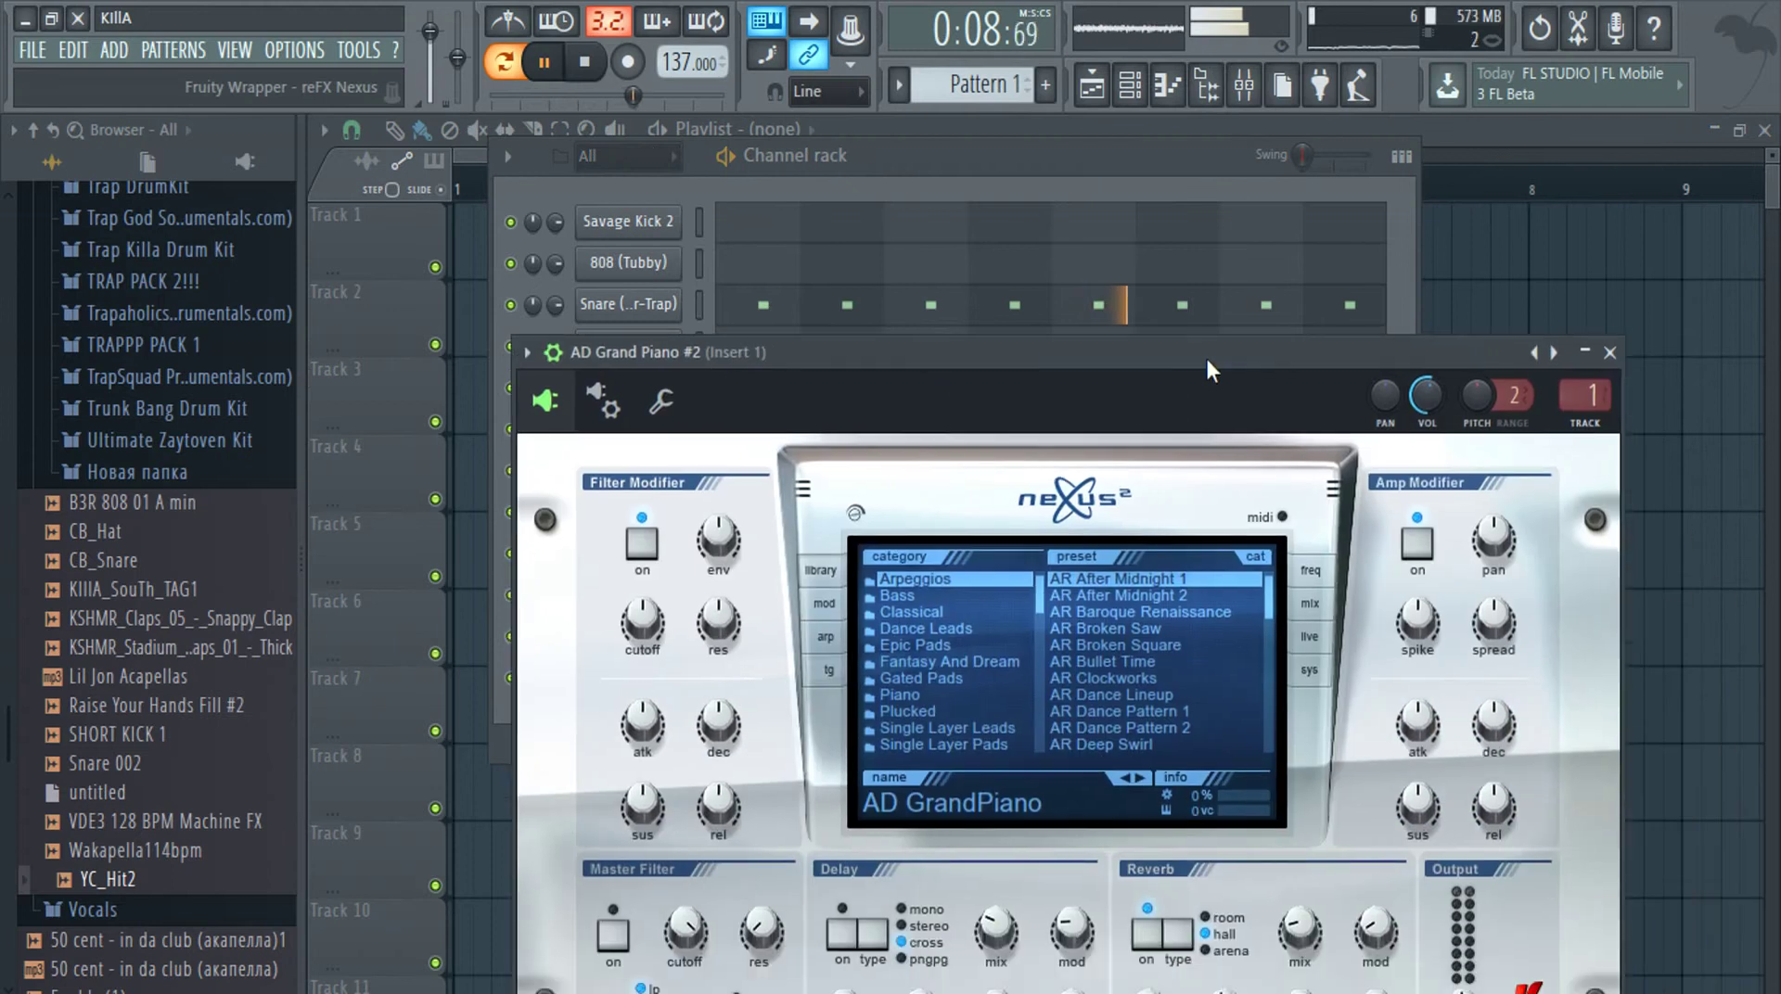
{"action": "left_click", "coordinate": [525, 353]}
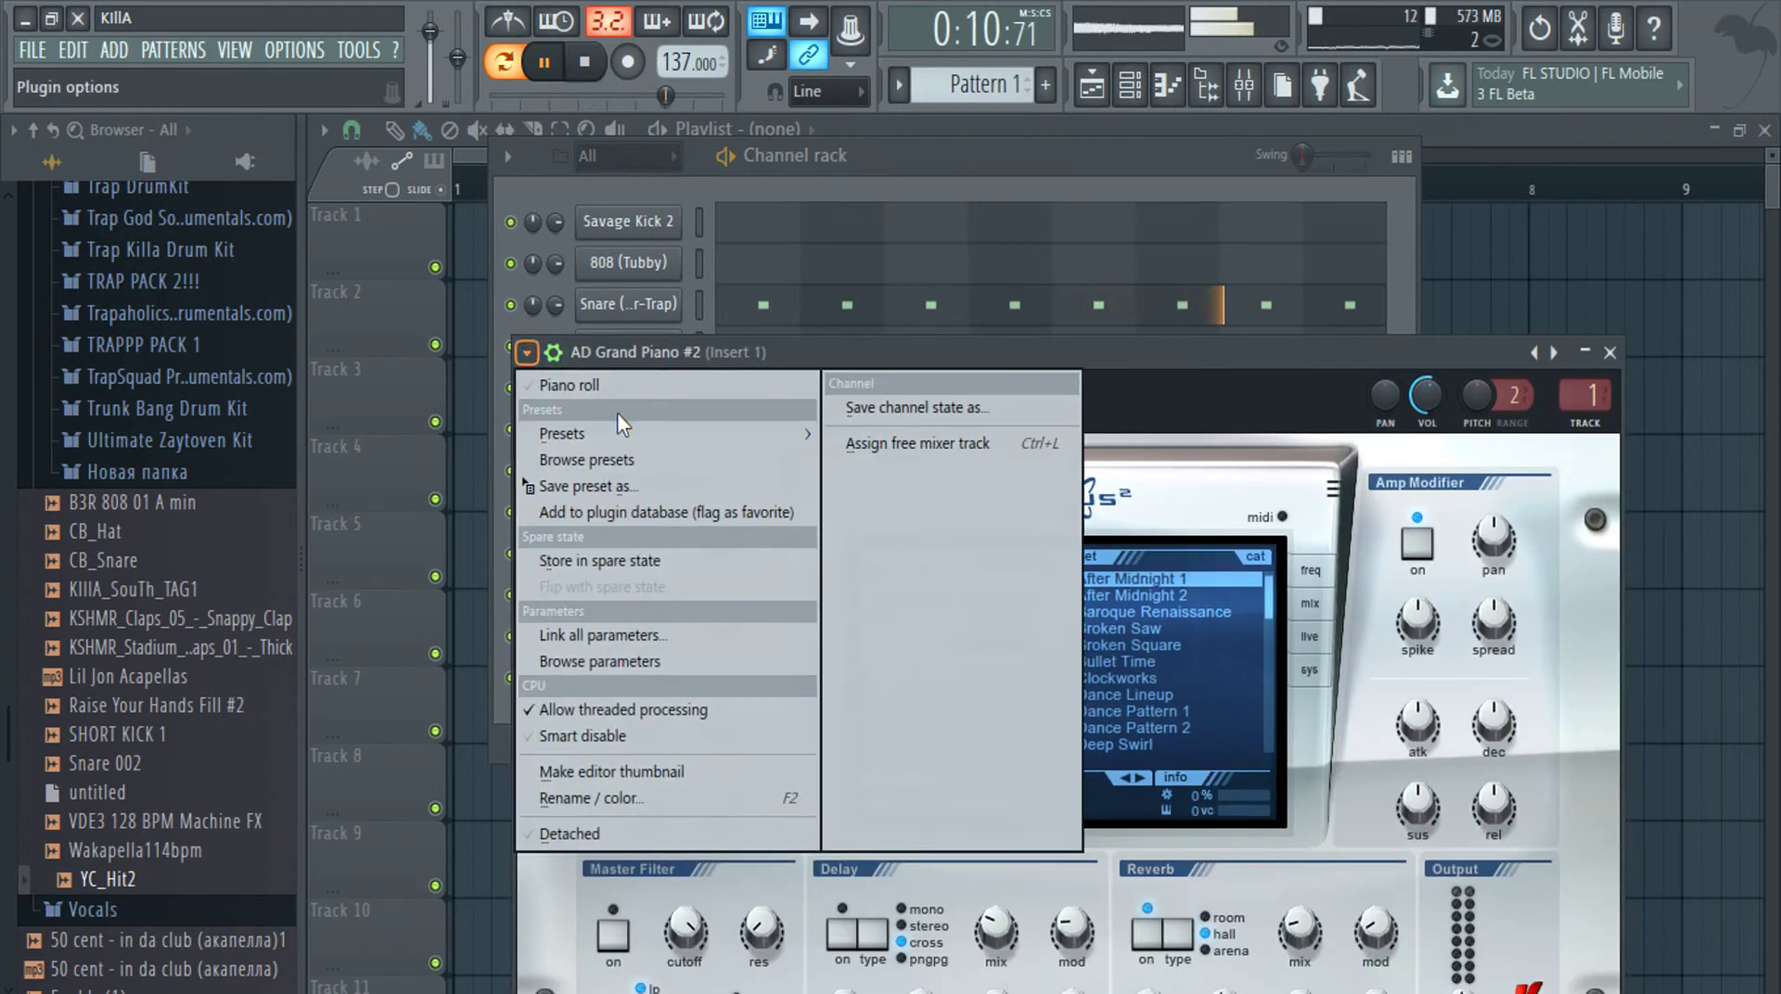
{"action": "mouse_move", "coordinate": [699, 432]}
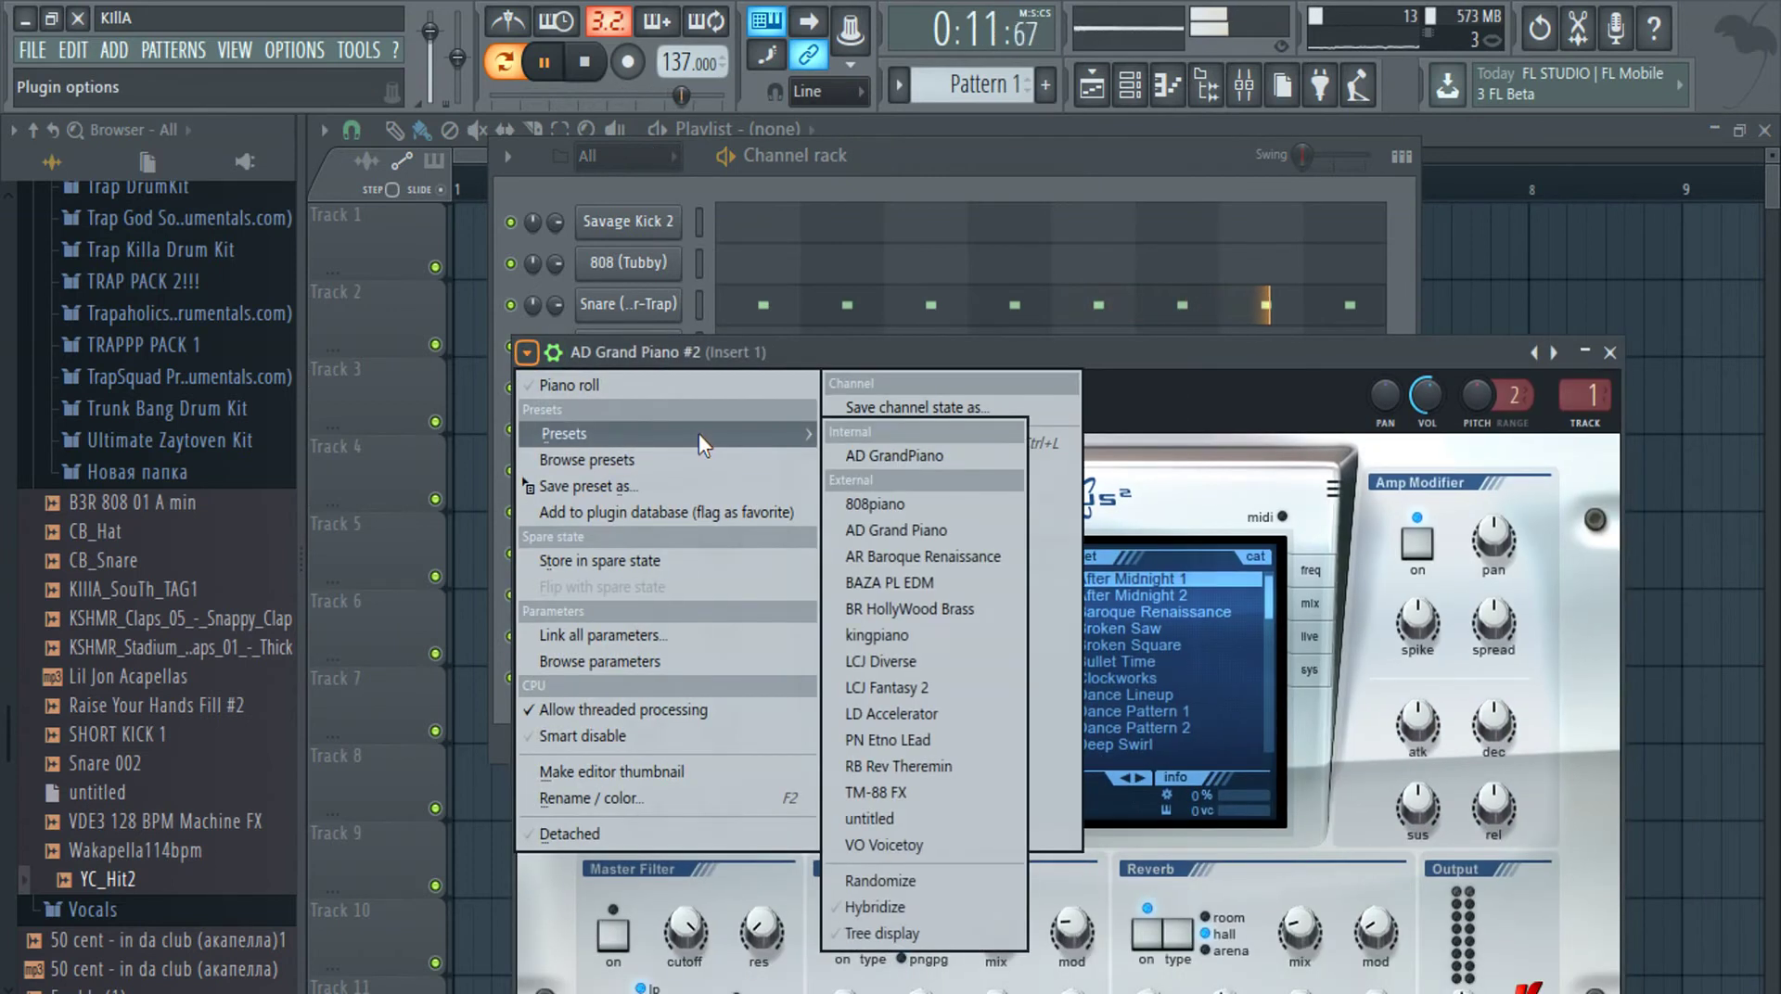
{"action": "left_click", "coordinate": [946, 579]}
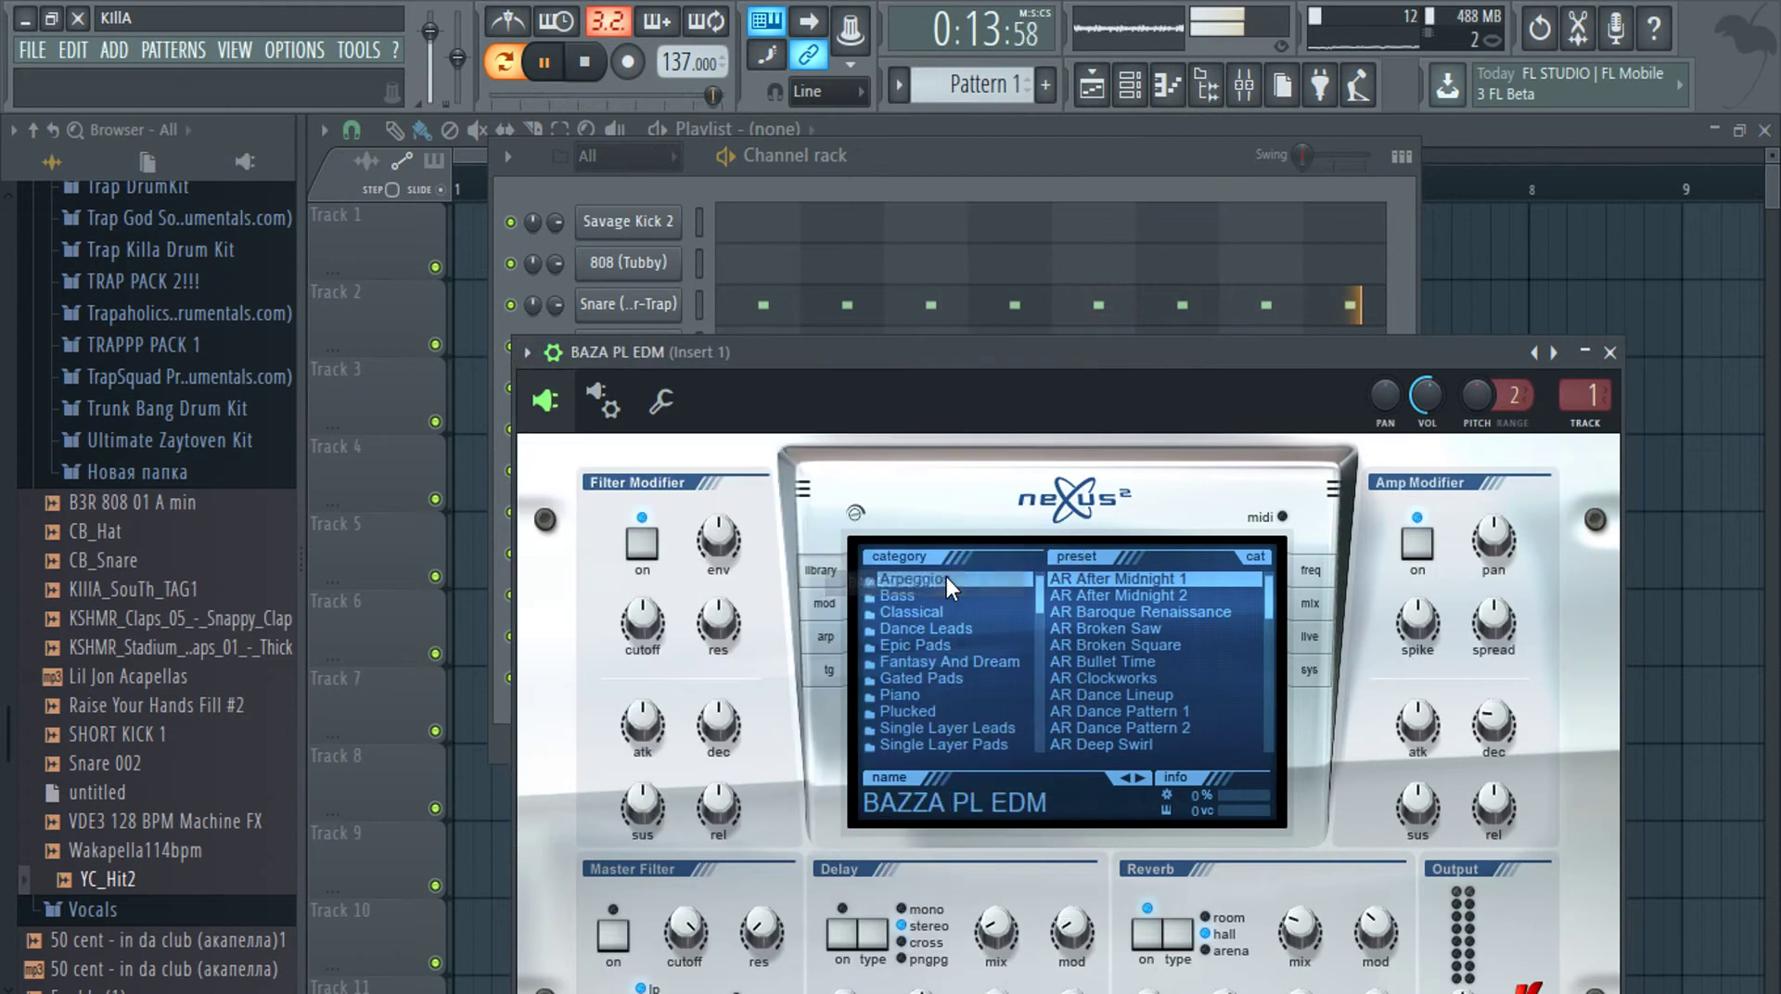
{"action": "left_click", "coordinate": [1586, 354]}
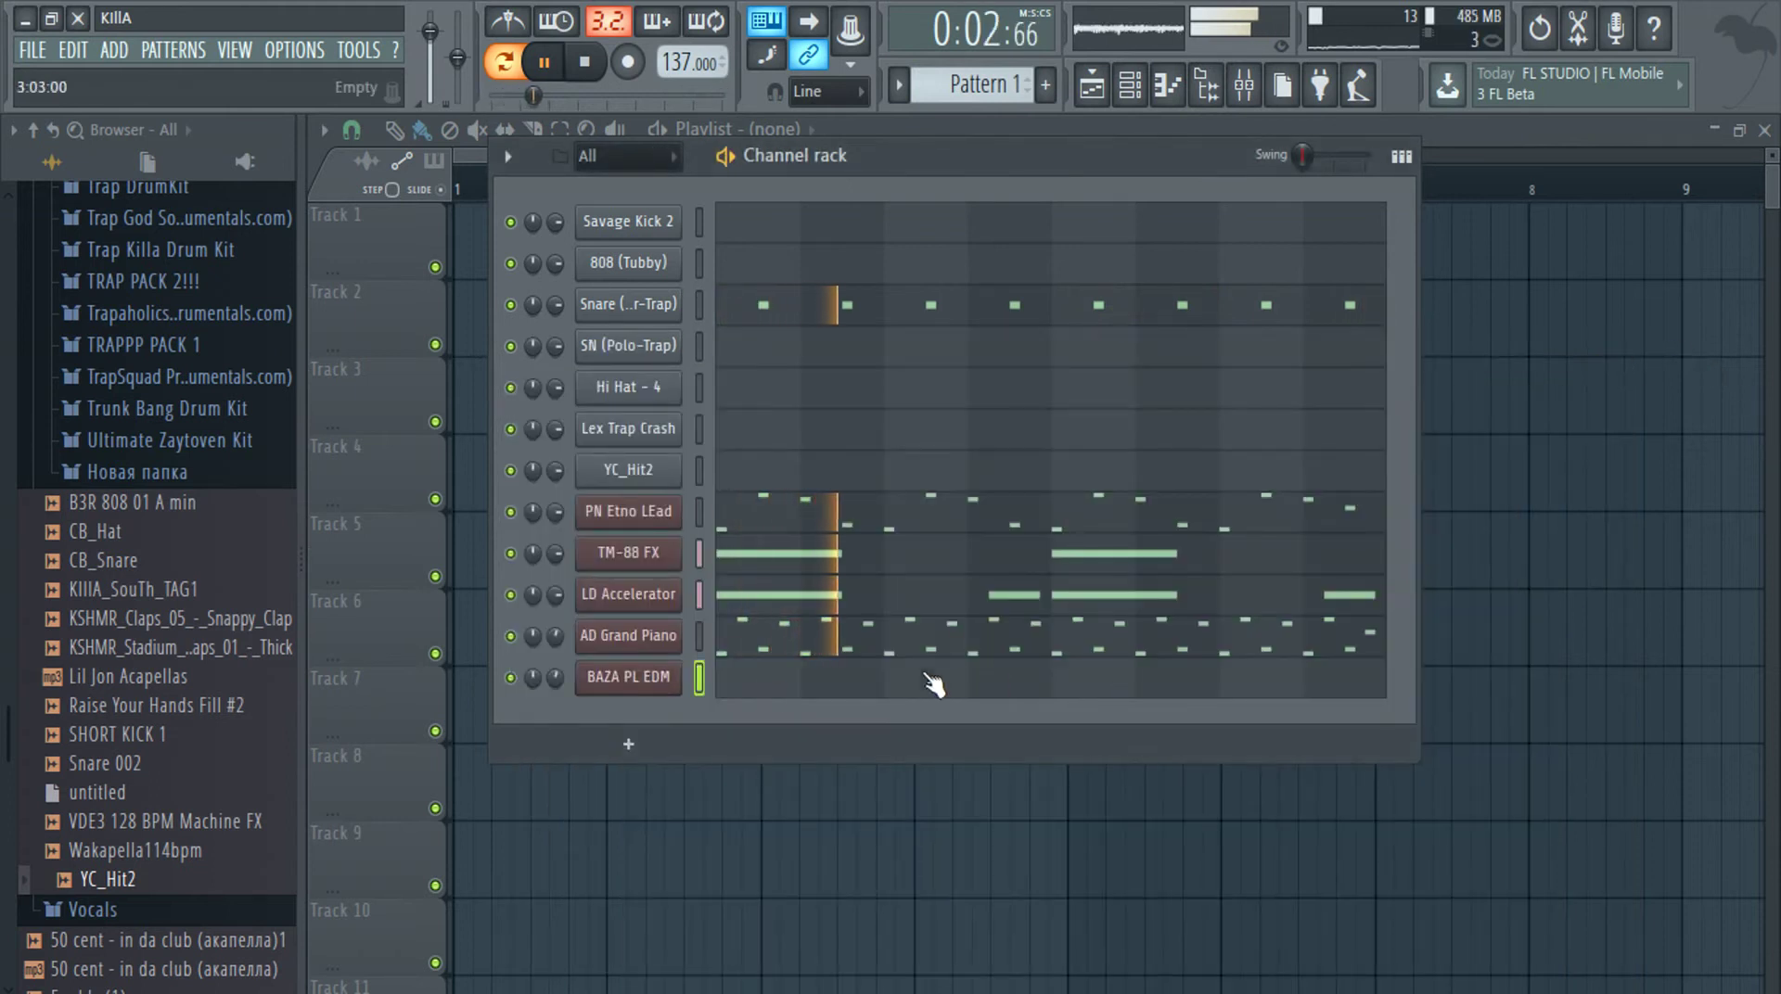
Stop playback and reset the BAZA PL EDM channel volume to its default
{"action": "left_click", "coordinate": [930, 683]}
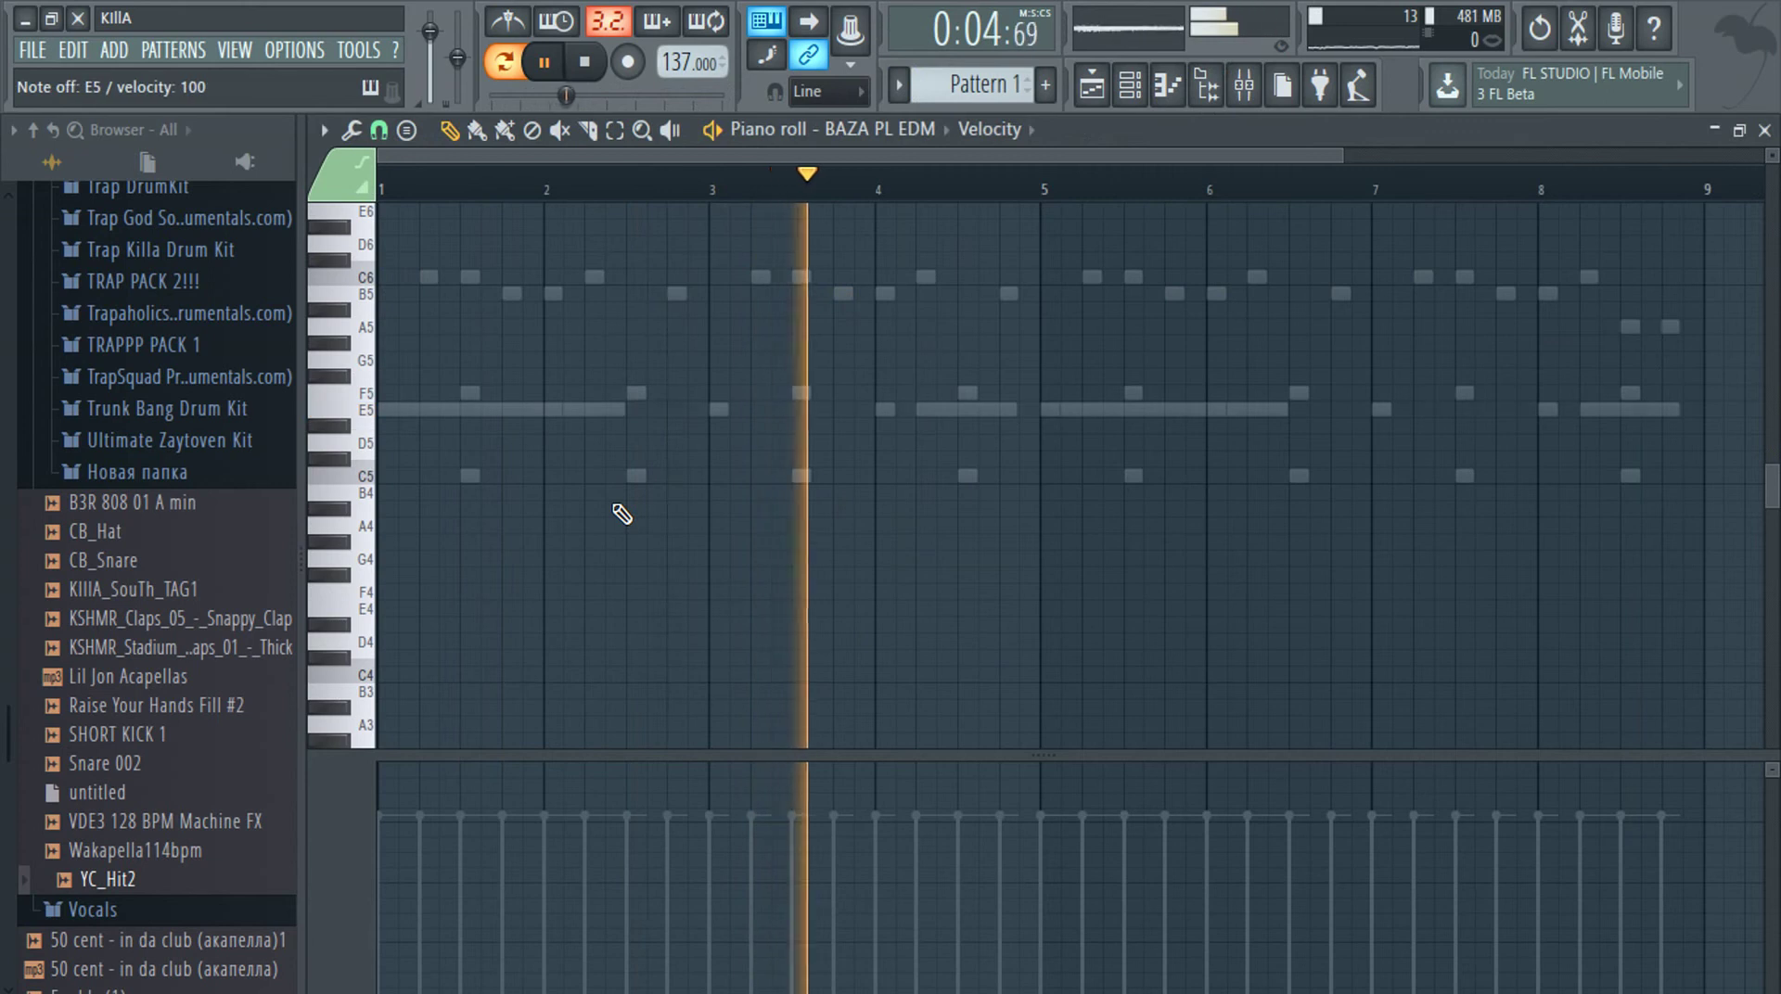
{"action": "key", "text": "space"}
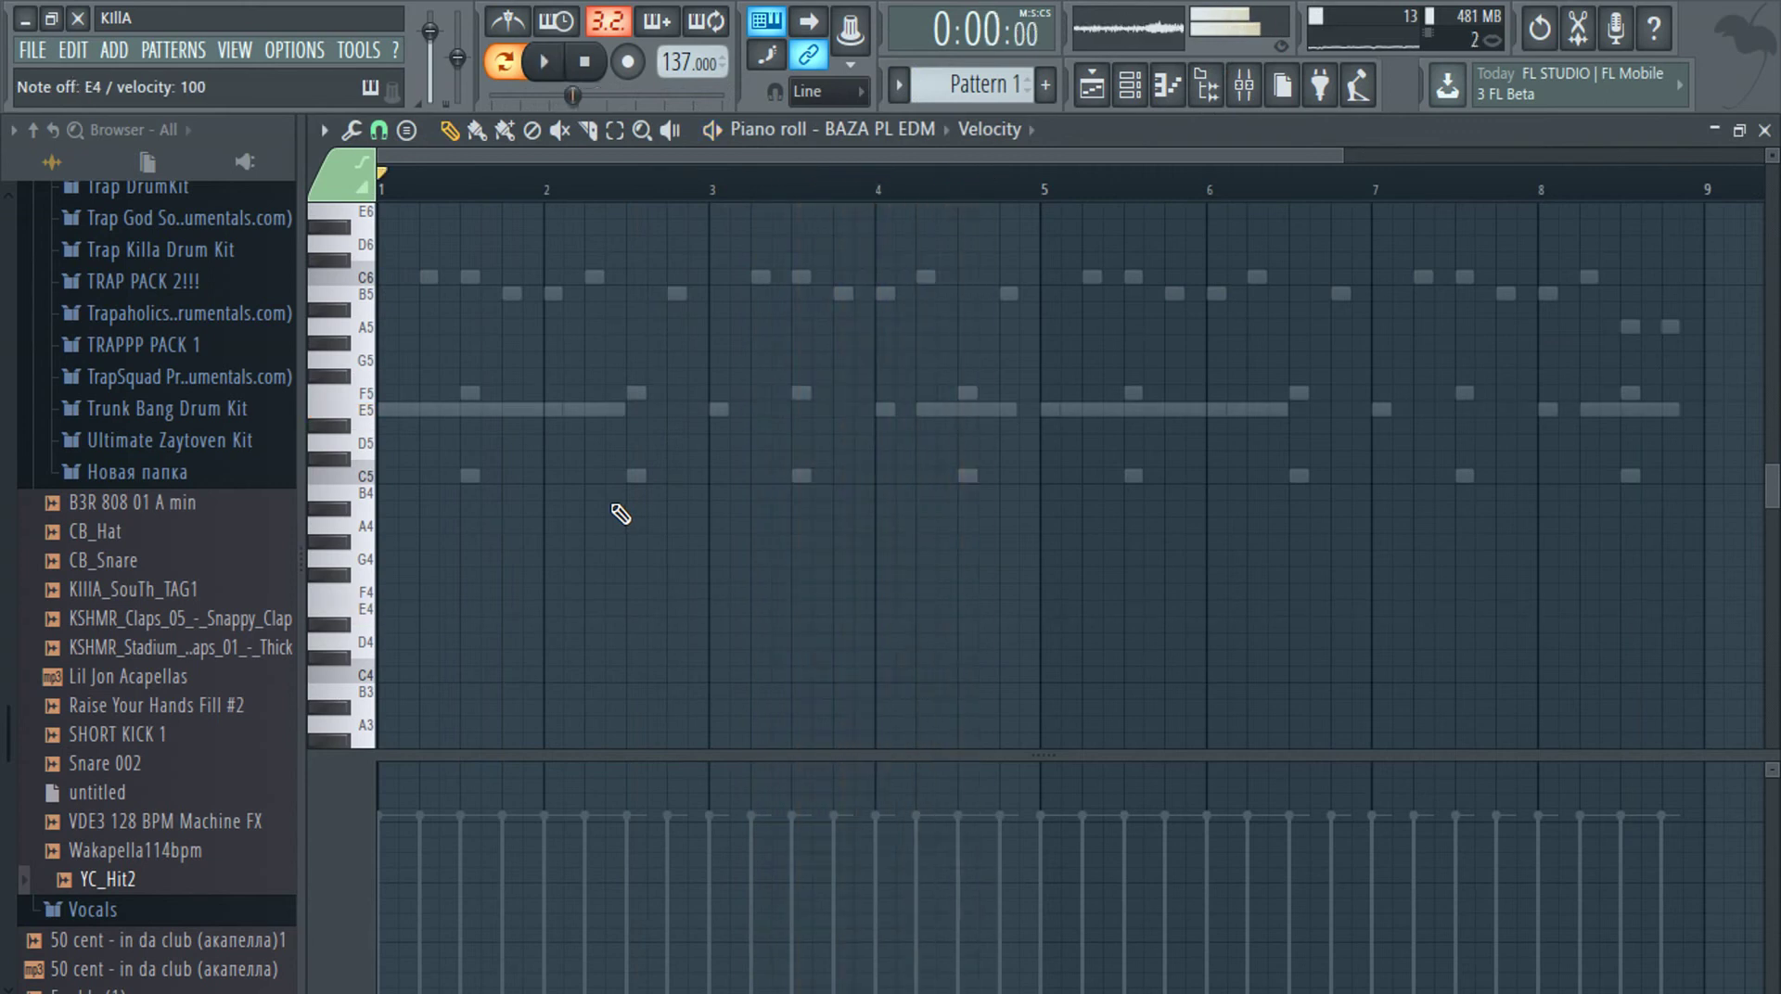
{"action": "left_click", "coordinate": [1765, 131]}
{"action": "right_click", "coordinate": [552, 678]}
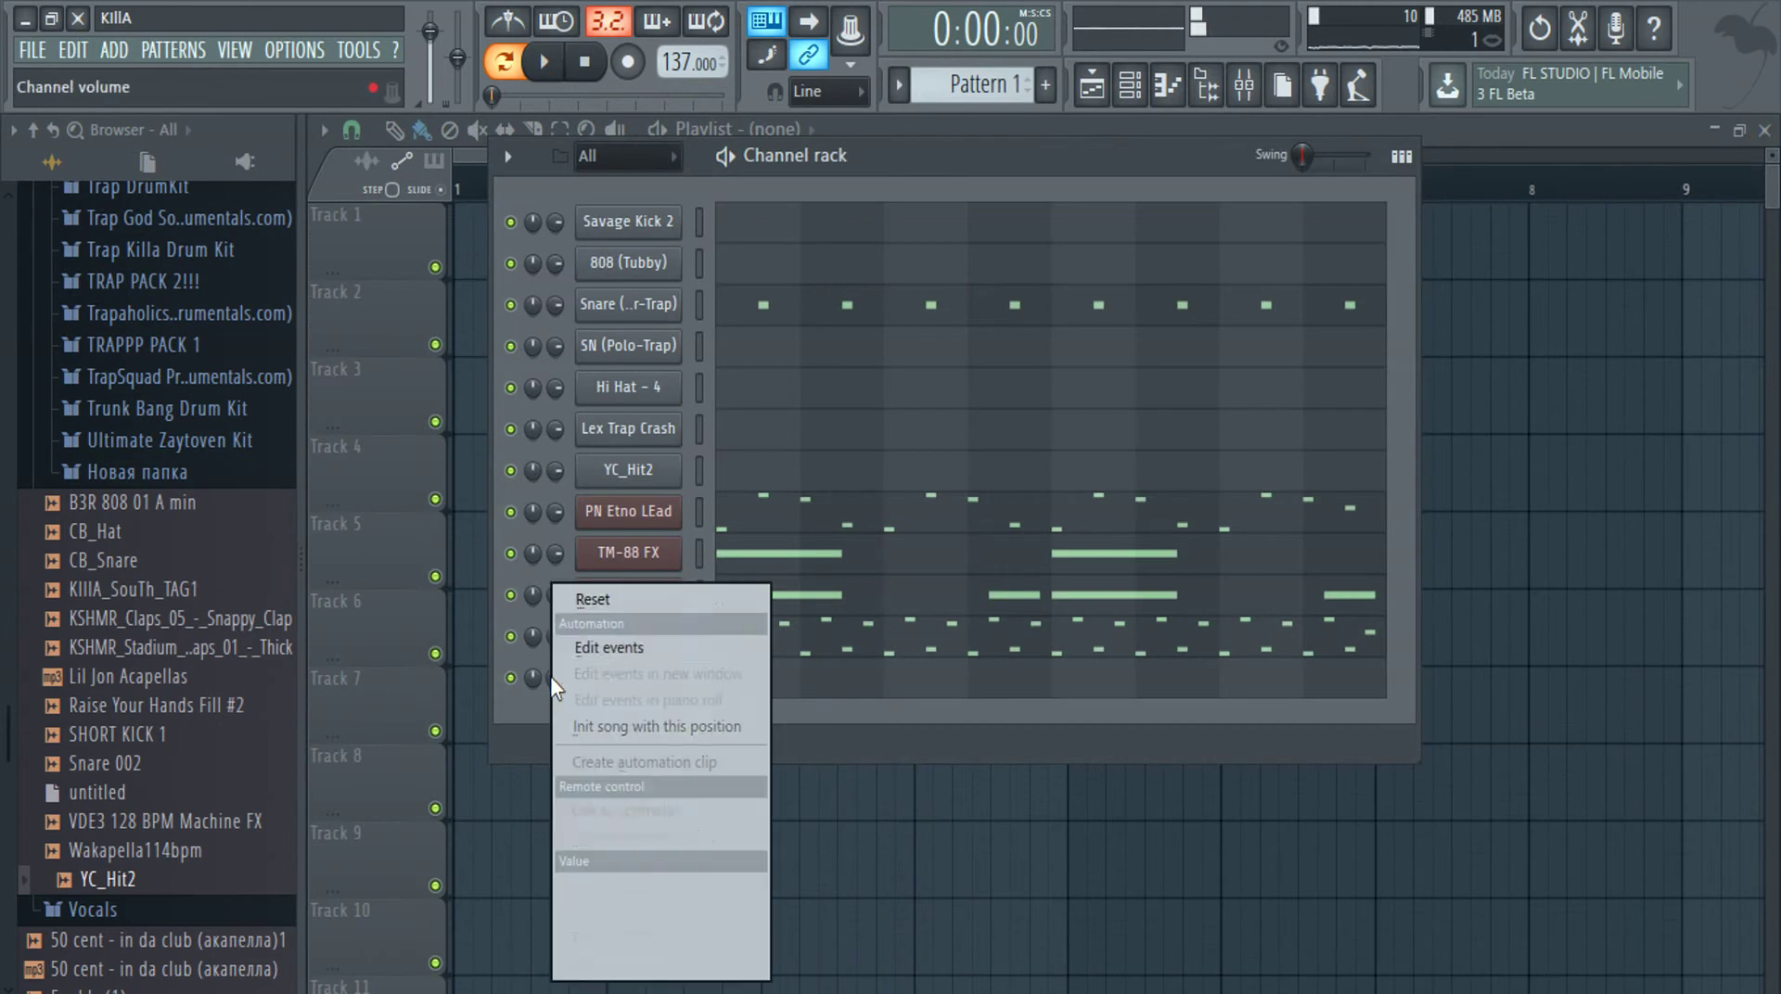
{"action": "left_click", "coordinate": [617, 601]}
Place short E4 notes at steps 1, 7 and 13 of bar 1 in the BAZA PL EDM piano roll
{"action": "key", "text": "space"}
{"action": "left_click", "coordinate": [742, 670]}
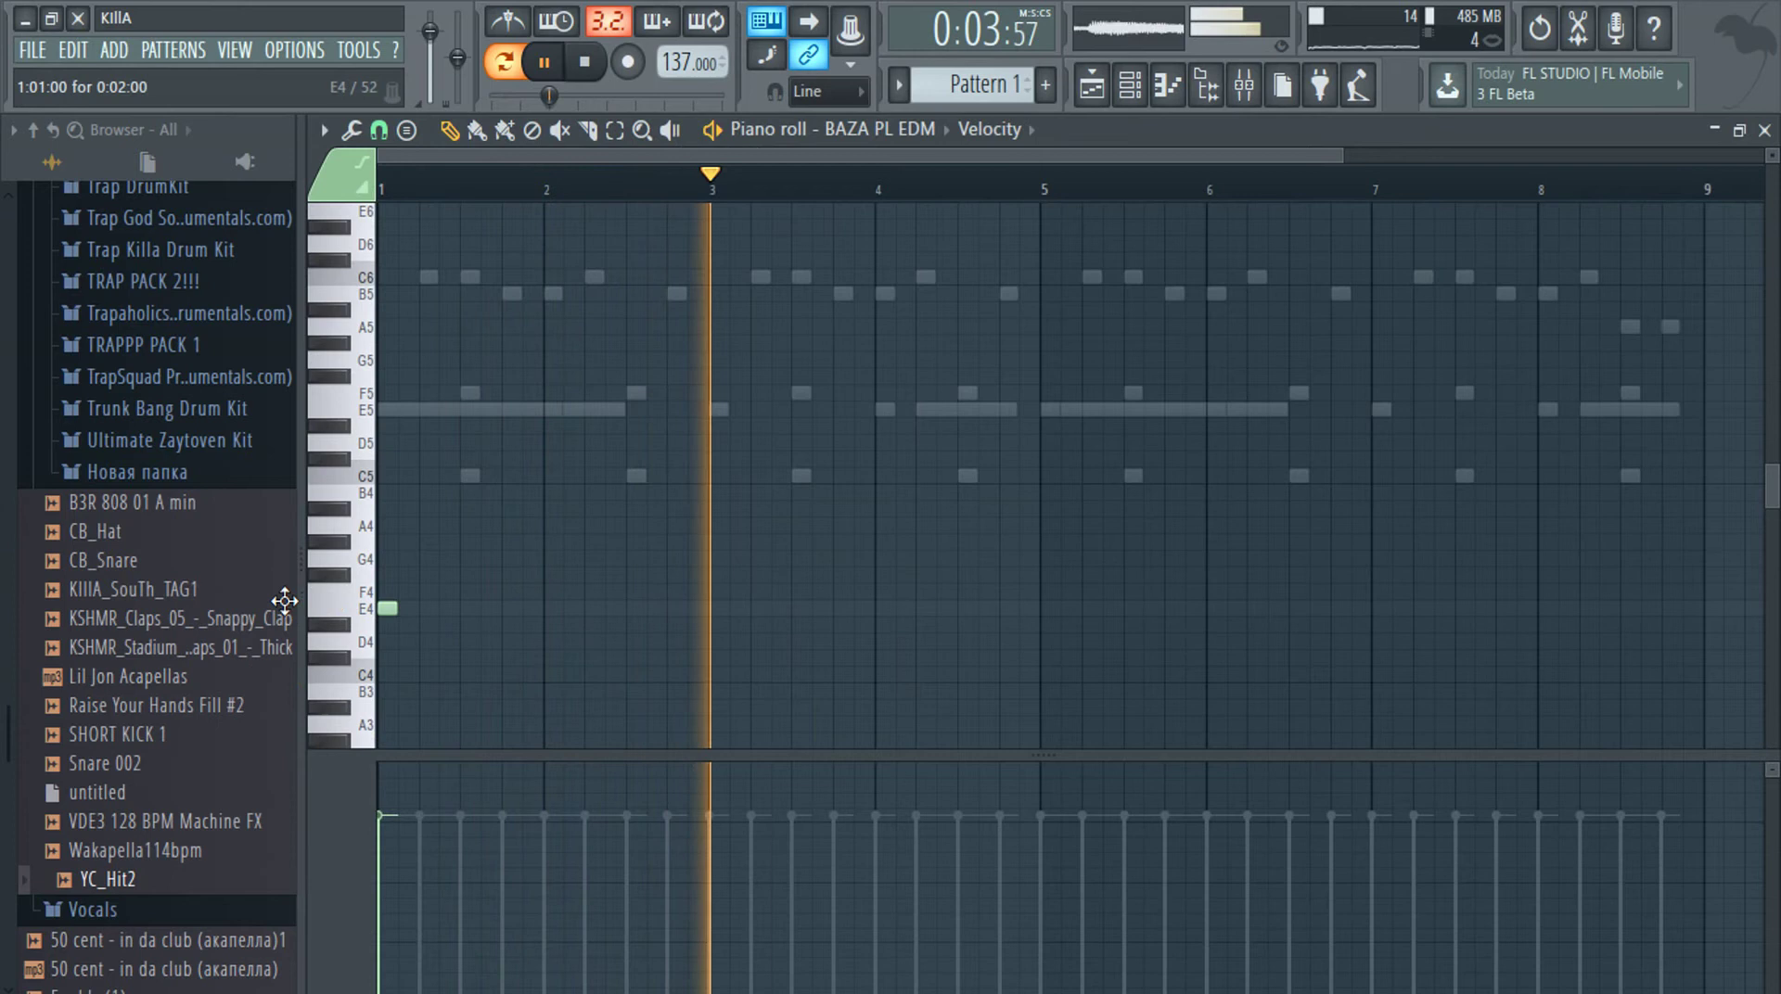
{"action": "left_click", "coordinate": [386, 609]}
{"action": "scroll", "coordinate": [445, 651], "scroll_direction": "up", "scroll_amount": 3}
{"action": "key", "text": "space"}
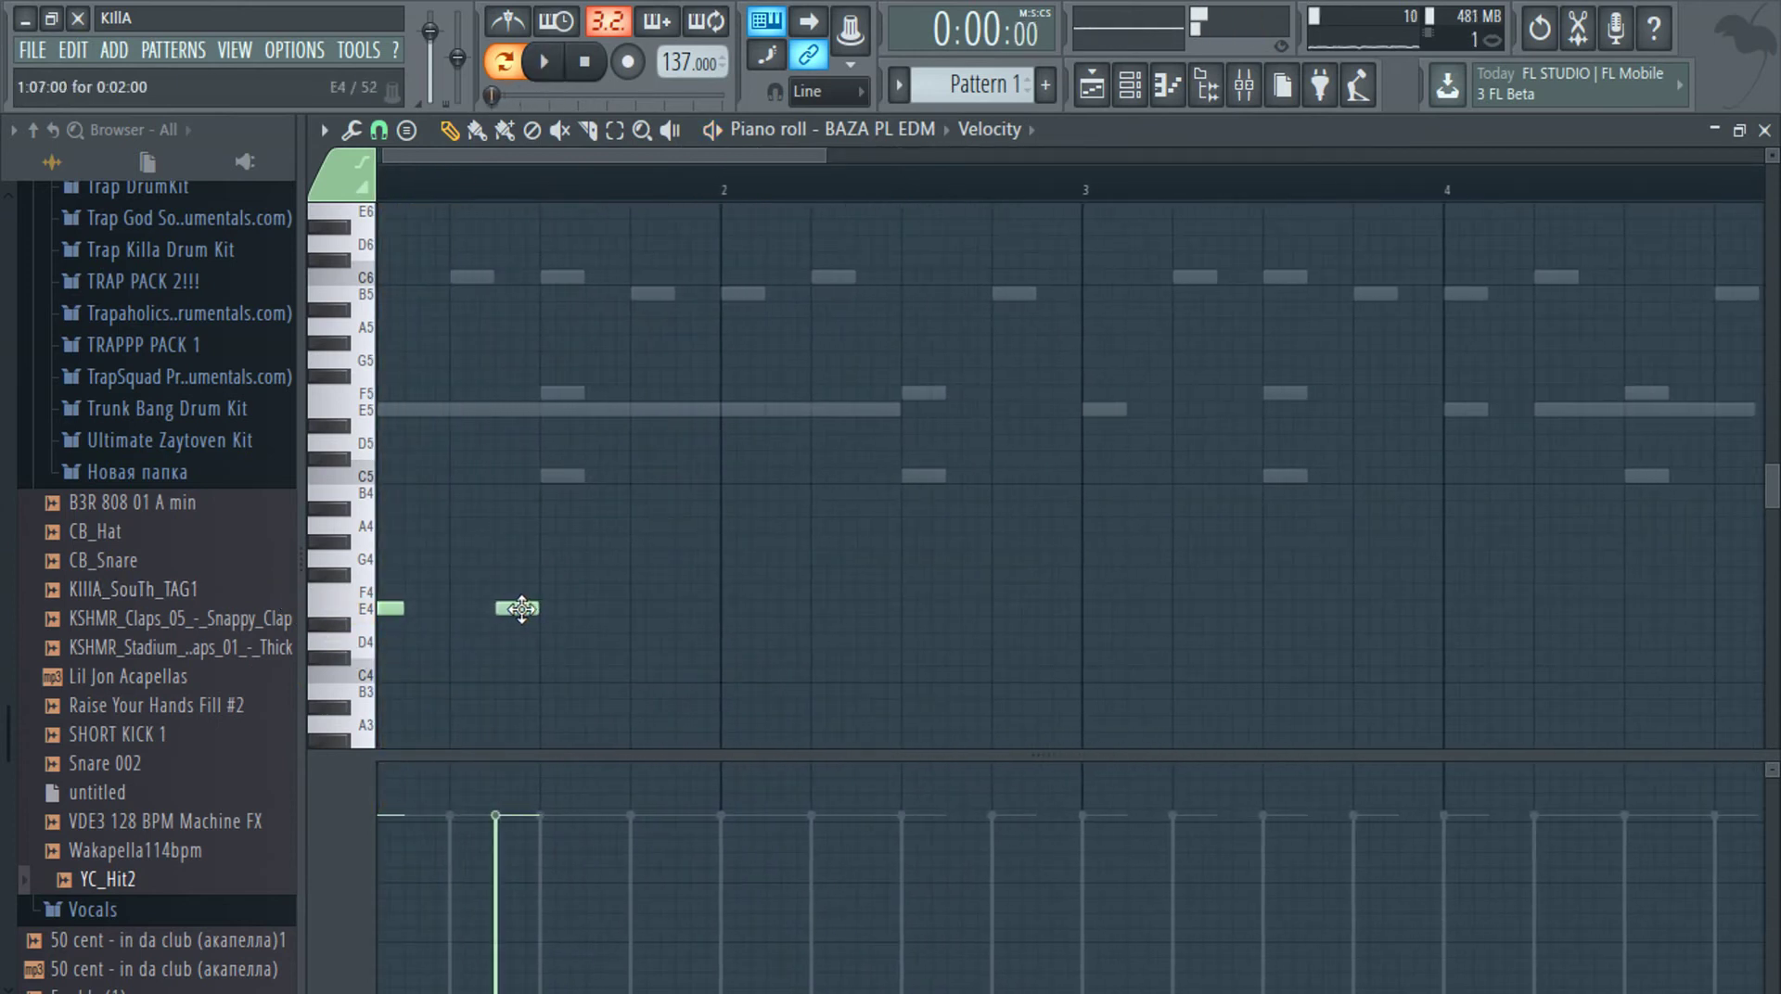
{"action": "key", "text": "space"}
{"action": "left_click", "coordinate": [651, 608]}
{"action": "left_click_drag", "start_coordinate": [661, 609], "coordinate": [655, 607]}
Mute the TM-88 FX and AD Grand Piano channels and try a fourth E4 note at step 3 of bar 2
{"action": "key", "text": "F7"}
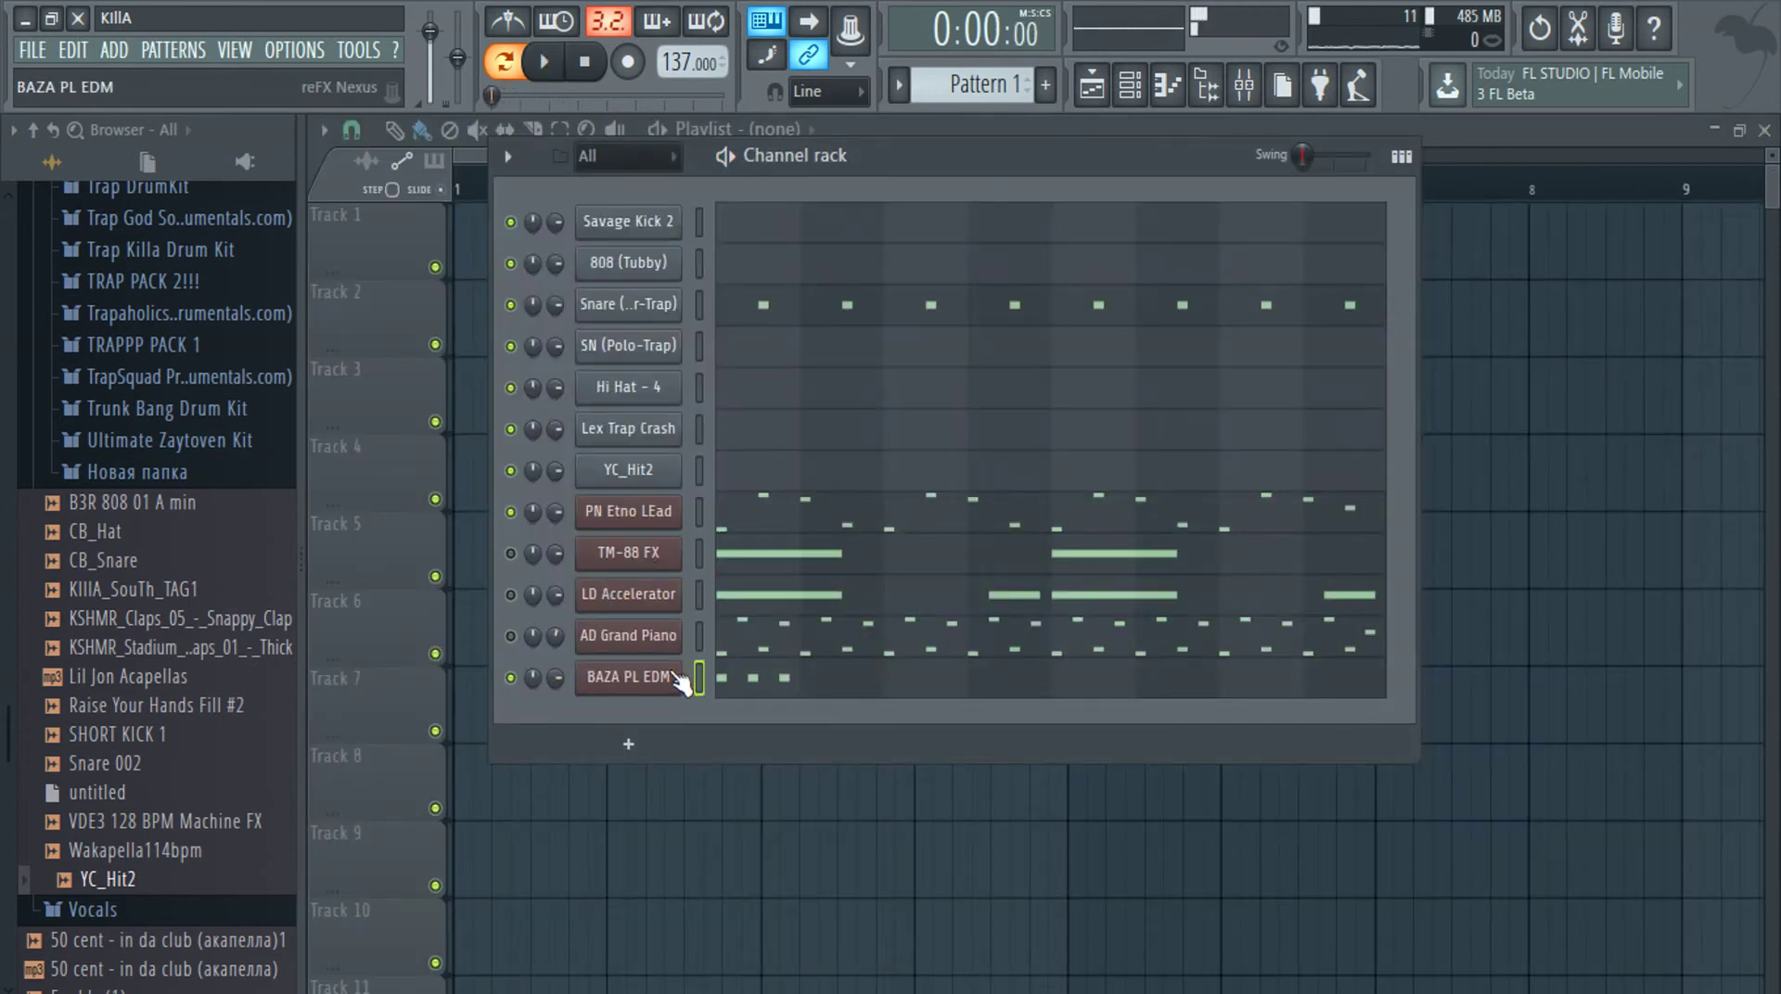
{"action": "key", "text": "F7"}
{"action": "scroll", "coordinate": [399, 572], "scroll_direction": "up", "scroll_amount": 3}
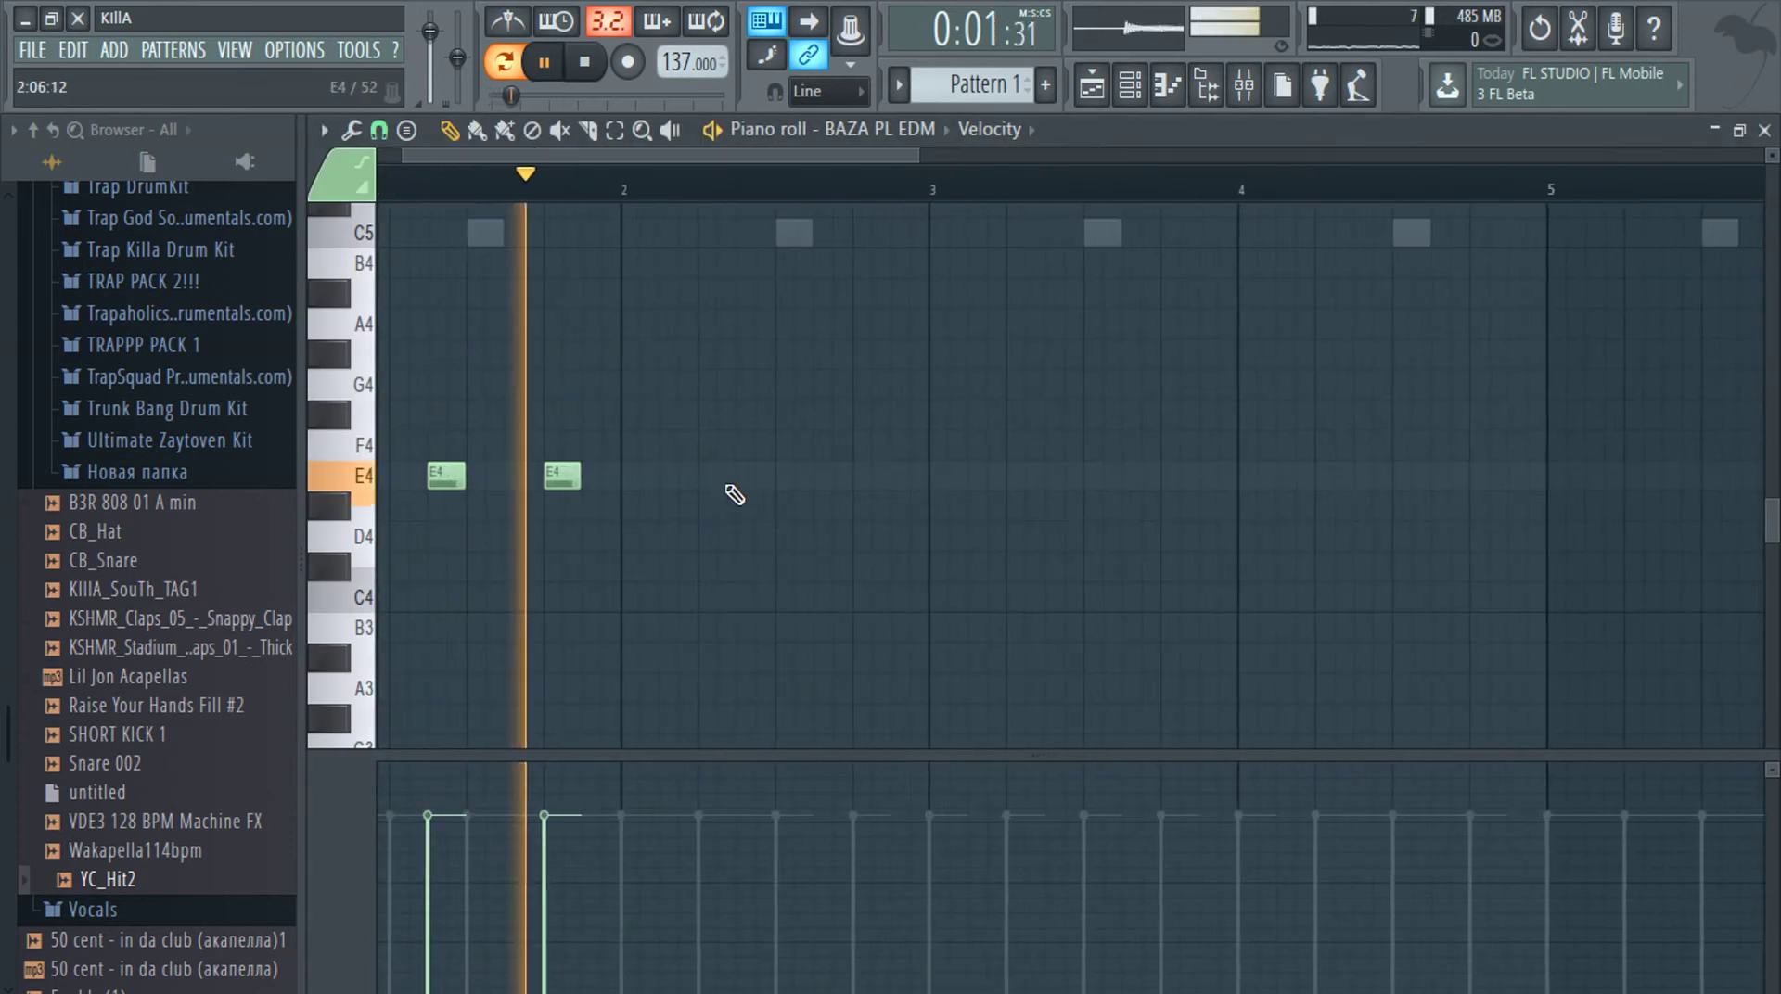
{"action": "key", "text": "space"}
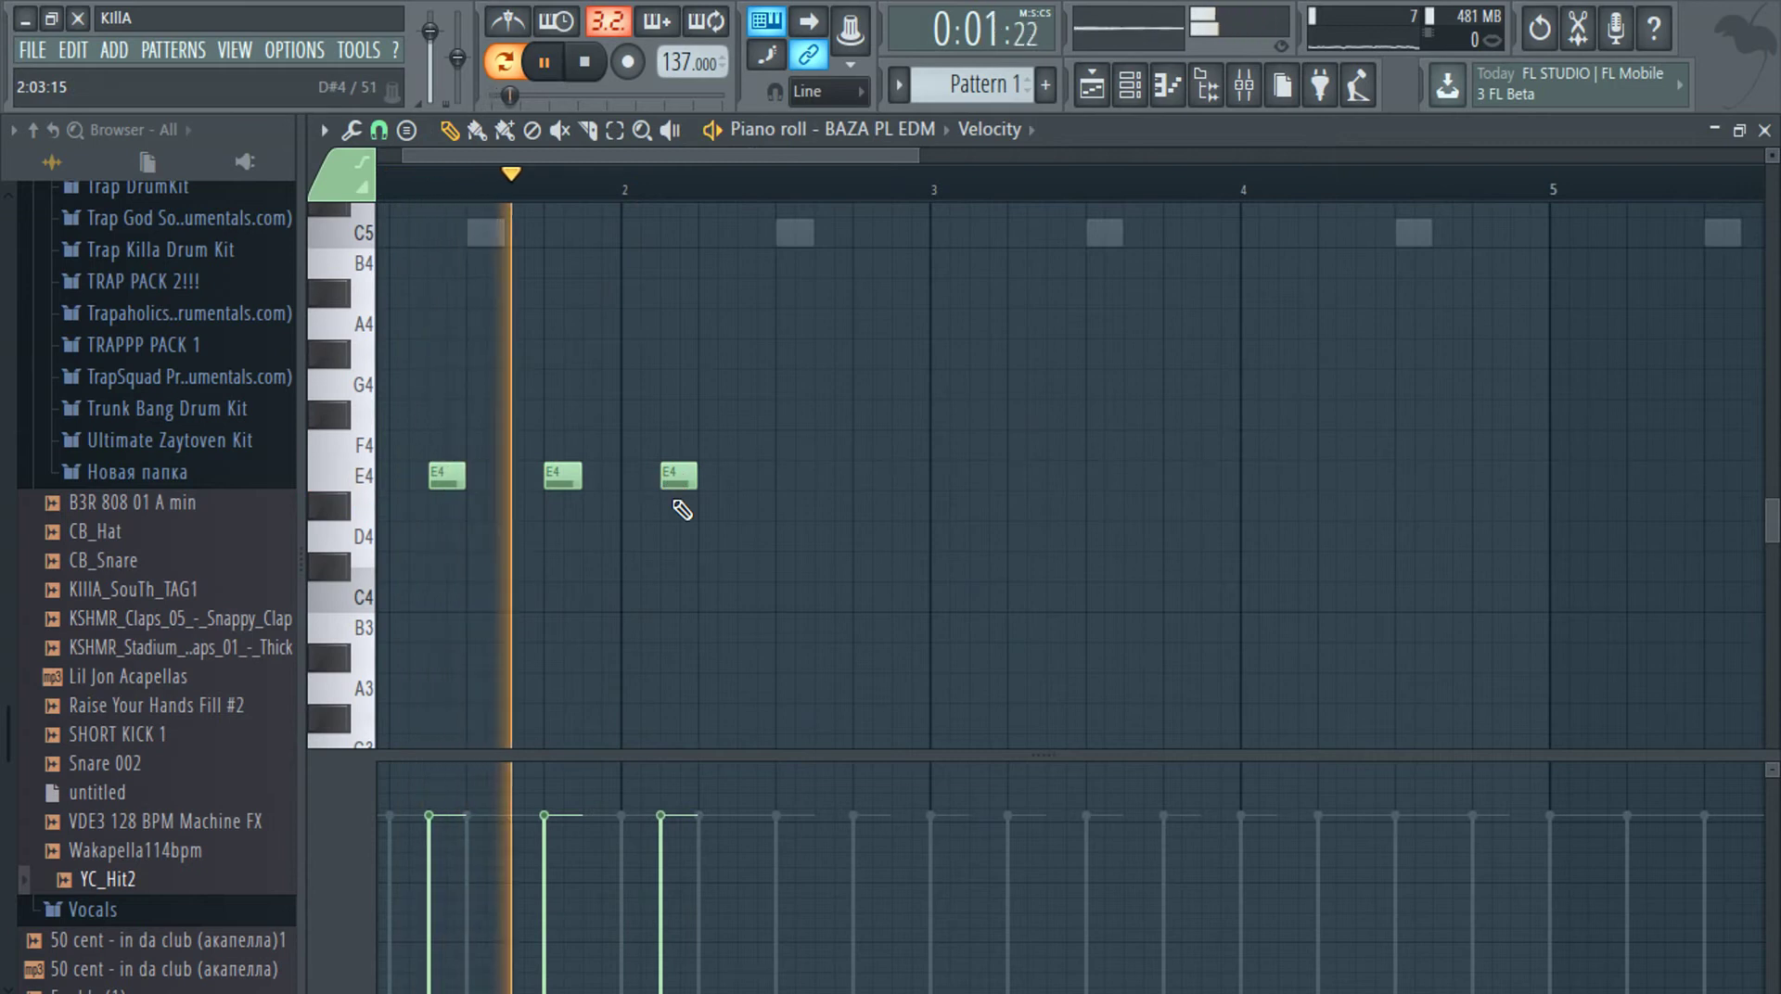
{"action": "key", "text": "F7"}
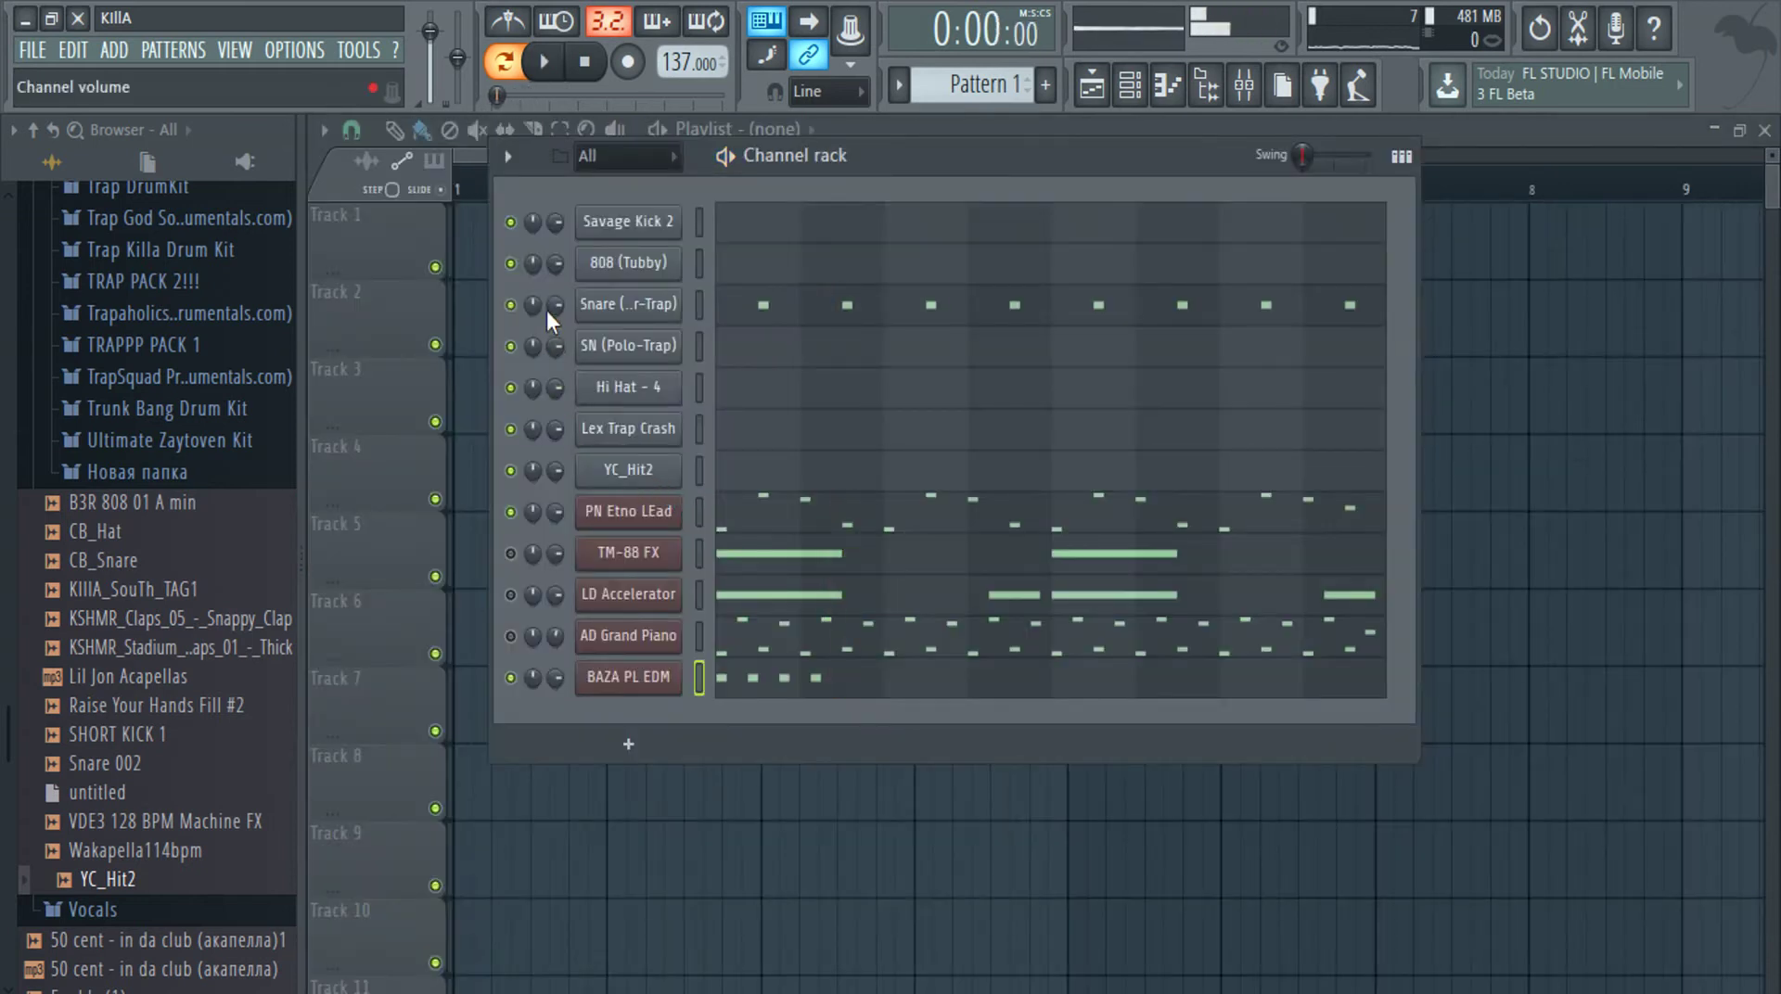
Replace the fourth E4 note with one at step 5 of bar 2 and add another at step 15
{"action": "left_click", "coordinate": [817, 691]}
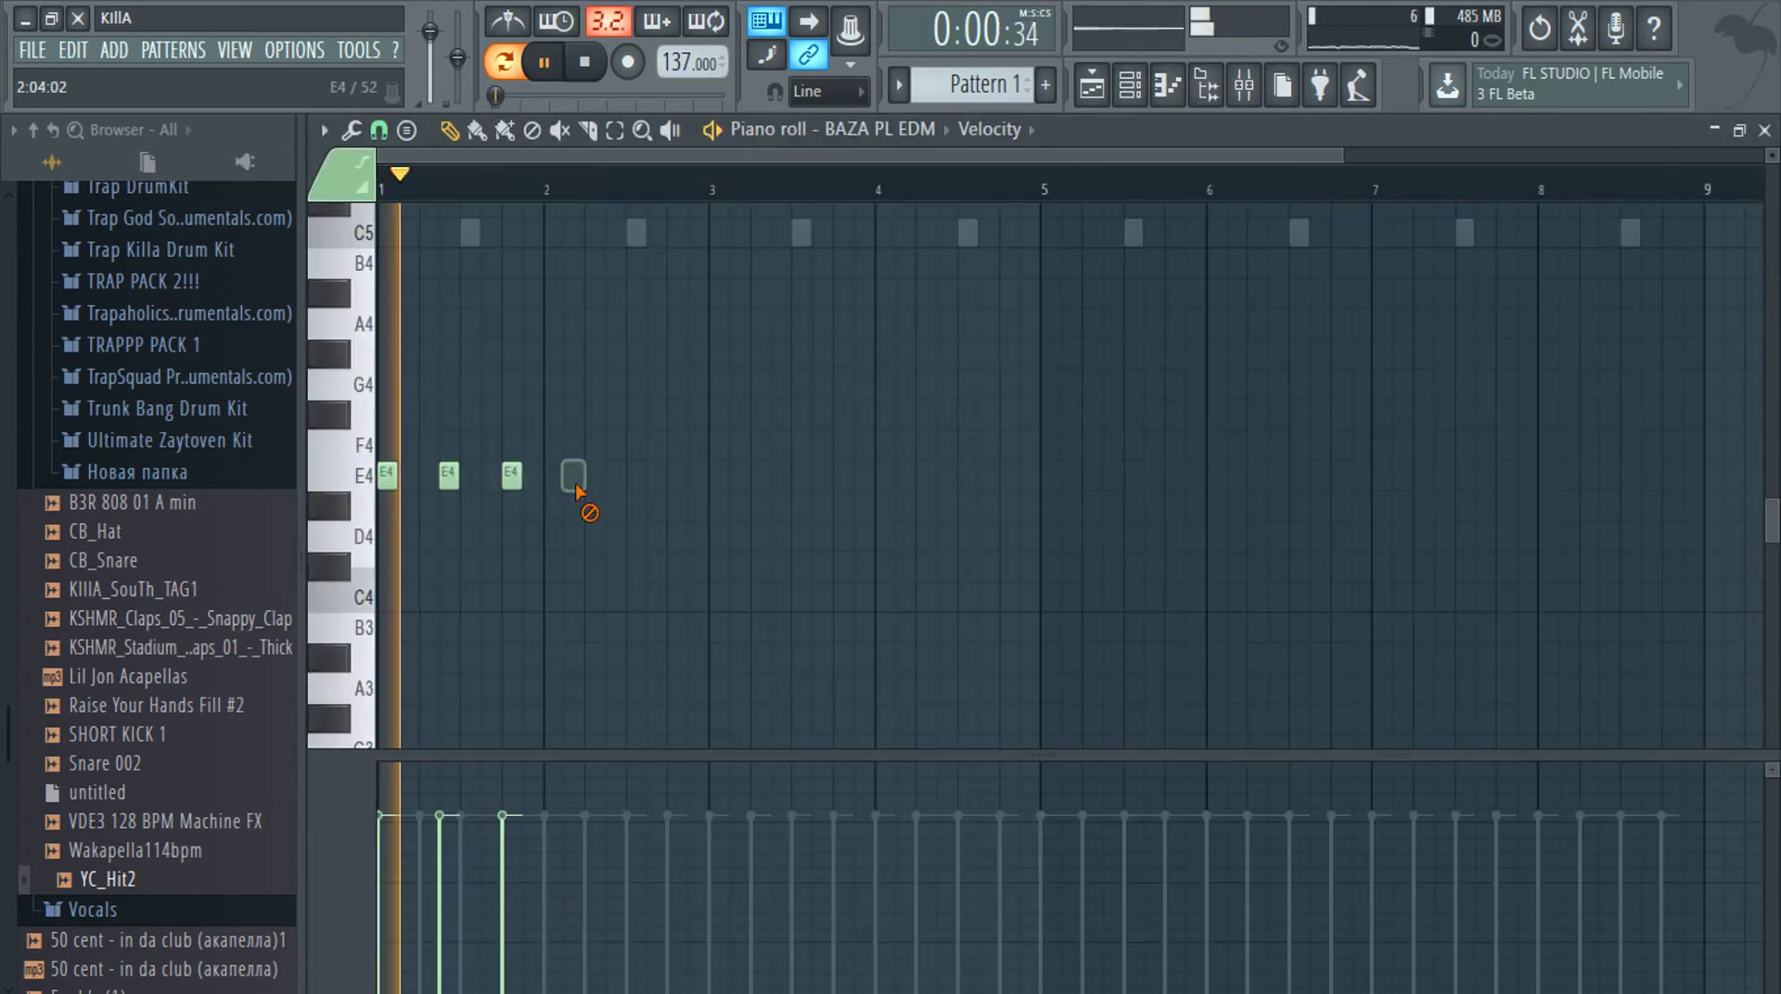
{"action": "scroll", "coordinate": [505, 588], "scroll_direction": "up", "scroll_amount": 2}
{"action": "key", "text": "space"}
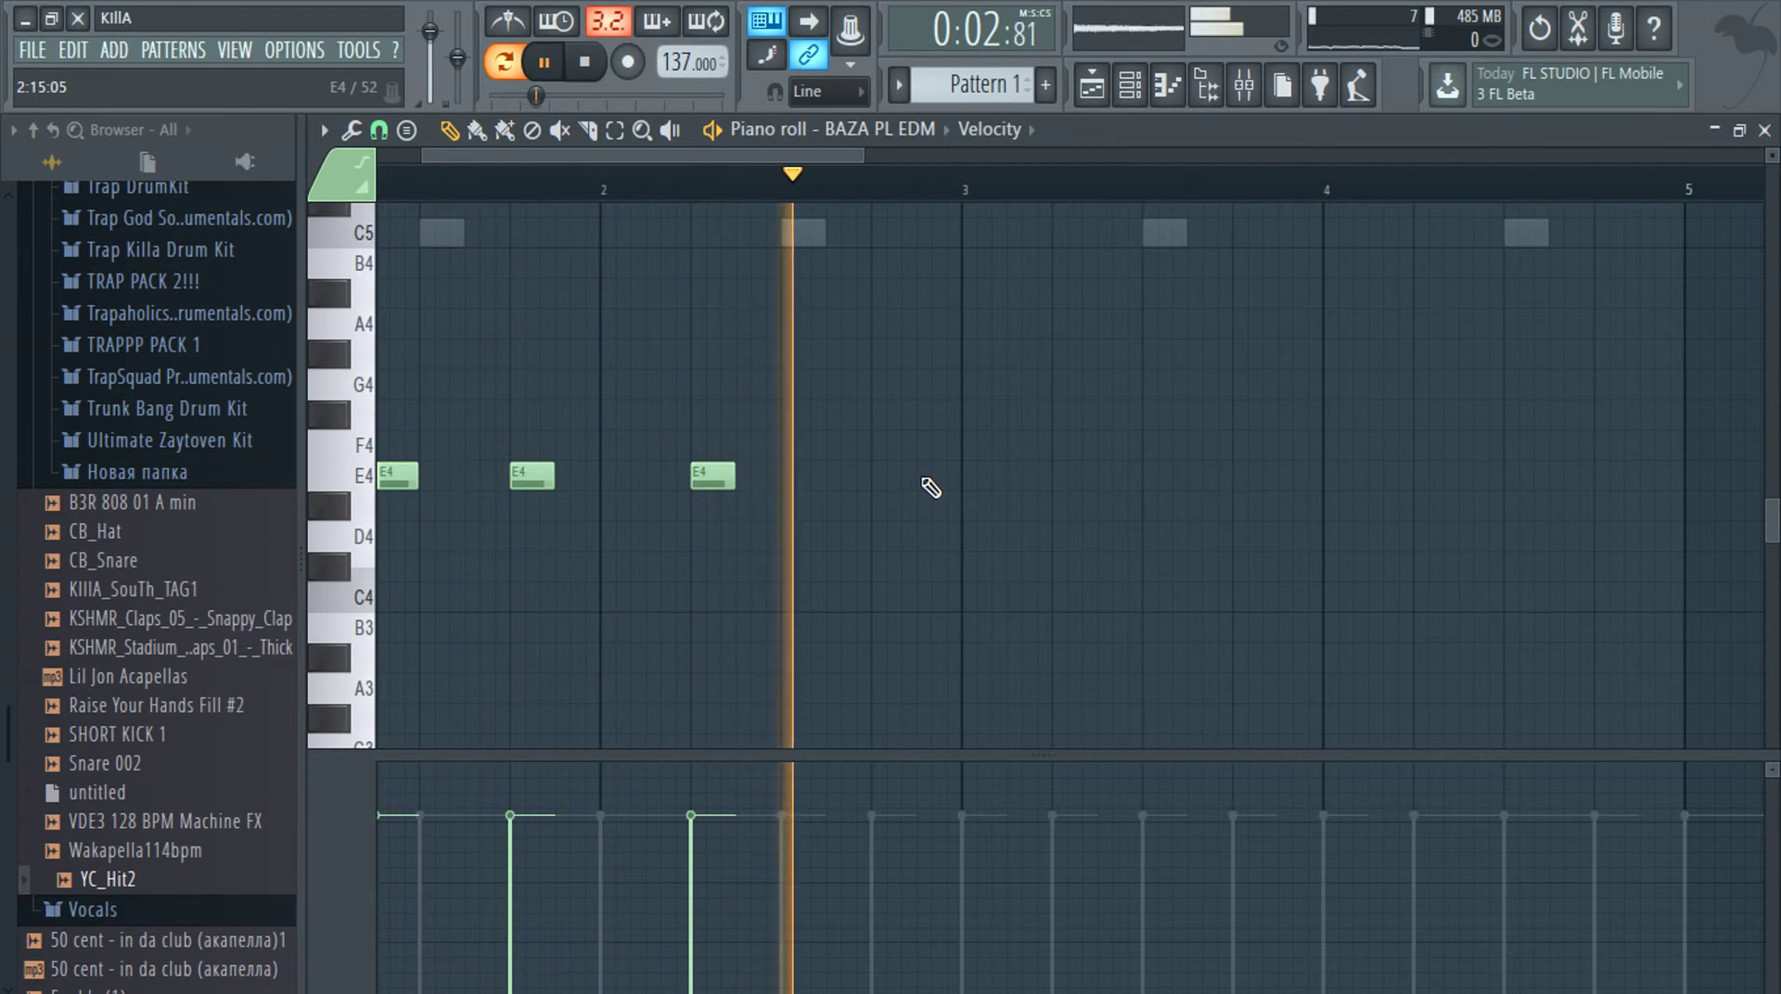
{"action": "left_click", "coordinate": [939, 476]}
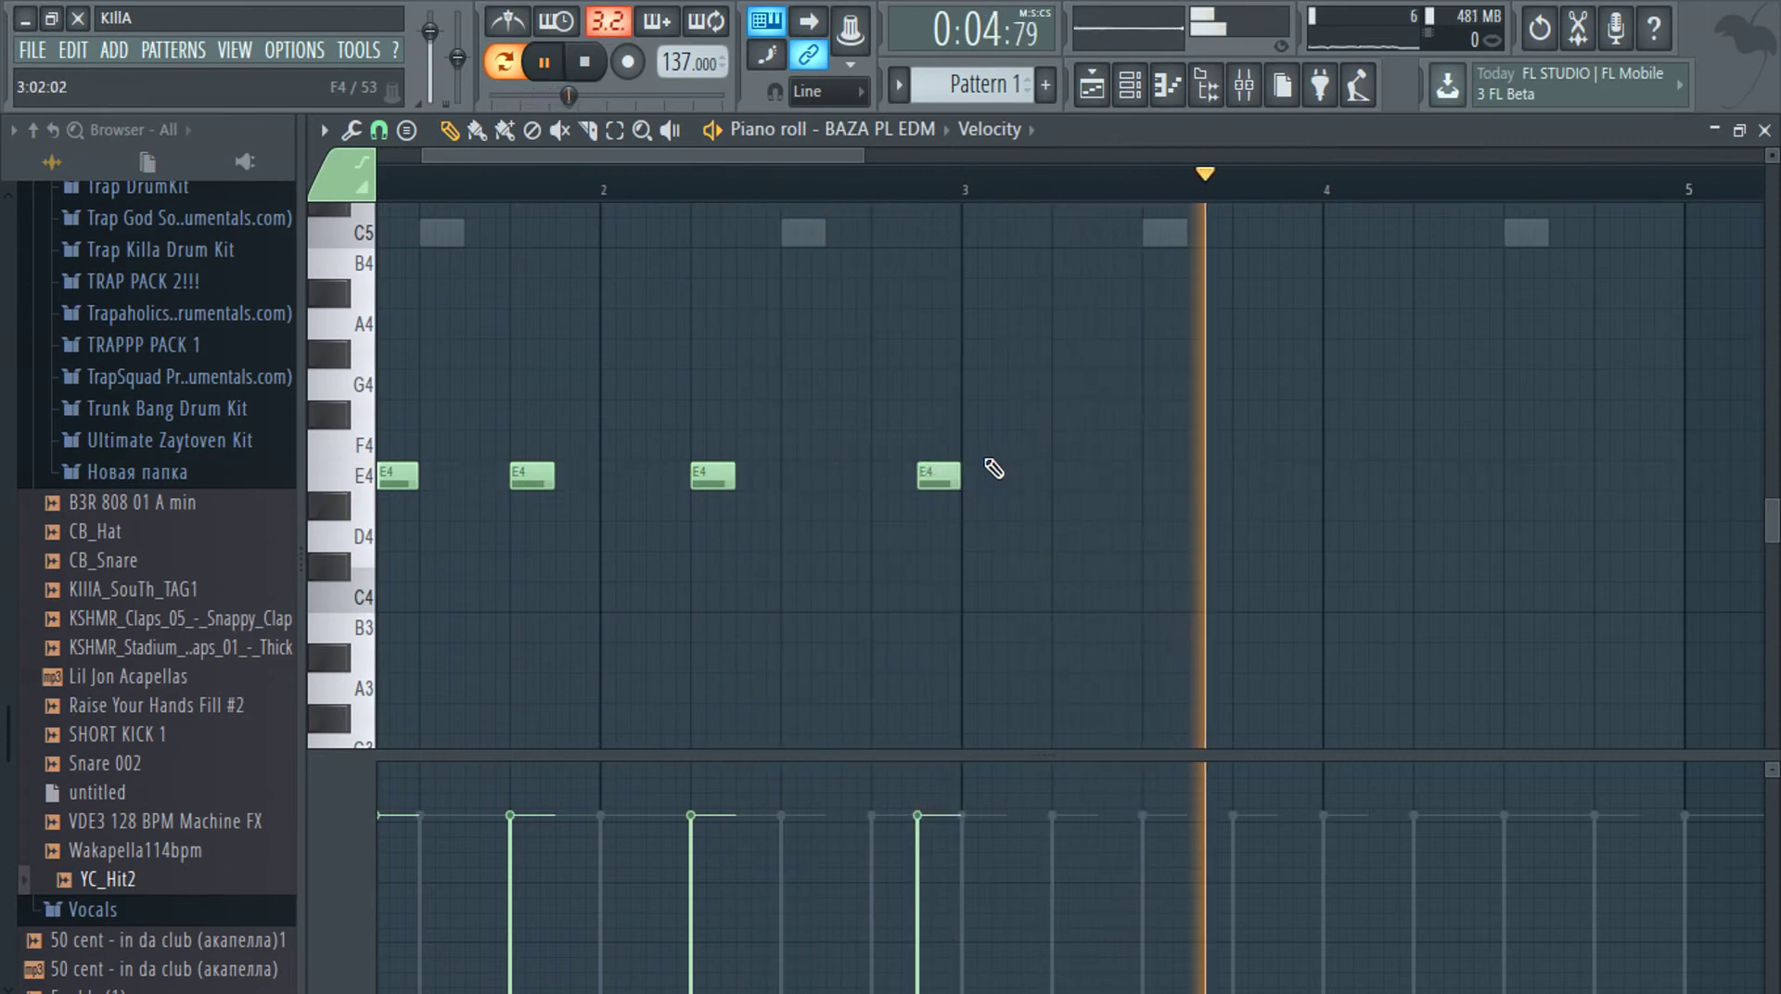
Duplicate the E4 pattern of bars 1-2 into bars 3-4
{"action": "key", "text": "ctrl+b"}
{"action": "scroll", "coordinate": [938, 688], "scroll_direction": "down", "scroll_amount": 3}
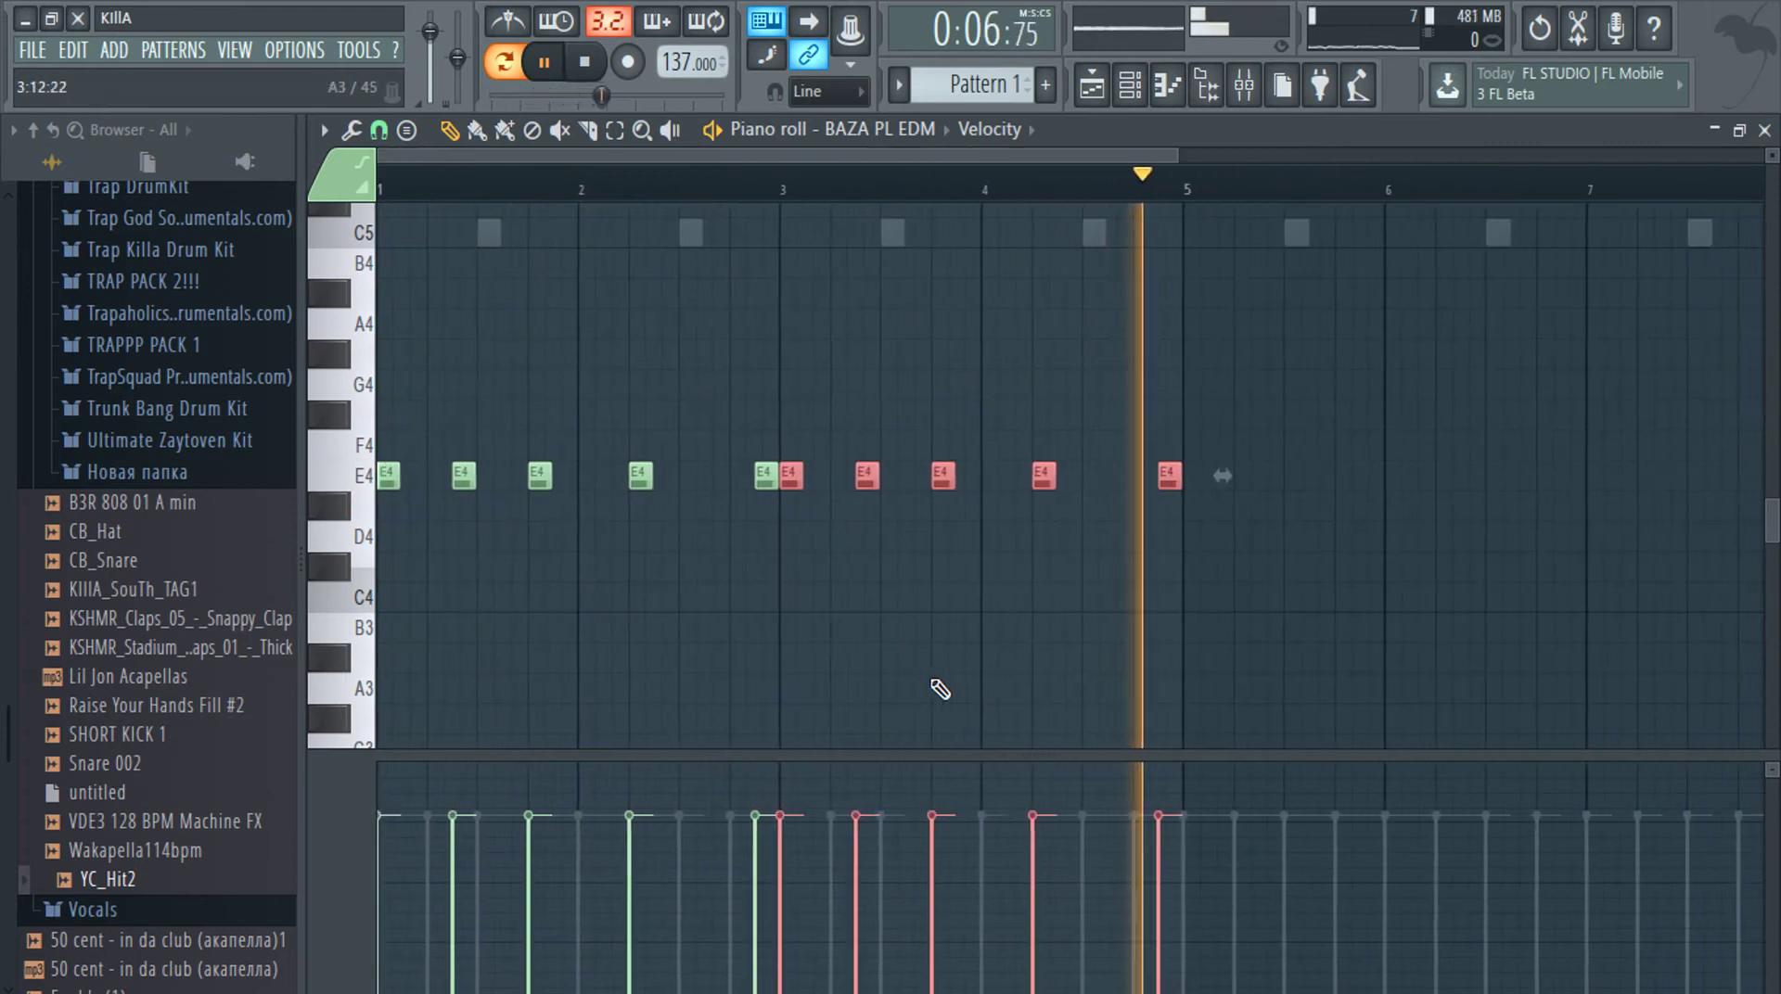
{"action": "scroll", "coordinate": [1011, 602], "scroll_direction": "down", "scroll_amount": 3}
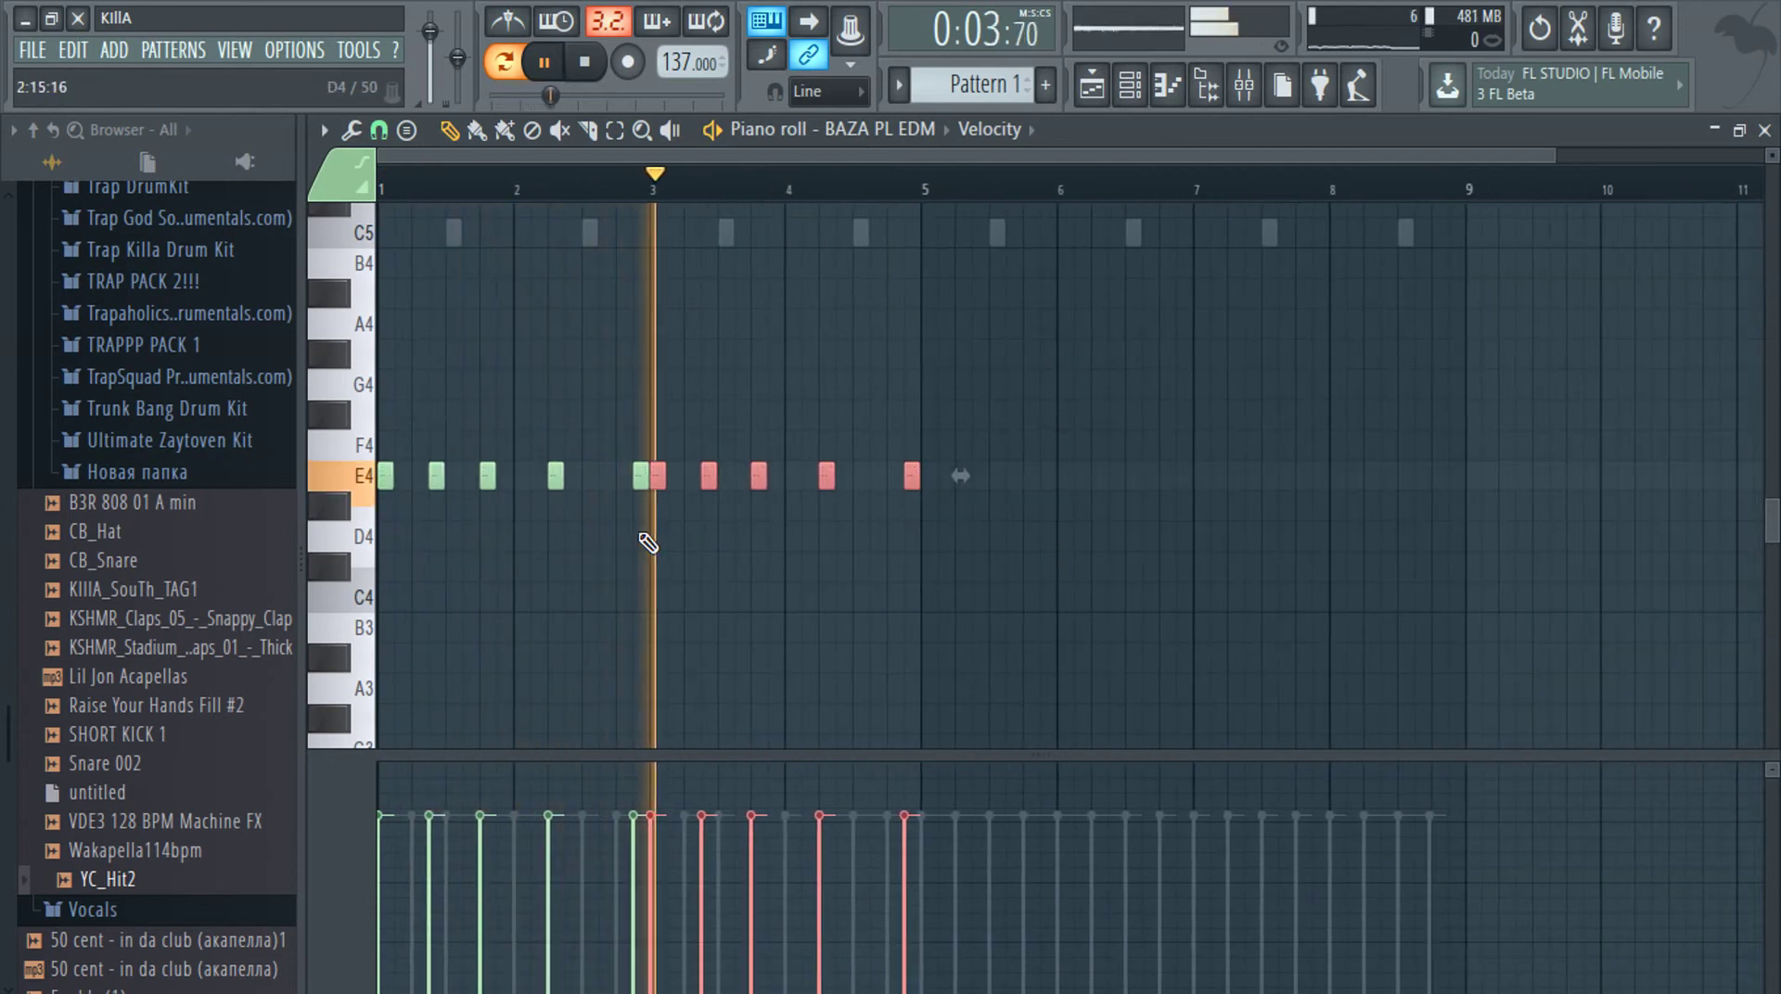
Deselect the copied notes and add an extra E4 note at step 11 of bar 4
{"action": "scroll", "coordinate": [835, 538], "scroll_direction": "up", "scroll_amount": 3}
{"action": "left_click", "coordinate": [845, 531], "text": "ctrl"}
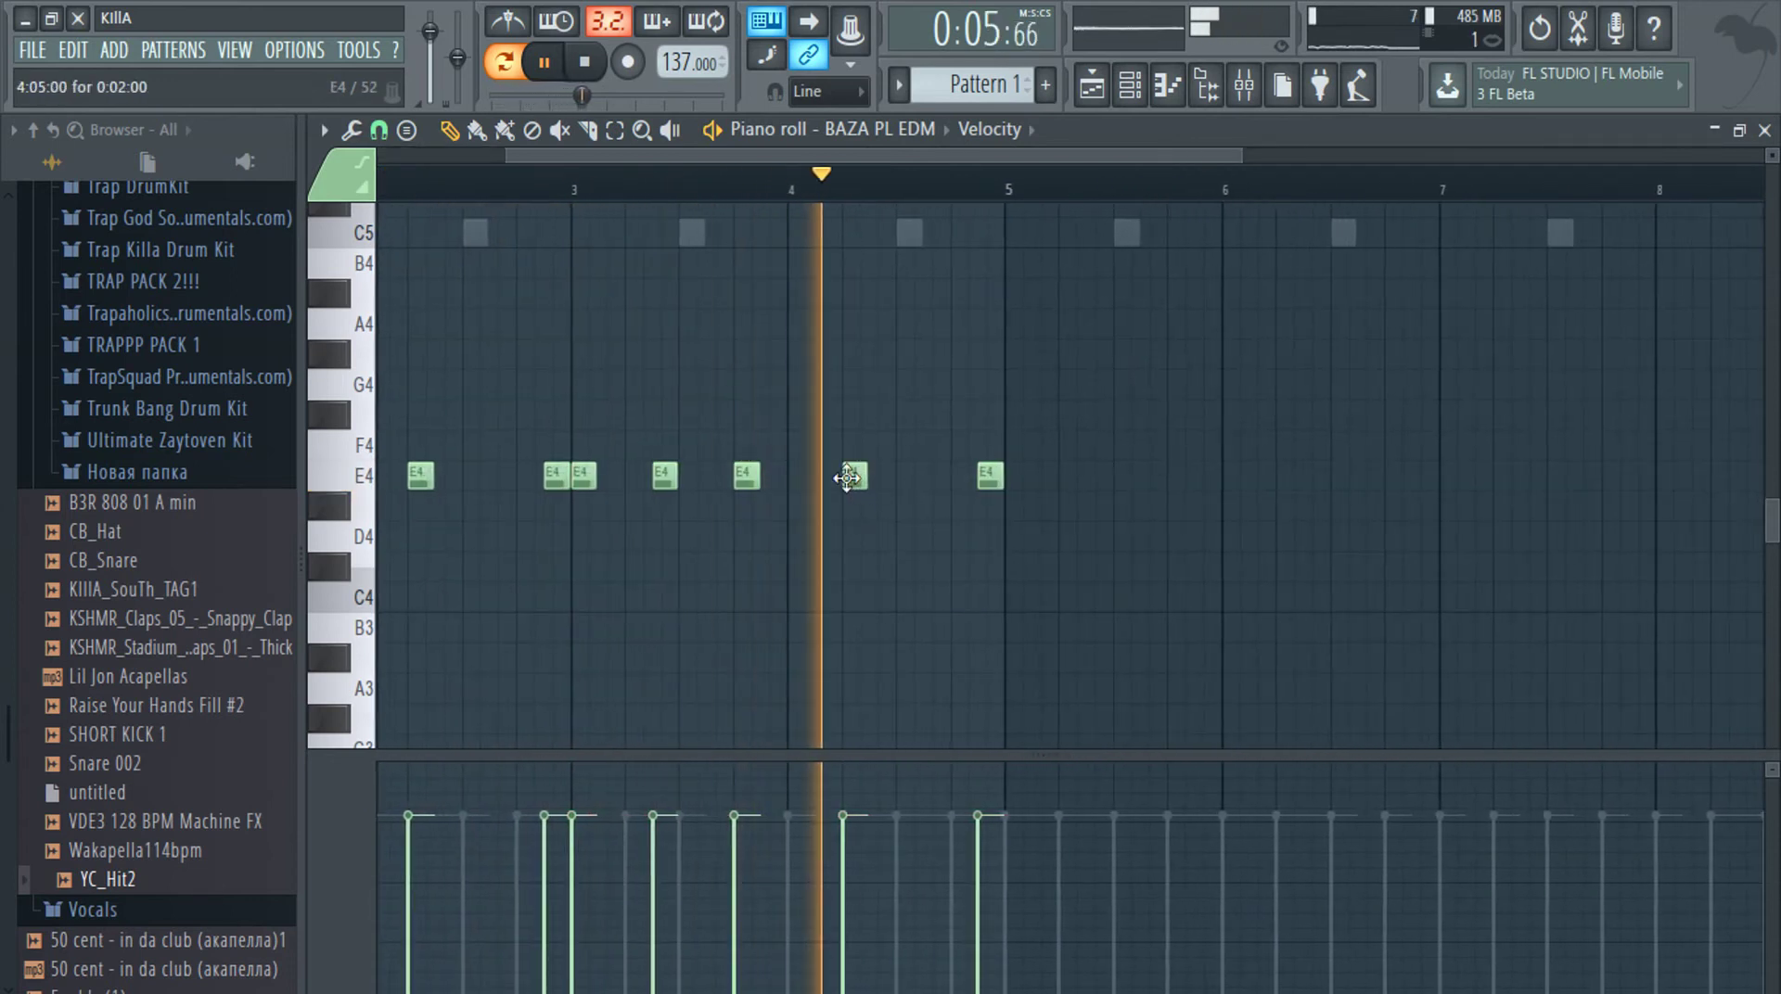
{"action": "left_click", "coordinate": [935, 482]}
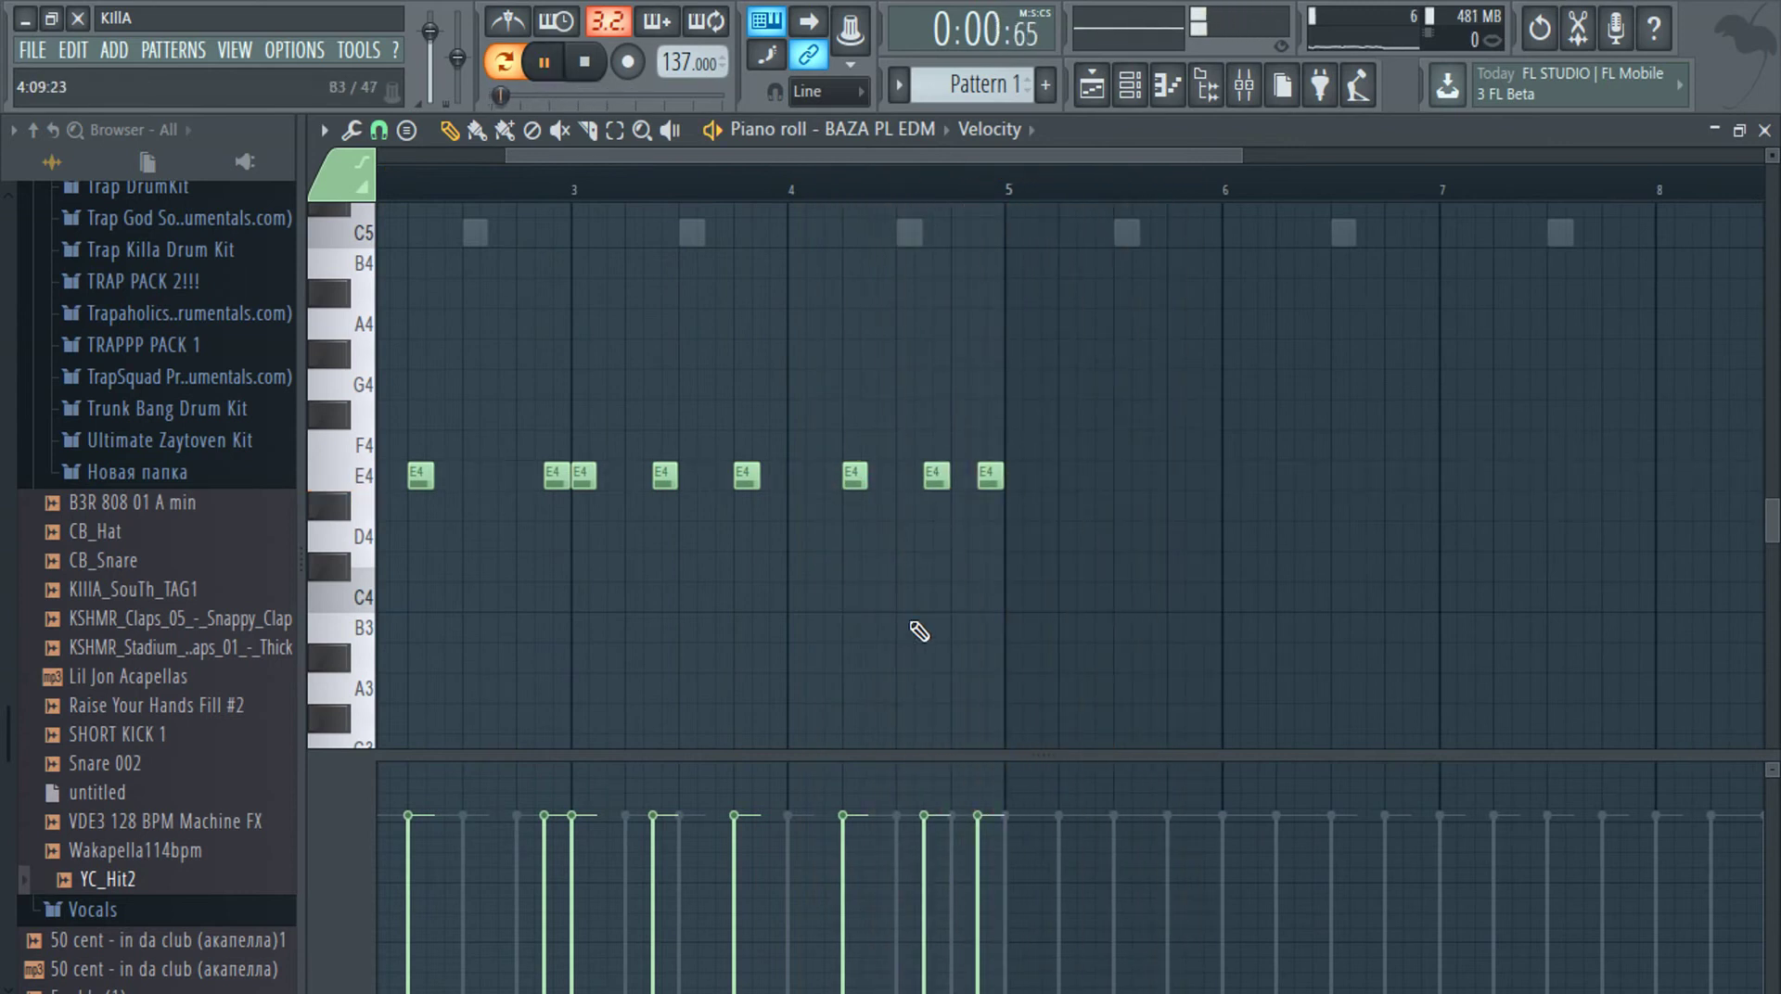
Duplicate the E4 pattern of bars 1-4 into bars 5-8
{"action": "scroll", "coordinate": [927, 608], "scroll_direction": "down", "scroll_amount": 3}
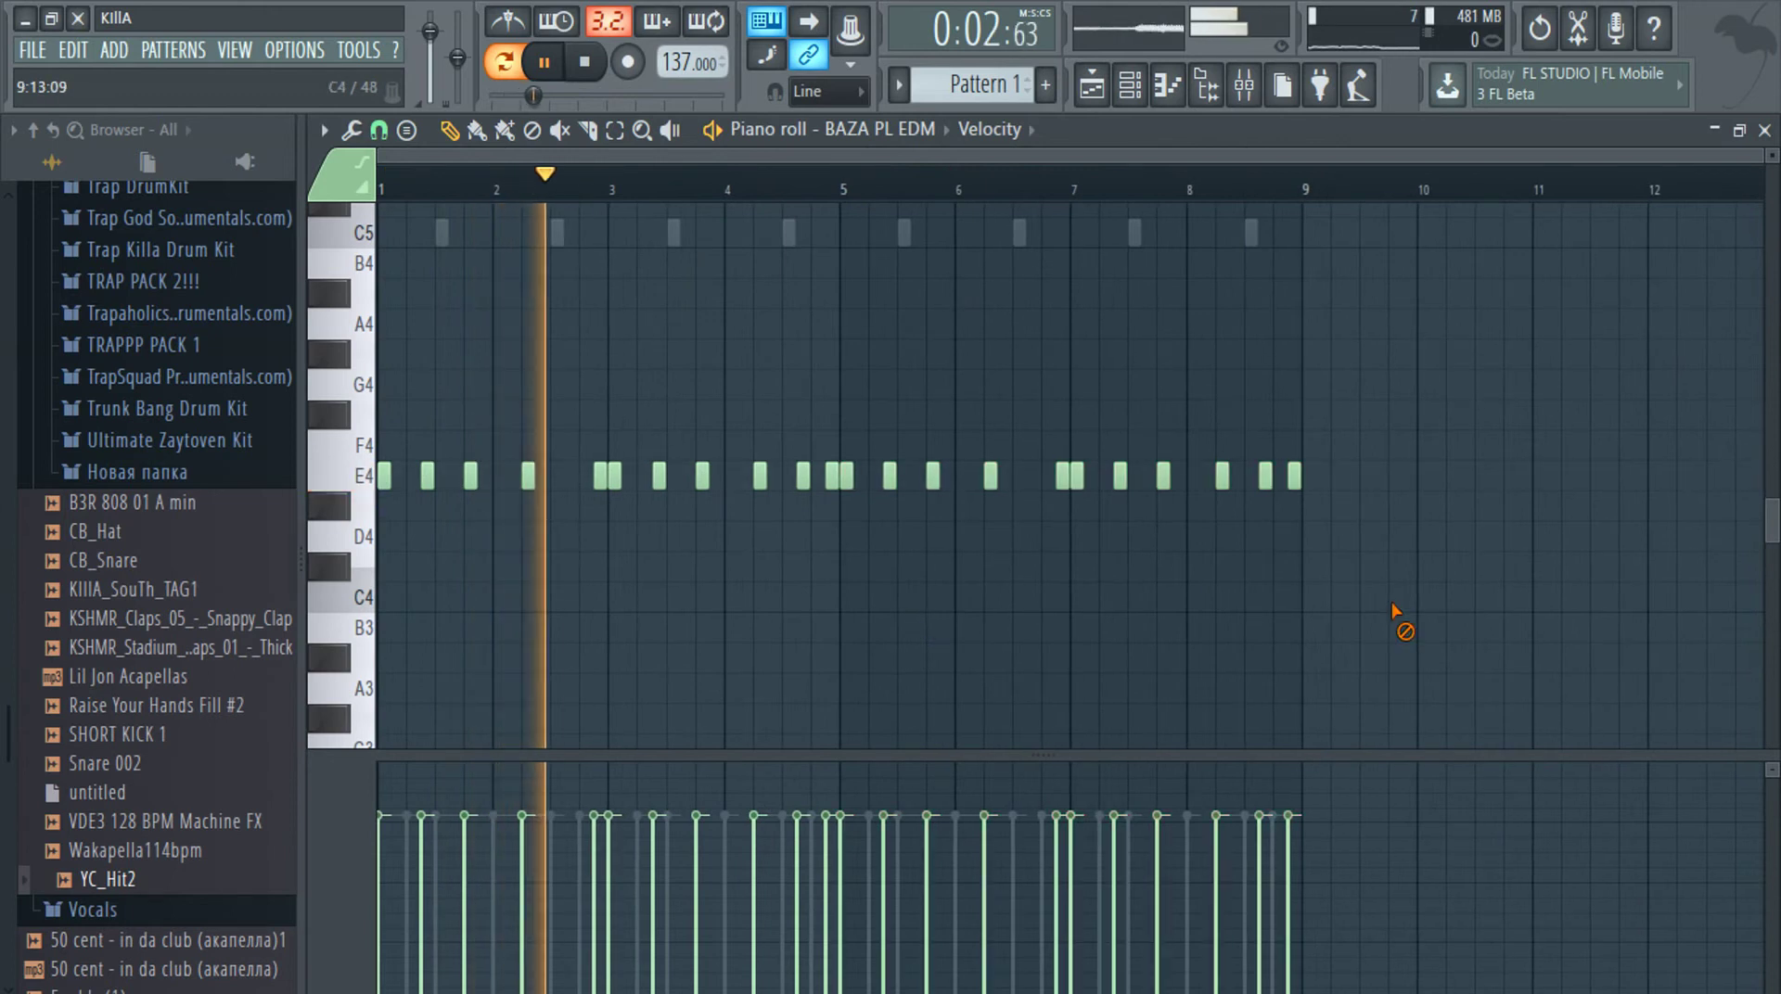
{"action": "scroll", "coordinate": [756, 624], "scroll_direction": "up", "scroll_amount": 3}
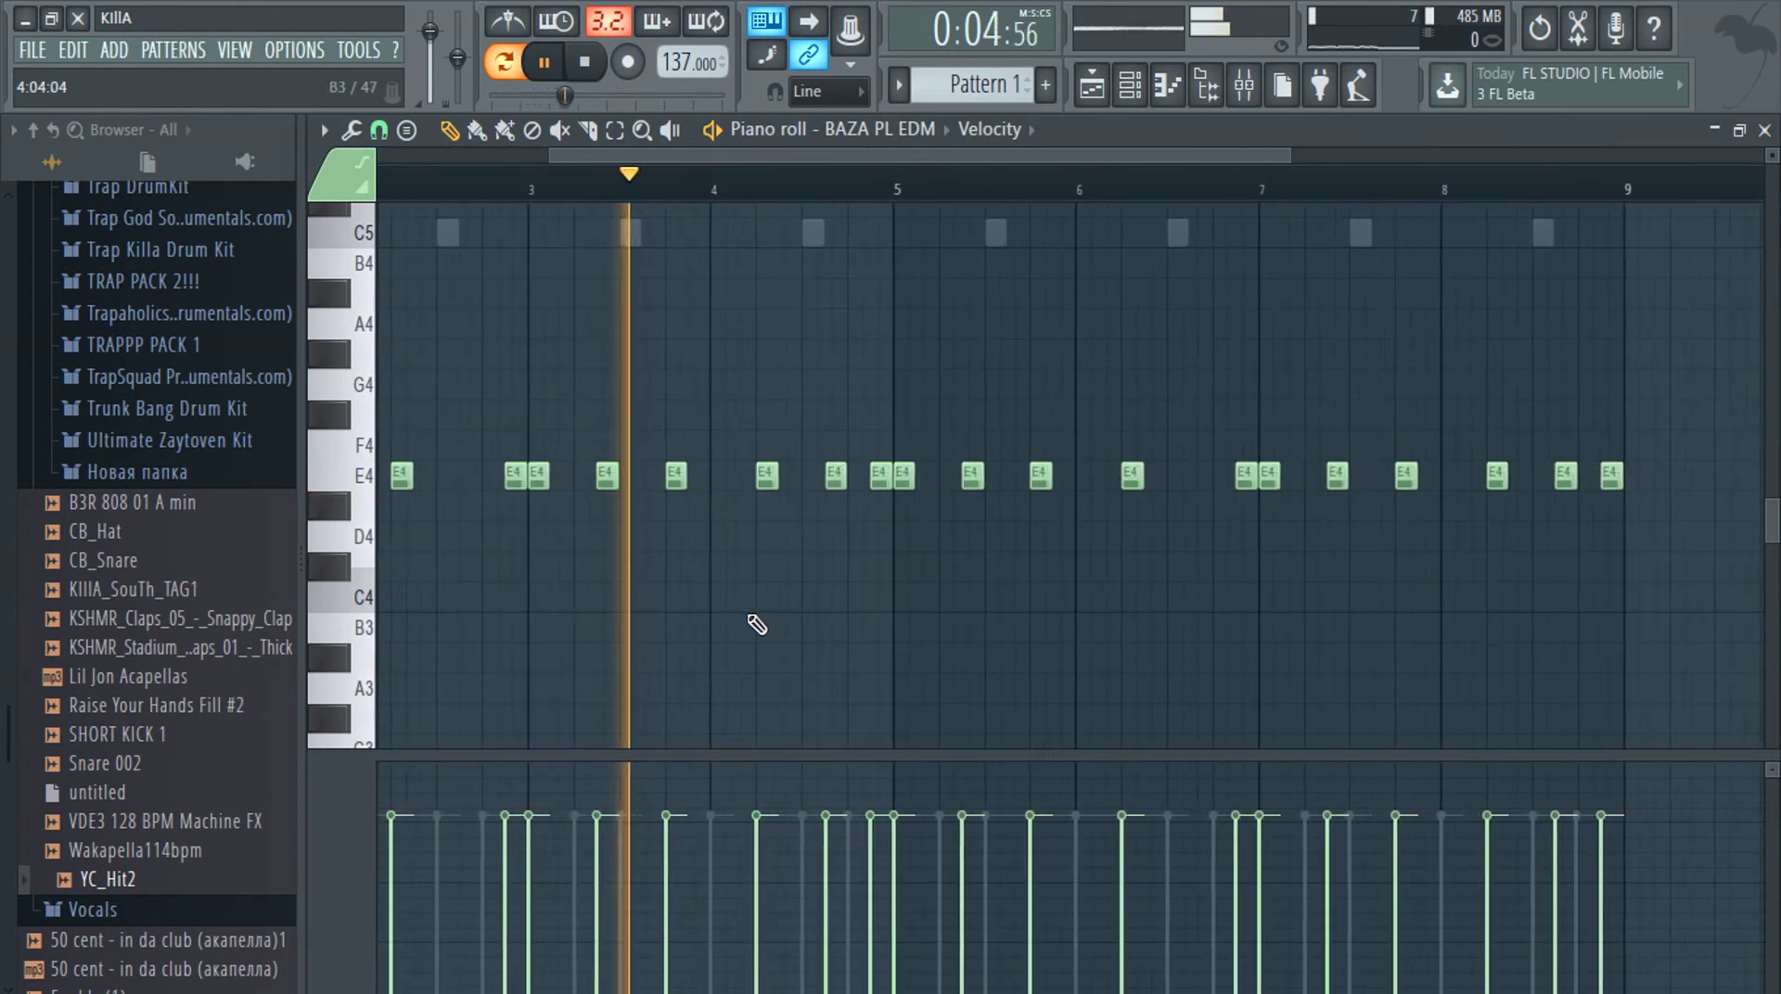
{"action": "scroll", "coordinate": [756, 624], "scroll_direction": "up", "scroll_amount": 1}
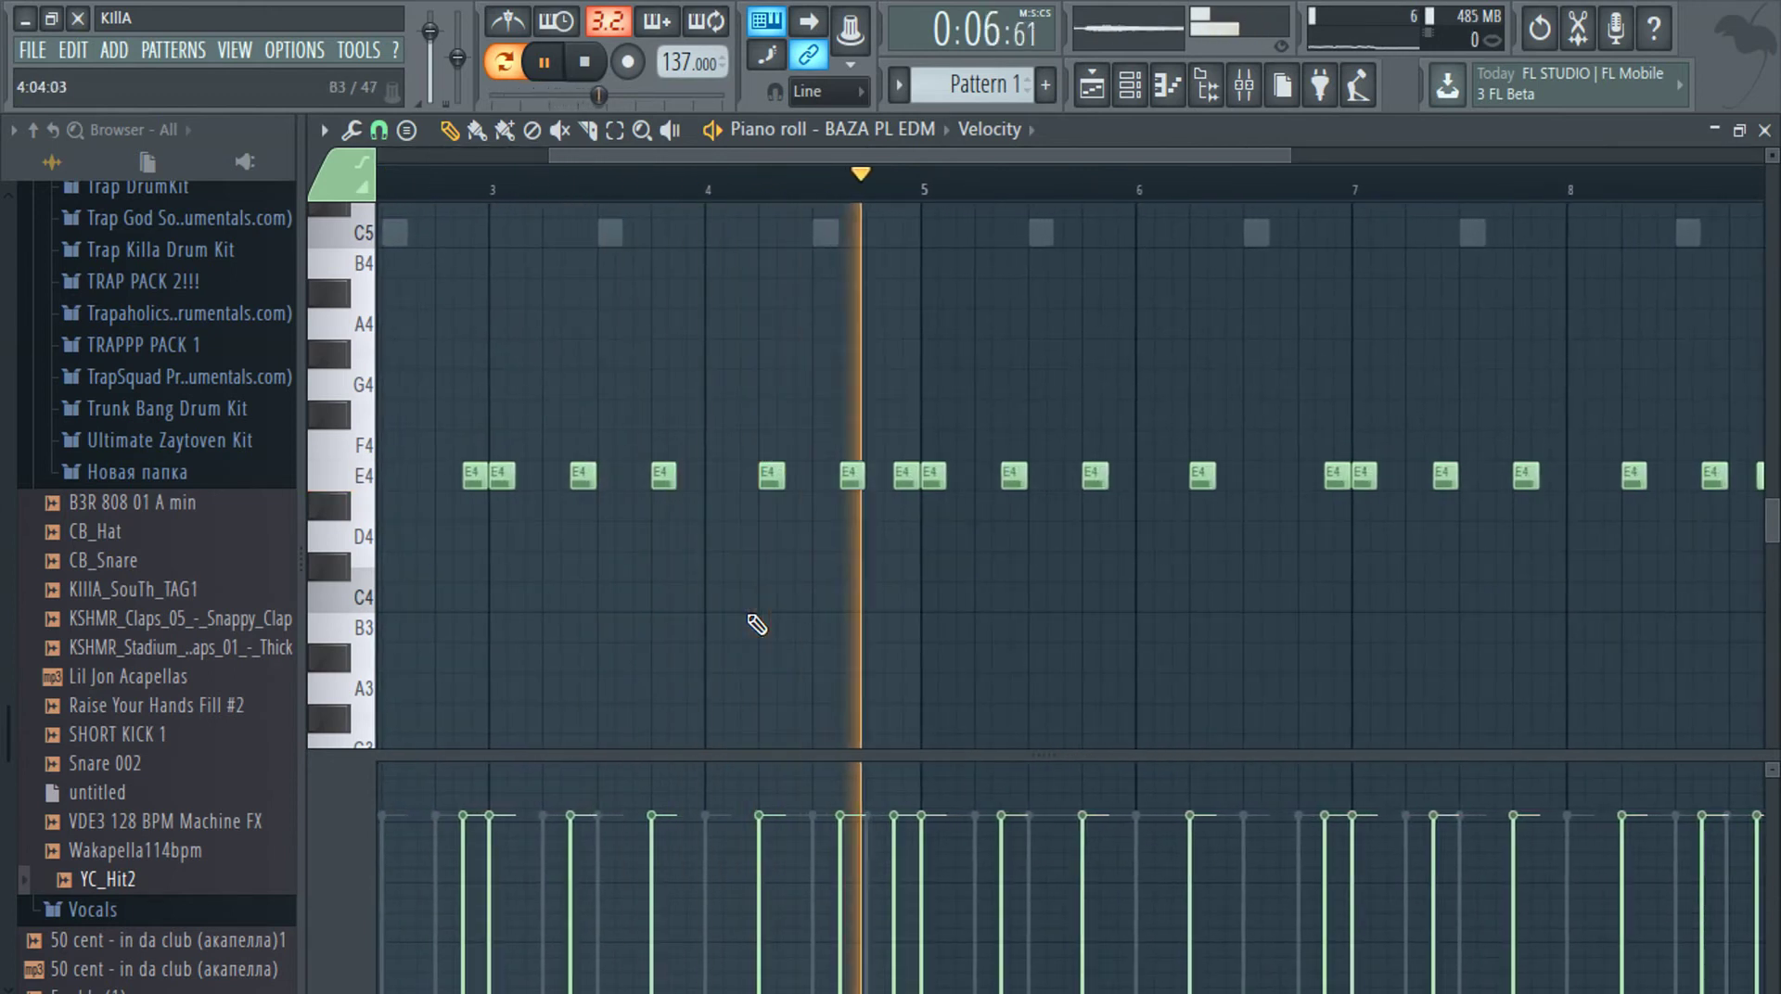
Solo the BAZA PL EDM channel to audition it, and turn solo off so all channels play again
{"action": "key", "text": "F7"}
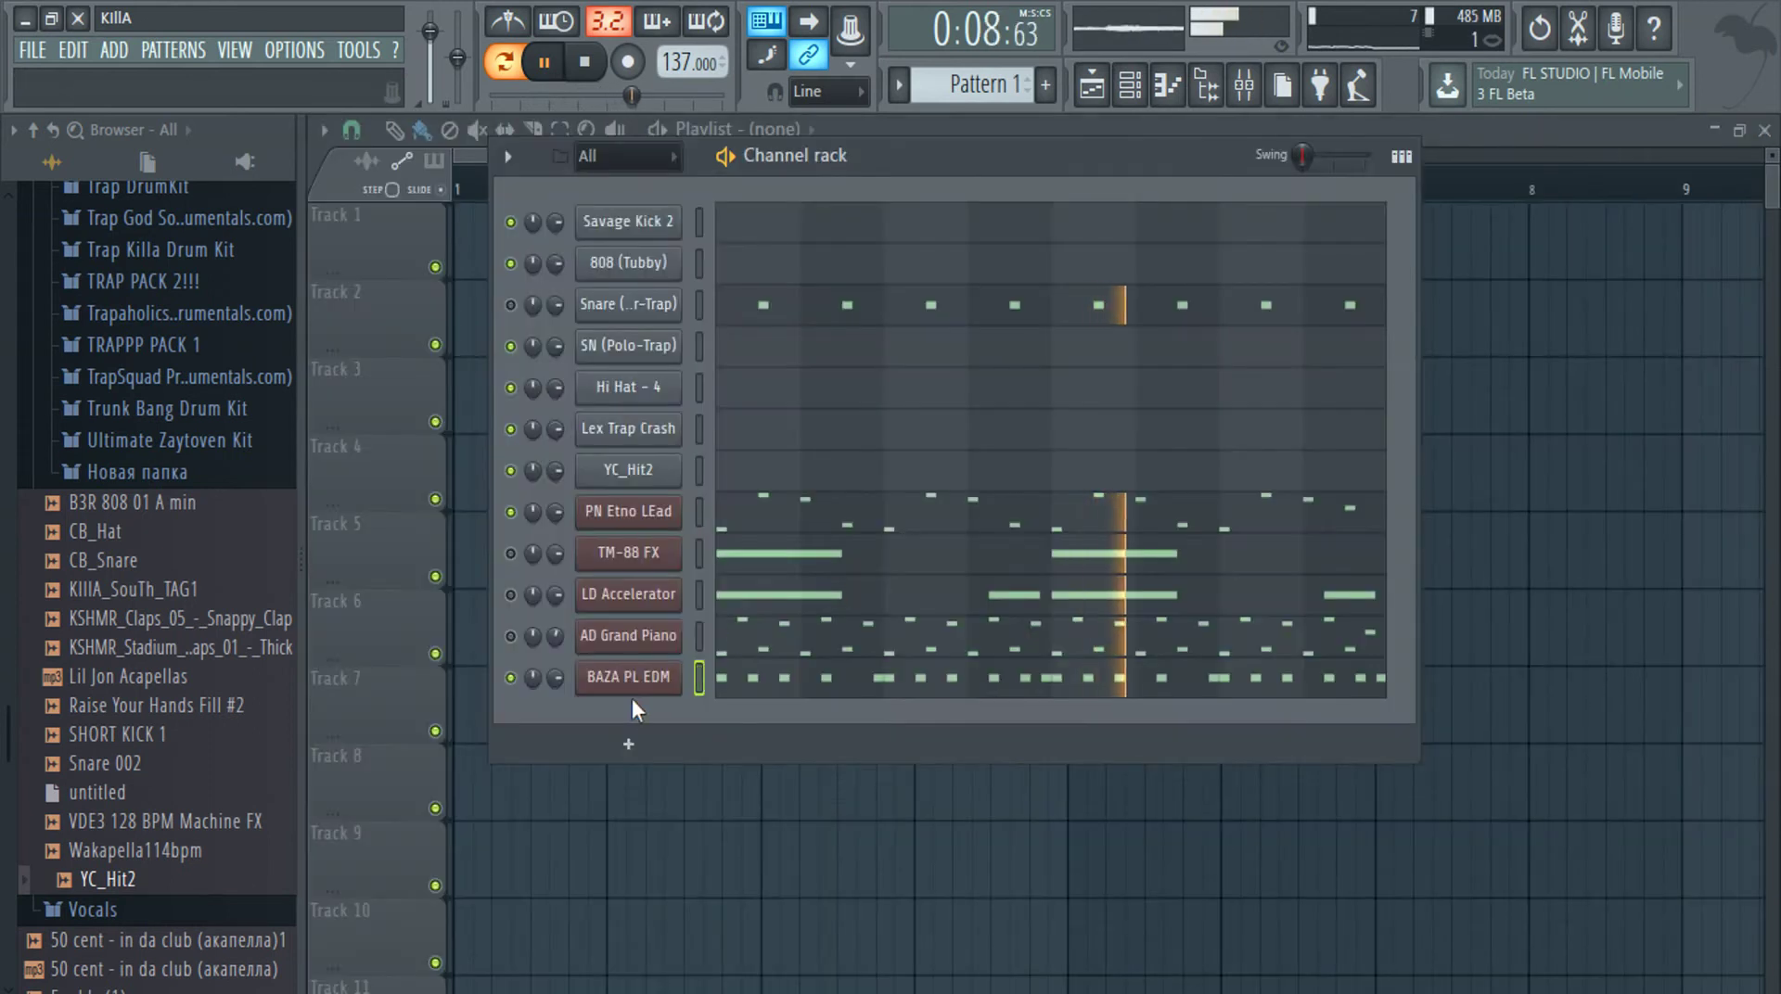
{"action": "right_click", "coordinate": [525, 672]}
{"action": "left_click", "coordinate": [560, 599]}
{"action": "right_click", "coordinate": [523, 679]}
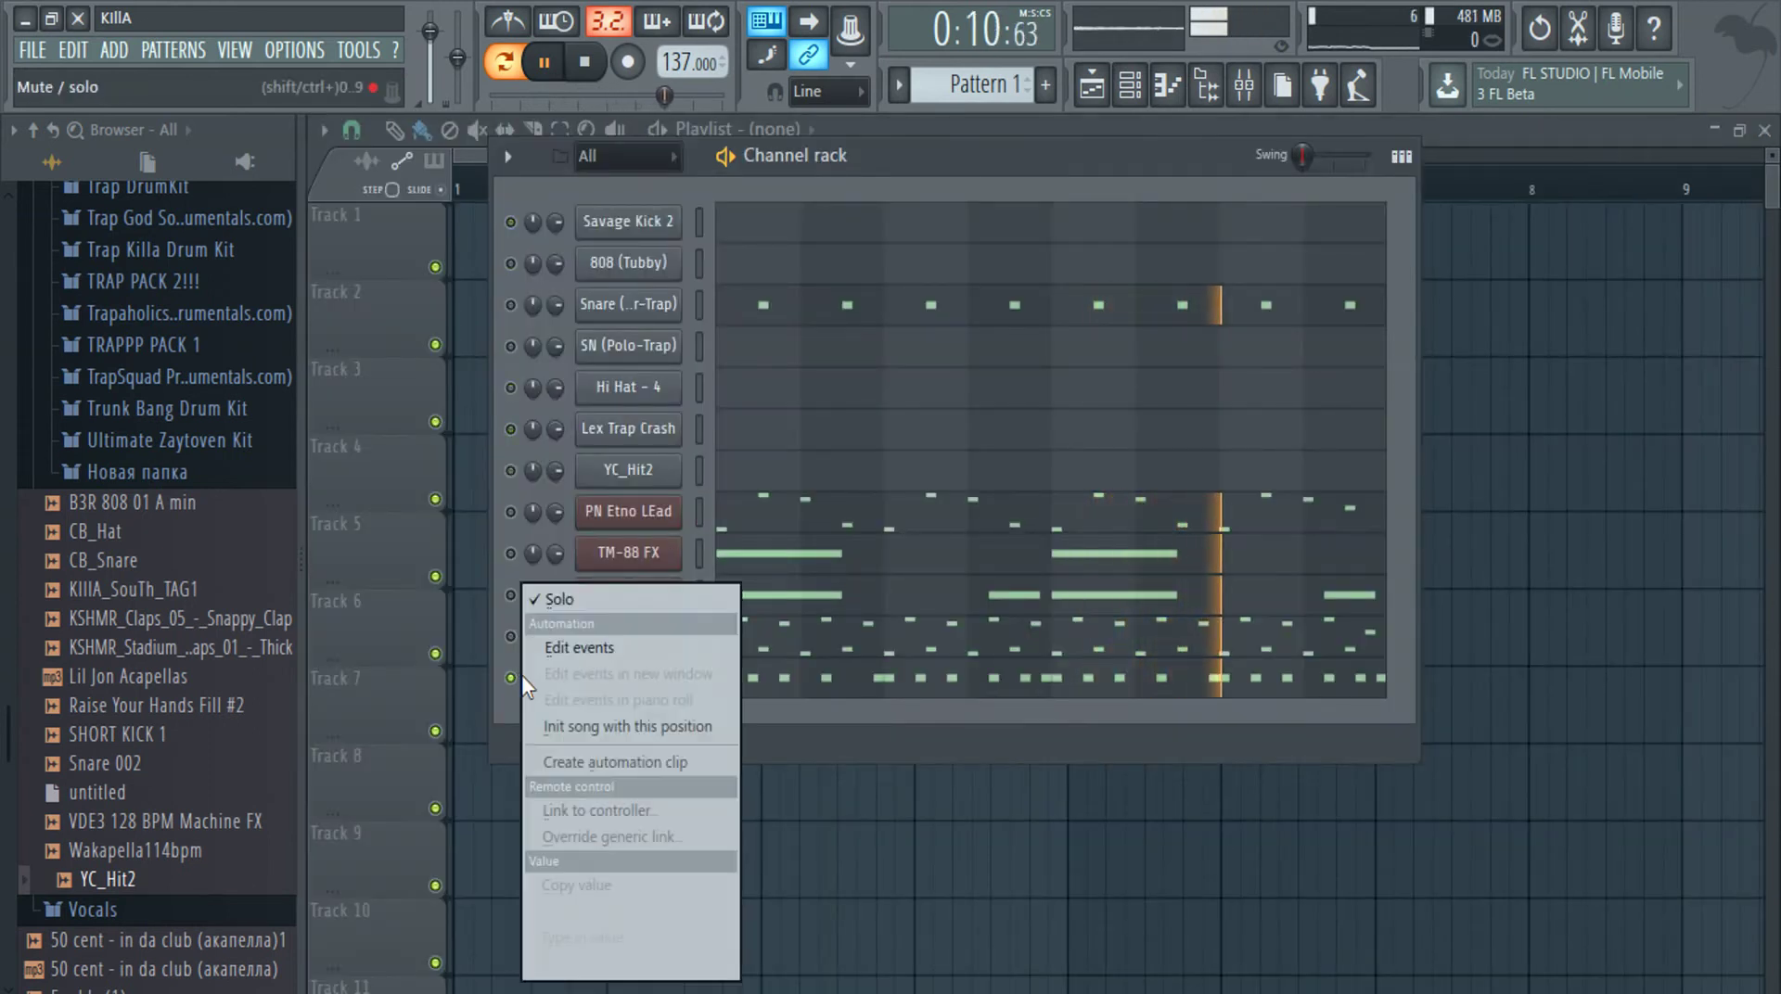
{"action": "left_click", "coordinate": [560, 600]}
Clone the BAZA PL EDM channel, load the BR HollyWood Brass preset into the clone and close the plugin window
{"action": "right_click", "coordinate": [649, 678]}
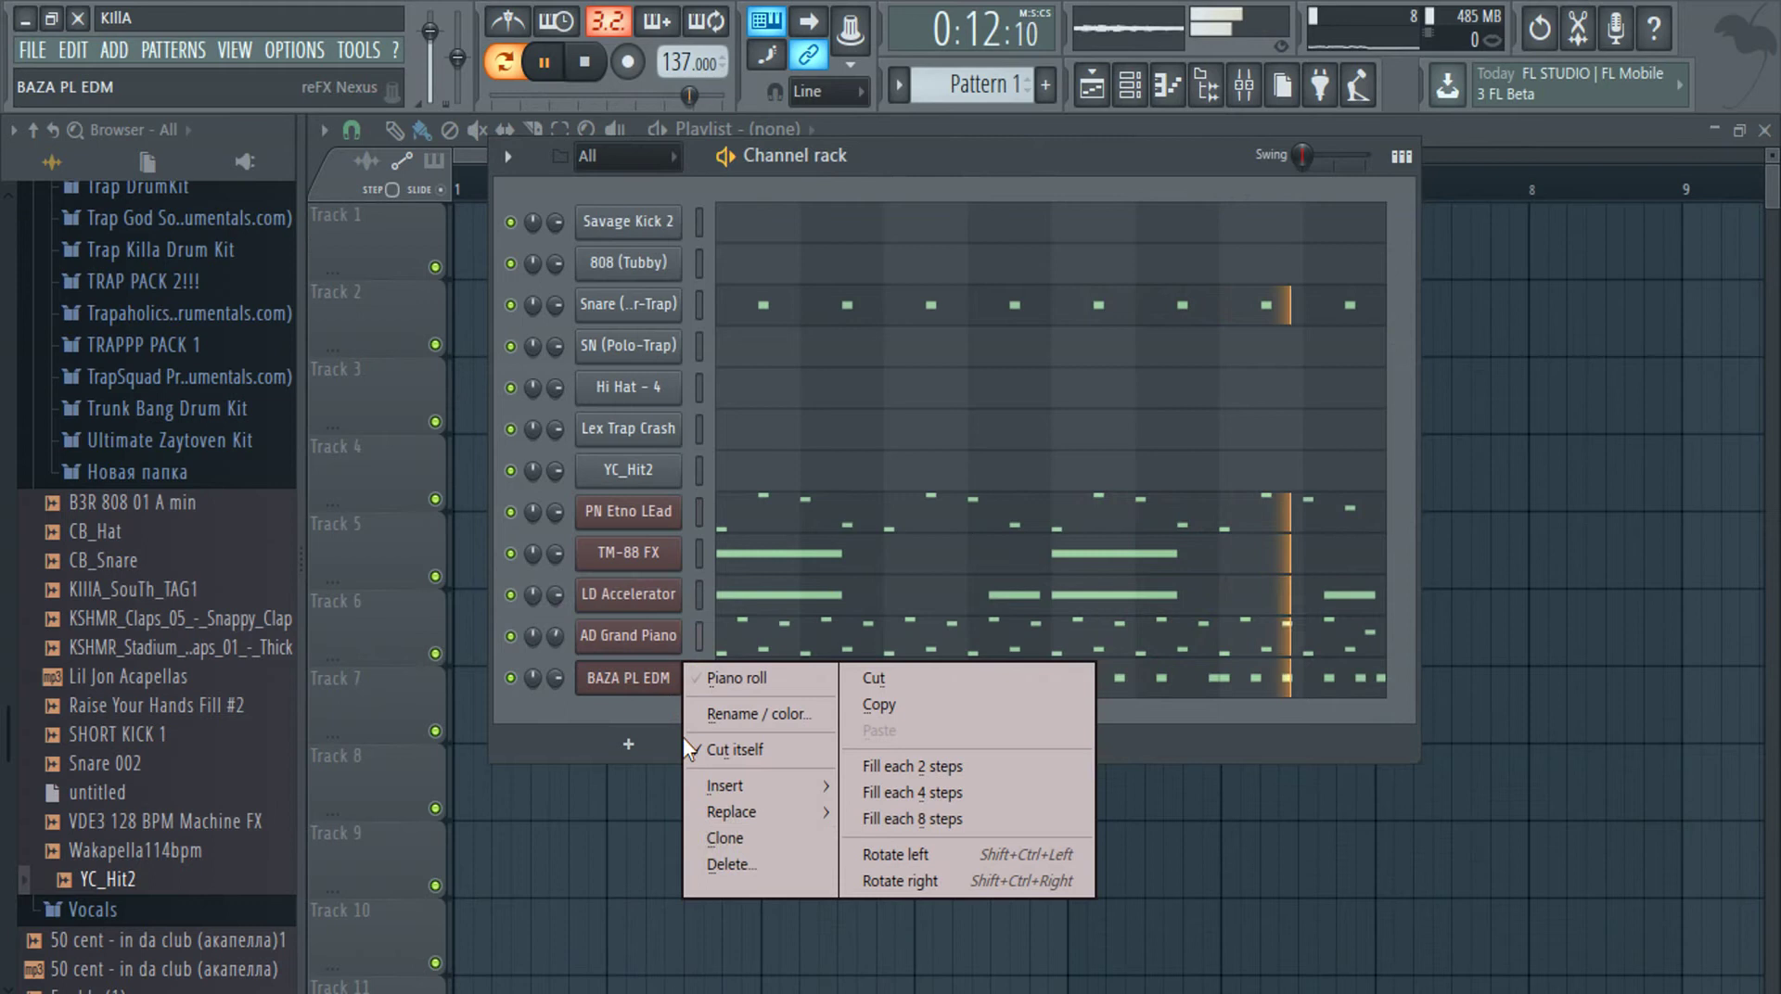
{"action": "left_click", "coordinate": [744, 847]}
{"action": "left_click_drag", "start_coordinate": [1540, 394], "coordinate": [816, 323]}
{"action": "left_click", "coordinate": [681, 315]}
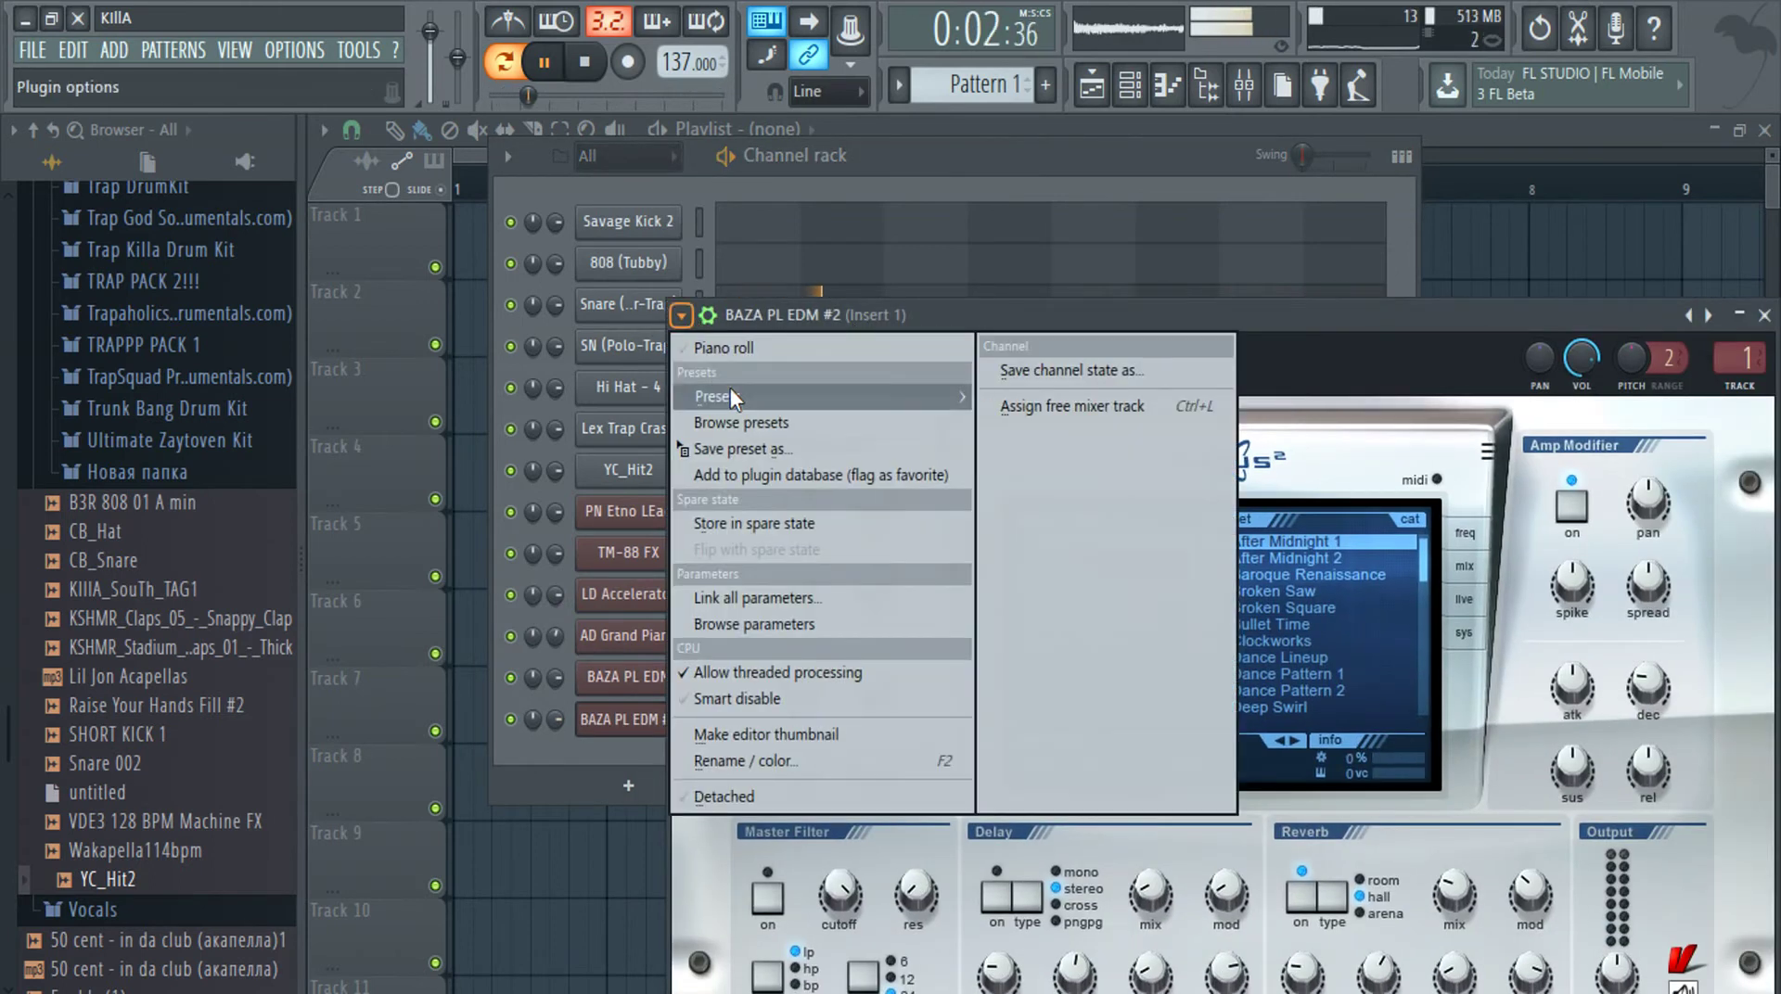
{"action": "mouse_move", "coordinate": [731, 388]}
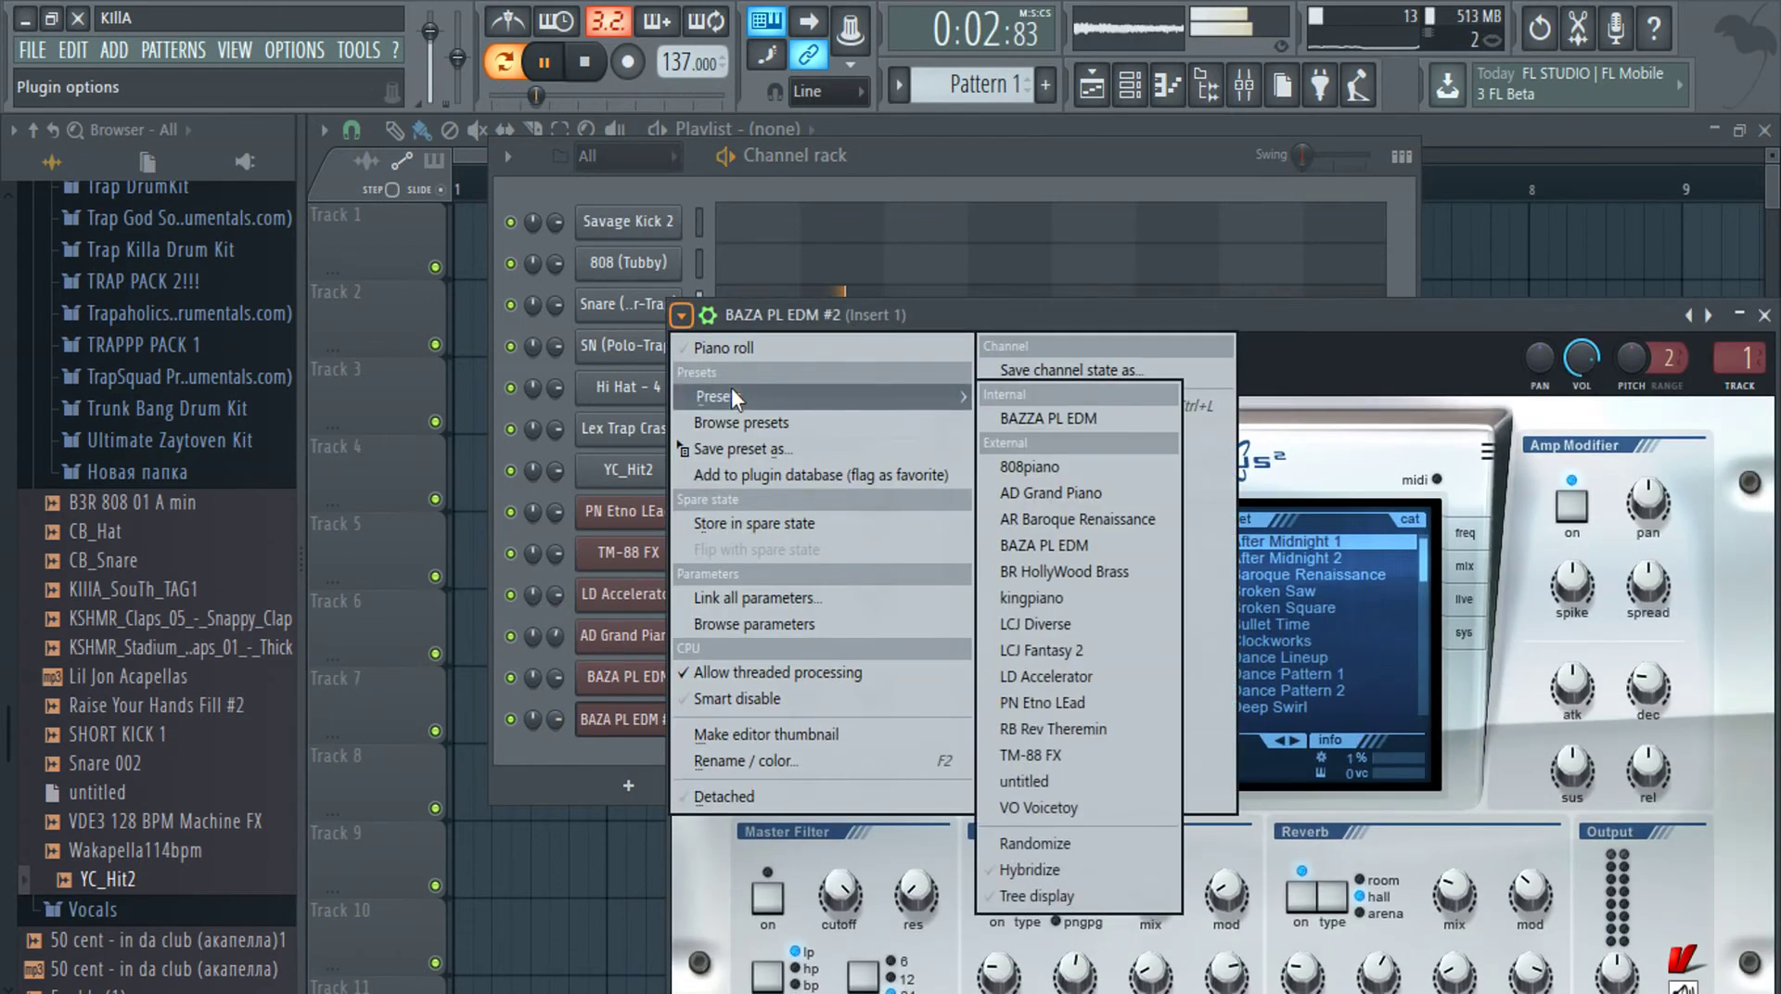
{"action": "left_click", "coordinate": [1104, 571]}
{"action": "left_click", "coordinate": [1765, 316]}
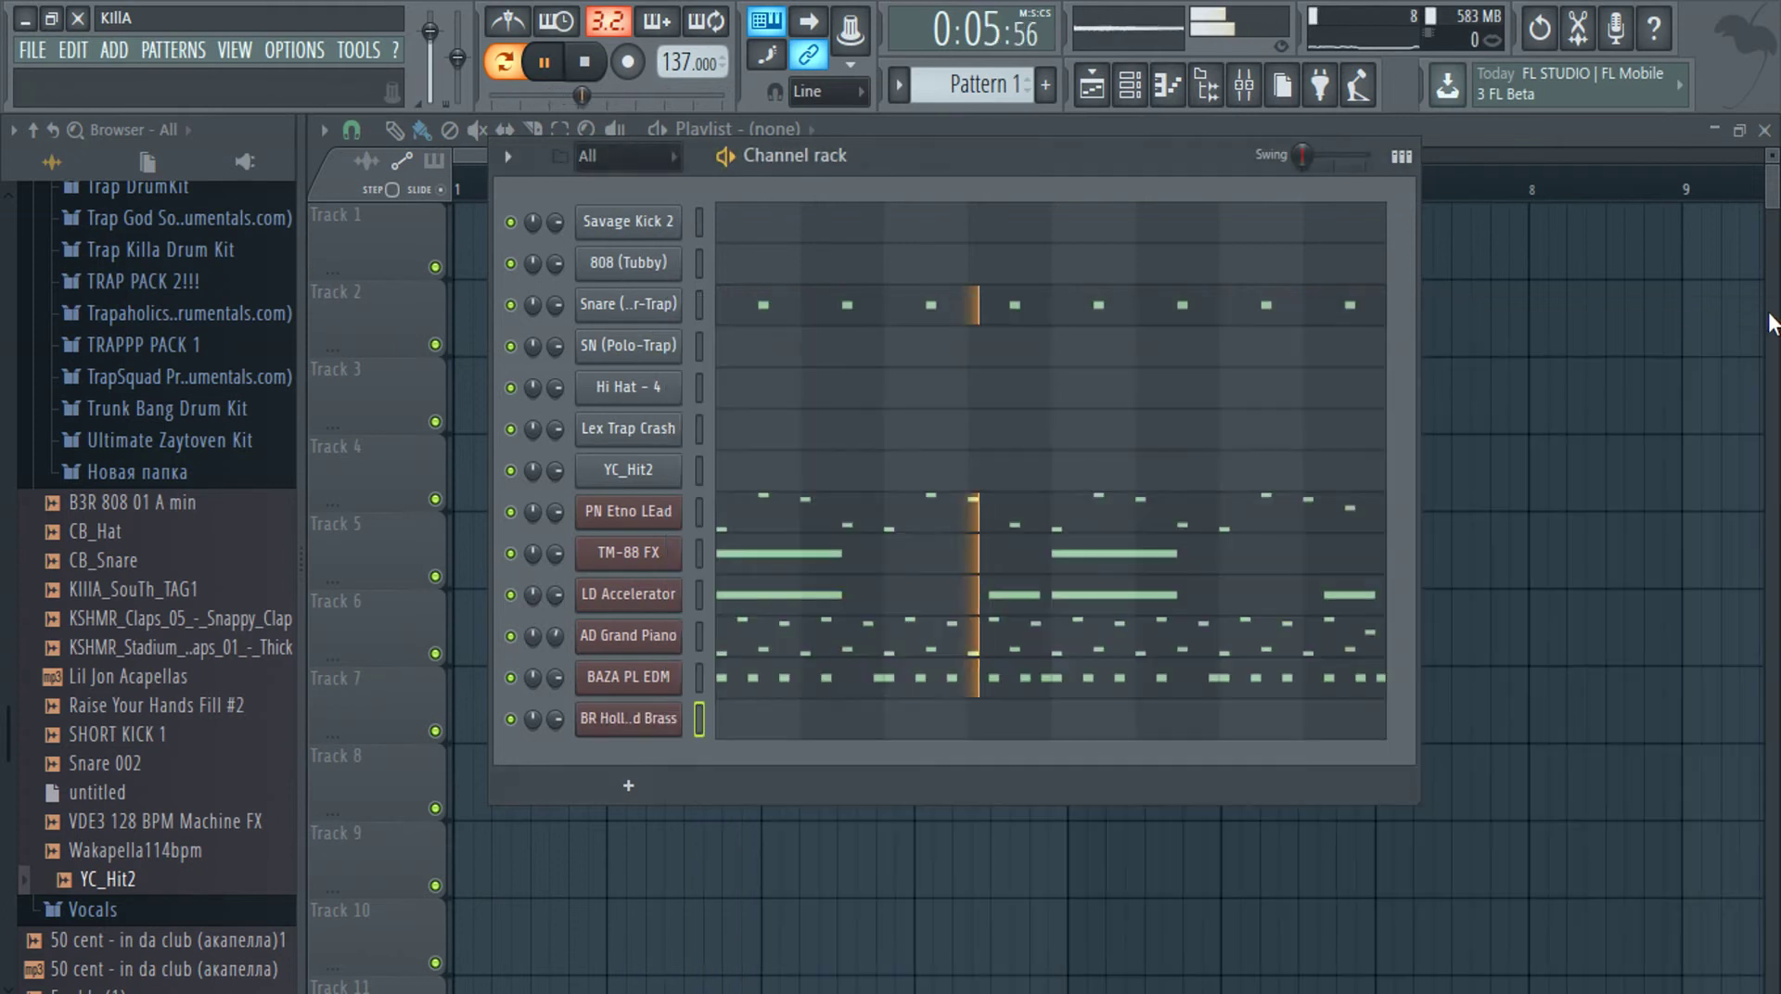
Mute the TM-88 FX, LD Accelerator and AD Grand Piano channels and open the BR HollyWood Brass piano roll
{"action": "left_click", "coordinate": [799, 733]}
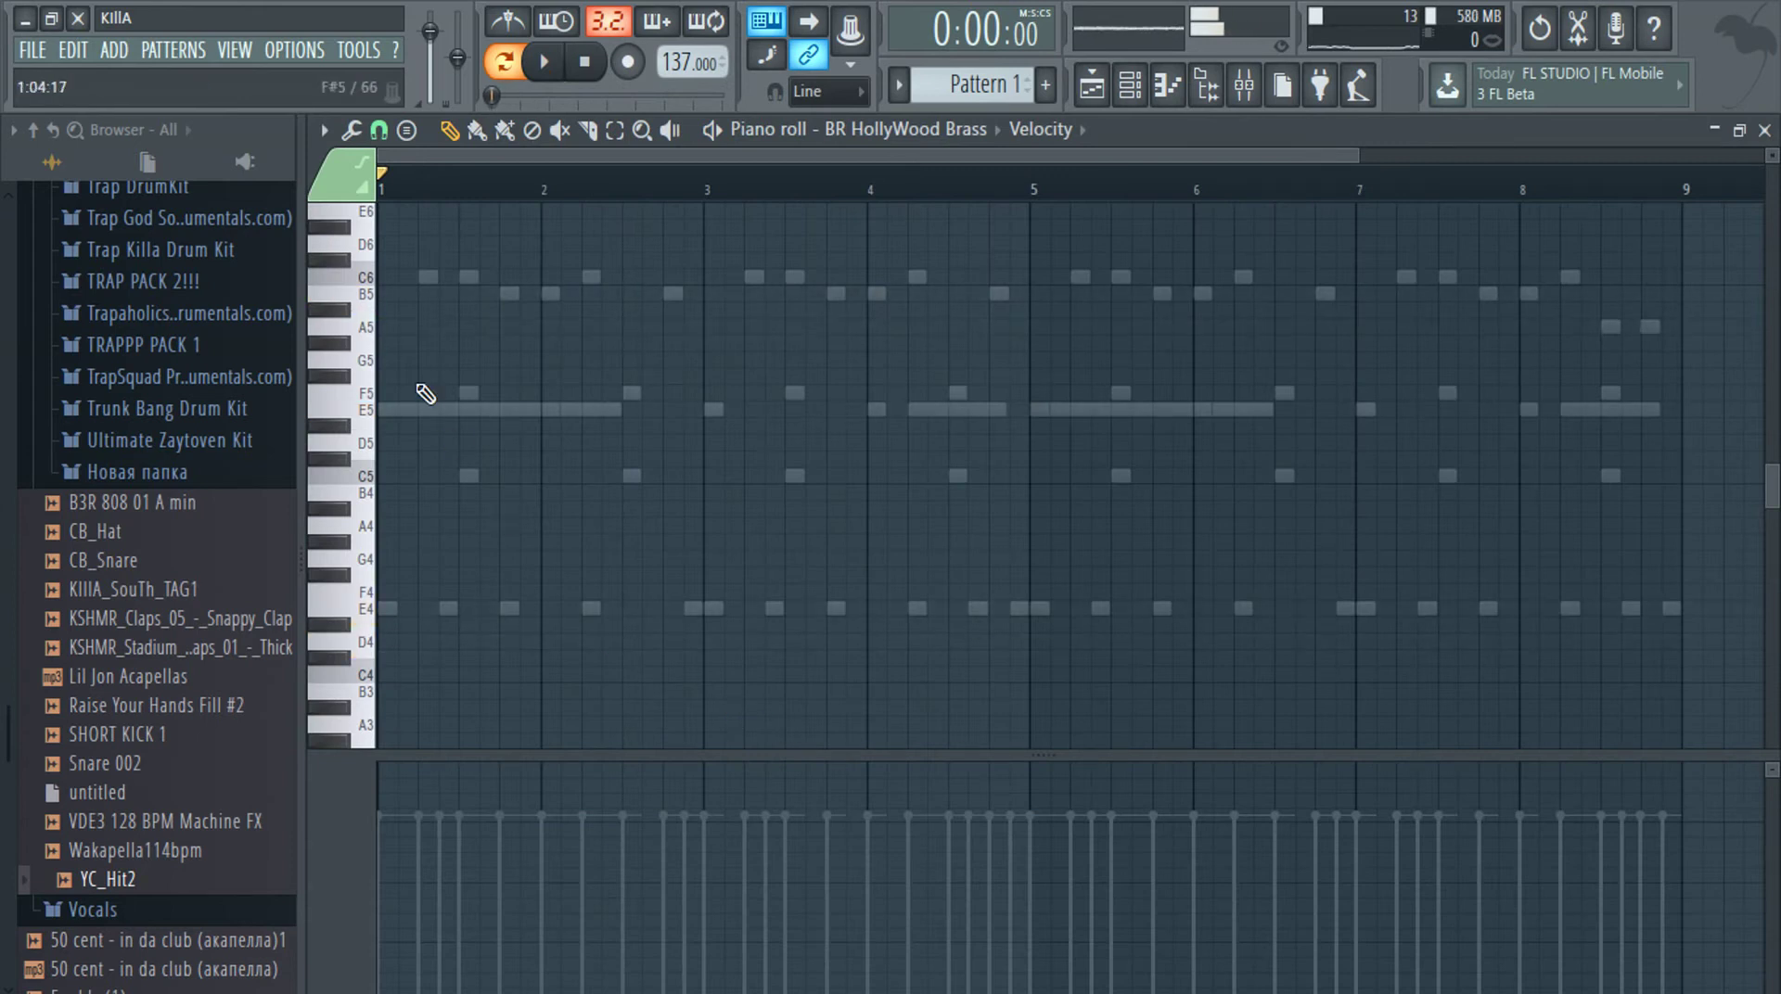
{"action": "key", "text": "F7"}
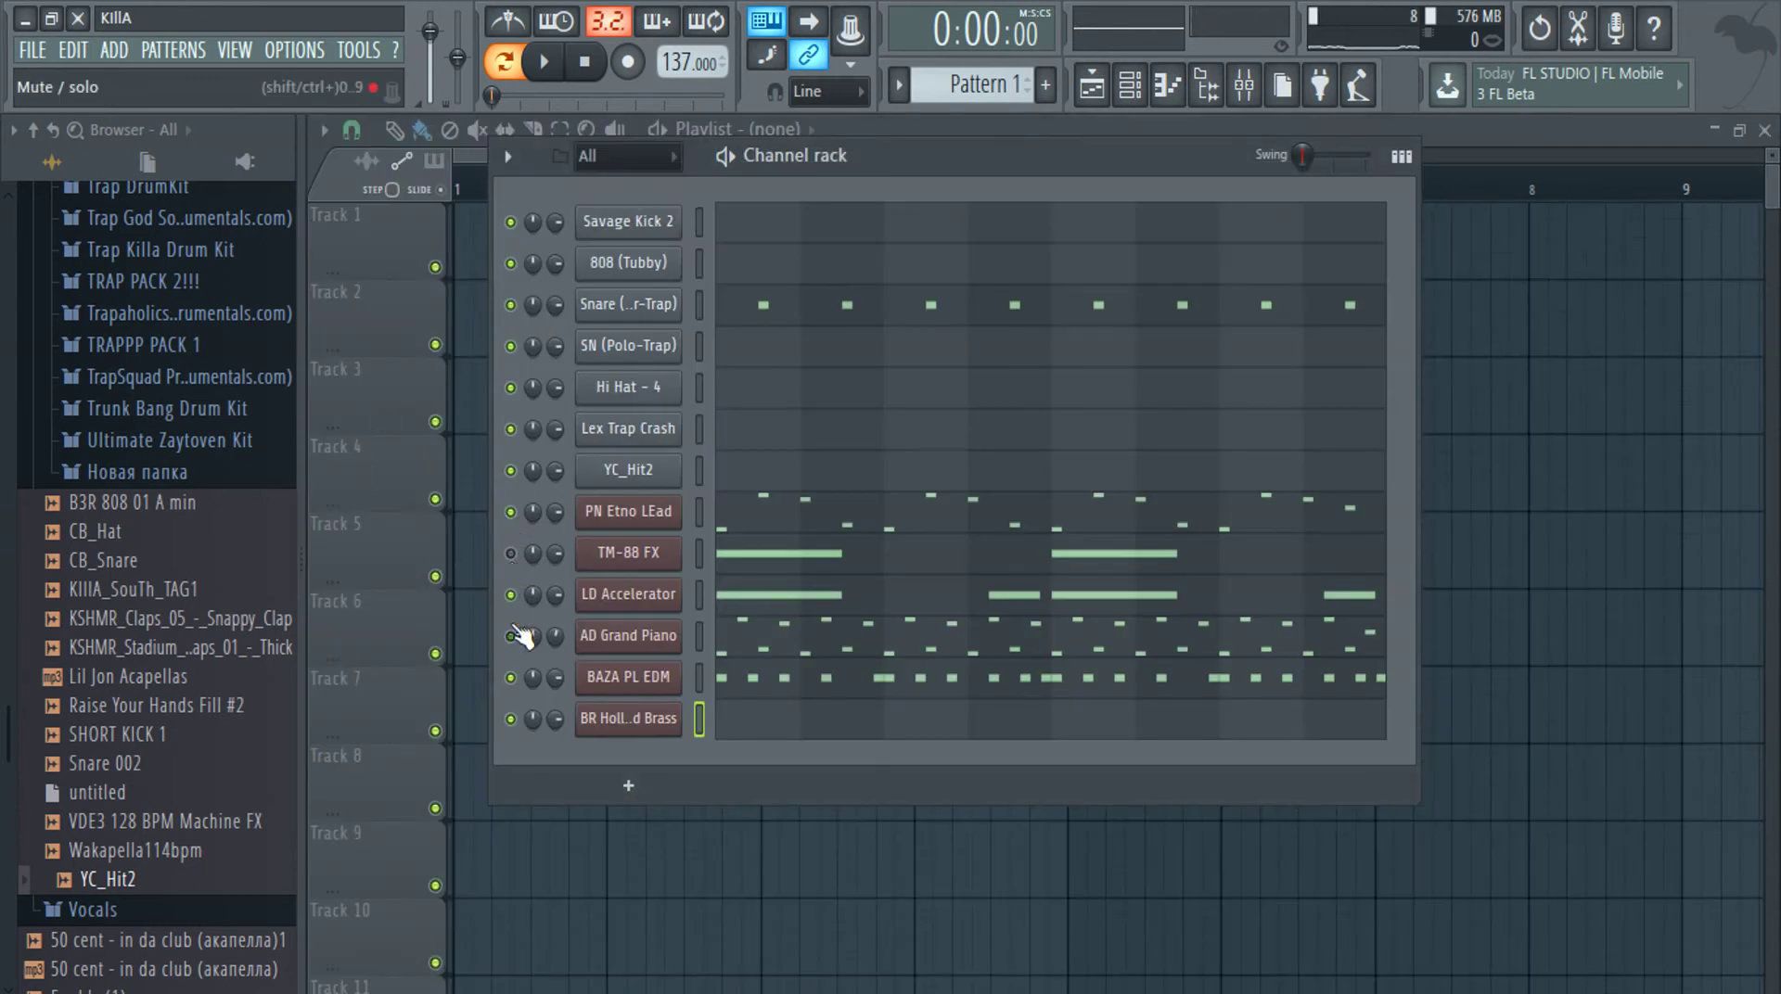
{"action": "key", "text": "F7"}
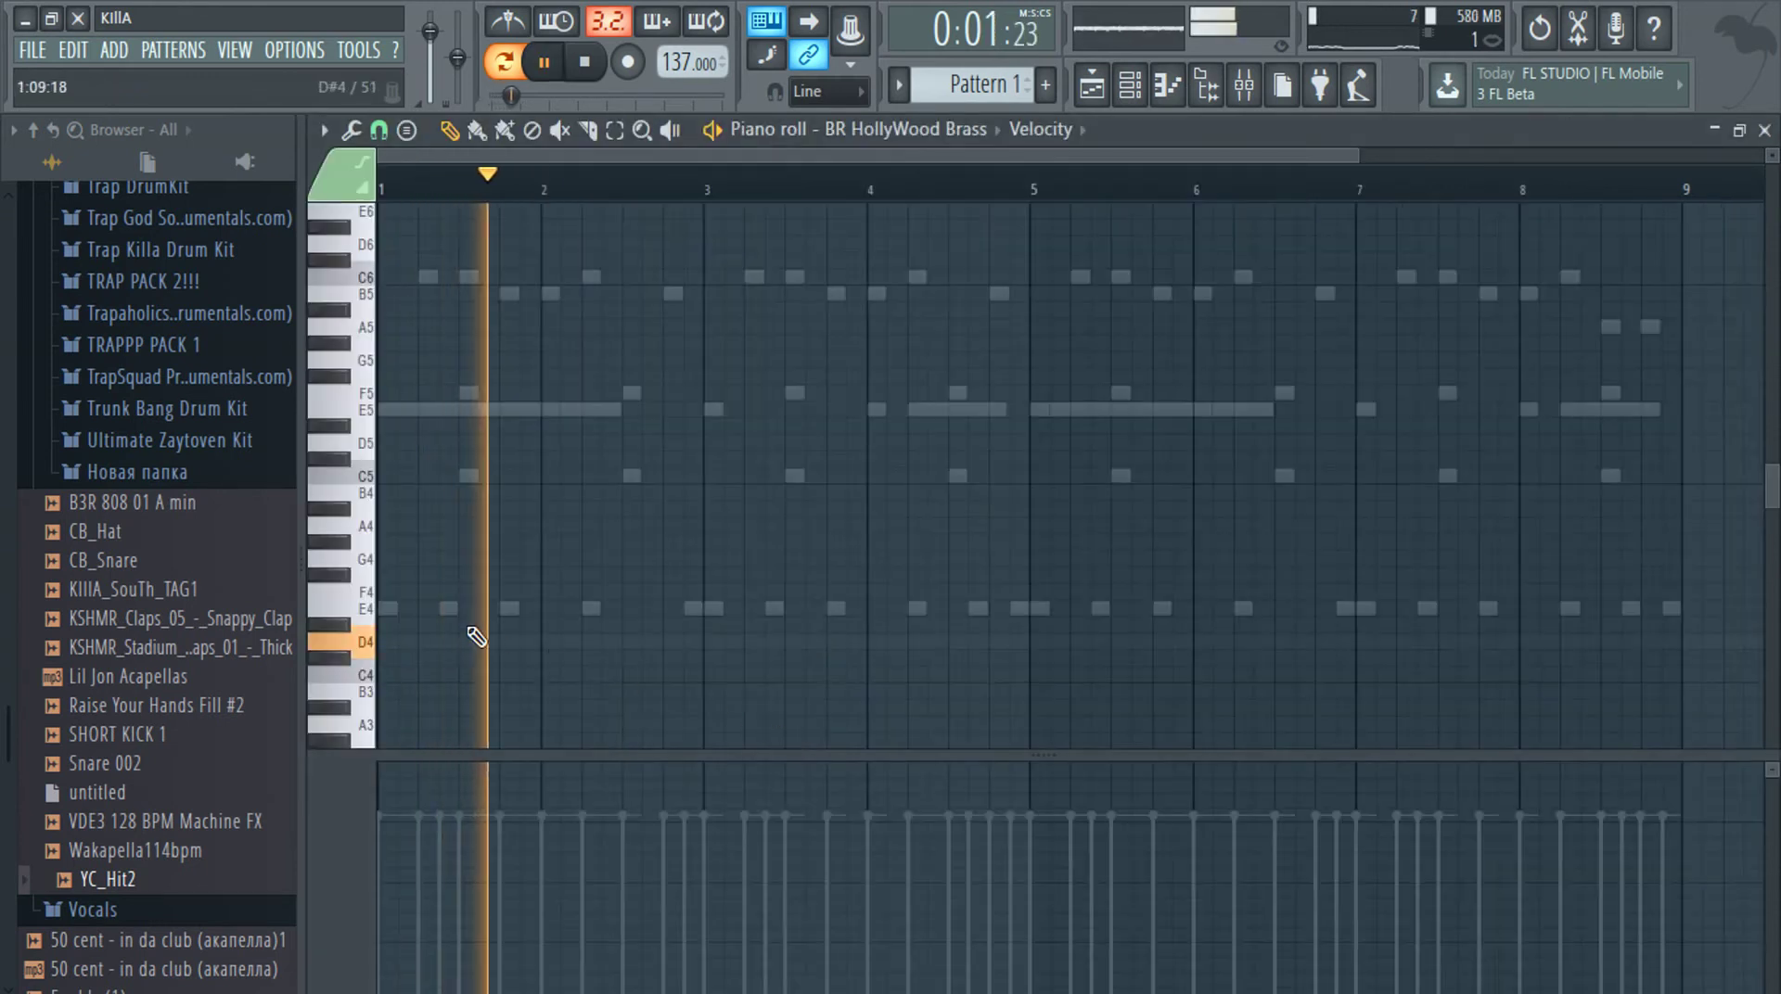
{"action": "scroll", "coordinate": [425, 616], "scroll_direction": "down", "scroll_amount": 1}
{"action": "left_click", "coordinate": [375, 616]}
{"action": "key", "text": "F7"}
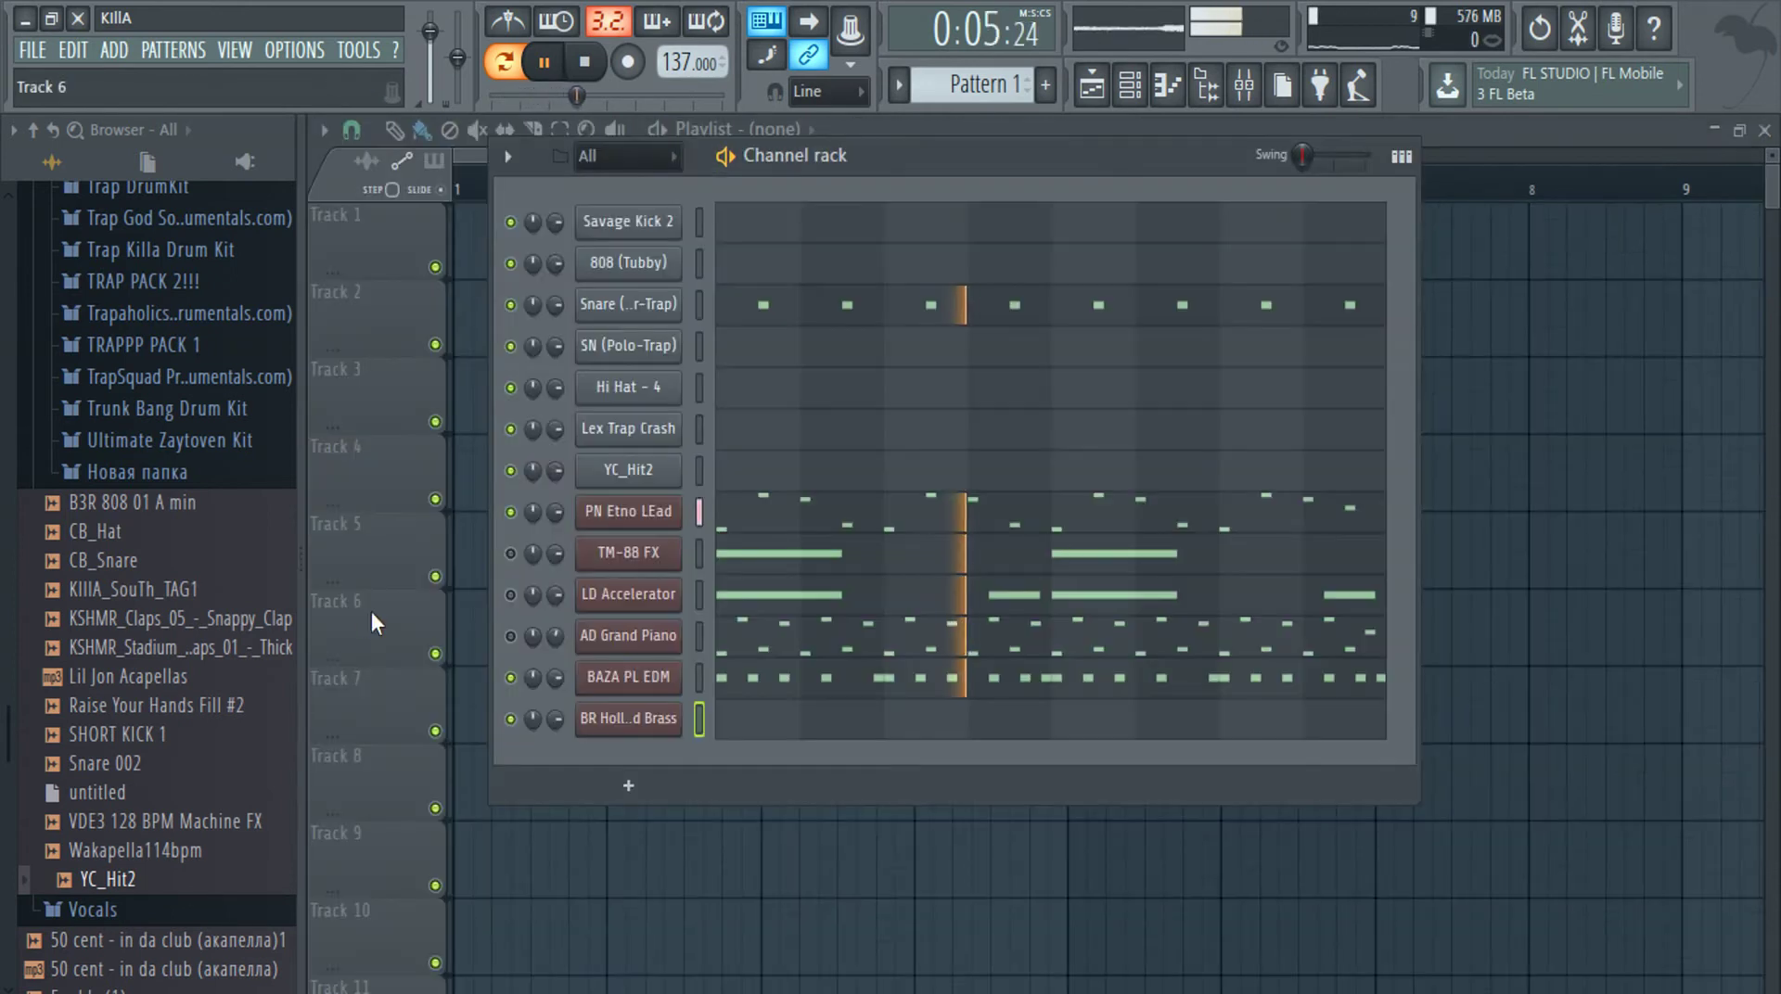
{"action": "key", "text": "F7"}
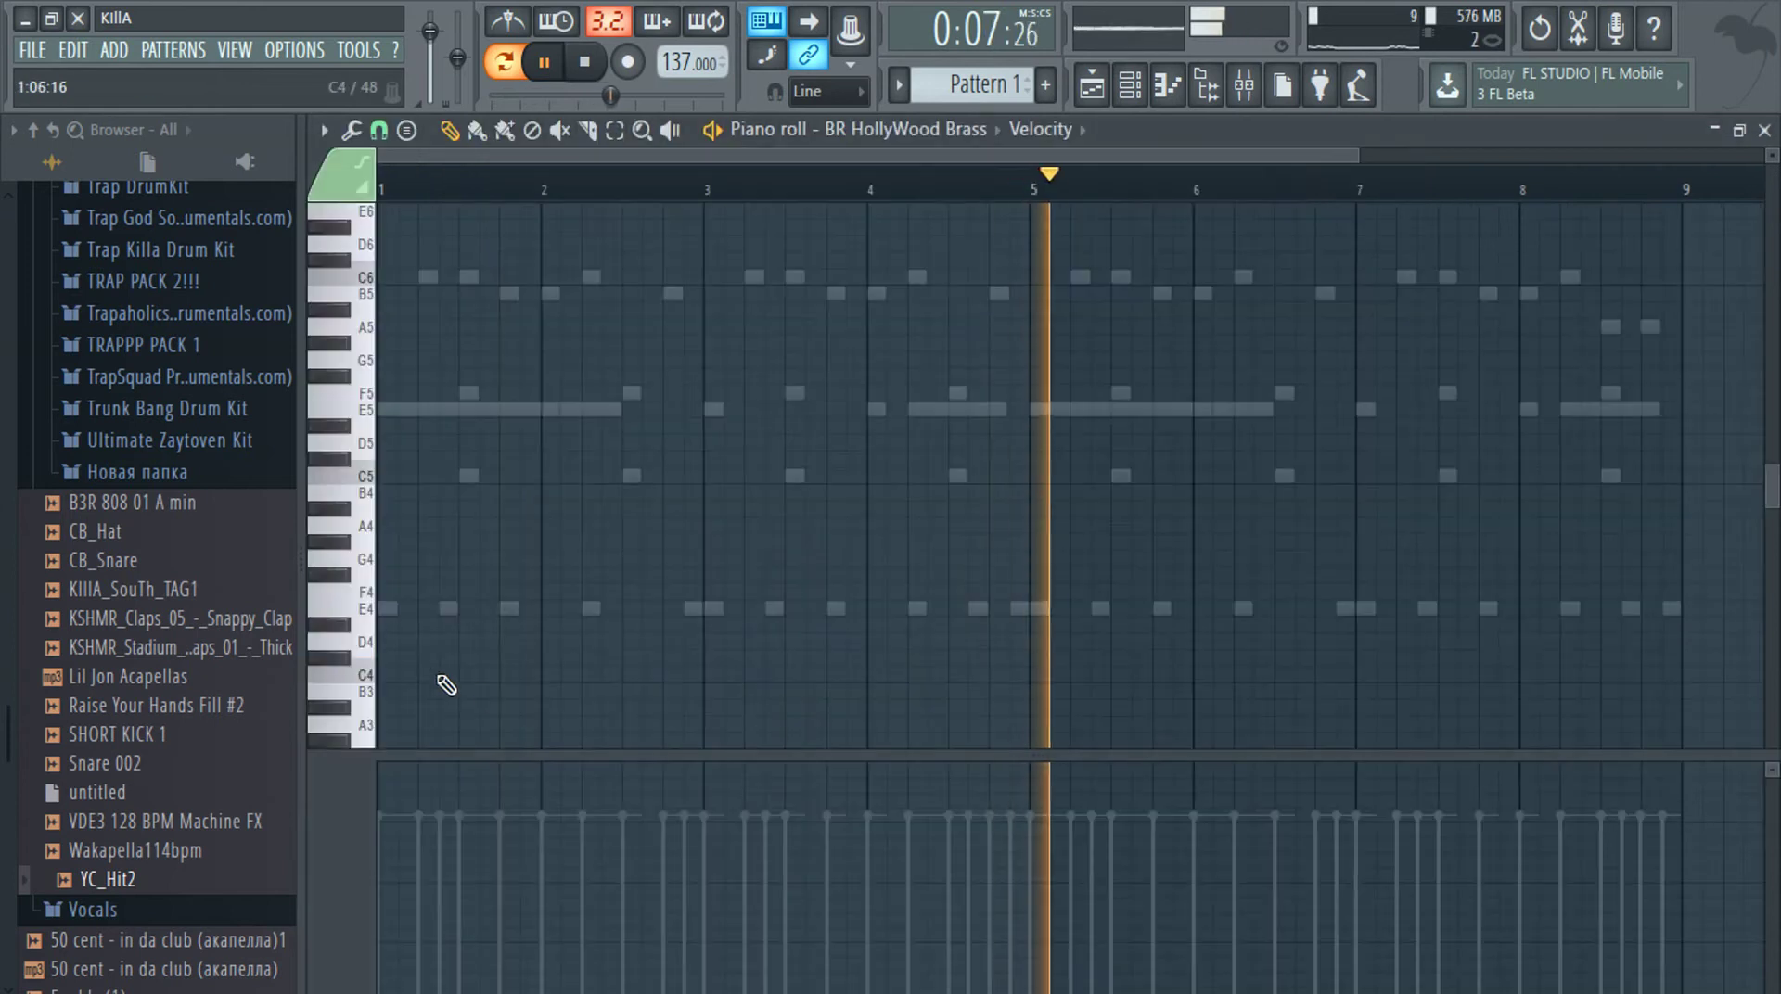
Draw a long E4 note from bar 1 into bar 2, follow it with short C5 and B4 notes, and duplicate the phrase into bars 3-4
{"action": "scroll", "coordinate": [375, 612], "scroll_direction": "down", "scroll_amount": 3}
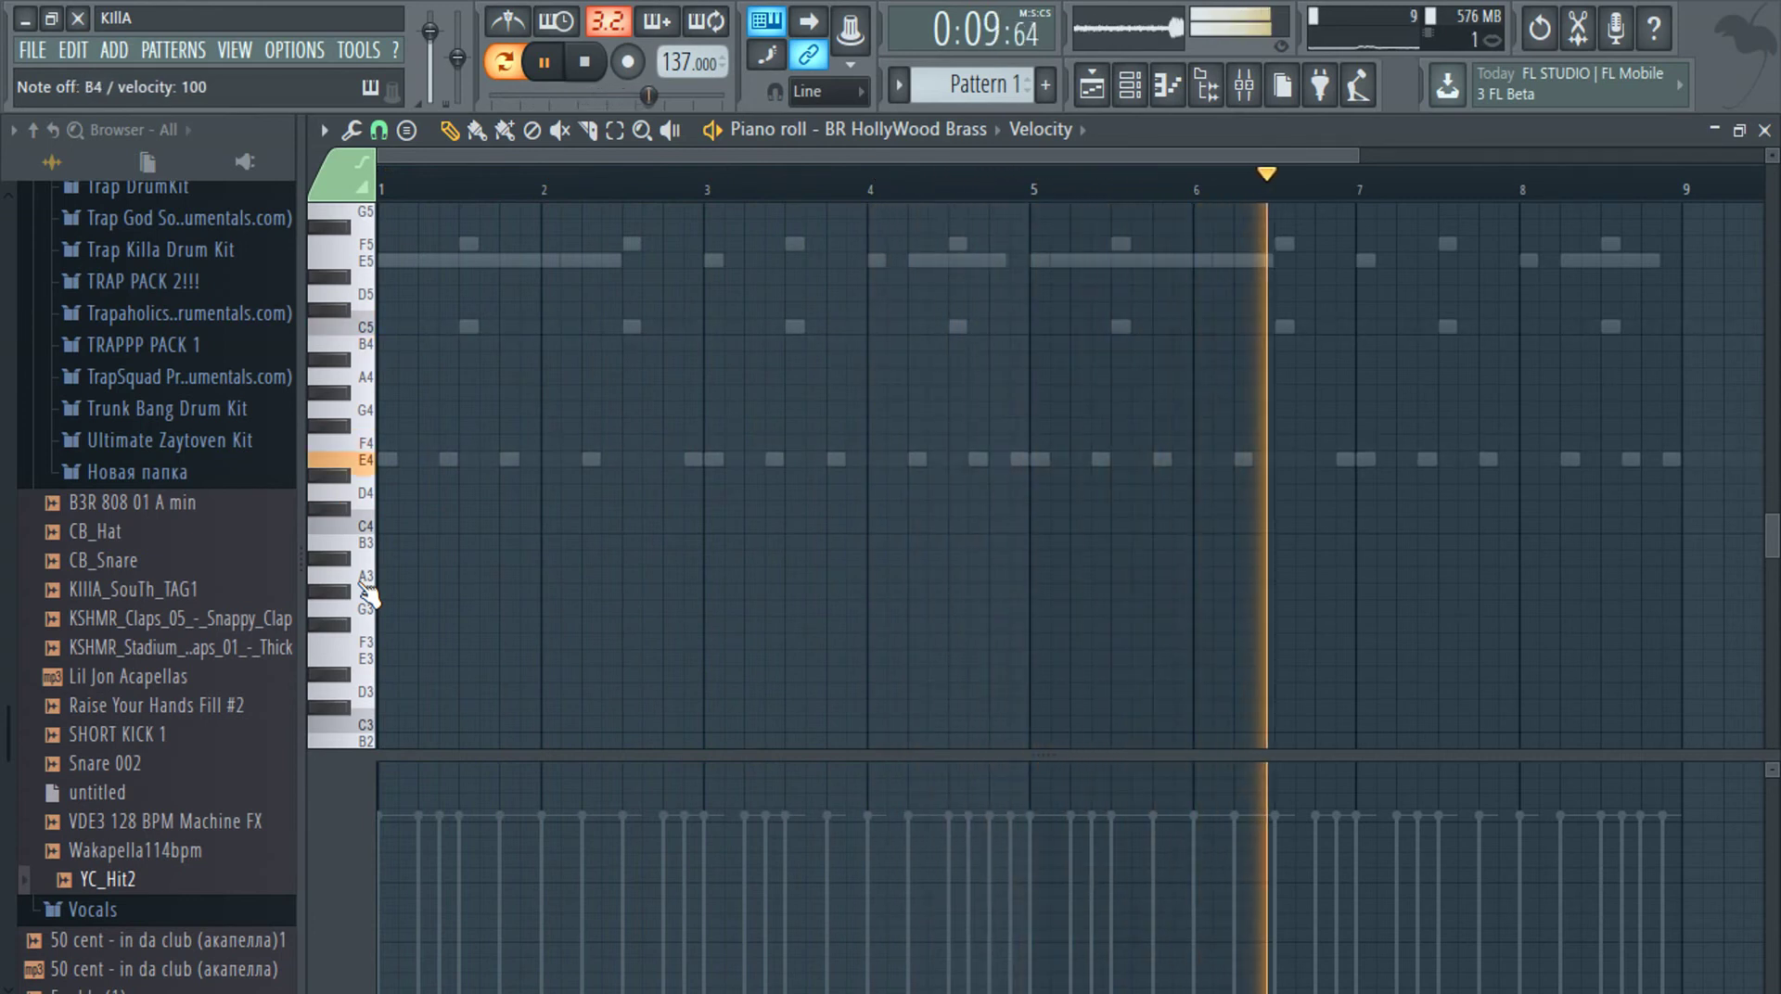
{"action": "key", "text": "c"}
{"action": "left_click", "coordinate": [392, 459]}
{"action": "scroll", "coordinate": [371, 499], "scroll_direction": "up", "scroll_amount": 2}
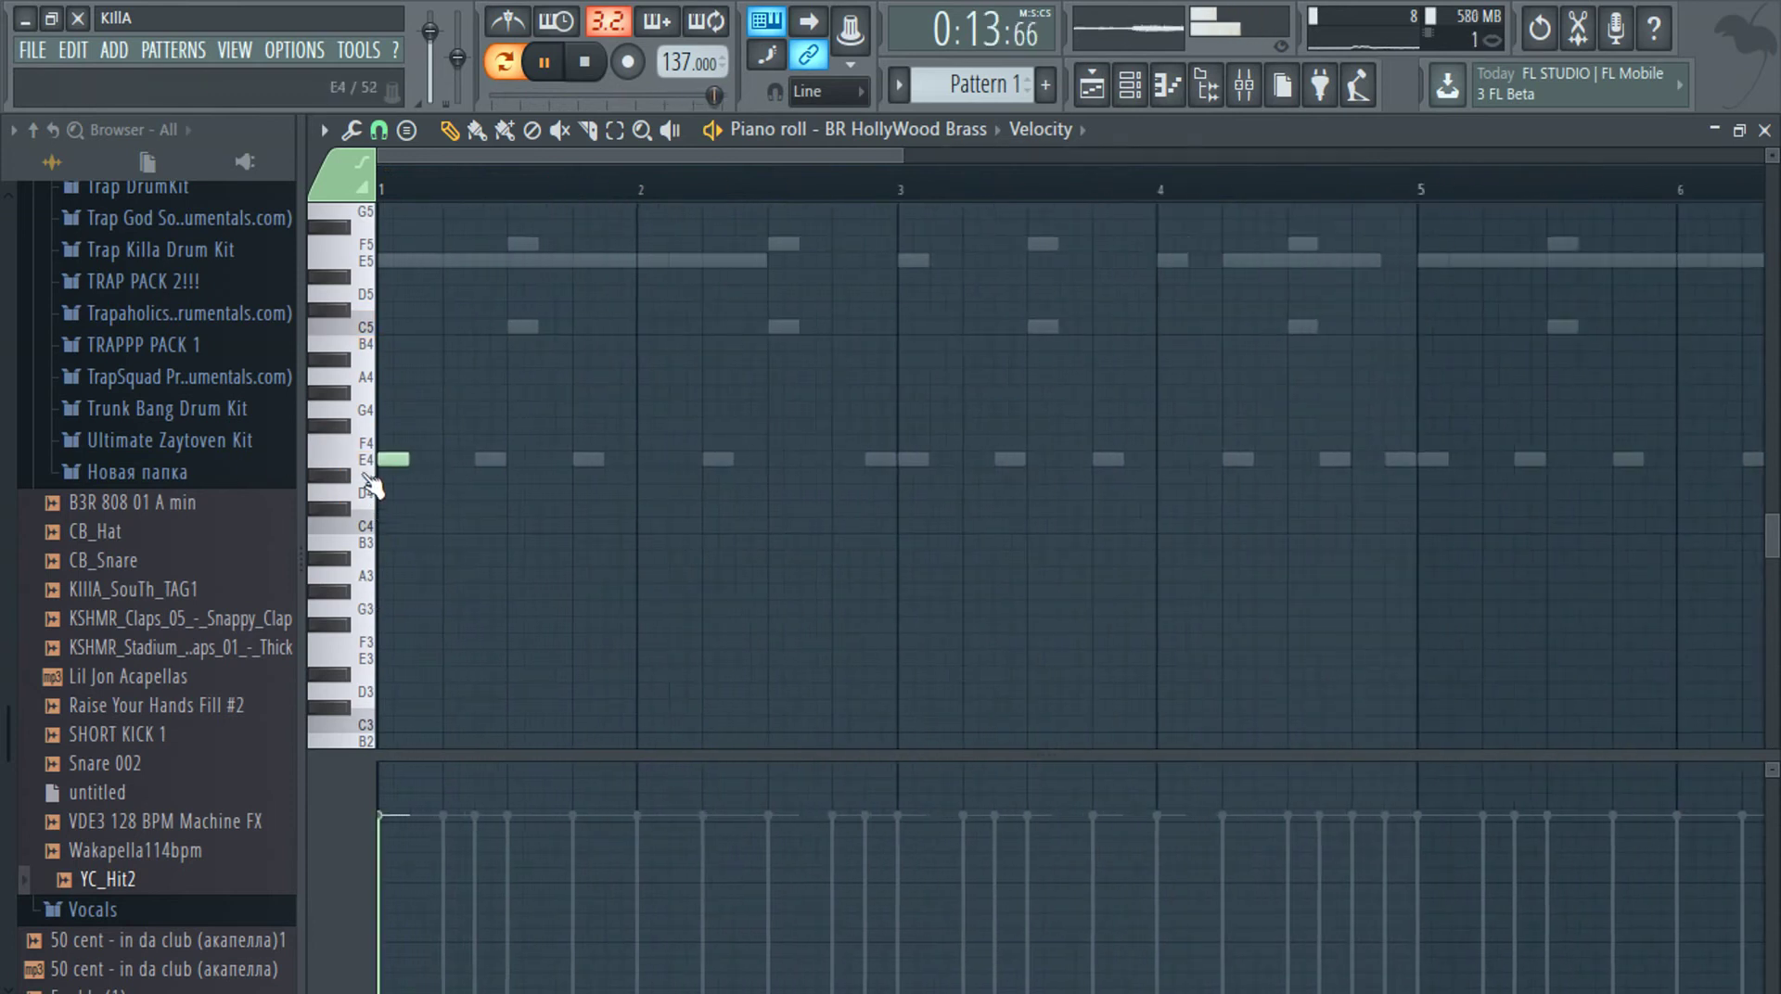
{"action": "left_click_drag", "start_coordinate": [409, 459], "coordinate": [897, 501]}
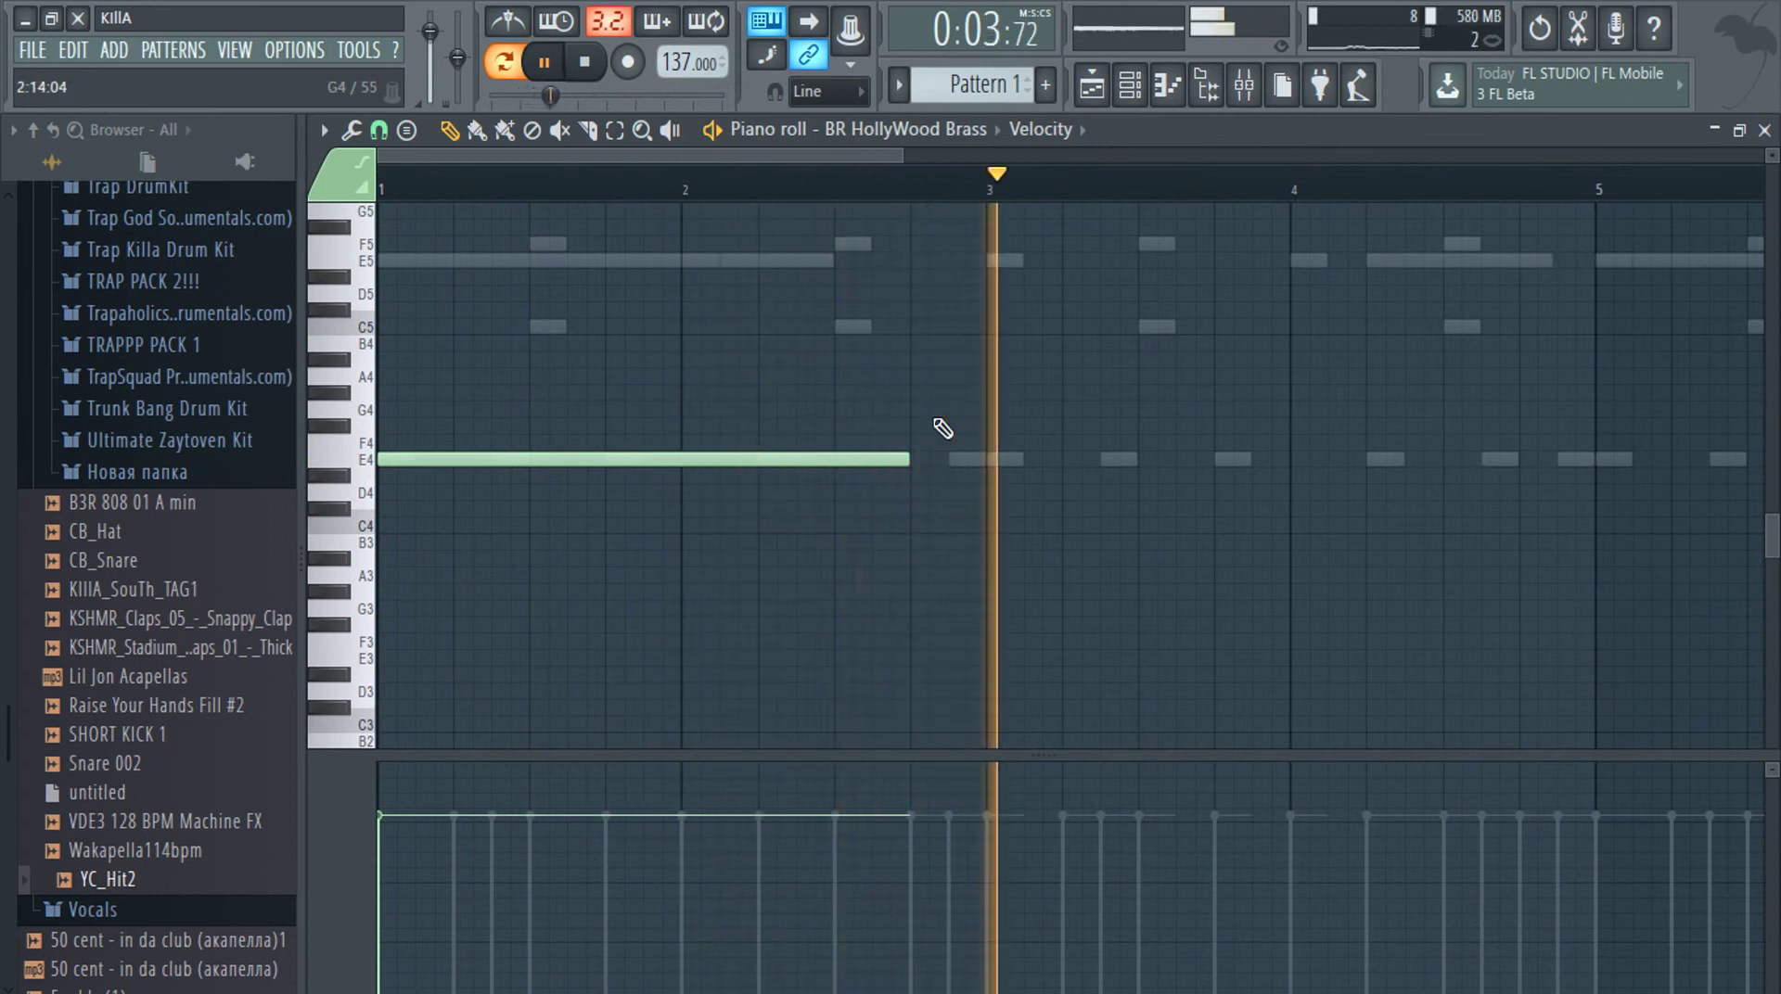
{"action": "left_click", "coordinate": [927, 328]}
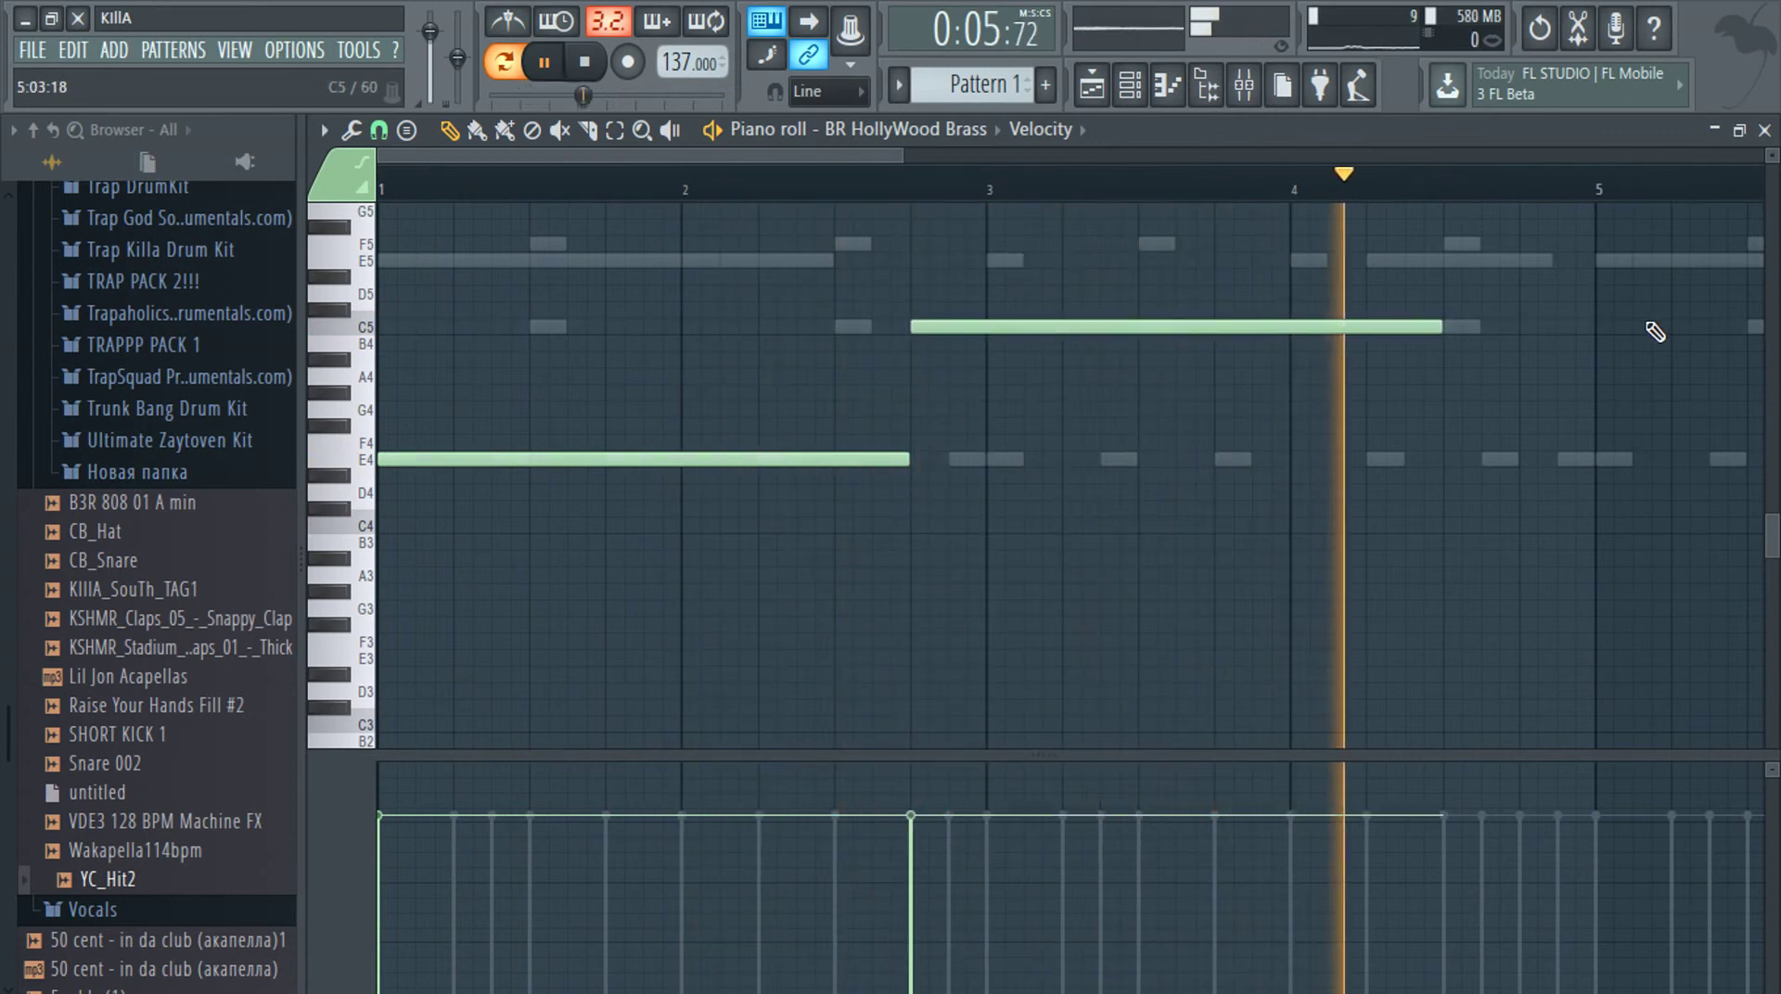
{"action": "left_click_drag", "start_coordinate": [1441, 331], "coordinate": [966, 358]}
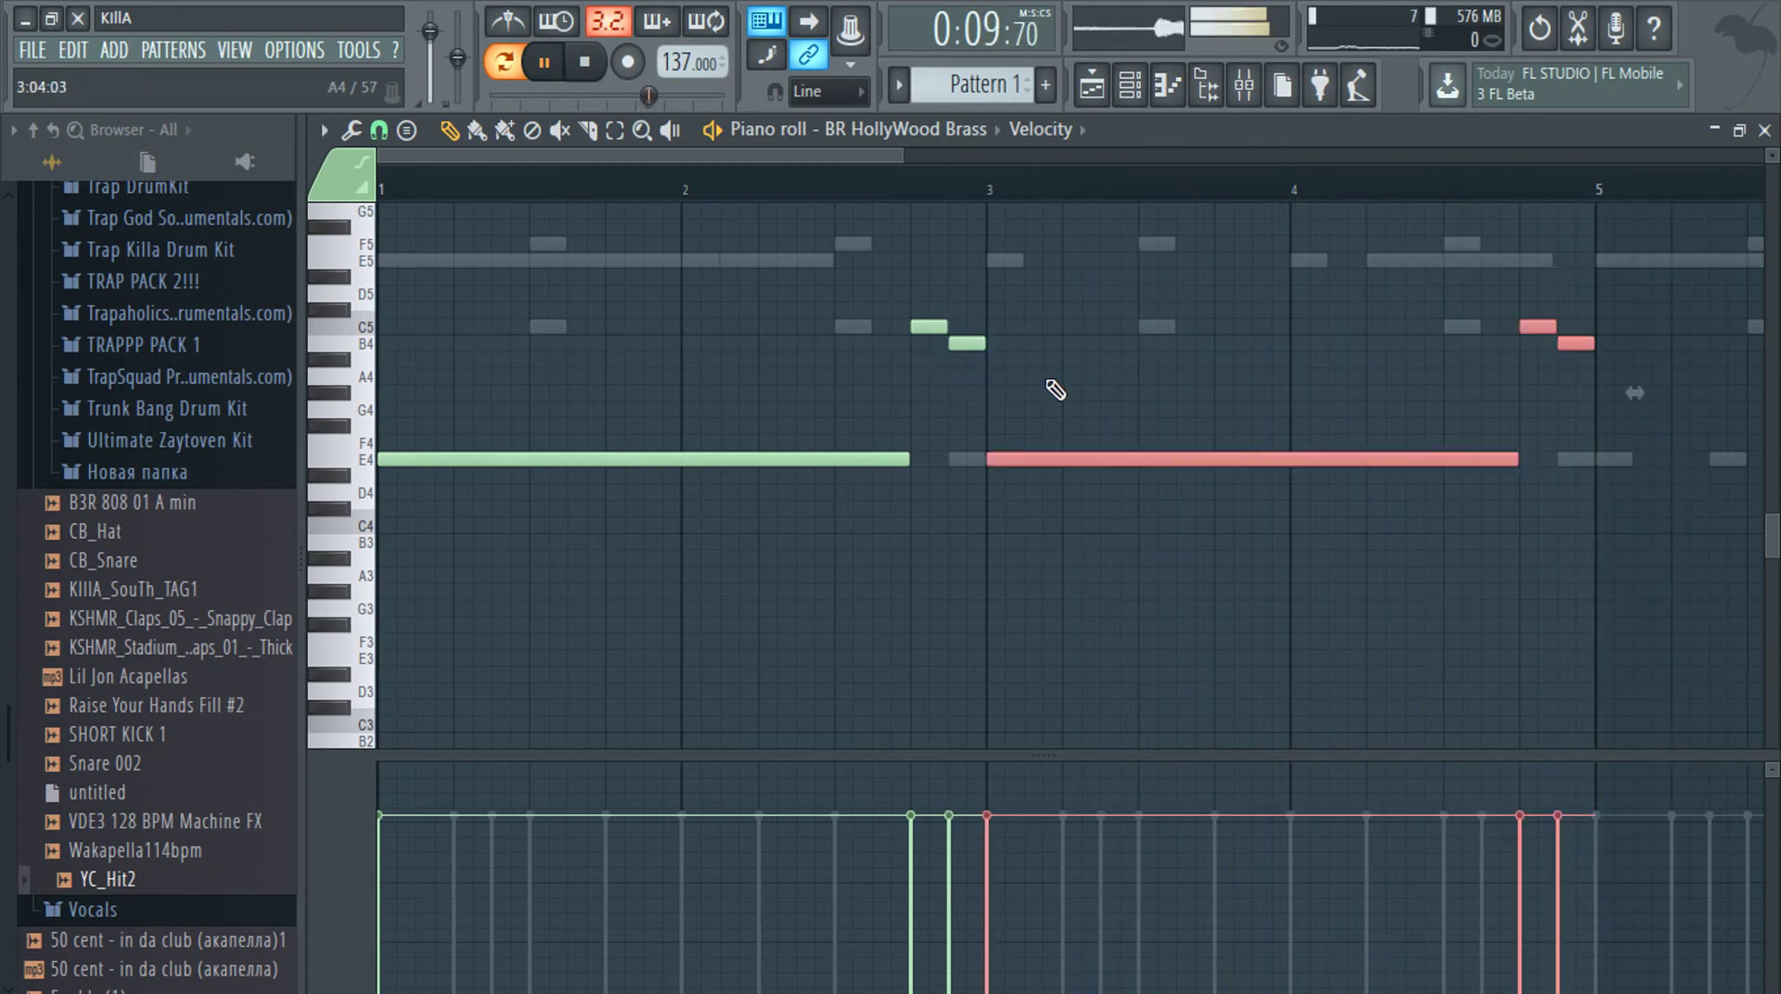
Raise the long note of bars 3-4 to F4 and rearrange the two short notes ending bar 4 to B4, C5
{"action": "scroll", "coordinate": [1020, 434], "scroll_direction": "down", "scroll_amount": 5}
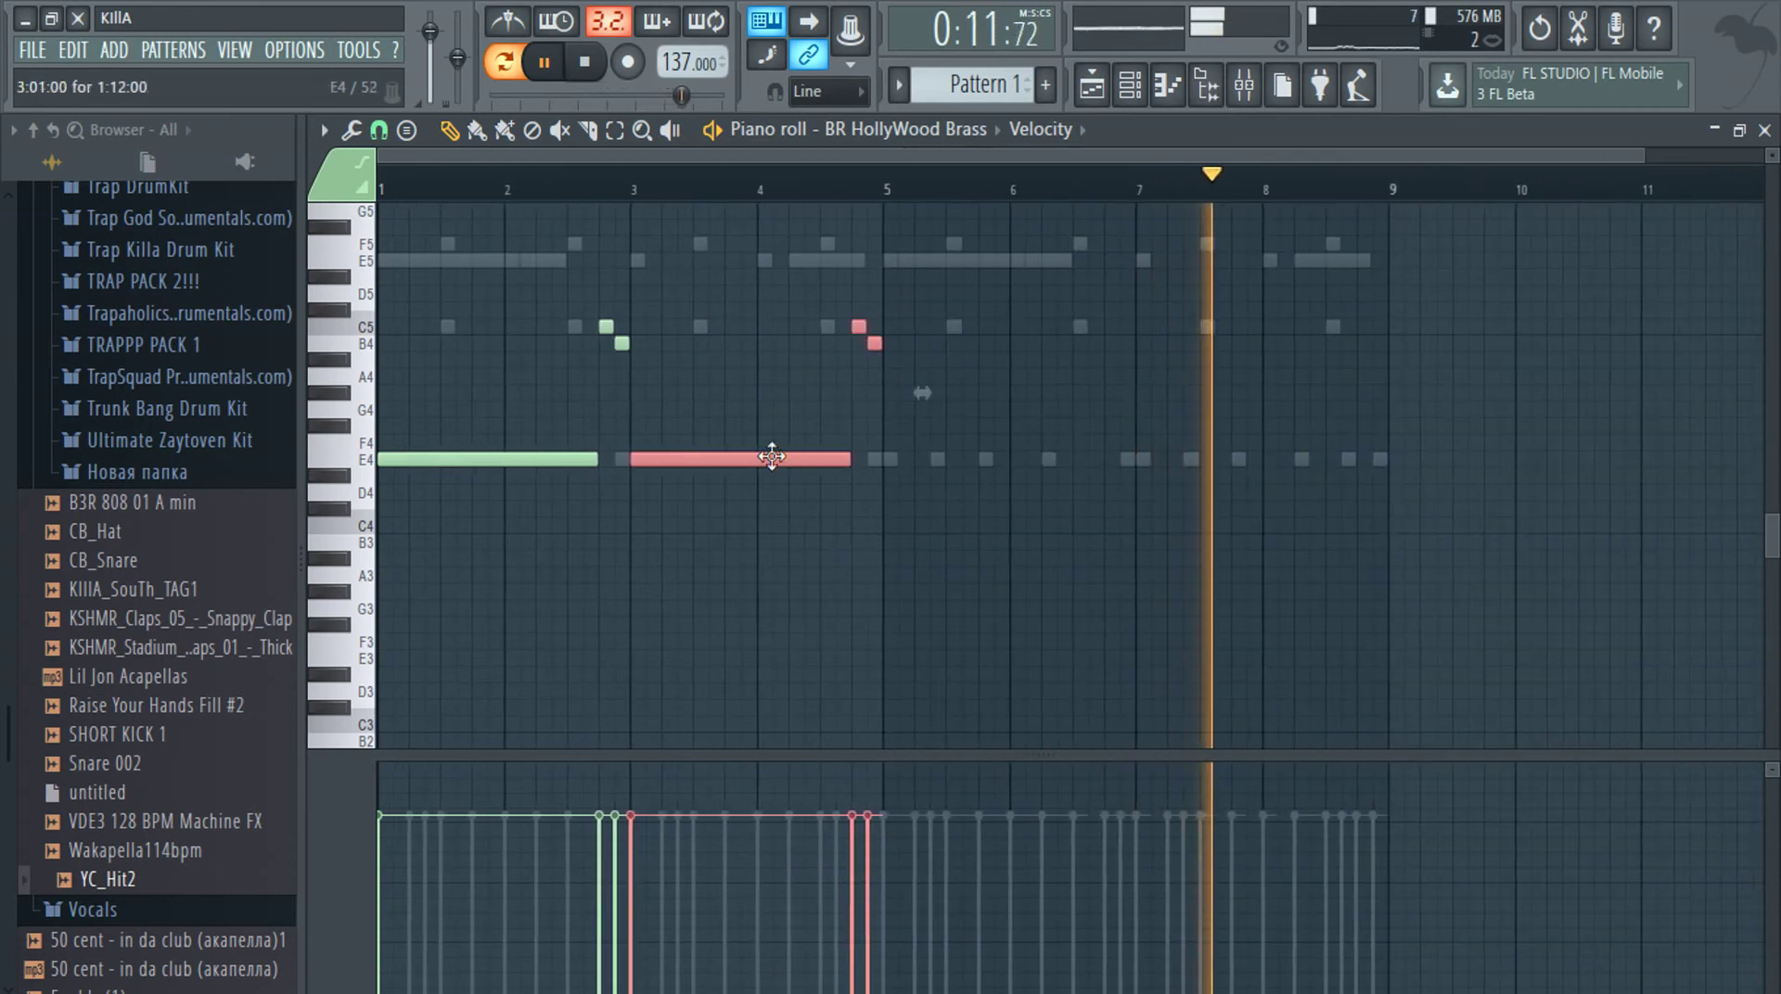
{"action": "left_click", "coordinate": [670, 547], "text": "ctrl"}
{"action": "left_click_drag", "start_coordinate": [695, 460], "coordinate": [696, 443]}
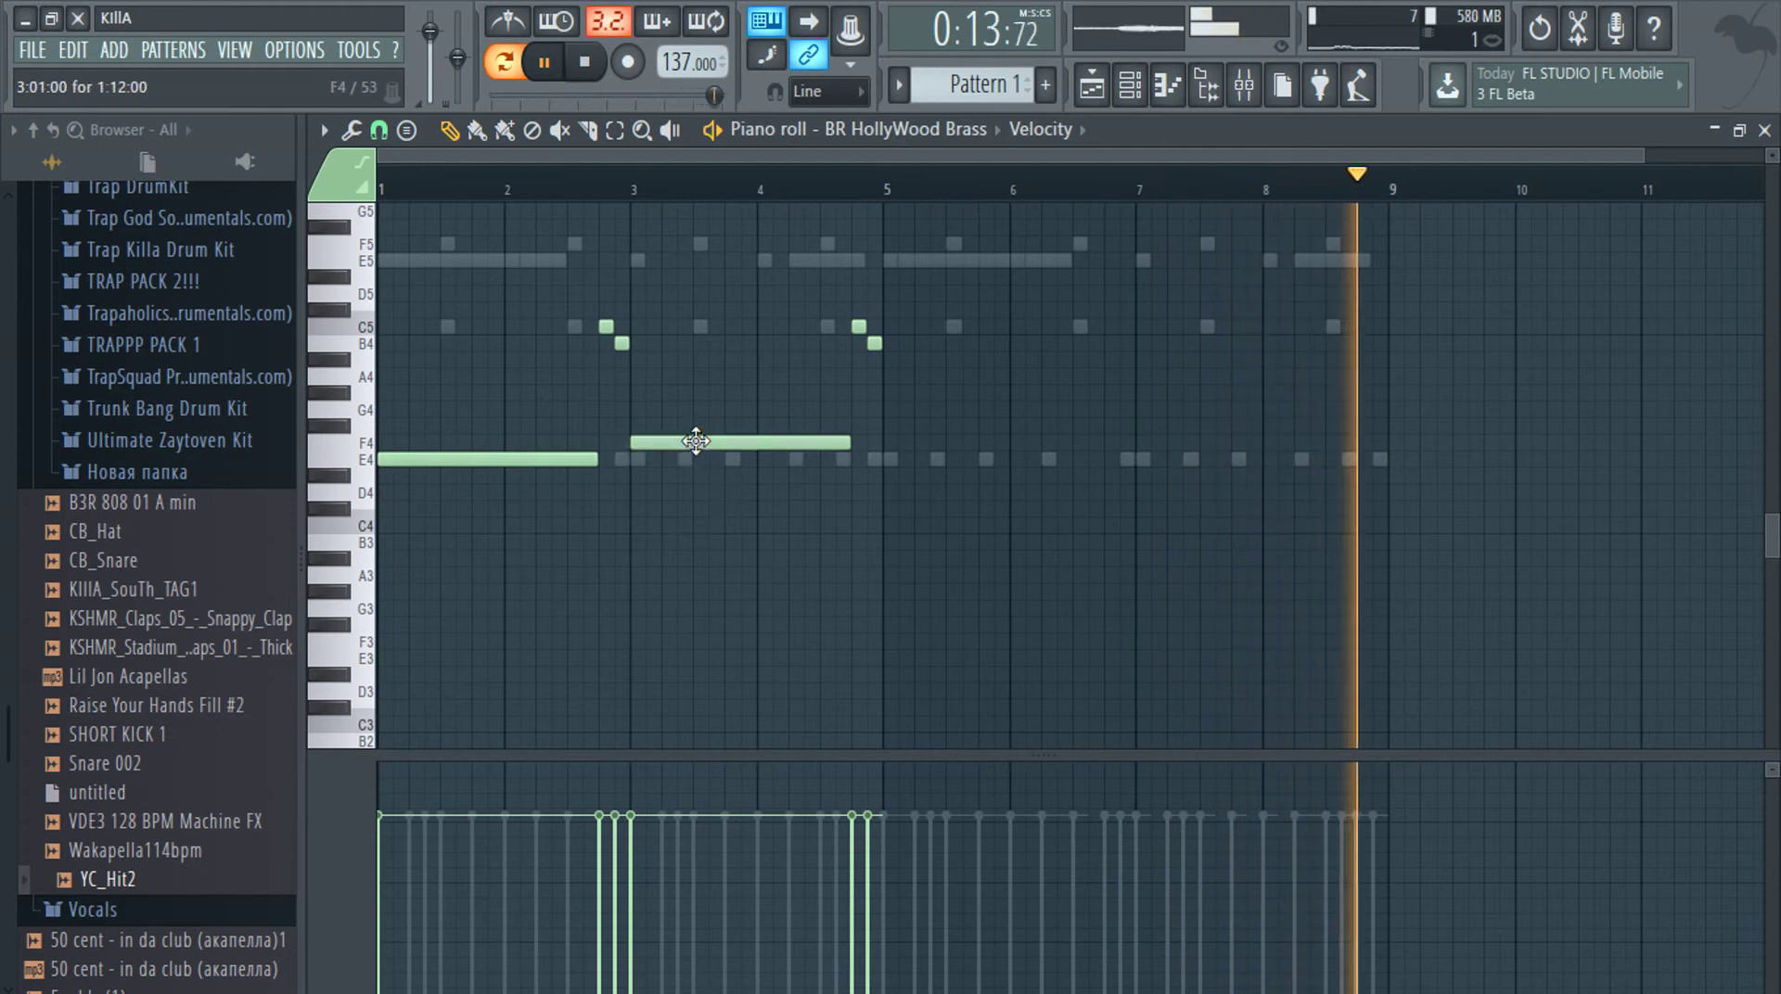
{"action": "scroll", "coordinate": [860, 423], "scroll_direction": "up", "scroll_amount": 5}
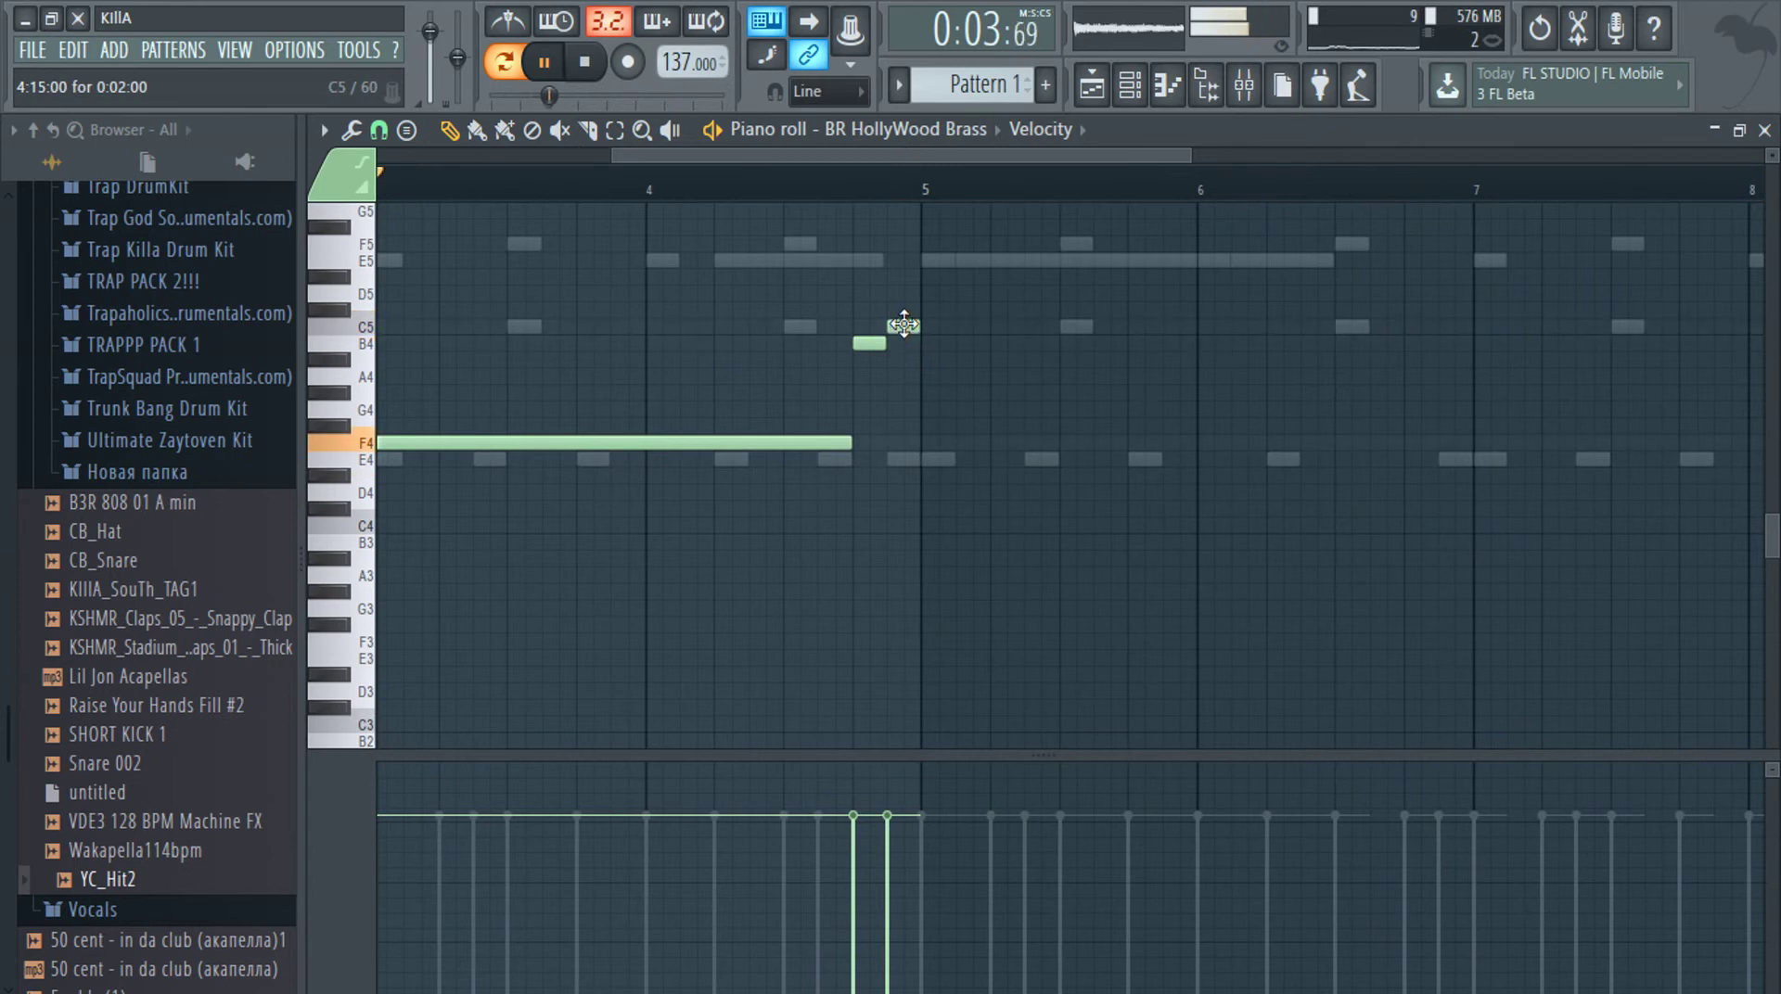
Duplicate the brass phrase of bars 1-4 into bars 5-8, clear the selection and close the piano roll
{"action": "key", "text": "ctrl+b"}
{"action": "scroll", "coordinate": [995, 471], "scroll_direction": "down", "scroll_amount": 5}
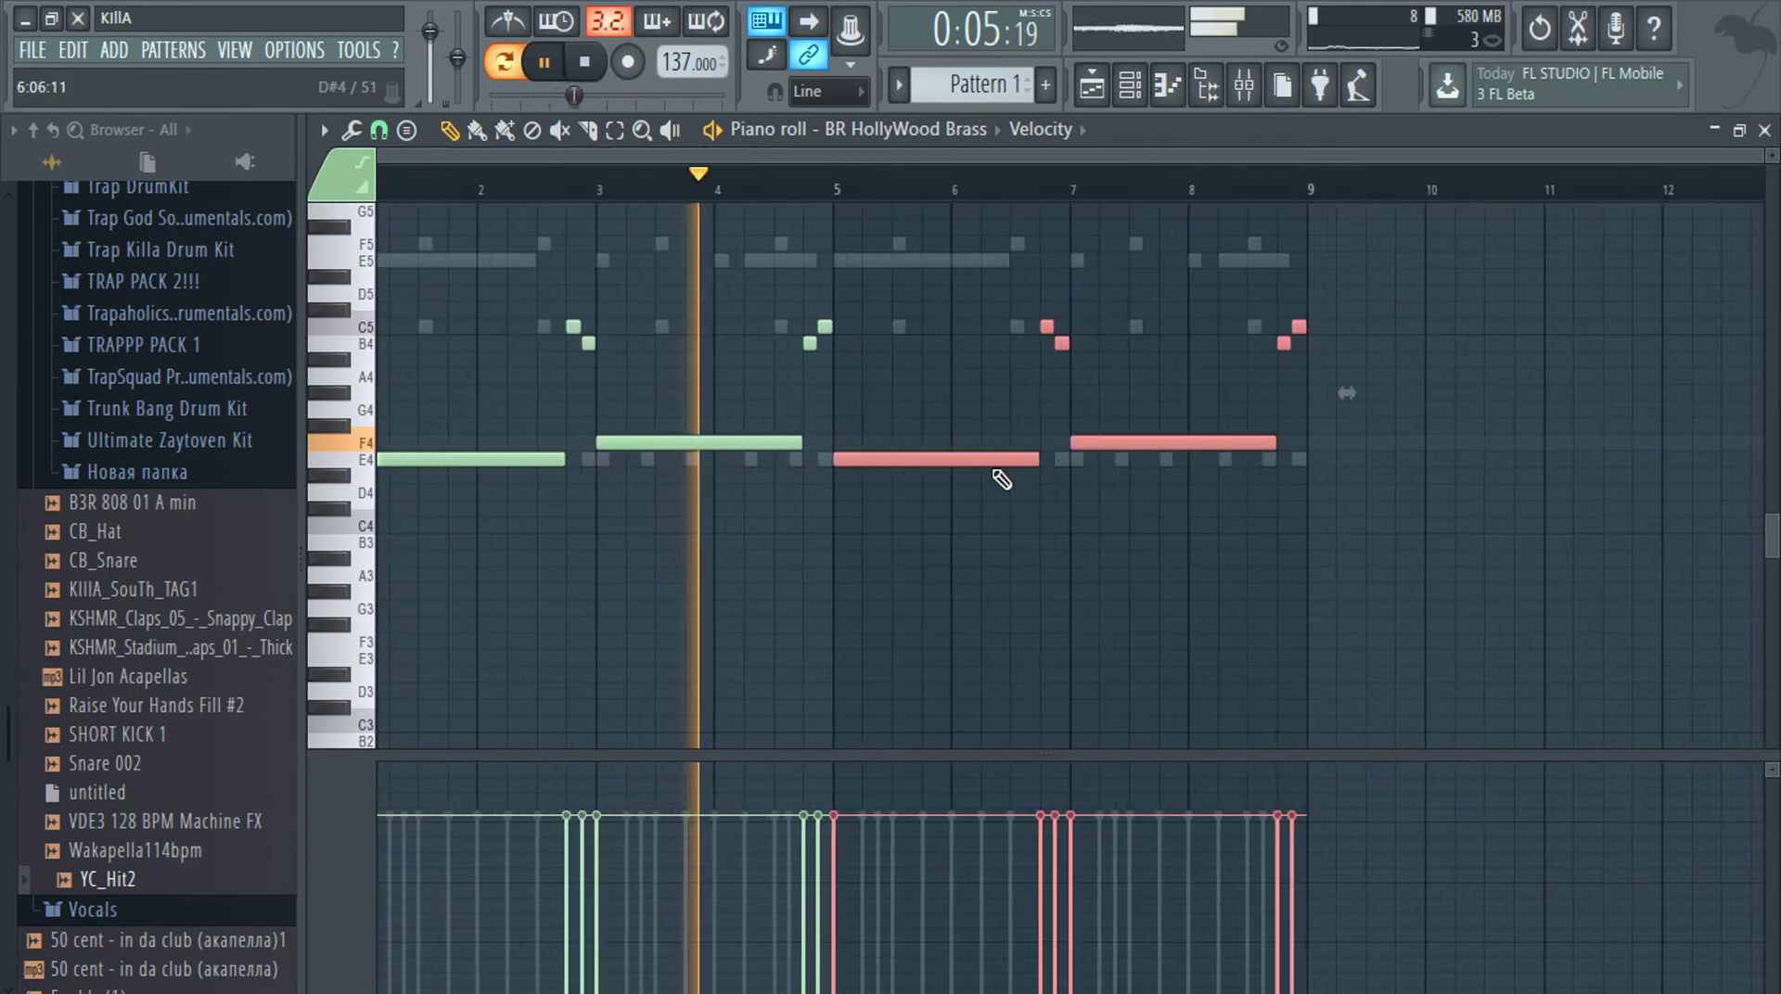
{"action": "left_click", "coordinate": [1464, 478], "text": "ctrl"}
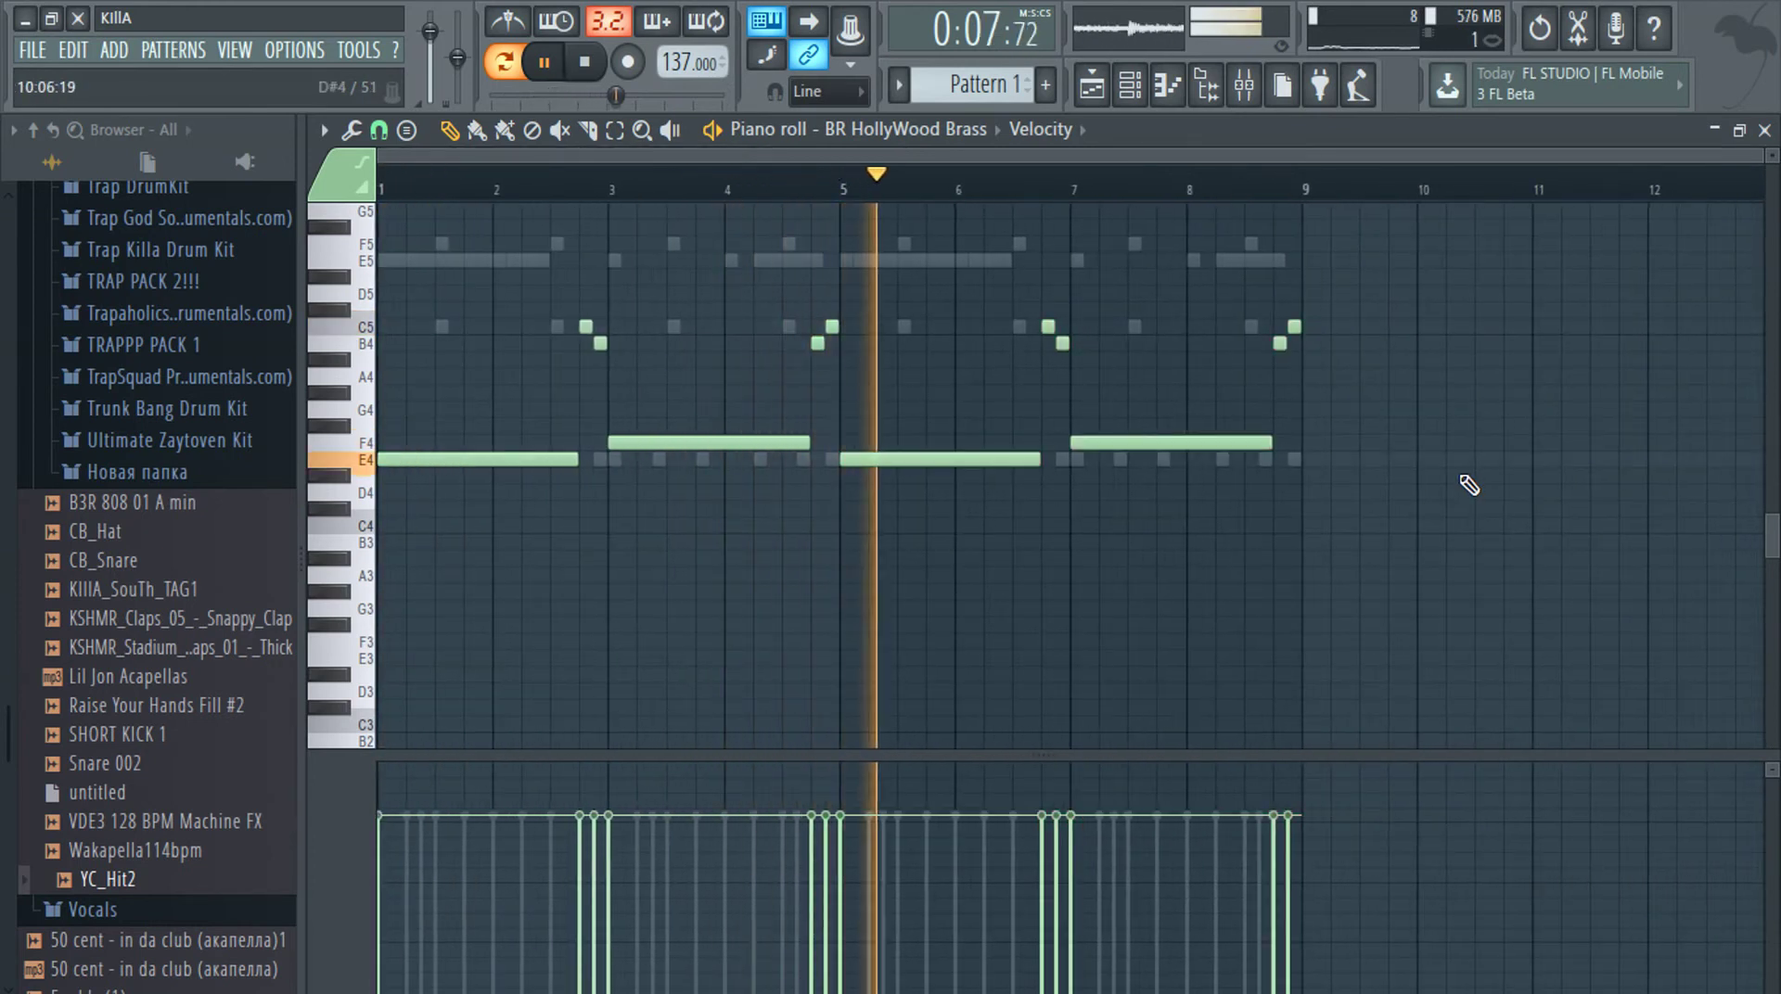
{"action": "key", "text": "Escape"}
Clone the BR HollyWood Brass channel, load the LCJ Diverse preset into the clone and close the plugin window
{"action": "right_click", "coordinate": [638, 732]}
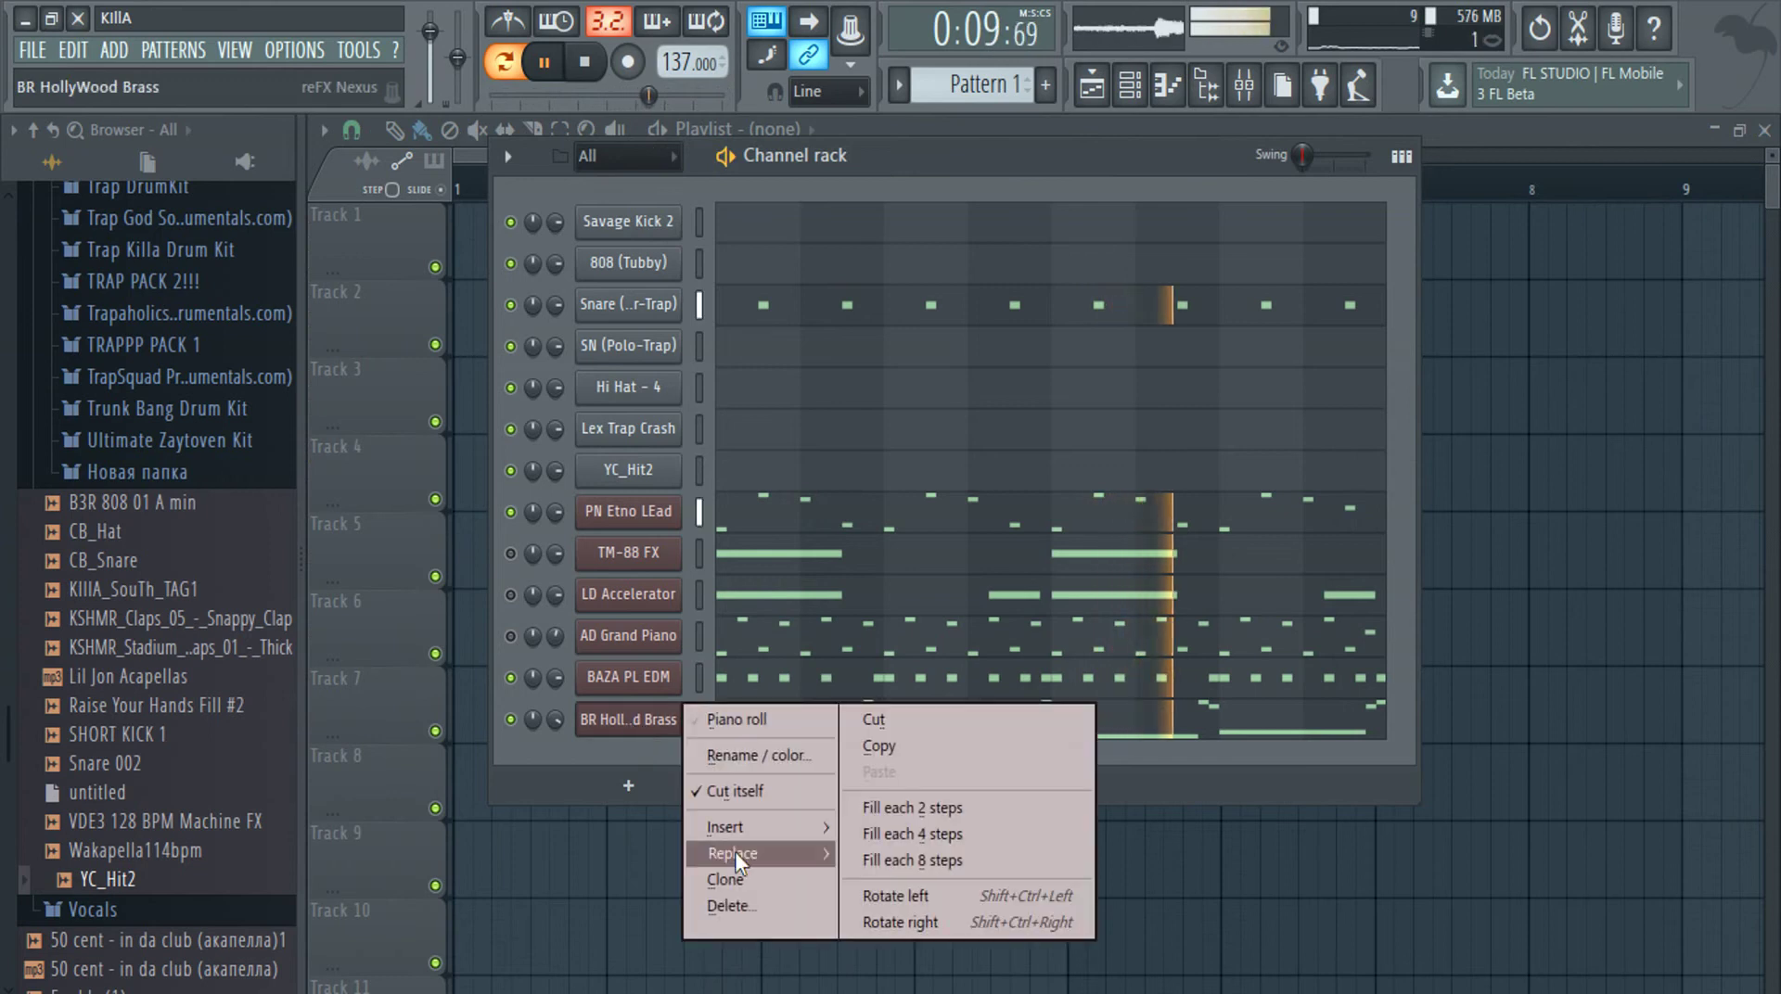
{"action": "left_click", "coordinate": [731, 882]}
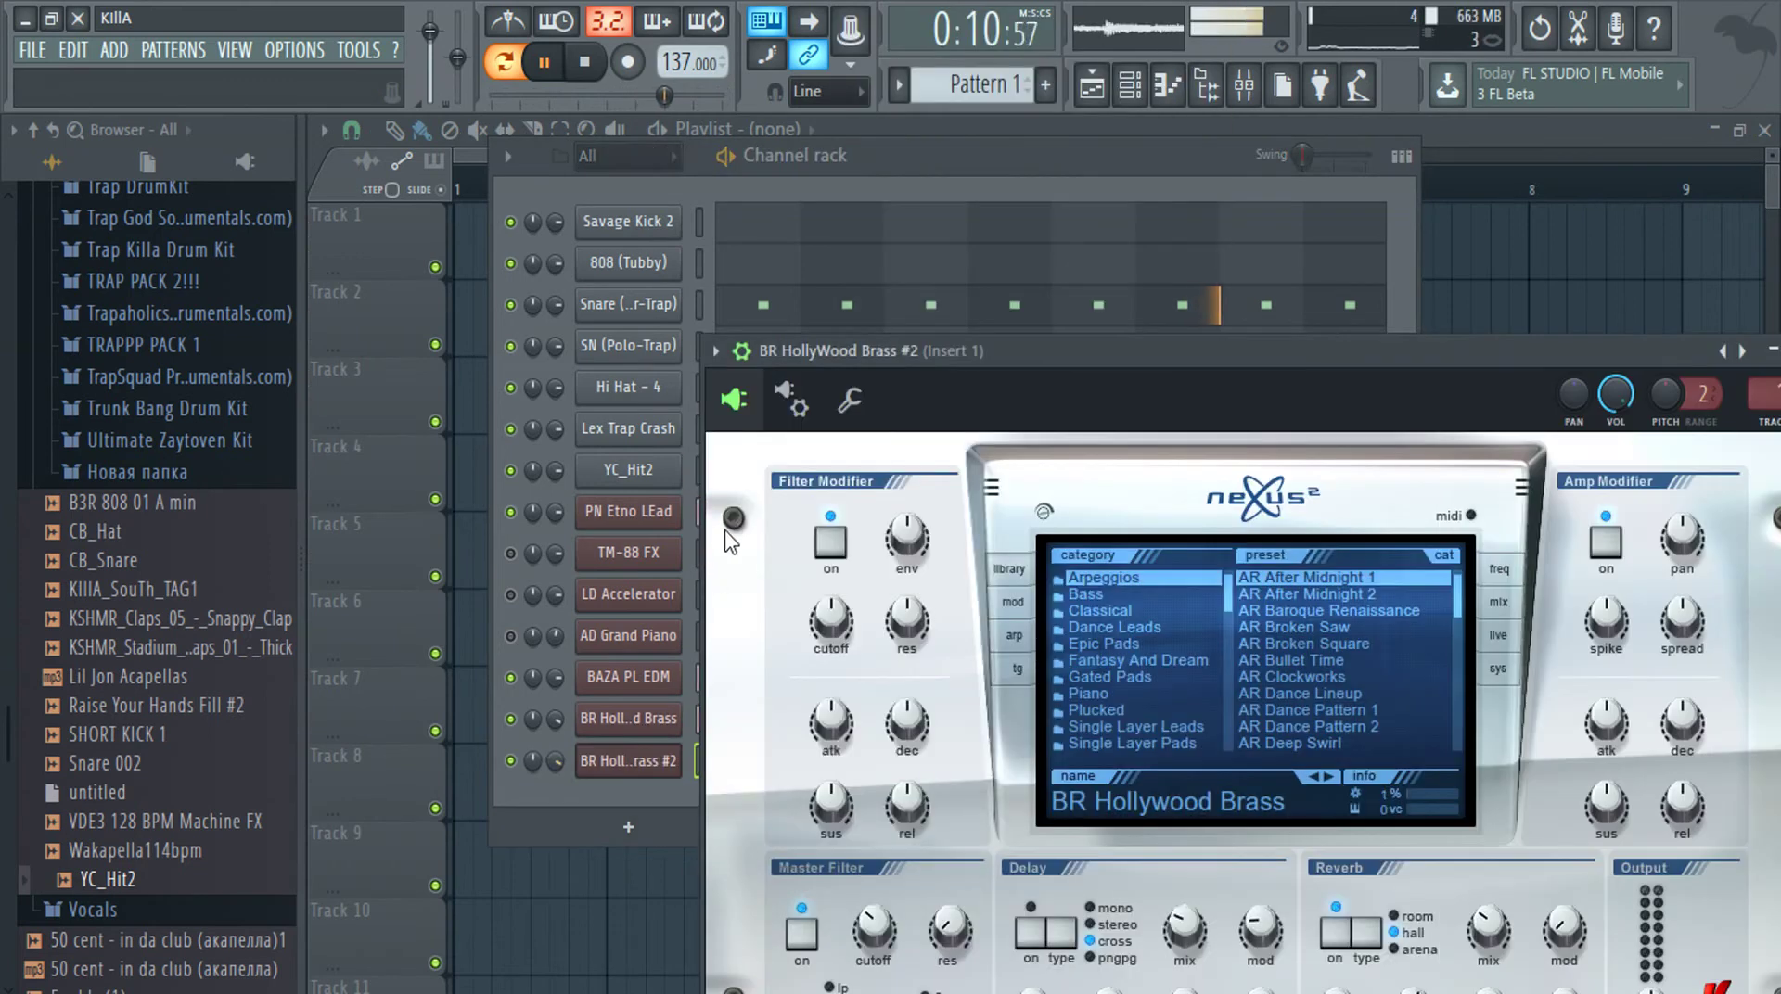
{"action": "left_click", "coordinate": [715, 351]}
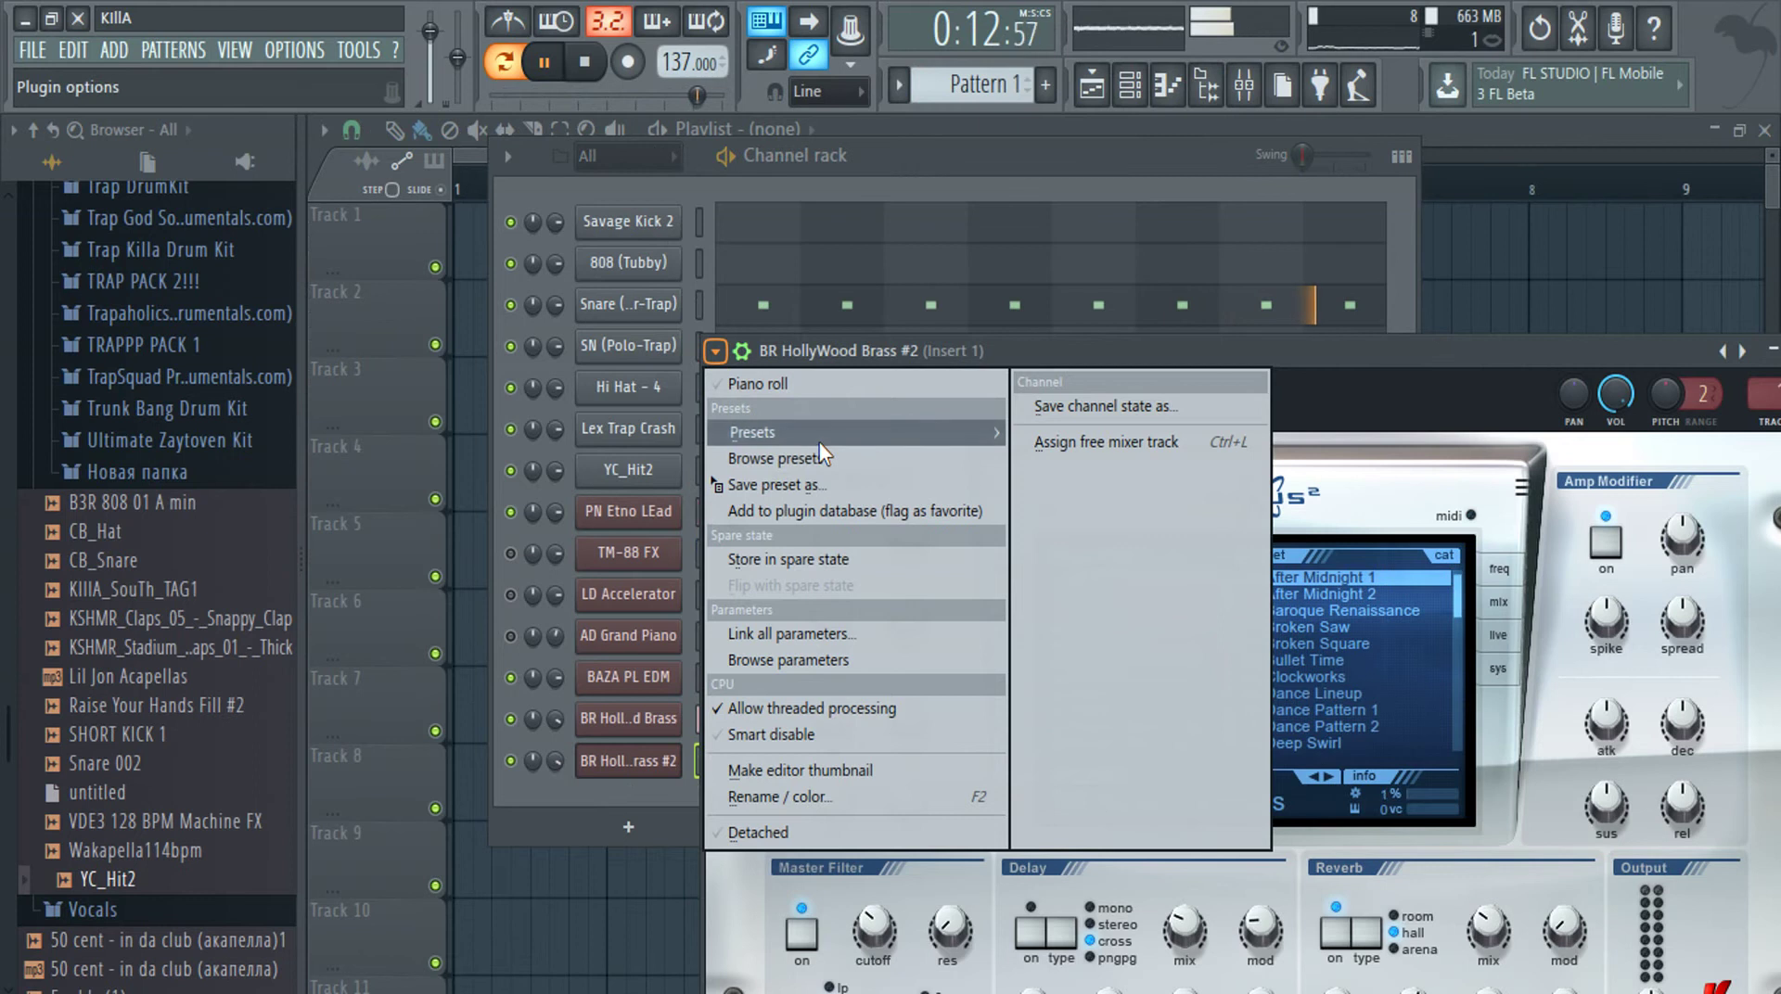
{"action": "mouse_move", "coordinate": [820, 434]}
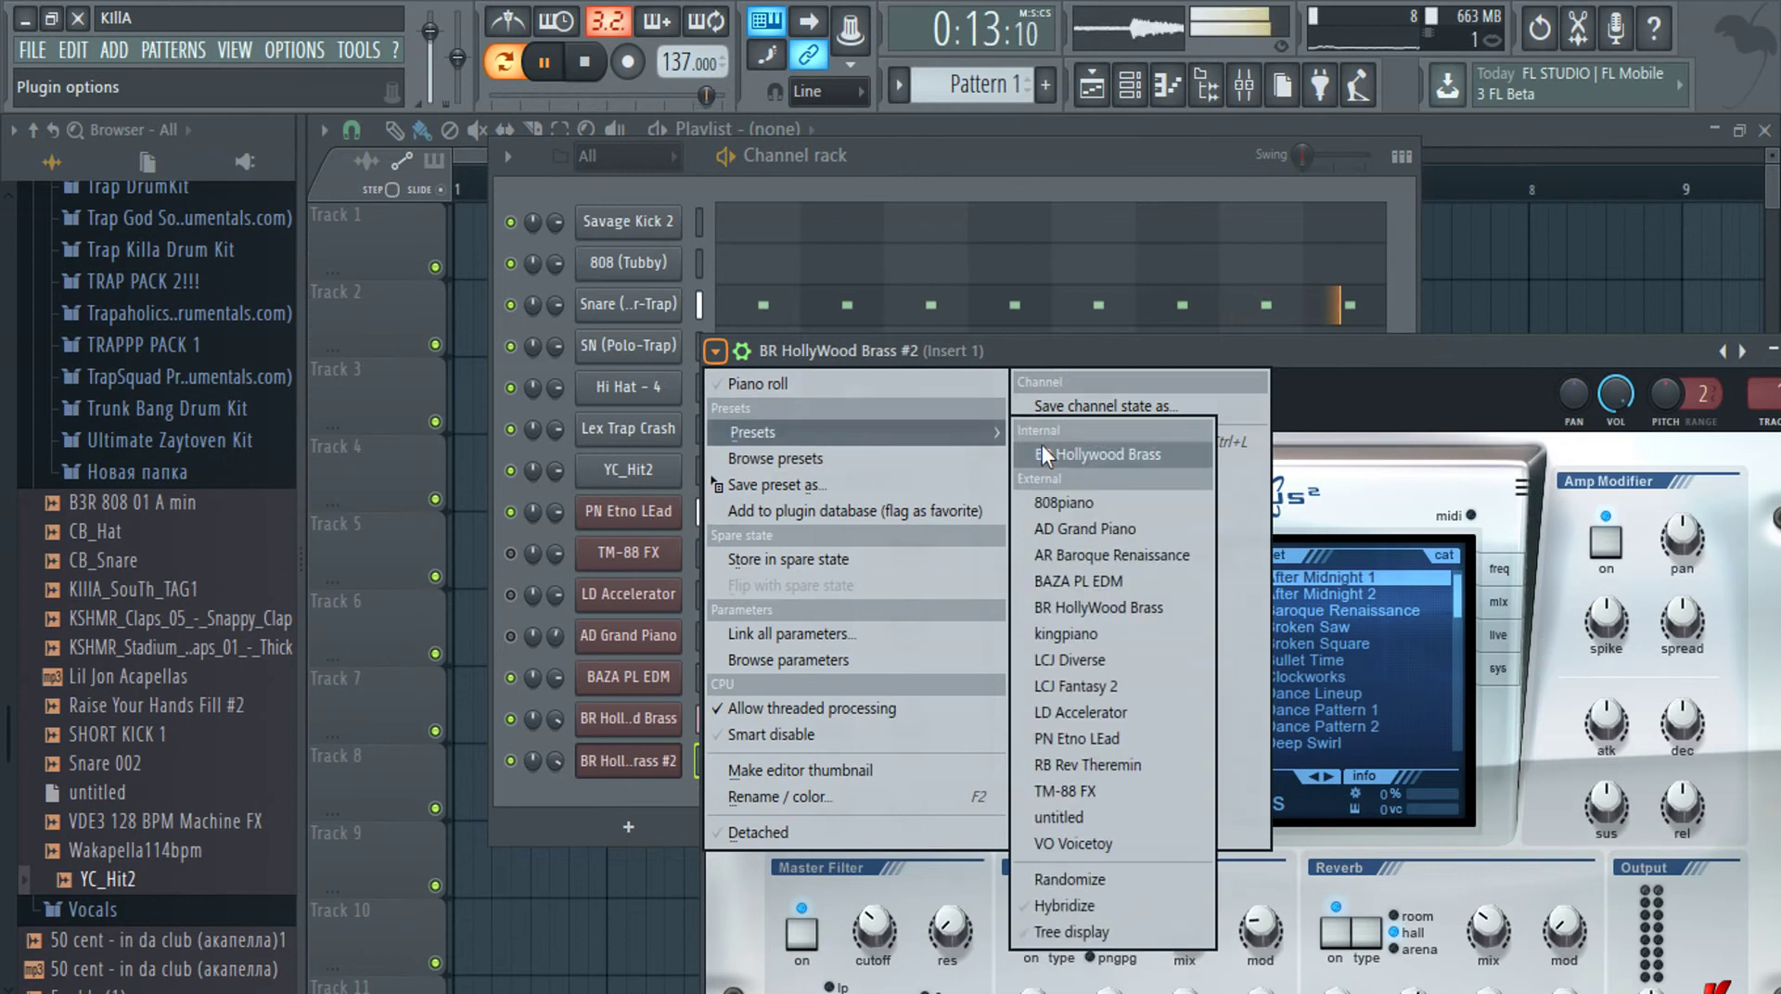
{"action": "left_click", "coordinate": [1122, 659]}
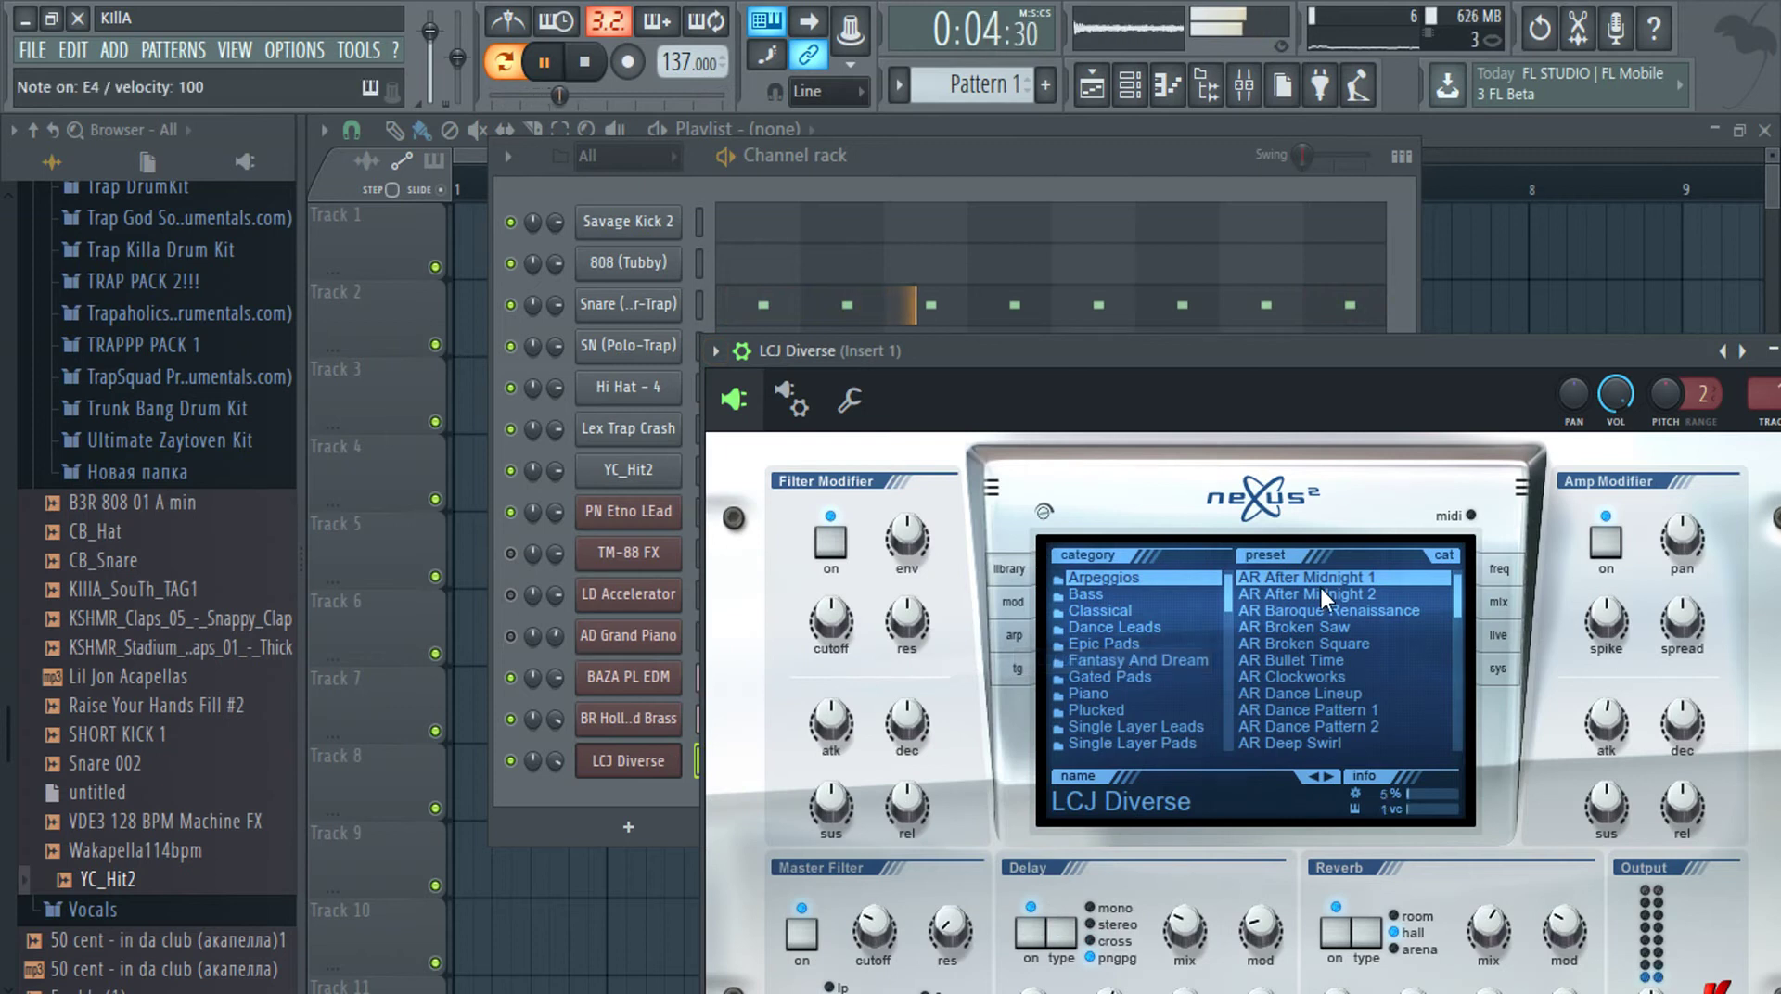
{"action": "left_click_drag", "start_coordinate": [1611, 352], "coordinate": [1267, 358]}
{"action": "left_click", "coordinate": [1456, 357]}
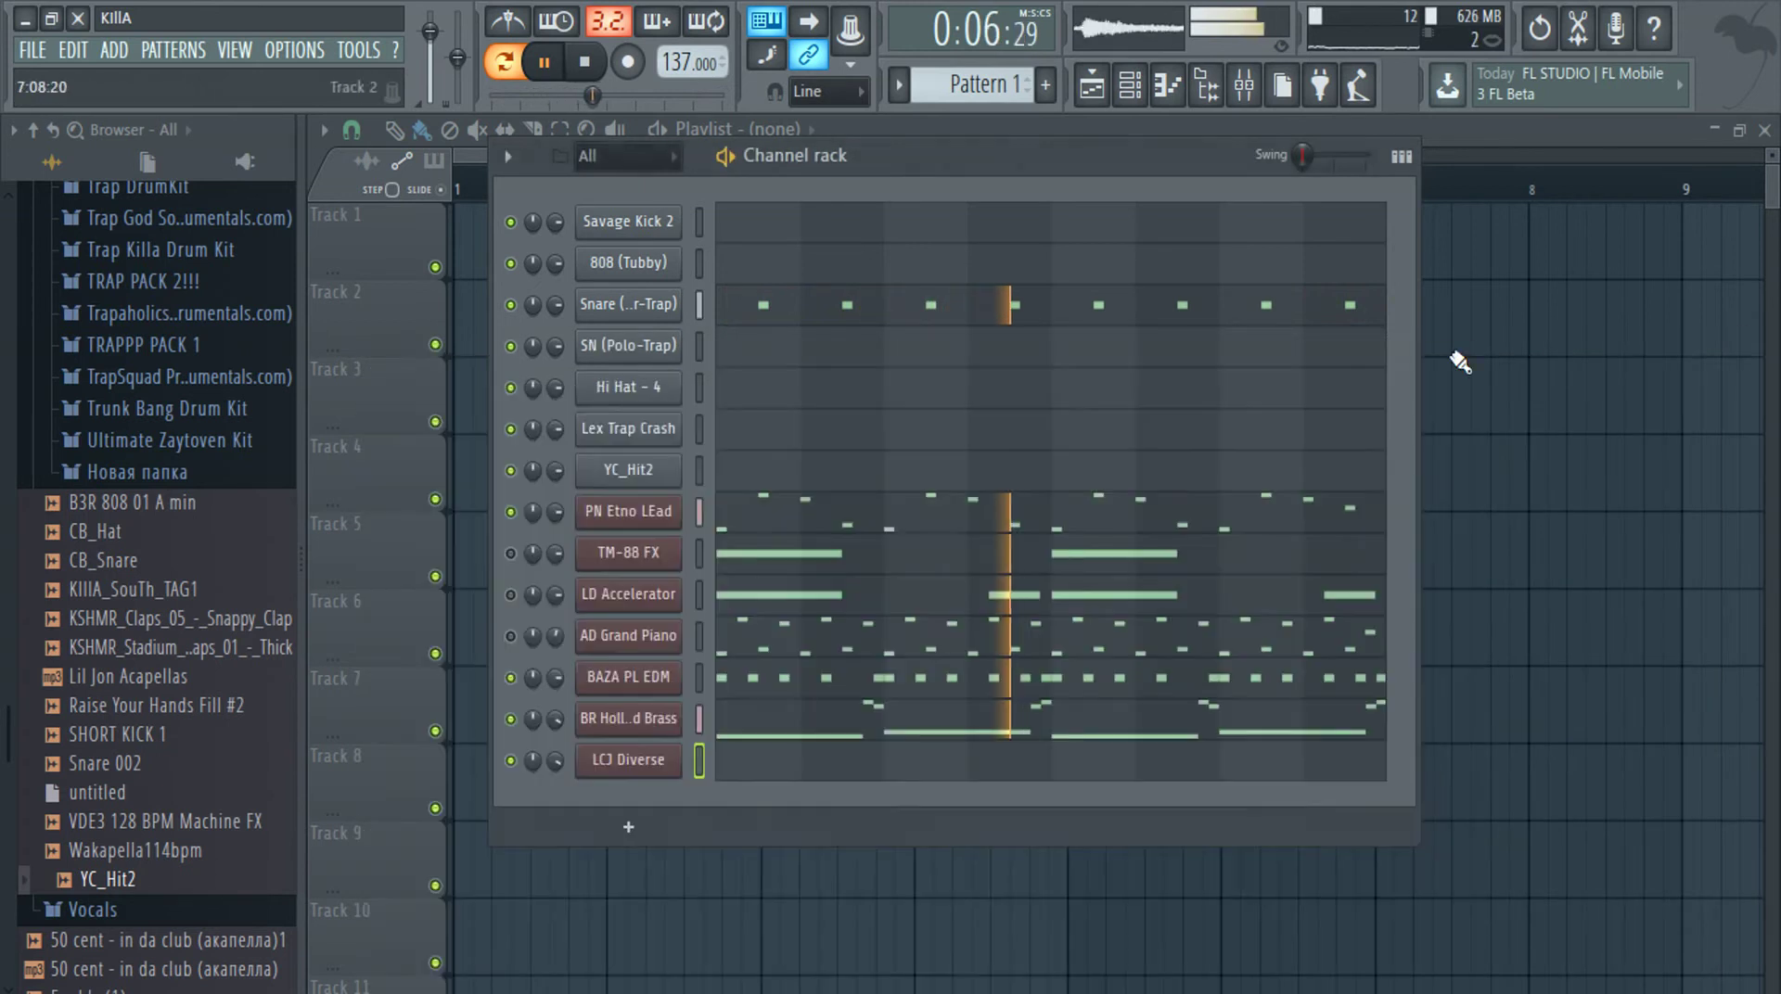
Draw two back-to-back E3 notes filling bars 1-2 in the LCJ Diverse piano roll, the first about one and a quarter bars long
{"action": "left_click", "coordinate": [800, 777]}
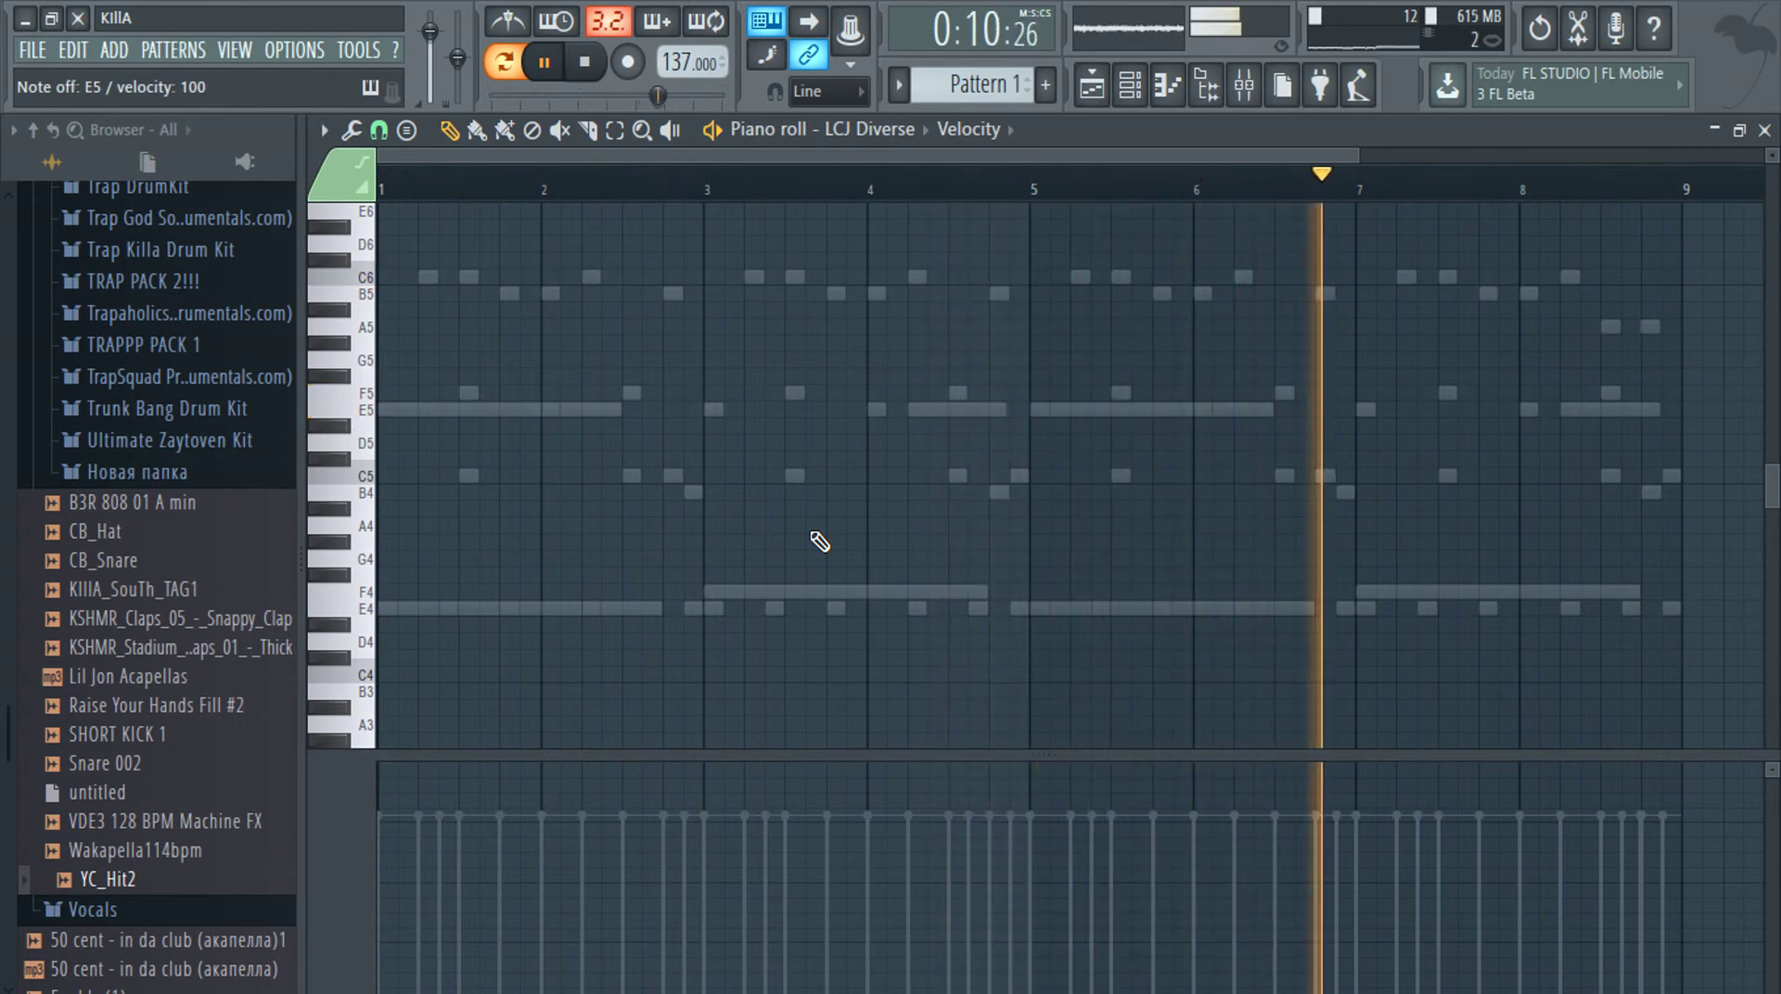
{"action": "key", "text": "space"}
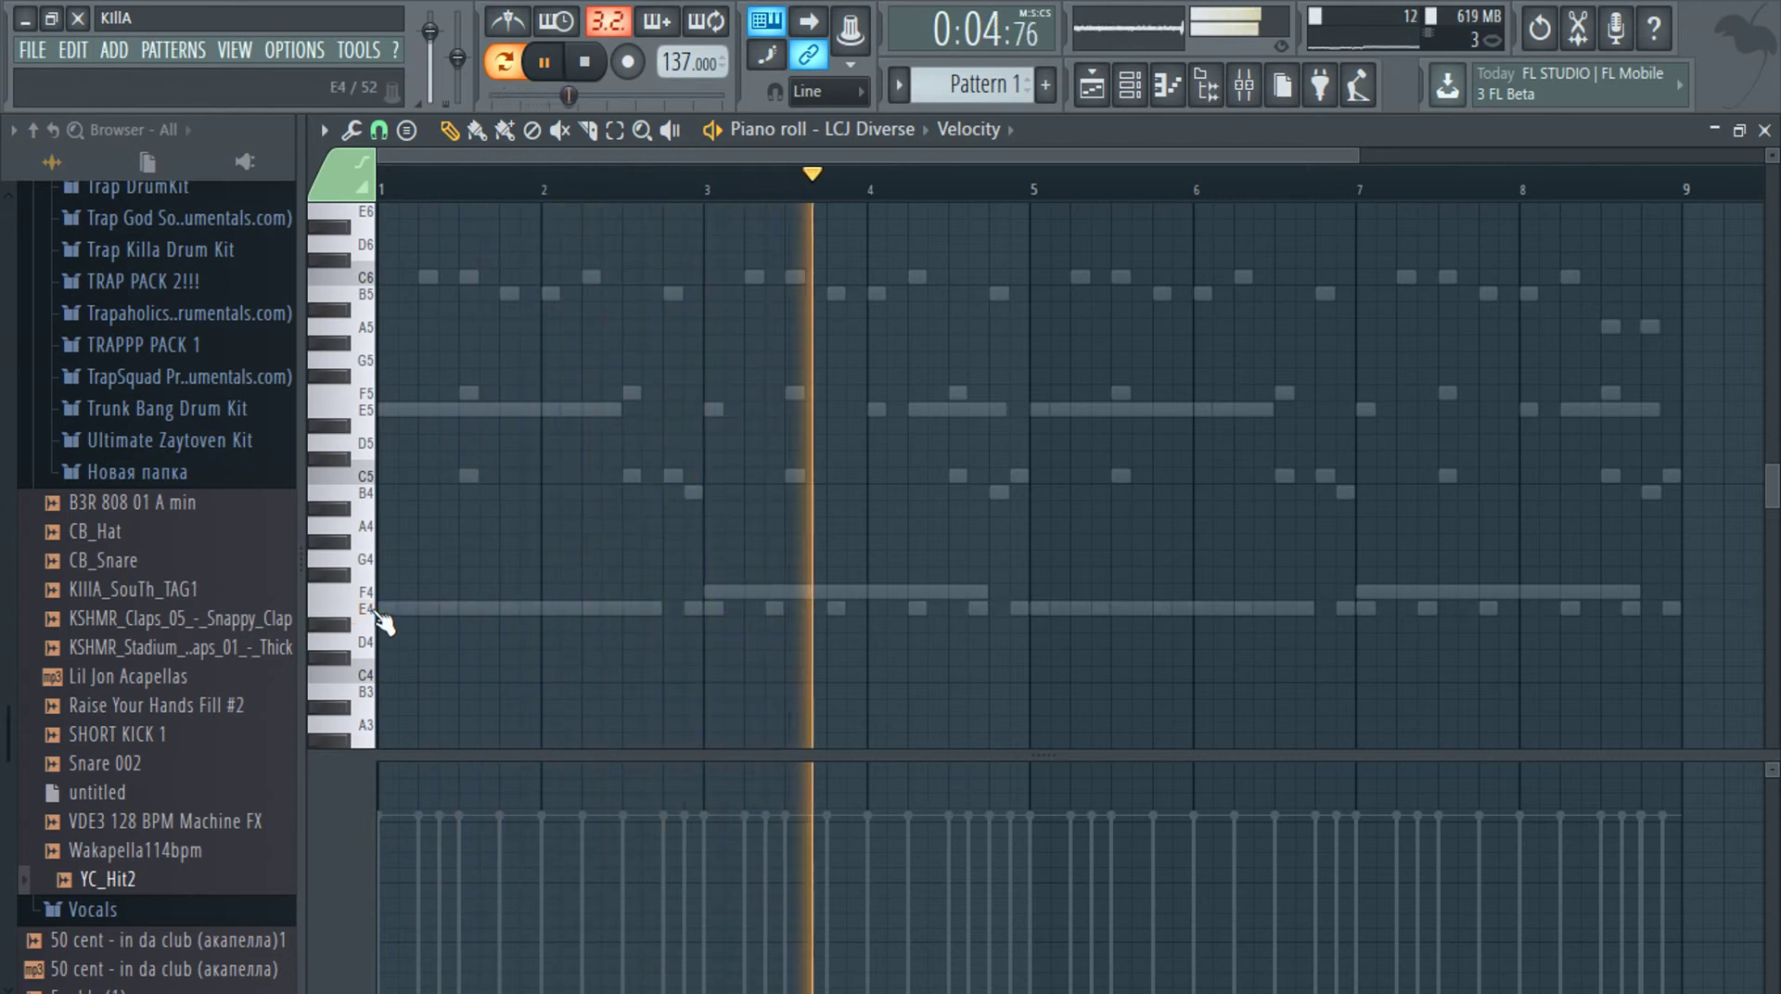
{"action": "key", "text": "space"}
{"action": "scroll", "coordinate": [377, 612], "scroll_direction": "up", "scroll_amount": 4}
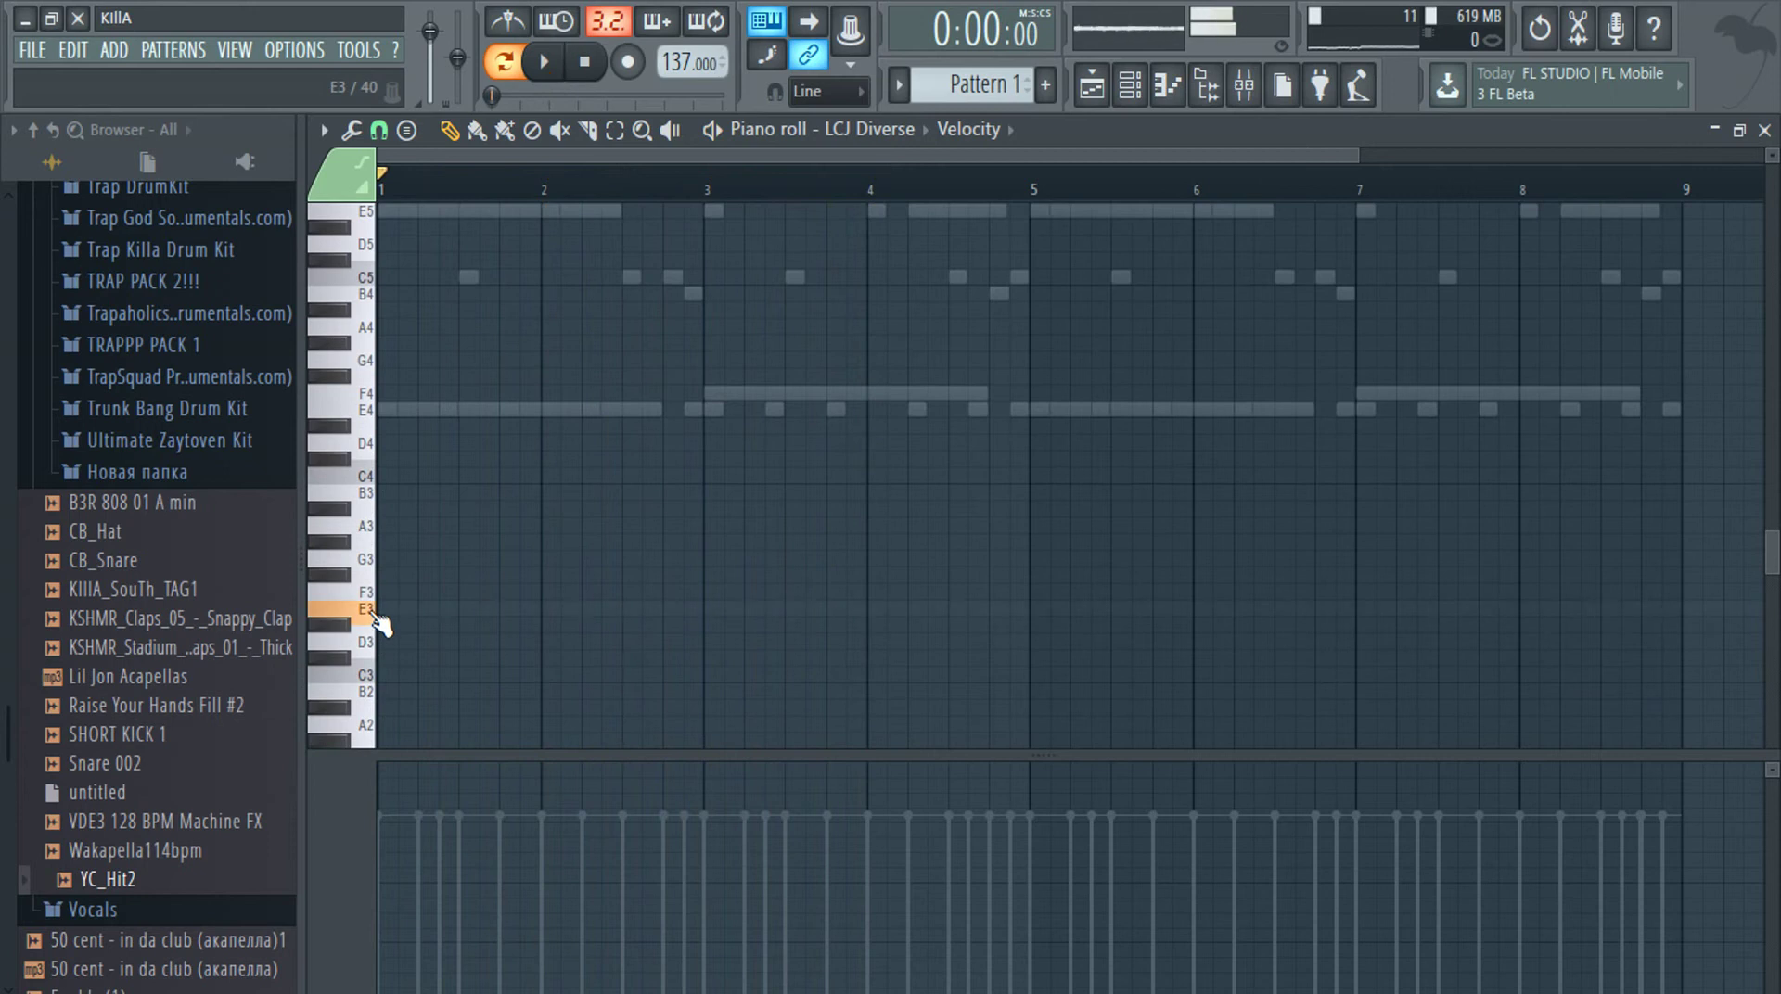
{"action": "scroll", "coordinate": [378, 621], "scroll_direction": "down", "scroll_amount": 3}
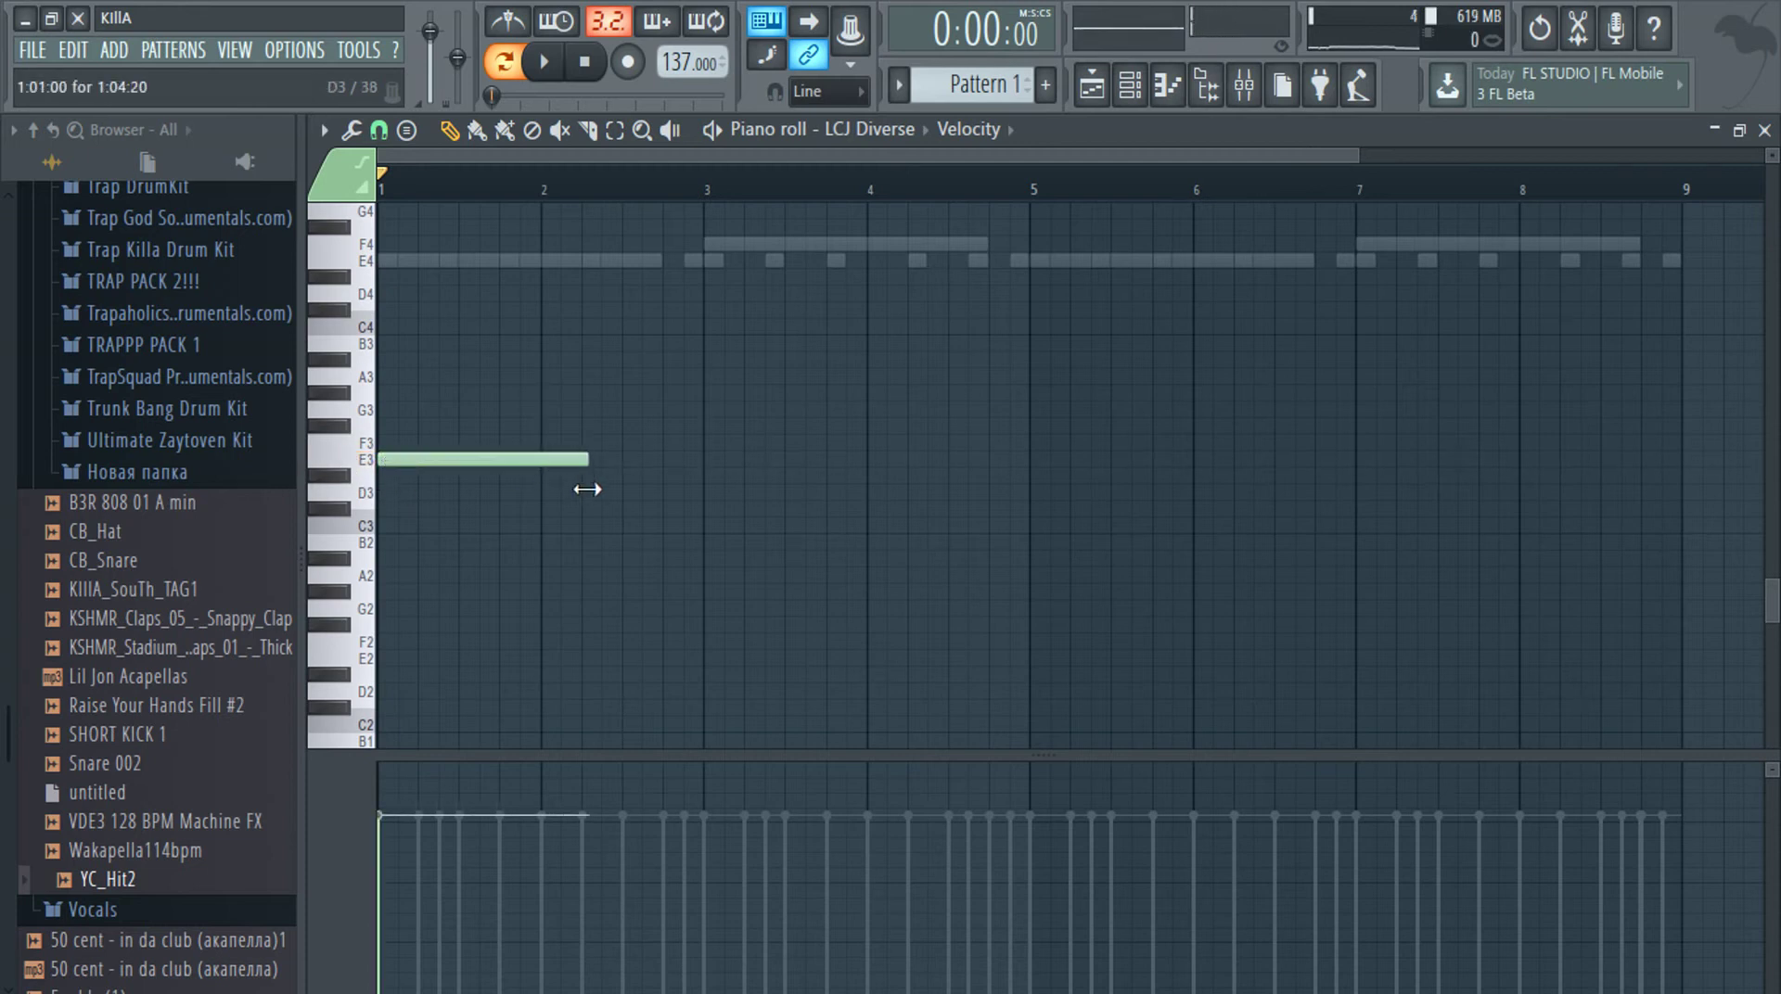
{"action": "left_click", "coordinate": [588, 459]}
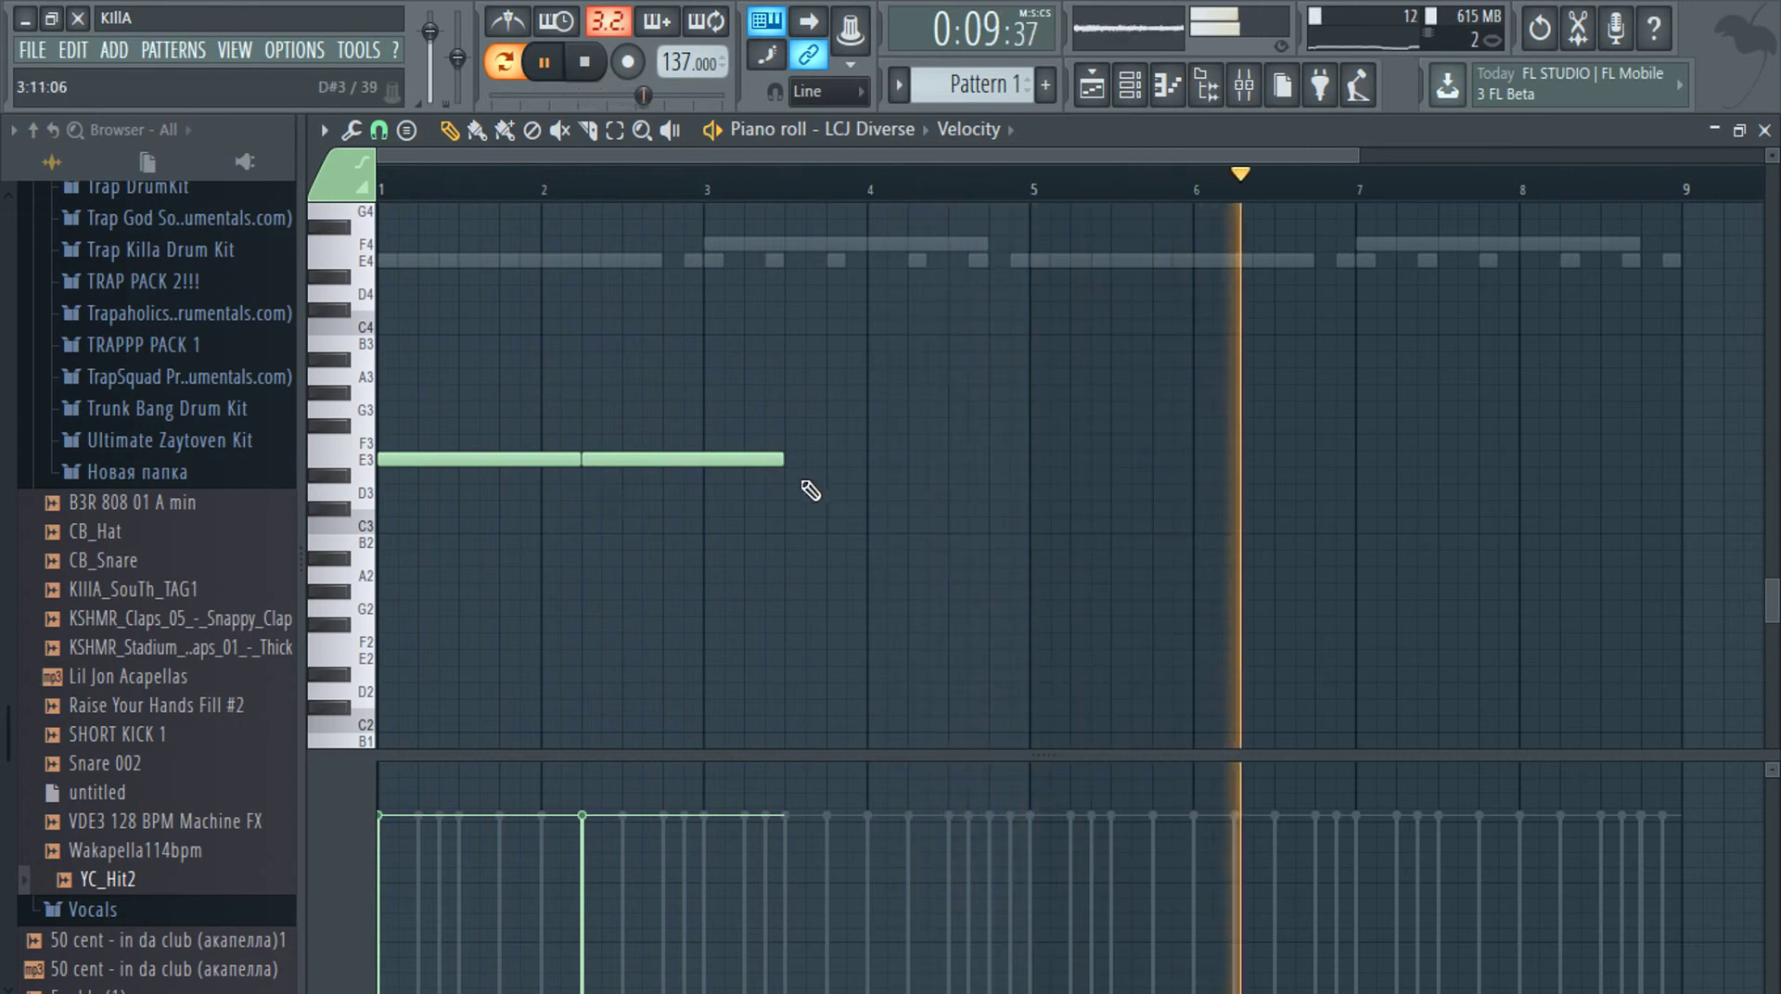
{"action": "left_click_drag", "start_coordinate": [785, 460], "coordinate": [707, 483]}
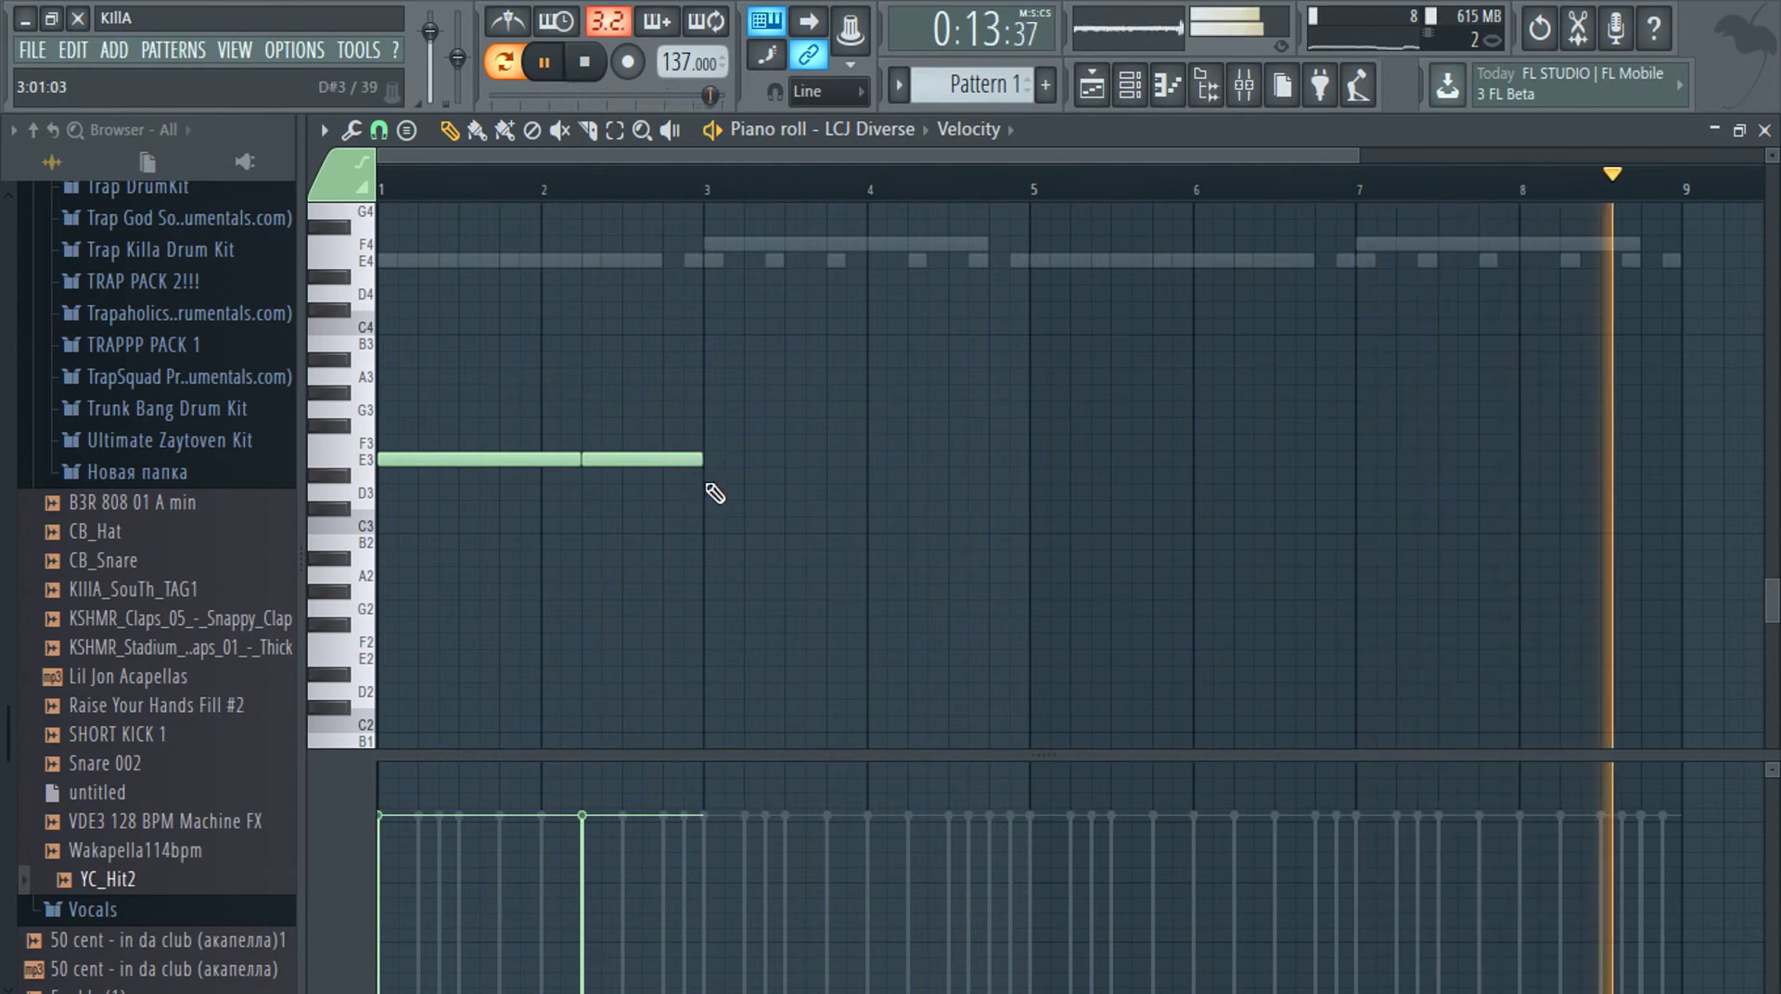
Duplicate the pair of E3 notes repeatedly so that they fill bars 3 to 8
{"action": "key", "text": "ctrl+b"}
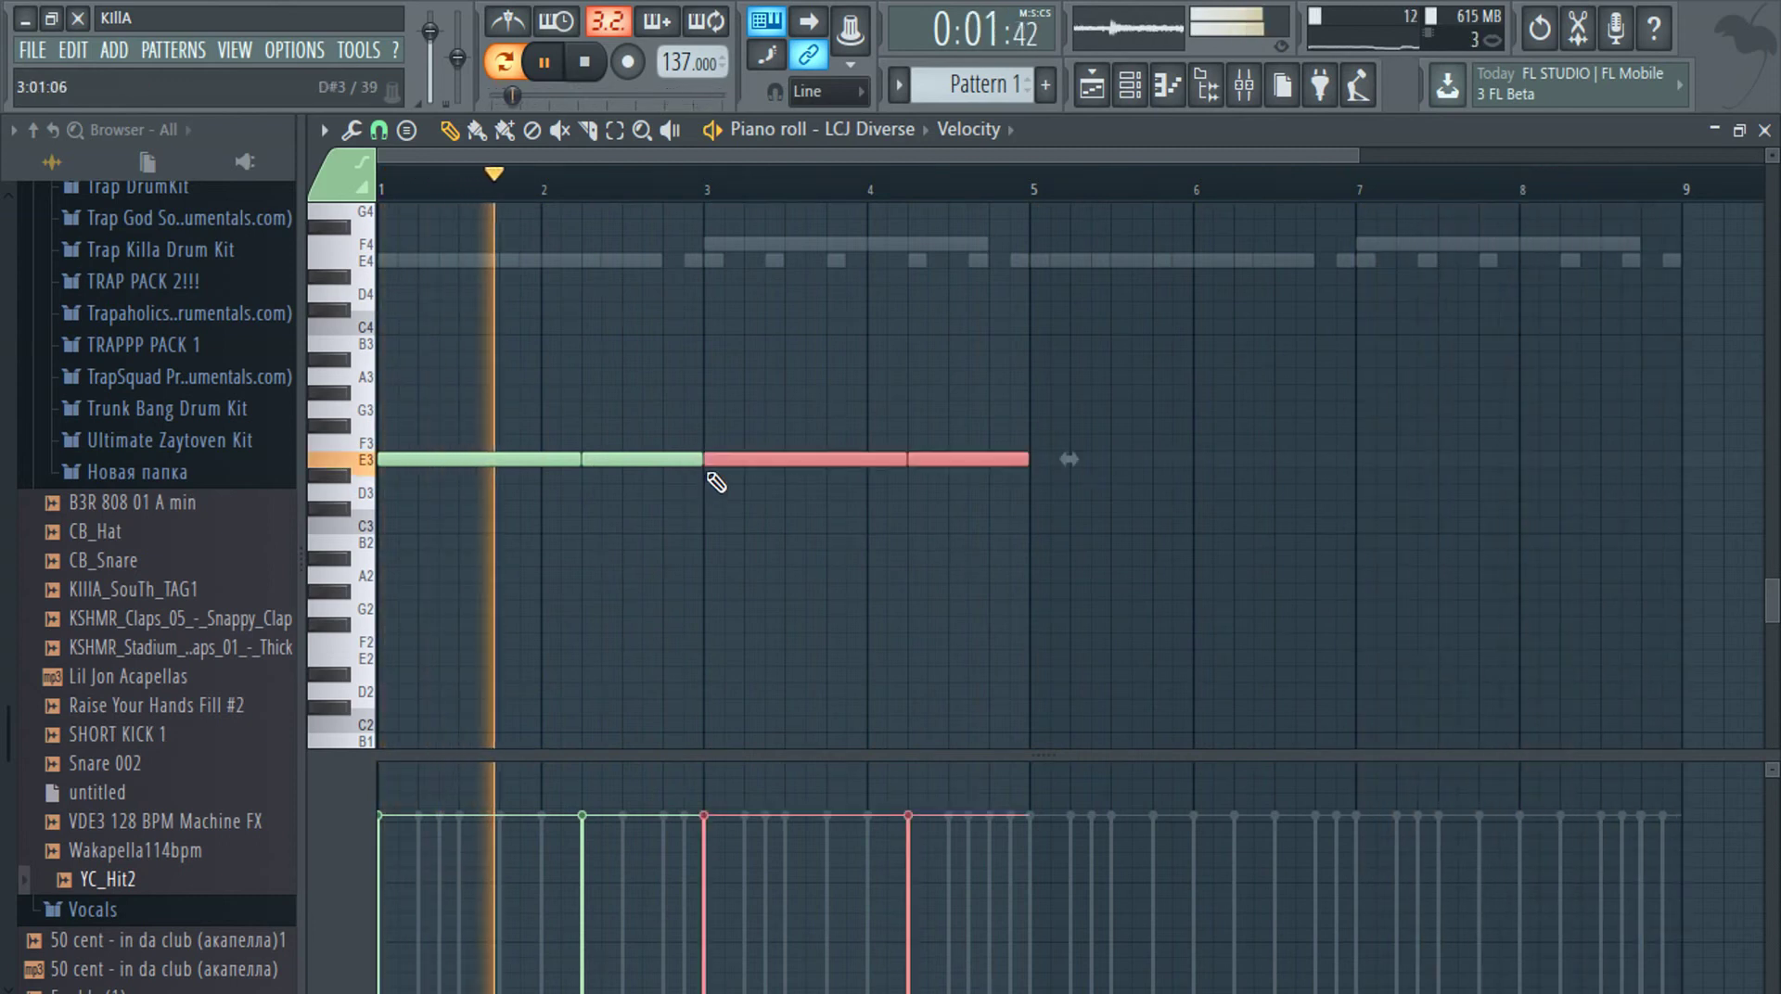
{"action": "key", "text": "ctrl+b"}
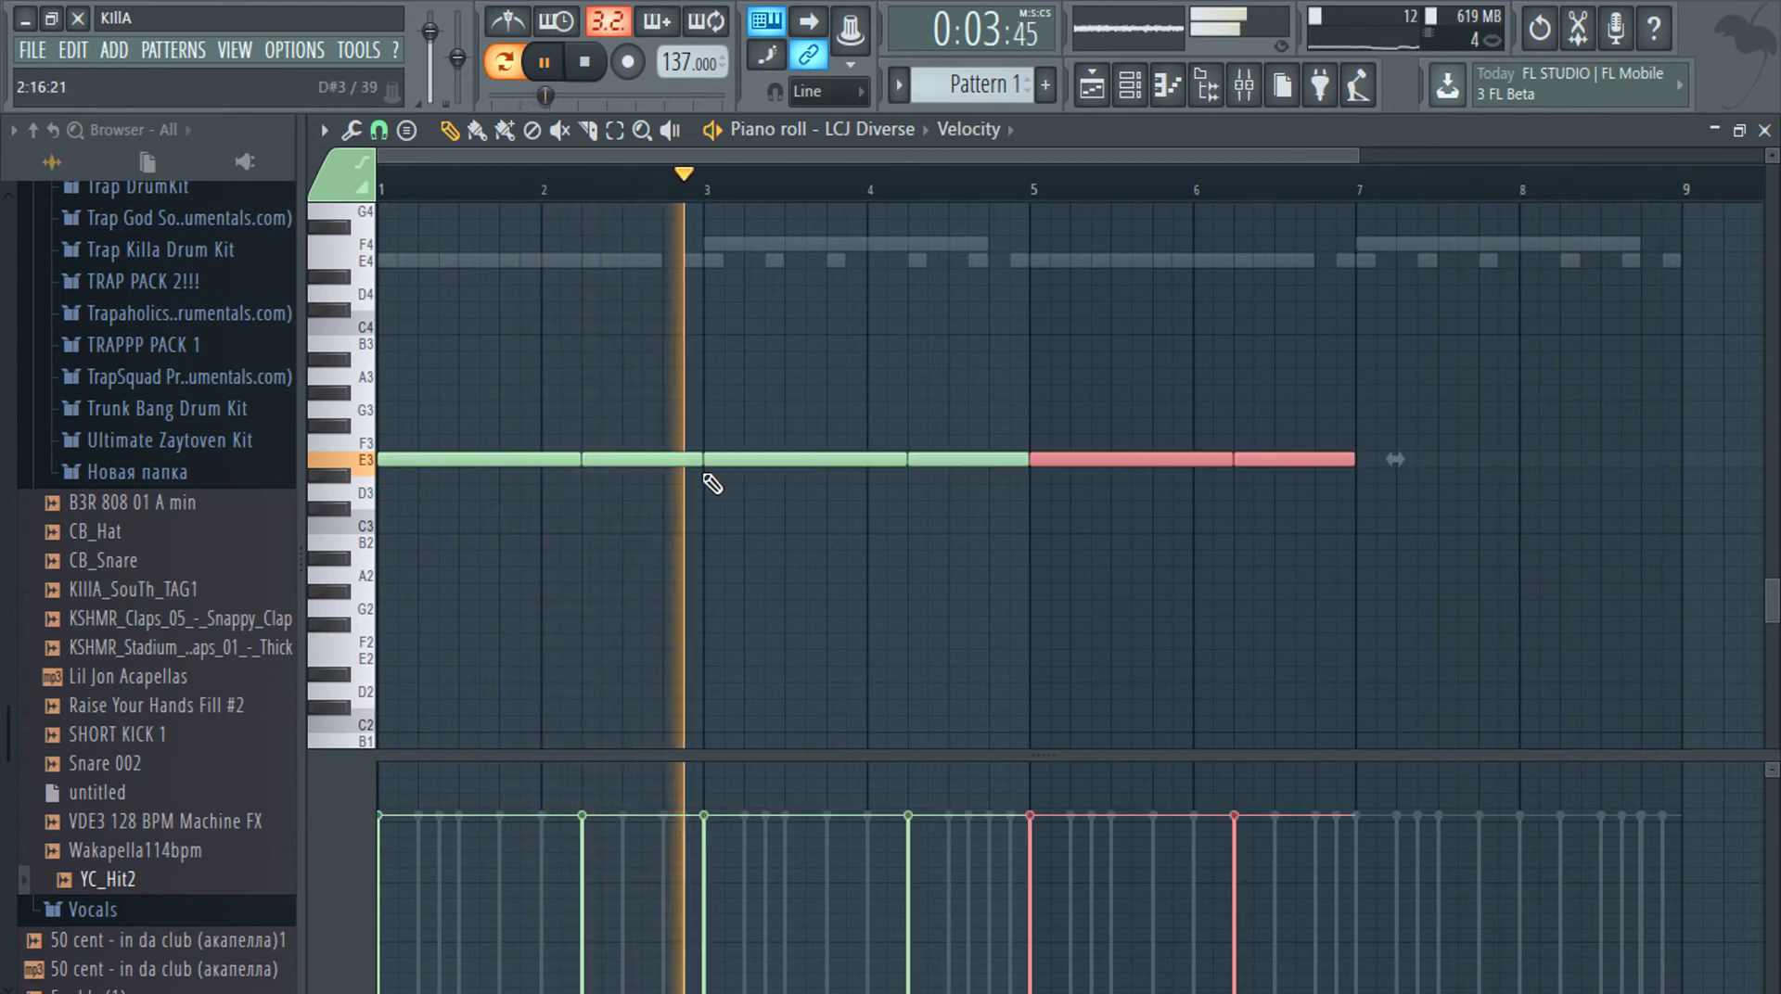
{"action": "key", "text": "ctrl+b"}
{"action": "scroll", "coordinate": [1363, 624], "scroll_direction": "down", "scroll_amount": 1}
{"action": "scroll", "coordinate": [1402, 549], "scroll_direction": "up", "scroll_amount": 5}
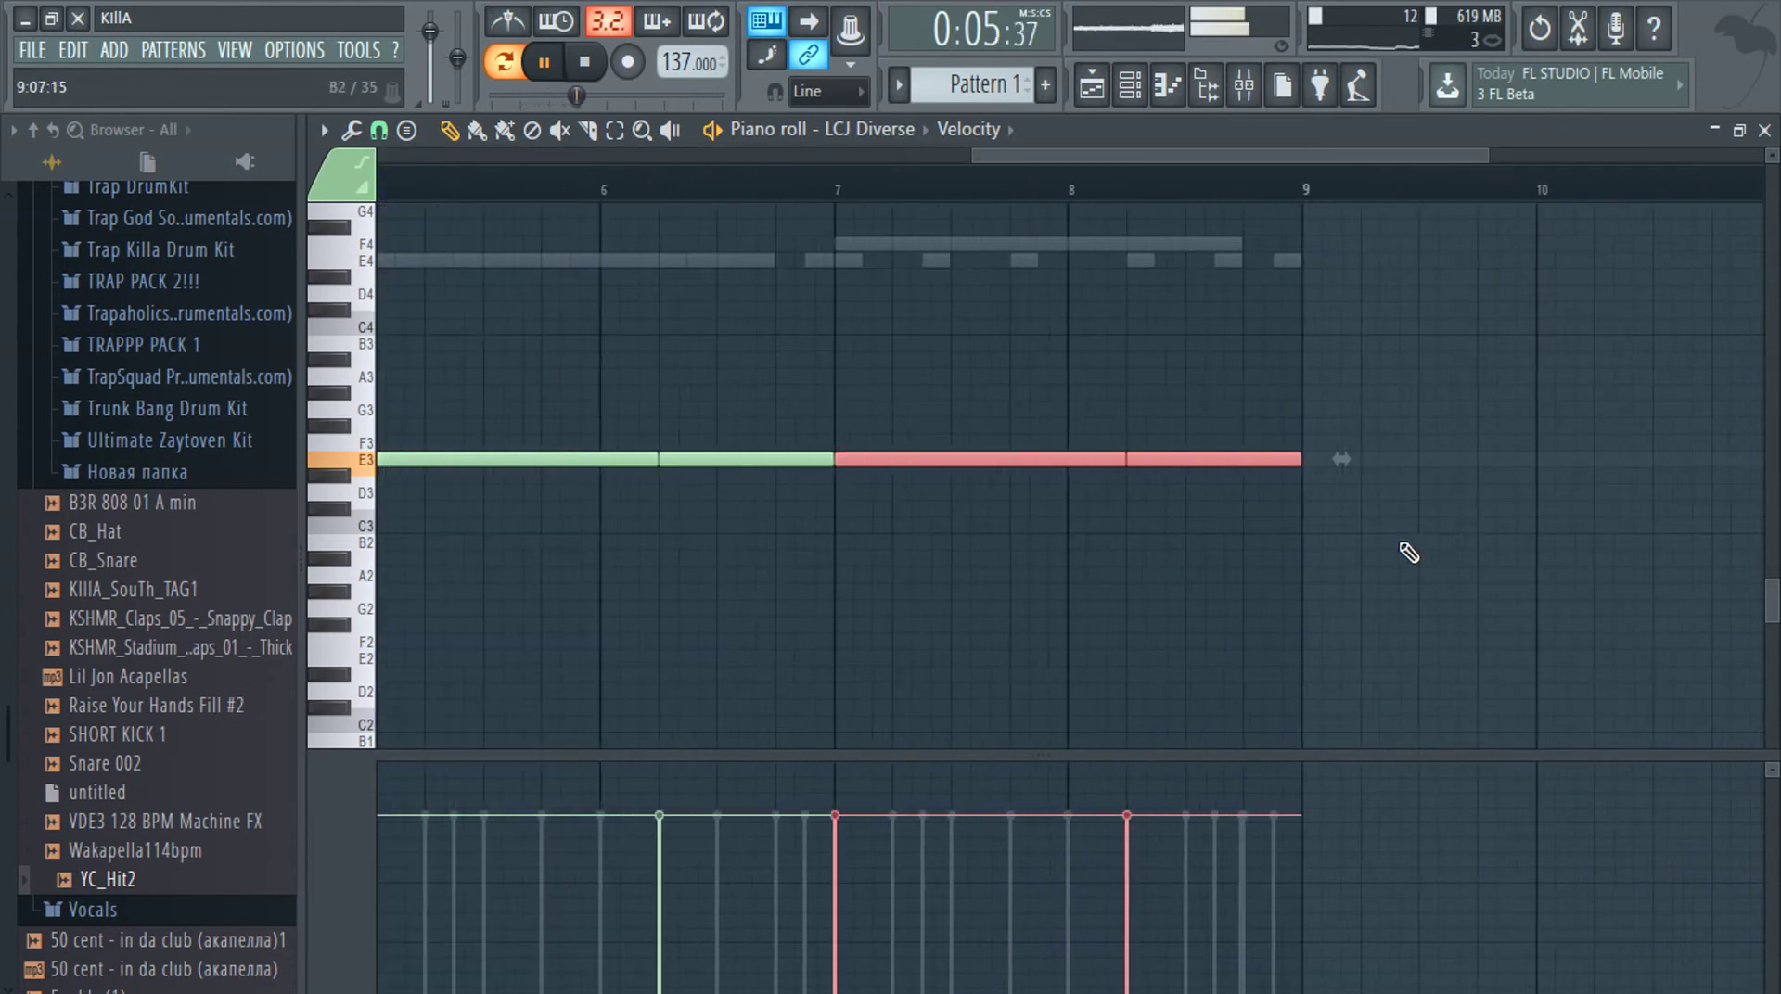
Shorten the last E3 note, finish bar 8 with a short F3 note ending at bar 9, and close the piano roll
{"action": "left_click", "coordinate": [1364, 557], "text": "ctrl"}
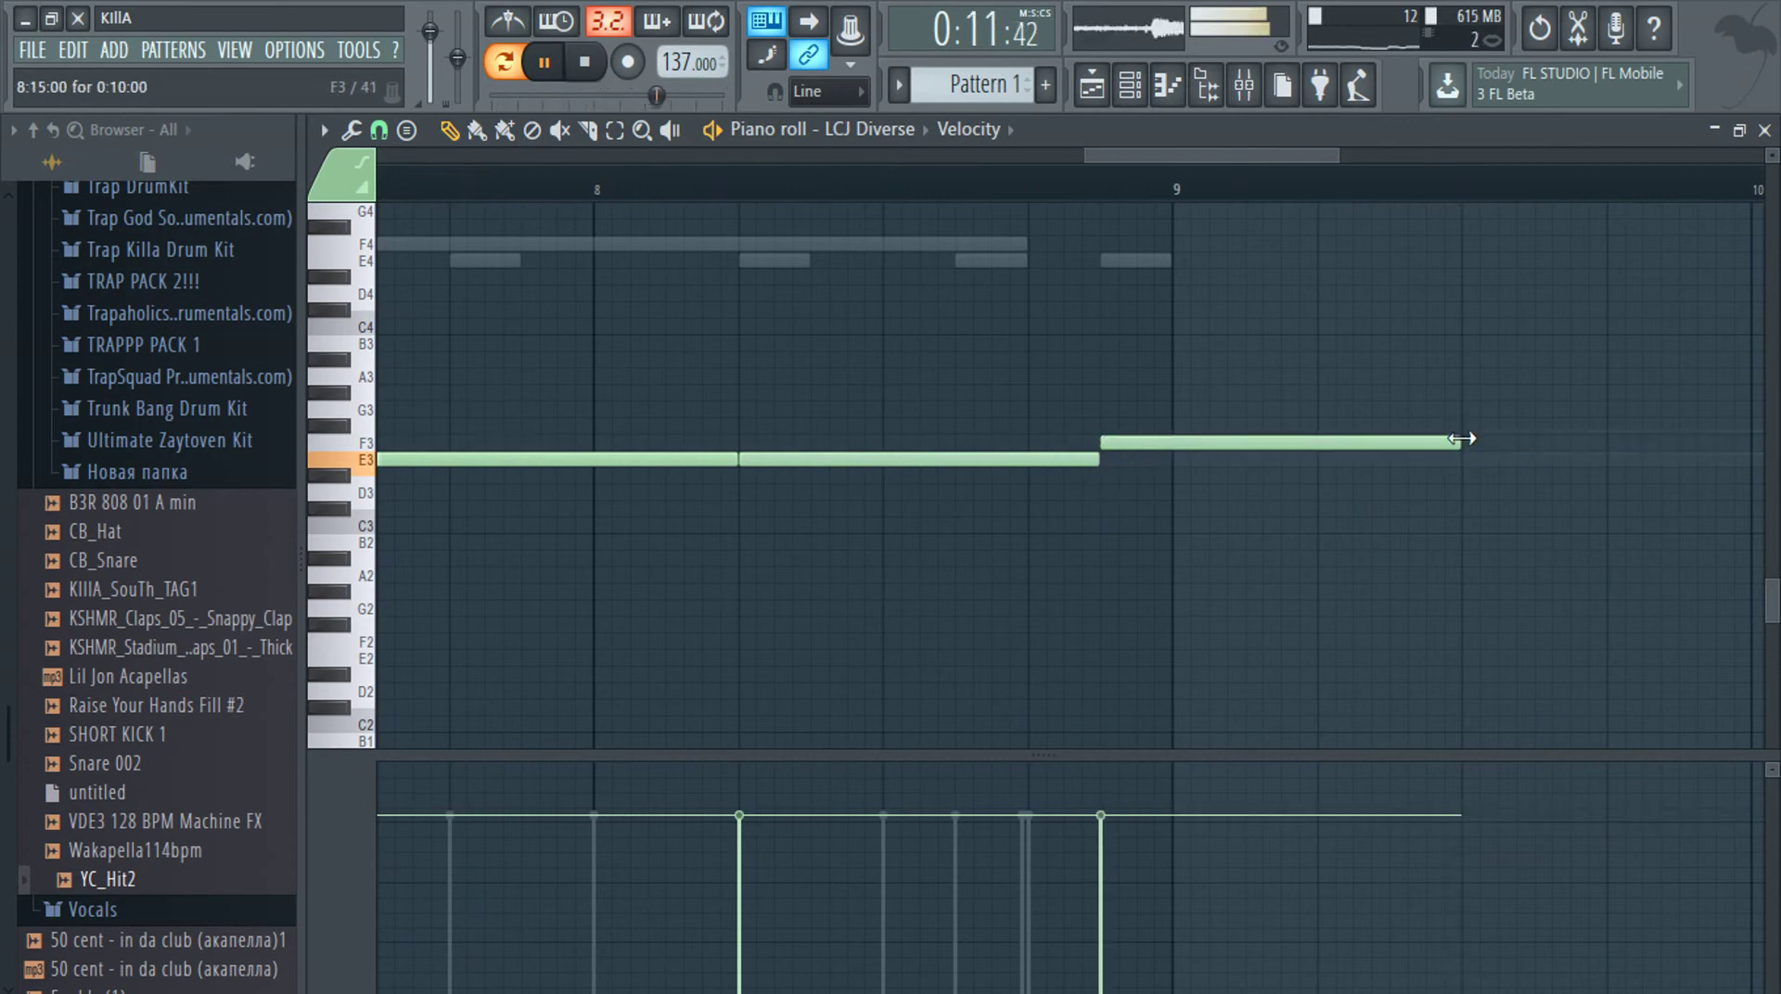
{"action": "left_click_drag", "start_coordinate": [1462, 437], "coordinate": [1174, 442]}
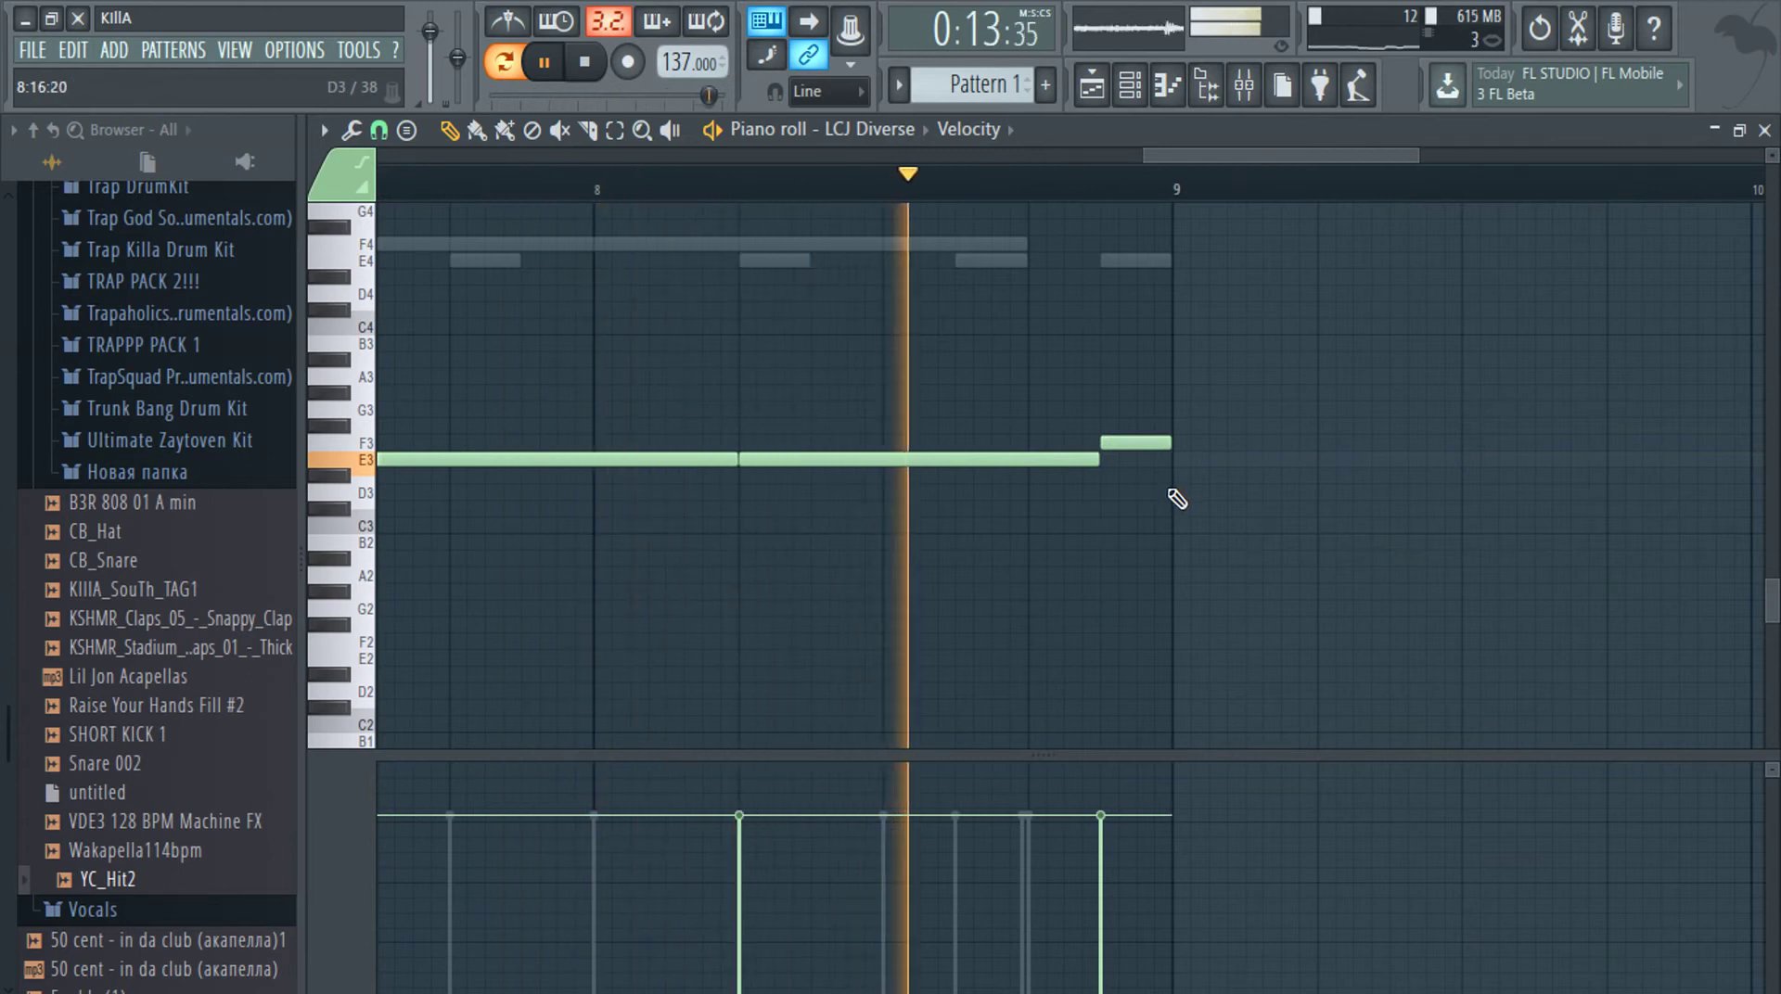
{"action": "key", "text": "Escape"}
Clone the LCJ Diverse channel and reset the channel volume of BR HollyWood Brass
{"action": "right_click", "coordinate": [631, 766]}
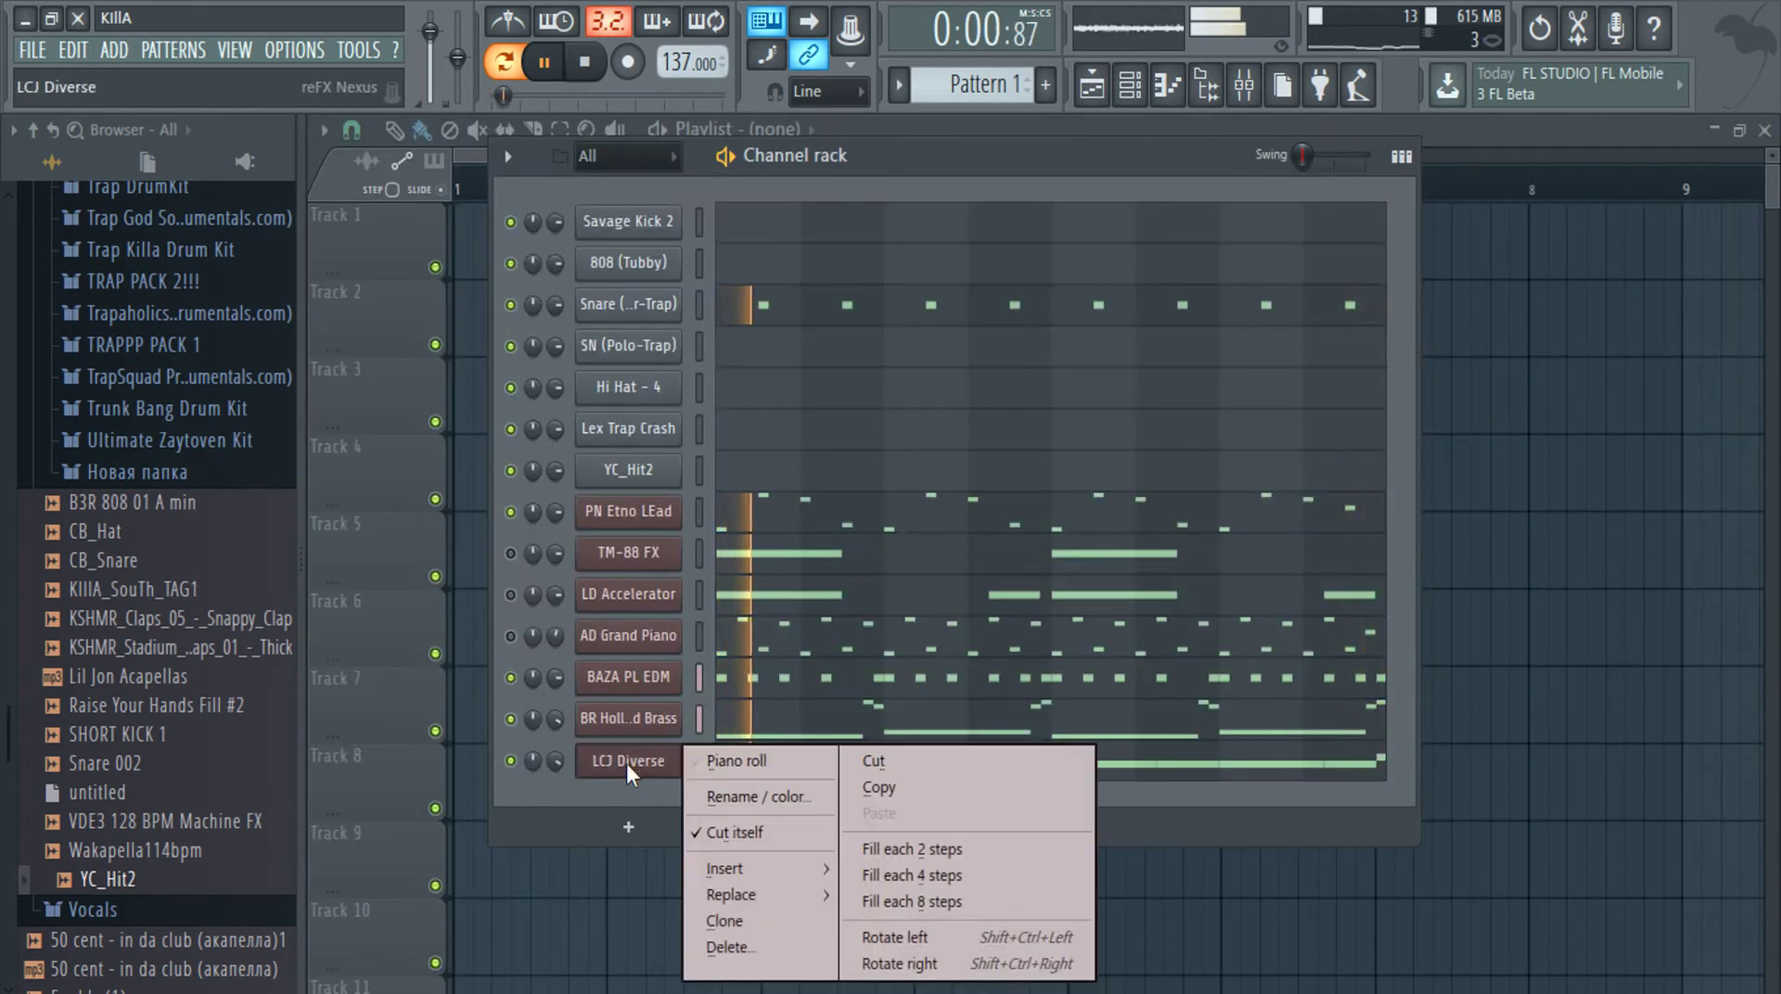
{"action": "left_click", "coordinate": [761, 923]}
{"action": "left_click", "coordinate": [893, 156]}
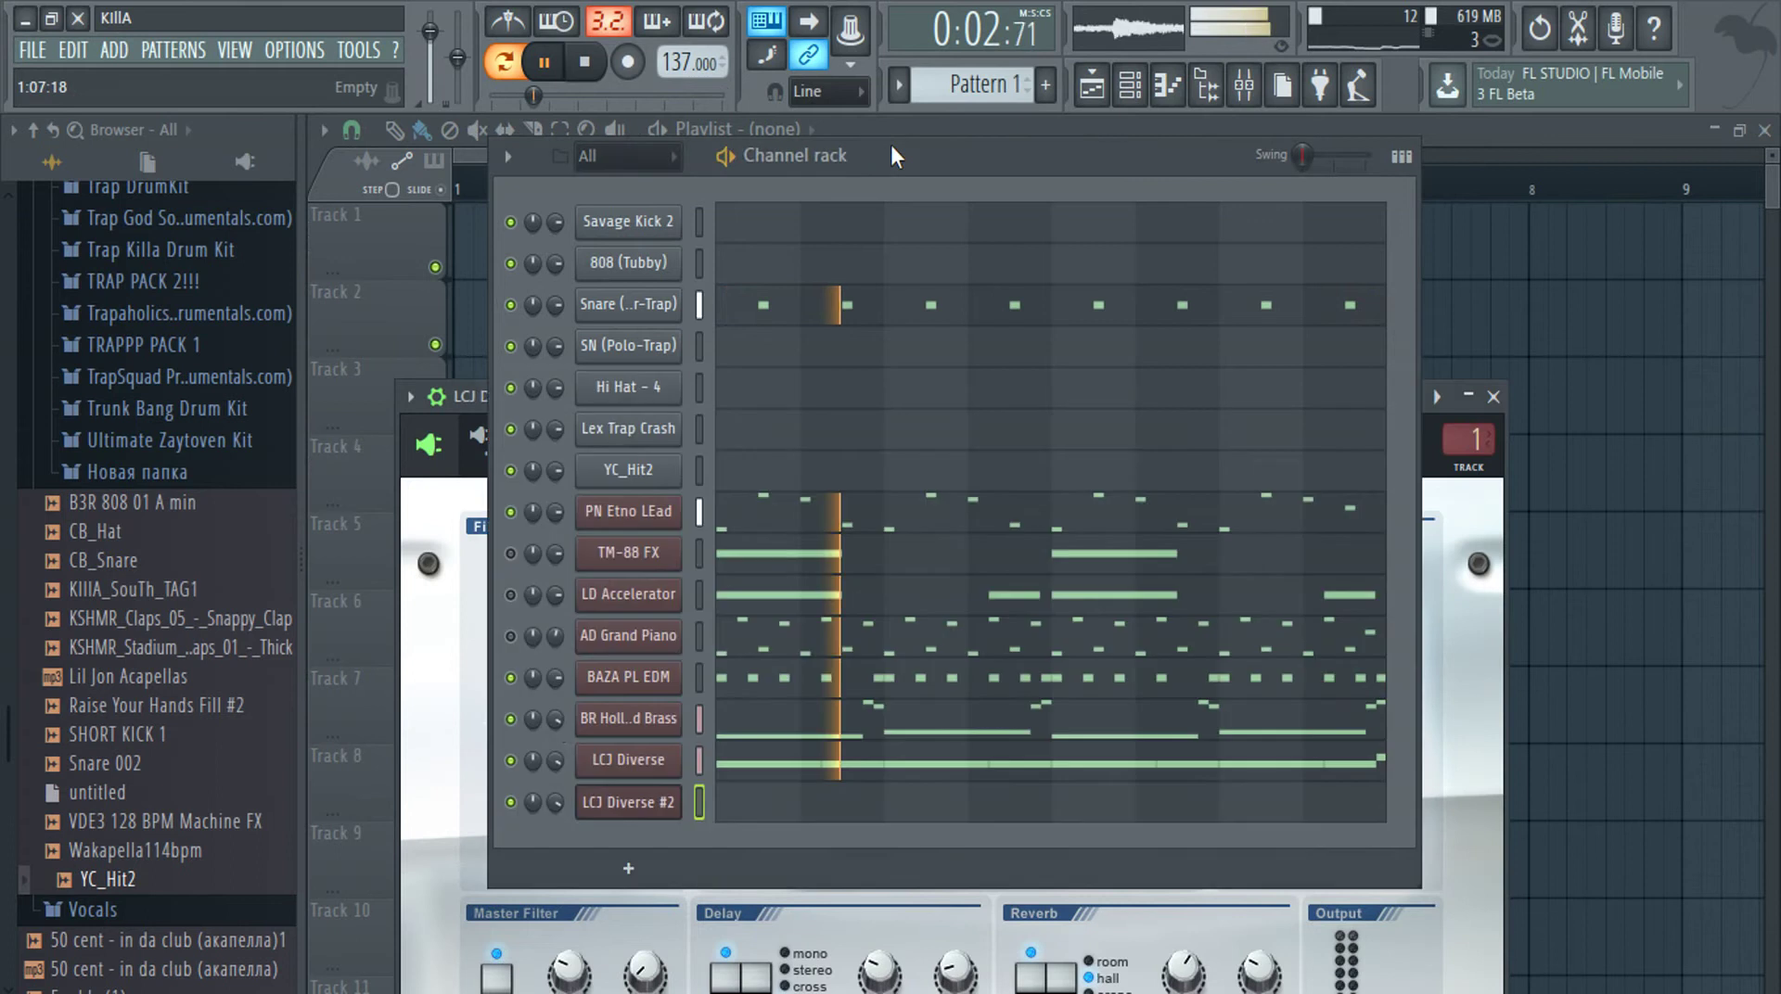
{"action": "right_click", "coordinate": [554, 718]}
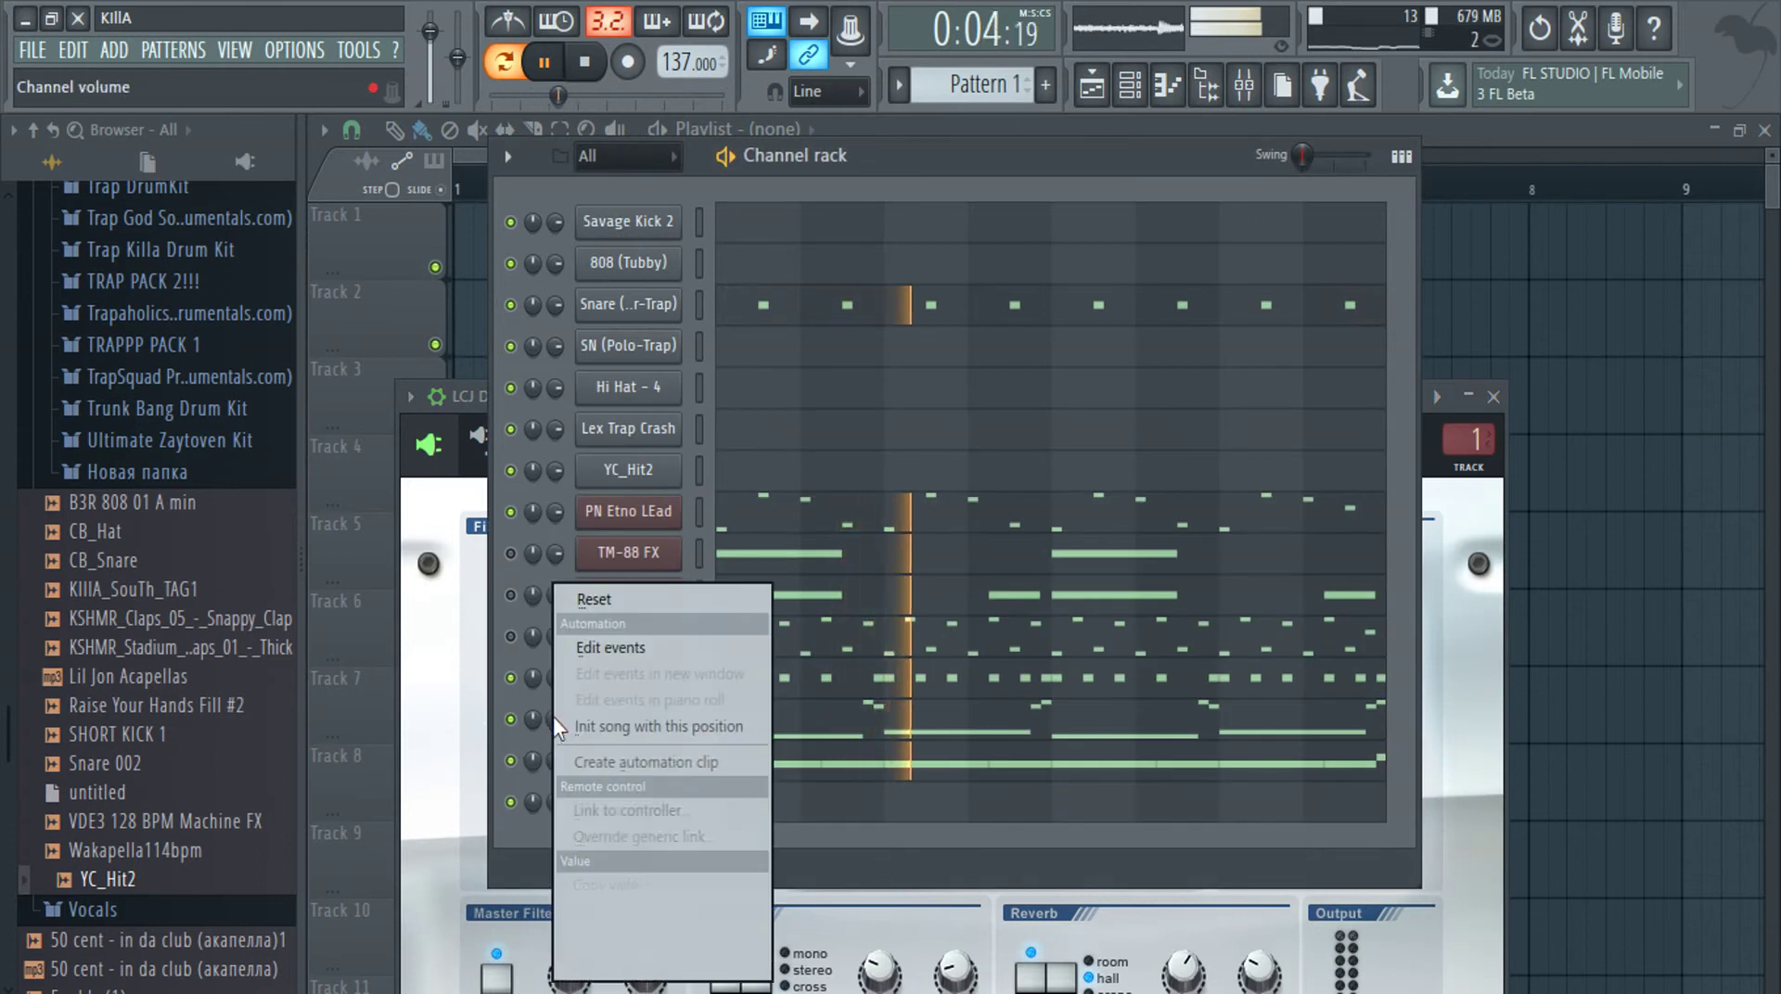
{"action": "left_click", "coordinate": [647, 594]}
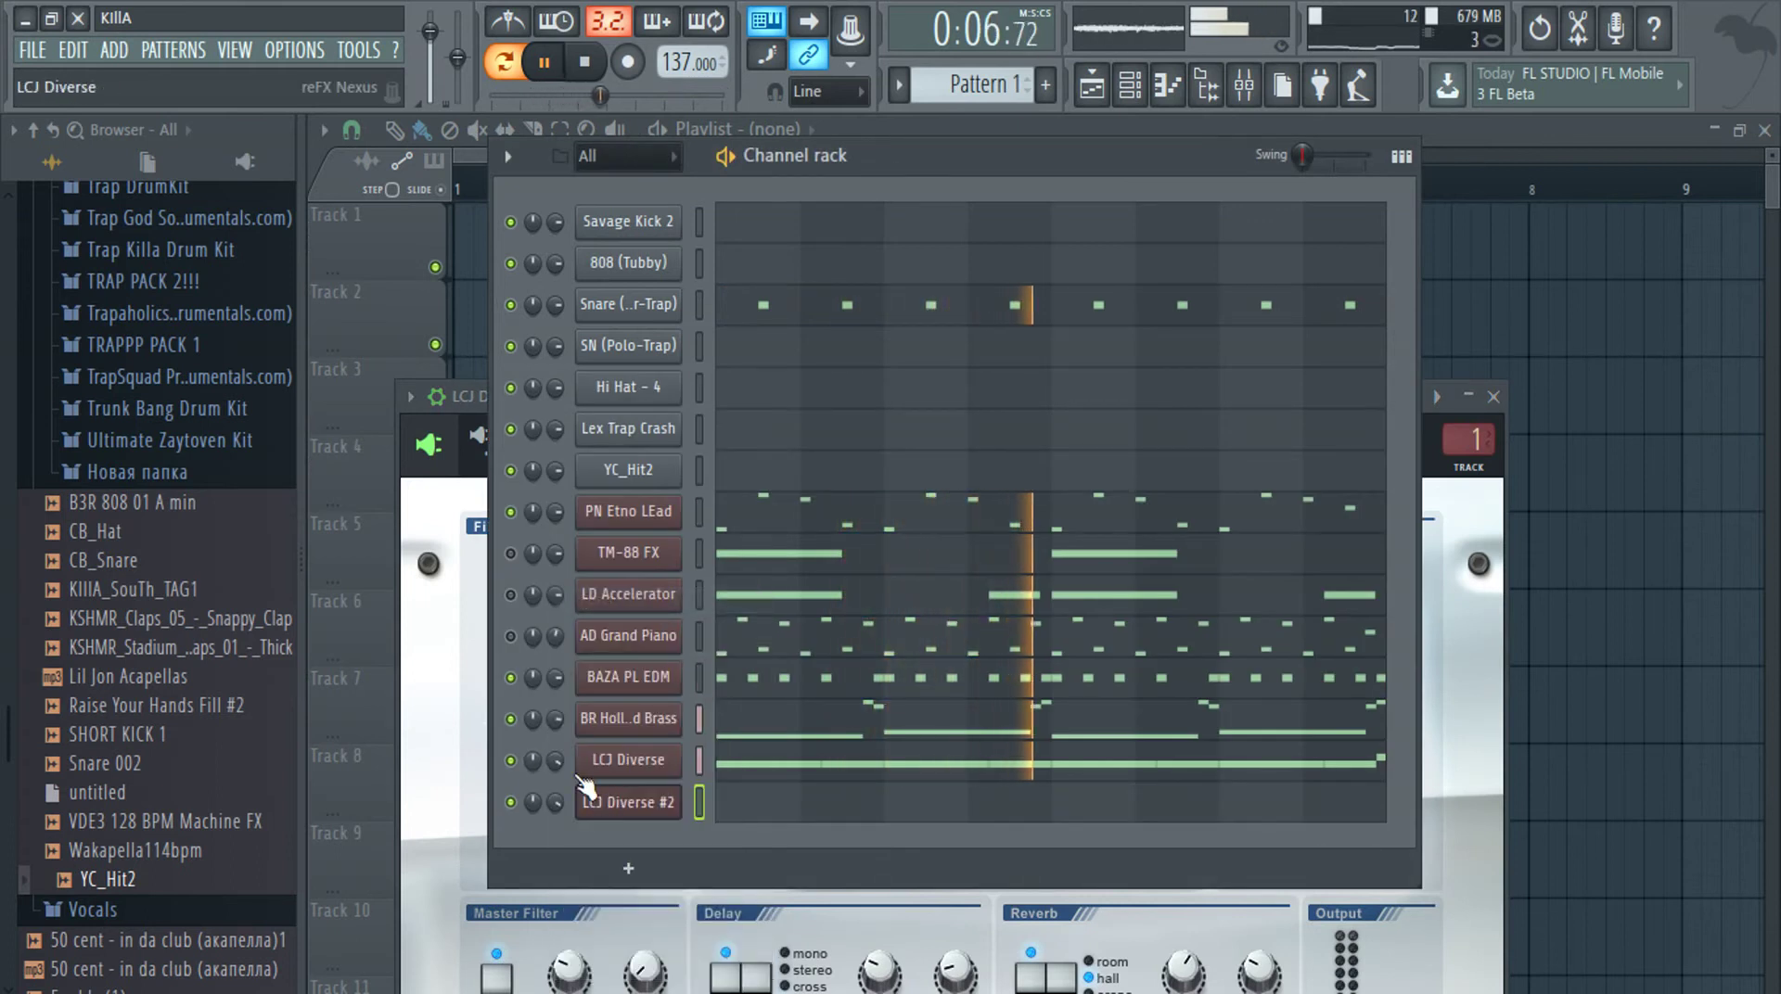
Load the LCJ Fantasy 2 preset into the LCJ Diverse clone and audition it with a few notes
{"action": "left_click", "coordinate": [1454, 525]}
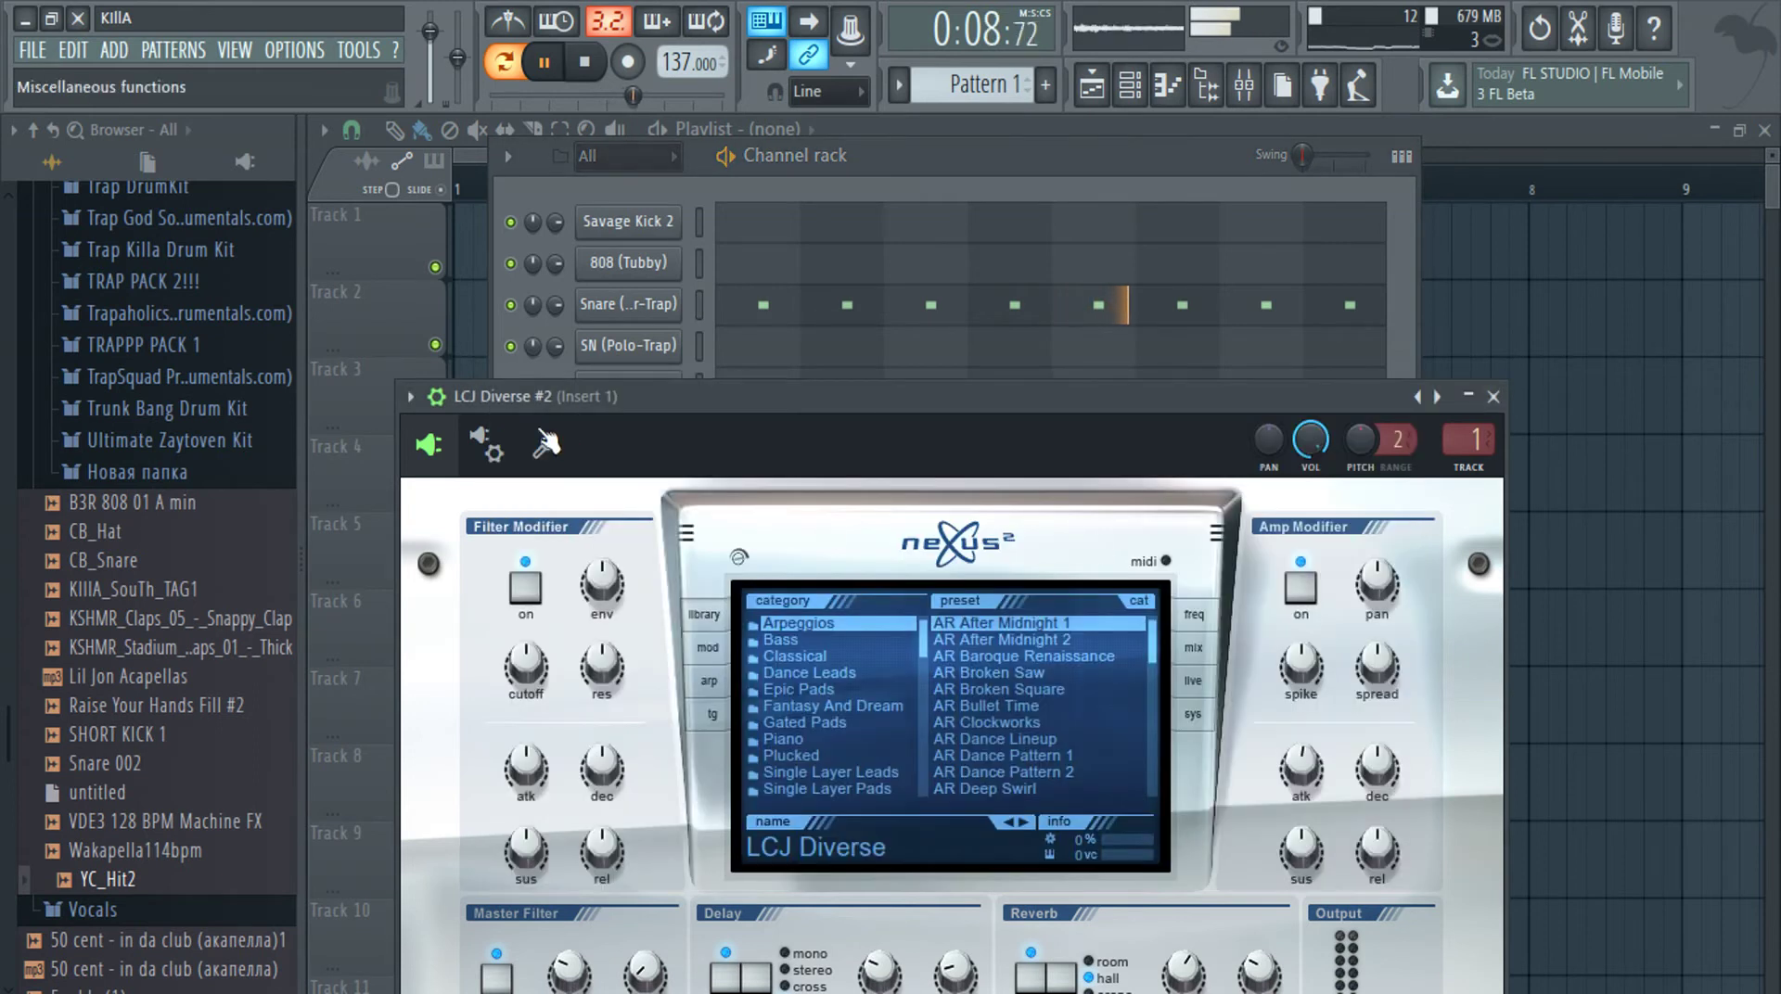
{"action": "left_click", "coordinate": [411, 397]}
{"action": "mouse_move", "coordinate": [470, 478]}
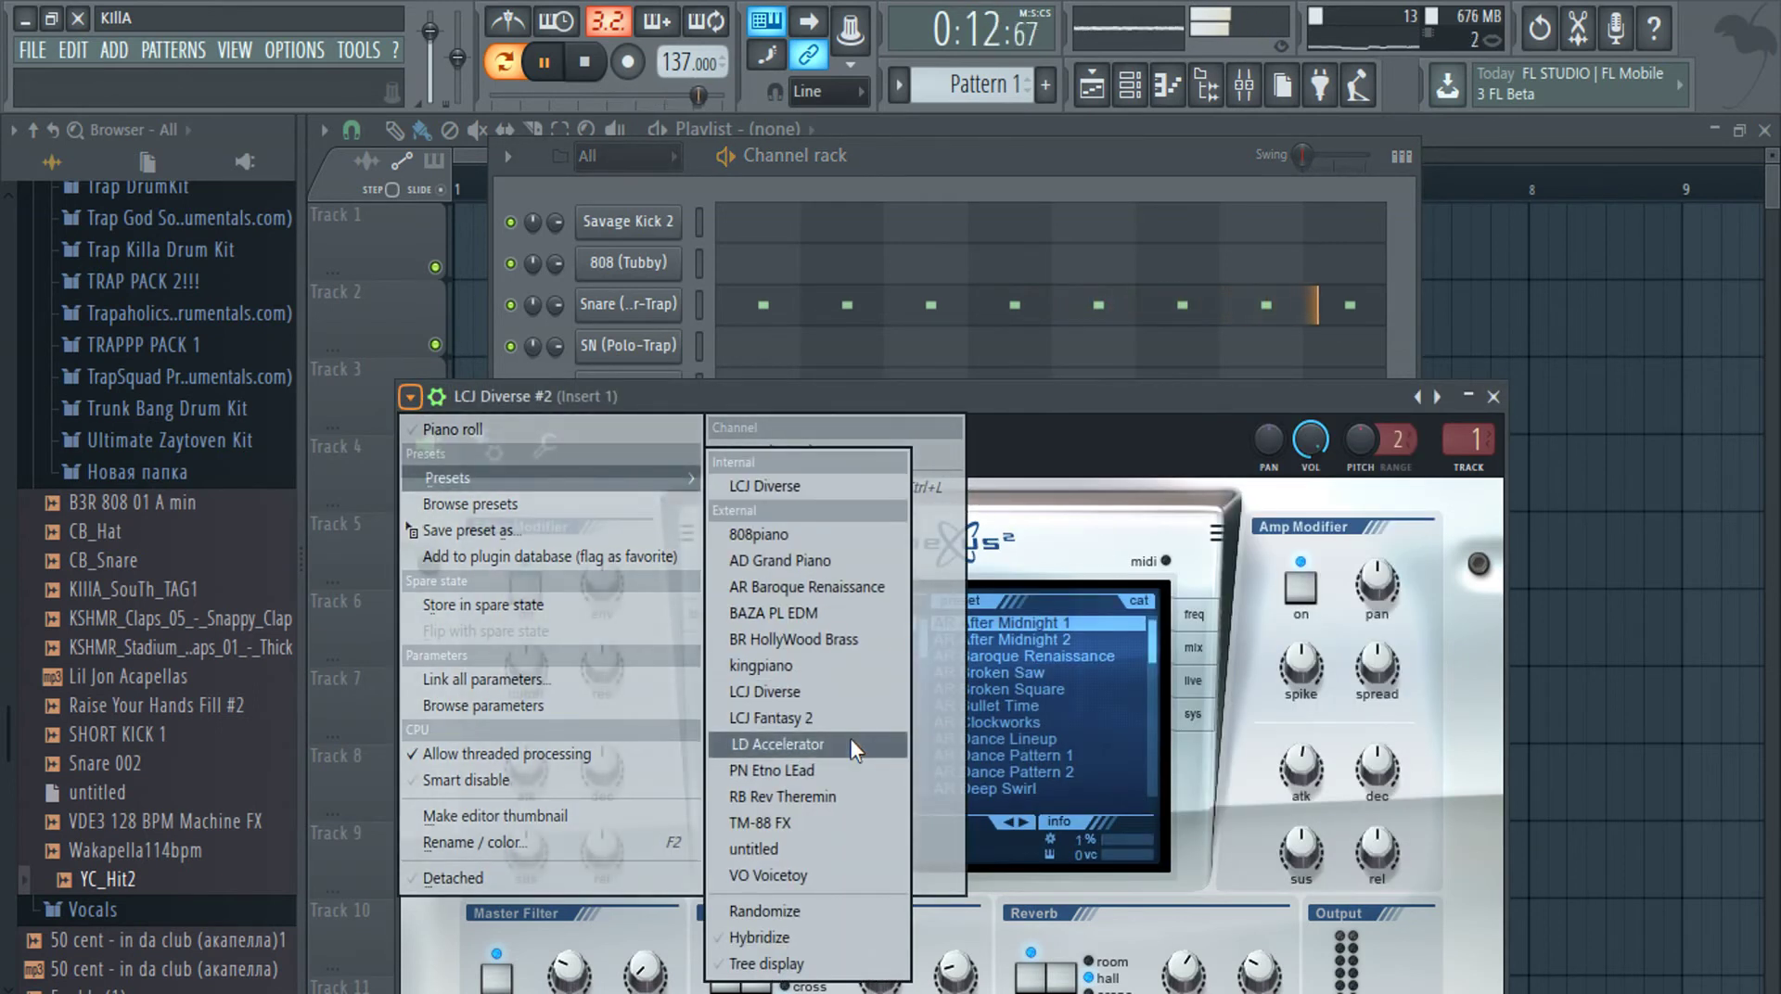
{"action": "left_click", "coordinate": [834, 721]}
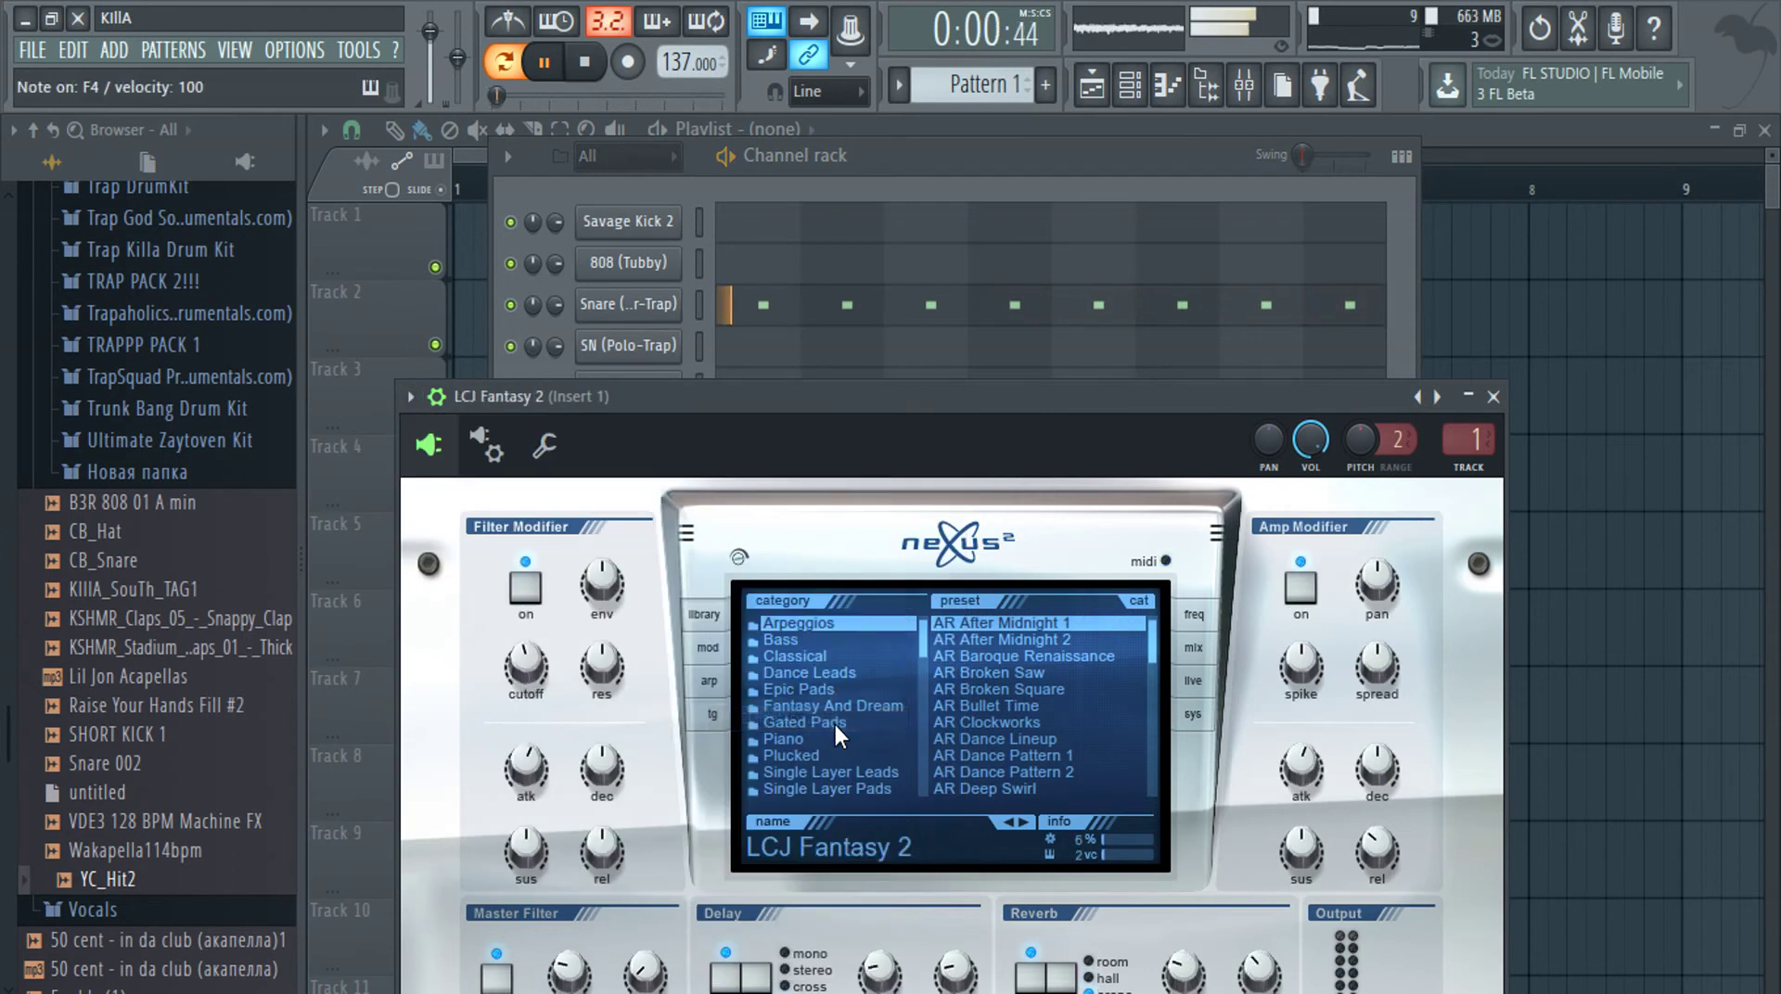
{"action": "key", "text": "c"}
{"action": "key", "text": "m"}
{"action": "key", "text": "c"}
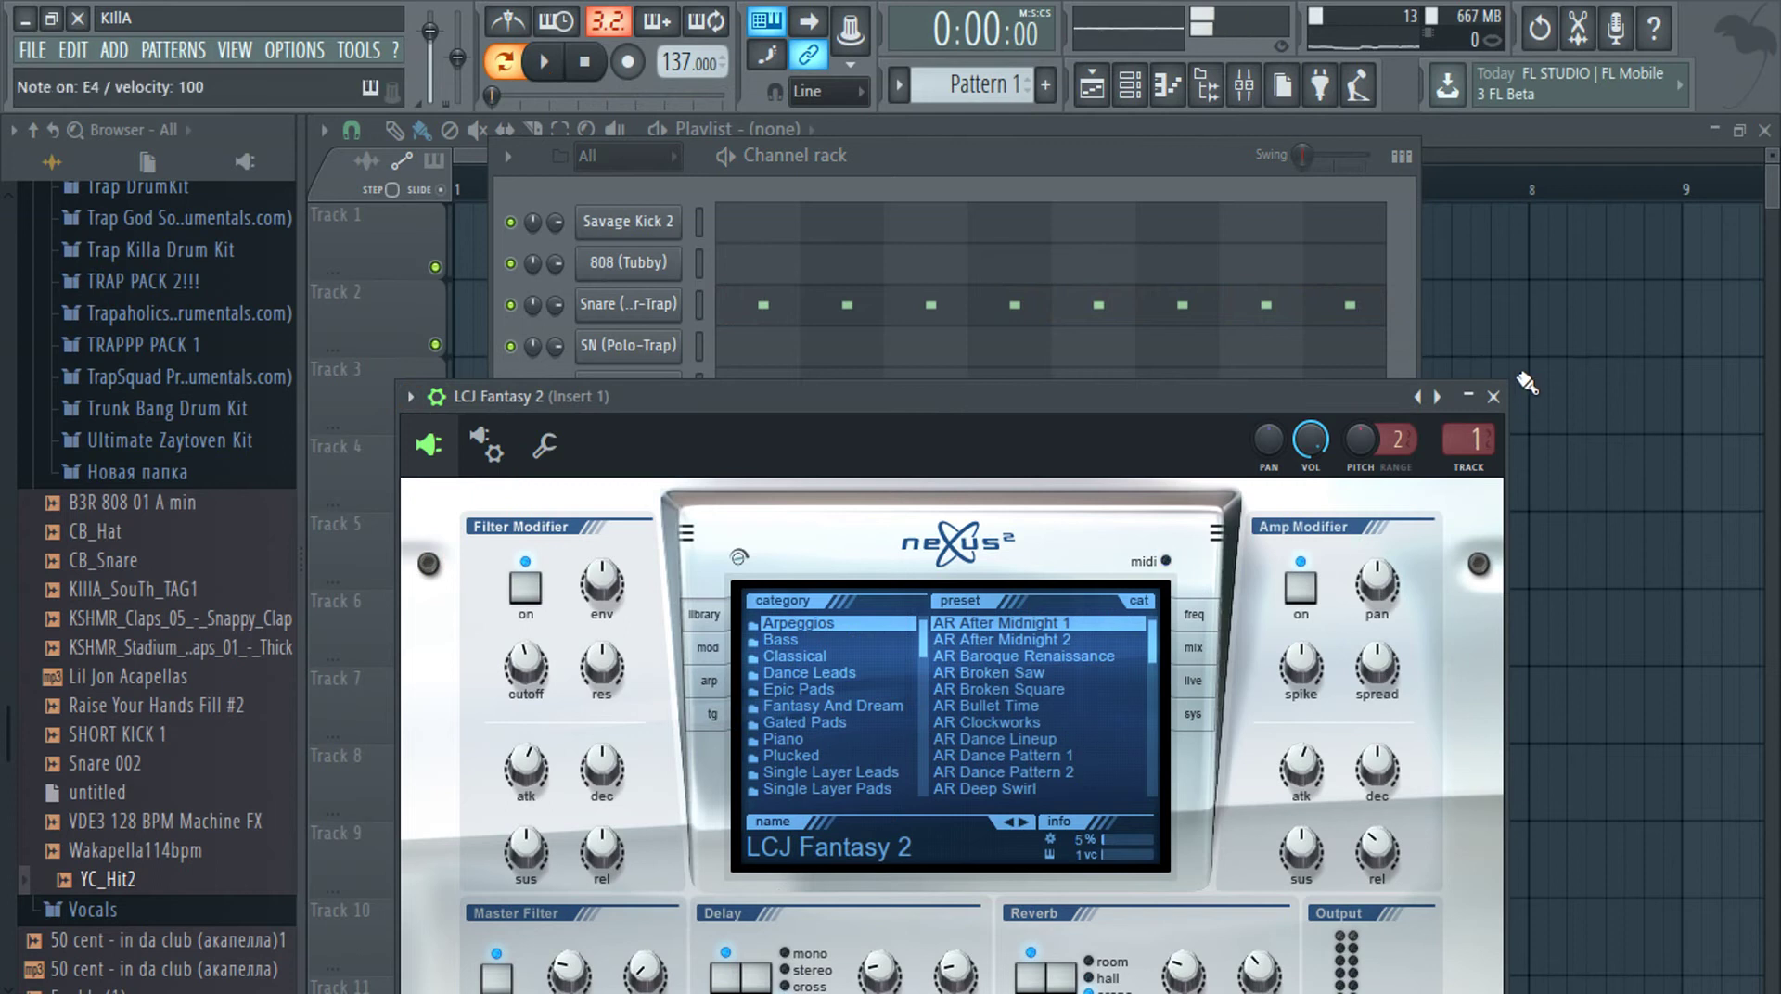
Move the LCJ Diverse channel's notes to the LCJ Fantasy 2 channel and play the pattern to check them
{"action": "left_click", "coordinate": [1493, 397]}
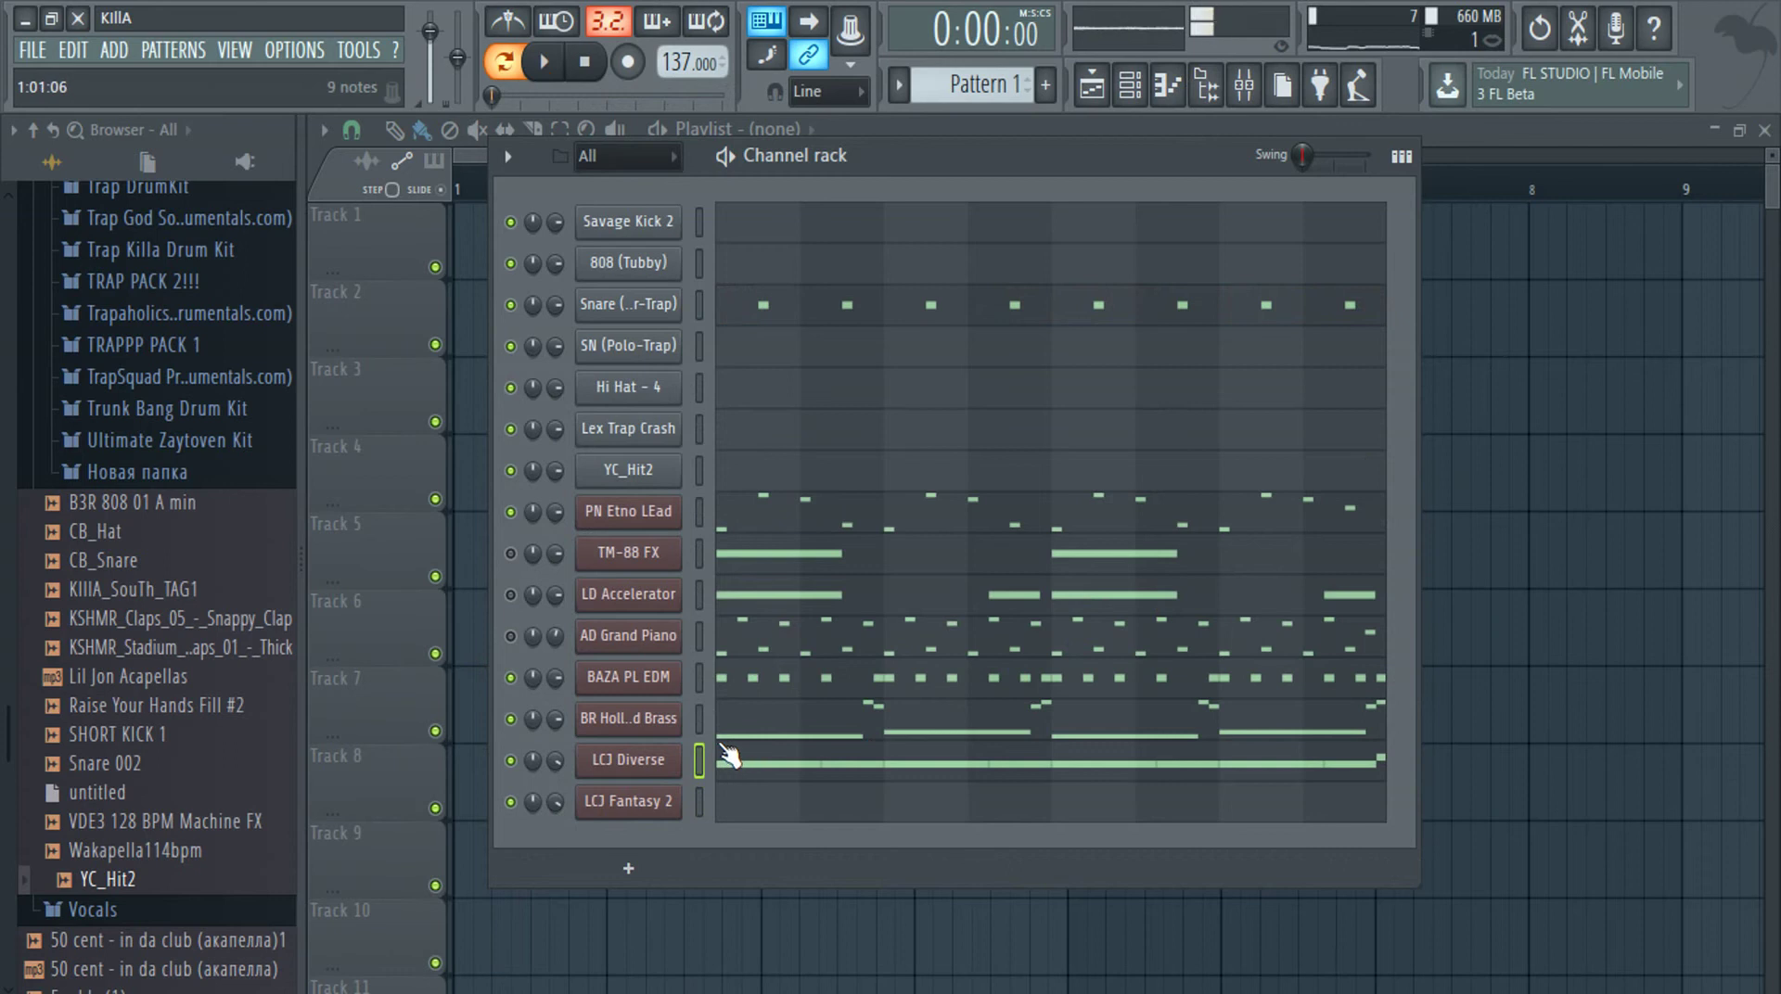
{"action": "key", "text": "ctrl+v"}
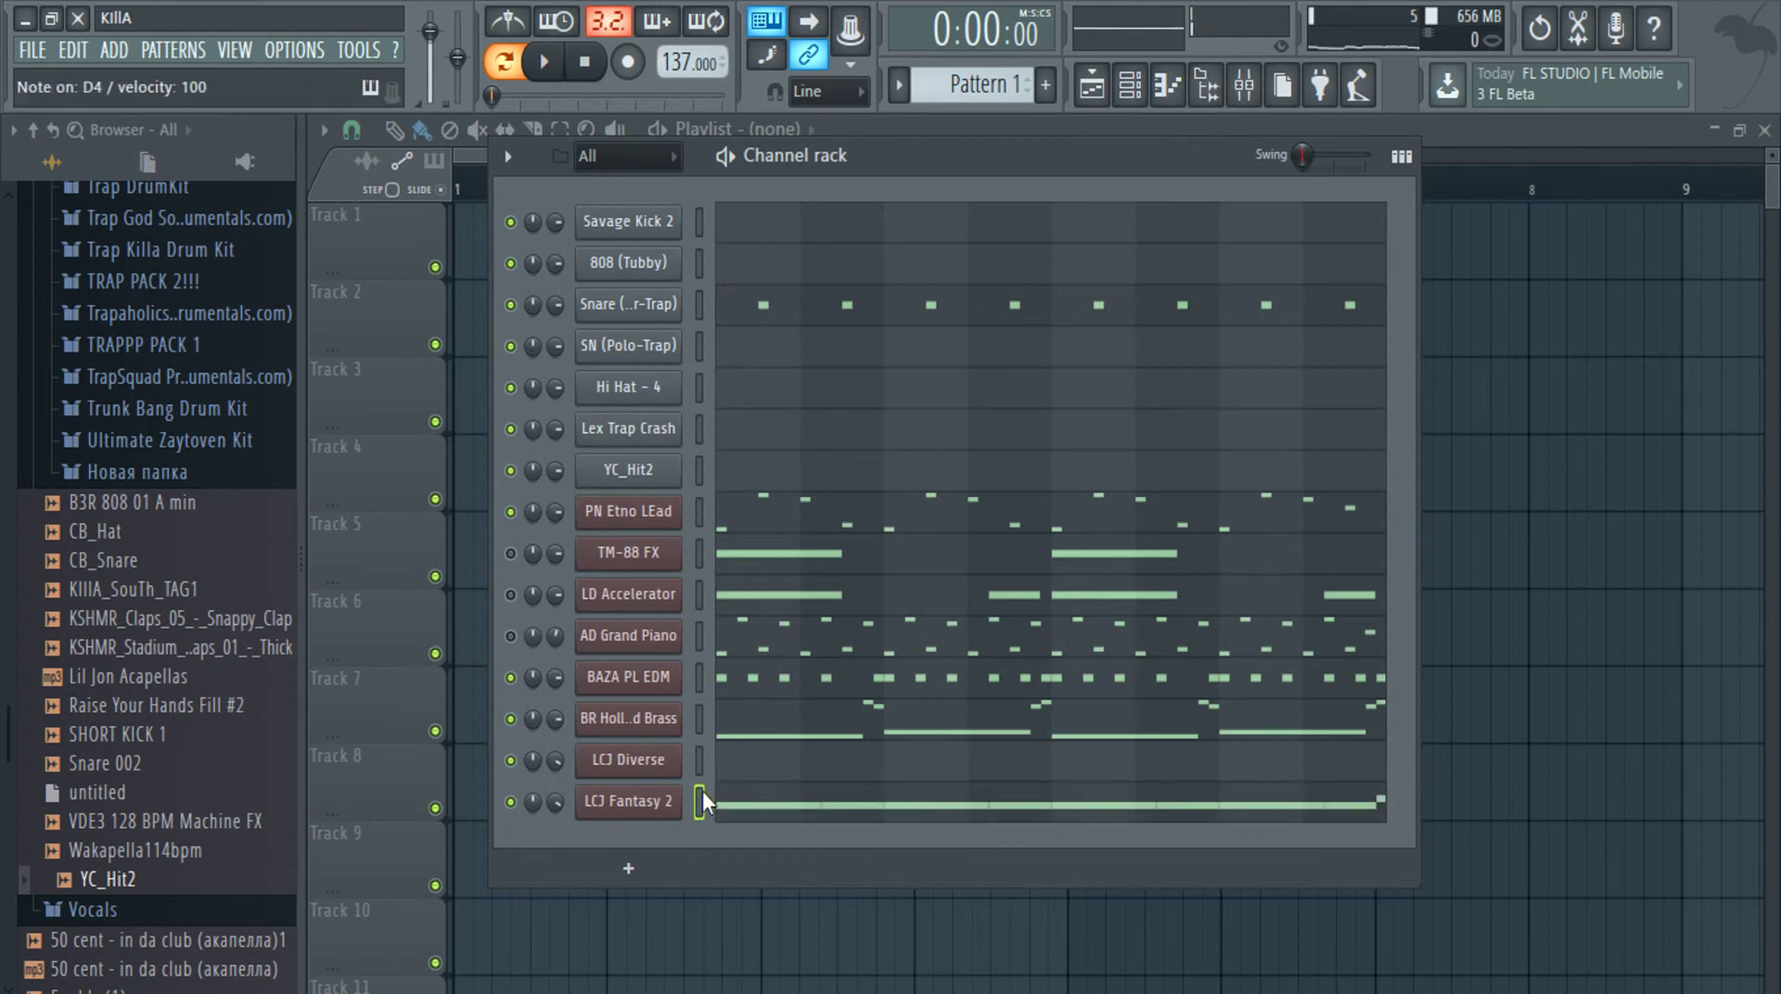
{"action": "key", "text": "space"}
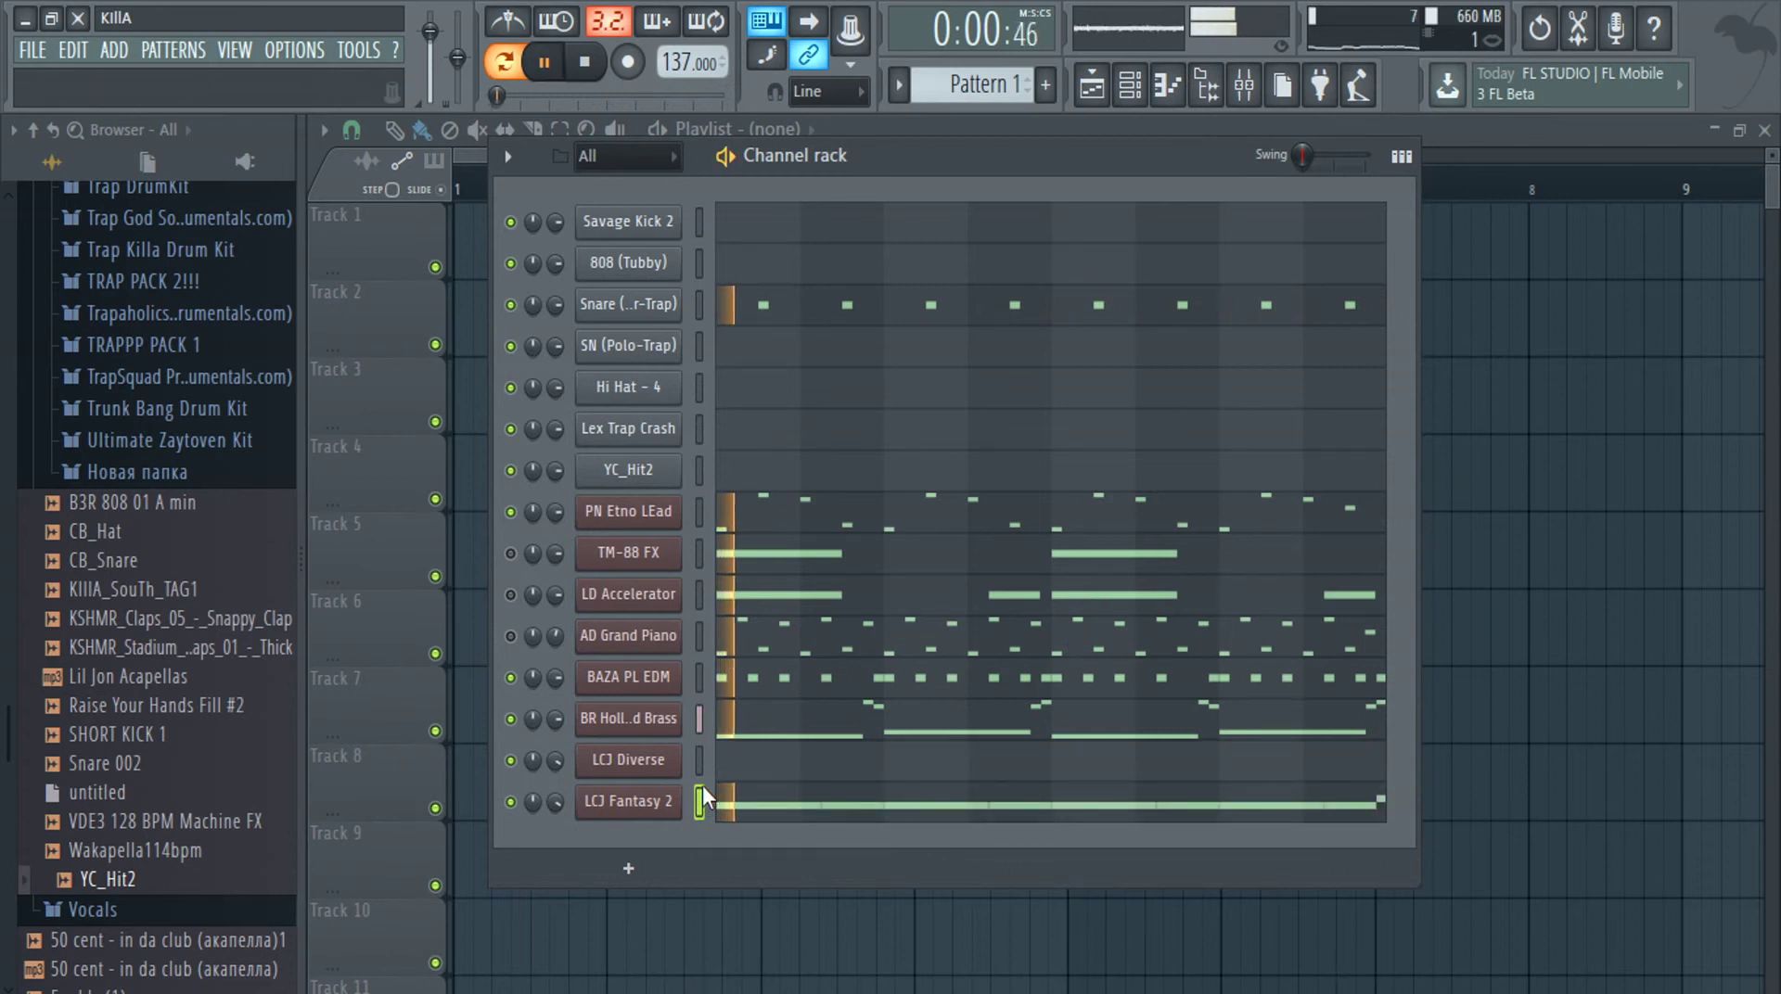
{"action": "left_click", "coordinate": [753, 807]}
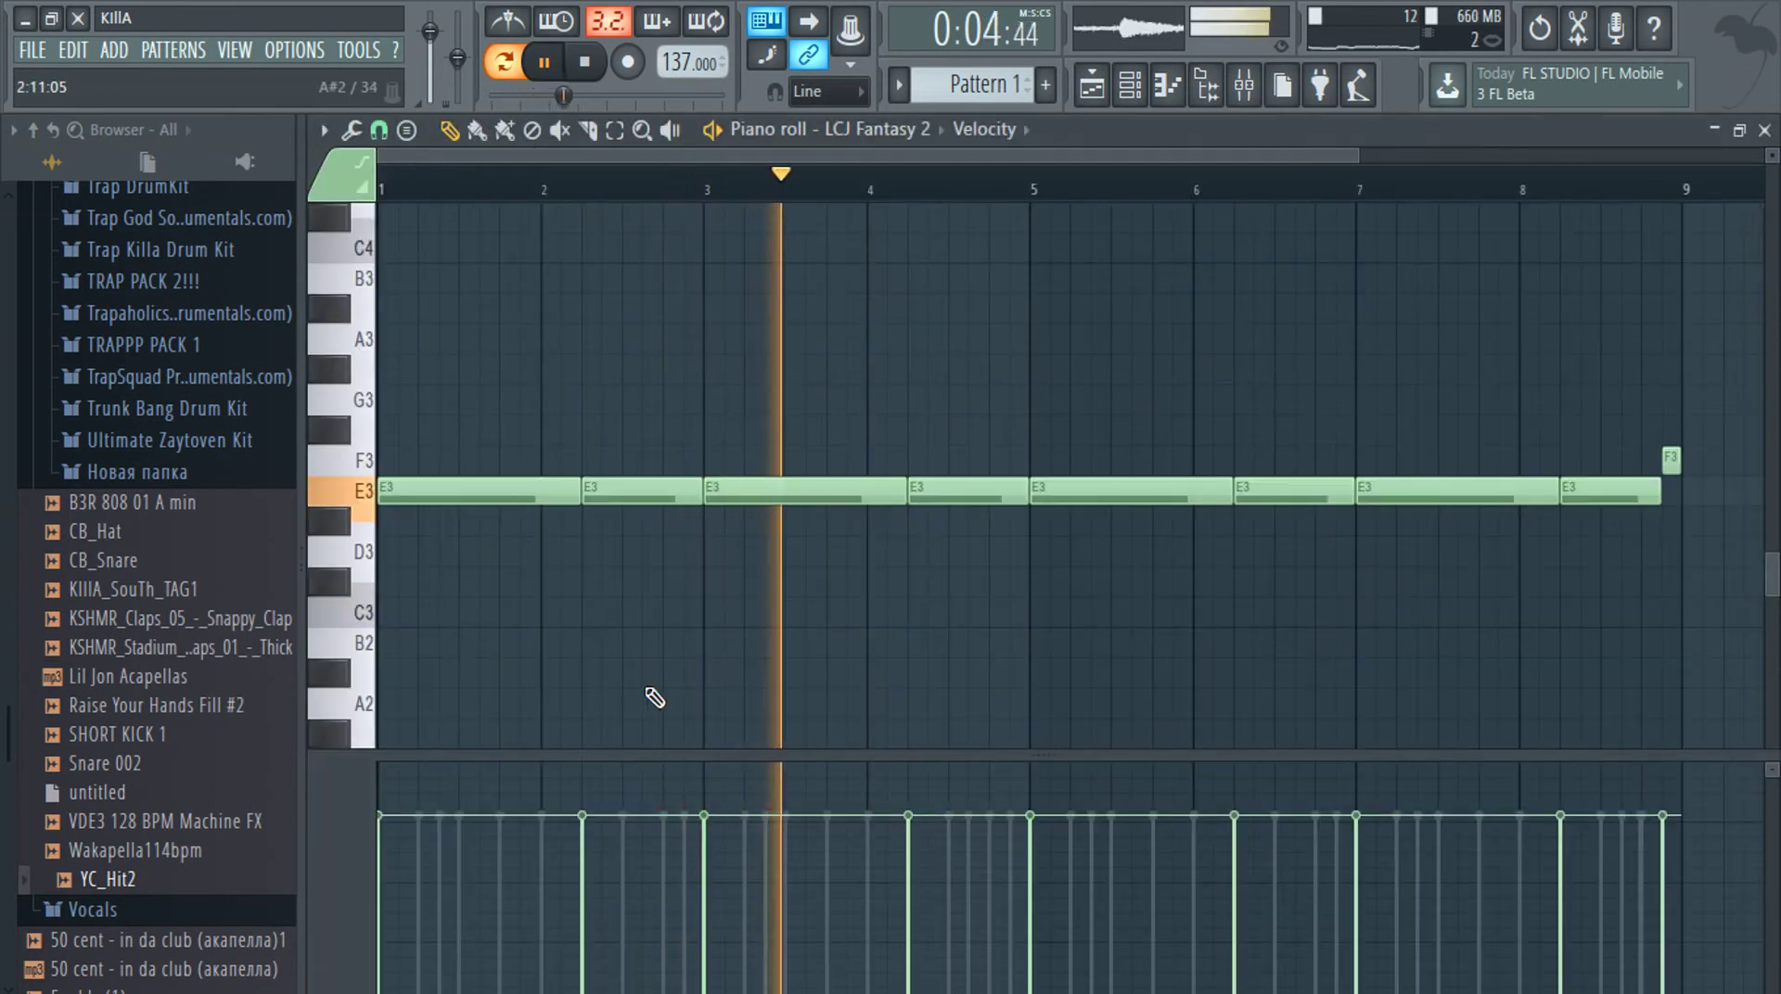
{"action": "key", "text": "Escape"}
Draw short E5, C6, B5 and F5 notes across bars 1 and 2 in the LCJ Diverse piano roll
{"action": "left_click", "coordinate": [726, 760]}
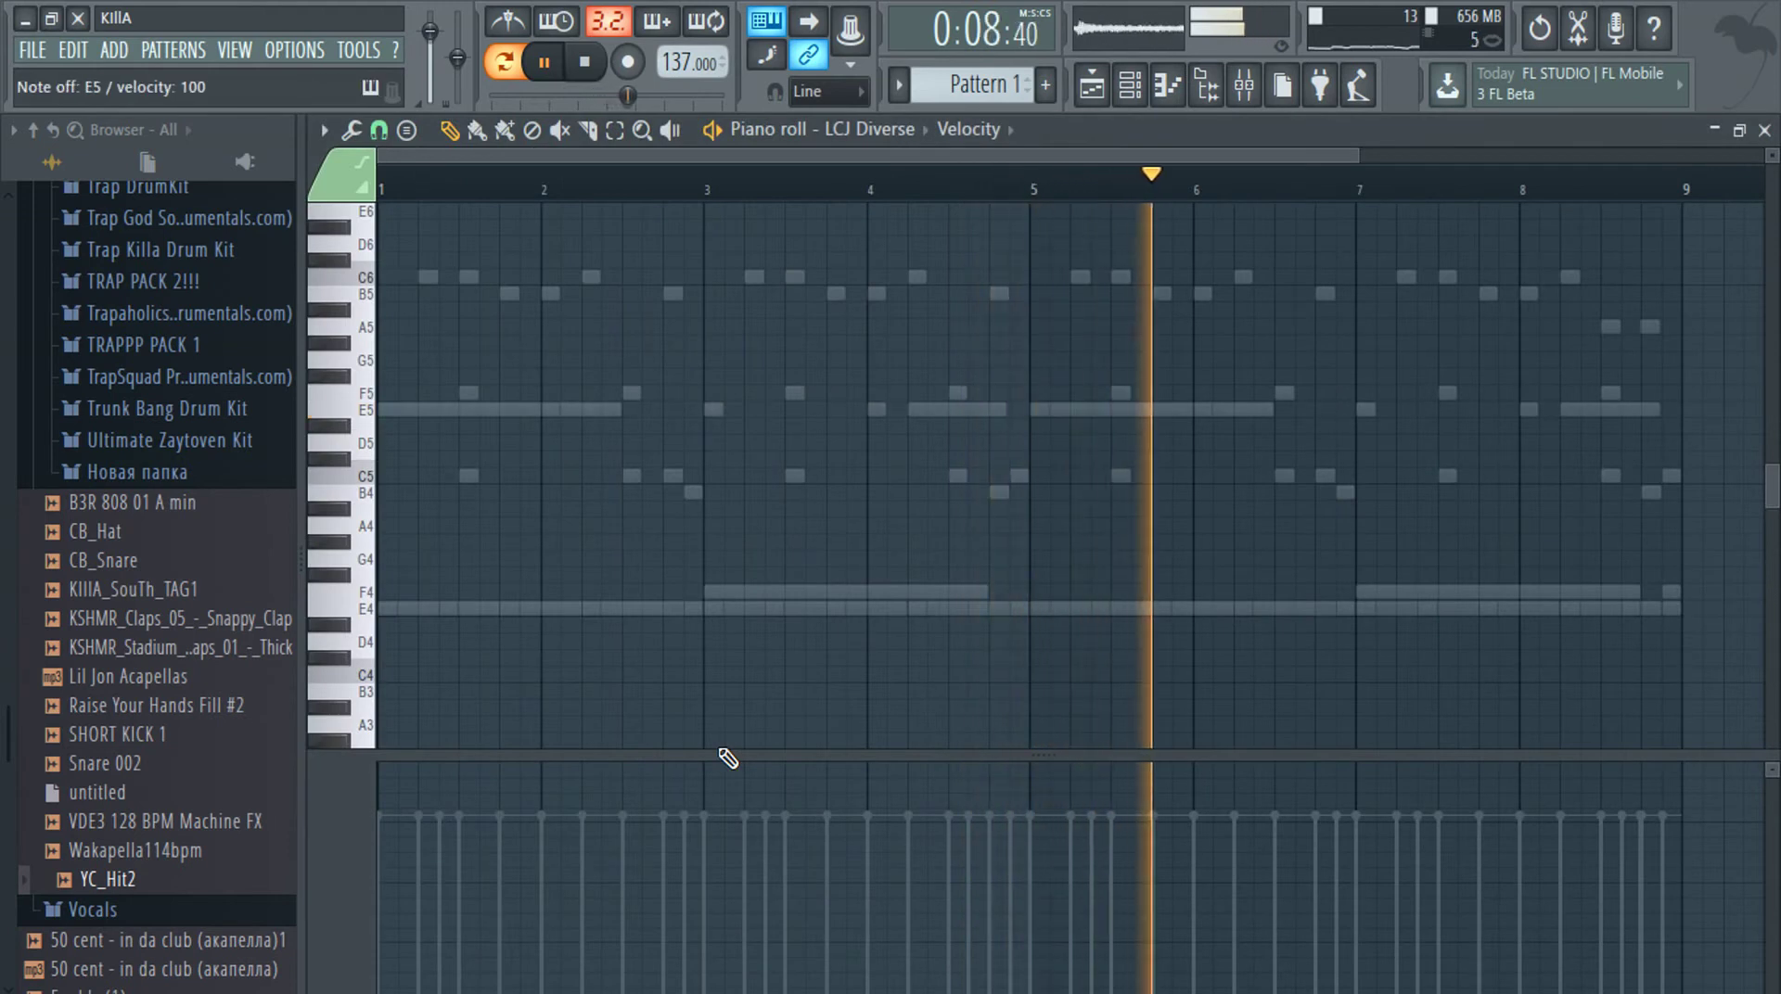
{"action": "left_click", "coordinate": [386, 409]}
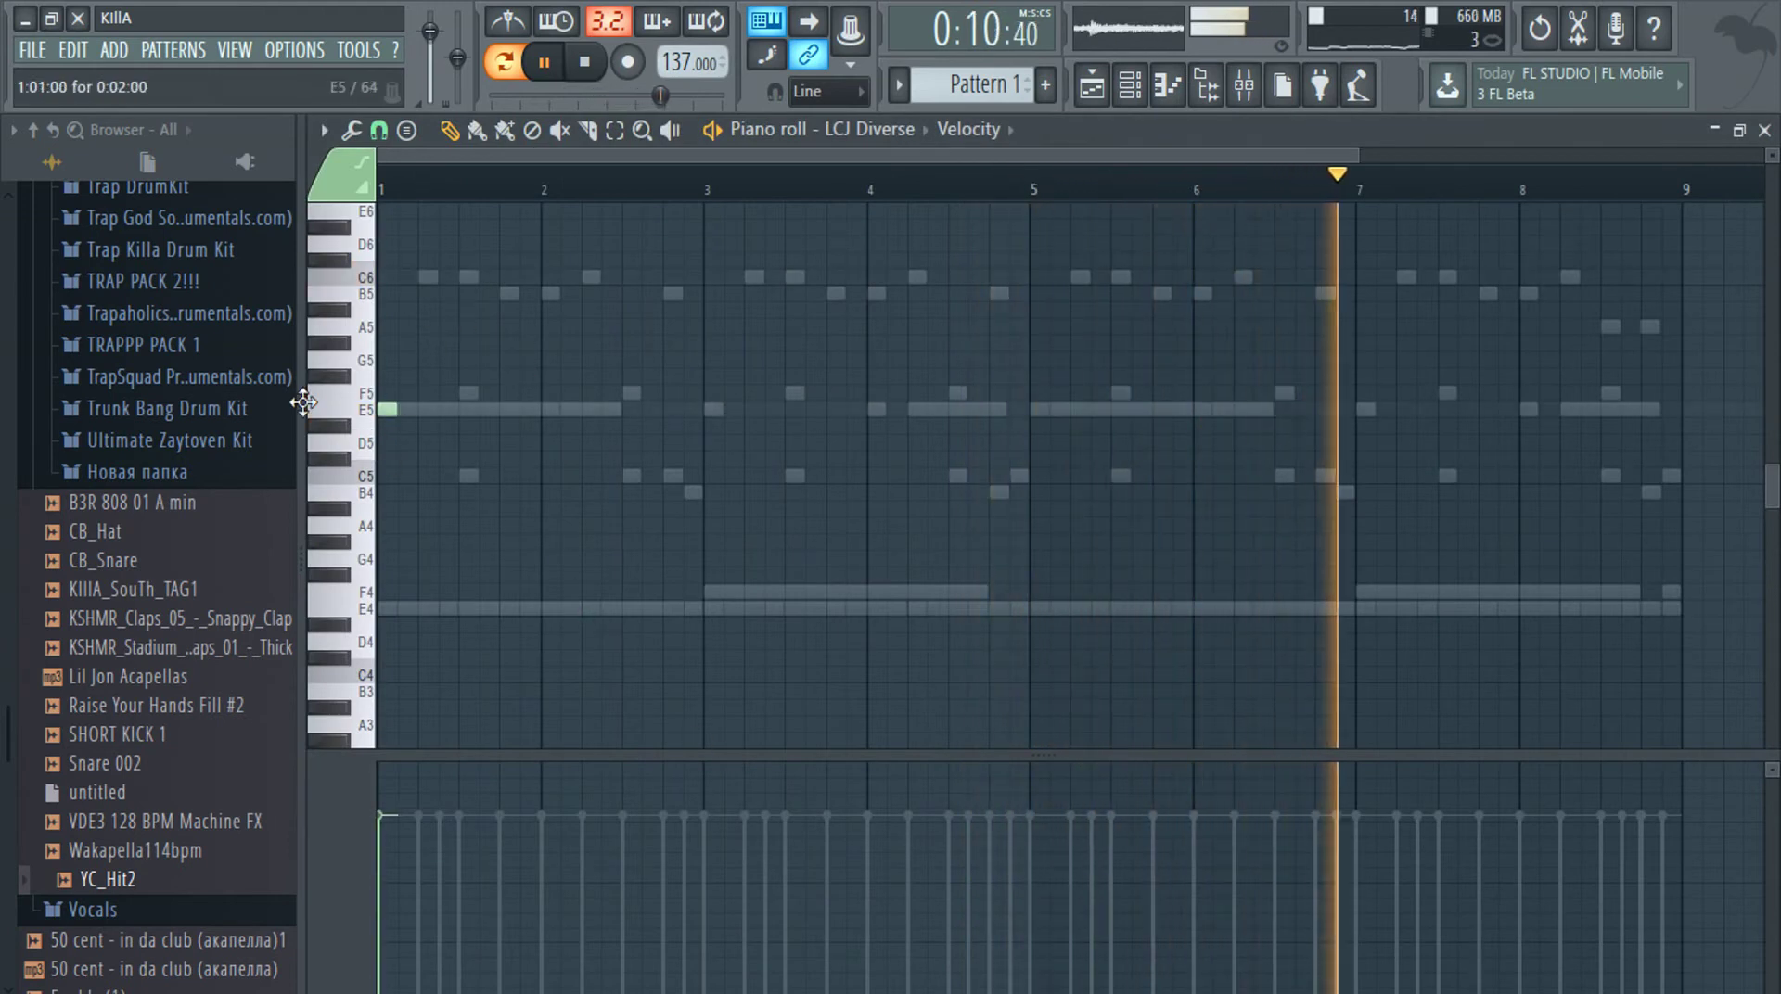
{"action": "left_click", "coordinate": [468, 276]}
{"action": "scroll", "coordinate": [477, 319], "scroll_direction": "up", "scroll_amount": 3}
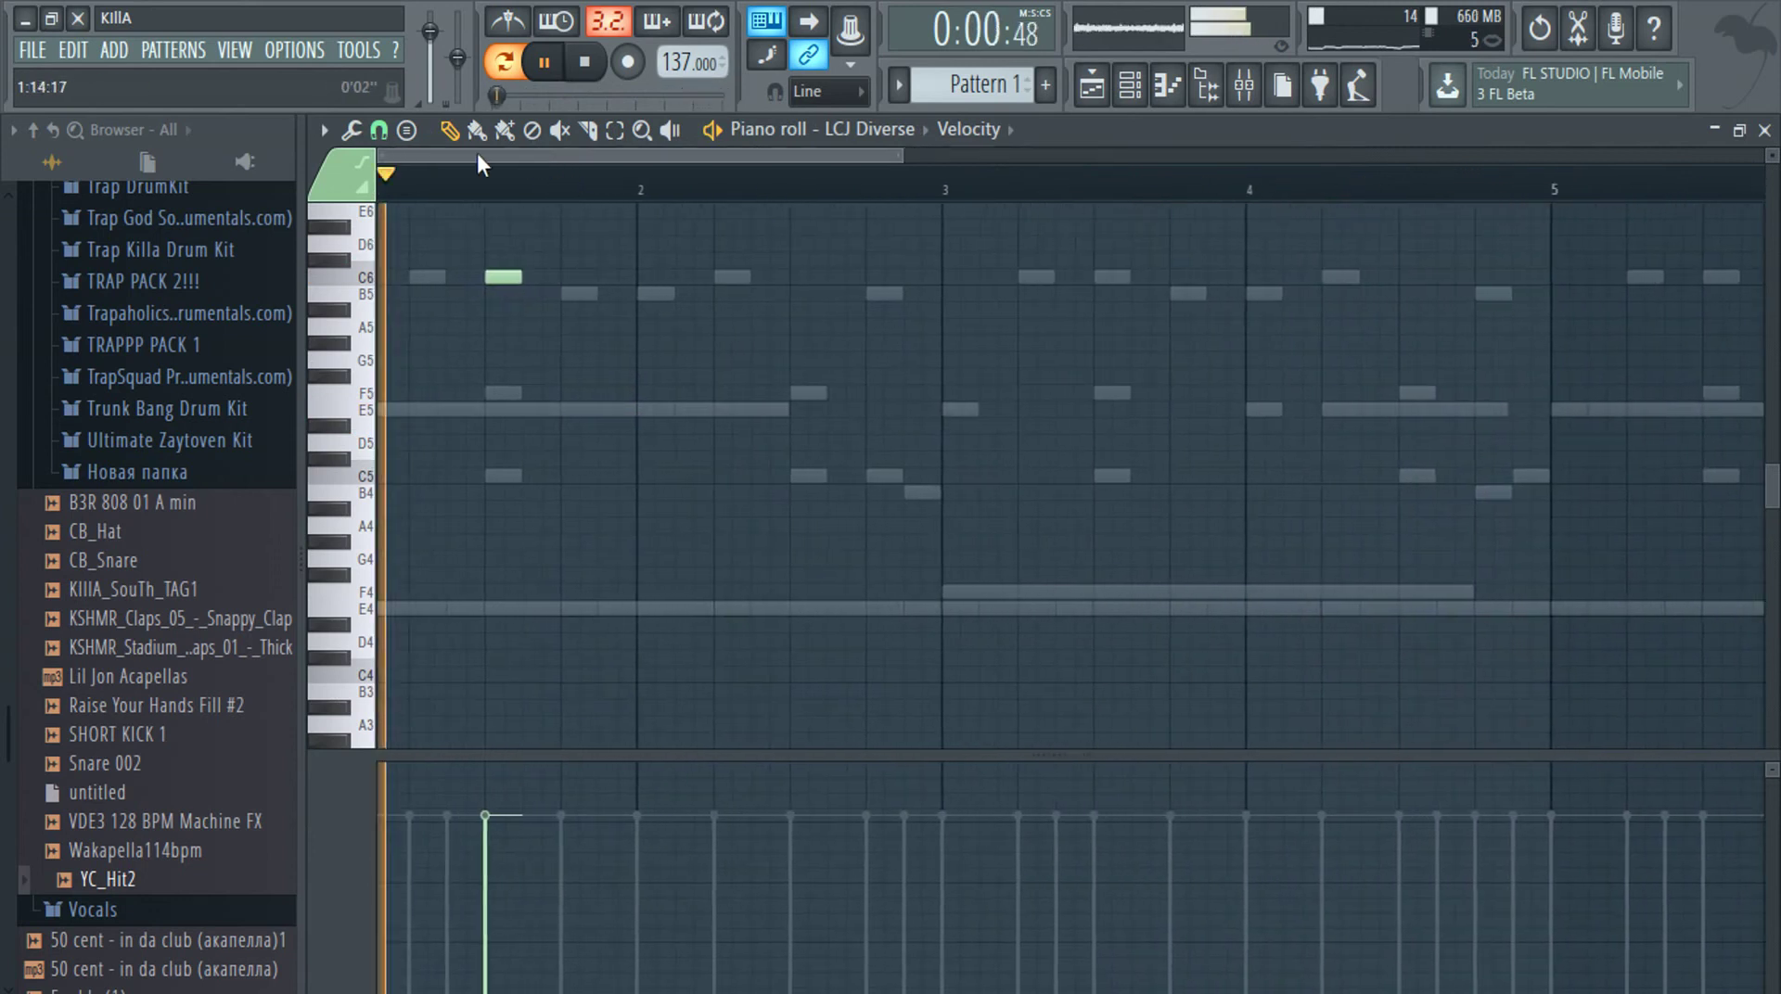
{"action": "key", "text": "space"}
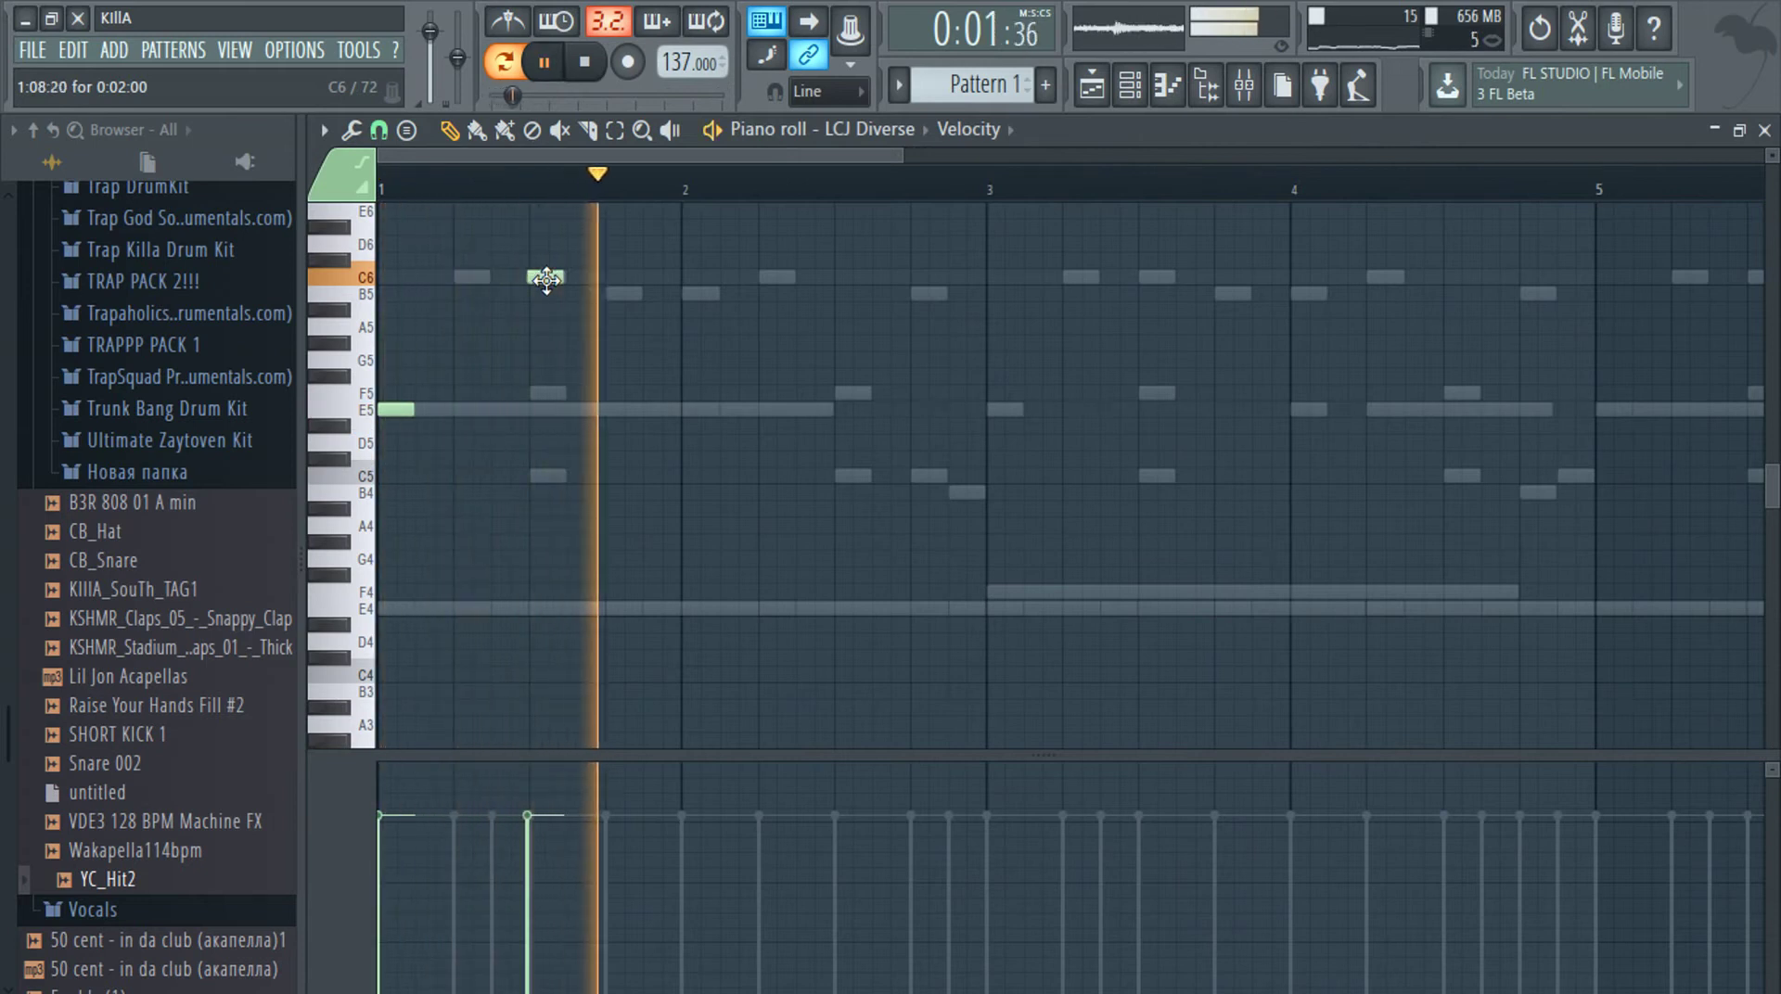
{"action": "key", "text": "space"}
{"action": "left_click", "coordinate": [697, 294]}
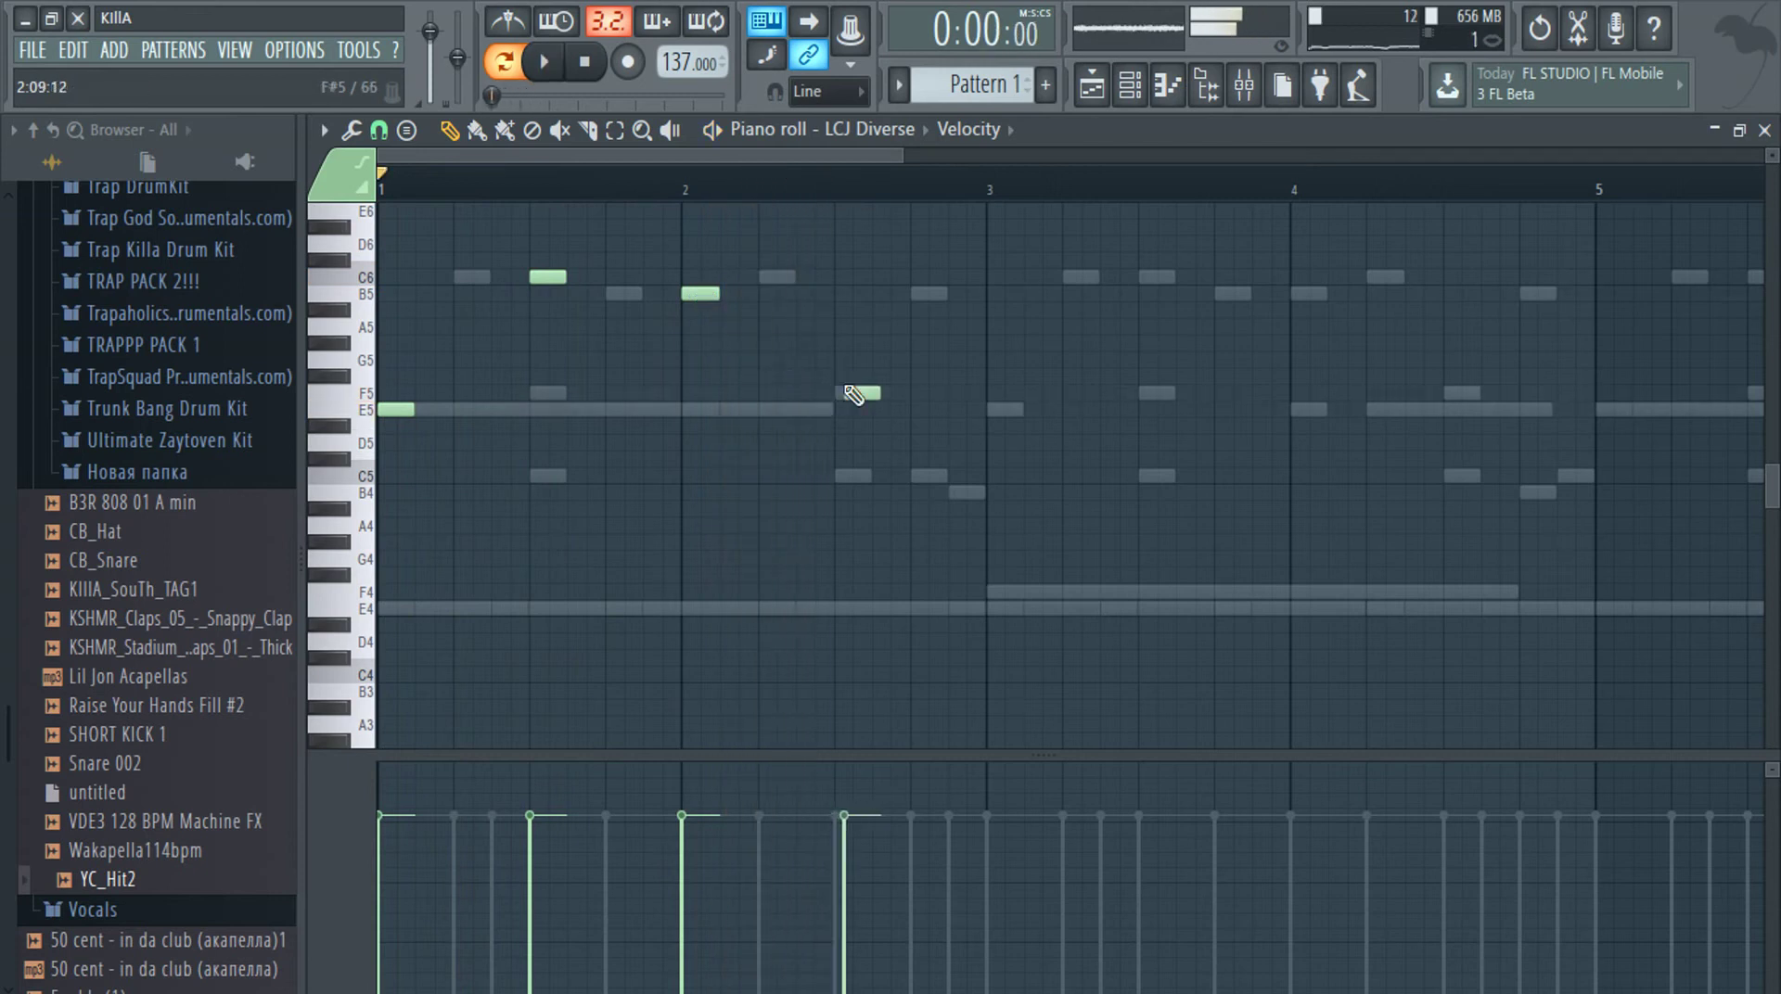
{"action": "left_click_drag", "start_coordinate": [865, 388], "coordinate": [855, 389]}
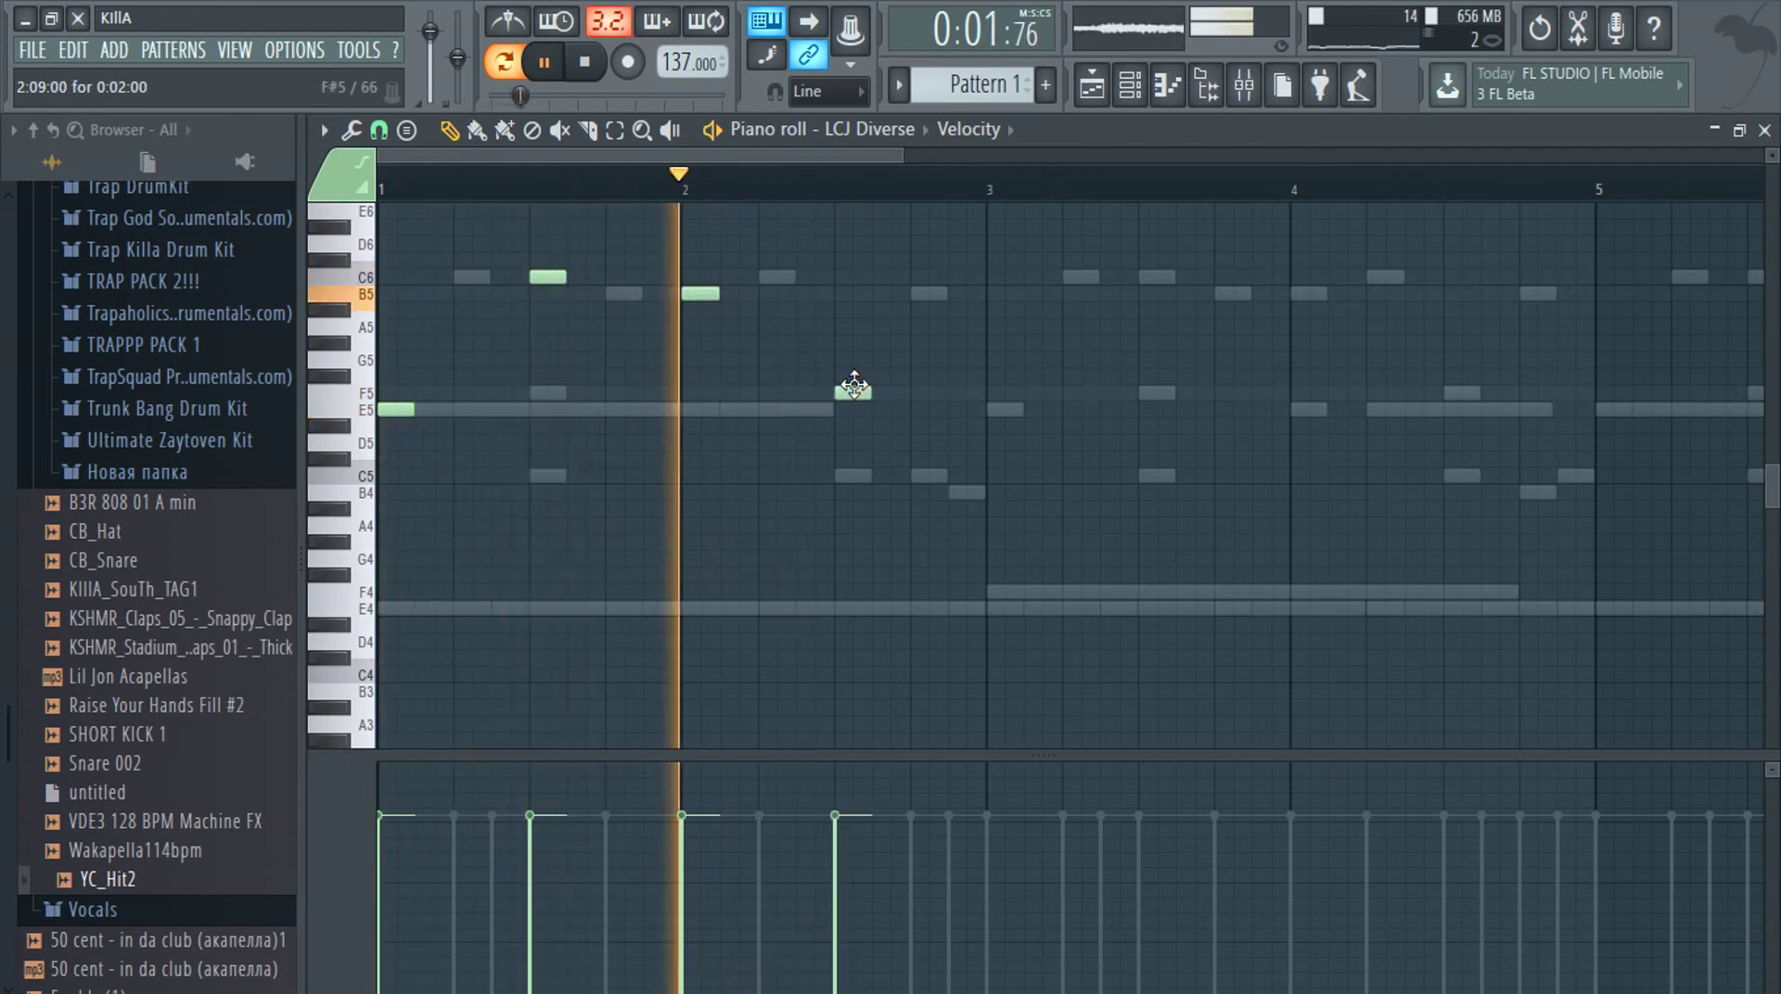
{"action": "key", "text": "Escape"}
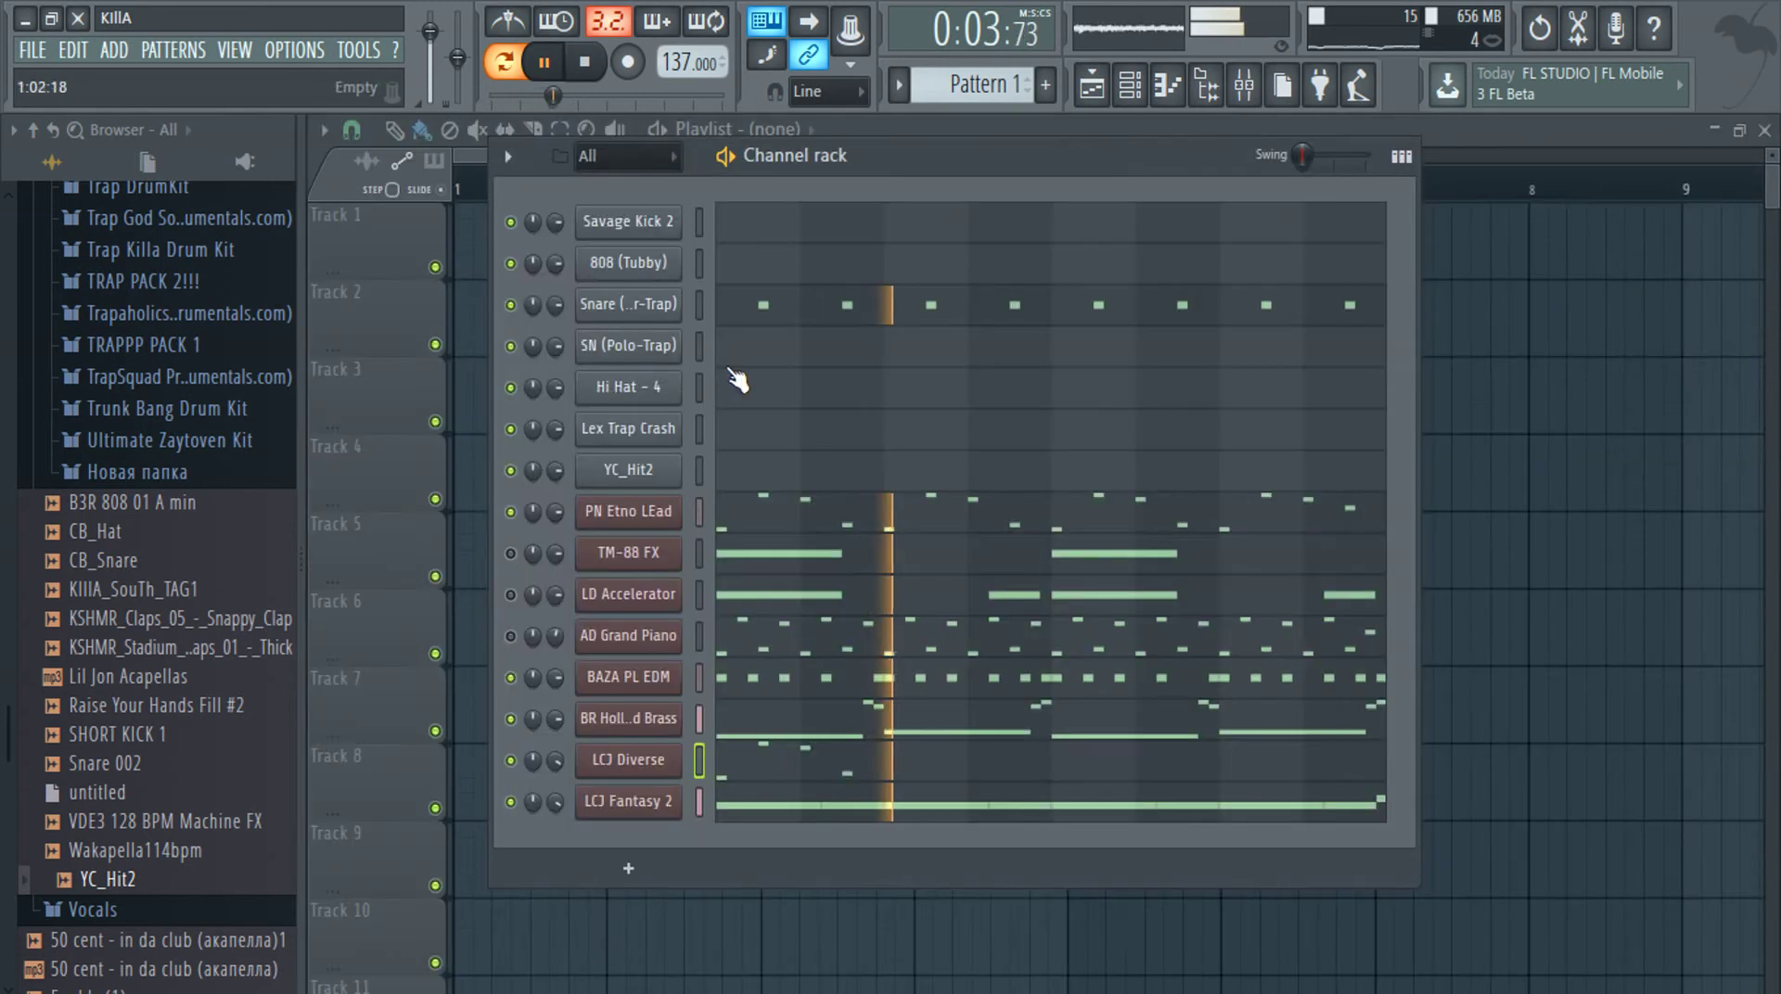
Copy the PN Etno LEad notes into the LCJ Diverse channel
{"action": "left_click", "coordinate": [700, 511]}
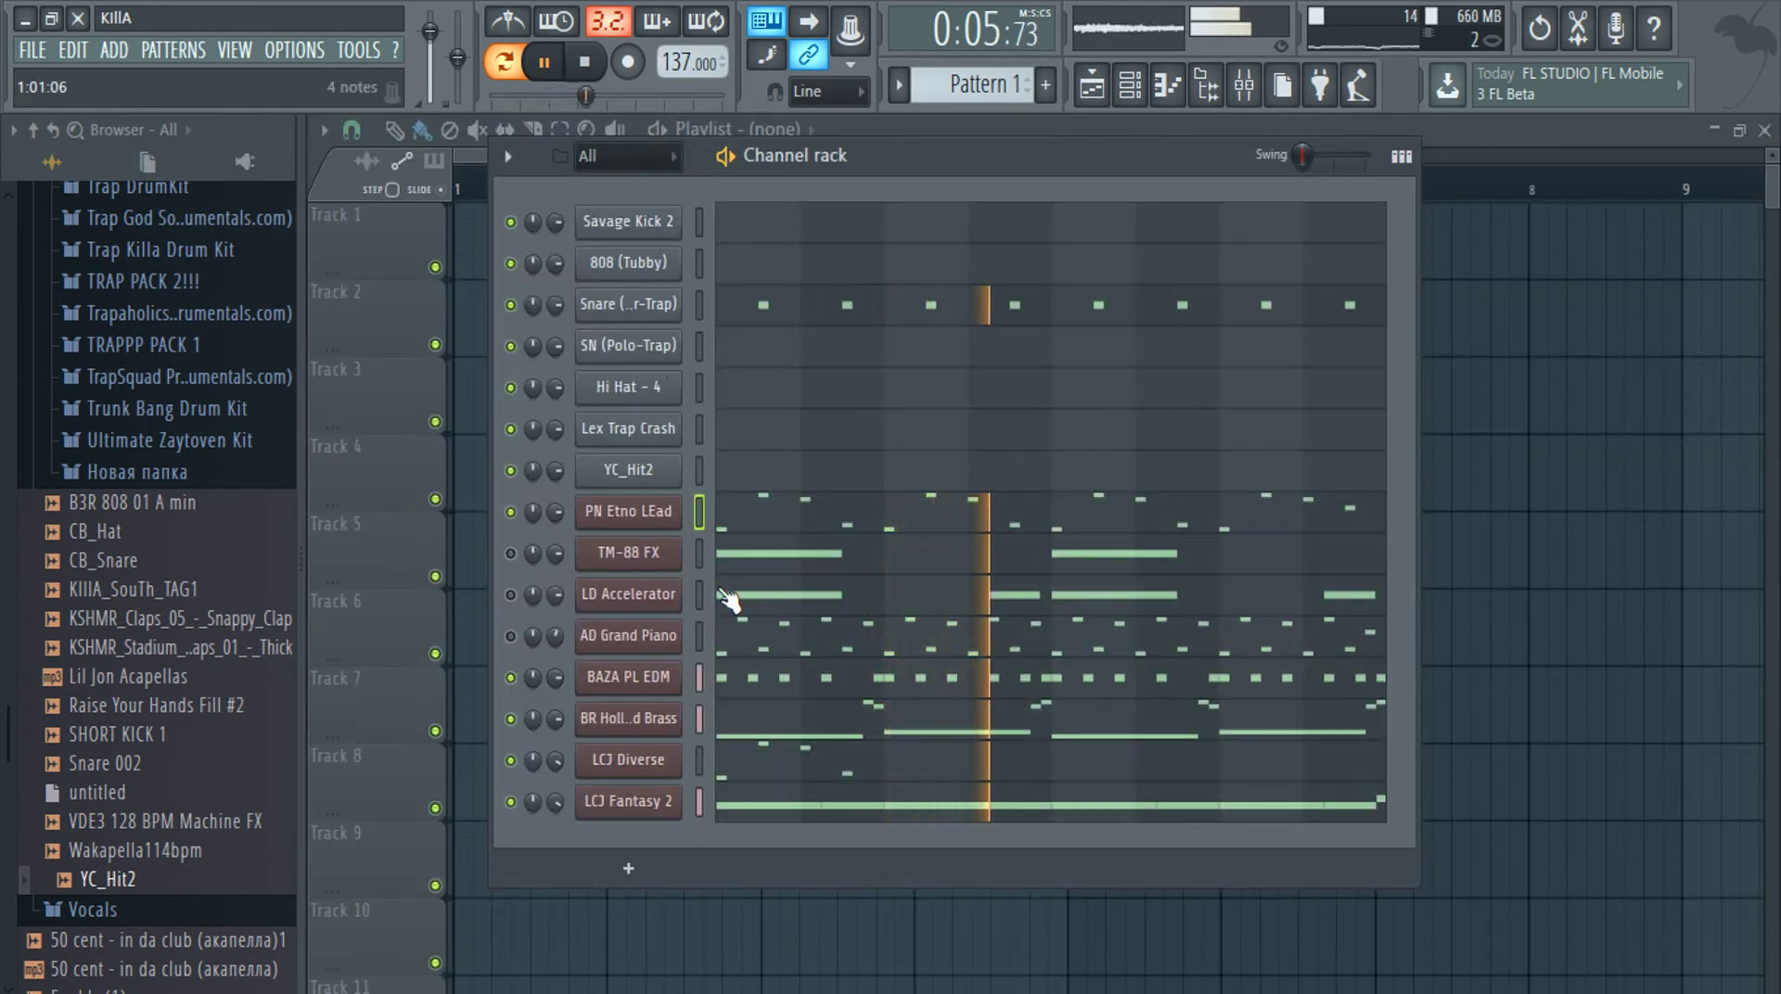
{"action": "left_click", "coordinate": [700, 761]}
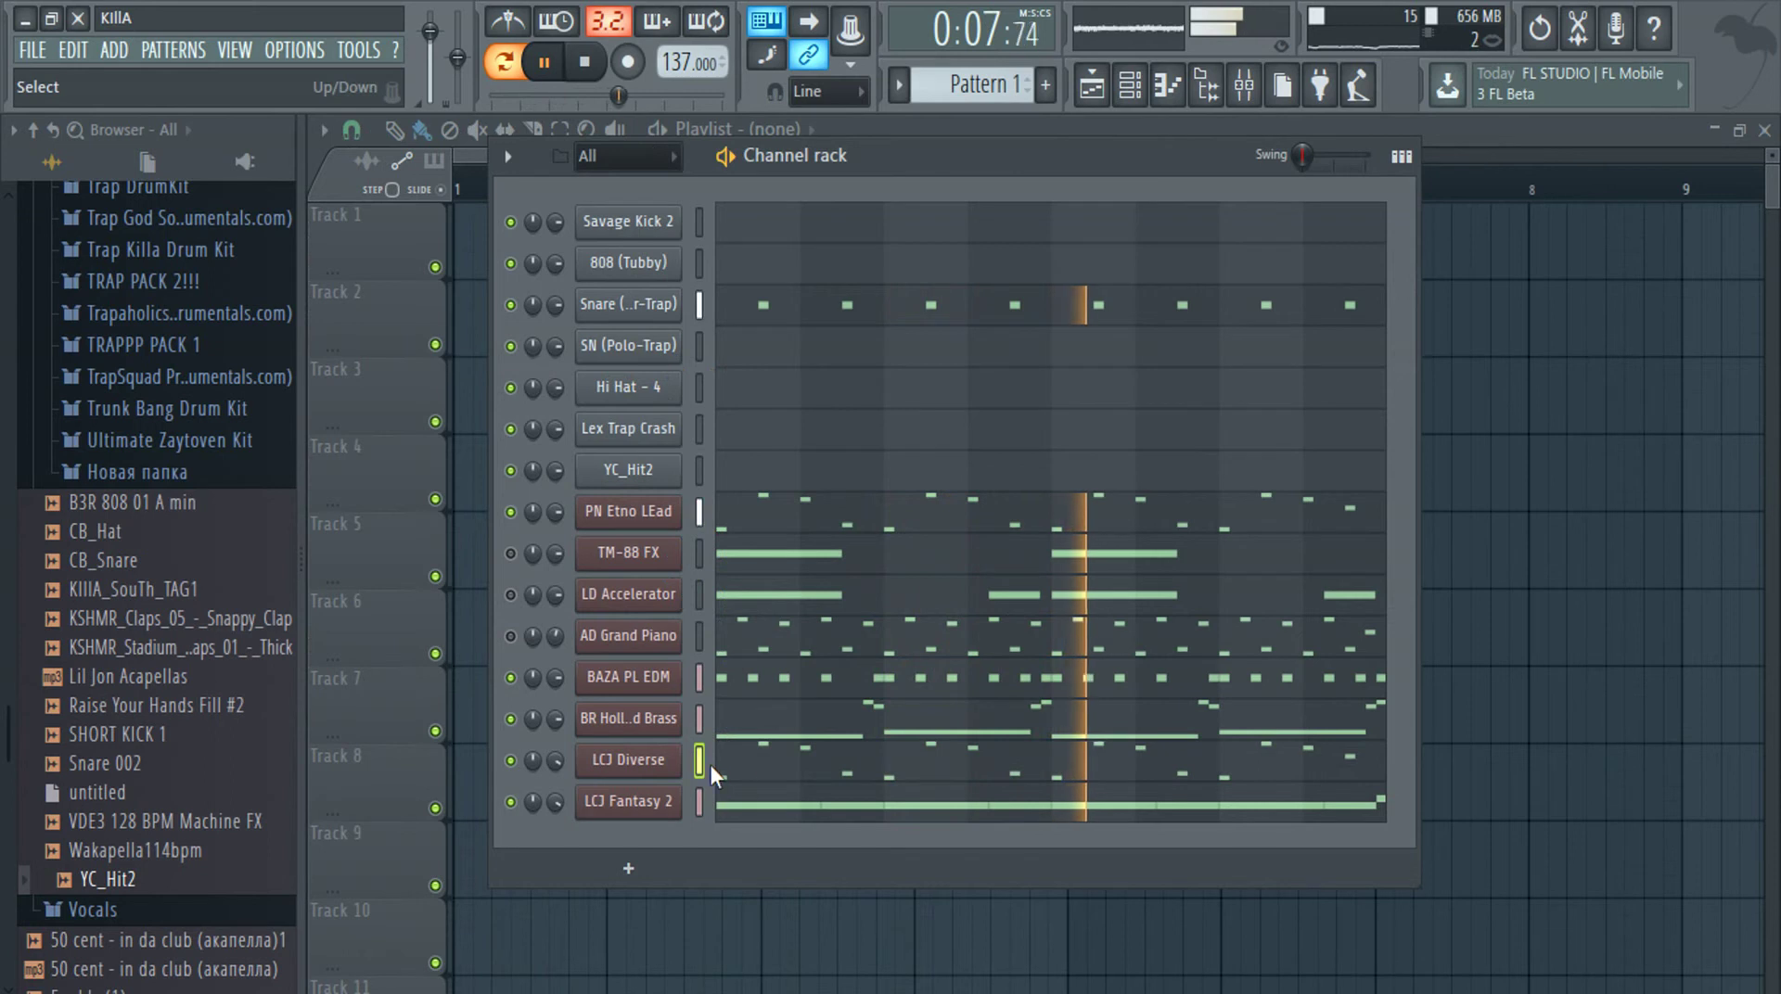
Clone the LCJ Fantasy 2 channel and reset the channel volume of LCJ Diverse
{"action": "right_click", "coordinate": [663, 809]}
{"action": "left_click", "coordinate": [739, 916]}
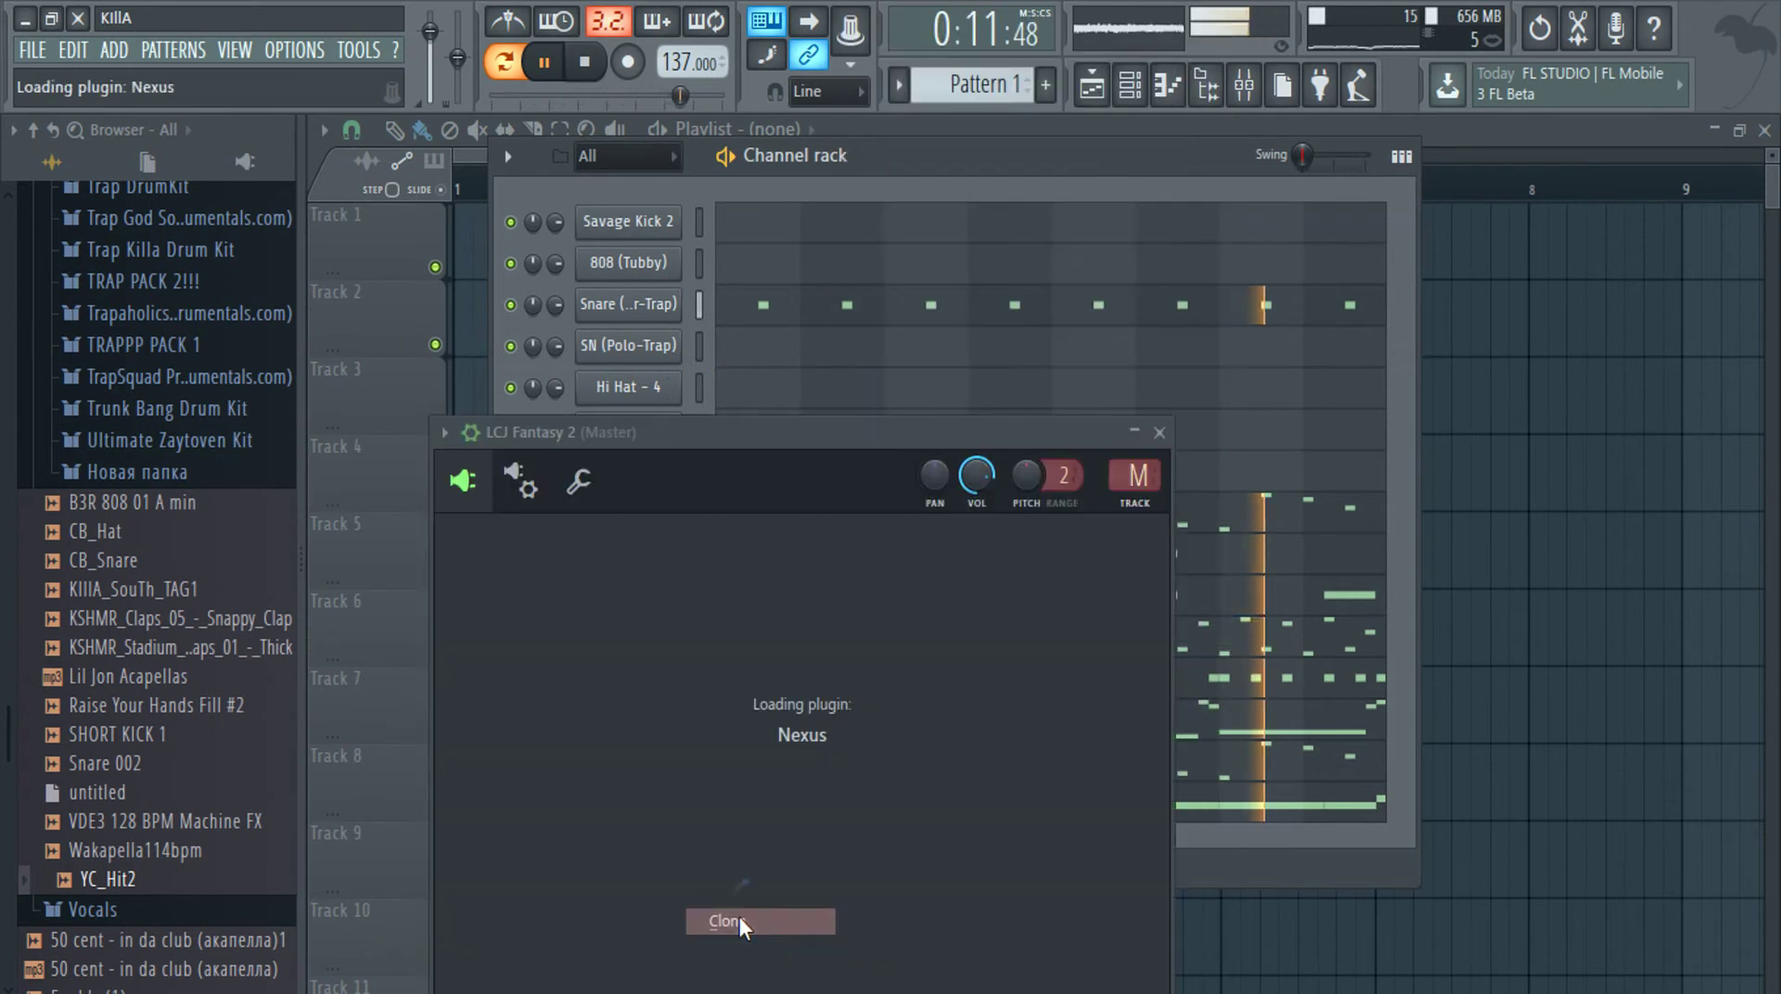
{"action": "left_click", "coordinate": [1026, 158]}
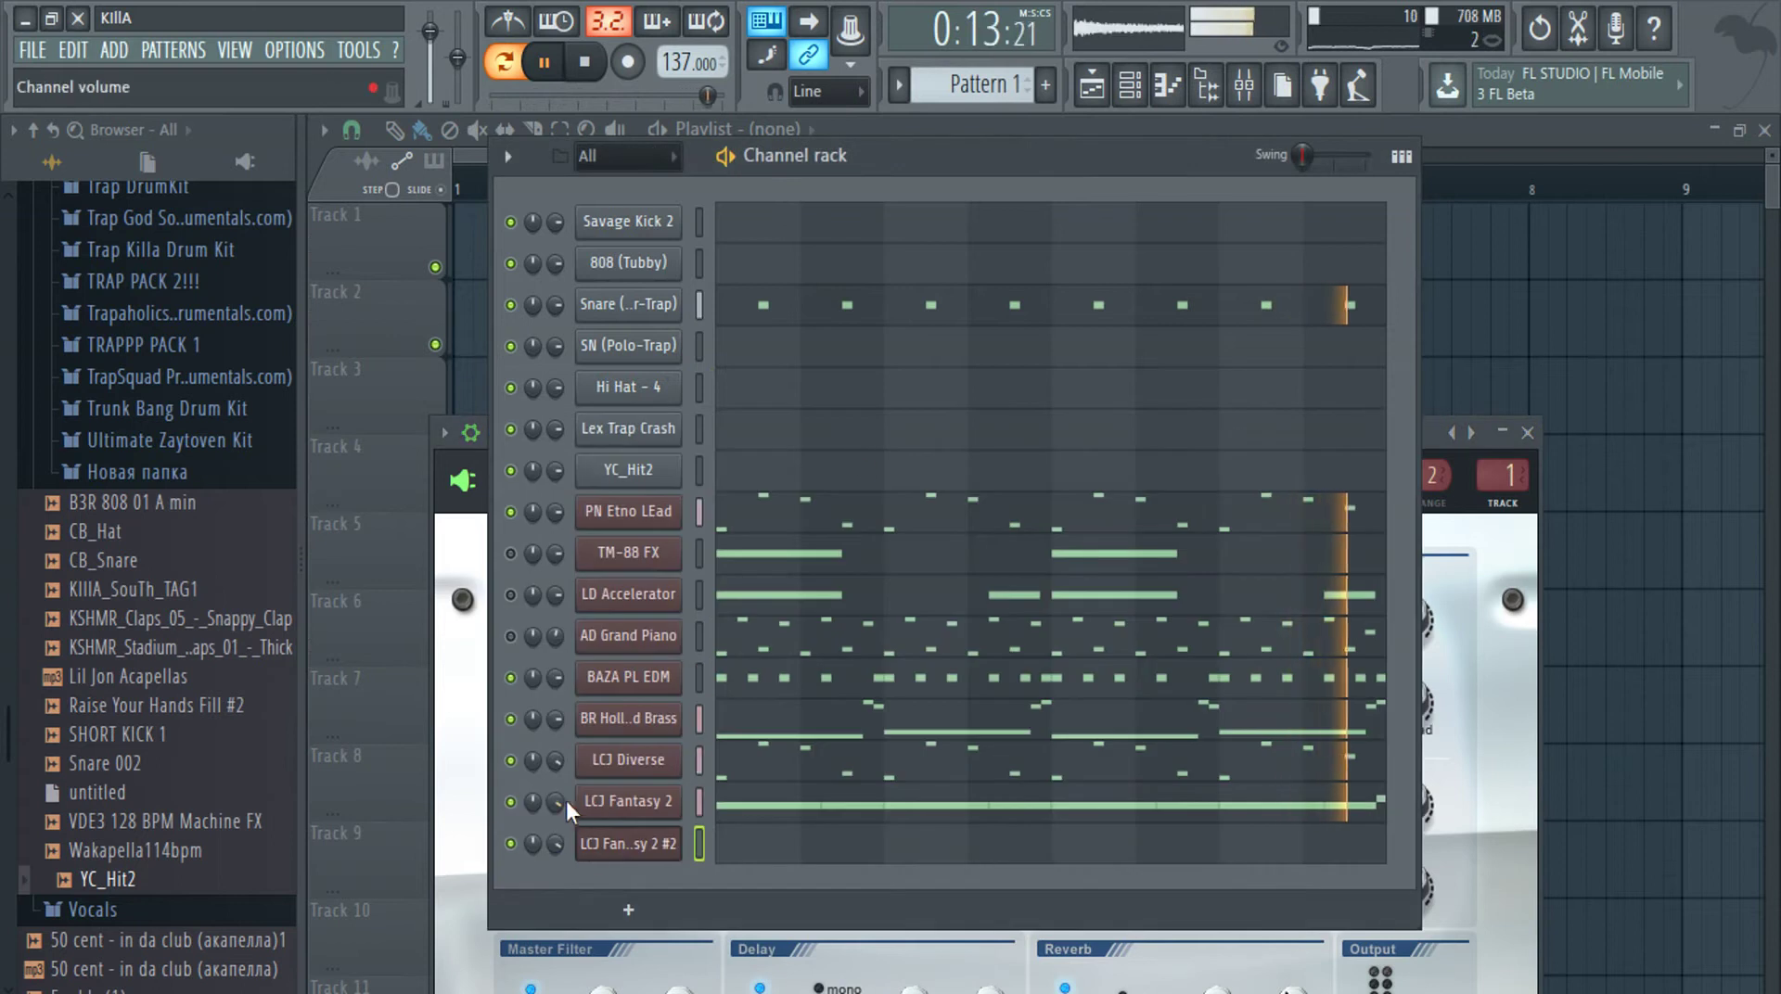
{"action": "right_click", "coordinate": [555, 756]}
{"action": "left_click", "coordinate": [591, 598]}
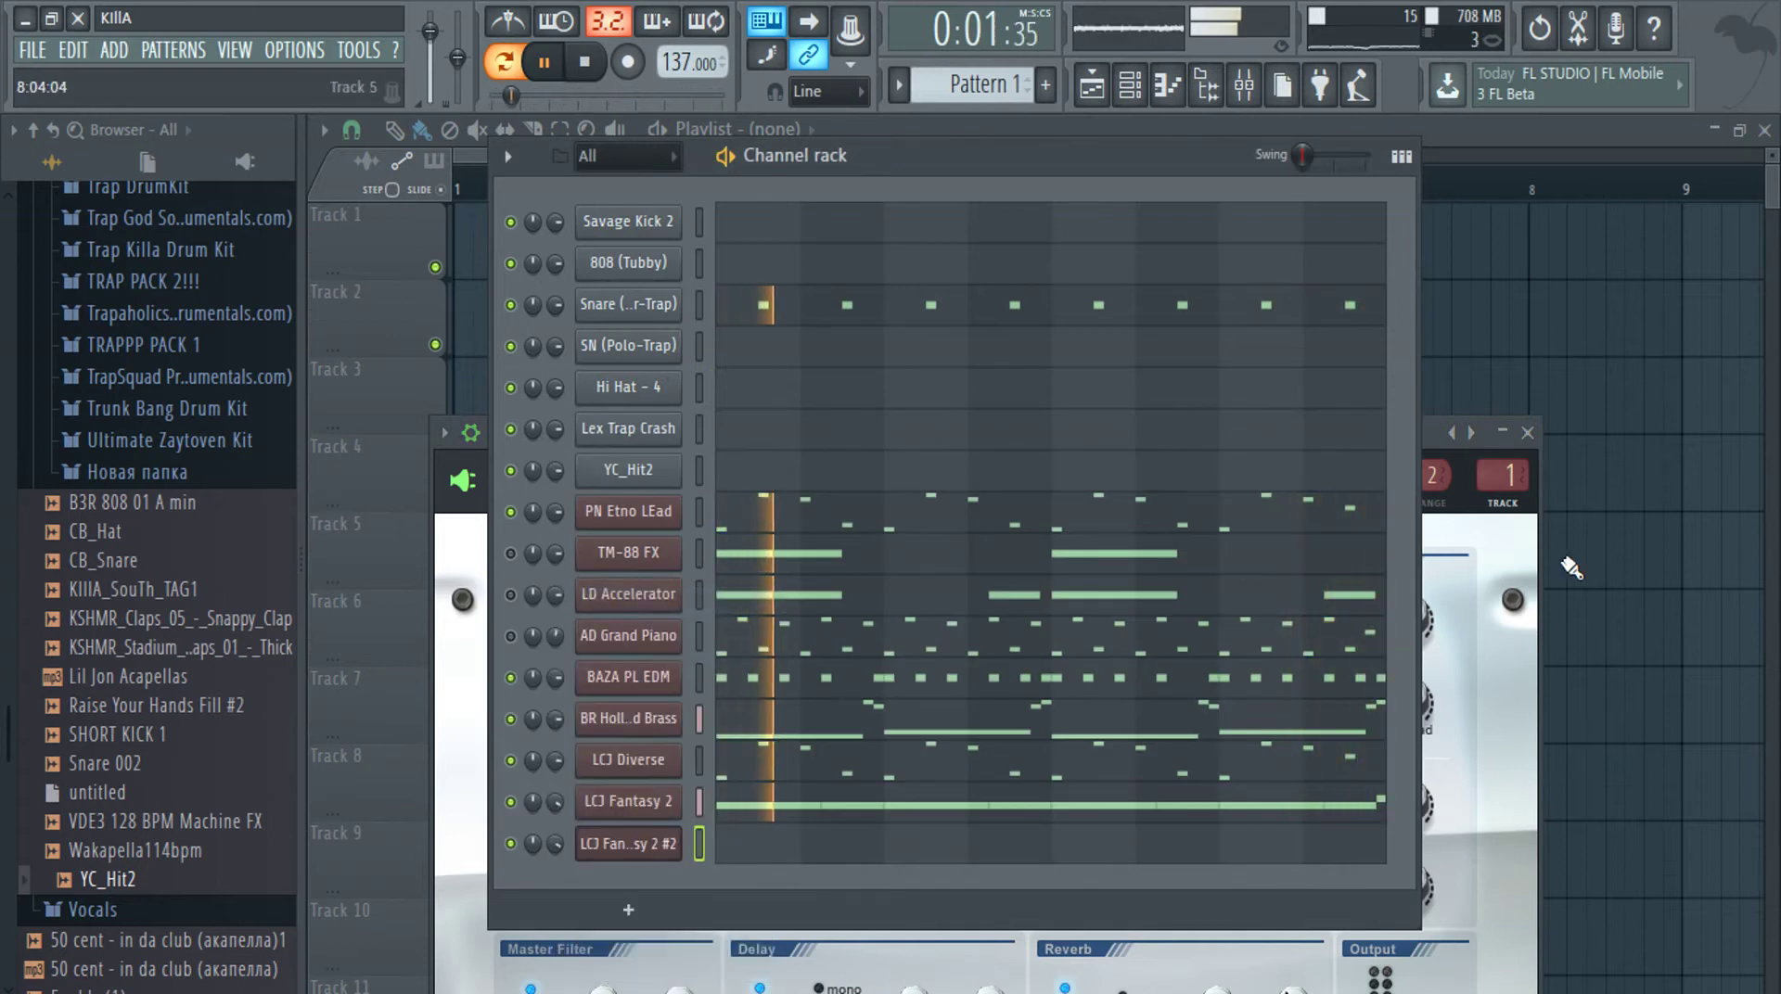
Load the RB Rev Theremin preset into the LCJ Fantasy 2 clone and close its plugin window
{"action": "left_click", "coordinate": [1505, 559]}
{"action": "left_click", "coordinate": [444, 432]}
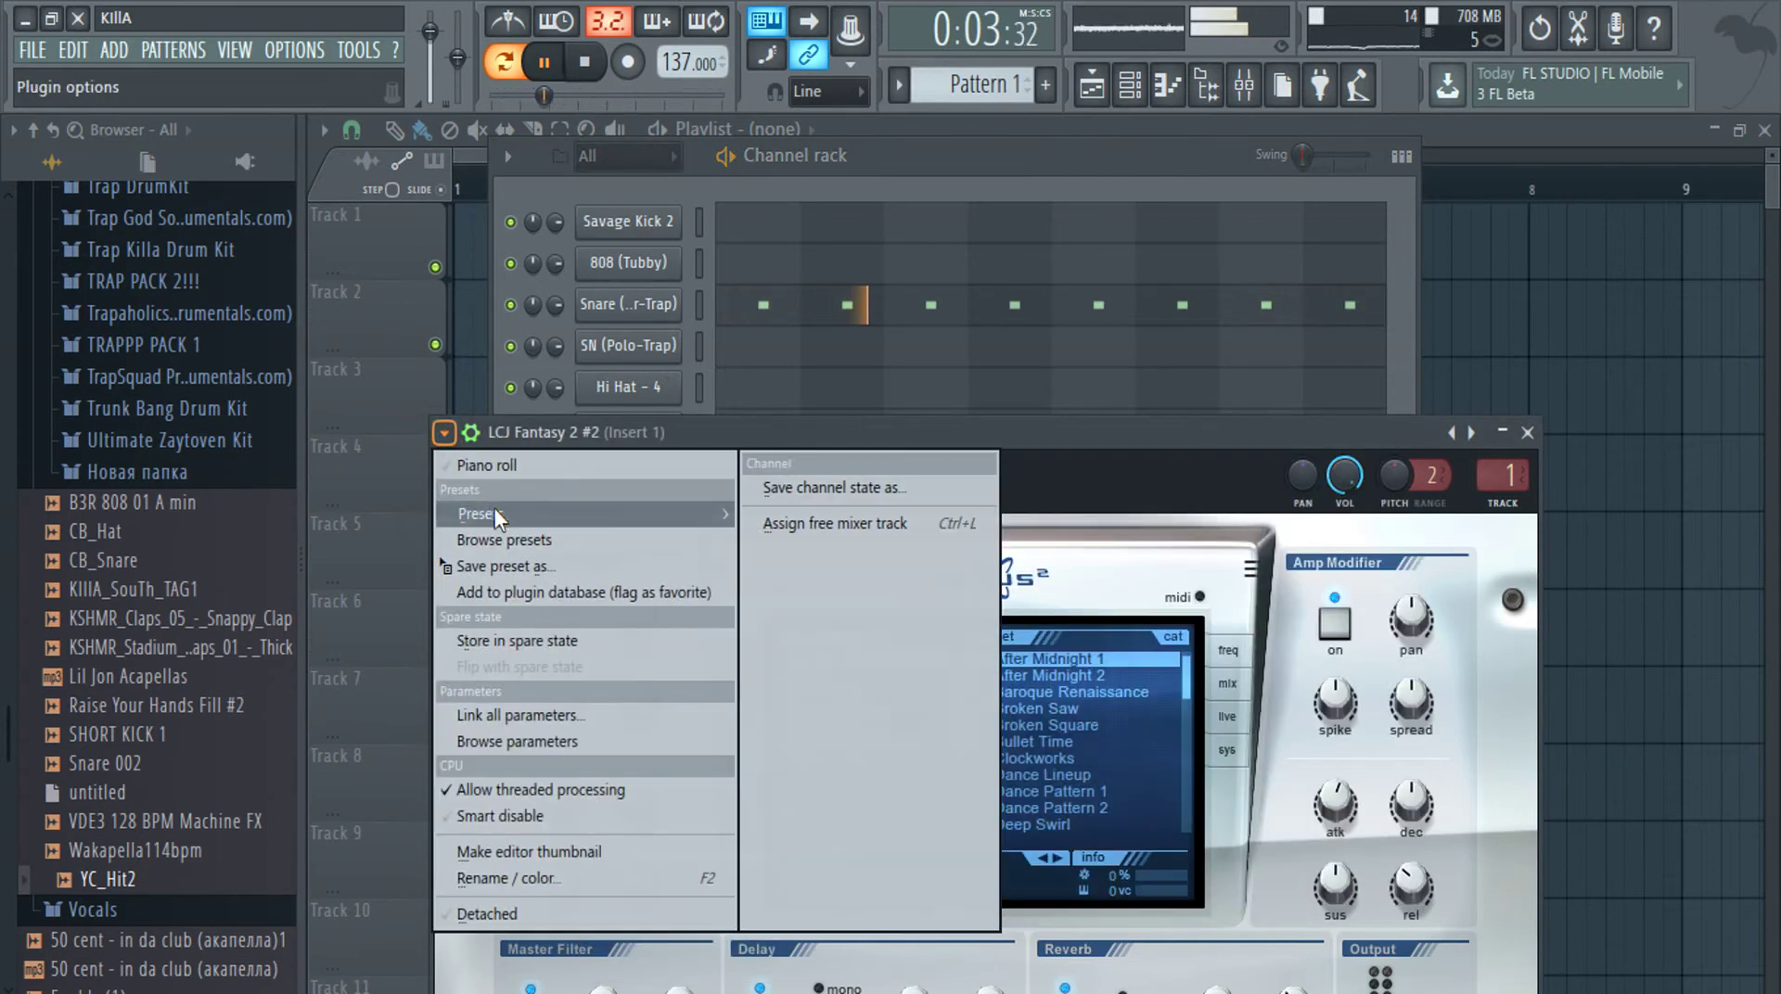
{"action": "mouse_move", "coordinate": [620, 510]}
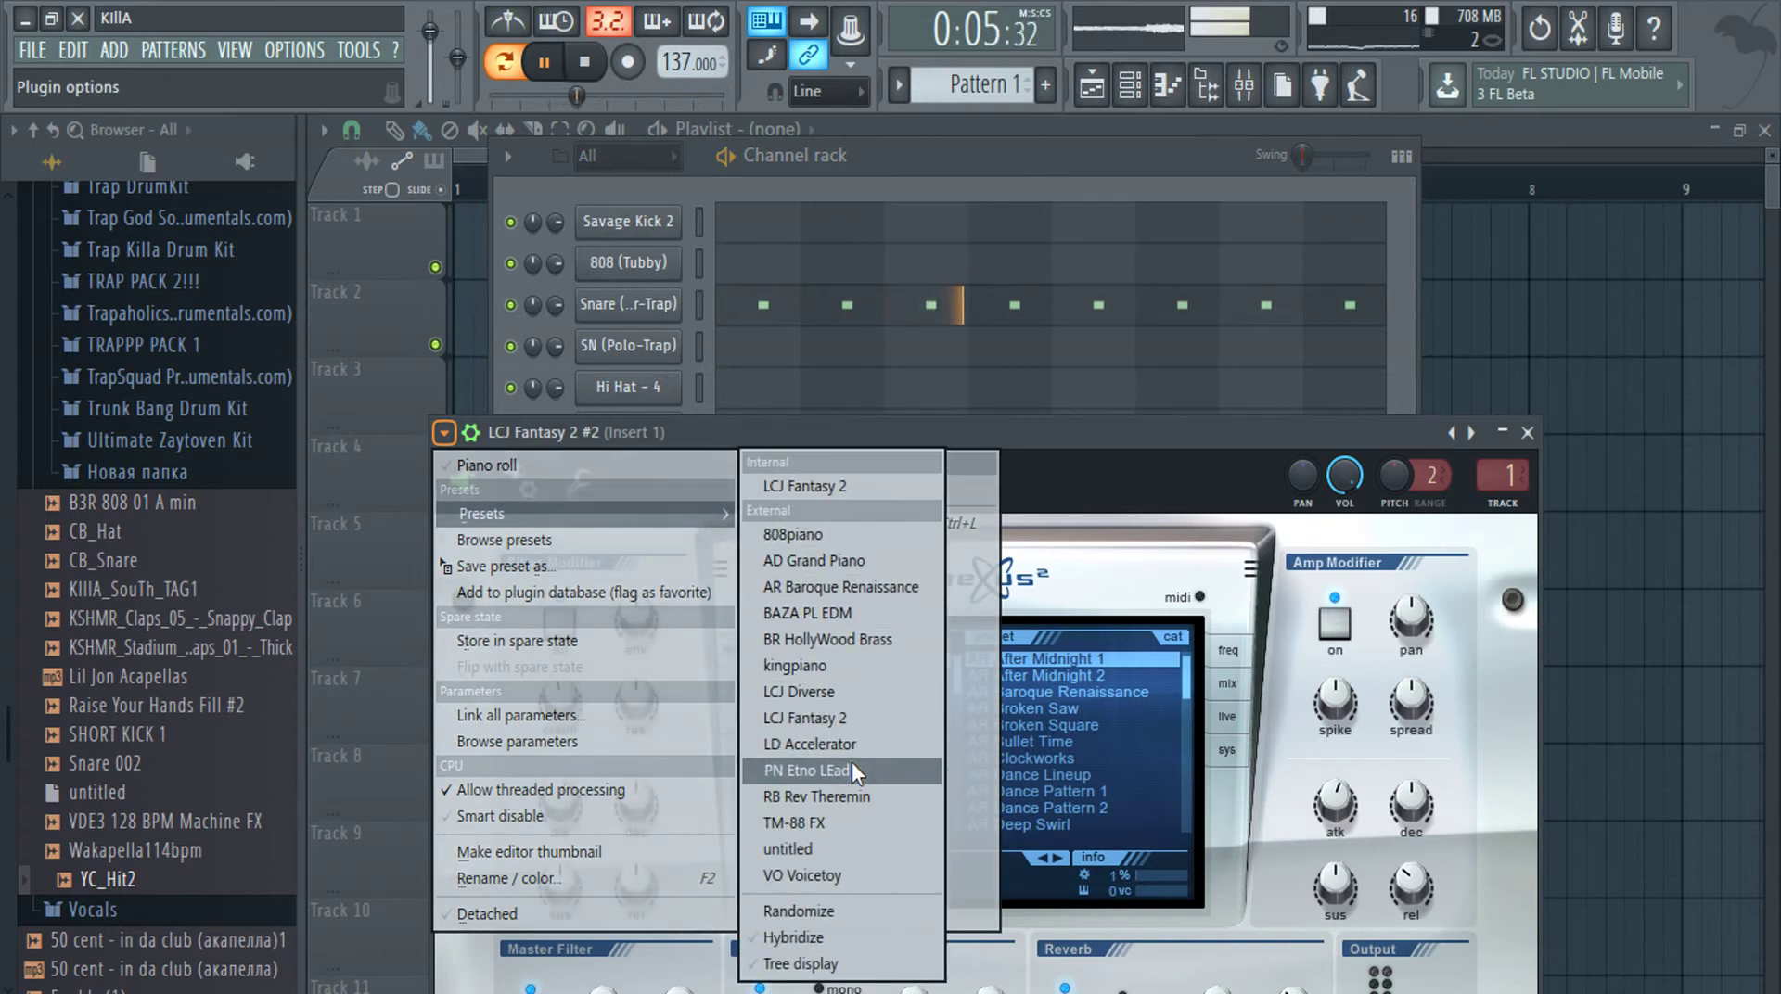
{"action": "left_click", "coordinate": [853, 798]}
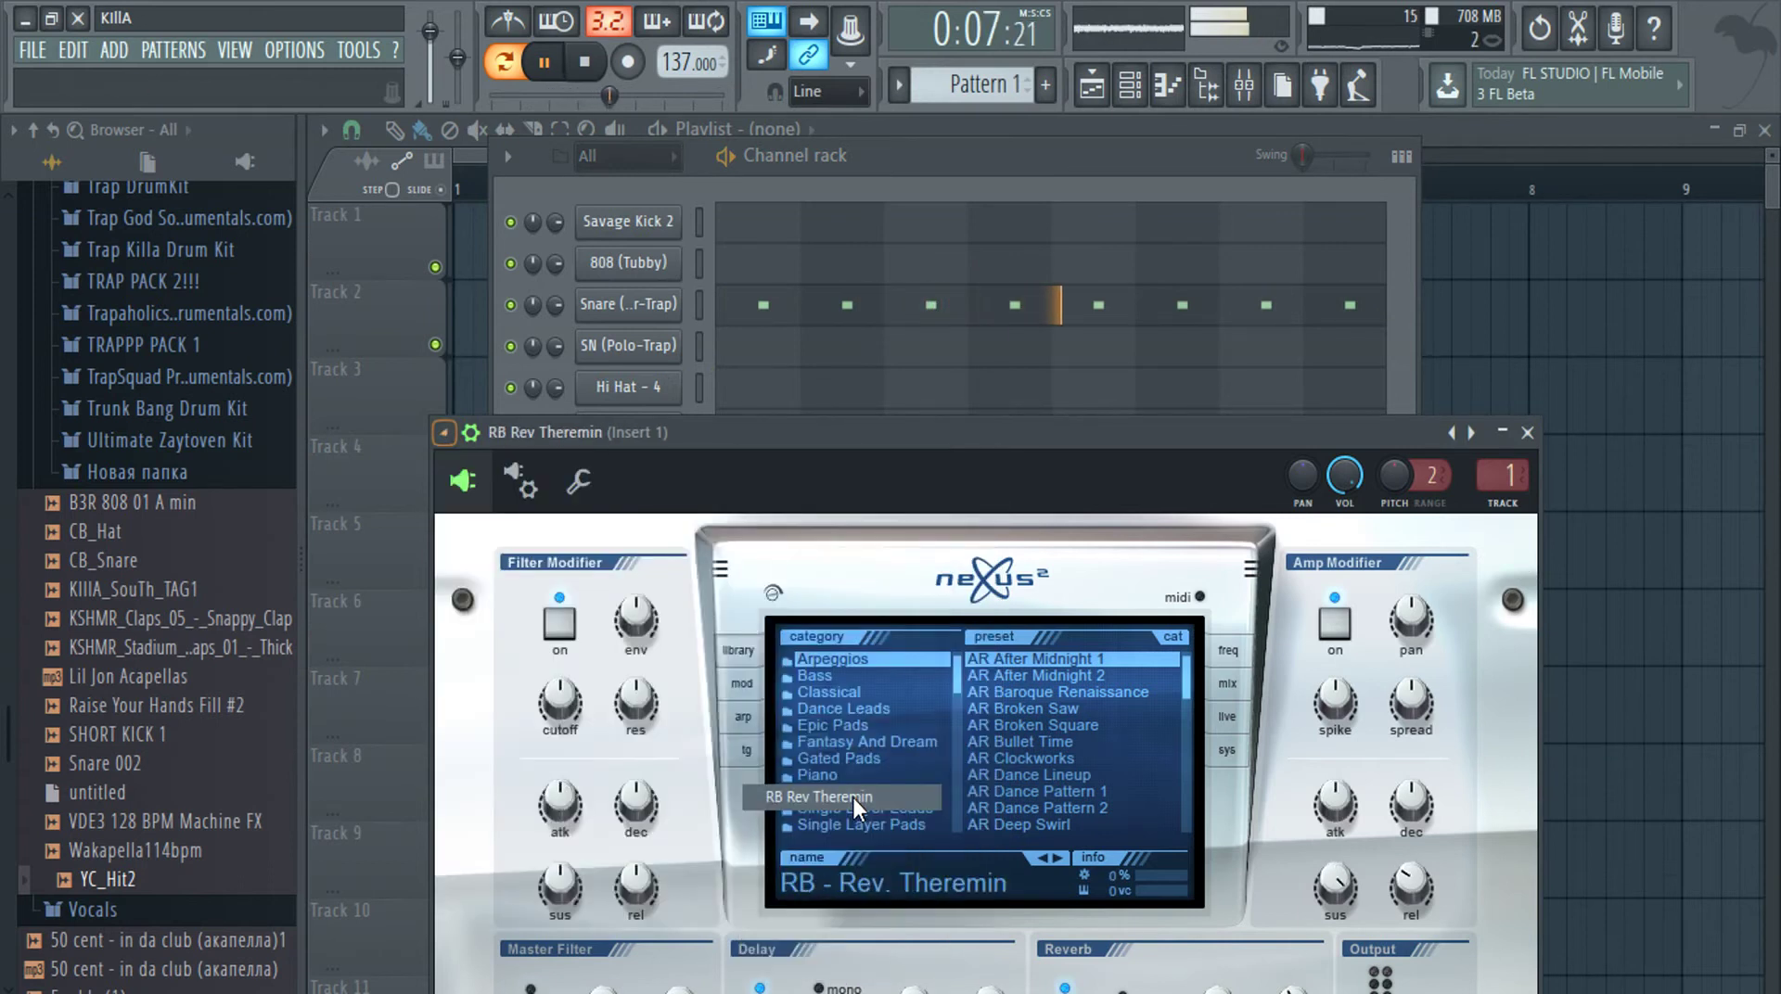
{"action": "left_click", "coordinate": [1528, 432]}
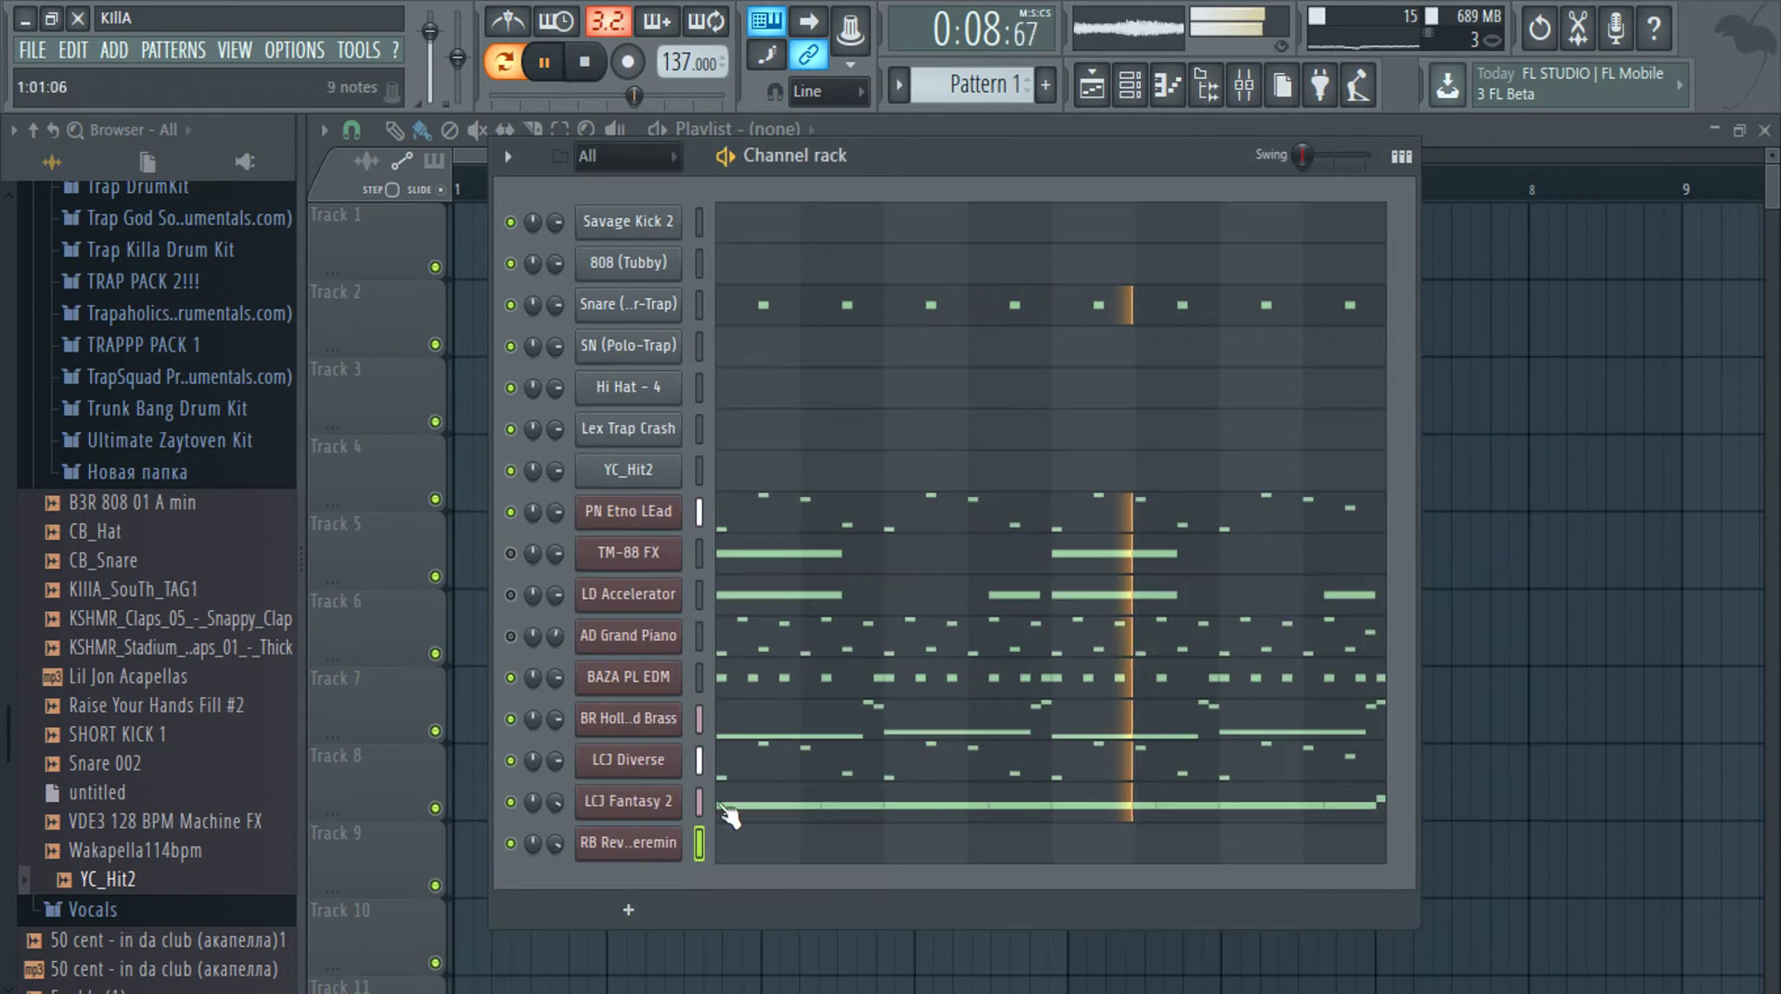
Copy the BR HollyWood Brass notes into the RB Rev Theremin channel and open them in the piano roll
{"action": "left_click", "coordinate": [844, 857]}
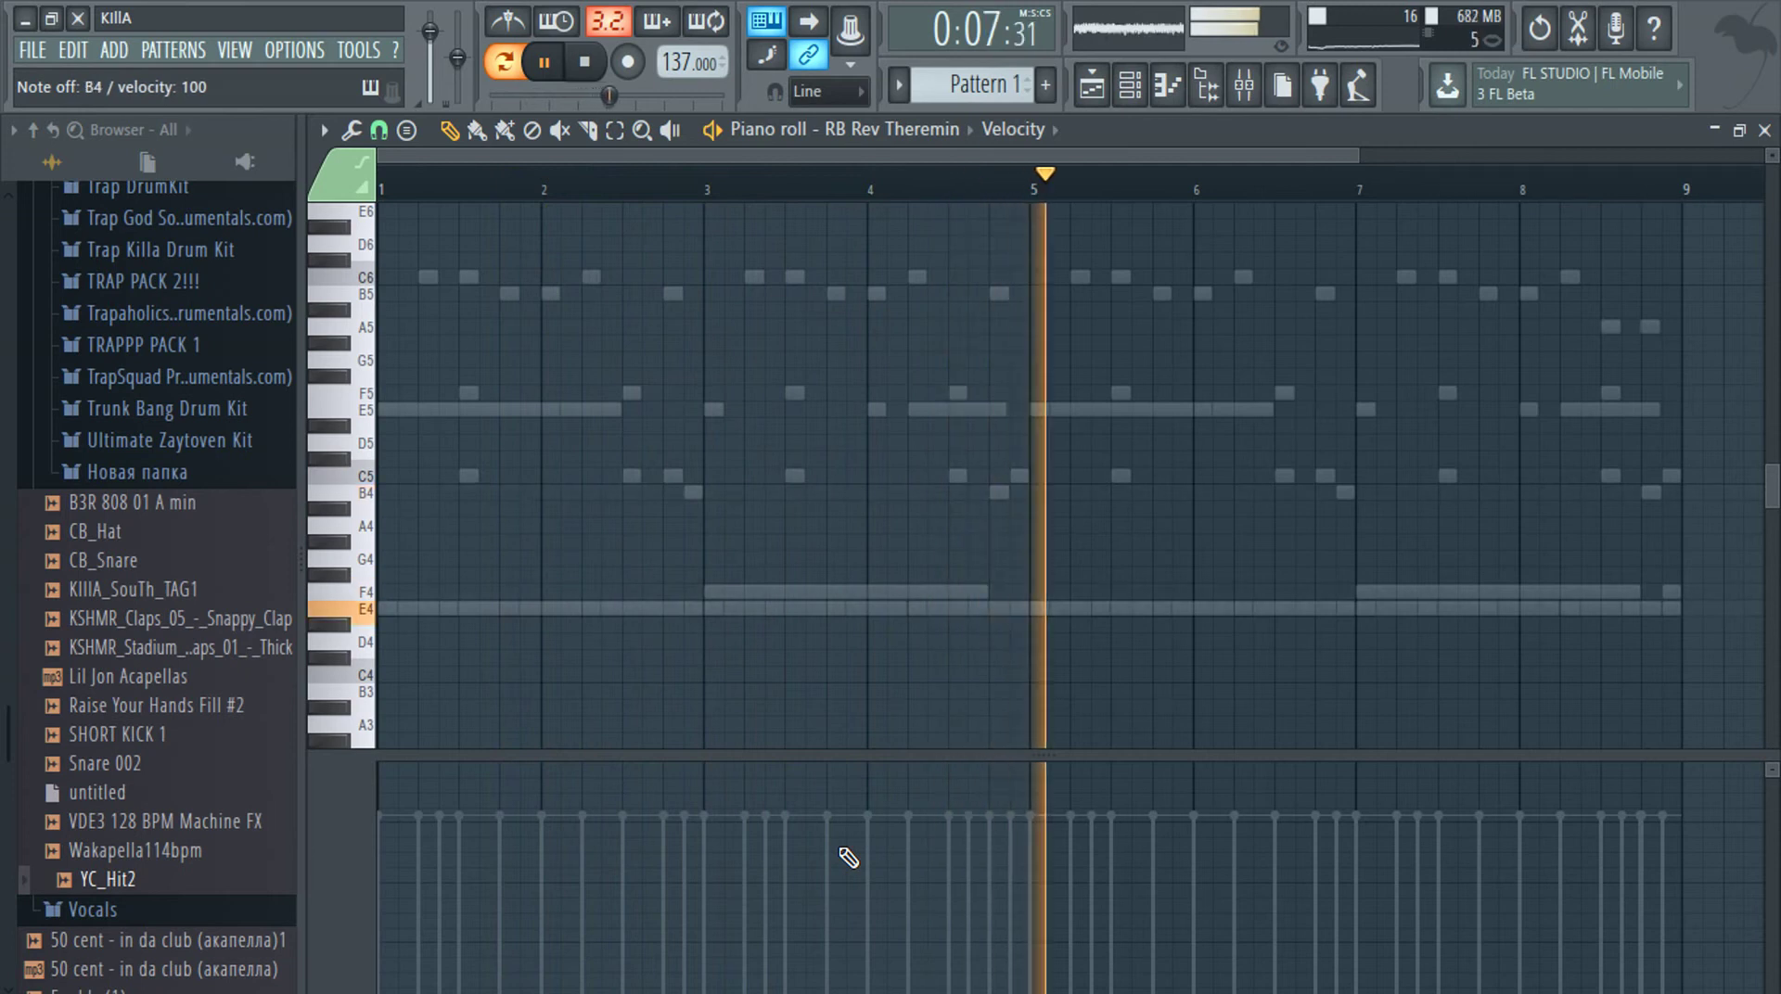
{"action": "key", "text": "Escape"}
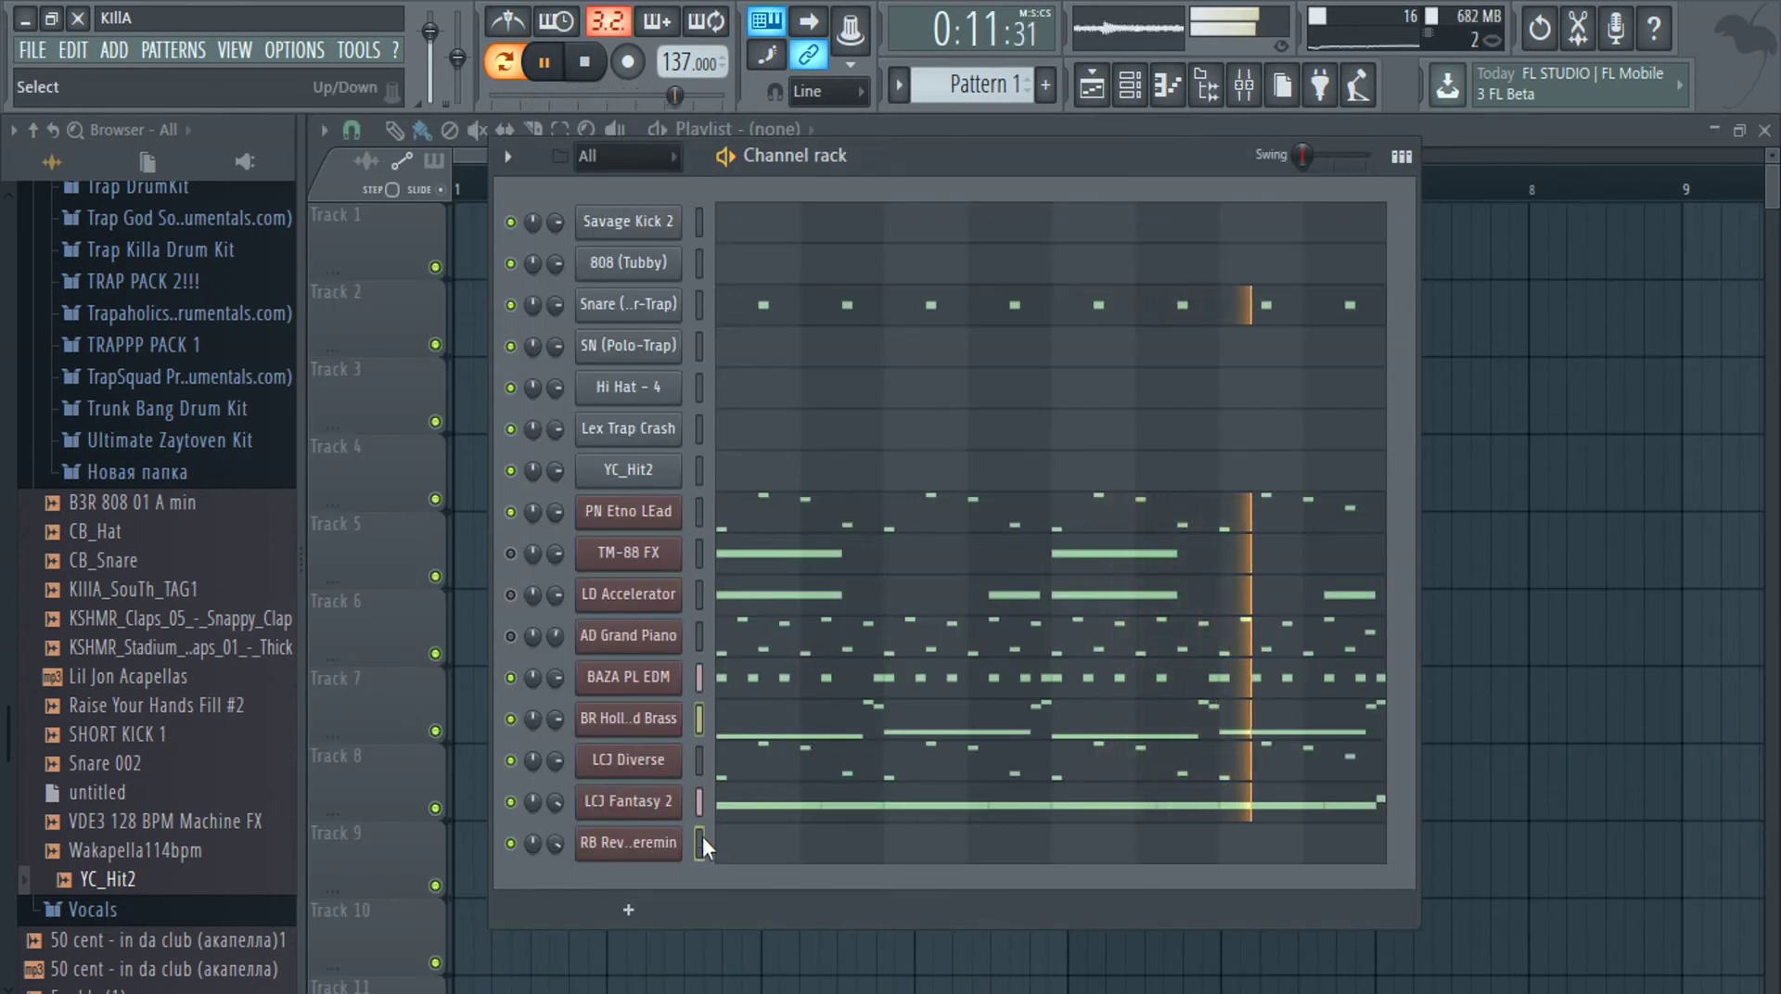
{"action": "left_click", "coordinate": [759, 853]}
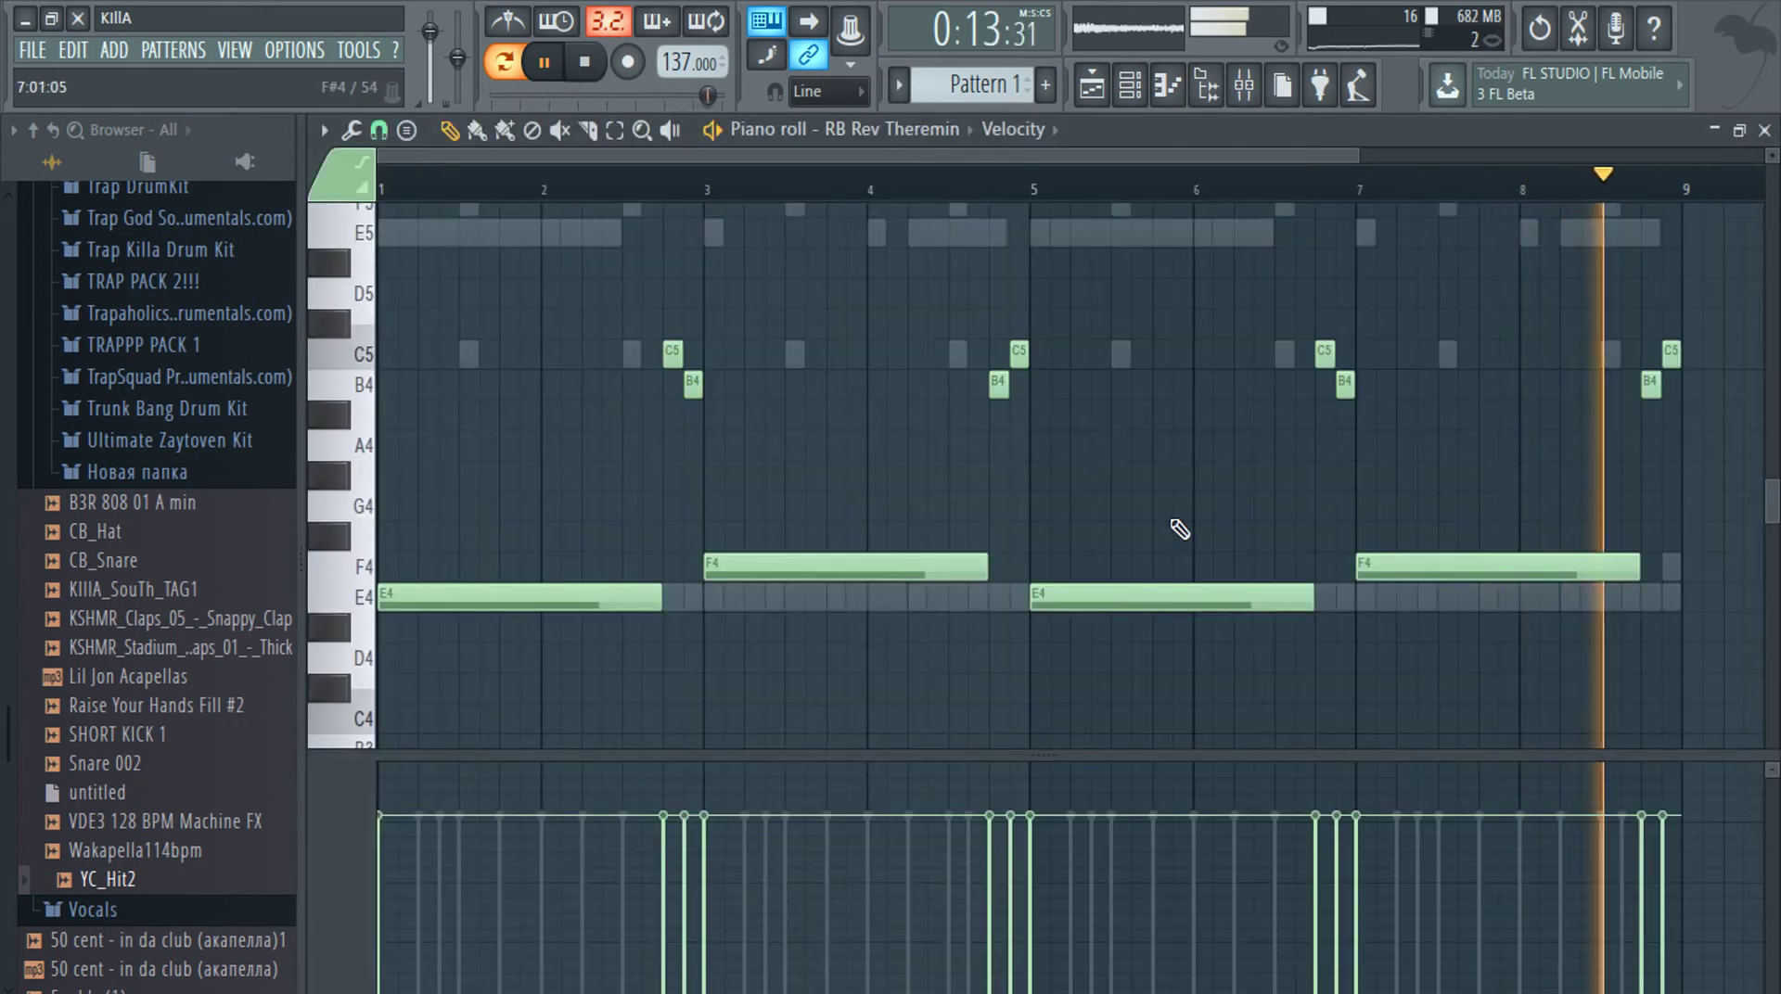
Lengthen all RB Rev Theremin notes except the last C5 slightly so that neighbouring notes overlap, and close the piano roll
{"action": "left_click_drag", "start_coordinate": [1665, 353], "coordinate": [390, 608]}
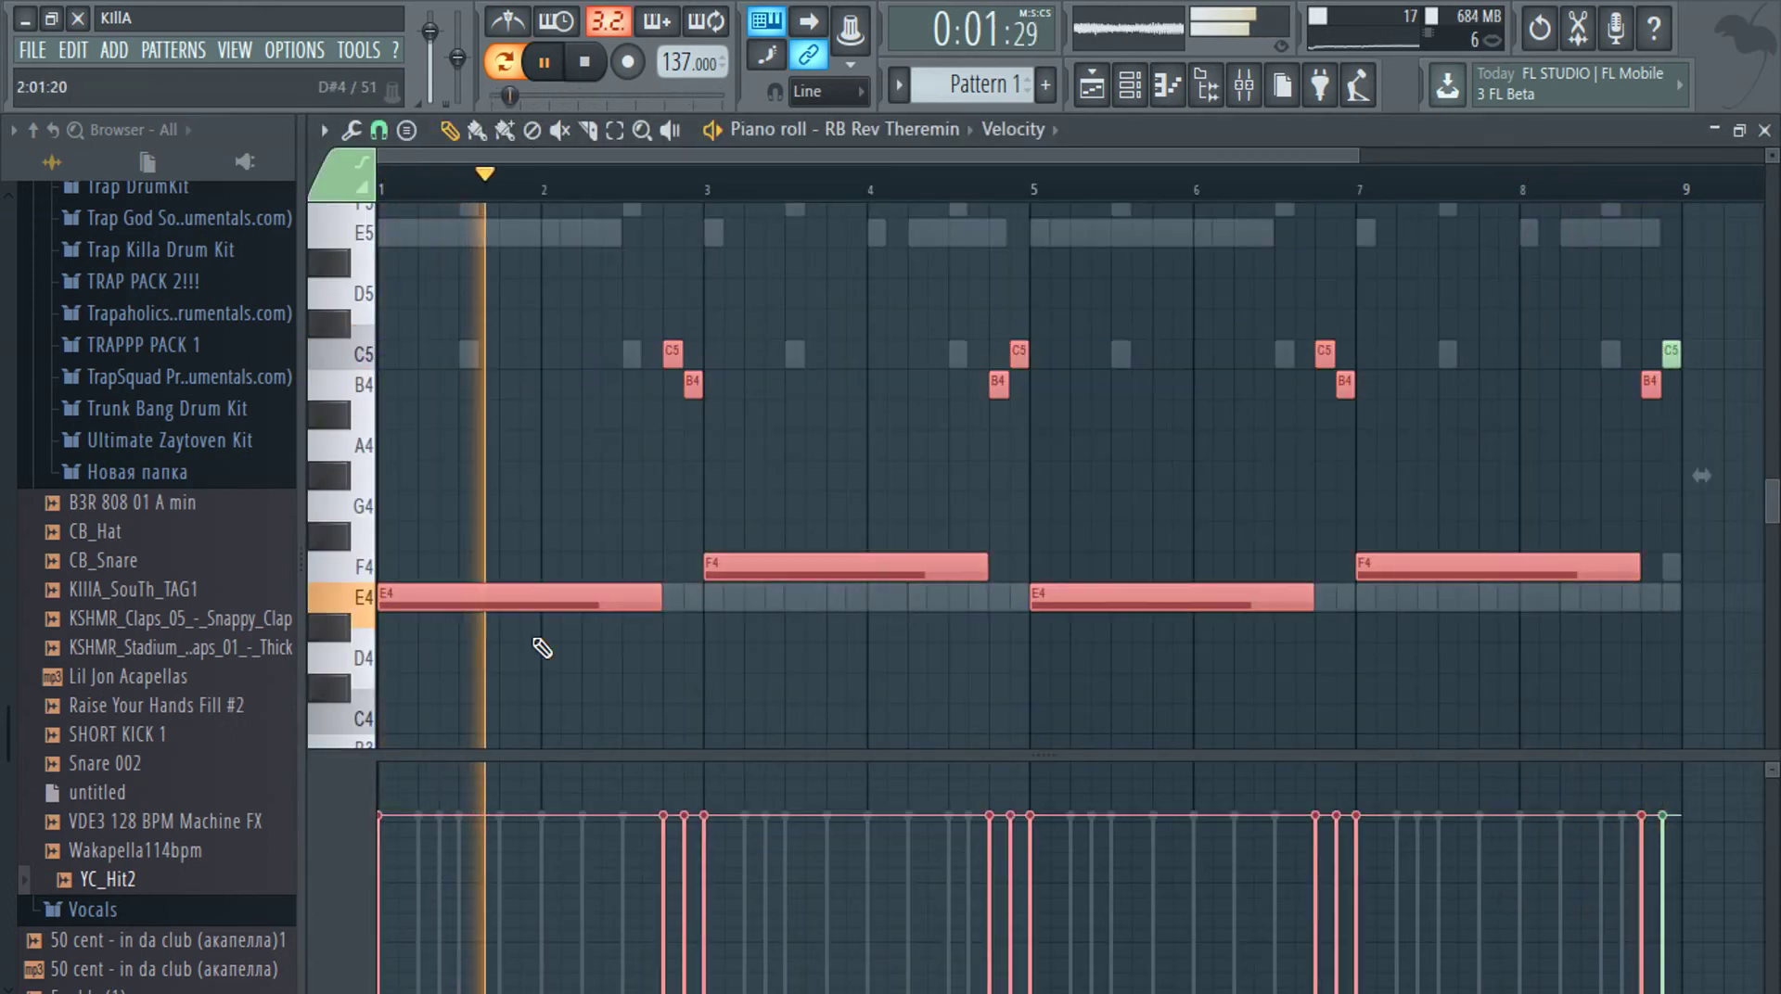
{"action": "scroll", "coordinate": [712, 600], "scroll_direction": "up", "scroll_amount": 2}
{"action": "scroll", "coordinate": [712, 599], "scroll_direction": "up", "scroll_amount": 1}
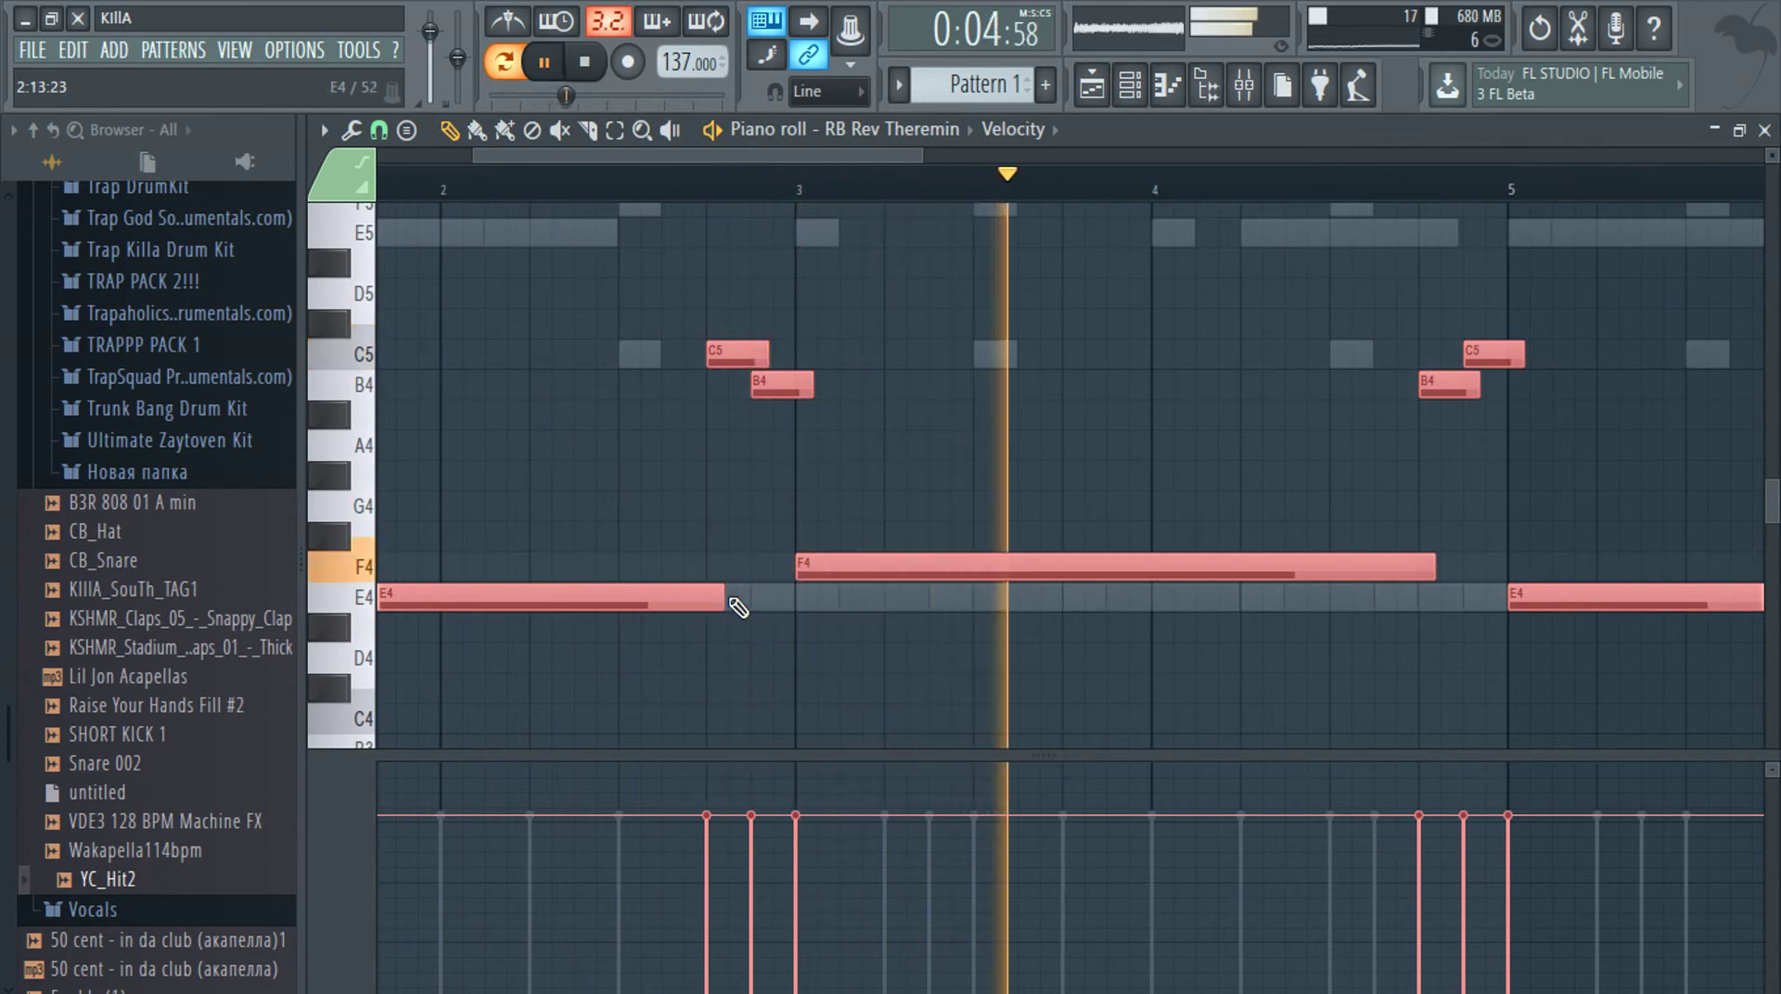
{"action": "scroll", "coordinate": [736, 624], "scroll_direction": "down", "scroll_amount": 5}
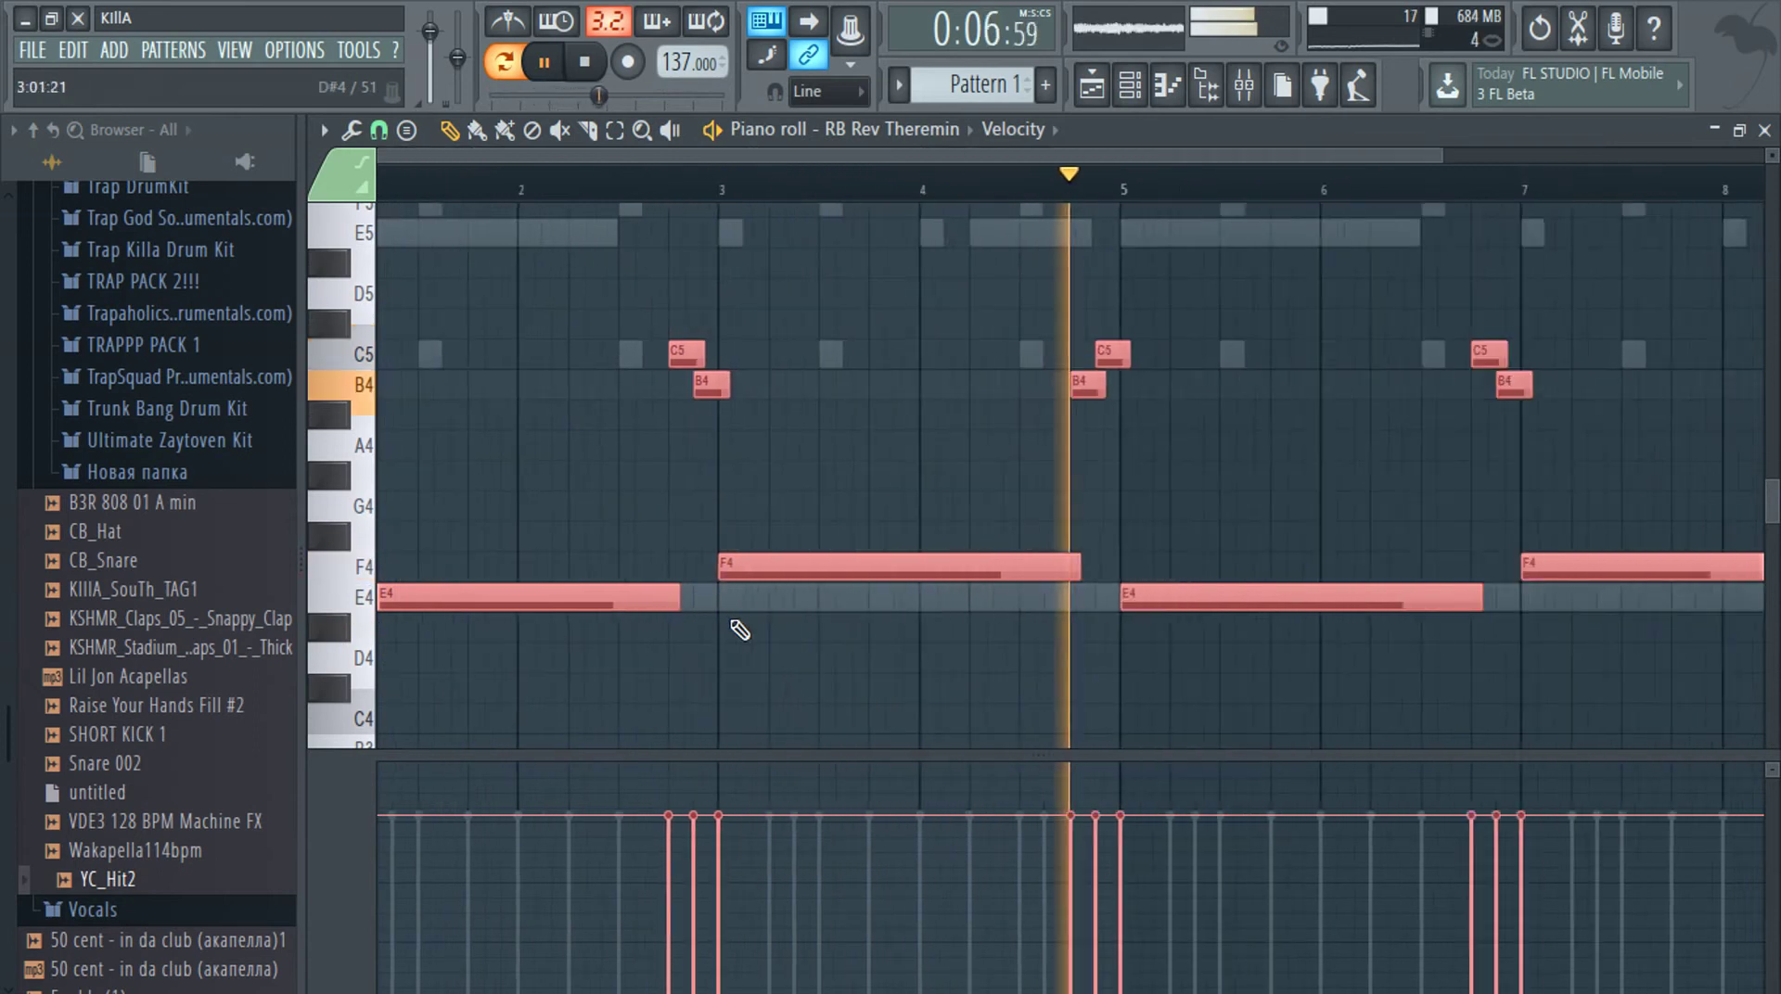
{"action": "key", "text": "Escape"}
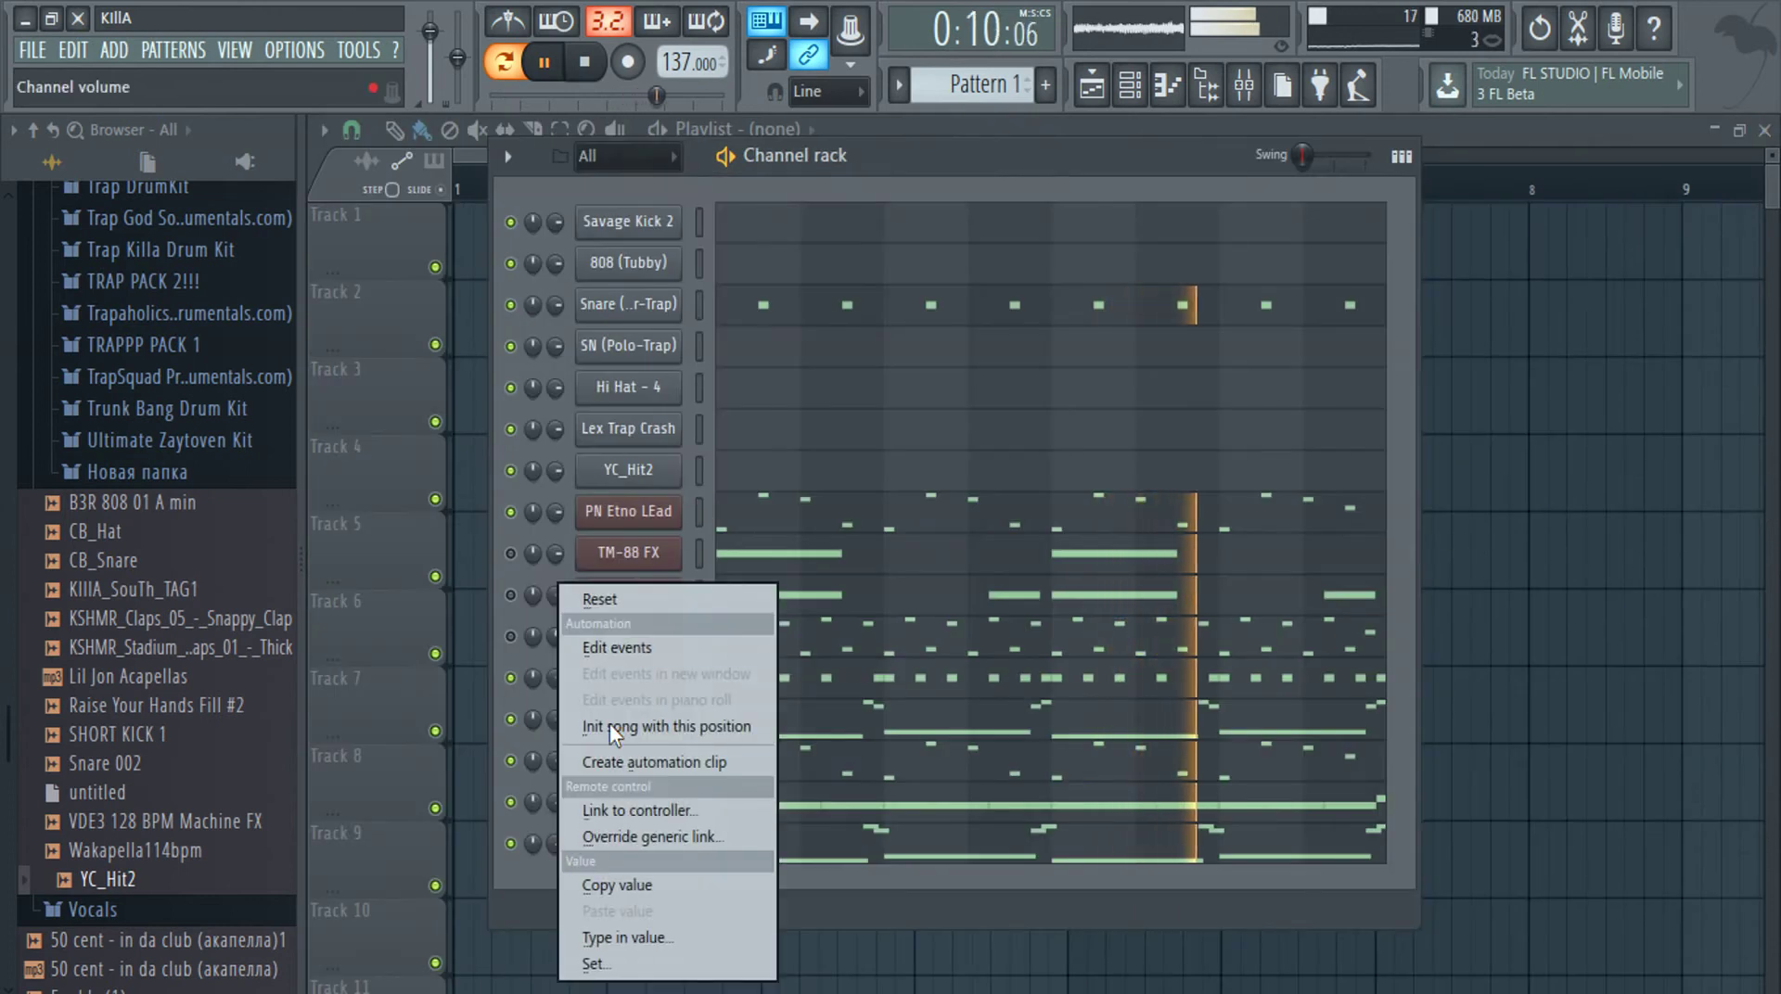
Reset the channel volume and clone the RB Rev Theremin channel
{"action": "left_click", "coordinate": [638, 603]}
{"action": "right_click", "coordinate": [650, 844]}
{"action": "left_click", "coordinate": [750, 921]}
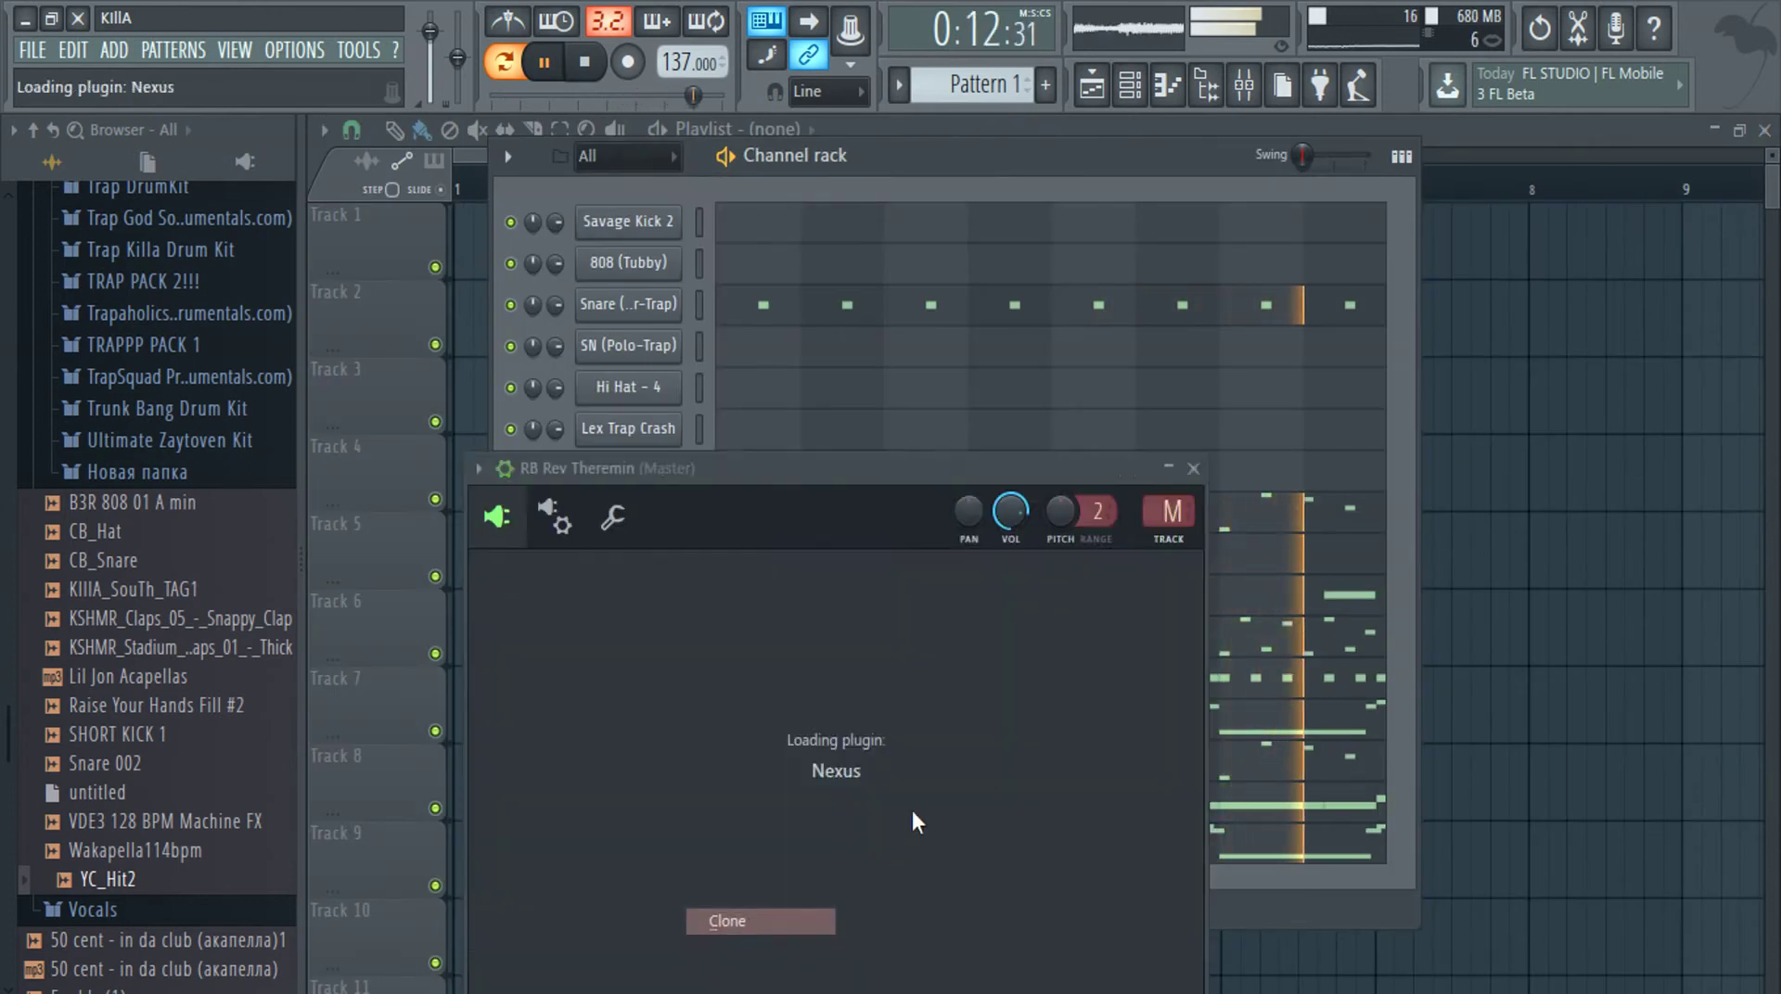
Load the AR Baroque Renaissance preset into the clone and mute the channels from BR HollyWood Brass to RB Rev Theremin during playback
{"action": "left_click", "coordinate": [478, 470]}
{"action": "mouse_move", "coordinate": [575, 551]}
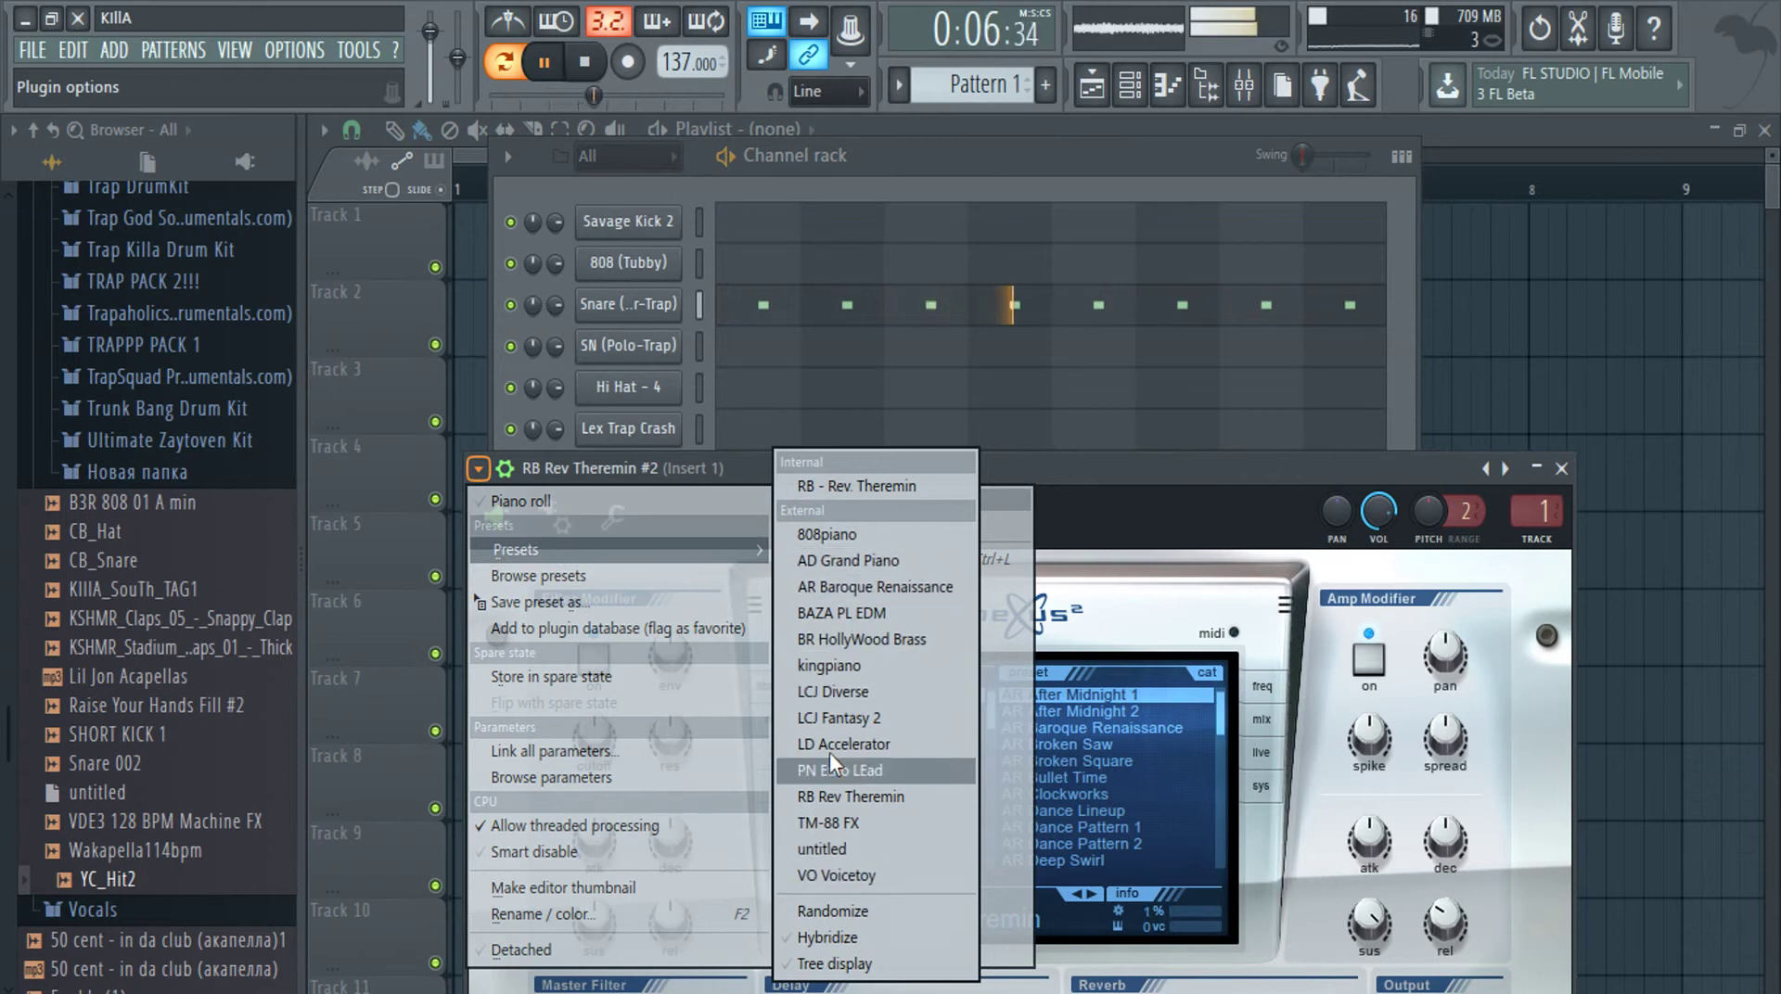
{"action": "left_click", "coordinate": [921, 586]}
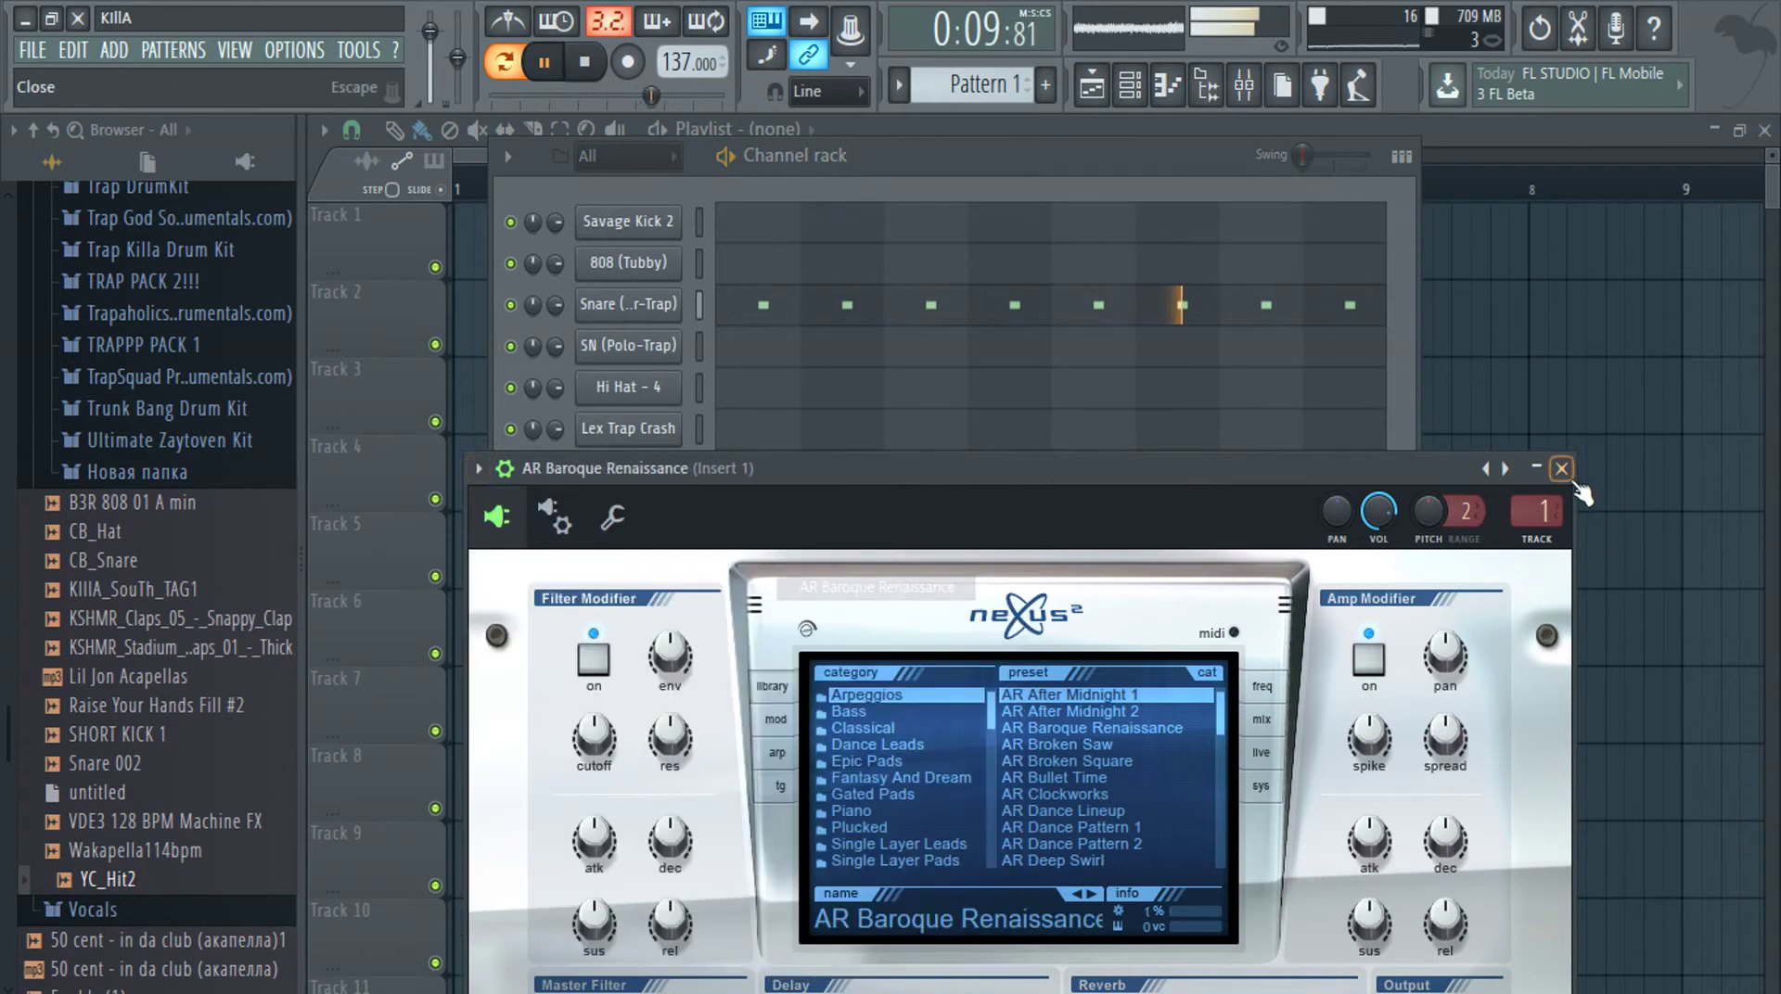
{"action": "left_click", "coordinate": [1561, 468]}
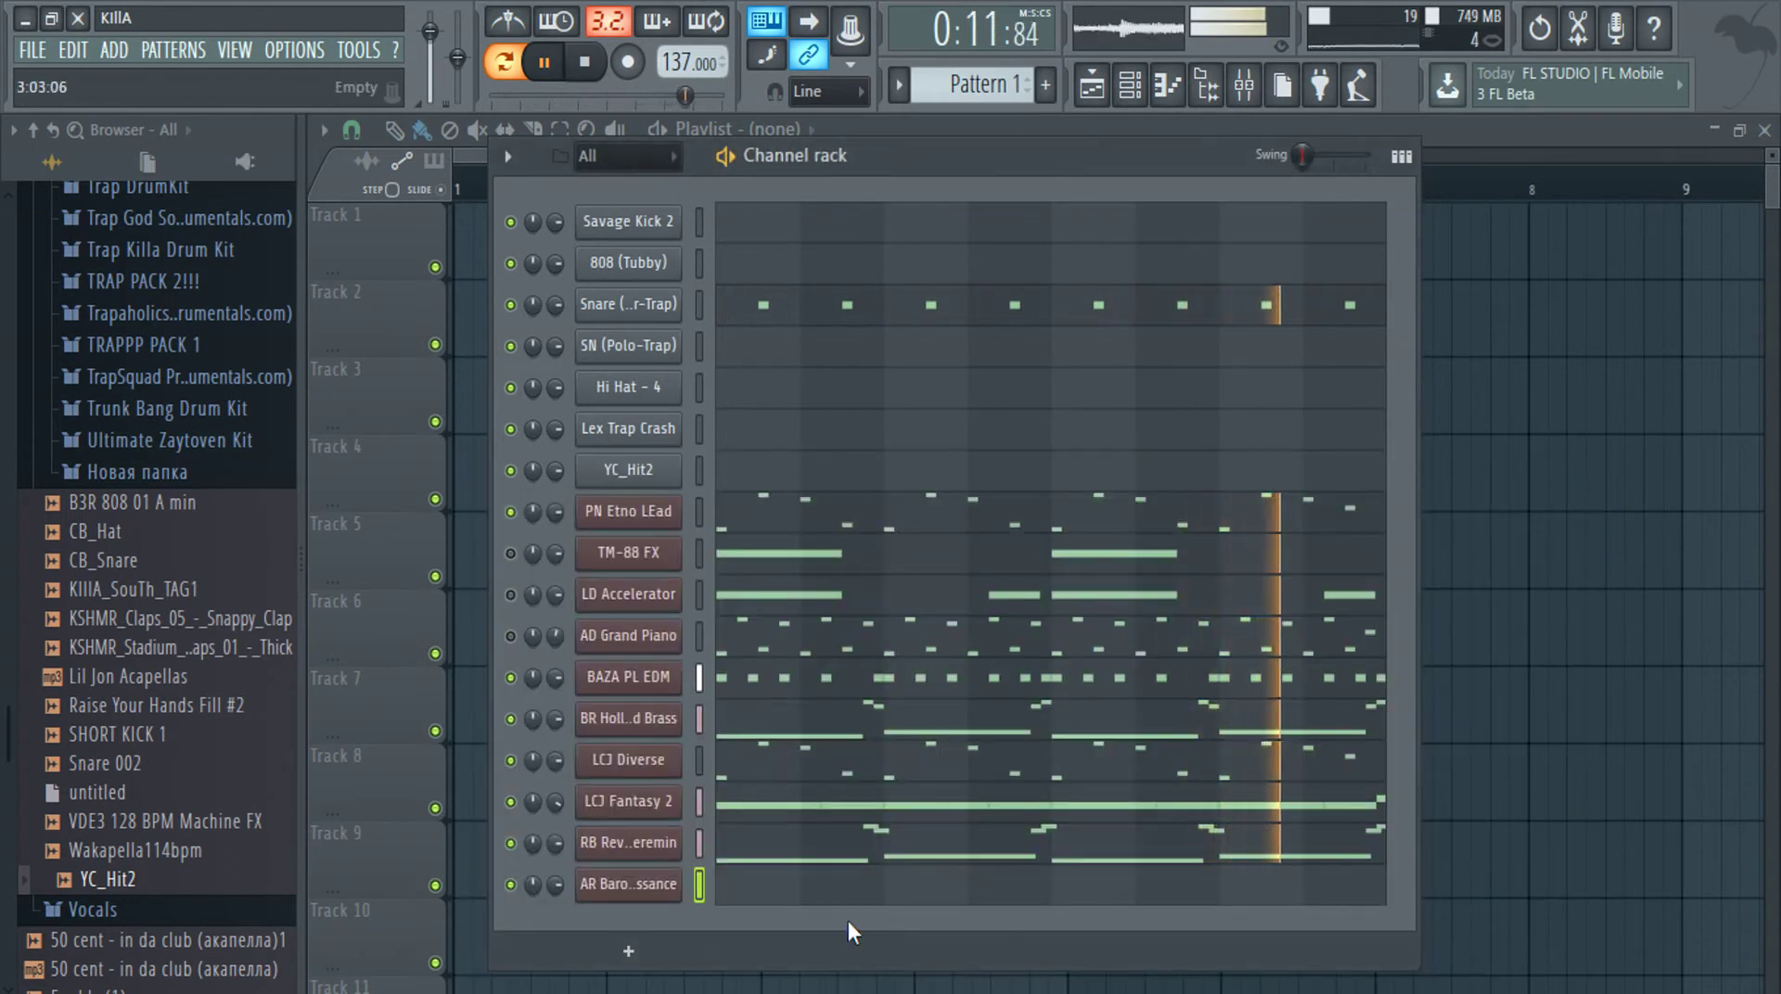
{"action": "key", "text": "space"}
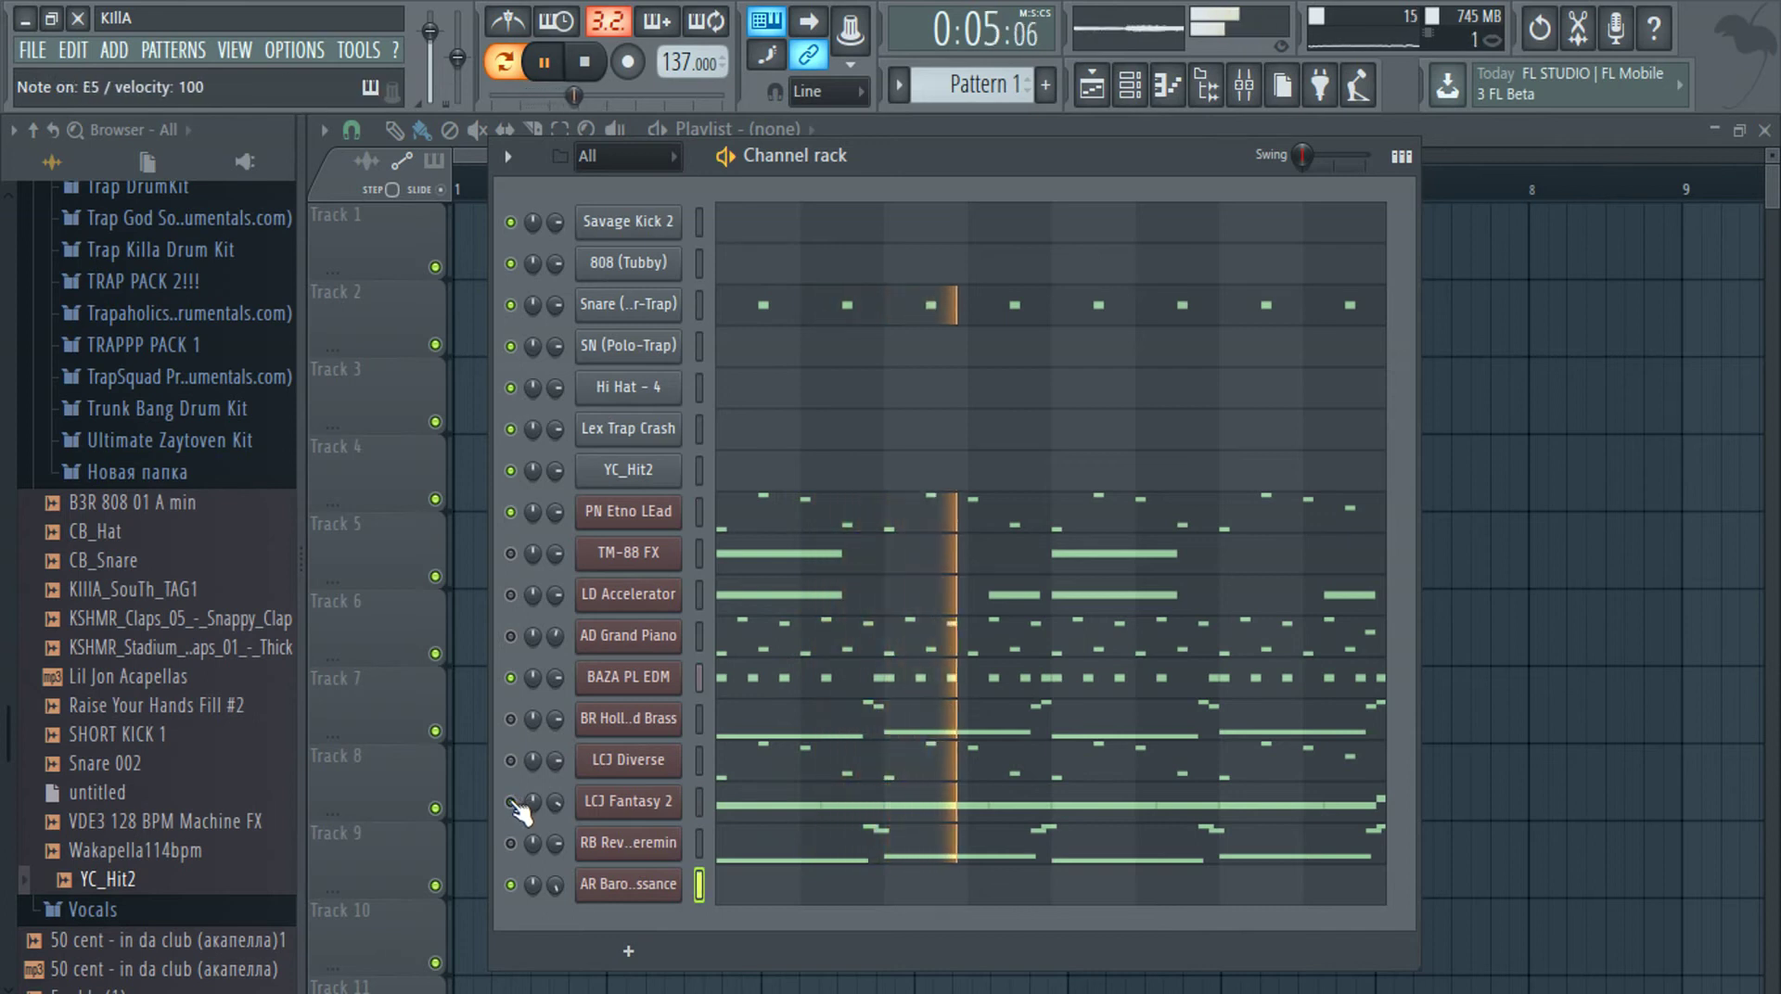
Draw a four-note motif of short E5, C6, B5 and F5 notes at the start of AR Baroque Renaissance's piano roll
{"action": "left_click", "coordinate": [787, 893]}
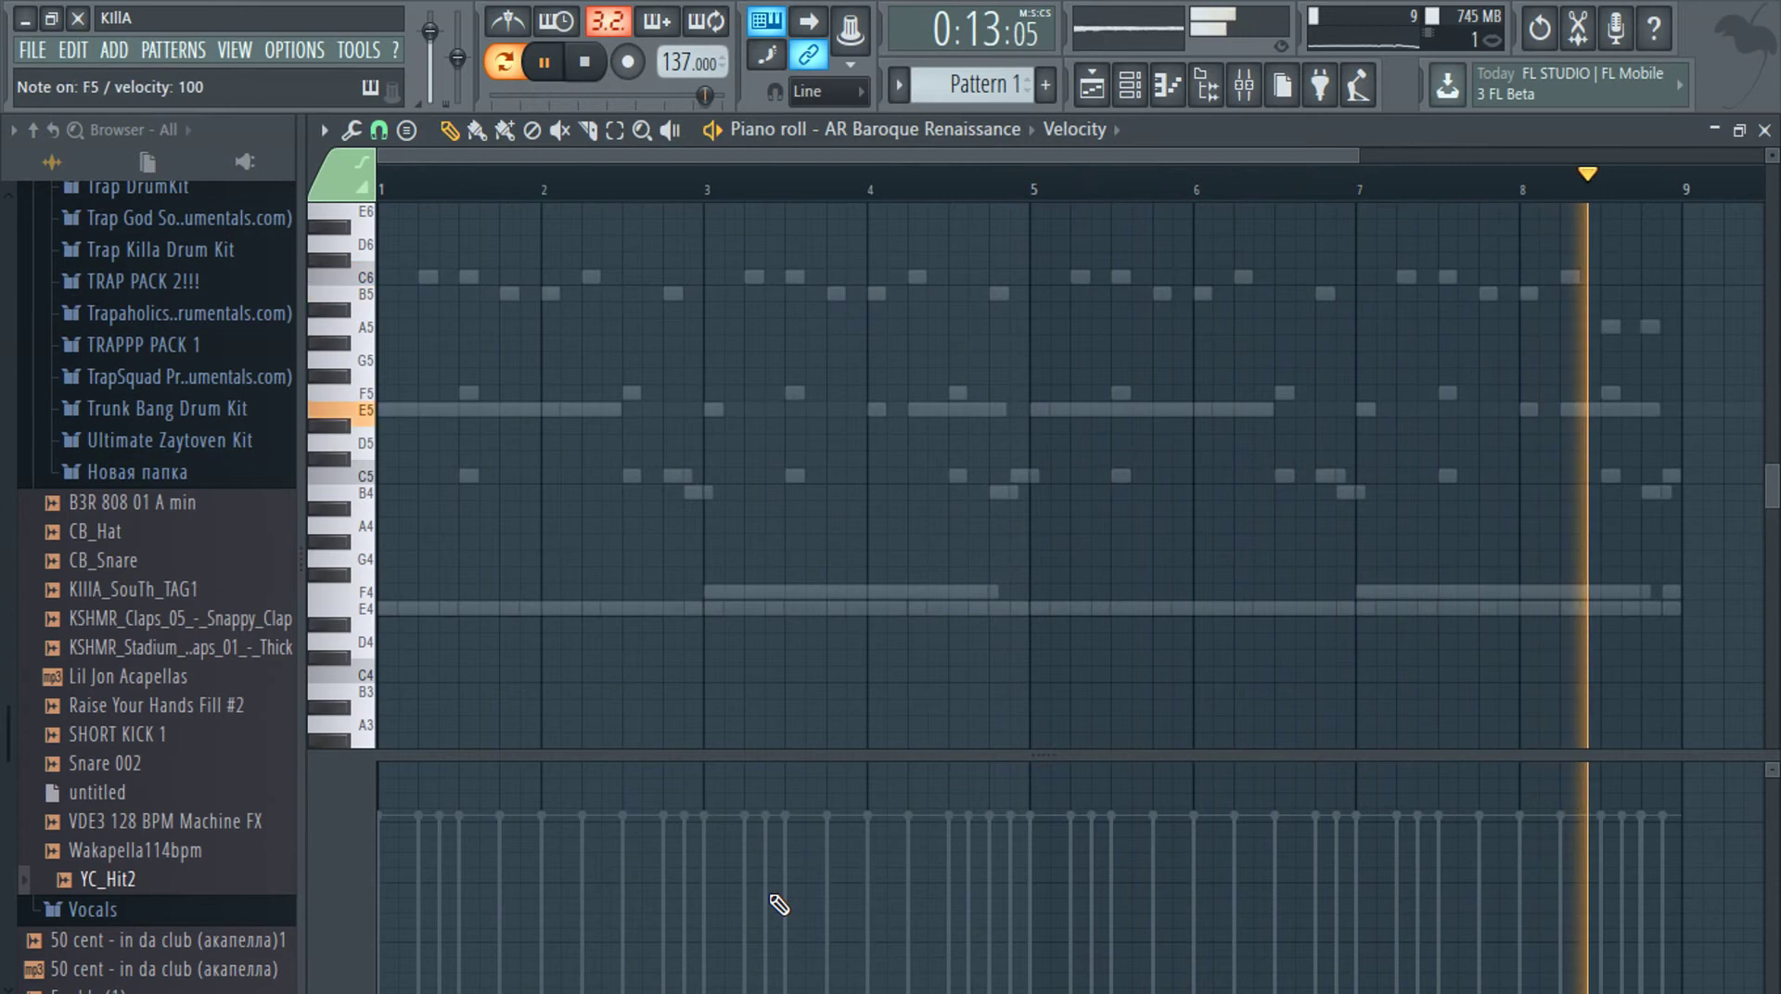
{"action": "left_click", "coordinate": [383, 409]}
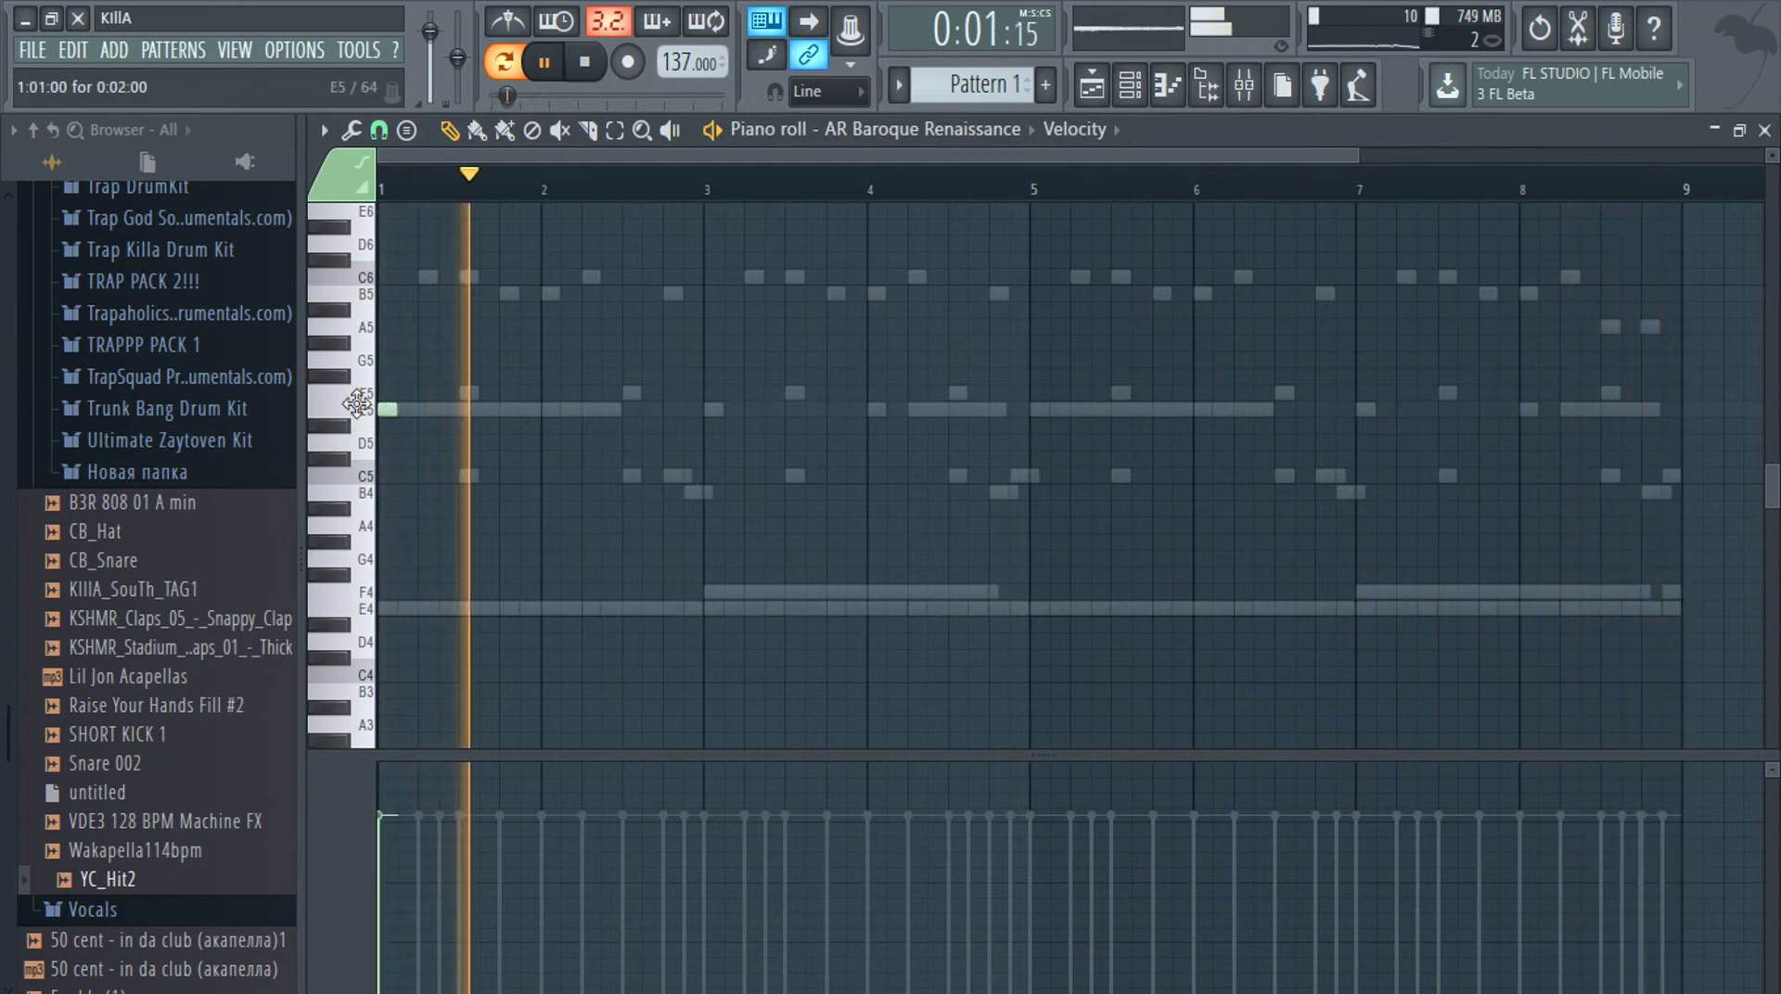
{"action": "scroll", "coordinate": [380, 410], "scroll_direction": "up", "scroll_amount": 5}
{"action": "scroll", "coordinate": [464, 278], "scroll_direction": "up", "scroll_amount": 1}
{"action": "left_click", "coordinate": [464, 276]}
{"action": "left_click", "coordinate": [549, 294]}
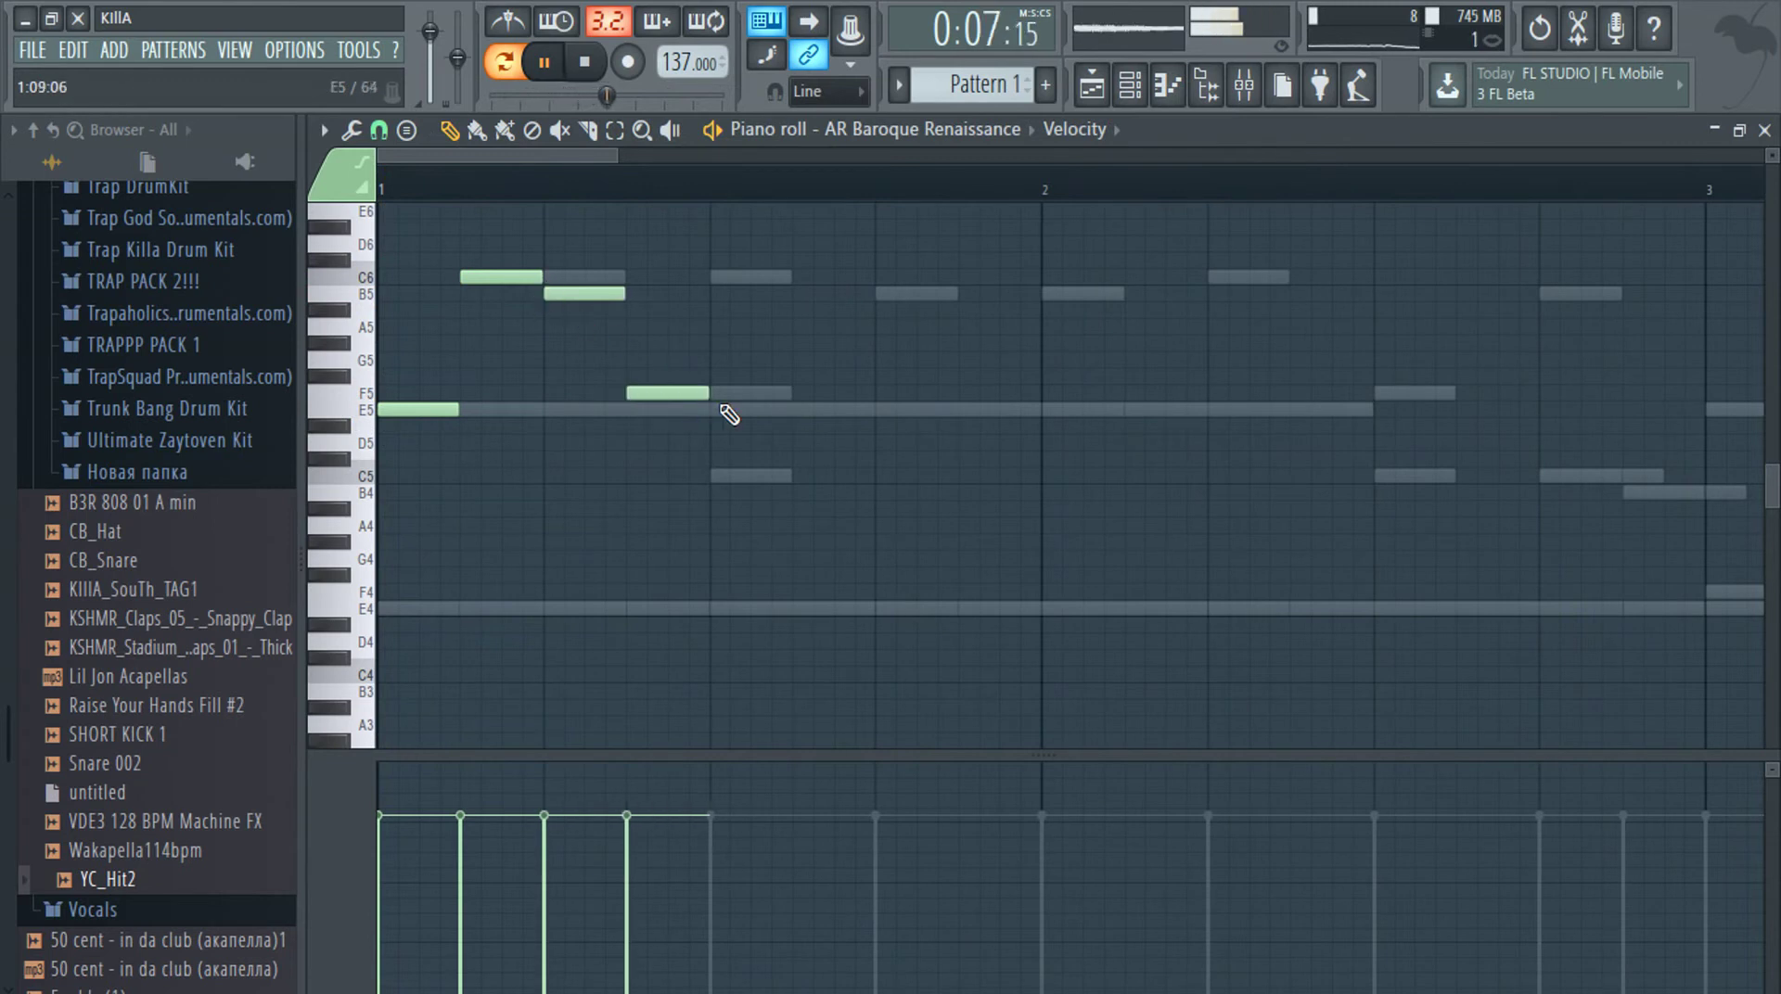
Duplicate the four-note motif repeatedly until it fills all eight bars of the pattern
{"action": "scroll", "coordinate": [721, 406], "scroll_direction": "down", "scroll_amount": 6}
{"action": "key", "text": "ctrl+b"}
{"action": "key", "text": "ctrl+b"}
{"action": "key", "text": "ctrl+b"}
{"action": "key", "text": "ctrl+b"}
{"action": "key", "text": "ctrl+b"}
{"action": "key", "text": "ctrl+b"}
{"action": "key", "text": "ctrl+b"}
{"action": "key", "text": "ctrl+b"}
{"action": "key", "text": "ctrl+b"}
{"action": "key", "text": "ctrl+b"}
{"action": "key", "text": "ctrl+b"}
{"action": "key", "text": "ctrl+b"}
{"action": "key", "text": "ctrl+b"}
{"action": "key", "text": "ctrl+b"}
{"action": "key", "text": "ctrl+b"}
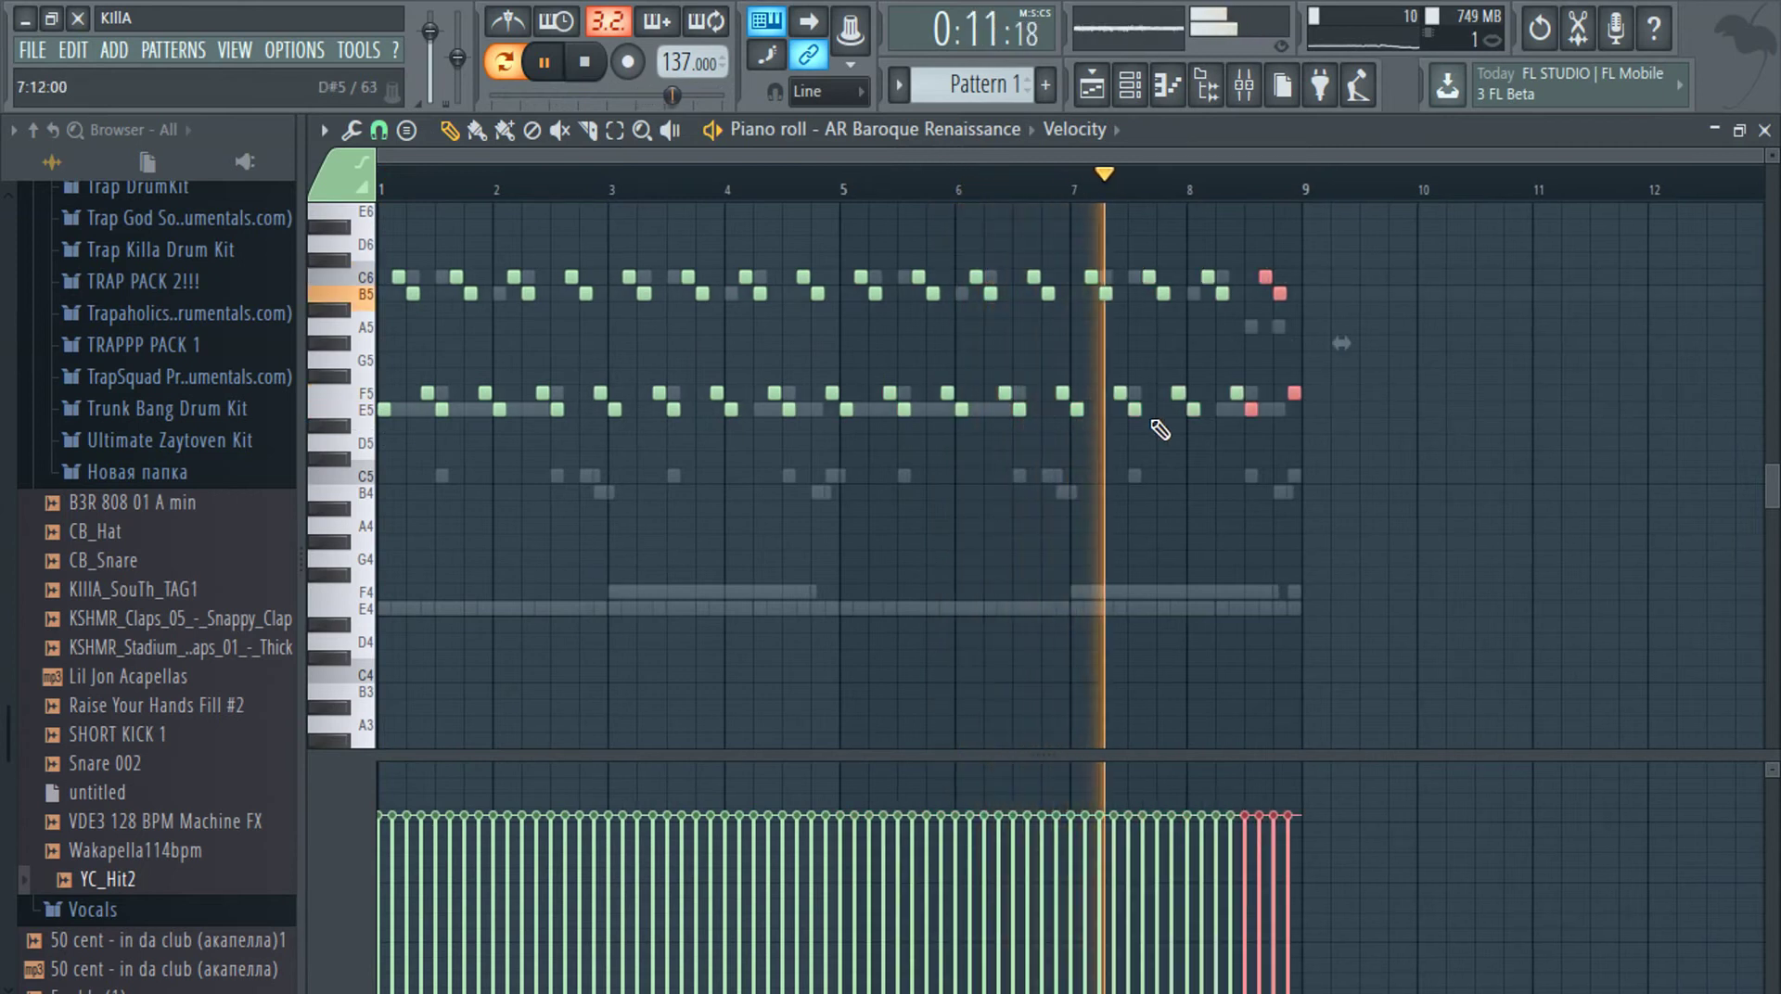
Move the last F5 note of the AR Baroque Renaissance melody up to A5 and close the piano roll
{"action": "scroll", "coordinate": [1455, 409], "scroll_direction": "up", "scroll_amount": 6}
{"action": "key", "text": "ctrl+d"}
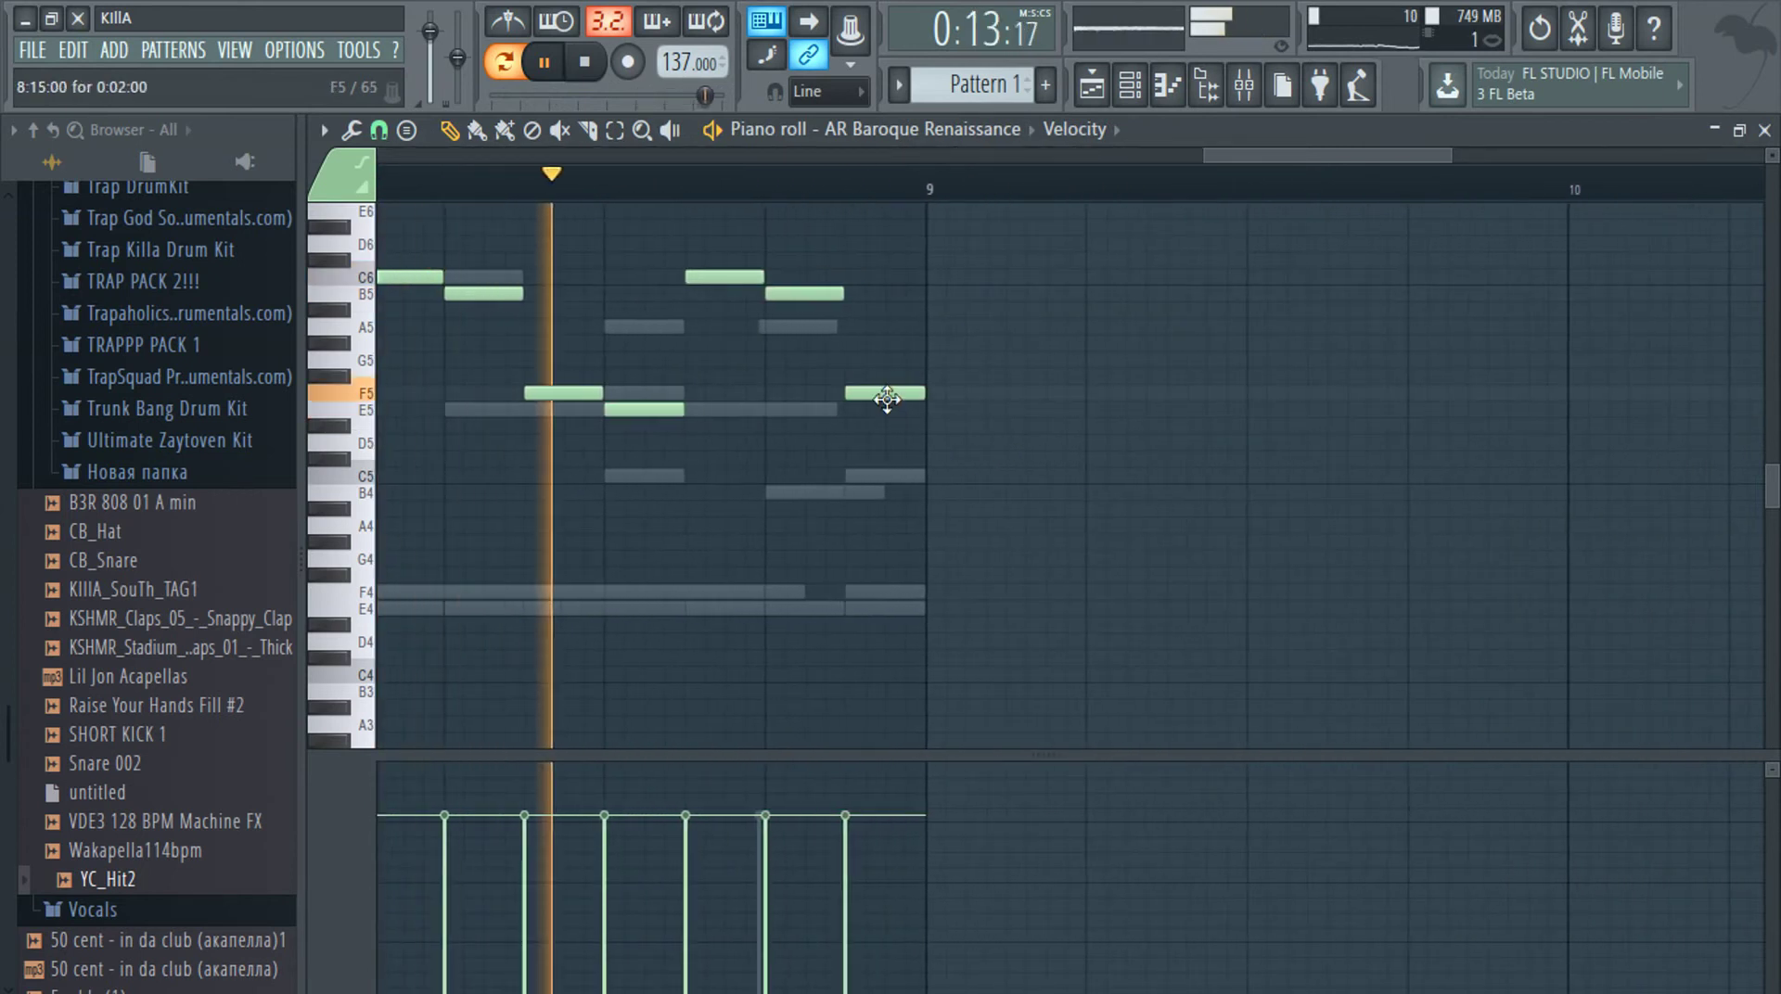
{"action": "left_click_drag", "start_coordinate": [886, 399], "coordinate": [882, 324]}
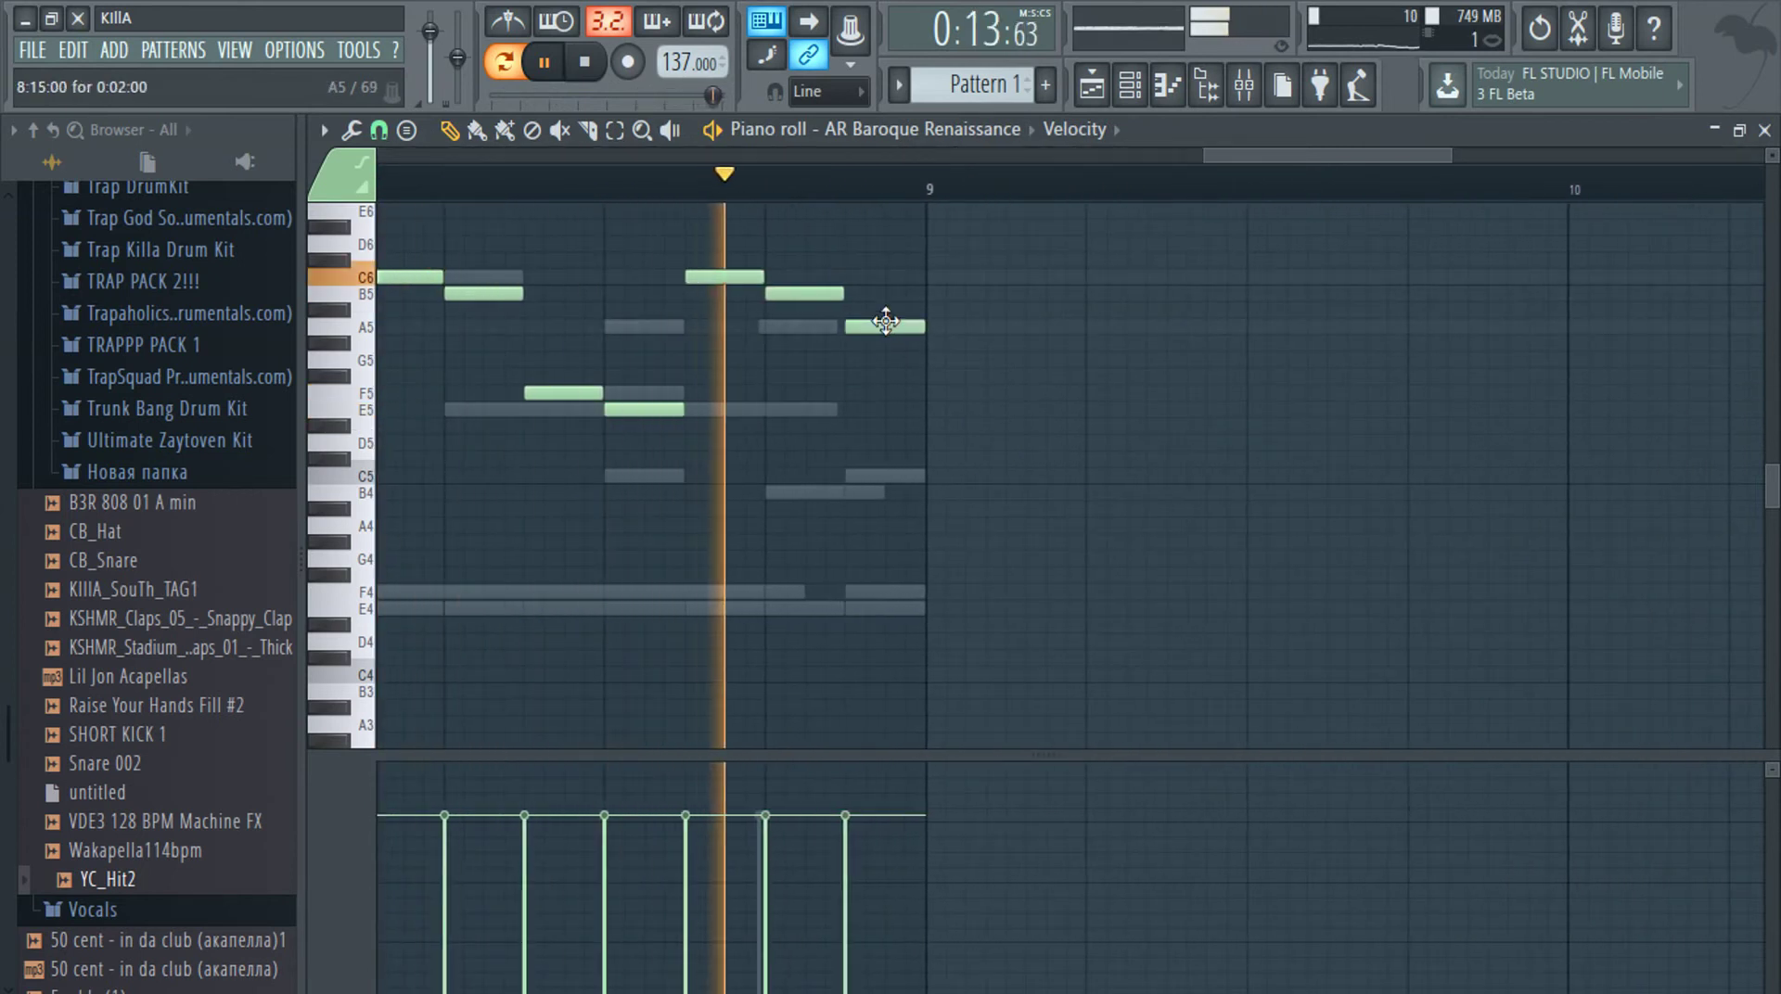
{"action": "double_click", "coordinate": [809, 328]}
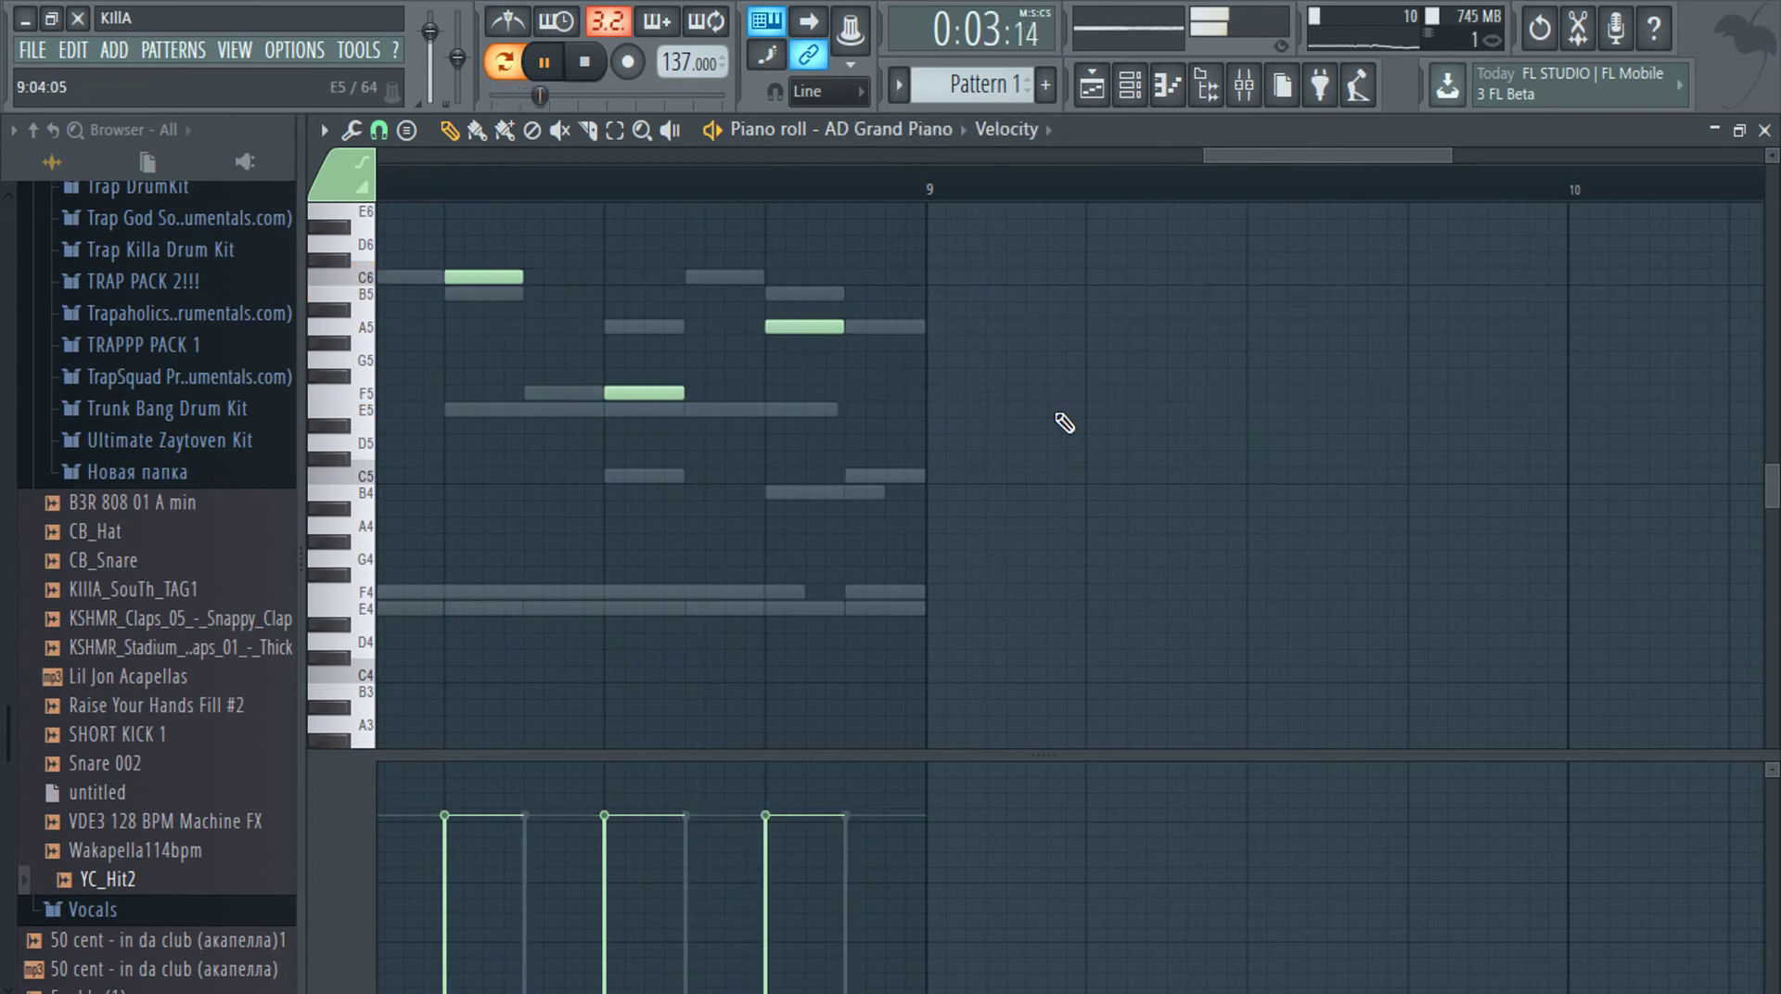
{"action": "key", "text": "Escape"}
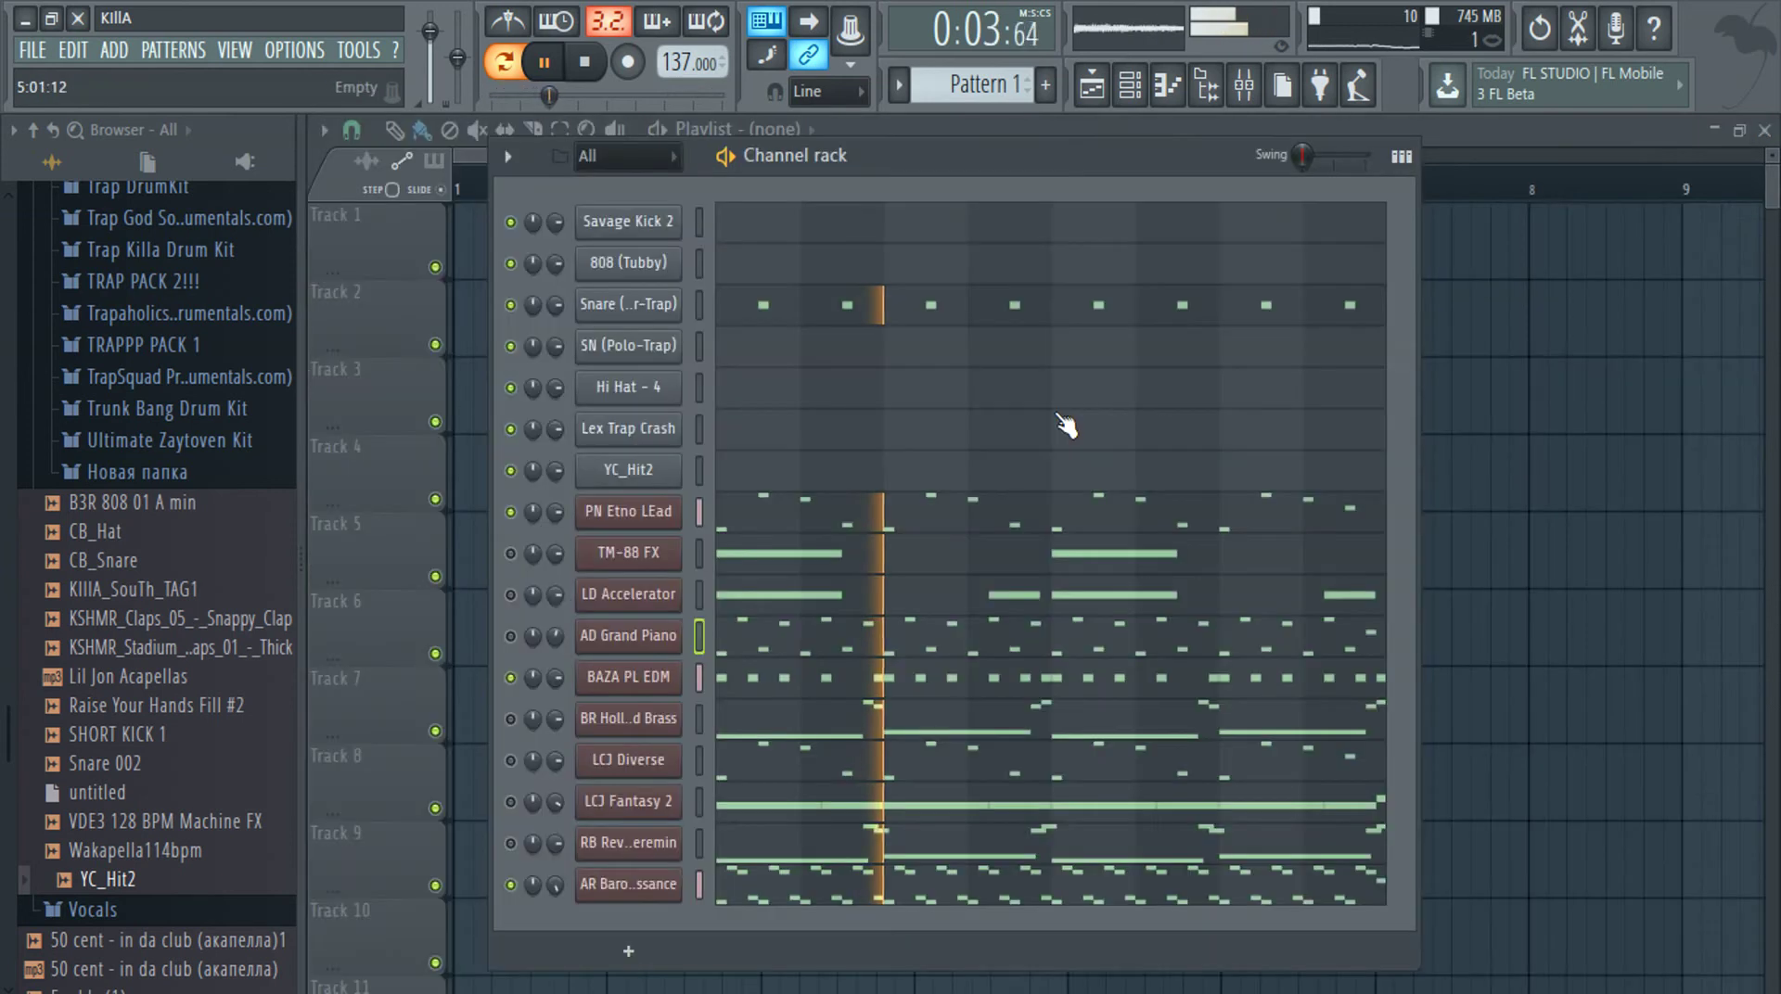
Audition AR Baroque Renaissance in solo, switch all channels back on to hear the whole pattern, and stop playback
{"action": "right_click", "coordinate": [516, 891]}
{"action": "left_click", "coordinate": [621, 608]}
{"action": "right_click", "coordinate": [558, 884]}
{"action": "left_click", "coordinate": [640, 601]}
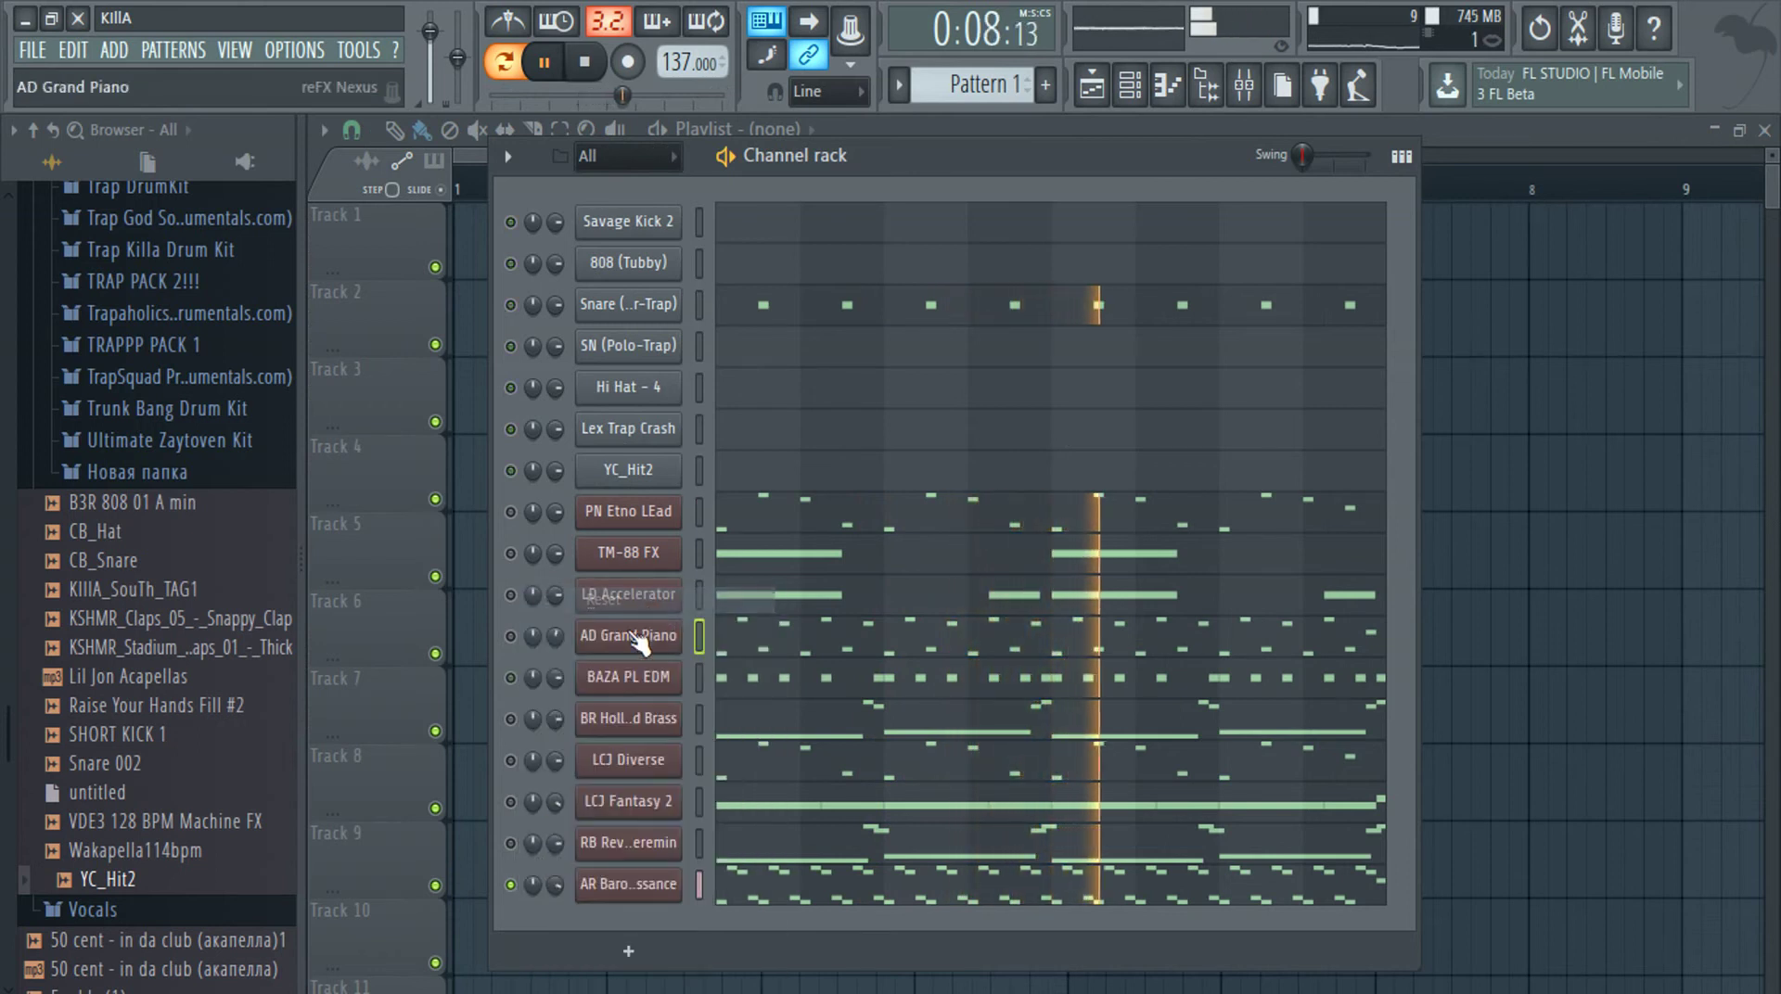
{"action": "right_click", "coordinate": [519, 891]}
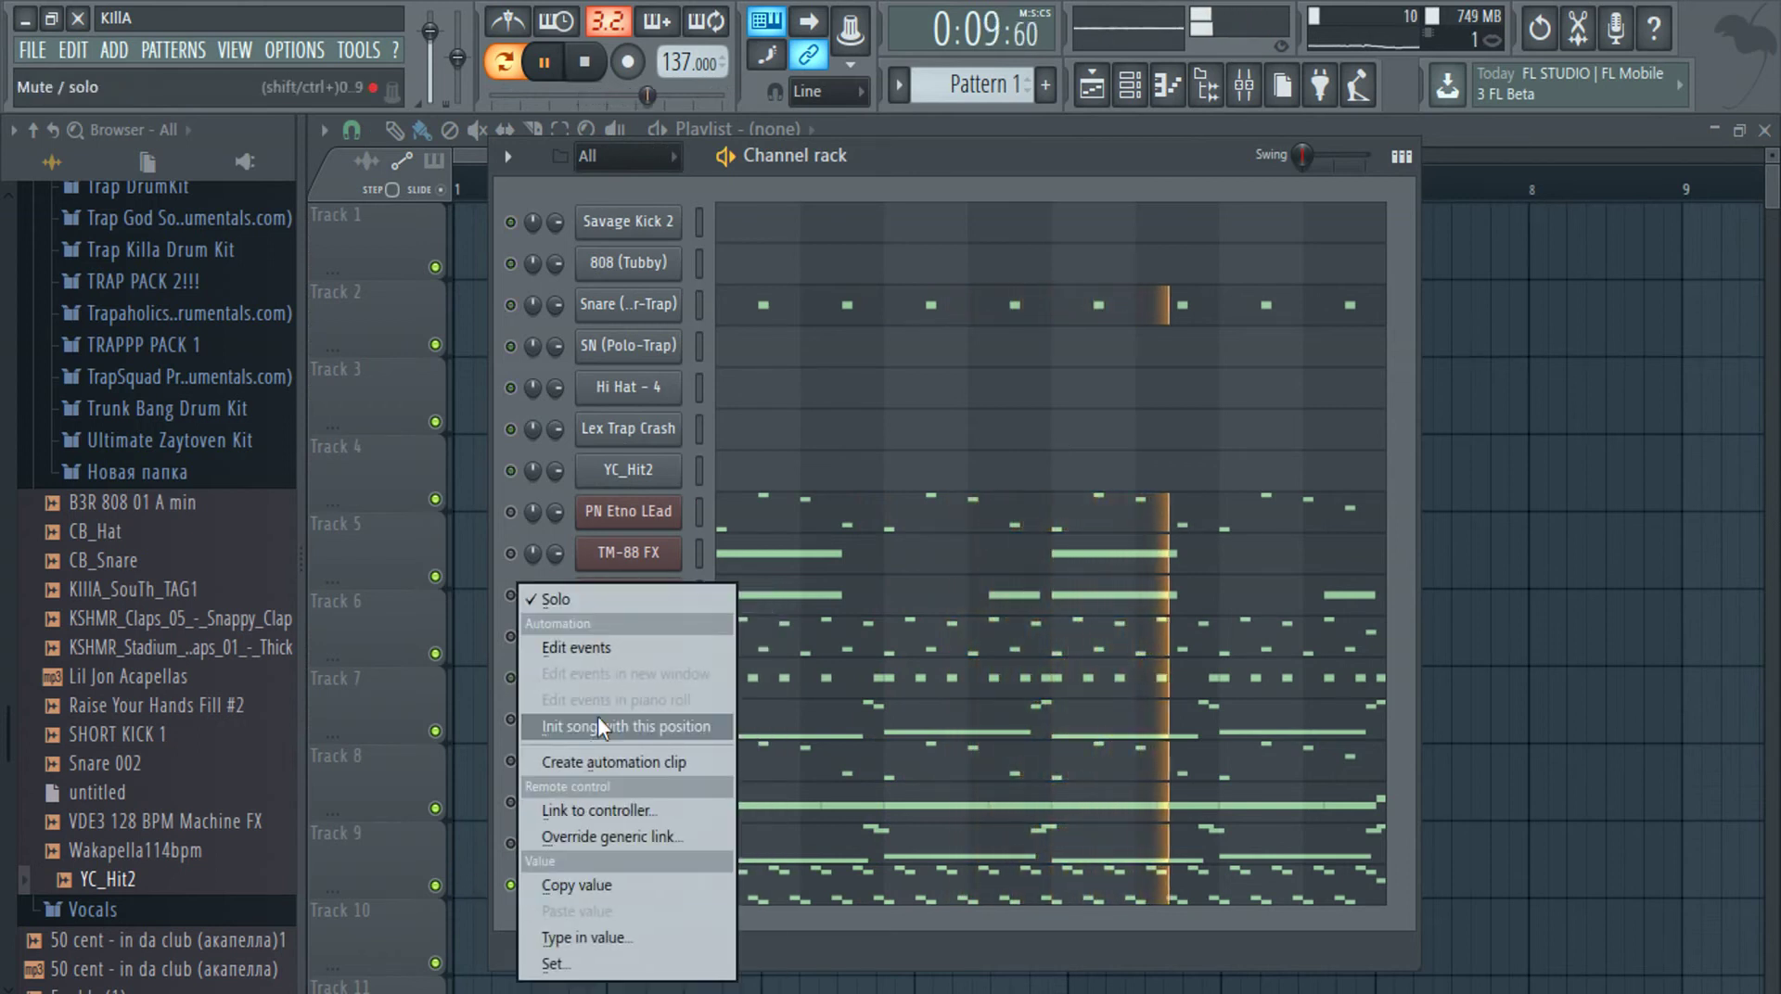
{"action": "left_click", "coordinate": [599, 603]}
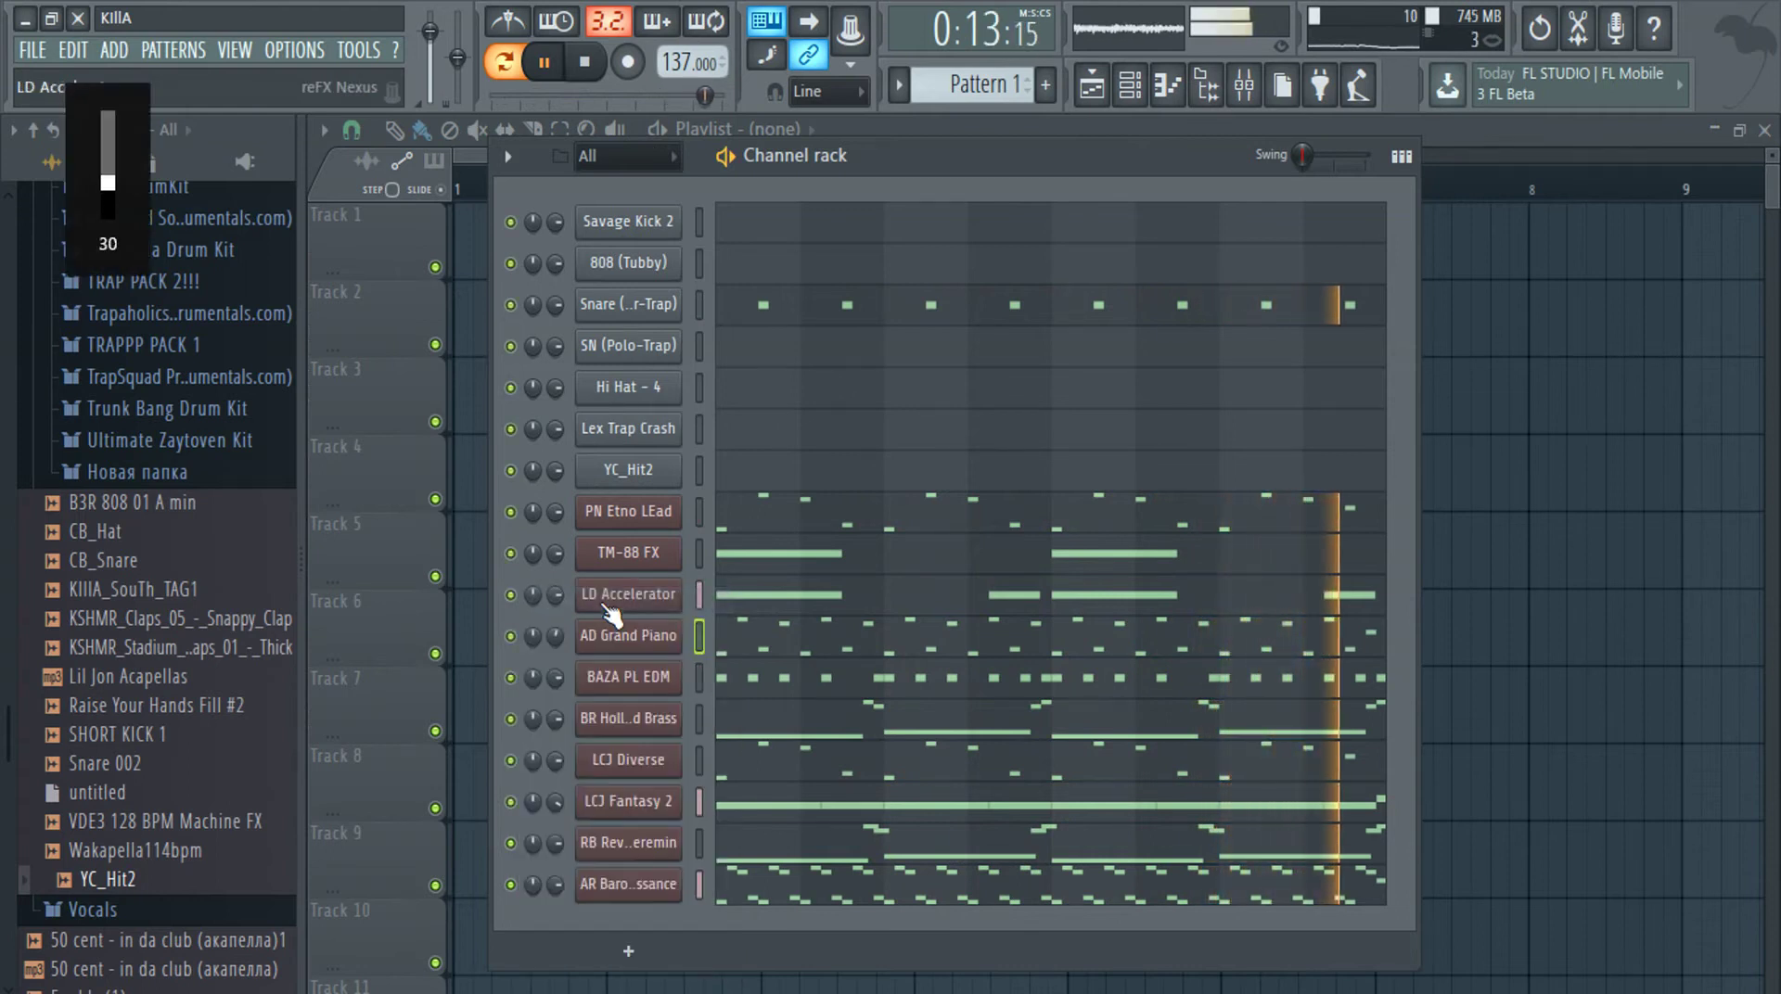
{"action": "key", "text": "space"}
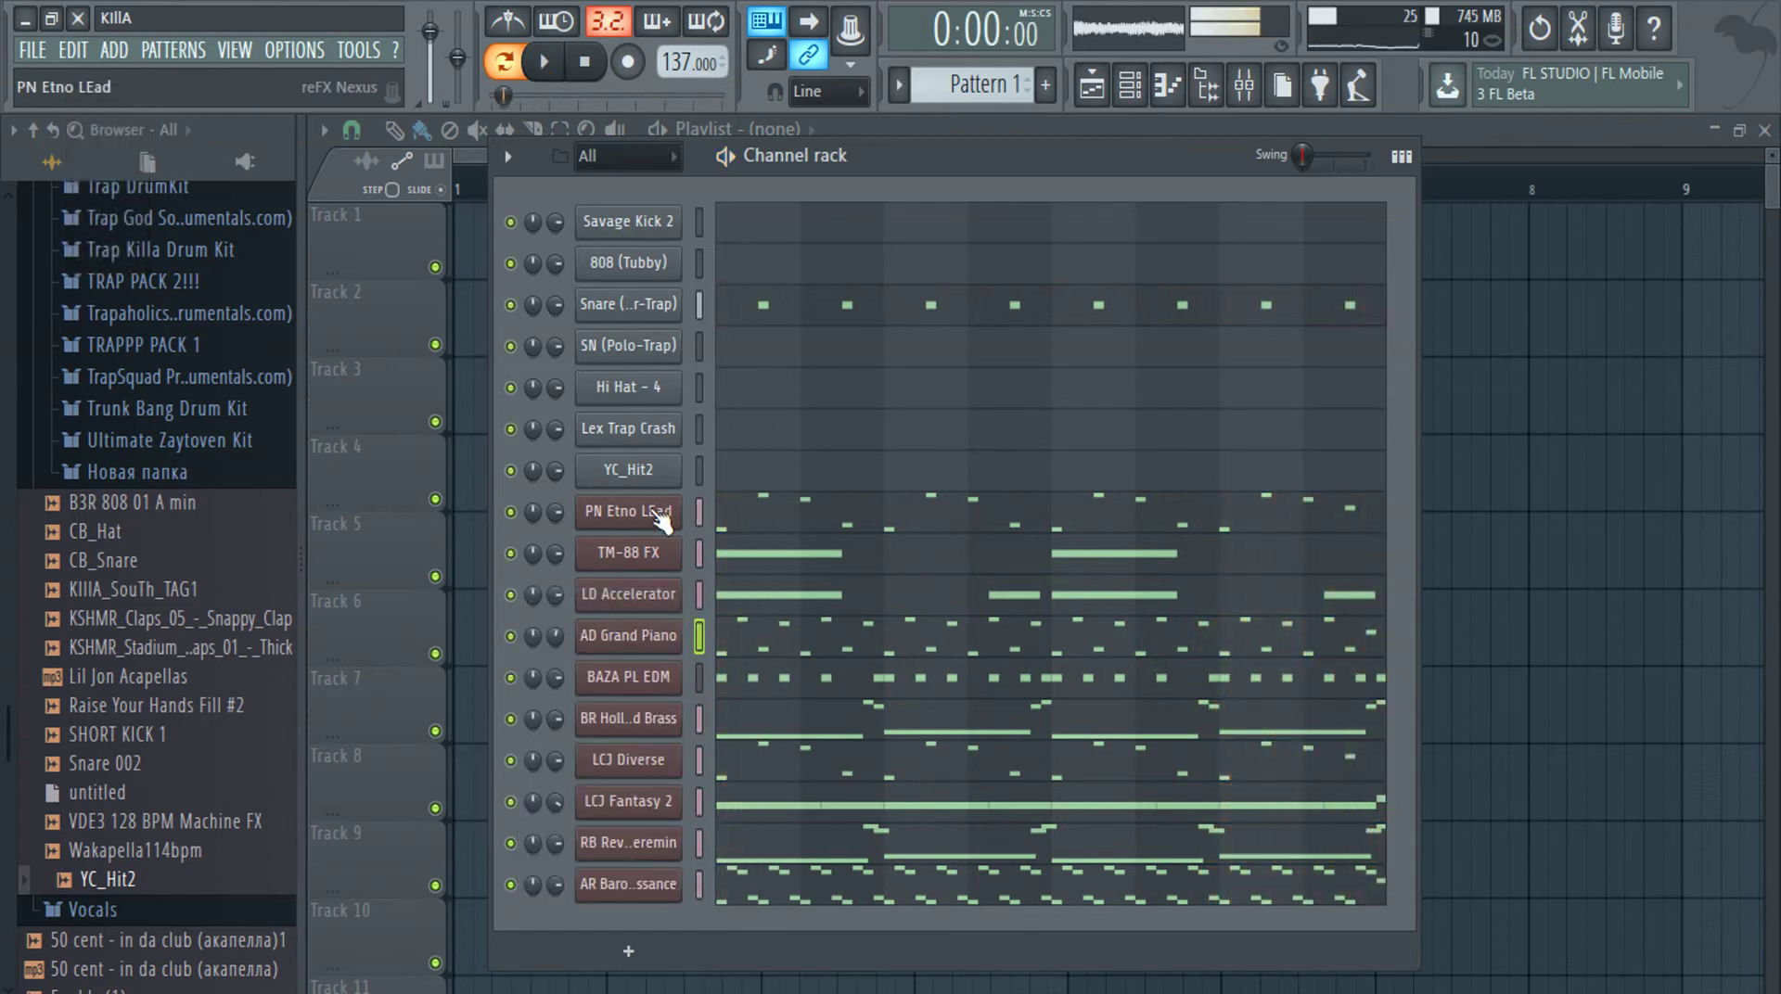
Route the TM-88 FX channel to mixer track 2 and the LD Accelerator channel to mixer track 3
{"action": "left_click", "coordinate": [656, 513]}
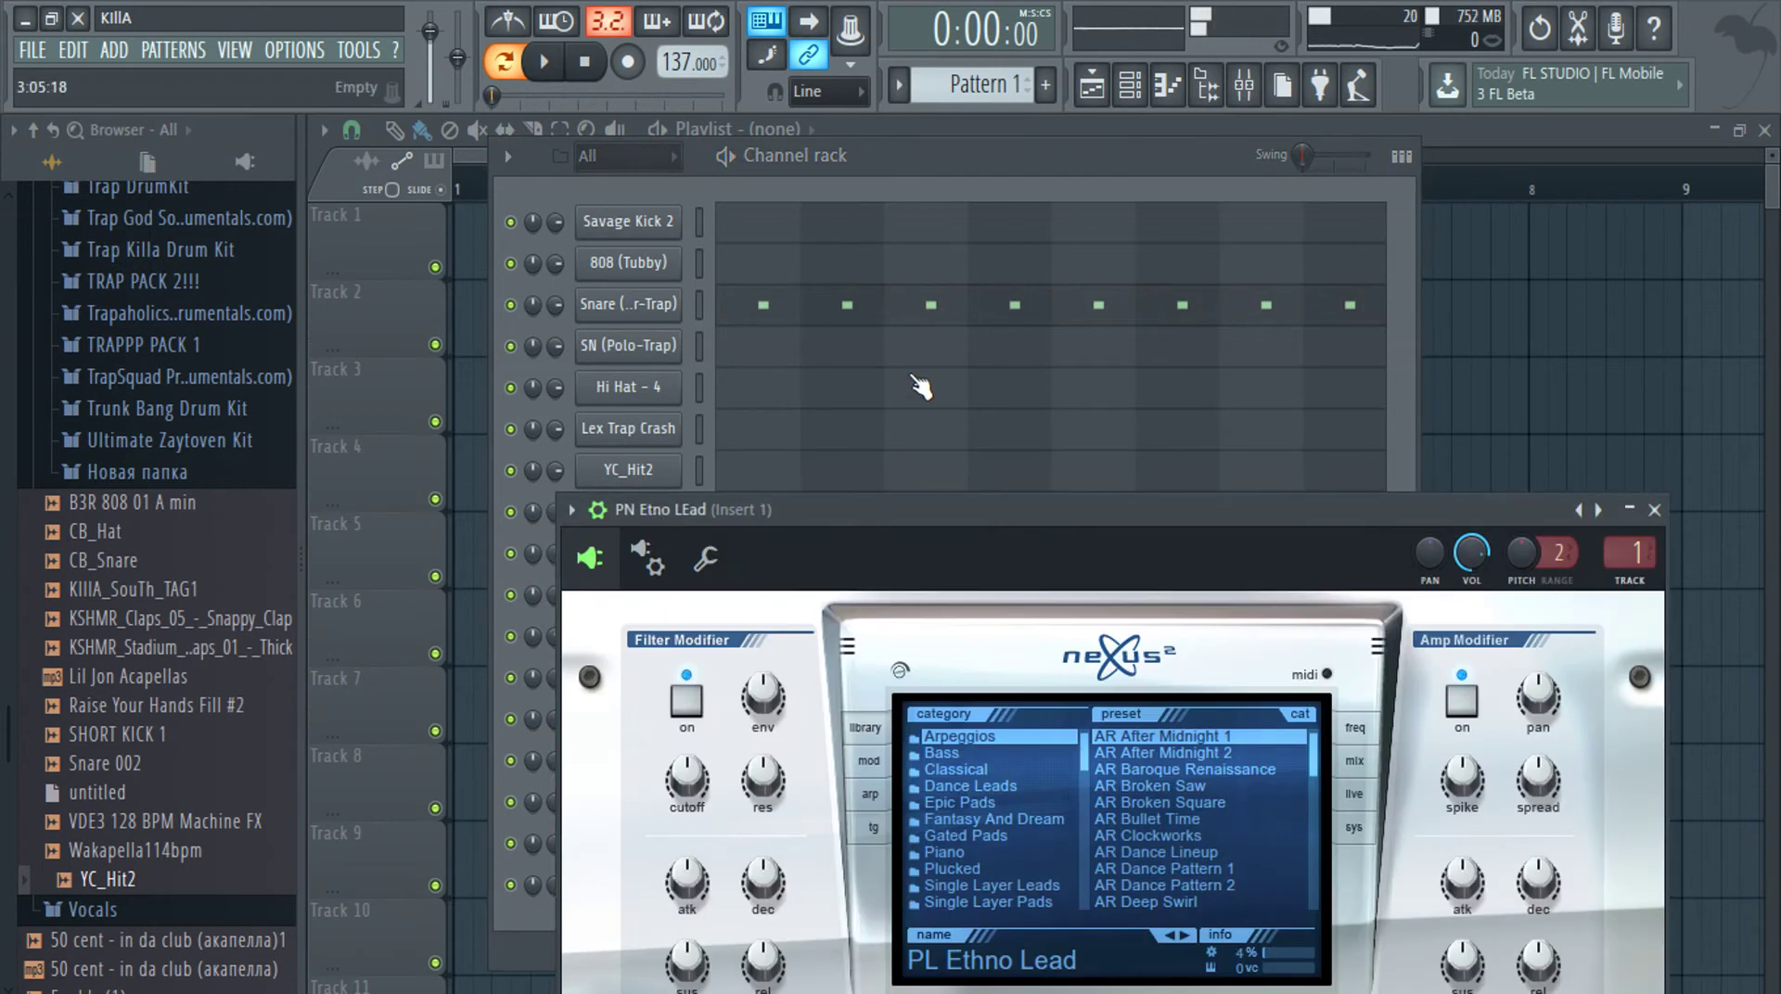
{"action": "left_click_drag", "start_coordinate": [903, 516], "coordinate": [1235, 485]}
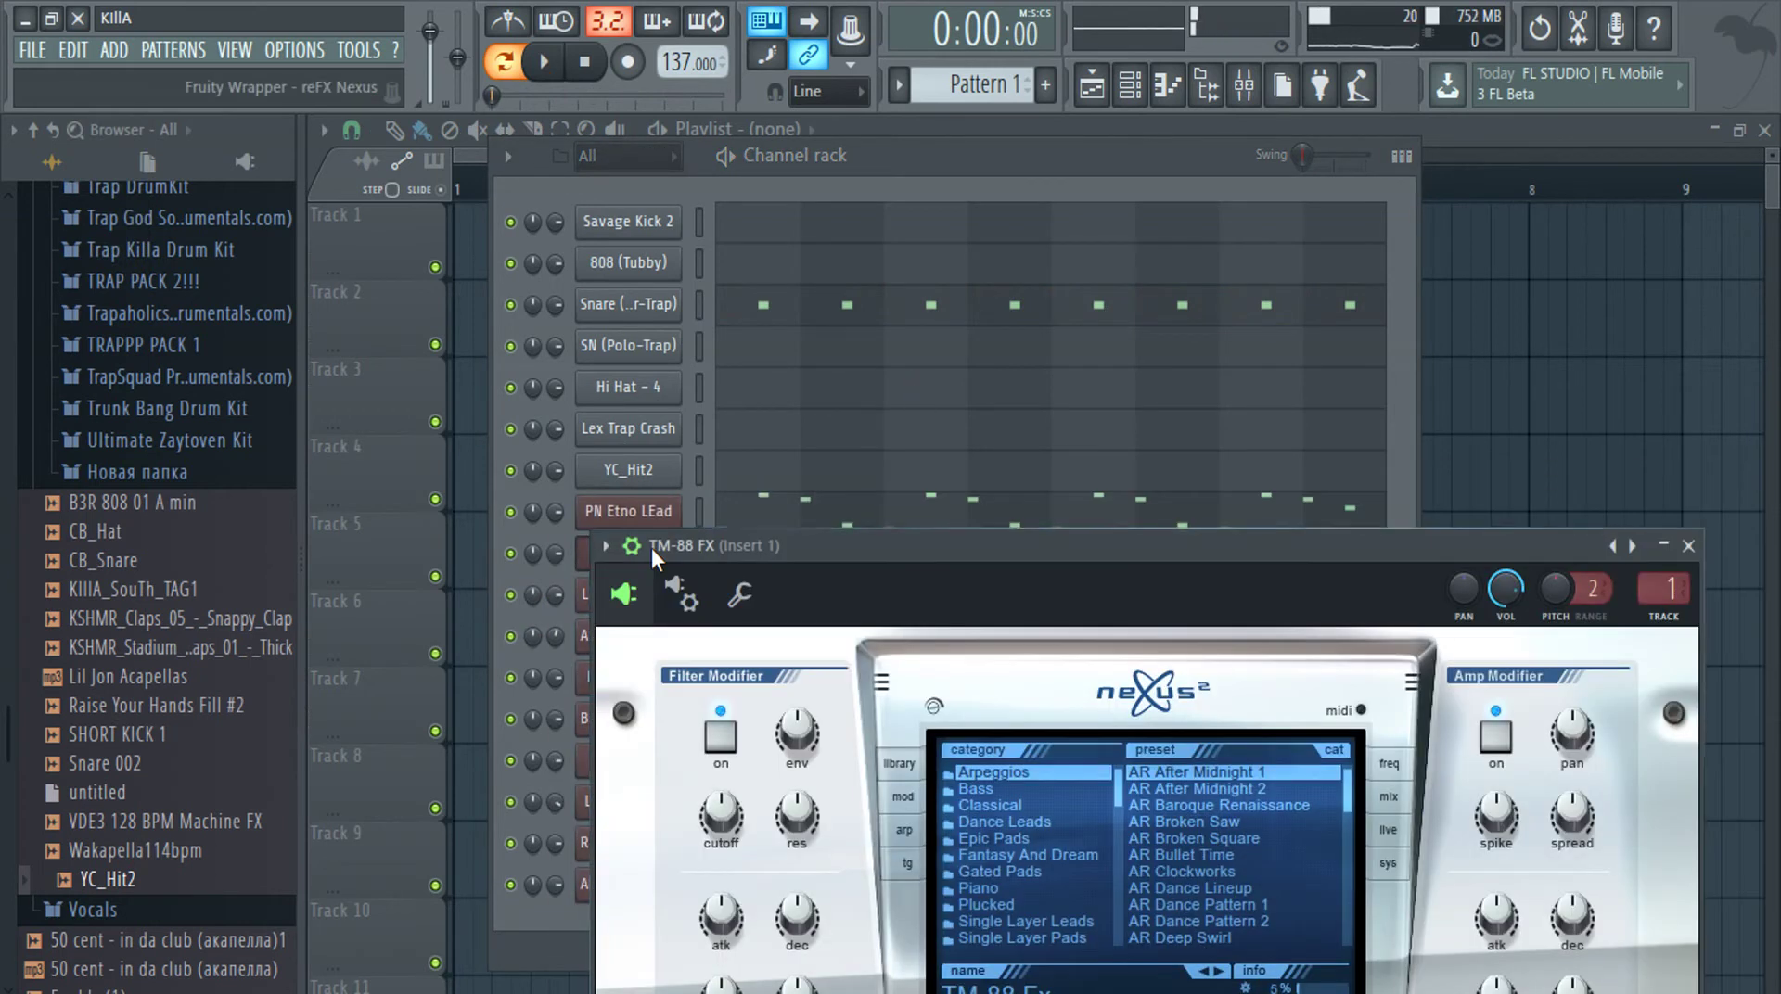
{"action": "key", "text": "F9"}
{"action": "left_click", "coordinate": [847, 161]}
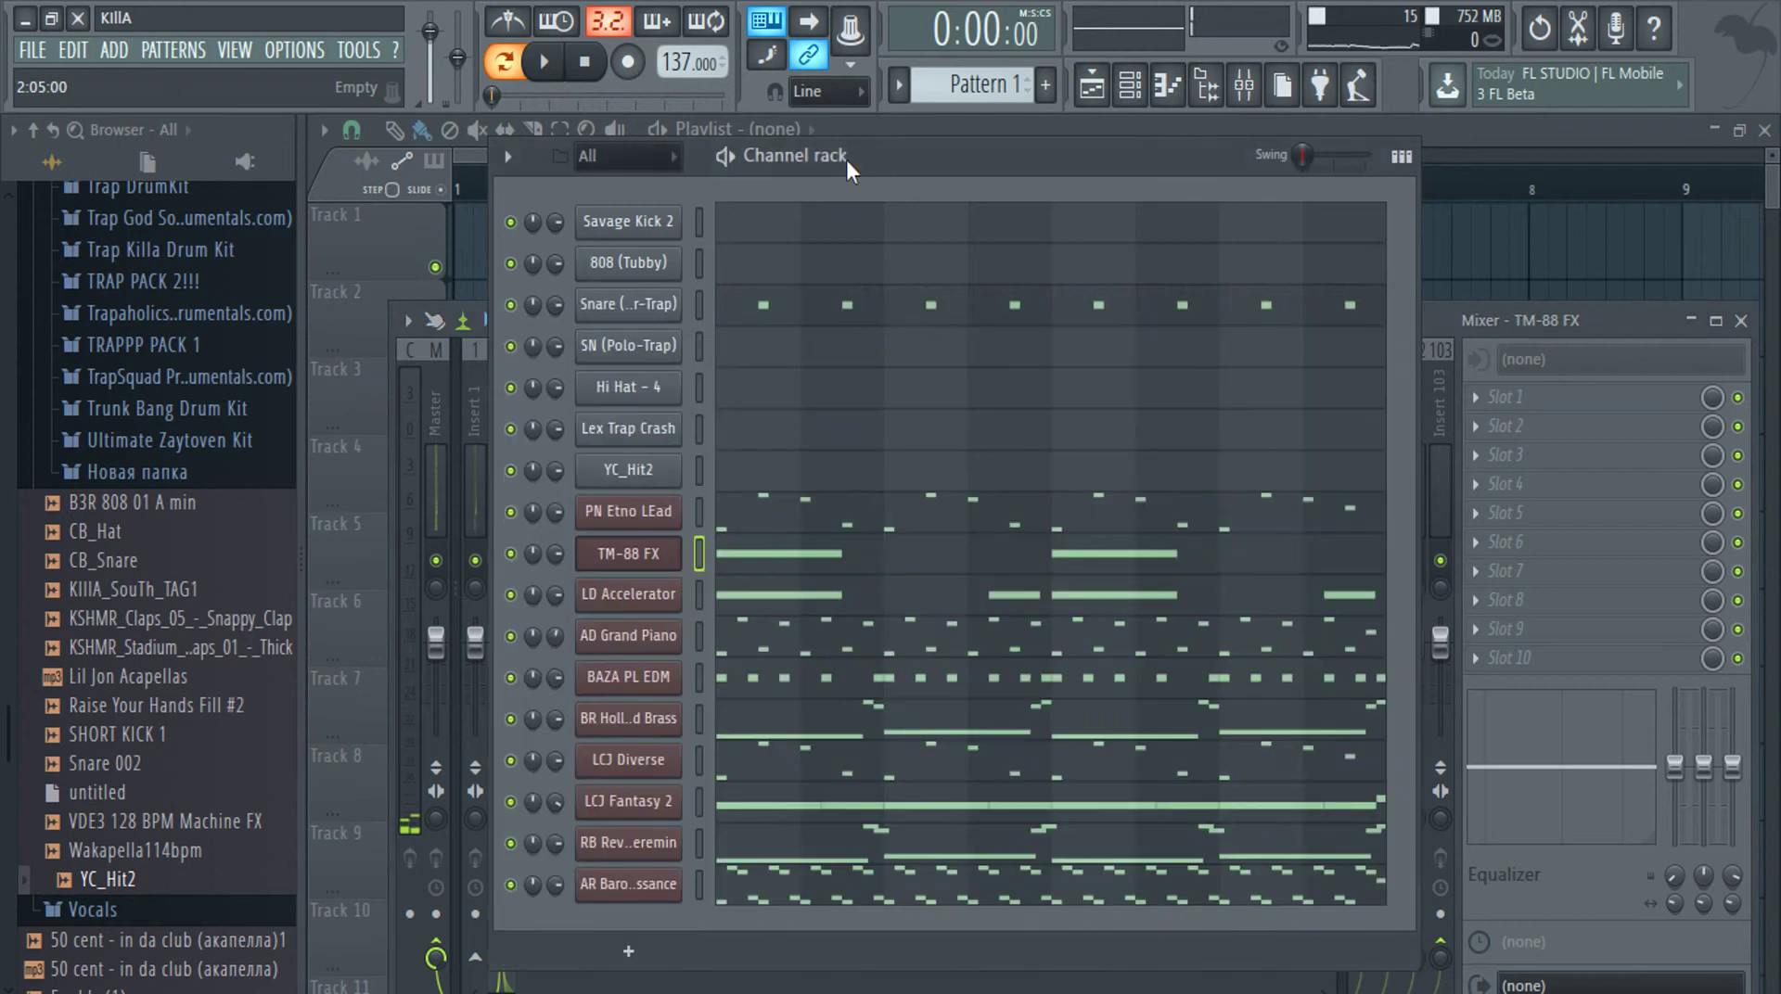
{"action": "left_click", "coordinate": [648, 603]}
{"action": "key", "text": "F9"}
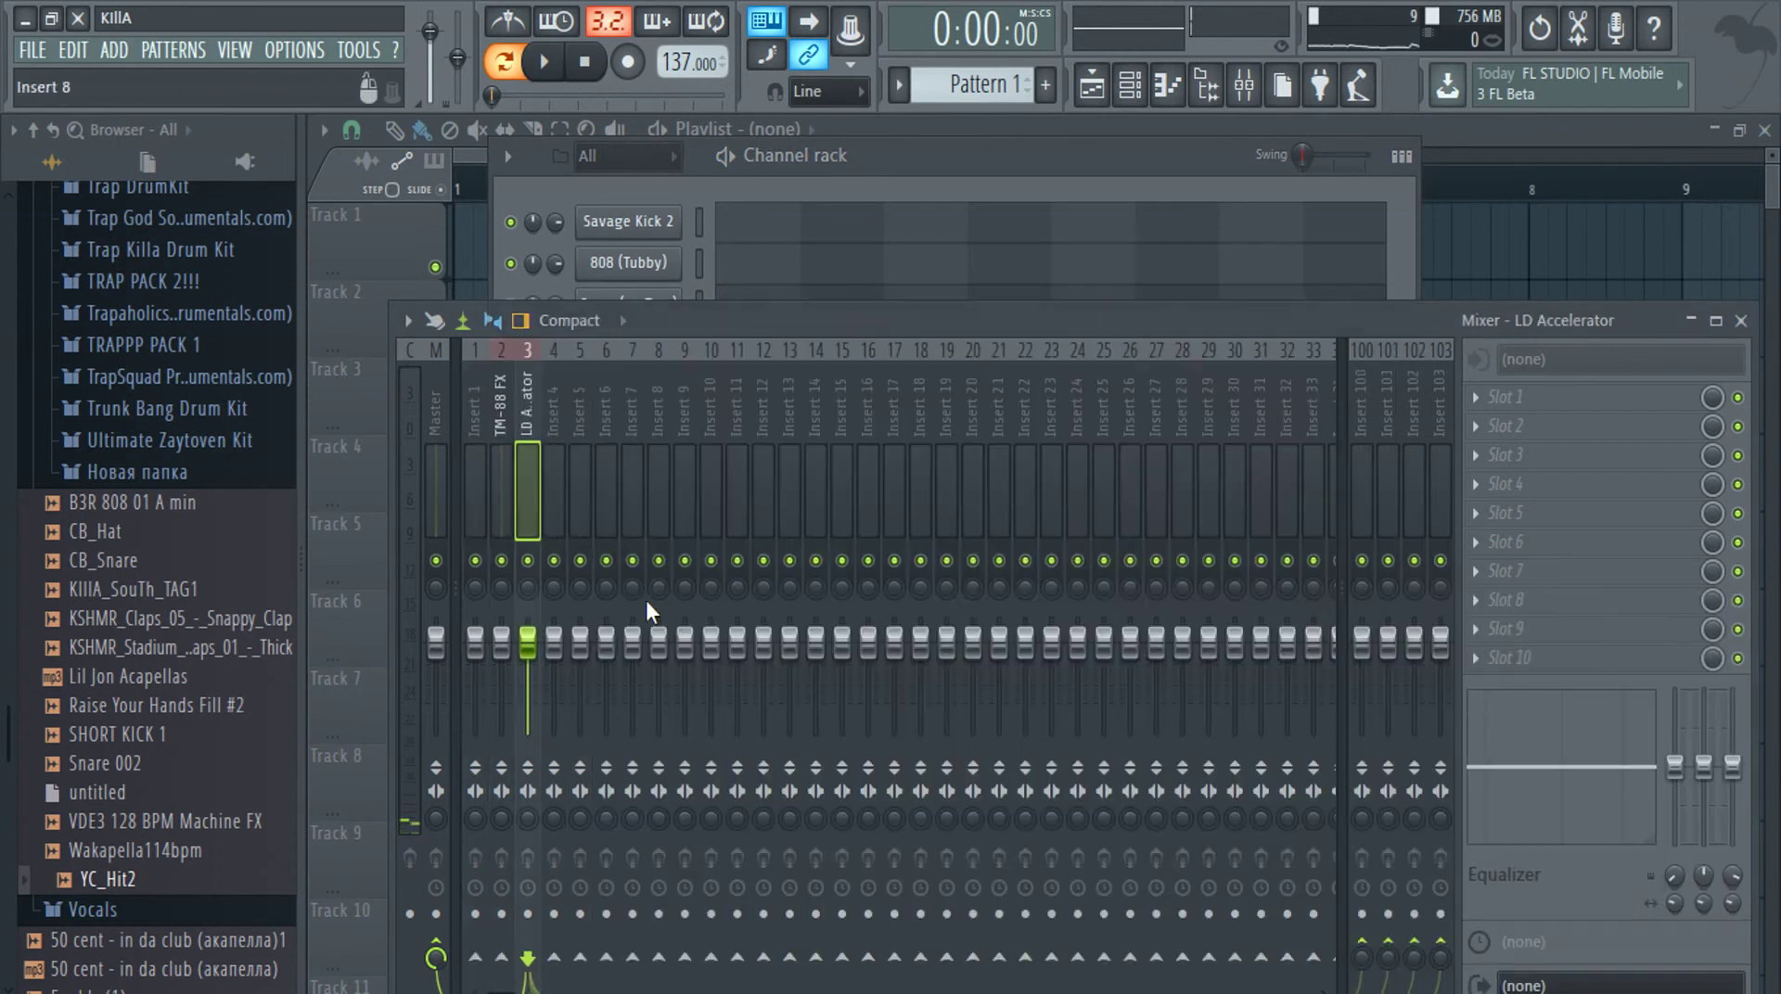
{"action": "left_click", "coordinate": [830, 186]}
Route the AD Grand Piano channel to mixer track 4 and the BAZA PL EDM channel to mixer track 5
{"action": "left_click", "coordinate": [620, 643]}
{"action": "key", "text": "F9"}
{"action": "left_click", "coordinate": [828, 192]}
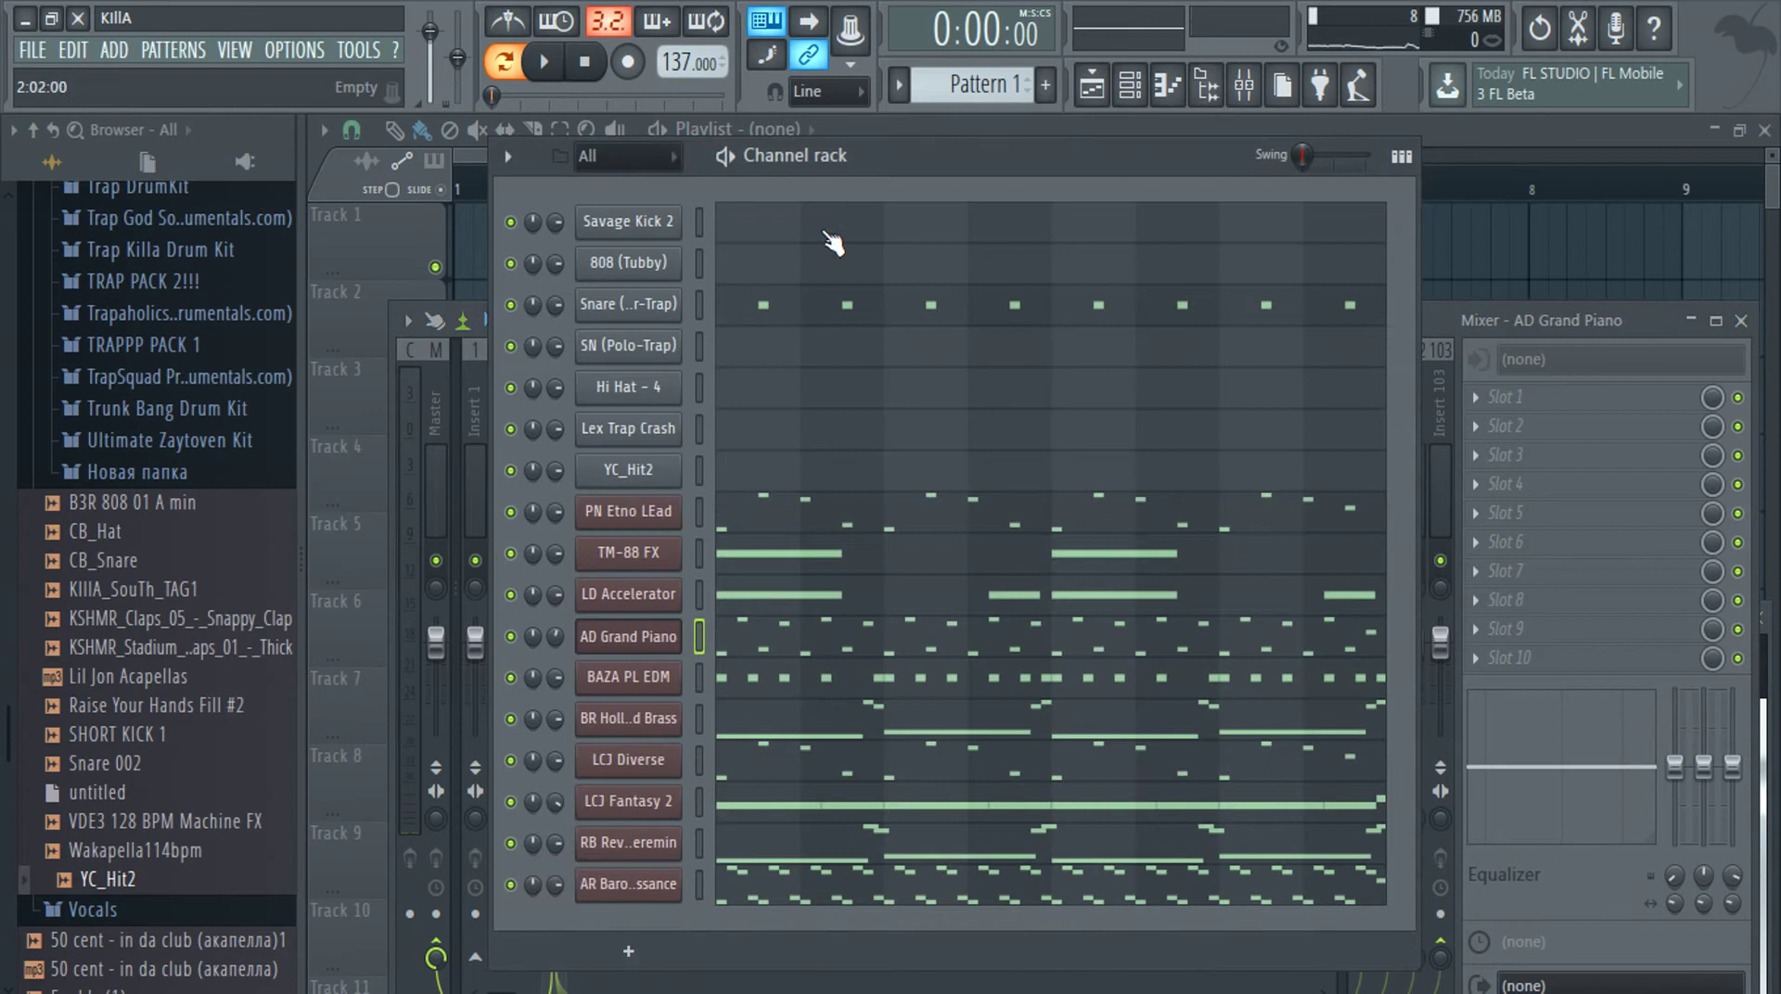
{"action": "left_click", "coordinate": [627, 690]}
{"action": "left_click", "coordinate": [892, 167]}
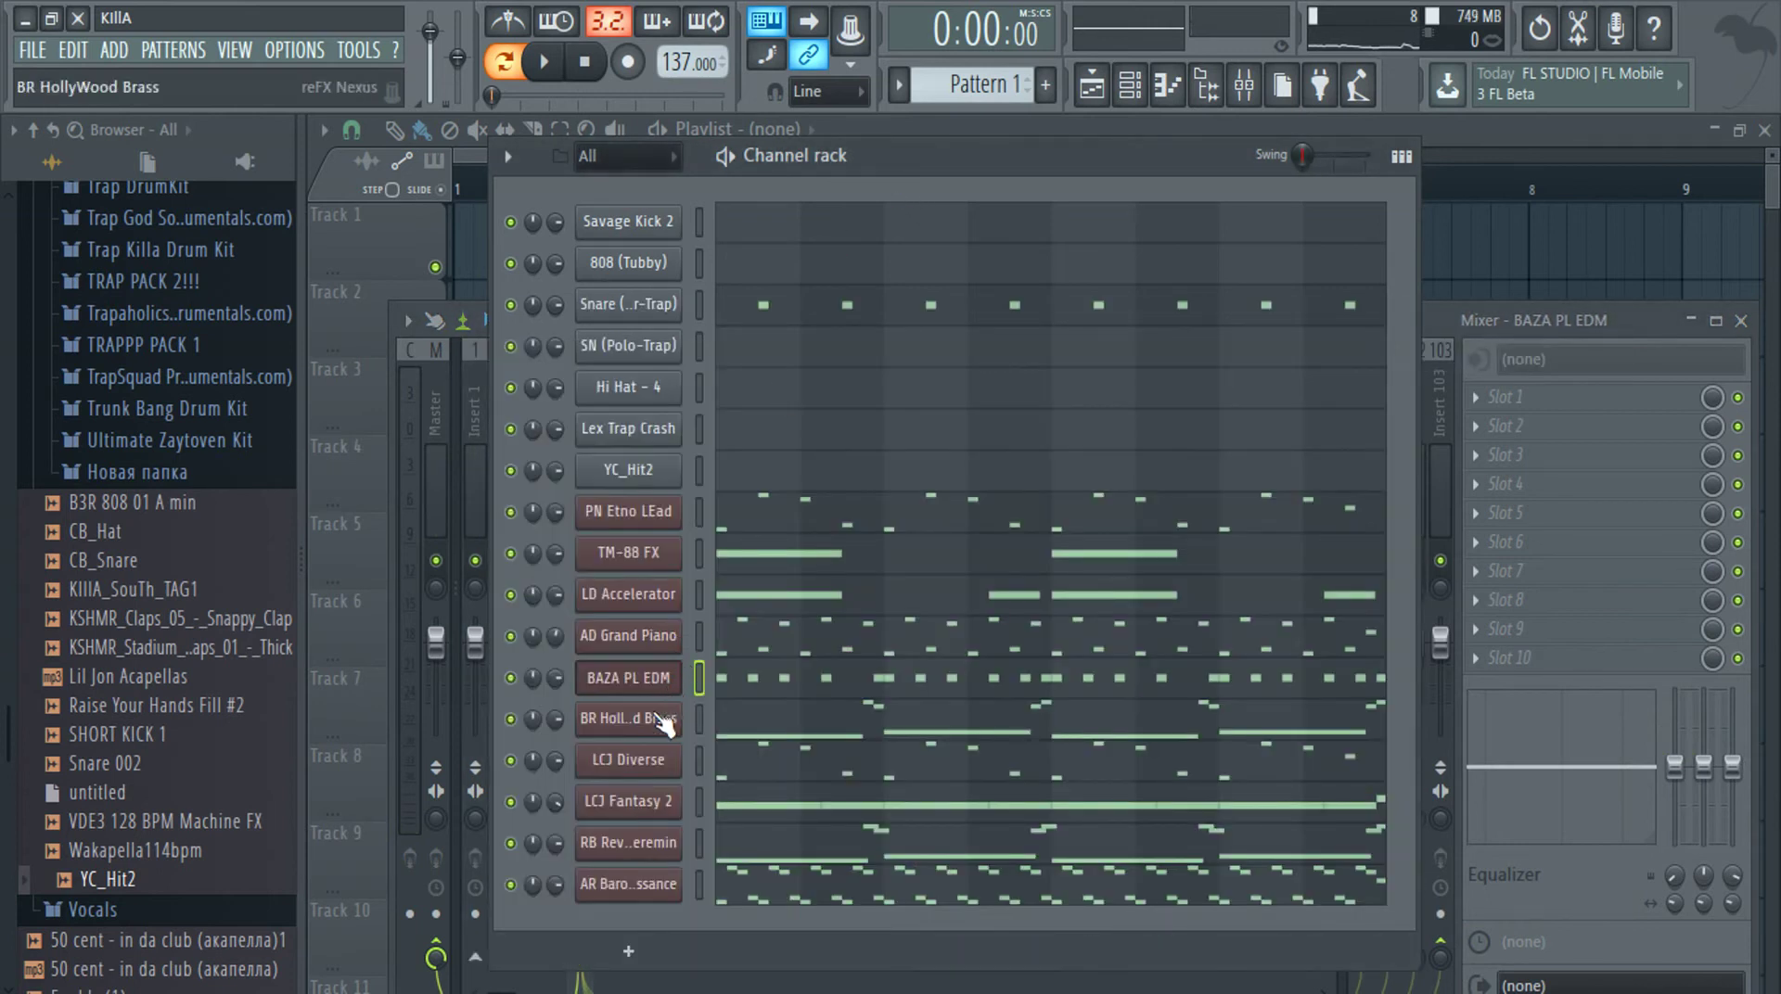
Route the BR HollyWood Brass channel to mixer track 6 and the LCJ Diverse channel to mixer track 7
{"action": "left_click", "coordinate": [662, 720]}
{"action": "key", "text": "F9"}
{"action": "left_click", "coordinate": [896, 153]}
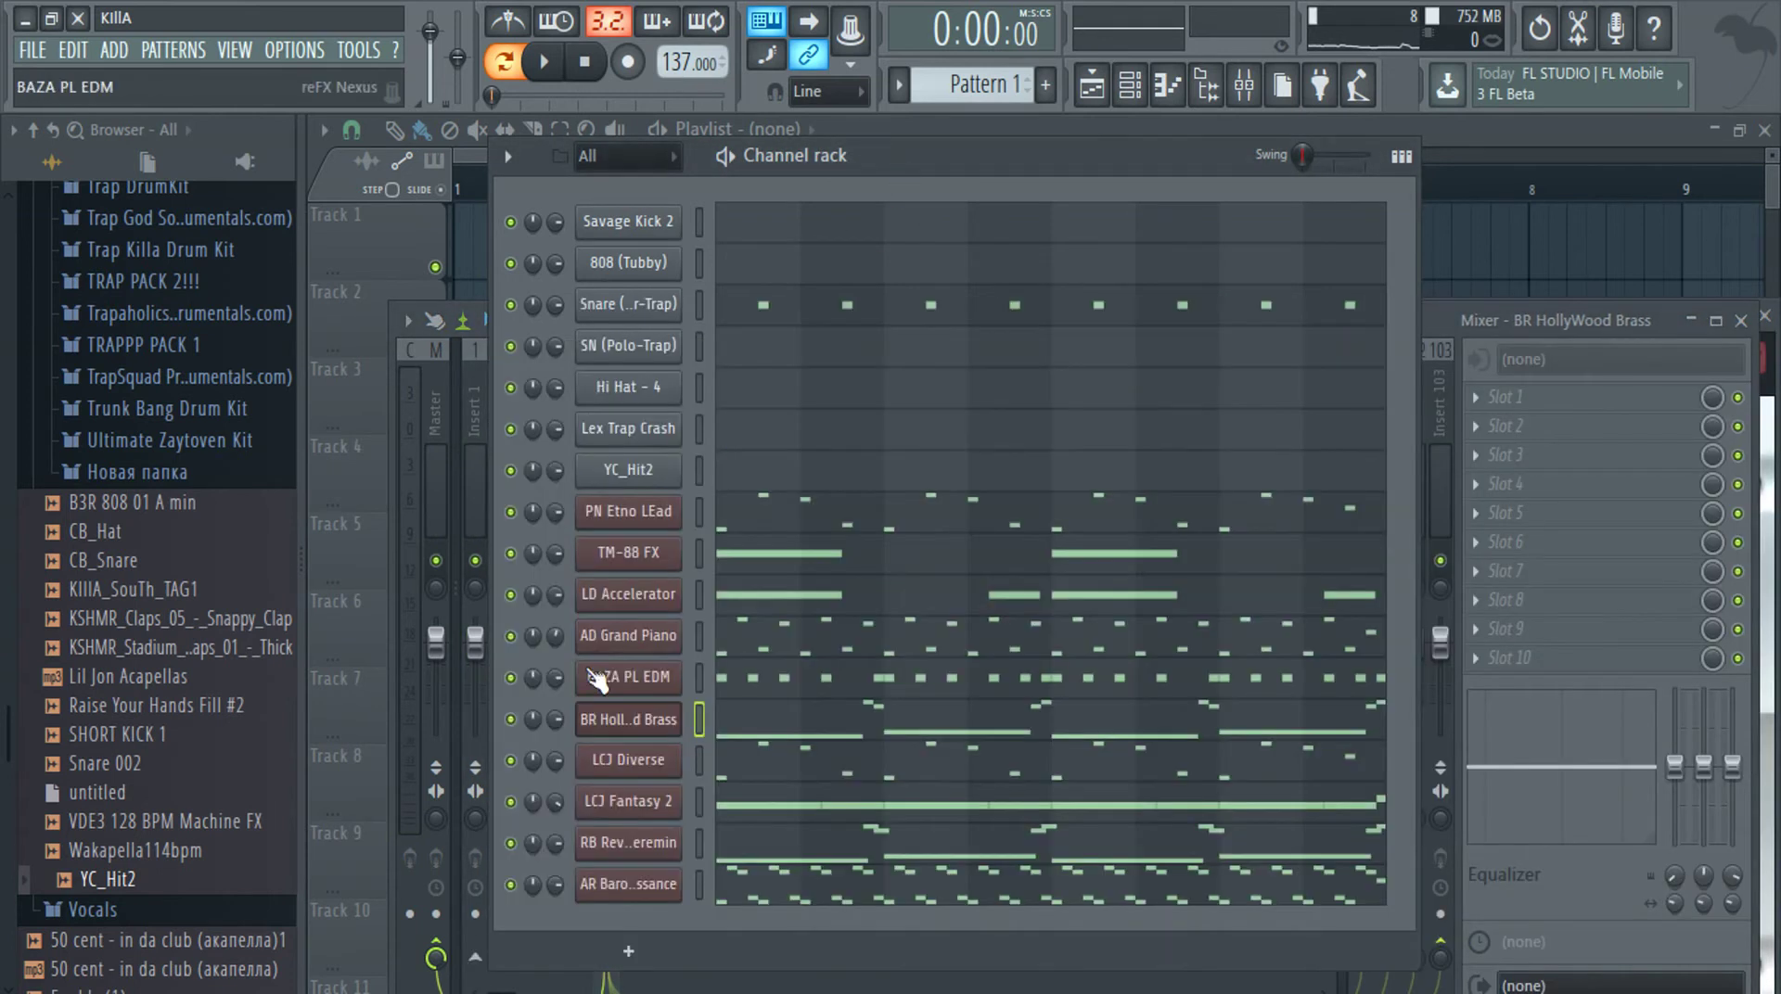
{"action": "left_click", "coordinate": [627, 760]}
{"action": "key", "text": "F9"}
{"action": "left_click", "coordinate": [874, 159]}
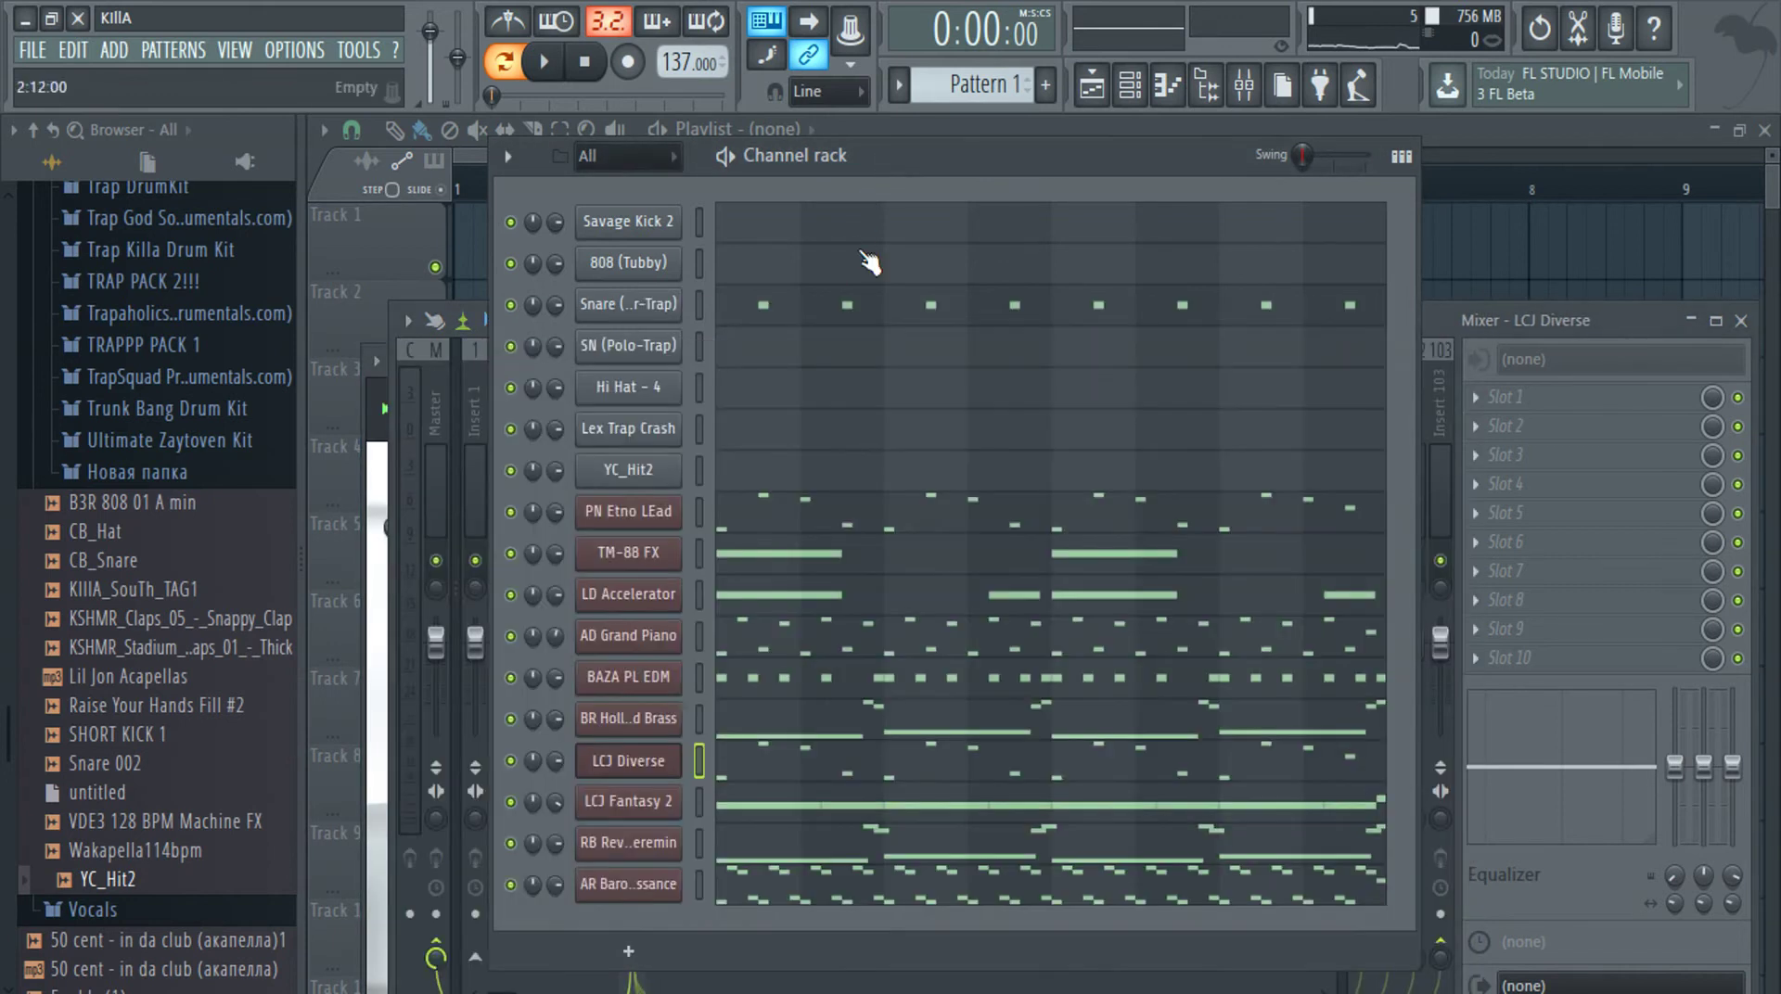
Route the LCJ Fantasy 2 channel to mixer track 8 and the RB Rev Theremin channel to mixer track 9
{"action": "left_click", "coordinate": [664, 803]}
{"action": "key", "text": "F9"}
{"action": "left_click", "coordinate": [895, 157]}
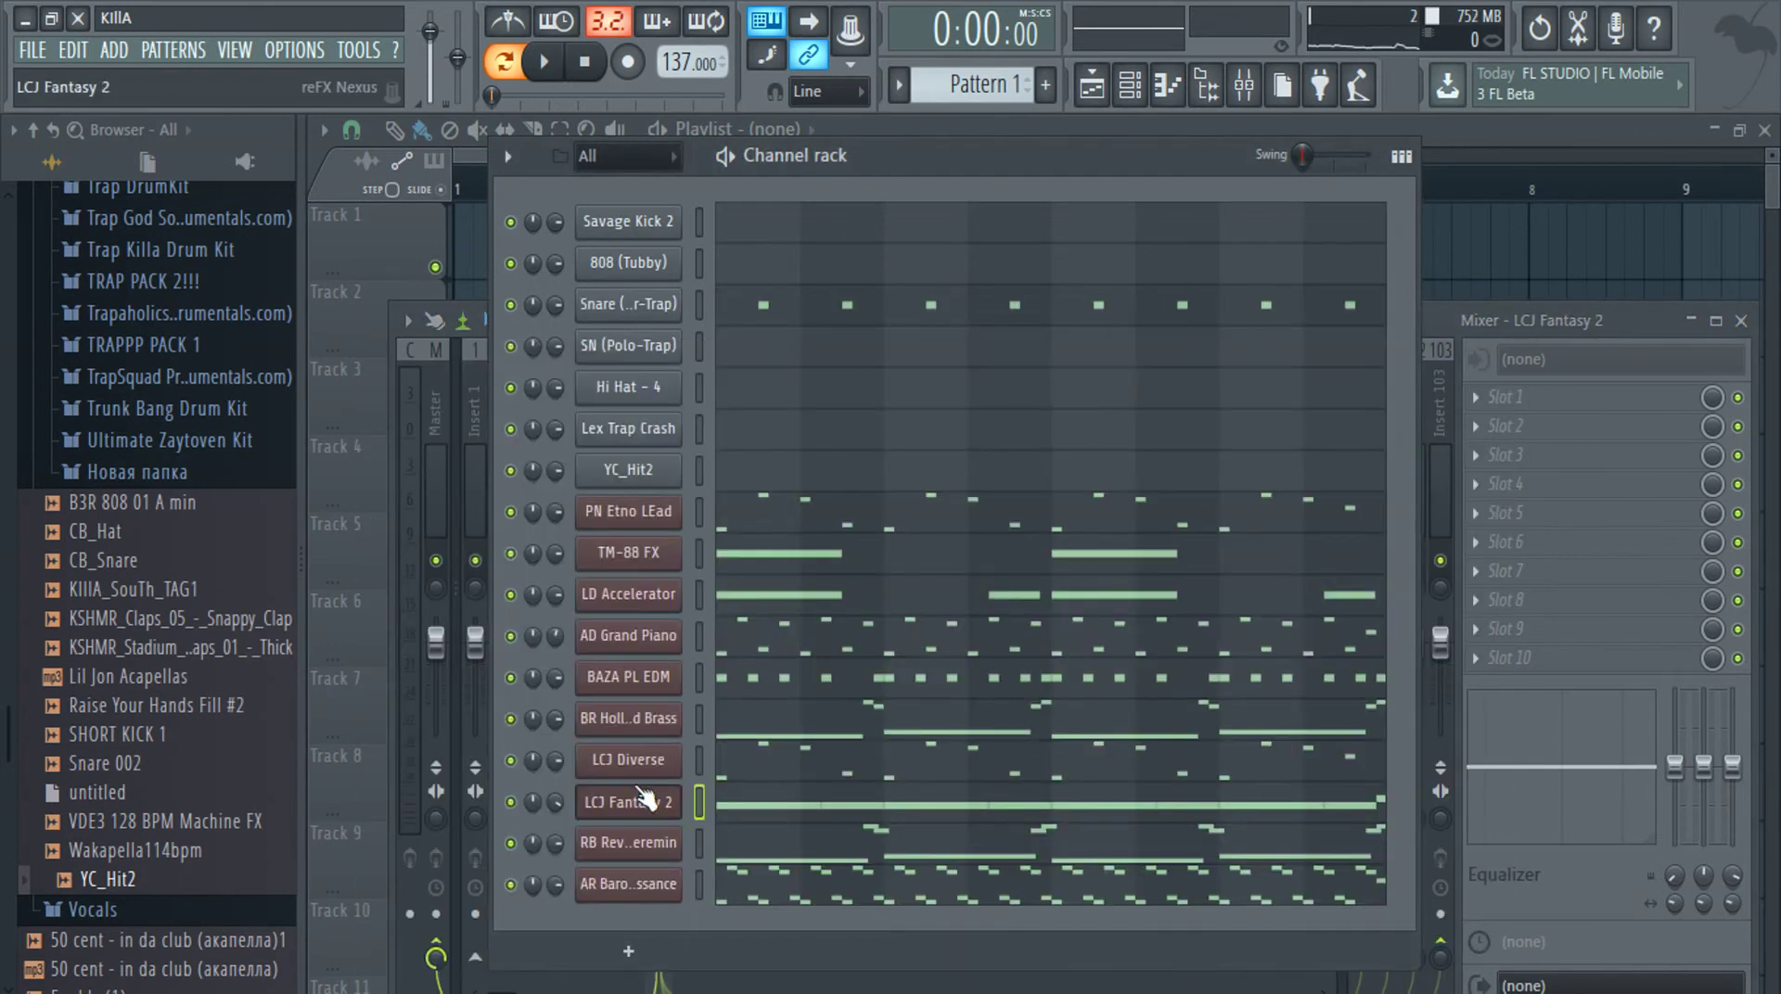
{"action": "left_click", "coordinate": [640, 858]}
{"action": "key", "text": "F9"}
{"action": "left_click", "coordinate": [963, 149]}
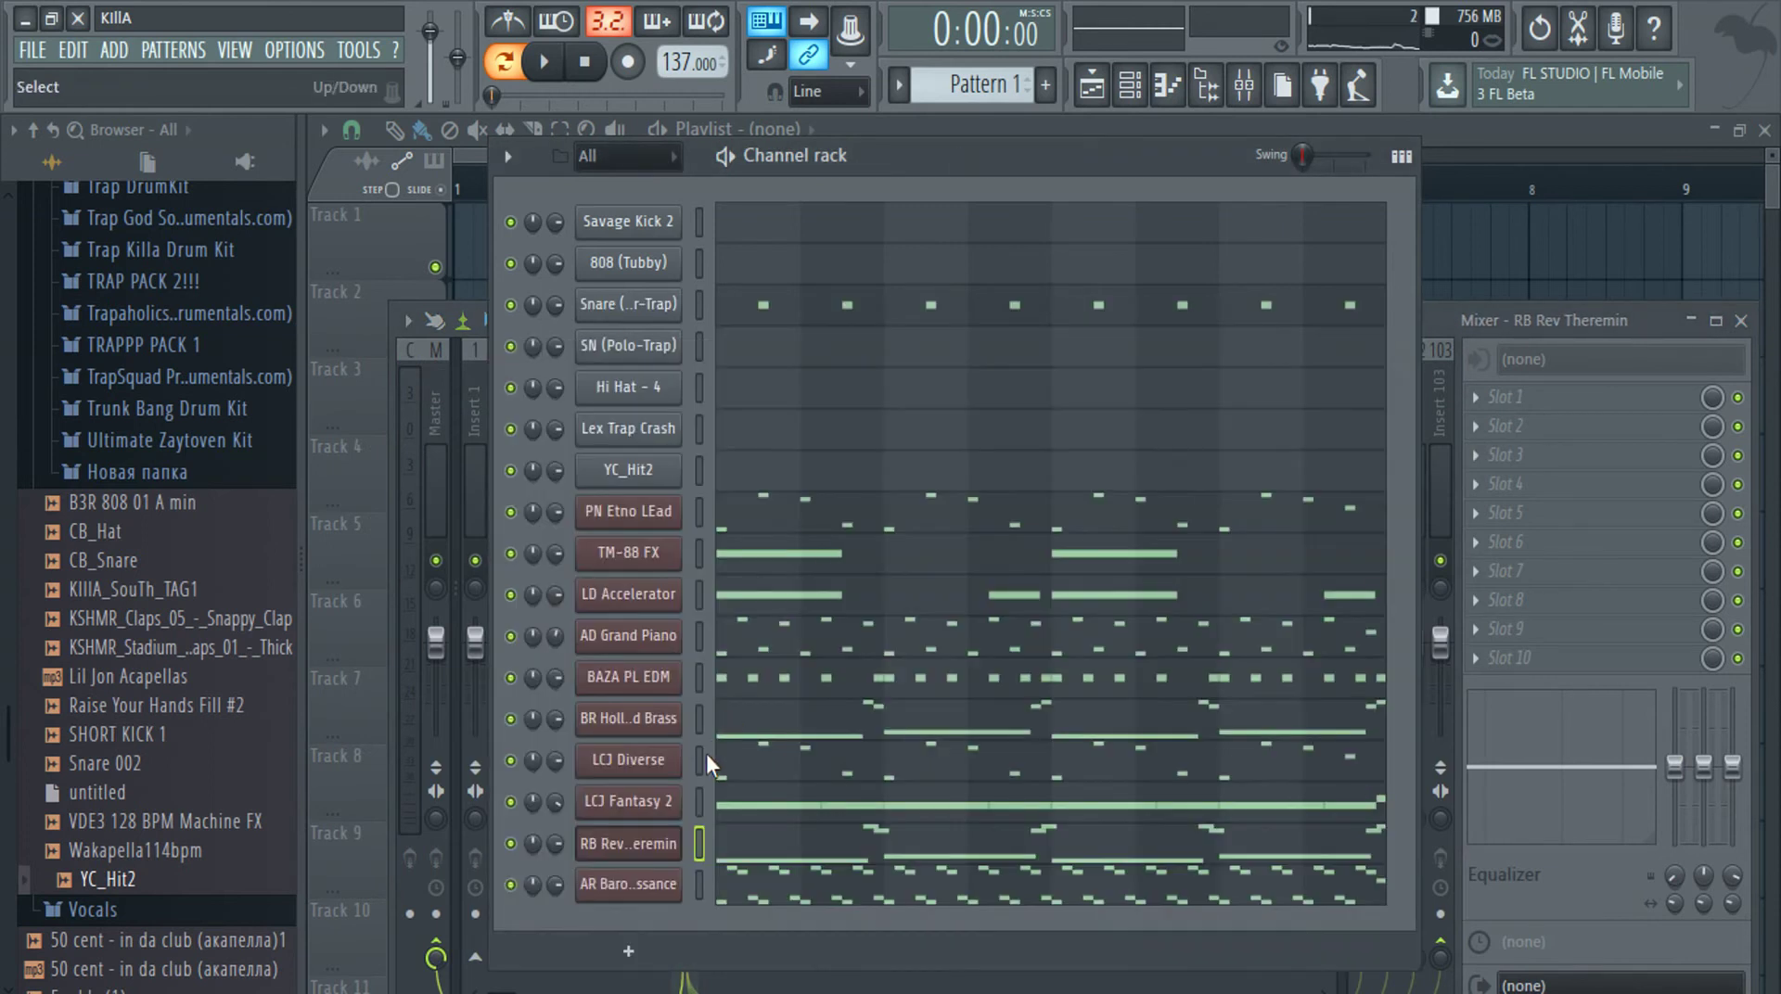
Route the AR Baroque Renaissance channel to mixer track 10
{"action": "left_click", "coordinate": [662, 890]}
{"action": "key", "text": "F9"}
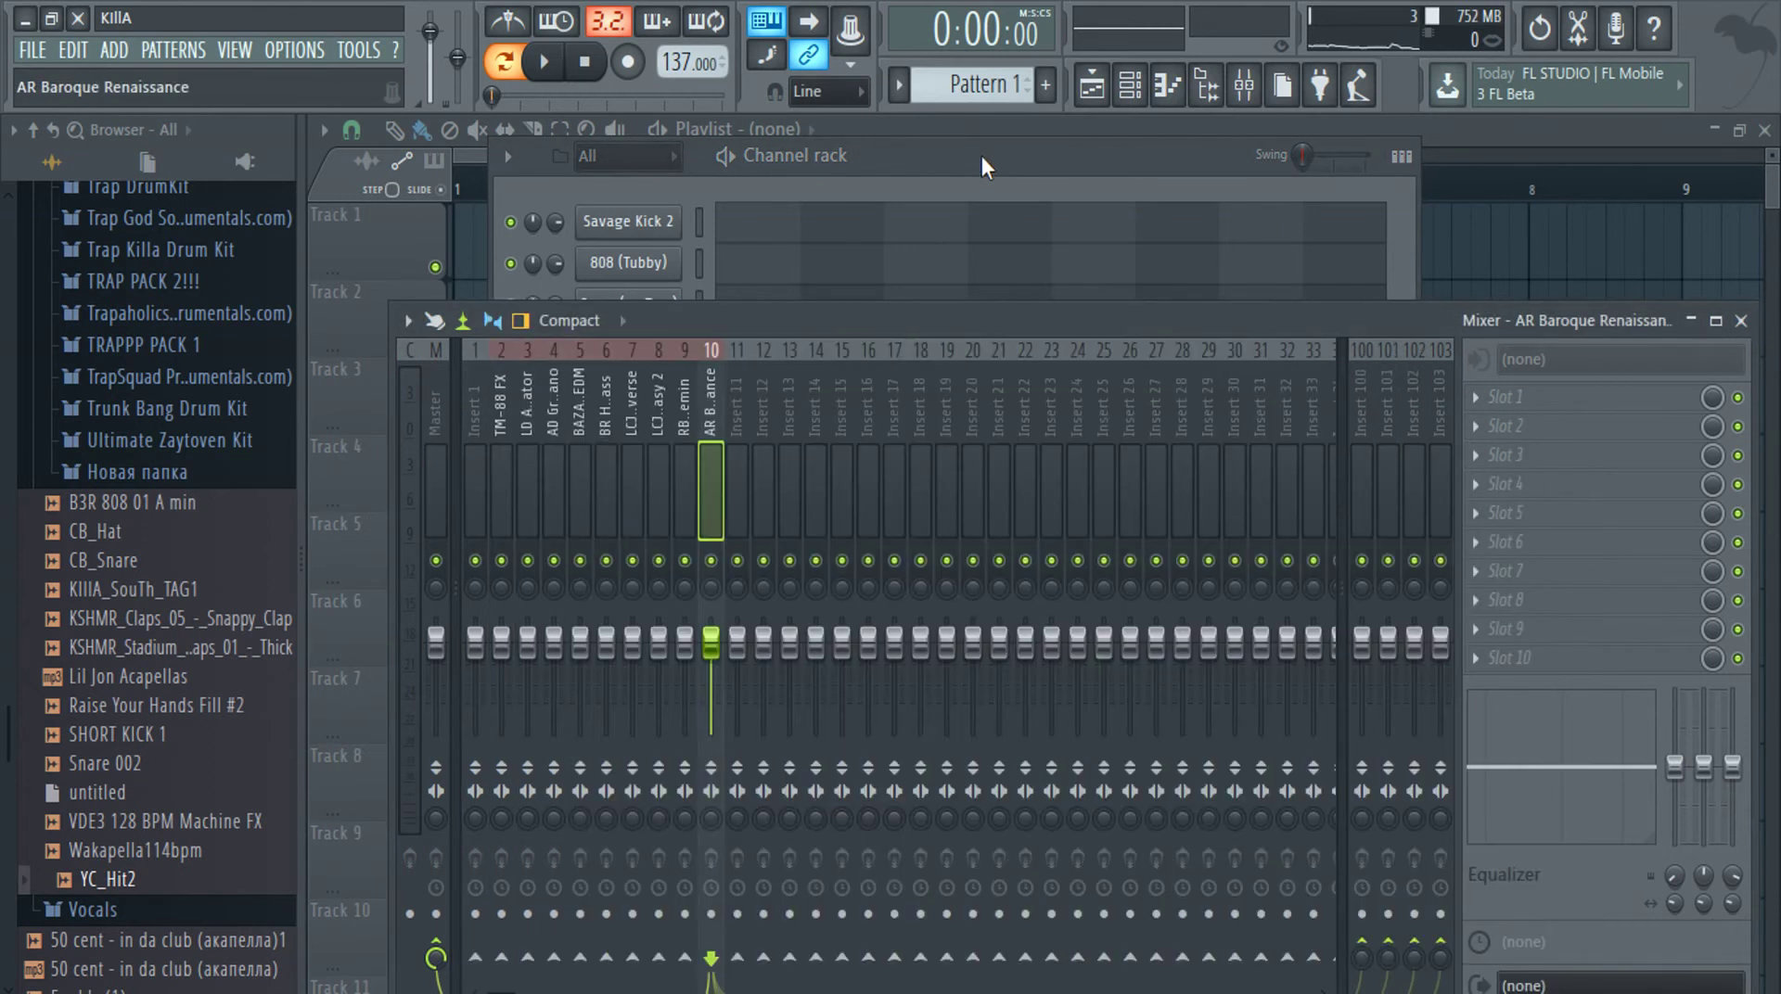
{"action": "left_click", "coordinate": [981, 158]}
Pull the faders of mixer tracks 2 to 10 down to 0% and play the pattern at a lower system volume
{"action": "left_click", "coordinate": [1470, 306]}
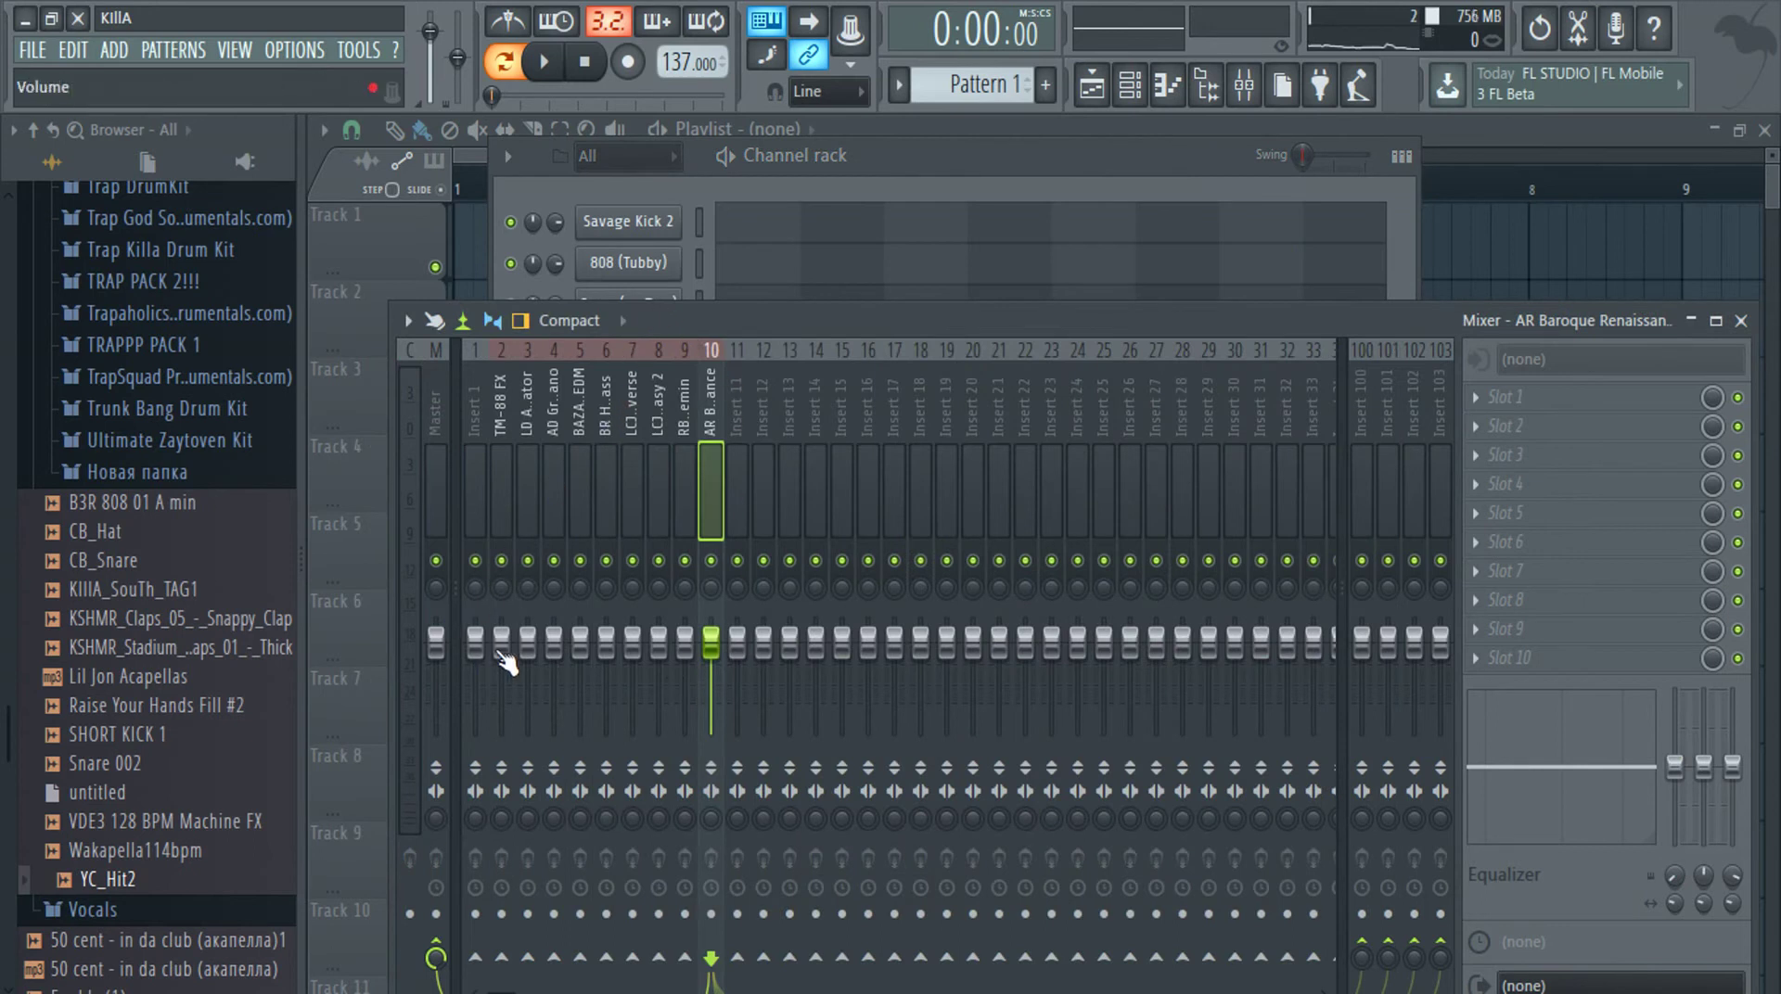
{"action": "left_click_drag", "start_coordinate": [536, 656], "coordinate": [537, 736]}
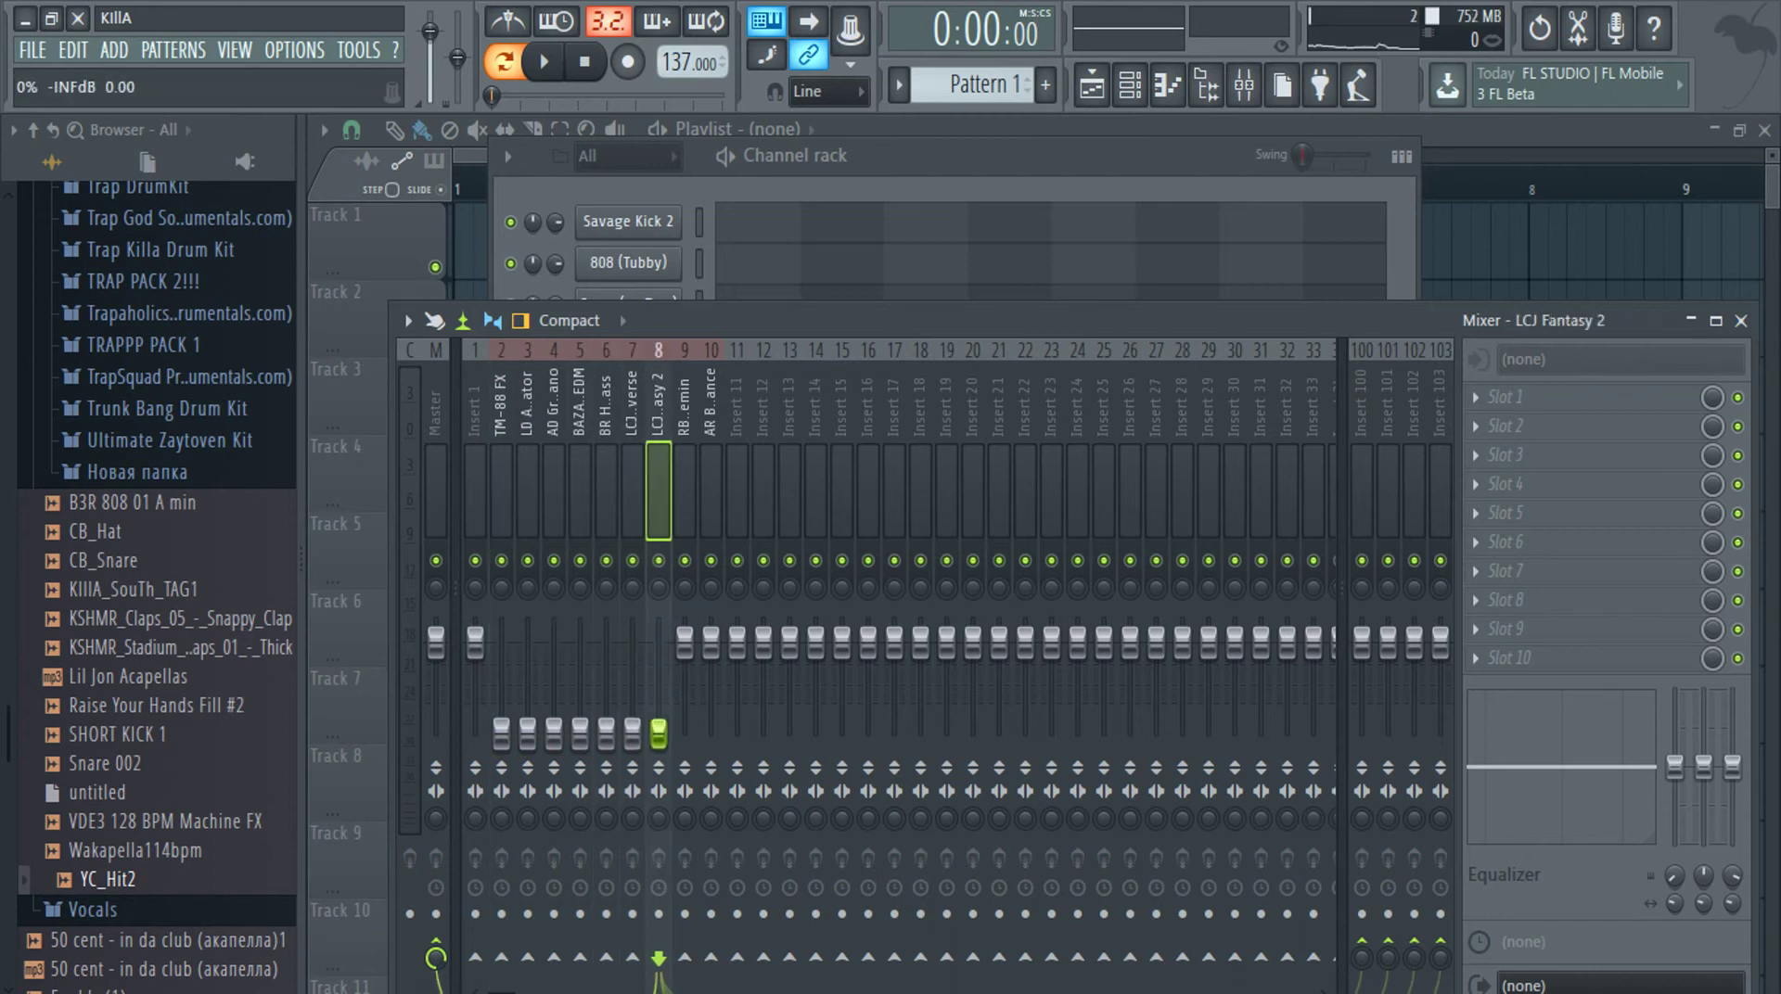
{"action": "key", "text": "space"}
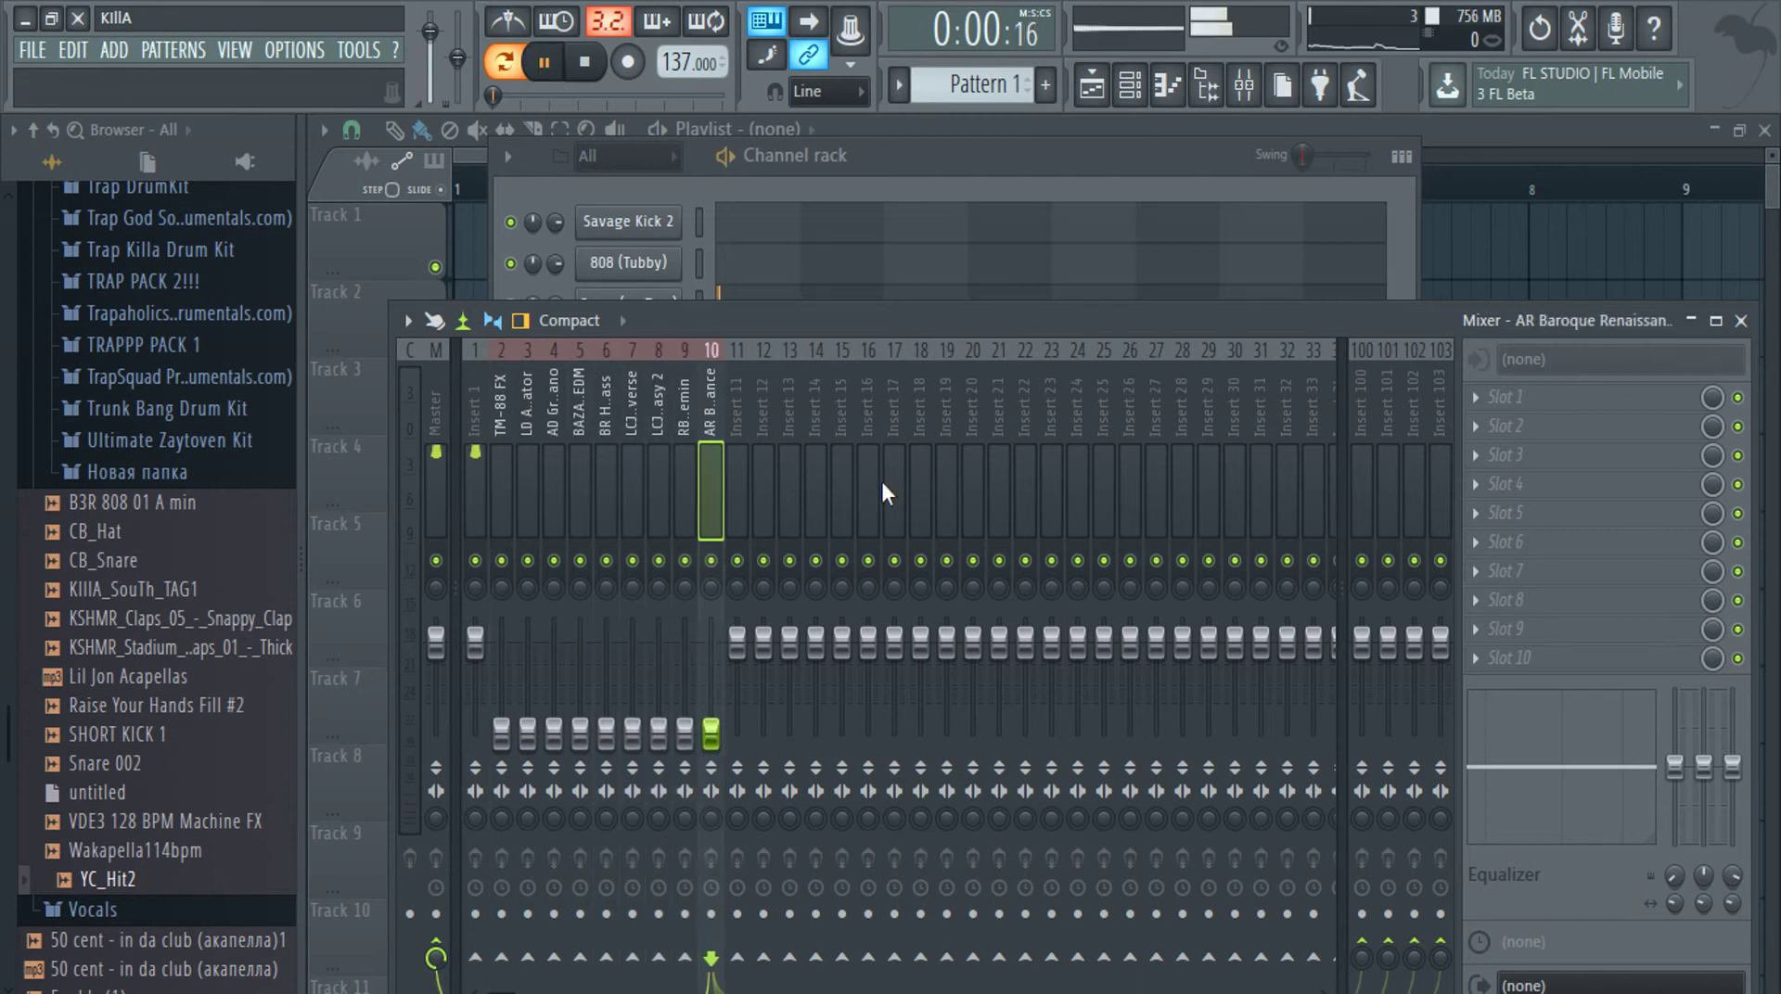
{"action": "key", "text": "XF86AudioLowerVolume"}
{"action": "left_click", "coordinate": [887, 156]}
{"action": "key", "text": "XF86AudioLowerVolume"}
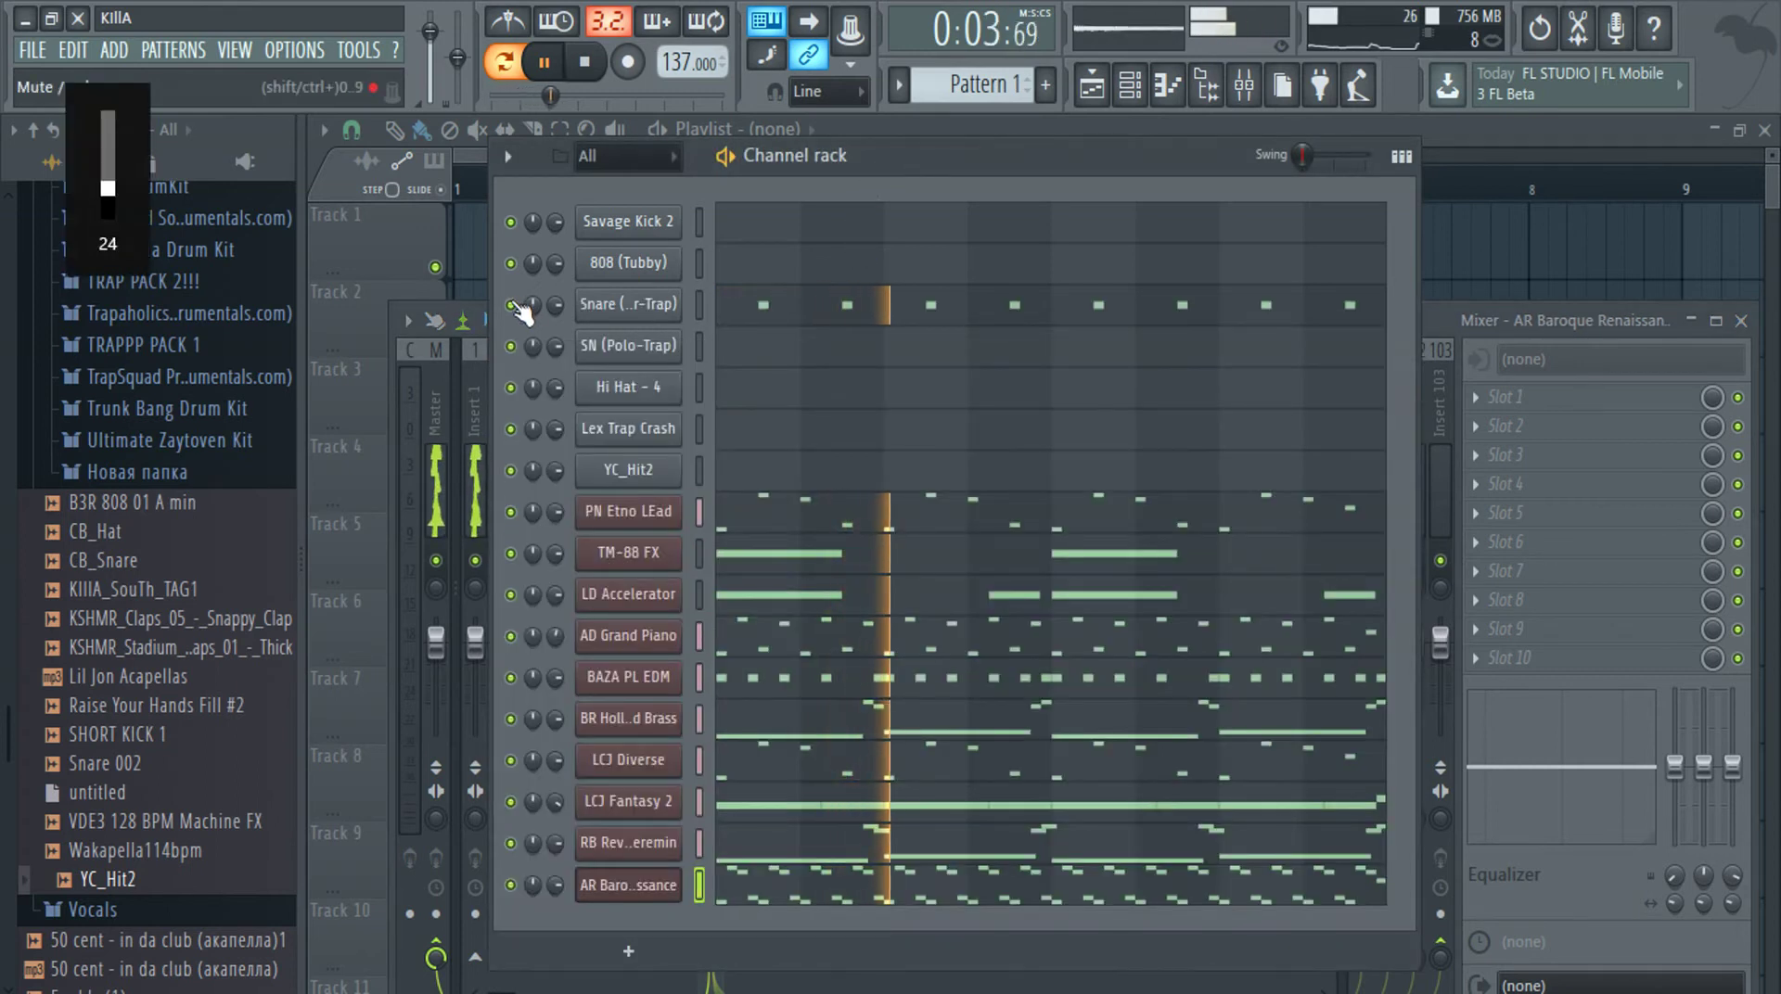
Route the Snare (Super-Trap) channel to mixer track 11
{"action": "left_click", "coordinate": [697, 305]}
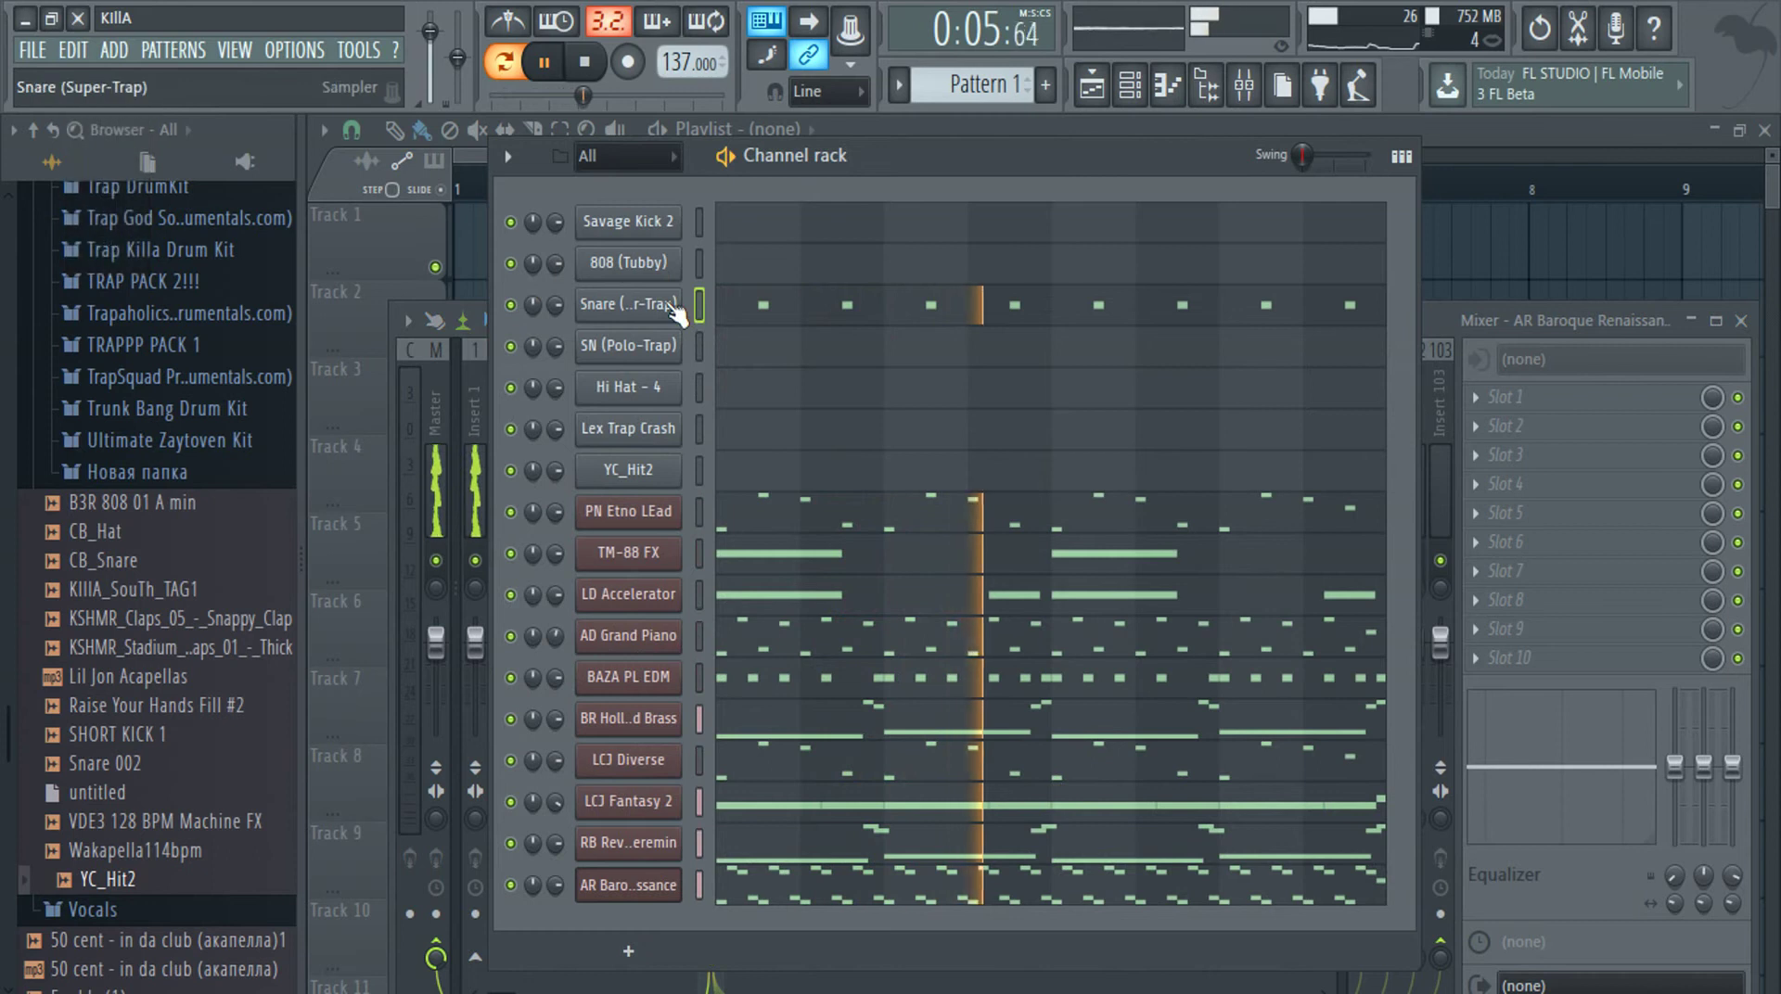
{"action": "left_click", "coordinate": [677, 308]}
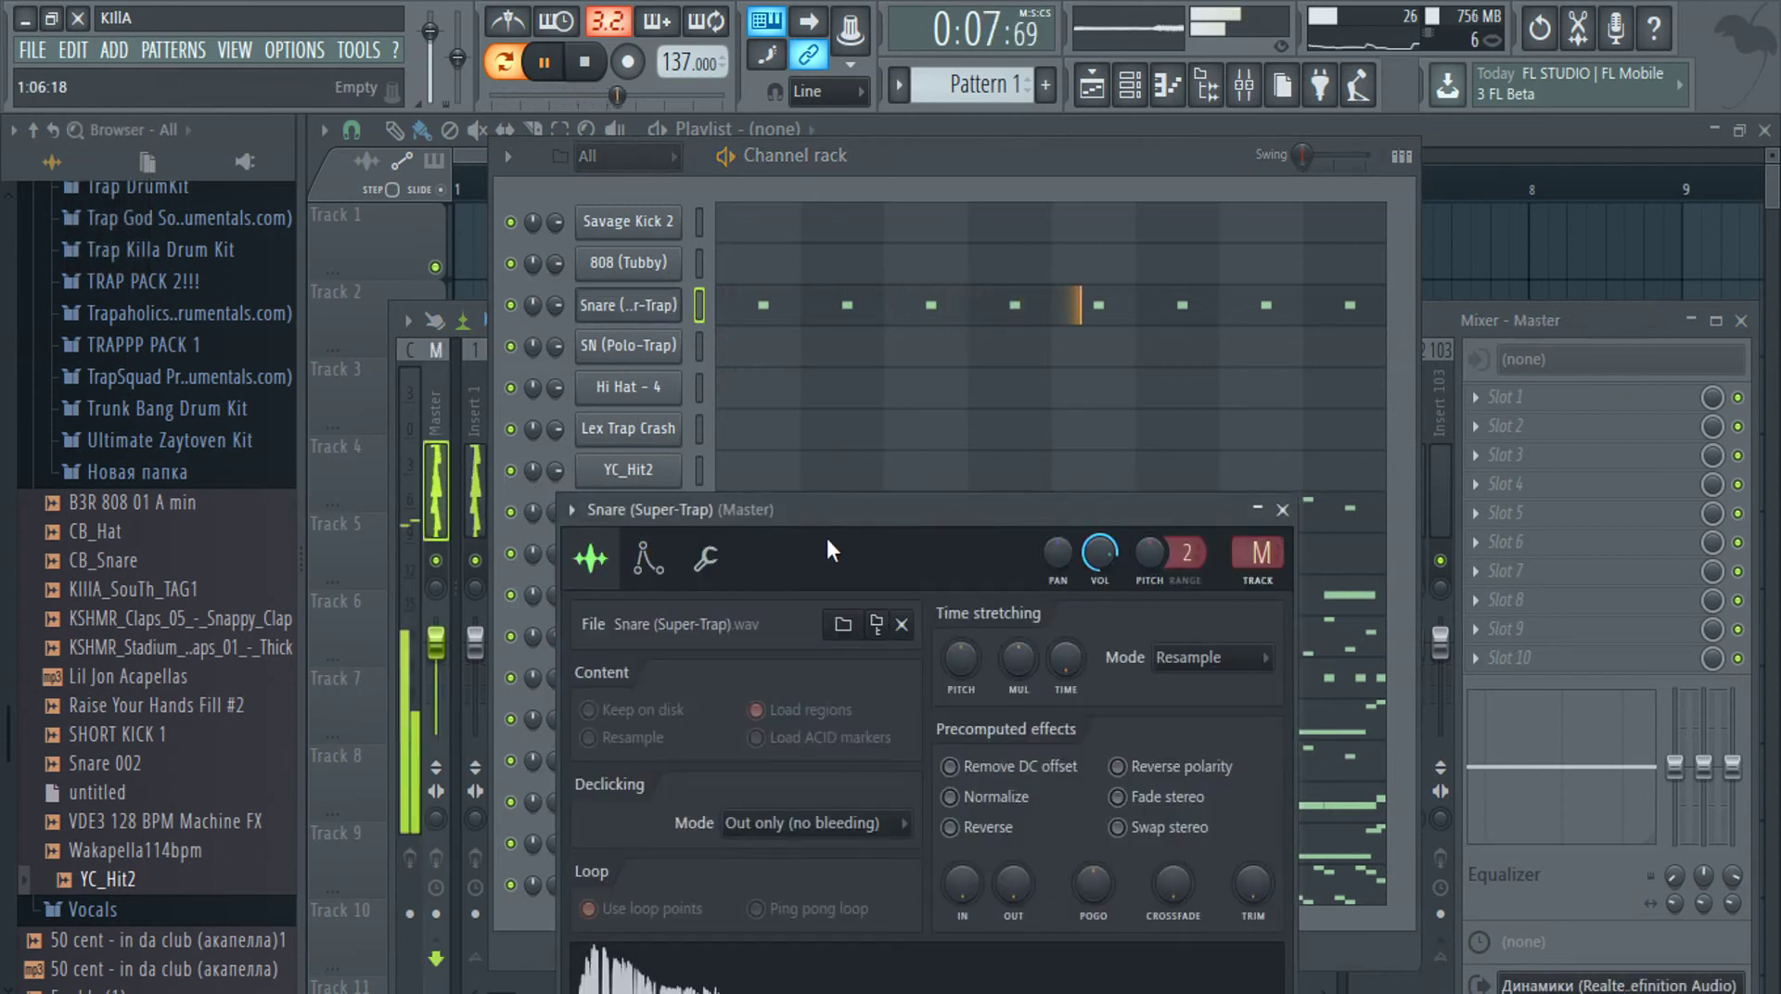
{"action": "key", "text": "ctrl+l"}
{"action": "left_click", "coordinate": [902, 173]}
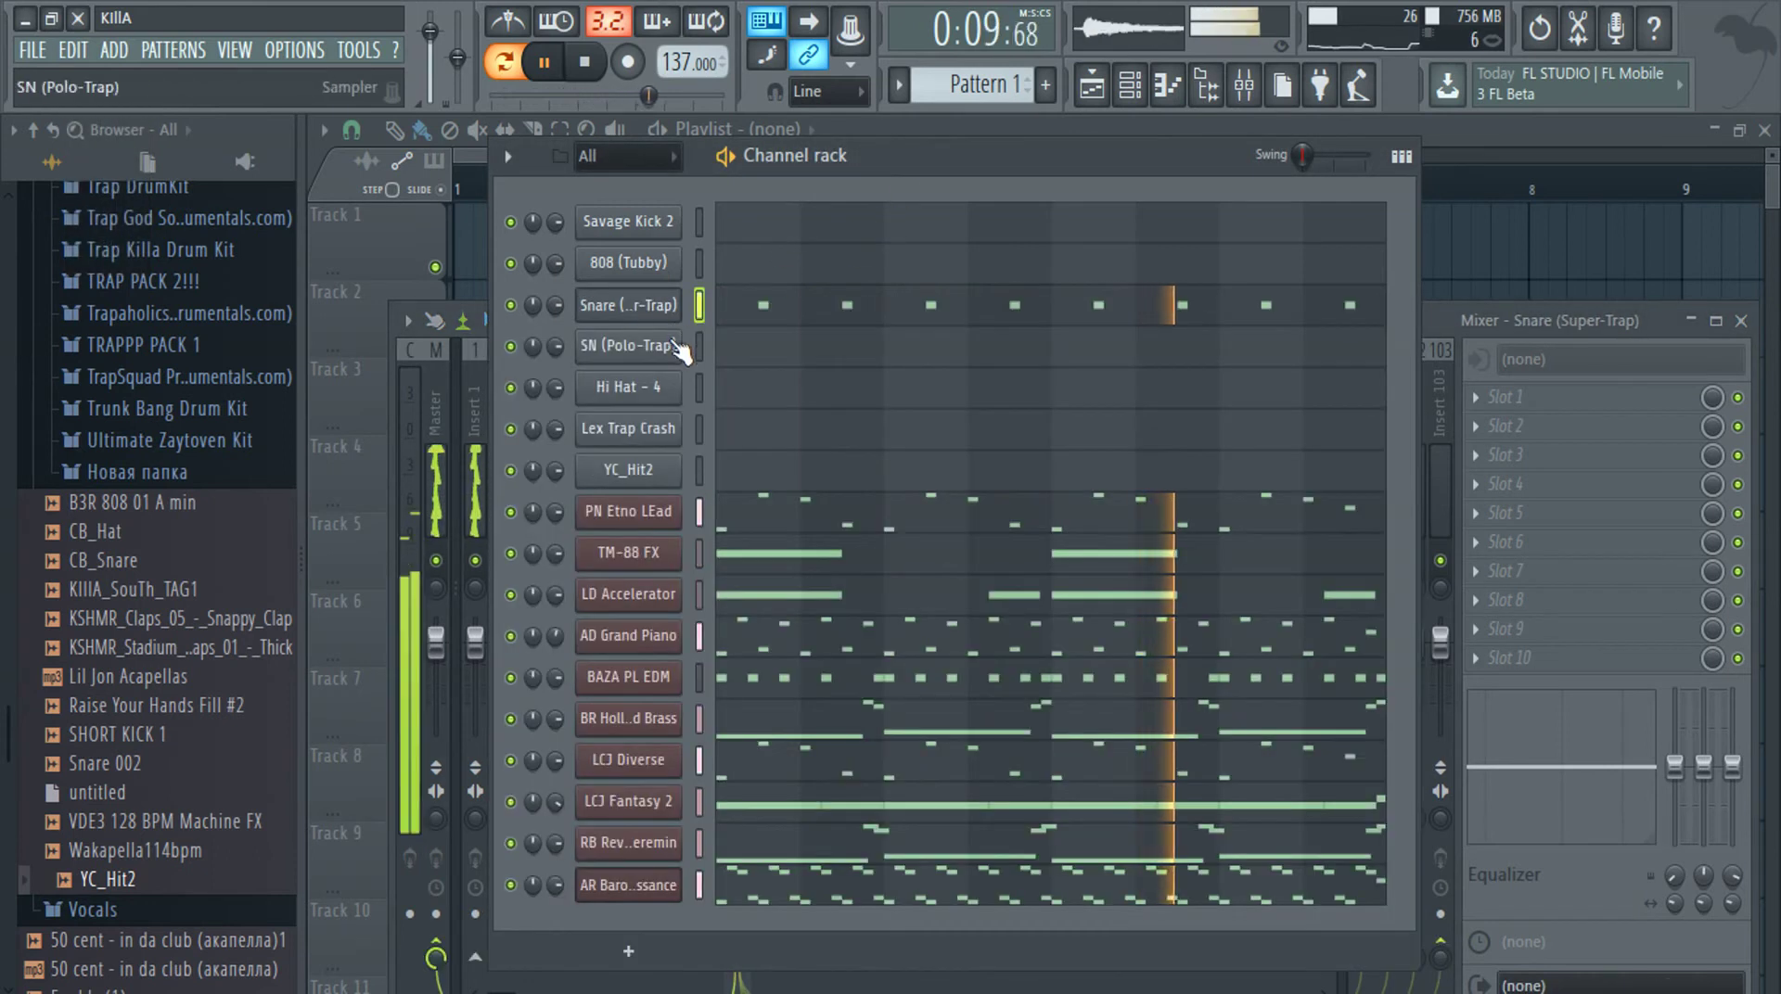
Route the SN (Polo-Trap), Savage Kick 2 and 808 (Tubby) channels to mixer tracks 12, 13 and 14
{"action": "left_click", "coordinate": [676, 348]}
{"action": "left_click", "coordinate": [938, 153]}
{"action": "left_click", "coordinate": [677, 222]}
{"action": "left_click", "coordinate": [900, 169]}
{"action": "left_click", "coordinate": [672, 264]}
{"action": "left_click", "coordinate": [931, 160]}
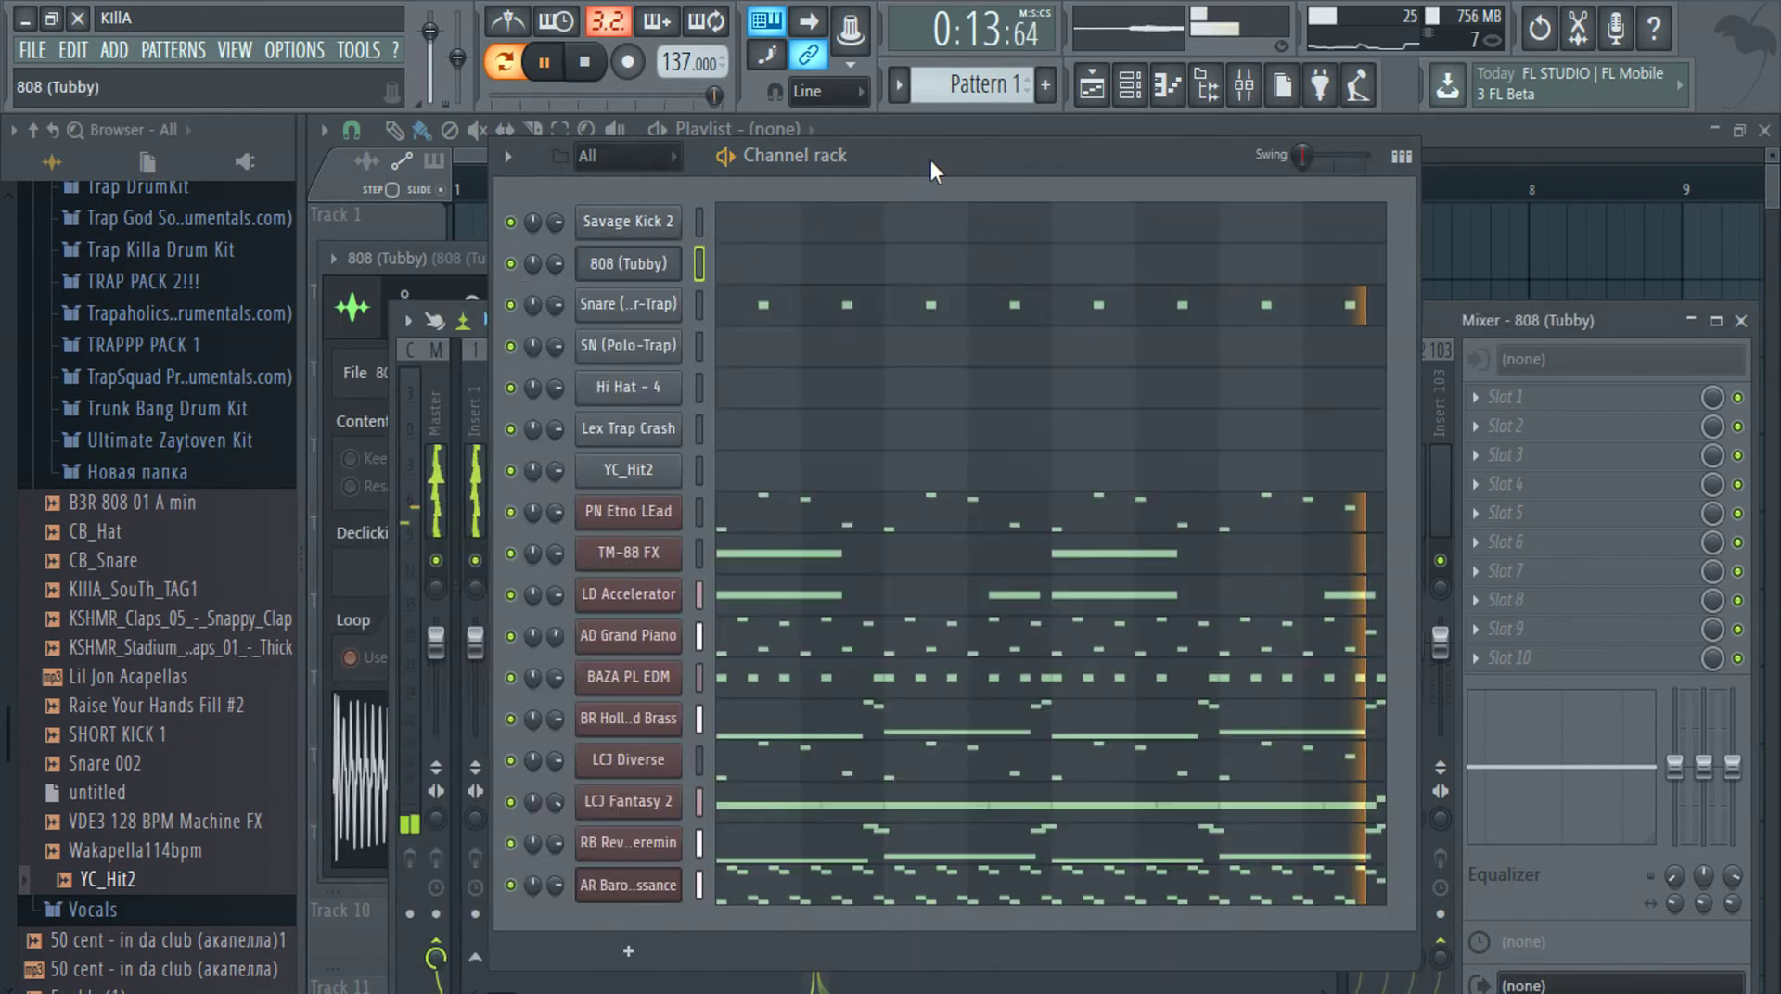
Route the Hi Hat - 4, Lex Trap Crash and YC_Hit2 channels to mixer tracks 15, 16 and 17
{"action": "left_click", "coordinate": [660, 383]}
{"action": "key", "text": "ctrl+l"}
{"action": "left_click", "coordinate": [899, 159]}
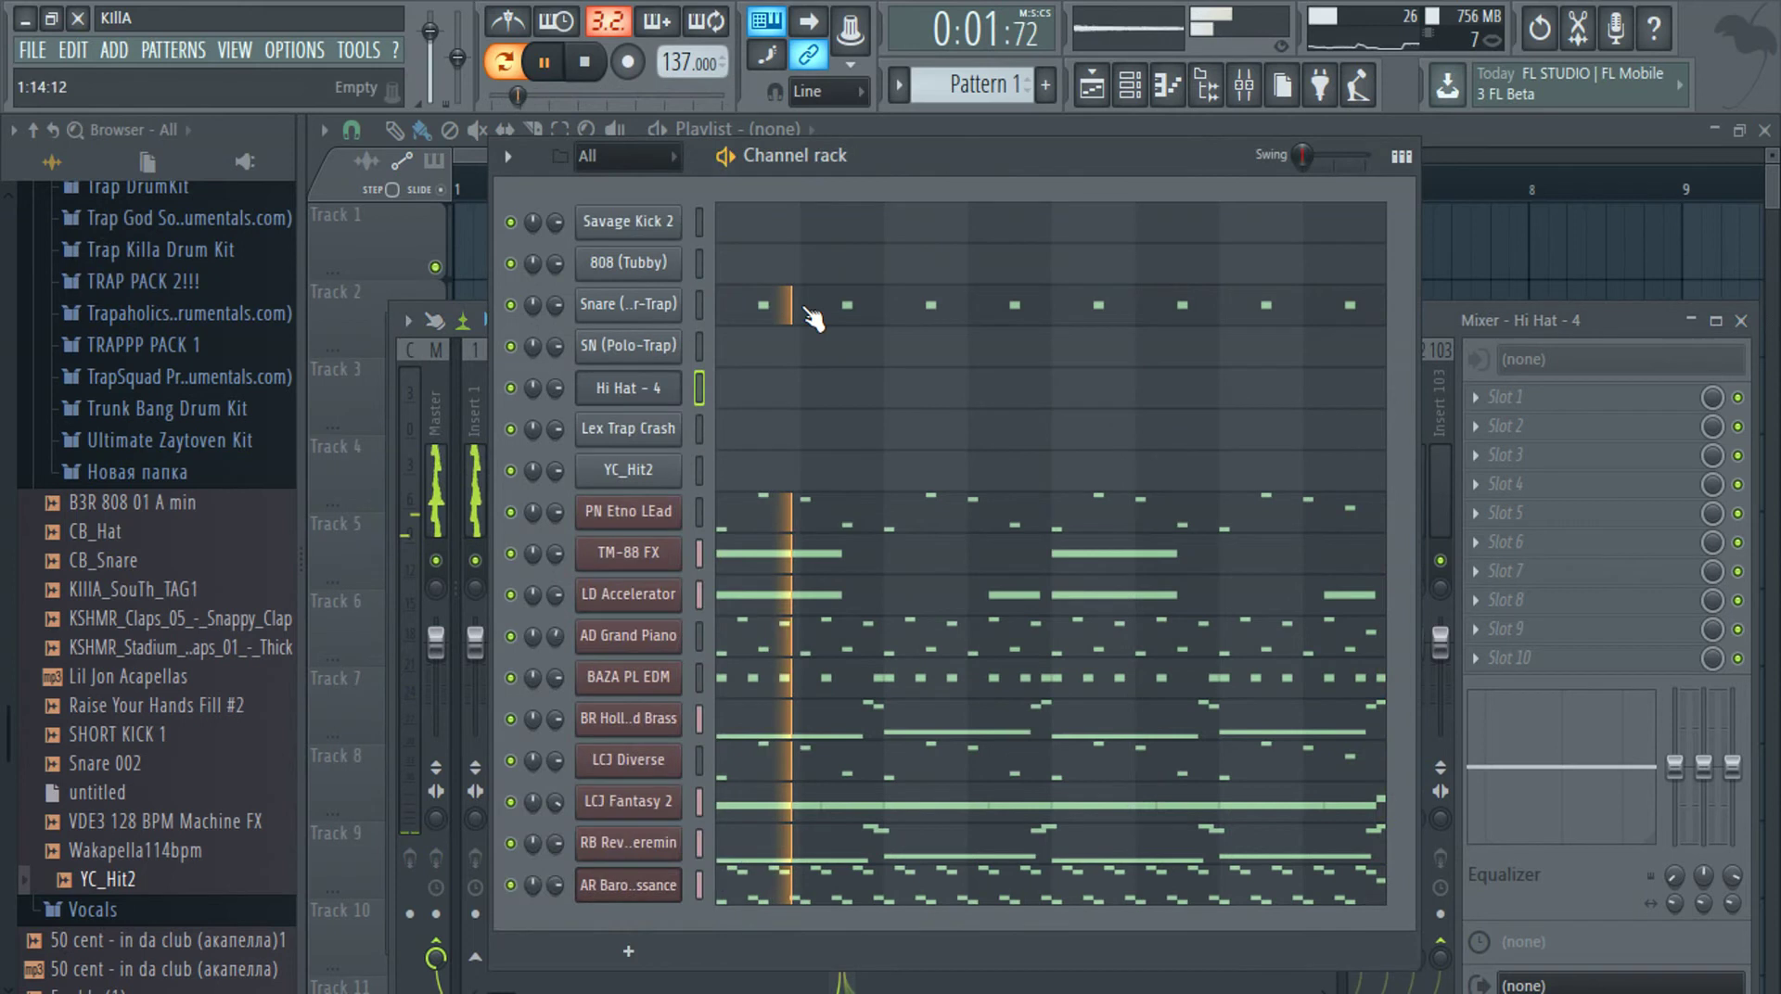
{"action": "left_click", "coordinate": [649, 422]}
{"action": "key", "text": "ctrl+l"}
{"action": "left_click", "coordinate": [943, 163]}
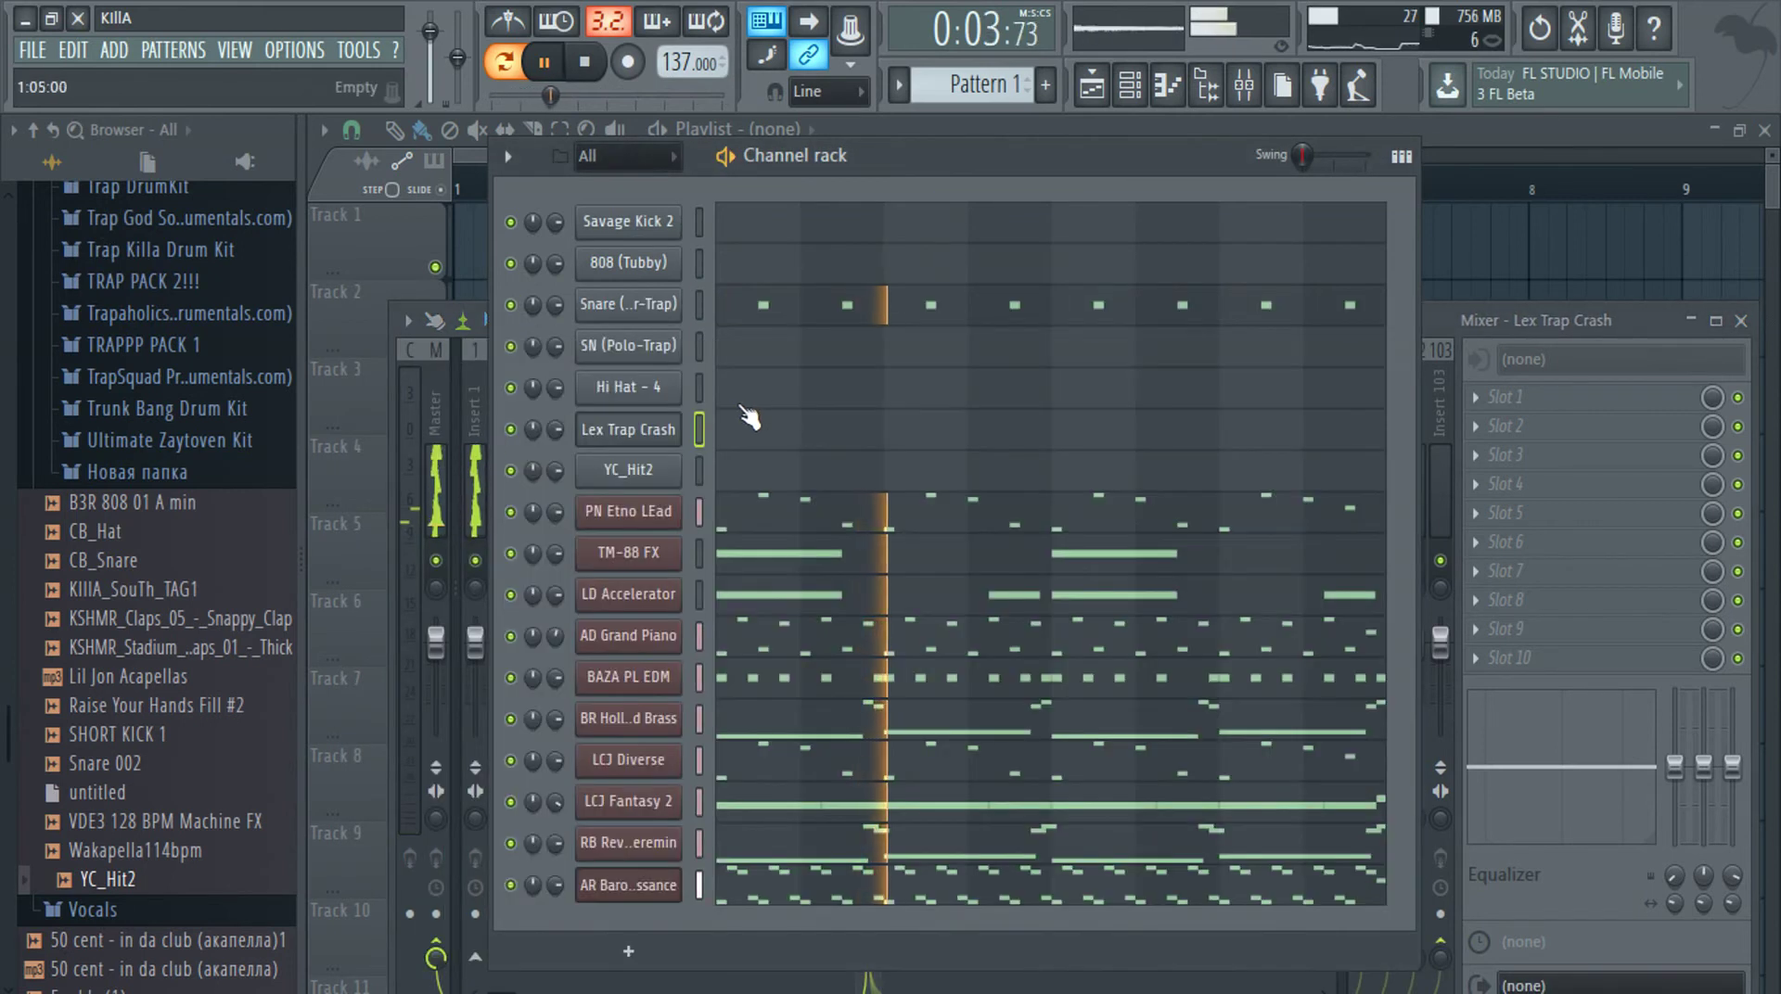
{"action": "left_click", "coordinate": [656, 462]}
{"action": "key", "text": "ctrl+l"}
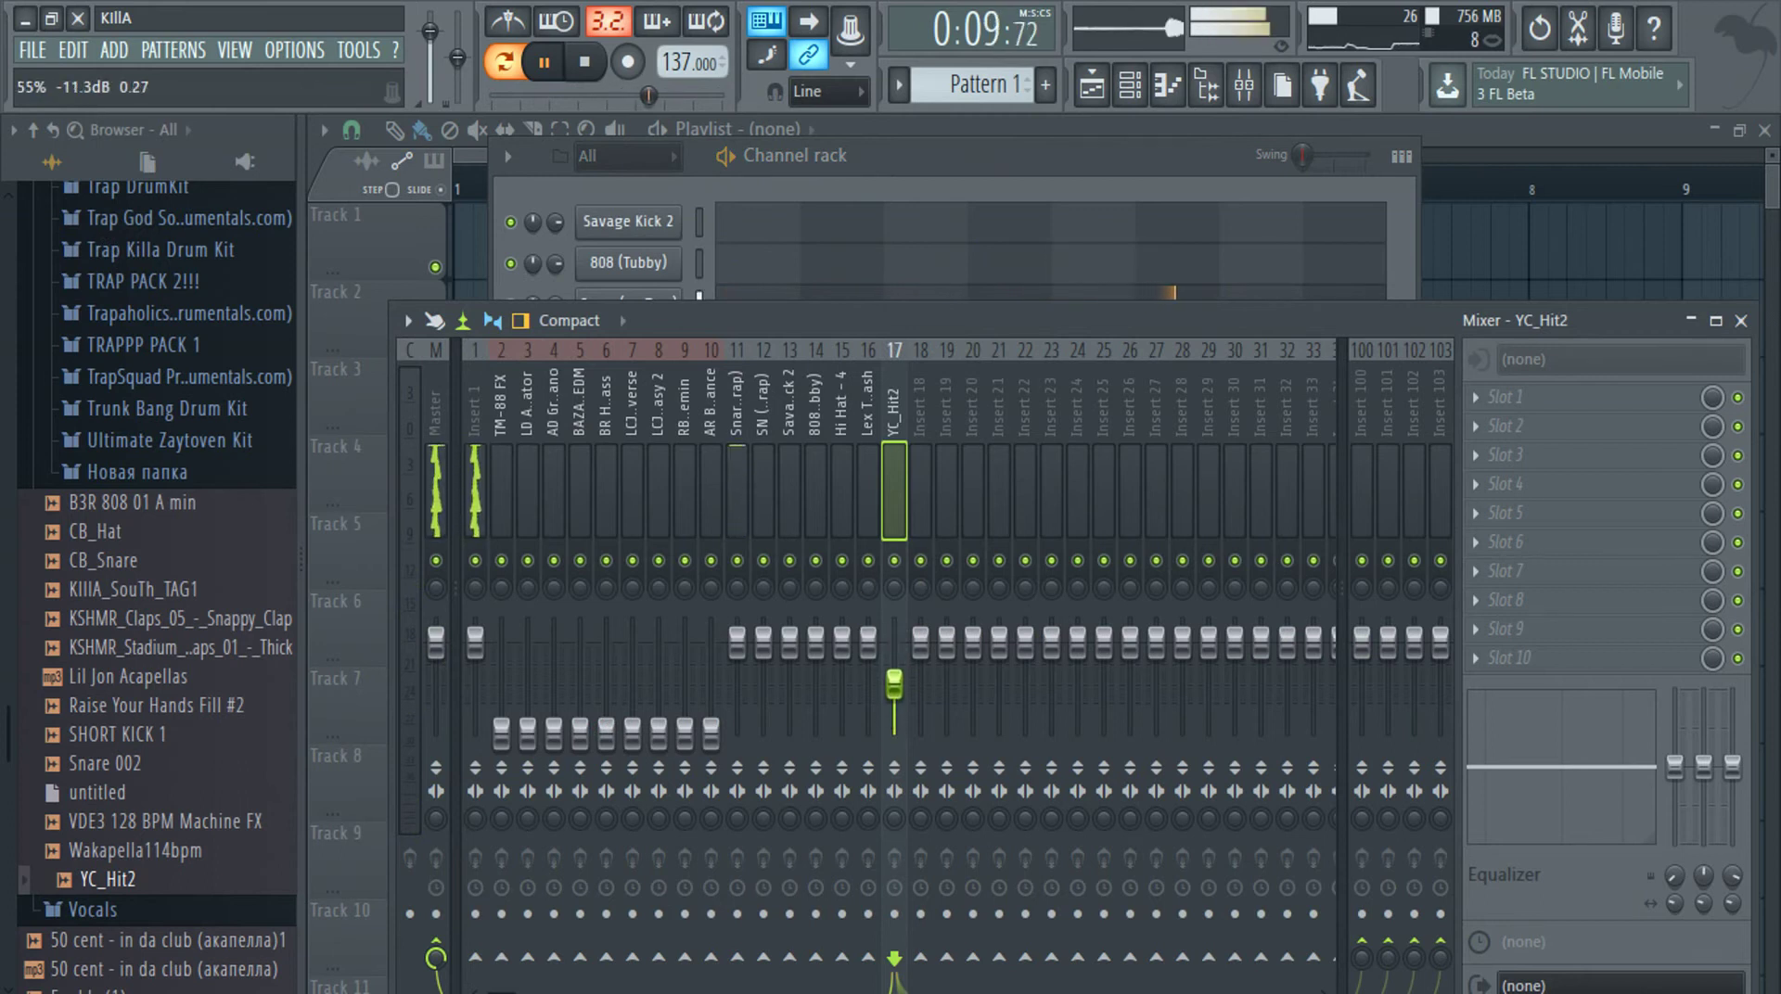
Pull the faders of mixer tracks 11 to 16 down to 0%
{"action": "left_click", "coordinate": [736, 643]}
{"action": "left_click_drag", "start_coordinate": [753, 677], "coordinate": [753, 702]}
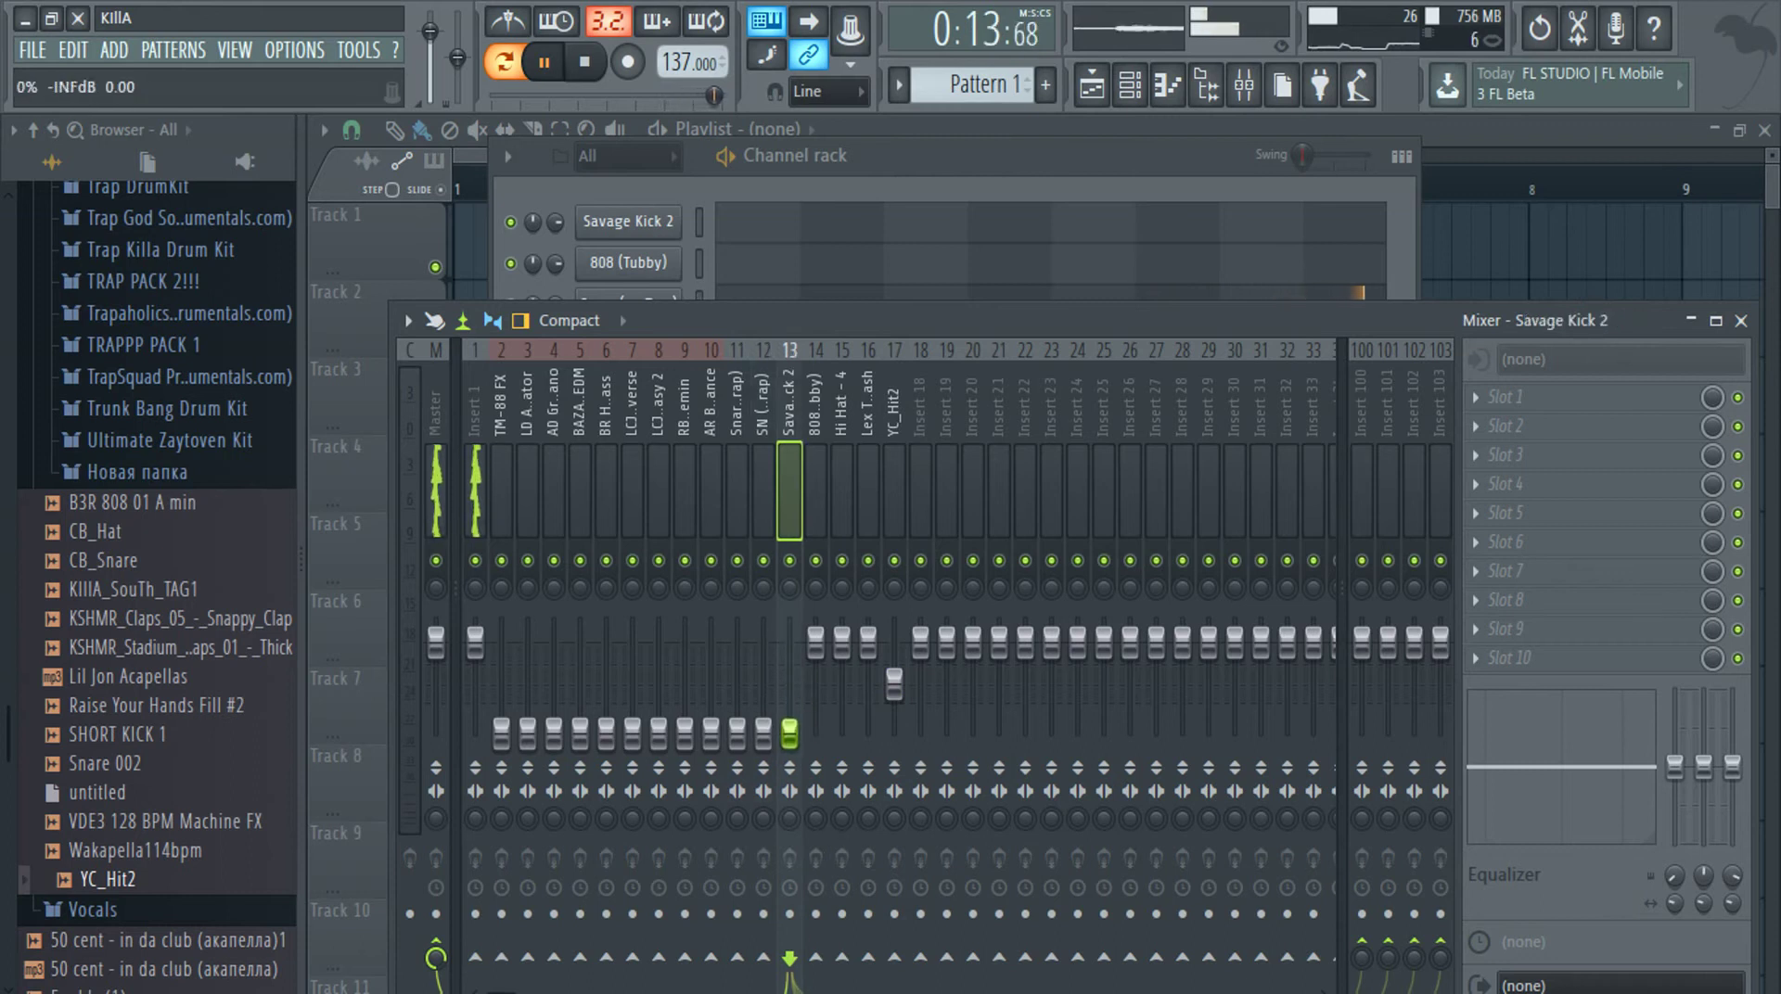
{"action": "left_click_drag", "start_coordinate": [815, 643], "coordinate": [816, 732]}
{"action": "left_click", "coordinate": [842, 642]}
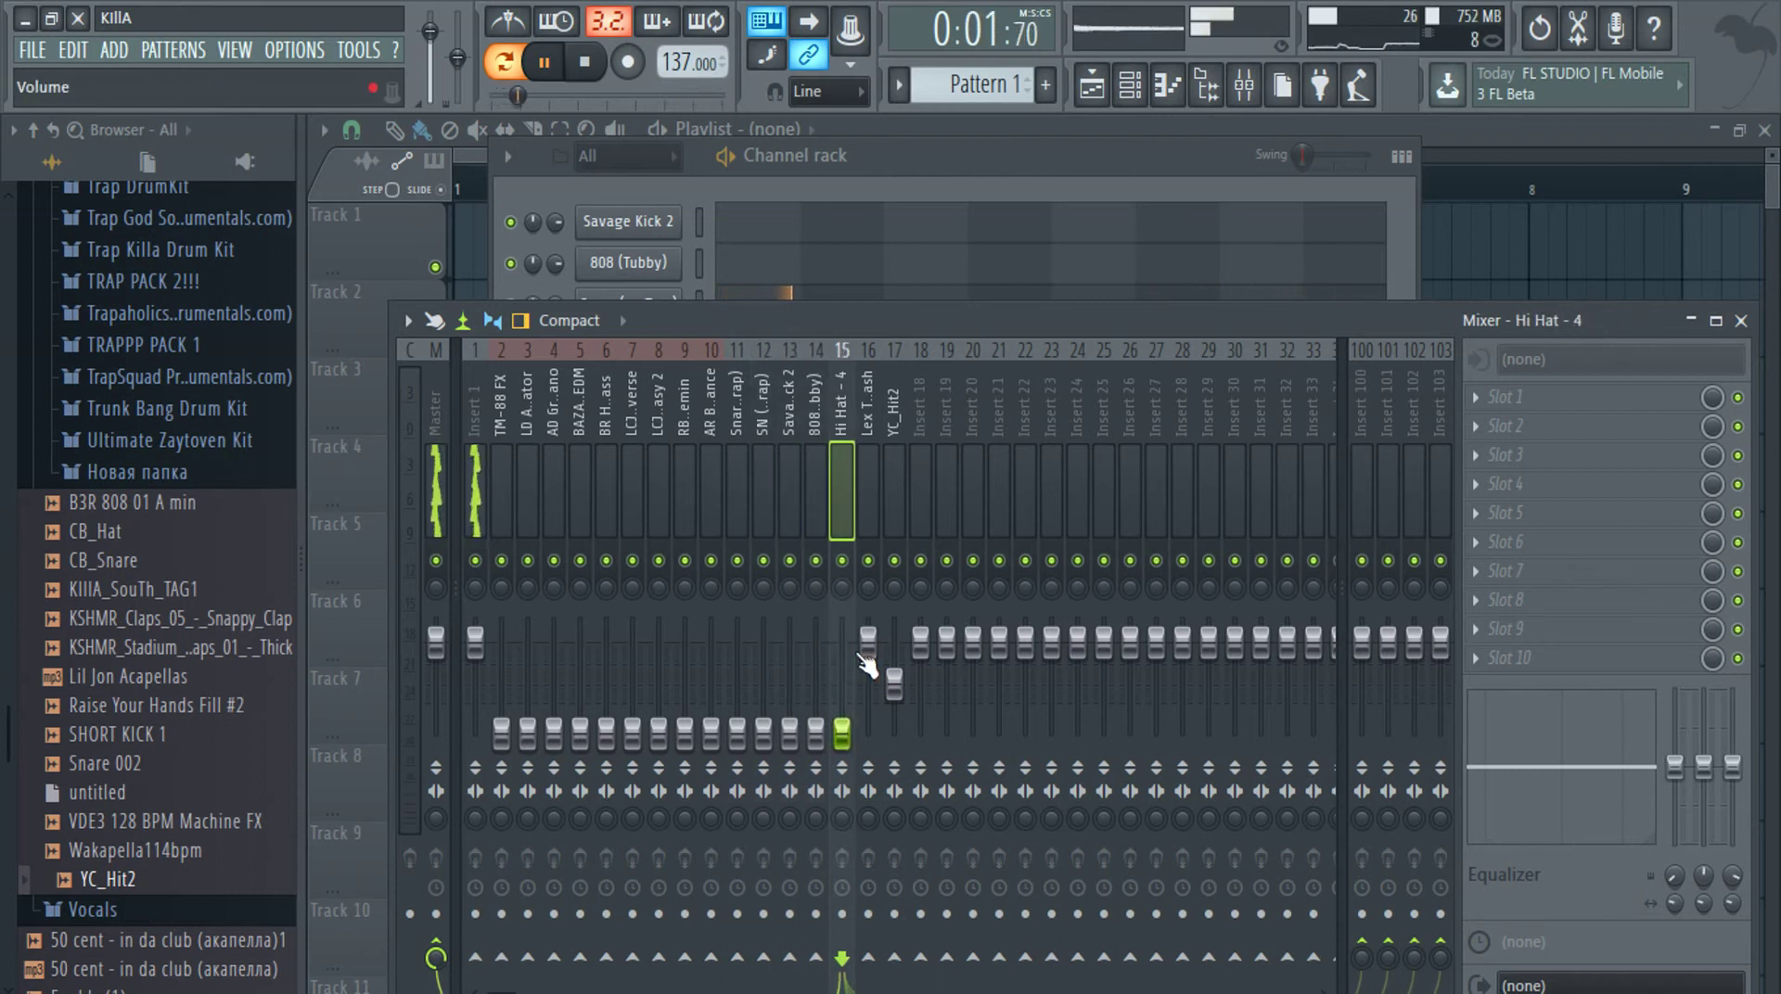
{"action": "left_click_drag", "start_coordinate": [866, 660], "coordinate": [867, 732]}
Place two half-bar E4 notes in the YC_Hit2 piano roll, at the start of bar 1 and a quarter into bar 4
{"action": "left_click", "coordinate": [864, 158]}
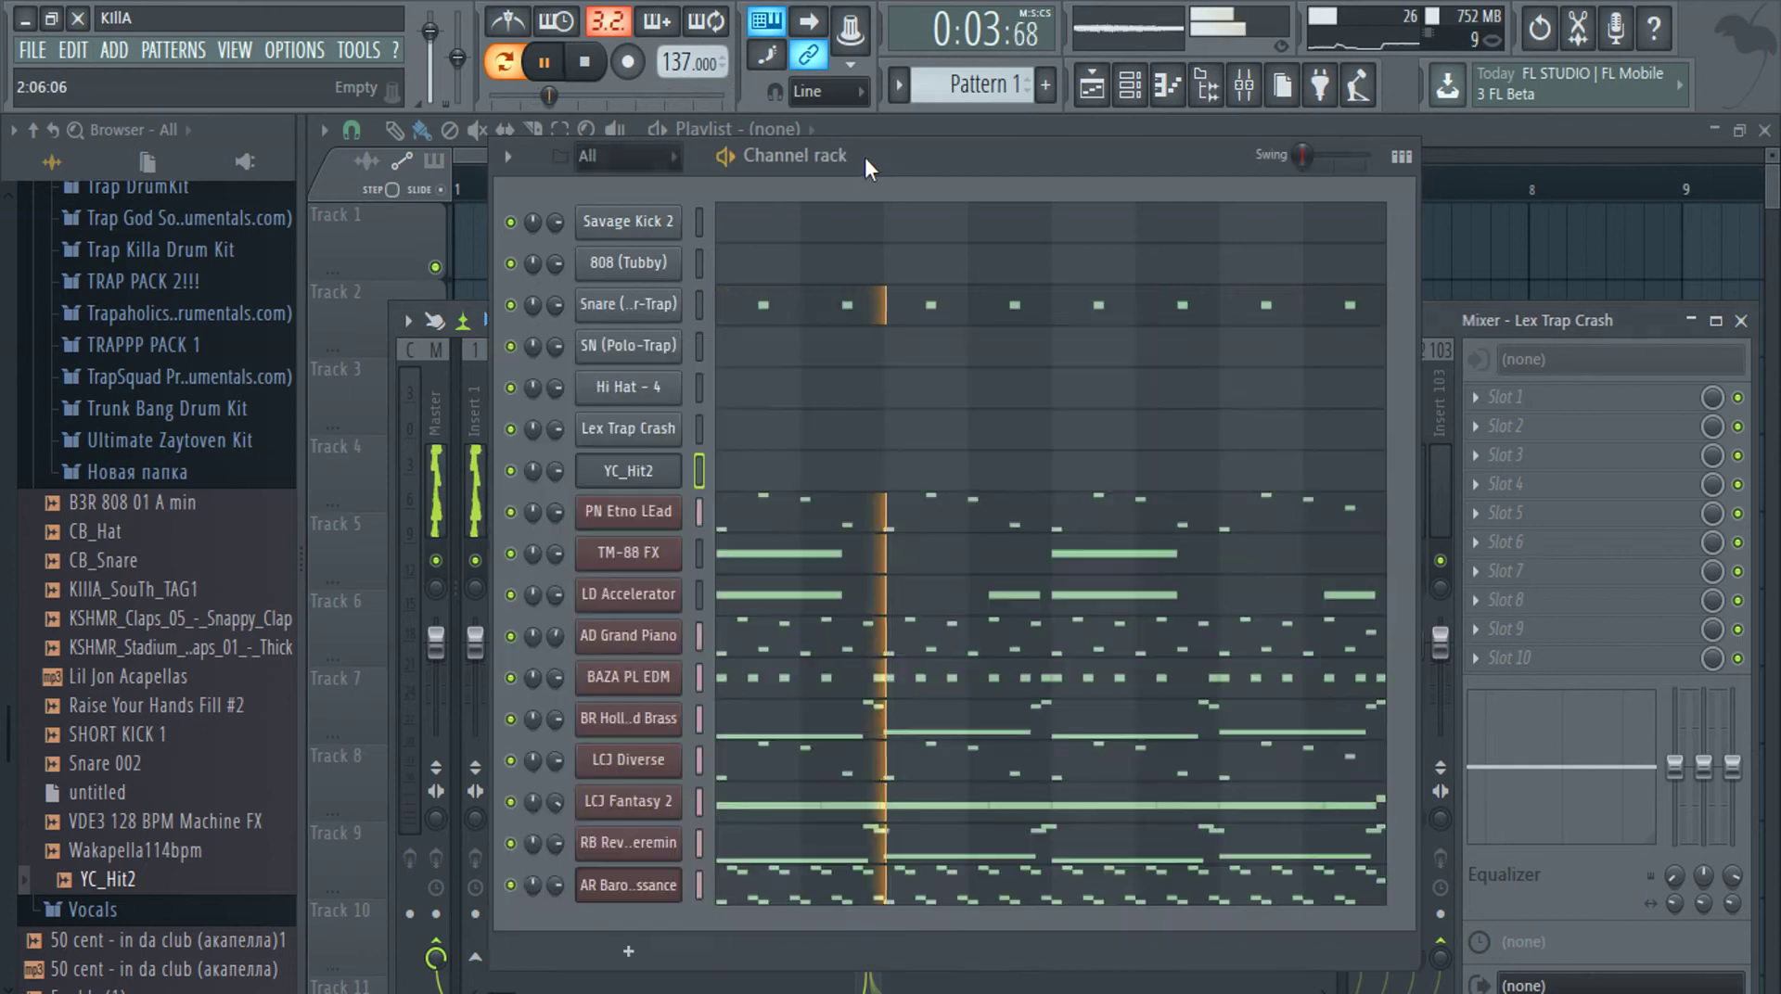
{"action": "left_click", "coordinate": [694, 471]}
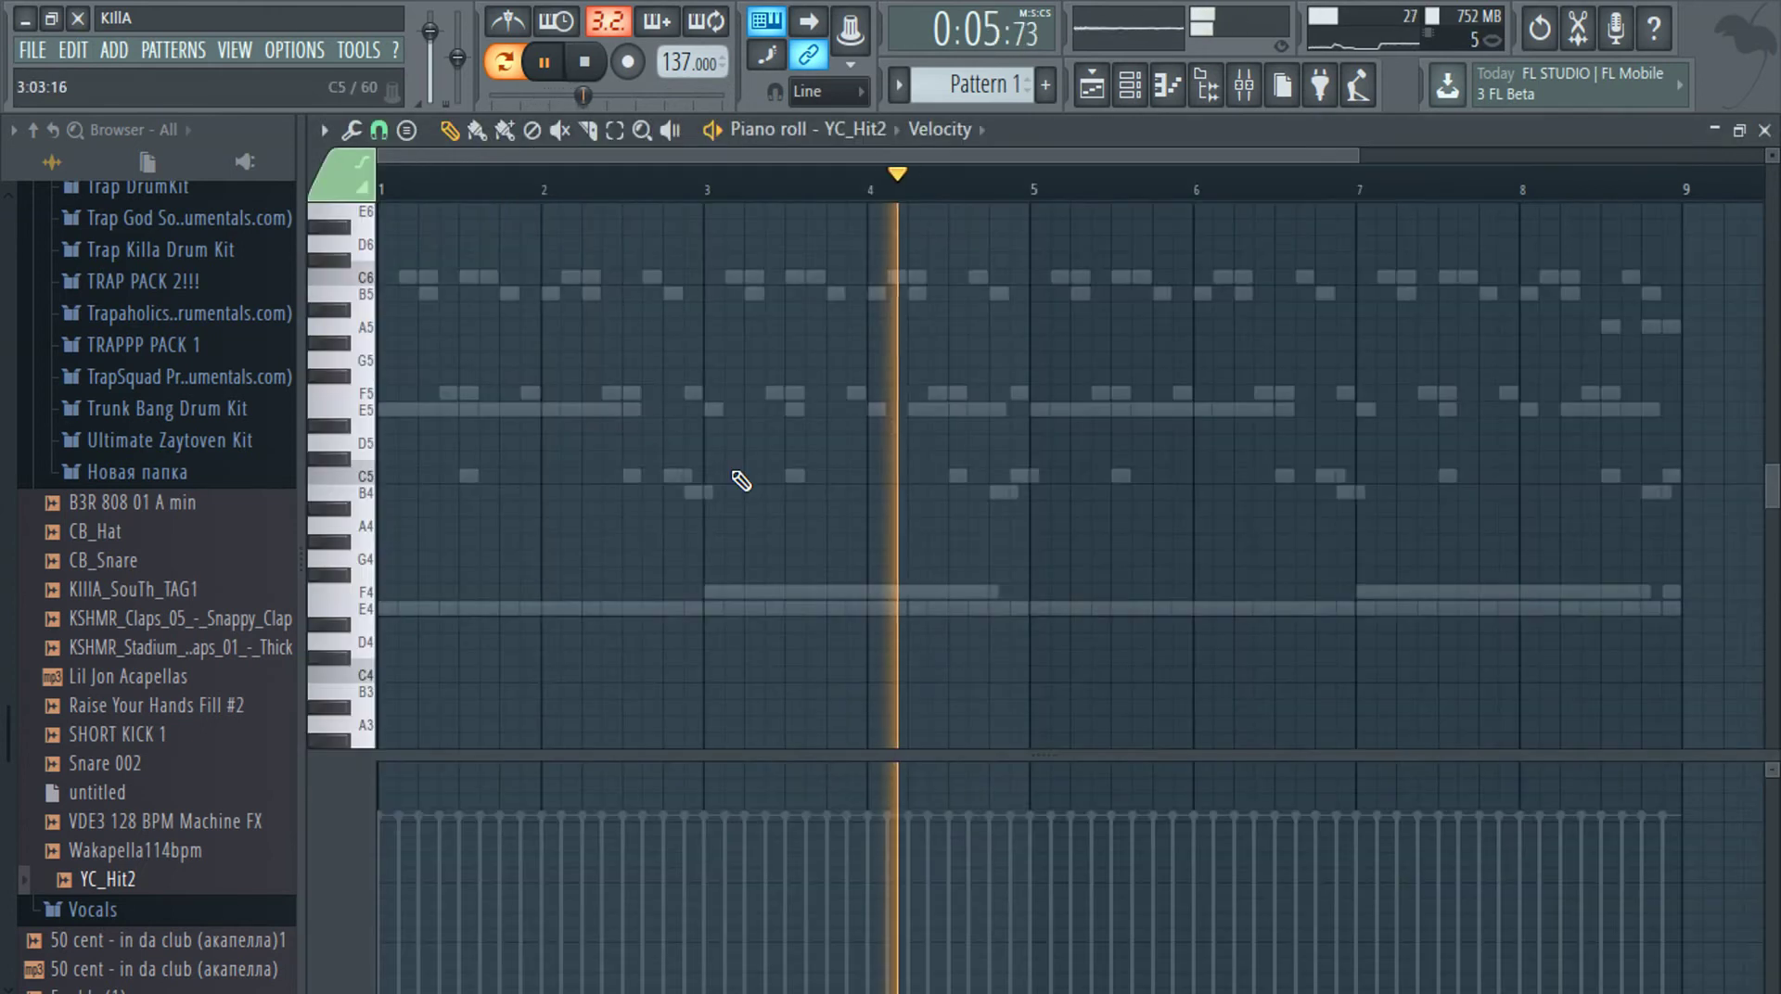
{"action": "key", "text": "c"}
{"action": "left_click", "coordinate": [388, 613]}
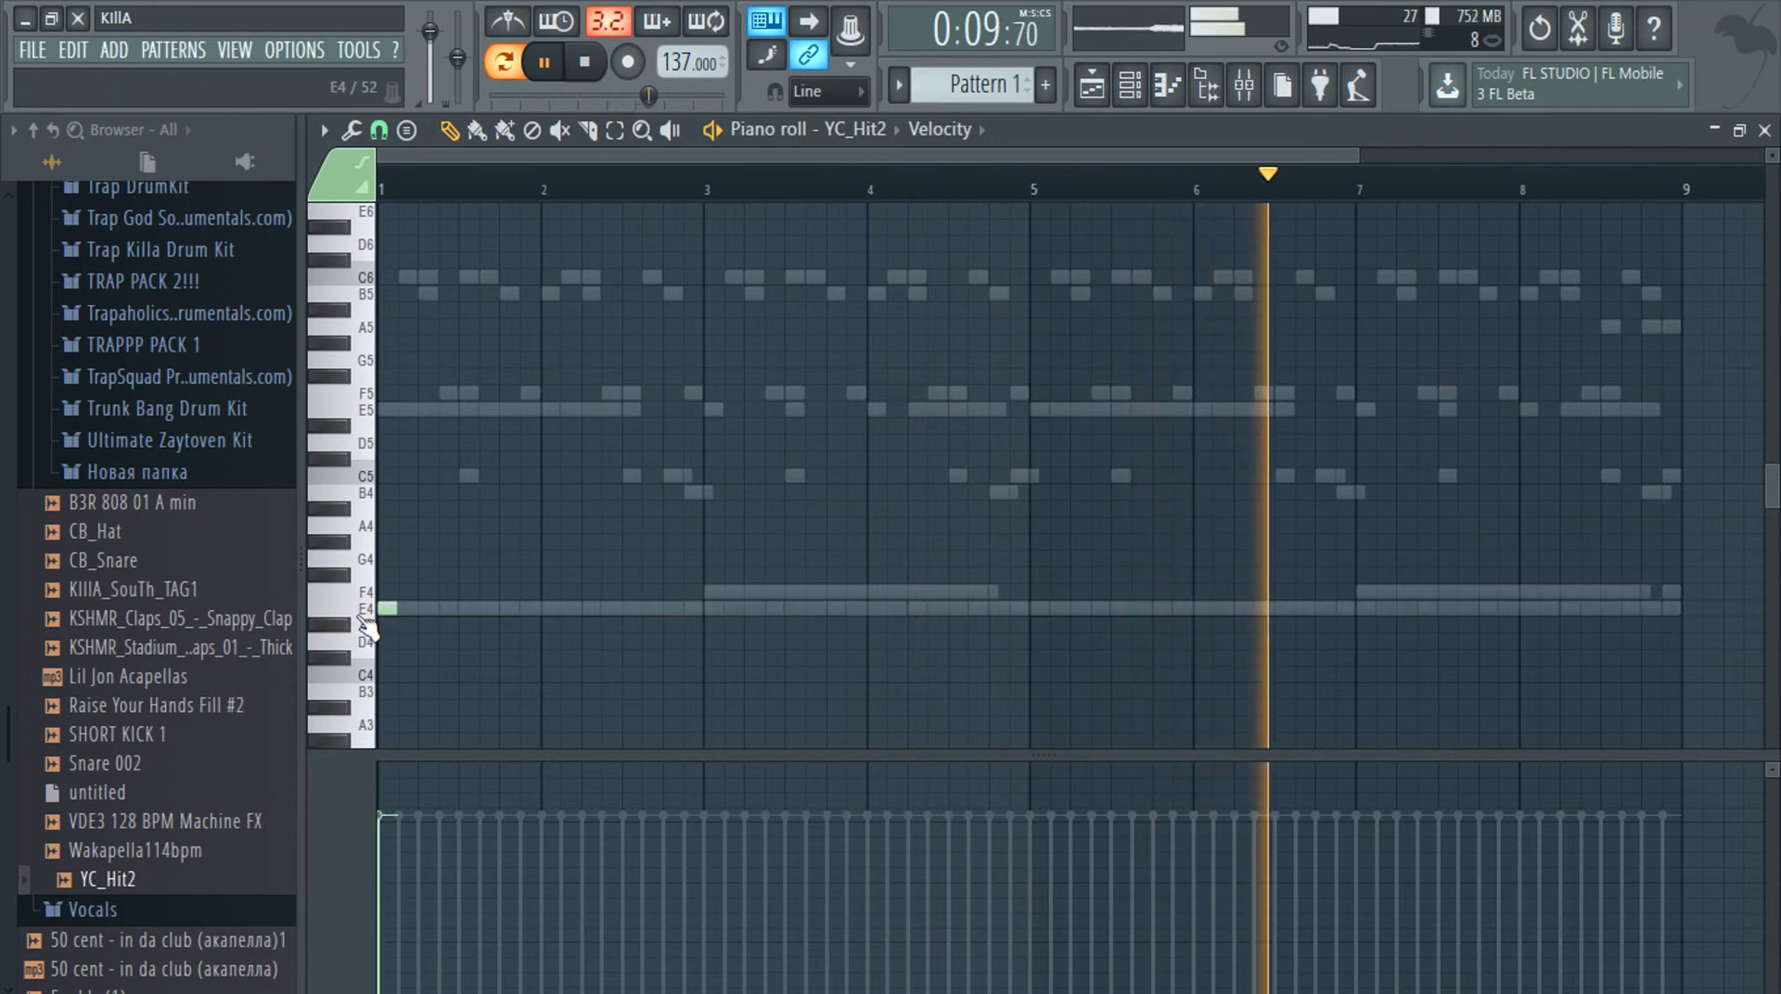
{"action": "left_click_drag", "start_coordinate": [398, 610], "coordinate": [459, 636]}
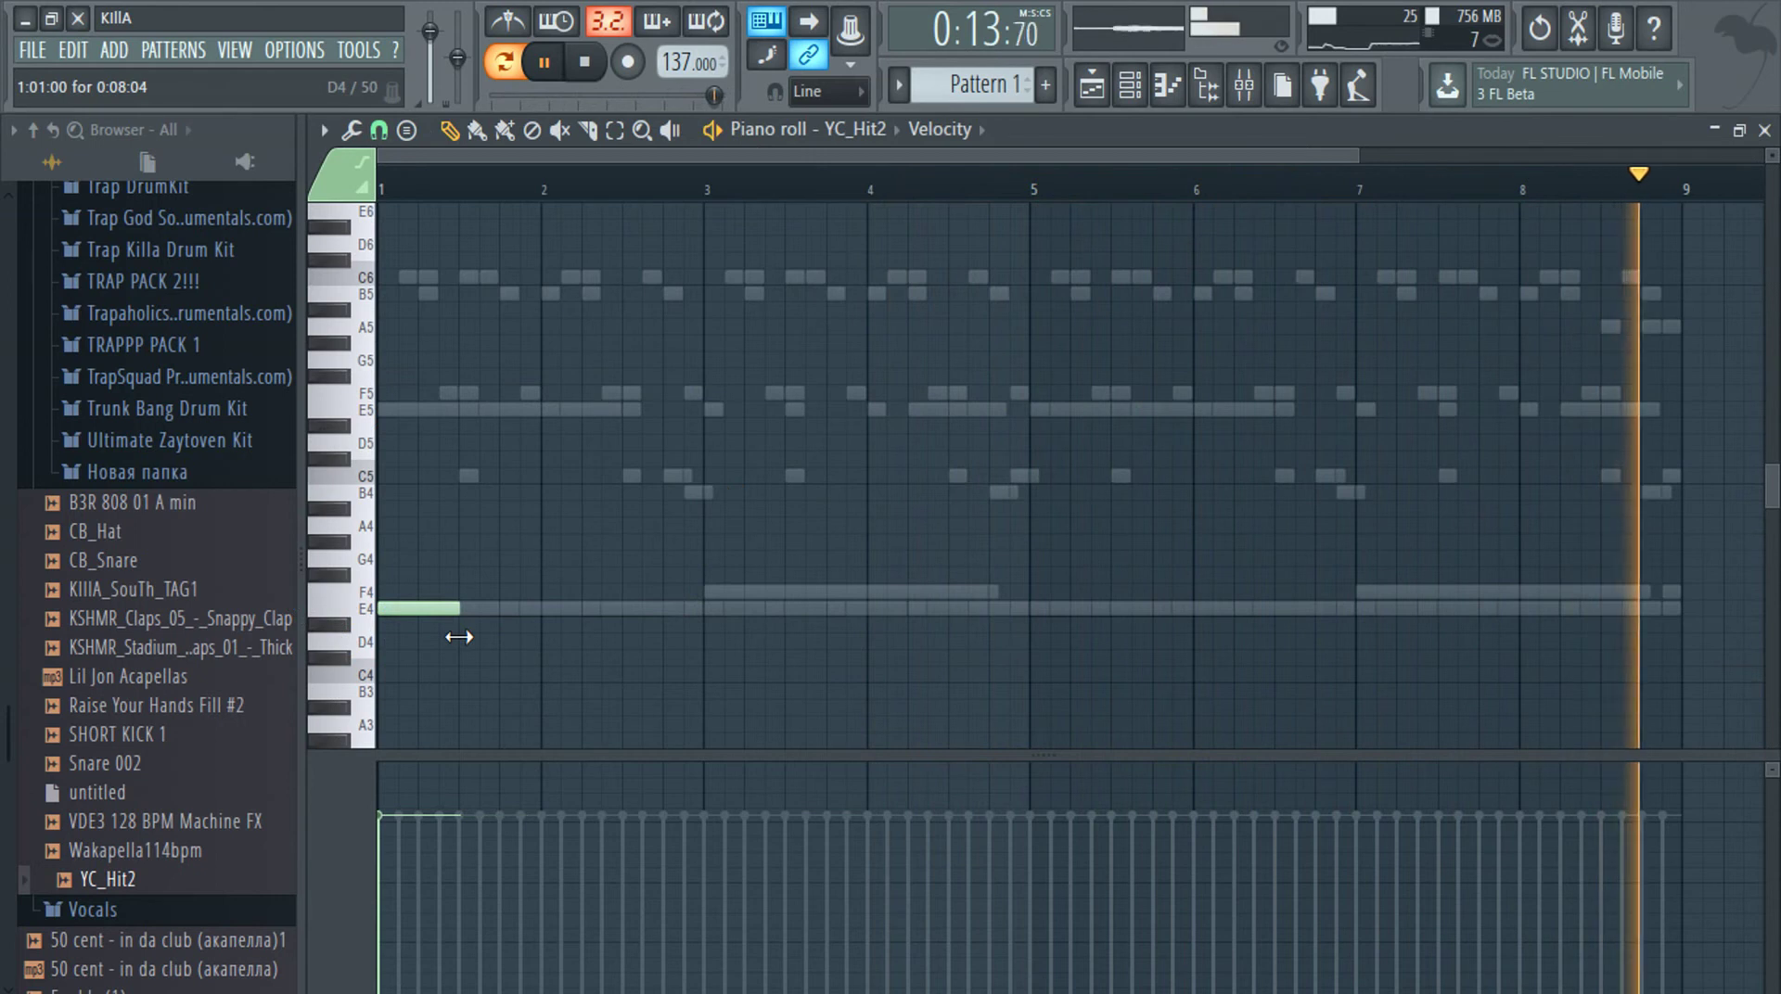
{"action": "scroll", "coordinate": [629, 681], "scroll_direction": "up", "scroll_amount": 2}
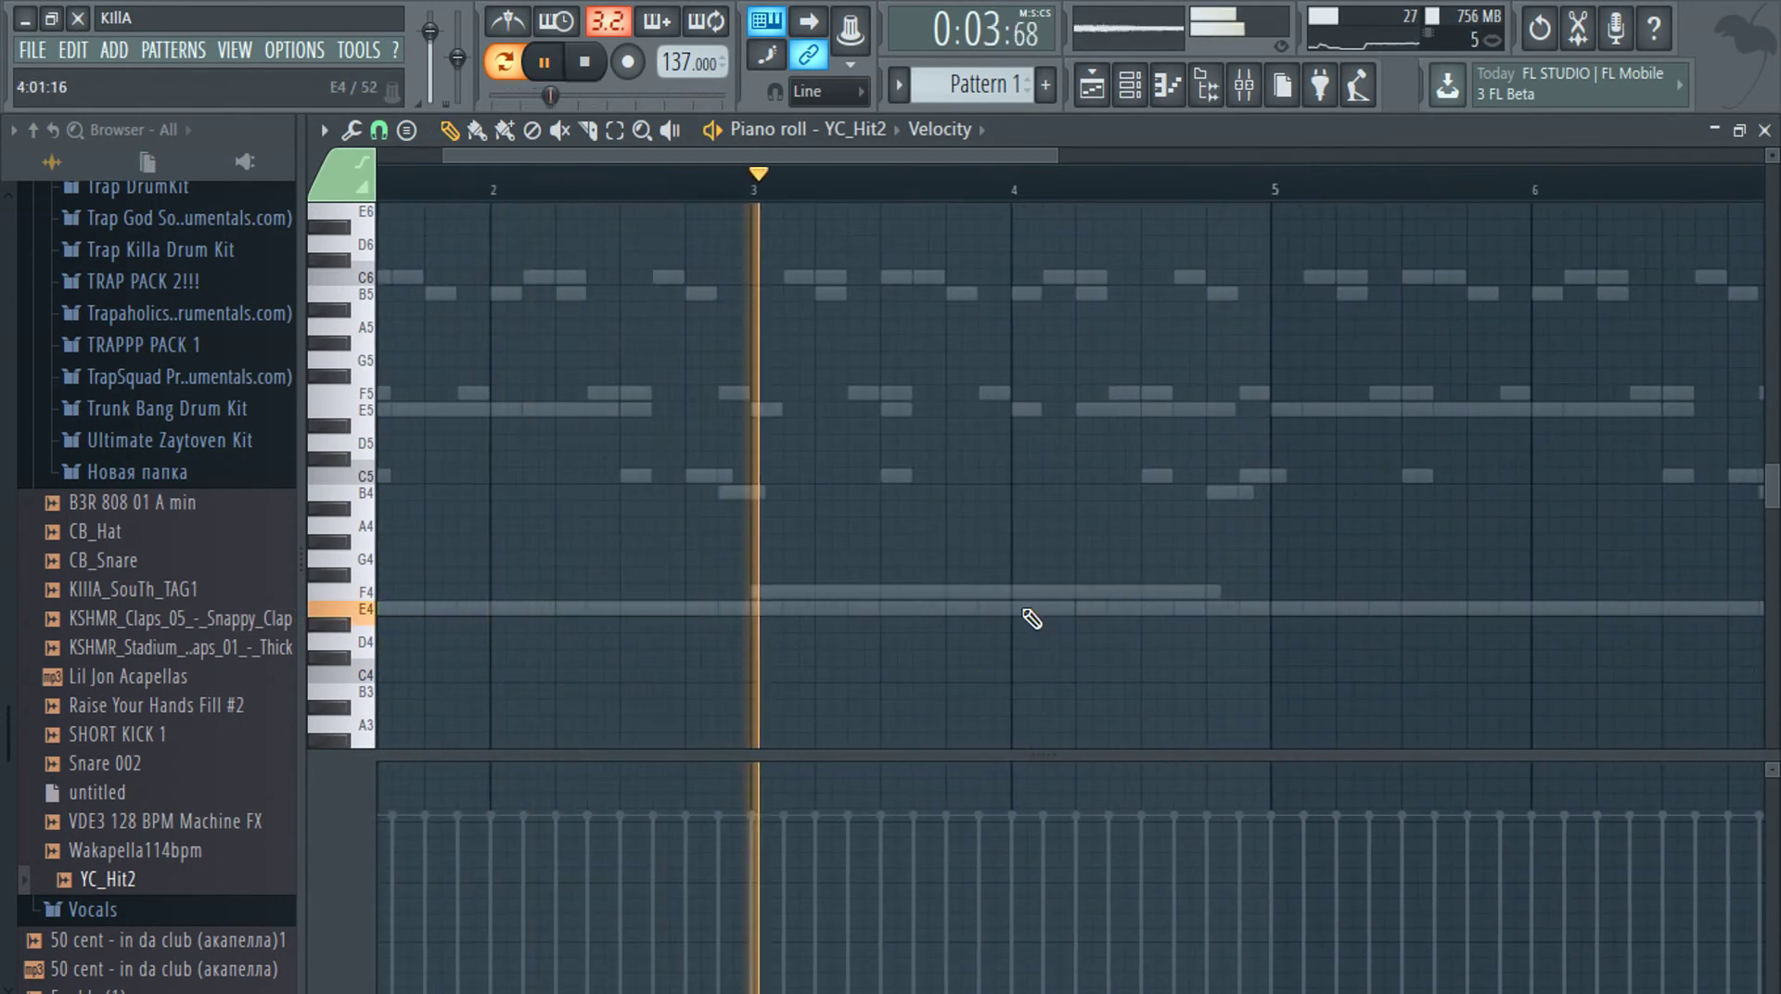
{"action": "left_click", "coordinate": [1082, 609]}
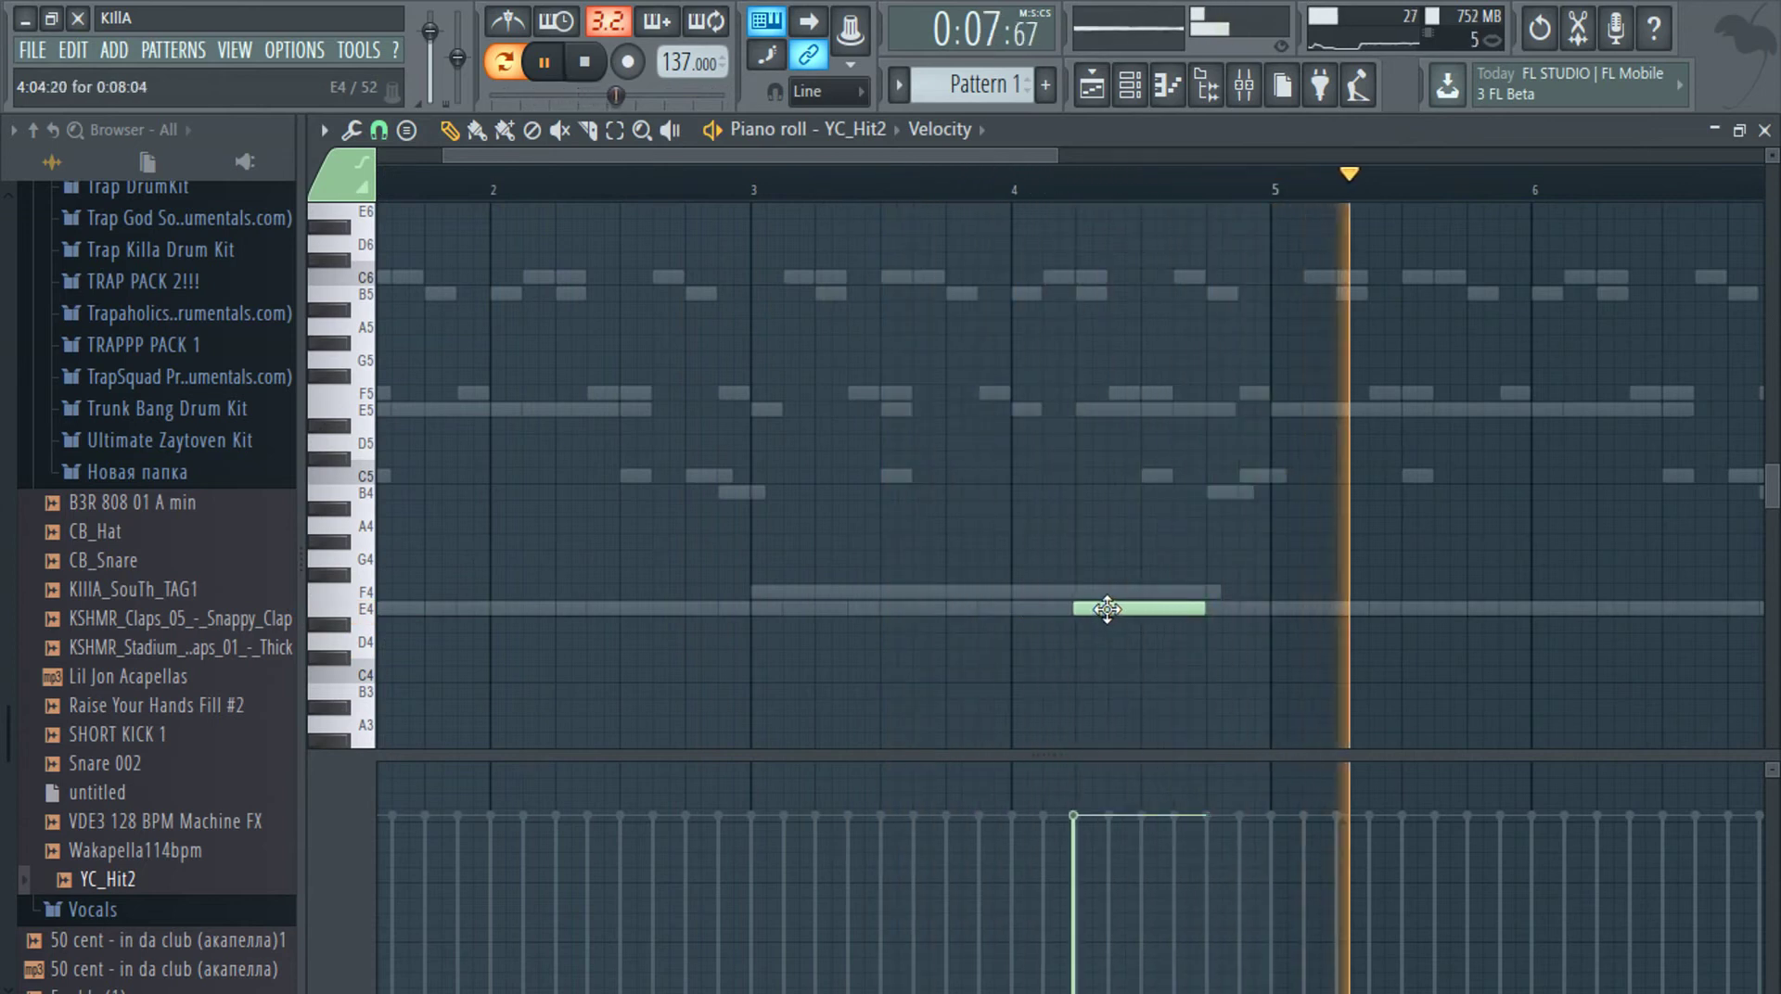
Duplicate the two YC_Hit2 E4 notes four bars on, into bars 5 and 8
{"action": "scroll", "coordinate": [1134, 580], "scroll_direction": "down", "scroll_amount": 3}
{"action": "left_click_drag", "start_coordinate": [1108, 519], "coordinate": [350, 667]}
{"action": "left_click_drag", "start_coordinate": [426, 610], "coordinate": [1084, 611]}
{"action": "scroll", "coordinate": [1076, 620], "scroll_direction": "down", "scroll_amount": 3}
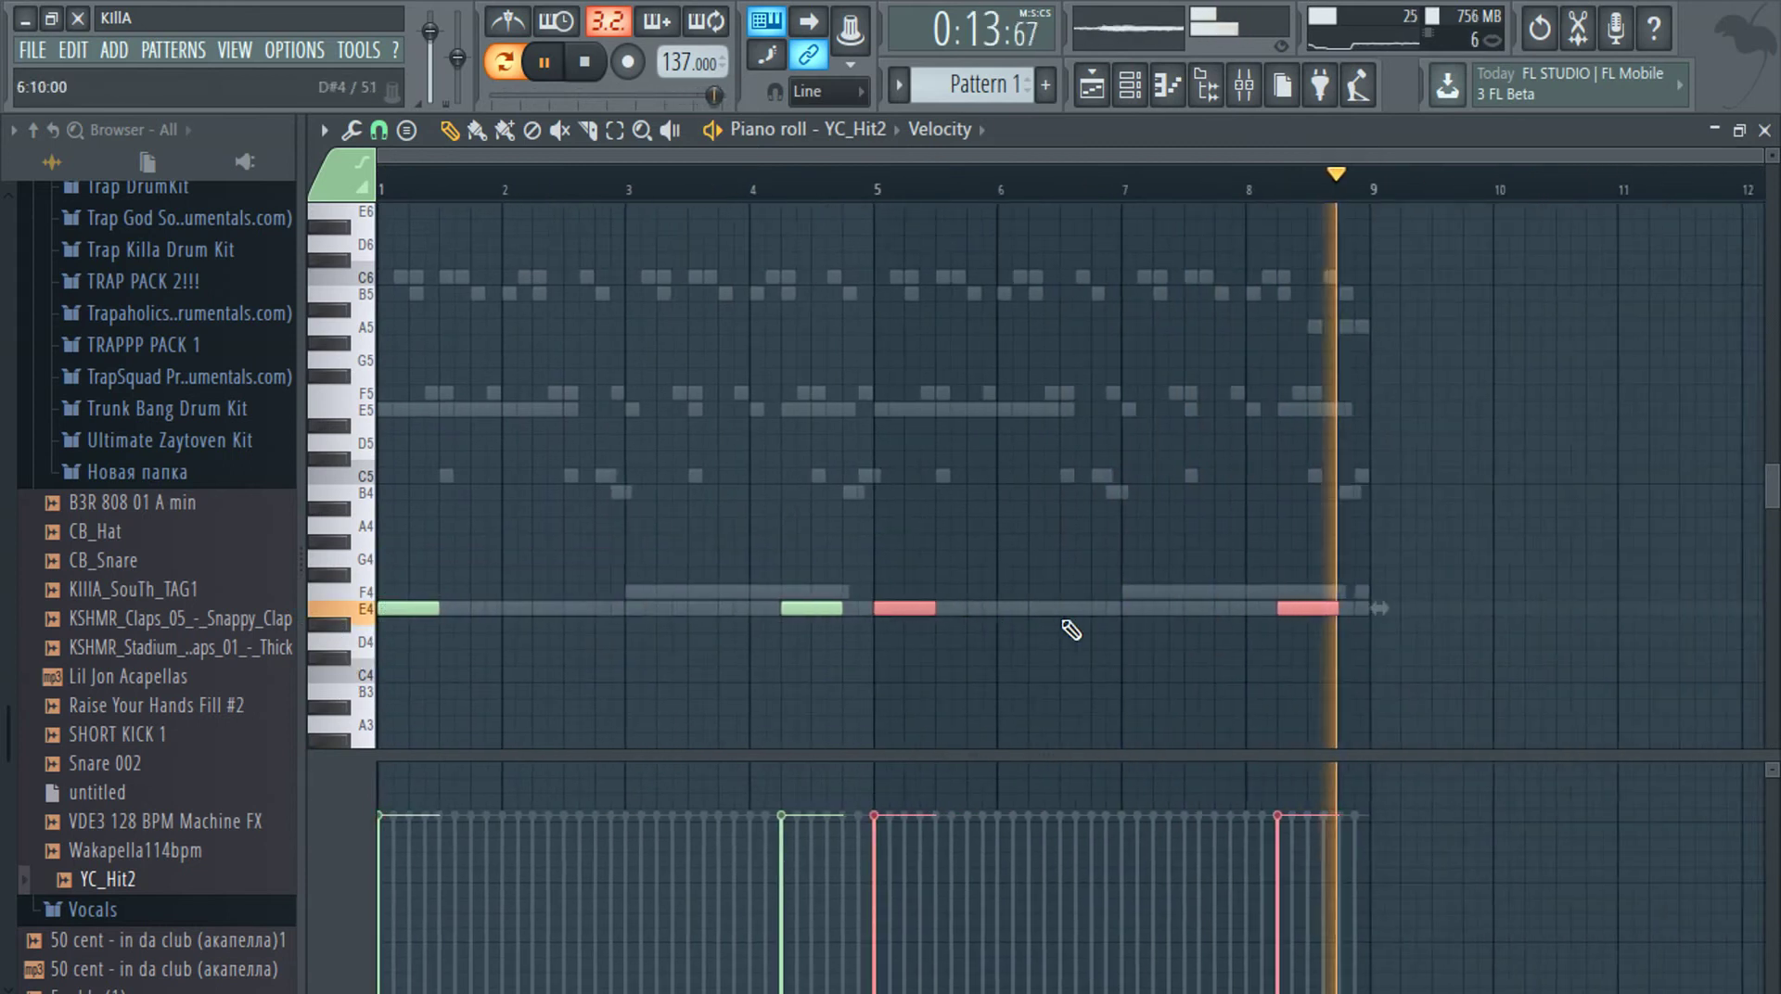
{"action": "left_click", "coordinate": [640, 631]}
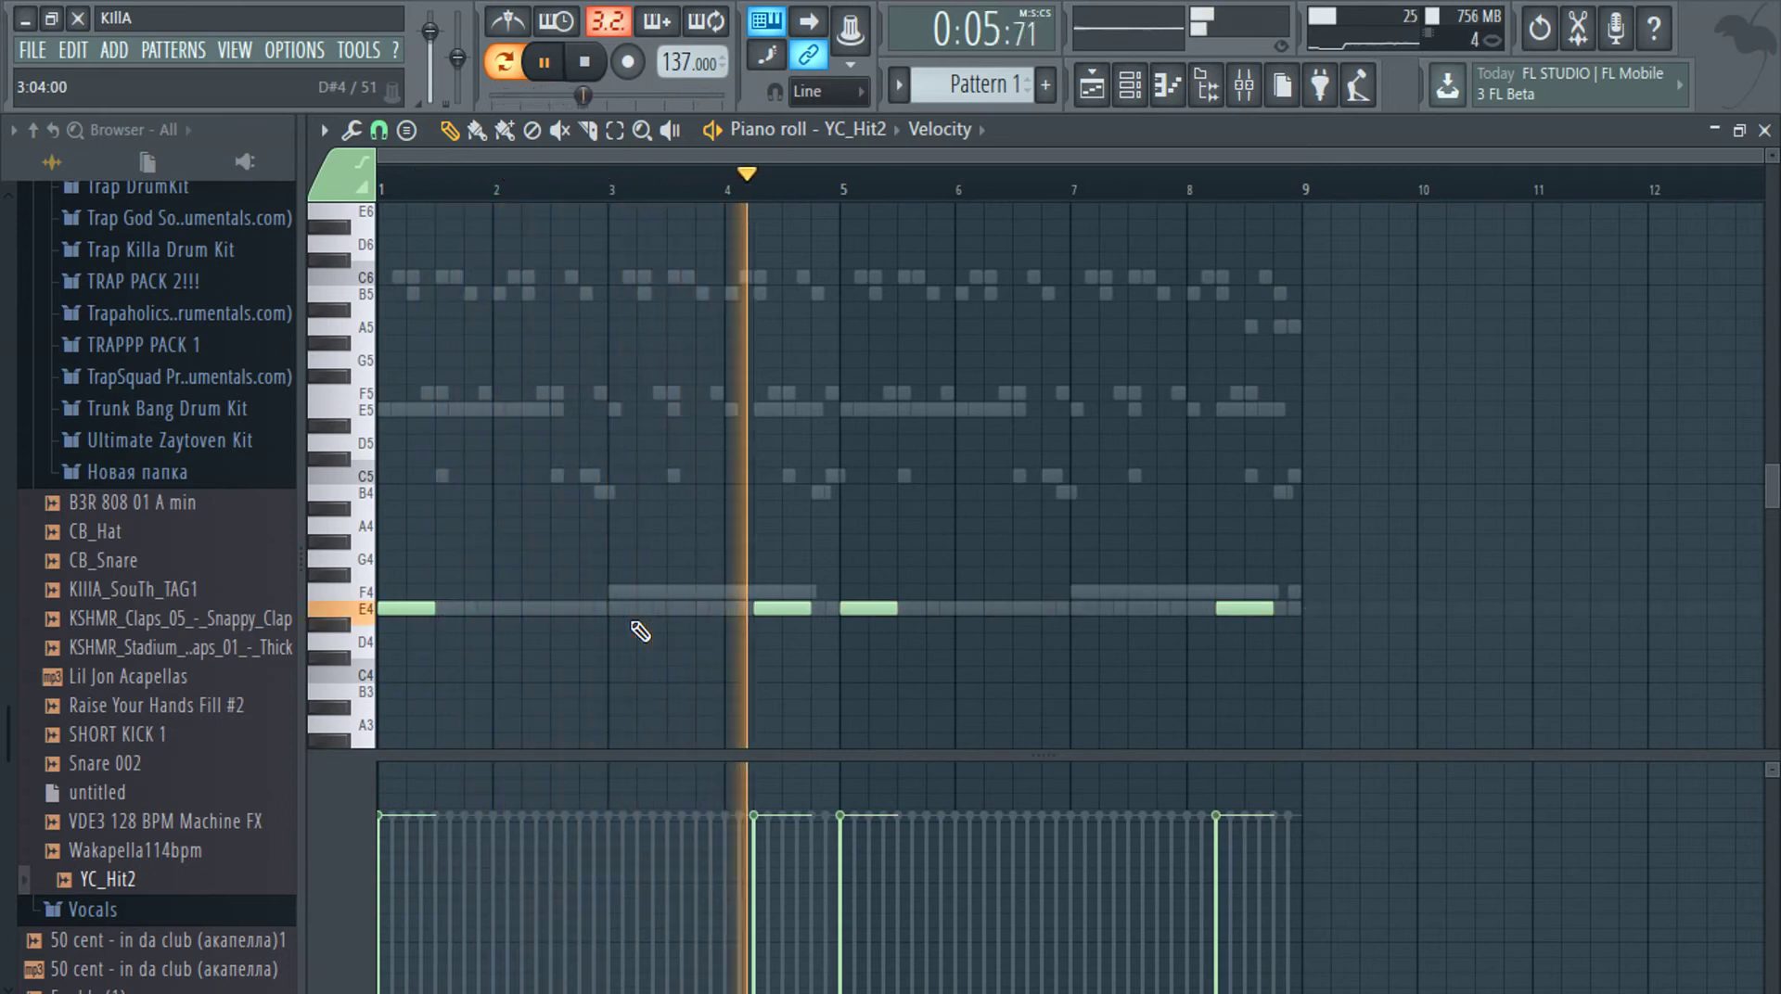
Try an extra half-bar E4 note late in bar 3 of the YC_Hit2 part
{"action": "scroll", "coordinate": [675, 630], "scroll_direction": "up", "scroll_amount": 2}
{"action": "scroll", "coordinate": [678, 630], "scroll_direction": "up", "scroll_amount": 1}
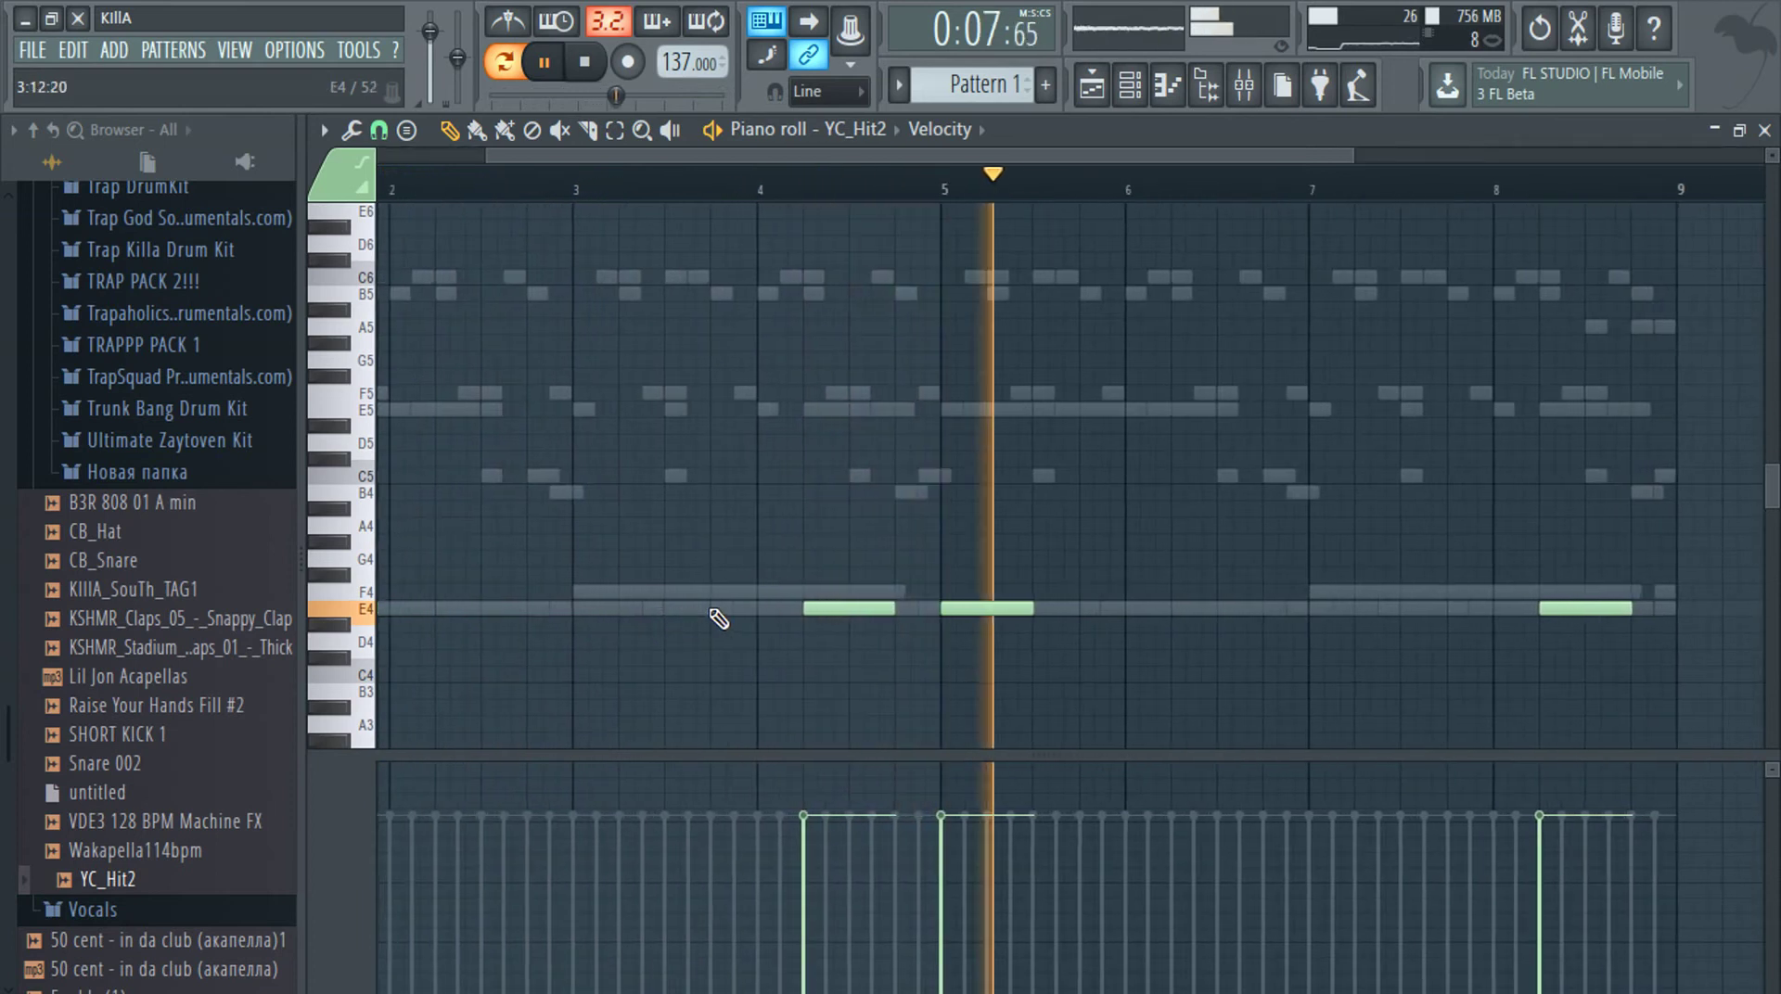
{"action": "left_click", "coordinate": [727, 609]}
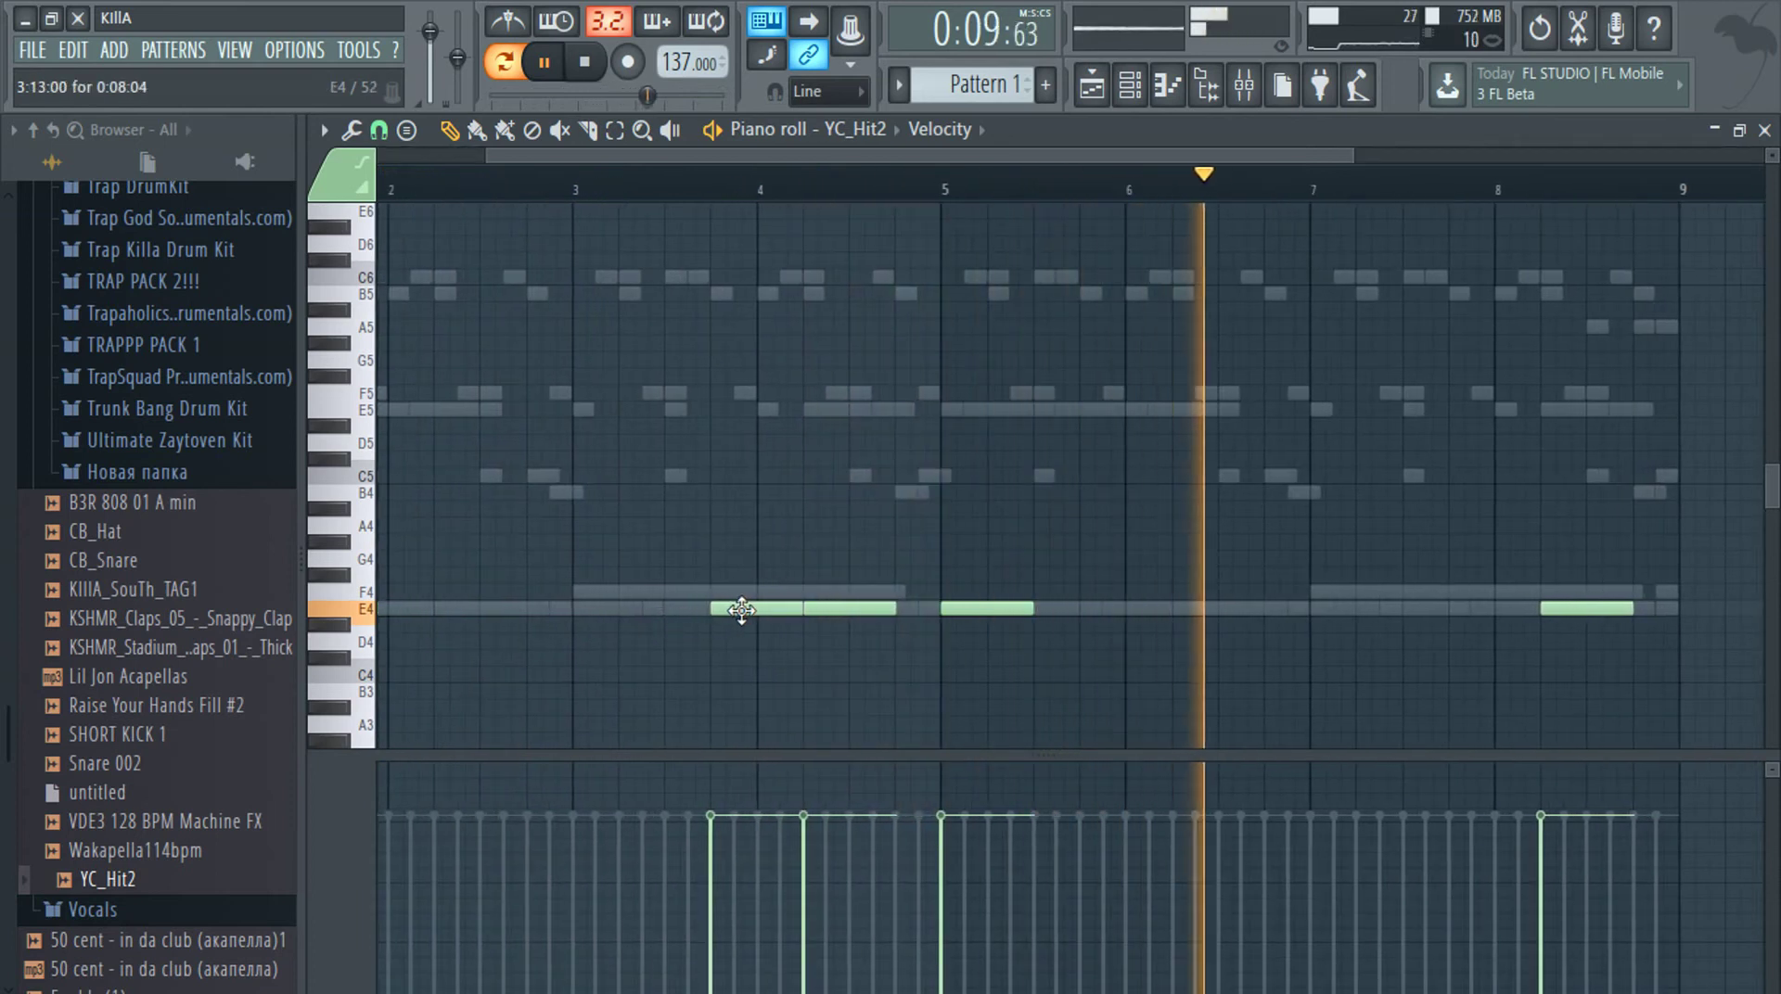
{"action": "scroll", "coordinate": [727, 642], "scroll_direction": "up", "scroll_amount": 3}
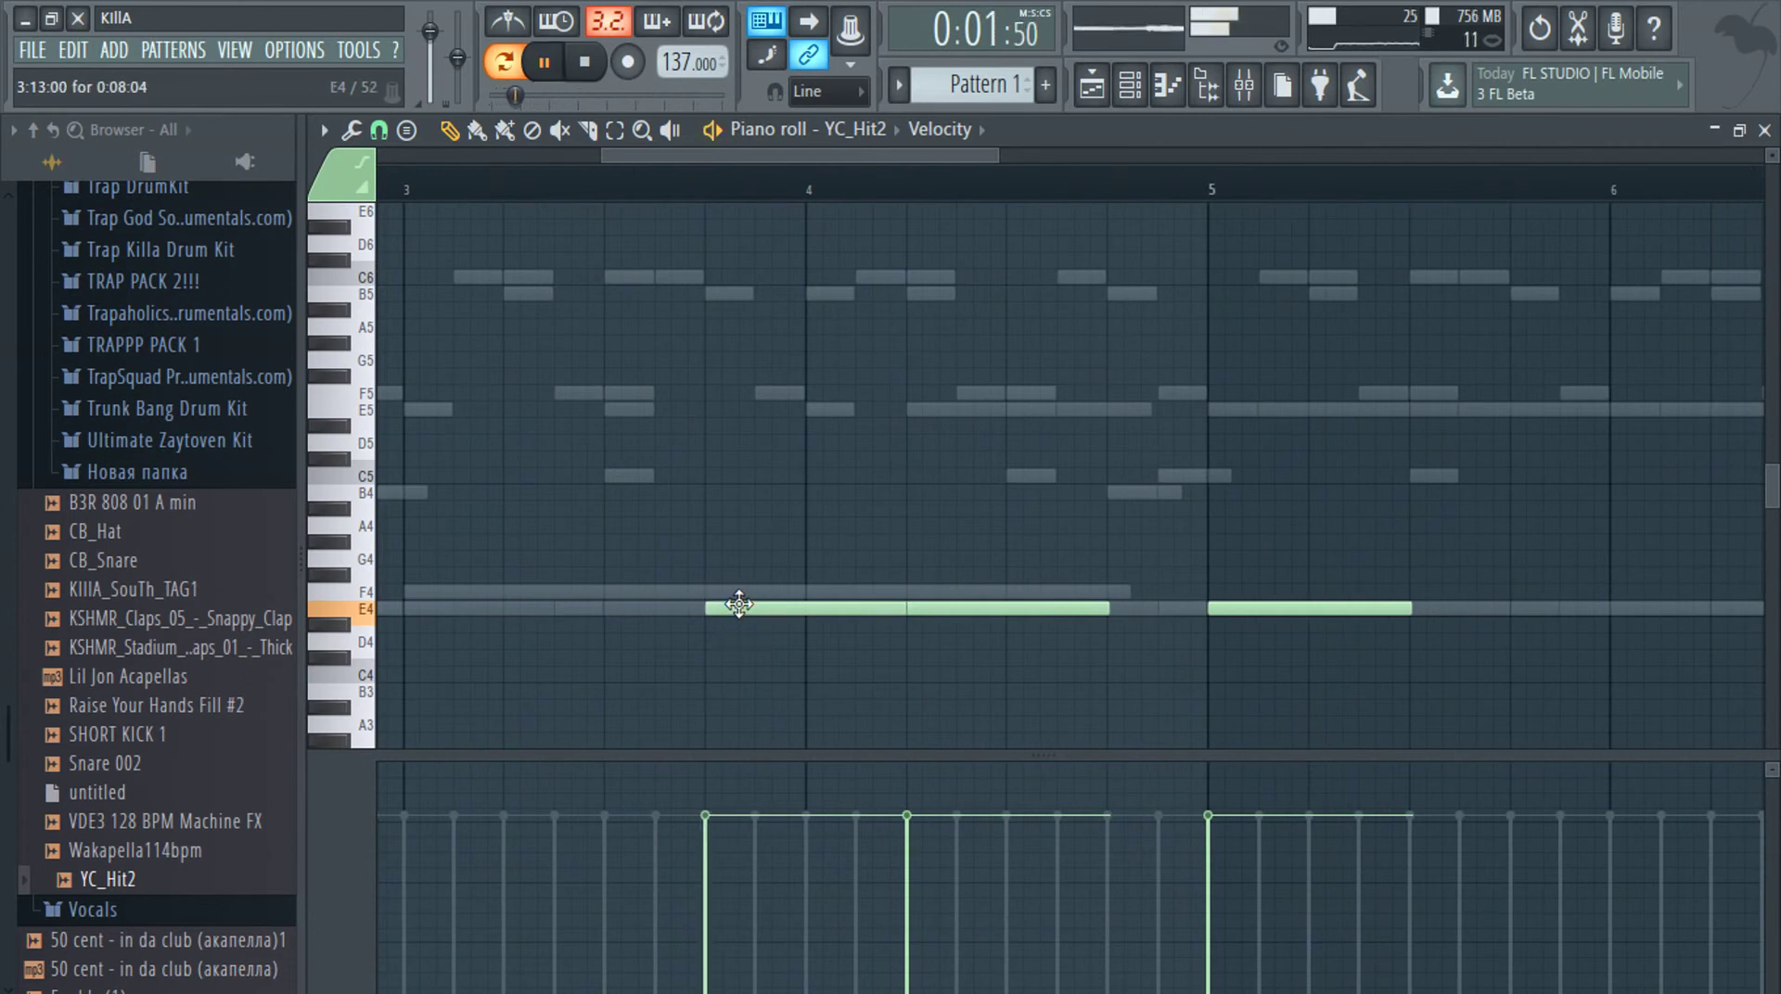
{"action": "scroll", "coordinate": [756, 639], "scroll_direction": "down", "scroll_amount": 3}
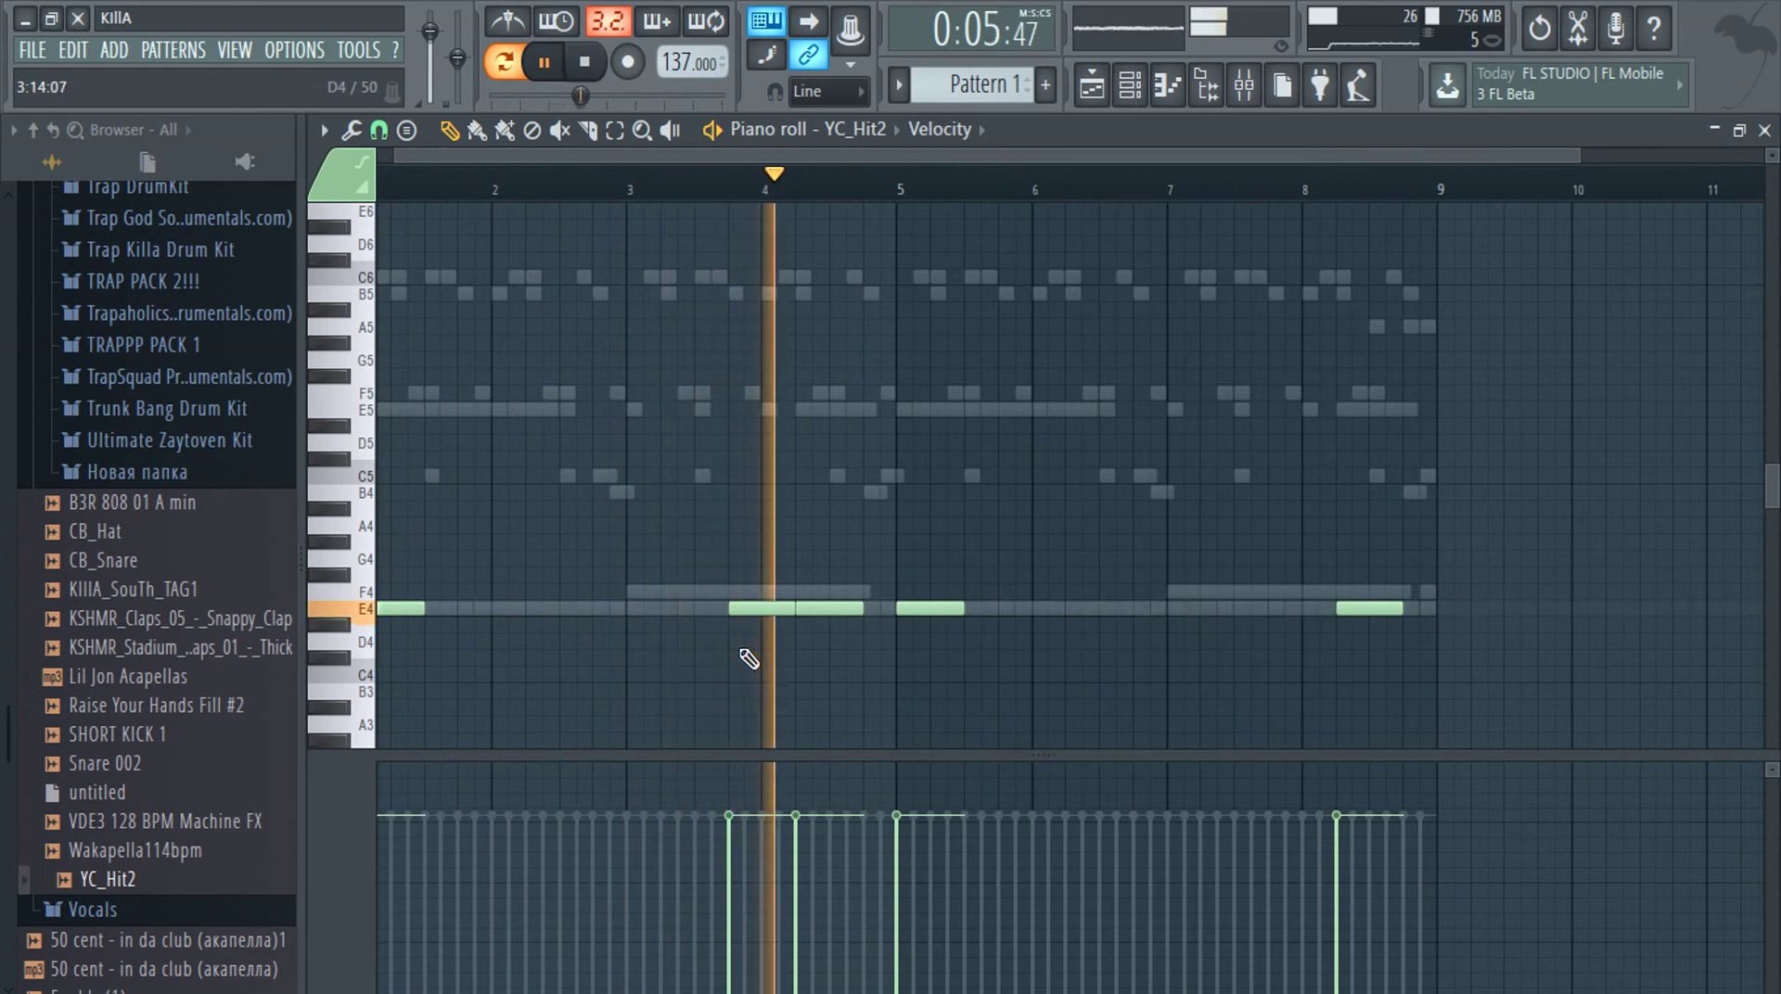
{"action": "right_click", "coordinate": [754, 609]}
Load a saved mixer track state with Fruity Parametric EQ 2 and Fruity Multiband Compressor onto the YC_Hit2 track
{"action": "key", "text": "Escape"}
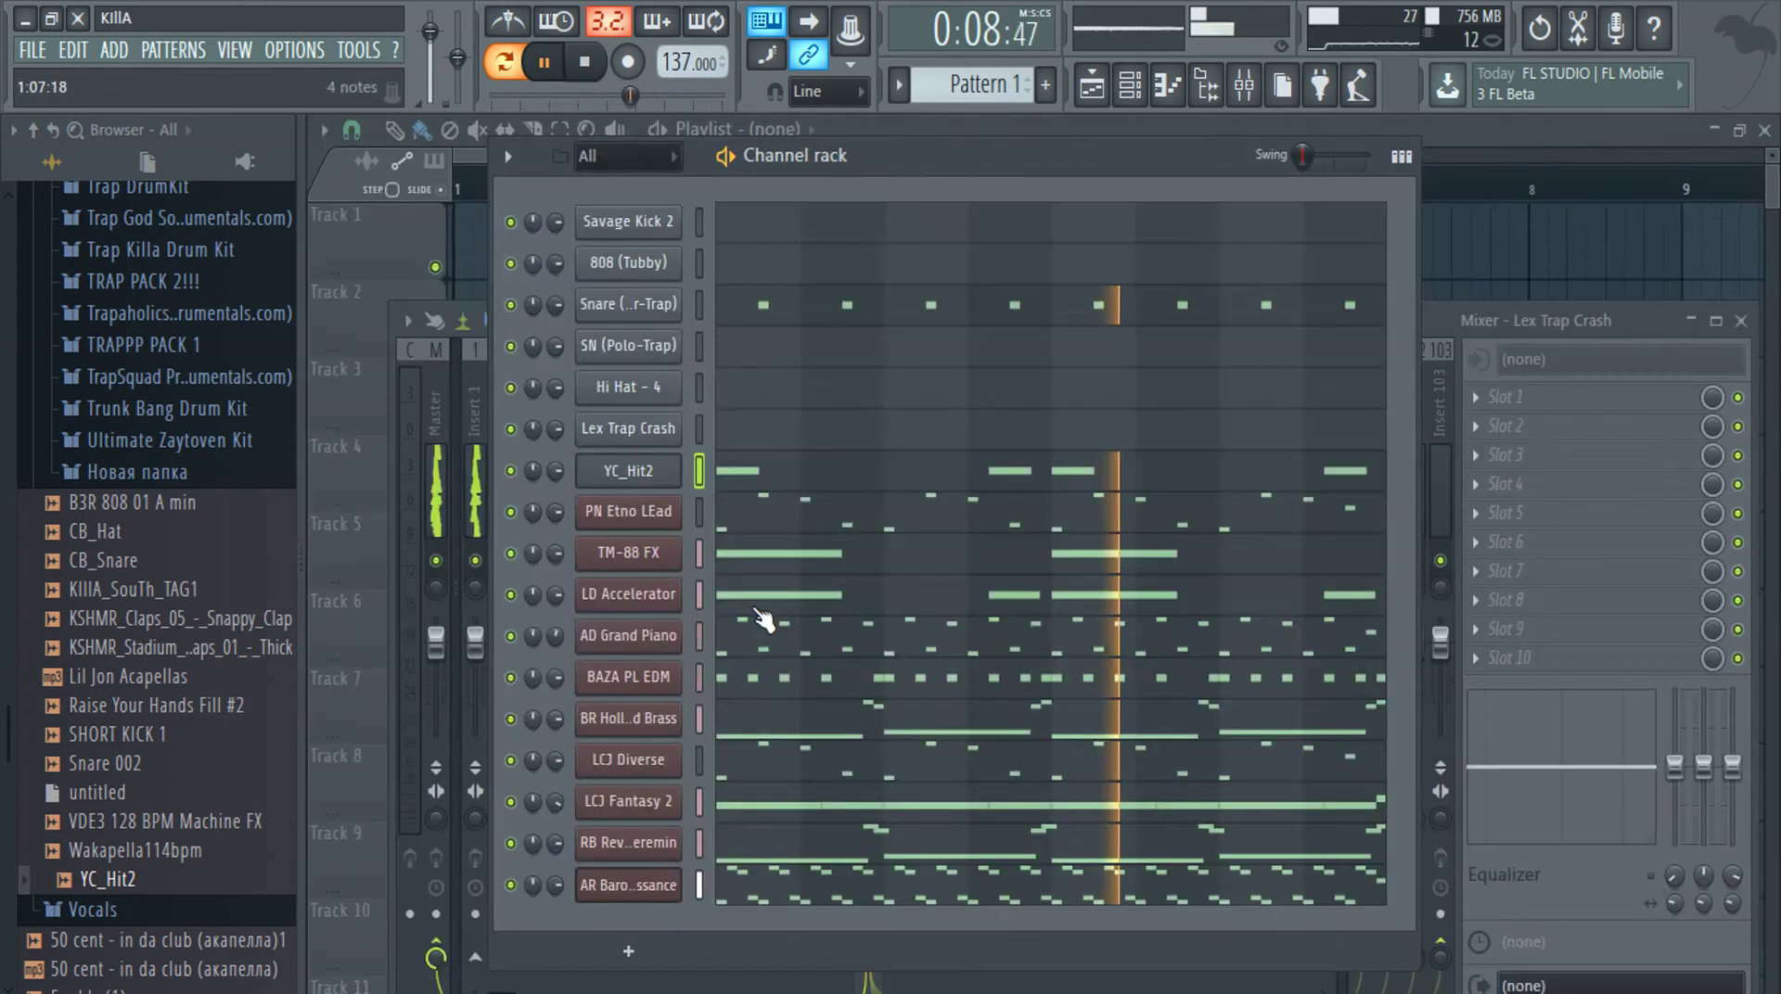
{"action": "left_click", "coordinate": [1545, 326]}
{"action": "left_click", "coordinate": [896, 419]}
{"action": "left_click", "coordinate": [407, 320]}
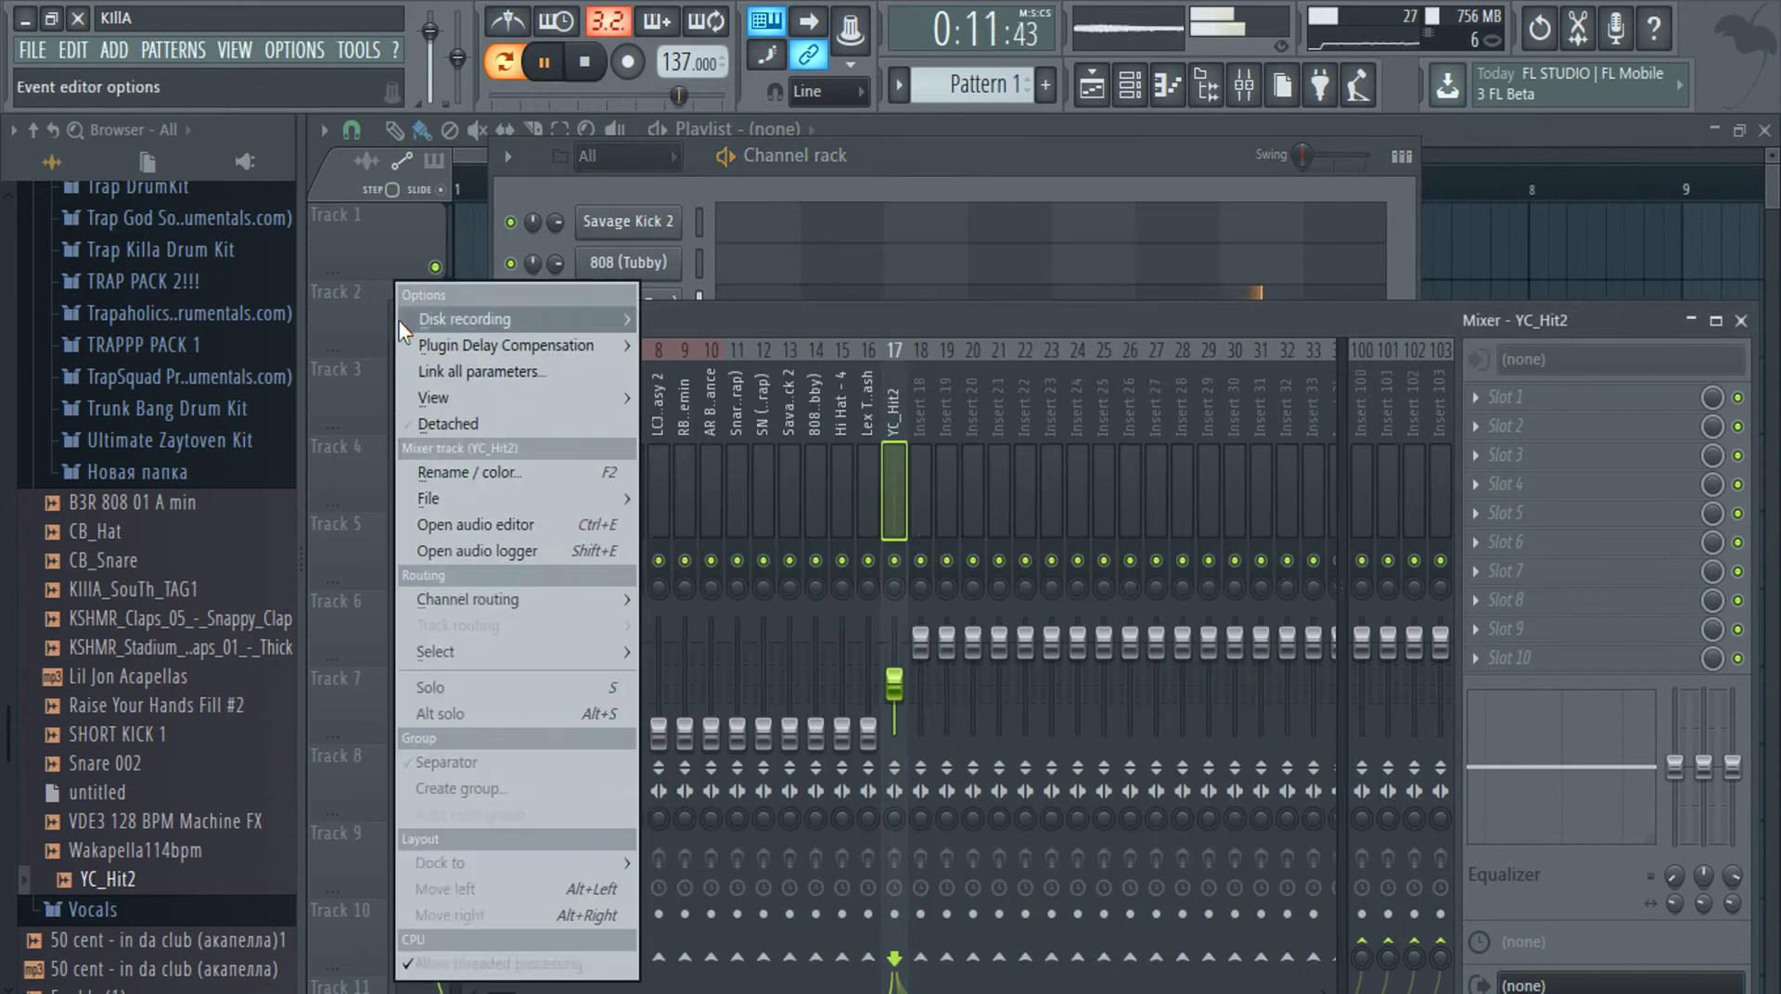
{"action": "mouse_move", "coordinate": [570, 497]}
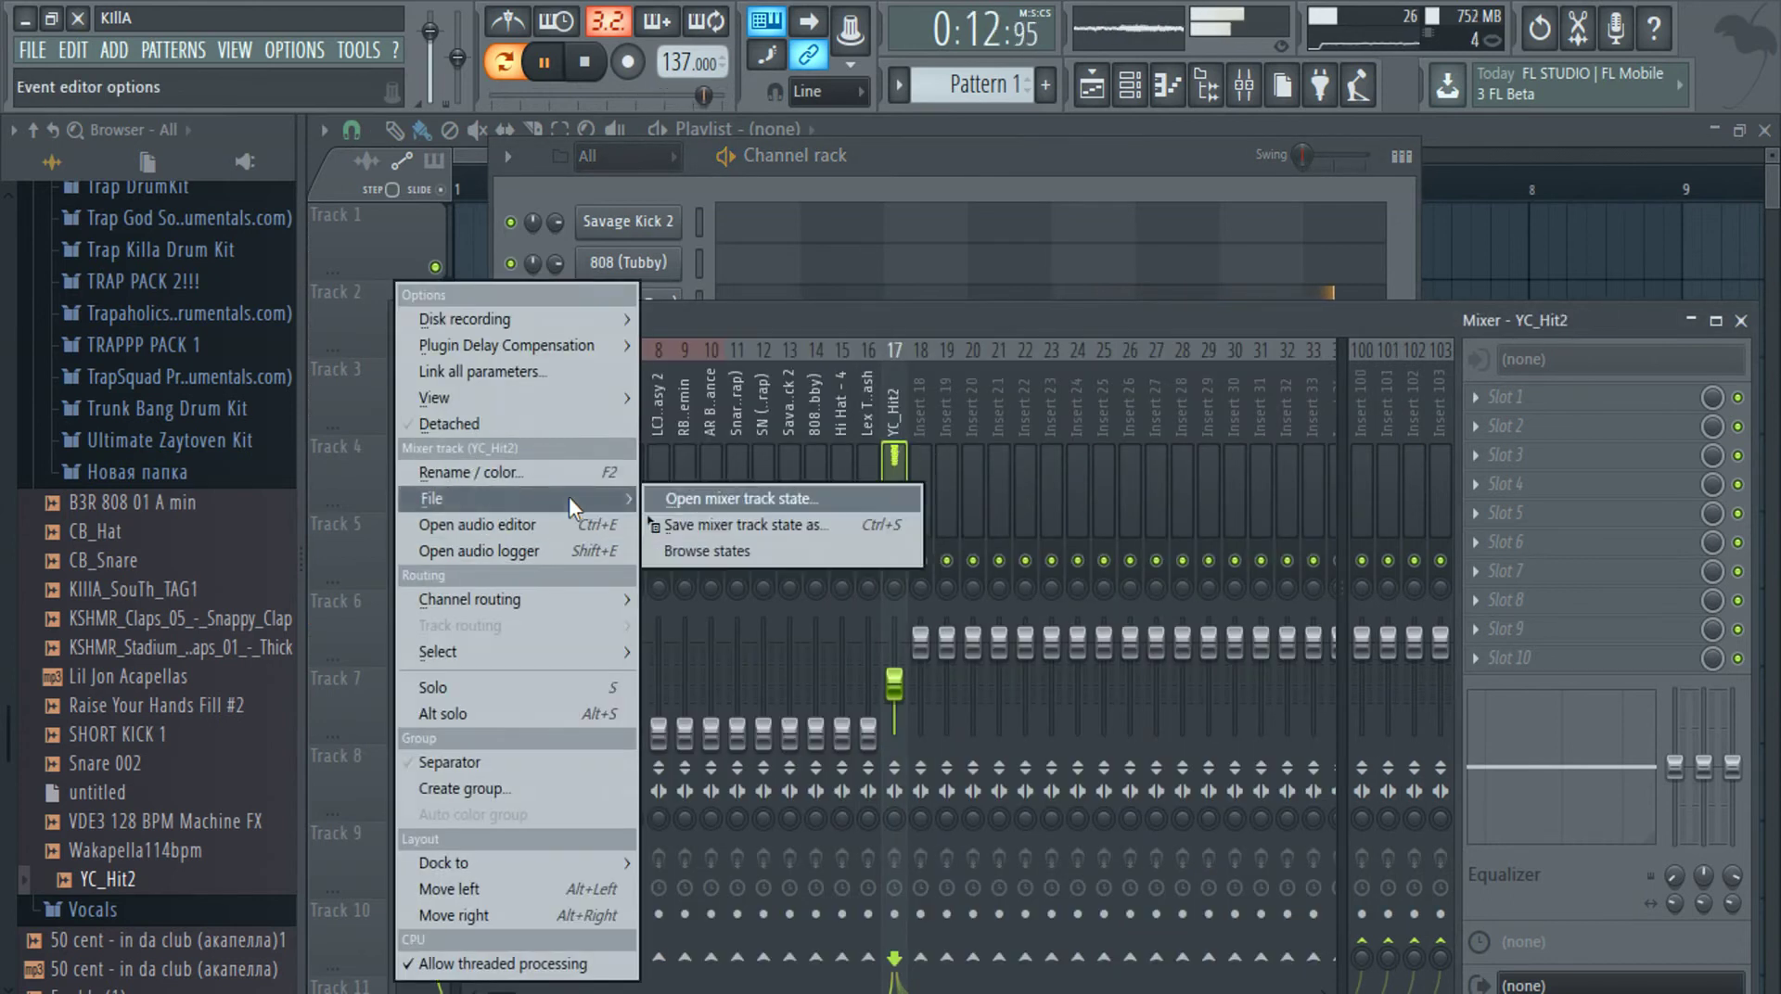
{"action": "left_click", "coordinate": [775, 503]}
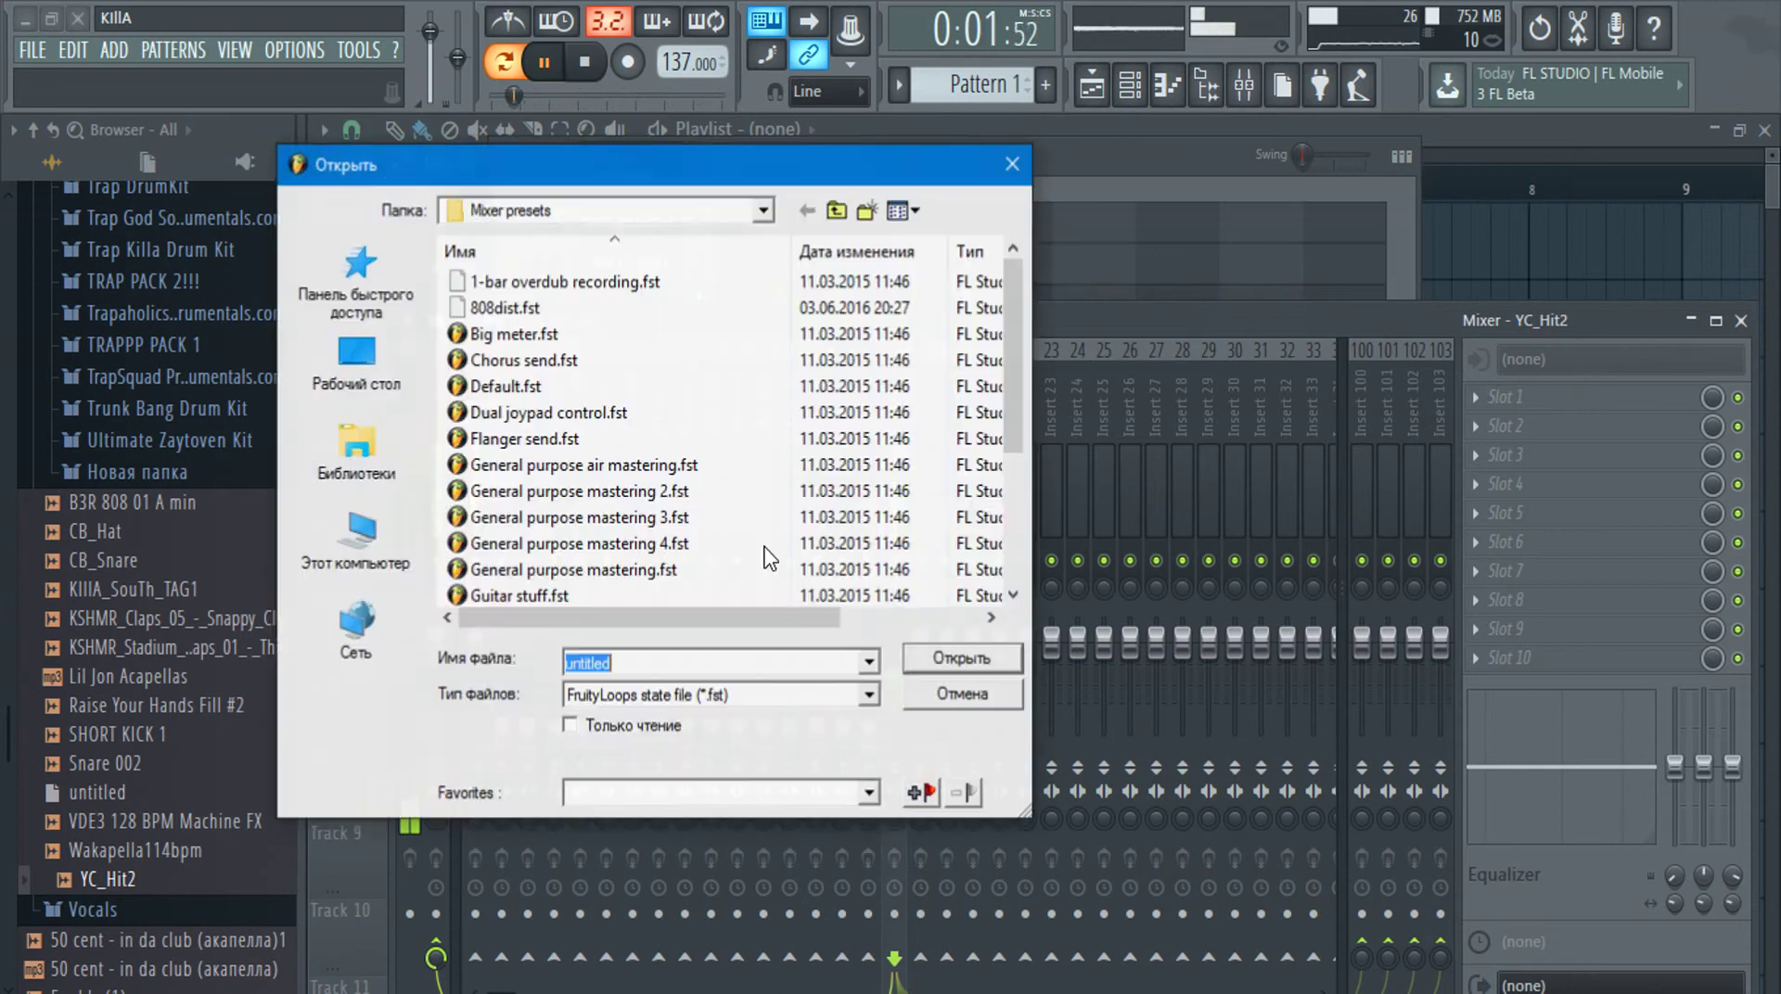
{"action": "double_click", "coordinate": [489, 468]}
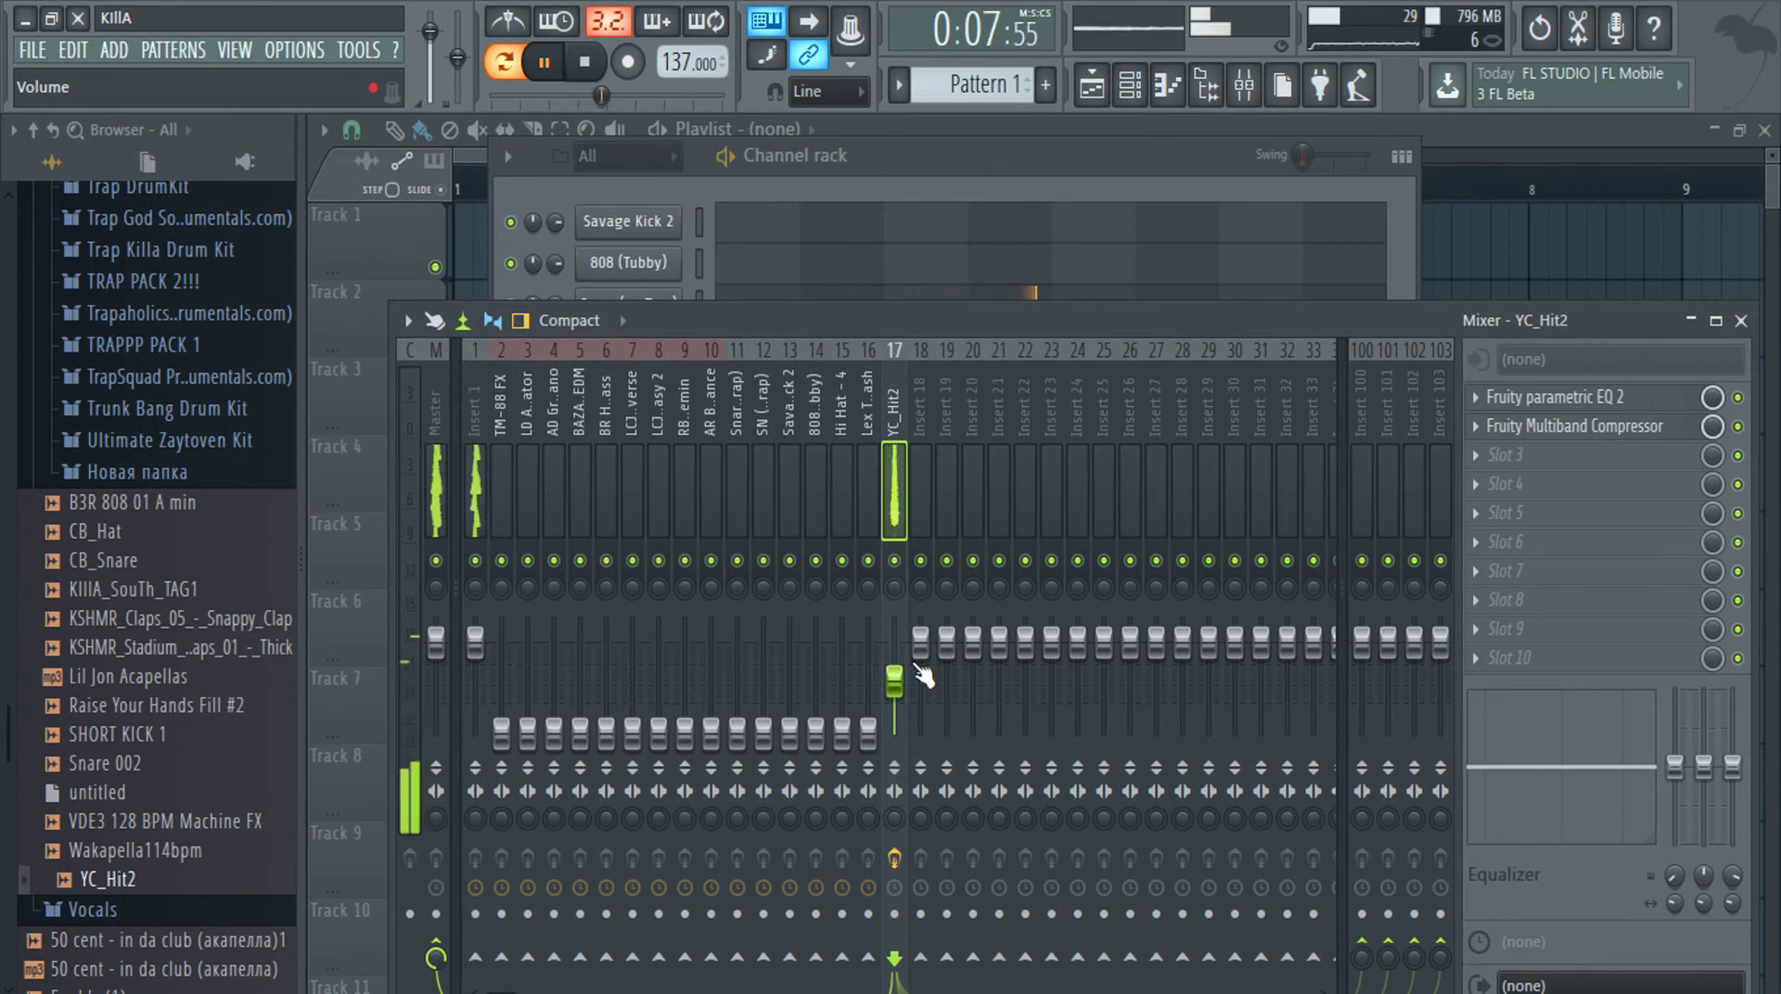
Lower the Insert 1 fader to about 58% and the YC_Hit2 fader to slightly below 50%, listening at a higher system volume
{"action": "left_click", "coordinate": [497, 506]}
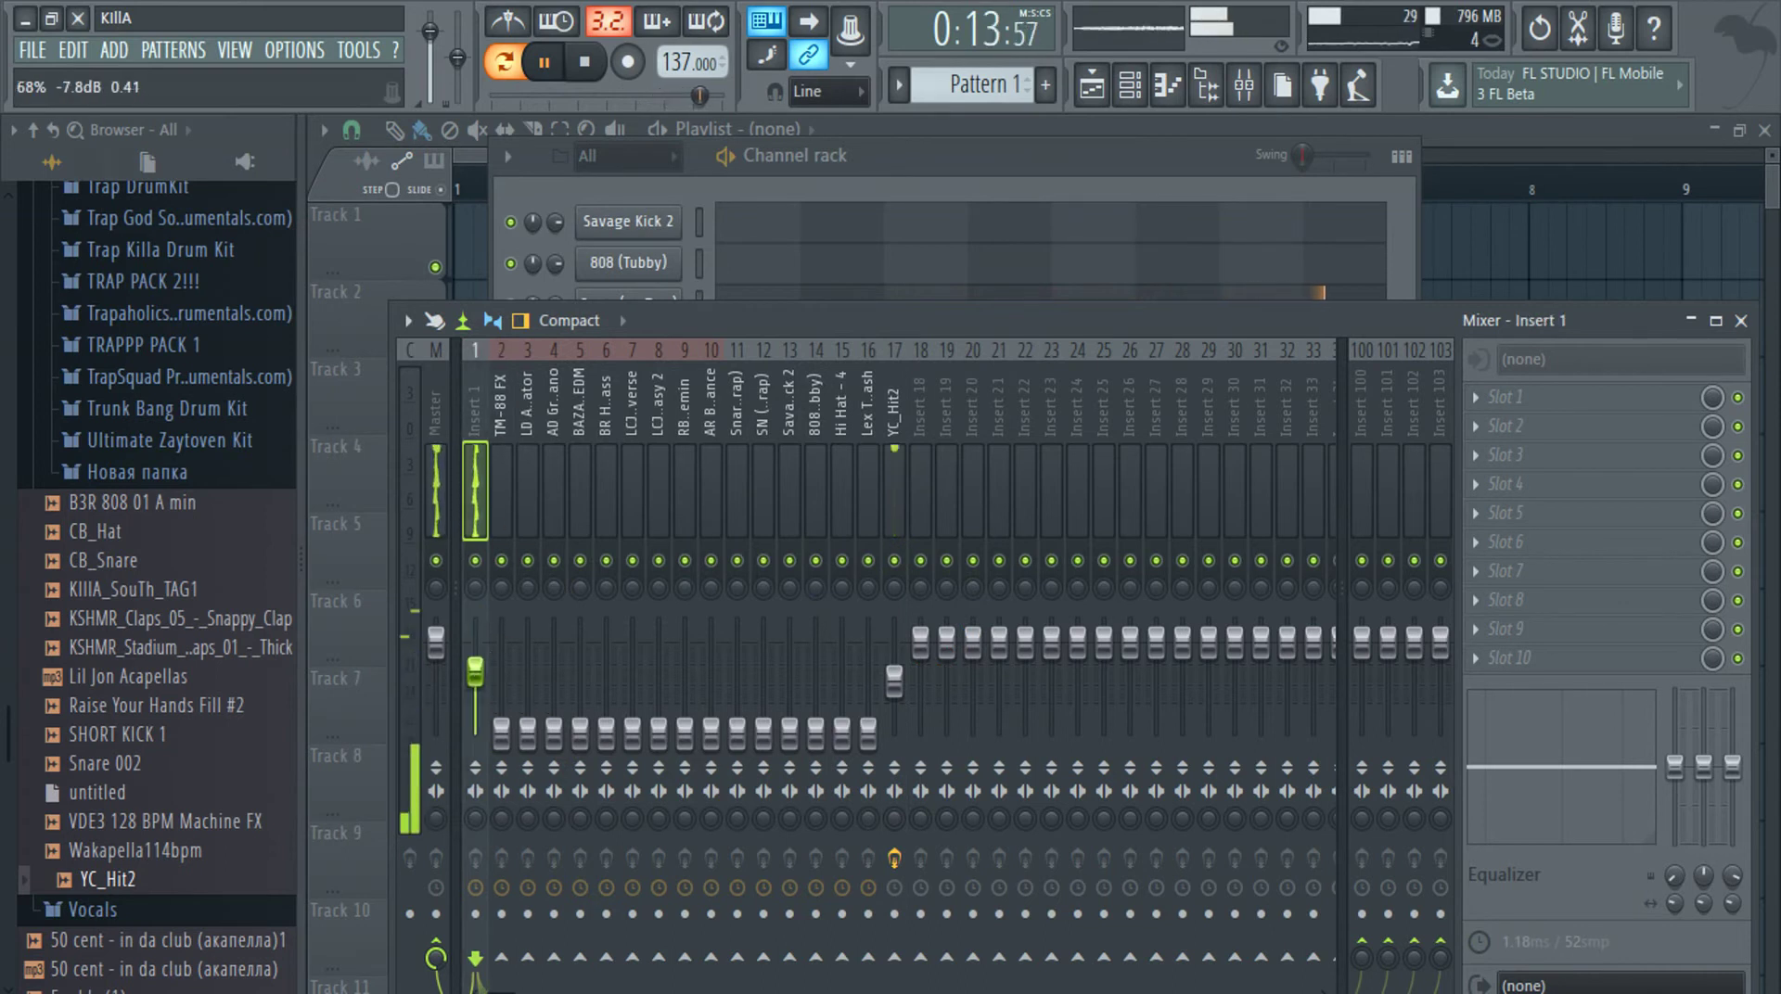
{"action": "key", "text": "XF86AudioRaiseVolume"}
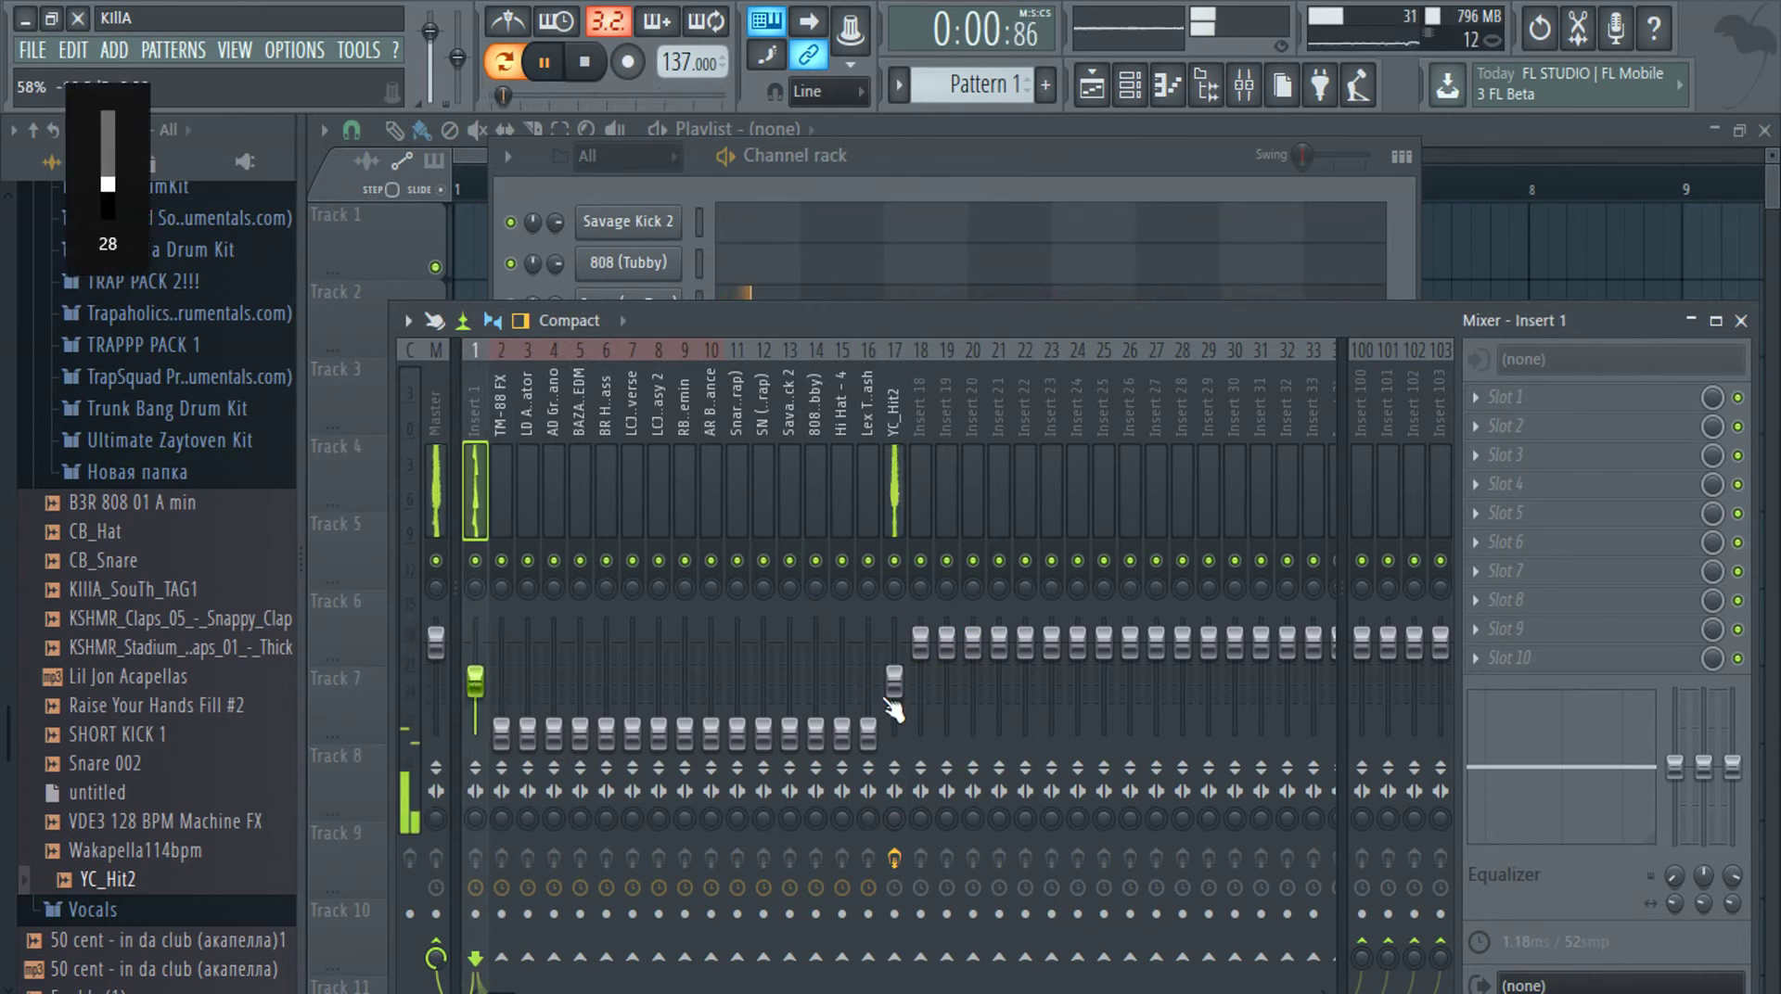
{"action": "left_click_drag", "start_coordinate": [892, 712], "coordinate": [893, 727]}
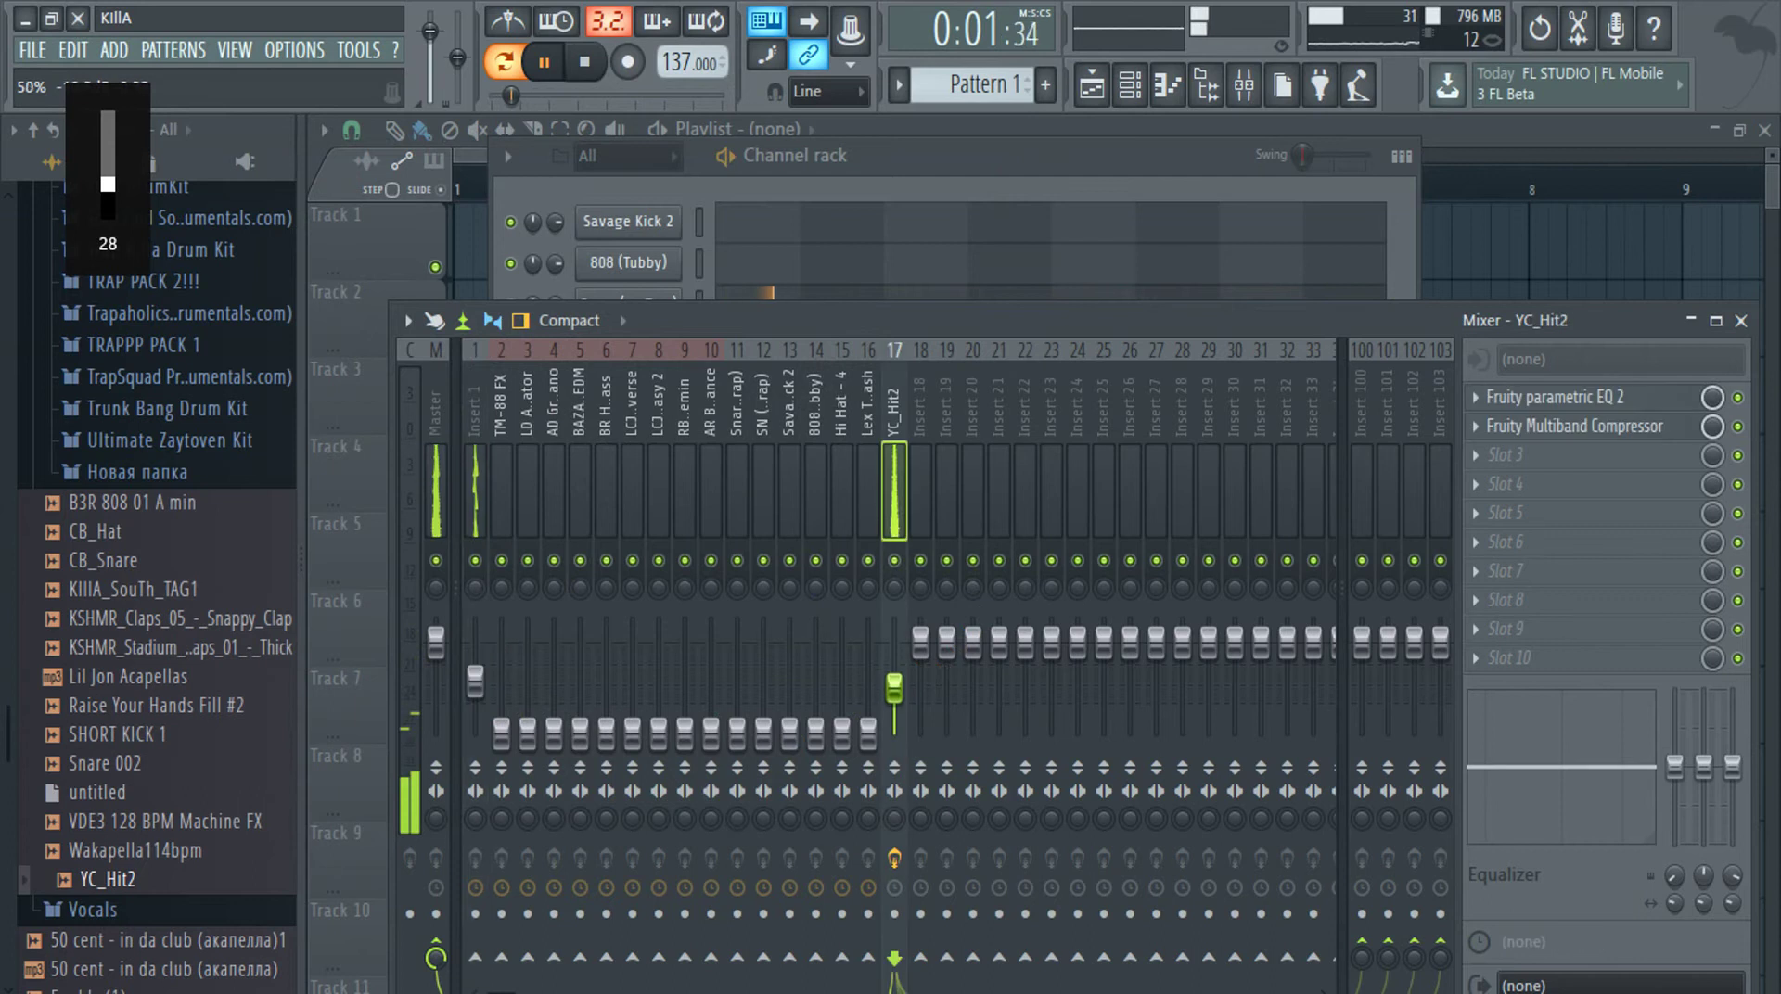
Add Fruity Parametric EQ 2 to Insert 1 and cut the band 1 low shelf to -18 dB at about 165 Hz
{"action": "left_click", "coordinate": [483, 475]}
{"action": "left_click", "coordinate": [1482, 408]}
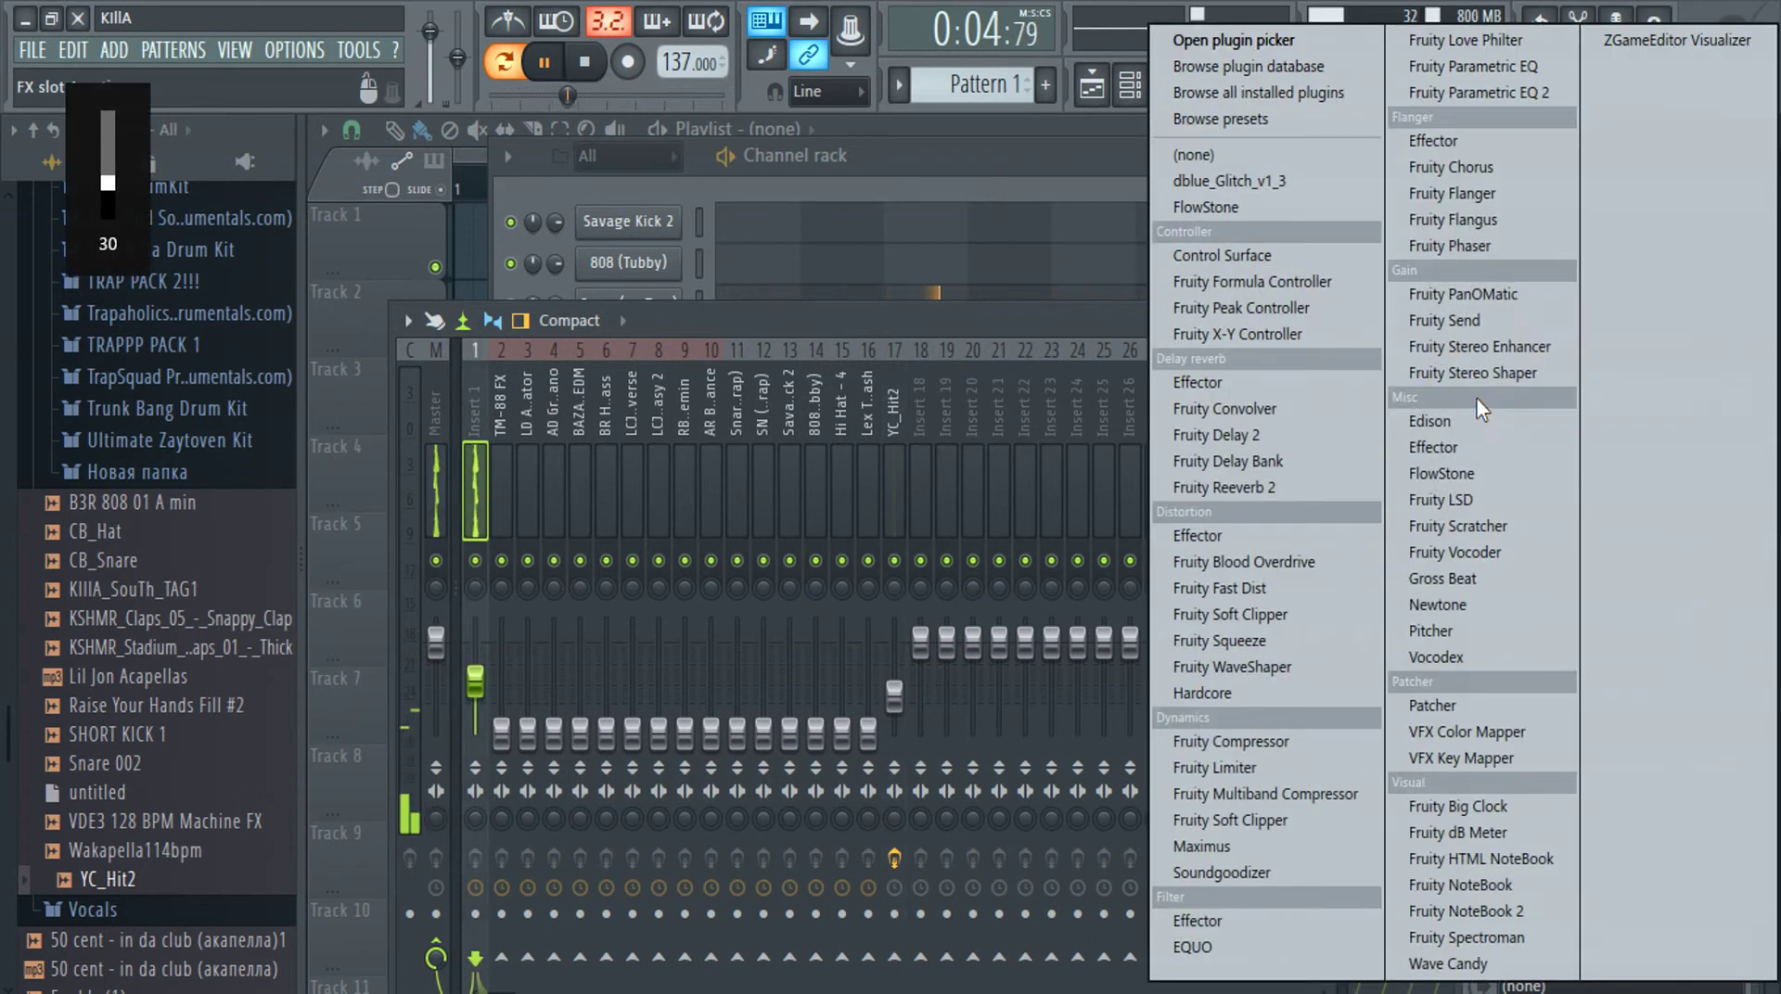
{"action": "left_click", "coordinate": [1444, 92]}
{"action": "left_click_drag", "start_coordinate": [576, 625], "coordinate": [649, 742]}
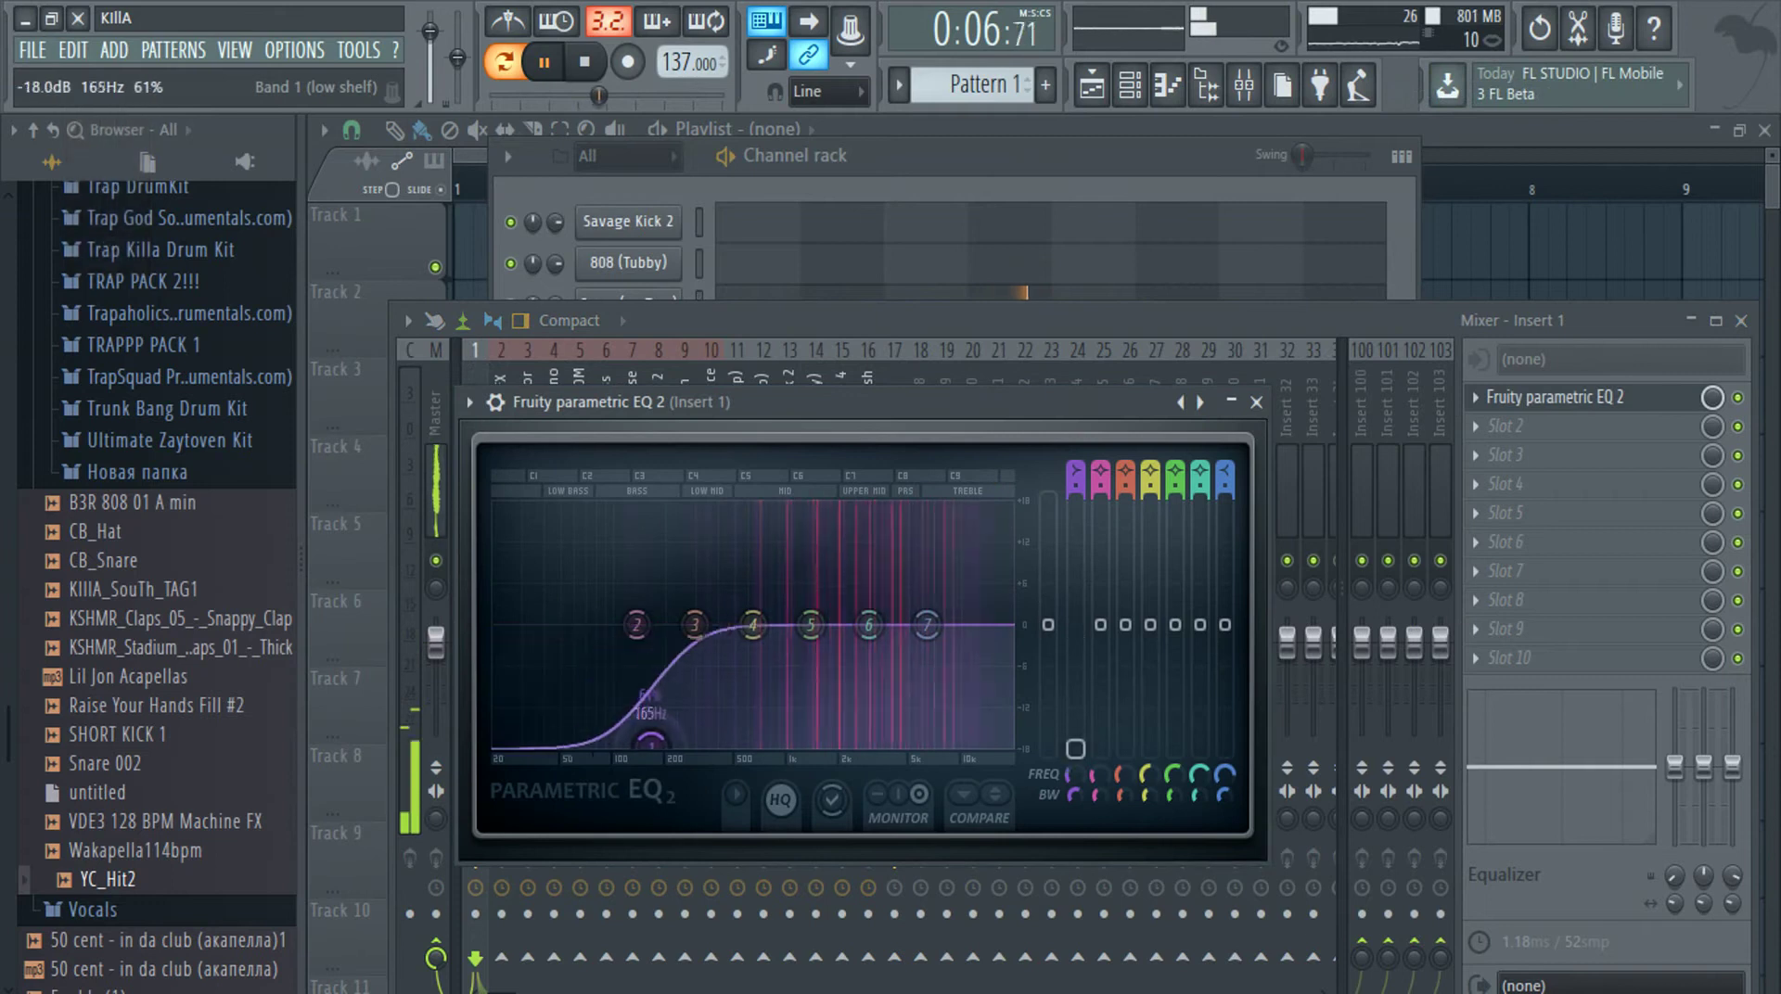
{"action": "left_click", "coordinate": [1256, 402]}
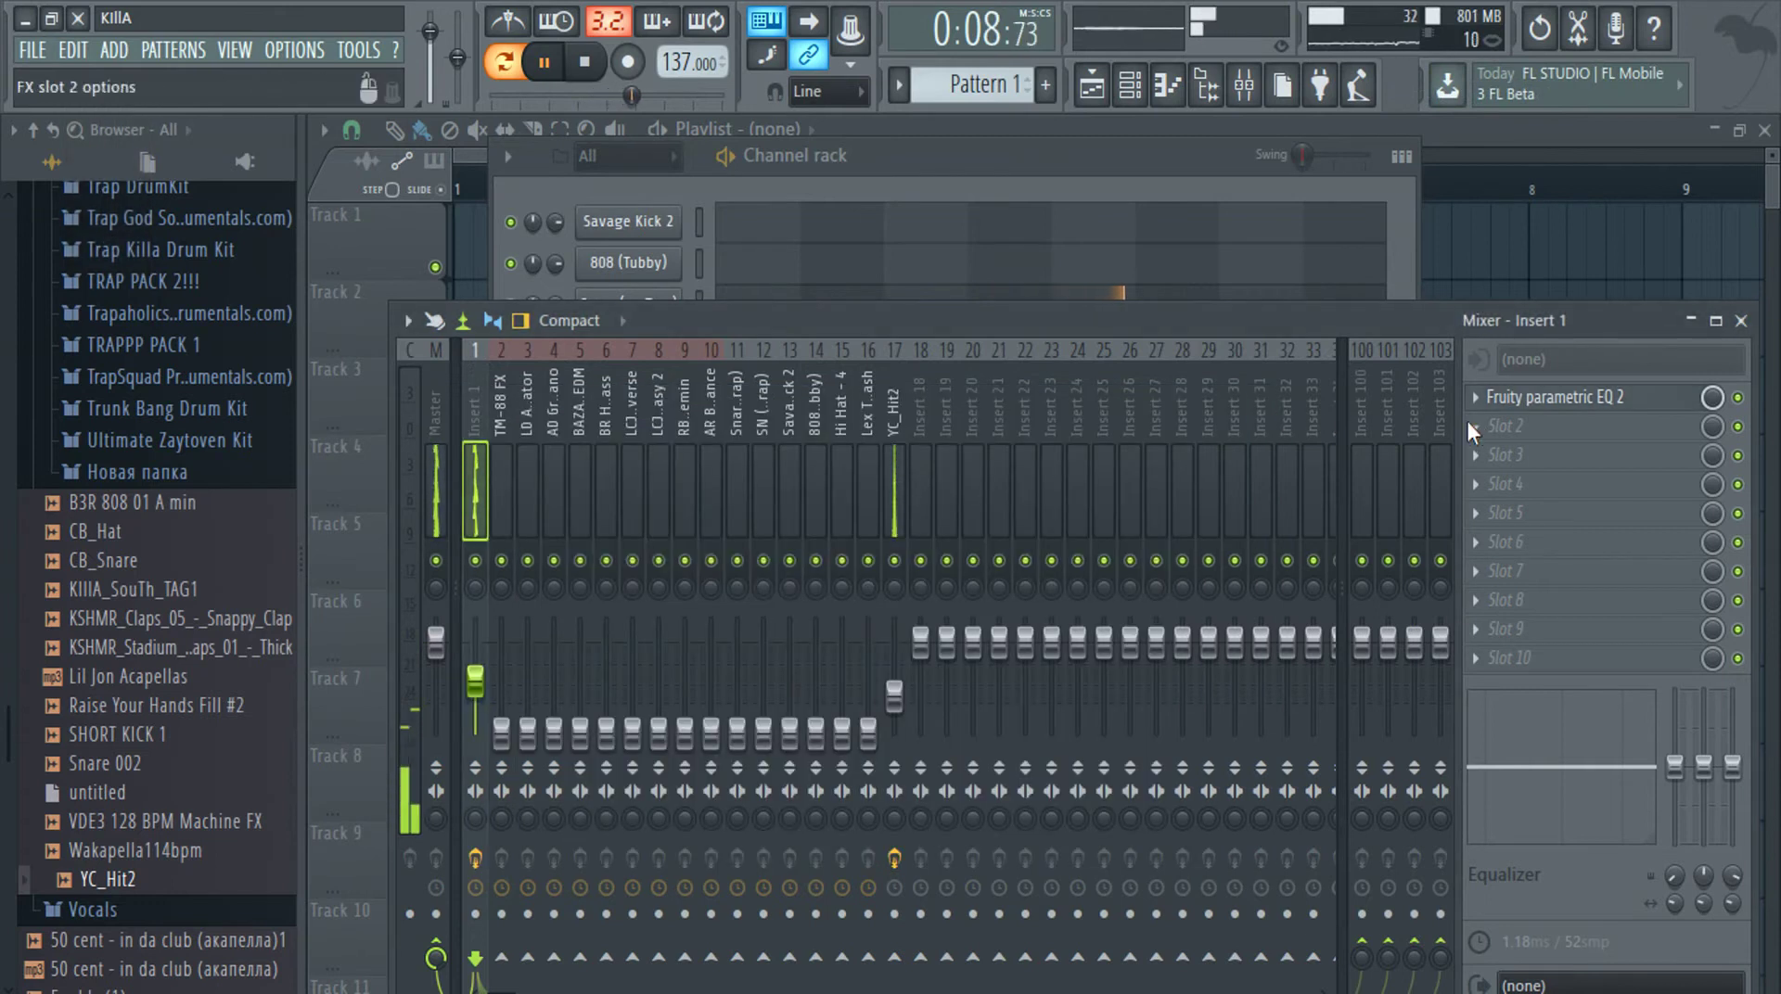
Add Fruity Stereo Enhancer to the second effect slot of Insert 1 and adjust its stereo separation
{"action": "left_click", "coordinate": [1469, 427]}
{"action": "left_click", "coordinate": [1490, 349]}
{"action": "left_click_drag", "start_coordinate": [527, 504], "coordinate": [527, 478]}
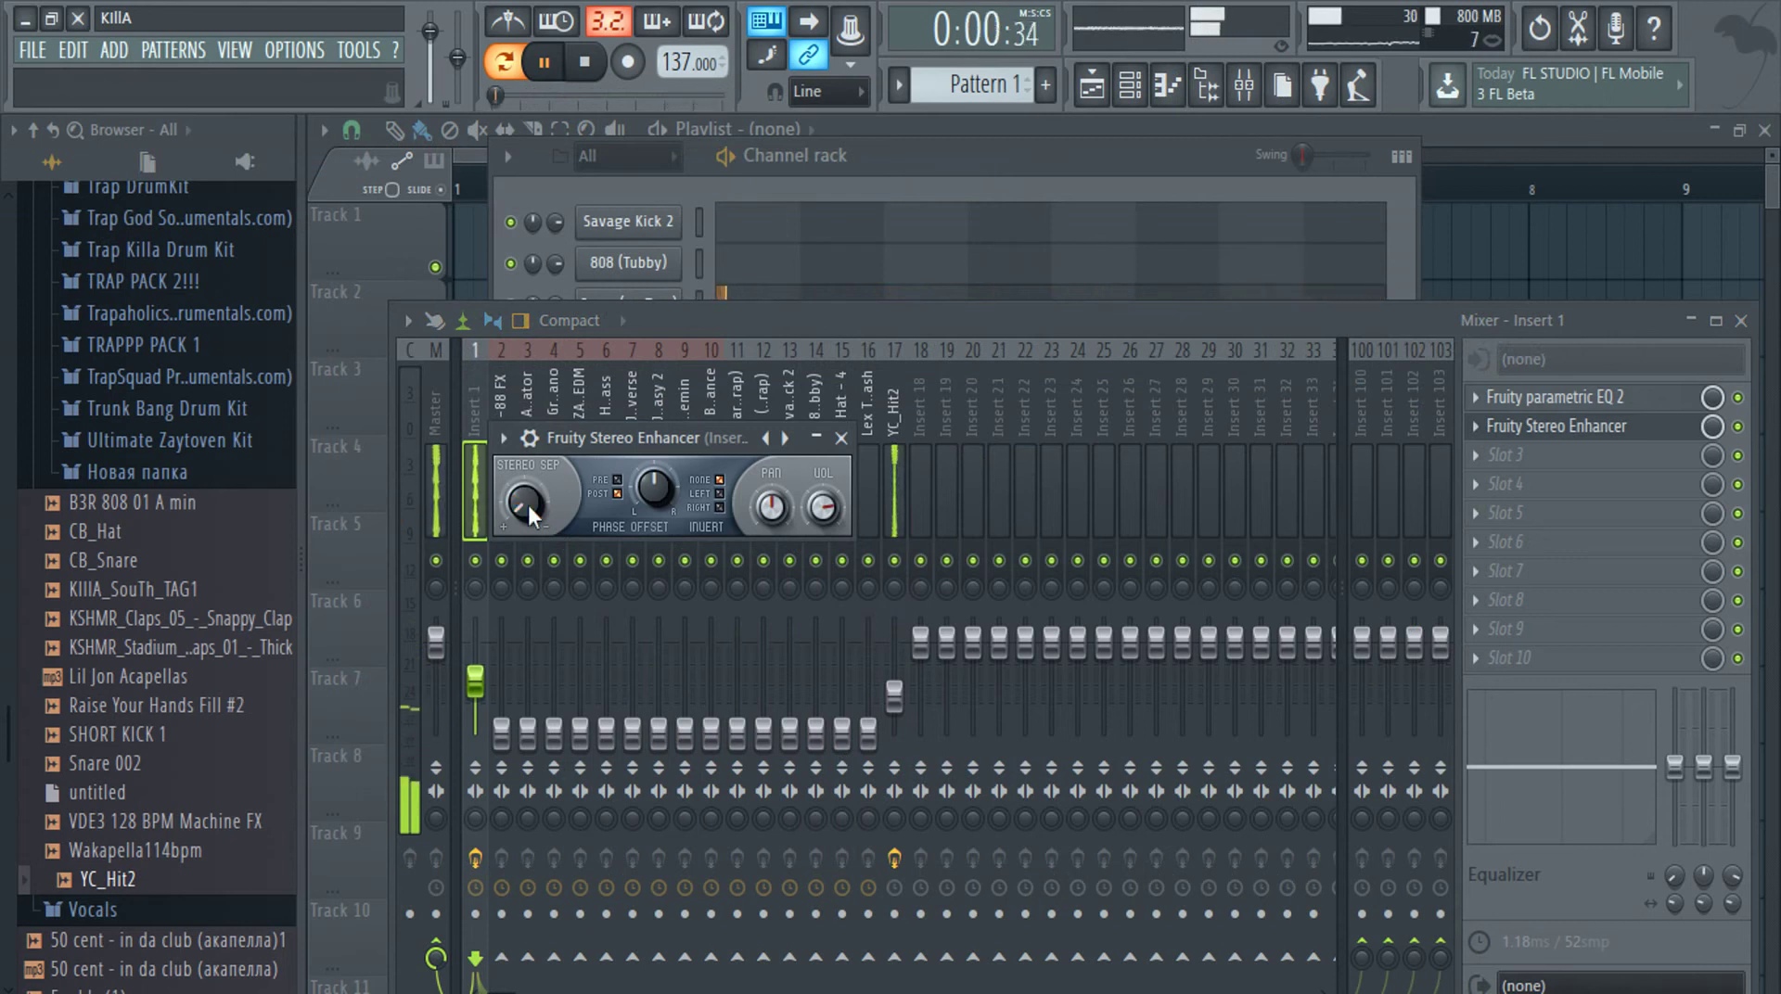
{"action": "left_click", "coordinate": [842, 438]}
Pull the YC_Hit2 fader down to 0% and raise the TM-88 FX fader, listening at a higher system volume
{"action": "left_click_drag", "start_coordinate": [894, 696], "coordinate": [893, 705]}
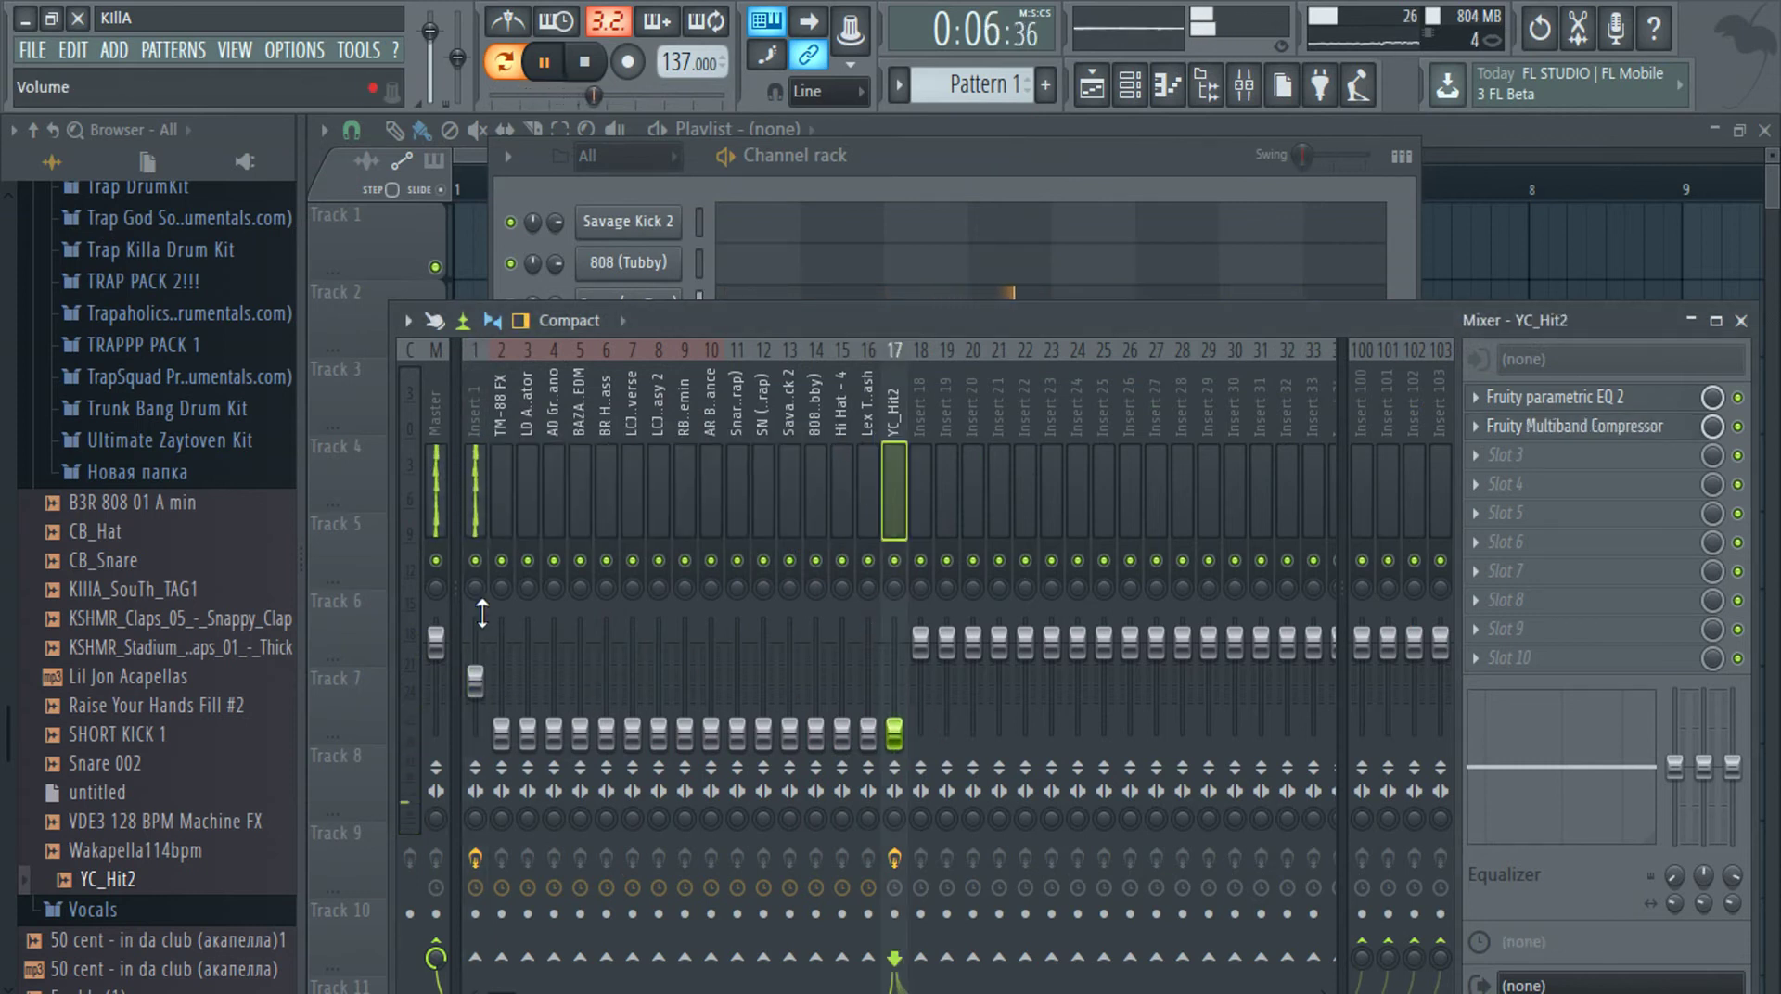
{"action": "key", "text": "XF86AudioRaiseVolume"}
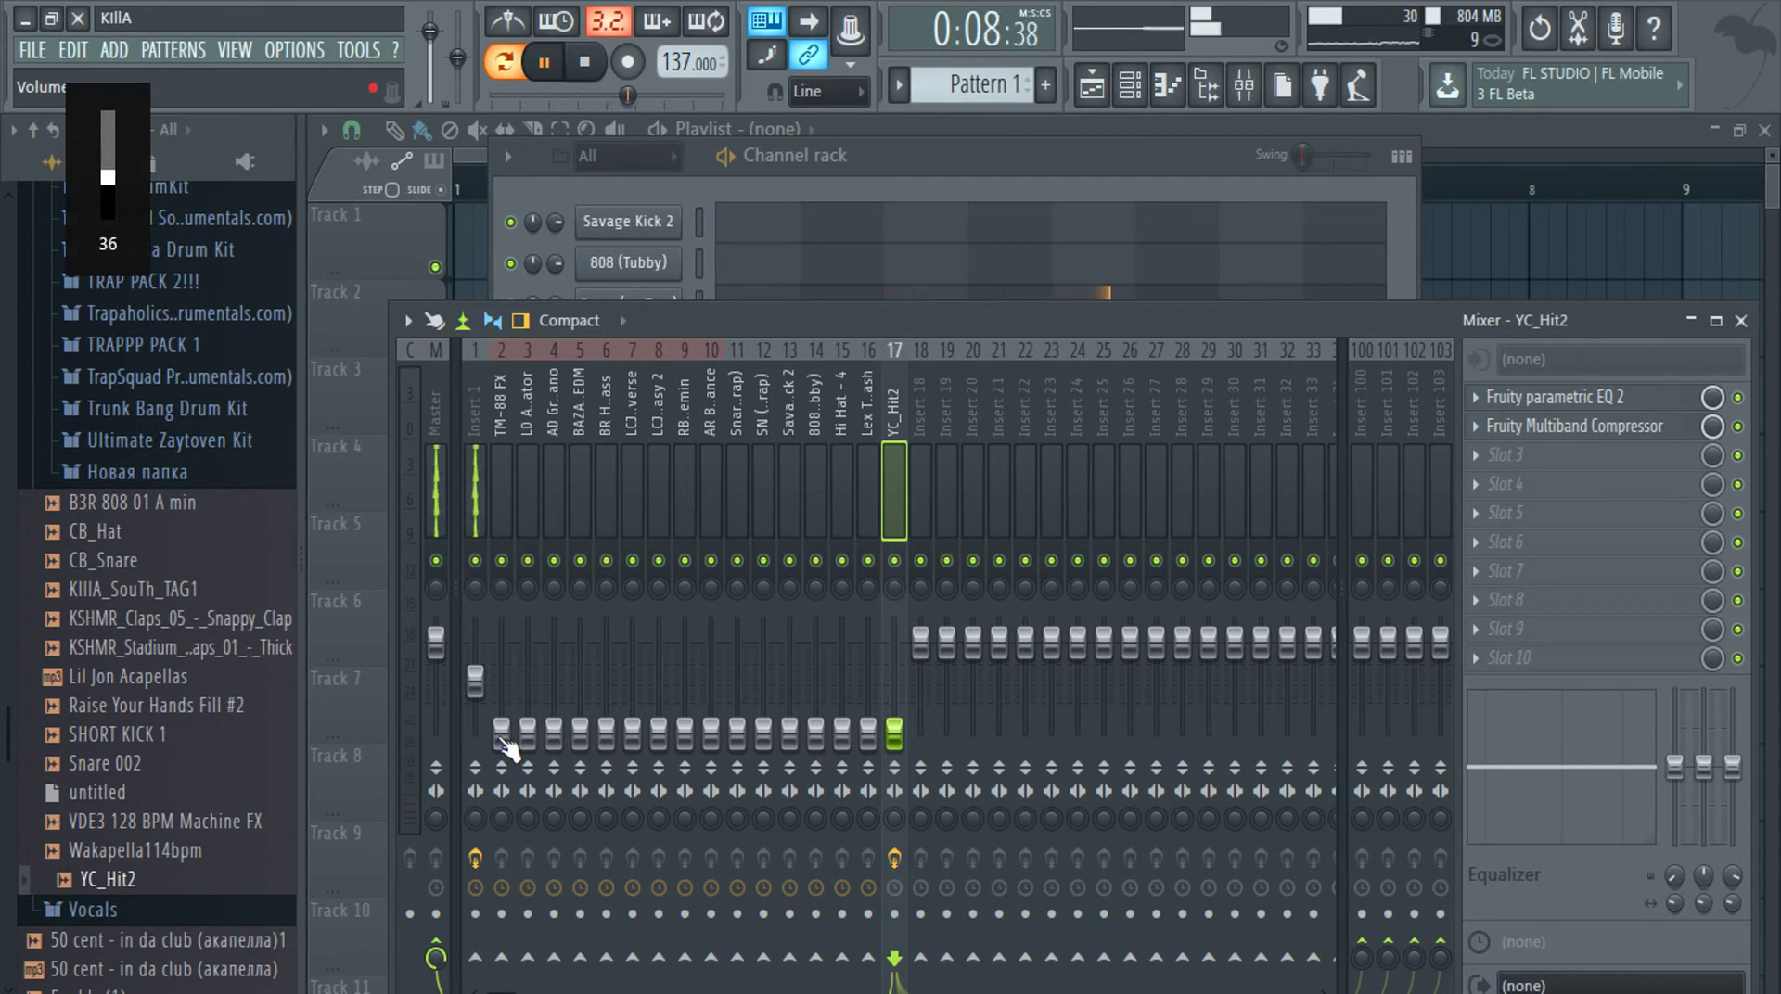
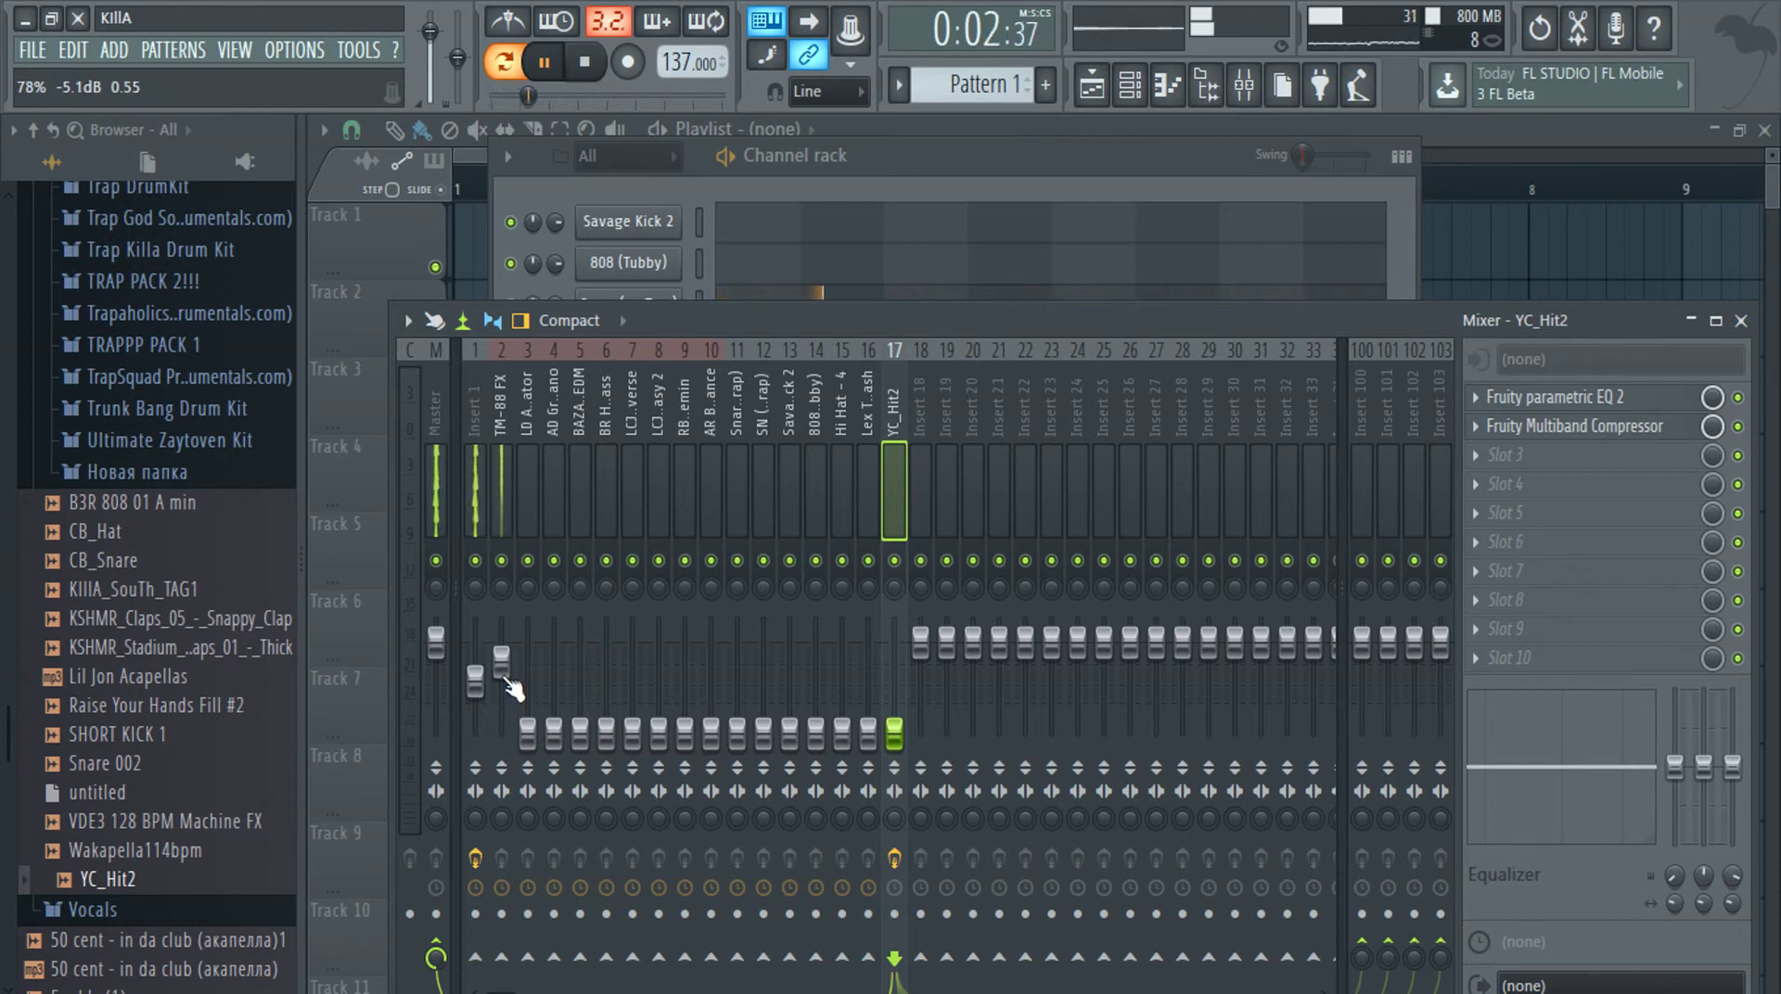
{"action": "left_click", "coordinate": [502, 469]}
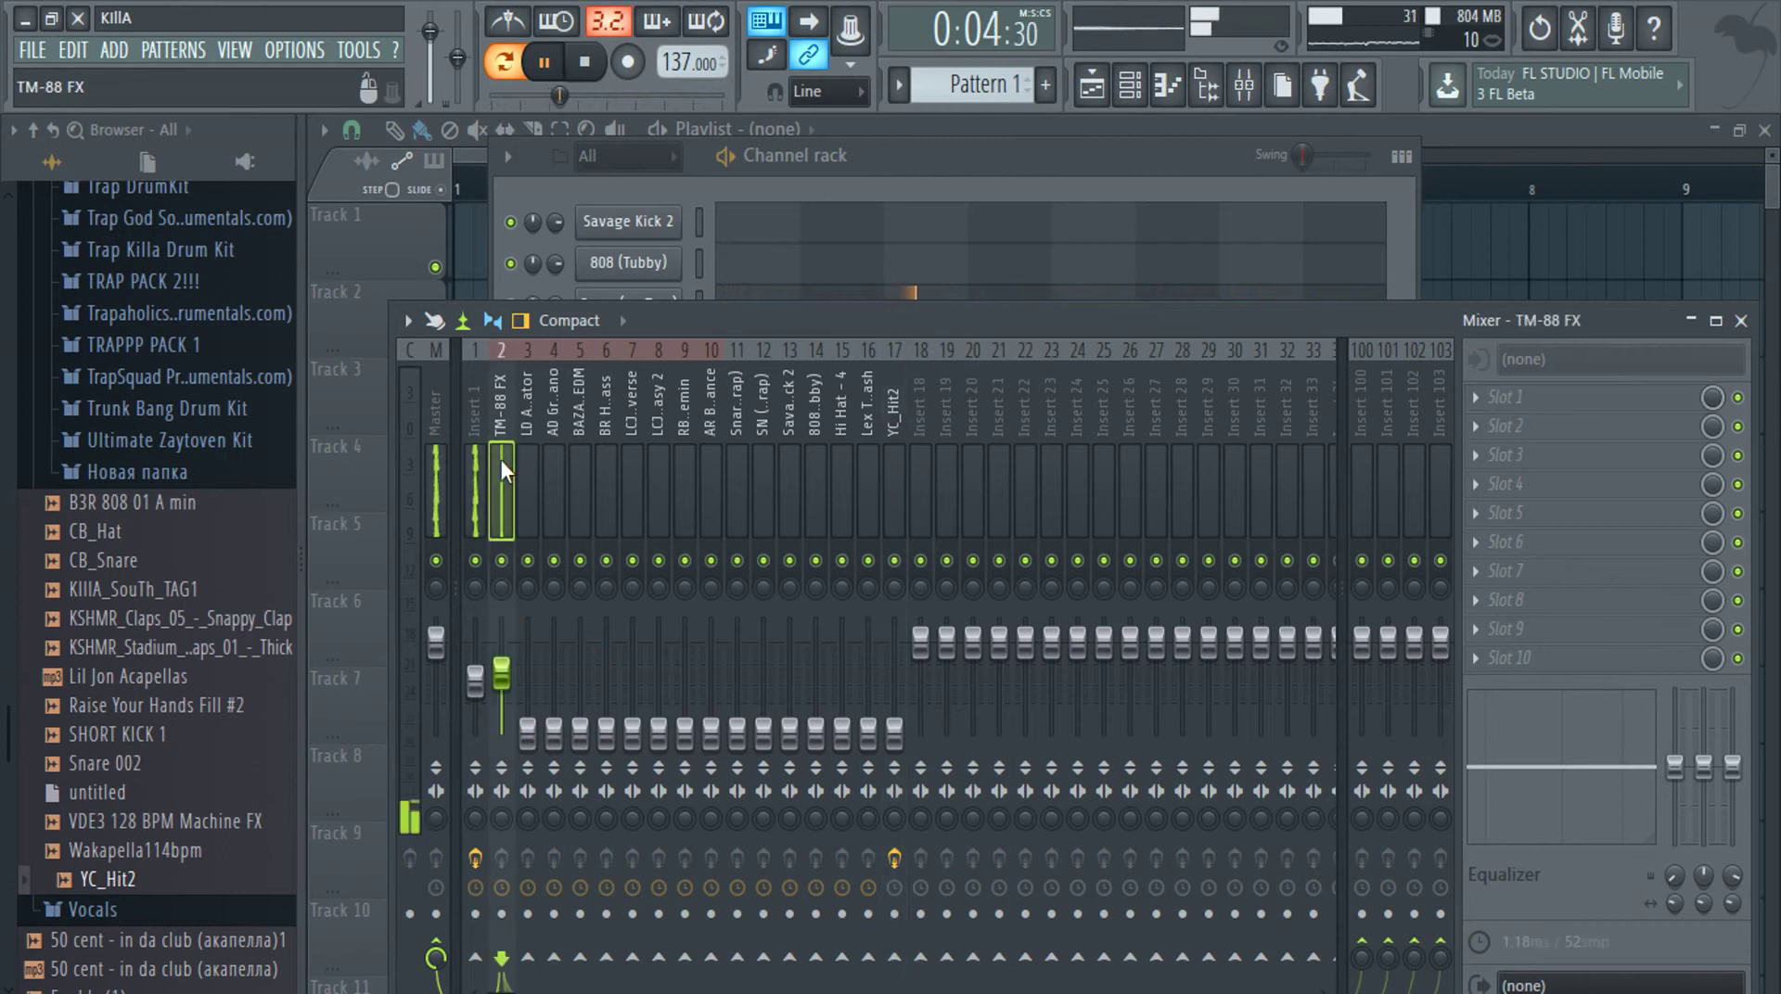
Lengthen both E5 notes of the TM-88 FX part to about 2.75 bars, ending late in bars 3 and 7
{"action": "left_click", "coordinate": [1119, 158]}
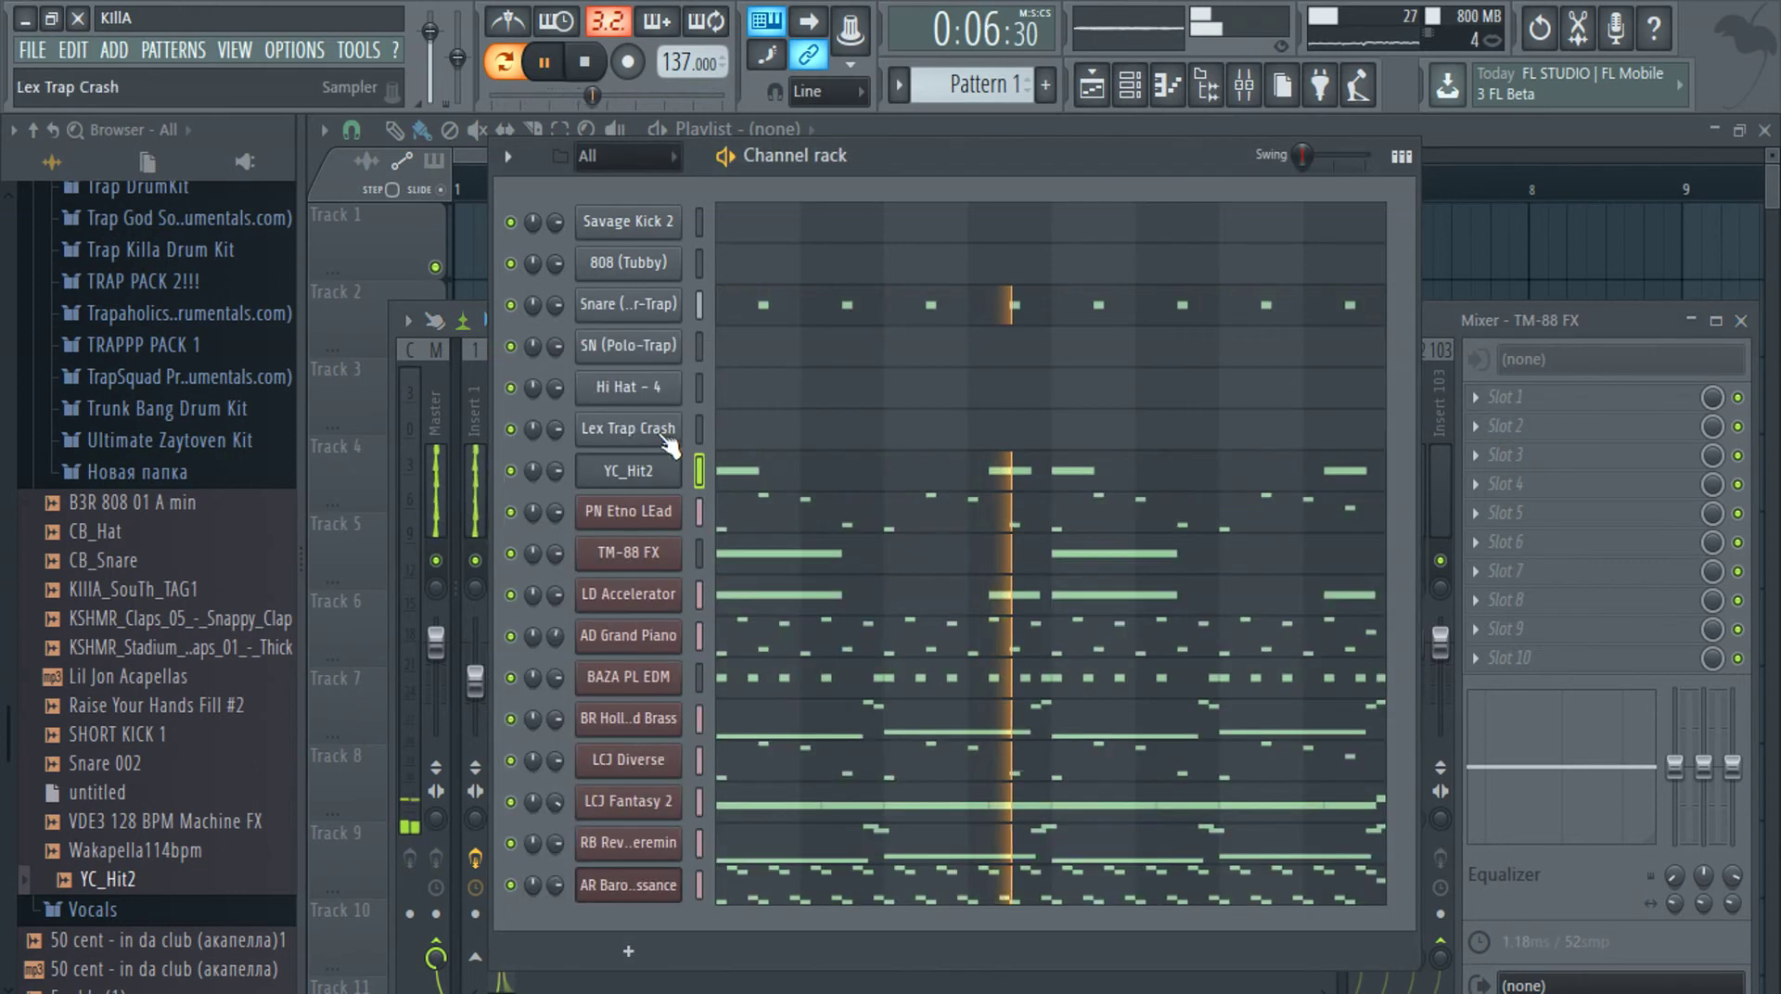
{"action": "left_click", "coordinate": [780, 555]}
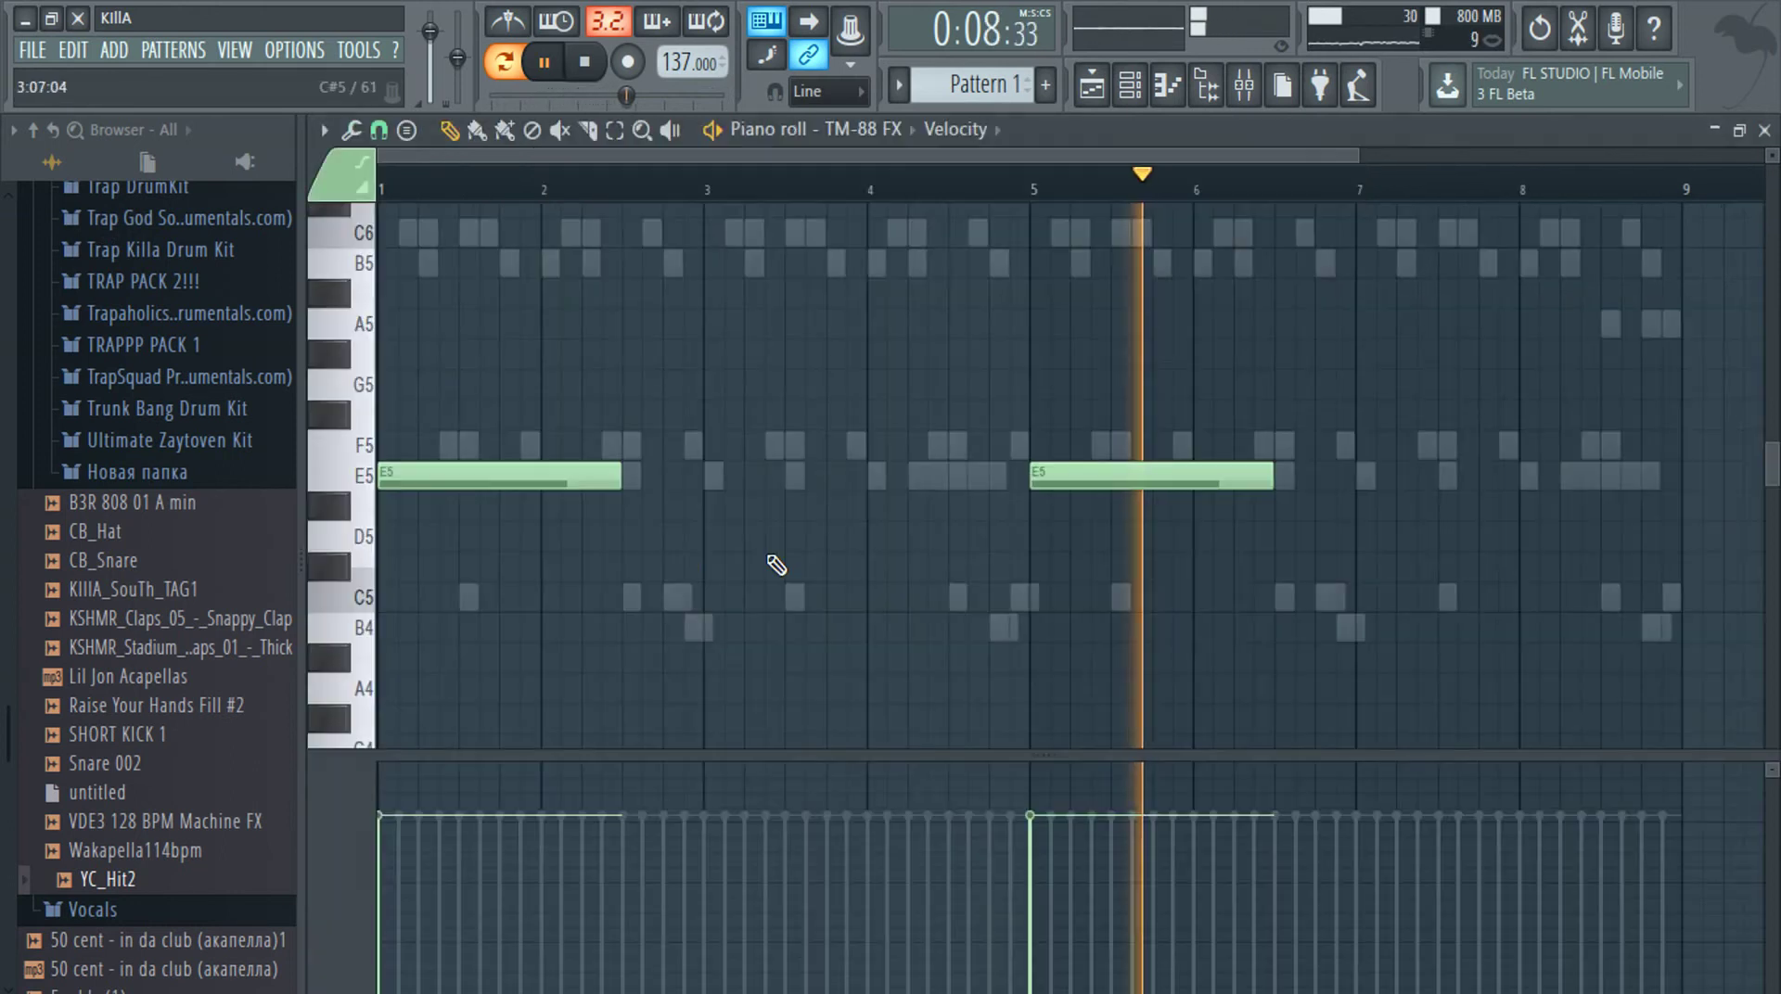
{"action": "left_click_drag", "start_coordinate": [614, 483], "coordinate": [829, 498]}
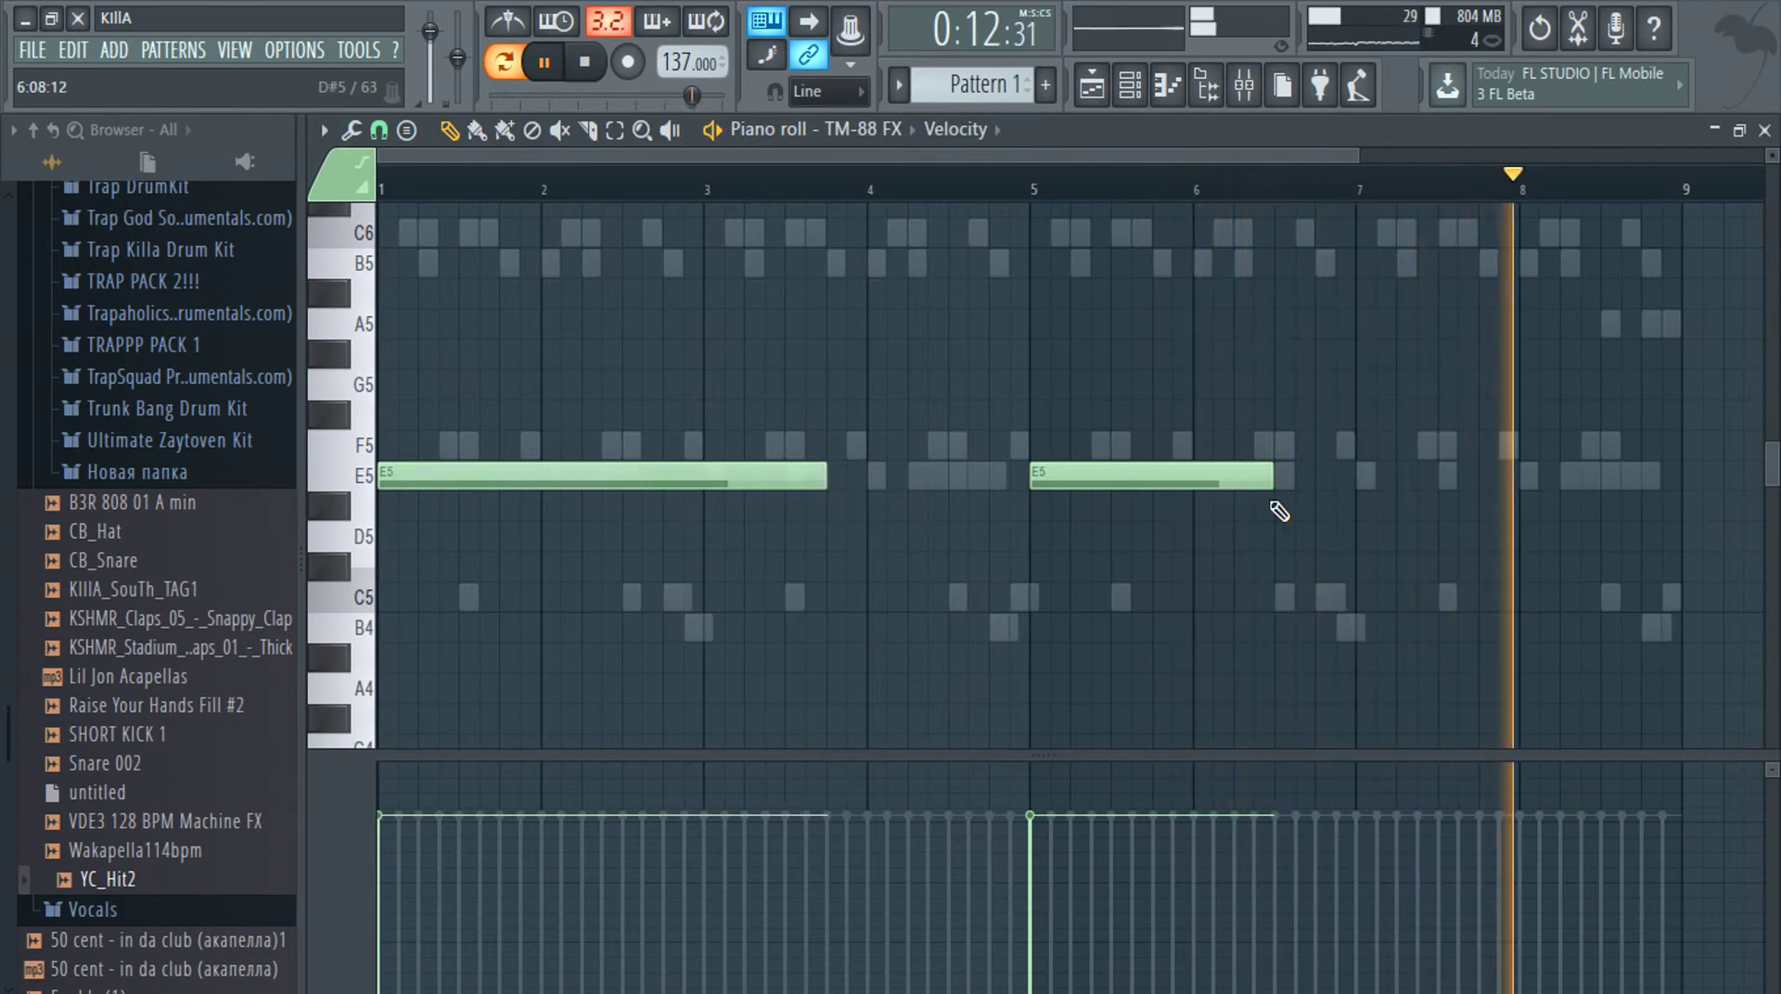
{"action": "left_click_drag", "start_coordinate": [1276, 480], "coordinate": [1605, 547]}
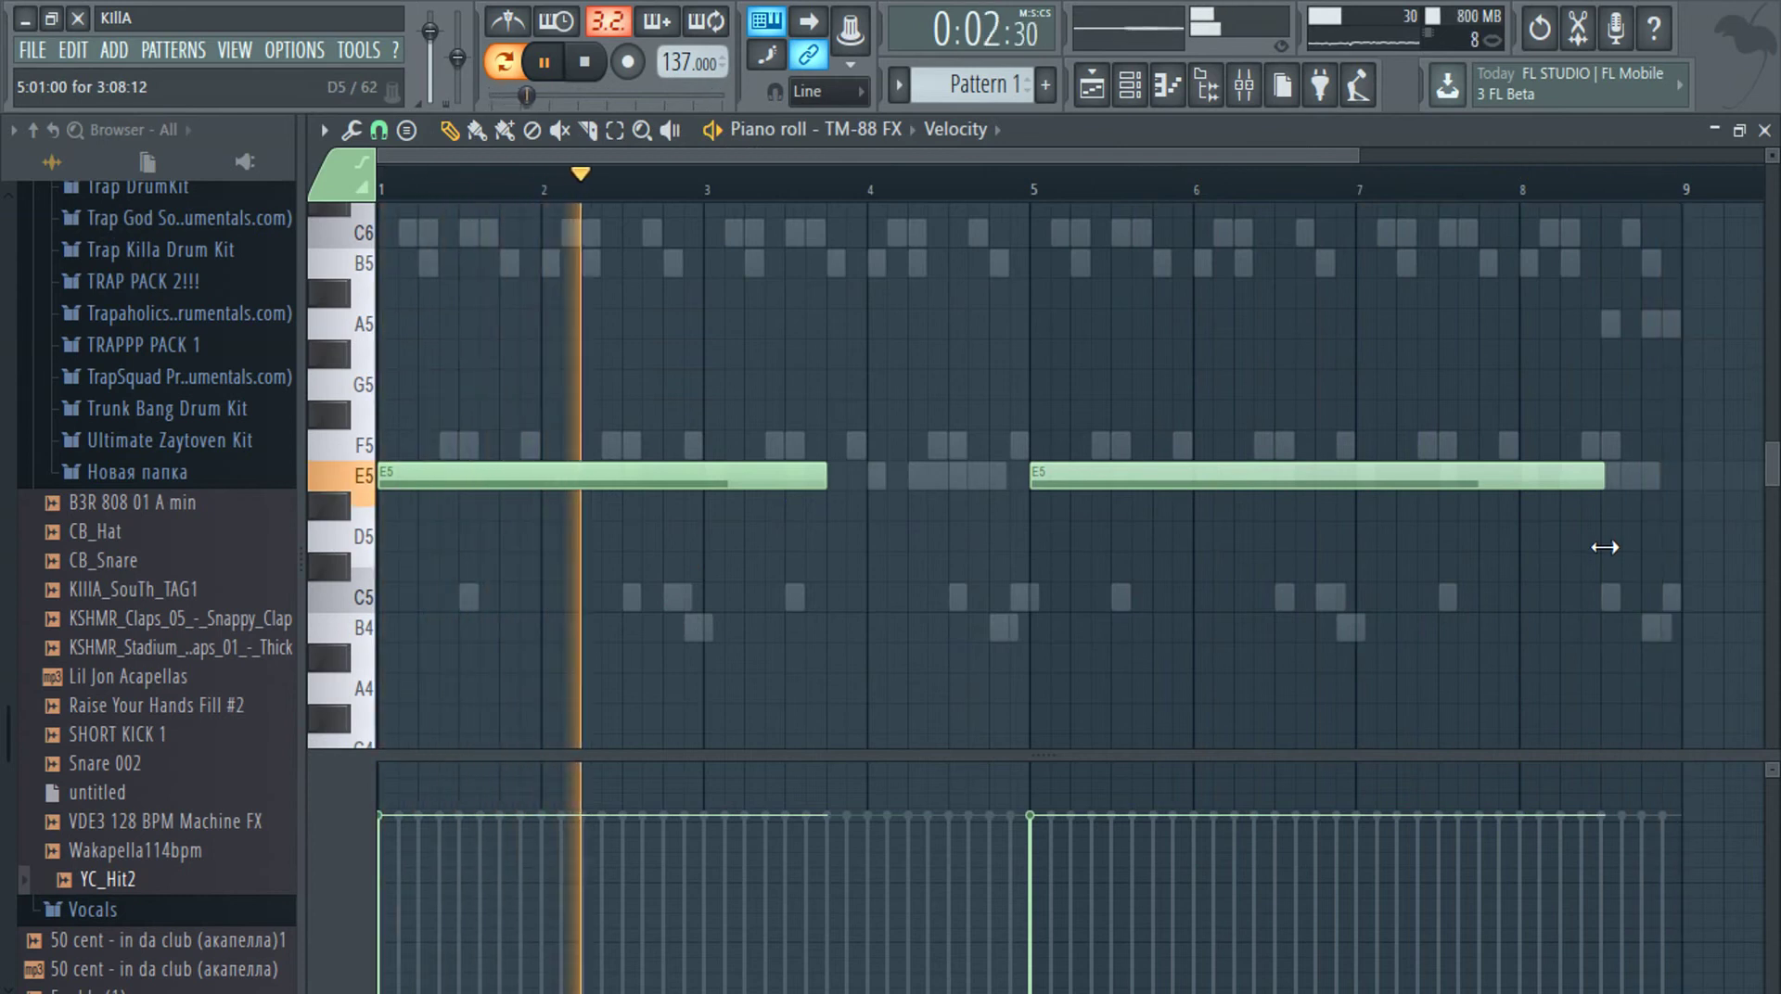
{"action": "left_click_drag", "start_coordinate": [1604, 548], "coordinate": [1479, 545]}
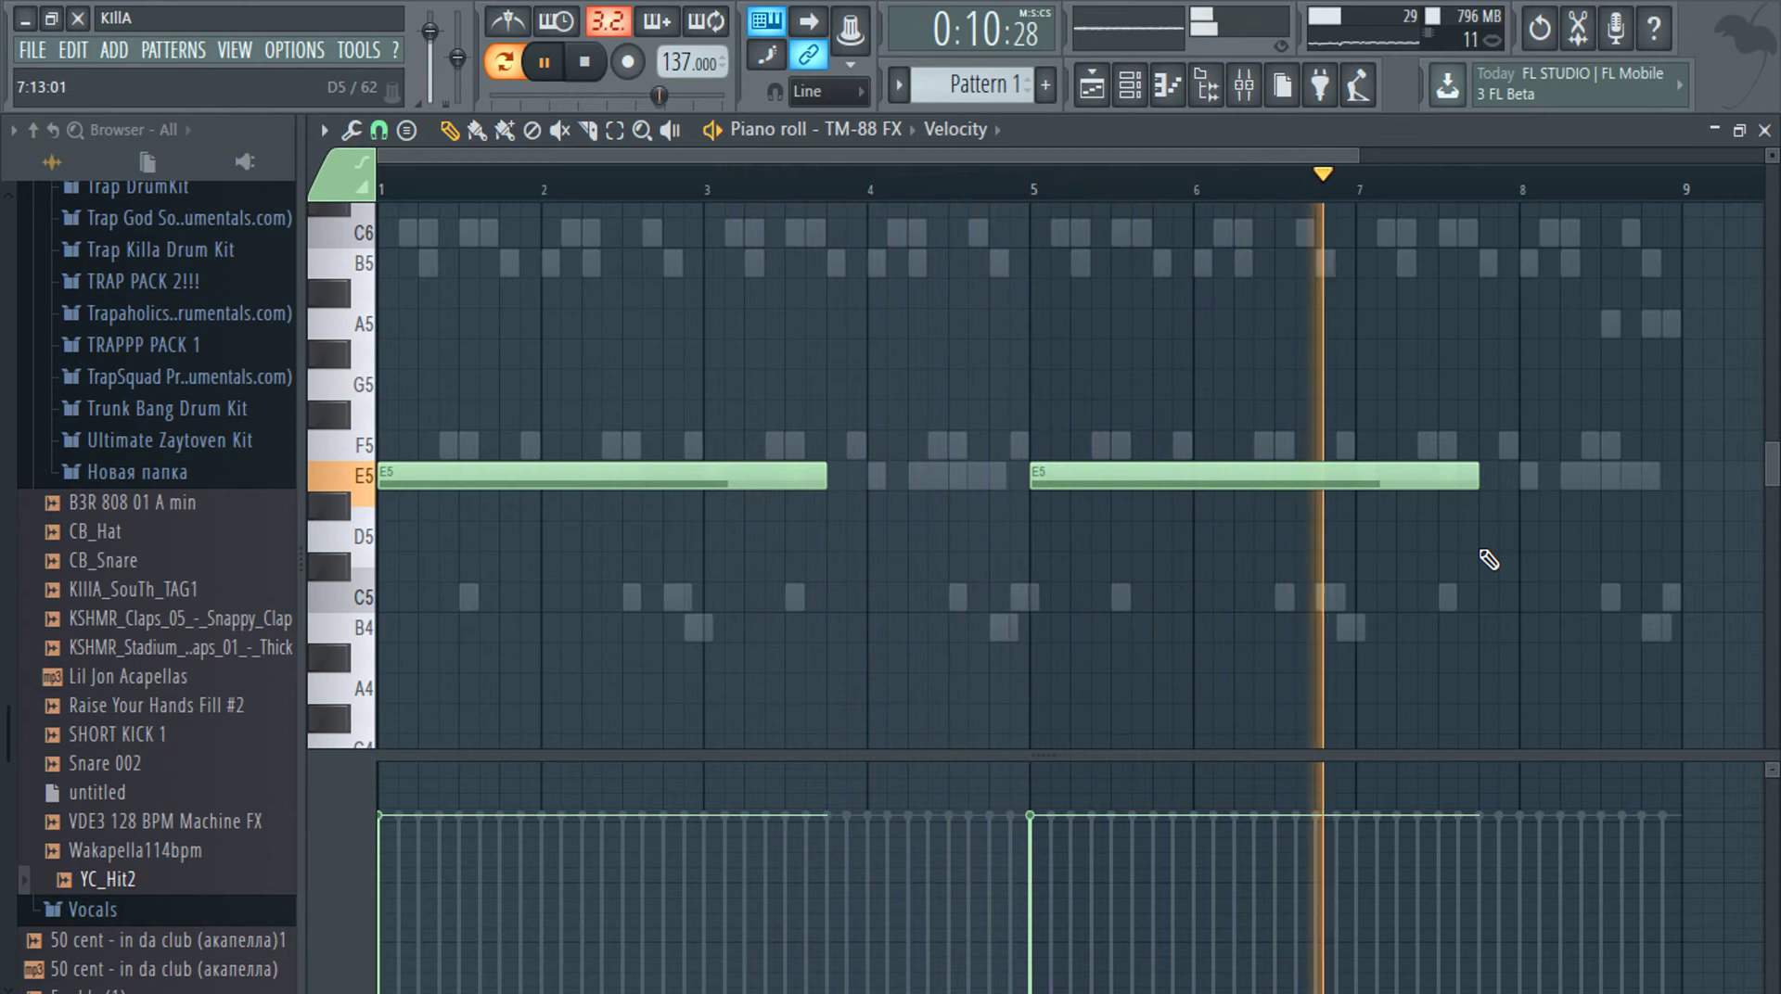
Close the TM-88 FX note editor, raise the Insert 1 fader to about 68% and lower the TM-88 FX fader slightly
{"action": "left_click", "coordinate": [1764, 129]}
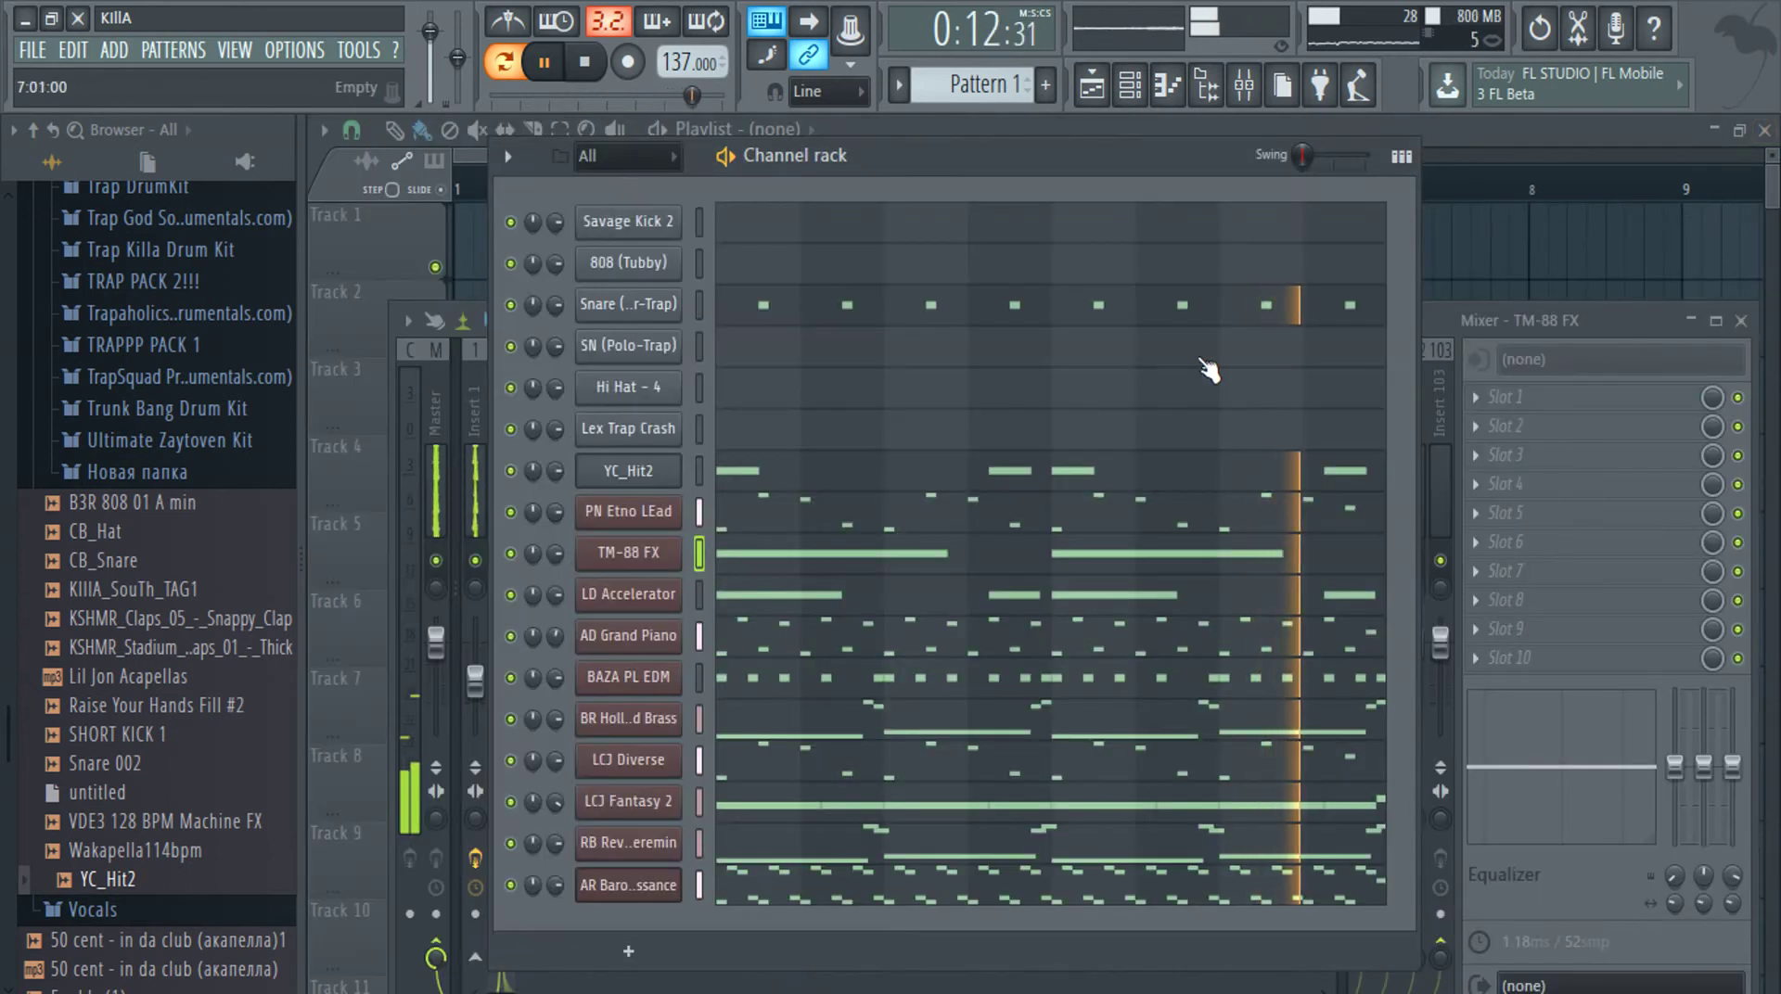
{"action": "left_click", "coordinate": [1436, 320]}
{"action": "left_click", "coordinate": [481, 682]}
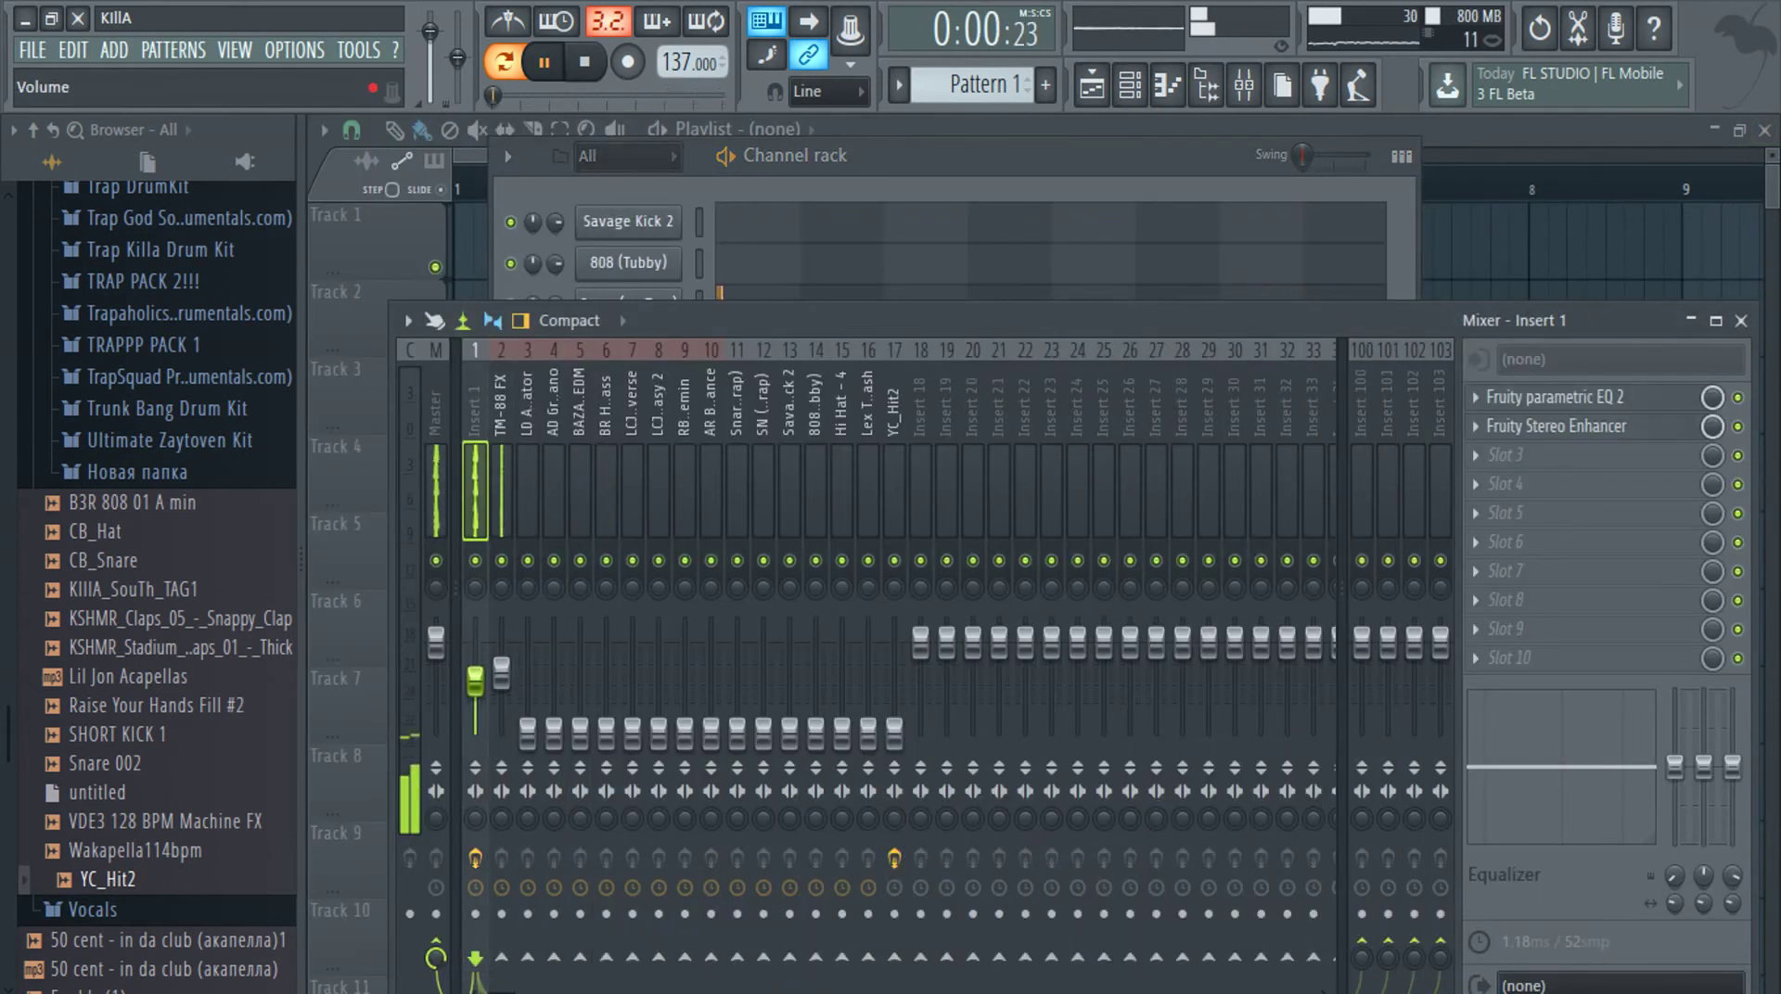
{"action": "mouse_move", "coordinate": [510, 686]}
{"action": "left_mouse_down"}
{"action": "mouse_move", "coordinate": [509, 714]}
{"action": "mouse_move", "coordinate": [510, 698]}
{"action": "left_mouse_up"}
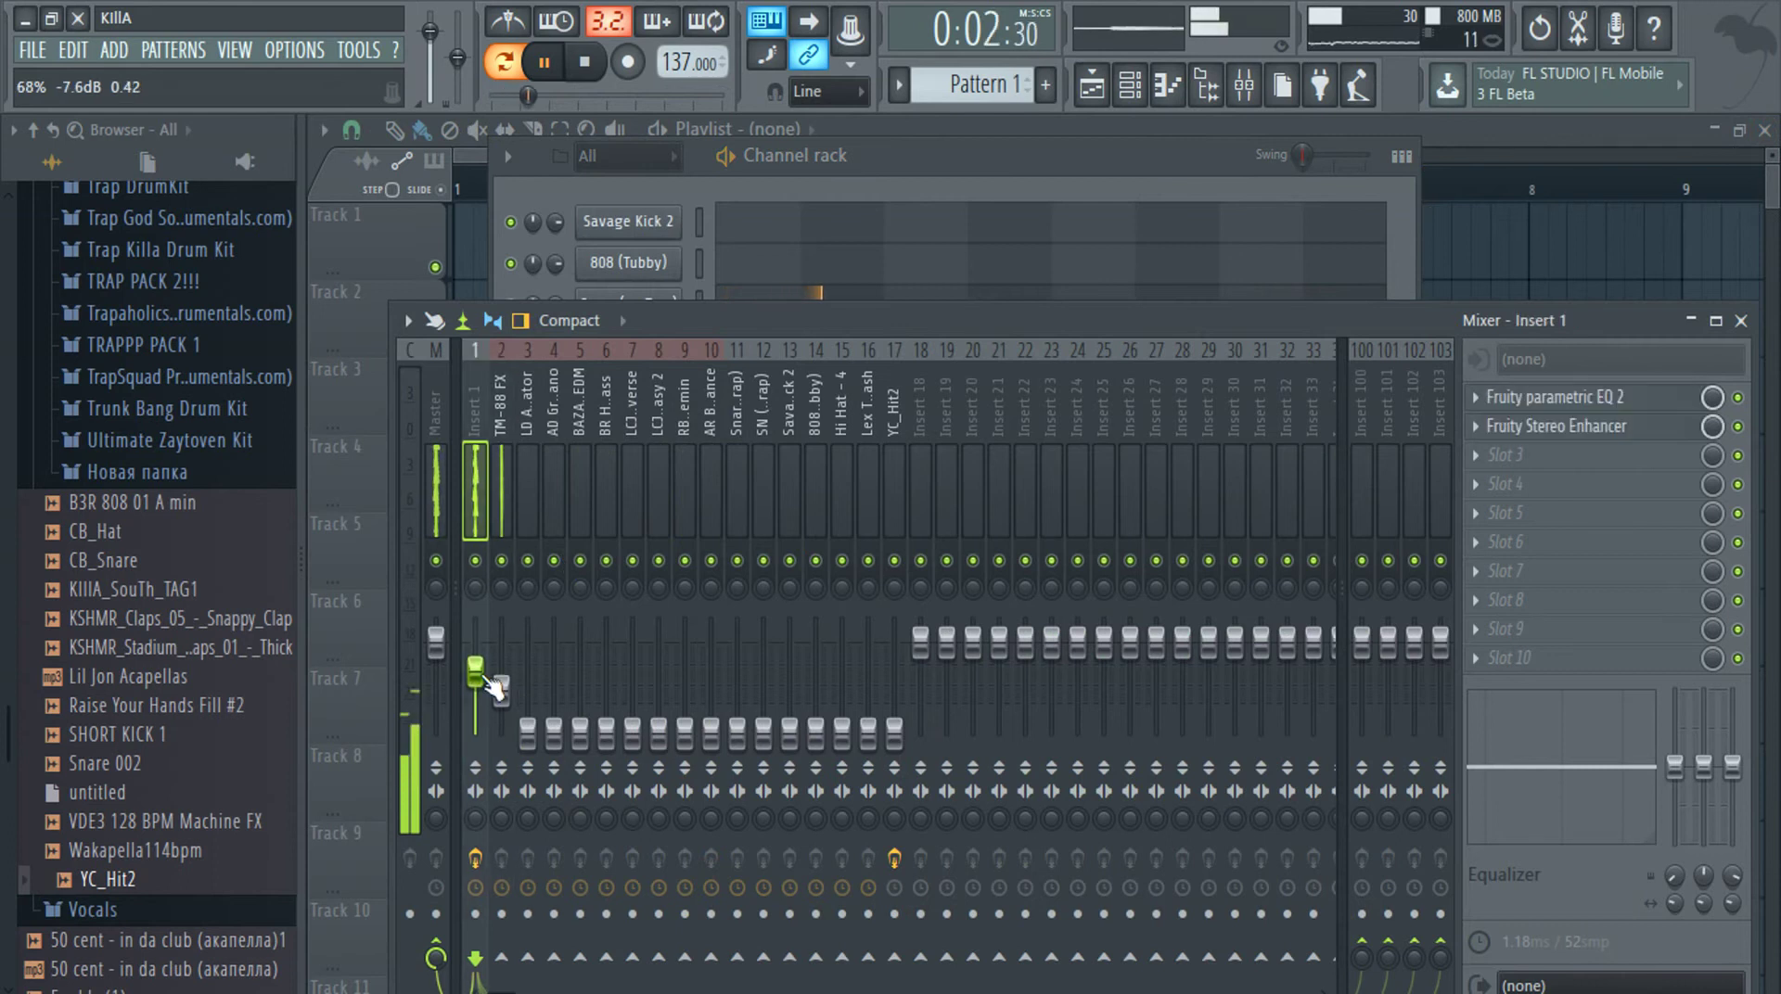
Add Fruity Parametric EQ 2 to TM-88 FX and cut the band 1 low shelf to -18 dB at about 210 Hz
{"action": "left_click", "coordinate": [508, 516]}
{"action": "left_click", "coordinate": [1484, 393]}
{"action": "left_click", "coordinate": [1465, 92]}
{"action": "left_click_drag", "start_coordinate": [647, 696], "coordinate": [740, 817]}
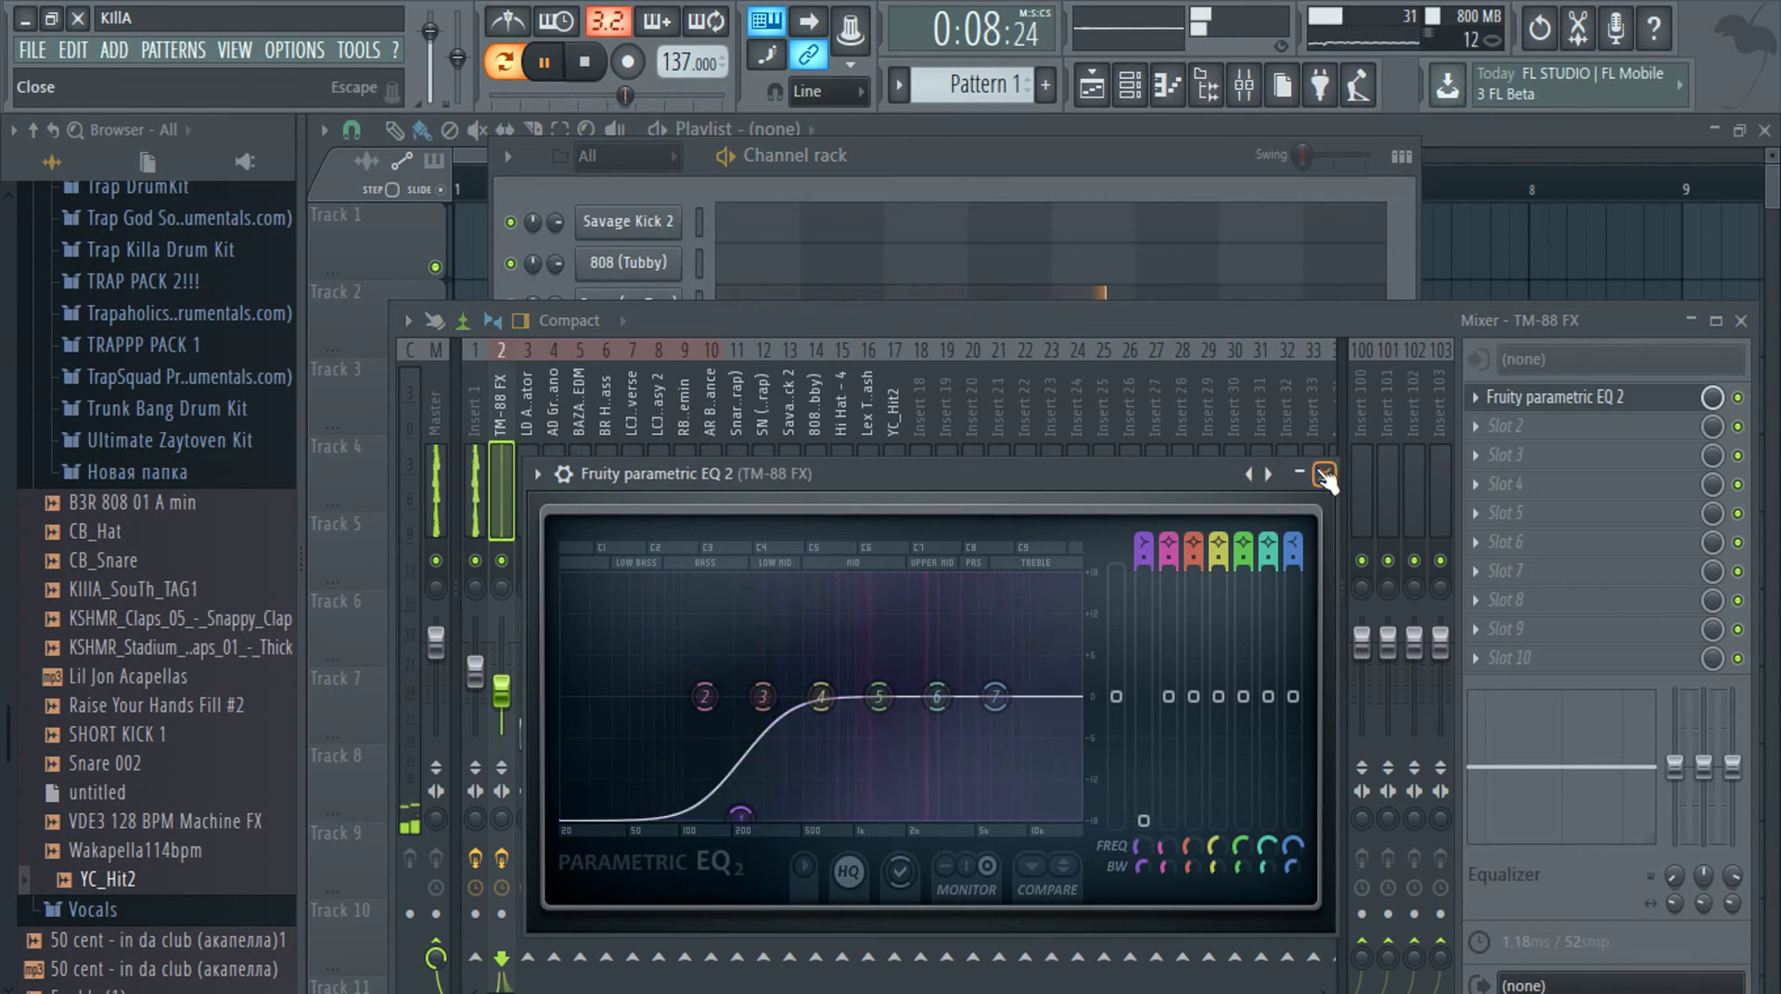
{"action": "left_click", "coordinate": [1324, 475]}
Raise the LD Accelerator and AD Grand Piano faders to roughly the level of the TM-88 FX fader
{"action": "left_click", "coordinate": [530, 516]}
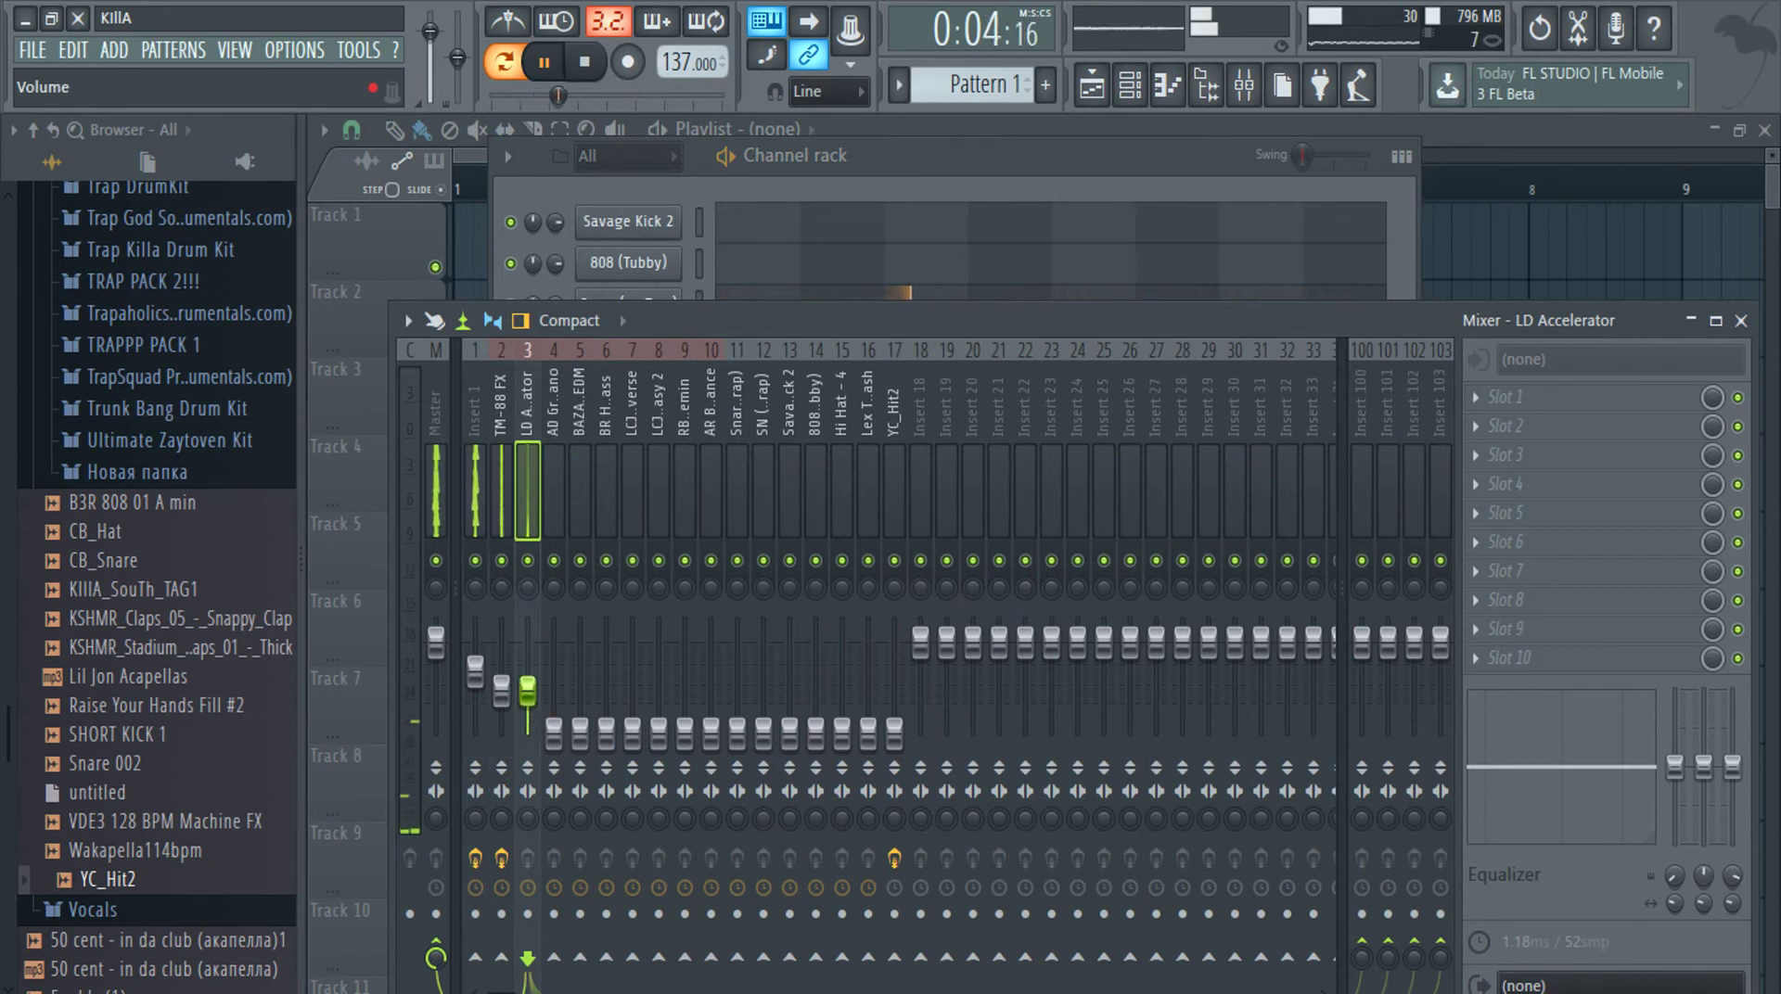
{"action": "left_click_drag", "start_coordinate": [554, 733], "coordinate": [553, 722]}
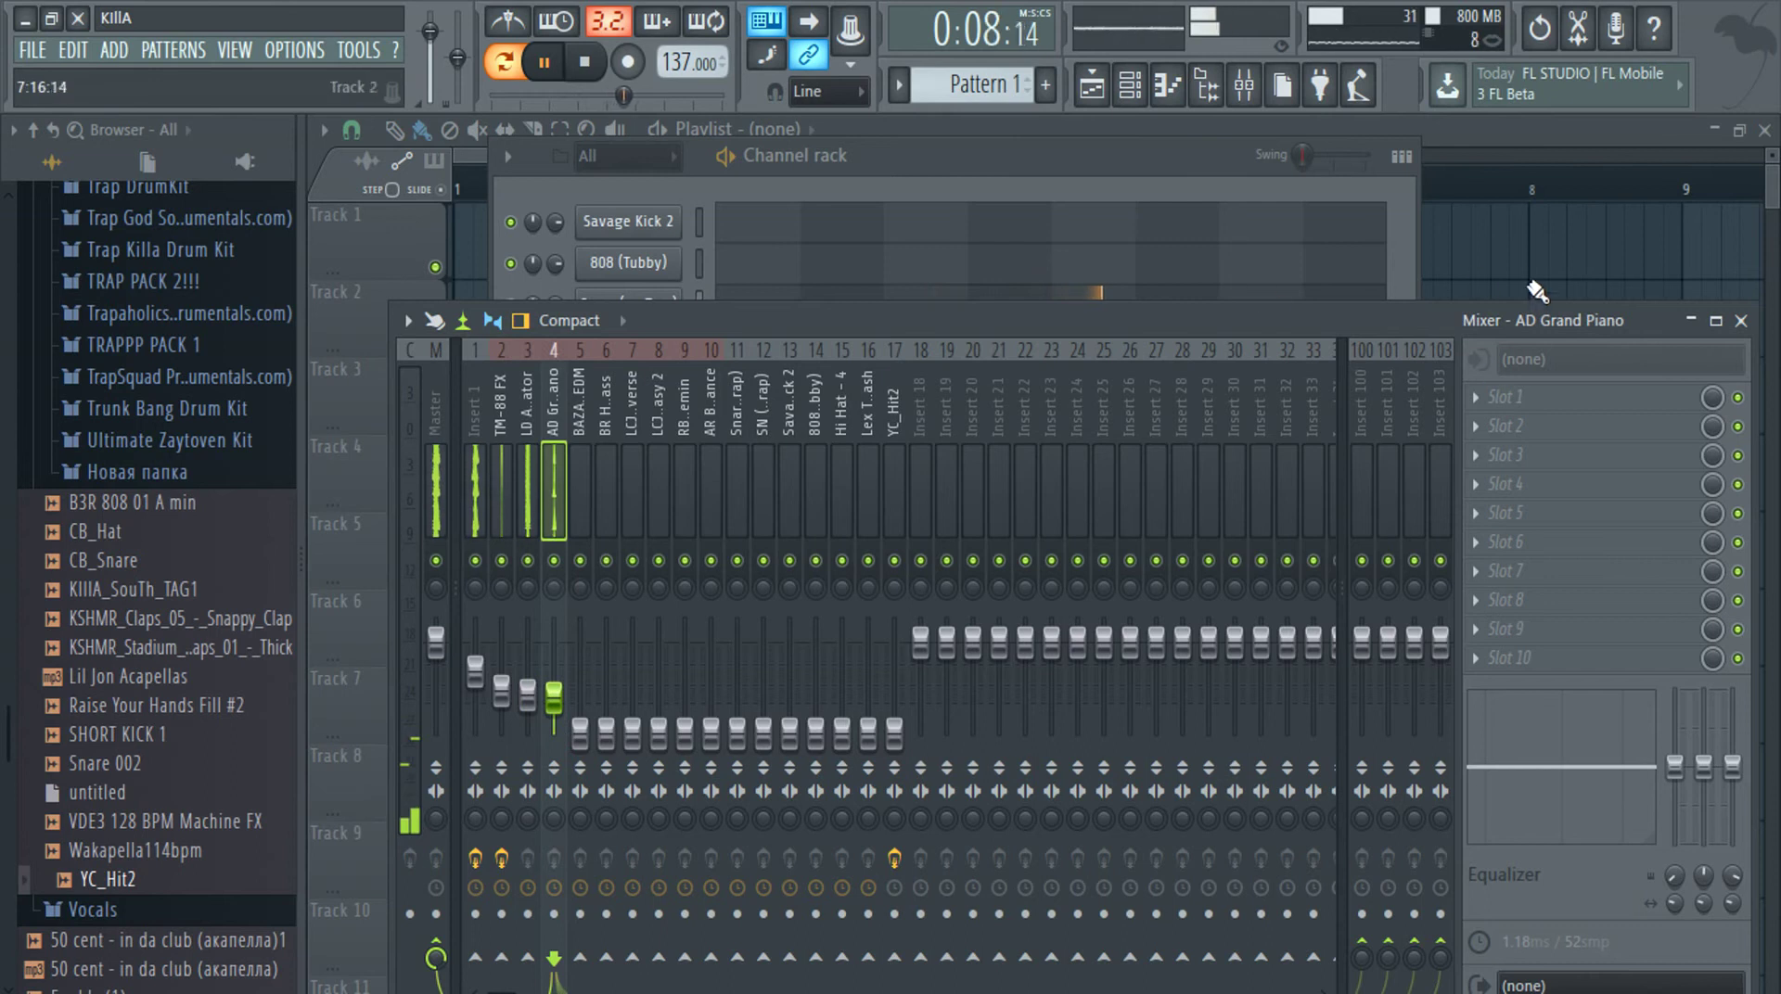
Add Fruity Parametric EQ 2 to AD Grand Piano and cut the band 1 low shelf to -18 dB at about 380 Hz
{"action": "left_click", "coordinate": [1484, 408]}
{"action": "left_click", "coordinate": [1541, 92]}
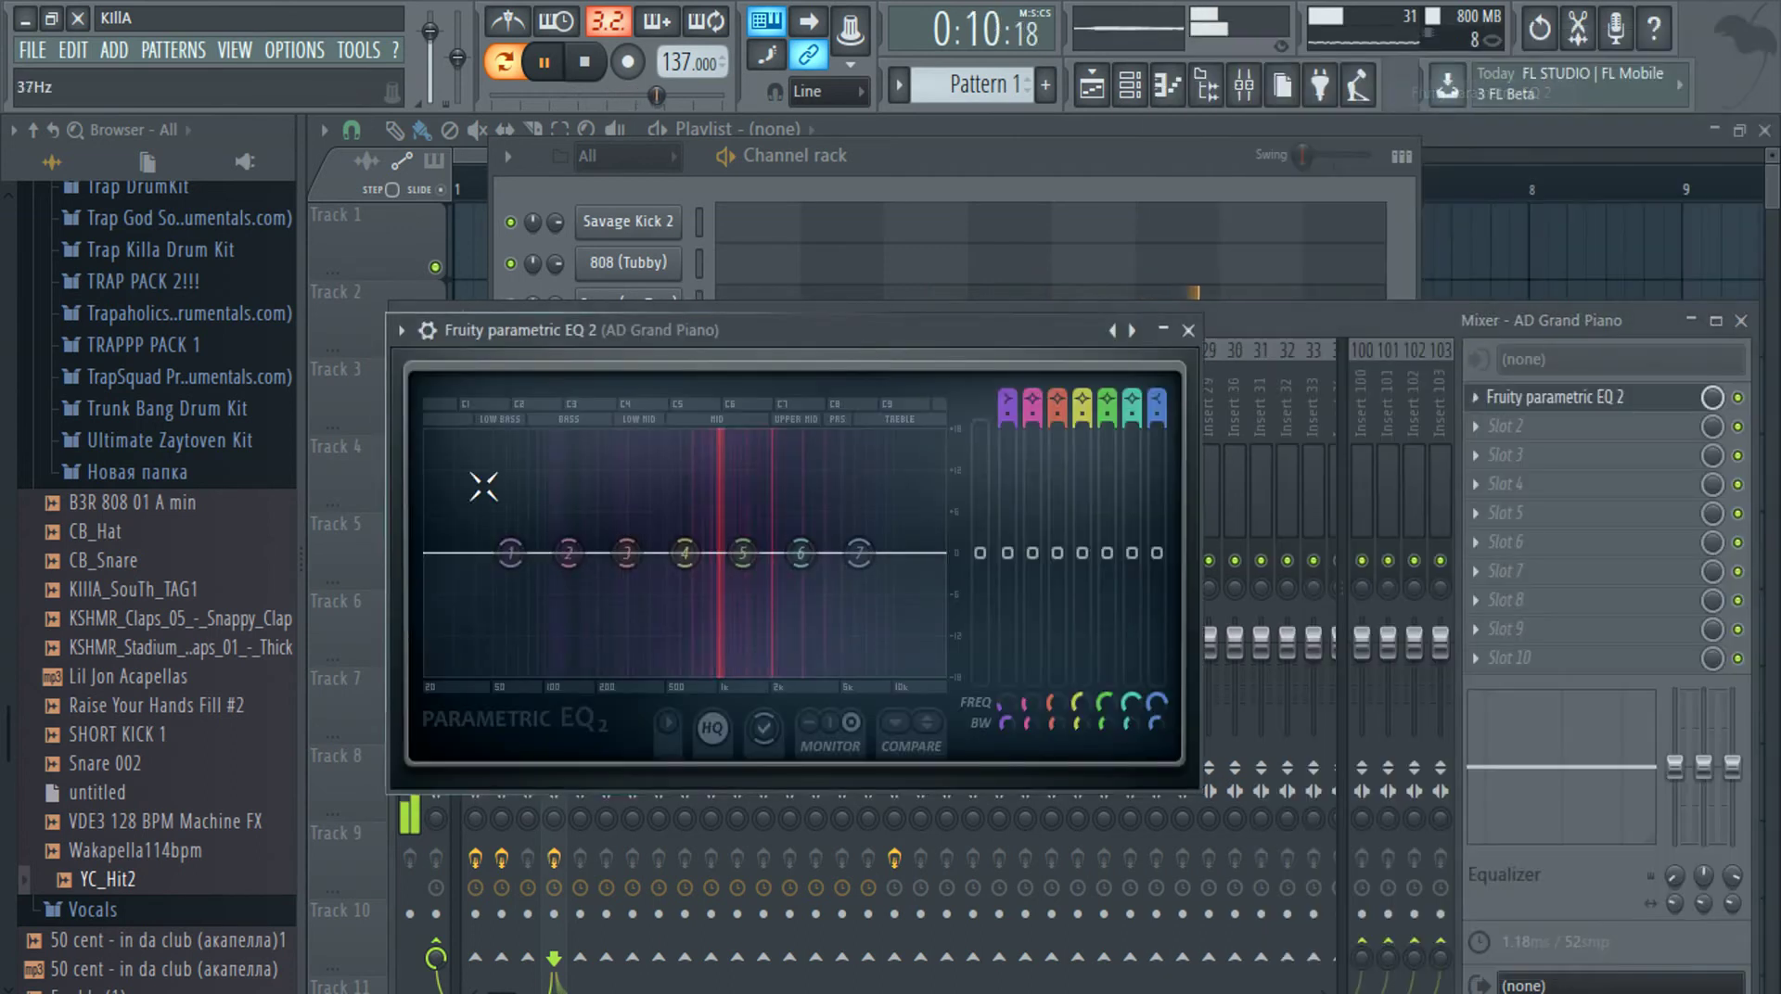
{"action": "left_click_drag", "start_coordinate": [509, 568], "coordinate": [656, 707]}
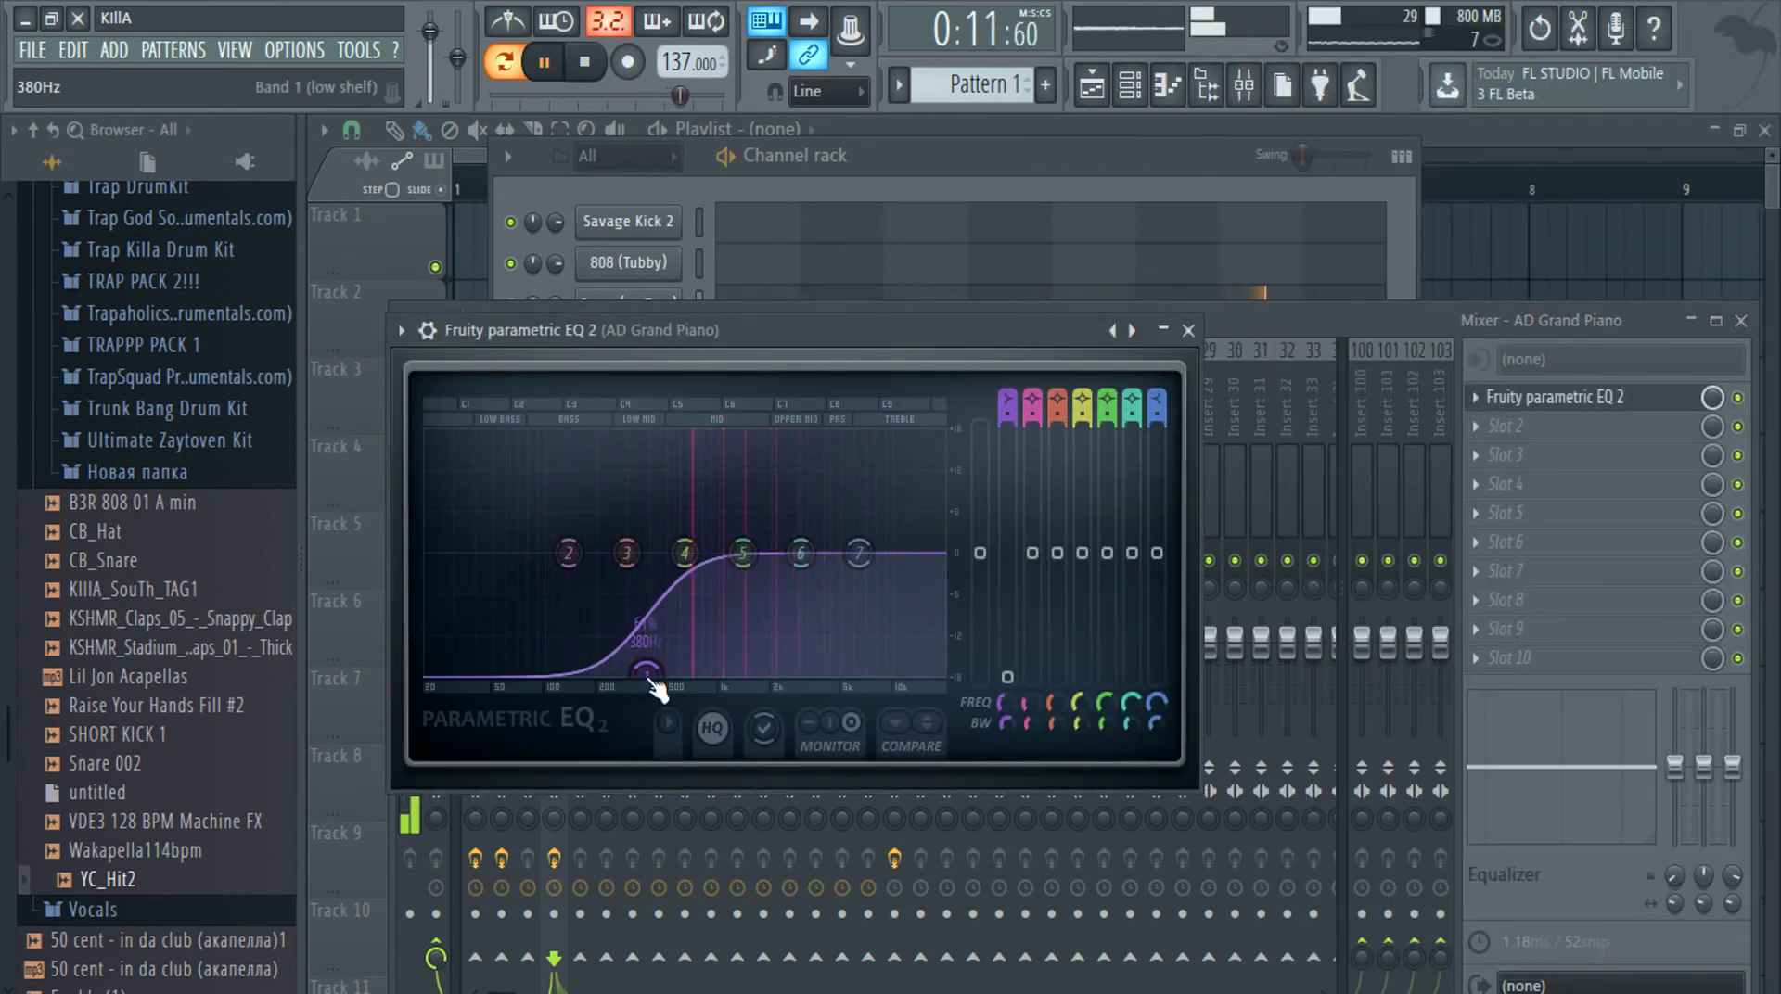
{"action": "left_click", "coordinate": [1187, 330]}
Raise the AD Grand Piano fader to about 63%
{"action": "left_click", "coordinate": [1500, 422]}
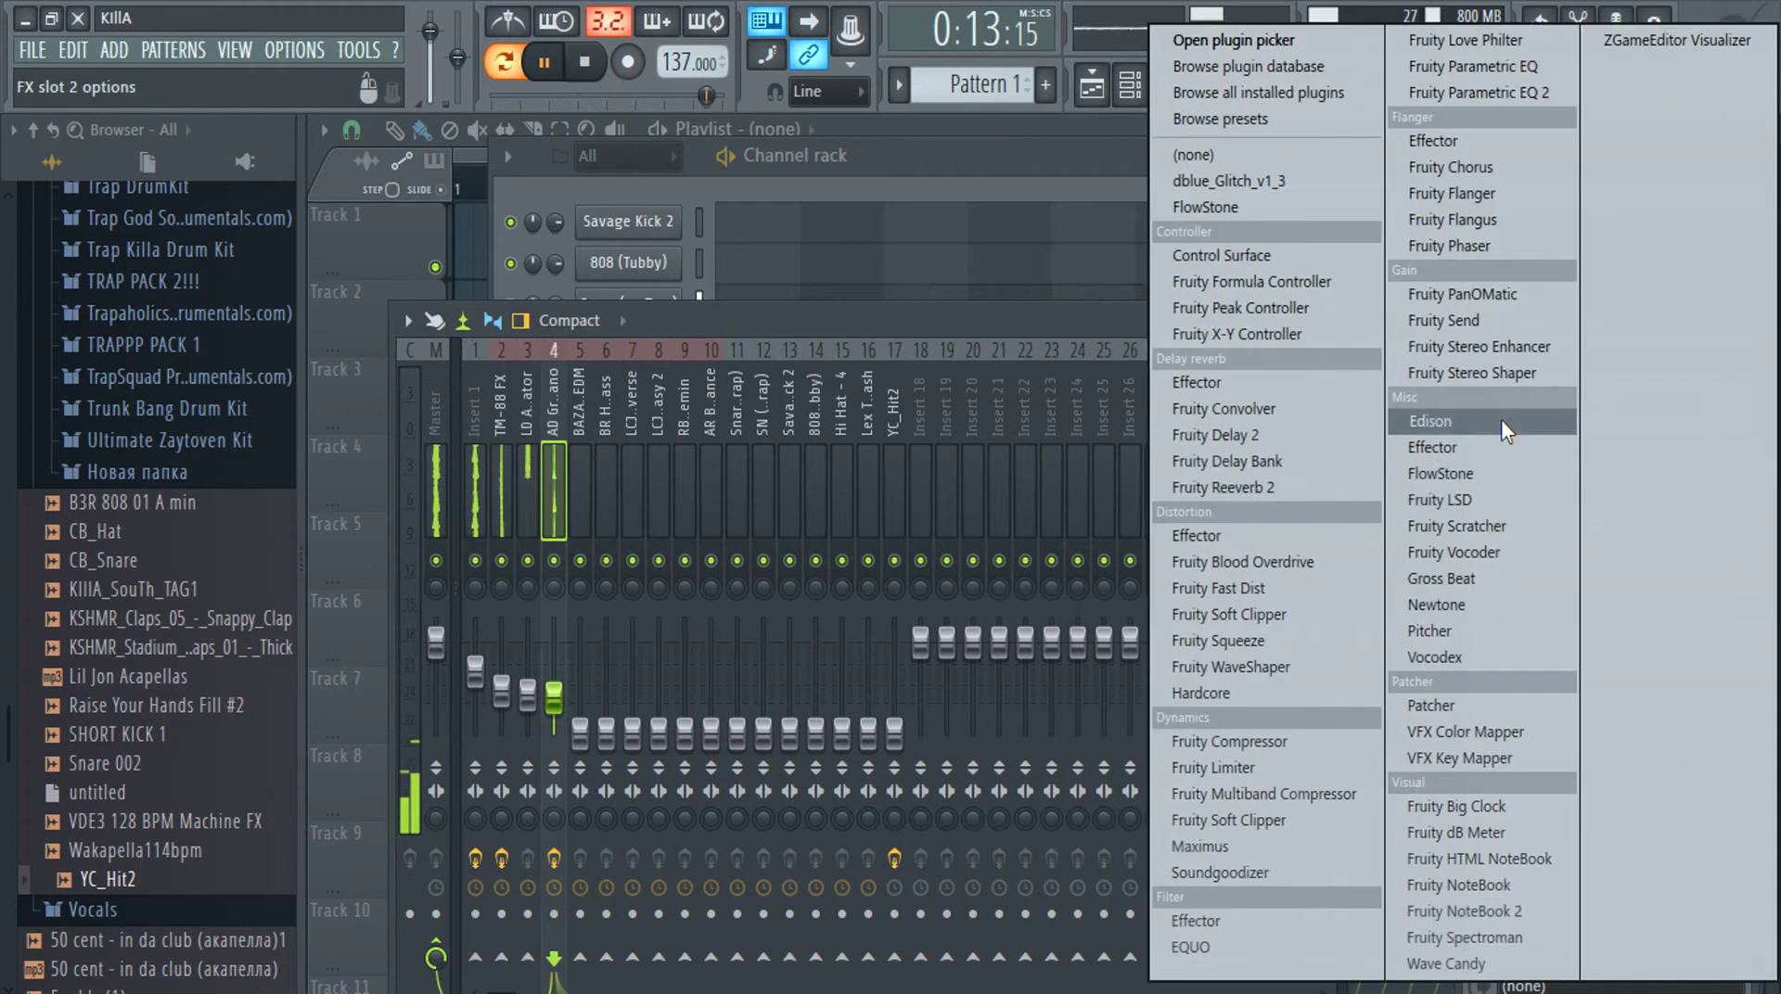
{"action": "left_click", "coordinate": [557, 697]}
{"action": "left_click_drag", "start_coordinate": [562, 700], "coordinate": [562, 694]}
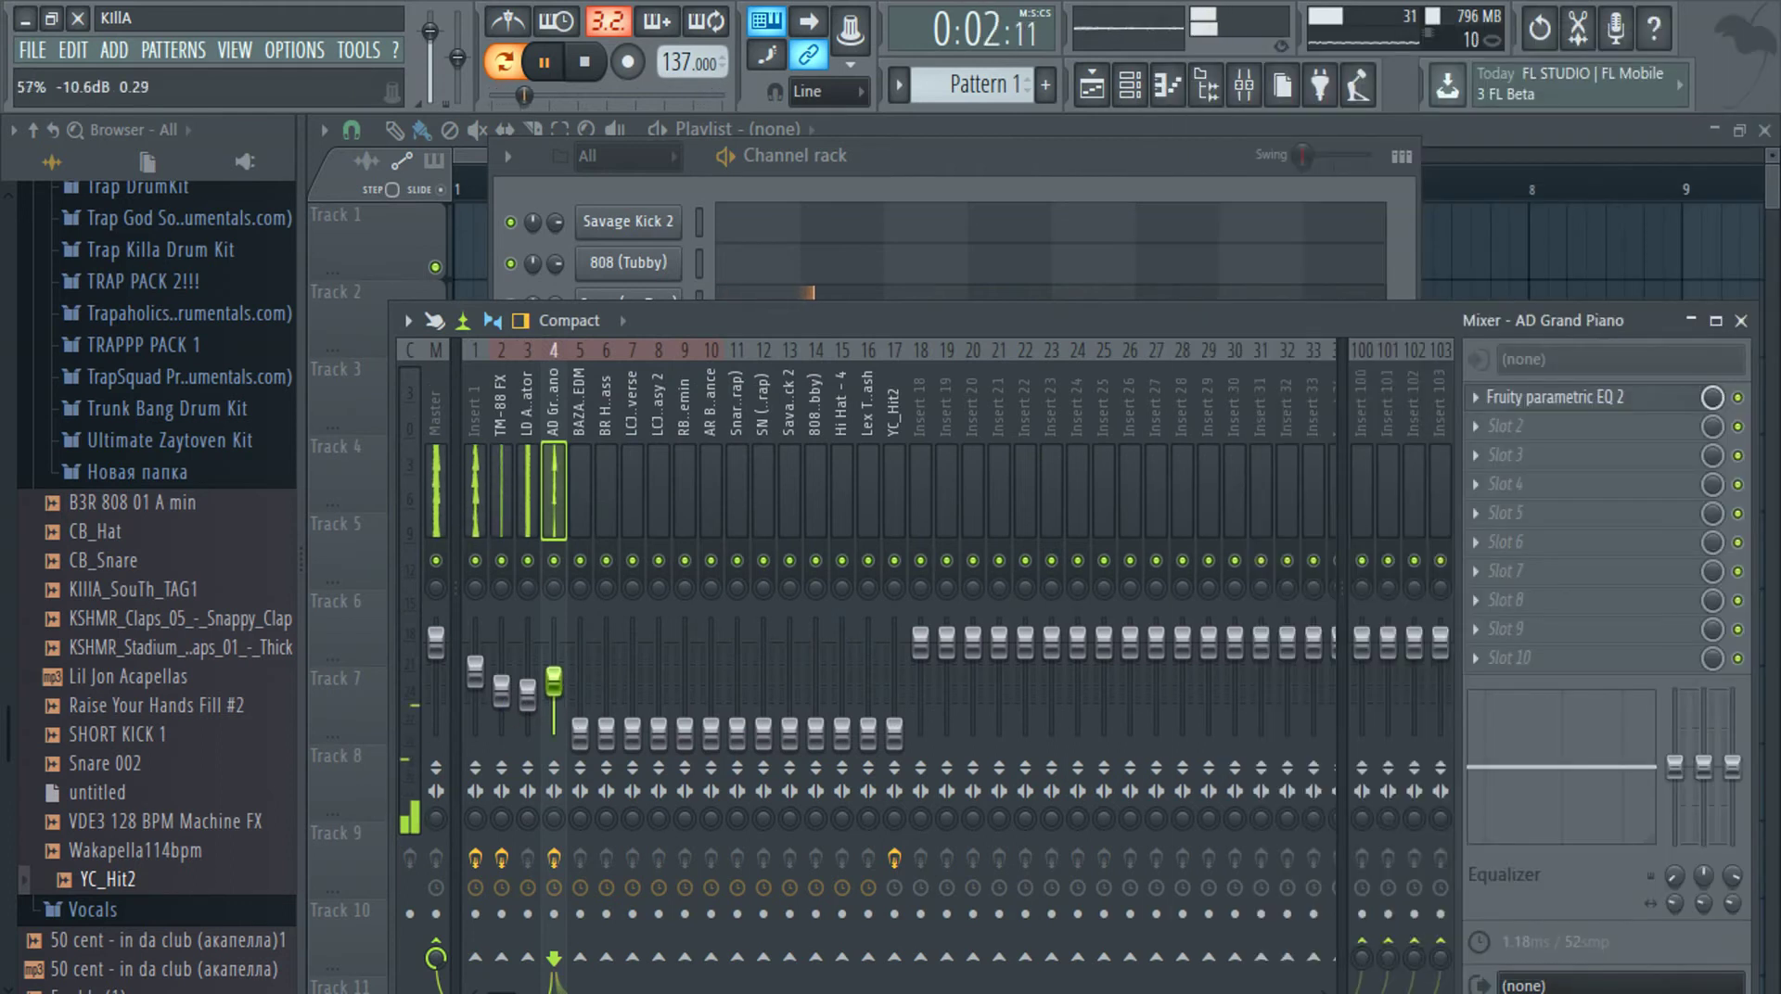
{"action": "scroll", "coordinate": [562, 691], "scroll_direction": "up", "scroll_amount": 3}
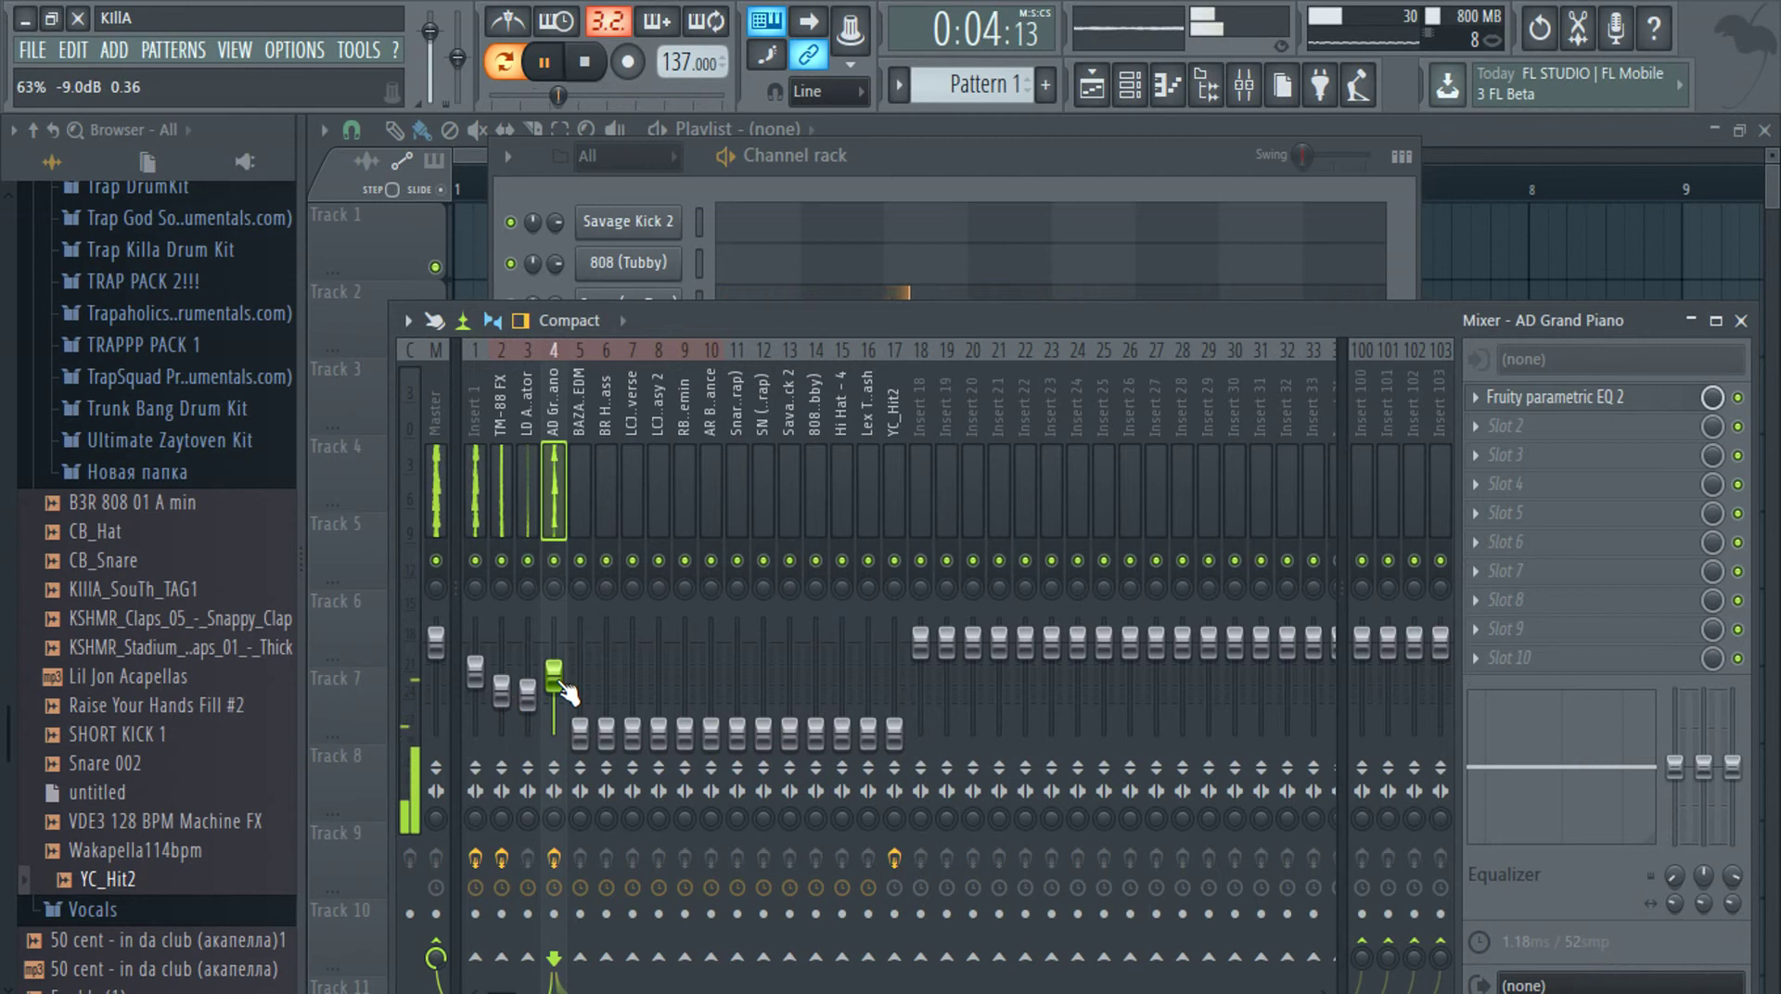
Add Fruity Stereo Enhancer to the second effect slot of AD Grand Piano and adjust its stereo separation
{"action": "left_click", "coordinate": [1479, 423]}
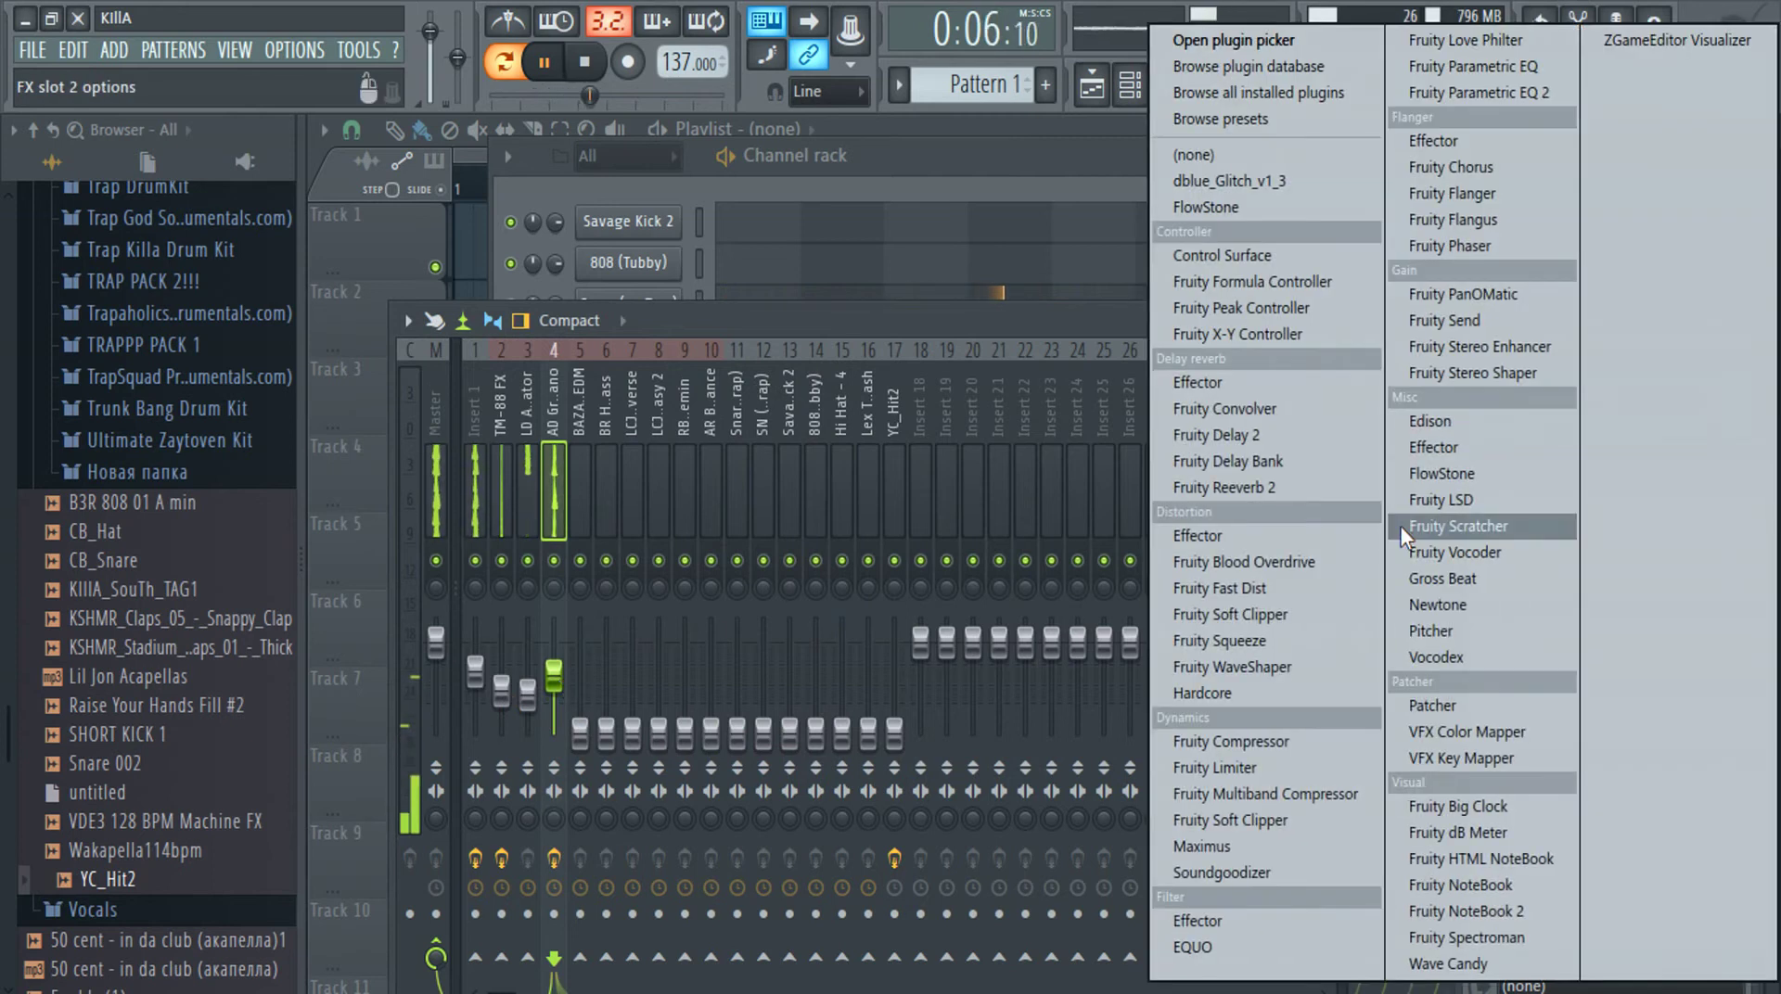
{"action": "left_click", "coordinate": [1498, 372]}
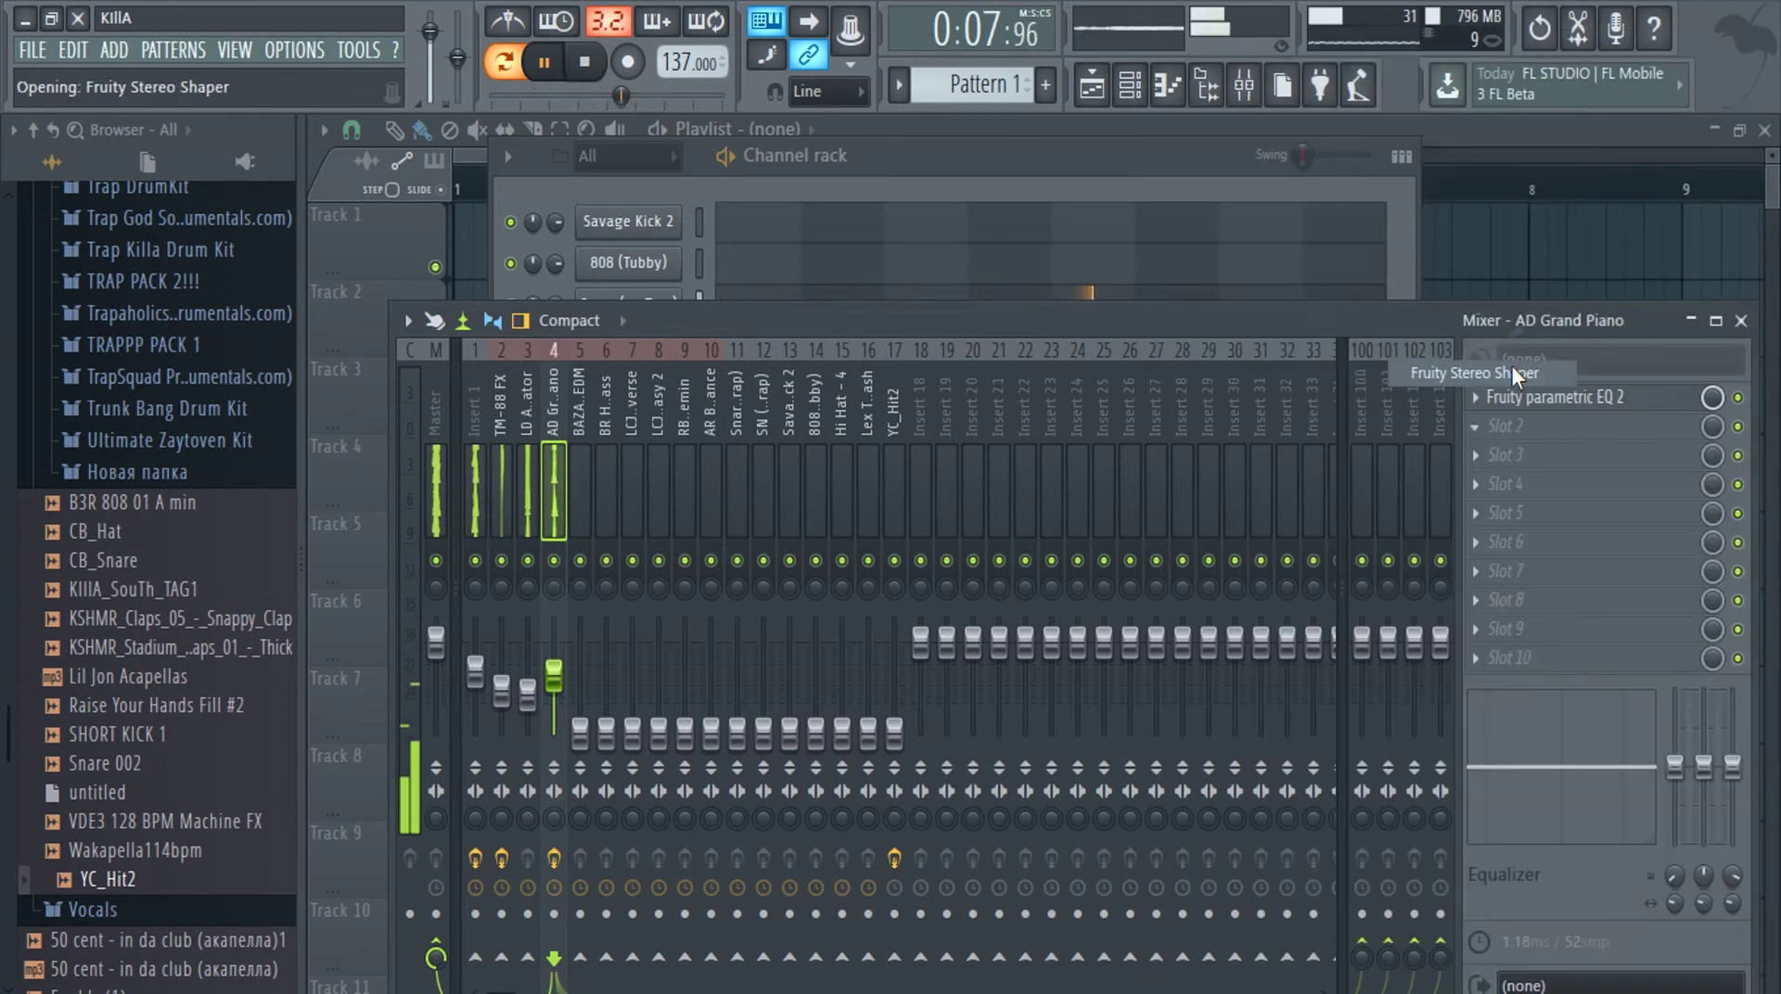
{"action": "left_click", "coordinate": [1476, 428]}
{"action": "mouse_move", "coordinate": [1503, 455]}
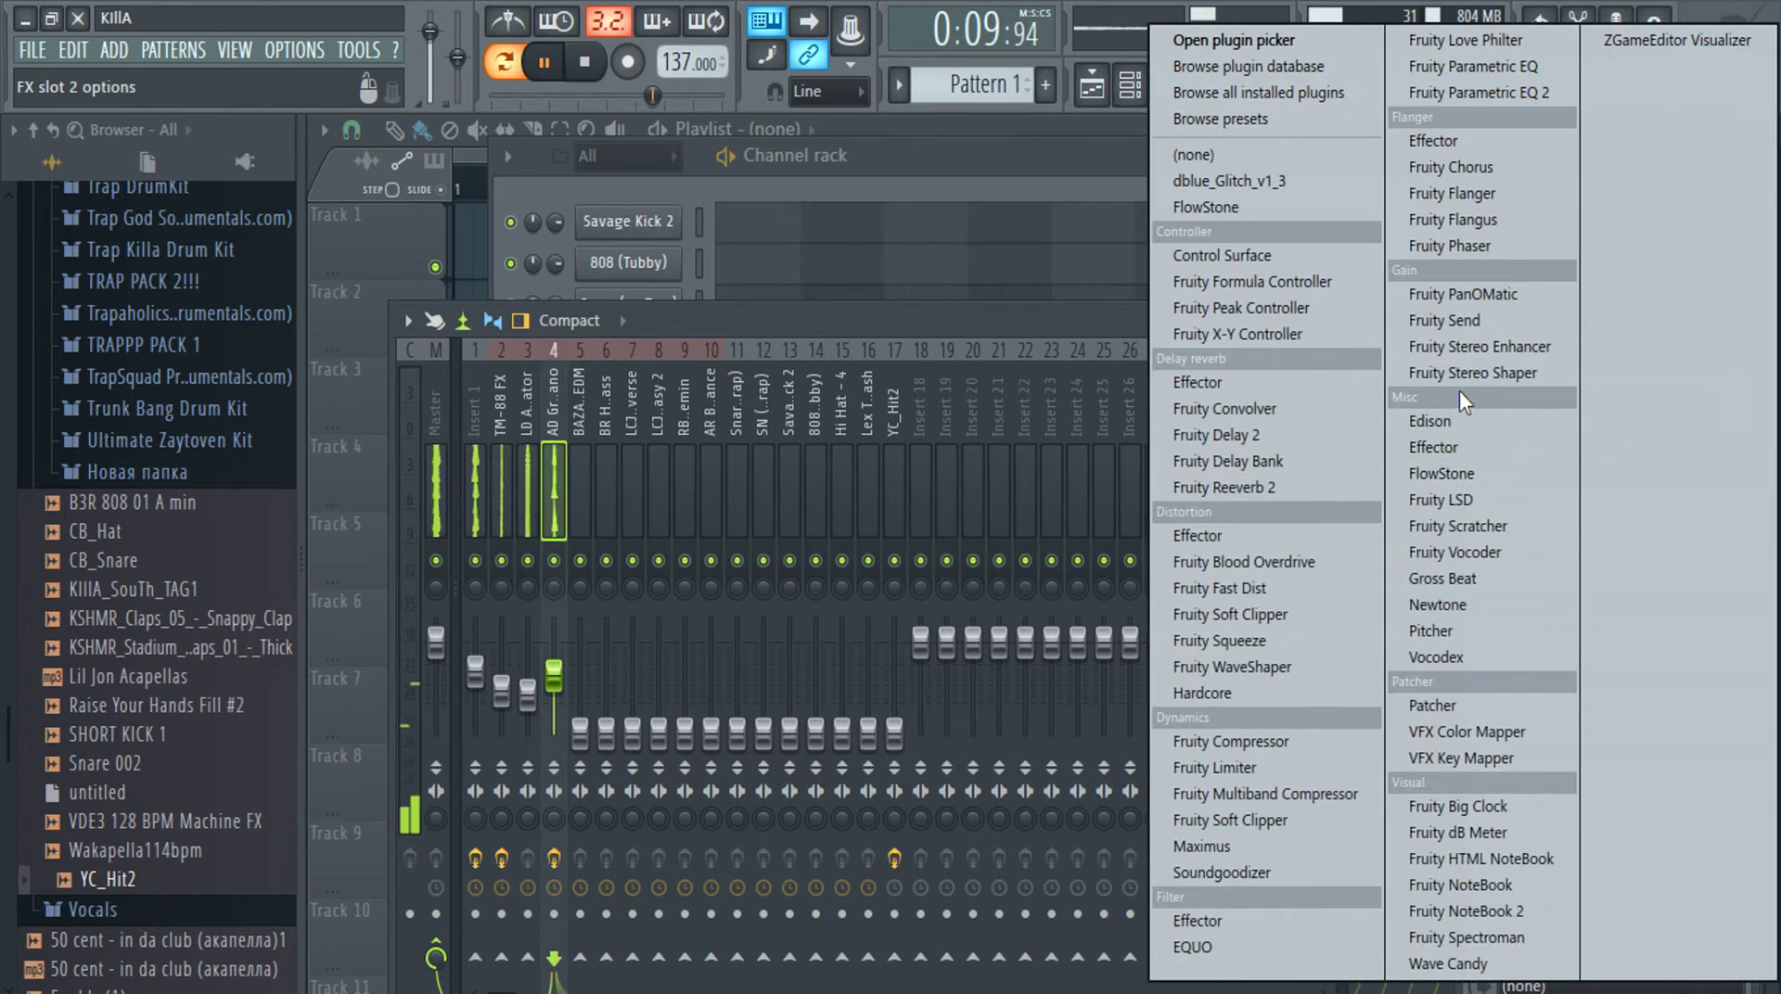
{"action": "left_click", "coordinate": [1487, 348]}
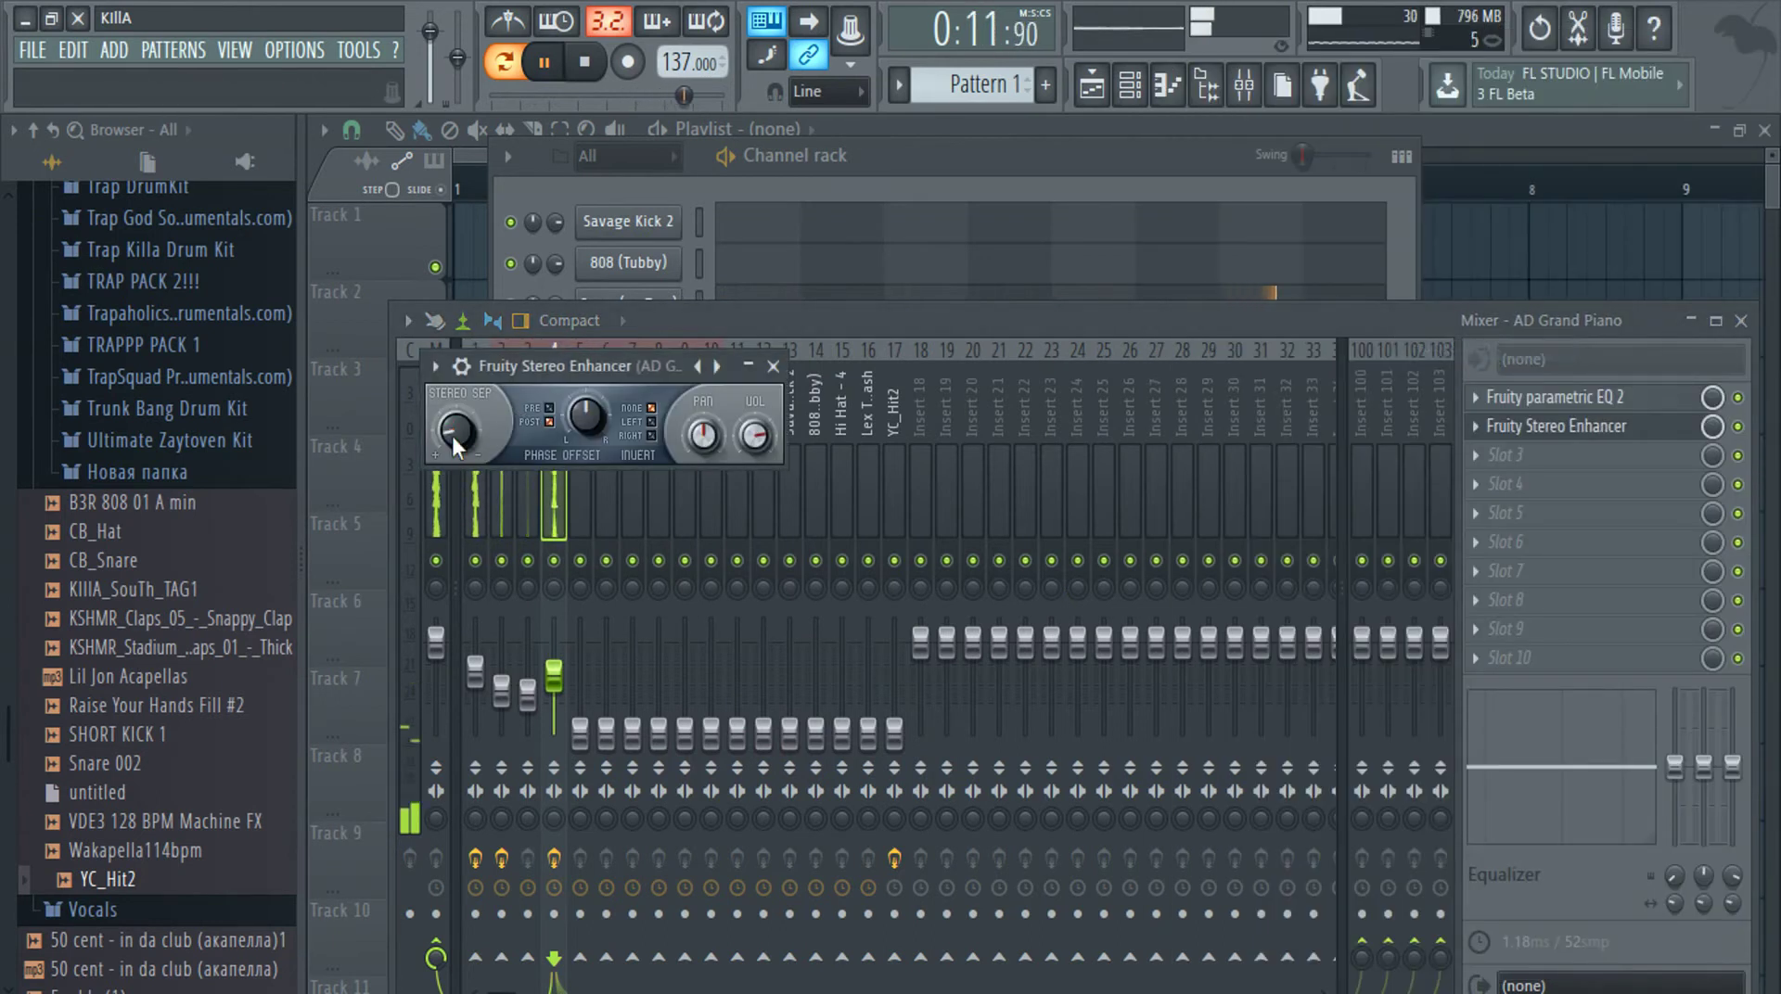
{"action": "left_click_drag", "start_coordinate": [461, 432], "coordinate": [460, 460]}
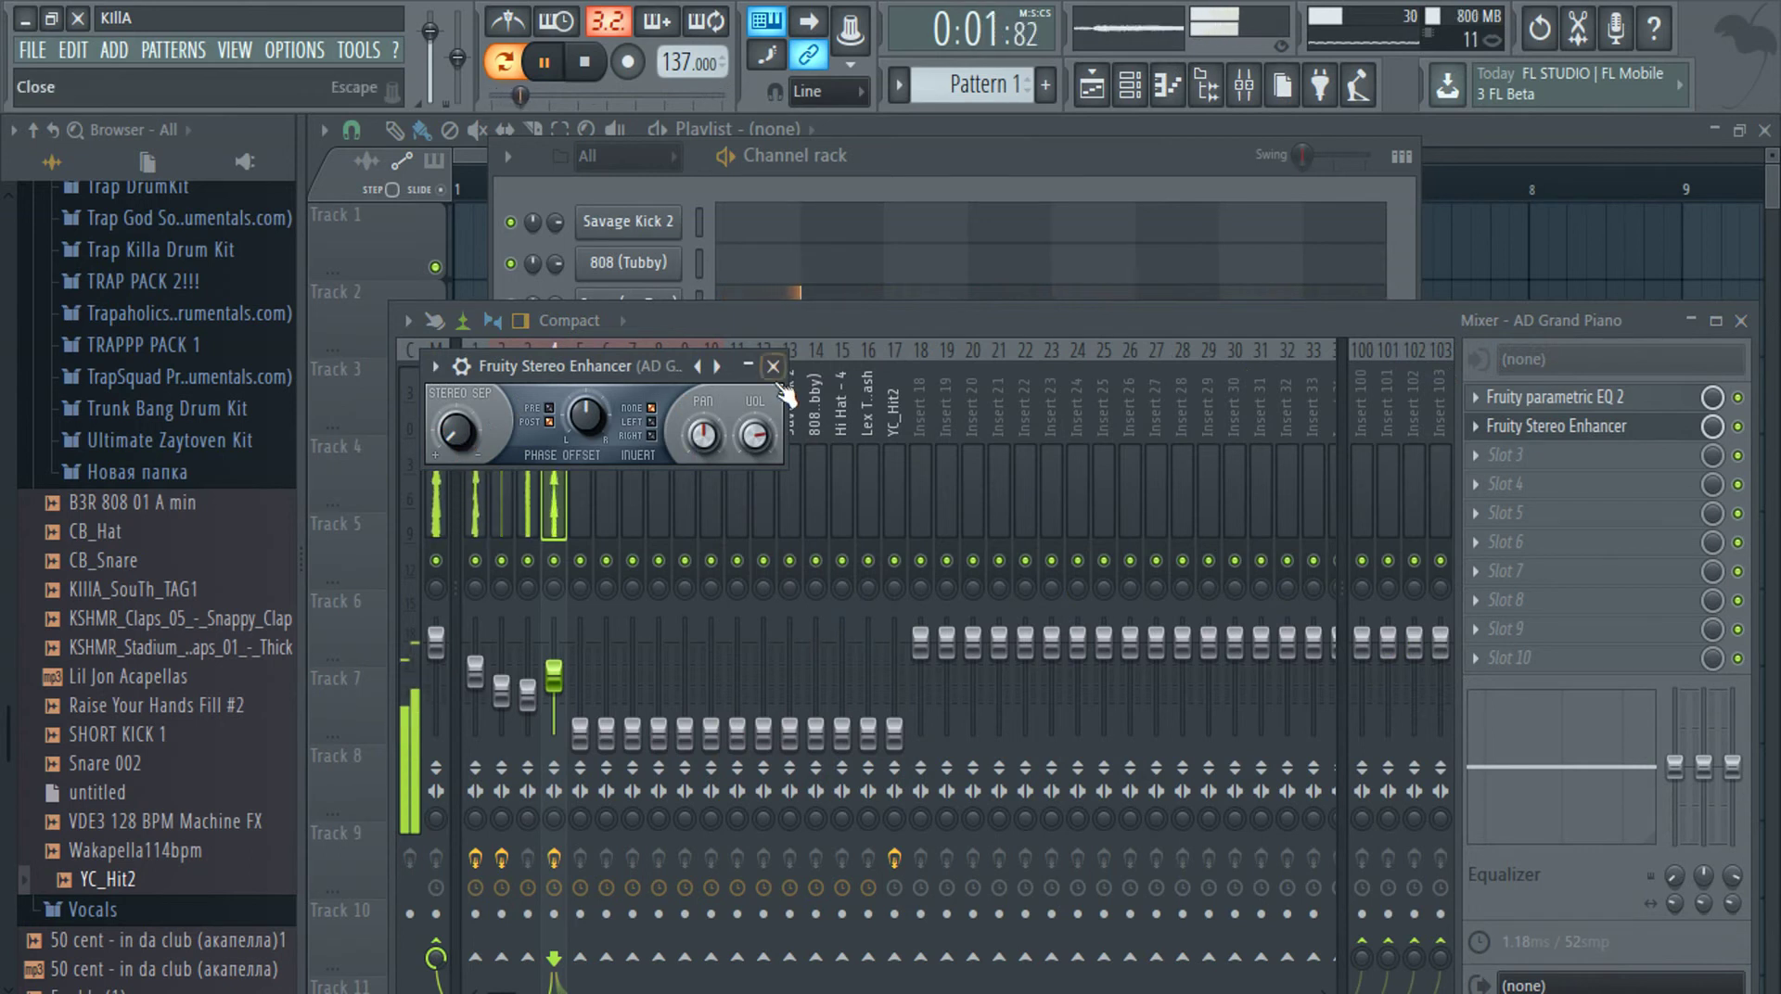
{"action": "left_click", "coordinate": [773, 366]}
Lower the AD Grand Piano fader, and solo BAZA PL EDM with its fader raised to about 48%
{"action": "left_click_drag", "start_coordinate": [554, 676], "coordinate": [554, 692]}
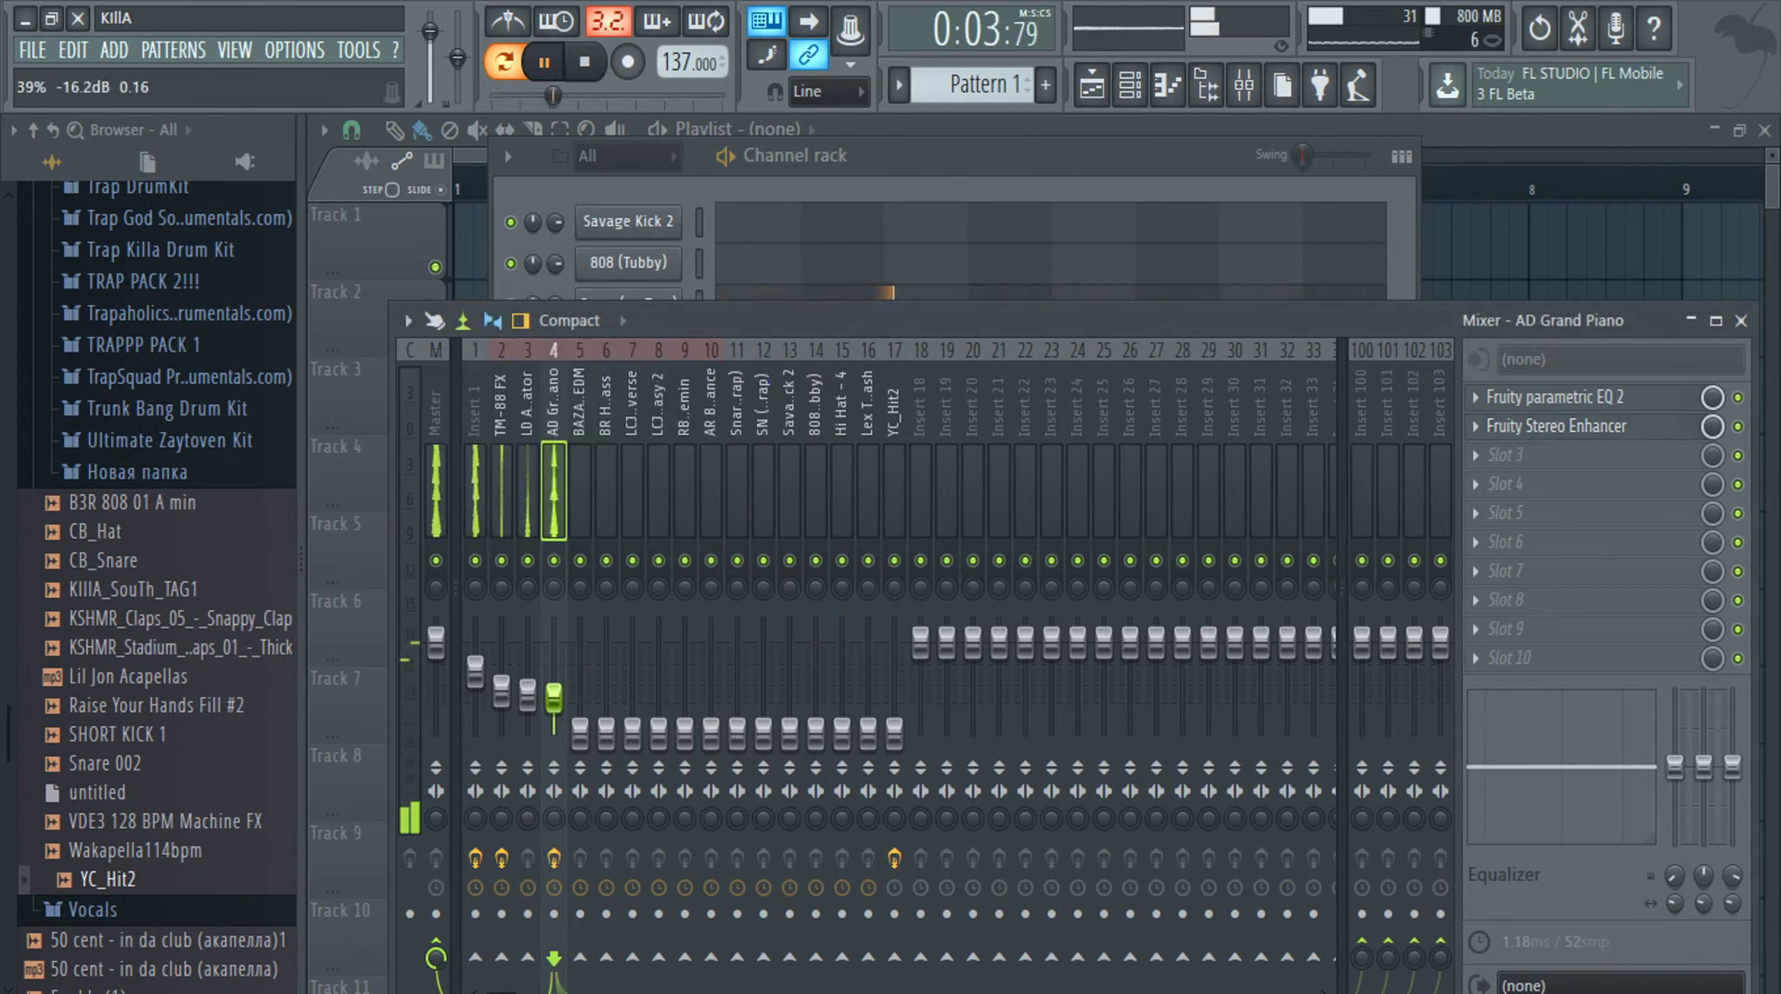
{"action": "scroll", "coordinate": [583, 736], "scroll_direction": "up", "scroll_amount": 5}
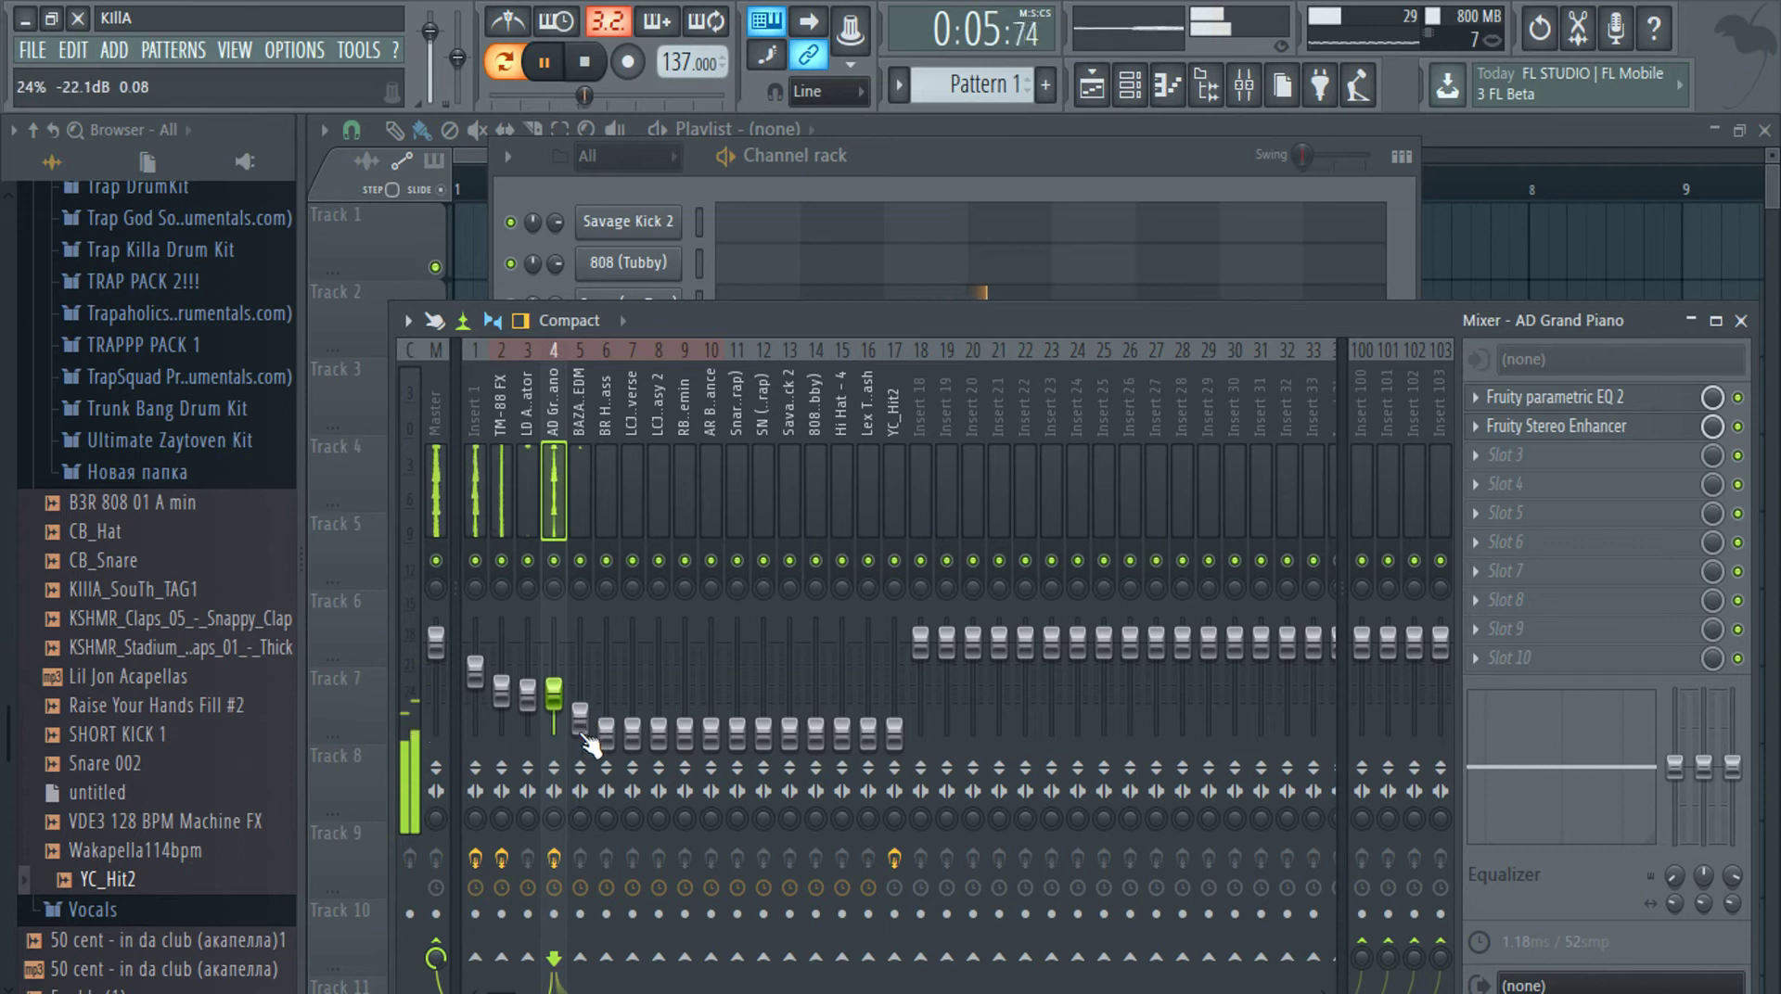
{"action": "scroll", "coordinate": [590, 742], "scroll_direction": "up", "scroll_amount": 2}
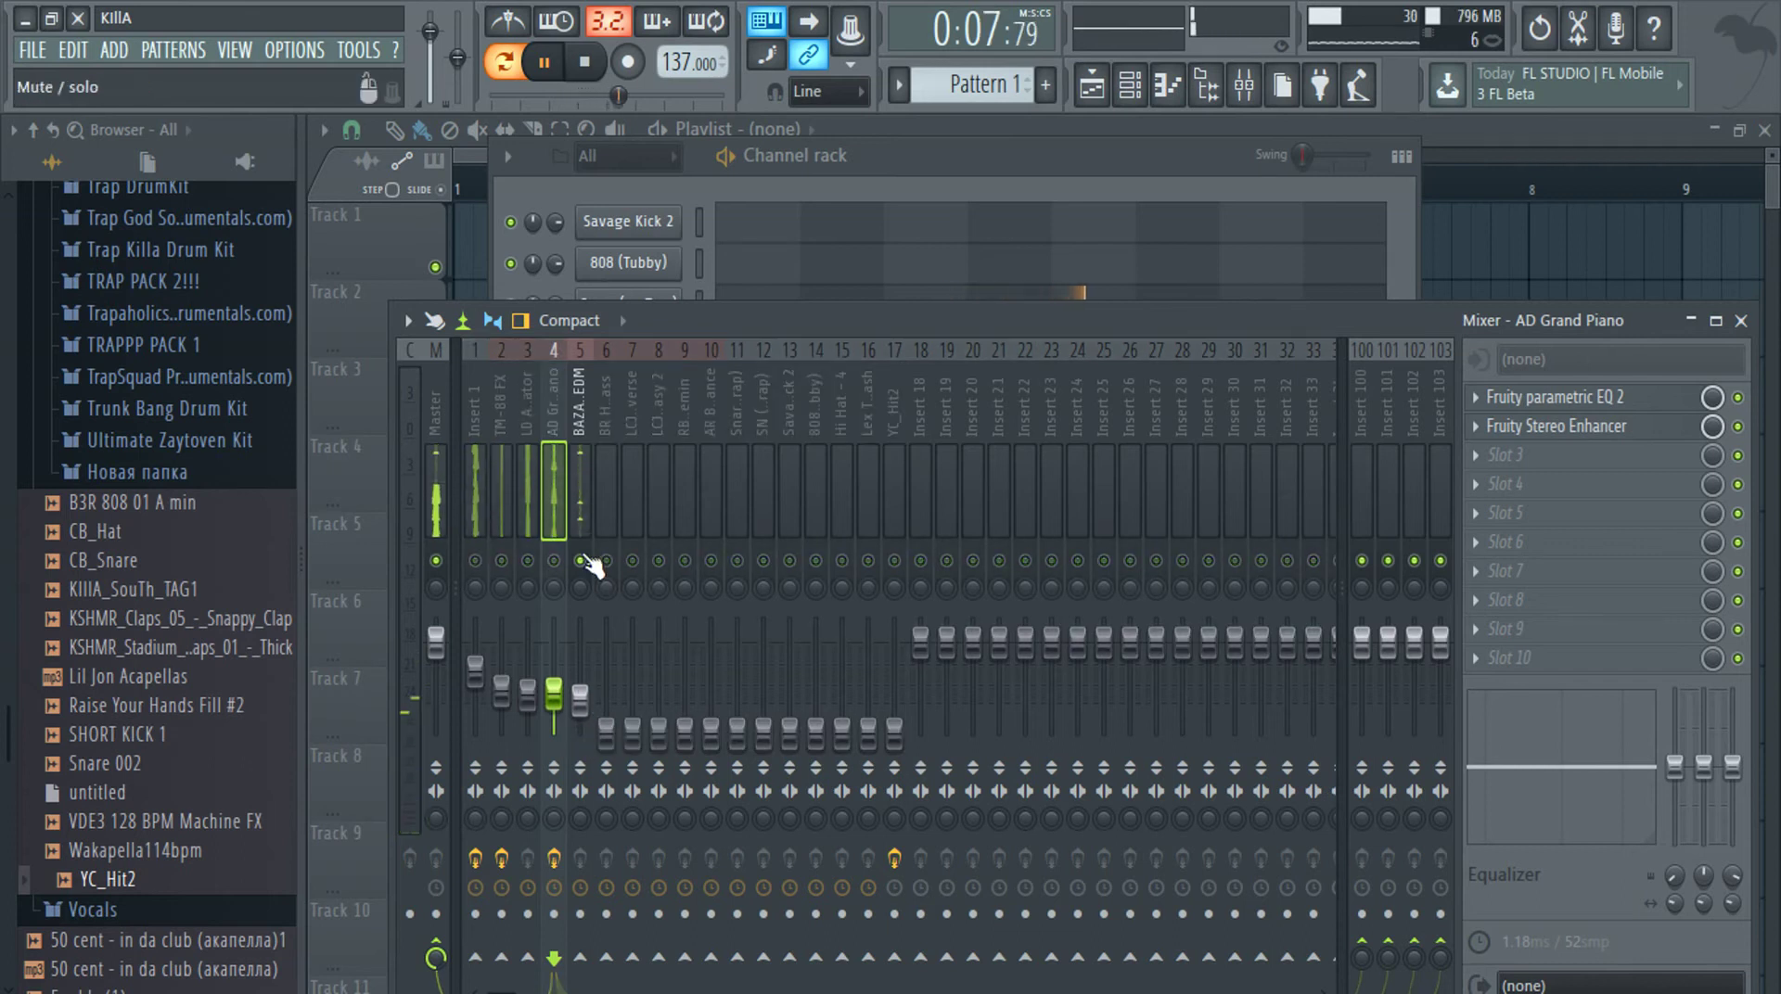
{"action": "left_click", "coordinate": [575, 500]}
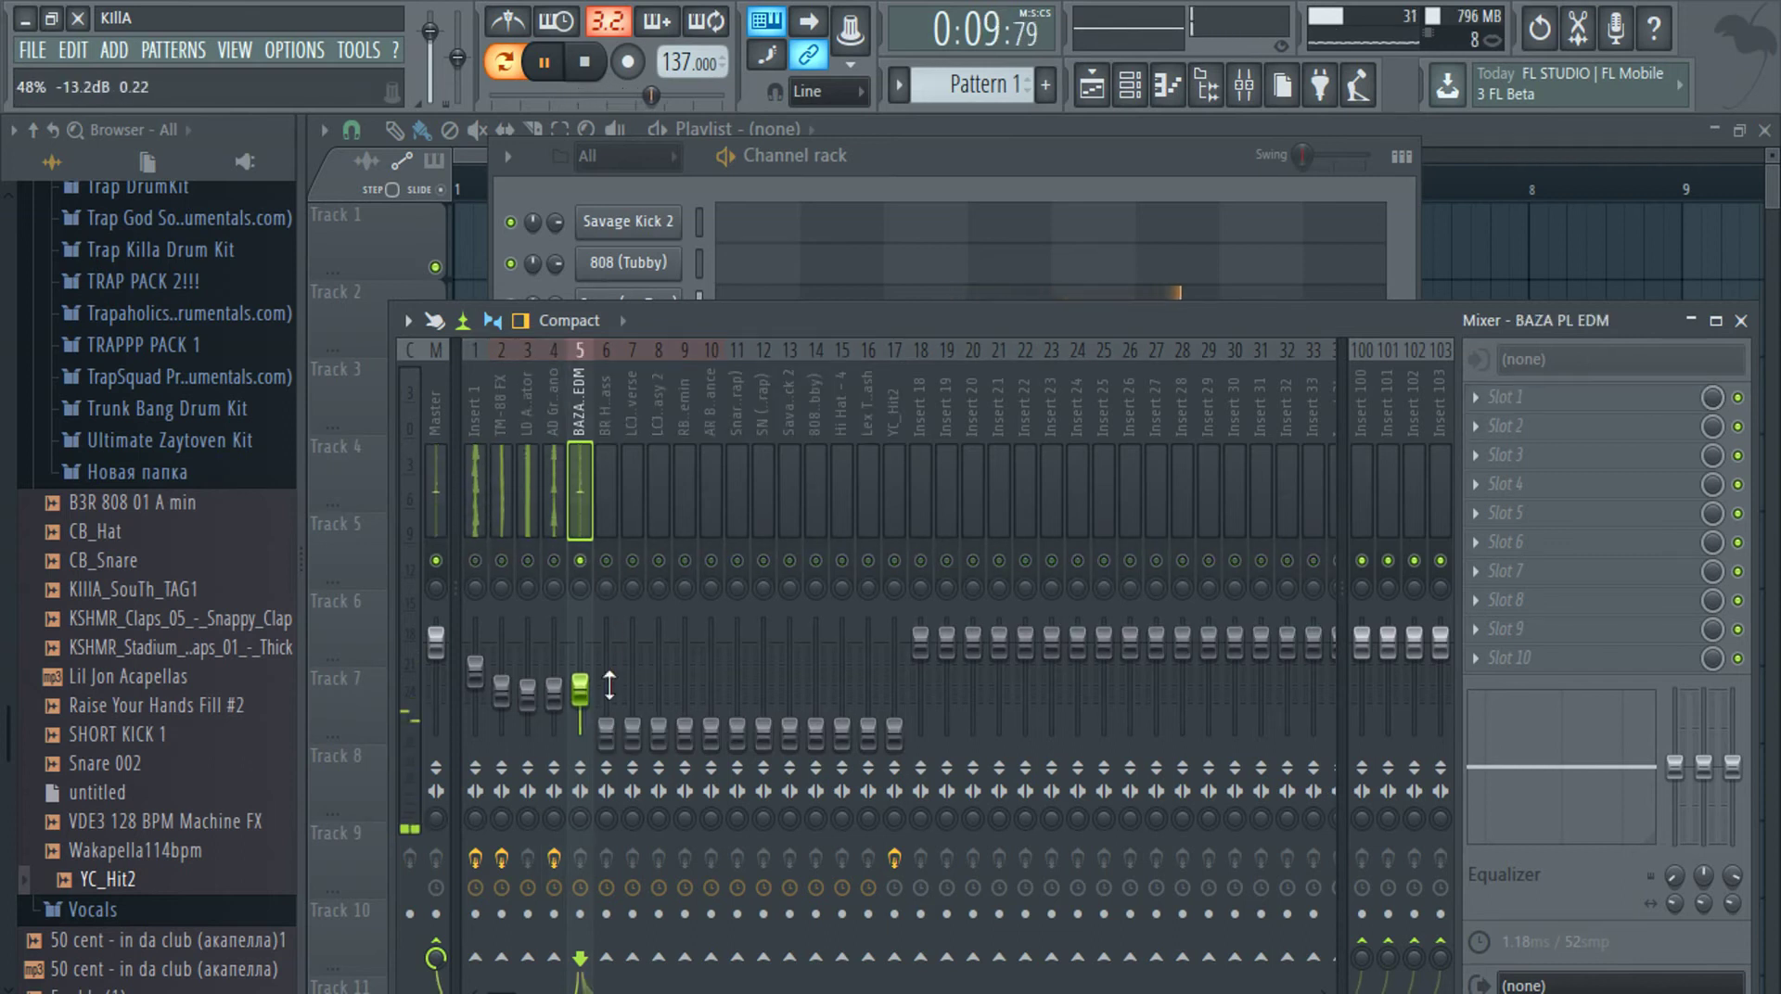
Add Fruity Parametric EQ 2 to BAZA PL EDM and lower bands 3, 5 and 7, cutting band 7 most deeply
{"action": "left_click", "coordinate": [1484, 400]}
{"action": "left_click", "coordinate": [1500, 122]}
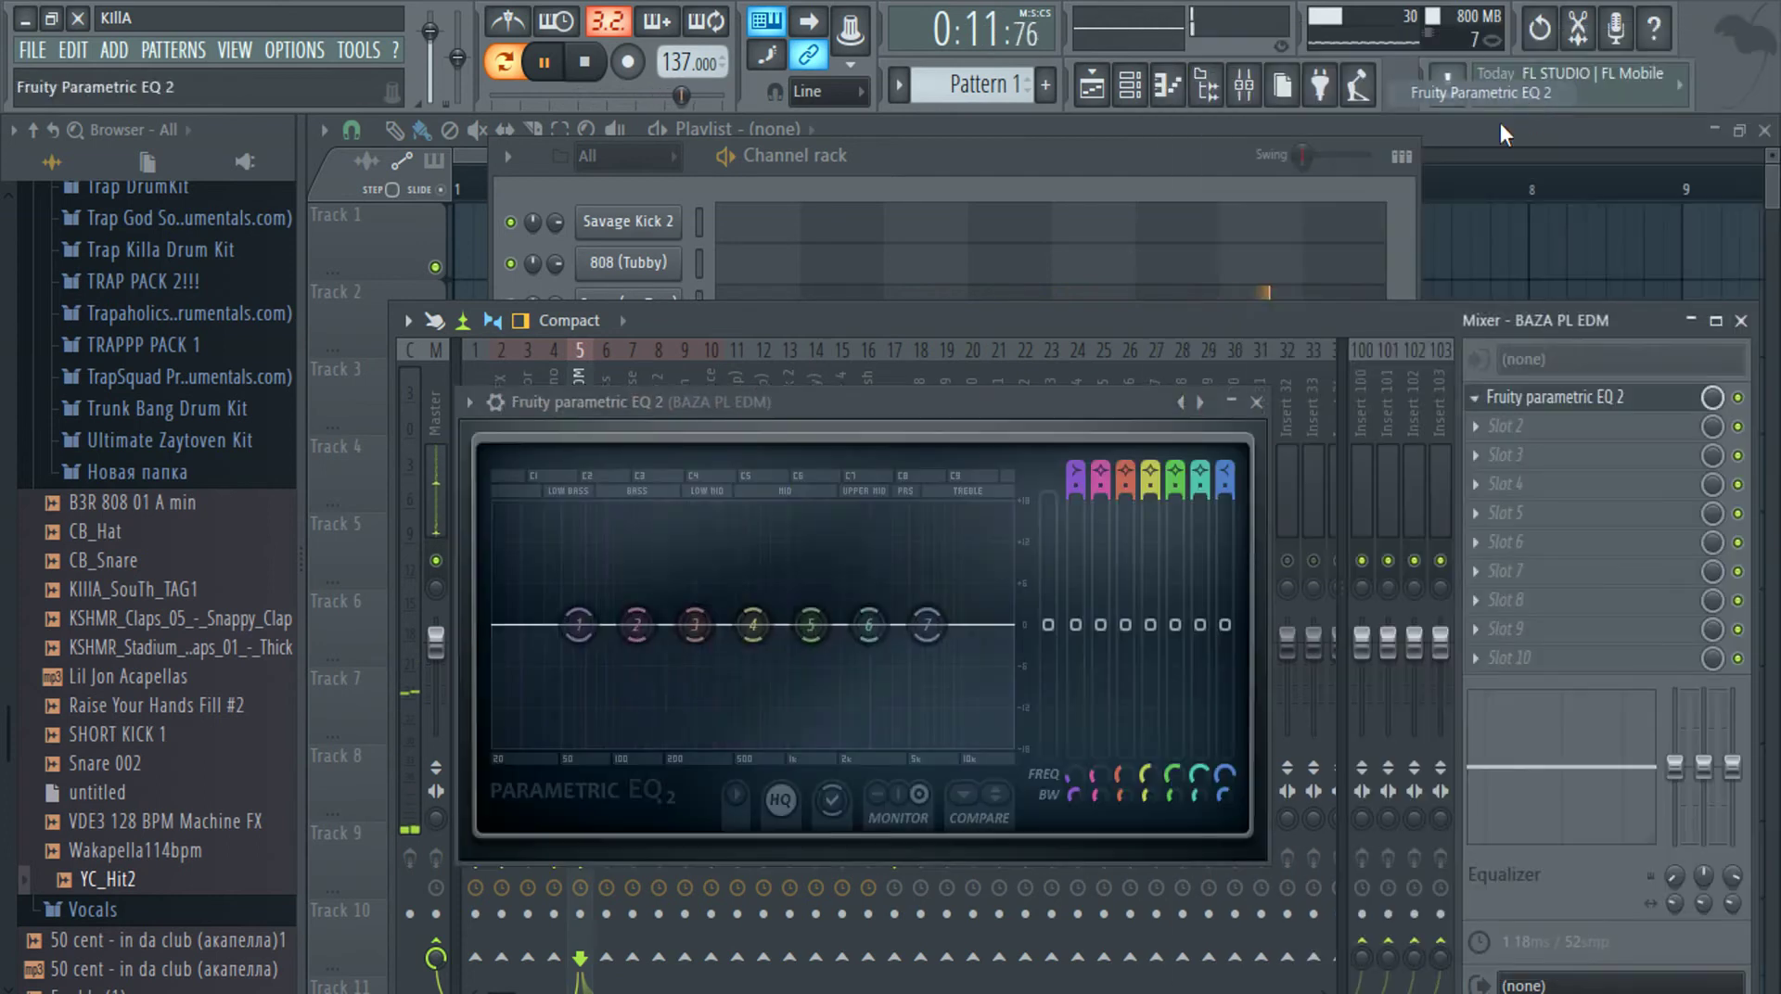
{"action": "left_click_drag", "start_coordinate": [694, 624], "coordinate": [637, 646]}
{"action": "left_click_drag", "start_coordinate": [811, 625], "coordinate": [824, 653]}
{"action": "mouse_move", "coordinate": [705, 590]}
{"action": "left_mouse_down"}
{"action": "mouse_move", "coordinate": [706, 612]}
{"action": "mouse_move", "coordinate": [702, 573]}
{"action": "mouse_move", "coordinate": [707, 586]}
{"action": "left_mouse_up"}
{"action": "left_click_drag", "start_coordinate": [927, 624], "coordinate": [937, 752]}
{"action": "left_click", "coordinate": [1256, 404]}
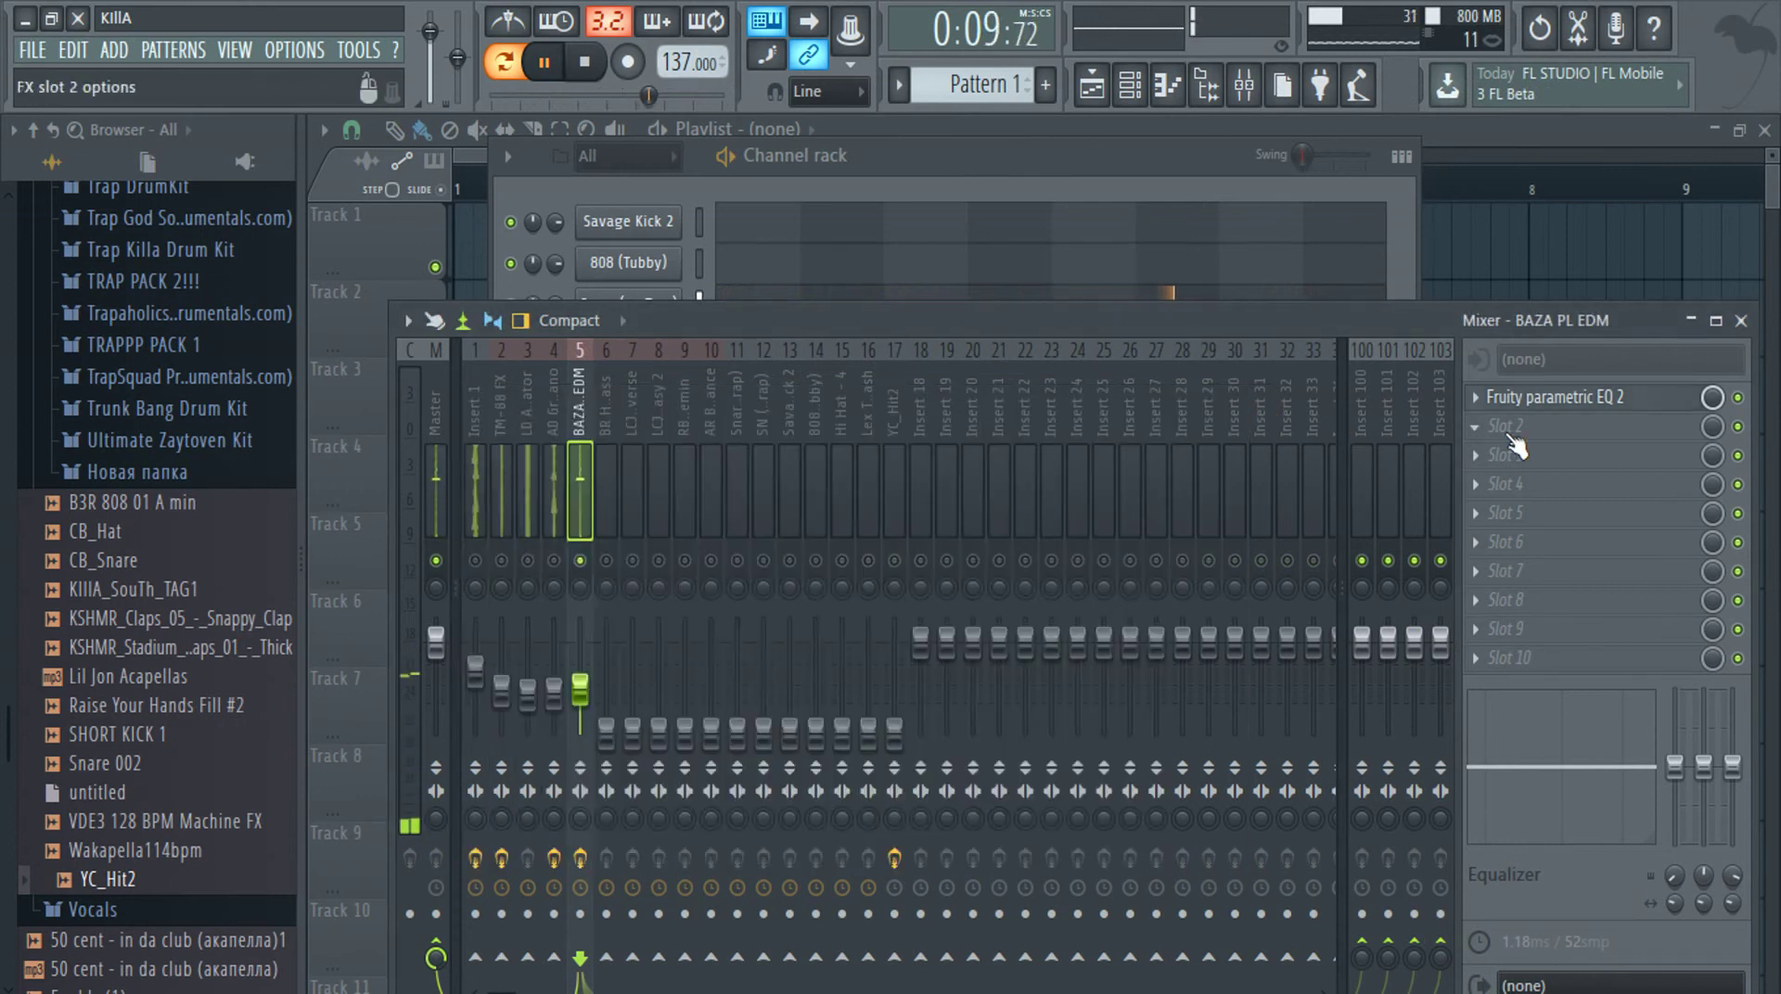
Add Fruity Reeverb 2 to BAZA PL EDM's second slot with 100 diffusion and about 6.2 kHz high cut, adjusting room size, low cut, delay and output levels
{"action": "left_click", "coordinate": [1506, 425]}
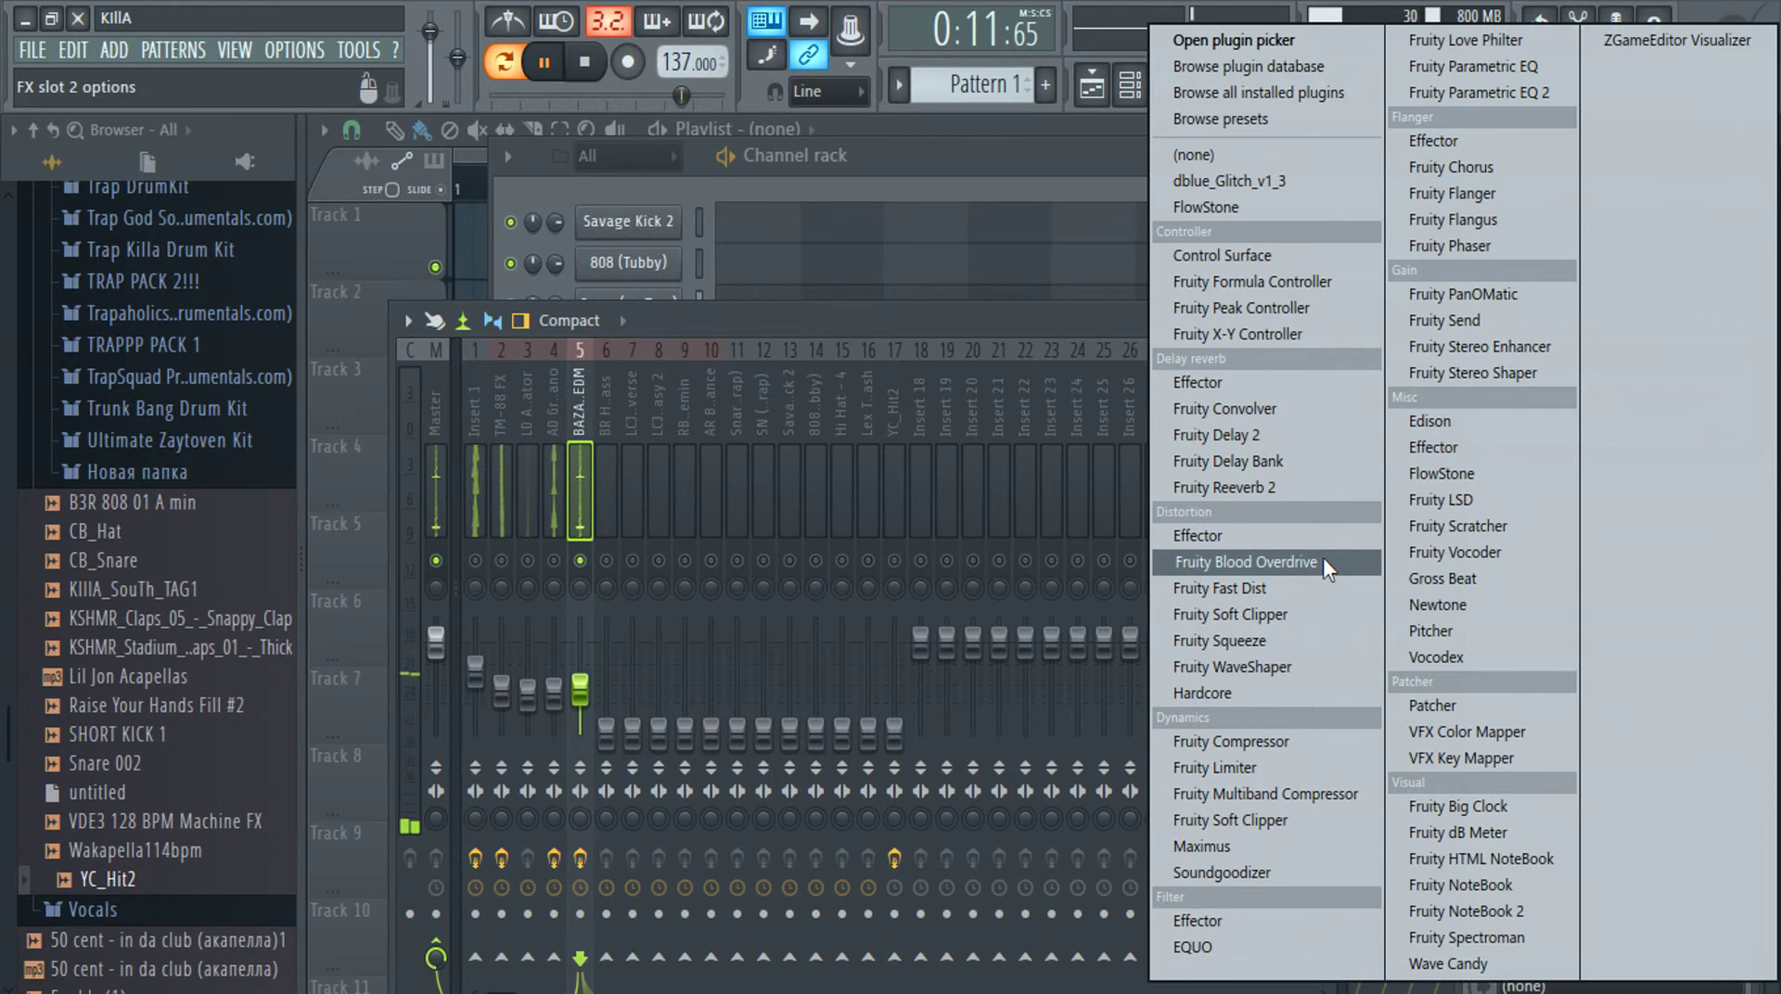
{"action": "left_click", "coordinate": [1262, 490]}
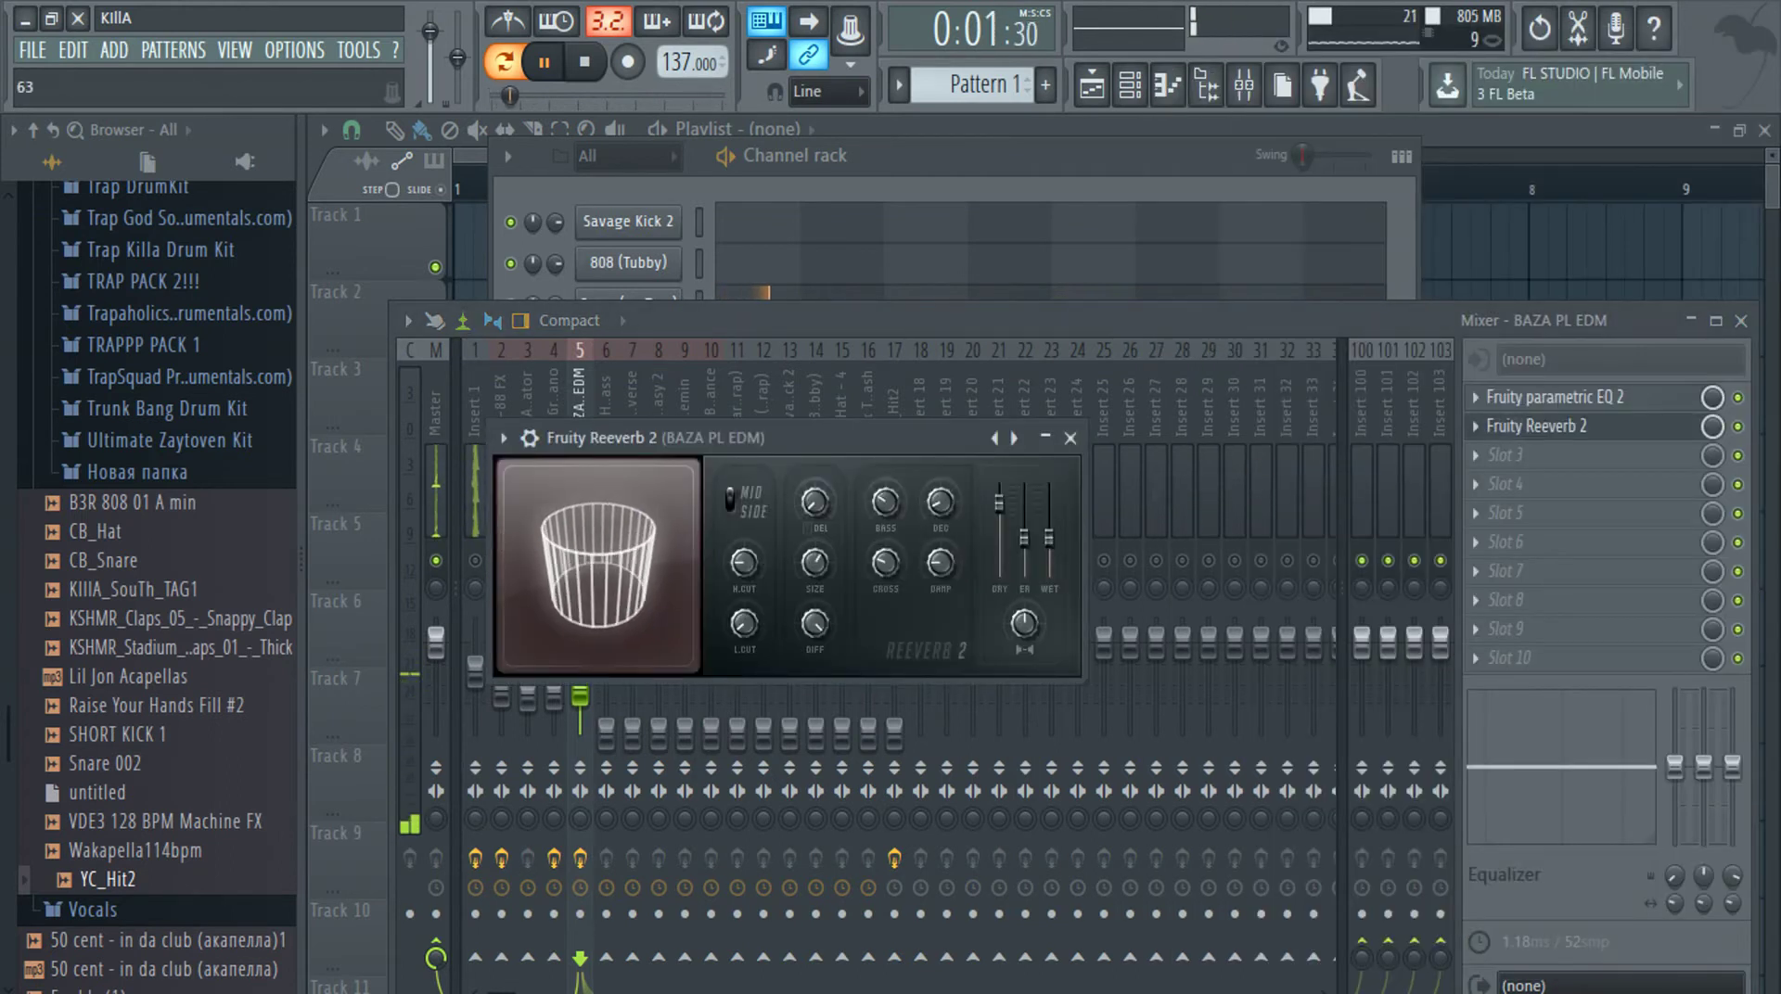
{"action": "mouse_move", "coordinate": [1049, 538]}
{"action": "left_mouse_down"}
{"action": "mouse_move", "coordinate": [1049, 503]}
{"action": "mouse_move", "coordinate": [1051, 568]}
{"action": "mouse_move", "coordinate": [1025, 526]}
{"action": "left_mouse_up"}
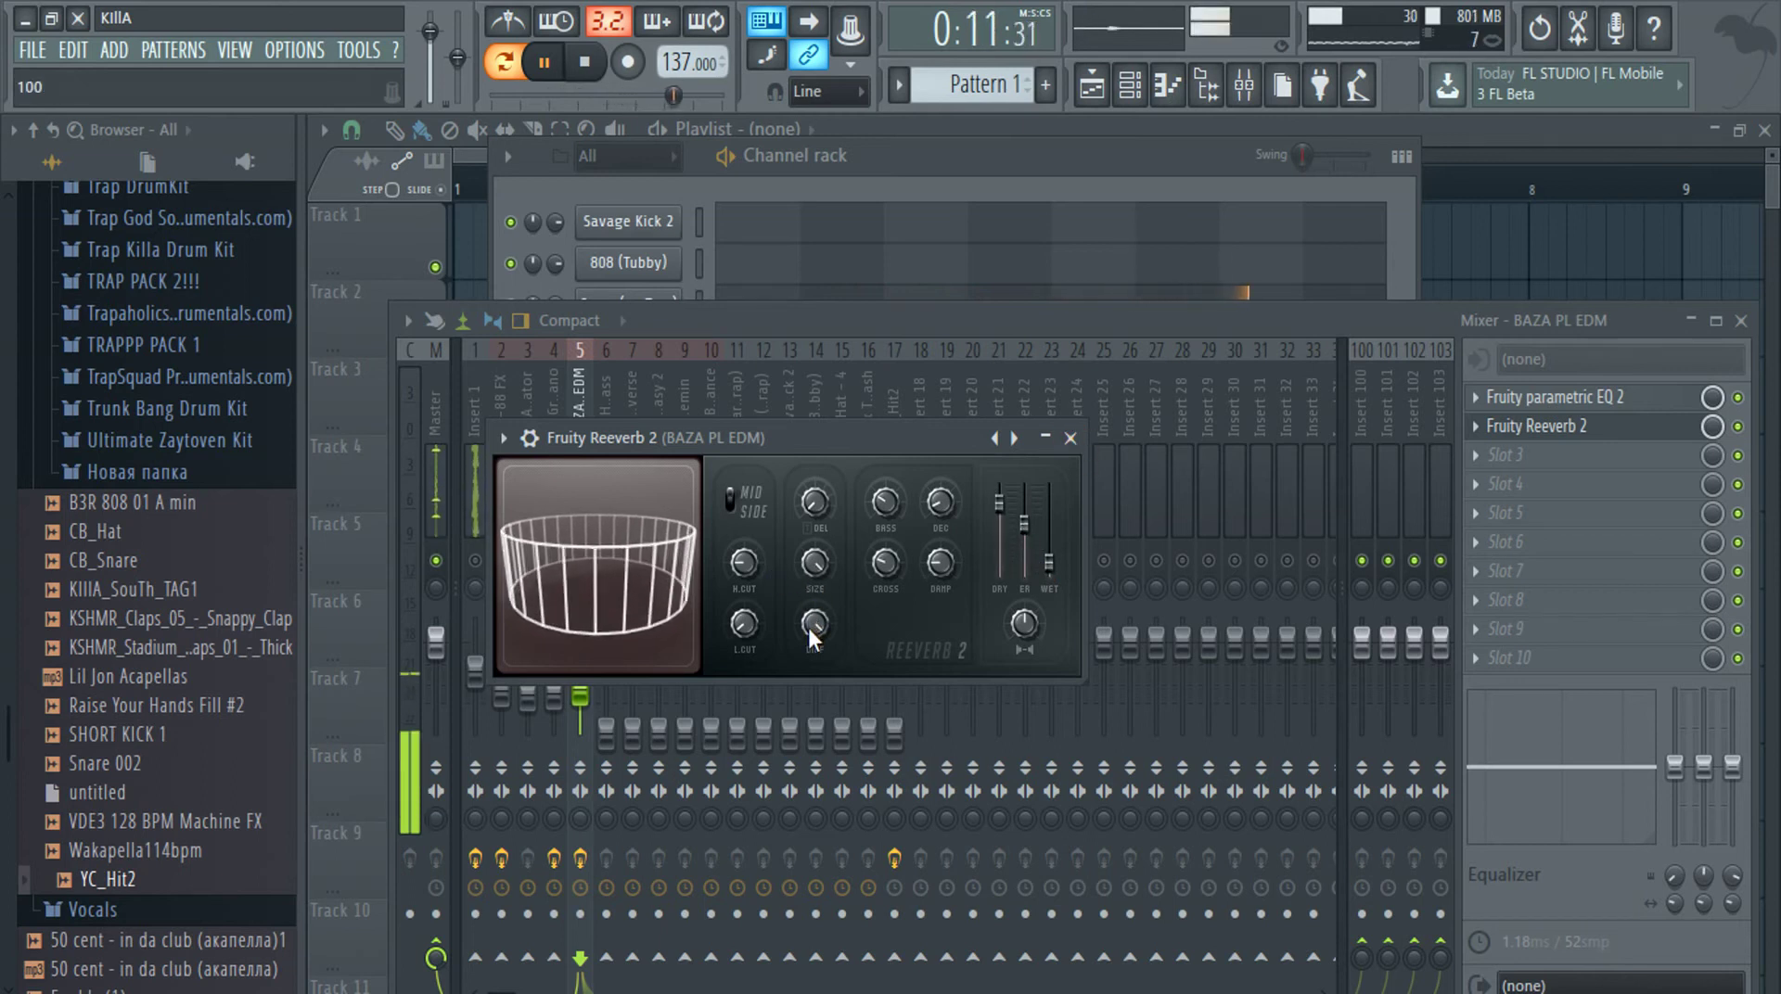
{"action": "left_click_drag", "start_coordinate": [749, 636], "coordinate": [743, 597]}
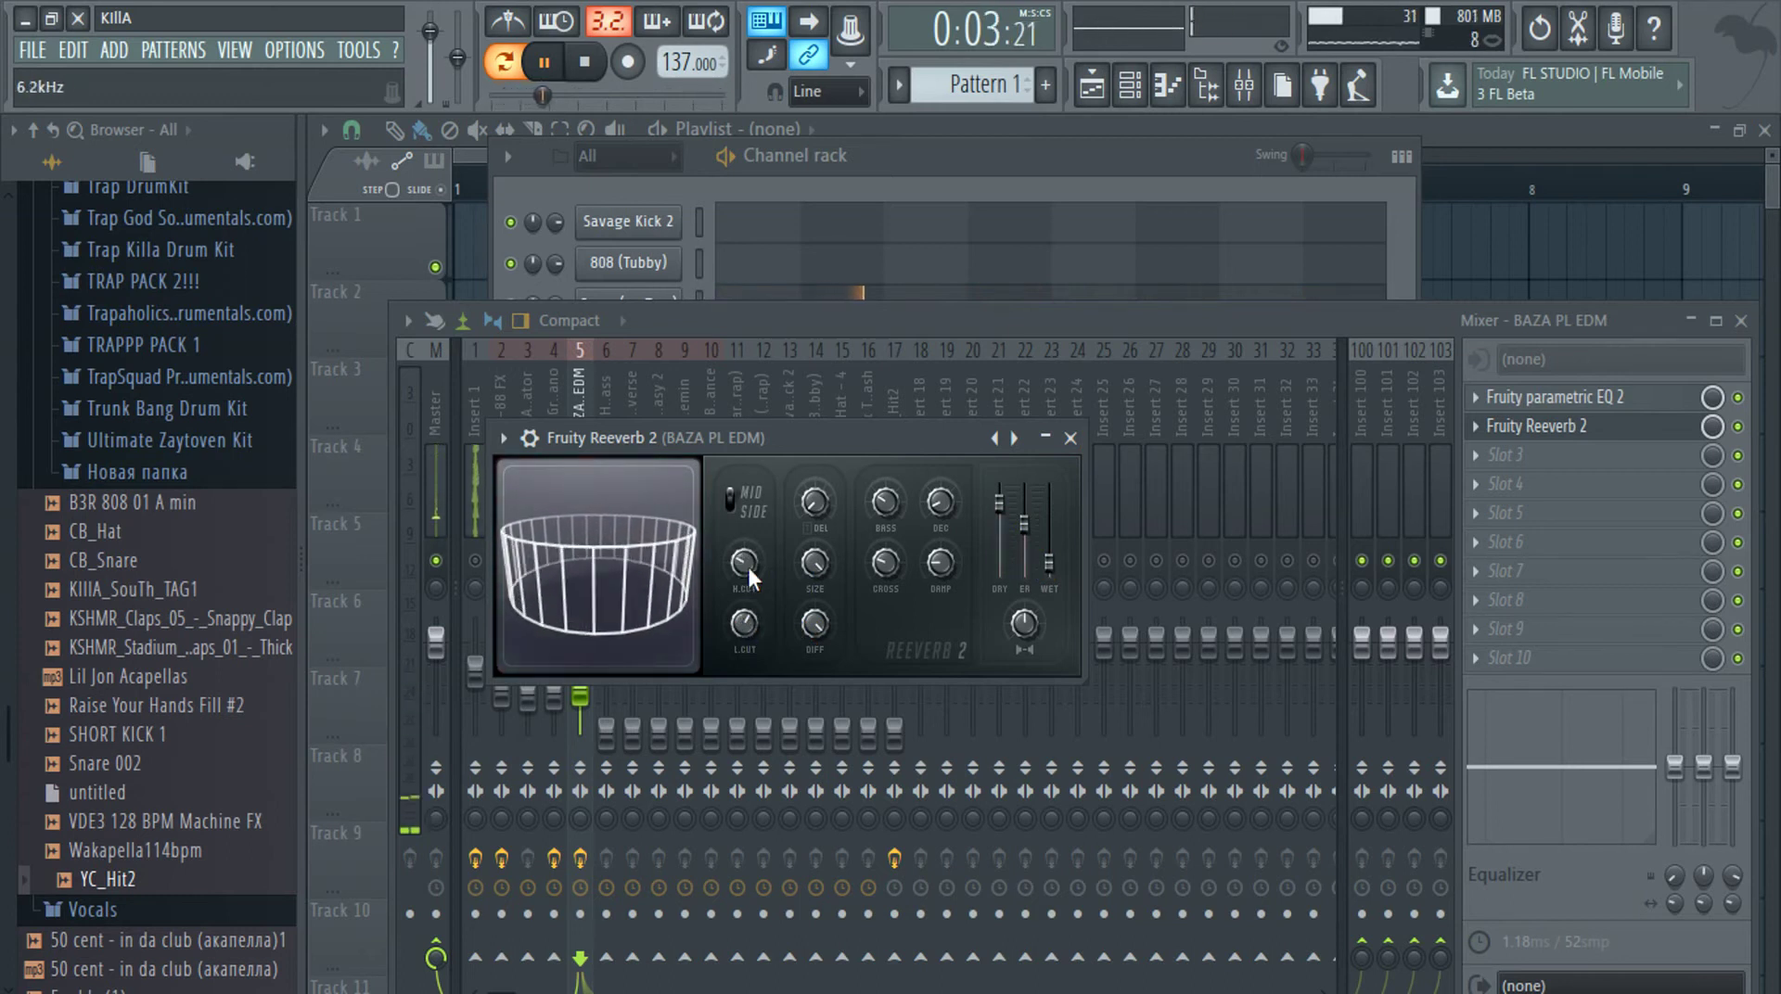
{"action": "mouse_move", "coordinate": [822, 506]}
{"action": "left_mouse_down"}
{"action": "mouse_move", "coordinate": [822, 462]}
{"action": "mouse_move", "coordinate": [813, 512]}
{"action": "left_mouse_up"}
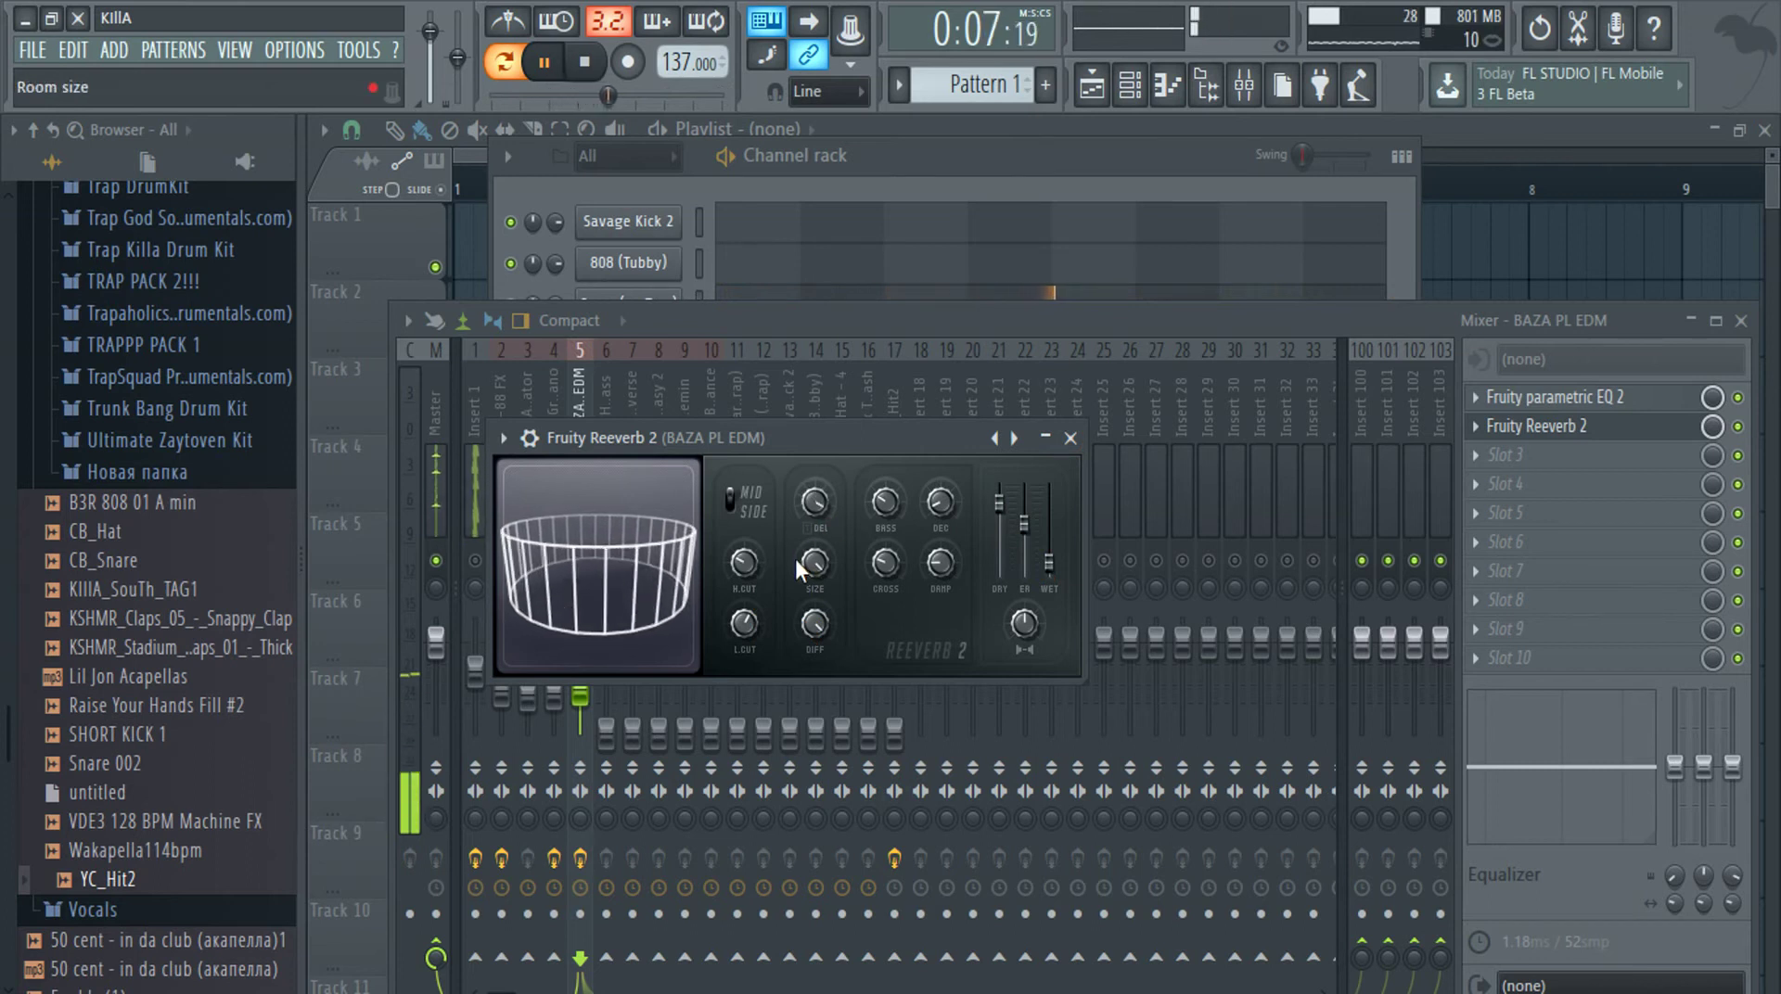
{"action": "left_click", "coordinate": [1070, 438]}
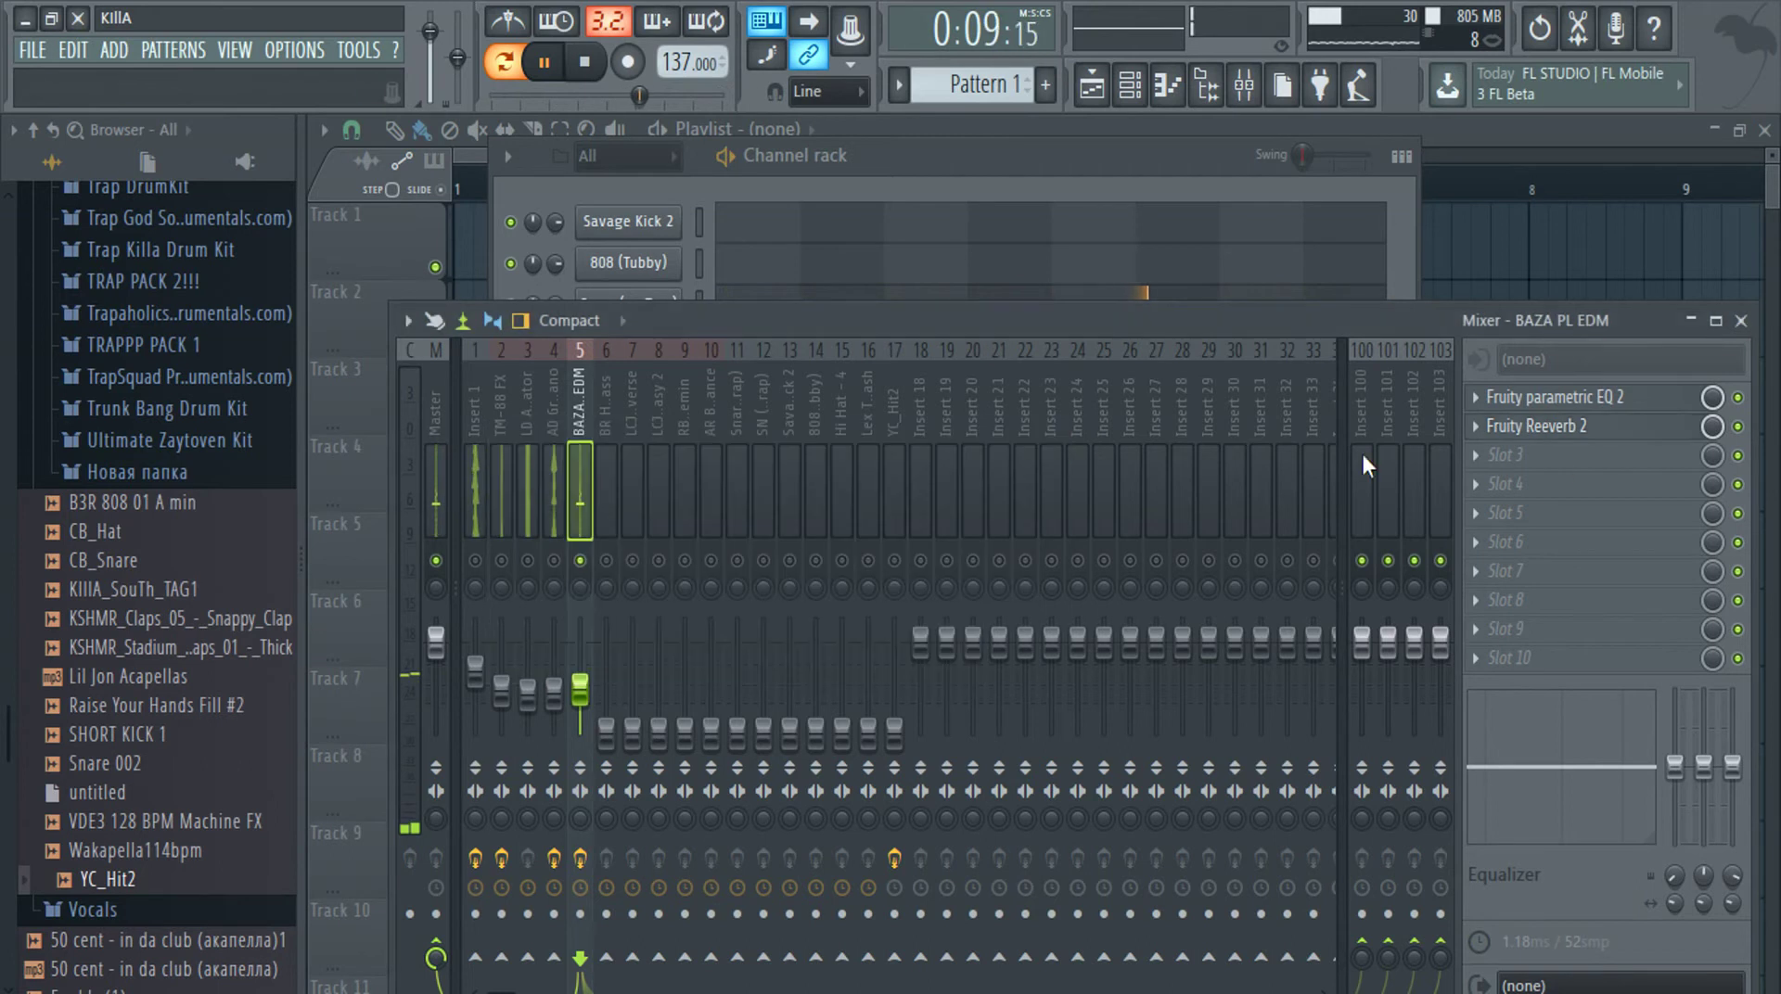
Unsolo the BAZA PL EDM track and raise the BR HollyWood Brass fader
{"action": "left_click", "coordinate": [1504, 454]}
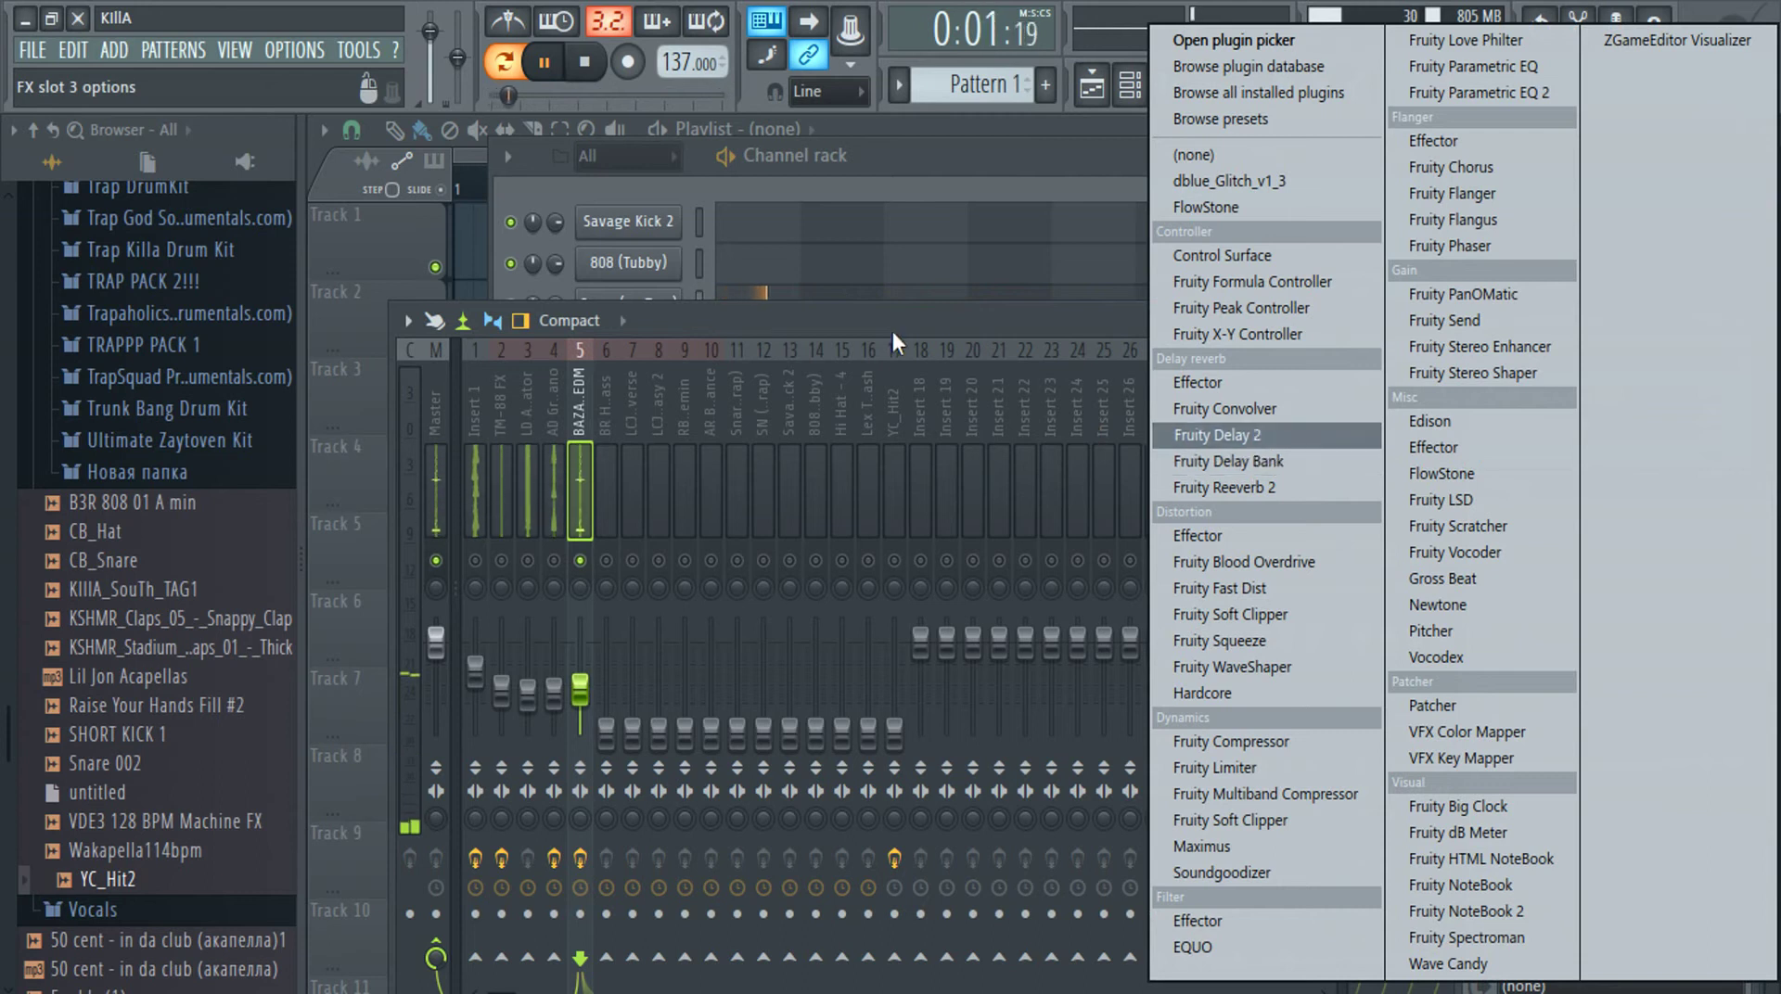
{"action": "left_click", "coordinate": [849, 355]}
{"action": "right_click", "coordinate": [579, 562]}
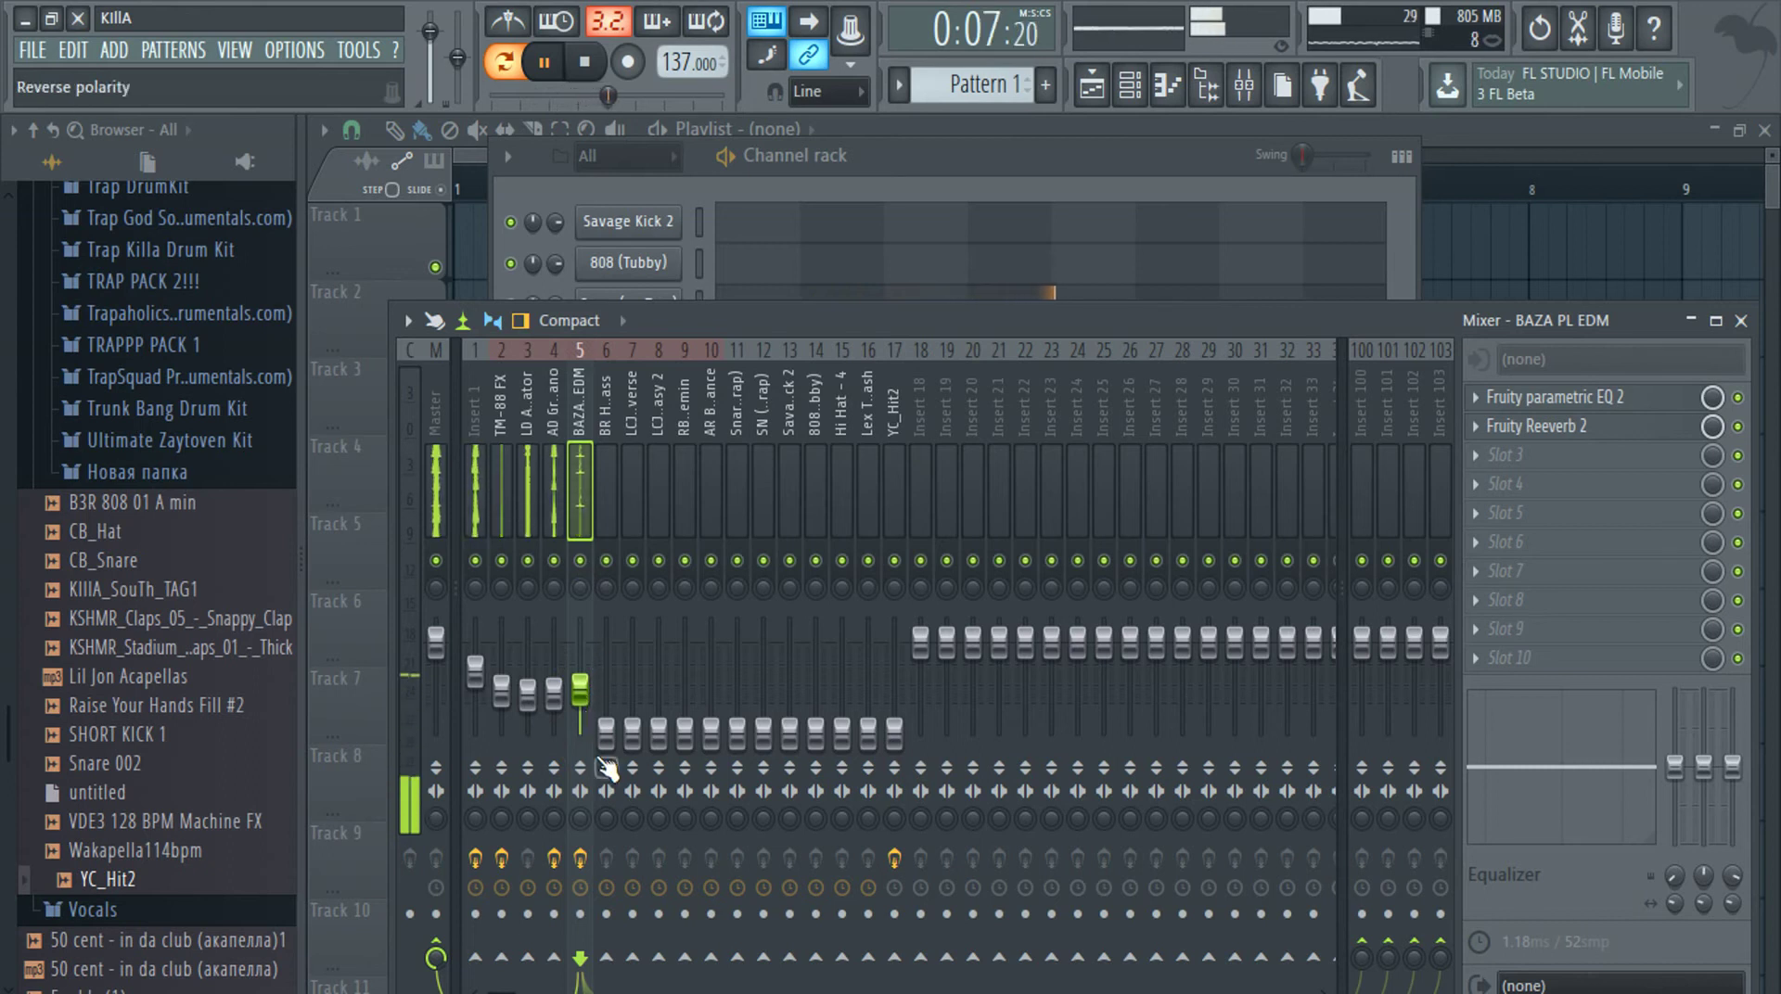
{"action": "left_click_drag", "start_coordinate": [615, 746], "coordinate": [612, 727]}
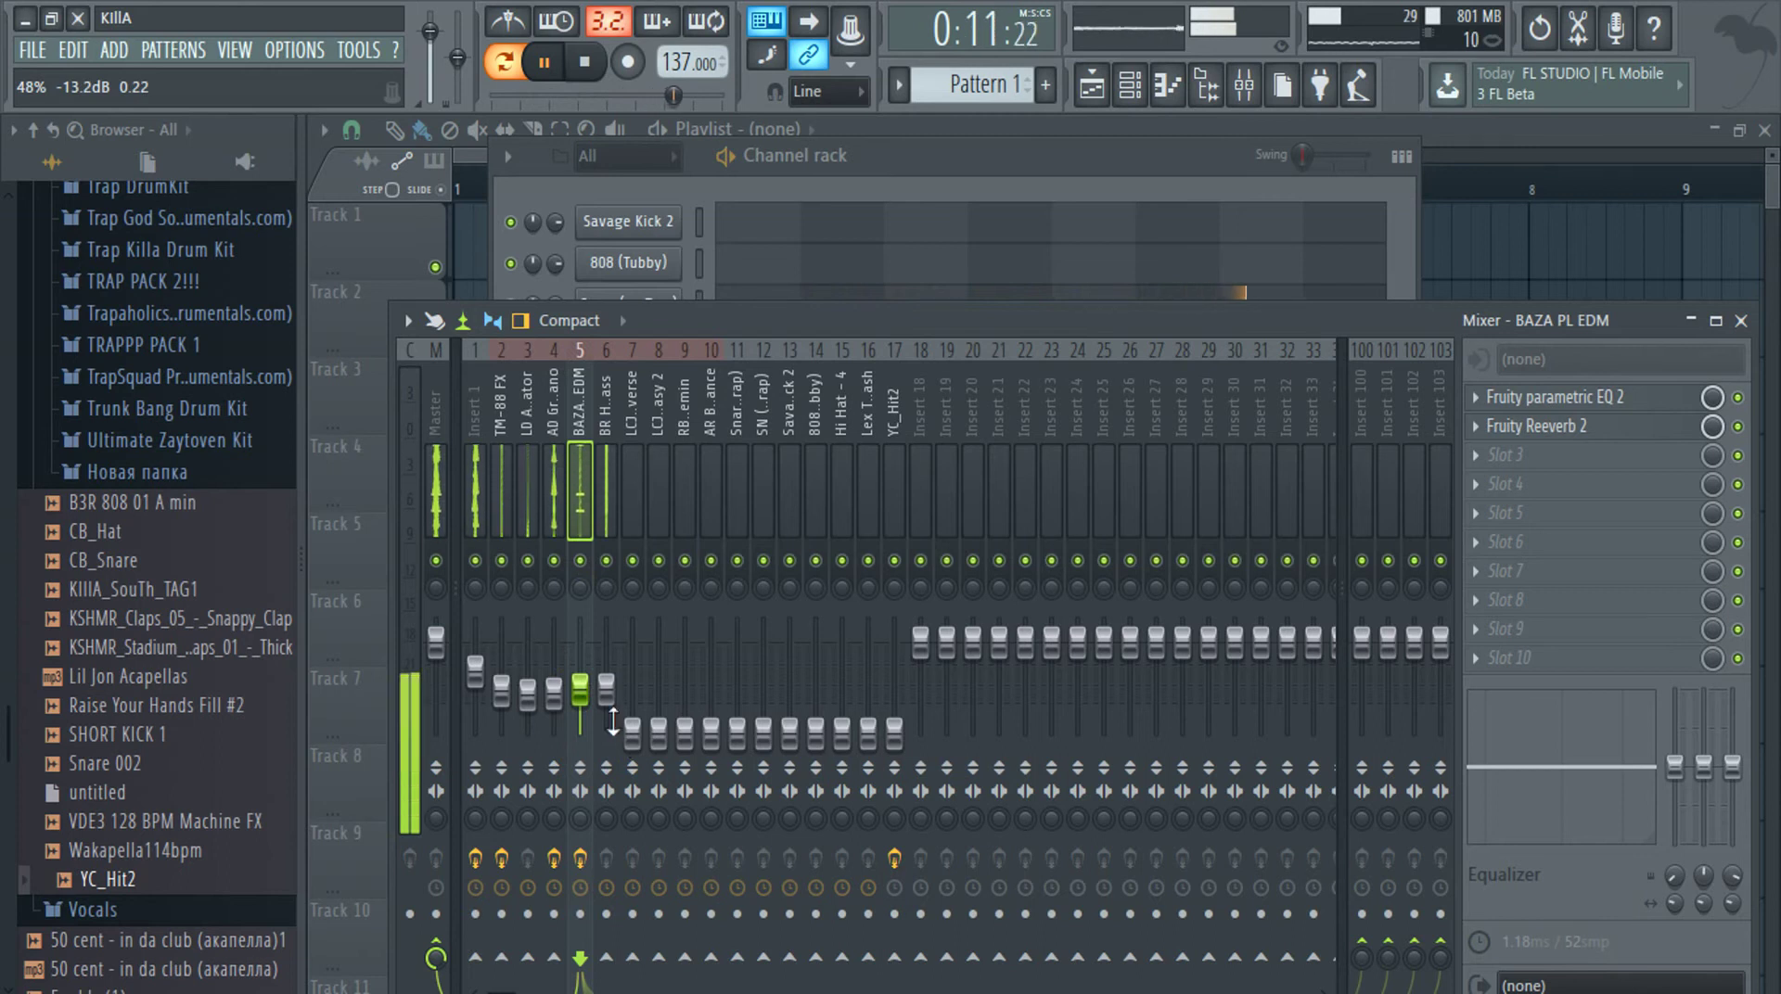
Add Fruity Parametric EQ 2 to BR HollyWood Brass and cut the band 1 low shelf to -18 dB at about 90 Hz
{"action": "left_click", "coordinate": [612, 494]}
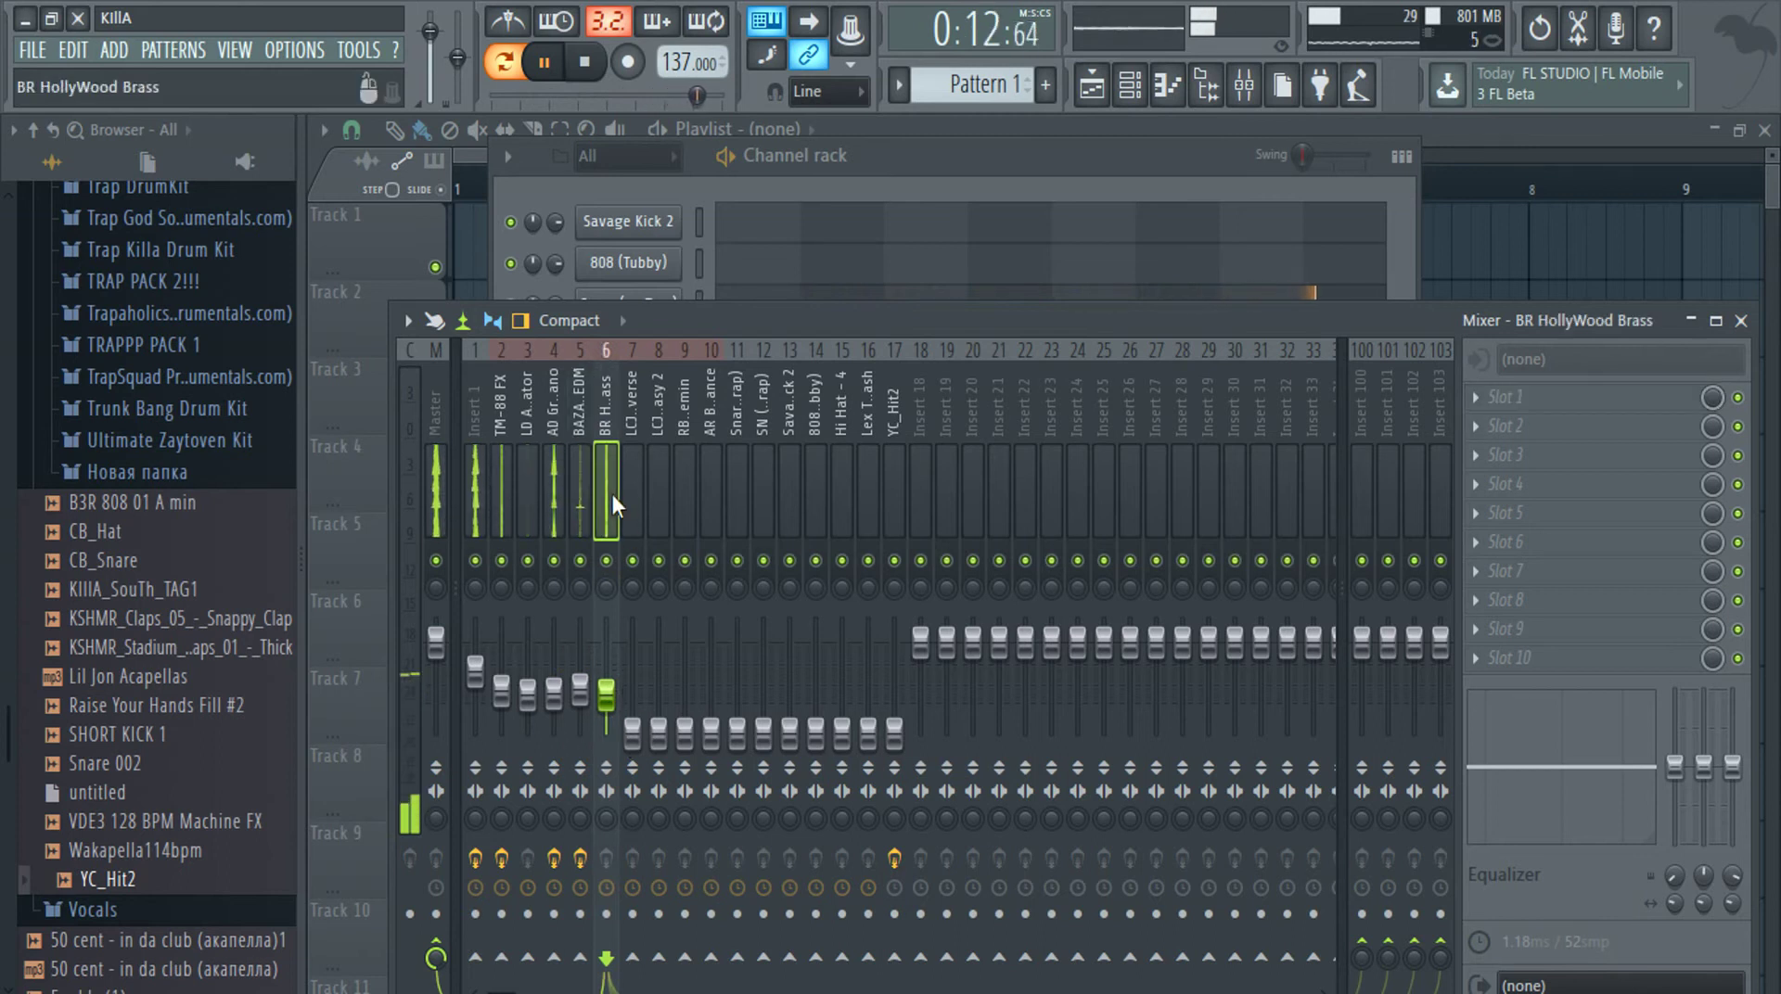
{"action": "left_click", "coordinate": [1501, 395]}
{"action": "left_click", "coordinate": [1532, 92]}
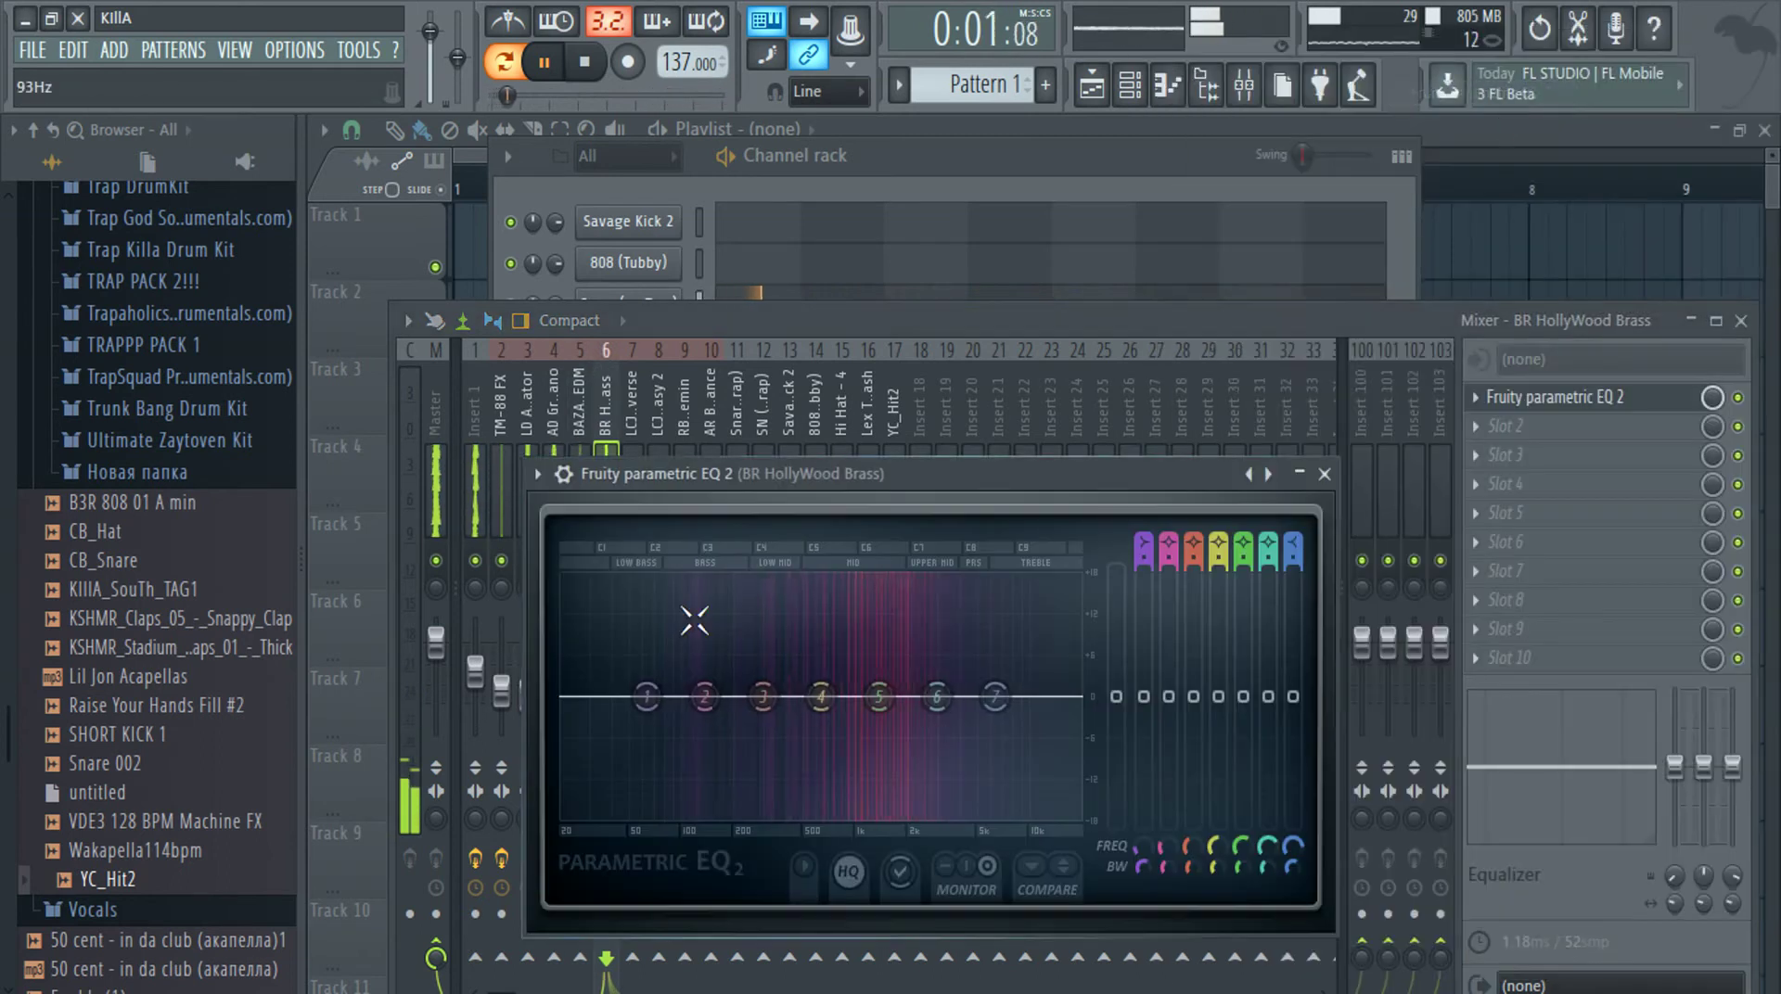
{"action": "left_click_drag", "start_coordinate": [647, 698], "coordinate": [674, 814]}
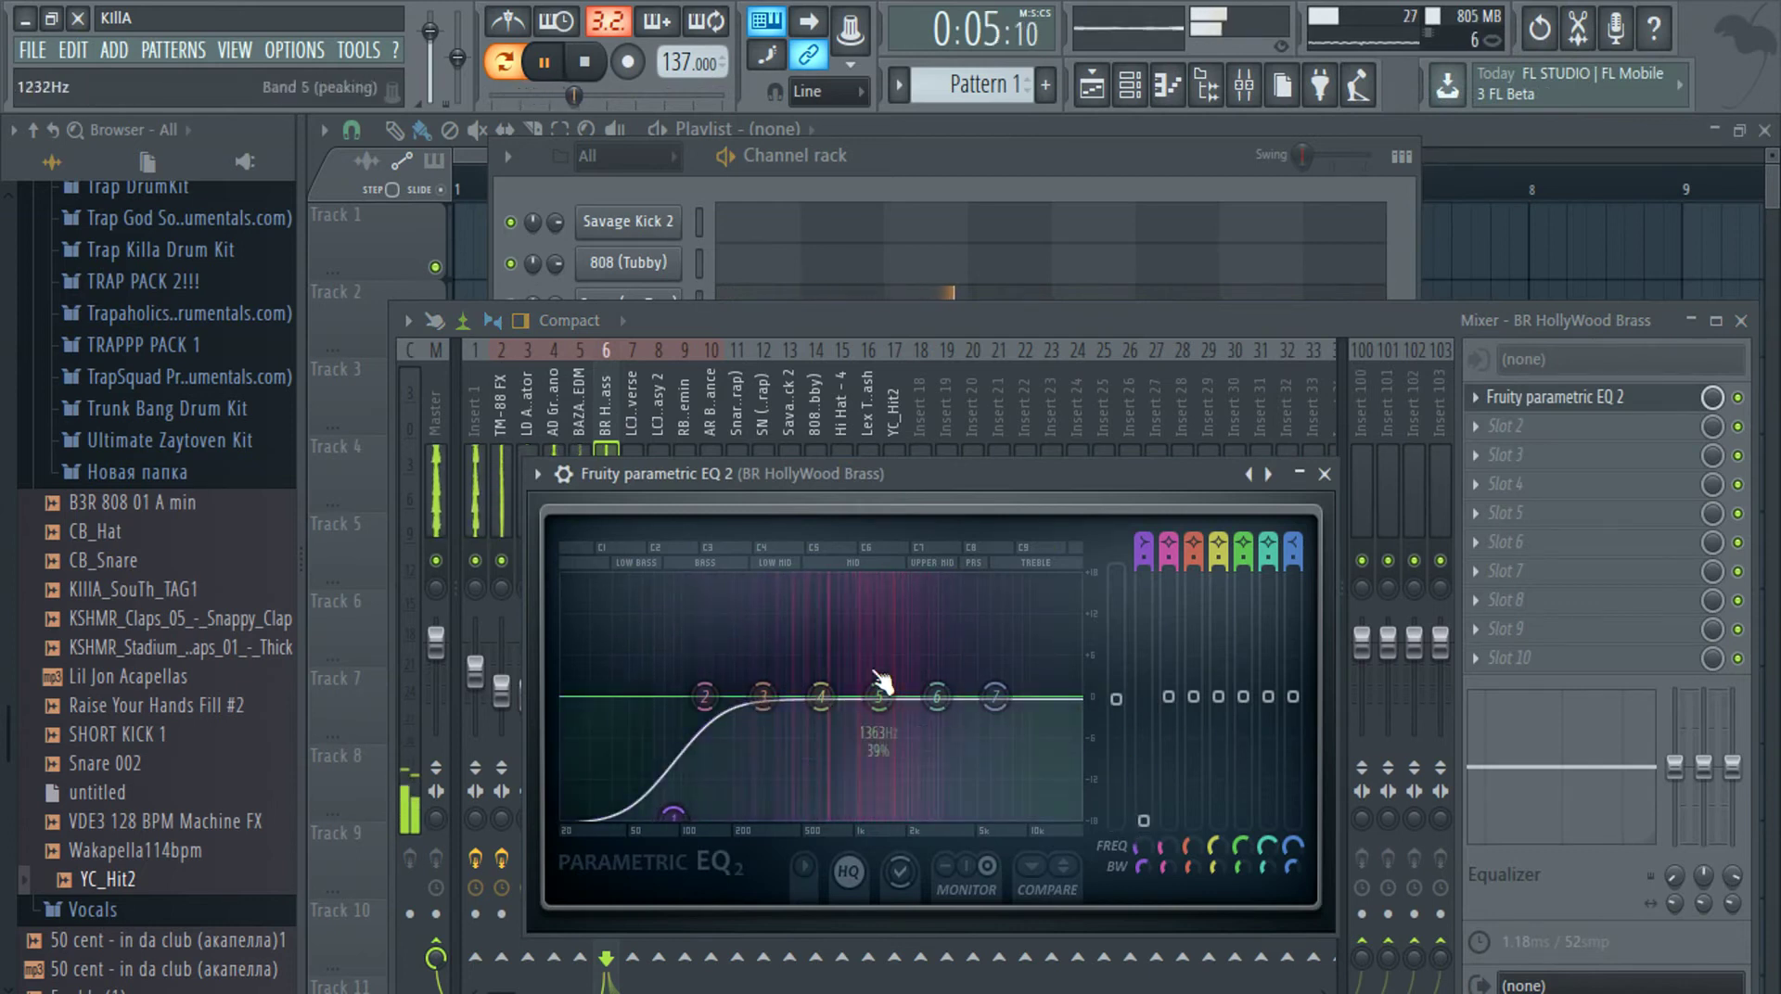
{"action": "left_click", "coordinate": [1324, 474]}
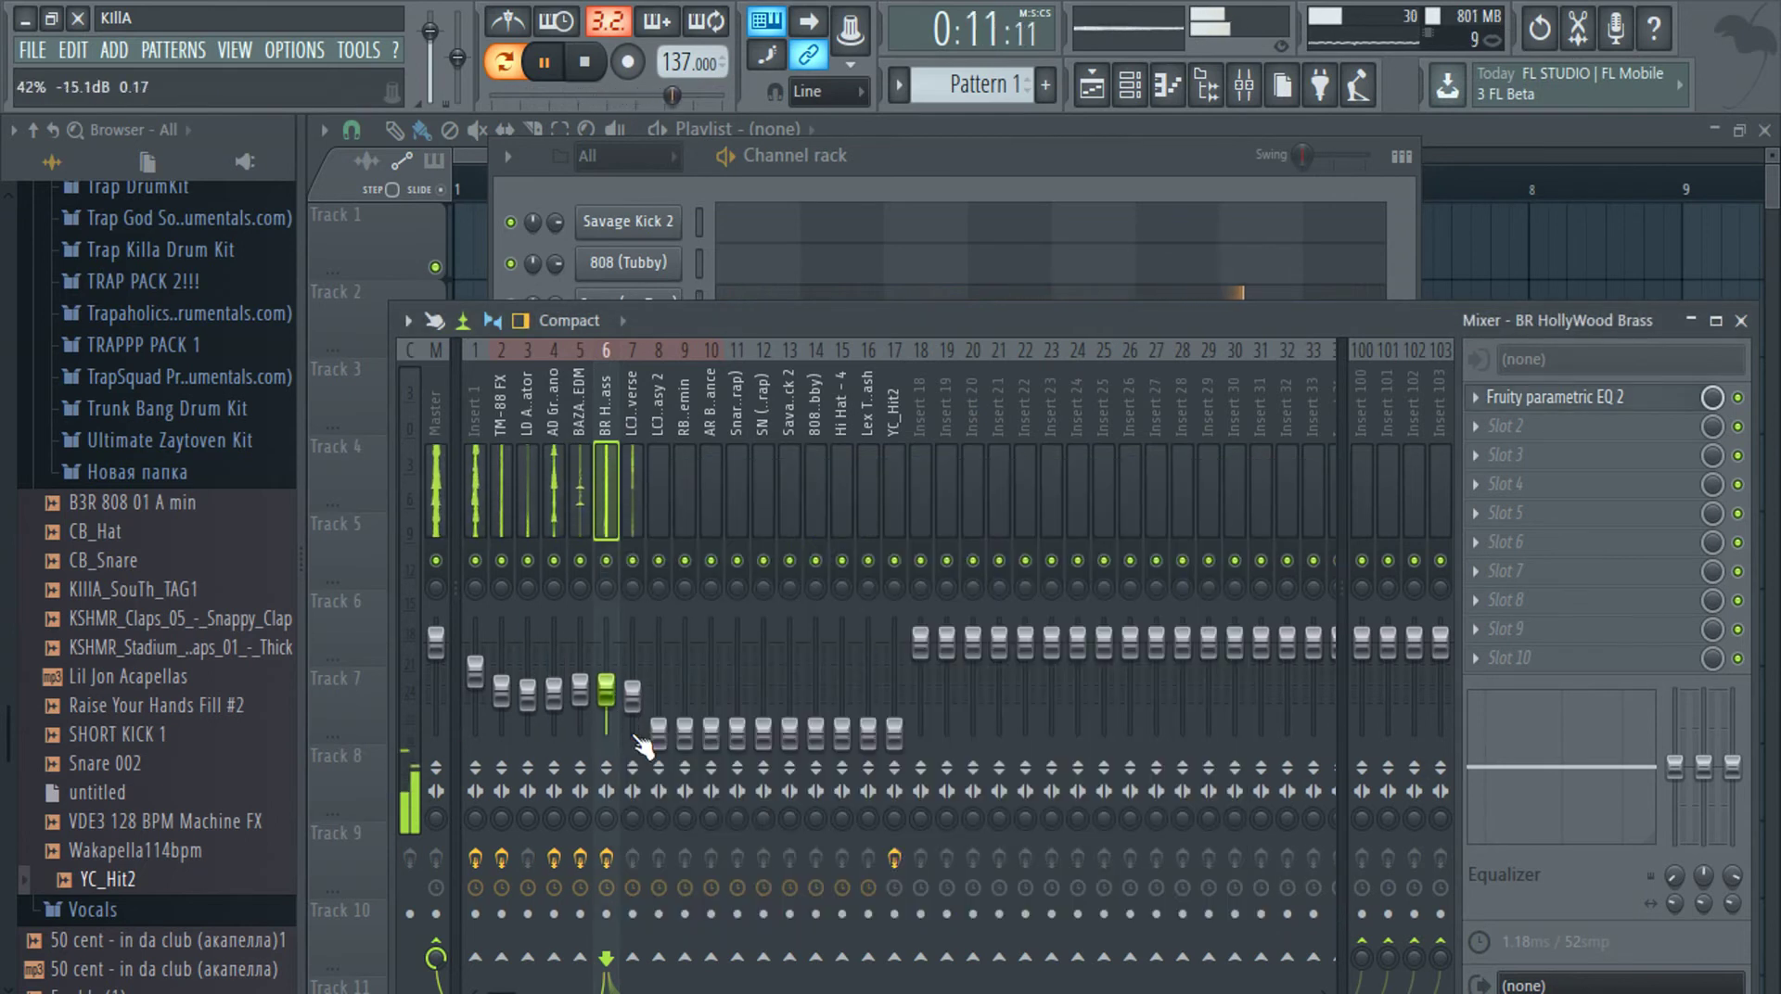
Raise the LCJ Diverse fader to 48% (-13.2 dB) and add Fruity Parametric EQ 2, pulling down its low-frequency band
{"action": "mouse_move", "coordinate": [635, 739]}
{"action": "left_mouse_down"}
{"action": "mouse_move", "coordinate": [634, 712]}
{"action": "mouse_move", "coordinate": [634, 731]}
{"action": "left_mouse_up"}
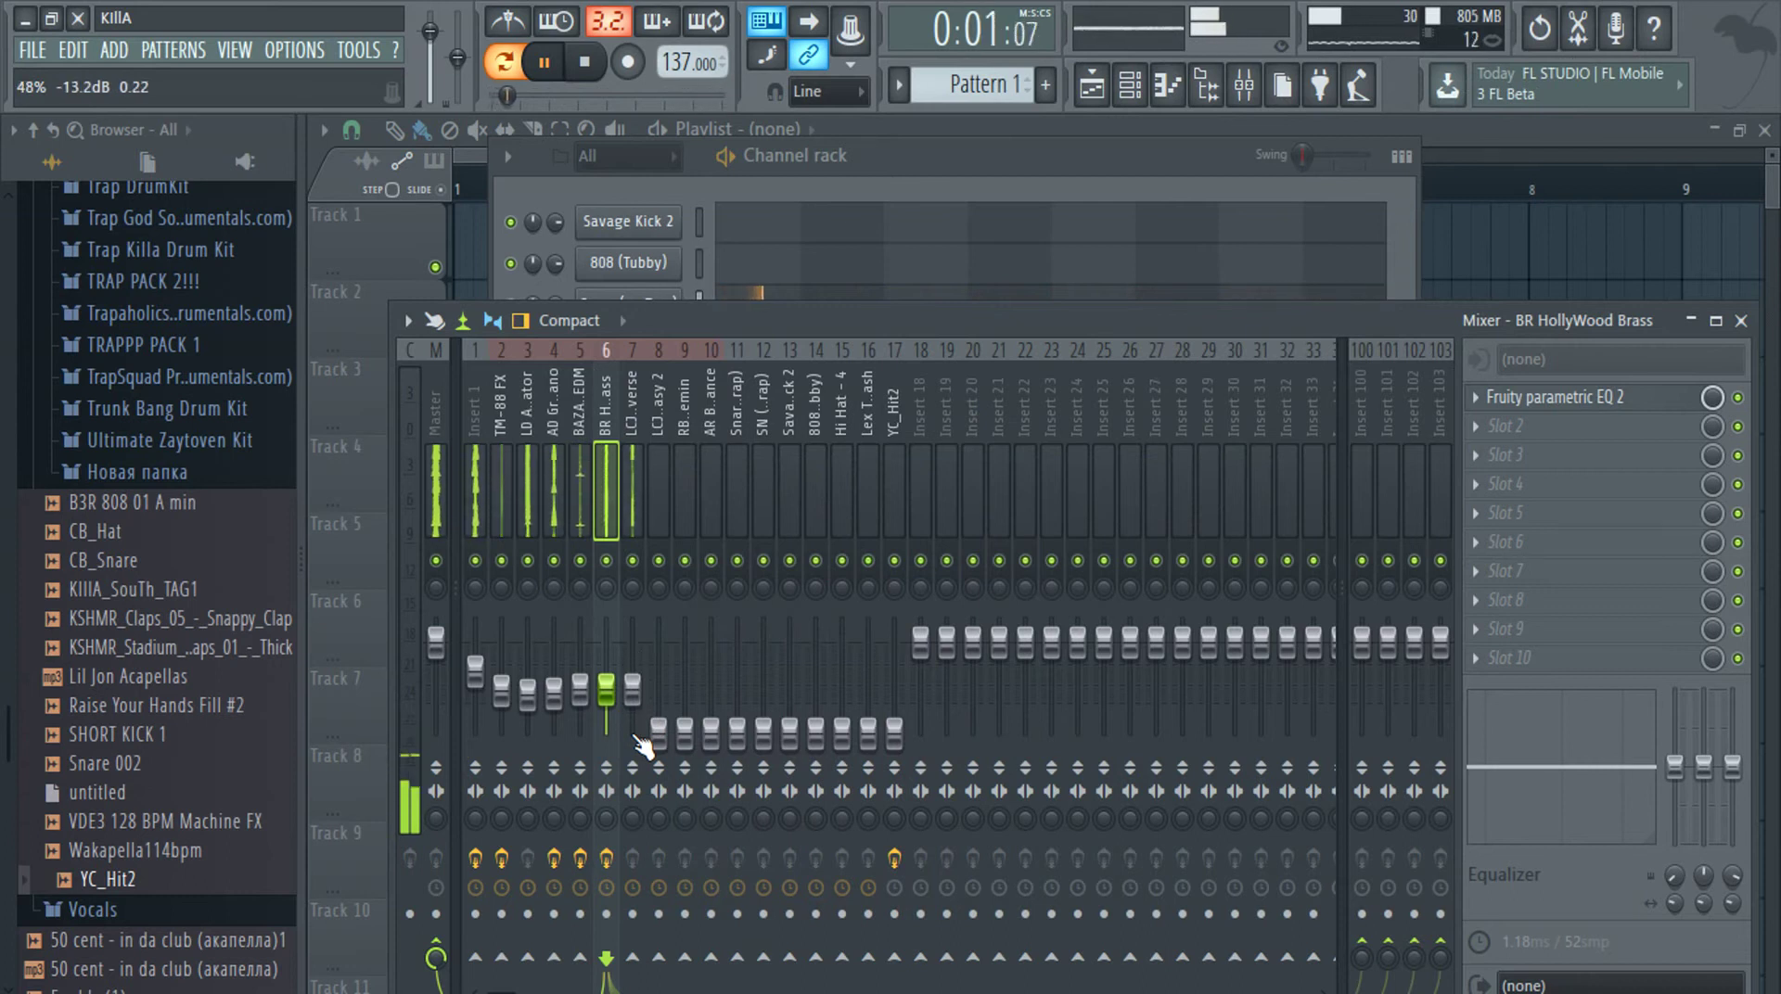
{"action": "left_click", "coordinate": [628, 605]}
{"action": "left_click", "coordinate": [1493, 401]}
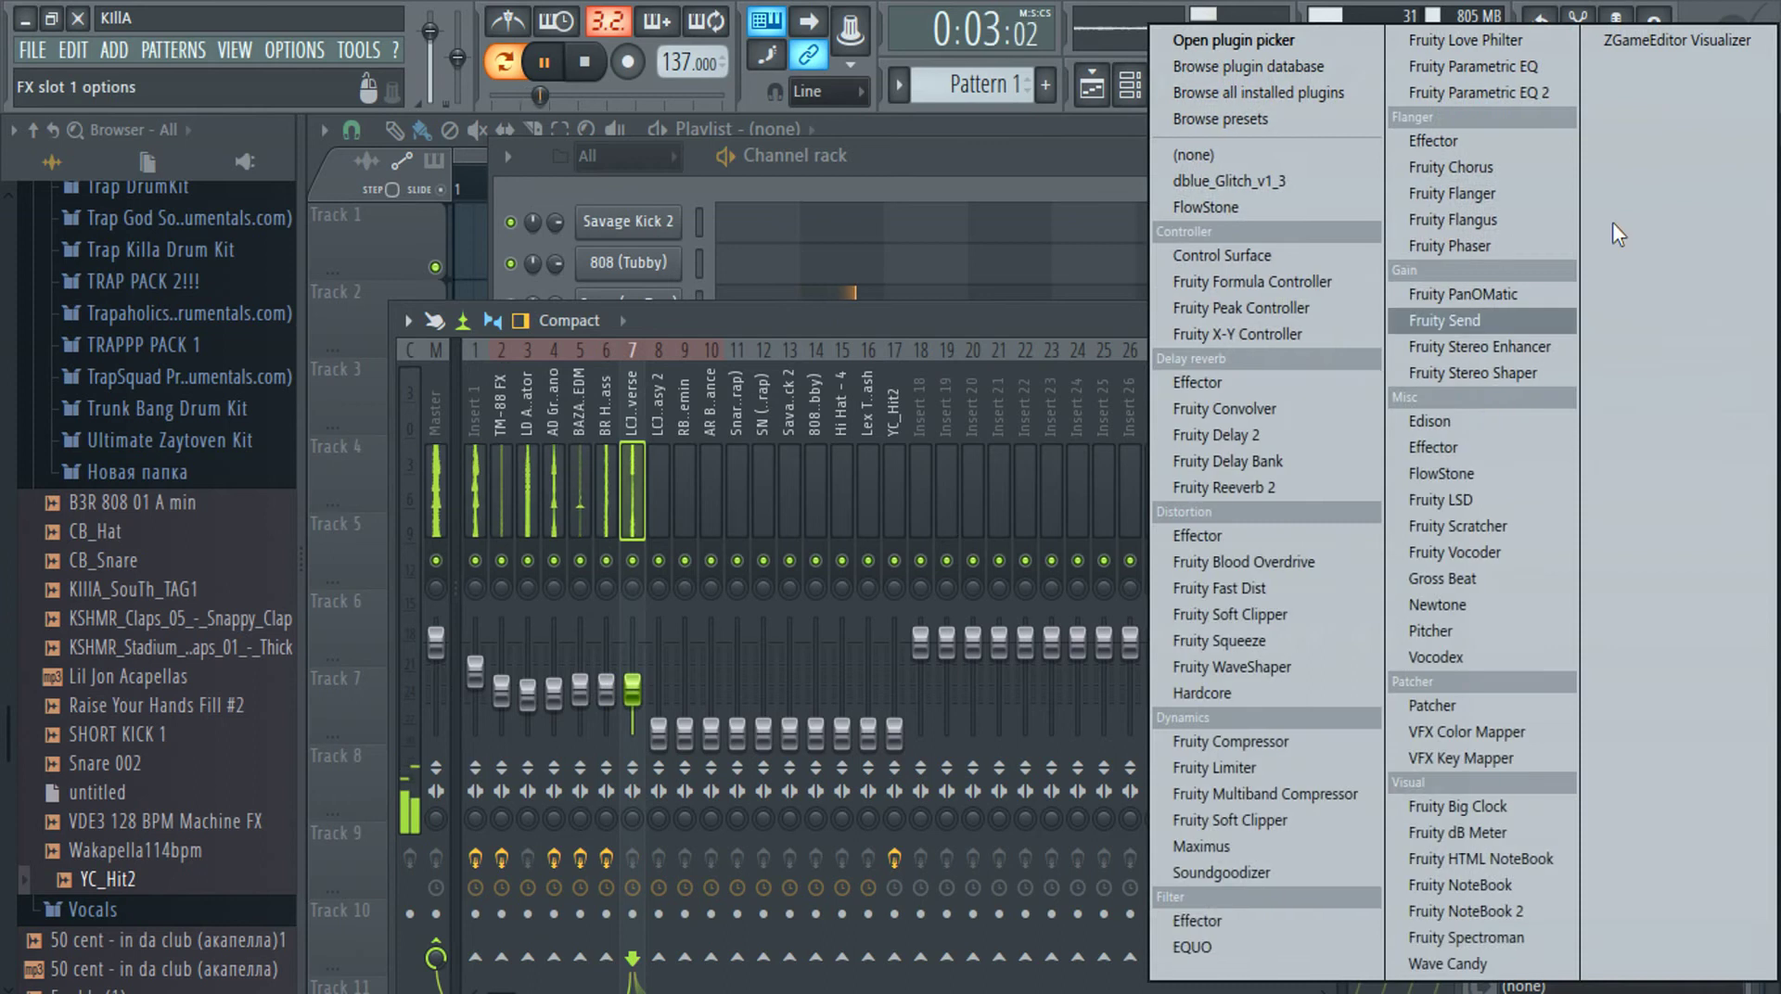
{"action": "left_click", "coordinate": [1510, 89]}
{"action": "left_click_drag", "start_coordinate": [478, 499], "coordinate": [603, 599]}
{"action": "left_click", "coordinate": [1100, 259]}
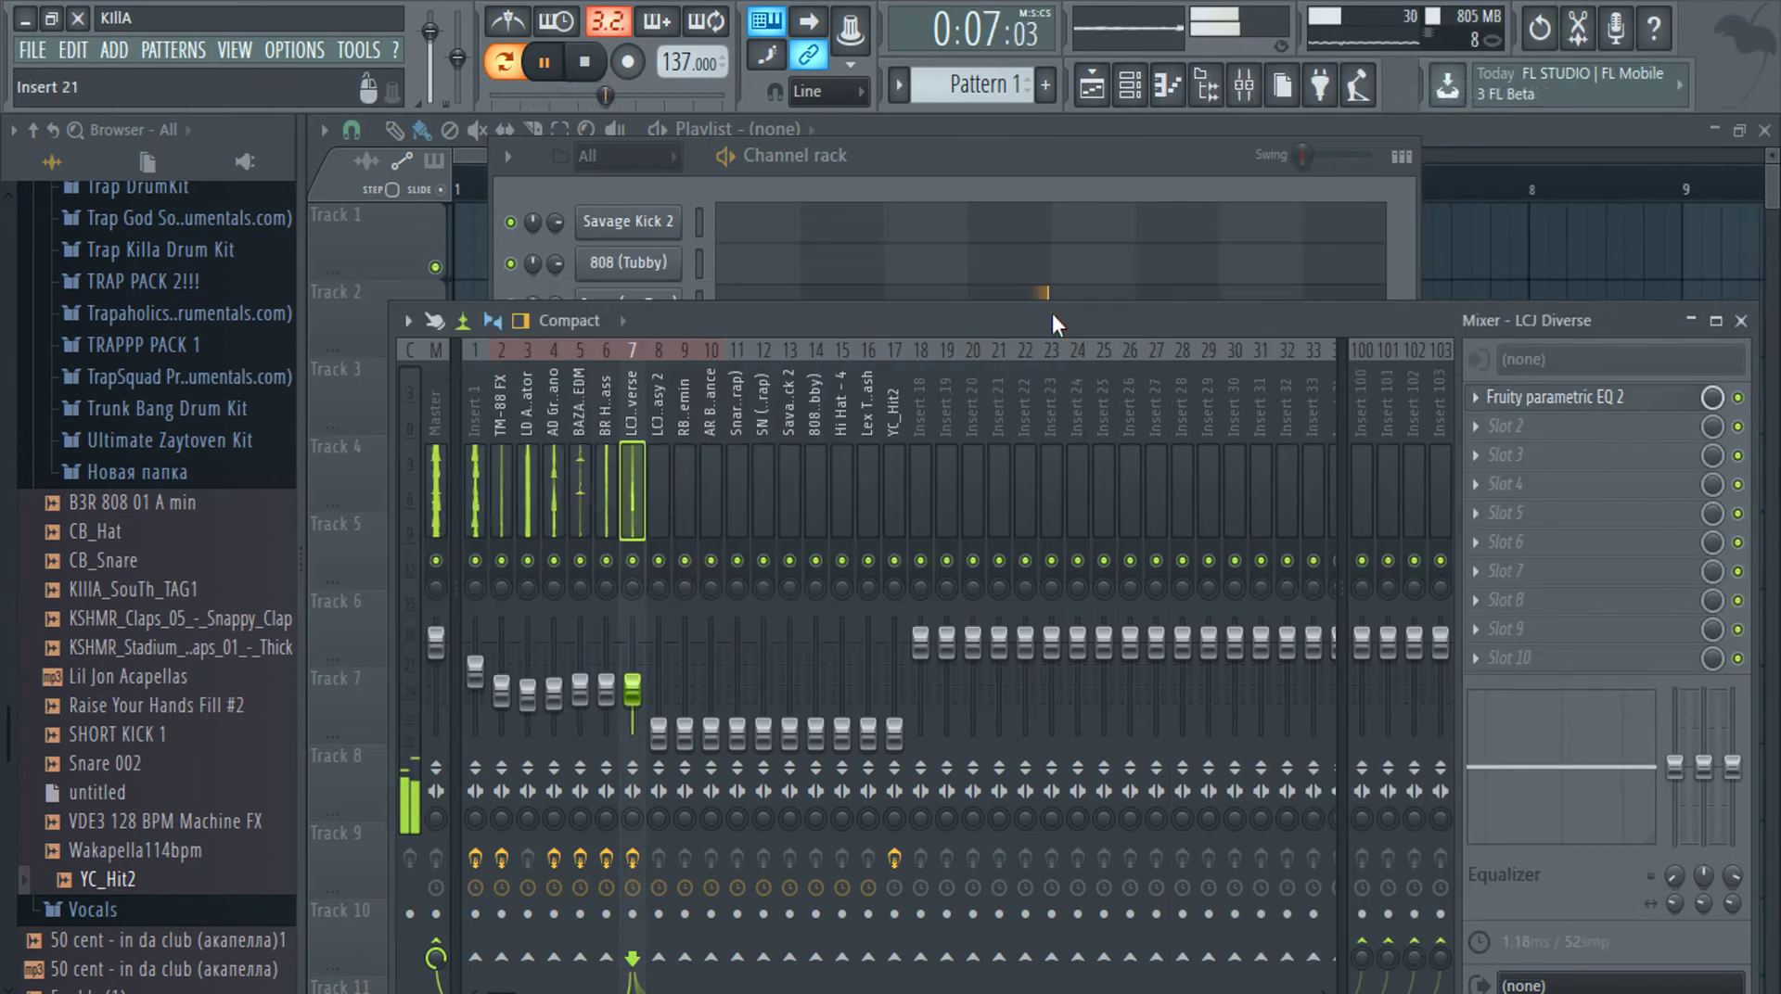
Put Fruity Stereo Enhancer in BR HollyWood Brass's second slot, replacing a trial of Fruity Stereo Shaper, and adjust the stereo separation
{"action": "left_click", "coordinate": [606, 464]}
{"action": "left_click", "coordinate": [1505, 425]}
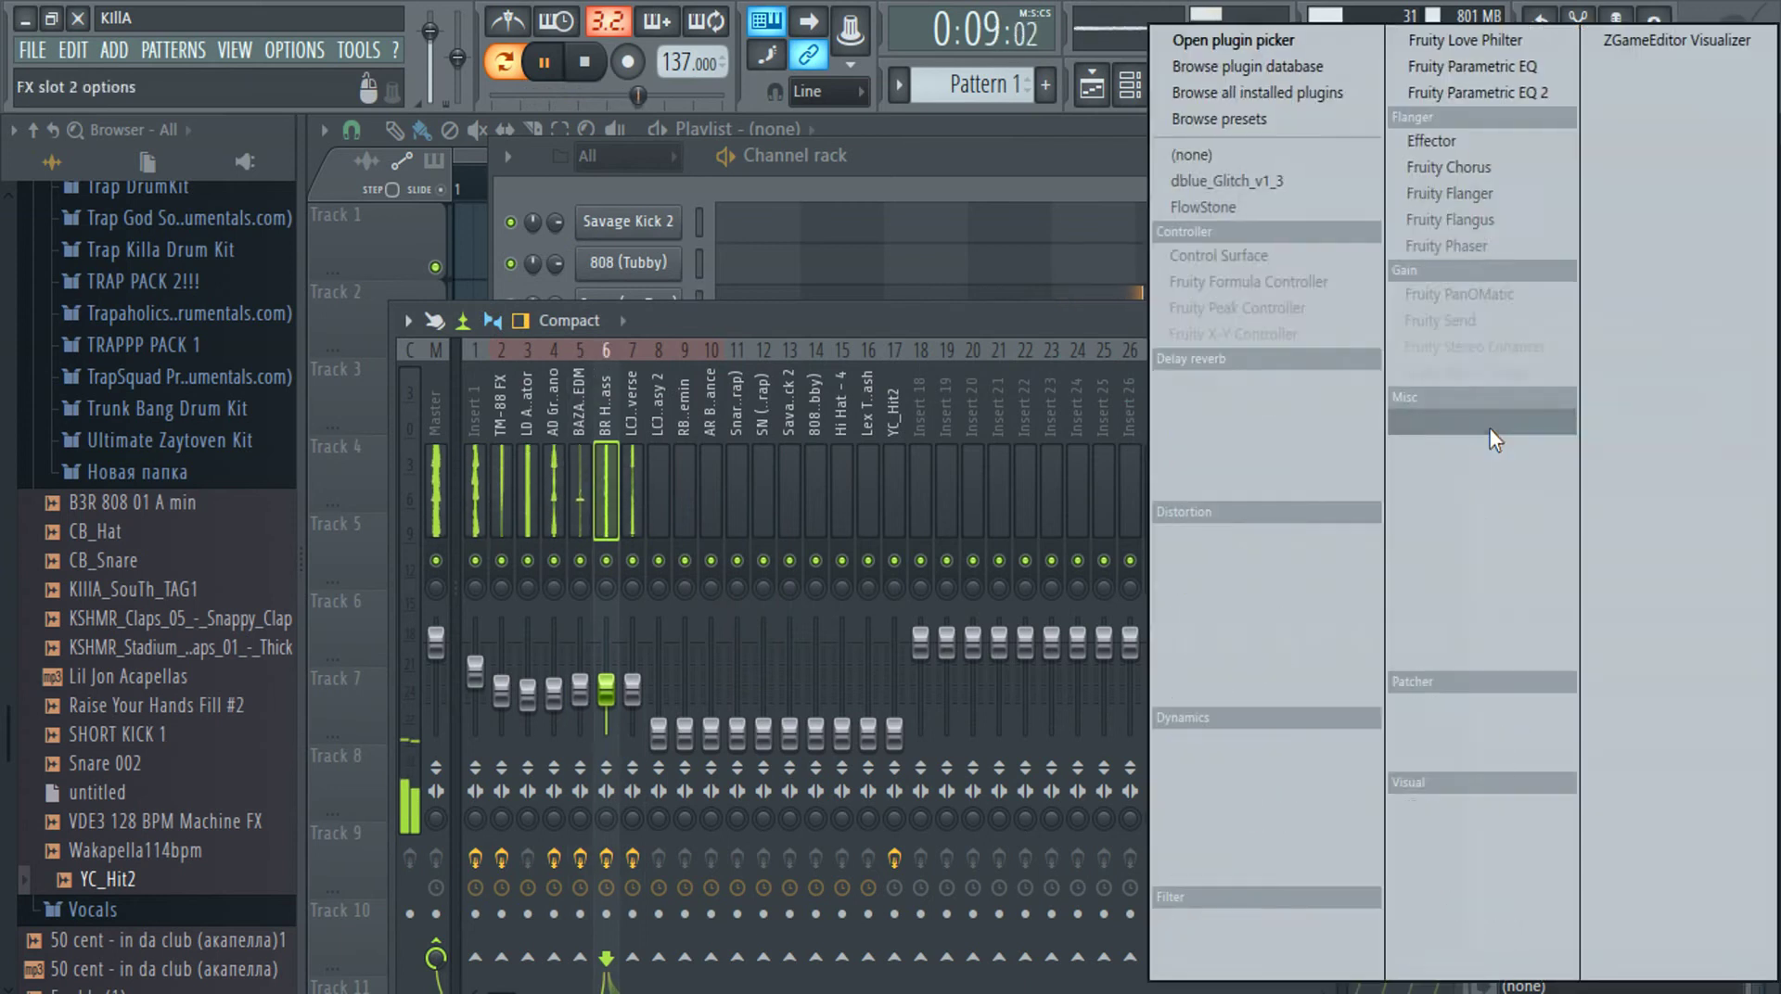
{"action": "left_click", "coordinate": [1512, 373]}
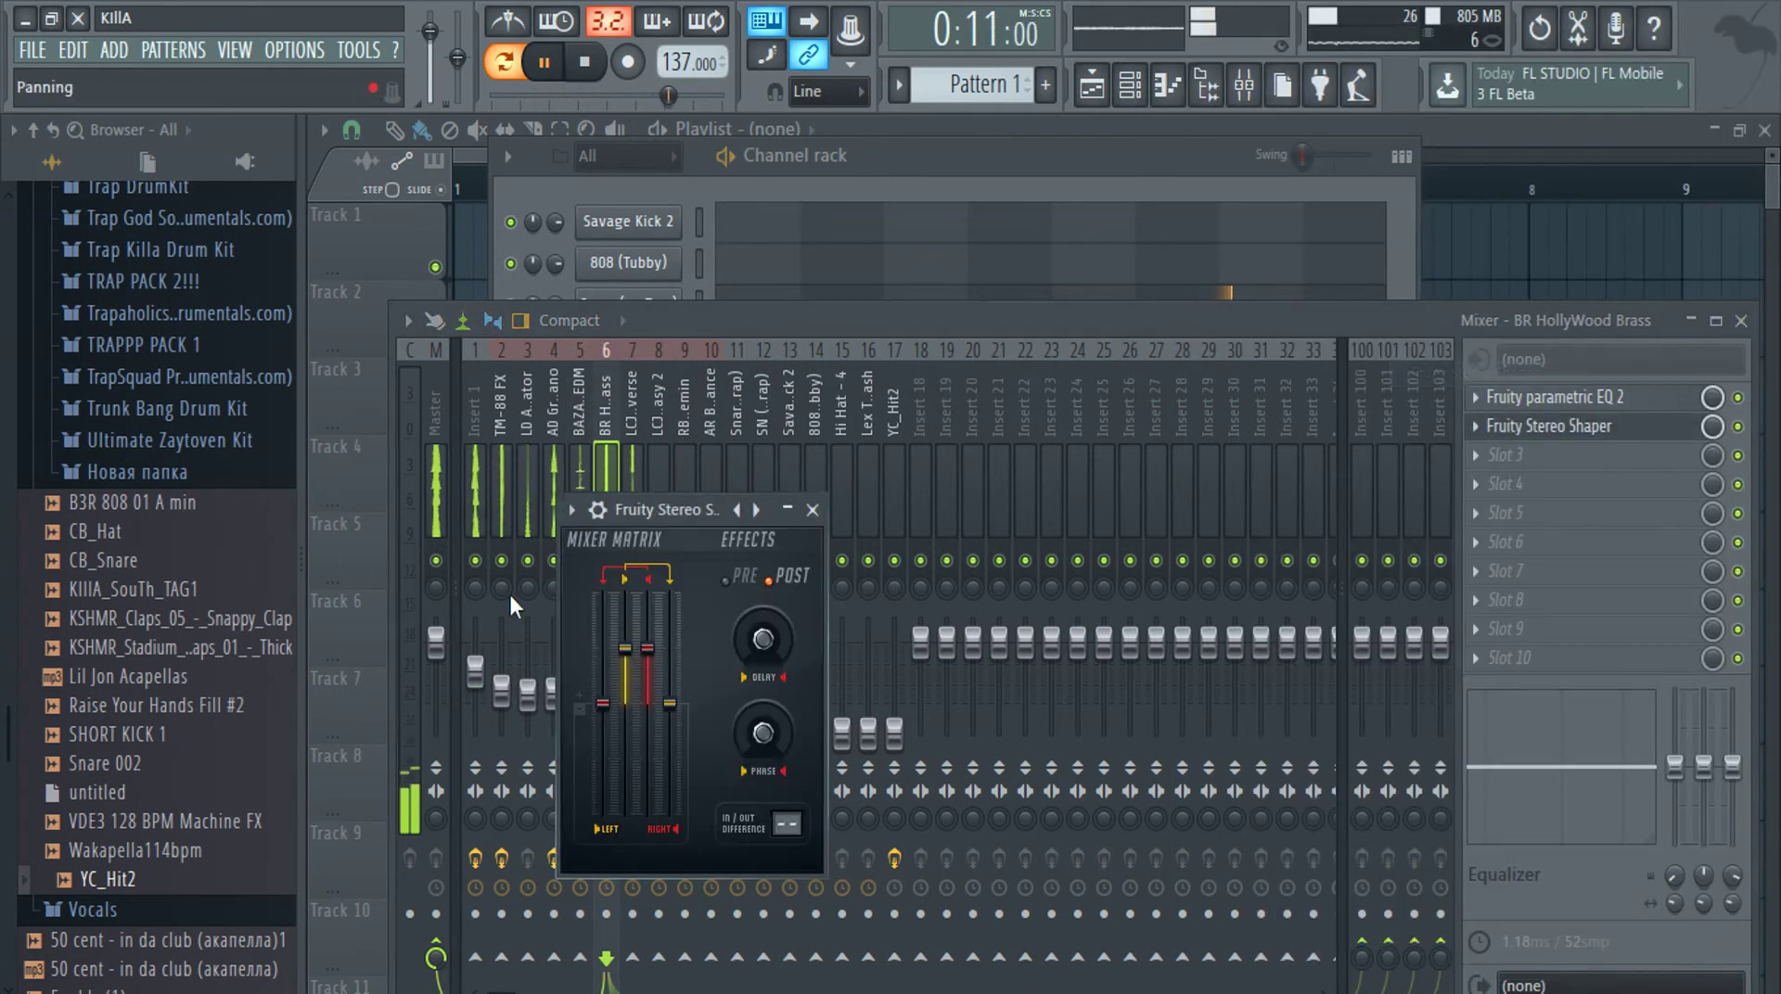
{"action": "left_click", "coordinate": [1479, 434]}
{"action": "left_click", "coordinate": [1495, 450]}
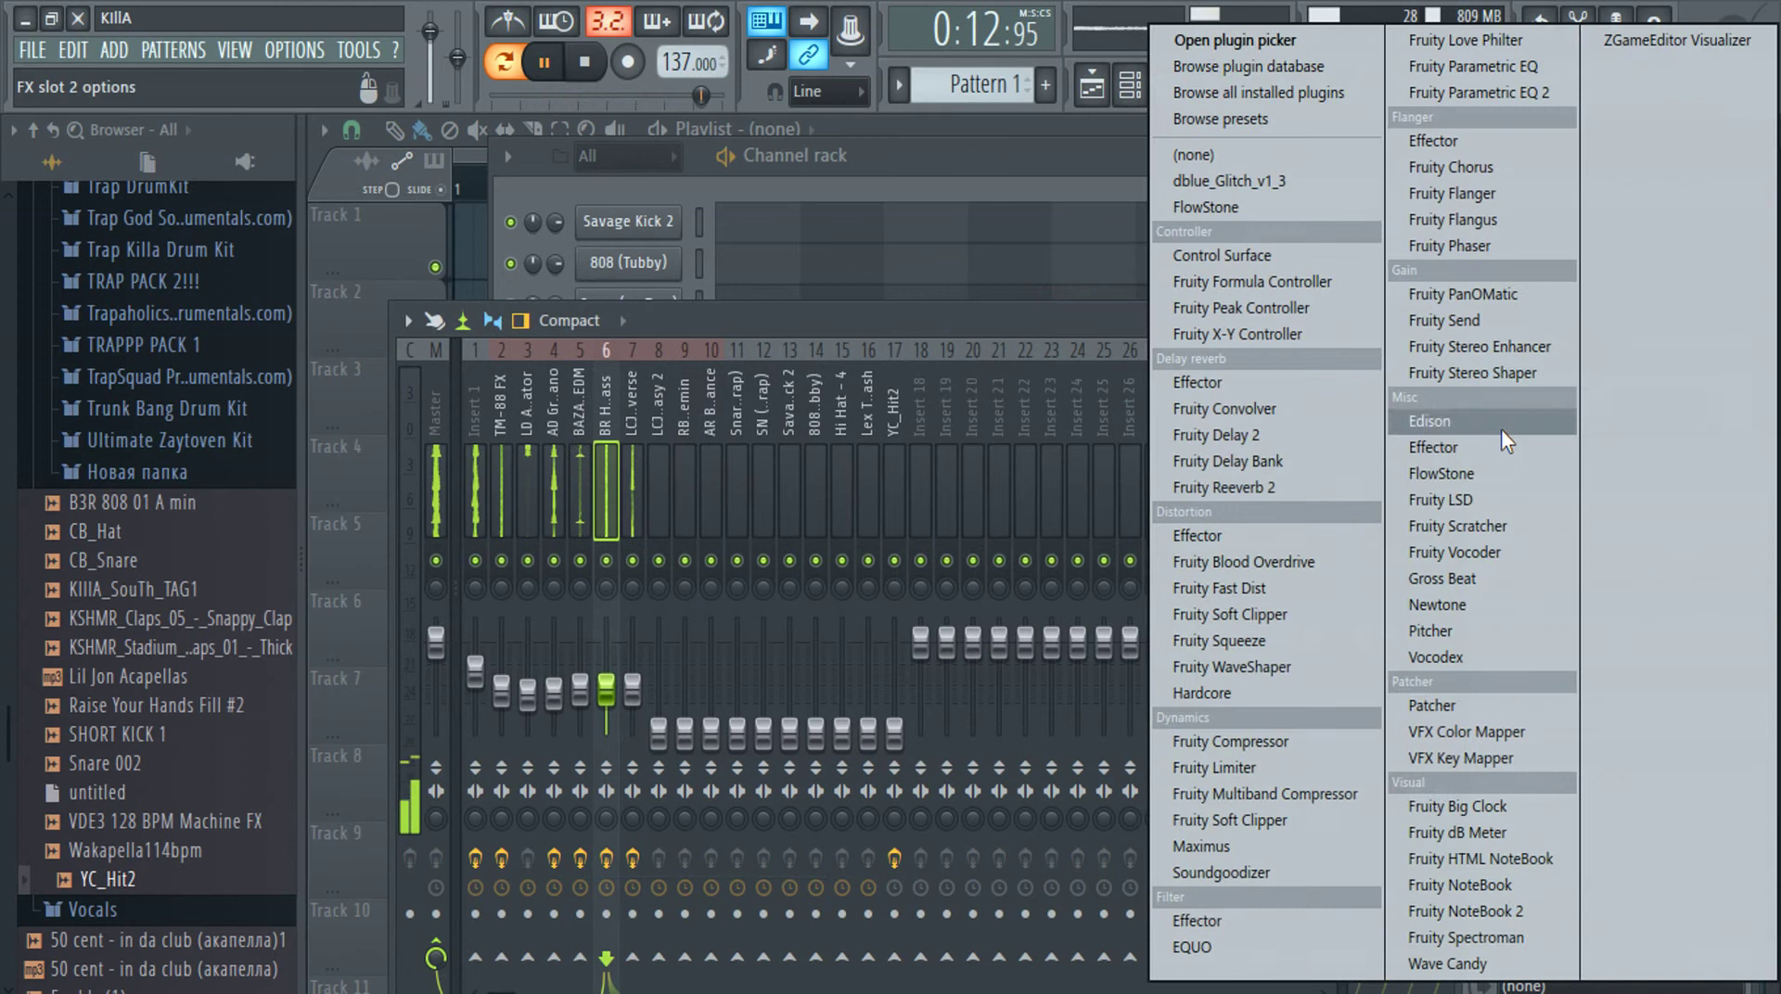
{"action": "left_click", "coordinate": [1484, 349]}
{"action": "left_click_drag", "start_coordinate": [592, 575], "coordinate": [592, 594]}
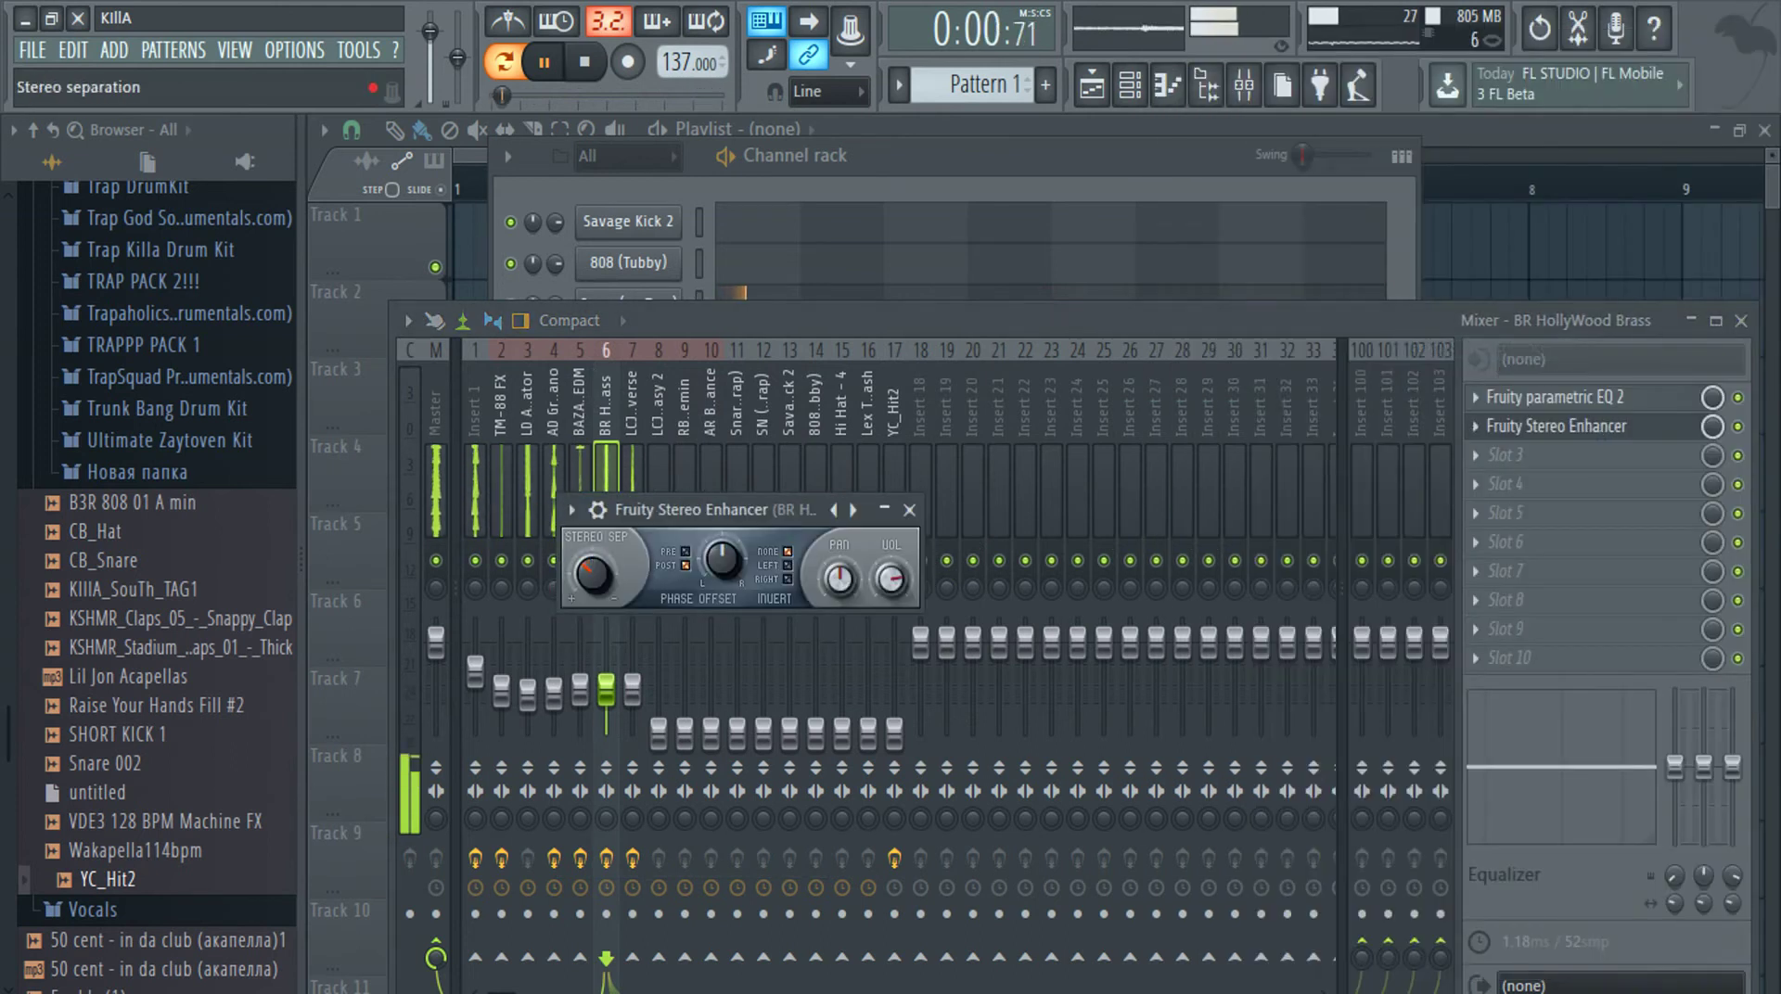
{"action": "left_click", "coordinate": [913, 510]}
Add Fruity Stereo Enhancer to LCJ Diverse's third slot and lower that track's fader slightly
{"action": "left_click", "coordinate": [622, 490]}
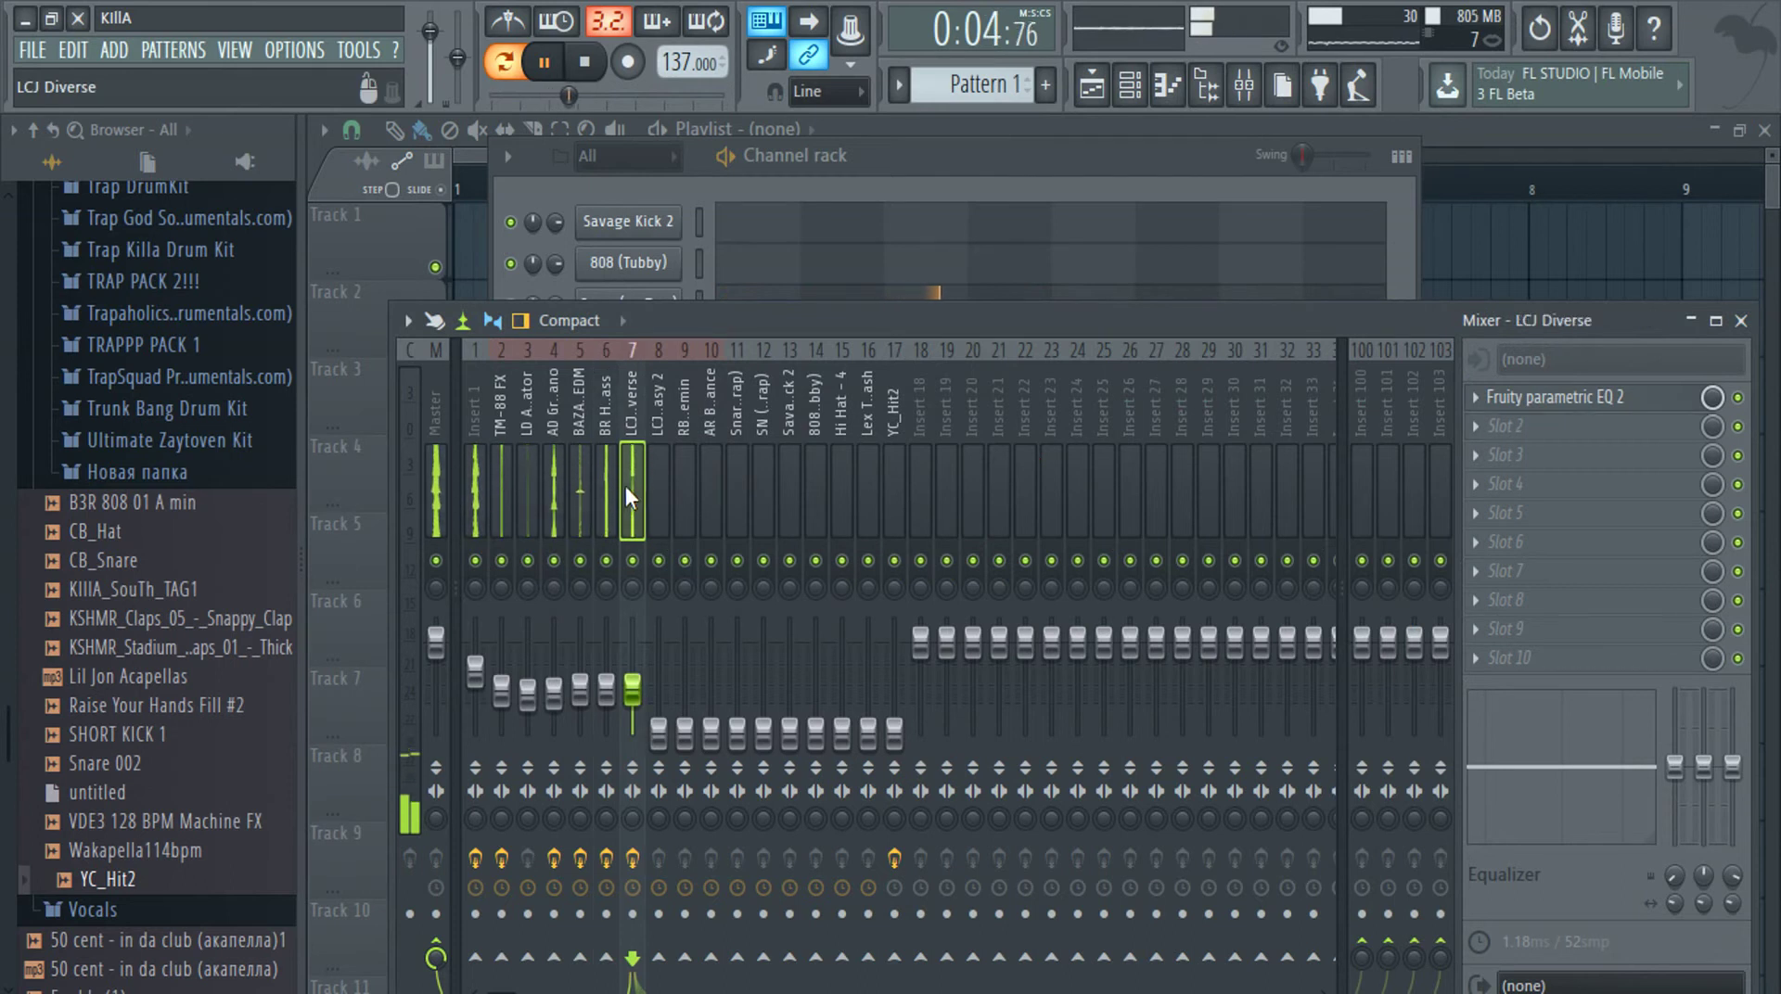
{"action": "left_click", "coordinate": [1473, 447]}
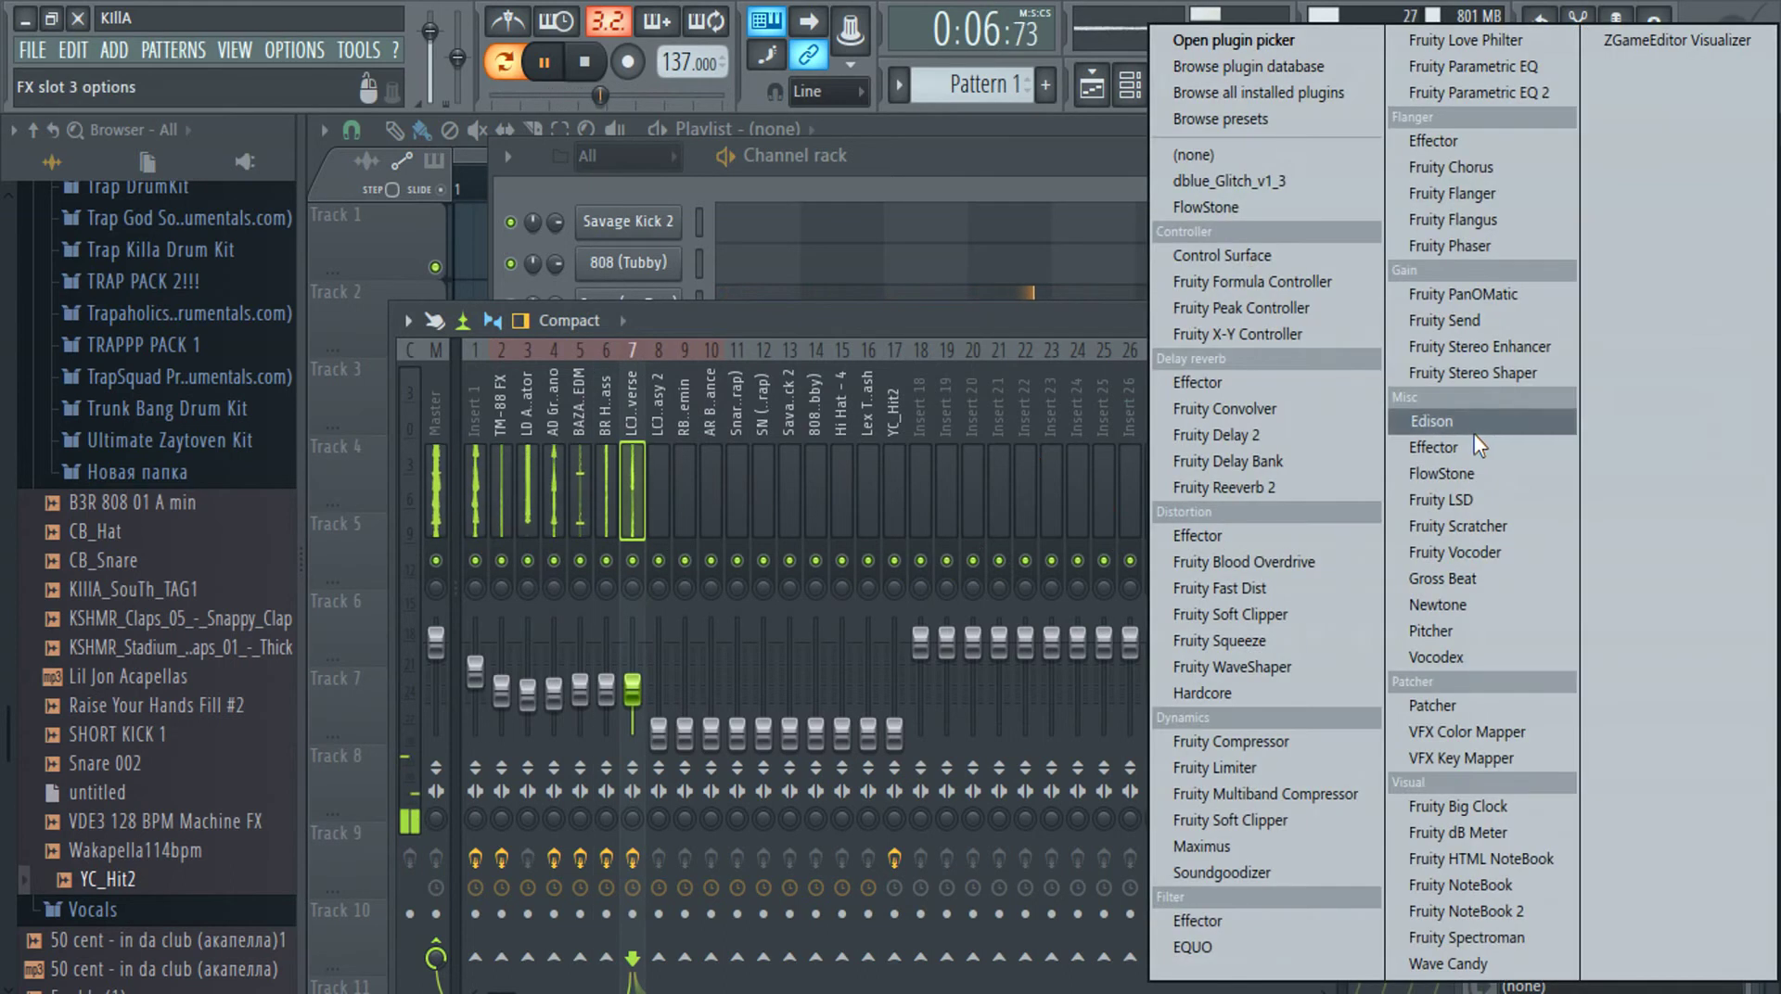
{"action": "left_click", "coordinate": [1467, 349]}
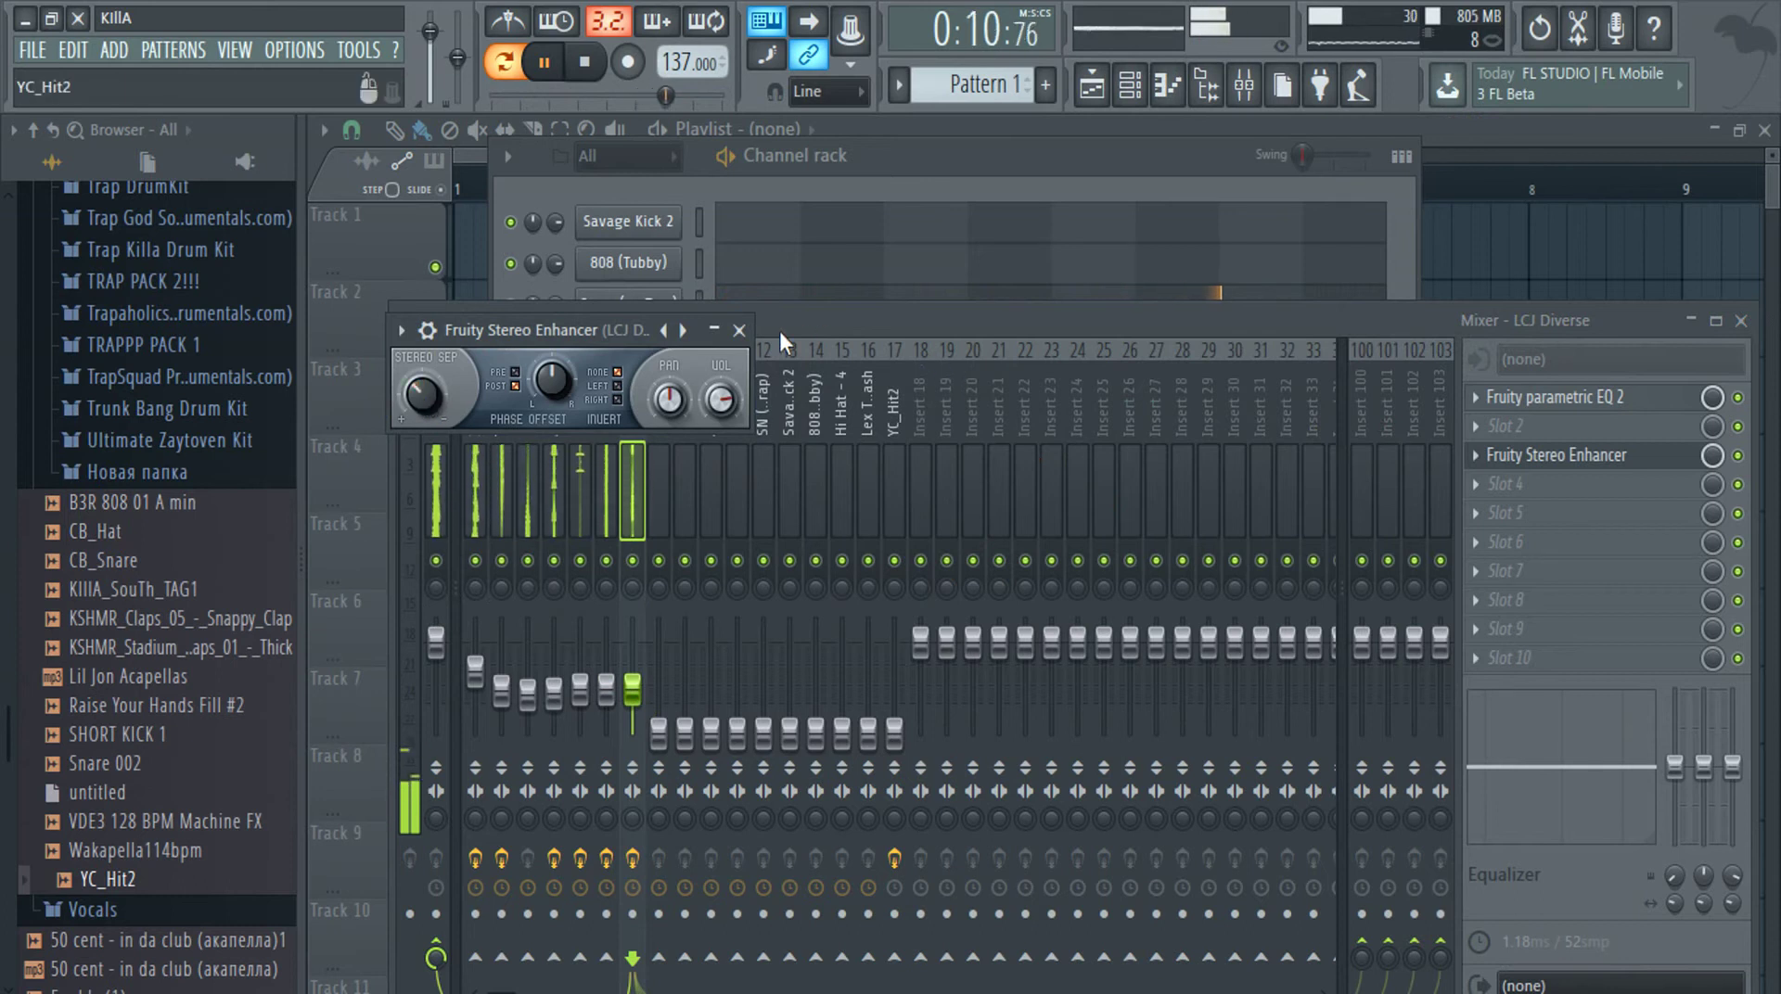
{"action": "left_click", "coordinate": [739, 330]}
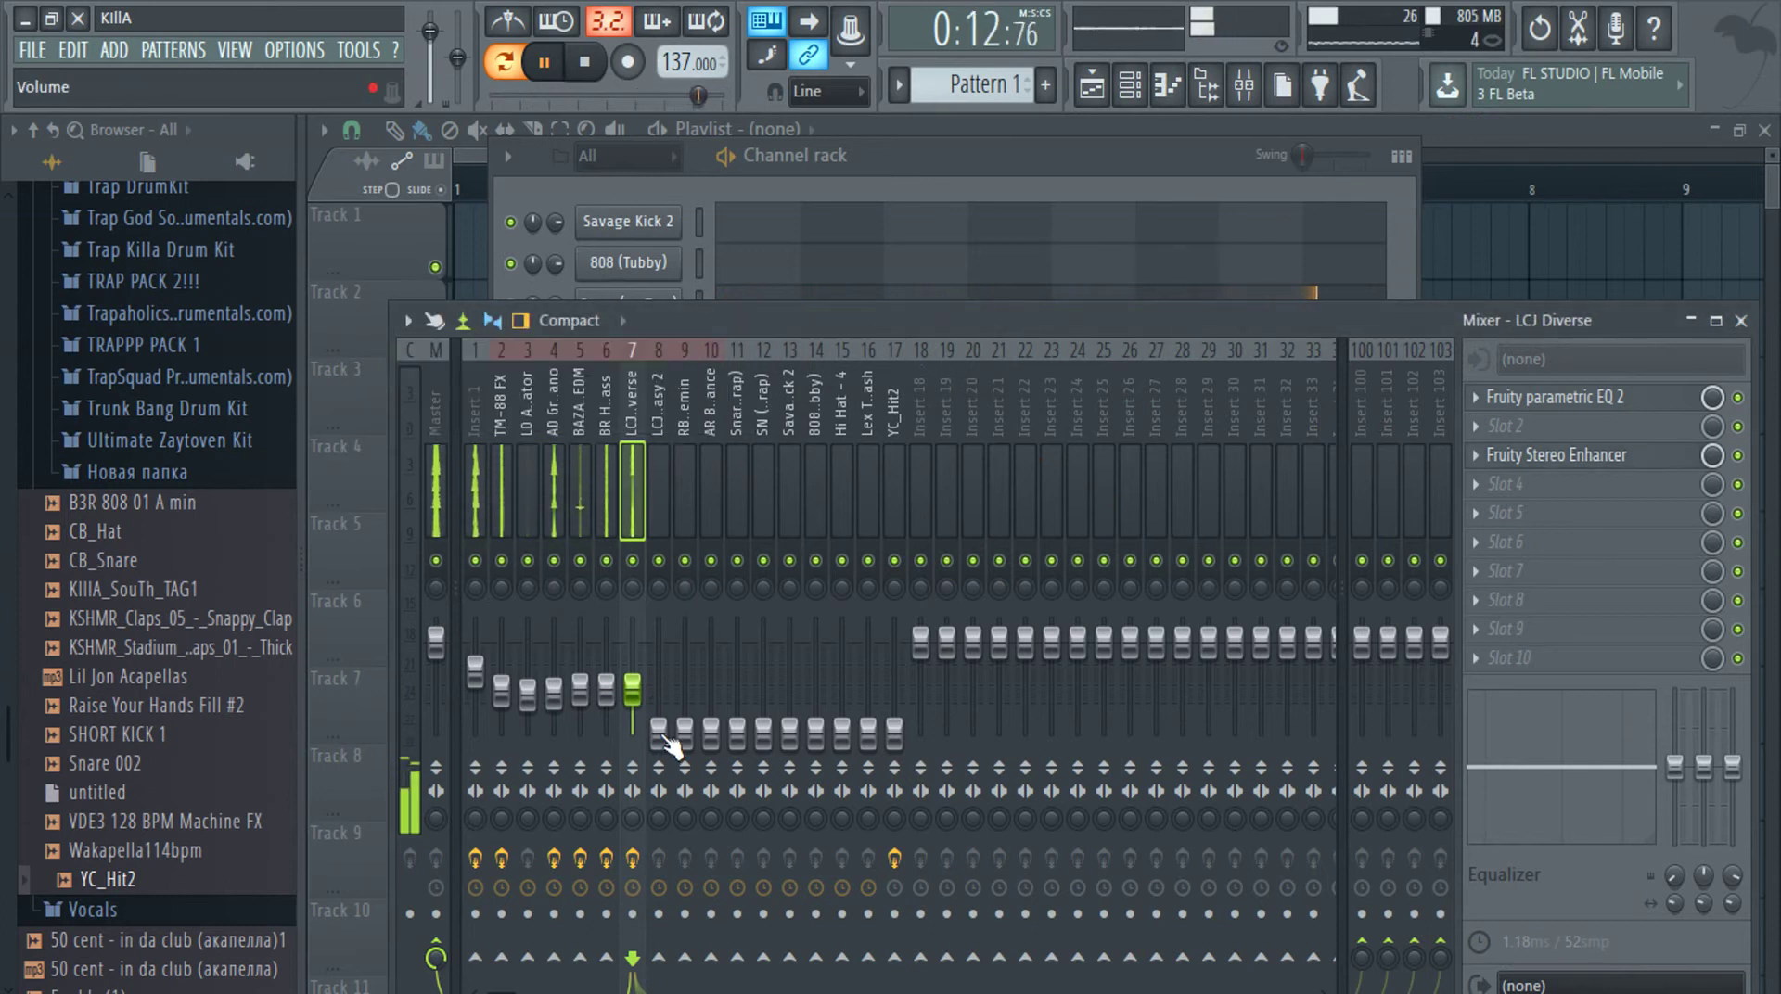
{"action": "scroll", "coordinate": [637, 711], "scroll_direction": "down", "scroll_amount": 2}
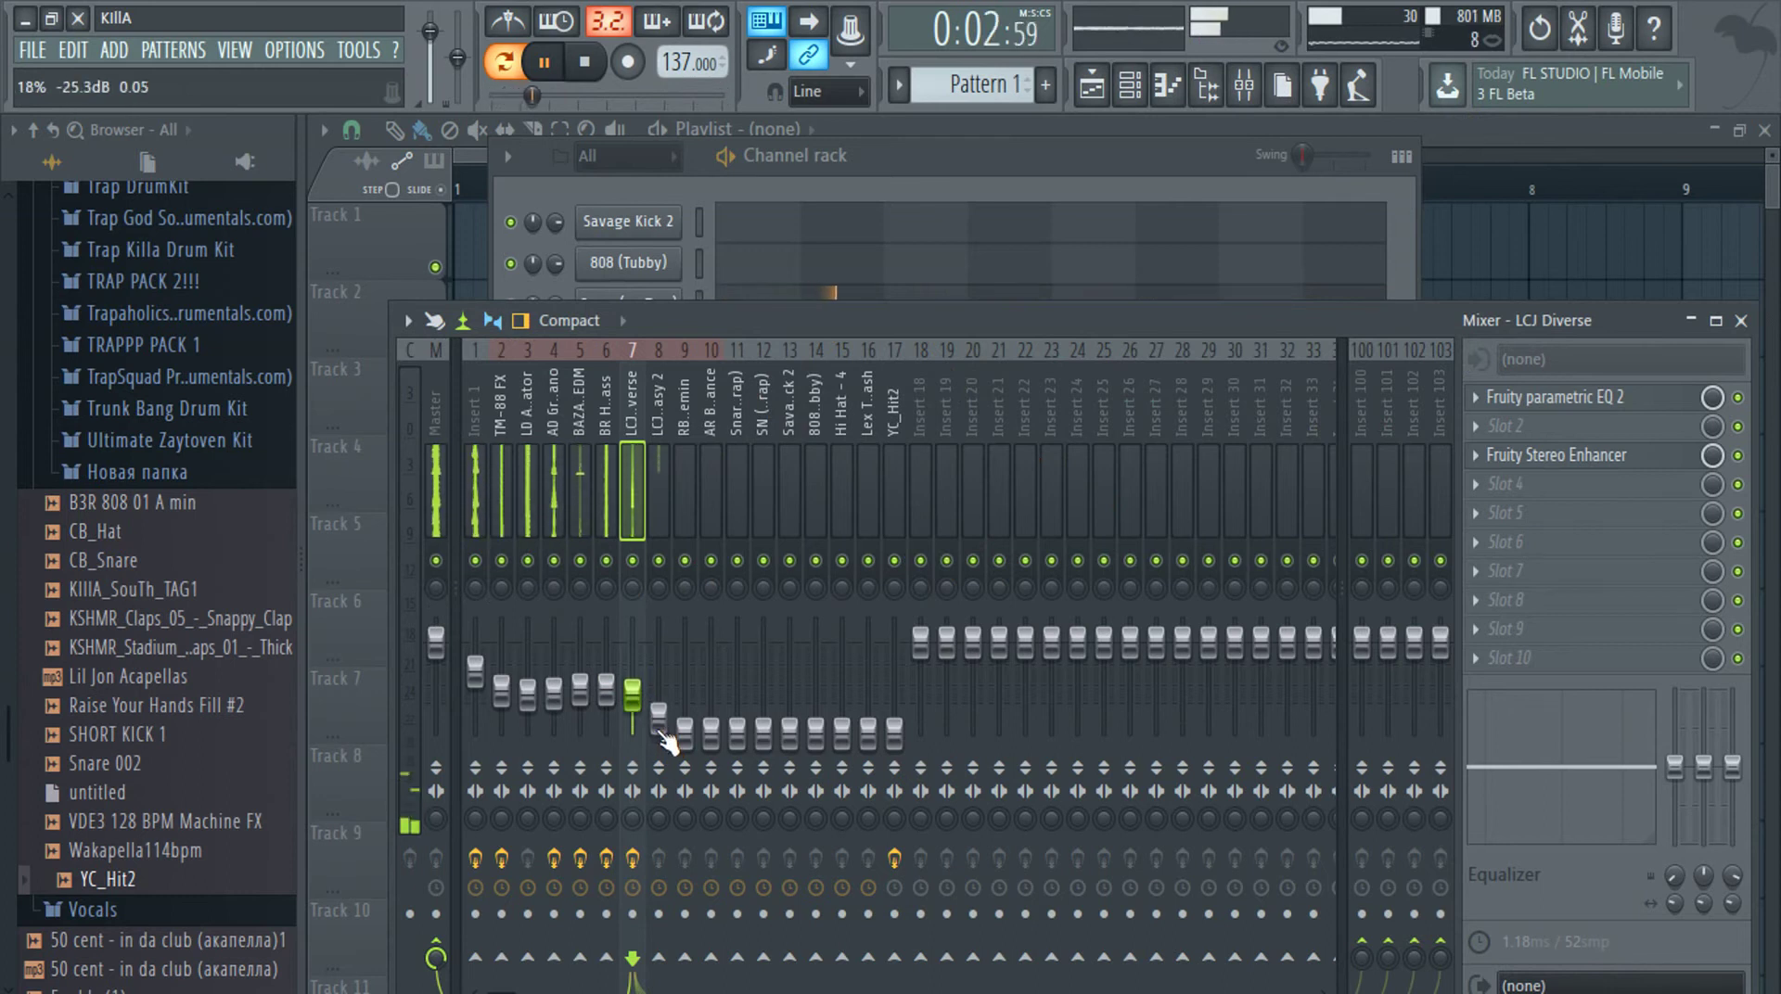
Raise the LCJ Fantasy 2 fader to 47% (-13.7 dB) and RB Rev Theremin to a similar level, and reset AR Baroque Renaissance's fader
{"action": "mouse_move", "coordinate": [660, 701]}
{"action": "left_mouse_down"}
{"action": "mouse_move", "coordinate": [659, 625]}
{"action": "mouse_move", "coordinate": [659, 700]}
{"action": "left_mouse_up"}
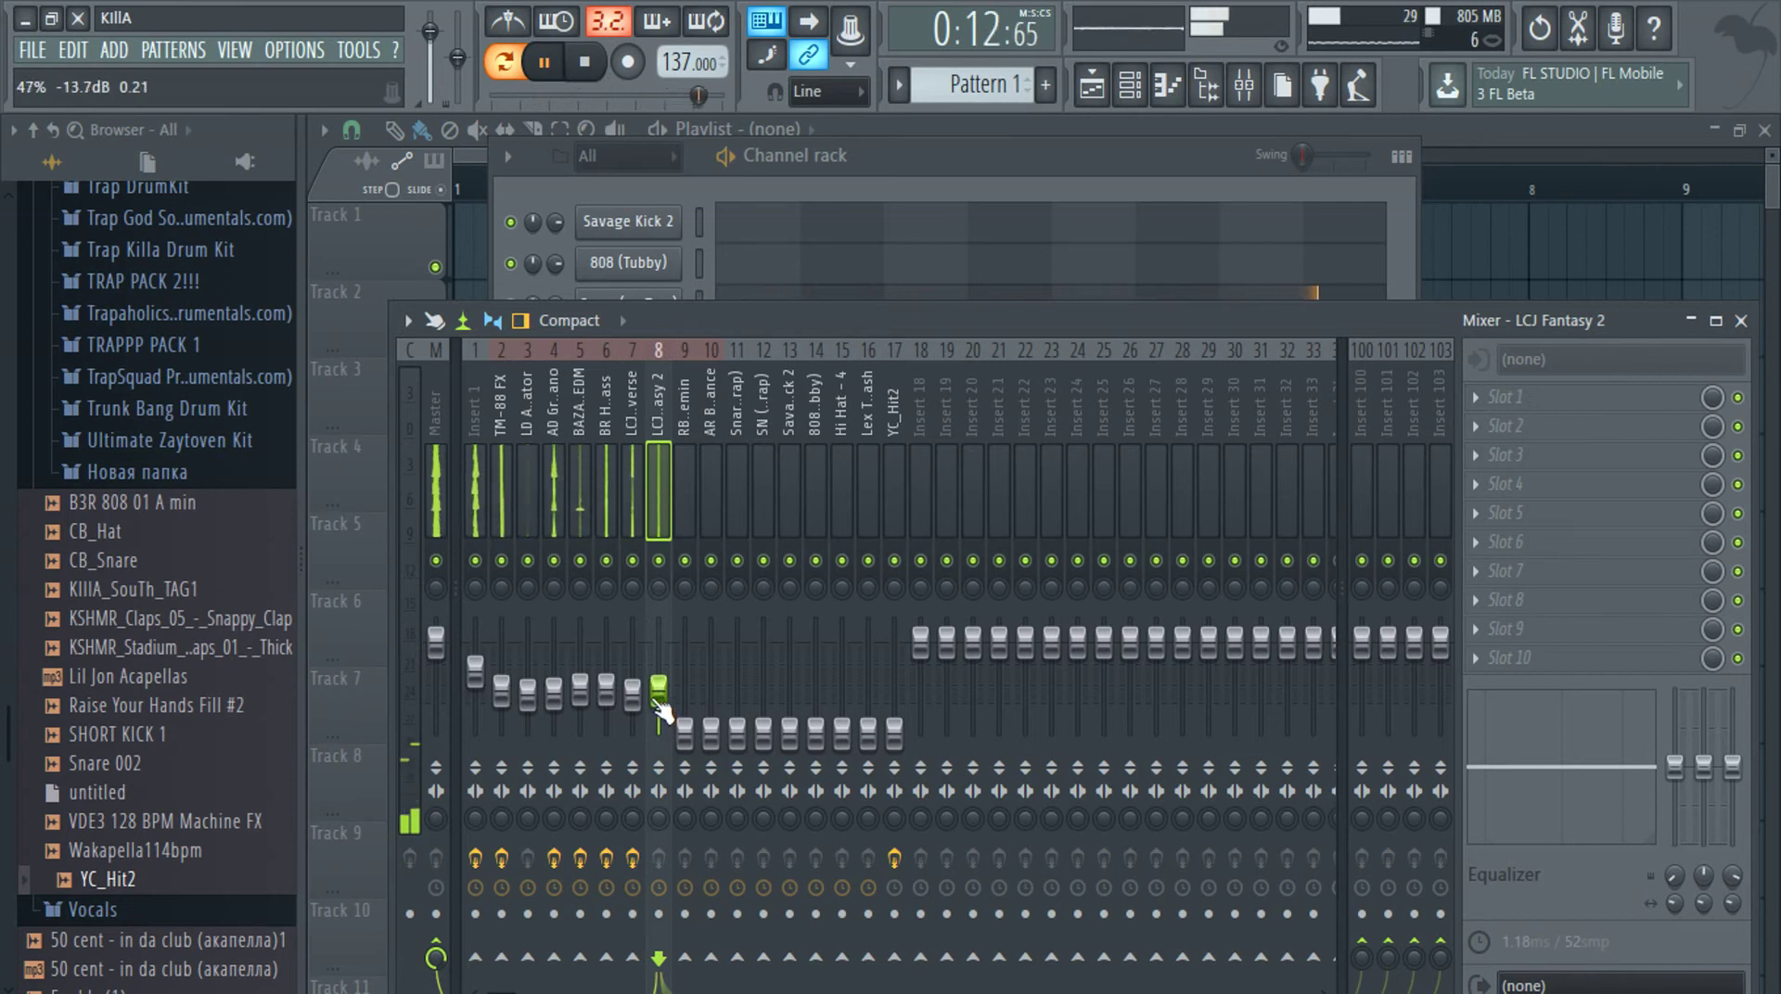
{"action": "left_click", "coordinate": [684, 733]}
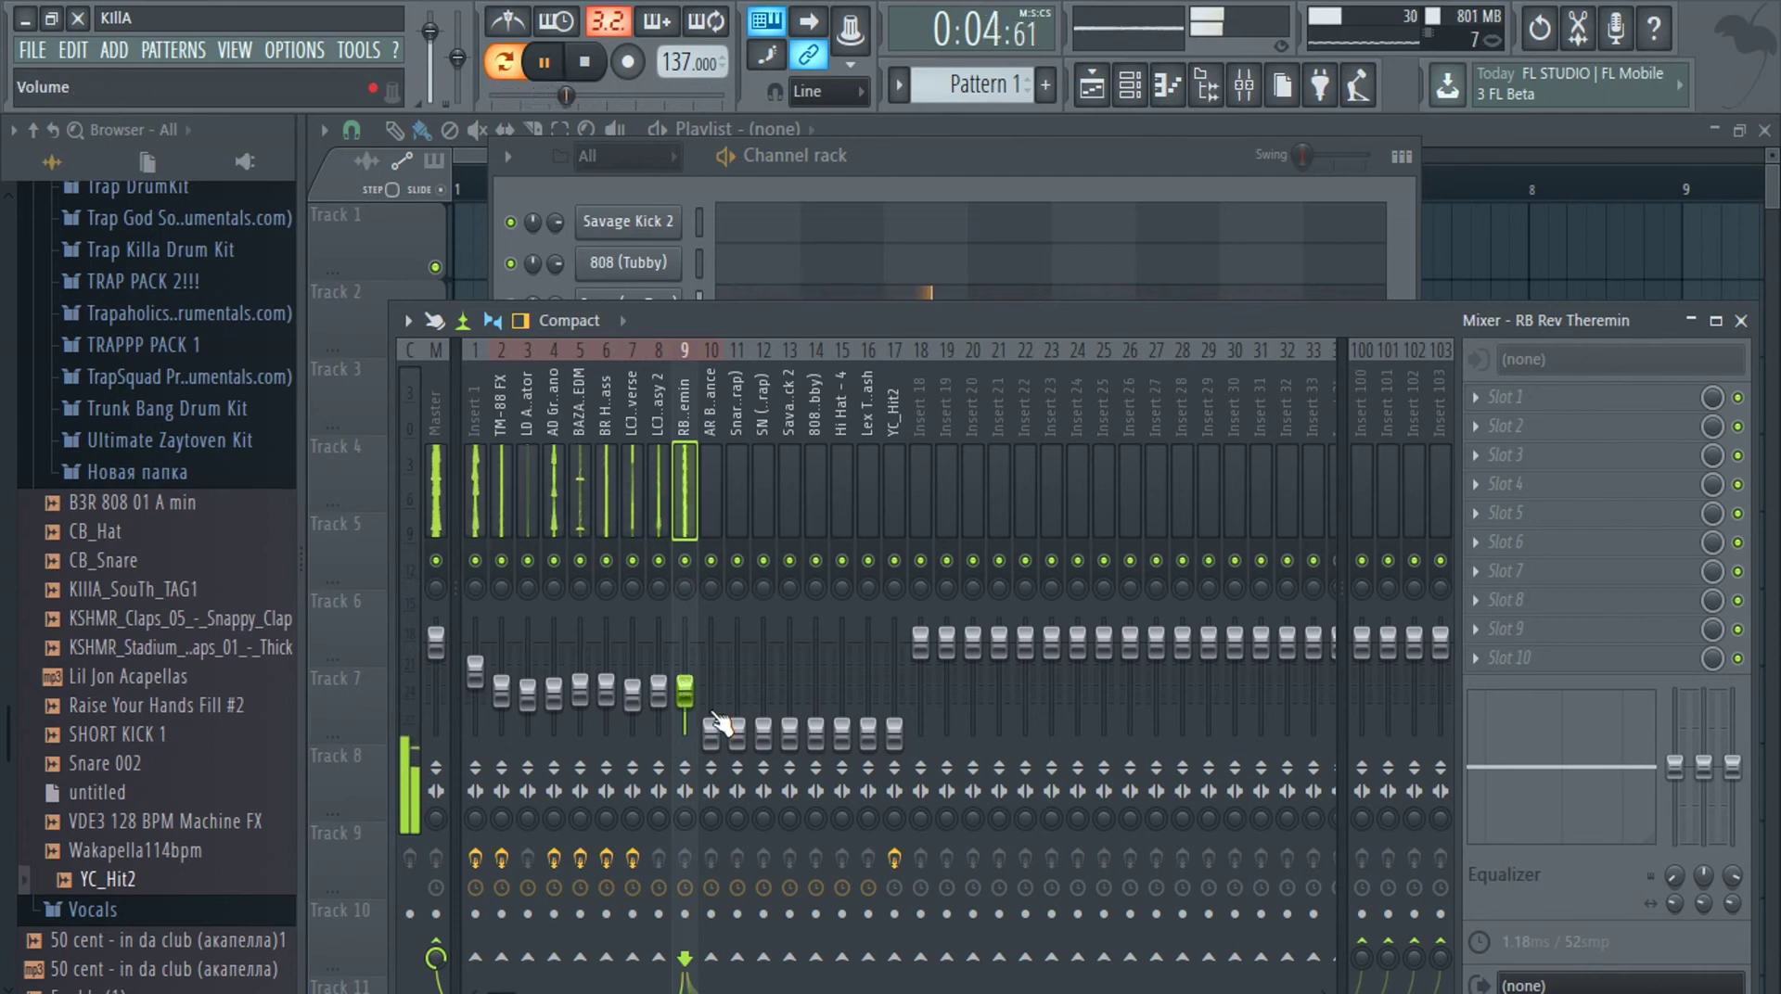
{"action": "left_click_drag", "start_coordinate": [711, 703], "coordinate": [711, 652]}
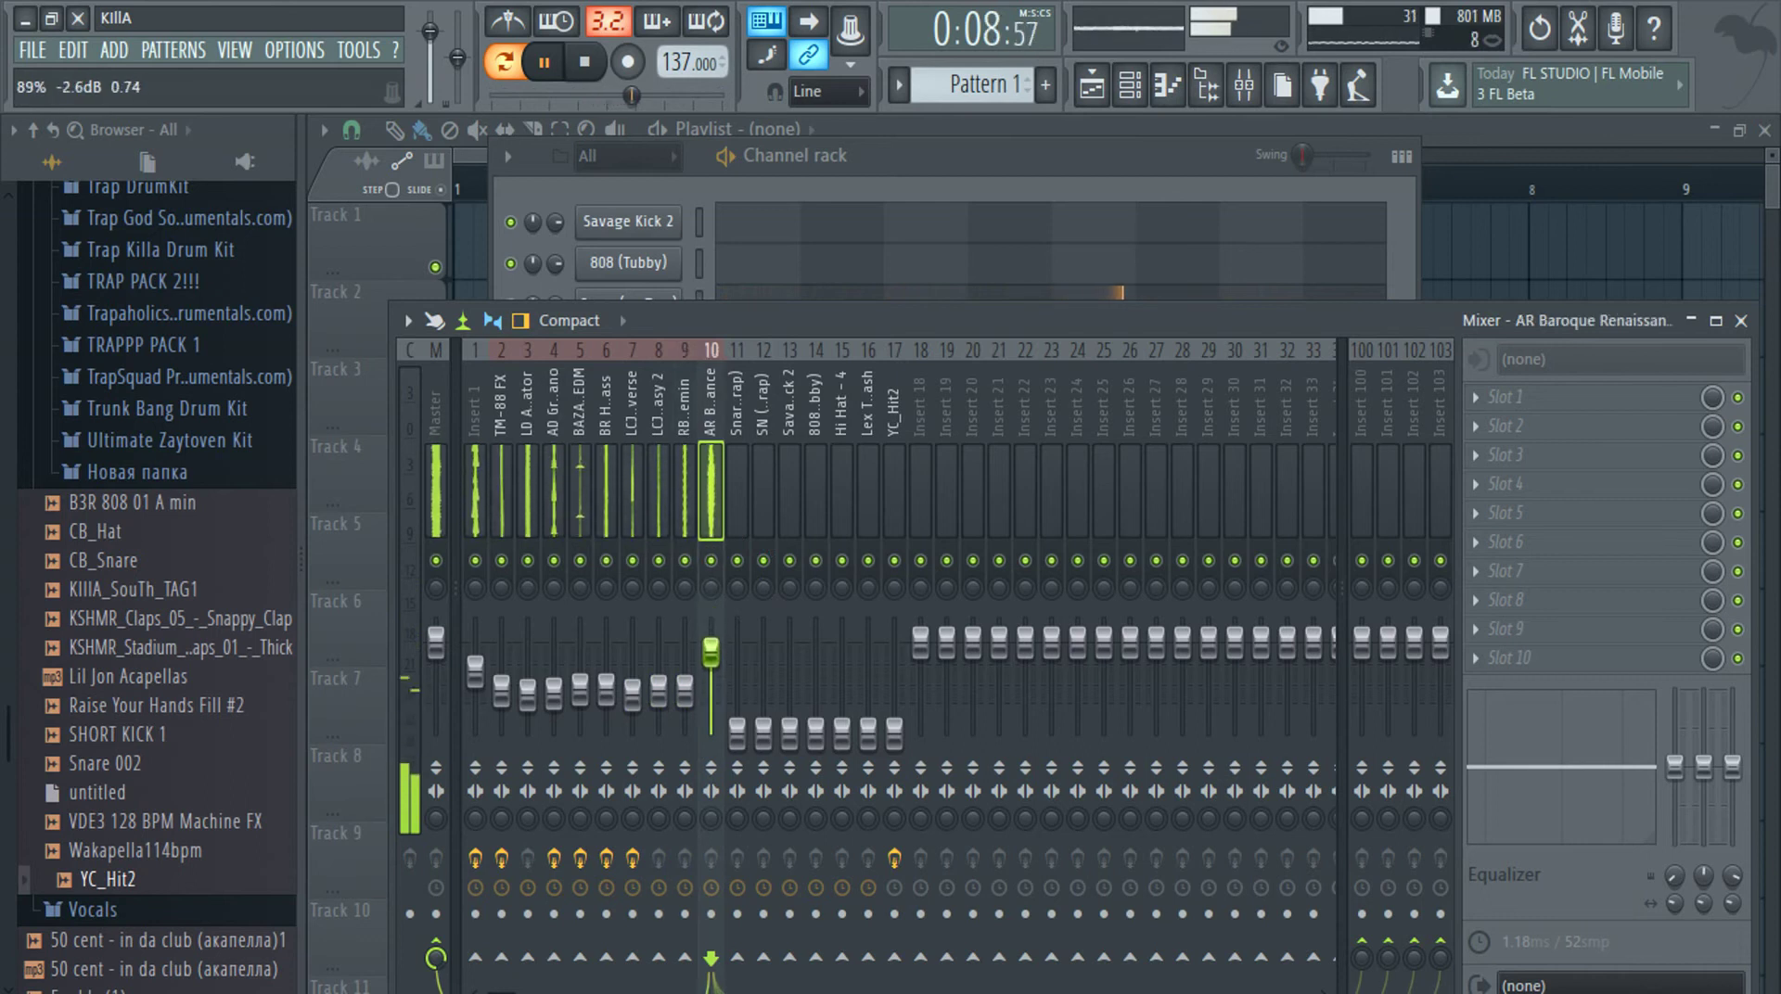
{"action": "right_click", "coordinate": [719, 669]}
{"action": "left_click", "coordinate": [748, 598]}
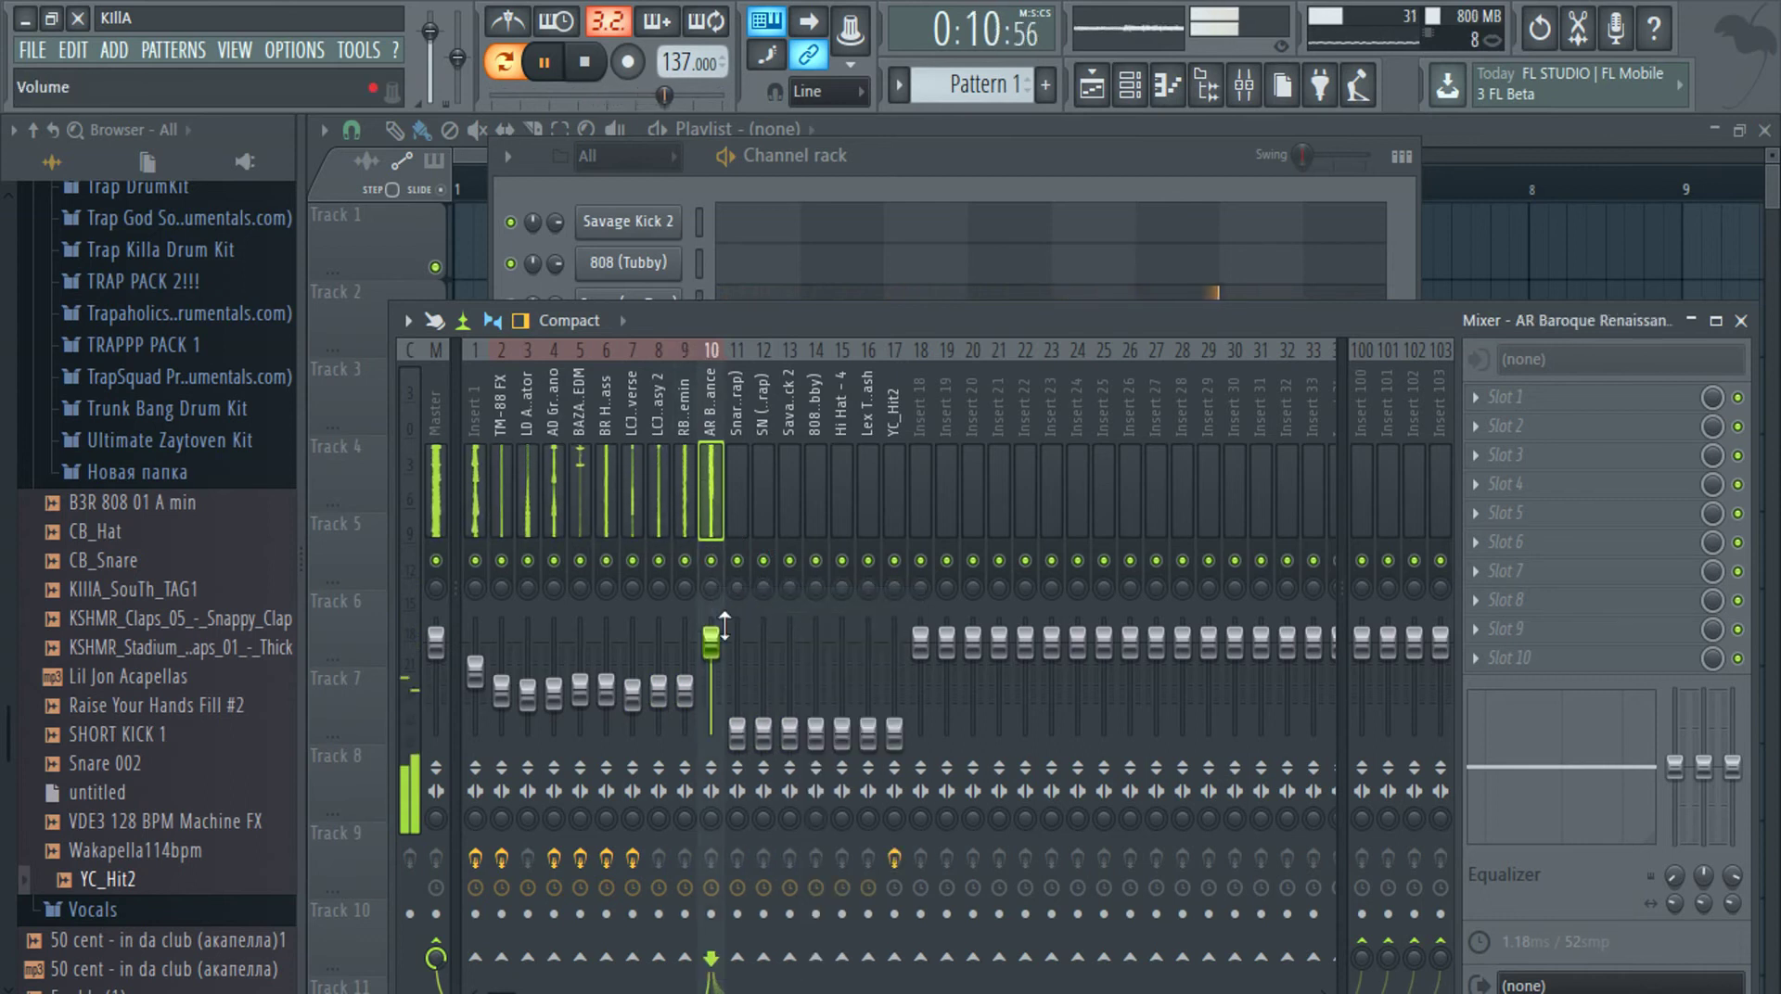
Add Fruity Parametric EQ 2 to AR Baroque Renaissance's first slot and pull down one of its bands
{"action": "left_click", "coordinate": [1493, 405]}
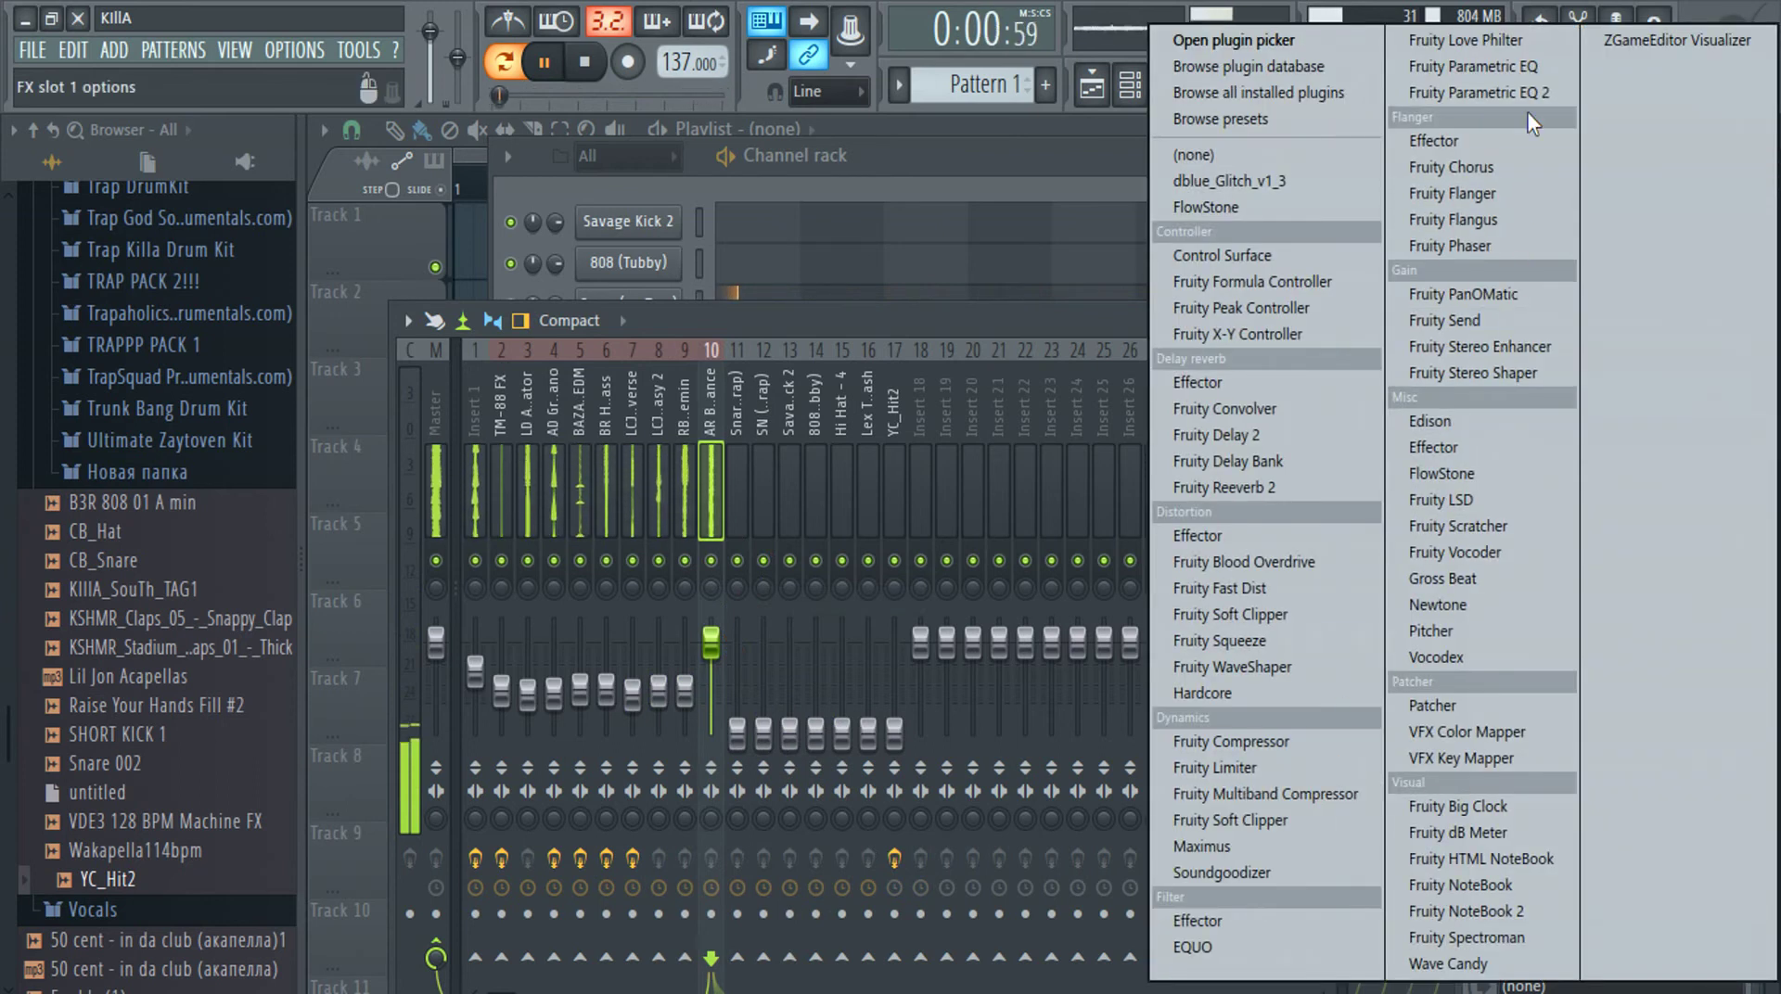
{"action": "left_click", "coordinate": [1503, 93]}
{"action": "left_click_drag", "start_coordinate": [648, 697], "coordinate": [756, 814]}
{"action": "left_click", "coordinate": [1324, 476]}
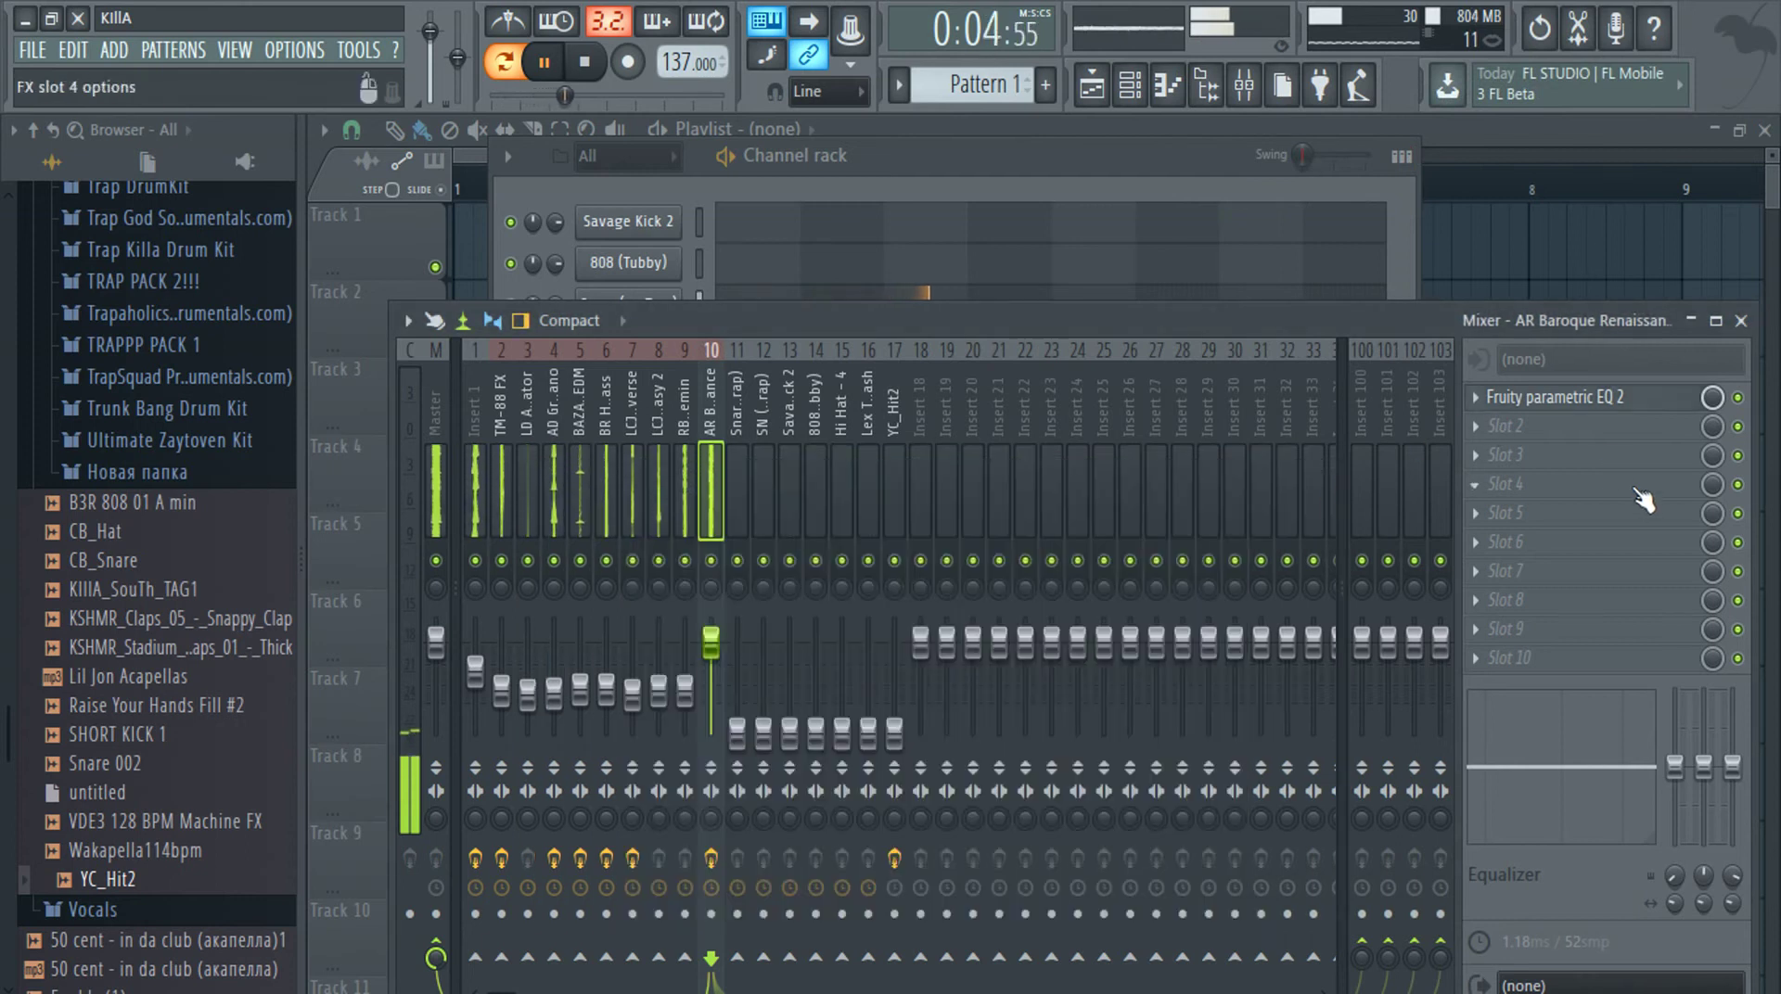
Solo the AR Baroque Renaissance channel in the Channel rack
{"action": "left_click", "coordinate": [1022, 188]}
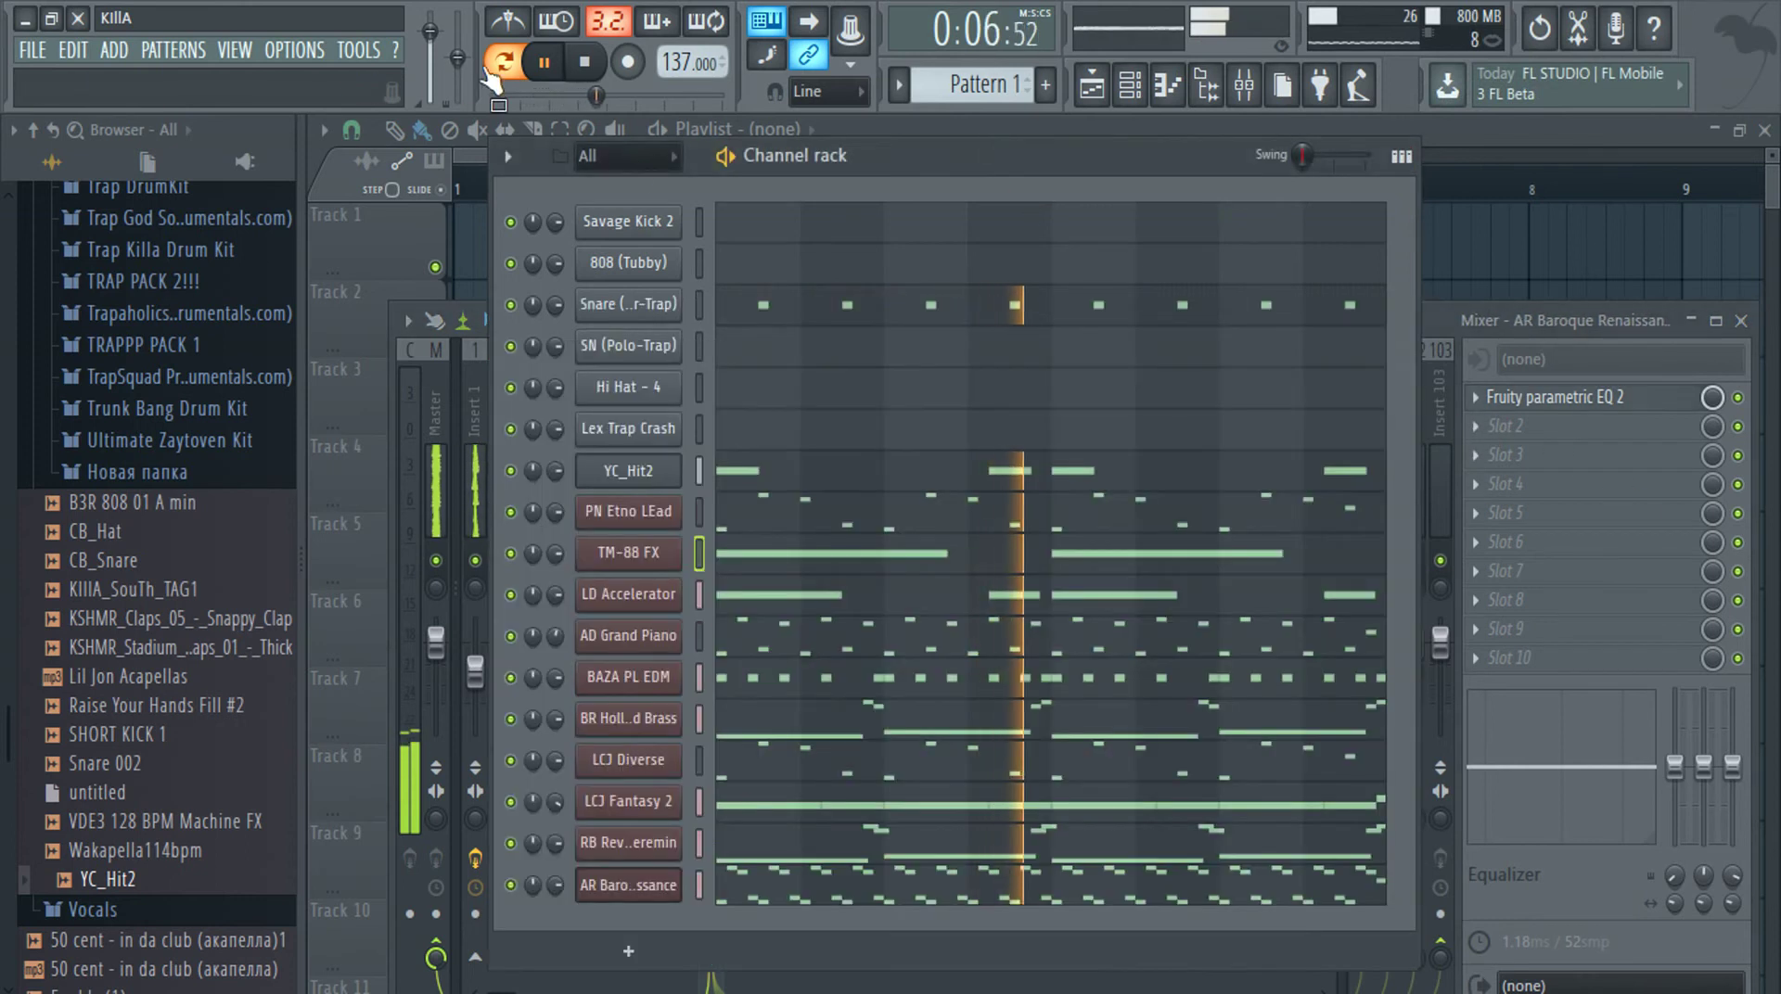
{"action": "right_click", "coordinate": [511, 886]}
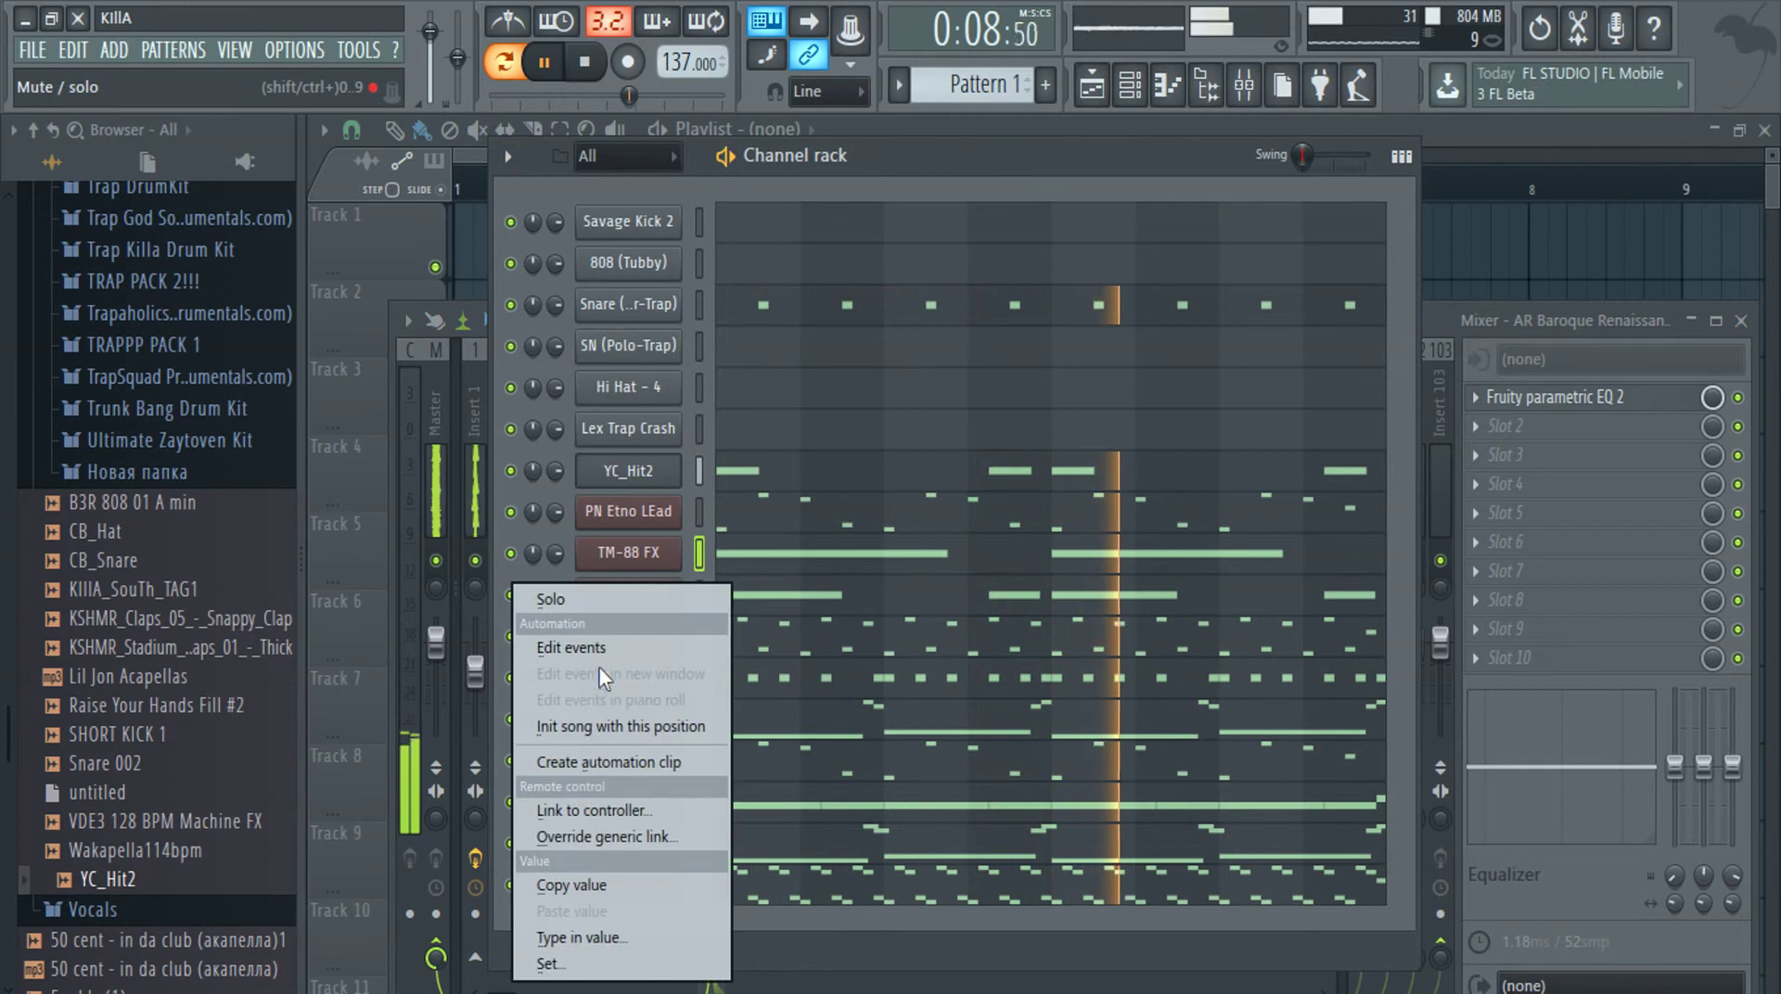
{"action": "left_click", "coordinate": [615, 593]}
Show note pan in AR Baroque Renaissance's piano roll and delete all notes from bar 2 onward
{"action": "key", "text": "F7"}
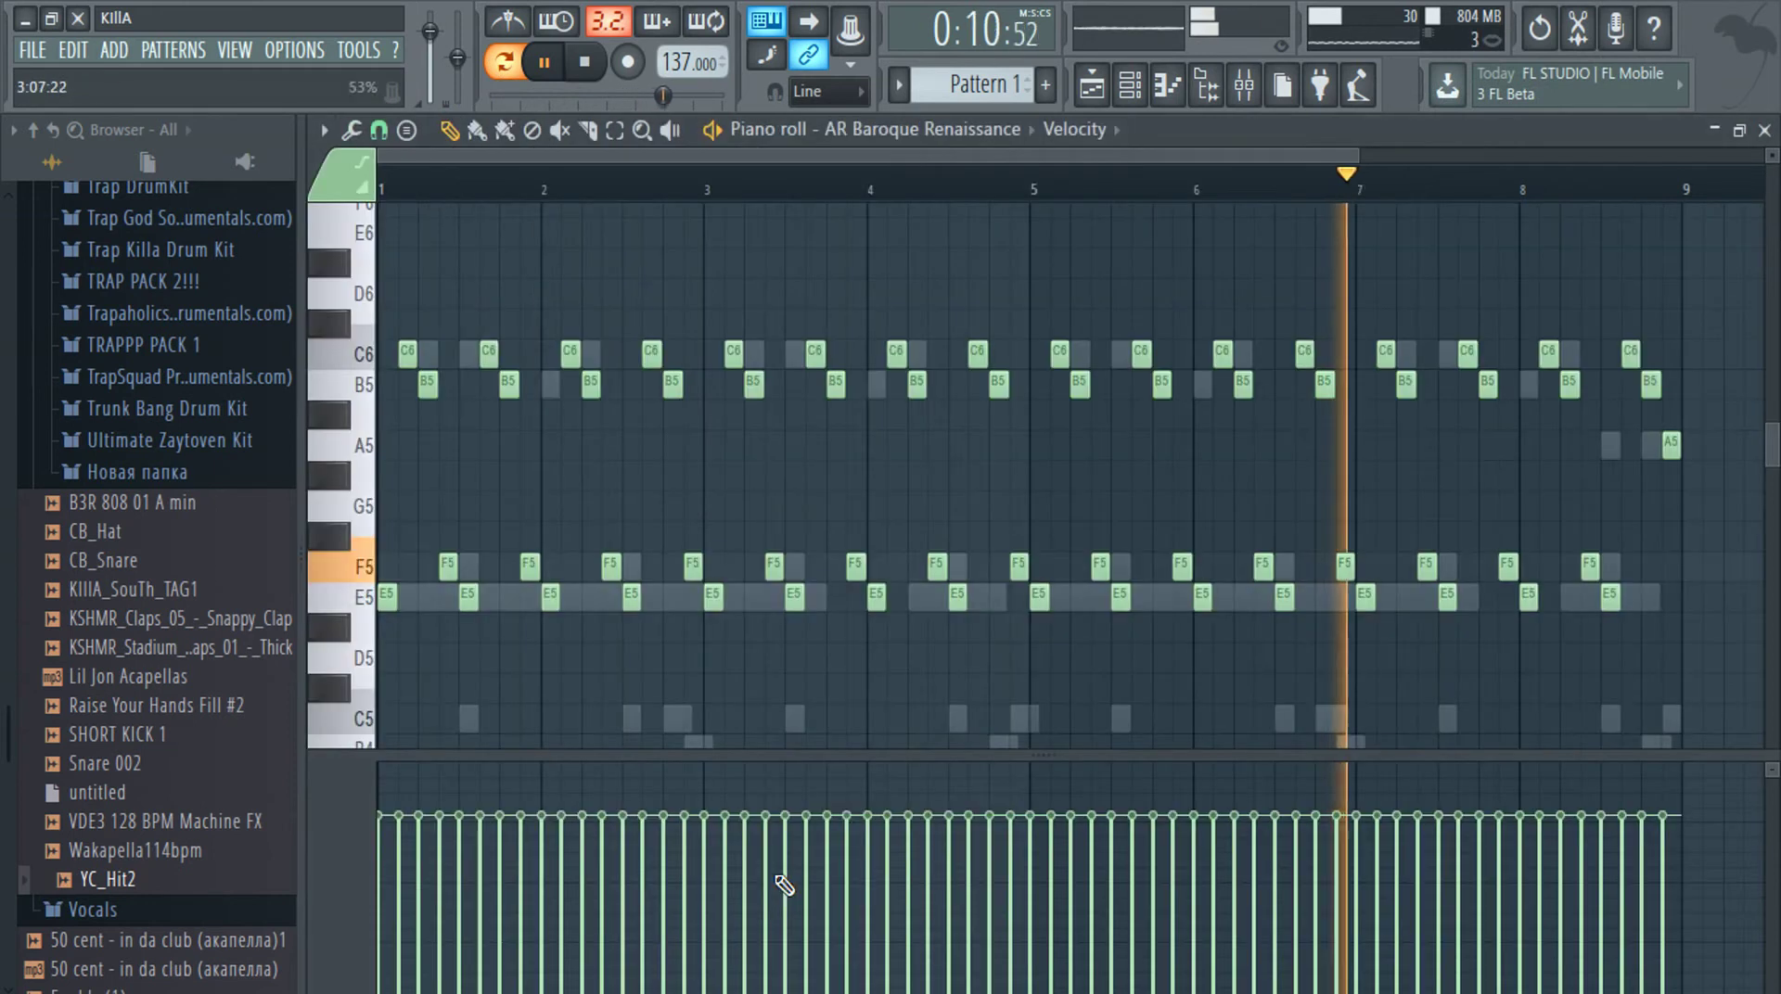
{"action": "left_click", "coordinate": [1076, 140]}
{"action": "left_click", "coordinate": [1087, 176]}
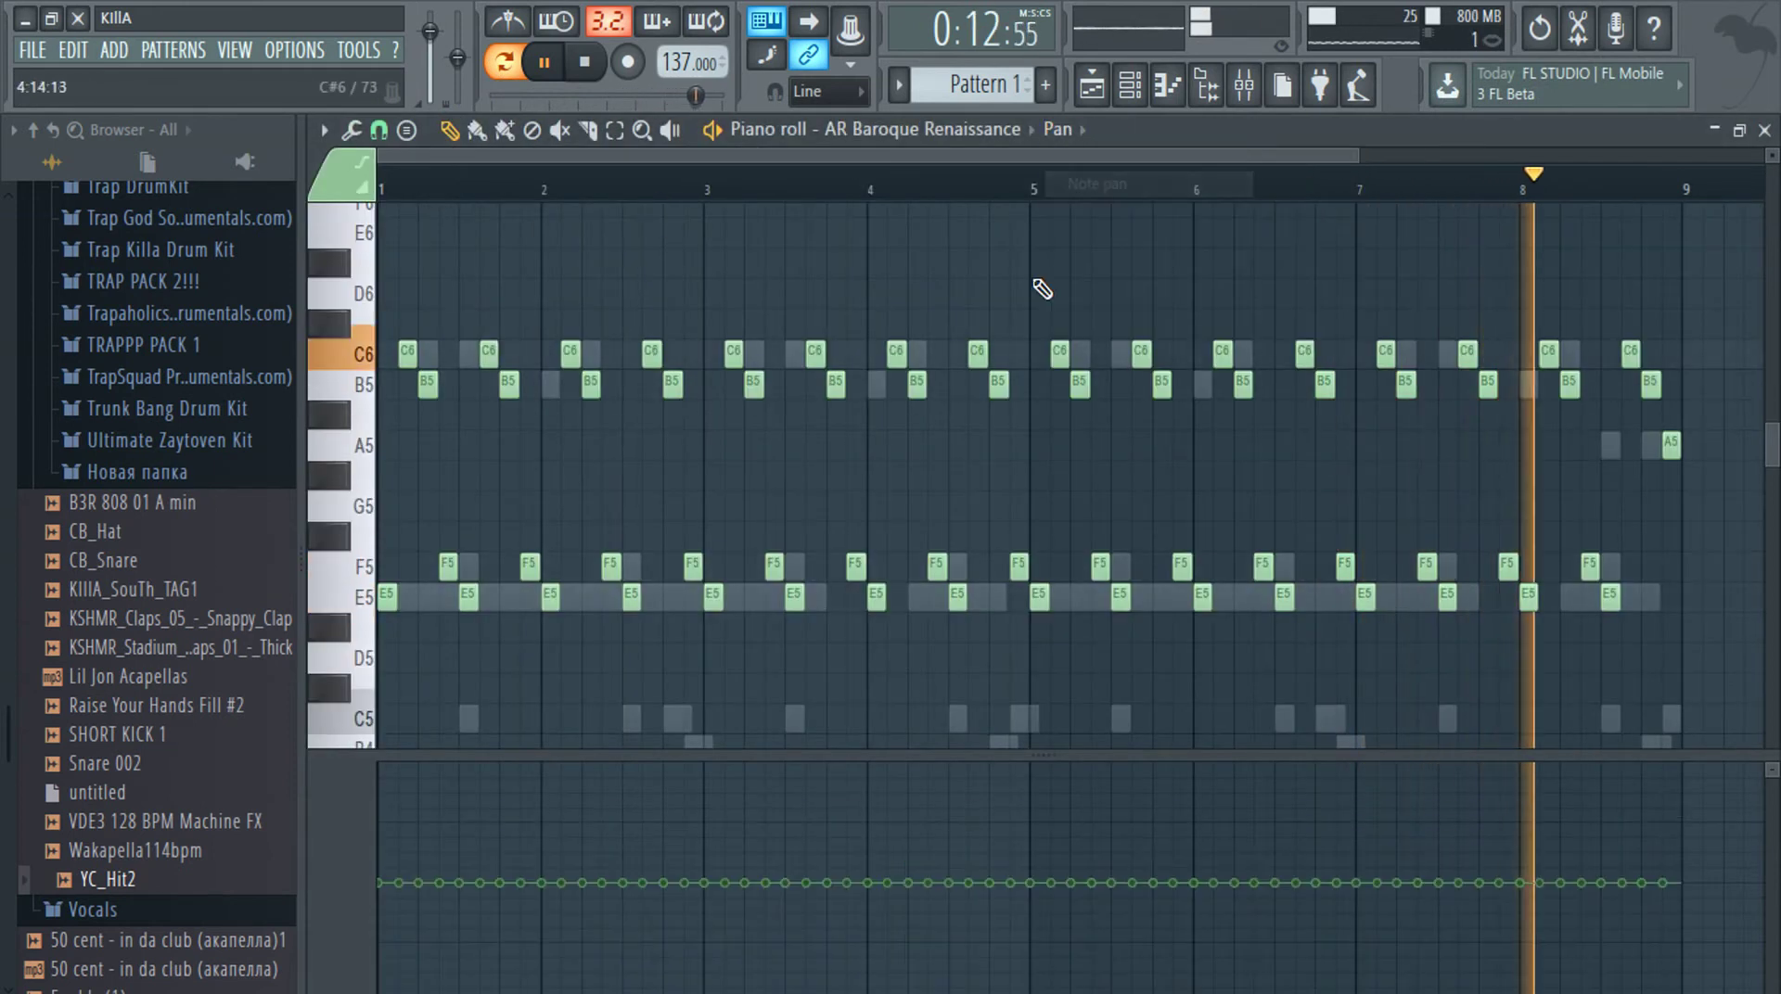
{"action": "left_click_drag", "start_coordinate": [1705, 312], "coordinate": [545, 703]}
{"action": "key", "text": "Delete"}
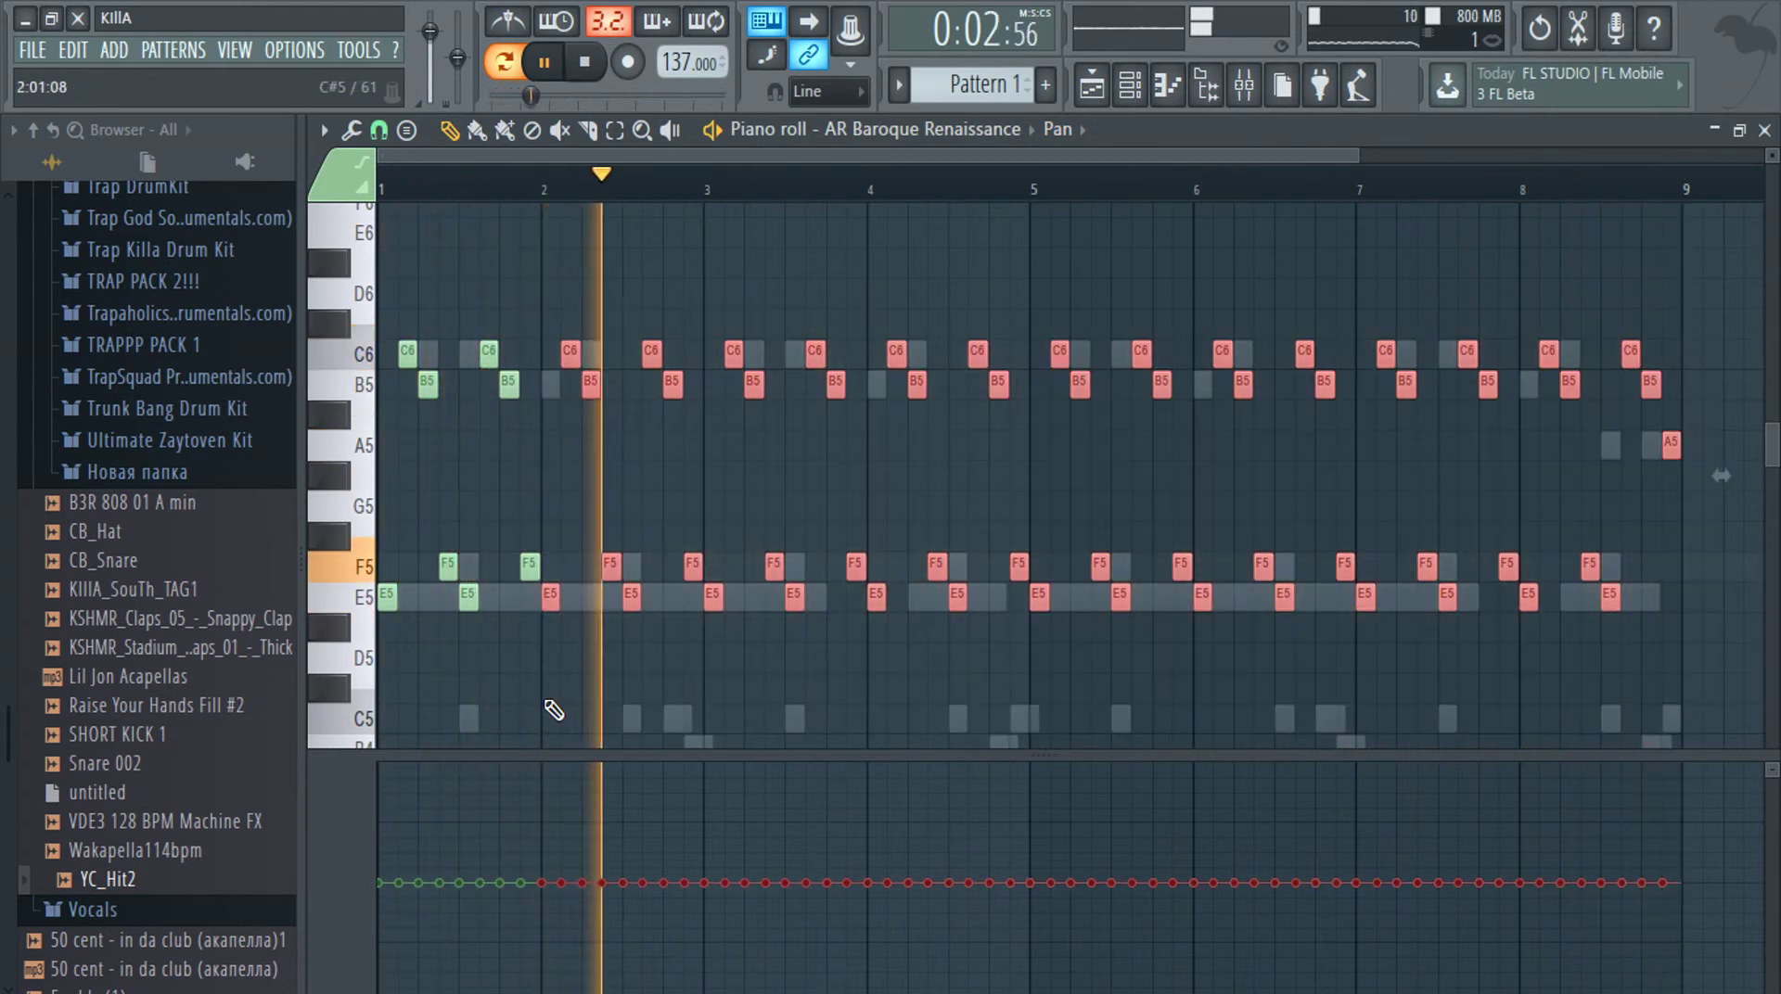
Pan the eight bar 1 notes alternately hard right and hard left, starting right, and play them back
{"action": "scroll", "coordinate": [440, 880], "scroll_direction": "up", "scroll_amount": 5}
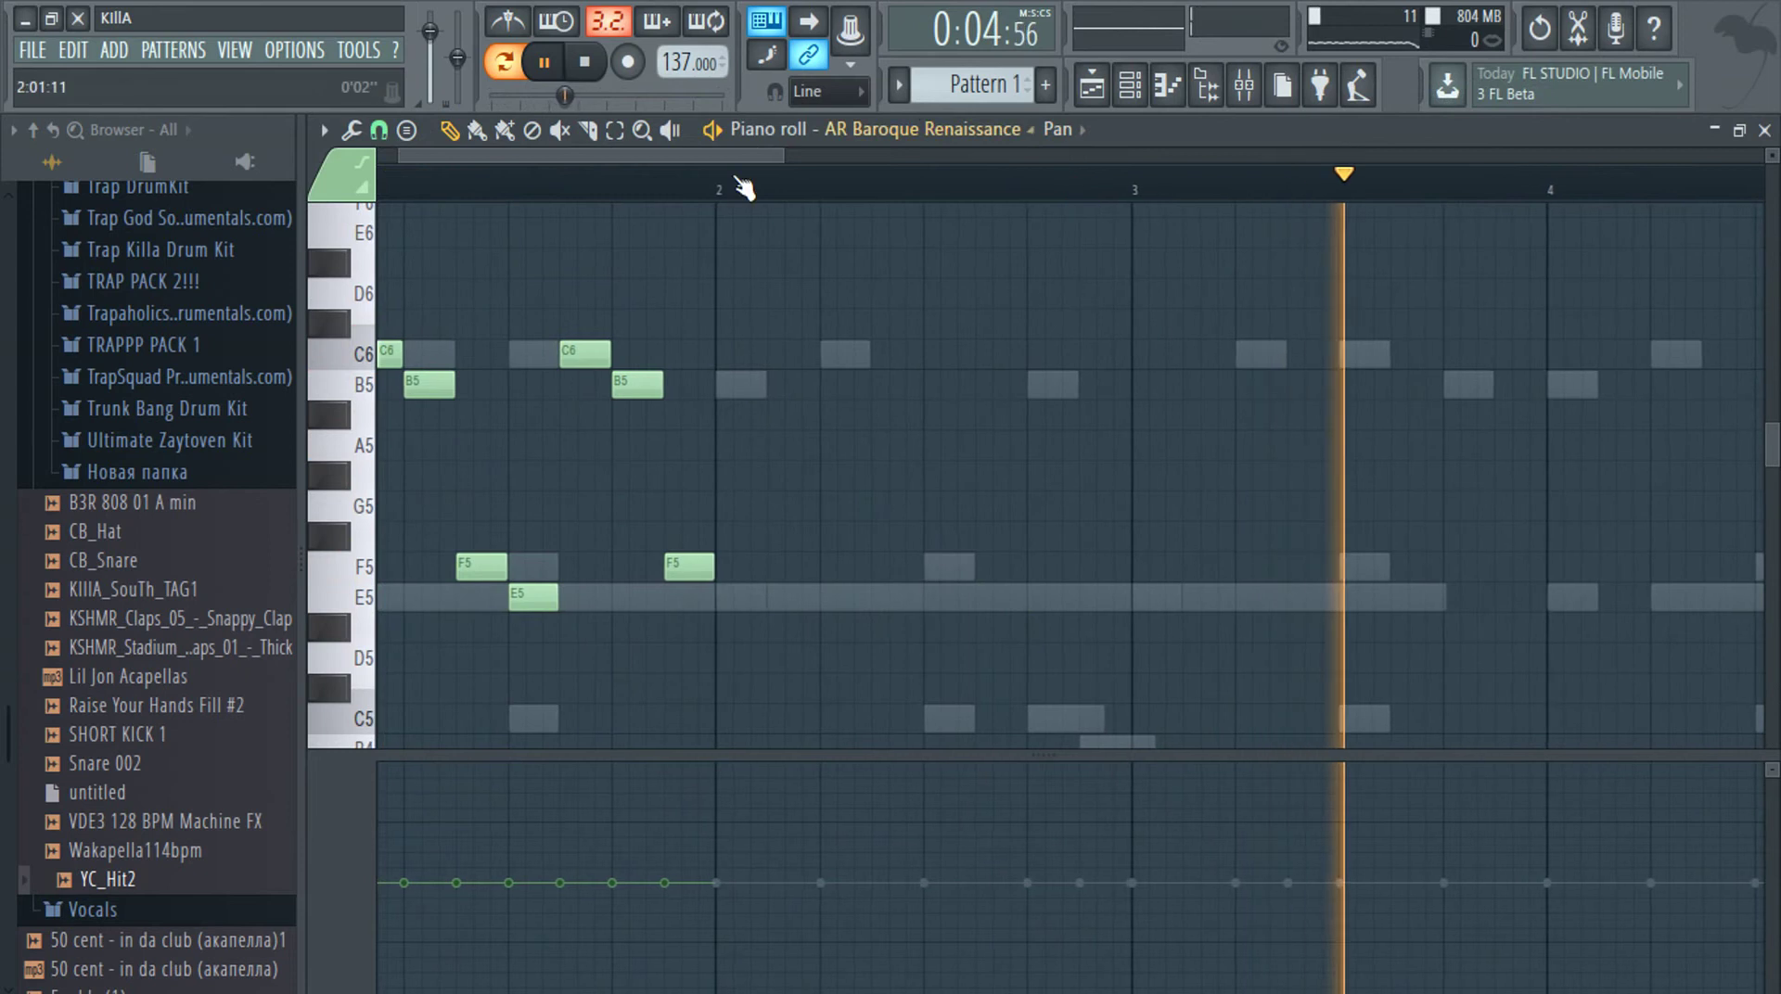
{"action": "left_click_drag", "start_coordinate": [731, 159], "coordinate": [677, 159]}
{"action": "left_click_drag", "start_coordinate": [801, 278], "coordinate": [219, 704]}
{"action": "key", "text": "space"}
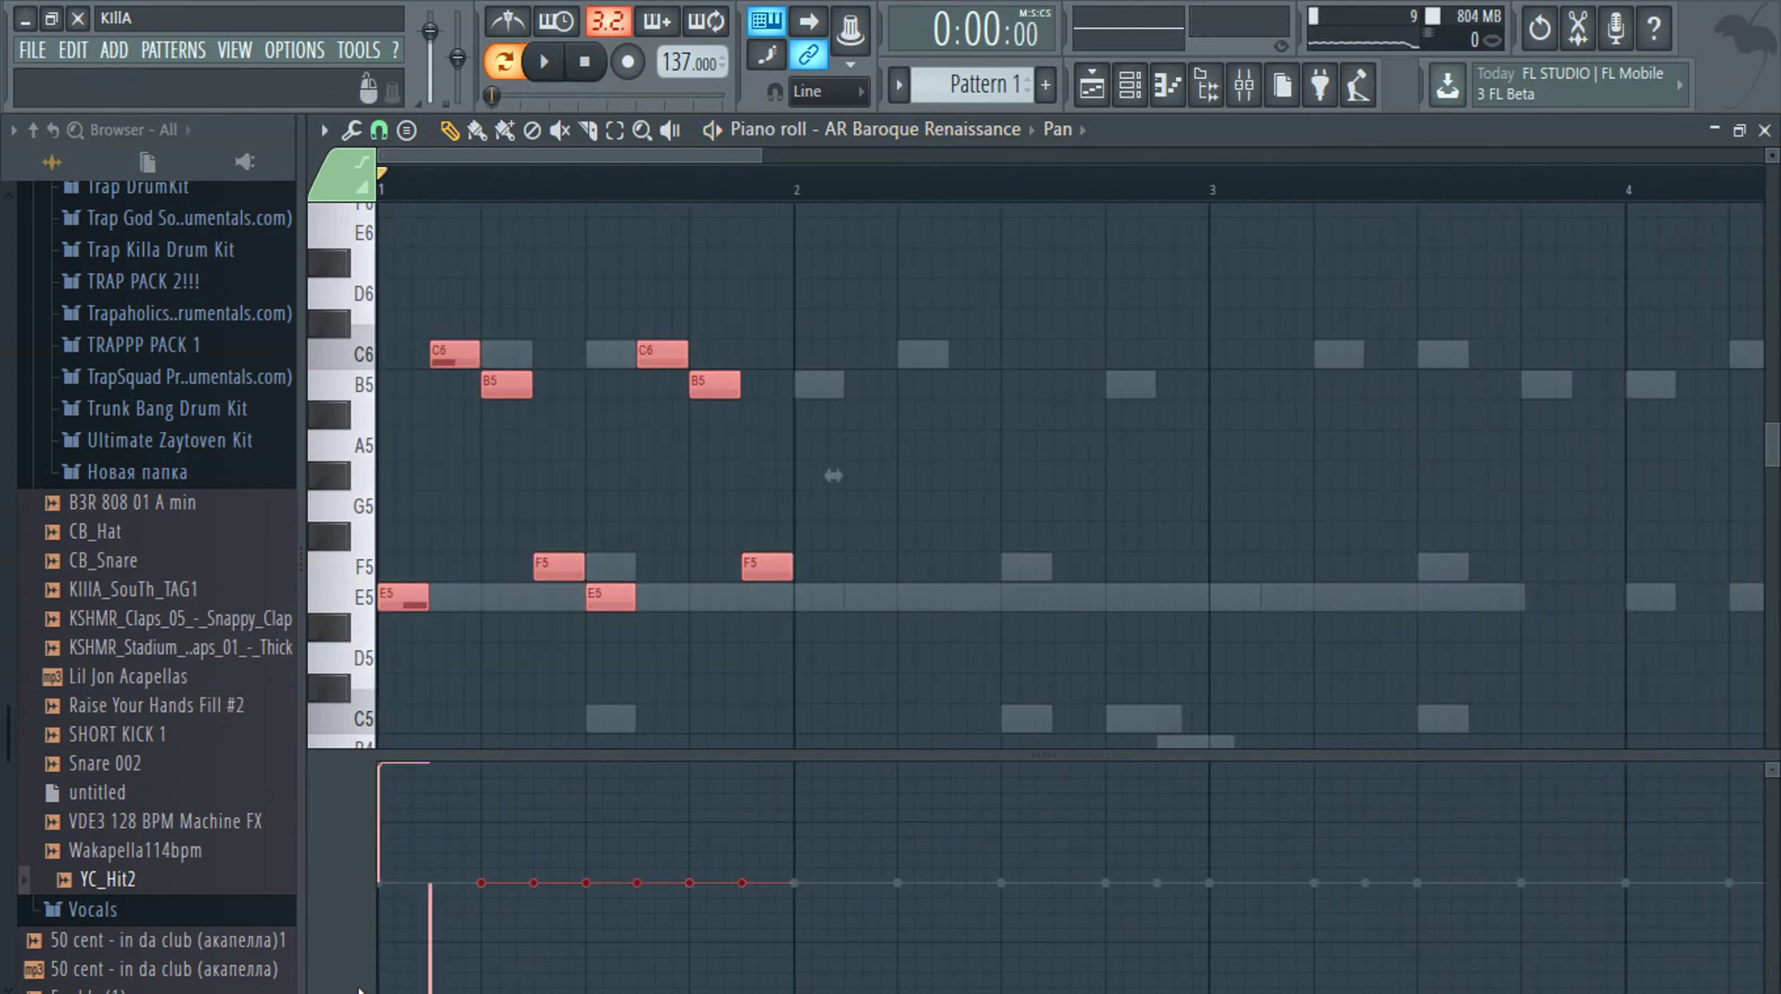
{"action": "left_click_drag", "start_coordinate": [419, 838], "coordinate": [809, 585]}
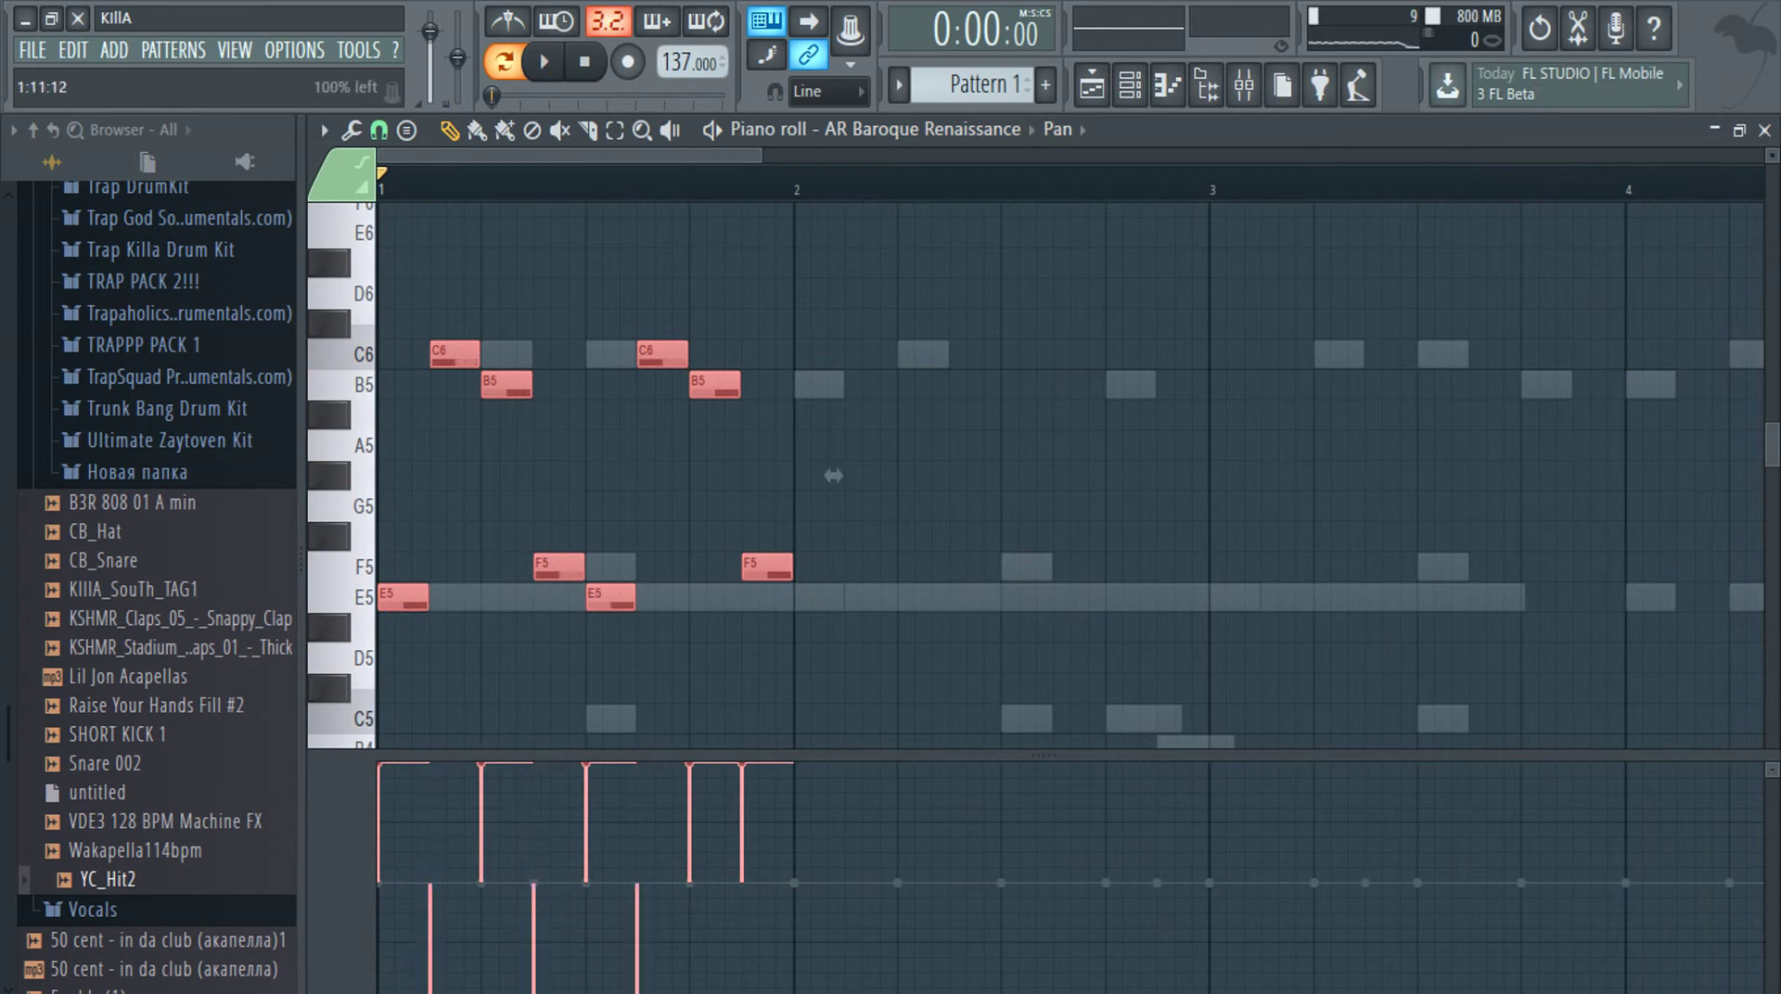
{"action": "key", "text": "space"}
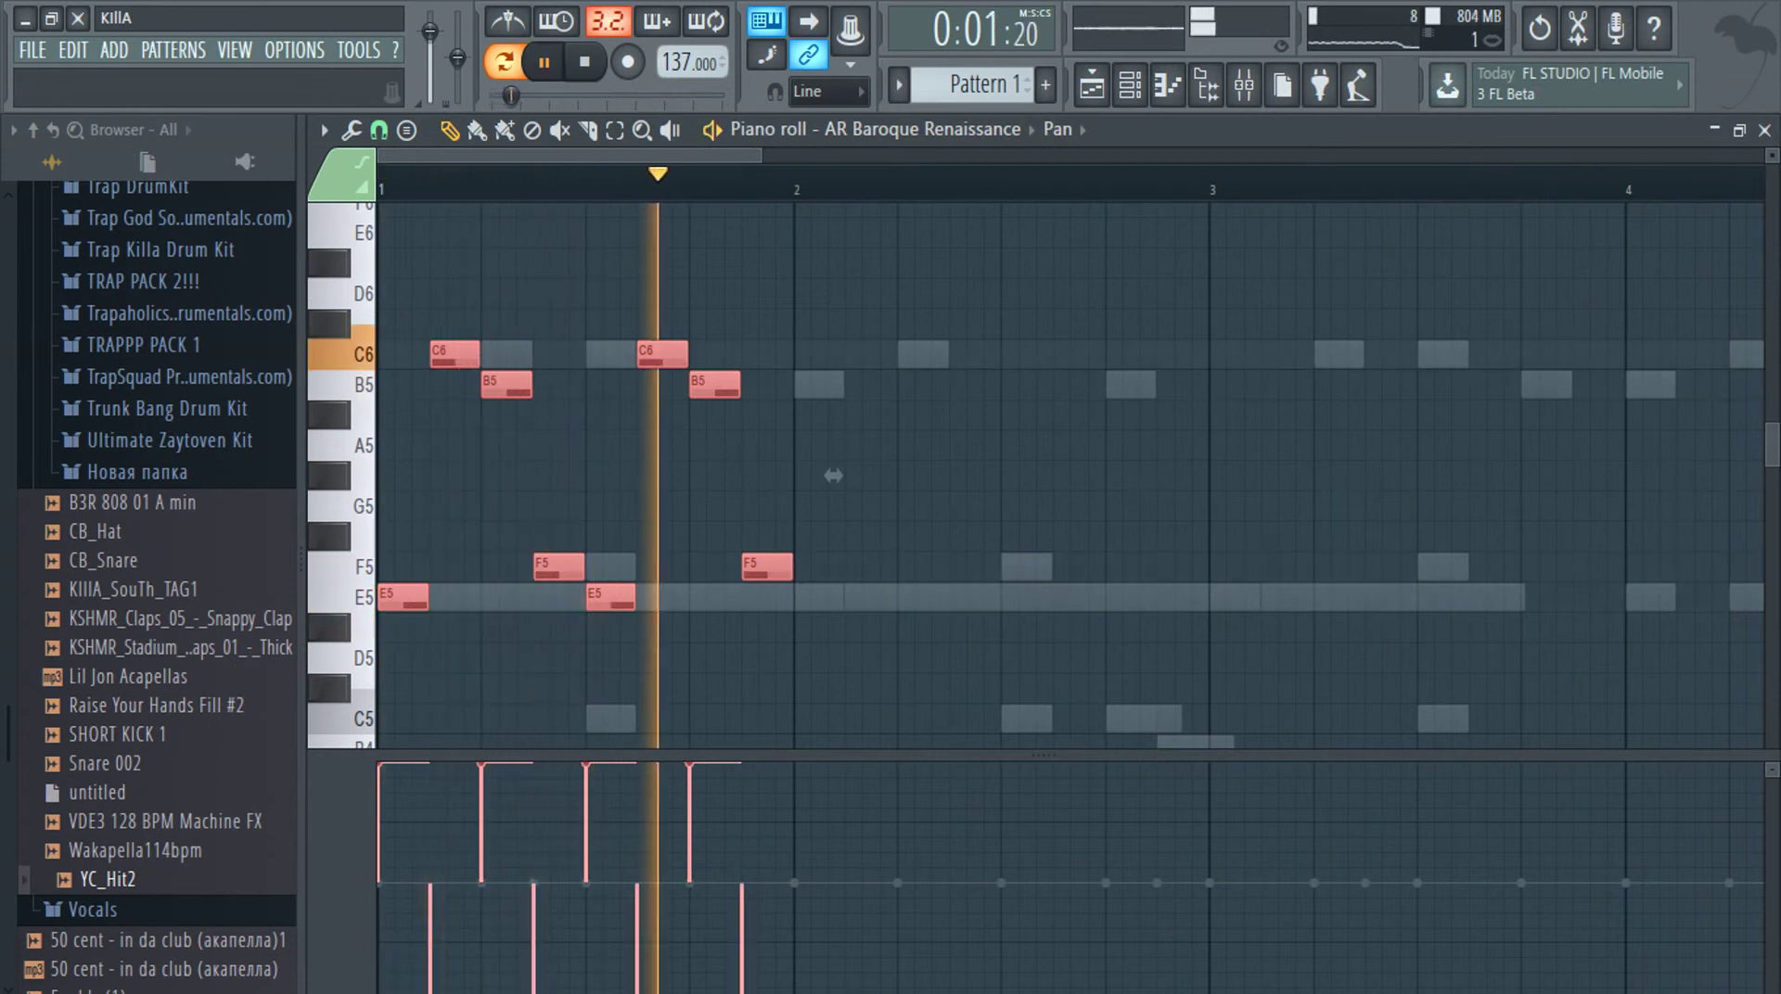
{"action": "key", "text": "space"}
Duplicate the panned bar 1 notes seven times to fill the pattern through bar 8
{"action": "scroll", "coordinate": [825, 493], "scroll_direction": "down", "scroll_amount": 3}
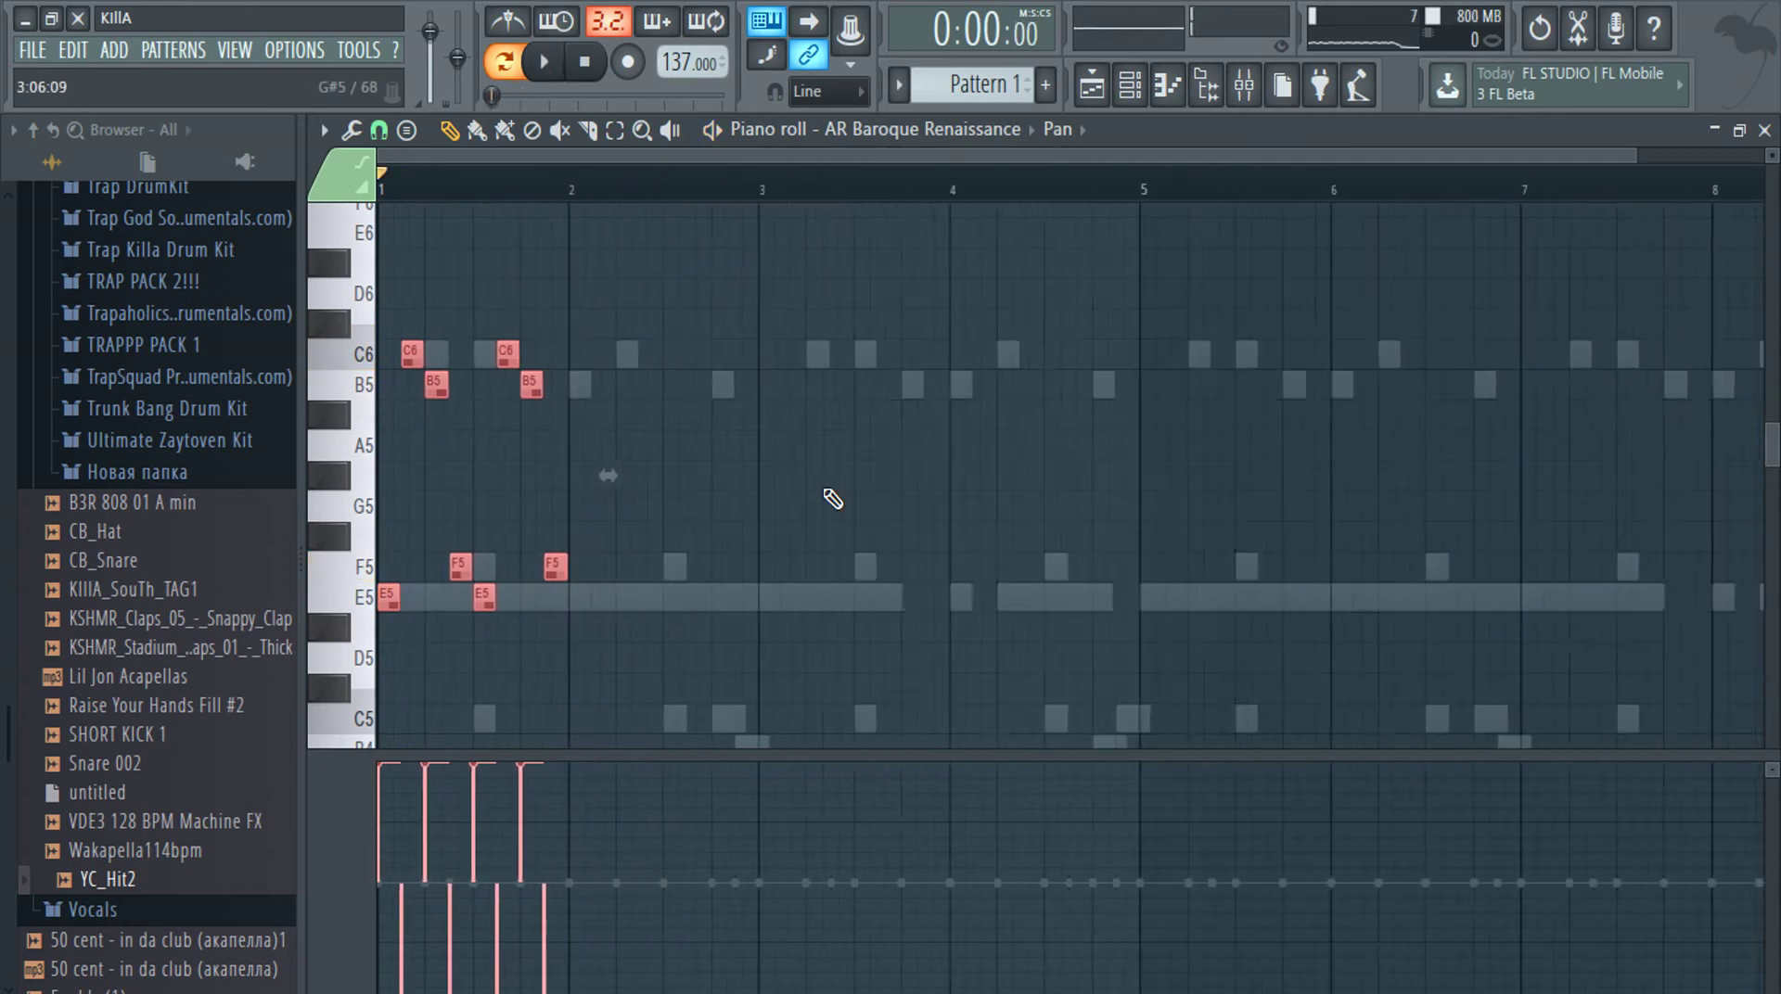
{"action": "key", "text": "ctrl+b"}
{"action": "key", "text": "ctrl+b"}
{"action": "key", "text": "ctrl+b"}
{"action": "key", "text": "ctrl+b"}
{"action": "key", "text": "ctrl+b"}
{"action": "key", "text": "ctrl+b"}
{"action": "key", "text": "ctrl+b"}
Move the last F5 note of bar 8 up to A5, close the piano roll and start playback
{"action": "scroll", "coordinate": [1551, 609], "scroll_direction": "up", "scroll_amount": 5}
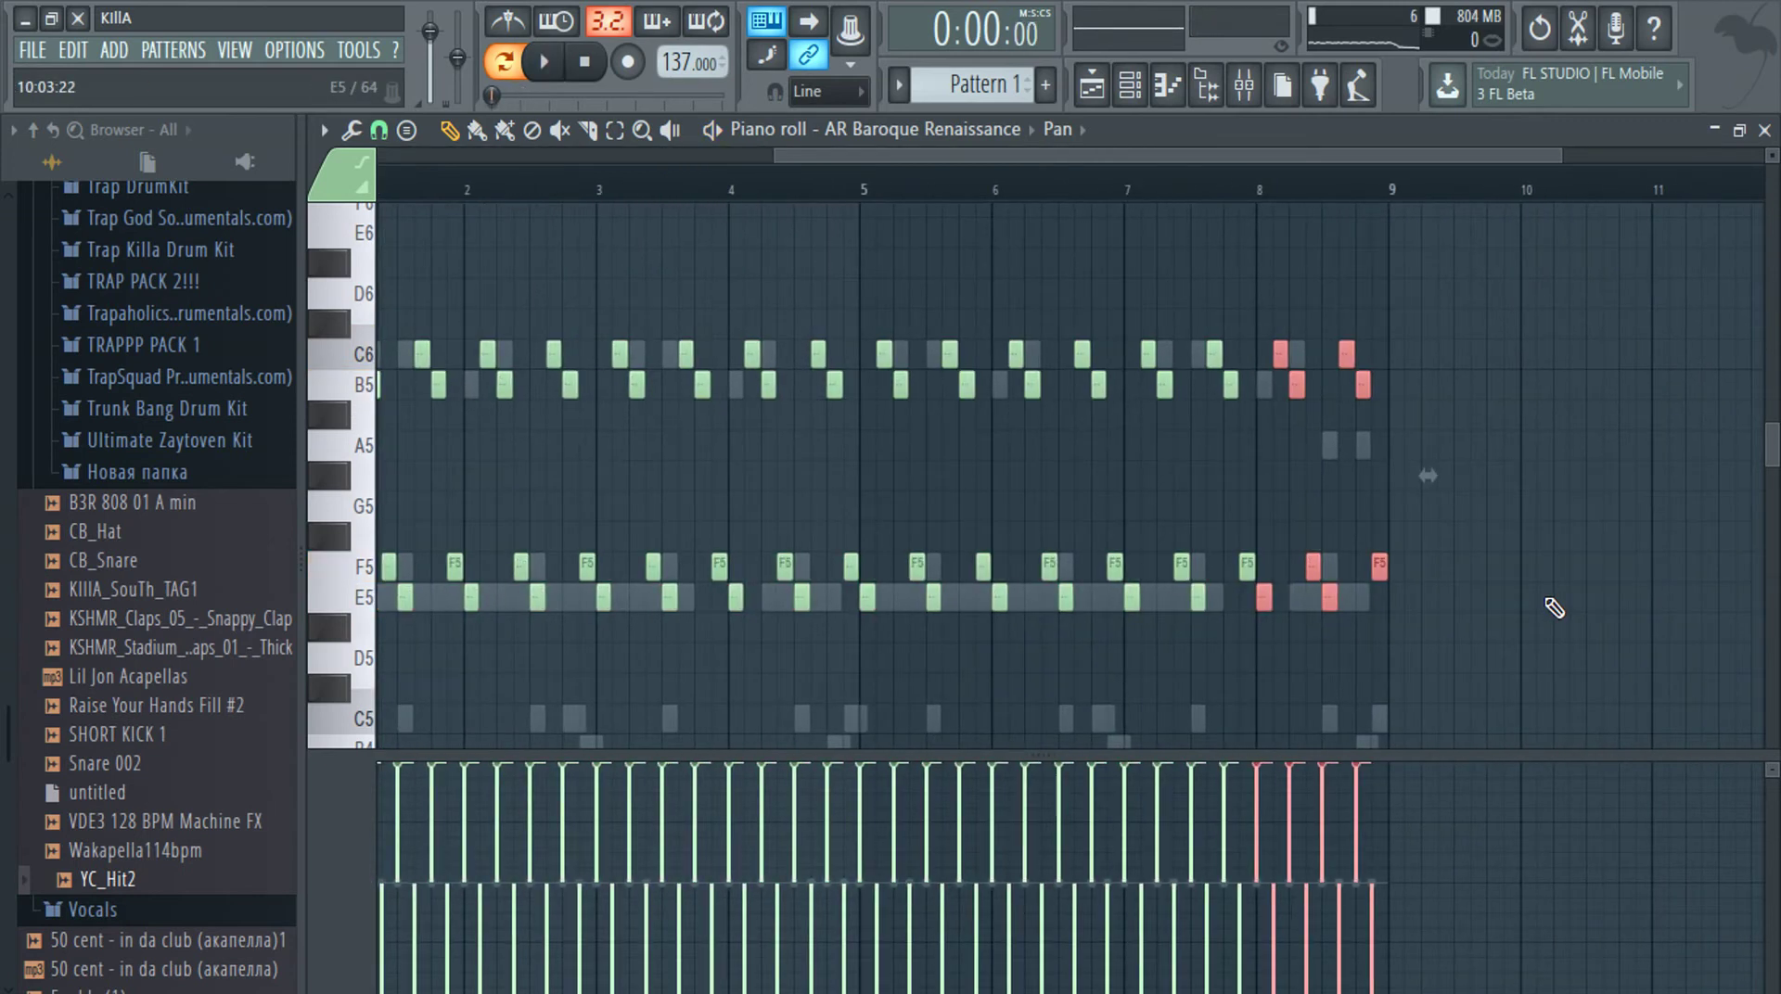
{"action": "left_click", "coordinate": [1336, 594], "text": "ctrl"}
{"action": "left_click_drag", "start_coordinate": [1274, 557], "coordinate": [1274, 440]}
{"action": "key", "text": "Escape"}
{"action": "key", "text": "space"}
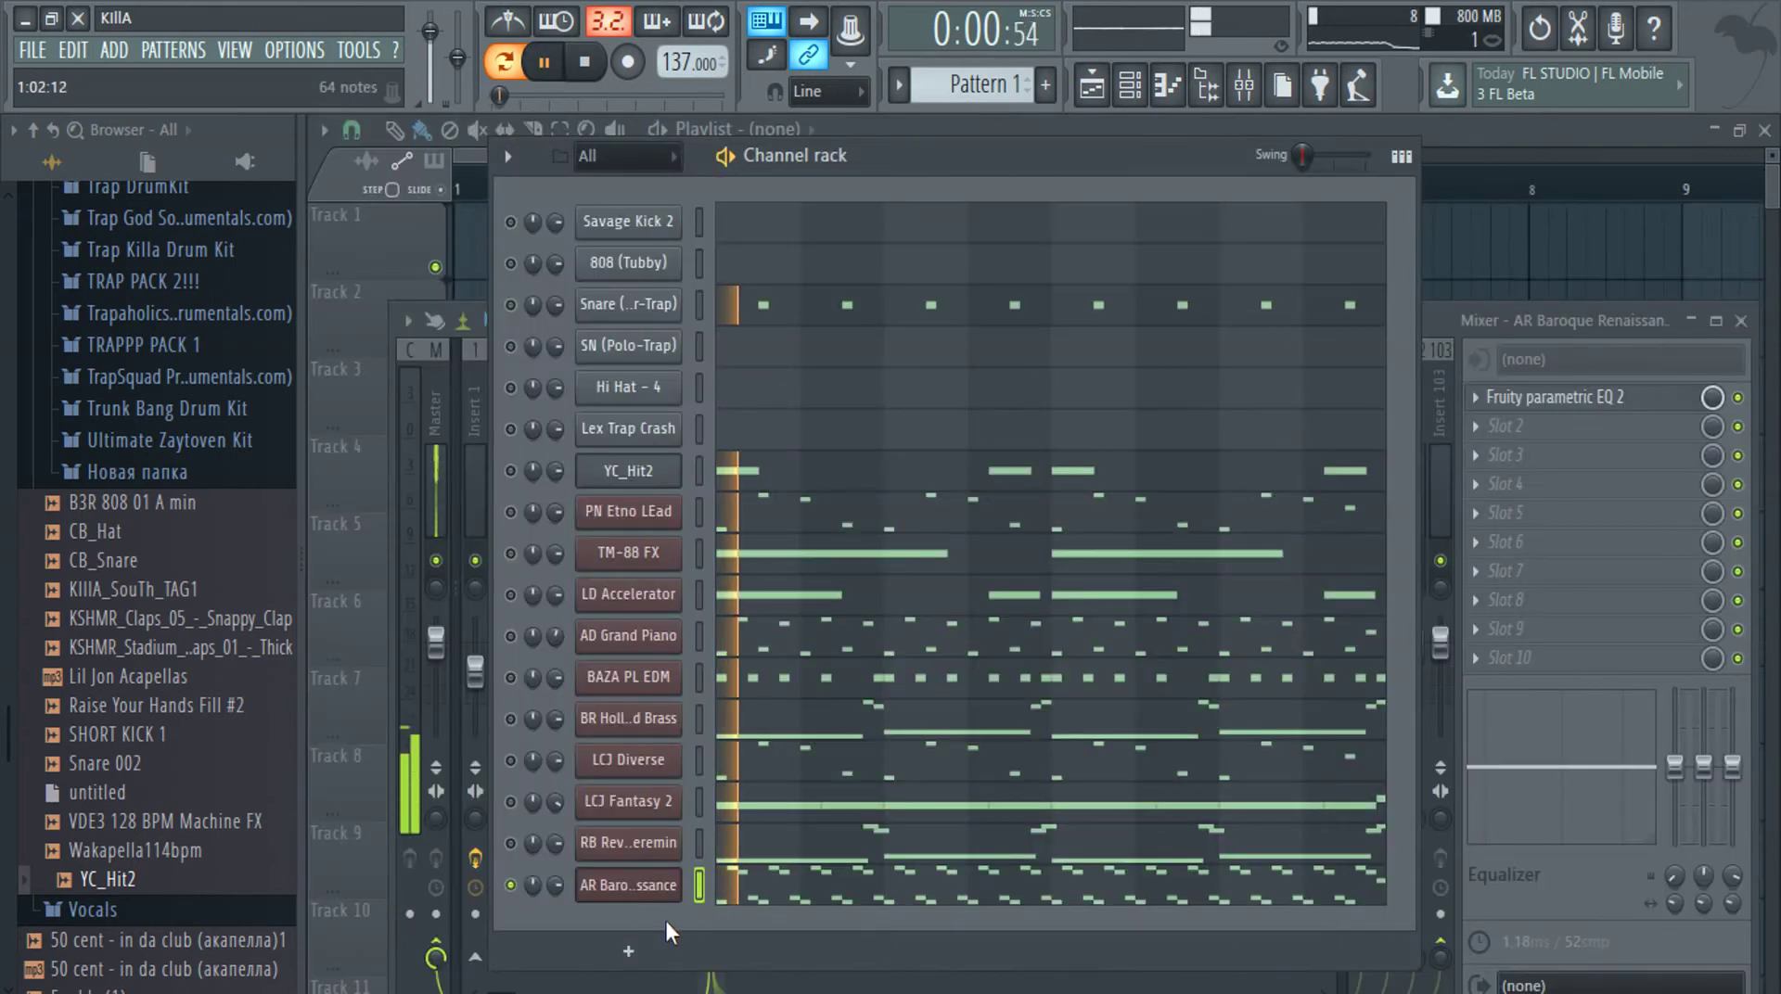
Reset the AR Baroque Renaissance channel's panning and unsolo the channel
{"action": "left_click", "coordinate": [1571, 316]}
{"action": "left_click", "coordinate": [1097, 176]}
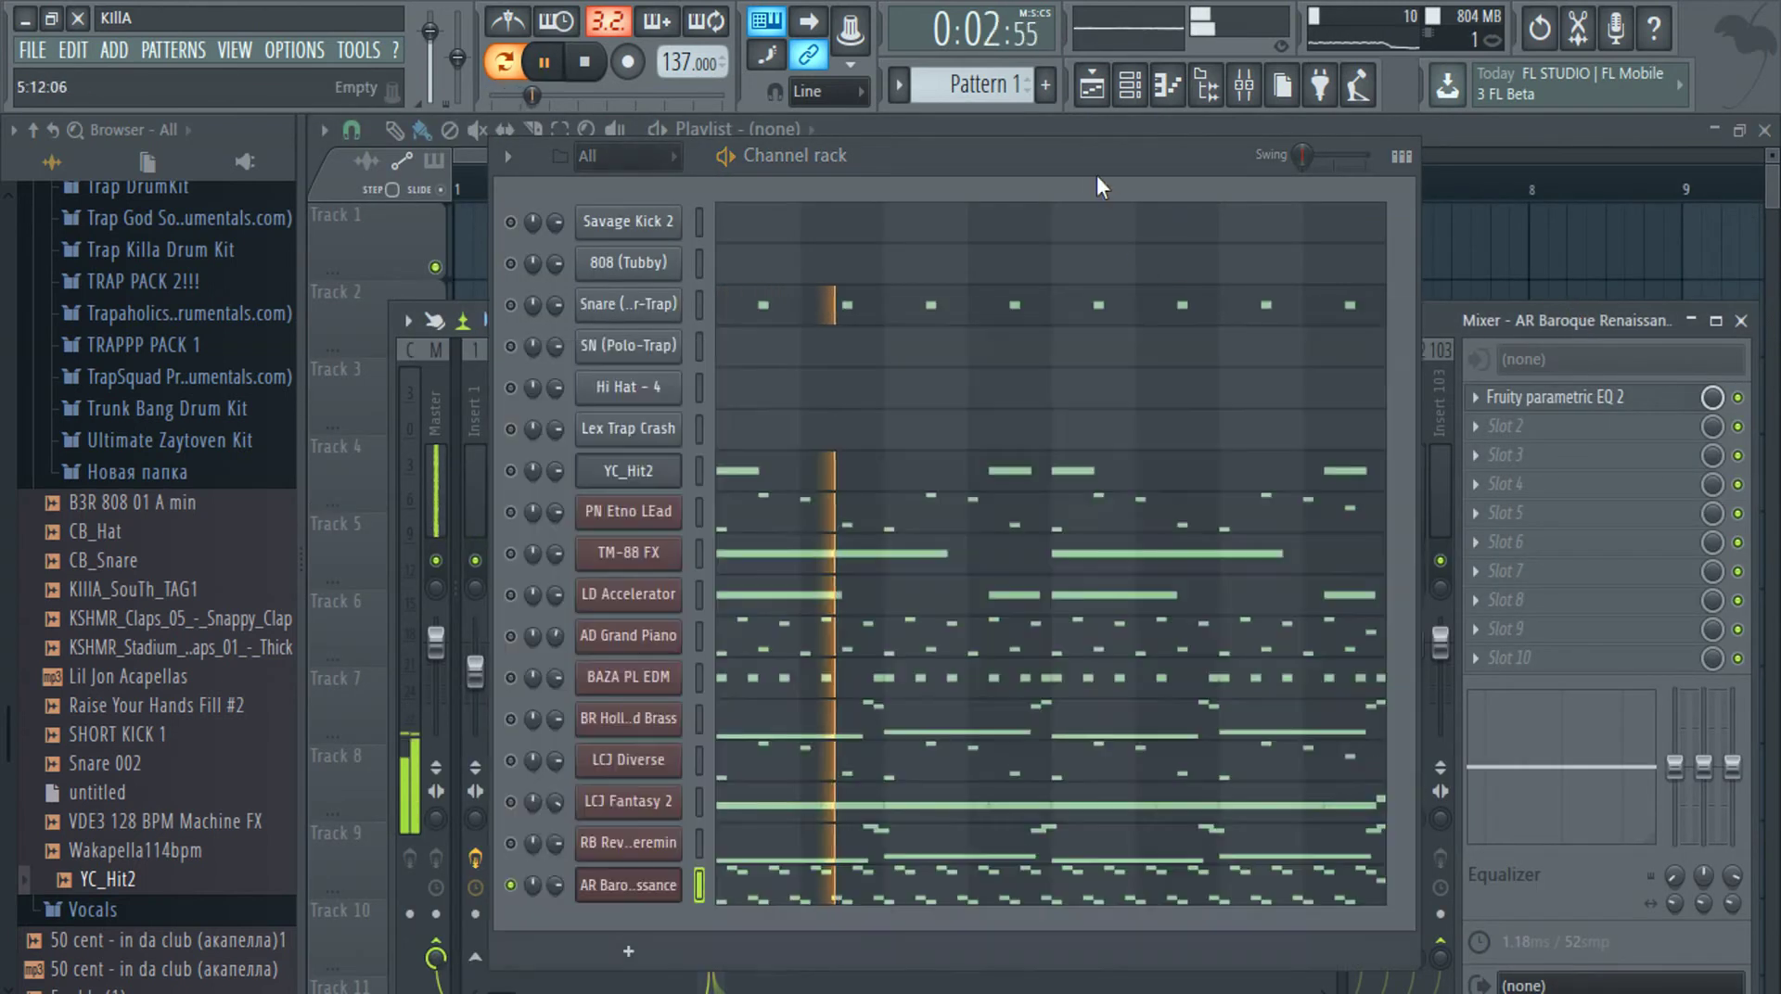
{"action": "right_click", "coordinate": [529, 883]}
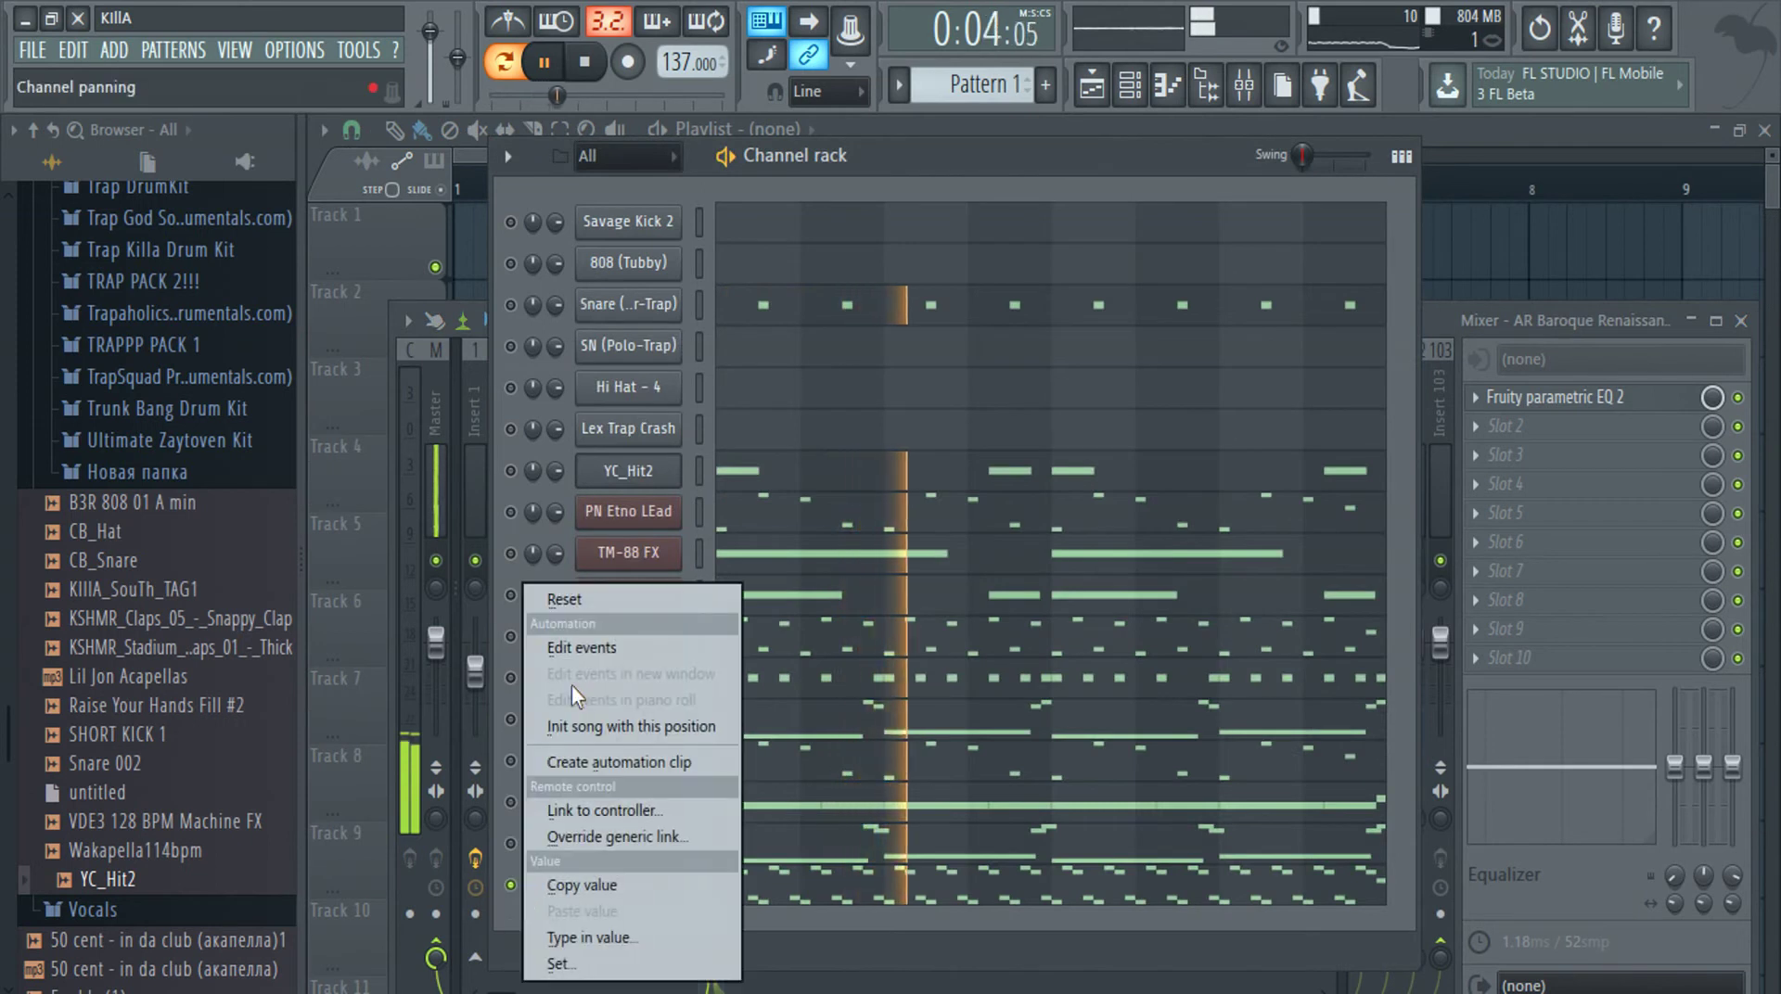
{"action": "left_click", "coordinate": [590, 596]}
{"action": "right_click", "coordinate": [511, 885]}
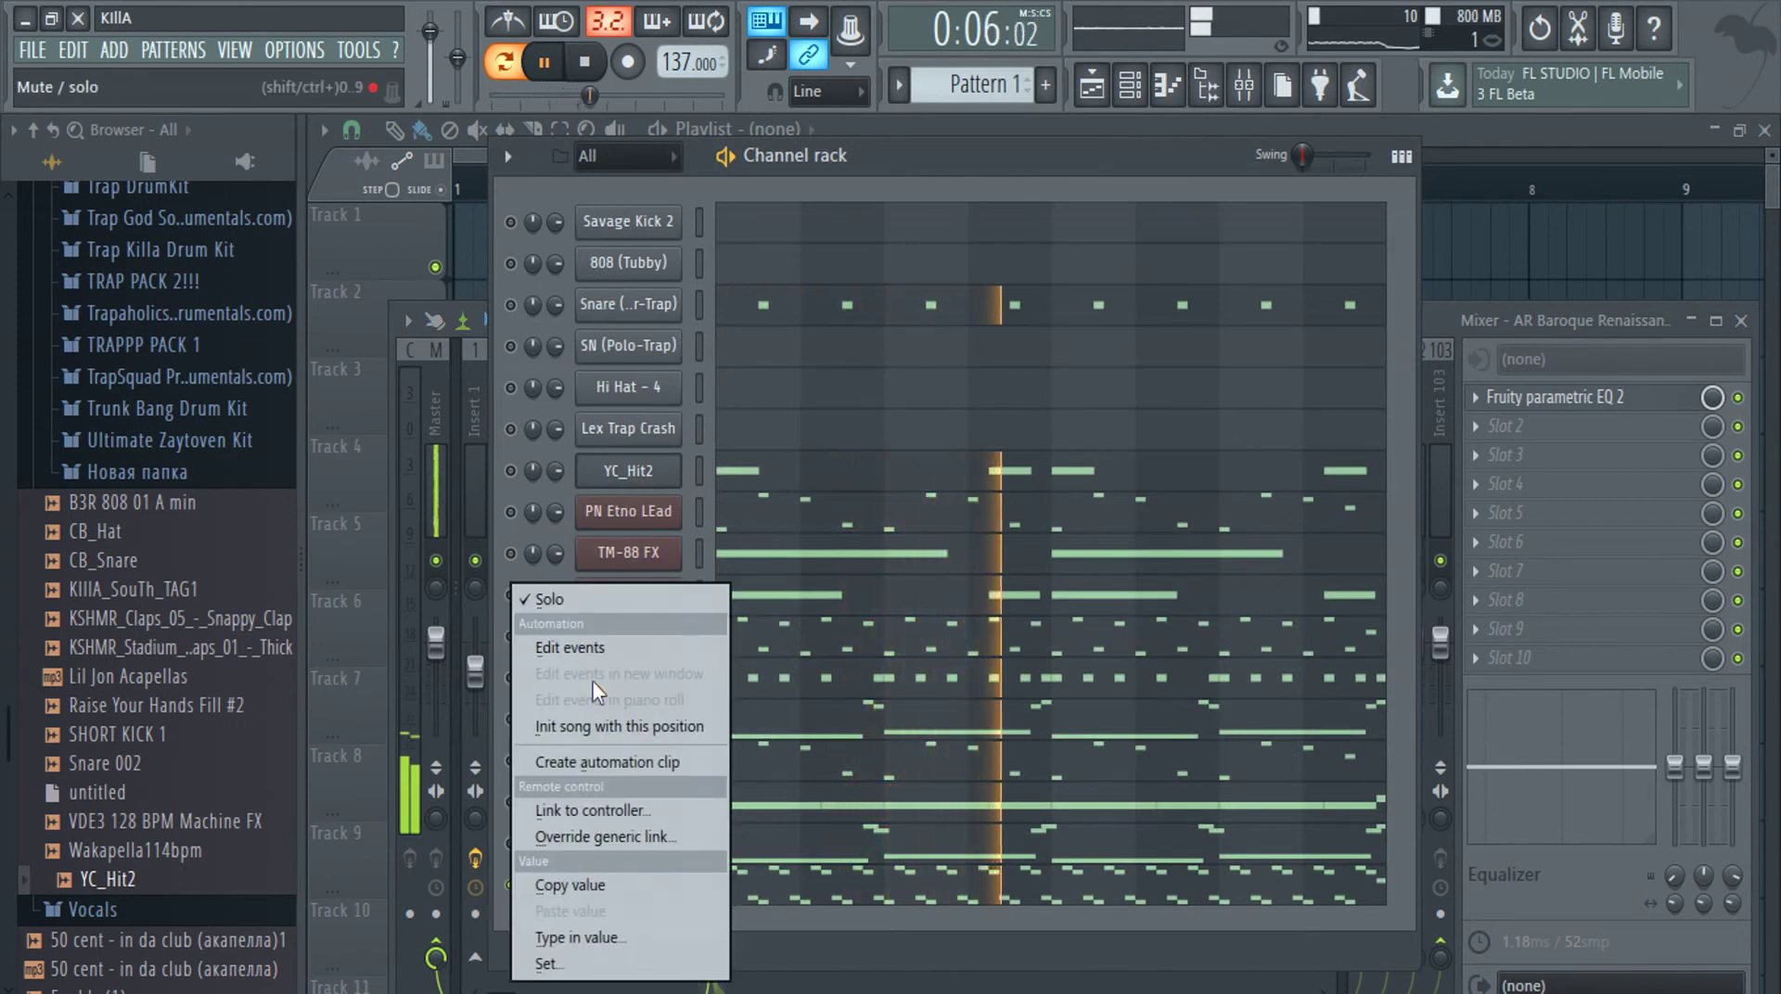
{"action": "left_click", "coordinate": [605, 602]}
Reset the LD Accelerator and LCJ Fantasy 2 channel volumes and slightly lower the AD Grand Piano mixer track's level
{"action": "right_click", "coordinate": [556, 595]}
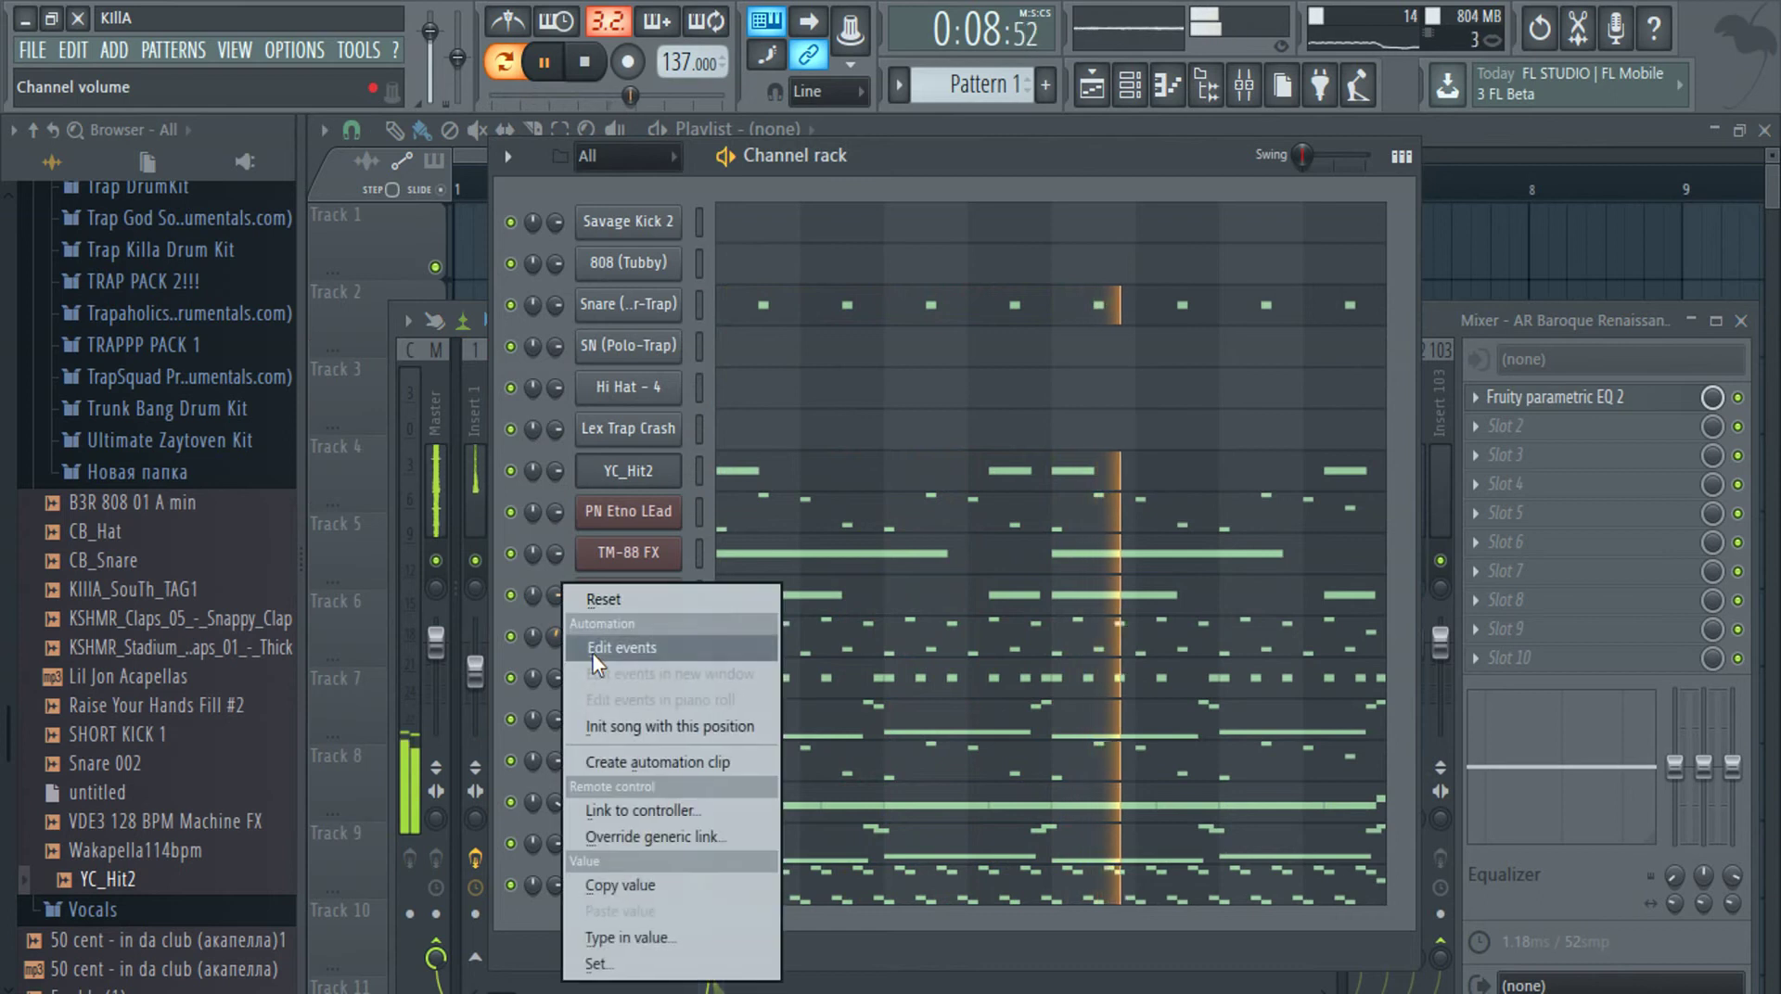
{"action": "left_click", "coordinate": [612, 599]}
{"action": "right_click", "coordinate": [556, 804]}
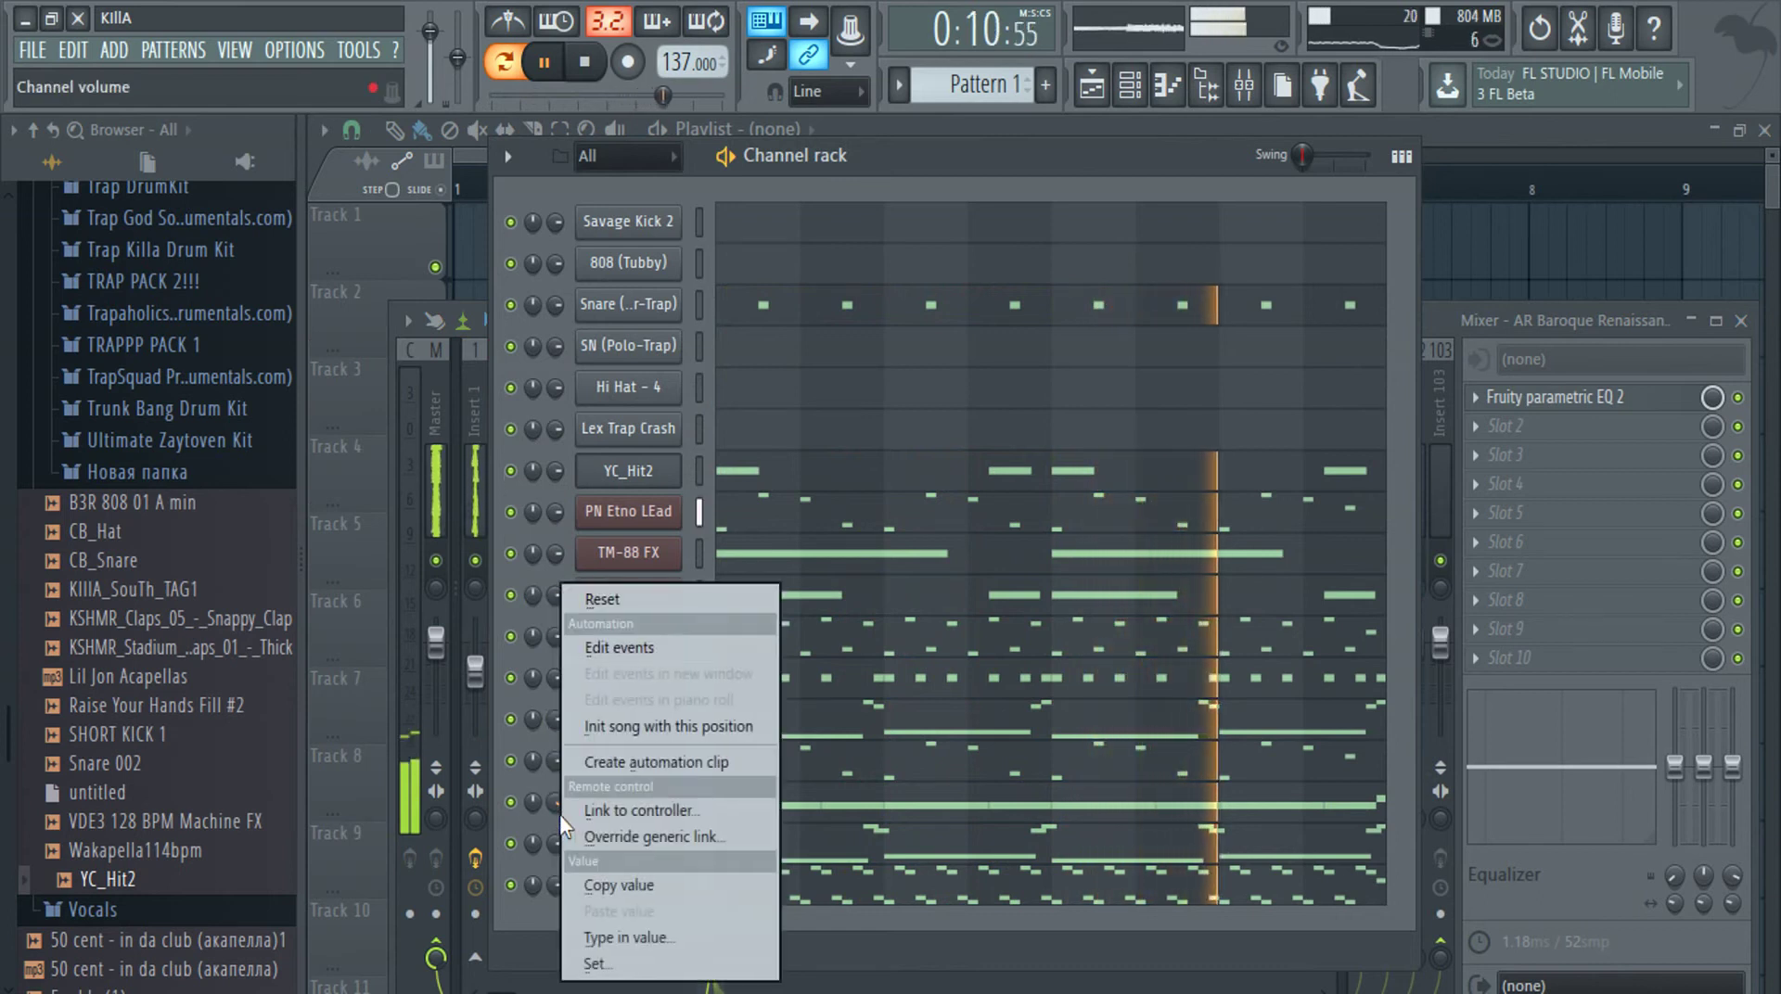
{"action": "left_click", "coordinate": [623, 605]}
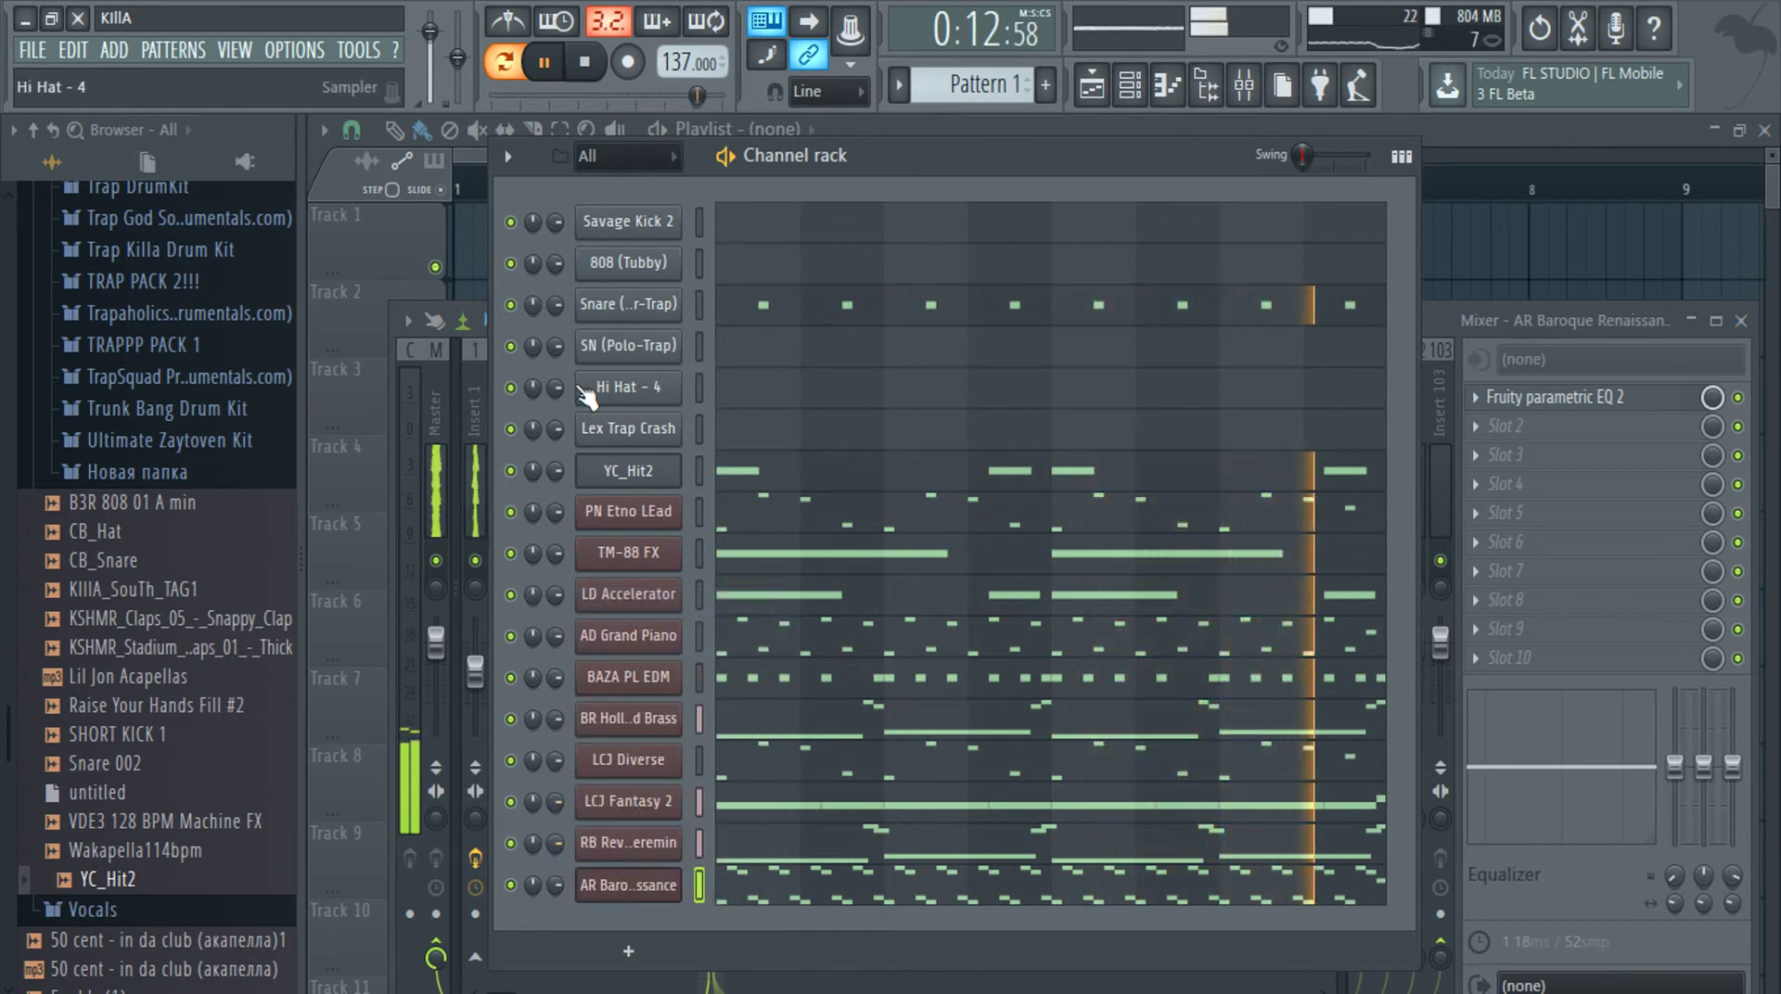
{"action": "left_click", "coordinate": [1532, 323]}
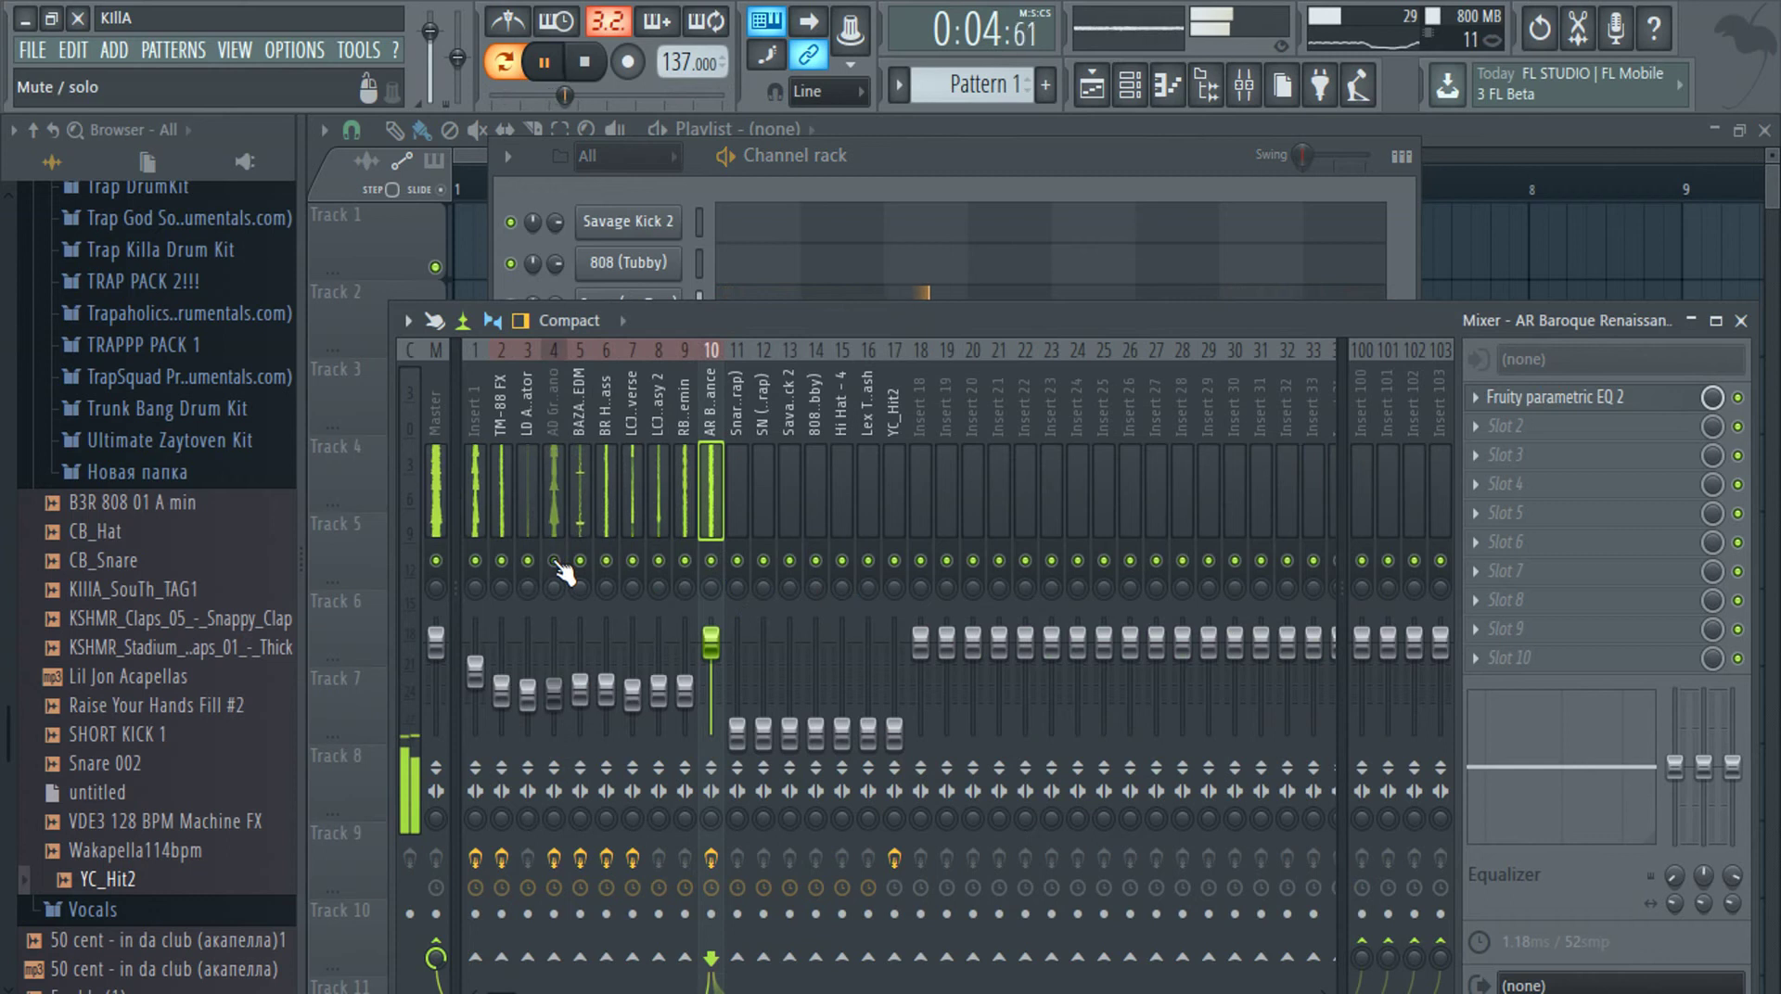
{"action": "left_click_drag", "start_coordinate": [554, 691], "coordinate": [554, 705]}
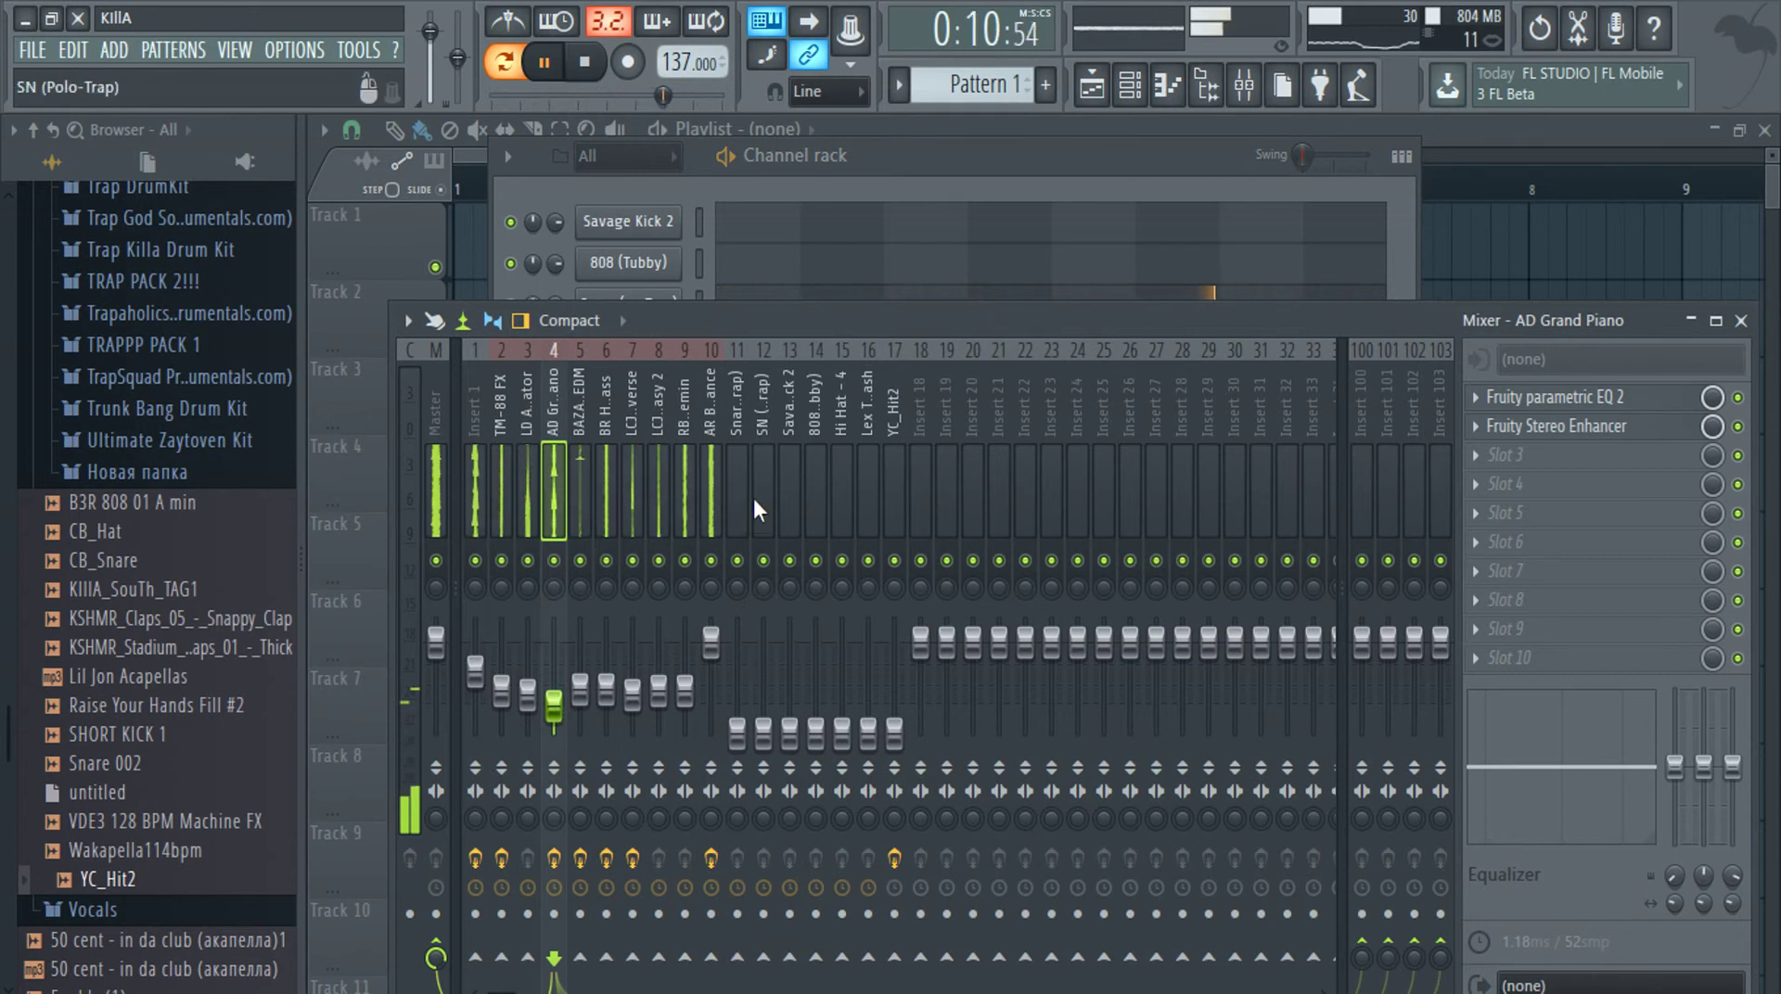
Add Fruity Stereo Enhancer to slot 2 of the AR Baroque Renaissance mixer track and adjust its stereo separation
{"action": "left_click", "coordinate": [720, 496]}
{"action": "left_click", "coordinate": [1524, 456]}
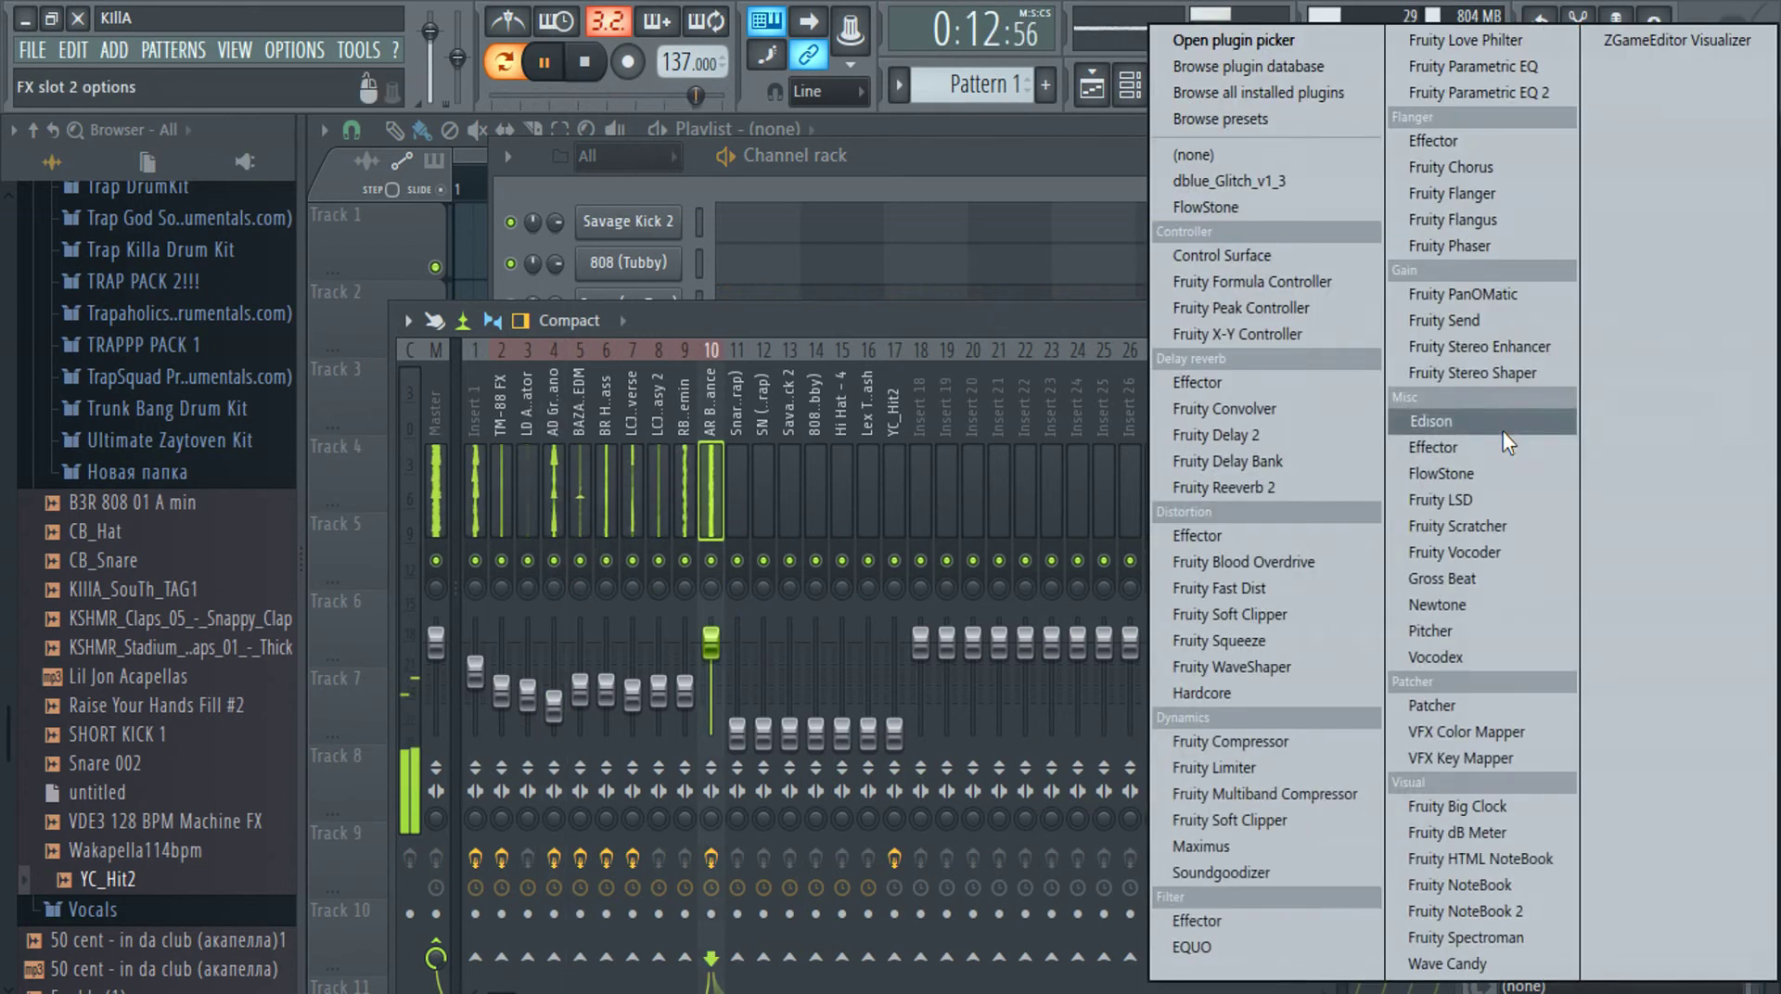
{"action": "left_click", "coordinate": [1528, 348]}
{"action": "left_click_drag", "start_coordinate": [686, 516], "coordinate": [1113, 449]}
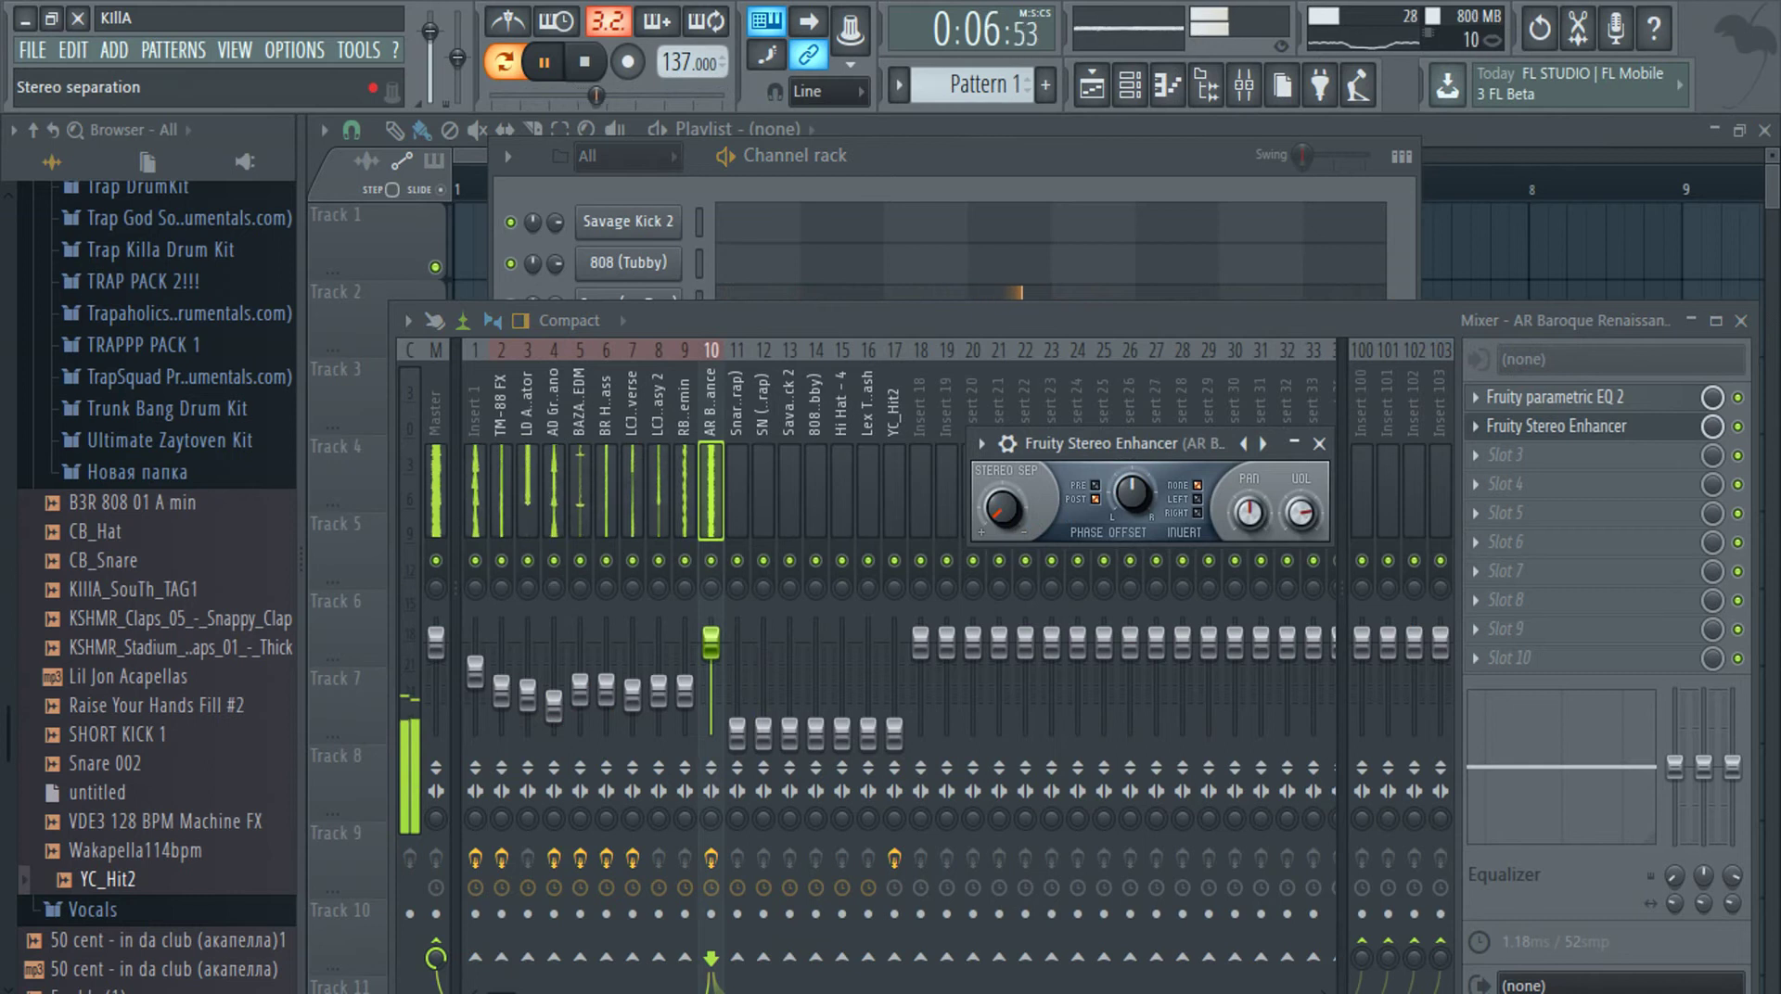
With the AR Baroque Renaissance mixer track soloed, lower its EQ high shelf to about -3.9 dB and reduce its fader slightly
{"action": "right_click", "coordinate": [713, 562]}
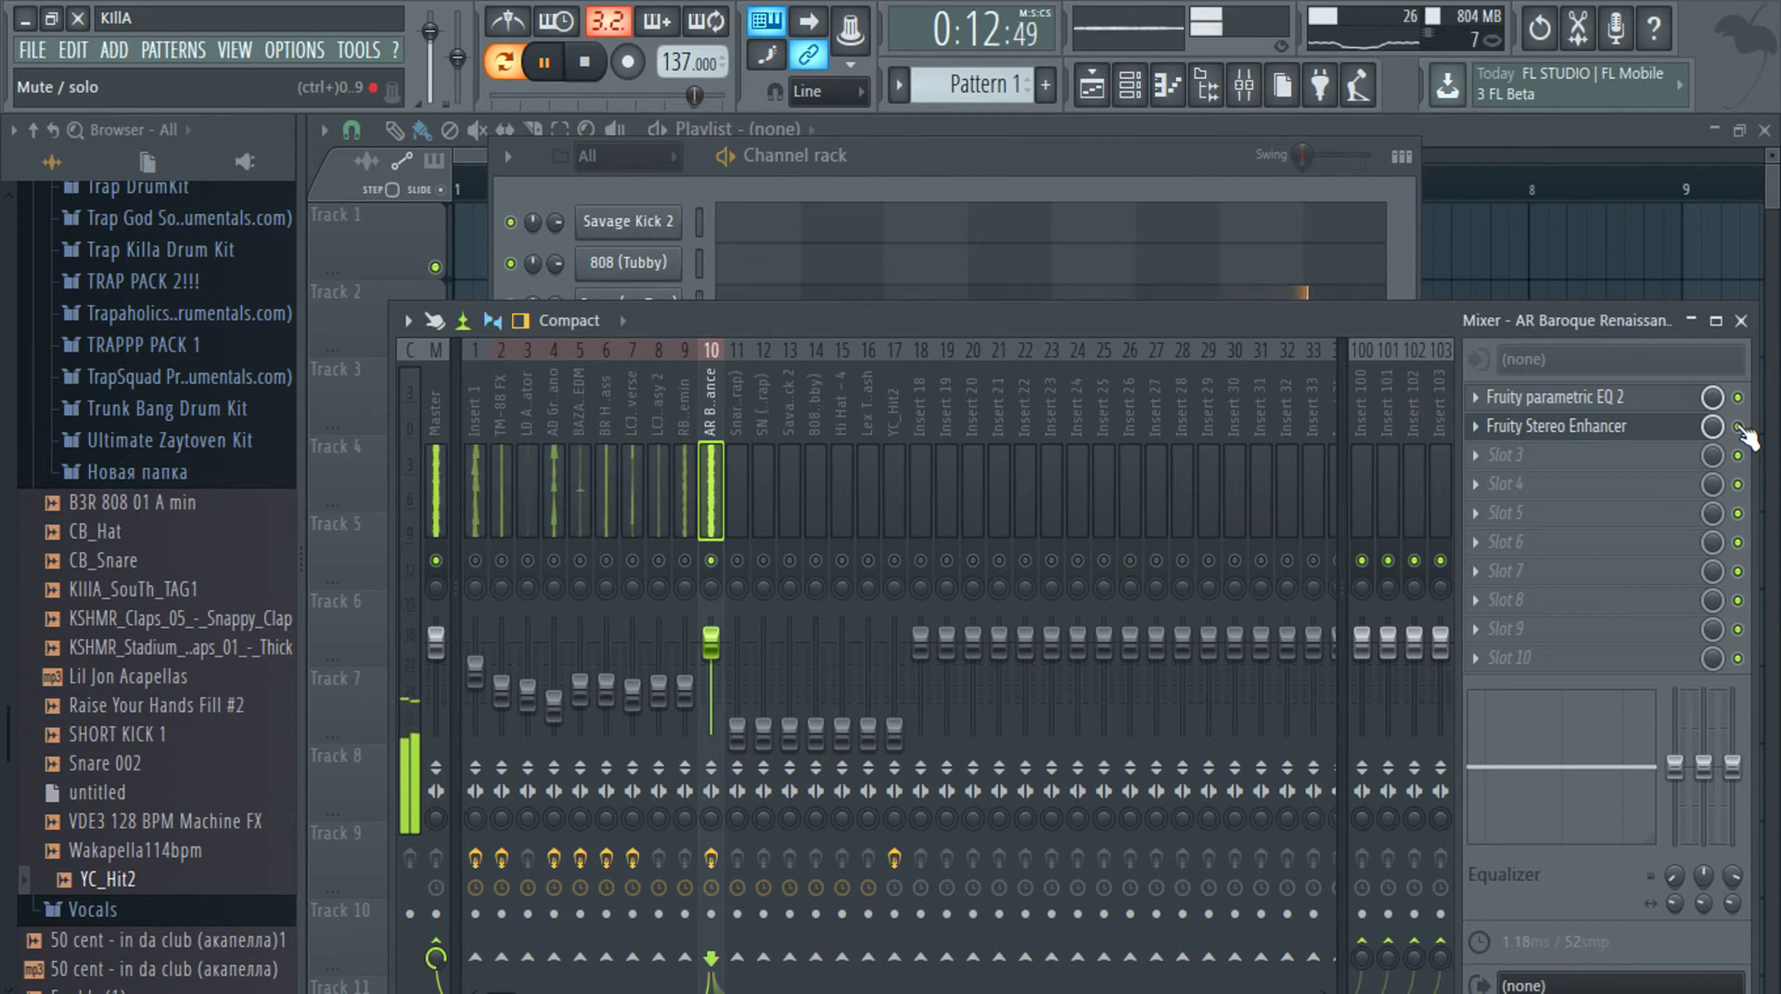
{"action": "left_click", "coordinate": [1542, 397]}
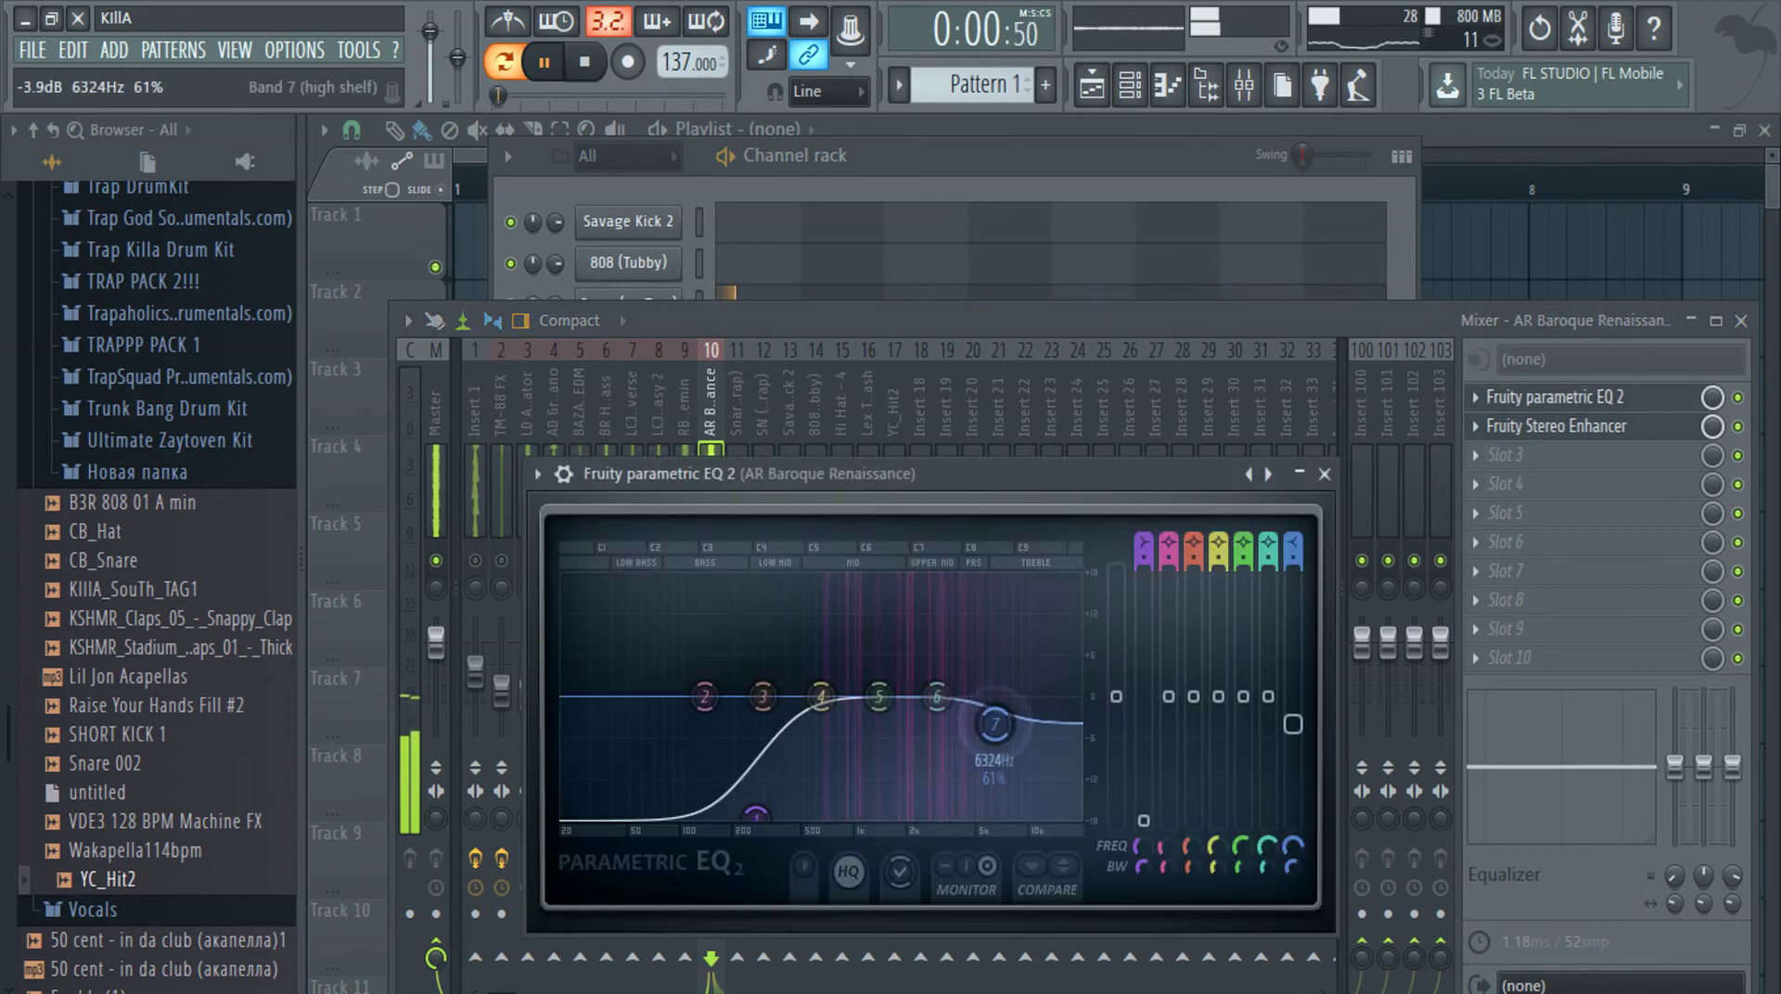
{"action": "left_click", "coordinate": [1325, 474]}
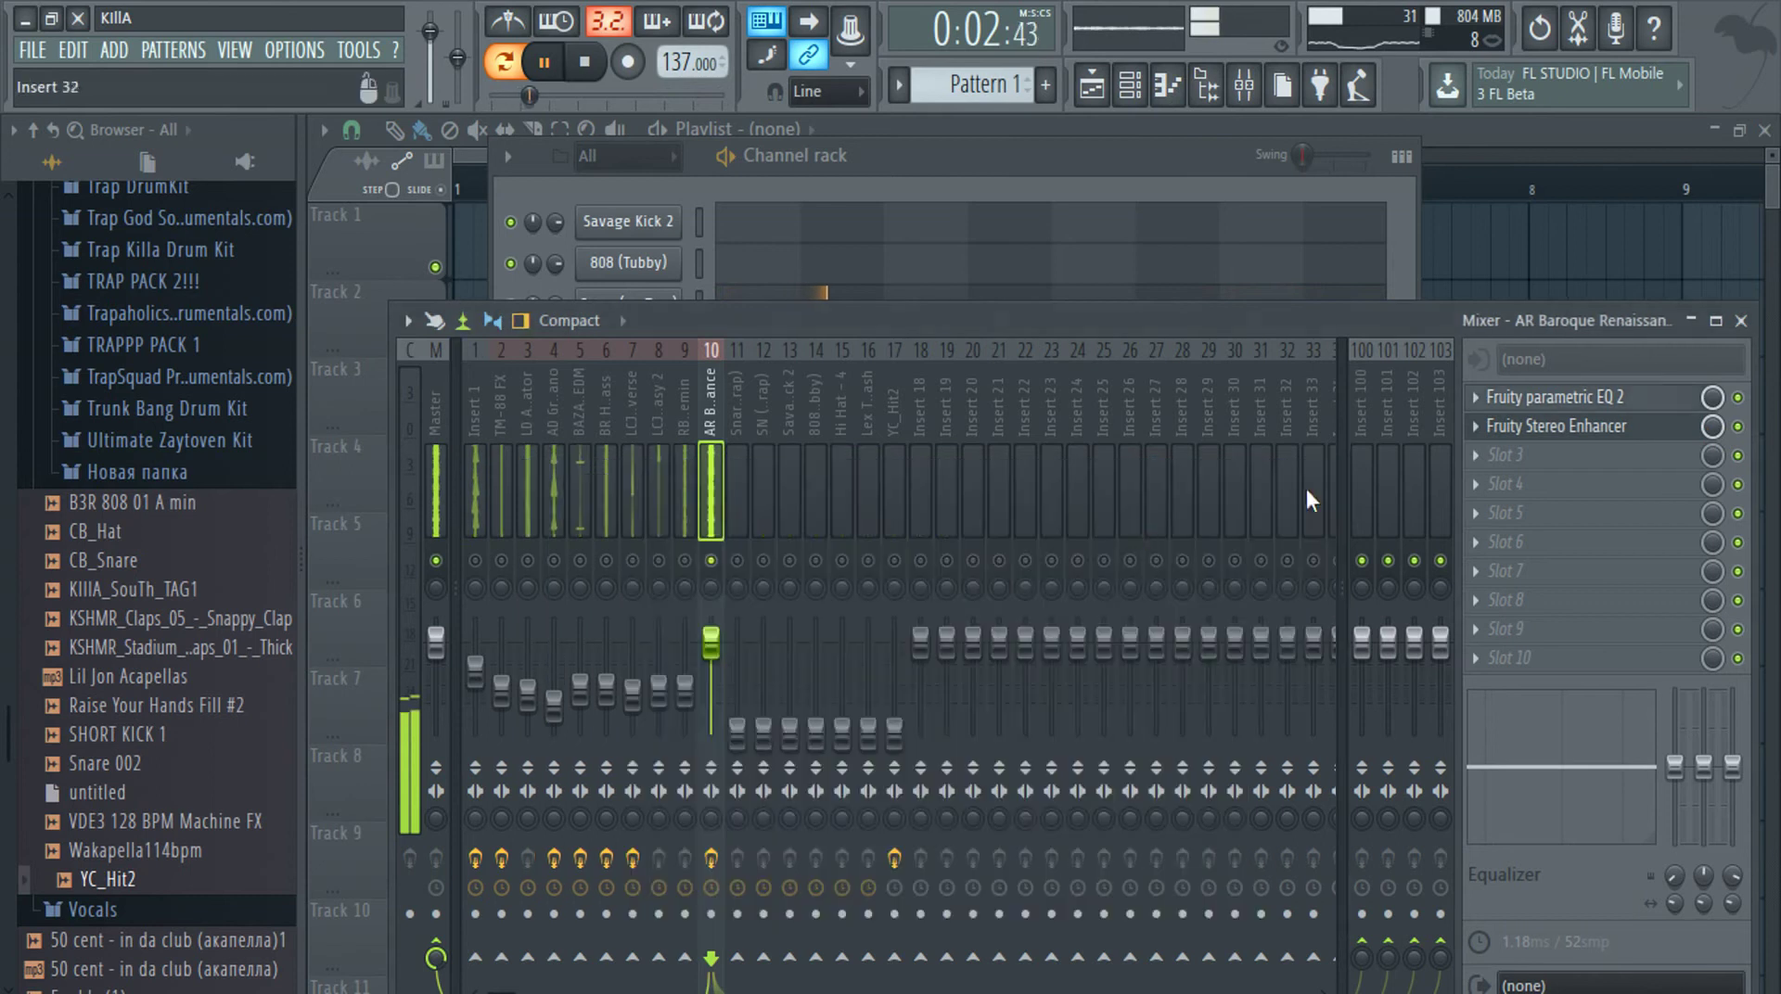
{"action": "mouse_move", "coordinate": [724, 640]}
{"action": "left_mouse_down"}
{"action": "mouse_move", "coordinate": [728, 720]}
{"action": "mouse_move", "coordinate": [711, 661]}
{"action": "left_mouse_up"}
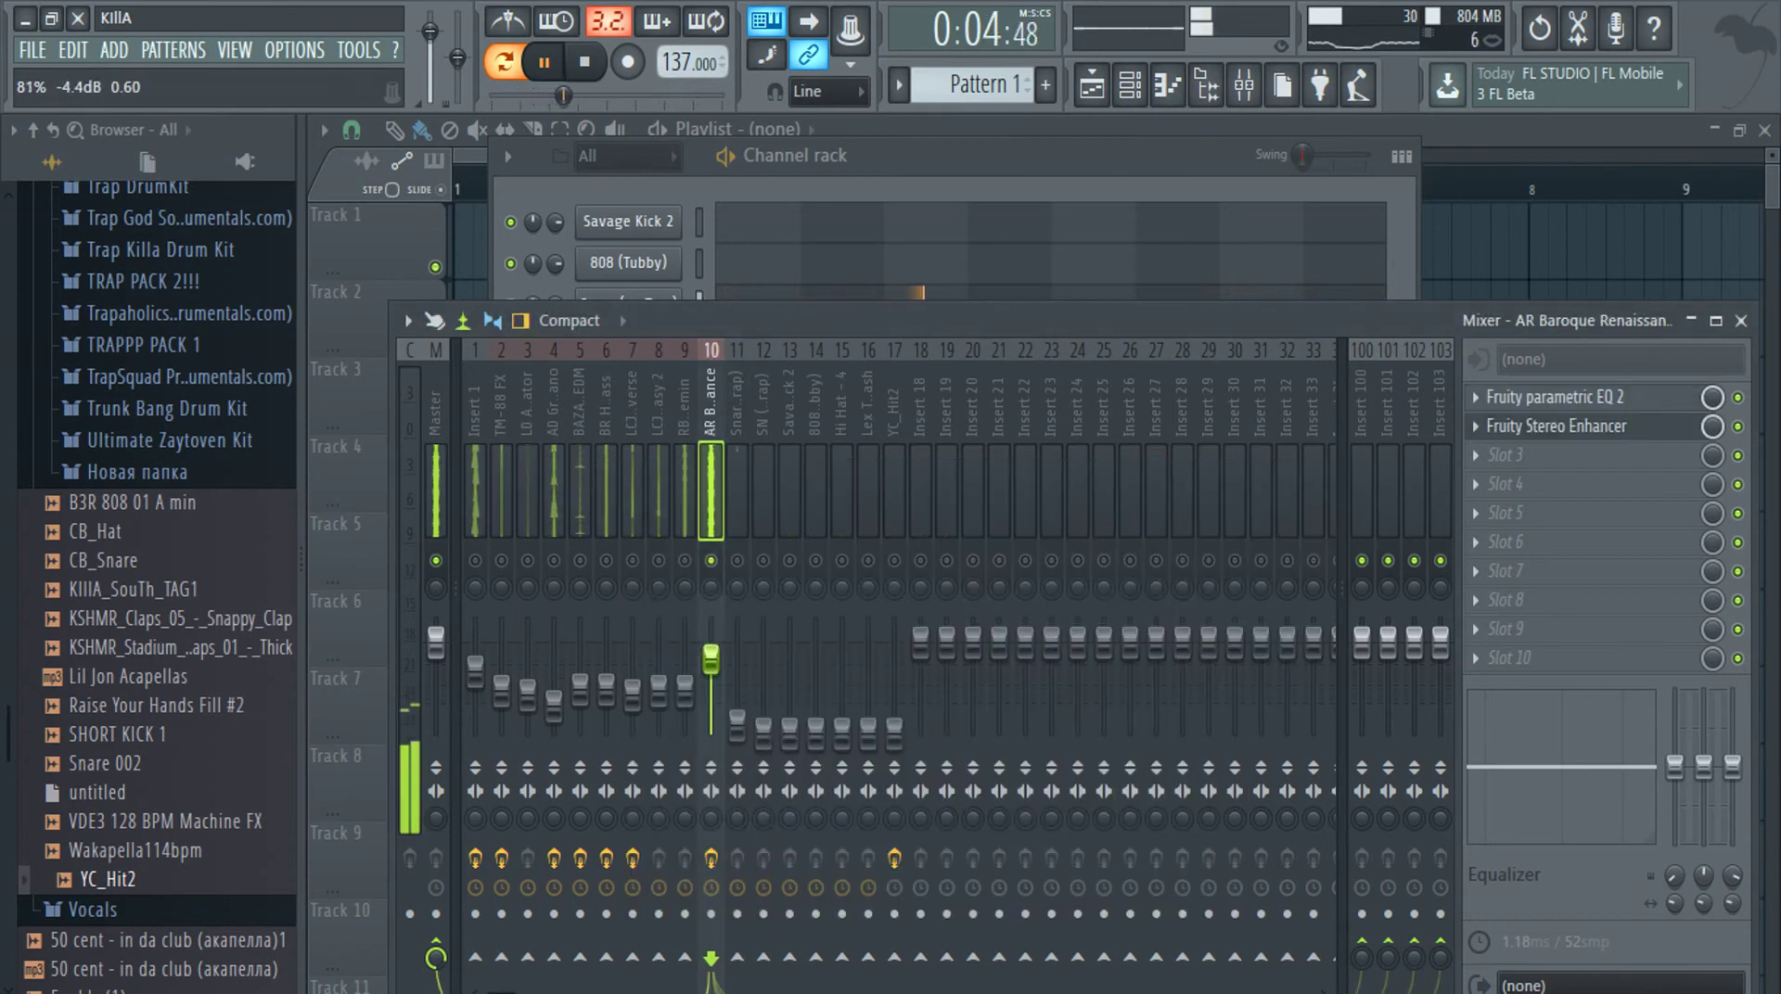
{"action": "right_click", "coordinate": [712, 560]}
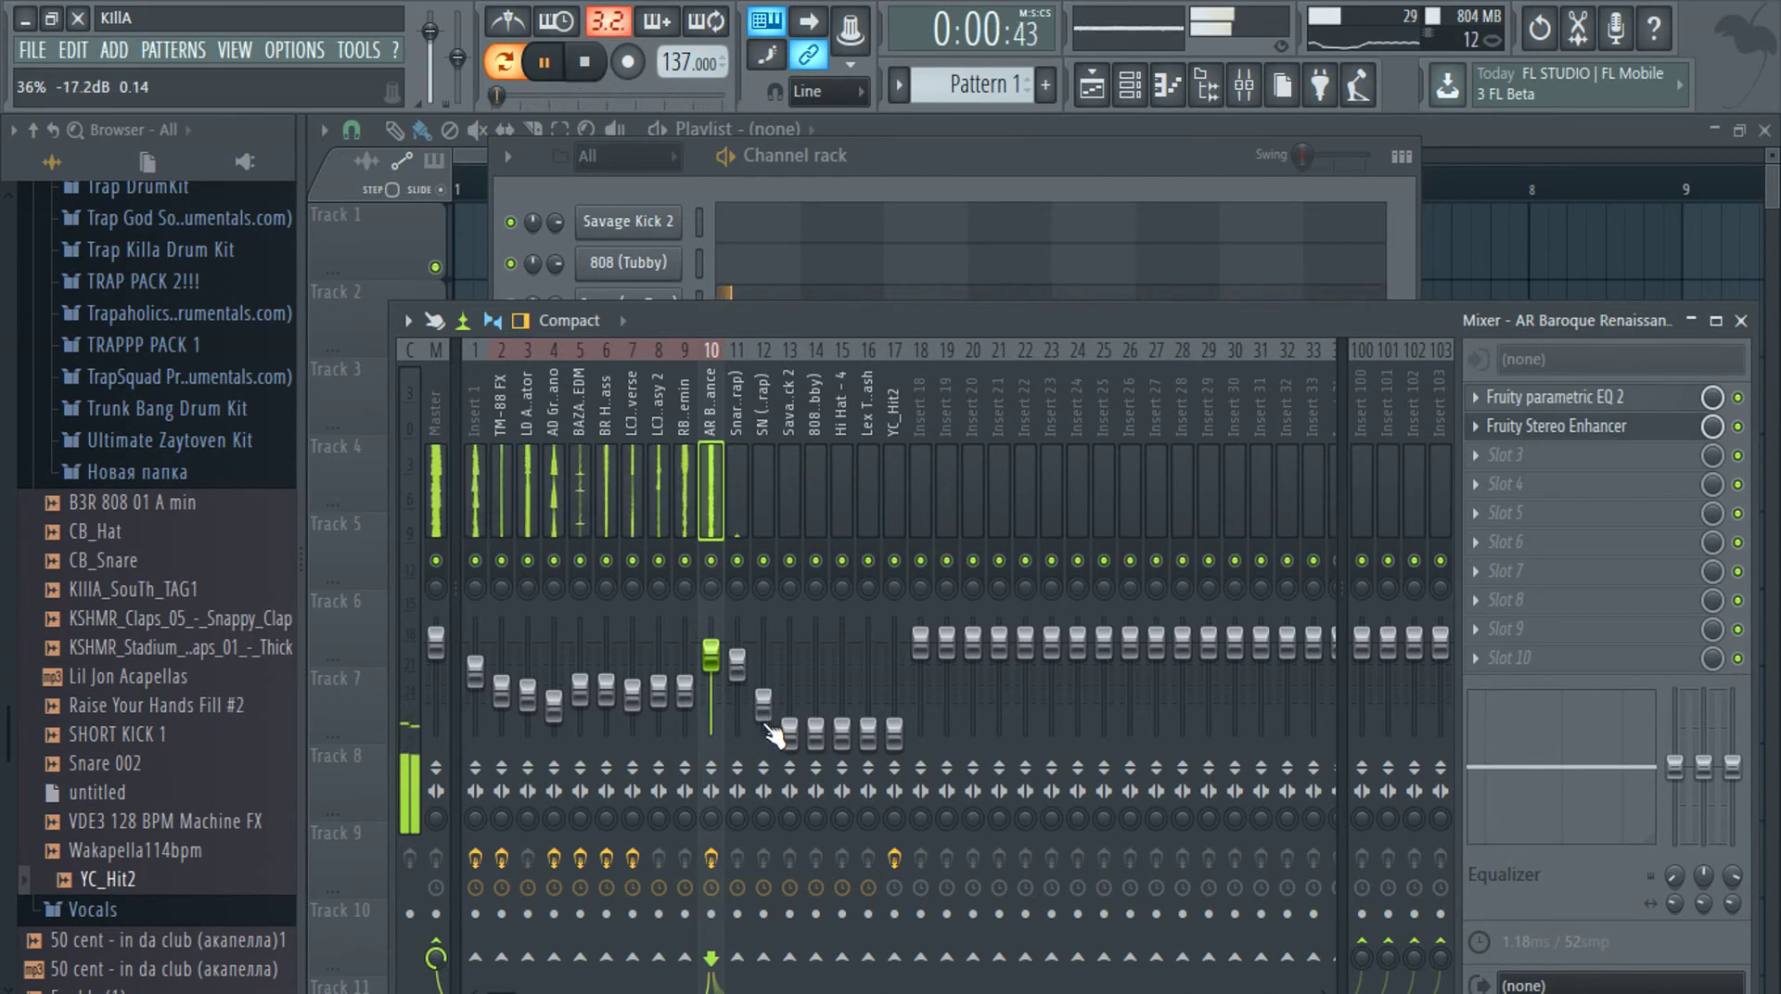
Raise the SN (Polo-Trap) mixer fader, then match it to the Snare track by copying that track's level
{"action": "left_click_drag", "start_coordinate": [769, 728], "coordinate": [765, 720]}
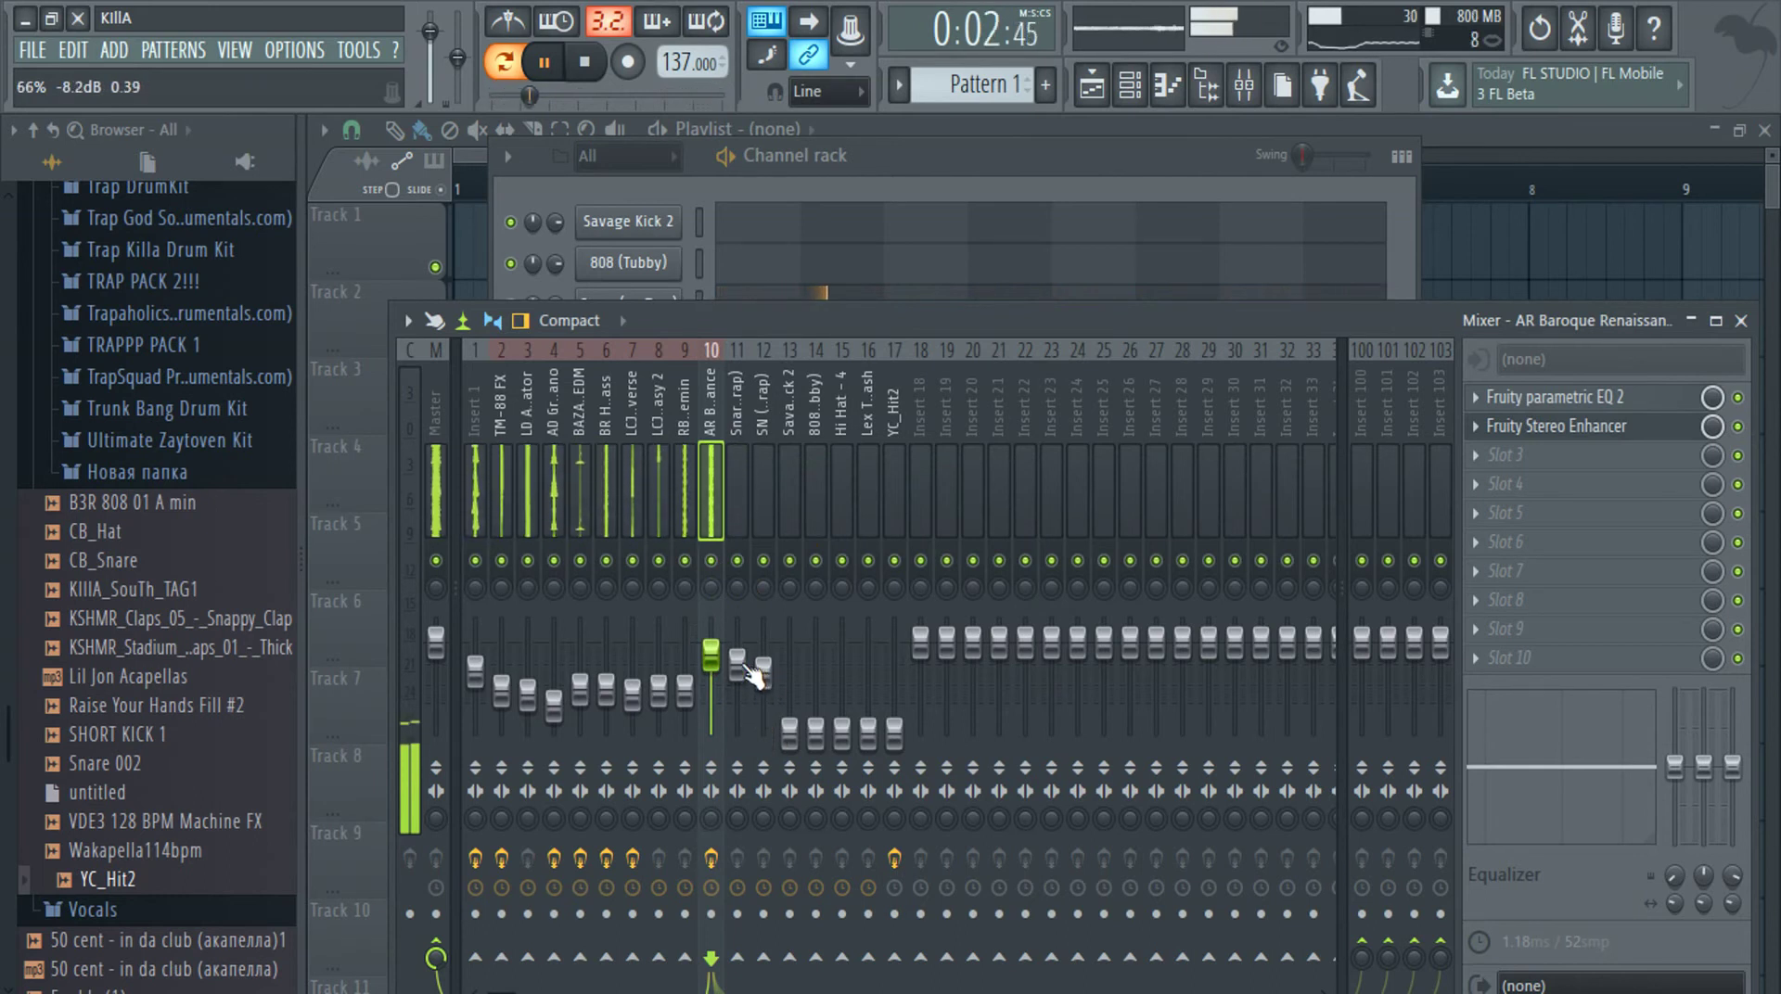
{"action": "right_click", "coordinate": [758, 672]}
{"action": "left_click", "coordinate": [846, 887]}
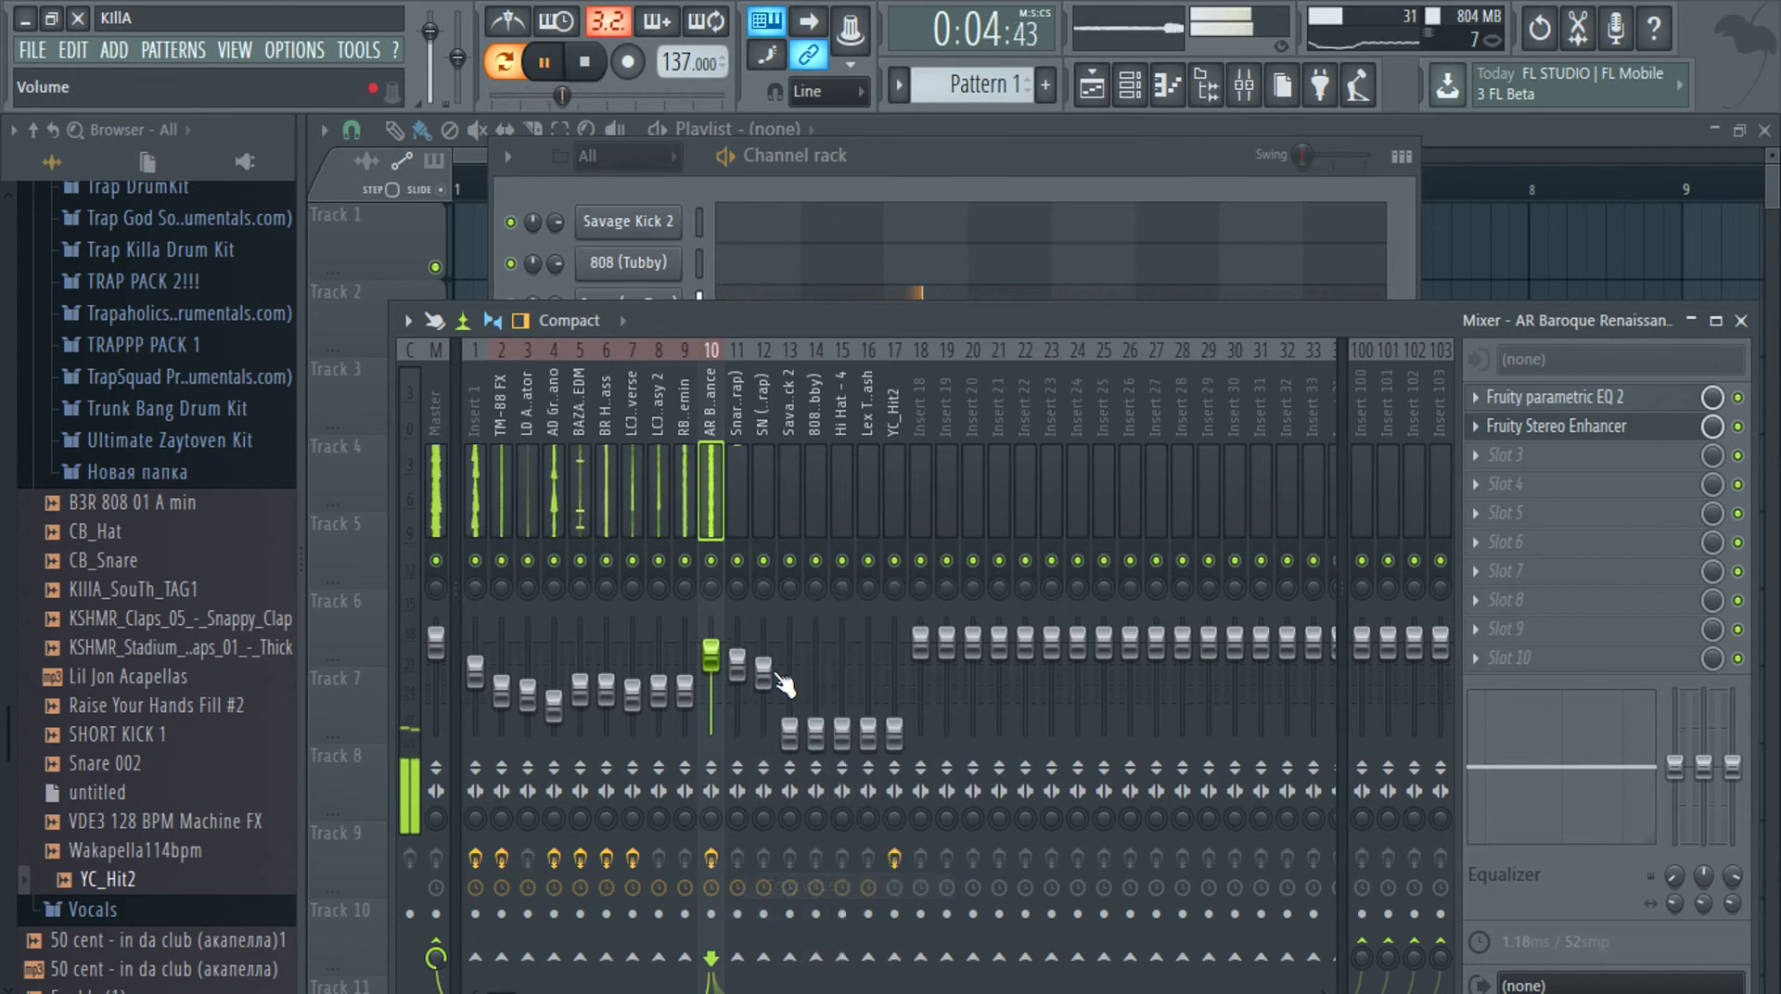
{"action": "right_click", "coordinate": [789, 670]}
{"action": "left_click", "coordinate": [877, 912]}
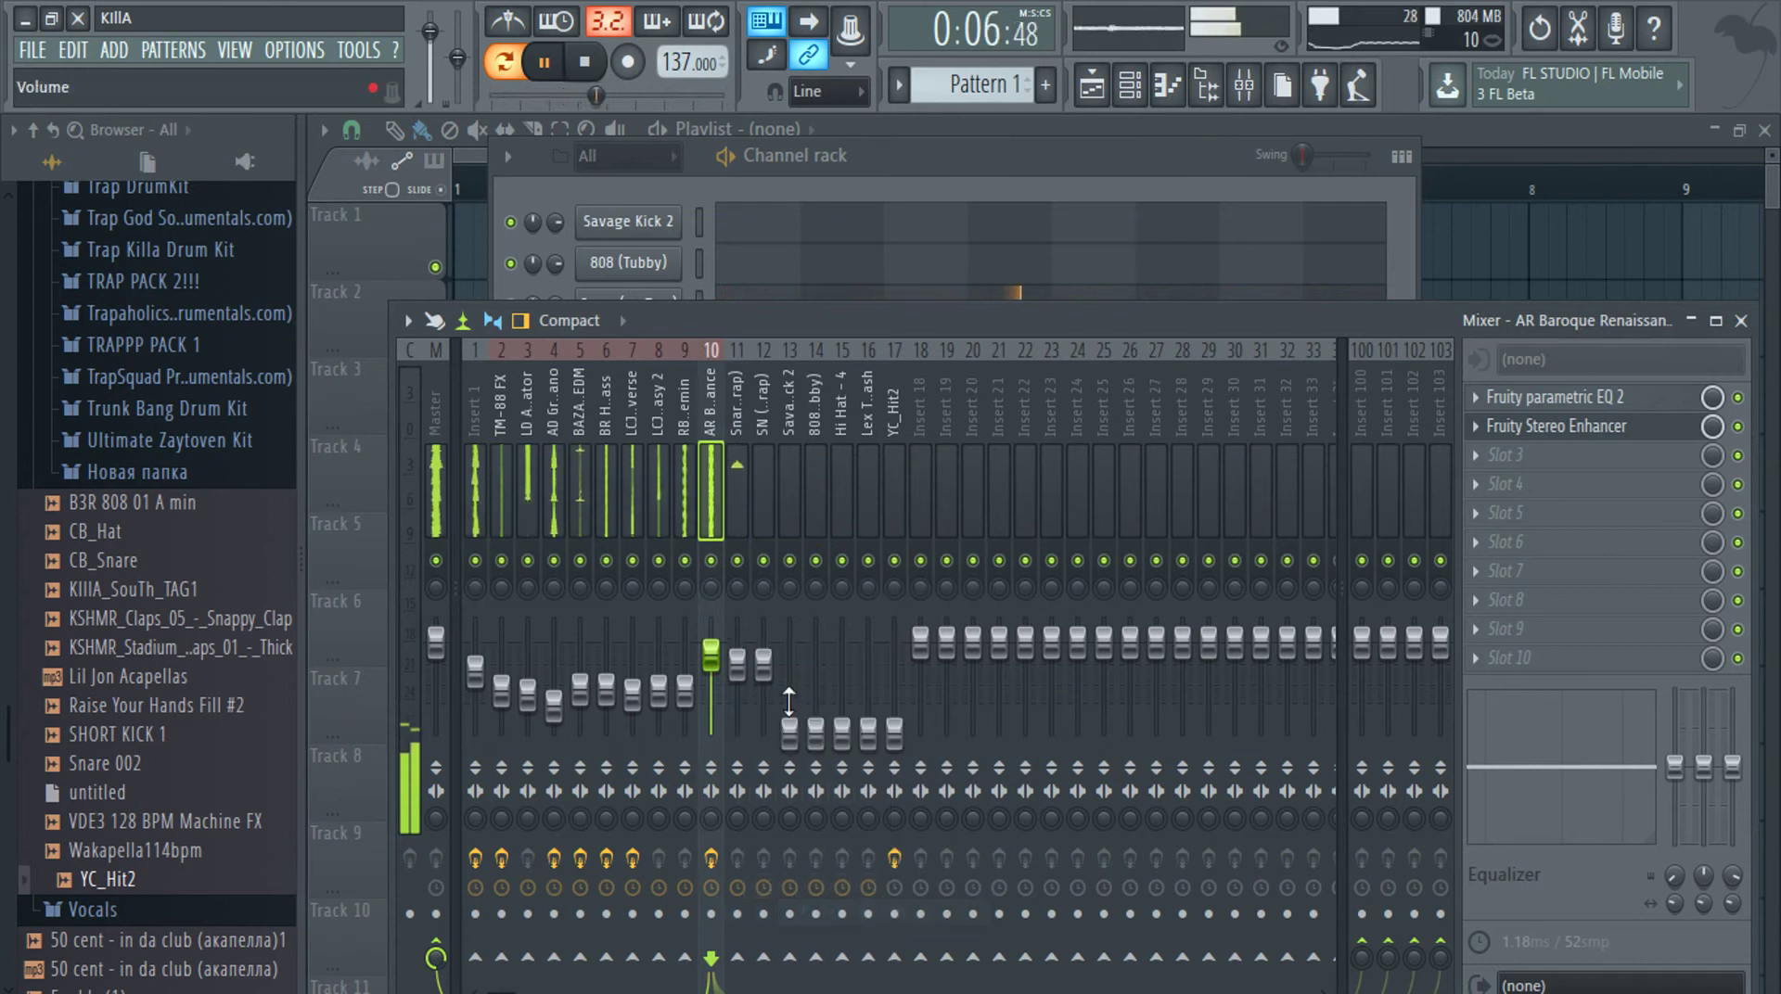
Apply the copied 60% level to the Savage Kick 2, 808 (Tubby) and Hi Hat - 4 mixer tracks
{"action": "right_click", "coordinate": [812, 738]}
{"action": "left_click", "coordinate": [927, 914]}
{"action": "right_click", "coordinate": [816, 729]}
{"action": "left_click", "coordinate": [928, 912]}
{"action": "right_click", "coordinate": [846, 732]}
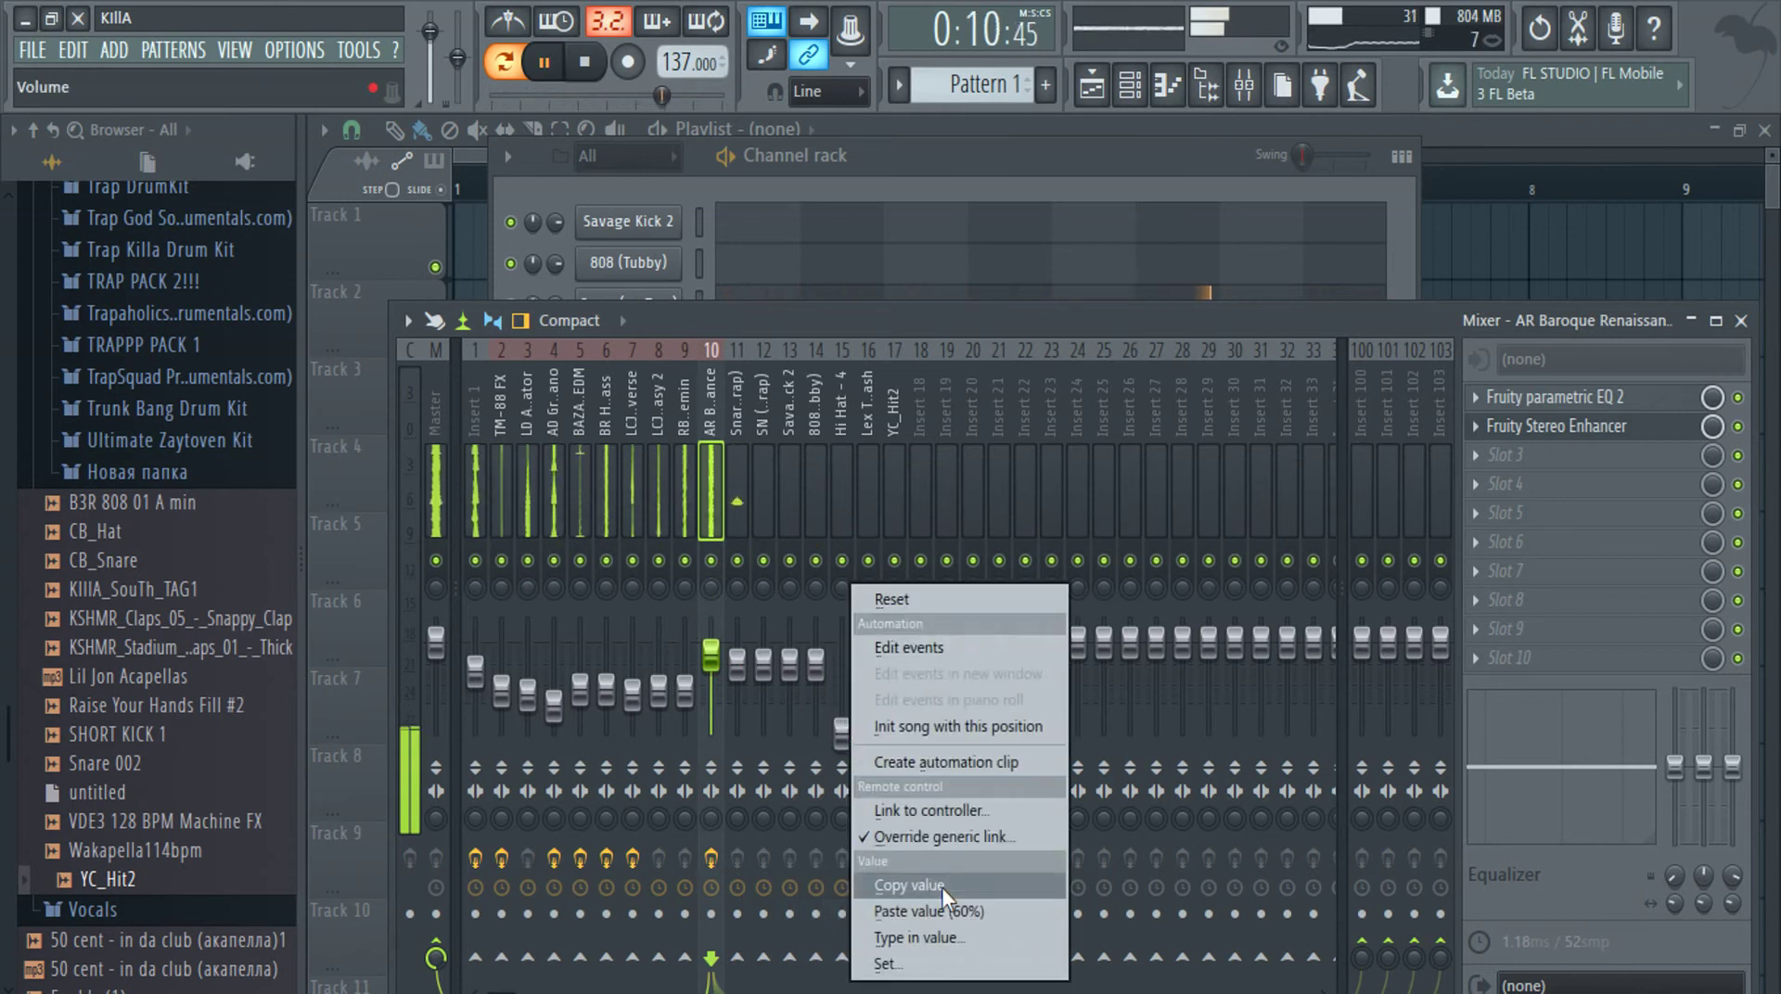
Paste the 60% volume onto the Hi Hat - 4, Lex Trap Crash and YC_Hit2 mixer faders, and lower YC_Hit2 to 54%
{"action": "left_click", "coordinate": [968, 912]}
{"action": "right_click", "coordinate": [863, 724]}
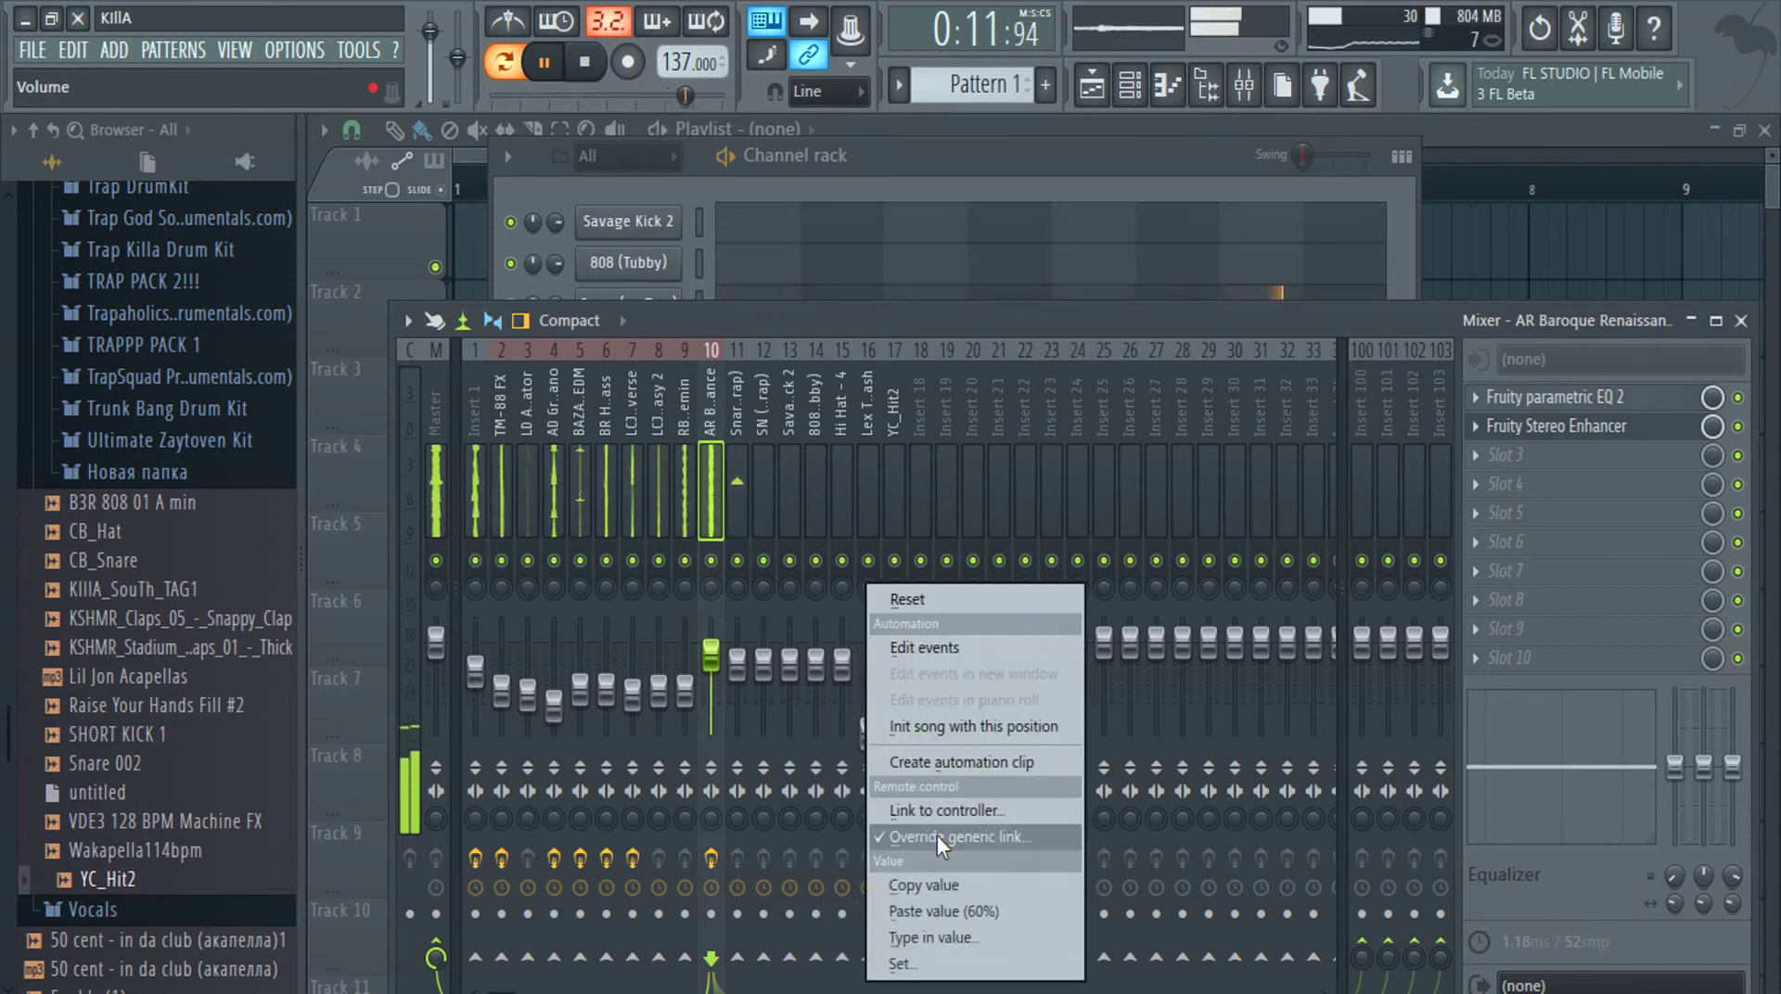
{"action": "left_click", "coordinate": [995, 912]}
{"action": "right_click", "coordinate": [896, 733]}
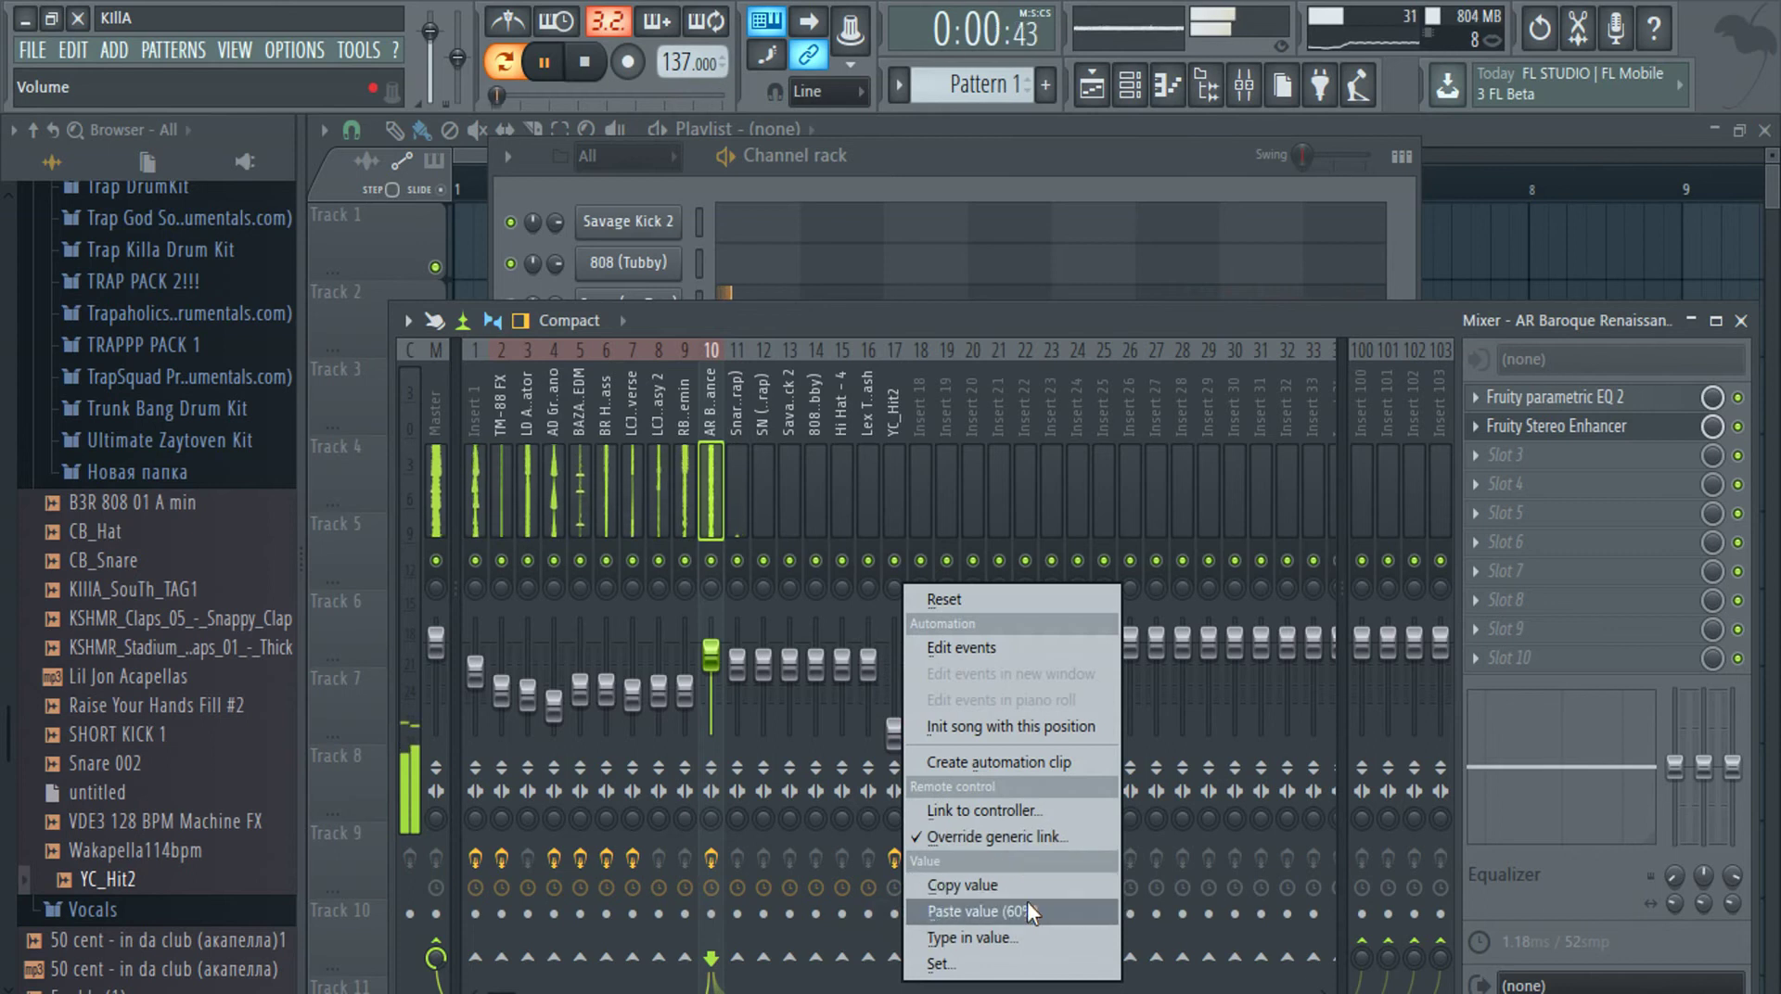
{"action": "left_click", "coordinate": [1027, 911]}
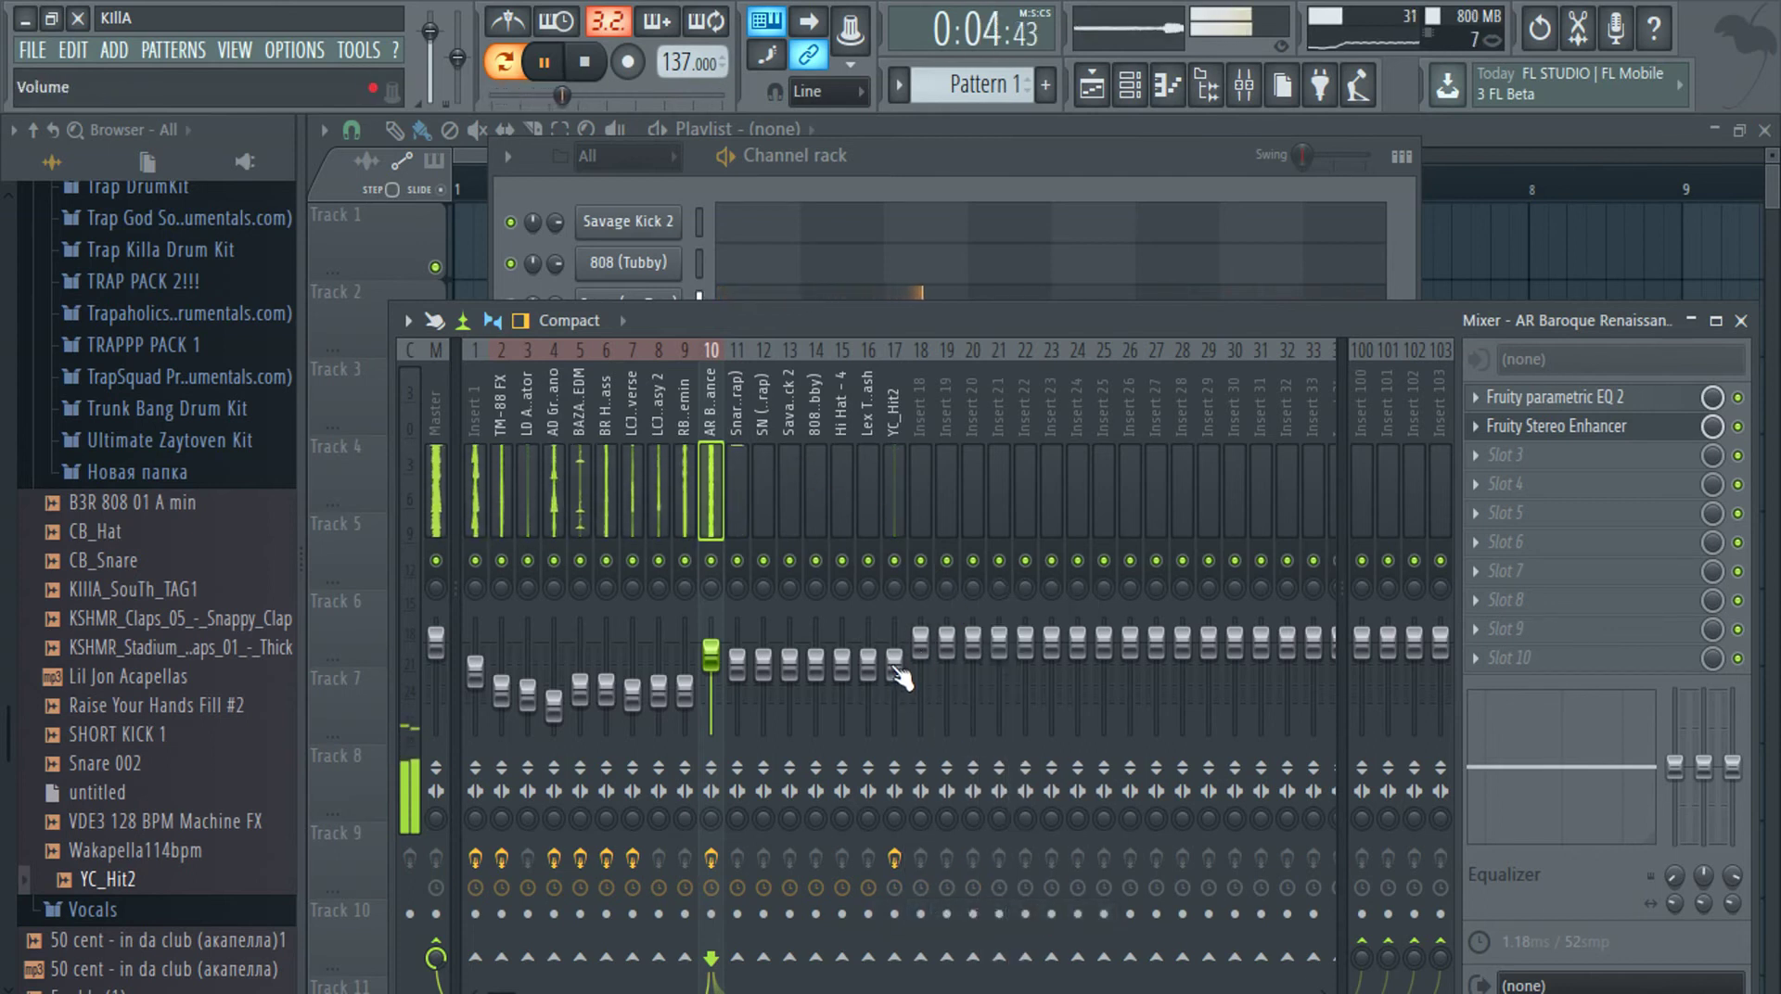
{"action": "left_click_drag", "start_coordinate": [896, 666], "coordinate": [896, 683]}
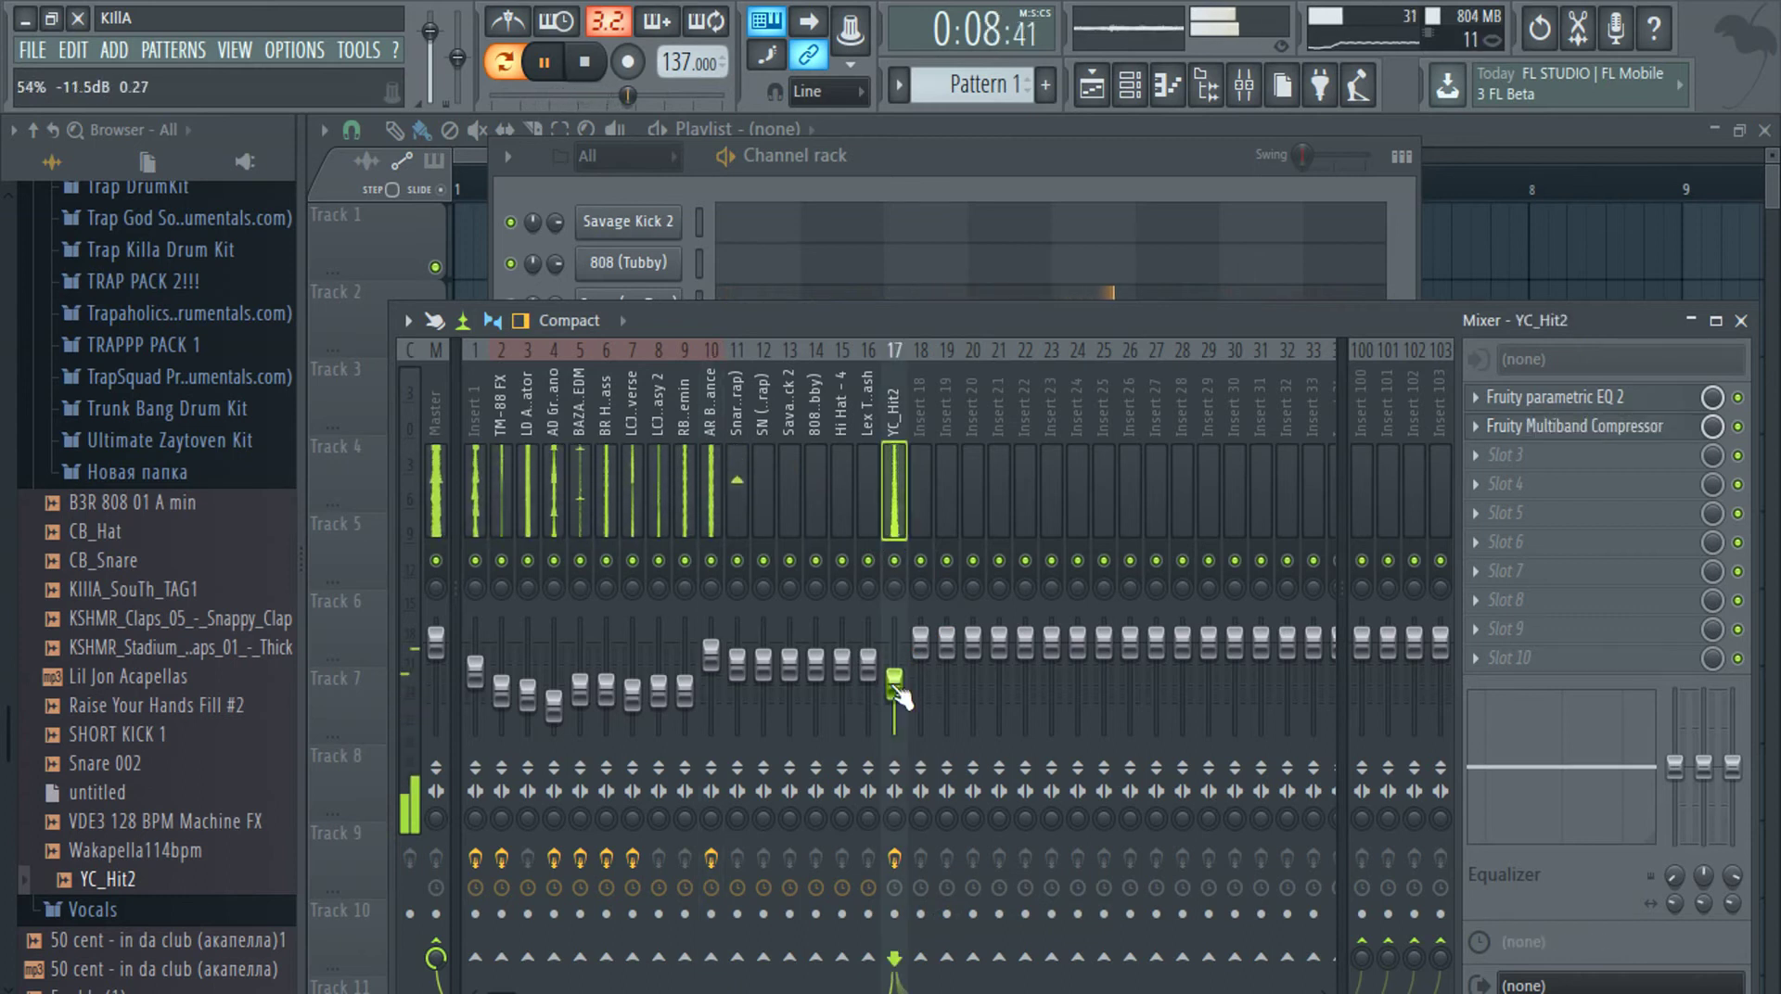
Select the 808 (Tubby) mixer track and open that channel's piano roll from the channel rack
{"action": "left_click", "coordinate": [798, 478]}
{"action": "left_click", "coordinate": [807, 471]}
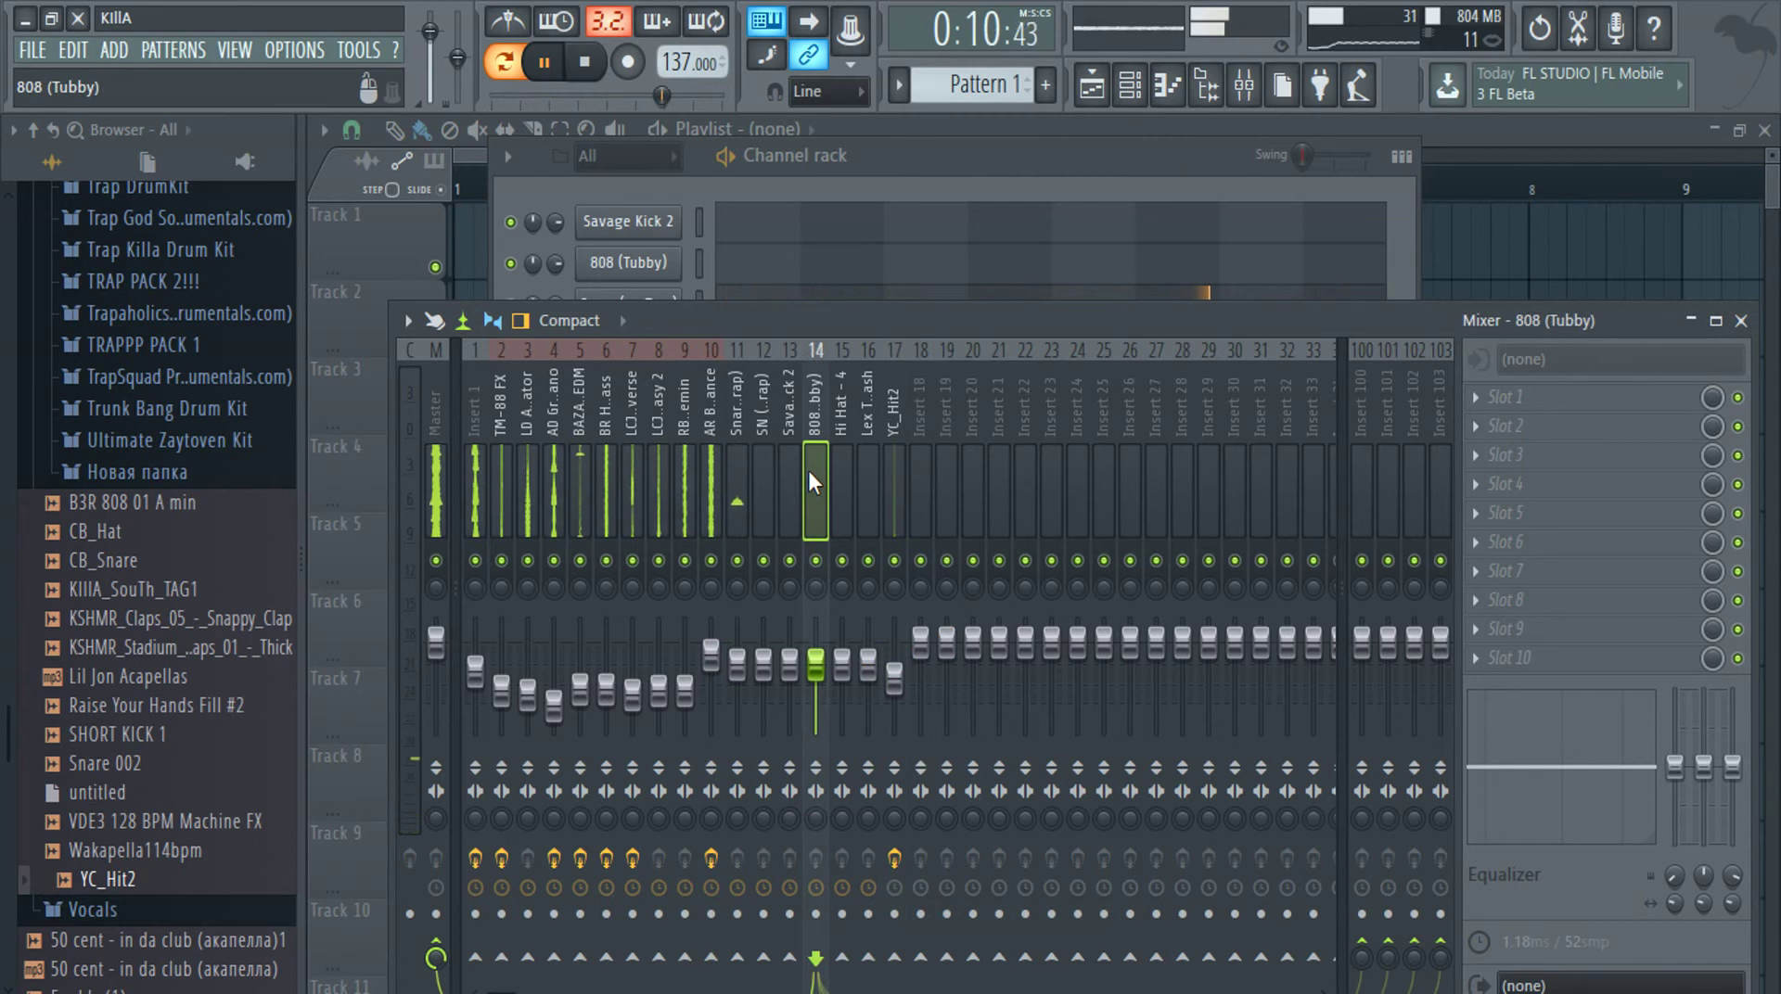
{"action": "left_click", "coordinate": [887, 165]}
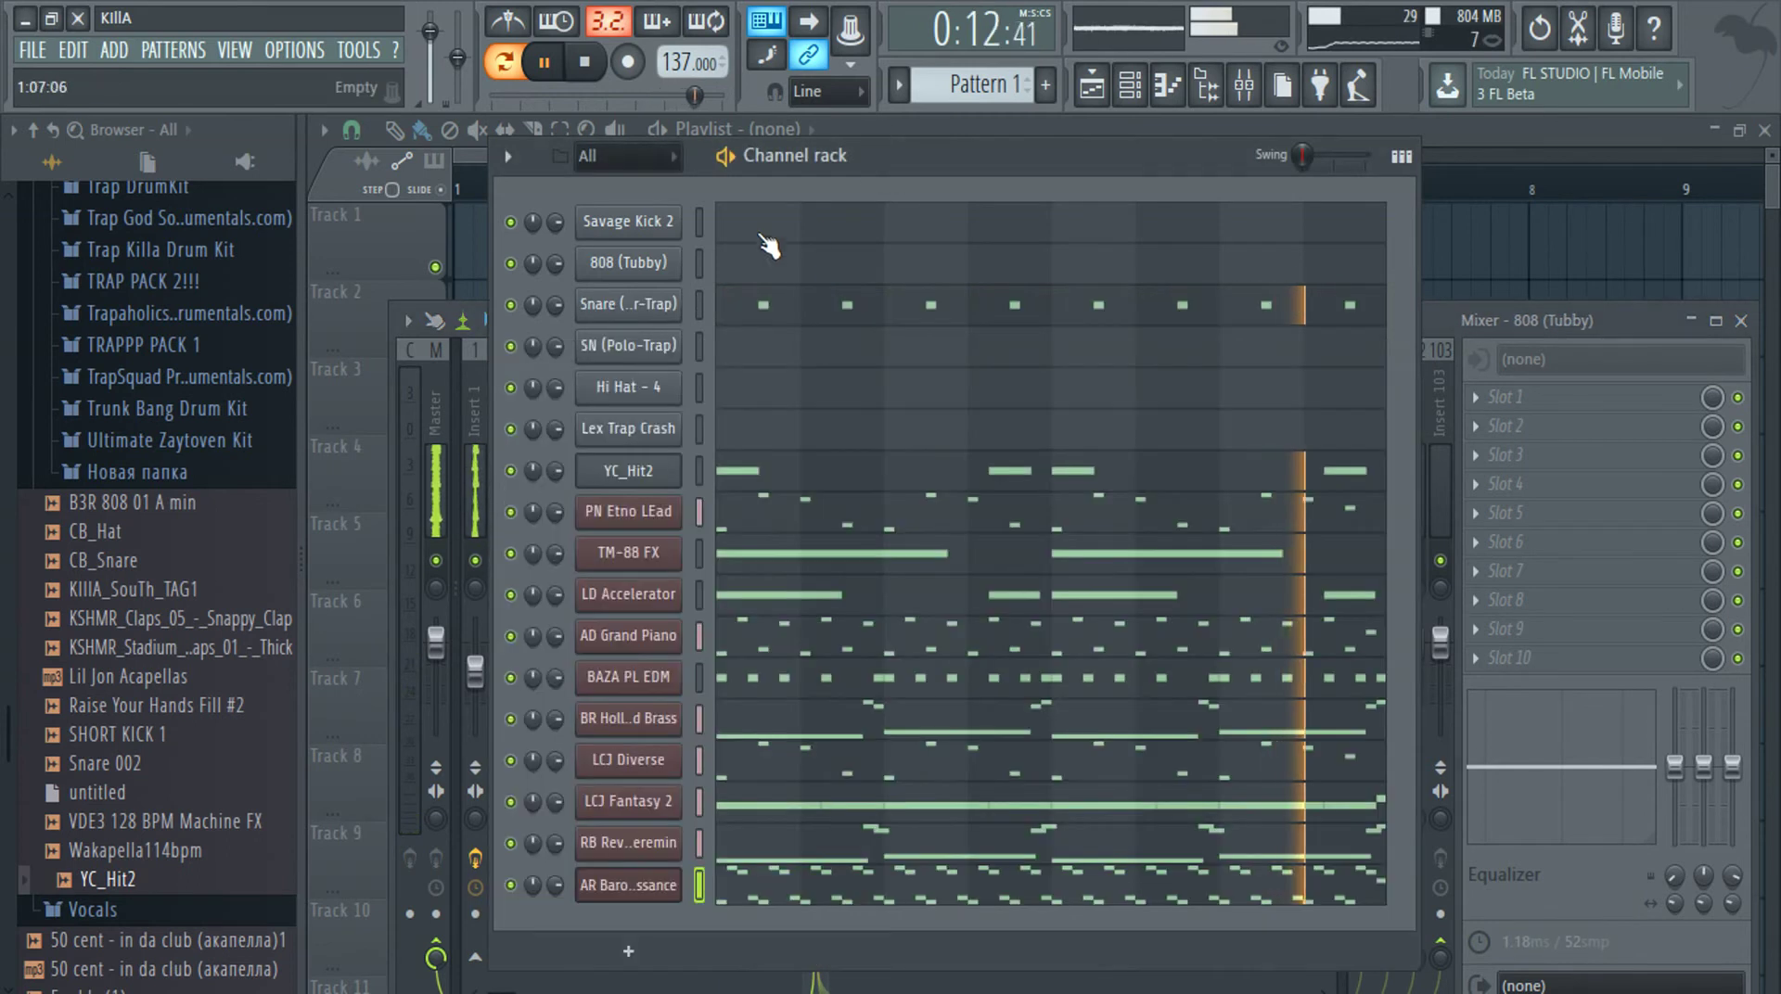
{"action": "right_click", "coordinate": [658, 264]}
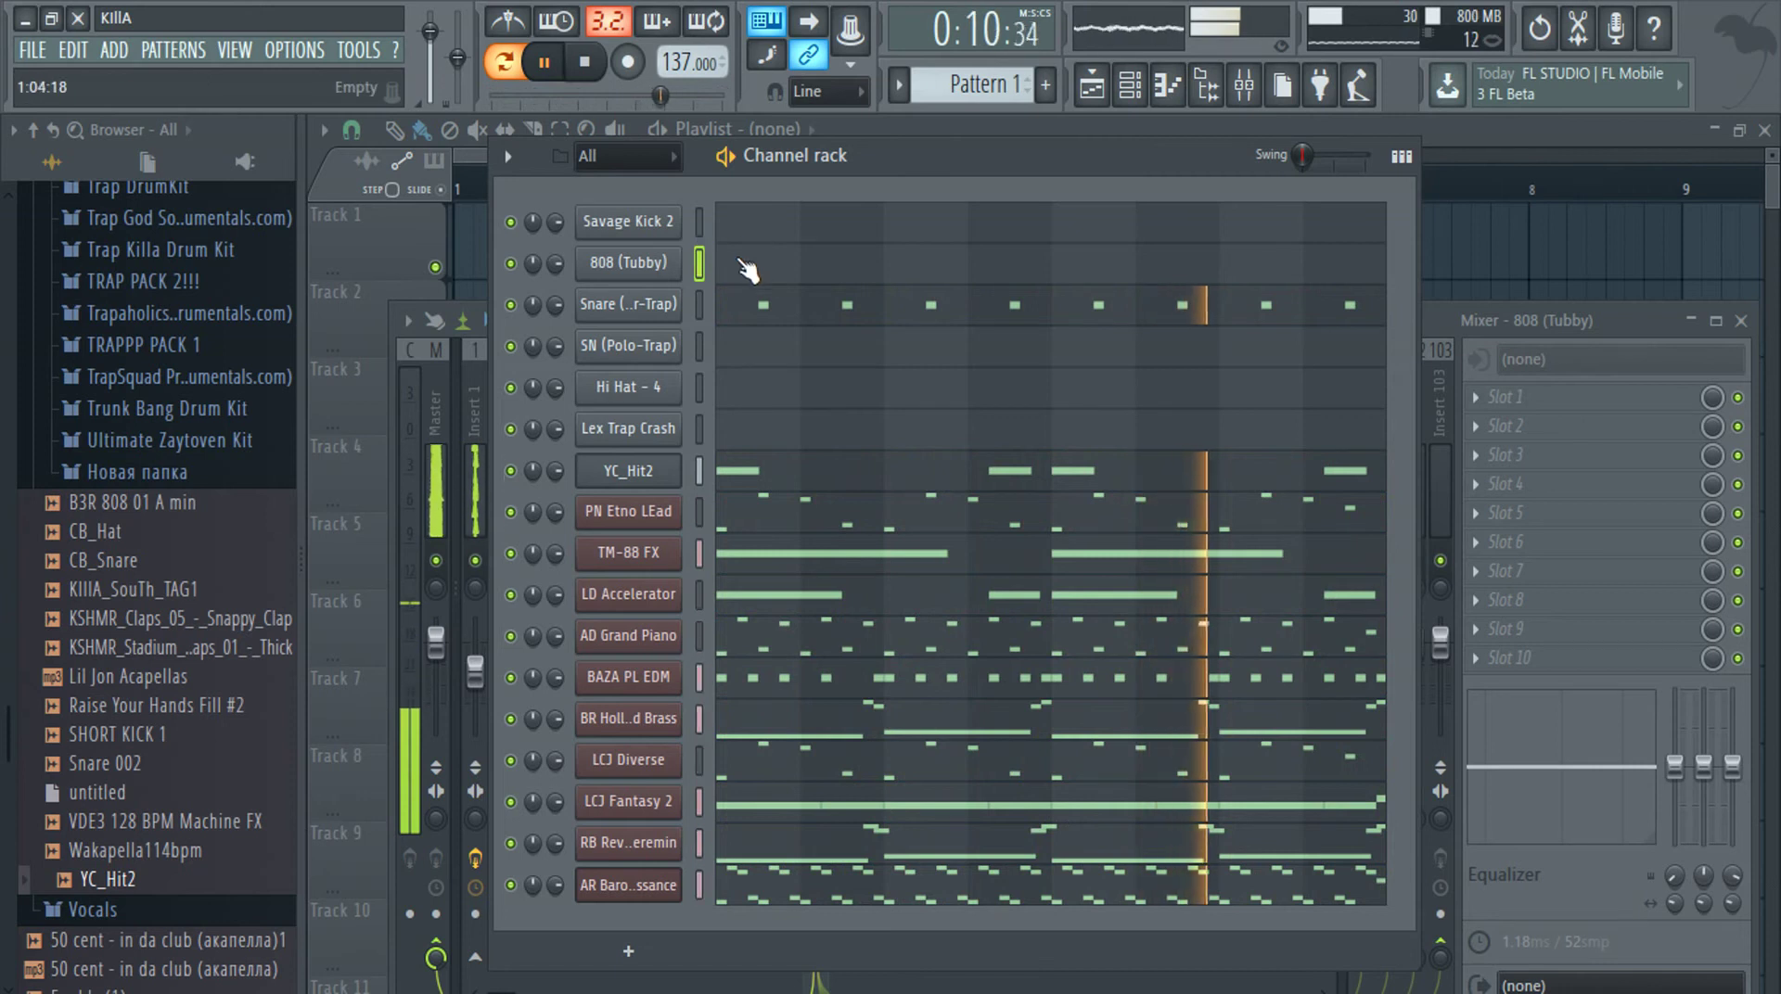
{"action": "left_click", "coordinate": [744, 266]}
Place three B4 notes in bar 1 at steps 1, 7 and 13, and play the pattern to check them
{"action": "left_click", "coordinate": [388, 492]}
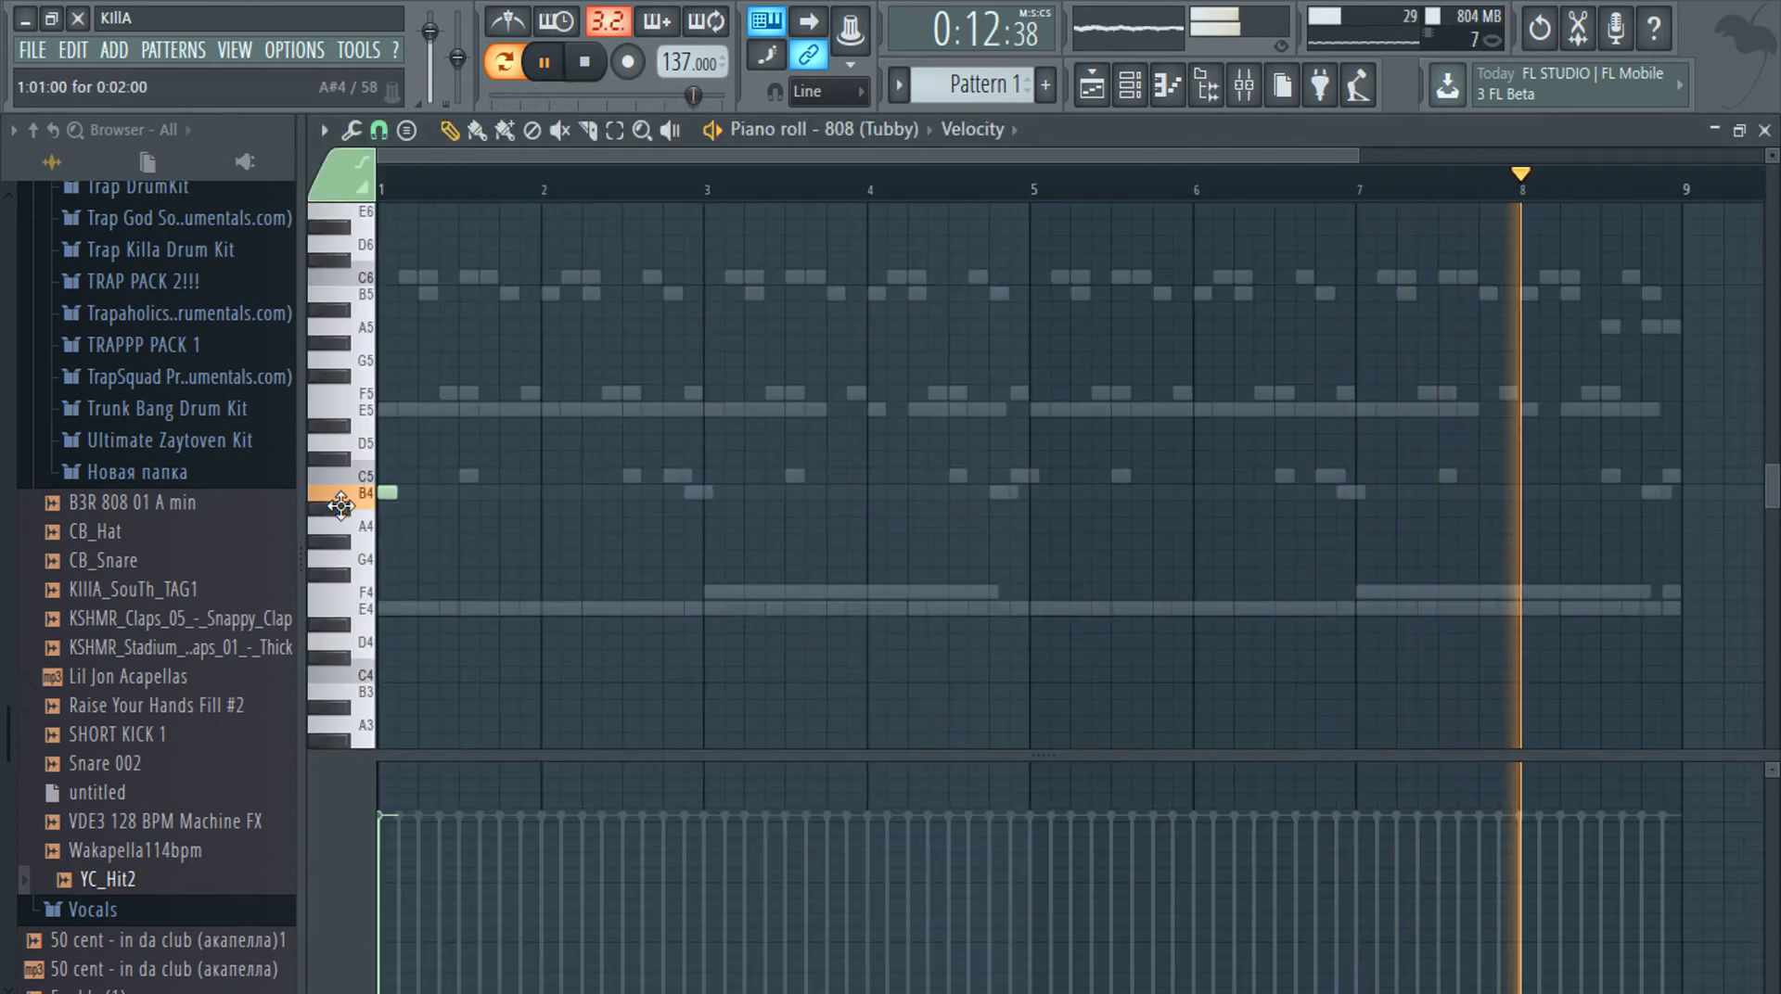
{"action": "key", "text": "space"}
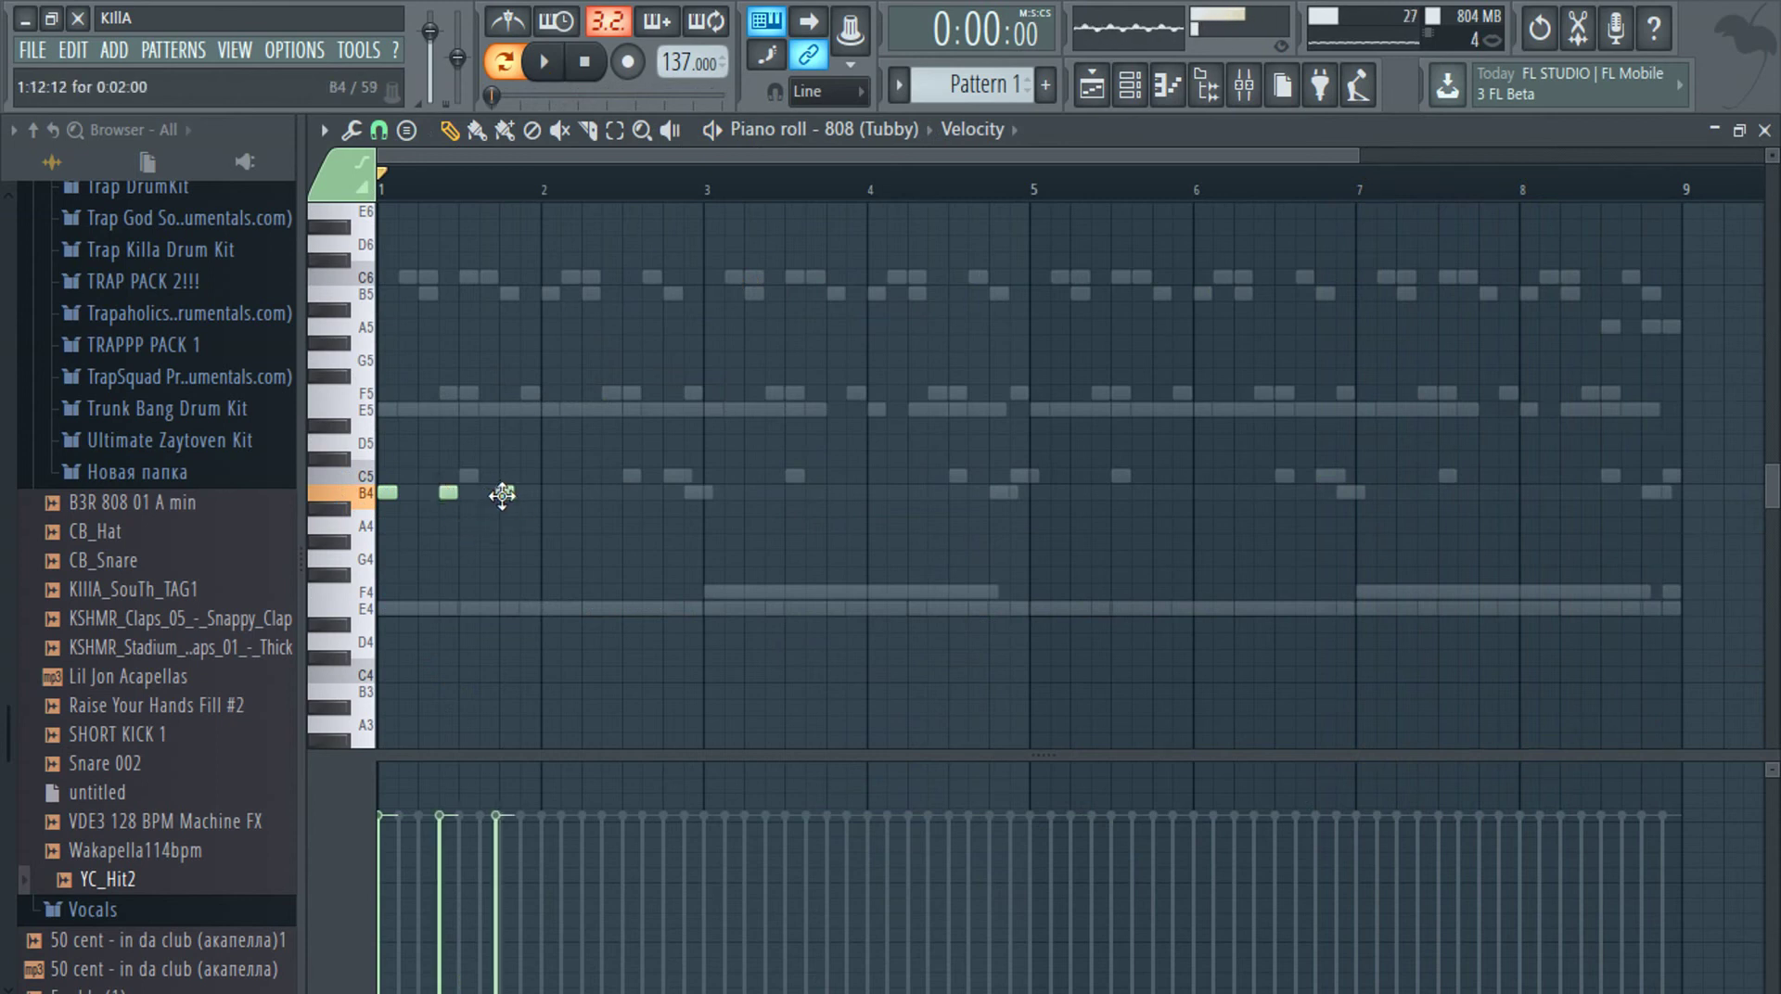
{"action": "scroll", "coordinate": [463, 547], "scroll_direction": "up", "scroll_amount": 5}
{"action": "key", "text": "space"}
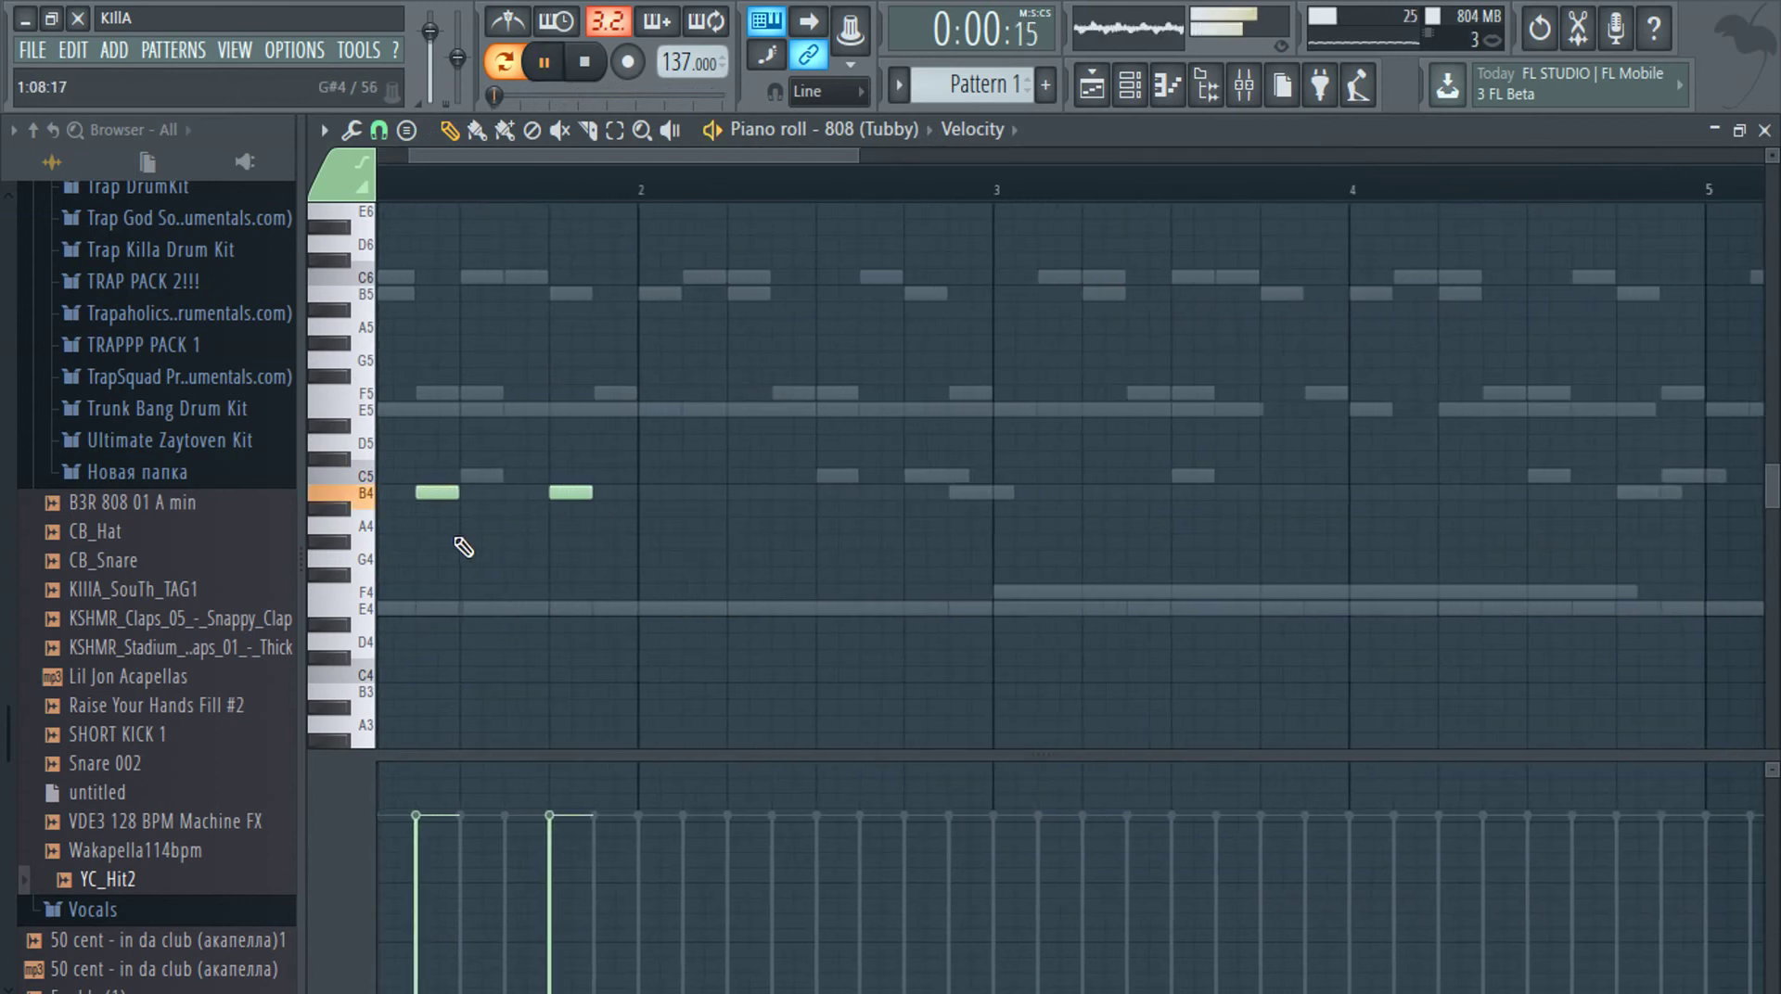
{"action": "scroll", "coordinate": [464, 548], "scroll_direction": "down", "scroll_amount": 3}
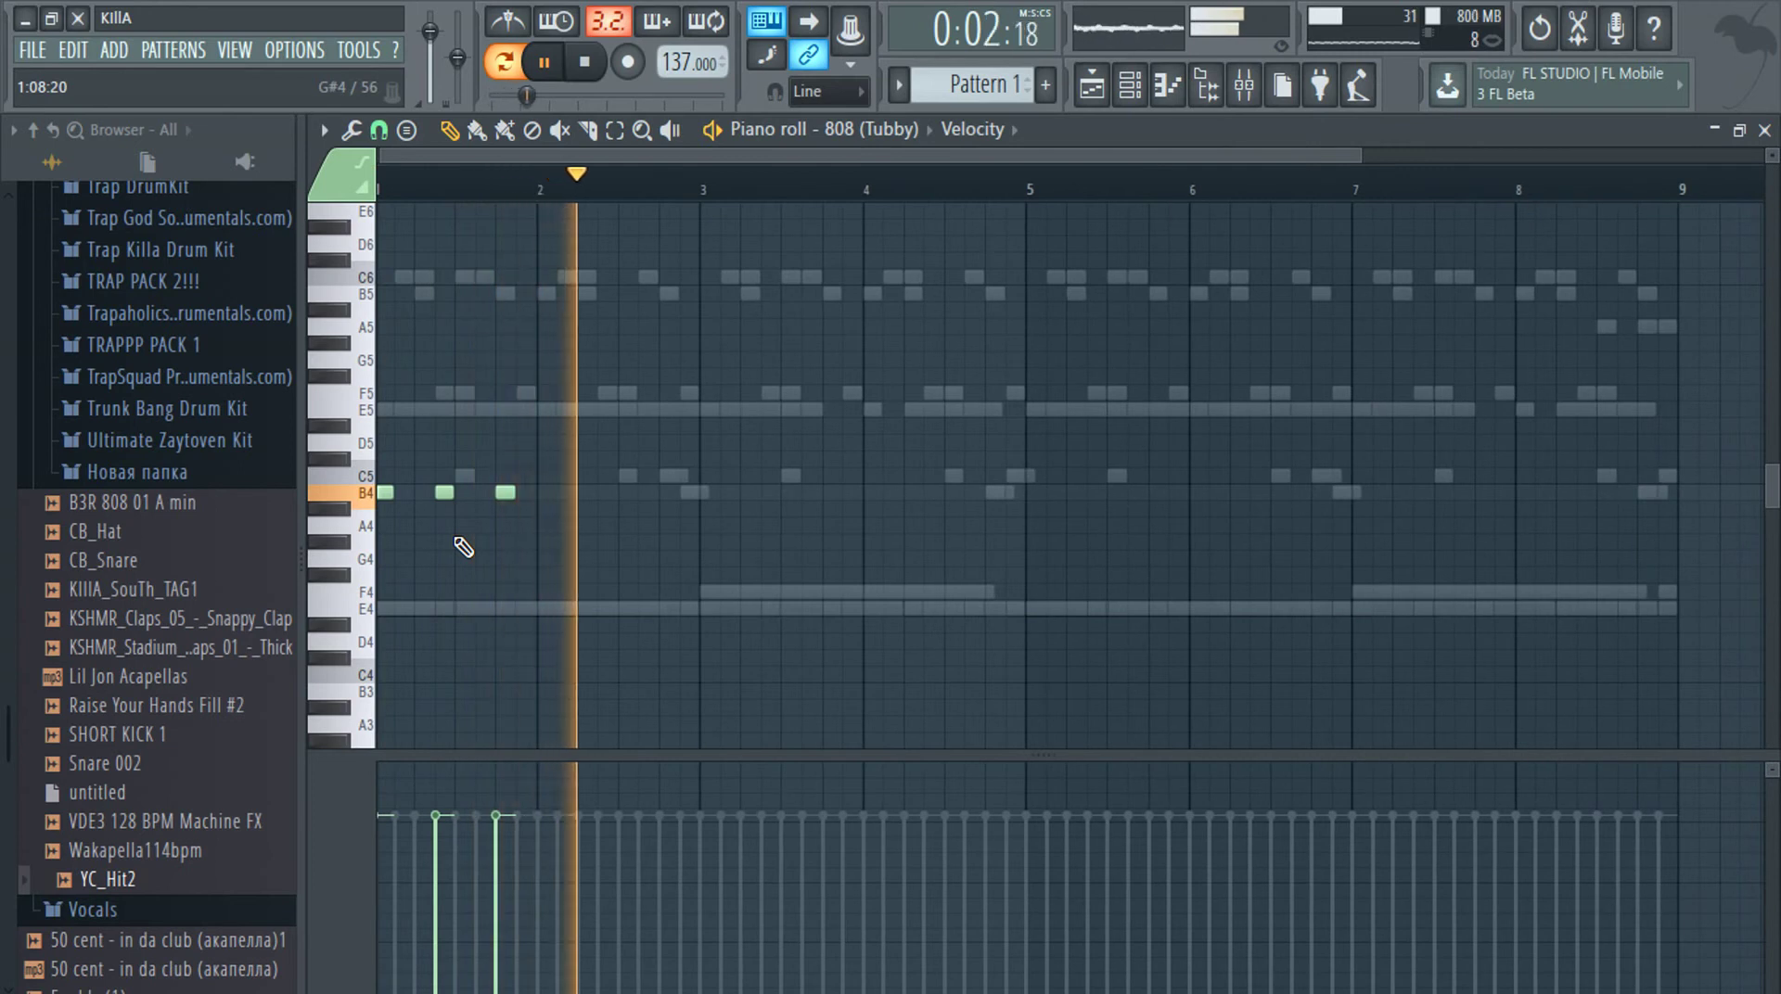
Add B4 notes at steps 5 and 11 of bar 2 and one aligned to the start of bar 3
{"action": "left_click", "coordinate": [587, 492]}
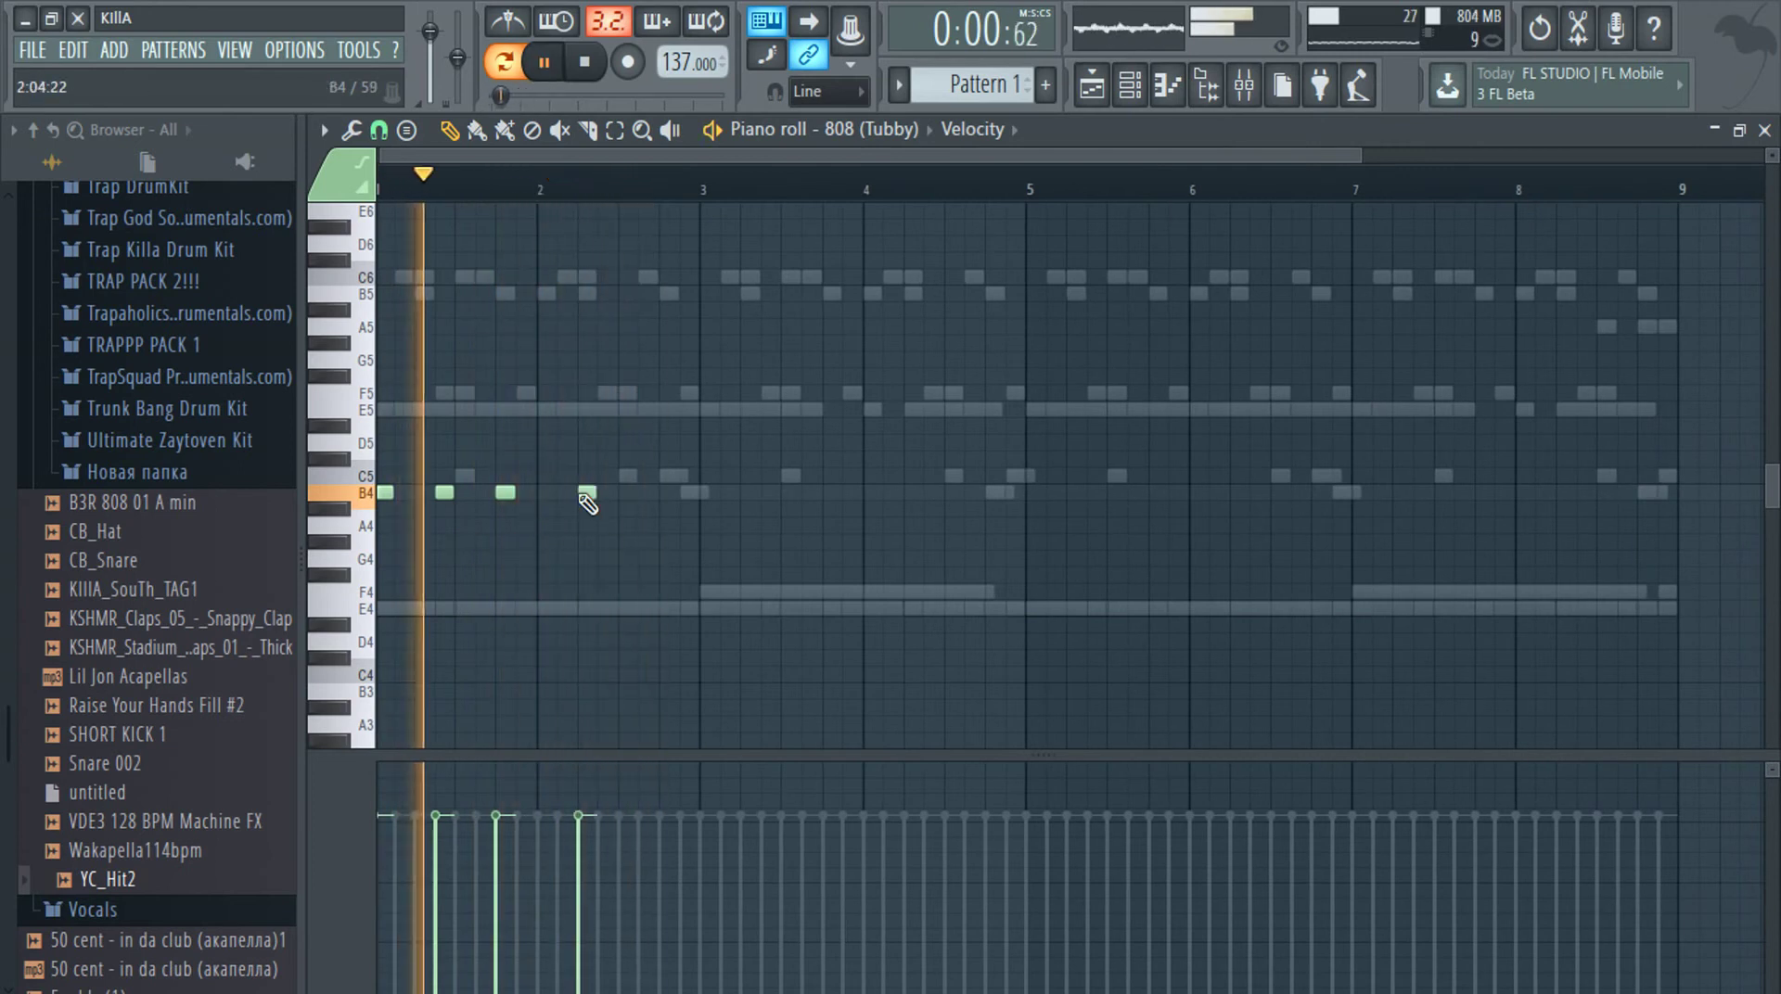
{"action": "scroll", "coordinate": [594, 524], "scroll_direction": "up", "scroll_amount": 3}
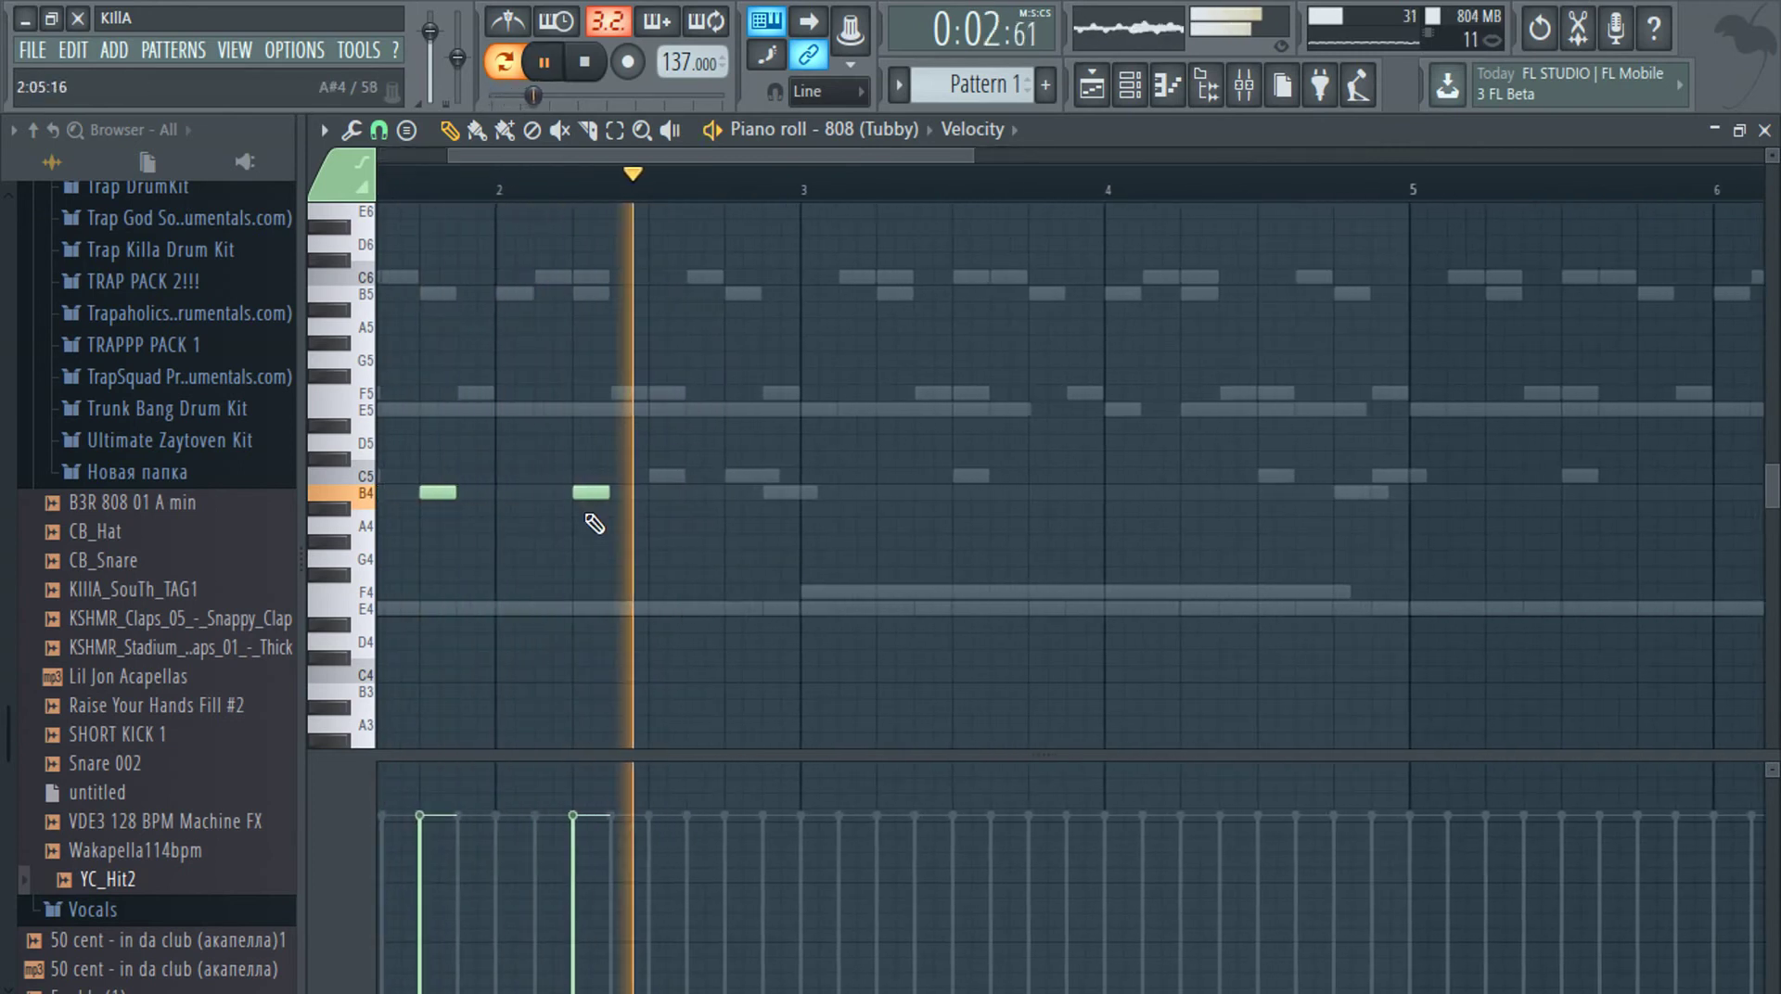
{"action": "key", "text": "space"}
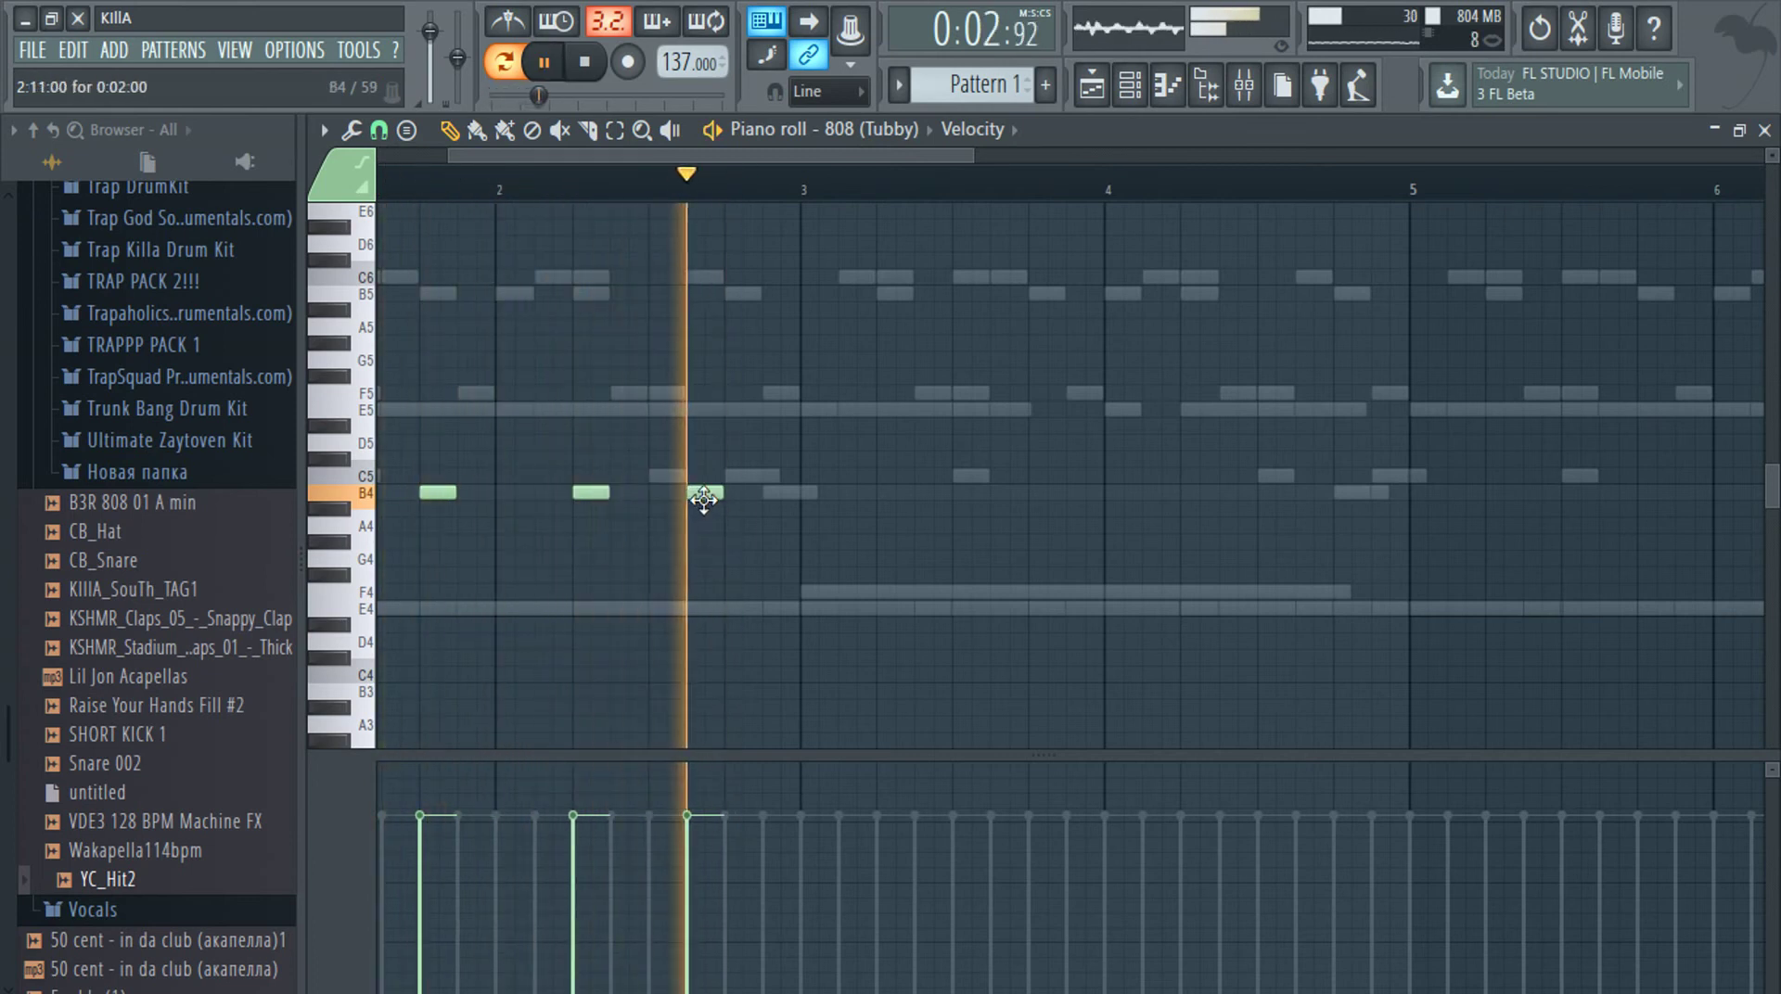
{"action": "key", "text": "space"}
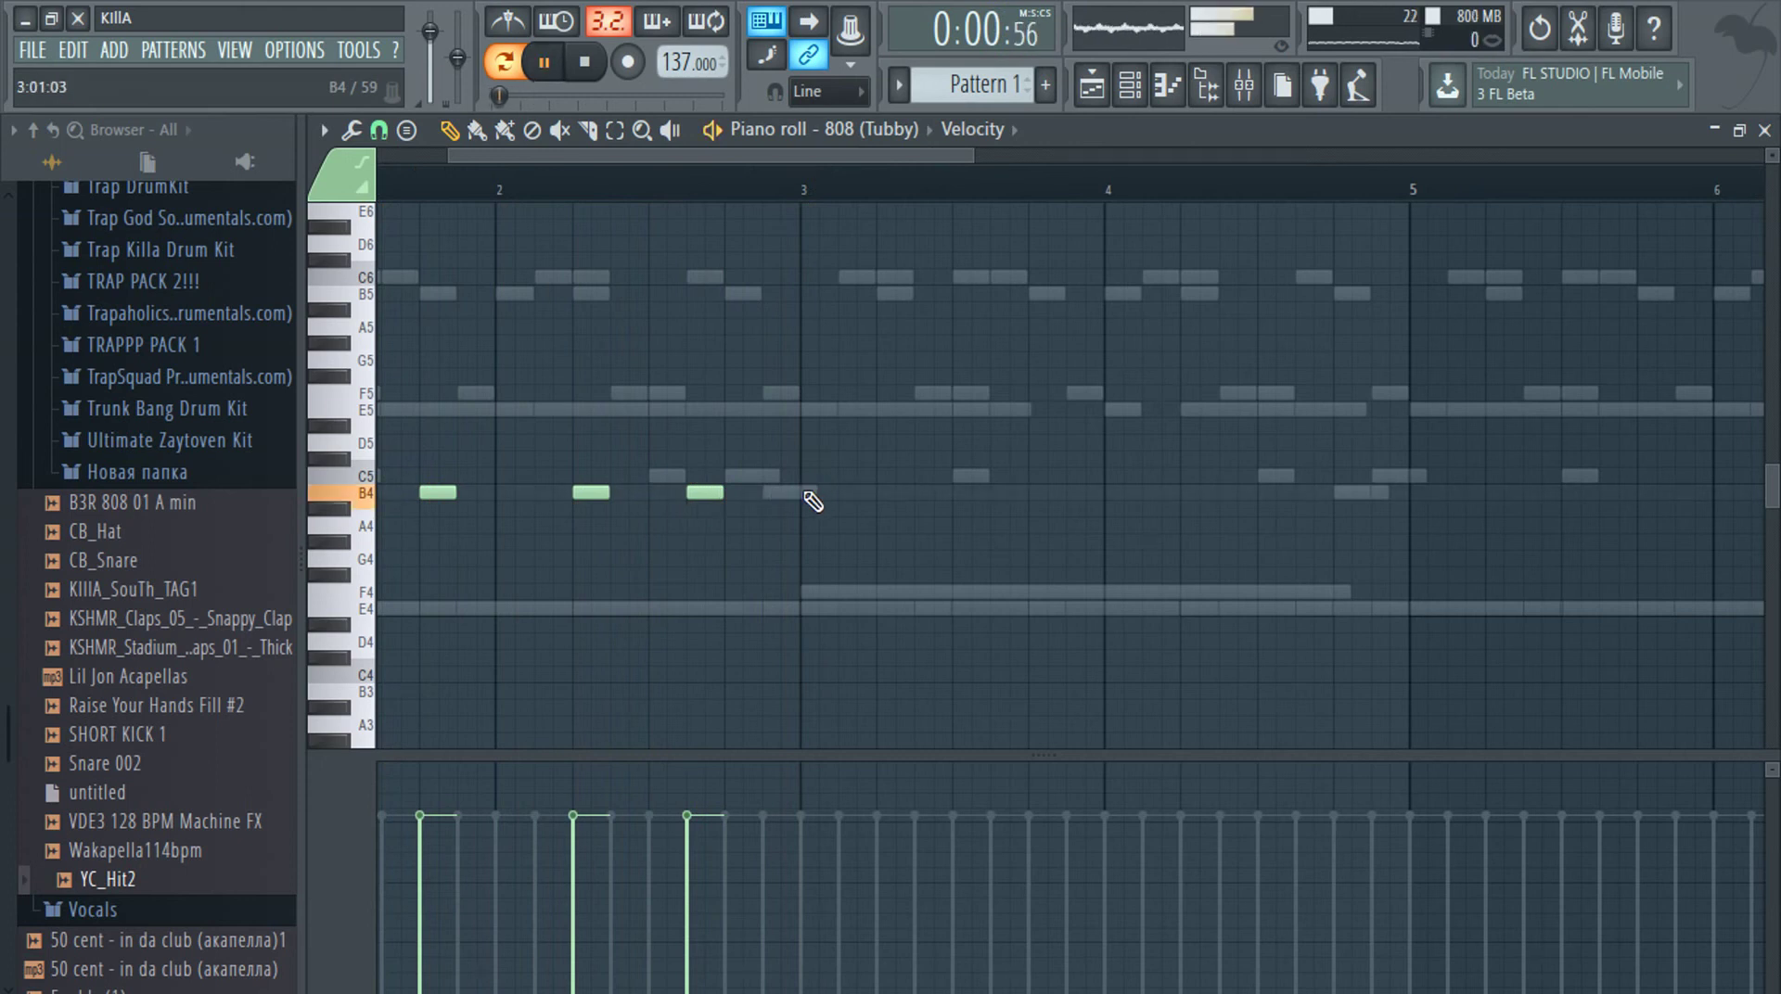
{"action": "scroll", "coordinate": [820, 510], "scroll_direction": "up", "scroll_amount": 2}
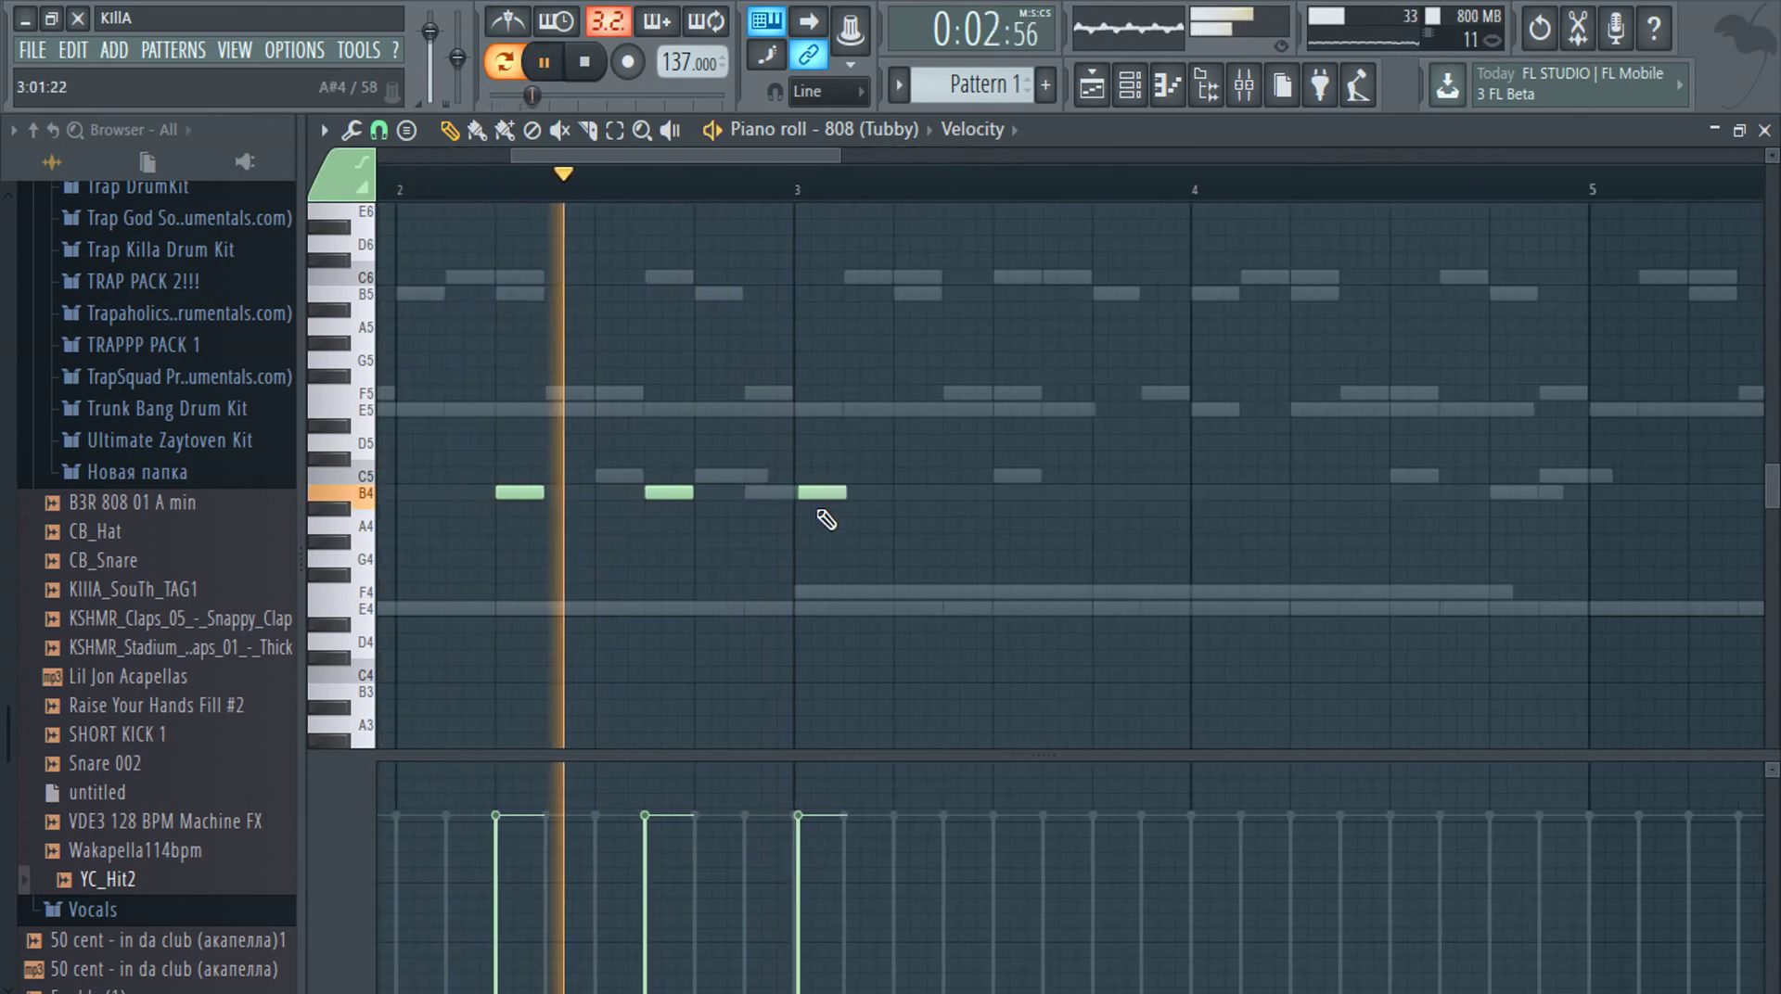
{"action": "left_click_drag", "start_coordinate": [812, 493], "coordinate": [811, 492]}
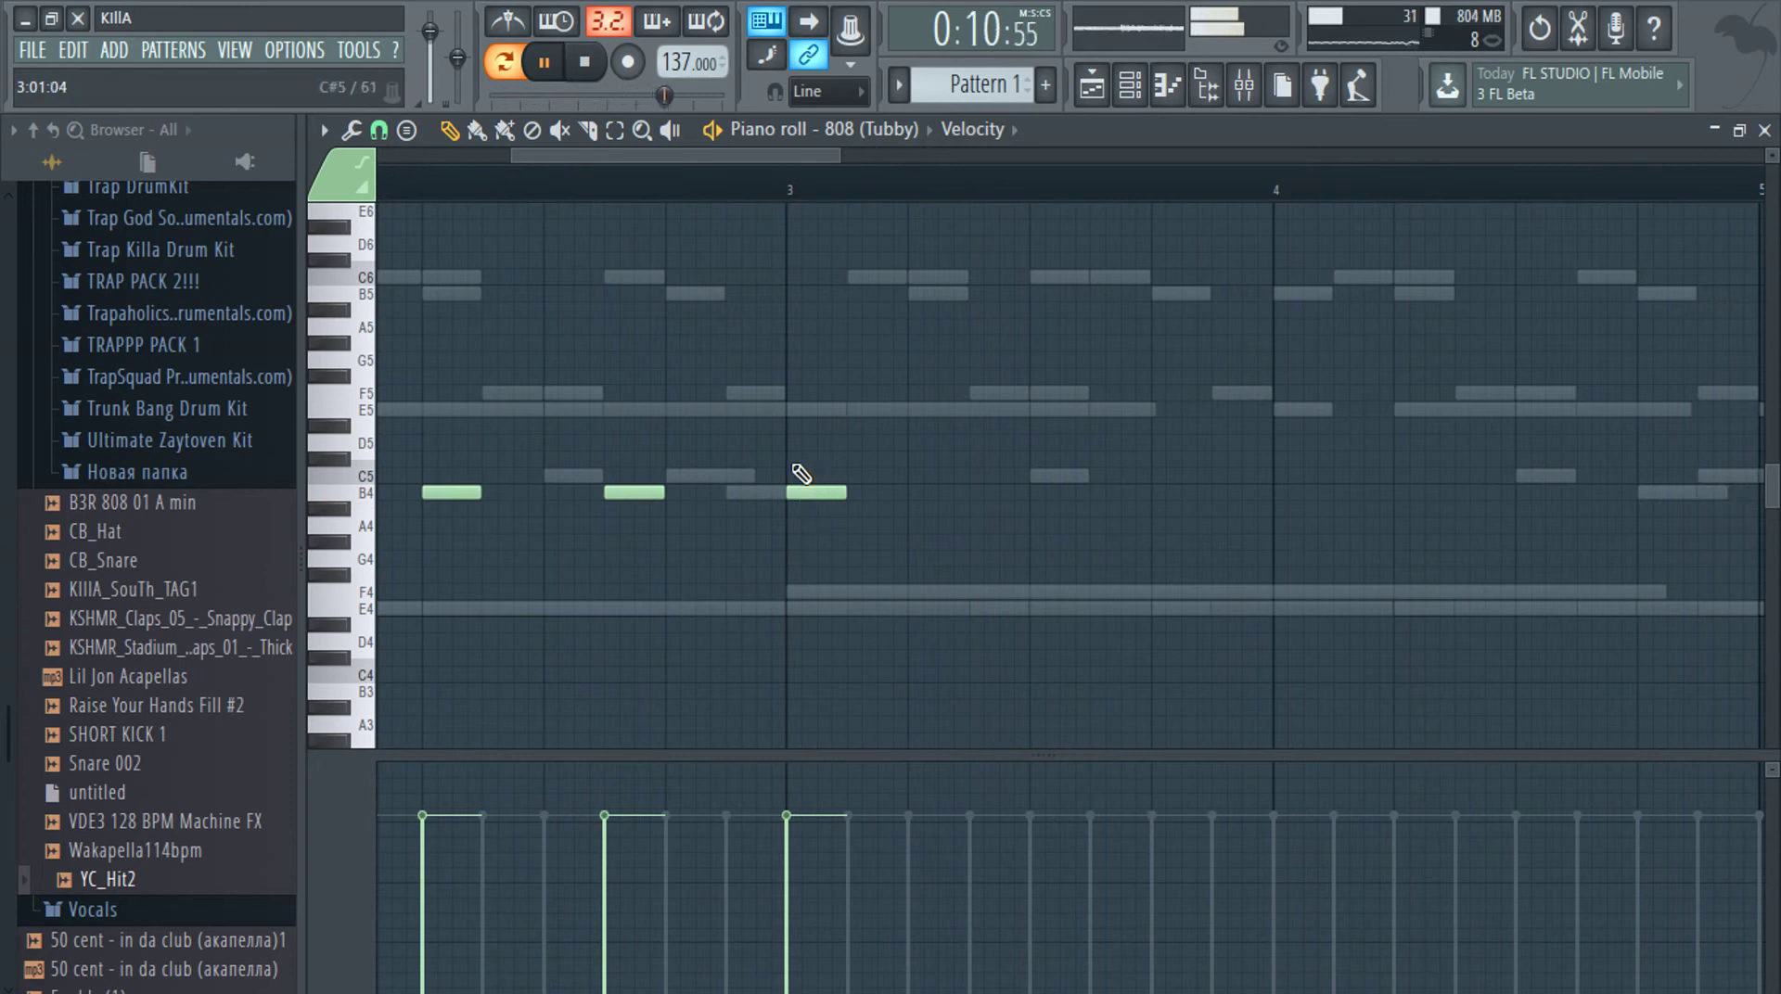
Add a B5 note at step 15 of bar 2, a B4 at step 15 of bar 3 and a B5 at step 5 of bar 4
{"action": "left_click", "coordinate": [735, 295]}
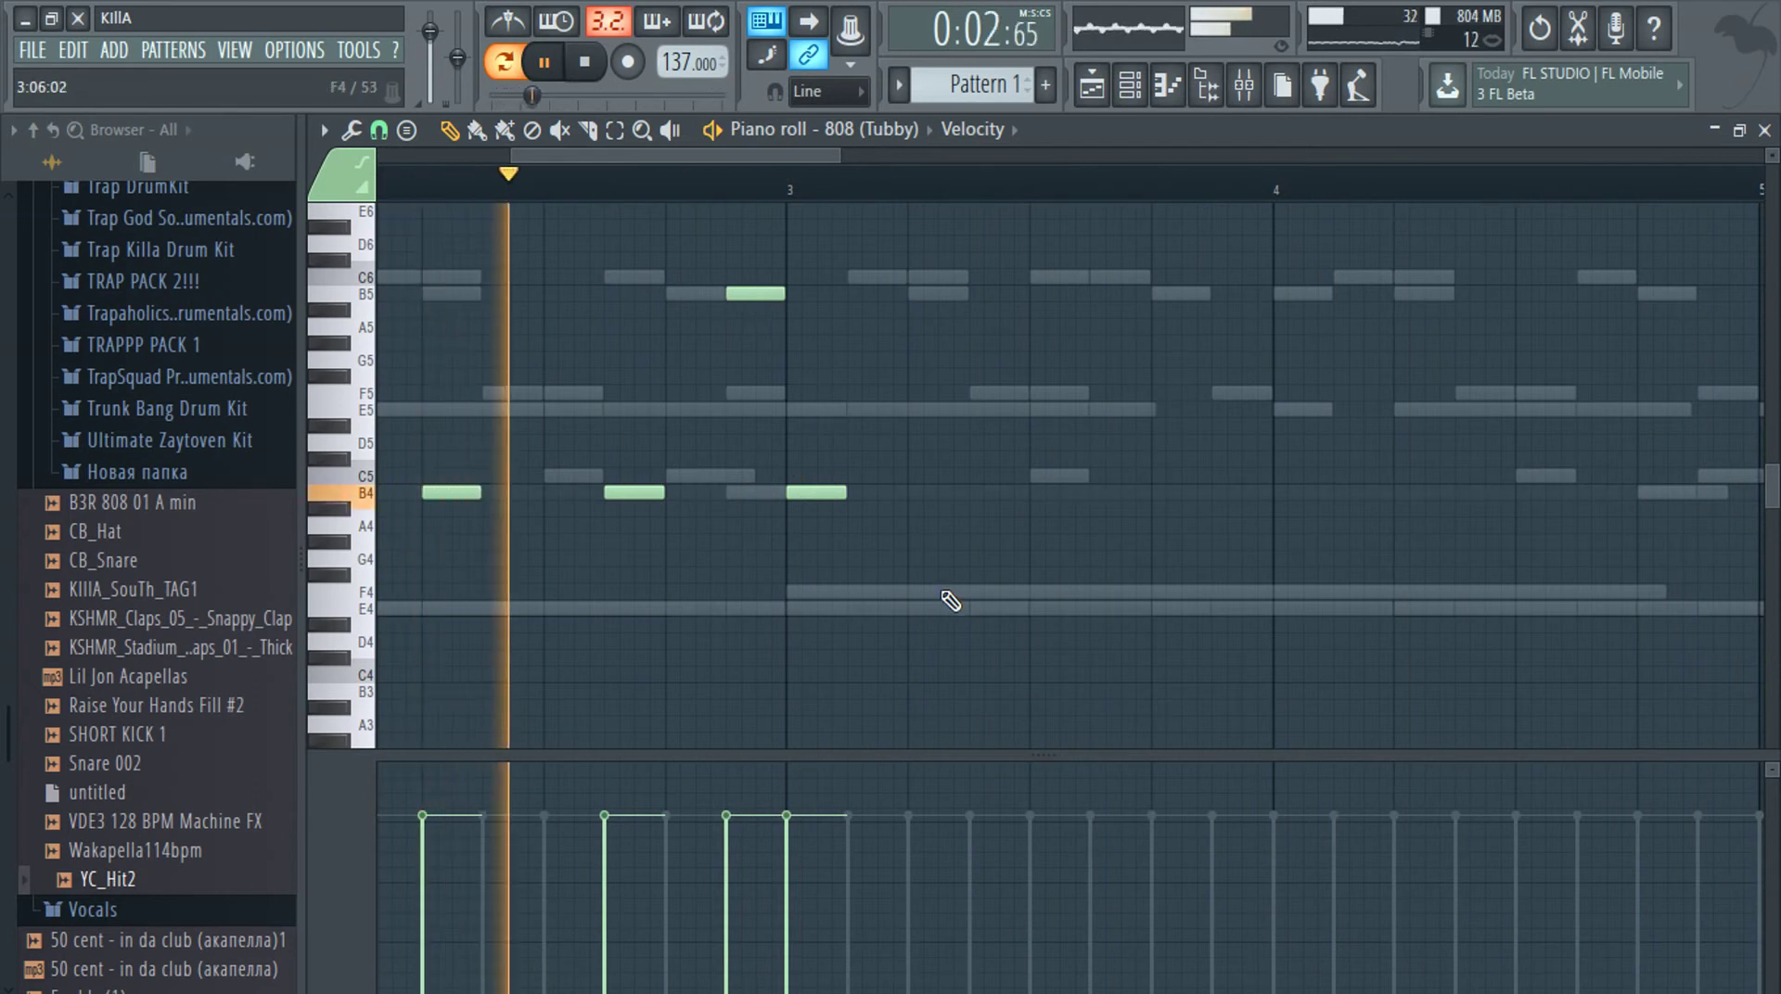
{"action": "left_click", "coordinate": [1220, 494]}
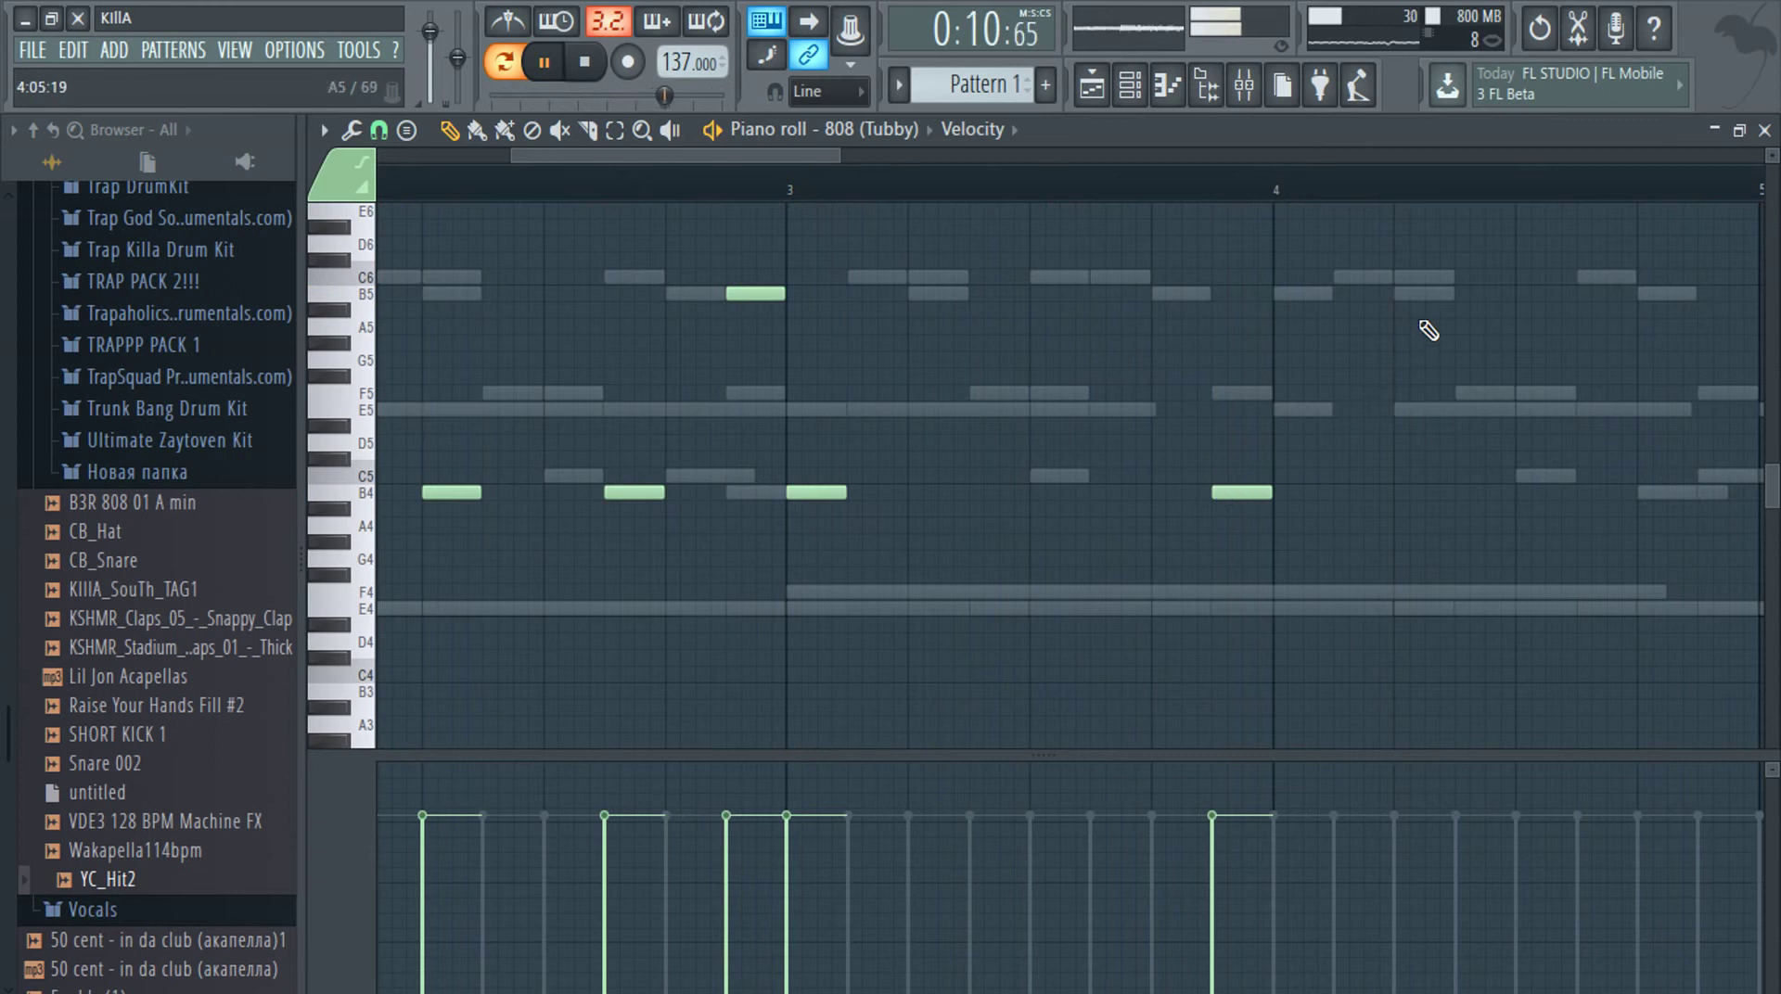
{"action": "left_click", "coordinate": [1407, 295]}
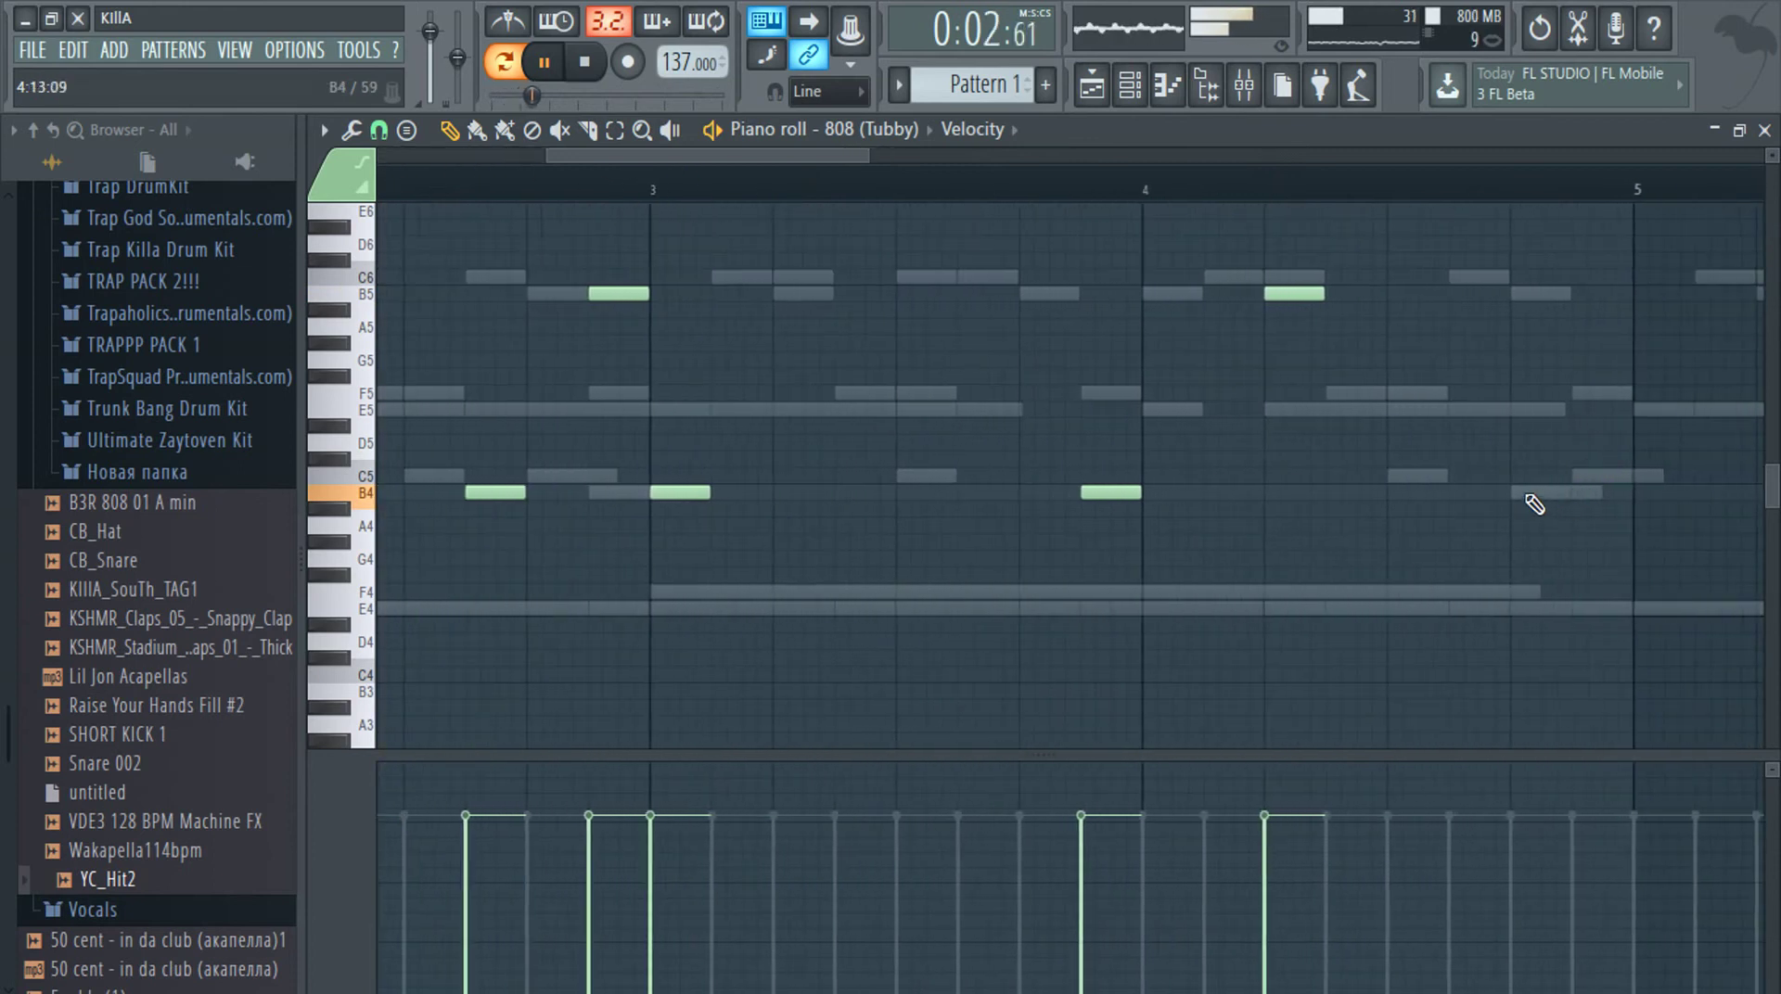
Build a roll of three short B4 notes from step 13 of bar 4 and stretch it evenly to the bar's end
{"action": "left_click", "coordinate": [1522, 493]}
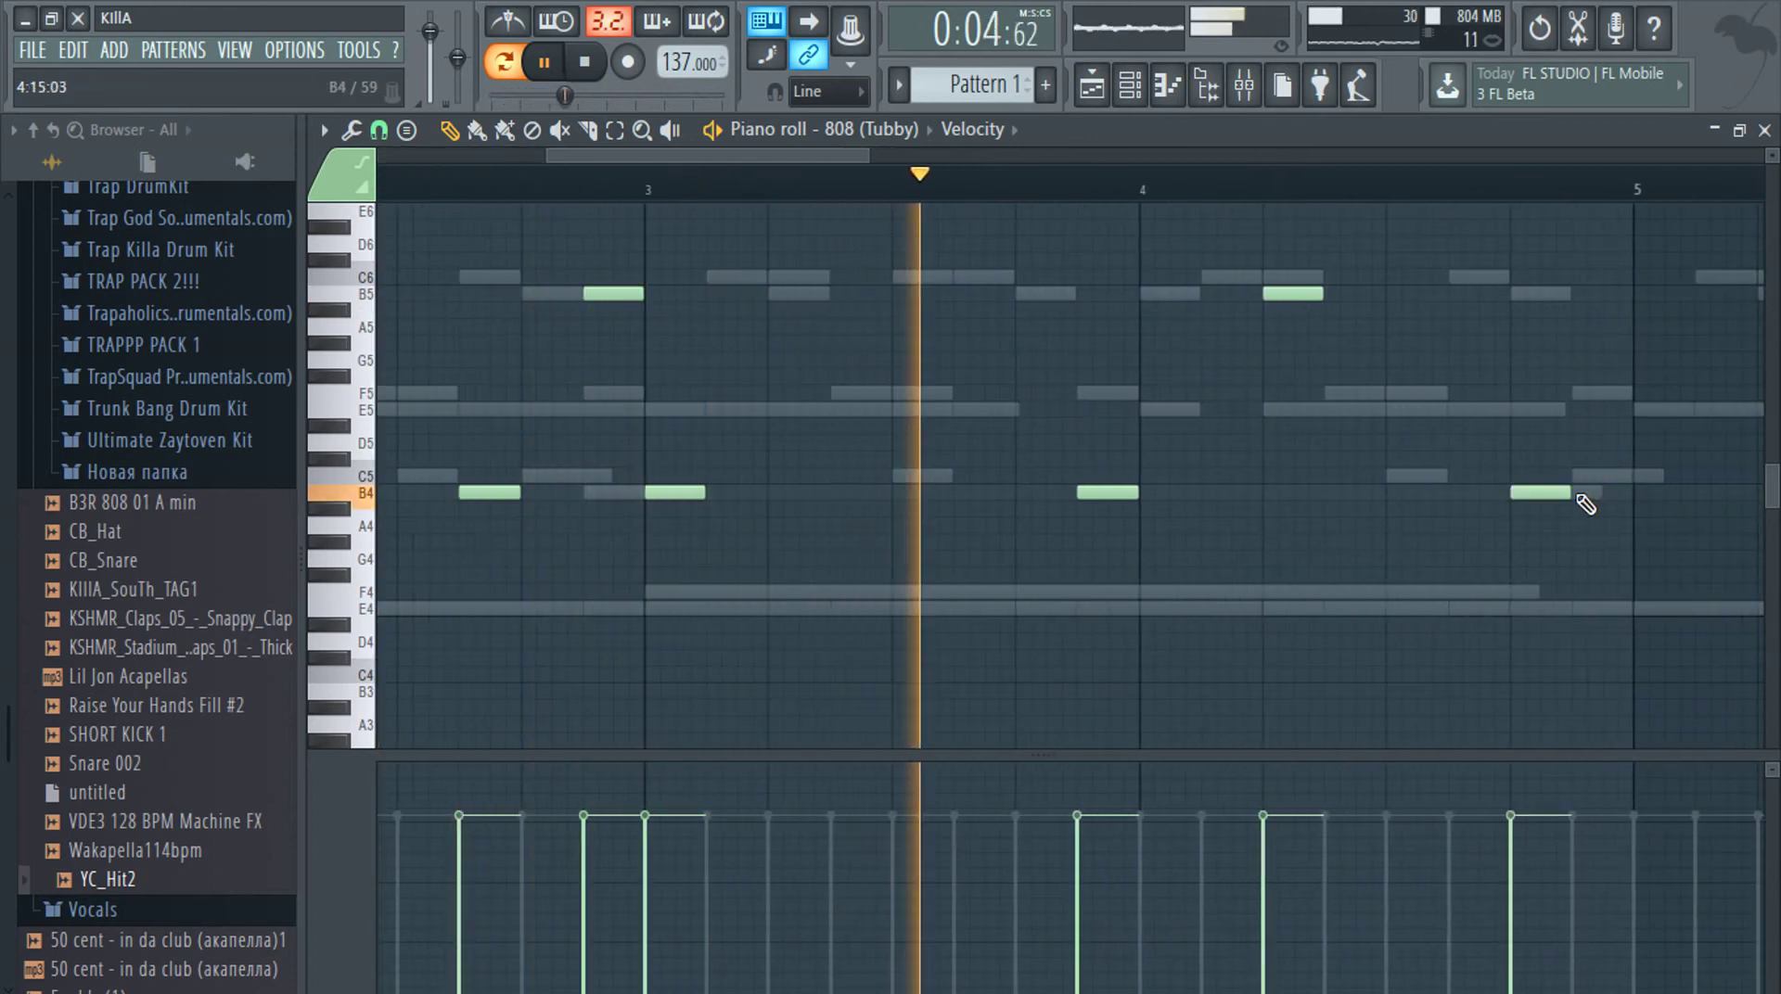
{"action": "left_click_drag", "start_coordinate": [1577, 494], "coordinate": [1540, 497]}
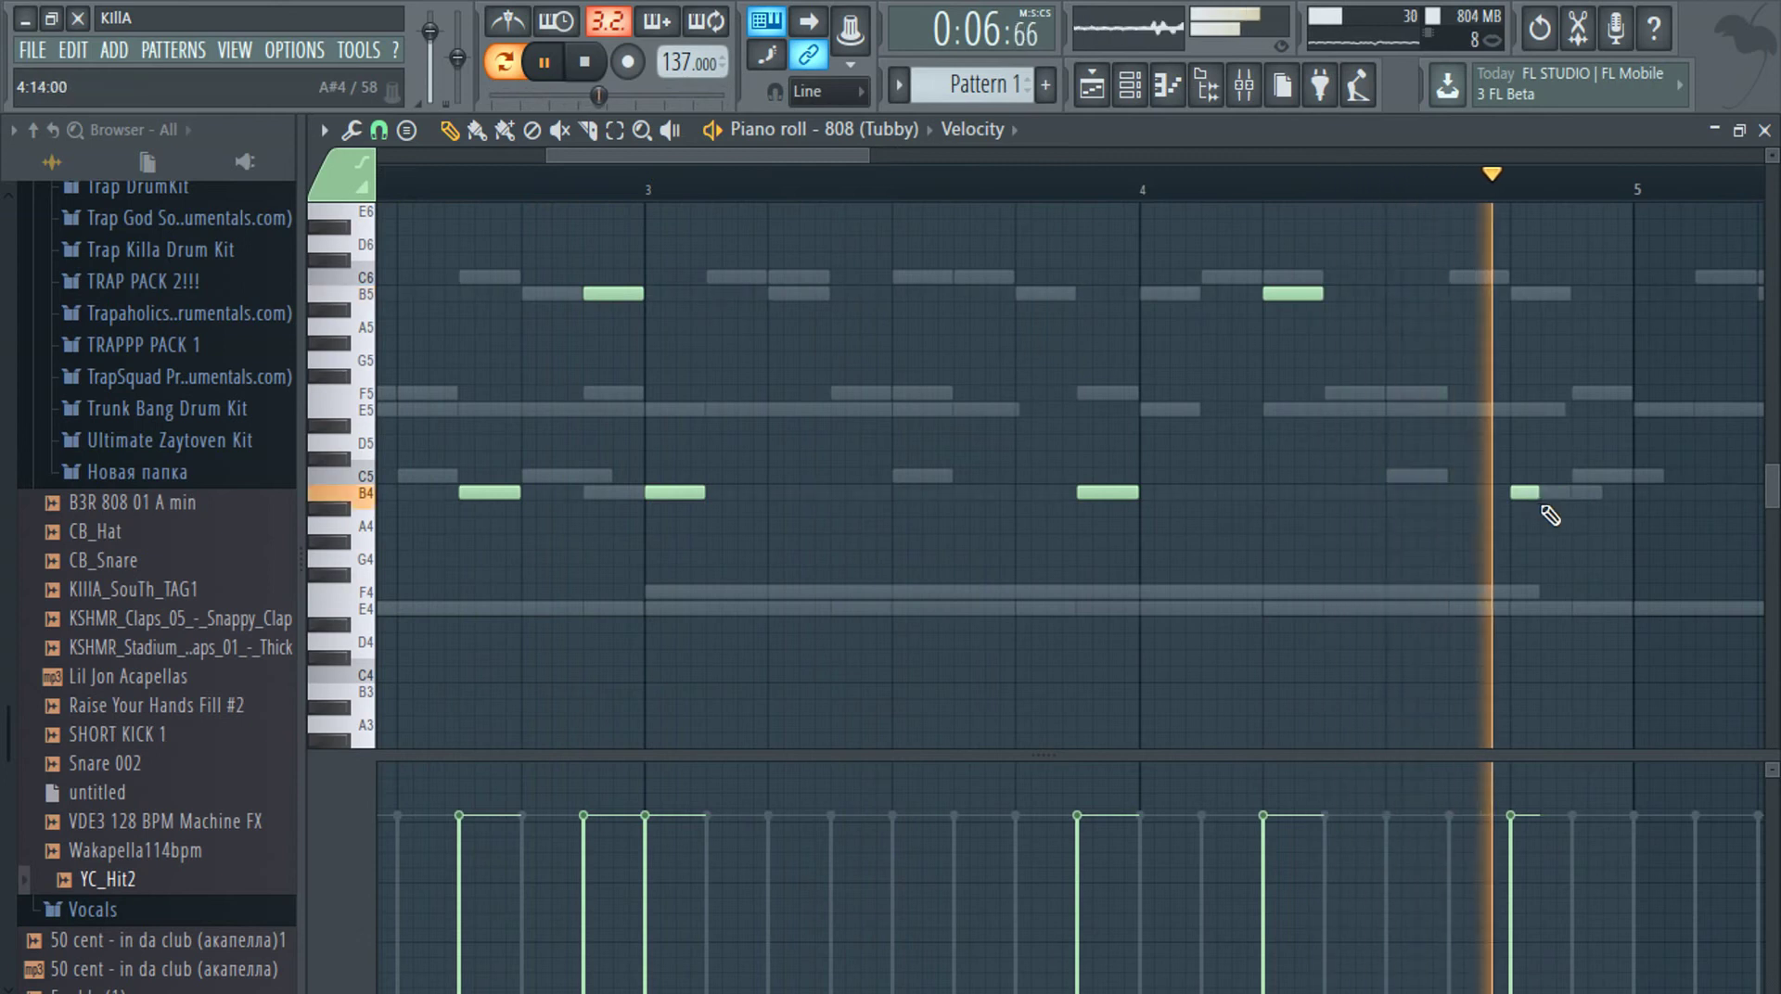
{"action": "scroll", "coordinate": [1559, 519], "scroll_direction": "up", "scroll_amount": 3}
{"action": "key", "text": "space"}
{"action": "left_click", "coordinate": [1524, 492]}
{"action": "left_click", "coordinate": [1600, 493]}
{"action": "left_click_drag", "start_coordinate": [1642, 451], "coordinate": [1464, 533]}
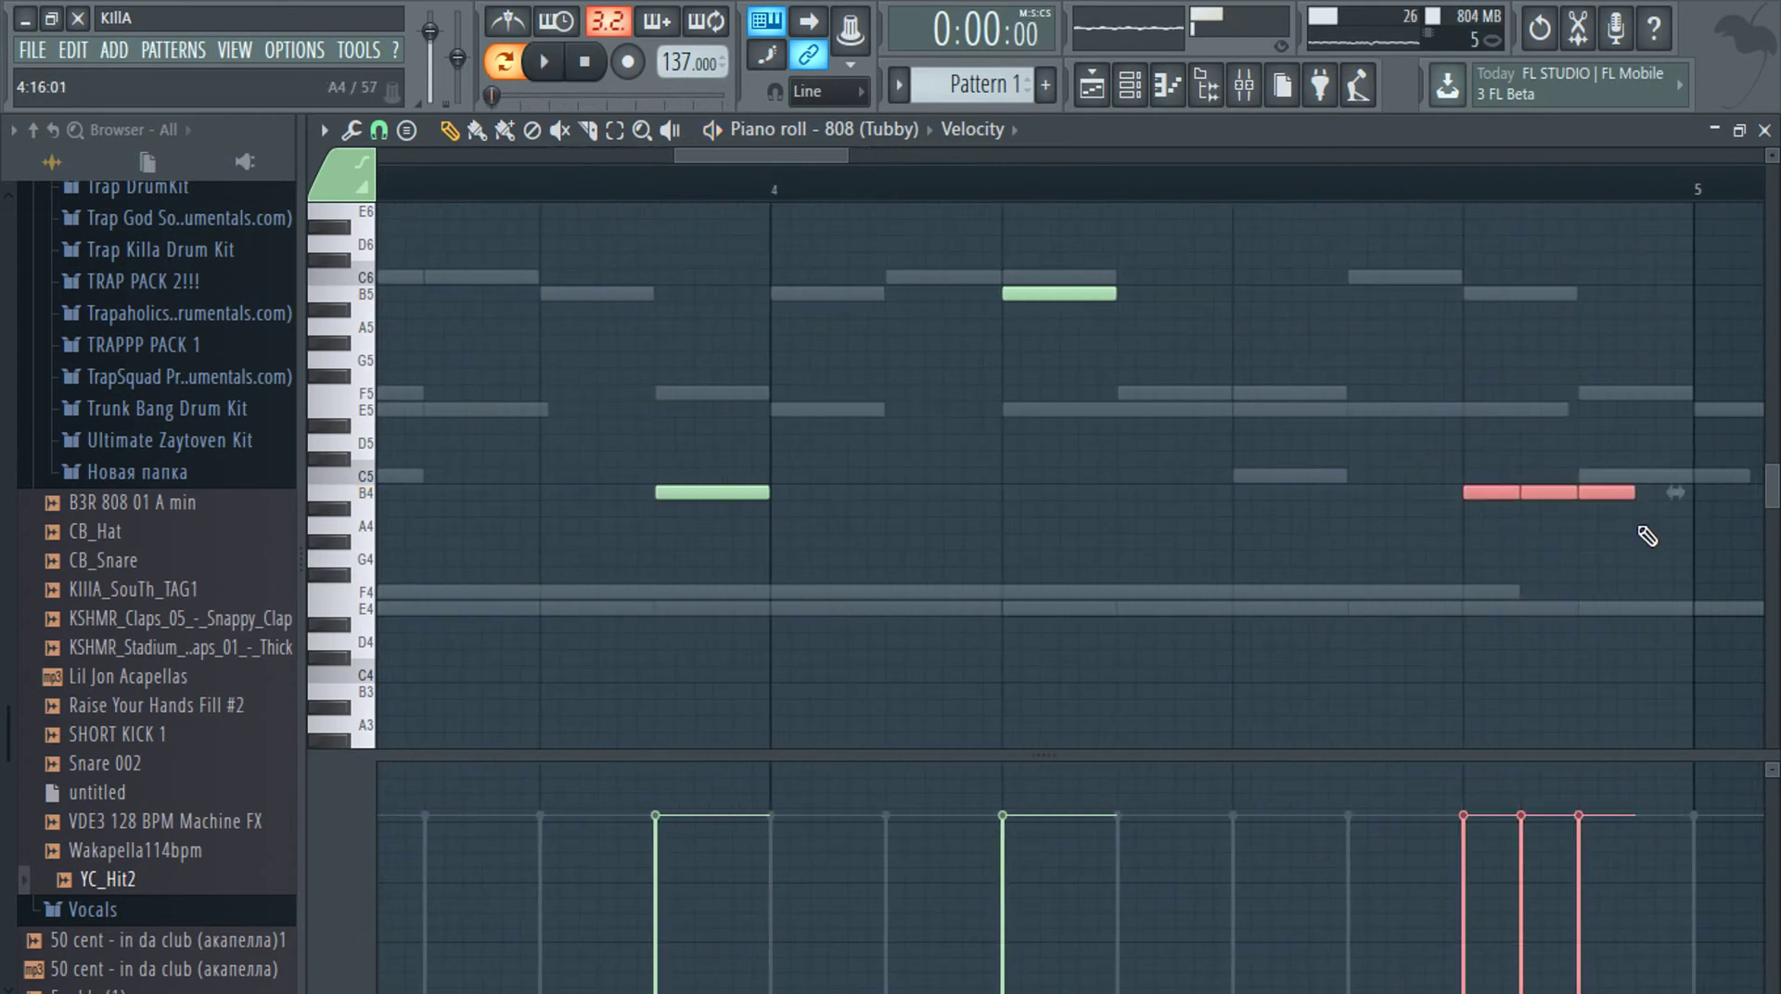
{"action": "left_click_drag", "start_coordinate": [1678, 494], "coordinate": [1732, 495]}
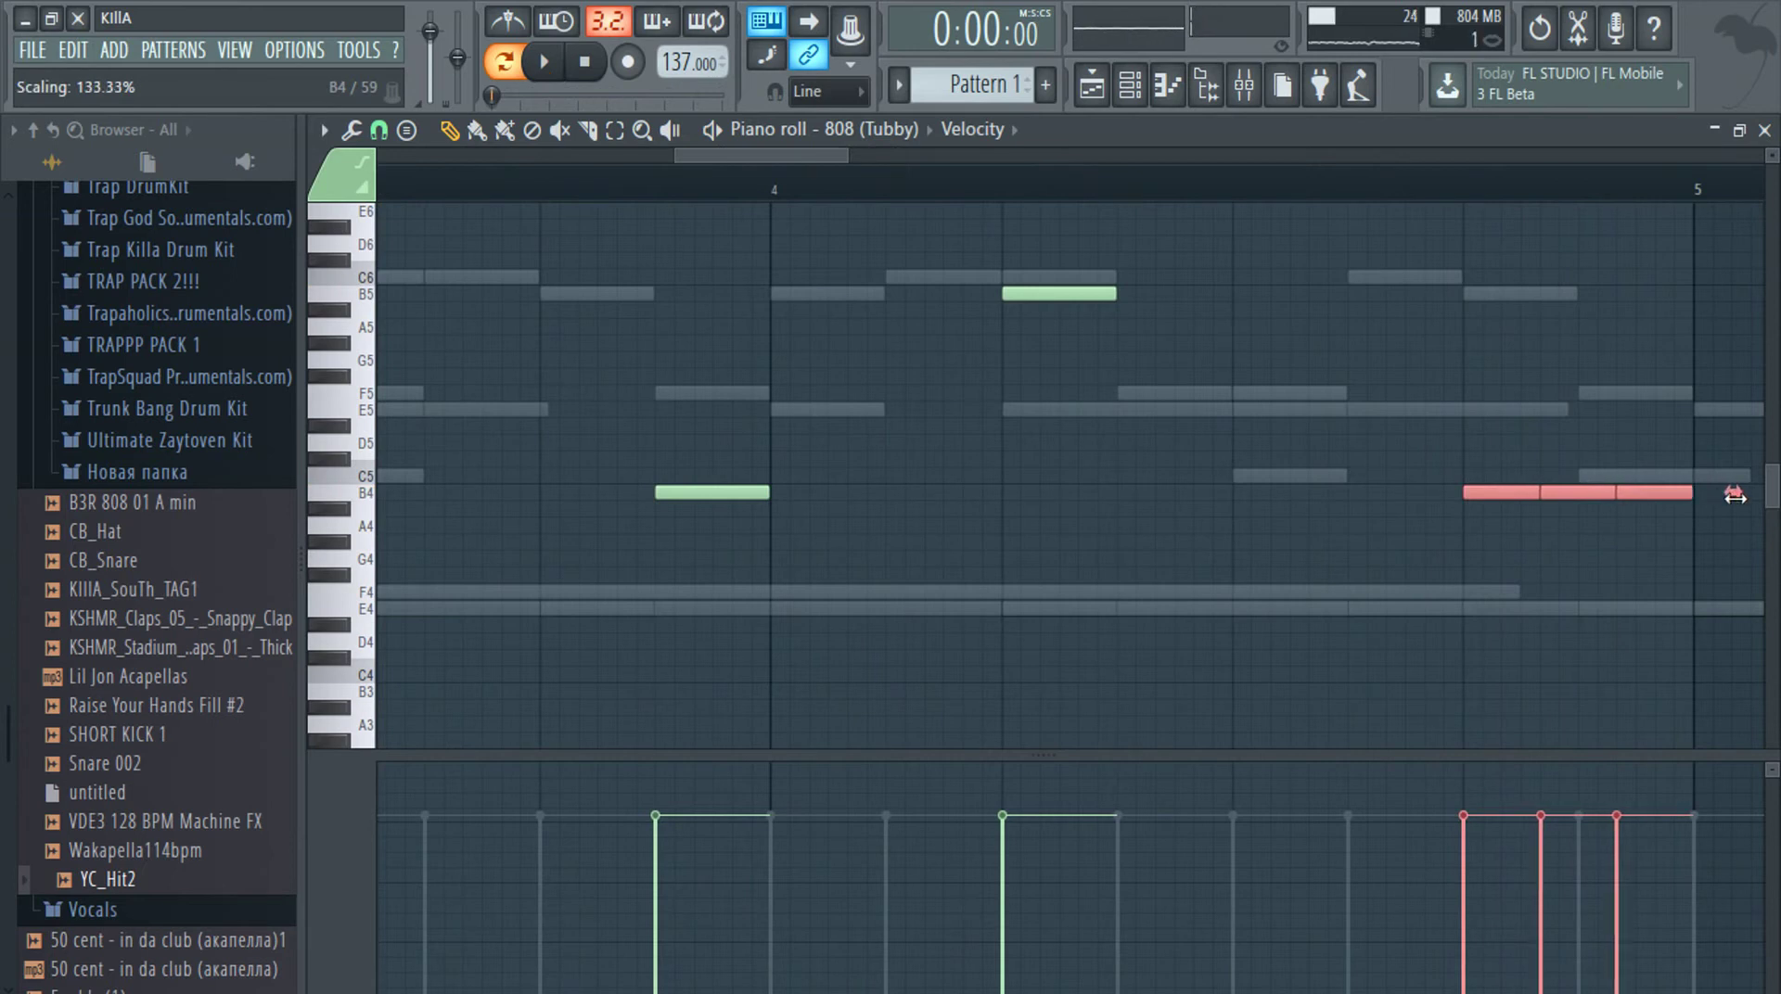
{"action": "scroll", "coordinate": [1719, 510], "scroll_direction": "up", "scroll_amount": 4}
{"action": "scroll", "coordinate": [1670, 525], "scroll_direction": "down", "scroll_amount": 5}
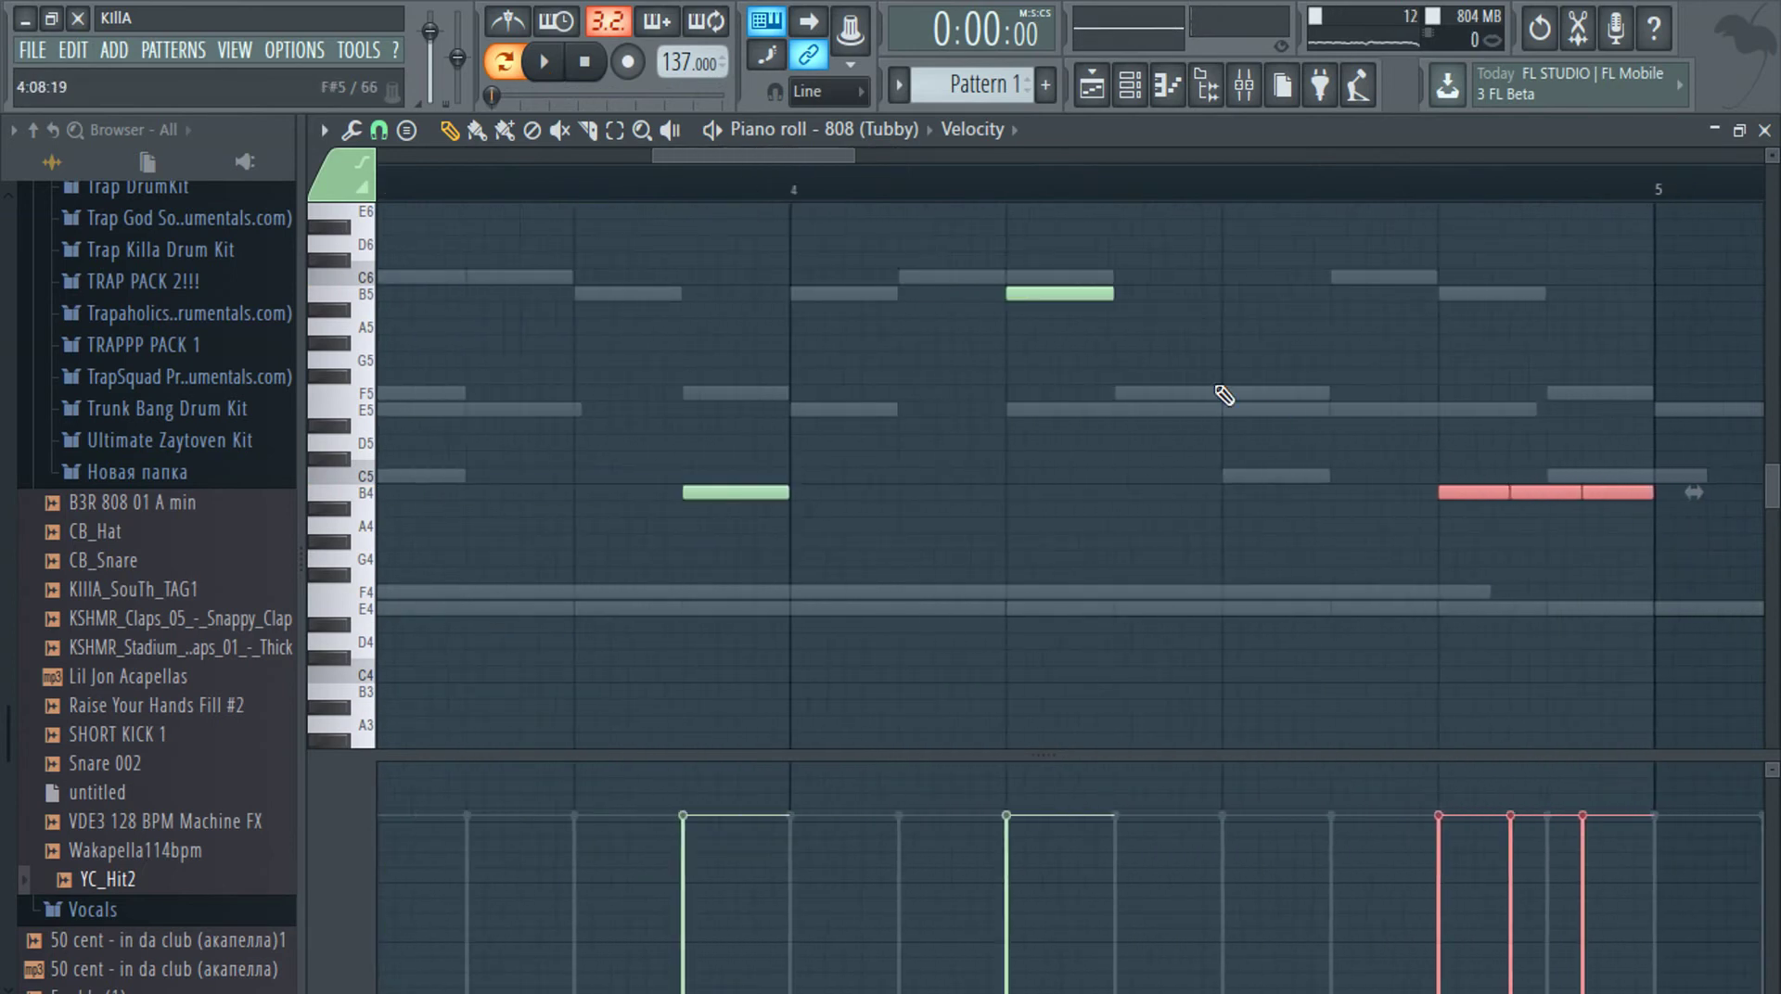
Add a B4 slide note at step 7 of bar 4, a B5 slide note at step 13 of bar 3, and a regular B4 opening bar 5
{"action": "left_click", "coordinate": [1150, 328], "text": "ctrl"}
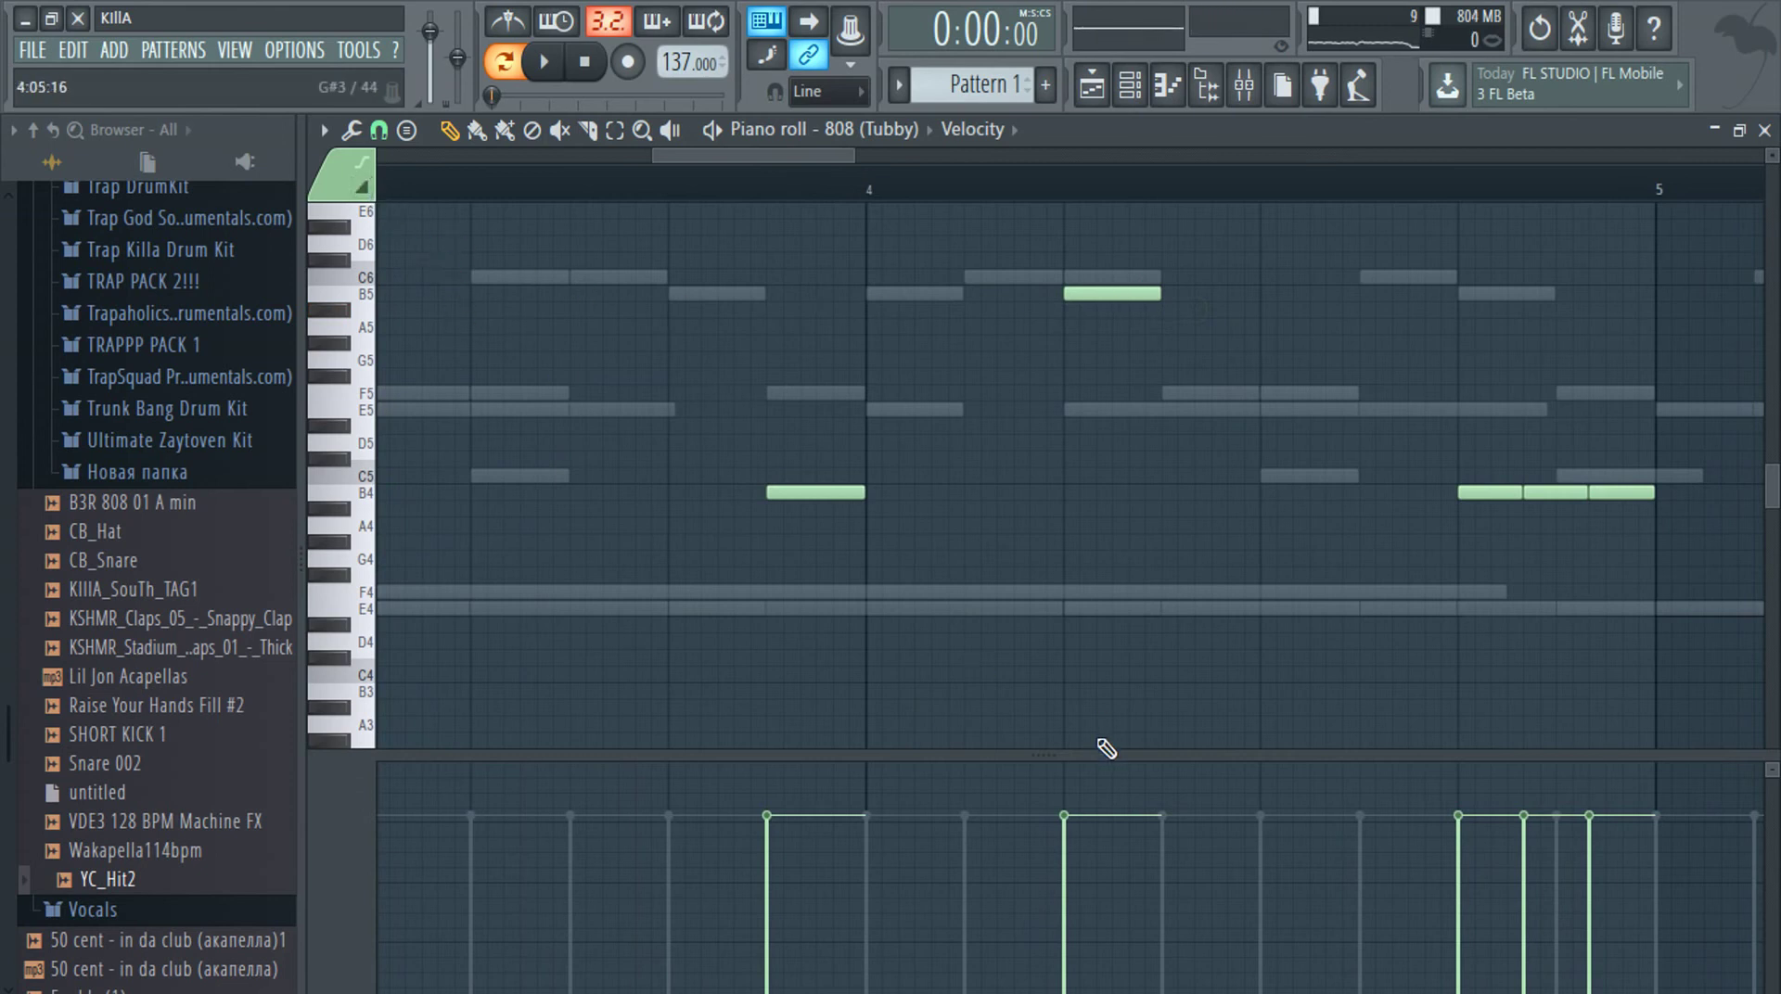
{"action": "left_click", "coordinate": [1174, 495]}
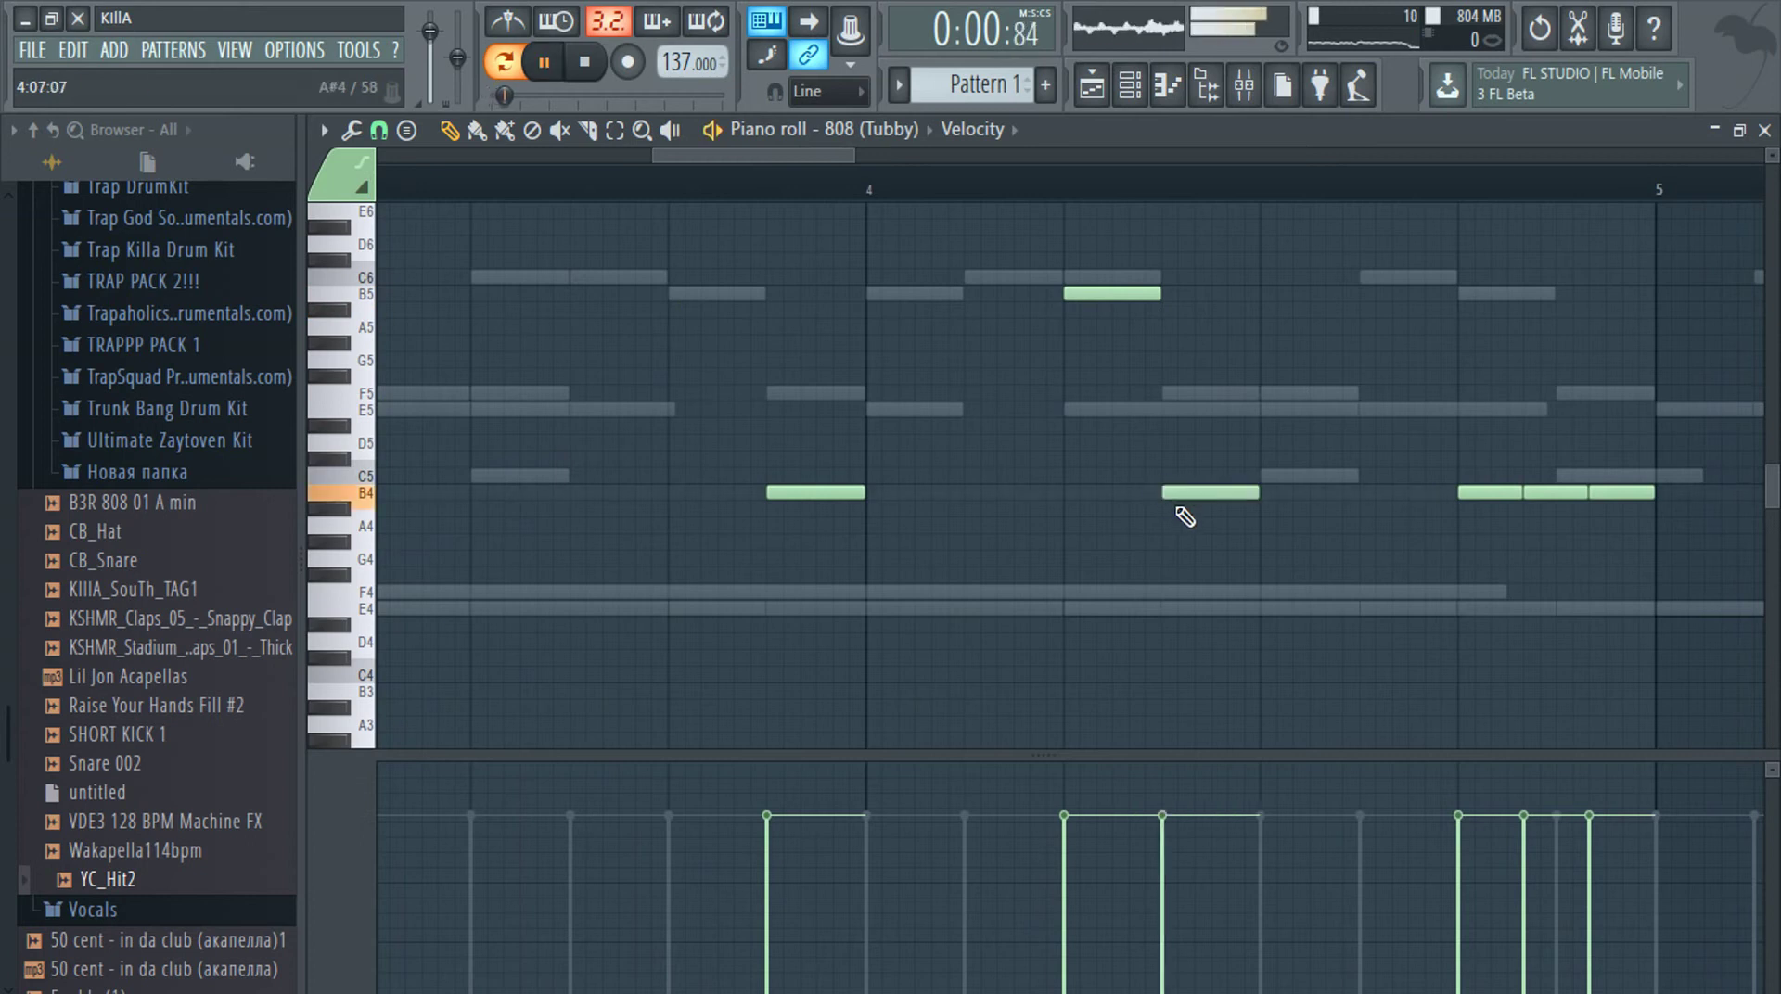
{"action": "left_click_drag", "start_coordinate": [1772, 158], "coordinate": [1772, 182]}
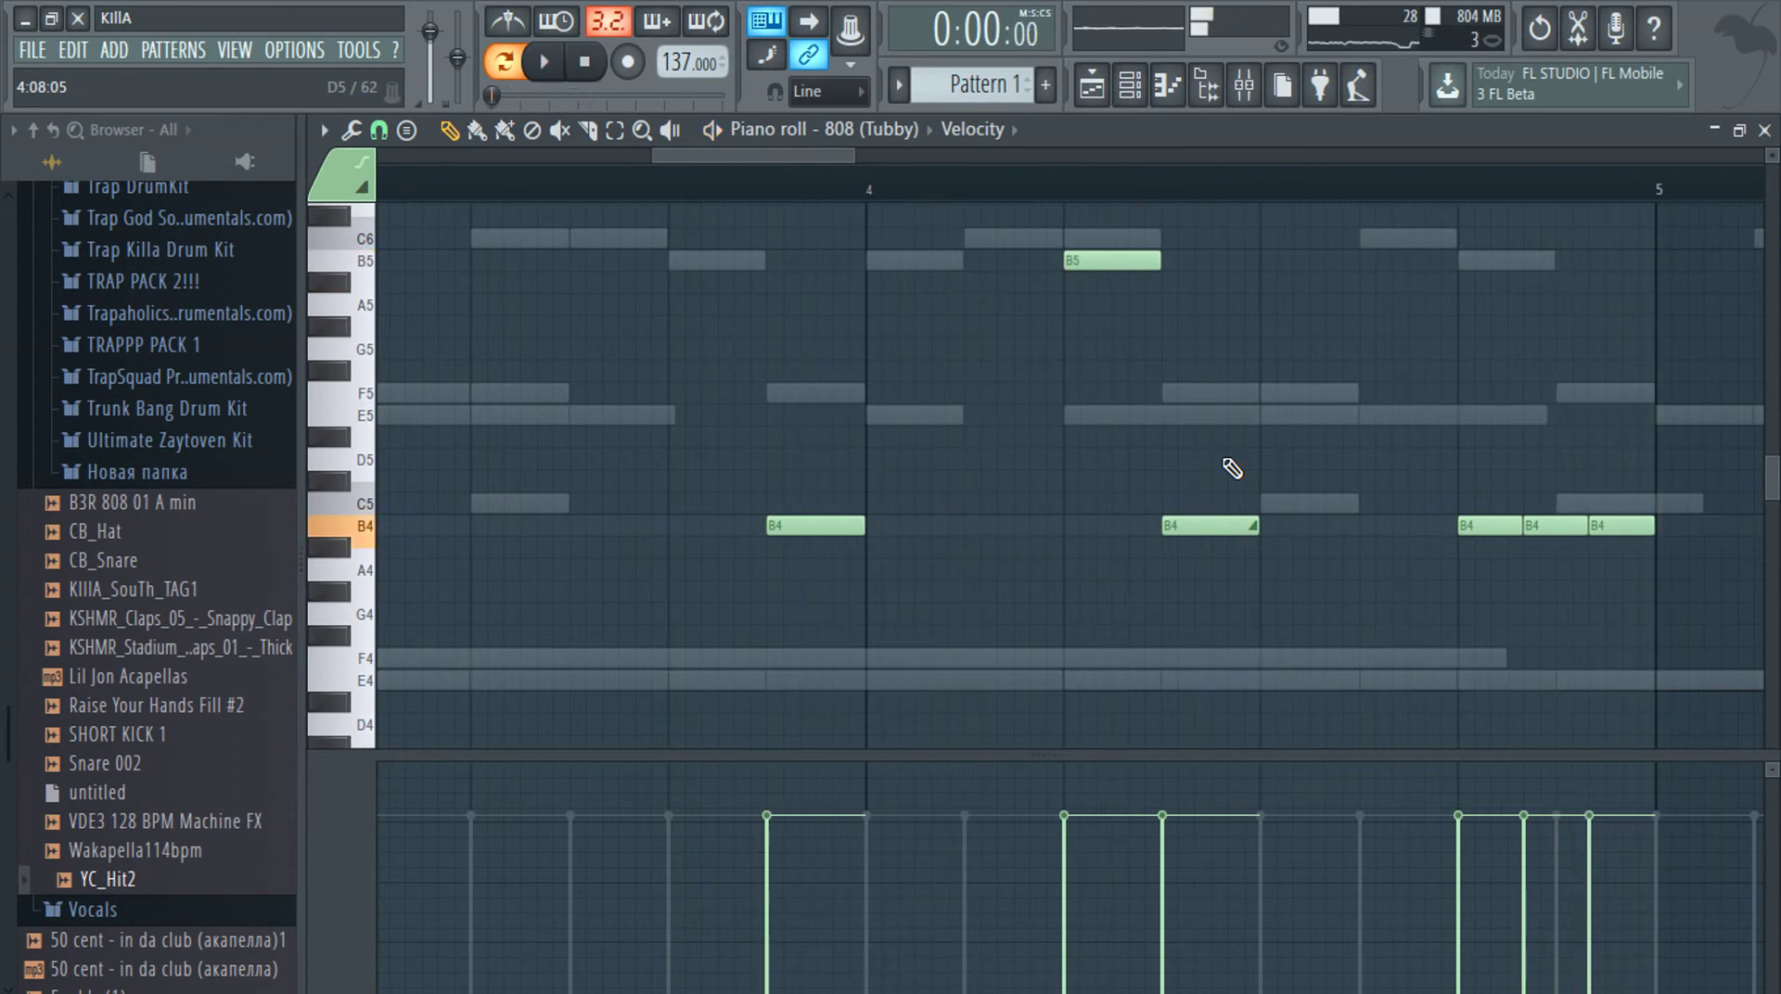
{"action": "key", "text": "space"}
{"action": "left_click", "coordinate": [677, 260]}
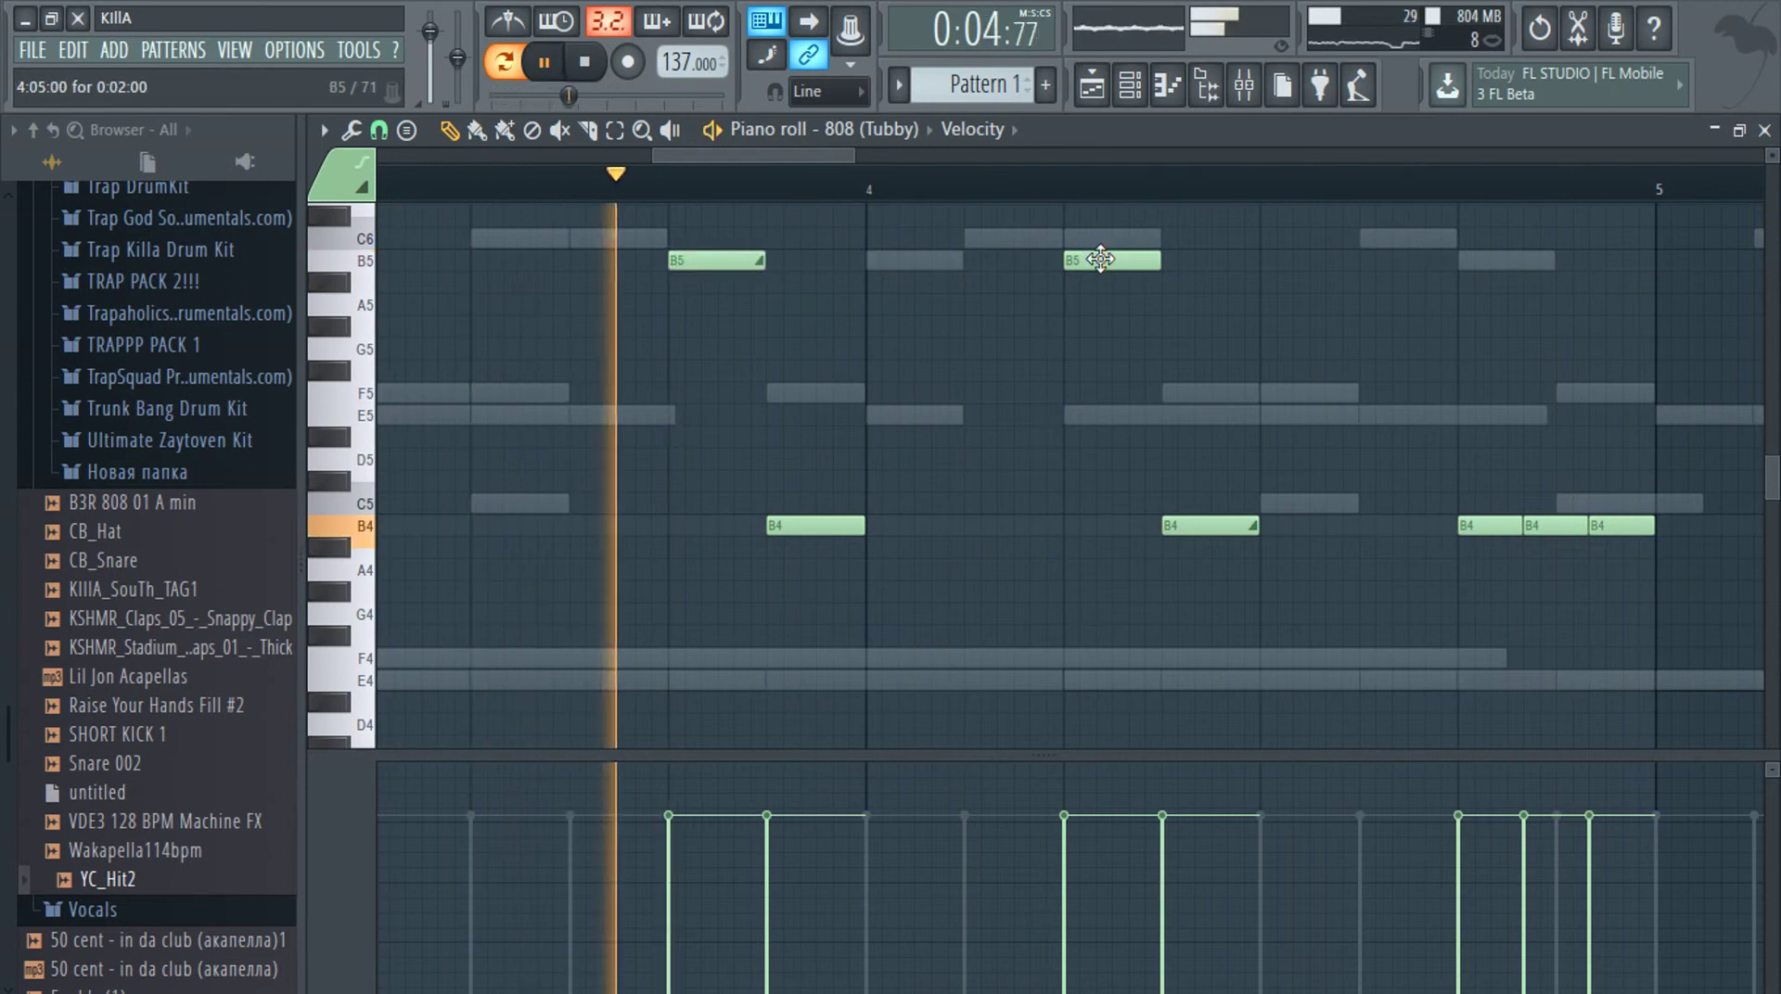
{"action": "key", "text": "space"}
{"action": "left_click", "coordinate": [1685, 525]}
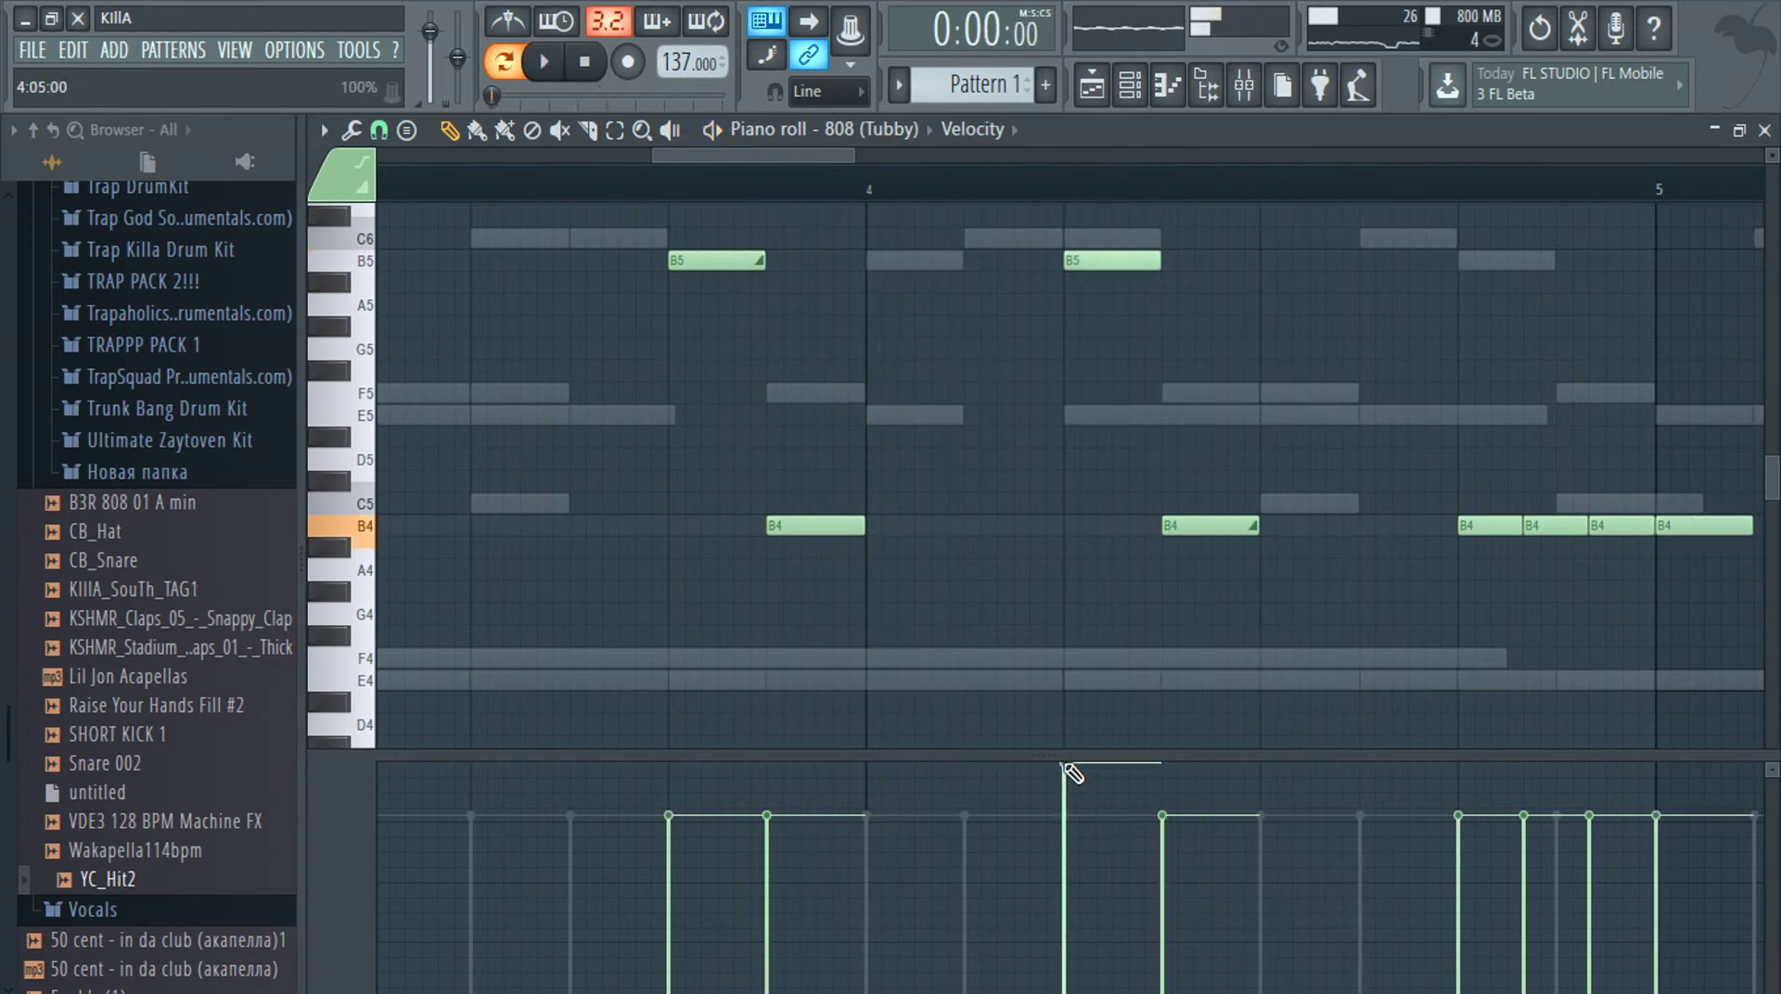
Raise the velocity of the two slide notes to 100%, keeping the B5 in bar 4 at its neighbours' level
{"action": "left_click_drag", "start_coordinate": [1064, 765], "coordinate": [1064, 787]}
{"action": "left_click_drag", "start_coordinate": [1205, 824], "coordinate": [1205, 763]}
{"action": "left_click_drag", "start_coordinate": [759, 805], "coordinate": [722, 669]}
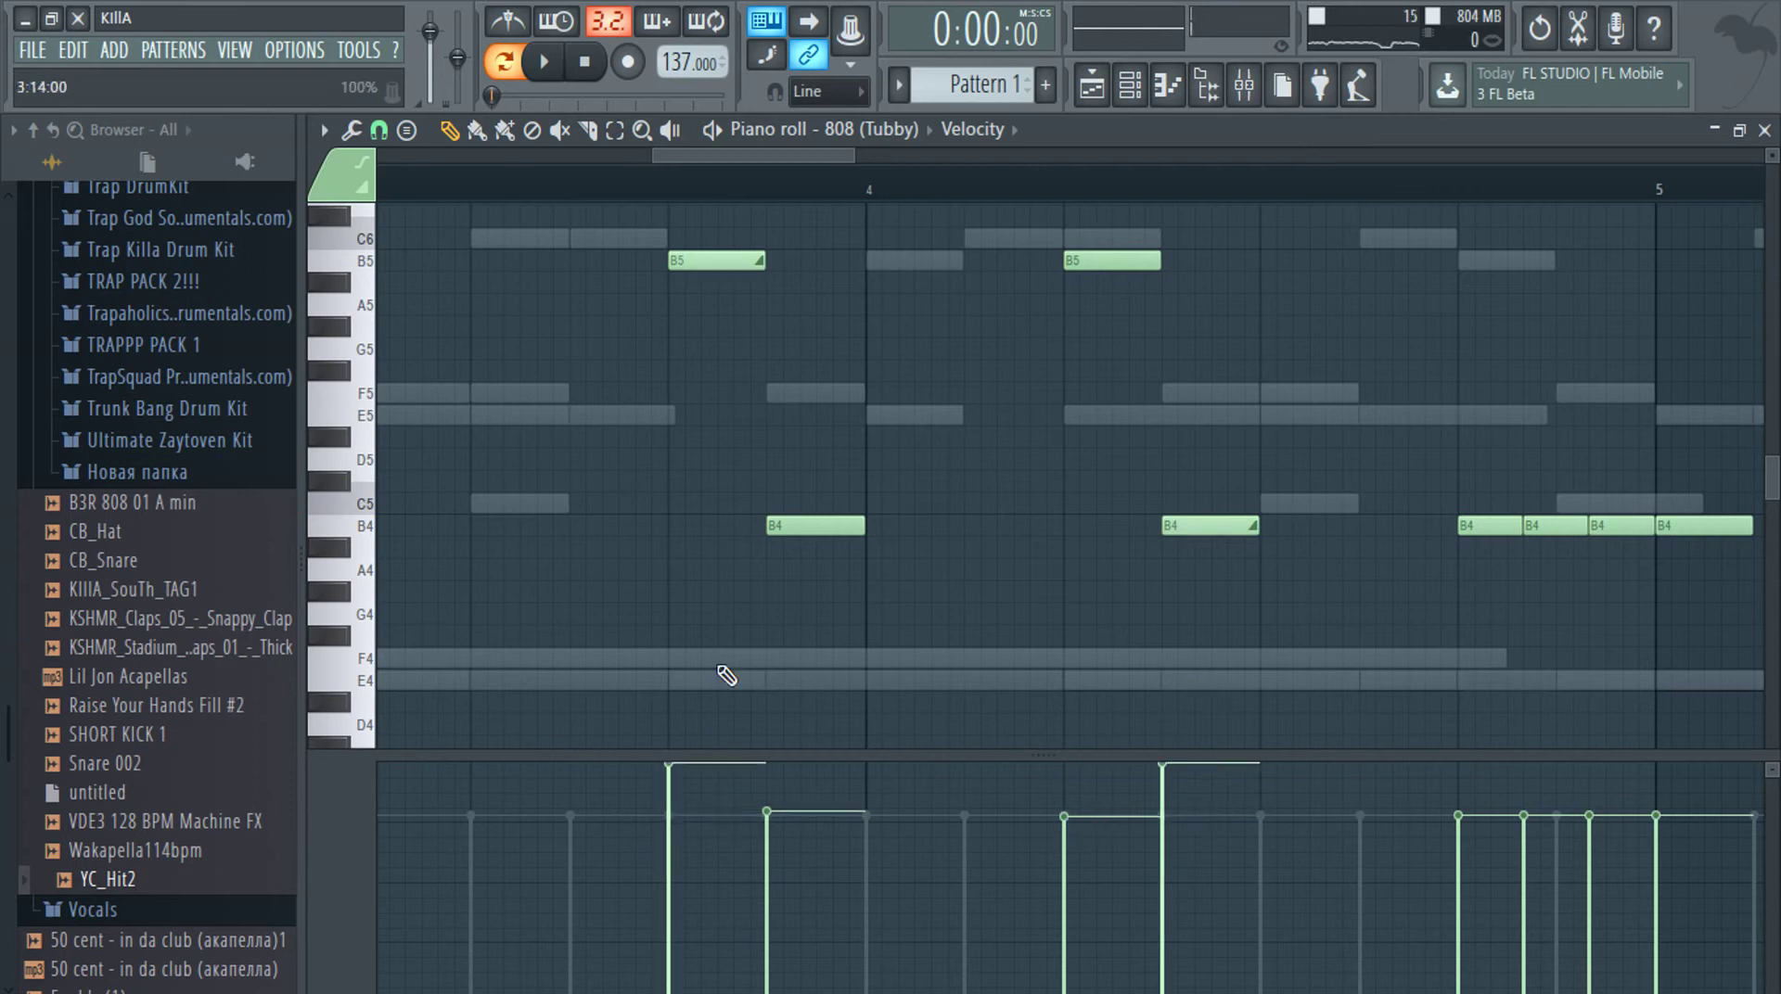
Transpose the three-note B4 roll at the end of bar 4 up one octave to B5, and clear the selection
{"action": "scroll", "coordinate": [1026, 564], "scroll_direction": "down", "scroll_amount": 3}
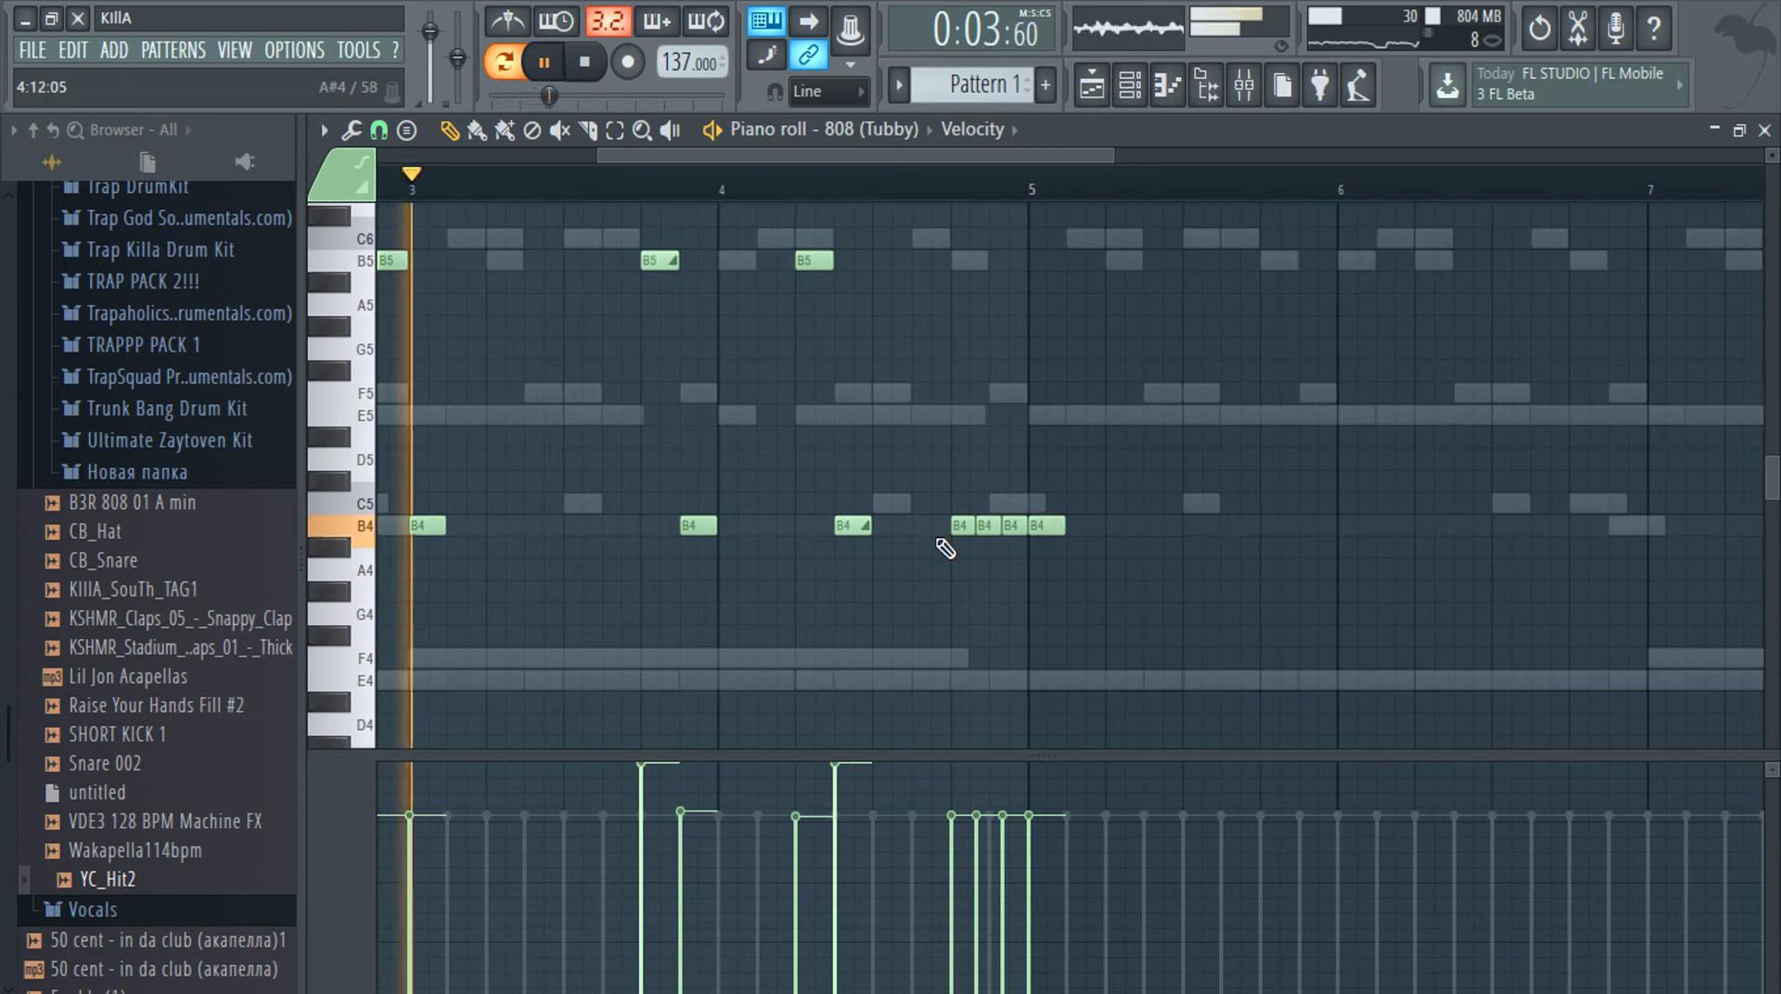
{"action": "left_click_drag", "start_coordinate": [948, 510], "coordinate": [1030, 561]}
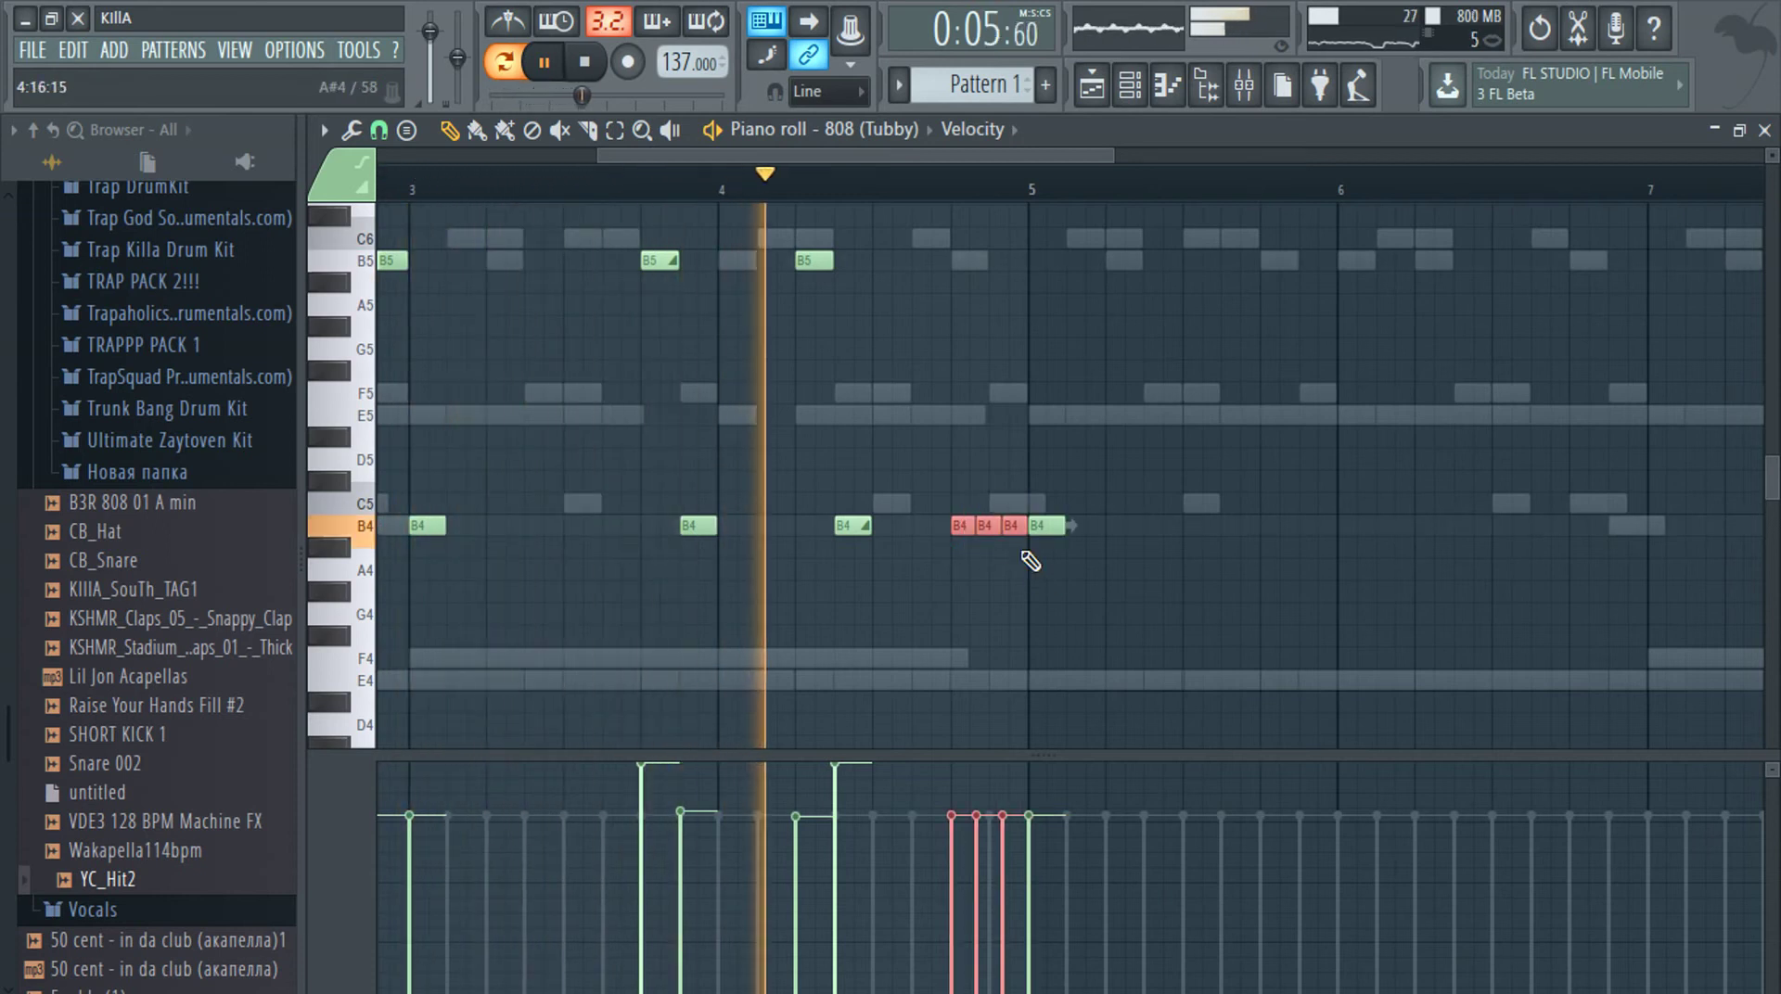
{"action": "key", "text": "ctrl+Up"}
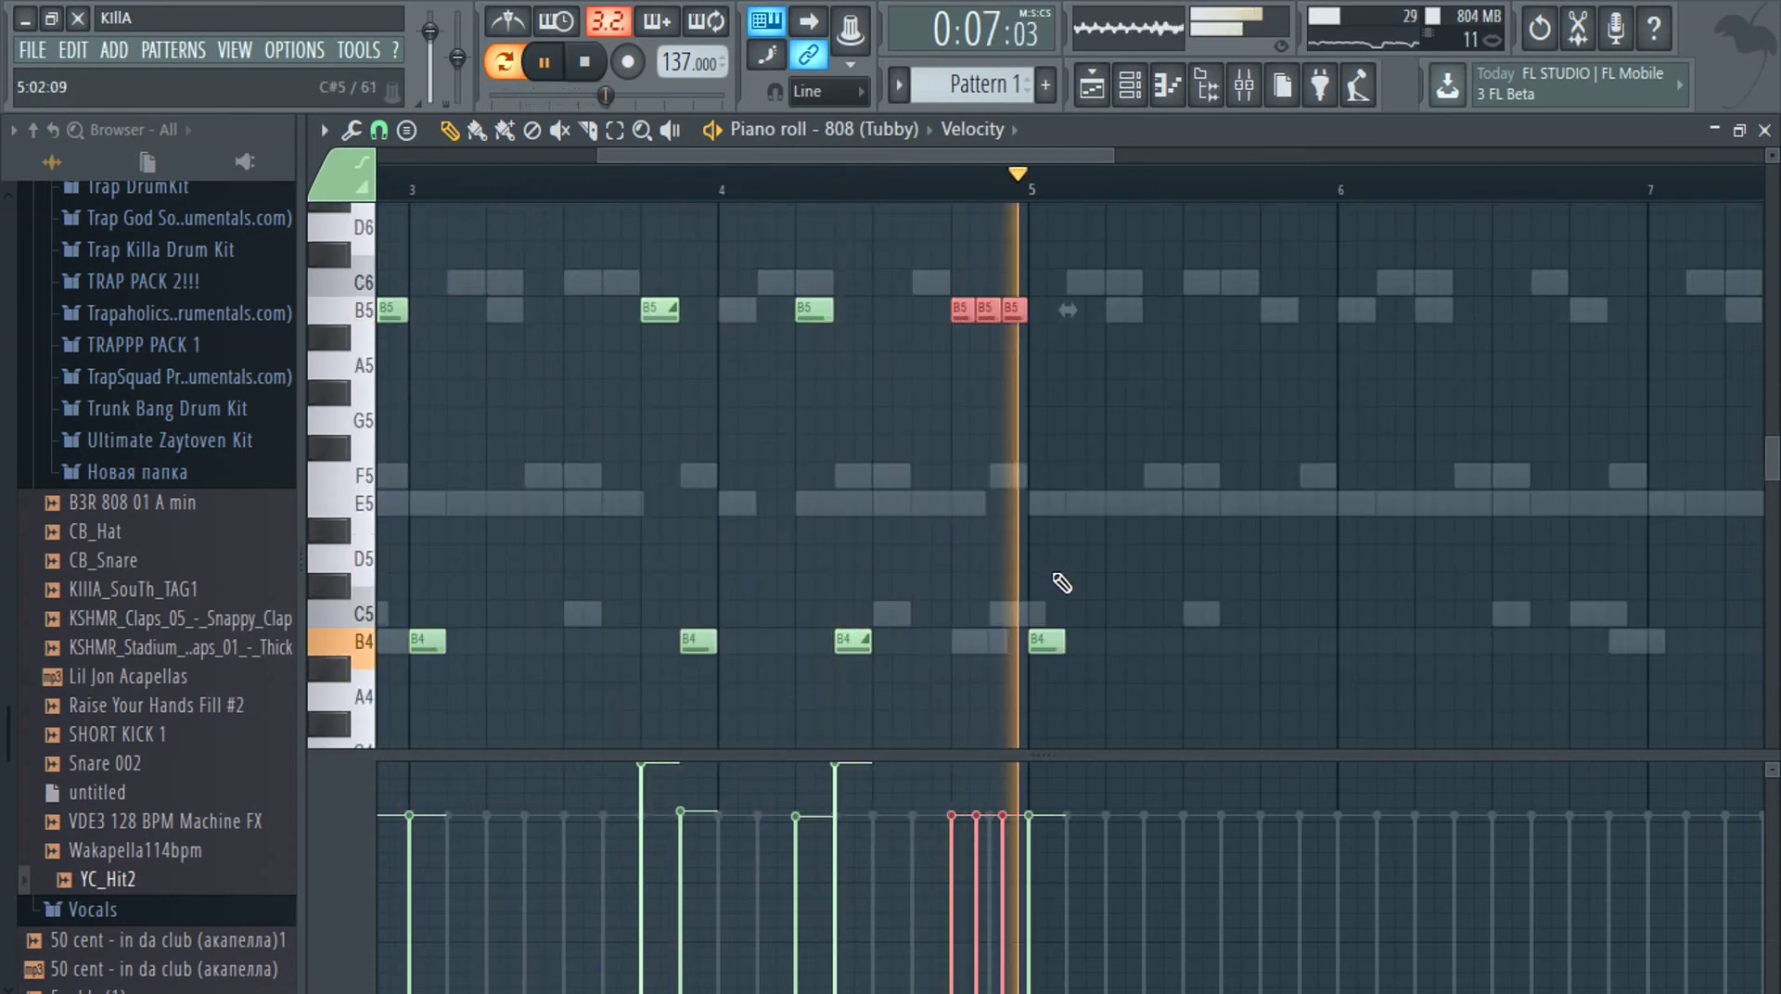
{"action": "key", "text": "space"}
{"action": "left_click", "coordinate": [1185, 597]}
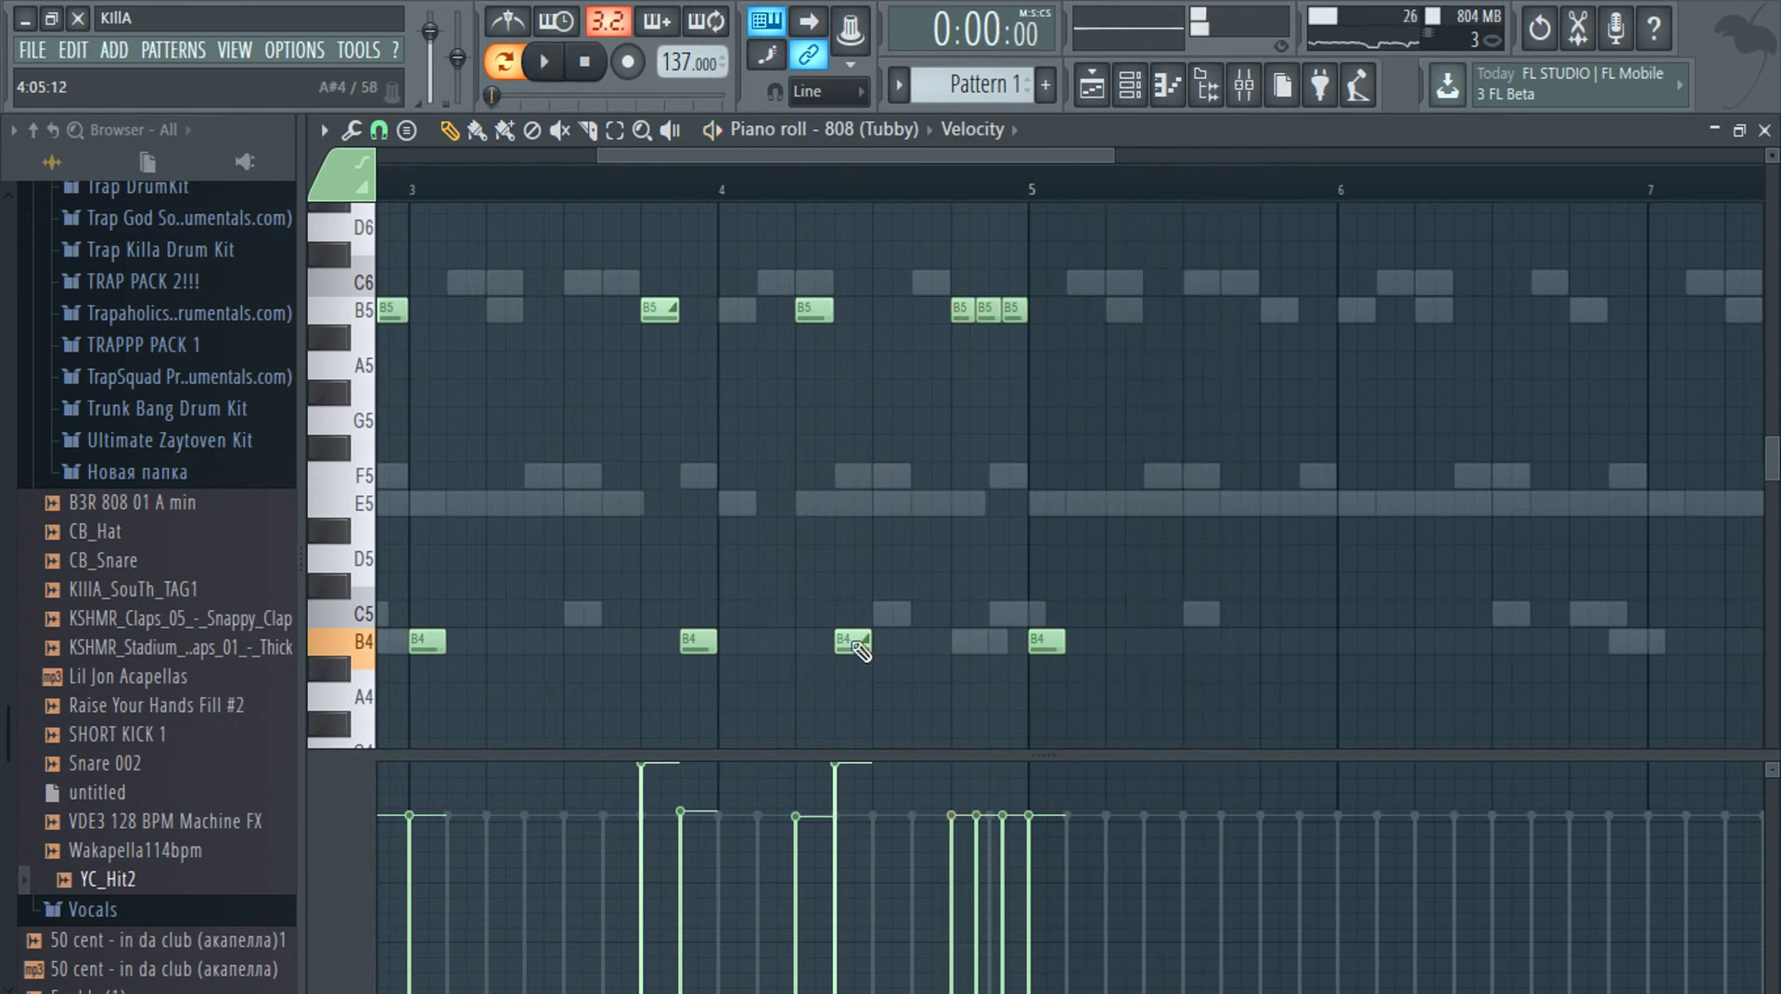
Try moving the B4 that opens bar 5 up to B5 with a B4 slide note beneath it, and play the pattern
{"action": "left_click_drag", "start_coordinate": [1053, 640], "coordinate": [1054, 309]}
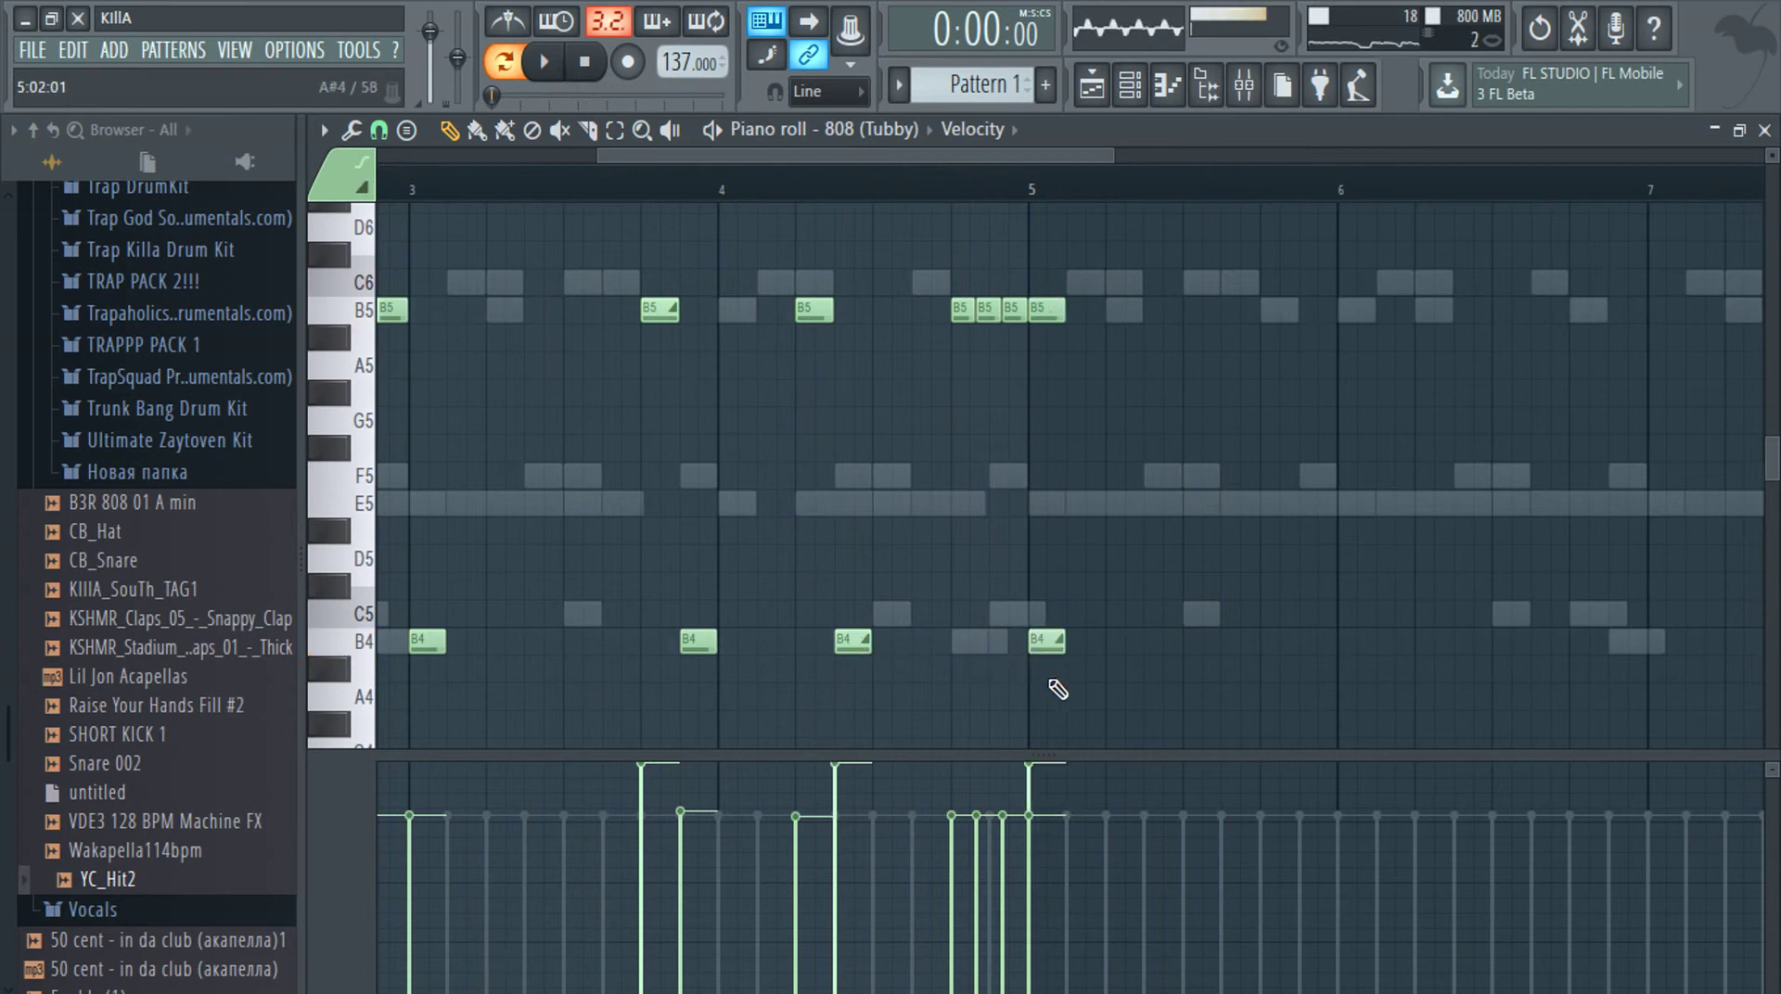
{"action": "key", "text": "space"}
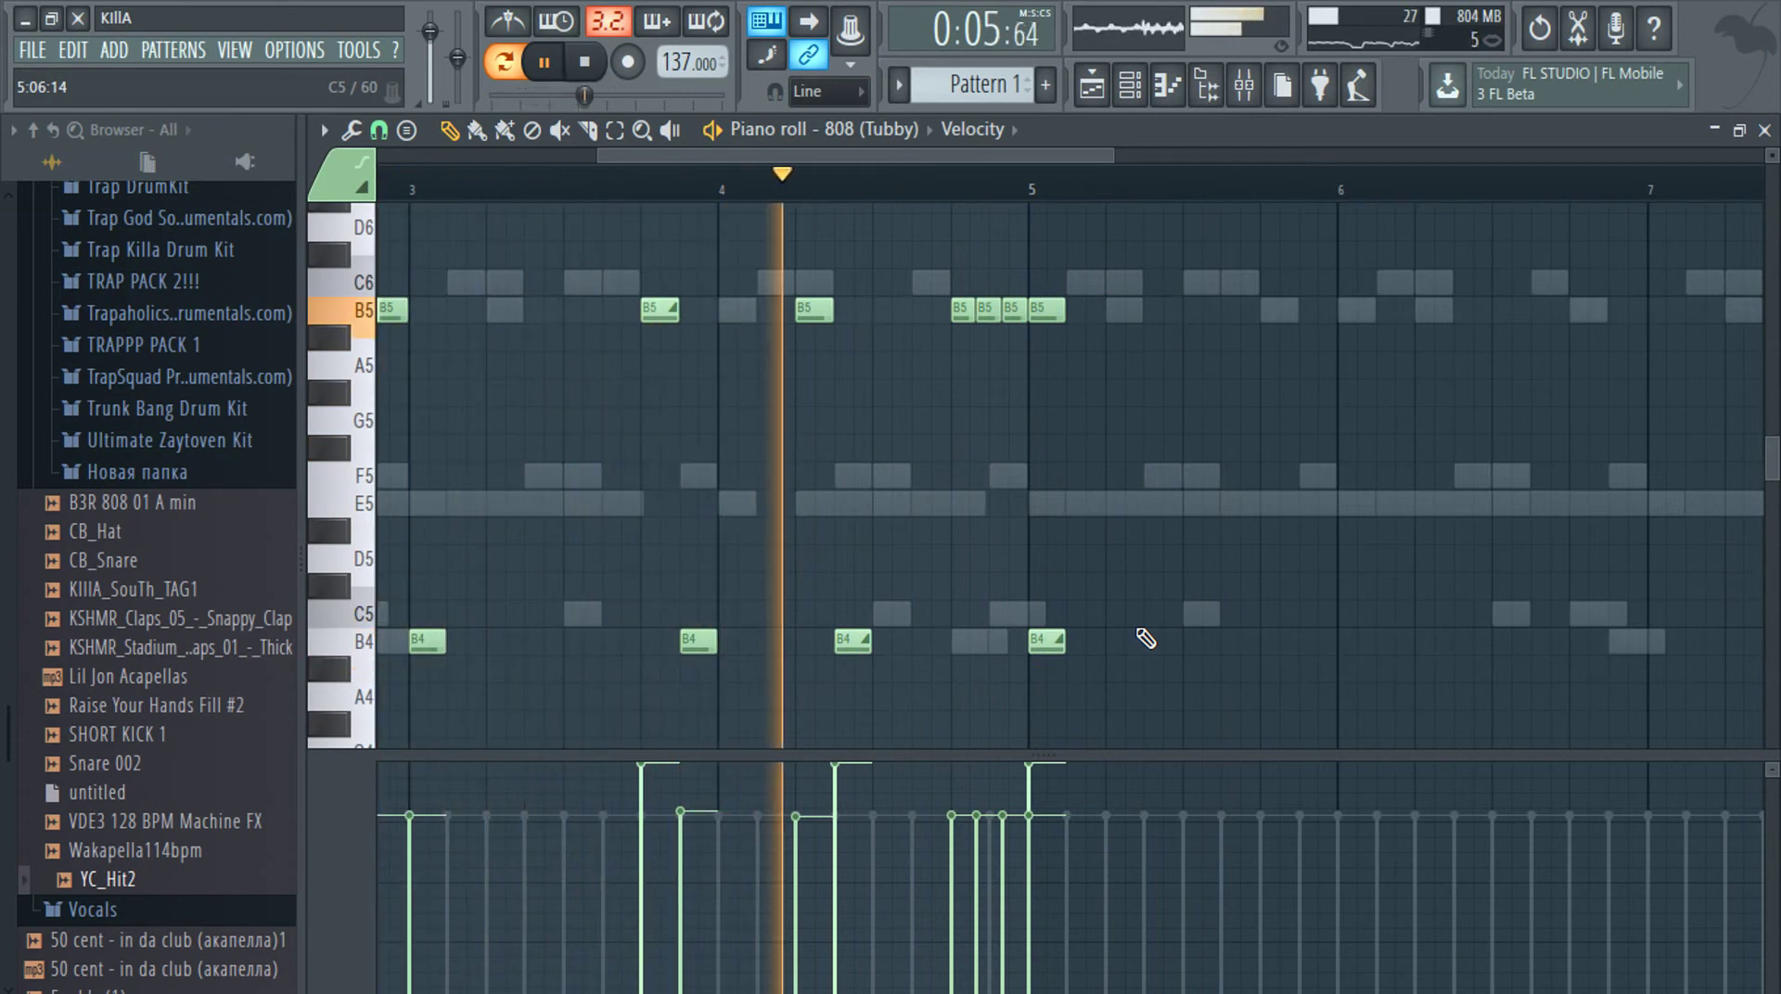
{"action": "key", "text": "space"}
{"action": "left_click_drag", "start_coordinate": [1094, 631], "coordinate": [1062, 632]}
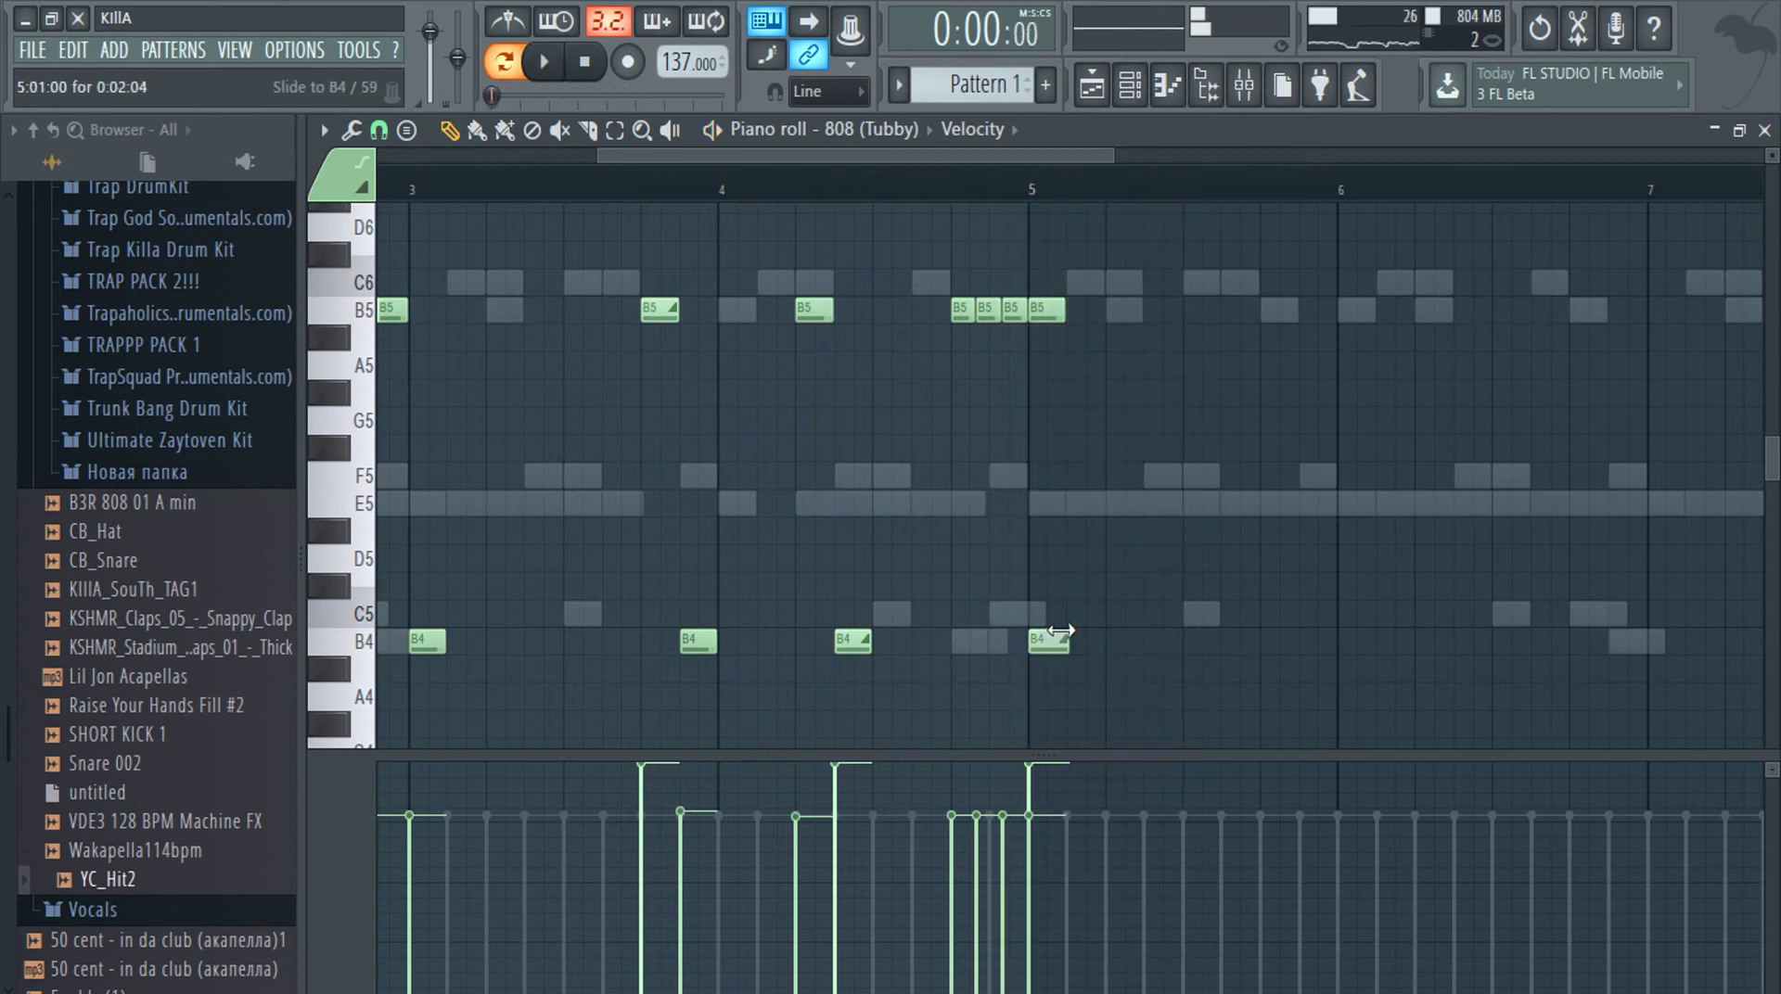
{"action": "scroll", "coordinate": [1062, 646], "scroll_direction": "up", "scroll_amount": 3}
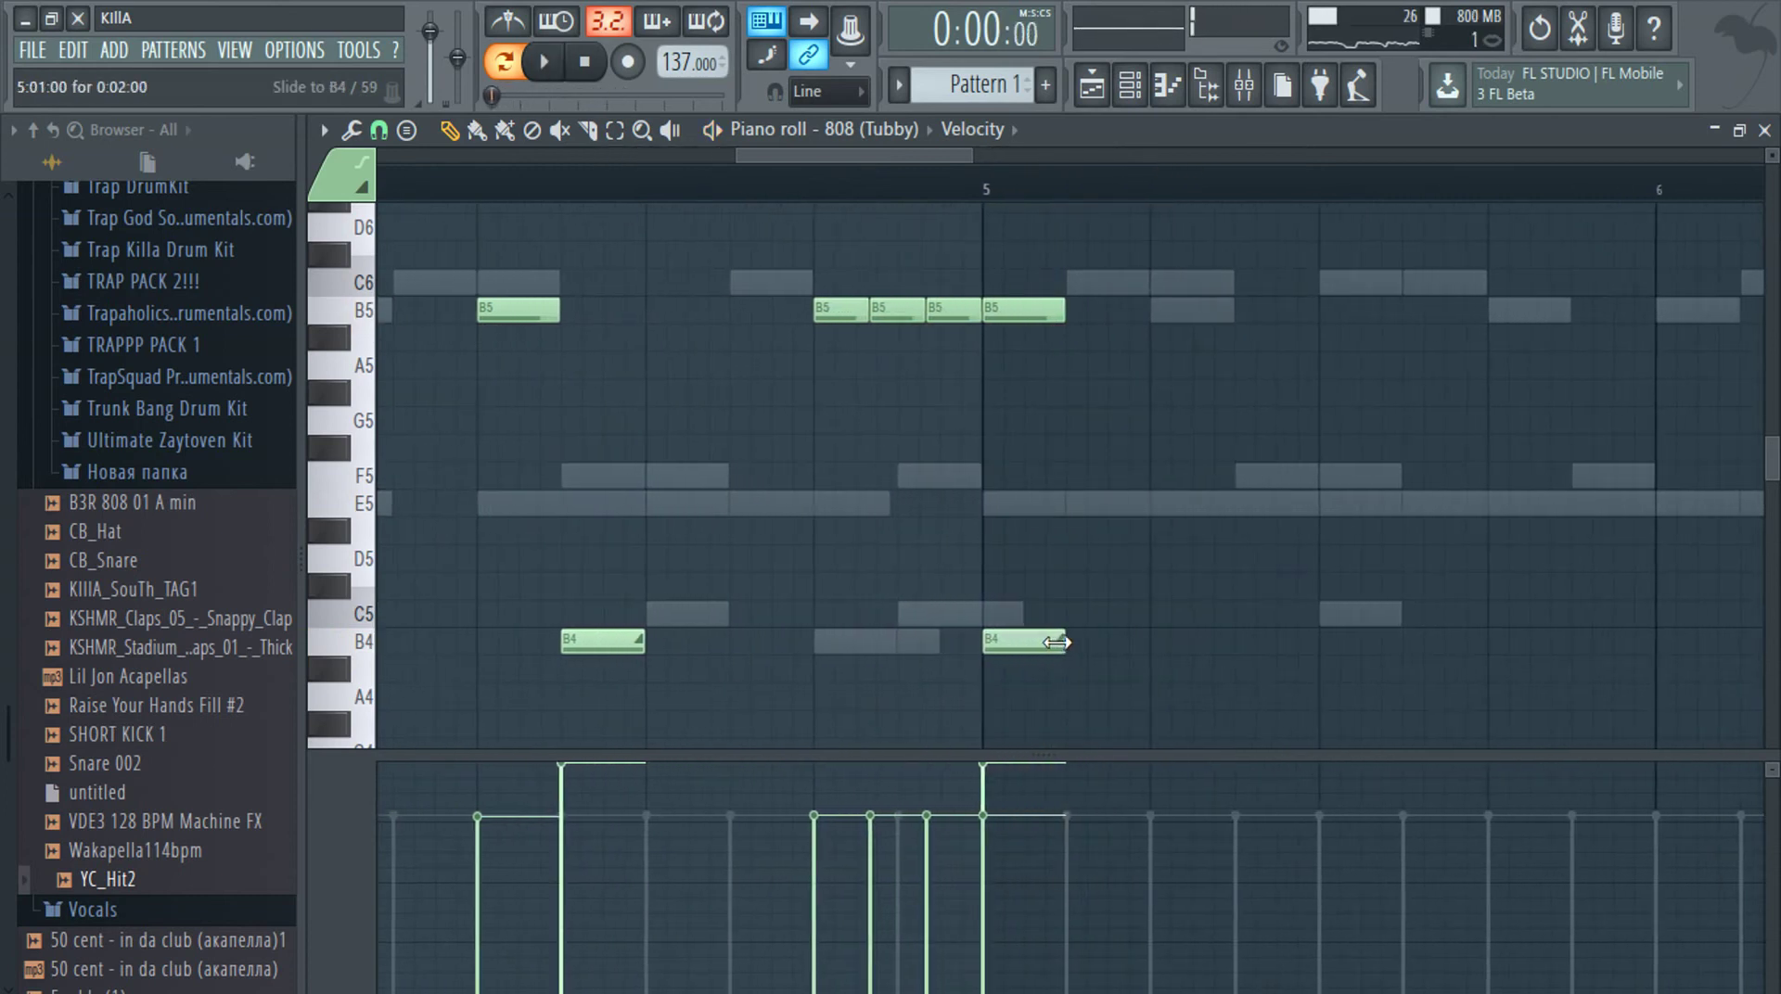
Try shifting the B4 slide note to step 3 of bar 5 and raising the bar's opening note to C6, playing the pattern
{"action": "left_click_drag", "start_coordinate": [1020, 633], "coordinate": [1113, 633]}
{"action": "key", "text": "space"}
{"action": "left_click", "coordinate": [528, 306]}
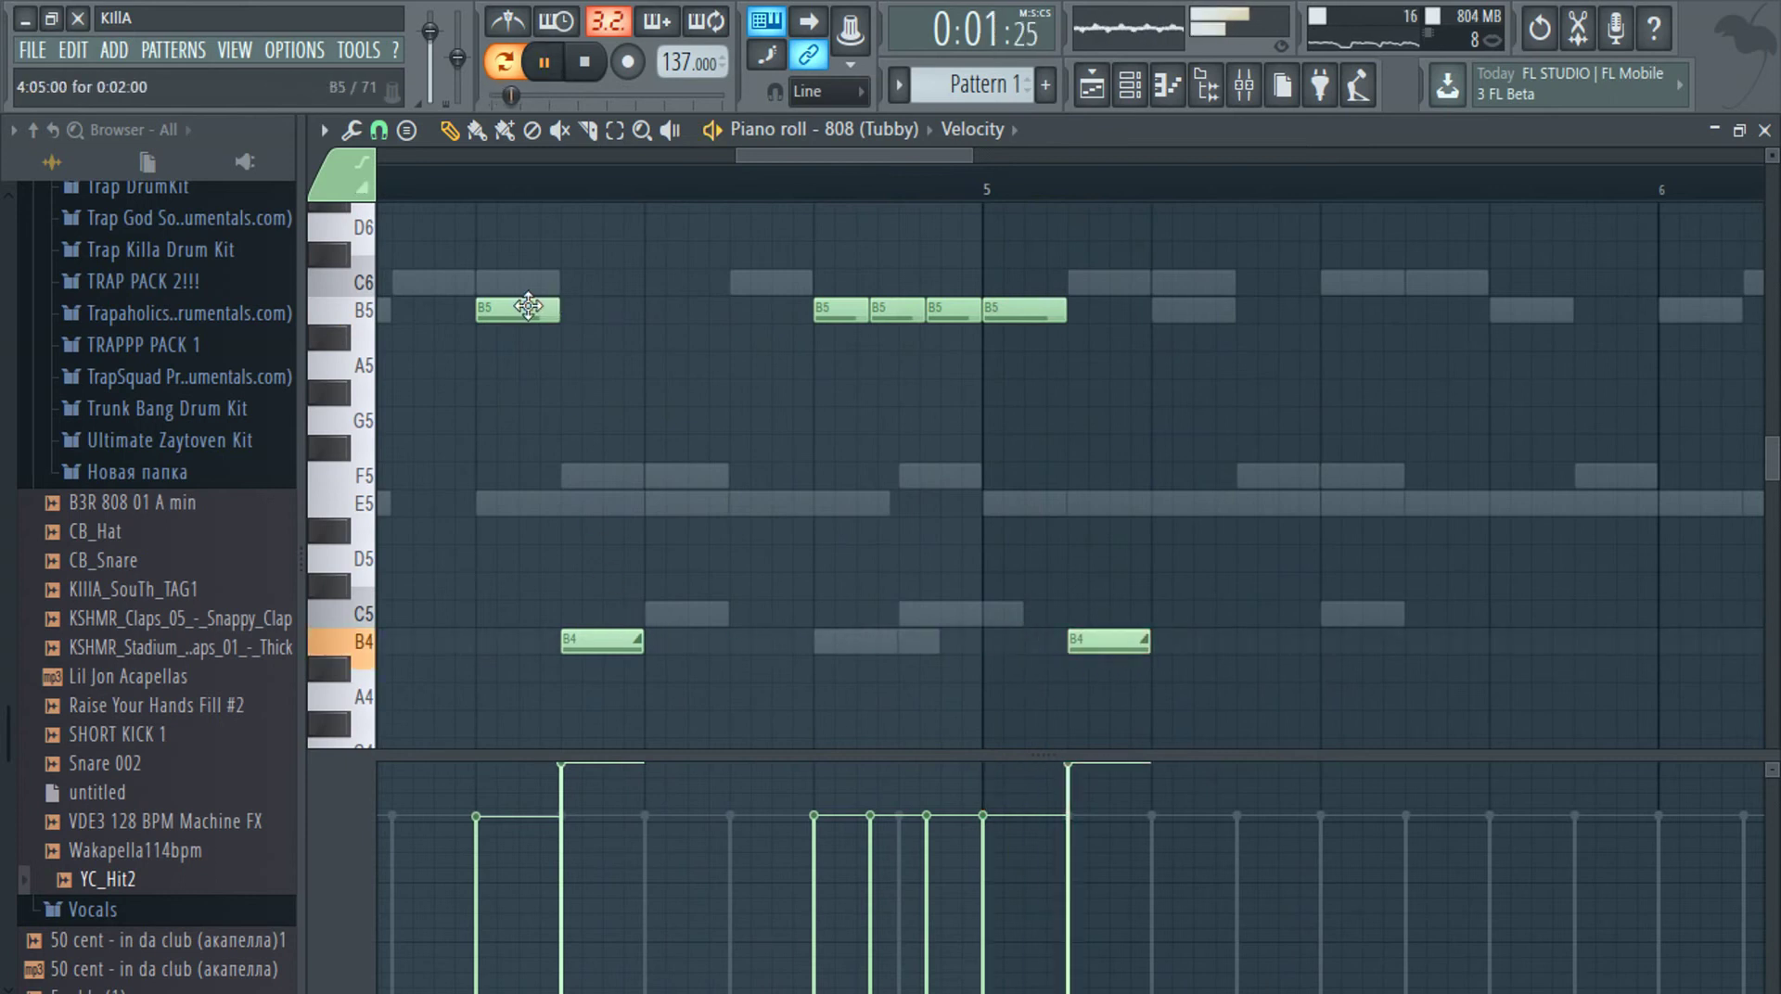
{"action": "scroll", "coordinate": [715, 522], "scroll_direction": "down", "scroll_amount": 5}
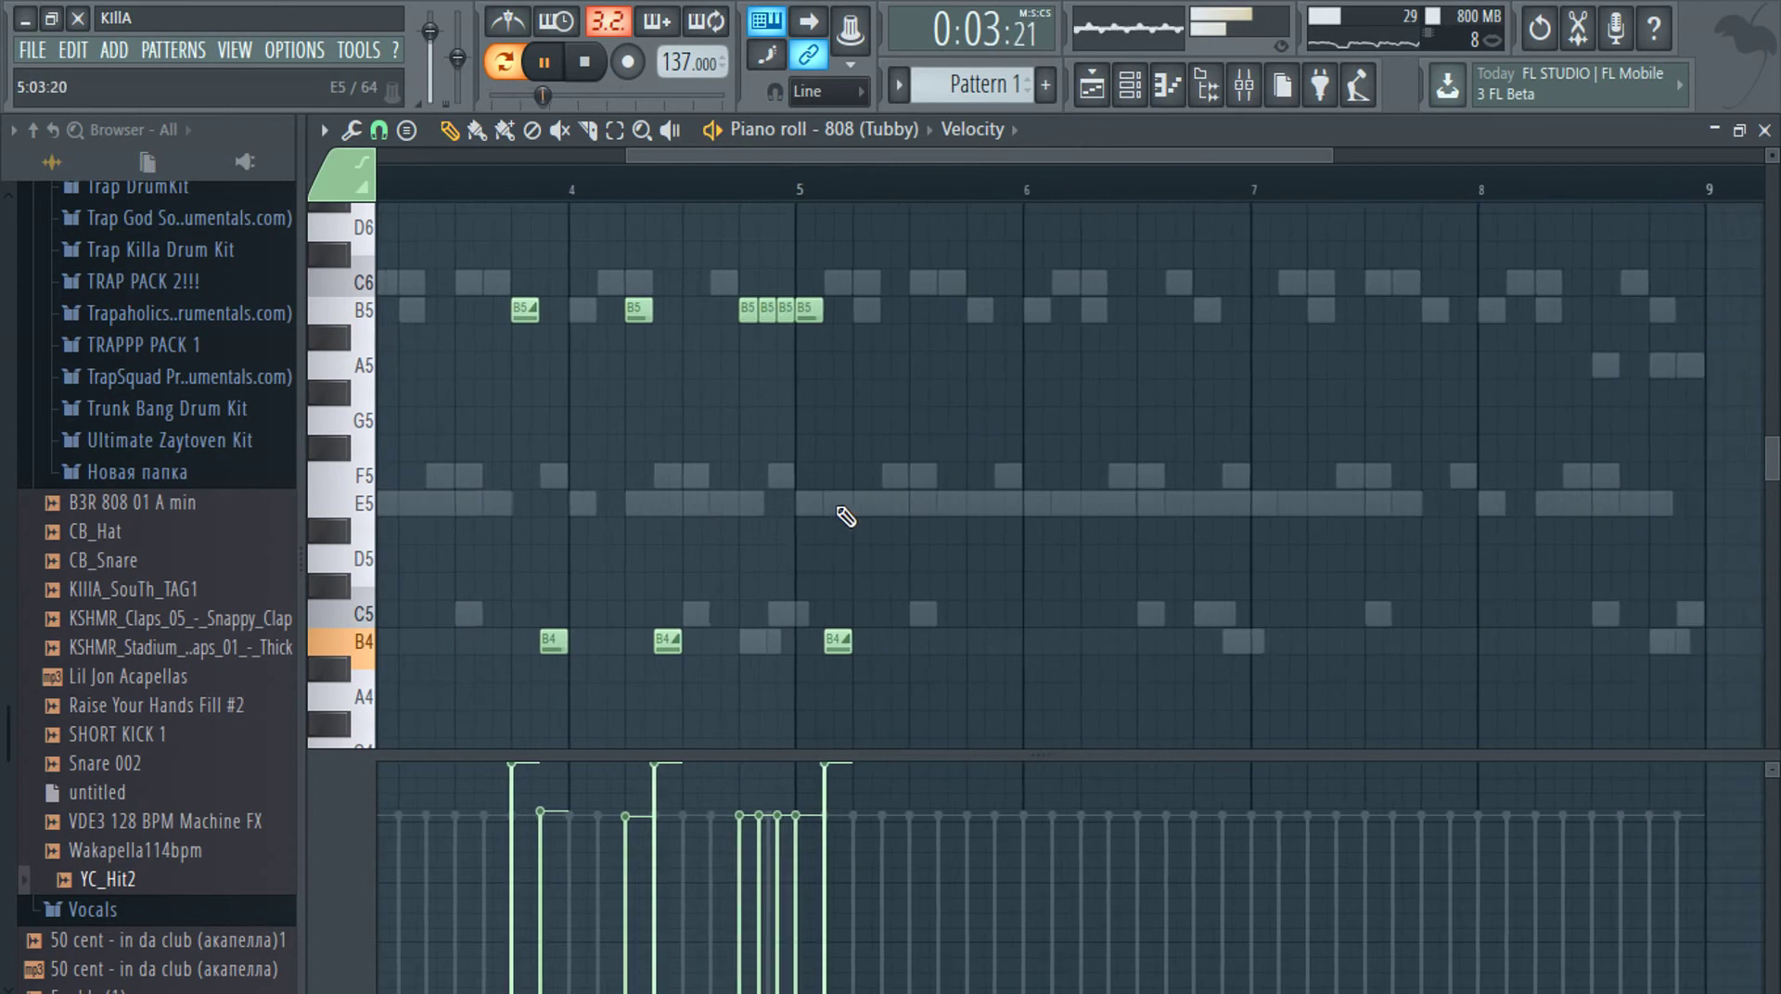
{"action": "scroll", "coordinate": [878, 510], "scroll_direction": "up", "scroll_amount": 3}
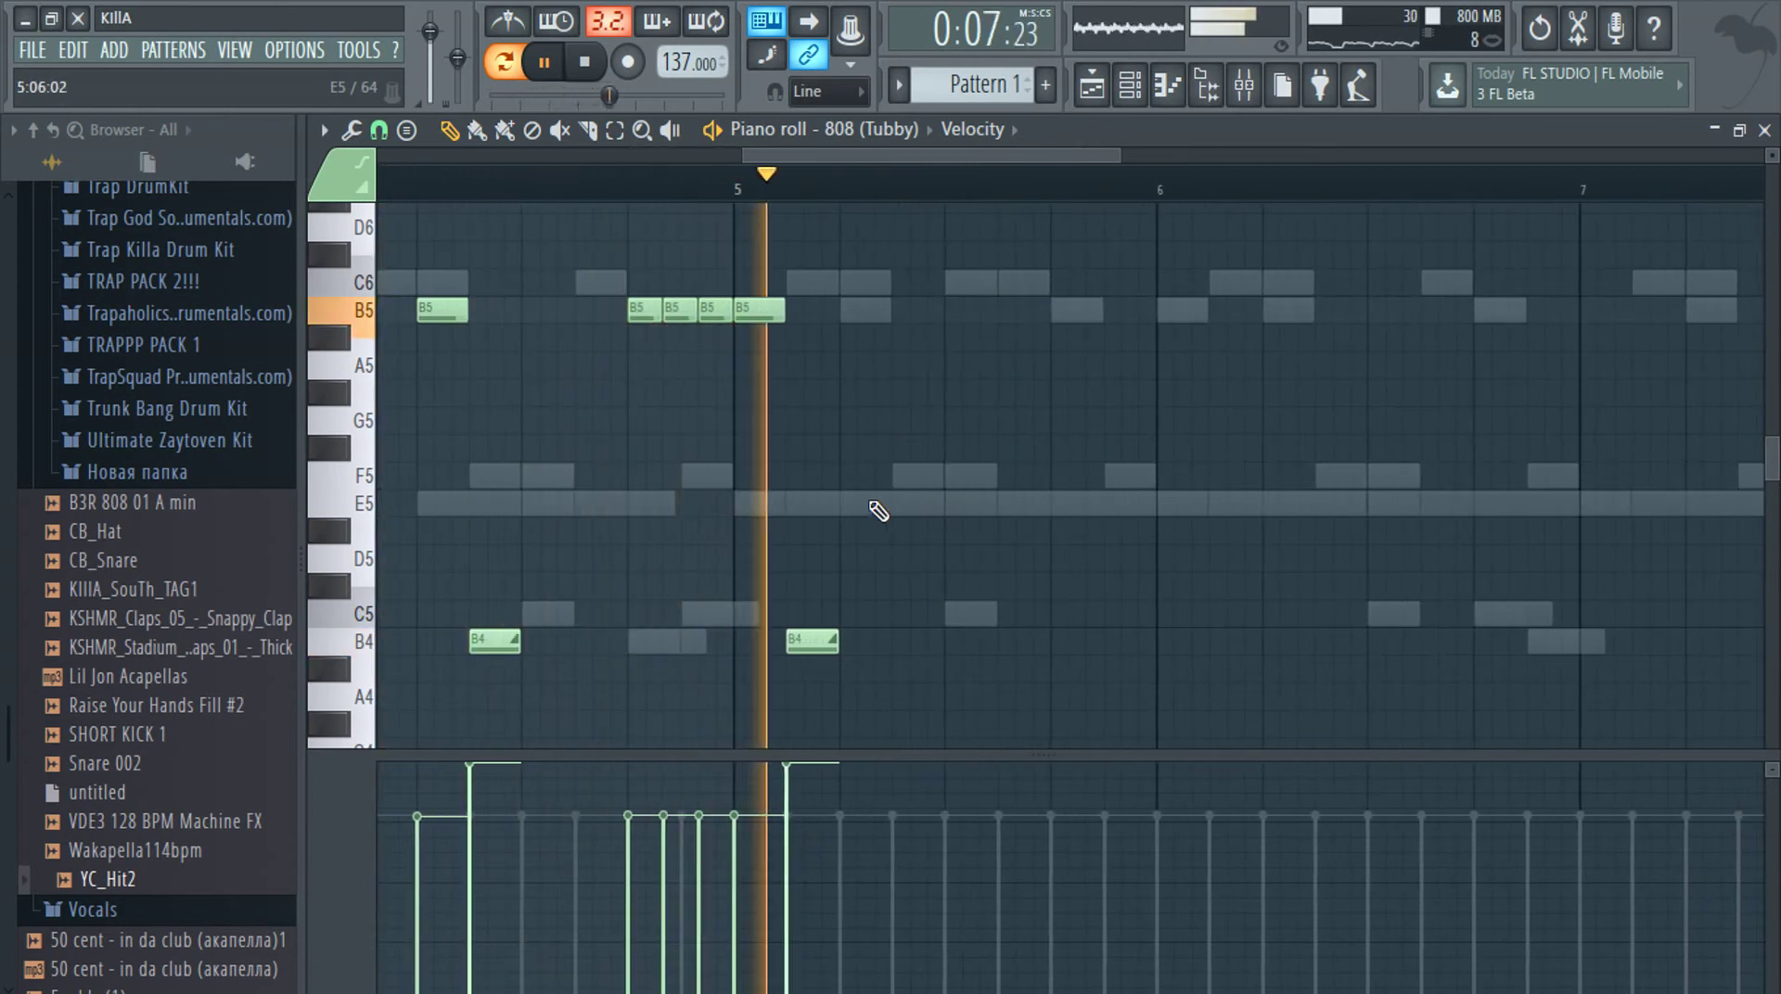
{"action": "key", "text": "space"}
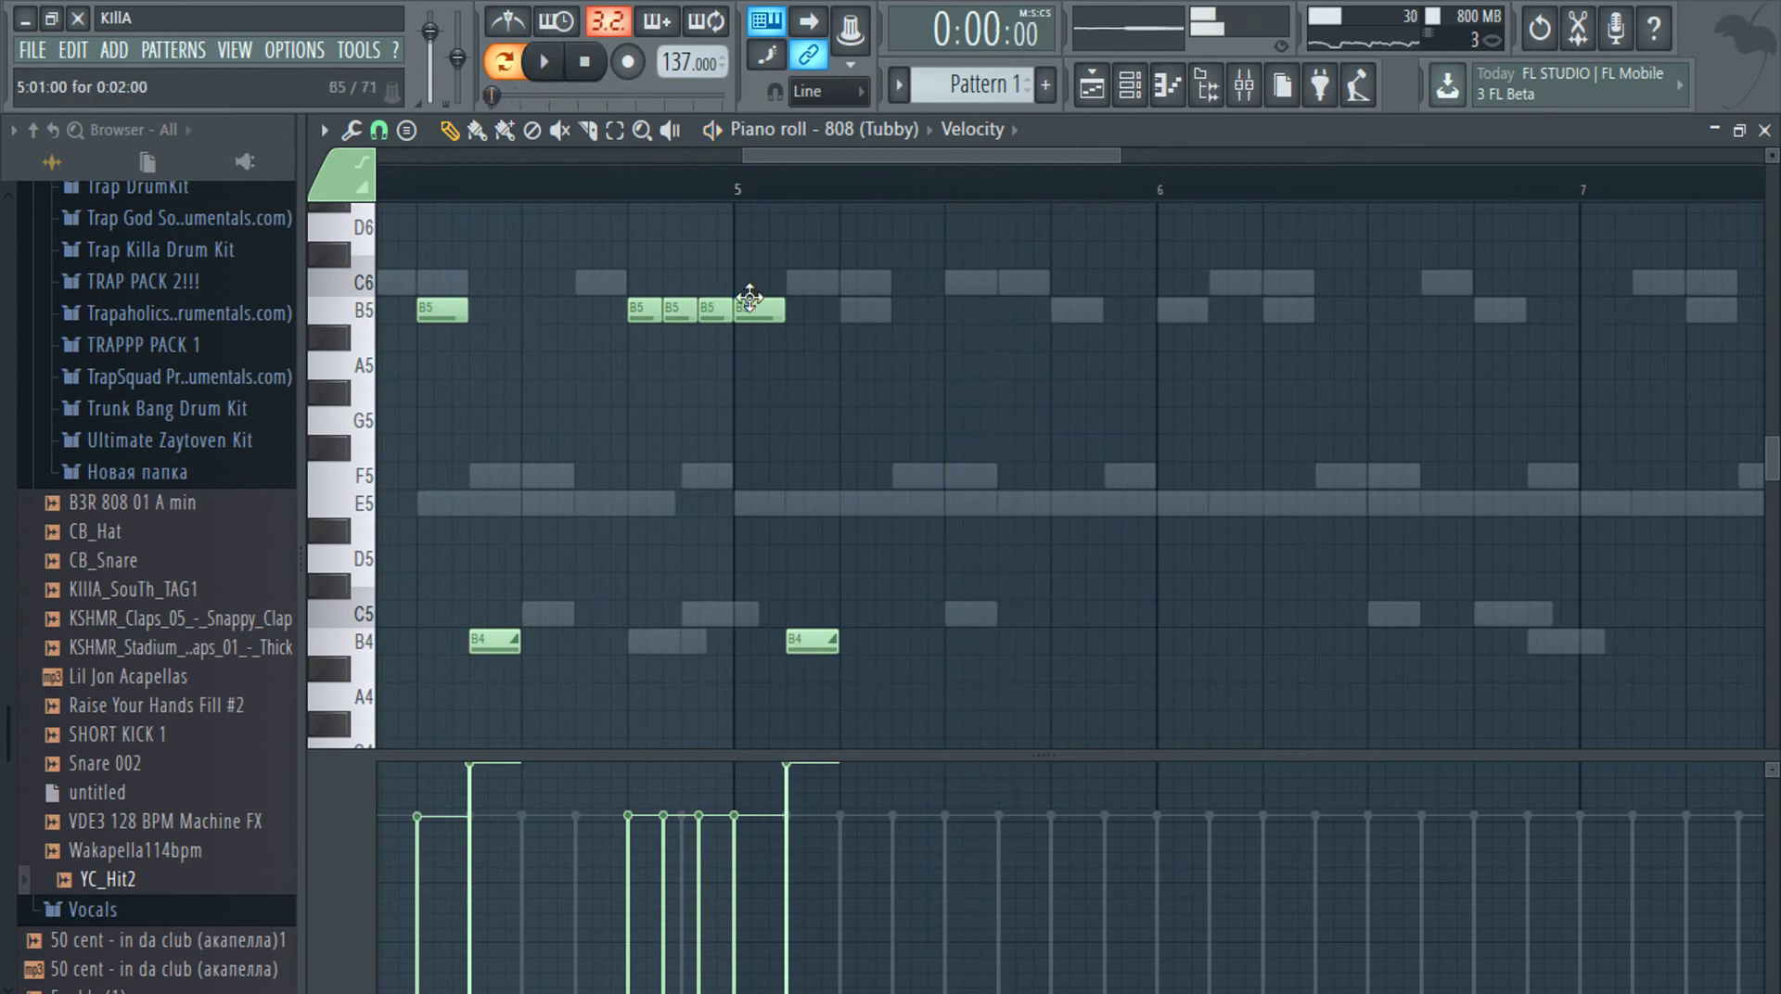
{"action": "left_click_drag", "start_coordinate": [750, 303], "coordinate": [747, 269]}
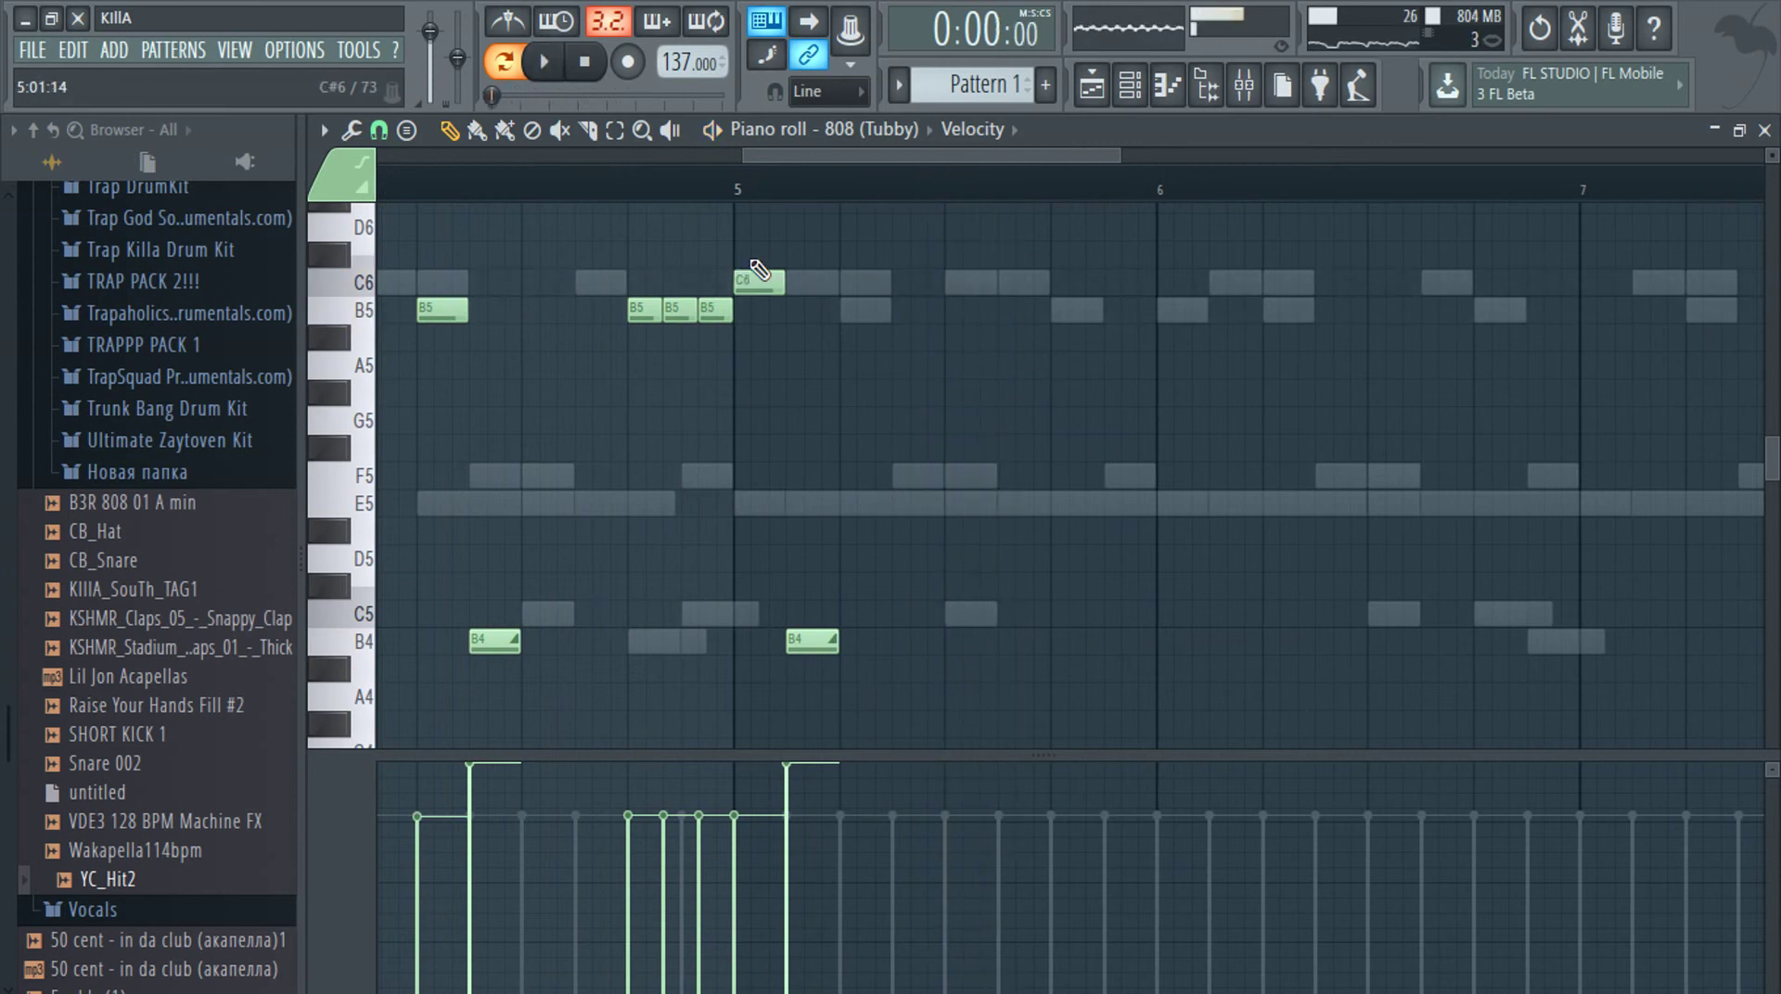
{"action": "key", "text": "space"}
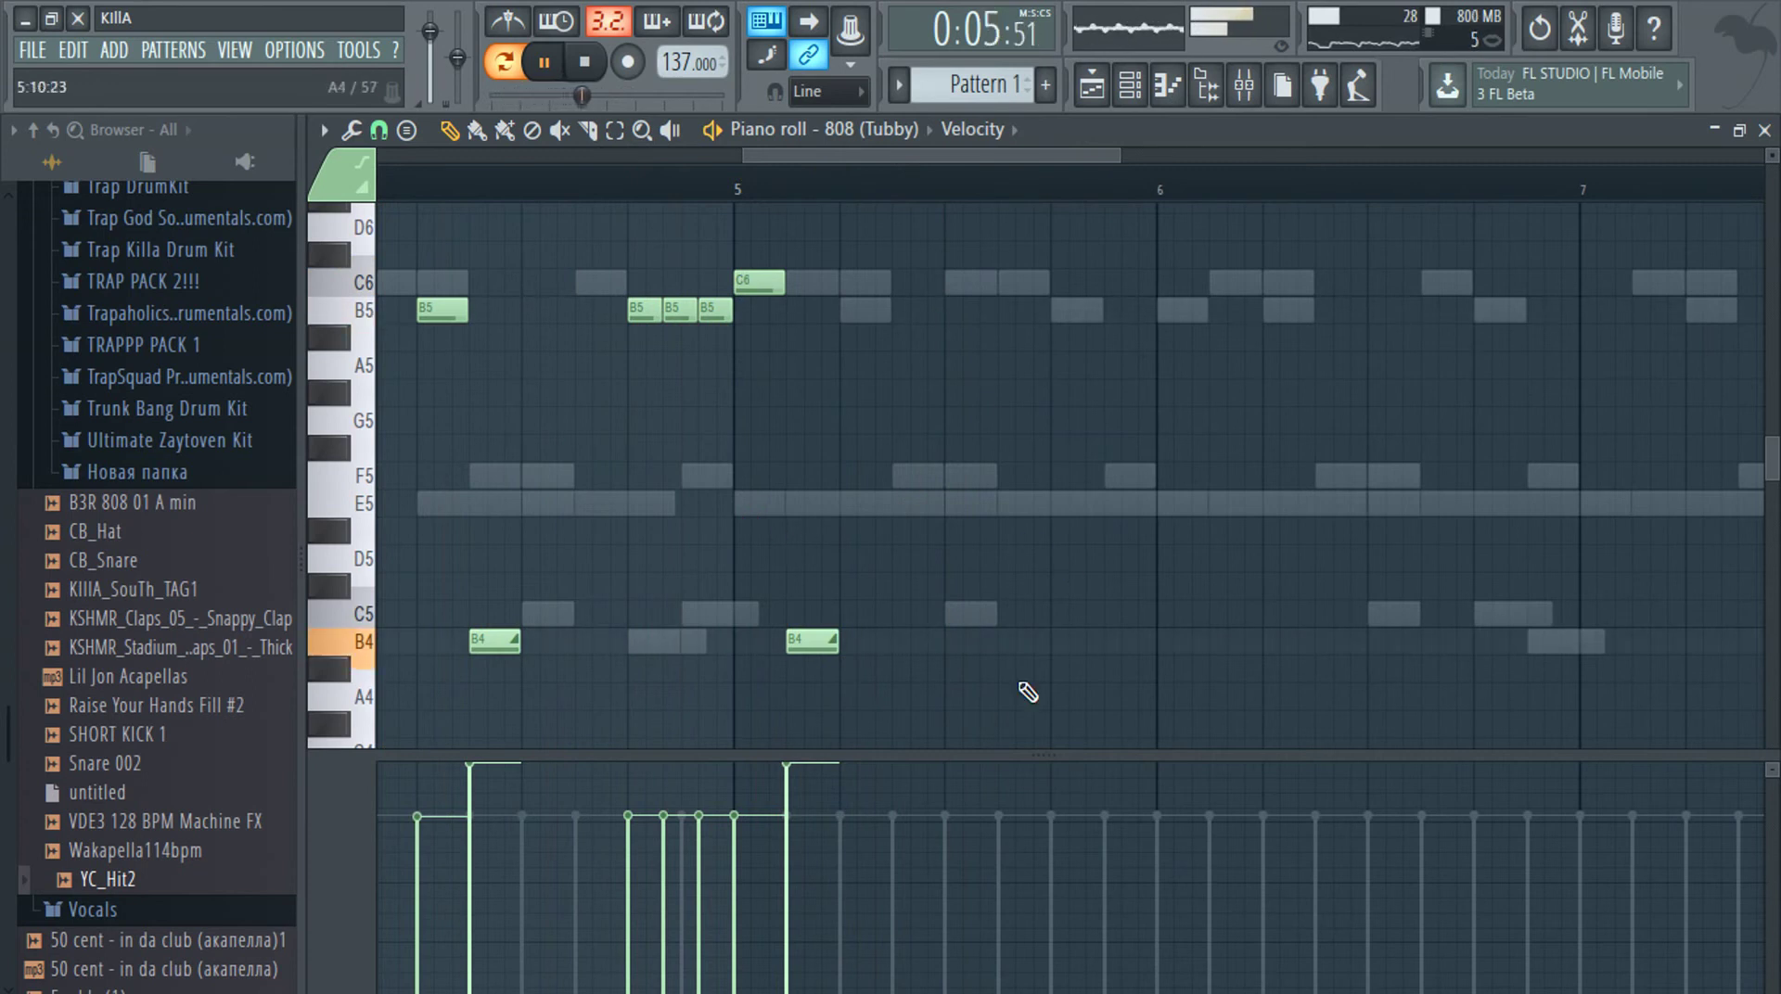
Add two regular B4 notes at steps 3 and 5 of bar 6
{"action": "left_click", "coordinate": [1216, 647]}
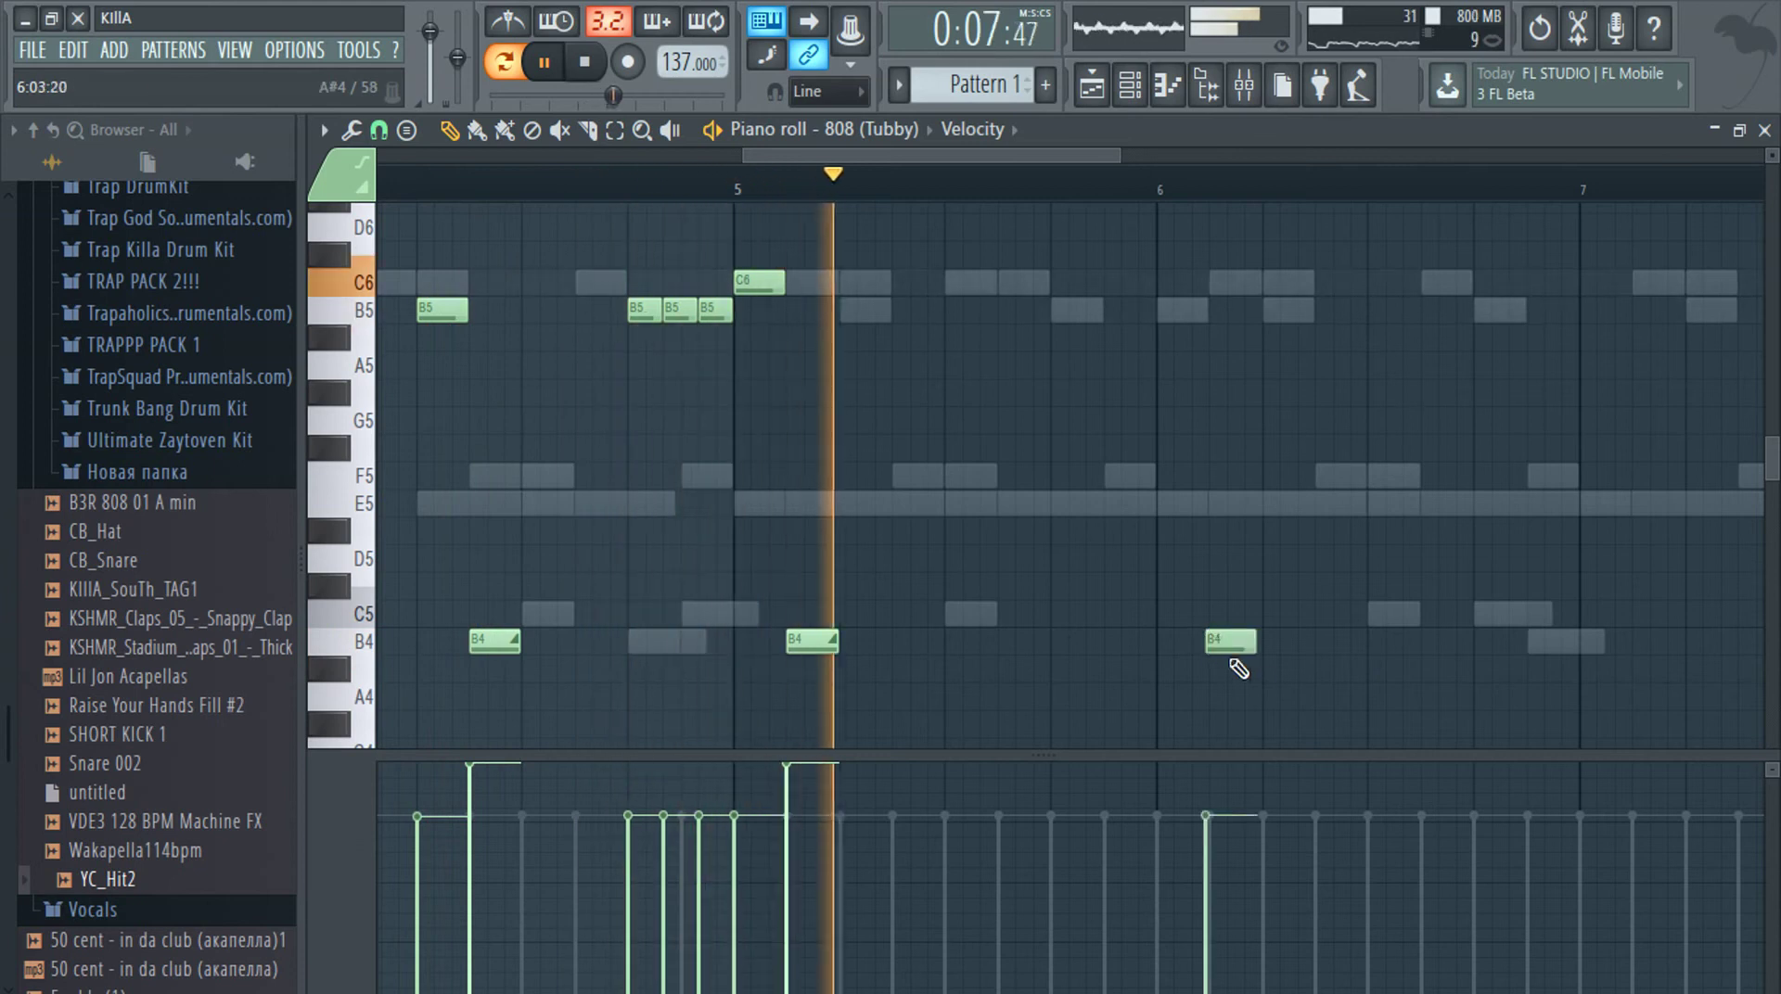
{"action": "left_click", "coordinate": [1272, 643]}
{"action": "left_click_drag", "start_coordinate": [1297, 643], "coordinate": [1264, 650]}
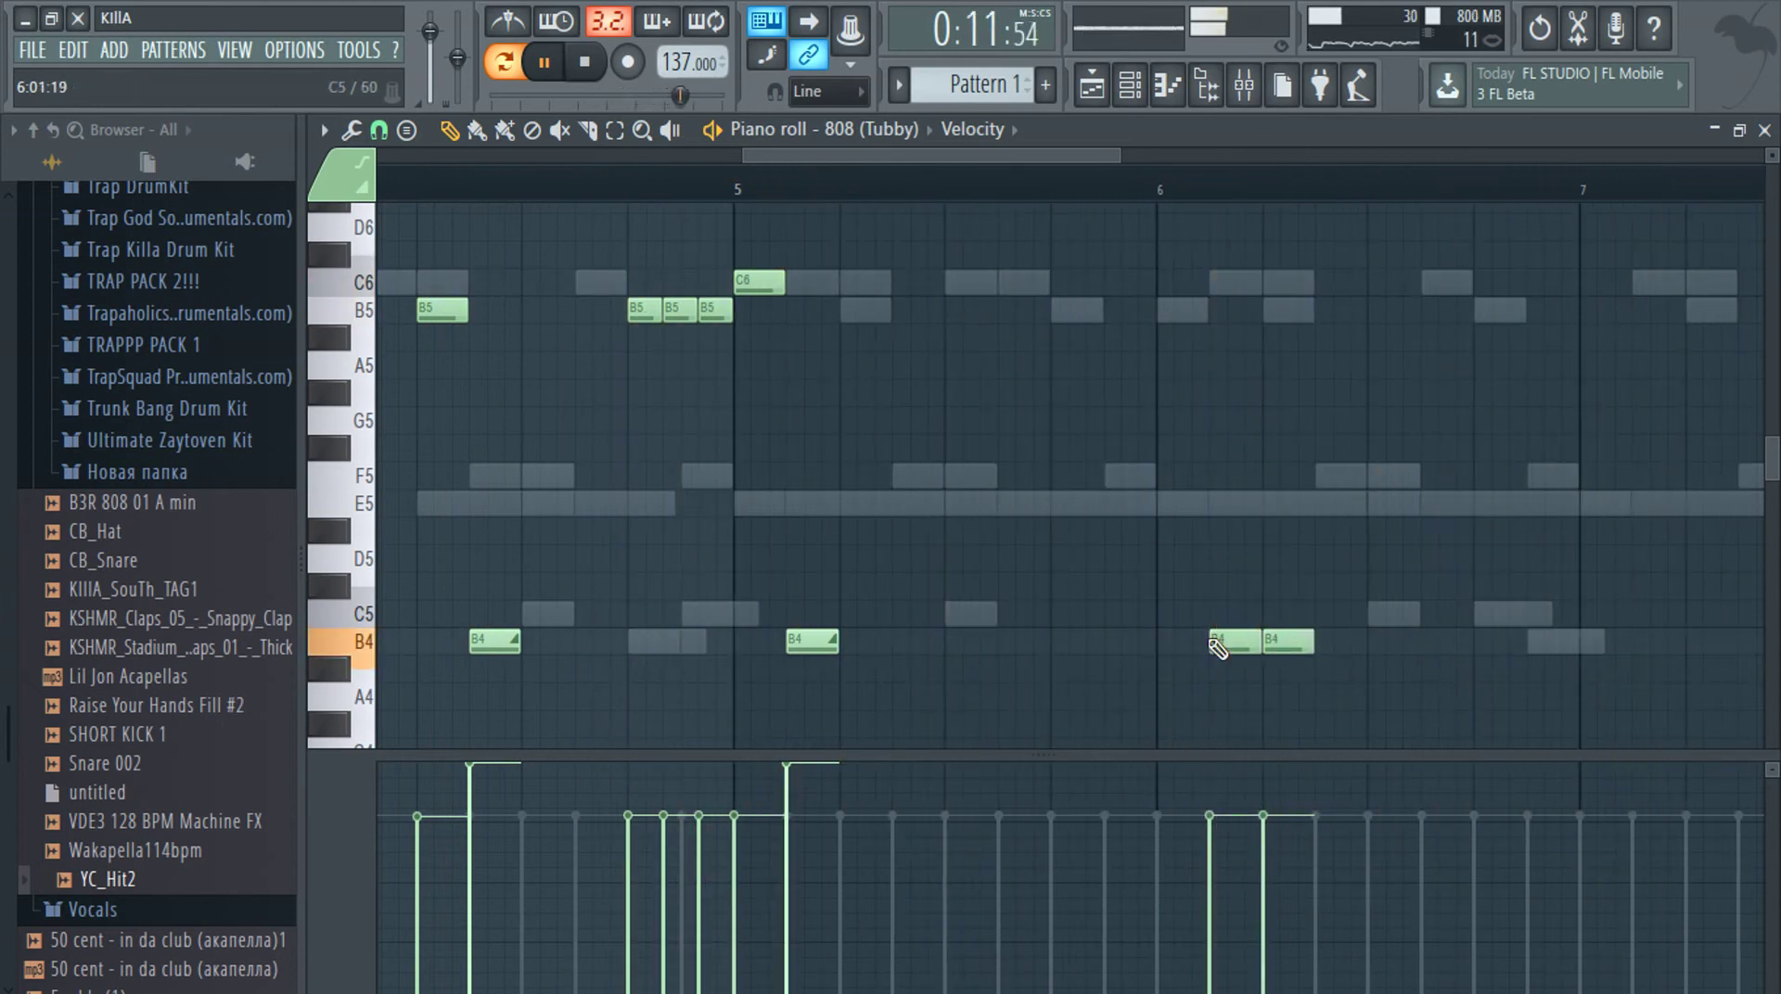
Return bar 5's opening note to B4, replace its B4 slide with a B5 slide at step 15, and restart playback
{"action": "left_click_drag", "start_coordinate": [762, 292], "coordinate": [1120, 304]}
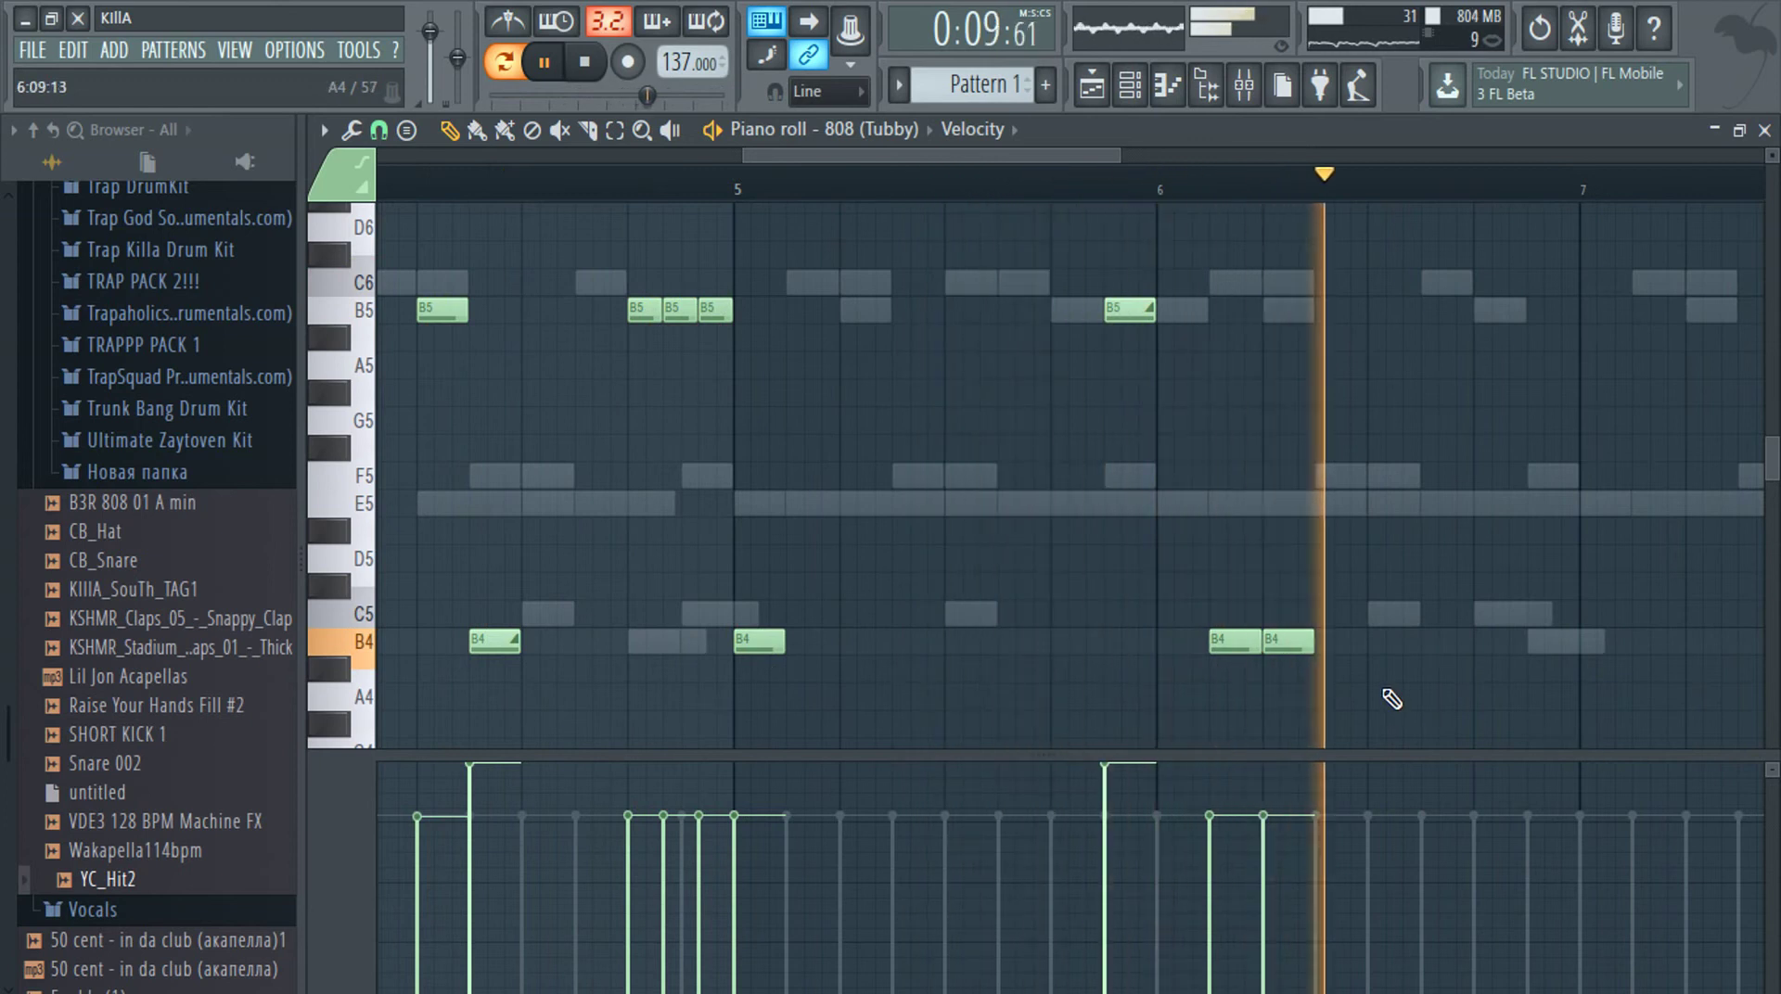
{"action": "key", "text": "space"}
{"action": "key", "text": "space"}
Add regular B4 notes at step 15 of bar 6 and at the start of bar 7
{"action": "left_click", "coordinate": [1533, 640]}
{"action": "left_click_drag", "start_coordinate": [1550, 640], "coordinate": [1539, 640]}
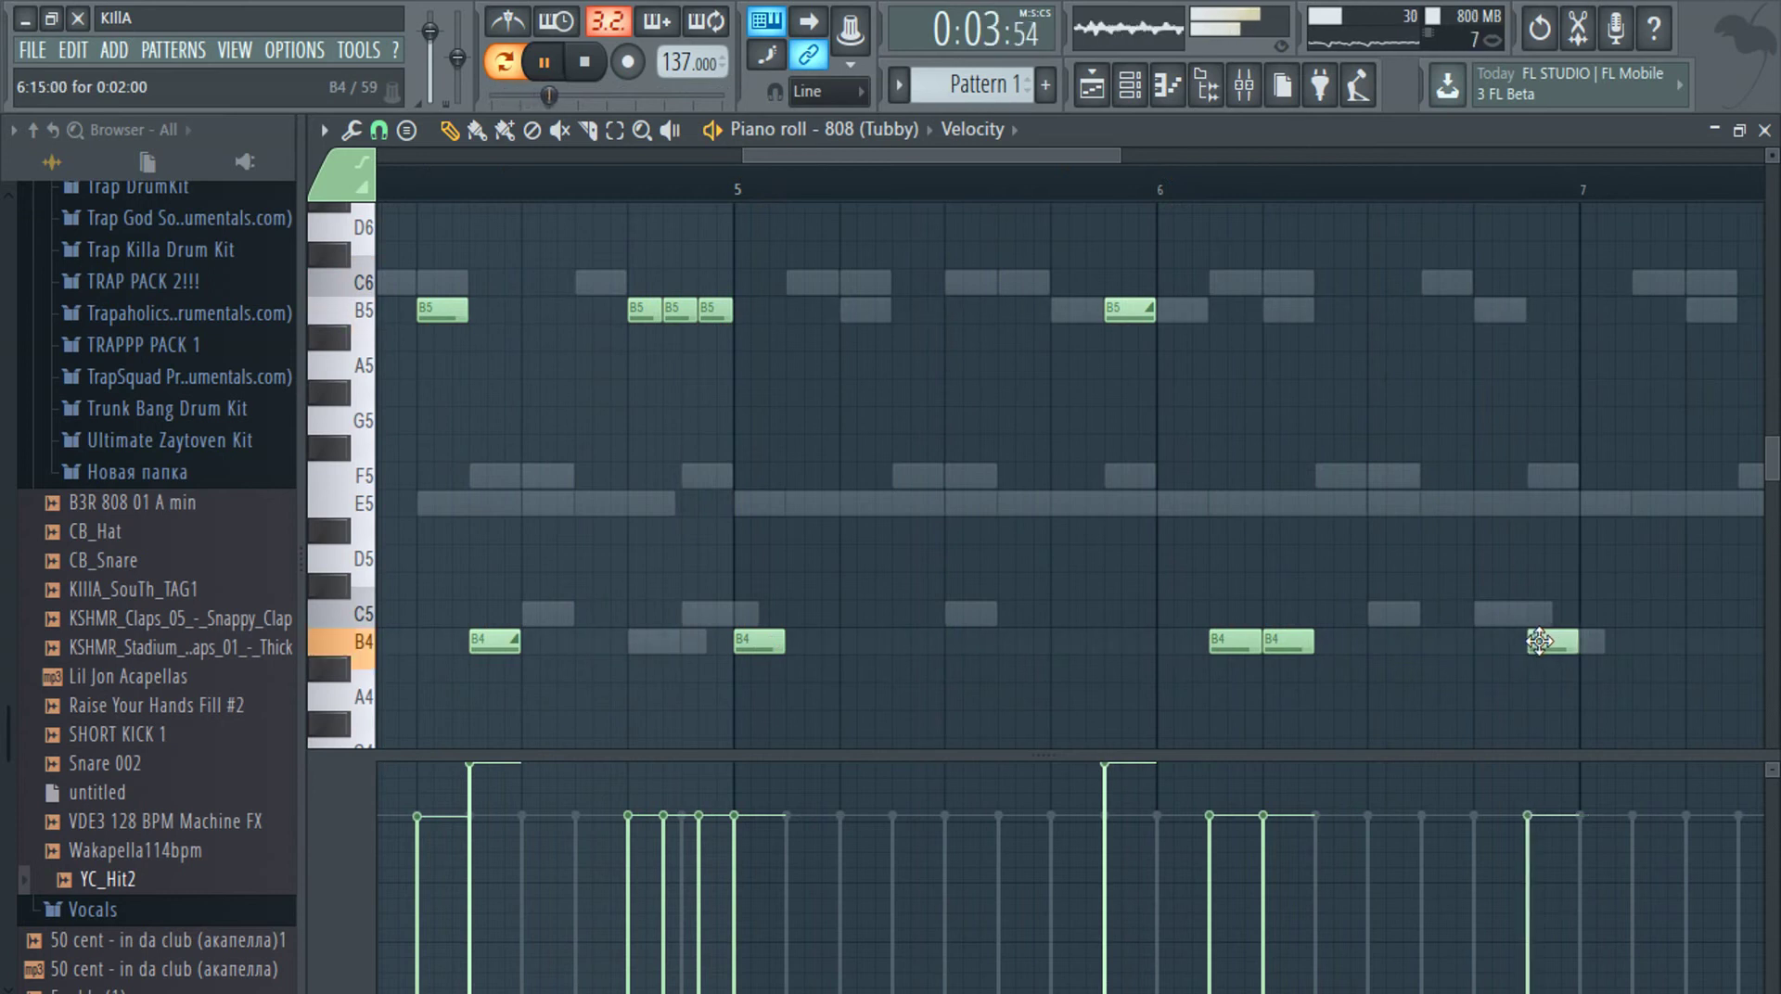
{"action": "left_click", "coordinate": [1590, 641]}
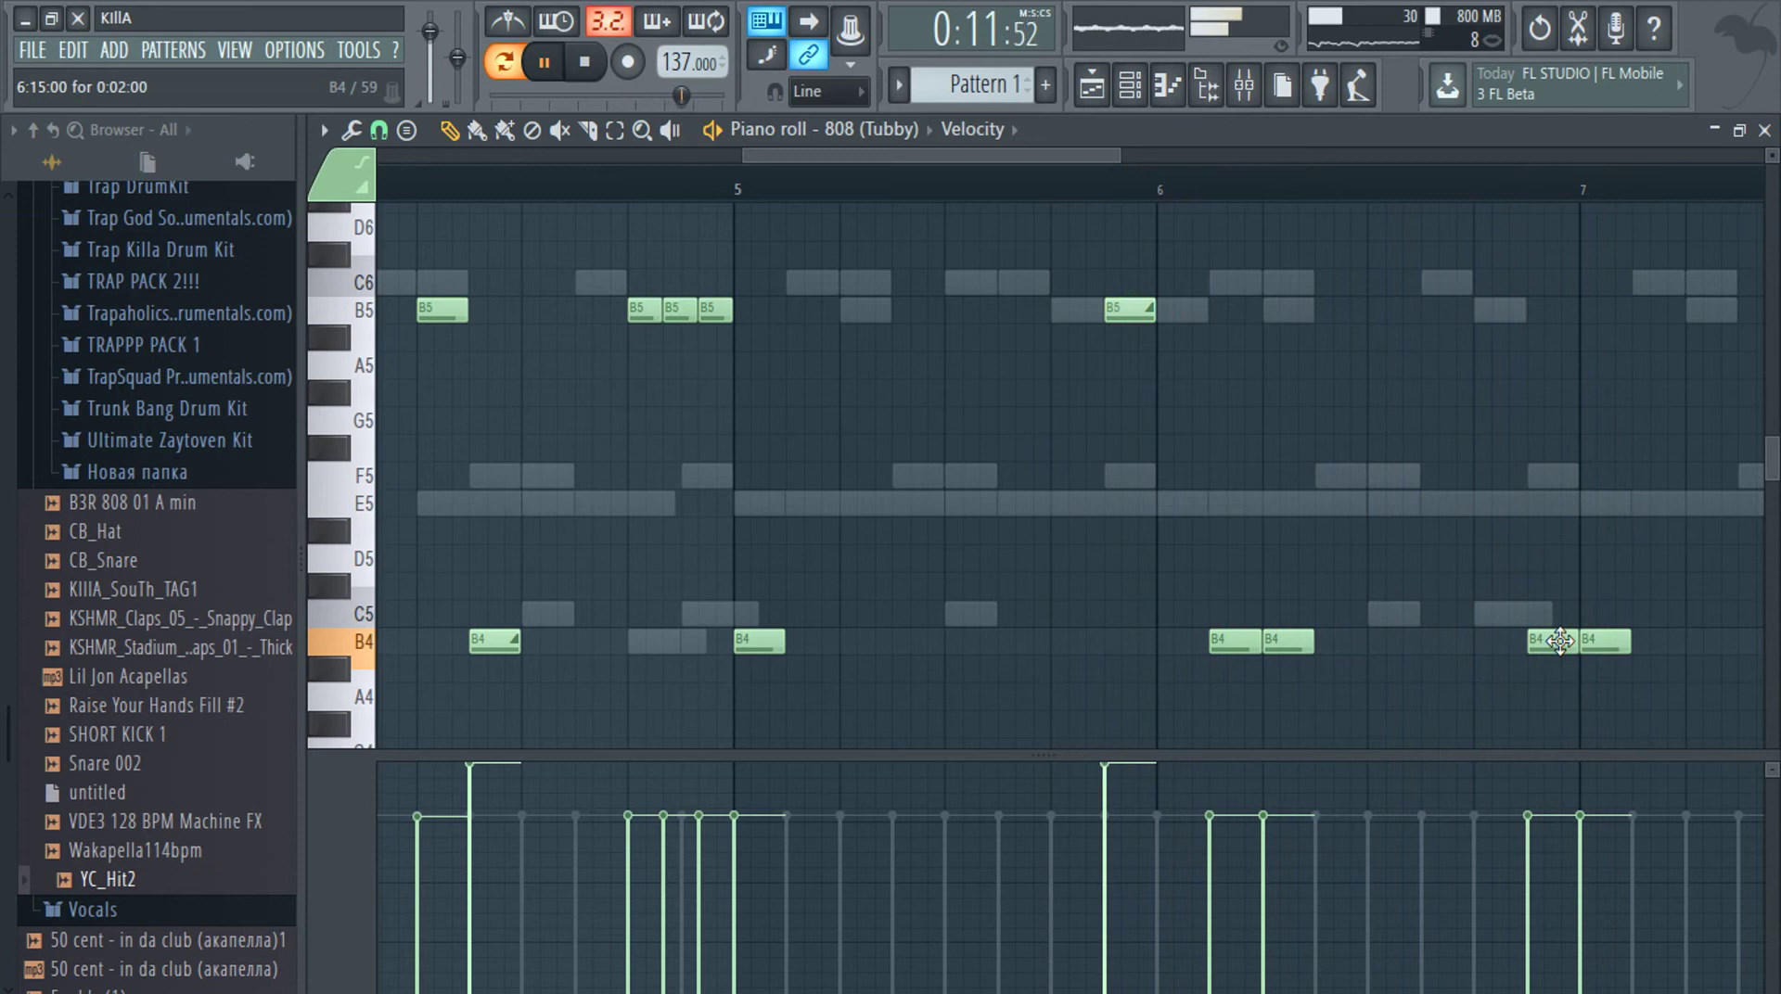
Add a B5 slide note at step 15 of bar 6, aligned above the B4 note
{"action": "mouse_move", "coordinate": [1559, 641]}
{"action": "left_mouse_down"}
{"action": "mouse_move", "coordinate": [1559, 302]}
{"action": "mouse_move", "coordinate": [1559, 668]}
{"action": "mouse_move", "coordinate": [1559, 638]}
{"action": "left_mouse_up"}
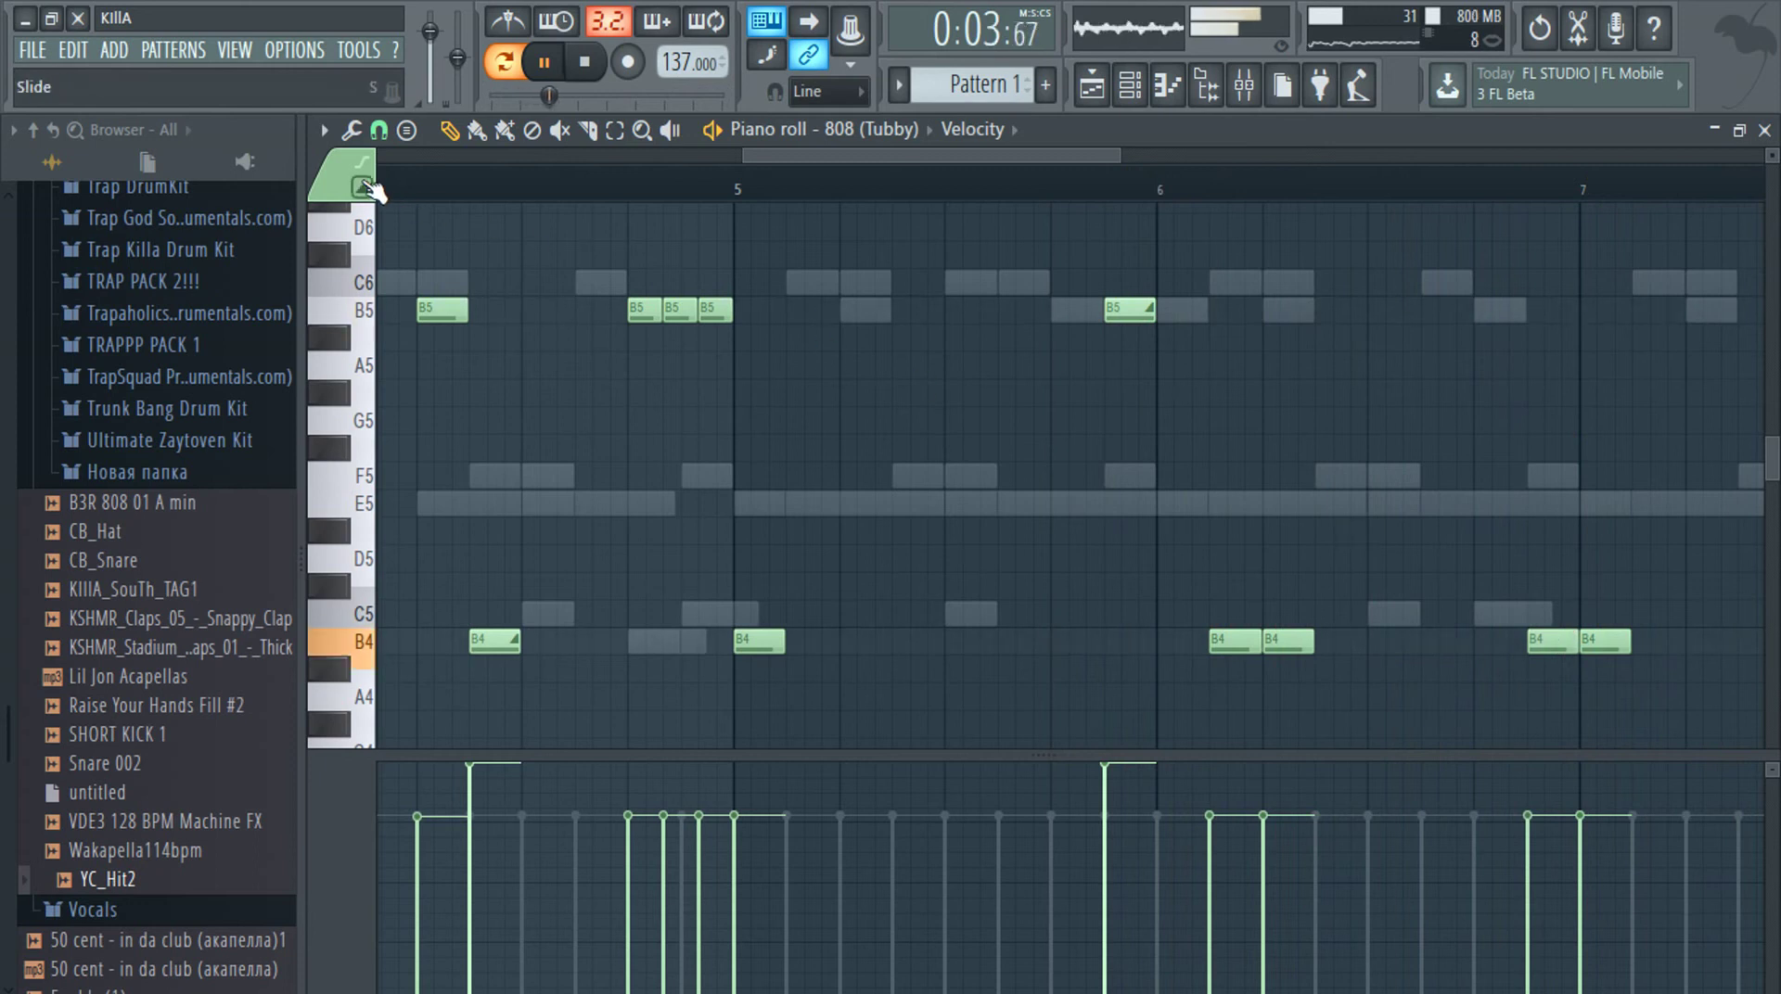
{"action": "left_click", "coordinate": [1526, 310]}
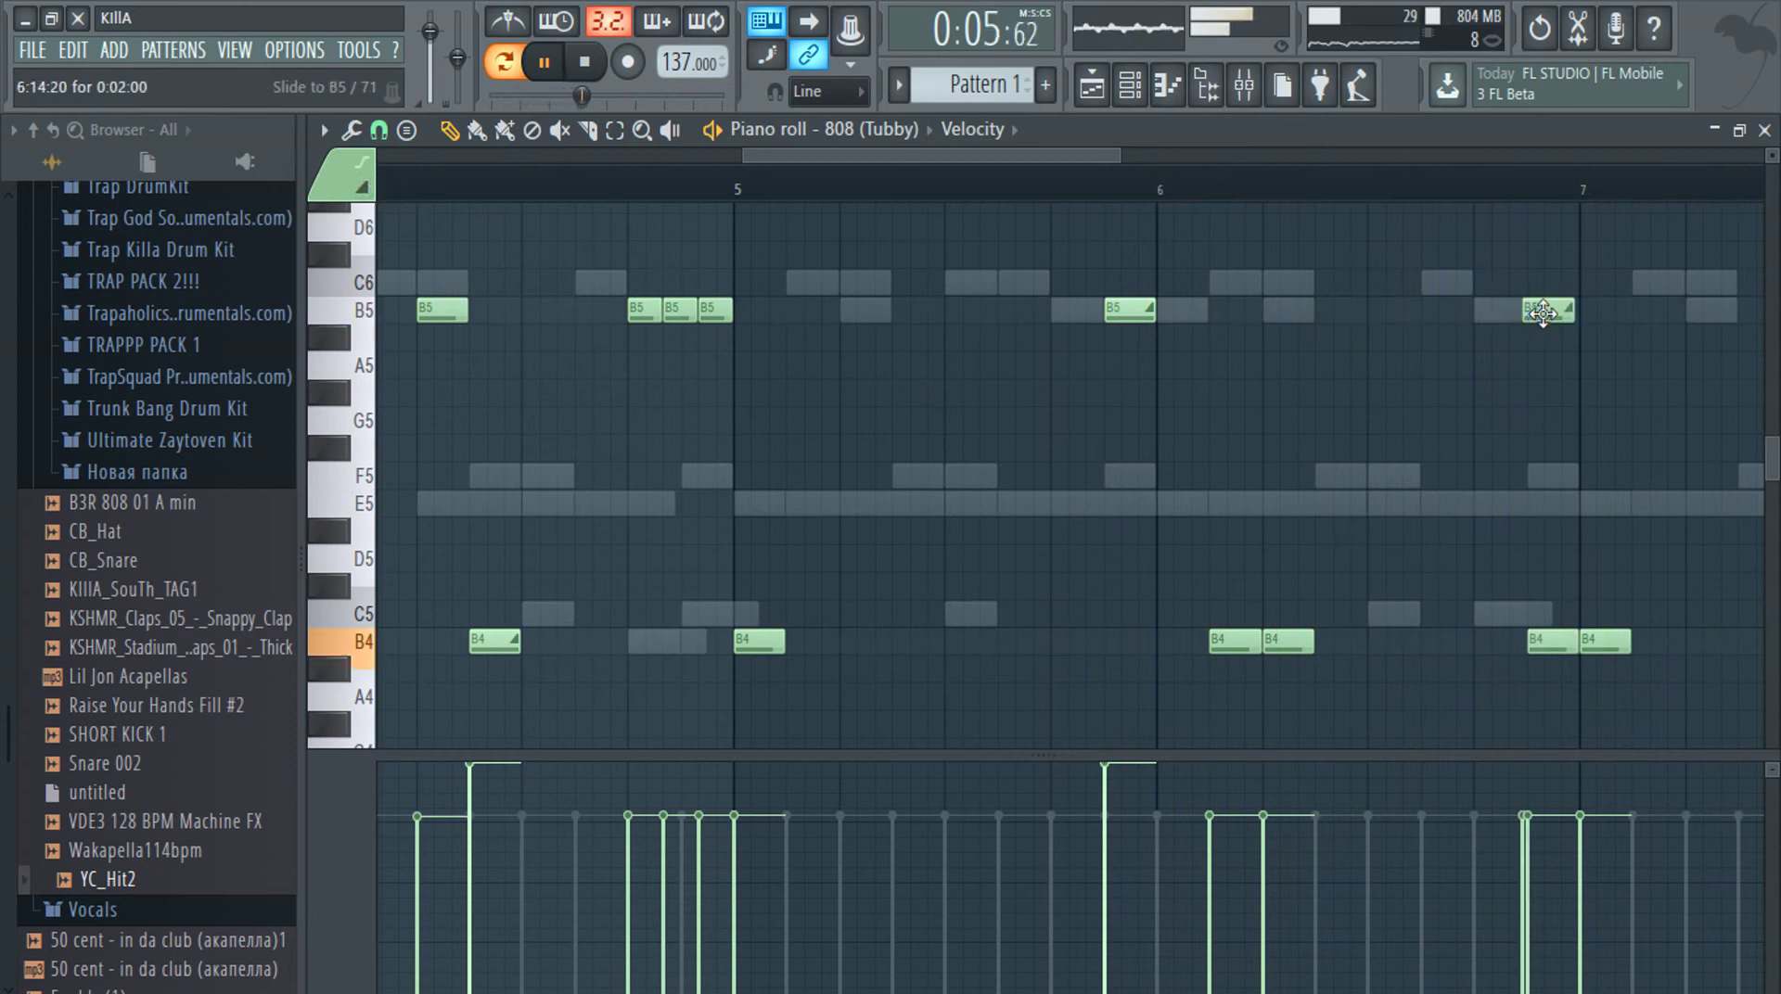
{"action": "left_click_drag", "start_coordinate": [1543, 313], "coordinate": [1549, 315]}
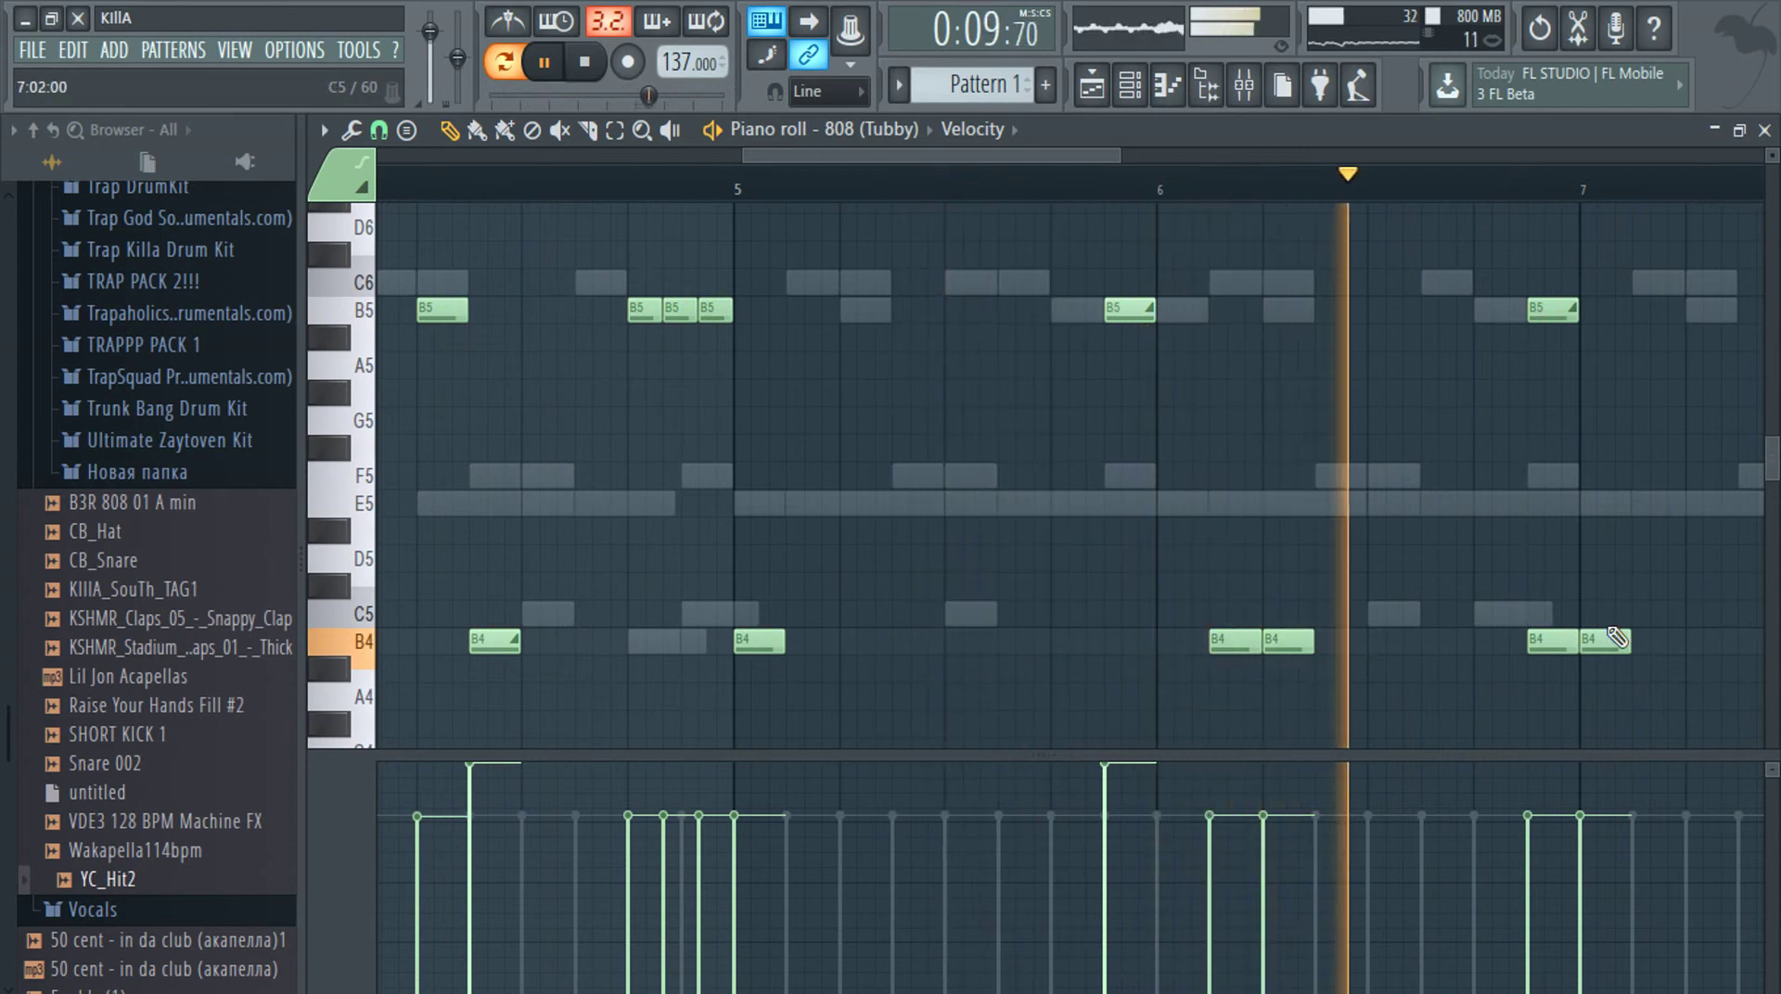
Play the pattern and delete the B4 note beneath the B5 slide at step 15 of bar 6
{"action": "scroll", "coordinate": [1313, 571], "scroll_direction": "down", "scroll_amount": 2}
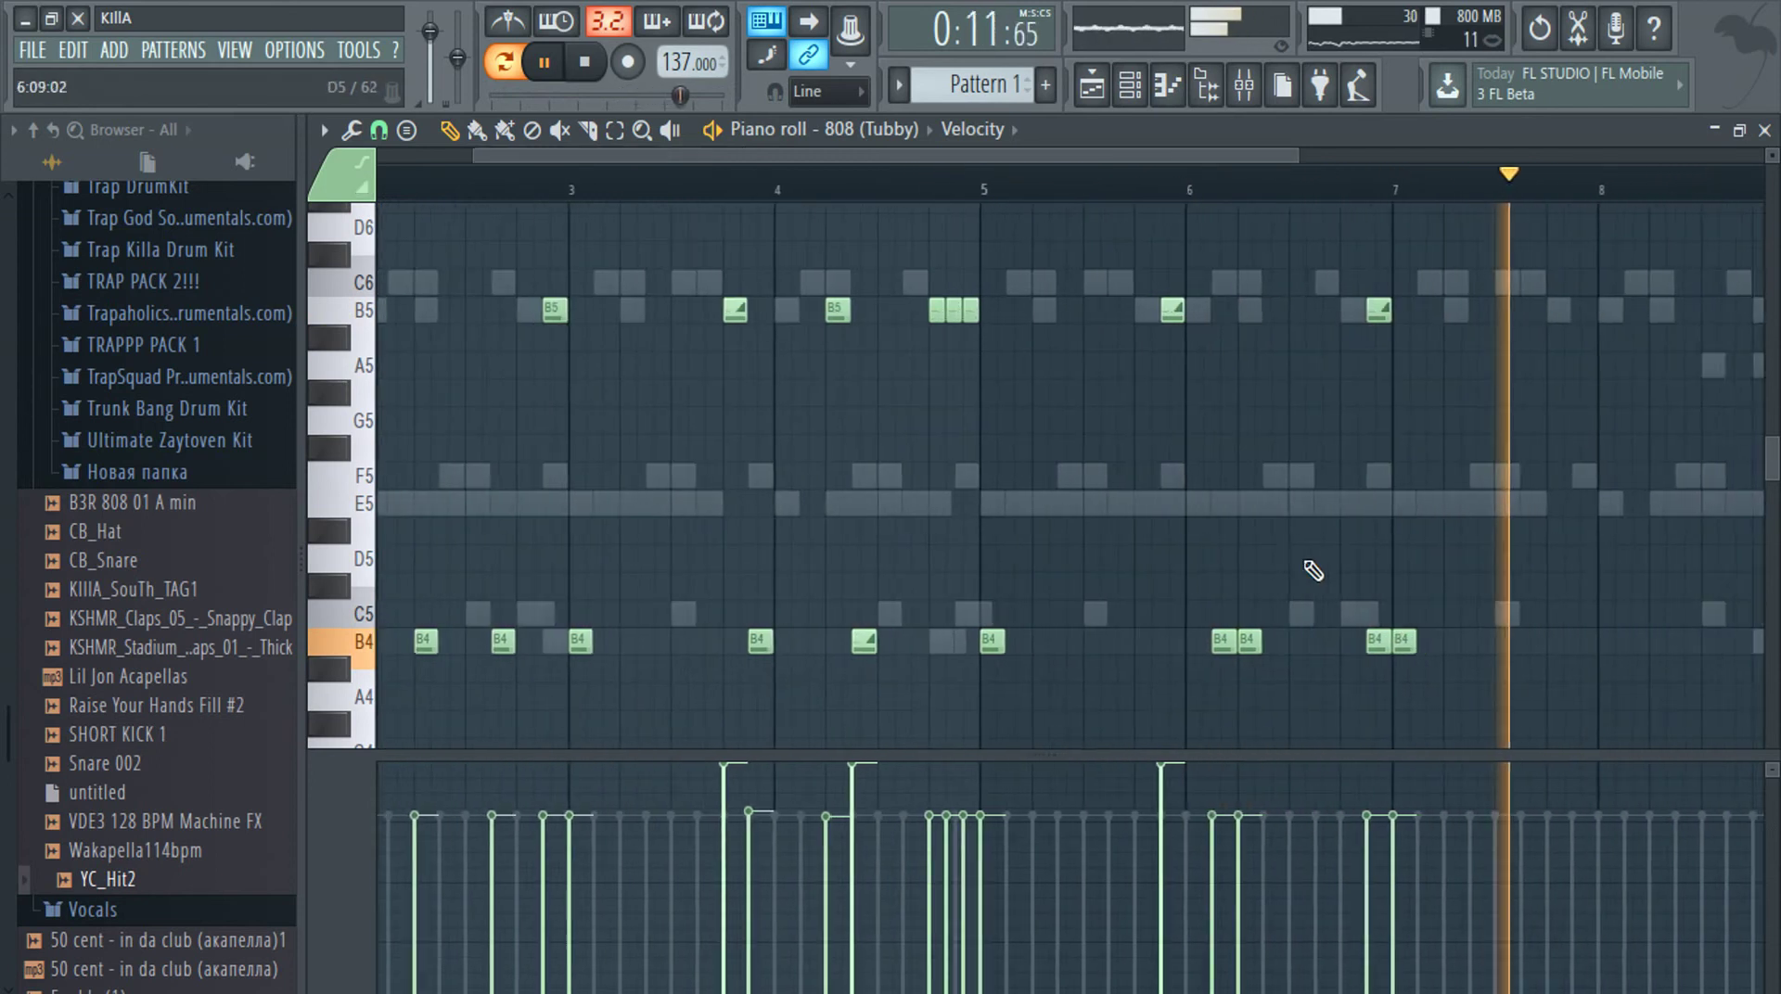
{"action": "key", "text": "space"}
{"action": "scroll", "coordinate": [1503, 318], "scroll_direction": "up", "scroll_amount": 2}
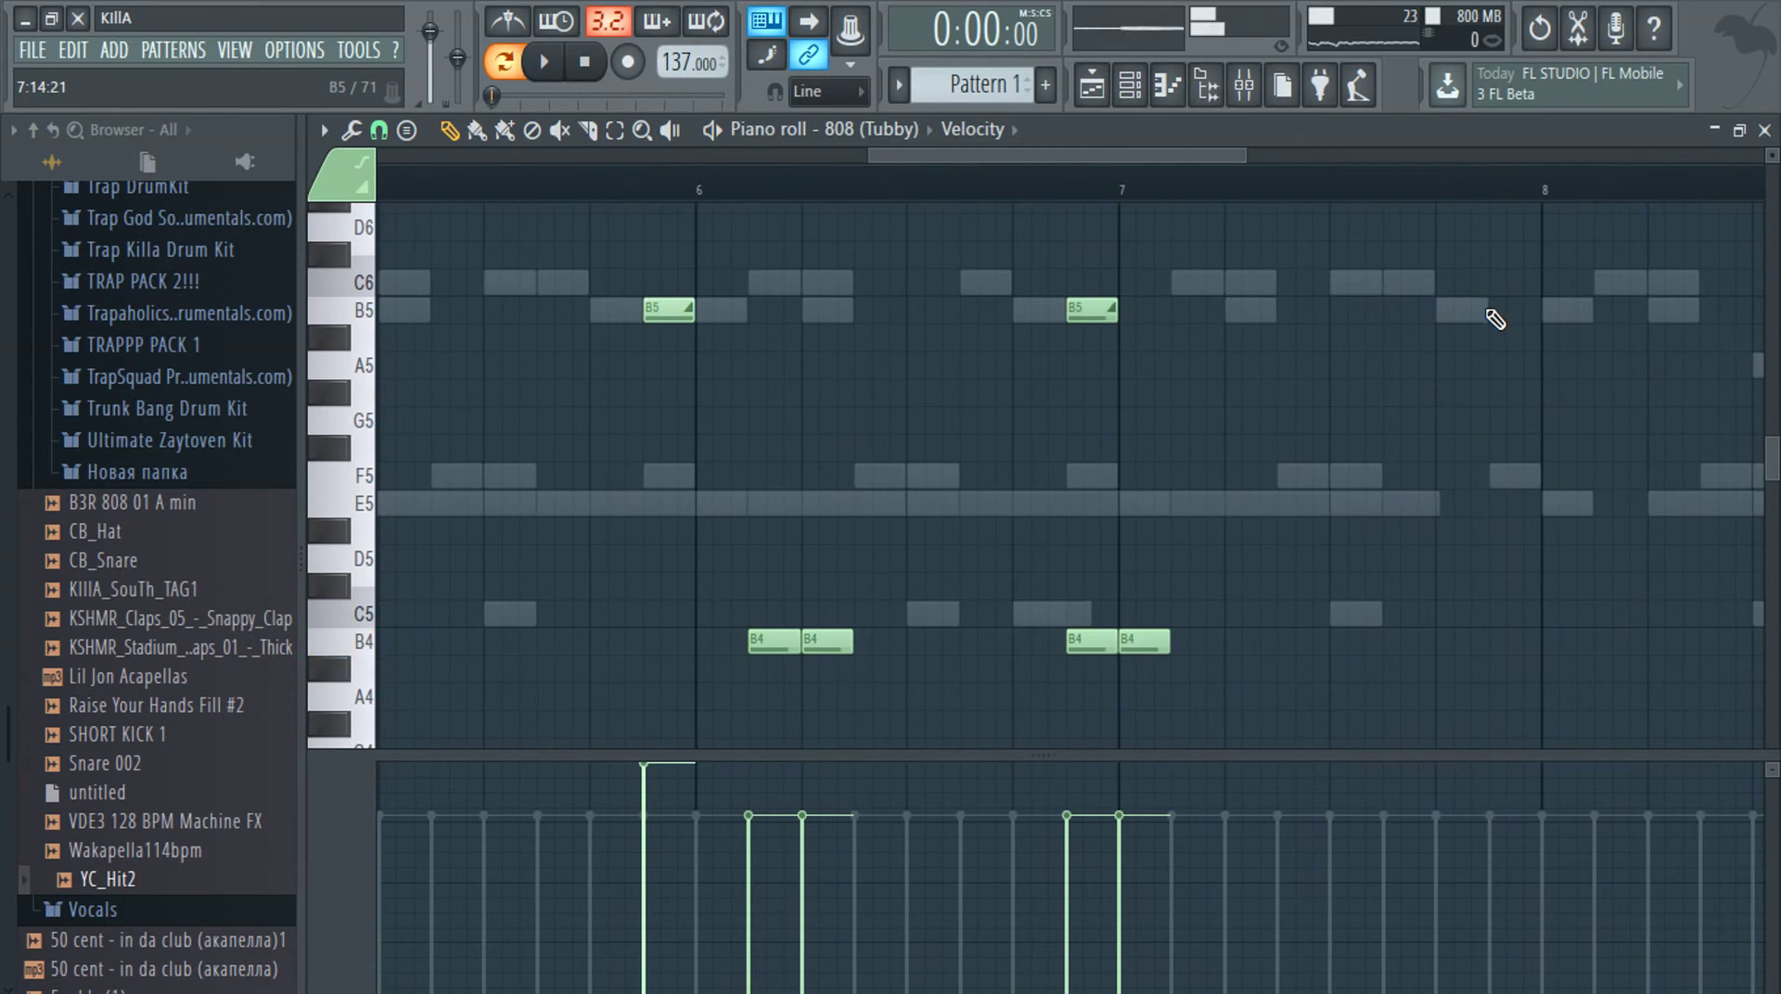
{"action": "key", "text": "space"}
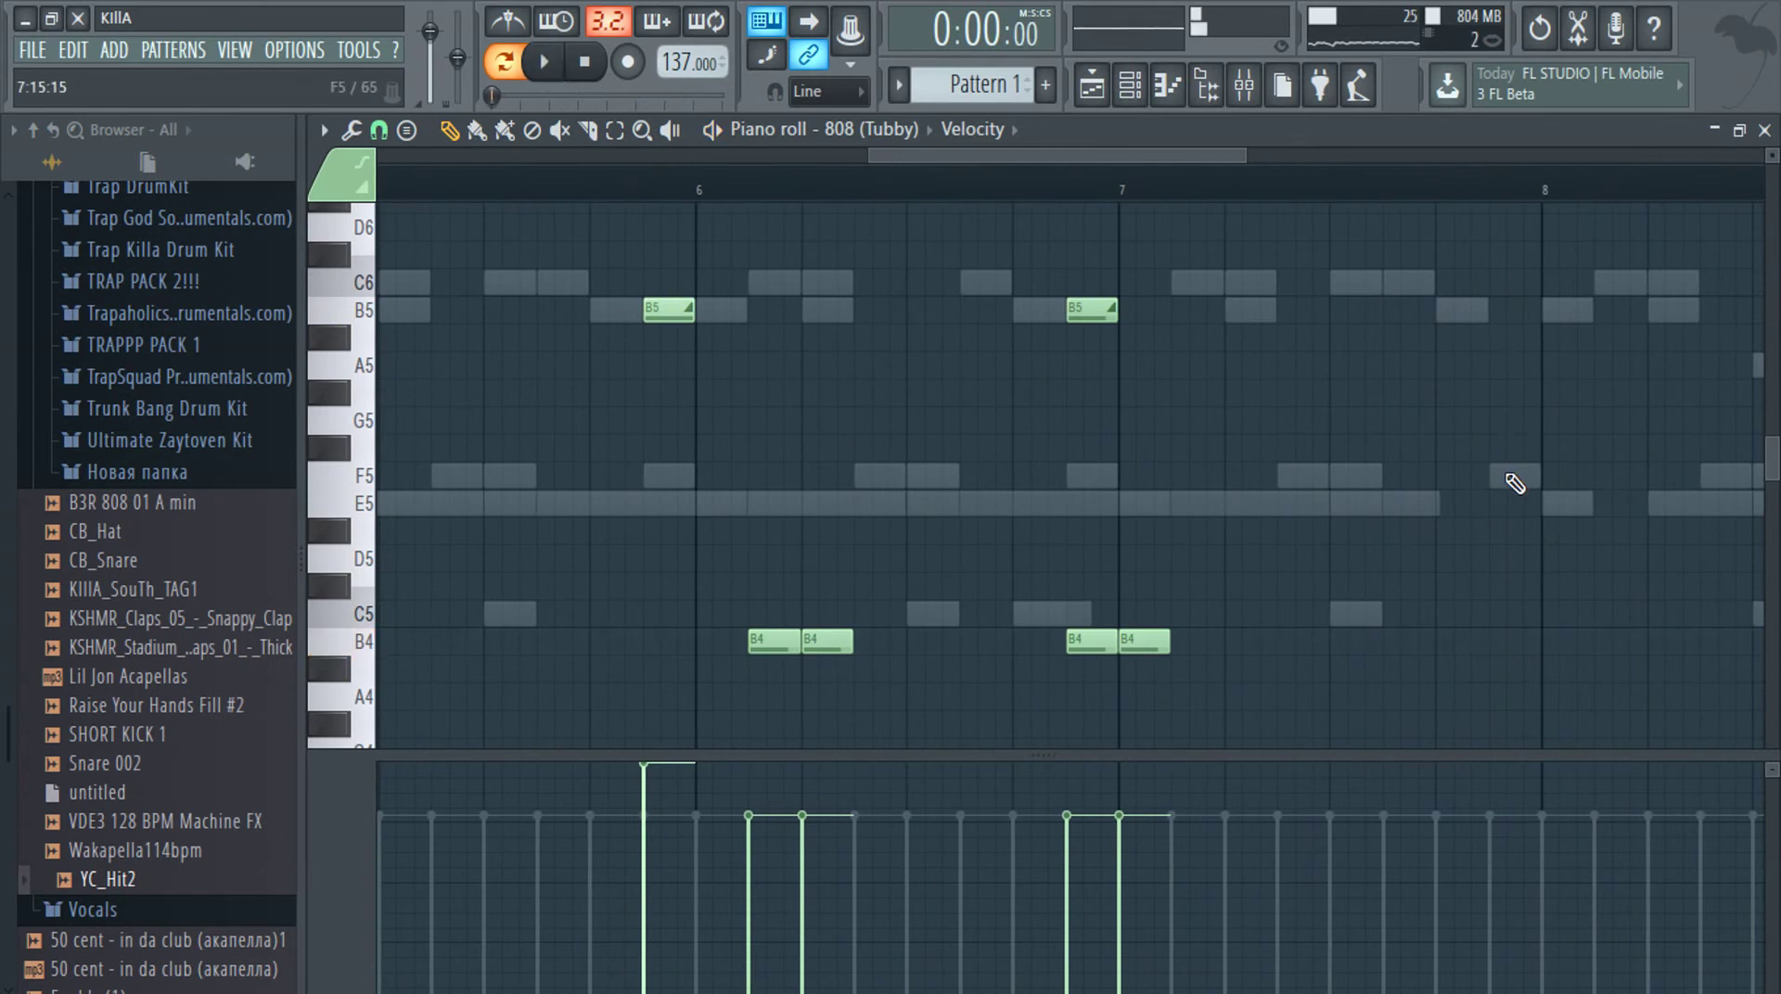
{"action": "key", "text": "space"}
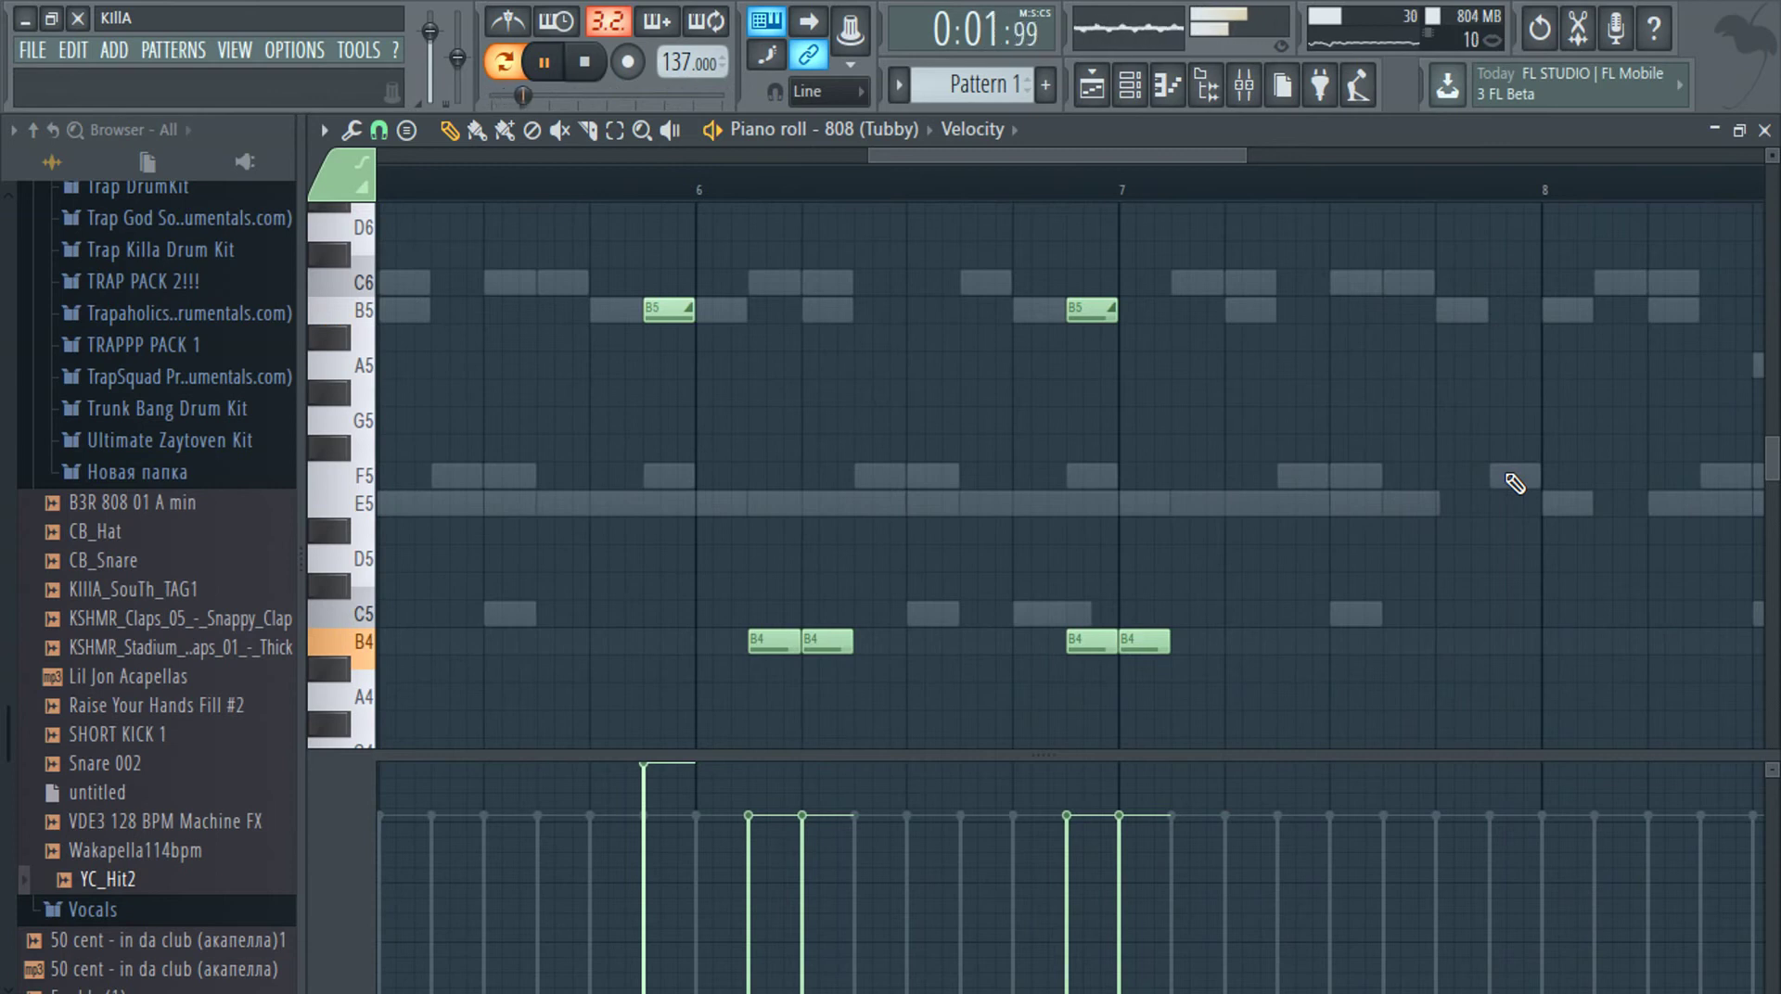
{"action": "scroll", "coordinate": [1228, 651], "scroll_direction": "down", "scroll_amount": 1}
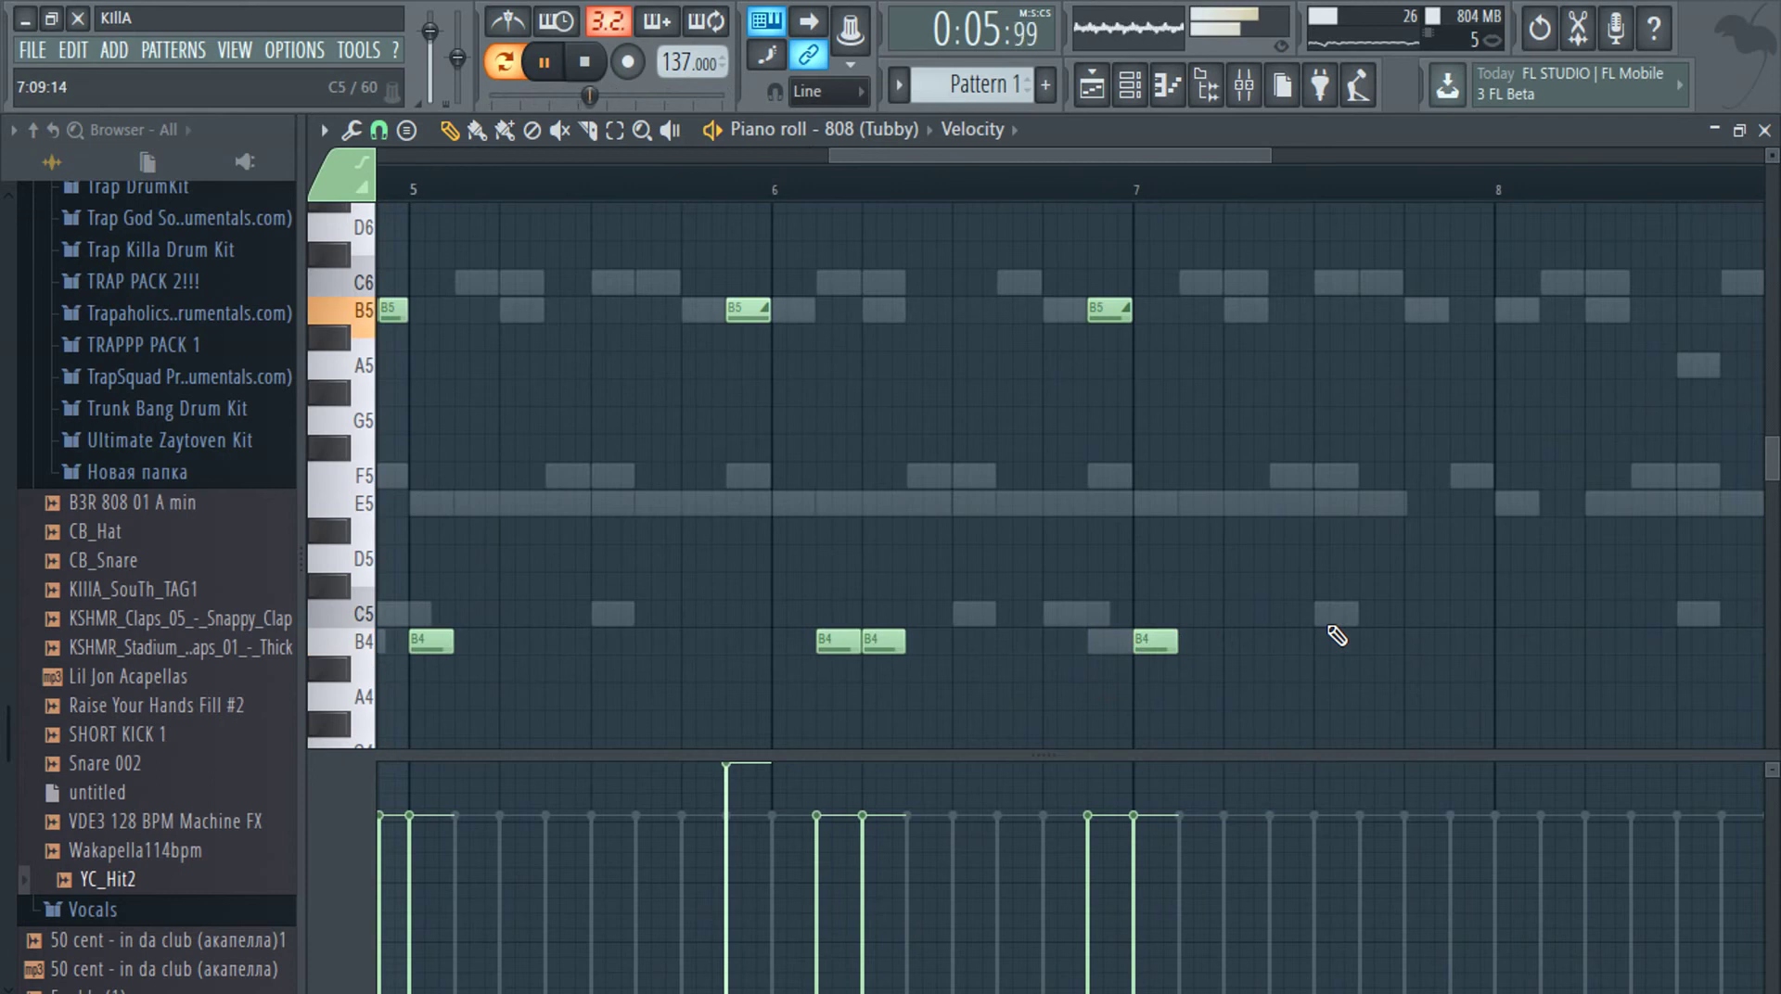
Add a regular B5 at step 15 of bar 7, a B4 slide at step 3 of bar 8, and a regular B4 at step 5
{"action": "left_click", "coordinate": [1444, 308]}
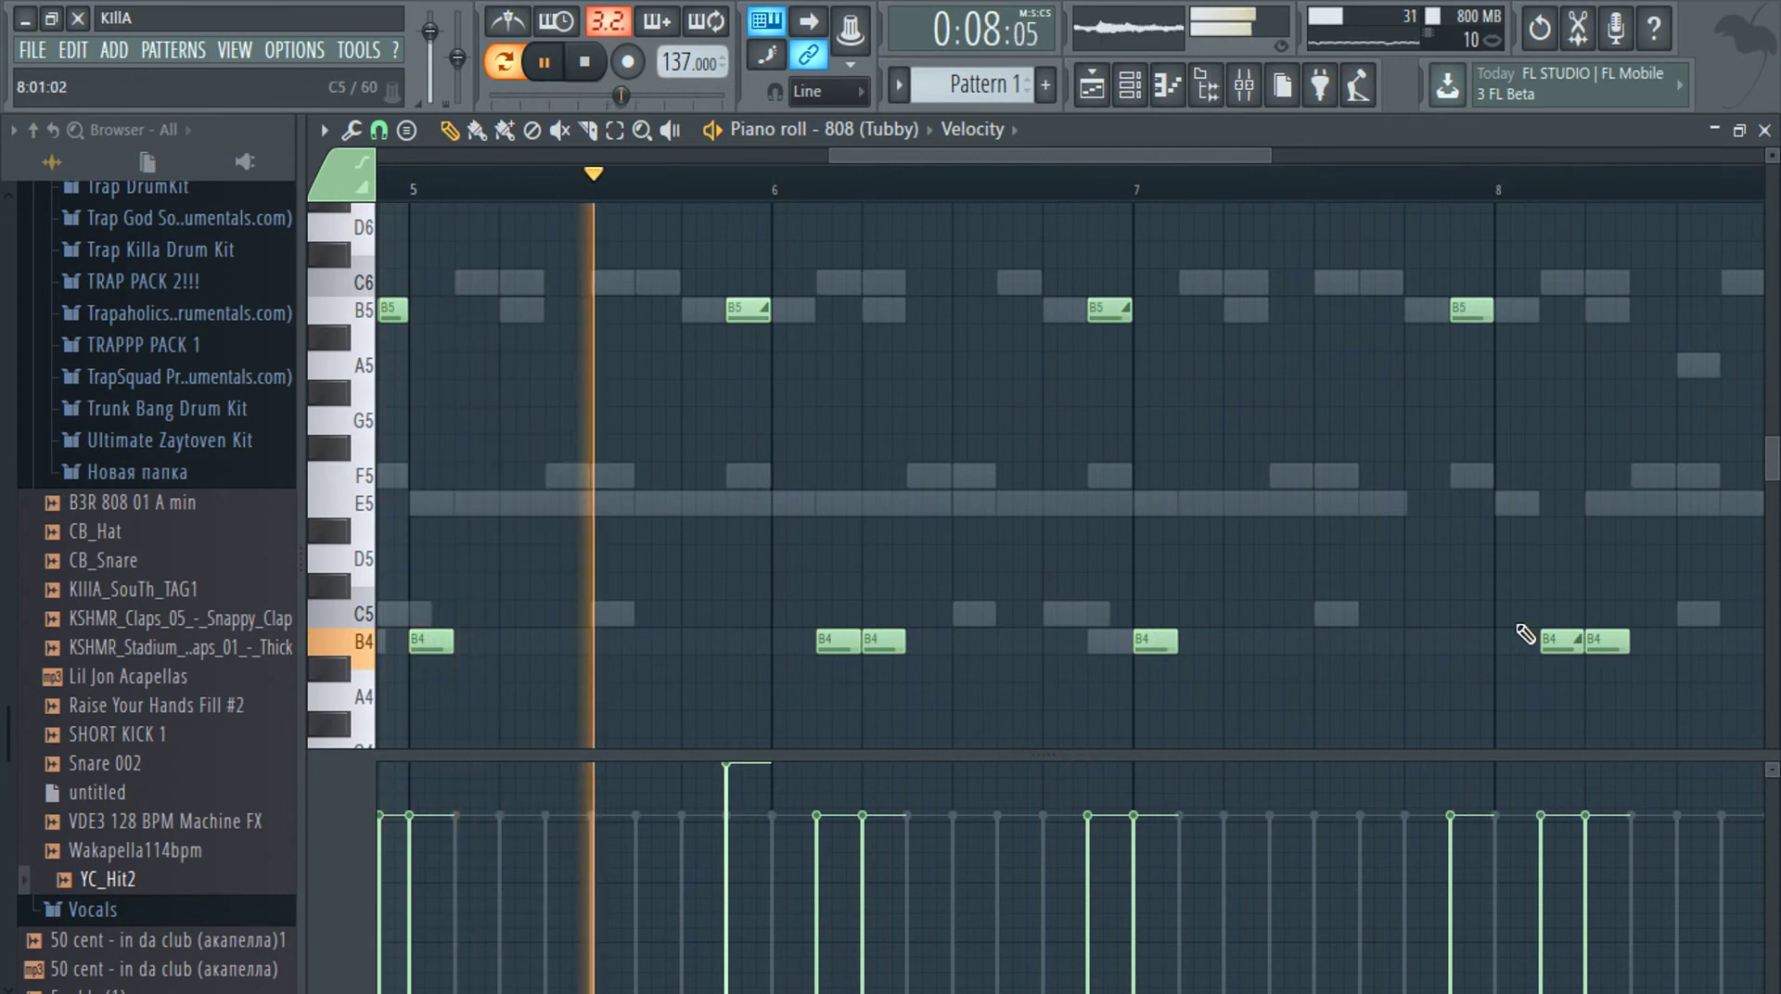
Copy the three-note B5 roll to the end of bar 8, starting at step 13
{"action": "scroll", "coordinate": [1258, 629], "scroll_direction": "down", "scroll_amount": 2}
{"action": "left_click_drag", "start_coordinate": [810, 278], "coordinate": [1564, 313]}
{"action": "scroll", "coordinate": [1582, 363], "scroll_direction": "up", "scroll_amount": 3}
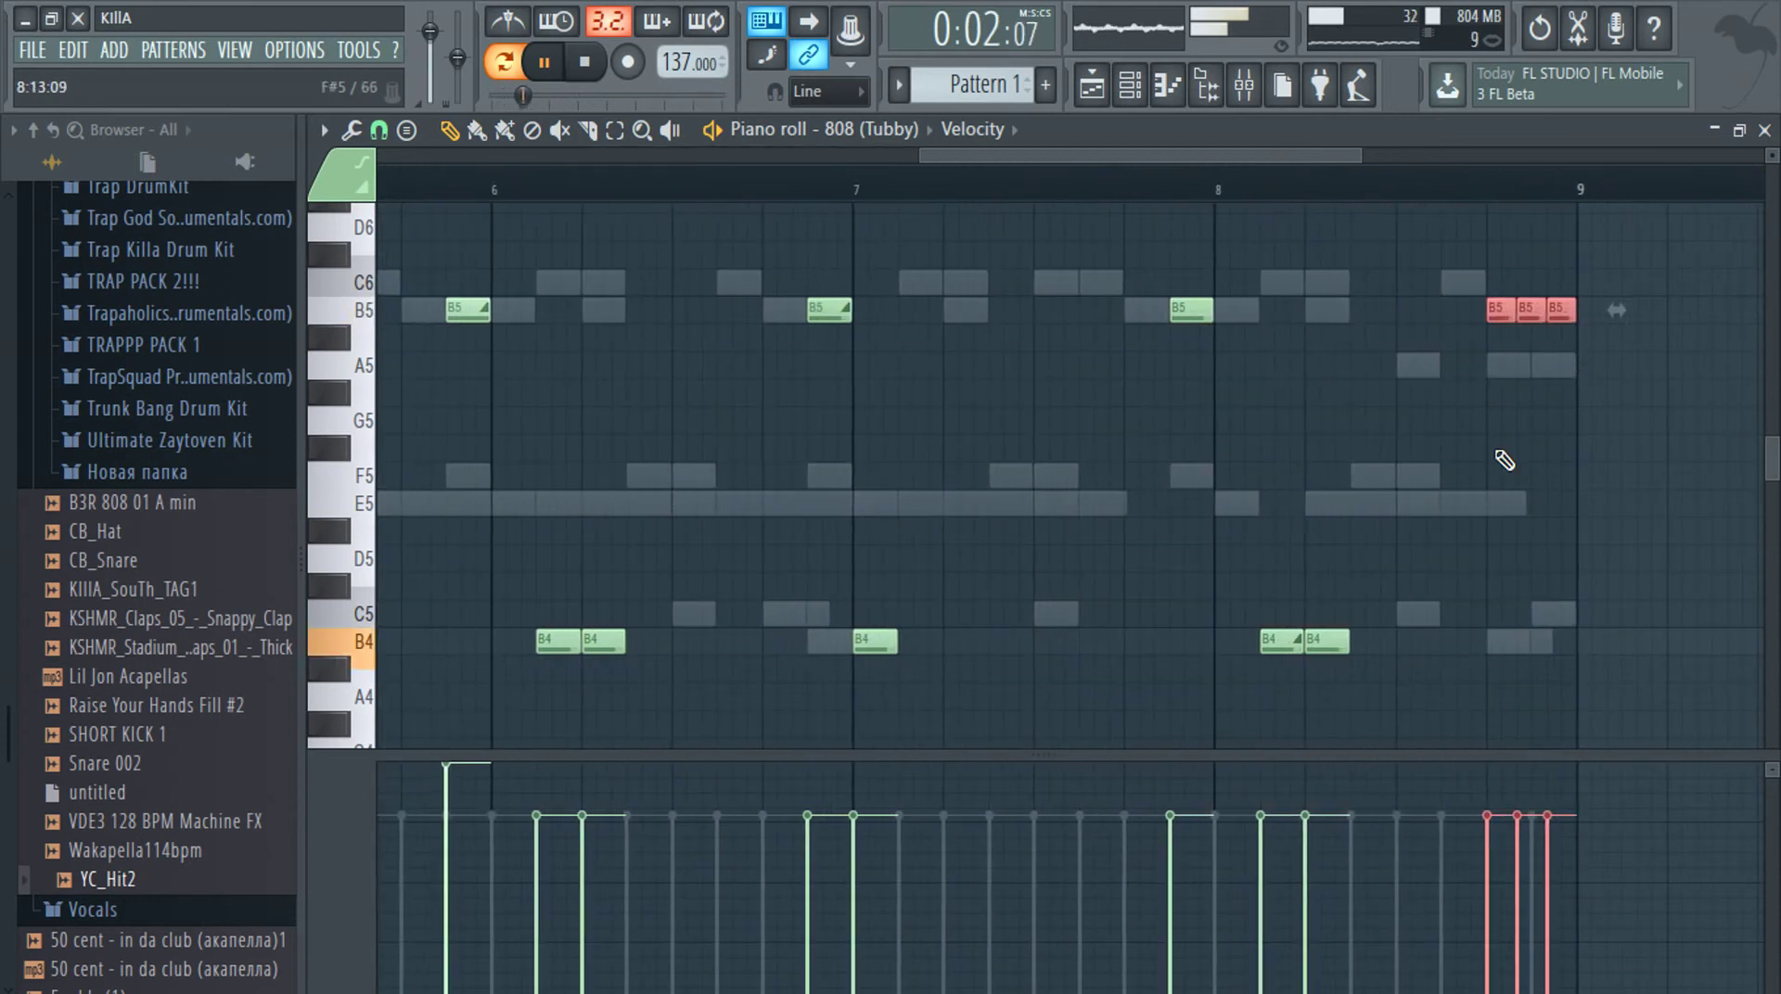
Copy the 808 (Tubby) notes into the Savage Kick 2 channel and stop playback
{"action": "key", "text": "F7"}
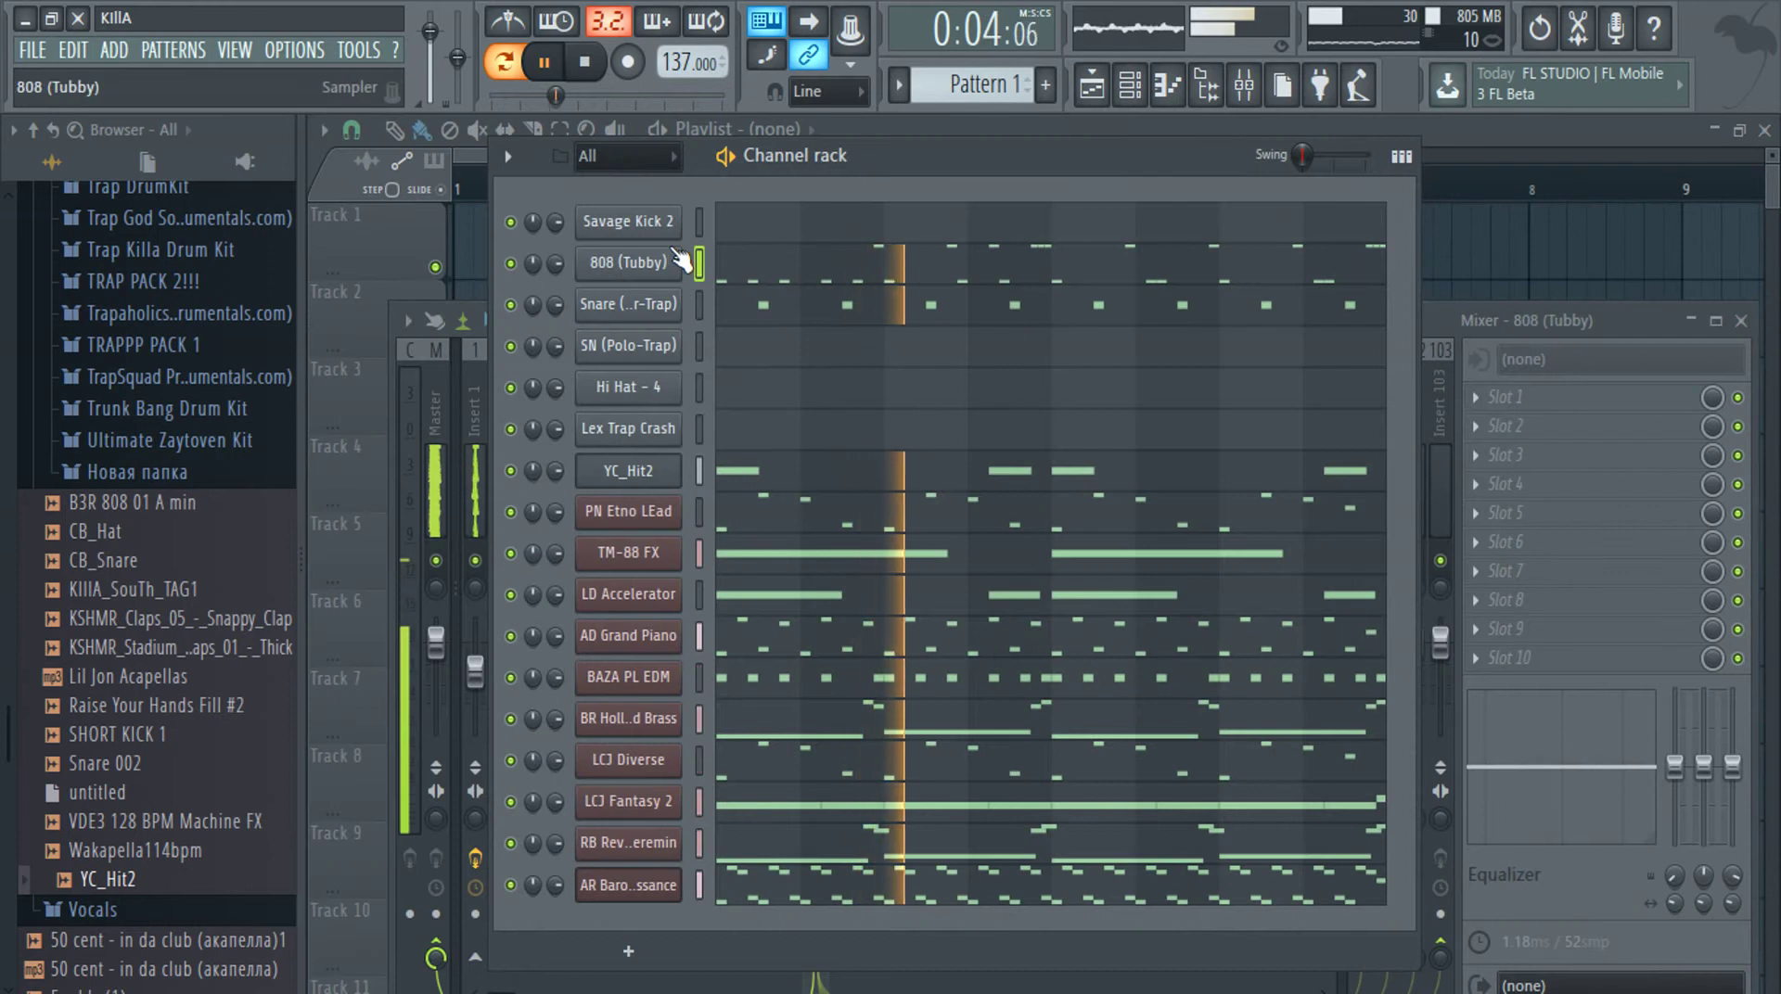
{"action": "left_click", "coordinate": [703, 220]}
{"action": "key", "text": "ctrl+v"}
{"action": "key", "text": "space"}
Delete all slide notes from the Savage Kick 2 pattern in its piano roll
{"action": "left_click", "coordinate": [784, 232]}
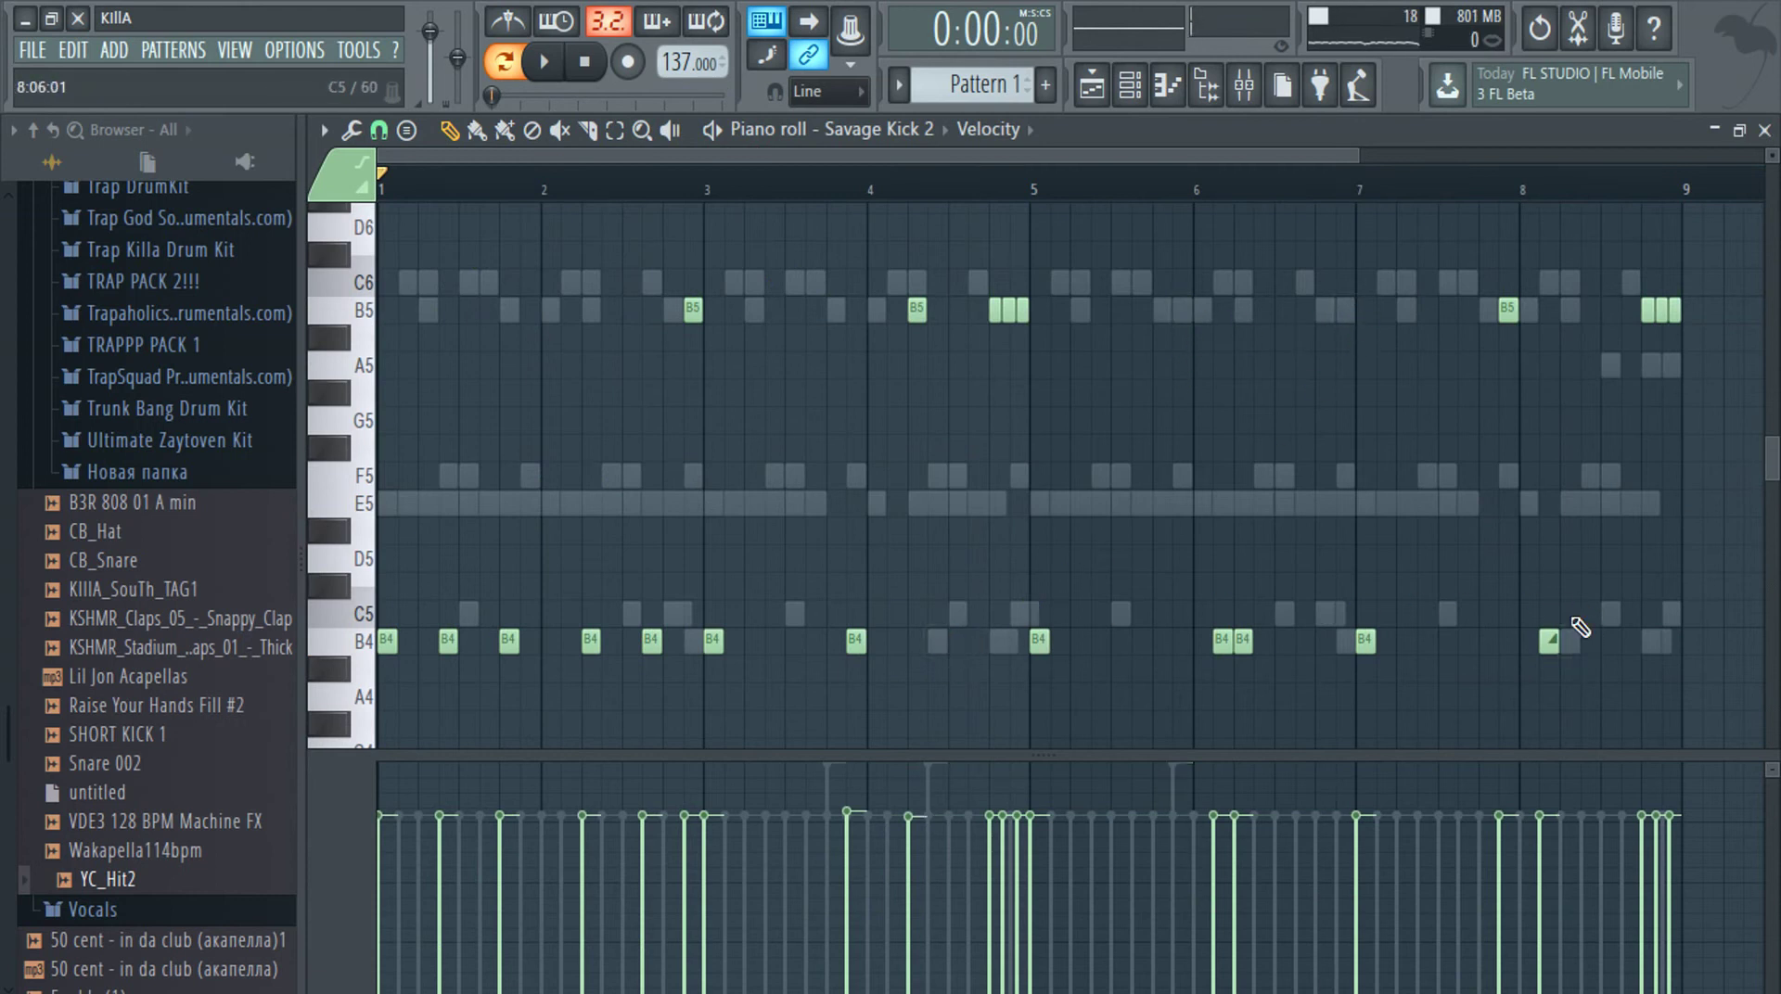
{"action": "right_click", "coordinate": [1559, 638]}
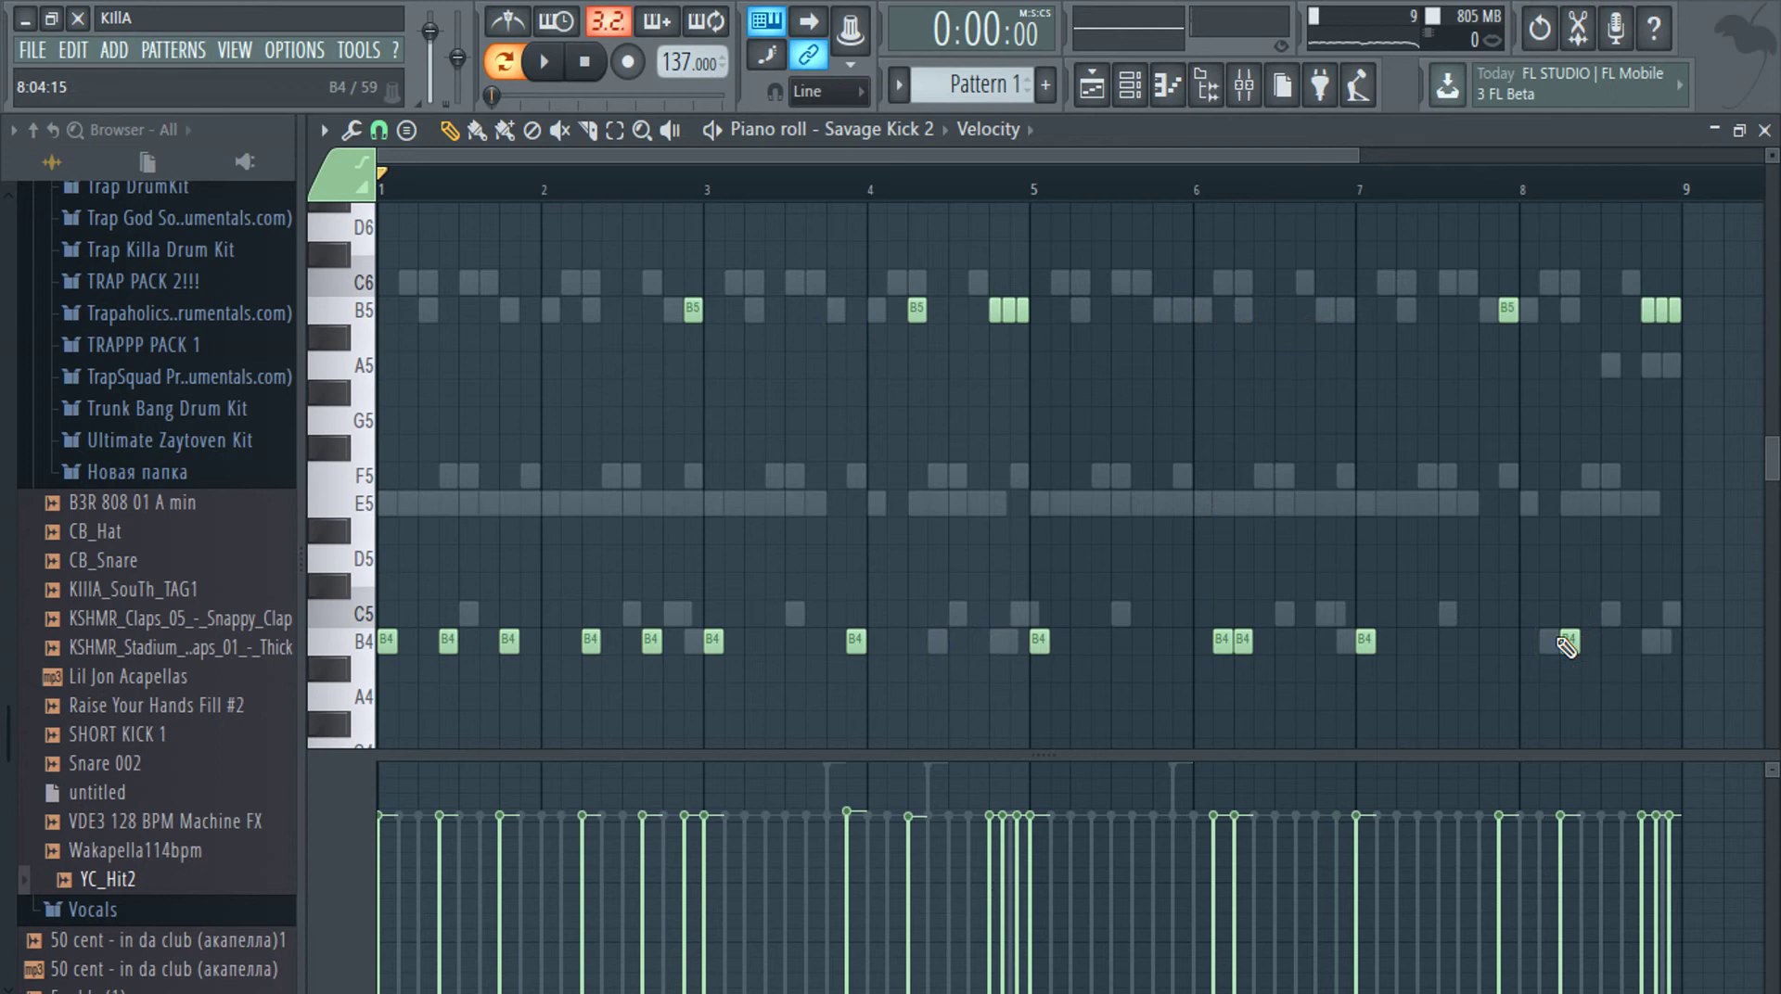
Transpose the kick's B5 notes down one octave to B4, and move all kick notes up one semitone to C5
{"action": "left_click_drag", "start_coordinate": [1724, 295], "coordinate": [543, 325]}
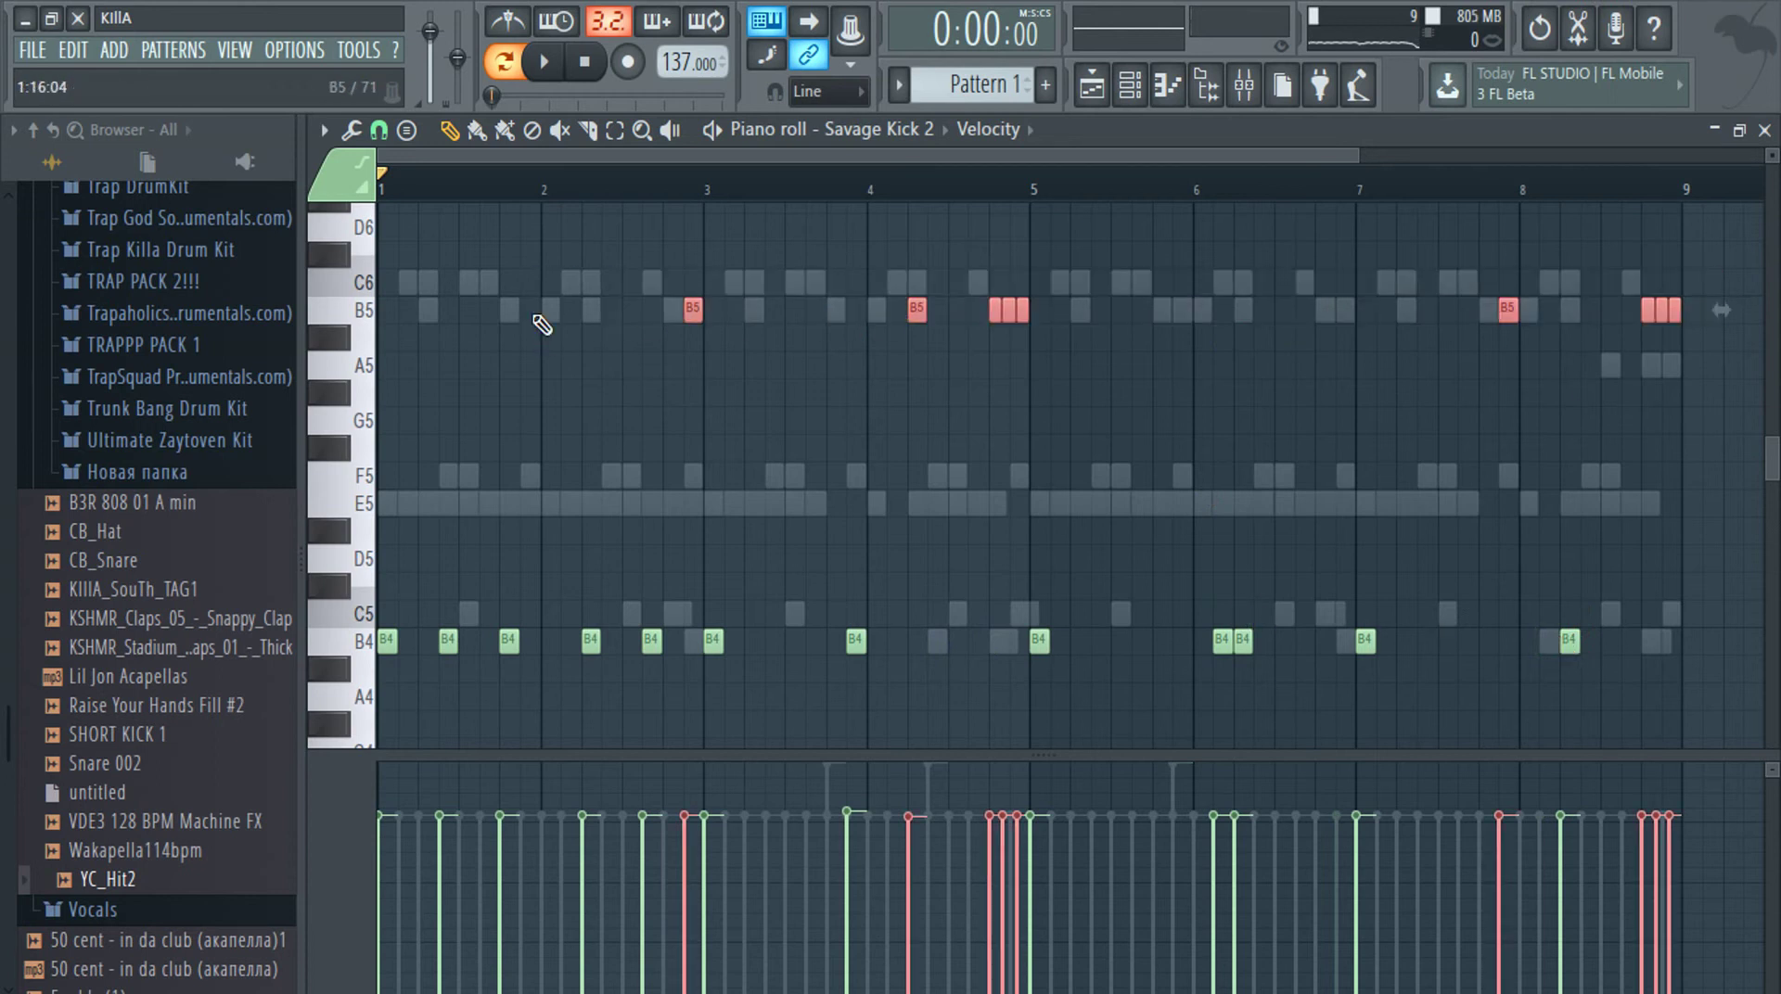
{"action": "key", "text": "ctrl+Down"}
{"action": "key", "text": "ctrl+d"}
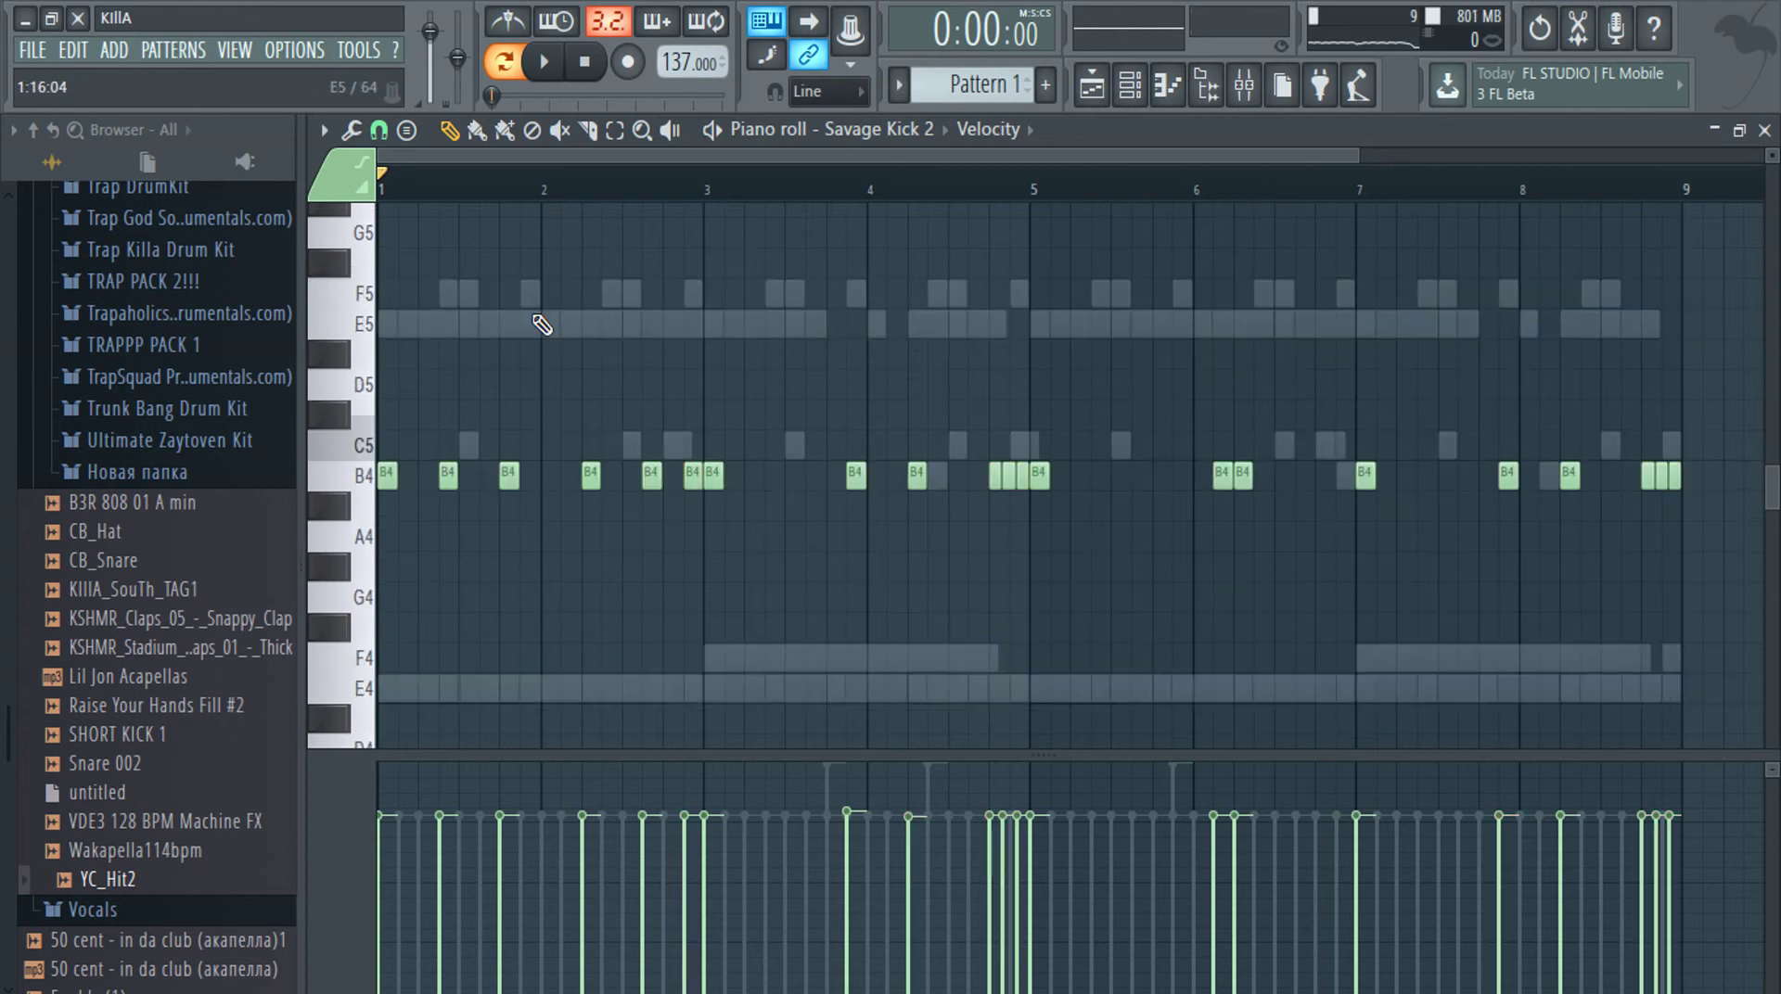
{"action": "key", "text": "shift+Up"}
{"action": "key", "text": "Escape"}
Raise the velocity of the 808 (Tubby) B4 slide at step 3 of bar 8 to 100%, and play the pattern
{"action": "left_click", "coordinate": [780, 269]}
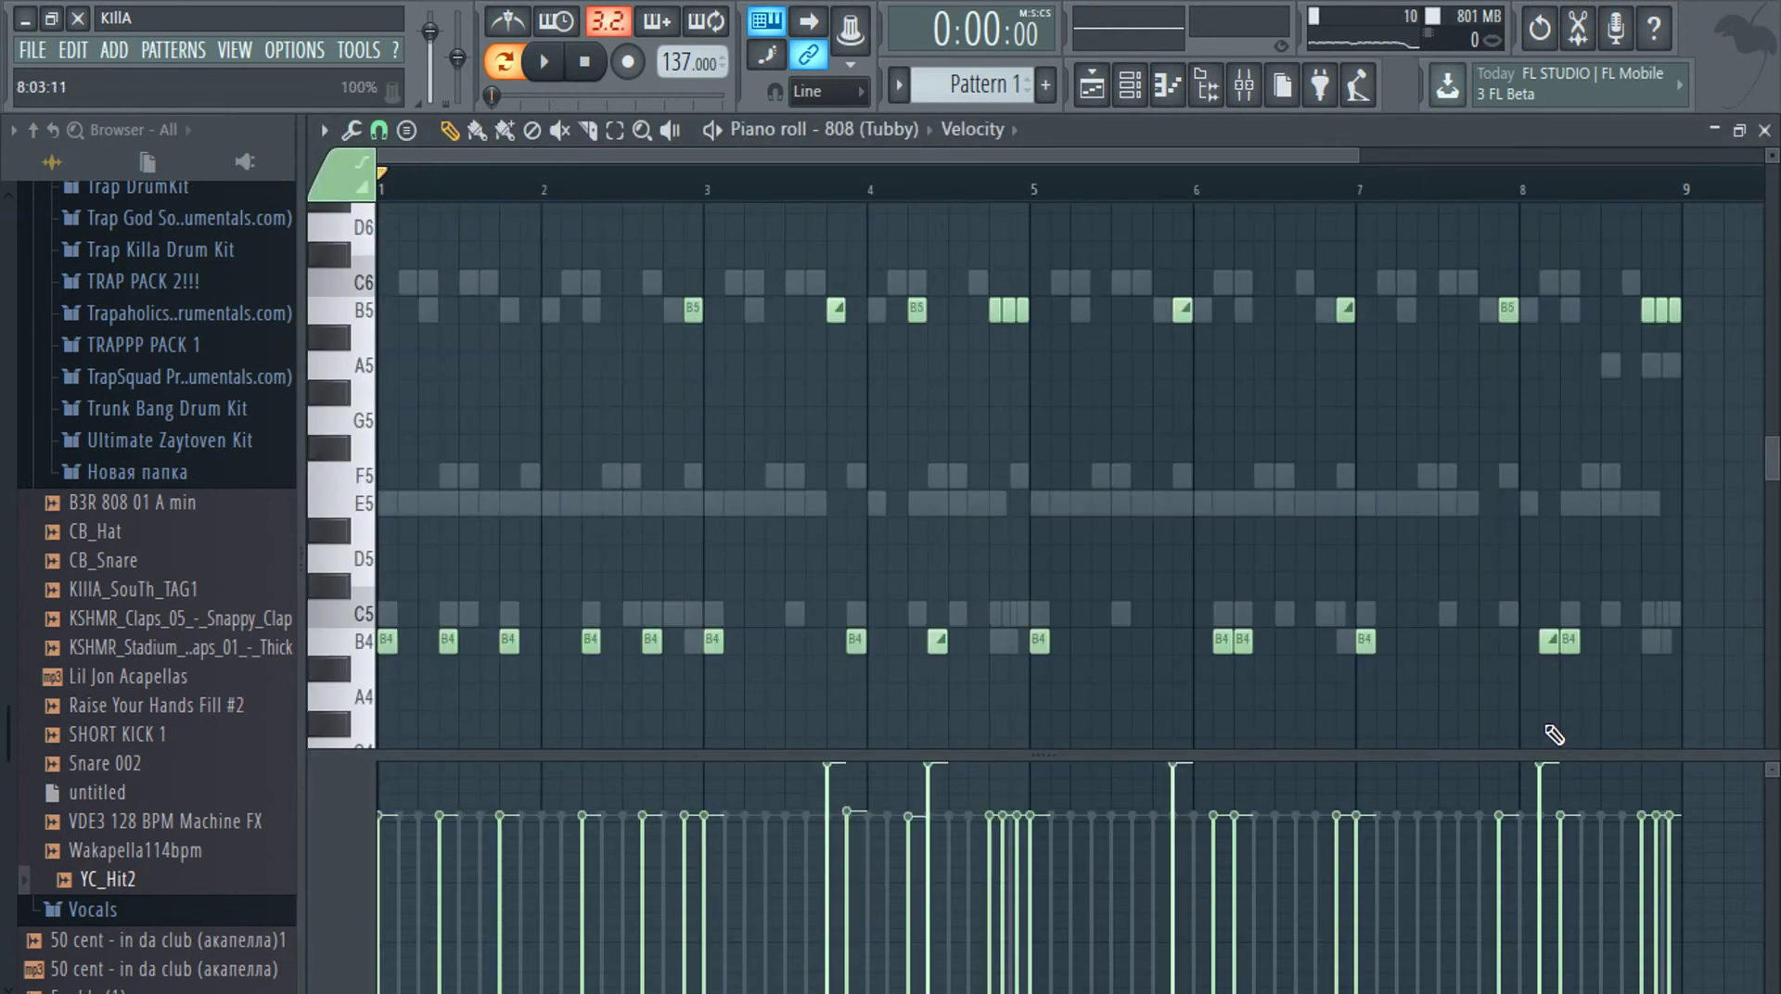
{"action": "key", "text": "Escape"}
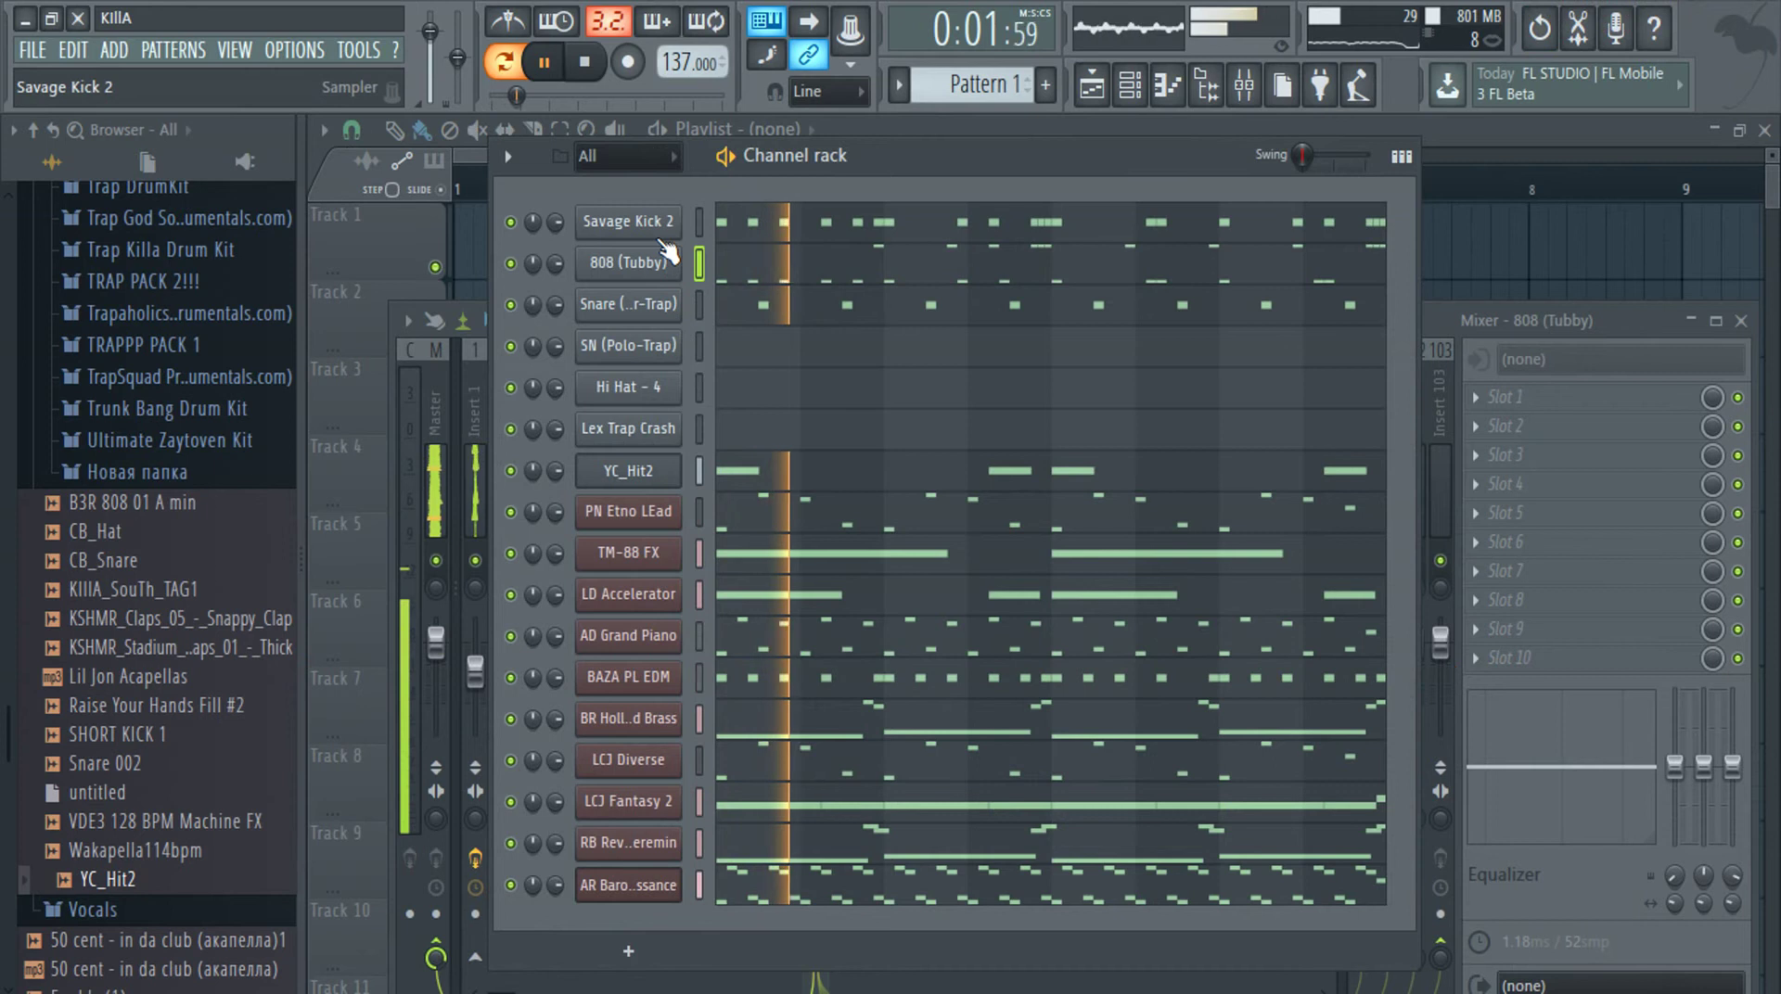
{"action": "left_click", "coordinate": [697, 218]}
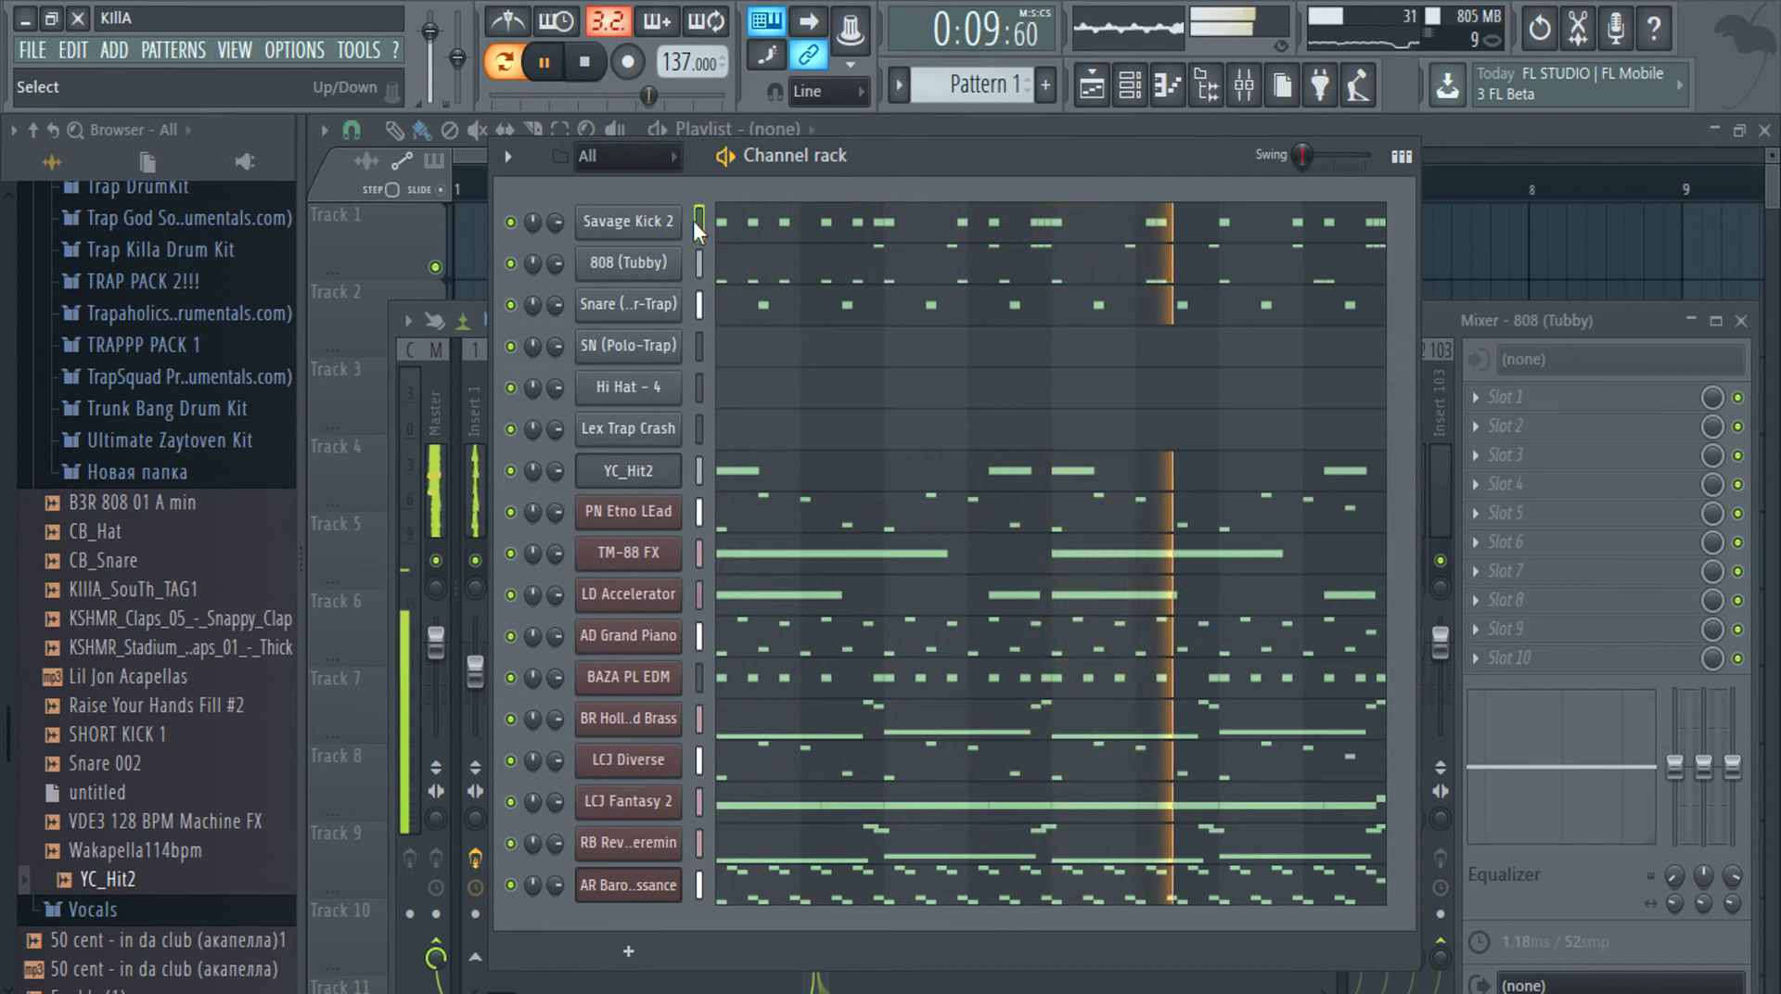
Add a short C5 note at step 13 of bar 1 in the SN (Polo-Trap) piano roll
{"action": "left_click", "coordinate": [744, 344]}
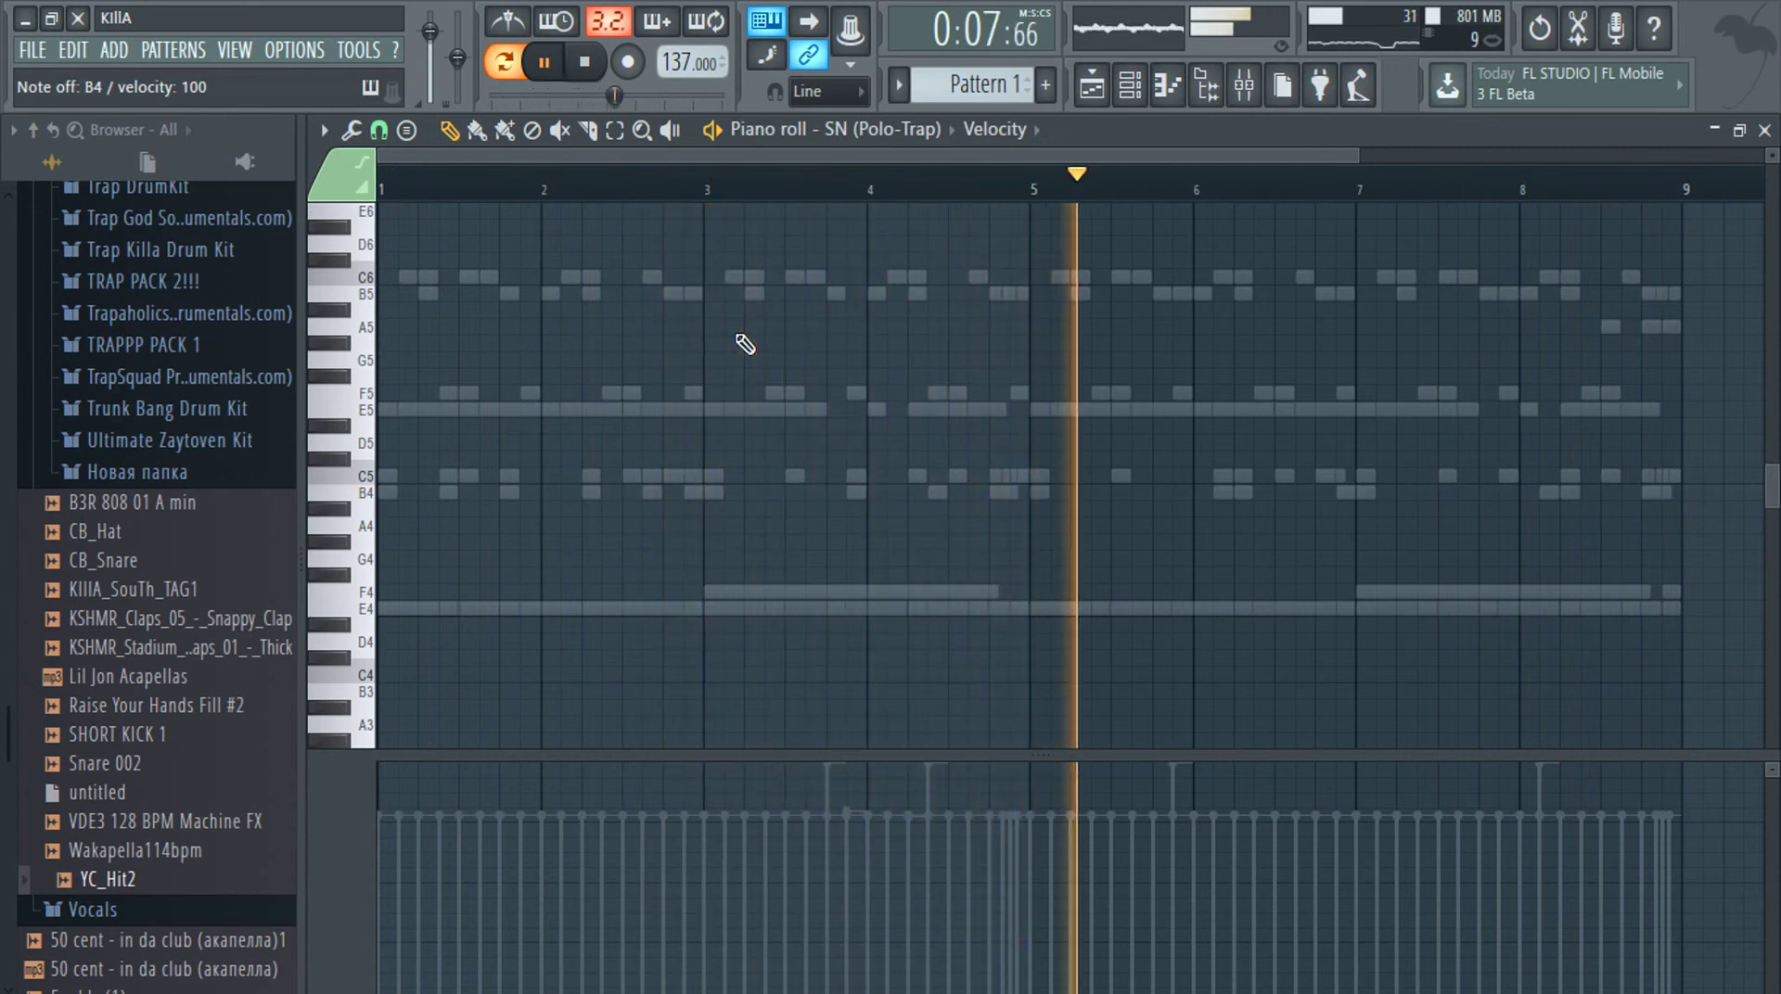
{"action": "left_click", "coordinate": [504, 477]}
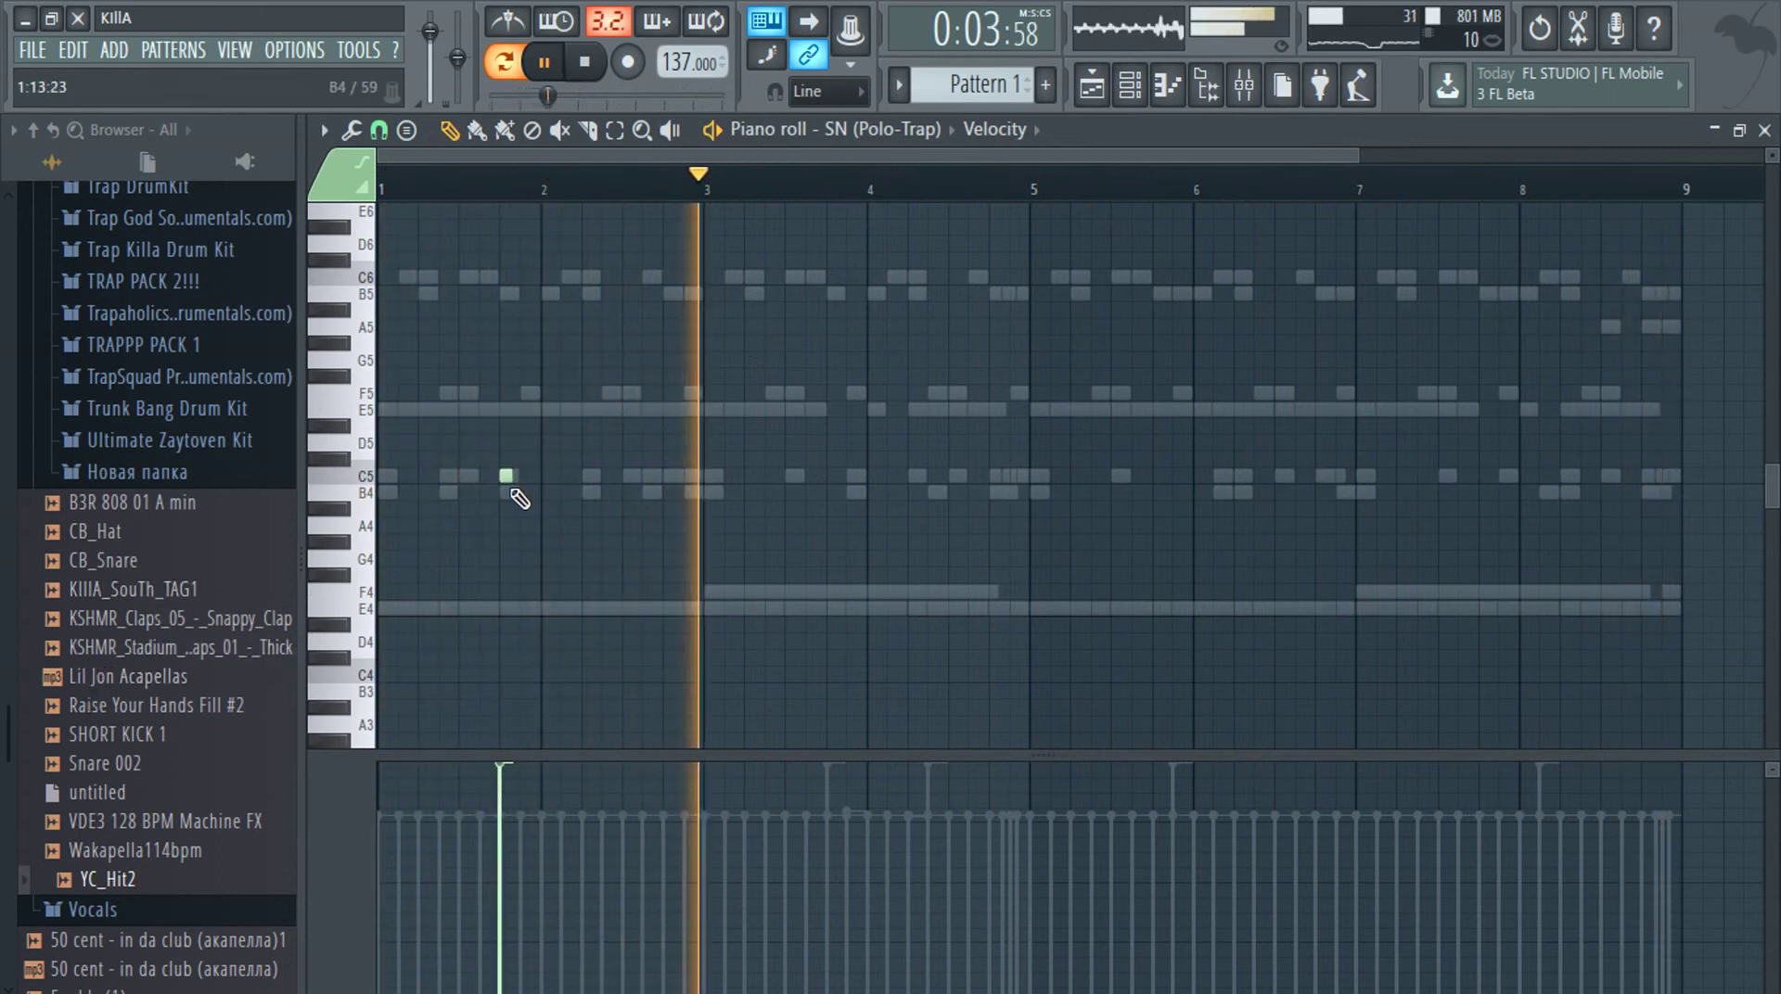
Arrange the SN (Polo-Trap) hits as two-step C5 notes at step 15 of bar 1 and step 5 of bar 2, and play the pattern
{"action": "scroll", "coordinate": [520, 495], "scroll_direction": "up", "scroll_amount": 2}
{"action": "left_click", "coordinate": [501, 816]}
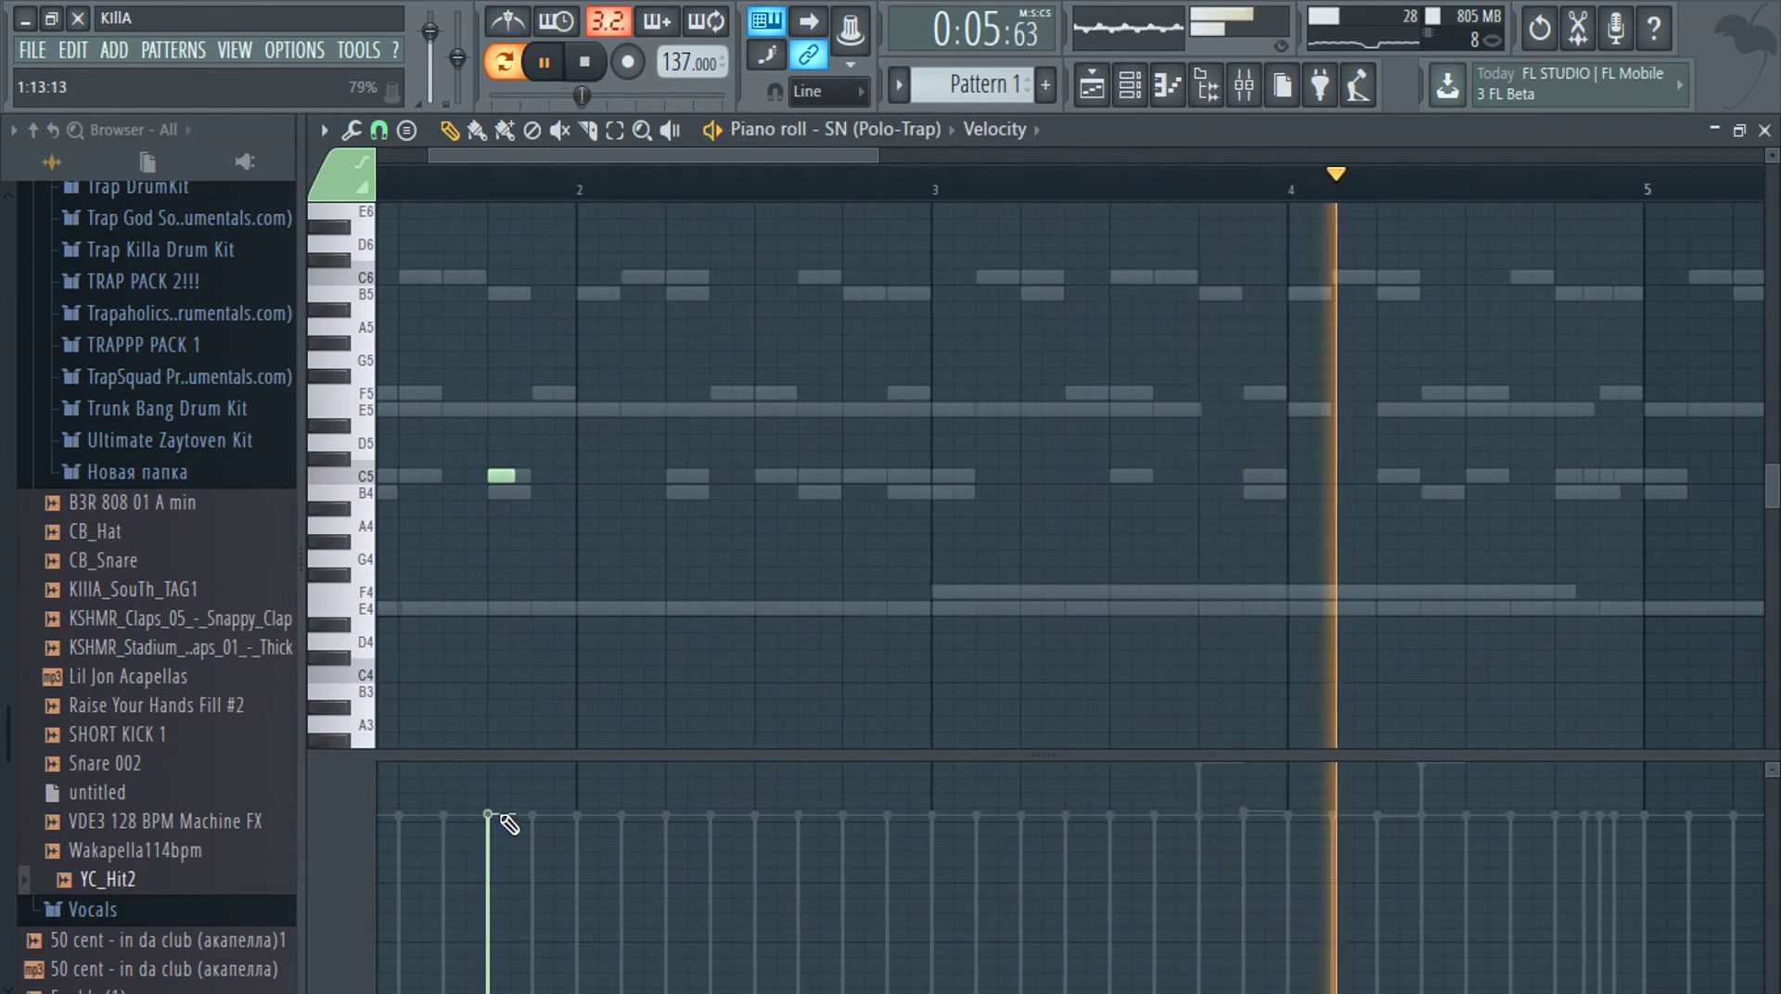
{"action": "left_click_drag", "start_coordinate": [511, 474], "coordinate": [576, 517]}
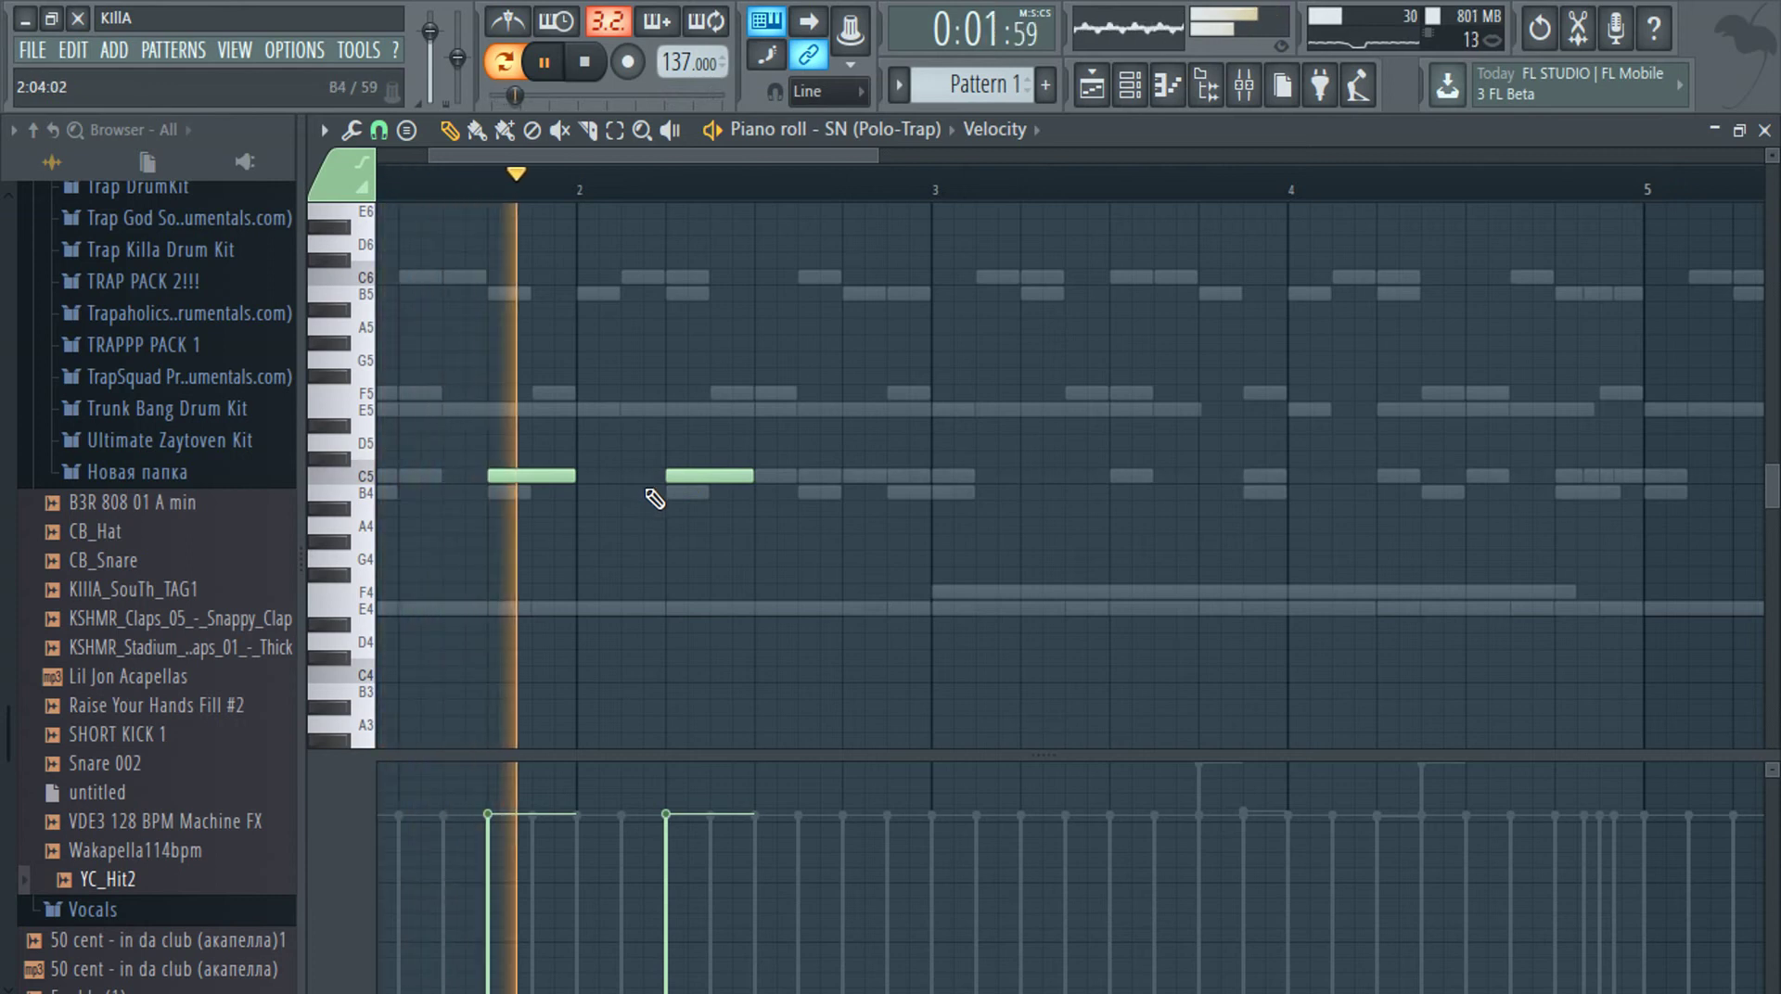
{"action": "scroll", "coordinate": [530, 521], "scroll_direction": "down", "scroll_amount": 3}
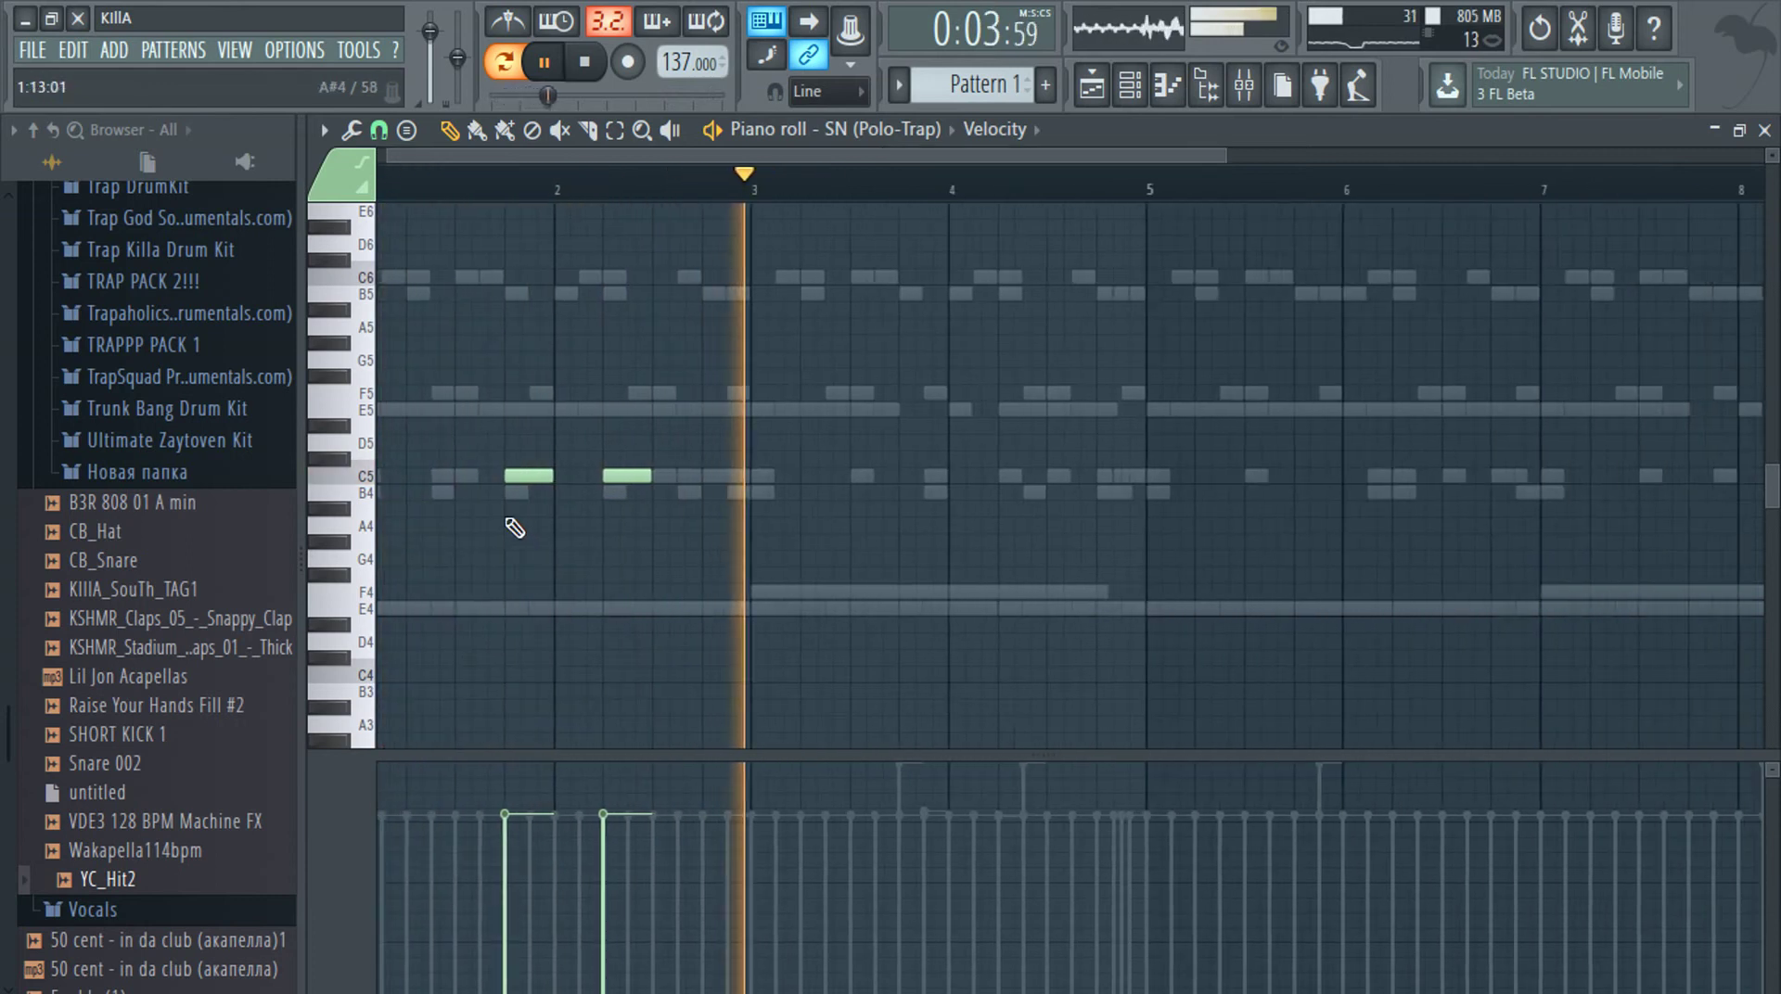
{"action": "key", "text": "space"}
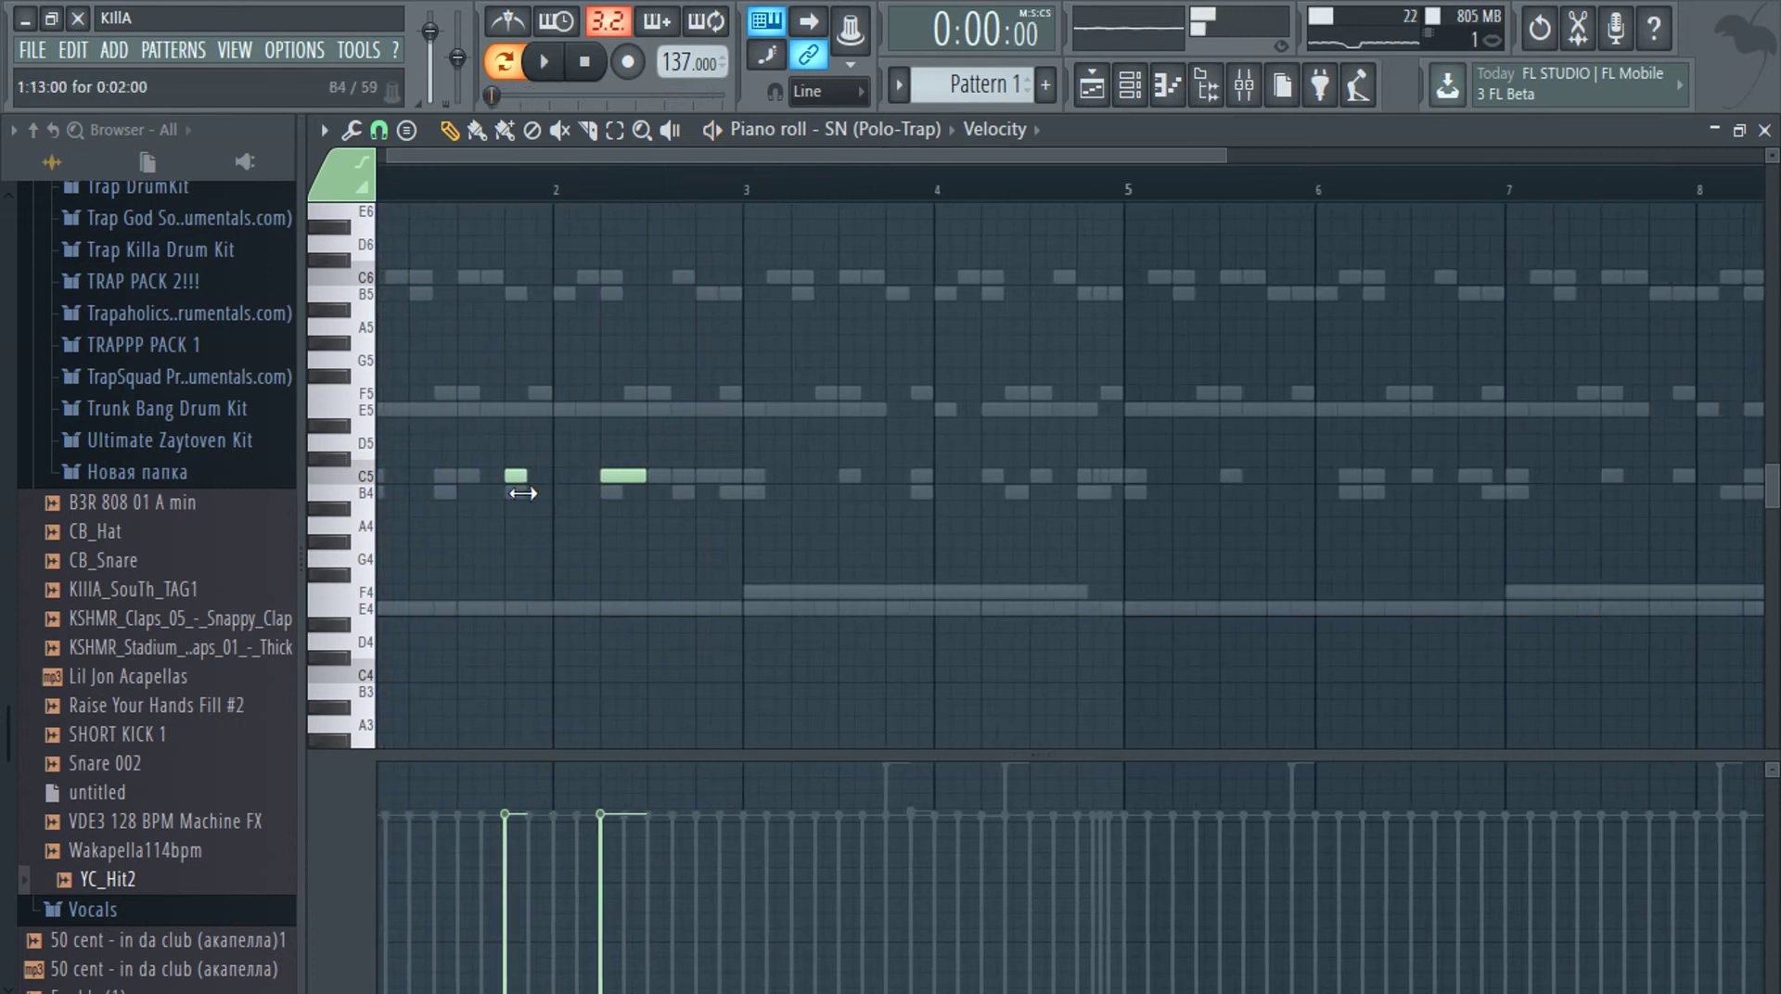
{"action": "left_click_drag", "start_coordinate": [522, 493], "coordinate": [531, 484]}
{"action": "scroll", "coordinate": [530, 484], "scroll_direction": "up", "scroll_amount": 3}
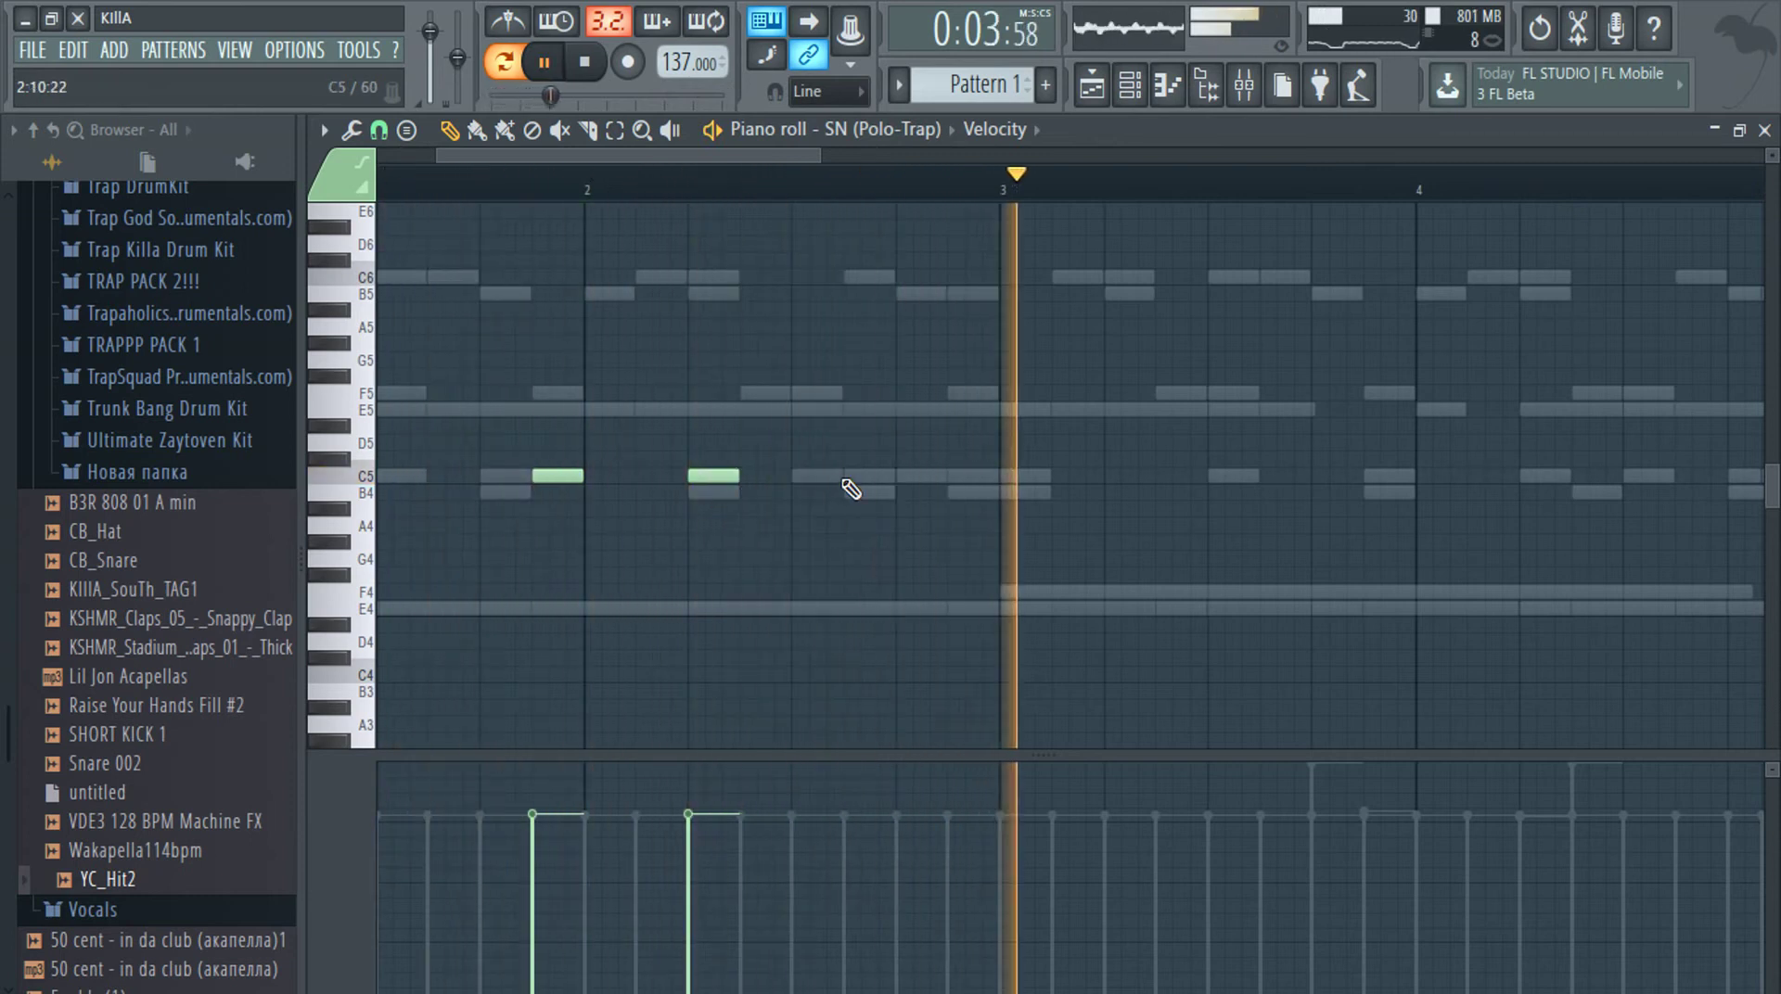
{"action": "key", "text": "space"}
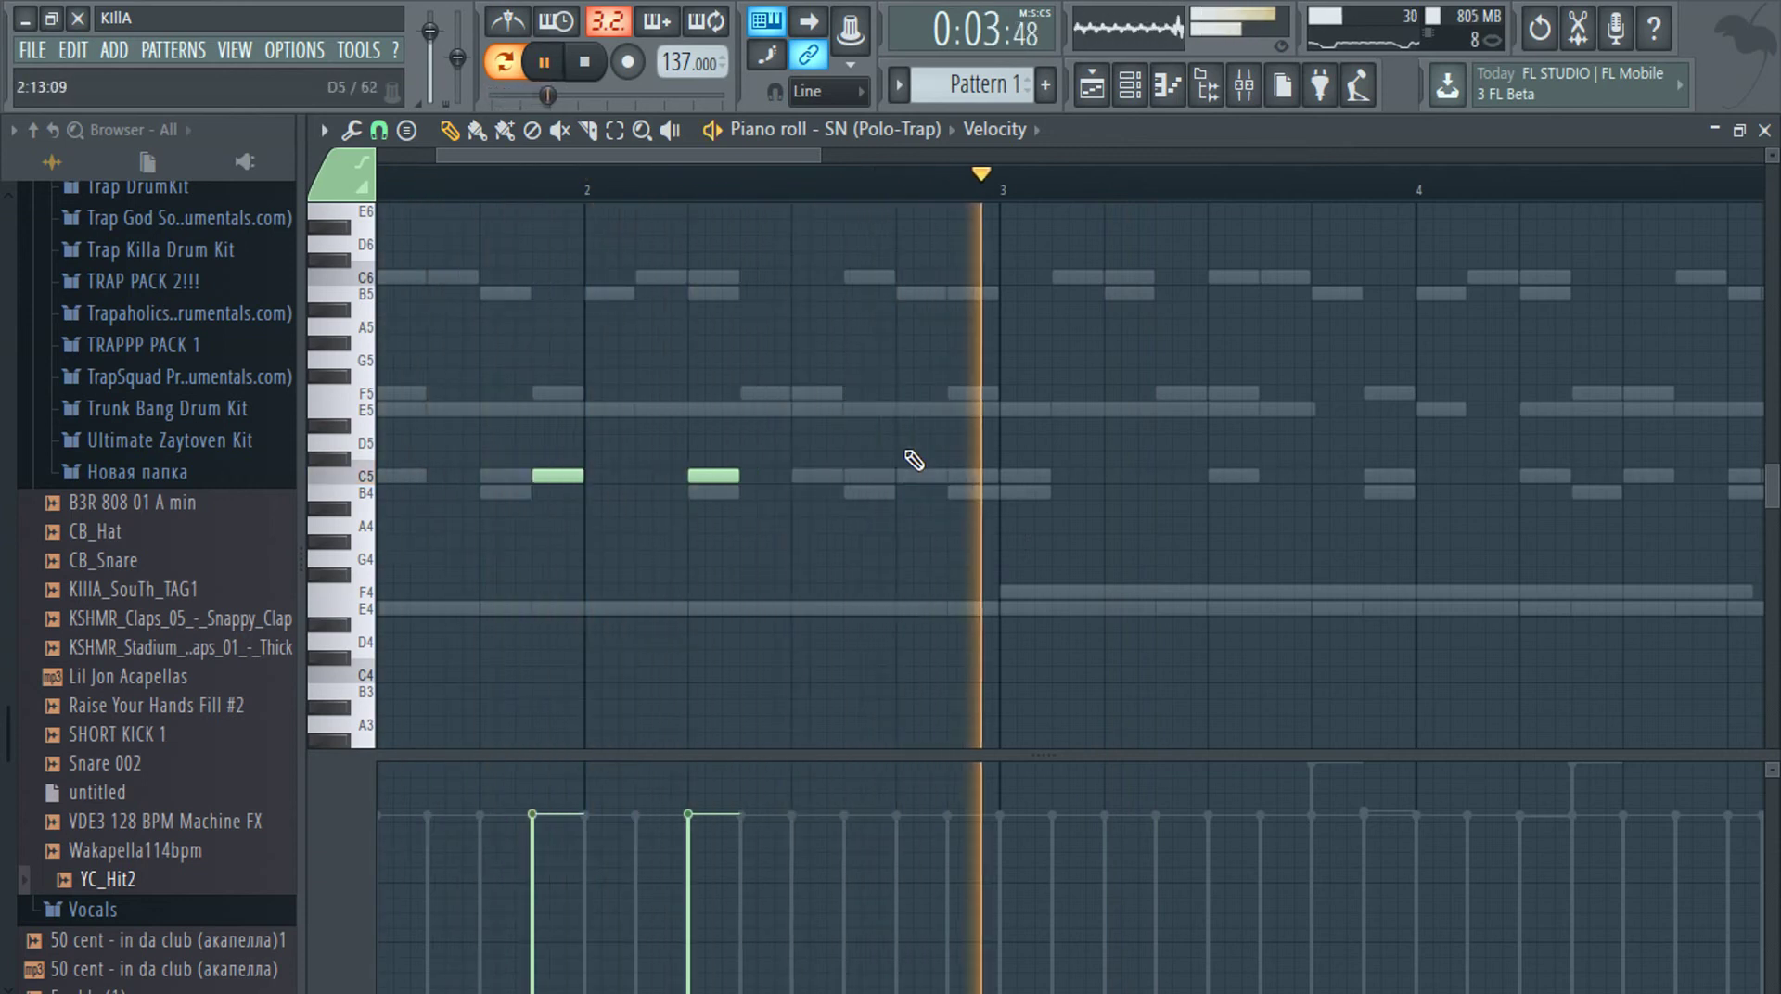
Add a three-hit C5 roll at step 15 of bar 2, panning its hits alternately right, left and right with the two single hits centred
{"action": "key", "text": "space"}
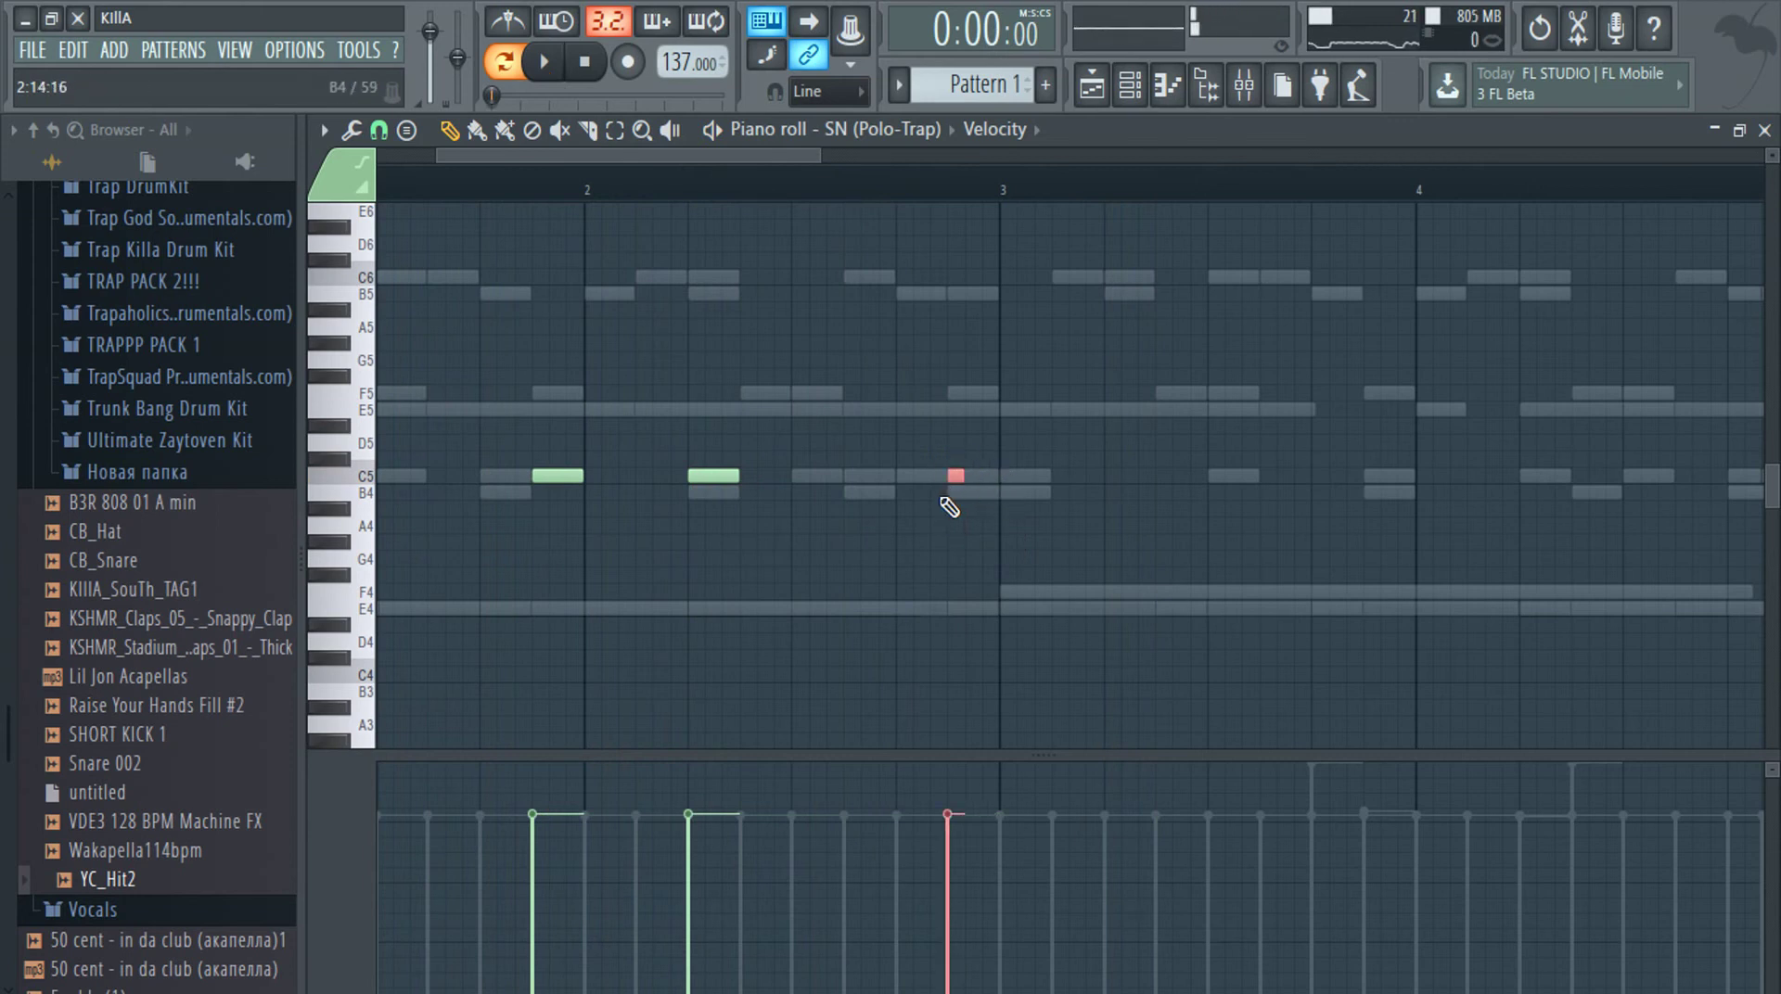
{"action": "left_click", "coordinate": [995, 129]}
{"action": "left_click", "coordinate": [1020, 185]}
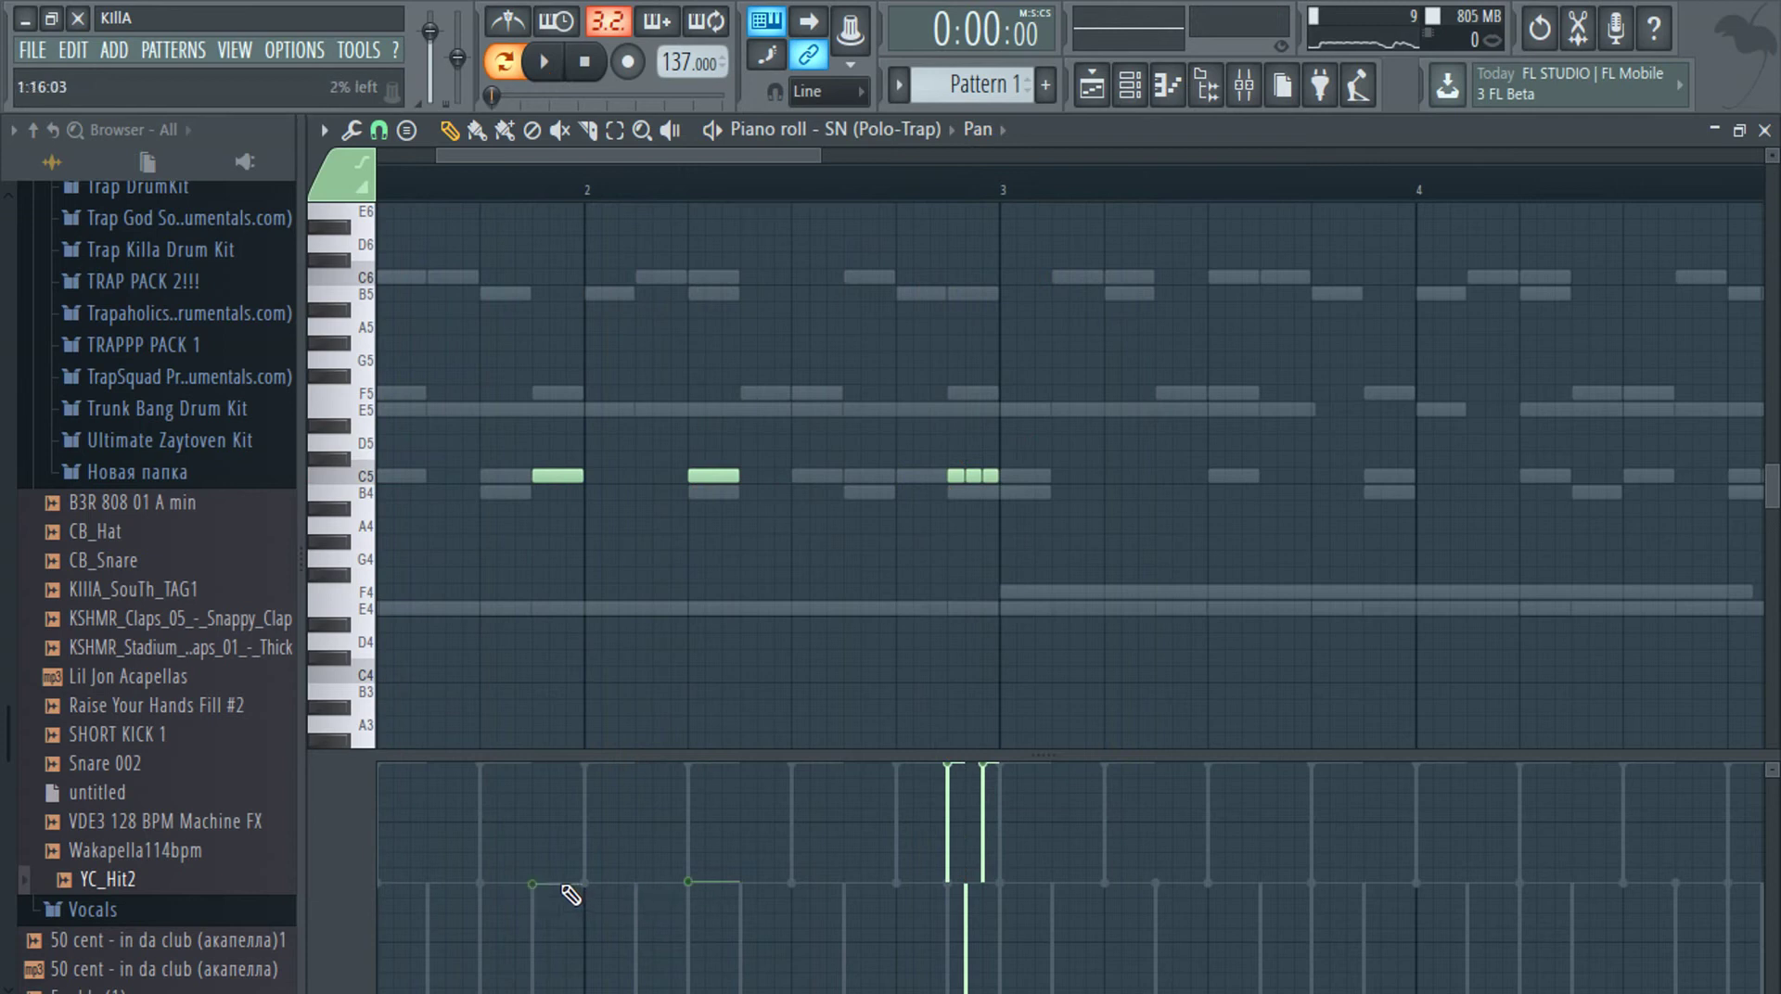
{"action": "key", "text": "Escape"}
Select all notes in the Savage Kick 2 piano roll and set their panning to about the centre
{"action": "left_click", "coordinate": [900, 239]}
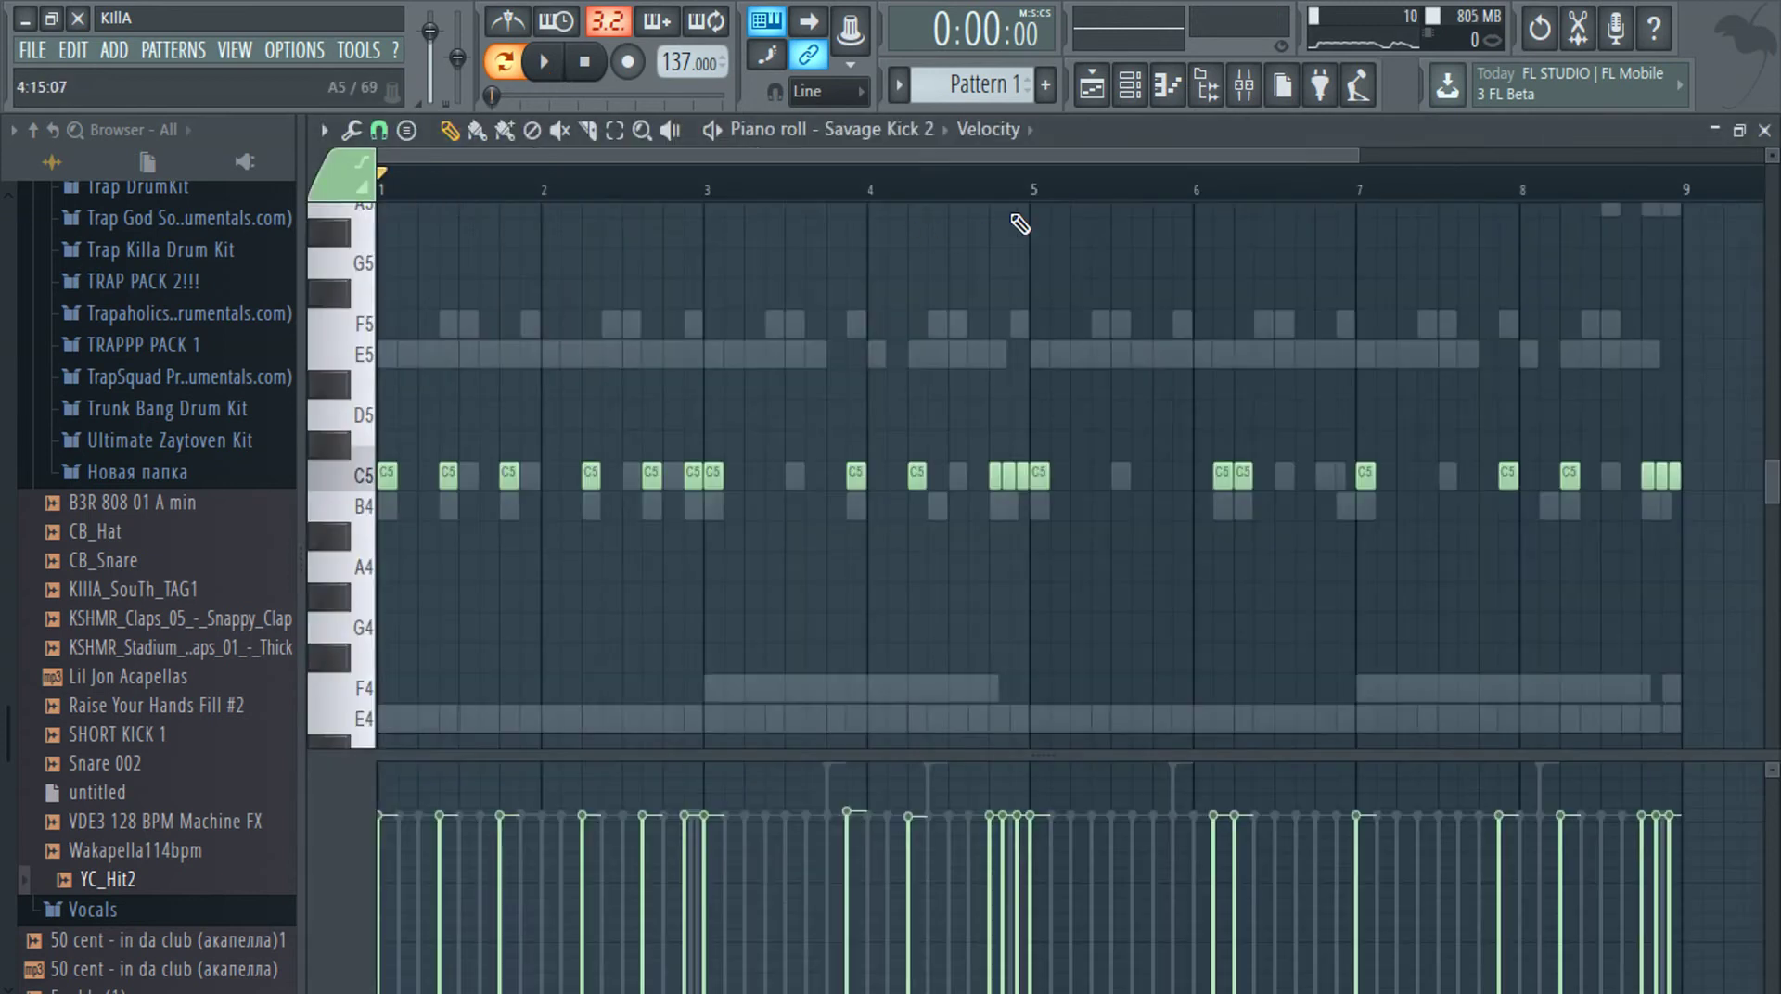
{"action": "left_click", "coordinate": [988, 129]}
{"action": "left_click", "coordinate": [1028, 185]}
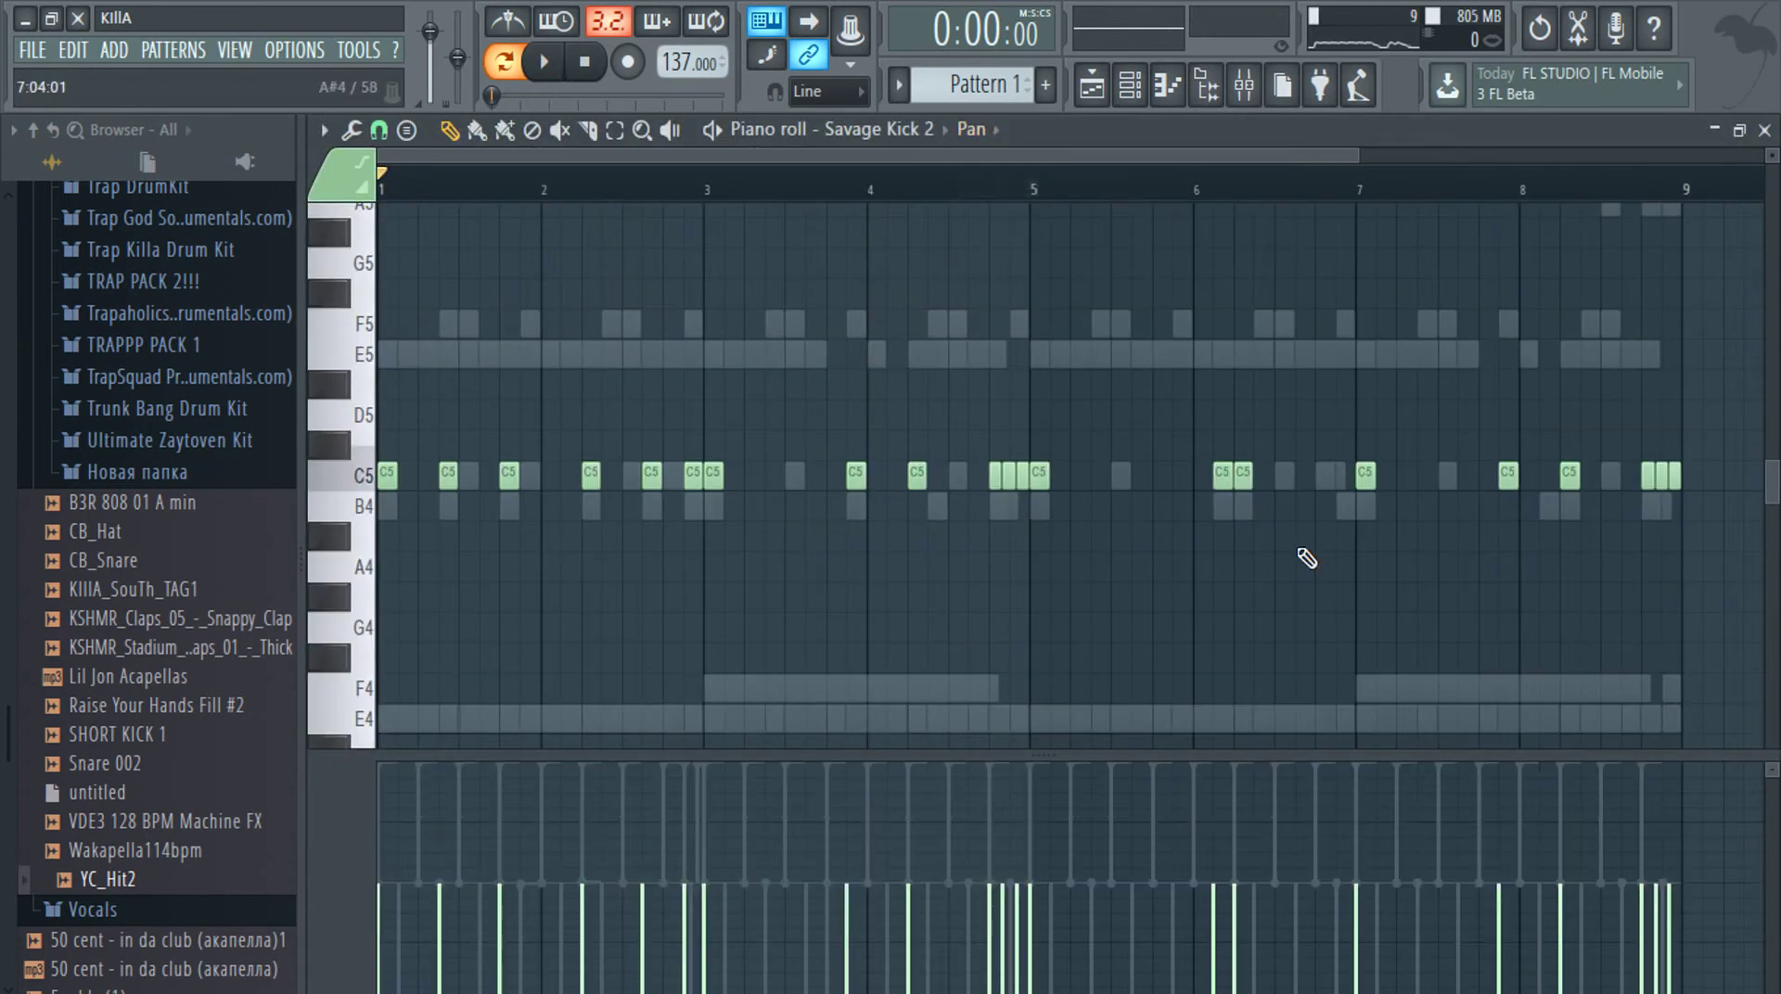
{"action": "left_click_drag", "start_coordinate": [1683, 441], "coordinate": [379, 508]}
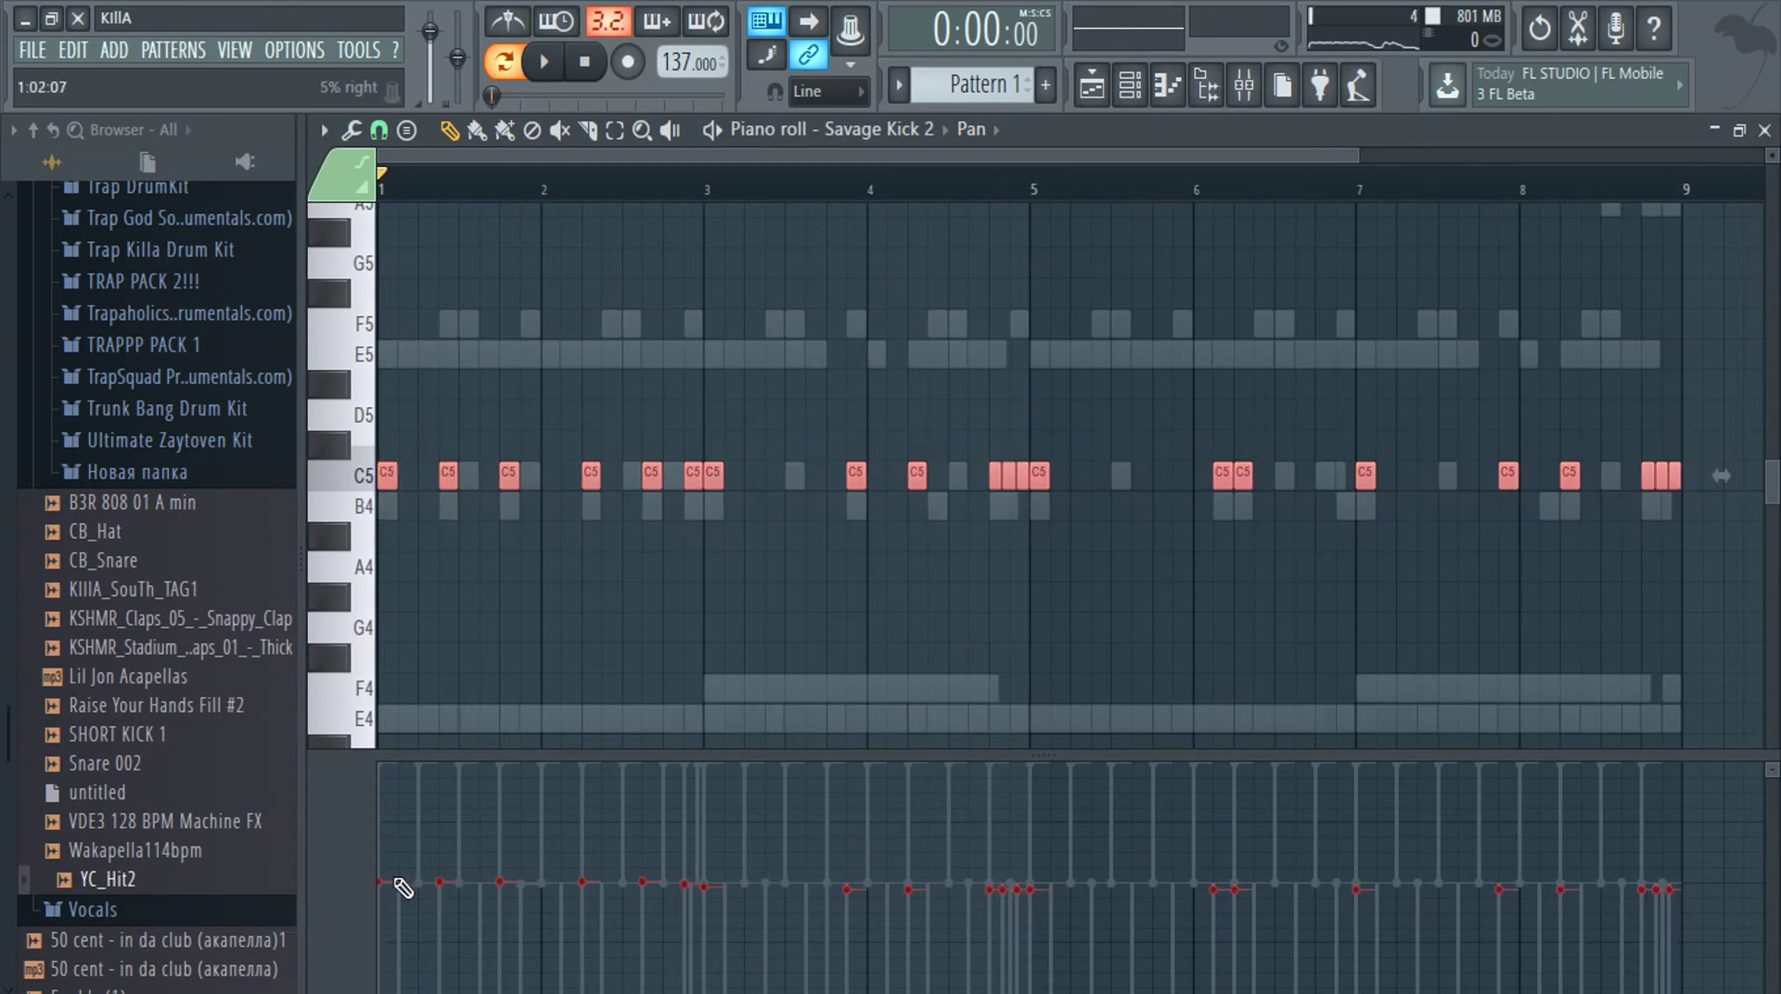
{"action": "mouse_move", "coordinate": [1288, 892]}
{"action": "left_mouse_down"}
{"action": "mouse_move", "coordinate": [1762, 888]}
{"action": "mouse_move", "coordinate": [1740, 886]}
{"action": "left_mouse_up"}
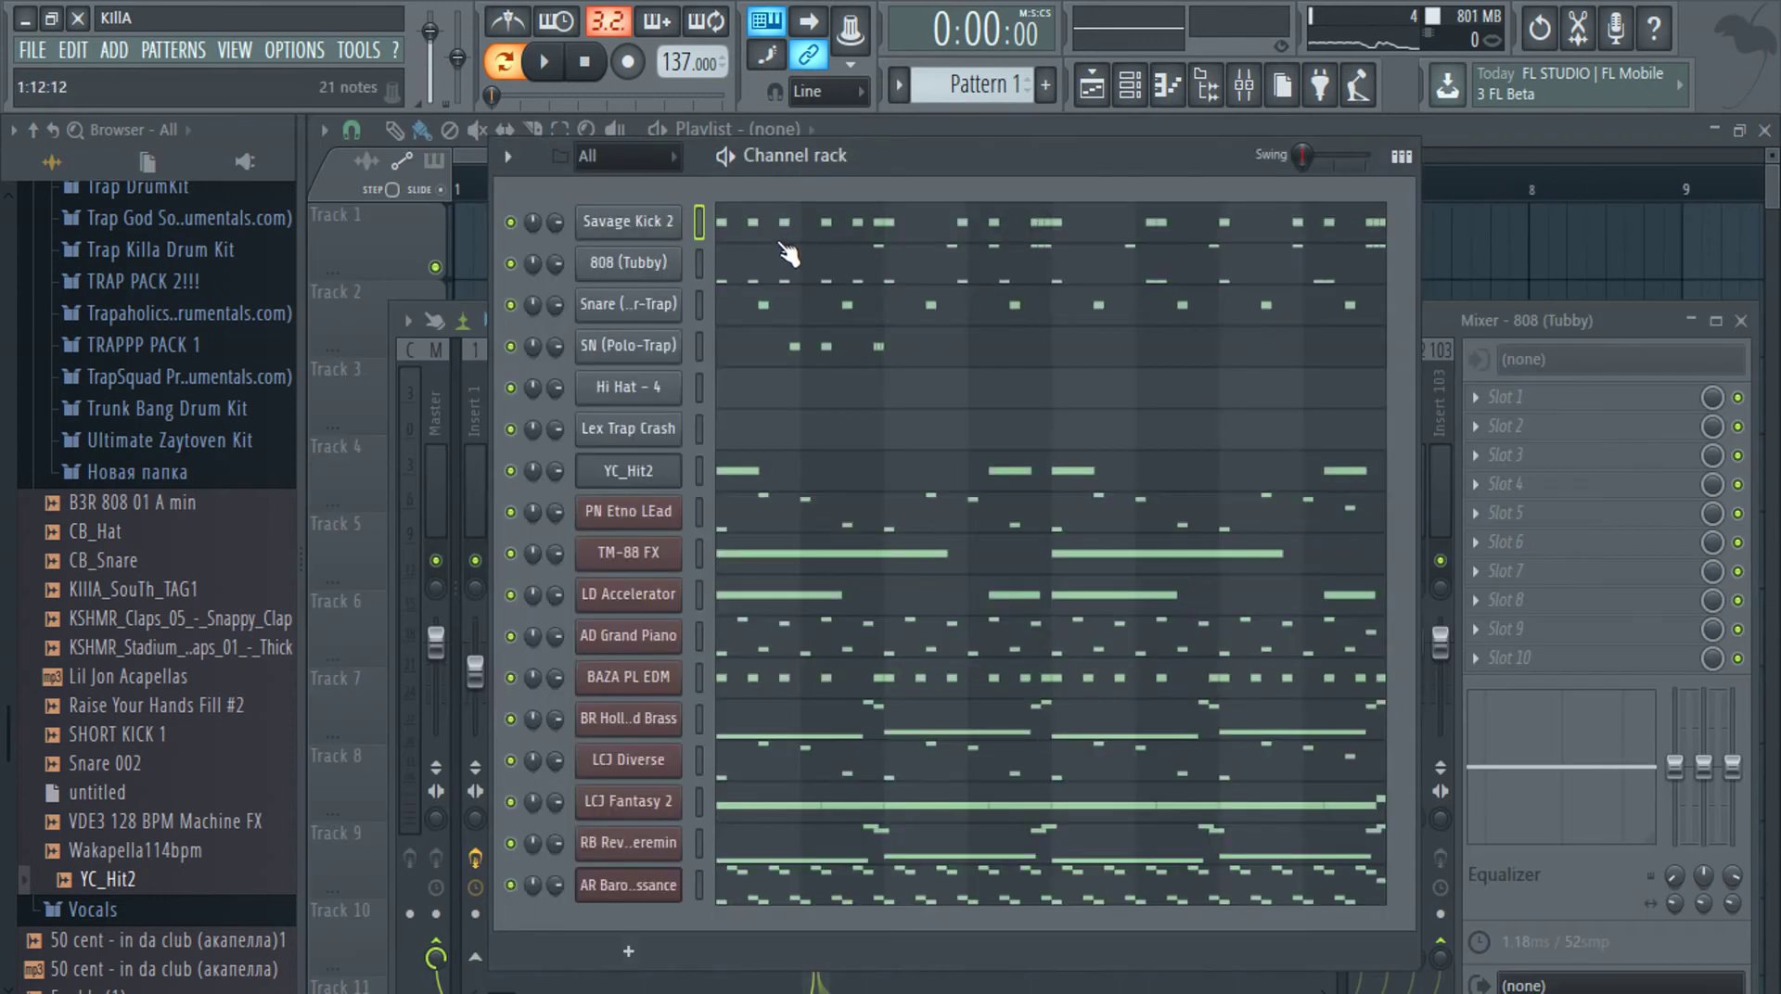
Select all notes in the 808 (Tubby) piano roll and set their panning to about the centre
{"action": "left_click", "coordinate": [779, 260]}
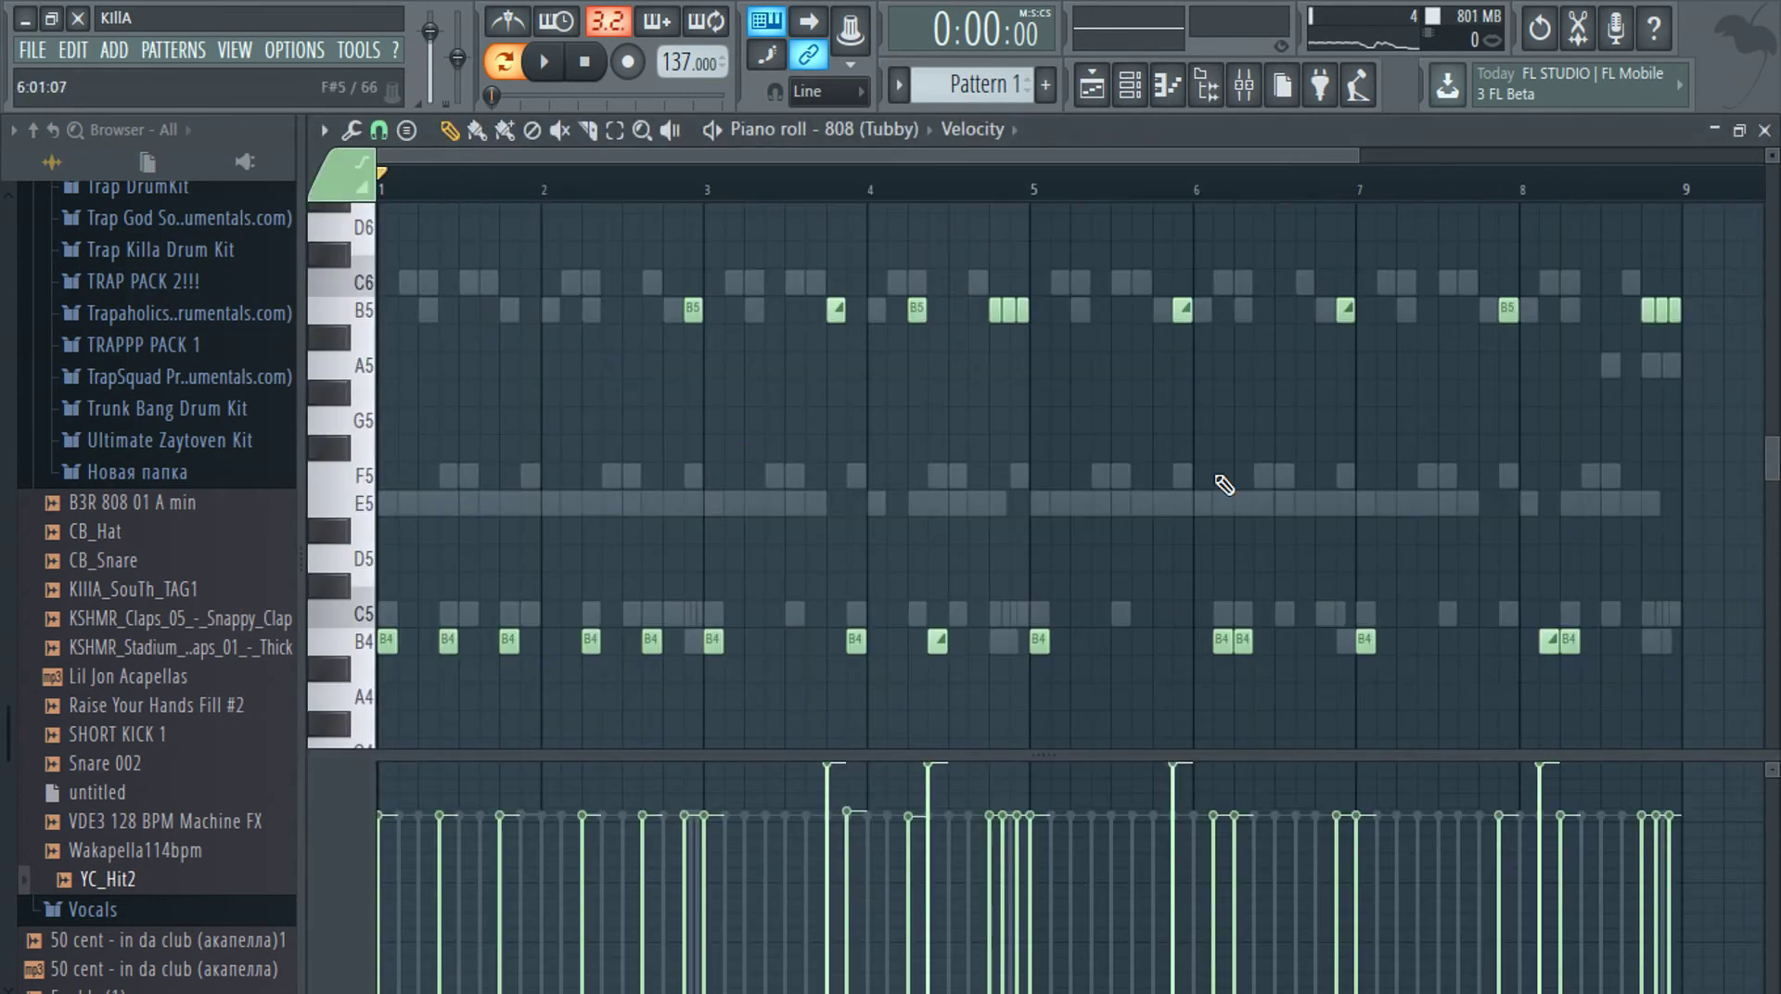
{"action": "left_click", "coordinate": [994, 145]}
{"action": "left_click", "coordinate": [1005, 176]}
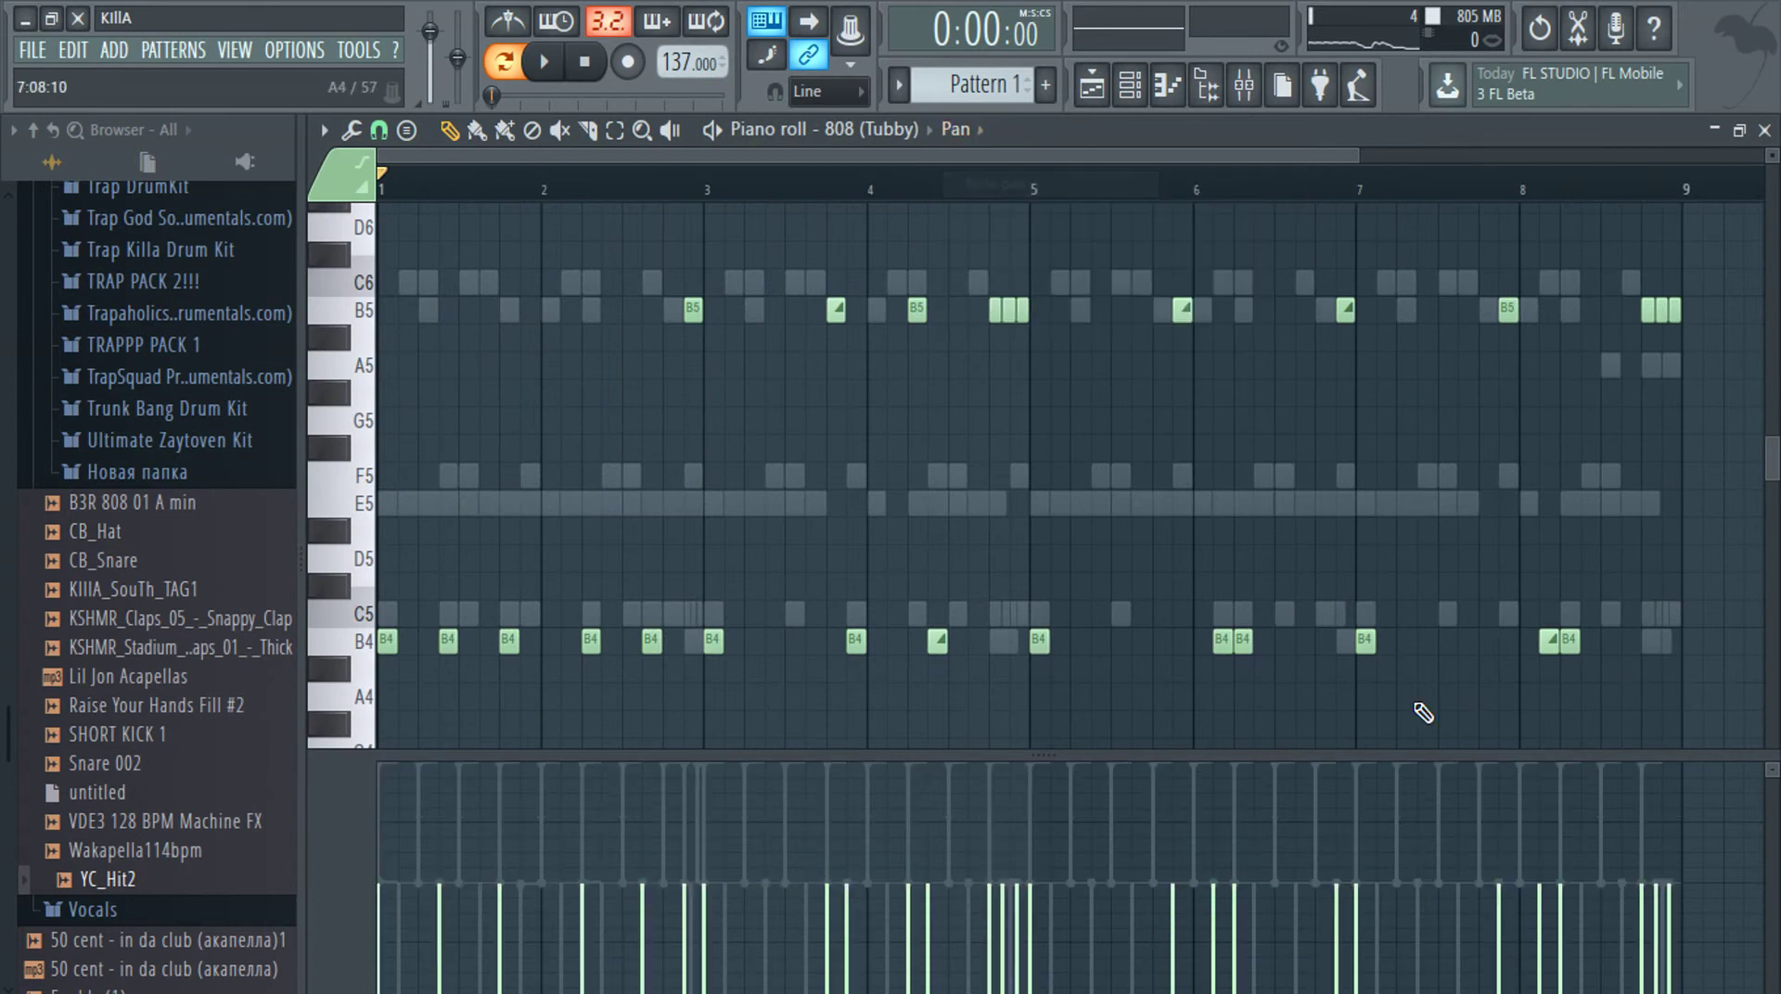
{"action": "left_click_drag", "start_coordinate": [1717, 271], "coordinate": [1399, 436]}
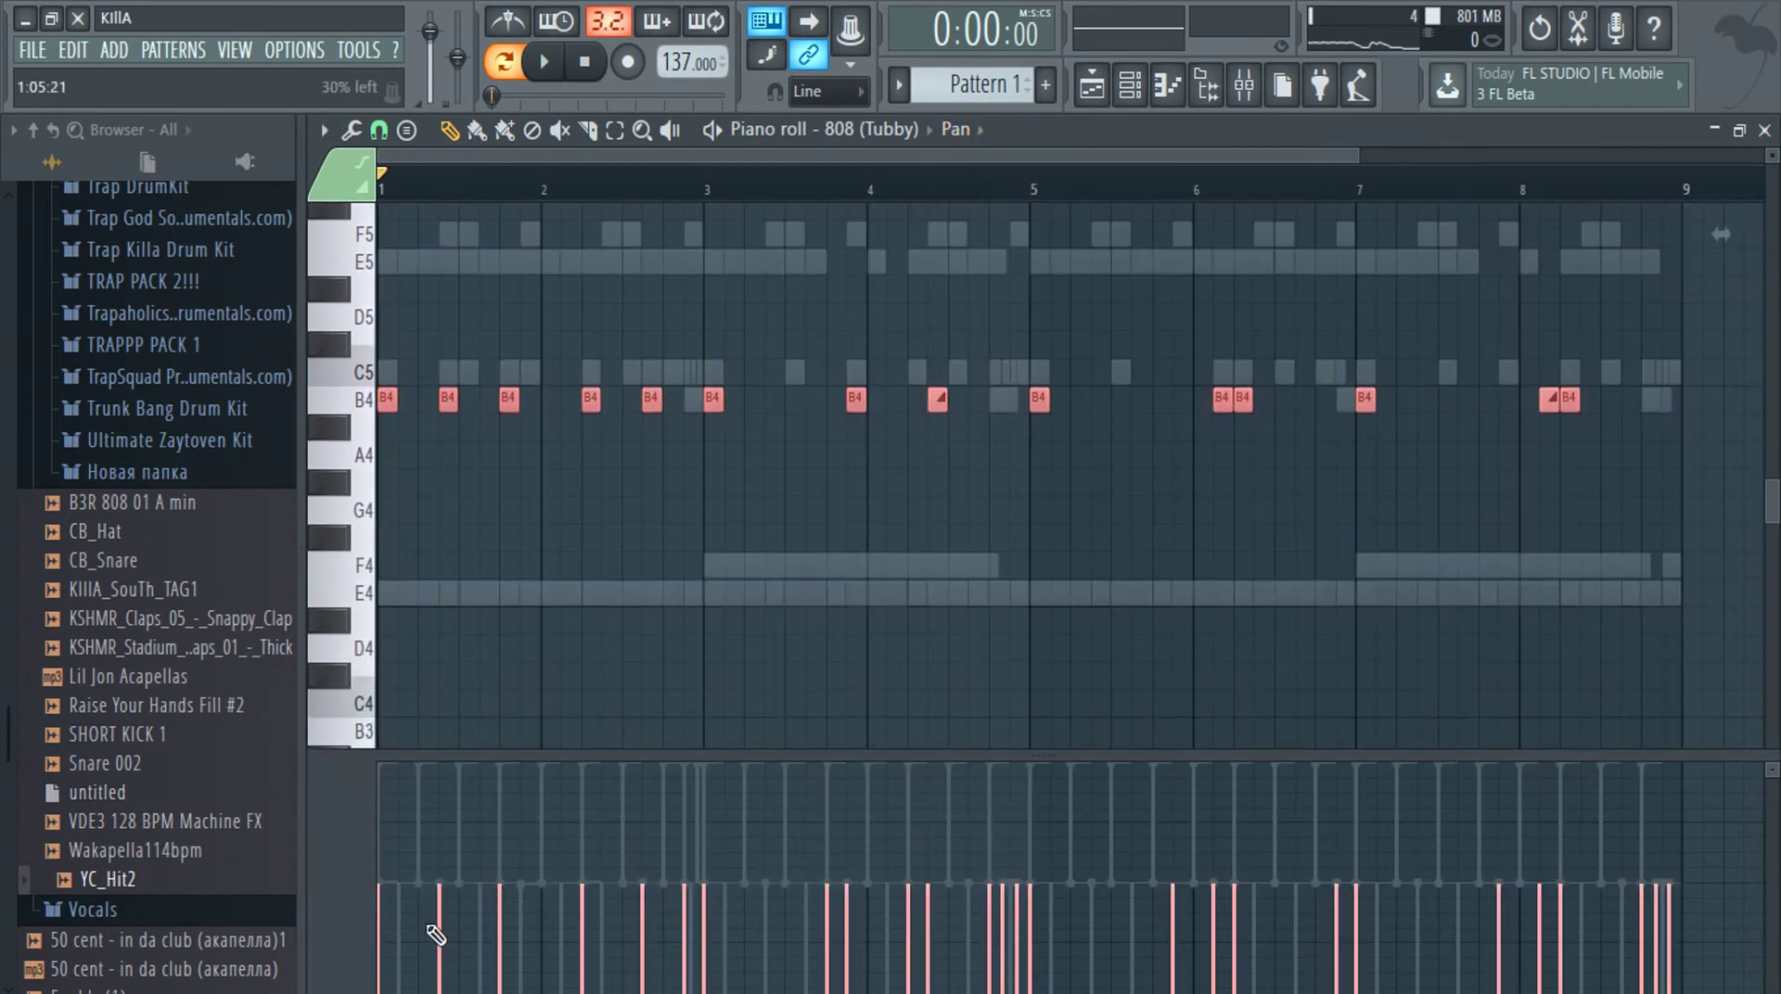
{"action": "left_click_drag", "start_coordinate": [432, 888], "coordinate": [1460, 884]}
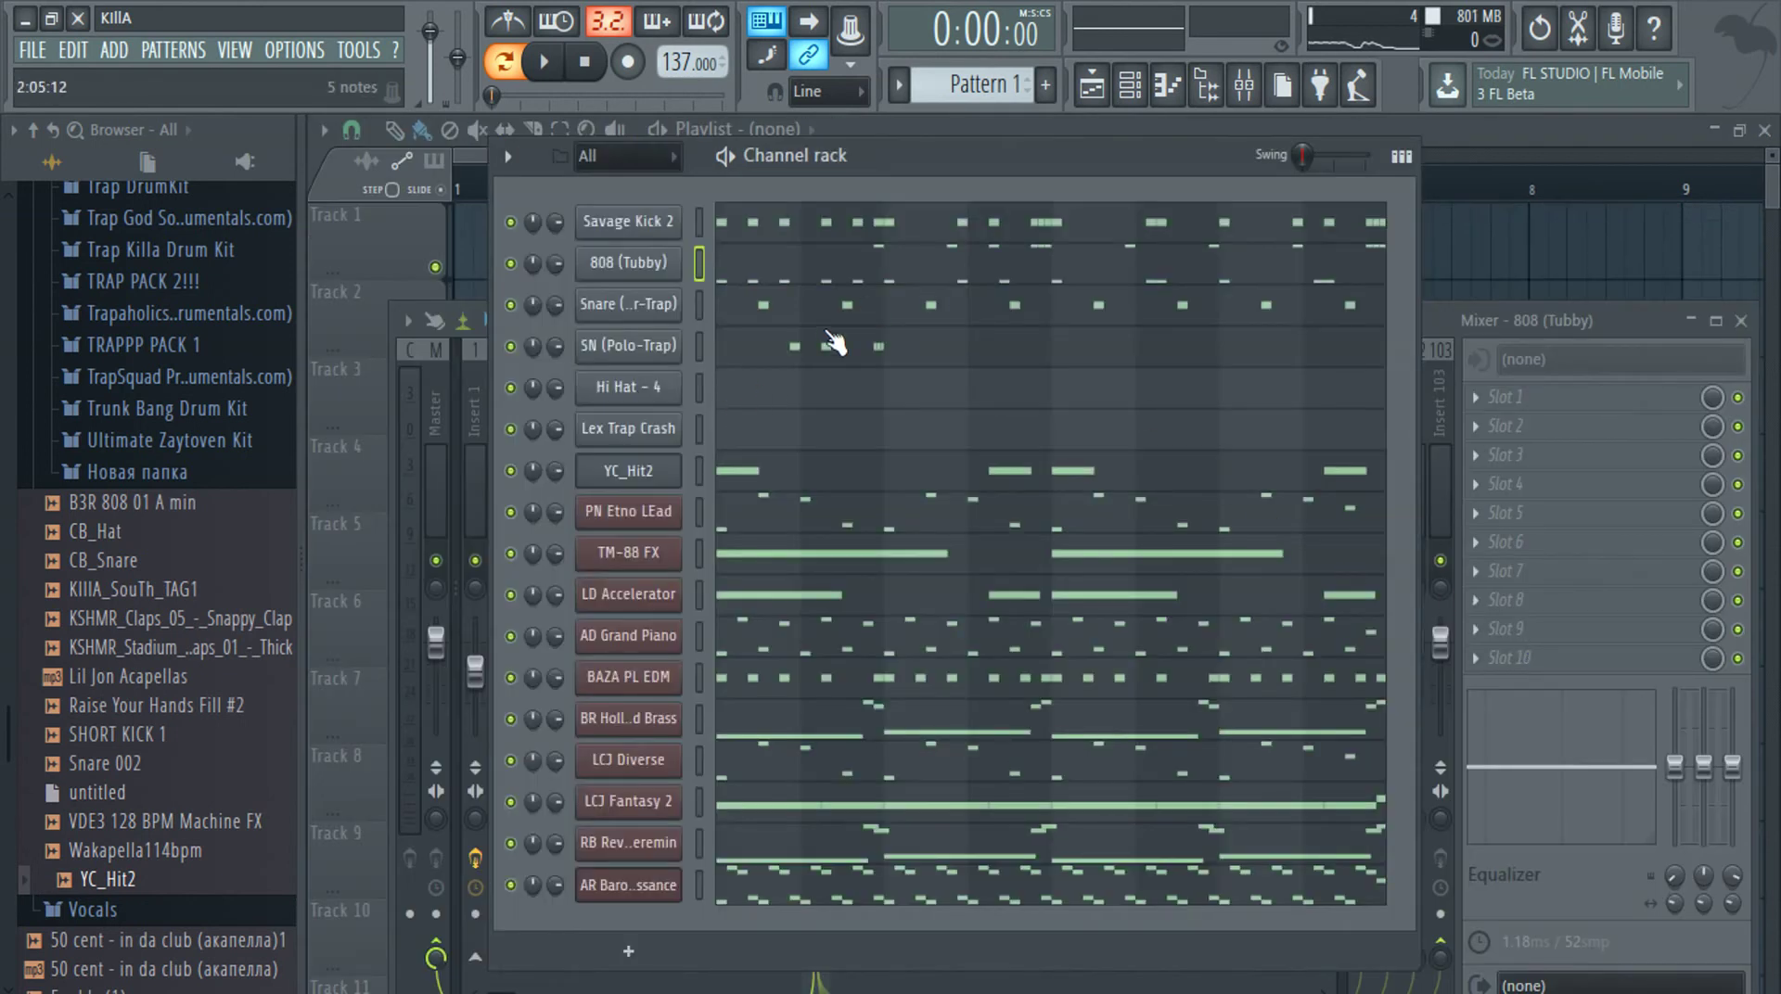
Examine the note panning in the AR Baroque Renaissance piano roll
{"action": "left_click", "coordinate": [810, 904]}
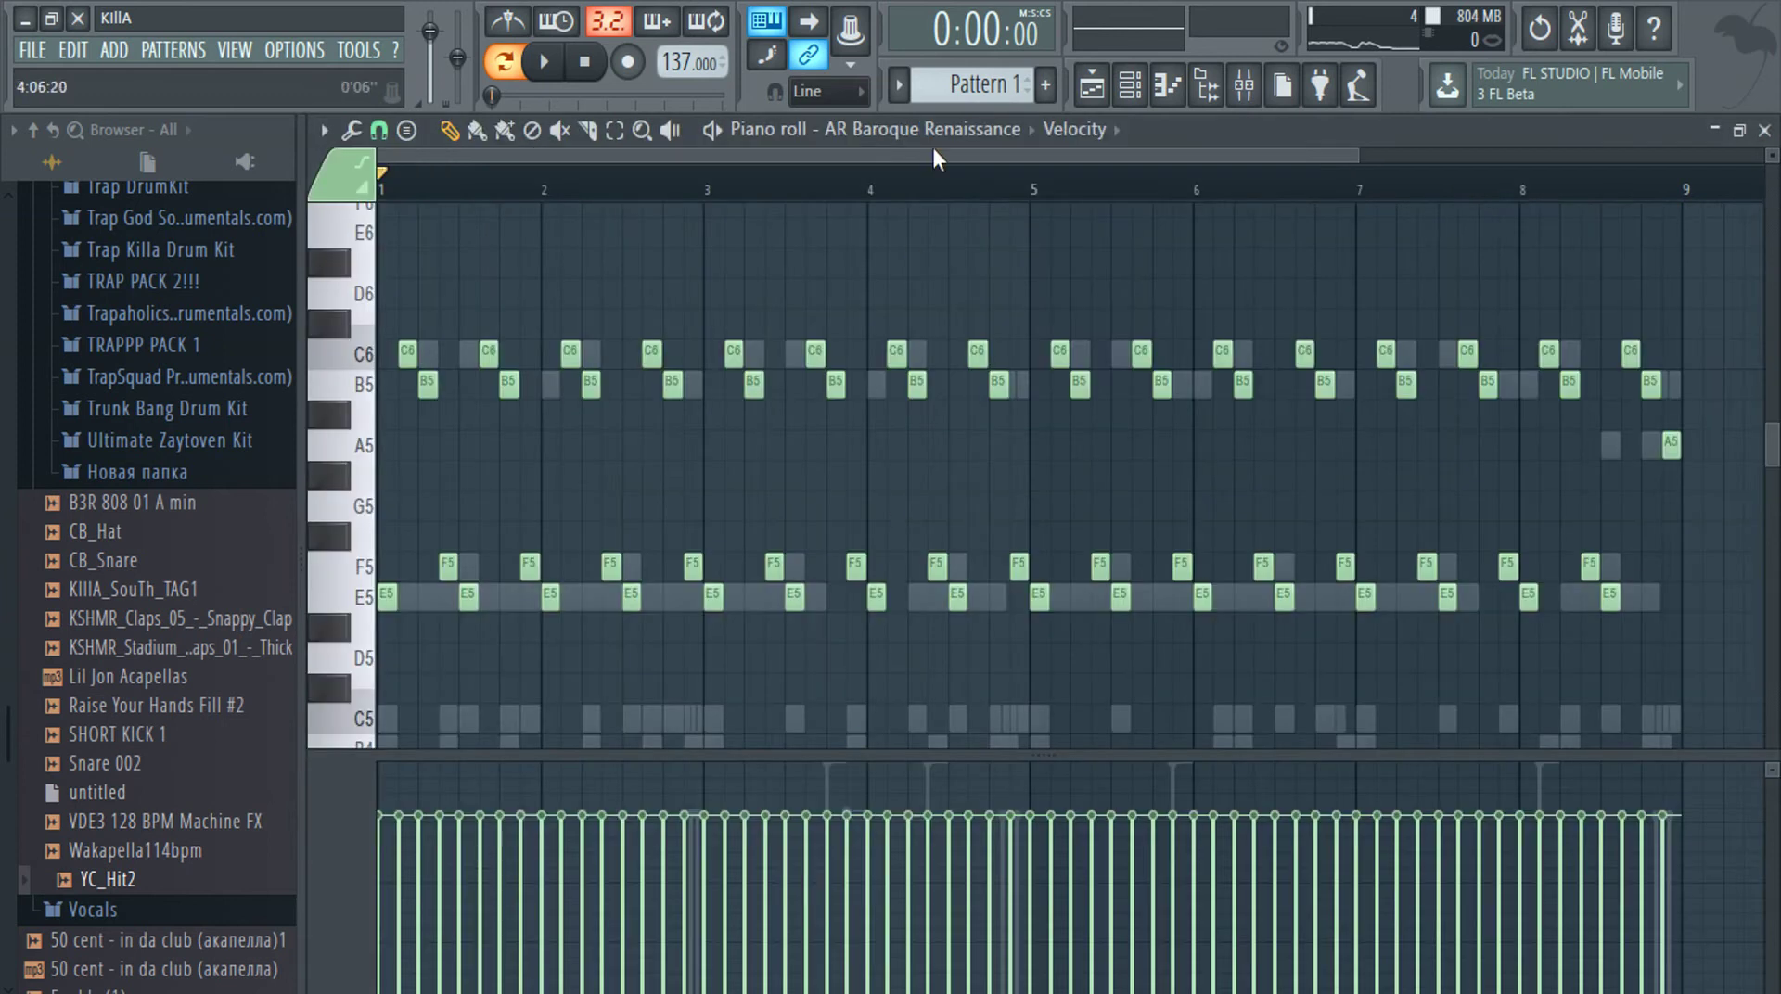
{"action": "left_click", "coordinate": [1053, 130]}
{"action": "left_click", "coordinate": [1104, 184]}
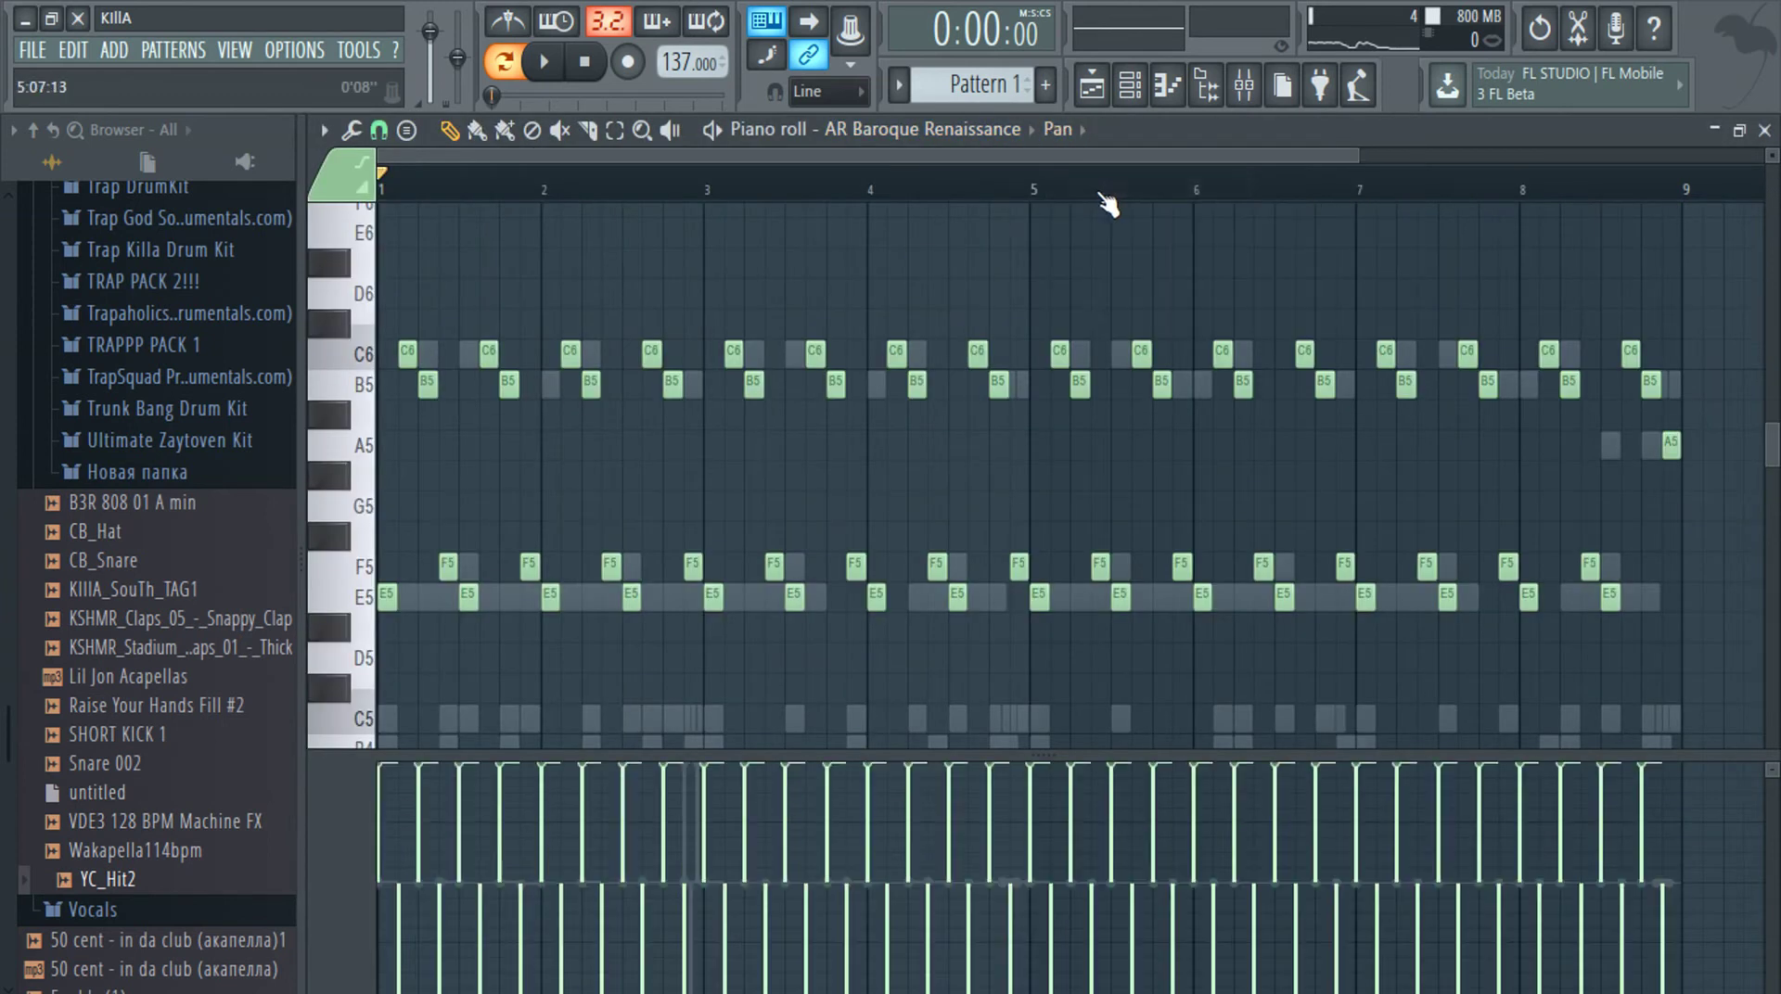
{"action": "key", "text": "Escape"}
Play the pattern and add two-step C5 notes at steps 3 and 7 of bar 4 in the SN (Polo-Trap) piano roll
{"action": "key", "text": "space"}
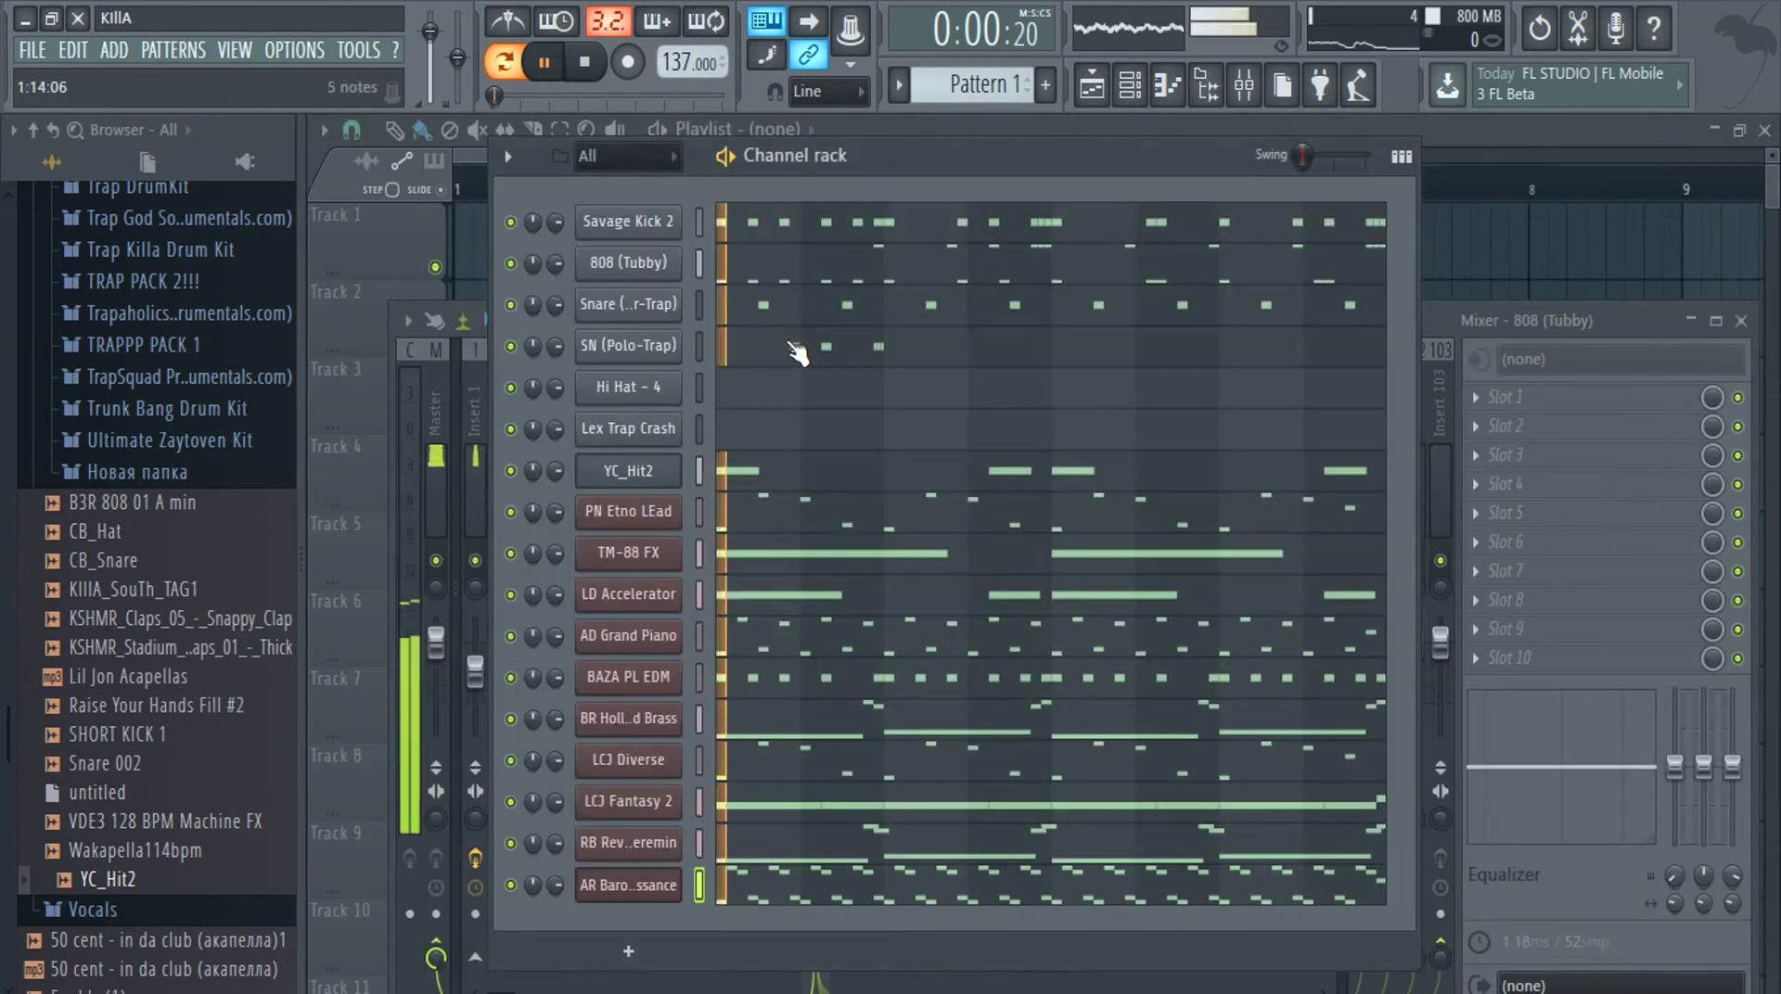
{"action": "left_click", "coordinate": [795, 350]}
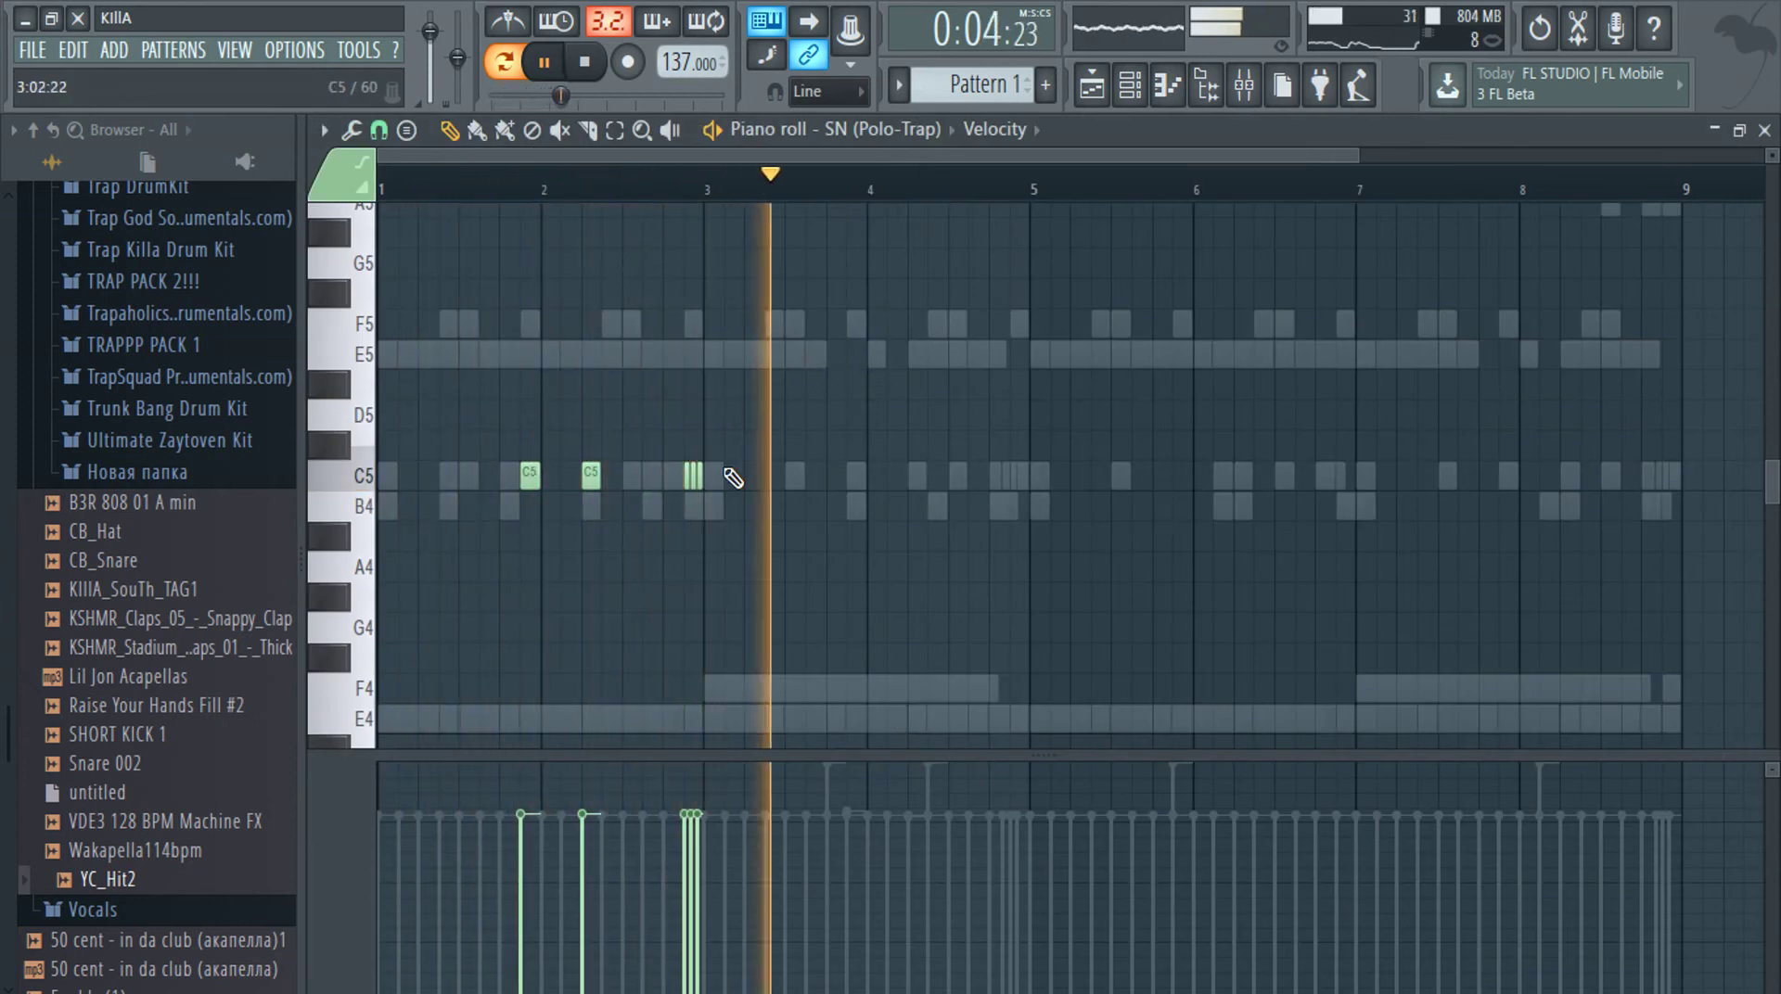
{"action": "key", "text": "space"}
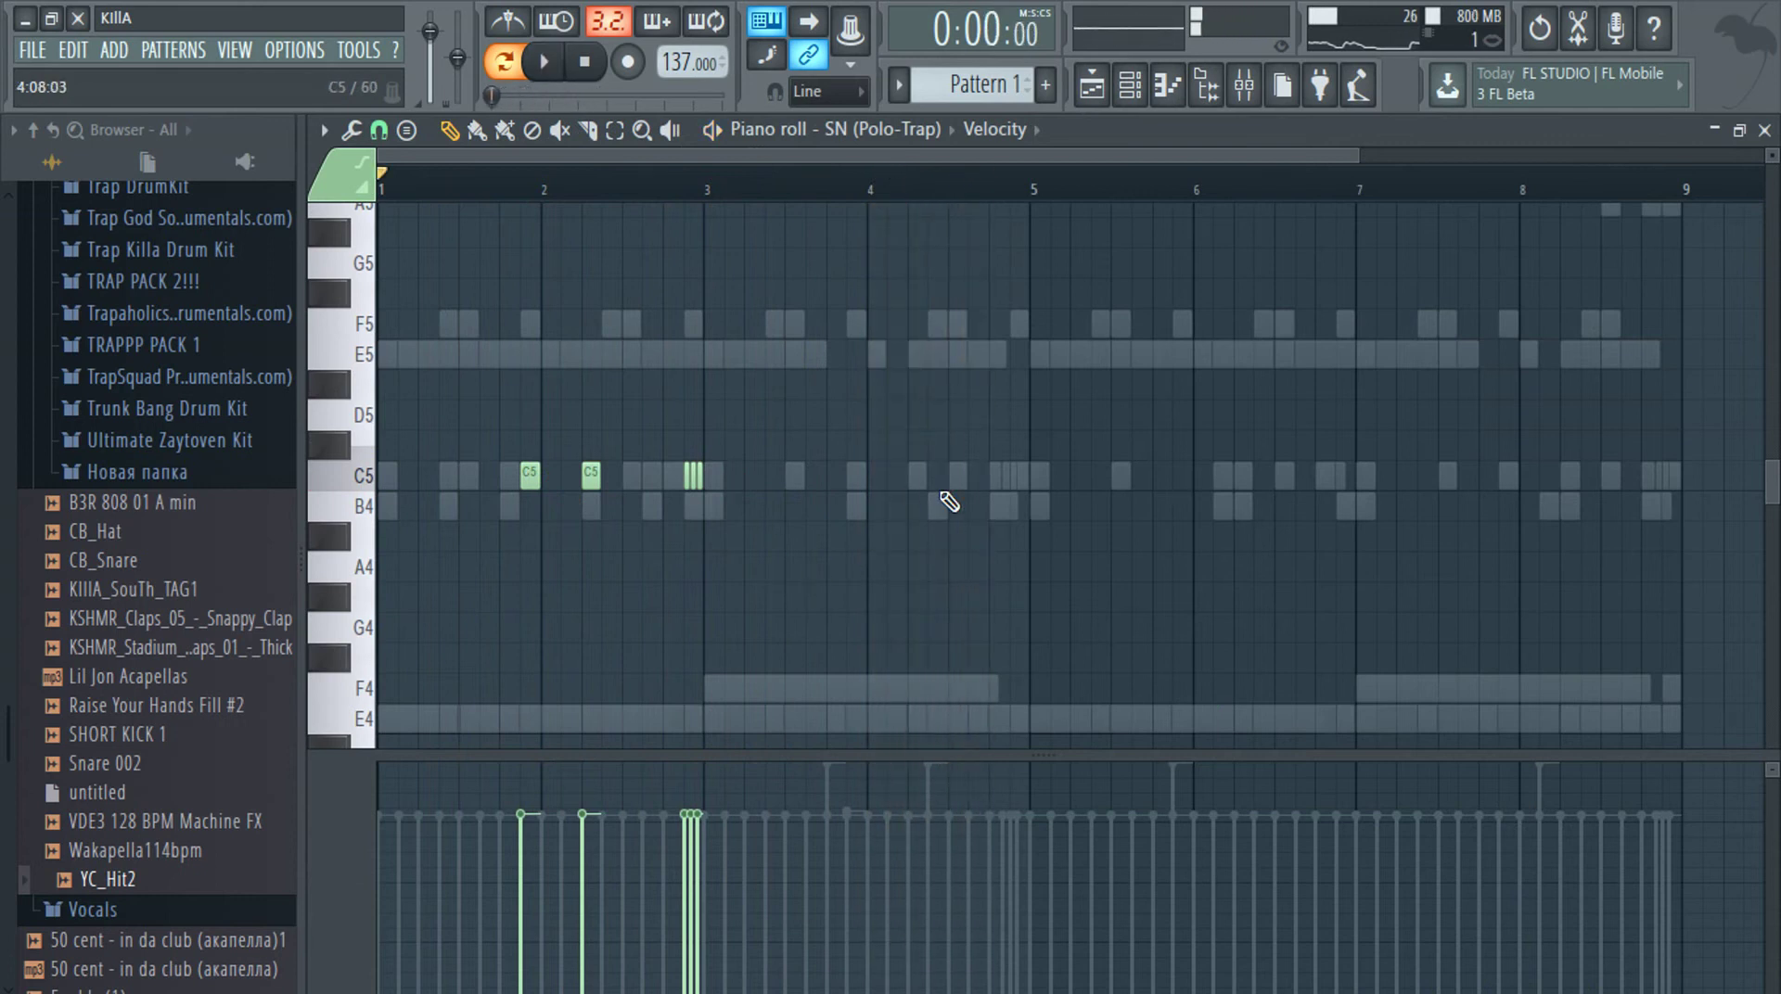
{"action": "key", "text": "space"}
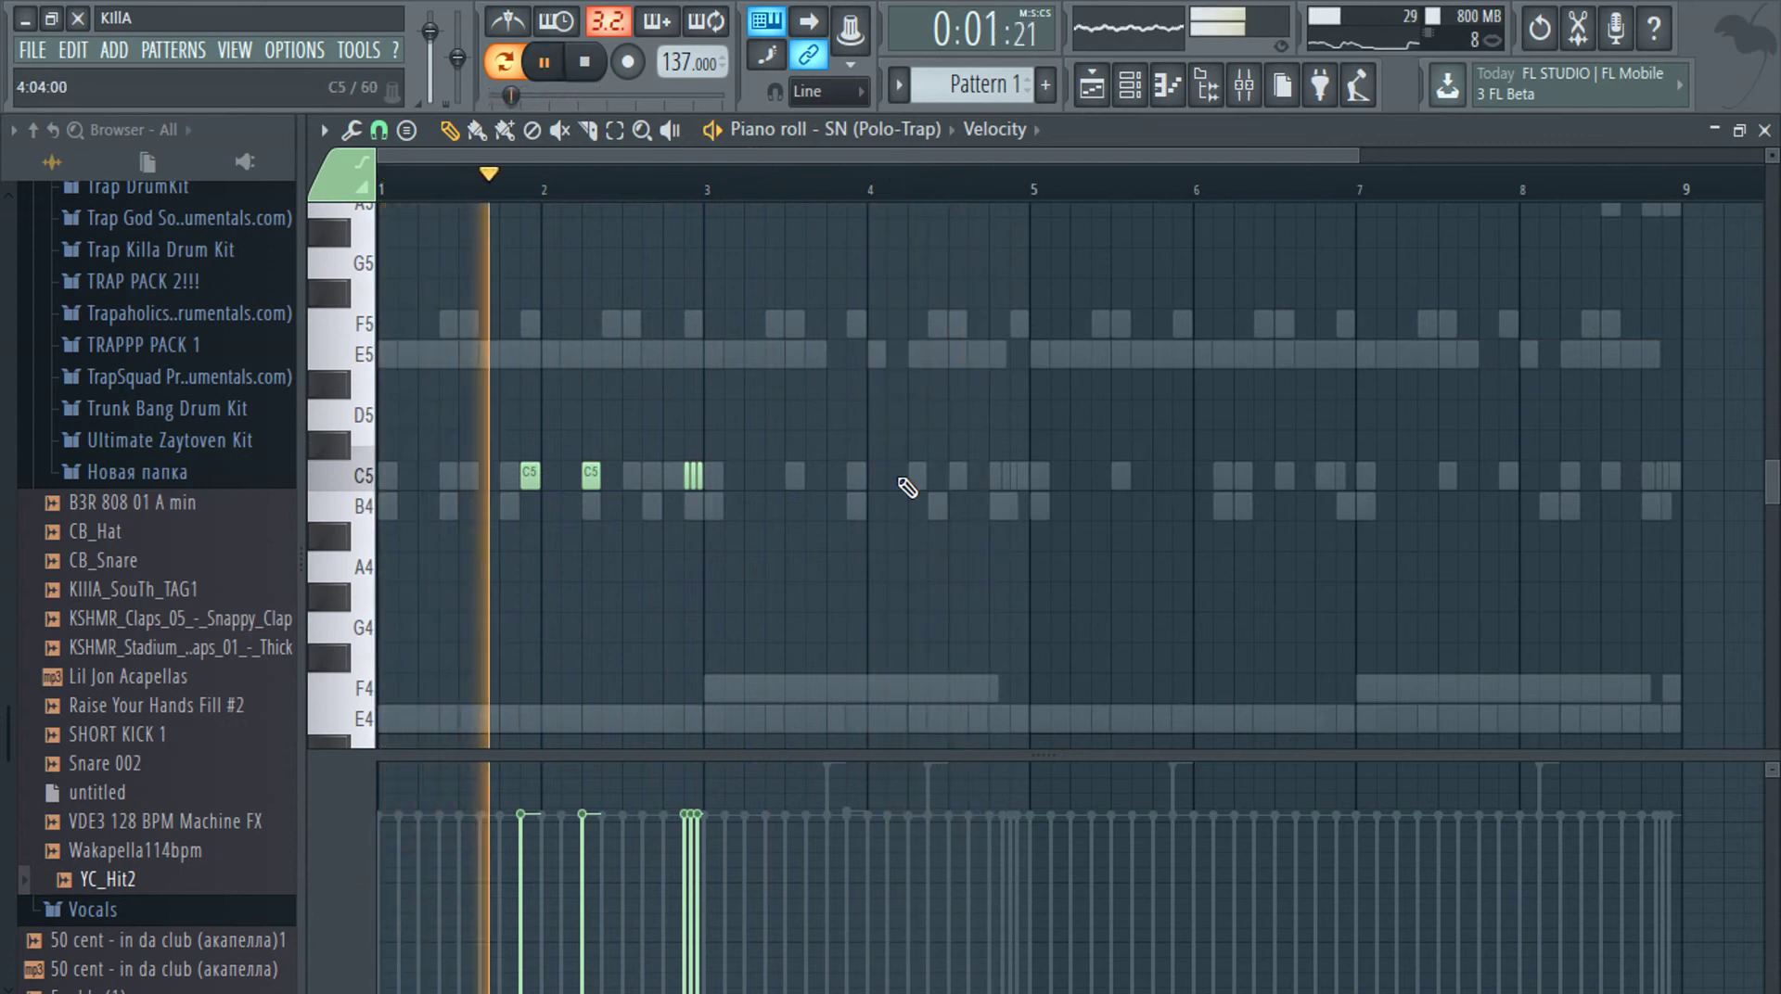
{"action": "left_click", "coordinate": [886, 477]}
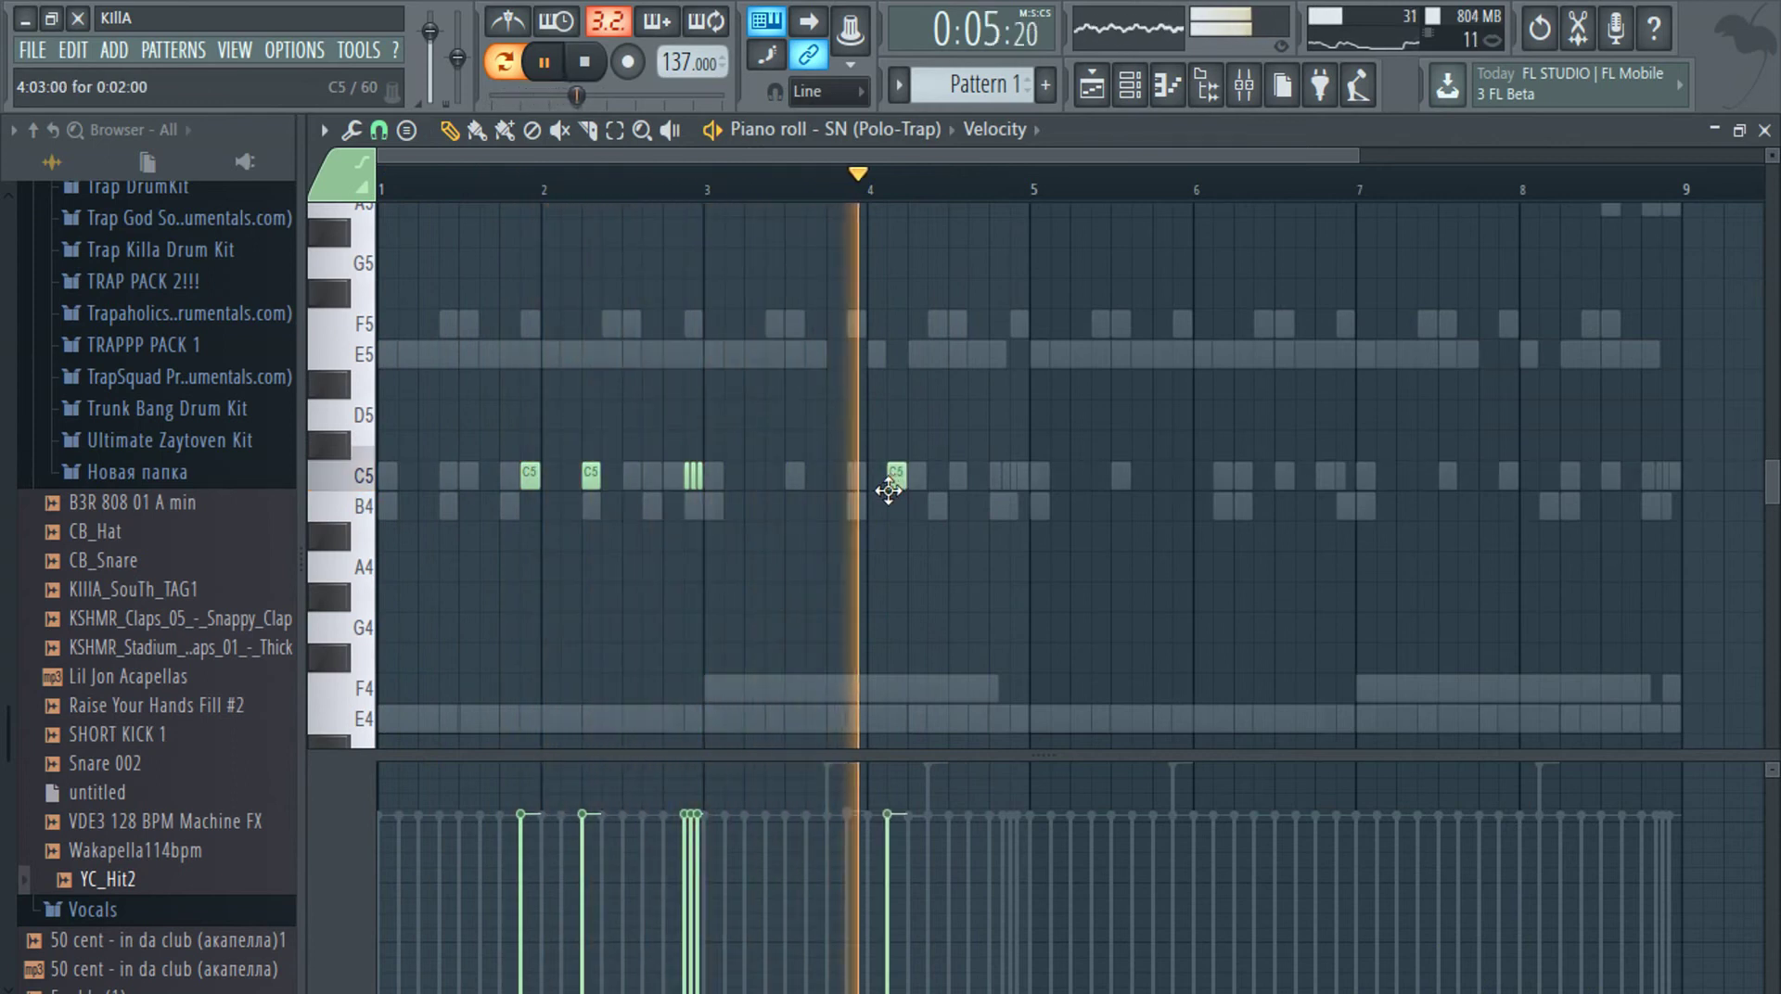
{"action": "left_click", "coordinate": [937, 478]}
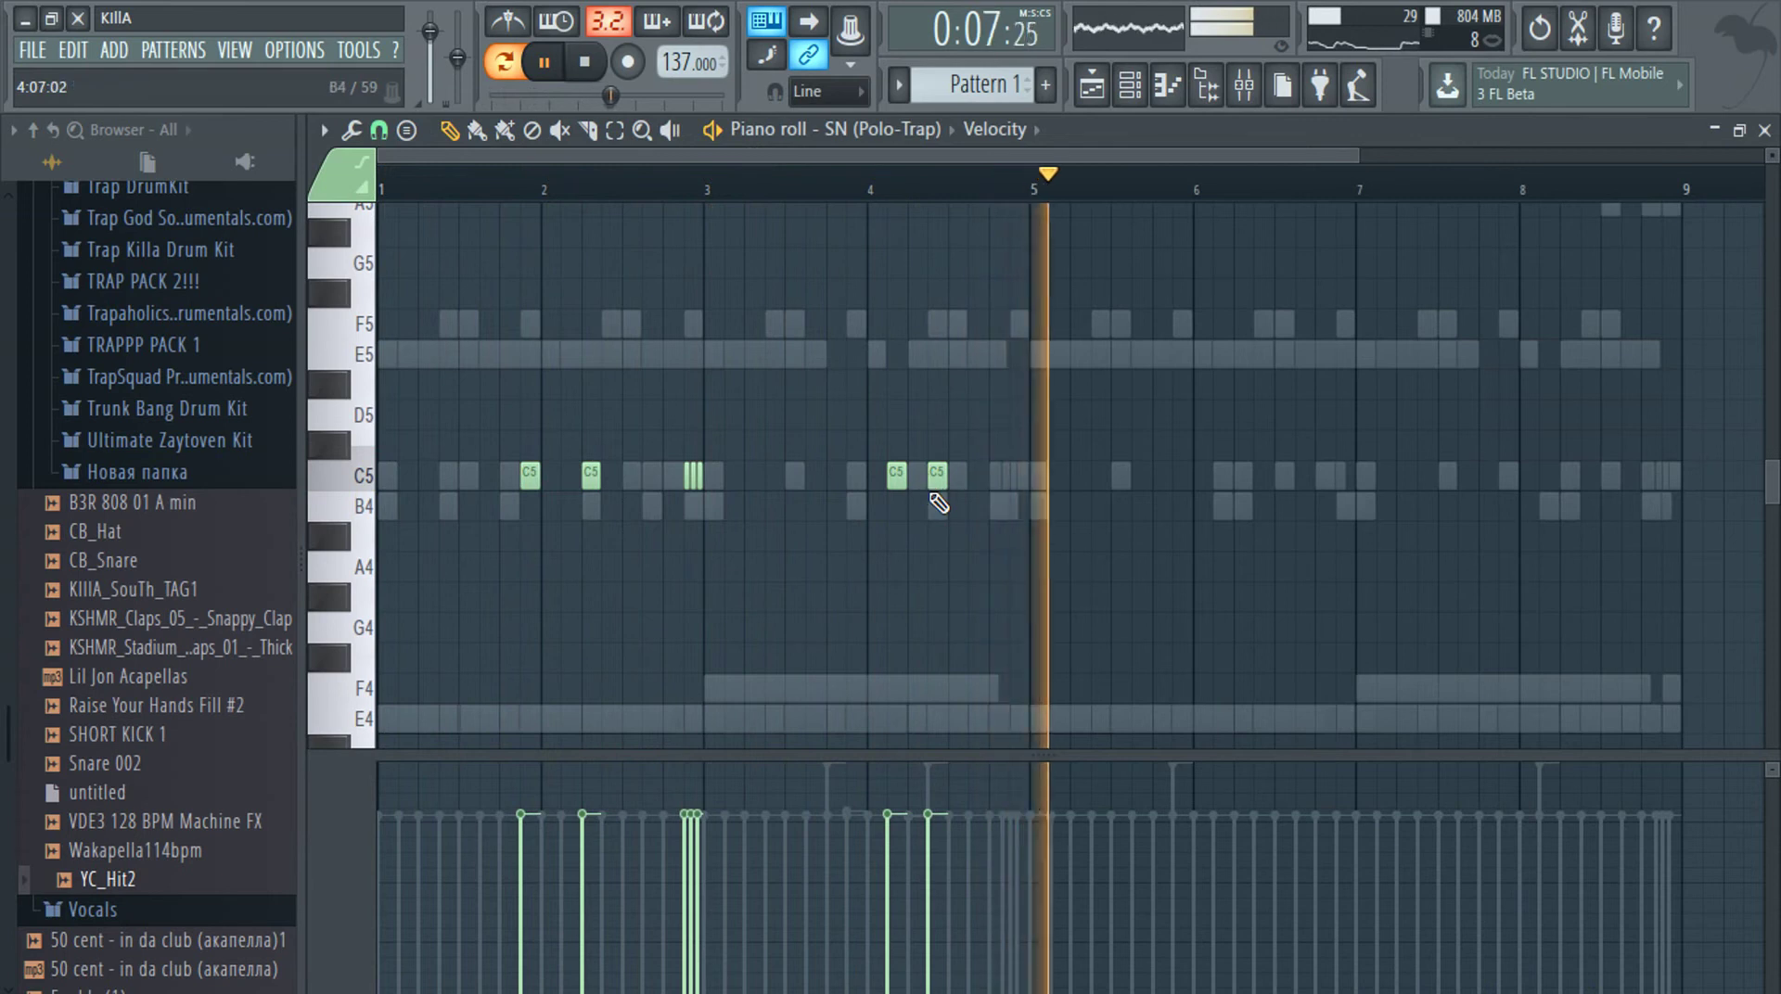
{"action": "key", "text": "space"}
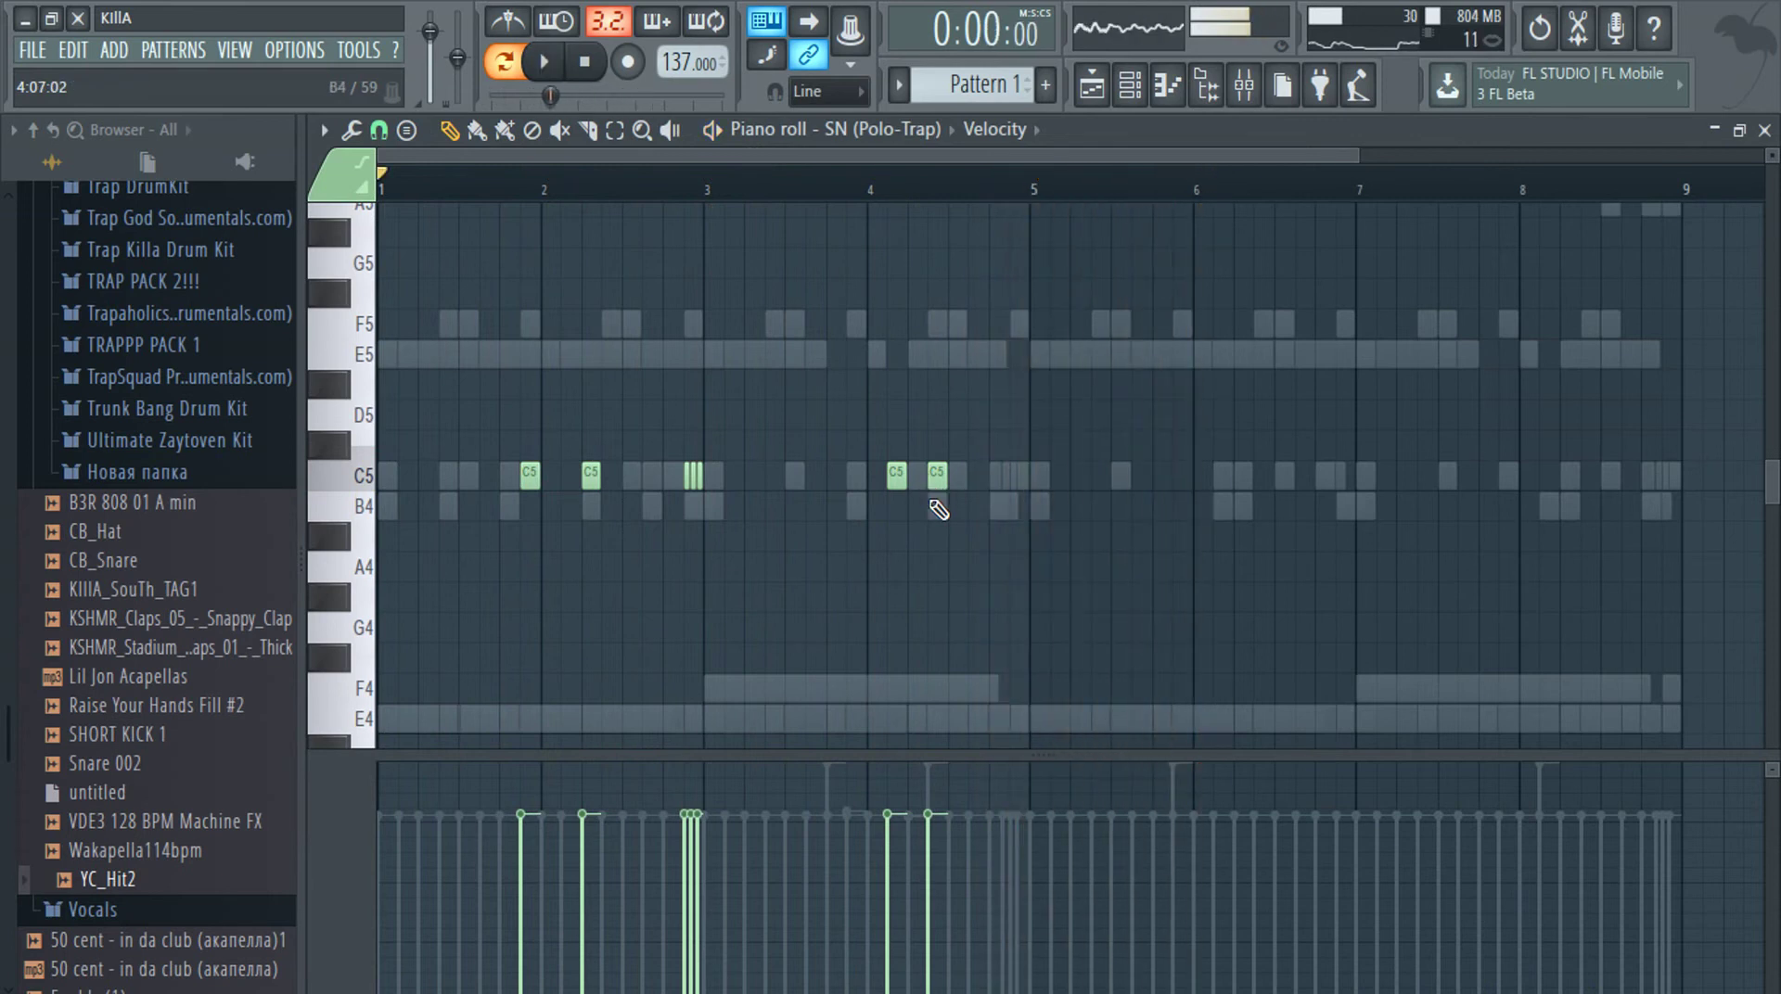
{"action": "key", "text": "space"}
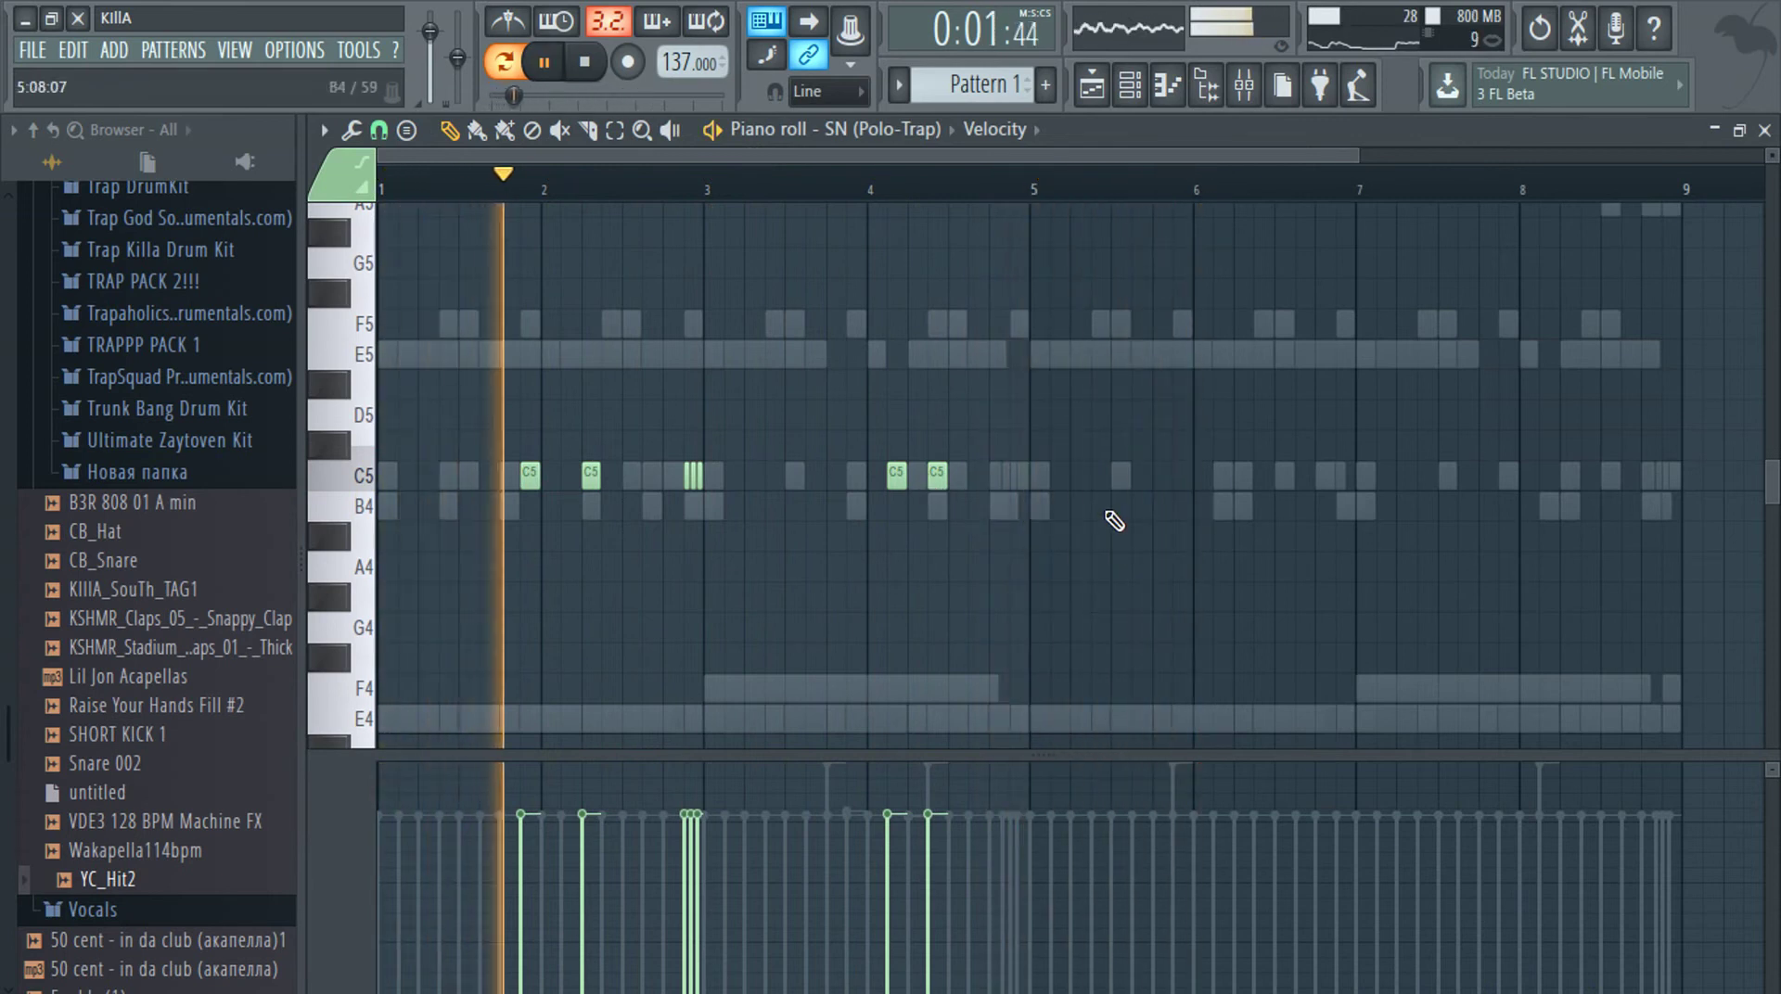
Add a very short C5 note at step 5 of bar 5 in the SN (Polo-Trap) piano roll
{"action": "scroll", "coordinate": [1115, 508], "scroll_direction": "up", "scroll_amount": 1}
{"action": "scroll", "coordinate": [1115, 508], "scroll_direction": "up", "scroll_amount": 3}
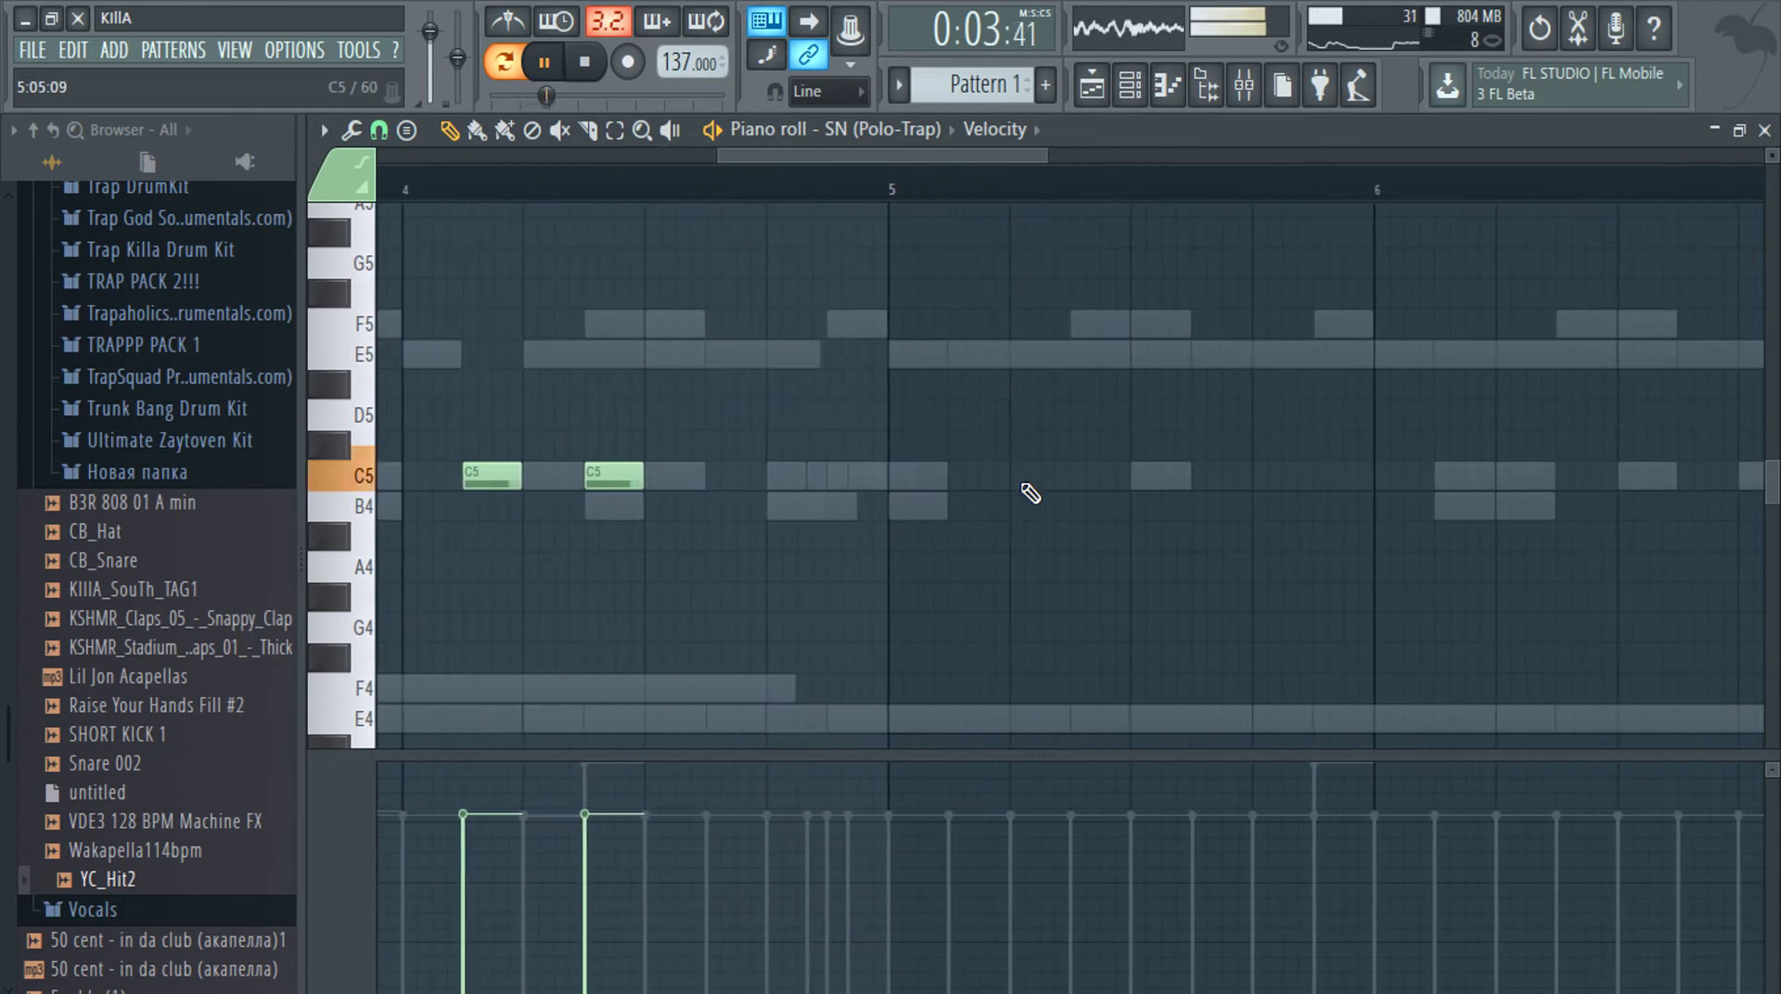
{"action": "left_click_drag", "start_coordinate": [1069, 476], "coordinate": [1034, 488]}
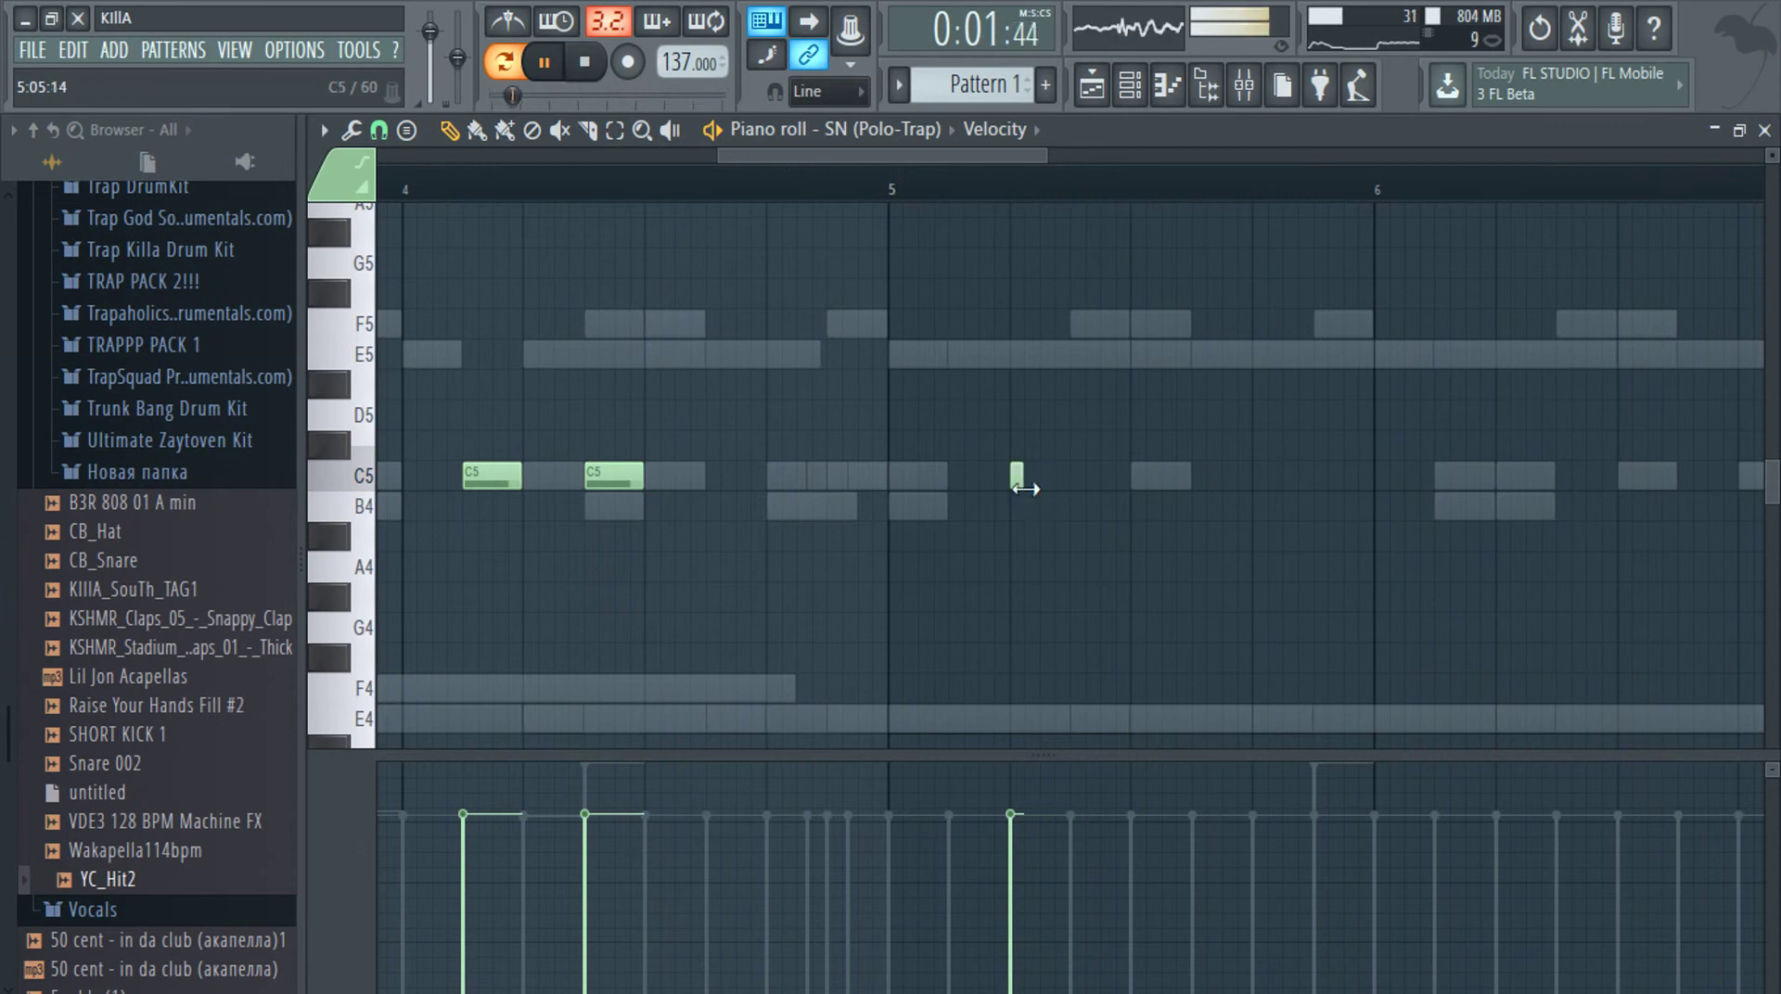
{"action": "left_click_drag", "start_coordinate": [1043, 432], "coordinate": [965, 523]}
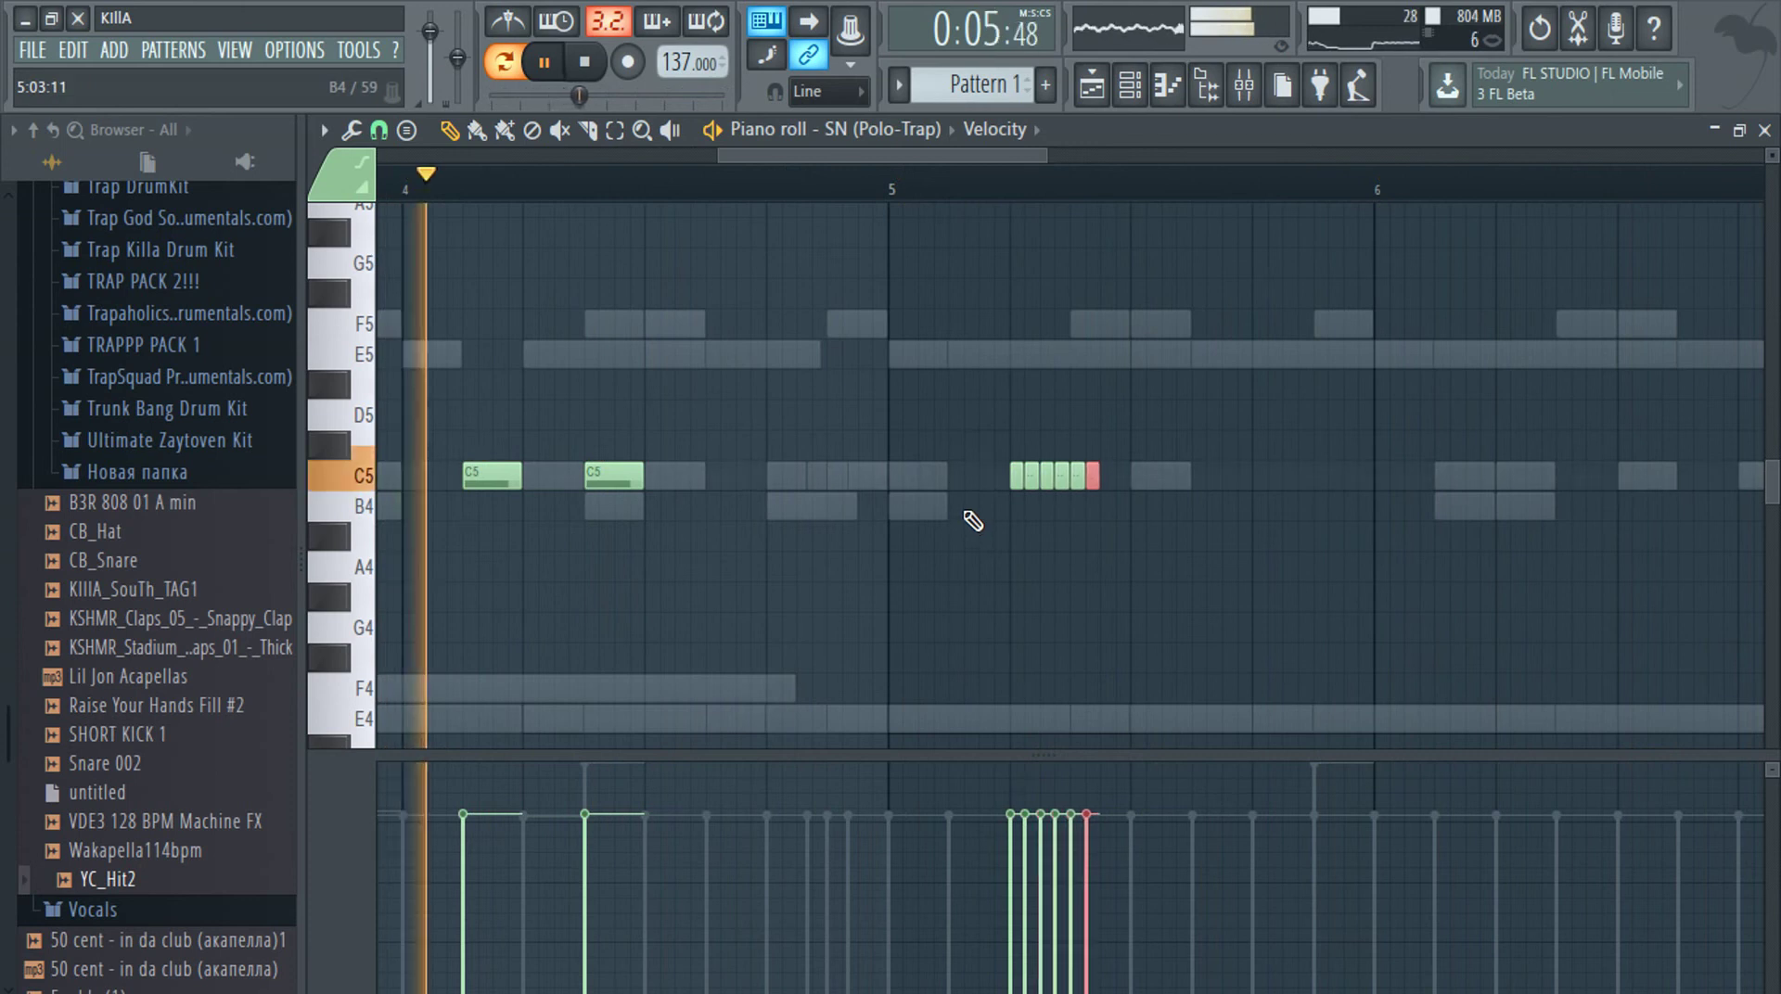
{"action": "key", "text": "ctrl+b"}
{"action": "key", "text": "ctrl+b"}
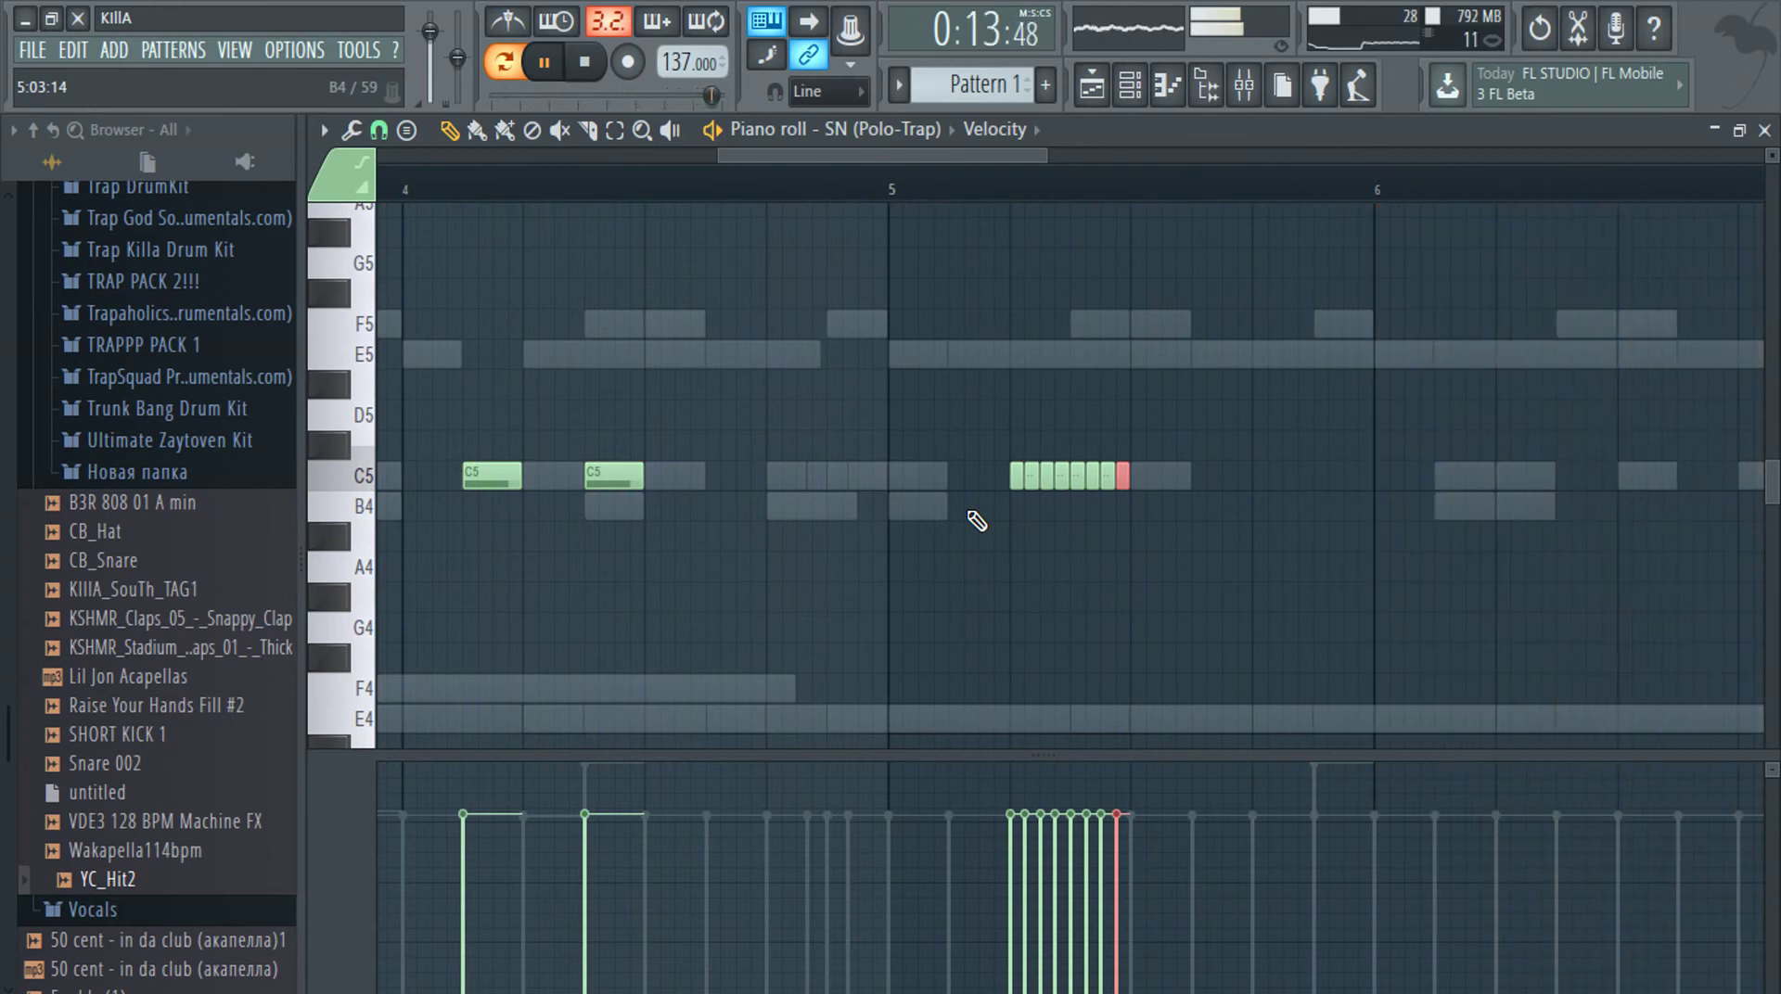
{"action": "scroll", "coordinate": [1040, 489], "scroll_direction": "down", "scroll_amount": 2}
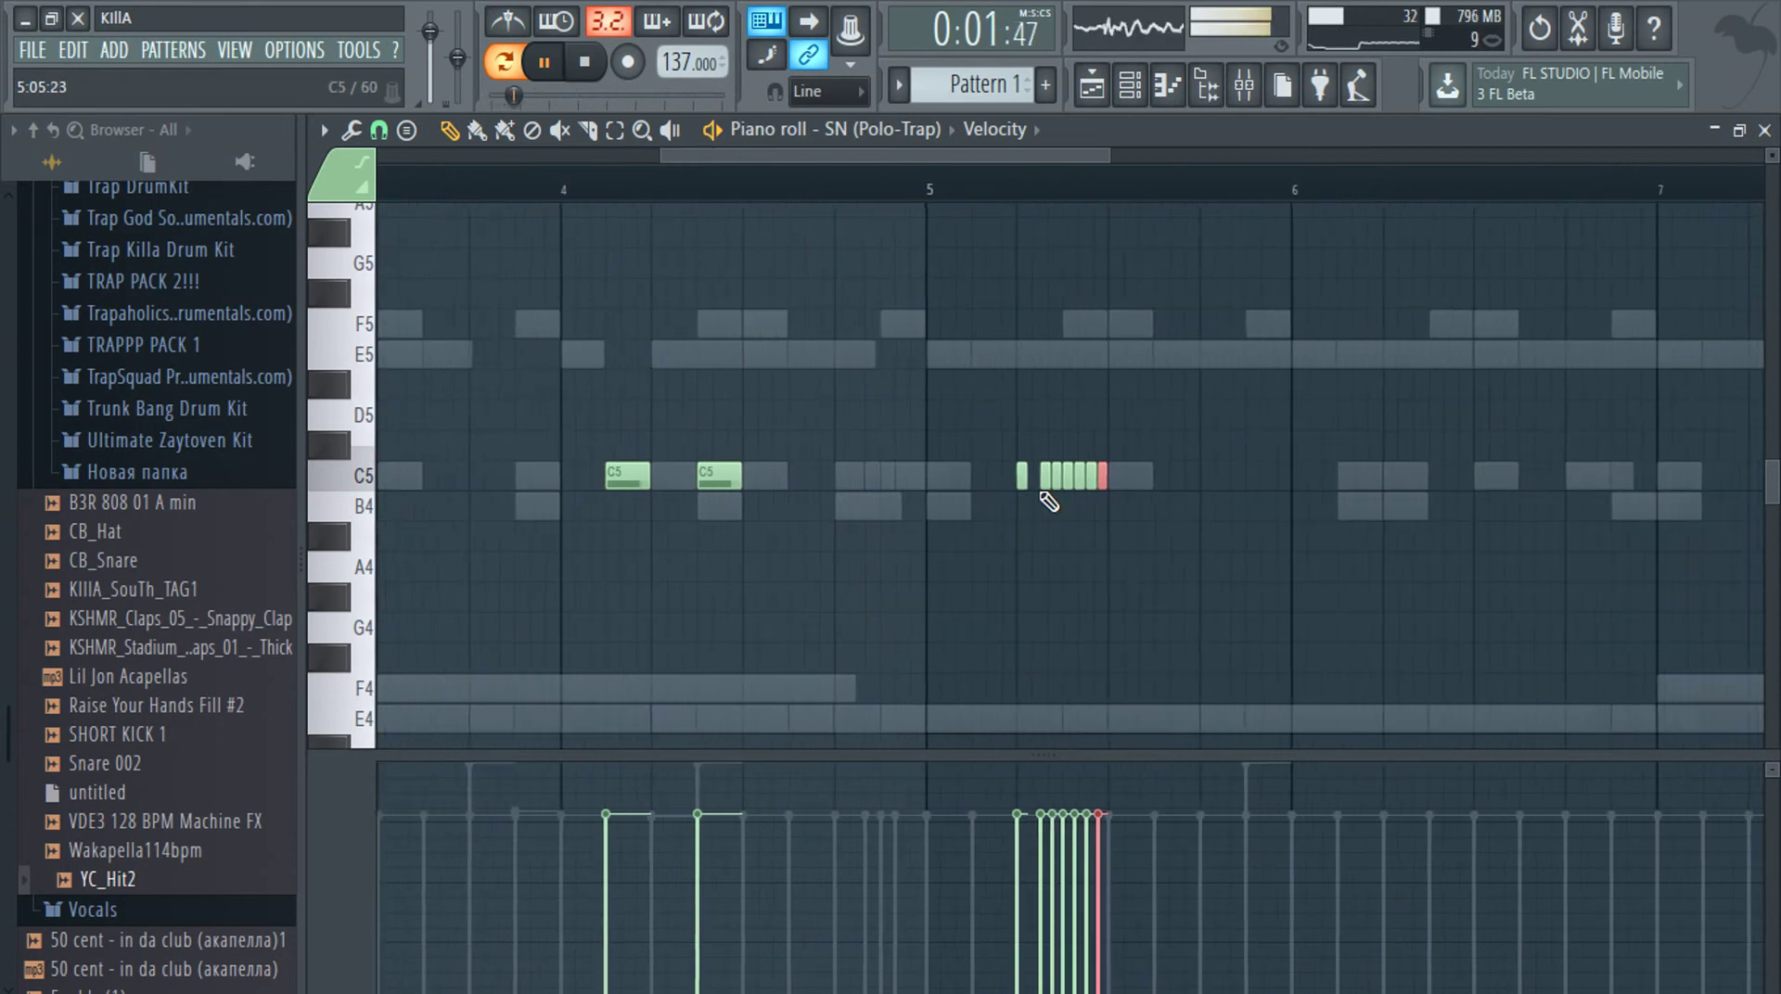
{"action": "left_click_drag", "start_coordinate": [1088, 484], "coordinate": [1115, 481]}
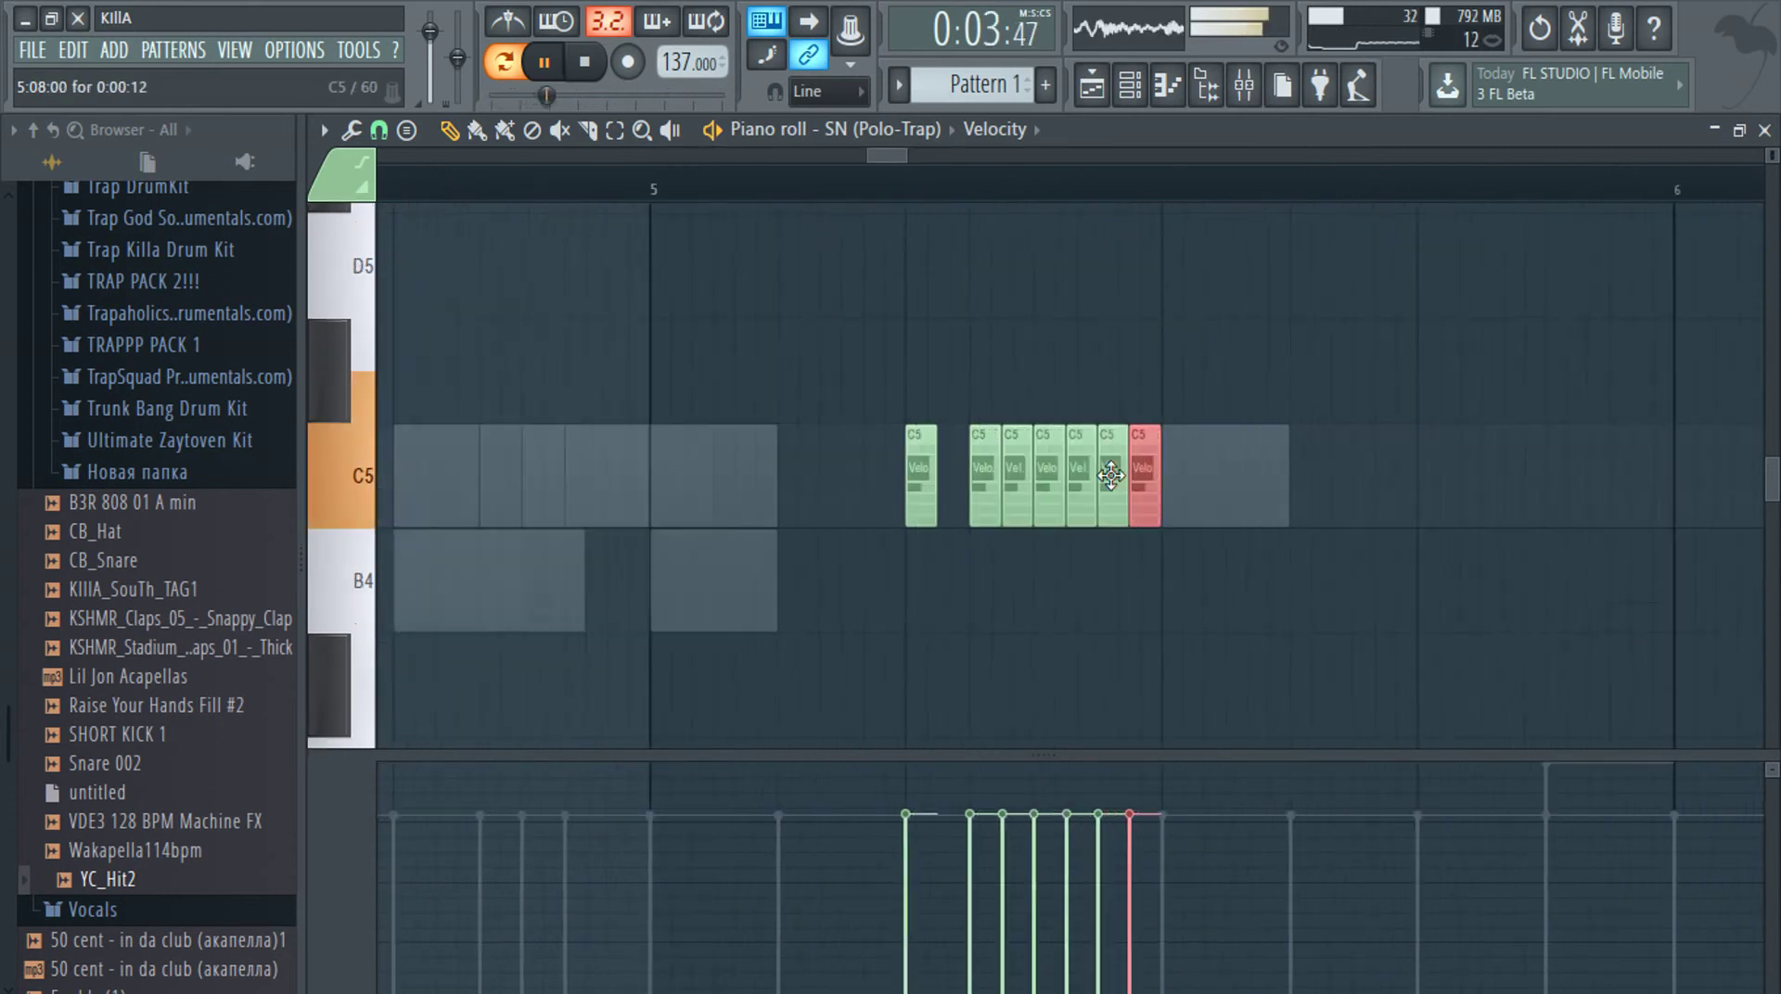
{"action": "left_click_drag", "start_coordinate": [1298, 468], "coordinate": [686, 480]}
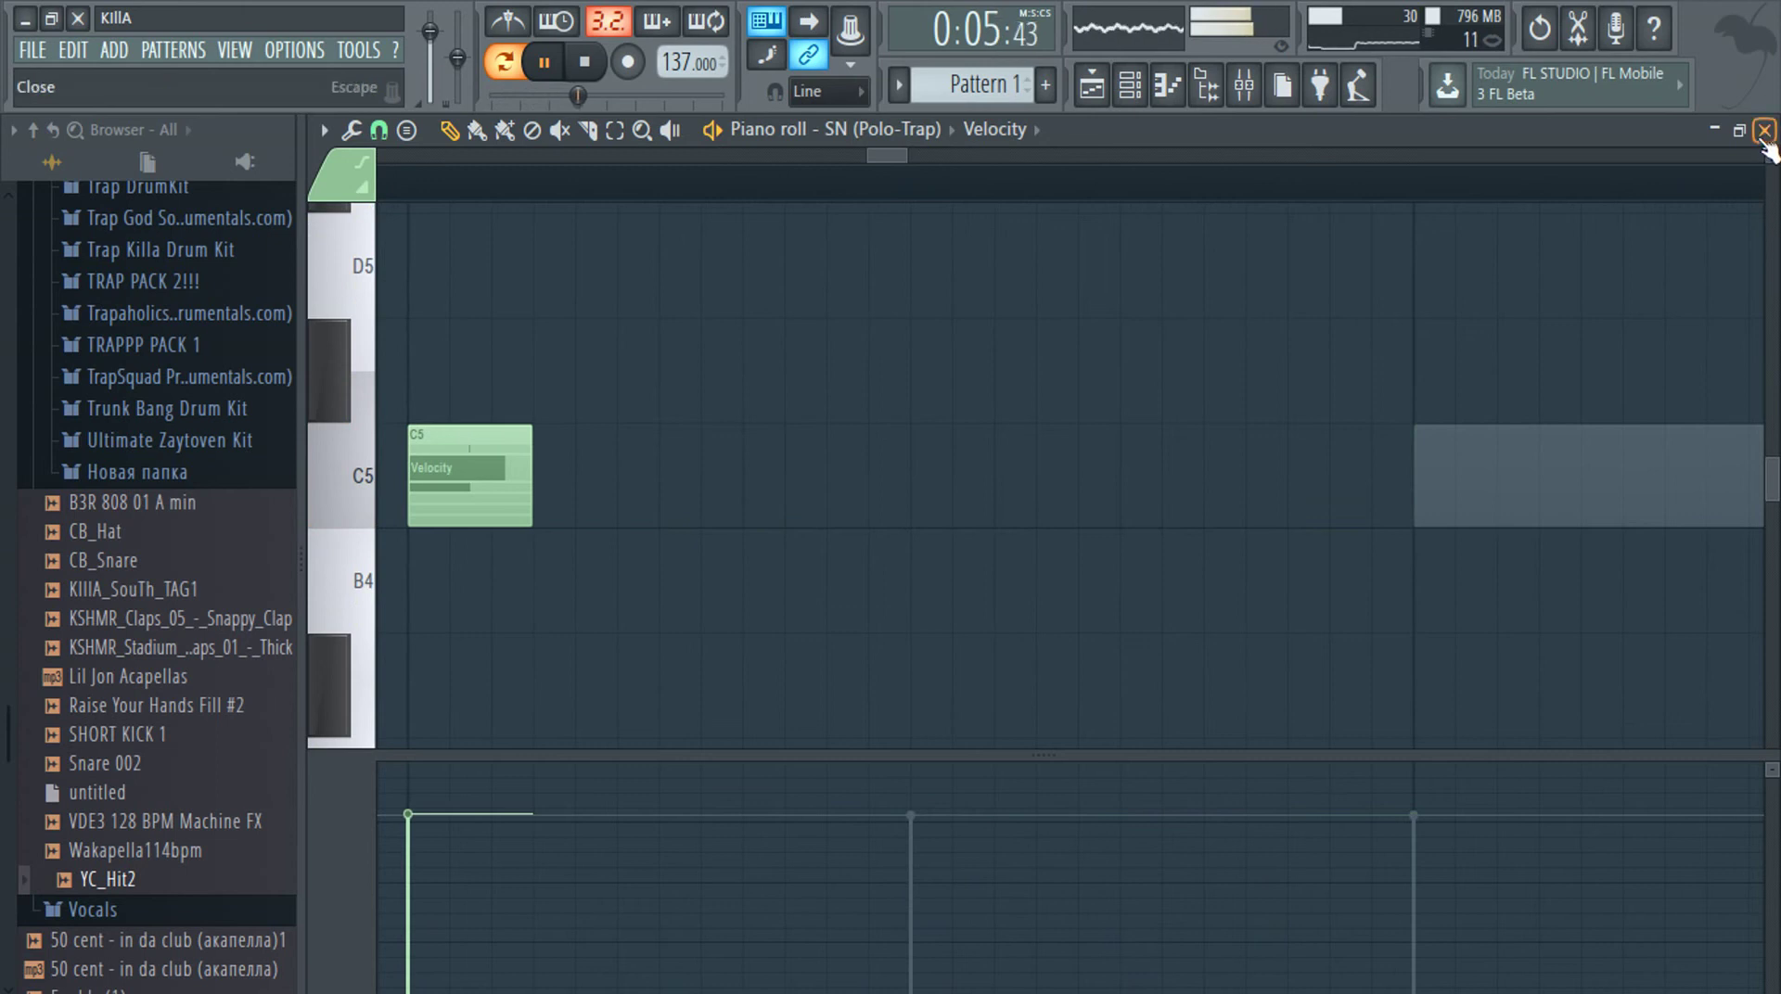
Lengthen the C5 note at step 5 of bar 5 to 0:00:16 and repeat it into a six-hit roll through step 8
{"action": "left_click_drag", "start_coordinate": [1774, 153], "coordinate": [1774, 203]}
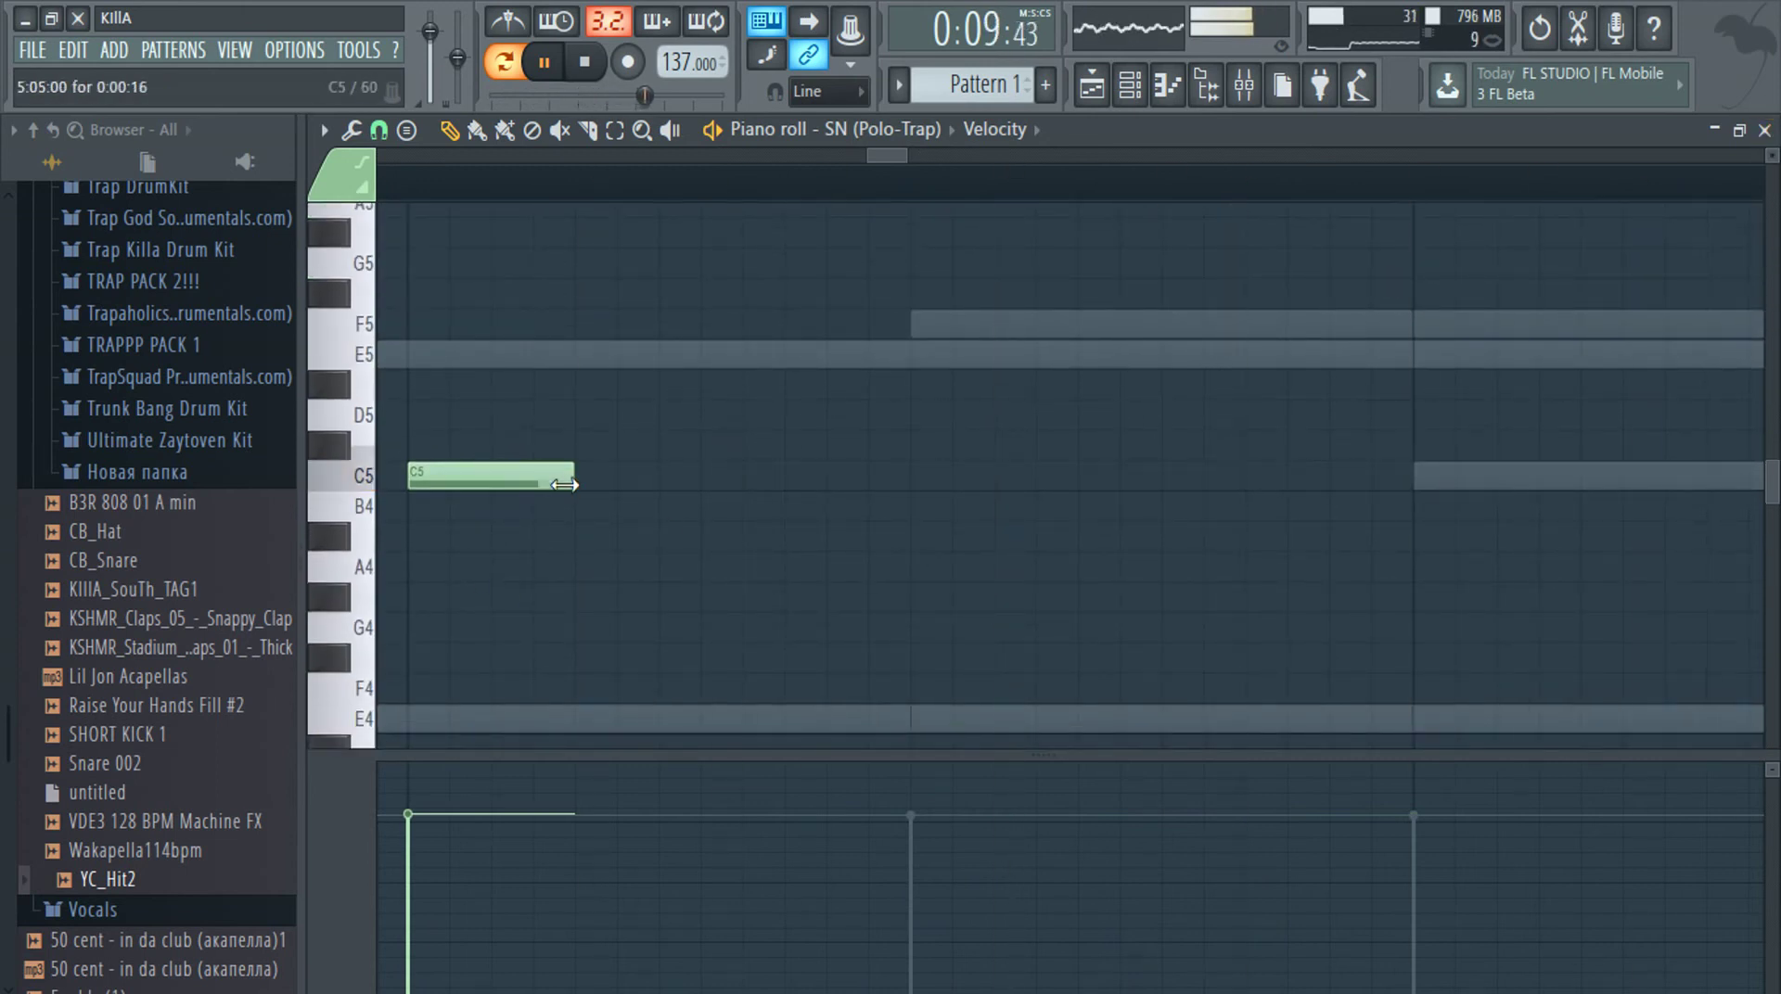
{"action": "key", "text": "ctrl+a"}
{"action": "key", "text": "ctrl+b"}
{"action": "key", "text": "ctrl+b"}
{"action": "key", "text": "ctrl+b"}
{"action": "key", "text": "ctrl+b"}
{"action": "key", "text": "ctrl+b"}
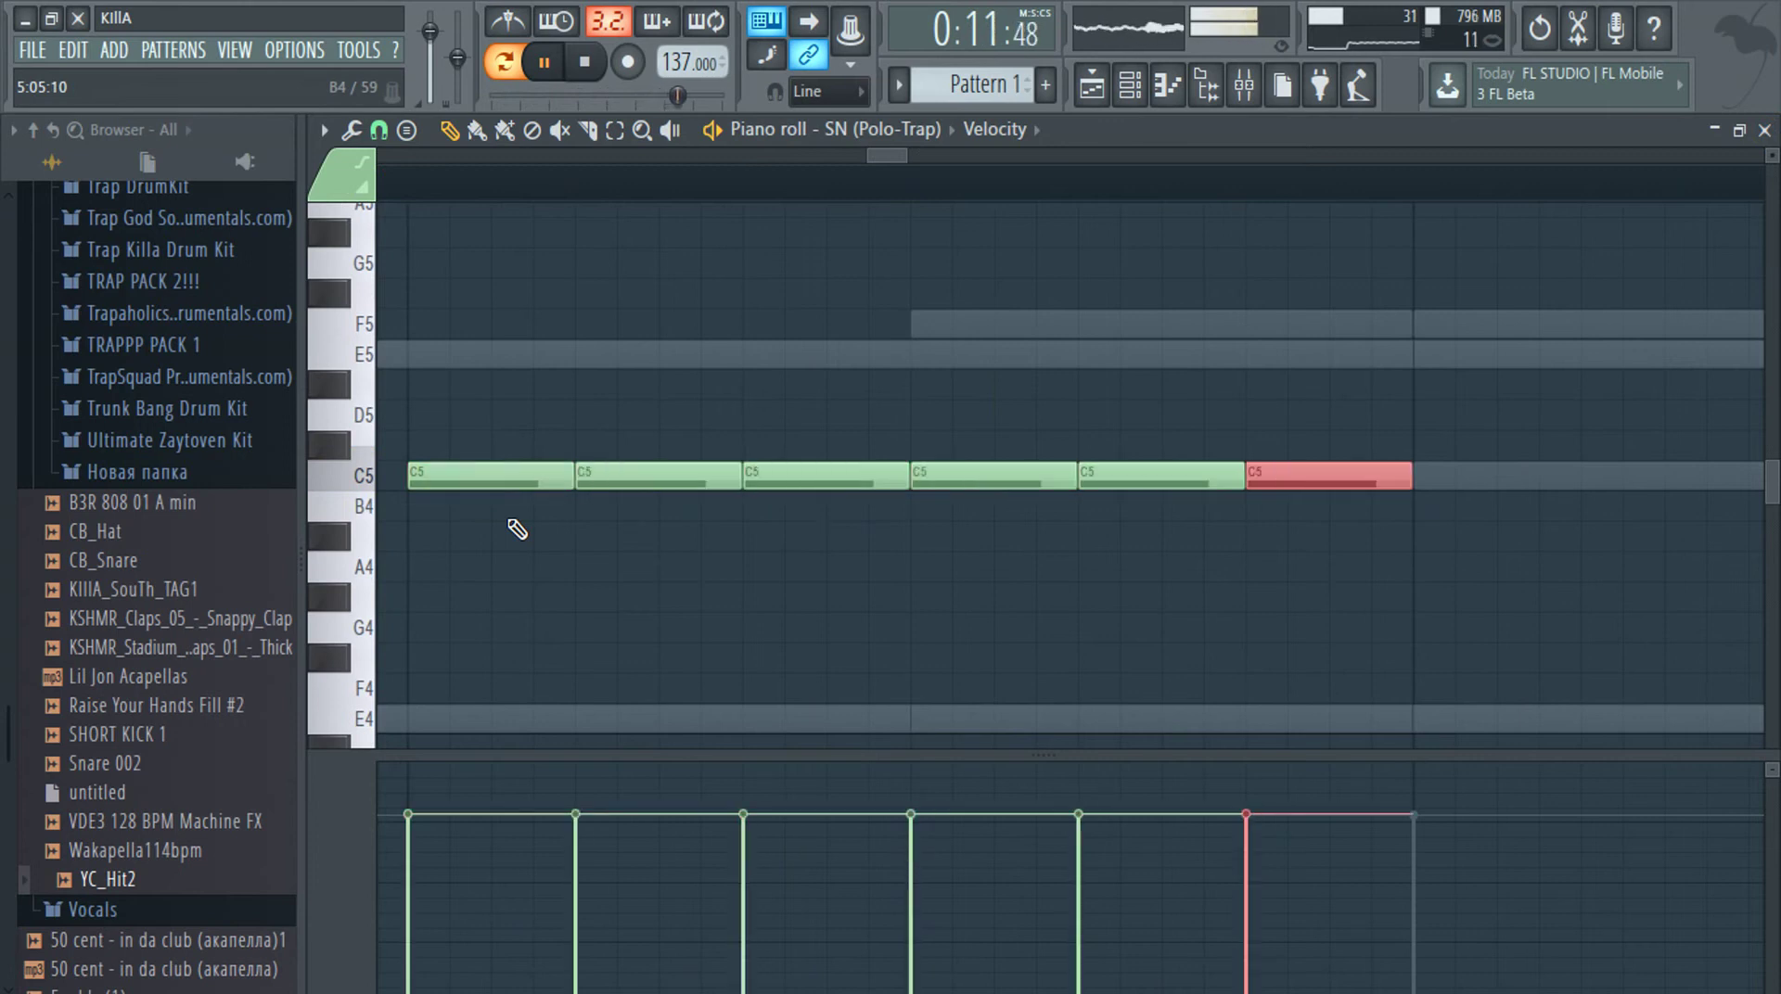
Ramp the velocities of the bar 5 six-hit roll upward and add two-step C5 notes at step 15 of bar 5 and step 5 of bar 6
{"action": "scroll", "coordinate": [516, 528], "scroll_direction": "down", "scroll_amount": 6}
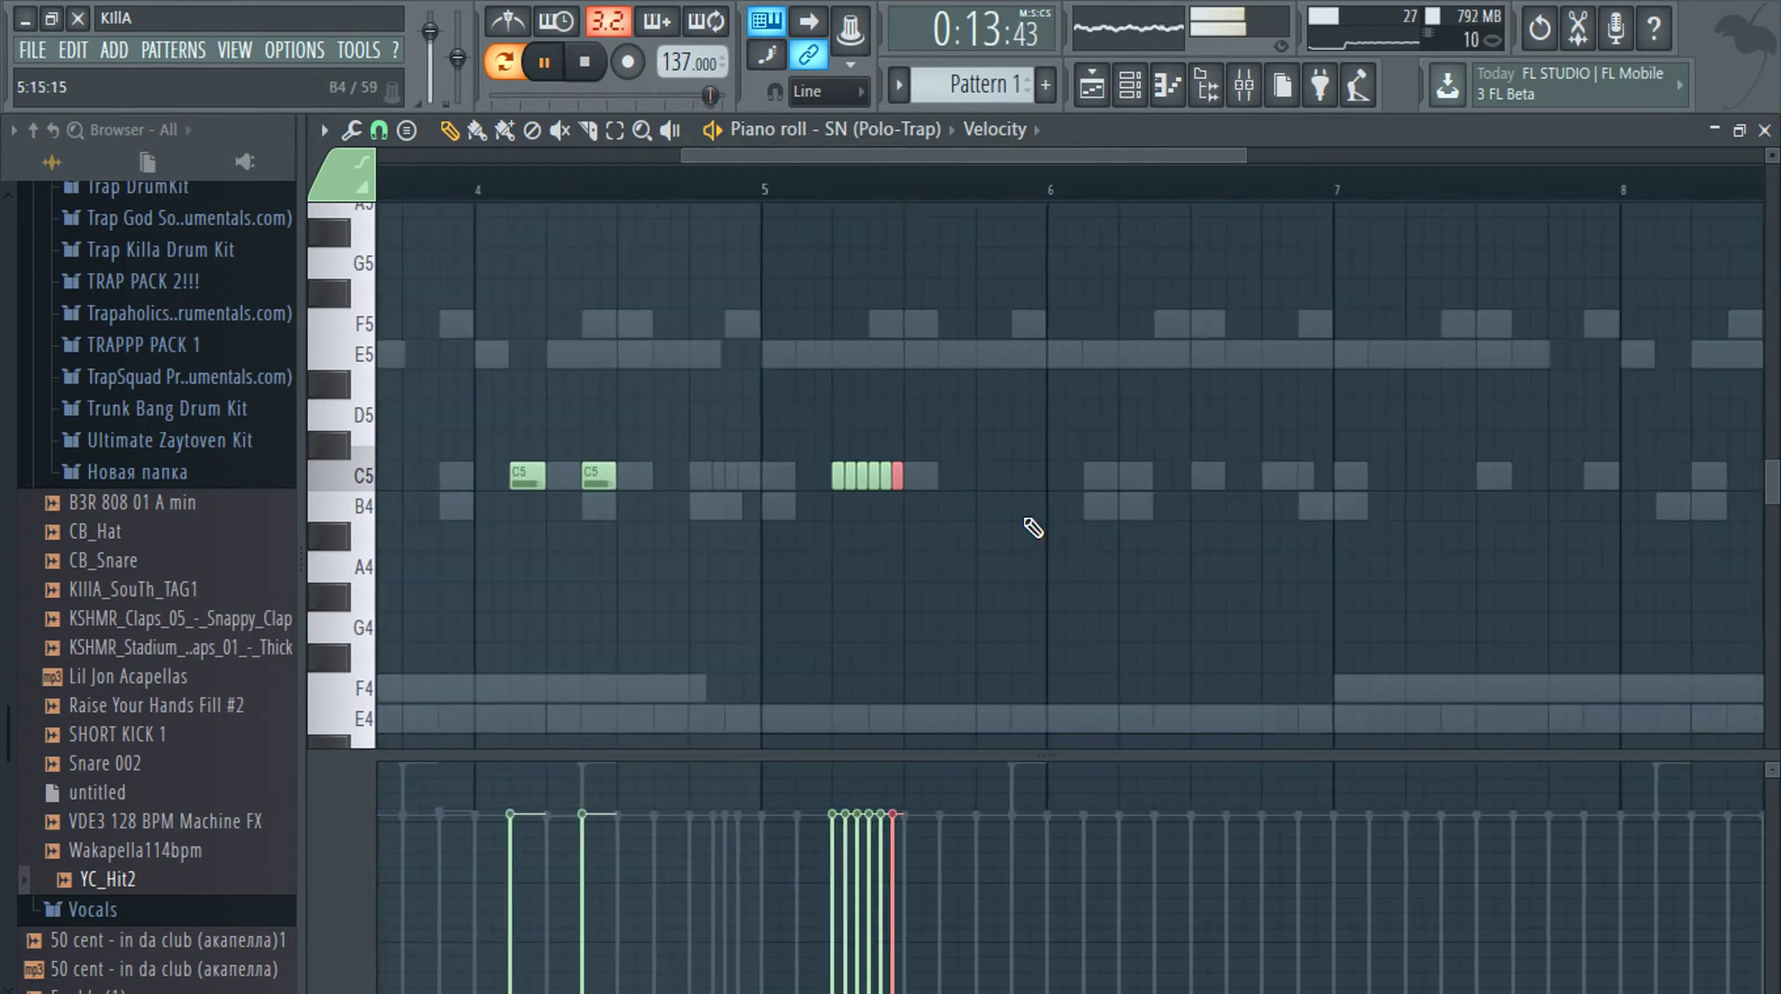
{"action": "left_click_drag", "start_coordinate": [822, 381], "coordinate": [937, 583]}
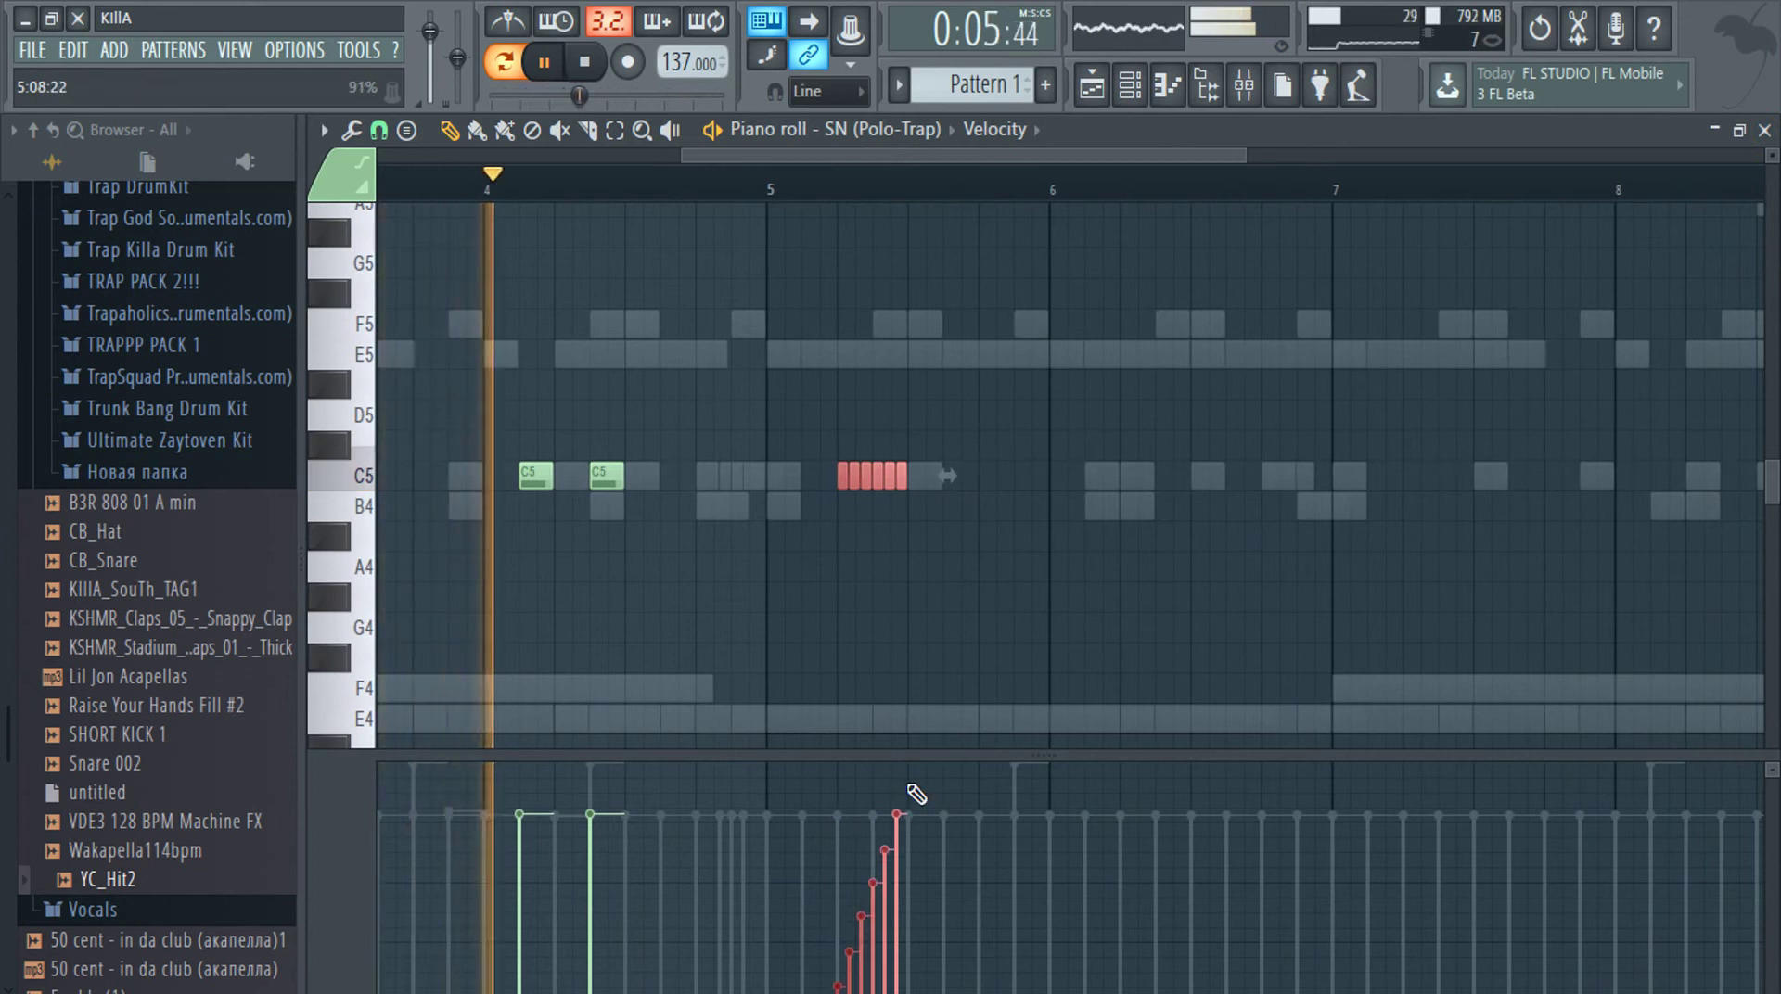
{"action": "left_click", "coordinate": [605, 473]}
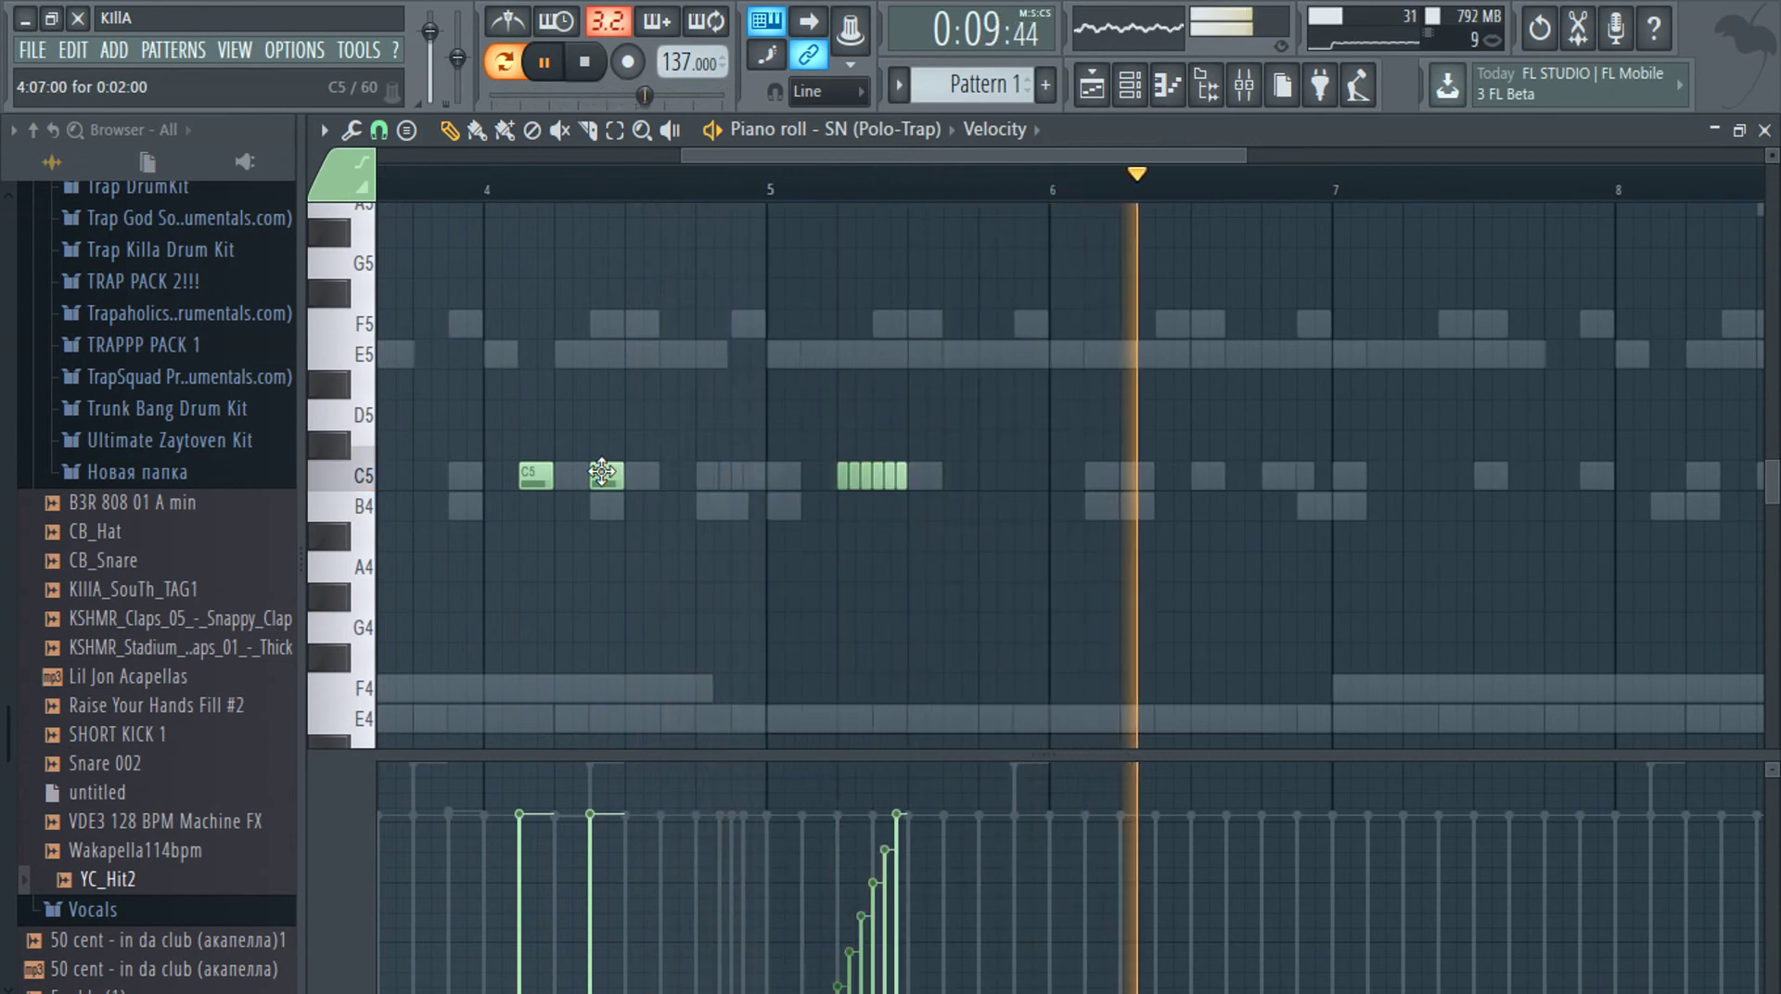
{"action": "left_click", "coordinate": [1028, 475]}
{"action": "left_click", "coordinate": [1141, 475]}
{"action": "left_click_drag", "start_coordinate": [1142, 484], "coordinate": [1138, 487]}
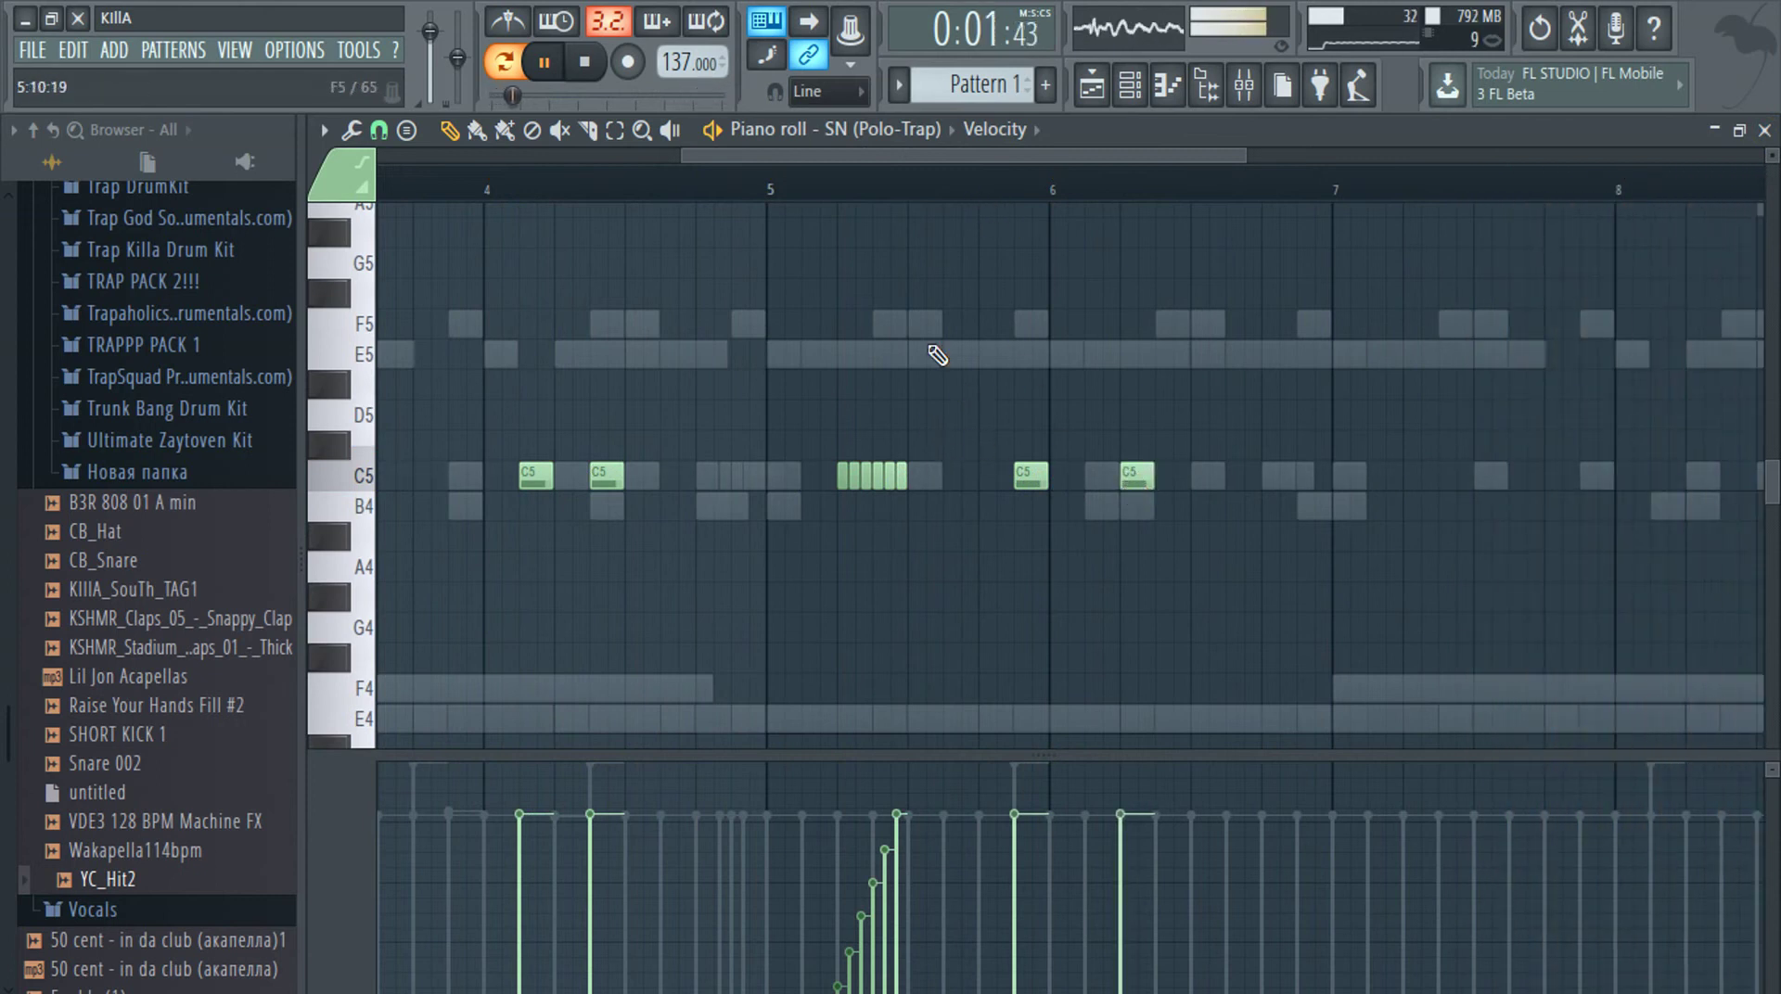
Sweep the six-hit roll's note panning from fully left to fully right, and pan the two bar 4 notes hard right and hard left
{"action": "left_click", "coordinate": [996, 130]}
{"action": "left_click", "coordinate": [1055, 174]}
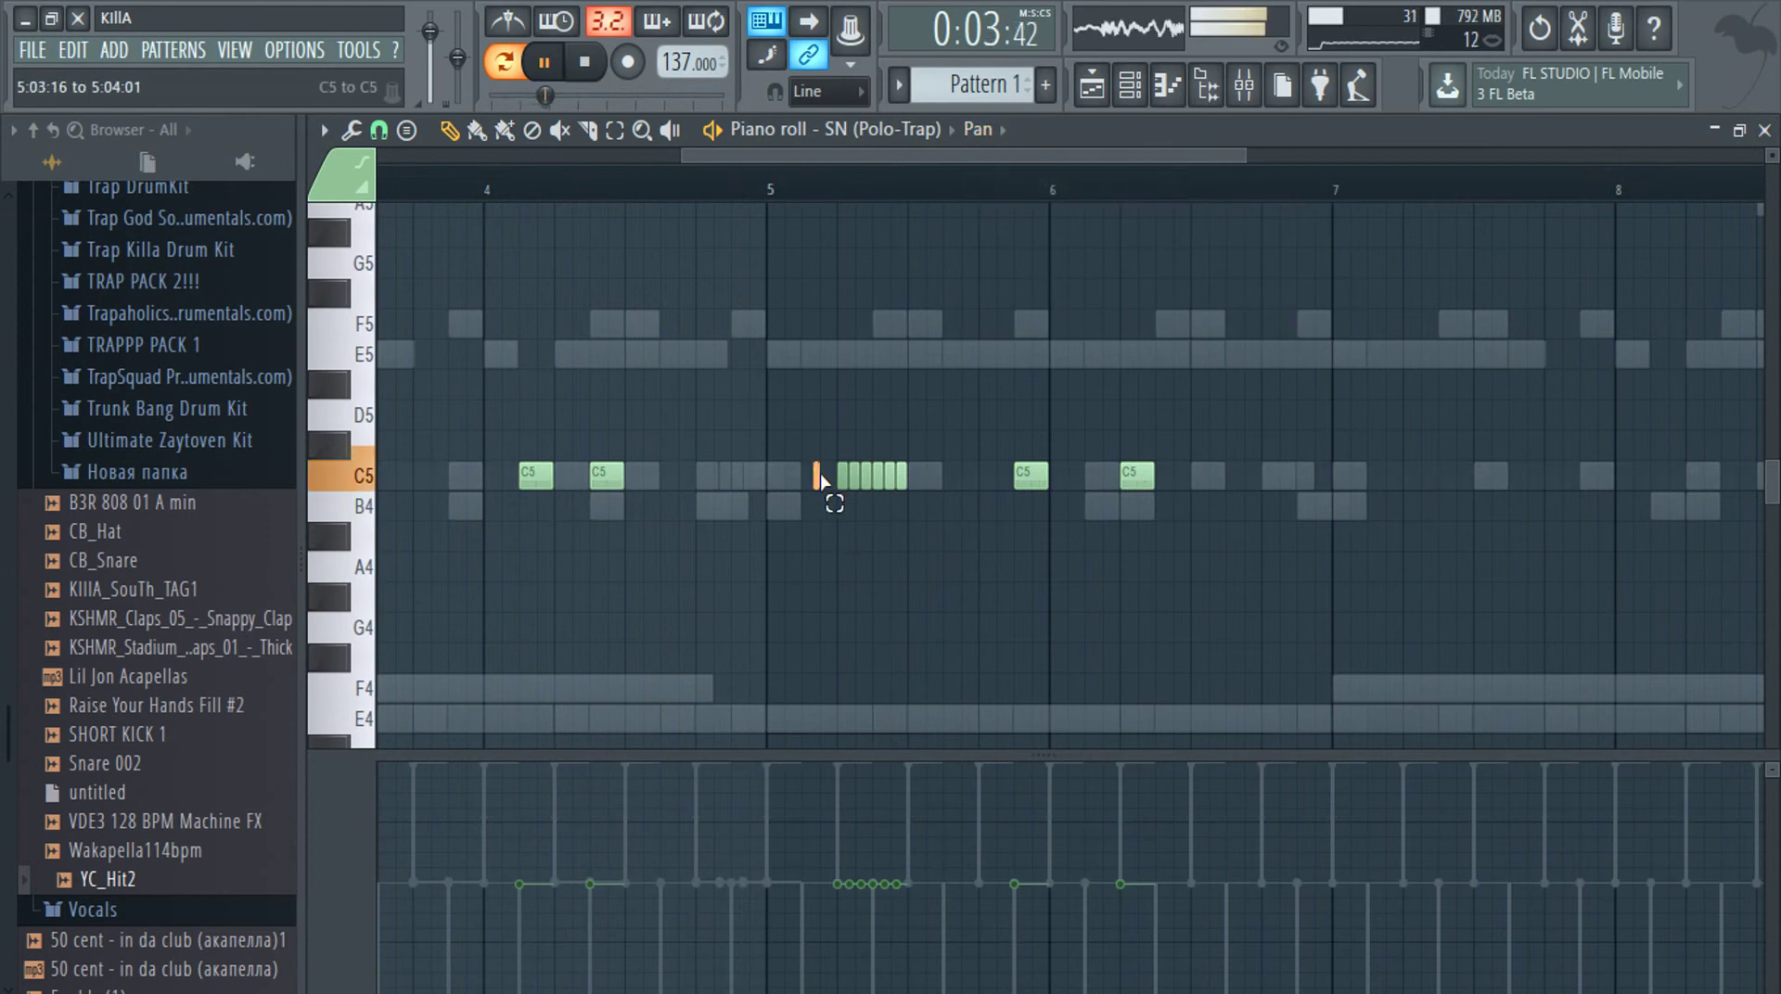
{"action": "left_click_drag", "start_coordinate": [820, 478], "coordinate": [941, 541]}
{"action": "mouse_move", "coordinate": [838, 992]}
{"action": "left_mouse_down"}
{"action": "mouse_move", "coordinate": [955, 689]}
{"action": "mouse_move", "coordinate": [901, 509]}
{"action": "mouse_move", "coordinate": [935, 393]}
{"action": "mouse_move", "coordinate": [903, 302]}
{"action": "left_mouse_up"}
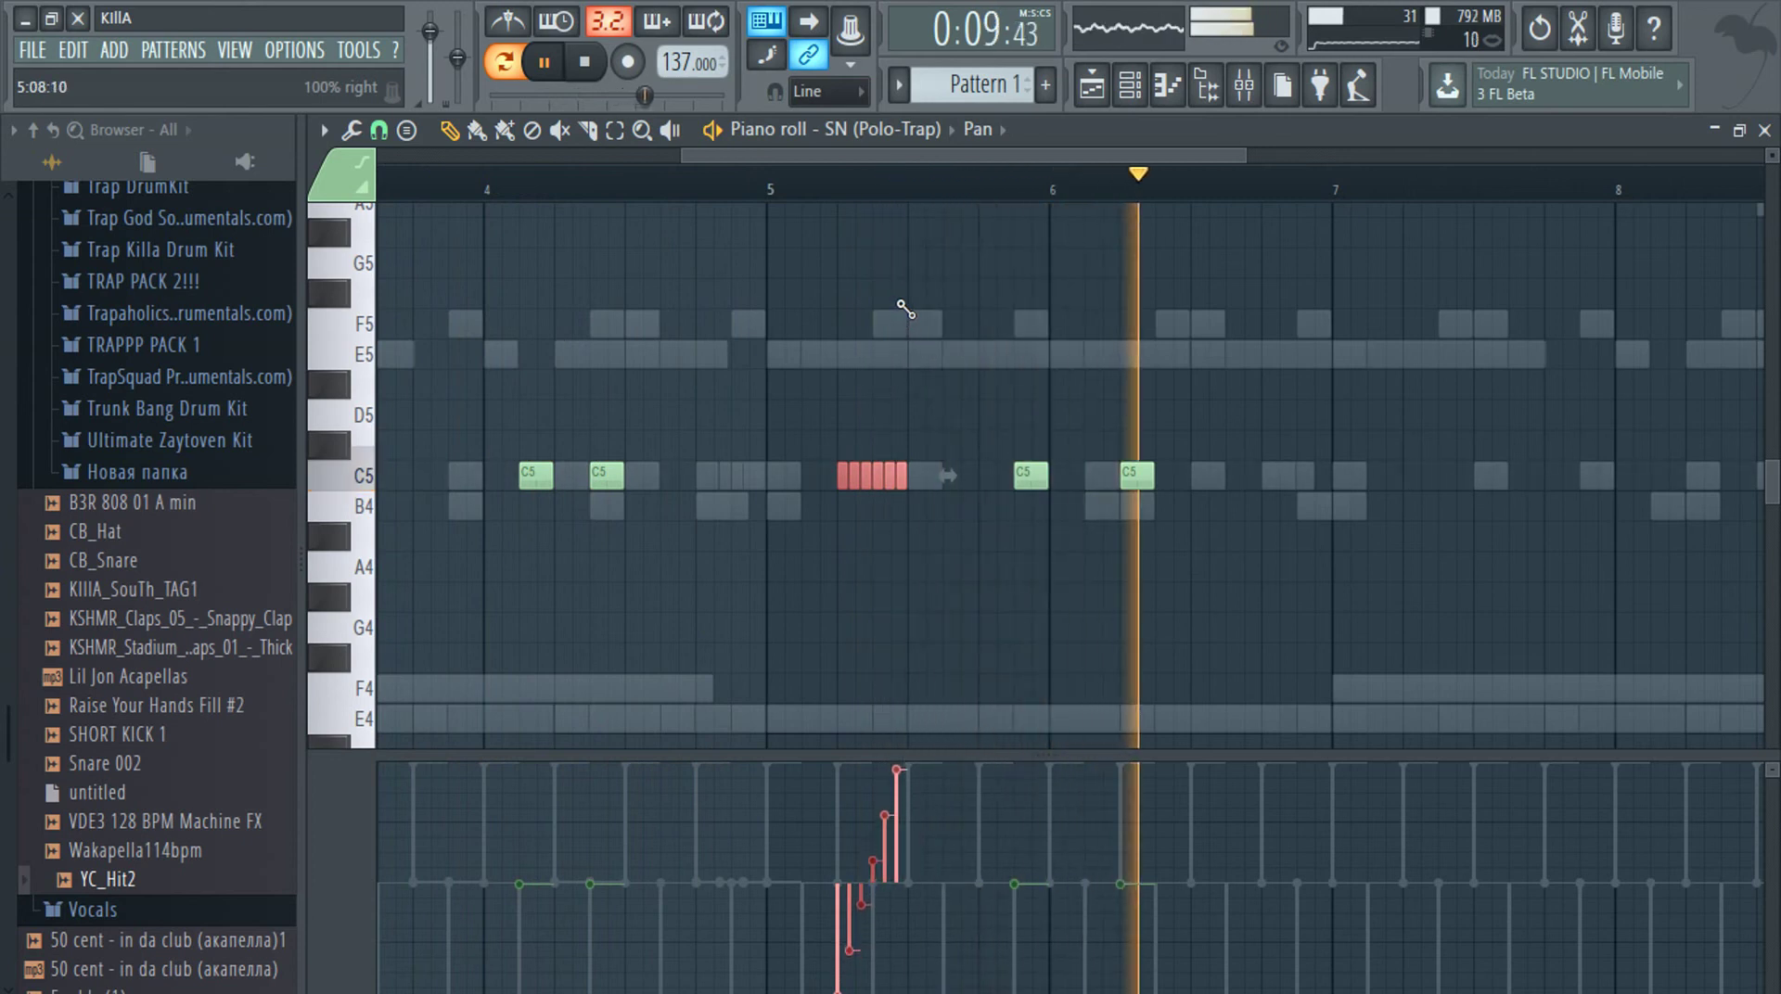
{"action": "left_click", "coordinate": [1061, 657], "text": "ctrl"}
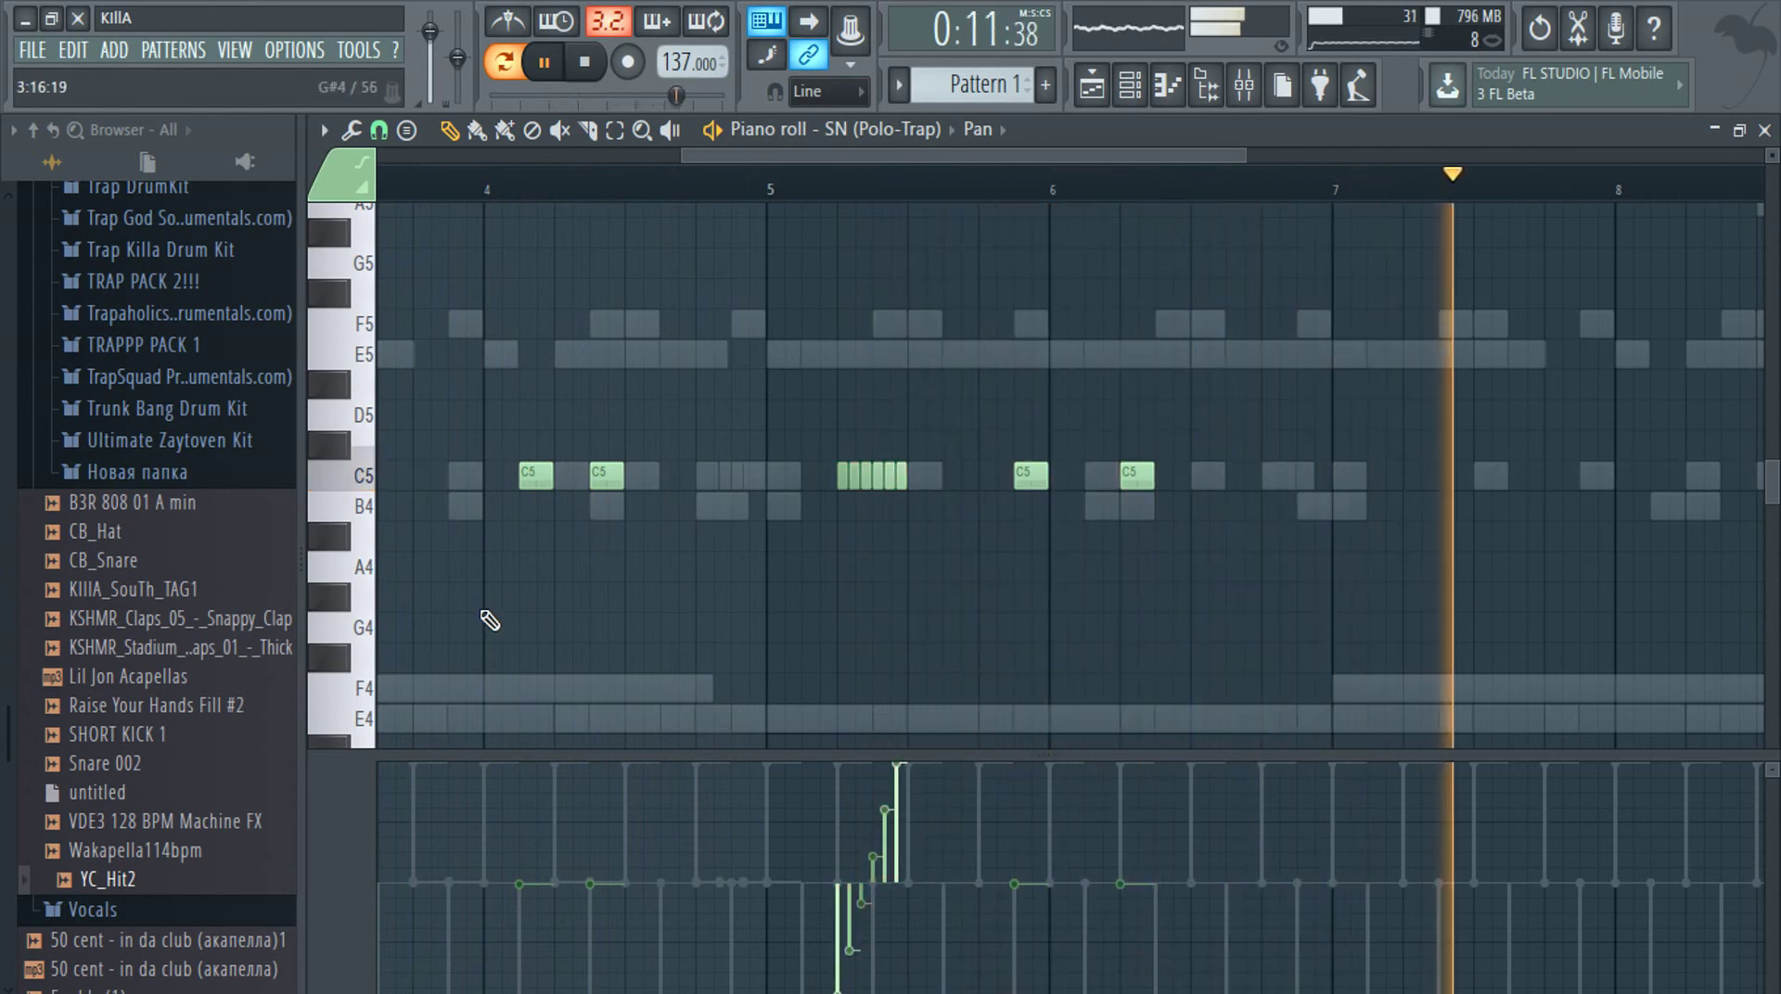
{"action": "left_click", "coordinate": [527, 779]}
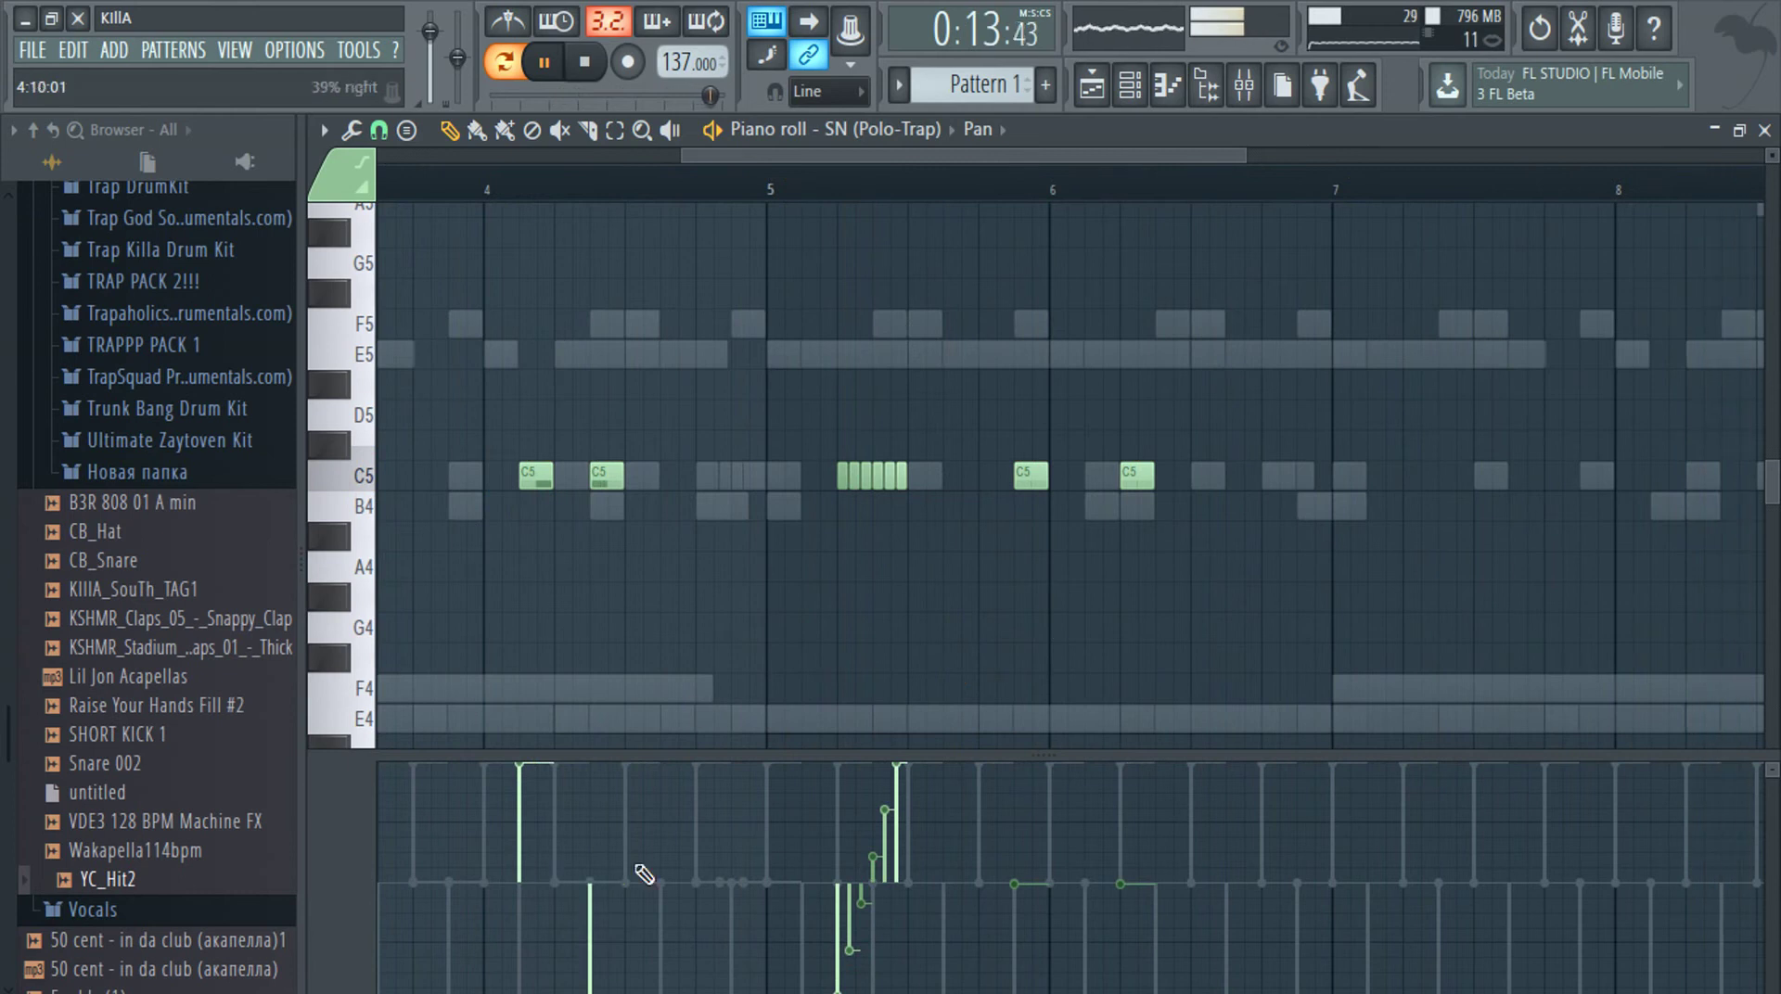
Build a twelve-hit C5 roll with mixed note lengths, in groups of three, from step 13 to the end of bar 8
{"action": "scroll", "coordinate": [708, 664], "scroll_direction": "down", "scroll_amount": 3}
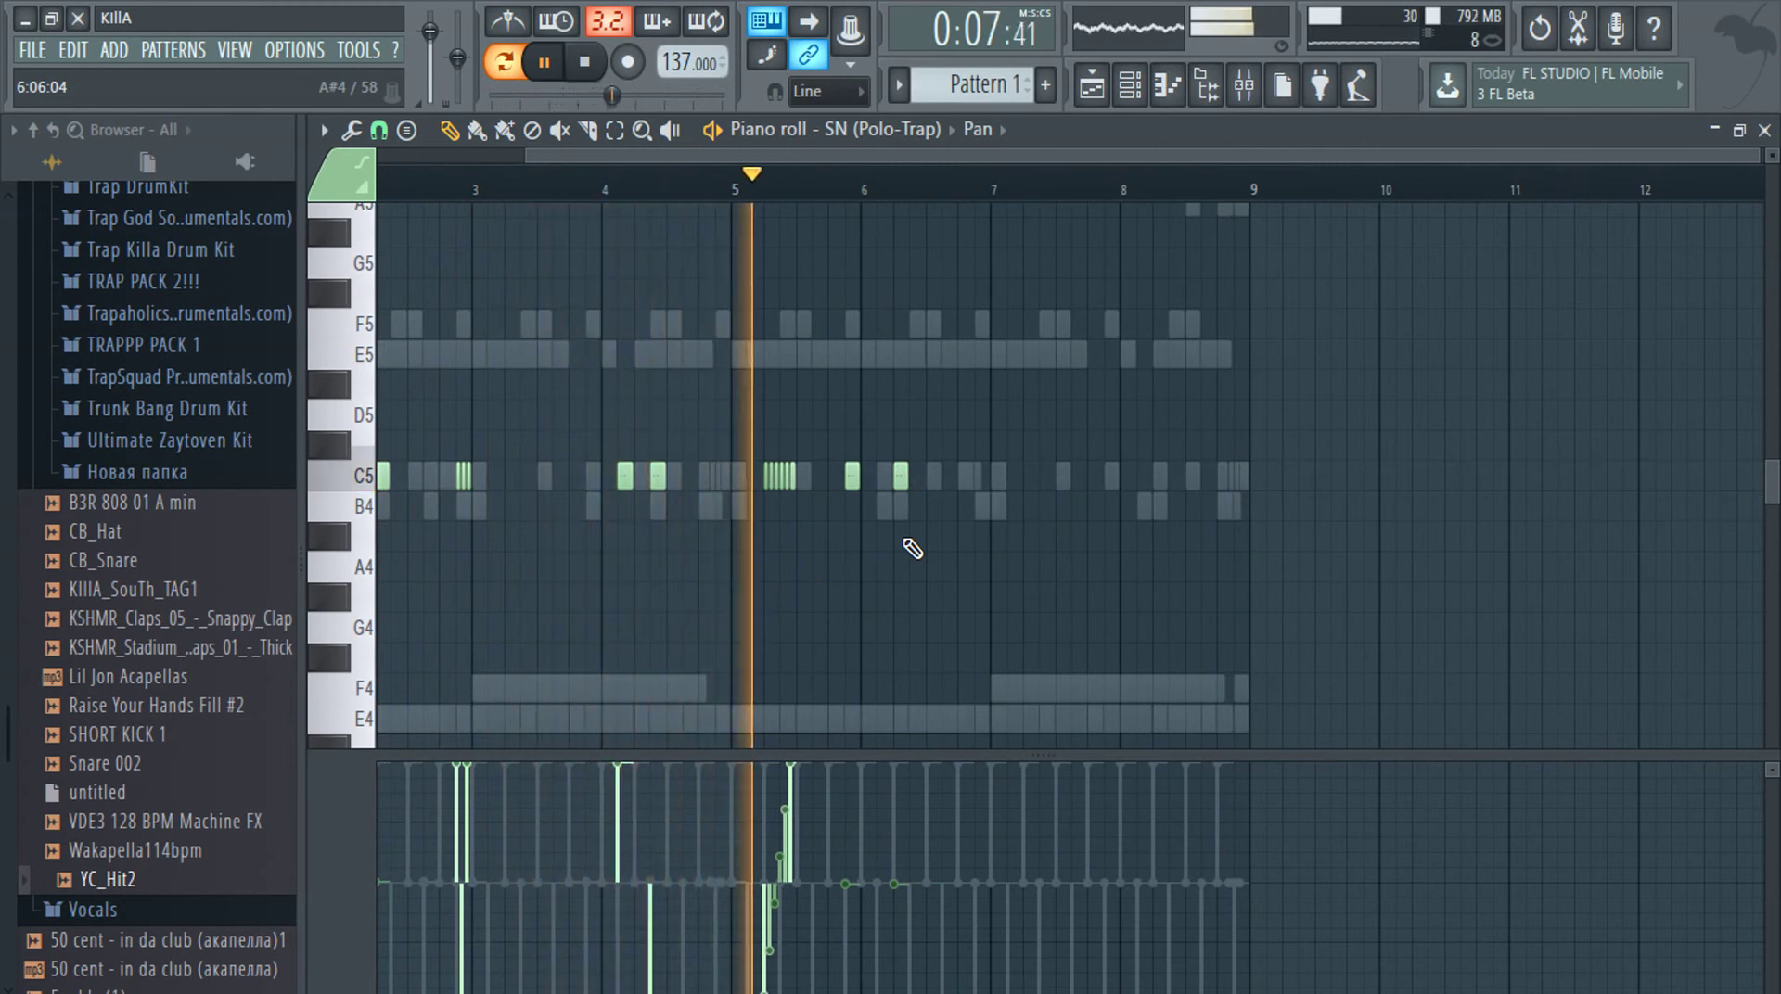
{"action": "scroll", "coordinate": [1271, 505], "scroll_direction": "up", "scroll_amount": 4, "text": "ctrl"}
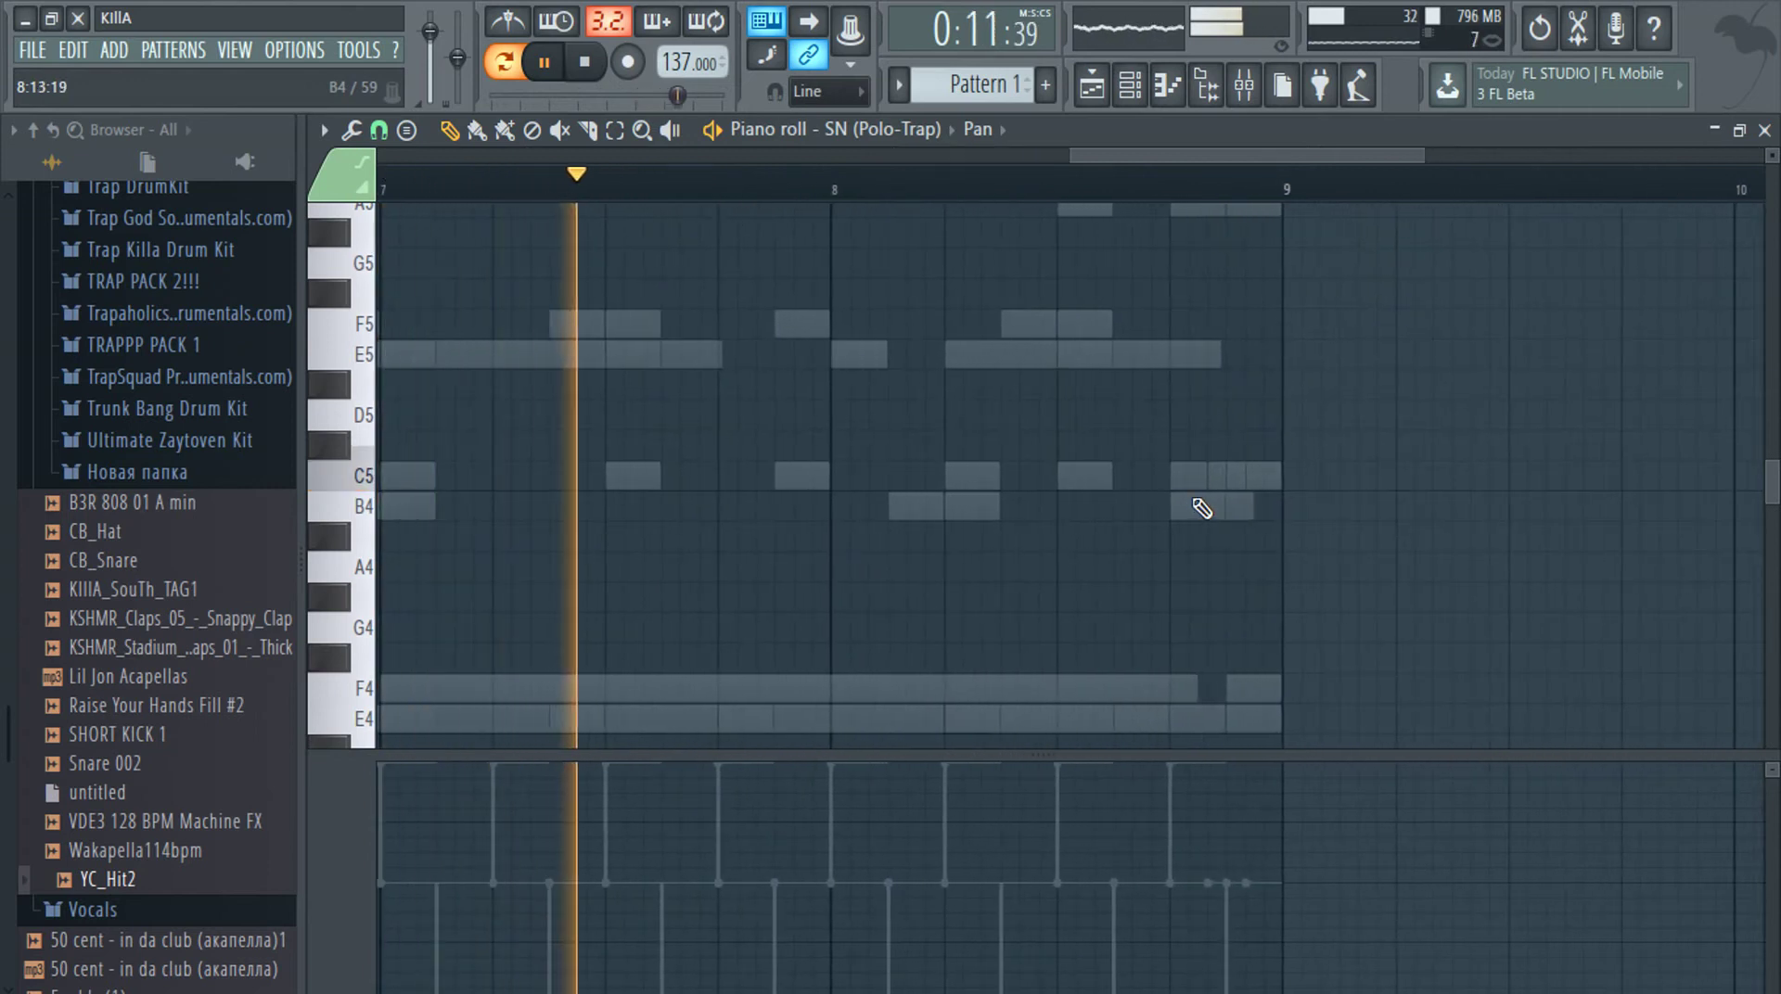
{"action": "scroll", "coordinate": [1197, 505], "scroll_direction": "up", "scroll_amount": 2, "text": "ctrl"}
{"action": "scroll", "coordinate": [1267, 487], "scroll_direction": "up", "scroll_amount": 2, "text": "ctrl"}
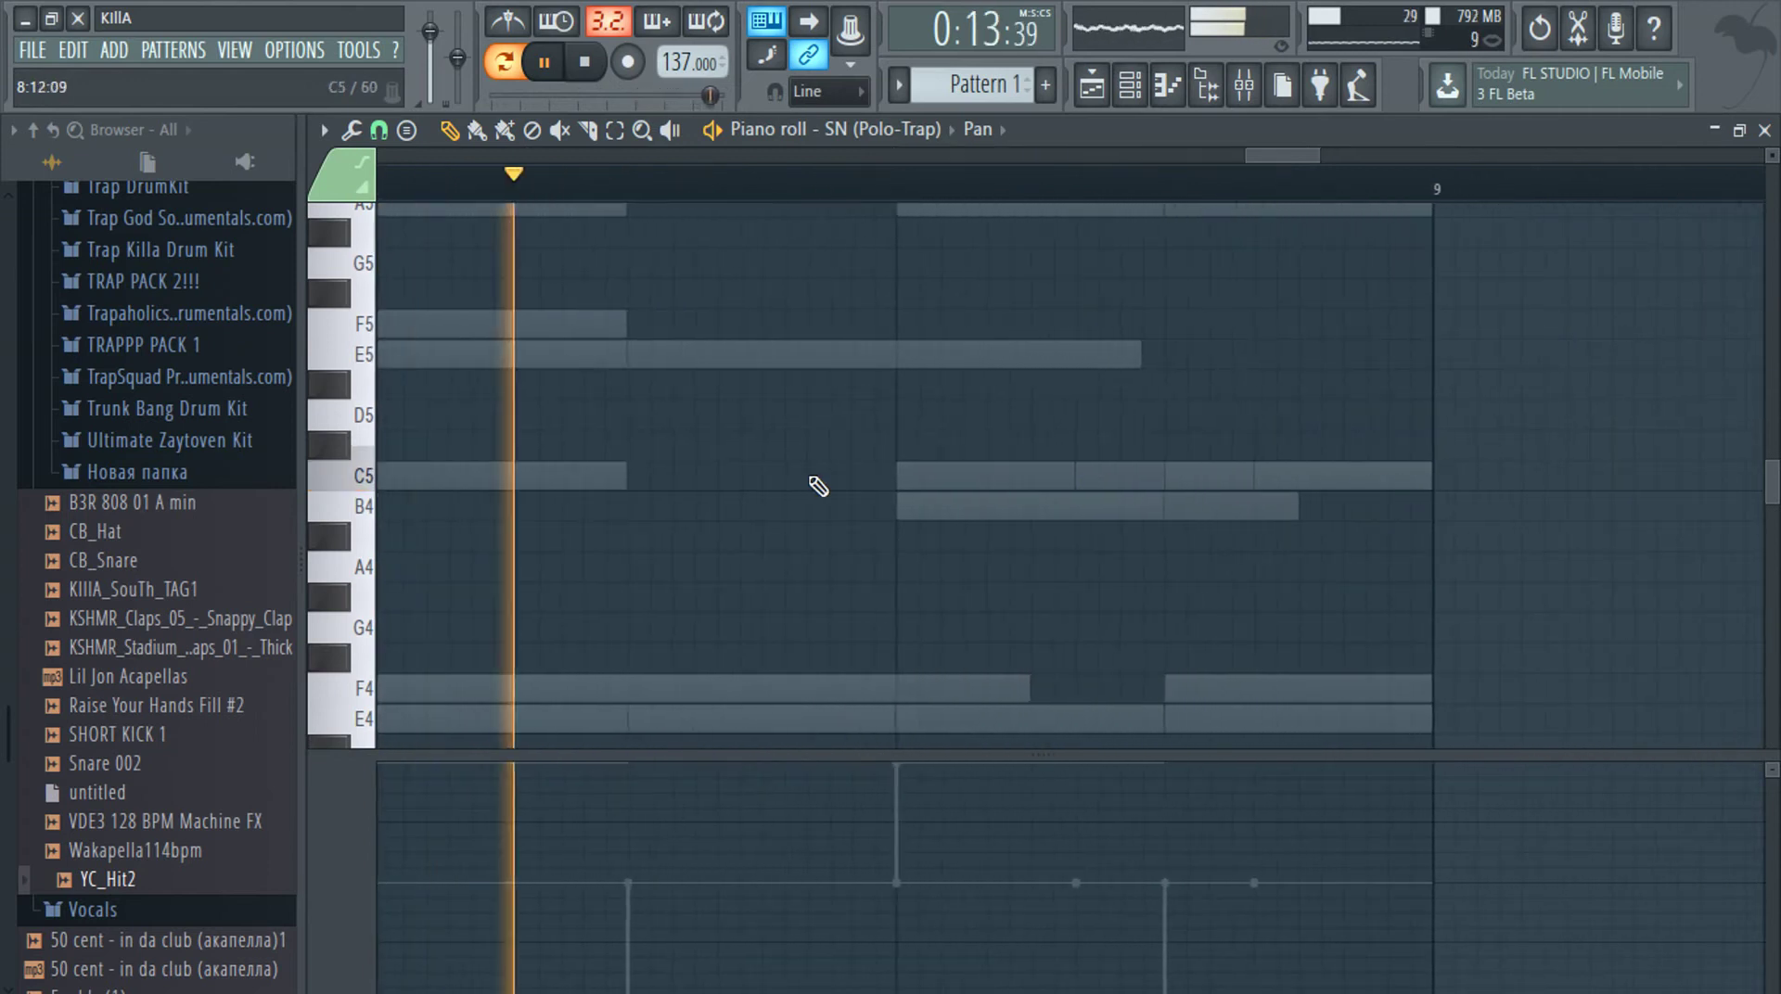
{"action": "left_click", "coordinate": [898, 484]}
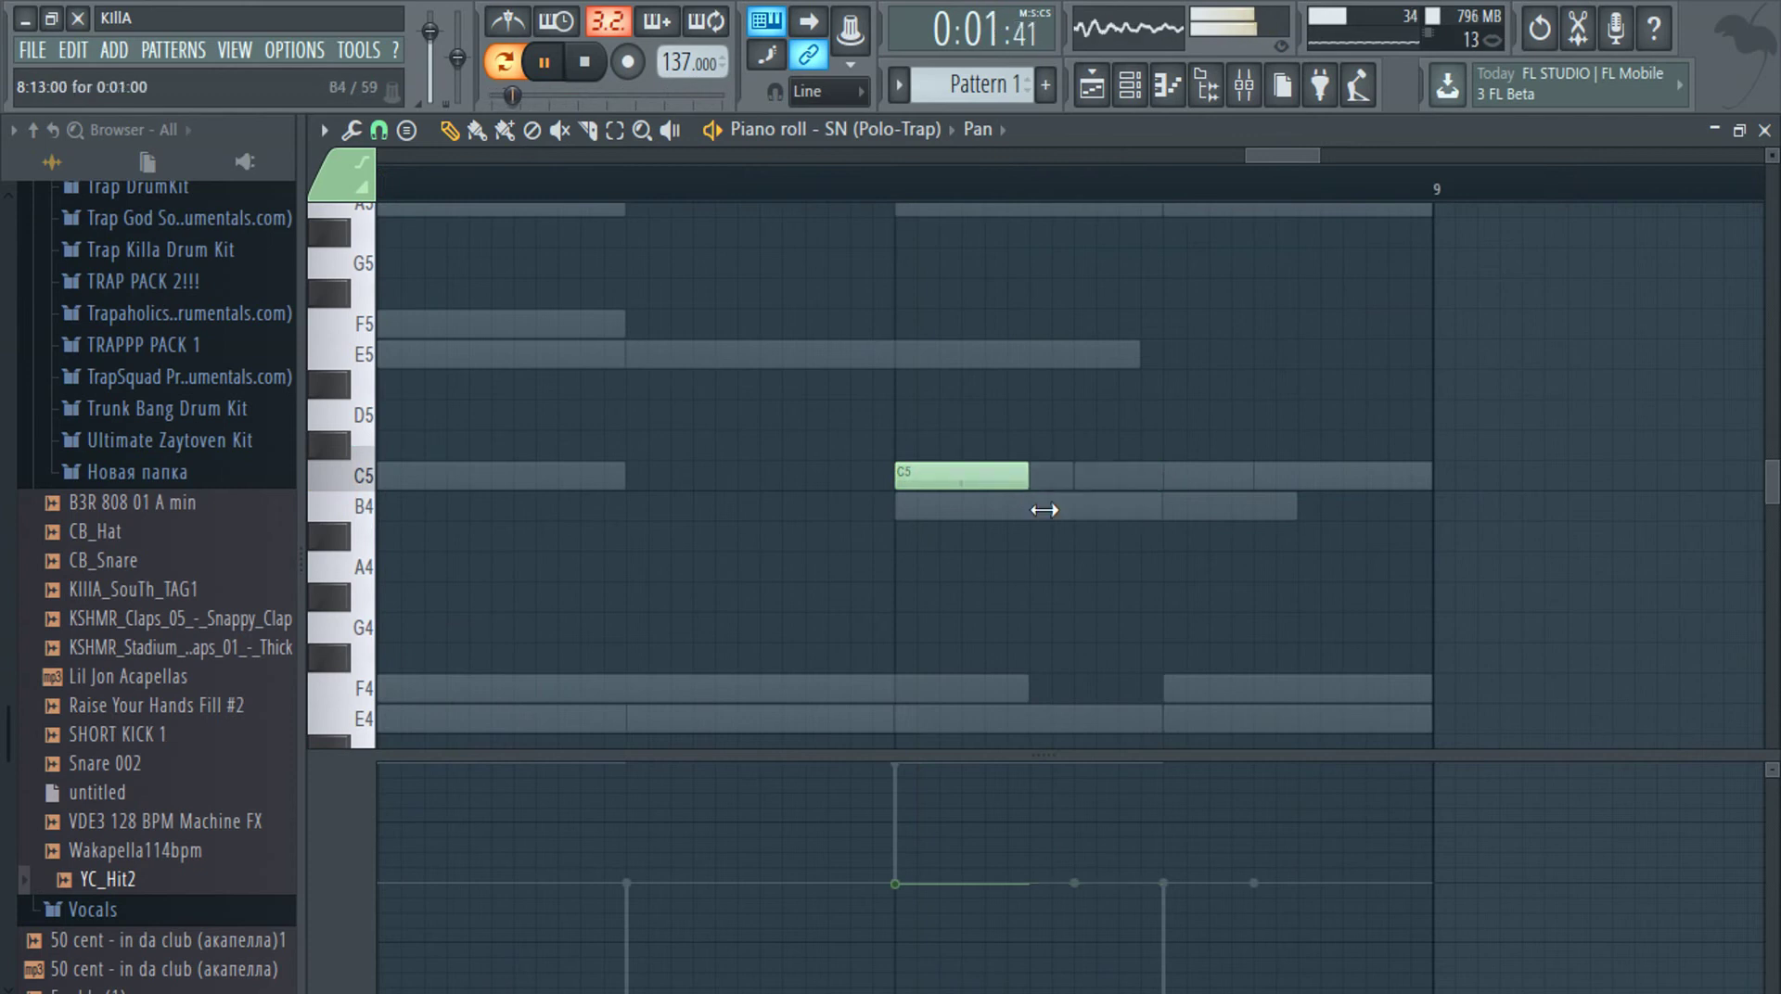
{"action": "left_click_drag", "start_coordinate": [909, 474], "coordinate": [843, 525], "text": "ctrl"}
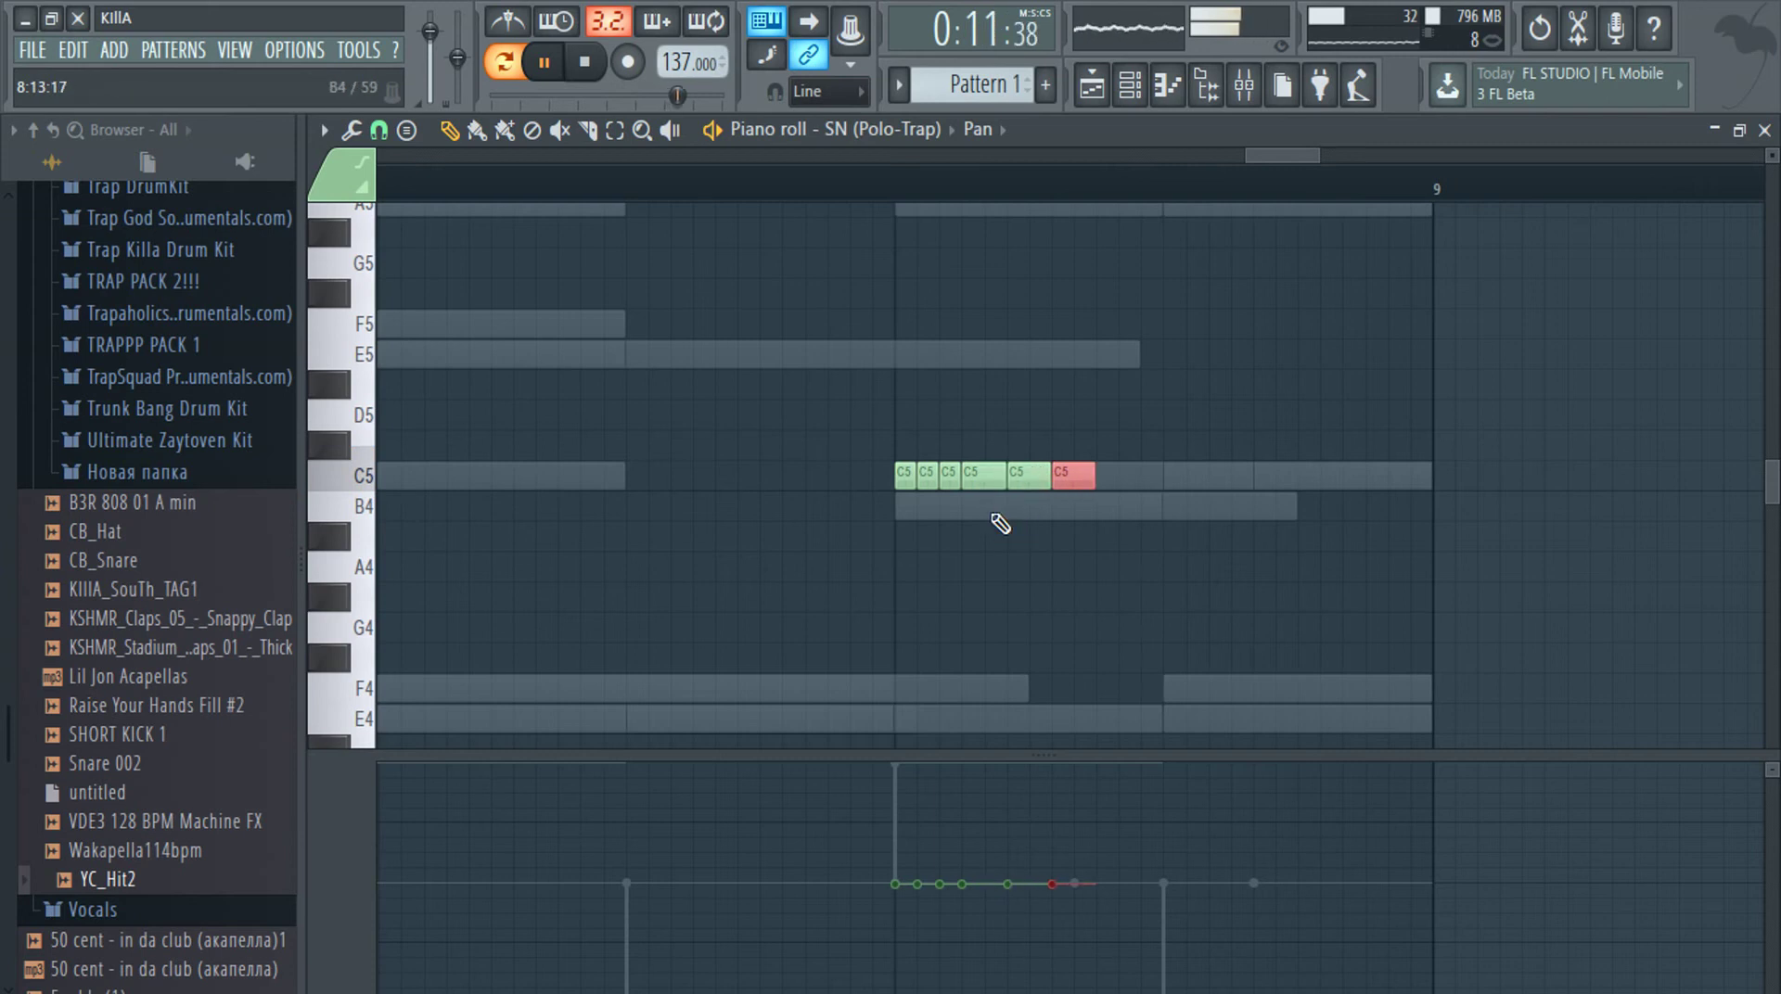
{"action": "left_click_drag", "start_coordinate": [946, 501], "coordinate": [1150, 475]}
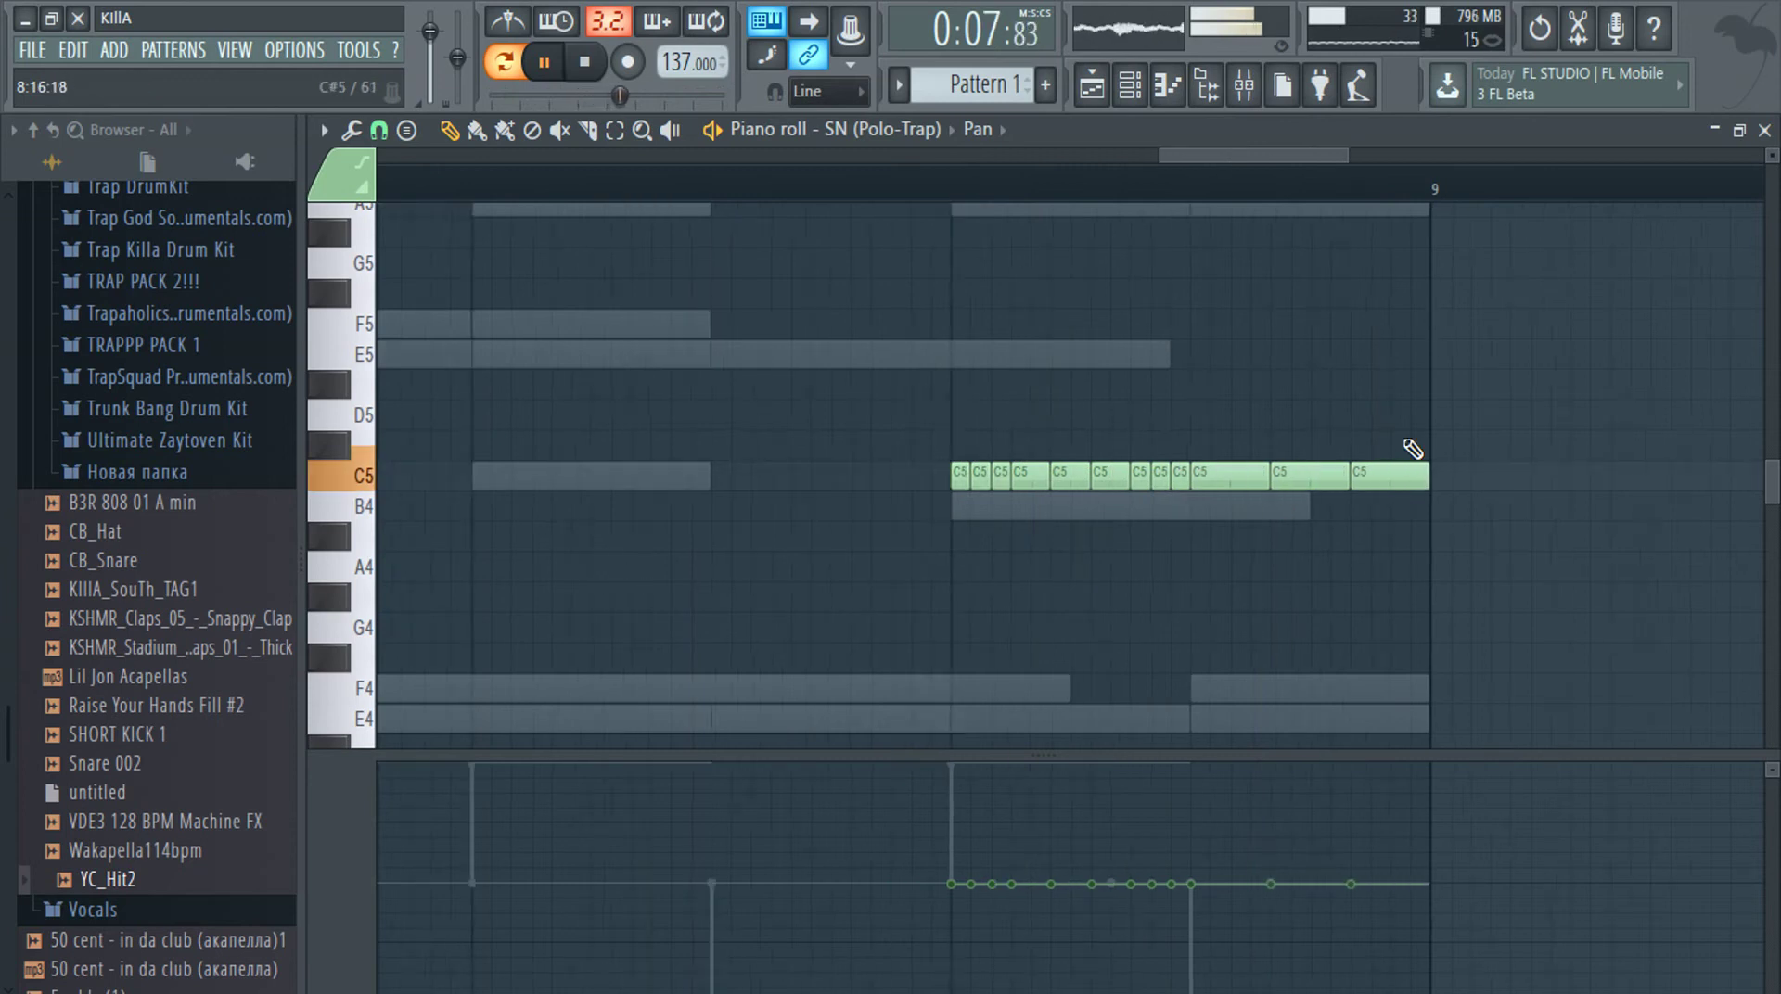
Move the twelve-hit roll to step 9 of bar 8 and stretch it to the end of the bar
{"action": "scroll", "coordinate": [938, 457], "scroll_direction": "down", "scroll_amount": 5}
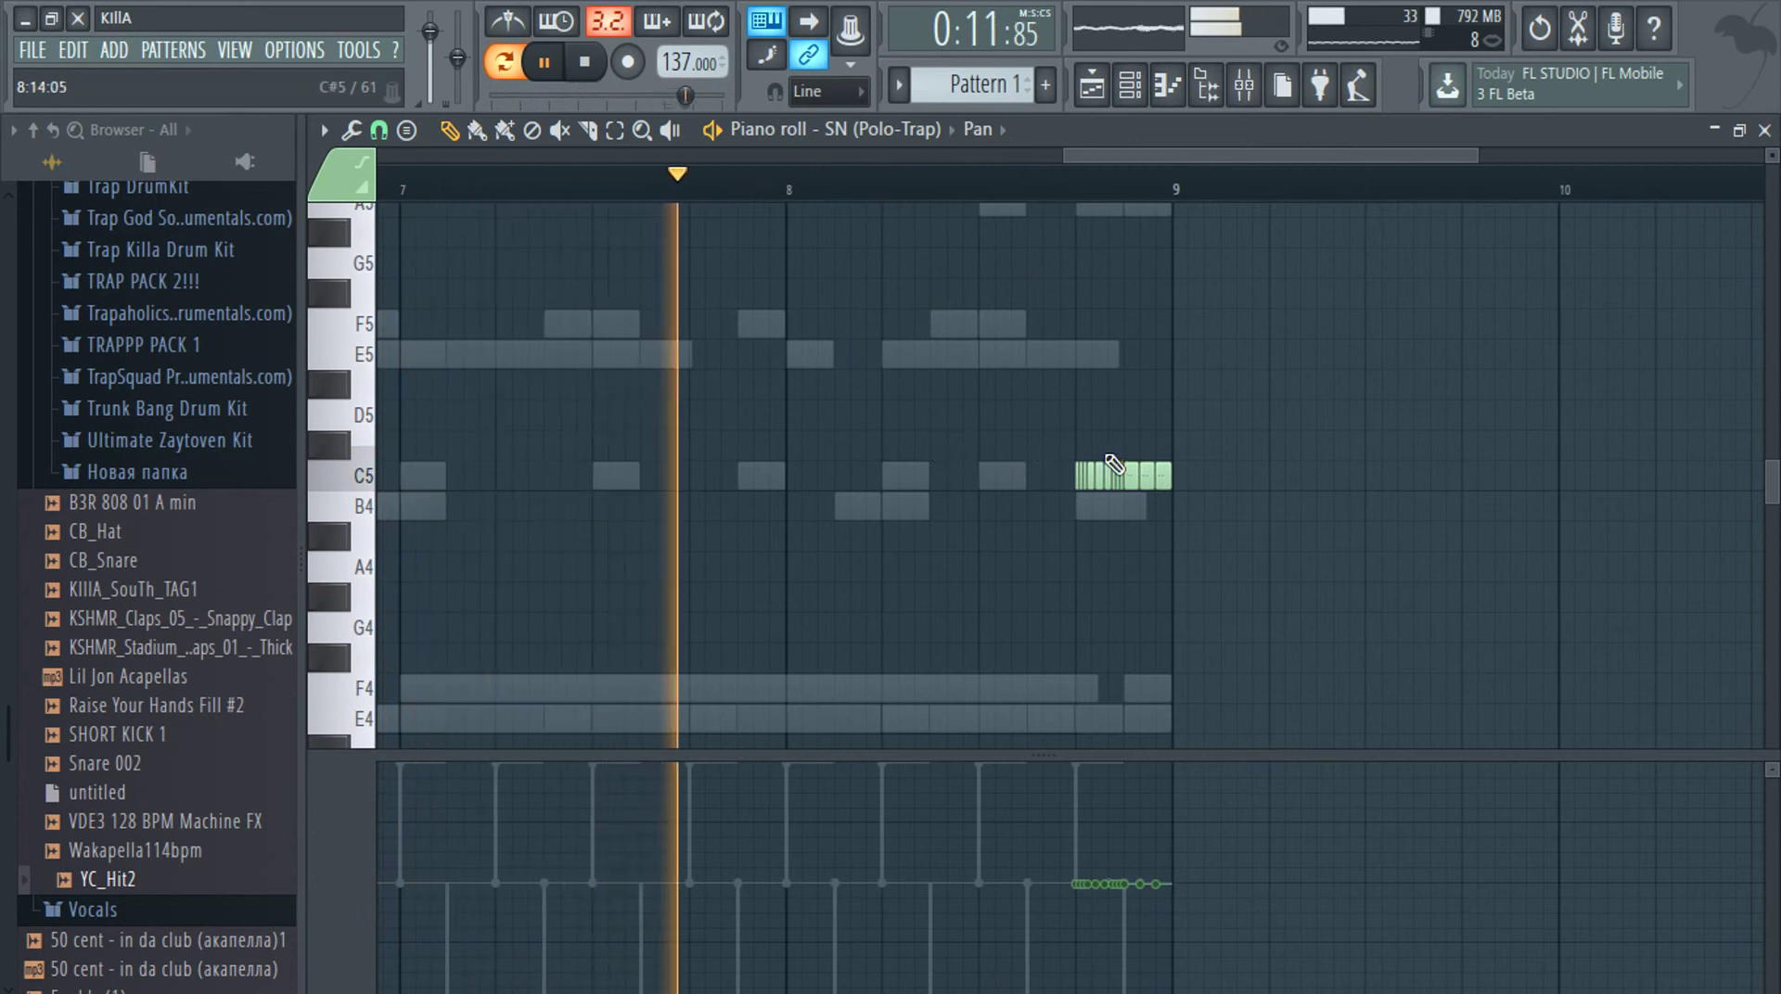
{"action": "left_click_drag", "start_coordinate": [1244, 405], "coordinate": [978, 568]}
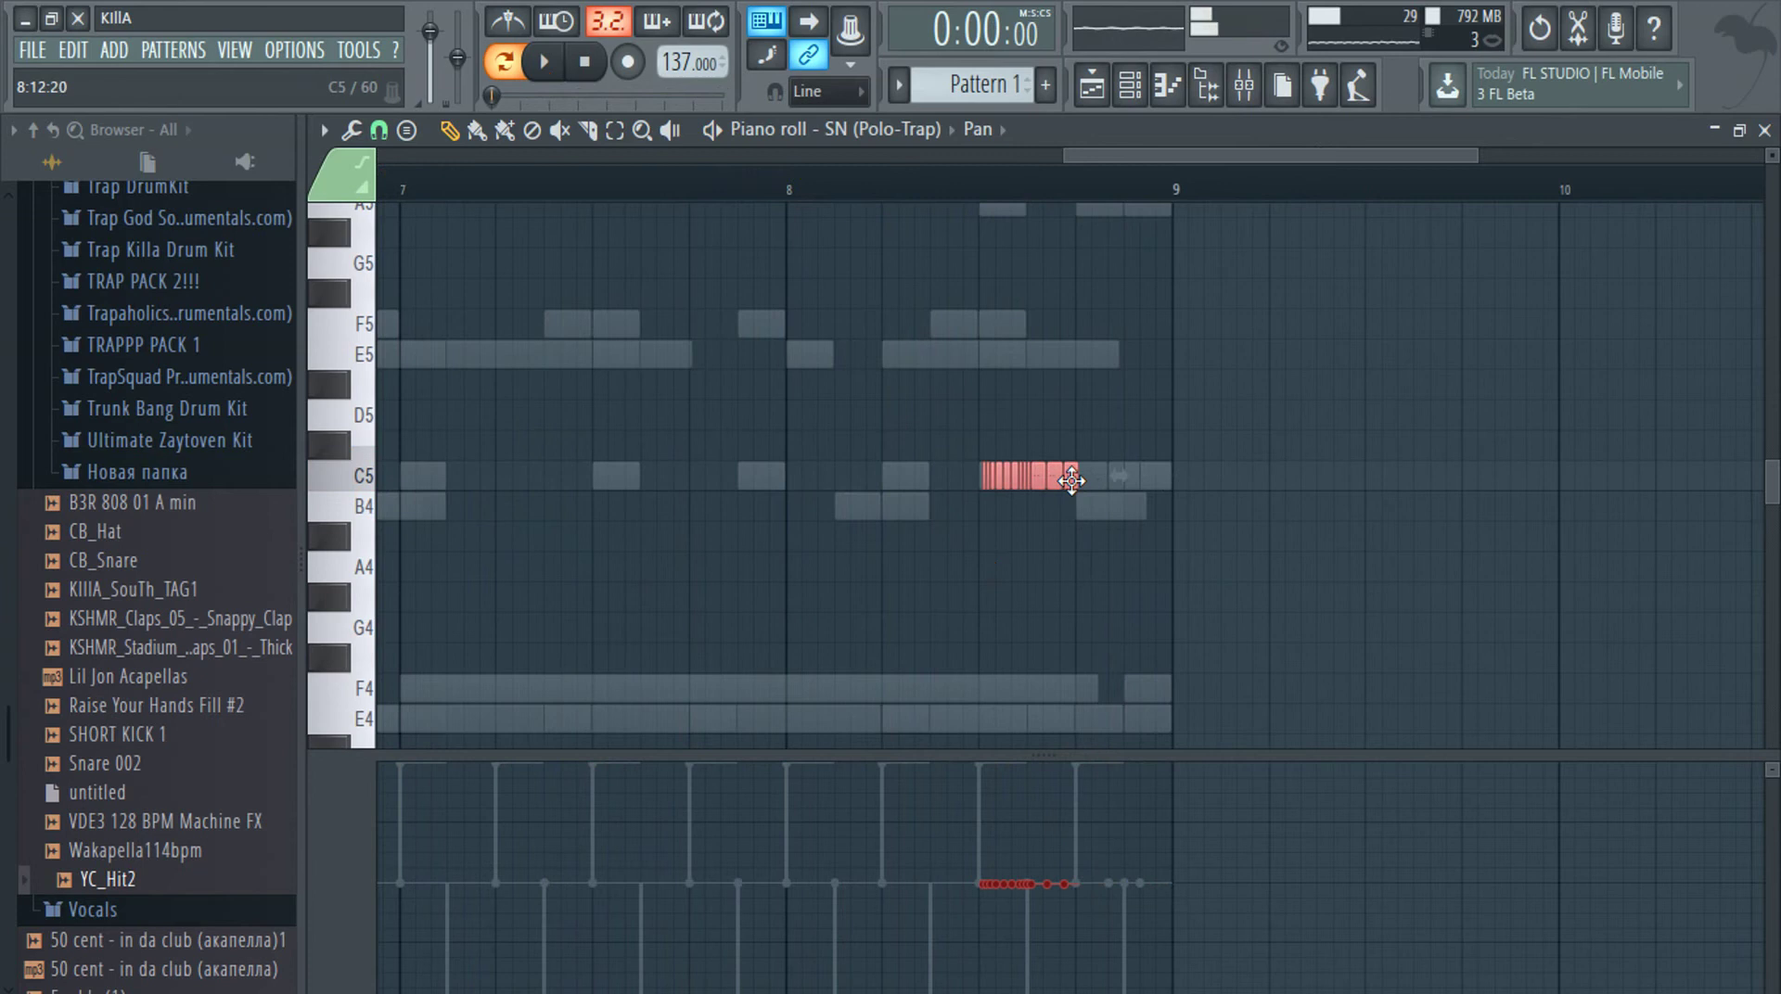
{"action": "scroll", "coordinate": [1066, 481], "scroll_direction": "up", "scroll_amount": 5}
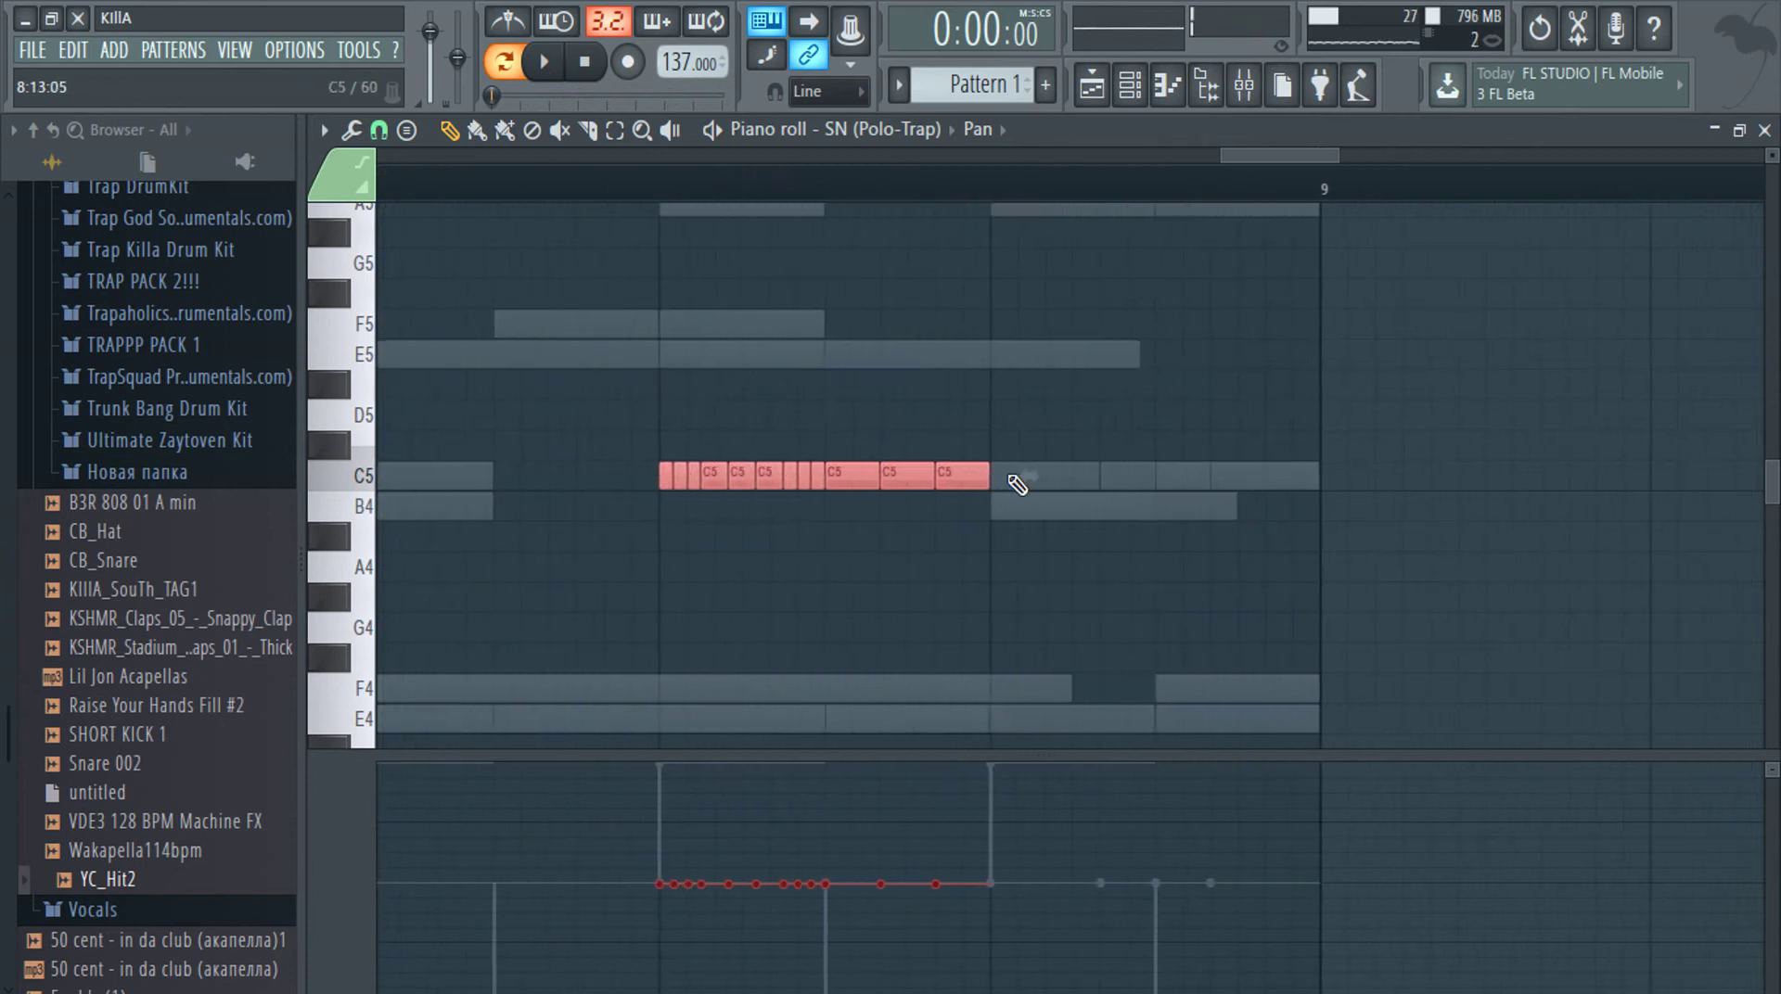
{"action": "left_click_drag", "start_coordinate": [1020, 473], "coordinate": [1352, 543]}
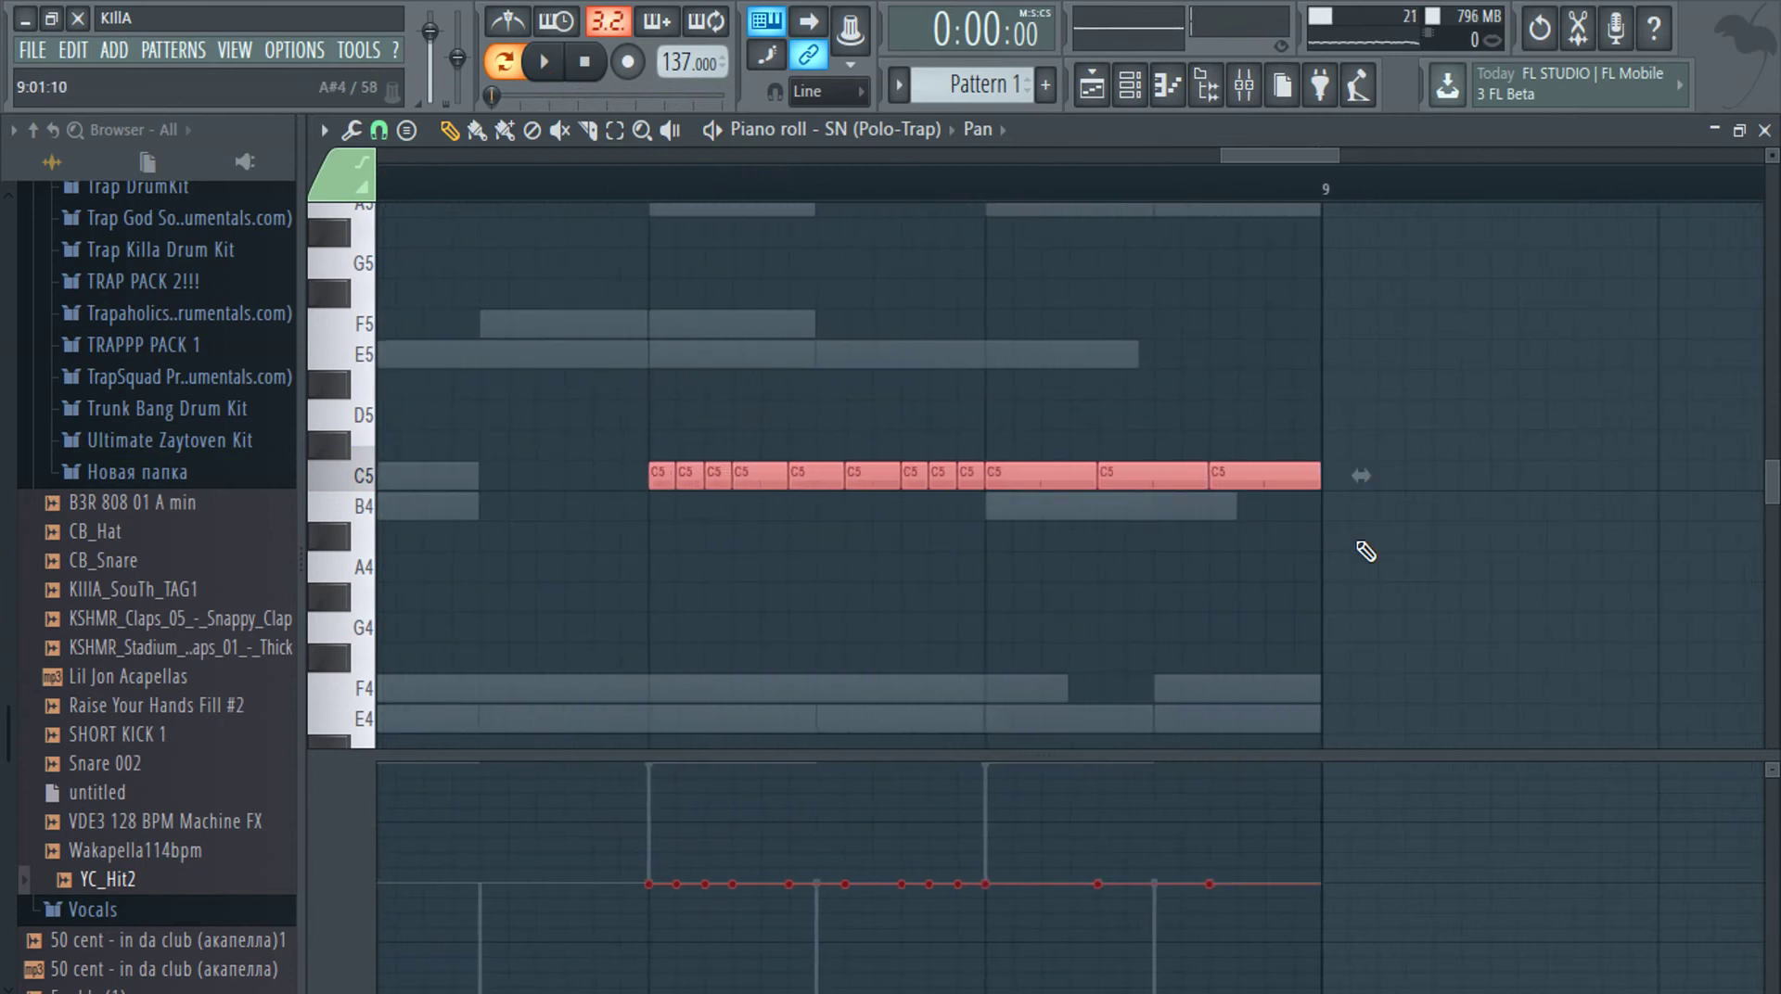
Play the pattern, pan the bar 8 roll's hits alternately hard left and hard right, and close the piano roll
{"action": "key", "text": "space"}
{"action": "scroll", "coordinate": [1058, 581], "scroll_direction": "down", "scroll_amount": 3}
{"action": "left_click_drag", "start_coordinate": [813, 402], "coordinate": [1199, 557]}
{"action": "left_click_drag", "start_coordinate": [785, 871], "coordinate": [781, 713]}
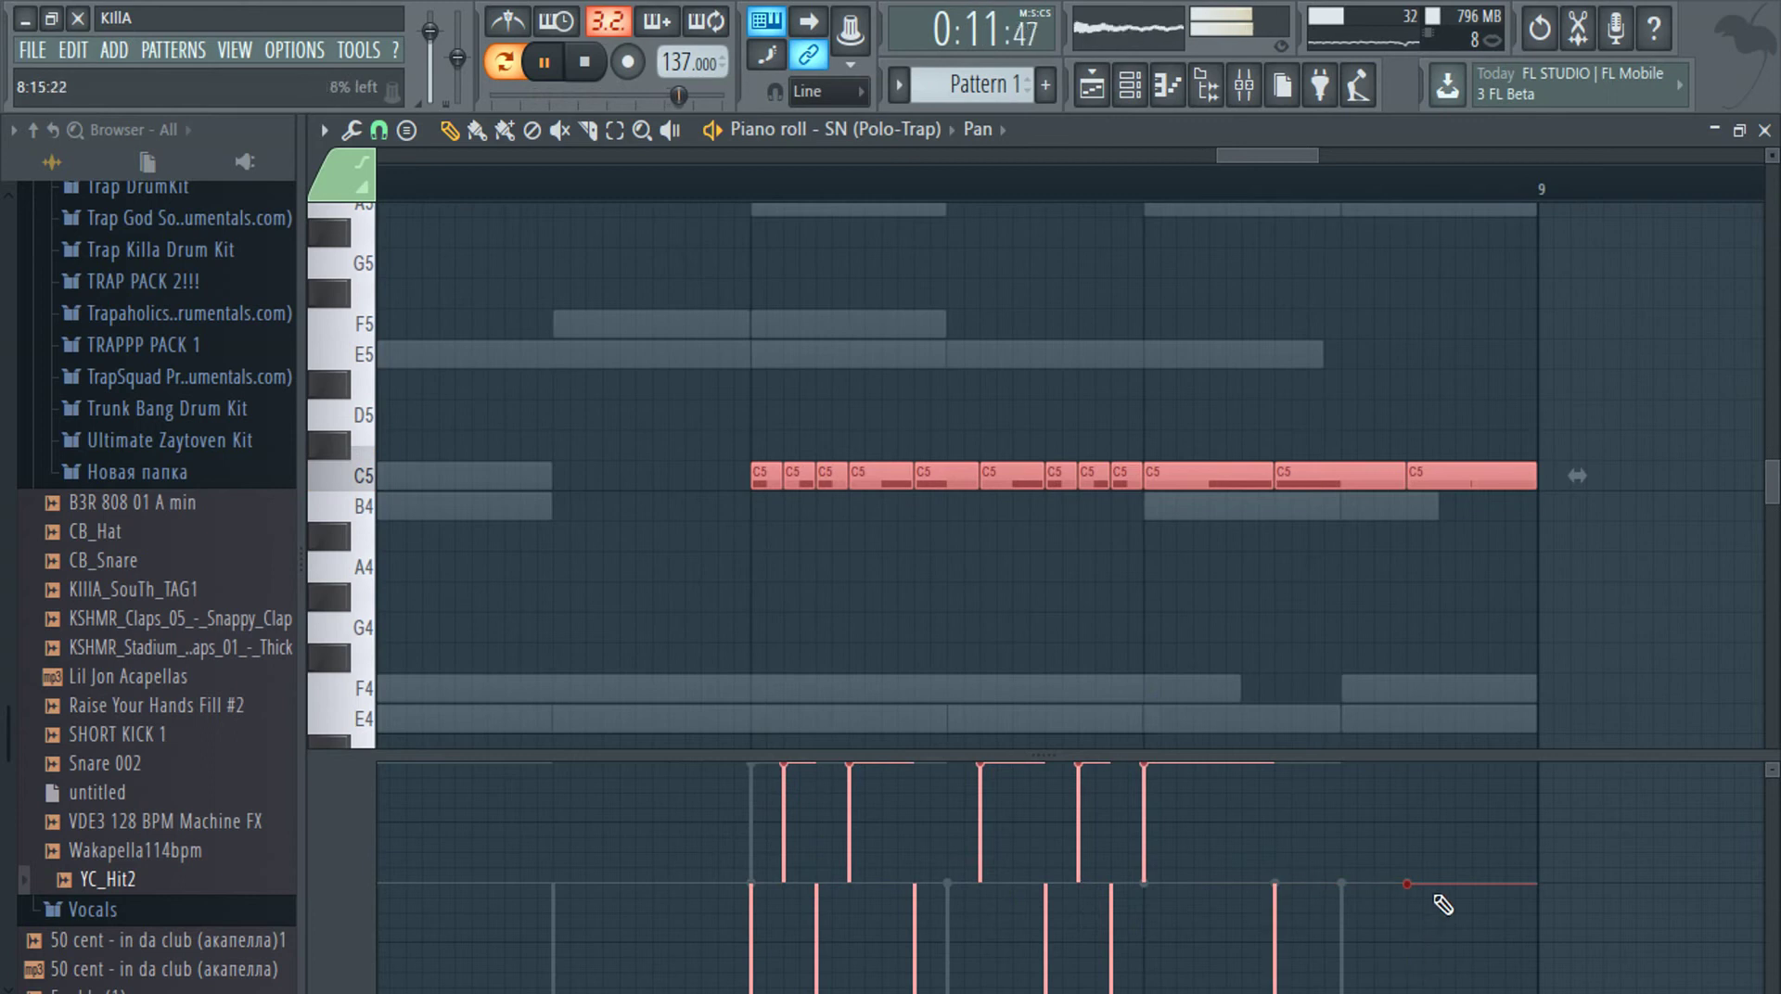
{"action": "key", "text": "Escape"}
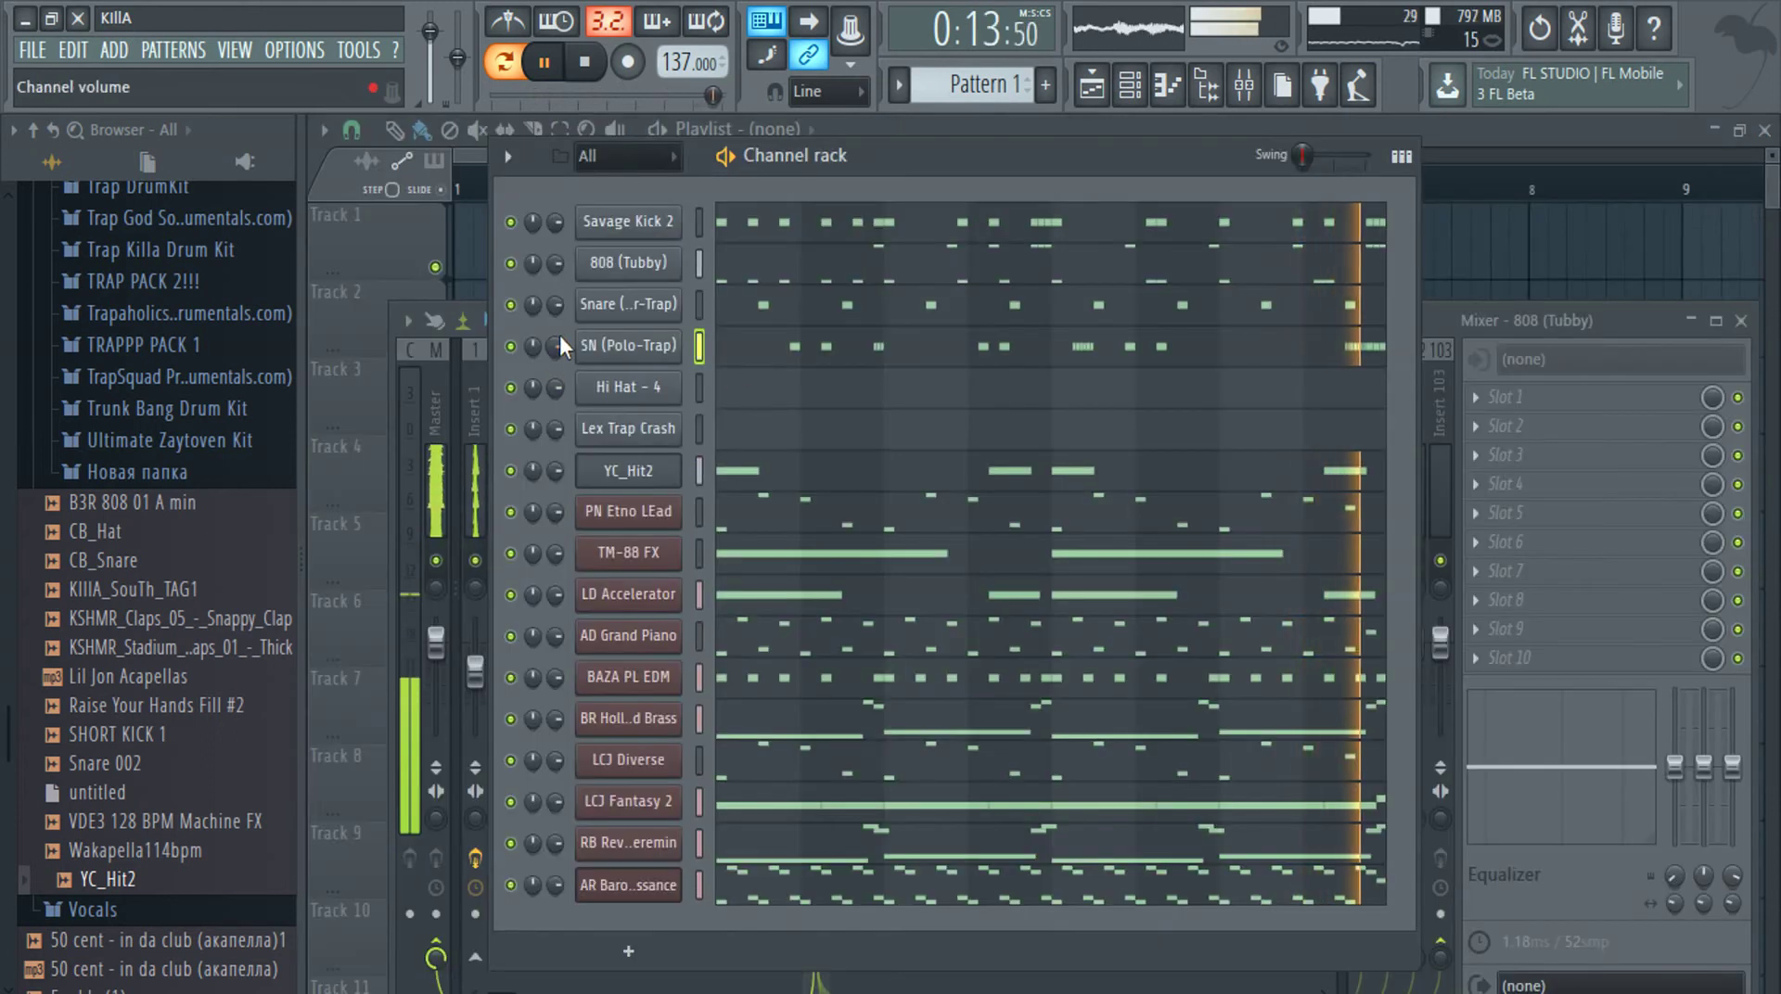
Fill the Hi Hat - 4 channel on every 2 steps and lower its mixer track volume
{"action": "left_click", "coordinate": [1468, 319]}
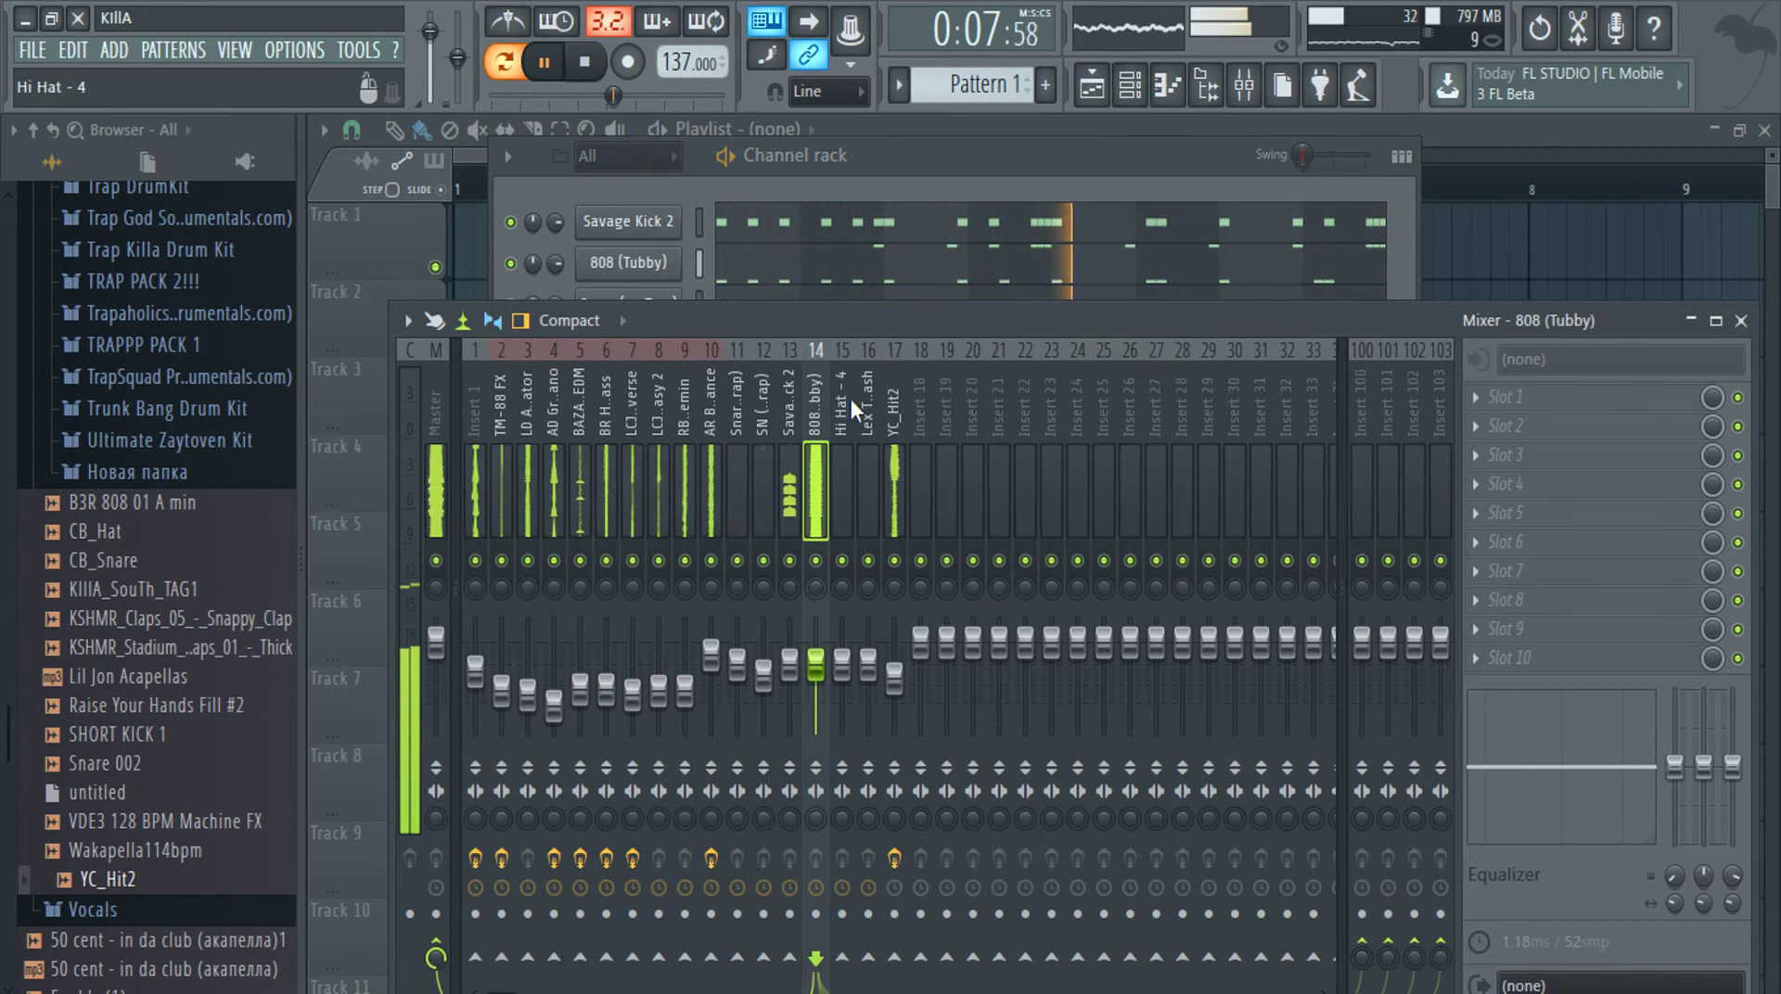
{"action": "left_click", "coordinate": [905, 152]}
{"action": "right_click", "coordinate": [636, 387]}
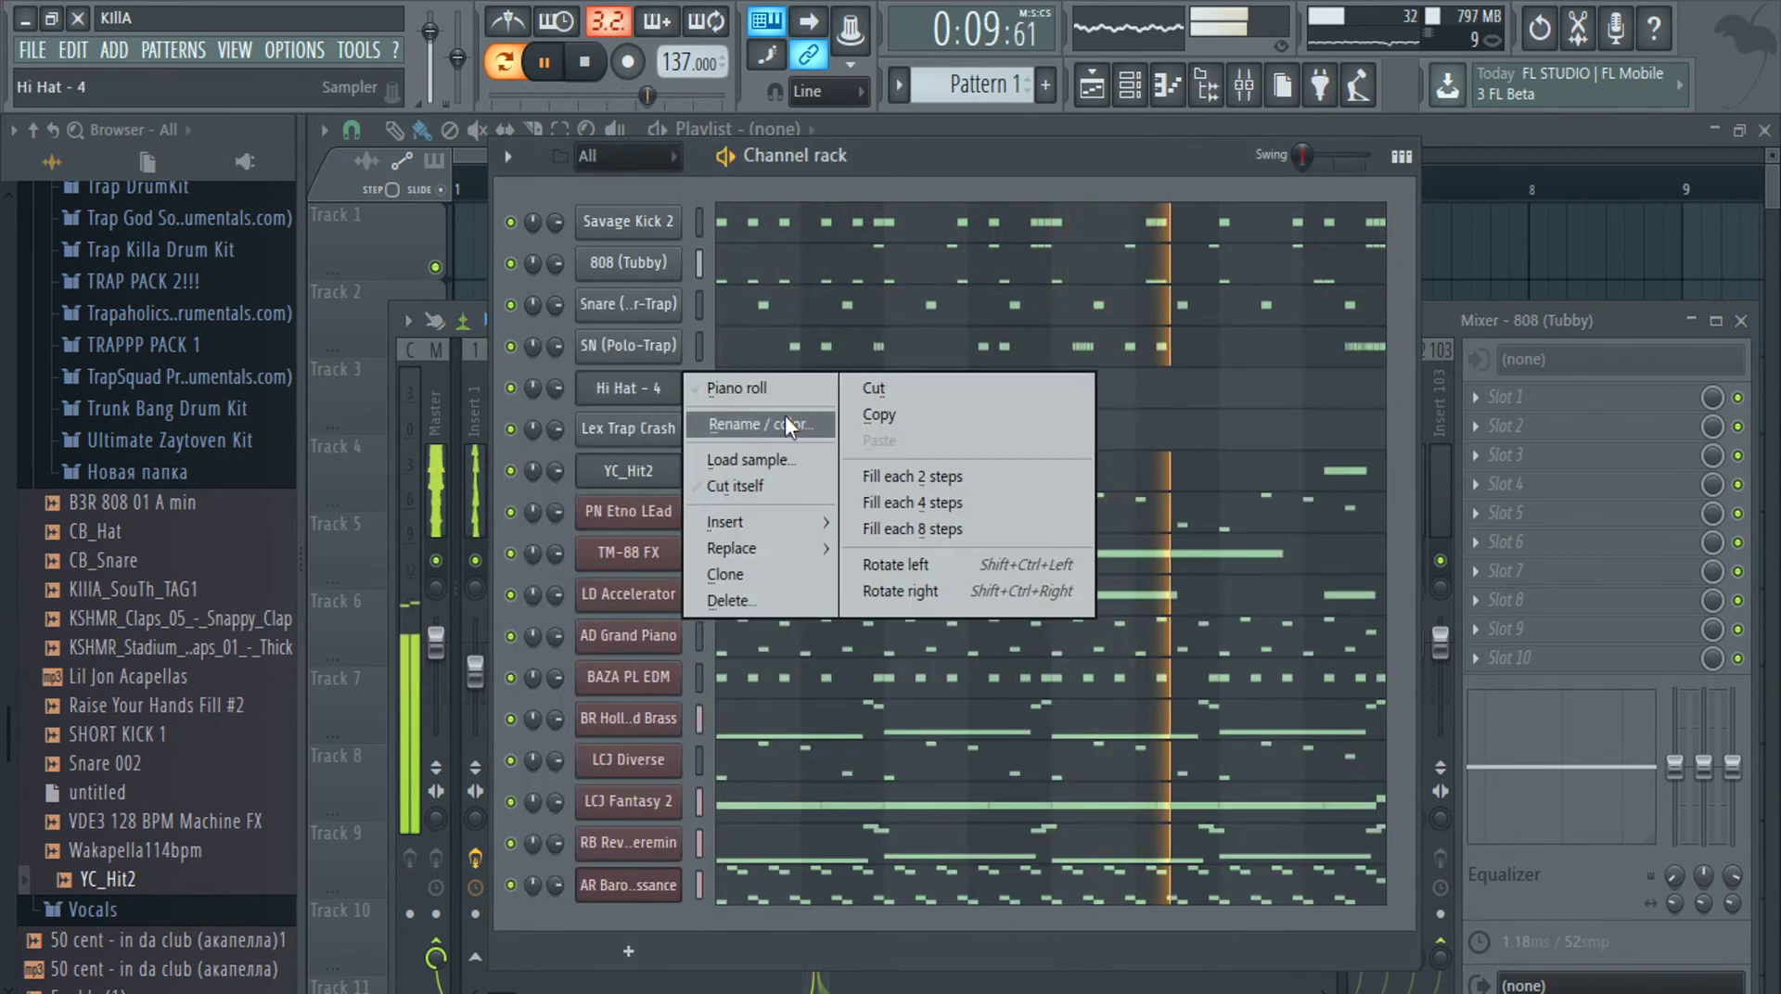
{"action": "left_click", "coordinate": [950, 478]}
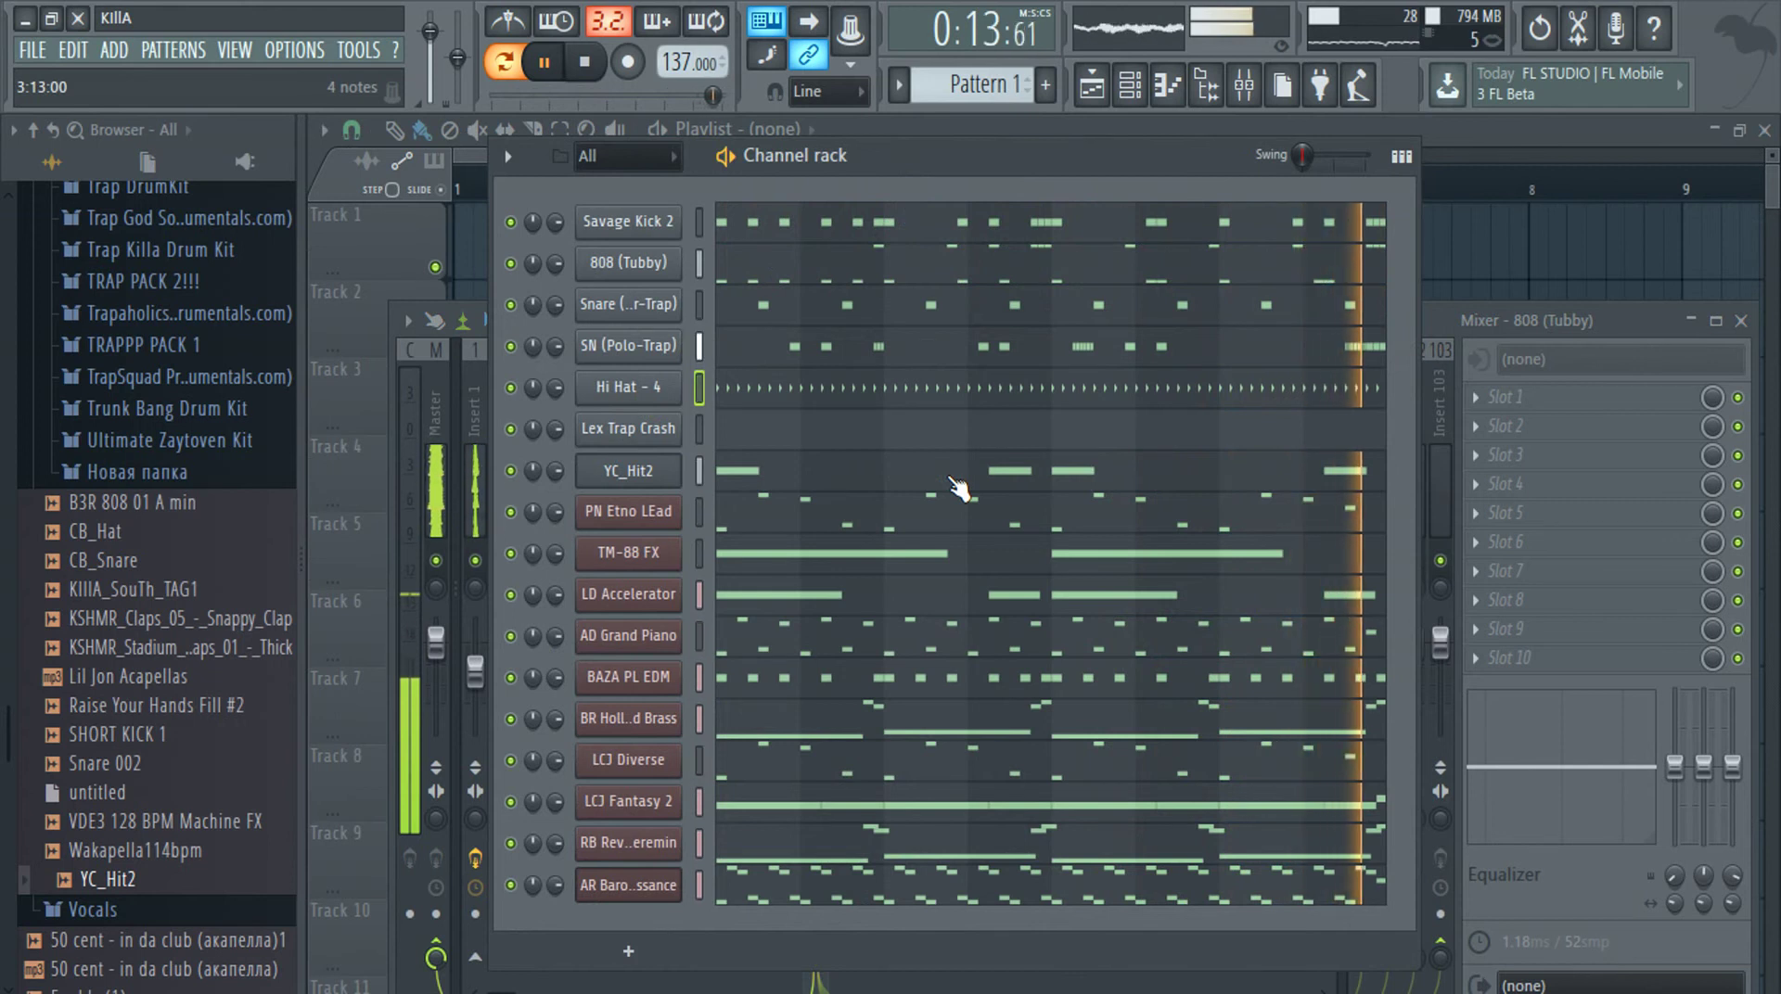
{"action": "left_click", "coordinate": [1560, 326]}
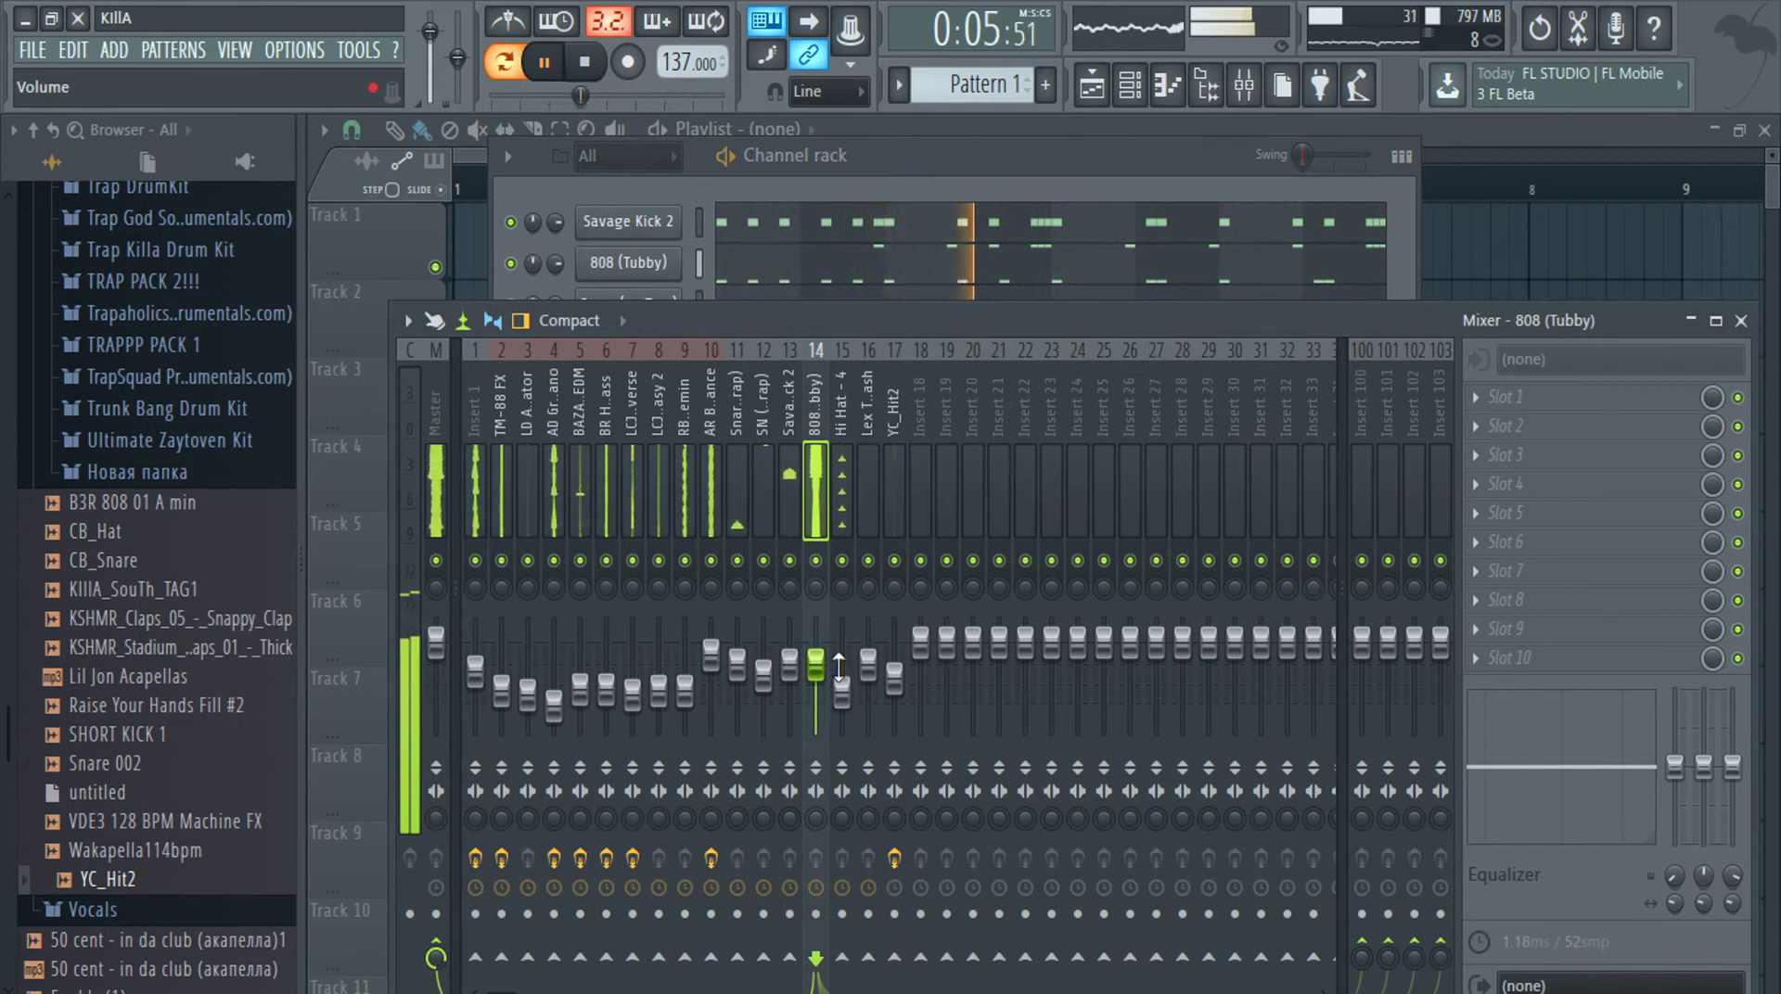
{"action": "left_click", "coordinate": [870, 161]}
Add five evenly spaced C5 hits between steps 7 and 9 of bar 1 in the Hi Hat - 4 piano roll and play the result
{"action": "left_click", "coordinate": [769, 387]}
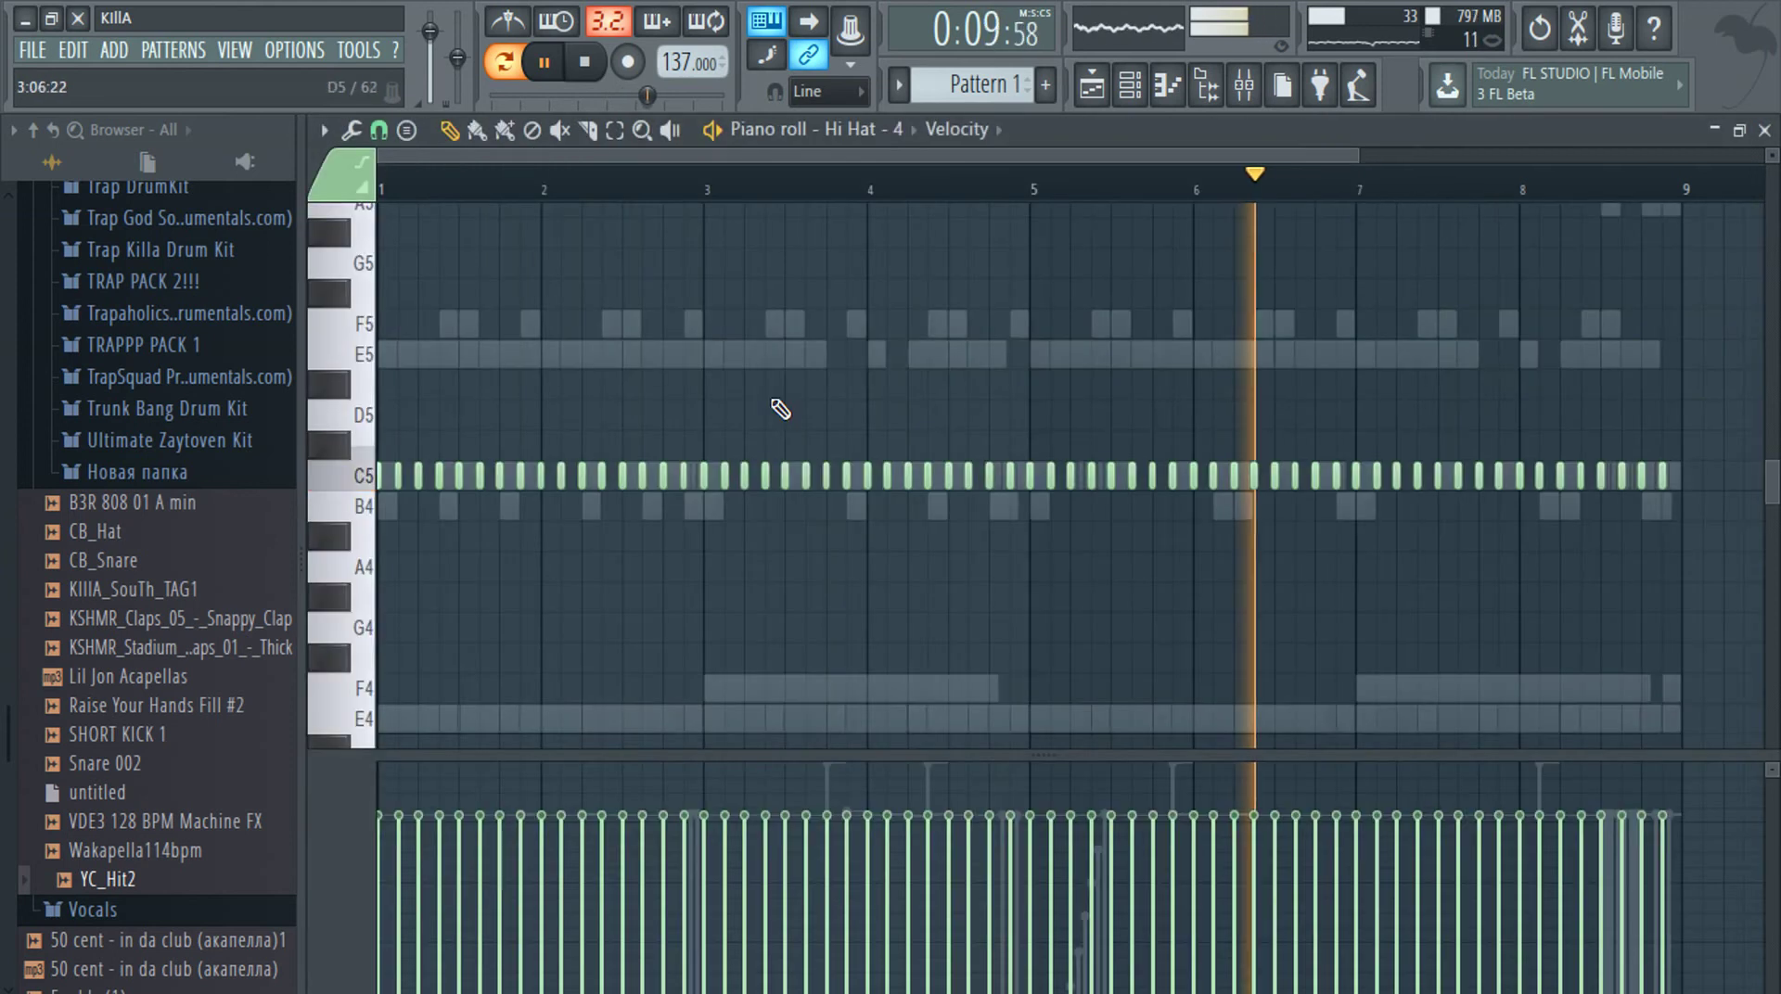
{"action": "scroll", "coordinate": [349, 574], "scroll_direction": "up", "scroll_amount": 3}
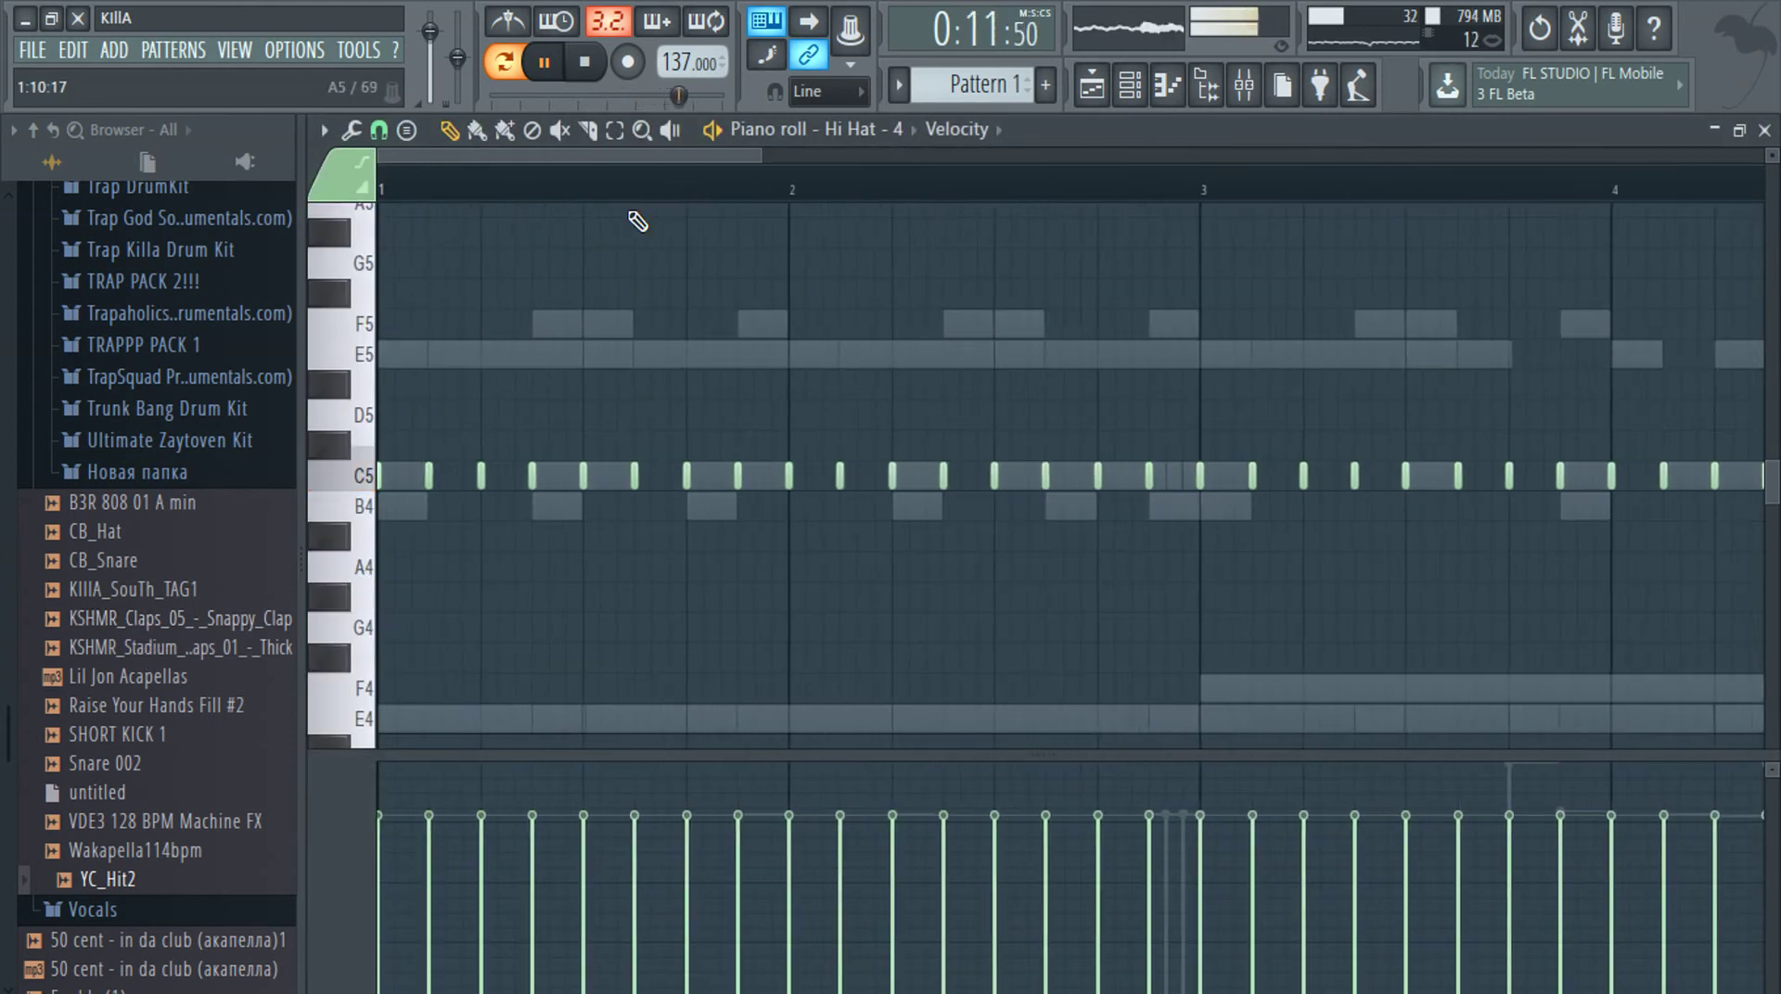
{"action": "scroll", "coordinate": [535, 191], "scroll_direction": "up", "scroll_amount": 4}
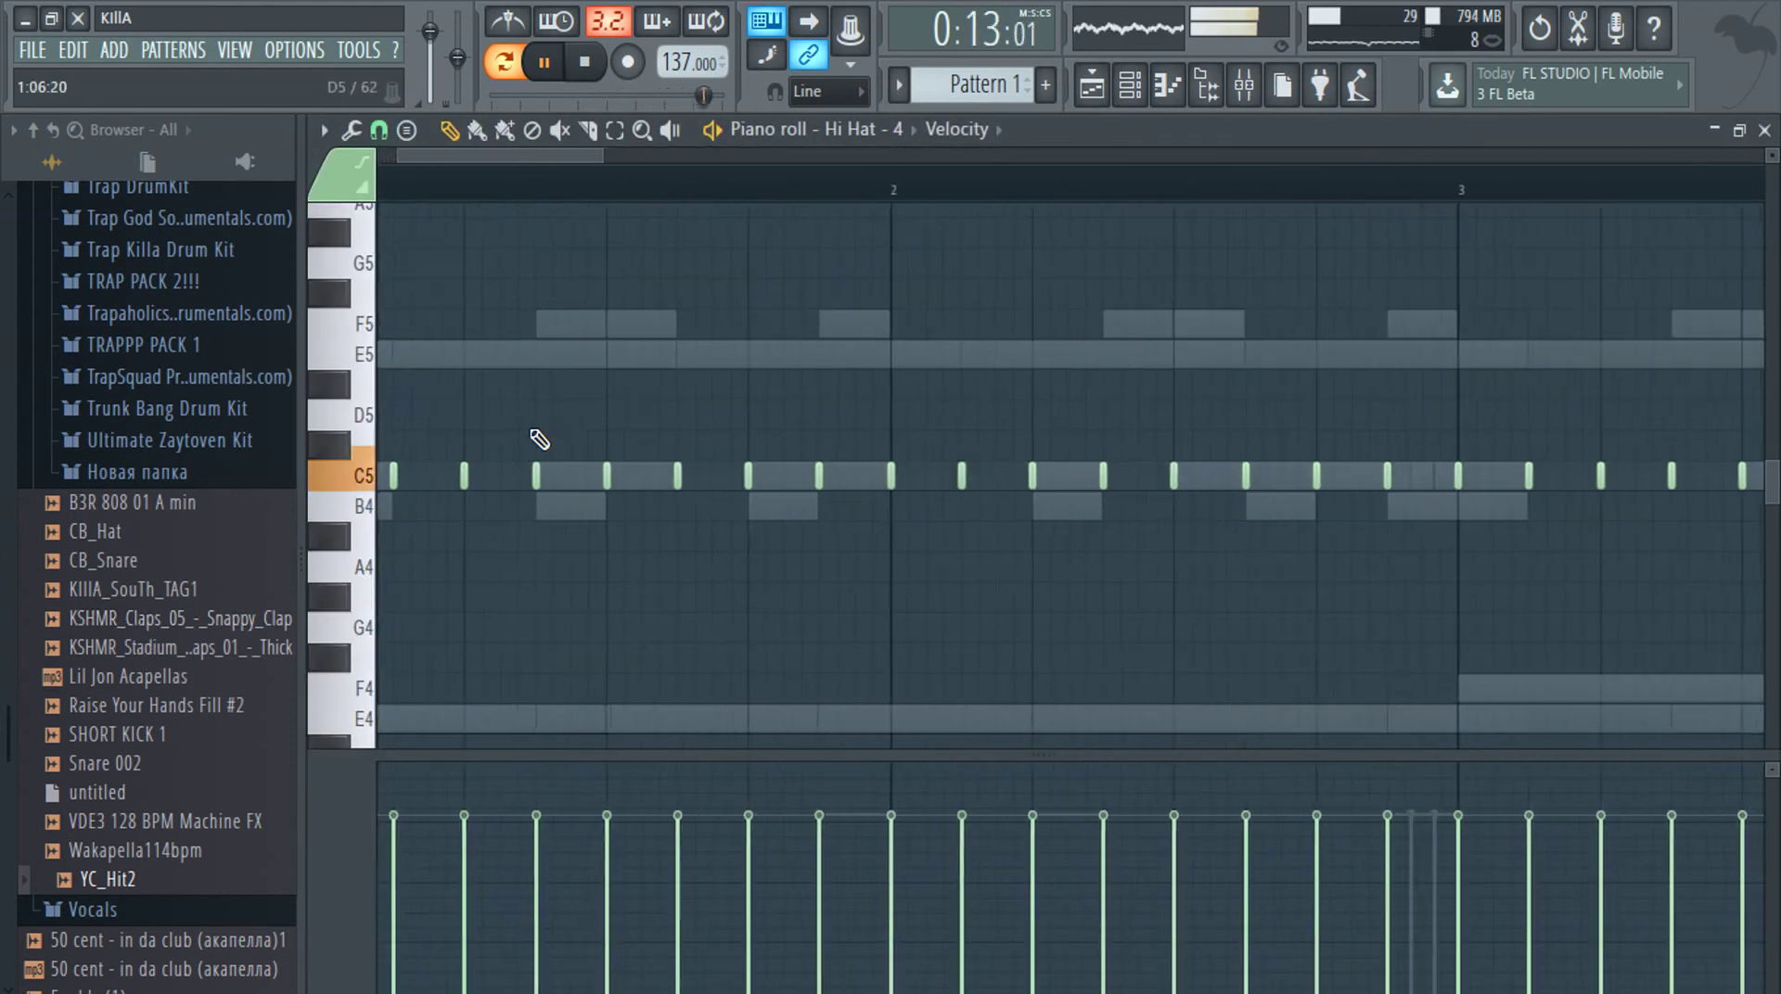
{"action": "left_click", "coordinate": [572, 476]}
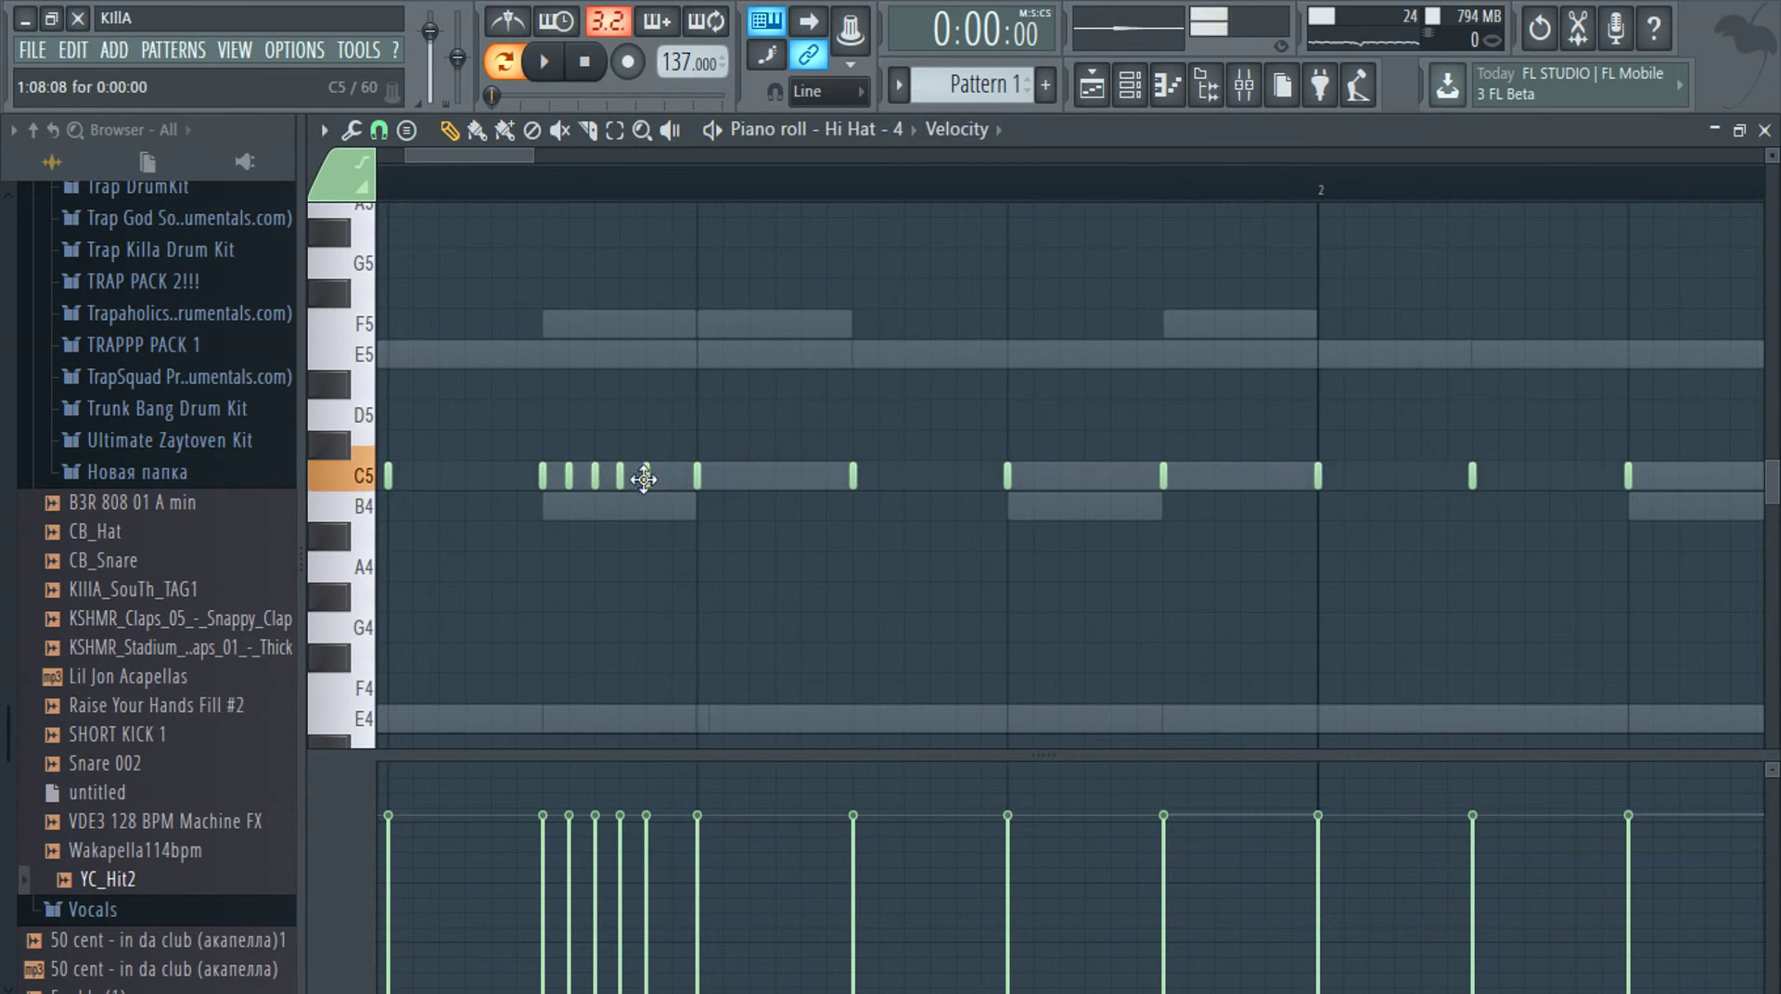
{"action": "scroll", "coordinate": [659, 627], "scroll_direction": "down", "scroll_amount": 4}
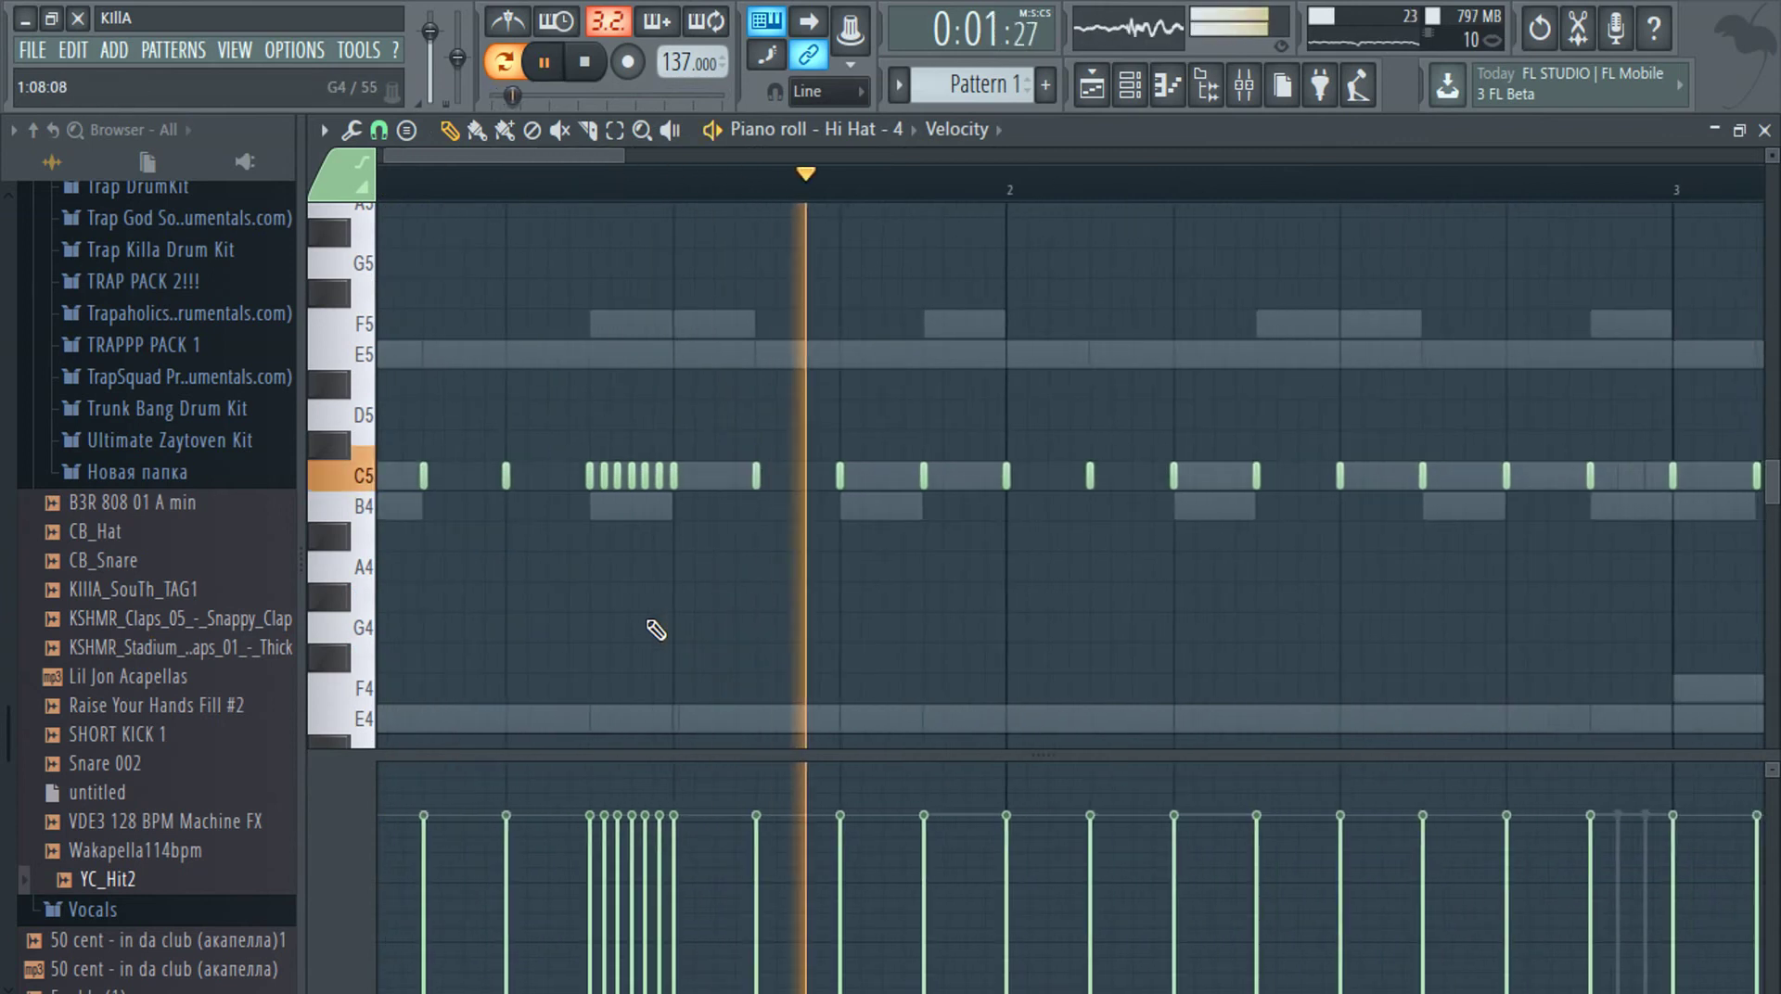
{"action": "key", "text": "space"}
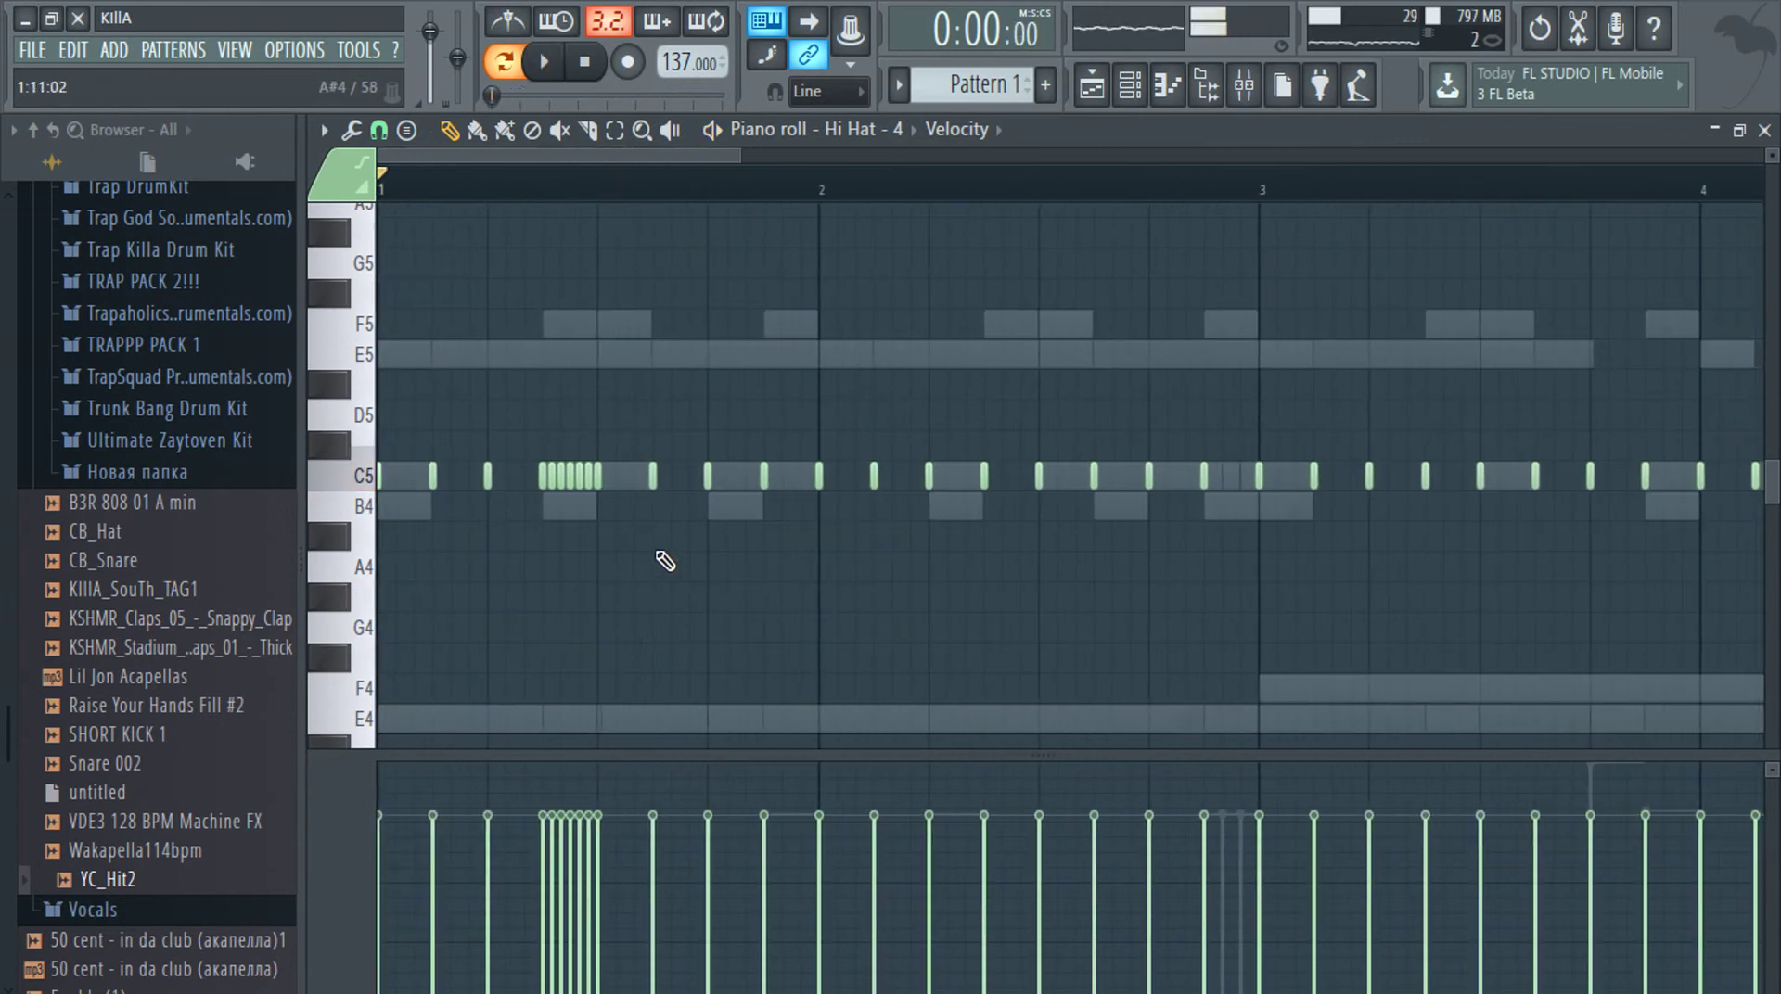
{"action": "key", "text": "space"}
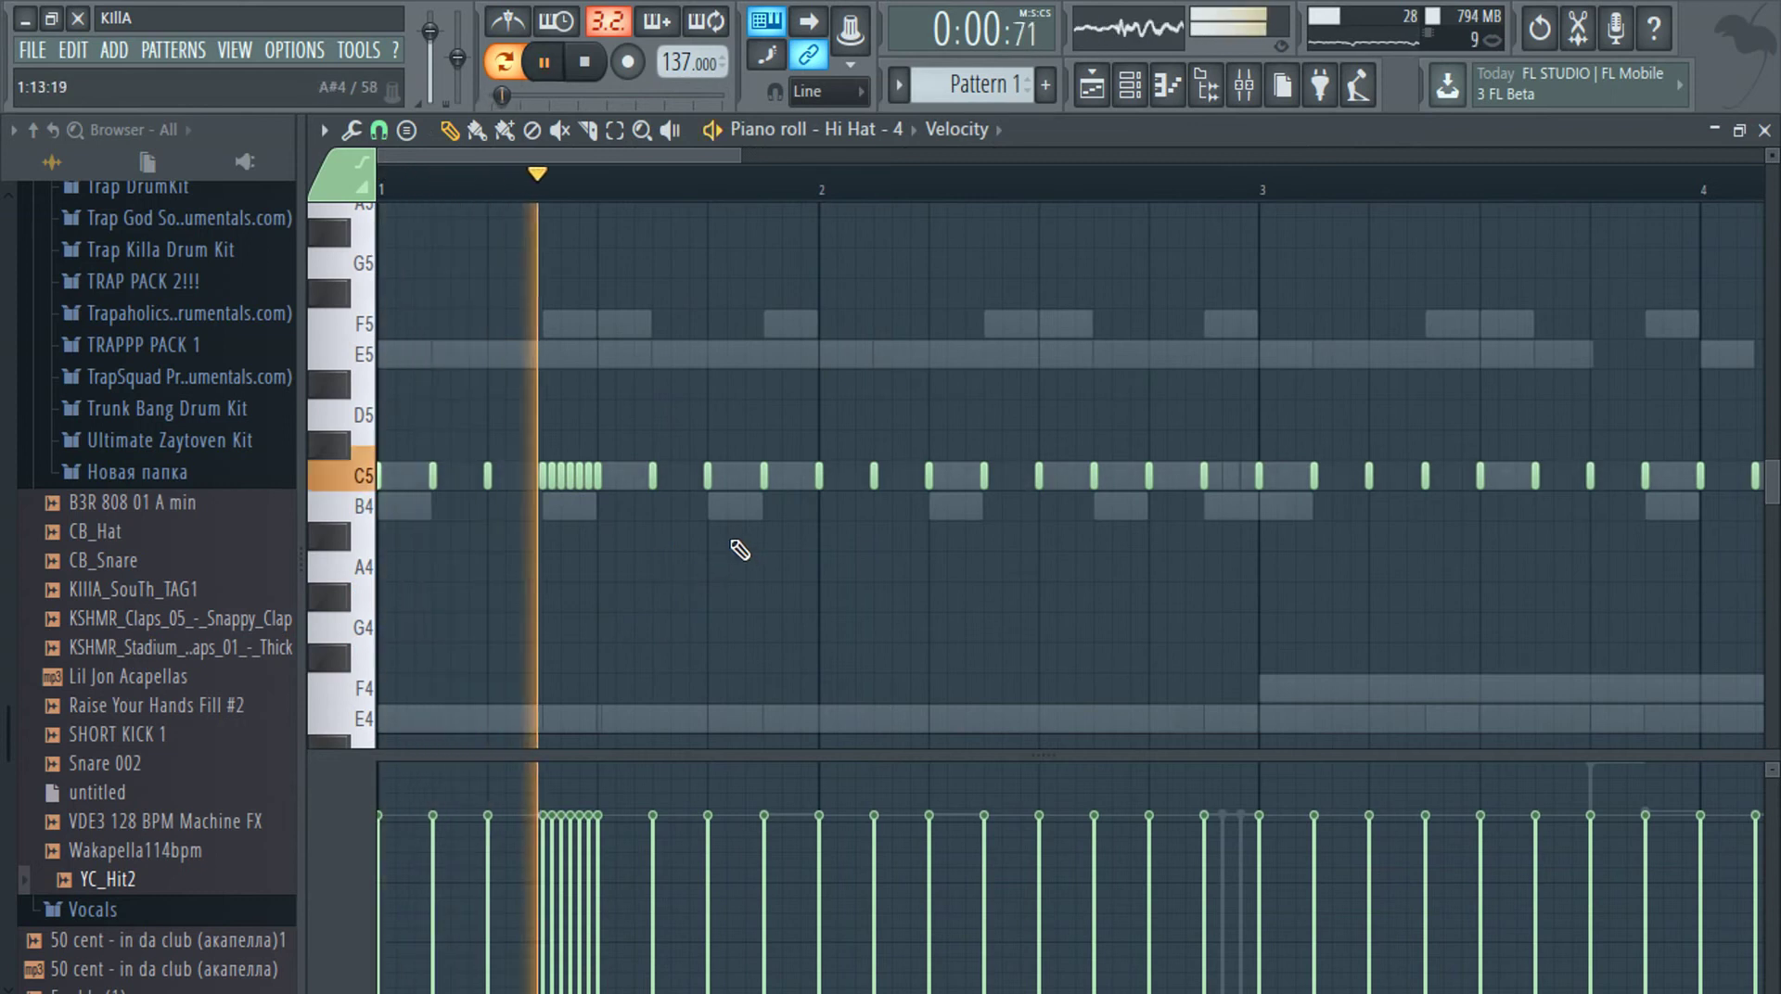
Delete all Hi Hat - 4 notes from bar 2 to the end of bar 8 and stop playback
{"action": "scroll", "coordinate": [1018, 473], "scroll_direction": "down", "scroll_amount": 5}
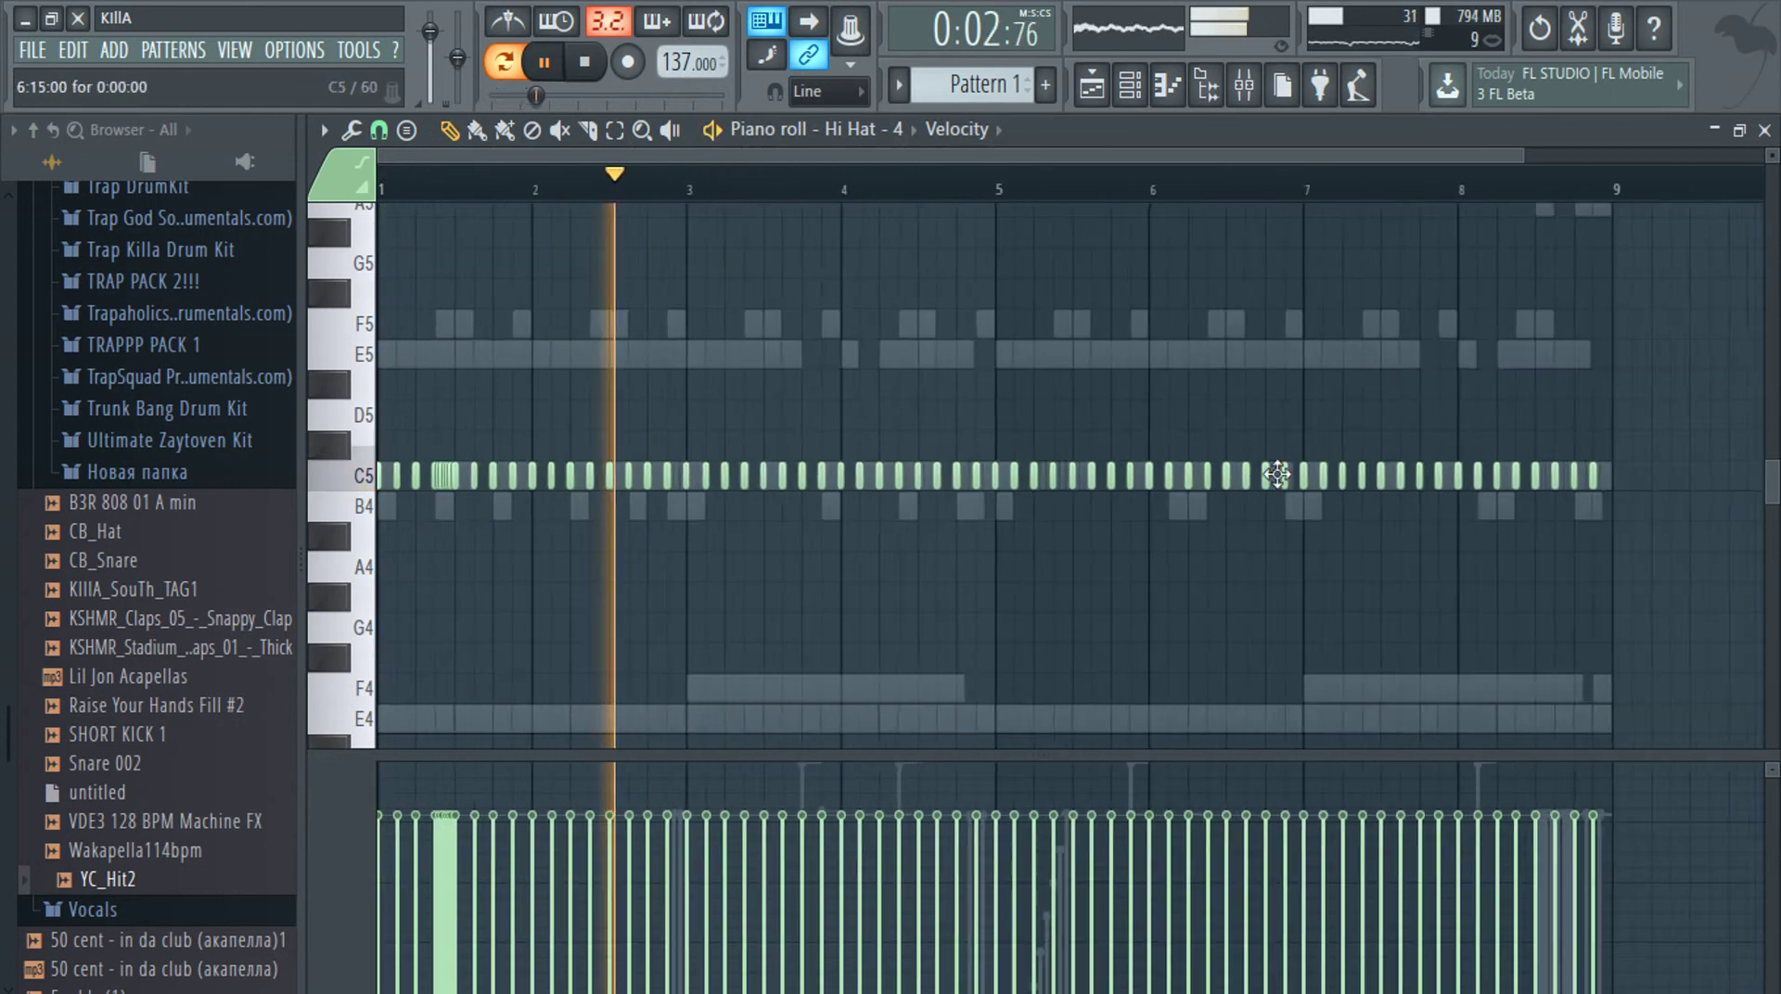
{"action": "left_click_drag", "start_coordinate": [1524, 374], "coordinate": [529, 610]}
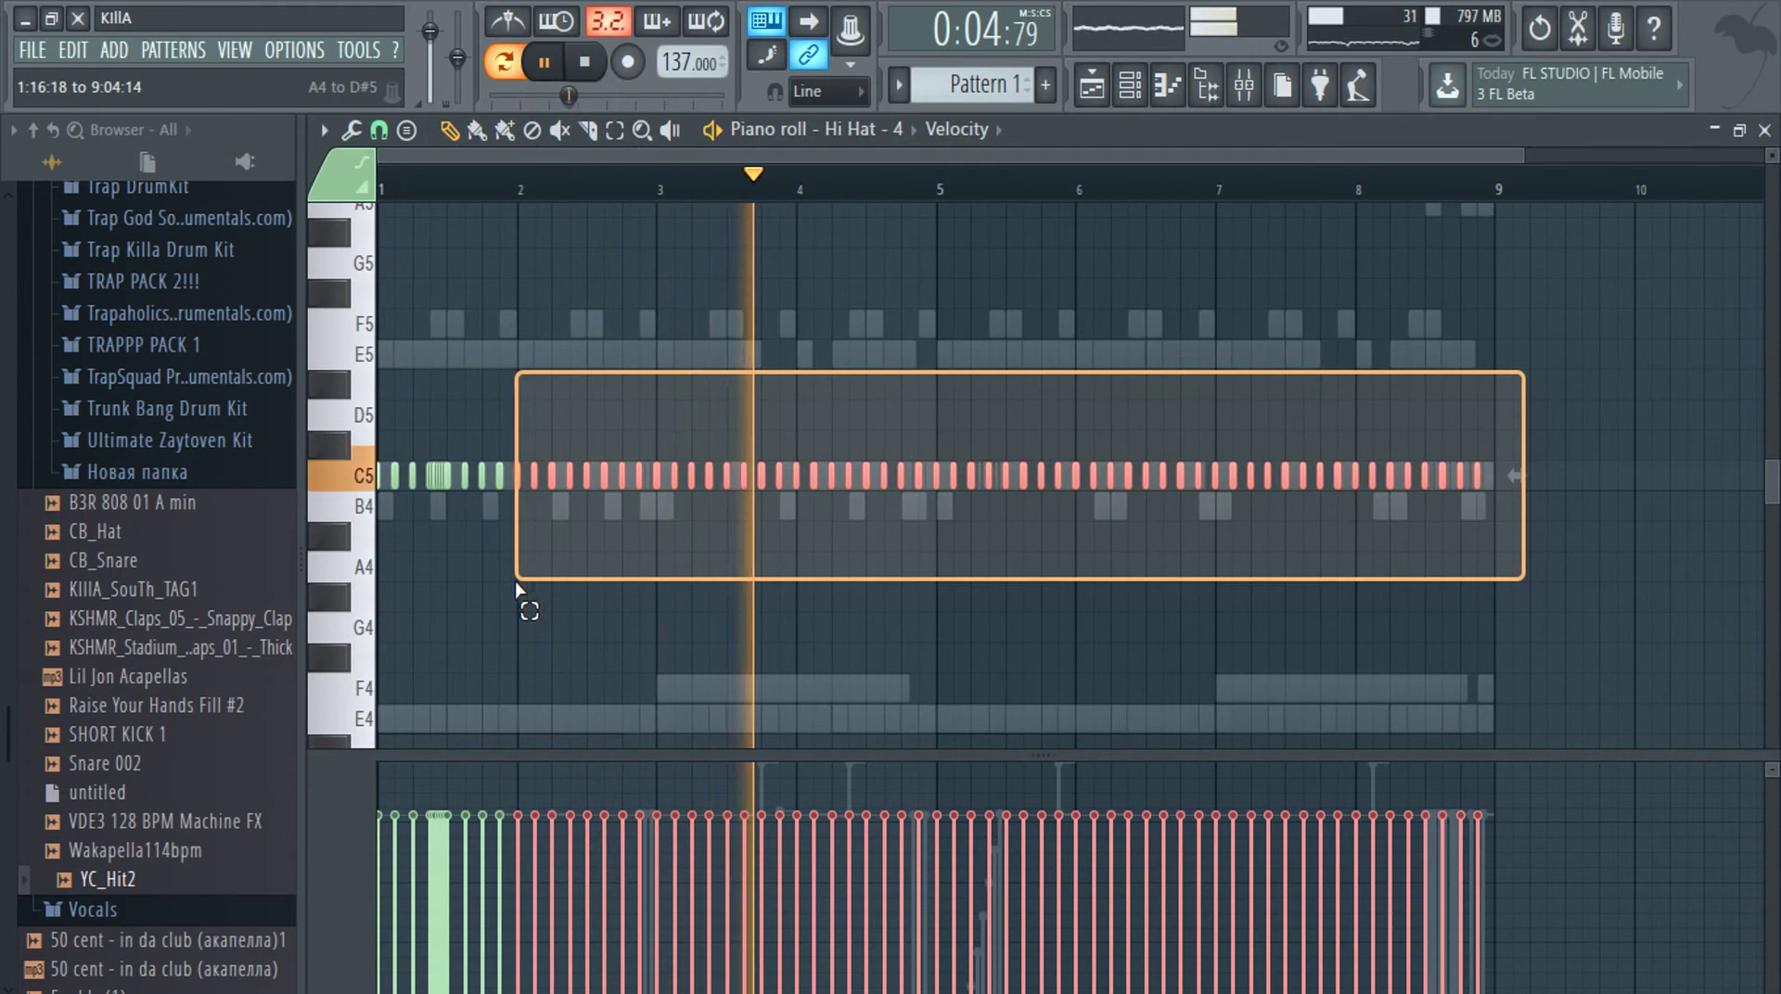
{"action": "key", "text": "Delete"}
{"action": "key", "text": "space"}
Switch the note property to Pan and pan the bar 1 roll's hits alternately hard right and hard left
{"action": "scroll", "coordinate": [438, 541], "scroll_direction": "up", "scroll_amount": 5}
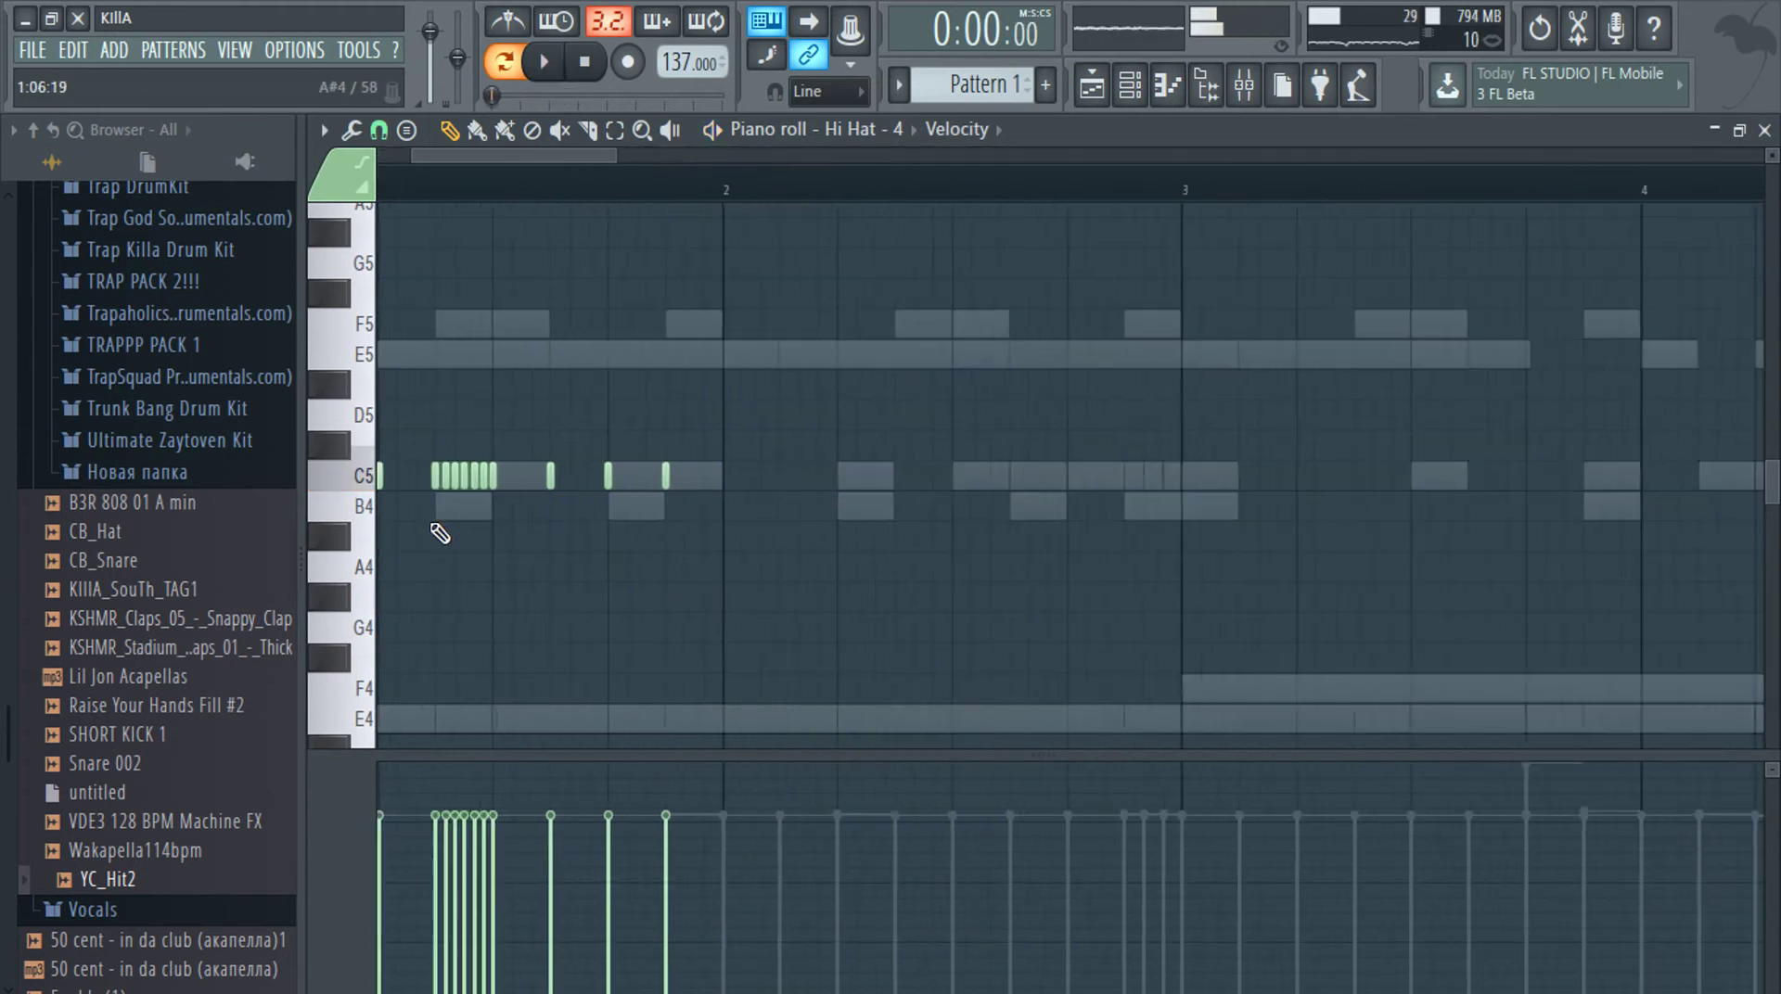
{"action": "left_click", "coordinate": [963, 129]}
{"action": "left_click", "coordinate": [991, 192]}
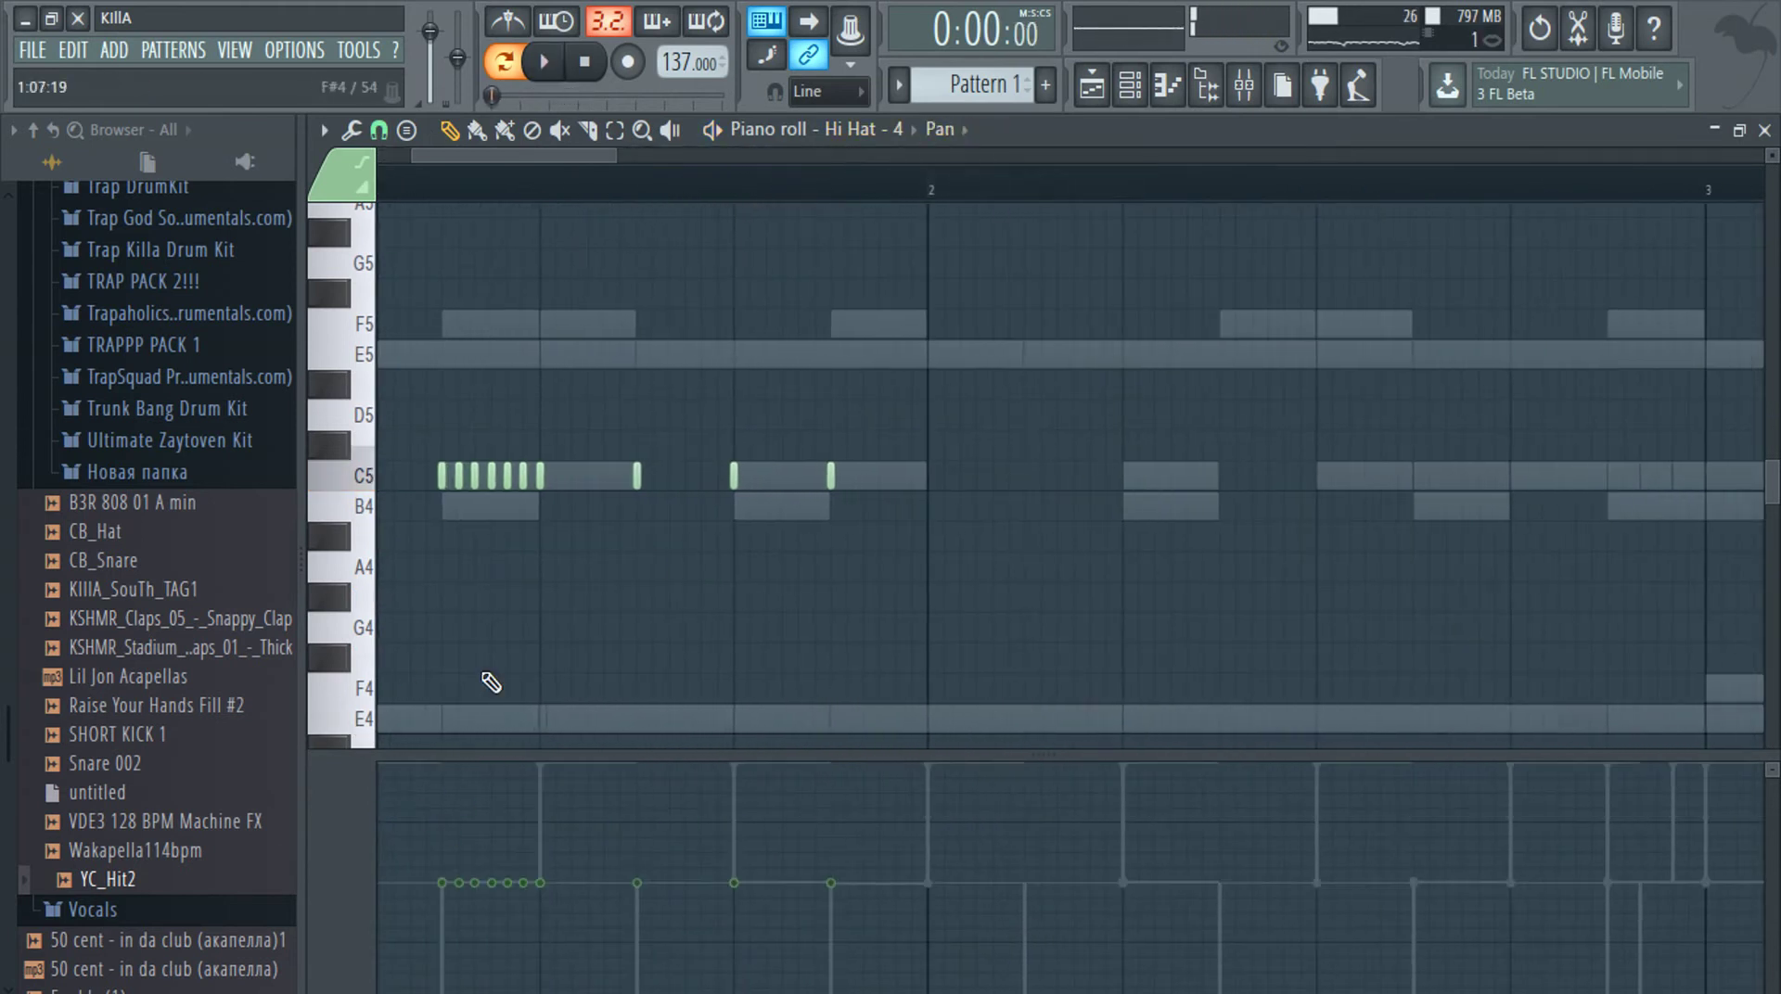
{"action": "left_click_drag", "start_coordinate": [432, 473], "coordinate": [566, 566]}
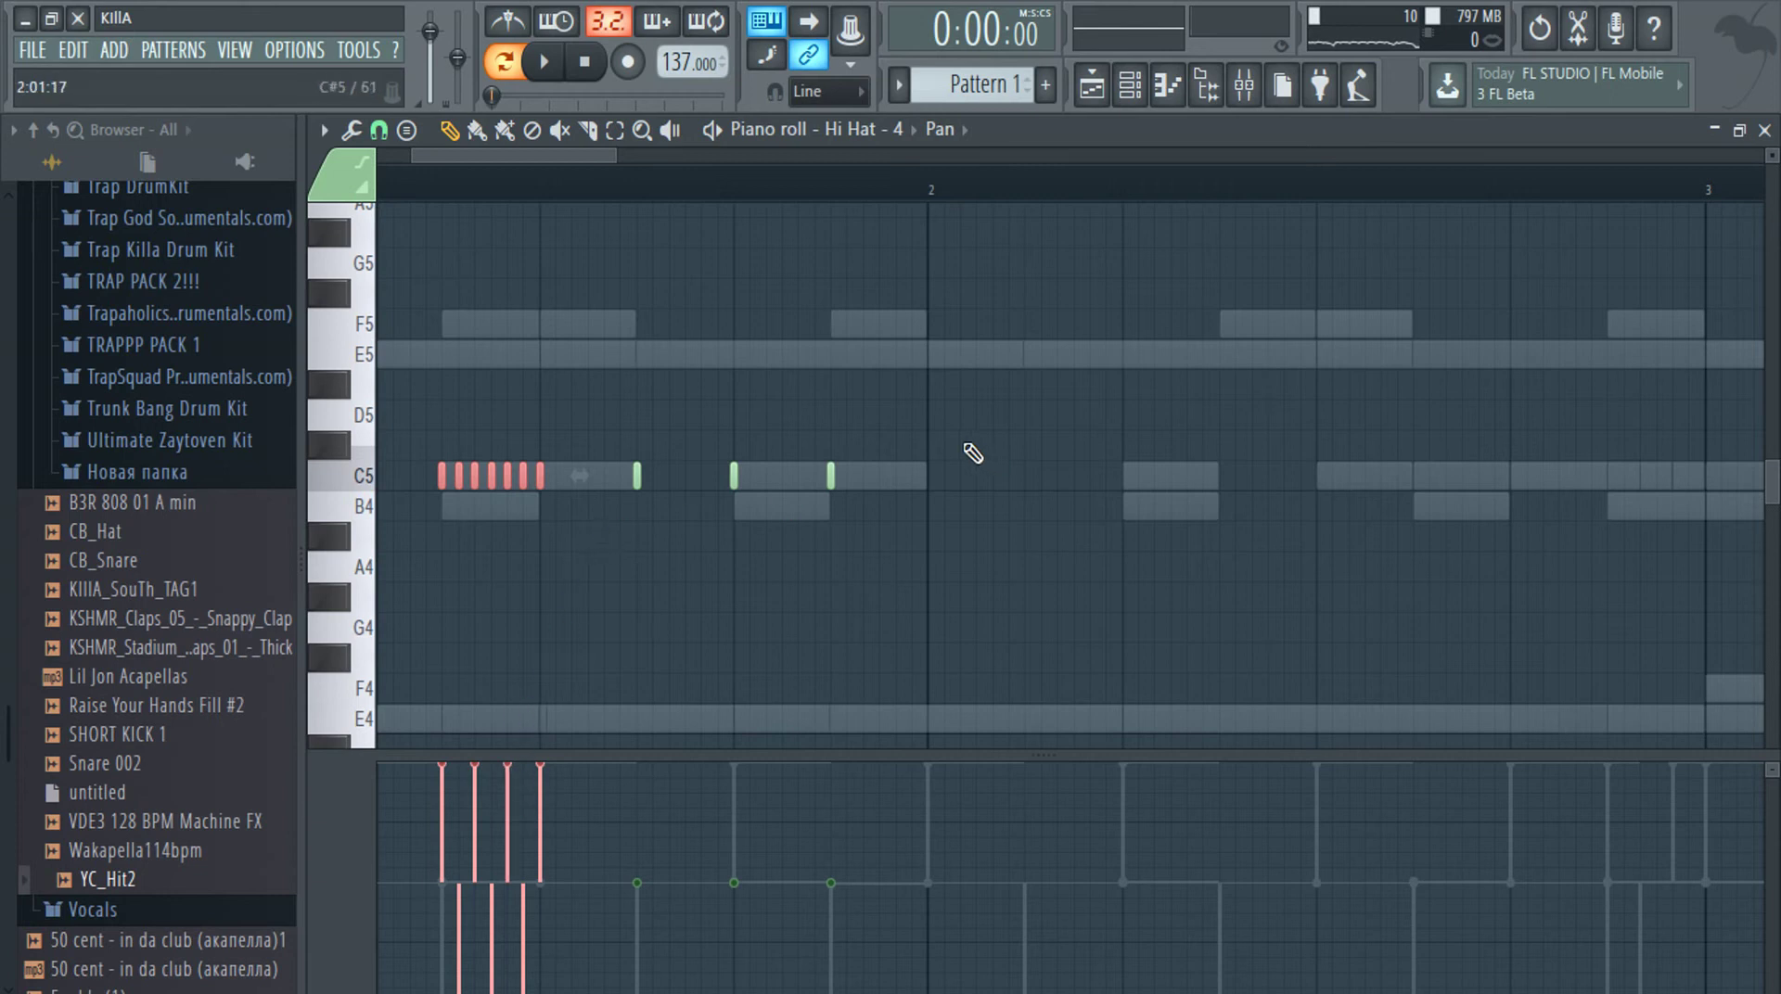
Duplicate the Hi Hat - 4 notes of bar 1 into bar 2 and play the pattern
{"action": "scroll", "coordinate": [973, 453], "scroll_direction": "down", "scroll_amount": 2}
{"action": "key", "text": "space"}
{"action": "mouse_move", "coordinate": [891, 369]}
{"action": "left_mouse_down"}
{"action": "mouse_move", "coordinate": [380, 575]}
{"action": "mouse_move", "coordinate": [418, 501]}
{"action": "mouse_move", "coordinate": [848, 468]}
{"action": "left_mouse_up"}
{"action": "key", "text": "space"}
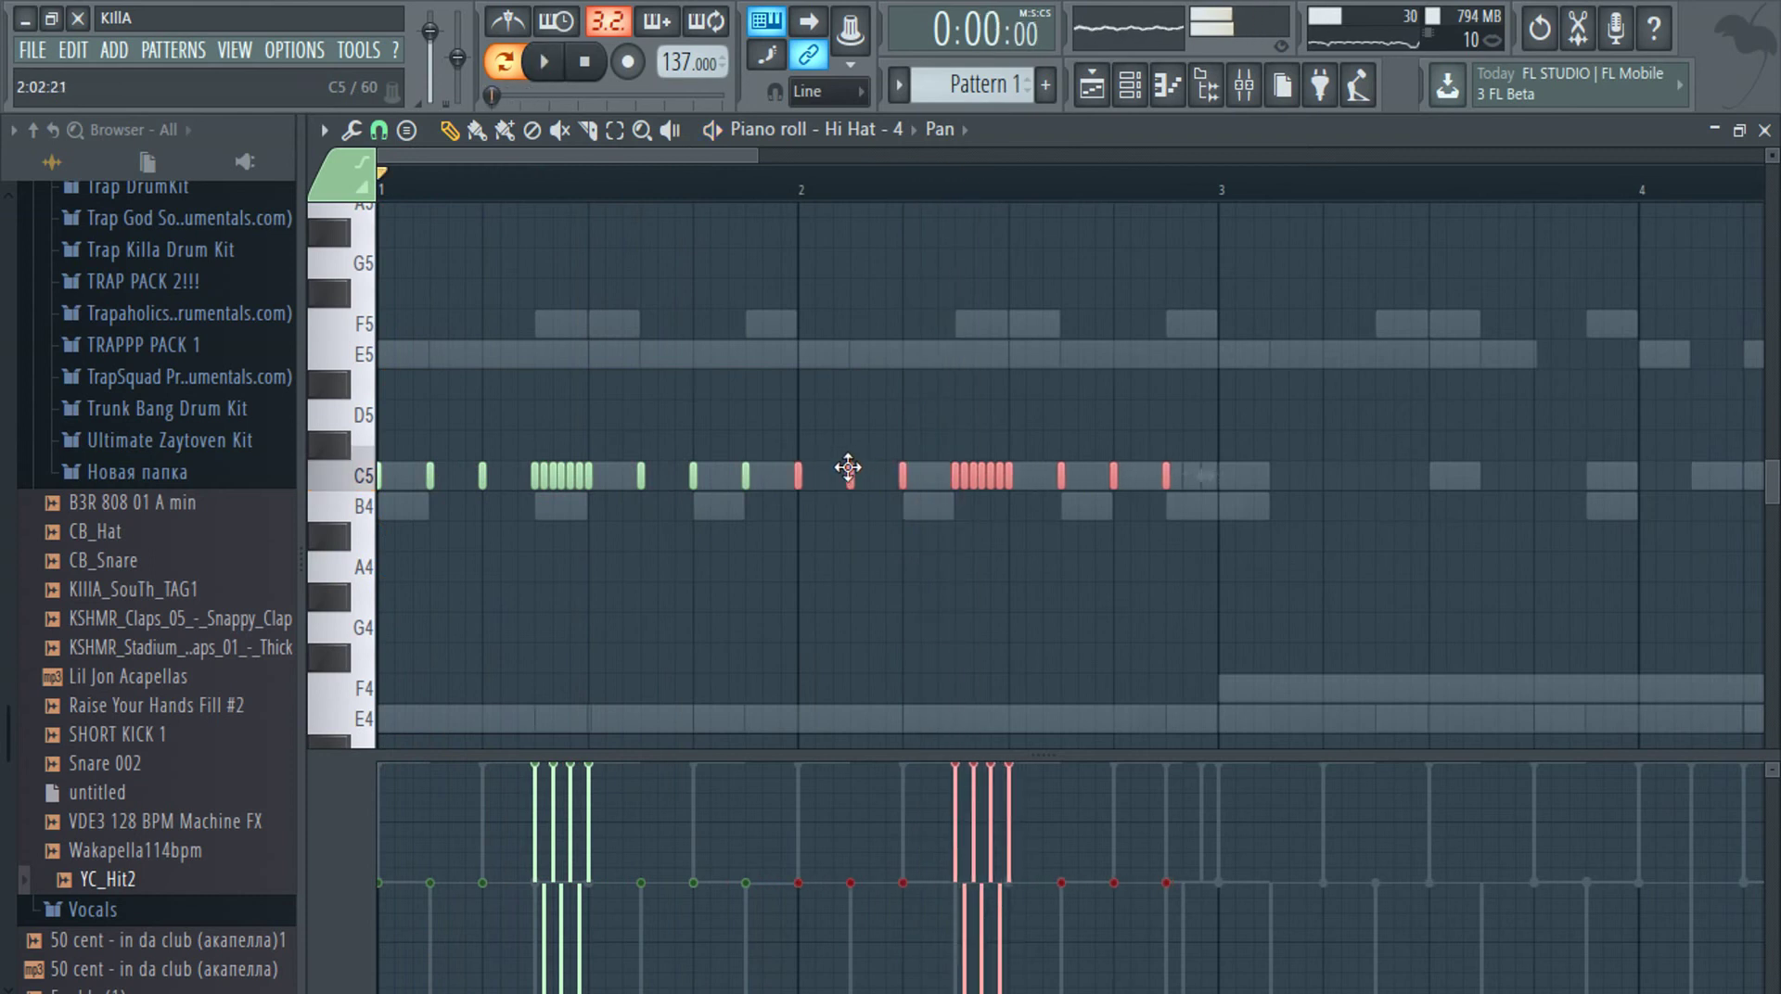
{"action": "key", "text": "space"}
Duplicate the notes of bars 1–2 into bars 3–4, and the resulting four bars into bars 5–8
{"action": "left_click_drag", "start_coordinate": [1292, 327], "coordinate": [378, 515]}
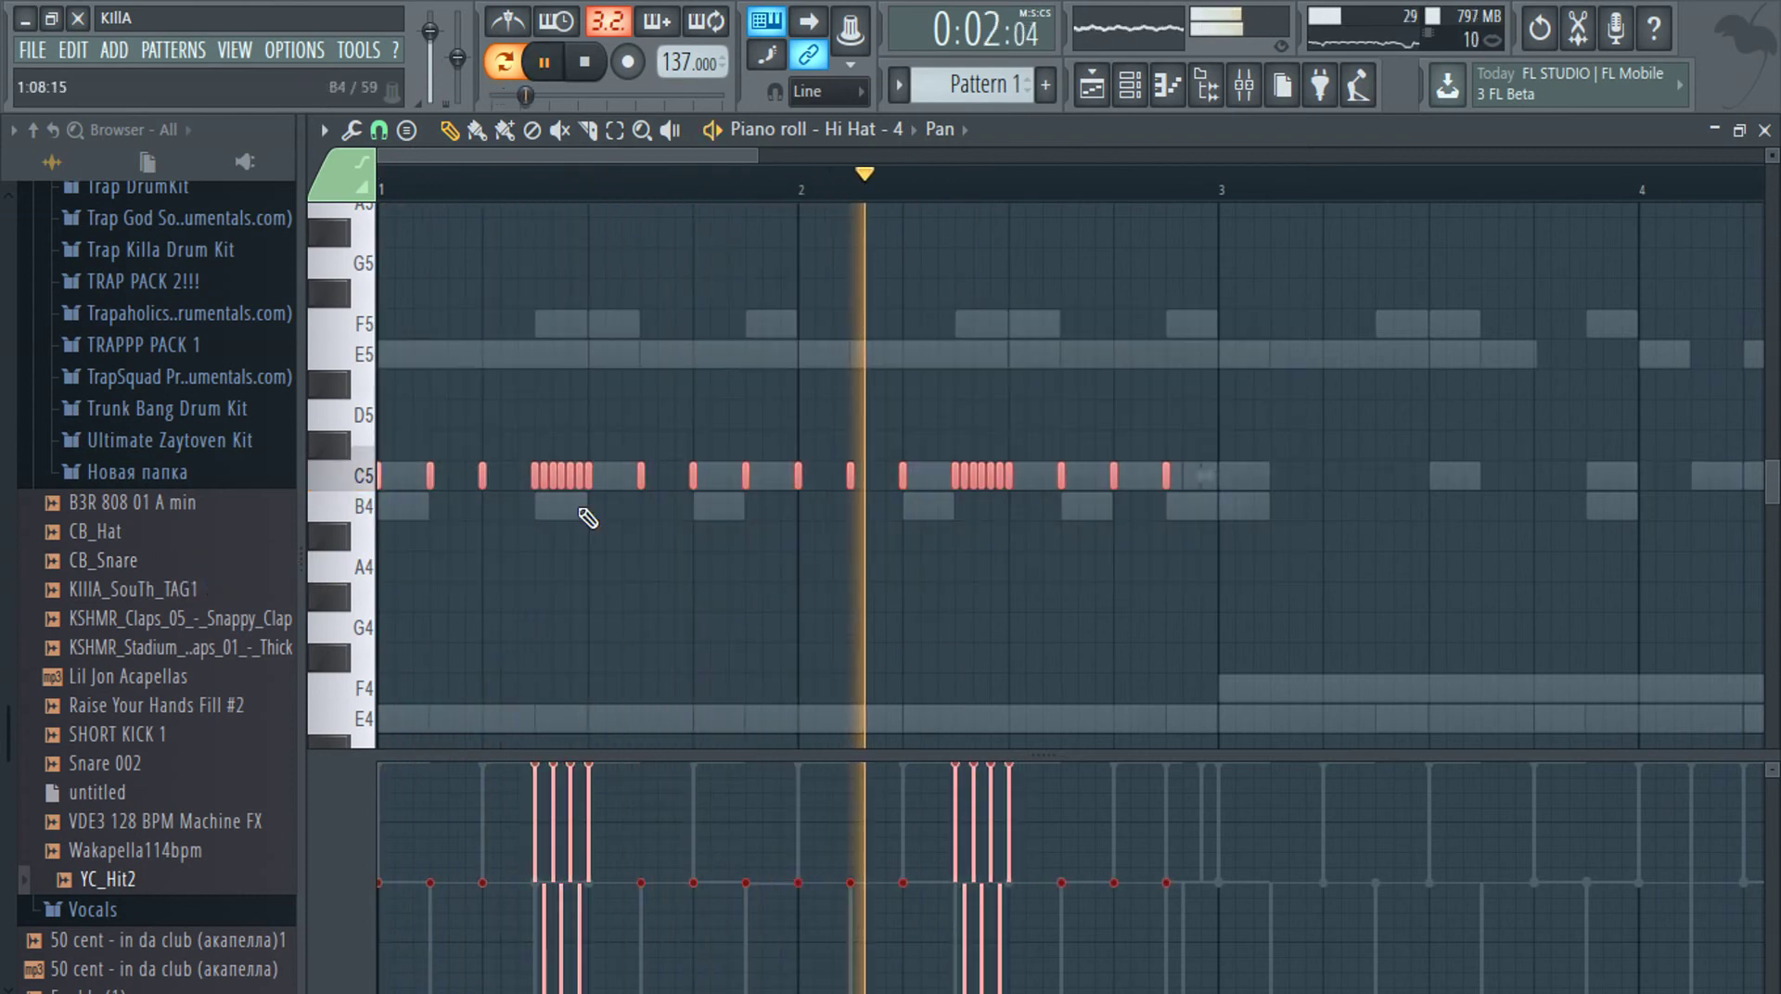
{"action": "left_click_drag", "start_coordinate": [596, 473], "coordinate": [1429, 469]}
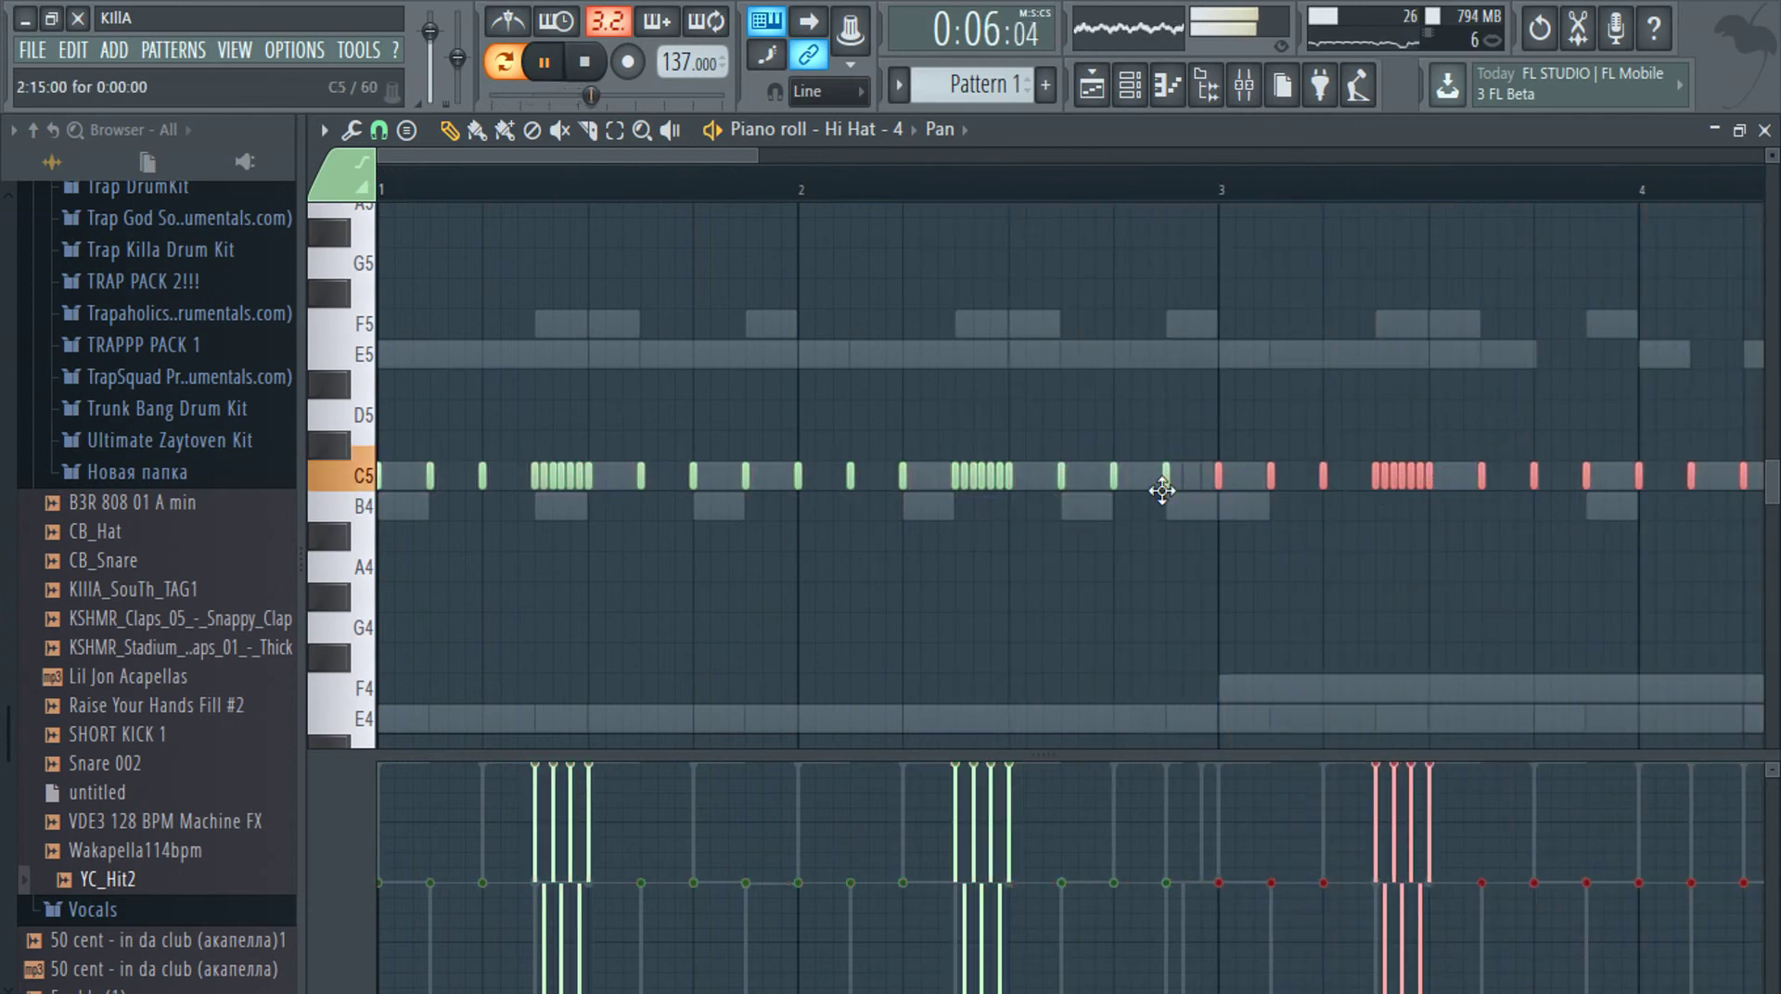
{"action": "scroll", "coordinate": [1167, 496], "scroll_direction": "down", "scroll_amount": 5}
{"action": "left_click_drag", "start_coordinate": [1185, 371], "coordinate": [324, 531]}
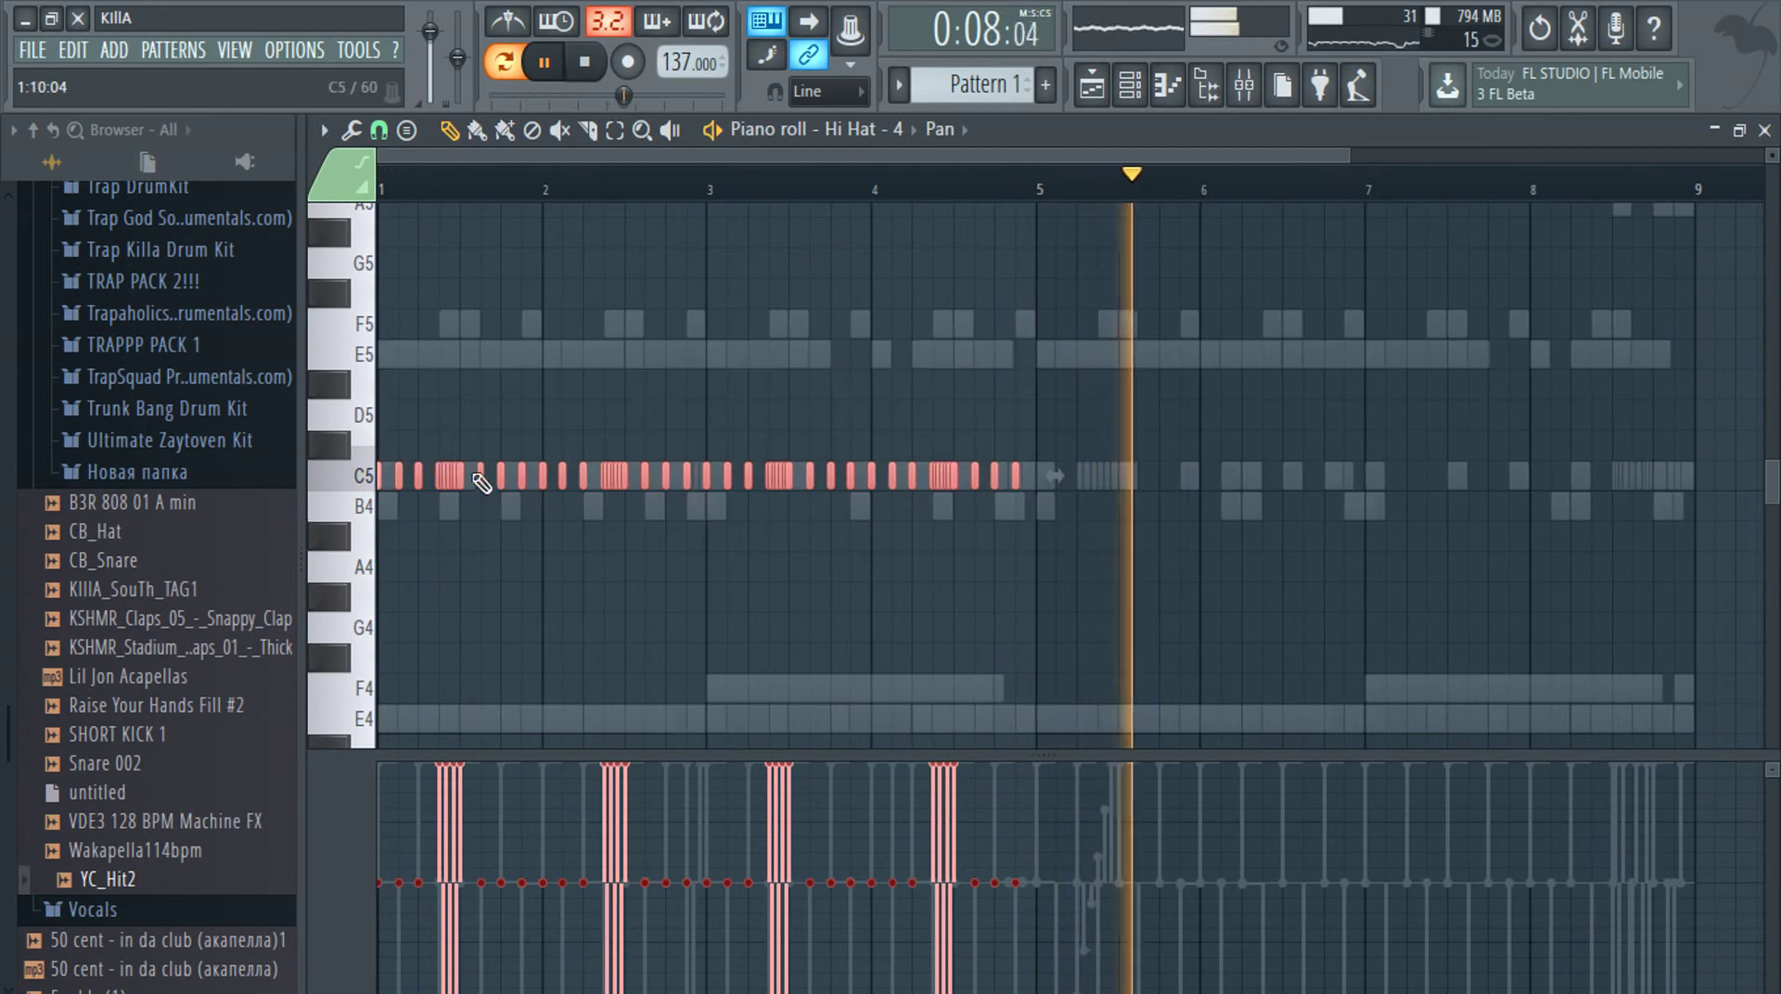
{"action": "mouse_move", "coordinate": [482, 482]}
{"action": "left_mouse_down"}
{"action": "mouse_move", "coordinate": [1137, 481]}
{"action": "mouse_move", "coordinate": [1117, 472]}
{"action": "left_mouse_up"}
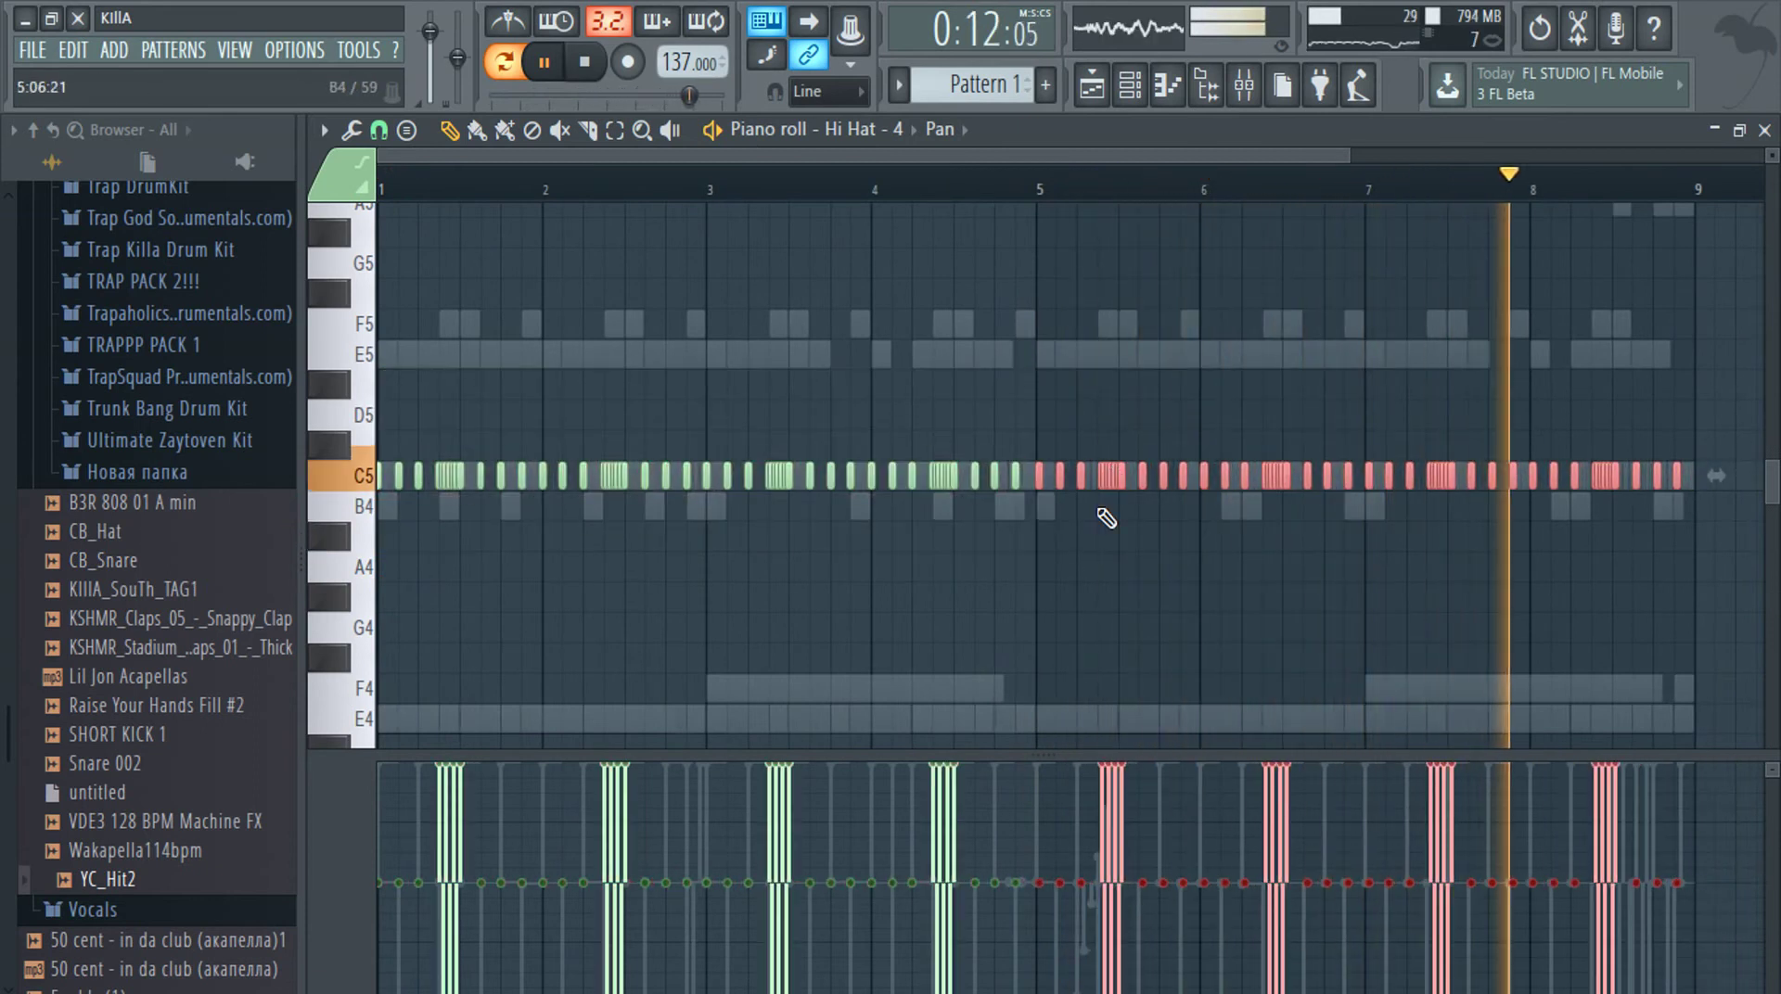
Try one and two extra C5 hits between step 15 of bar 1 and bar 2, playing the versions
{"action": "scroll", "coordinate": [519, 557], "scroll_direction": "up", "scroll_amount": 6}
{"action": "key", "text": "space"}
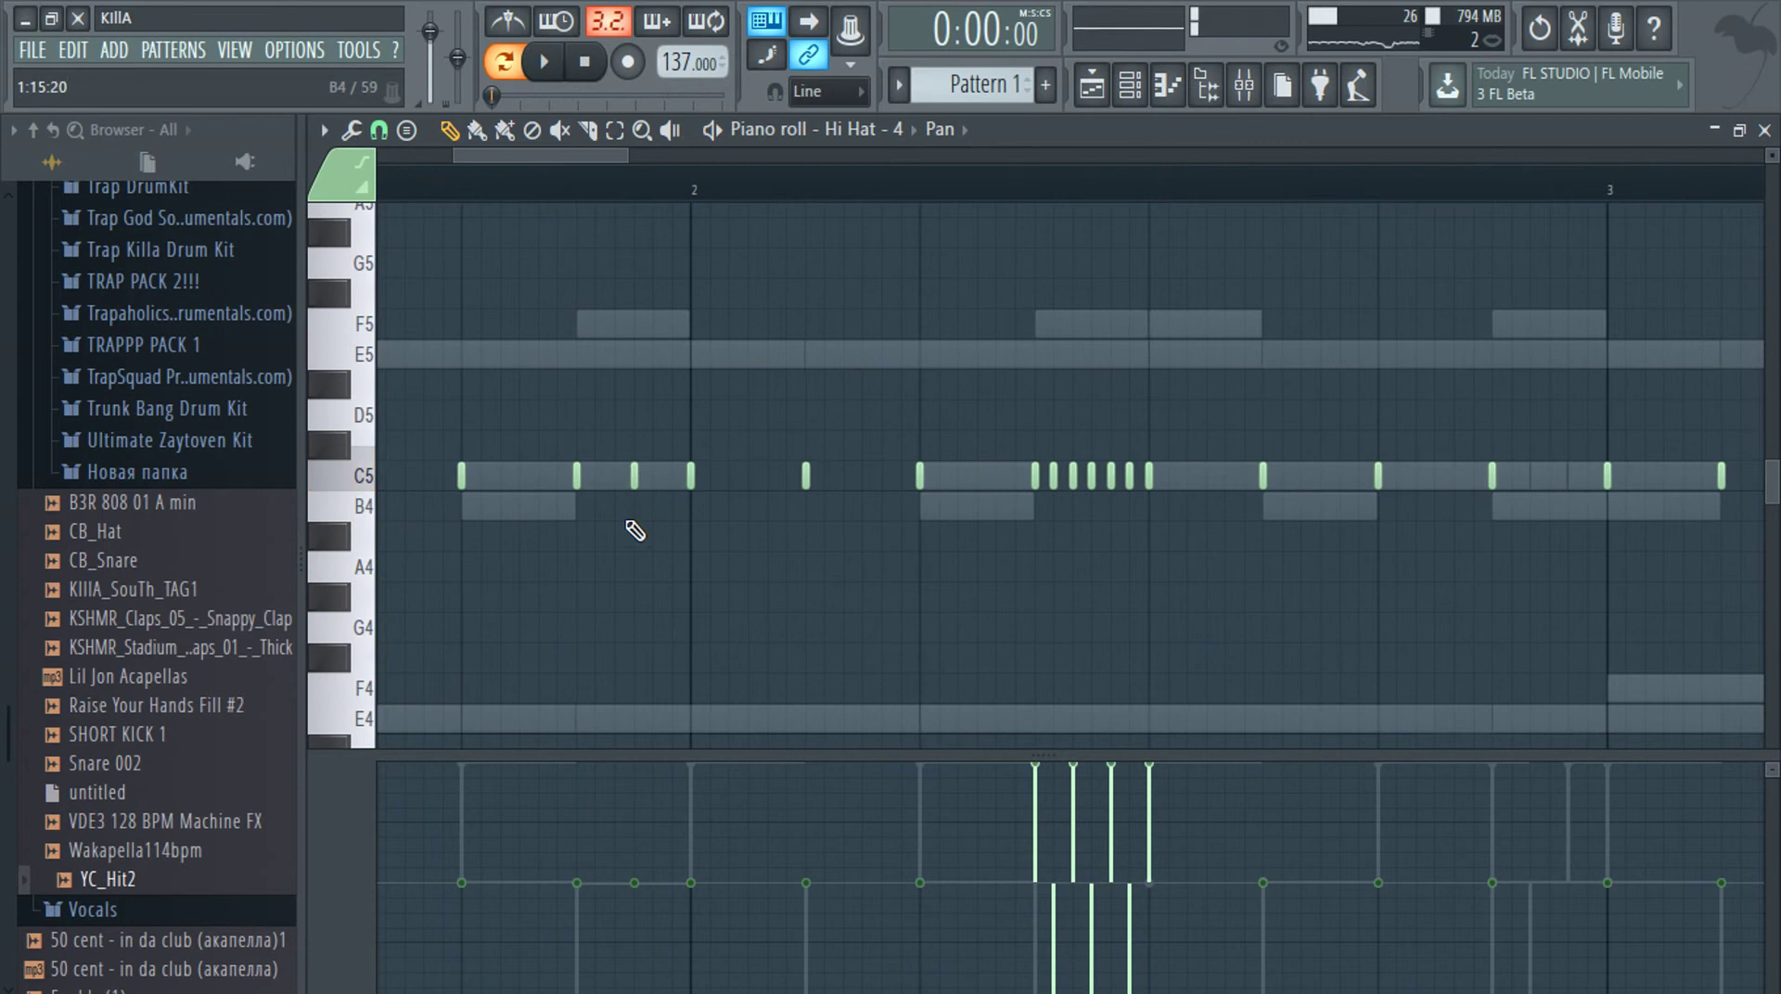
{"action": "key", "text": "space"}
{"action": "scroll", "coordinate": [608, 542], "scroll_direction": "down", "scroll_amount": 6}
{"action": "key", "text": "space"}
{"action": "scroll", "coordinate": [618, 501], "scroll_direction": "up", "scroll_amount": 6}
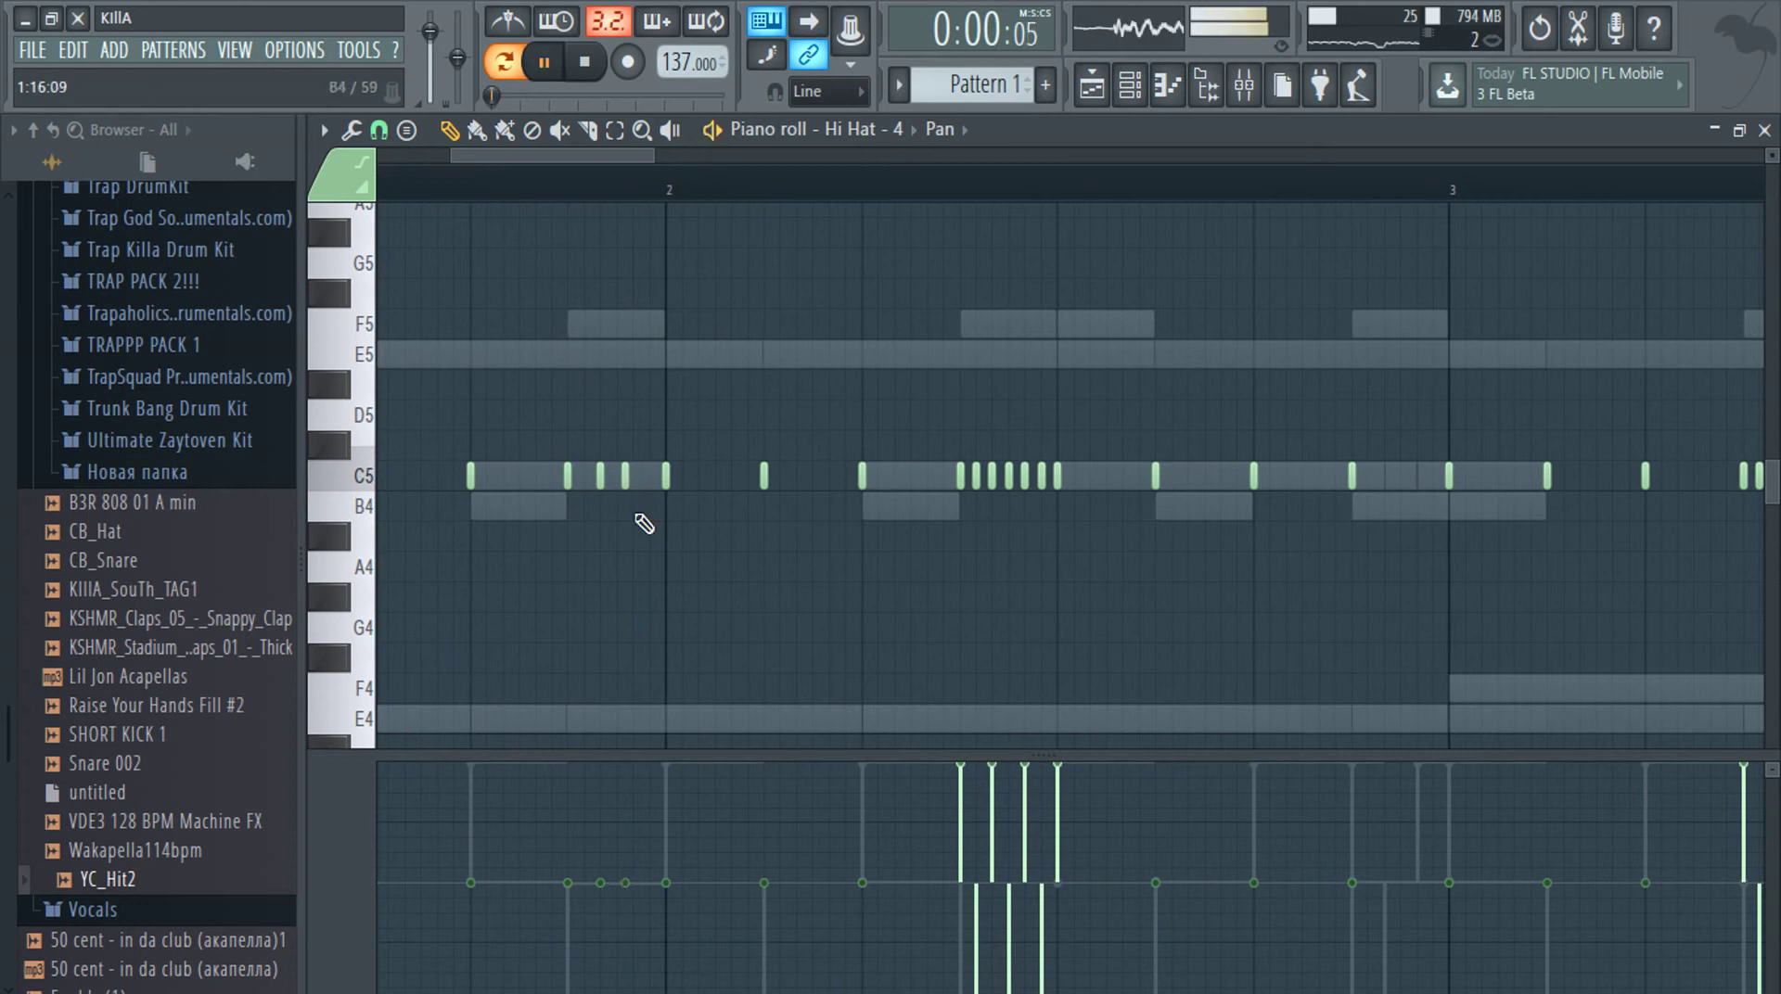
{"action": "scroll", "coordinate": [646, 578], "scroll_direction": "down", "scroll_amount": 6}
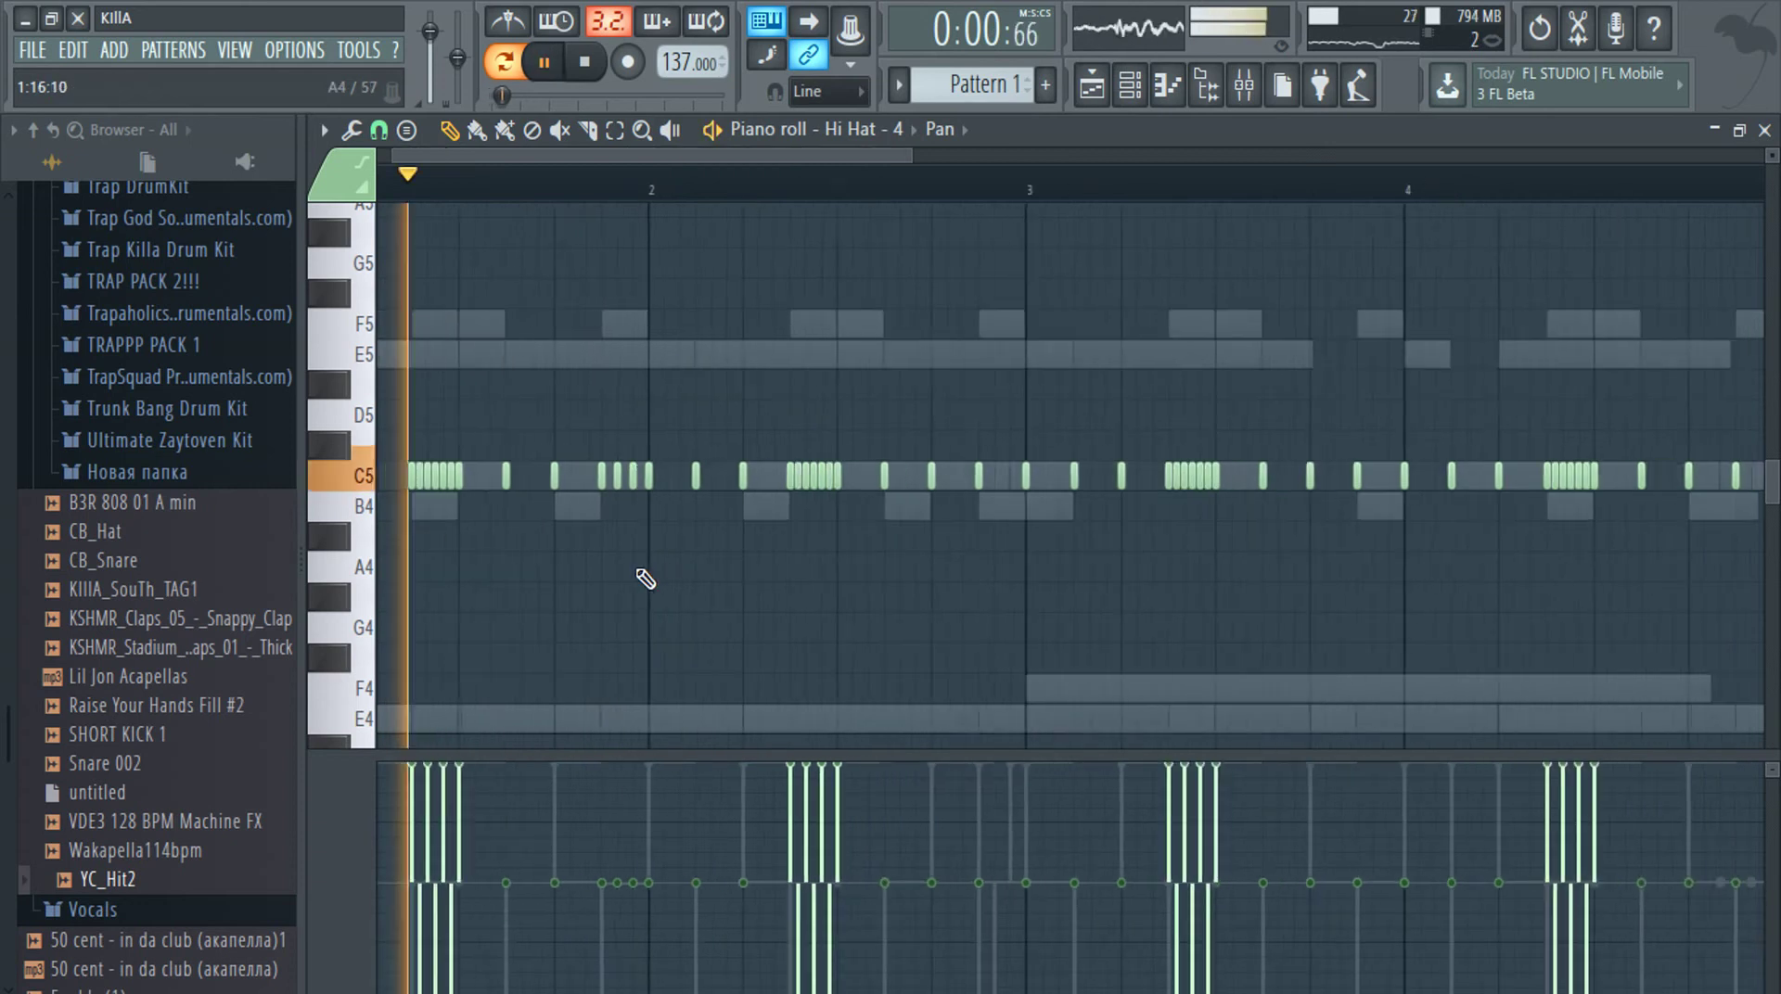
{"action": "key", "text": "space"}
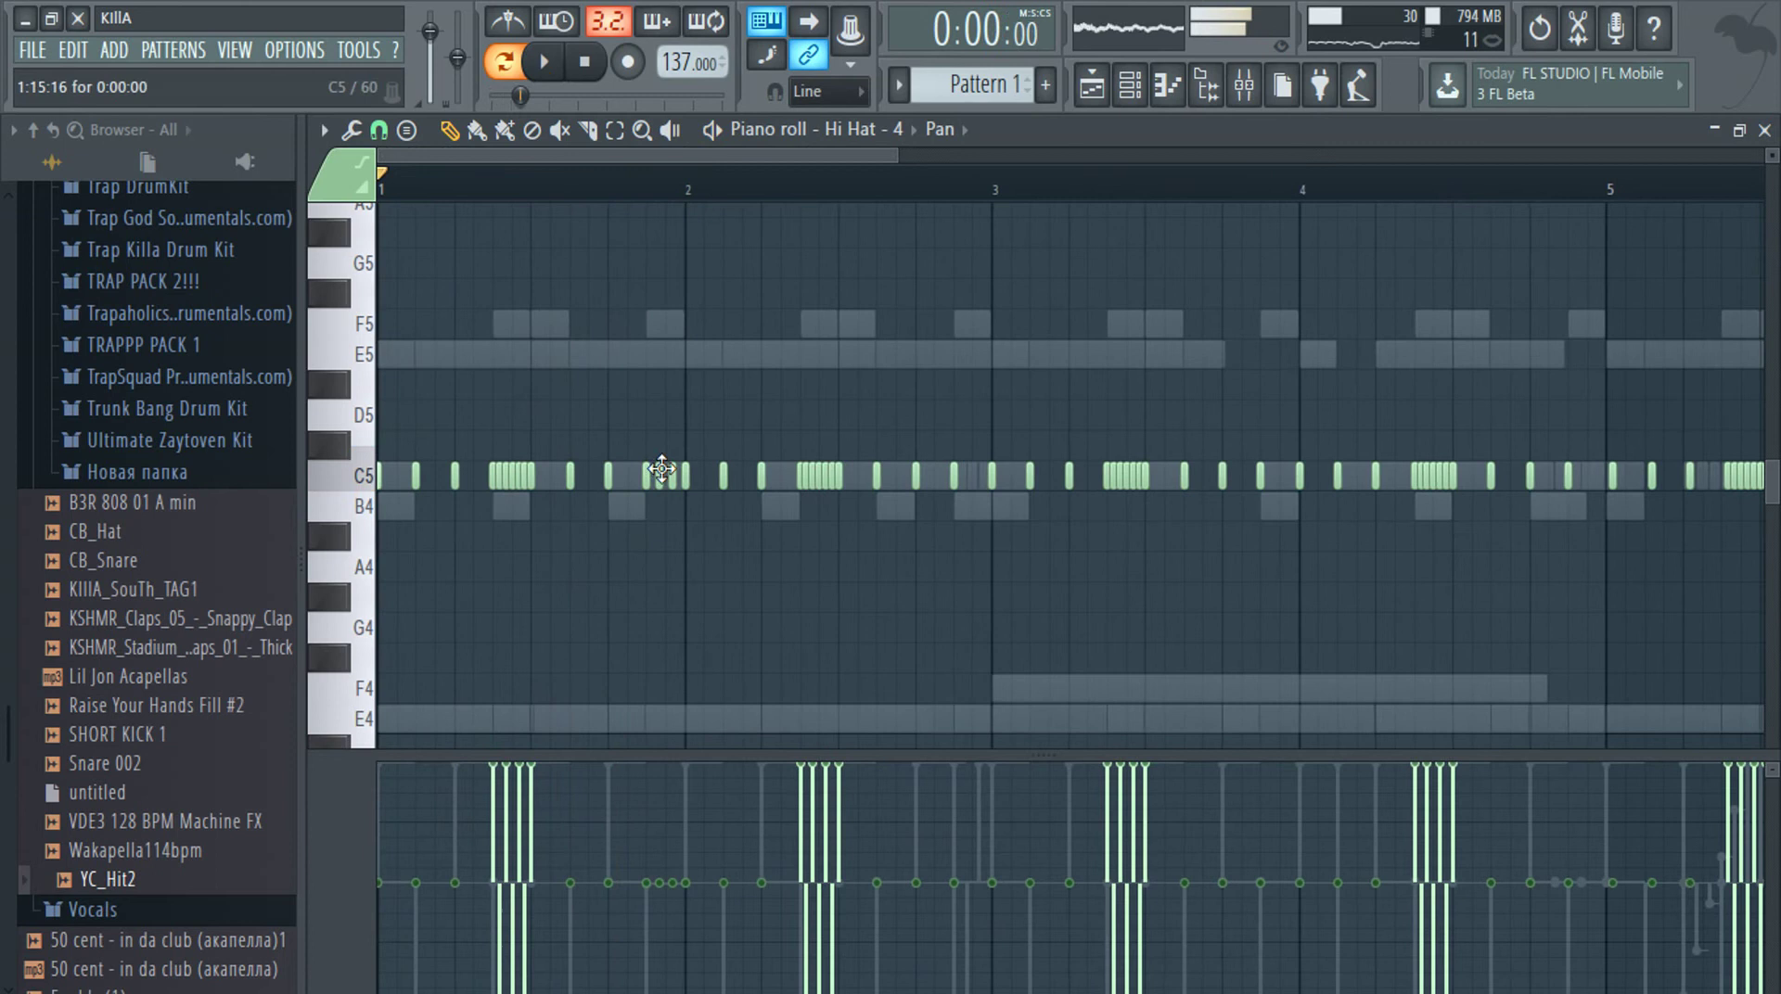
Try a roll of two tight C5 hit clusters across the last two steps of bar 1 and play it
{"action": "scroll", "coordinate": [662, 474], "scroll_direction": "up", "scroll_amount": 5}
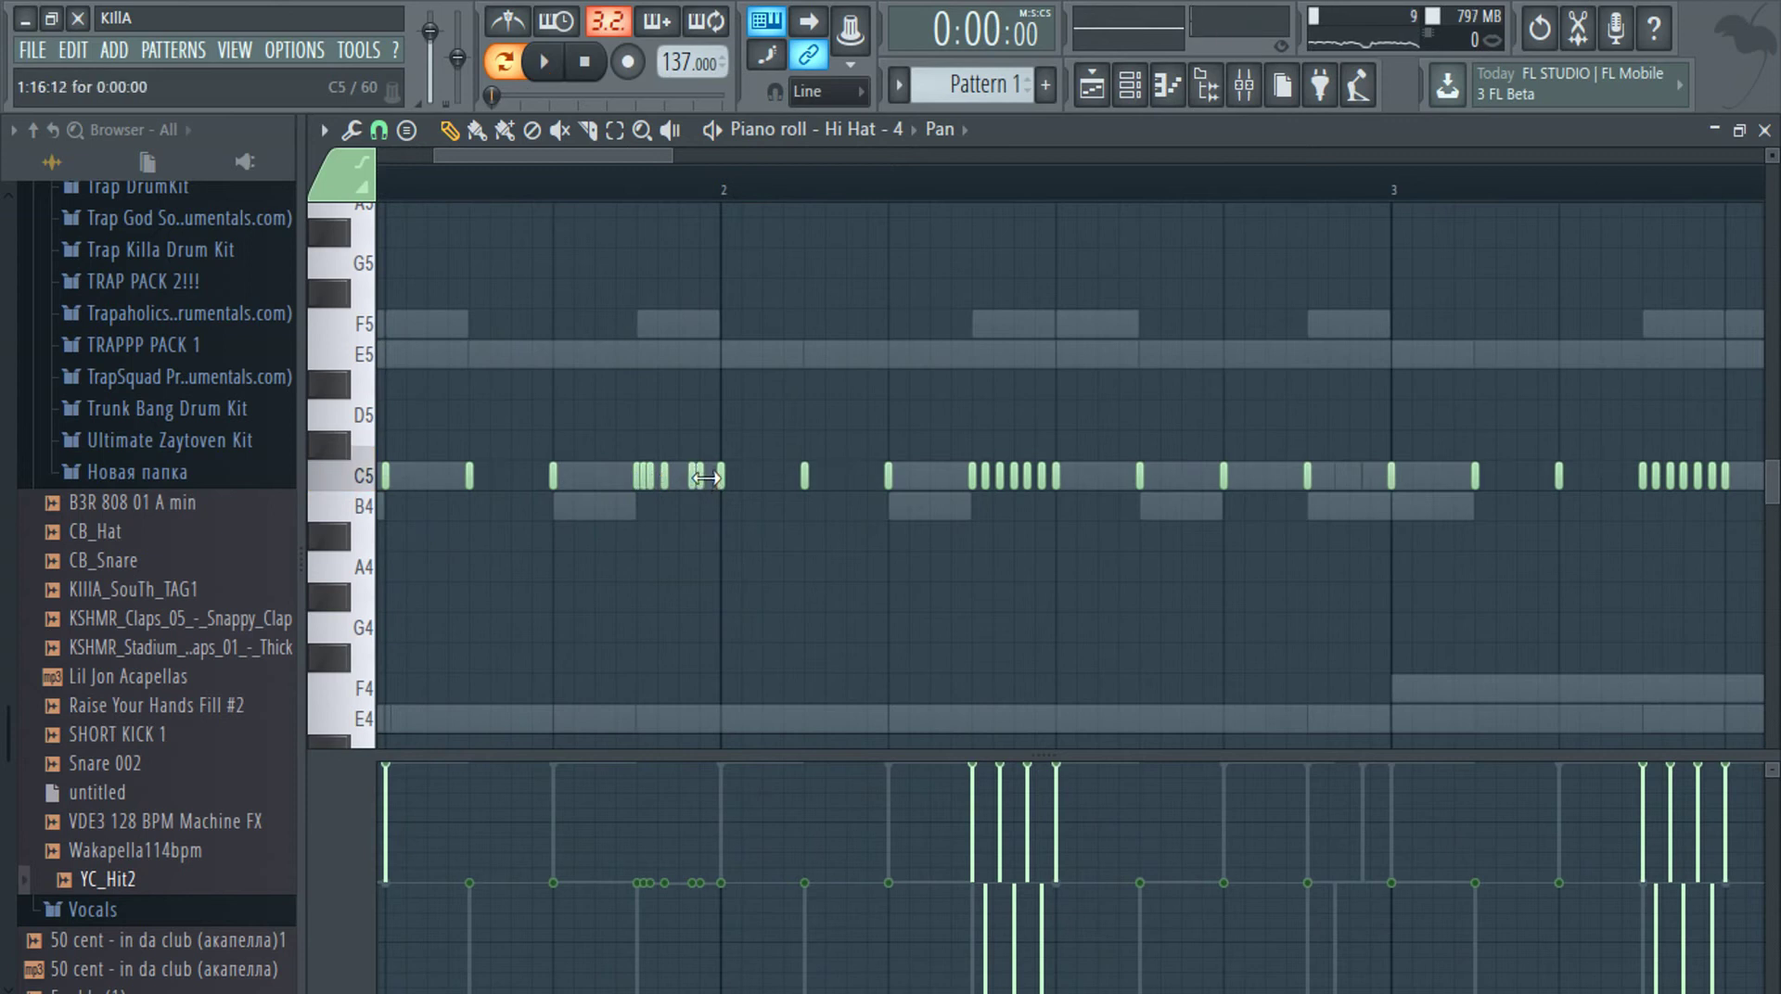
{"action": "scroll", "coordinate": [698, 479], "scroll_direction": "up", "scroll_amount": 5}
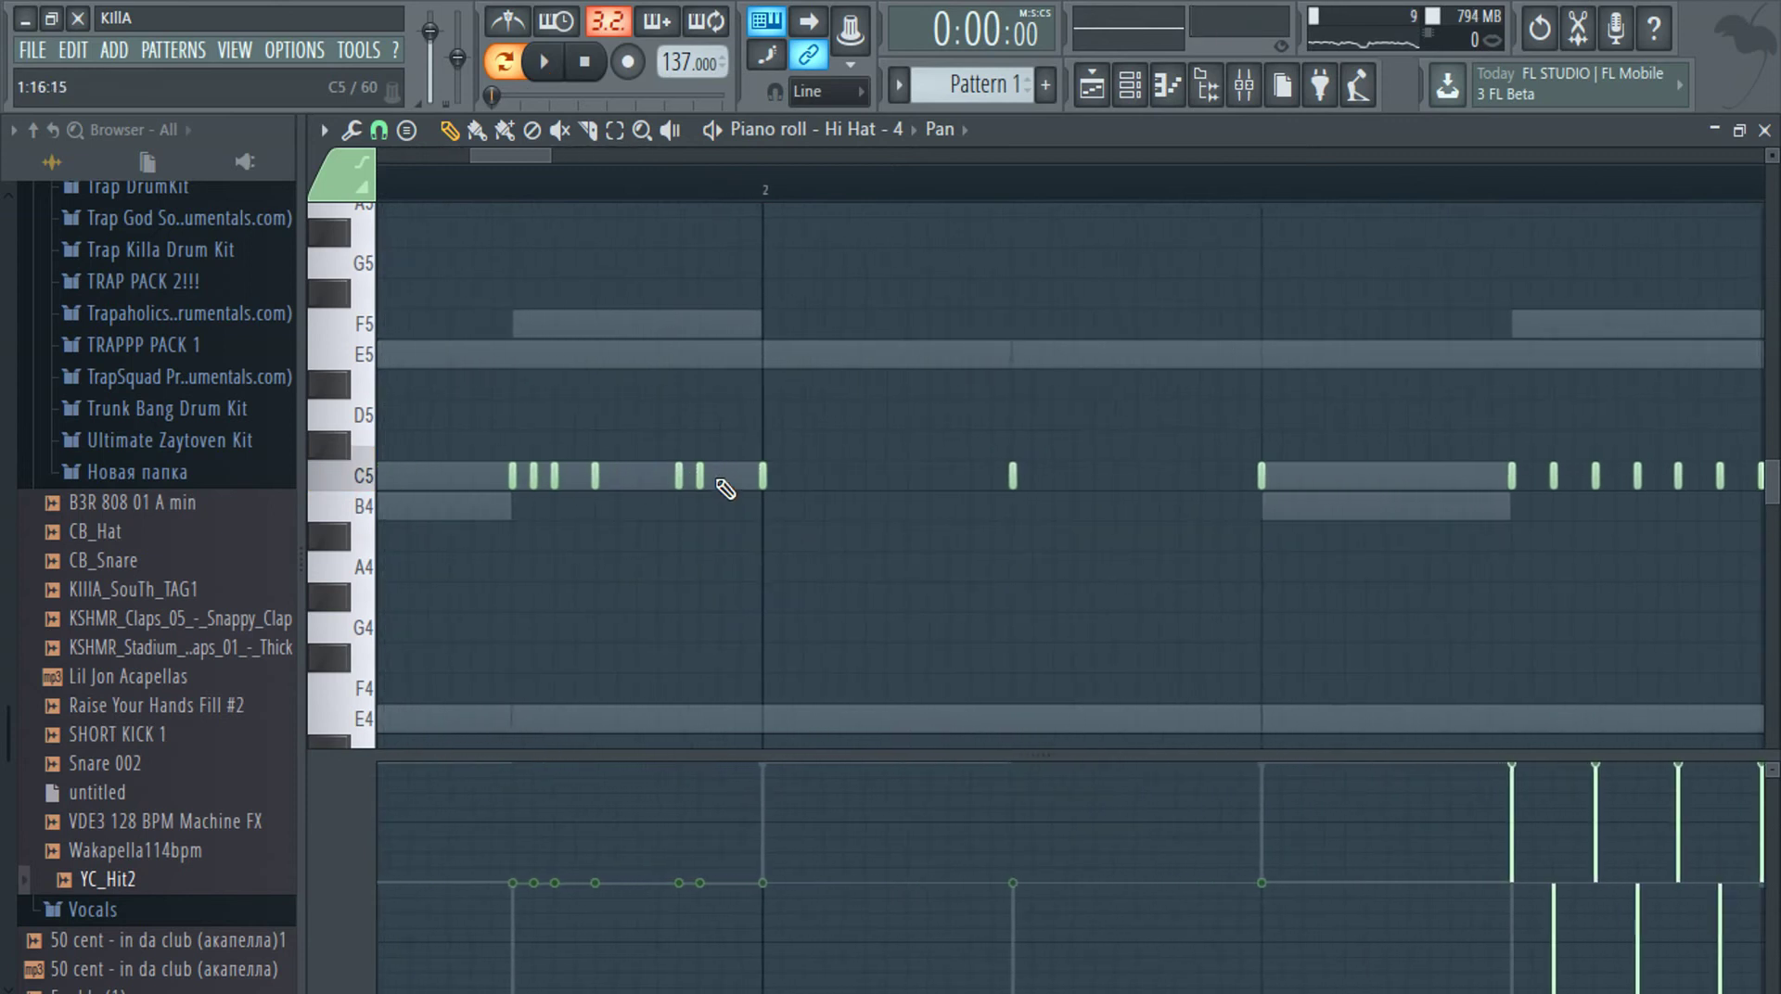
{"action": "scroll", "coordinate": [659, 579], "scroll_direction": "down", "scroll_amount": 3}
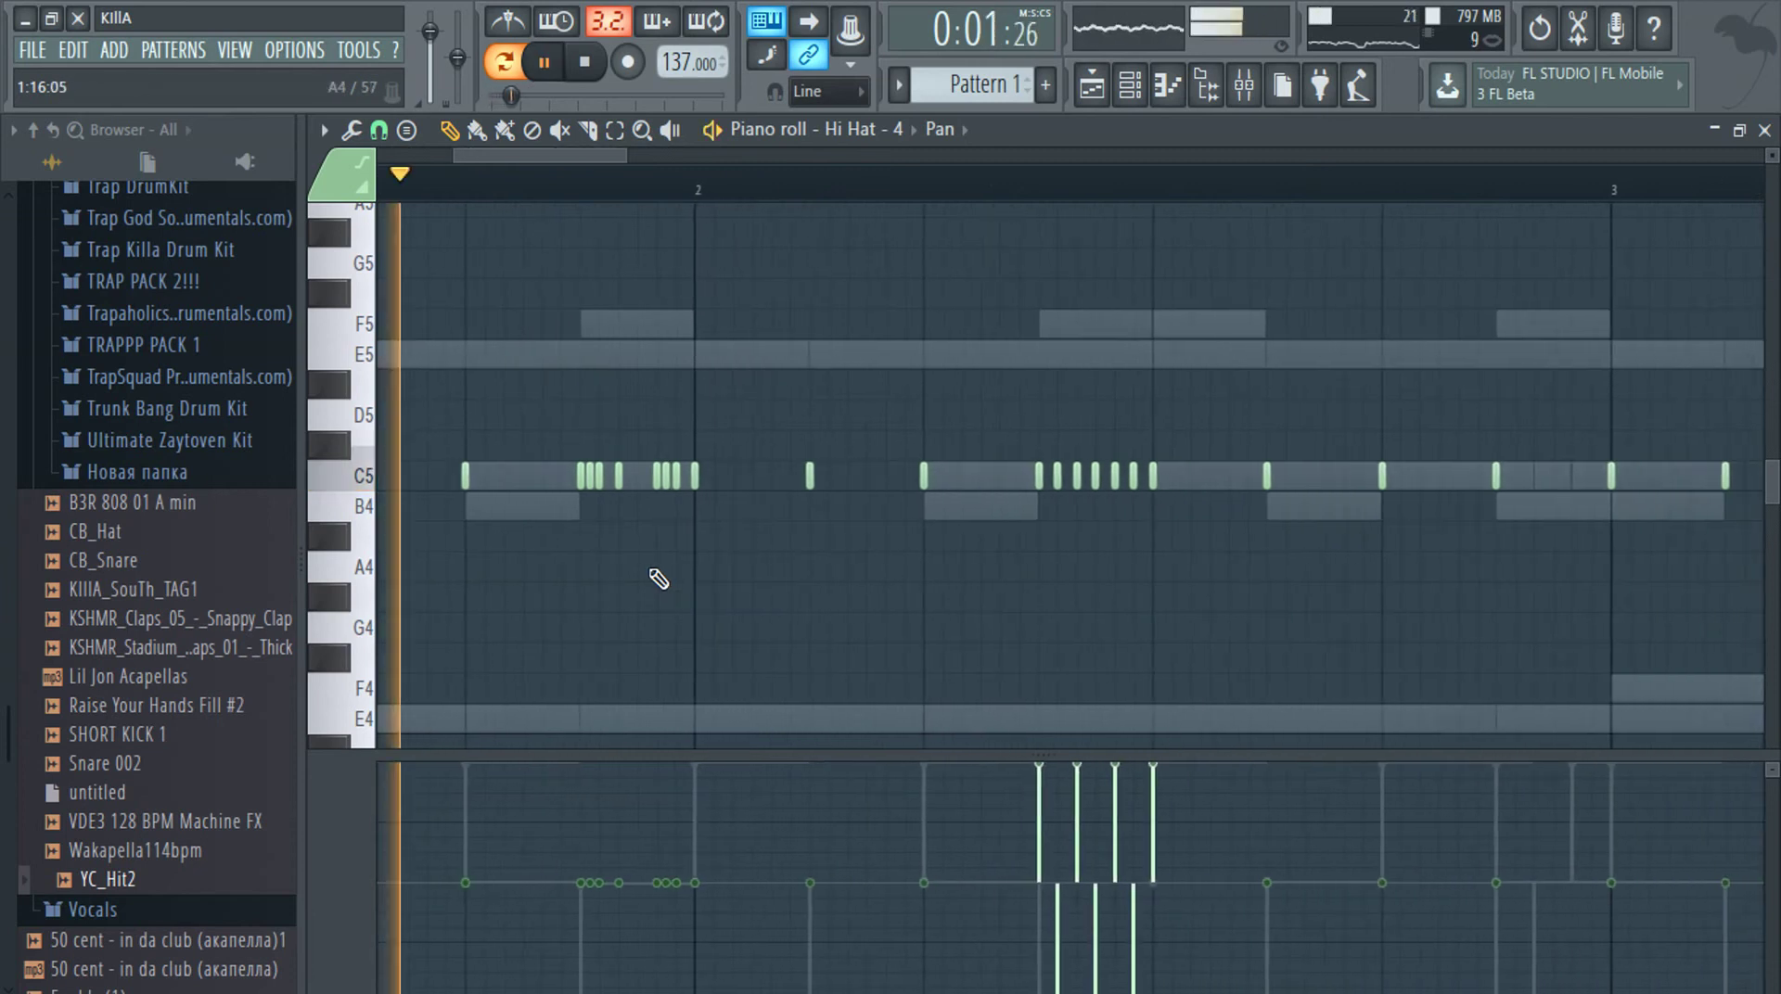
{"action": "key", "text": "space"}
{"action": "key", "text": "space"}
Try five evenly spaced C5 hits between step 15 of bar 1 and bar 2, and play the result
{"action": "scroll", "coordinate": [608, 506], "scroll_direction": "up", "scroll_amount": 2}
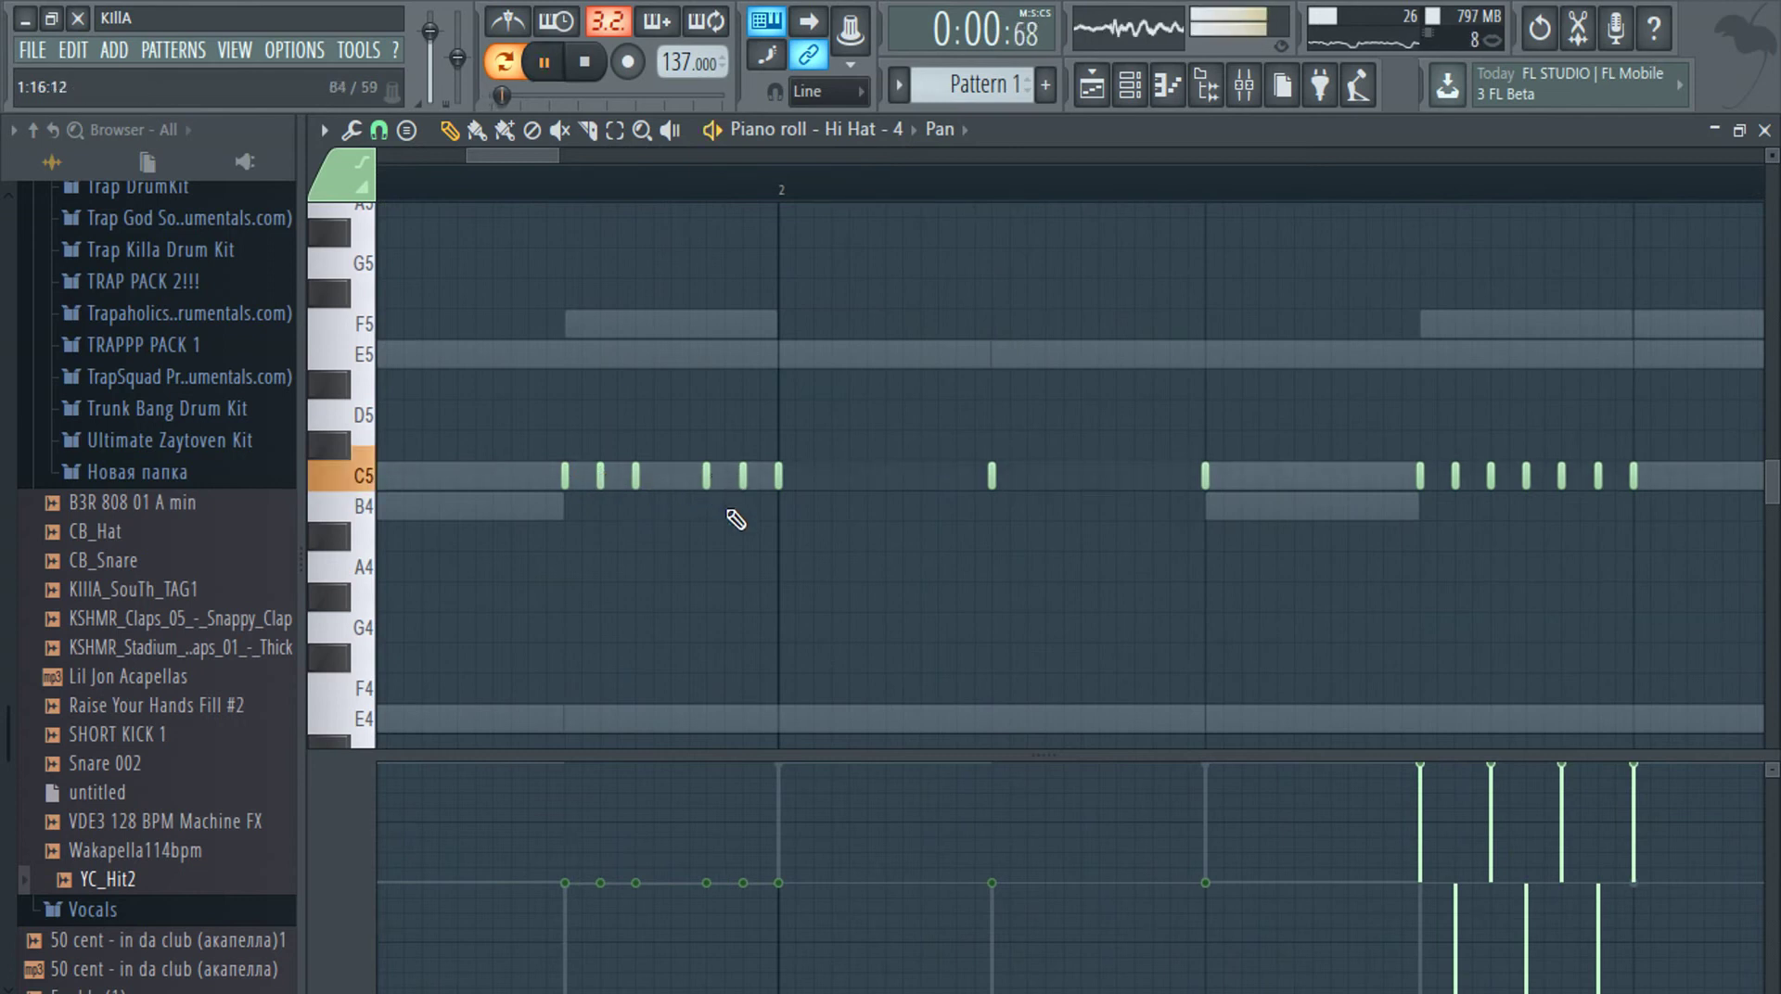
{"action": "left_click", "coordinate": [671, 476]}
{"action": "key", "text": "space"}
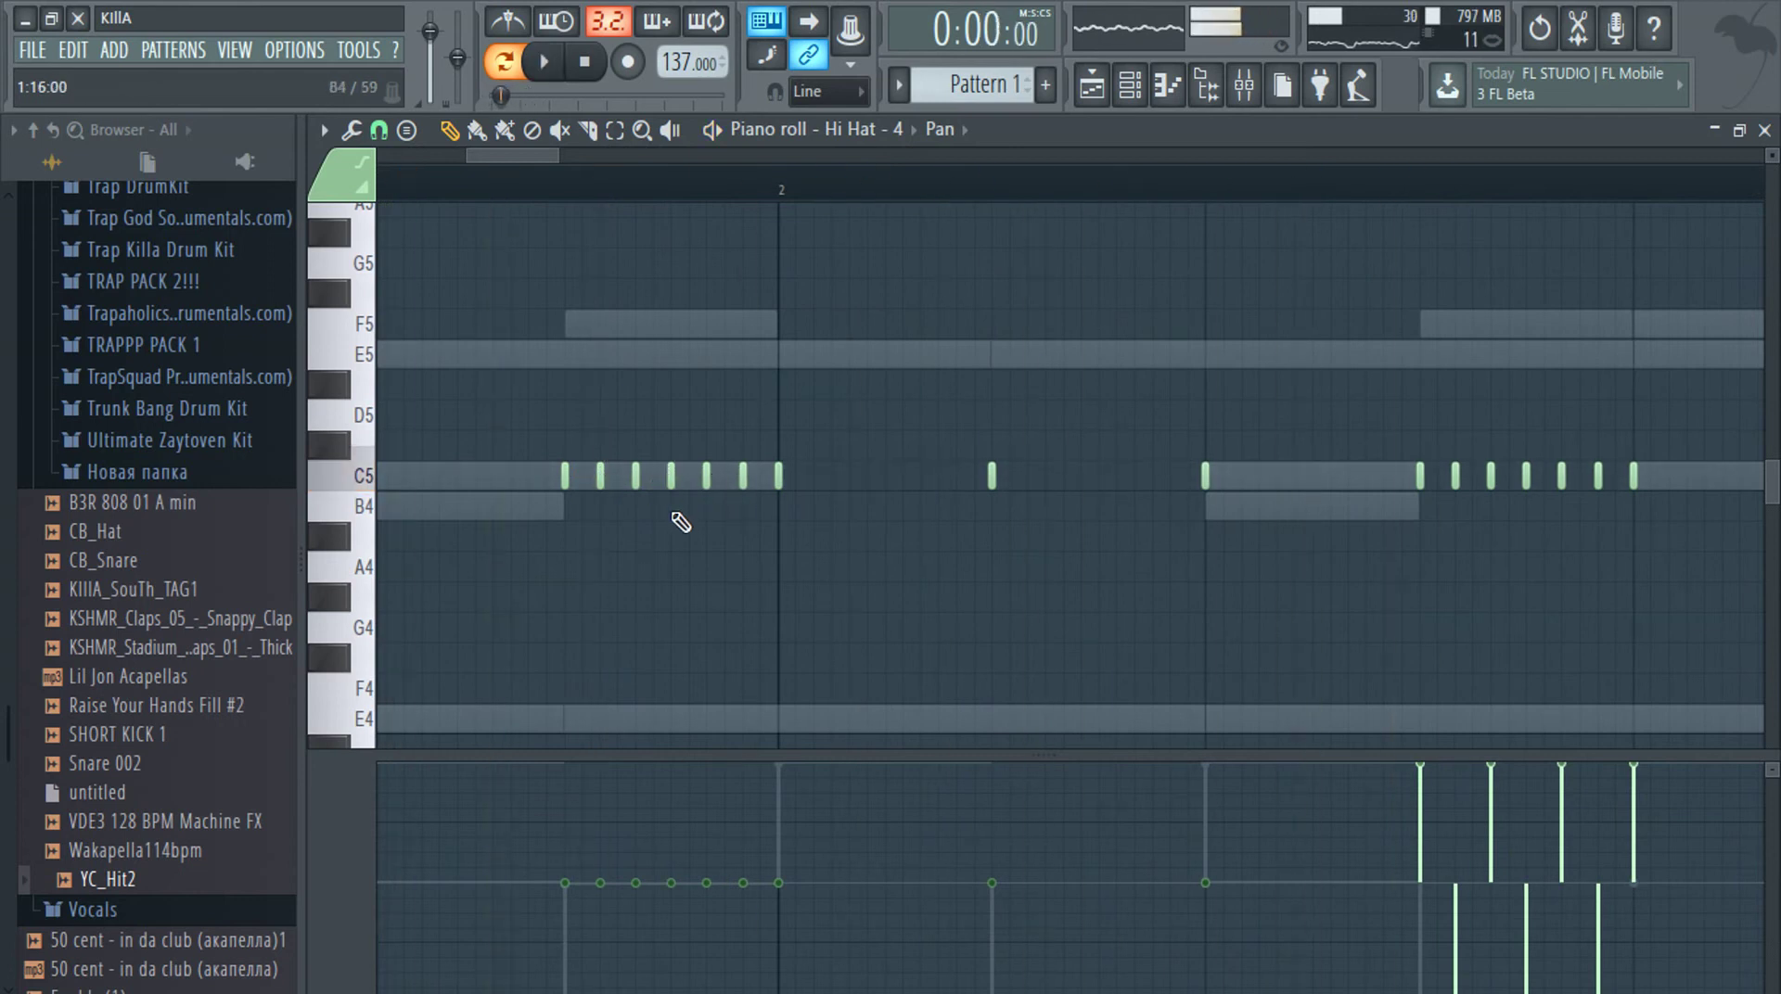
{"action": "scroll", "coordinate": [684, 525], "scroll_direction": "down", "scroll_amount": 2}
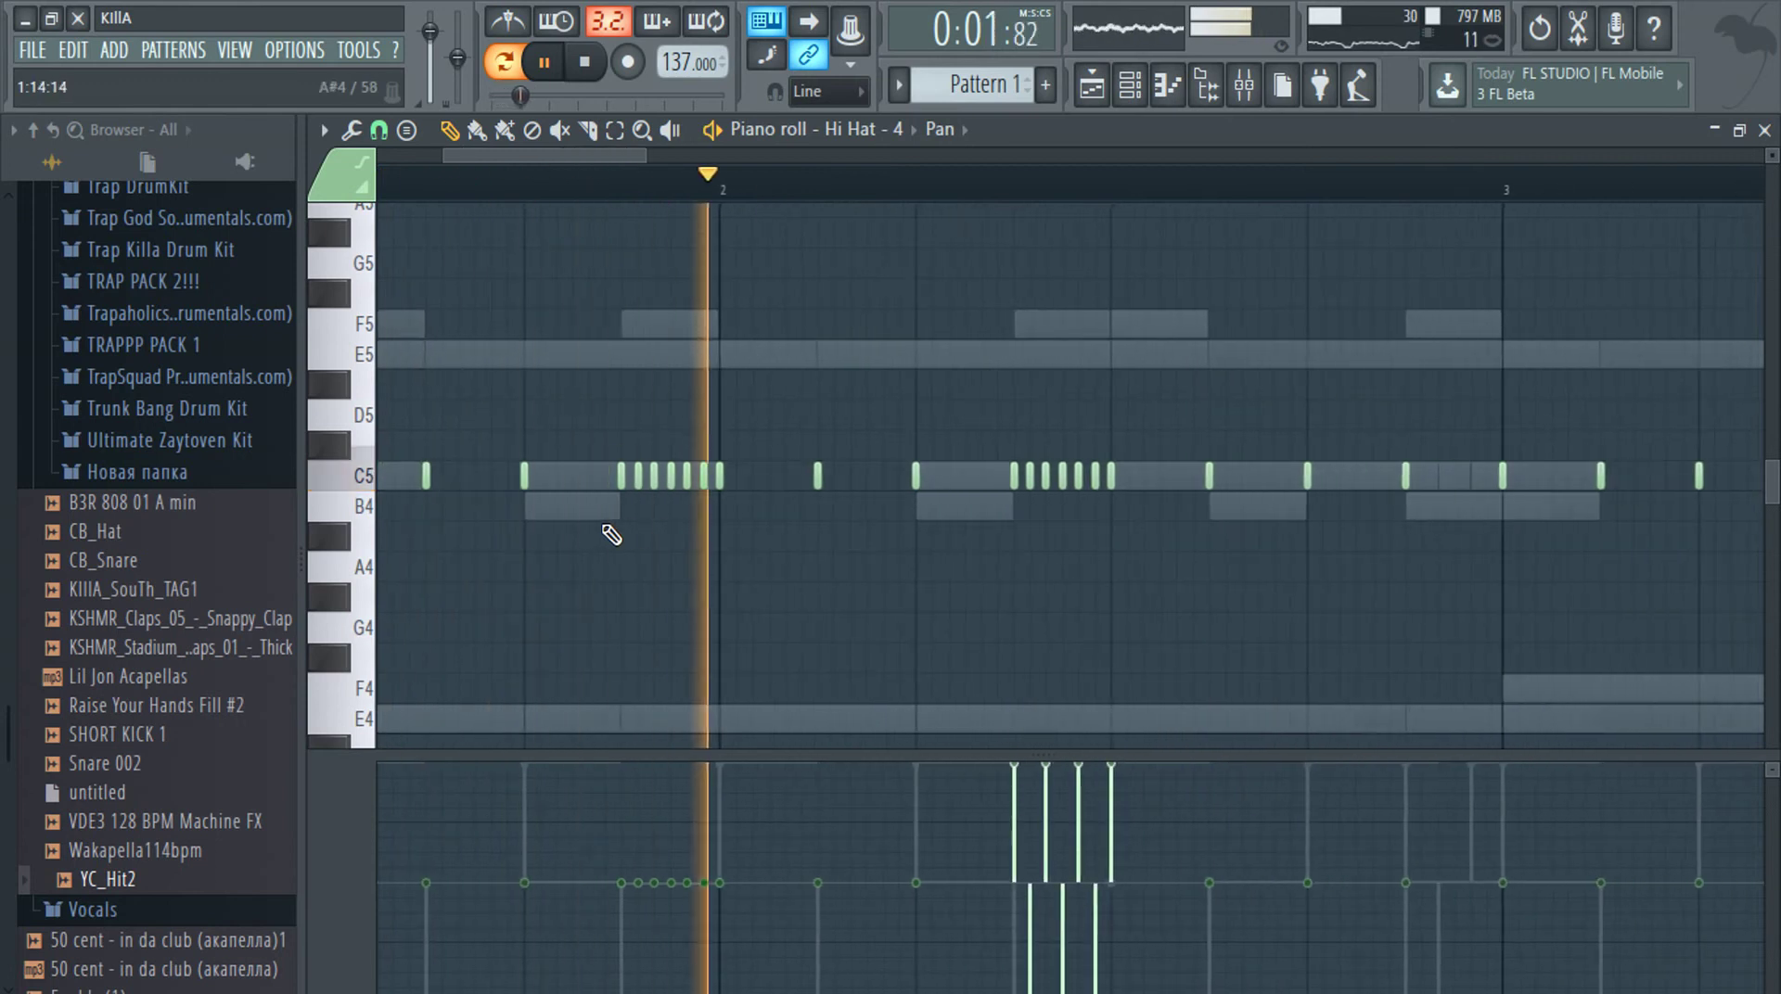
Rework the roll to three evenly spaced C5 hits between step 15 of bar 1 and bar 2, and play it
{"action": "scroll", "coordinate": [620, 534], "scroll_direction": "up", "scroll_amount": 2}
{"action": "key", "text": "space"}
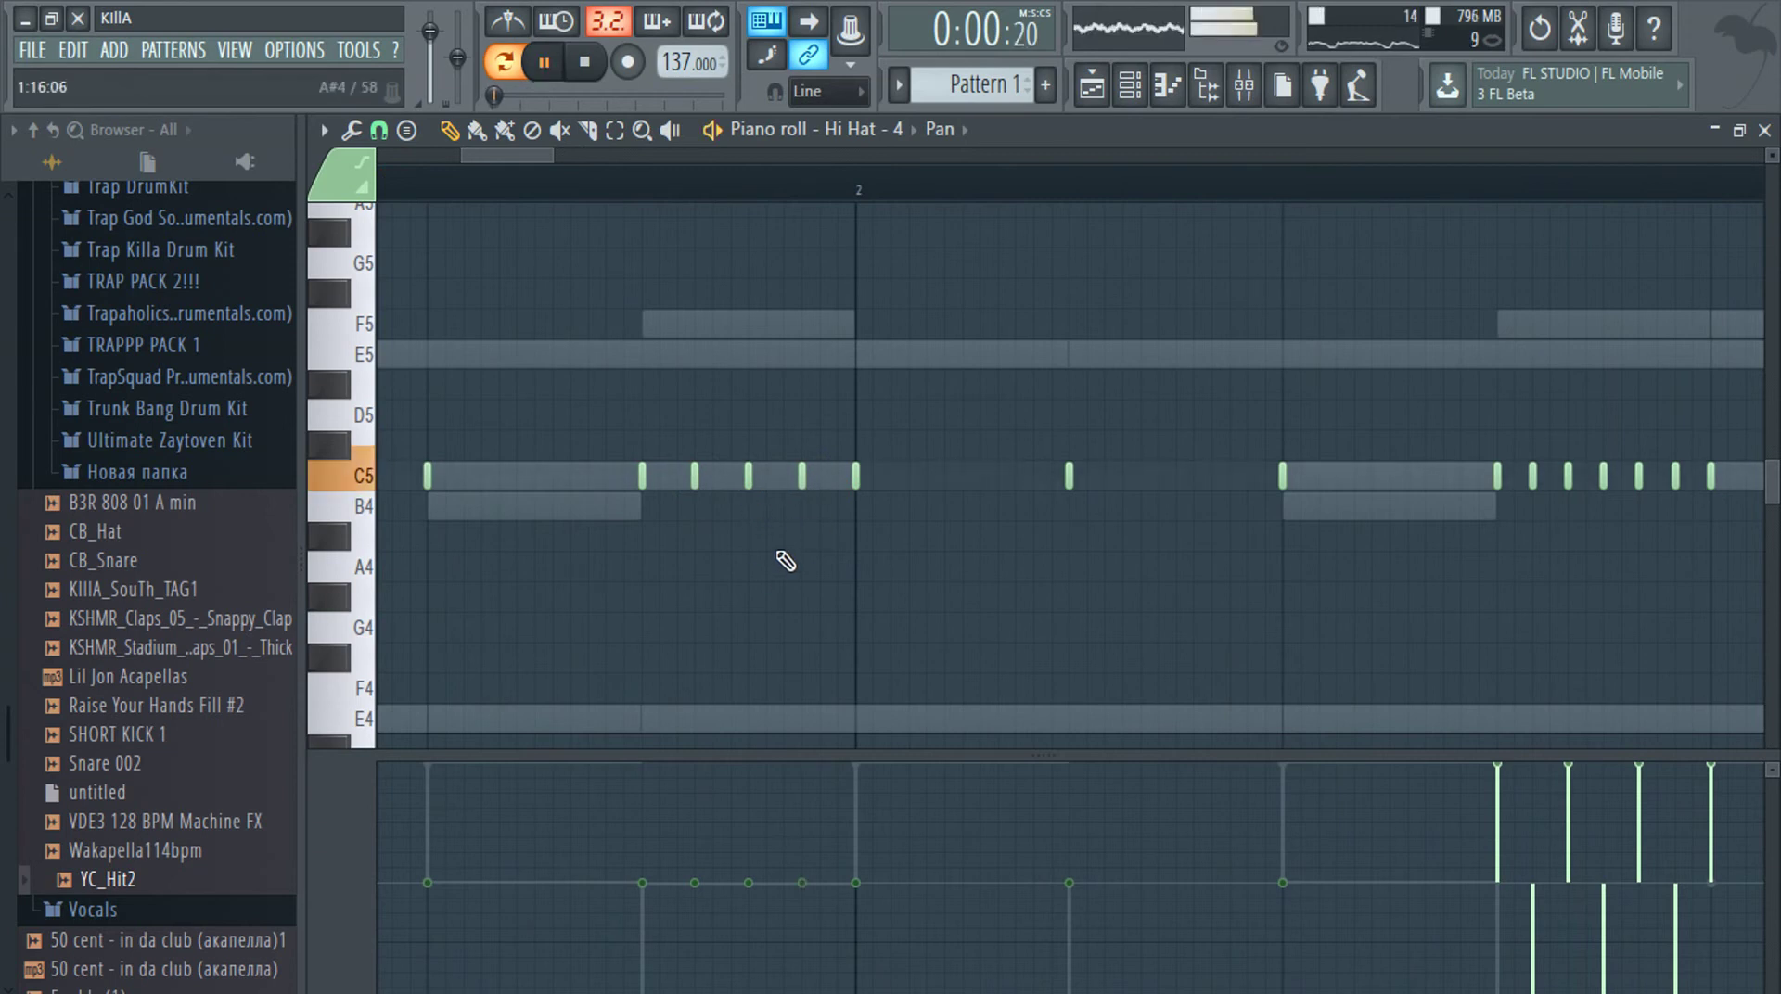
{"action": "scroll", "coordinate": [805, 541], "scroll_direction": "down", "scroll_amount": 2}
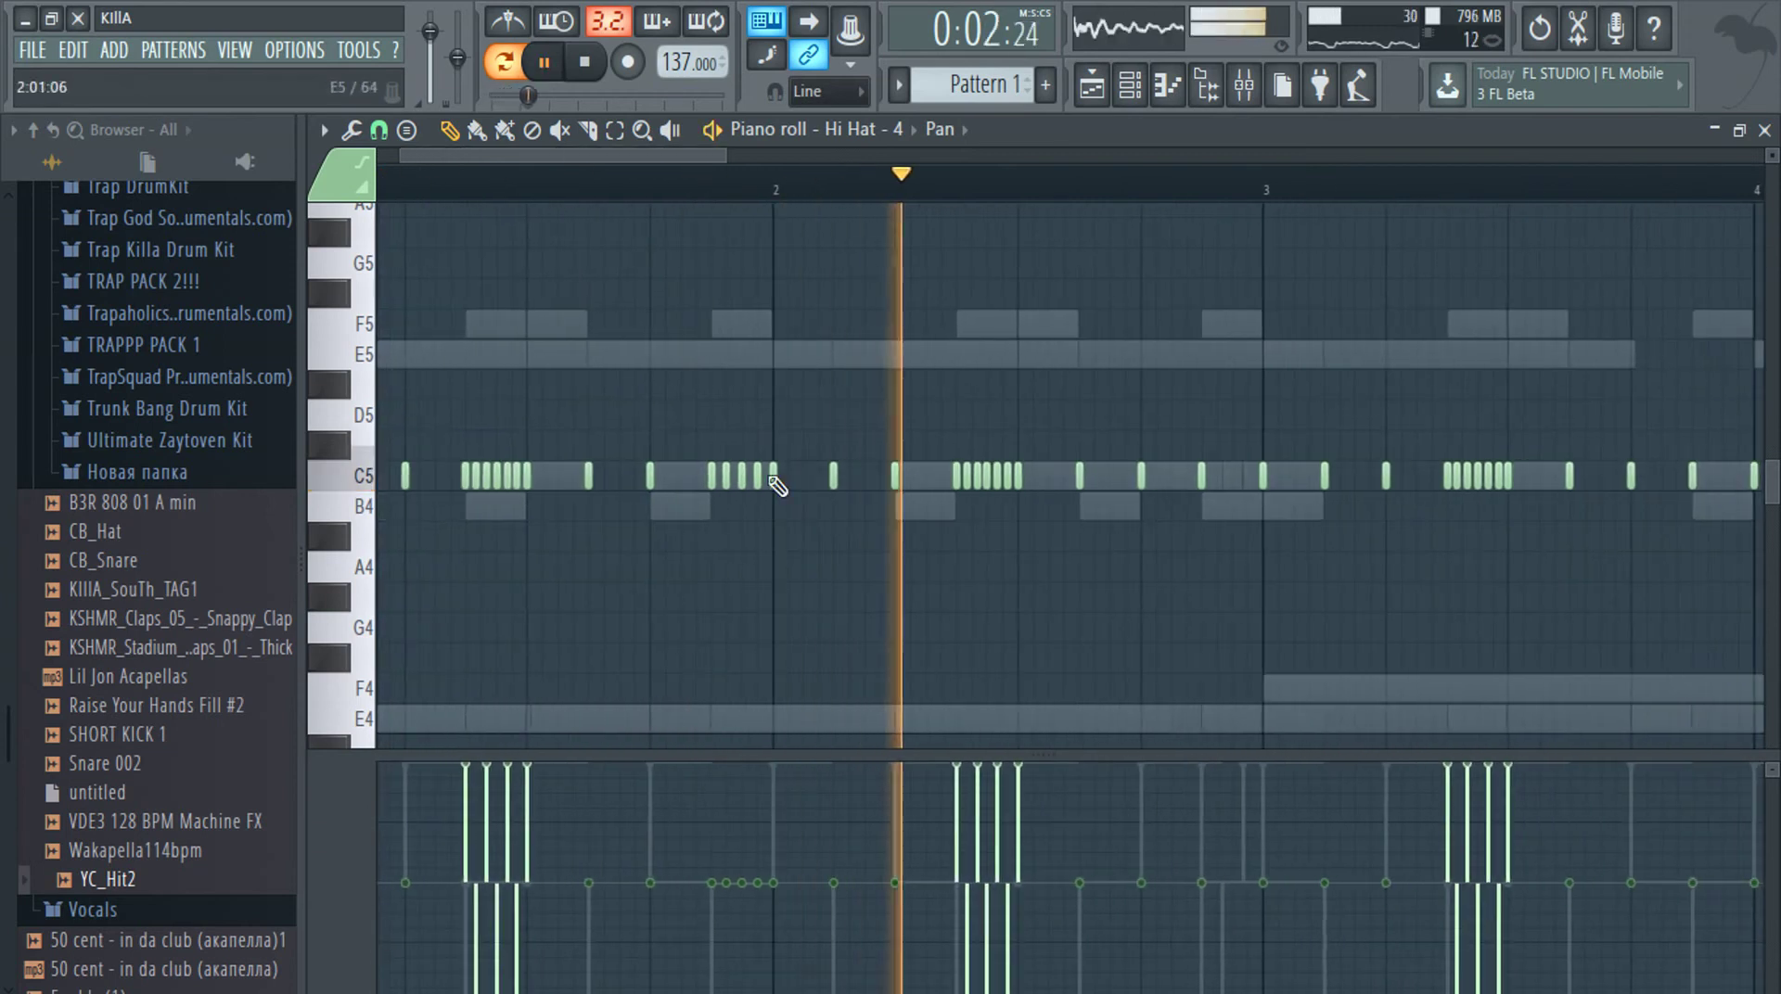
{"action": "scroll", "coordinate": [1179, 538], "scroll_direction": "up", "scroll_amount": 2}
{"action": "key", "text": "space"}
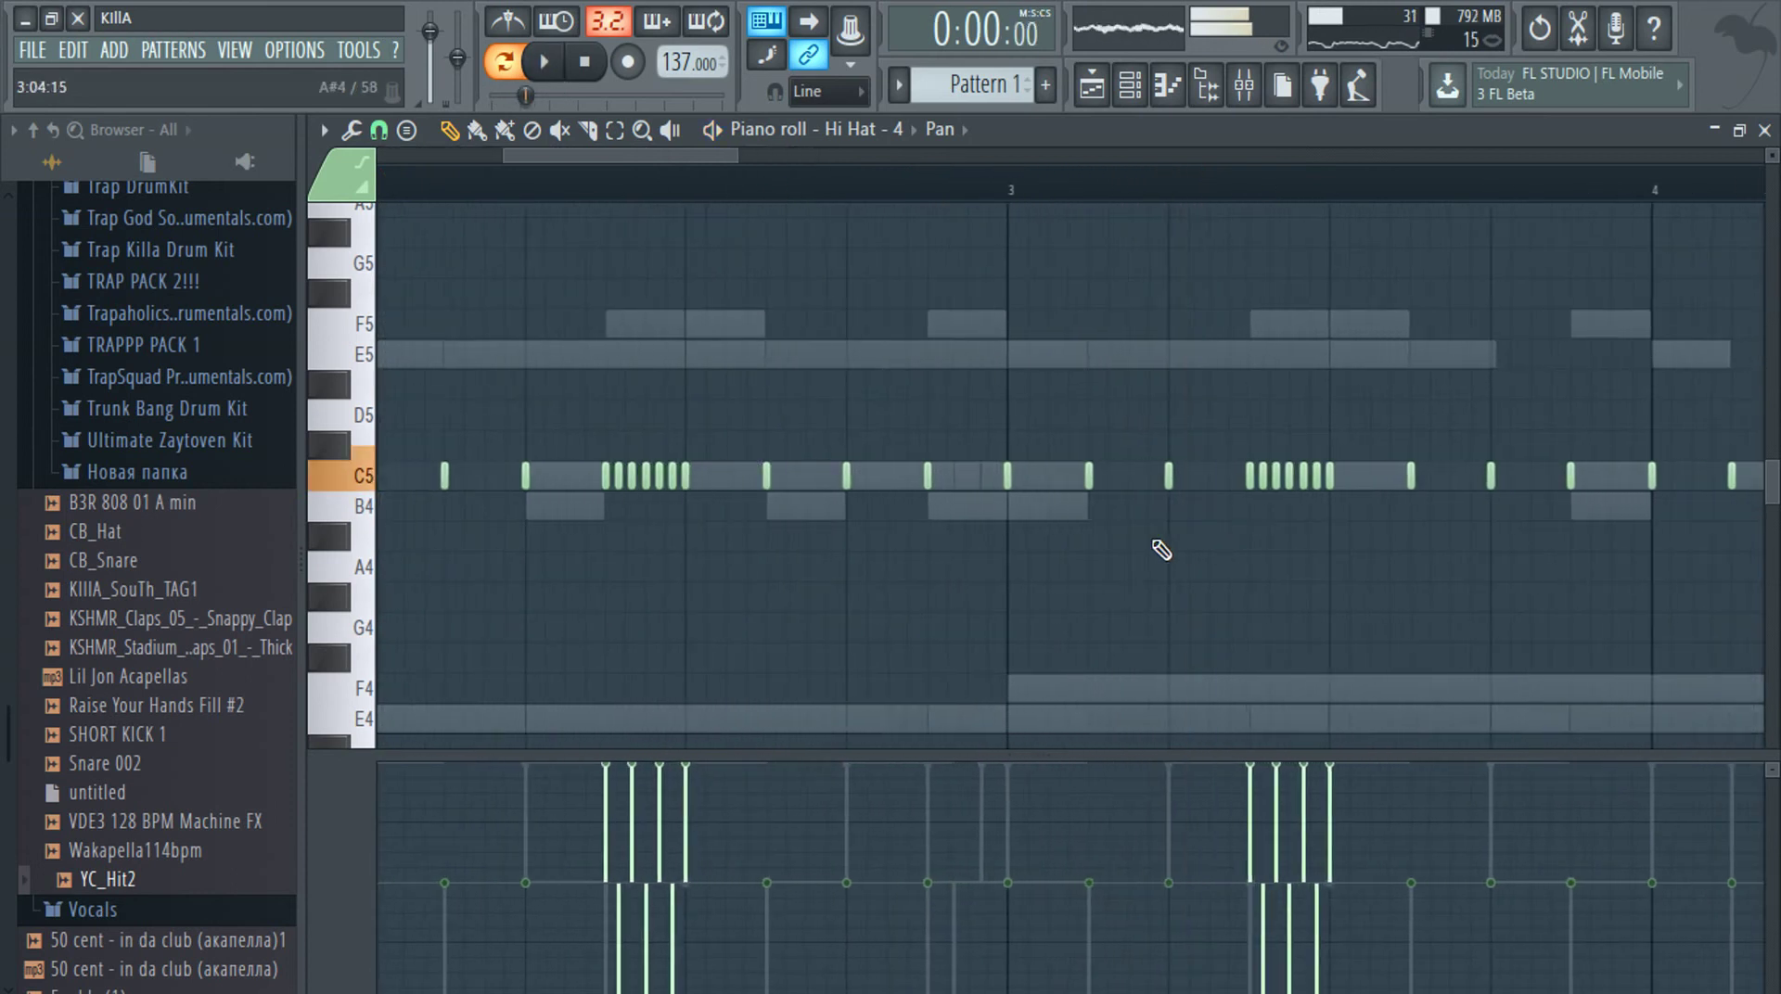
Add a C5 hit on step 4 of bar 3 and a short hit on each side of step 5, and play it
{"action": "scroll", "coordinate": [1142, 503], "scroll_direction": "up", "scroll_amount": 1}
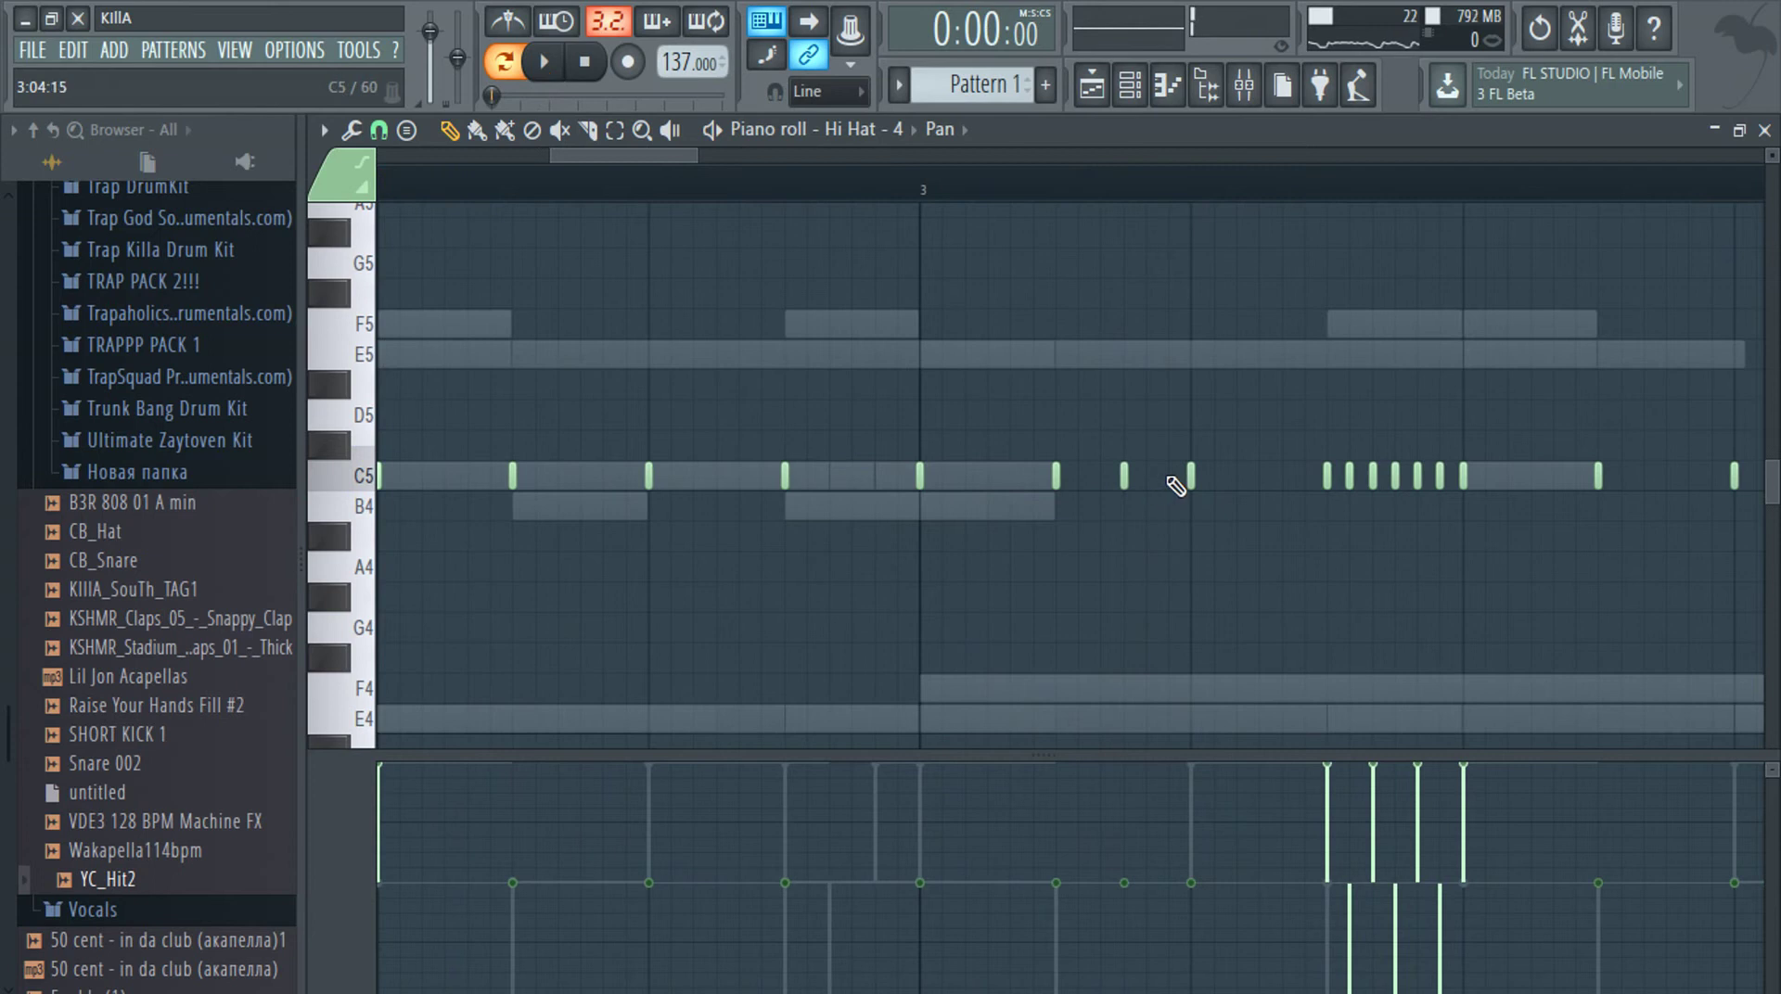
{"action": "key", "text": "space"}
{"action": "scroll", "coordinate": [867, 596], "scroll_direction": "down", "scroll_amount": 3}
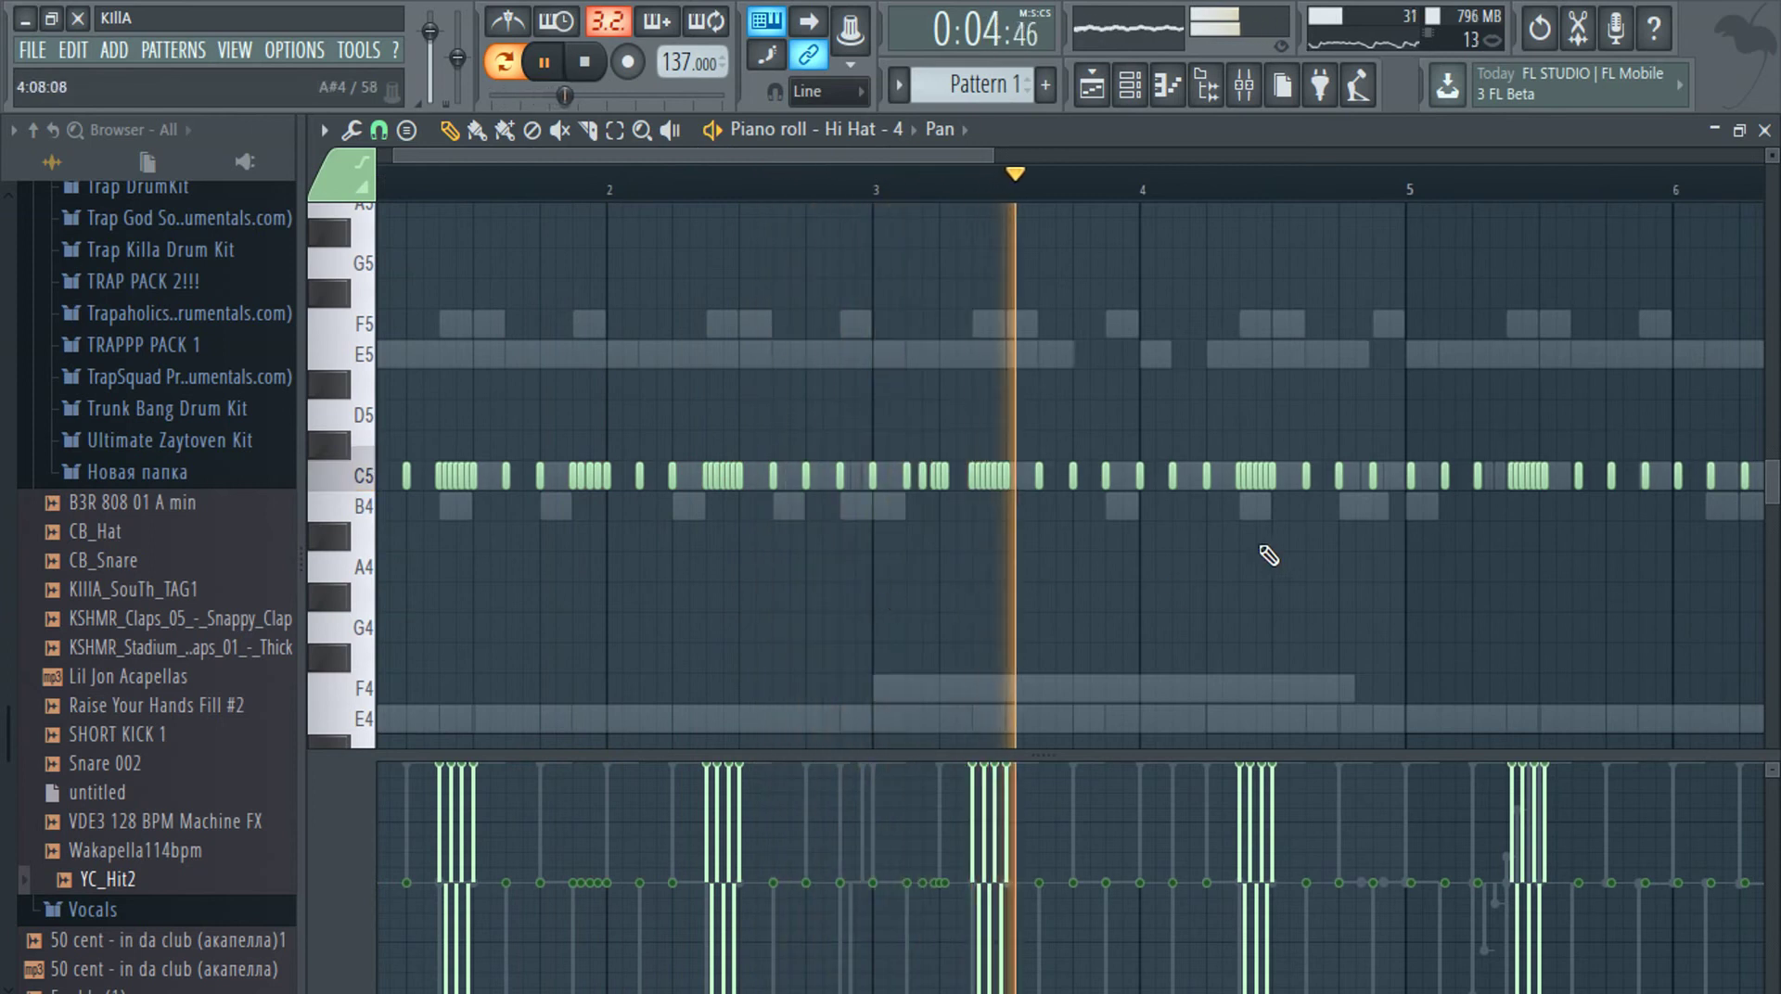
{"action": "scroll", "coordinate": [1042, 525], "scroll_direction": "up", "scroll_amount": 2}
{"action": "key", "text": "space"}
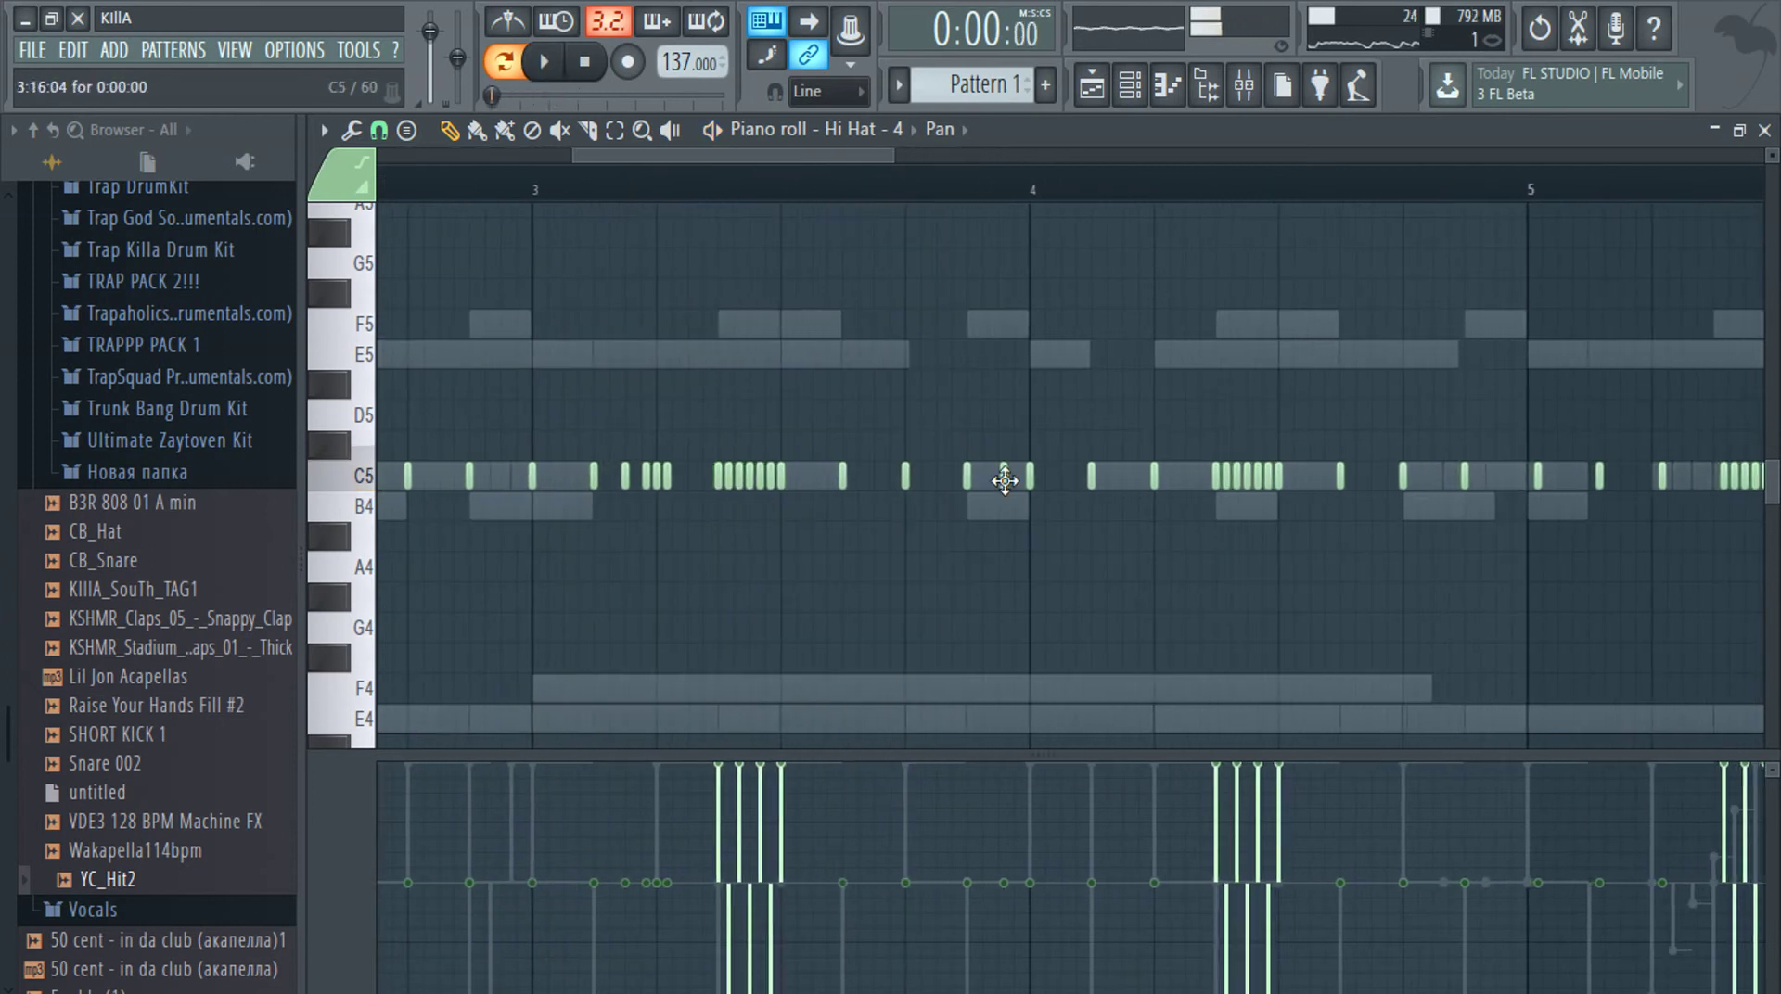
Add a C5 hit midway between step 15 of bar 3 and bar 4, and play the result
{"action": "scroll", "coordinate": [1005, 483], "scroll_direction": "up", "scroll_amount": 2}
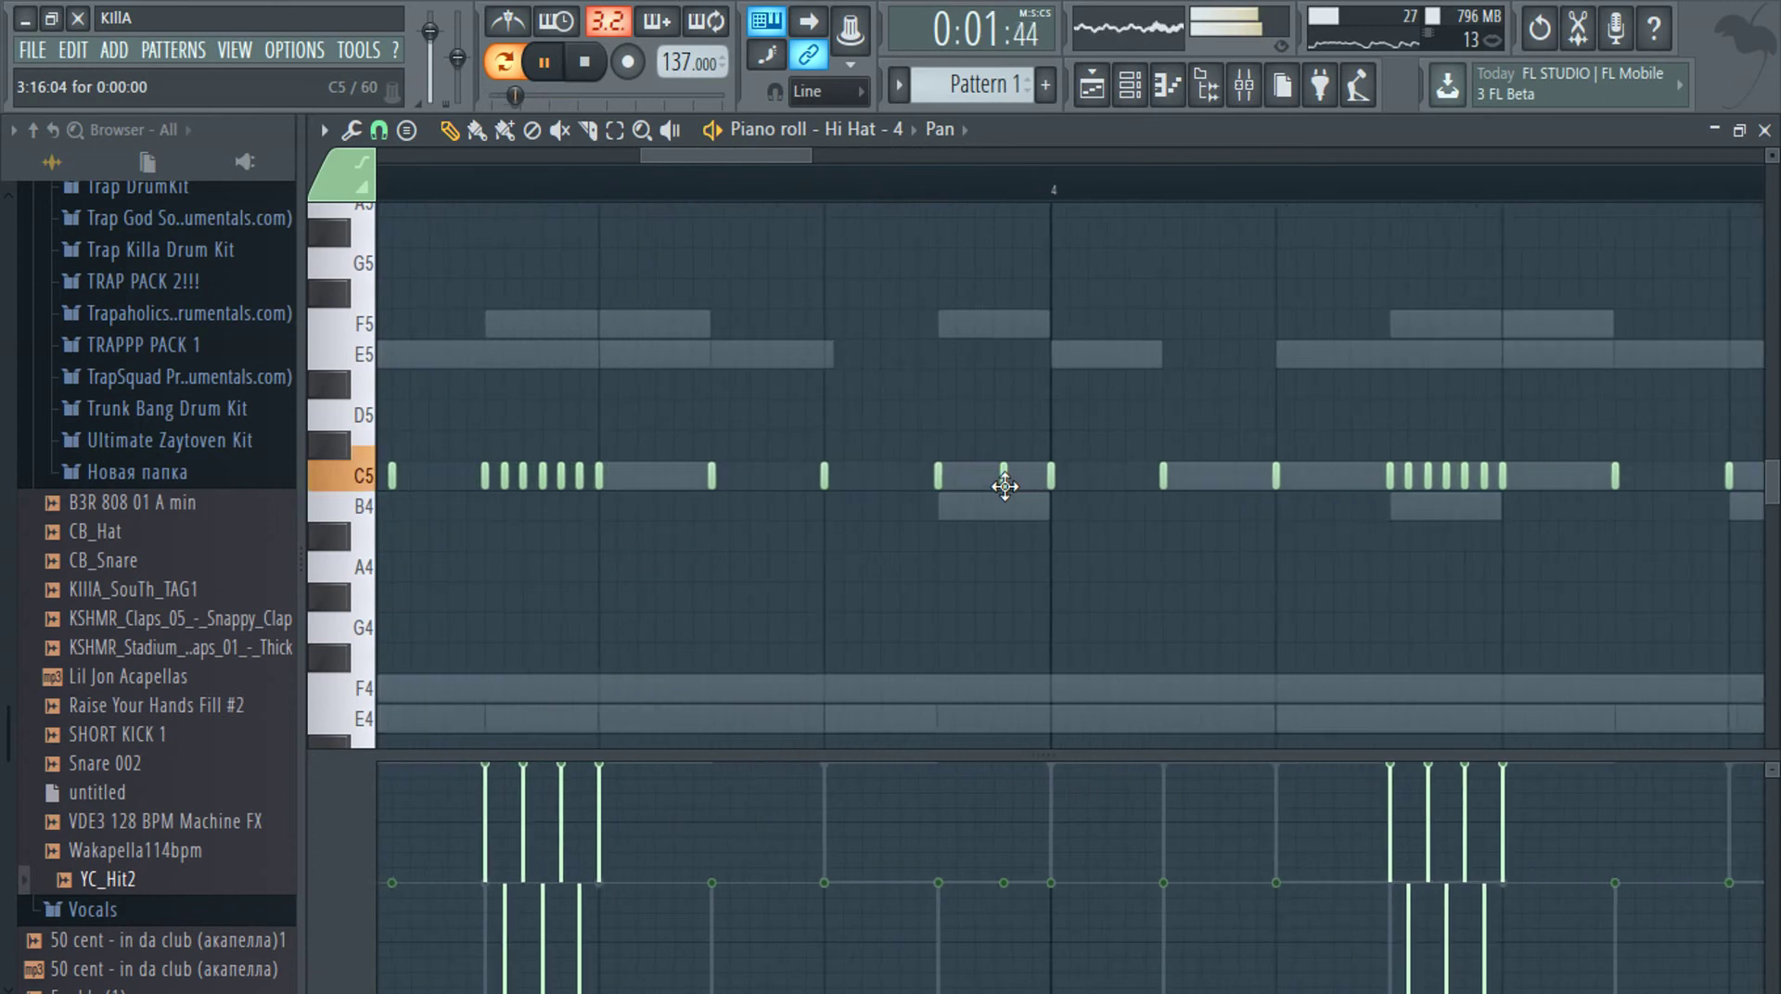
{"action": "scroll", "coordinate": [1018, 559], "scroll_direction": "down", "scroll_amount": 3}
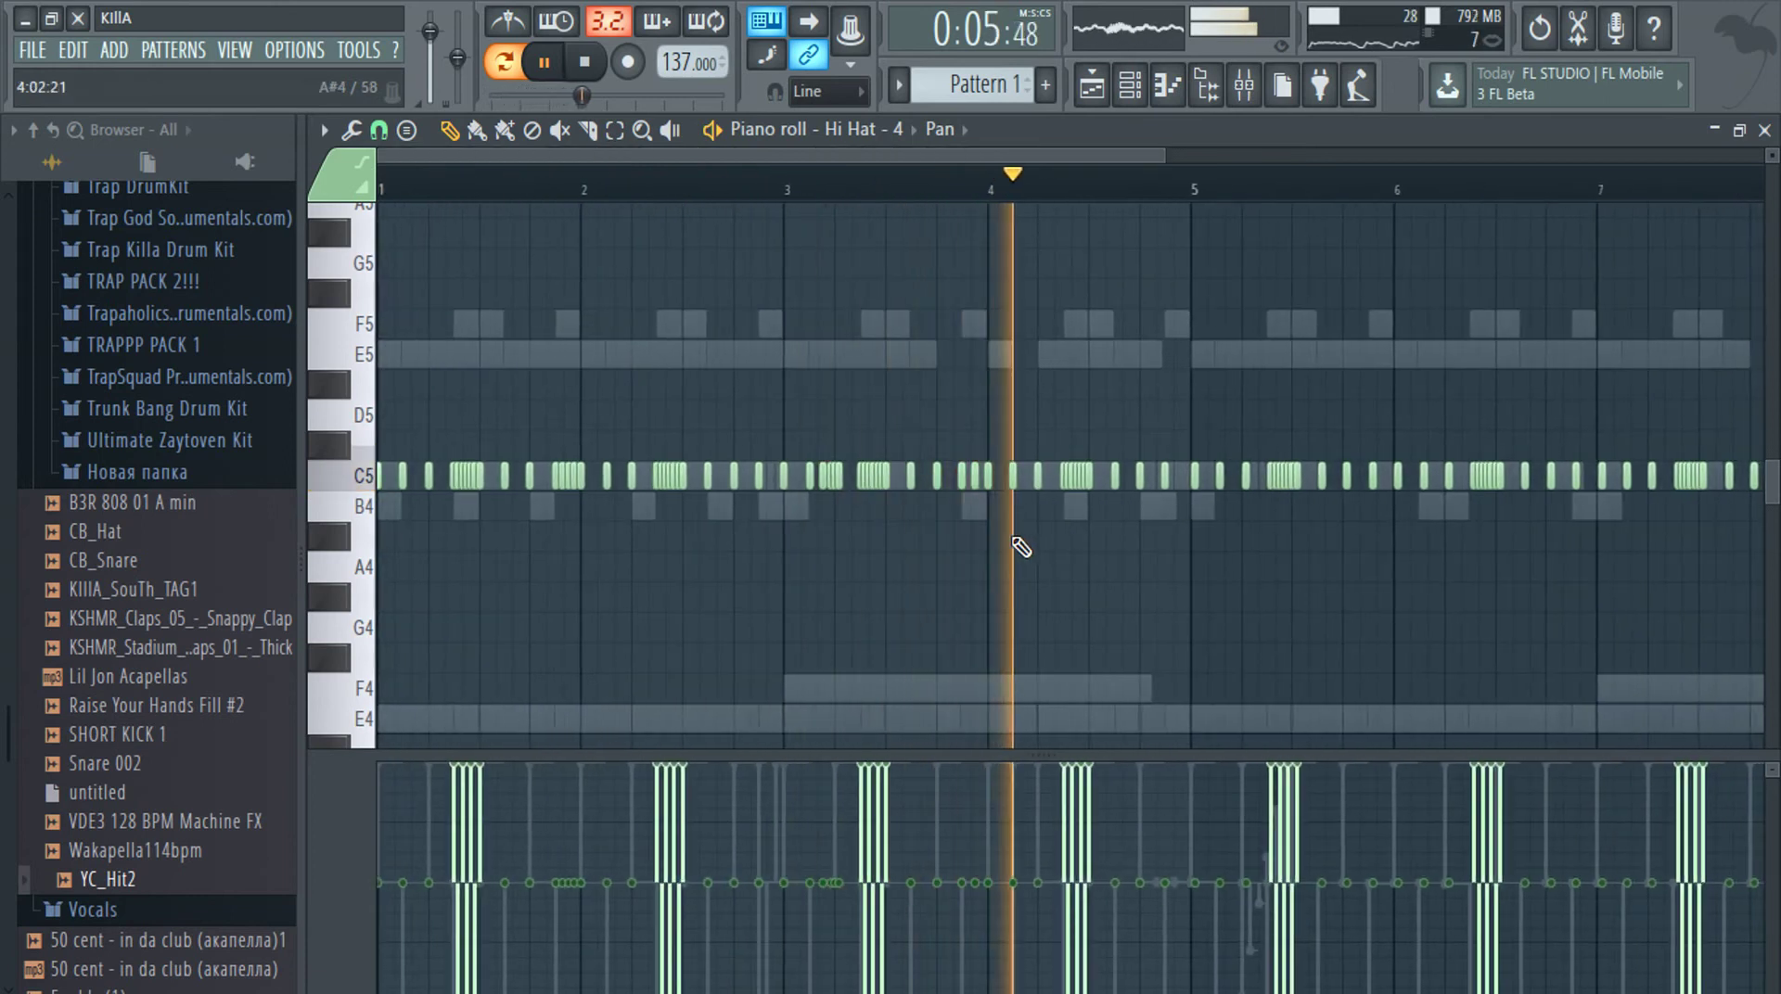
{"action": "scroll", "coordinate": [1076, 534], "scroll_direction": "up", "scroll_amount": 1}
{"action": "key", "text": "space"}
Fill bar 4 from step 13 to its end with six evenly spaced C5 hits
{"action": "scroll", "coordinate": [1021, 510], "scroll_direction": "up", "scroll_amount": 2}
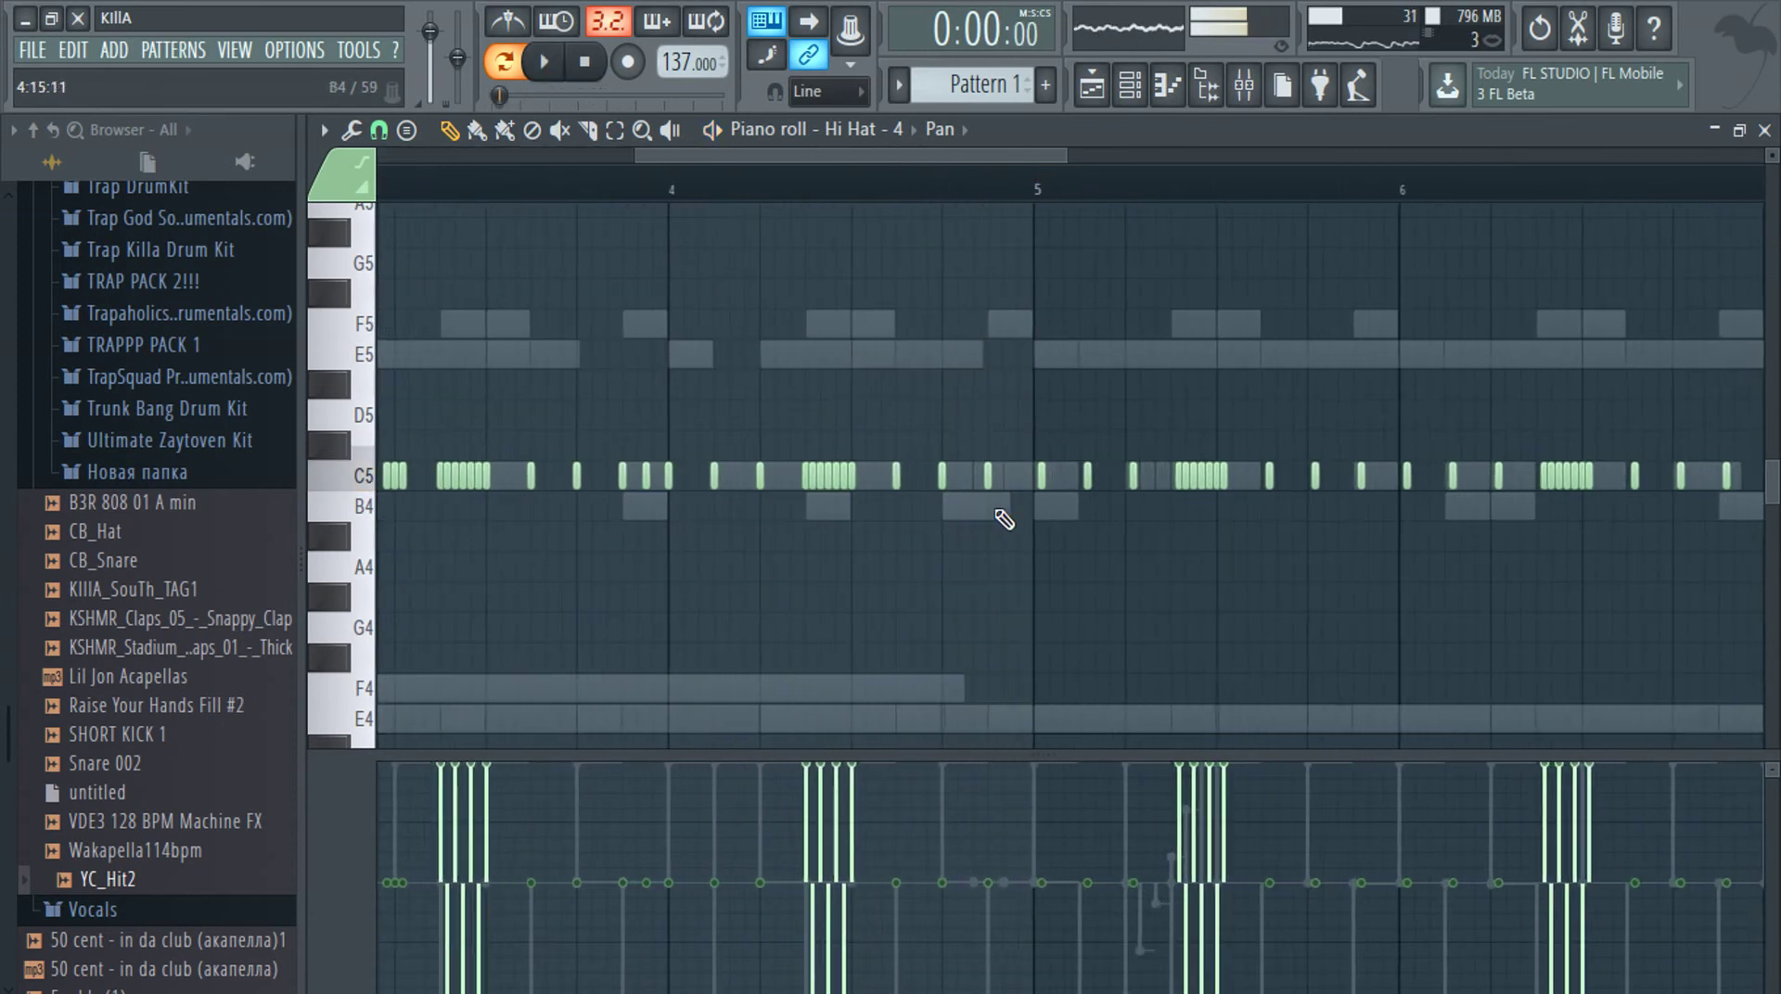
{"action": "scroll", "coordinate": [986, 494], "scroll_direction": "up", "scroll_amount": 3}
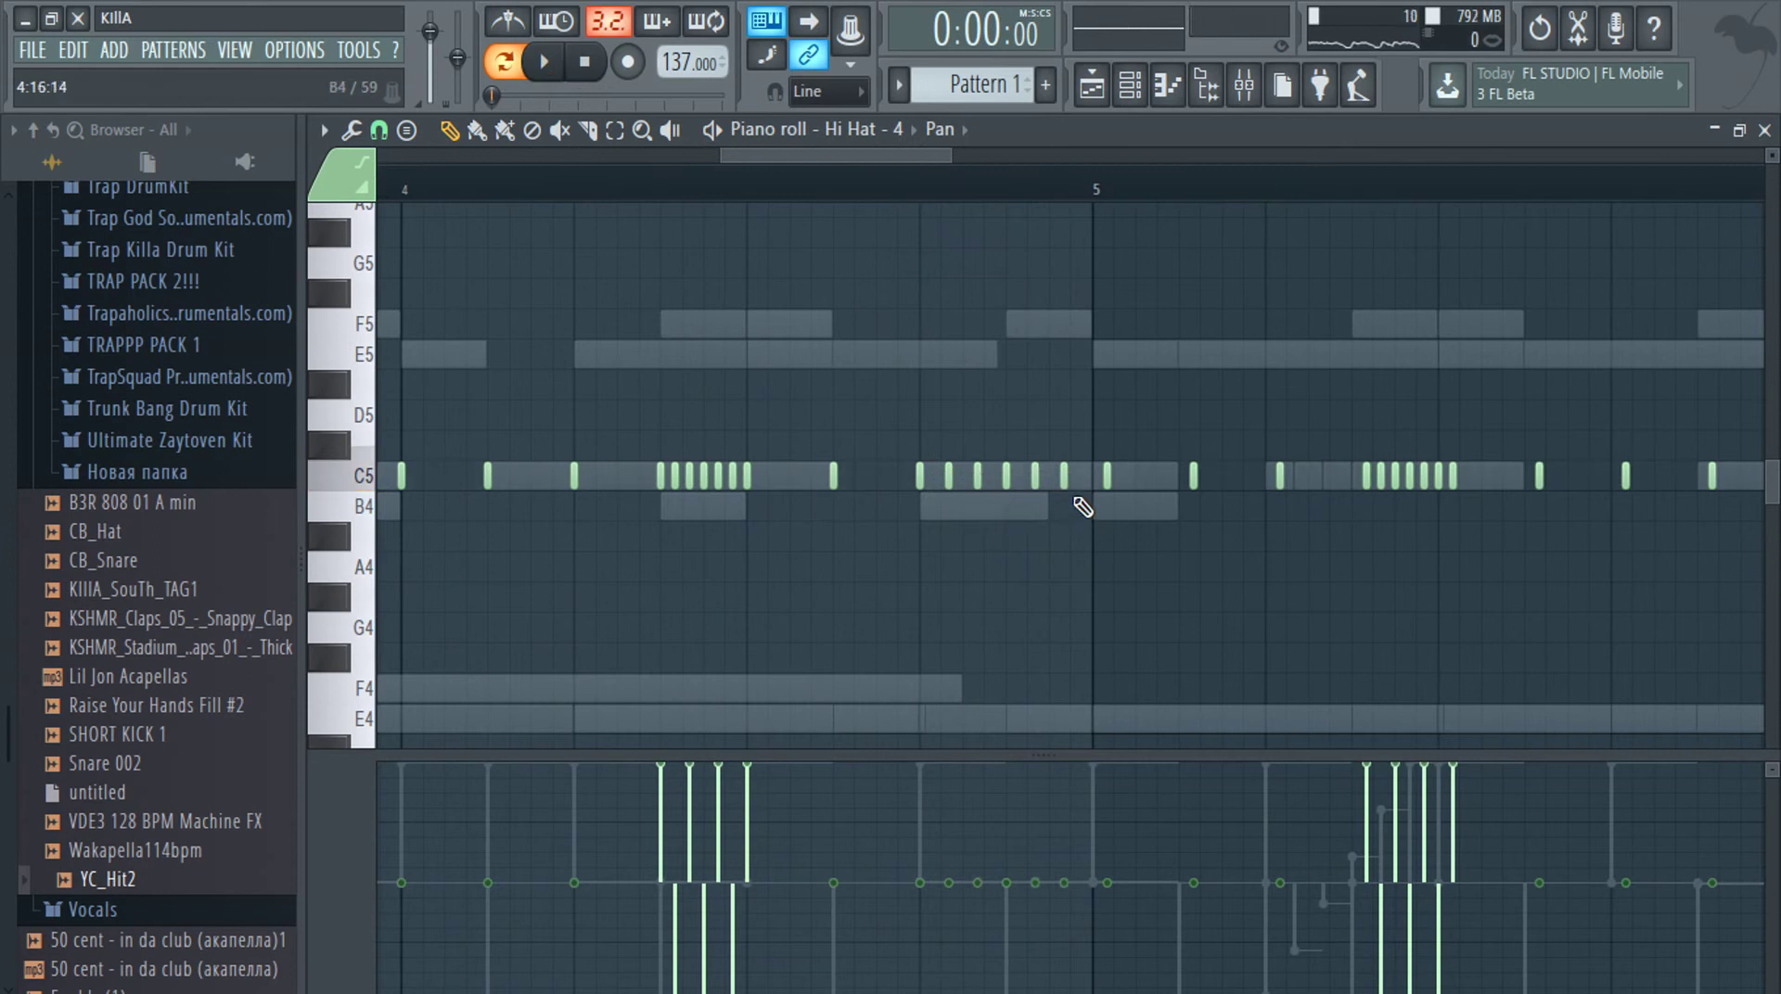
{"action": "scroll", "coordinate": [1106, 477], "scroll_direction": "down", "scroll_amount": 4}
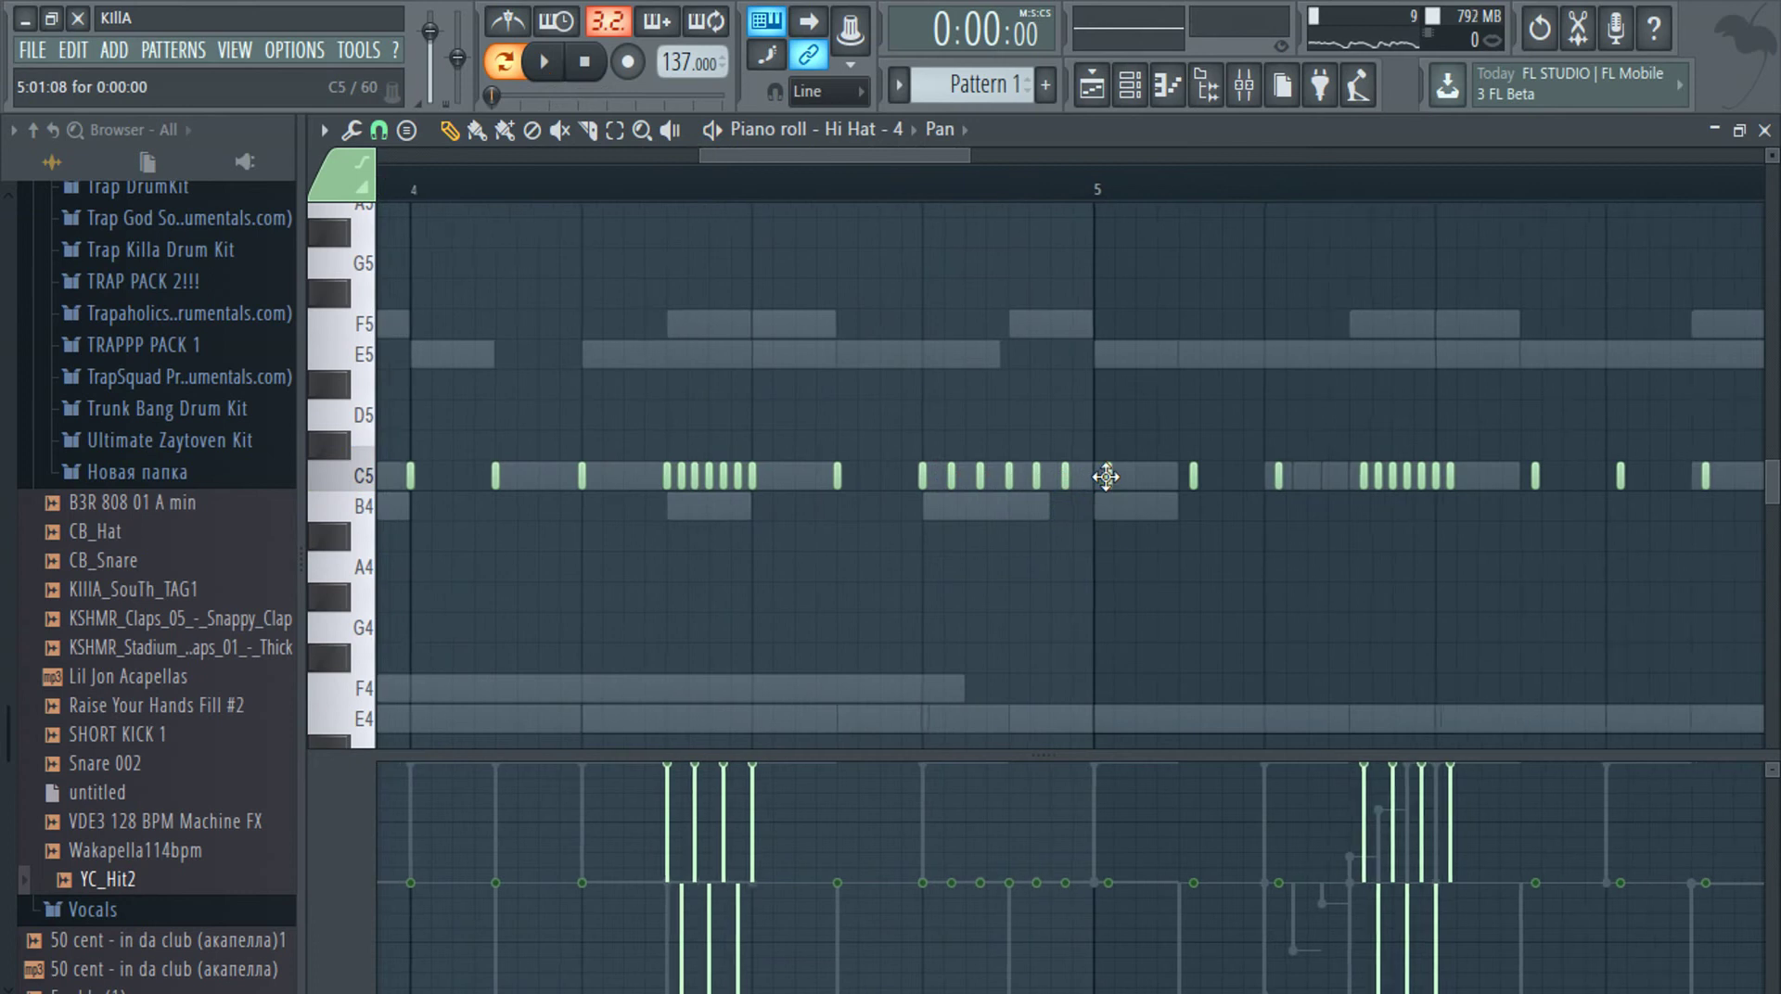
Select the Hi Hat - 4 notes of bars 5–8, shift them earlier so the first starts at 5:01:00, and play the pattern
{"action": "left_click_drag", "start_coordinate": [1104, 433], "coordinate": [1776, 575]}
{"action": "scroll", "coordinate": [571, 525], "scroll_direction": "up", "scroll_amount": 4}
{"action": "scroll", "coordinate": [570, 525], "scroll_direction": "up", "scroll_amount": 3}
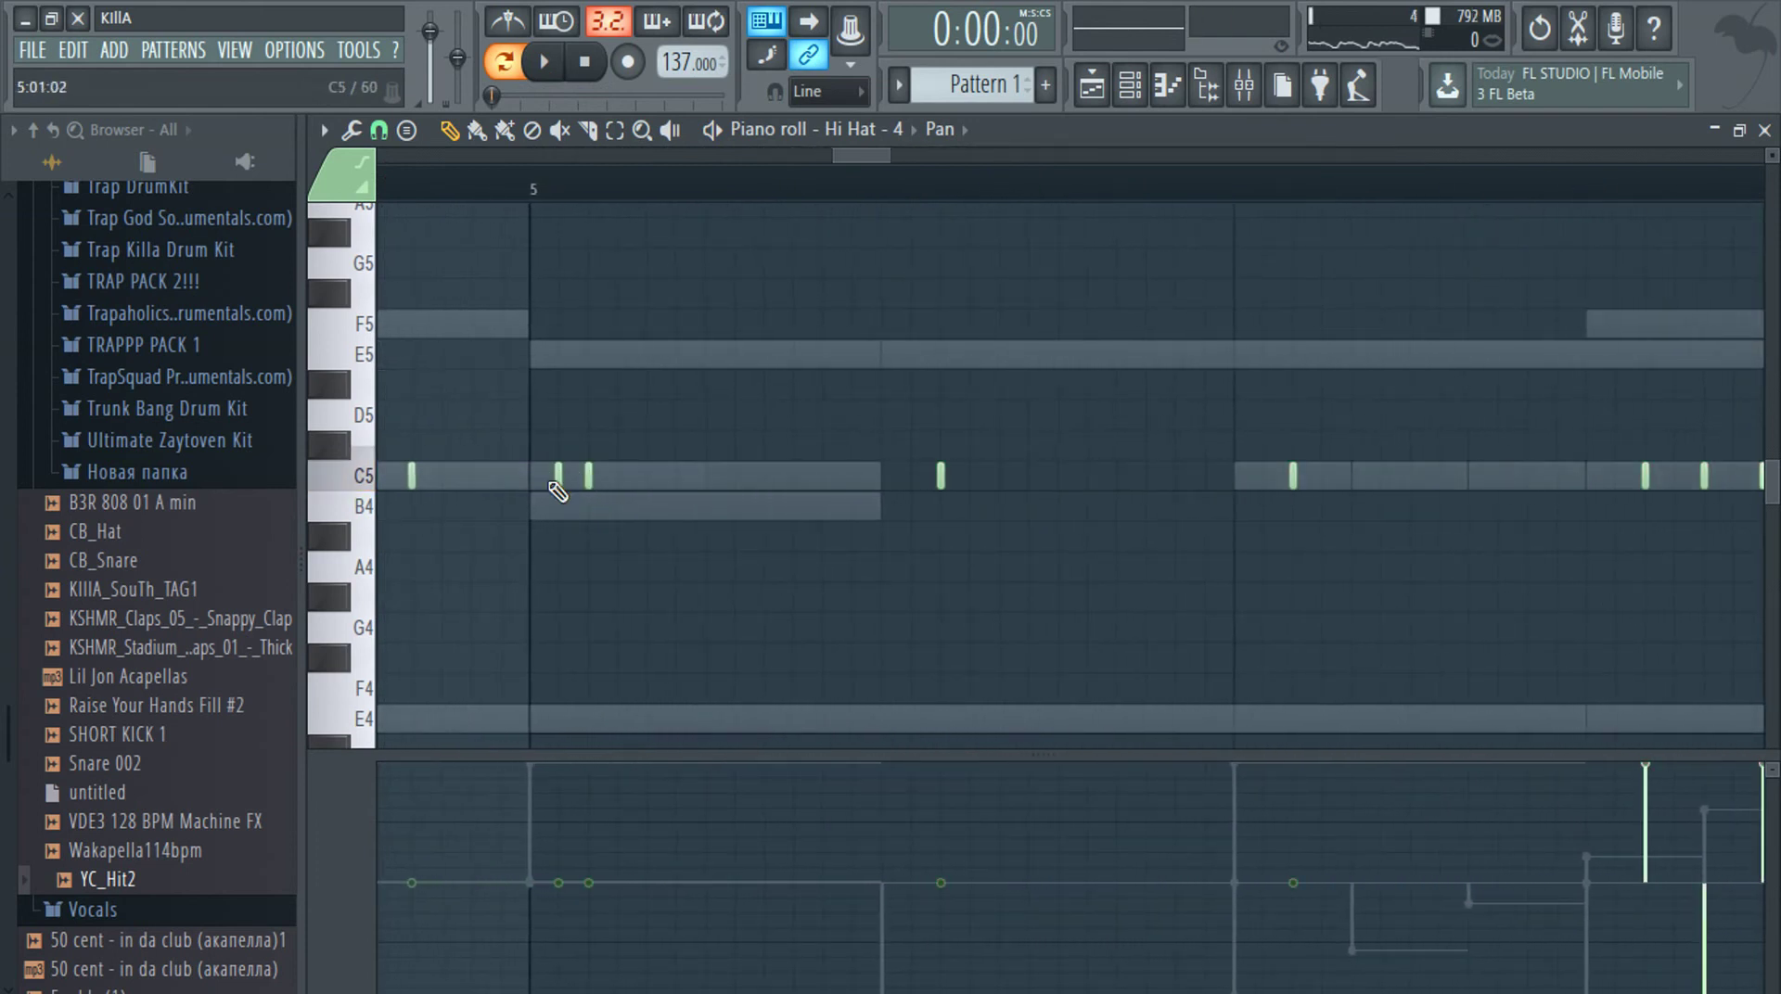
{"action": "scroll", "coordinate": [564, 484], "scroll_direction": "down", "scroll_amount": 8}
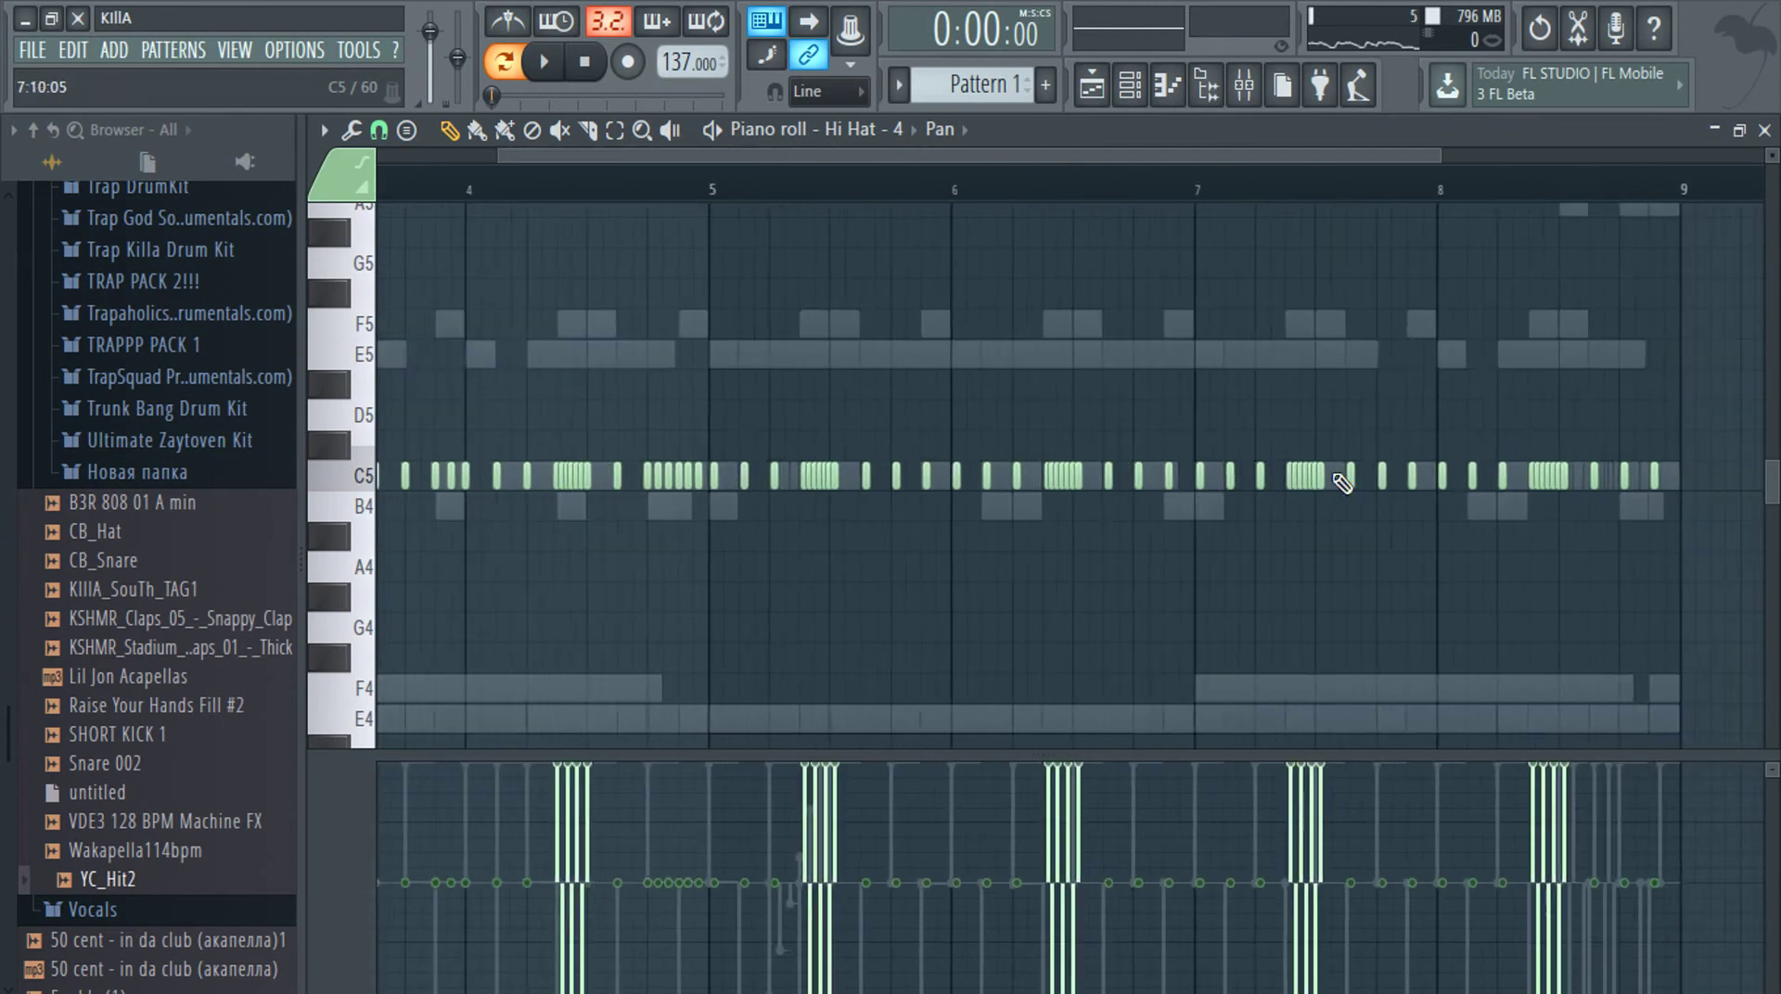
{"action": "left_click_drag", "start_coordinate": [1614, 403], "coordinate": [892, 547]}
{"action": "scroll", "coordinate": [890, 506], "scroll_direction": "up", "scroll_amount": 6}
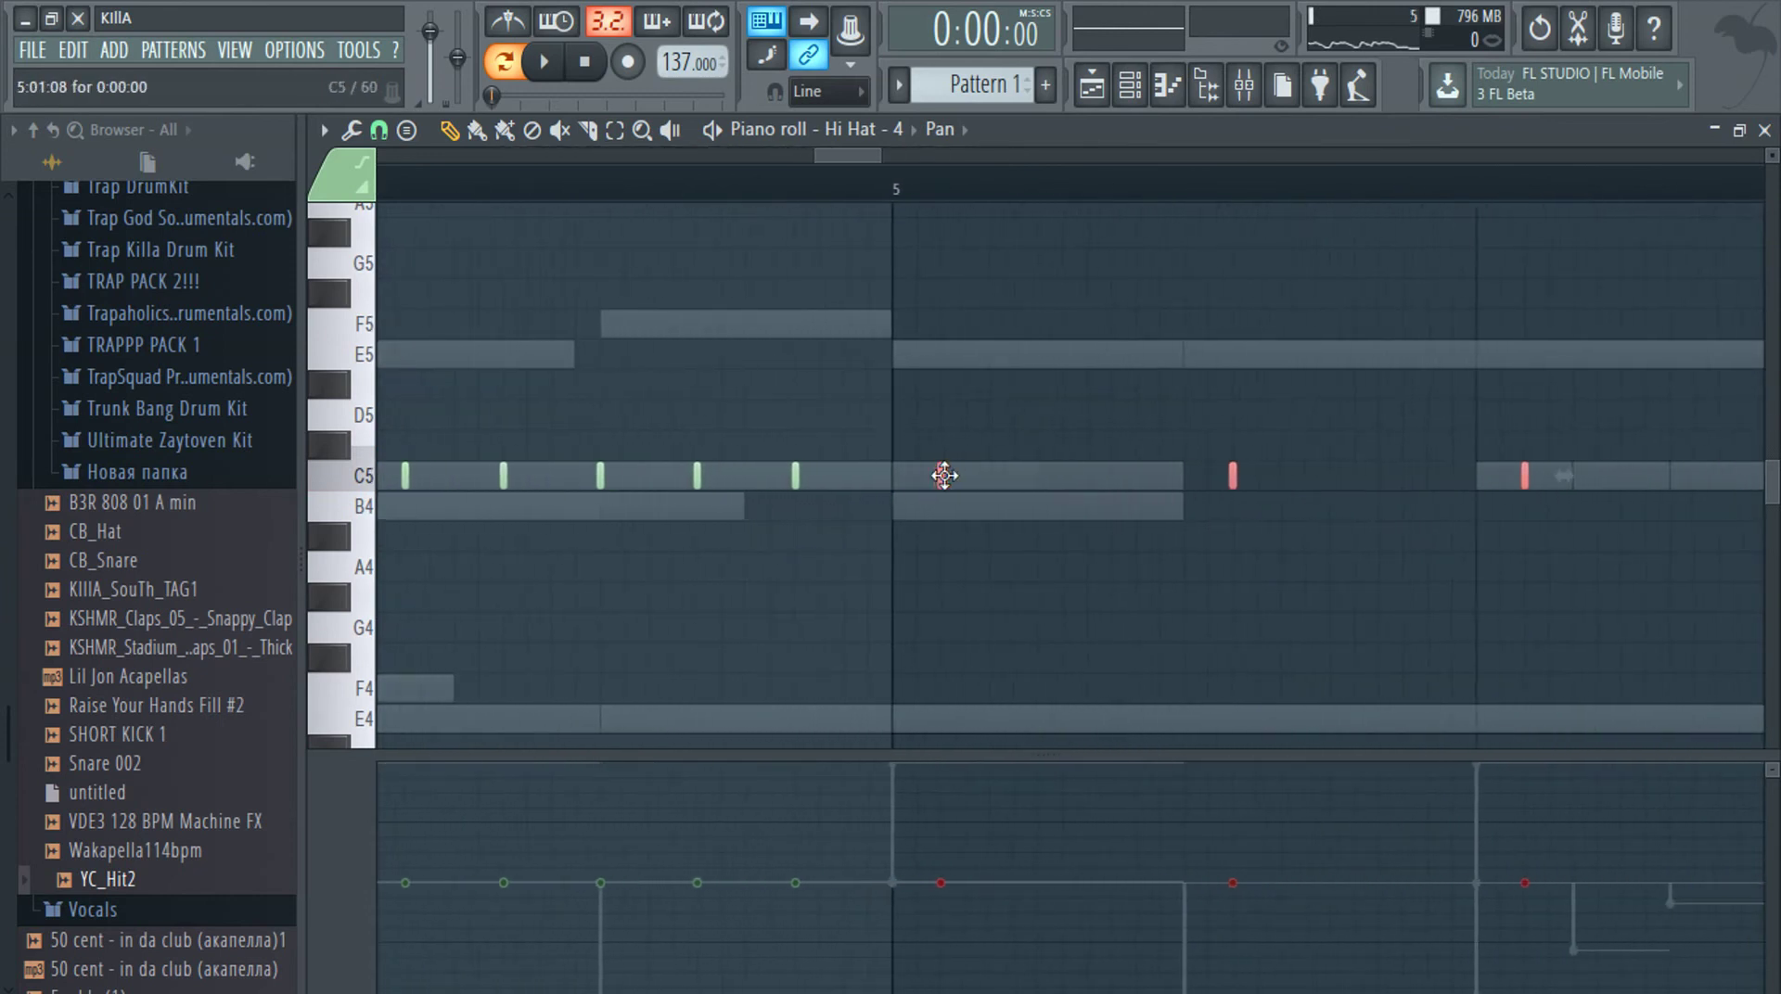
{"action": "key", "text": "space"}
{"action": "scroll", "coordinate": [895, 480], "scroll_direction": "down", "scroll_amount": 8}
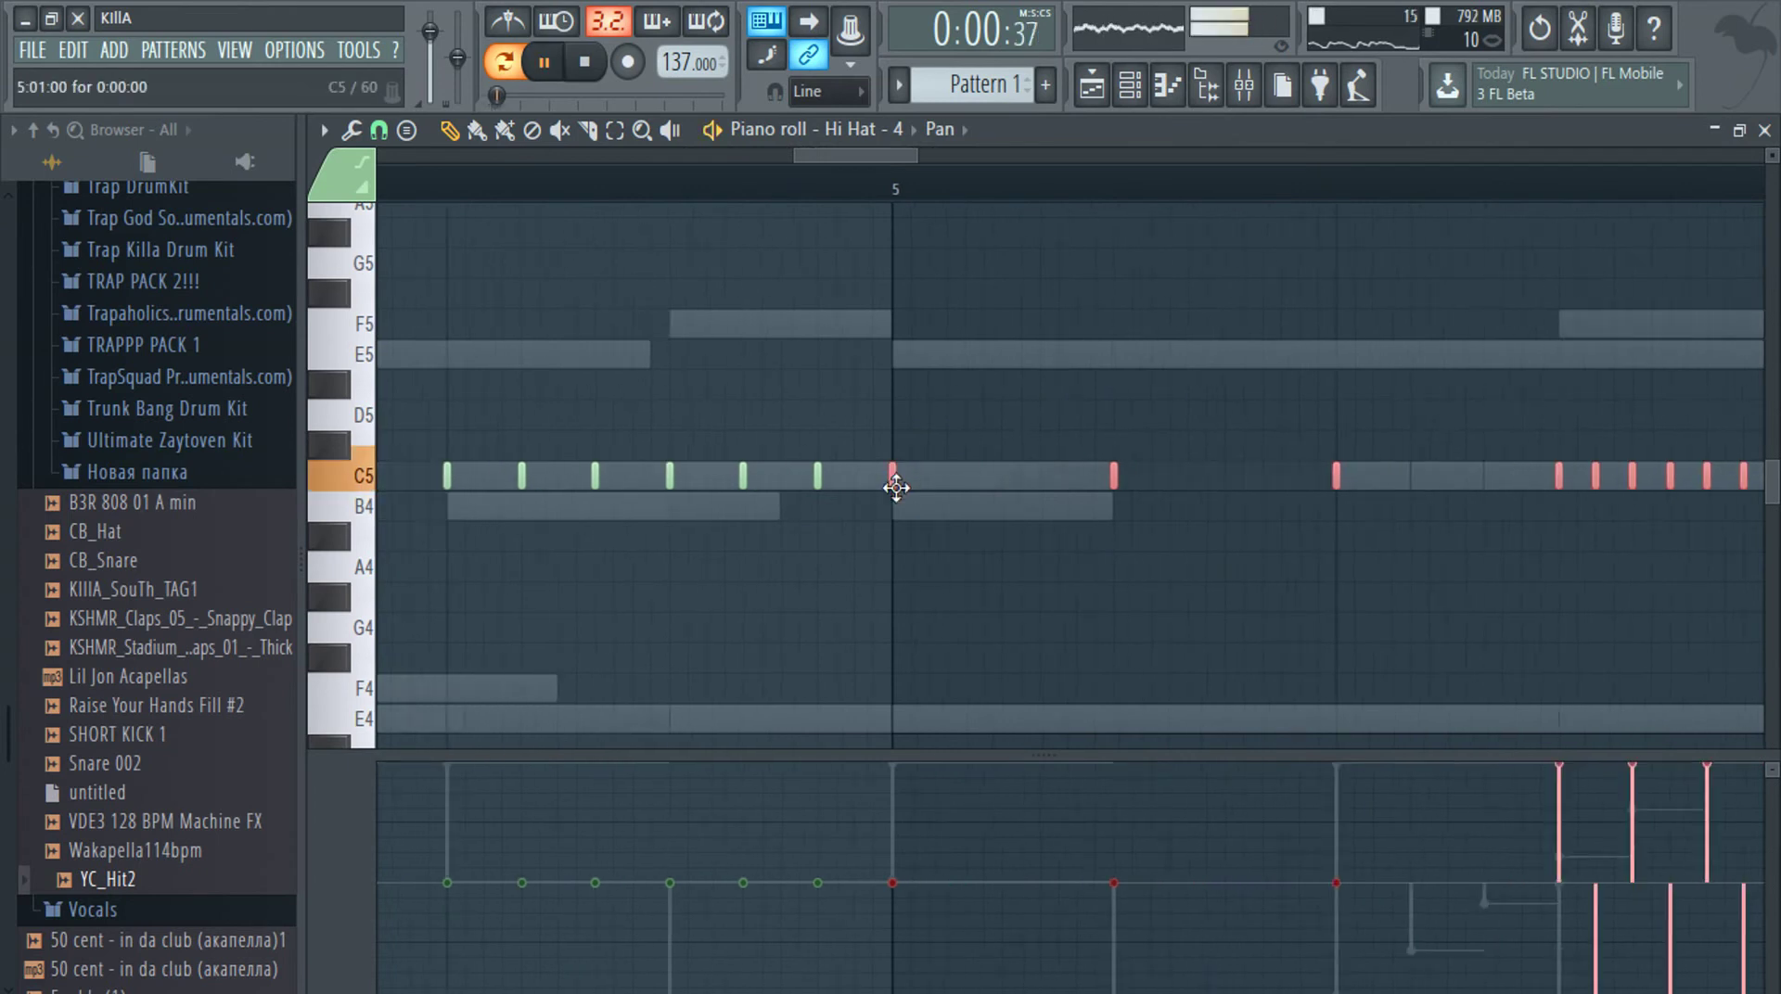
{"action": "left_click", "coordinate": [1478, 569], "text": "ctrl"}
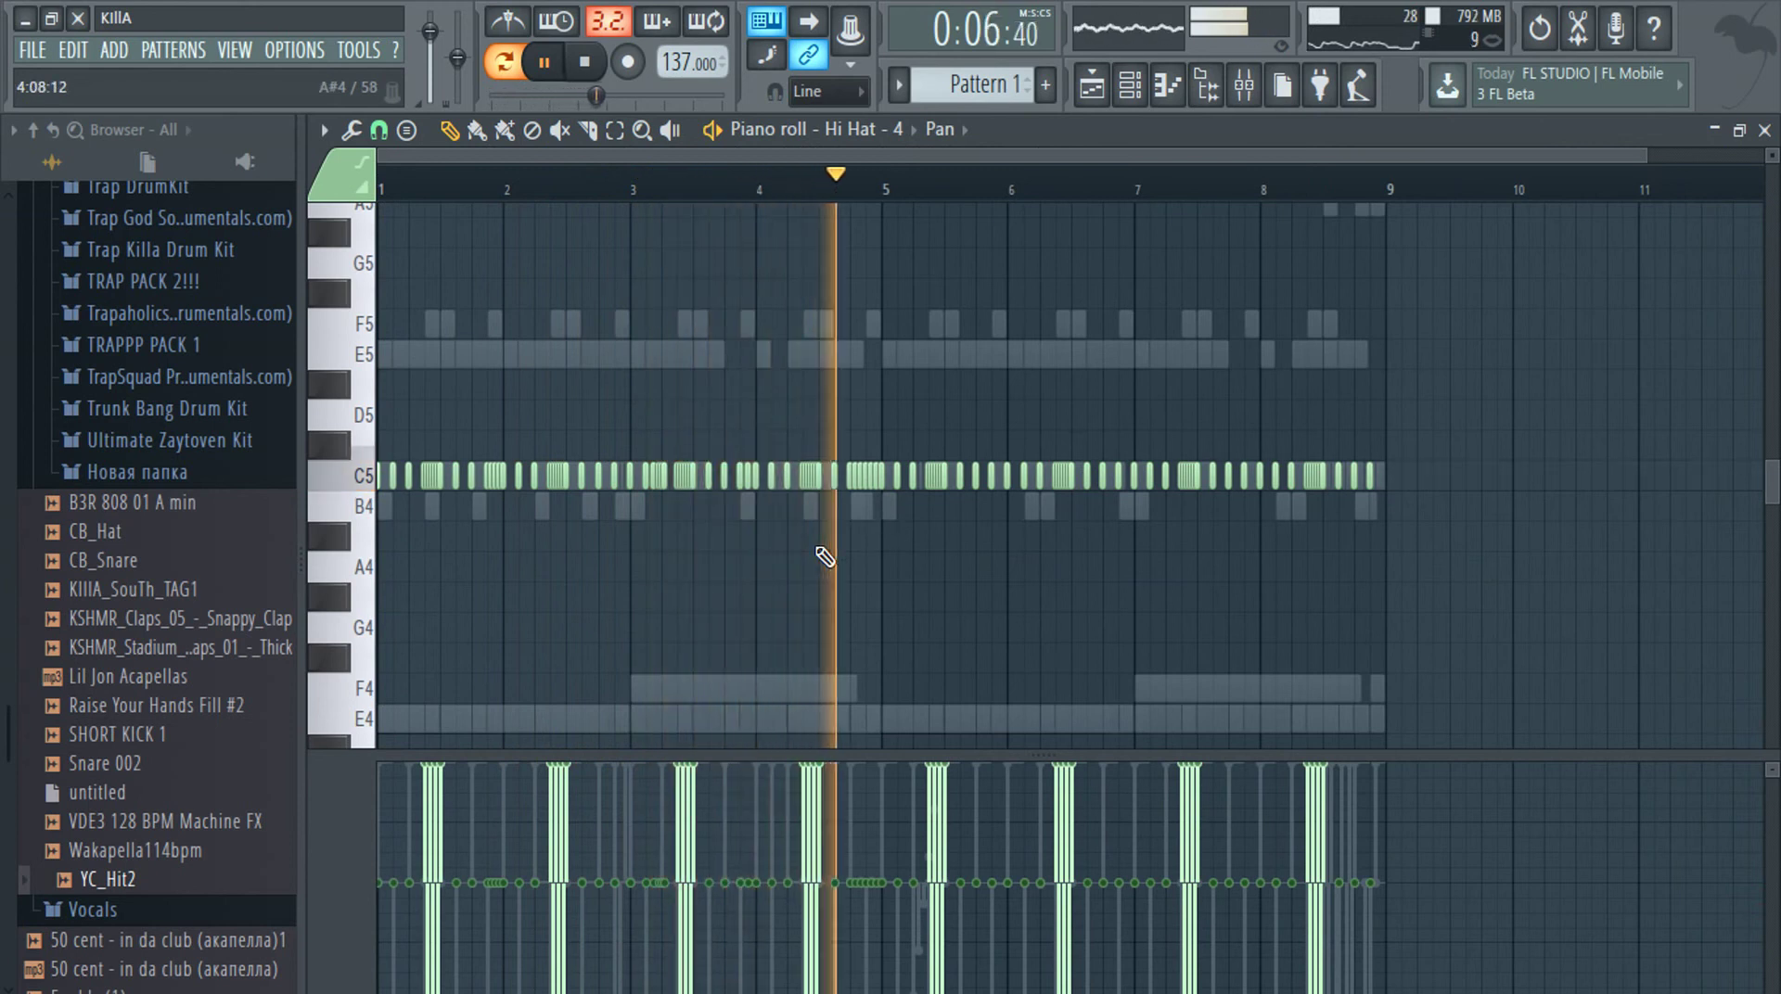
{"action": "scroll", "coordinate": [894, 557], "scroll_direction": "up", "scroll_amount": 4}
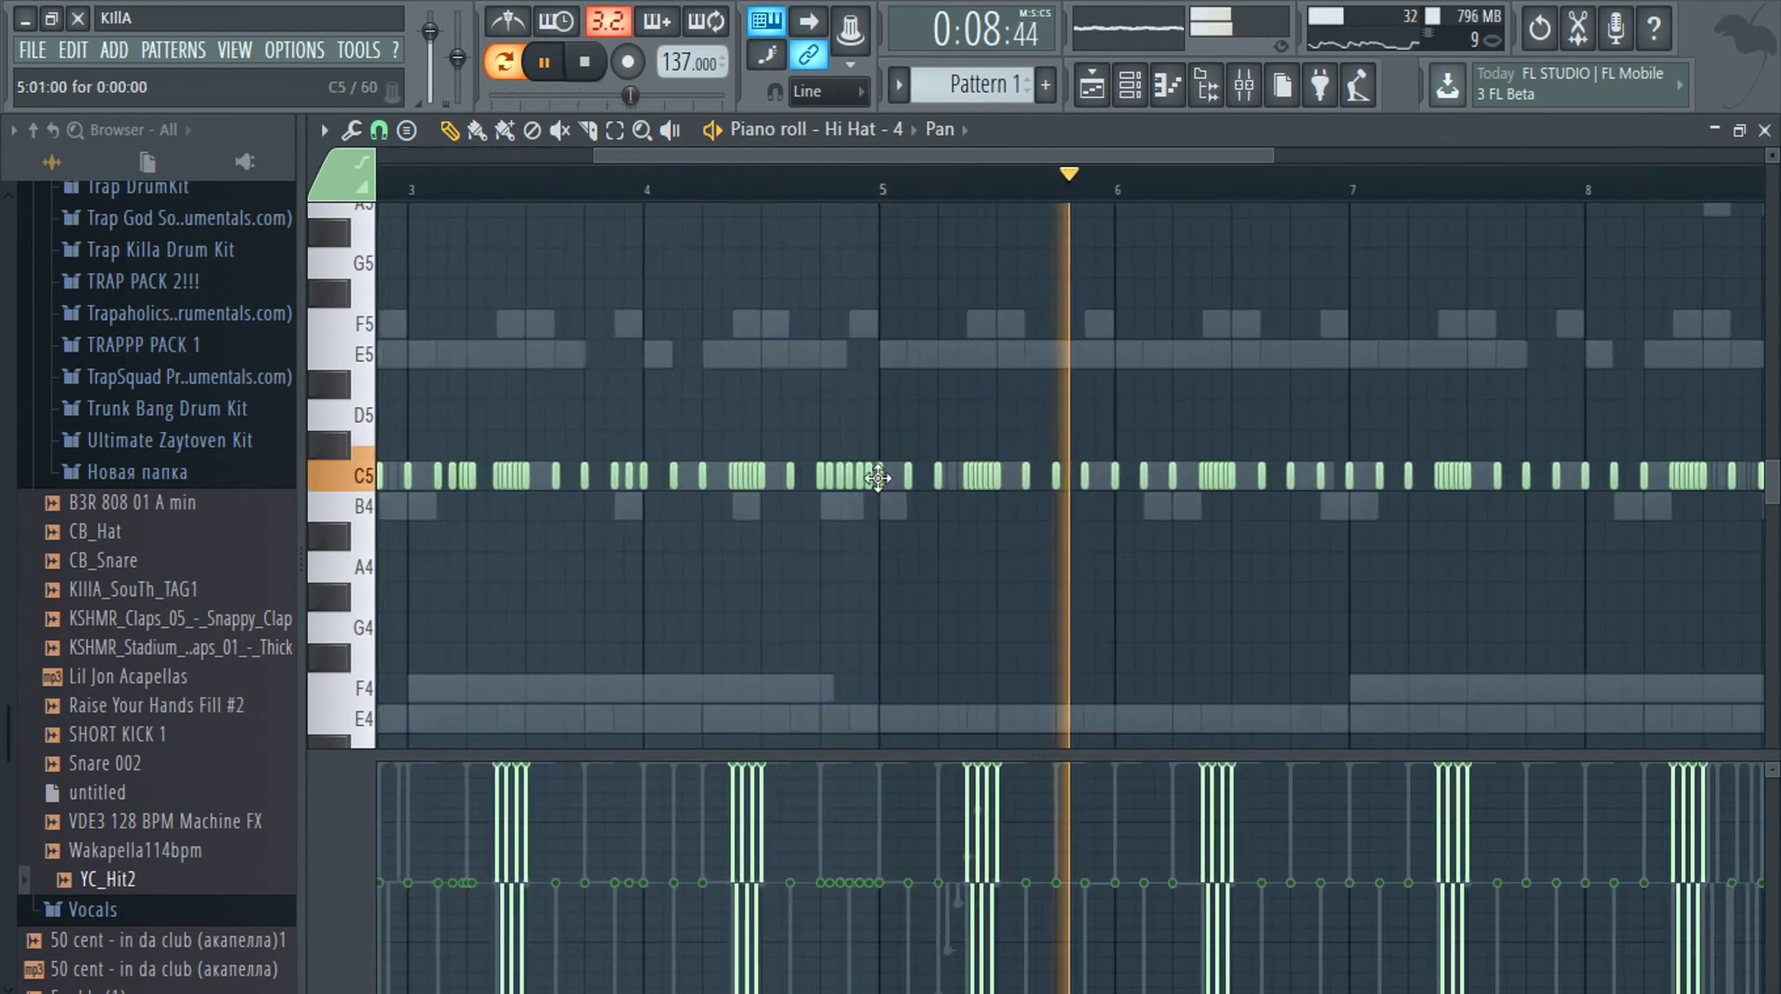
Delete the Hi Hat - 4 notes in bars 5–8, keeping the first four bars
{"action": "scroll", "coordinate": [911, 547], "scroll_direction": "down", "scroll_amount": 4}
{"action": "left_click_drag", "start_coordinate": [1465, 422], "coordinate": [837, 547]}
{"action": "key", "text": "Delete"}
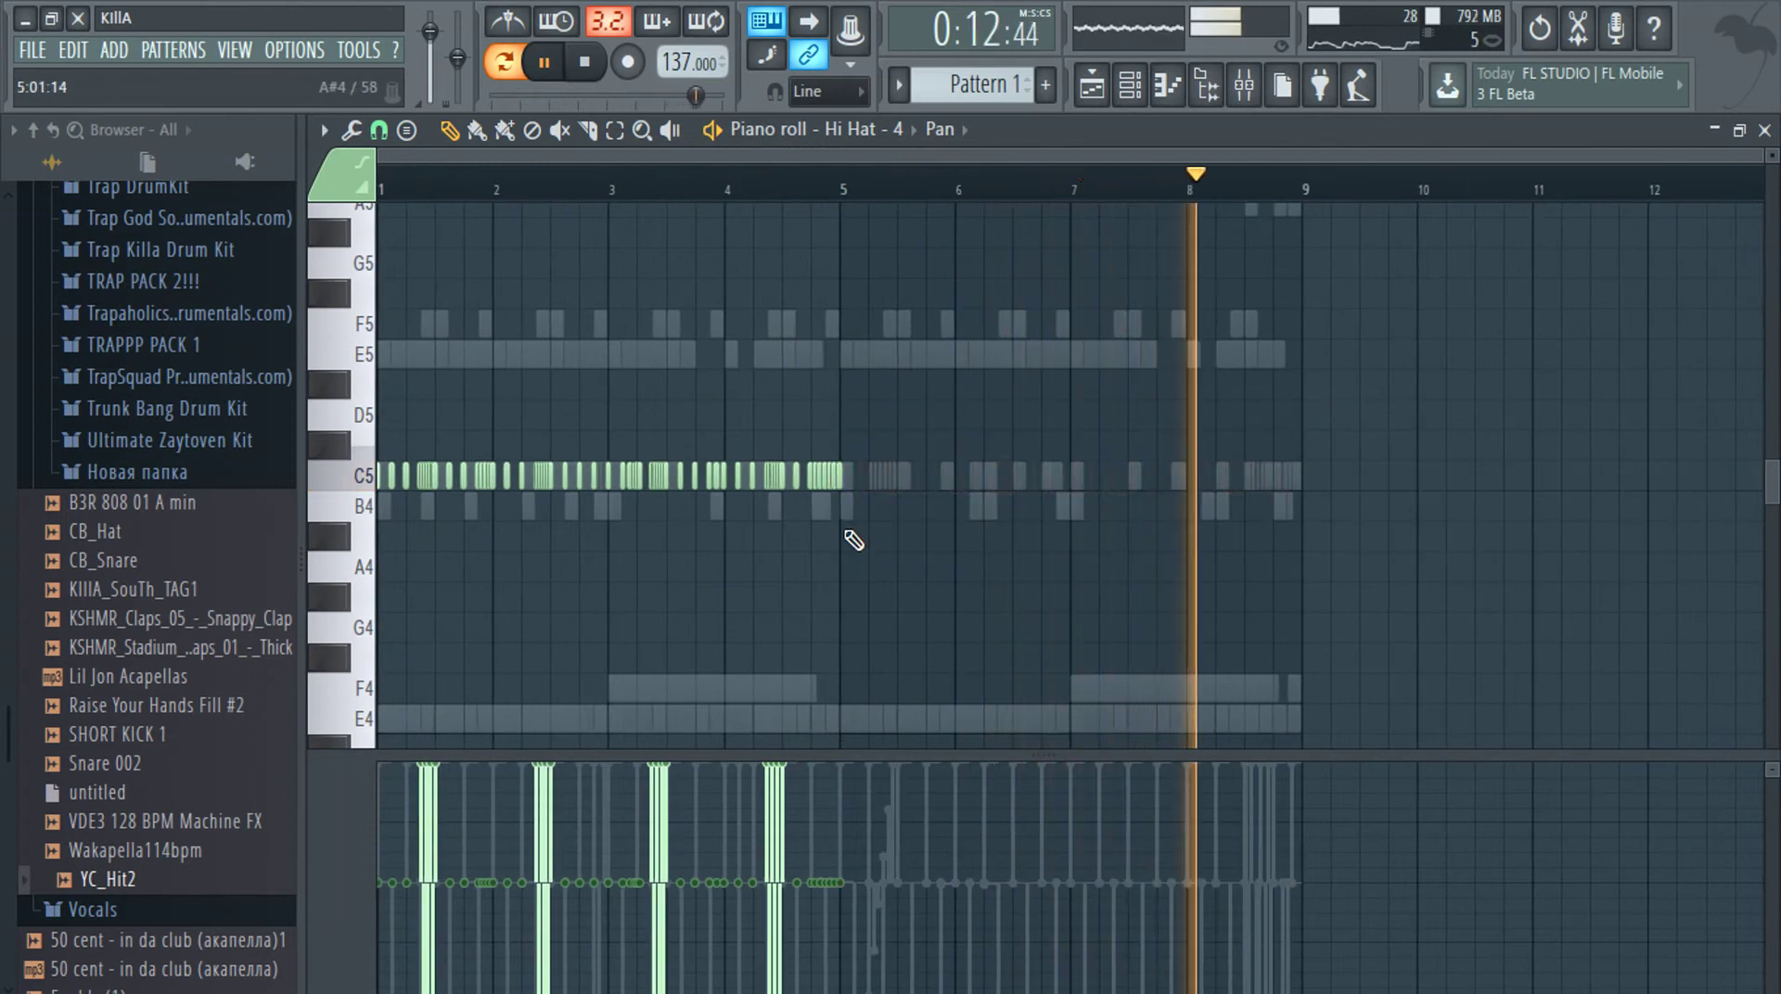
Pan the six-hit roll at the end of bar 4 alternately right and left
{"action": "scroll", "coordinate": [852, 519], "scroll_direction": "up", "scroll_amount": 8}
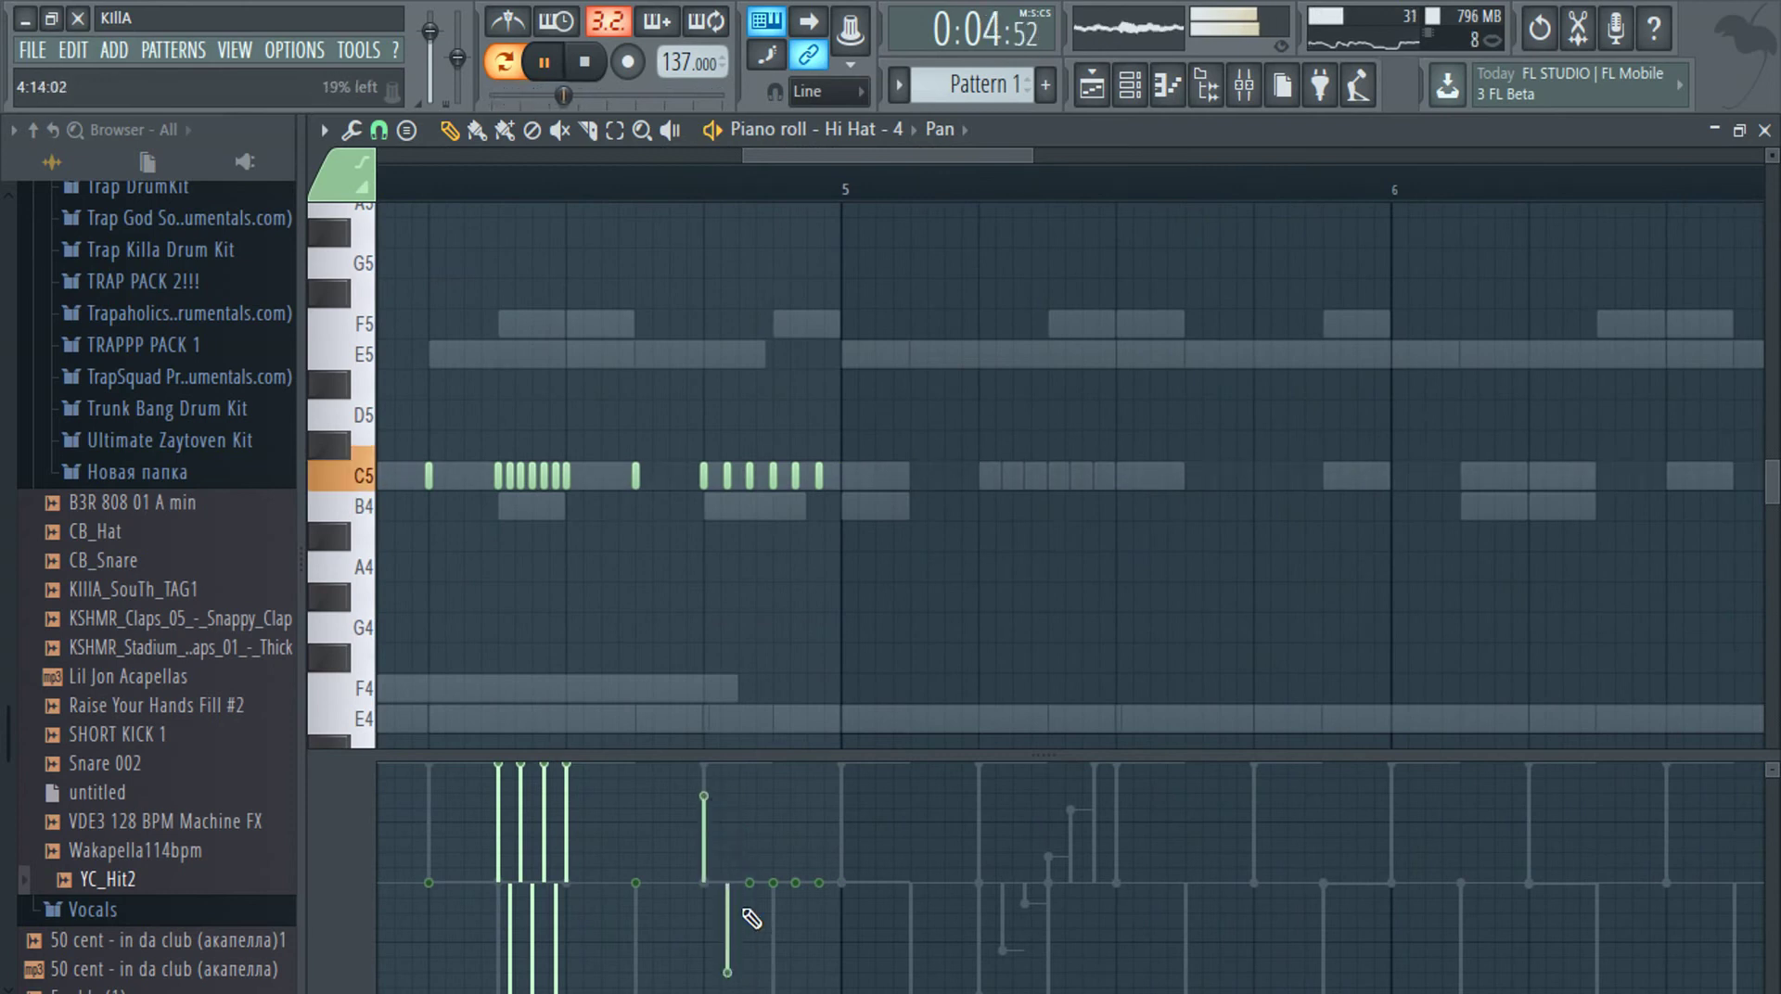
{"action": "left_click_drag", "start_coordinate": [751, 803], "coordinate": [783, 982]}
{"action": "left_click_drag", "start_coordinate": [797, 872], "coordinate": [798, 791]}
{"action": "left_click_drag", "start_coordinate": [839, 892], "coordinate": [837, 983]}
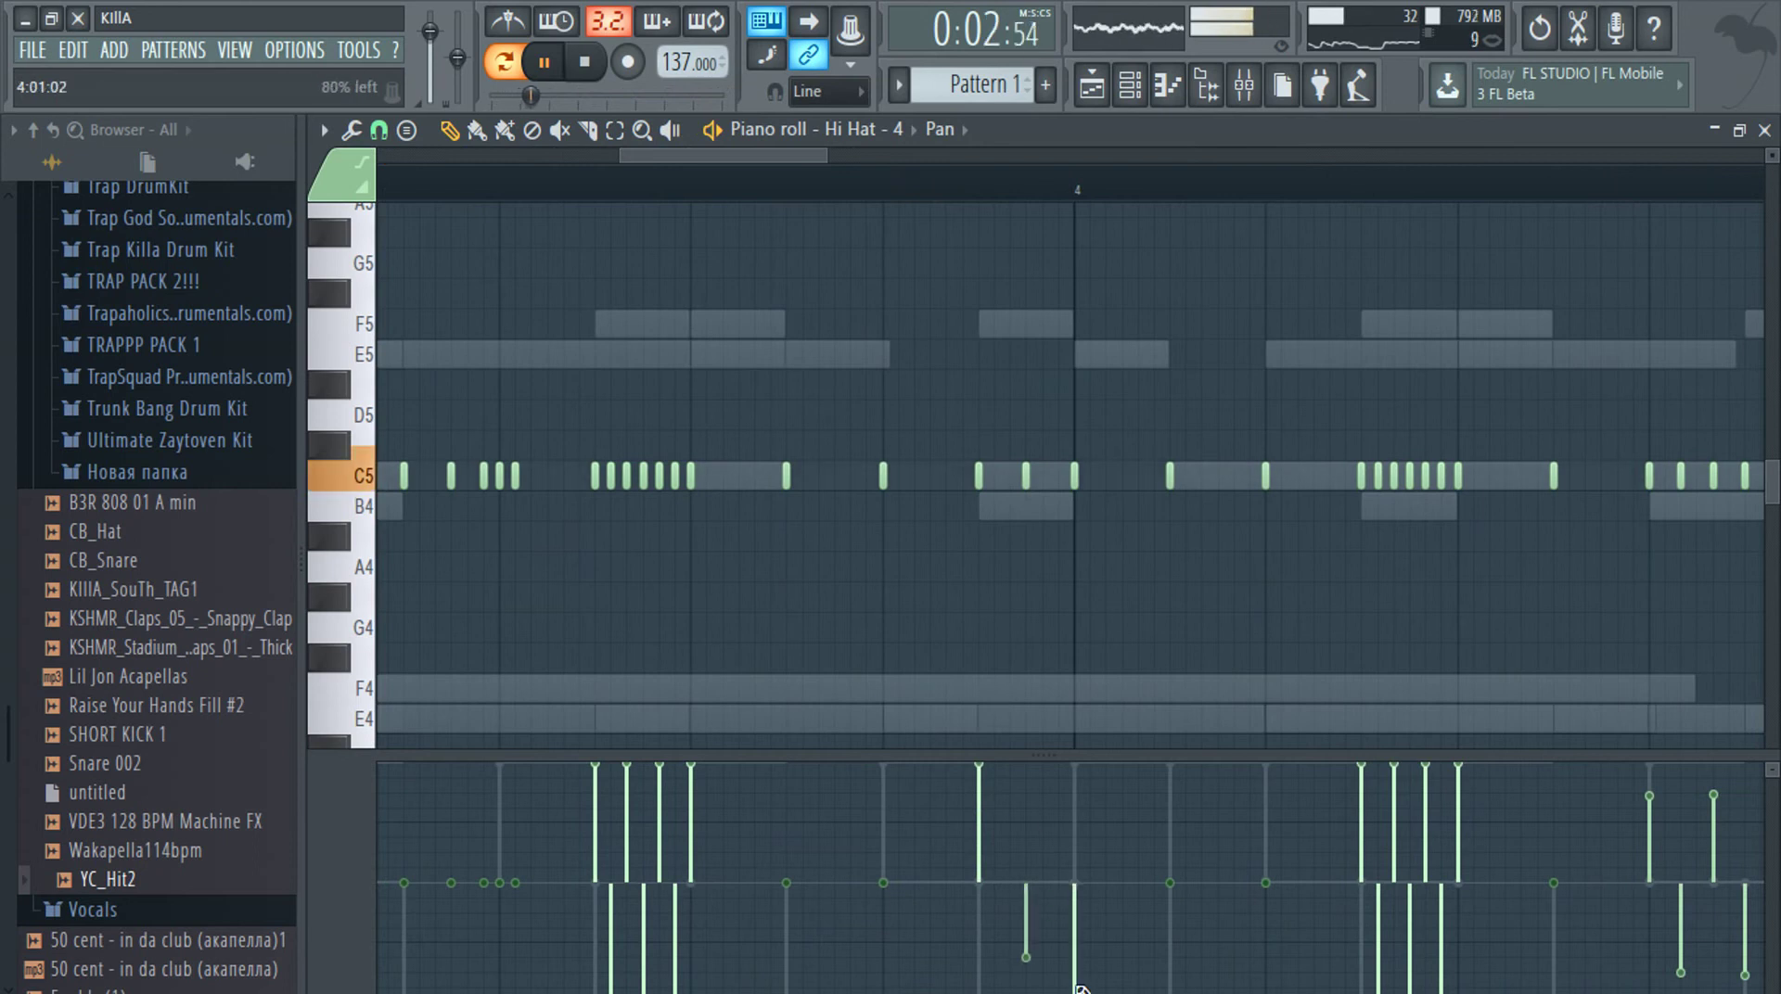
Hard-pan the hits around step 5 and from step 15 of bar 3, and the roll ending bar 1, alternately right and left
{"action": "left_click_drag", "start_coordinate": [1026, 957], "coordinate": [1026, 990]}
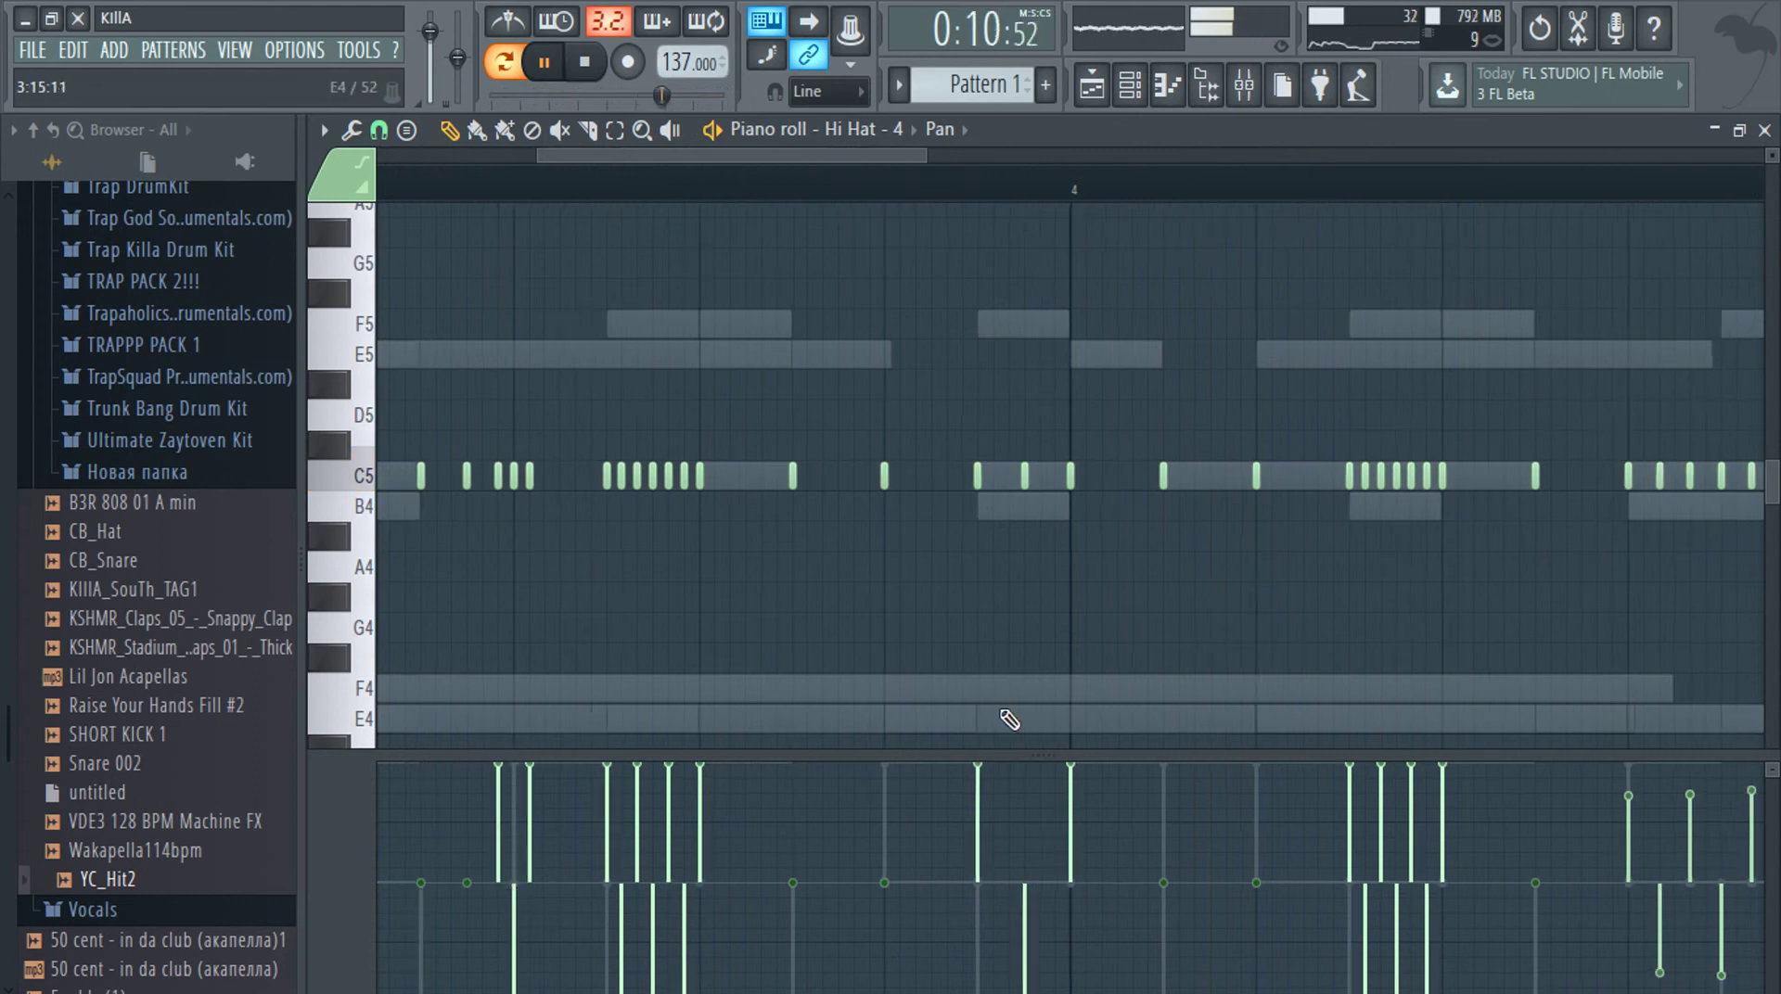
{"action": "scroll", "coordinate": [1009, 720], "scroll_direction": "down", "scroll_amount": 5}
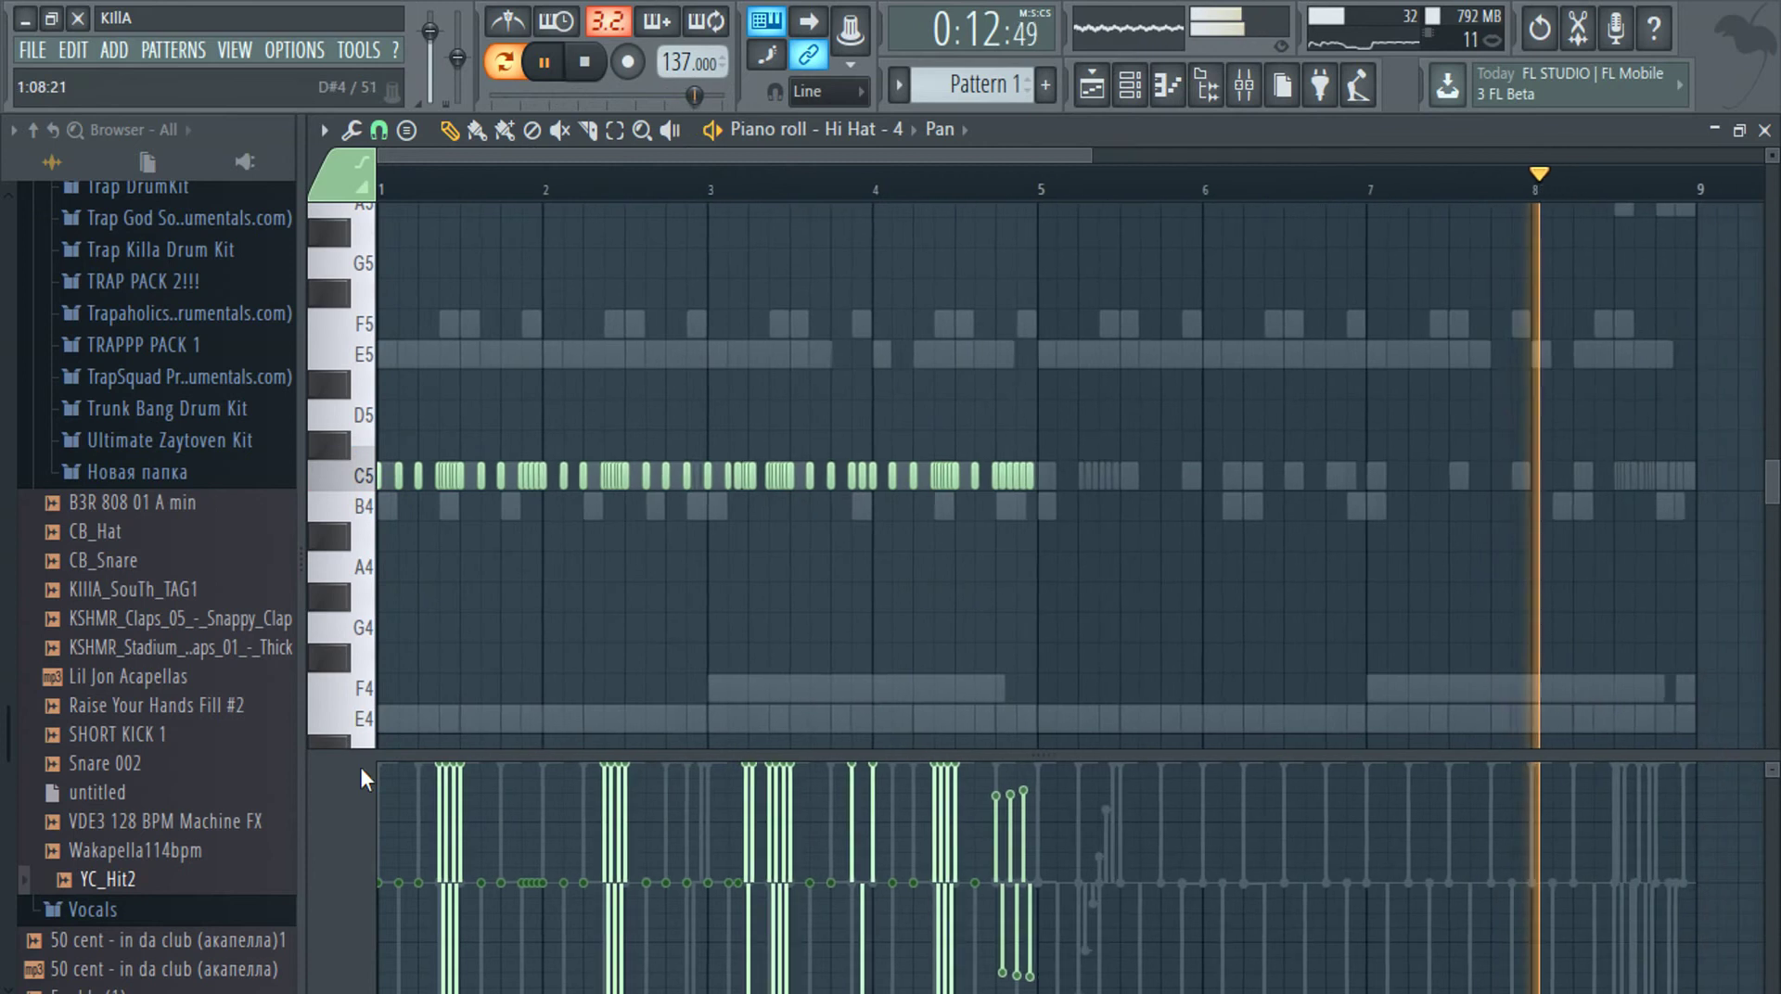
{"action": "scroll", "coordinate": [470, 796], "scroll_direction": "up", "scroll_amount": 8}
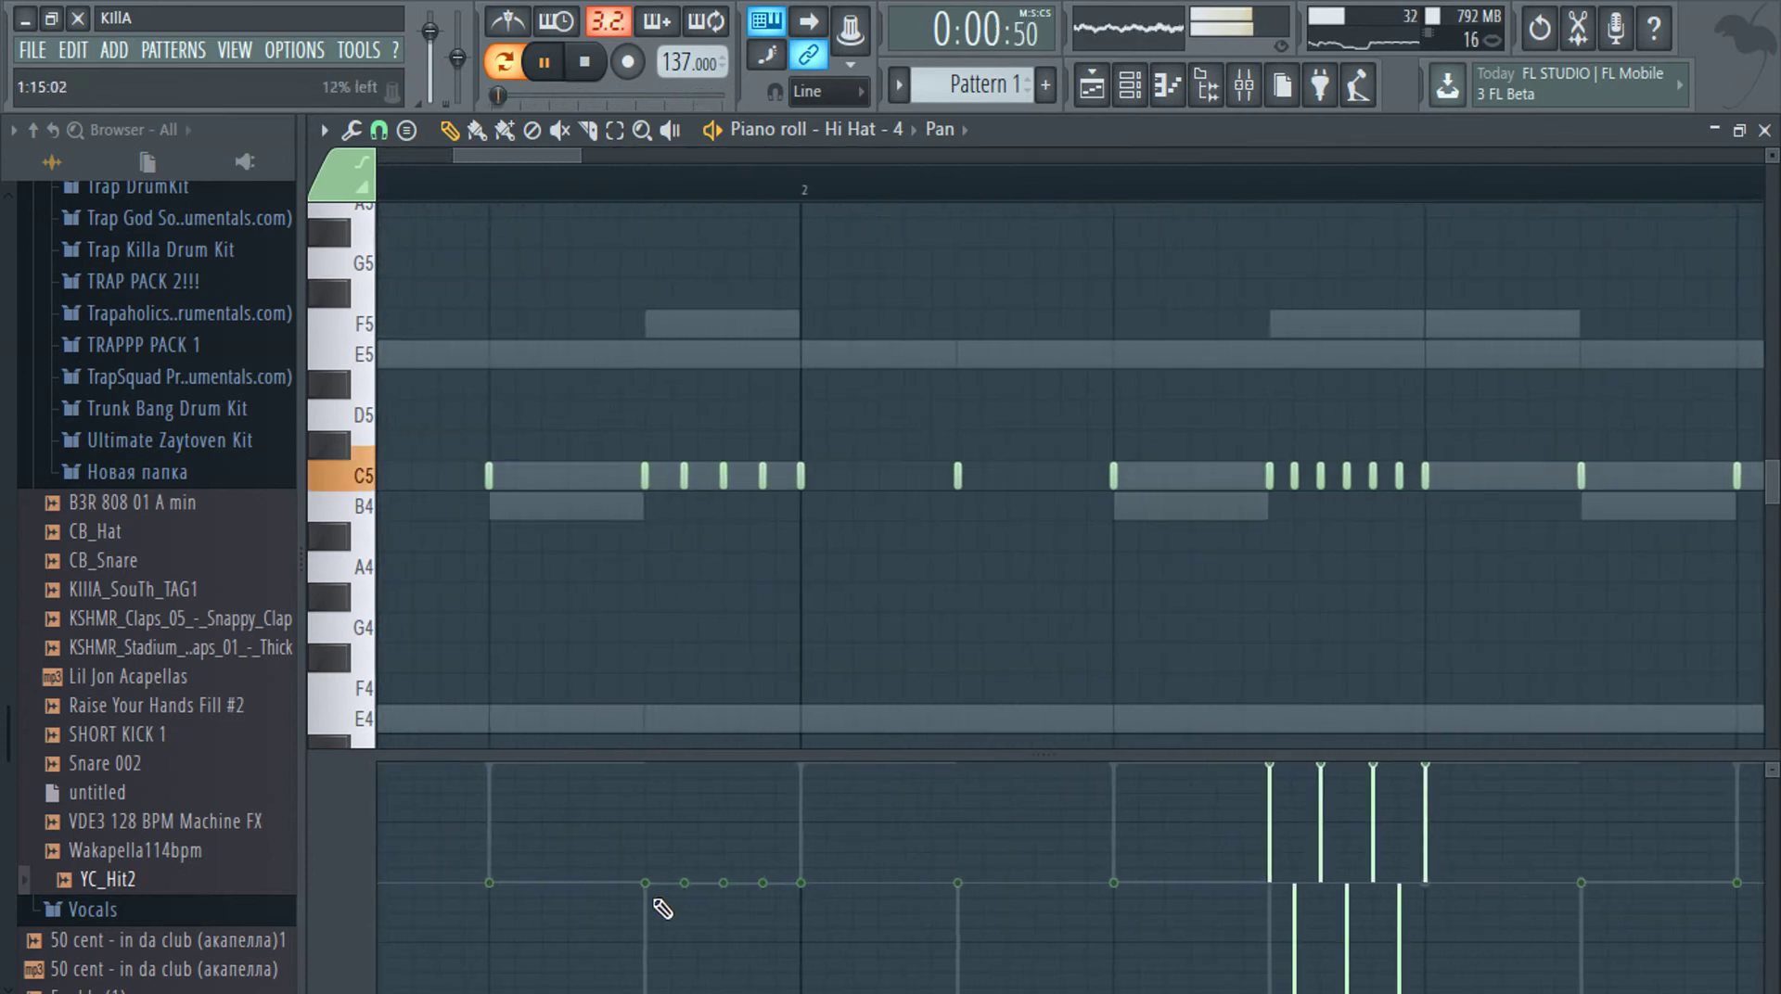
{"action": "left_click_drag", "start_coordinate": [666, 882], "coordinate": [662, 677]}
{"action": "left_click_drag", "start_coordinate": [684, 894], "coordinate": [691, 985]}
{"action": "left_click_drag", "start_coordinate": [734, 872], "coordinate": [736, 709]}
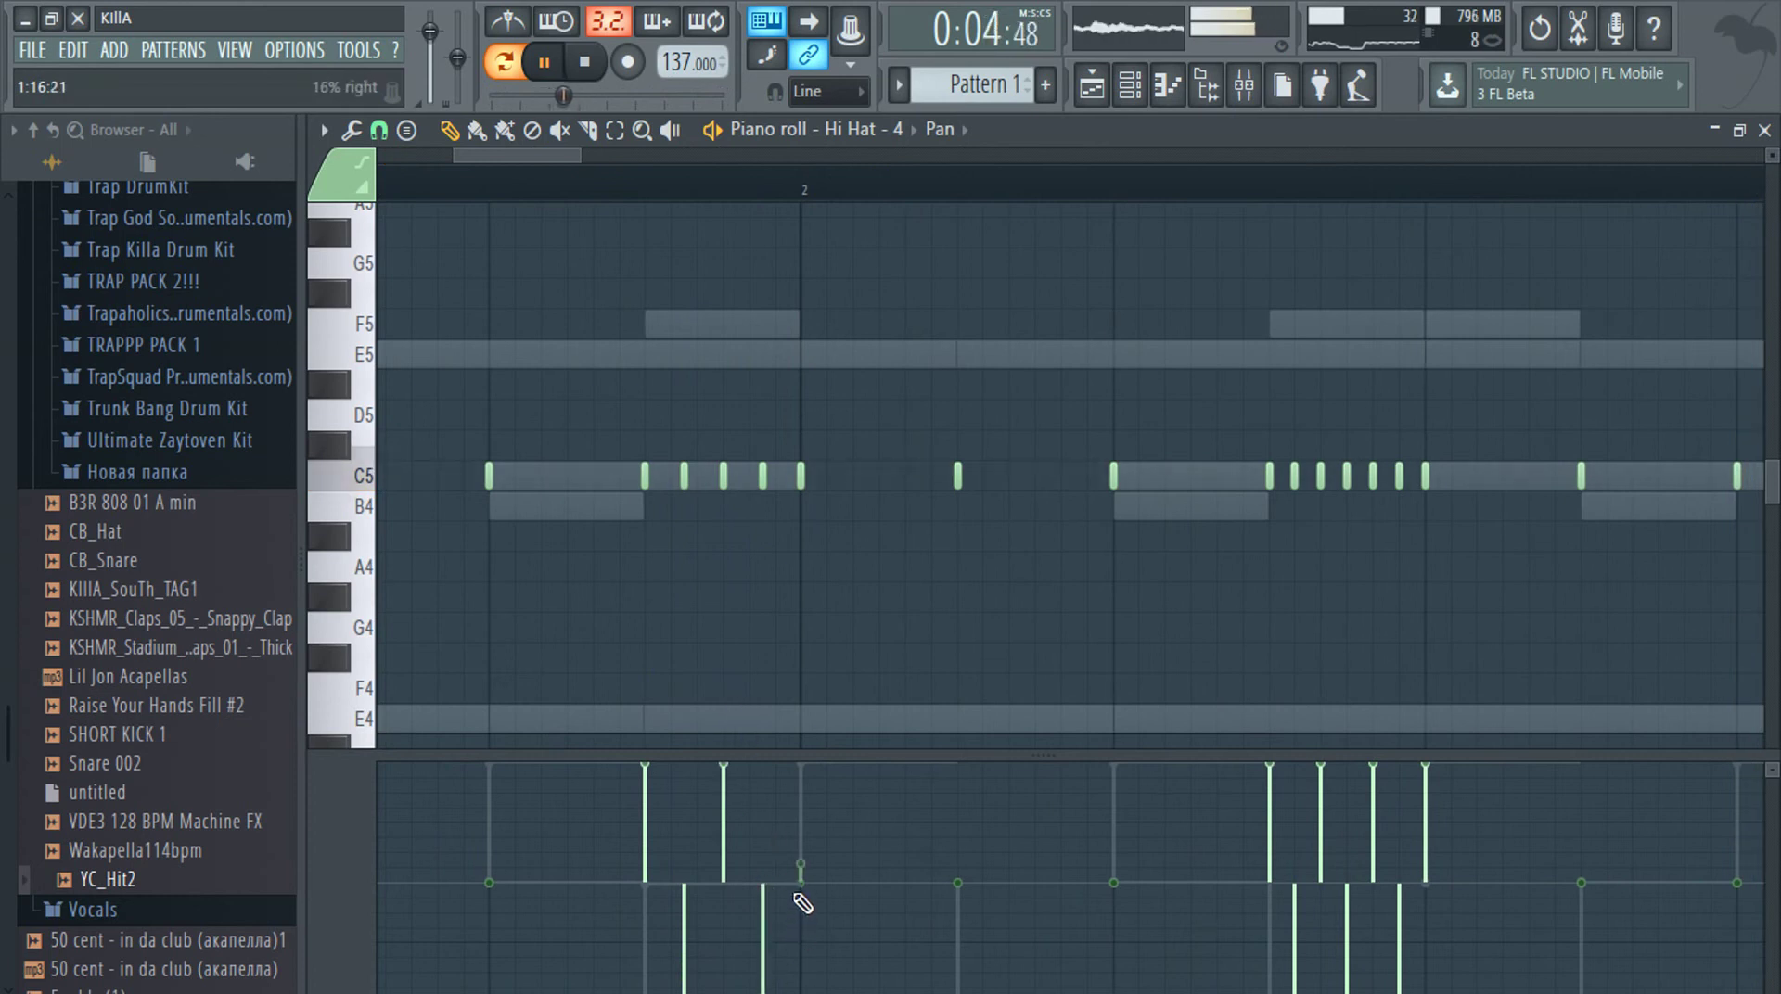
{"action": "scroll", "coordinate": [914, 816], "scroll_direction": "down", "scroll_amount": 6}
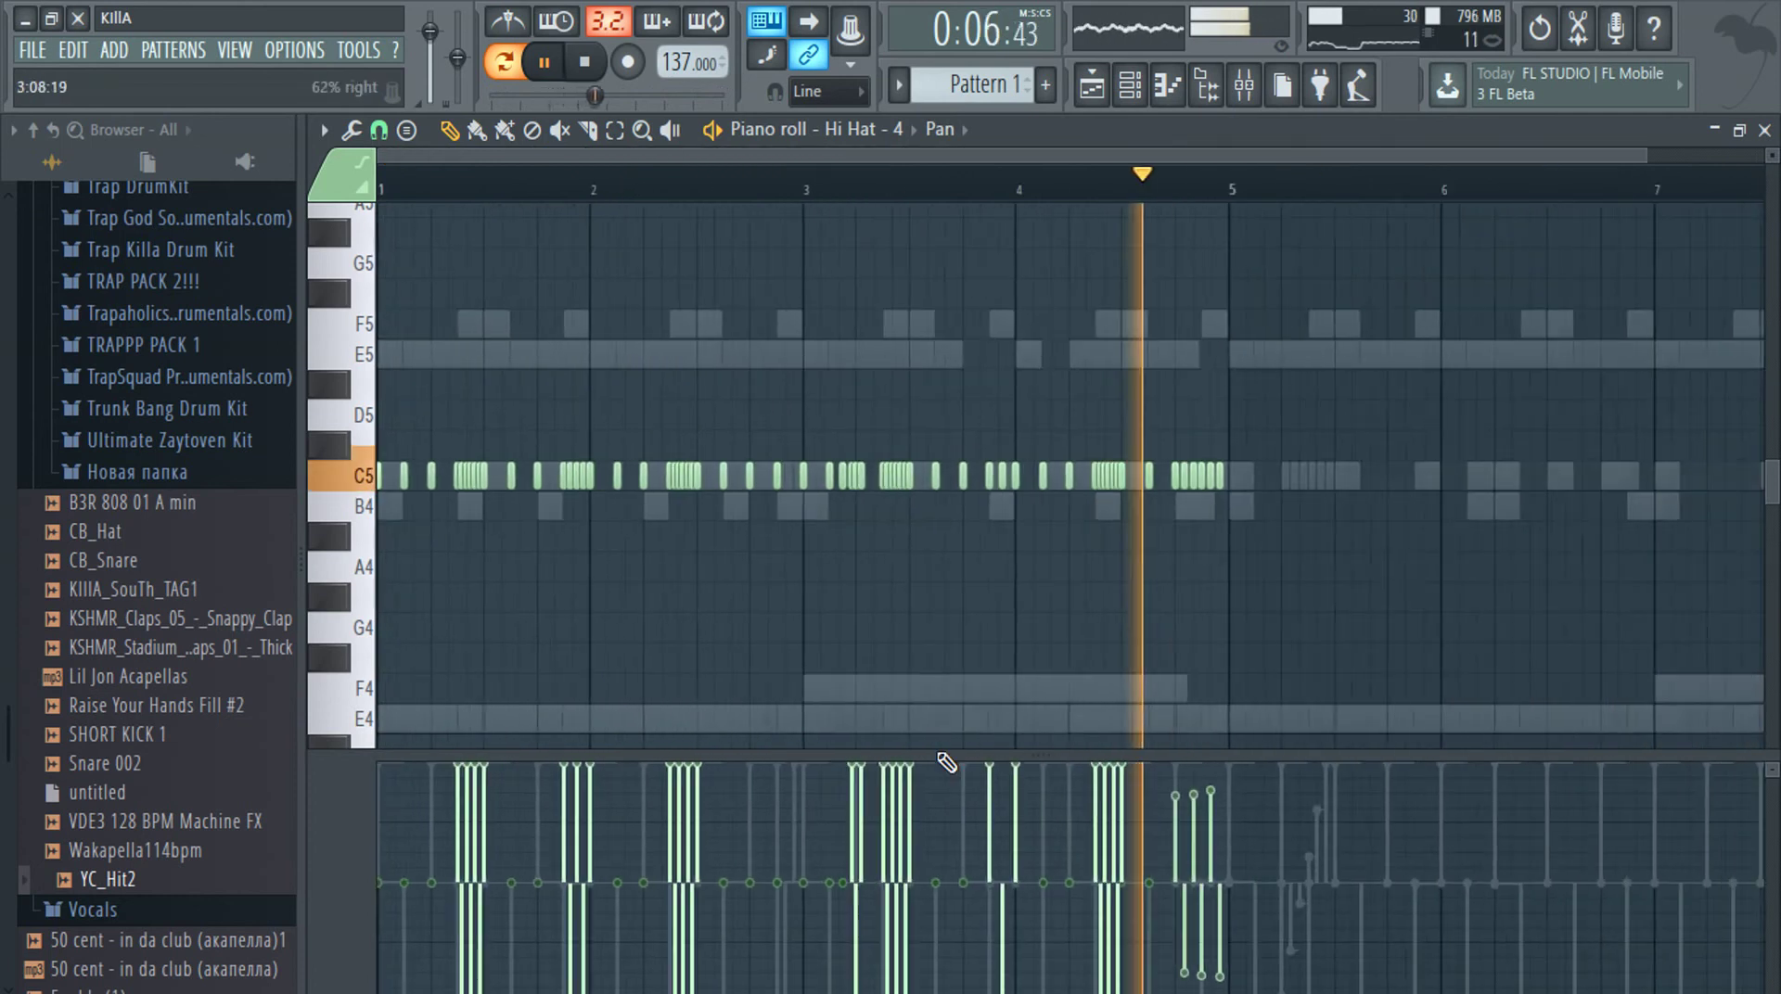
Lengthen the last C5 hit of bar 4 to the bar's end, duplicate the four-bar pattern into bars 5–8, and close the piano roll
{"action": "scroll", "coordinate": [869, 550], "scroll_direction": "up", "scroll_amount": 8}
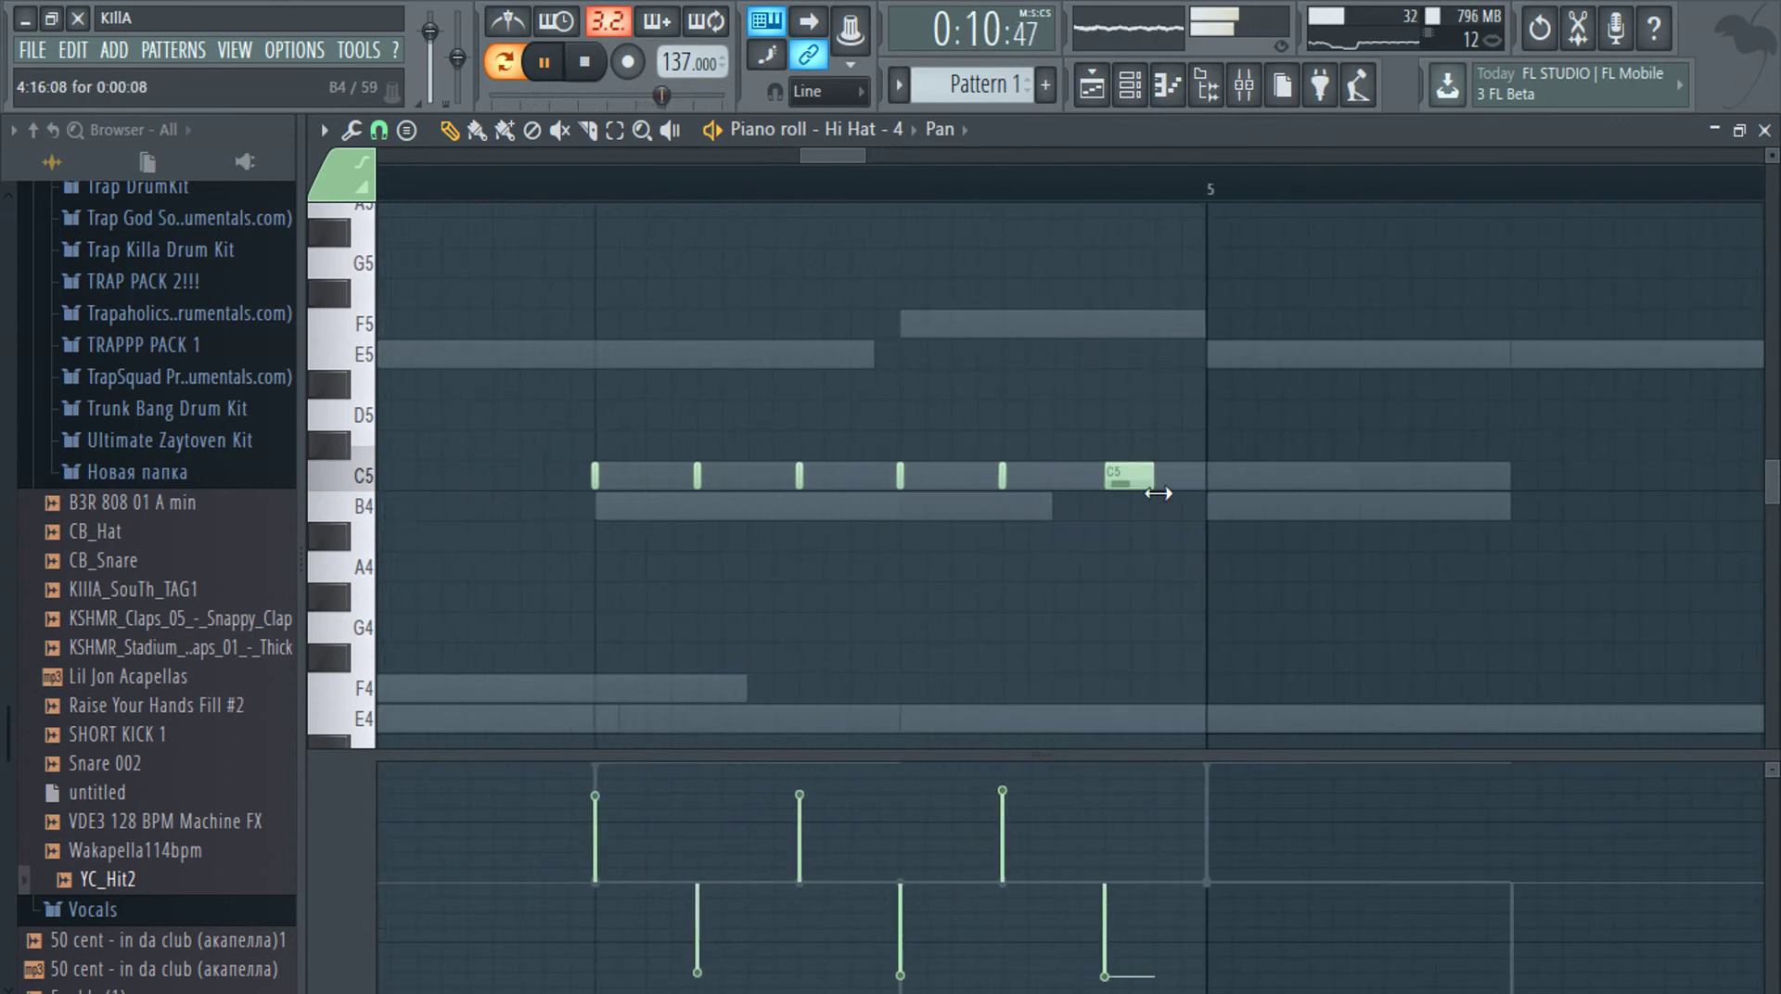
{"action": "key", "text": "ctrl+b"}
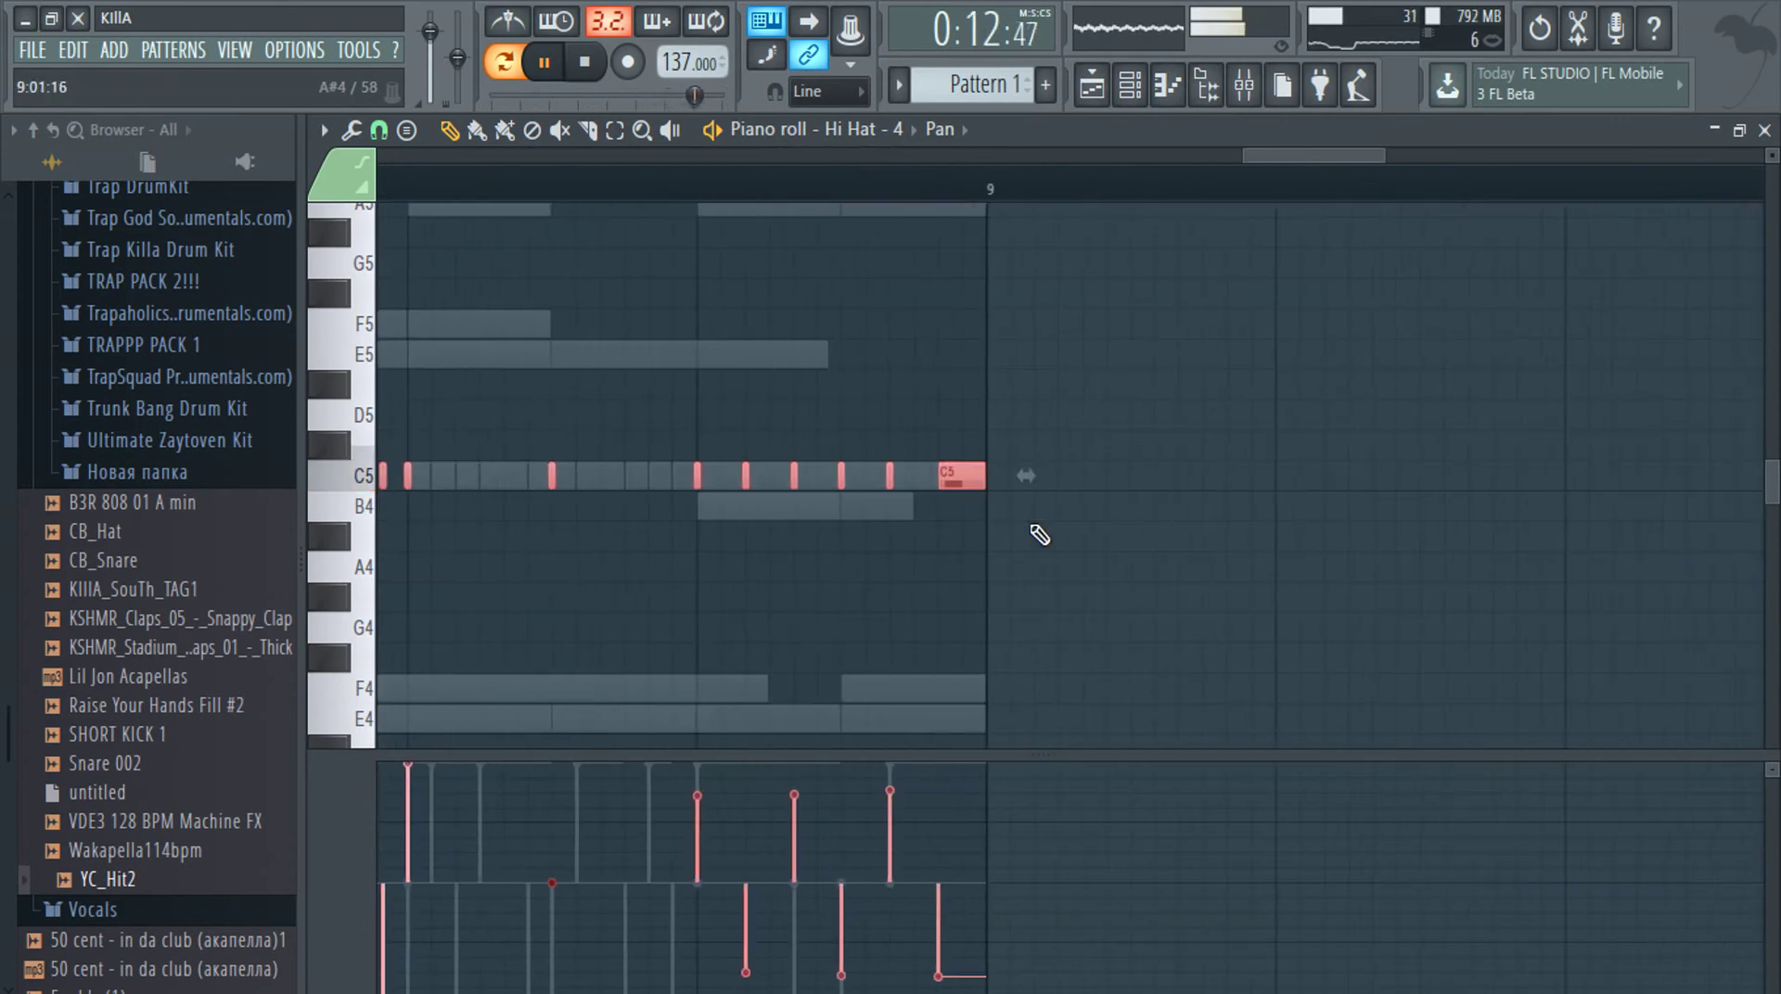
{"action": "key", "text": "Escape"}
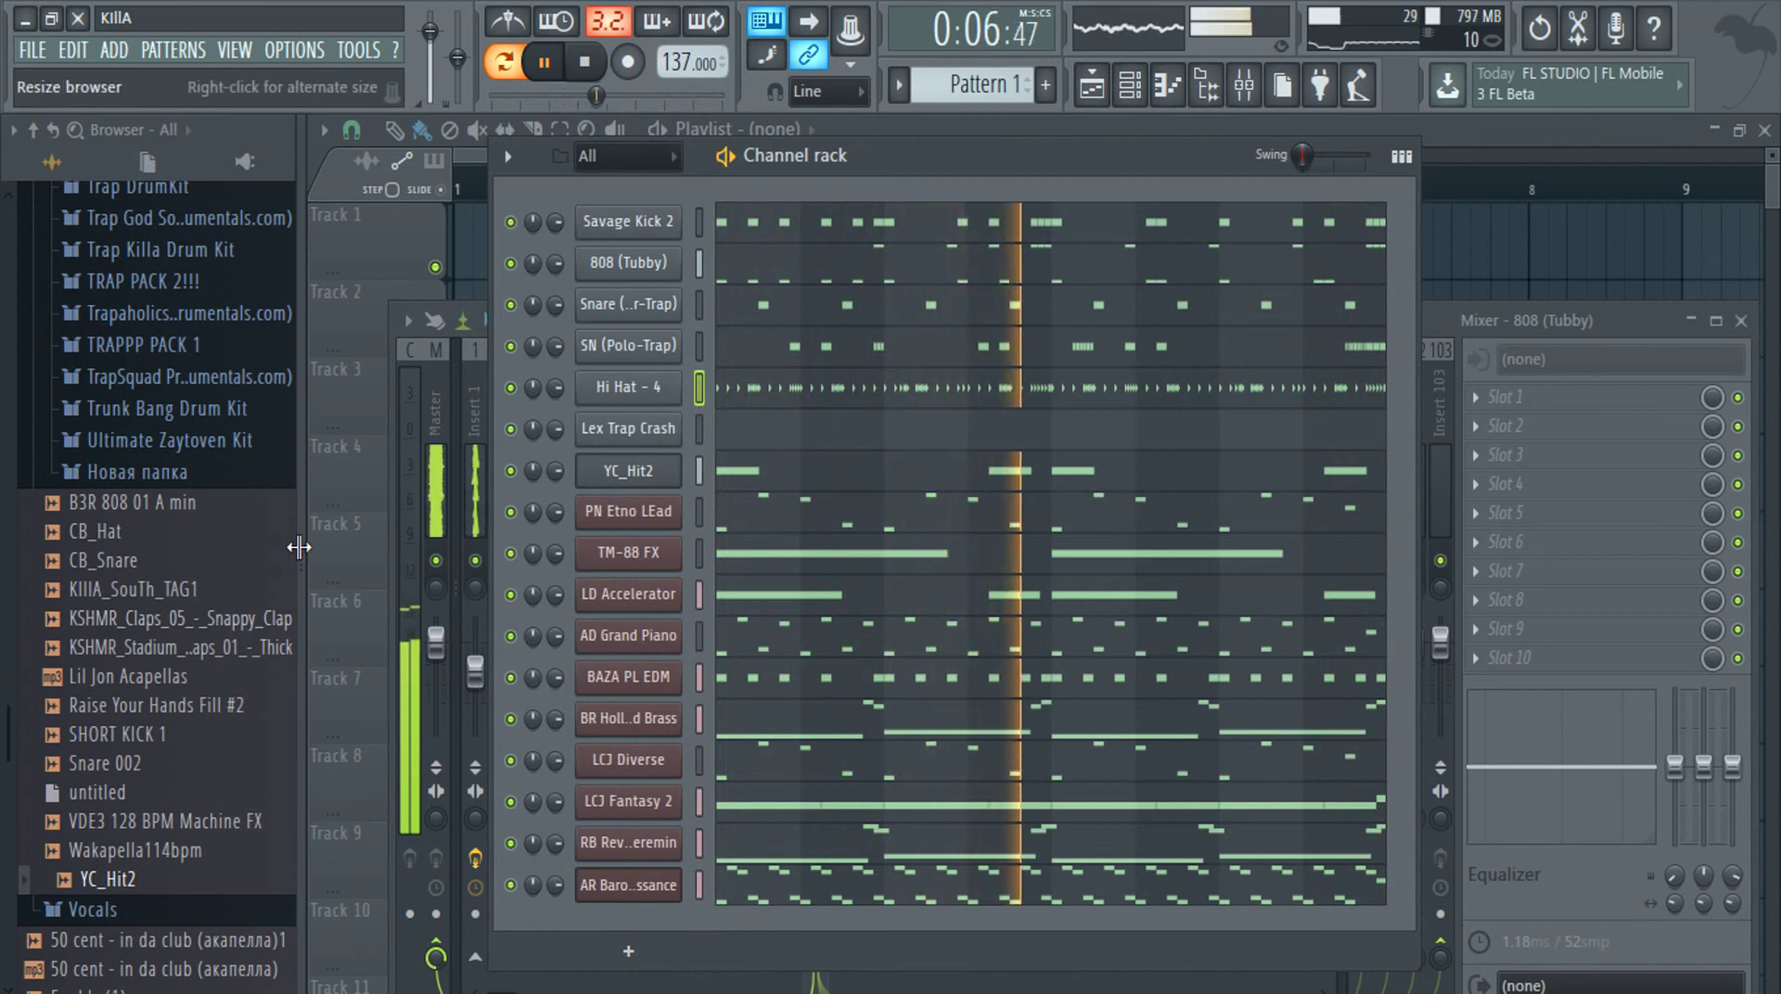
Preview open hi-hat samples from the Trap Lord Kit, including OpHat (OG-Trap), and collapse the kit folder
{"action": "scroll", "coordinate": [179, 510], "scroll_direction": "up", "scroll_amount": 5}
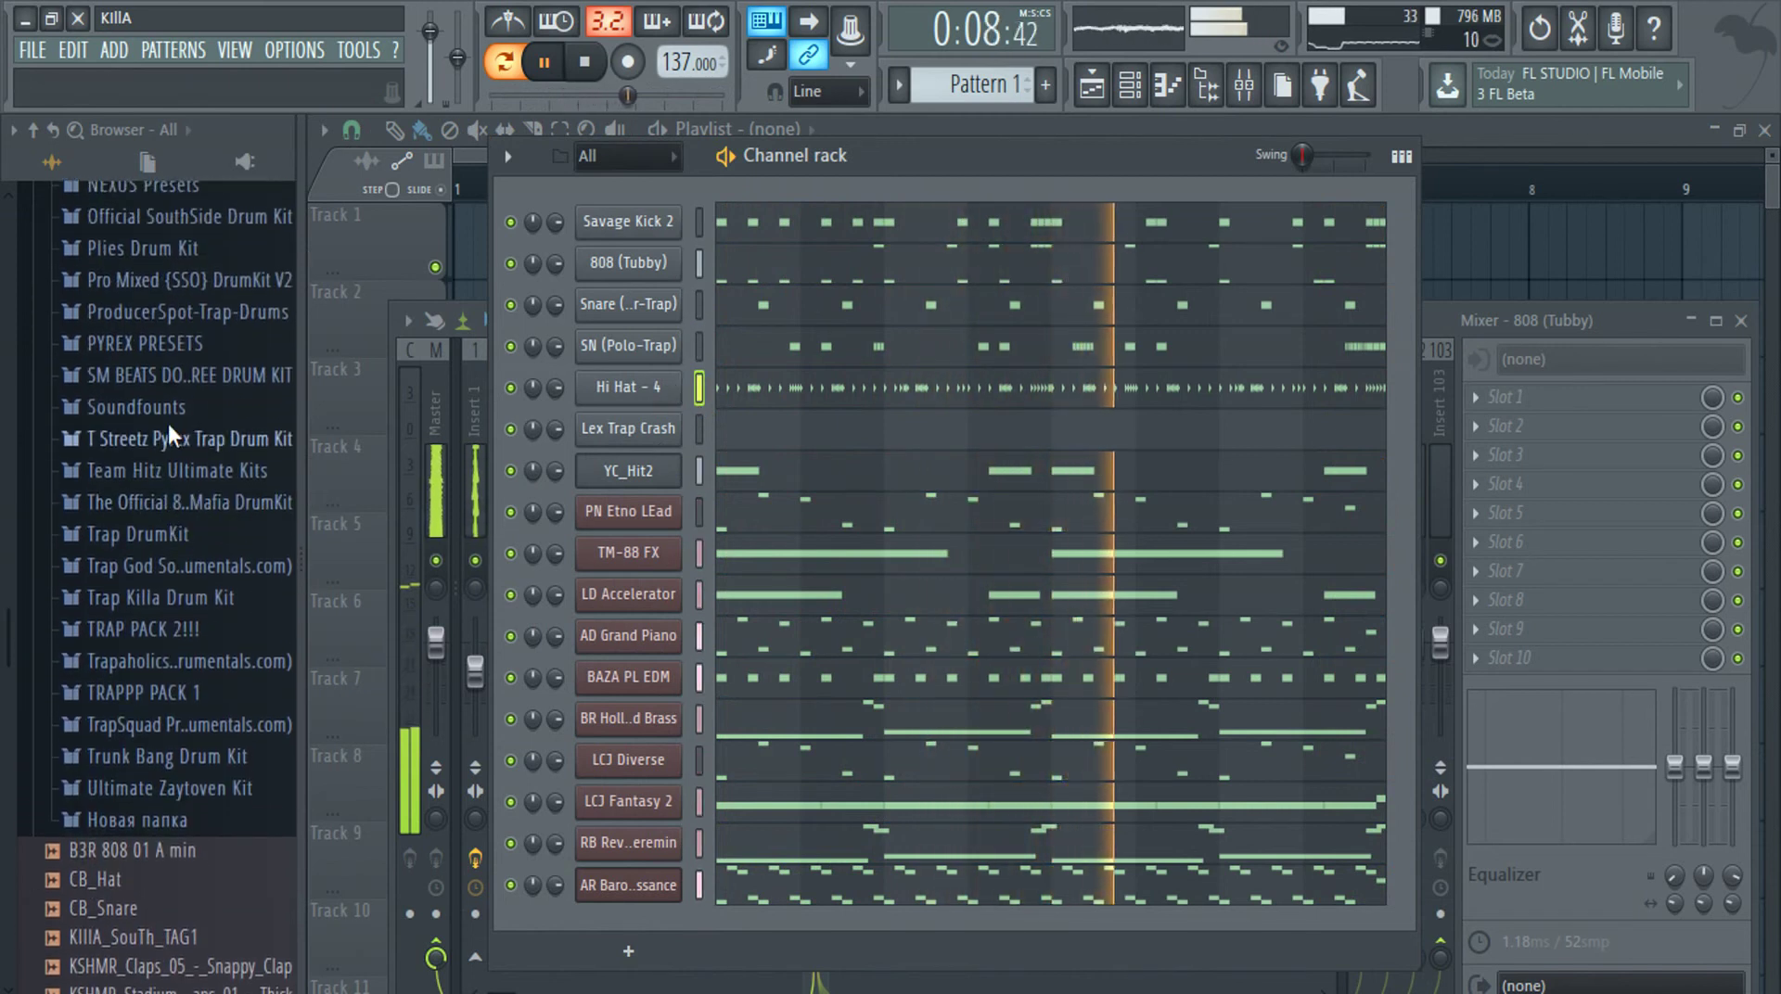
{"action": "scroll", "coordinate": [185, 464], "scroll_direction": "up", "scroll_amount": 7}
{"action": "left_click", "coordinate": [223, 419]}
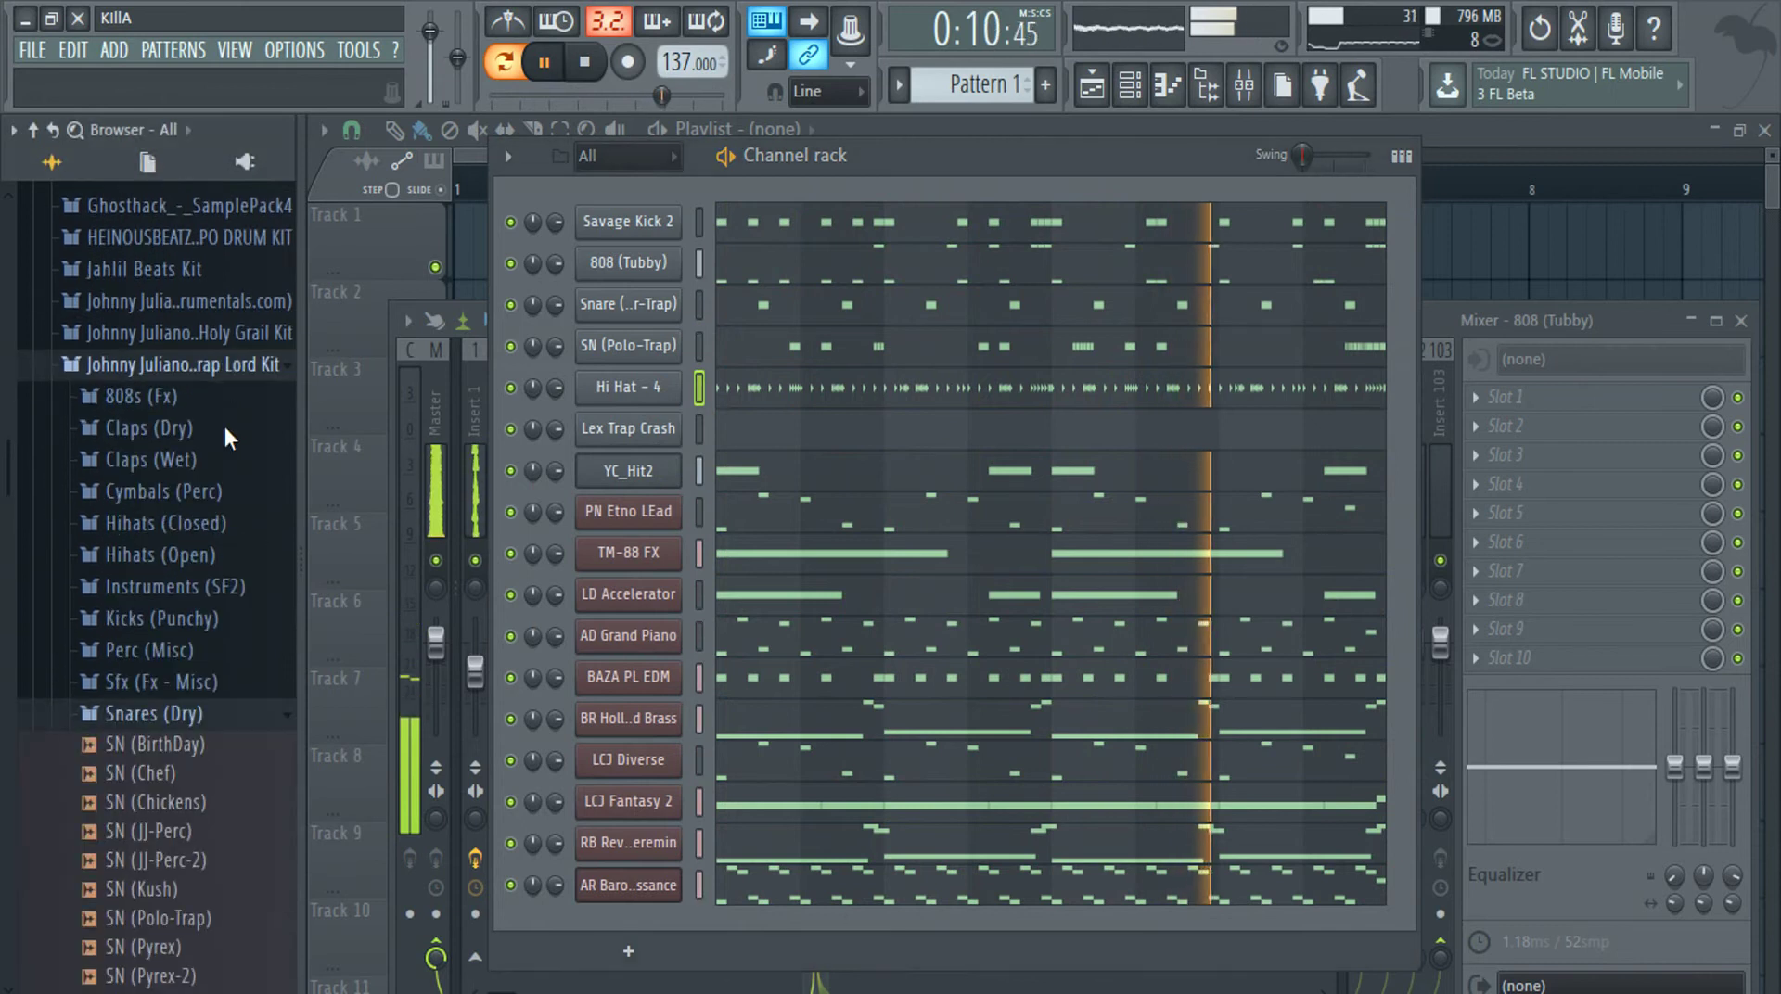
{"action": "left_click", "coordinate": [160, 386]}
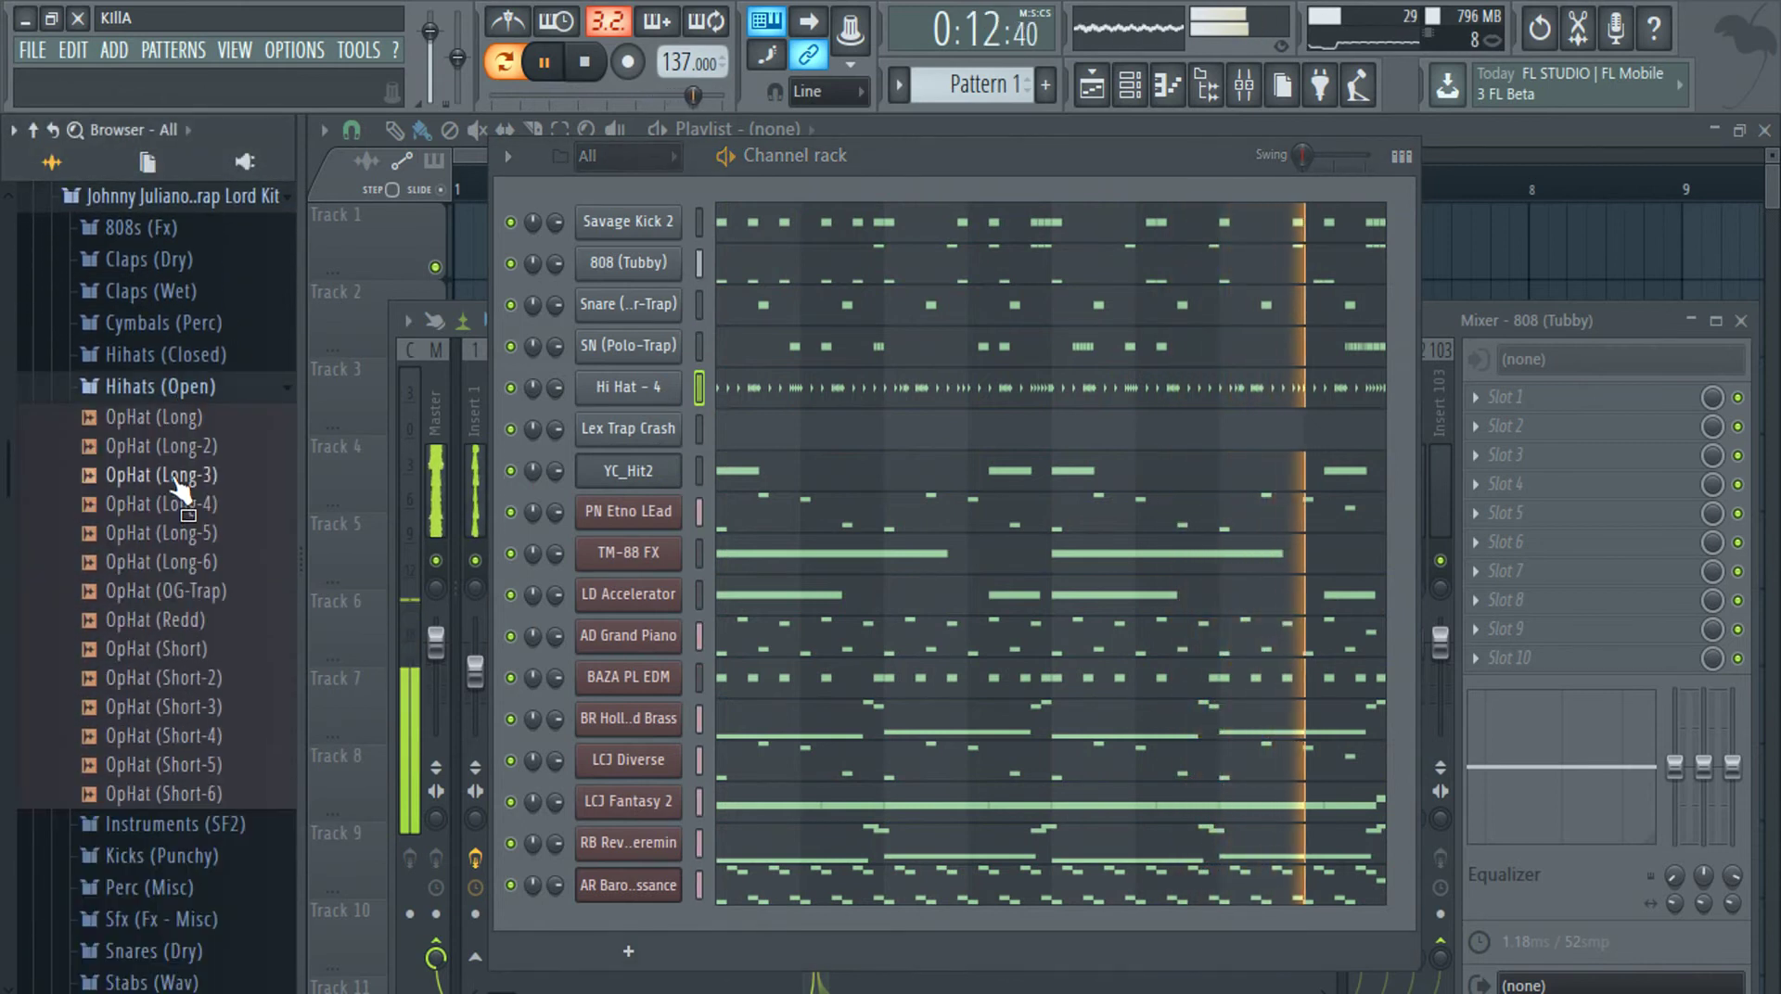
{"action": "left_click", "coordinate": [171, 477]}
{"action": "left_click", "coordinate": [197, 588]}
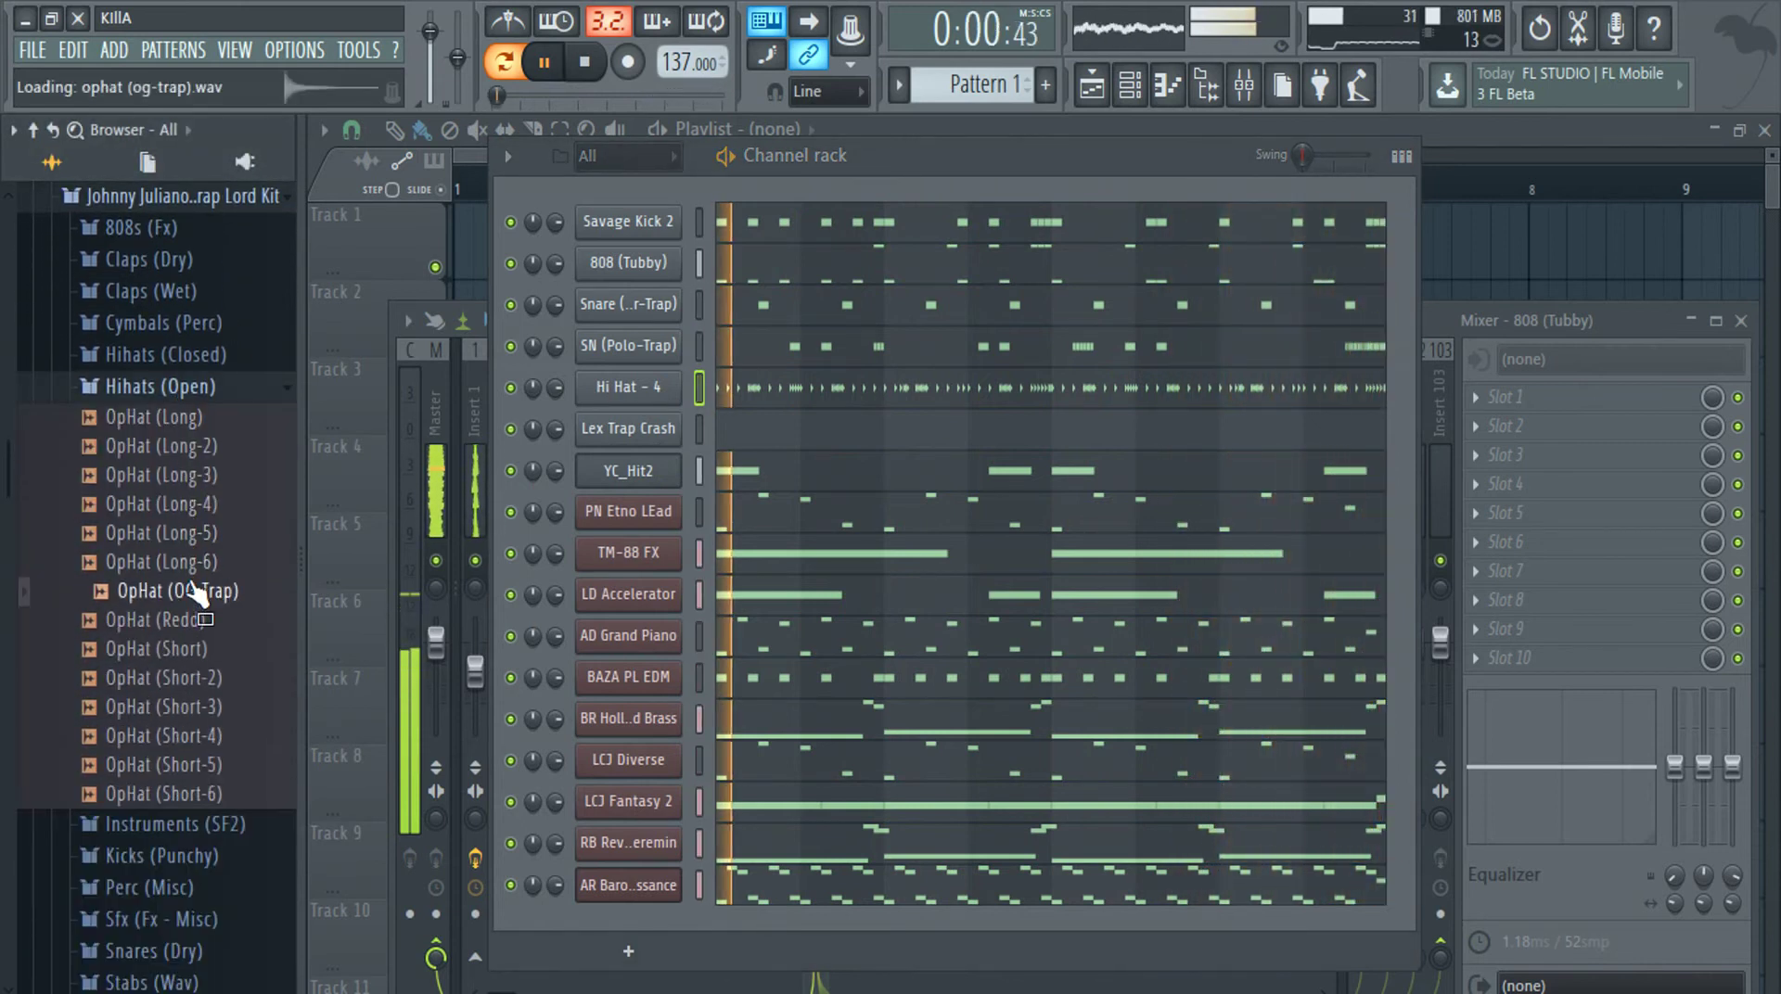
{"action": "left_click", "coordinate": [148, 197]}
{"action": "scroll", "coordinate": [154, 487], "scroll_direction": "up", "scroll_amount": 4}
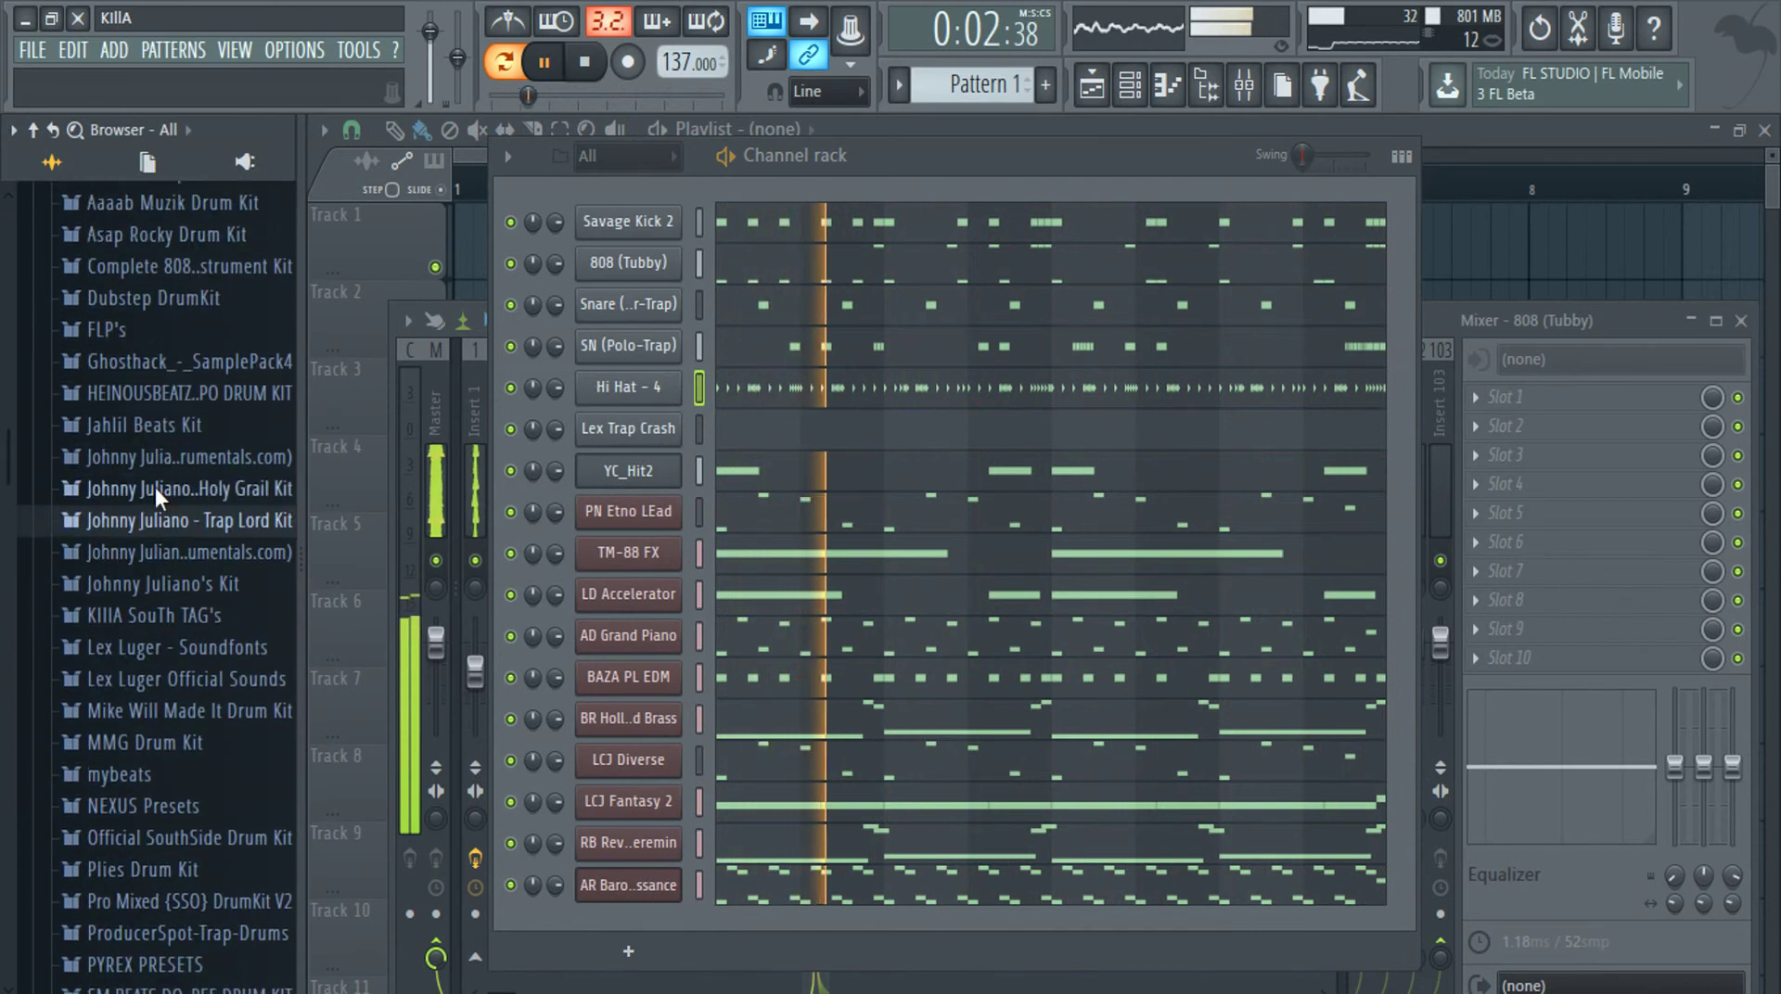
Preview the Holy Grail Kit's open hi-hats and add Open Hihat (Fuzz) as a new channel below Hi Hat - 4
{"action": "left_click", "coordinate": [190, 506]}
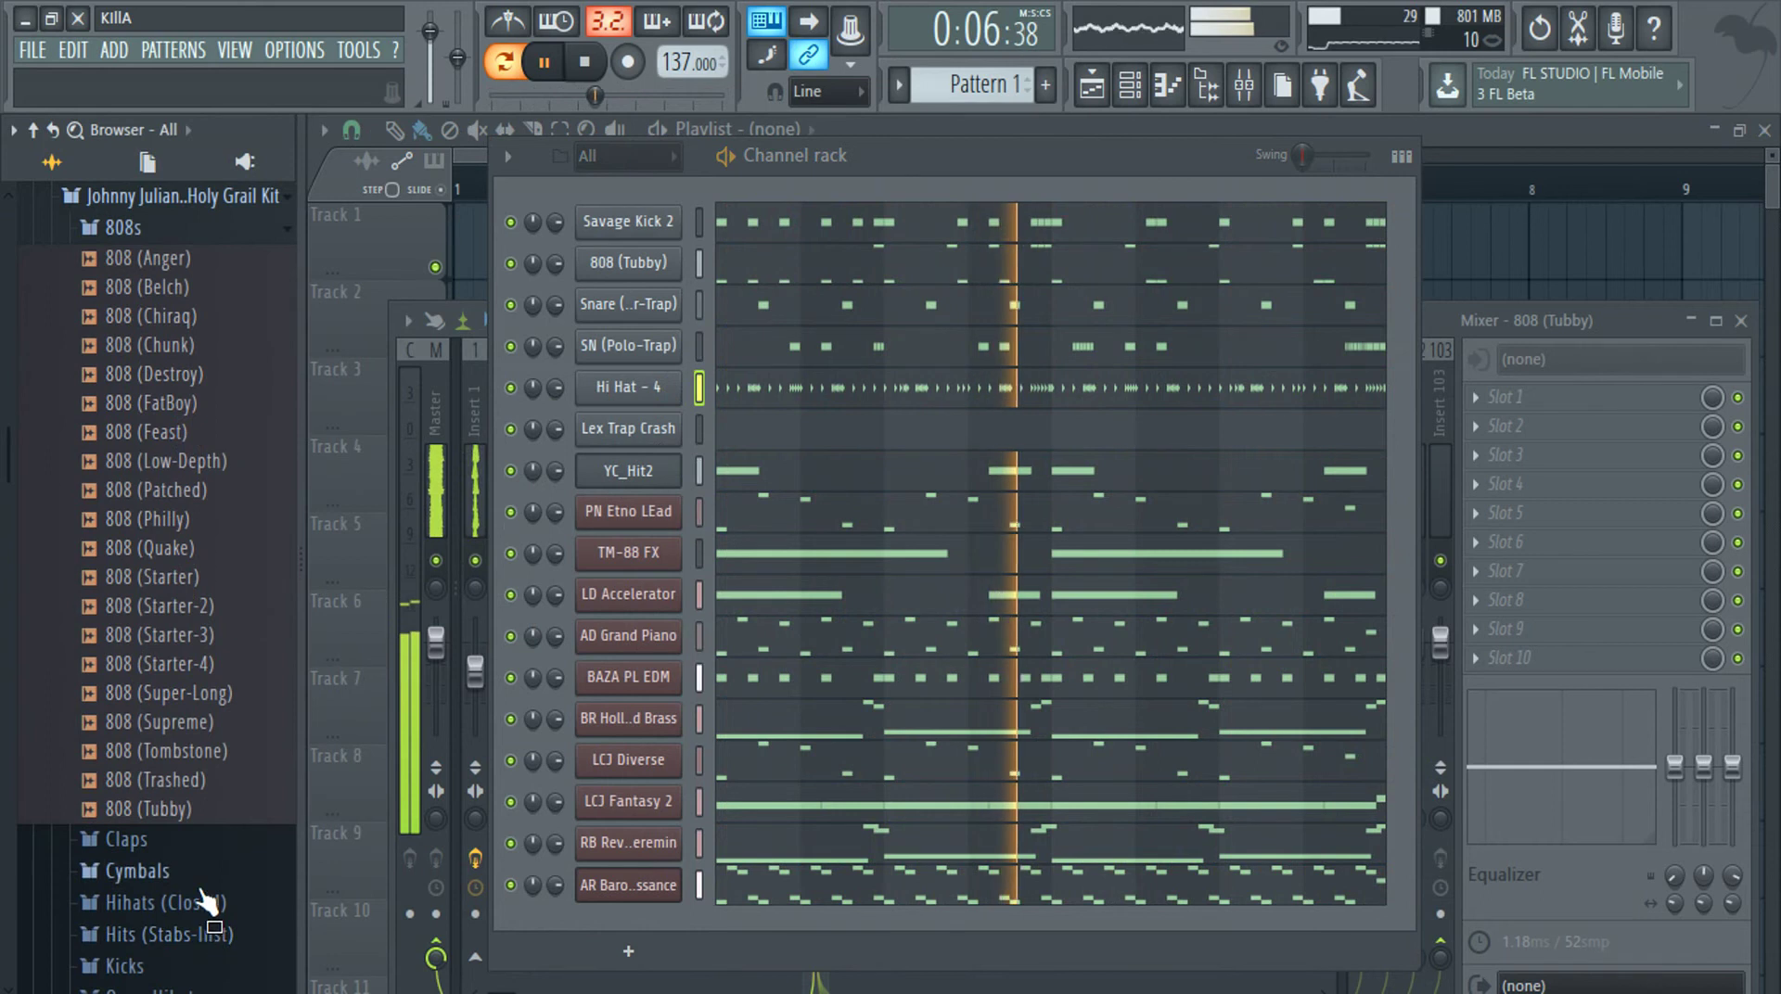
{"action": "scroll", "coordinate": [198, 905], "scroll_direction": "down", "scroll_amount": 4}
{"action": "left_click", "coordinate": [153, 650]}
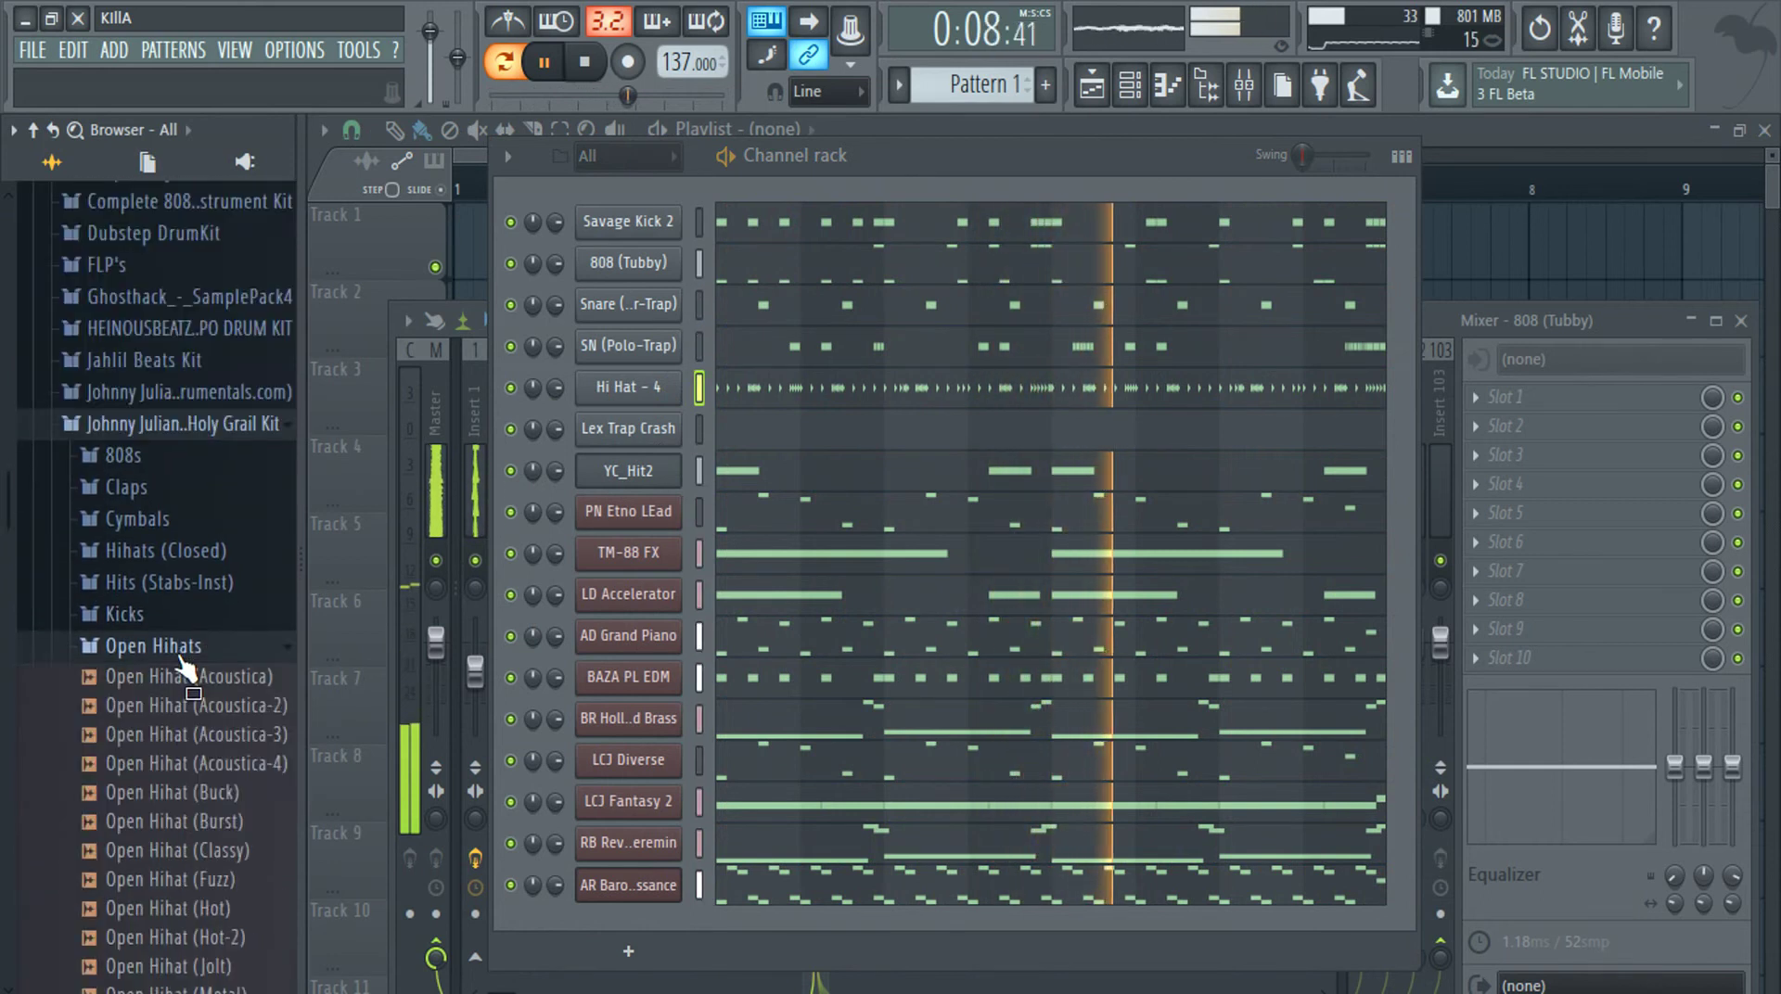
{"action": "left_click", "coordinate": [181, 652]}
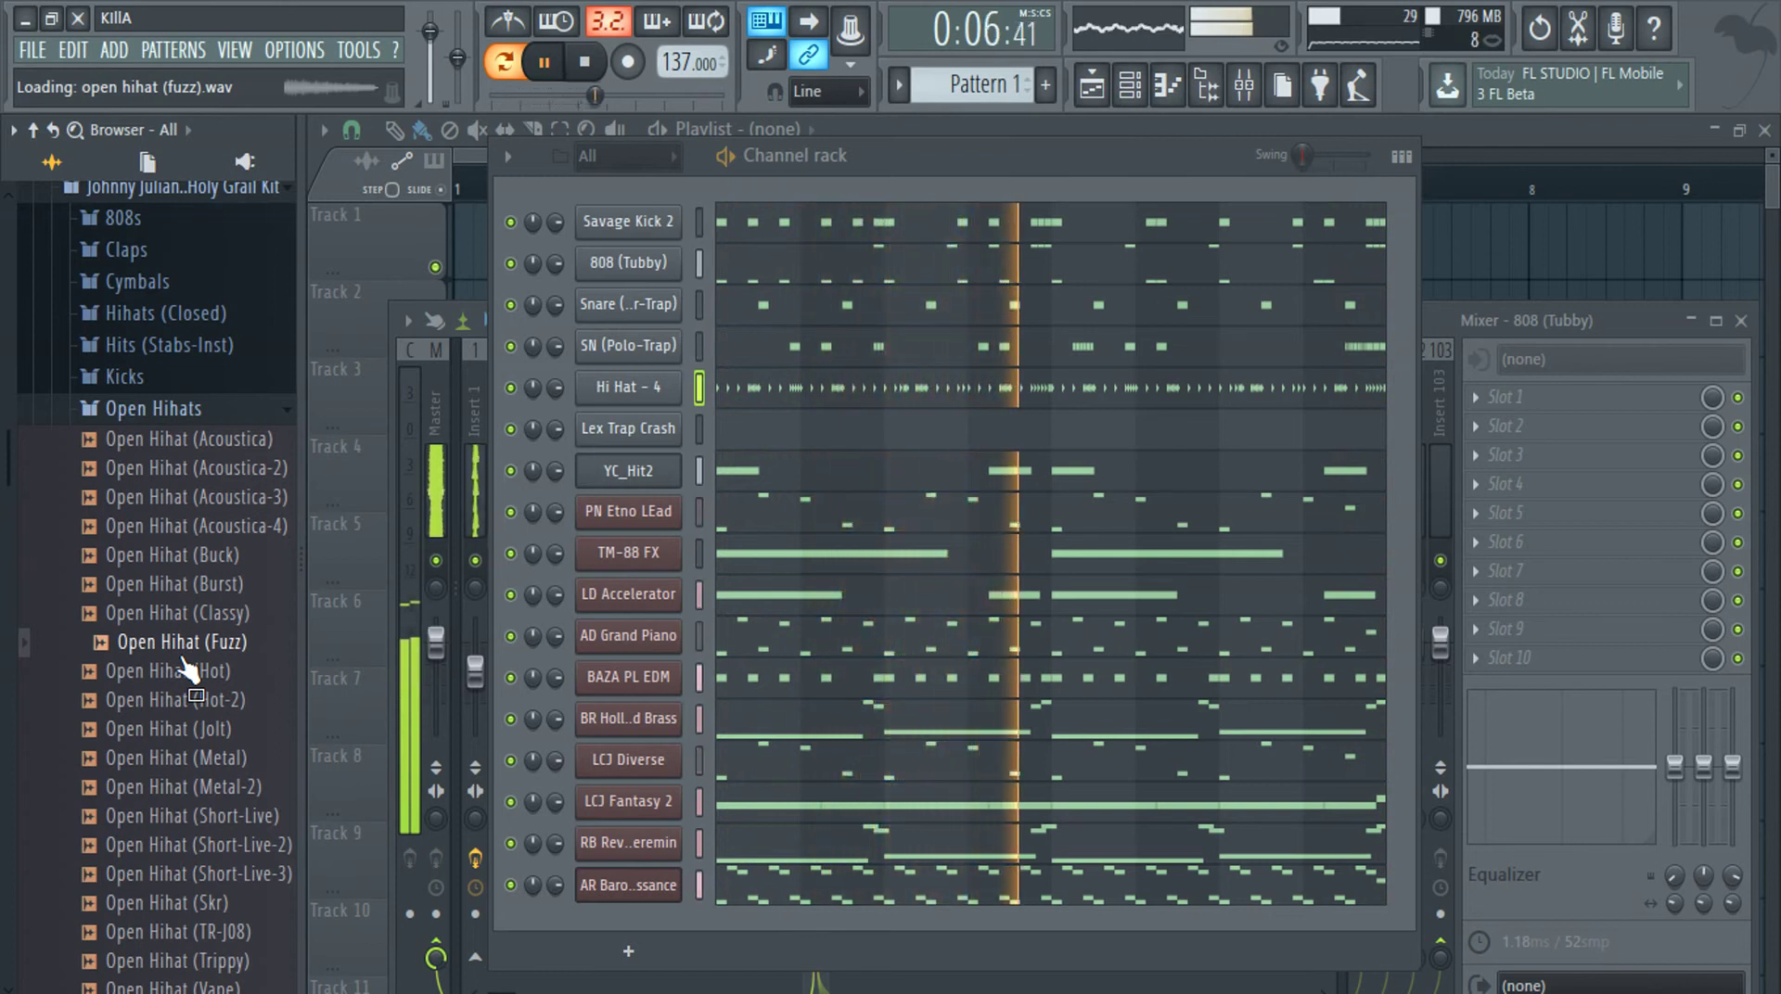
{"action": "left_click_drag", "start_coordinate": [186, 660], "coordinate": [617, 415]}
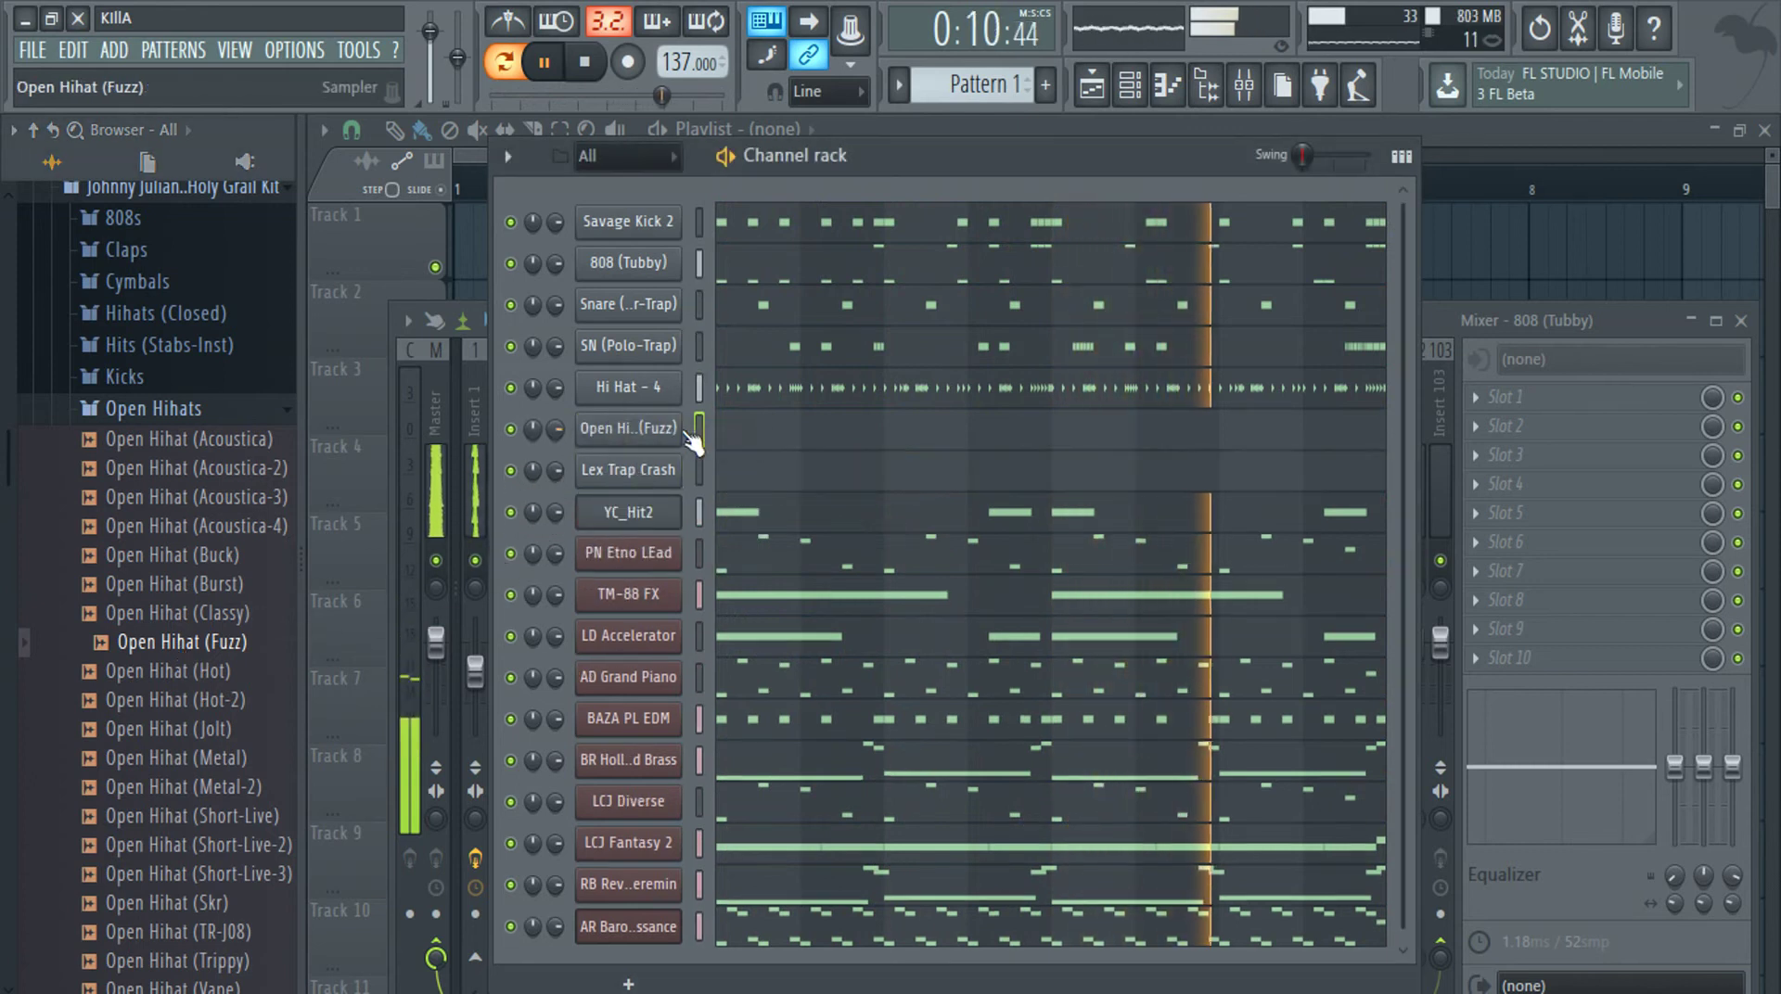
Route the Open Hihat (Fuzz) channel to mixer track 18, lower its volume, and return to the Channel rack
{"action": "left_click", "coordinate": [678, 440]}
{"action": "key", "text": "ctrl+l"}
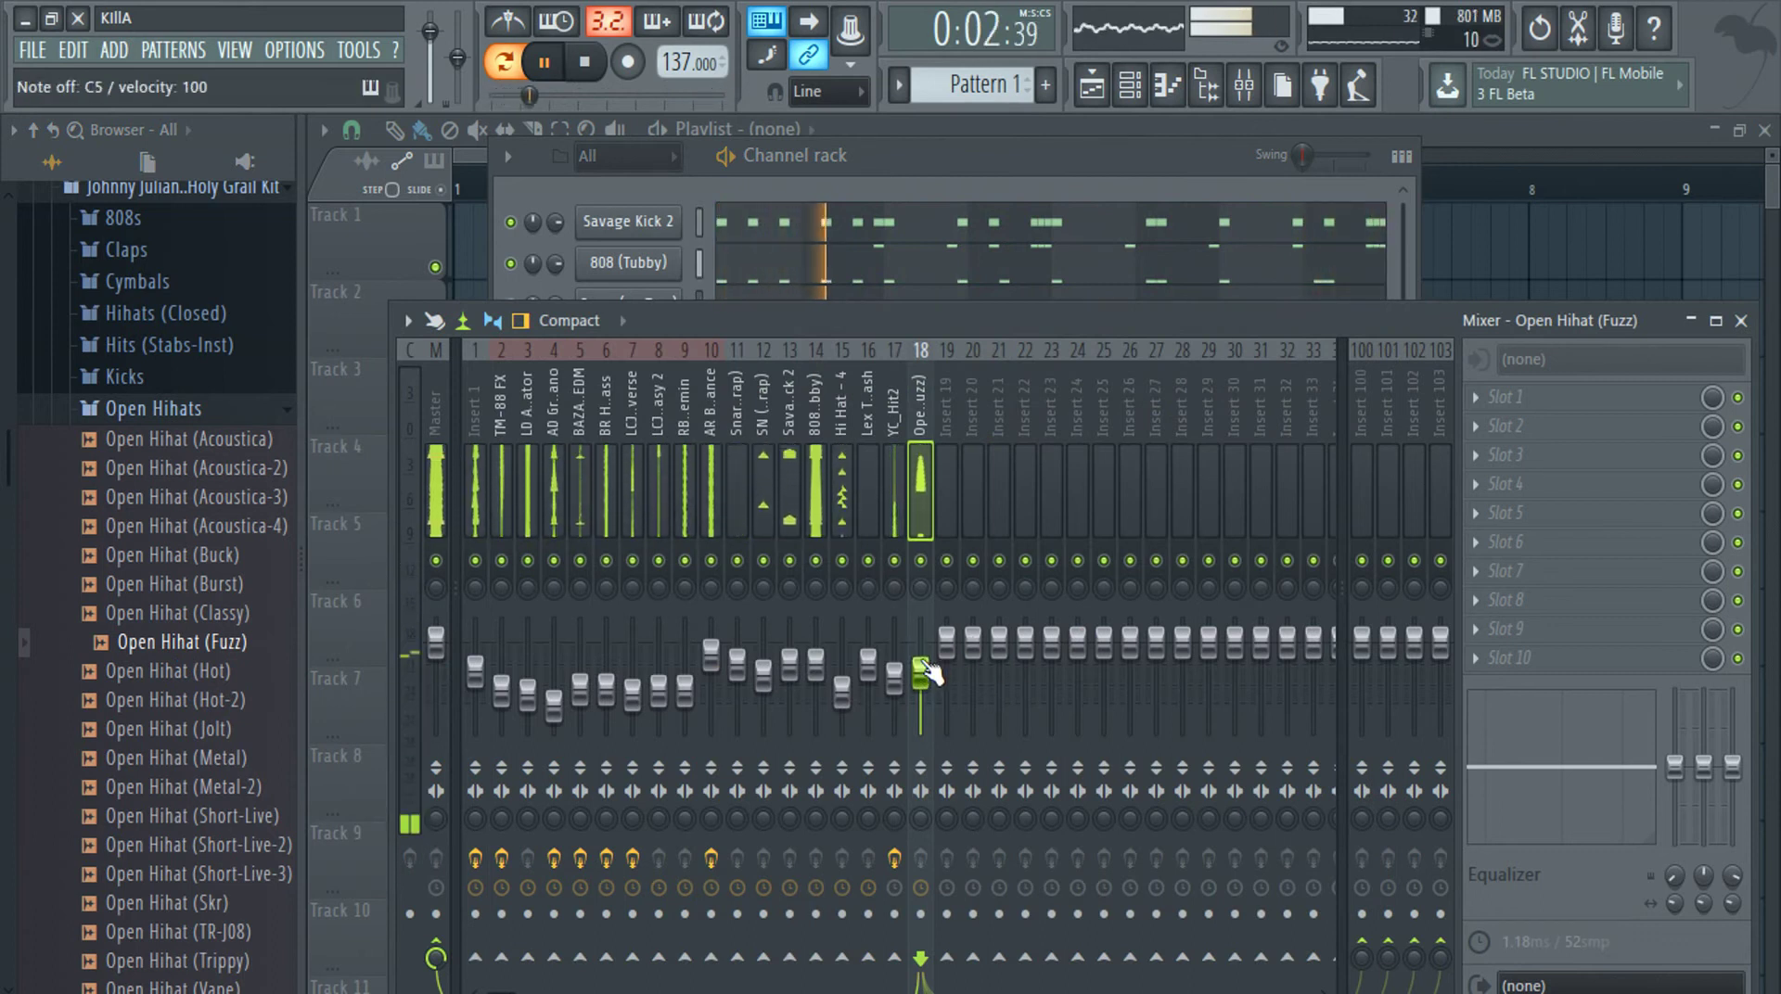
{"action": "left_click", "coordinate": [940, 154]}
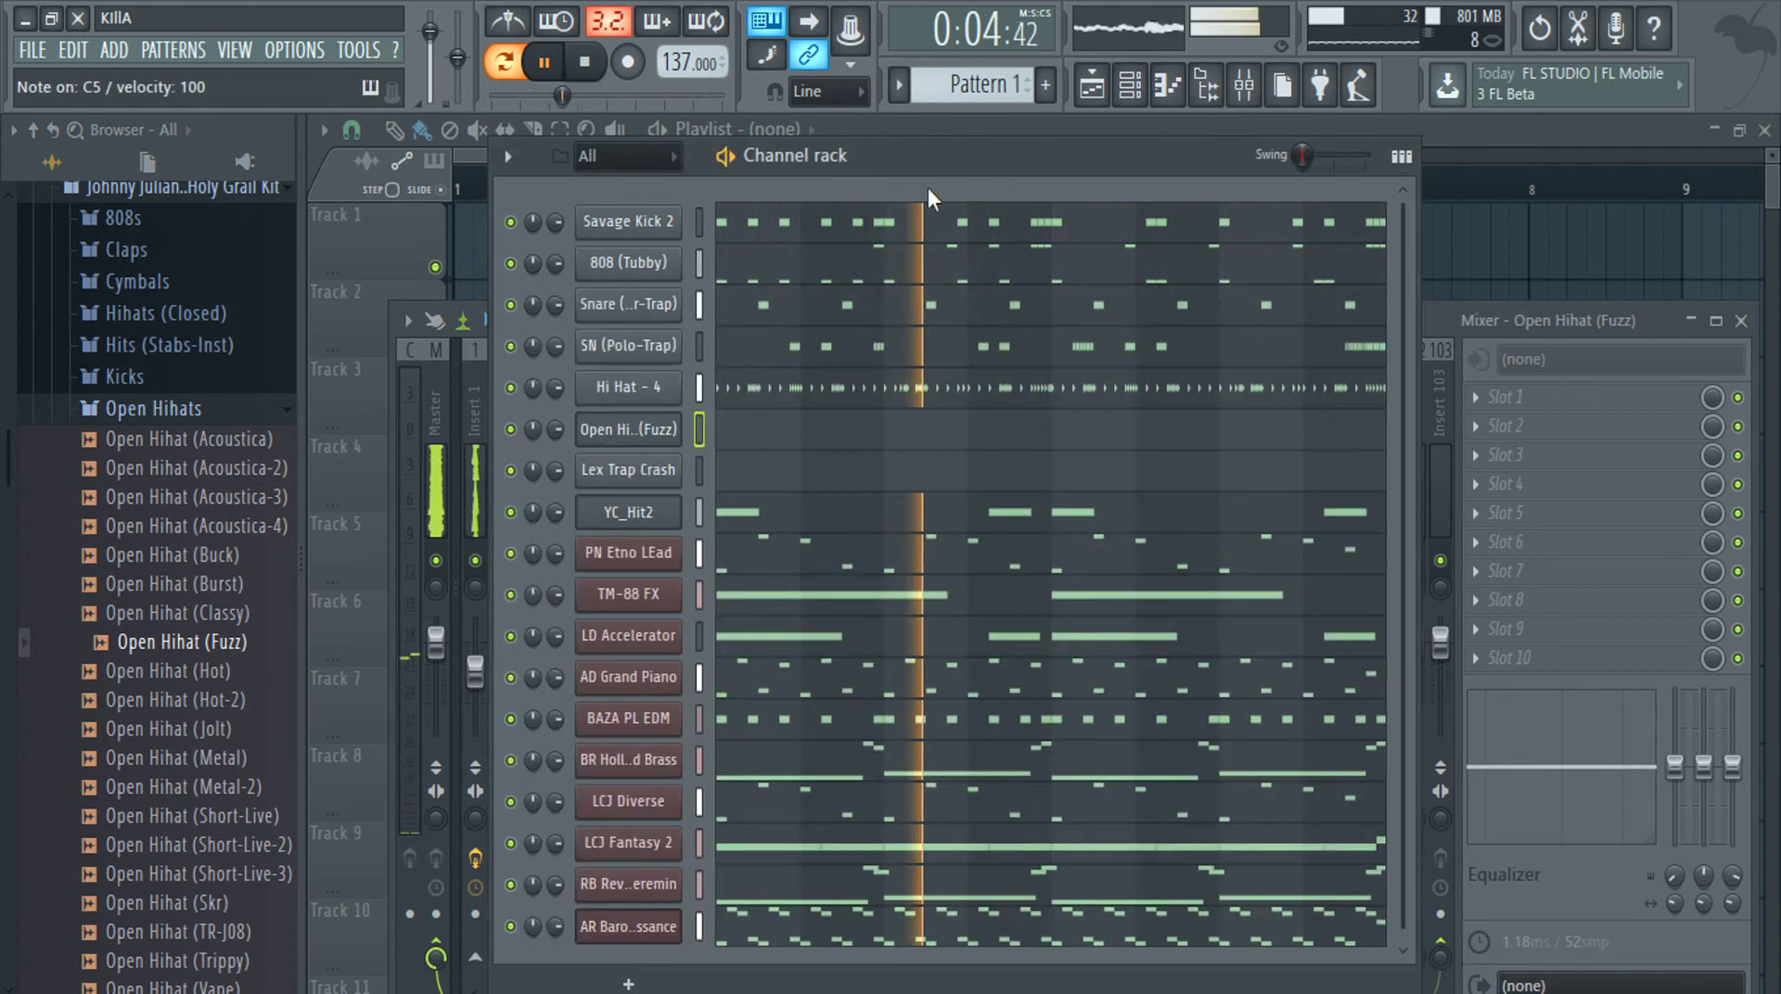
In the Open Hihat (Fuzz) piano roll, add a four-step C5 note on step 5 of bar 1 and show note panning
{"action": "left_click", "coordinate": [740, 425]}
{"action": "left_click", "coordinate": [422, 479]}
{"action": "scroll", "coordinate": [404, 518], "scroll_direction": "up", "scroll_amount": 4}
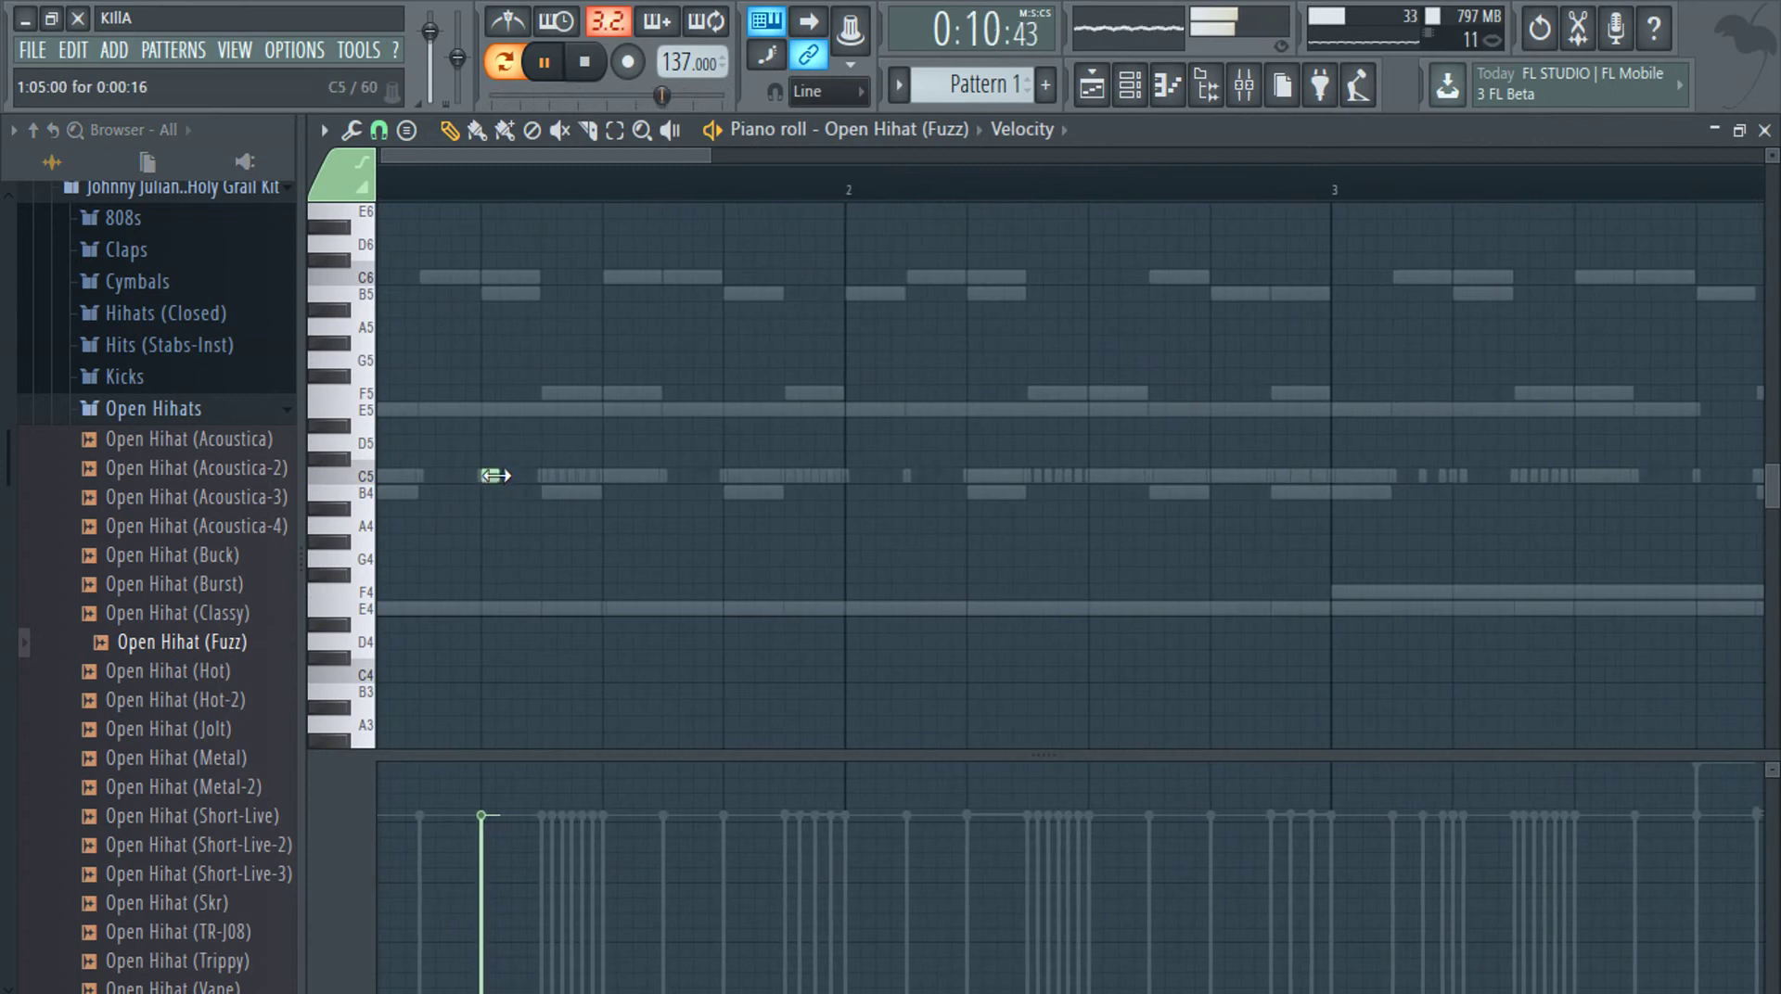
{"action": "left_click", "coordinate": [1020, 129]}
{"action": "left_click", "coordinate": [1046, 184]}
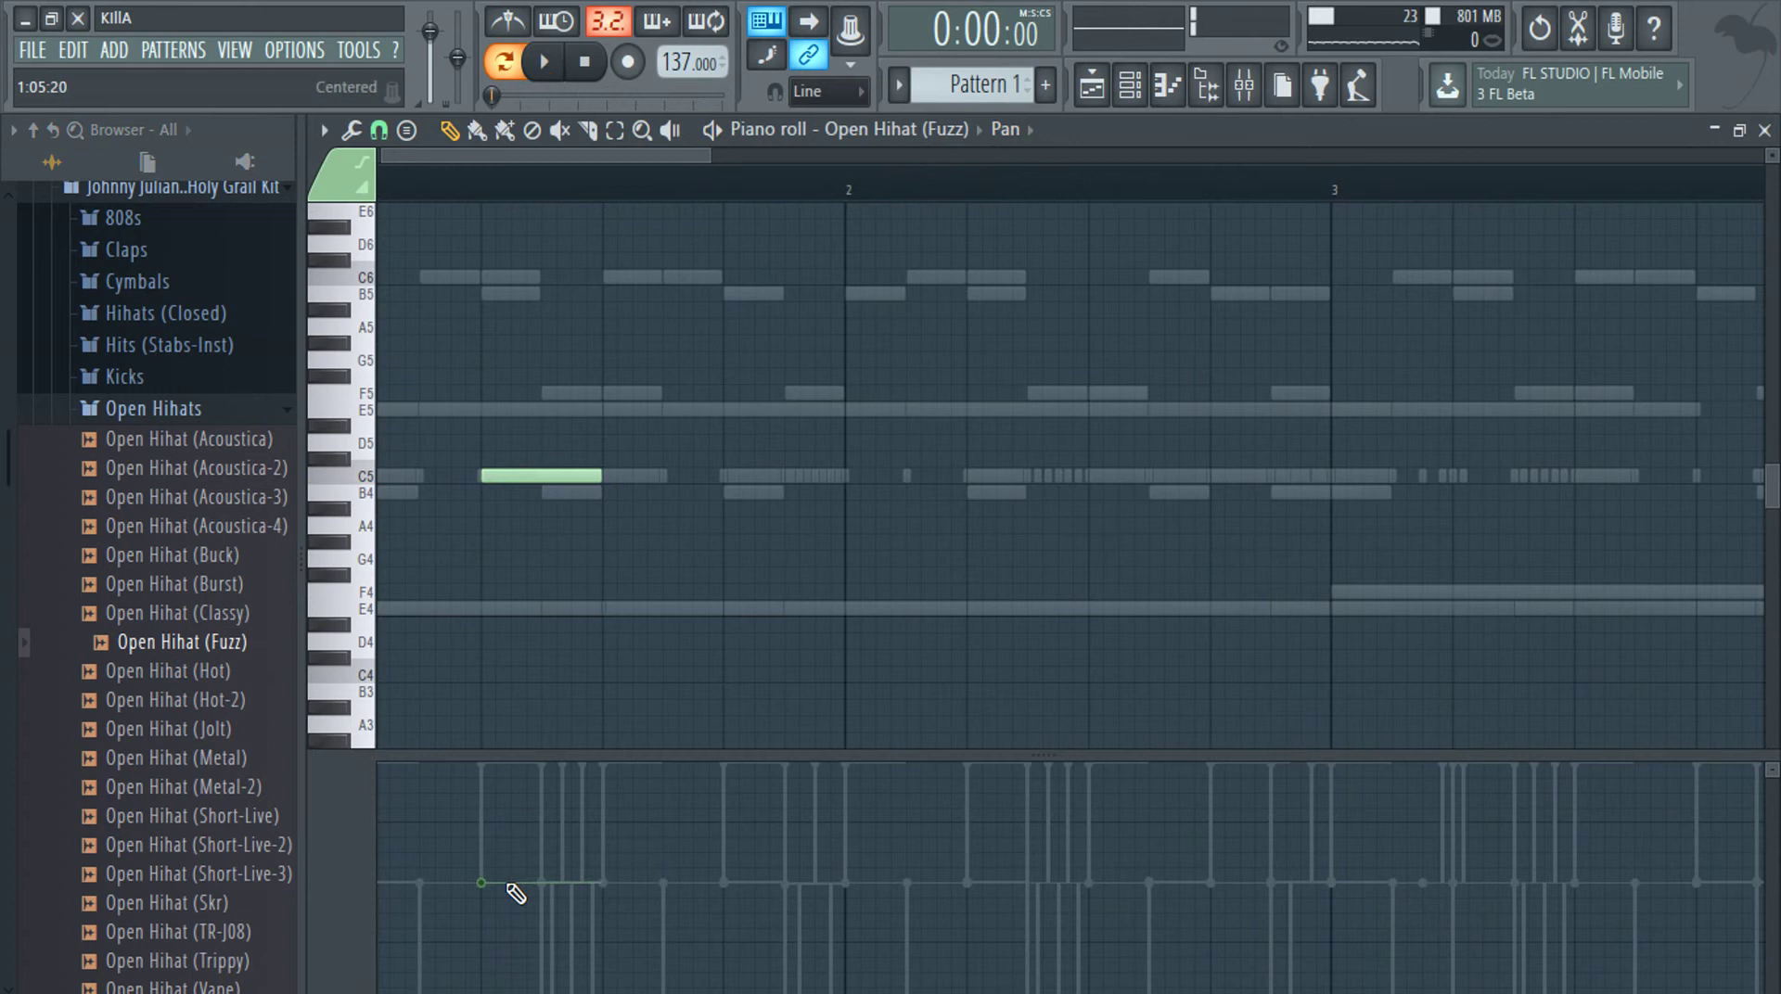
Fill out bars 1–8 with C5 open hi-hats on steps 5 and 13, panned alternately hard left and right, and play them
{"action": "scroll", "coordinate": [549, 494], "scroll_direction": "down", "scroll_amount": 3}
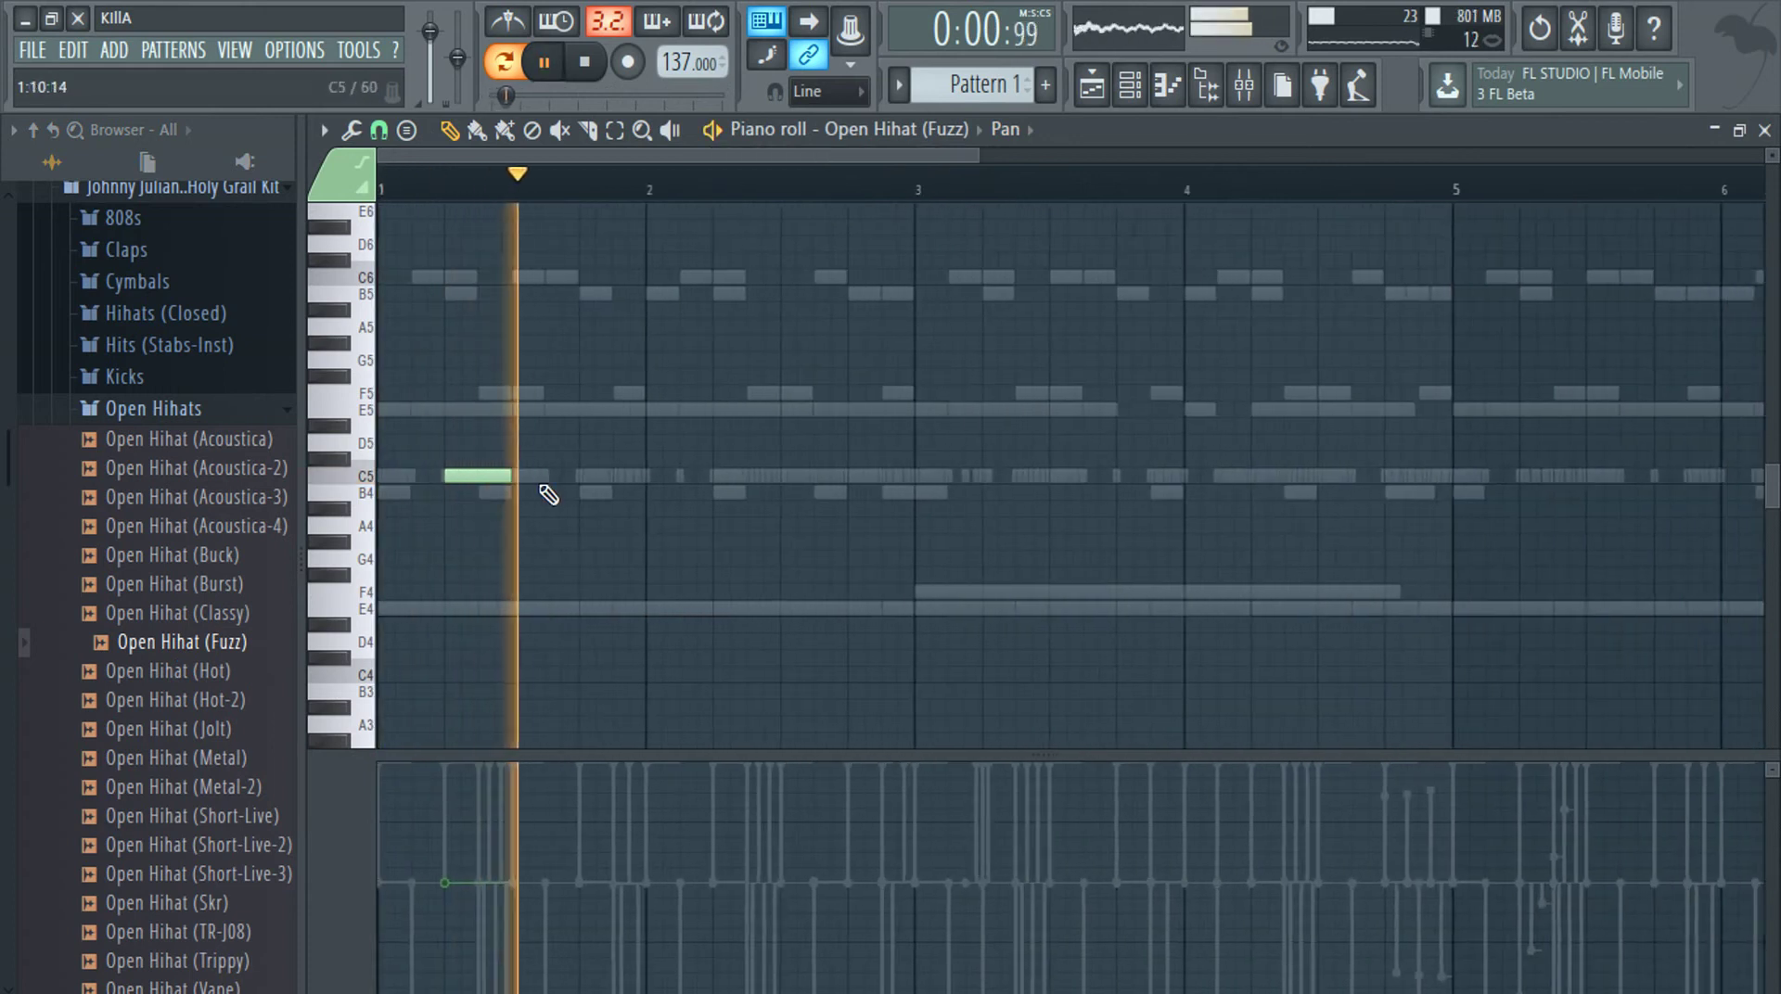
{"action": "key", "text": "space"}
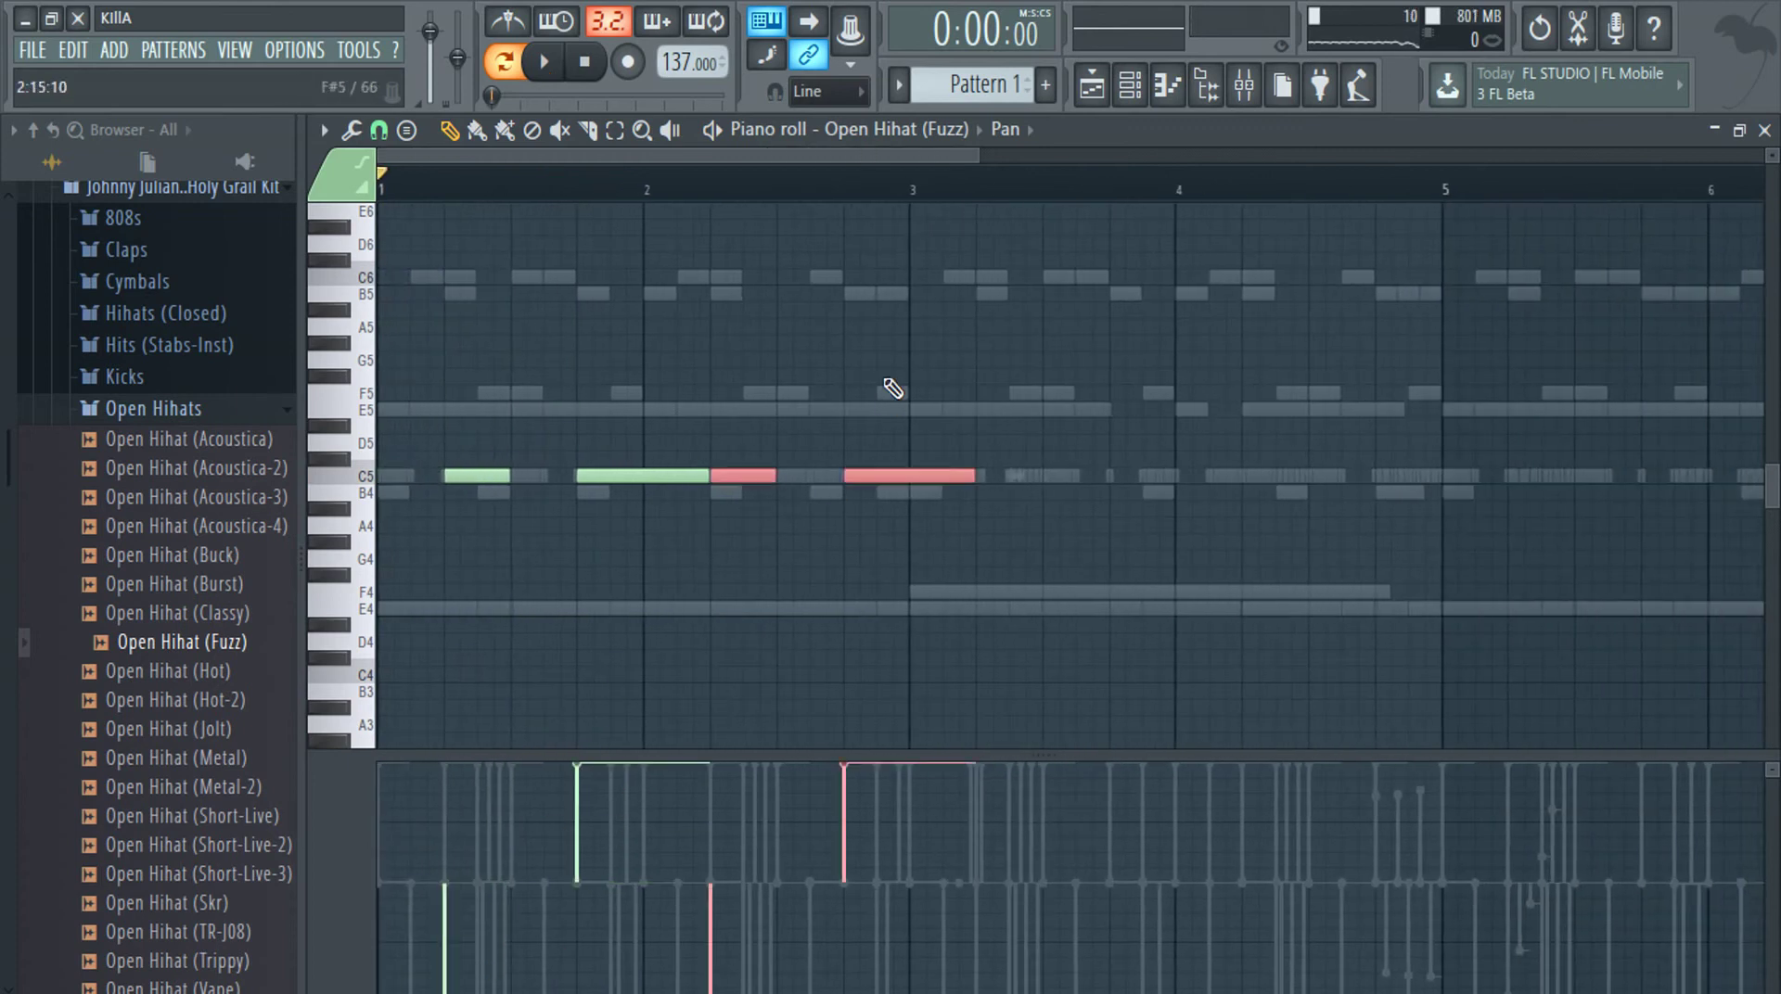
{"action": "scroll", "coordinate": [892, 388], "scroll_direction": "down", "scroll_amount": 2}
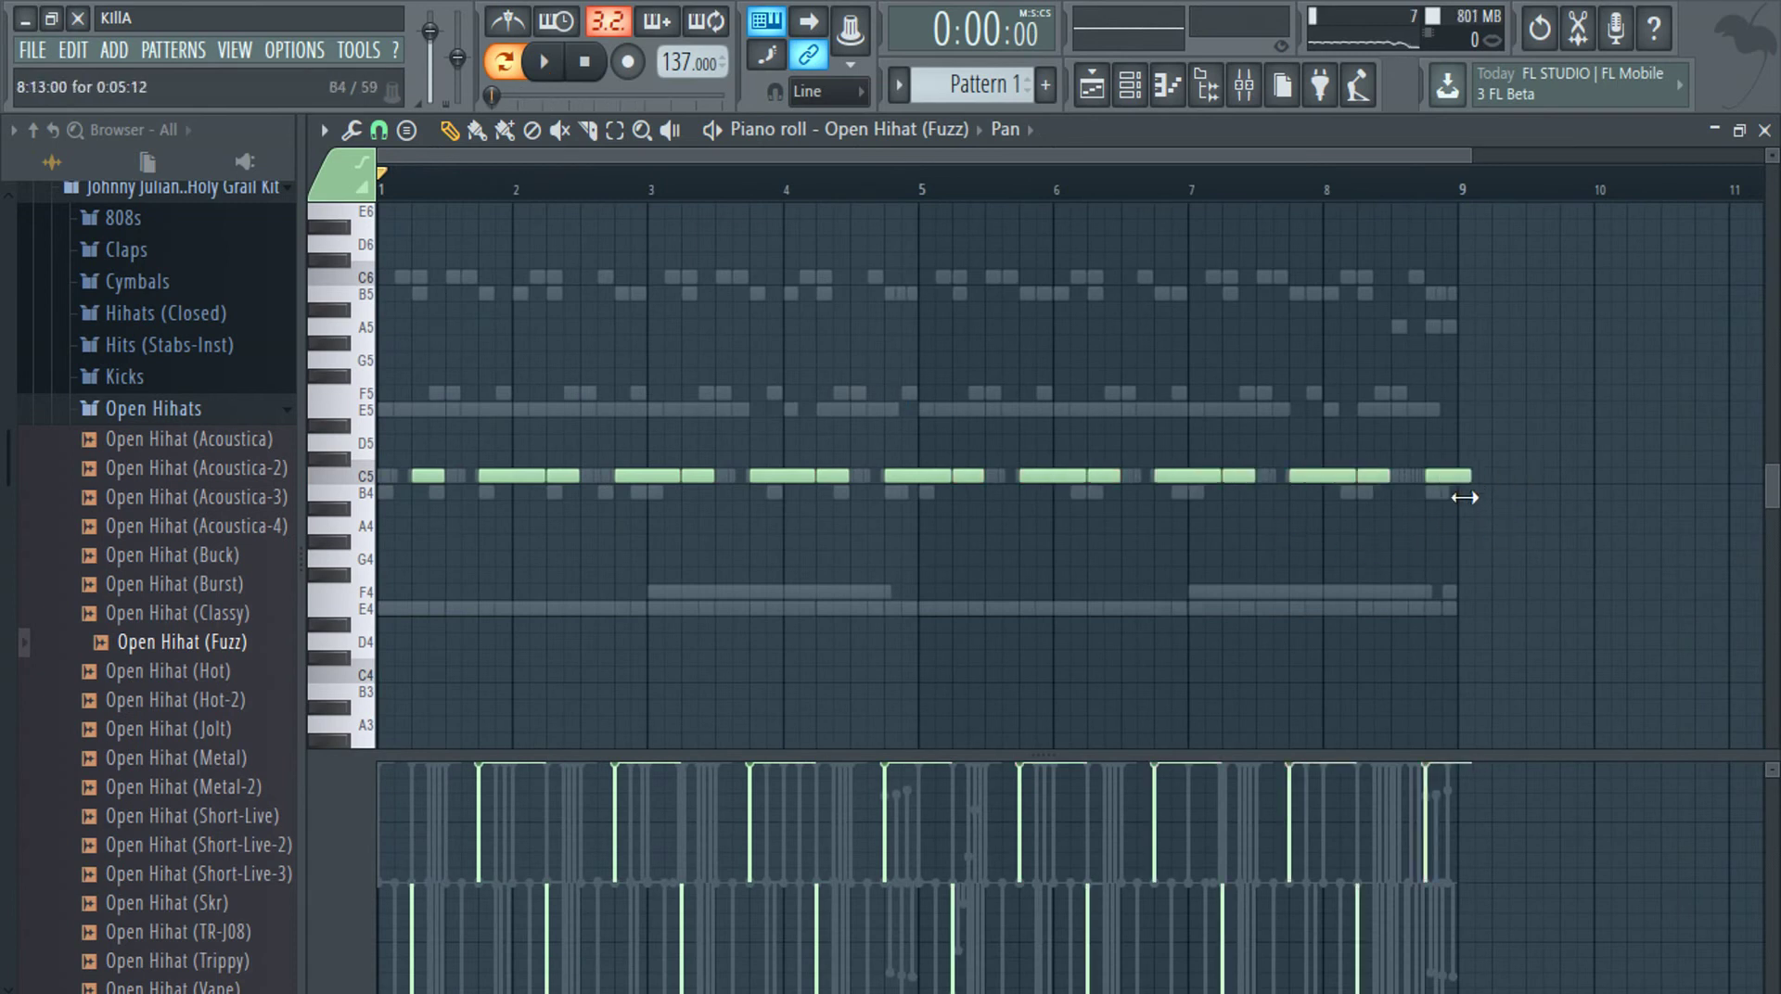
{"action": "key", "text": "space"}
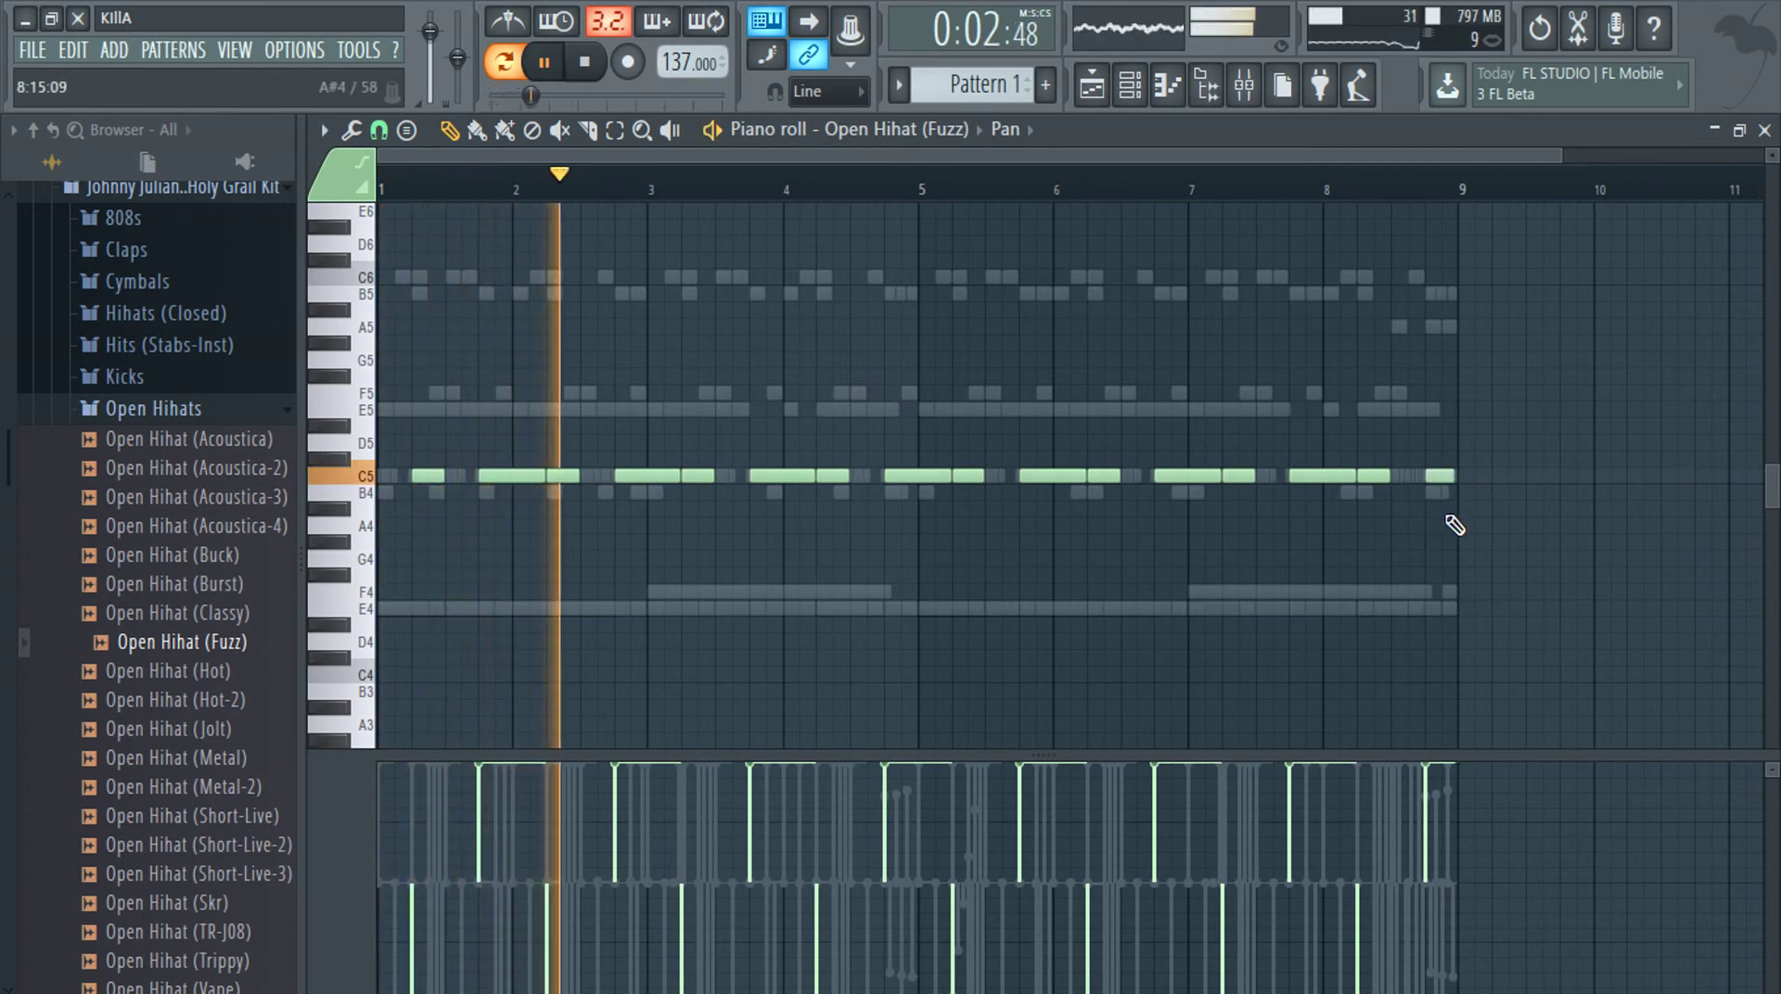
{"action": "left_click", "coordinate": [1765, 130]}
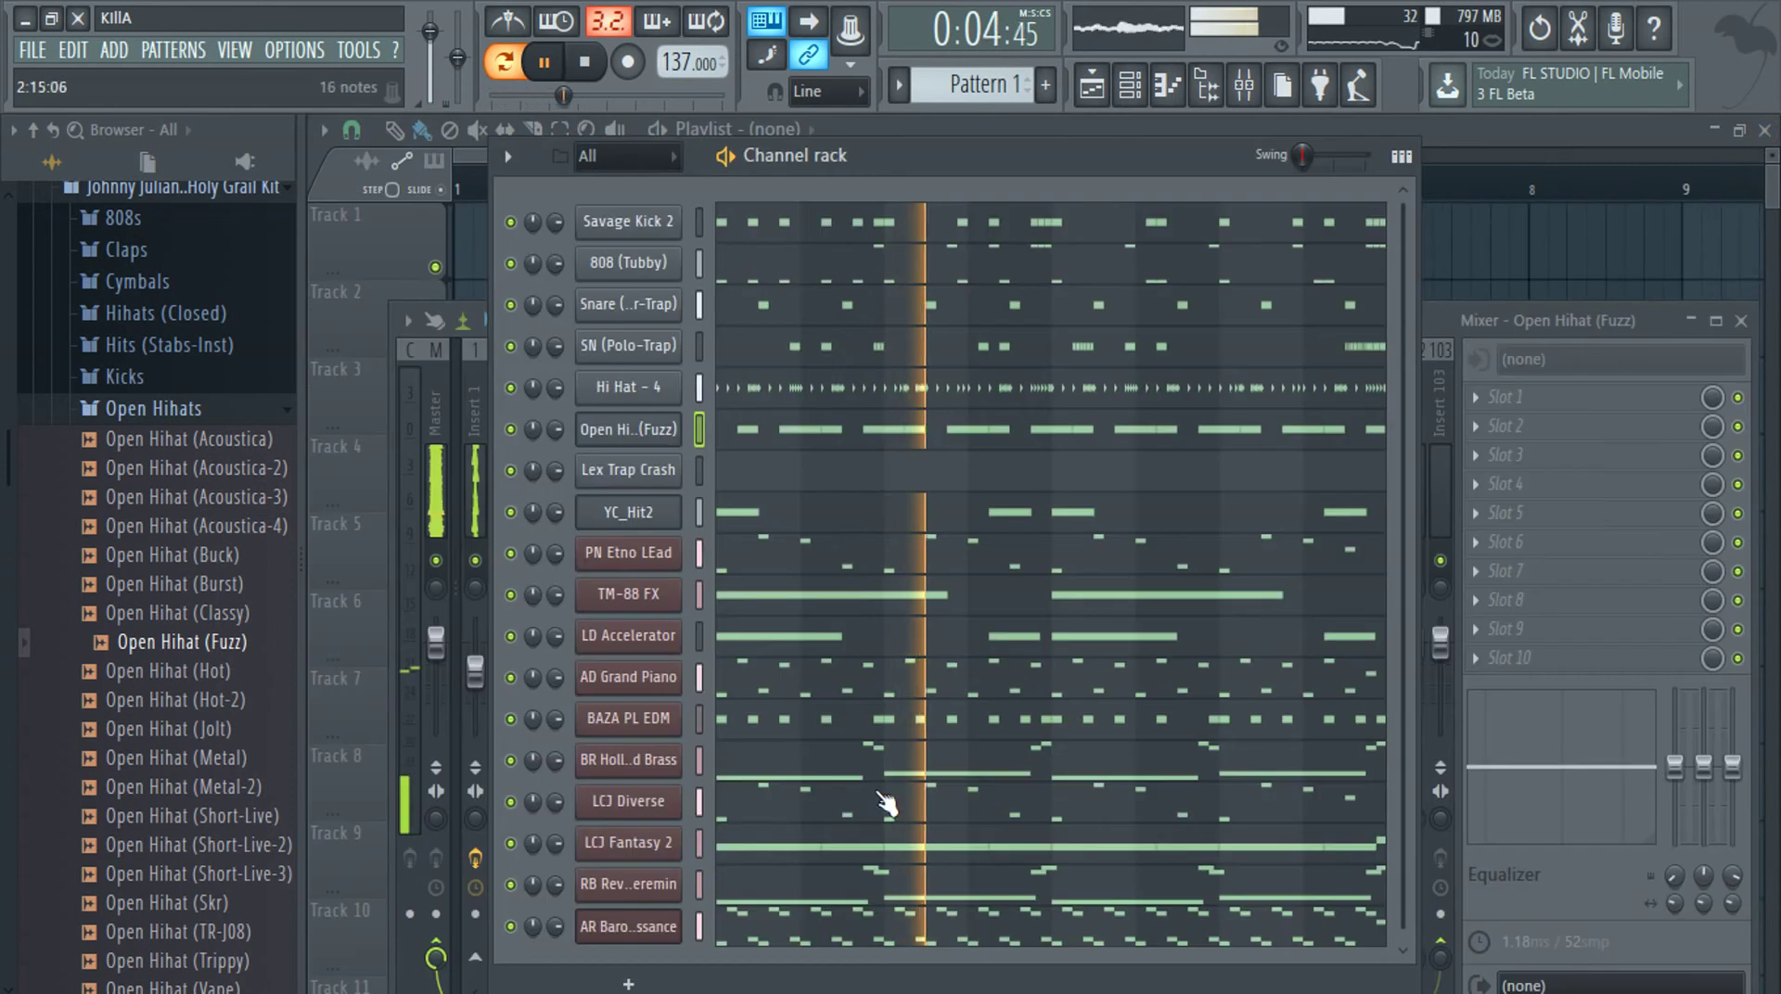
Lower the Open Hihat (Fuzz) mixer track volume to about 48% (-13.3 dB) and return to the Channel rack
{"action": "left_click", "coordinate": [1517, 328]}
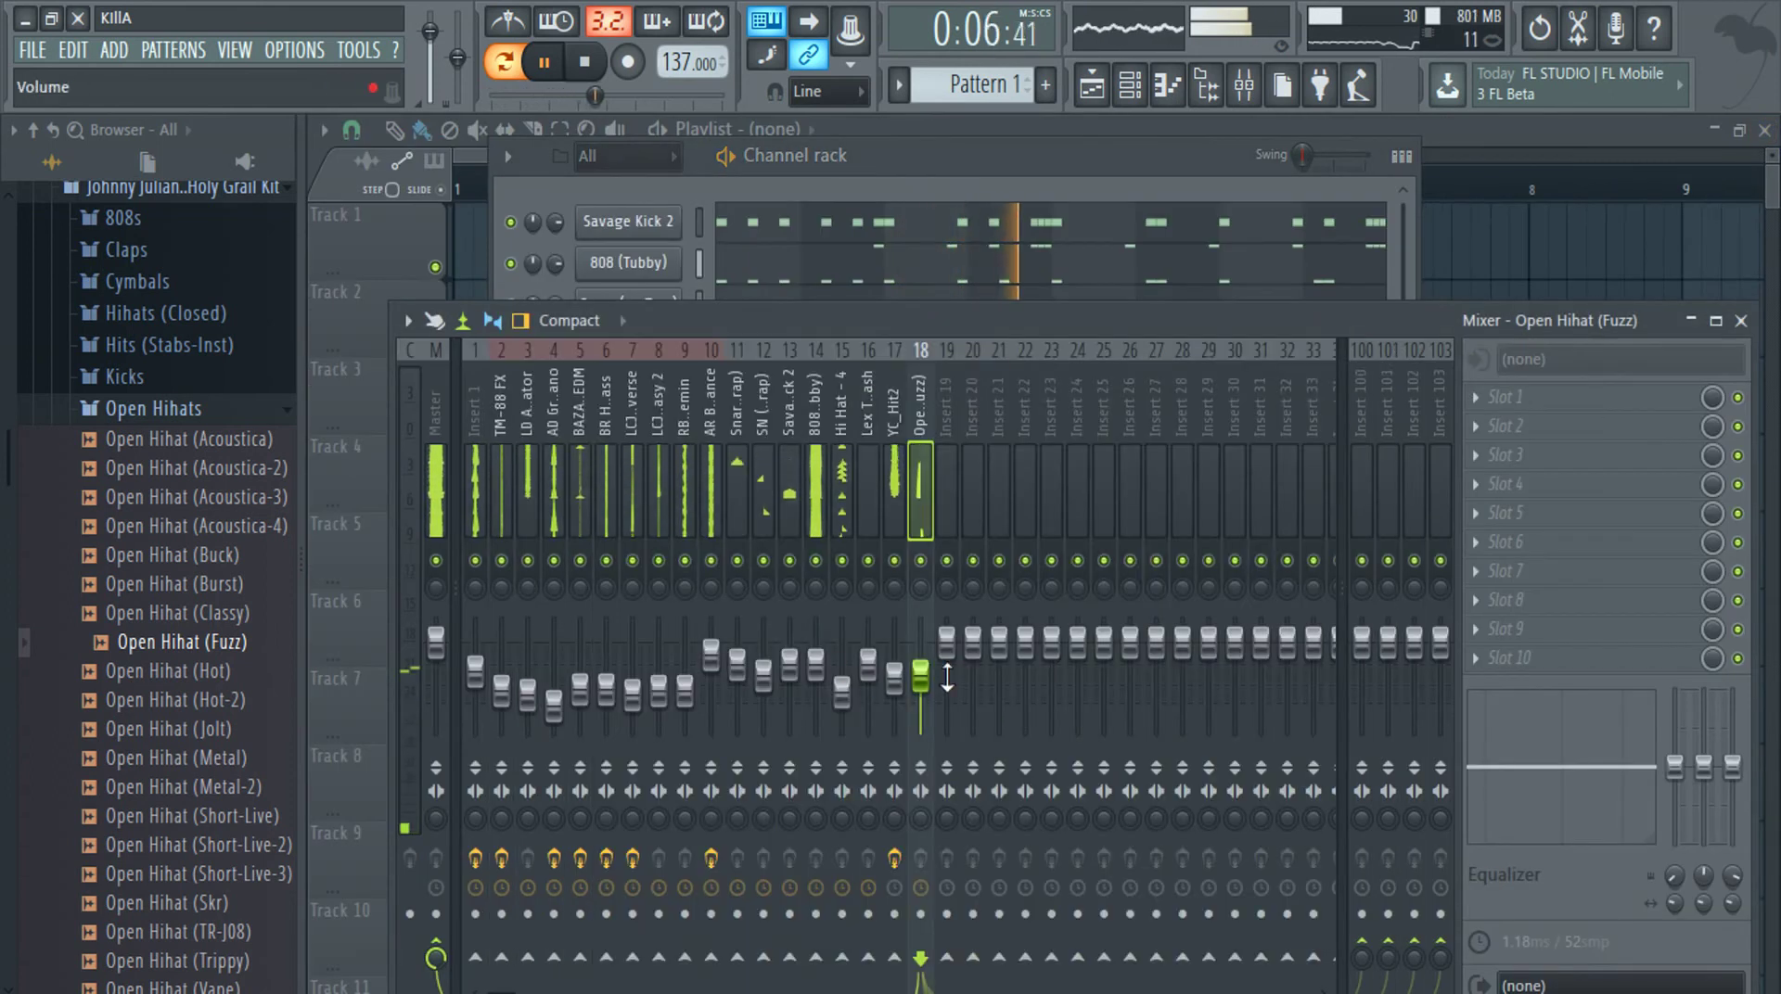
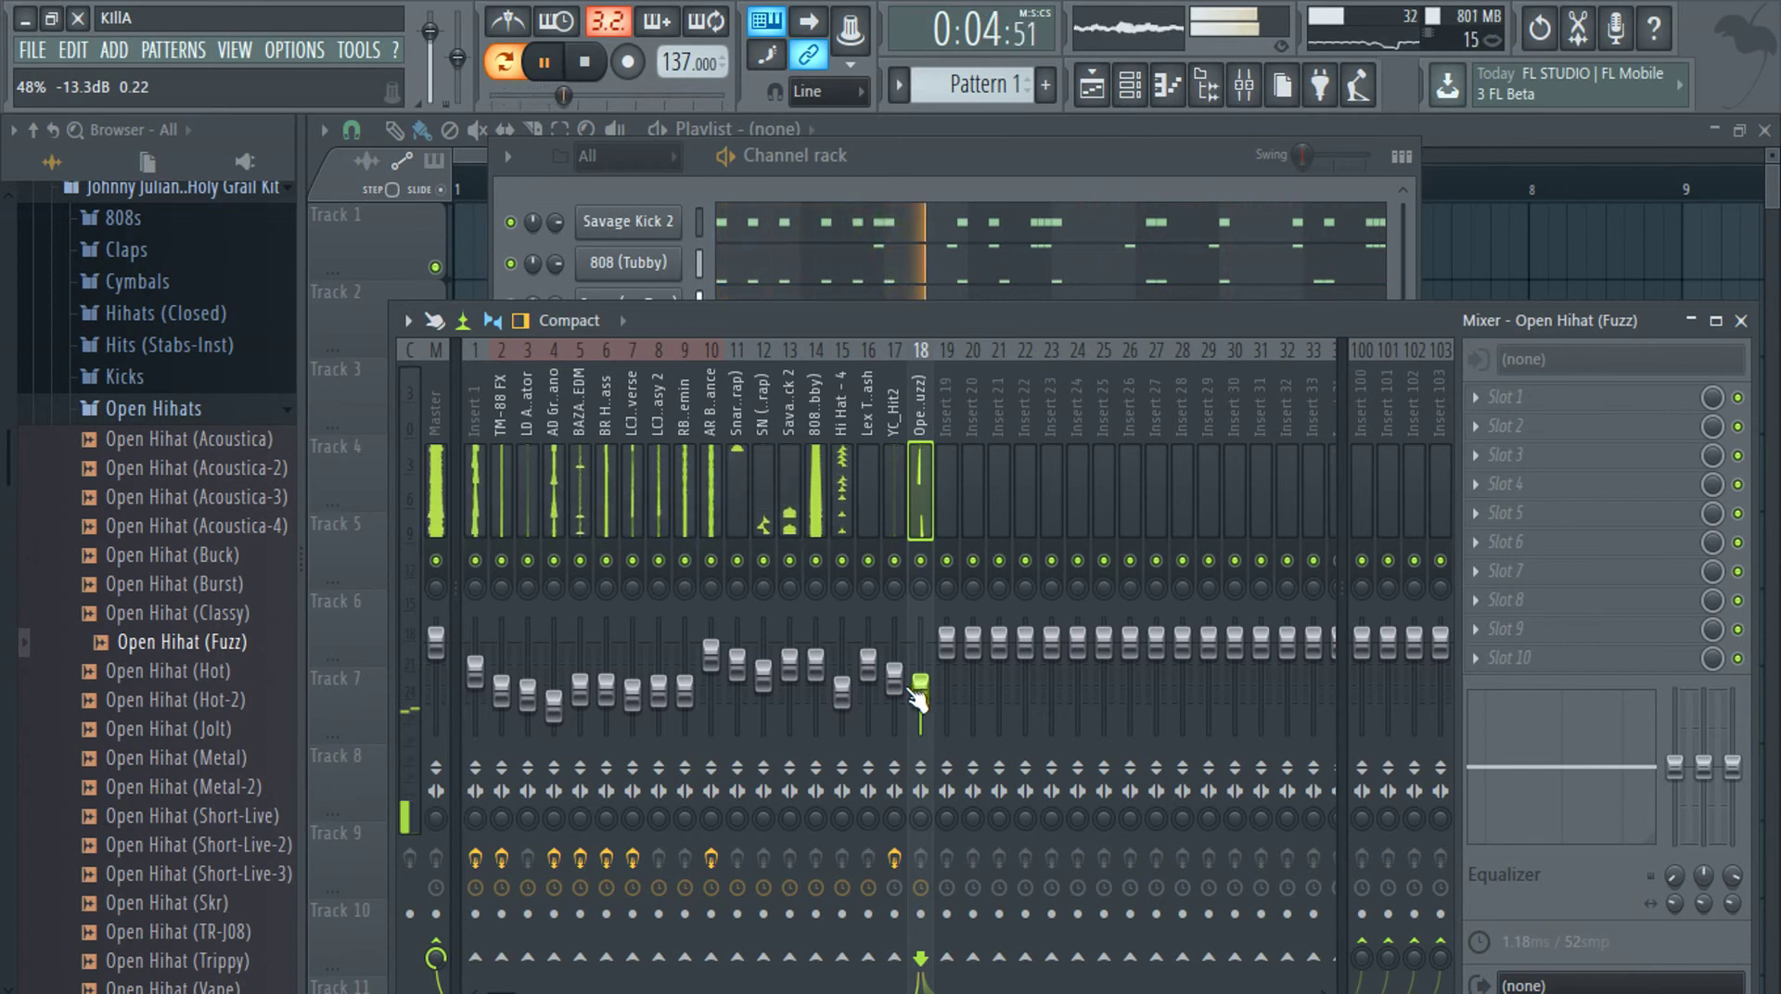
{"action": "left_click", "coordinate": [873, 145]}
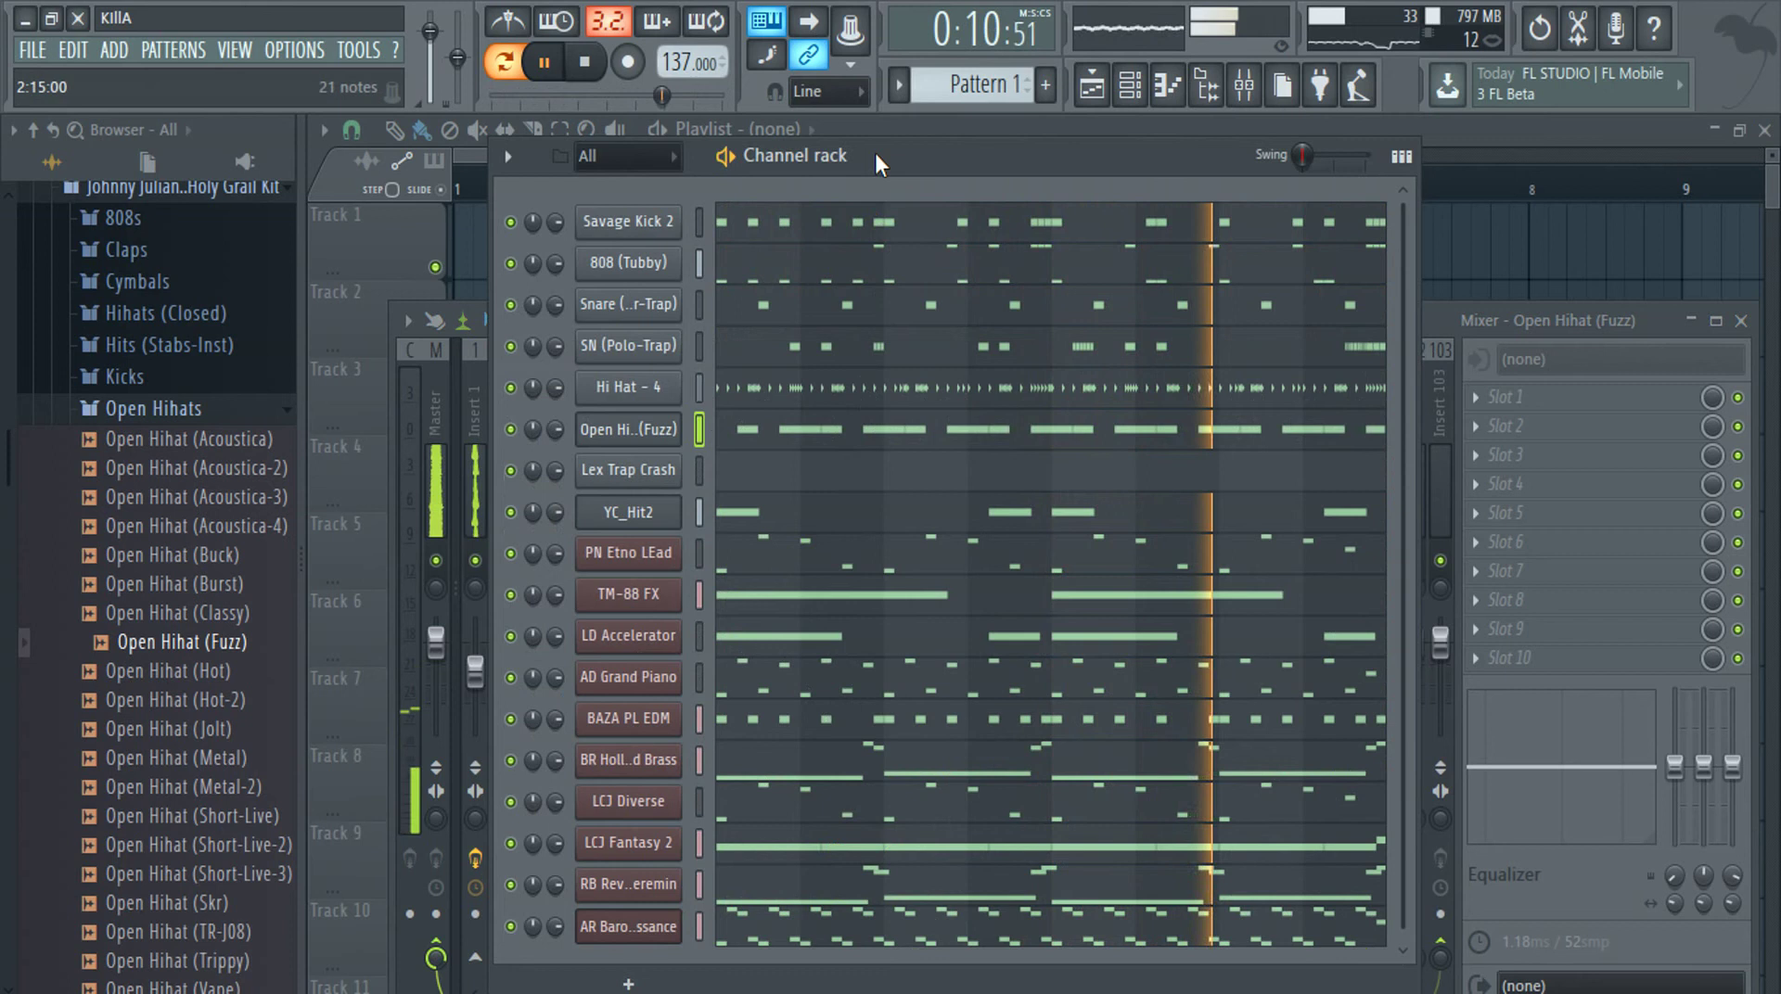
In the Lex Trap Crash piano roll, add B4 hits at the start of bar 1 and on step 5 of bar 2
{"action": "left_click", "coordinate": [751, 484]}
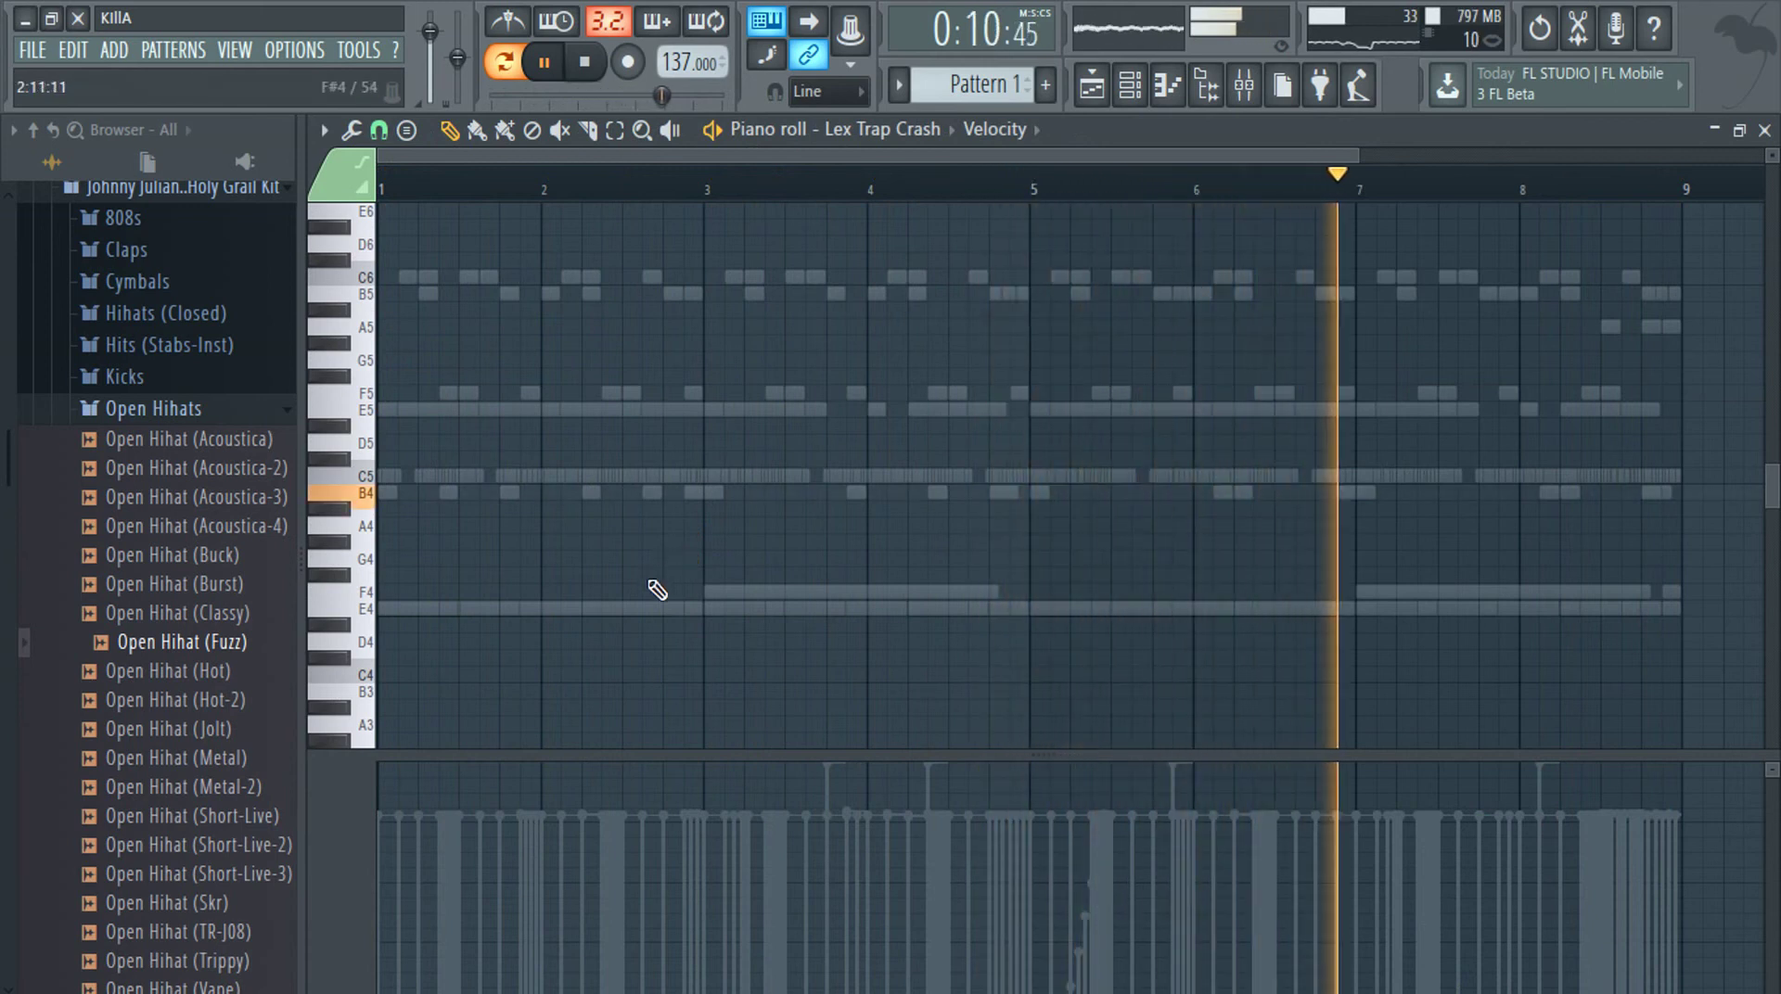
{"action": "left_click", "coordinate": [386, 476]}
{"action": "left_click_drag", "start_coordinate": [358, 482], "coordinate": [349, 500]}
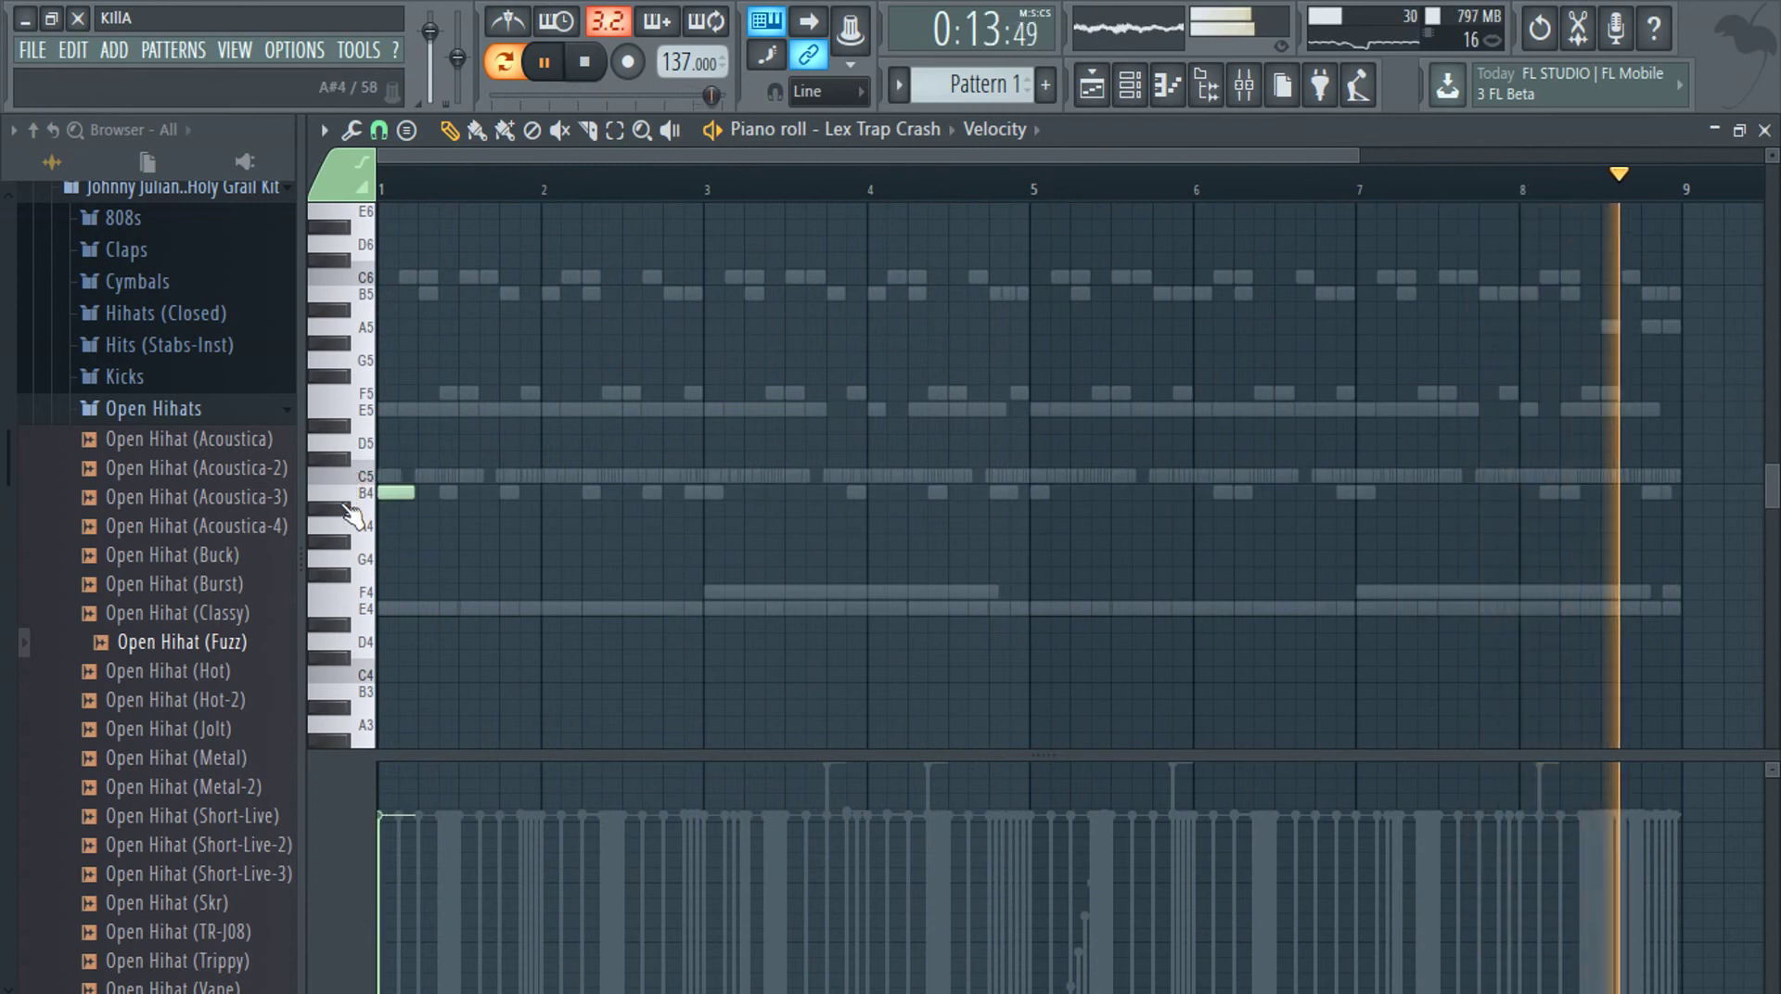
{"action": "left_click", "coordinate": [593, 497]}
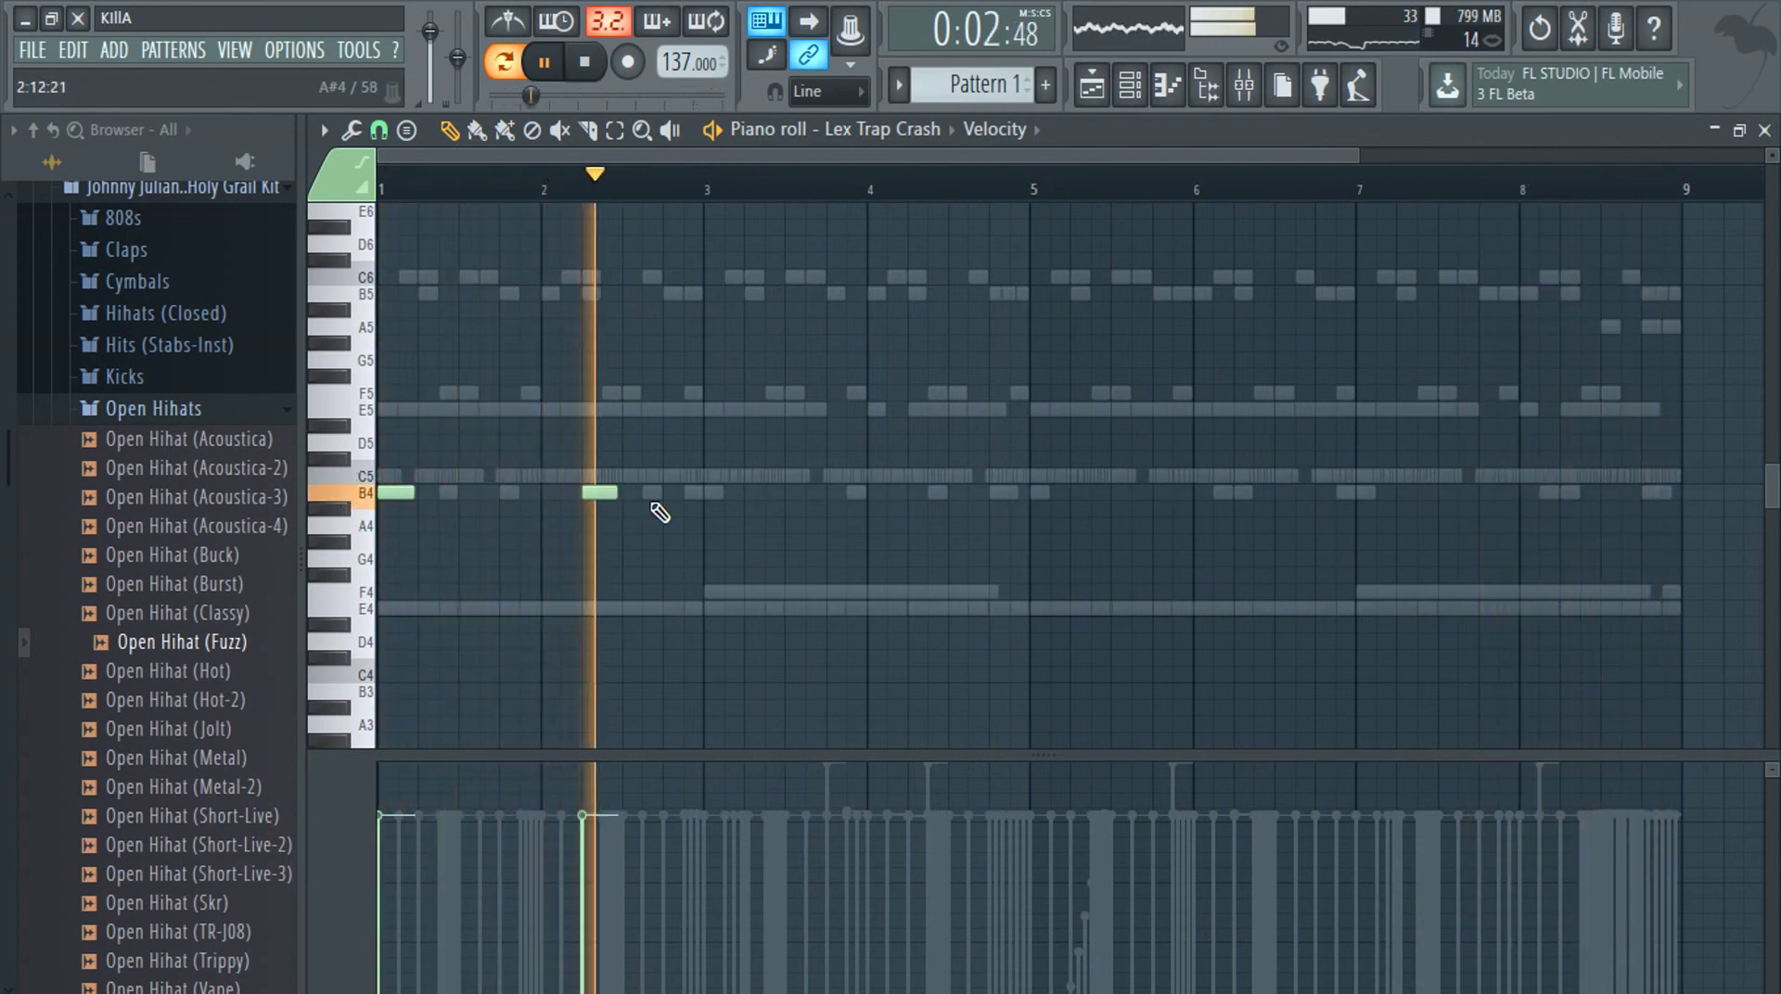
Show note panning for the Lex Trap Crash and keep the pan of both crash hits centred
{"action": "left_click", "coordinate": [1021, 130]}
{"action": "left_click", "coordinate": [1037, 179]}
{"action": "left_click", "coordinate": [602, 878]}
{"action": "left_click", "coordinate": [385, 883]}
{"action": "left_click", "coordinate": [394, 882]}
{"action": "left_click", "coordinate": [585, 888]}
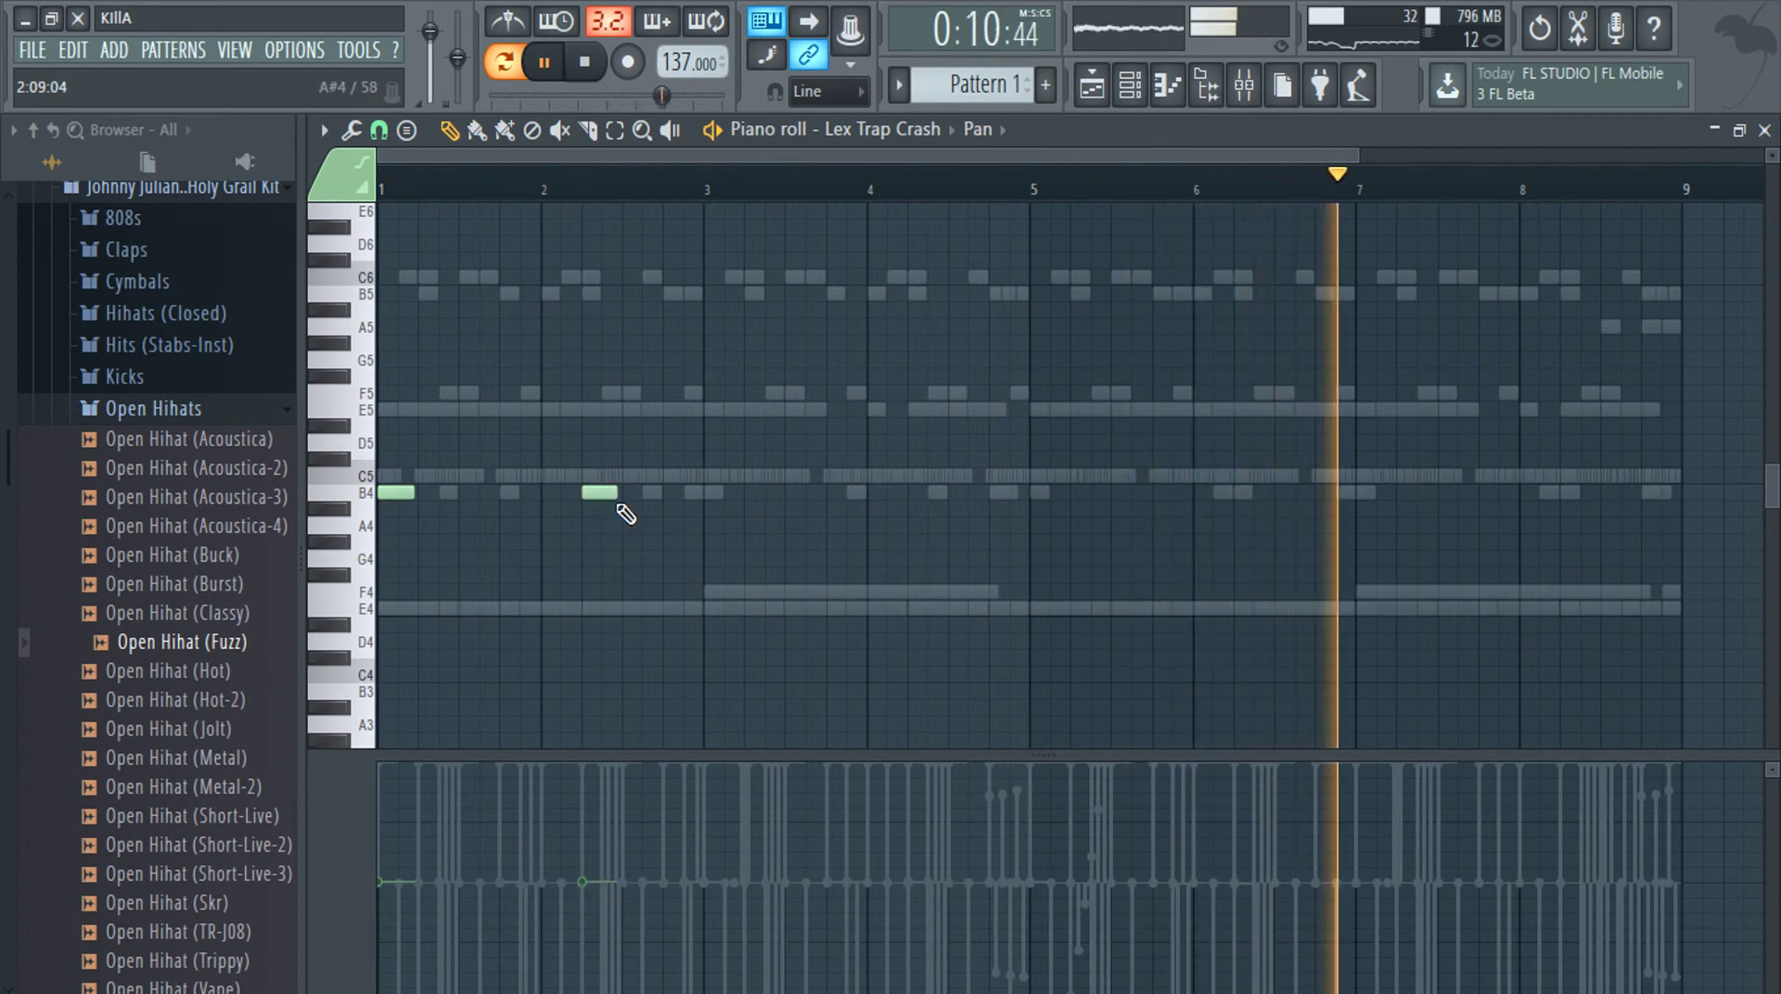
Lengthen the bar 2 crash to the start of bar 3, repeat the B4 crash pattern through bar 8, and return to the Channel rack
{"action": "left_click", "coordinate": [722, 497]}
{"action": "right_click", "coordinate": [728, 493]}
{"action": "left_click_drag", "start_coordinate": [617, 494], "coordinate": [687, 552]}
{"action": "scroll", "coordinate": [715, 522], "scroll_direction": "up", "scroll_amount": 5, "text": "ctrl"}
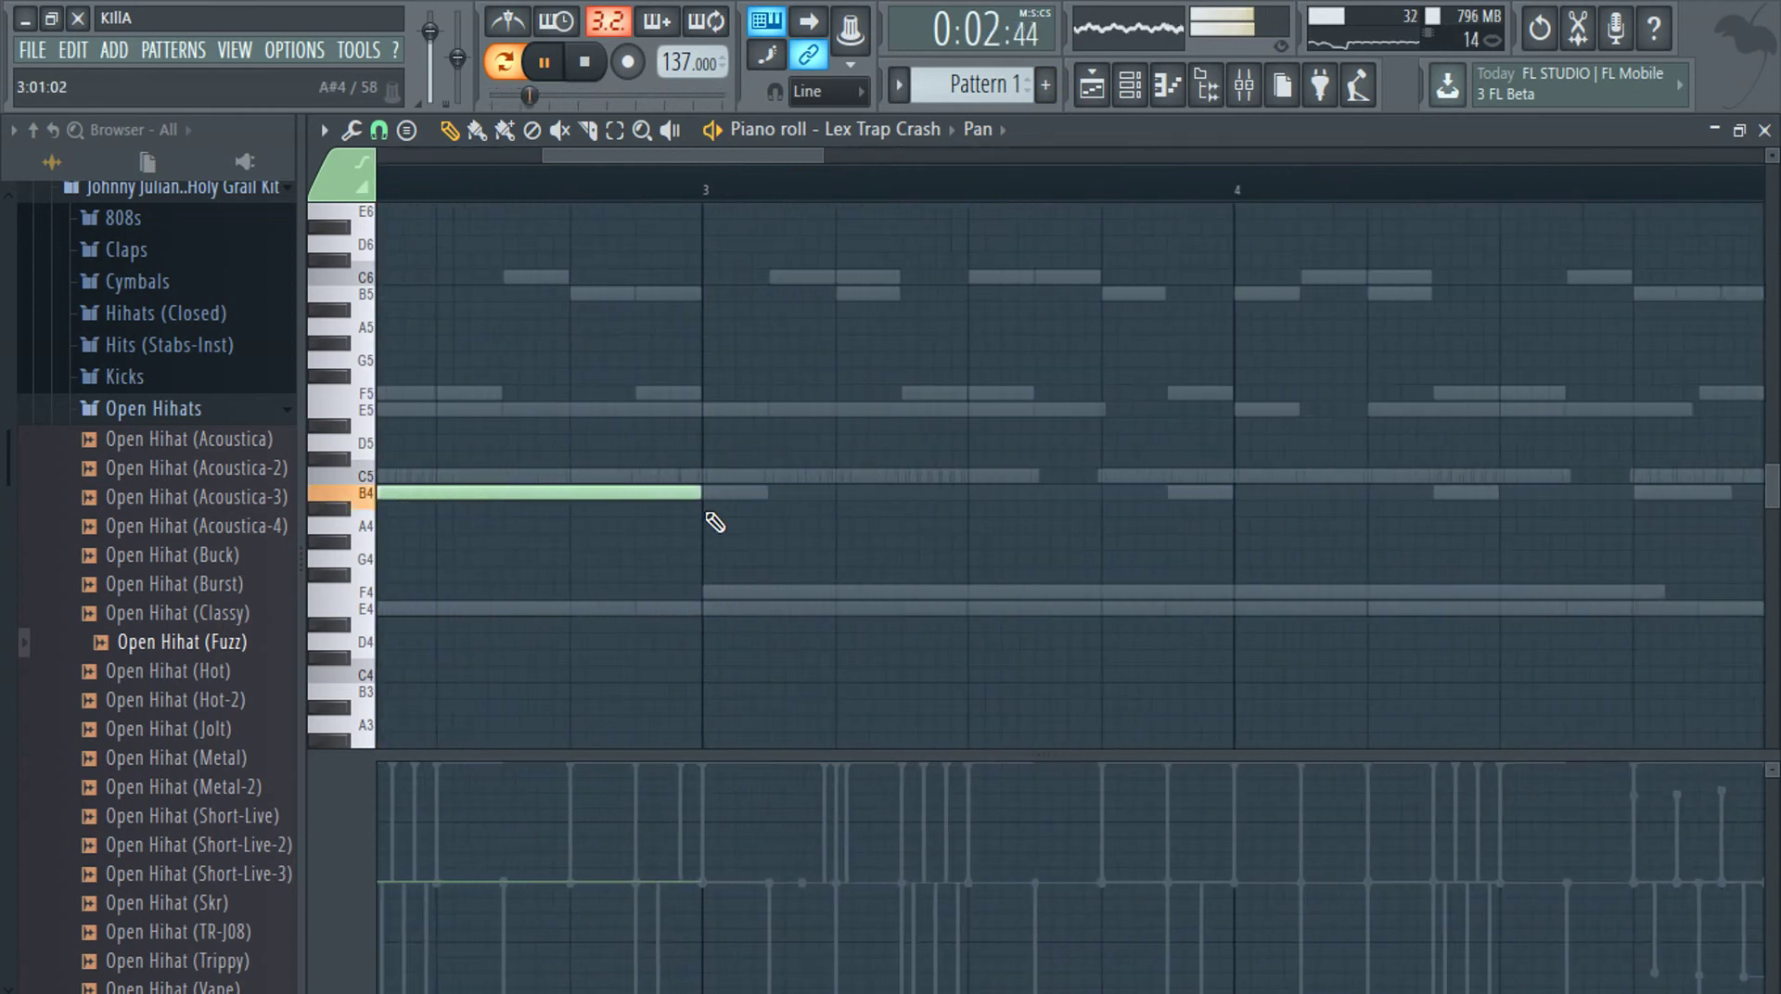
{"action": "scroll", "coordinate": [715, 521], "scroll_direction": "down", "scroll_amount": 6, "text": "ctrl"}
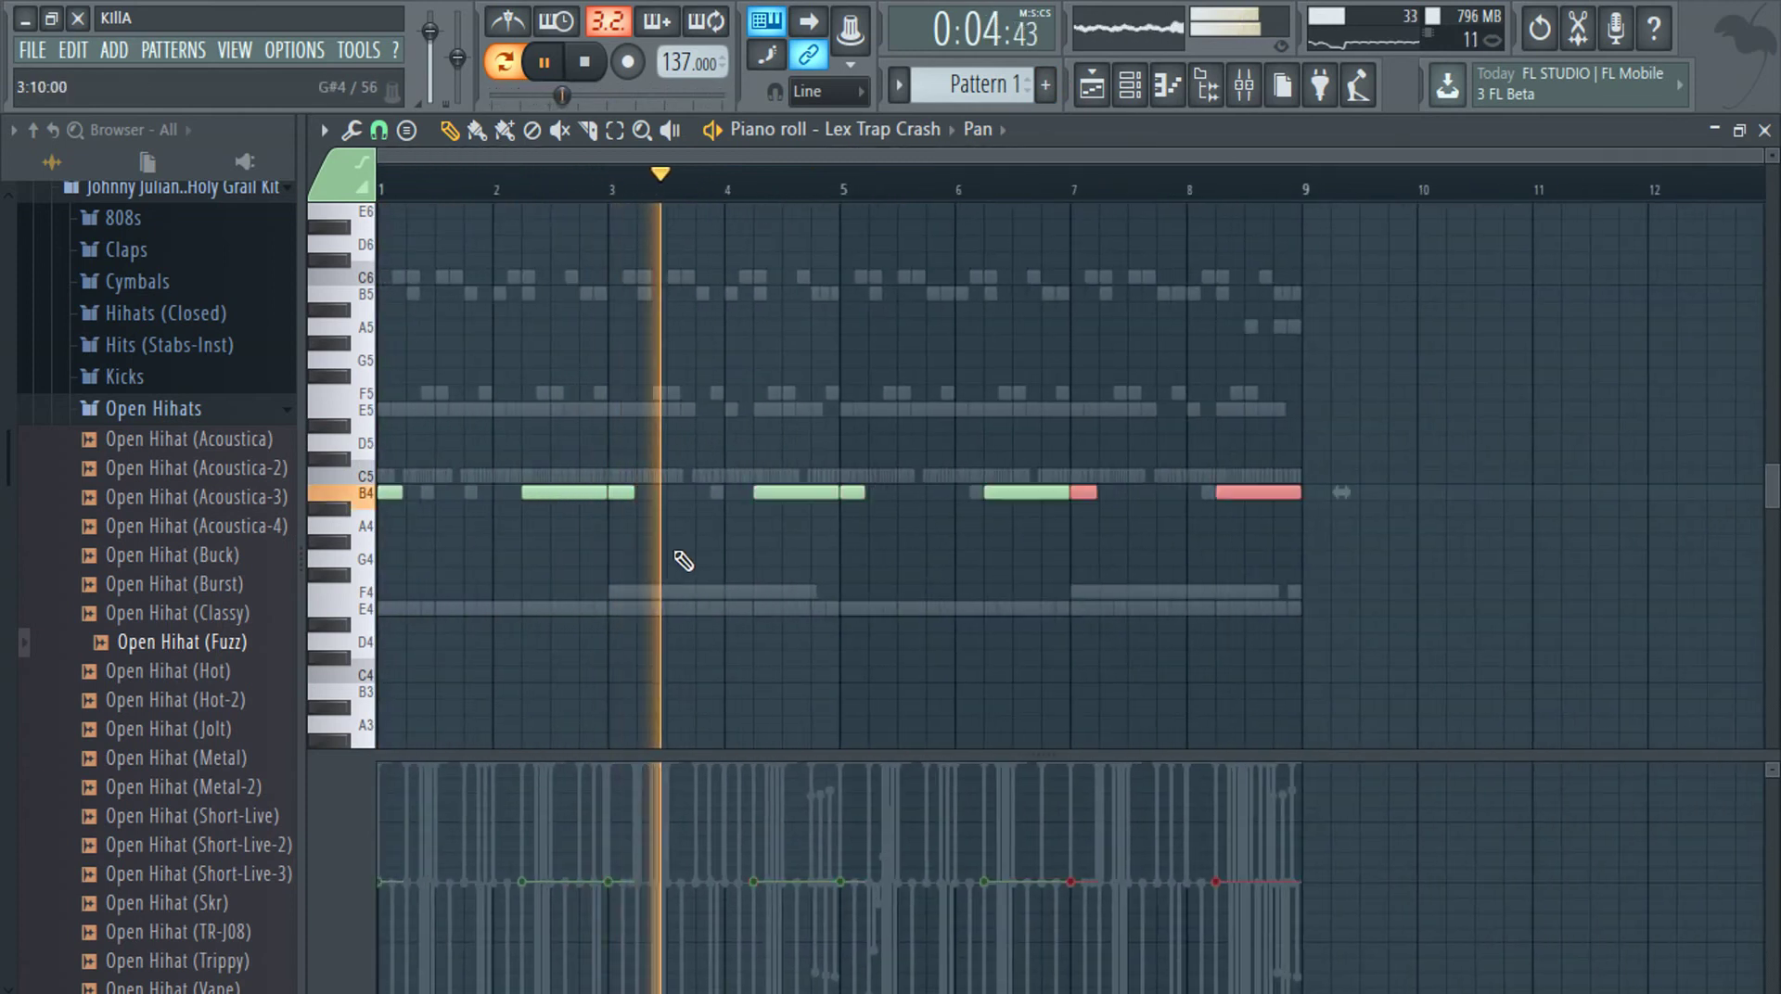
{"action": "key", "text": "Escape"}
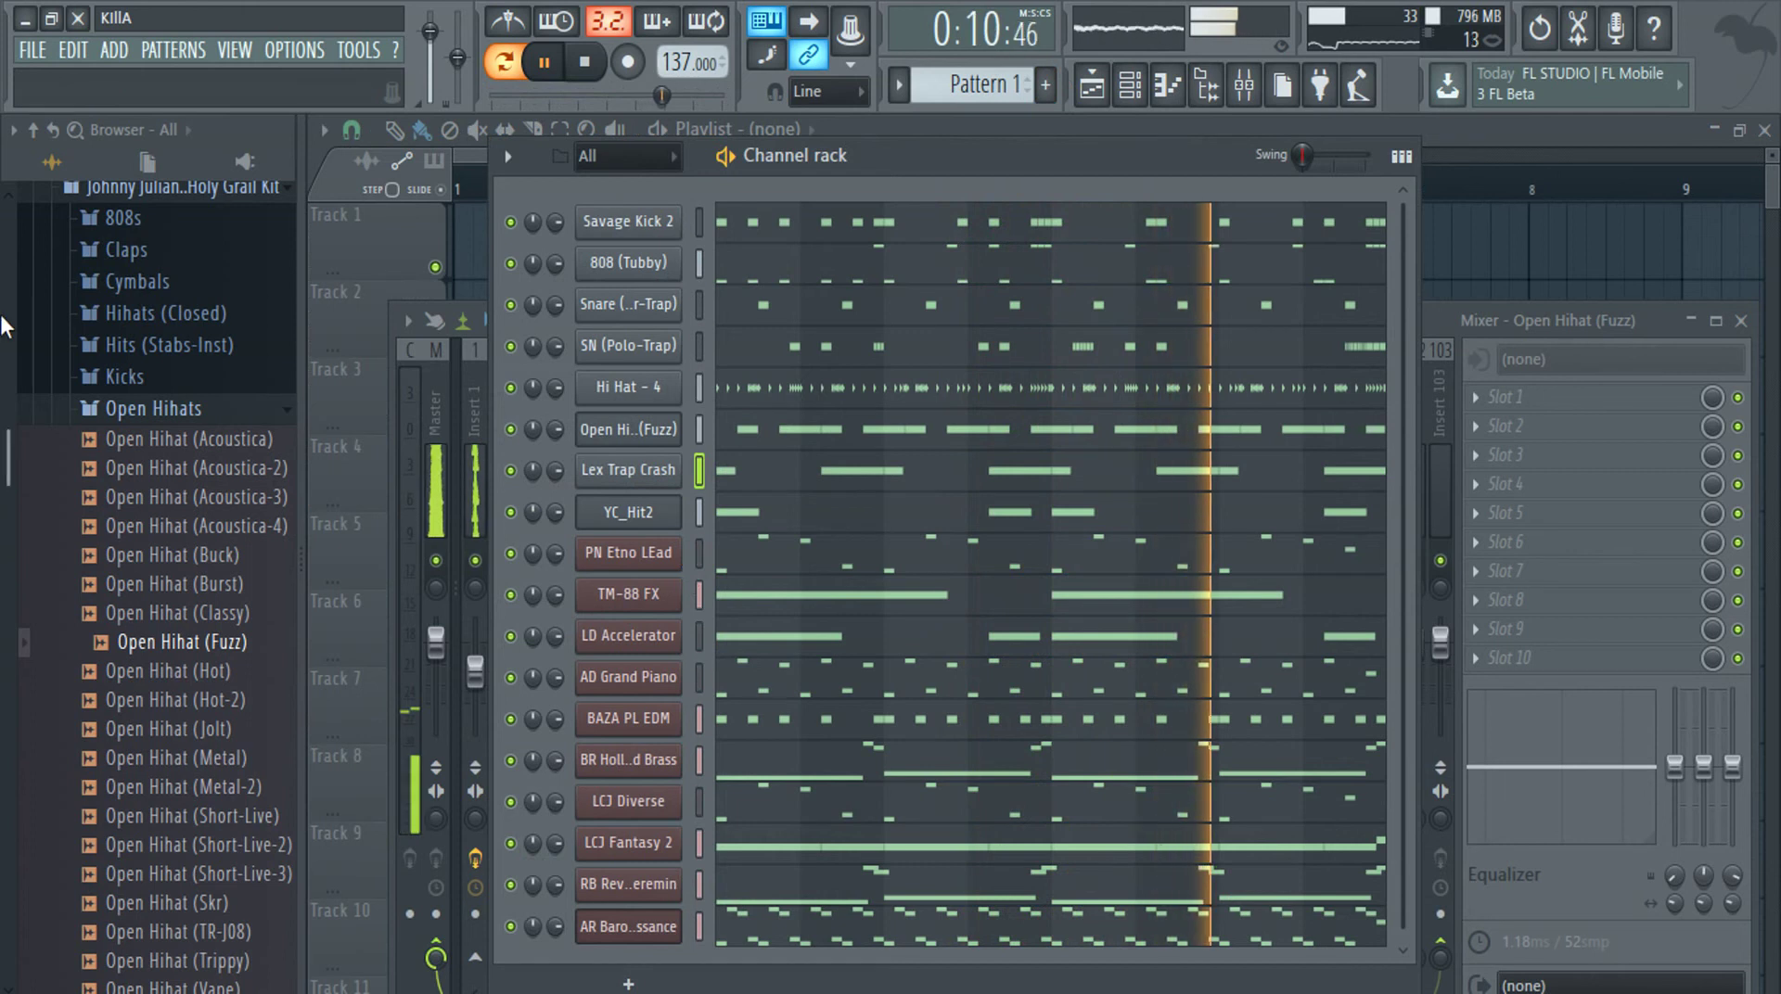
Look through the Vox samples in the Johnny Juliano - The Holy Grail Kit folder, and collapse the kit
{"action": "left_click", "coordinate": [185, 408]}
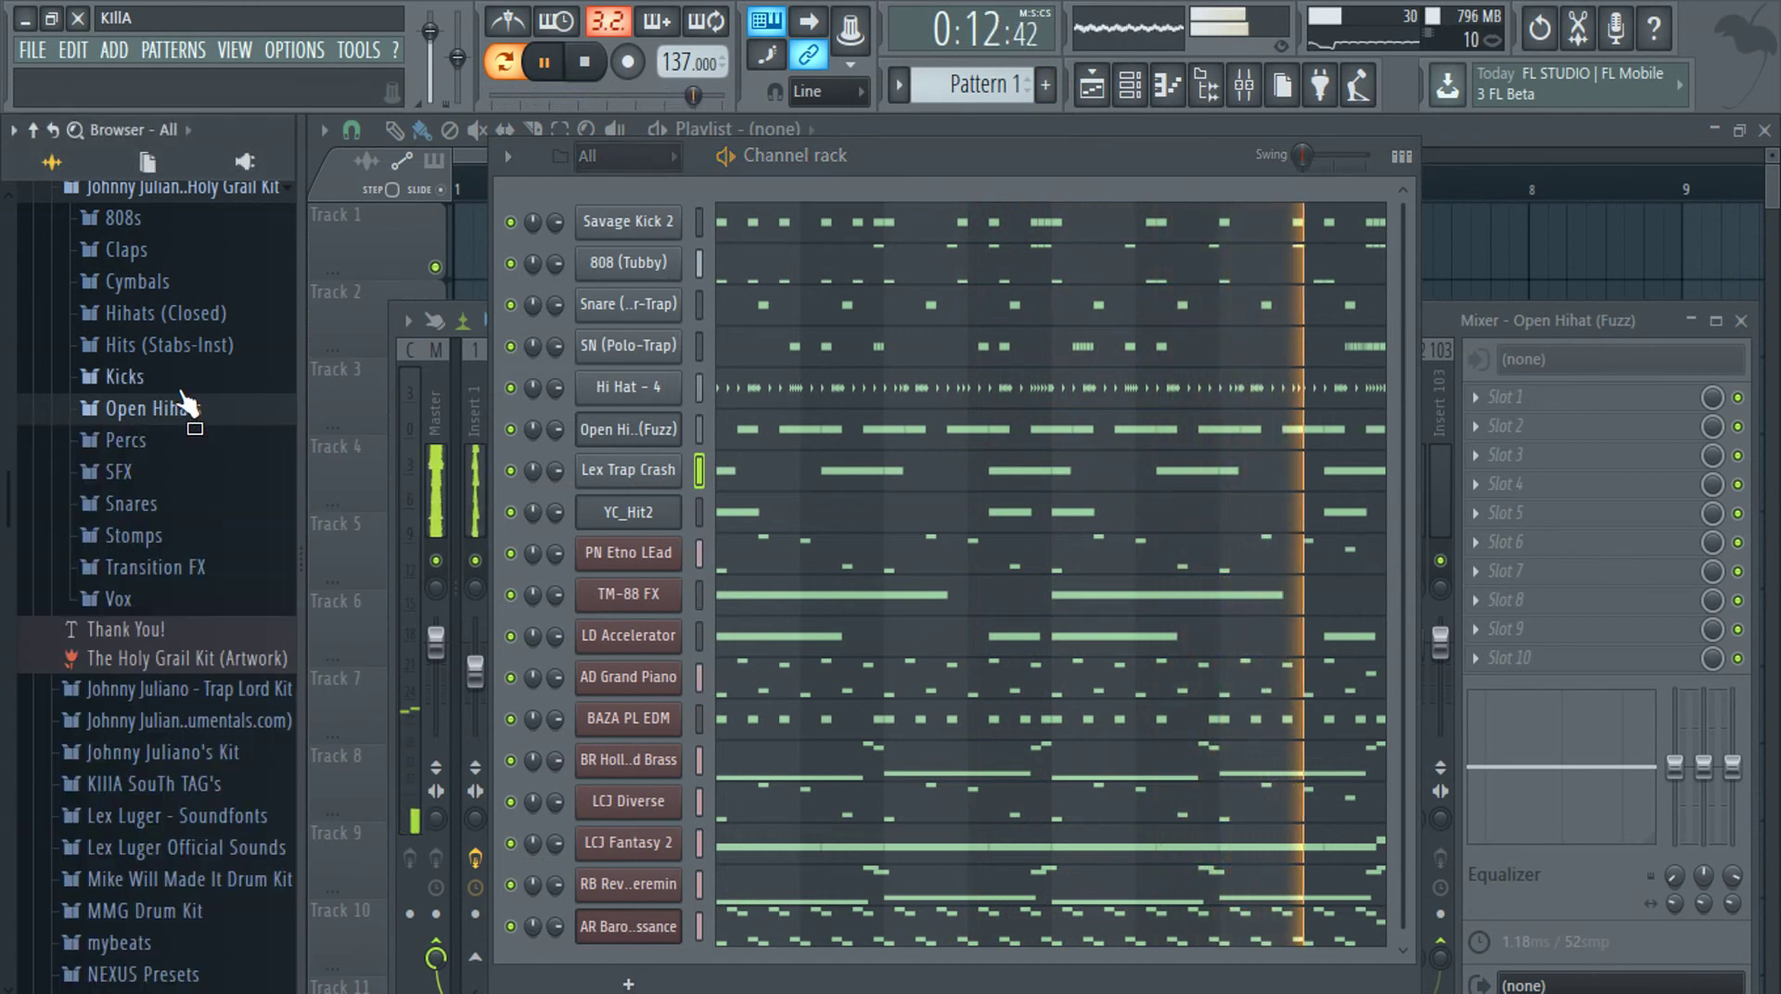
{"action": "left_click", "coordinate": [174, 601]}
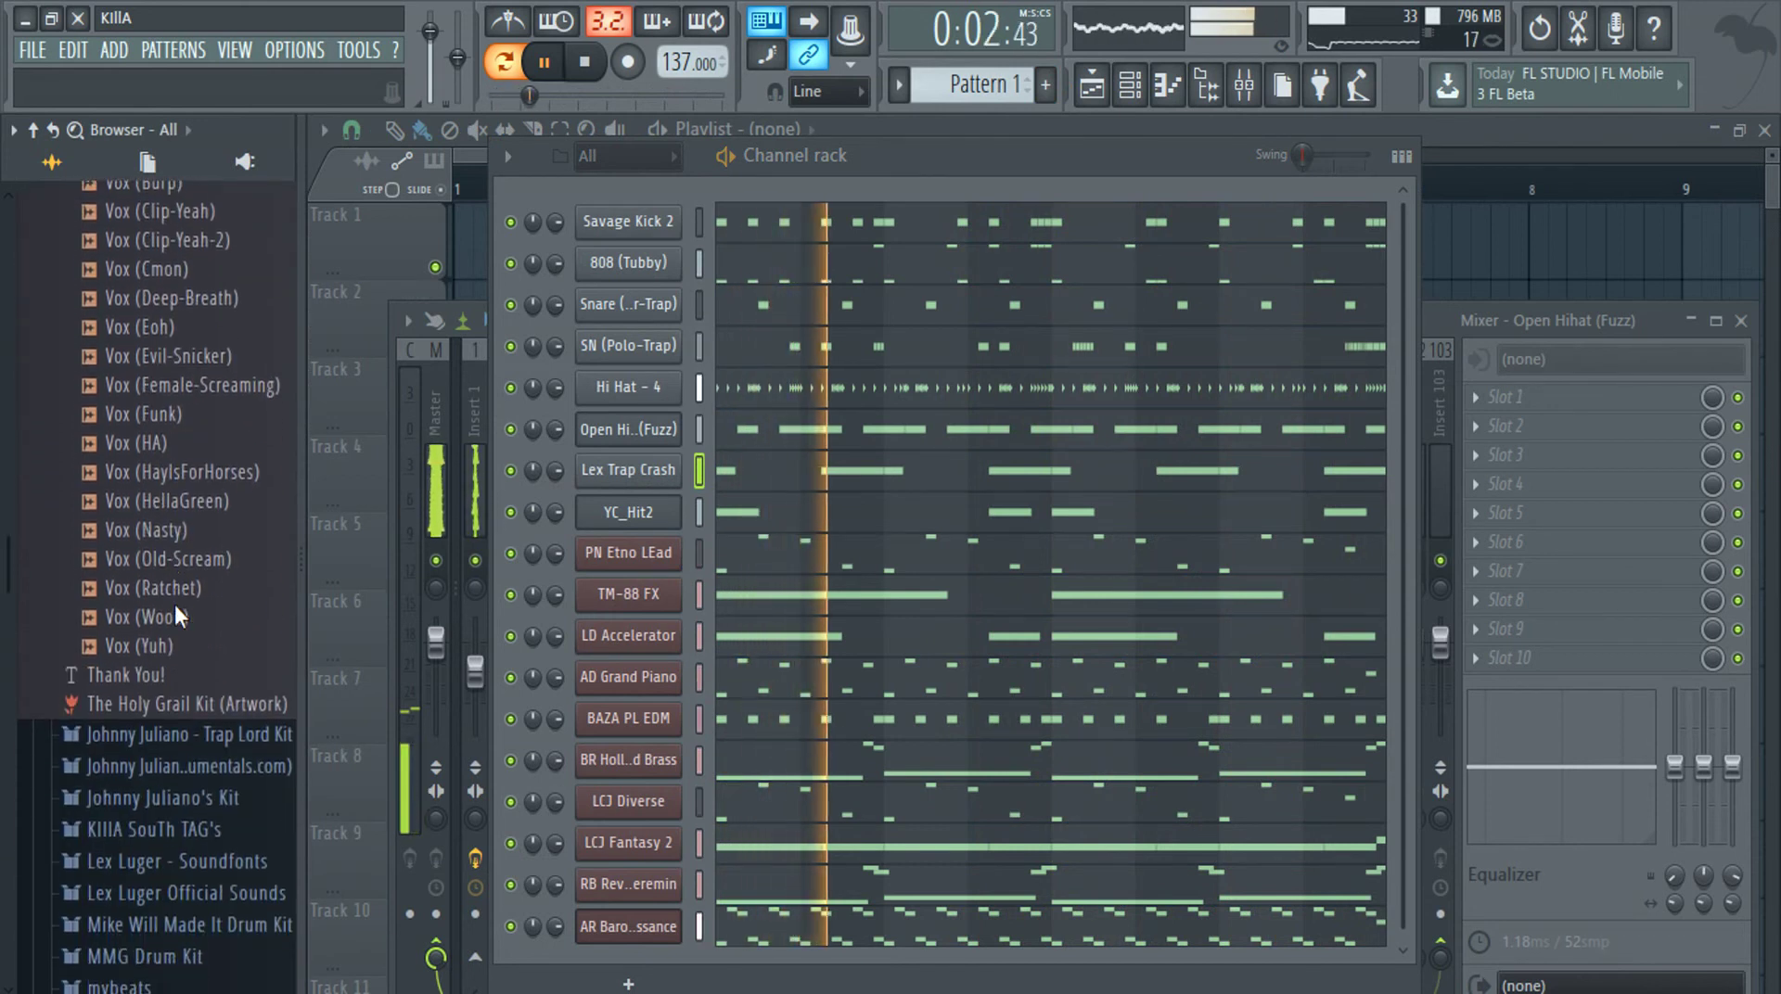
{"action": "scroll", "coordinate": [174, 601], "scroll_direction": "up", "scroll_amount": 6}
{"action": "scroll", "coordinate": [167, 464], "scroll_direction": "up", "scroll_amount": 3}
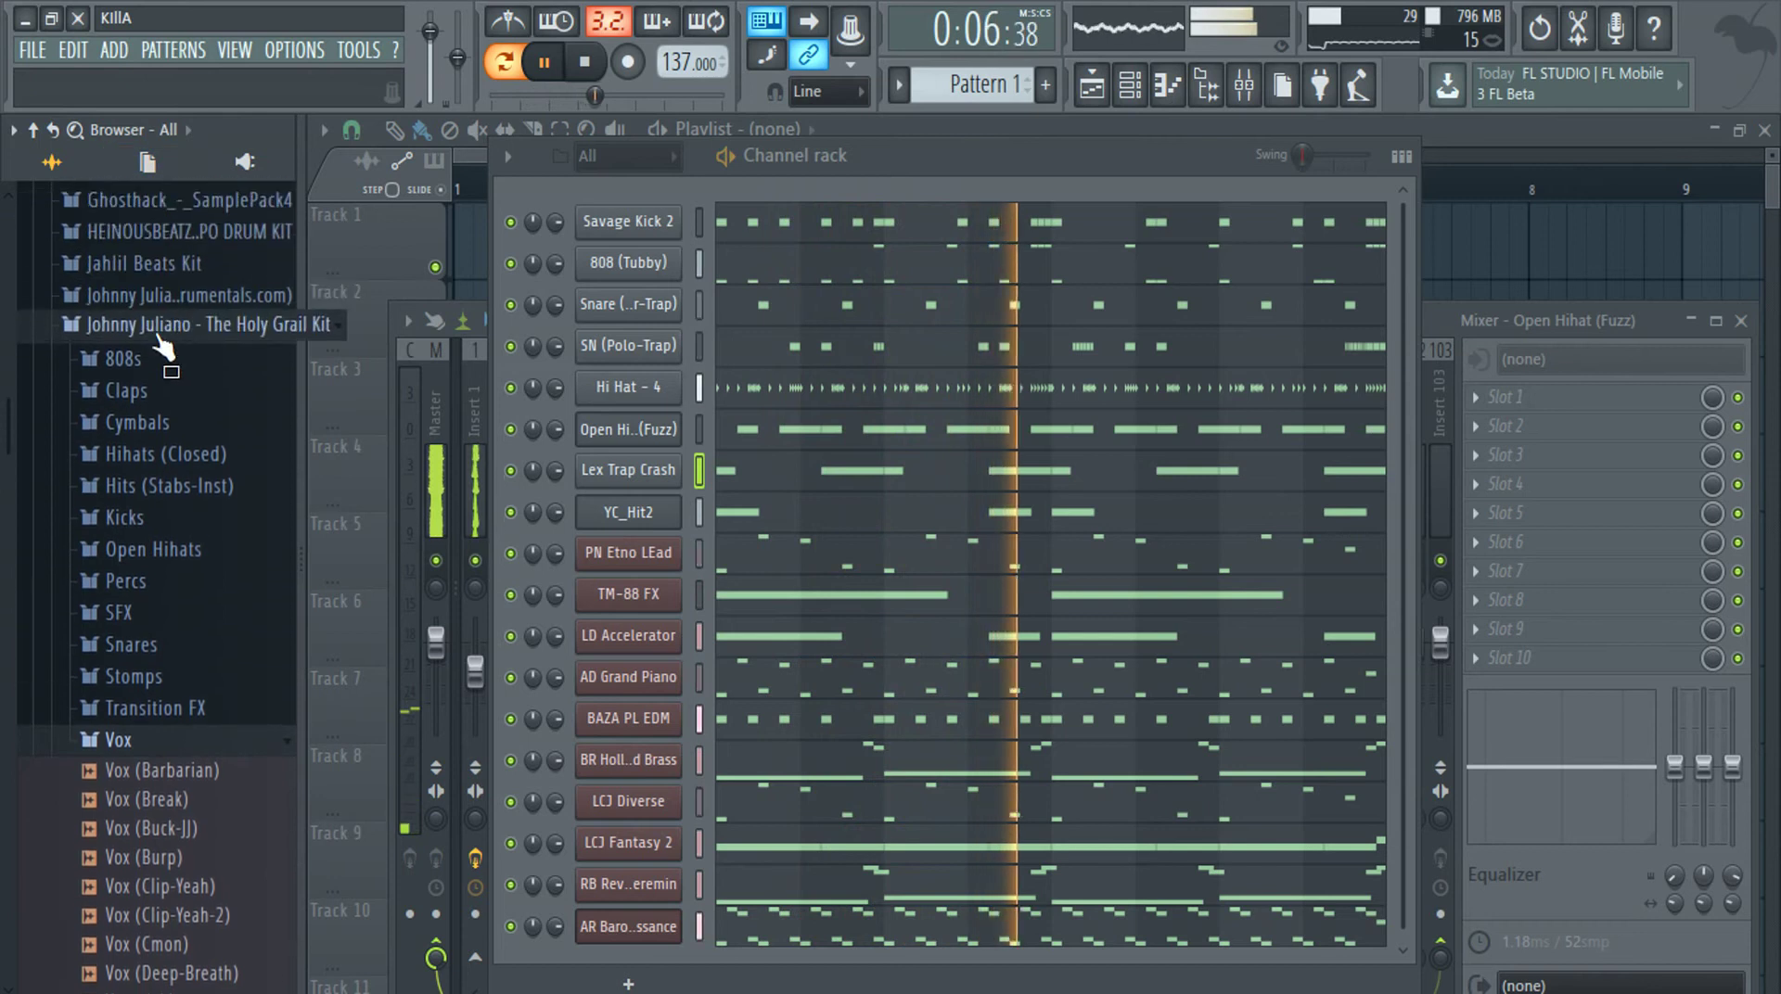
{"action": "left_click", "coordinate": [158, 335]}
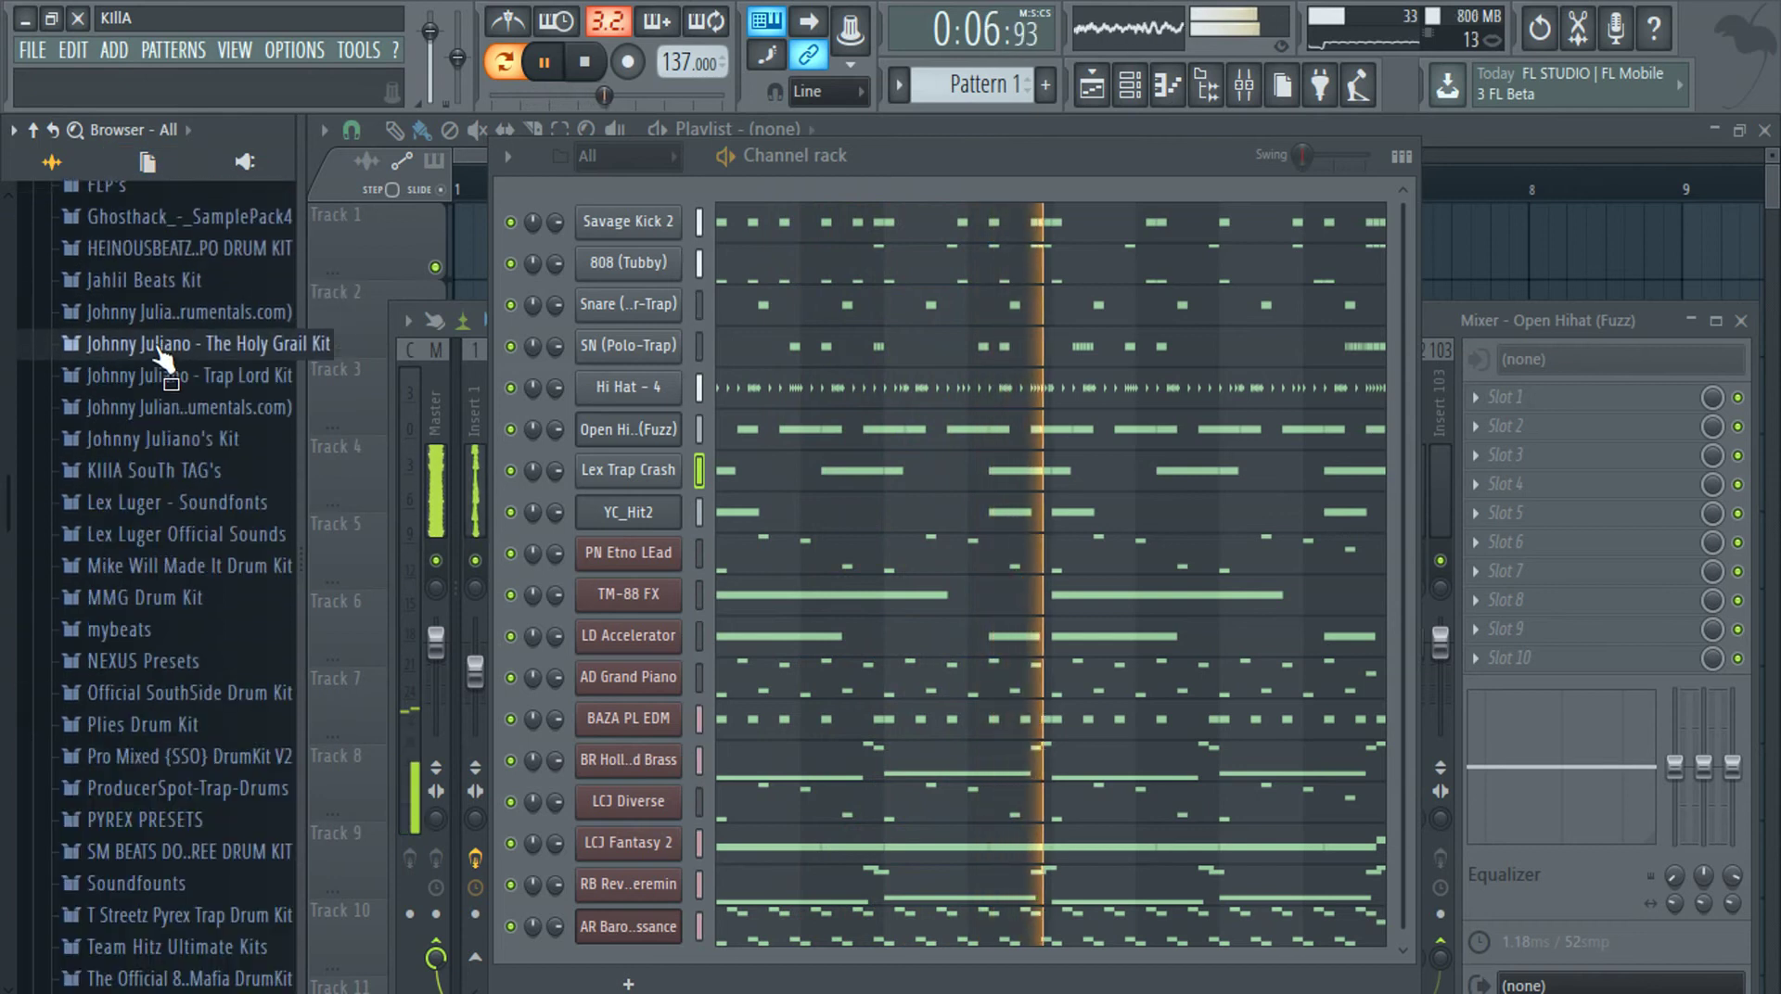
Lower the Lex Trap Crash mixer track volume to about 49% (-13.0 dB)
{"action": "left_click", "coordinate": [1470, 316]}
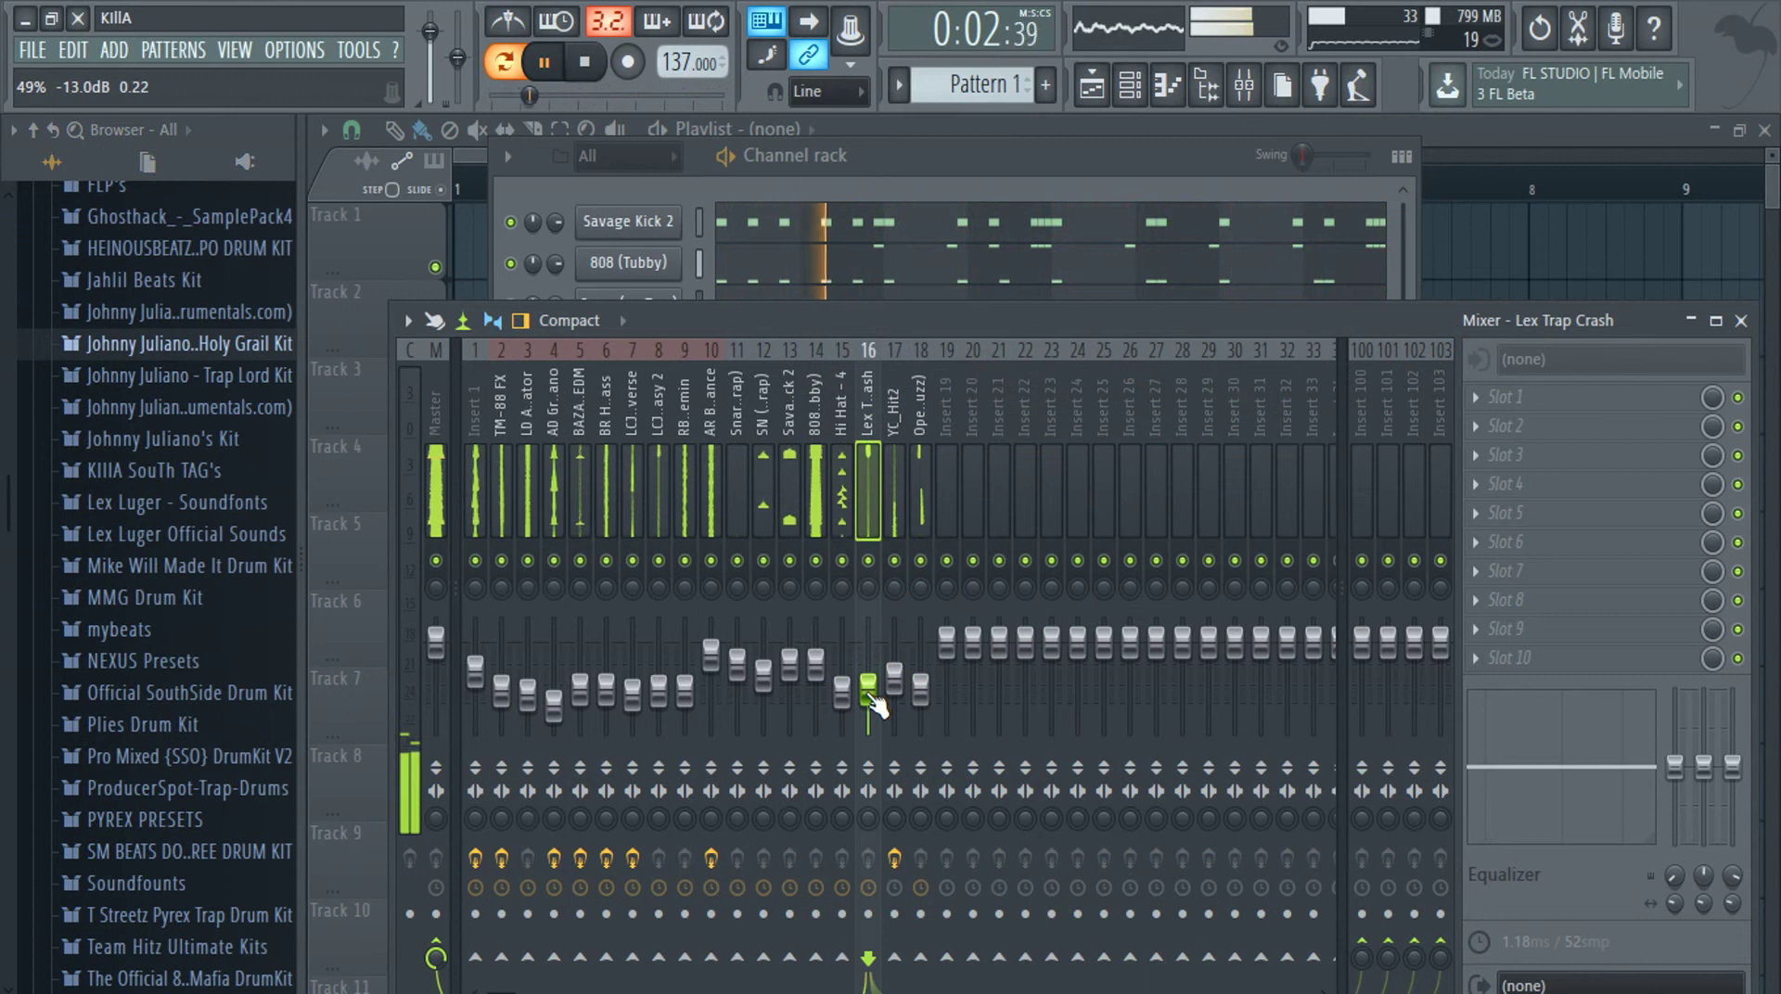
Search the SouthSide Chants in the Official SouthSide Drum Kit, previewing Supa Chant (1) and Slim Dunkin - Squad Chant, and collapse the kit
{"action": "left_click", "coordinate": [203, 704]}
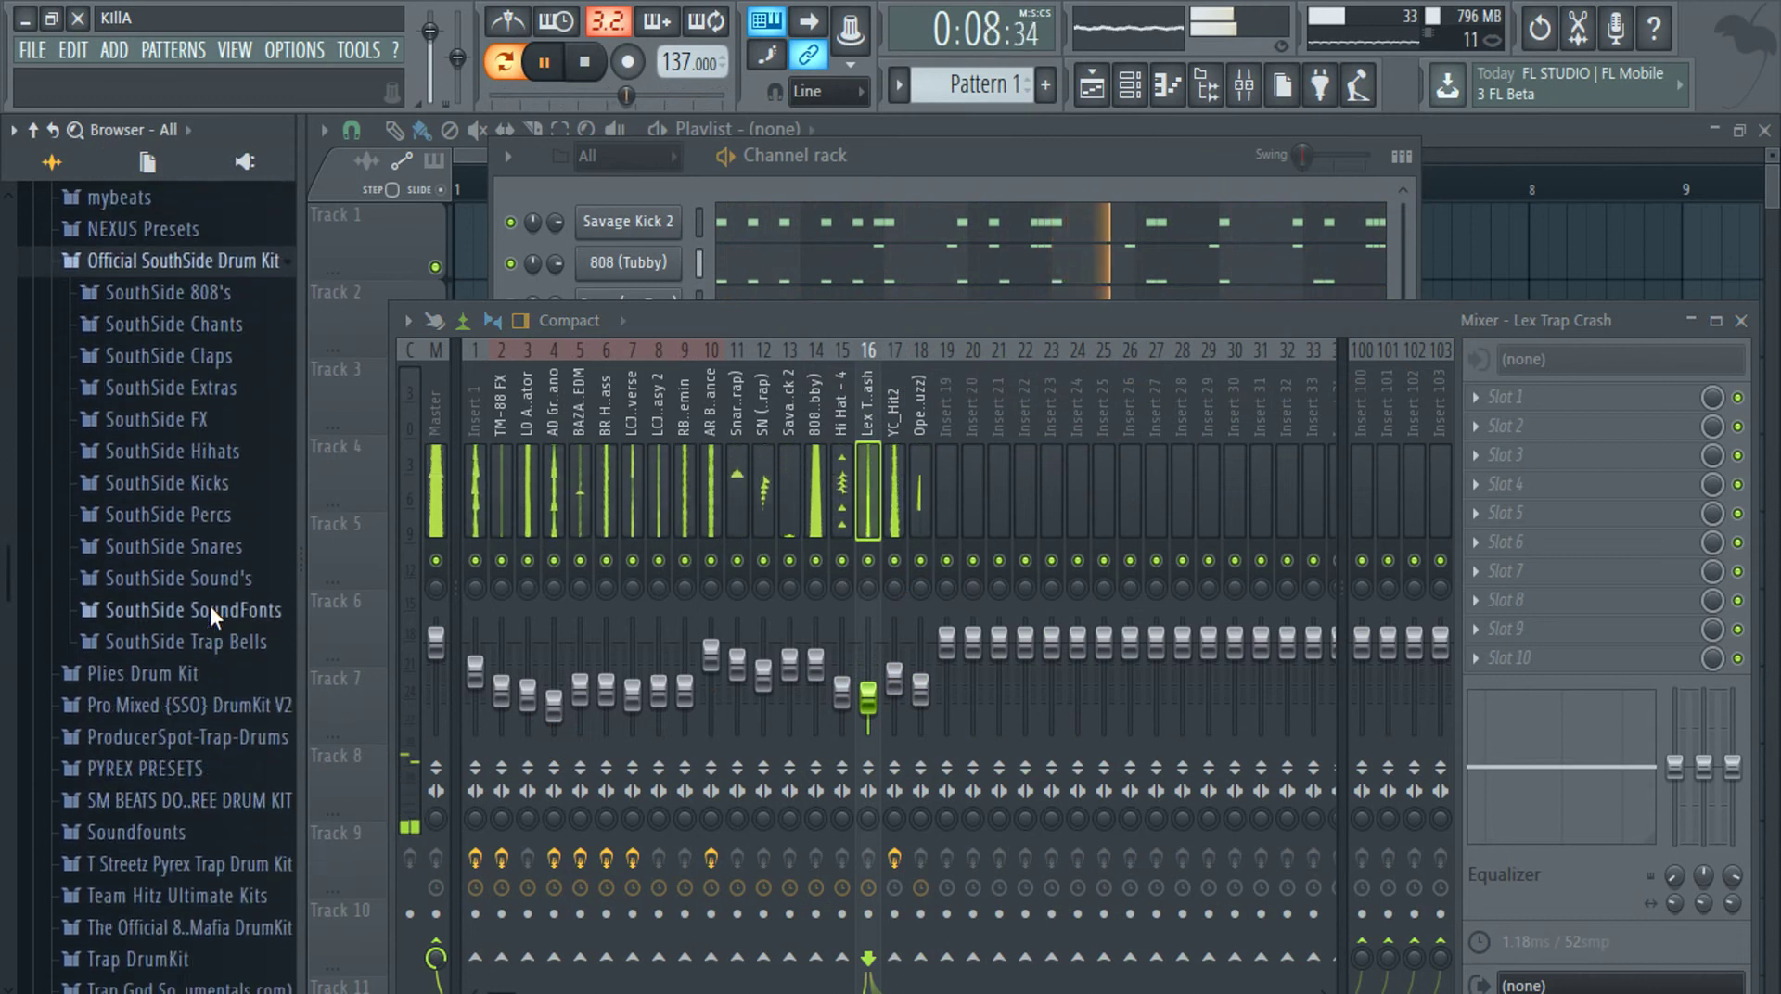
{"action": "left_click", "coordinate": [183, 332]}
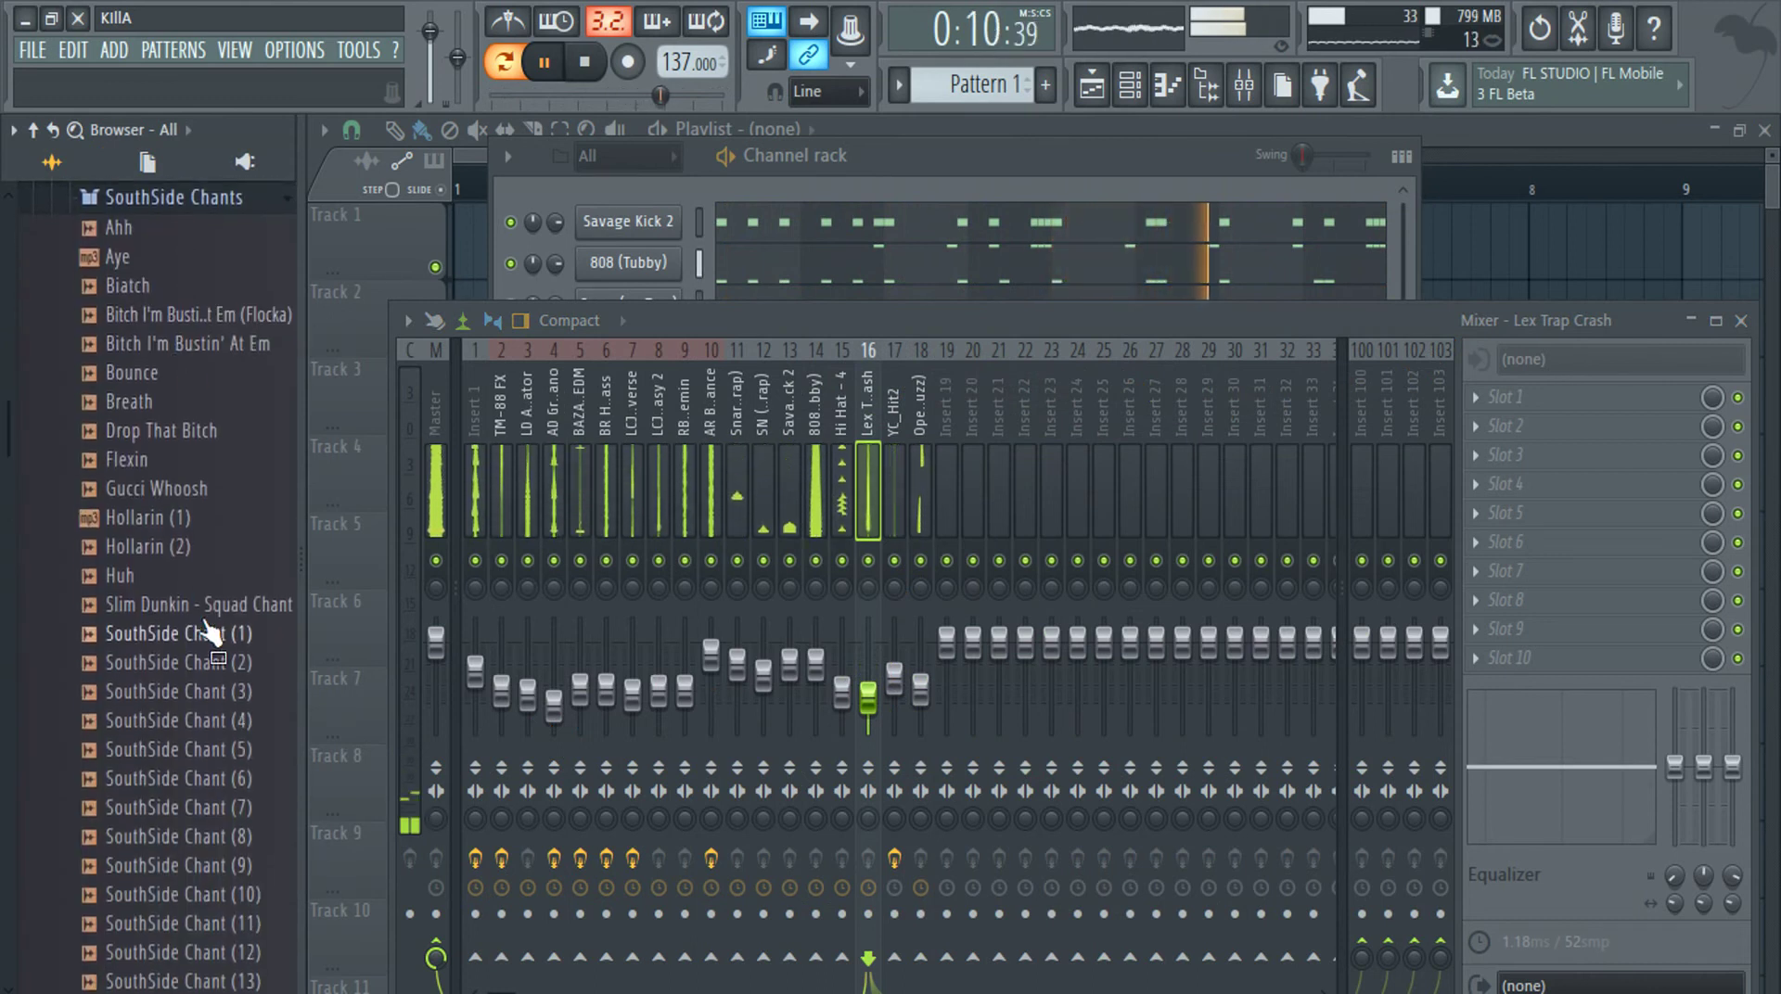
{"action": "scroll", "coordinate": [203, 621], "scroll_direction": "down", "scroll_amount": 3}
{"action": "scroll", "coordinate": [206, 629], "scroll_direction": "down", "scroll_amount": 15}
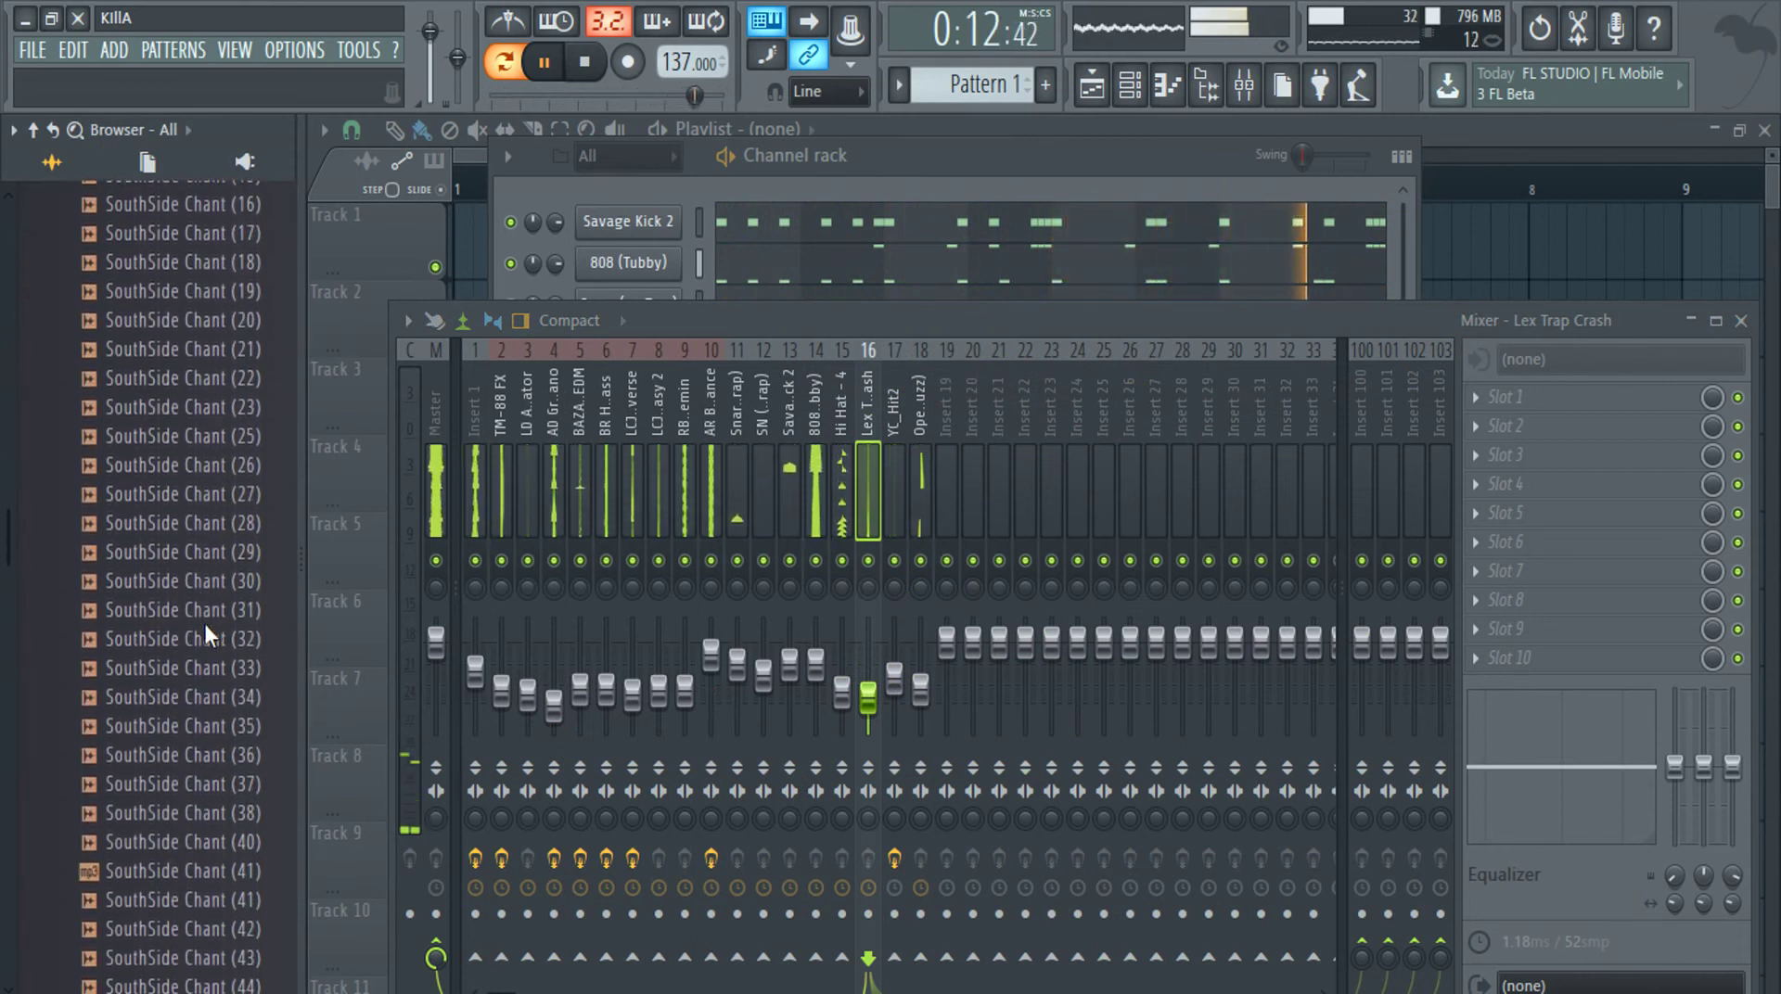
{"action": "scroll", "coordinate": [204, 620], "scroll_direction": "up", "scroll_amount": 3}
{"action": "left_click_drag", "start_coordinate": [189, 686], "coordinate": [197, 668]}
{"action": "left_click", "coordinate": [195, 666]}
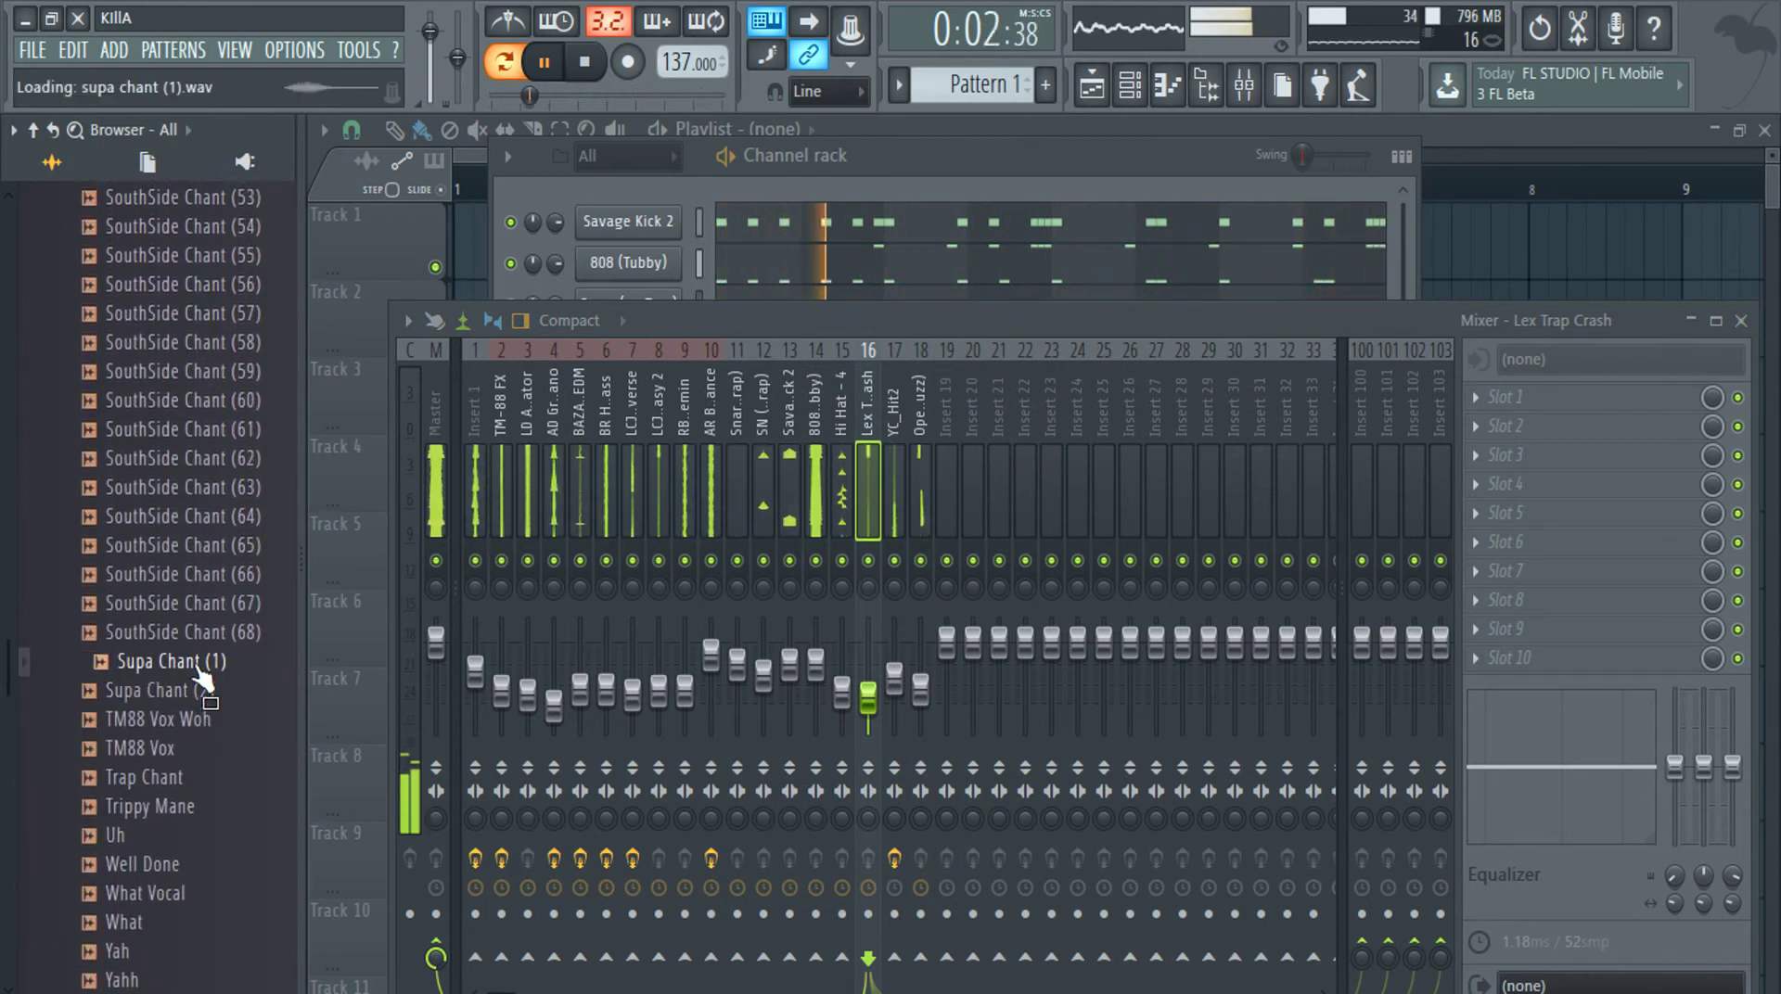
{"action": "scroll", "coordinate": [204, 677], "scroll_direction": "up", "scroll_amount": 15}
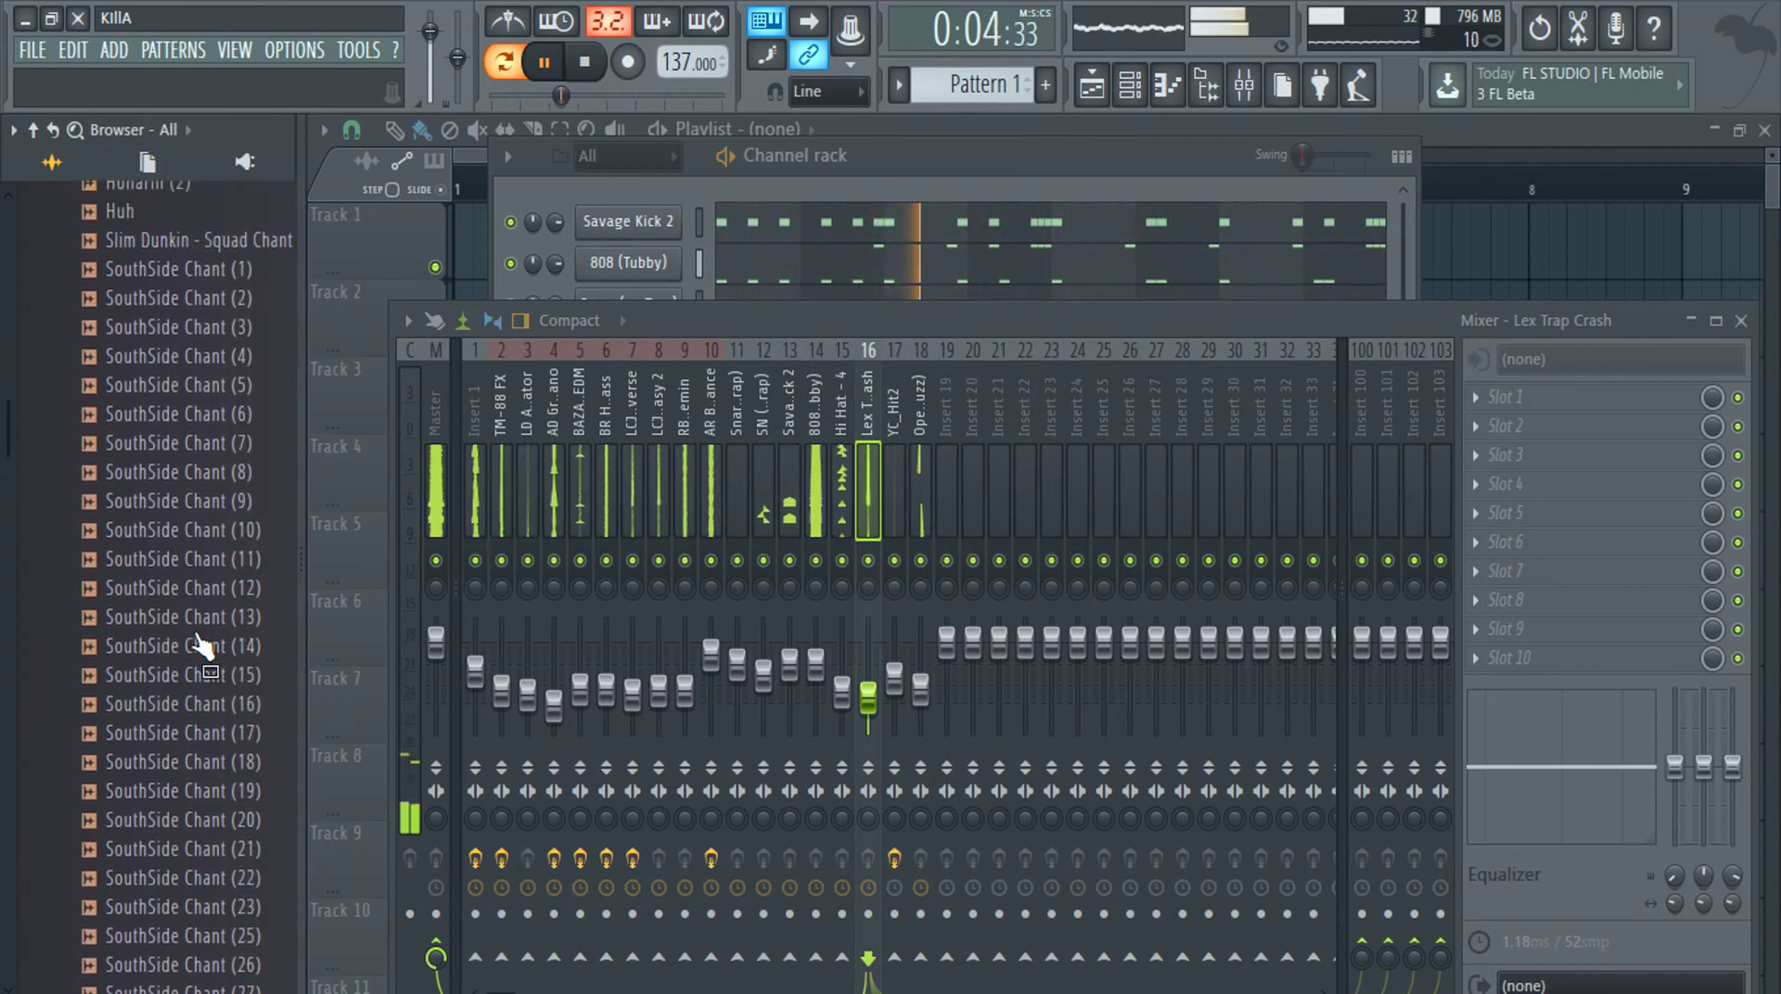
{"action": "scroll", "coordinate": [200, 649], "scroll_direction": "up", "scroll_amount": 8}
{"action": "left_click", "coordinate": [245, 951]}
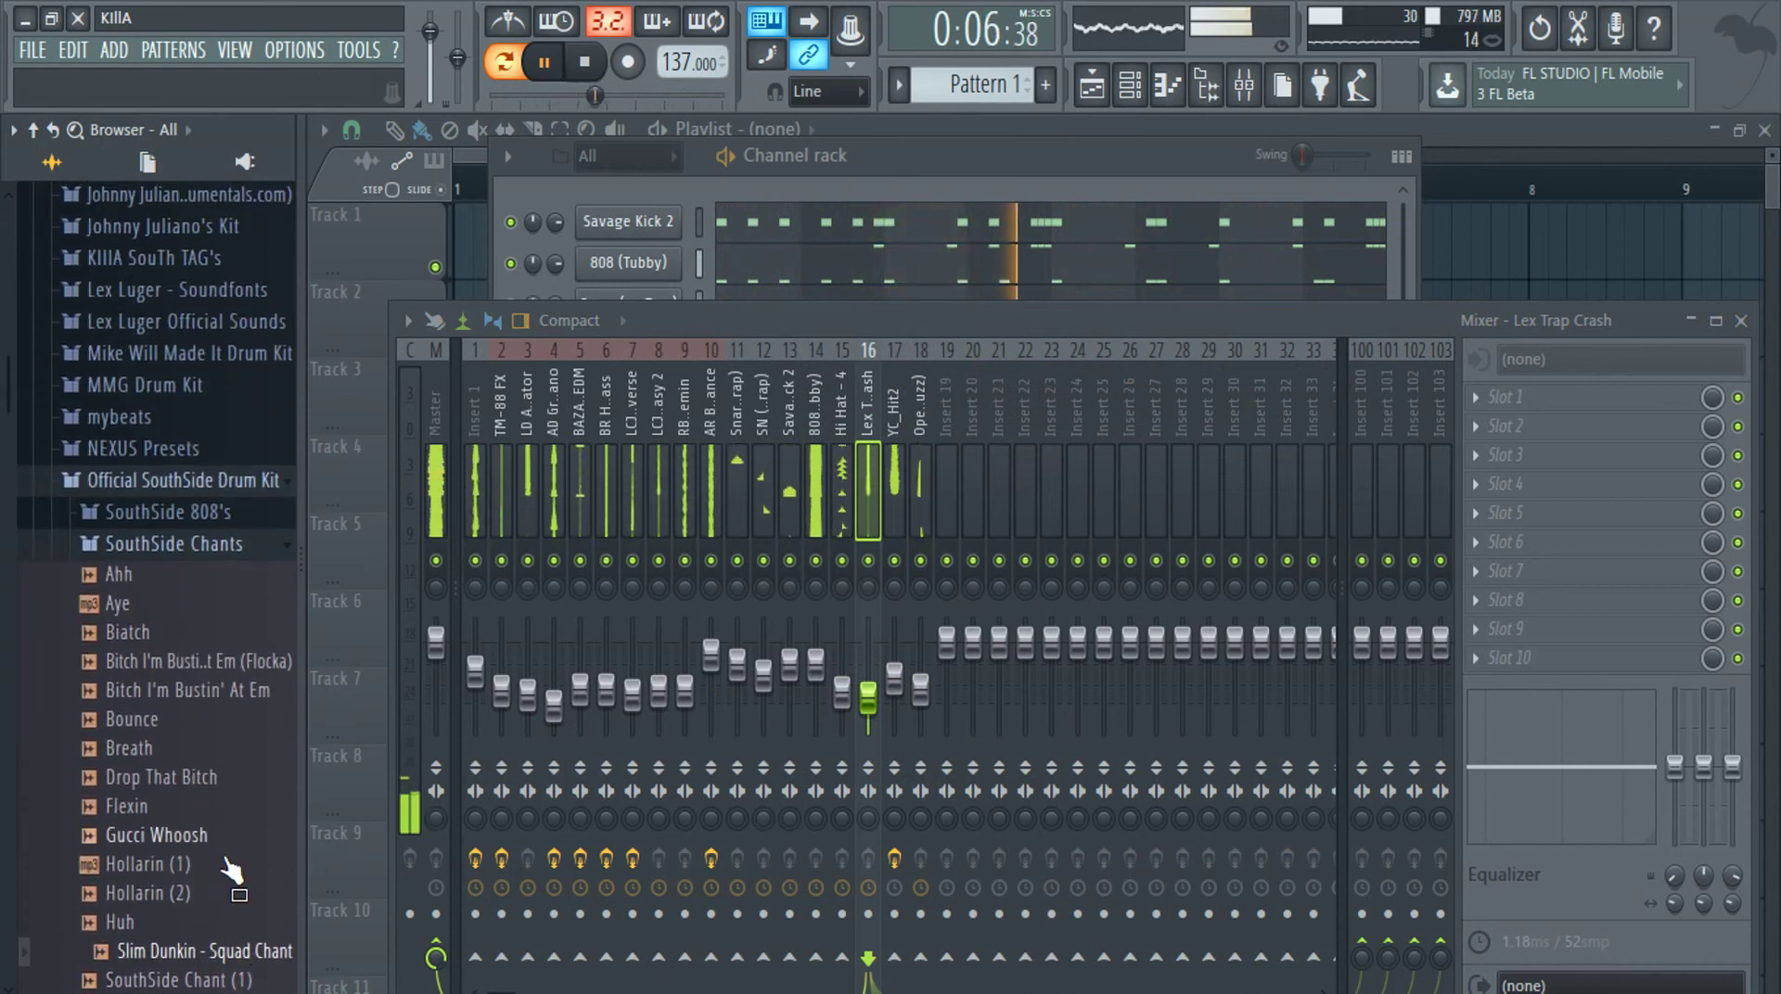
{"action": "left_click", "coordinate": [168, 492]}
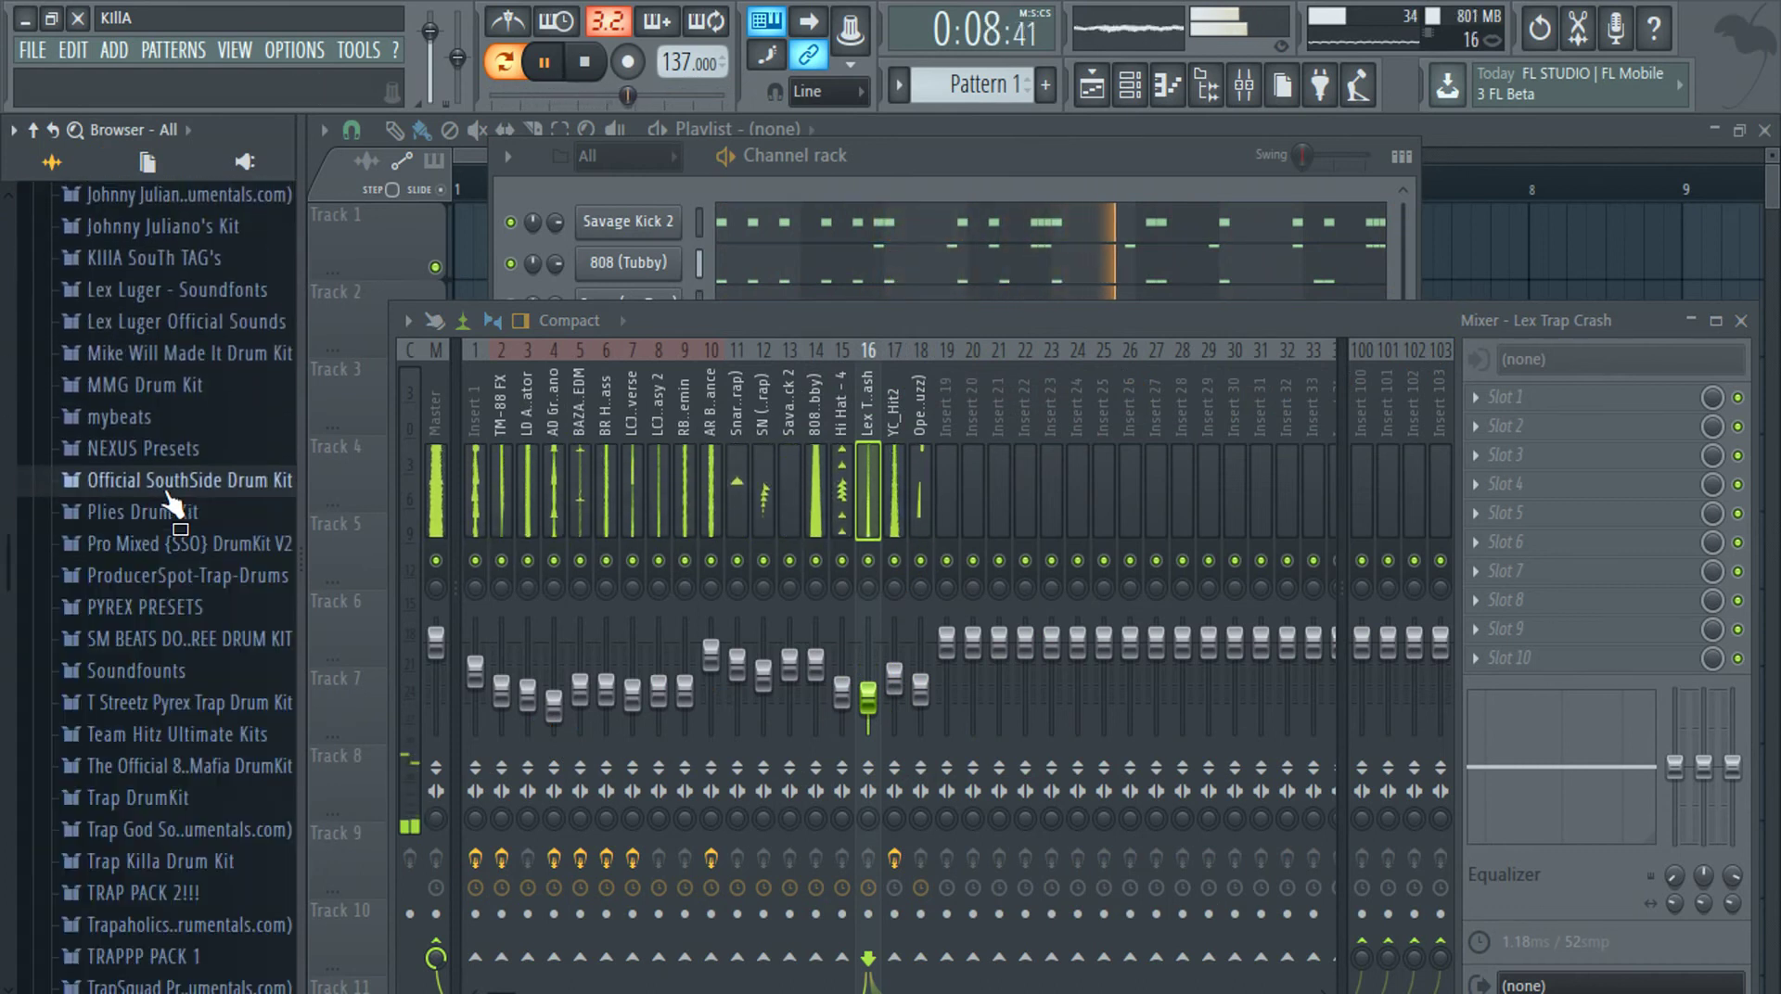
Look through the Trap Chants samples in ProducerSpot-Trap-Drums with playback stopped, and collapse the kit
{"action": "left_click", "coordinate": [165, 579]}
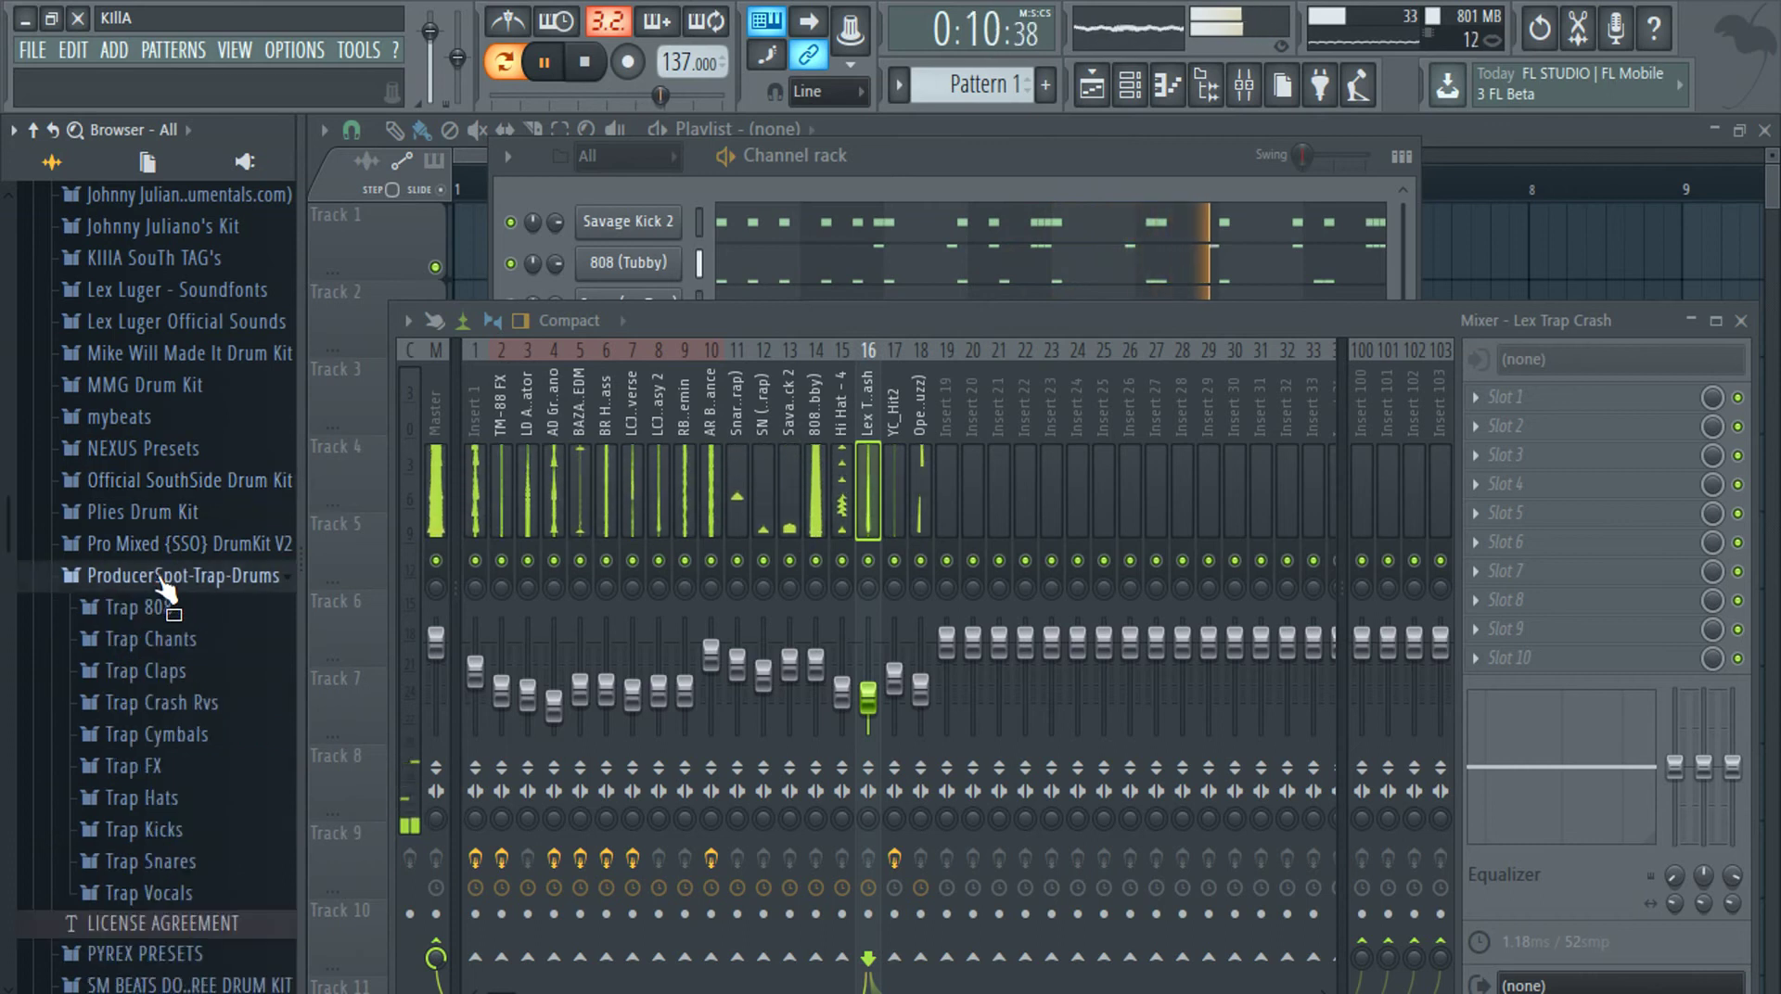
{"action": "left_click", "coordinate": [172, 641]}
{"action": "scroll", "coordinate": [183, 684], "scroll_direction": "down", "scroll_amount": 4}
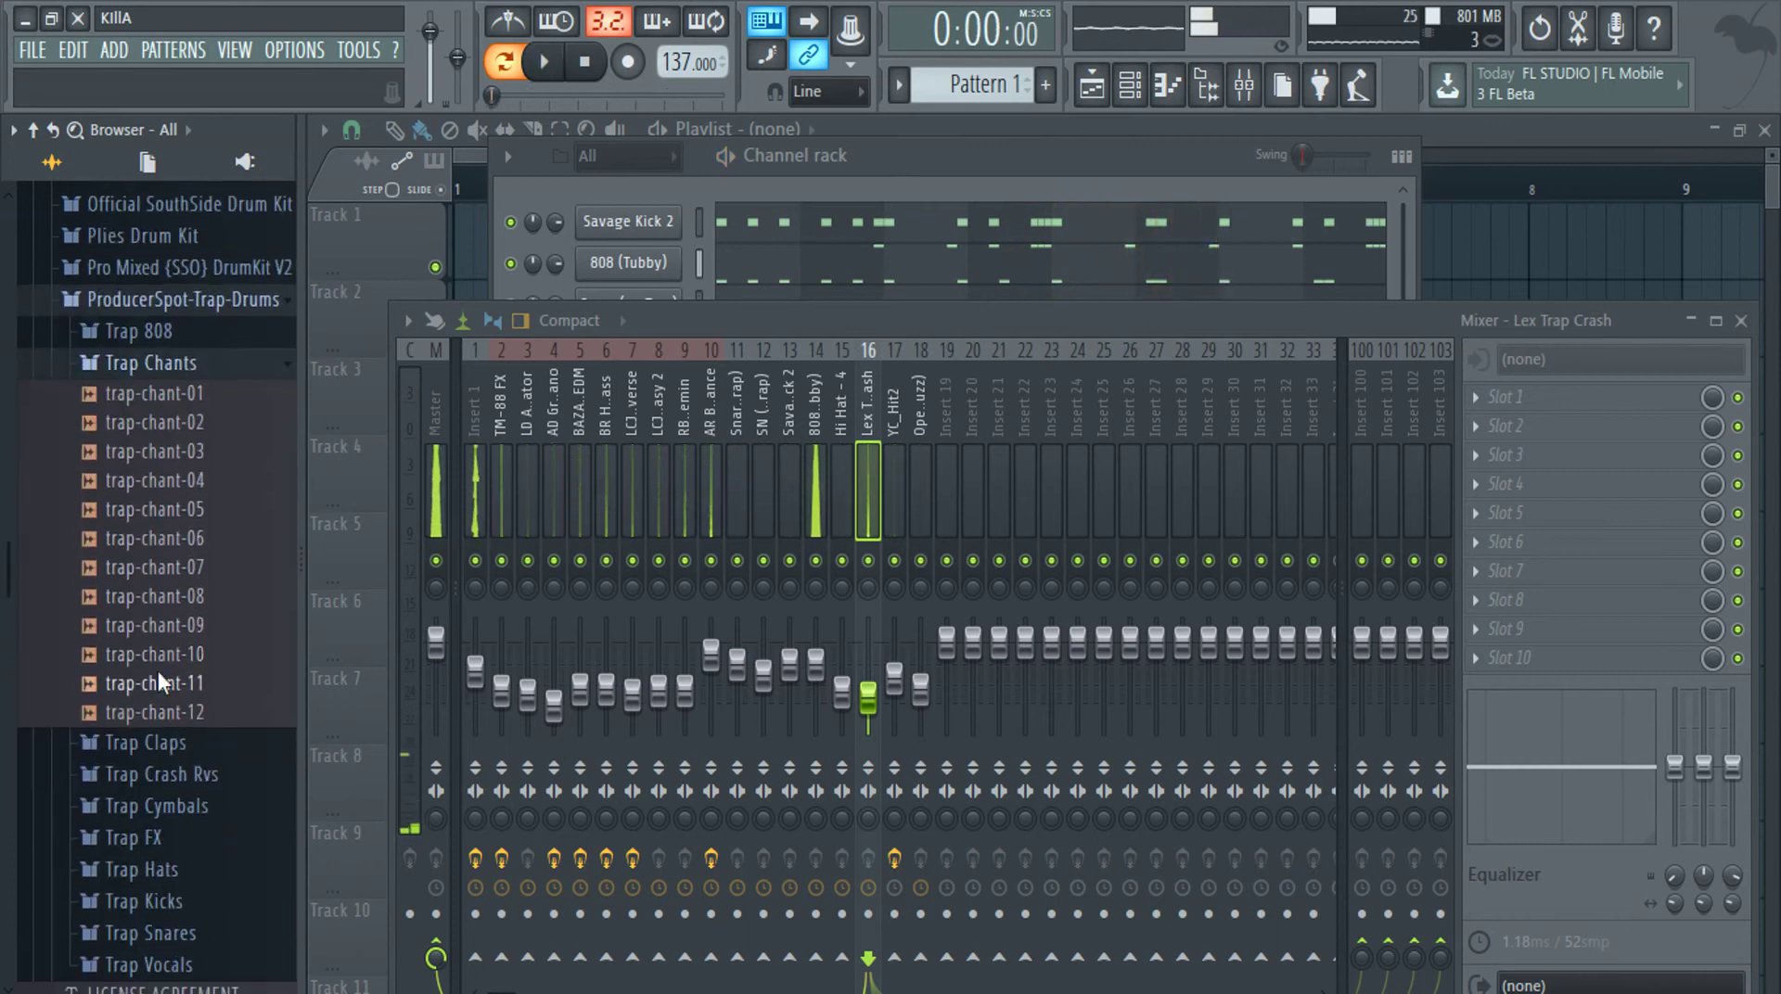
{"action": "left_click", "coordinate": [176, 582]}
{"action": "left_click", "coordinate": [166, 243]}
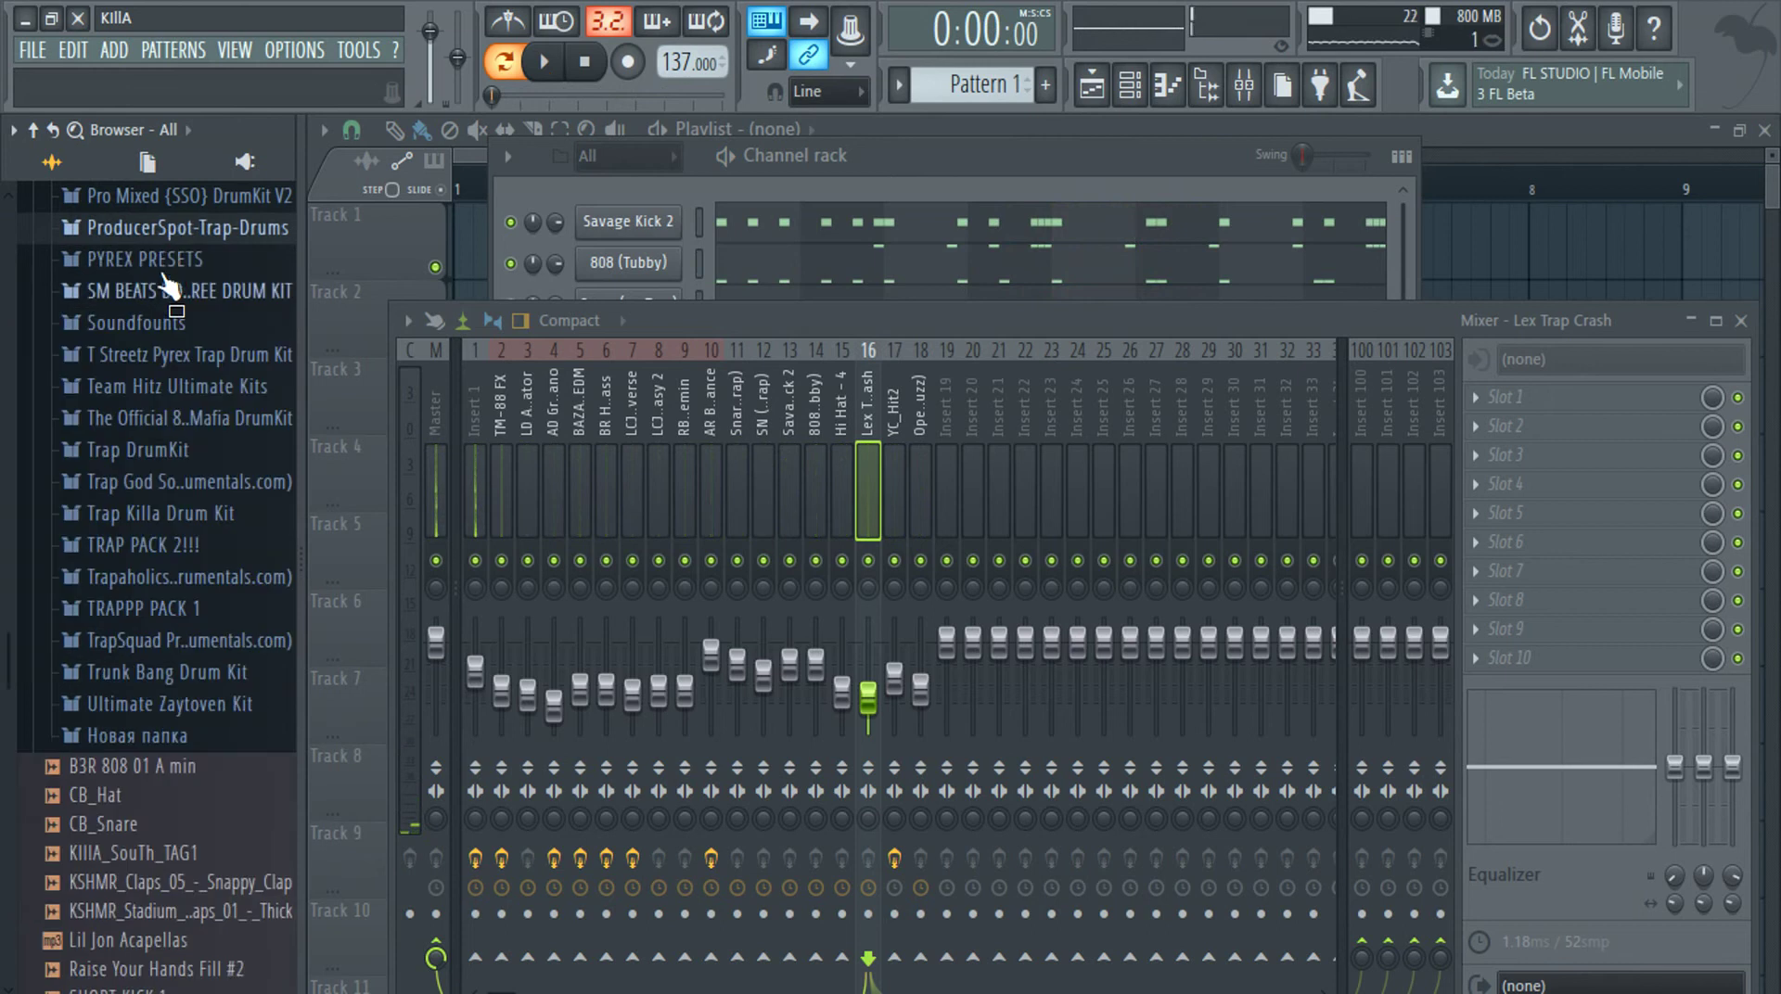
Check the Ultimate Zaytoven Kit, Trunk Bang Drum Kit and TrapSquad folders for a chant sample
{"action": "left_click", "coordinate": [160, 707]}
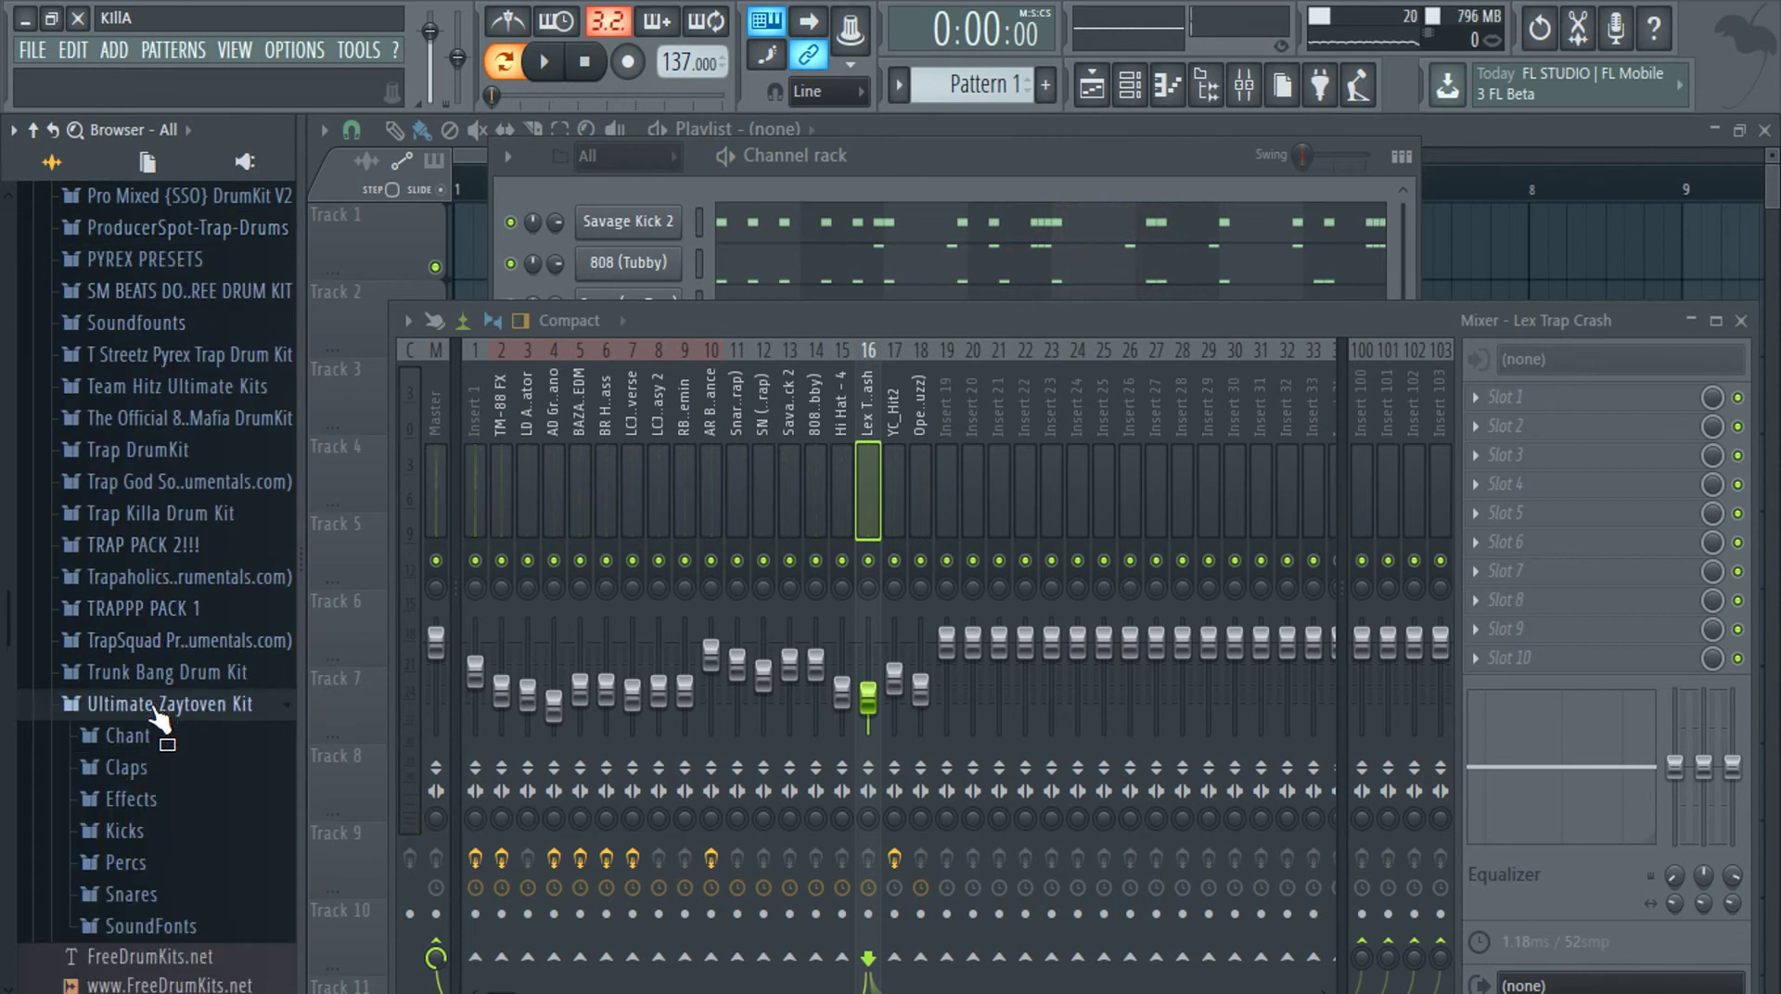
{"action": "left_click", "coordinate": [155, 772]}
{"action": "left_click", "coordinate": [146, 373]}
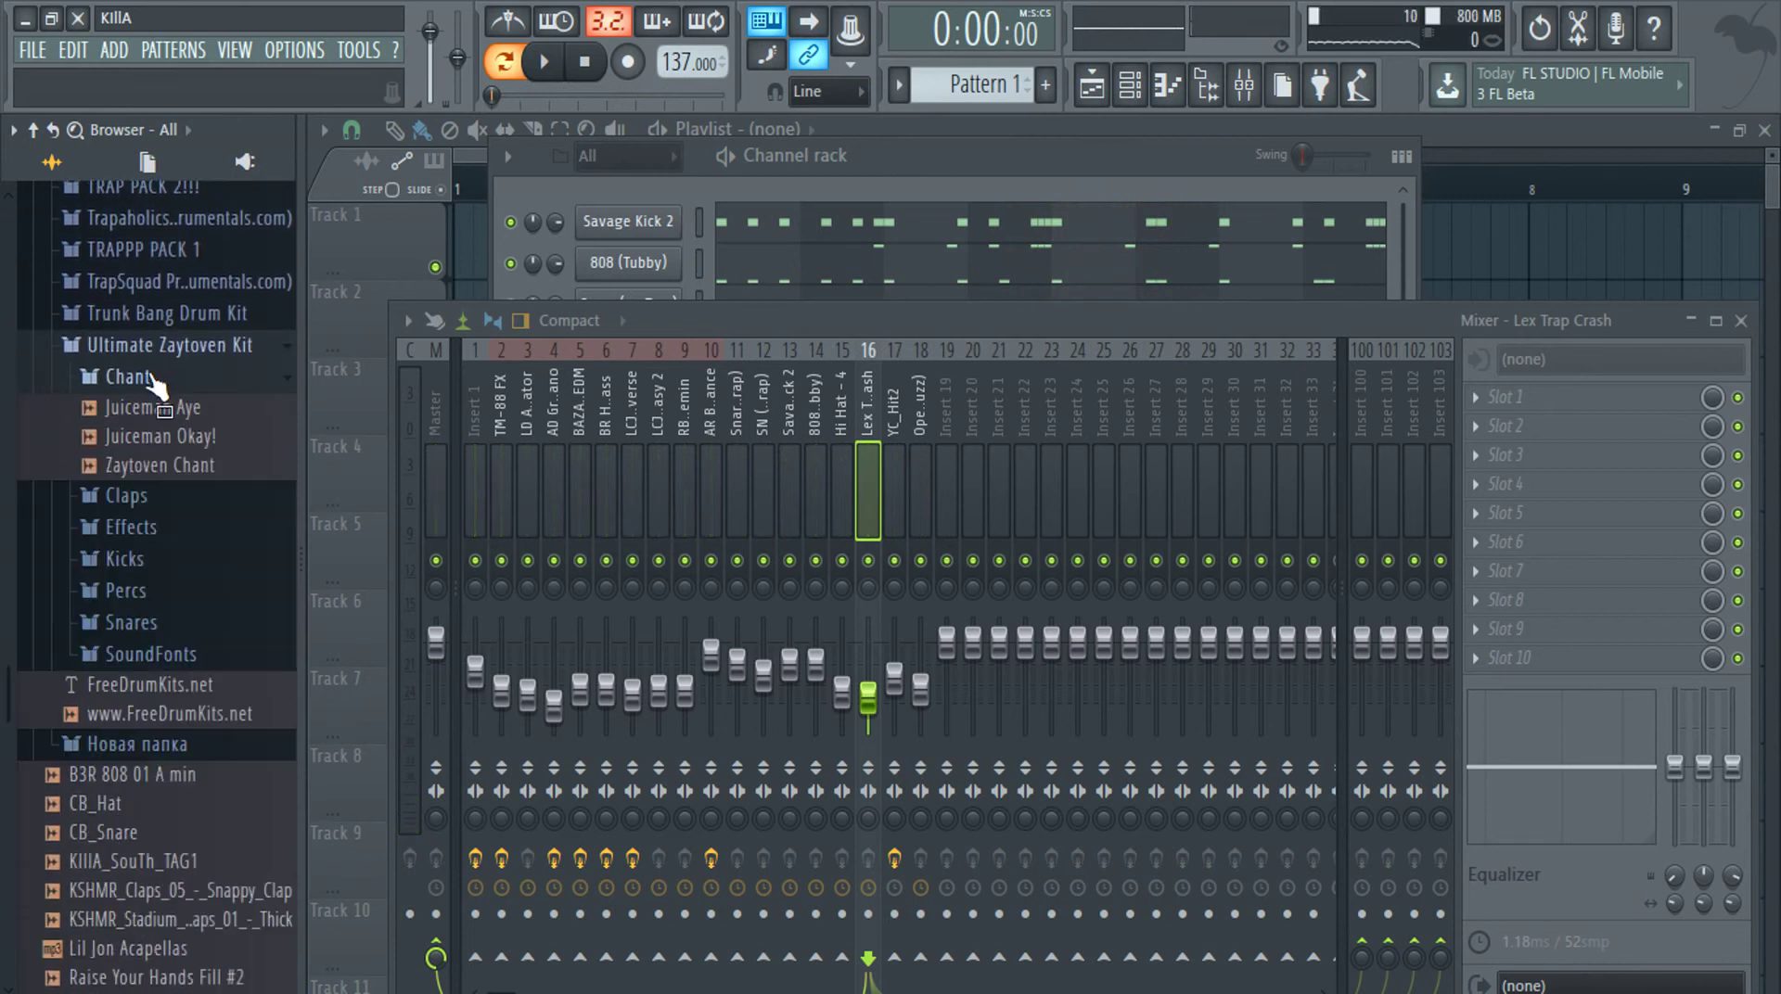
{"action": "left_click", "coordinate": [166, 350]}
{"action": "left_click", "coordinate": [162, 315]}
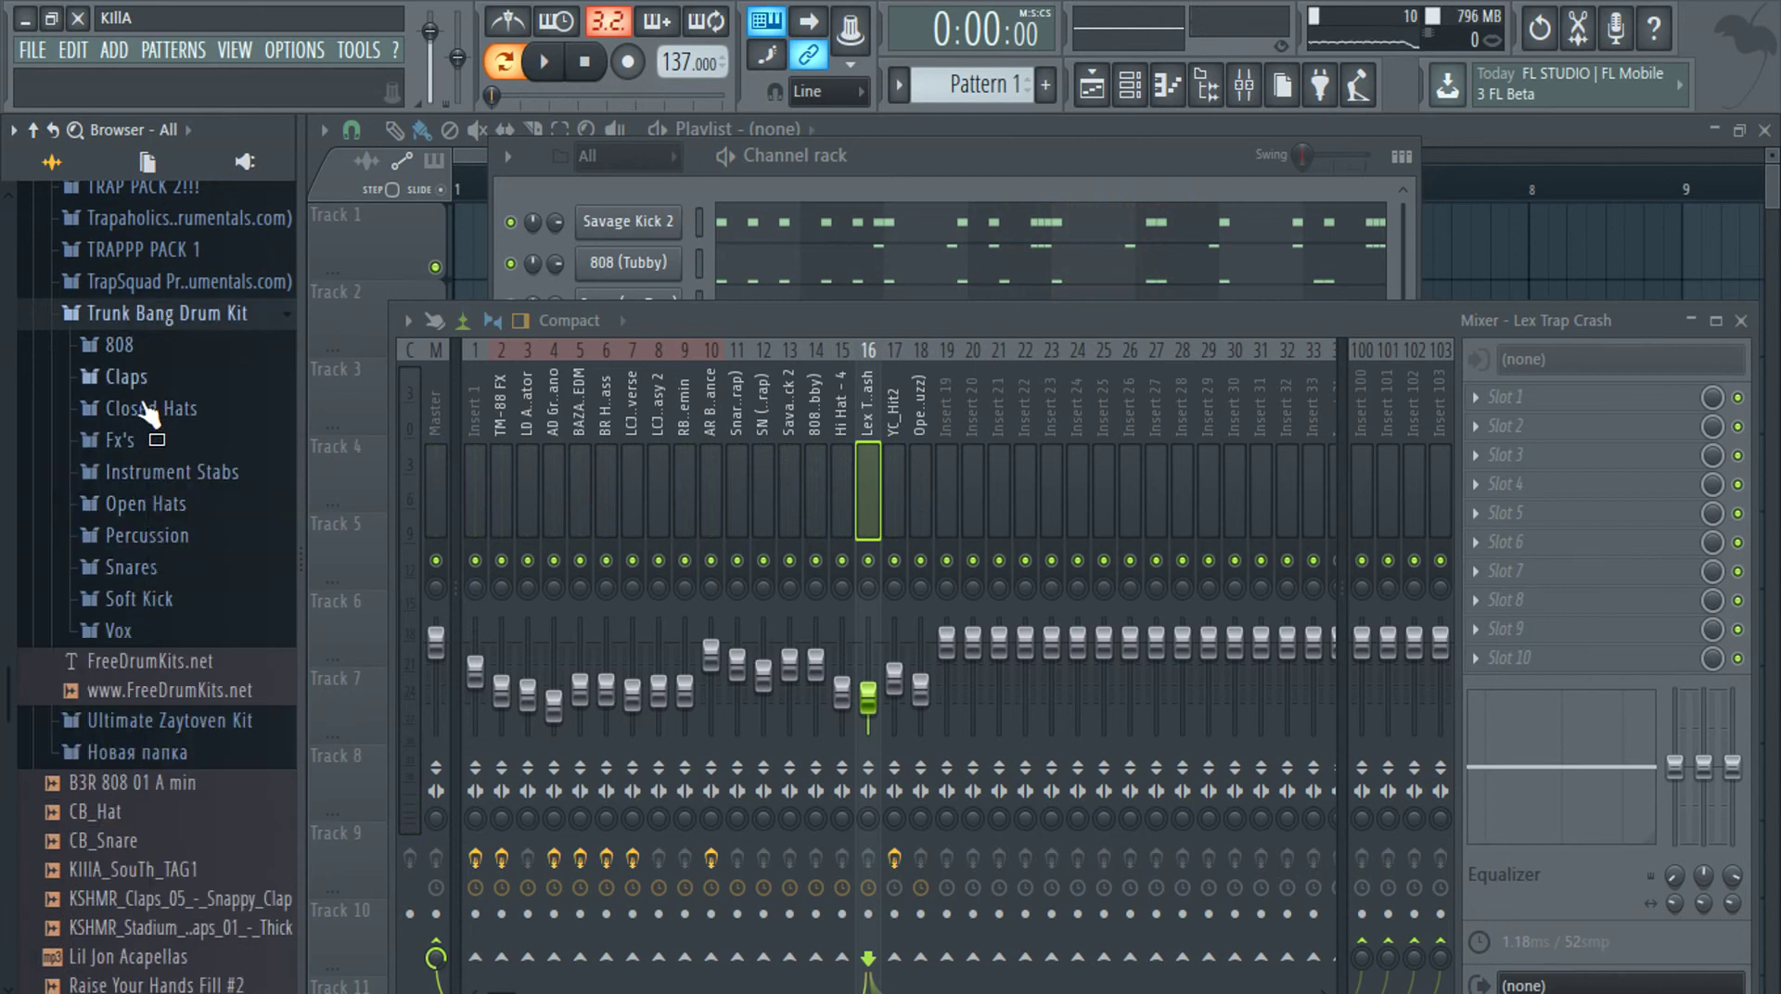
{"action": "left_click", "coordinate": [145, 285]}
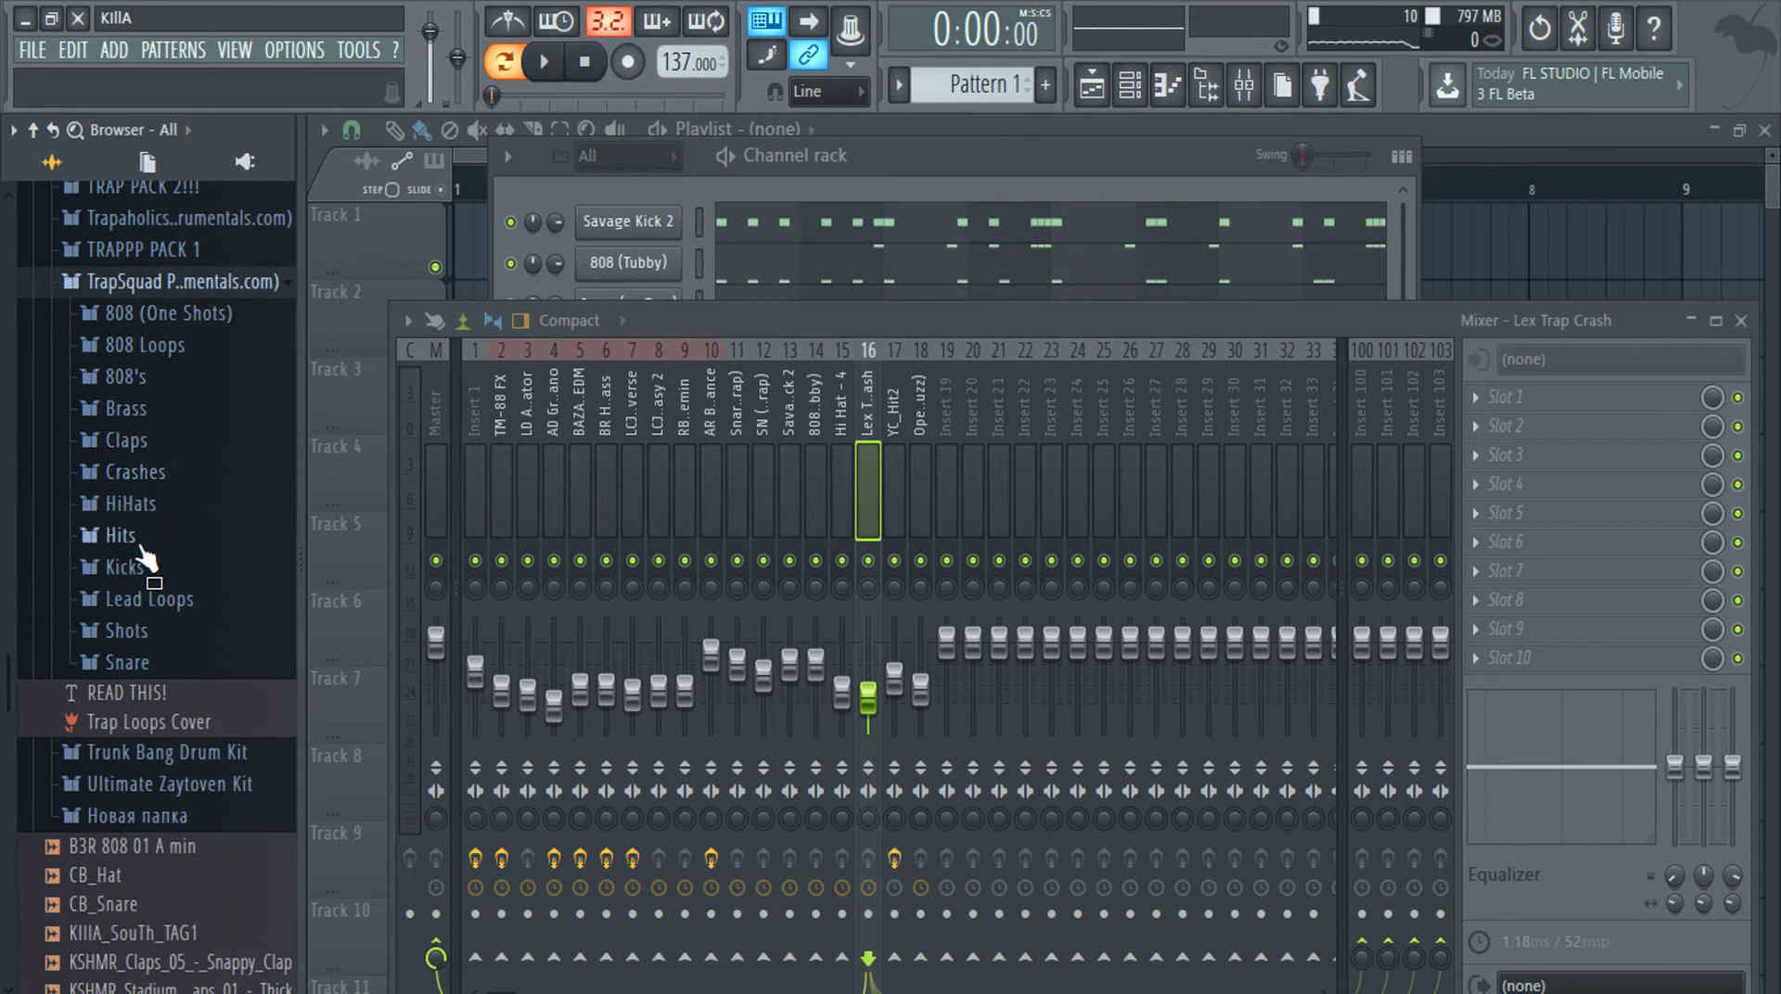
Check the two shawtyredd zaytoven kits and the ZATOVEN.5STAR folder inside TRAPPP PACK 1 for chants
{"action": "left_click", "coordinate": [158, 264]}
{"action": "left_click", "coordinate": [166, 282]}
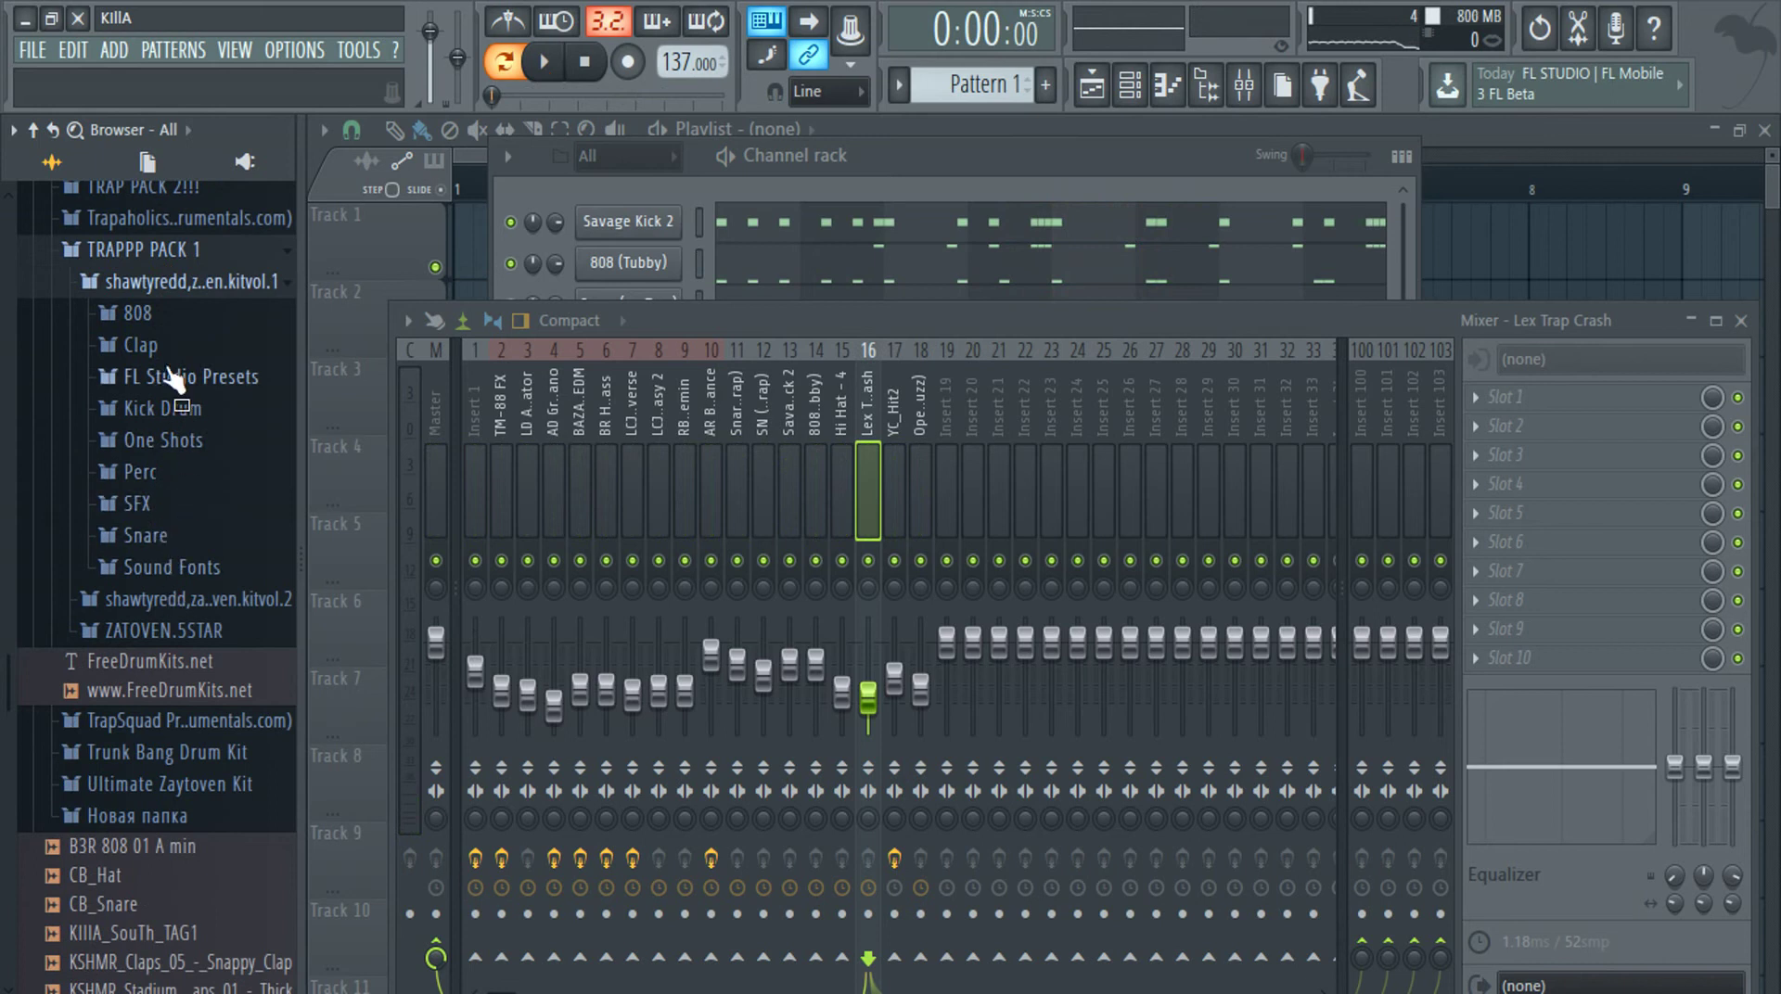
{"action": "left_click", "coordinate": [176, 600]}
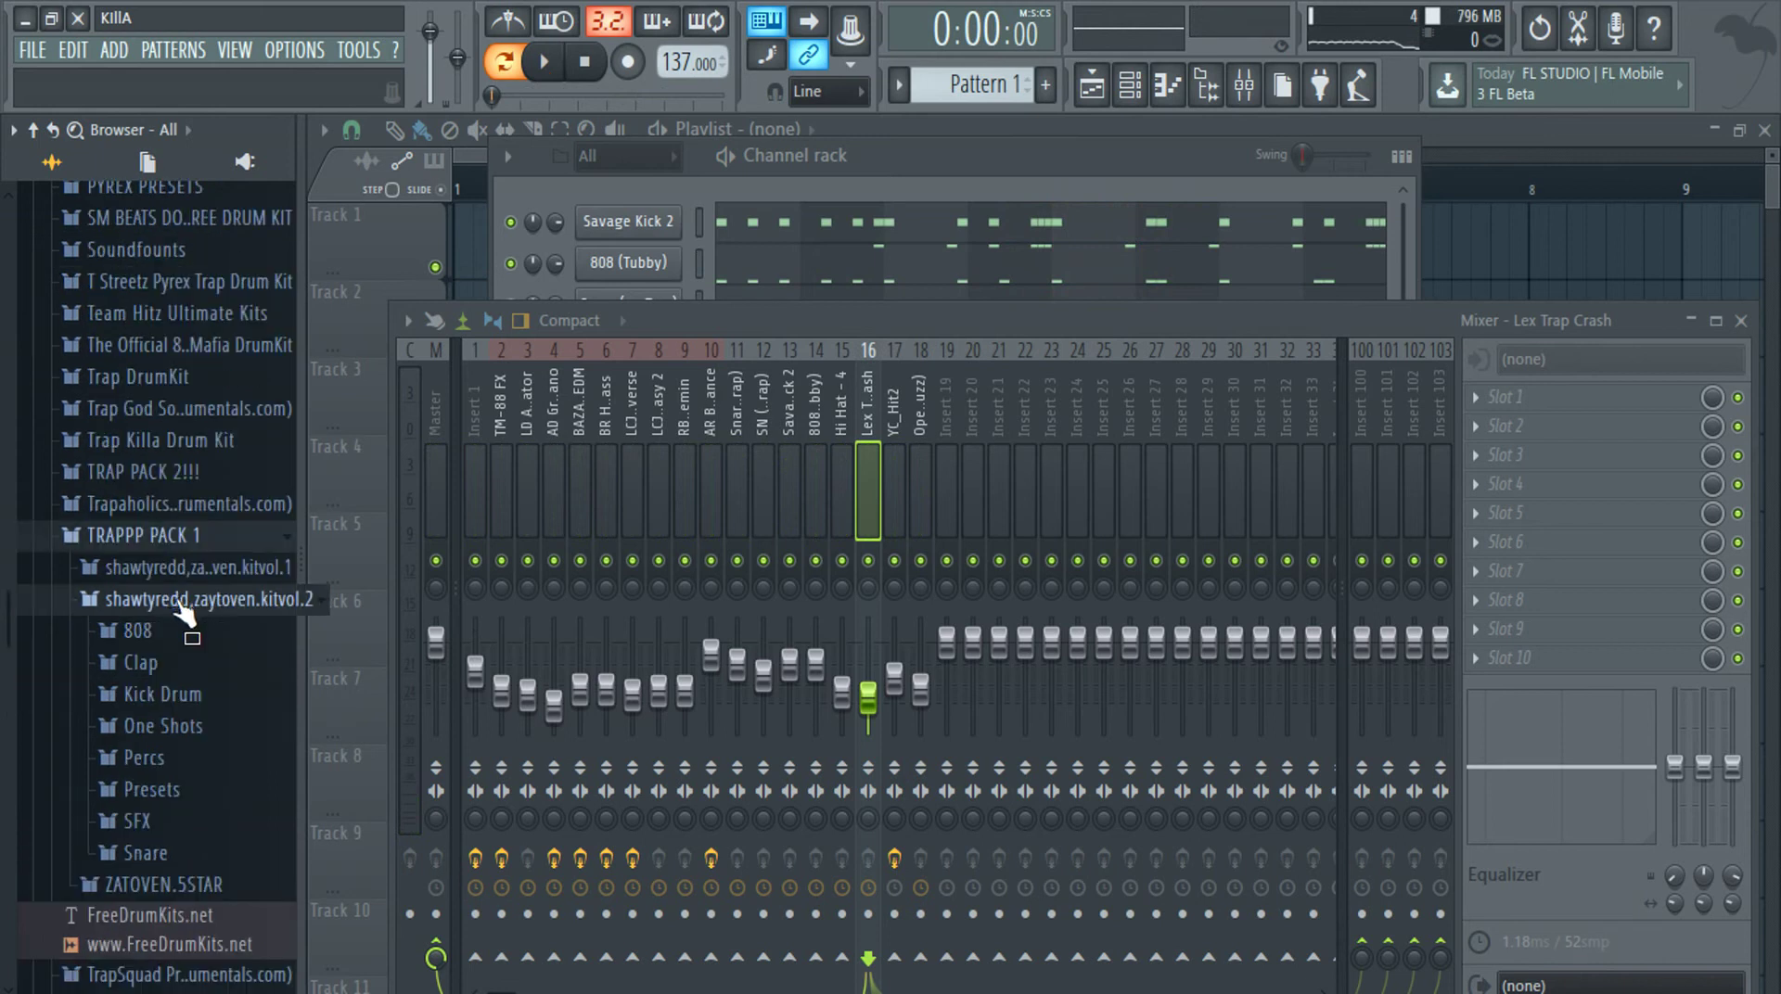
{"action": "left_click", "coordinate": [188, 881]}
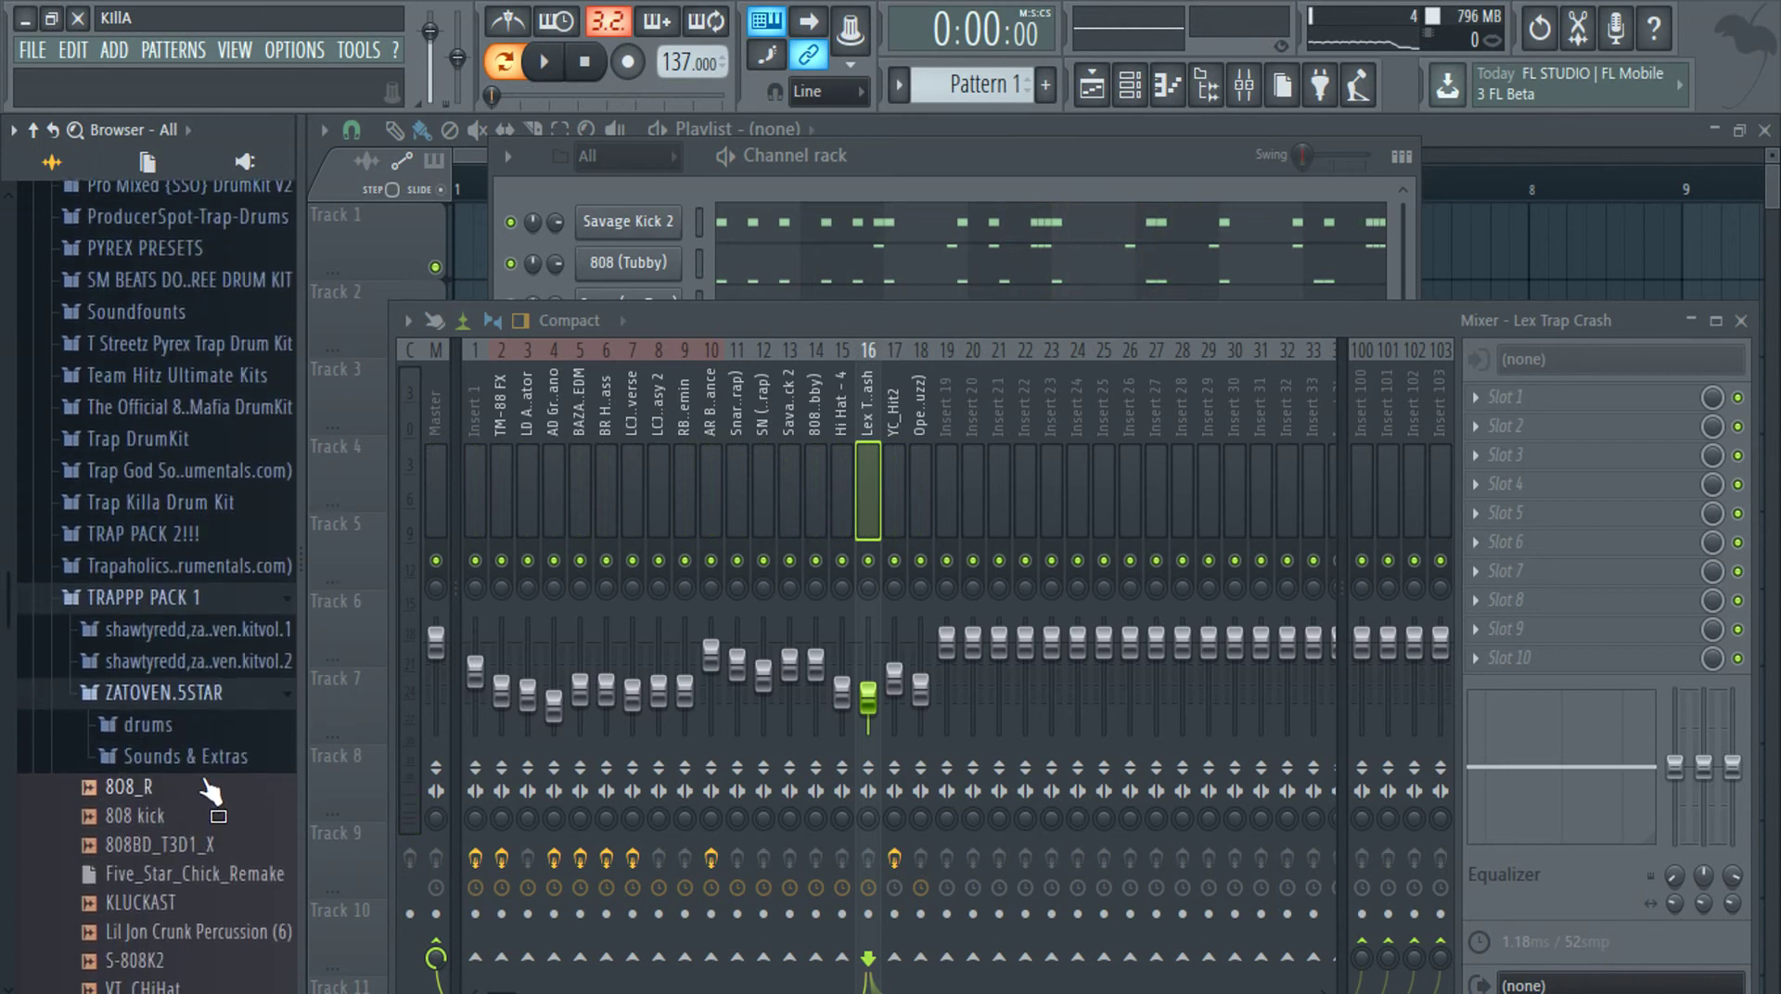
Look through the Trapaholic Chants samples and the Hustle Squad folder in TRAP PACK 2!!!
{"action": "left_click", "coordinate": [109, 570]}
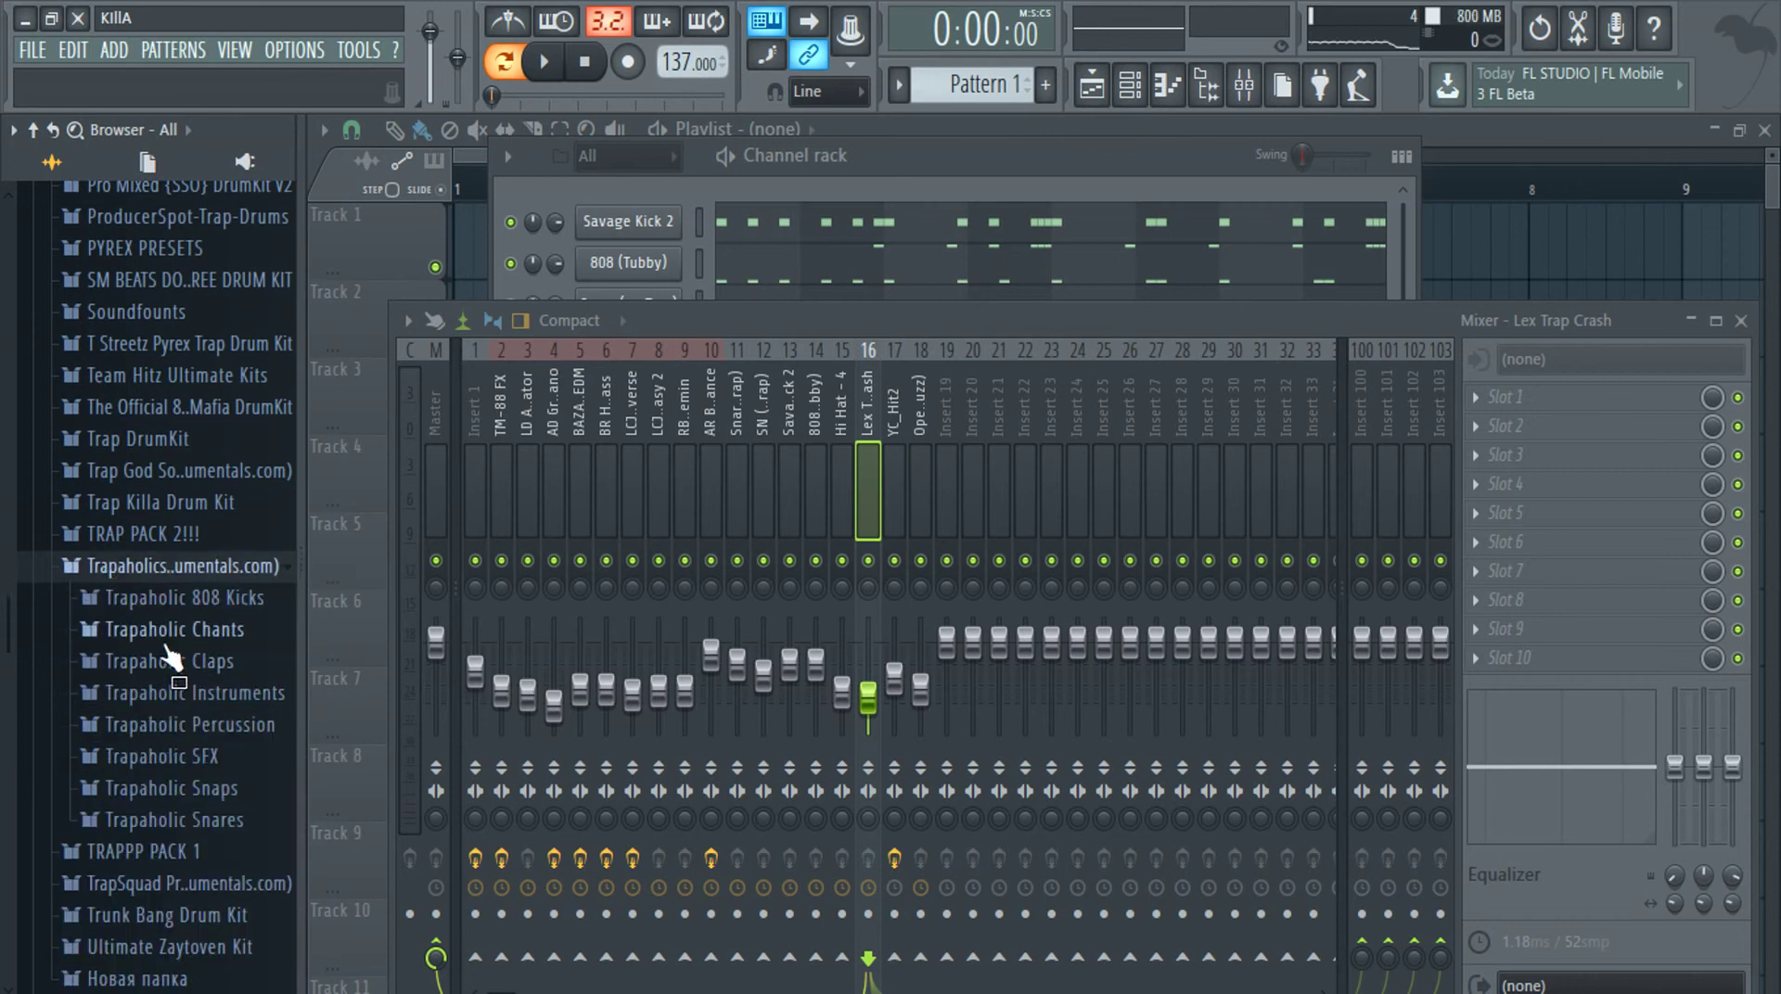
{"action": "left_click", "coordinate": [169, 635]}
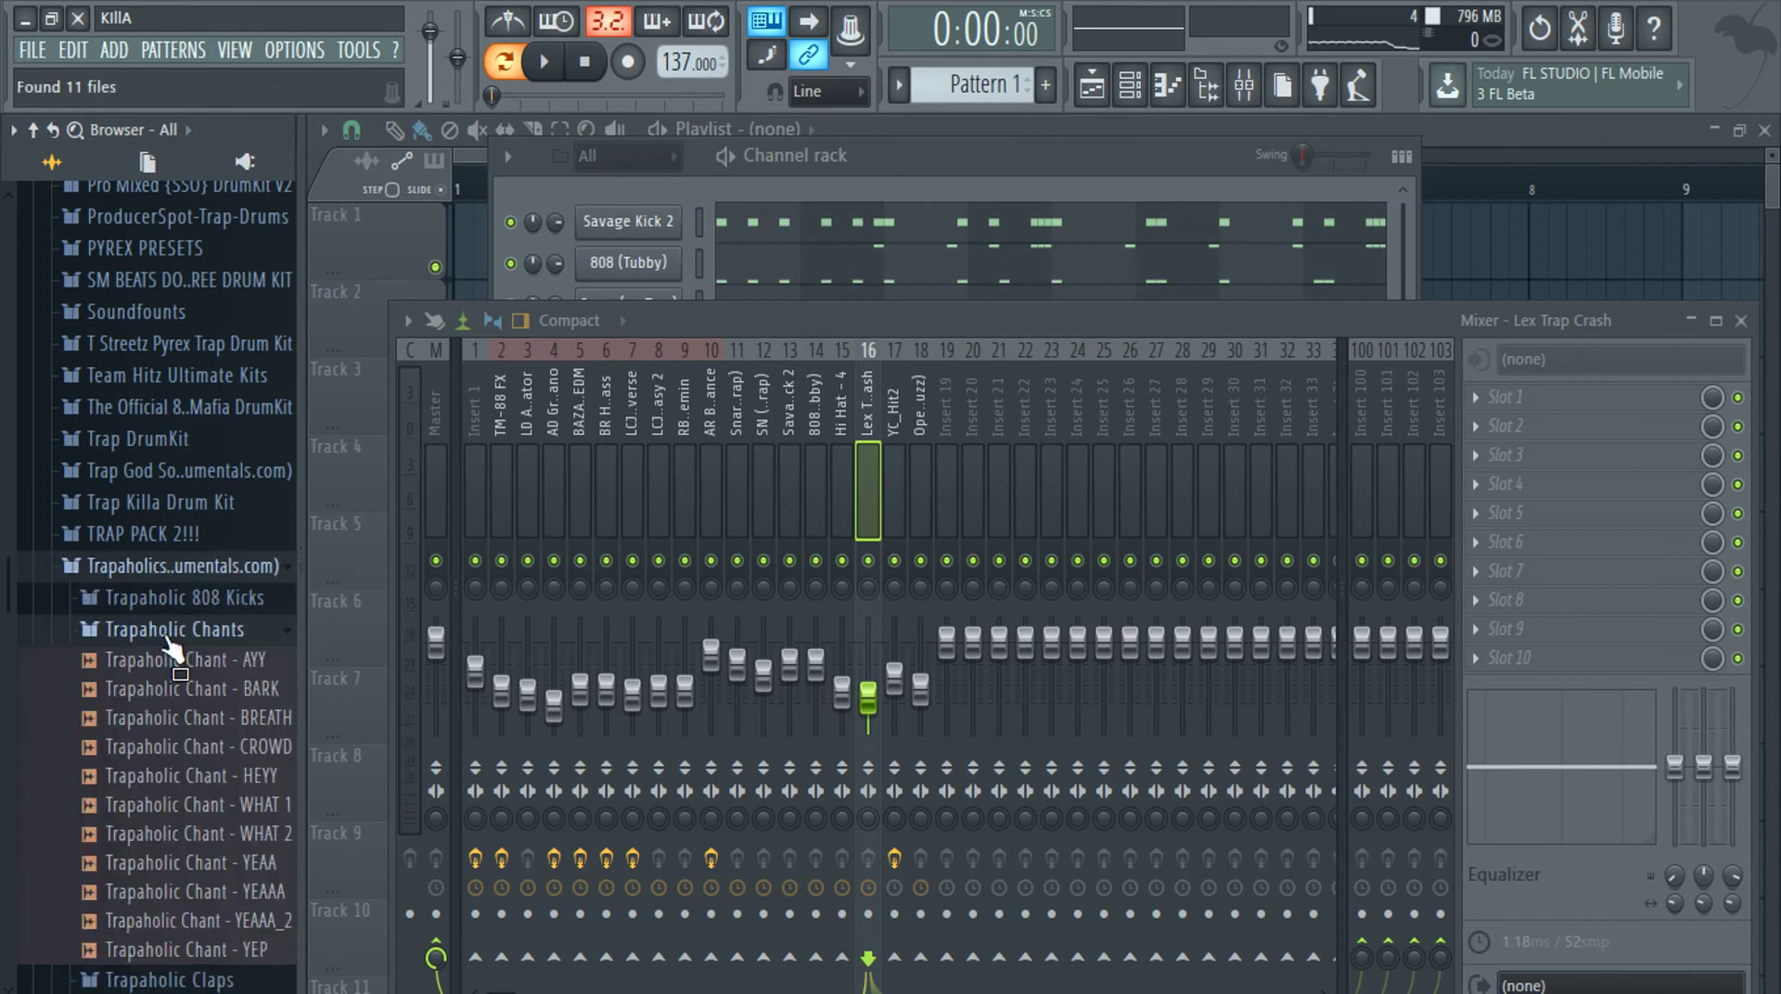
{"action": "left_click", "coordinate": [144, 543]}
{"action": "left_click", "coordinate": [153, 568]}
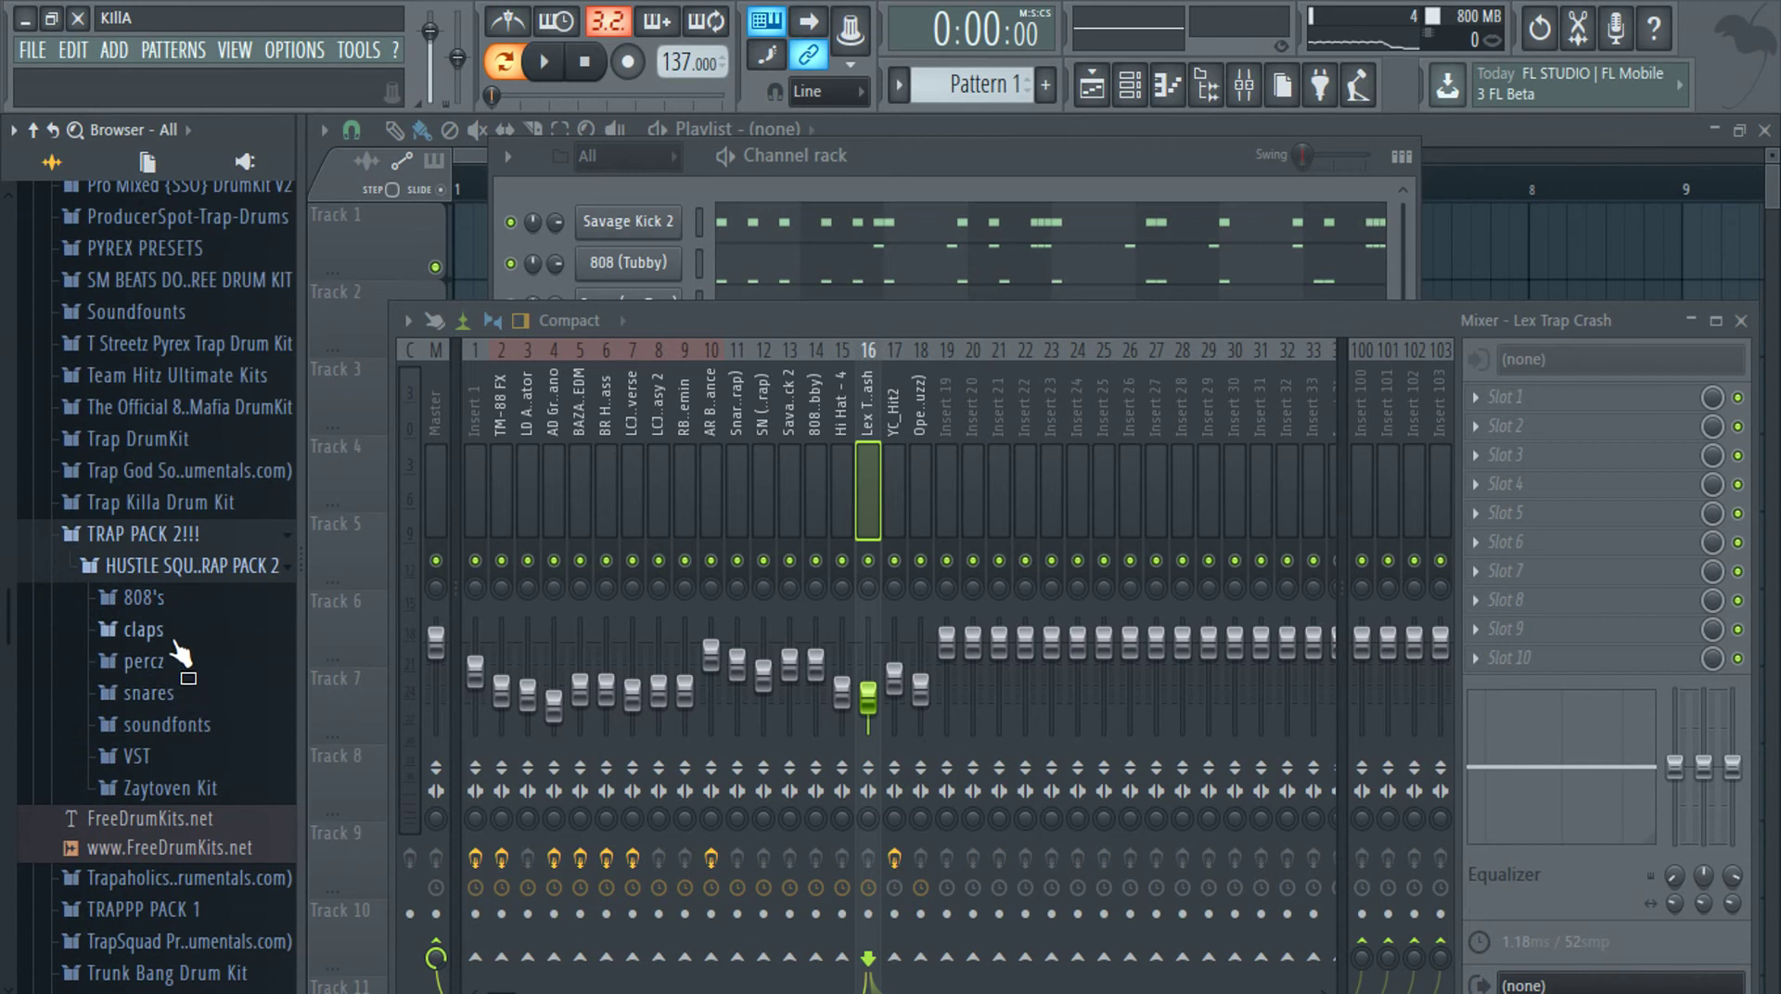
Check the Trap Killa Drum Kit, the Trap God kit and folder 1 of the Trap DrumKit files for chants
{"action": "left_click", "coordinate": [139, 515]}
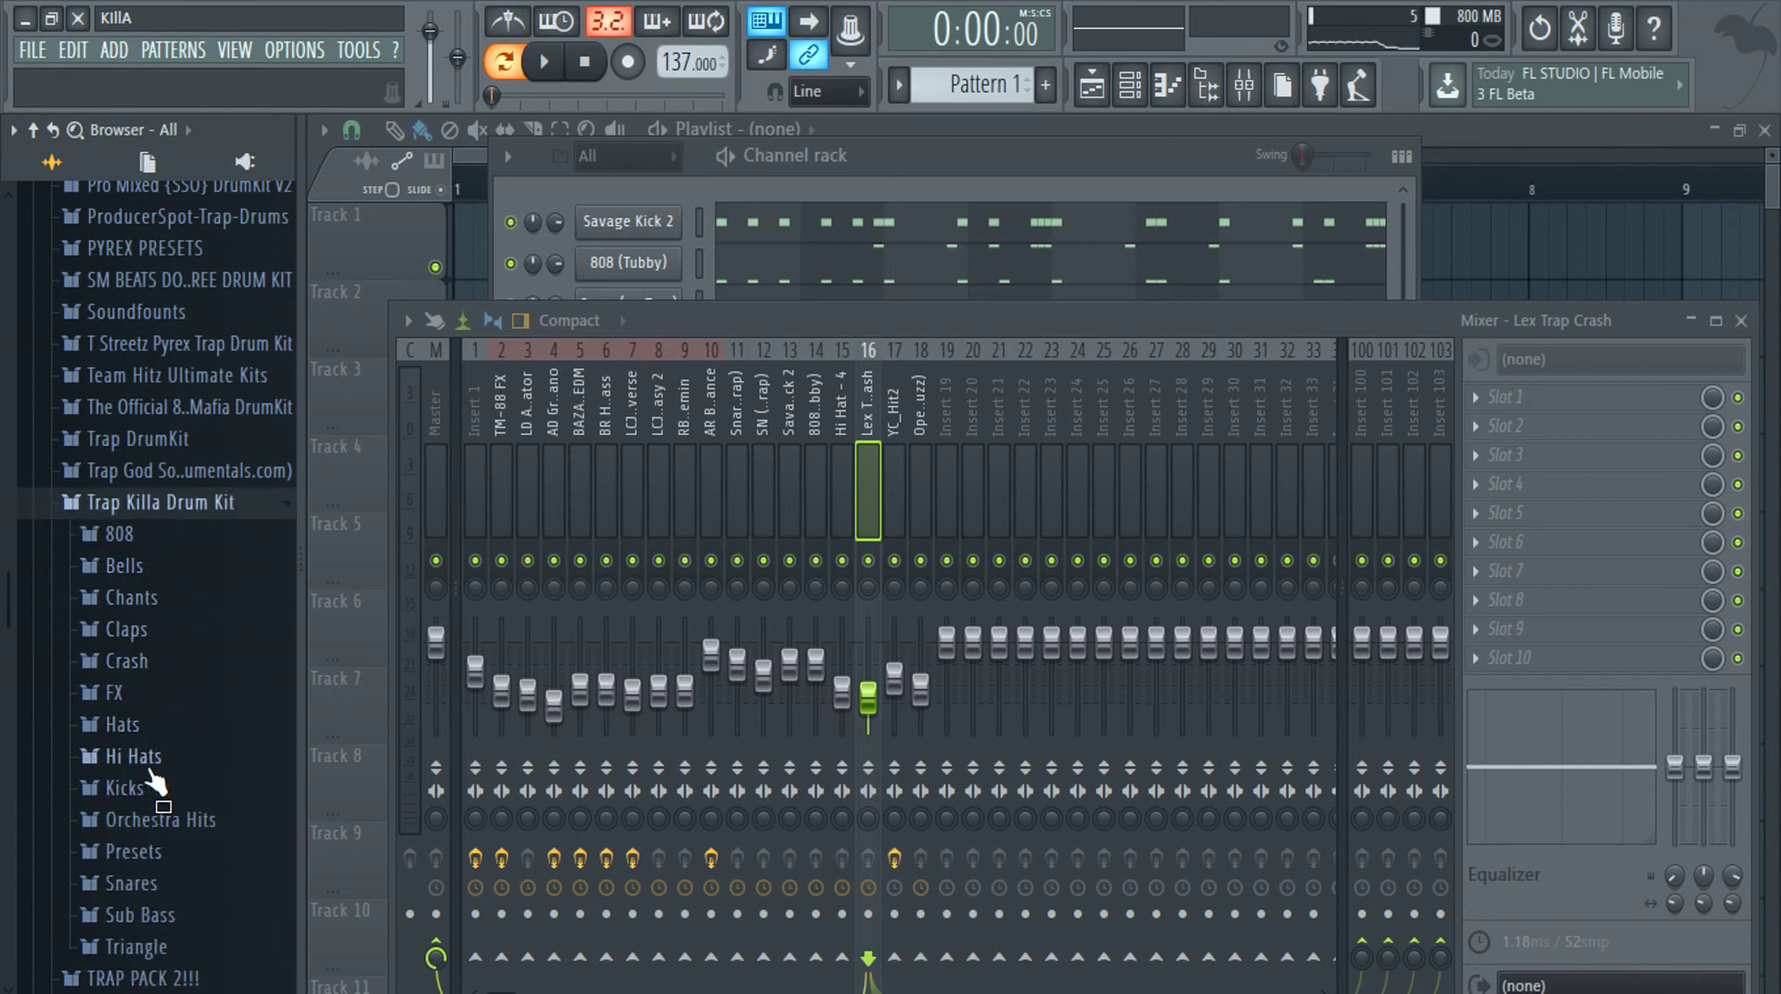
{"action": "left_click", "coordinate": [130, 475]}
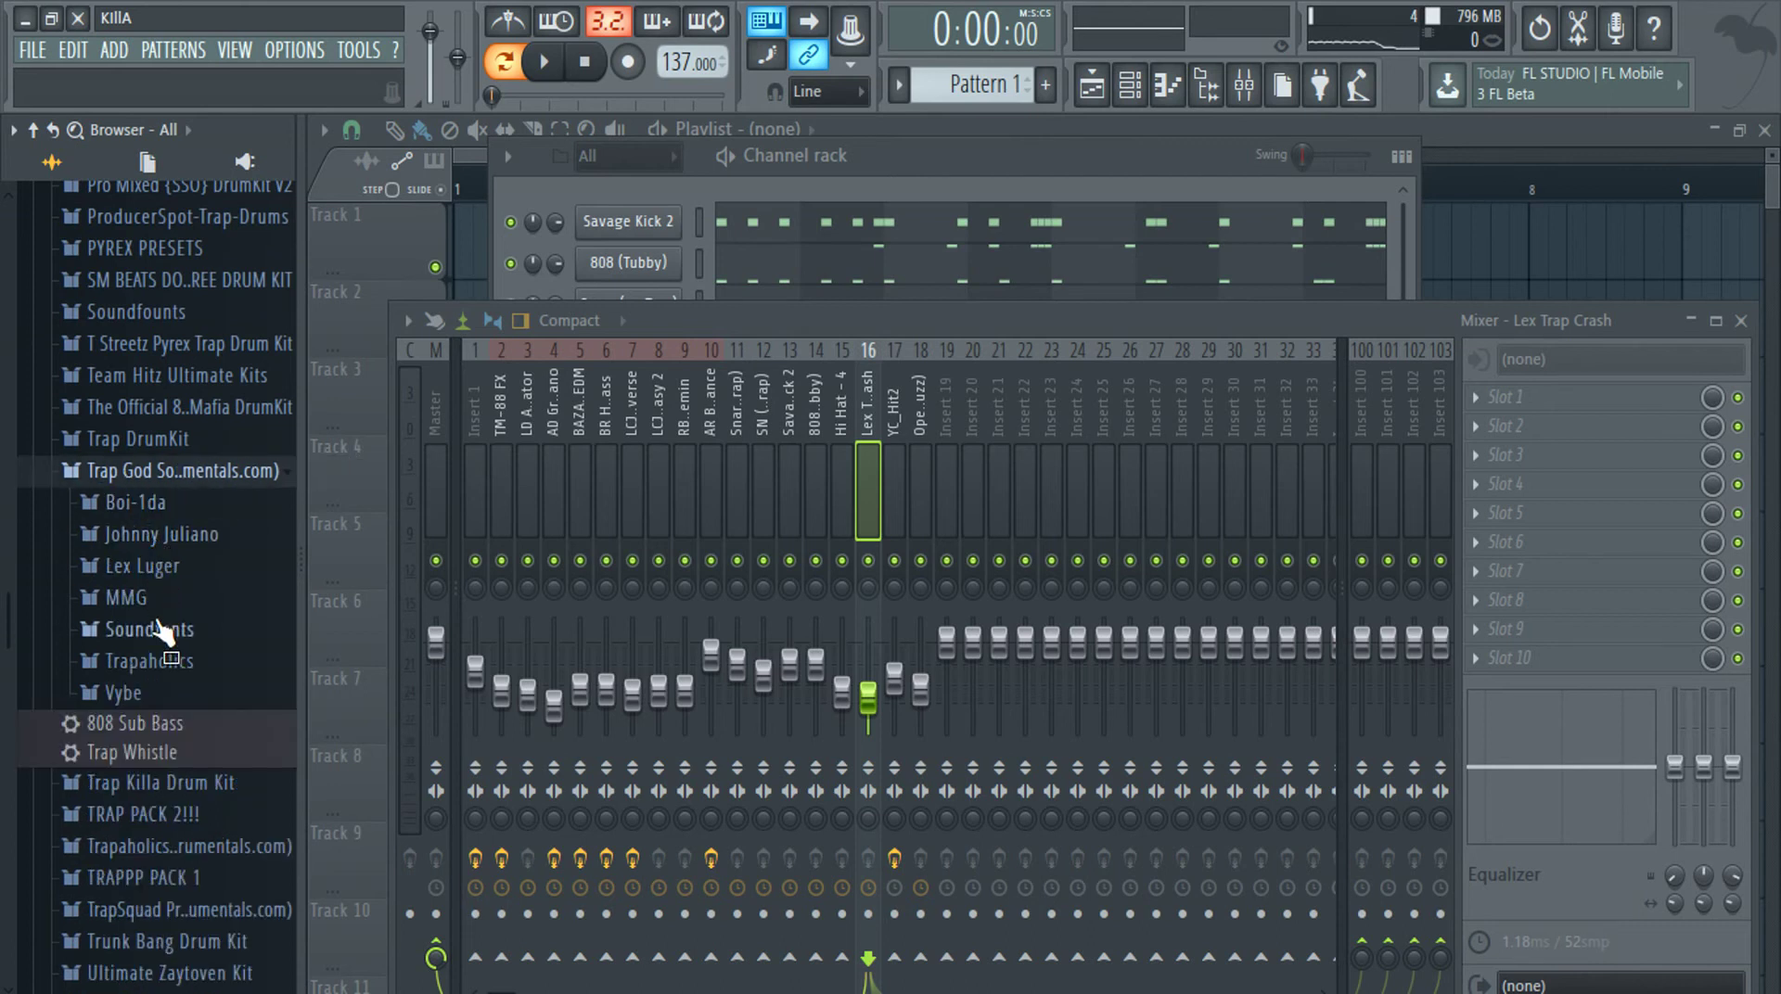
{"action": "left_click", "coordinate": [140, 440]}
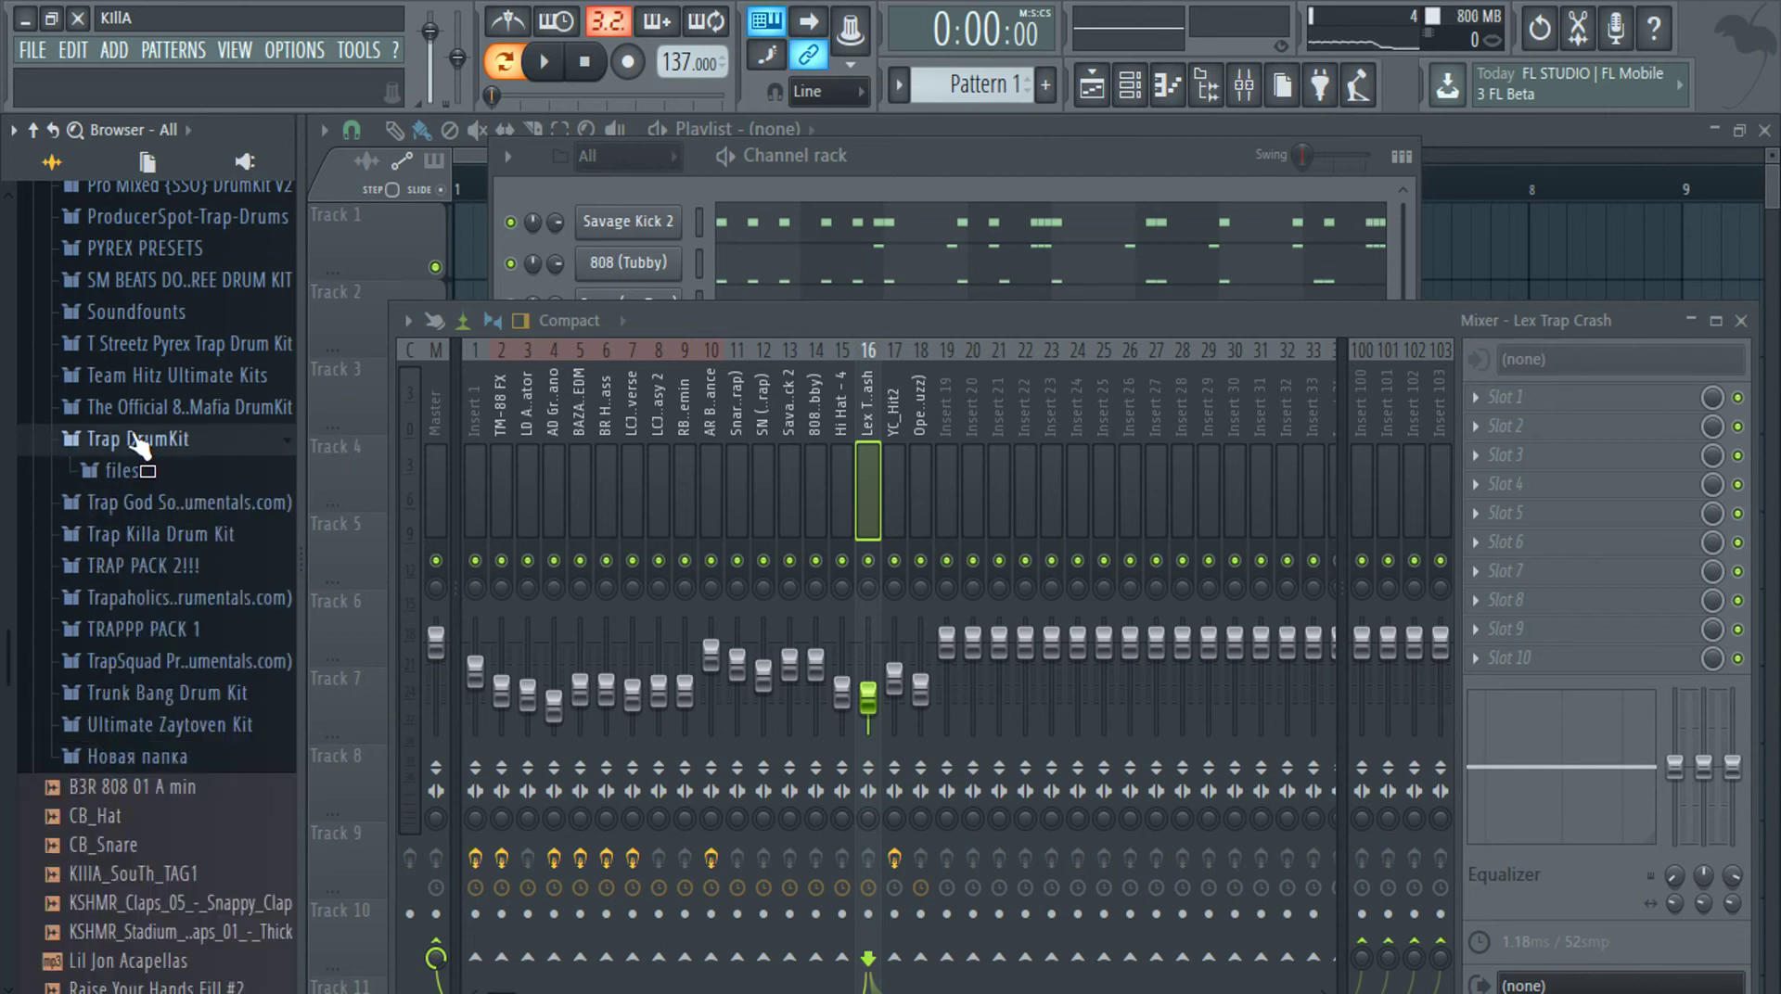
{"action": "left_click", "coordinate": [134, 475]}
{"action": "left_click", "coordinate": [139, 508]}
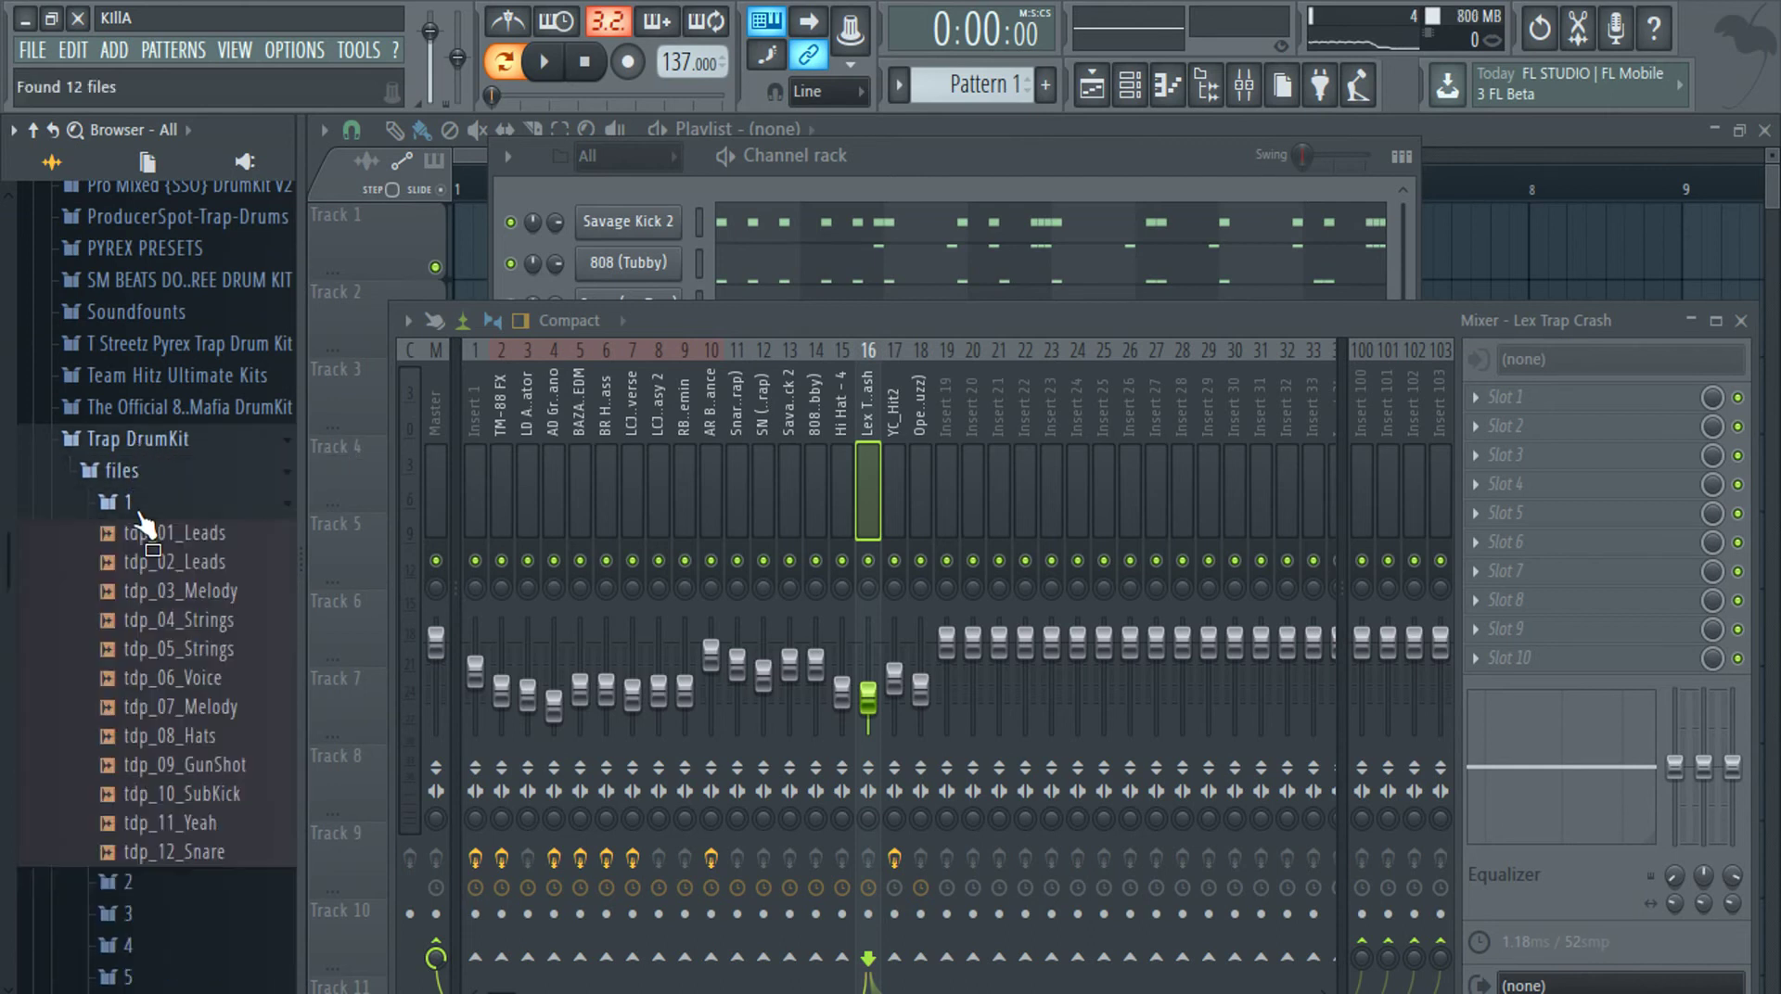
Add the Shawty Redd Chant sample from the 808 Mafia Chantz folder as a channel below Lex Trap Crash and collapse the kit folder
{"action": "left_click", "coordinate": [160, 405]}
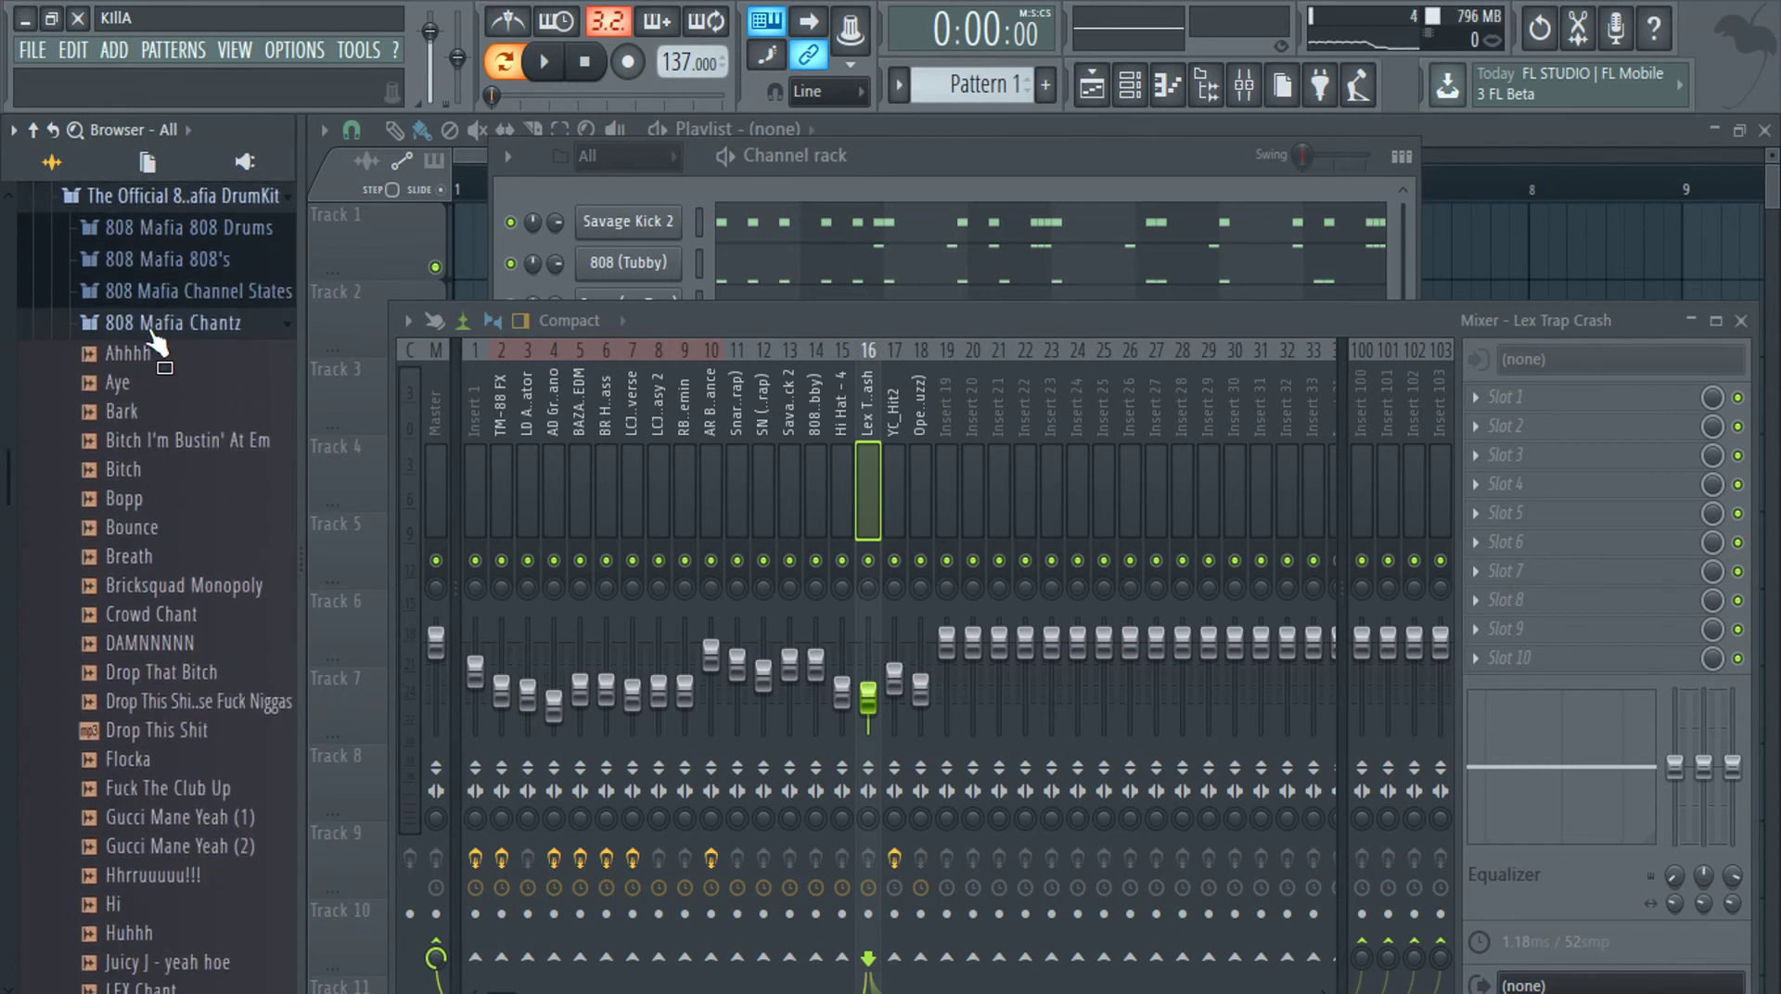
{"action": "scroll", "coordinate": [169, 566], "scroll_direction": "down", "scroll_amount": 7}
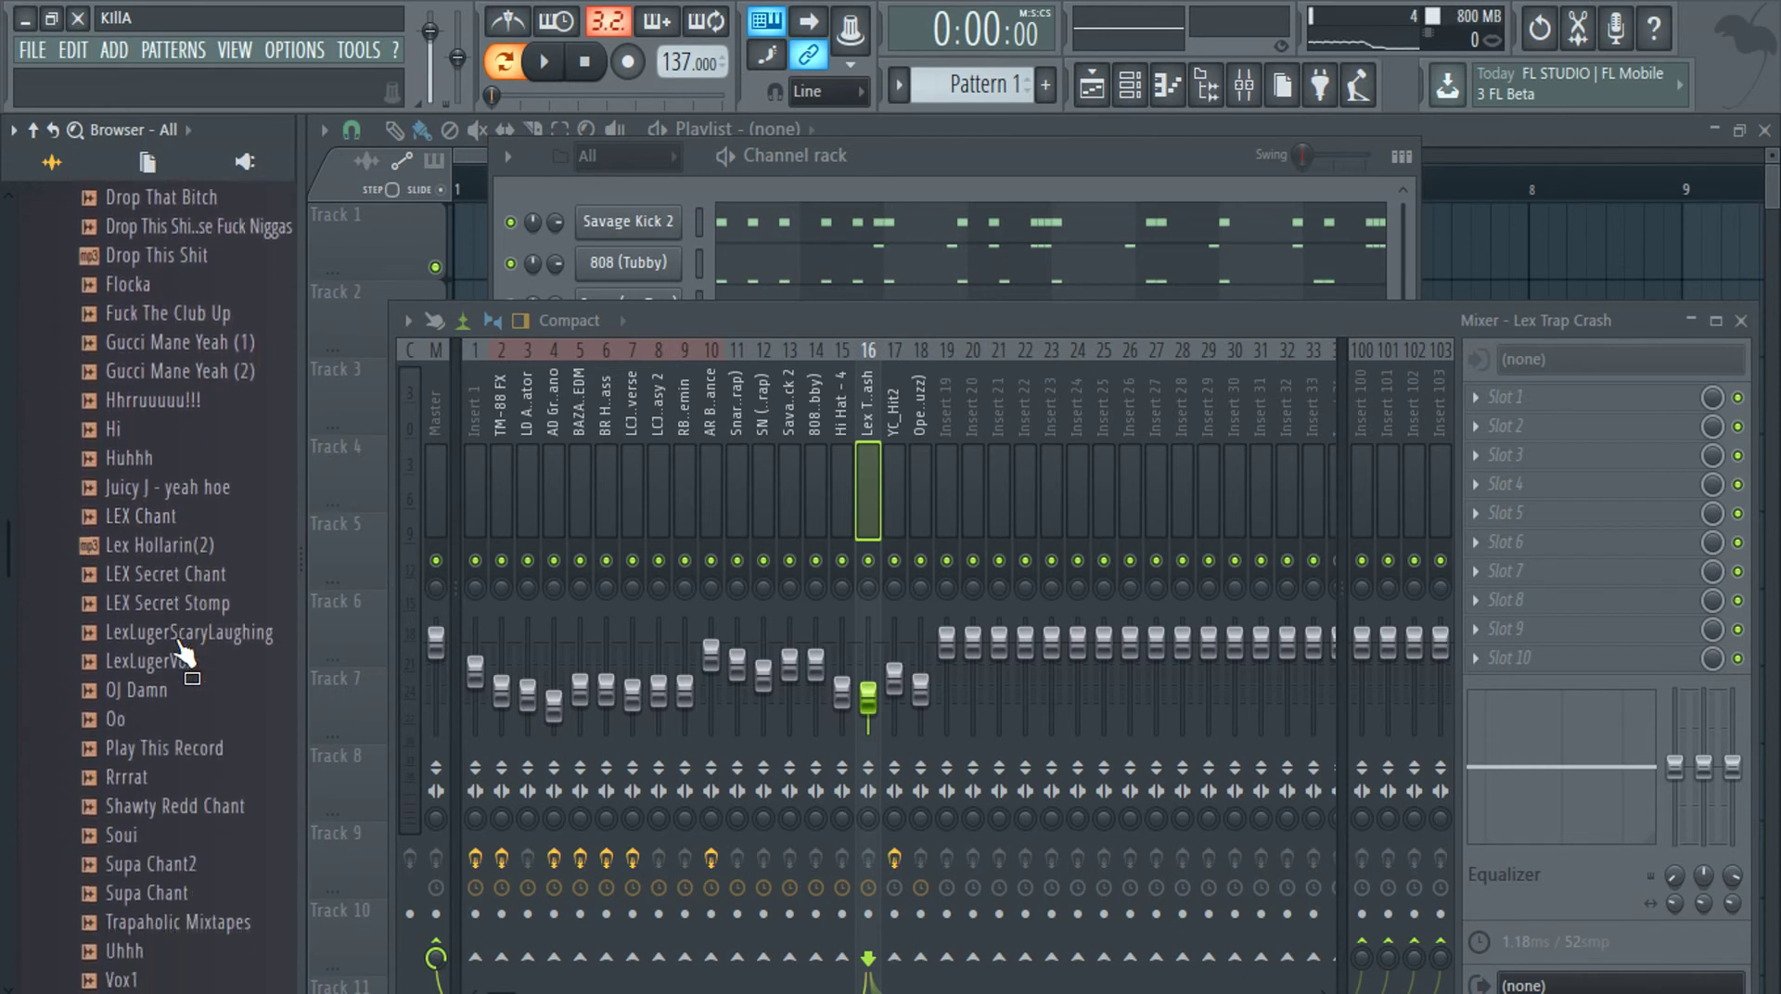
{"action": "scroll", "coordinate": [183, 659], "scroll_direction": "down", "scroll_amount": 3}
{"action": "left_click", "coordinate": [202, 592]}
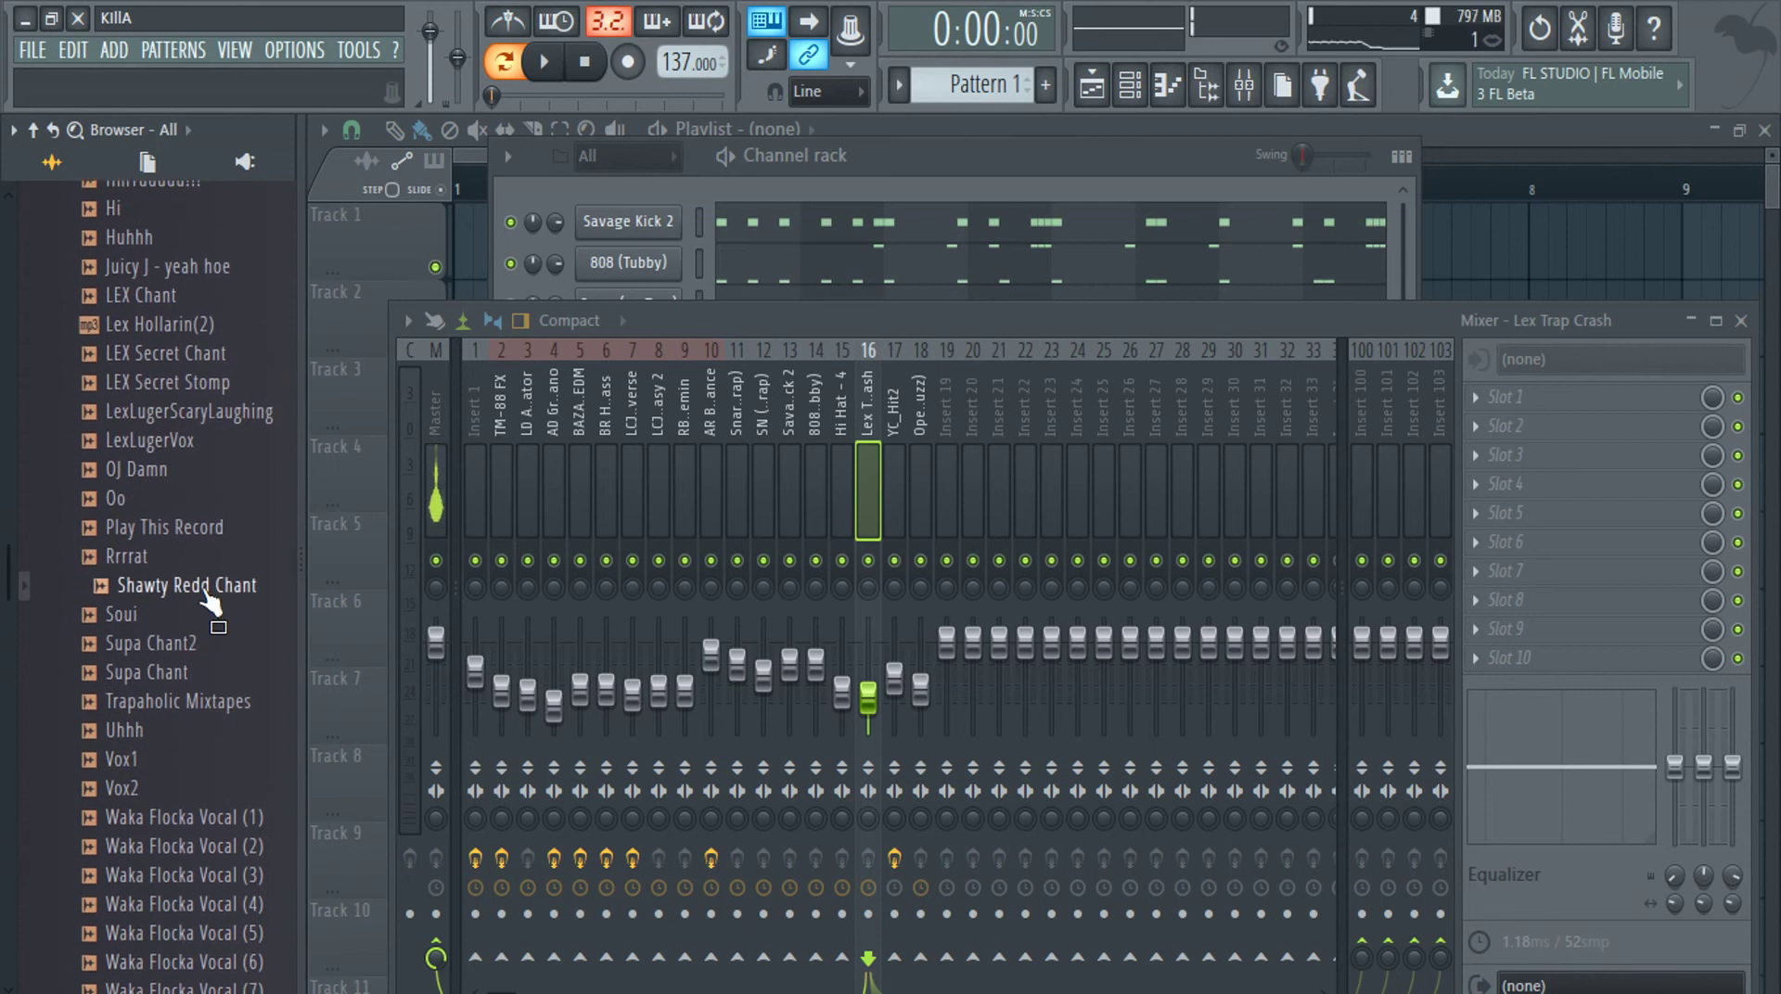
{"action": "left_click", "coordinate": [909, 165]}
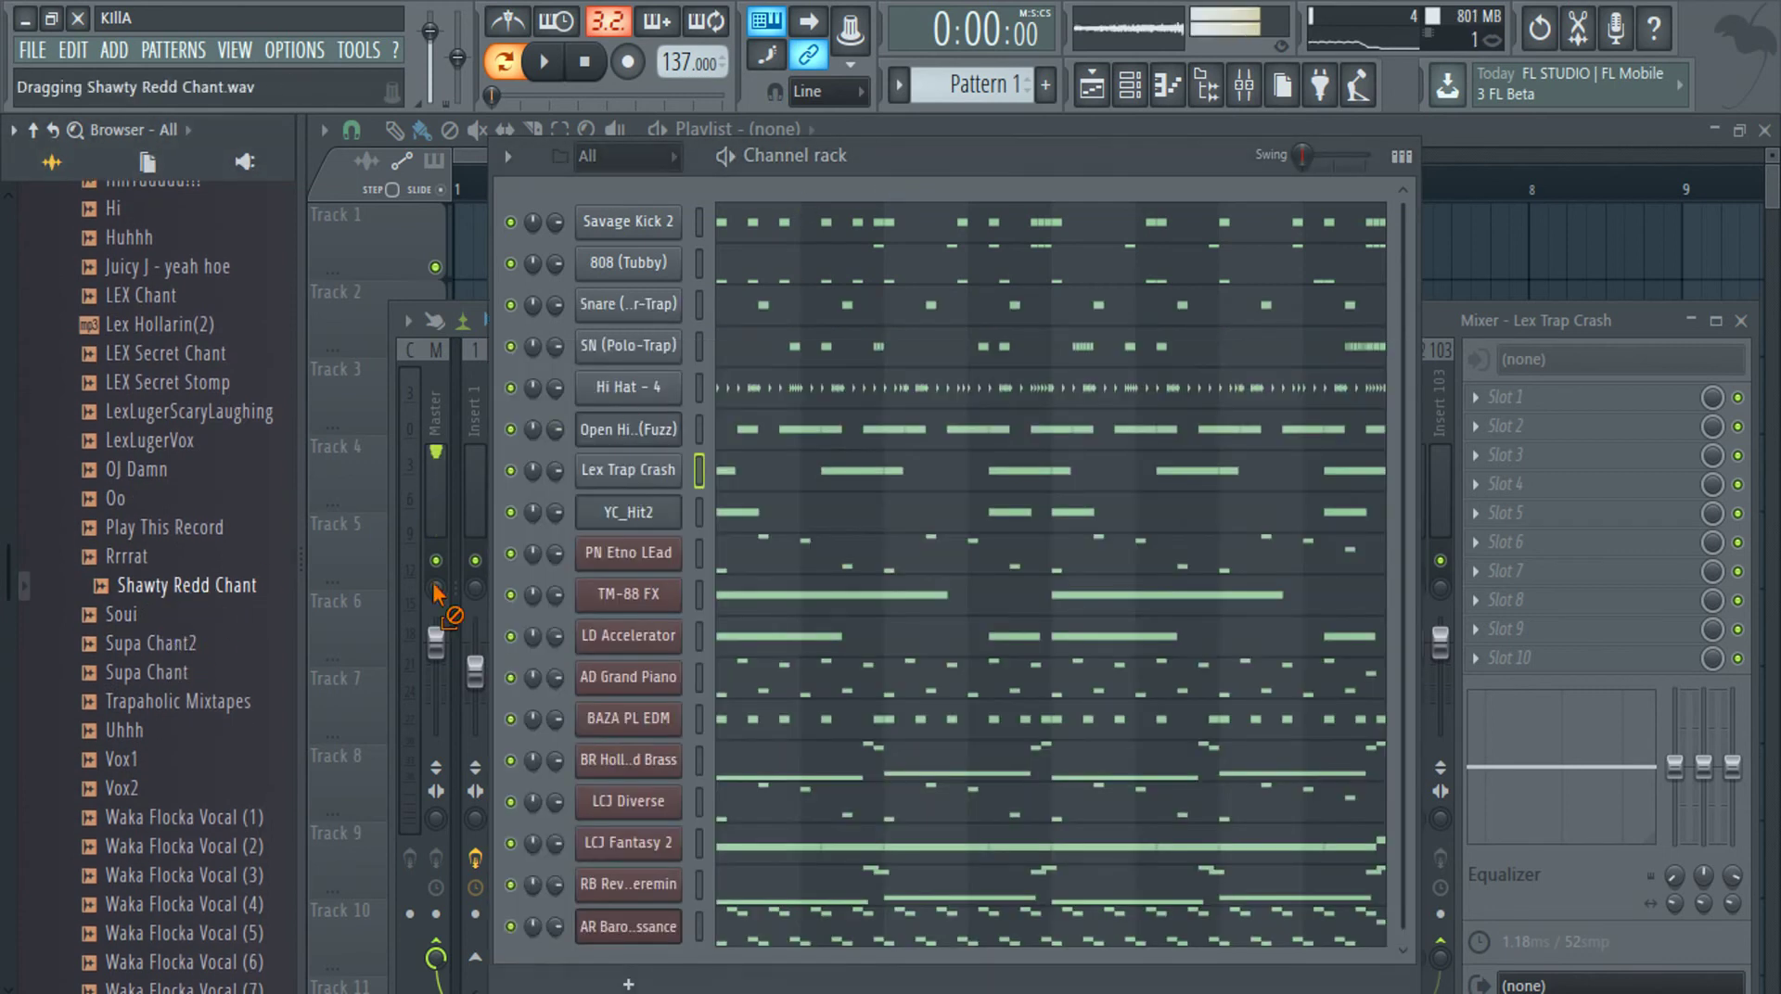
{"action": "left_click_drag", "start_coordinate": [677, 512], "coordinate": [649, 491]}
{"action": "scroll", "coordinate": [278, 519], "scroll_direction": "up", "scroll_amount": 20}
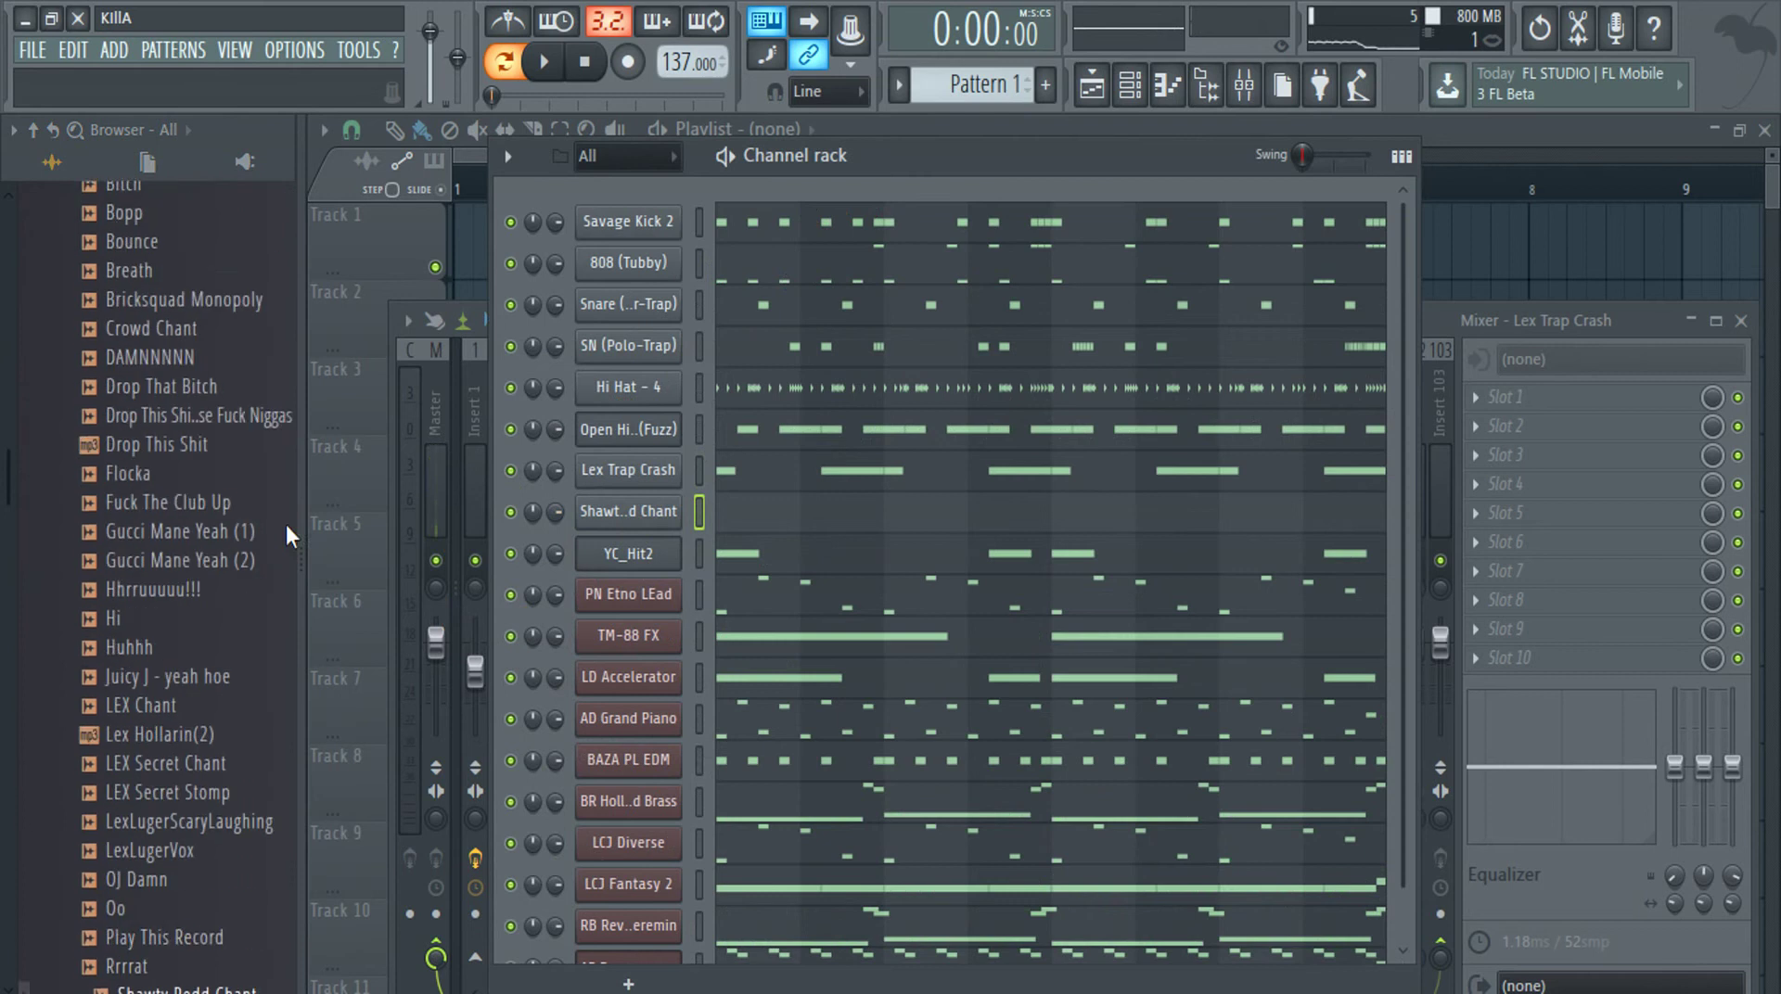
{"action": "scroll", "coordinate": [182, 515], "scroll_direction": "up", "scroll_amount": 5}
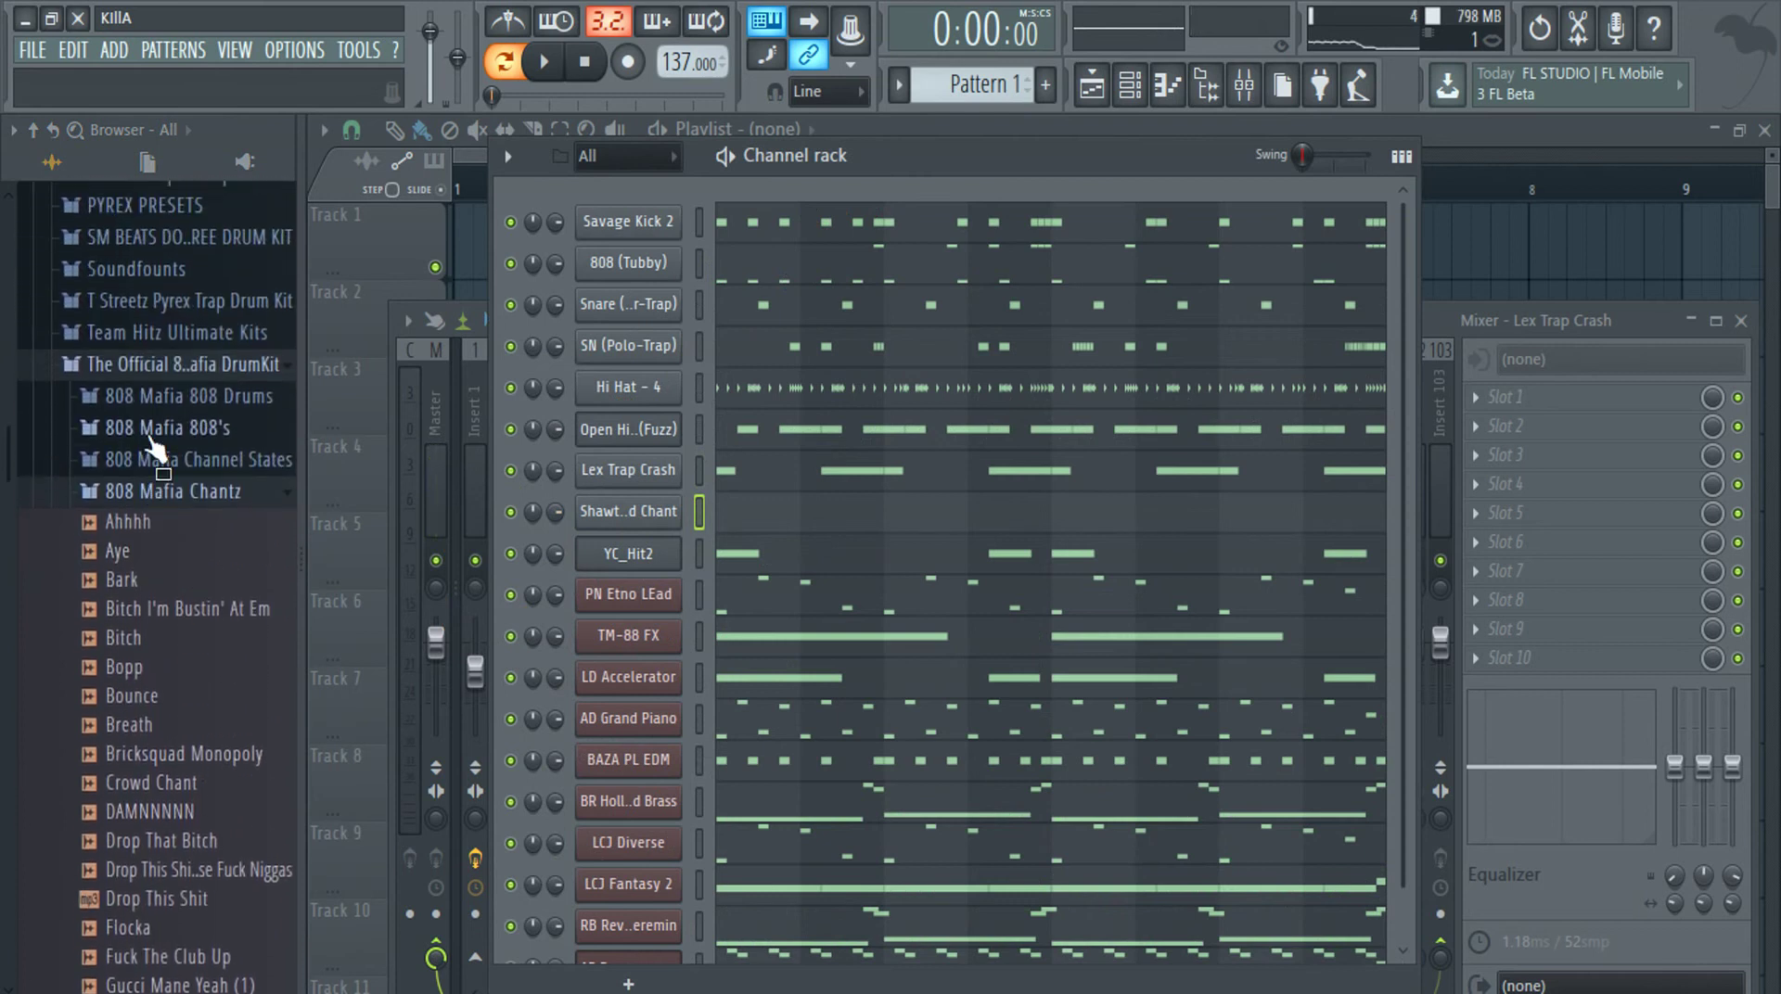
{"action": "left_click", "coordinate": [168, 370]}
In the chant's piano roll, place B4 notes starting on the last beat of bars 1 and 3 and shorten both to one beat
{"action": "left_click", "coordinate": [742, 514]}
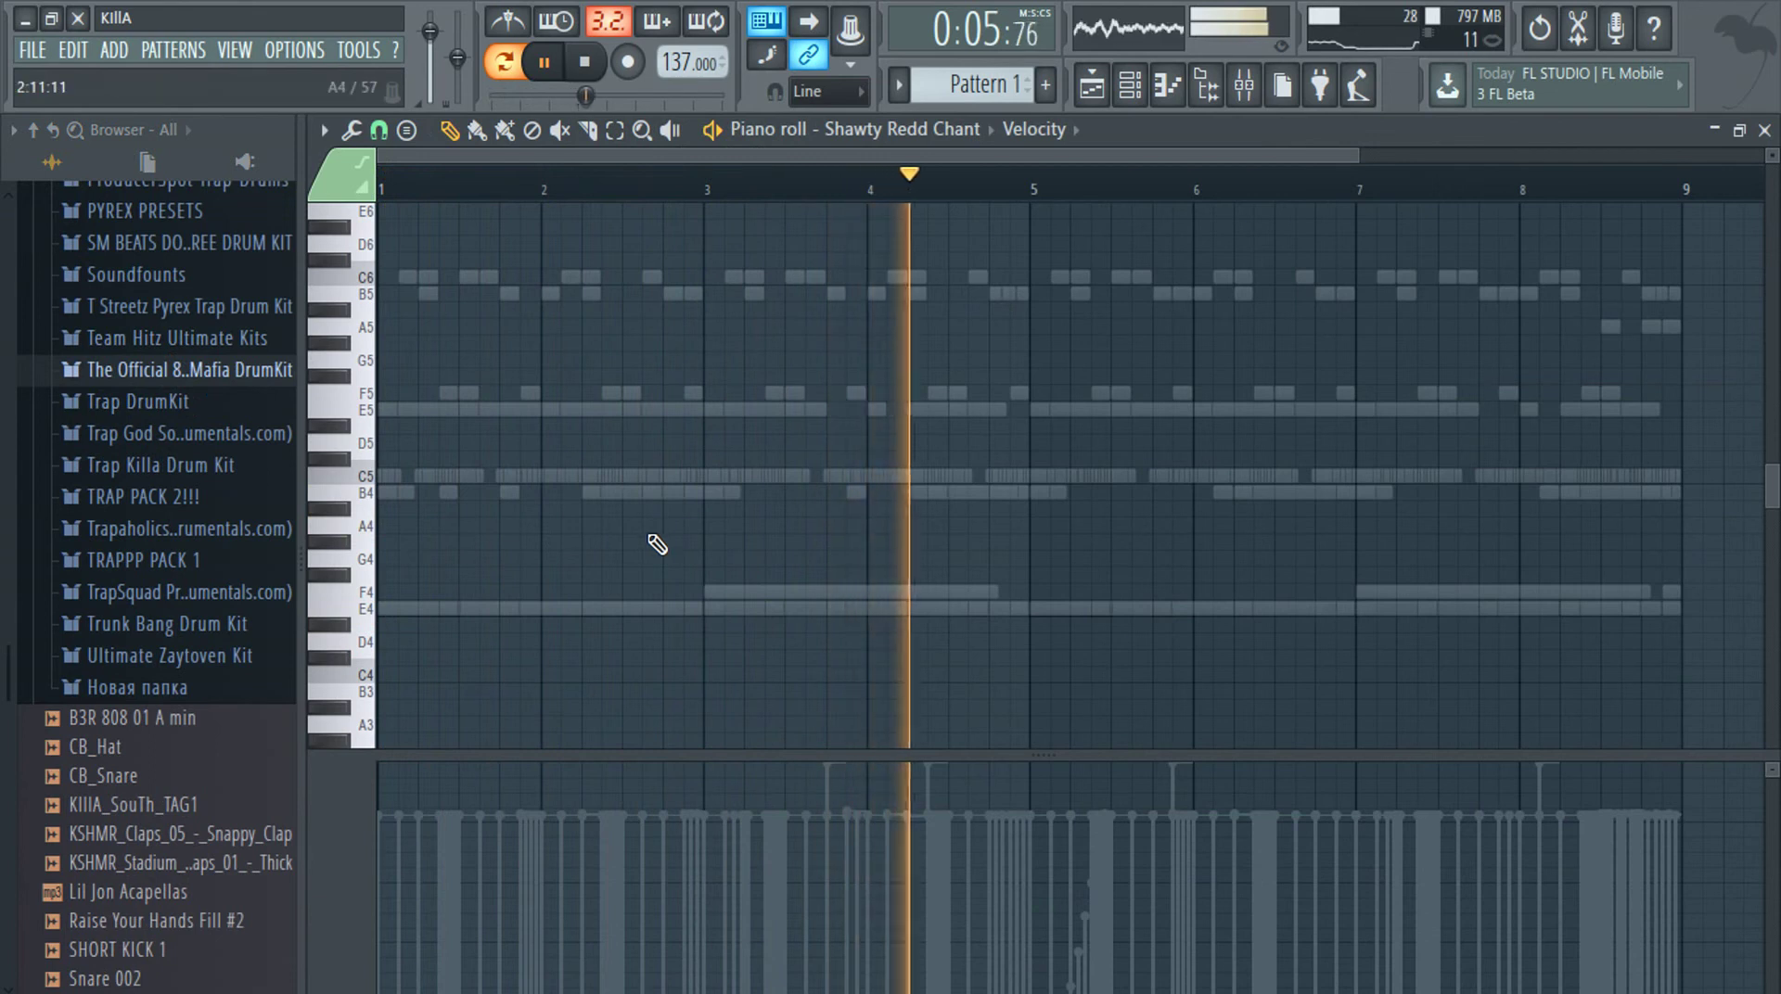
{"action": "left_click", "coordinate": [508, 505]}
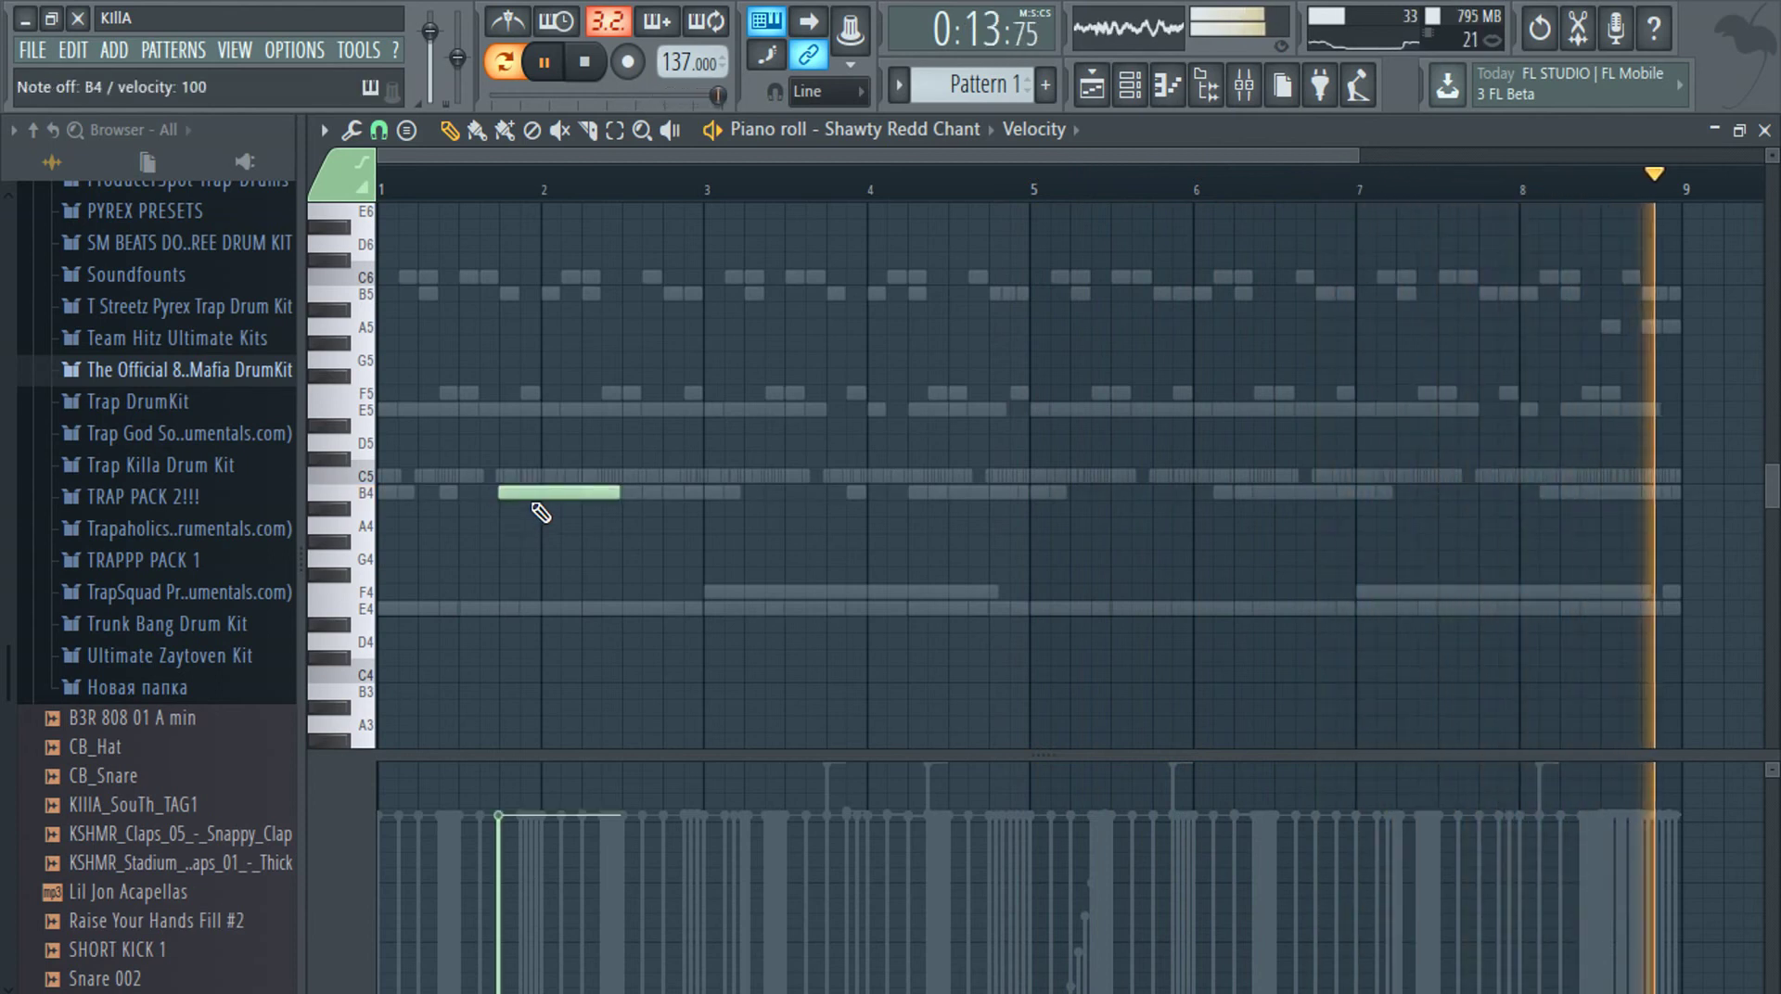
{"action": "scroll", "coordinate": [519, 509], "scroll_direction": "up", "scroll_amount": 3, "text": "ctrl"}
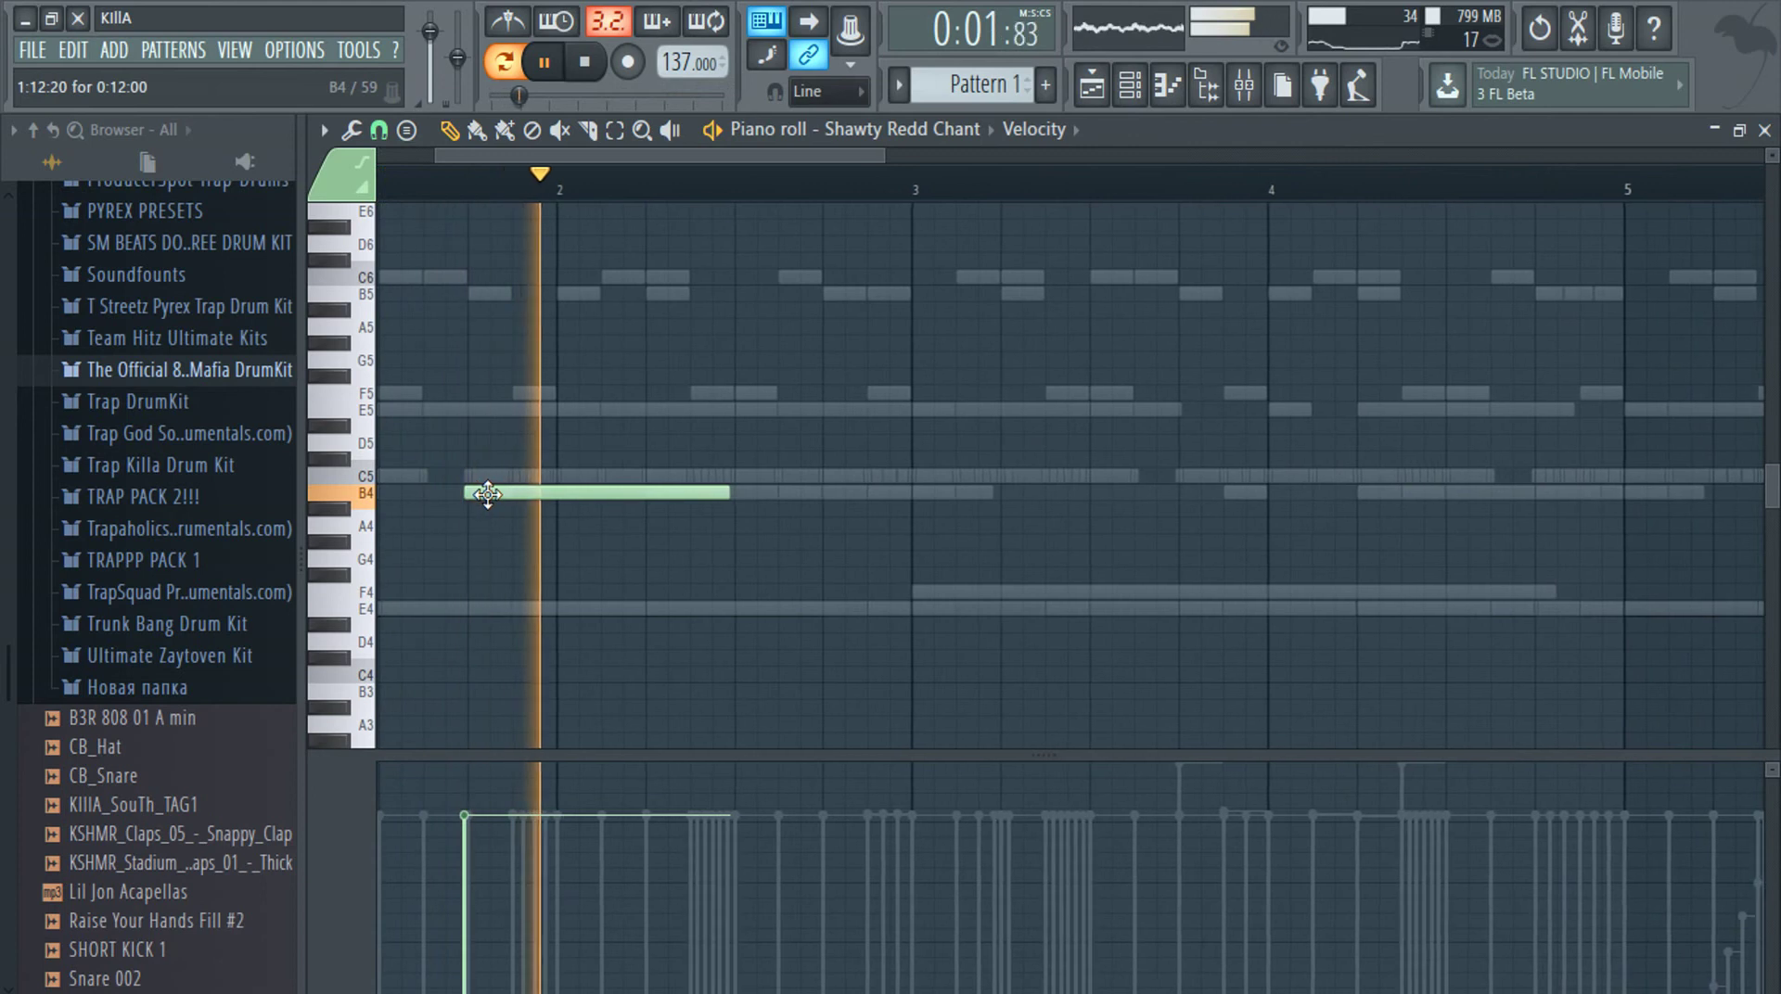
{"action": "left_click", "coordinate": [1185, 493]}
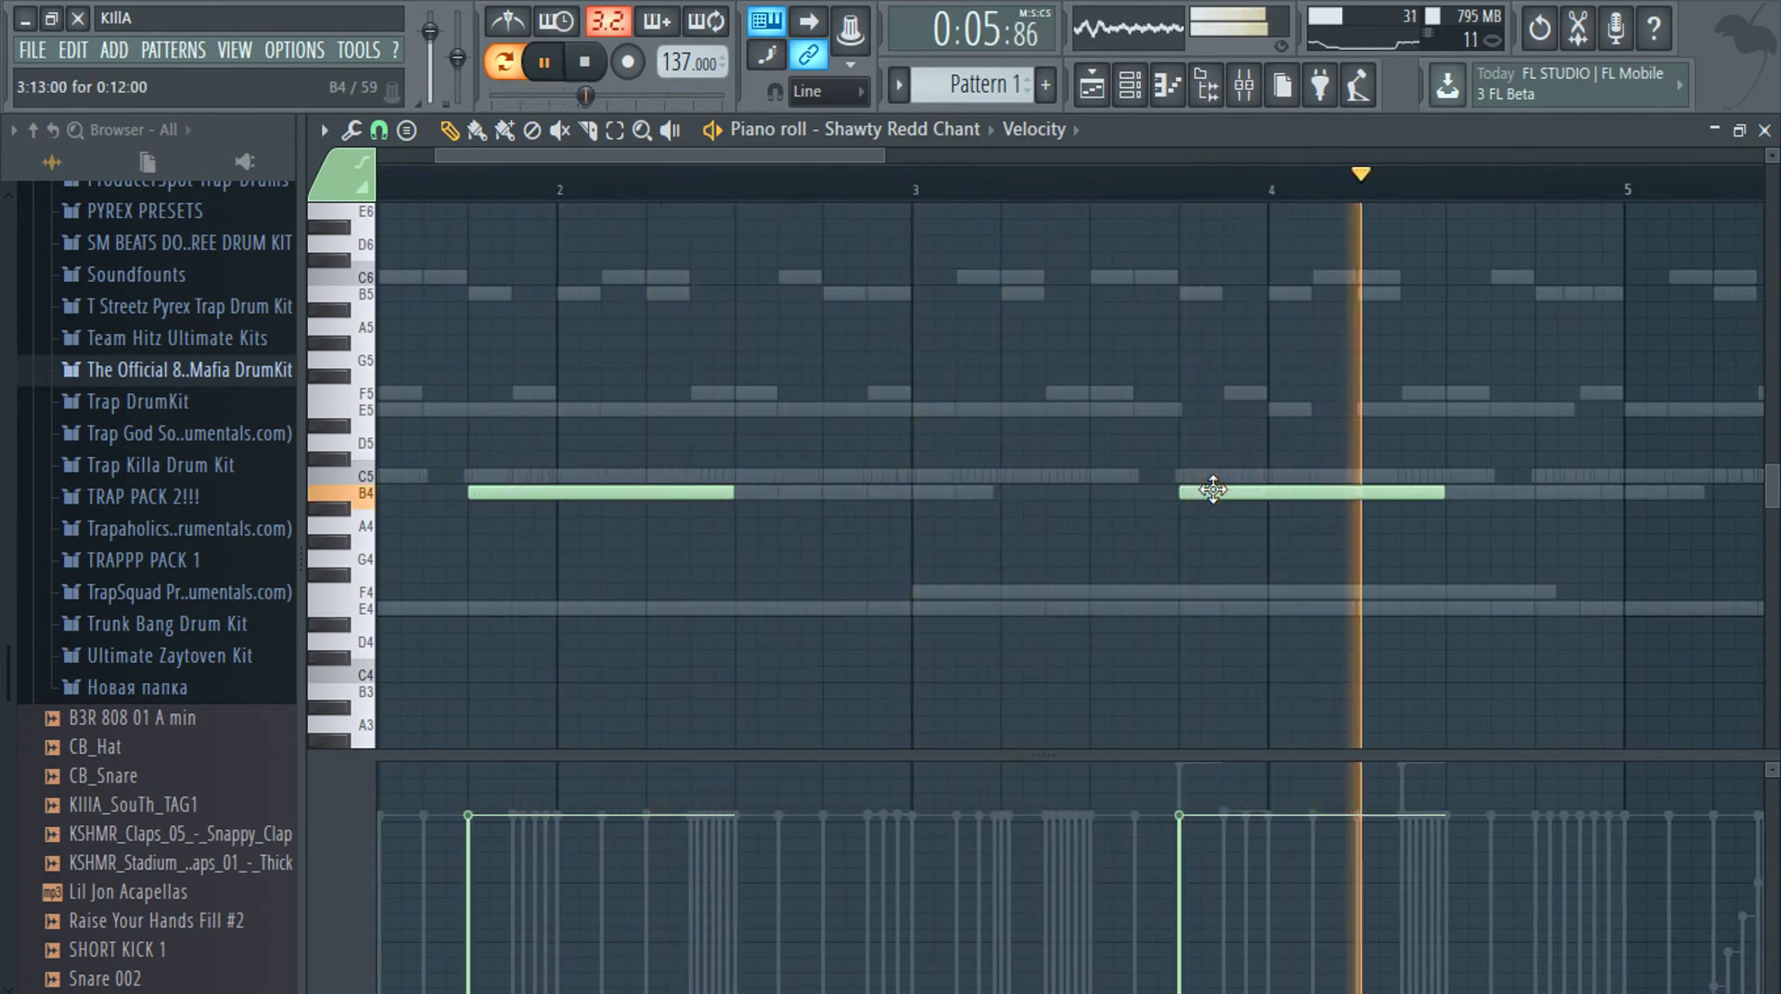
{"action": "scroll", "coordinate": [793, 545], "scroll_direction": "down", "scroll_amount": 2}
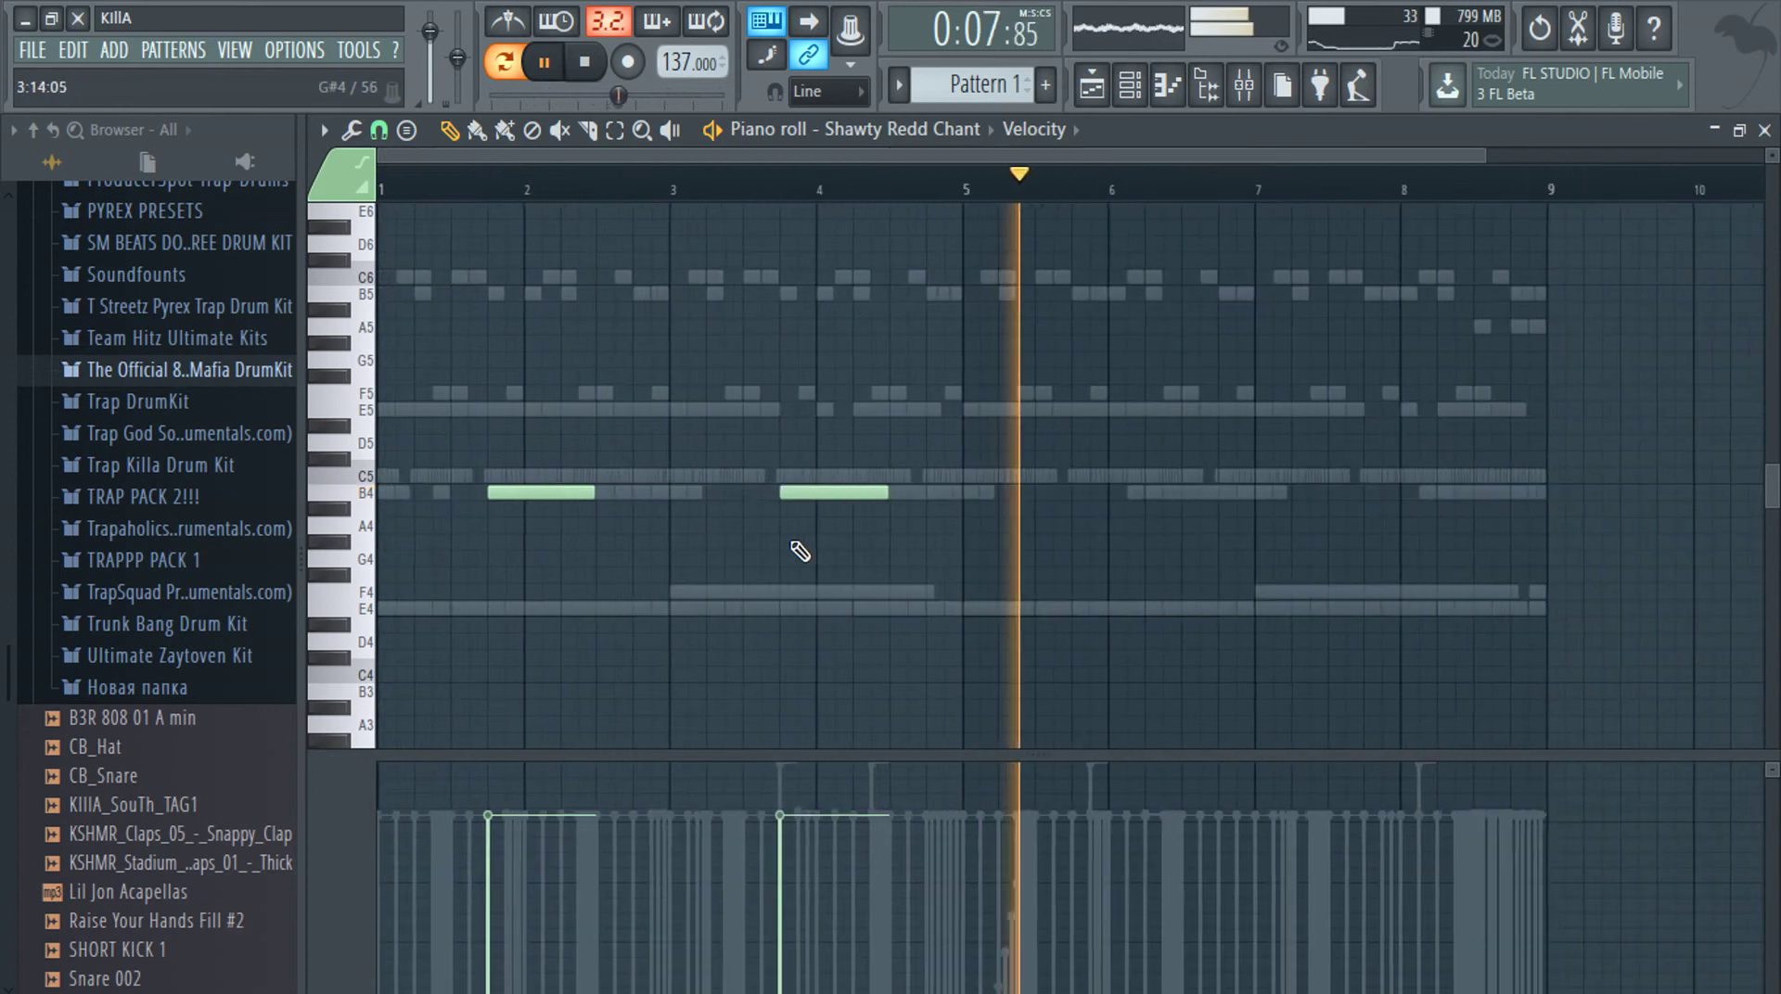
{"action": "left_click_drag", "start_coordinate": [901, 455], "coordinate": [515, 586], "text": "ctrl"}
{"action": "left_click_drag", "start_coordinate": [594, 492], "coordinate": [520, 525]}
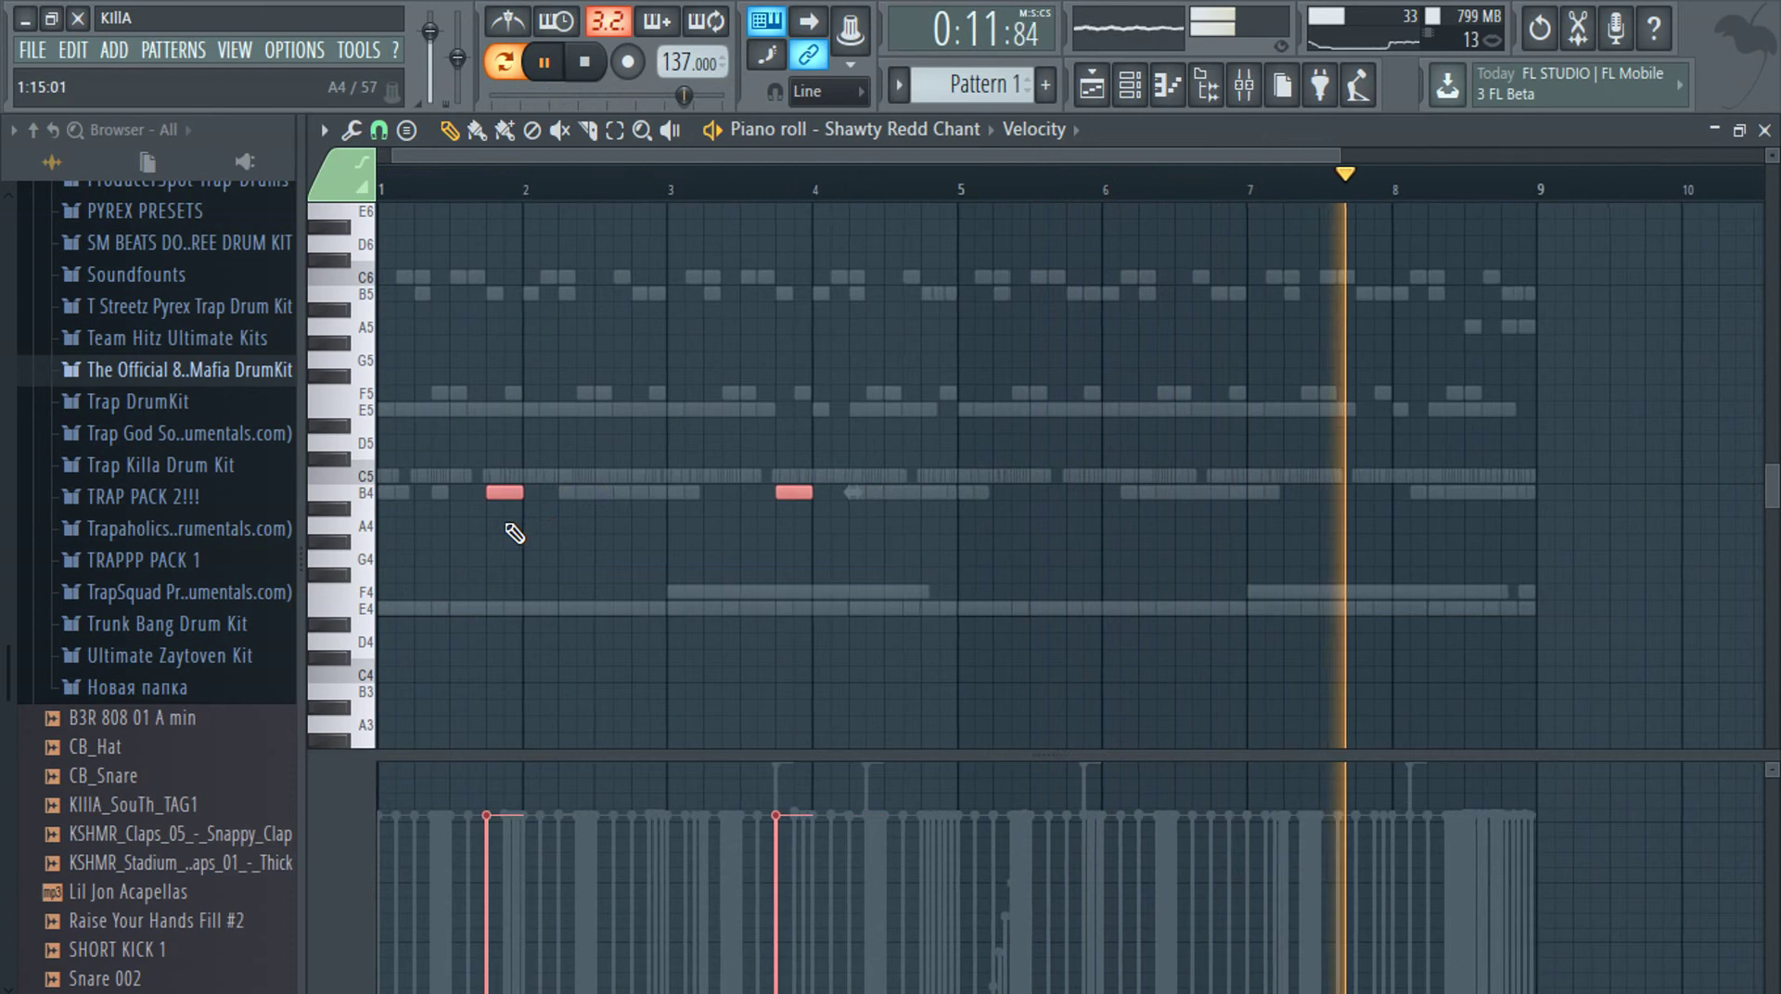
Copy the two chant notes to the last beats of bars 5 and 7 and clear the selection
{"action": "scroll", "coordinate": [516, 527], "scroll_direction": "up", "scroll_amount": 4}
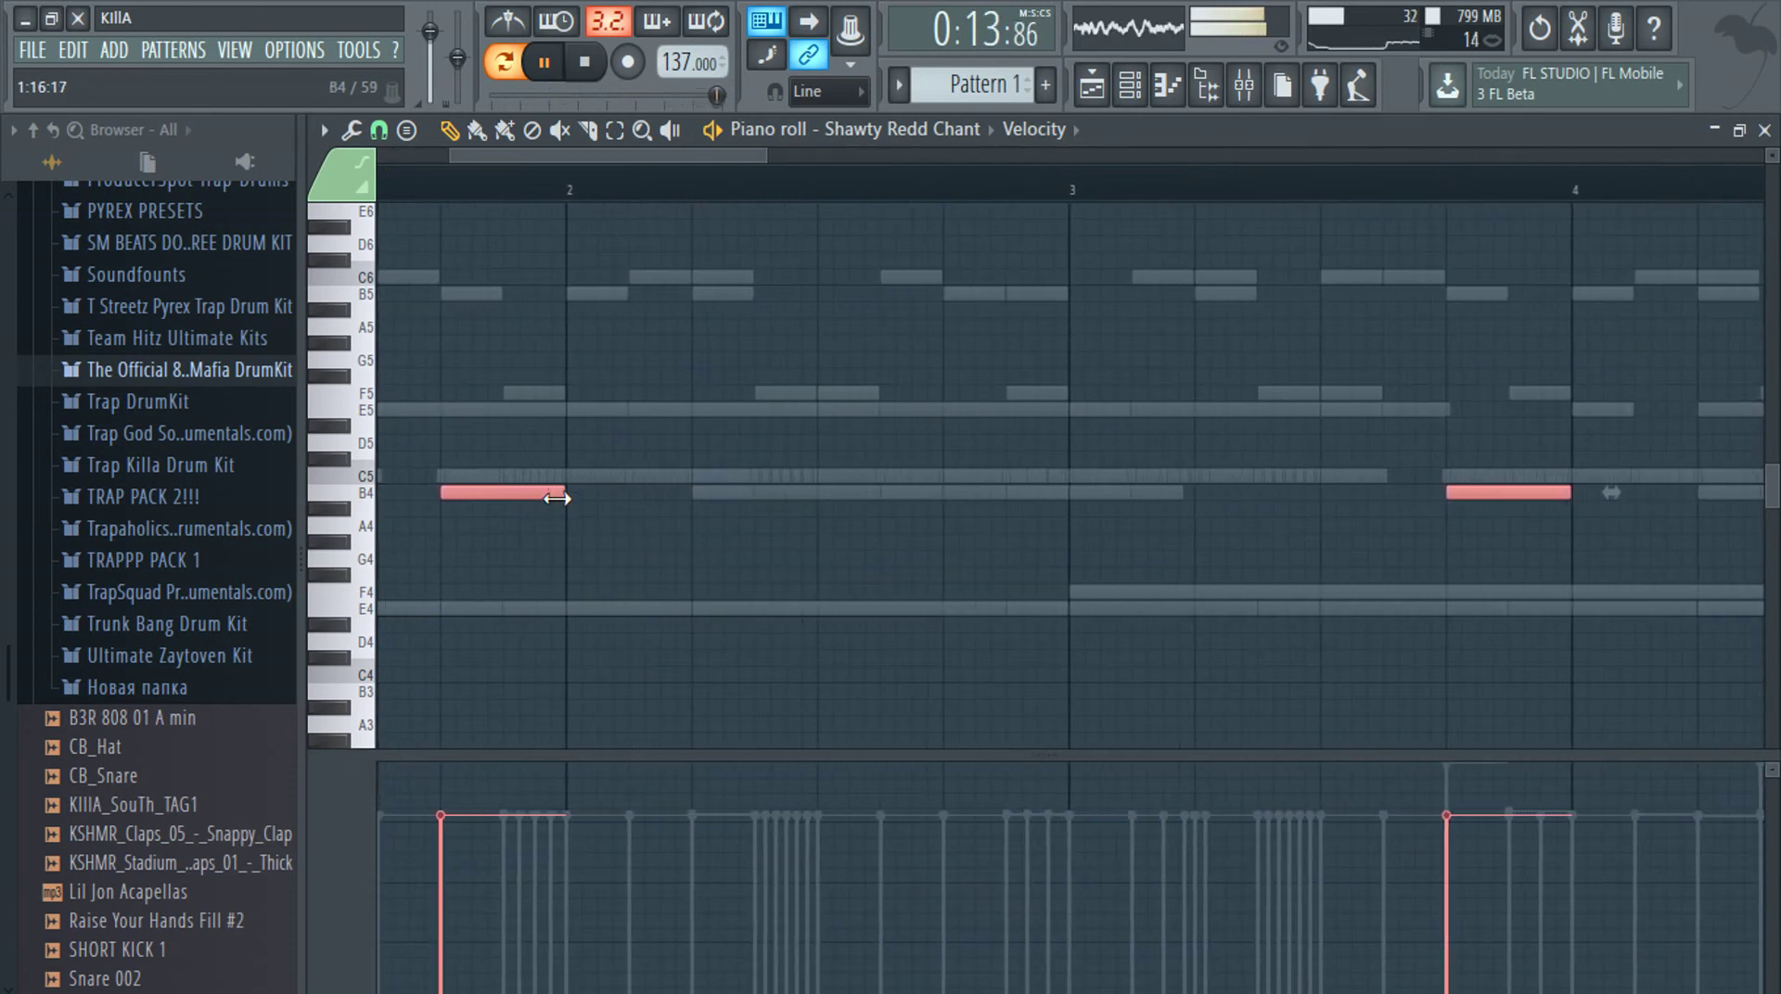
{"action": "scroll", "coordinate": [505, 505], "scroll_direction": "down", "scroll_amount": 2}
{"action": "left_click_drag", "start_coordinate": [477, 496], "coordinate": [1560, 494], "text": "shift"}
{"action": "scroll", "coordinate": [1419, 604], "scroll_direction": "down", "scroll_amount": 3}
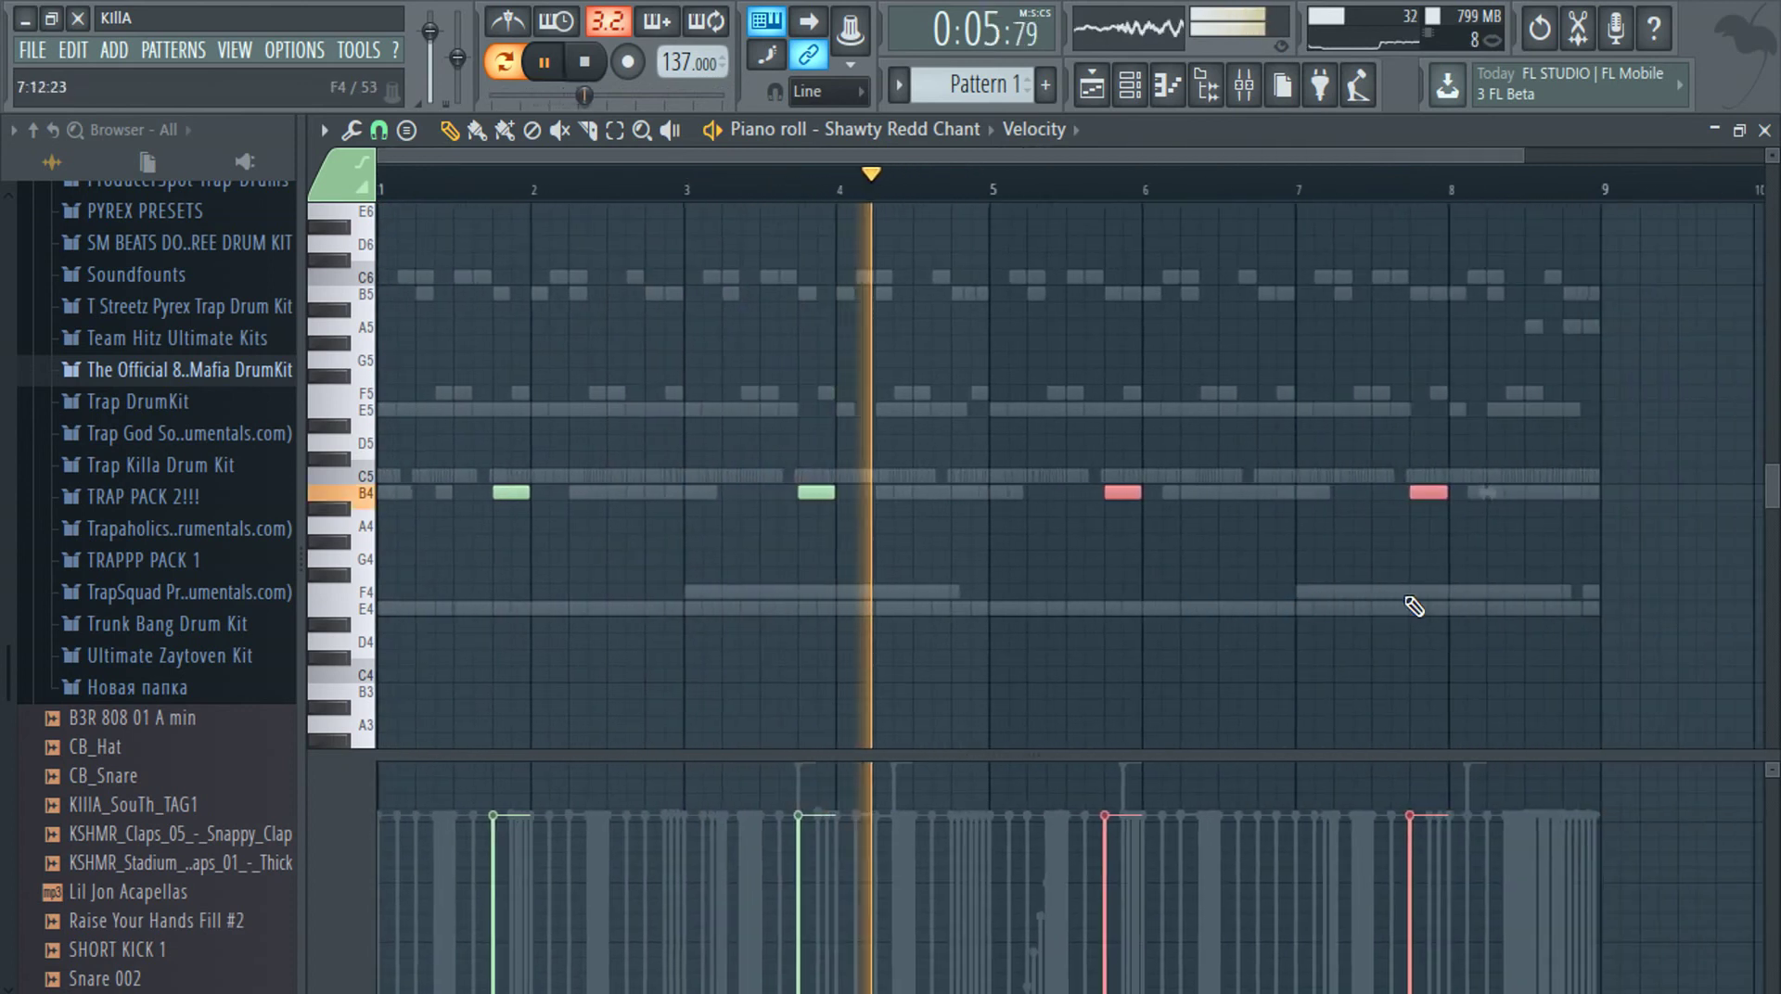
{"action": "scroll", "coordinate": [1436, 531], "scroll_direction": "up", "scroll_amount": 3}
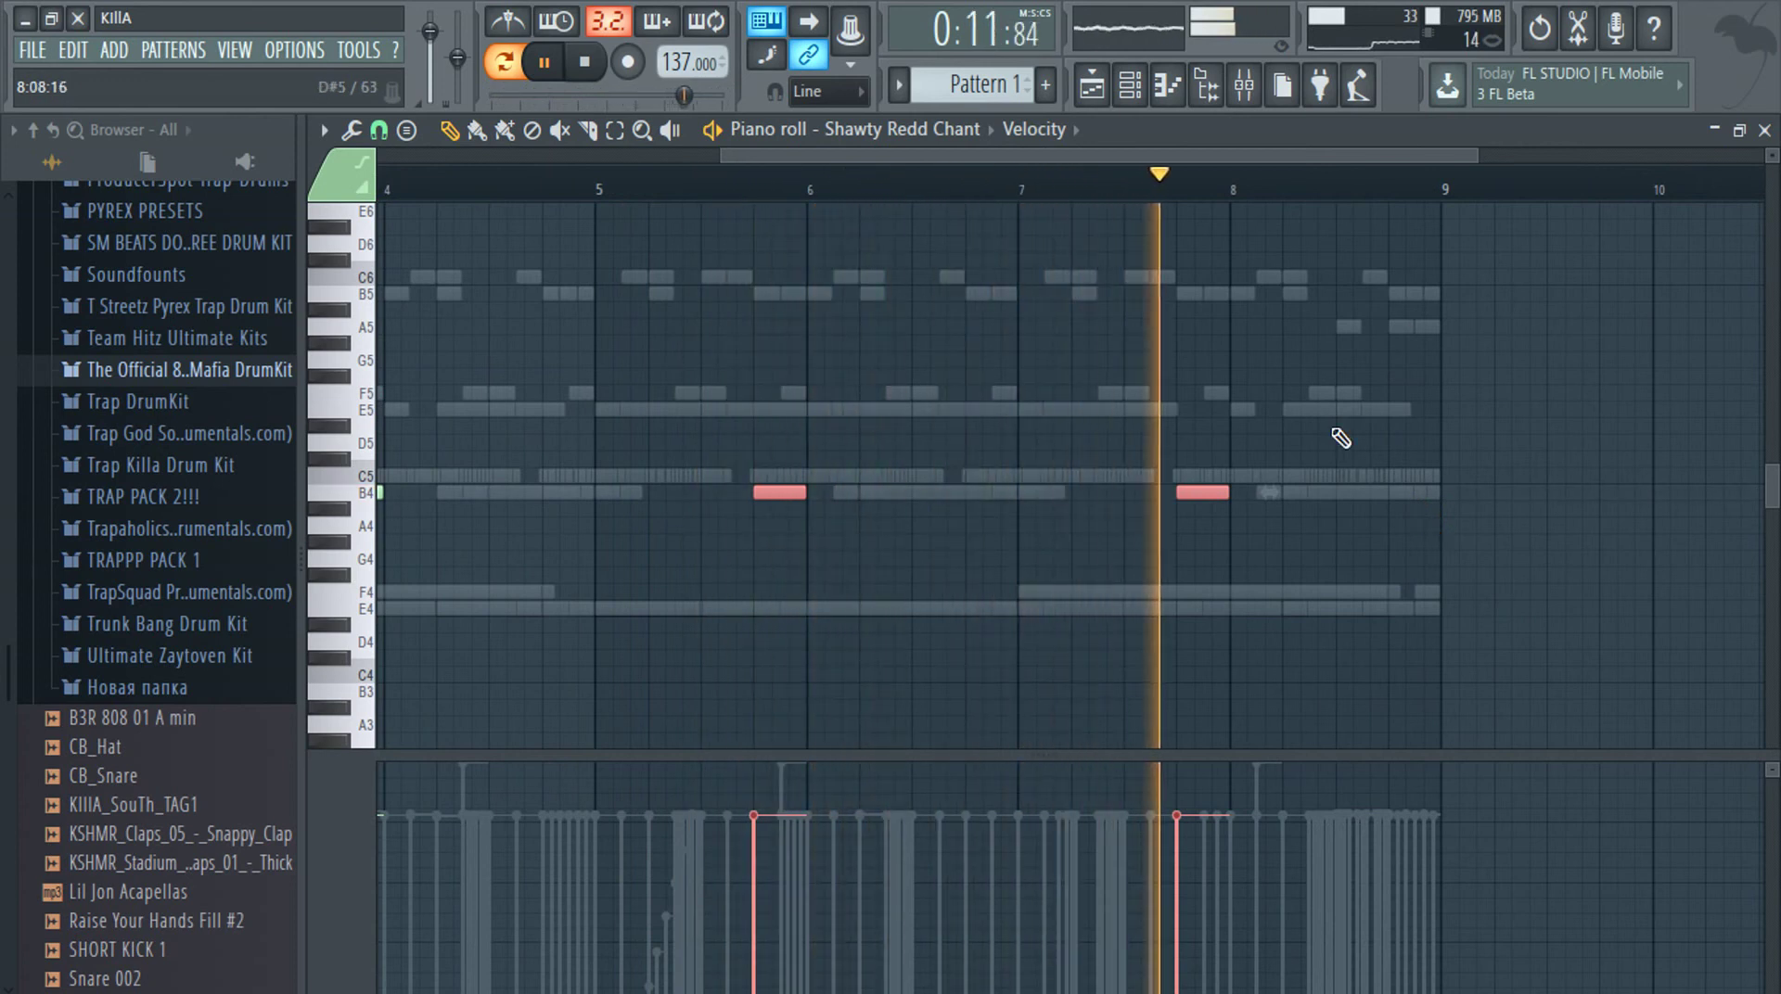
{"action": "scroll", "coordinate": [886, 500], "scroll_direction": "down", "scroll_amount": 3}
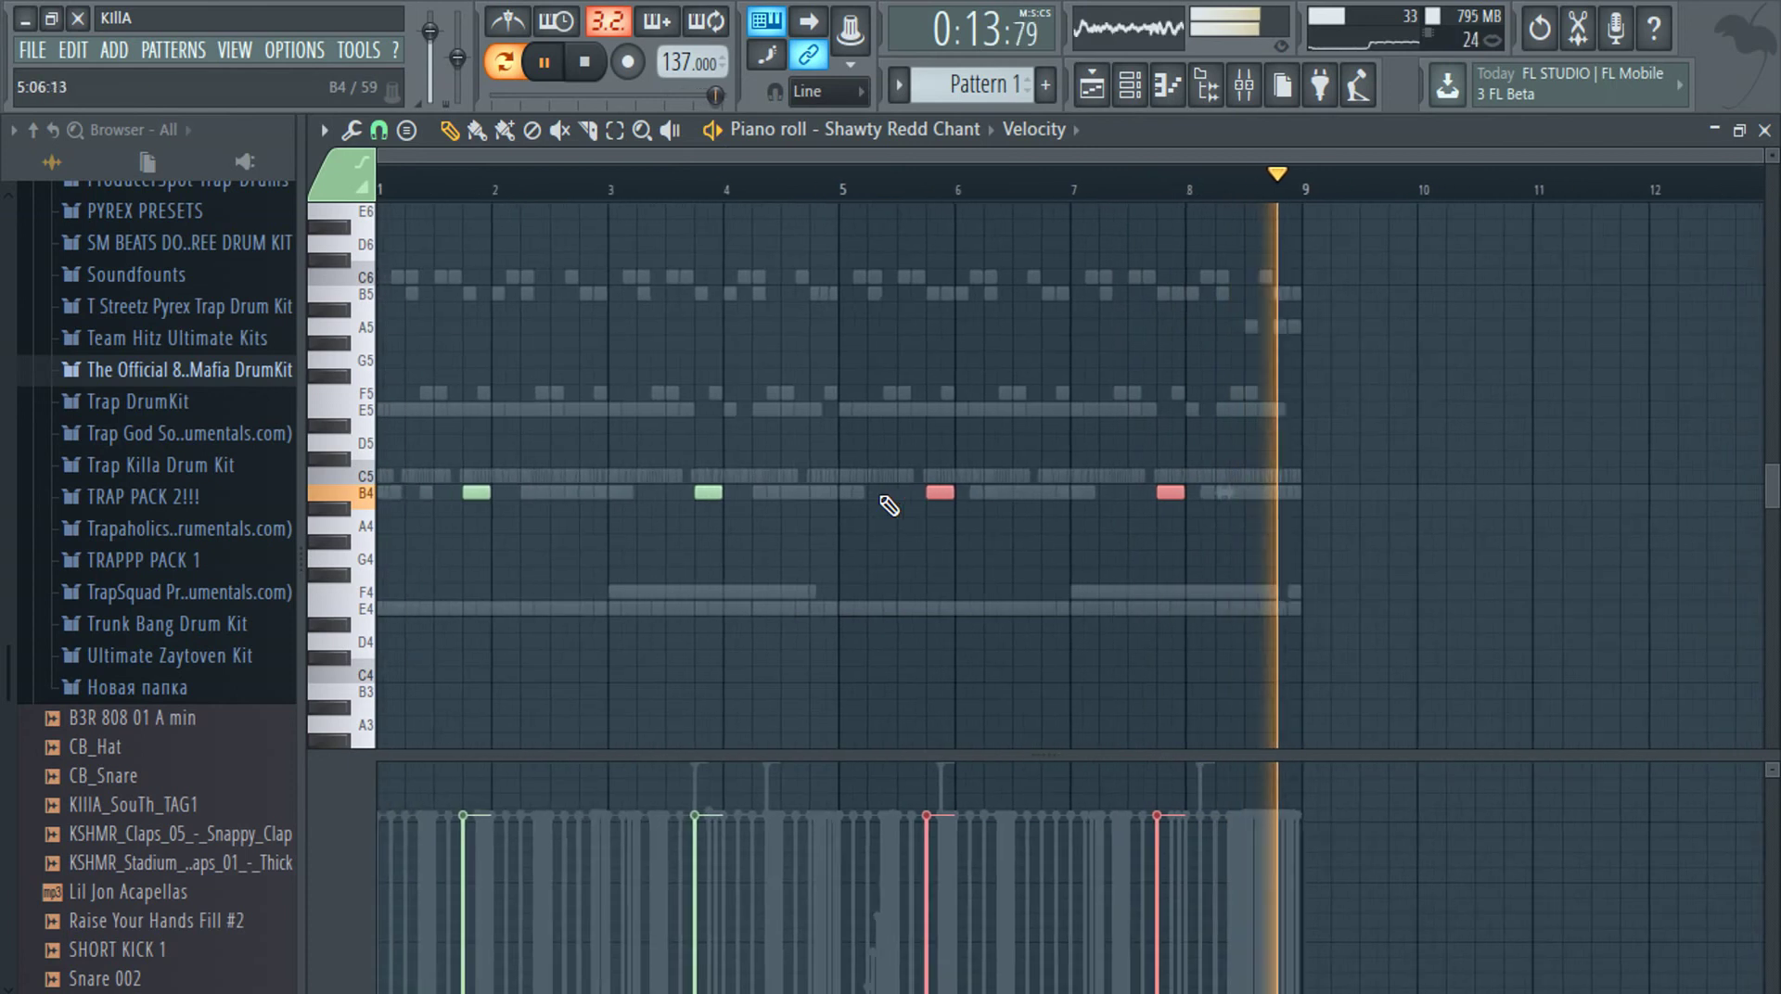
{"action": "left_click", "coordinate": [577, 497], "text": "ctrl"}
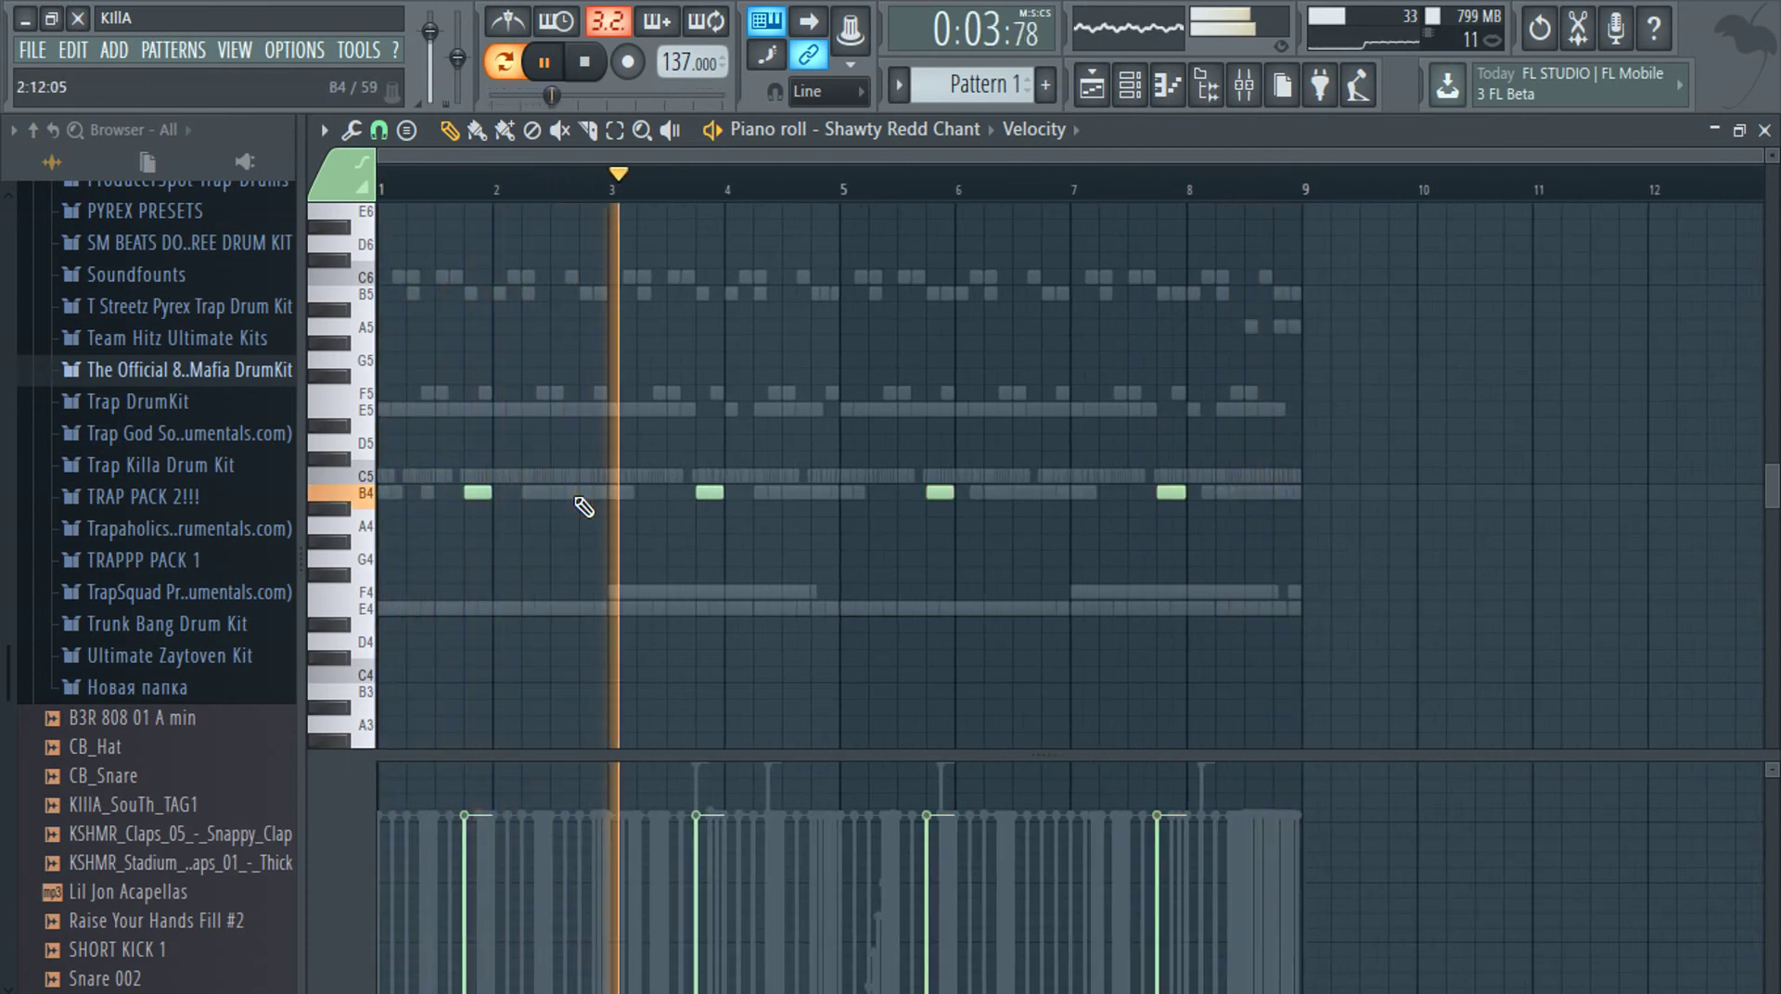
Delete the chant notes in bars 1 and 3 and place a one-beat B4 note on the last beat of bar 2
{"action": "key", "text": "space"}
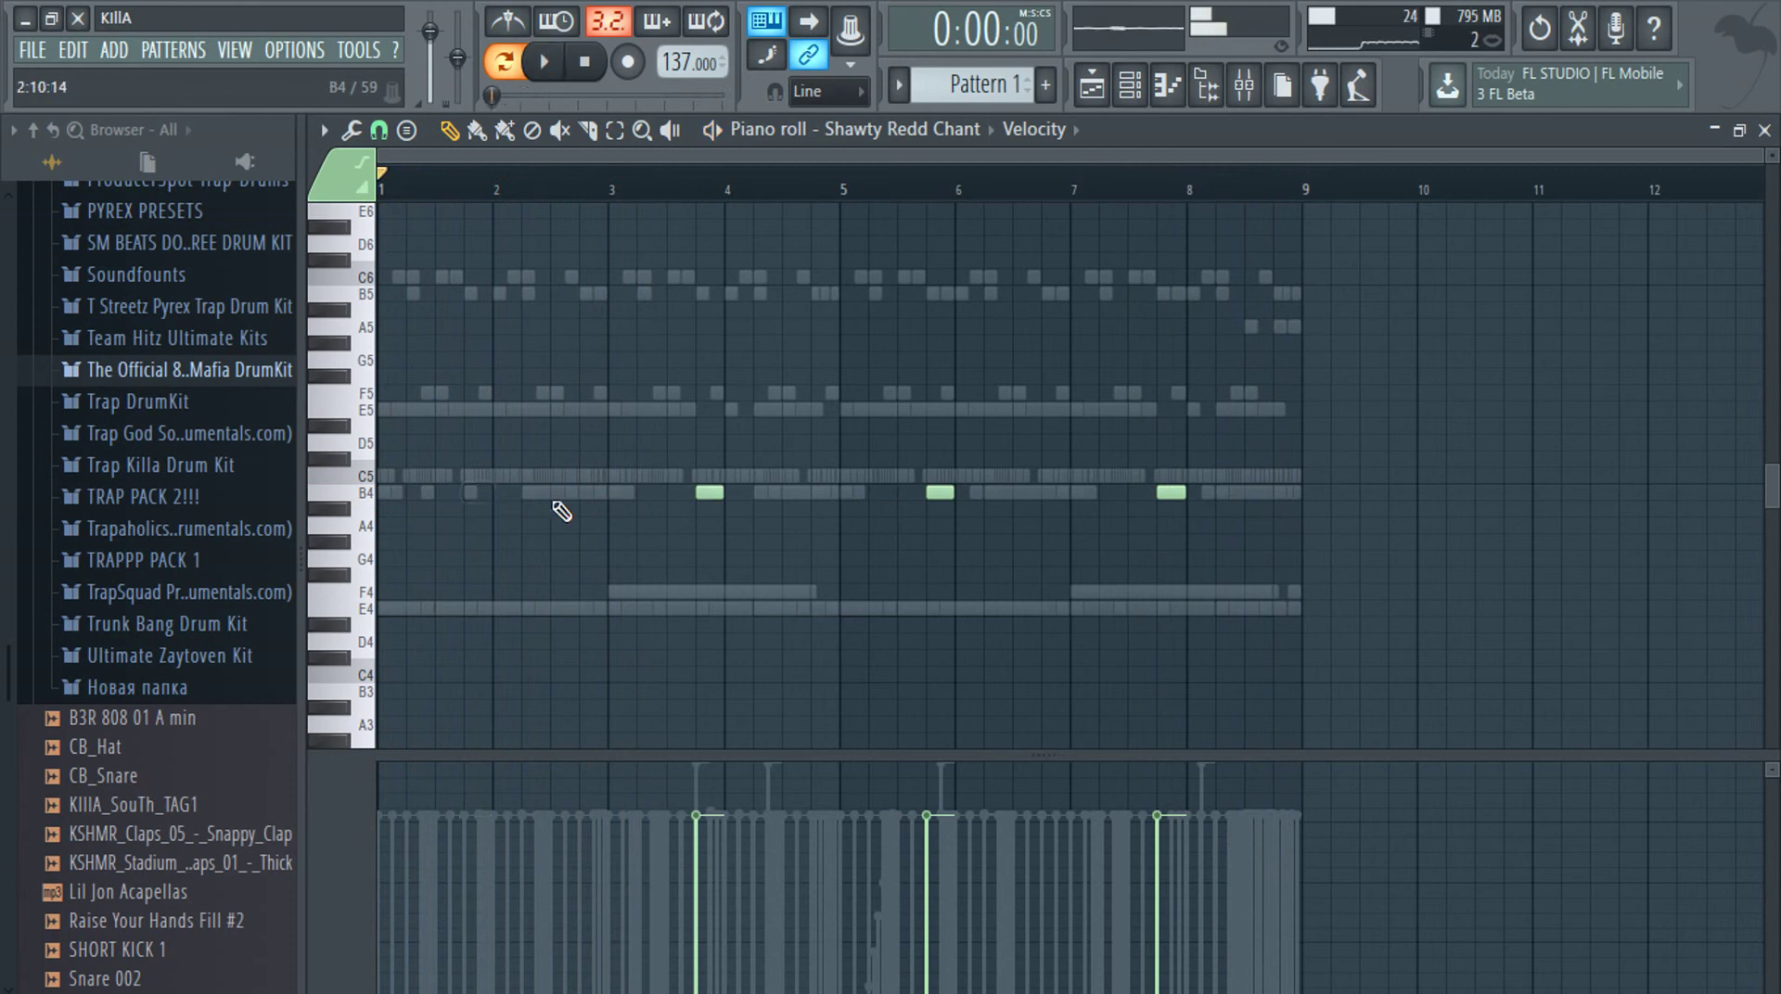
{"action": "scroll", "coordinate": [598, 510], "scroll_direction": "up", "scroll_amount": 2}
{"action": "right_click", "coordinate": [843, 494]}
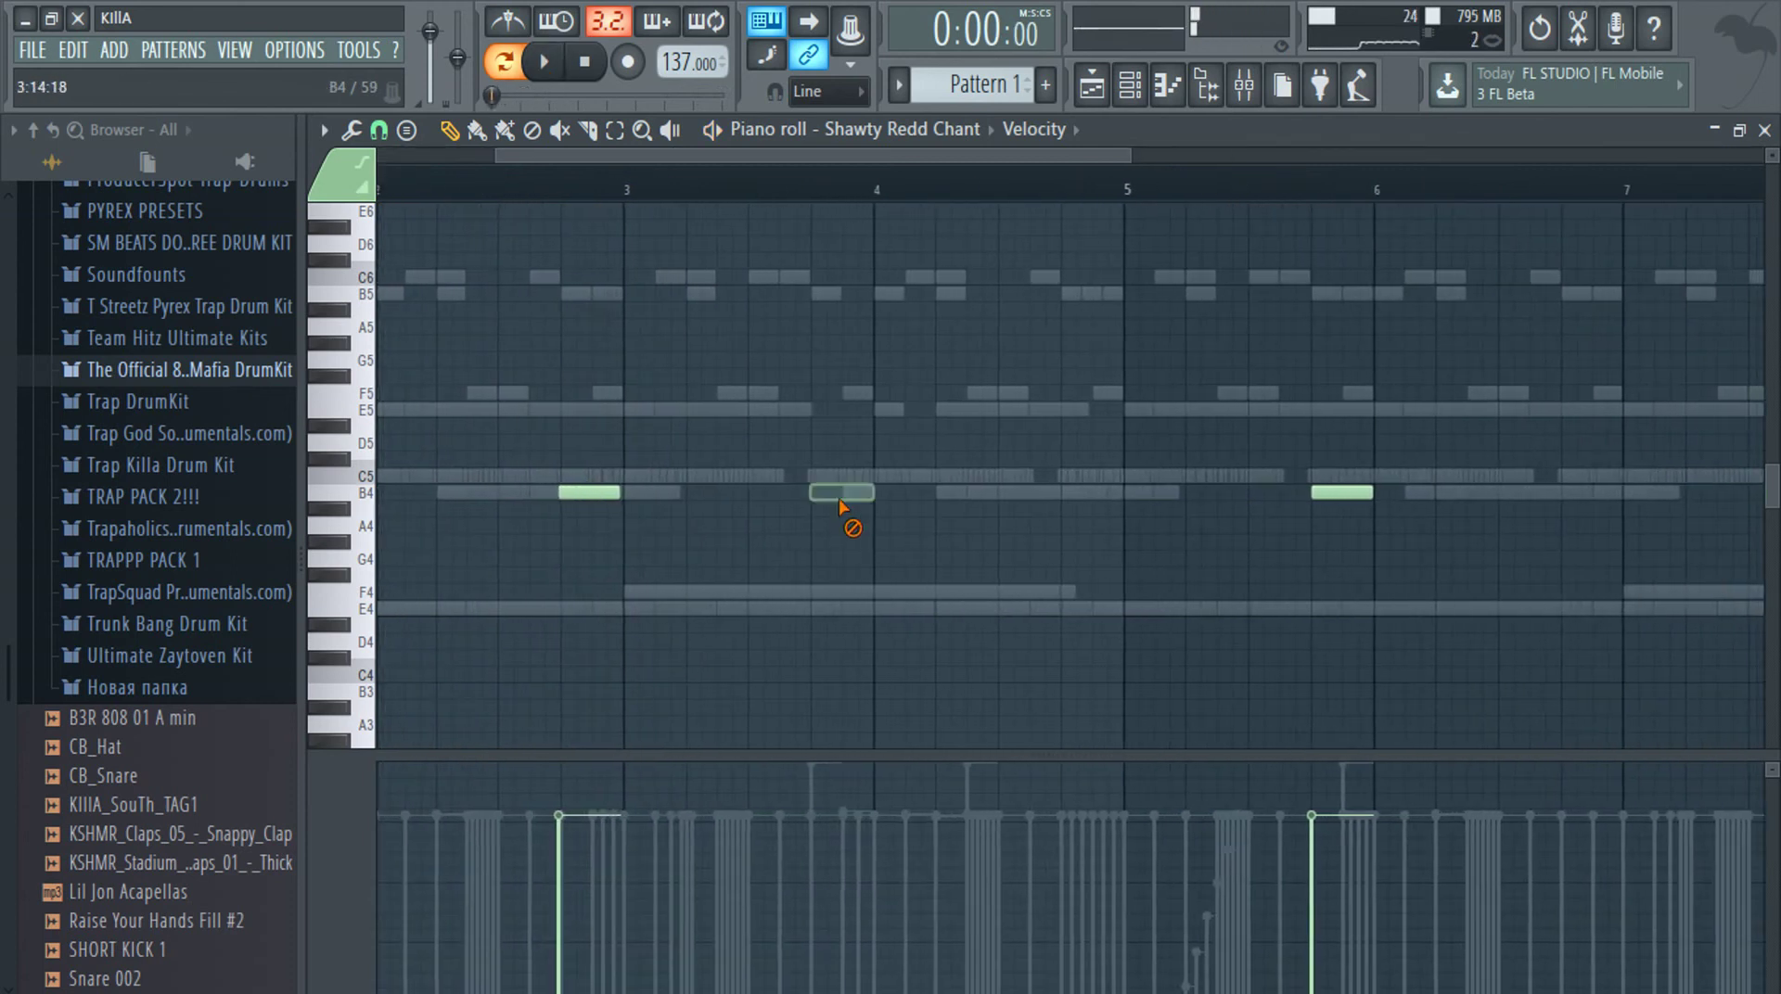
{"action": "scroll", "coordinate": [579, 495], "scroll_direction": "up", "scroll_amount": 3}
{"action": "left_click_drag", "start_coordinate": [580, 495], "coordinate": [586, 495]}
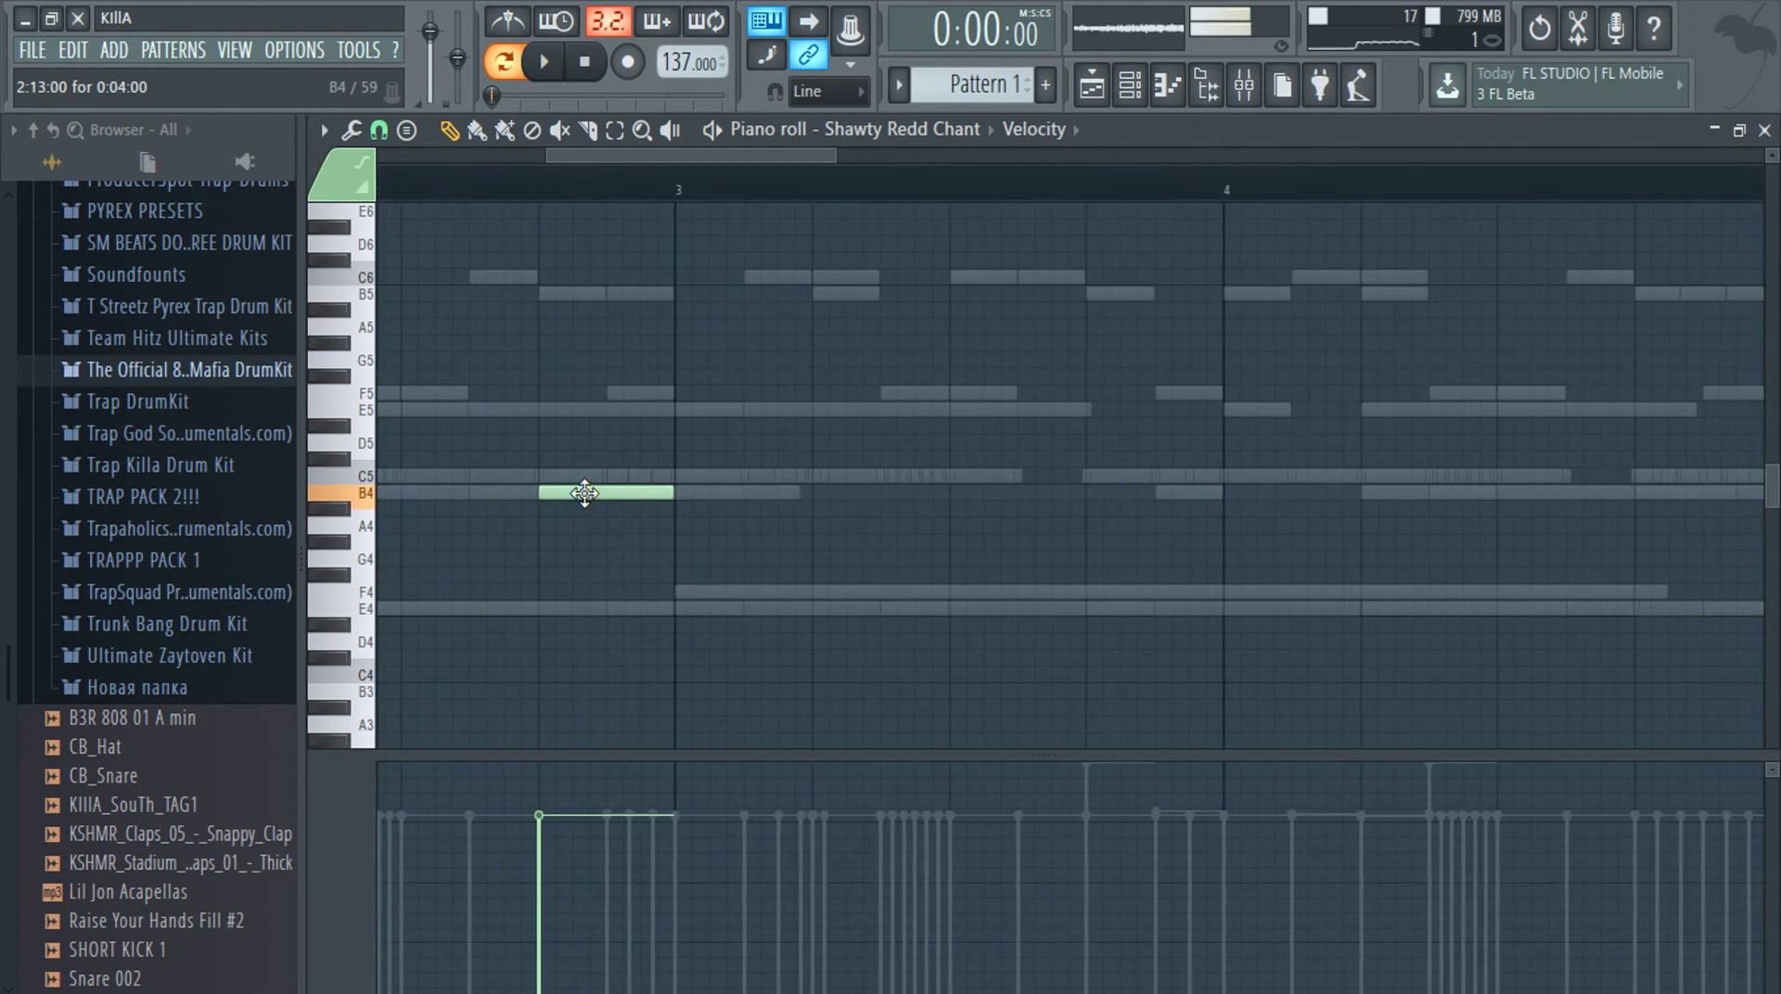
{"action": "key", "text": "space"}
{"action": "scroll", "coordinate": [594, 510], "scroll_direction": "down", "scroll_amount": 2}
{"action": "scroll", "coordinate": [598, 517], "scroll_direction": "down", "scroll_amount": 3}
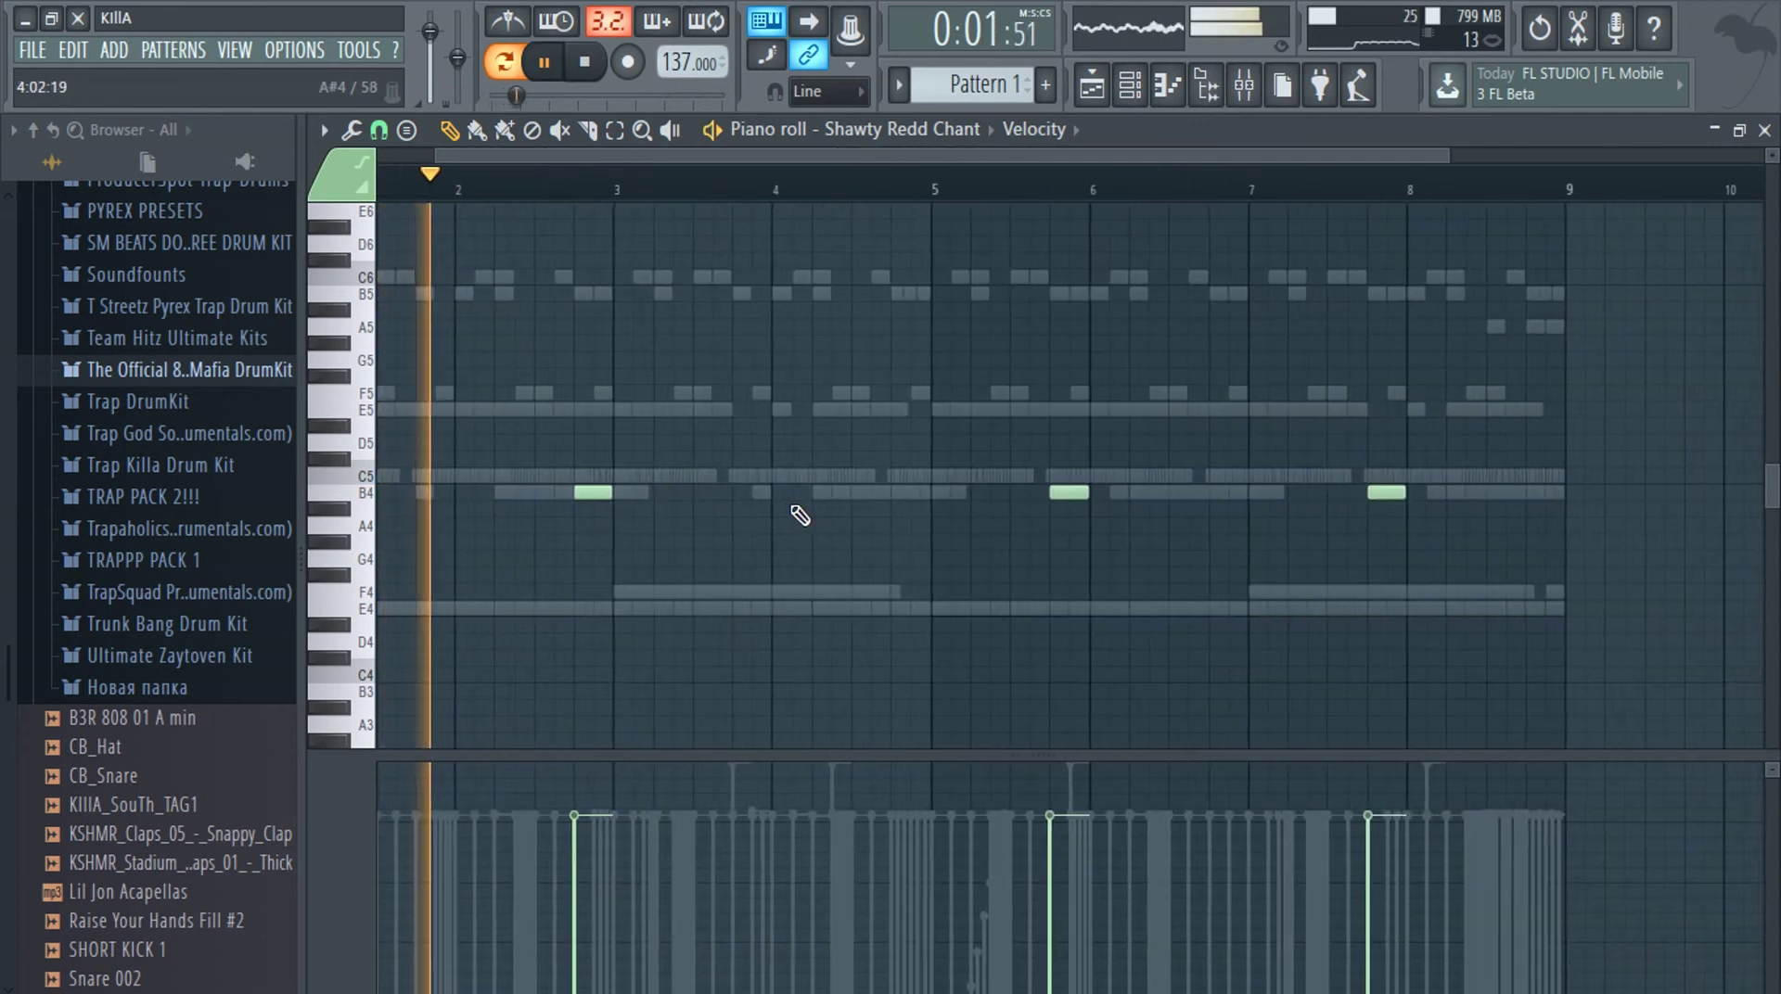
Add one-beat B4 chant notes on the last beat of bars 4 and 6 and delete the one in bar 5
{"action": "left_click", "coordinate": [890, 494]}
{"action": "scroll", "coordinate": [890, 494], "scroll_direction": "up", "scroll_amount": 3}
{"action": "left_click_drag", "start_coordinate": [896, 493], "coordinate": [901, 493]}
{"action": "right_click", "coordinate": [1241, 493]}
{"action": "key", "text": "space"}
{"action": "scroll", "coordinate": [1105, 513], "scroll_direction": "down", "scroll_amount": 5}
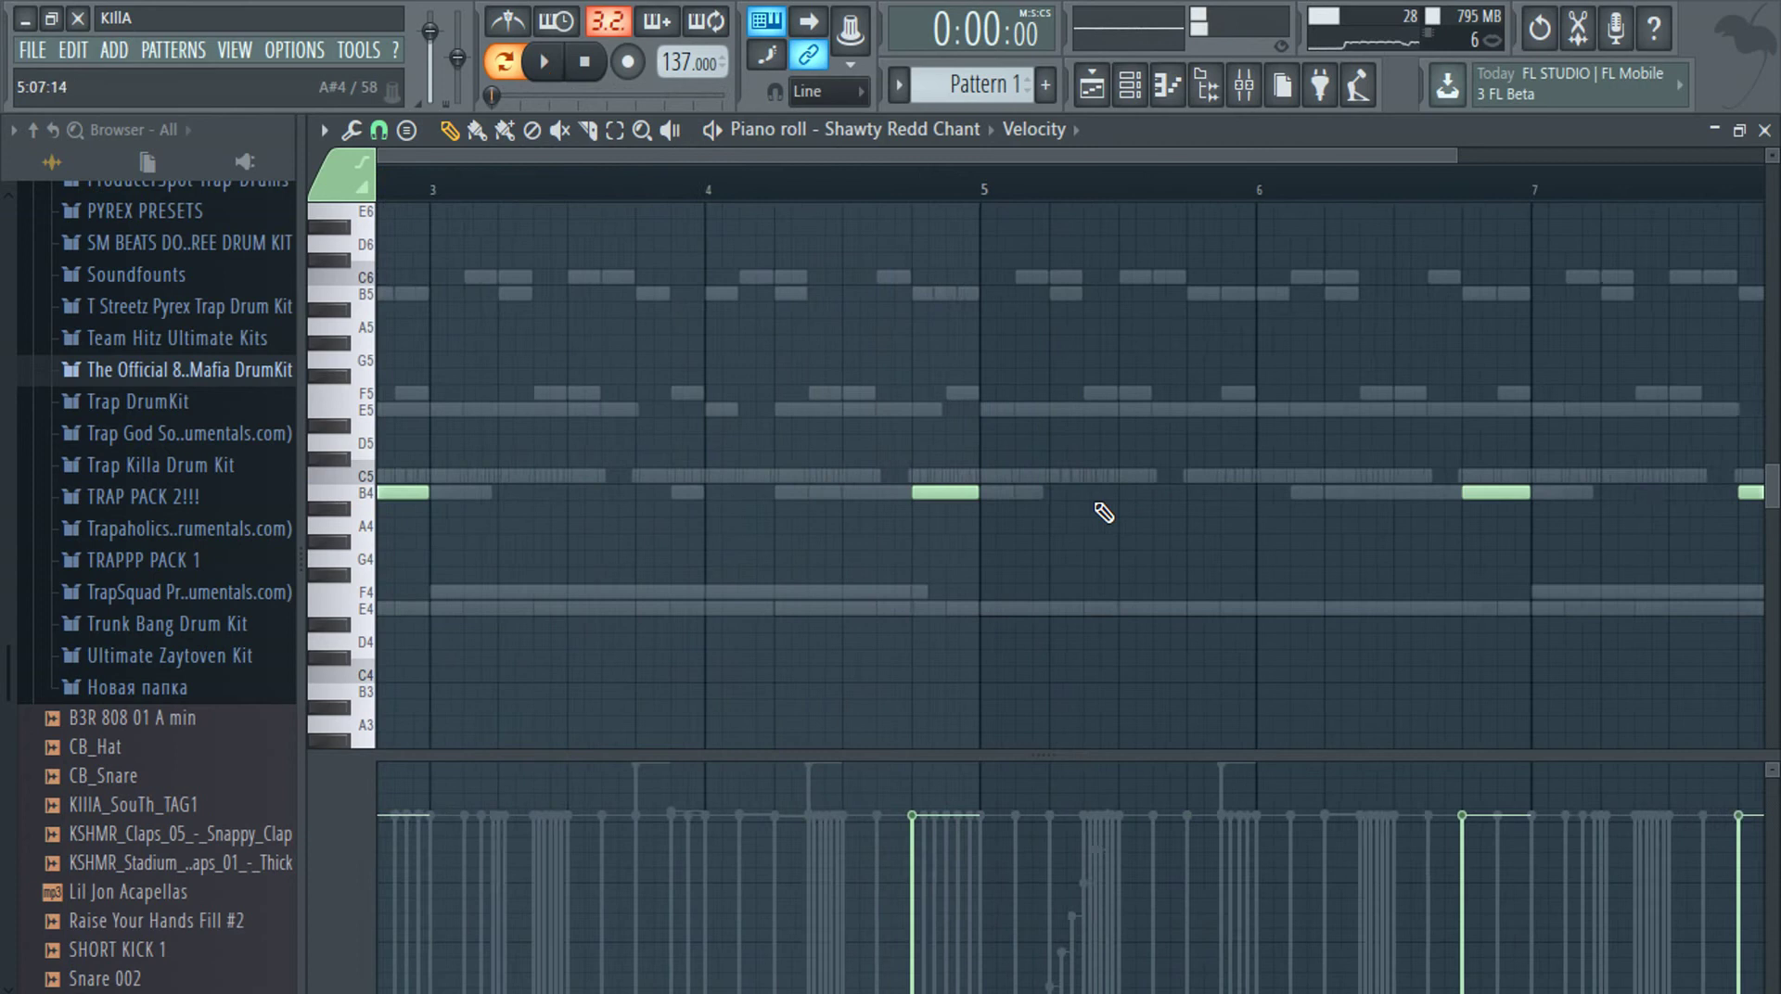
Move the bar 7 chant note to the last beat of bar 8 and close the piano roll
{"action": "scroll", "coordinate": [1209, 518], "scroll_direction": "up", "scroll_amount": 2}
{"action": "scroll", "coordinate": [1210, 519], "scroll_direction": "up", "scroll_amount": 2}
{"action": "left_click_drag", "start_coordinate": [1126, 492], "coordinate": [1380, 489]}
{"action": "scroll", "coordinate": [1380, 489], "scroll_direction": "up", "scroll_amount": 4}
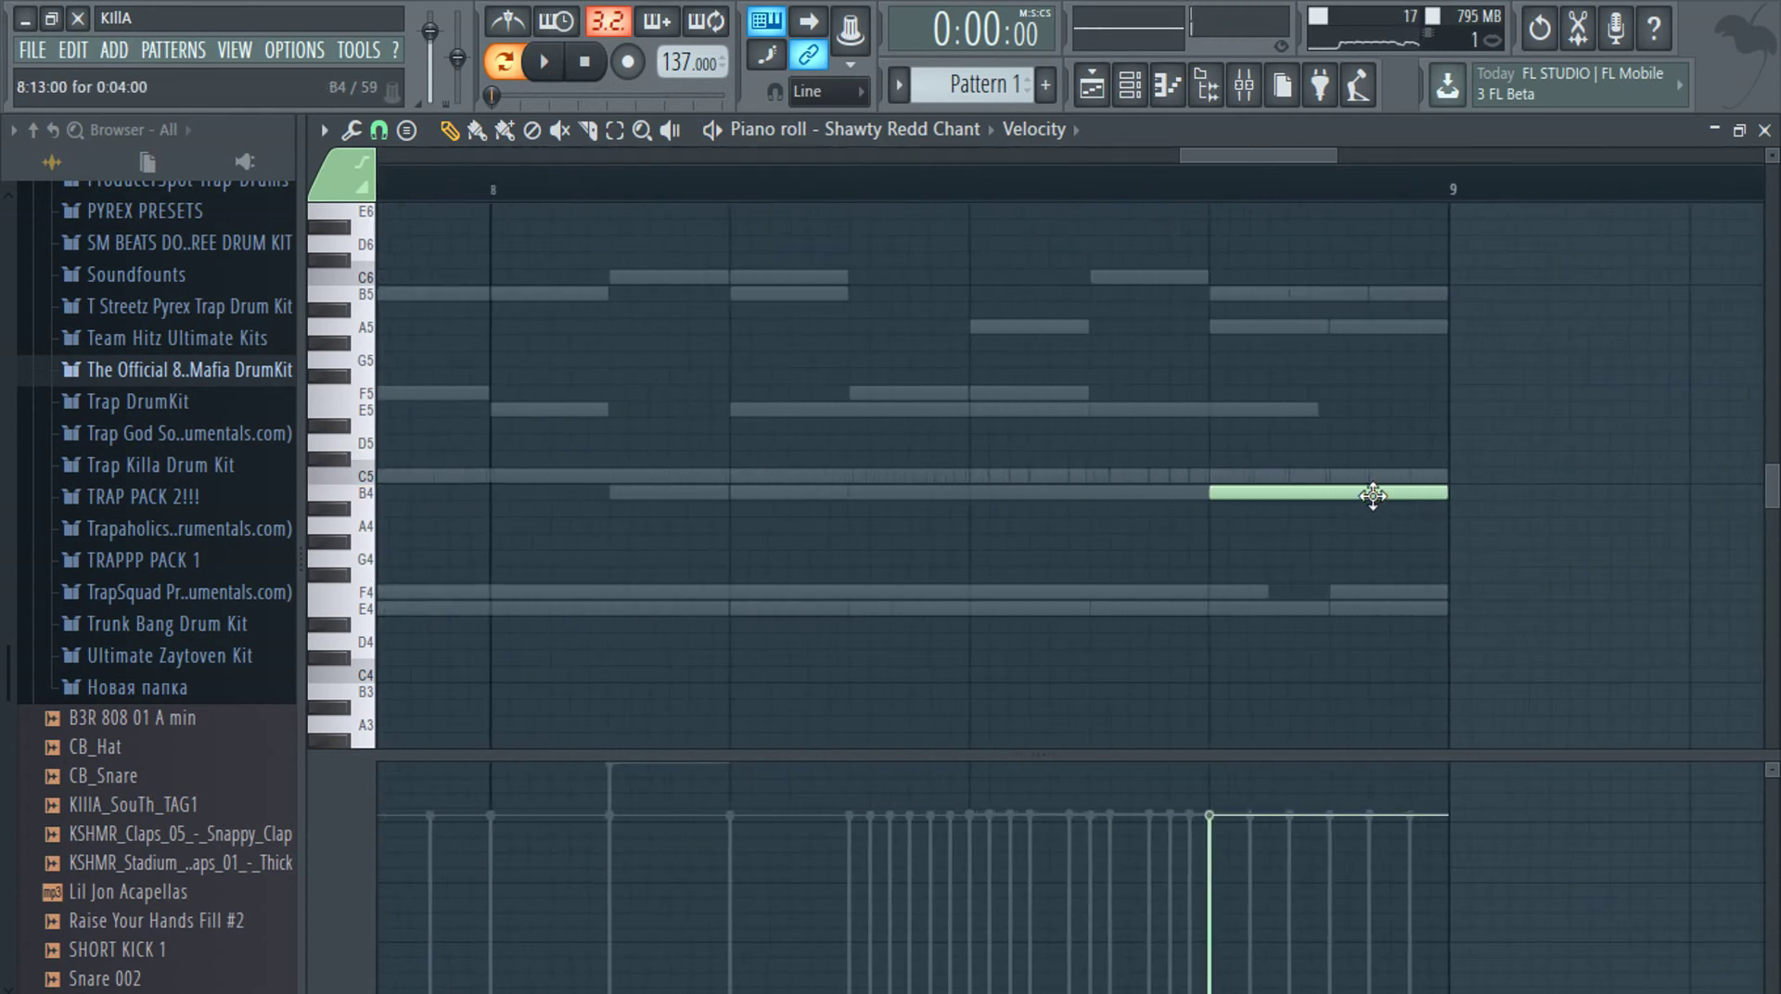
{"action": "key", "text": "Escape"}
Start playback and route the Shawty Redd Chant channel to mixer track 19
{"action": "key", "text": "space"}
{"action": "left_click", "coordinate": [628, 512]}
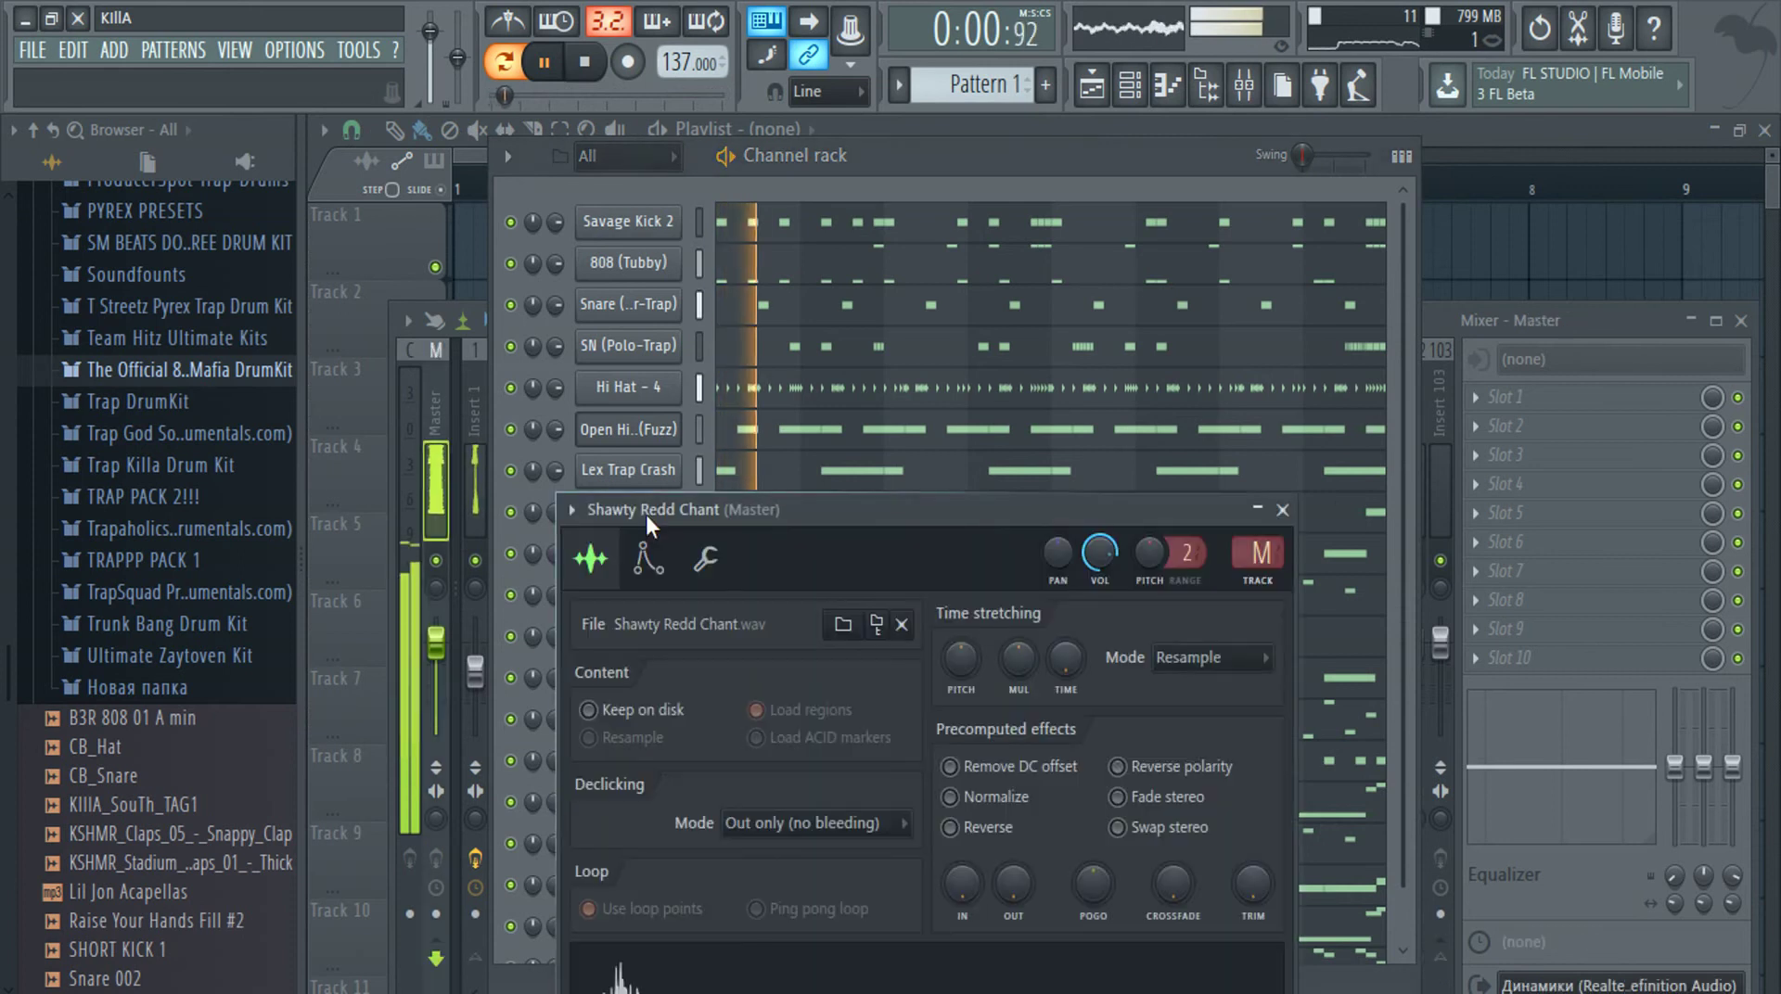
{"action": "key", "text": "F9"}
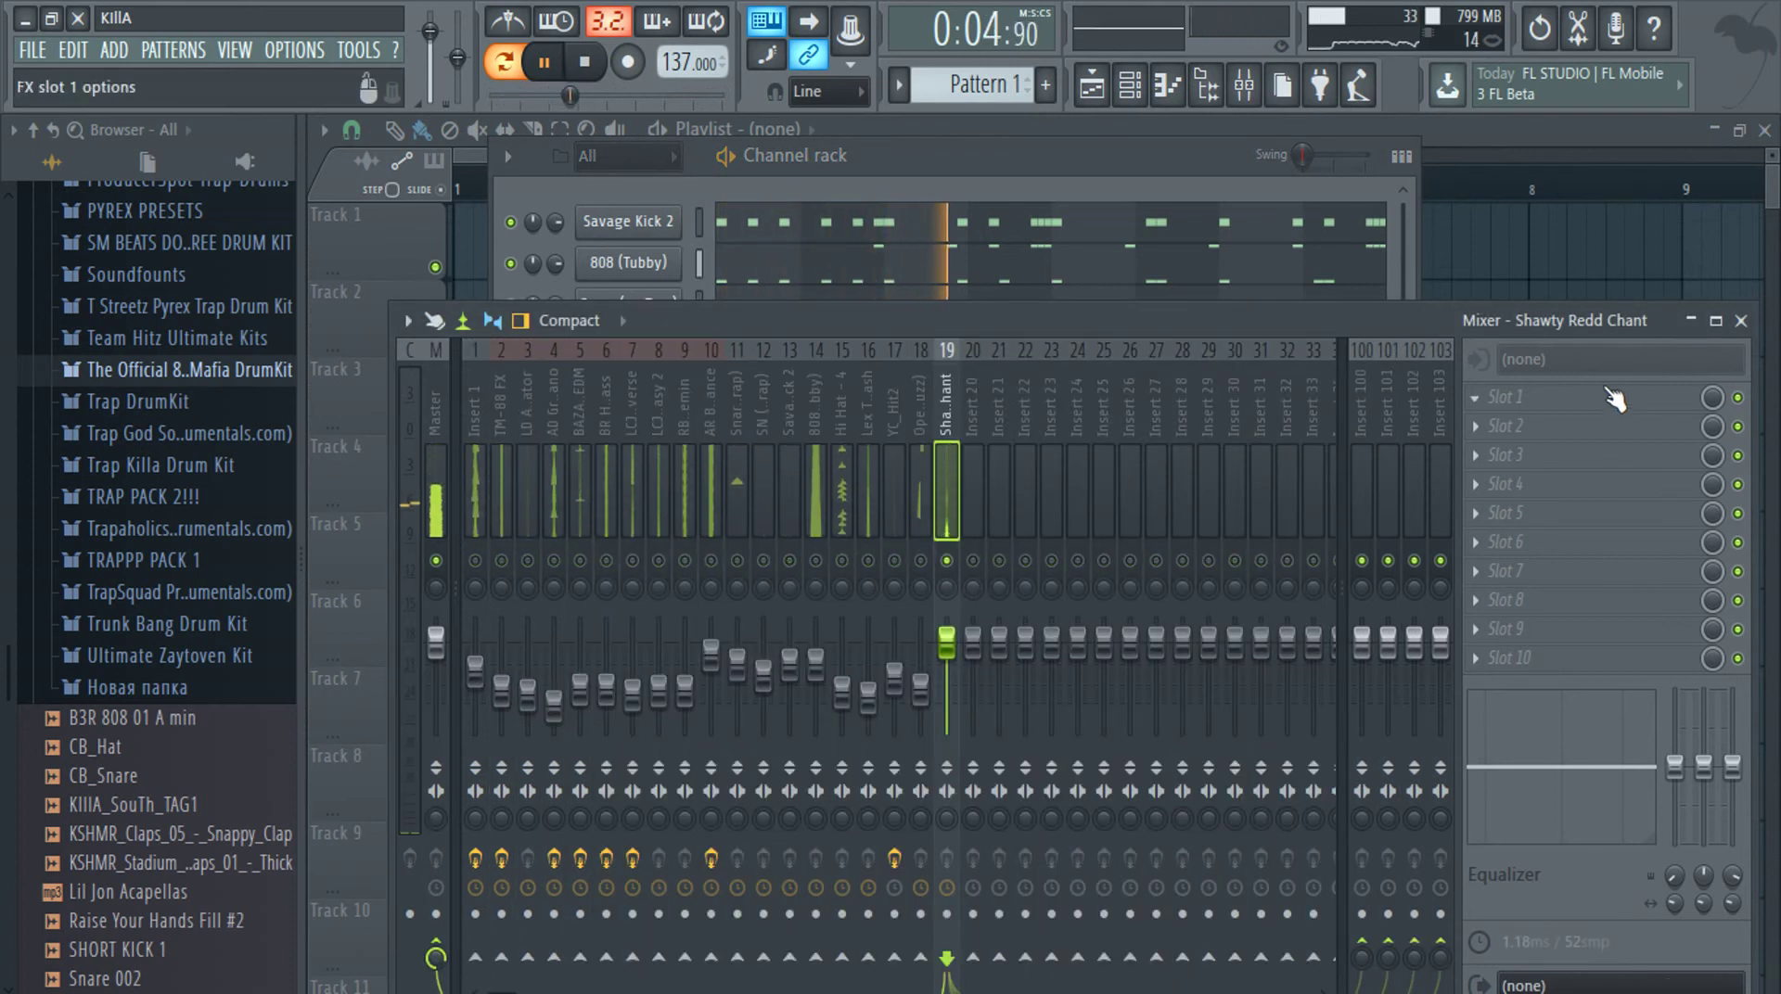
Insert Fruity Parametric EQ 2 in slot 1 of the chant's mixer track and pull down its lowest band
{"action": "left_click", "coordinate": [1501, 393]}
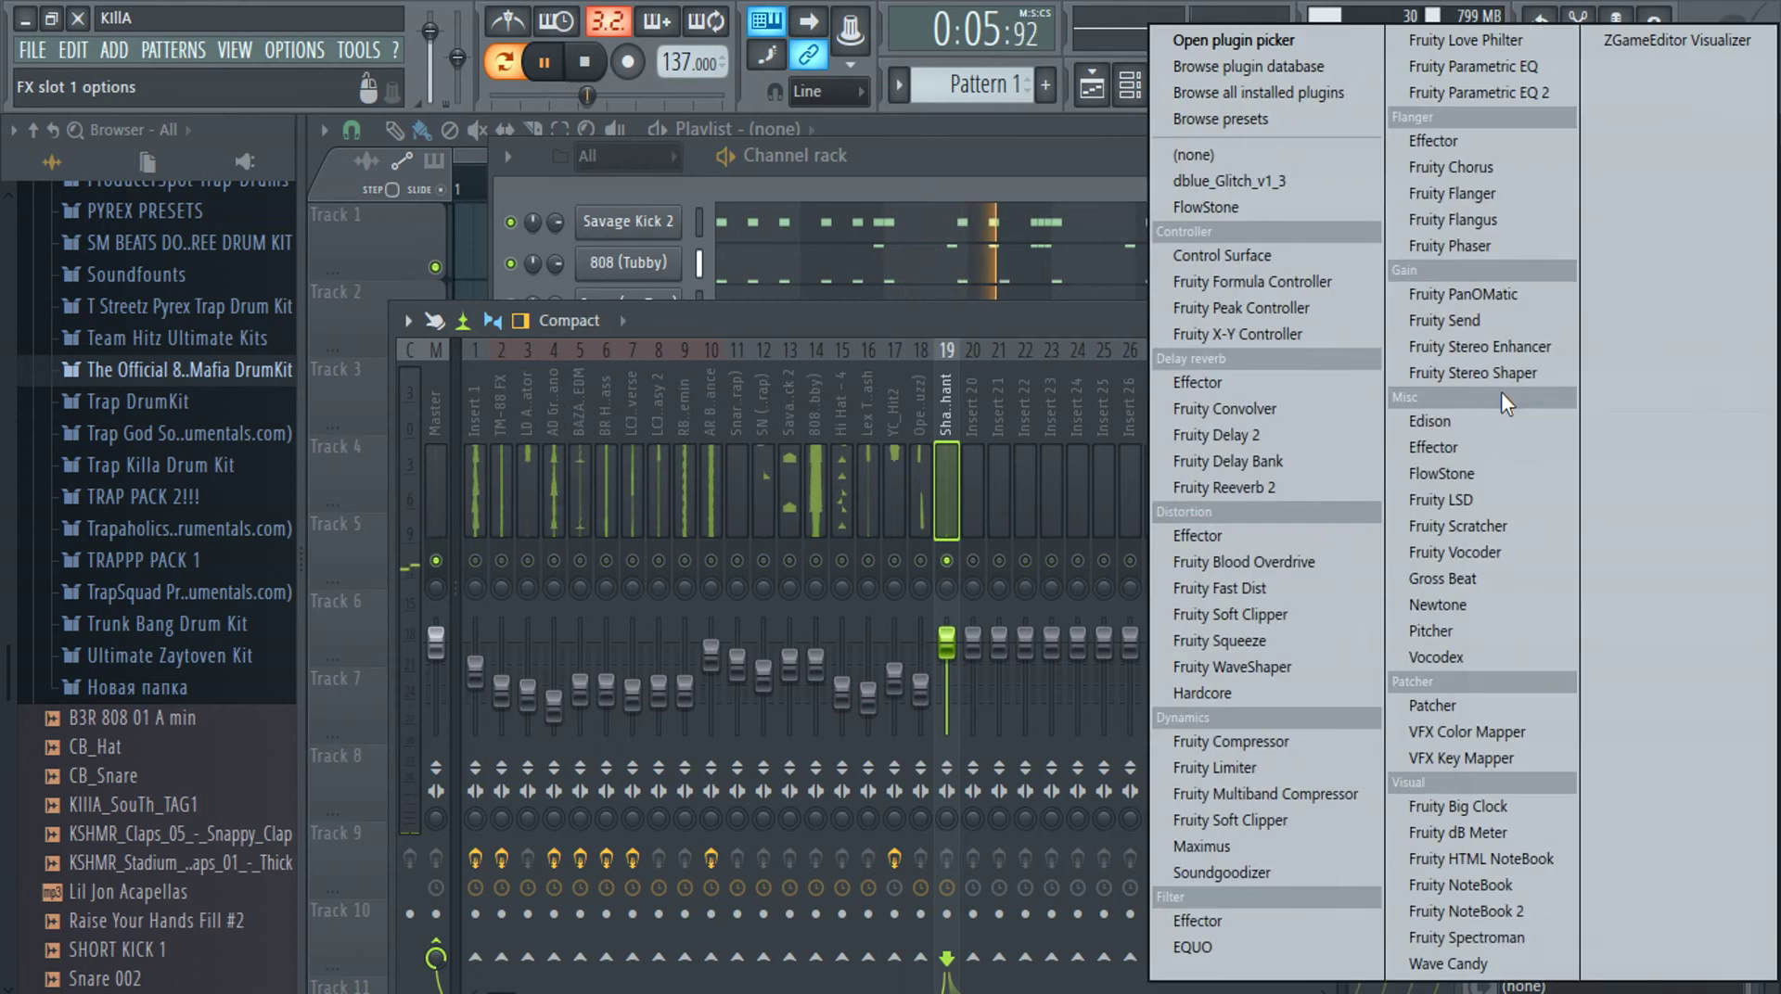
{"action": "left_click", "coordinate": [1476, 97]}
{"action": "left_click_drag", "start_coordinate": [442, 480], "coordinate": [535, 608]}
{"action": "left_click", "coordinate": [1558, 397]}
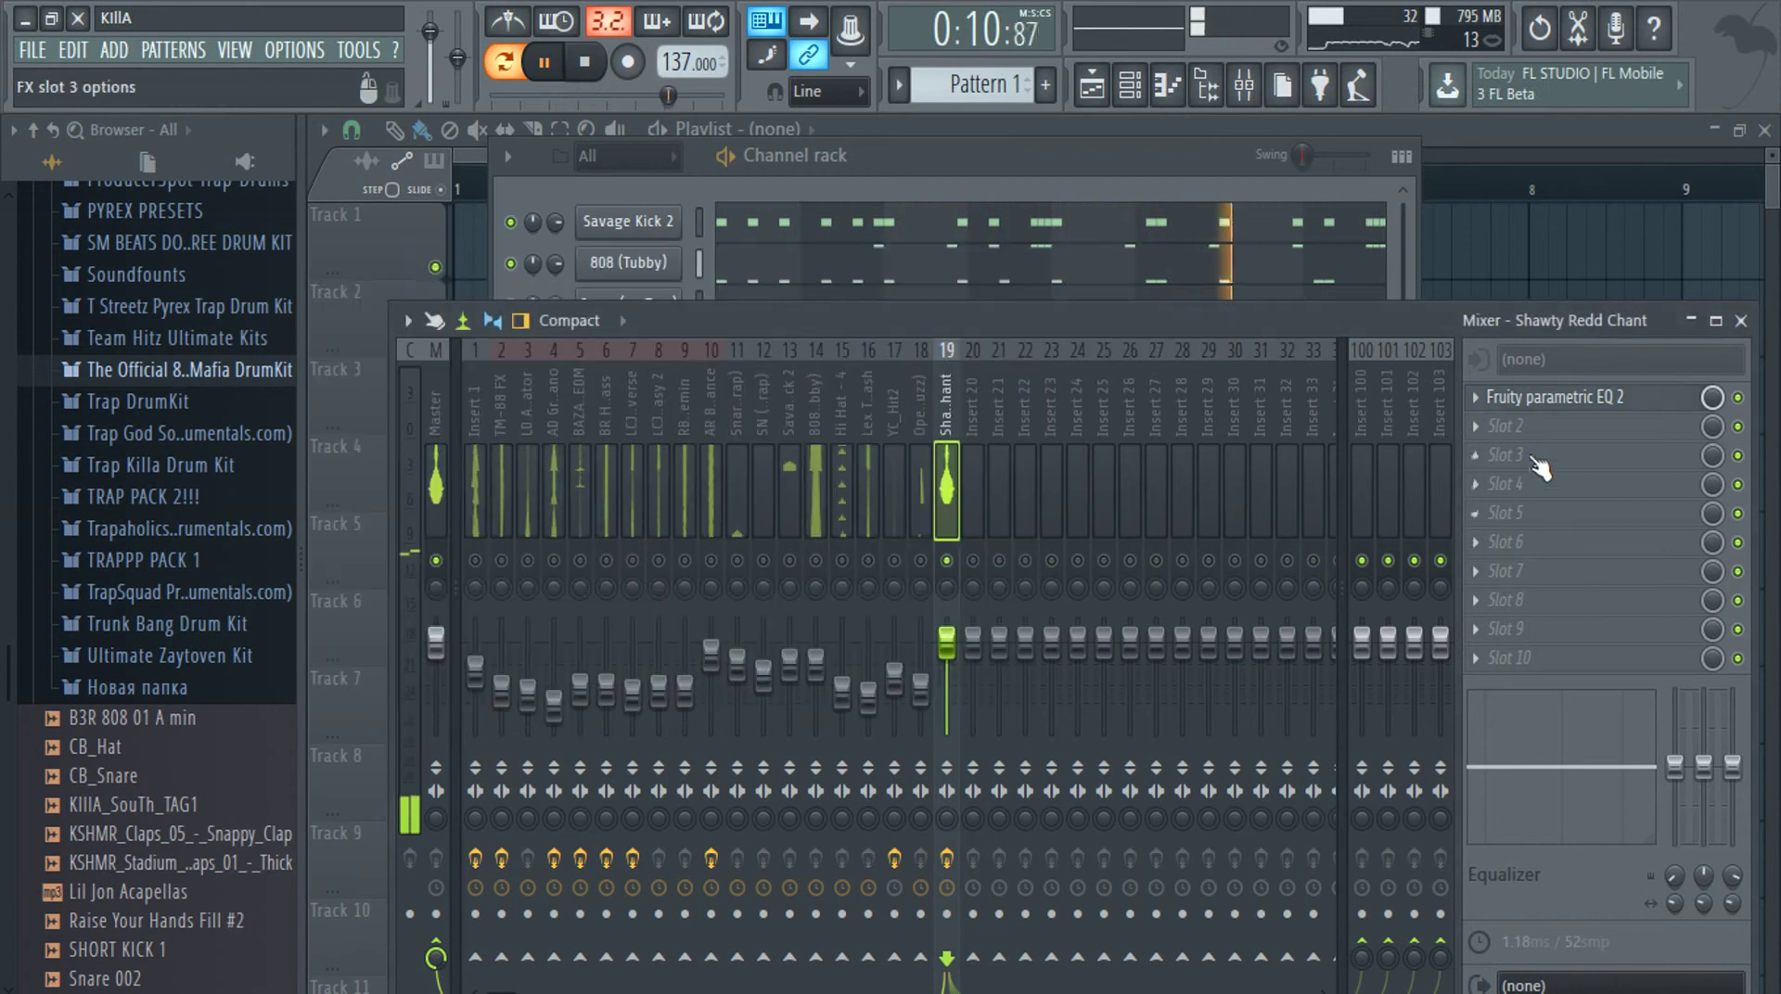
Insert Fruity Stereo Enhancer in slot 2 of the chant's mixer track and close its window
{"action": "left_click", "coordinate": [1494, 425]}
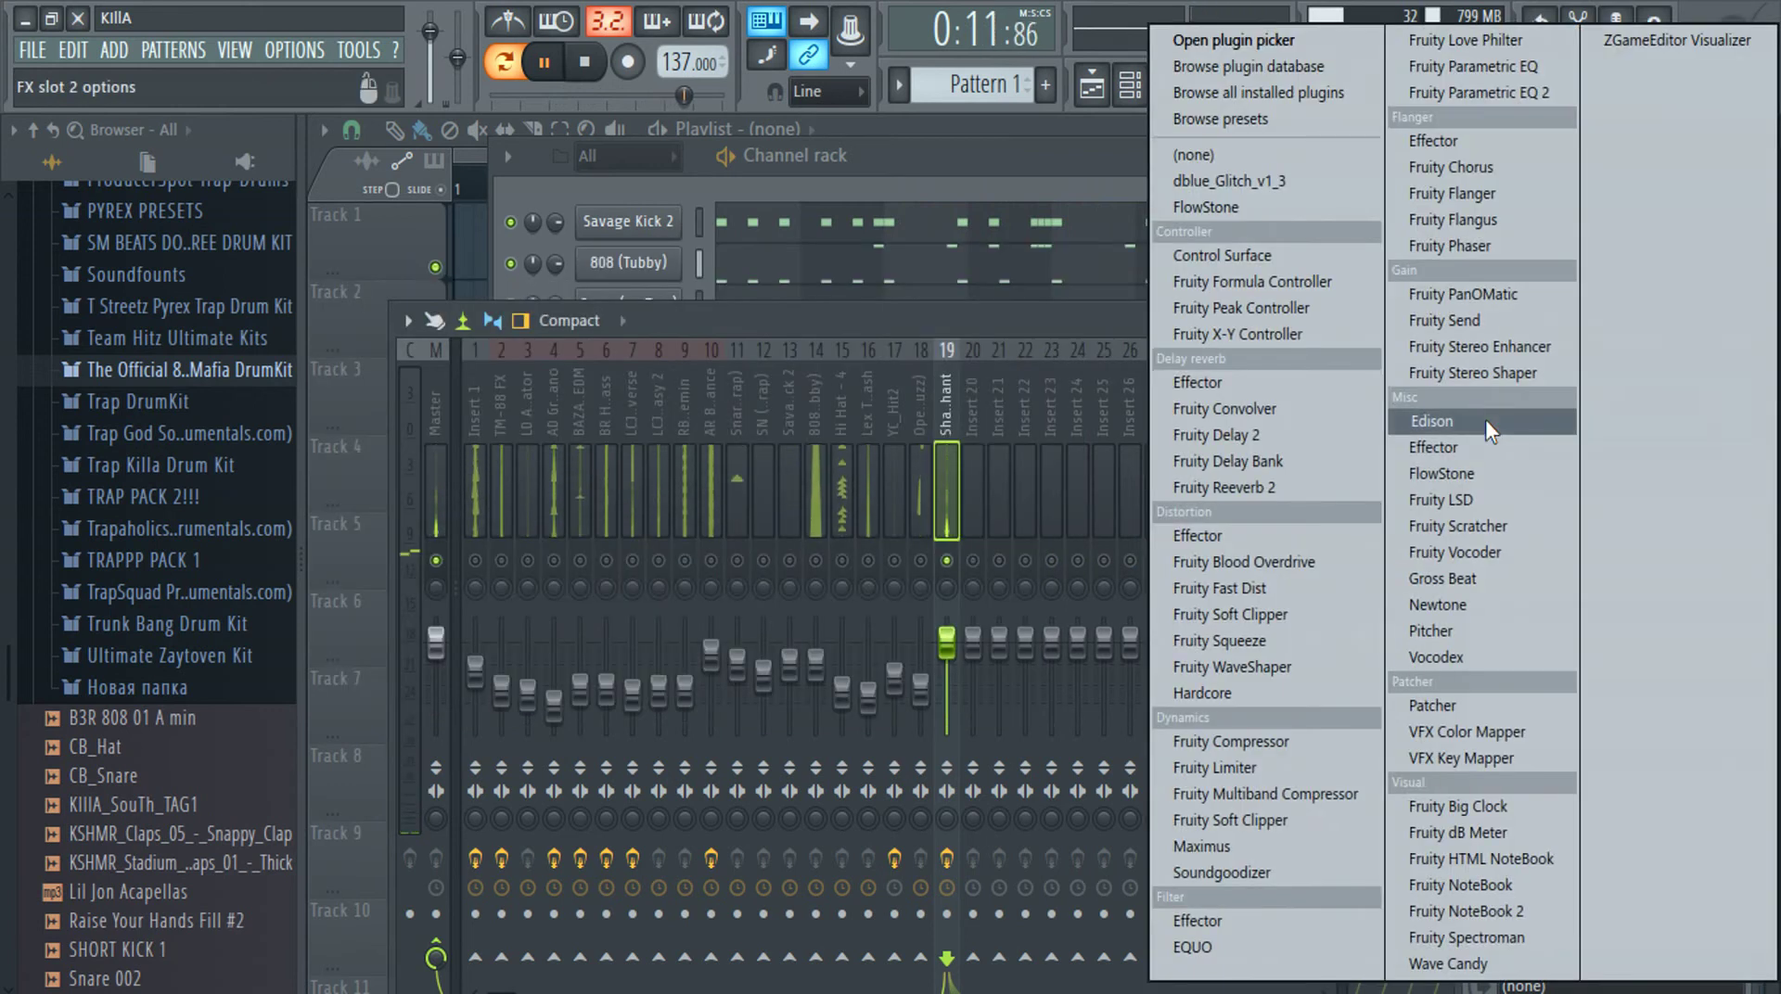
{"action": "left_click", "coordinate": [1495, 347]}
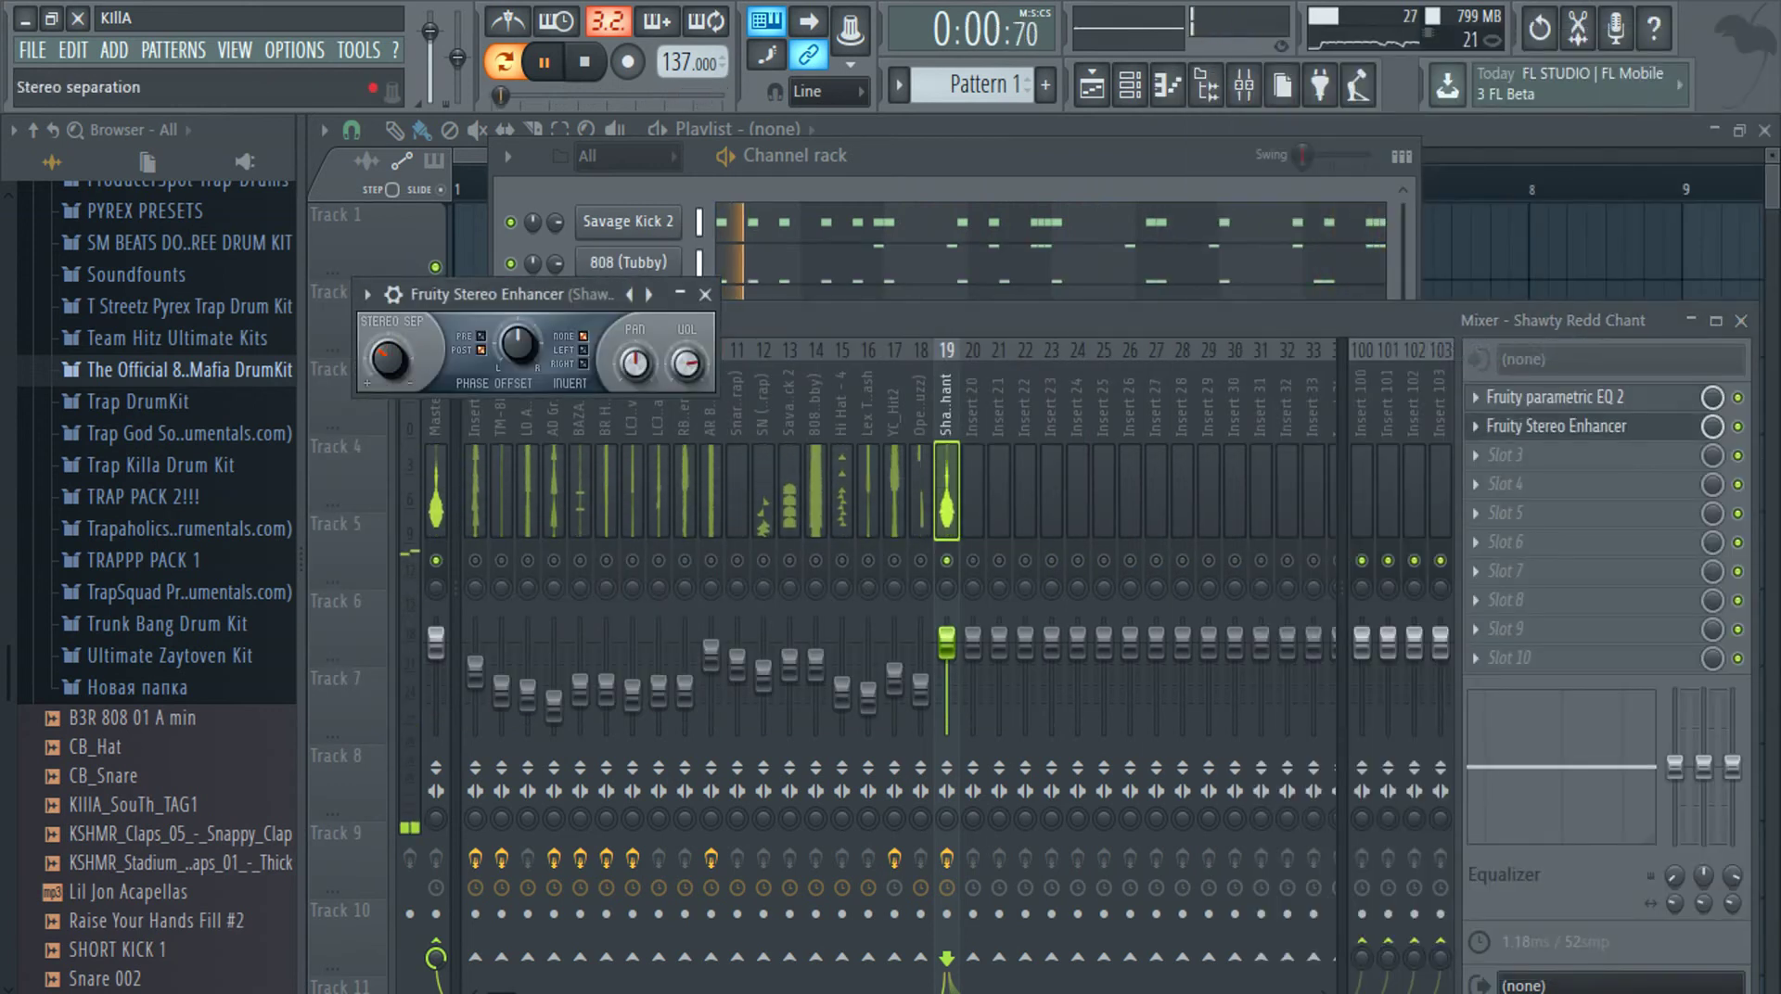
{"action": "left_click", "coordinate": [705, 295]}
Insert Fruity Delay 2 in slot 3 of the chant's mixer track and switch it to a ping-pong preset
{"action": "left_click", "coordinate": [1512, 454]}
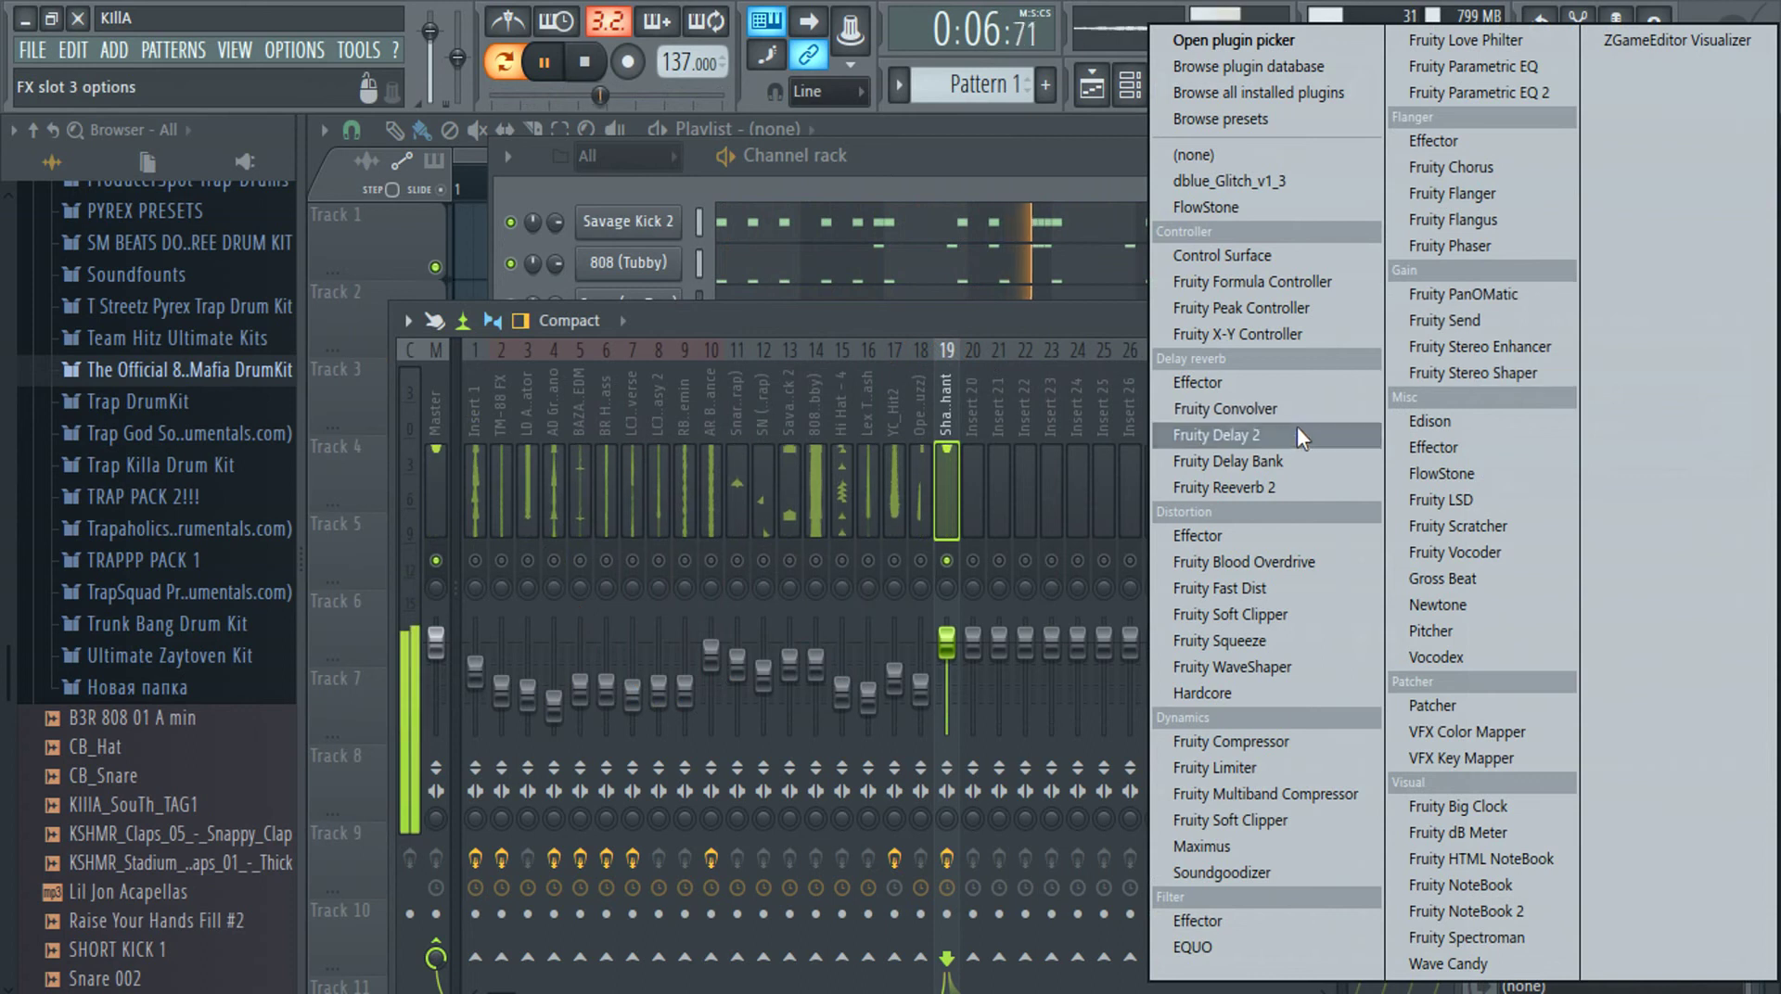
{"action": "left_click", "coordinate": [1270, 437]}
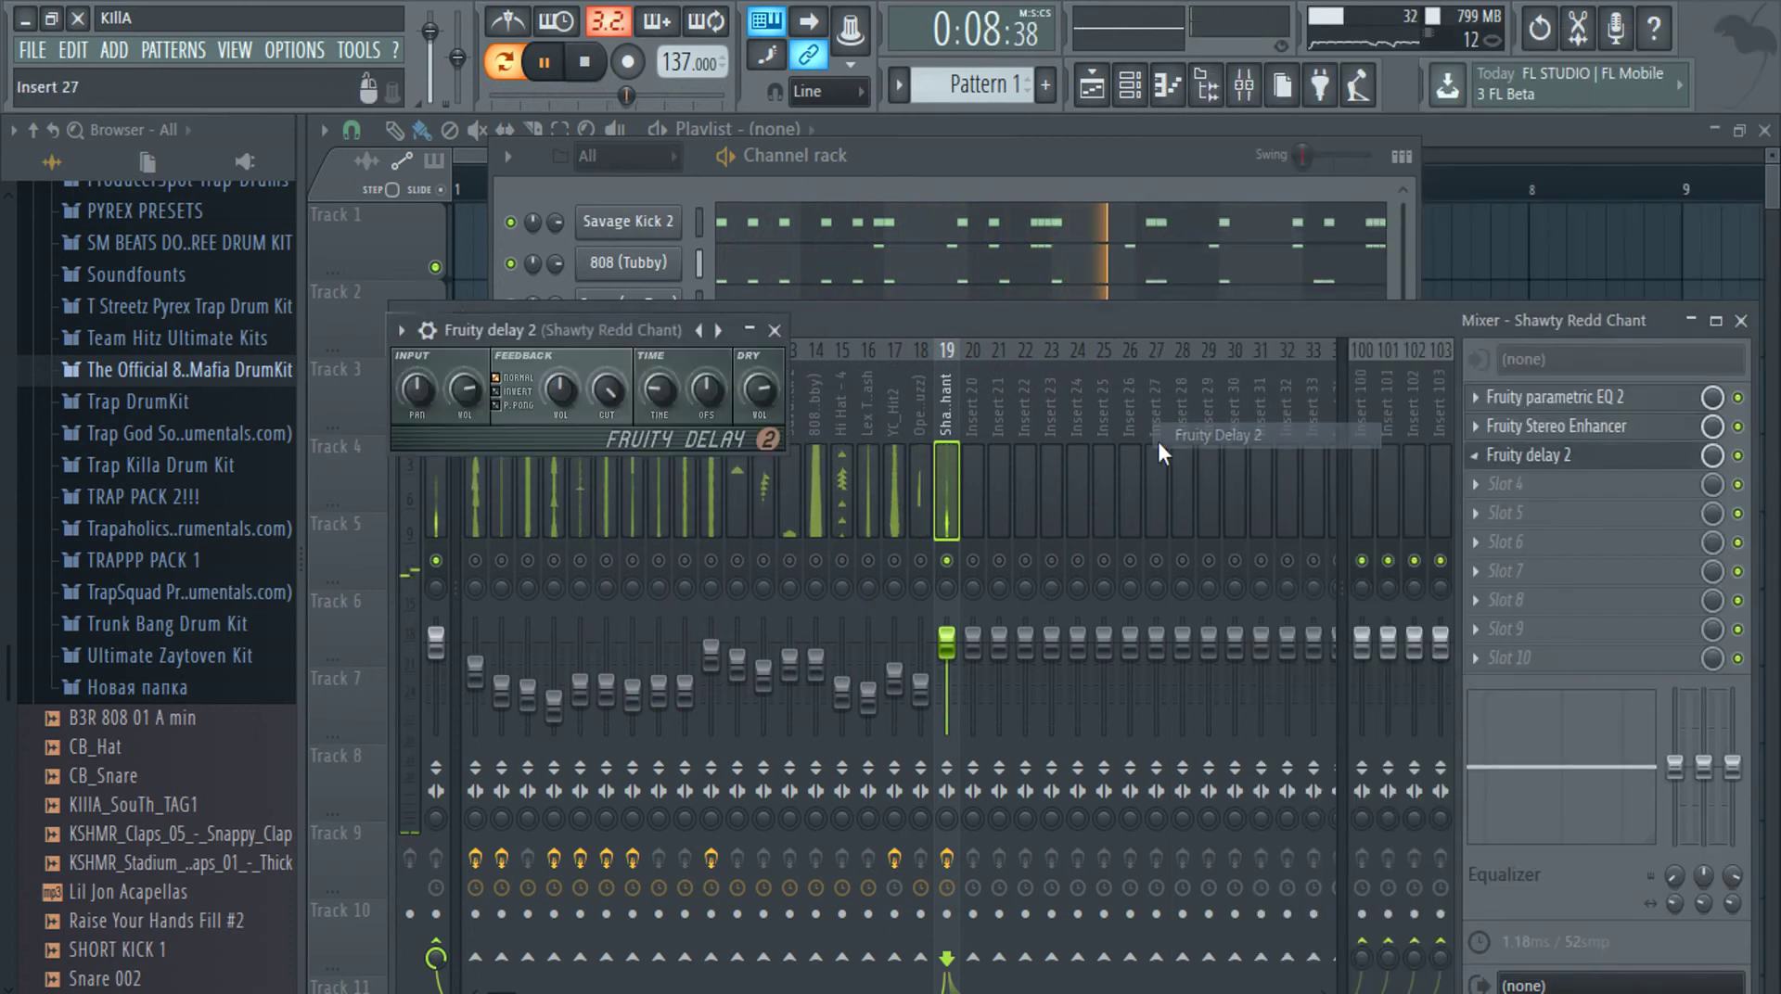
{"action": "left_click", "coordinate": [721, 331]}
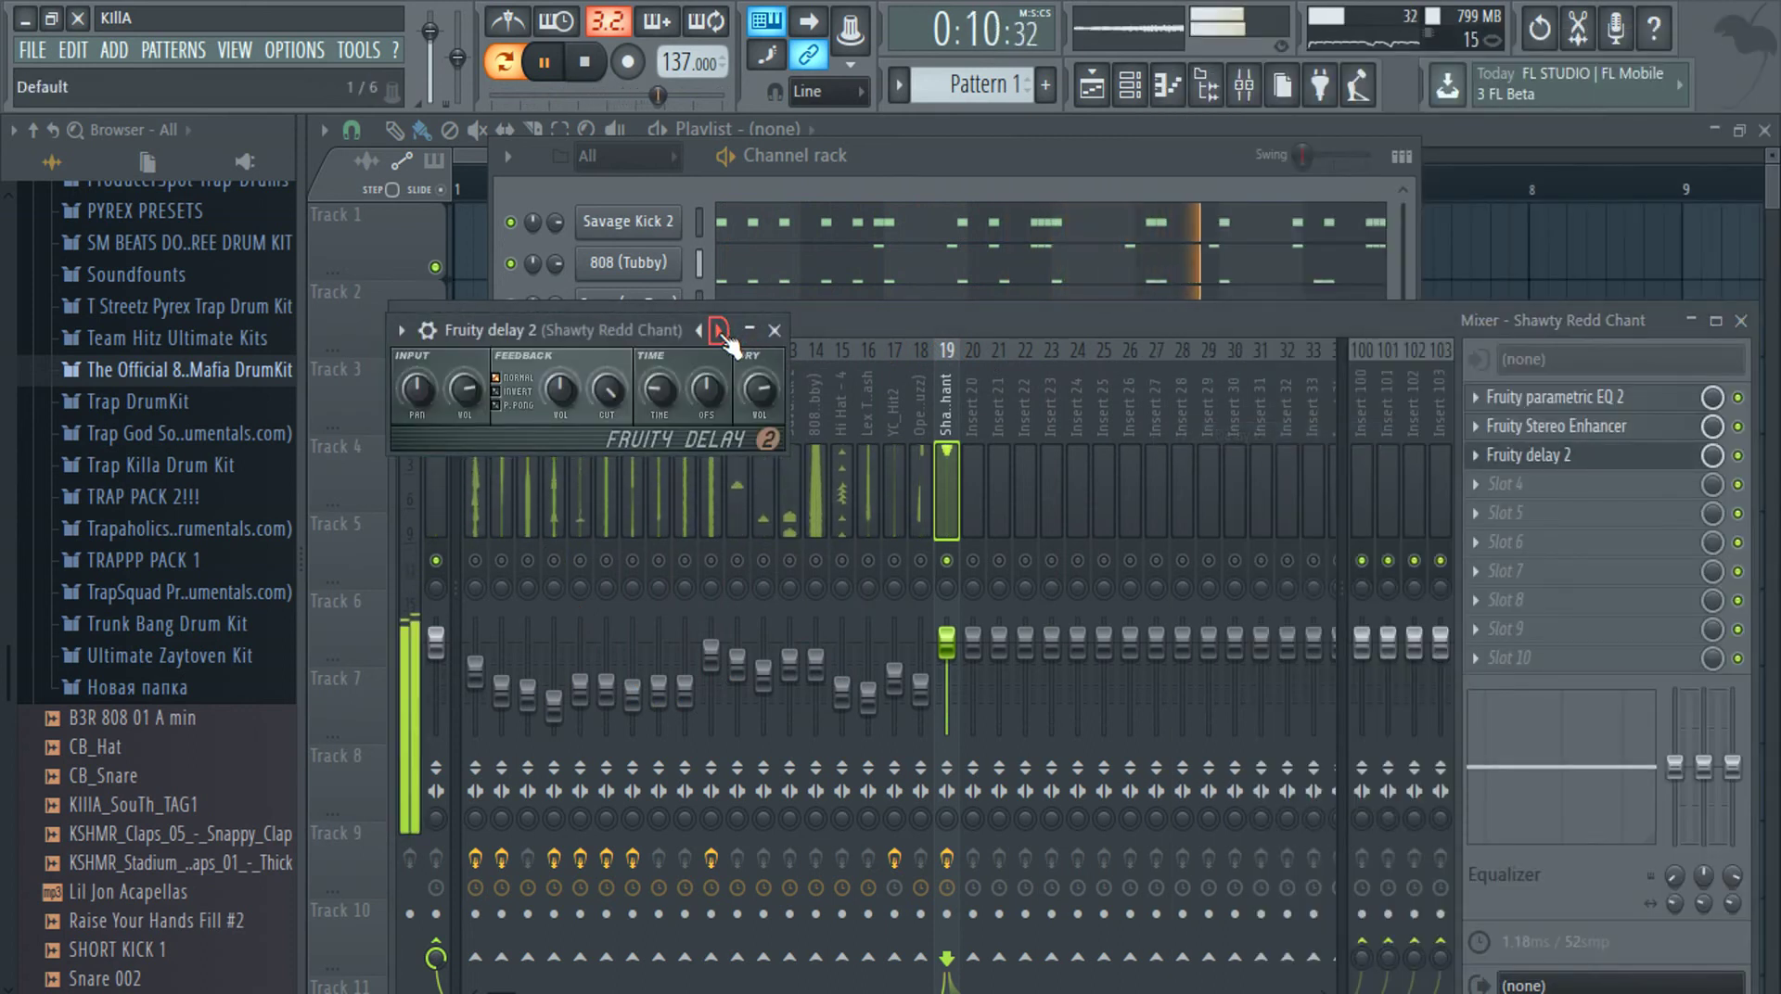
{"action": "left_click", "coordinate": [722, 331]}
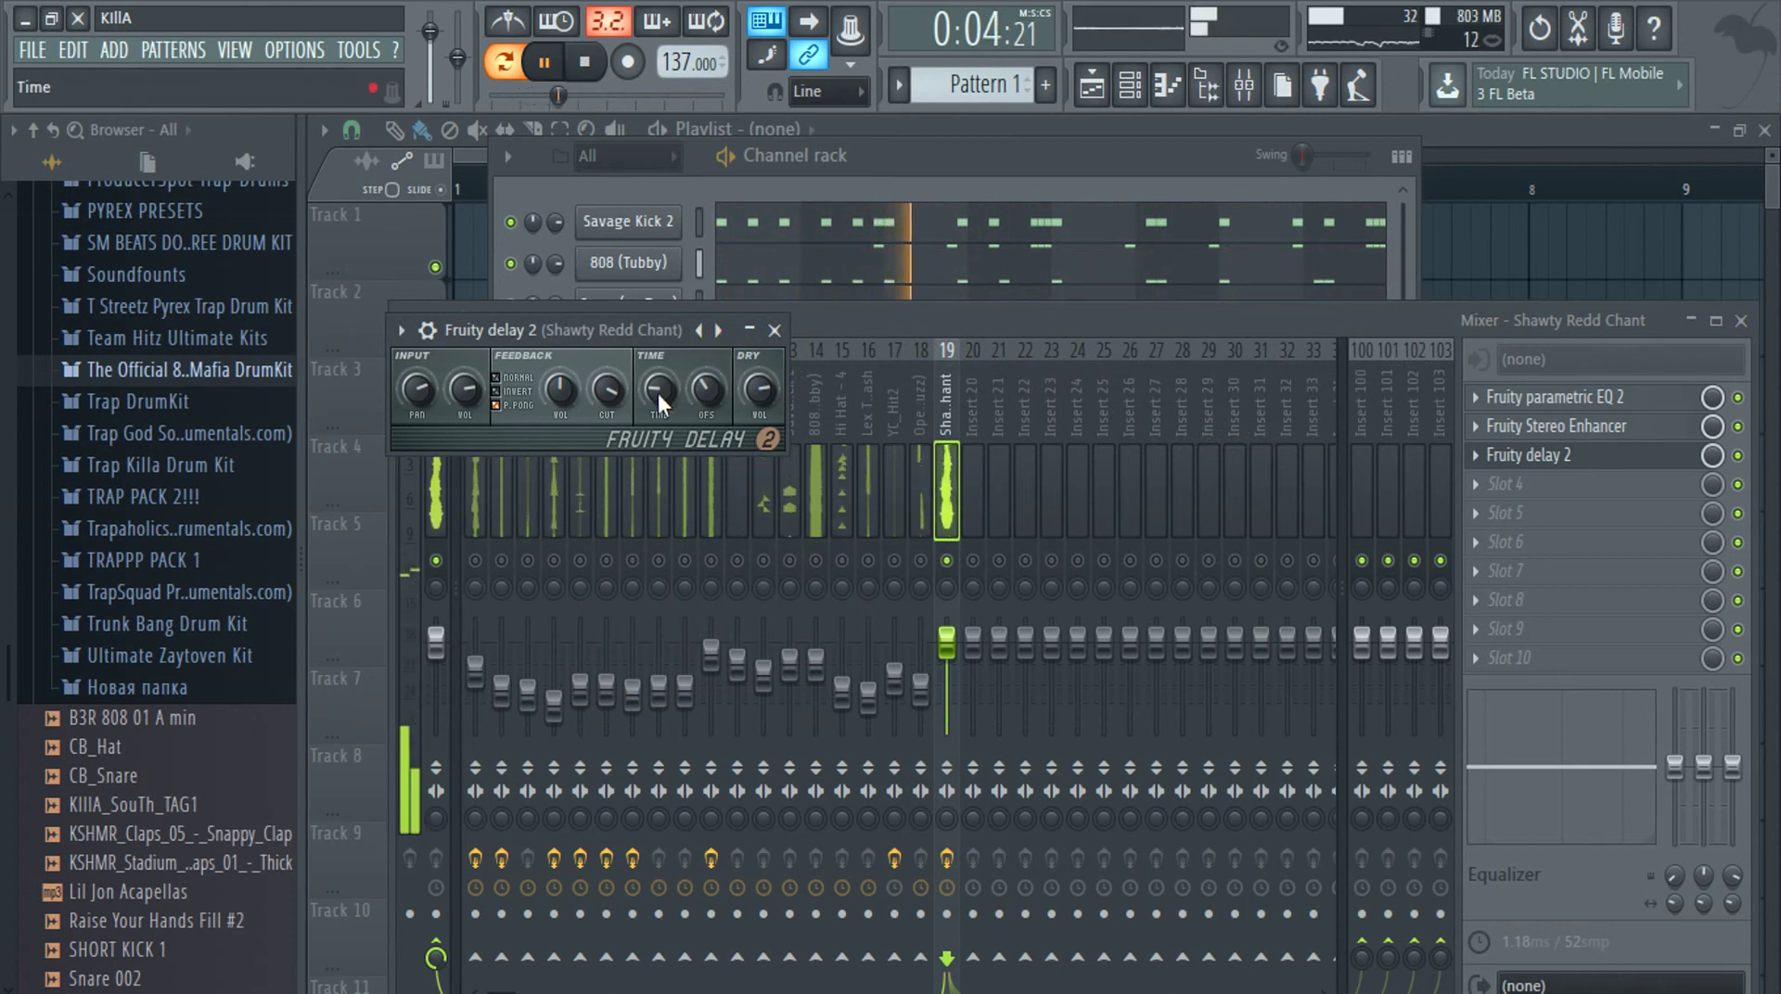
Lower the time offset of the chant's Fruity Delay 2 and set its delay time to 2:00
{"action": "left_click_drag", "start_coordinate": [705, 393], "coordinate": [705, 419]}
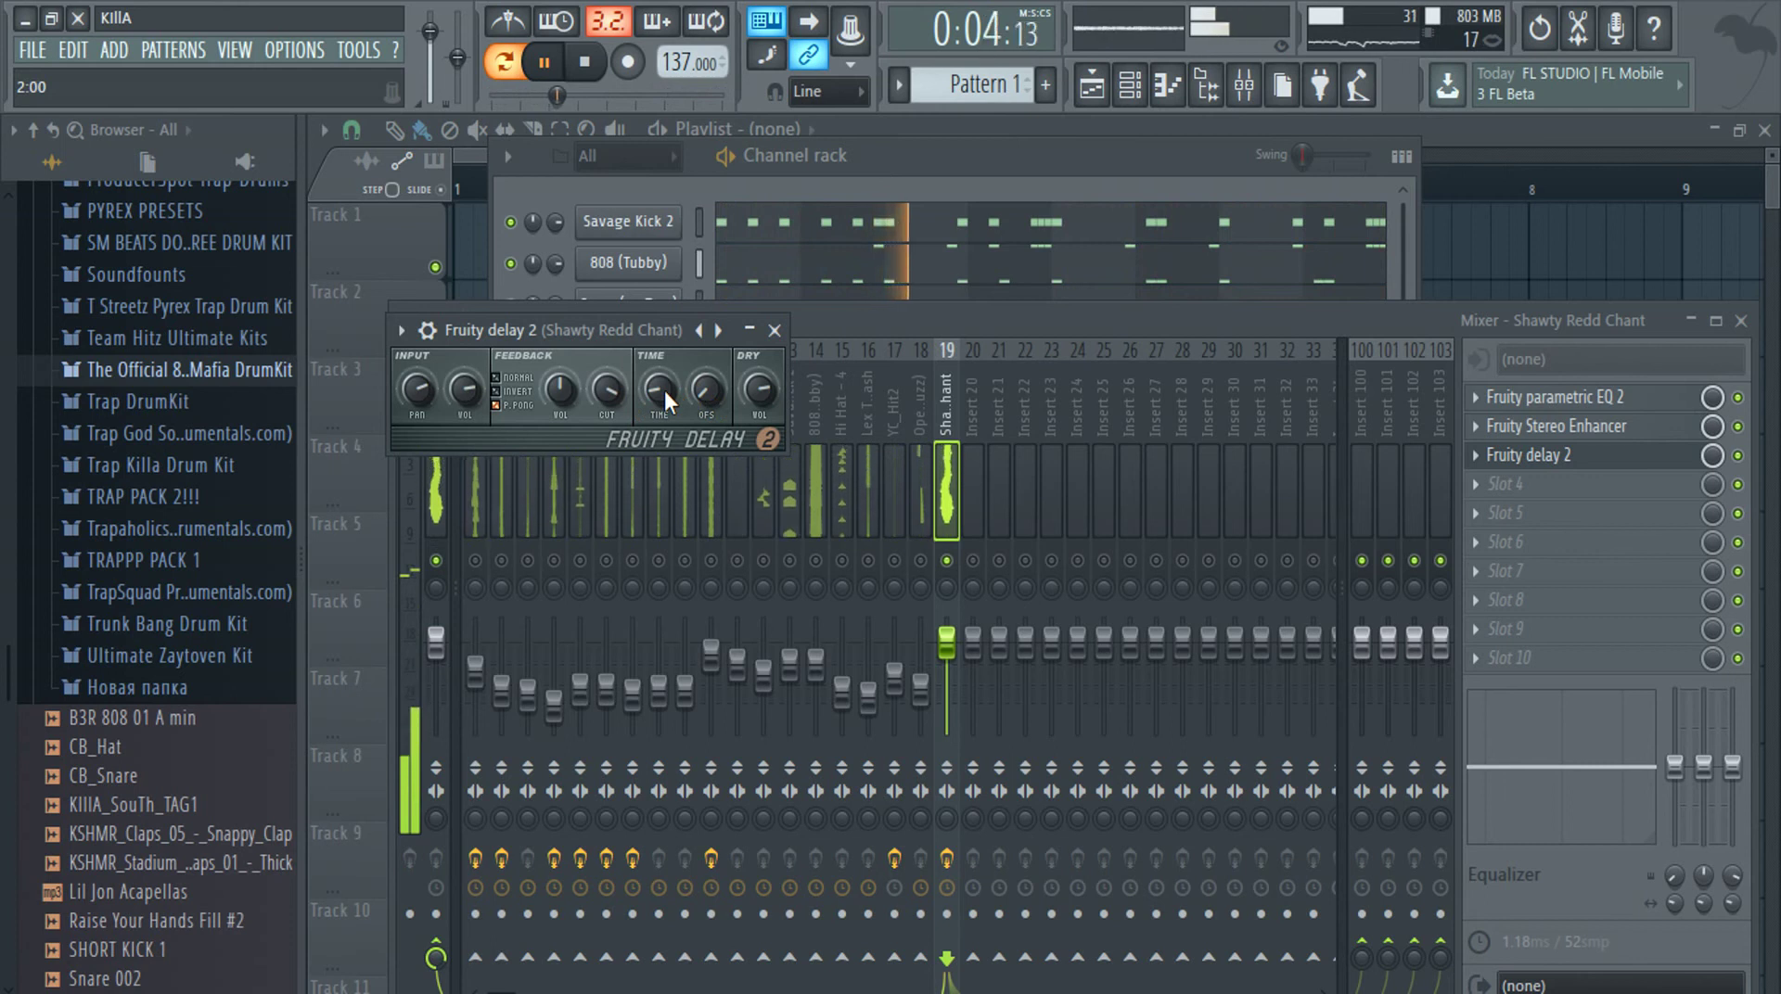
{"action": "mouse_move", "coordinate": [664, 392]}
{"action": "left_mouse_down"}
{"action": "mouse_move", "coordinate": [664, 422]}
{"action": "mouse_move", "coordinate": [661, 361]}
{"action": "left_mouse_up"}
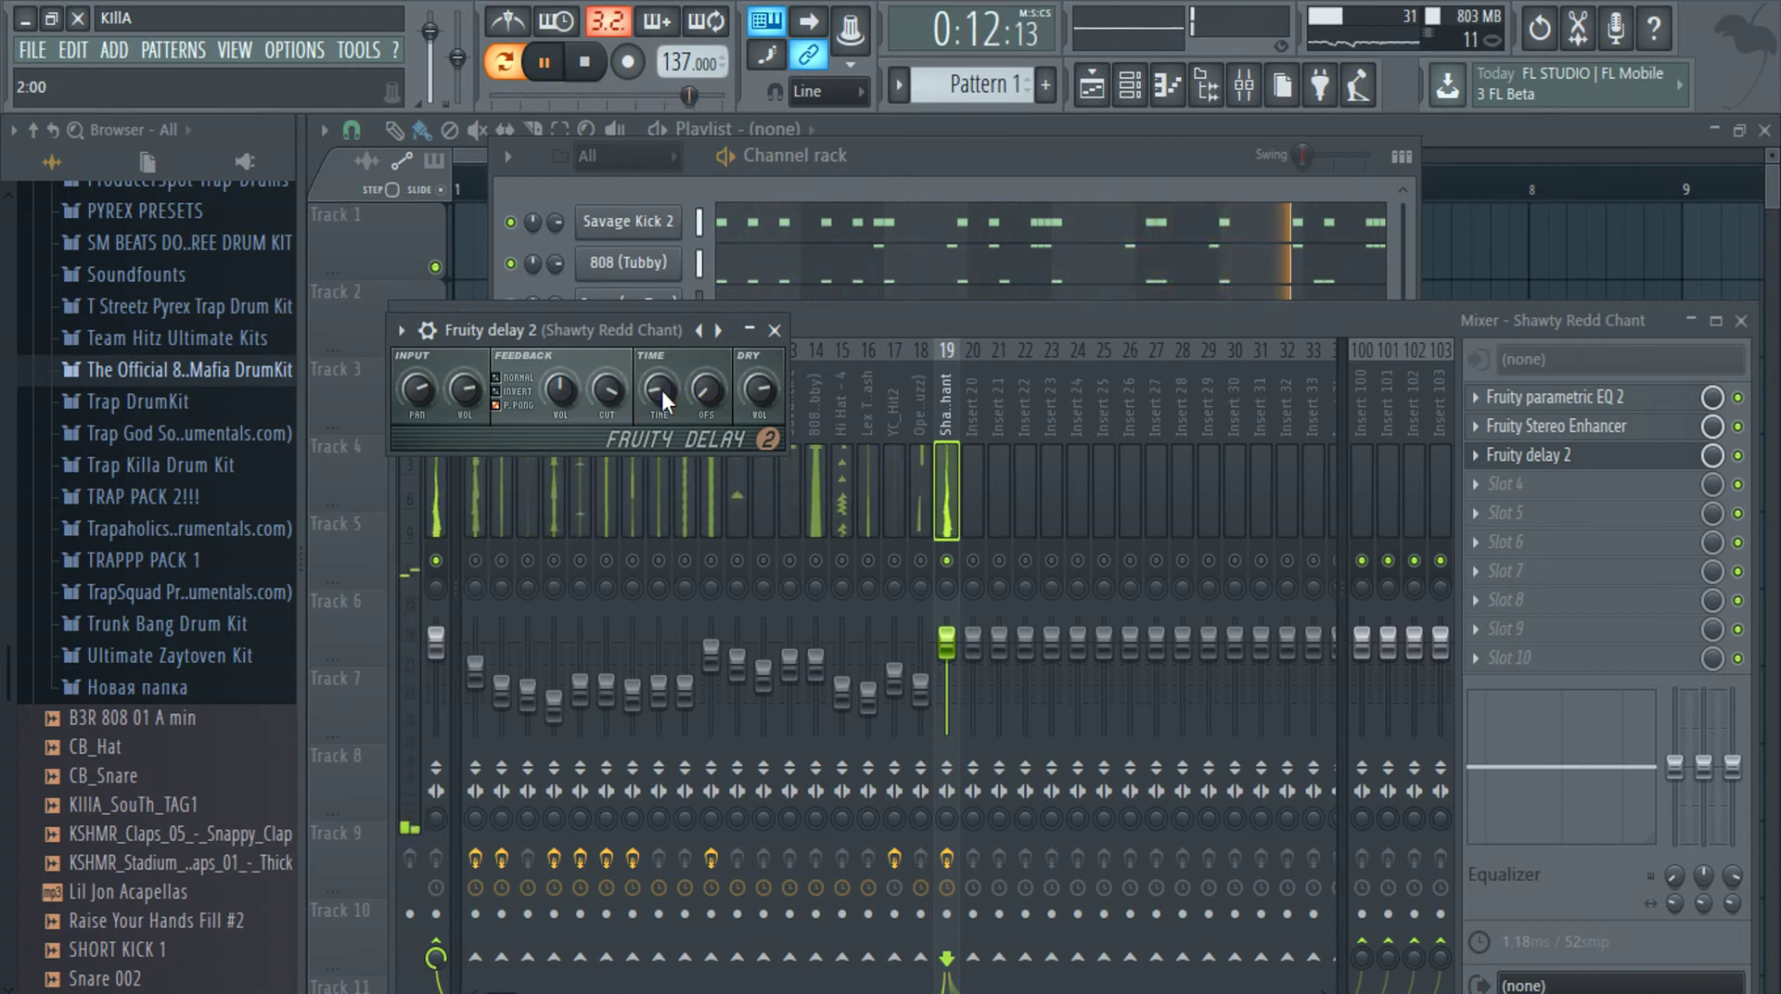
Try longer delay times on the chant's Fruity Delay 2, up to 5:16, and settle on 3:00
{"action": "left_click_drag", "start_coordinate": [661, 391], "coordinate": [660, 382]}
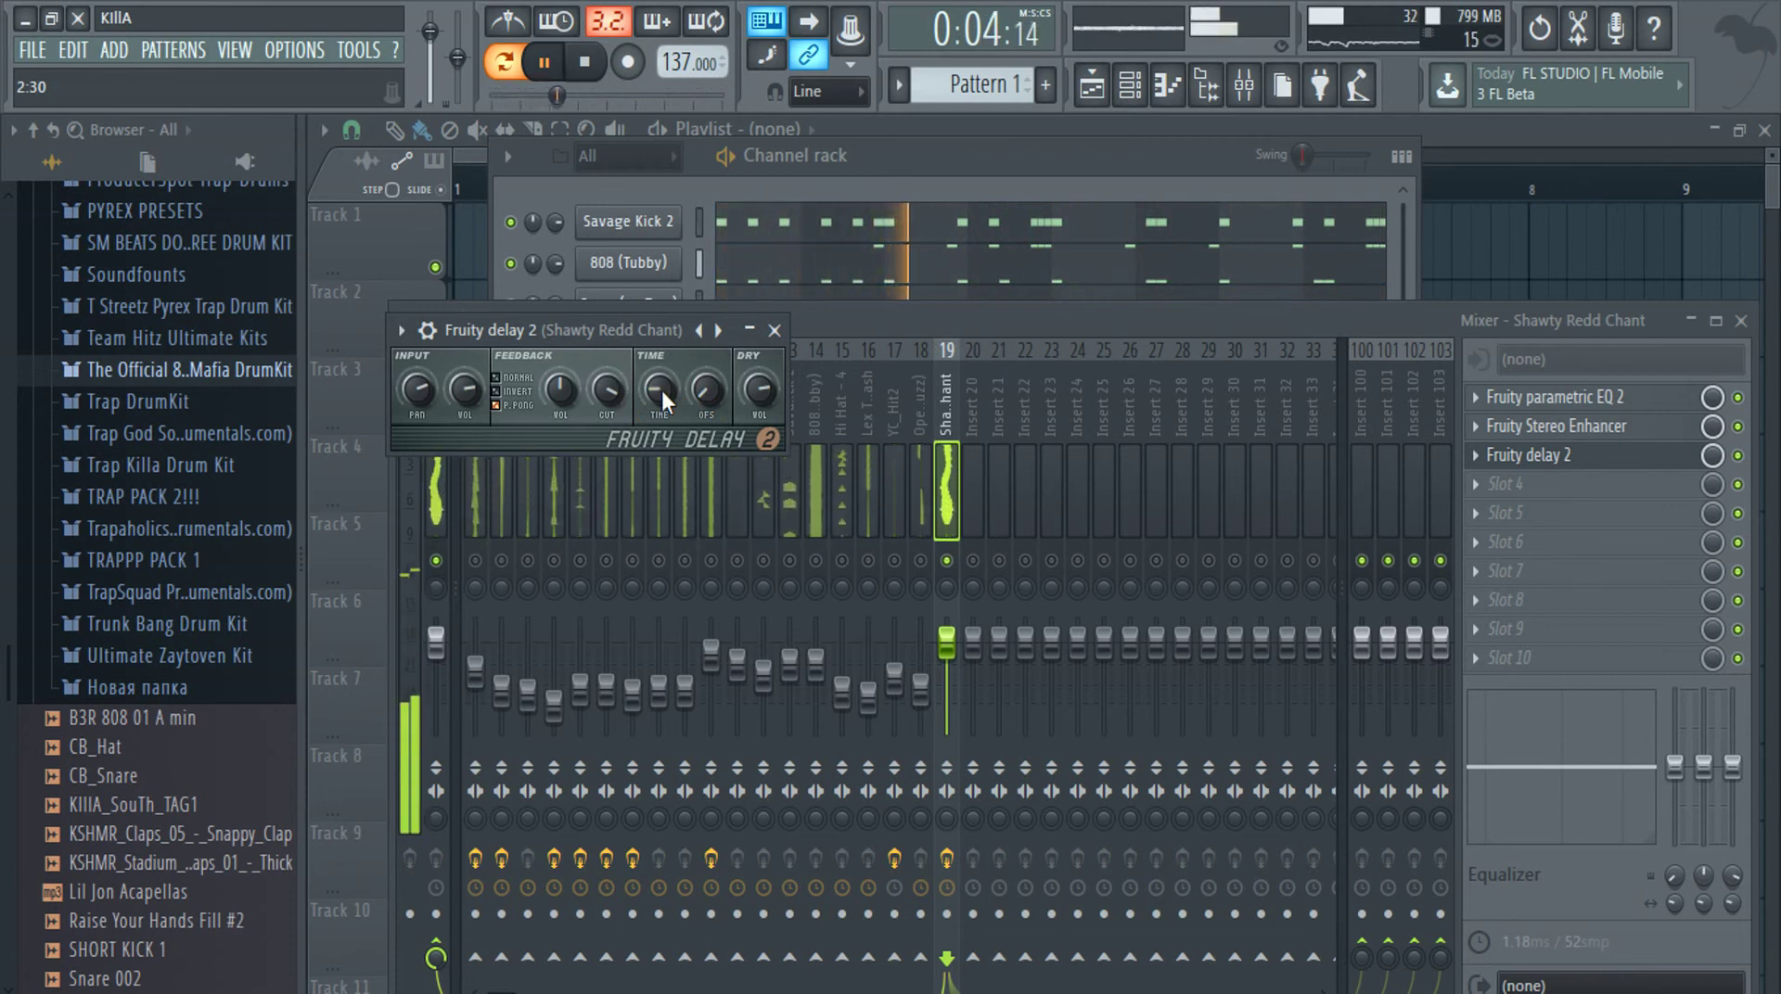
{"action": "left_click_drag", "start_coordinate": [660, 391], "coordinate": [661, 373]}
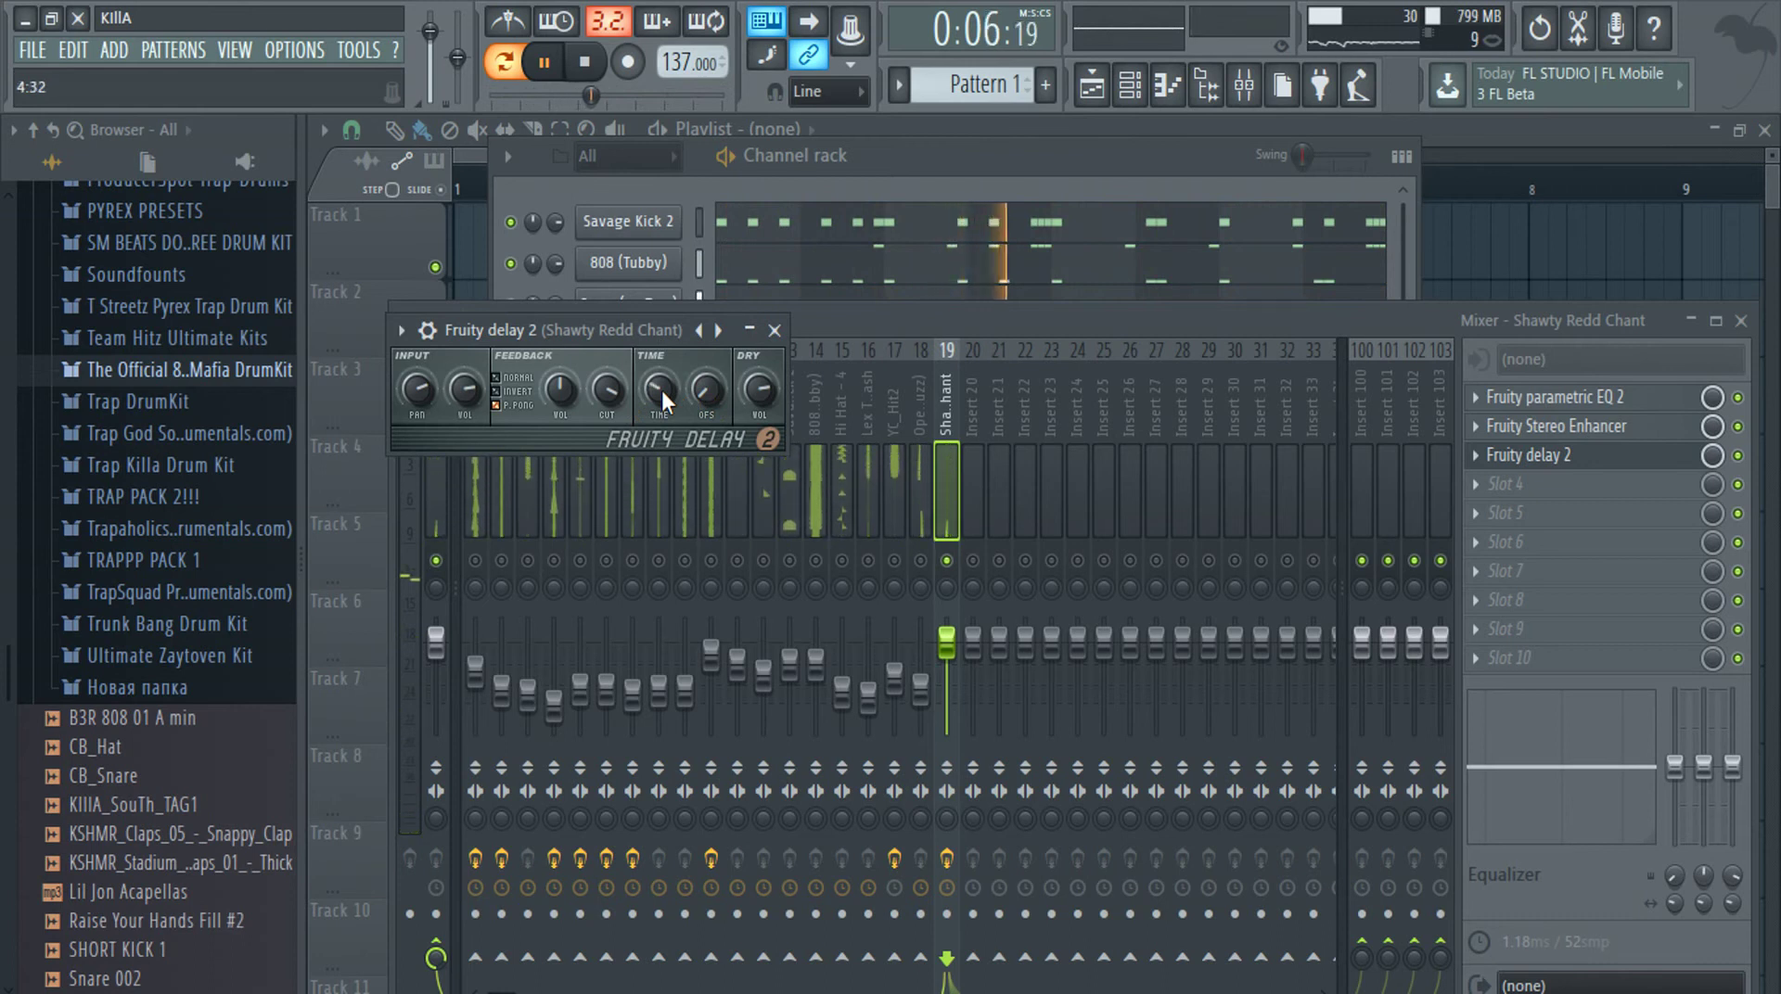
{"action": "scroll", "coordinate": [661, 391], "scroll_direction": "up", "scroll_amount": 1}
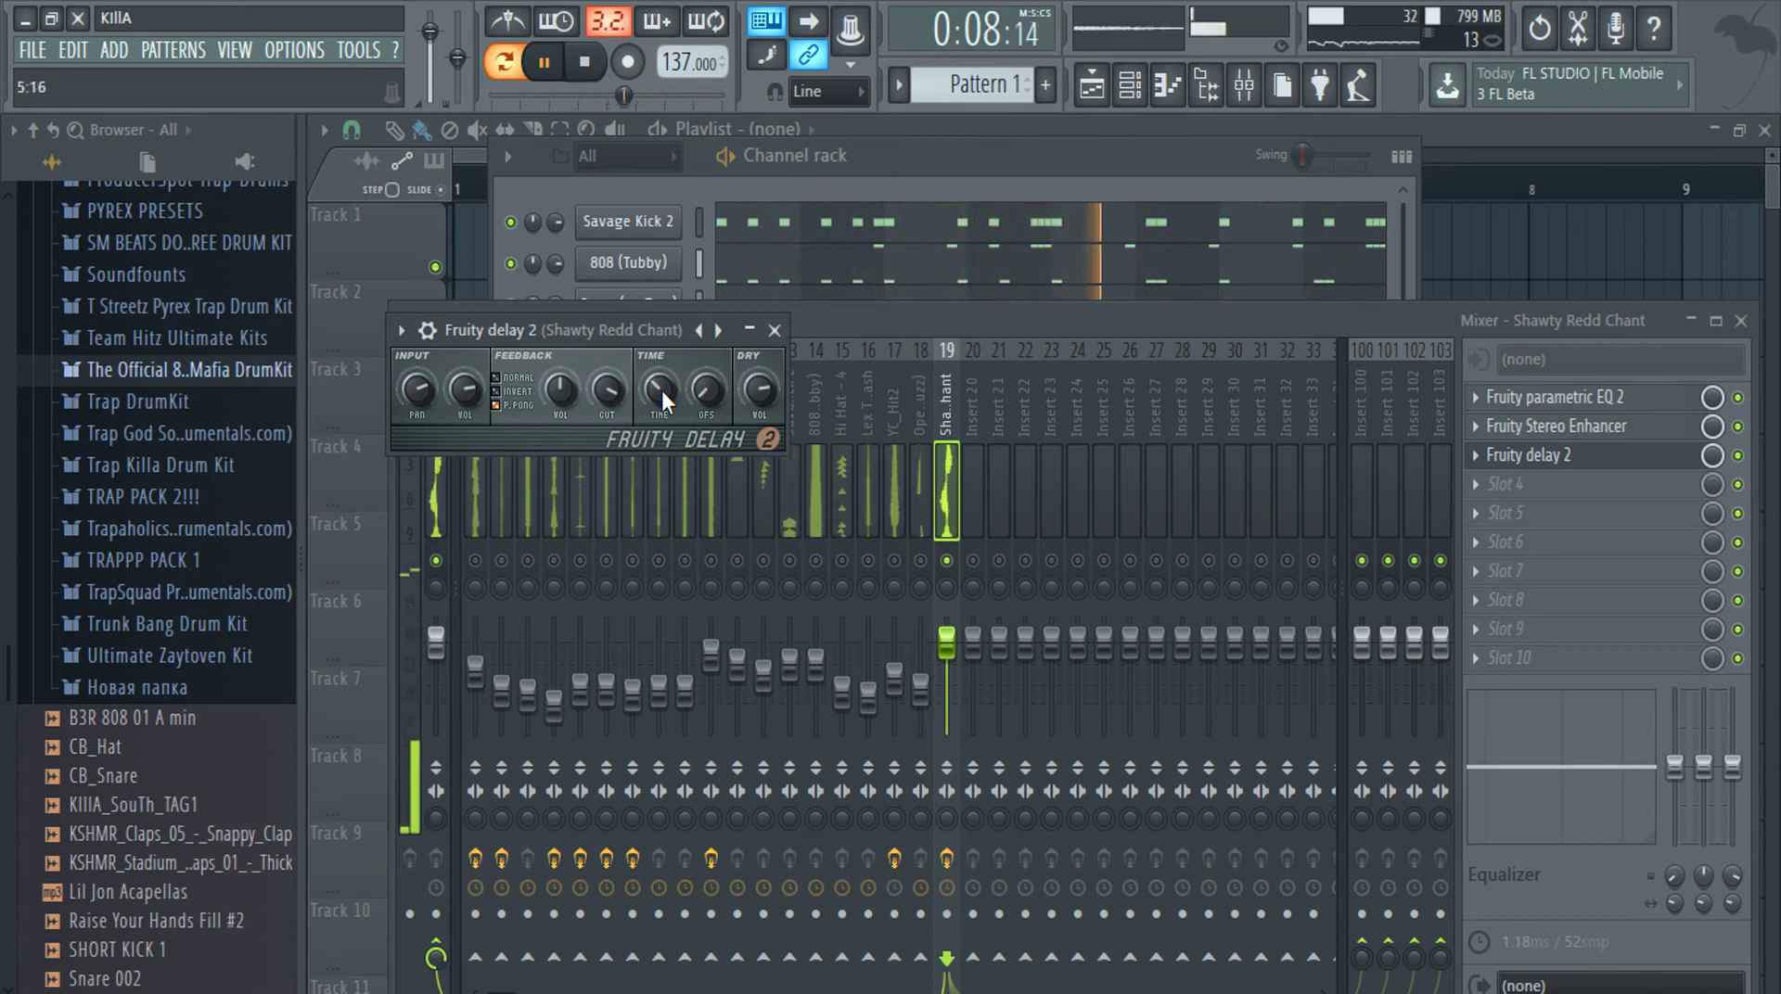
{"action": "scroll", "coordinate": [661, 392], "scroll_direction": "down", "scroll_amount": 1}
{"action": "scroll", "coordinate": [660, 391], "scroll_direction": "down", "scroll_amount": 1}
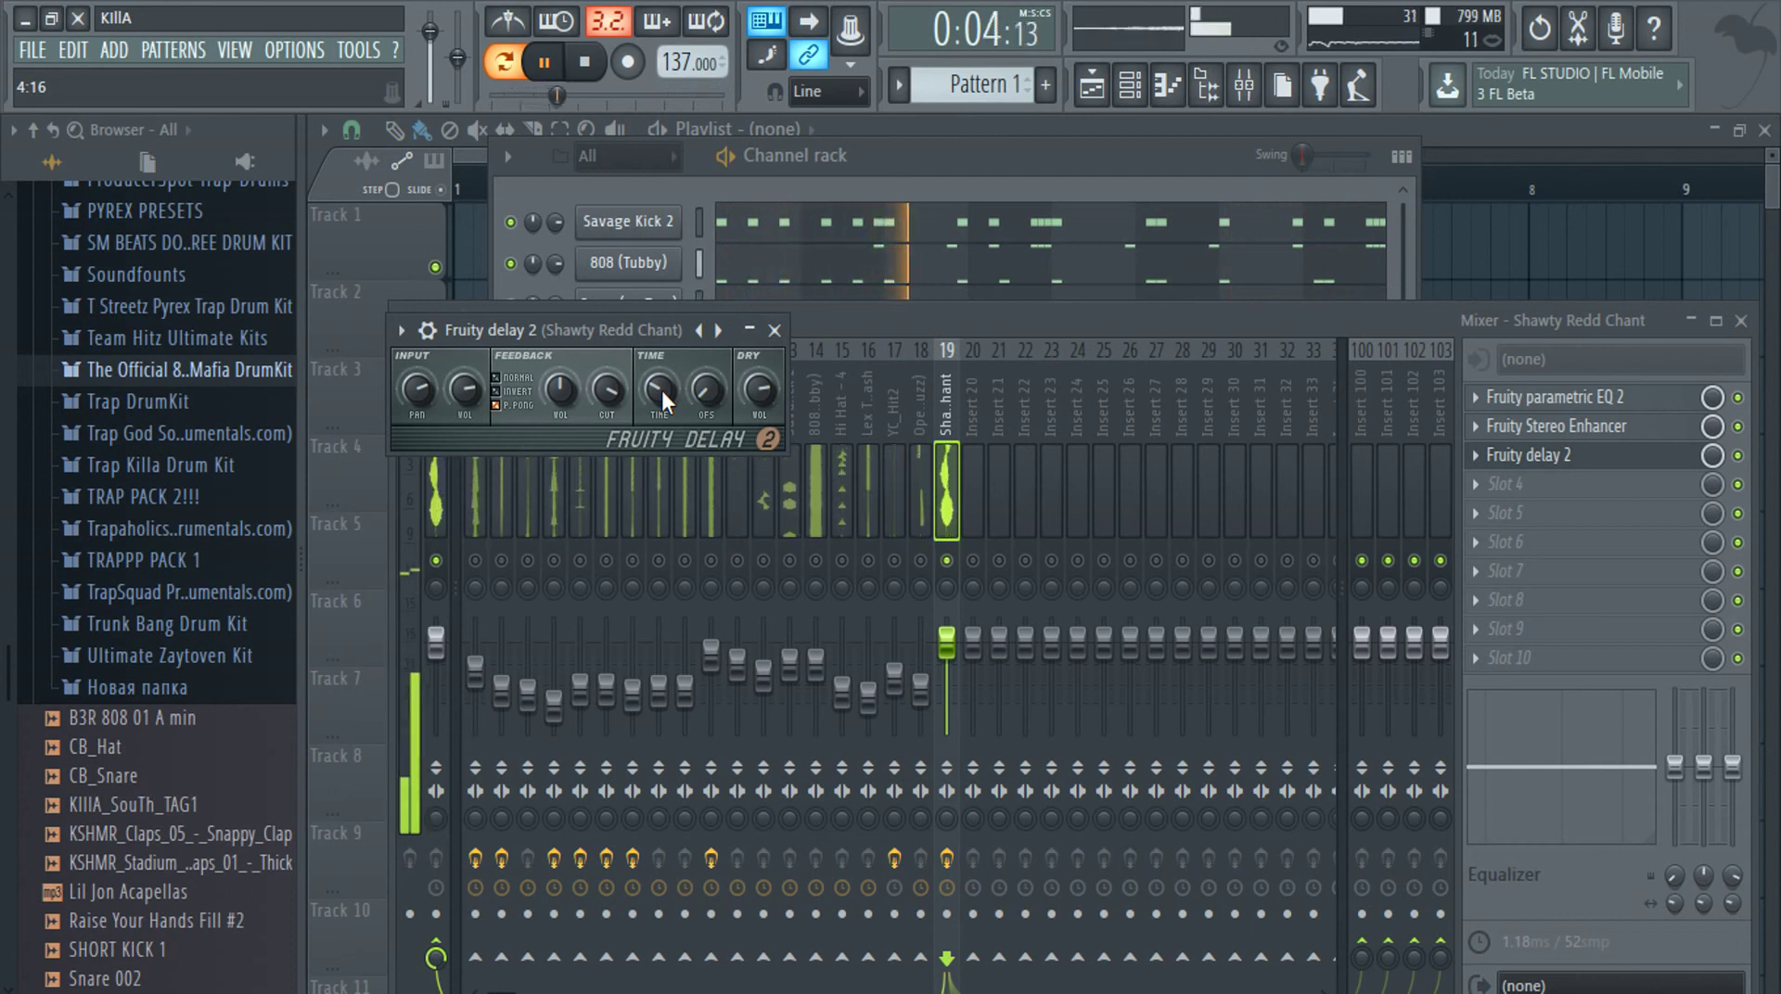
{"action": "scroll", "coordinate": [660, 392], "scroll_direction": "down", "scroll_amount": 4}
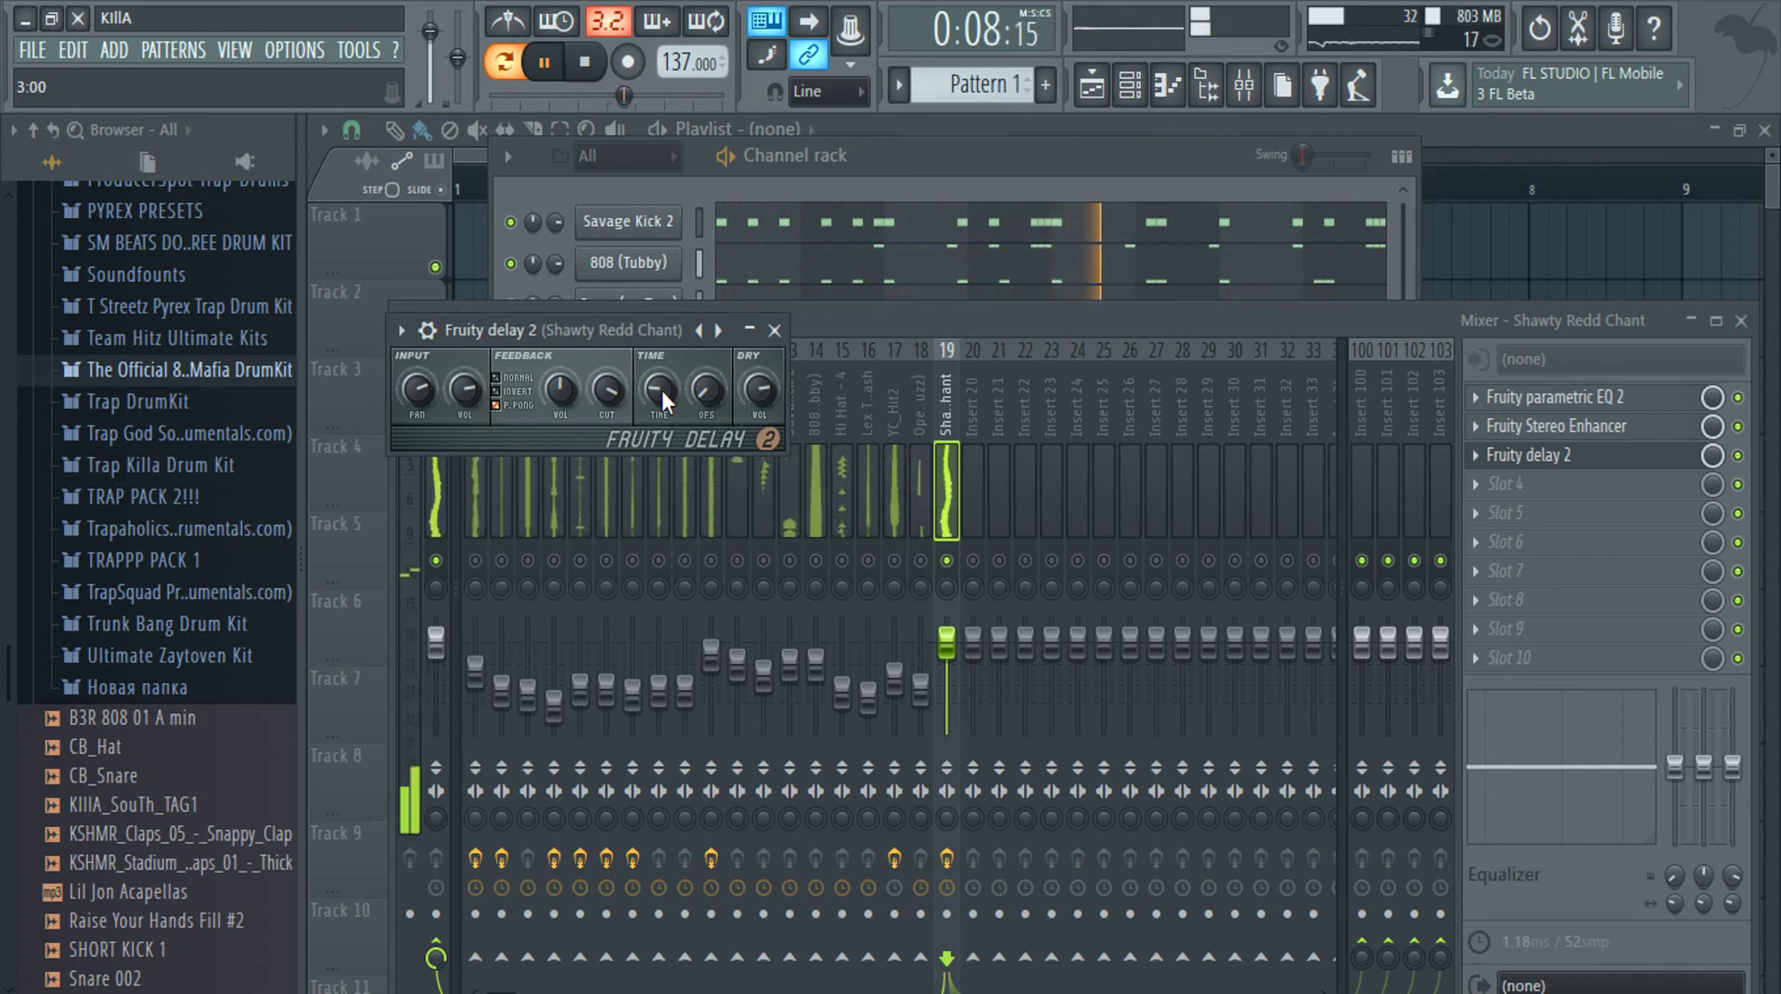
{"action": "right_click", "coordinate": [661, 391]}
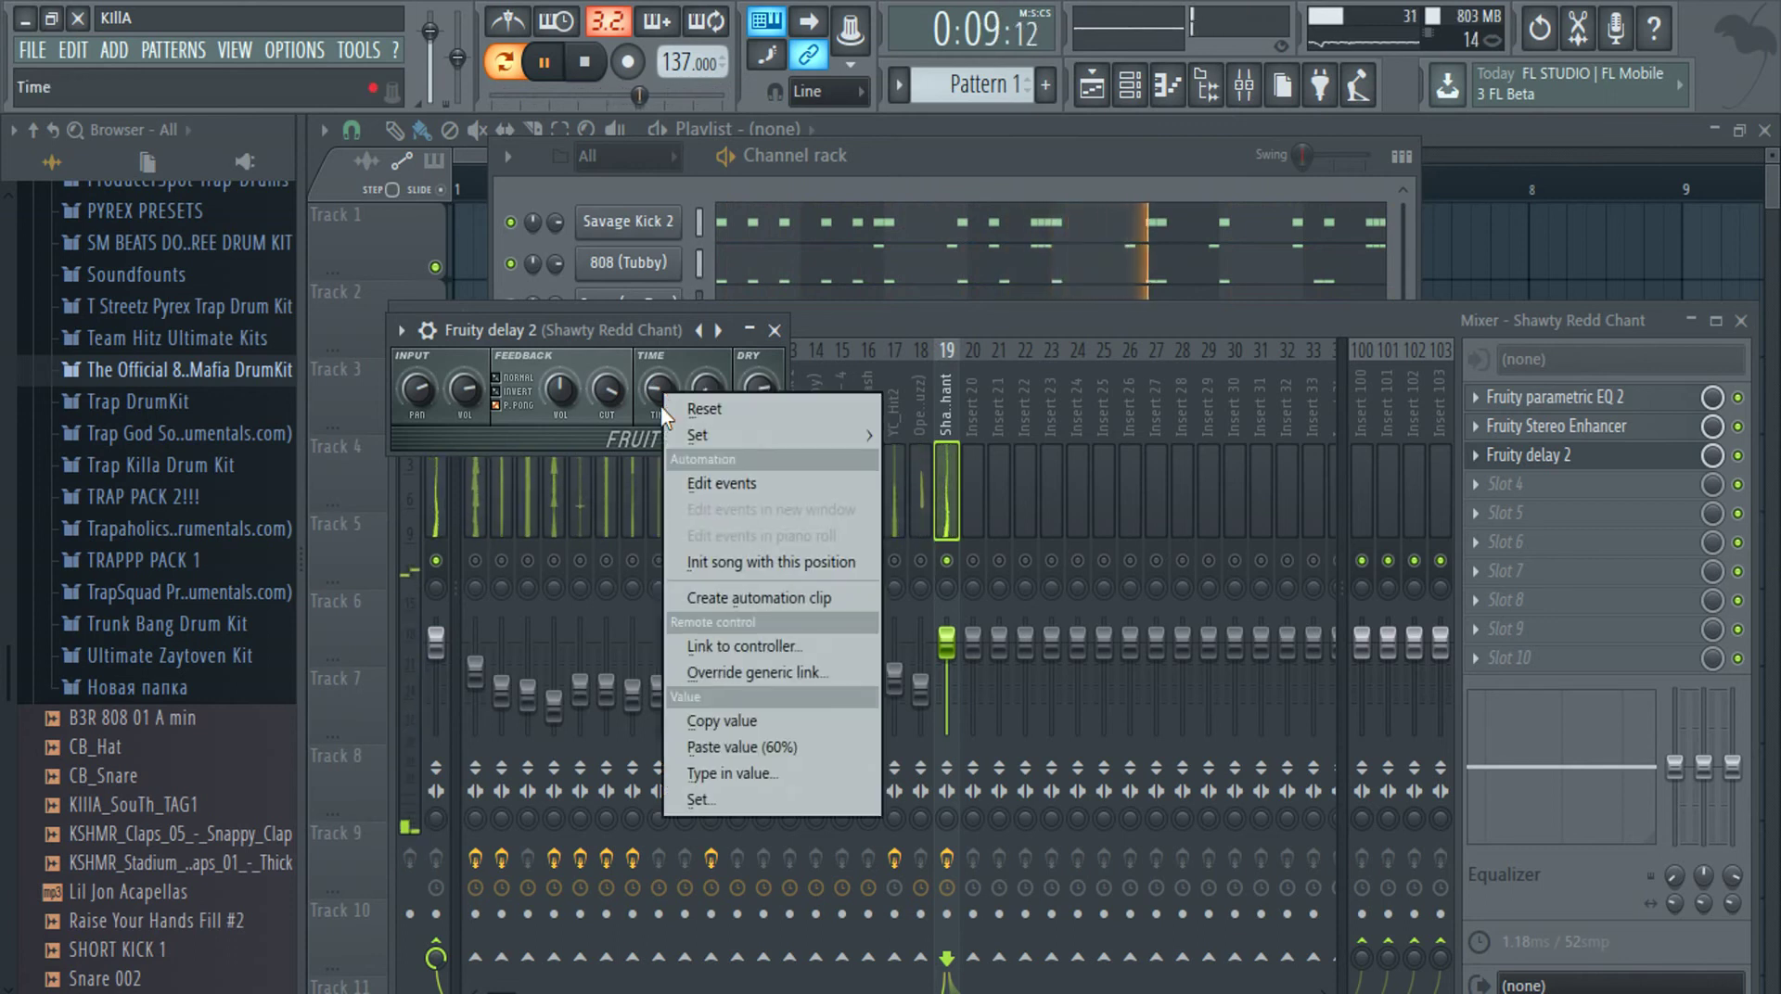
{"action": "left_click", "coordinate": [776, 776]}
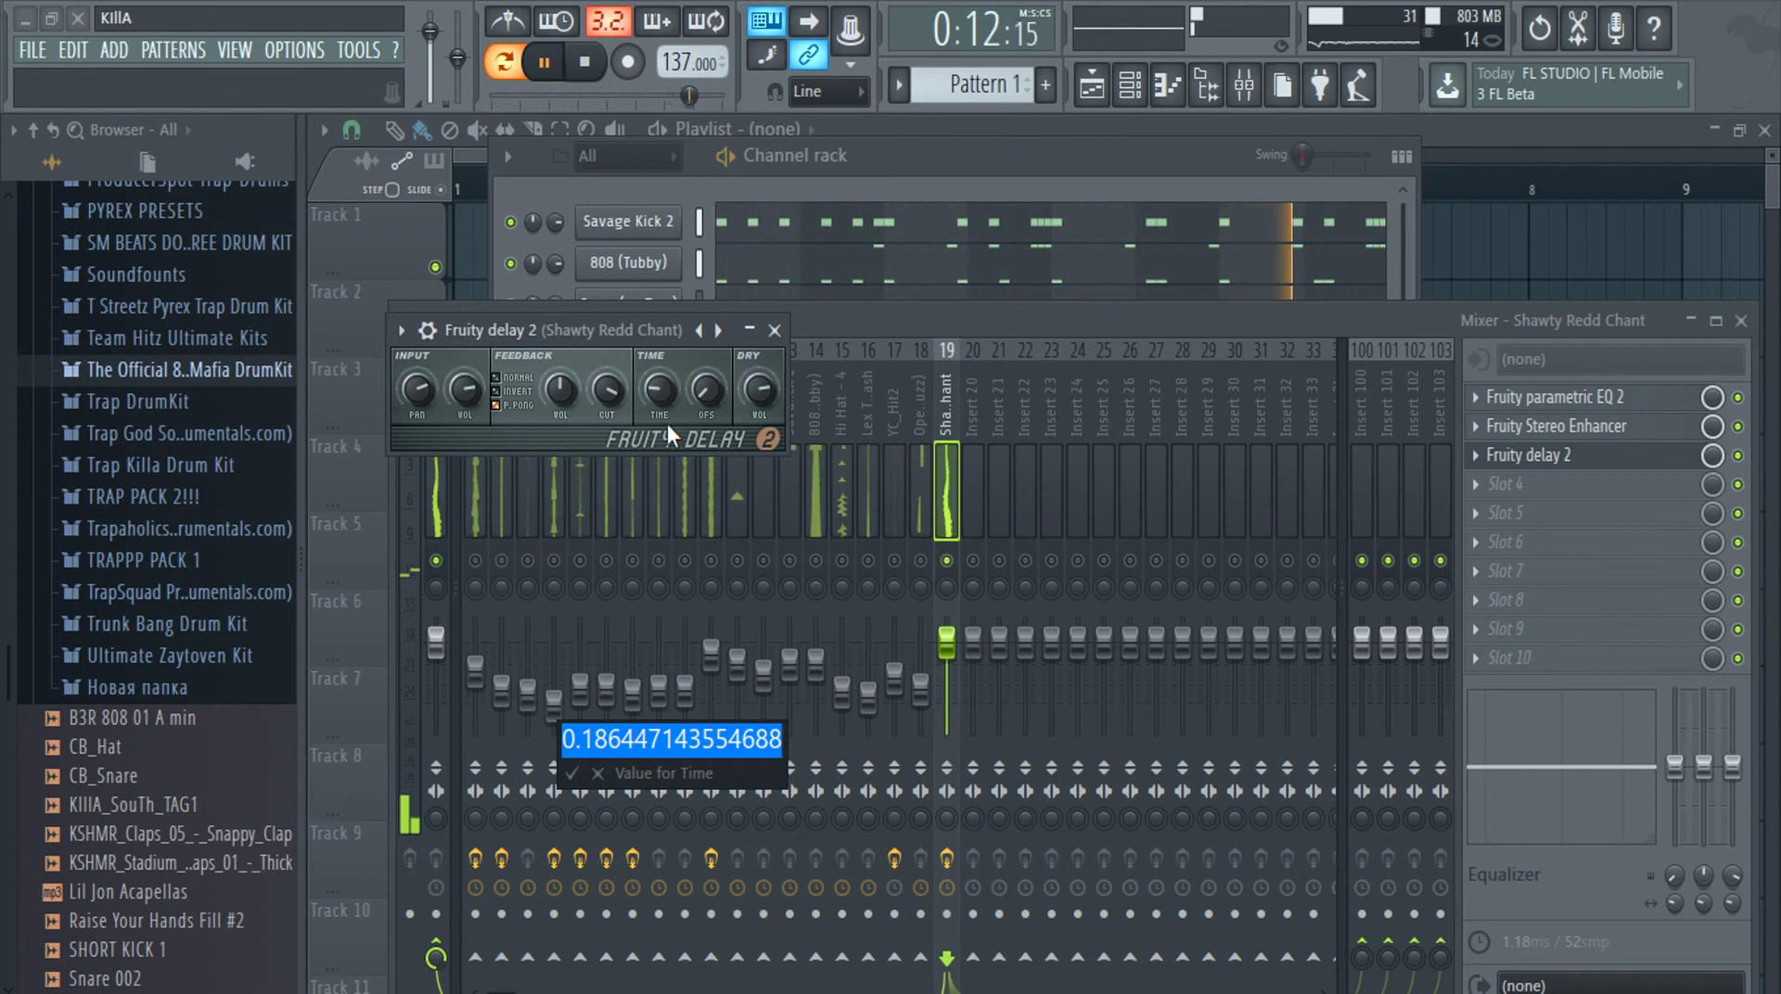
{"action": "left_click", "coordinate": [599, 773]}
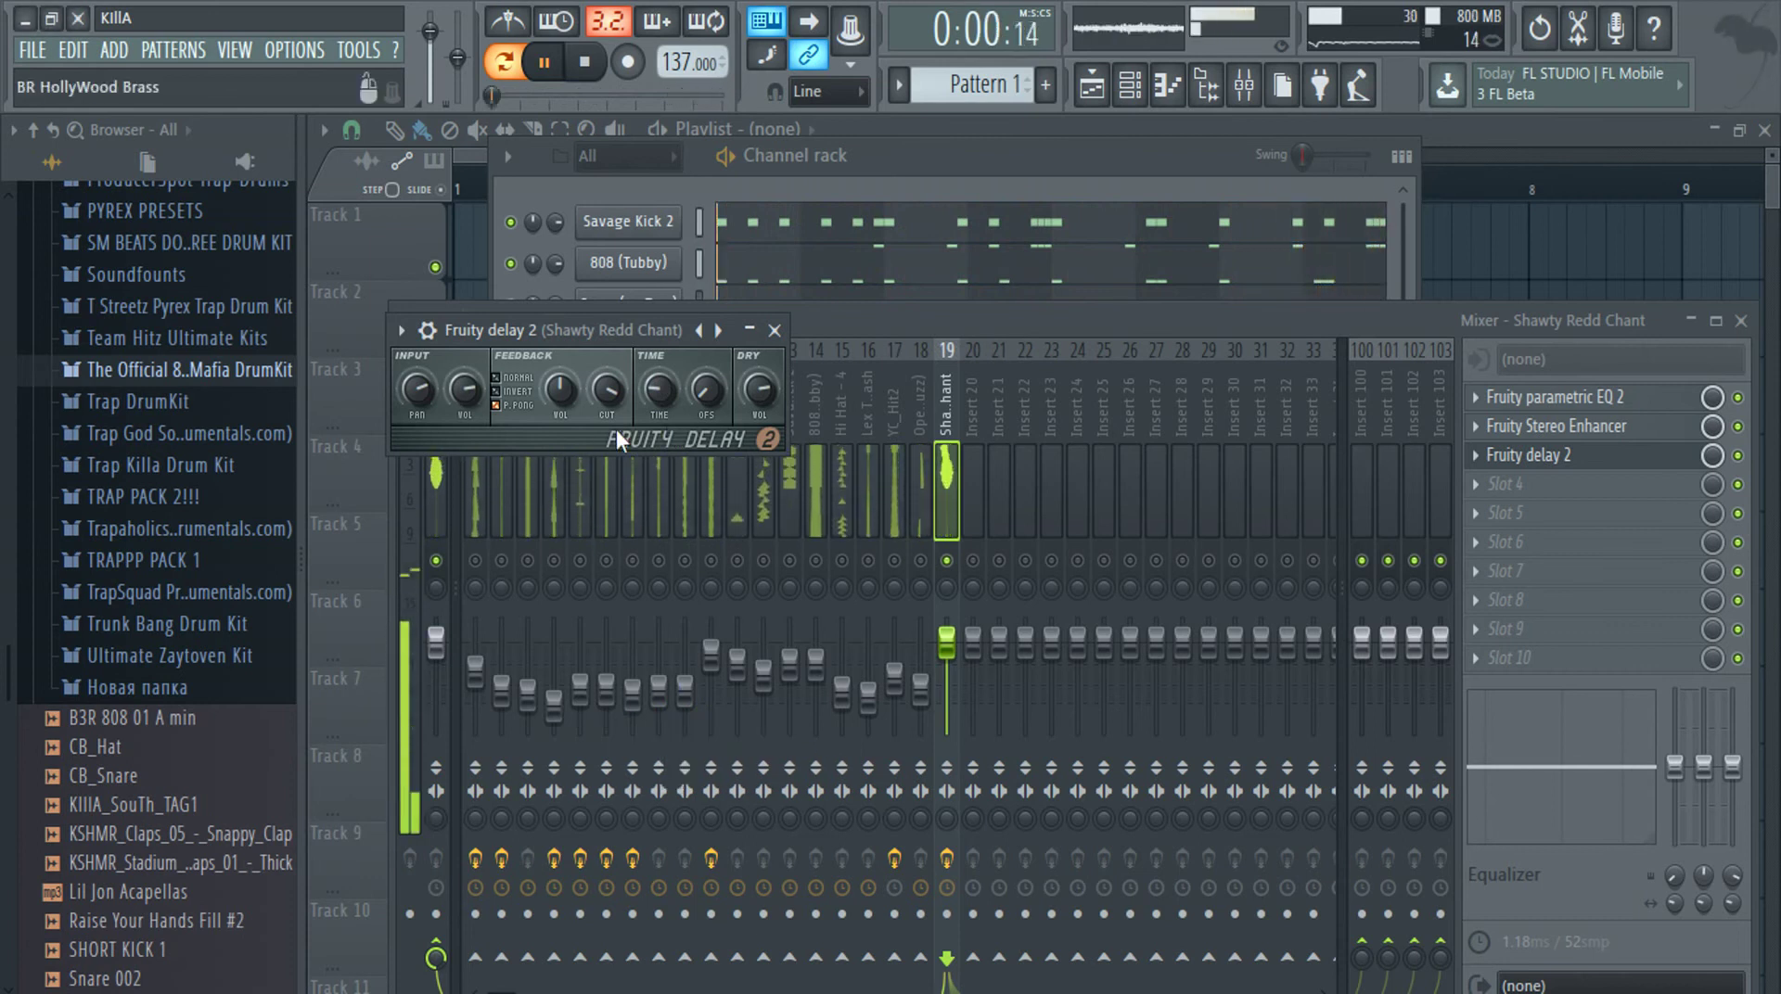
Raise the delay time of the chant's Fruity Delay 2 in small increments through 3:12, 3:20 and 3:34
{"action": "left_click_drag", "start_coordinate": [660, 389], "coordinate": [661, 382]}
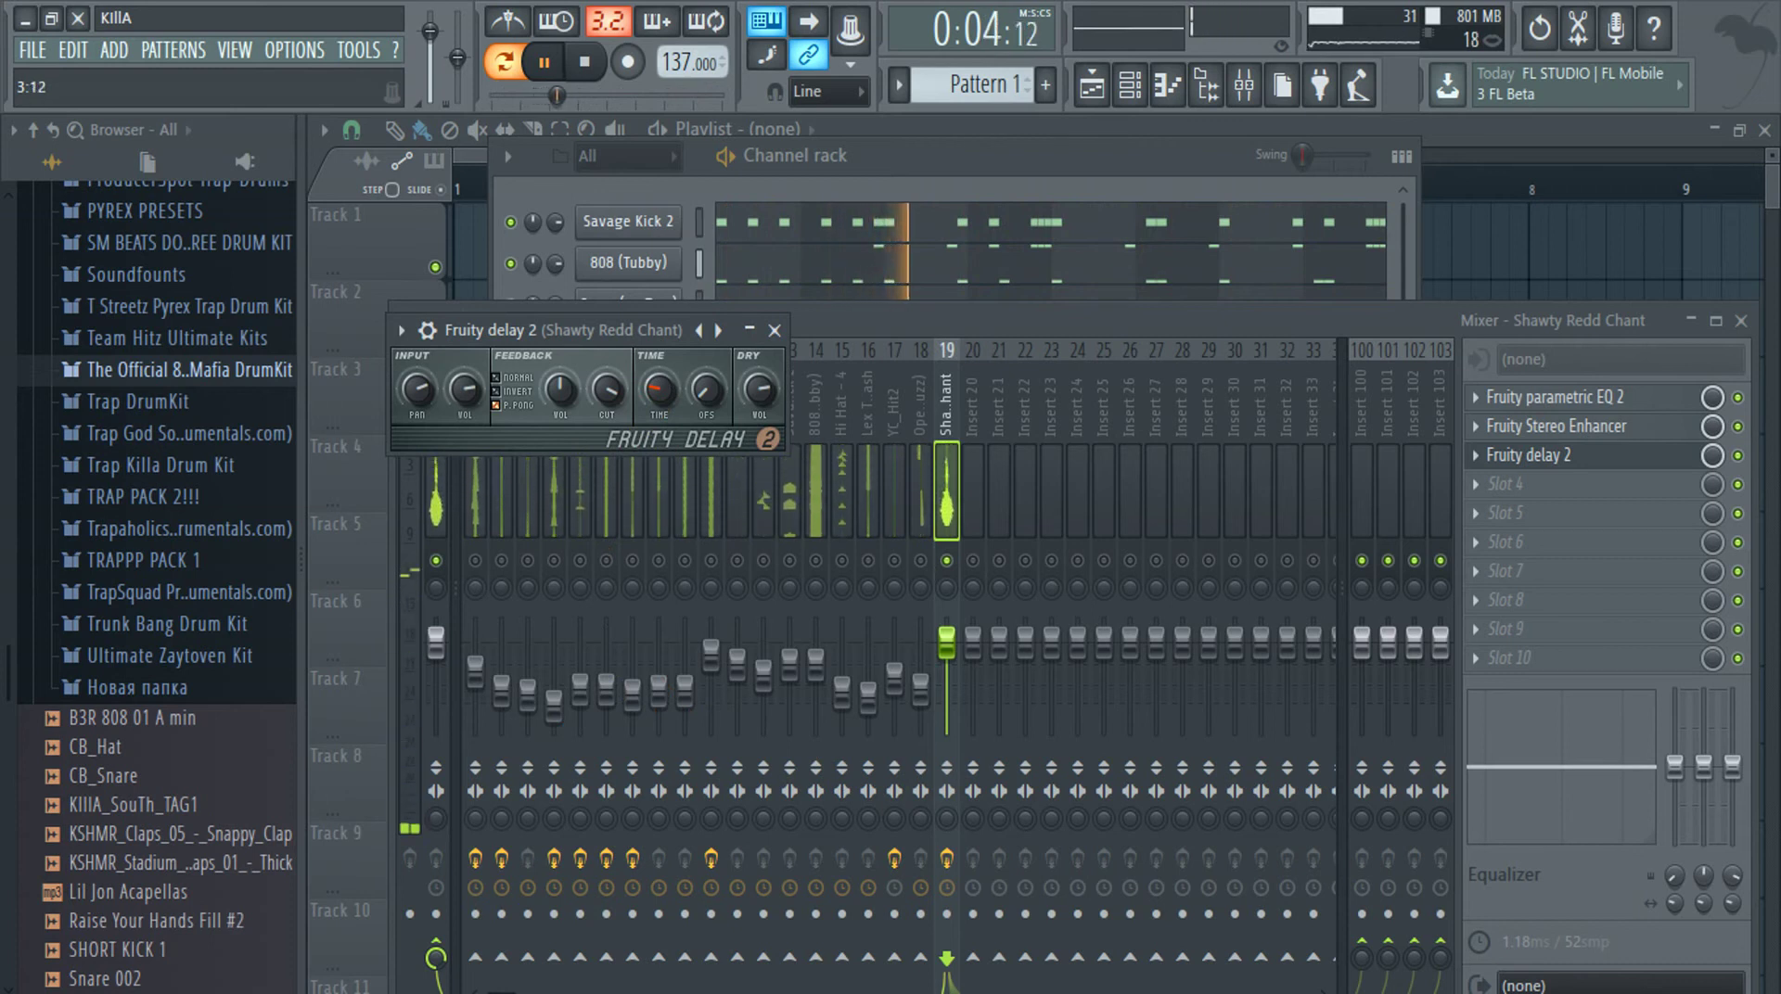
{"action": "left_click_drag", "start_coordinate": [660, 392], "coordinate": [661, 387]}
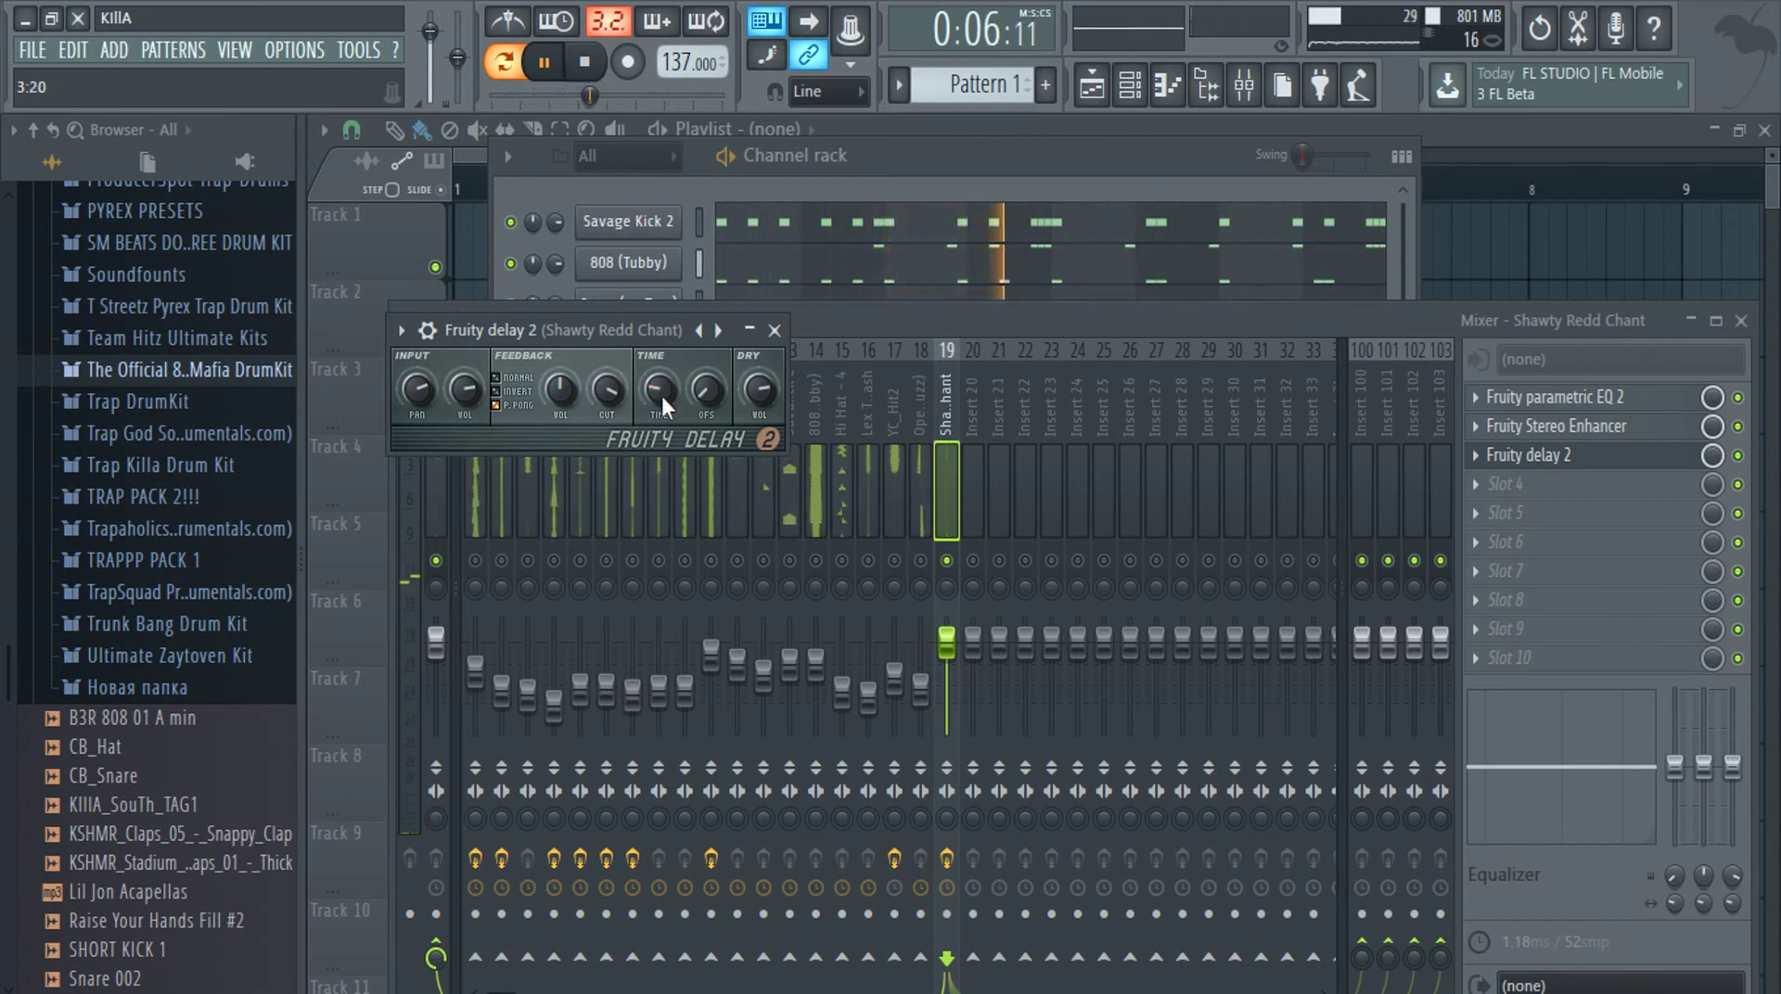
{"action": "left_click_drag", "start_coordinate": [660, 393], "coordinate": [660, 393]}
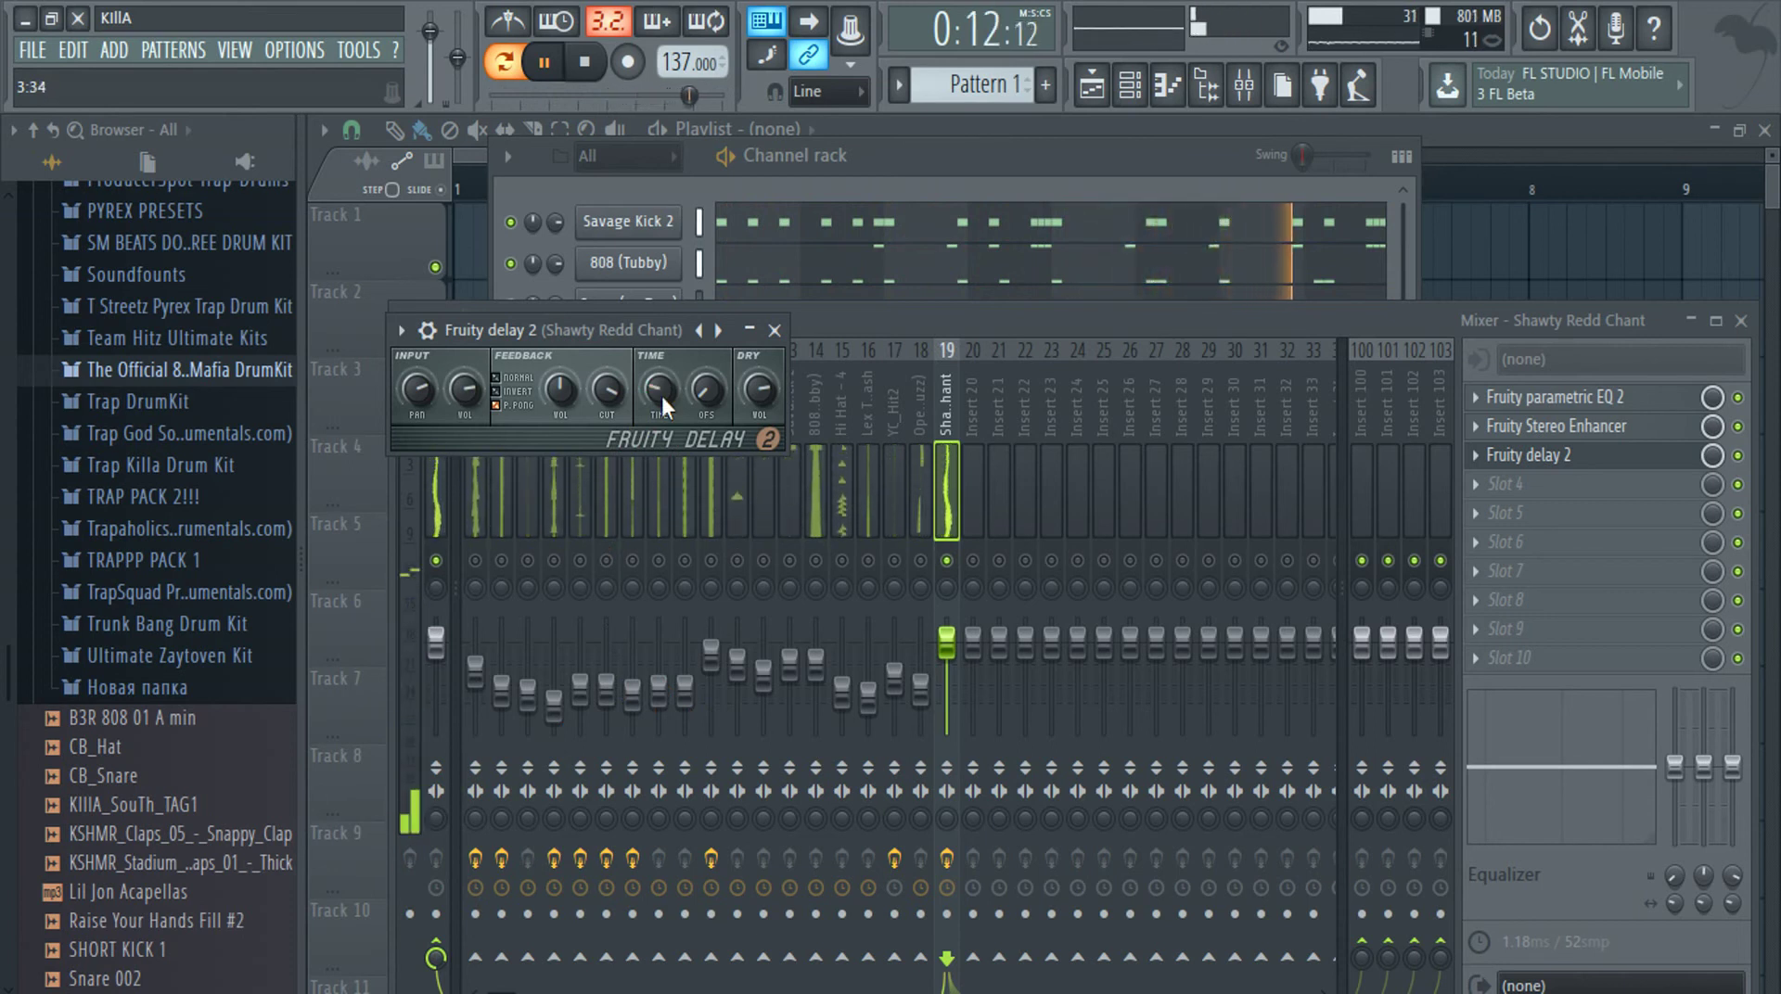
{"action": "left_click_drag", "start_coordinate": [655, 395], "coordinate": [654, 393]}
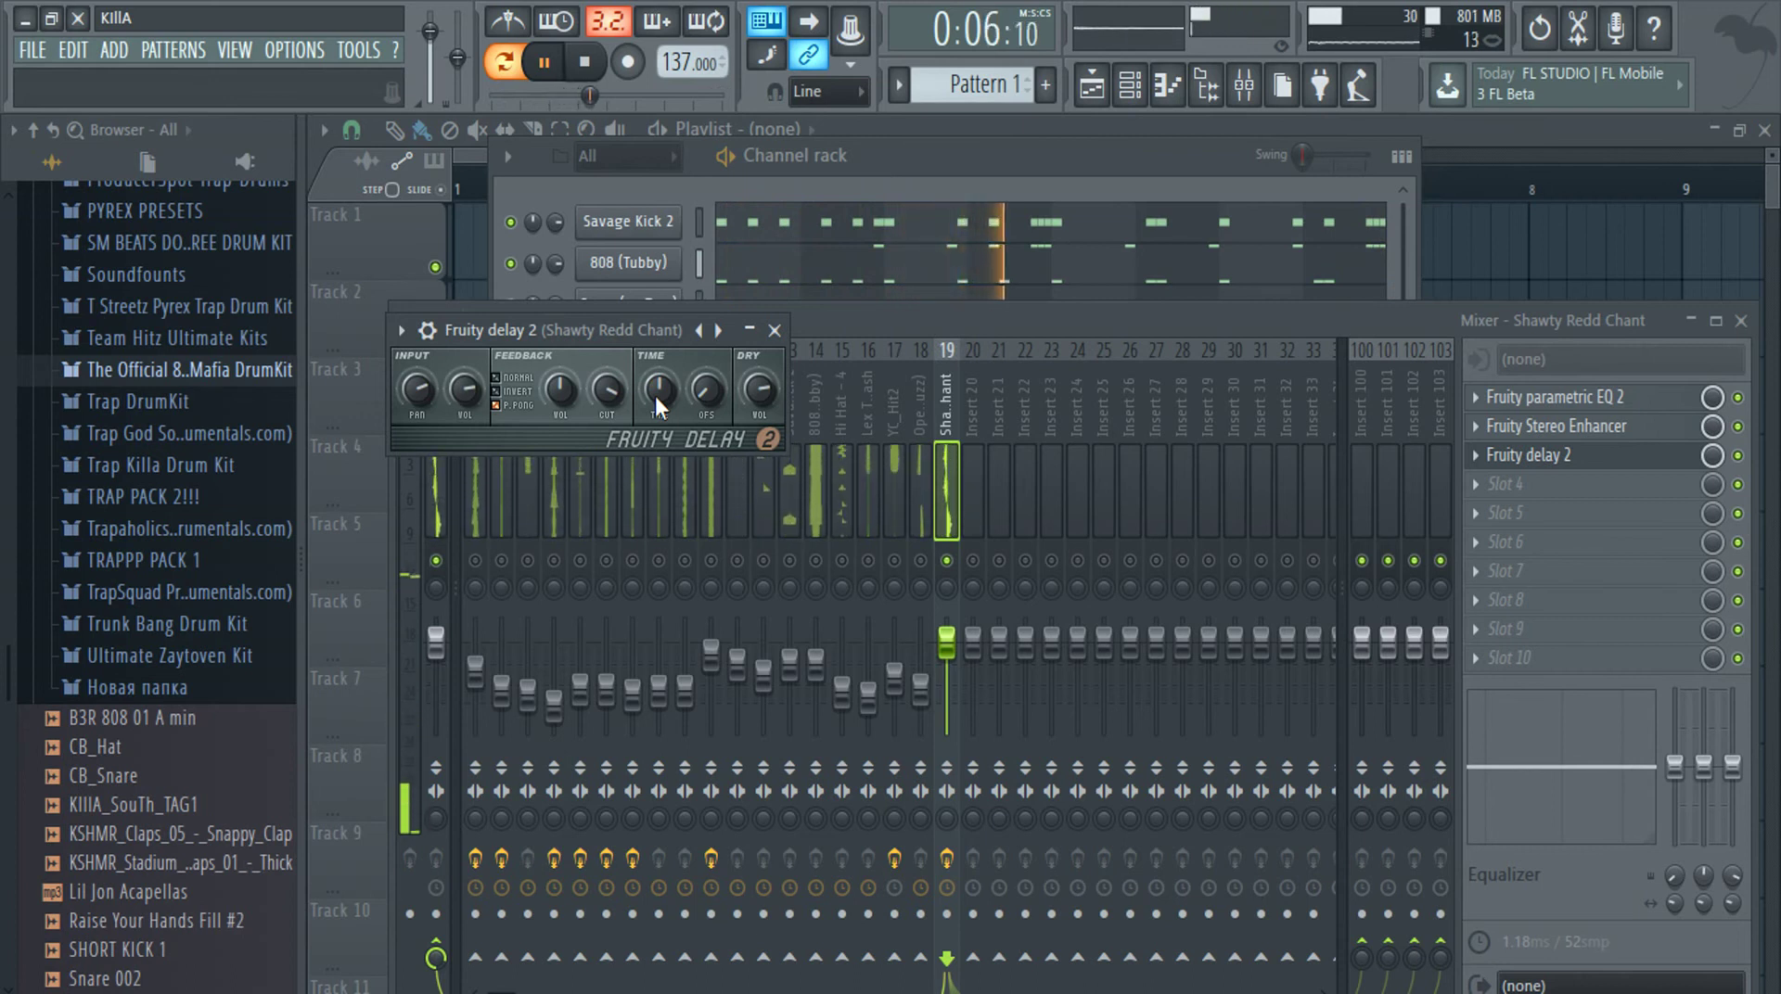
Readjust the feedback cutoff frequency and the delay time of the chant's Fruity Delay 2
{"action": "left_click_drag", "start_coordinate": [598, 391], "coordinate": [597, 402]}
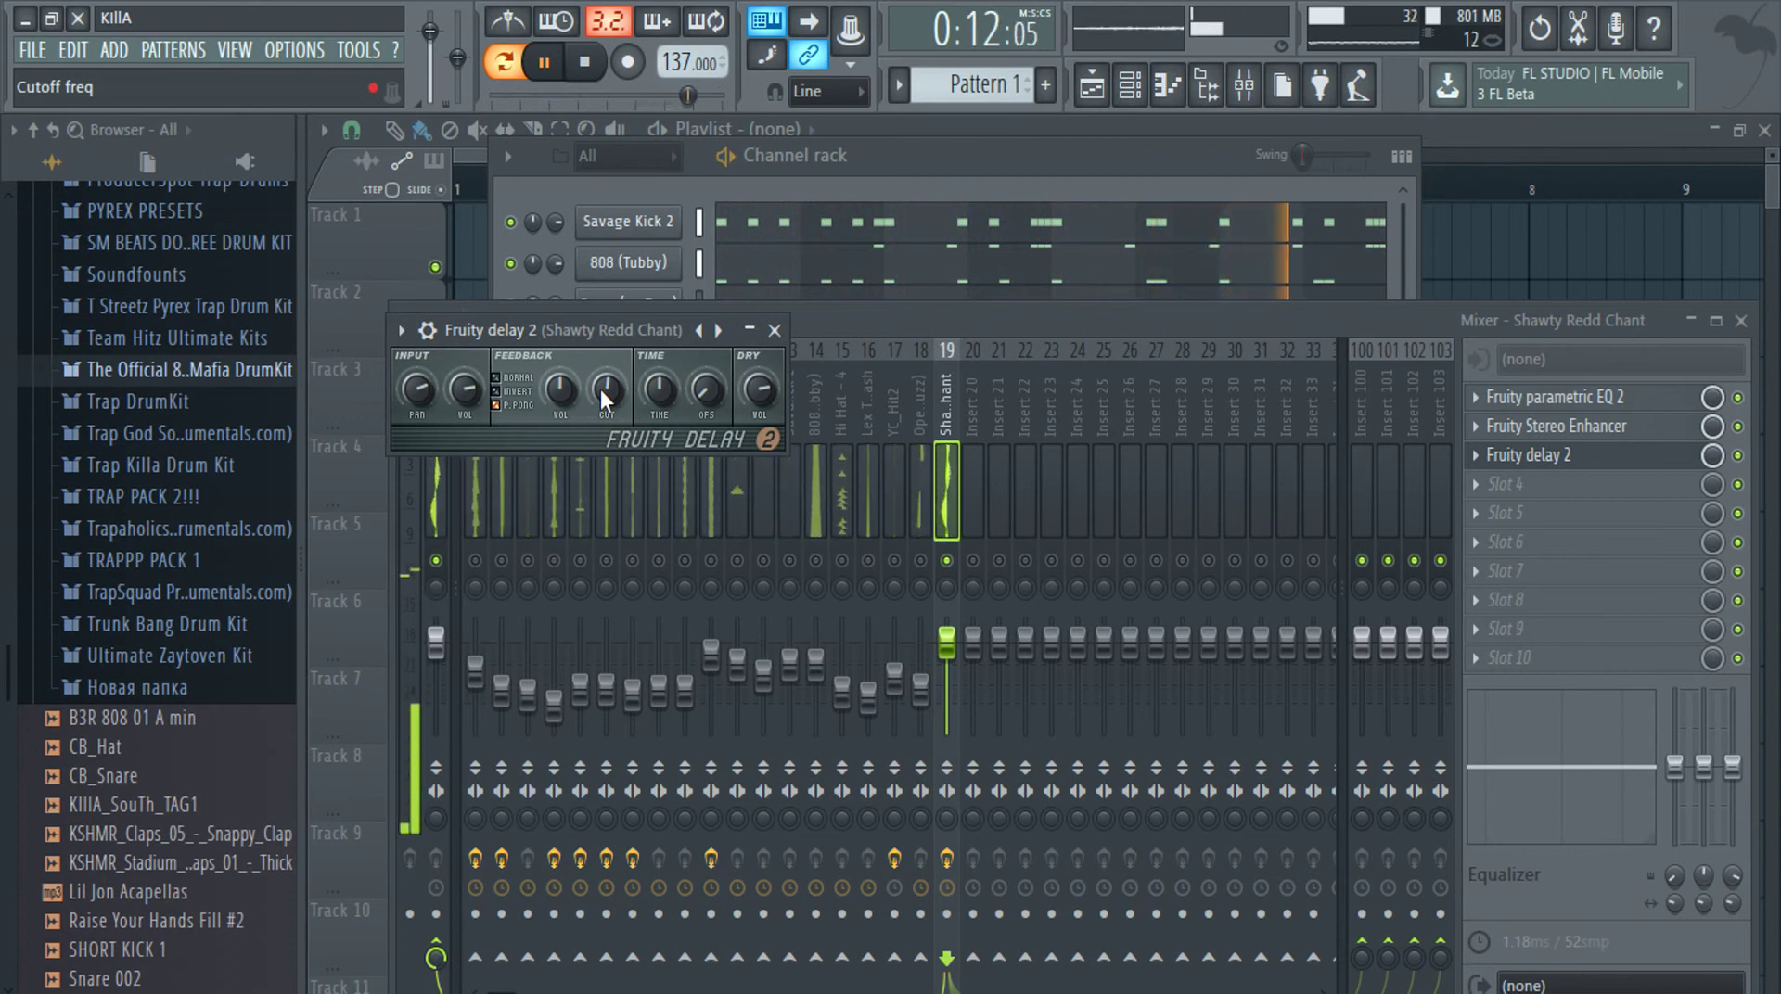
{"action": "left_click_drag", "start_coordinate": [671, 386], "coordinate": [669, 360]}
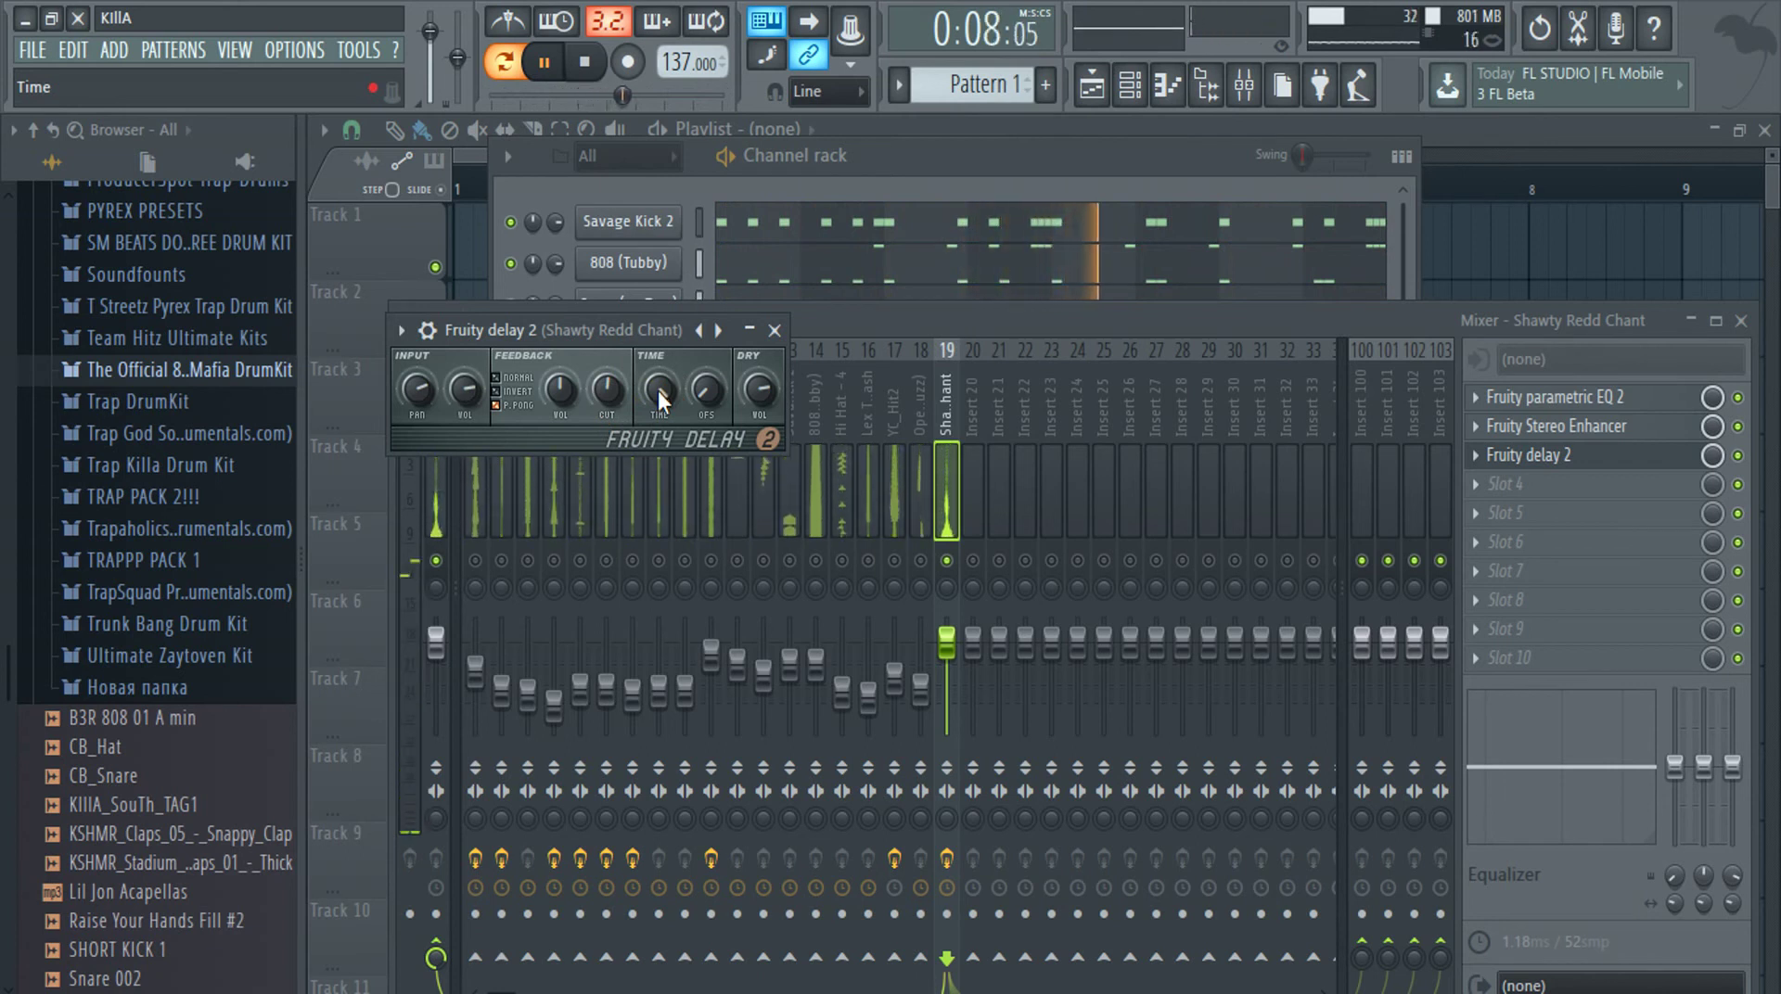
{"action": "left_click_drag", "start_coordinate": [659, 397], "coordinate": [658, 414]}
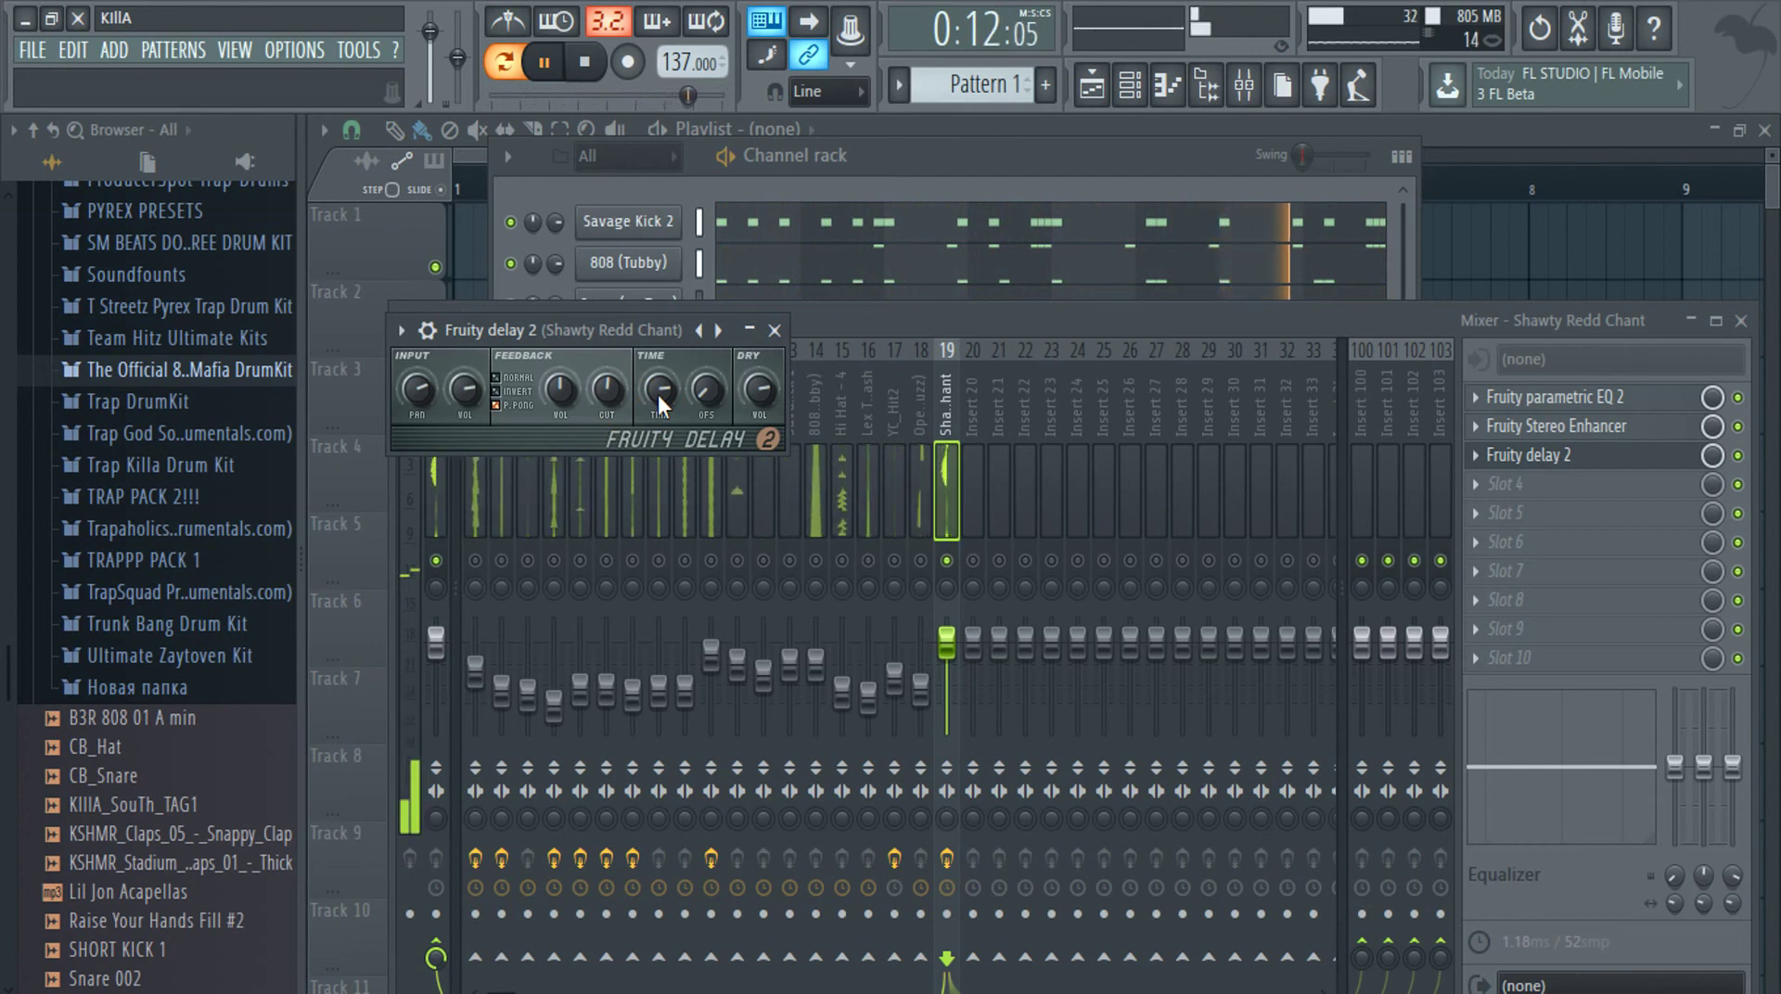
{"action": "left_click_drag", "start_coordinate": [658, 394], "coordinate": [659, 408]}
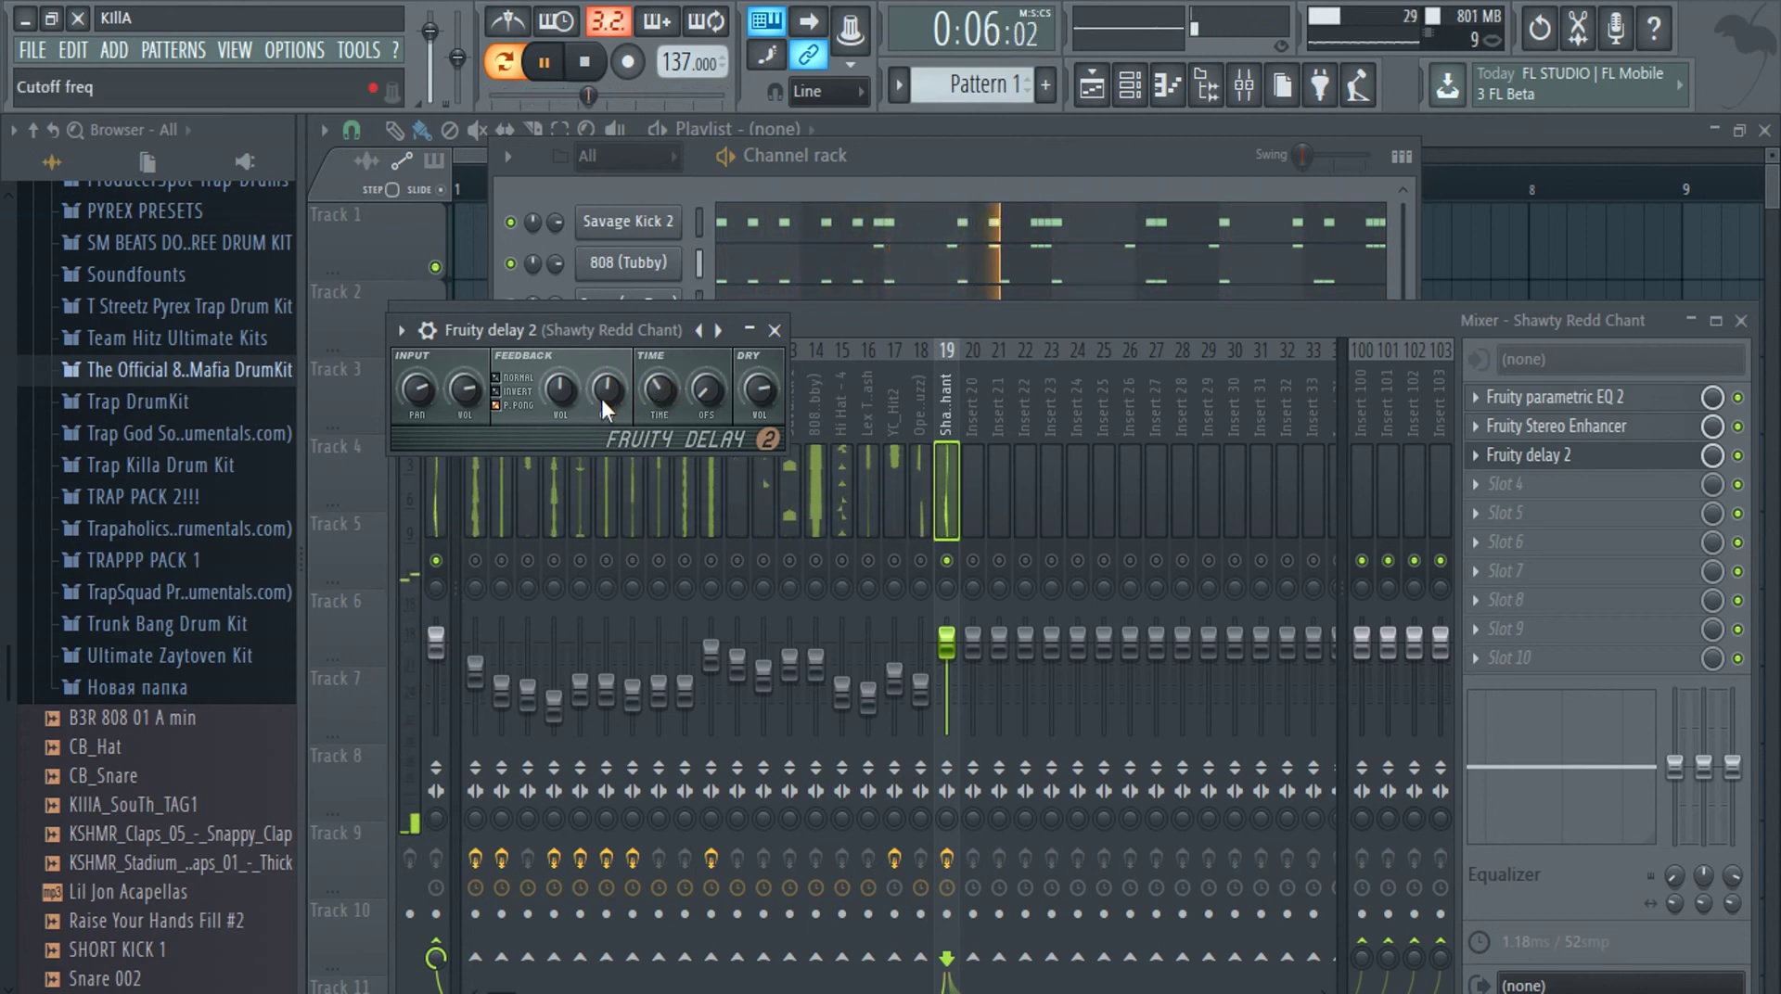
{"action": "left_click_drag", "start_coordinate": [608, 399], "coordinate": [608, 382]}
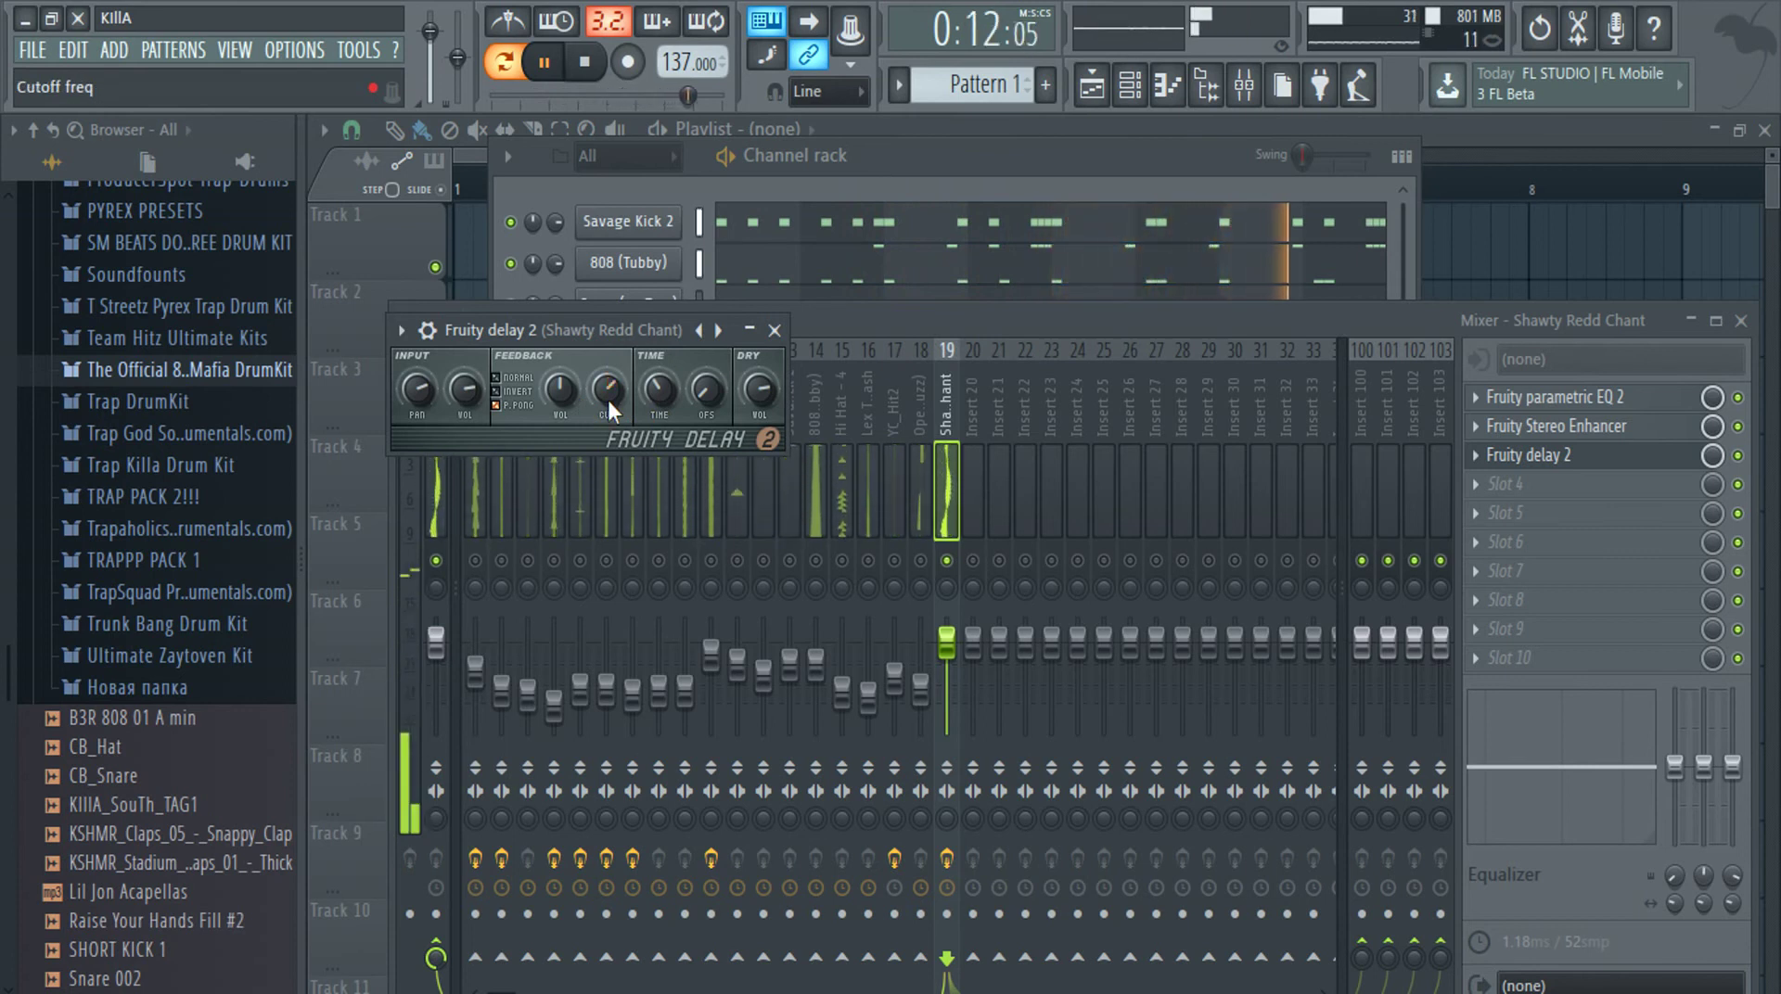
Replace Fruity Delay 2 with Fruity Delay Bank in slot 3 of the chant's mixer track
{"action": "left_click", "coordinate": [774, 329]}
{"action": "left_click", "coordinate": [1474, 464]}
{"action": "mouse_move", "coordinate": [1514, 459]}
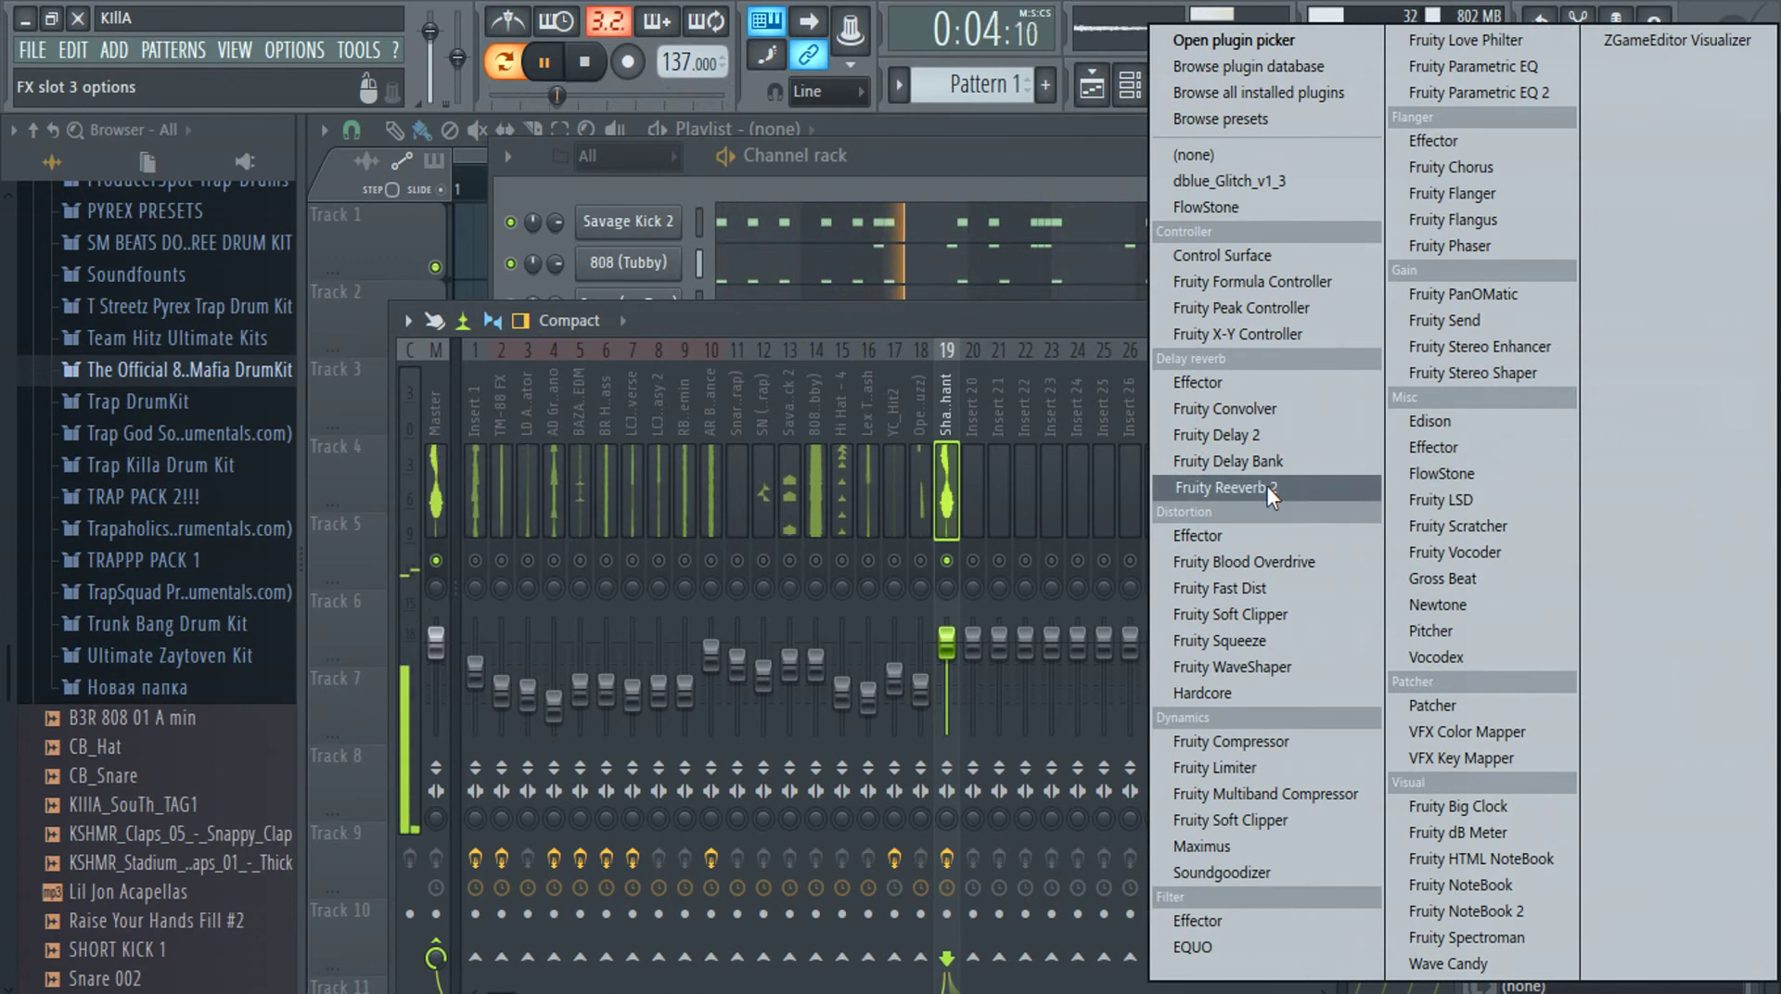
{"action": "left_click", "coordinate": [1252, 463]}
Step the chant's Fruity Delay Bank through its presets to the one following Big res and close the plugin window
{"action": "left_click", "coordinate": [966, 330]}
{"action": "left_click", "coordinate": [967, 330]}
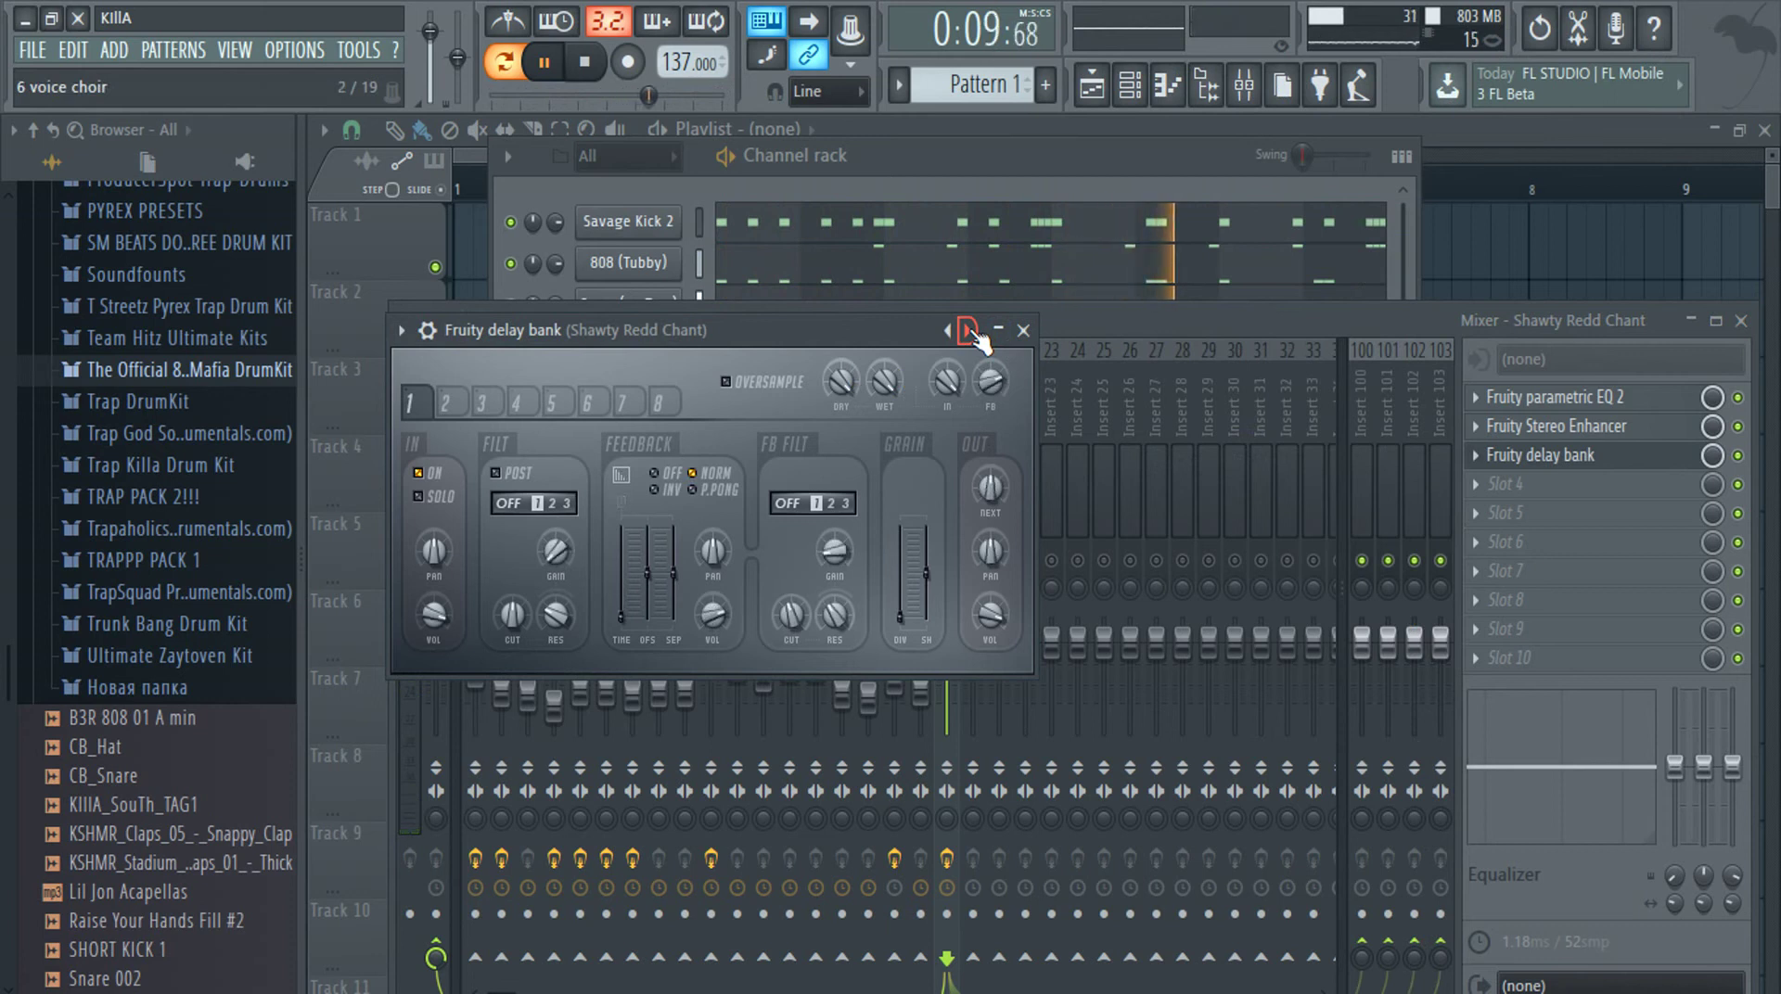
{"action": "left_click", "coordinate": [966, 331]}
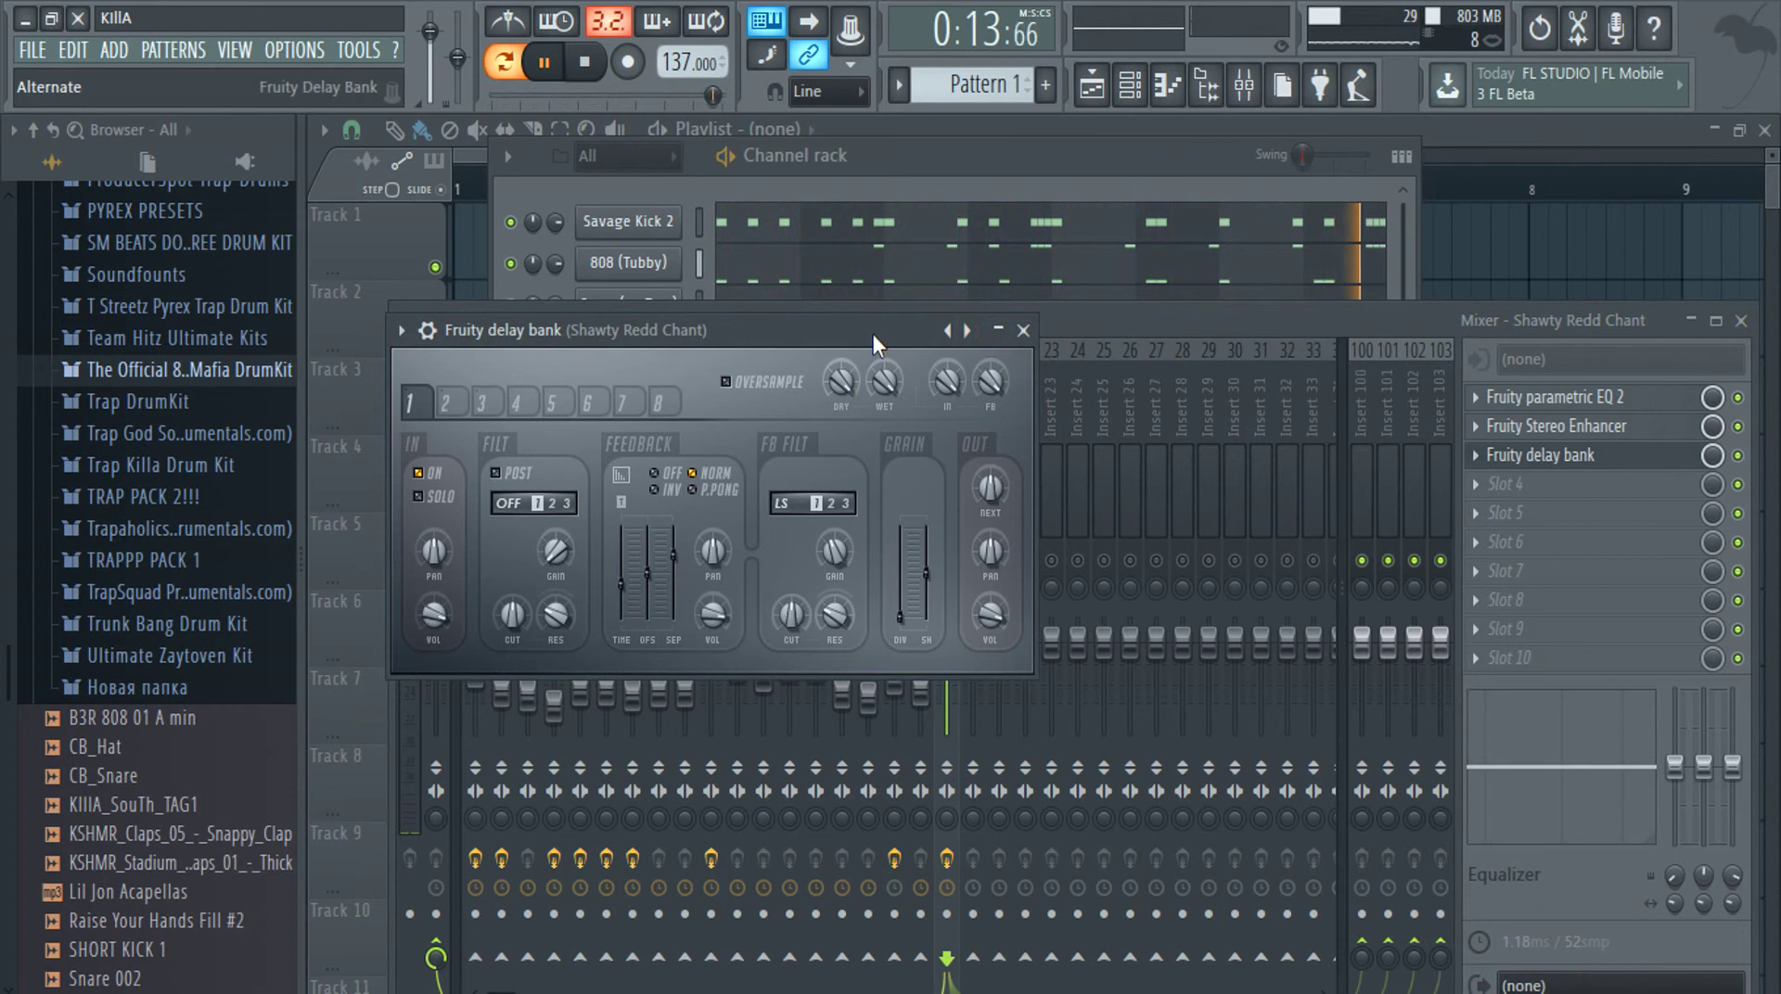
{"action": "left_click_drag", "start_coordinate": [872, 334], "coordinate": [980, 639]}
{"action": "left_click", "coordinate": [1079, 636]}
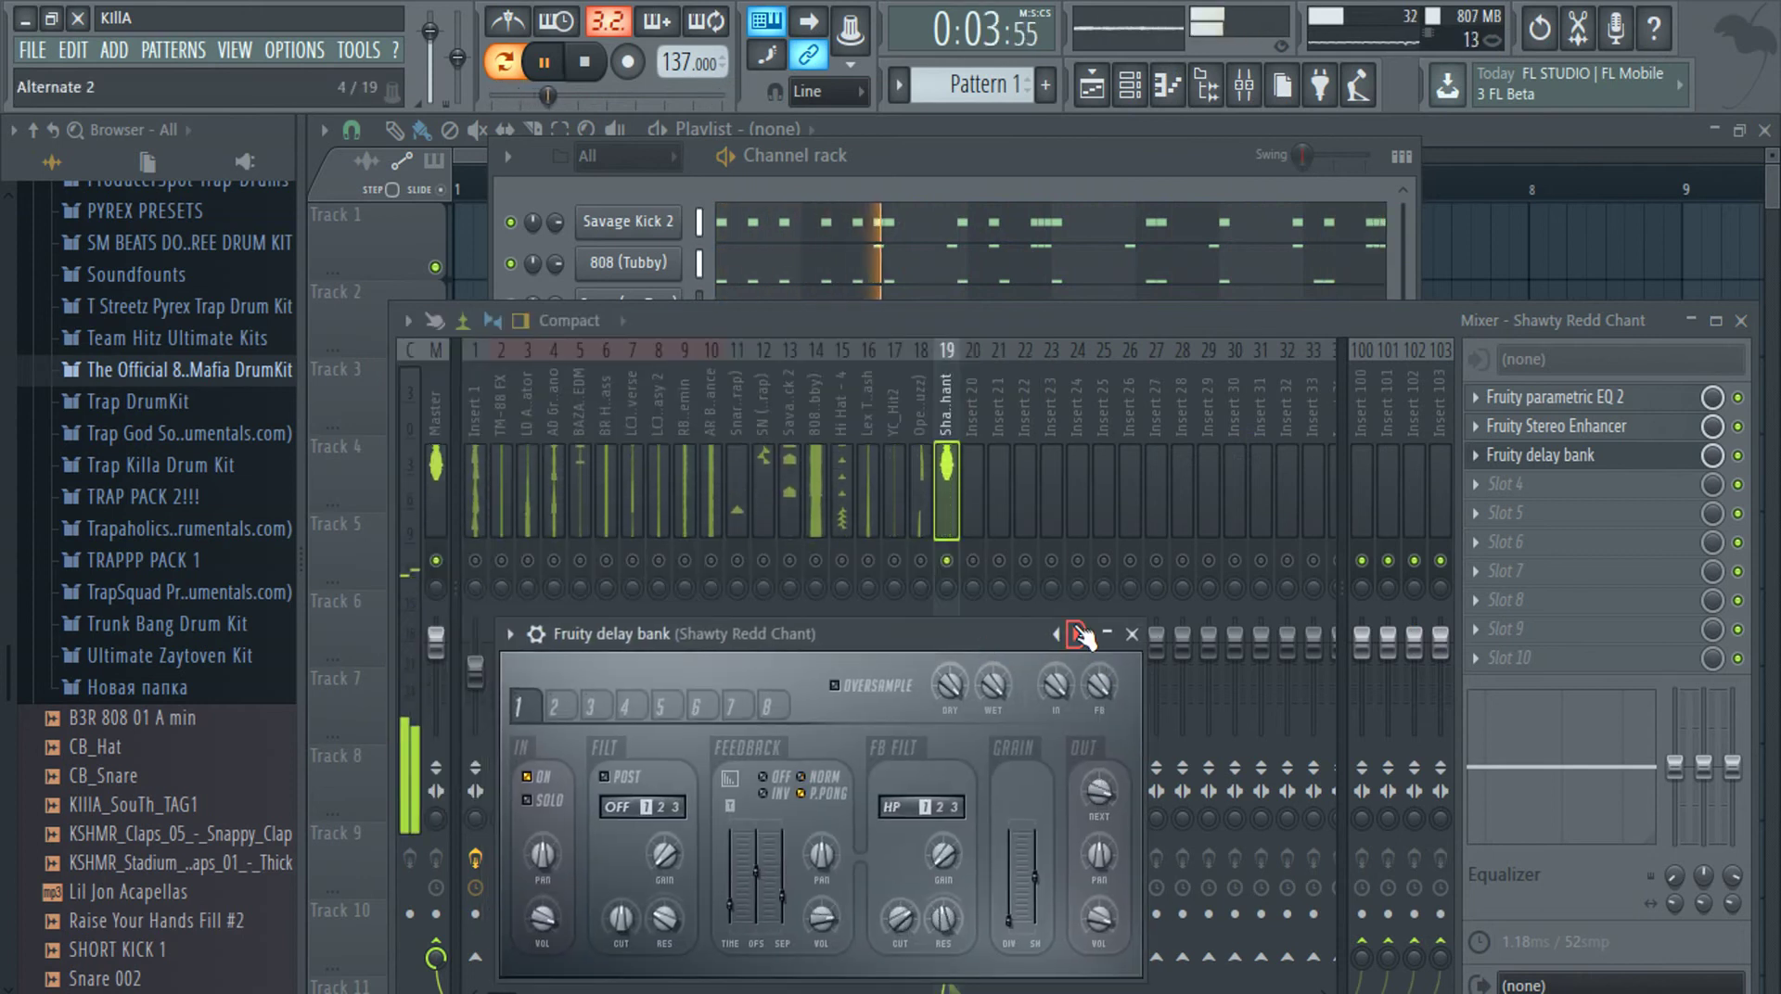
{"action": "left_click", "coordinate": [1079, 637]}
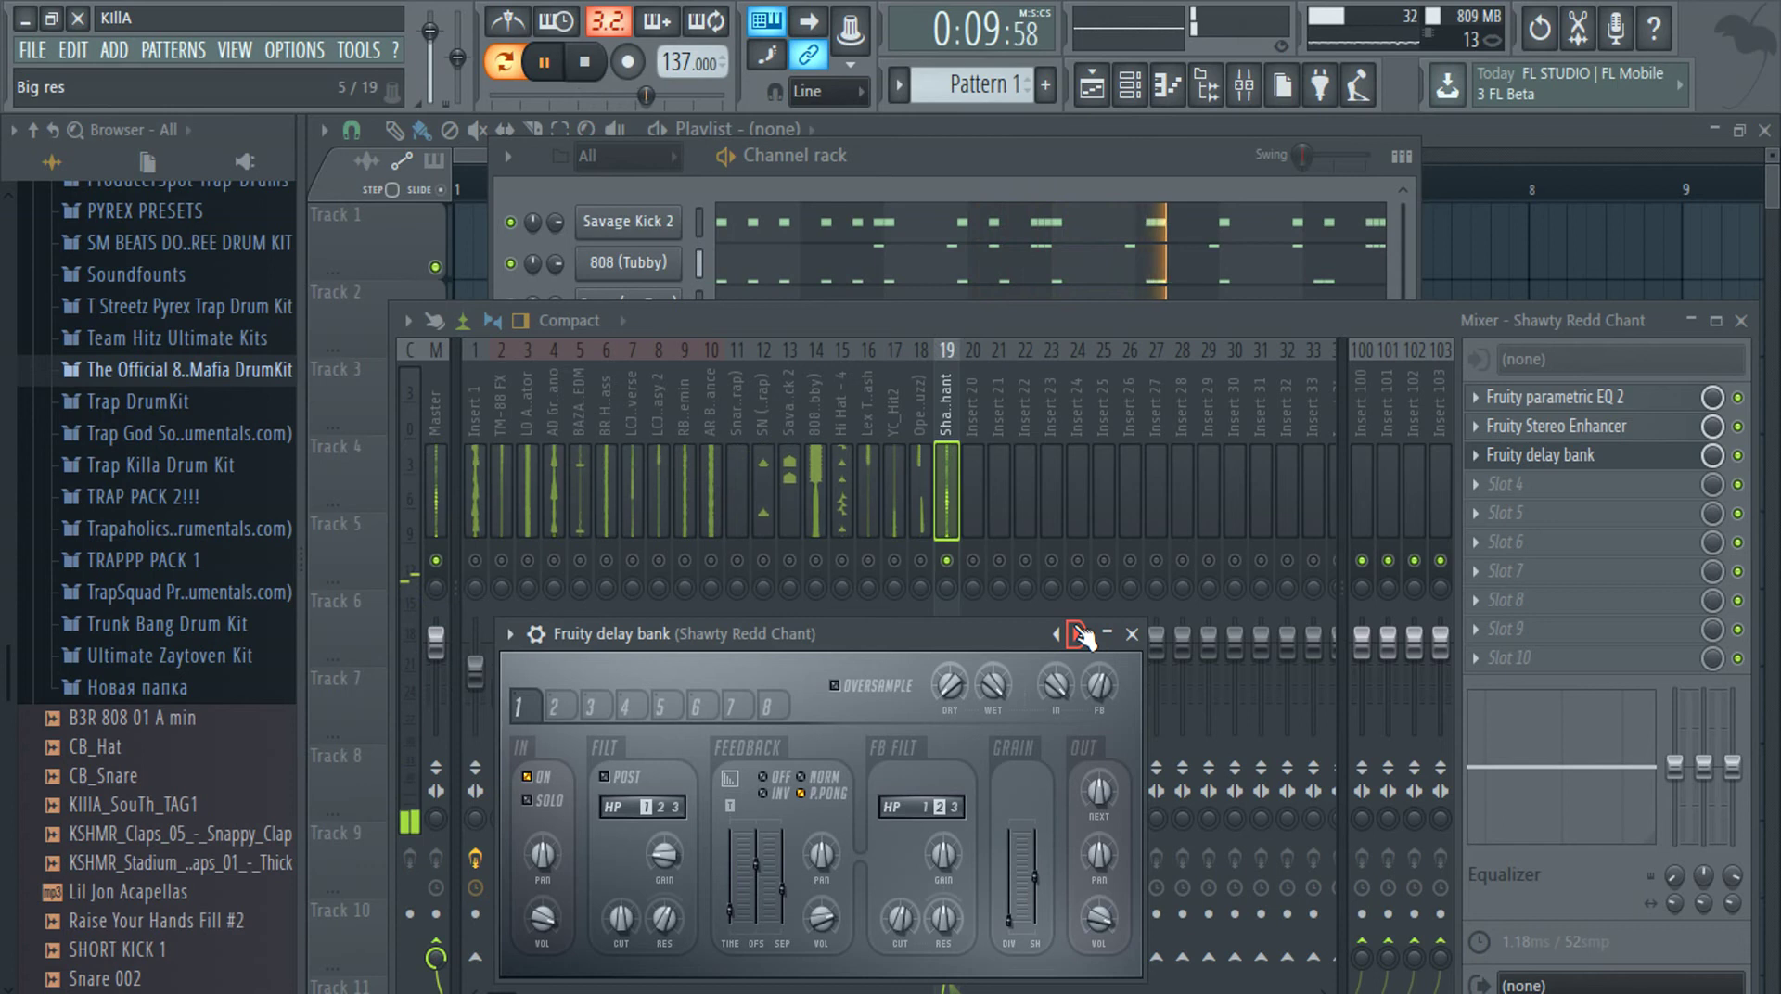
{"action": "left_click", "coordinate": [1079, 636]}
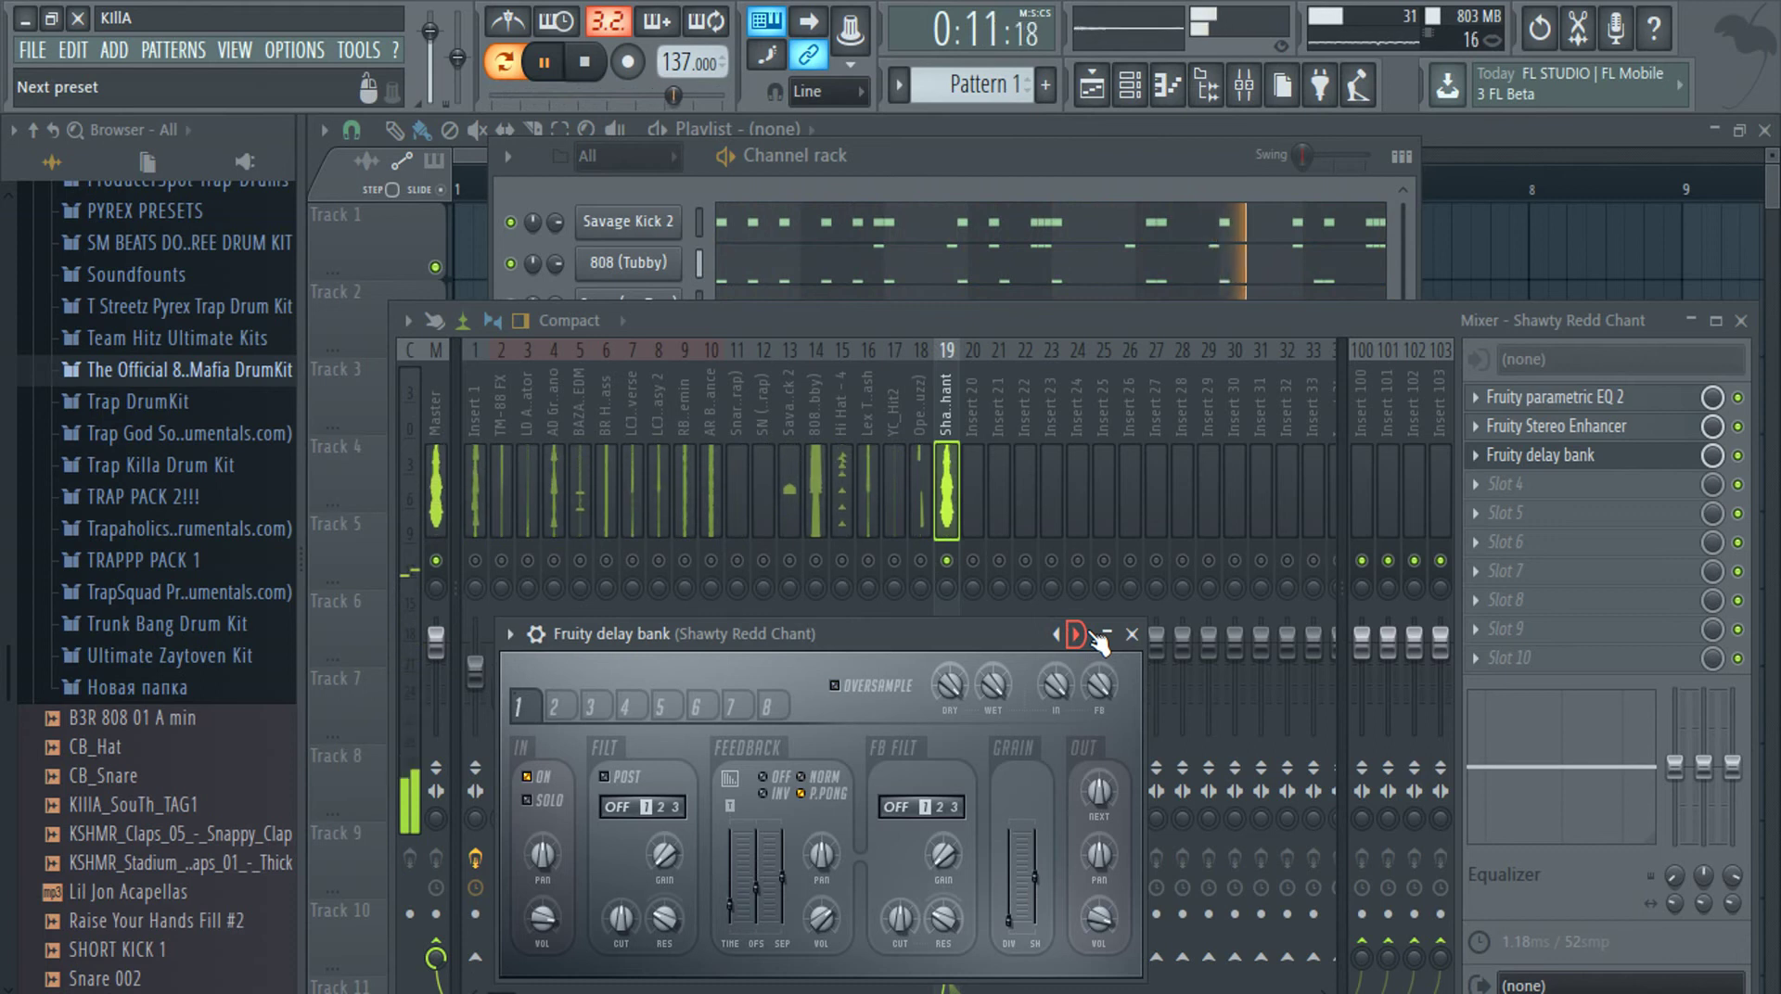
{"action": "left_click", "coordinate": [1109, 637]}
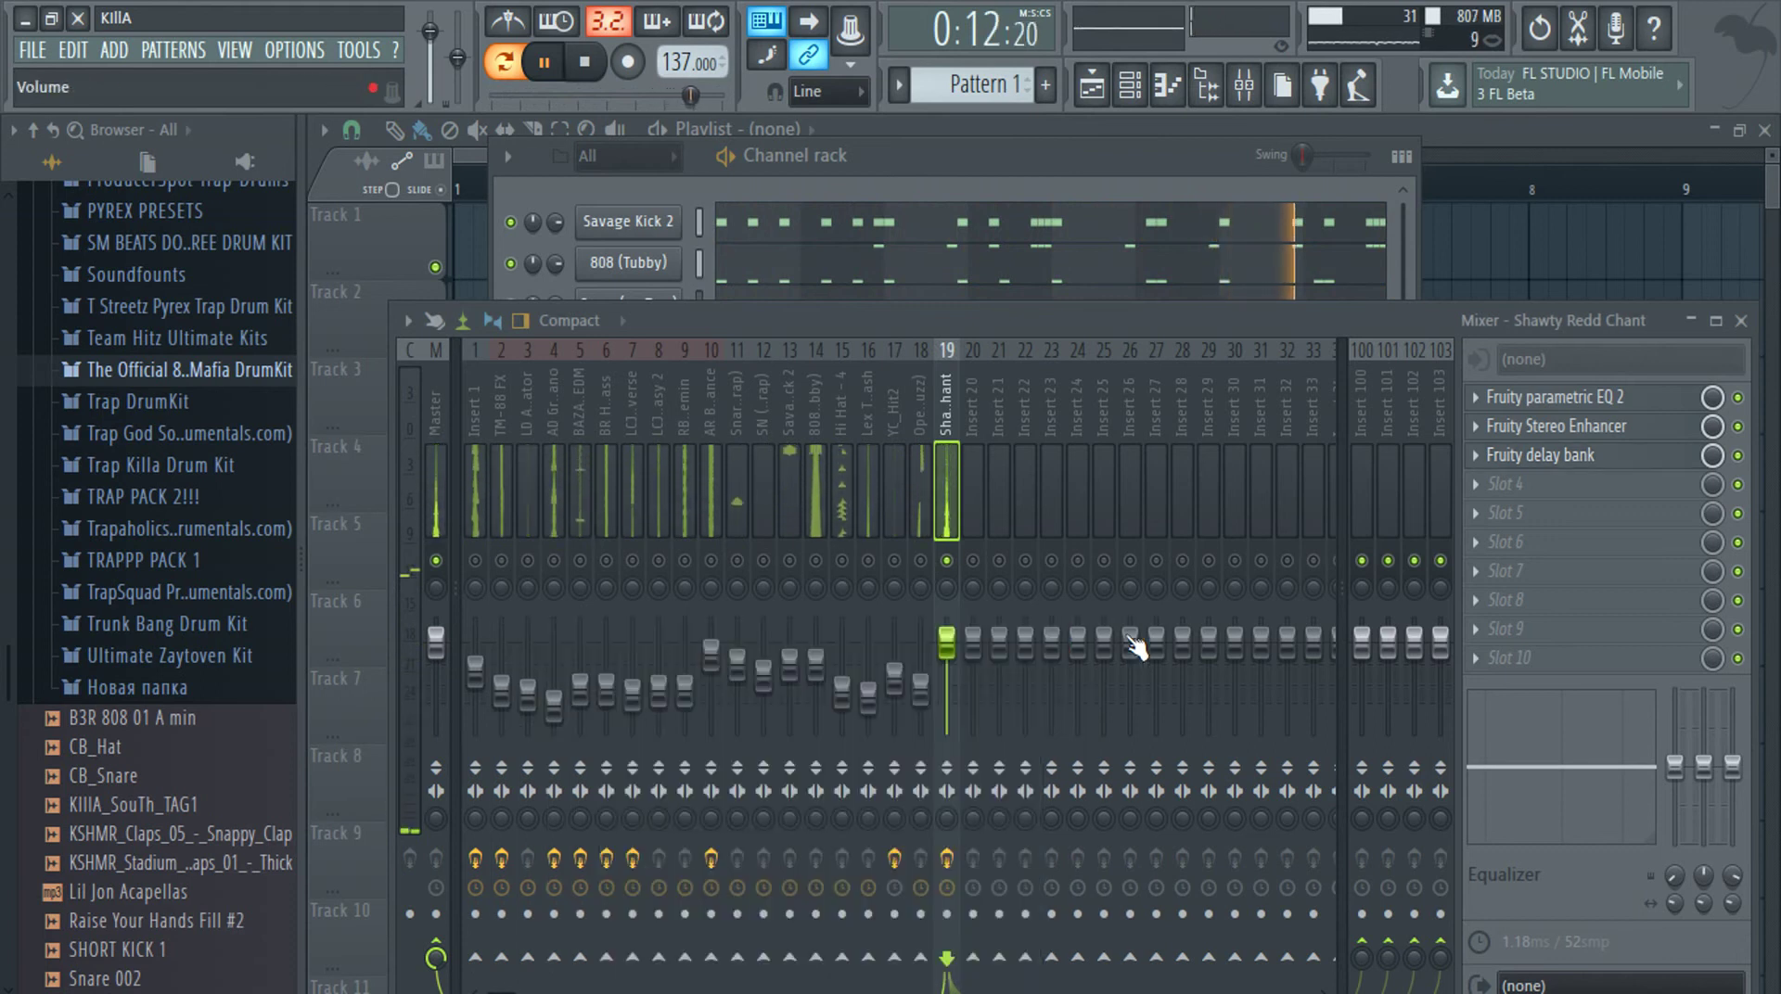
Unsolo the Shawty Redd Chant mixer track, lower its volume fader and close the mixer
{"action": "right_click", "coordinate": [946, 561]}
{"action": "left_click_drag", "start_coordinate": [954, 657], "coordinate": [954, 686]}
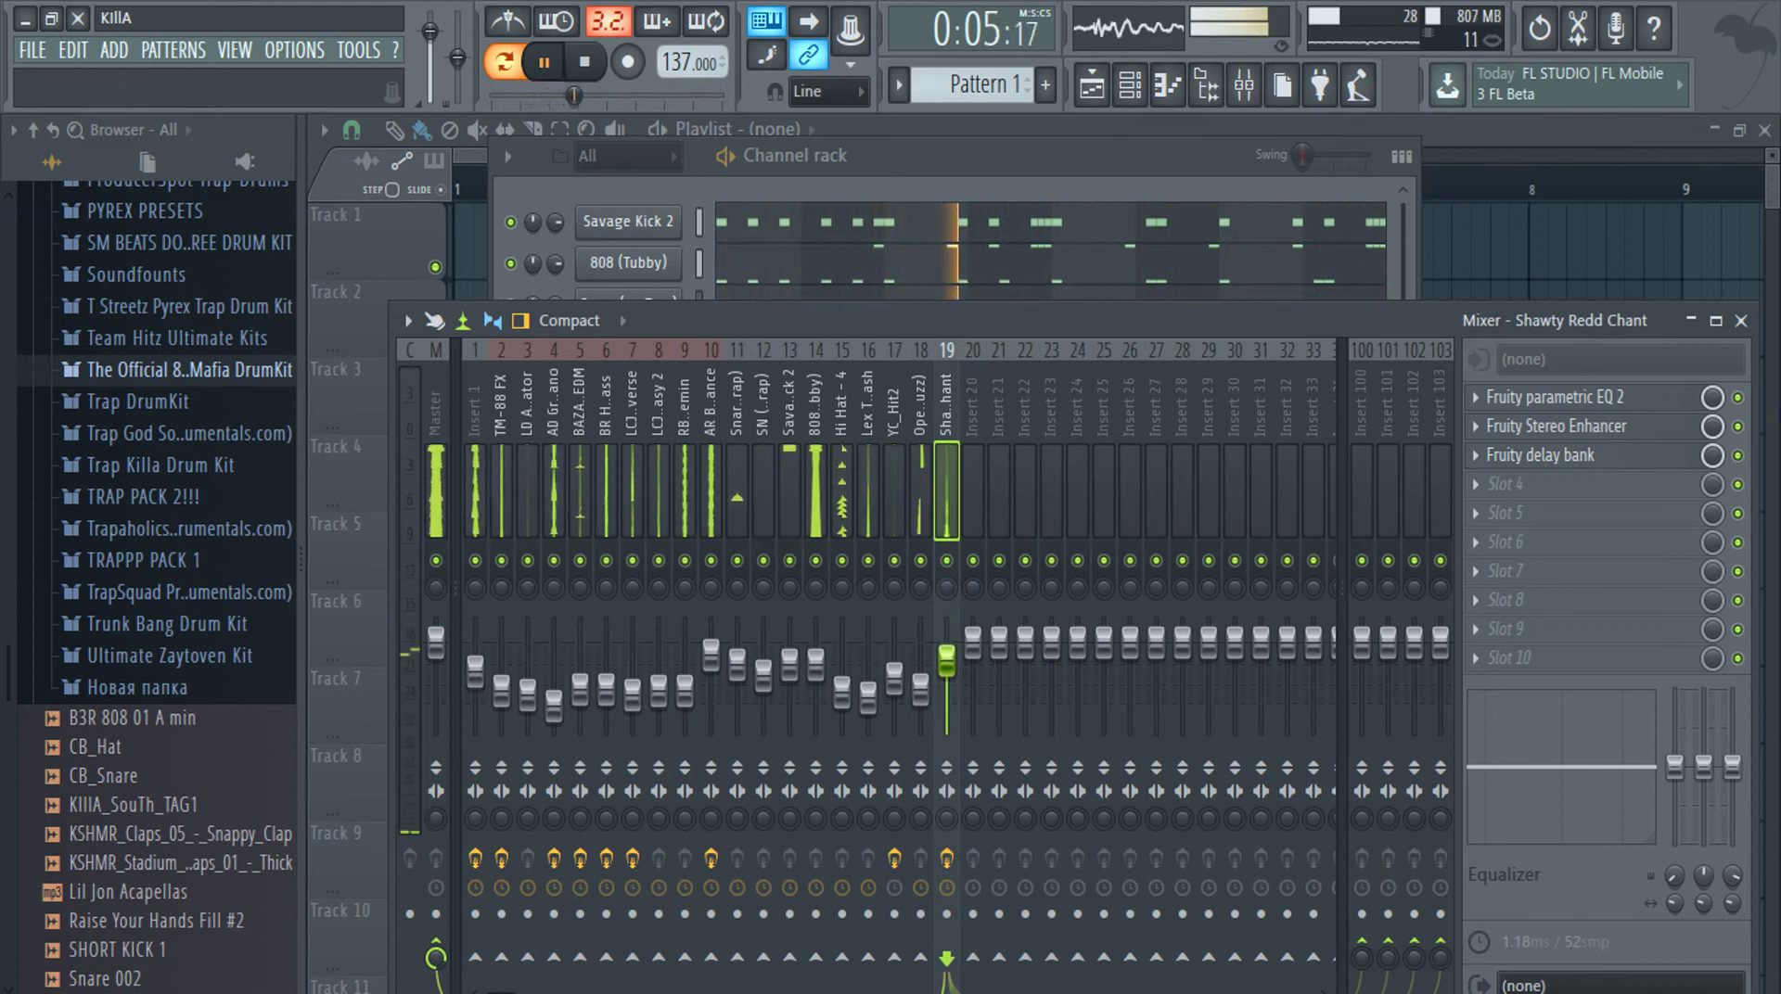
{"action": "left_click", "coordinate": [1741, 322]}
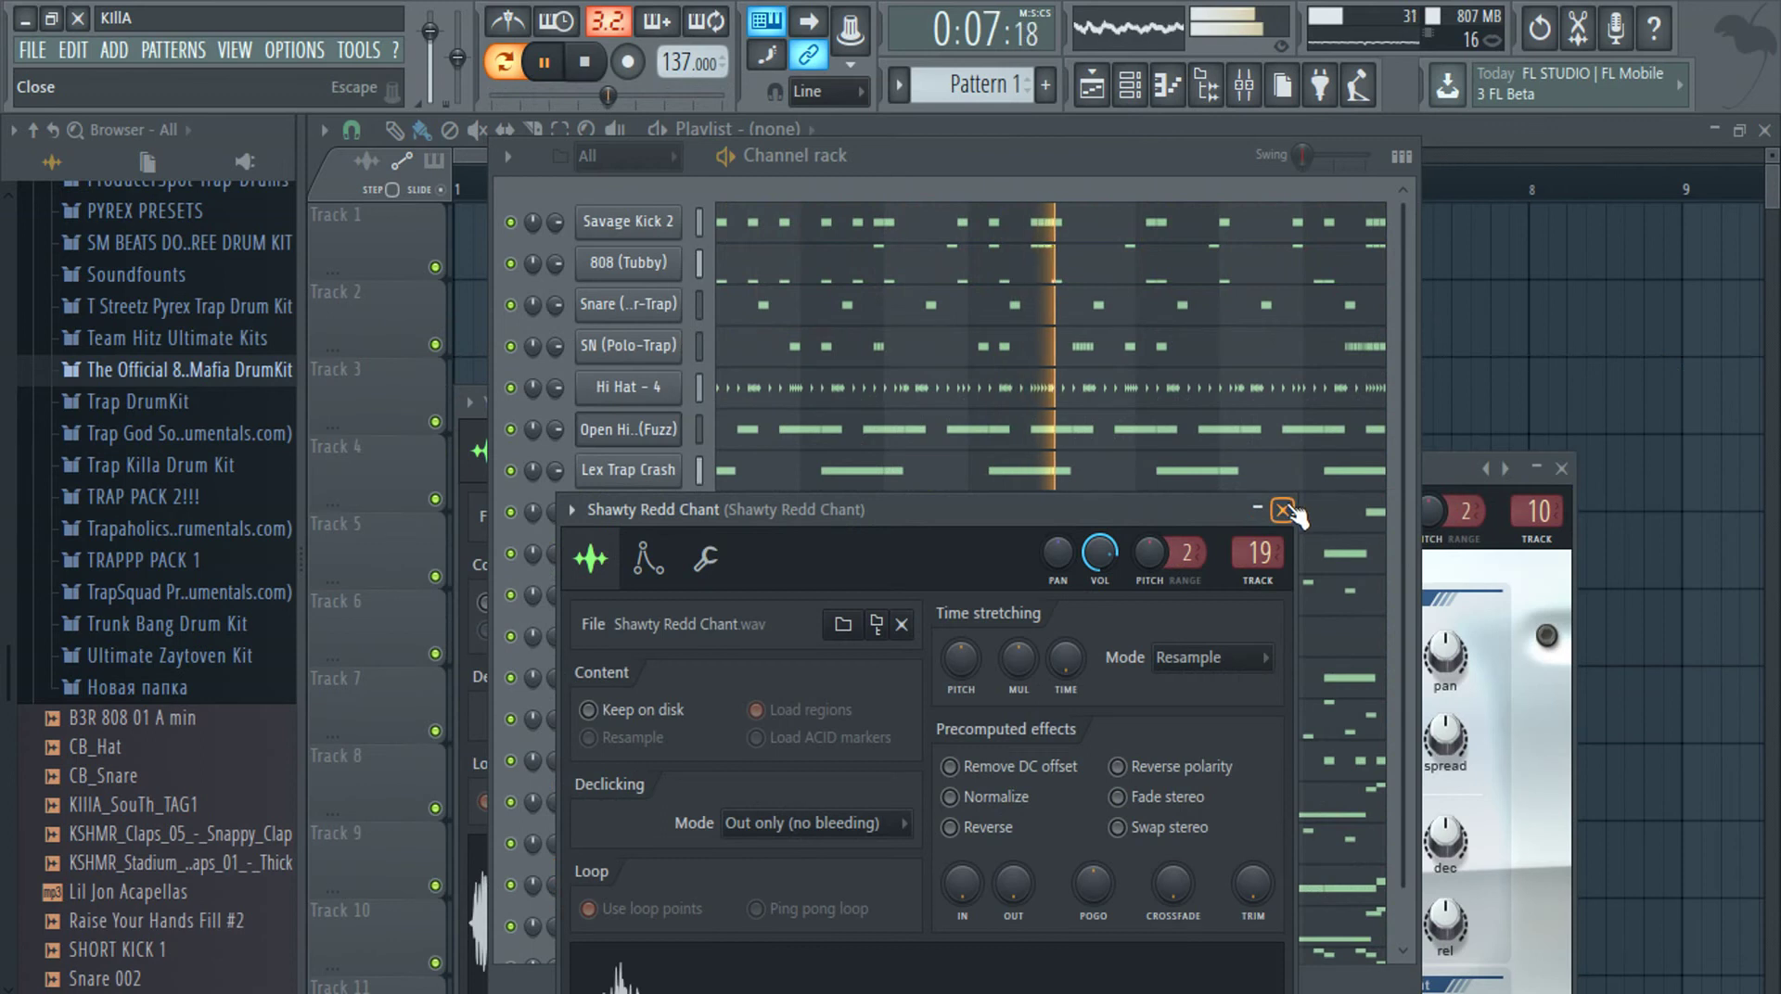
Close the Shawty Redd Chant channel settings and the open Nexus plugin window
{"action": "left_click", "coordinate": [1043, 506]}
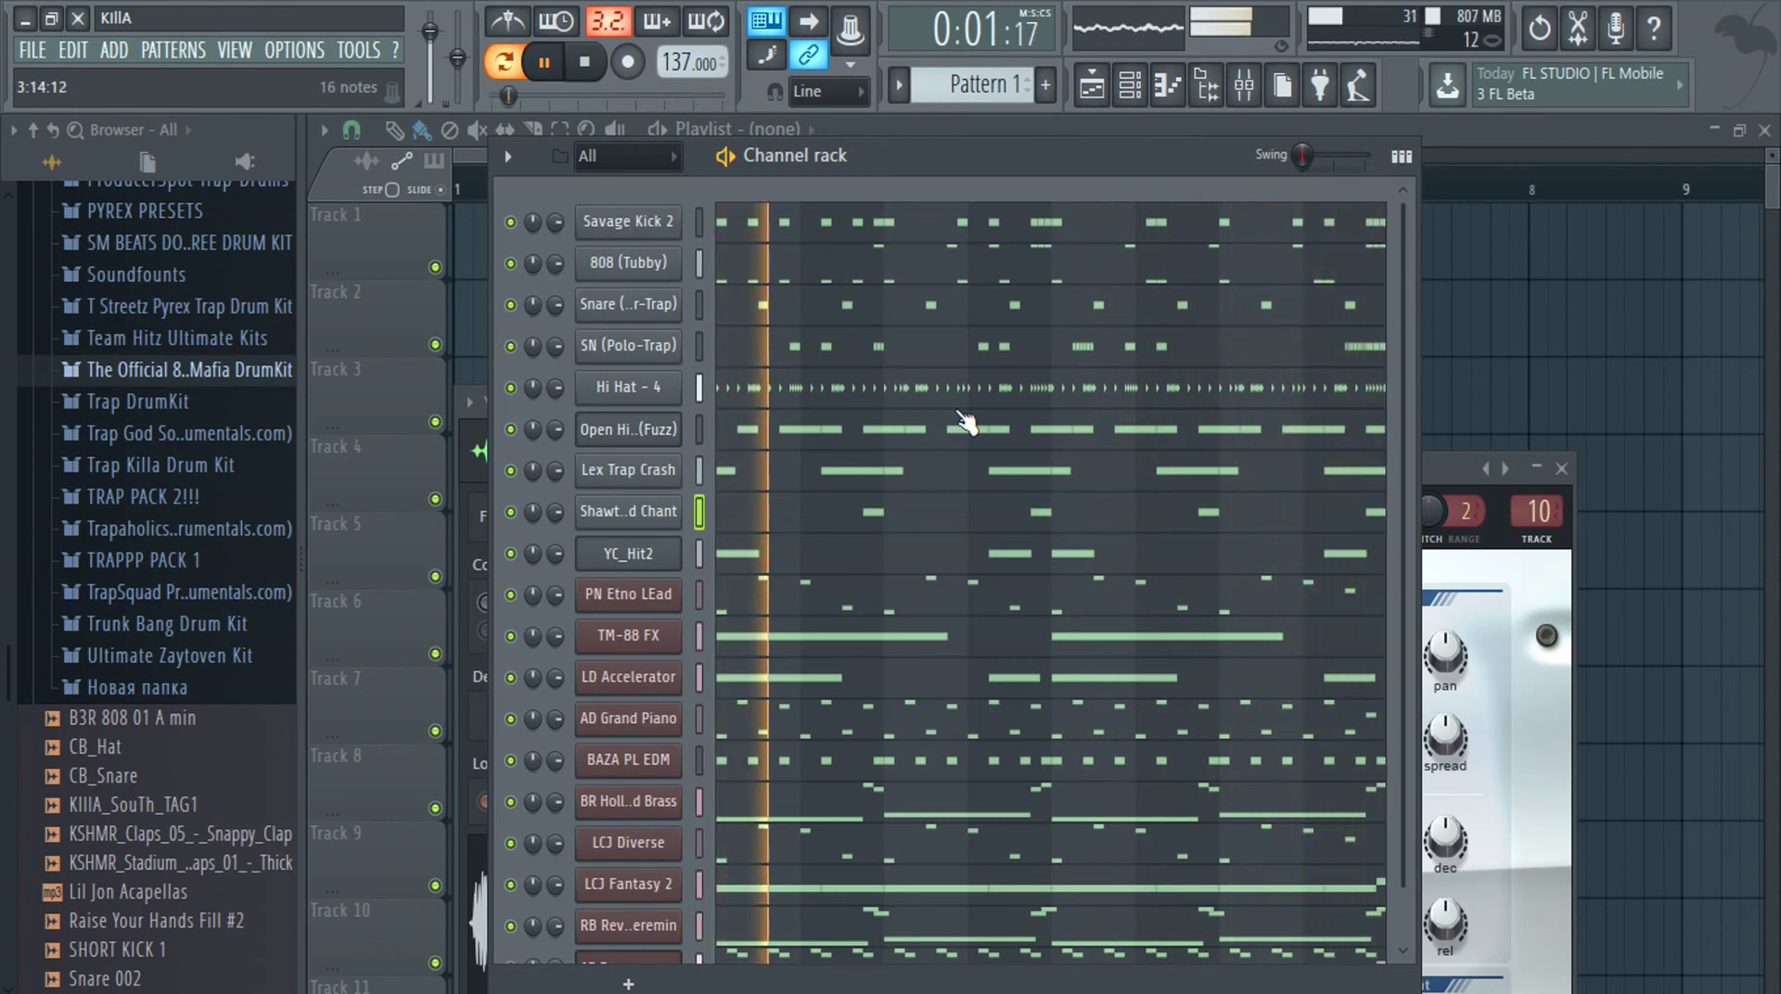
{"action": "left_click", "coordinate": [1522, 466]}
{"action": "left_click", "coordinate": [1561, 468]}
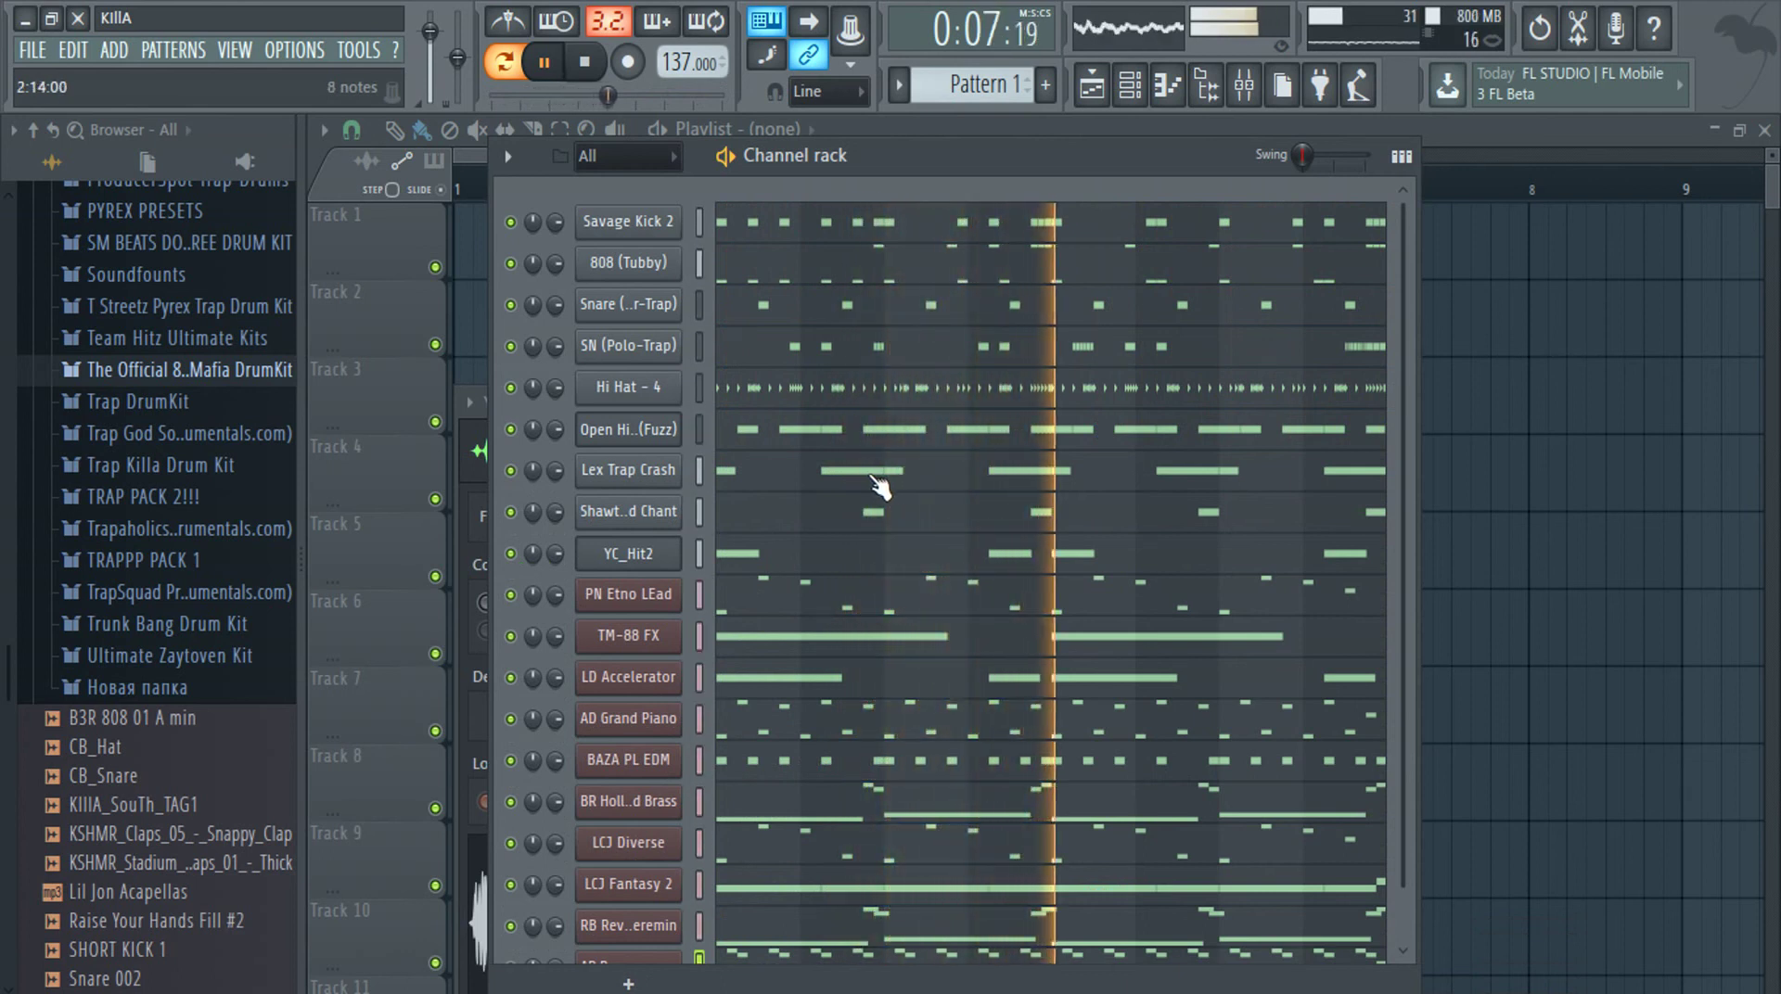
Clone the AR Baroque Renaissance channel, route the clone to the Master track and close its window
{"action": "scroll", "coordinate": [876, 492], "scroll_direction": "down", "scroll_amount": 1}
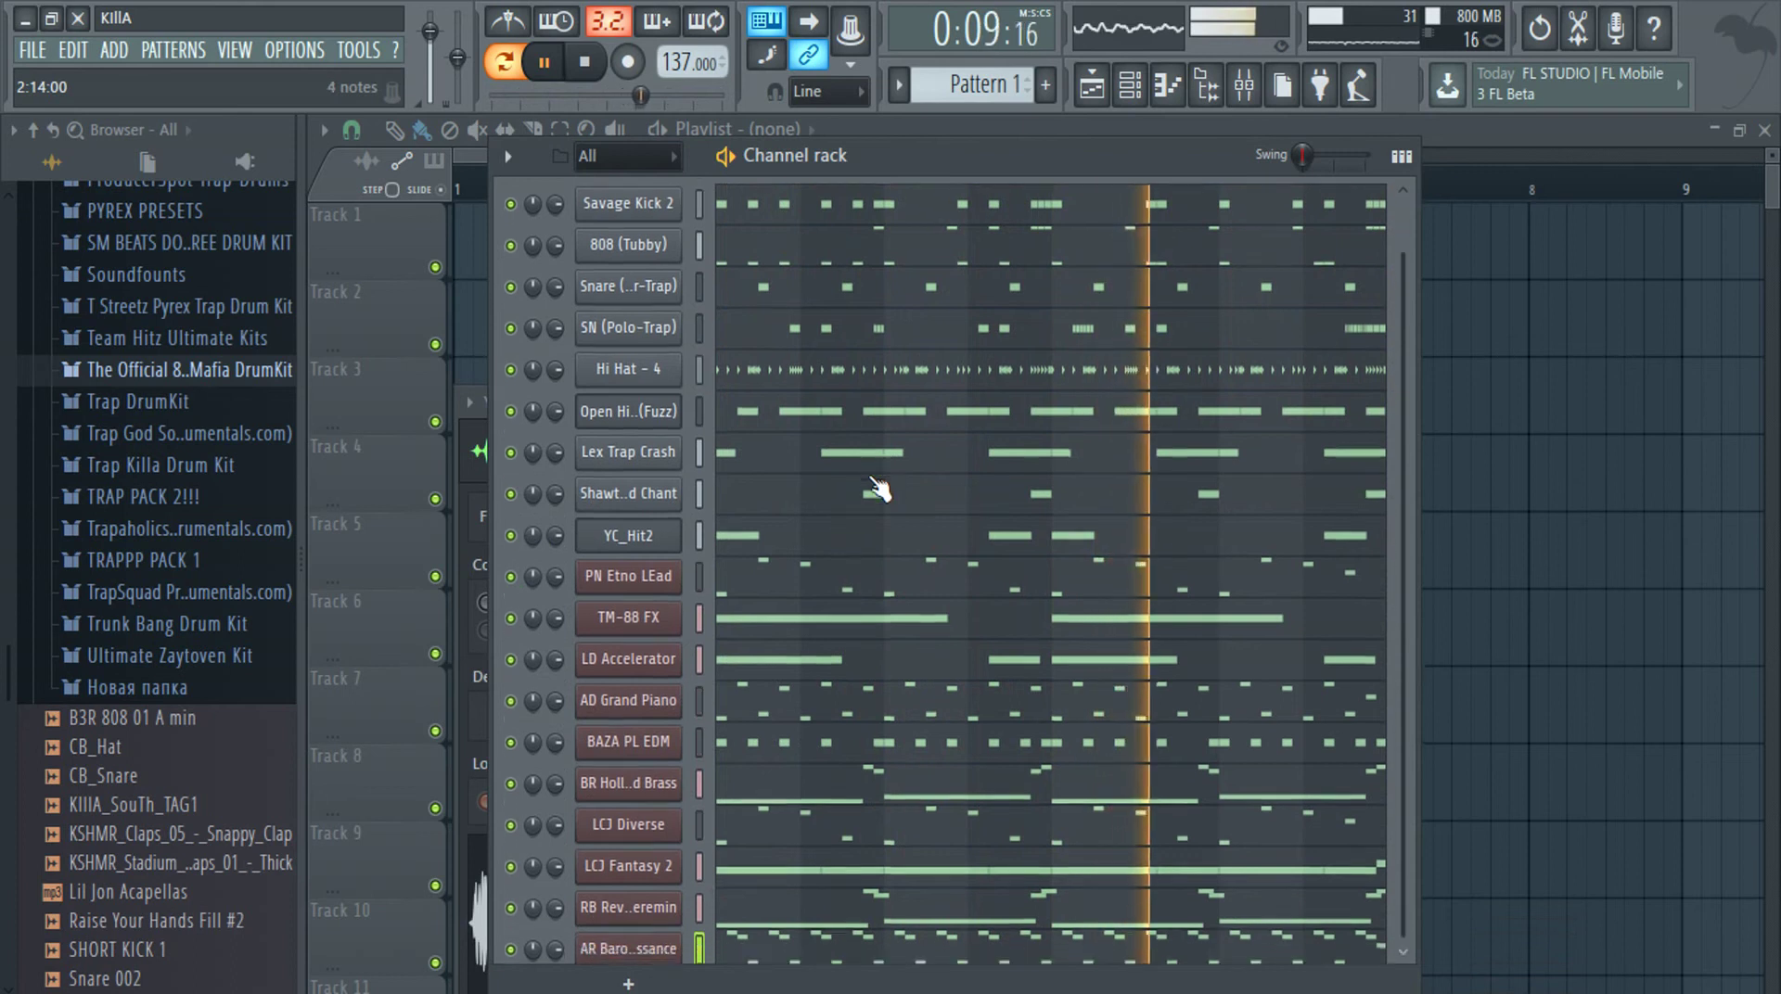
{"action": "left_click_drag", "start_coordinate": [1010, 147], "coordinate": [1030, 80]}
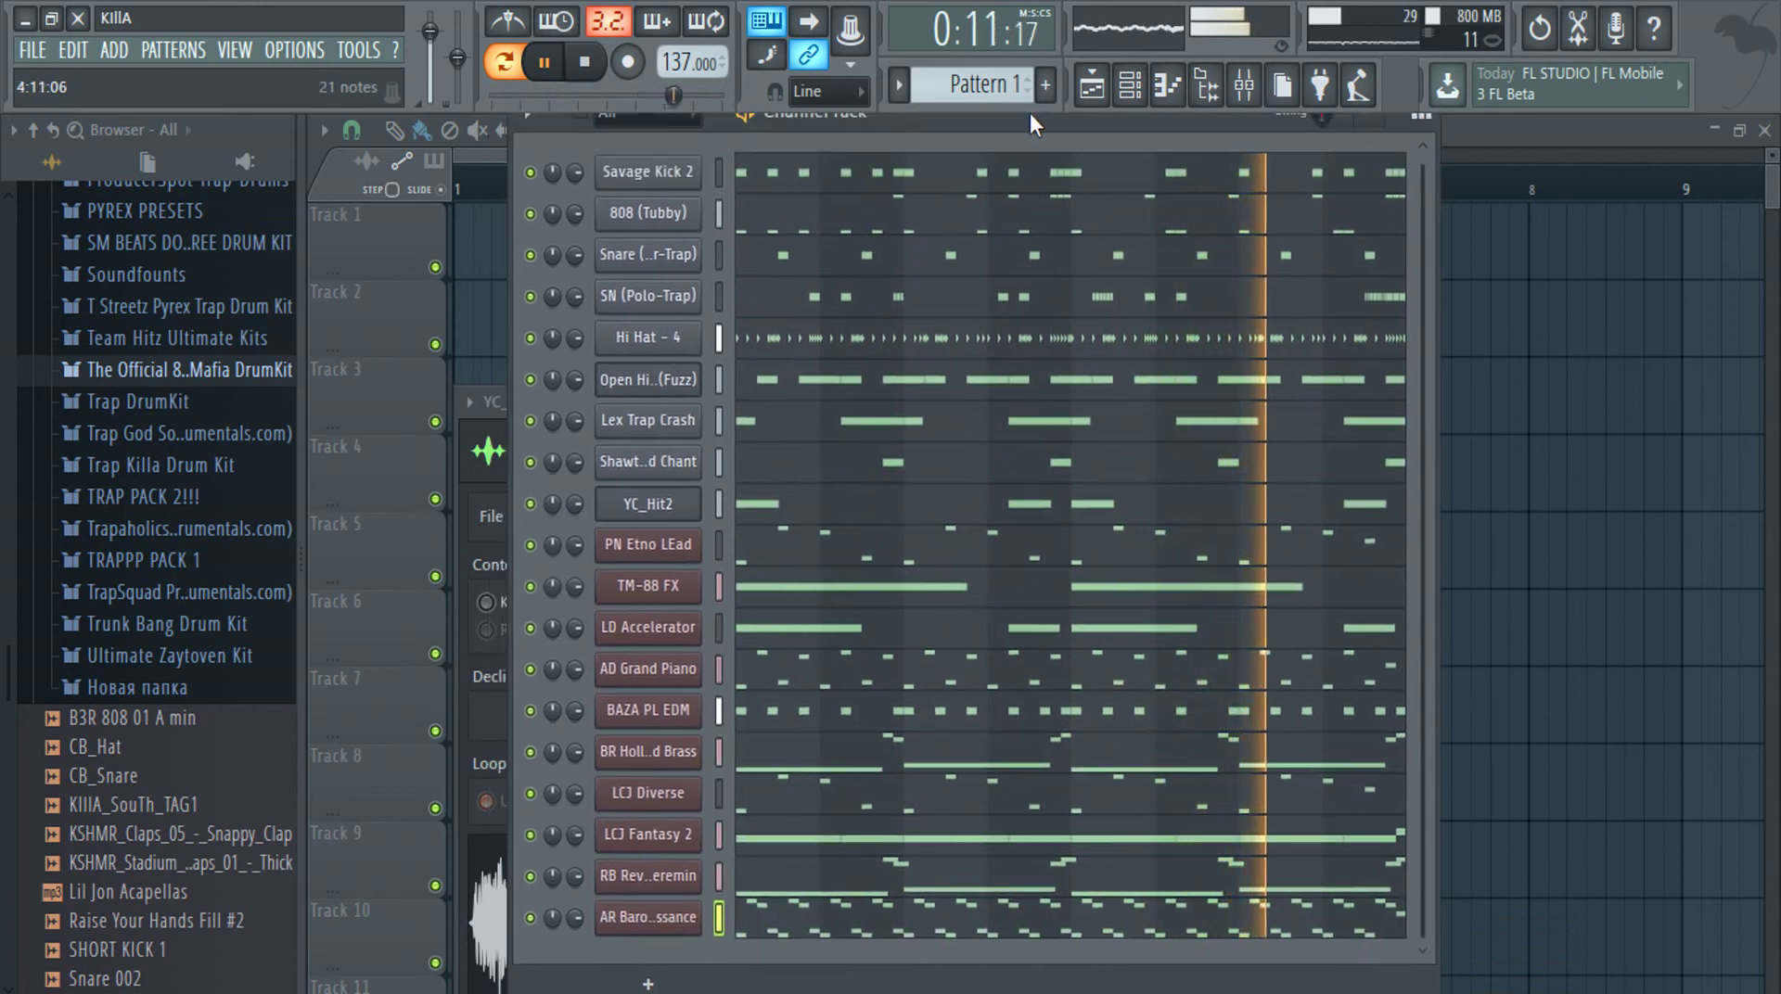
{"action": "right_click", "coordinate": [691, 917]}
{"action": "left_click", "coordinate": [768, 919]}
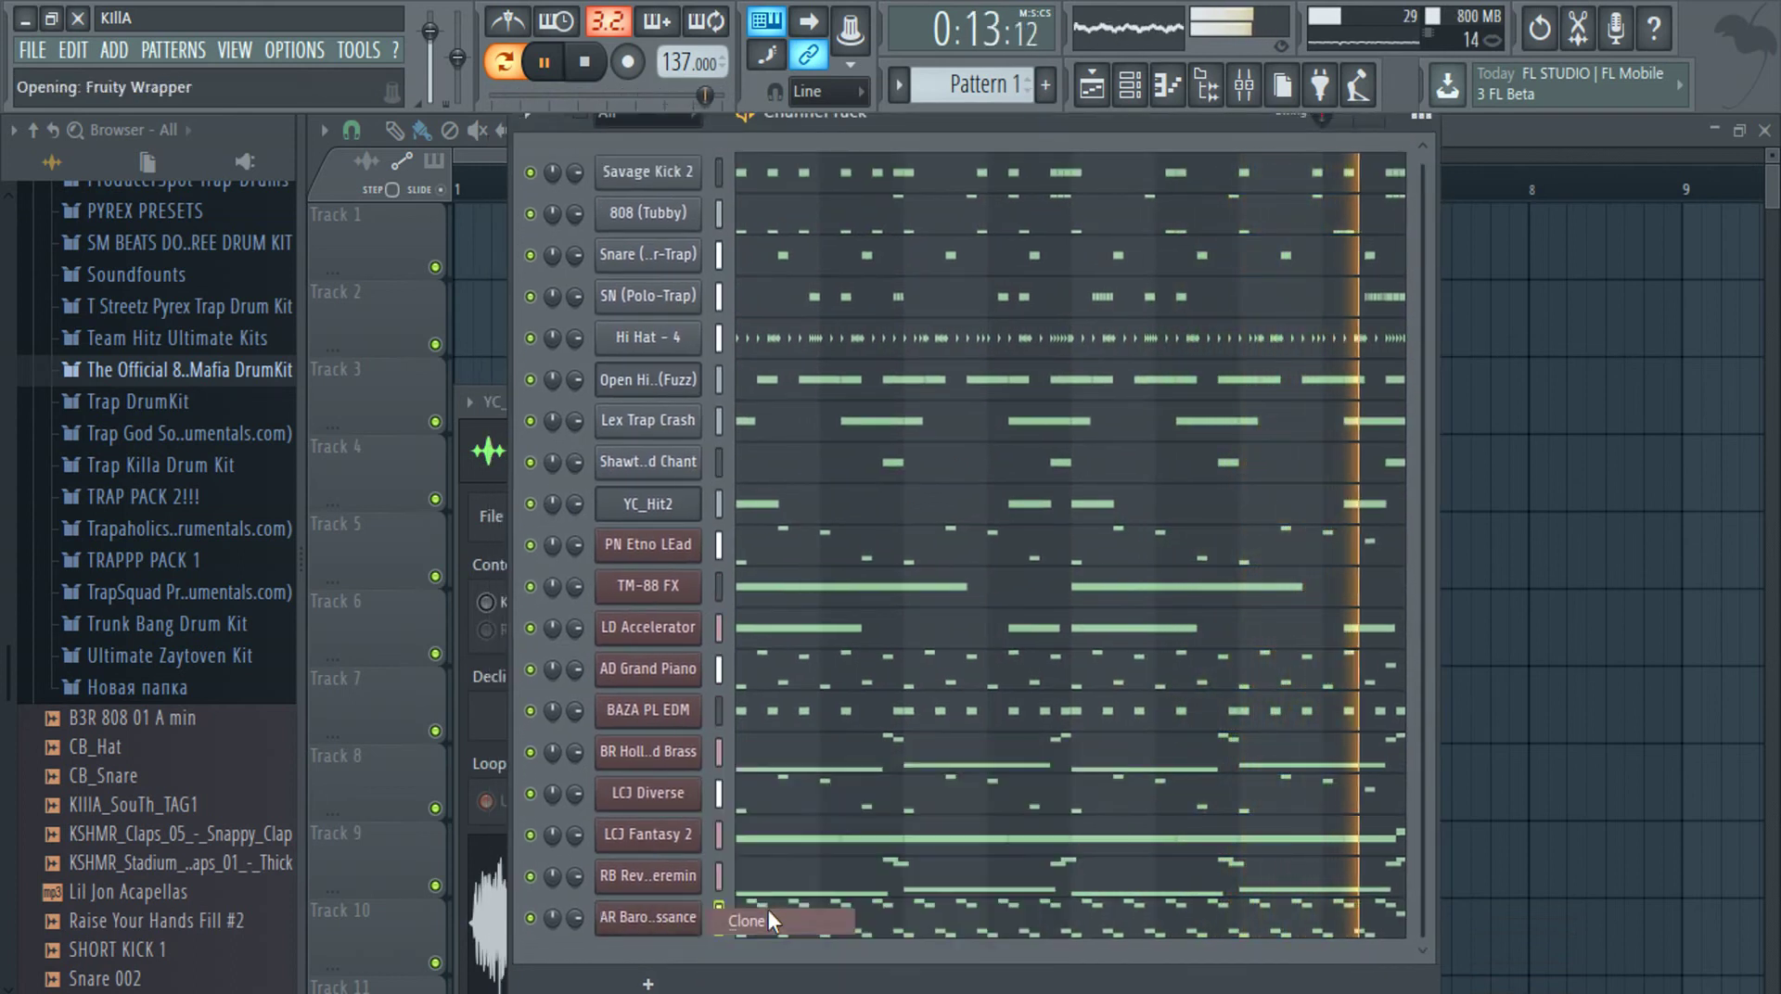
{"action": "left_click_drag", "start_coordinate": [1572, 548], "coordinate": [1571, 640]}
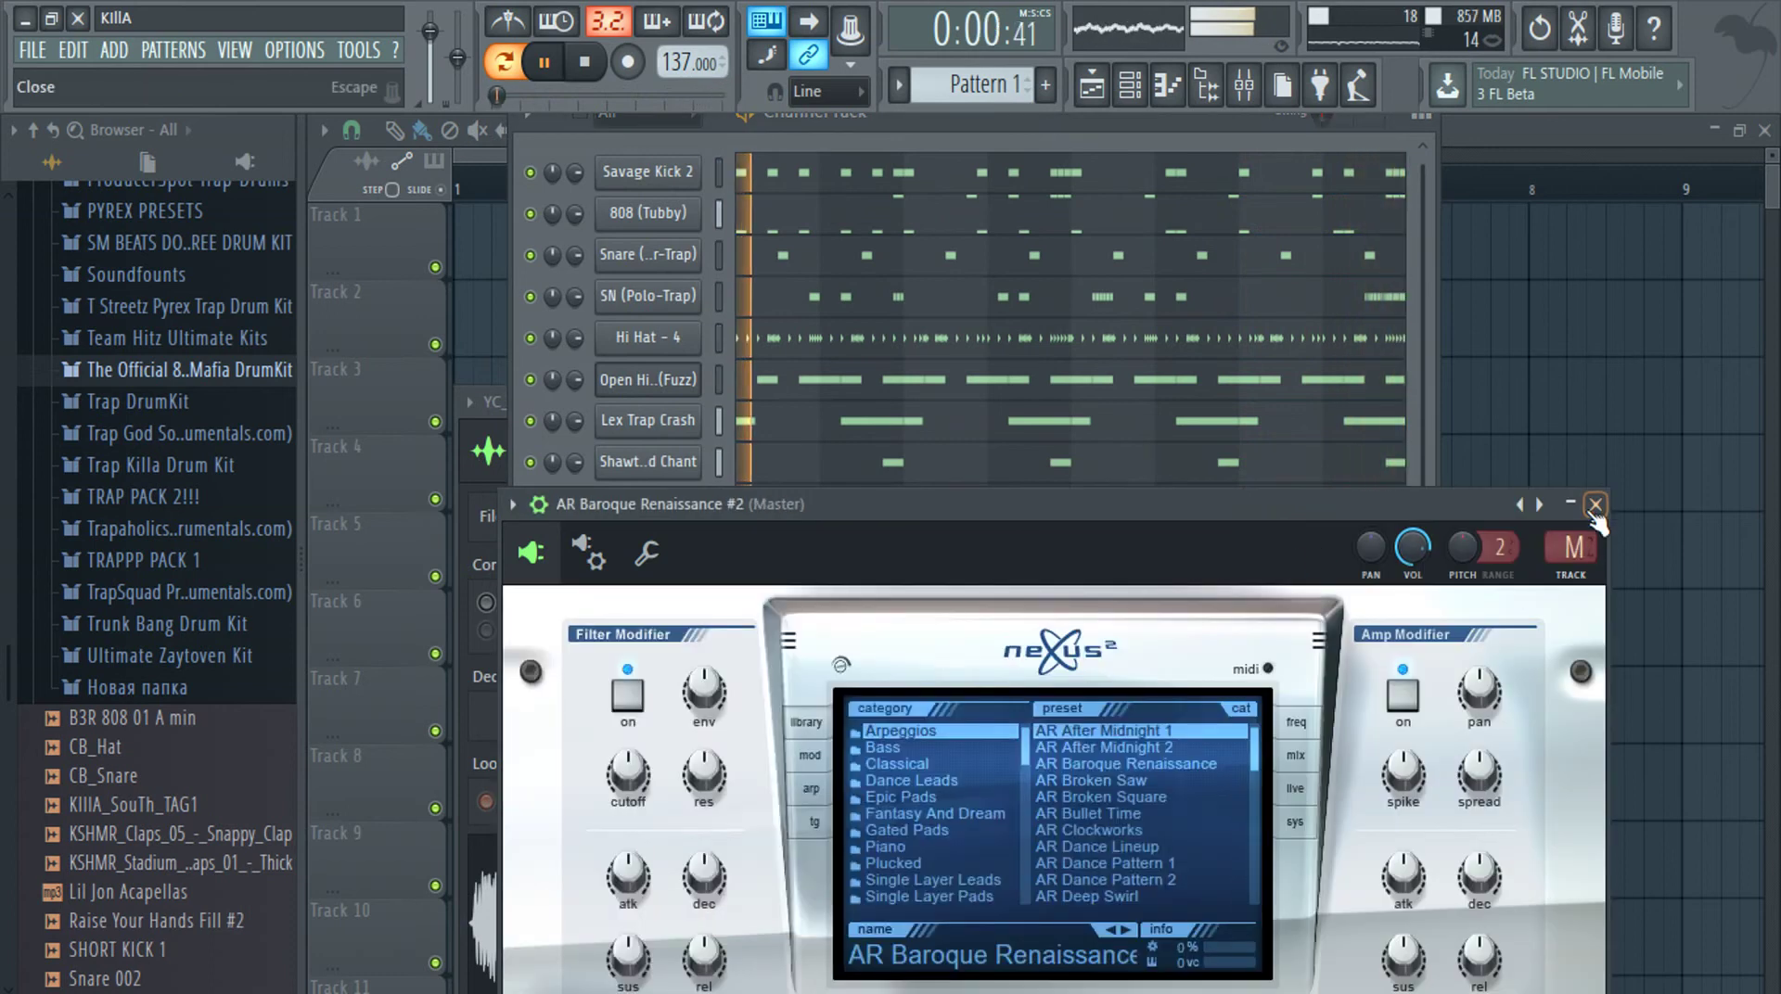
{"action": "left_click", "coordinate": [1598, 505]}
Open the LV XP Vol.1 folder of LewiV in the browser's NEXUS Presets pack
{"action": "scroll", "coordinate": [184, 444], "scroll_direction": "up", "scroll_amount": 10}
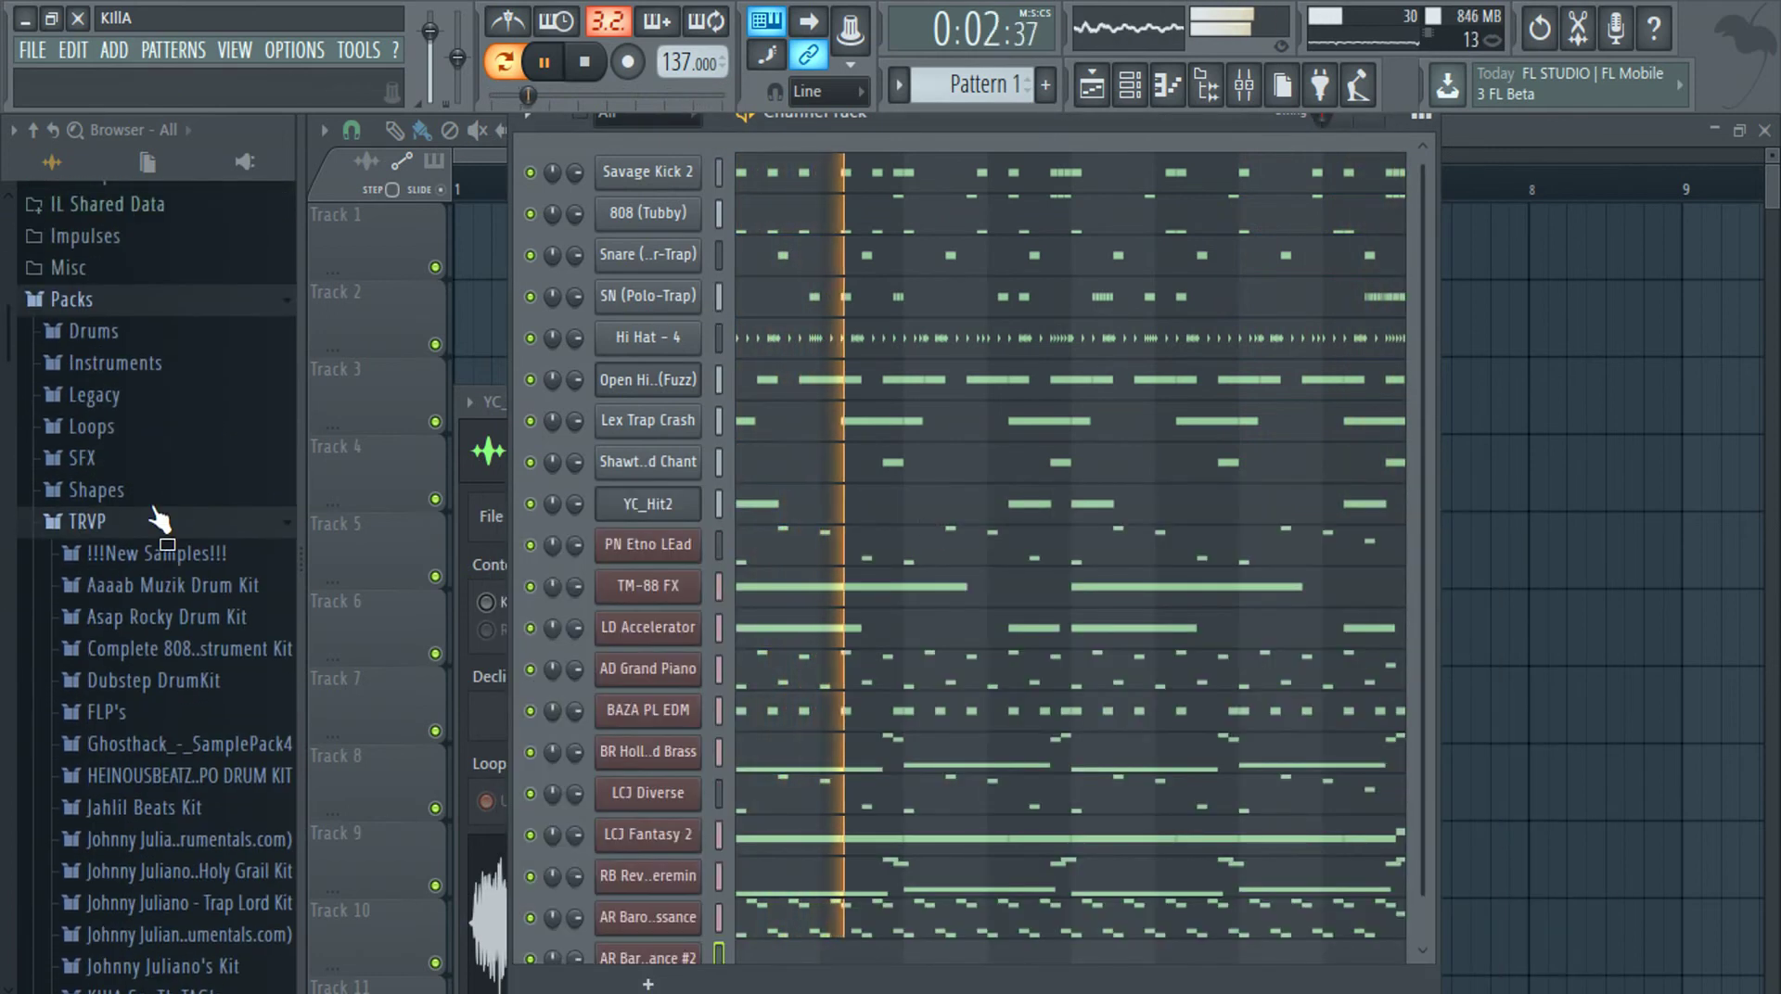
{"action": "scroll", "coordinate": [177, 607], "scroll_direction": "down", "scroll_amount": 5}
{"action": "scroll", "coordinate": [172, 705], "scroll_direction": "up", "scroll_amount": 1}
{"action": "left_click", "coordinate": [157, 916]}
{"action": "scroll", "coordinate": [185, 463], "scroll_direction": "down", "scroll_amount": 3}
{"action": "left_click", "coordinate": [127, 385]}
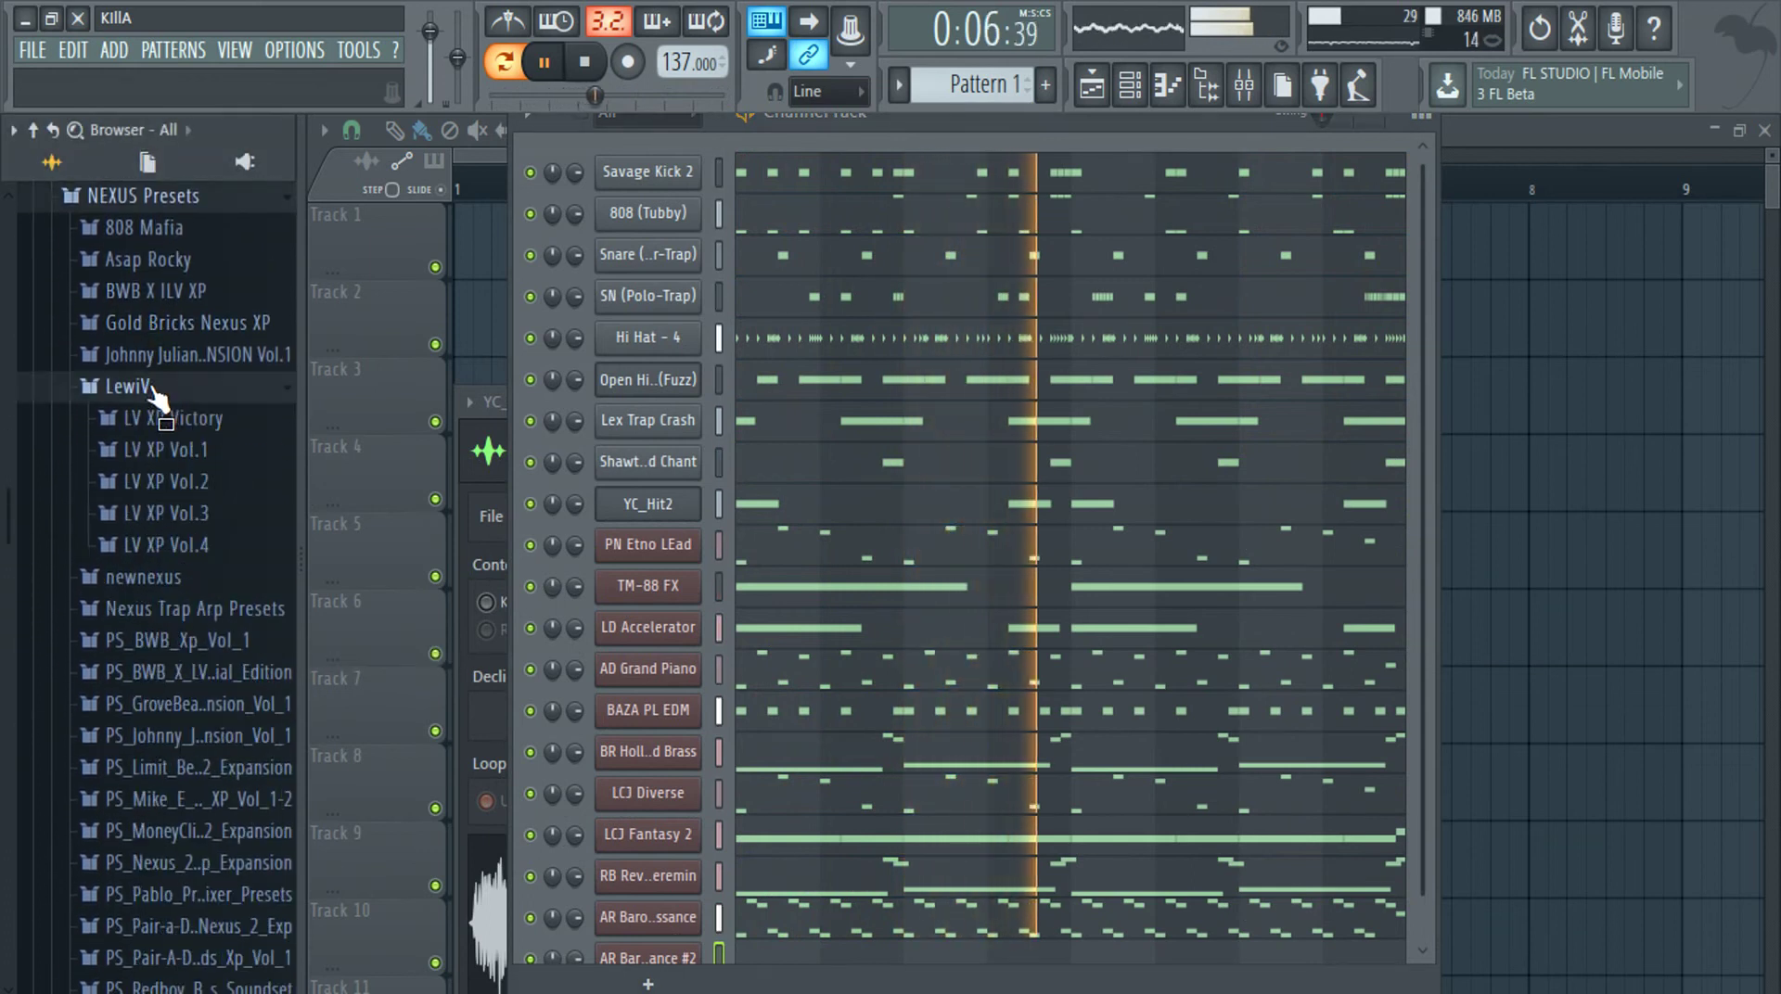
{"action": "left_click", "coordinate": [172, 451]}
{"action": "scroll", "coordinate": [213, 557], "scroll_direction": "down", "scroll_amount": 8}
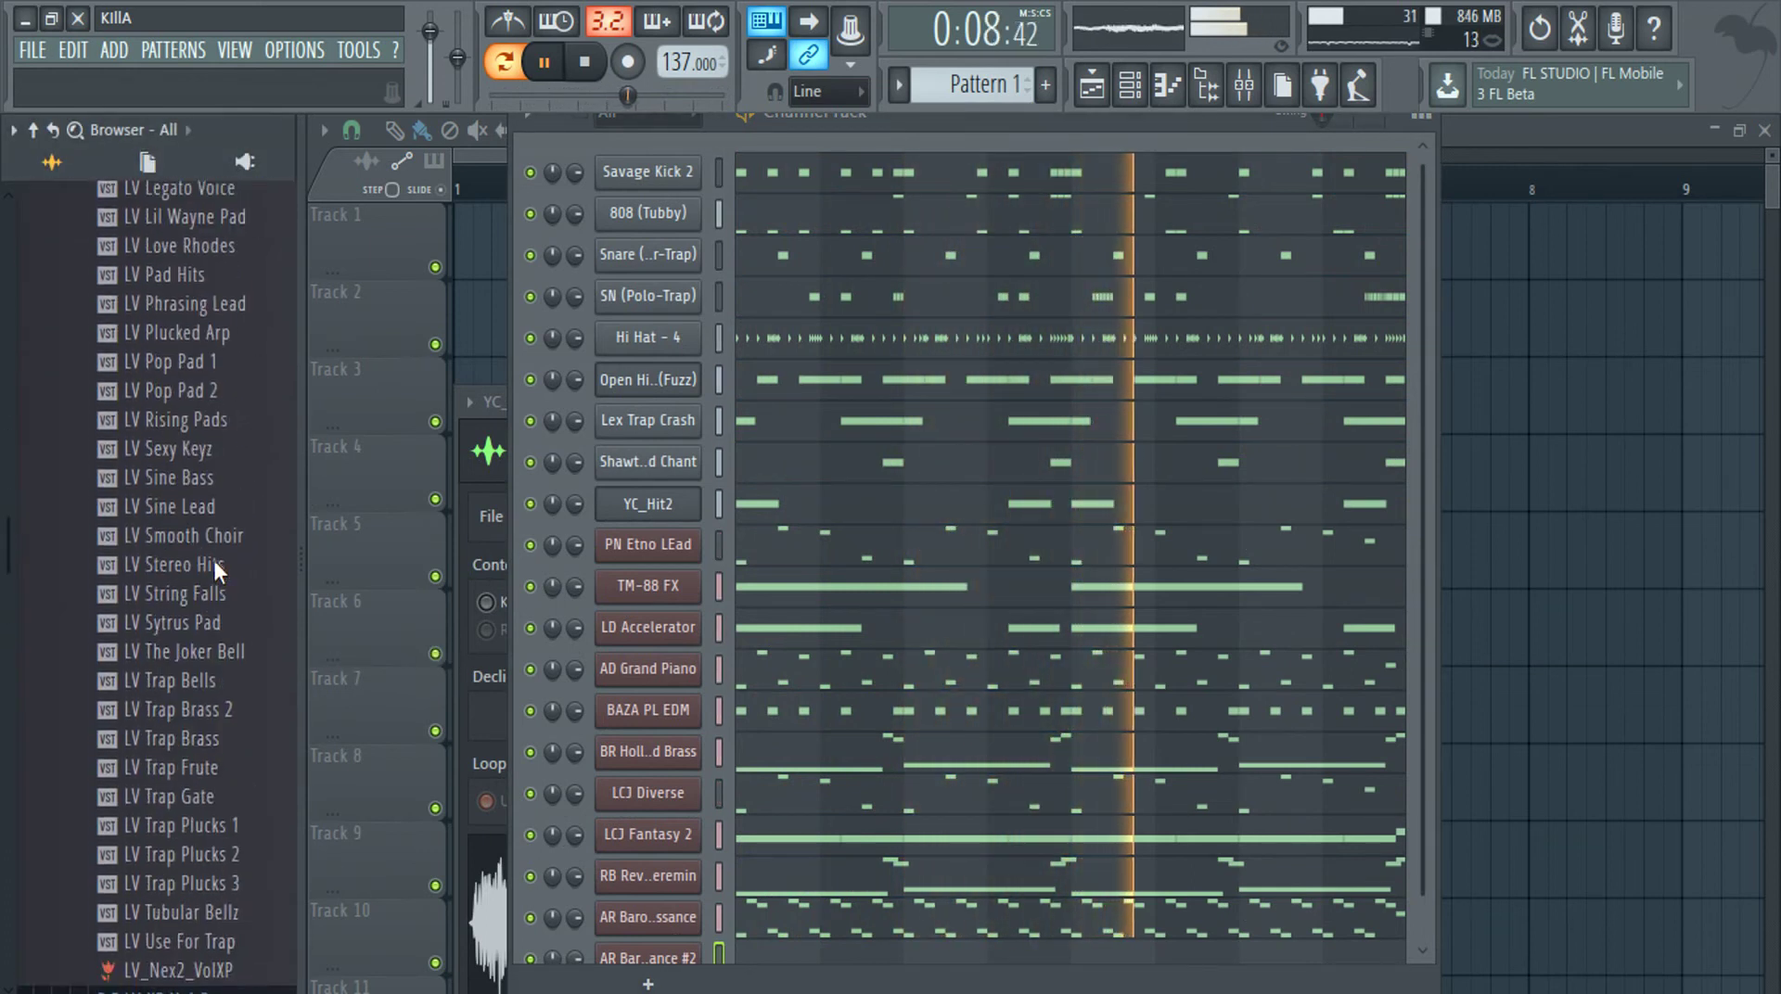
Load the LV Tubular Bellz preset into the AR Baroque Renaissance #2 channel and try out its sound
{"action": "scroll", "coordinate": [214, 557], "scroll_direction": "down", "scroll_amount": 3}
{"action": "left_click_drag", "start_coordinate": [191, 722], "coordinate": [657, 965]}
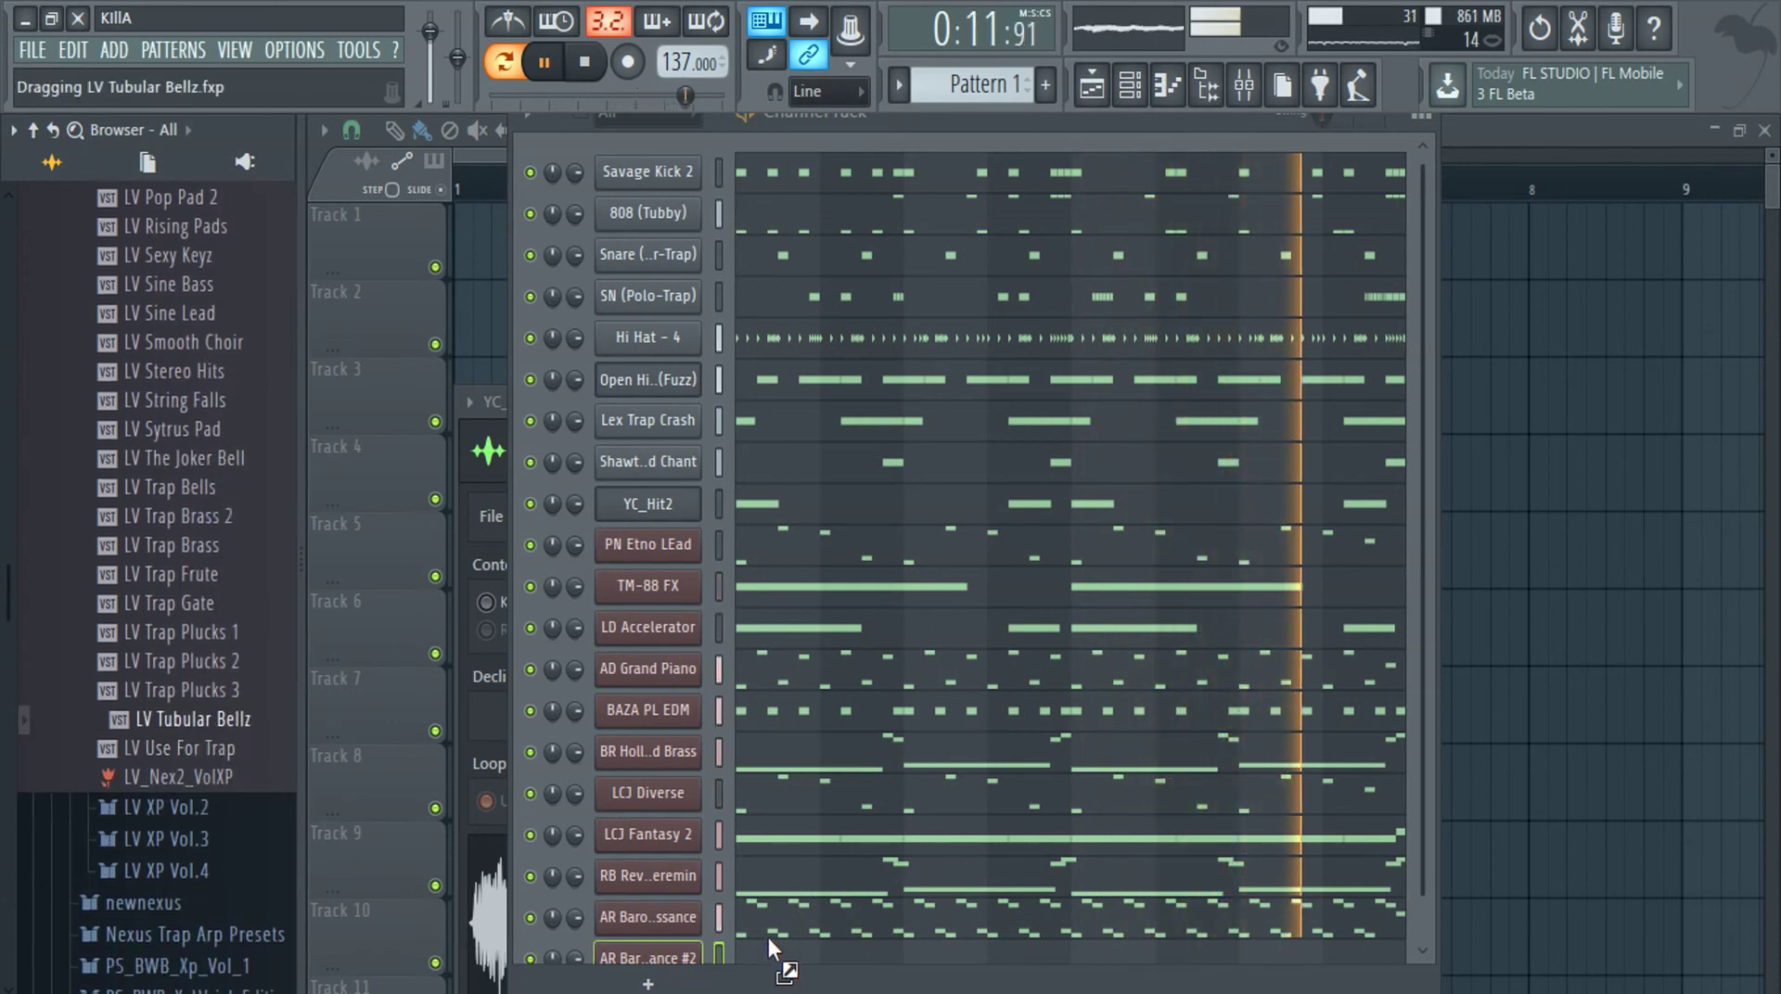
{"action": "left_click_drag", "start_coordinate": [768, 938], "coordinate": [766, 941]}
{"action": "scroll", "coordinate": [721, 900], "scroll_direction": "down", "scroll_amount": 1}
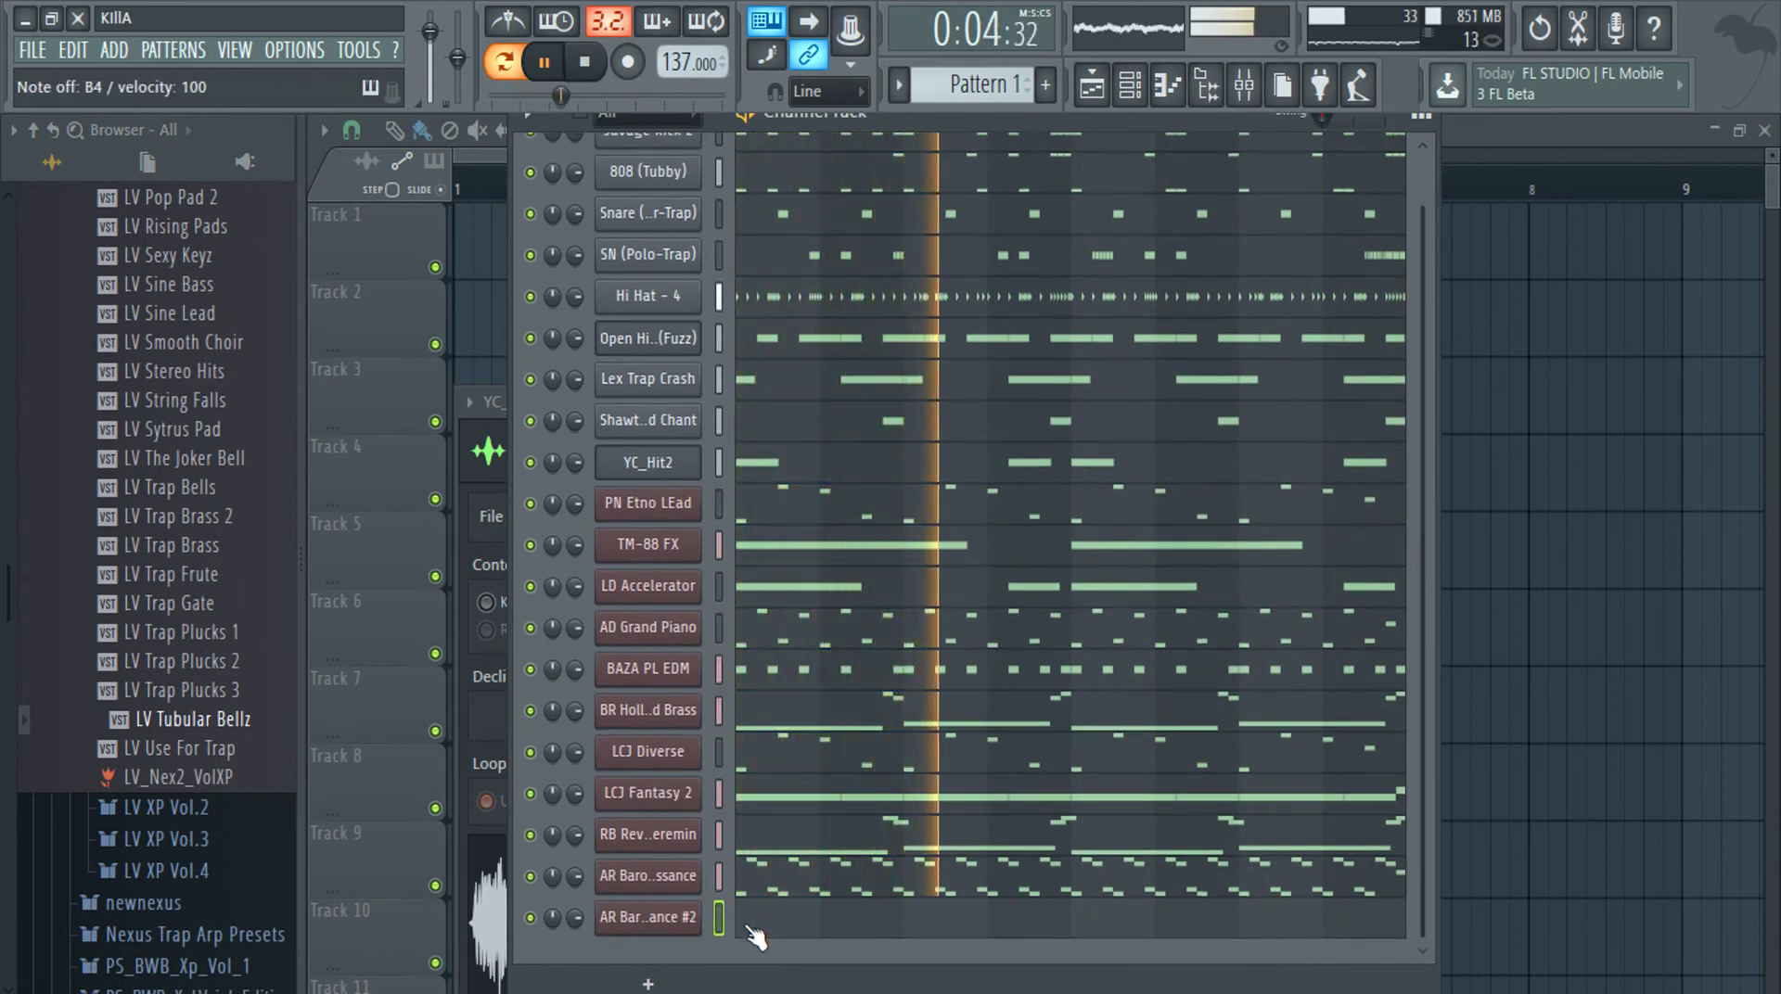
Stop playback, delete the cloned AR Baroque Renaissance #2 channel and start the pattern playing again
{"action": "key", "text": "space"}
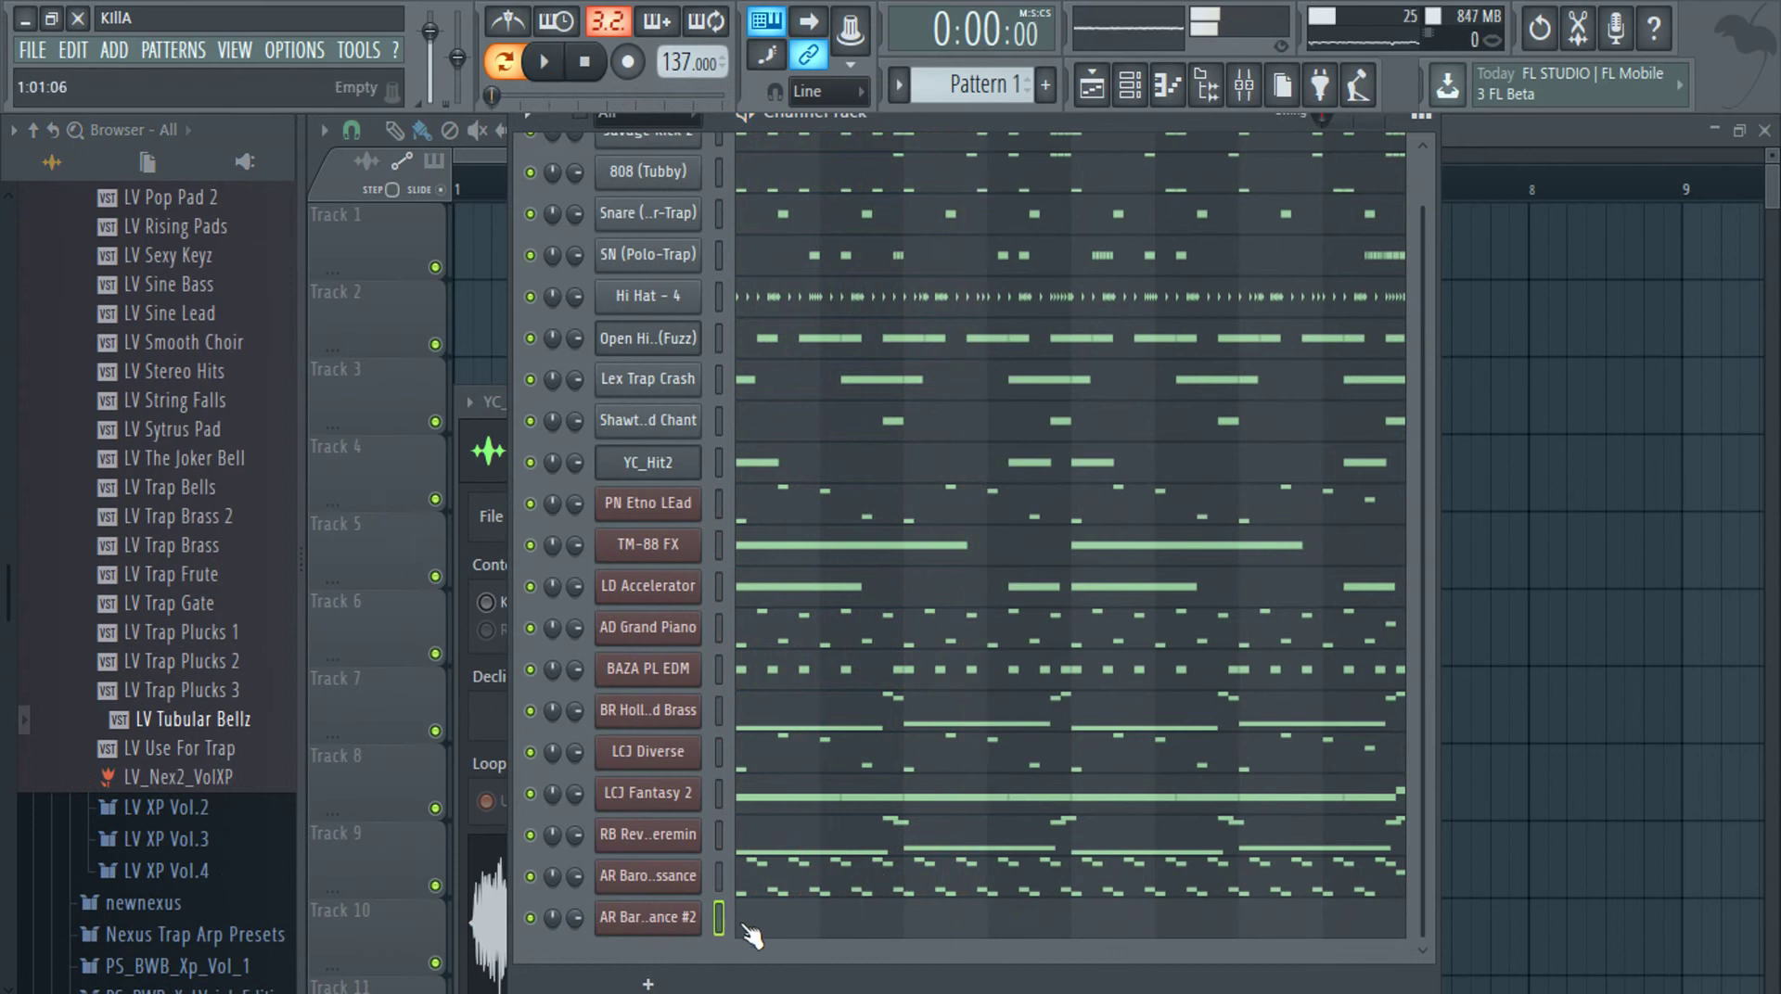
{"action": "right_click", "coordinate": [714, 931]}
{"action": "left_click", "coordinate": [847, 956]}
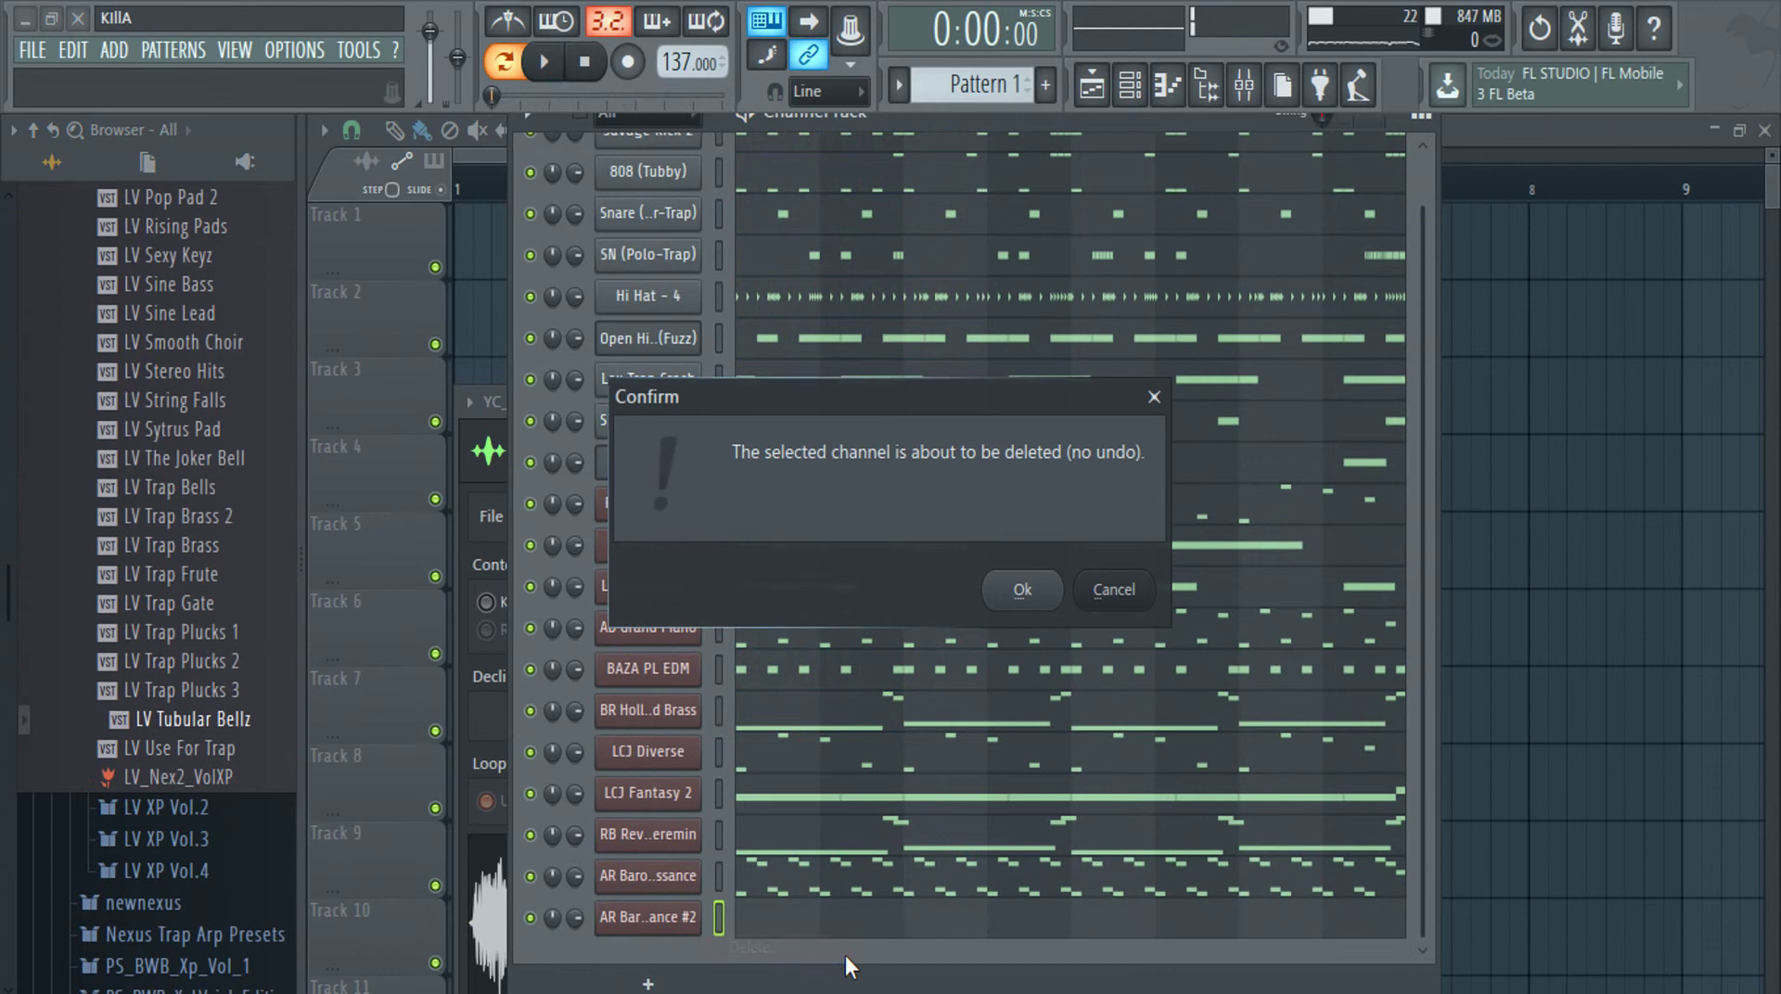
{"action": "key", "text": "Return"}
{"action": "key", "text": "space"}
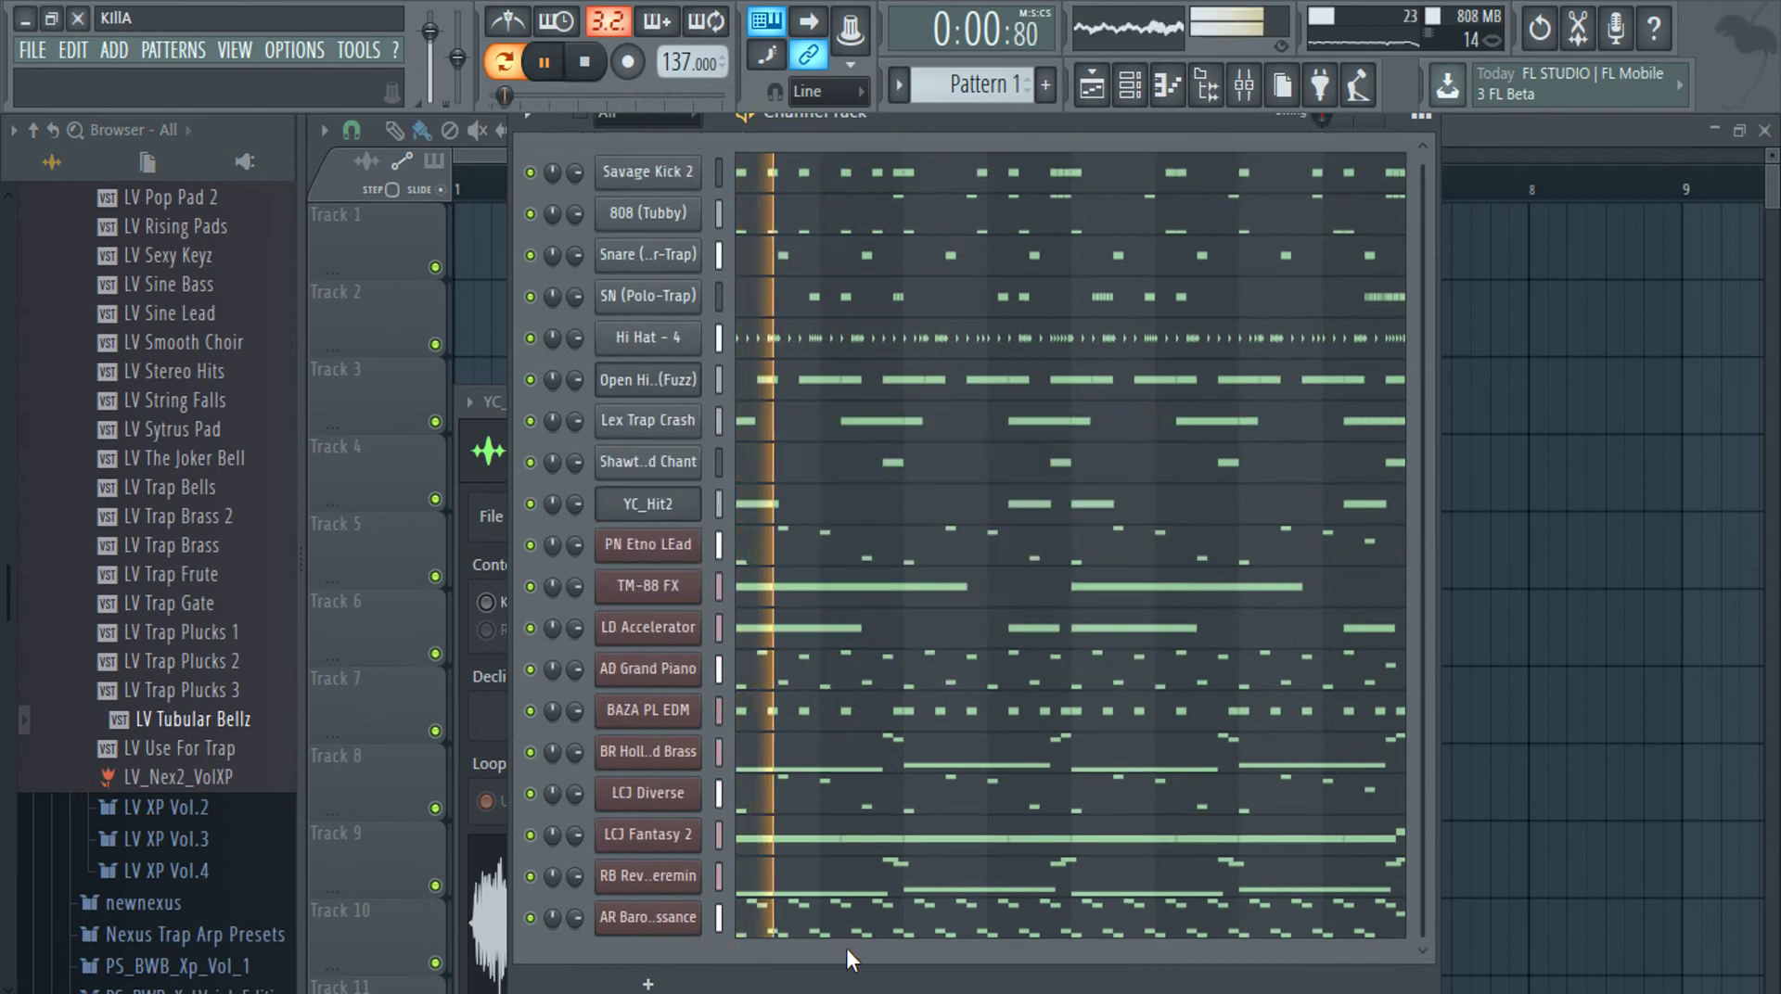
{"action": "key", "text": "XF86AudioLowerVolume"}
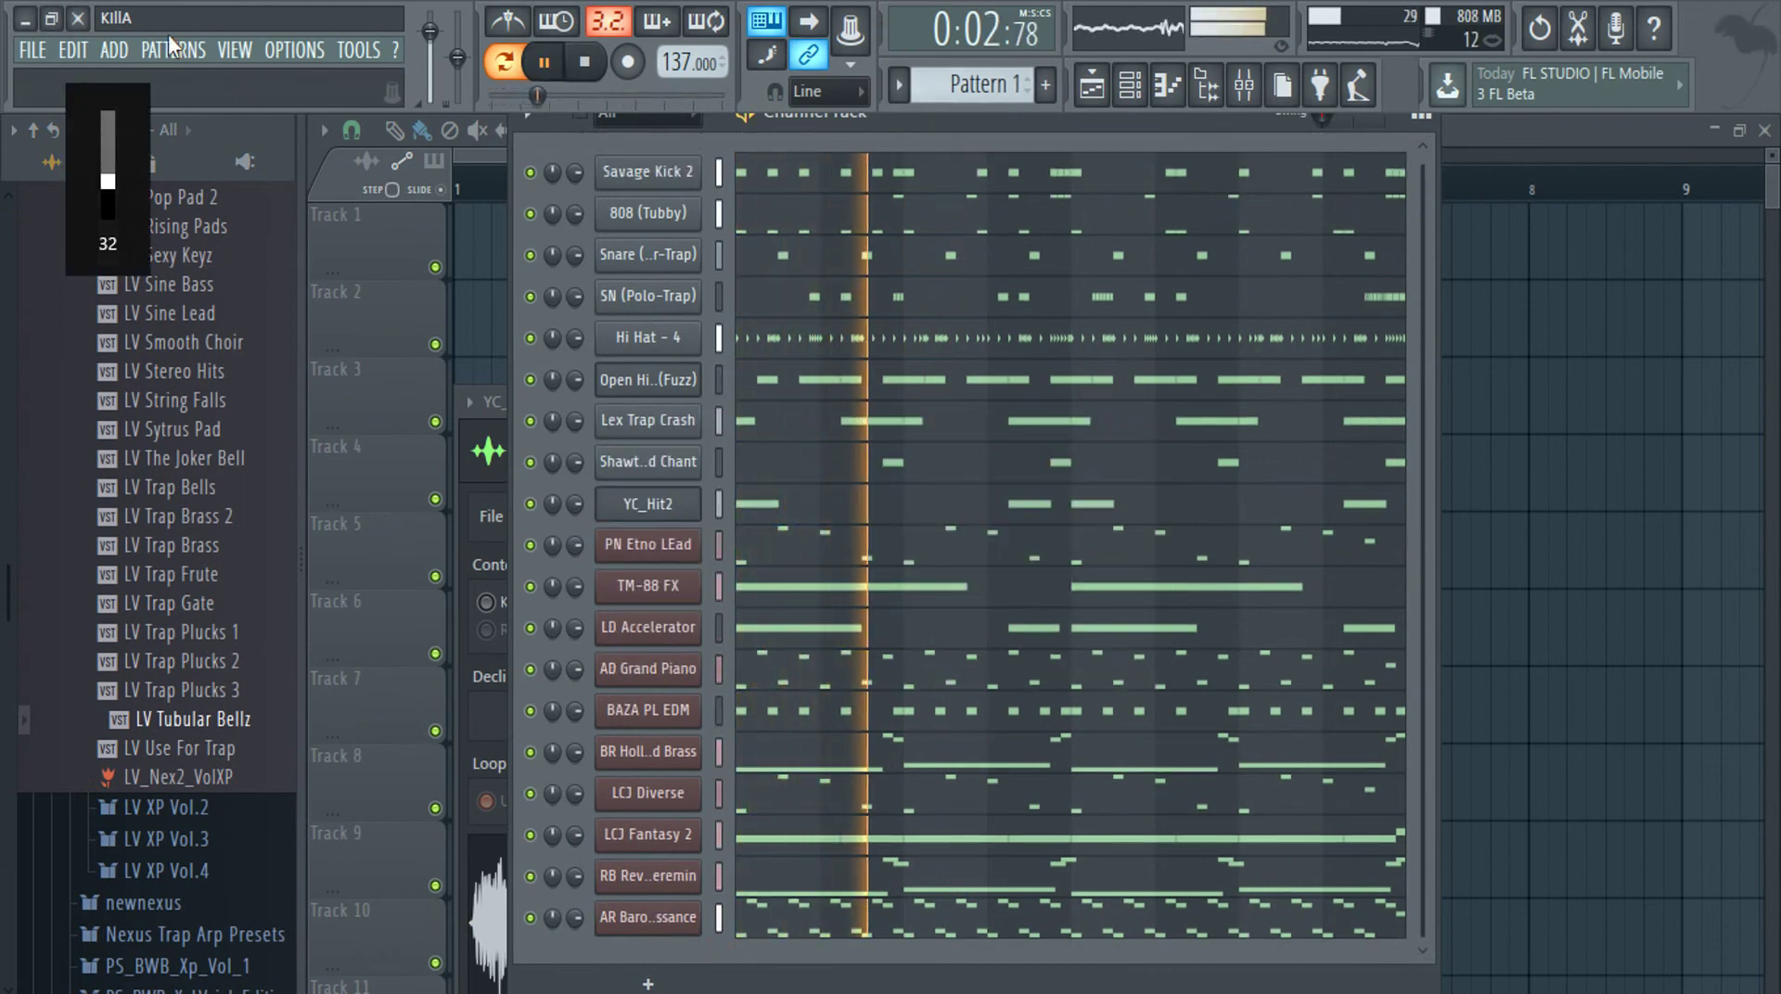
Clone Pattern 1 and split the cloned pattern by channel
{"action": "left_click", "coordinate": [169, 49]}
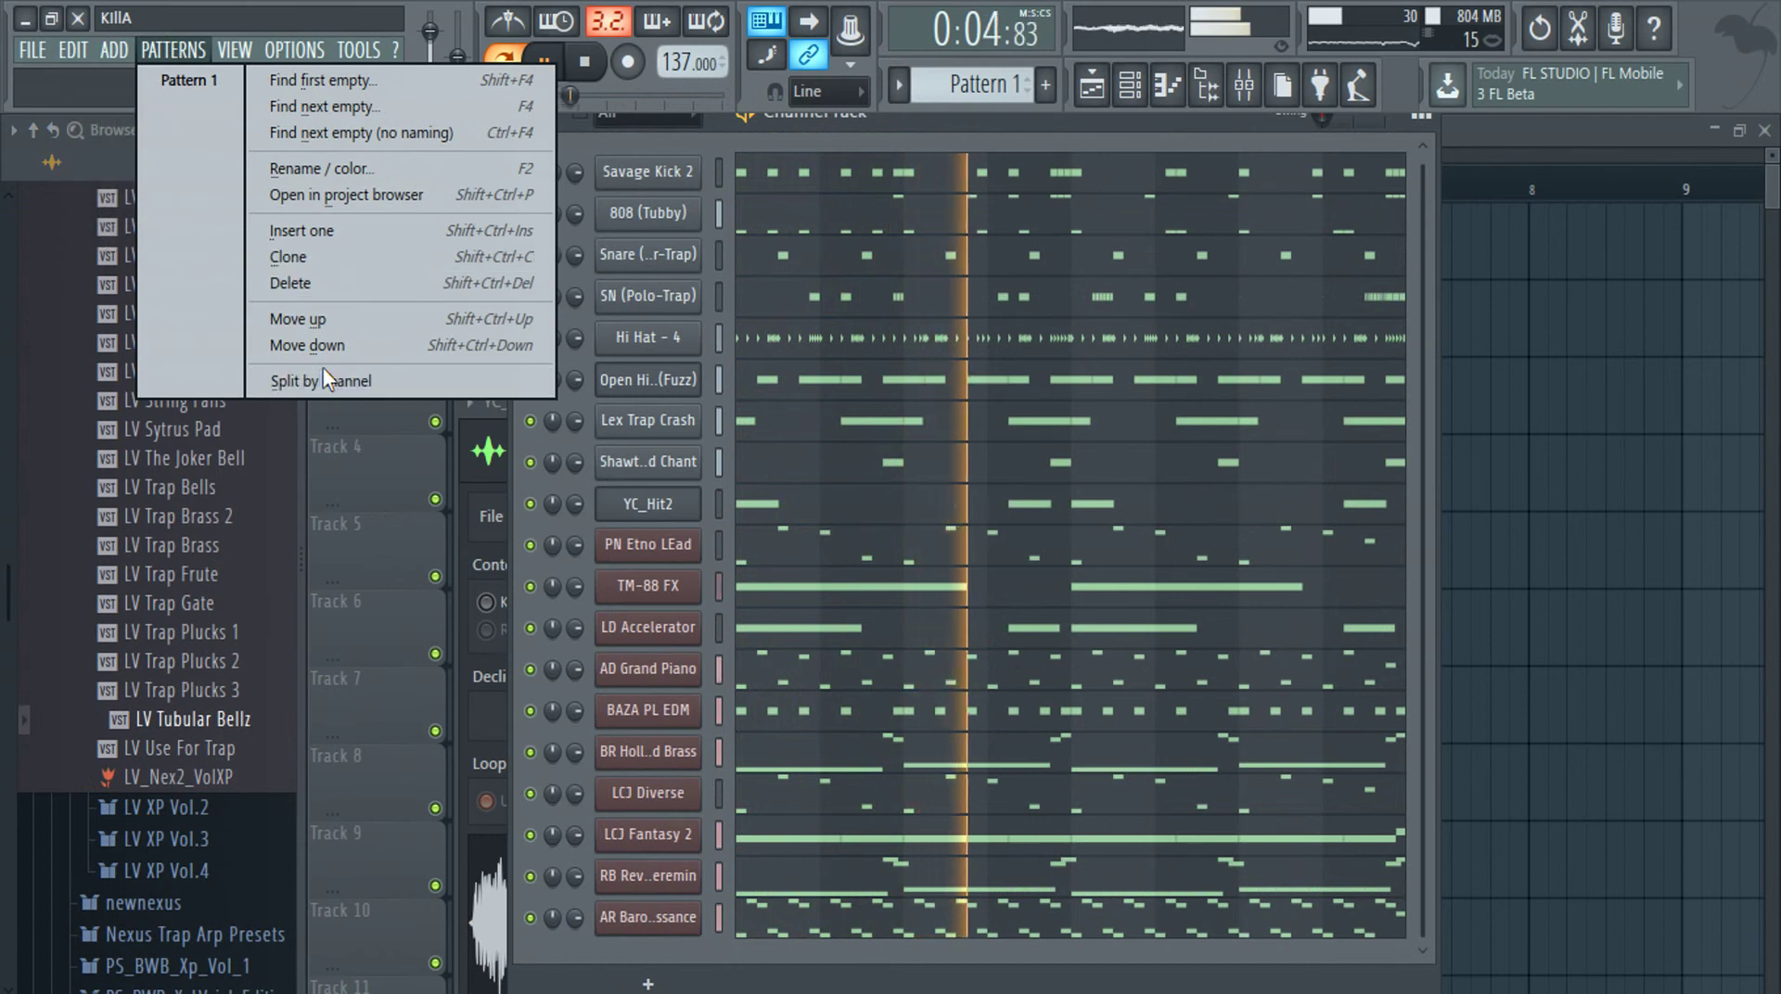
{"action": "left_click", "coordinate": [295, 256]}
{"action": "left_click", "coordinate": [169, 48]}
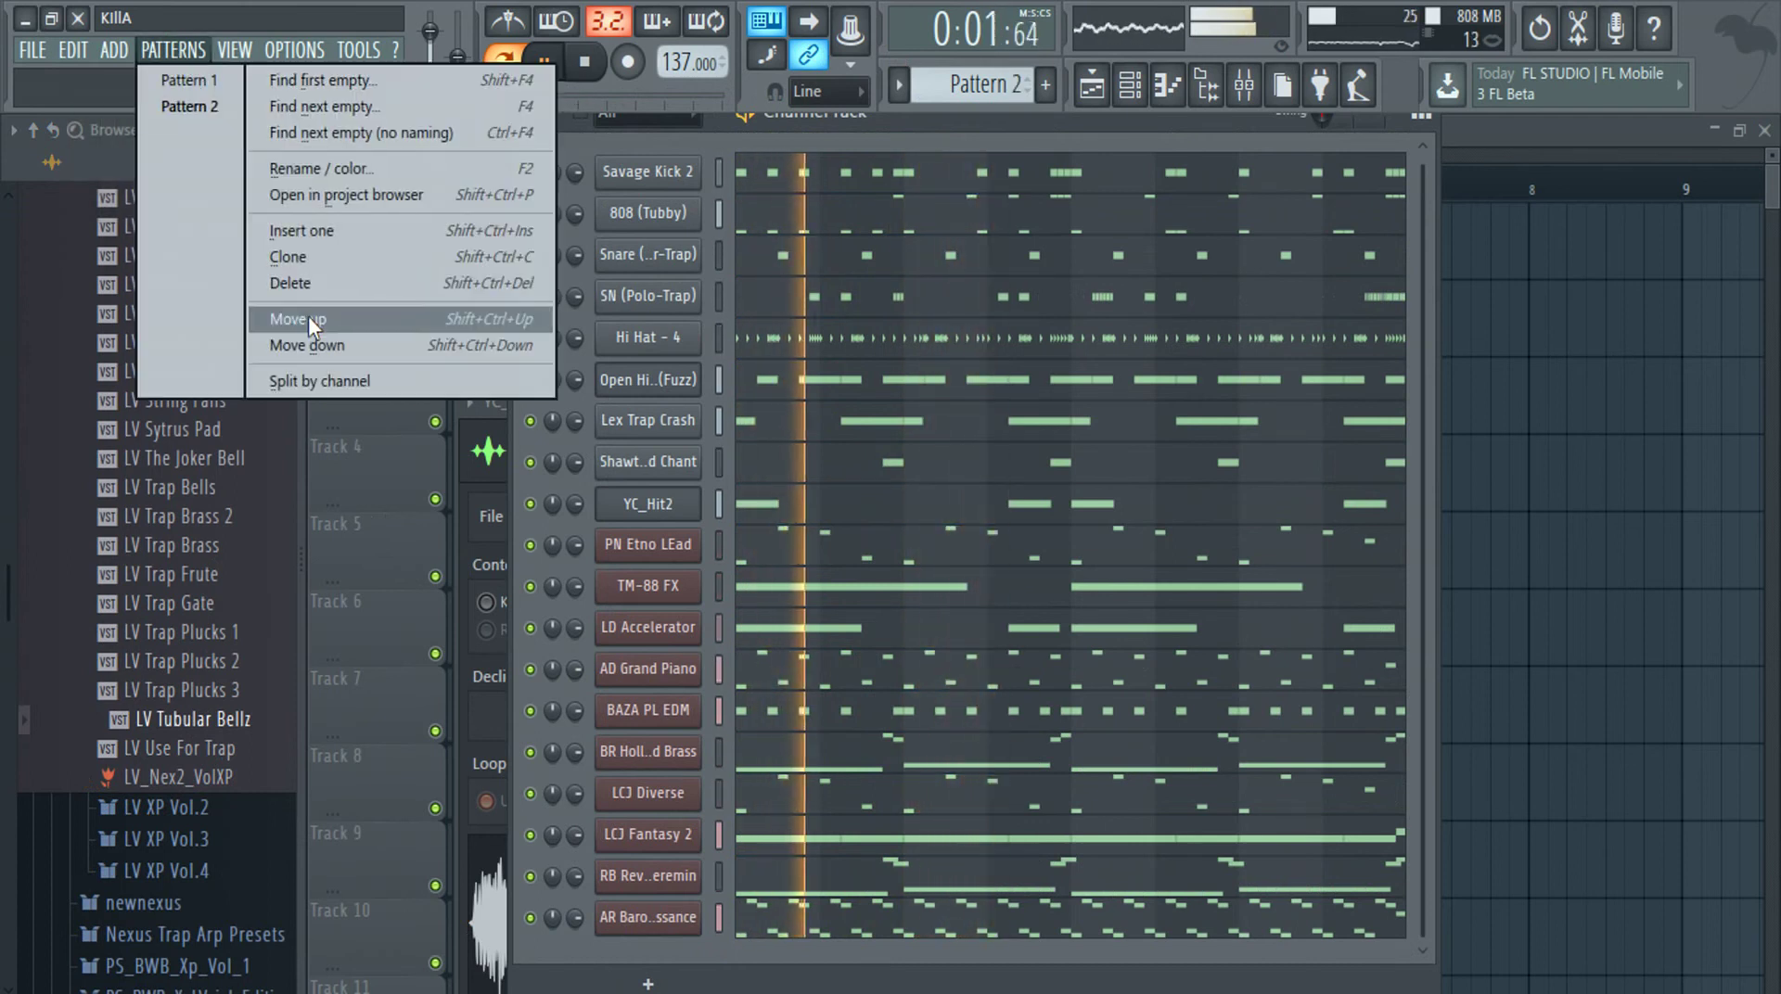
{"action": "left_click", "coordinate": [349, 394]}
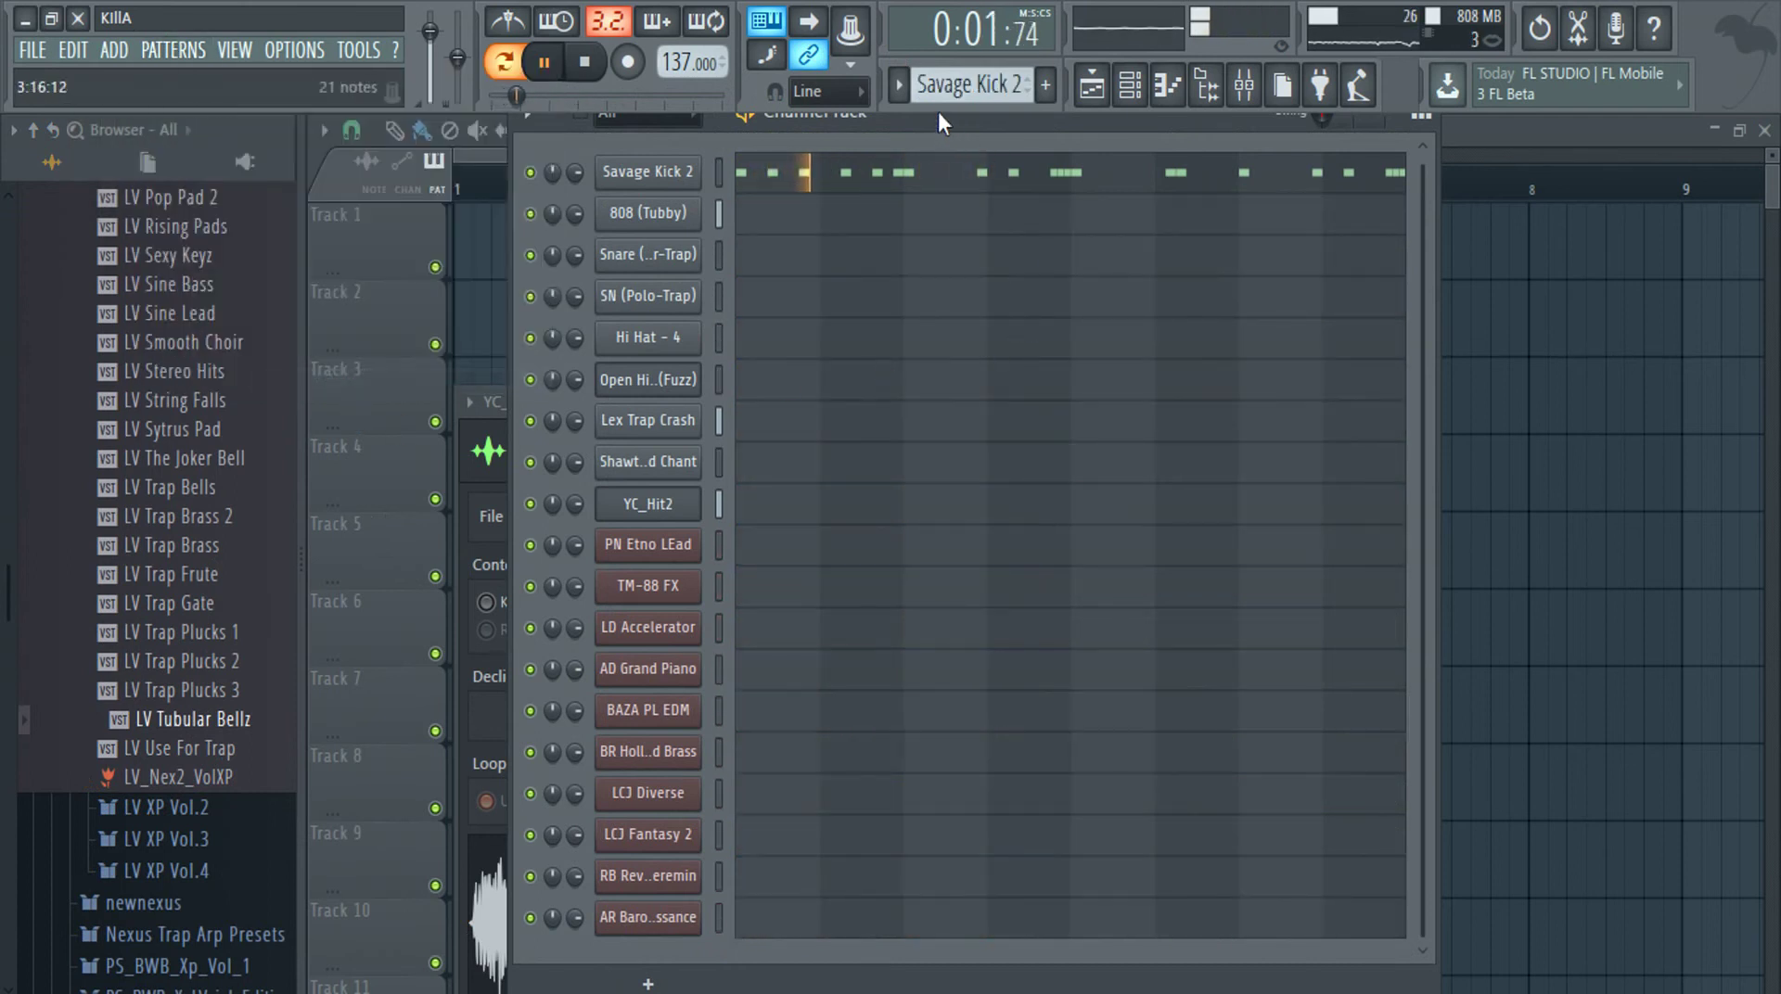
Move the channel rack clear of the toolbar and close the open channel settings windows
{"action": "left_click_drag", "start_coordinate": [938, 114], "coordinate": [980, 146]}
{"action": "left_click", "coordinate": [508, 404]}
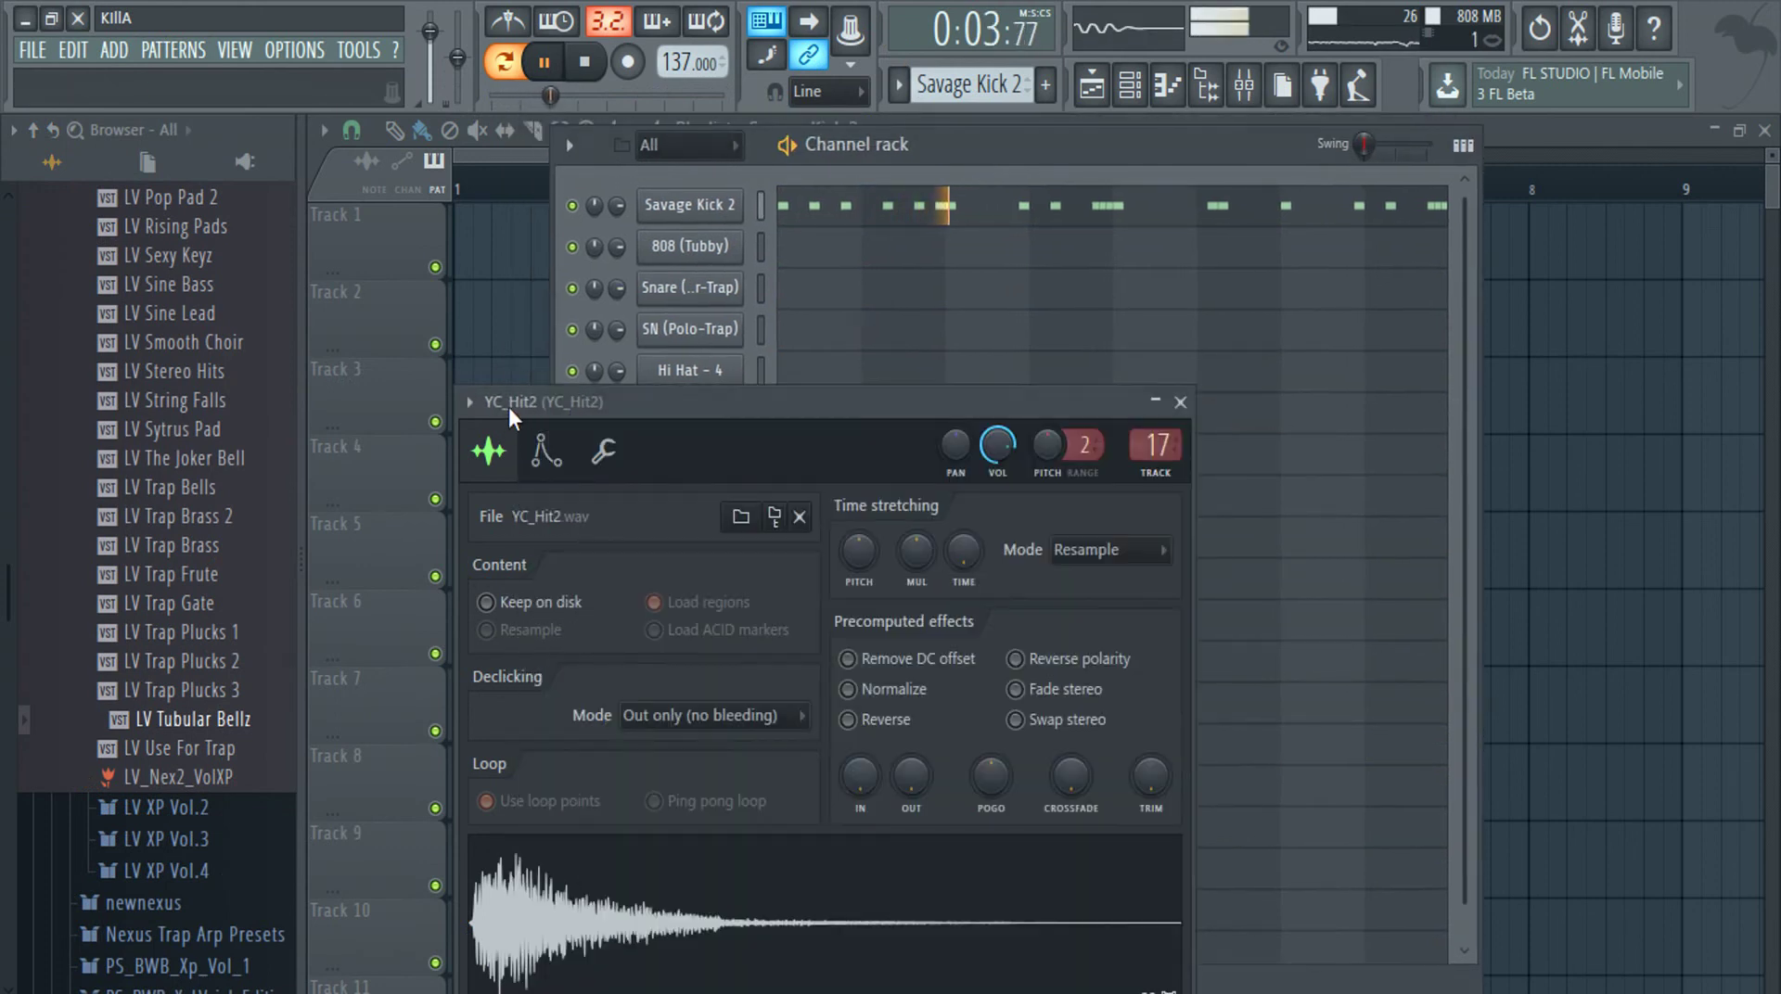
{"action": "left_click", "coordinate": [1182, 405]}
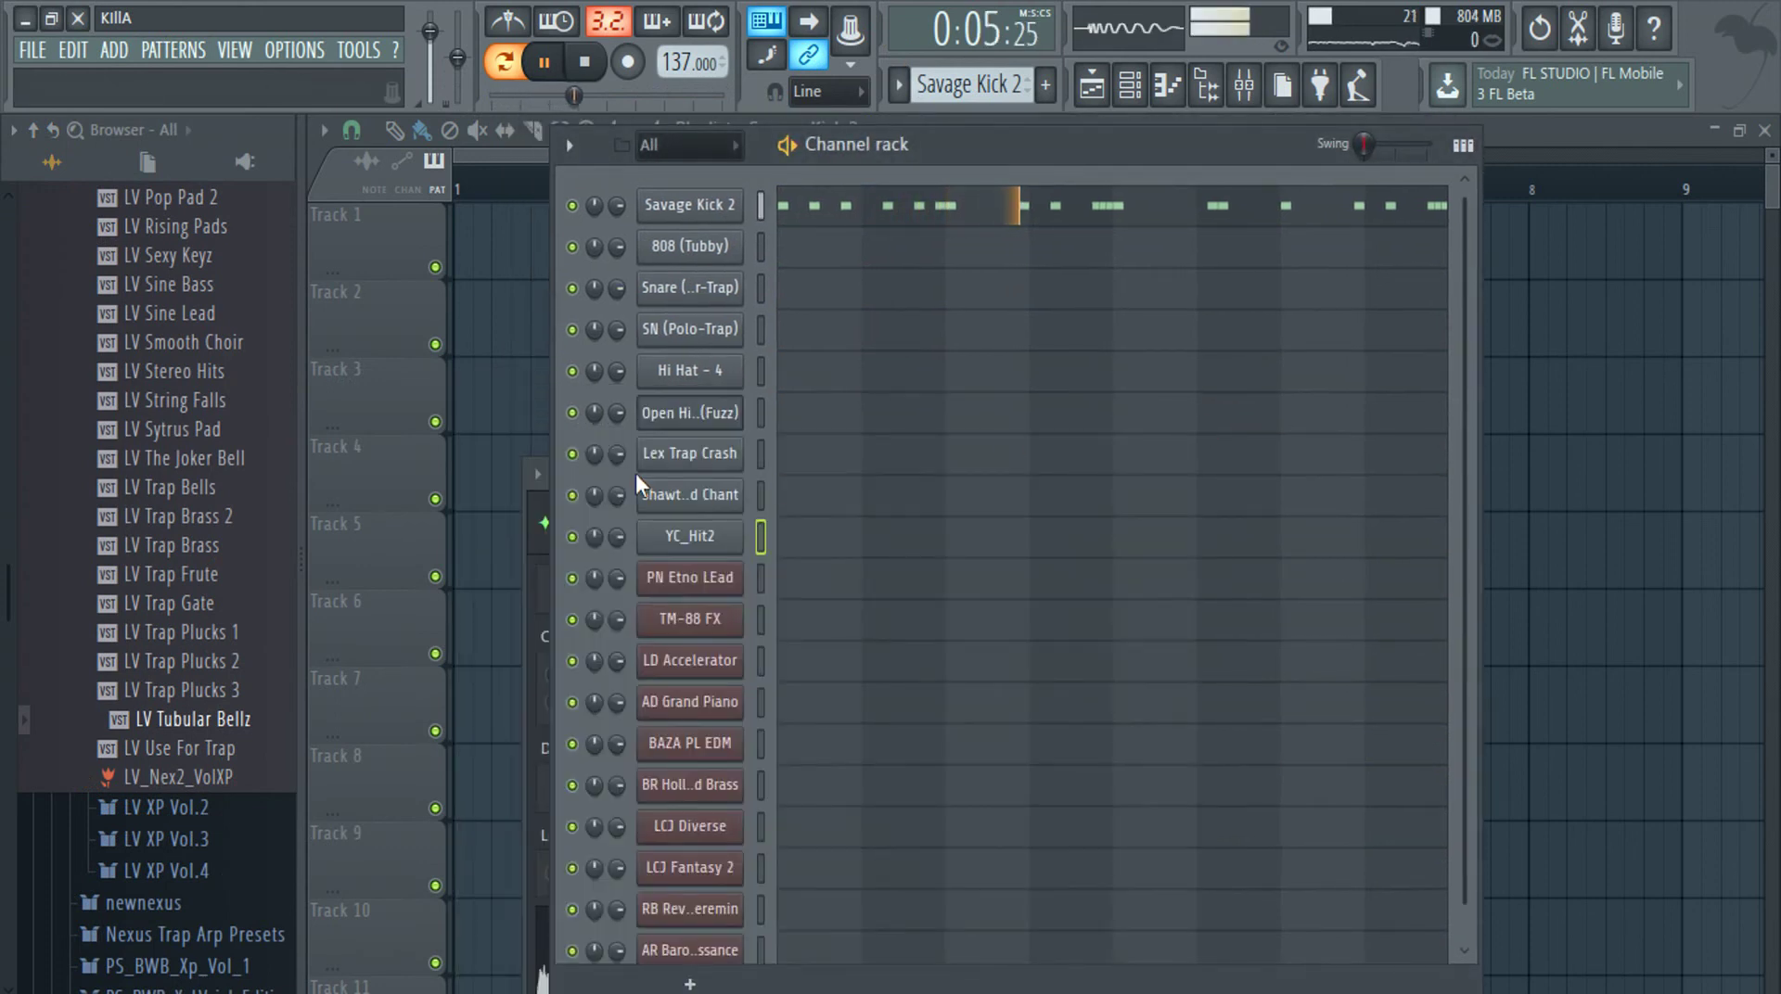
{"action": "left_click", "coordinate": [542, 476]}
{"action": "left_click", "coordinate": [1246, 474]}
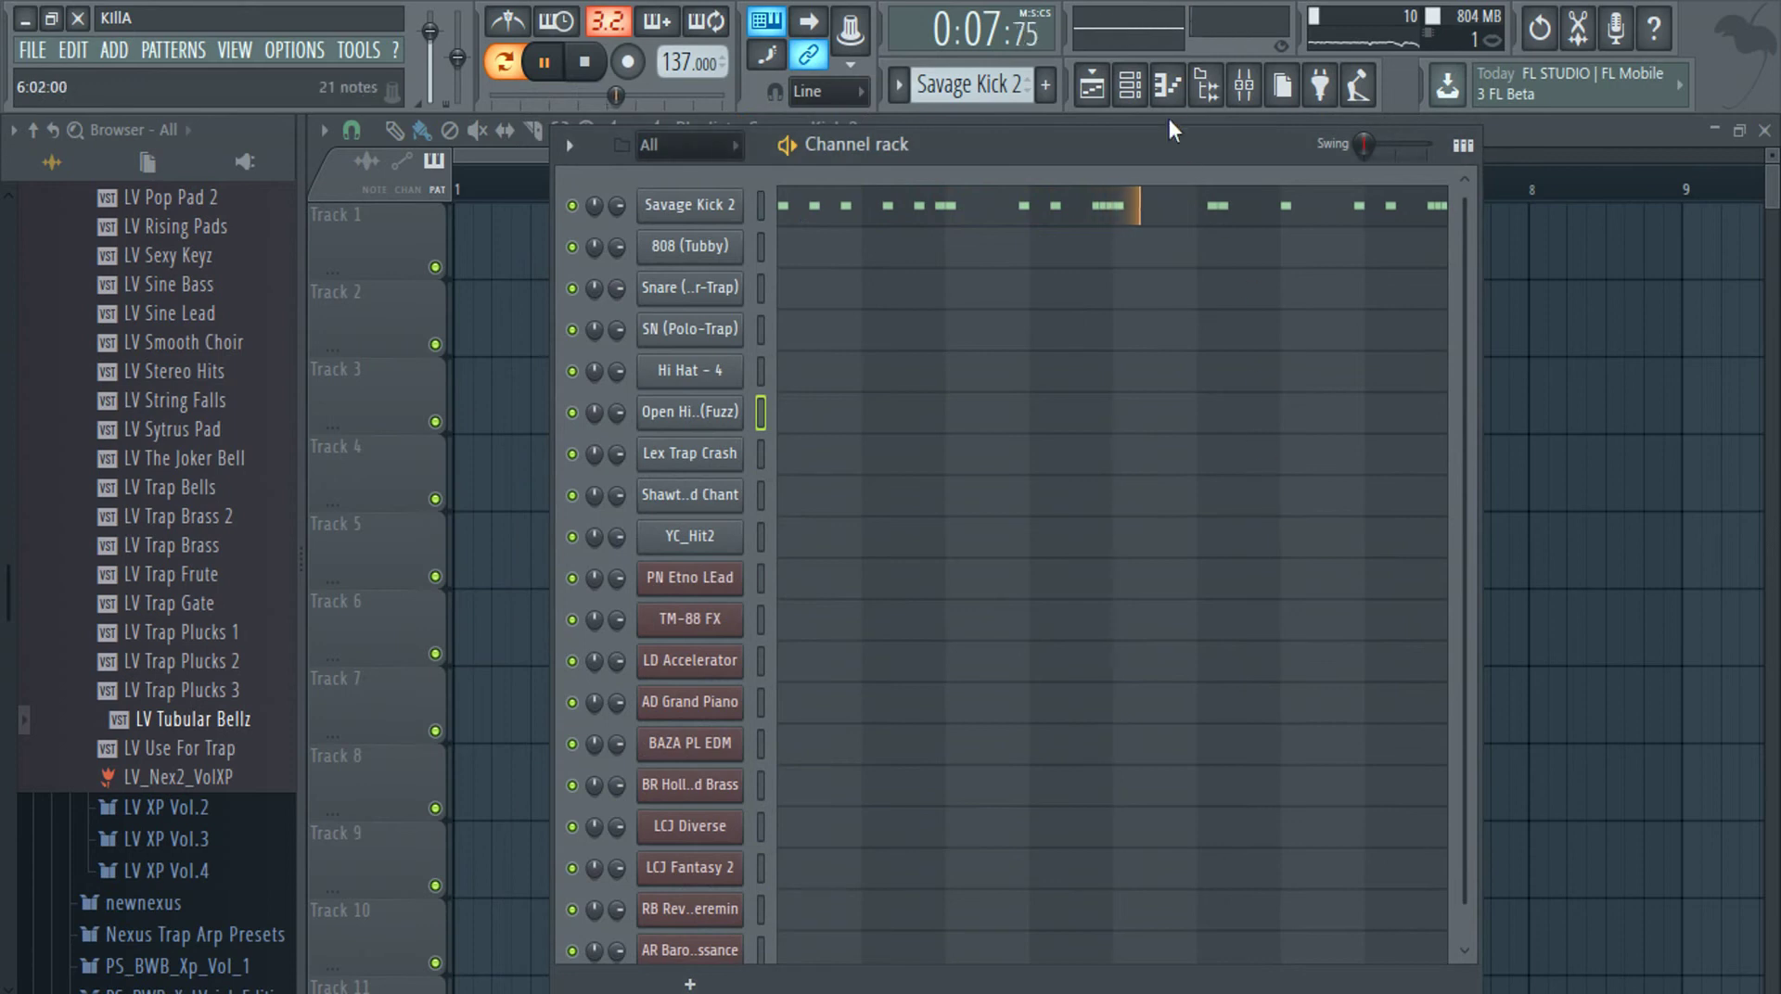
Add Fruity parametric EQ 2 to the Savage Kick 2 mixer track and slightly boost band 2
{"action": "left_click", "coordinate": [1244, 85]}
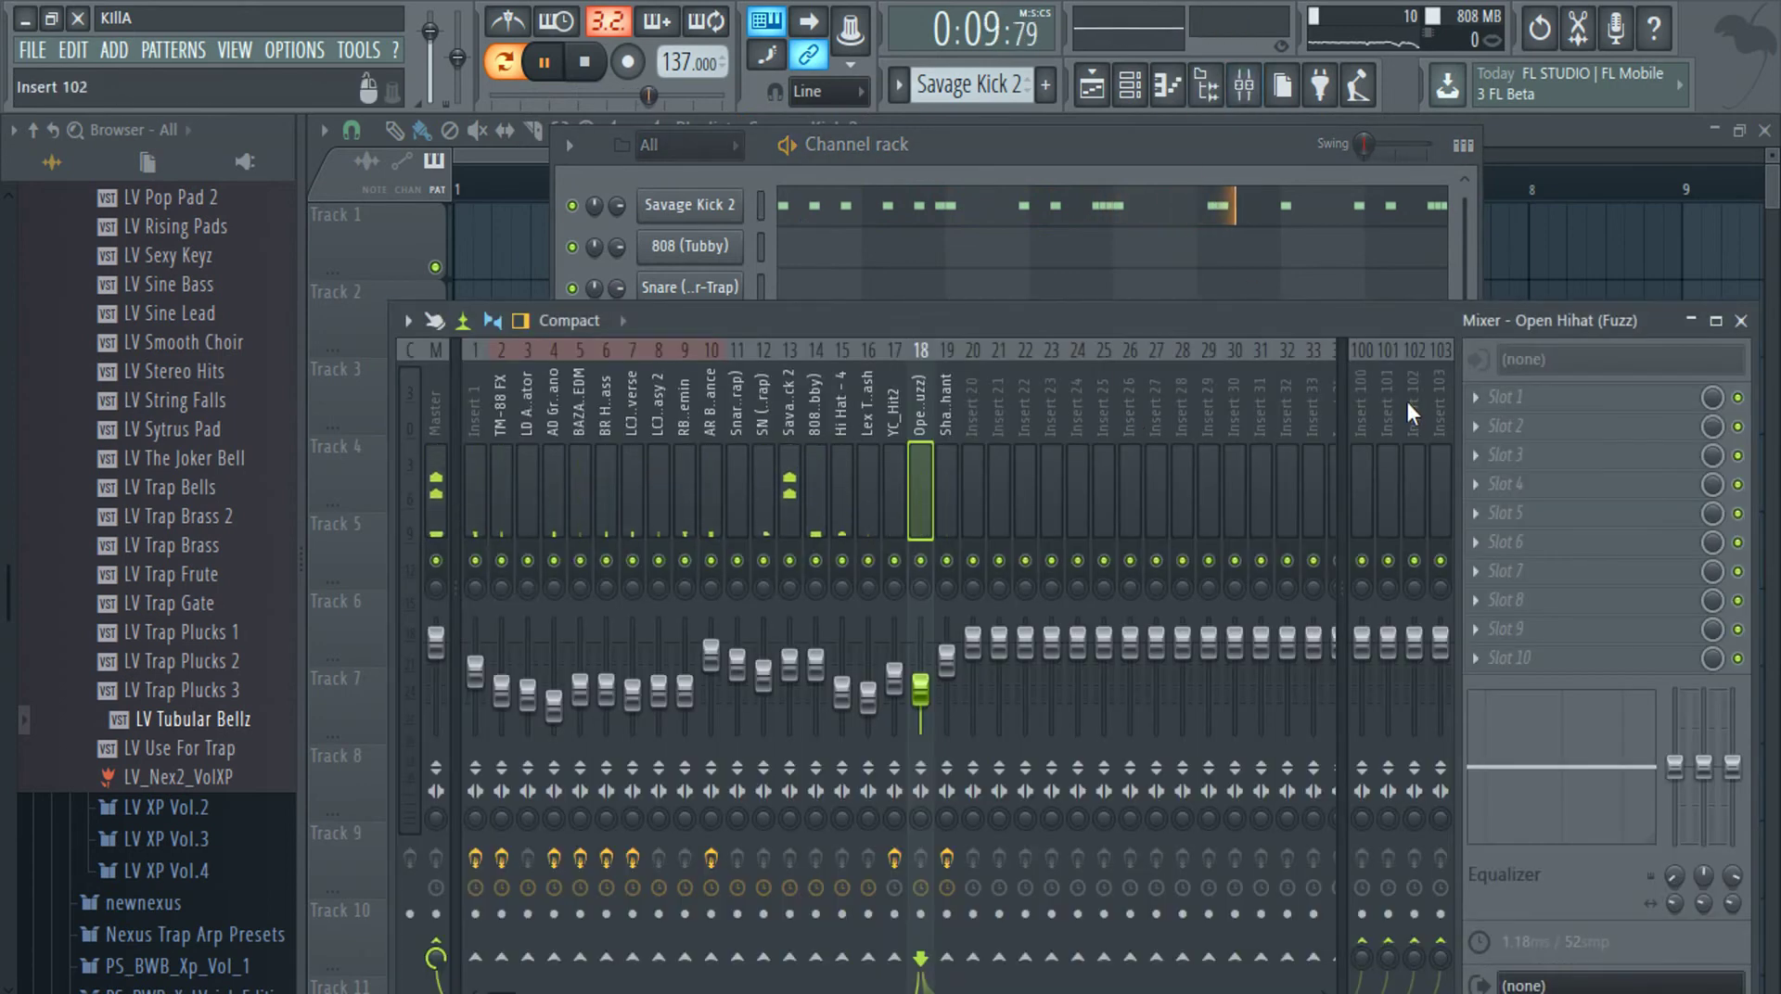
{"action": "left_click", "coordinate": [788, 454]}
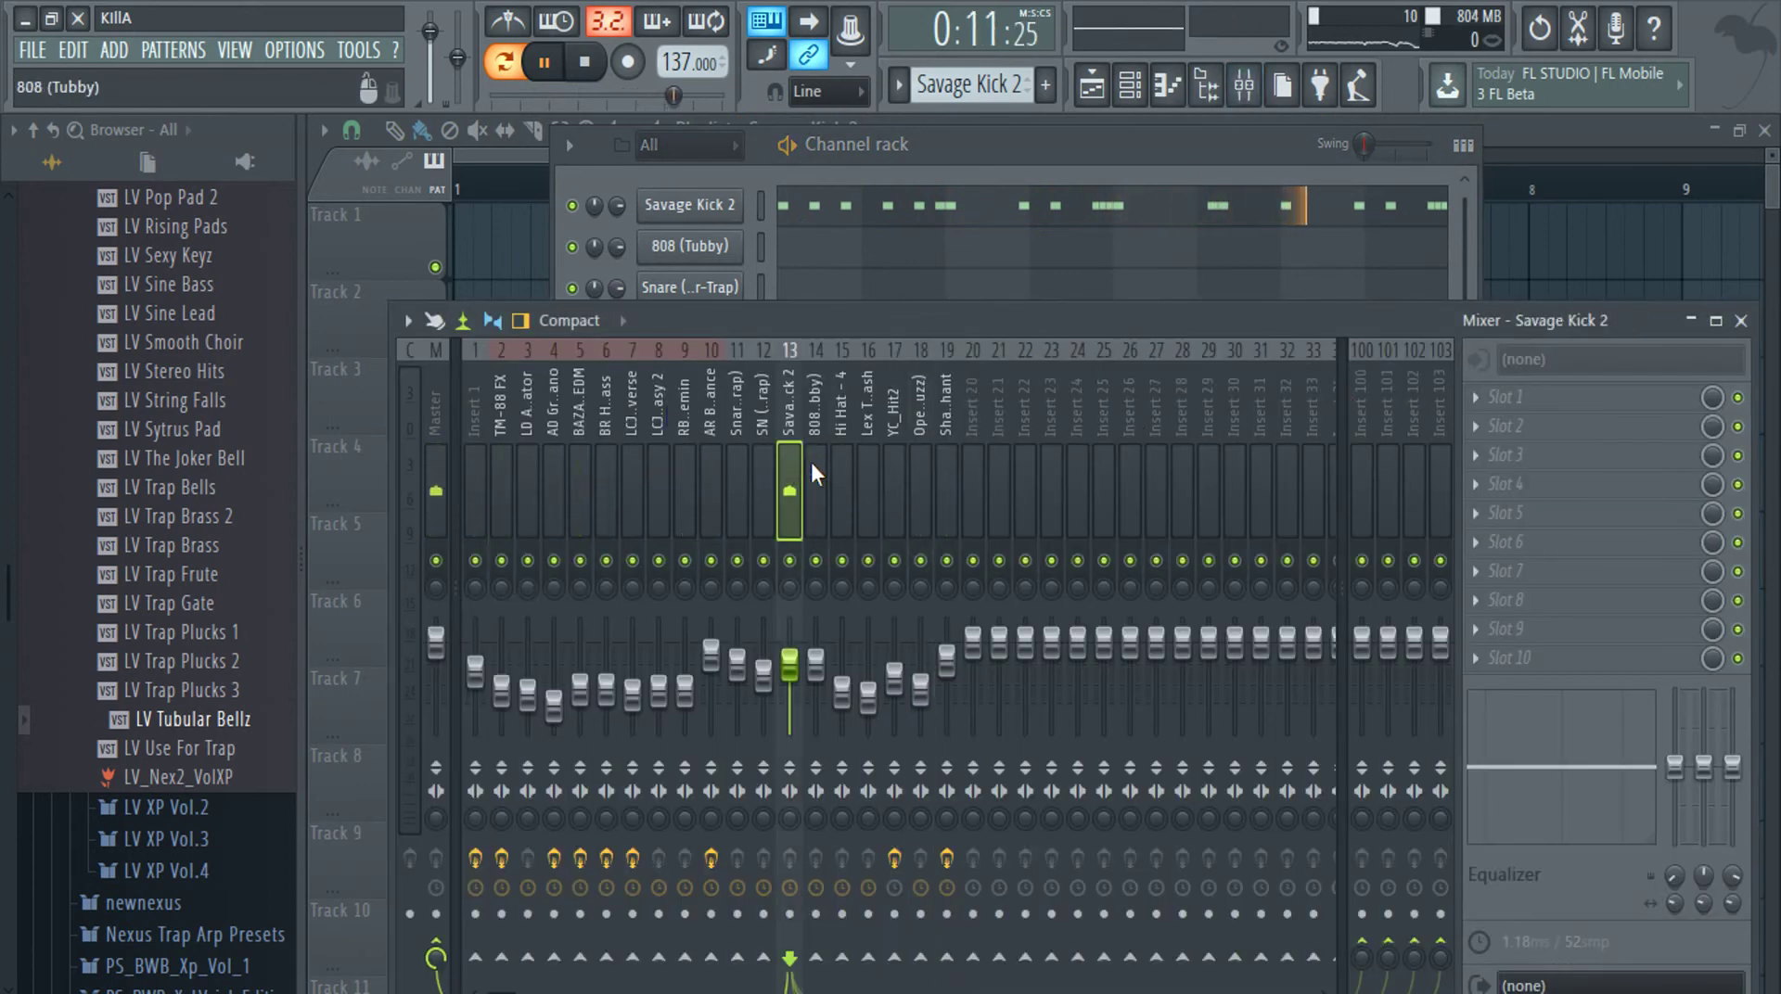
{"action": "left_click", "coordinate": [1503, 399]}
{"action": "left_click", "coordinate": [1430, 83]}
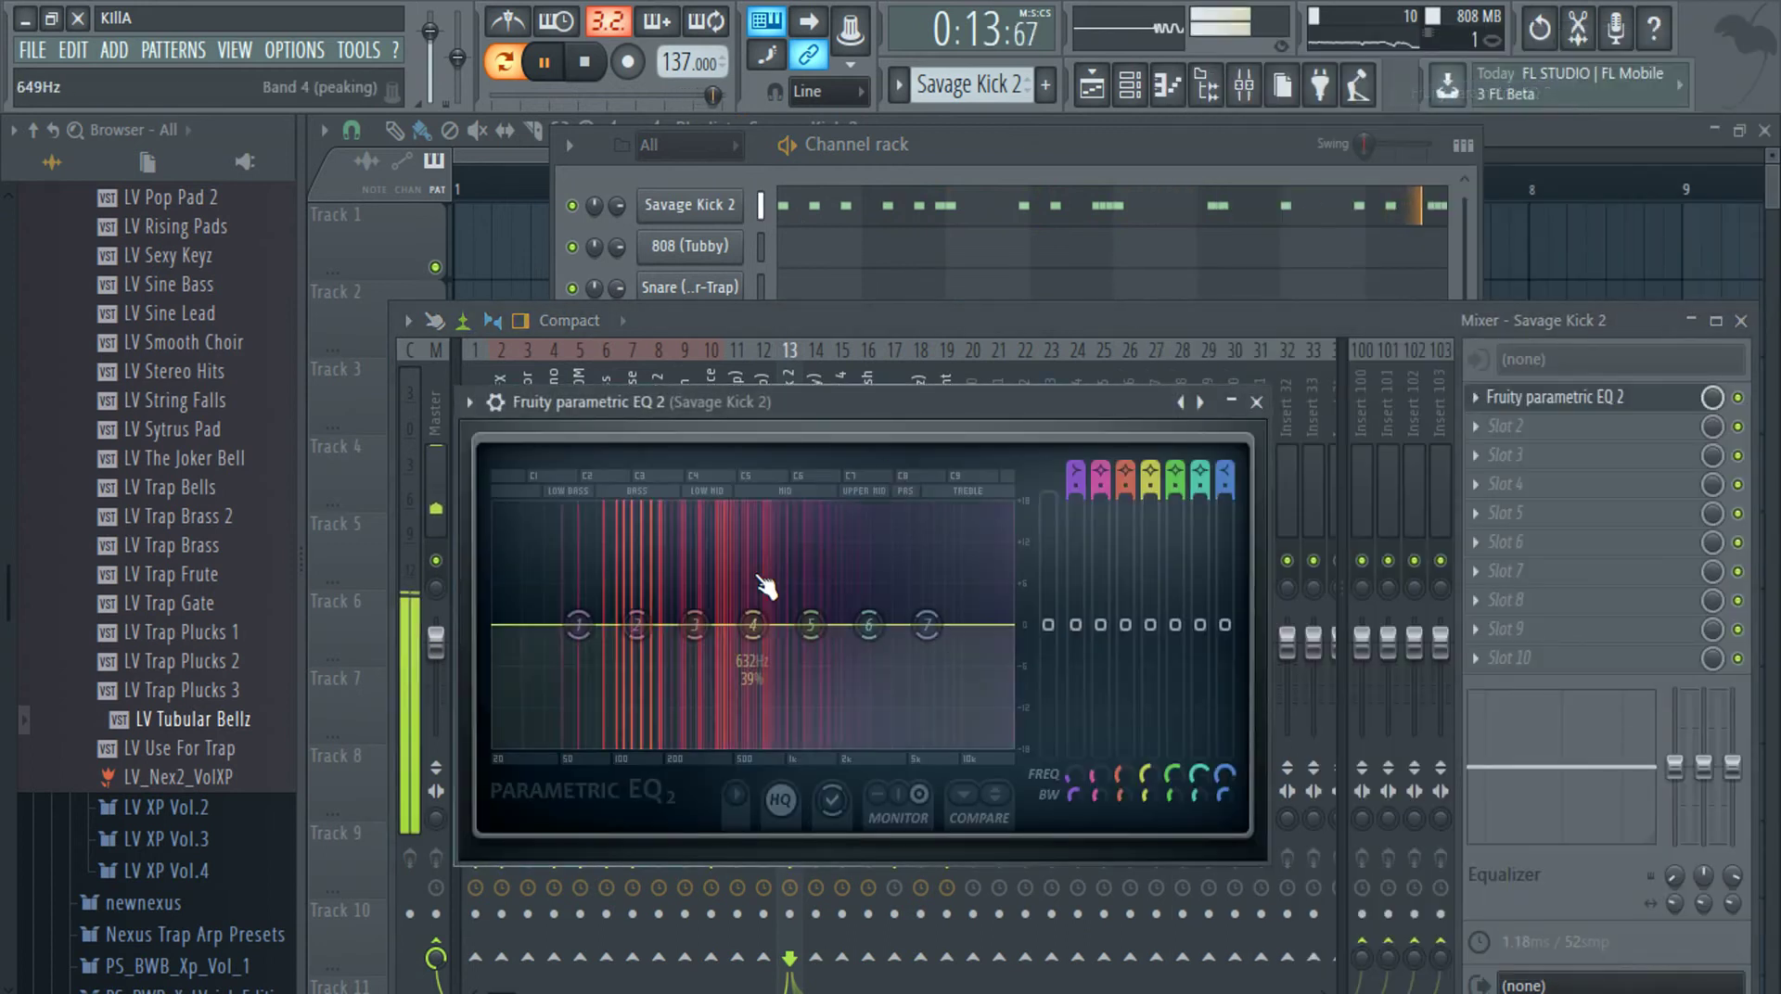
{"action": "mouse_move", "coordinate": [636, 624]}
{"action": "left_mouse_down"}
{"action": "mouse_move", "coordinate": [616, 605]}
{"action": "mouse_move", "coordinate": [636, 589]}
{"action": "mouse_move", "coordinate": [642, 606]}
{"action": "left_mouse_up"}
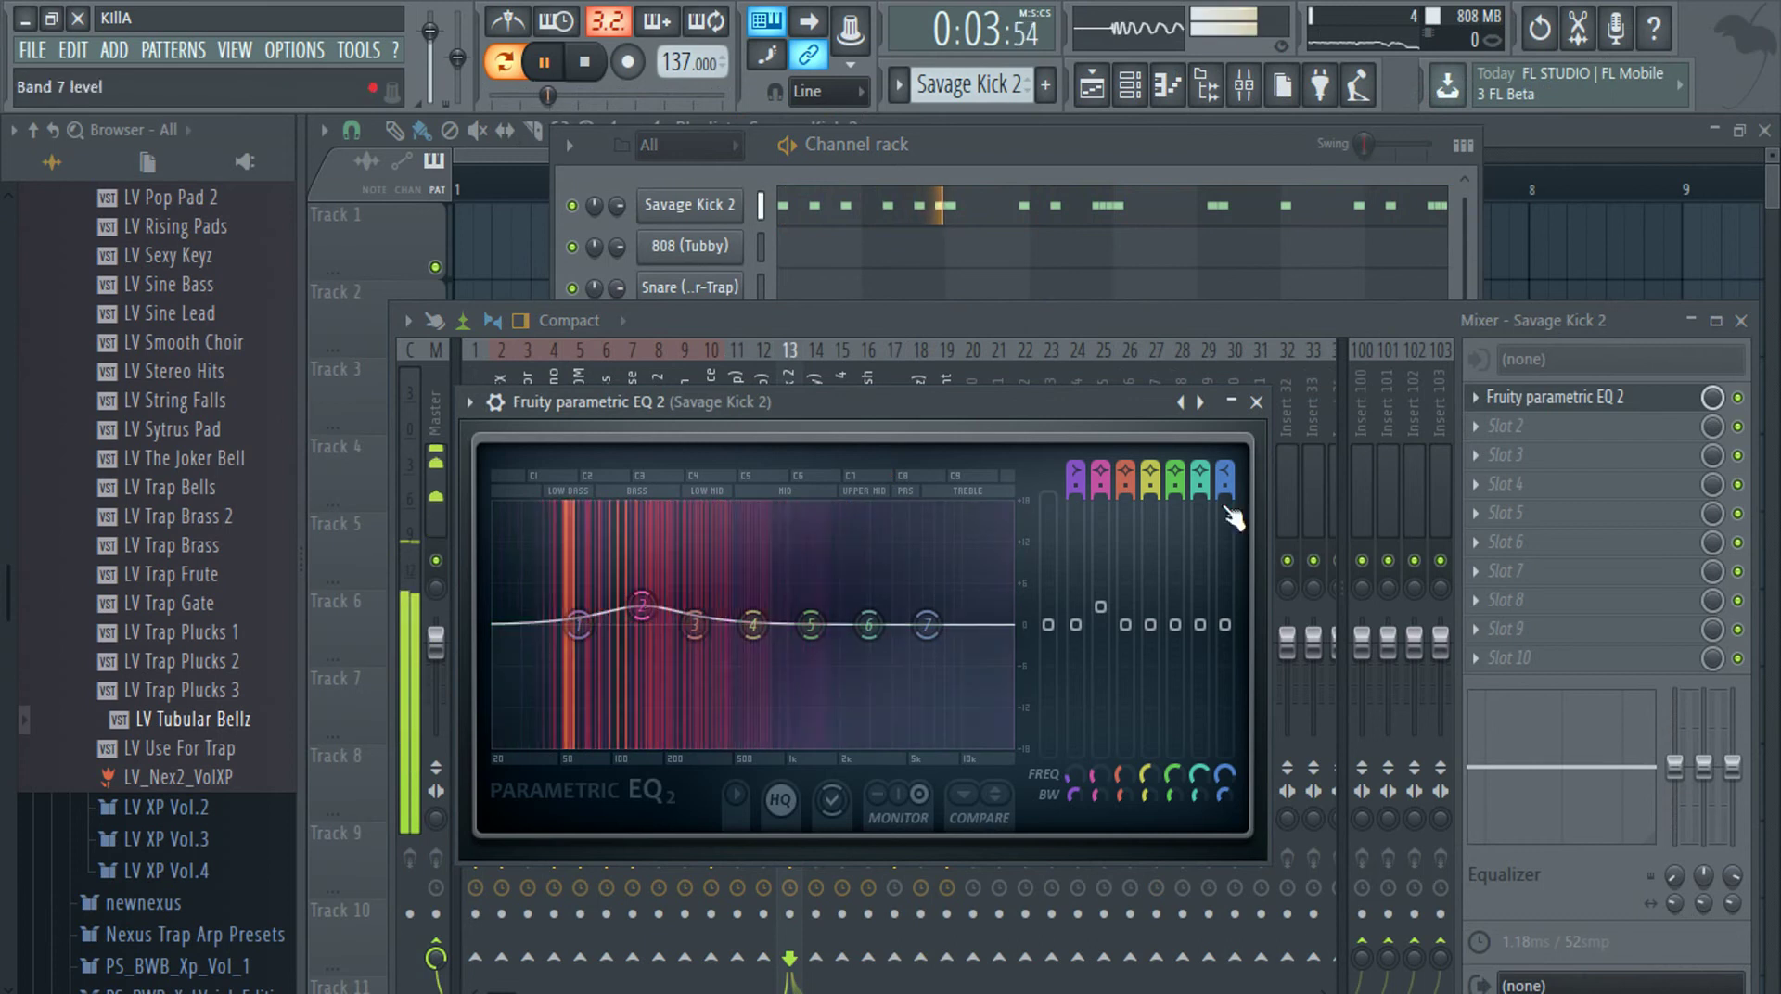
{"action": "left_click", "coordinate": [1257, 402]}
Add Fruity parametric EQ 2 to the 808 (Tubby) track, boosting band 2 about 2.4 dB at 117 Hz, cutting band 3 and raising band 4
{"action": "key", "text": "KP_Add"}
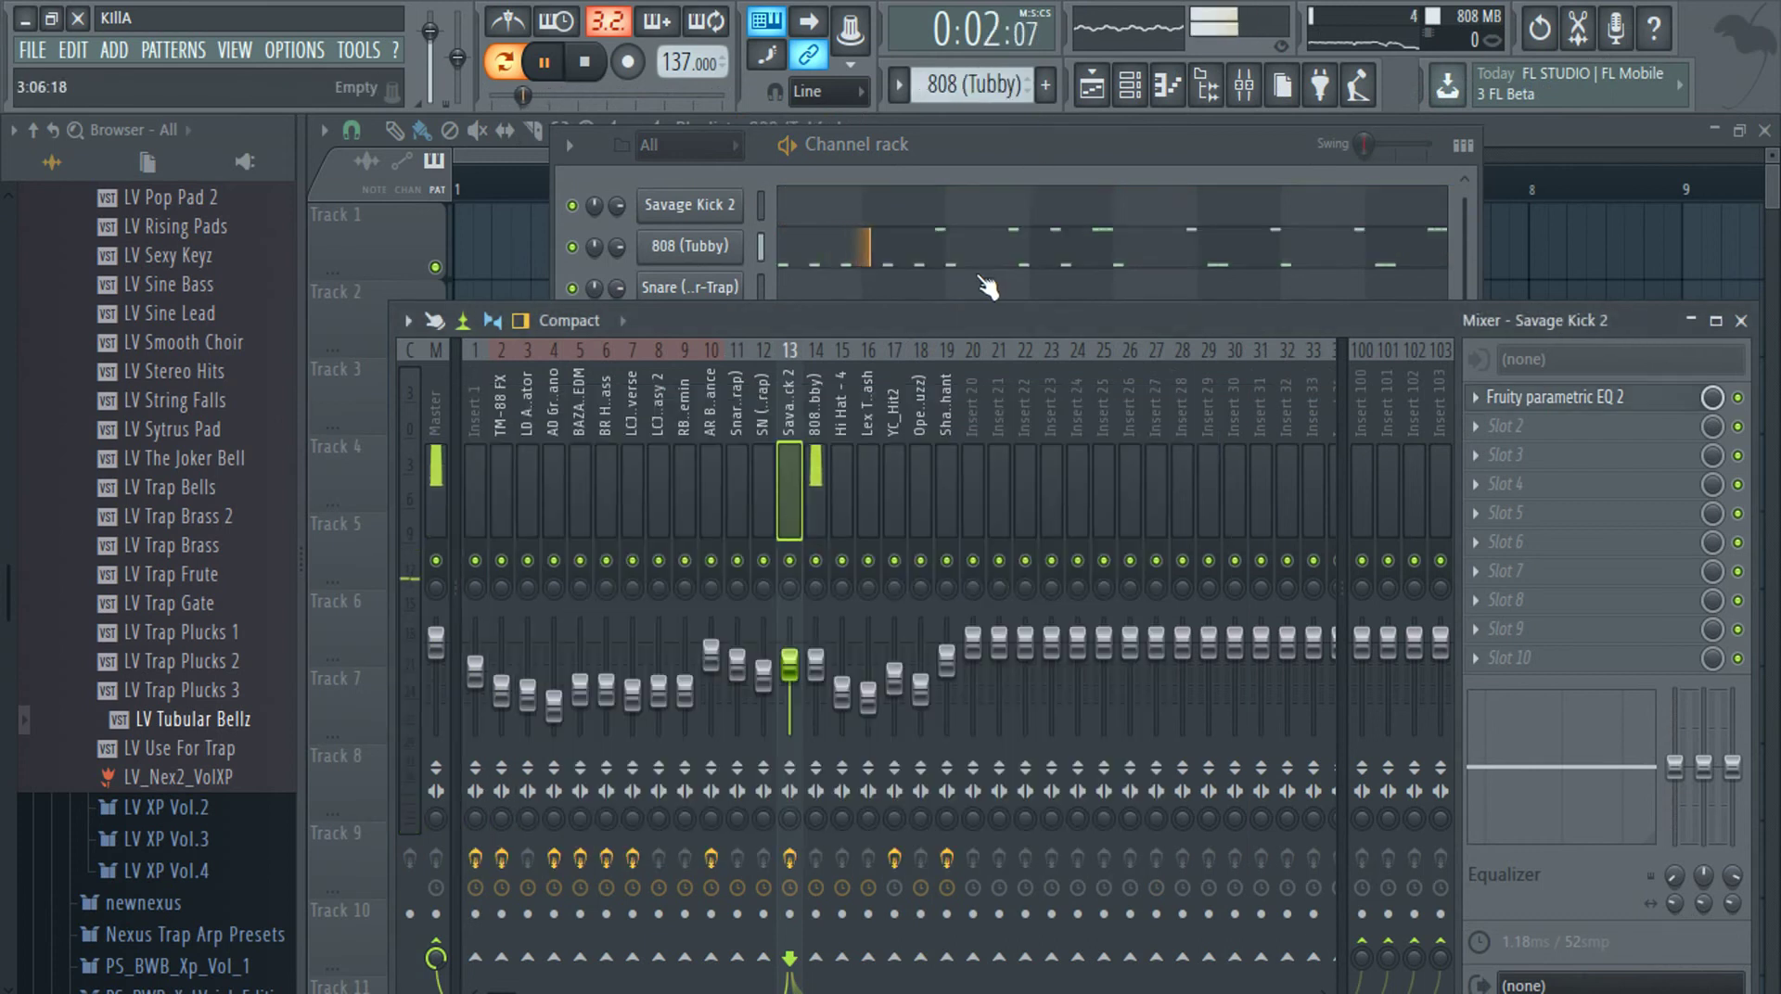
{"action": "left_click", "coordinate": [822, 438]}
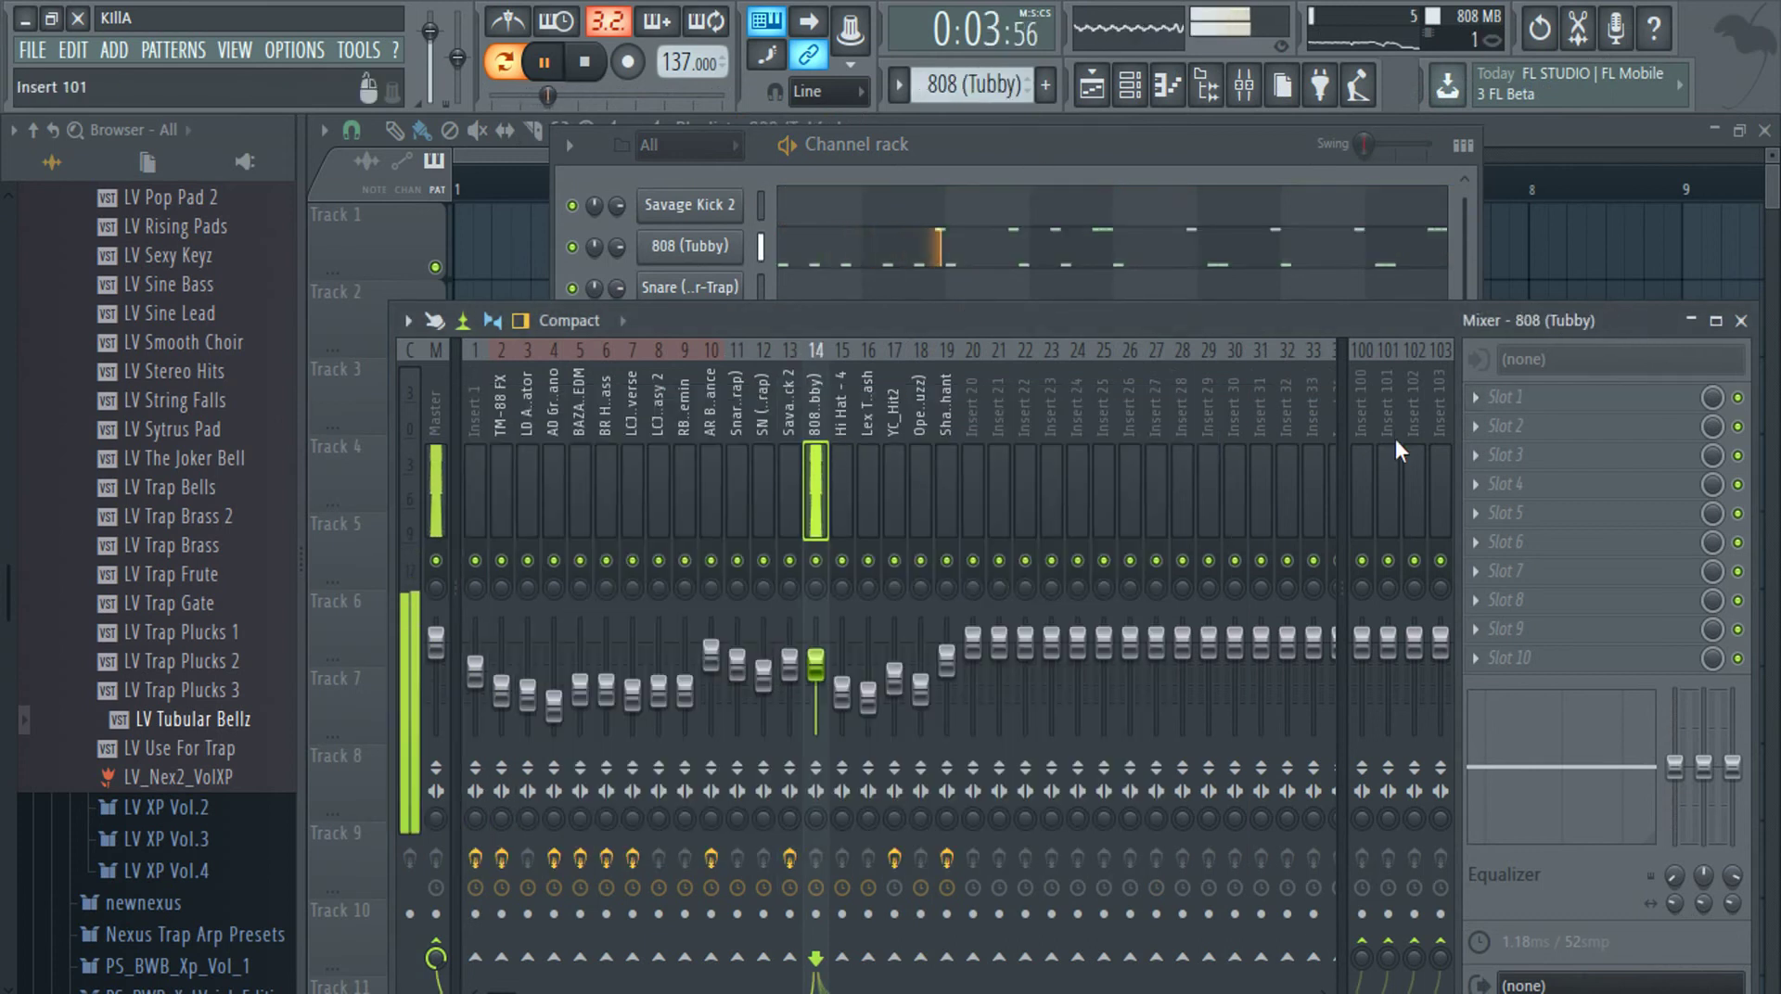
{"action": "left_click", "coordinate": [1484, 397]}
{"action": "left_click", "coordinate": [1515, 98]}
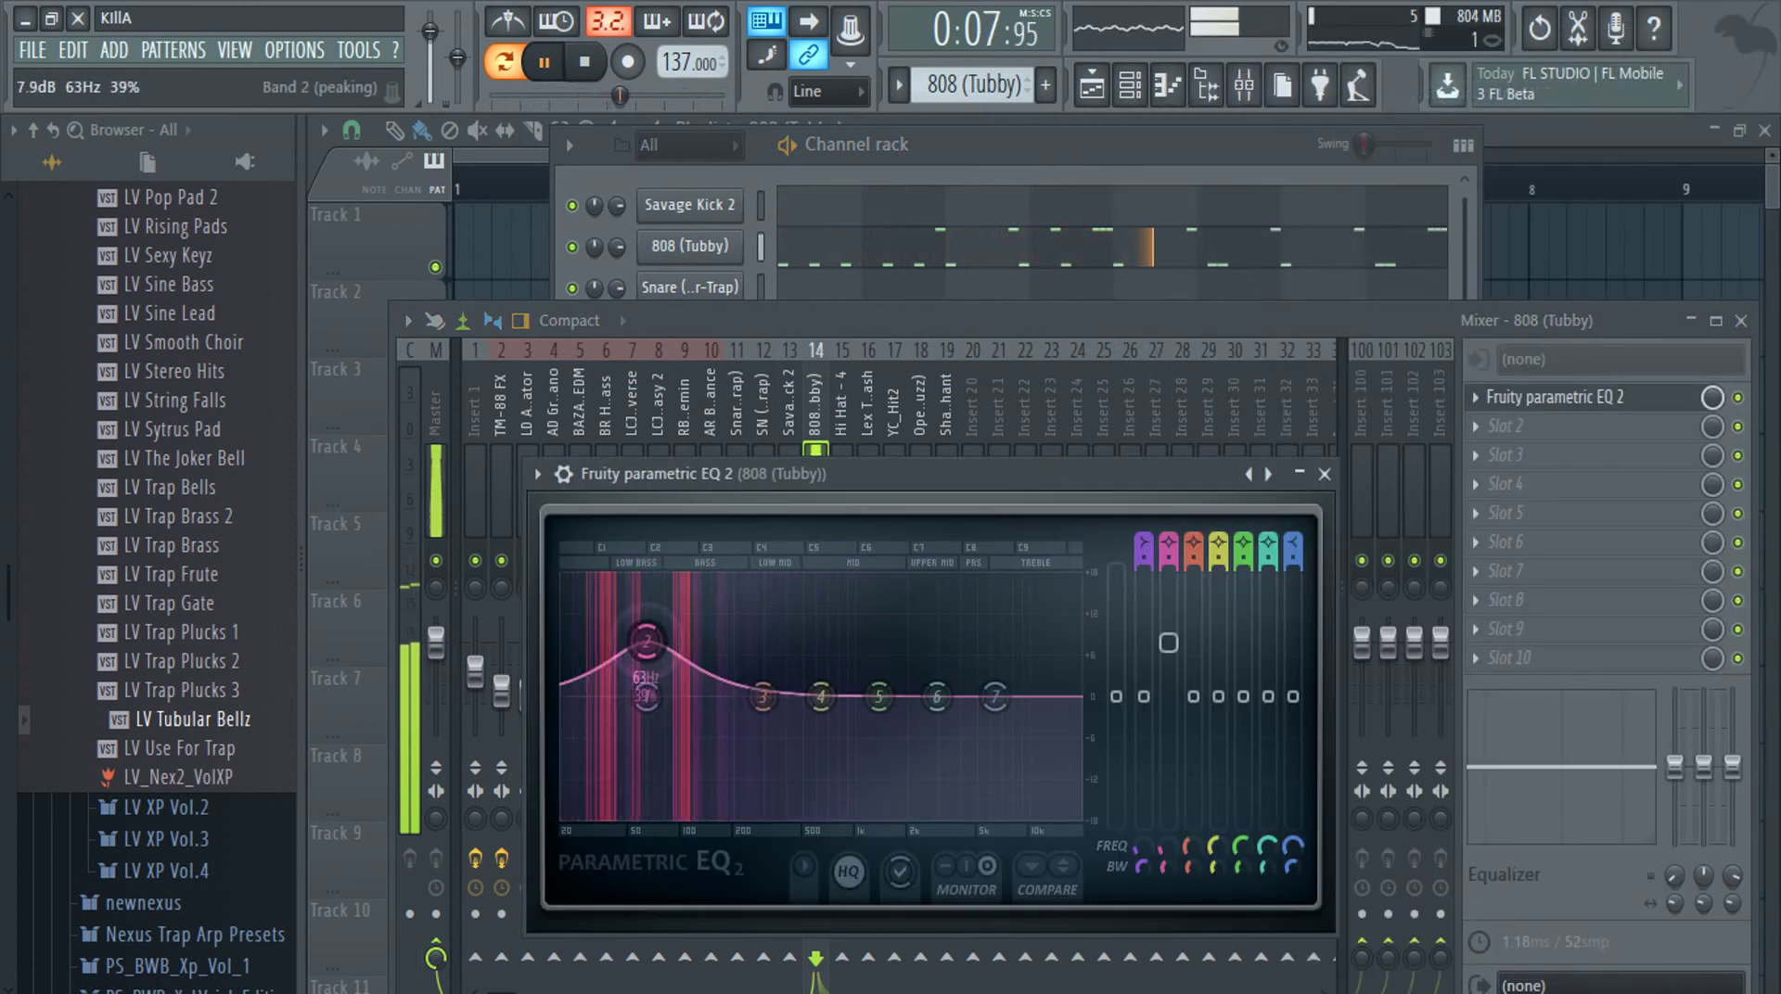
{"action": "left_click_drag", "start_coordinate": [678, 671], "coordinate": [690, 669]}
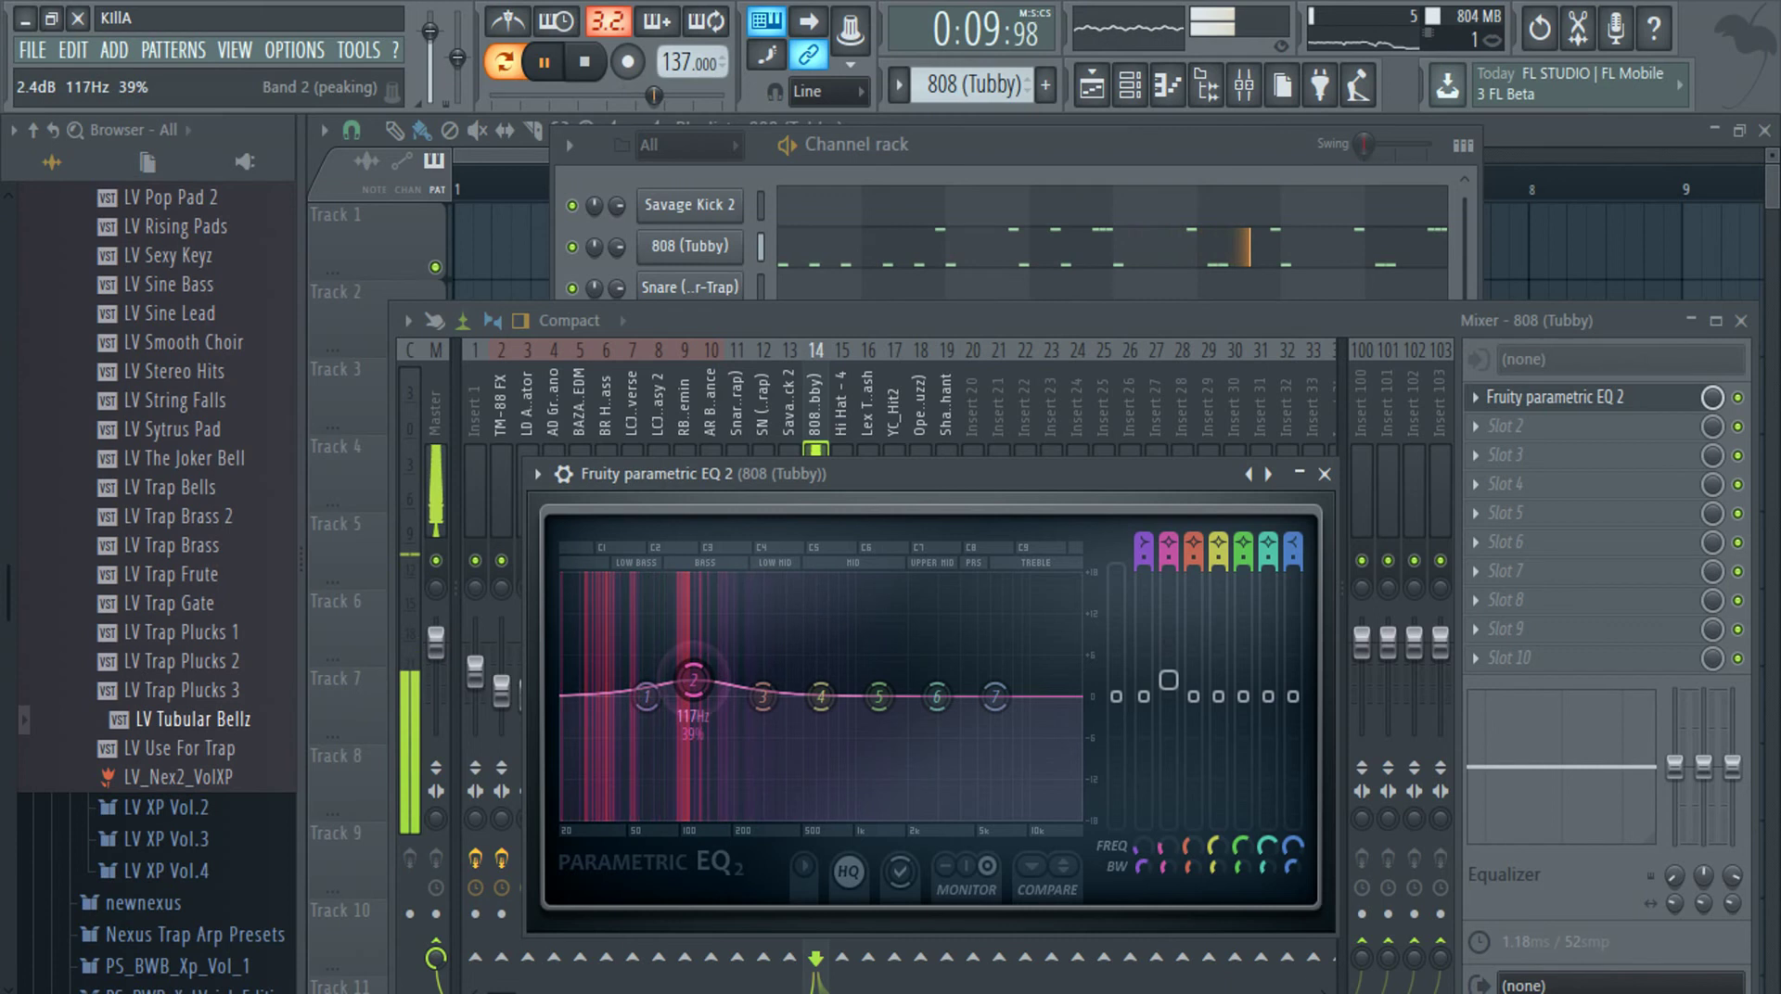
{"action": "mouse_move", "coordinate": [820, 698]}
{"action": "left_mouse_down"}
{"action": "mouse_move", "coordinate": [827, 661]}
{"action": "mouse_move", "coordinate": [768, 714]}
{"action": "mouse_move", "coordinate": [832, 654]}
{"action": "mouse_move", "coordinate": [832, 674]}
{"action": "left_mouse_up"}
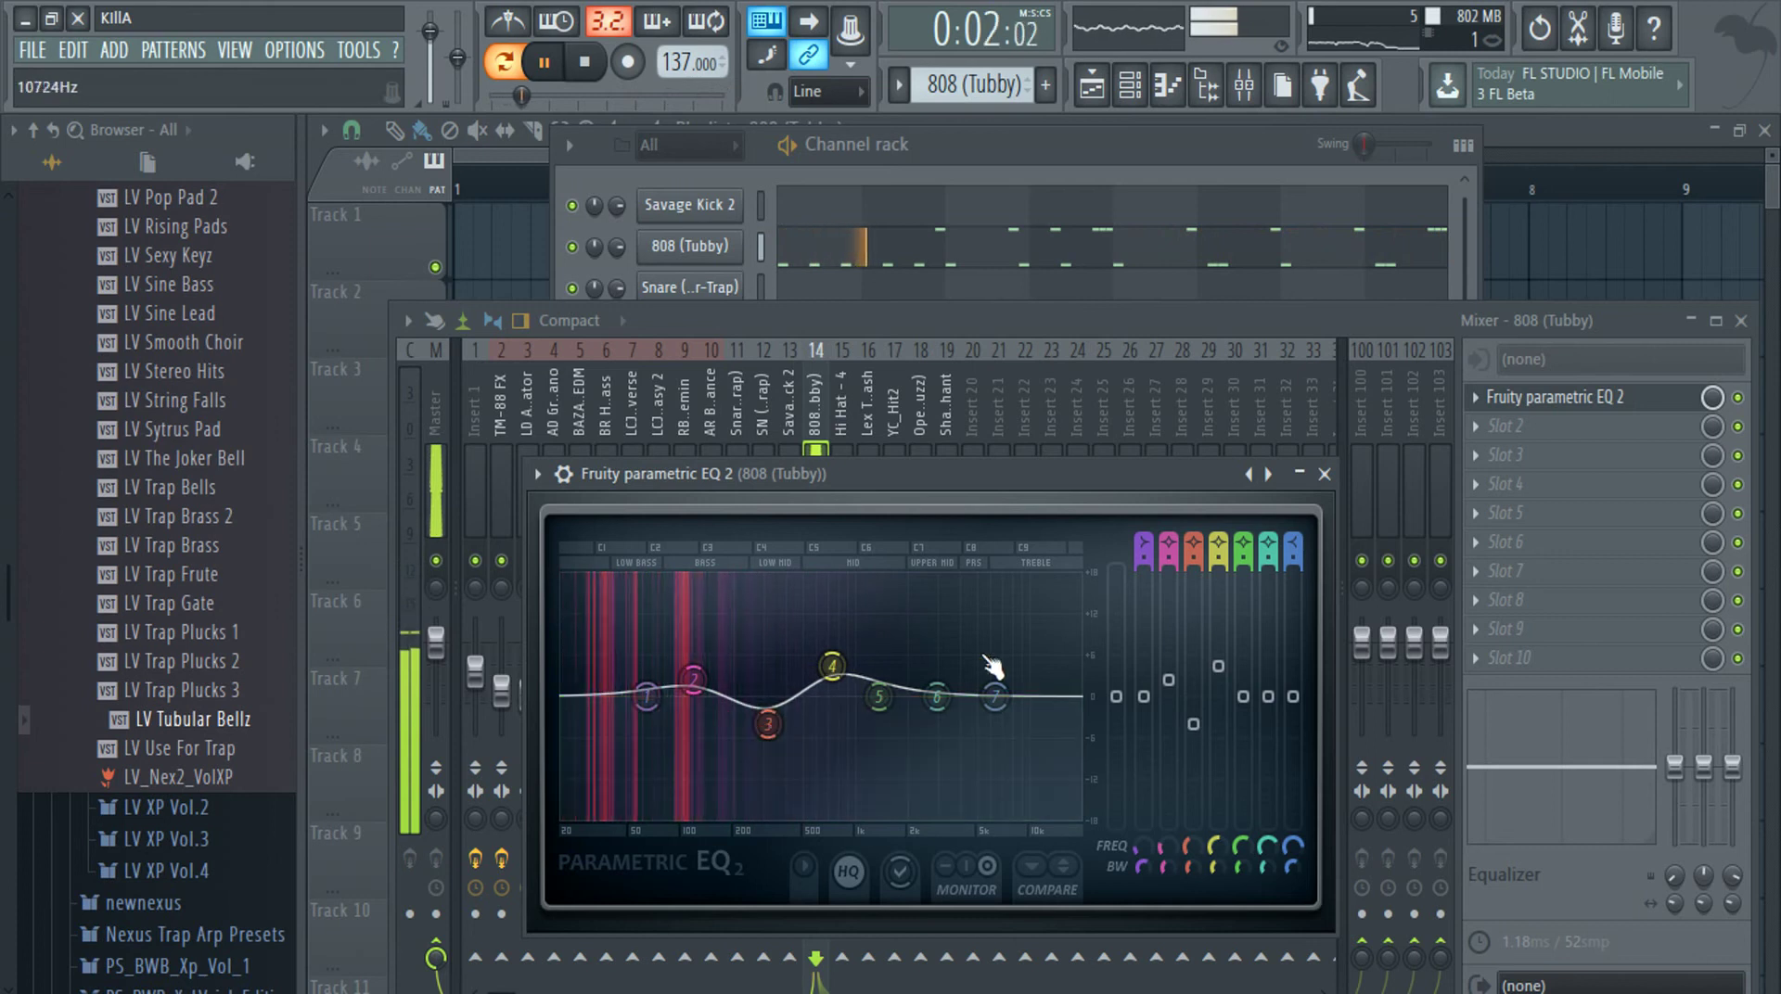
{"action": "left_click", "coordinate": [1326, 475]}
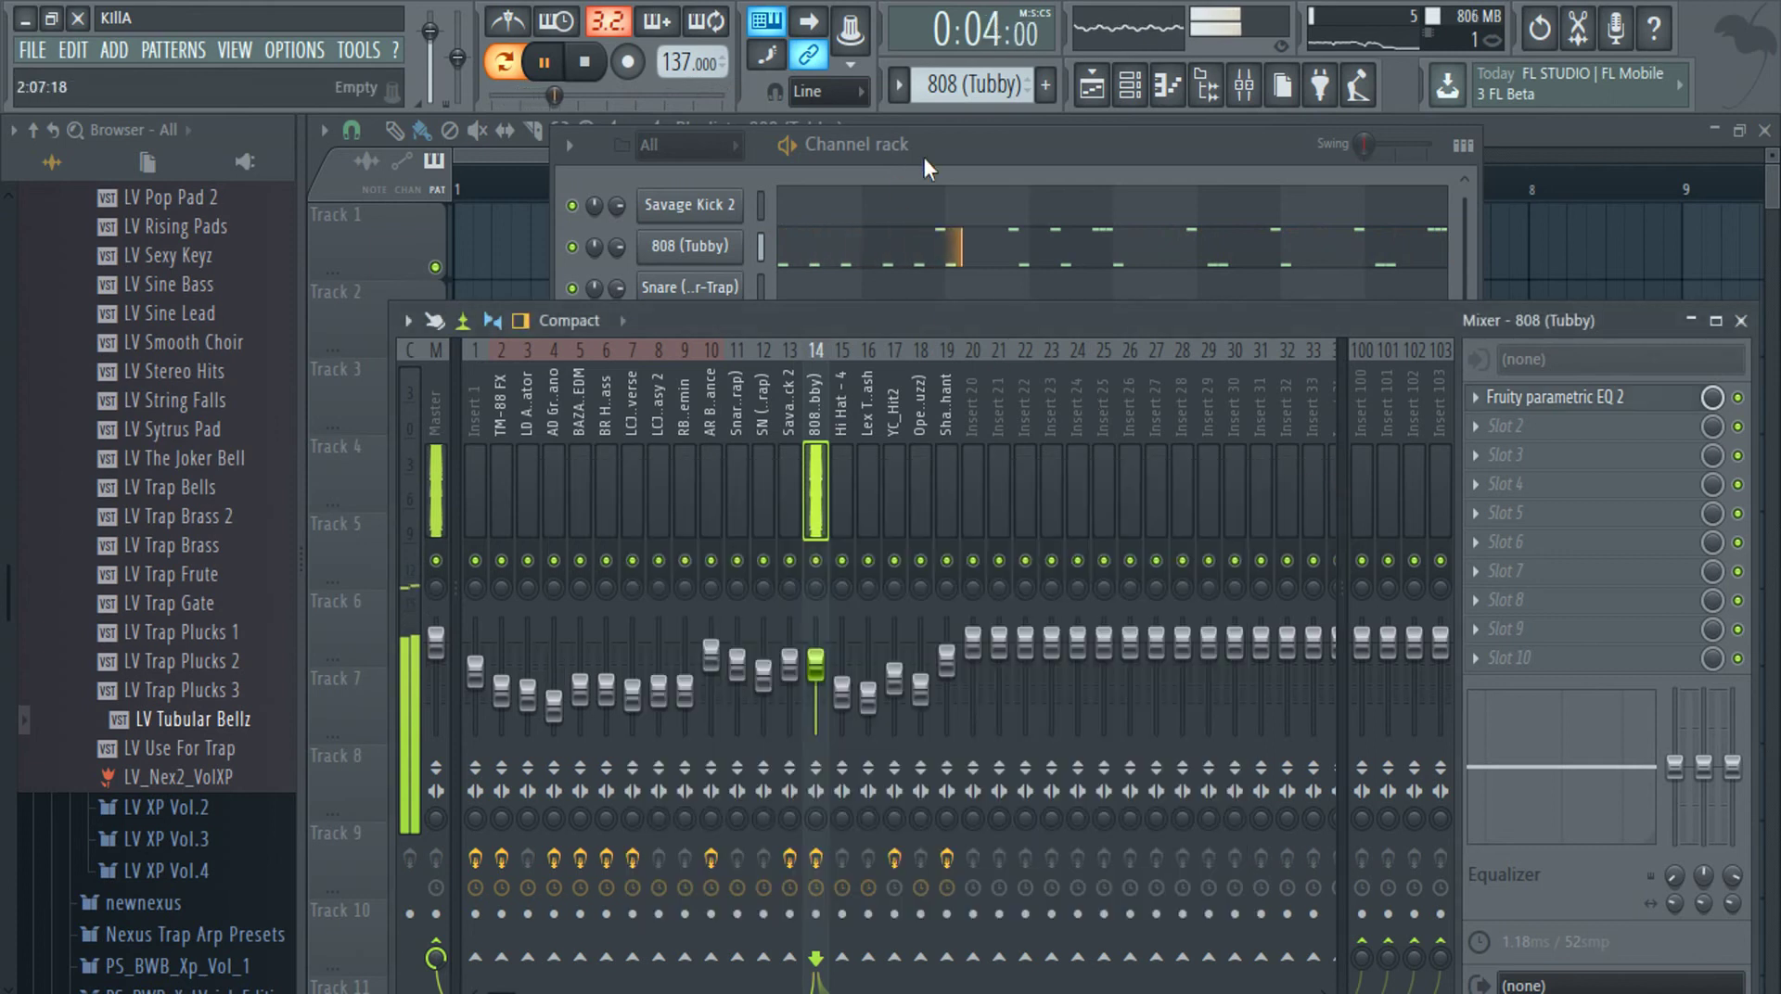
Select the PN Etno LEad pattern and place it at bar 1 on Track 1 of the playlist
{"action": "left_click", "coordinate": [961, 157]}
{"action": "key", "text": "Right"}
{"action": "key", "text": "Right"}
{"action": "key", "text": "Right"}
{"action": "key", "text": "Right"}
{"action": "key", "text": "Right"}
{"action": "key", "text": "Right"}
{"action": "key", "text": "Right"}
{"action": "key", "text": "Right"}
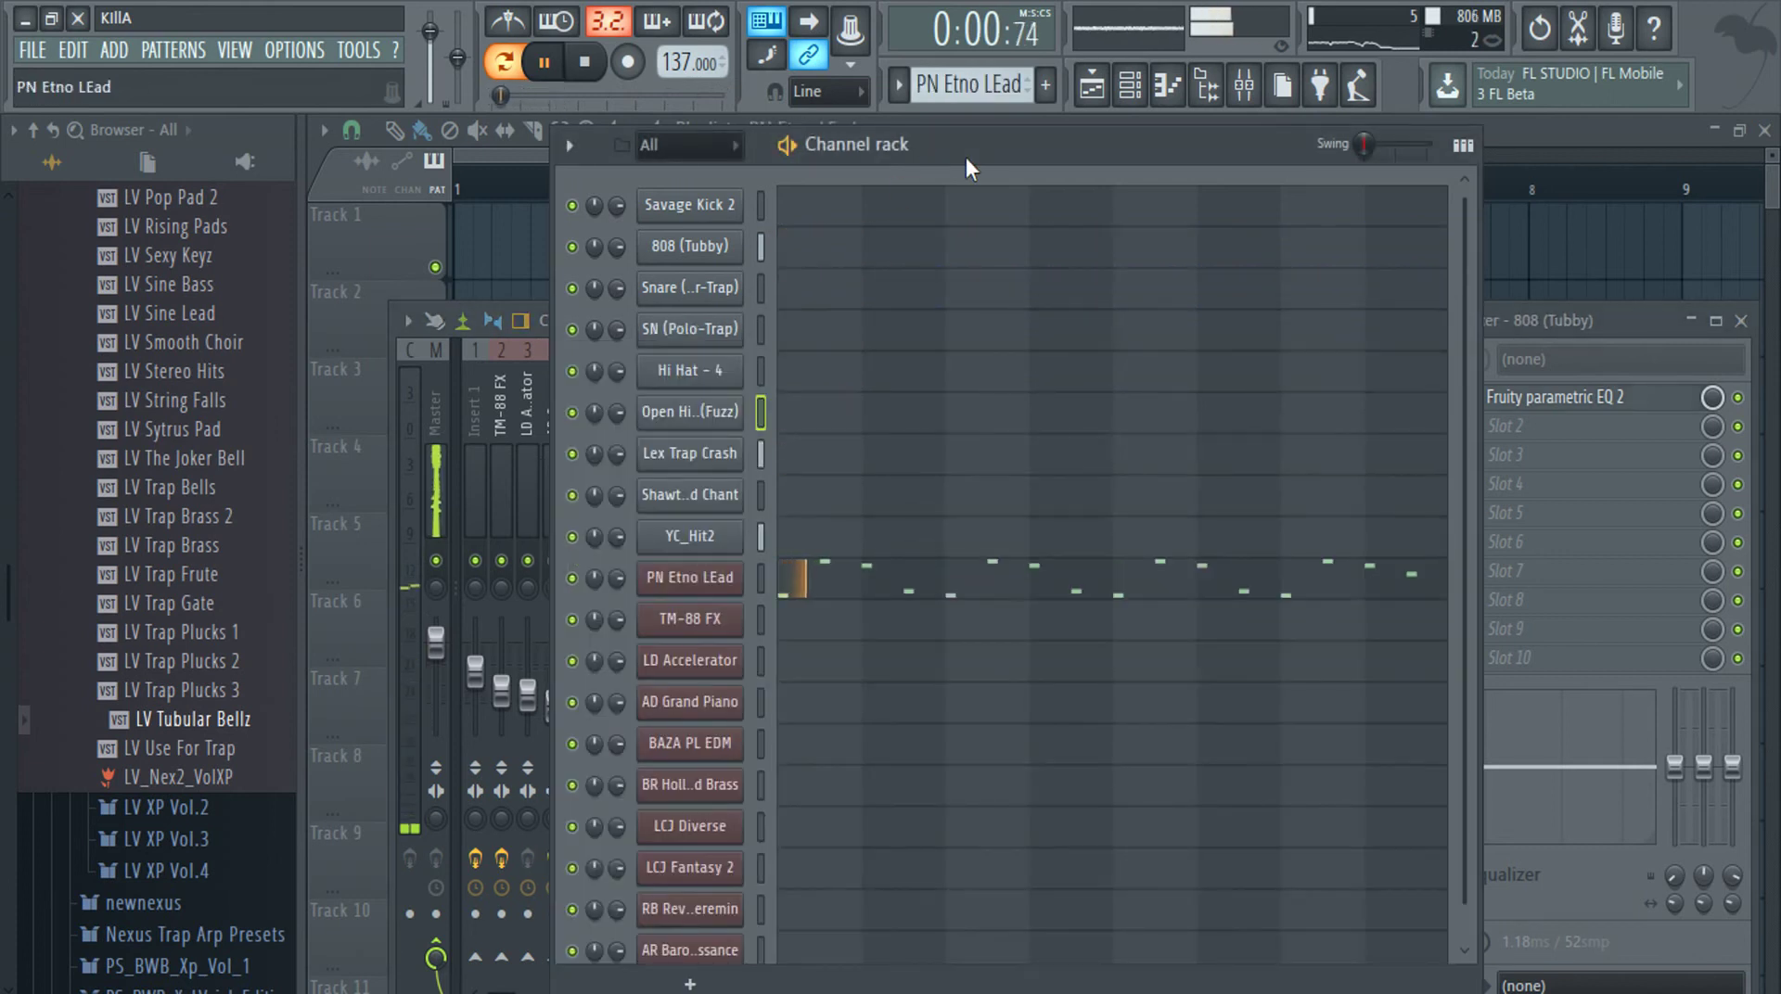
{"action": "key", "text": "F5"}
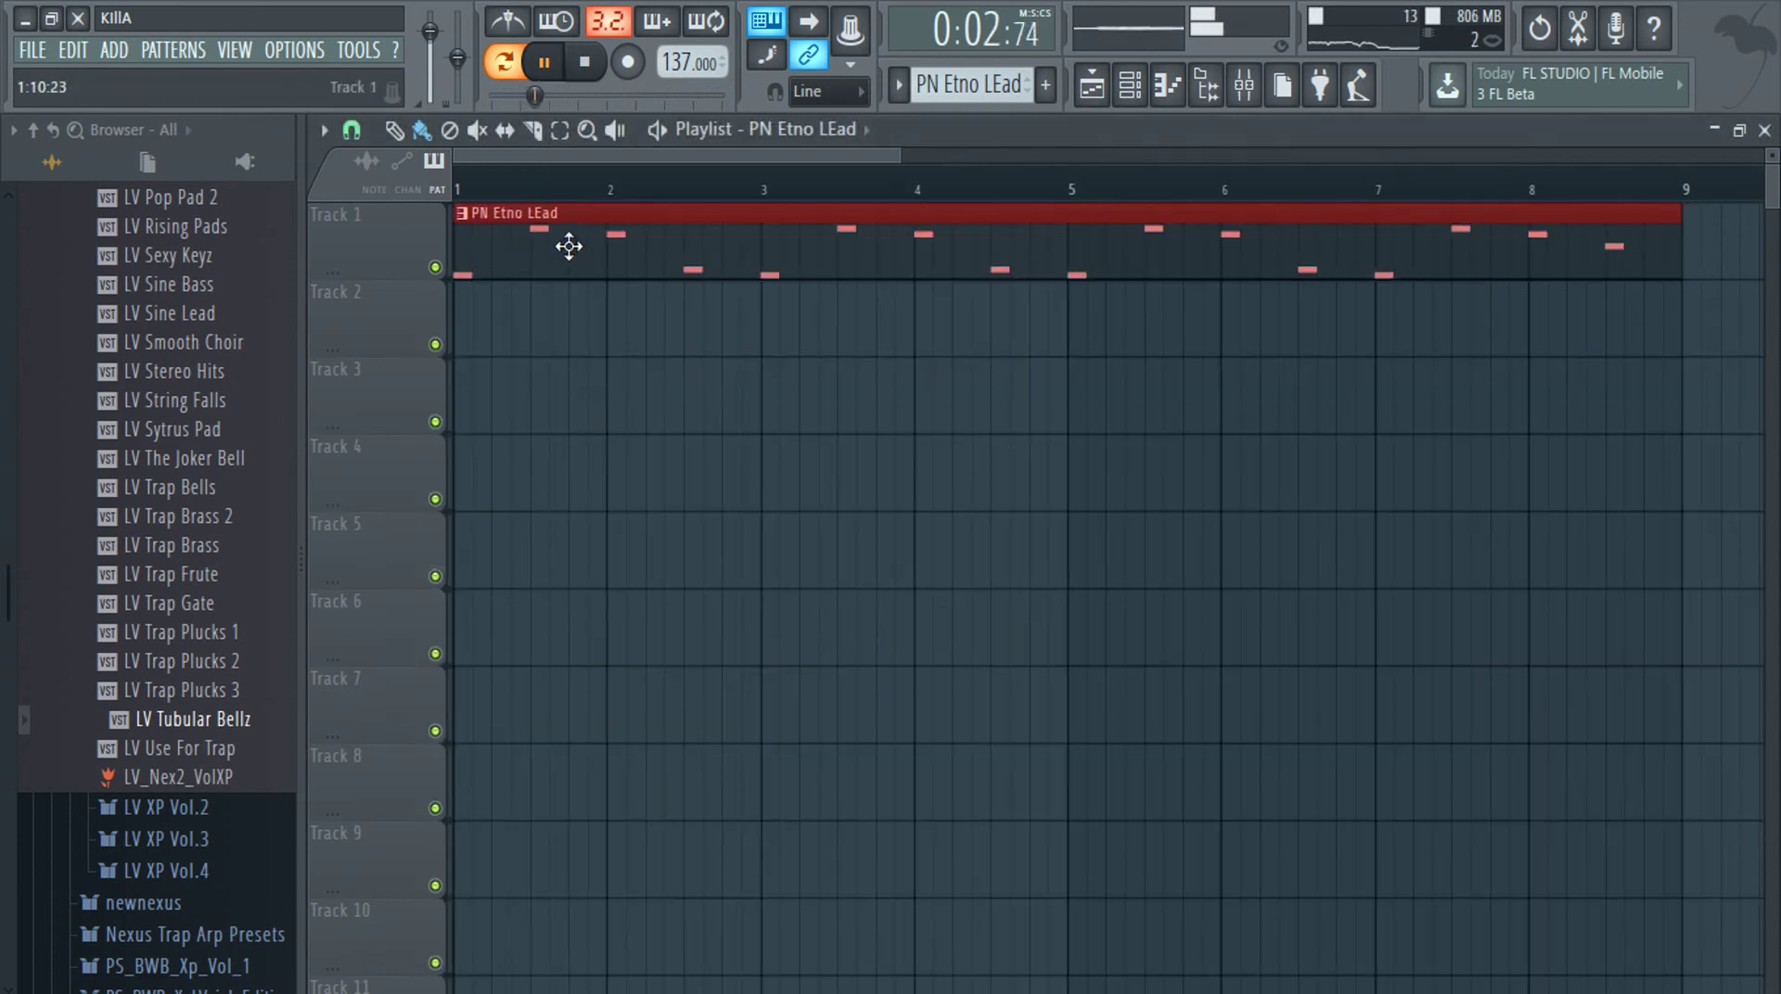
{"action": "scroll", "coordinate": [648, 414], "scroll_direction": "down", "scroll_amount": 4}
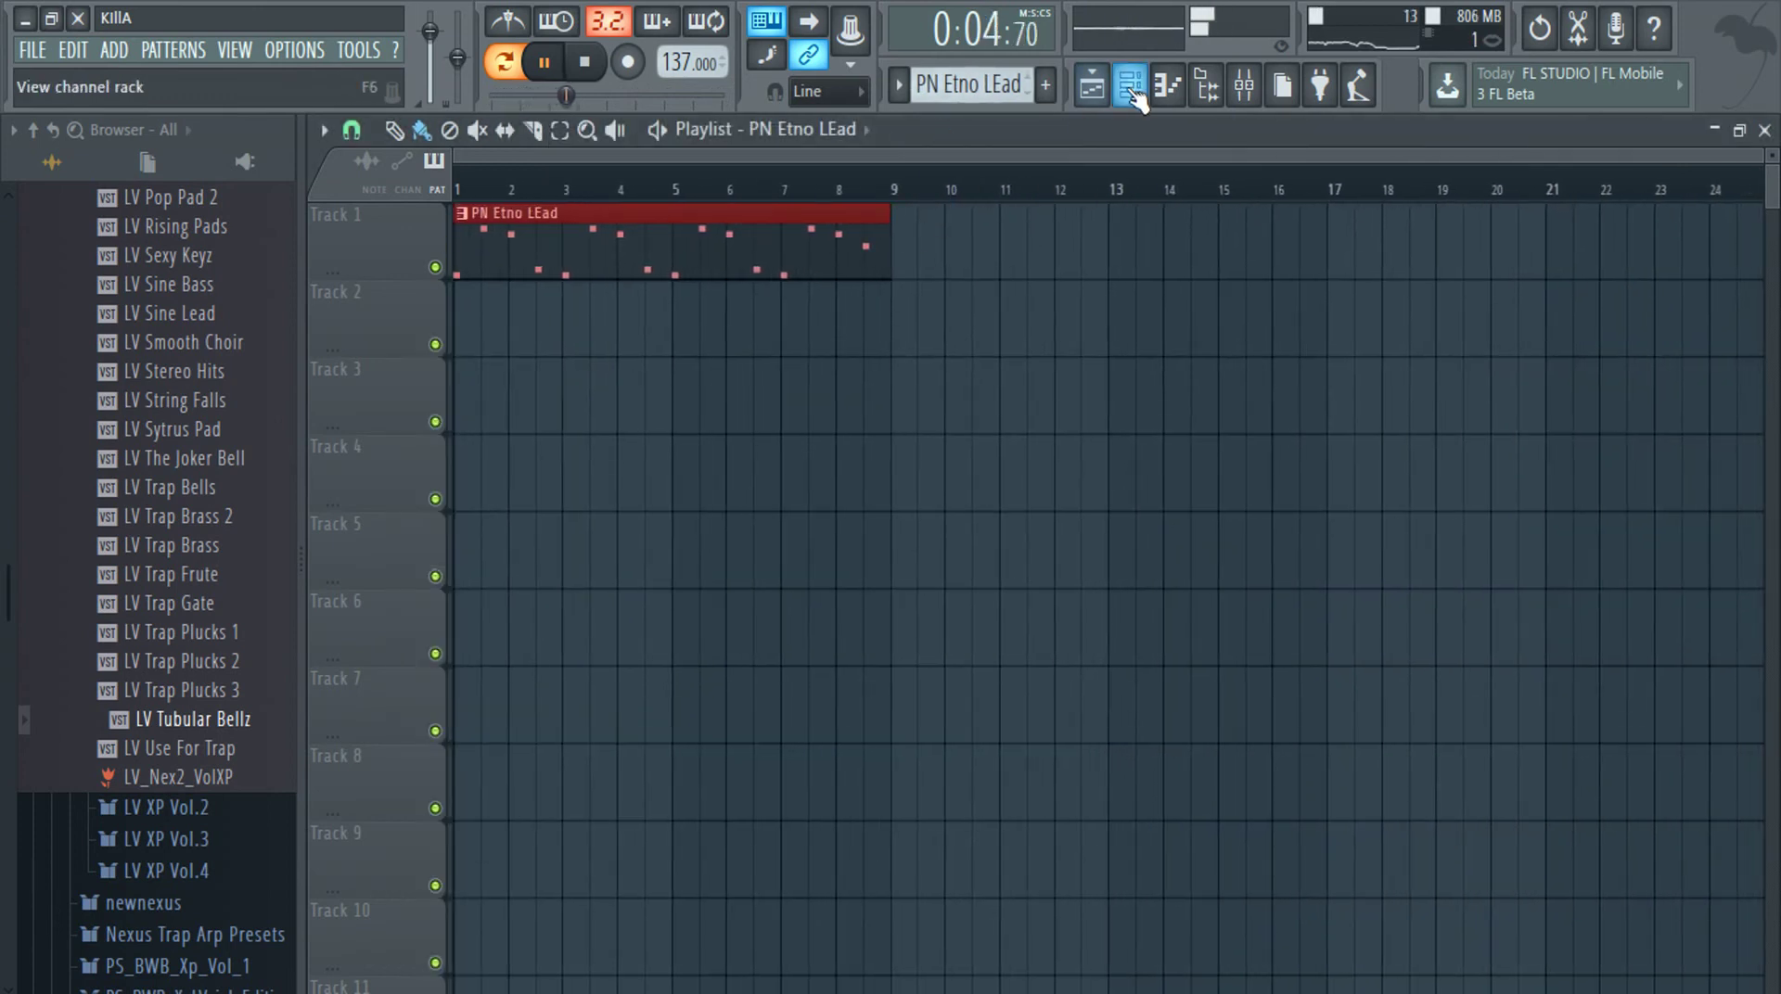
Place the TM-88 FX pattern at bar 1 on Track 2 of the playlist
{"action": "left_click", "coordinate": [1131, 86]}
{"action": "key", "text": "KP_Add"}
{"action": "key", "text": "space"}
{"action": "key", "text": "space"}
{"action": "left_click", "coordinate": [471, 316]}
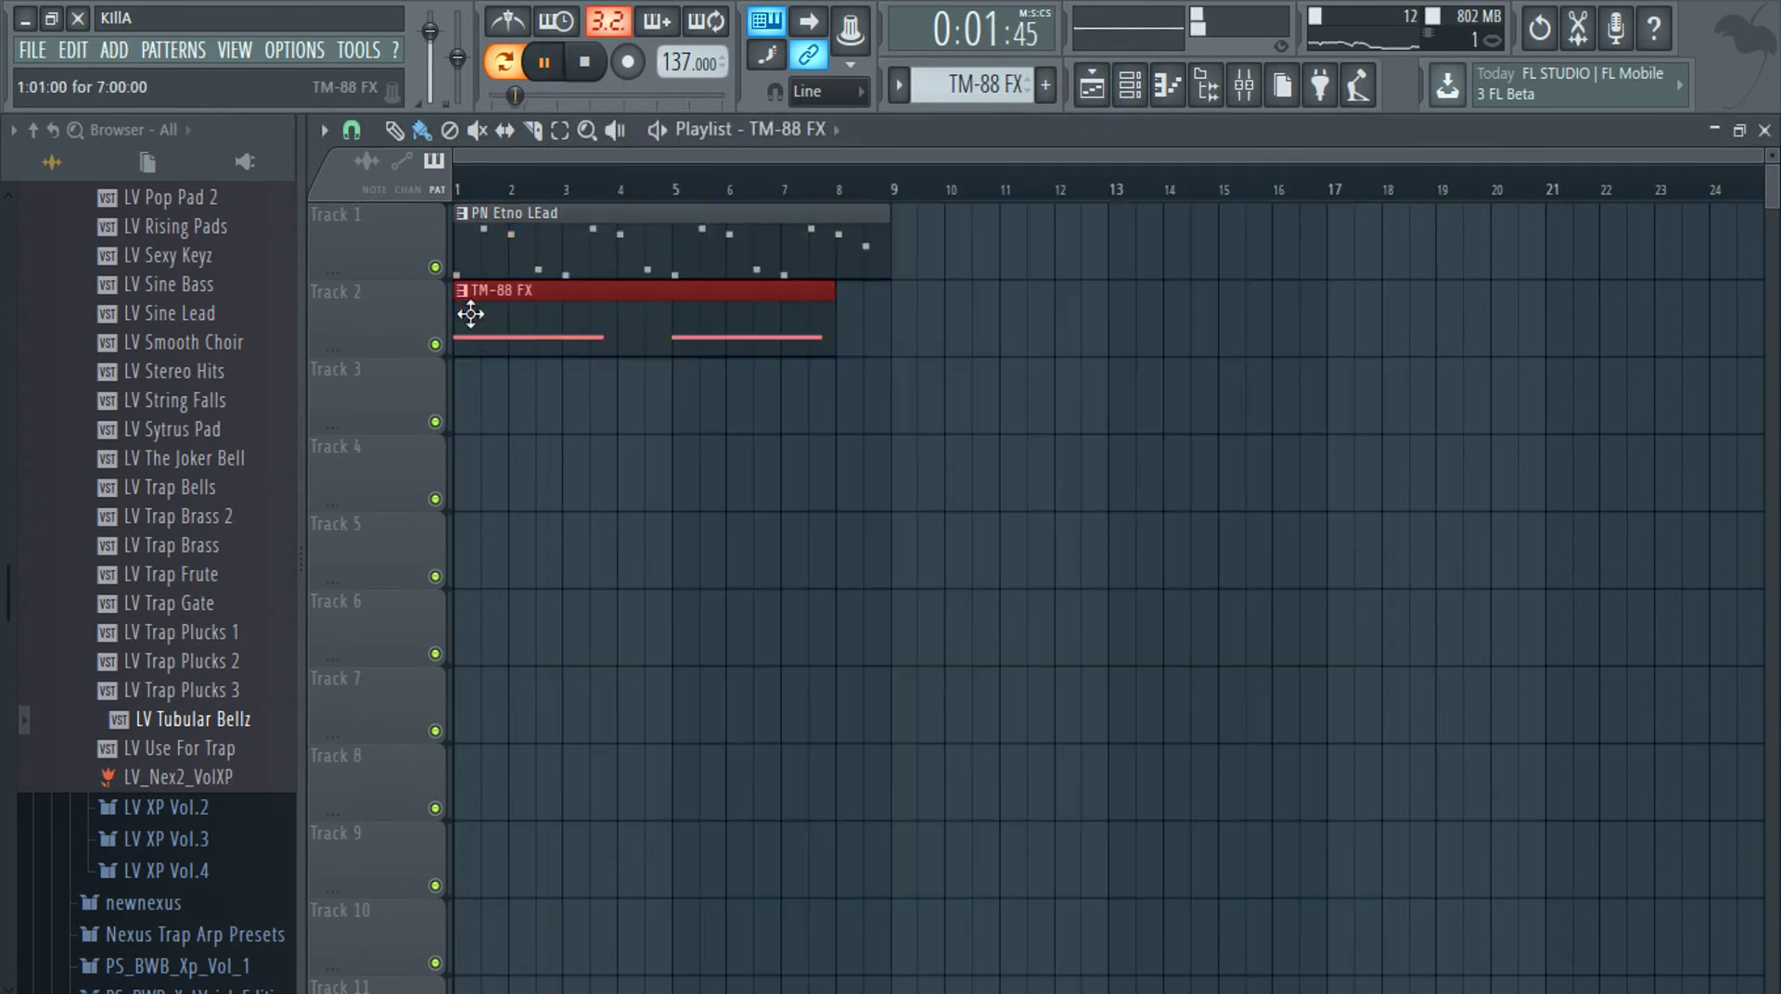
Place the LD Accelerator pattern at bar 1 on Track 3 and extend the TM-88 FX clip to bar 9
{"action": "left_click", "coordinate": [1125, 91]}
{"action": "key", "text": "KP_Add"}
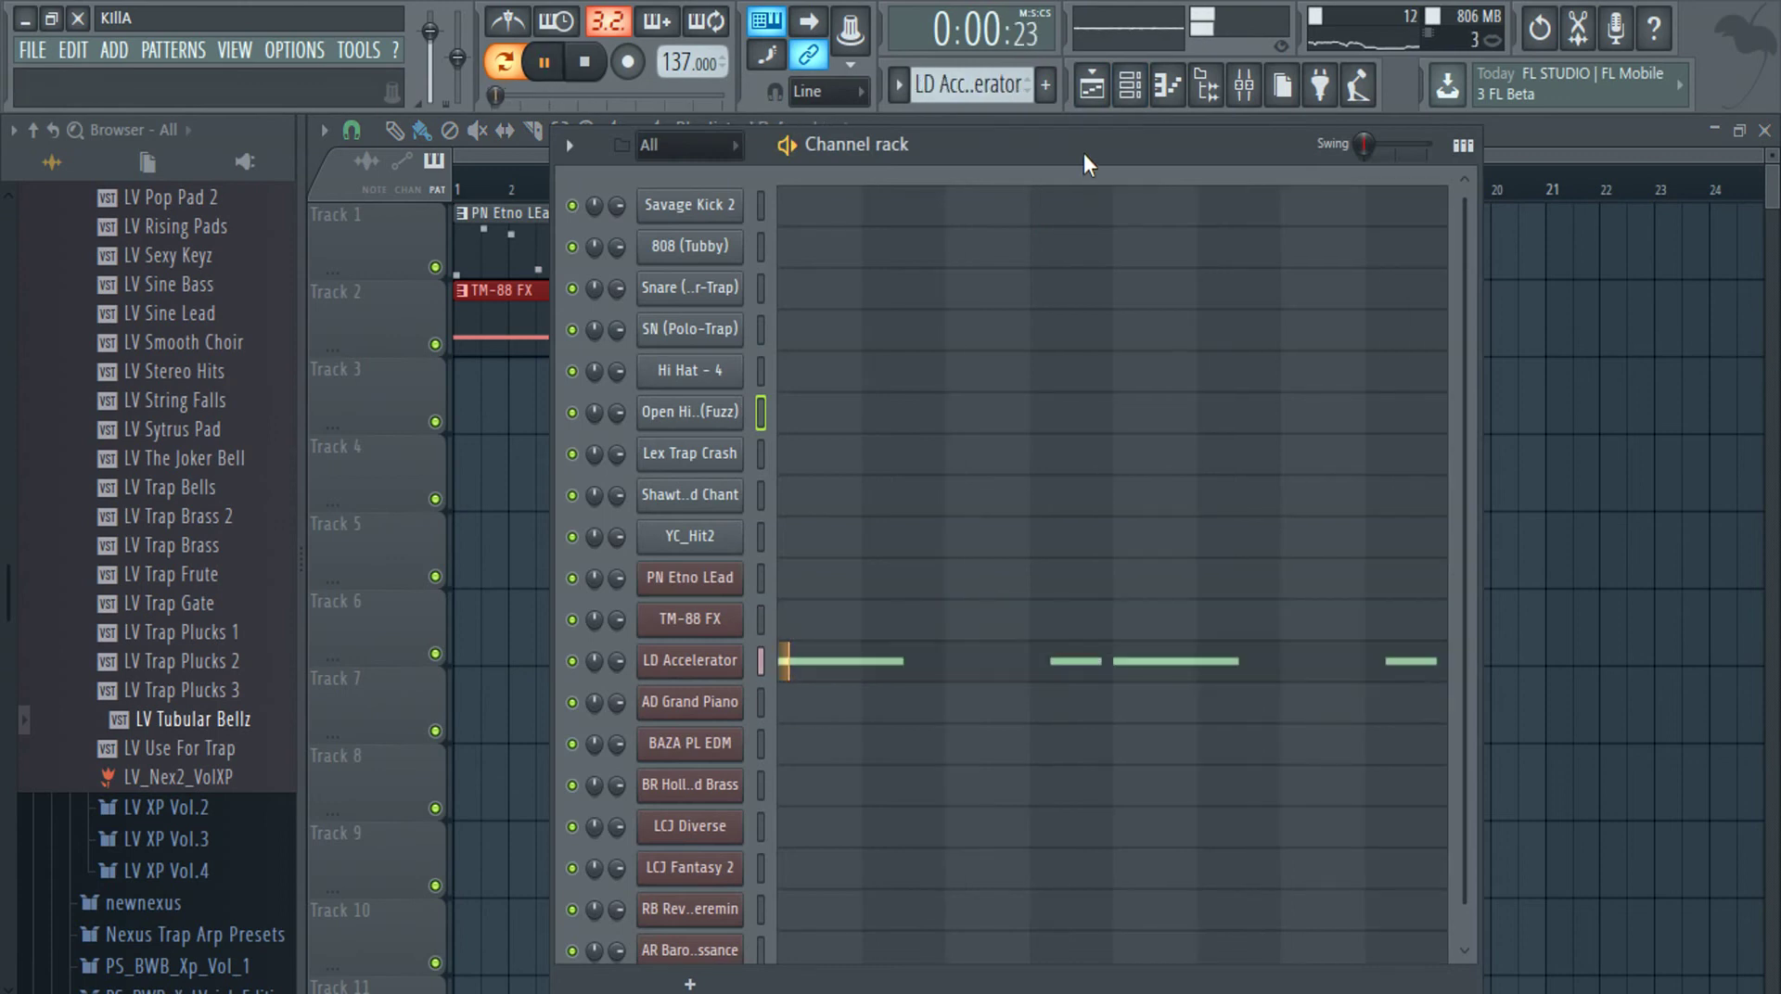
{"action": "right_click", "coordinate": [499, 452]}
{"action": "left_click", "coordinate": [558, 387]}
{"action": "left_click_drag", "start_coordinate": [625, 398], "coordinate": [568, 394]}
Switch playback to song mode and duplicate the three clips on Tracks 1 to 3 from bar 9
{"action": "left_click", "coordinate": [516, 63]}
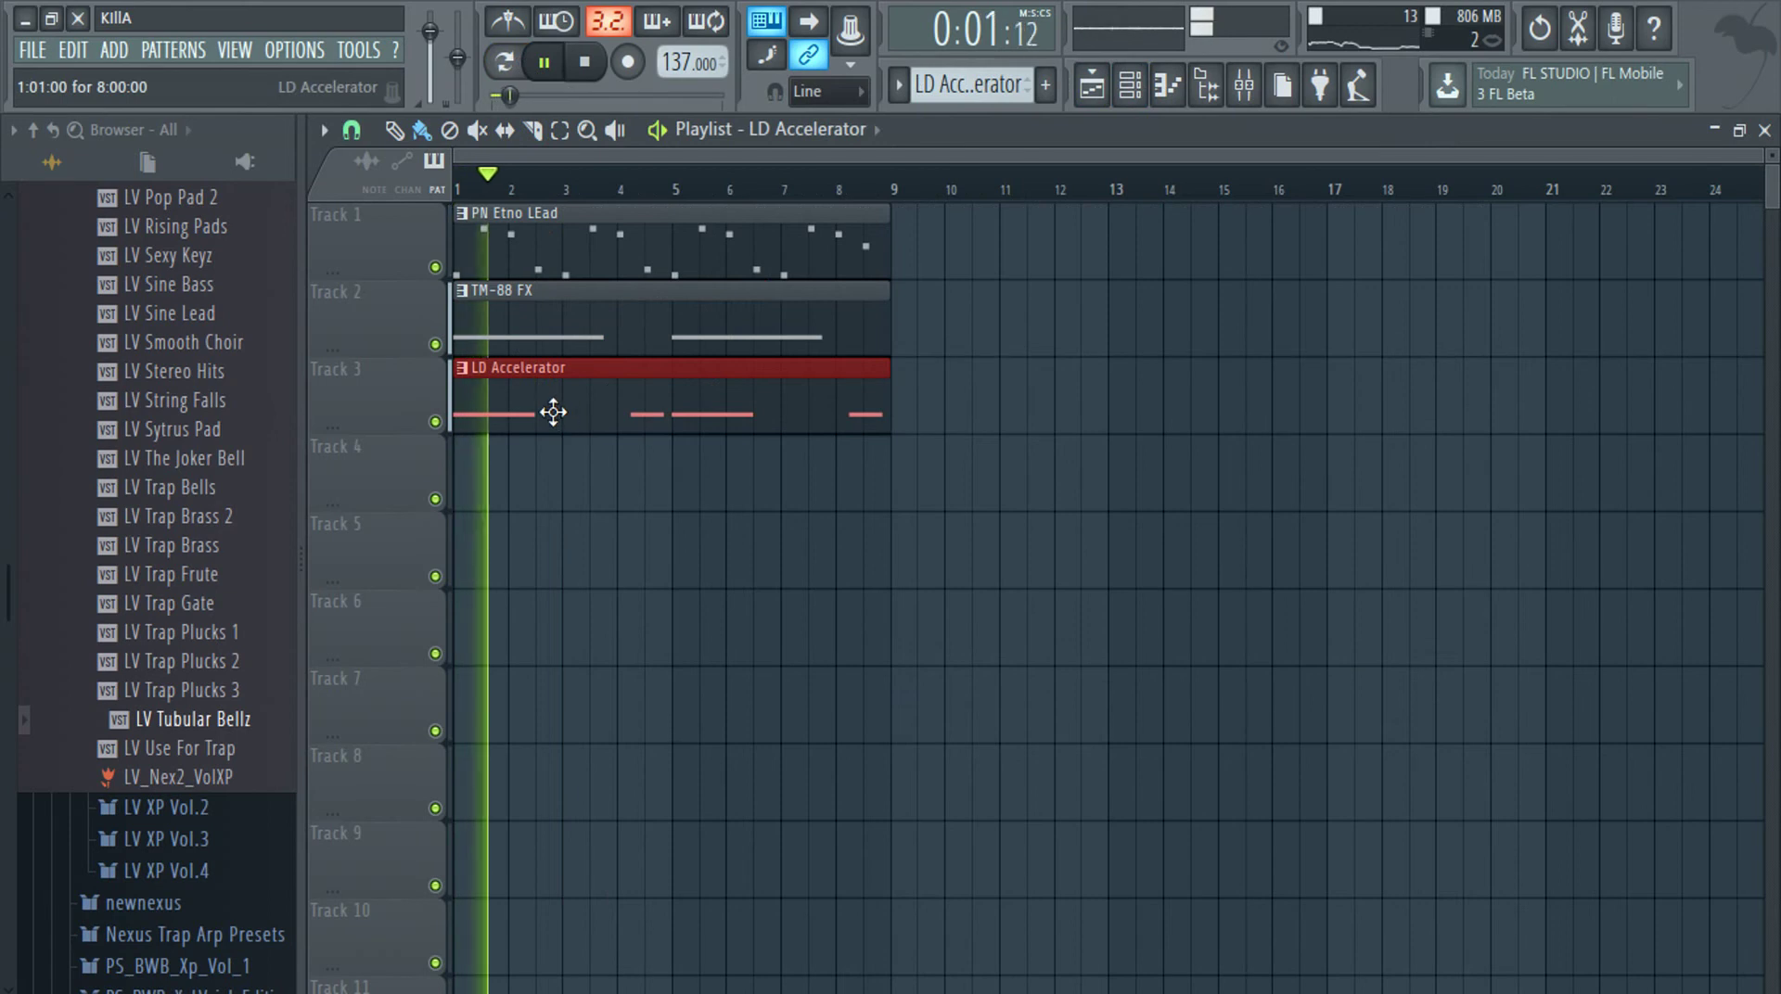
{"action": "left_click_drag", "start_coordinate": [954, 262], "coordinate": [778, 524]}
{"action": "key", "text": "ctrl+b"}
{"action": "scroll", "coordinate": [777, 529], "scroll_direction": "down", "scroll_amount": 2}
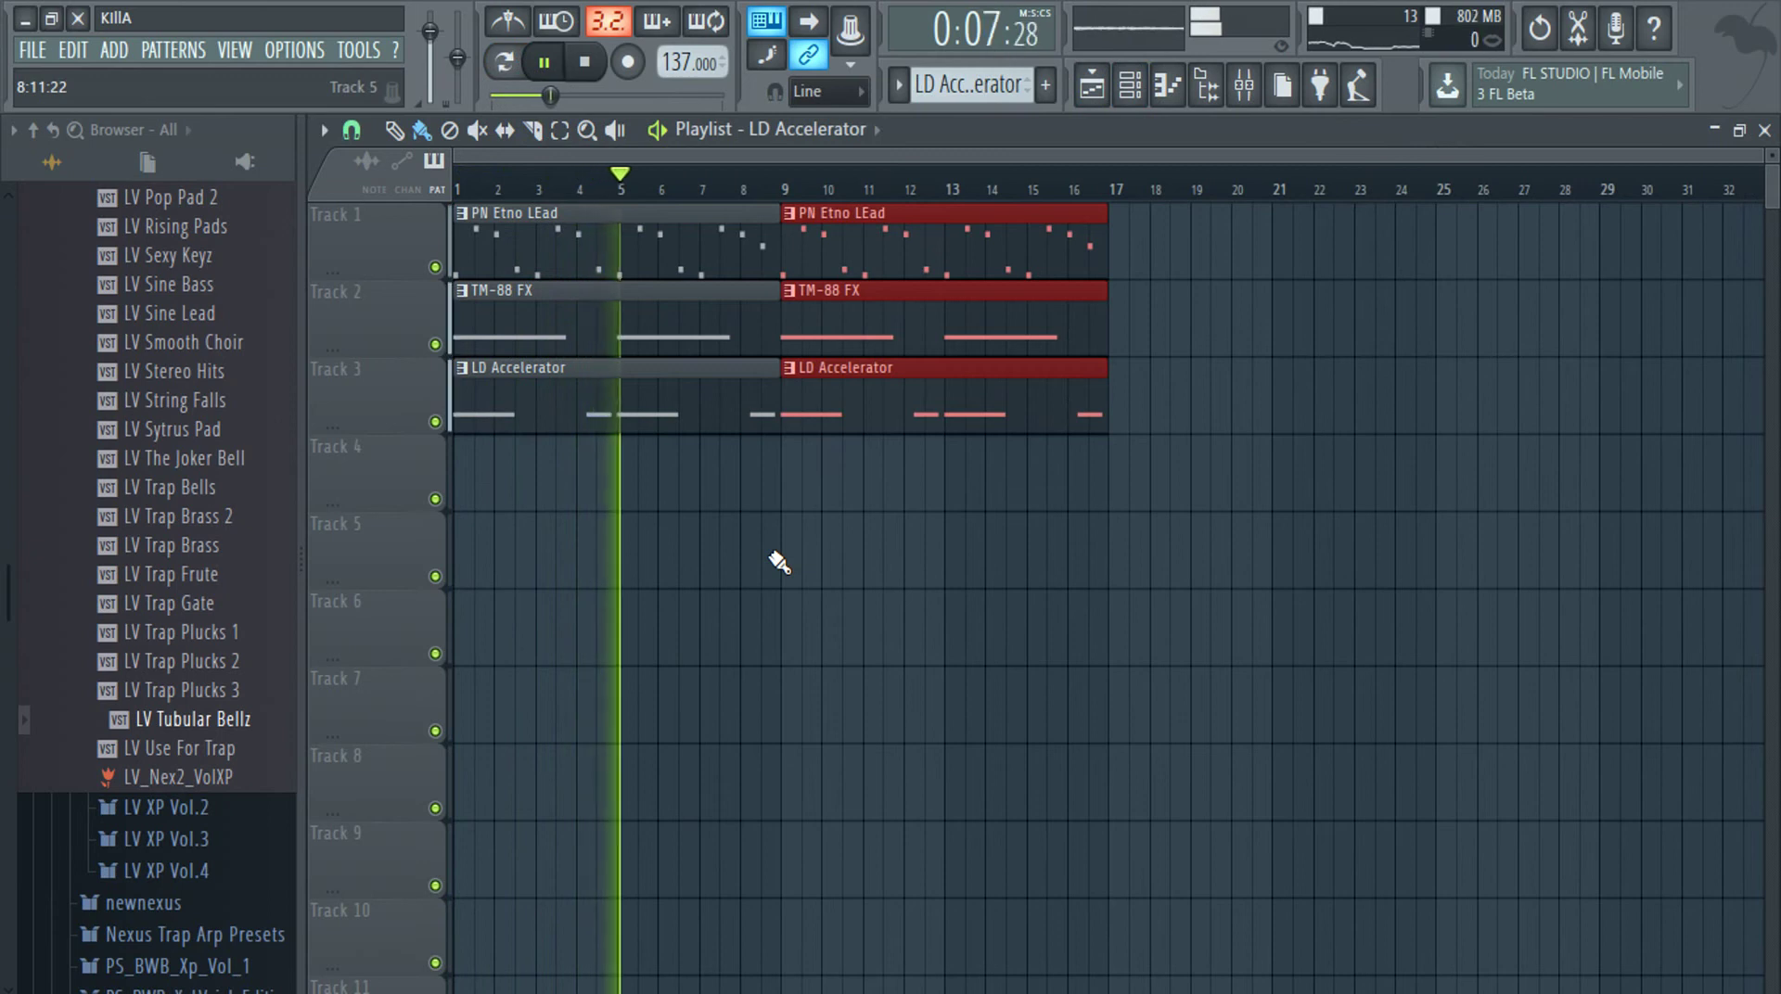
Select the YC_Hit2 pattern and place it at bar 9 on Track 4
{"action": "left_click", "coordinate": [1130, 86]}
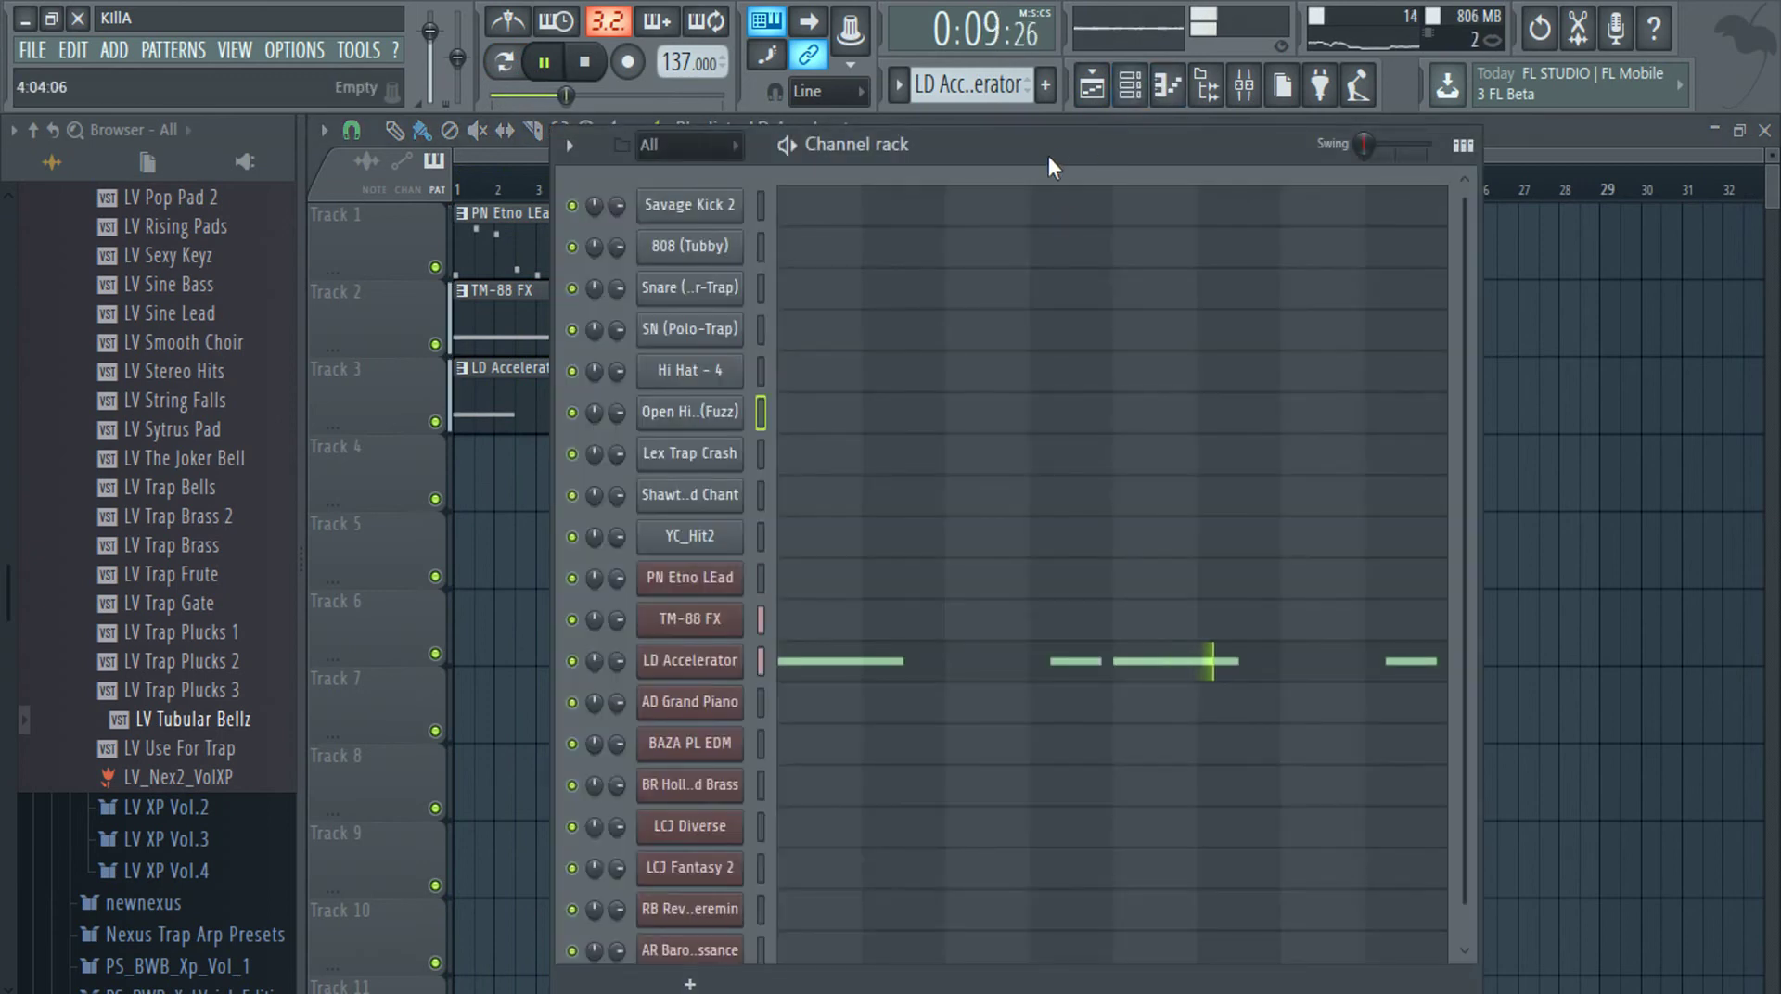
{"action": "key", "text": "KP_Add"}
{"action": "right_click", "coordinate": [1543, 436]}
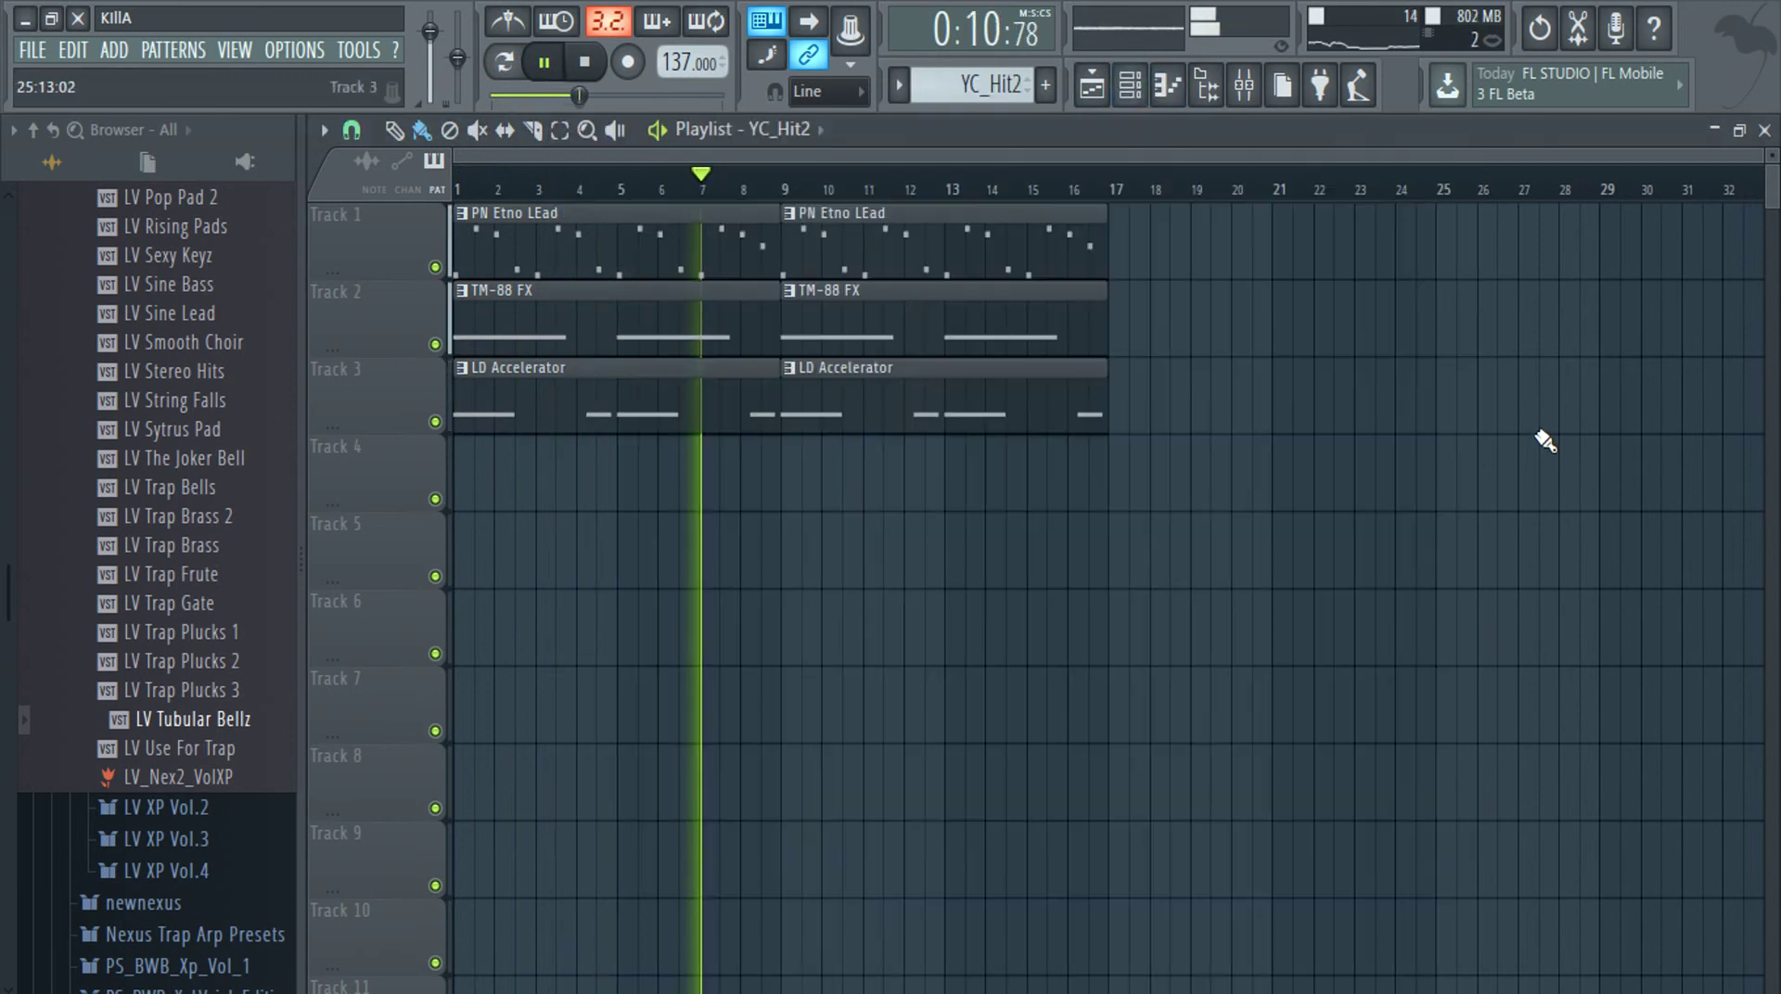
{"action": "left_click", "coordinate": [795, 484]}
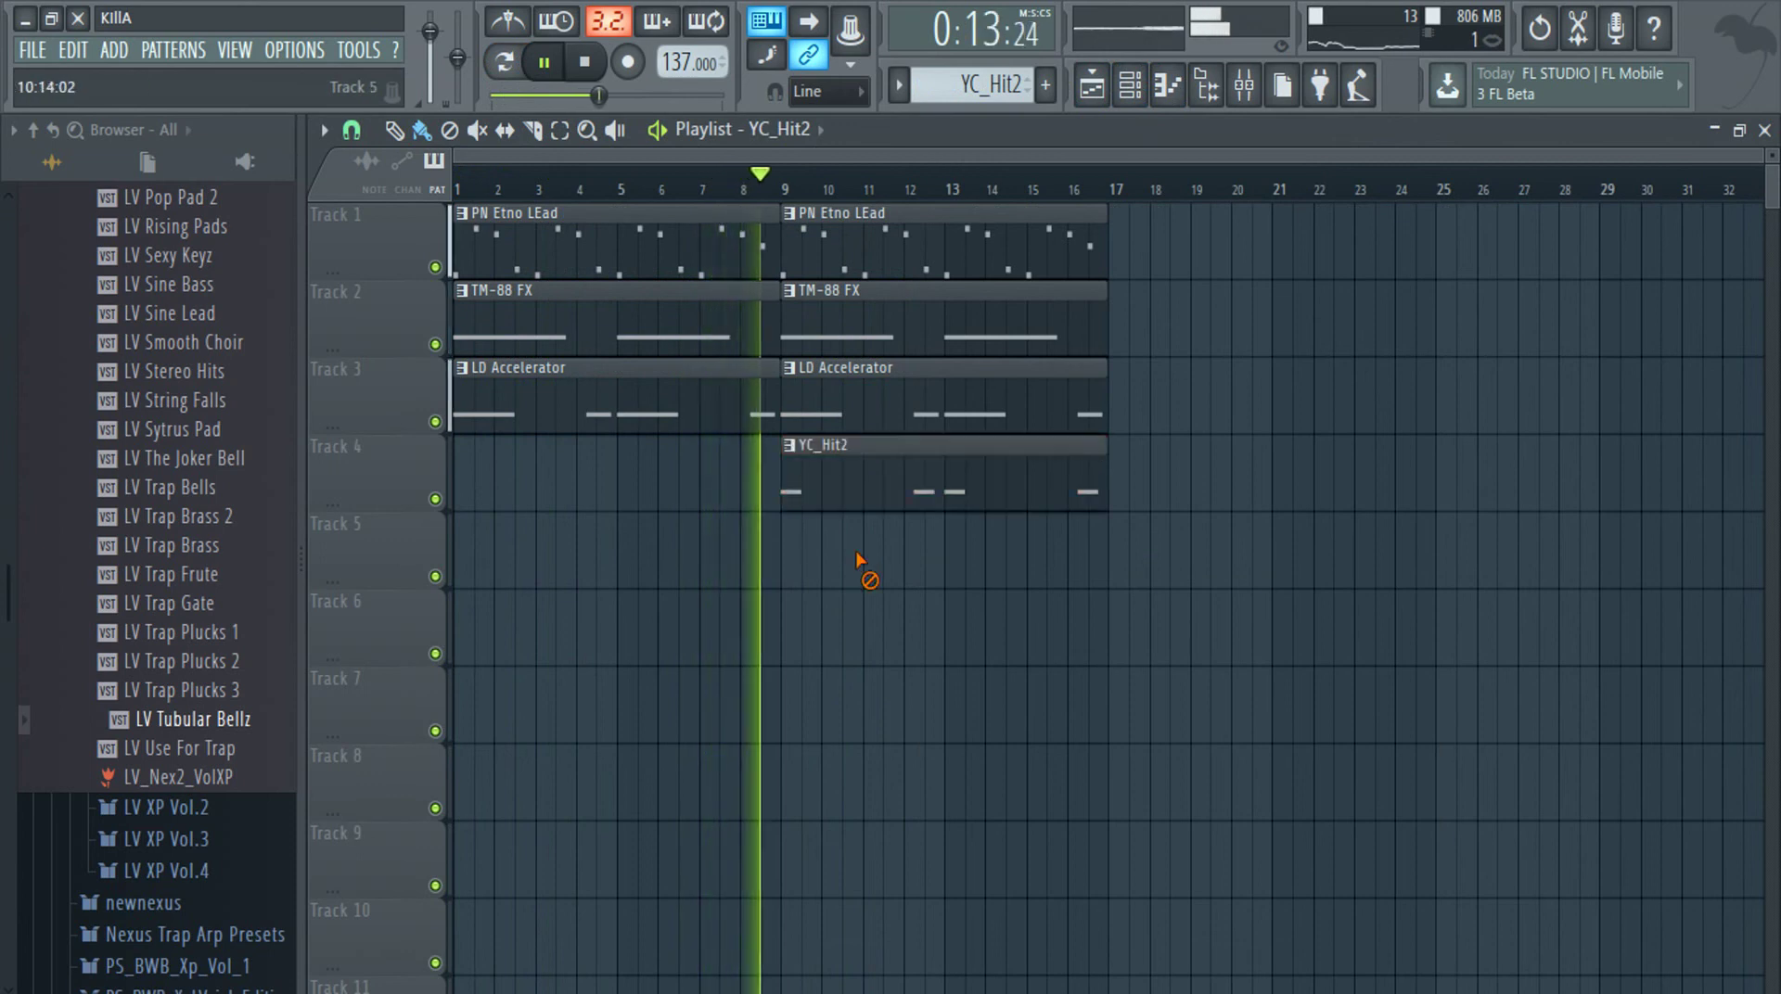
Audition the patterns after YC_Hit2, select BAZA PL EDM and place it at bar 9 on Track 5 of the playlist
{"action": "left_click", "coordinate": [1129, 86]}
{"action": "key", "text": "space"}
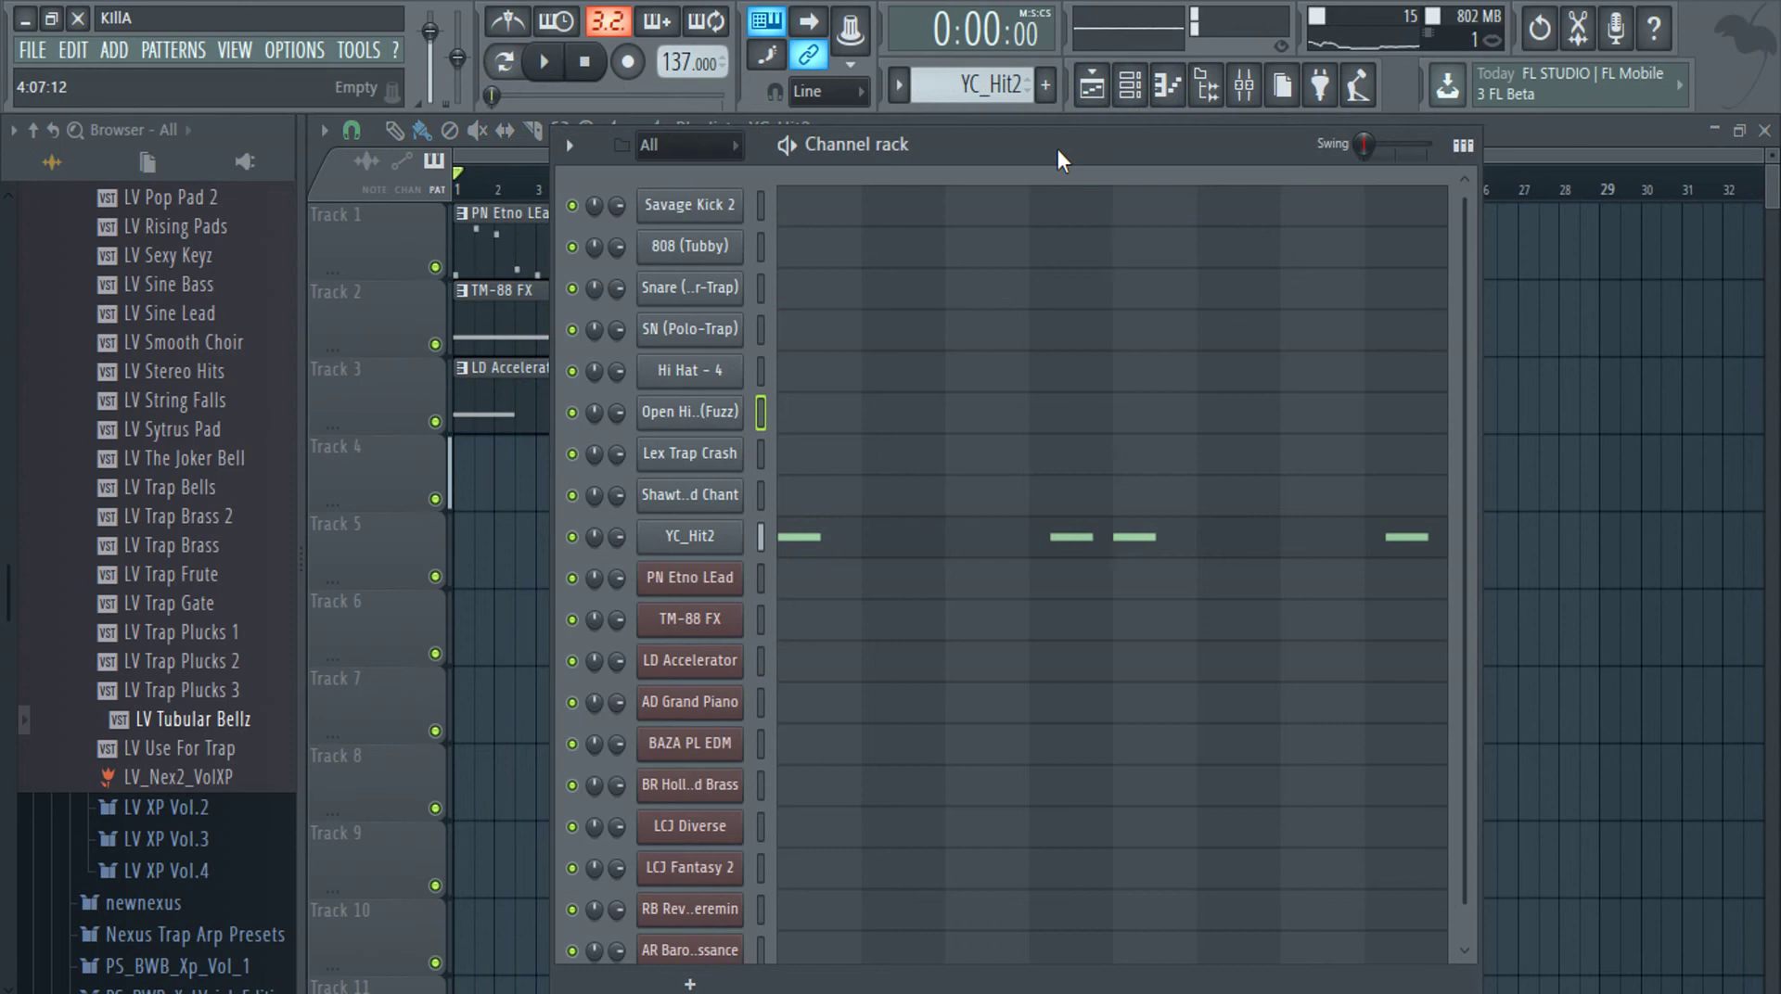
{"action": "key", "text": "Right"}
{"action": "key", "text": "Right"}
{"action": "key", "text": "Right"}
{"action": "key", "text": "Right"}
{"action": "key", "text": "Right"}
{"action": "key", "text": "Left"}
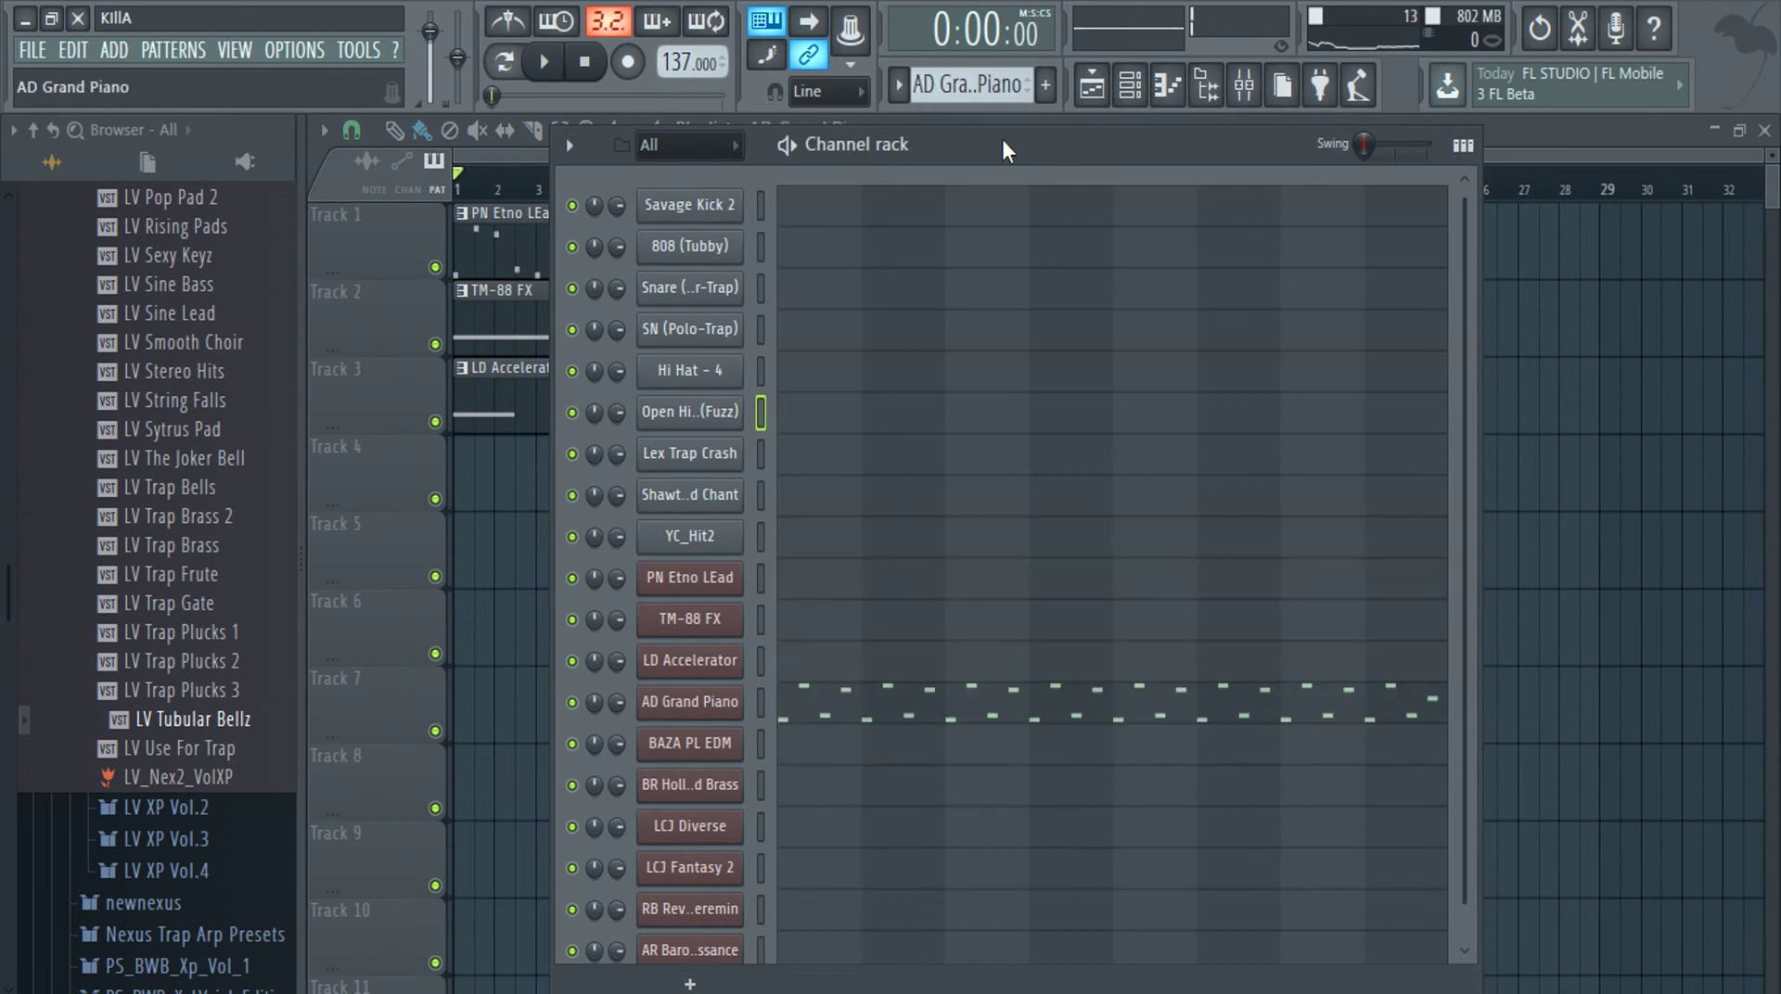
{"action": "key", "text": "Right"}
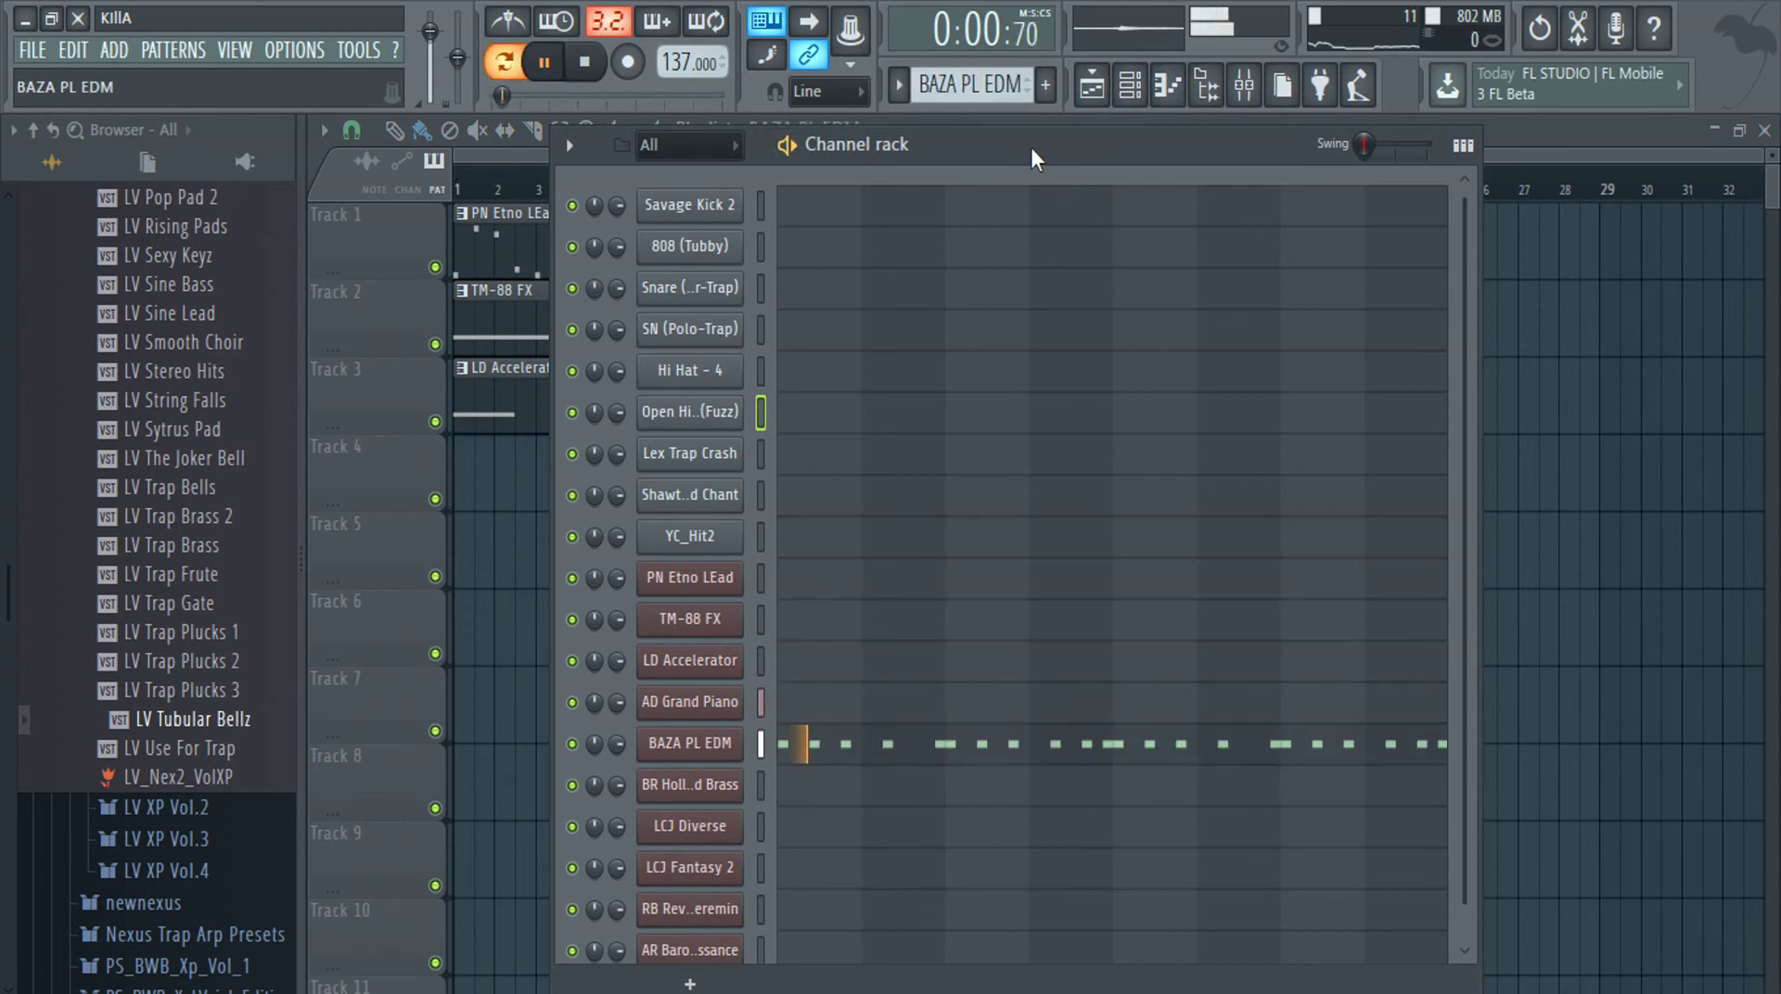
{"action": "right_click", "coordinate": [1531, 501]}
{"action": "left_click", "coordinate": [796, 532]}
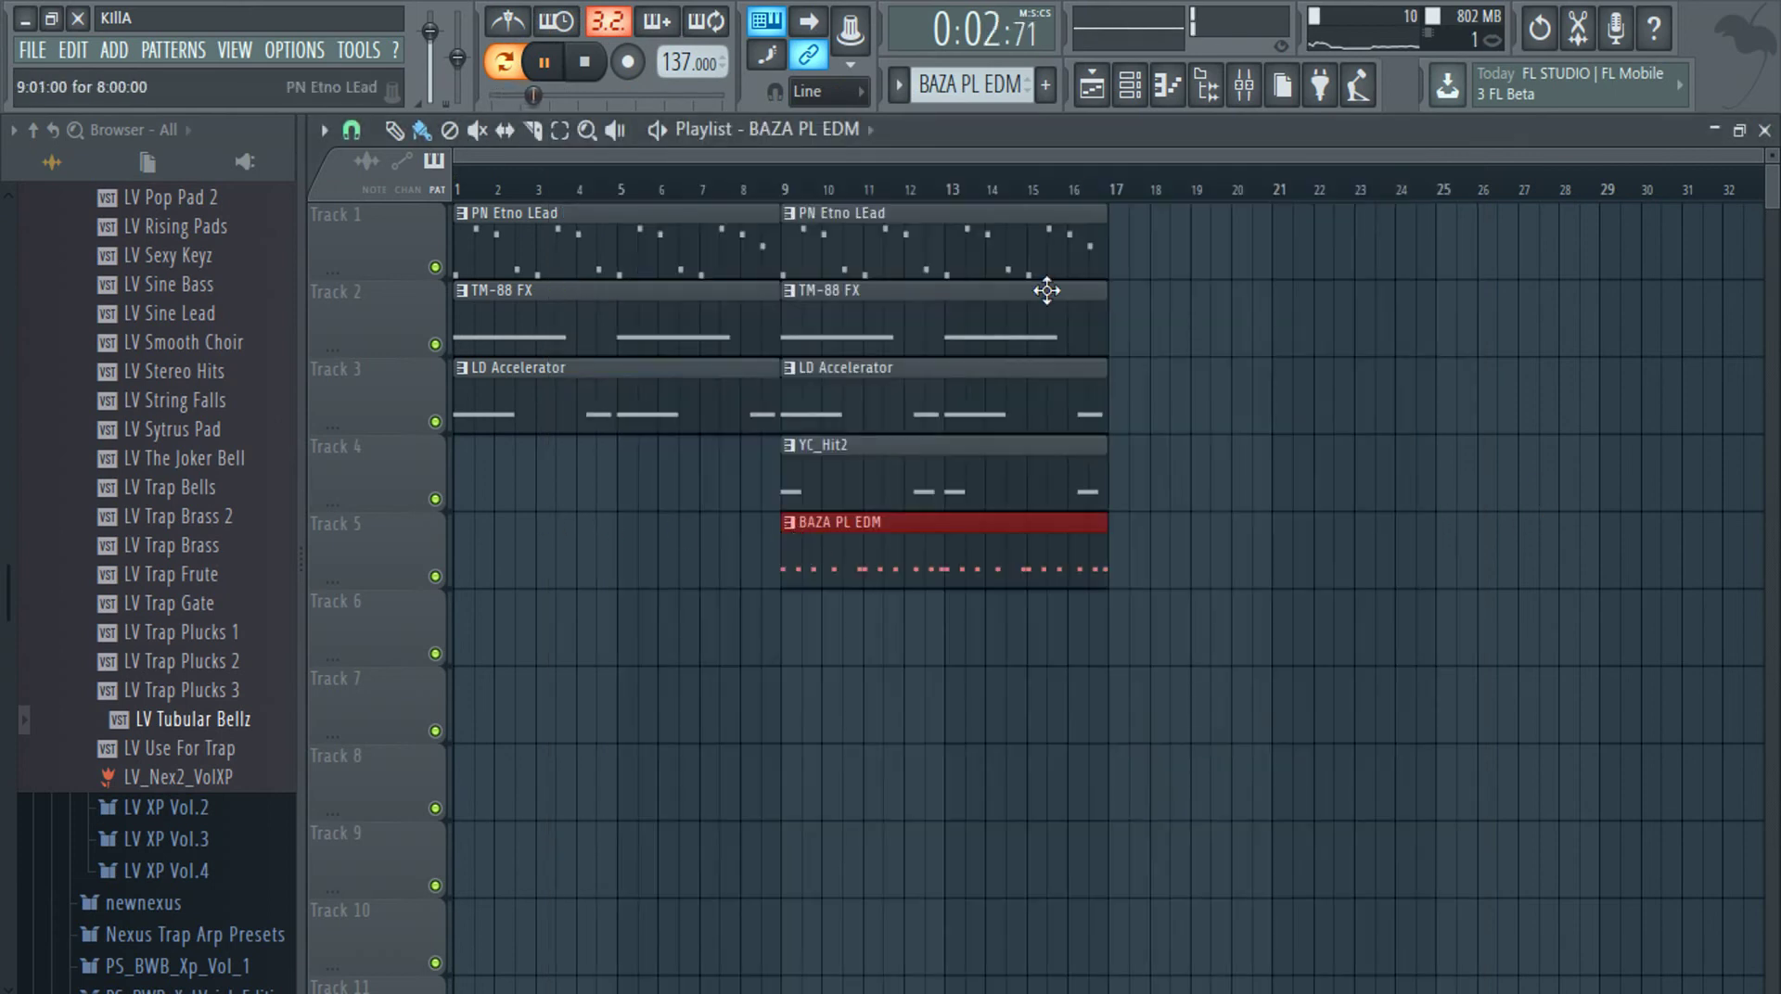
Audition the neighbouring melody patterns, select BR HollyWood Brass and place it at bar 9 on Track 6
{"action": "left_click", "coordinate": [1127, 88]}
{"action": "key", "text": "Right"}
{"action": "key", "text": "Right"}
{"action": "key", "text": "Left"}
{"action": "key", "text": "Left"}
{"action": "key", "text": "Left"}
{"action": "key", "text": "Left"}
{"action": "key", "text": "Left"}
{"action": "key", "text": "Right"}
{"action": "key", "text": "Right"}
{"action": "key", "text": "Right"}
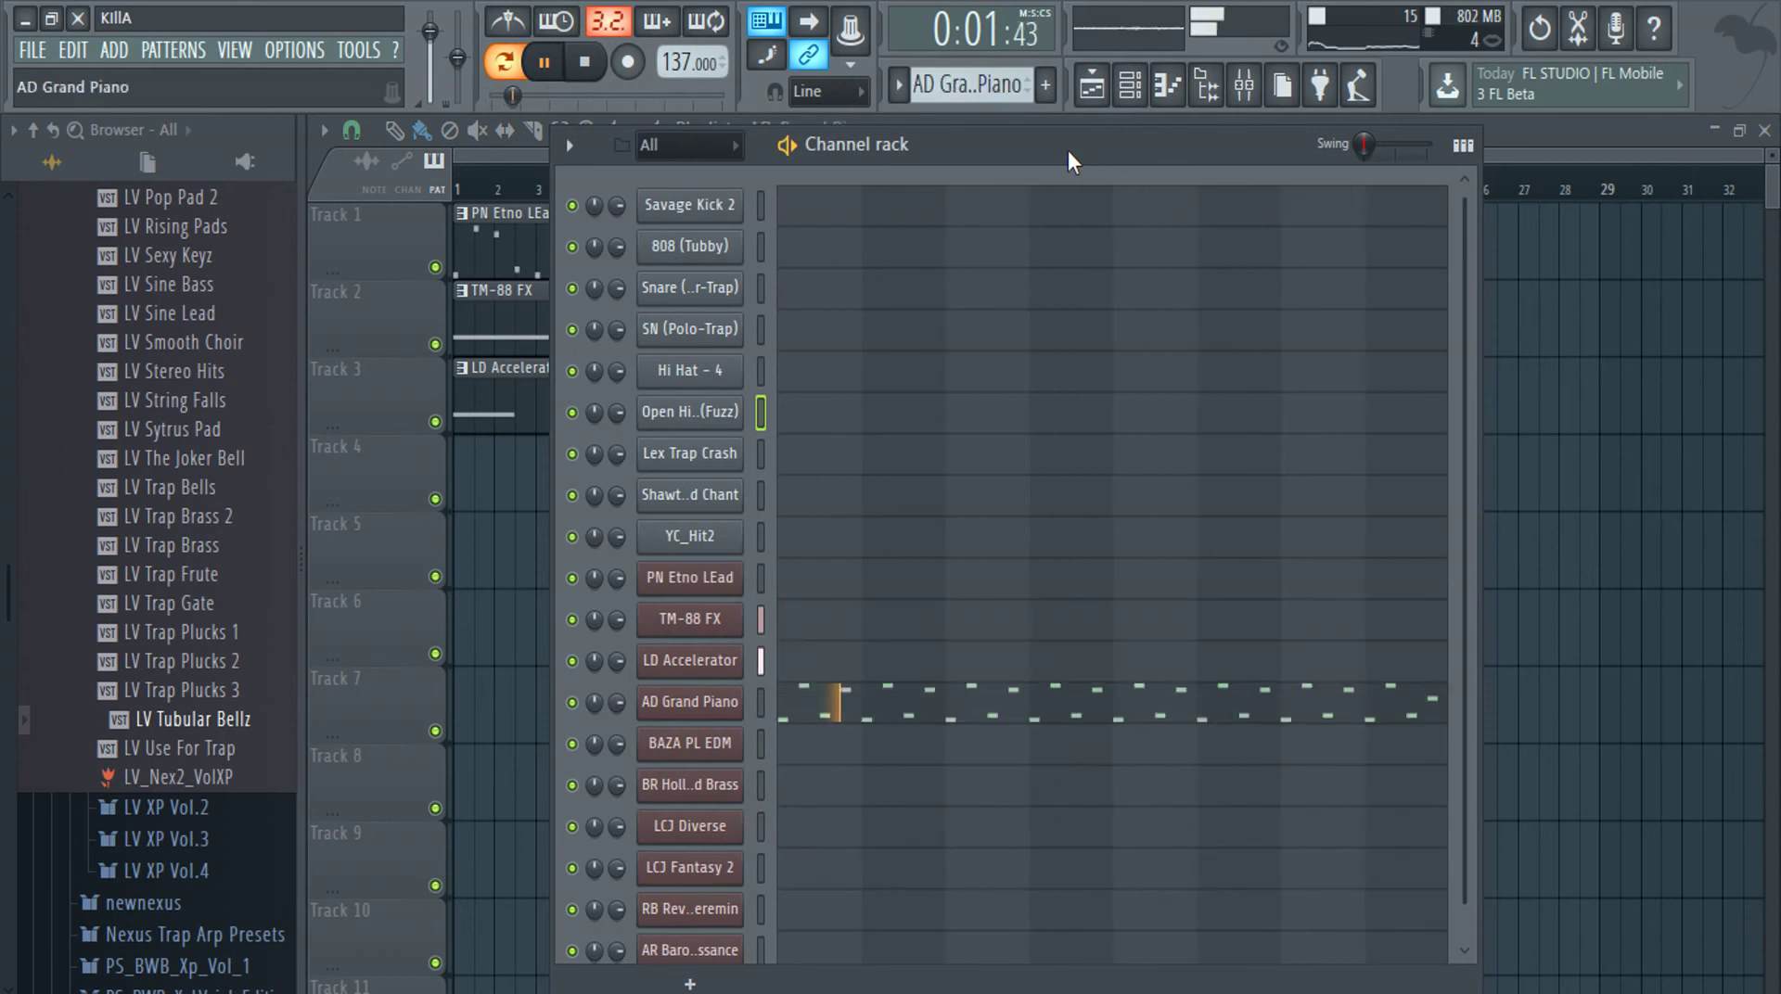
{"action": "key", "text": "Right"}
{"action": "key", "text": "Right"}
{"action": "key", "text": "Right"}
{"action": "key", "text": "Left"}
{"action": "key", "text": "Left"}
{"action": "key", "text": "F6"}
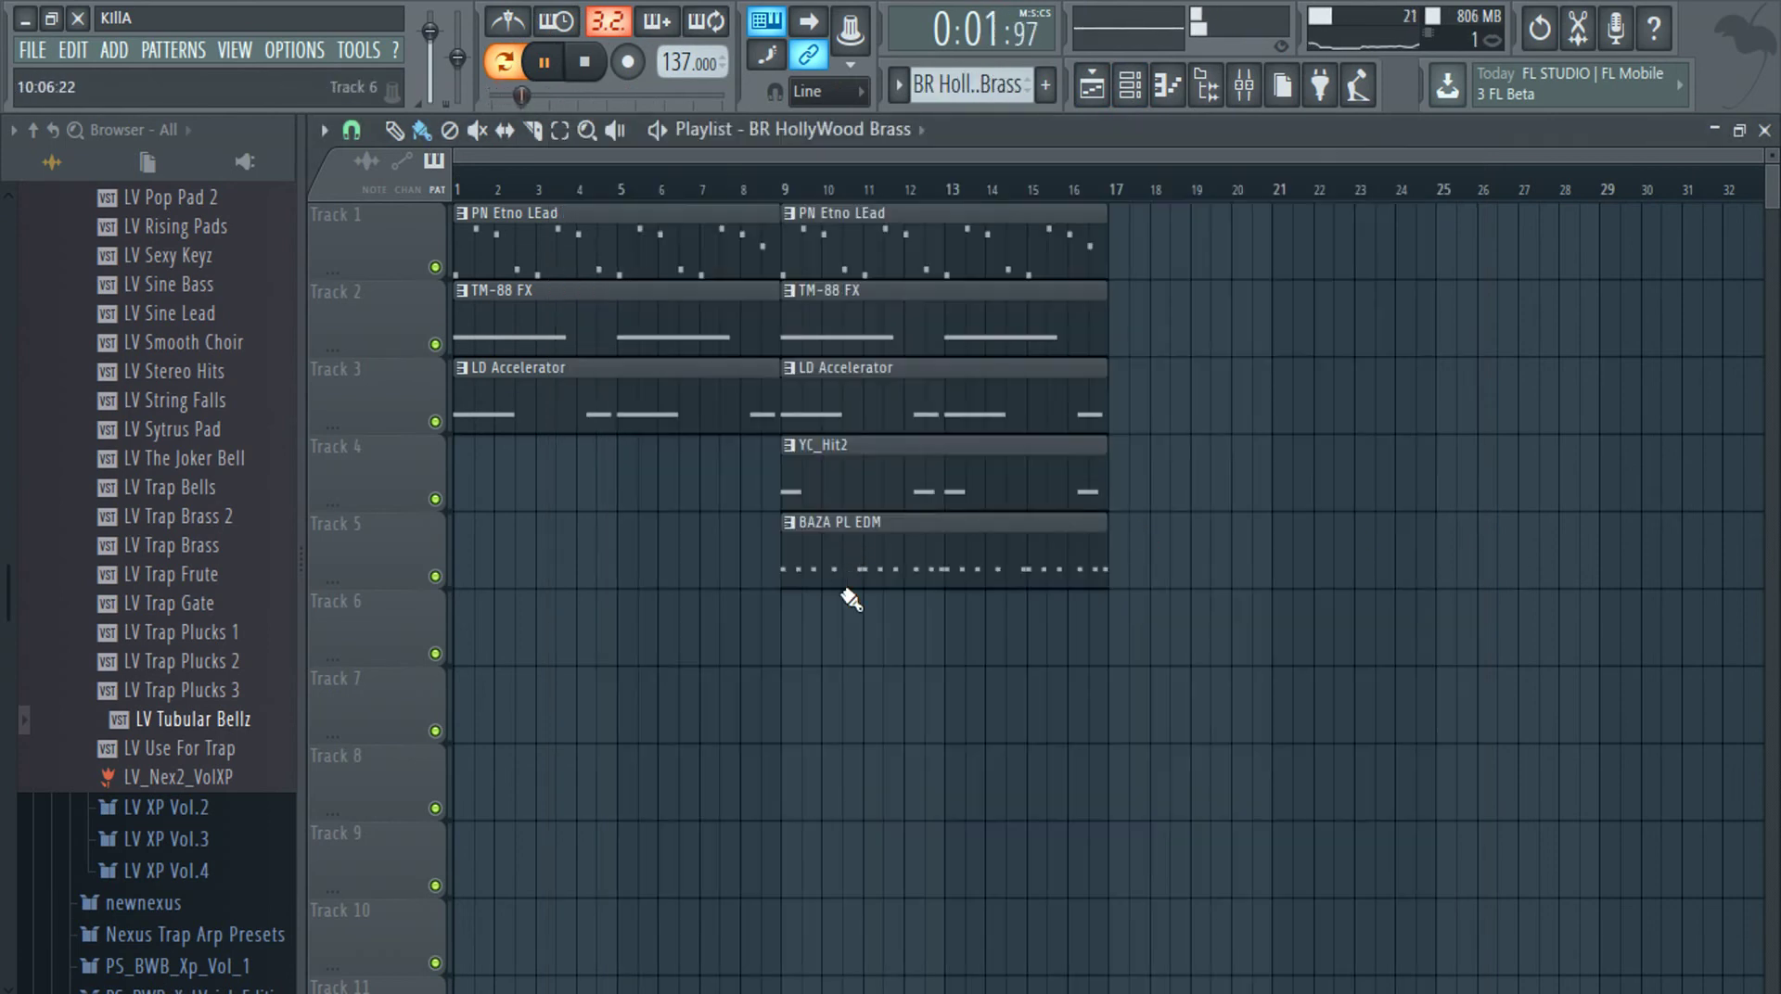
{"action": "left_click", "coordinate": [798, 623]}
Select the LCJ Diverse pattern and place it at bar 9 on Track 7
{"action": "left_click", "coordinate": [1083, 76]}
{"action": "key", "text": "Right"}
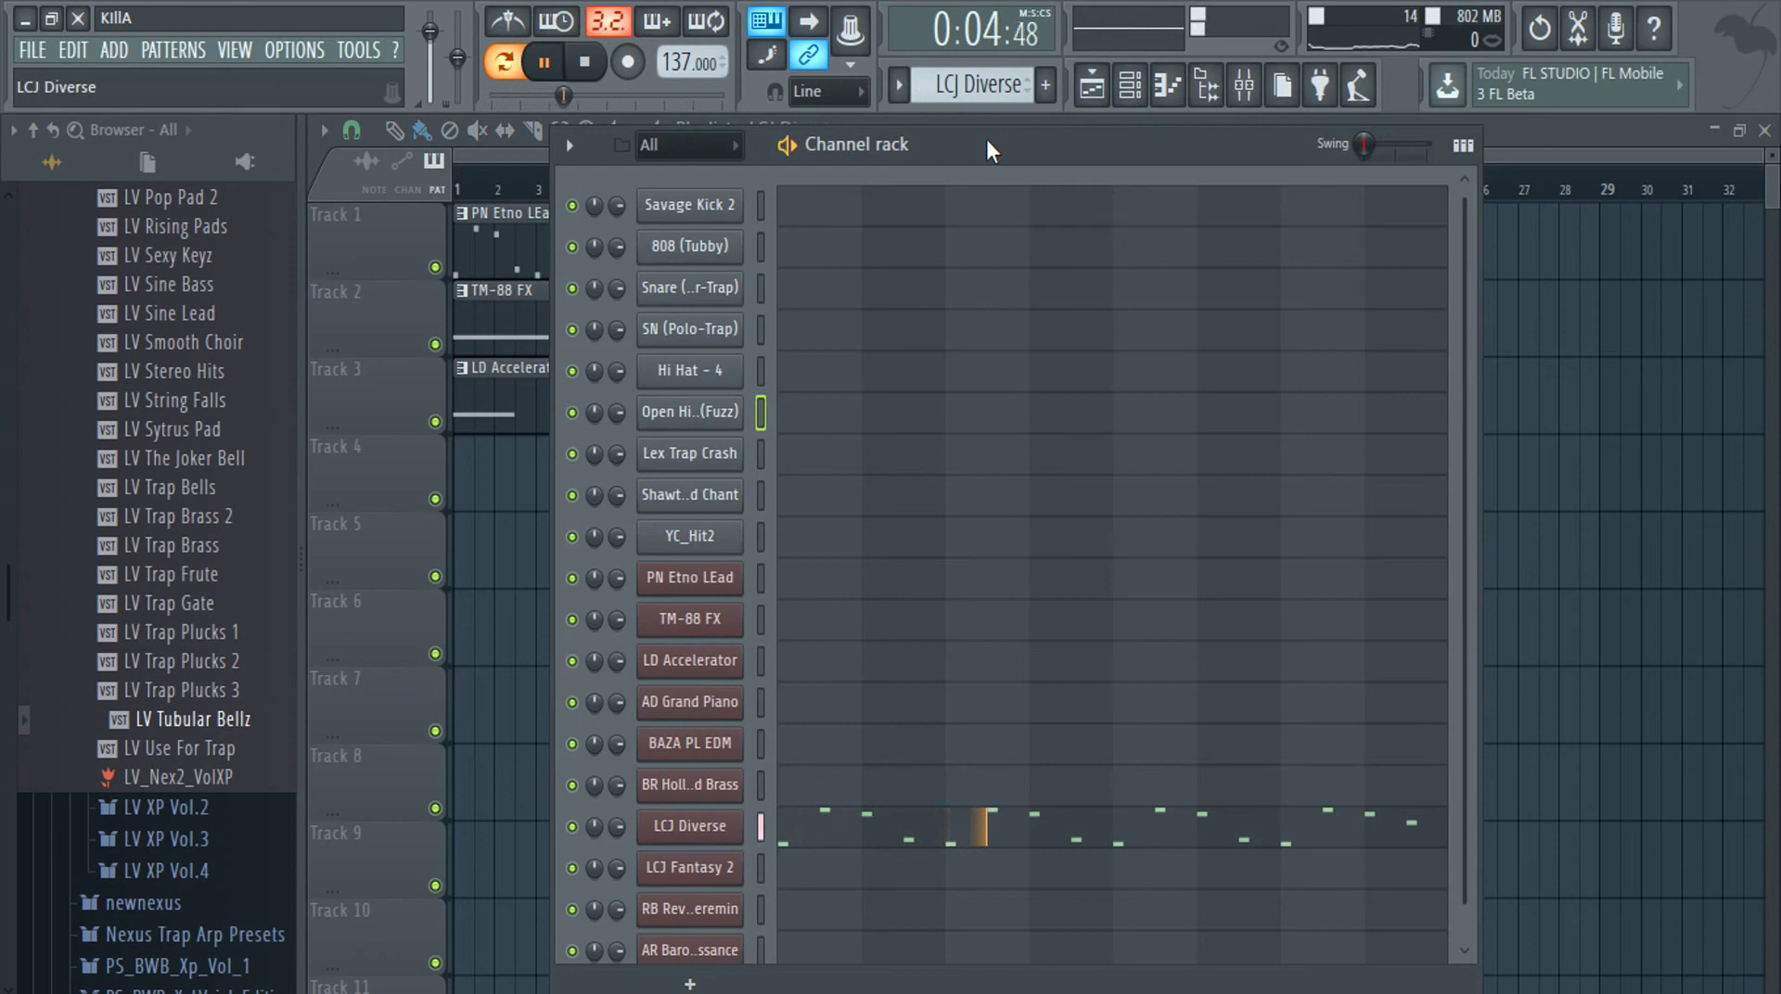
{"action": "left_click", "coordinate": [1606, 588]}
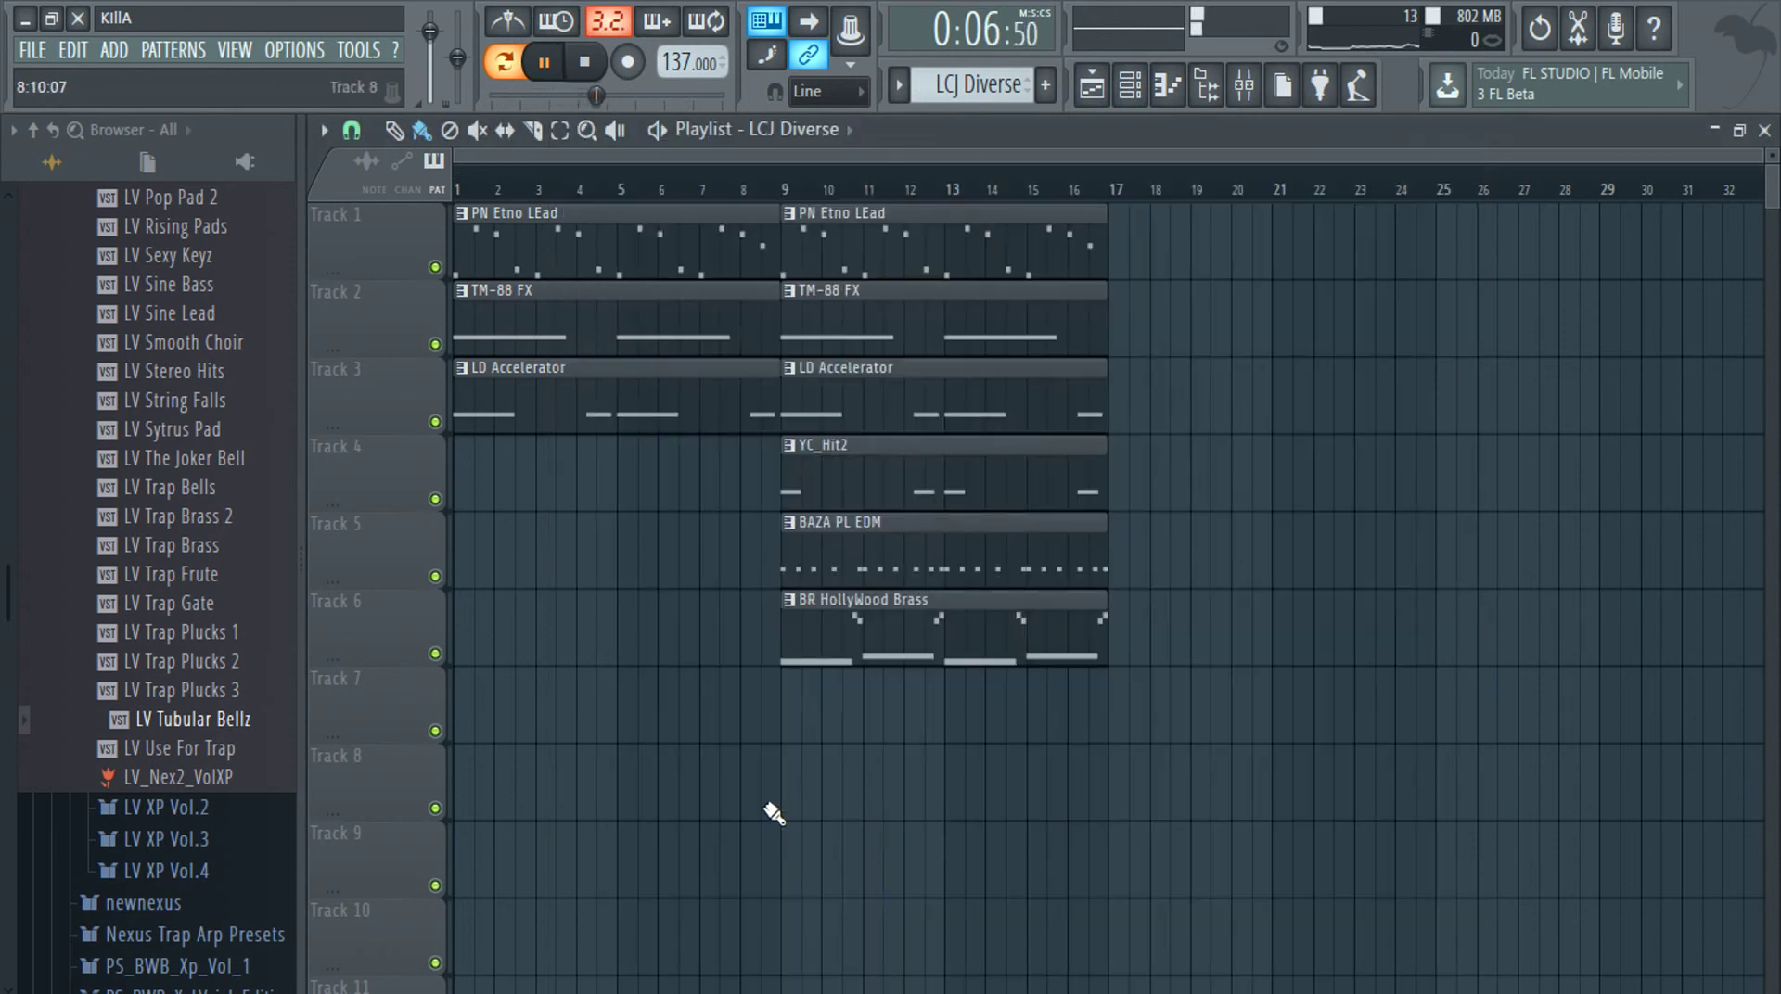
{"action": "left_click", "coordinate": [794, 691]}
Check the remaining patterns up to the empty Pattern 21 and play the arrangement in song mode
{"action": "left_click", "coordinate": [1145, 90]}
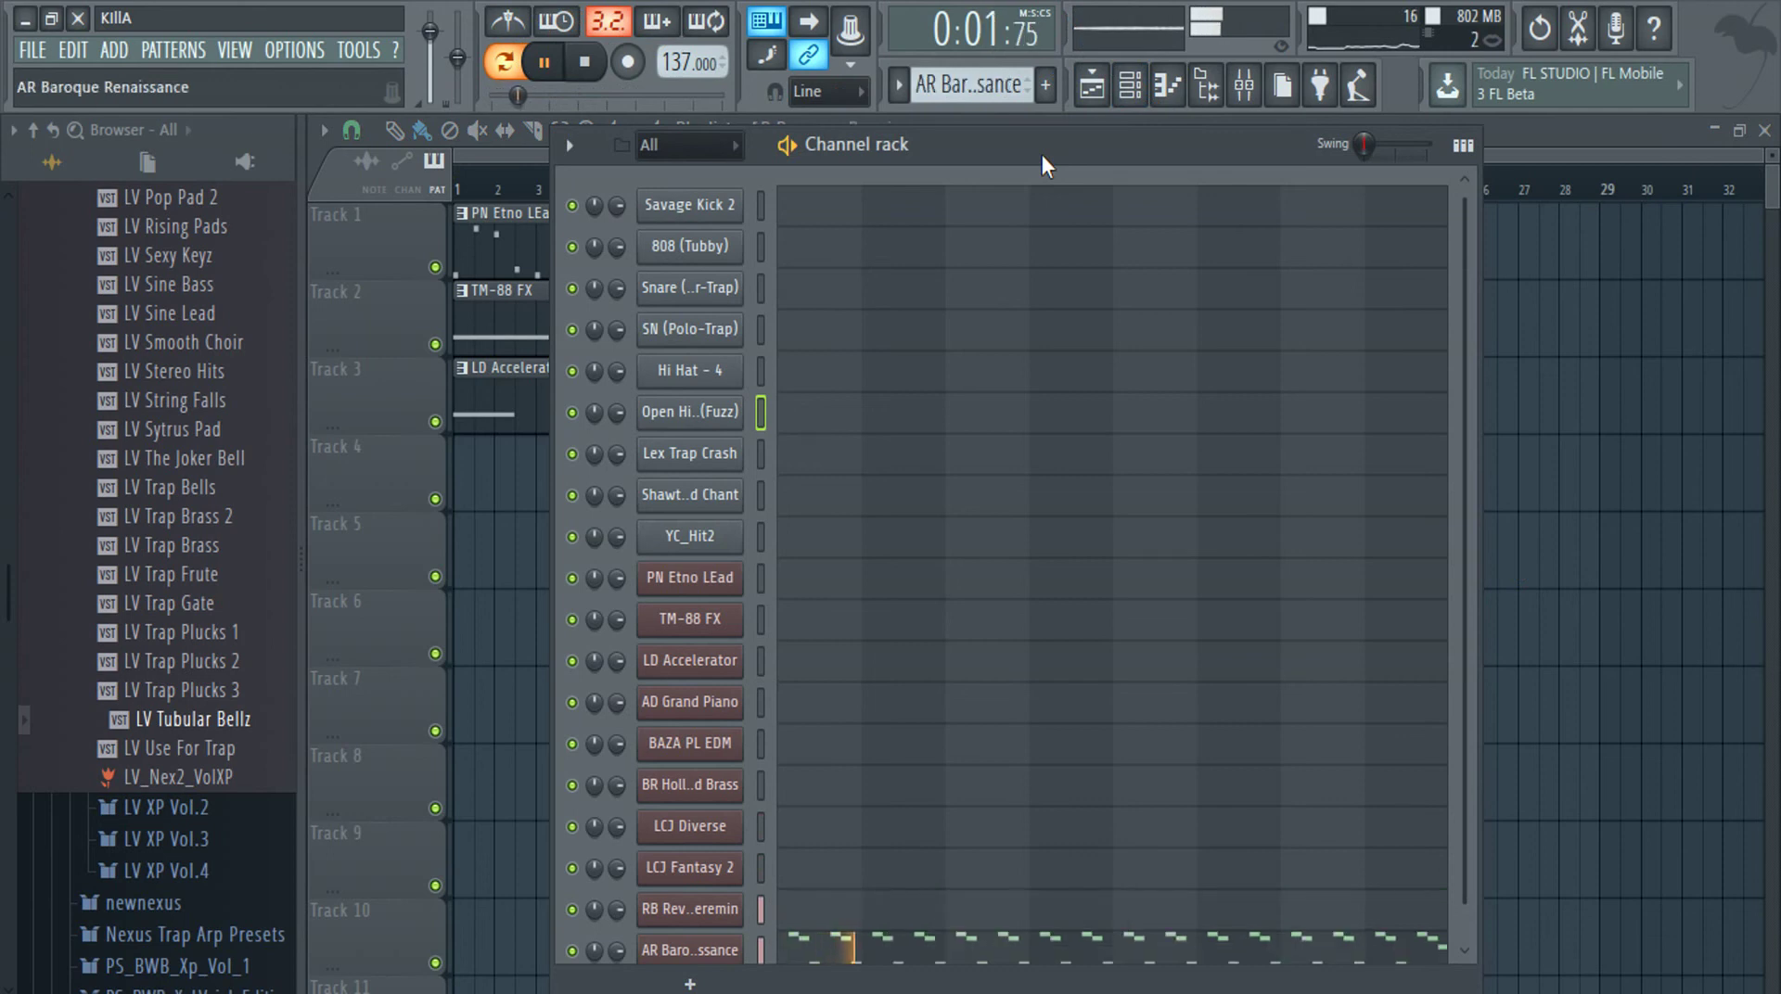
{"action": "key", "text": "F4"}
{"action": "left_click", "coordinate": [1565, 395]}
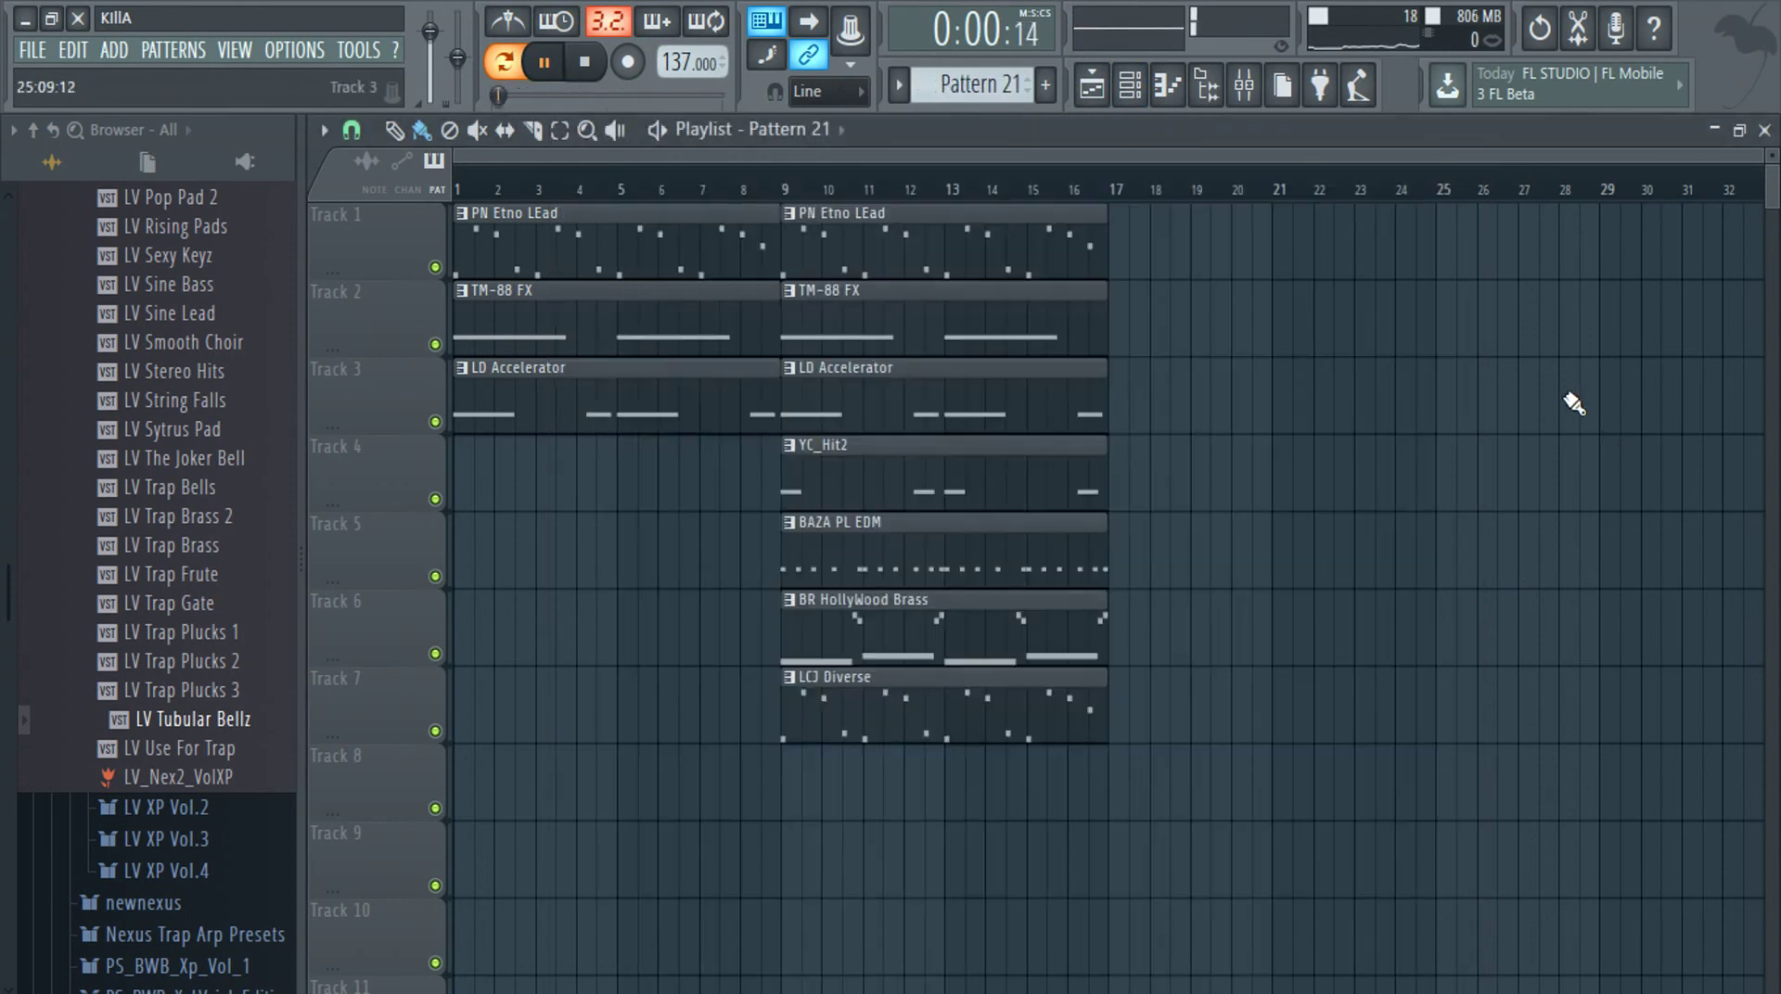
{"action": "left_click_drag", "start_coordinate": [515, 173], "coordinate": [334, 175]}
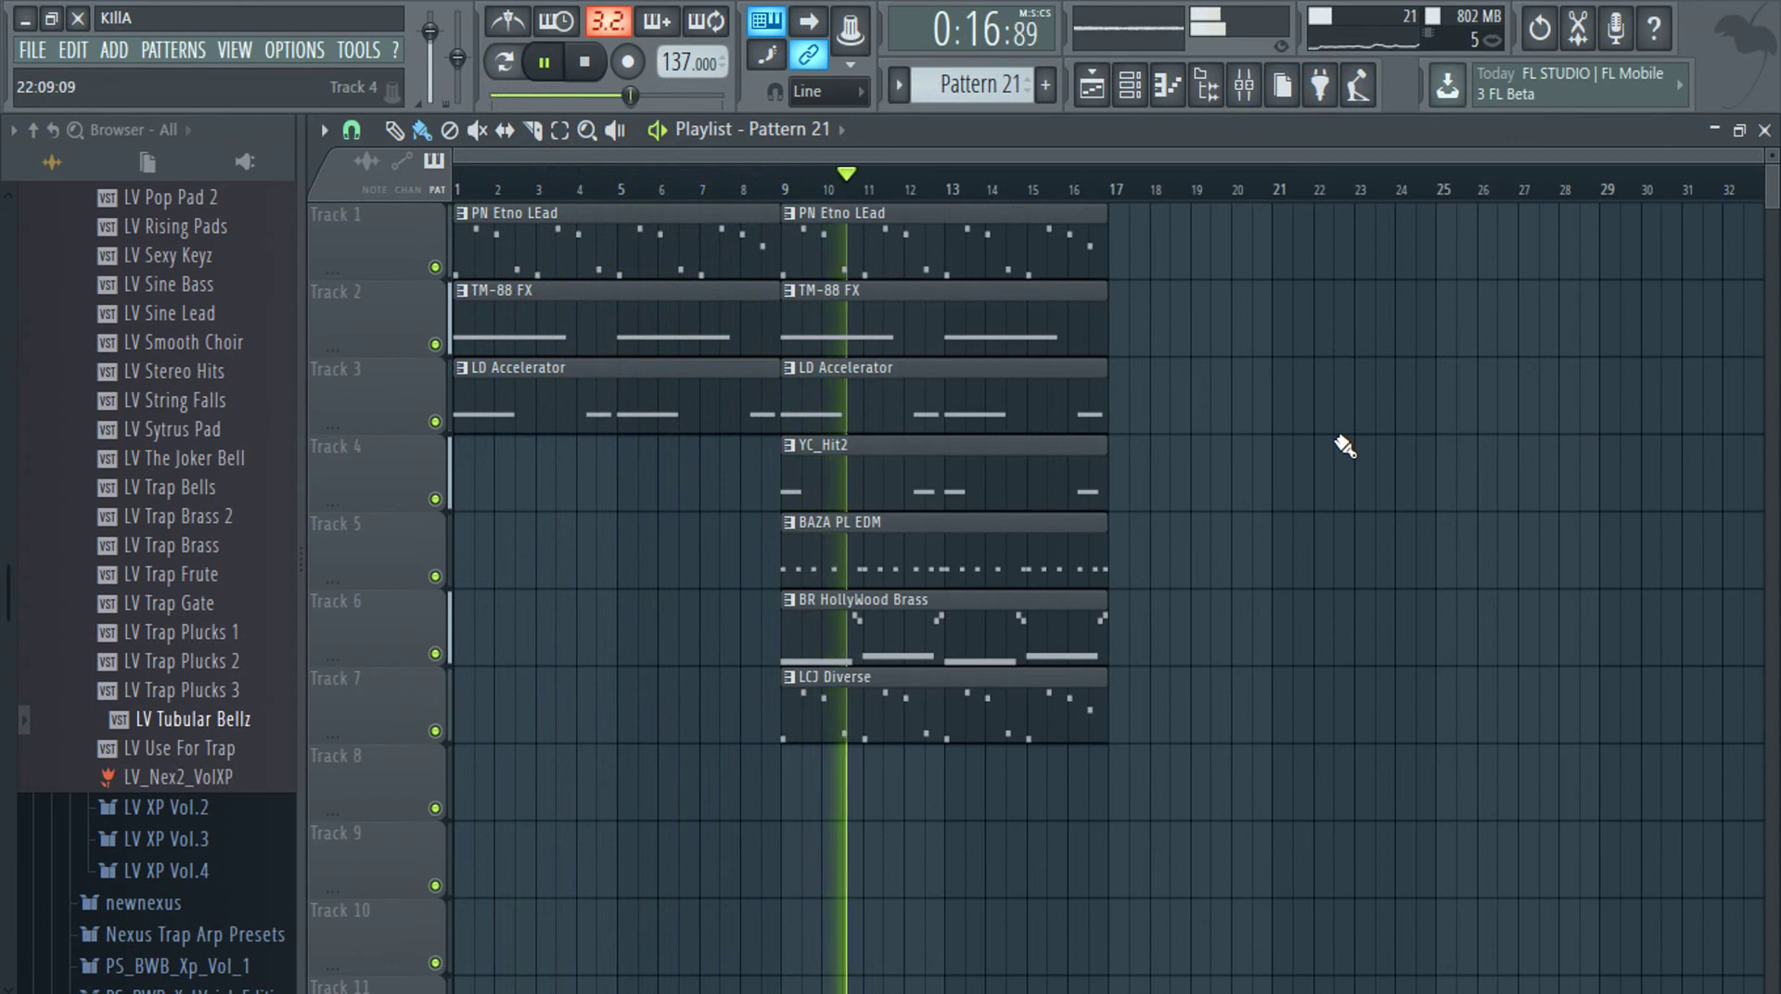
Duplicate the seven clips of bars 9 to 16 on Tracks 1 to 7 from bar 17 and clear the selection
{"action": "left_click_drag", "start_coordinate": [1197, 263], "coordinate": [1026, 823]}
{"action": "key", "text": "ctrl+b"}
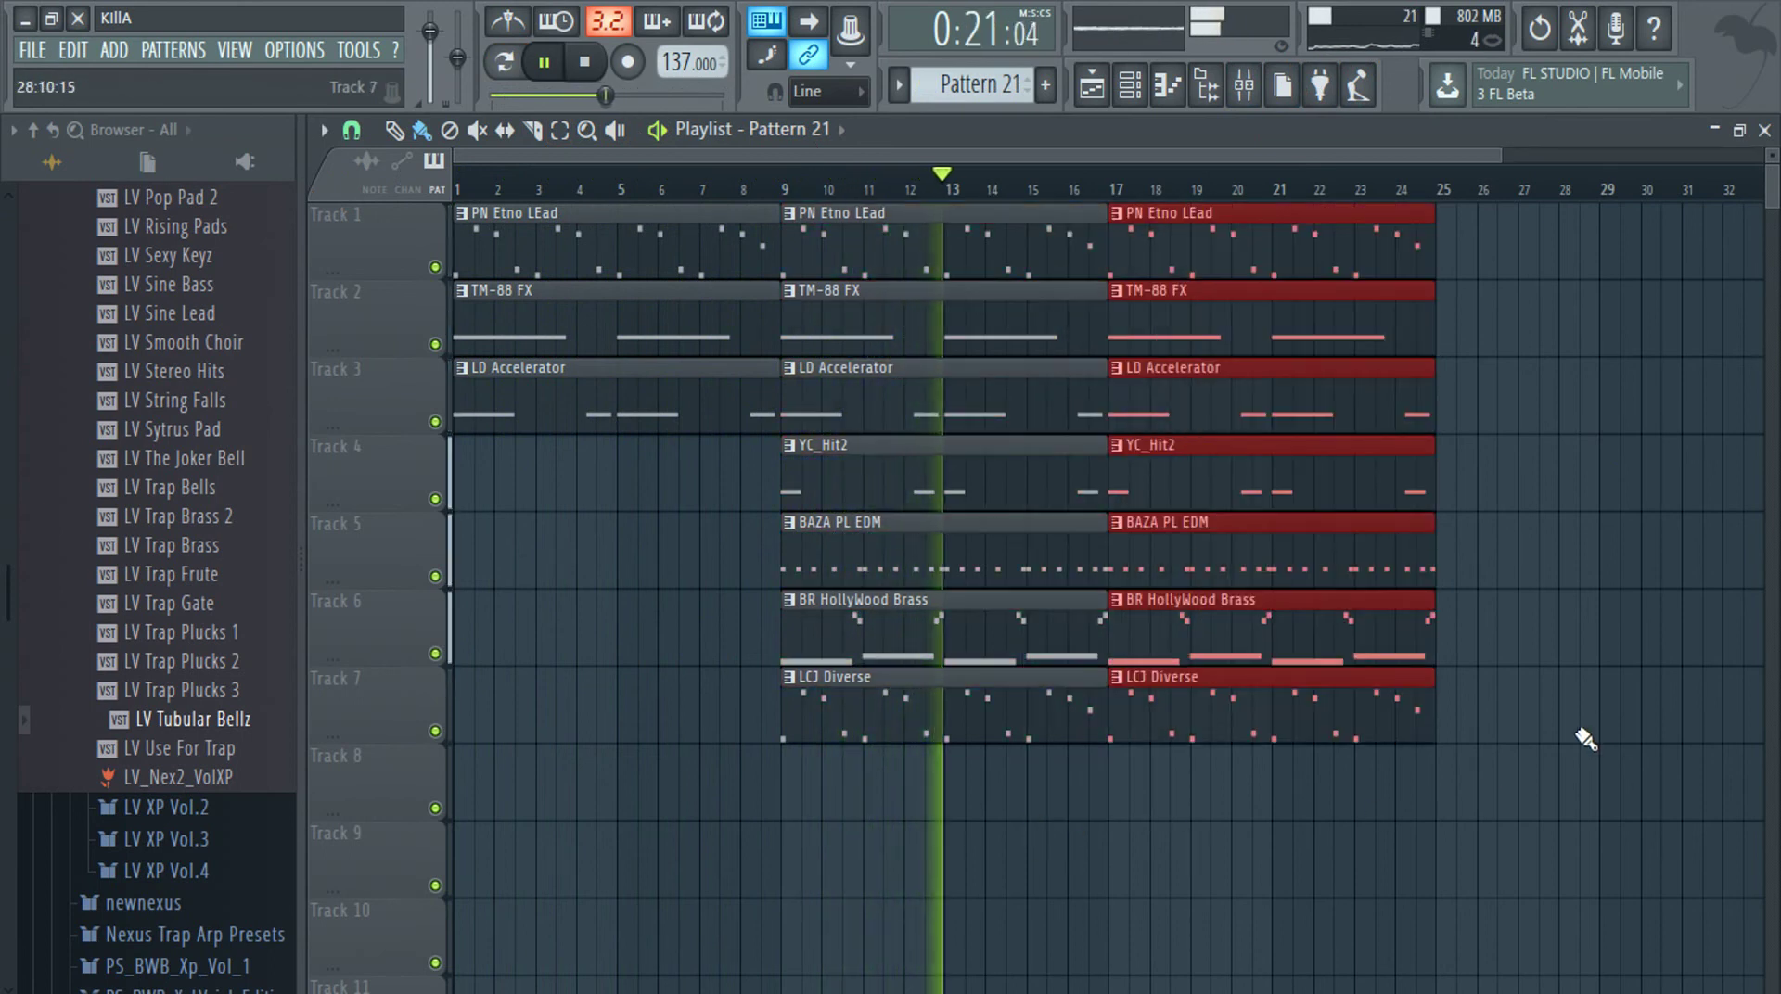
{"action": "left_click", "coordinate": [1642, 684]}
Select the Snare (Super-Trap) pattern and place it at bar 17 on Track 8
{"action": "left_click", "coordinate": [1138, 104]}
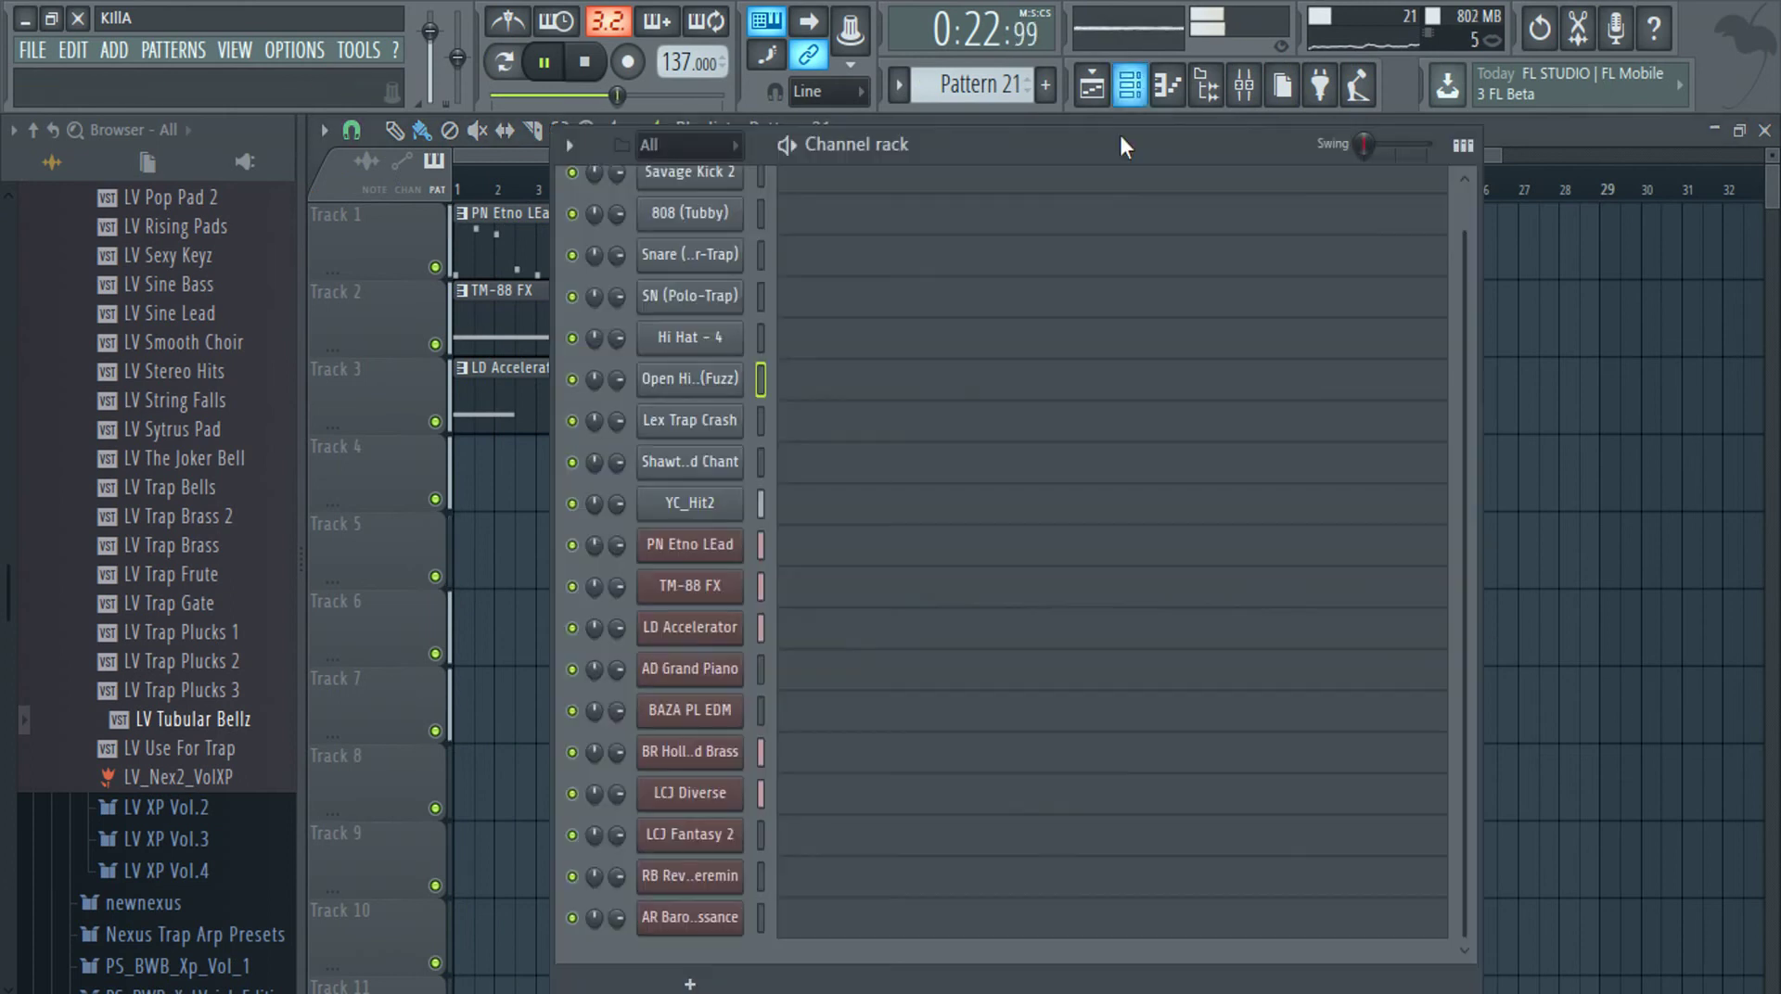
{"action": "key", "text": "KP_Subtract"}
{"action": "key", "text": "KP_Subtract"}
{"action": "key", "text": "KP_Subtract"}
{"action": "key", "text": "KP_Subtract"}
{"action": "key", "text": "KP_Subtract"}
{"action": "key", "text": "KP_Subtract"}
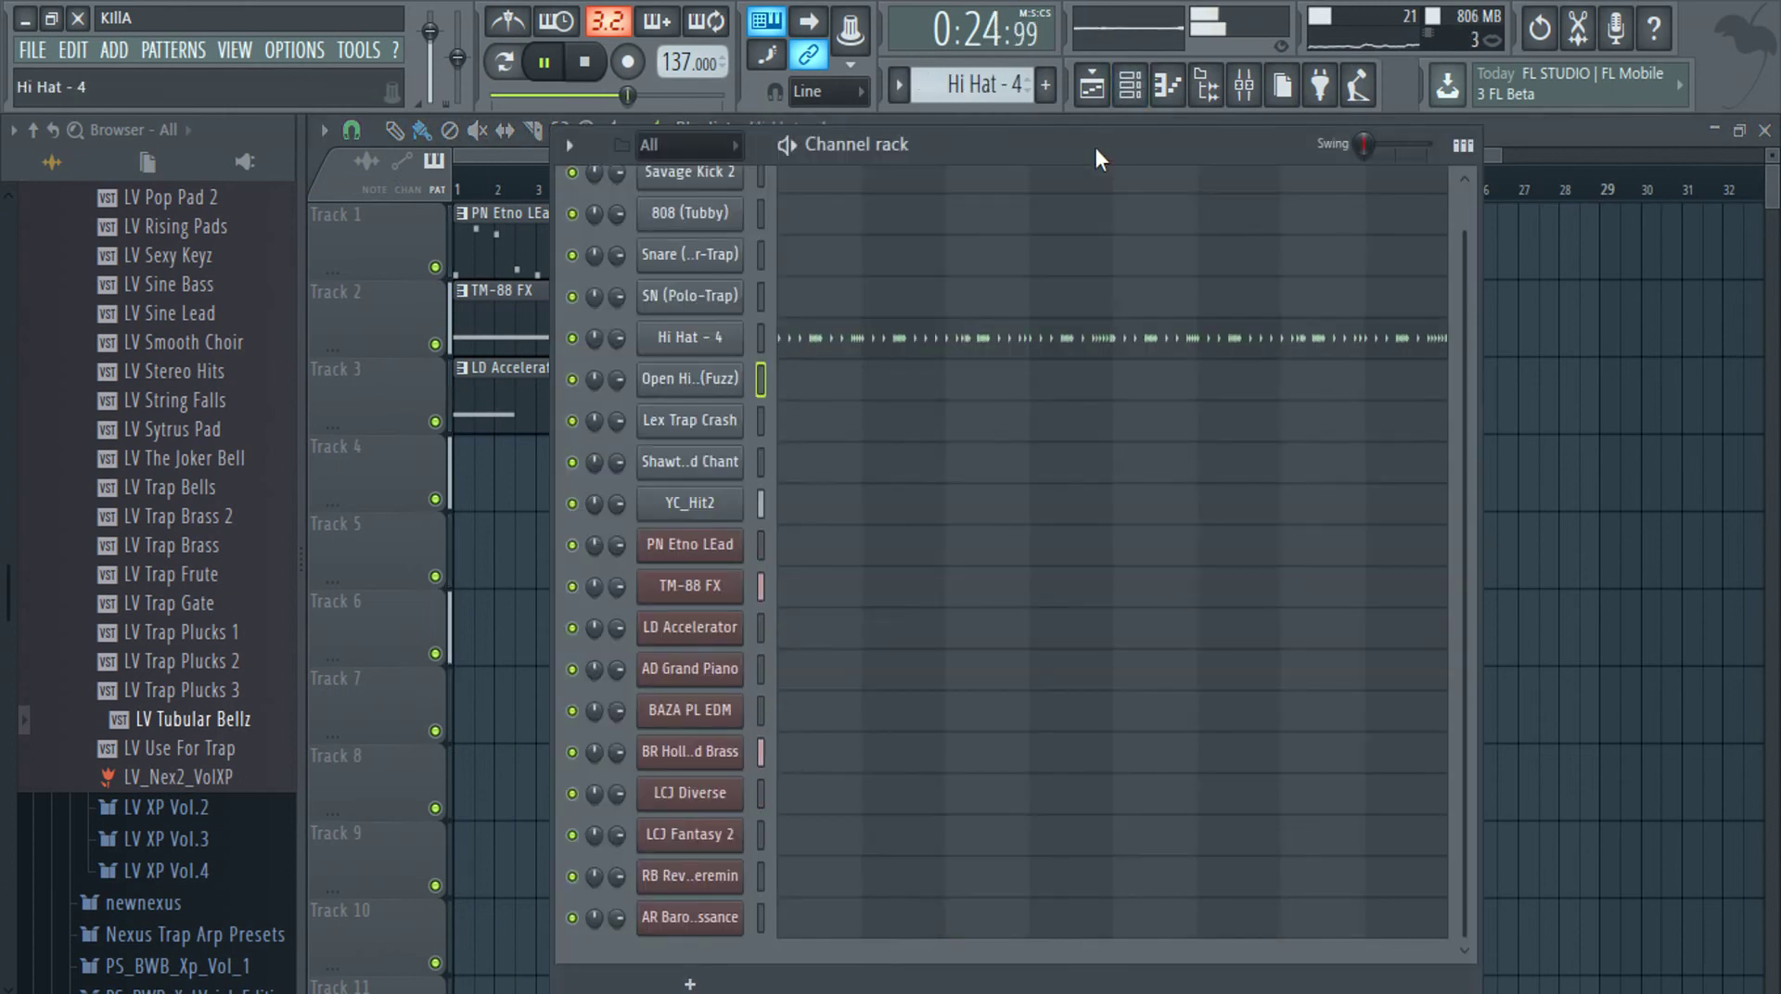
{"action": "key", "text": "F6"}
{"action": "left_click", "coordinate": [1117, 774]}
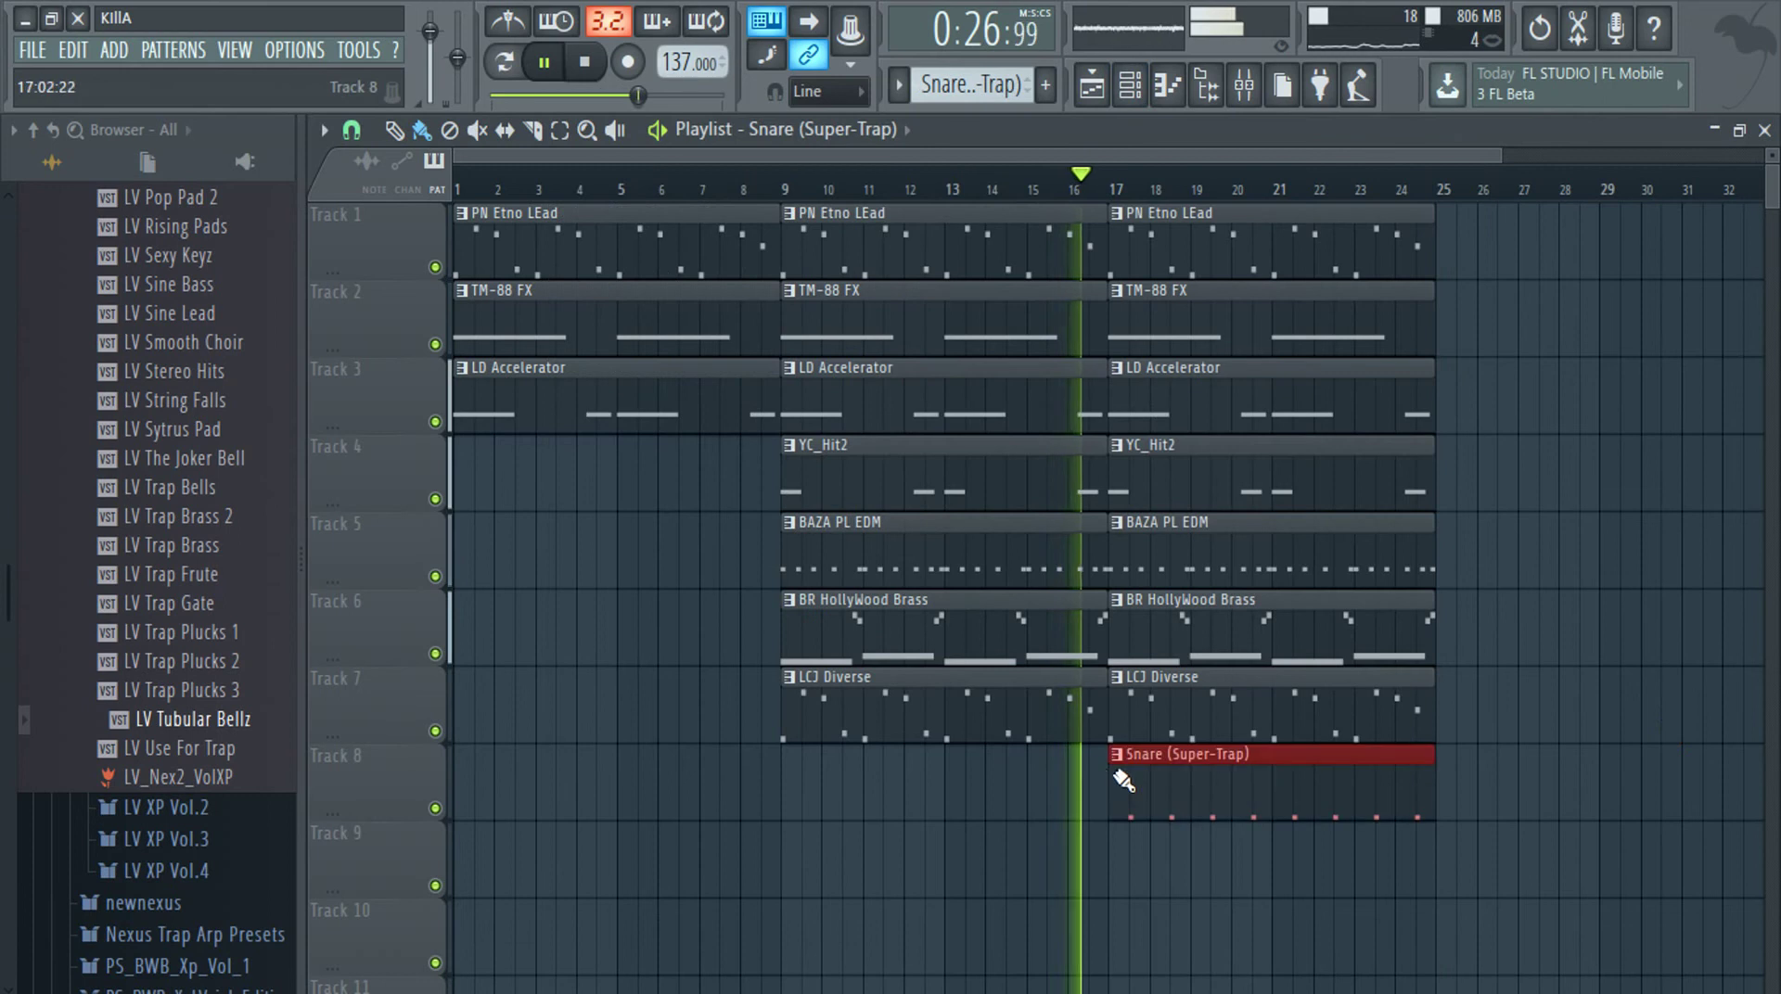
Select the SN (Polo-Trap) pattern for the playlist
{"action": "key", "text": "KP_Subtract"}
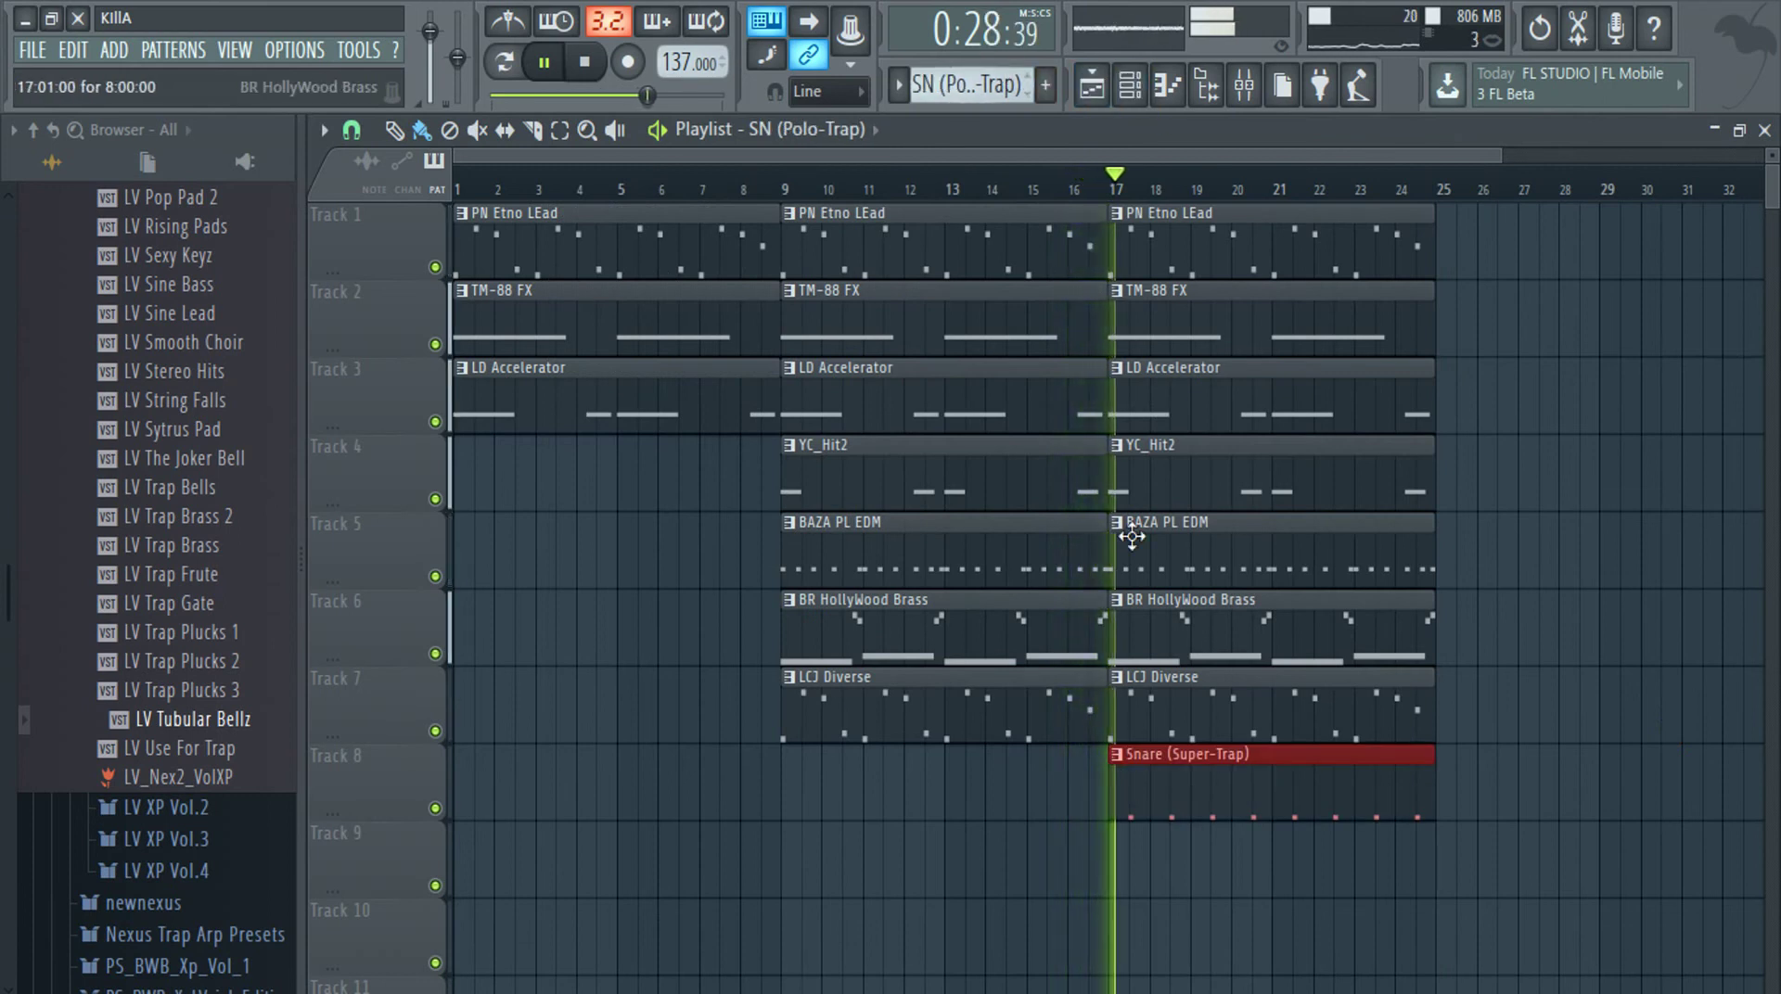
Place a SN (Polo-Trap) clip on Track 9 at bar 17 and play back the section before stopping playback
{"action": "left_click", "coordinate": [1121, 872]}
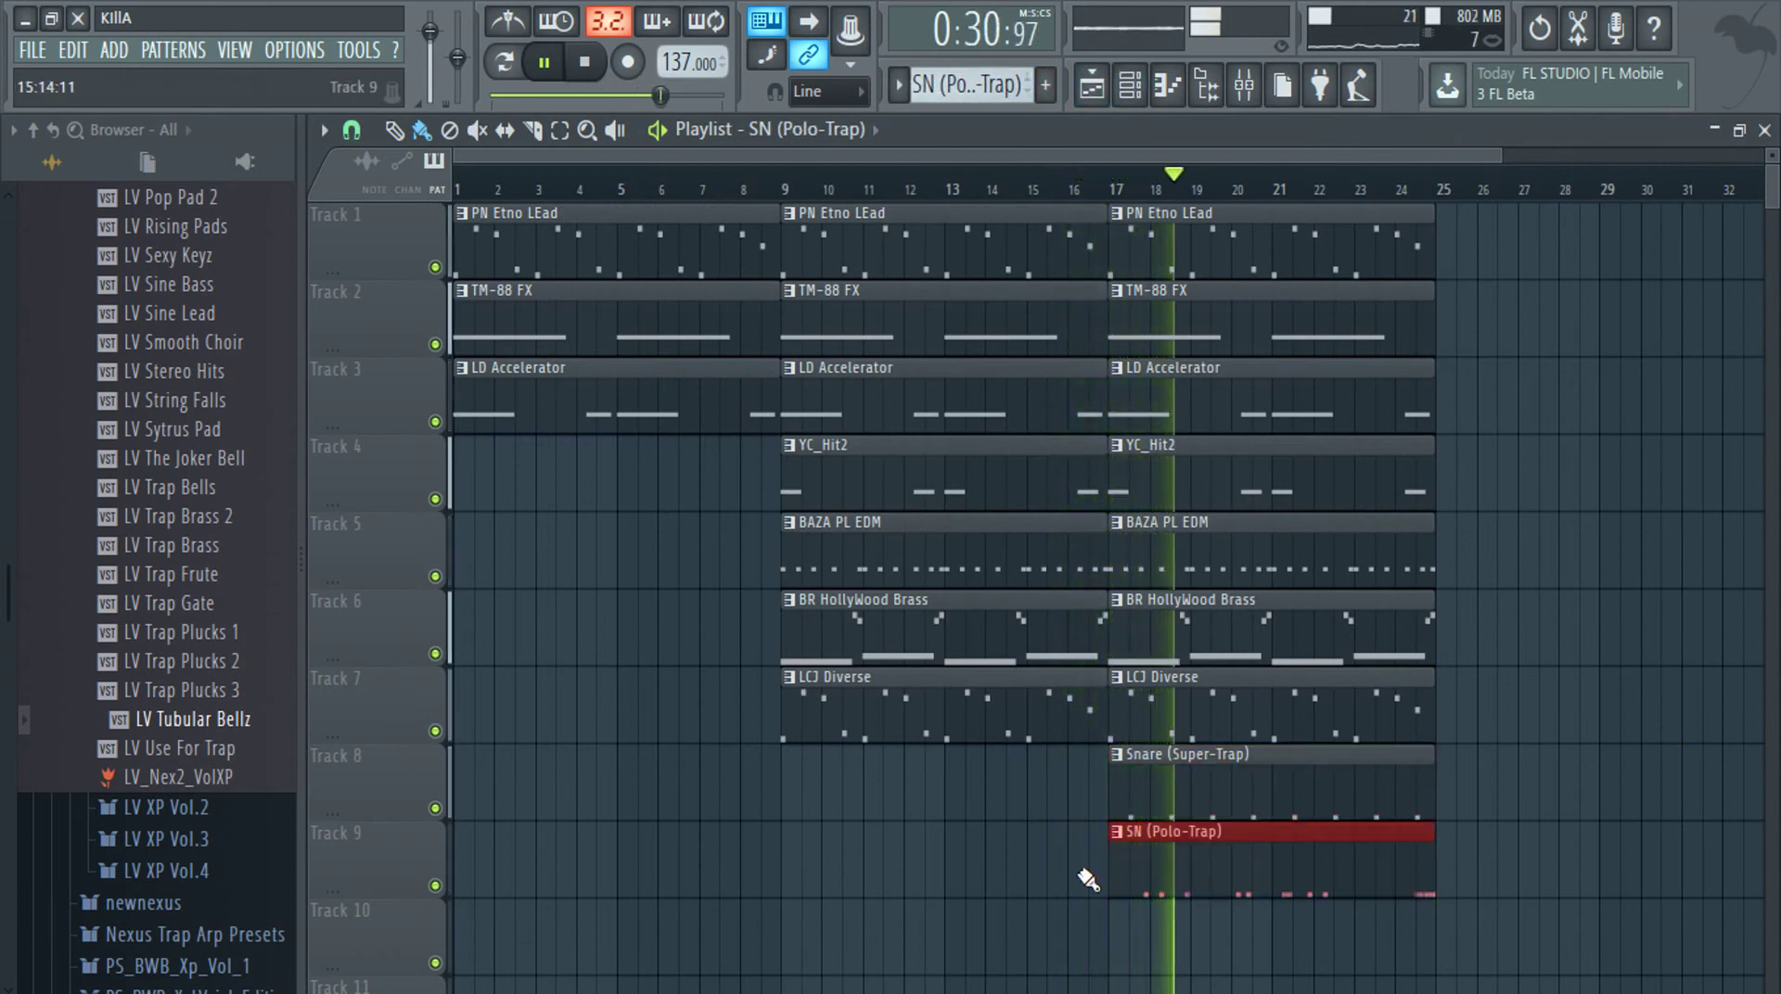
{"action": "scroll", "coordinate": [910, 824], "scroll_direction": "down", "scroll_amount": 3}
{"action": "scroll", "coordinate": [1243, 784], "scroll_direction": "down", "scroll_amount": 2}
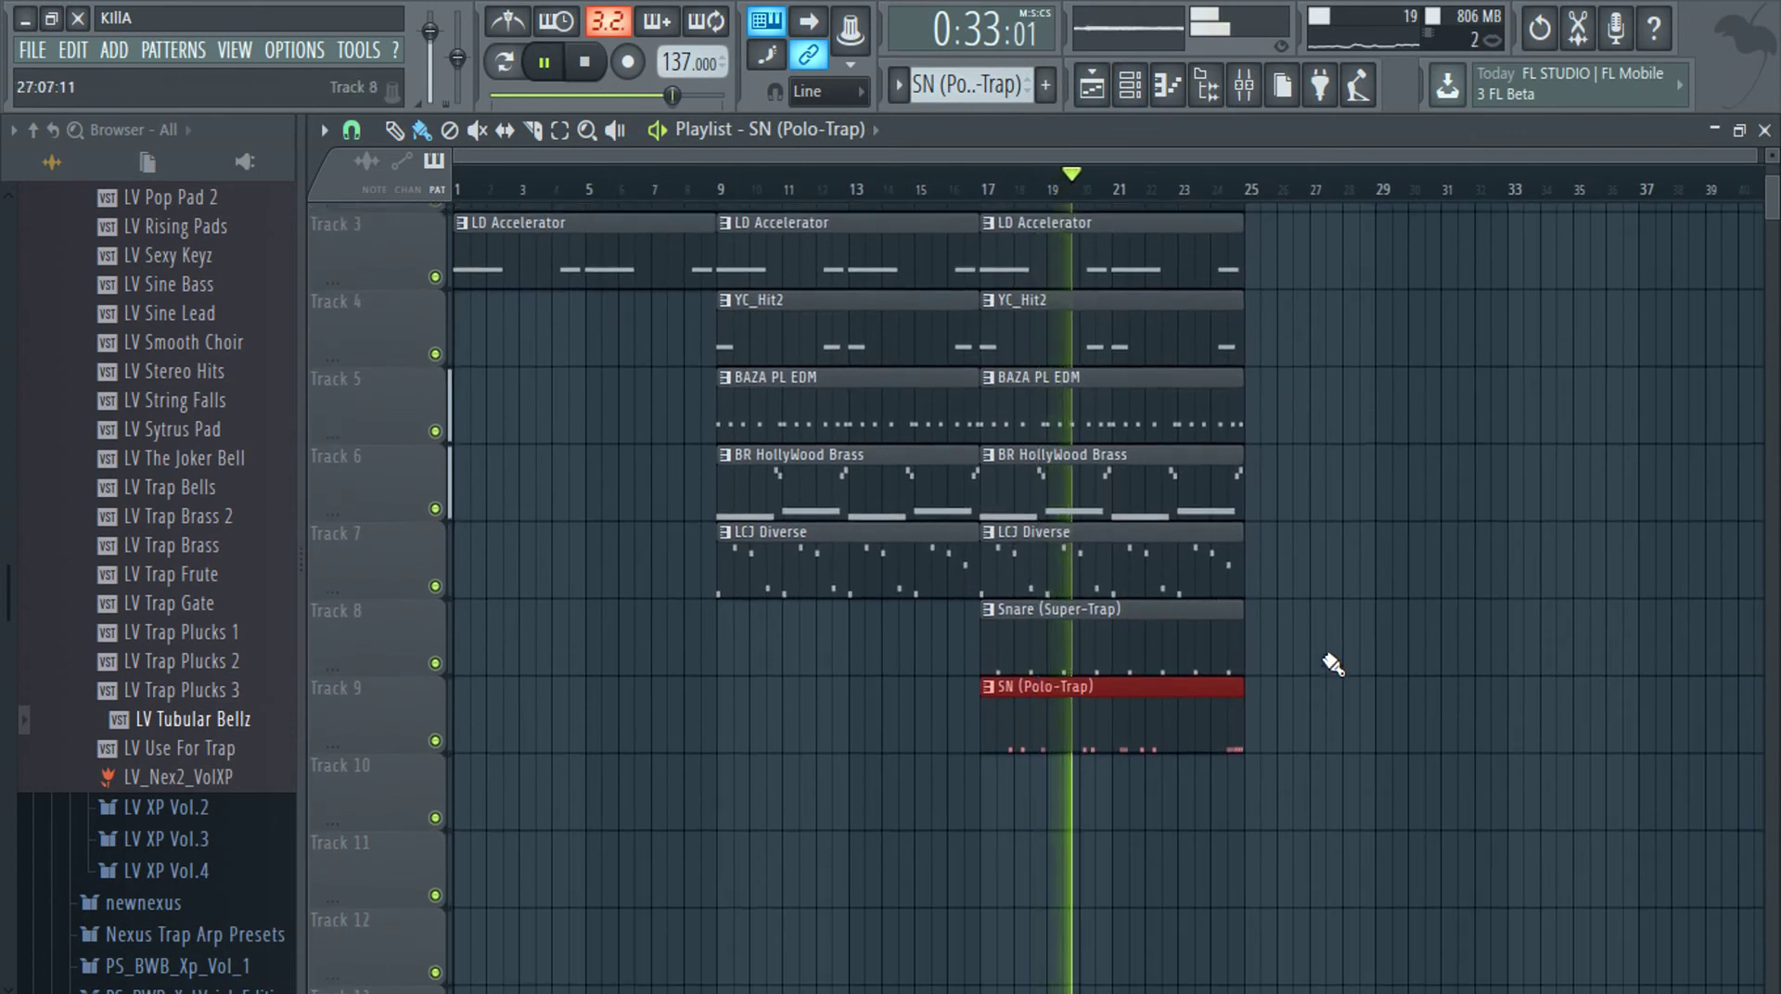
{"action": "scroll", "coordinate": [1332, 664], "scroll_direction": "up", "scroll_amount": 2}
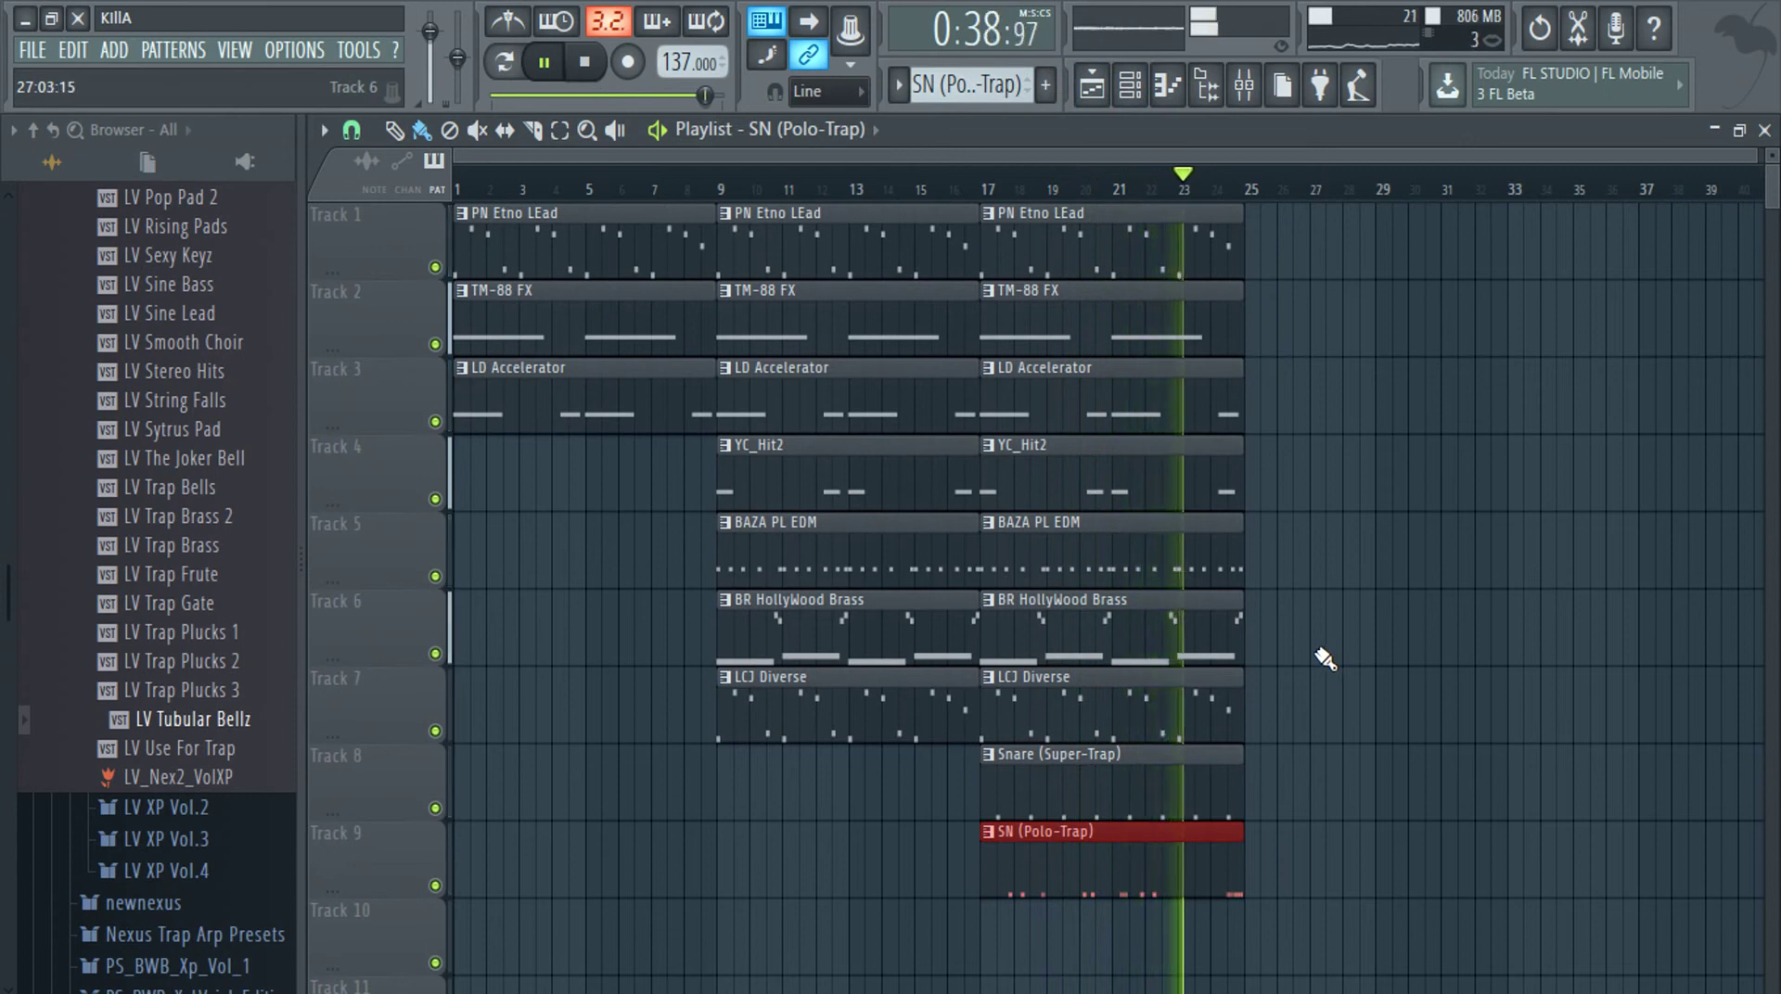
{"action": "key", "text": "space"}
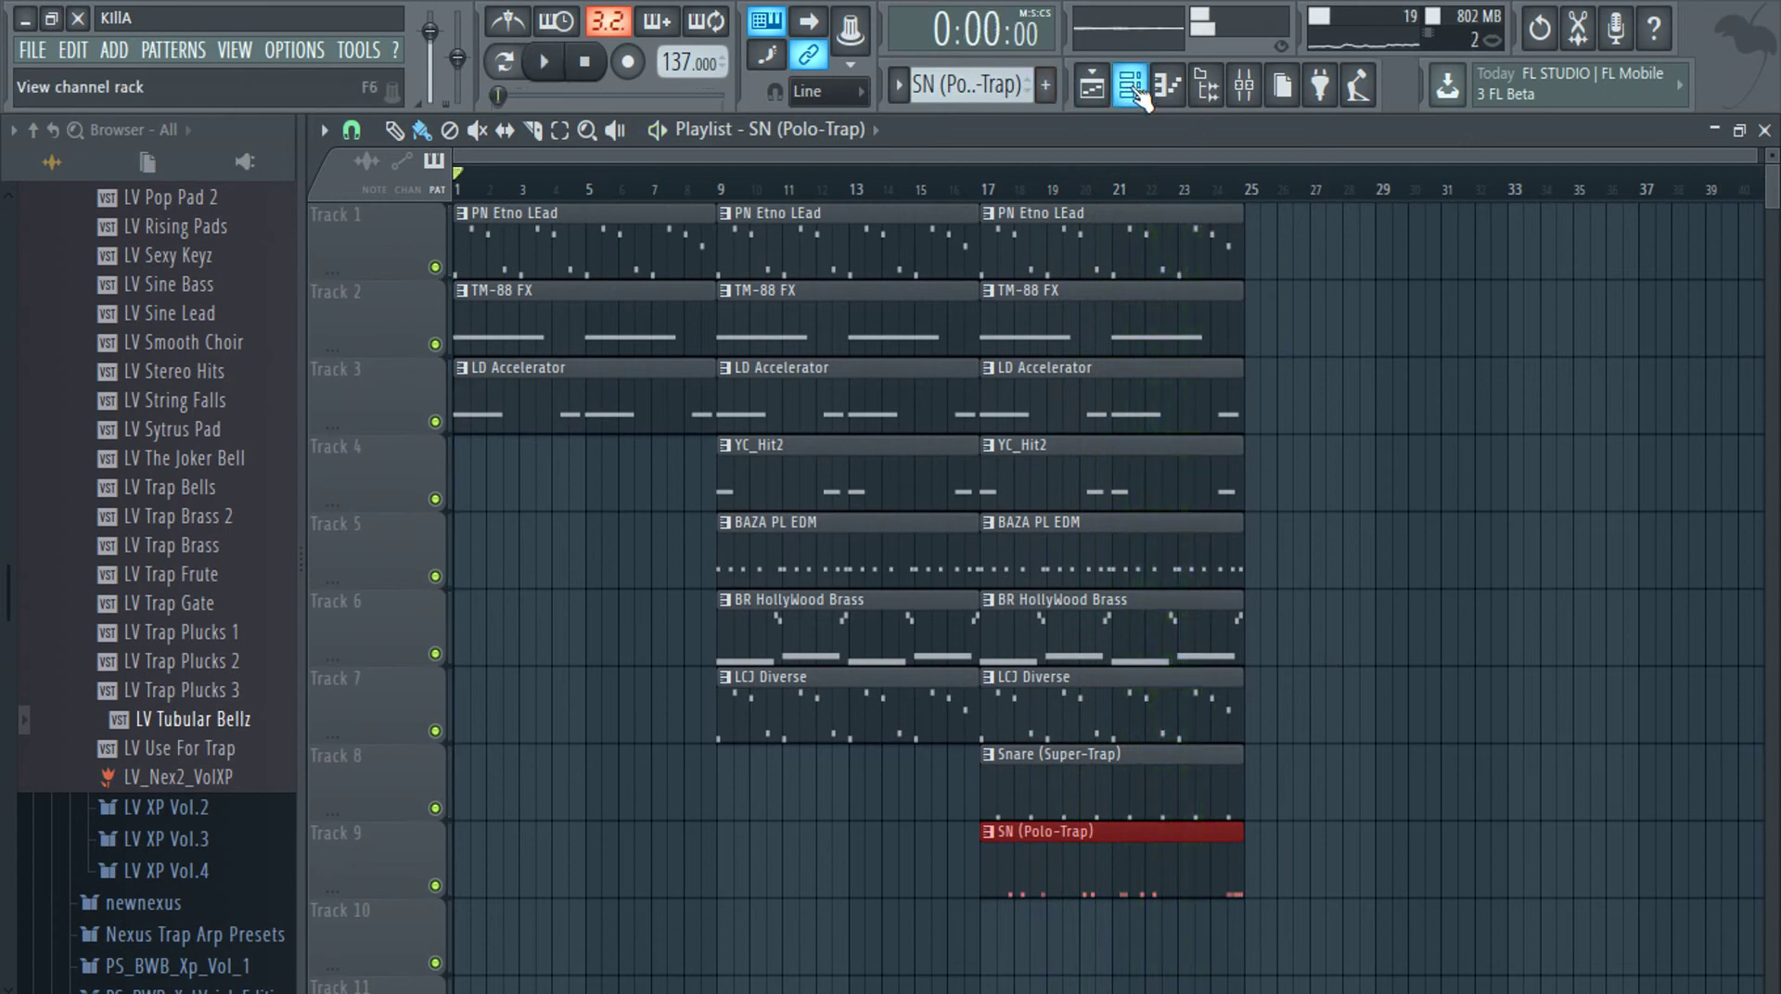
Place the Savage Kick 2 pattern on Track 10 and the 808 (Tubby) pattern on Track 11, both starting at bar 25
{"action": "left_click", "coordinate": [1137, 91]}
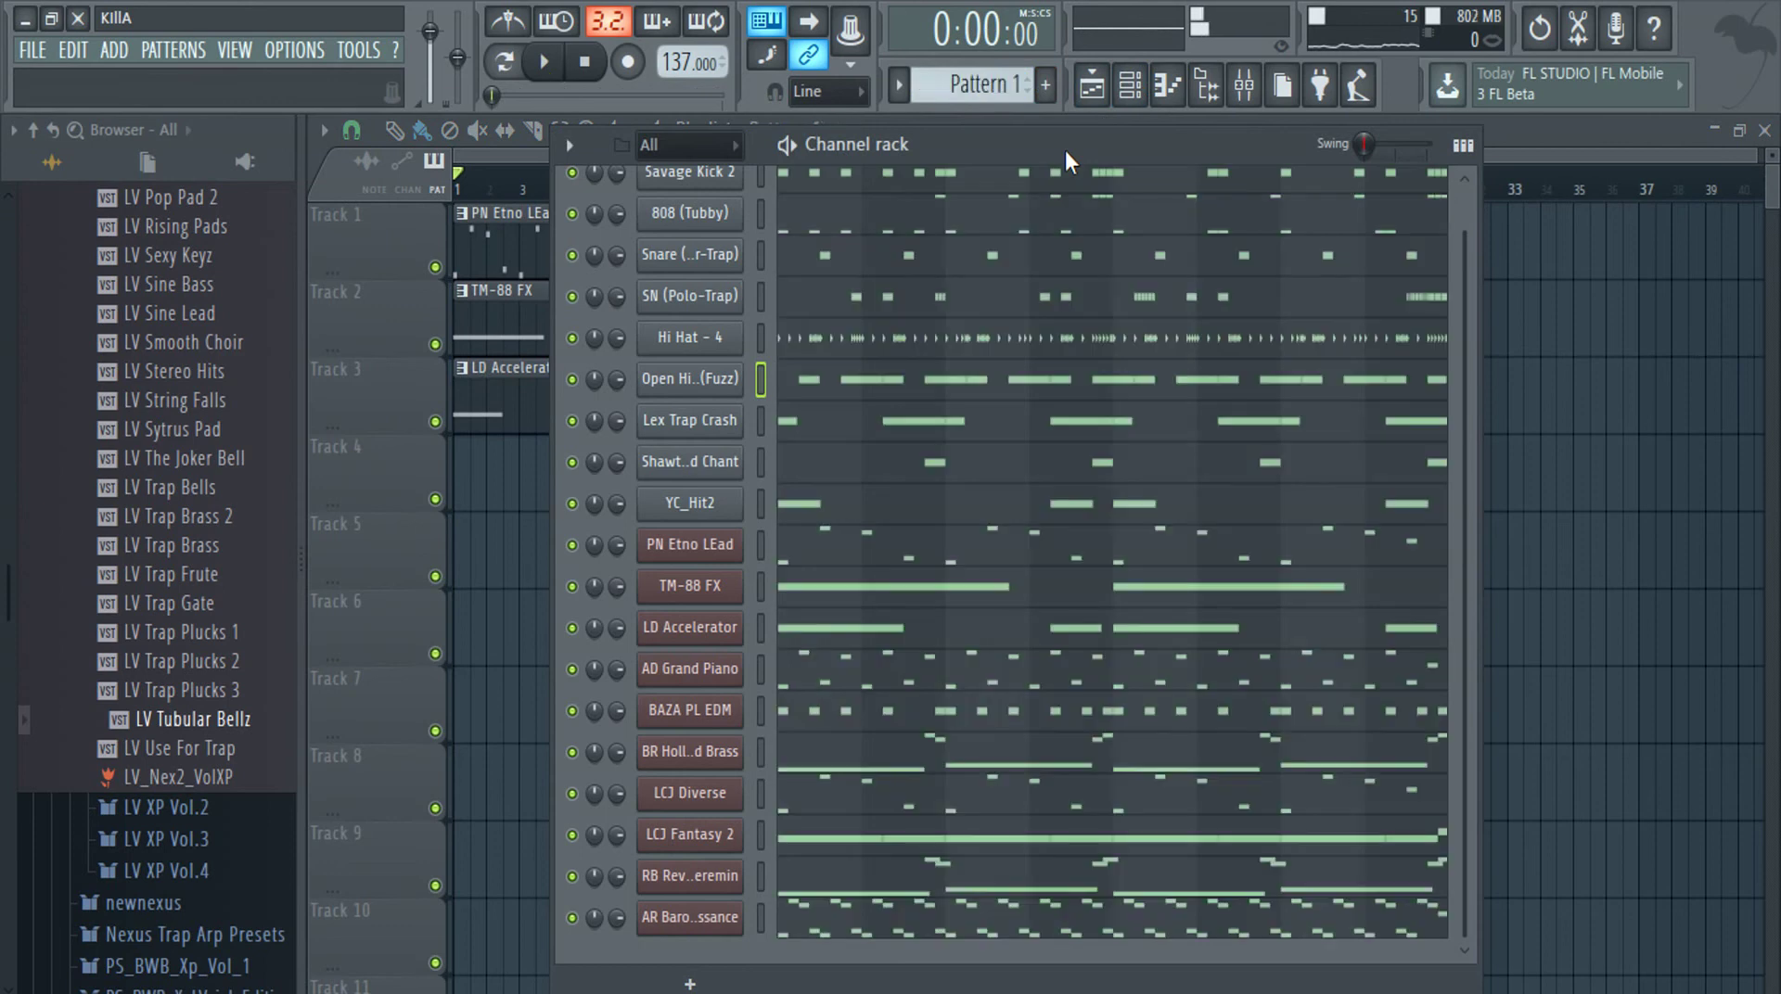
{"action": "right_click", "coordinate": [1619, 703]}
{"action": "scroll", "coordinate": [1495, 697], "scroll_direction": "down", "scroll_amount": 3}
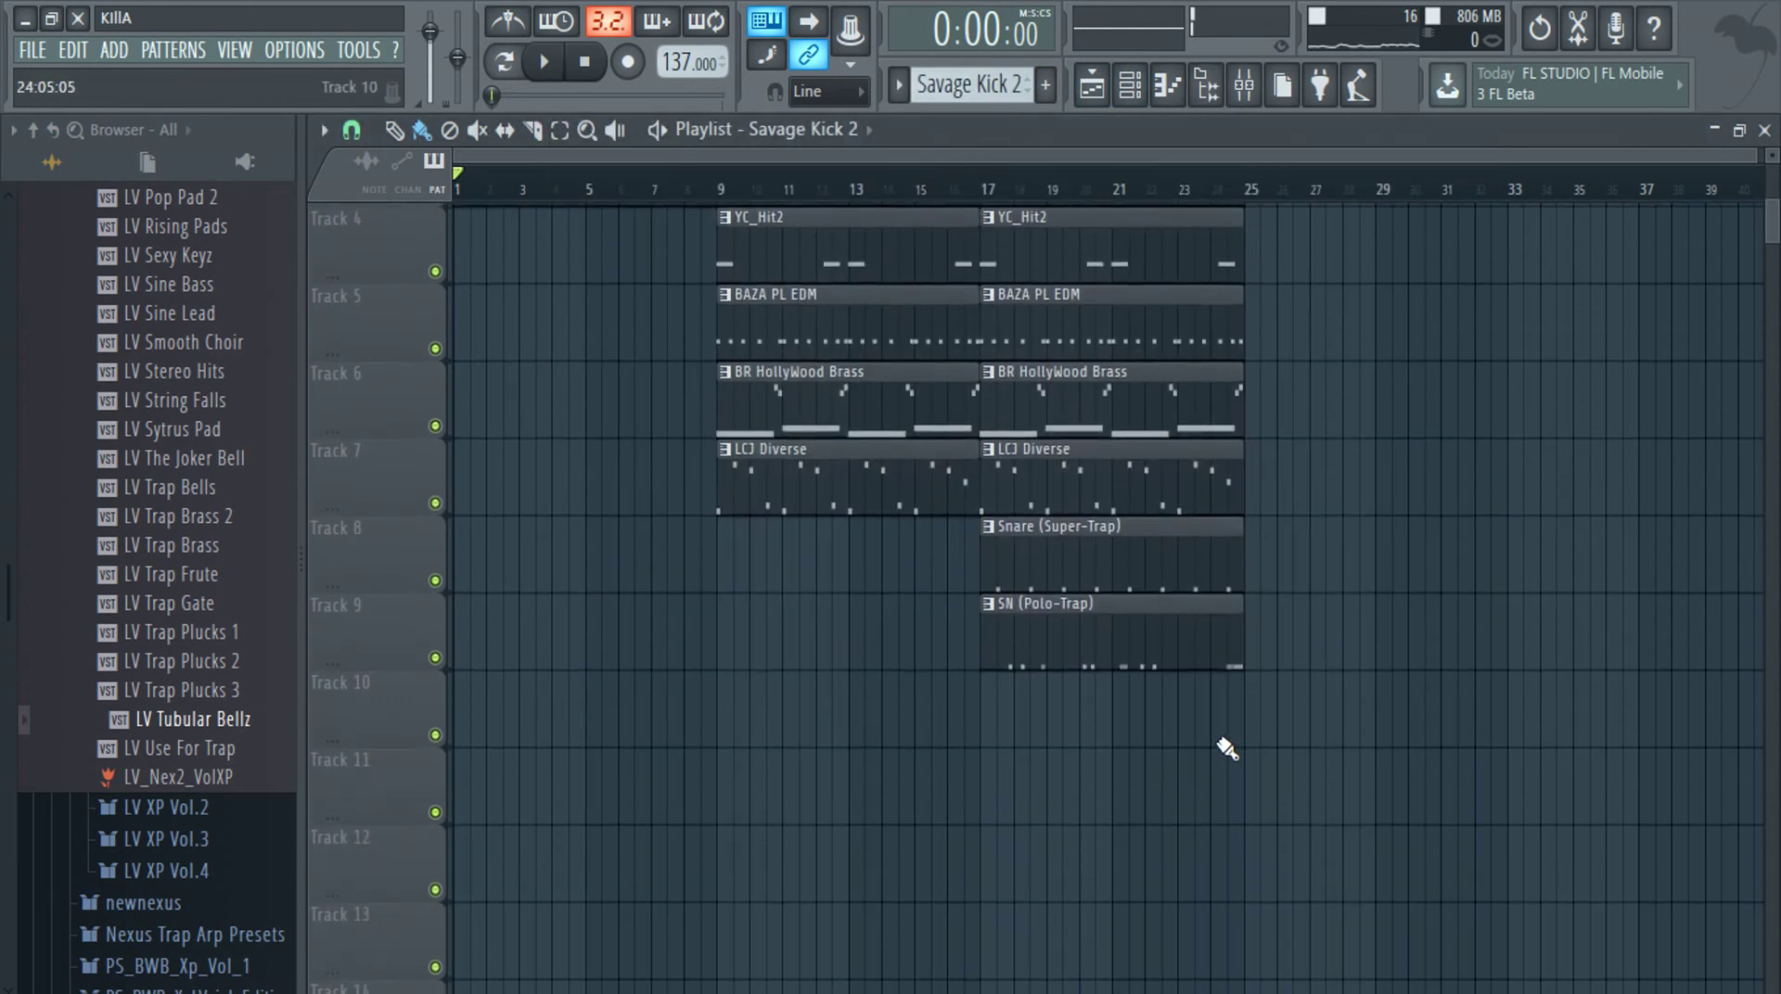
{"action": "left_click", "coordinate": [1260, 685]}
{"action": "scroll", "coordinate": [986, 88], "scroll_direction": "down", "scroll_amount": 1}
{"action": "left_click", "coordinate": [1256, 783]}
Place the Hi Hat - 4 pattern on Track 12 at bar 33 and the Open Hihat (Fuzz) pattern on Track 13 at bar 17
{"action": "scroll", "coordinate": [984, 82], "scroll_direction": "up", "scroll_amount": 3}
{"action": "scroll", "coordinate": [984, 78], "scroll_direction": "up", "scroll_amount": 1}
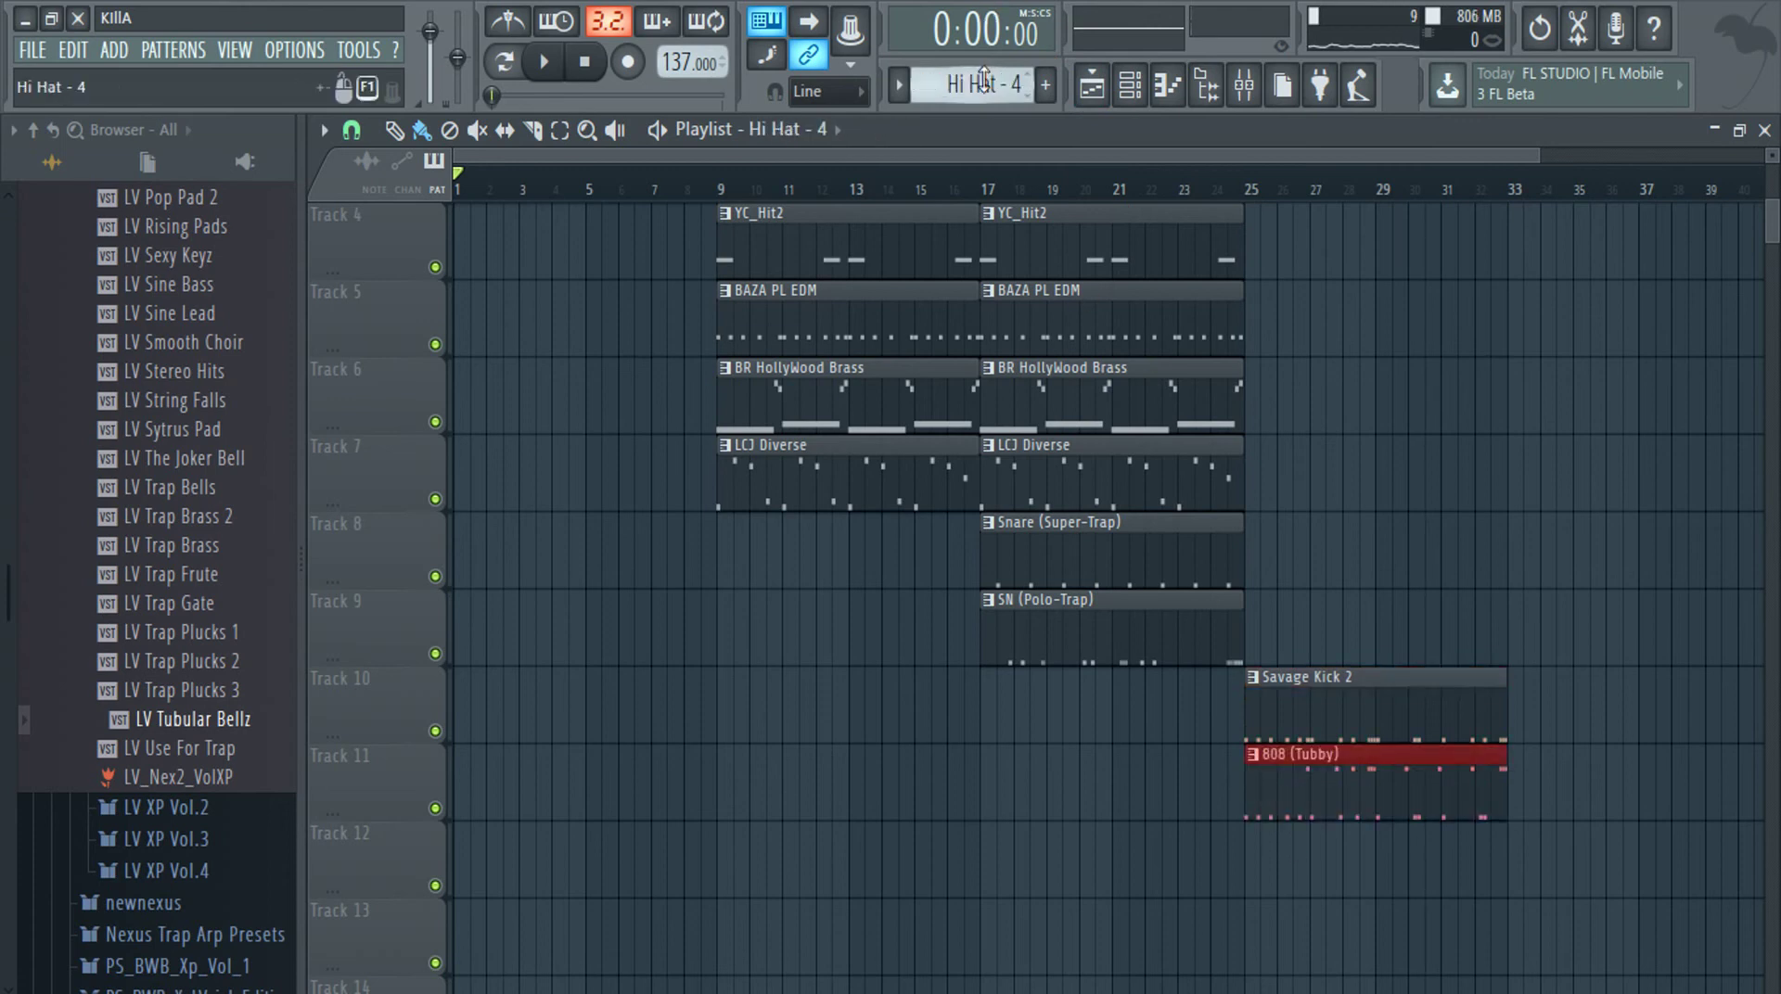
{"action": "left_click", "coordinate": [1519, 855]}
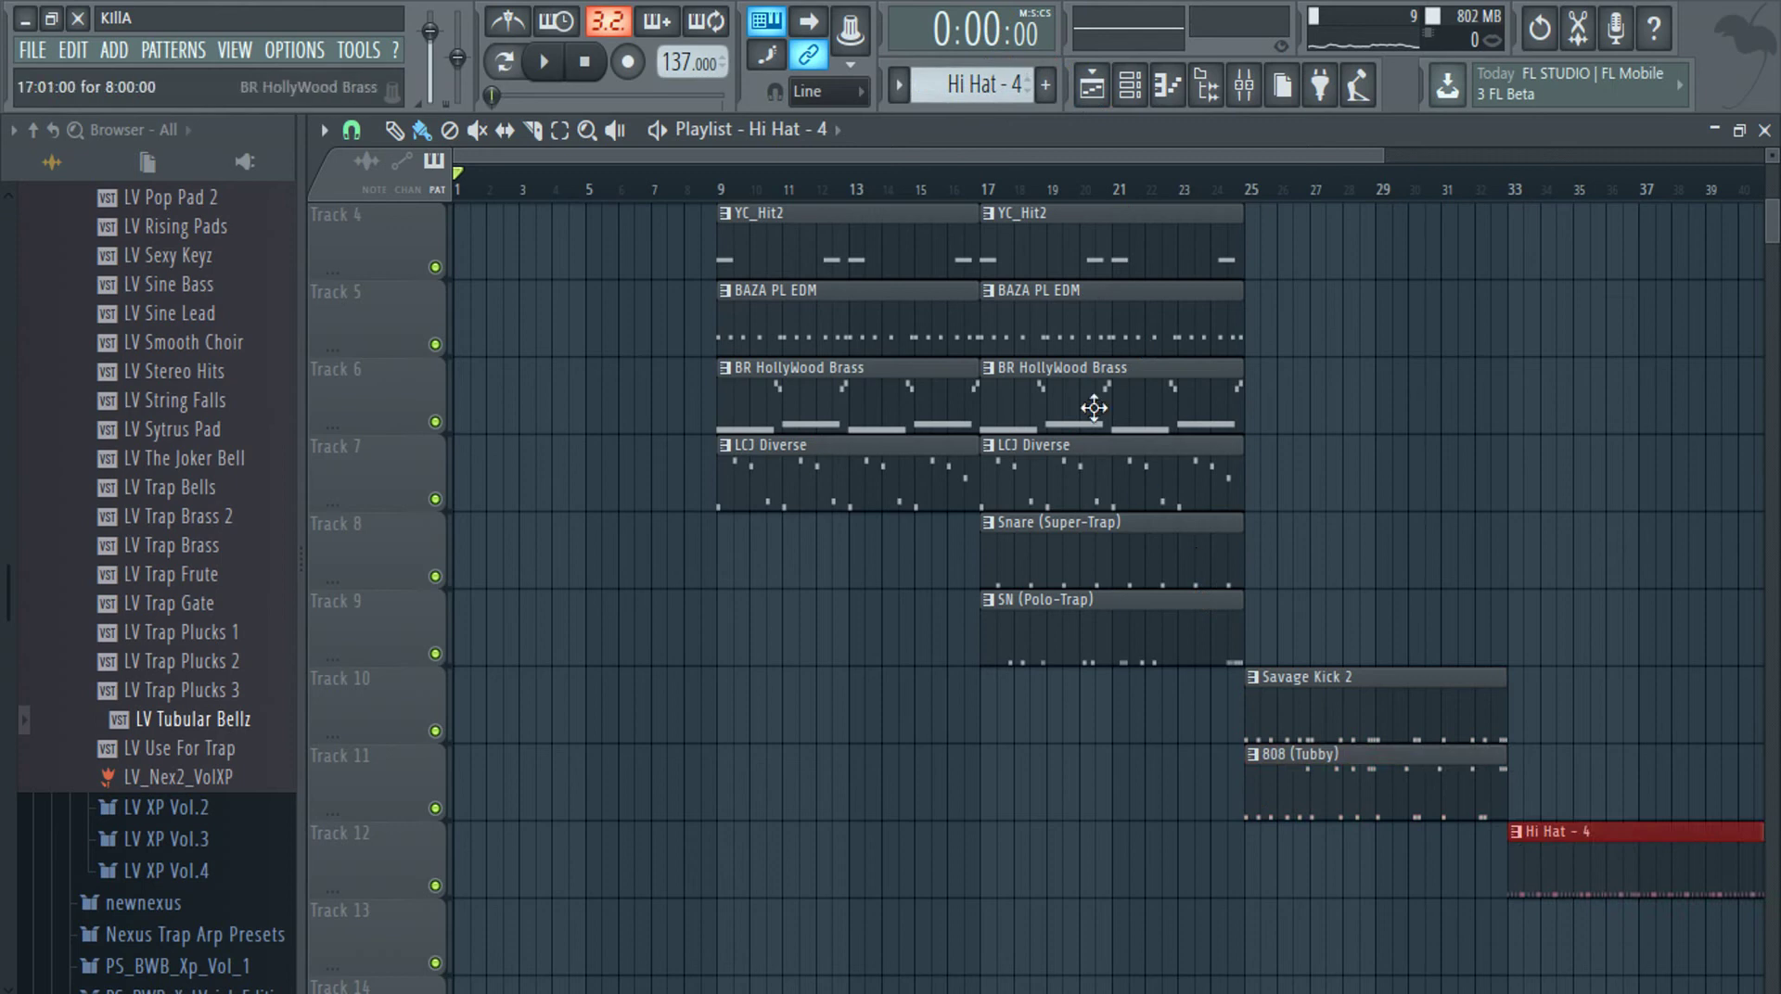
{"action": "scroll", "coordinate": [984, 93], "scroll_direction": "up", "scroll_amount": 1}
{"action": "scroll", "coordinate": [1240, 768], "scroll_direction": "down", "scroll_amount": 2}
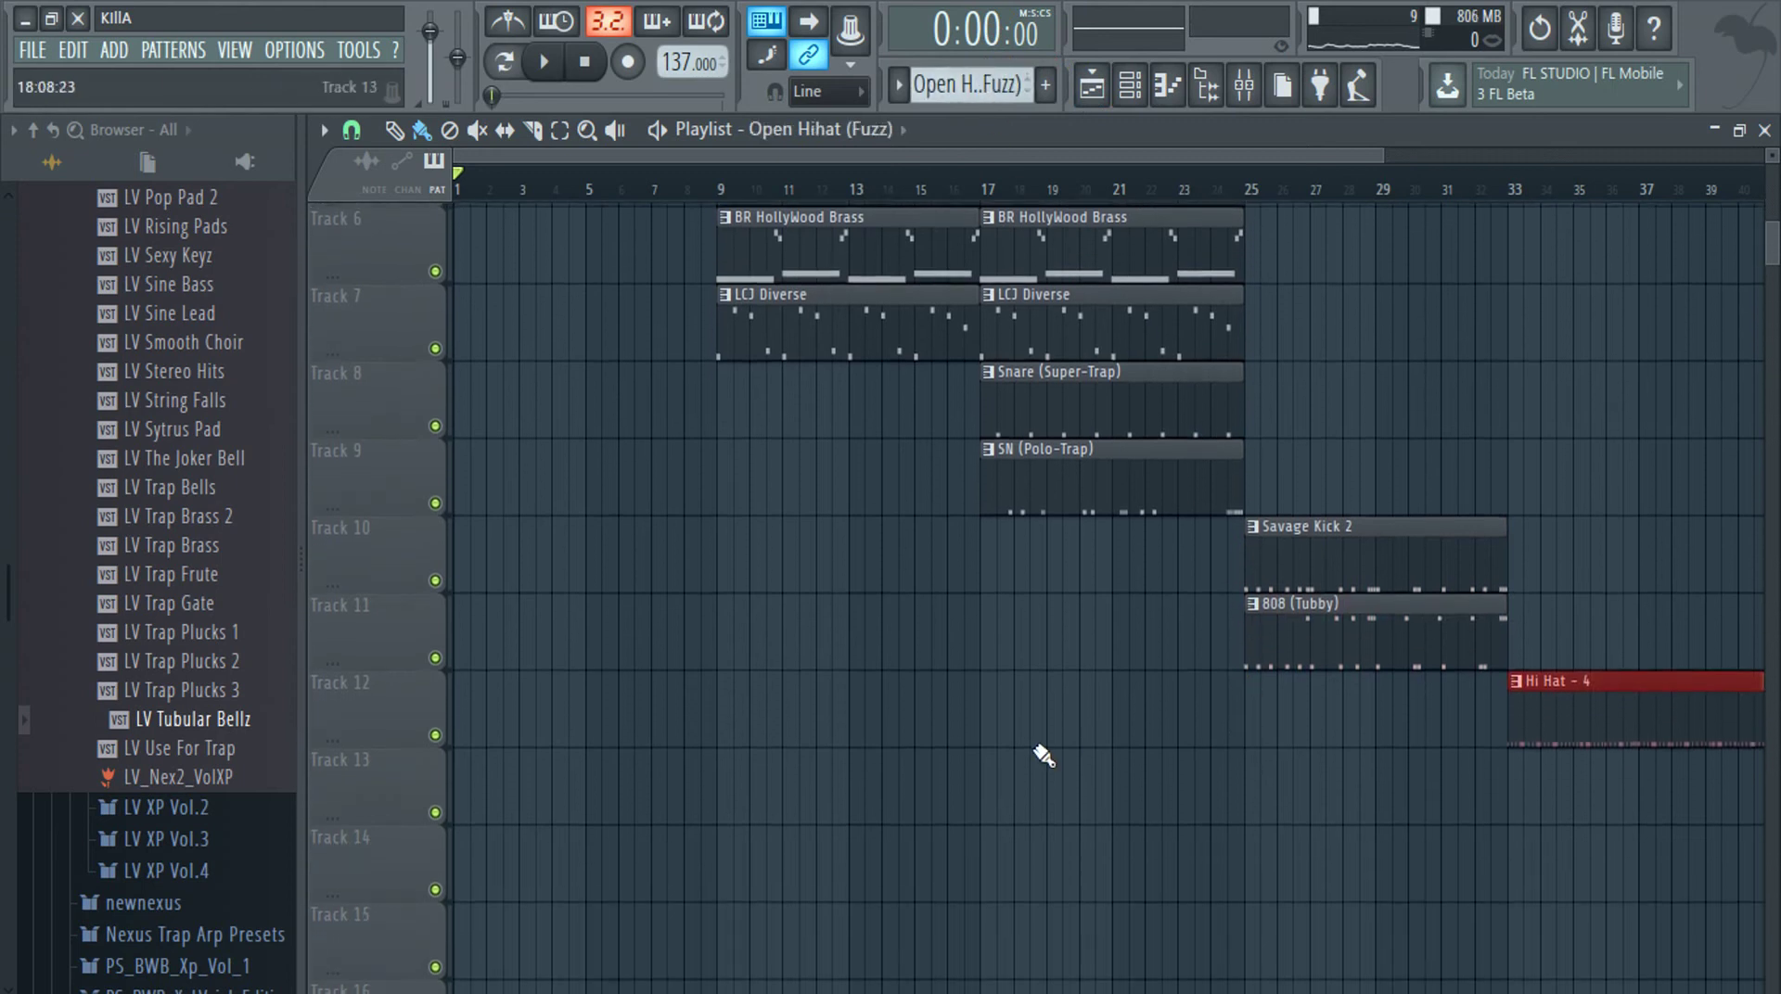
{"action": "left_click", "coordinate": [987, 797]}
Lay Lex Trap Crash clips along Track 14 from bar 1 and delete the ones from bar 25 onward
{"action": "scroll", "coordinate": [970, 93], "scroll_direction": "down", "scroll_amount": 1}
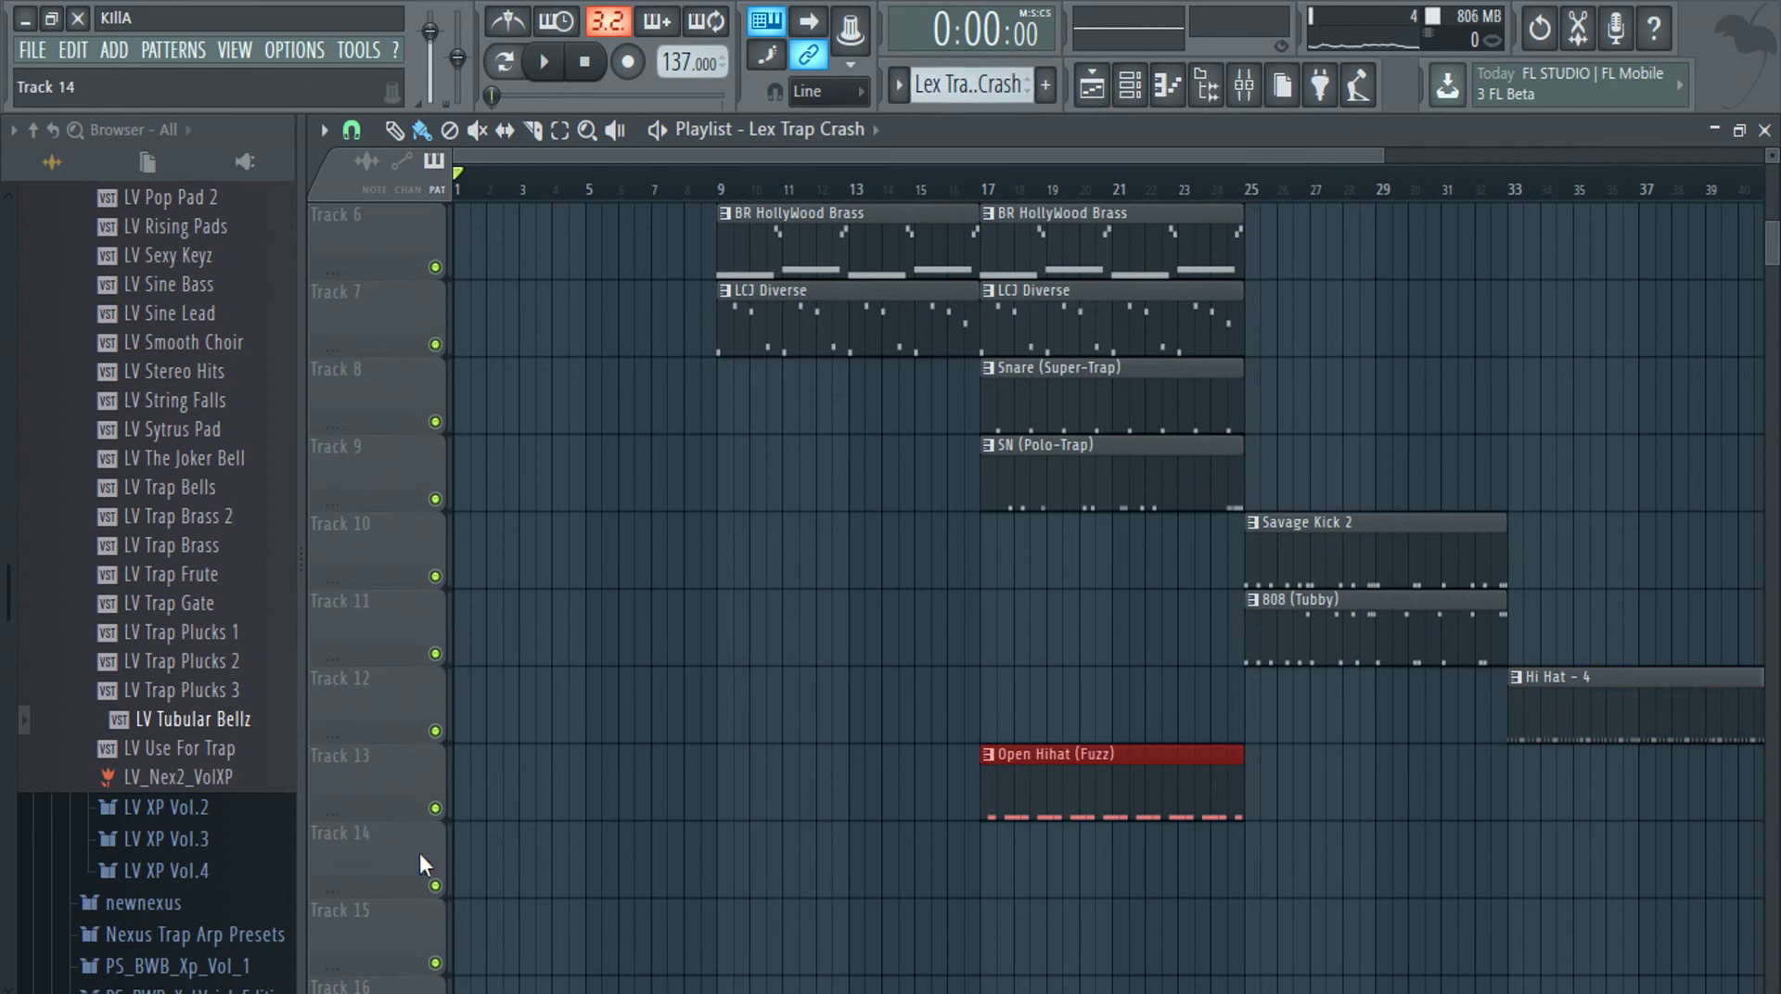
{"action": "left_click_drag", "start_coordinate": [457, 847], "coordinate": [1637, 842]}
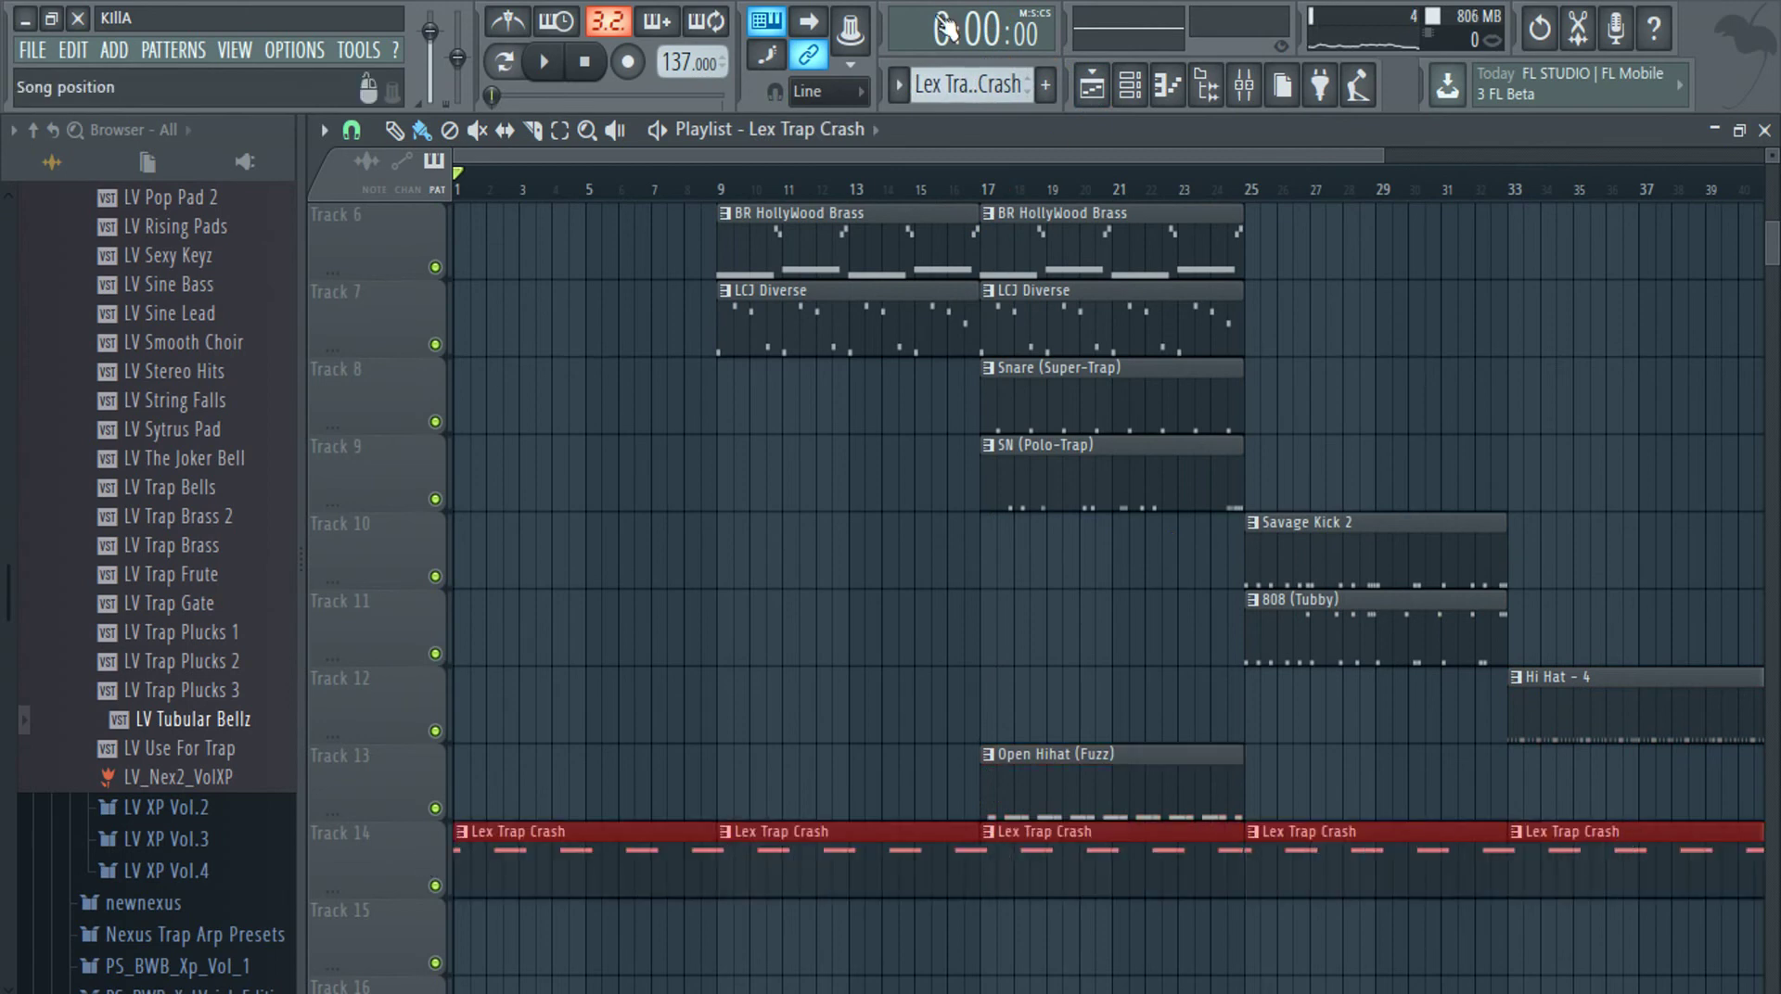
{"action": "scroll", "coordinate": [936, 84], "scroll_direction": "down", "scroll_amount": 1}
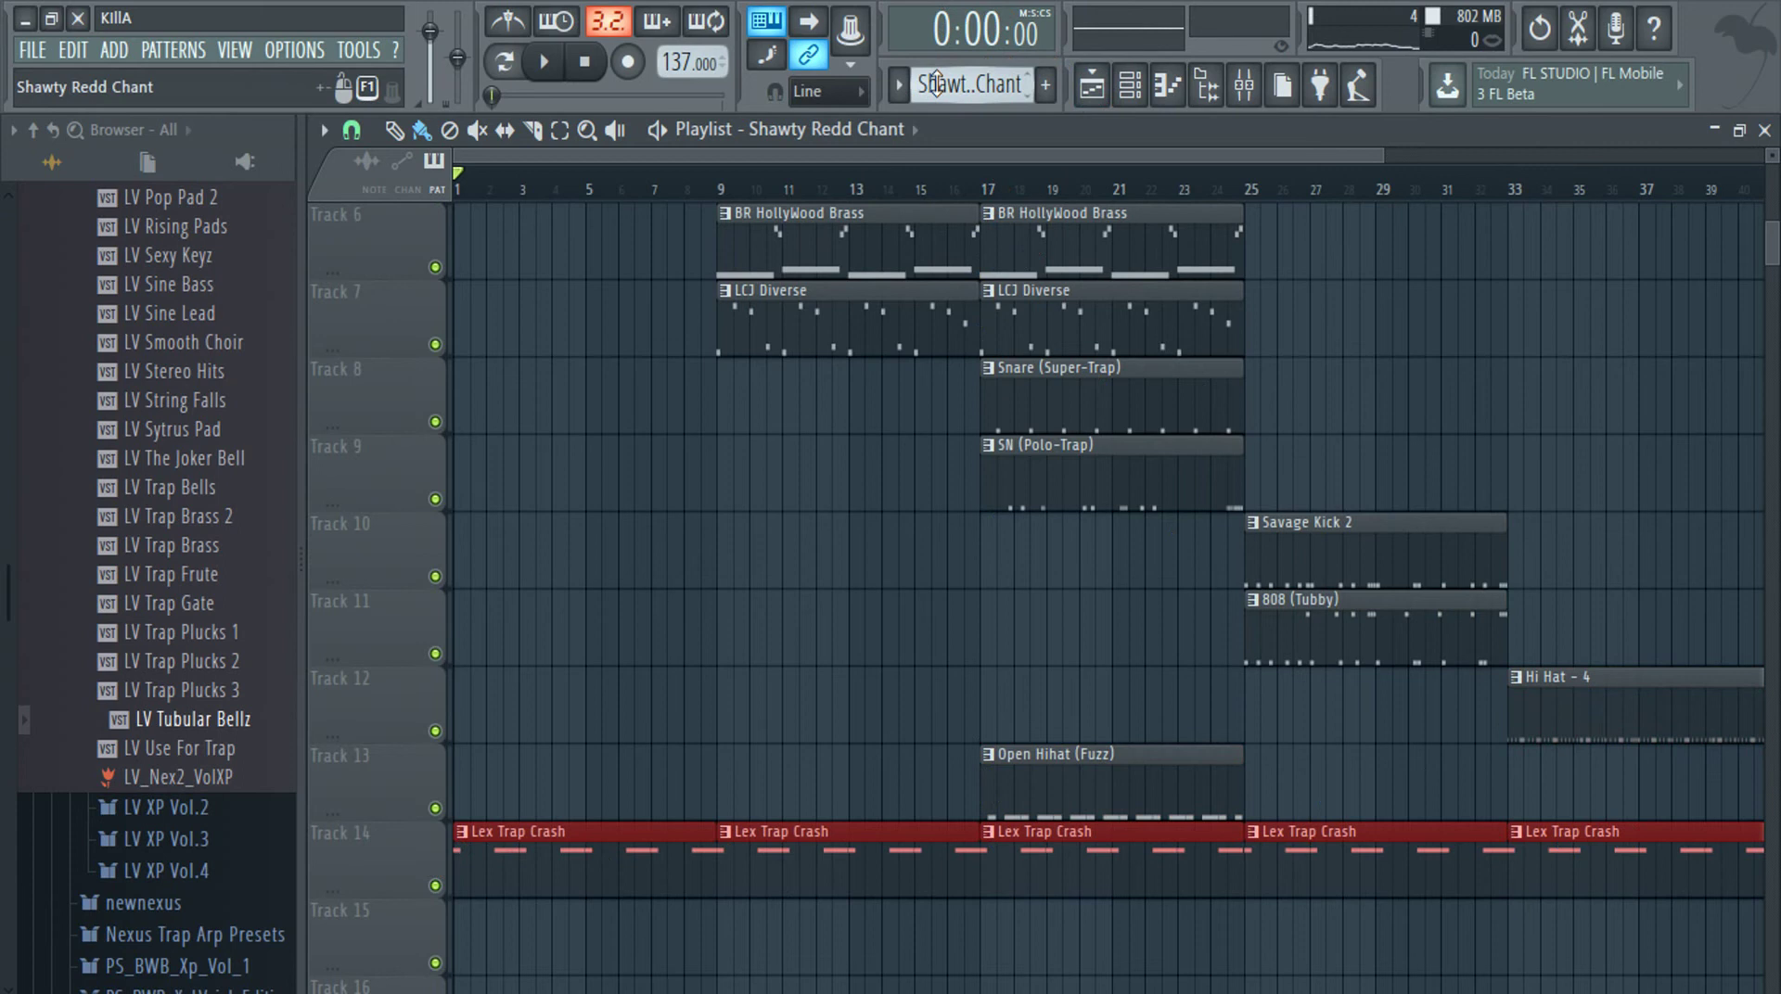
{"action": "right_click", "coordinate": [1359, 856]}
{"action": "right_click", "coordinate": [1576, 839]}
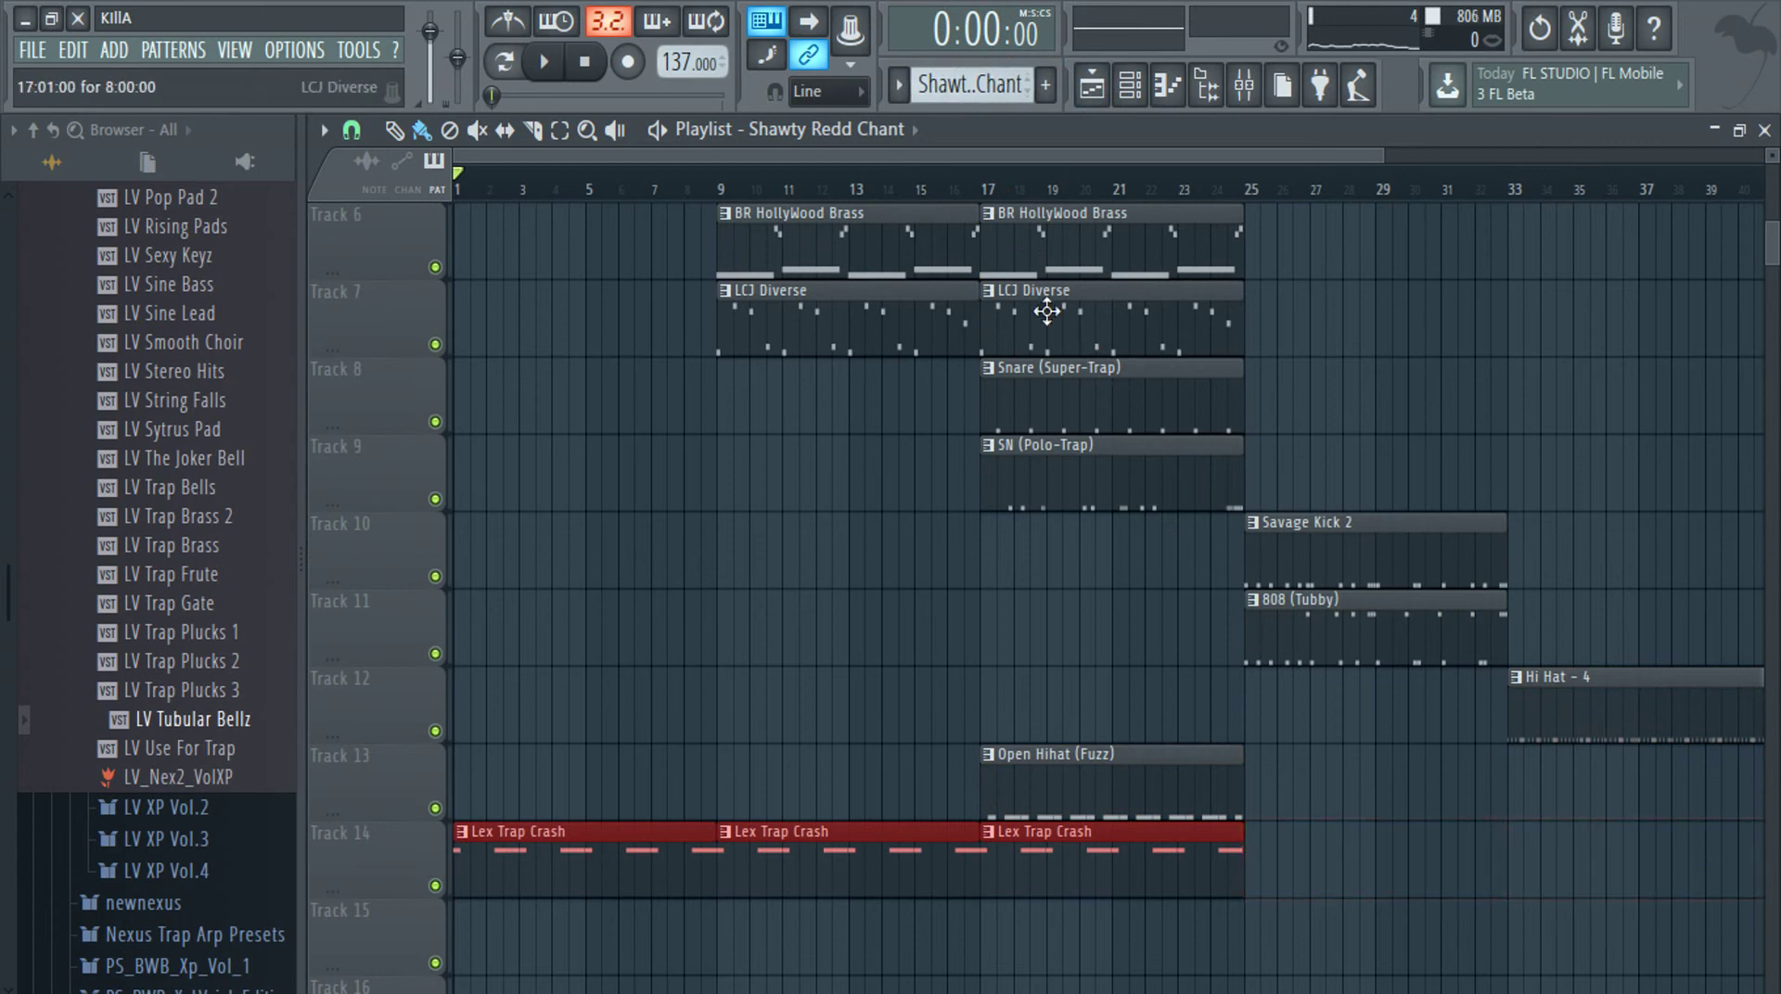
Place two consecutive Shawty Redd Chant clips on Track 15, starting at bars 9 and 17
{"action": "left_click", "coordinate": [977, 950]}
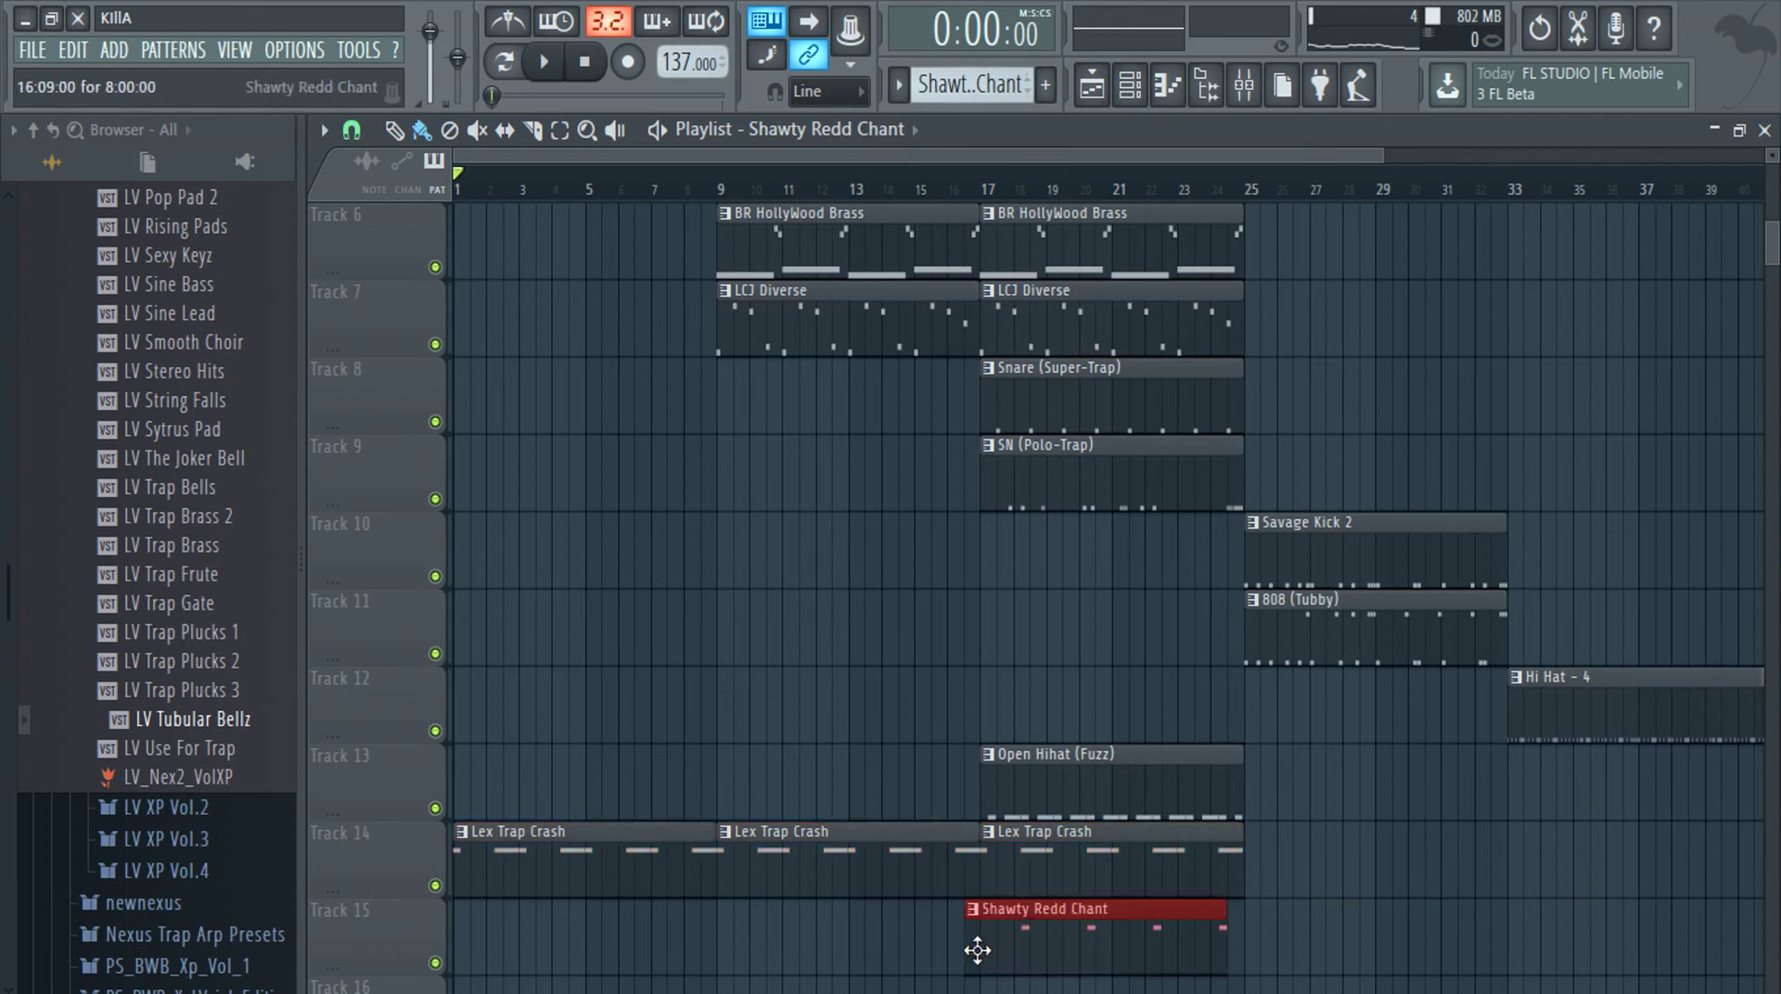
{"action": "left_click_drag", "start_coordinate": [1041, 923], "coordinate": [850, 900]}
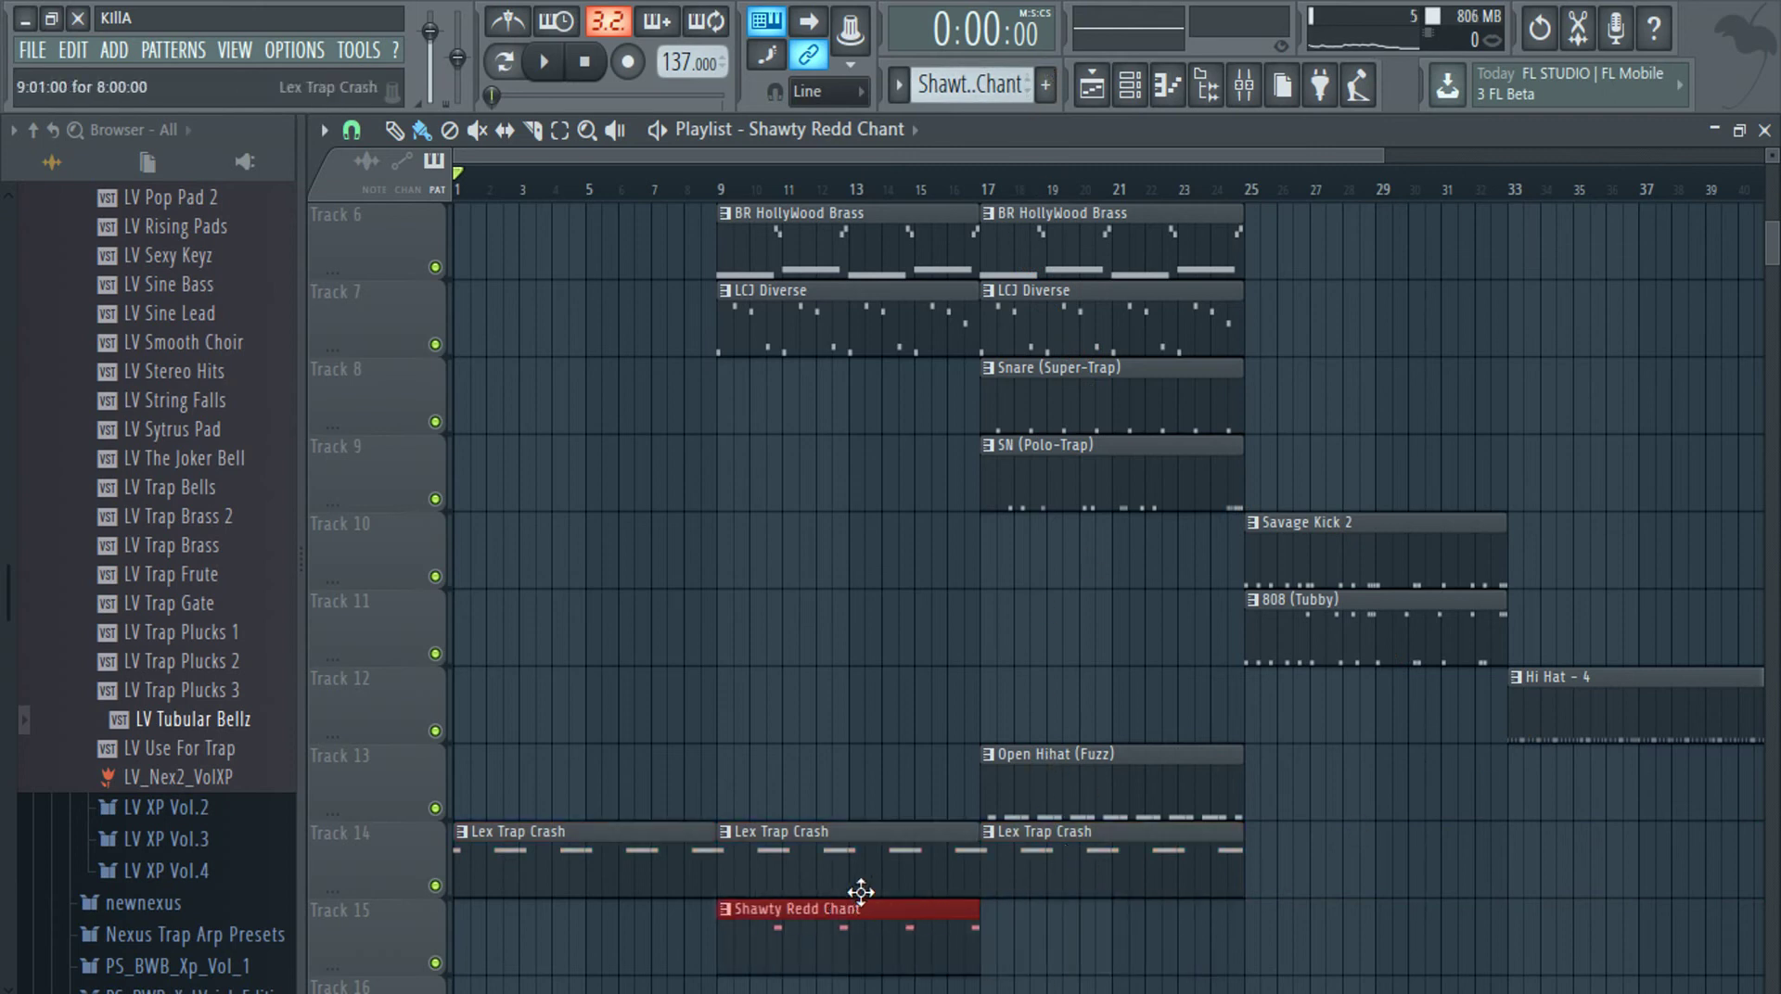
{"action": "left_click", "coordinate": [1025, 941]}
{"action": "left_click_drag", "start_coordinate": [1105, 949], "coordinate": [1068, 947]}
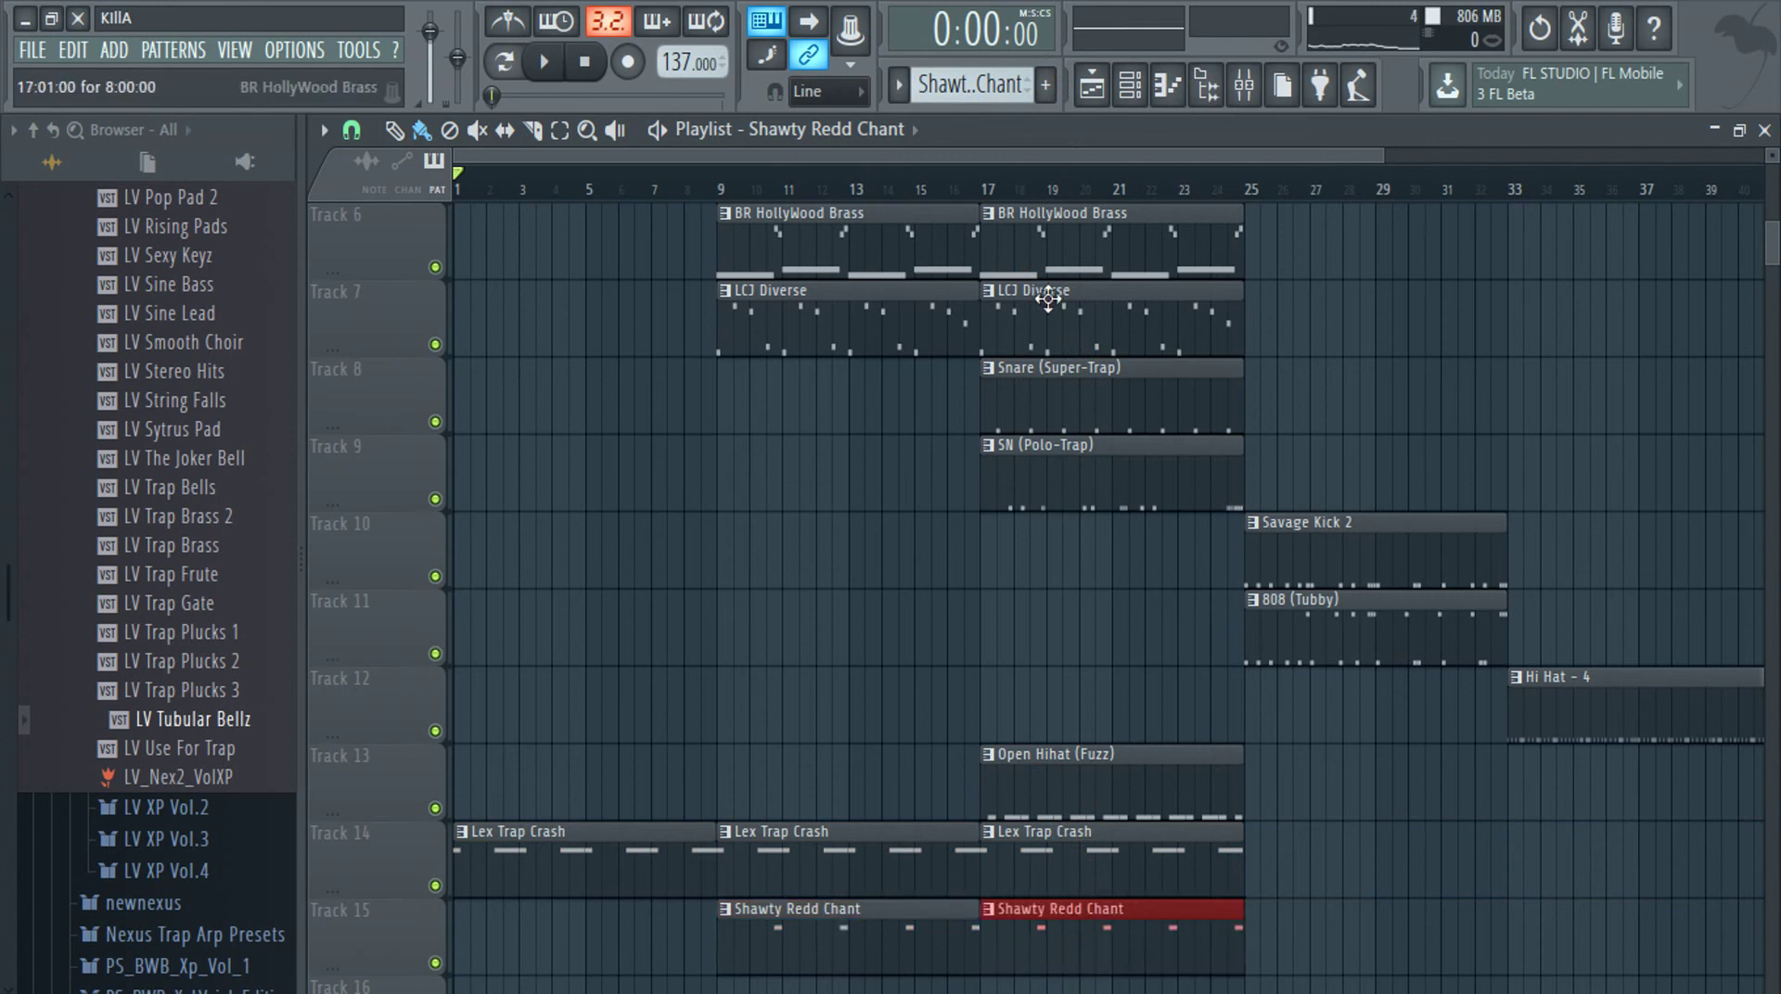
Select the AD Grand Piano pattern and place it on Track 16 at bar 25
{"action": "scroll", "coordinate": [949, 98], "scroll_direction": "down", "scroll_amount": 1}
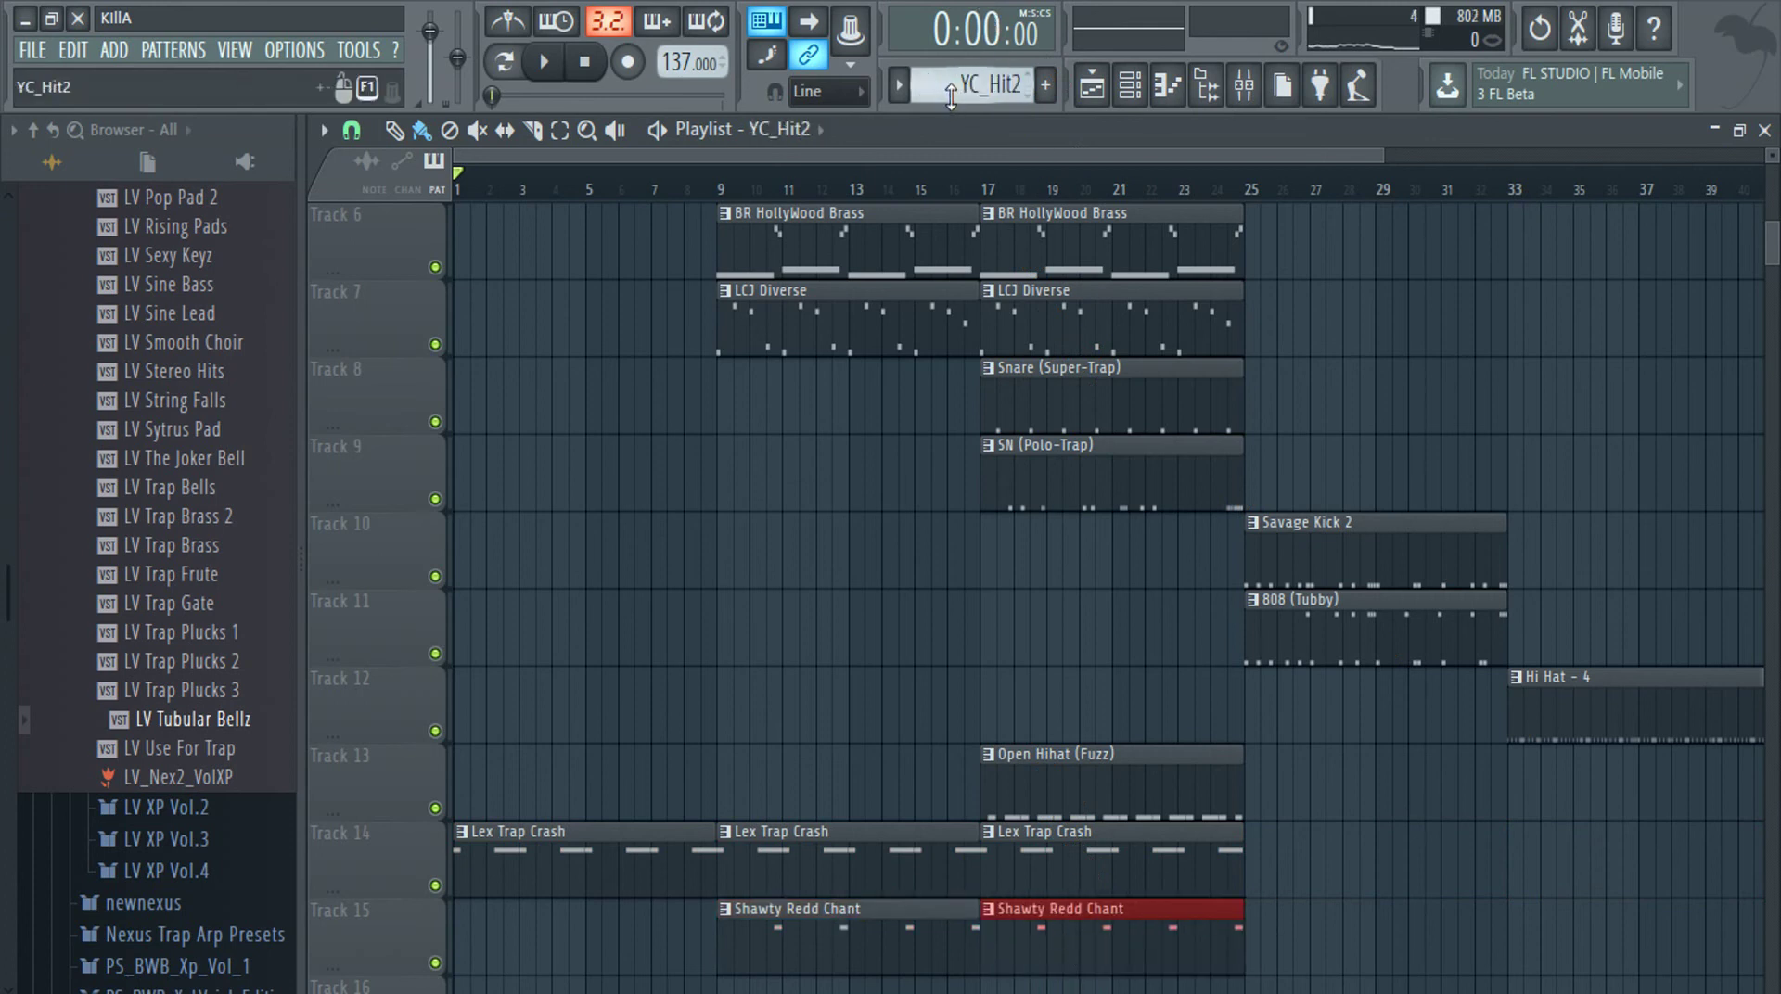
{"action": "scroll", "coordinate": [950, 97], "scroll_direction": "down", "scroll_amount": 1}
{"action": "scroll", "coordinate": [952, 97], "scroll_direction": "down", "scroll_amount": 1}
{"action": "scroll", "coordinate": [952, 97], "scroll_direction": "down", "scroll_amount": 1}
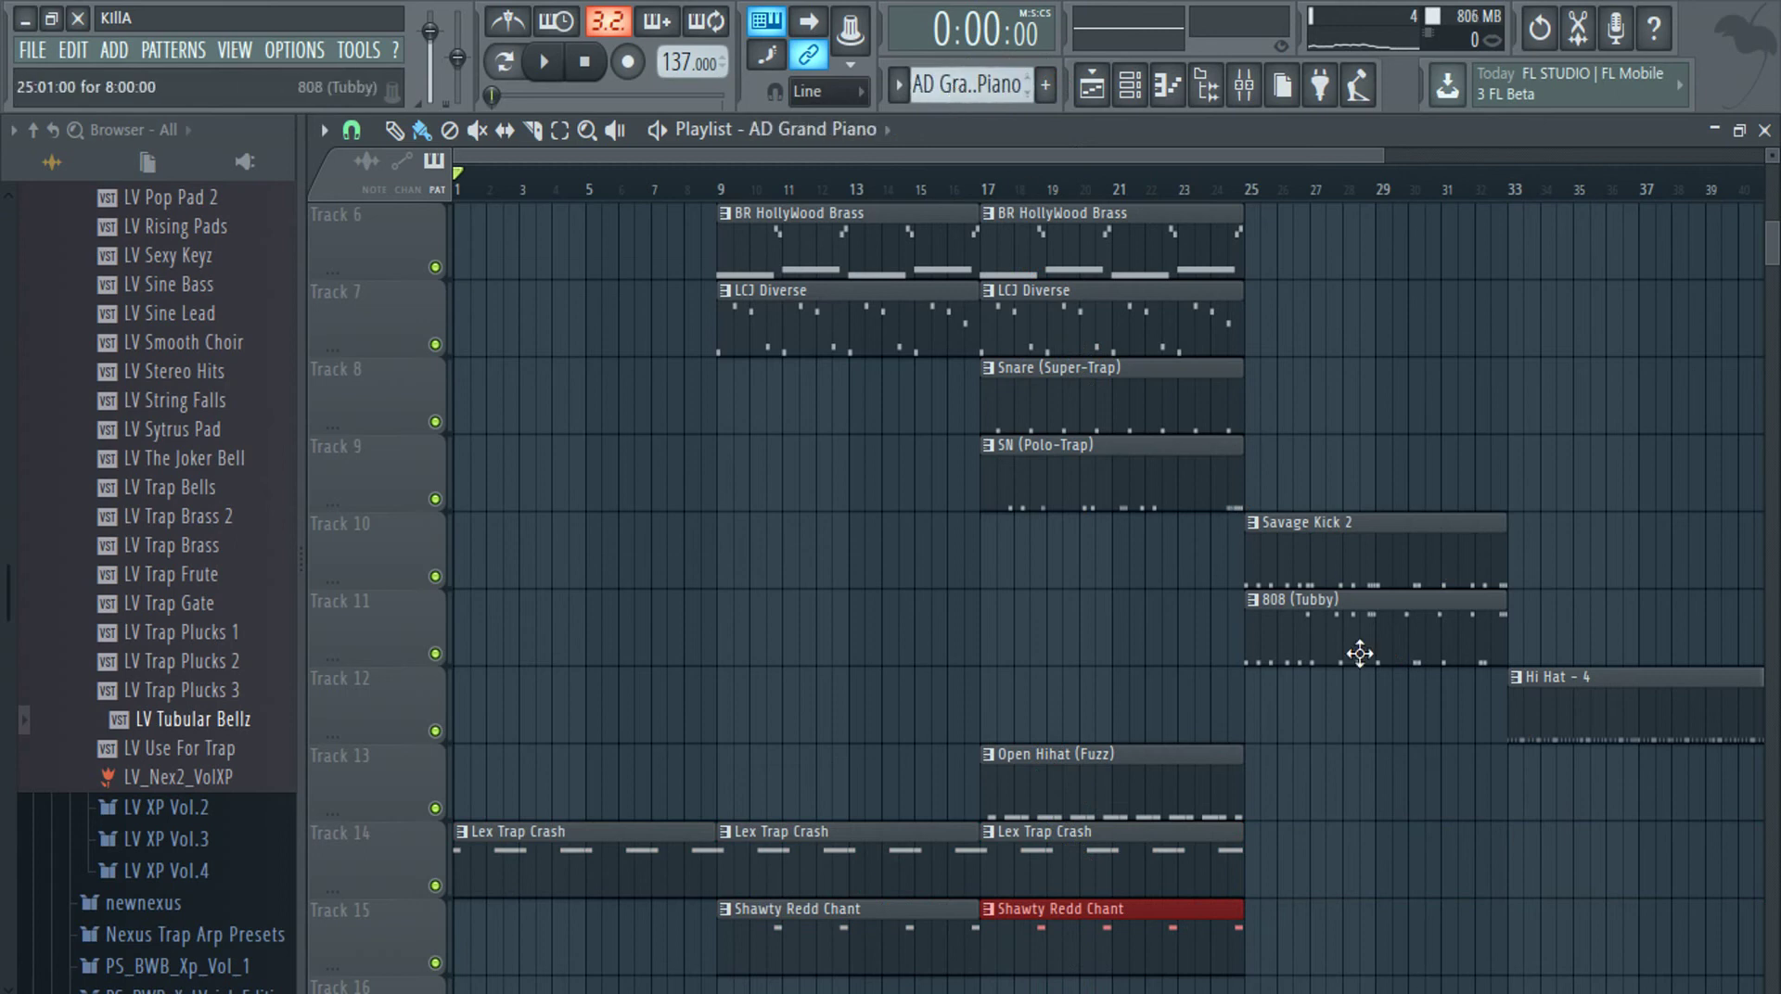
{"action": "scroll", "coordinate": [1317, 742], "scroll_direction": "down", "scroll_amount": 3}
{"action": "left_click", "coordinate": [1249, 798]}
Audition the LCJ Diverse pattern in the channel rack, then place the LCJ Fantasy 2 pattern on Track 17 at bar 33
{"action": "scroll", "coordinate": [959, 88], "scroll_direction": "down", "scroll_amount": 1}
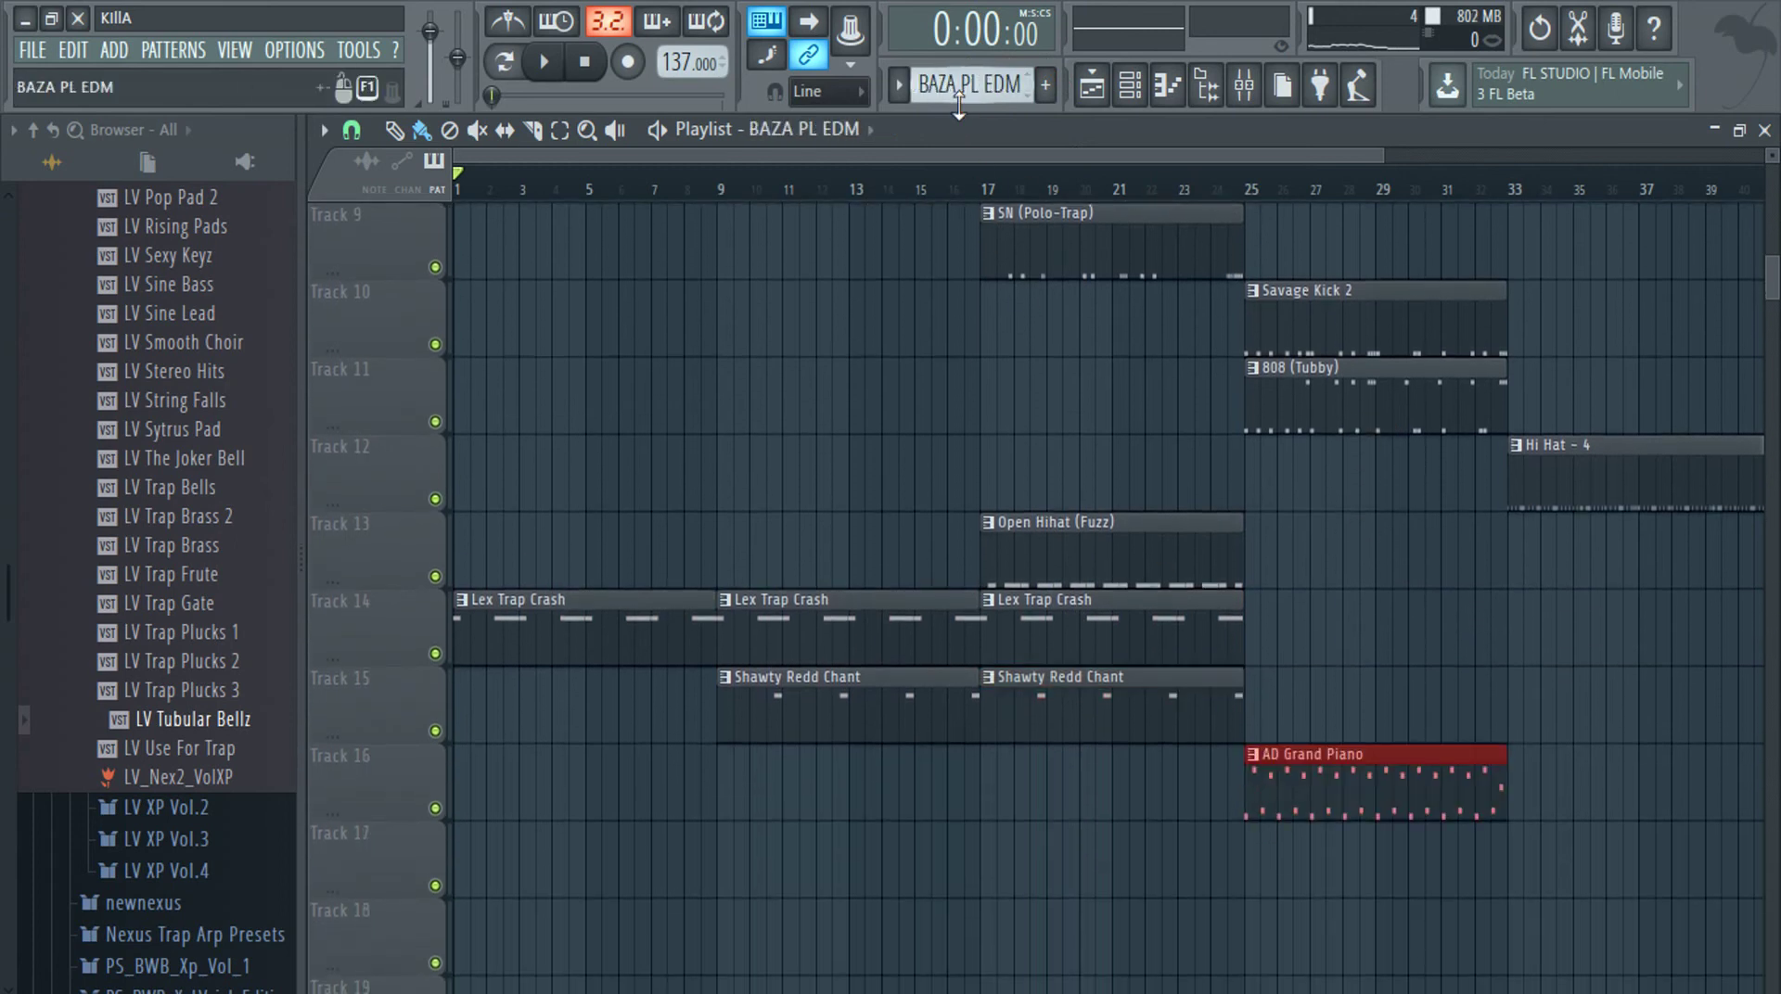
{"action": "scroll", "coordinate": [959, 96], "scroll_direction": "down", "scroll_amount": 1}
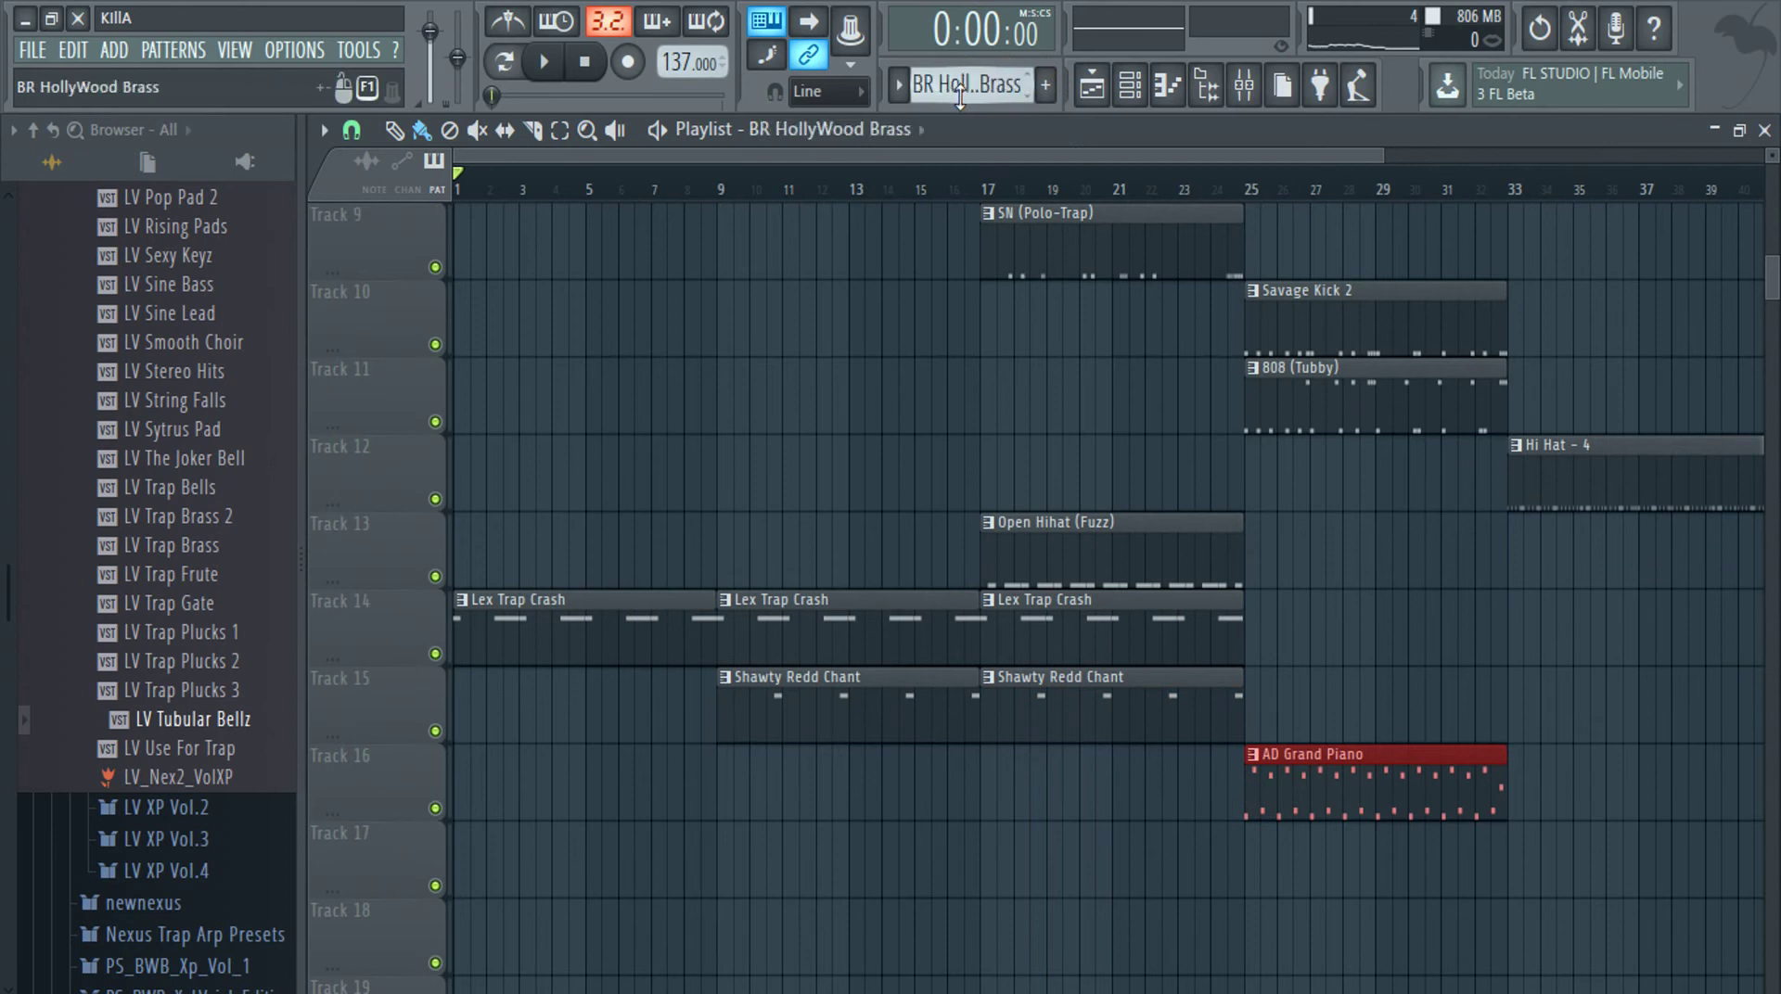
{"action": "scroll", "coordinate": [959, 96], "scroll_direction": "down", "scroll_amount": 1}
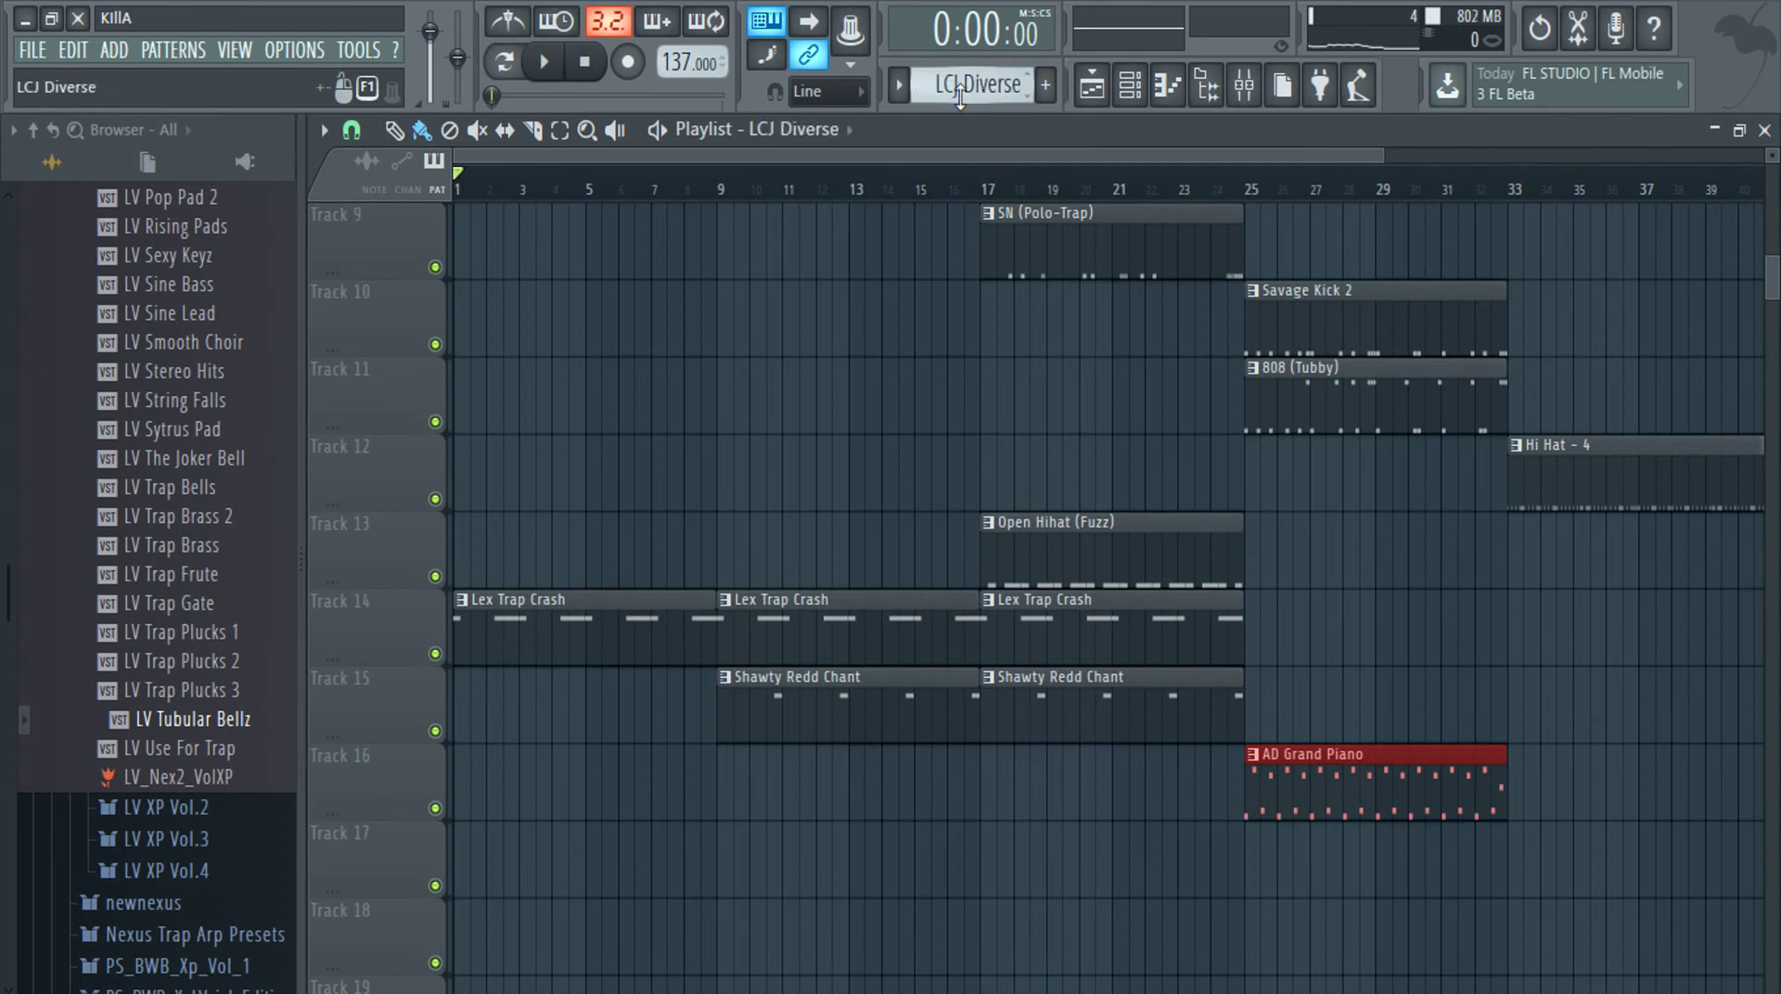
{"action": "left_click", "coordinate": [1128, 98]}
{"action": "left_click", "coordinate": [546, 63]}
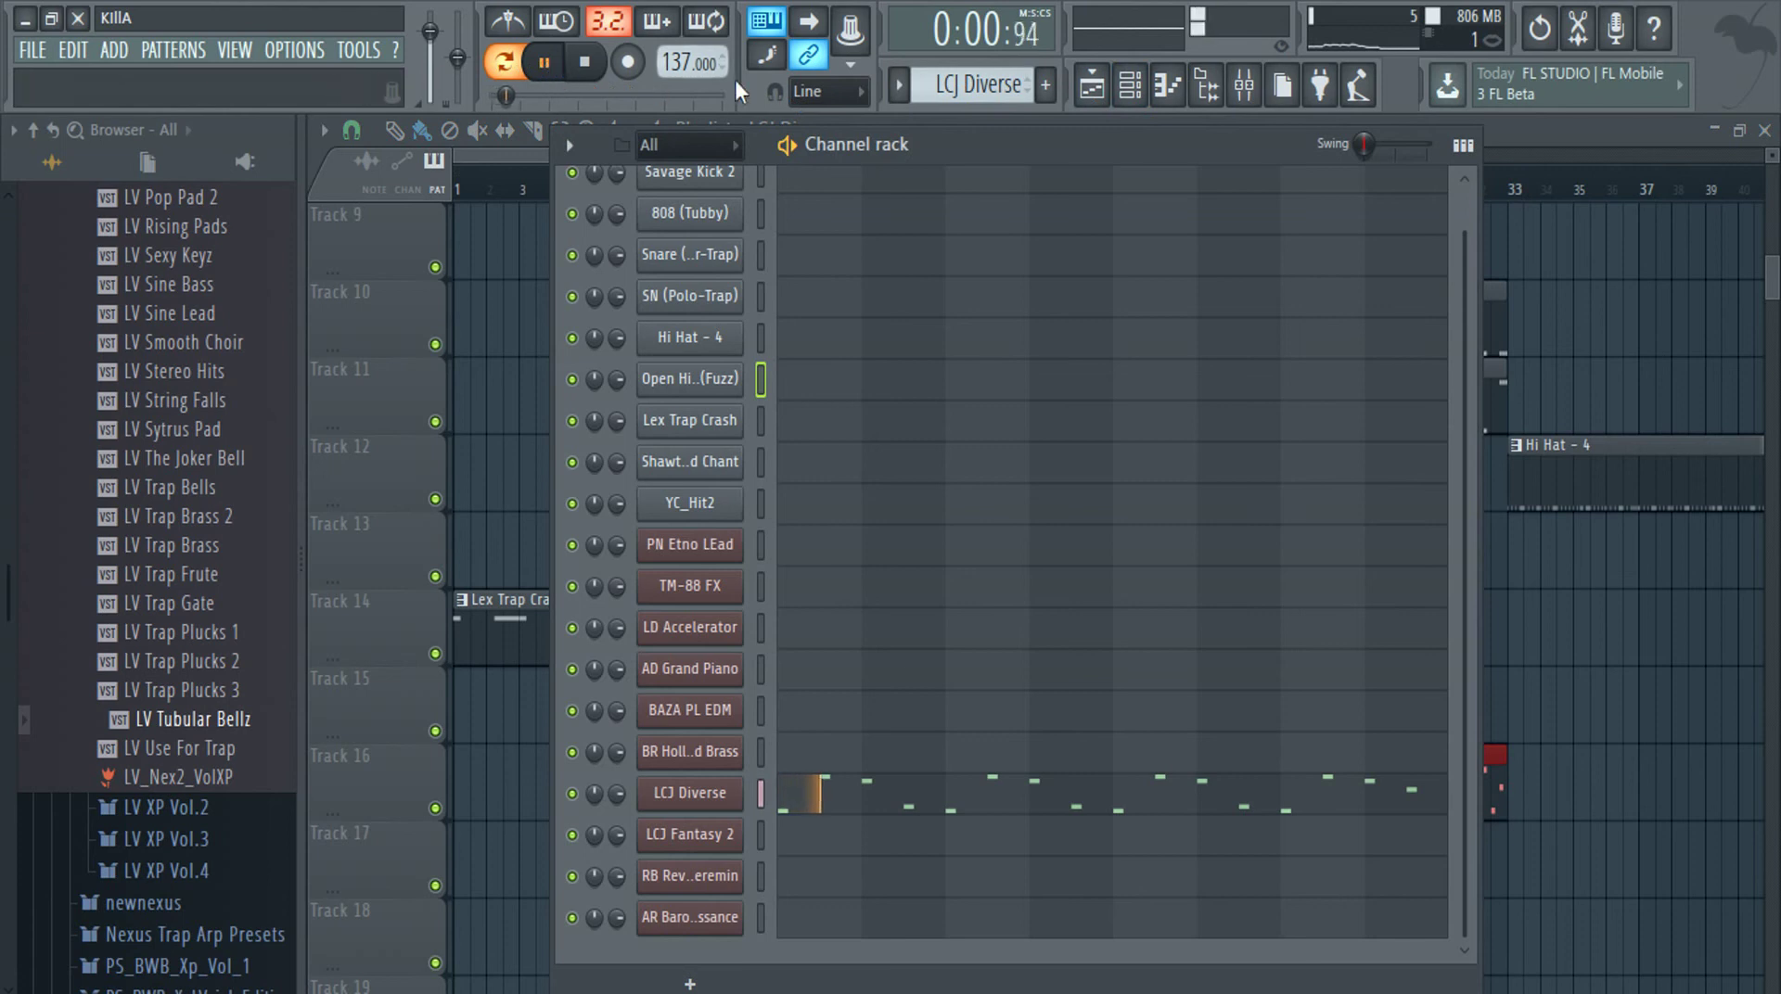
{"action": "key", "text": "KP_Add"}
{"action": "left_click", "coordinate": [1547, 147]}
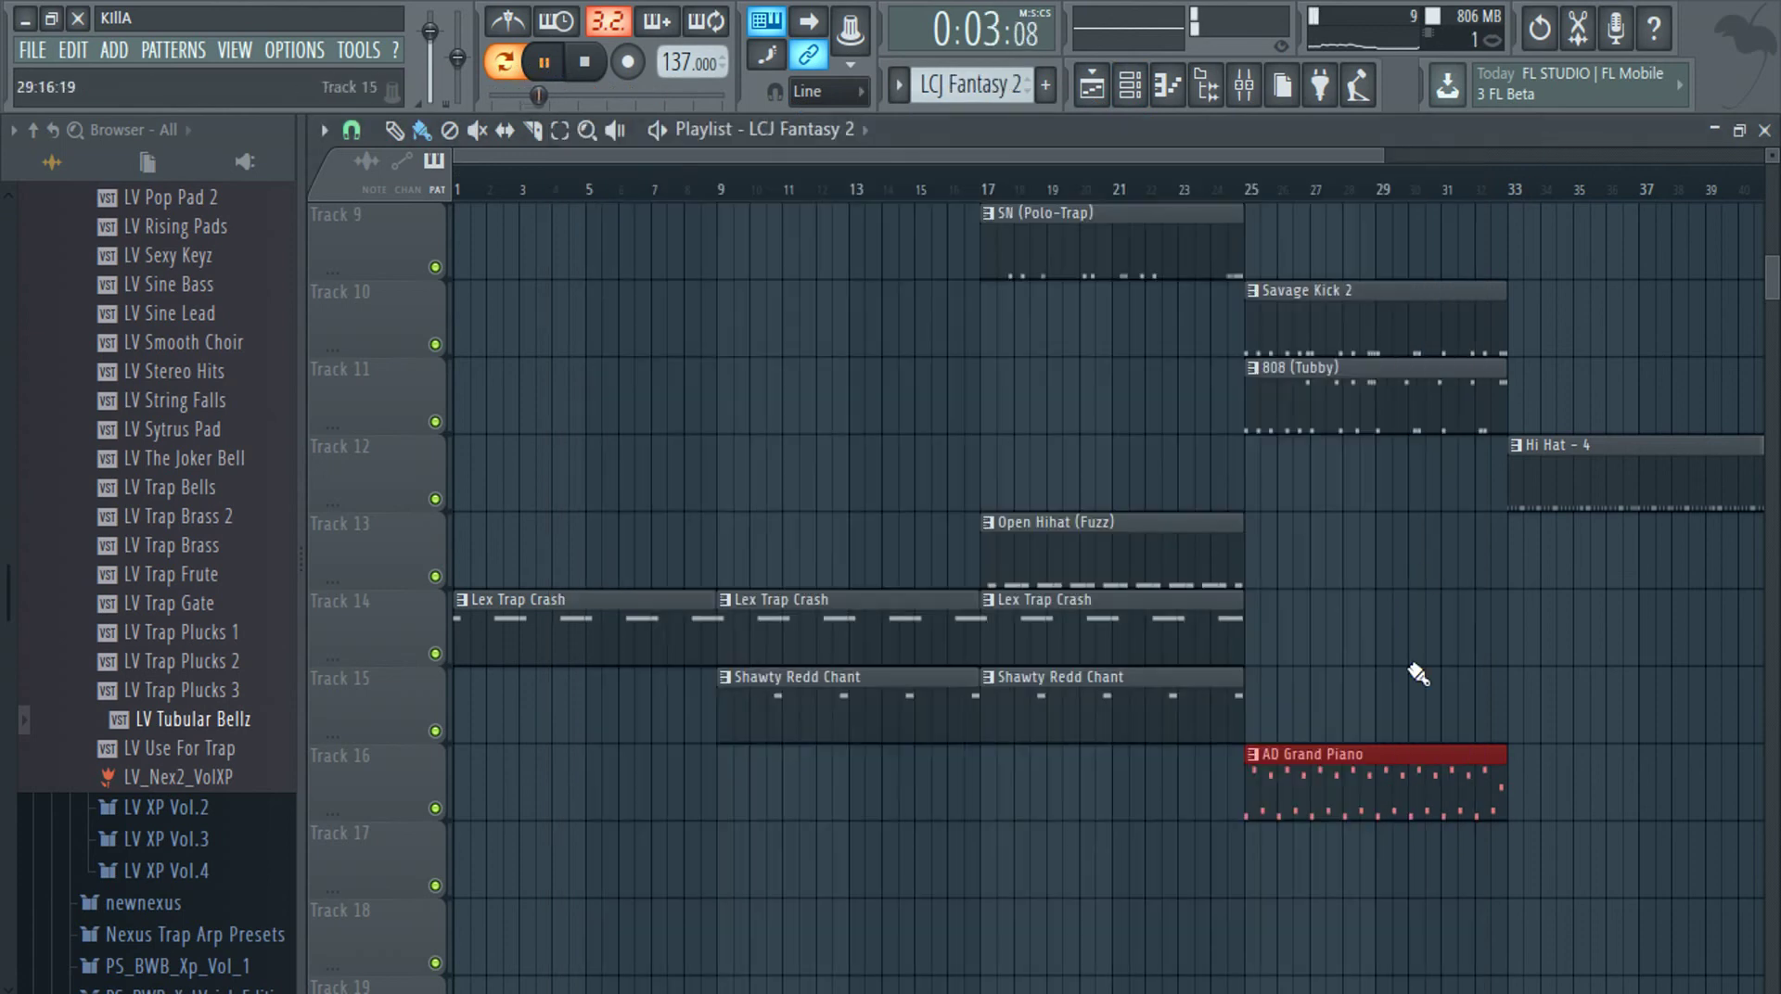
{"action": "scroll", "coordinate": [1402, 691], "scroll_direction": "down", "scroll_amount": 2}
{"action": "left_click", "coordinate": [1526, 719]}
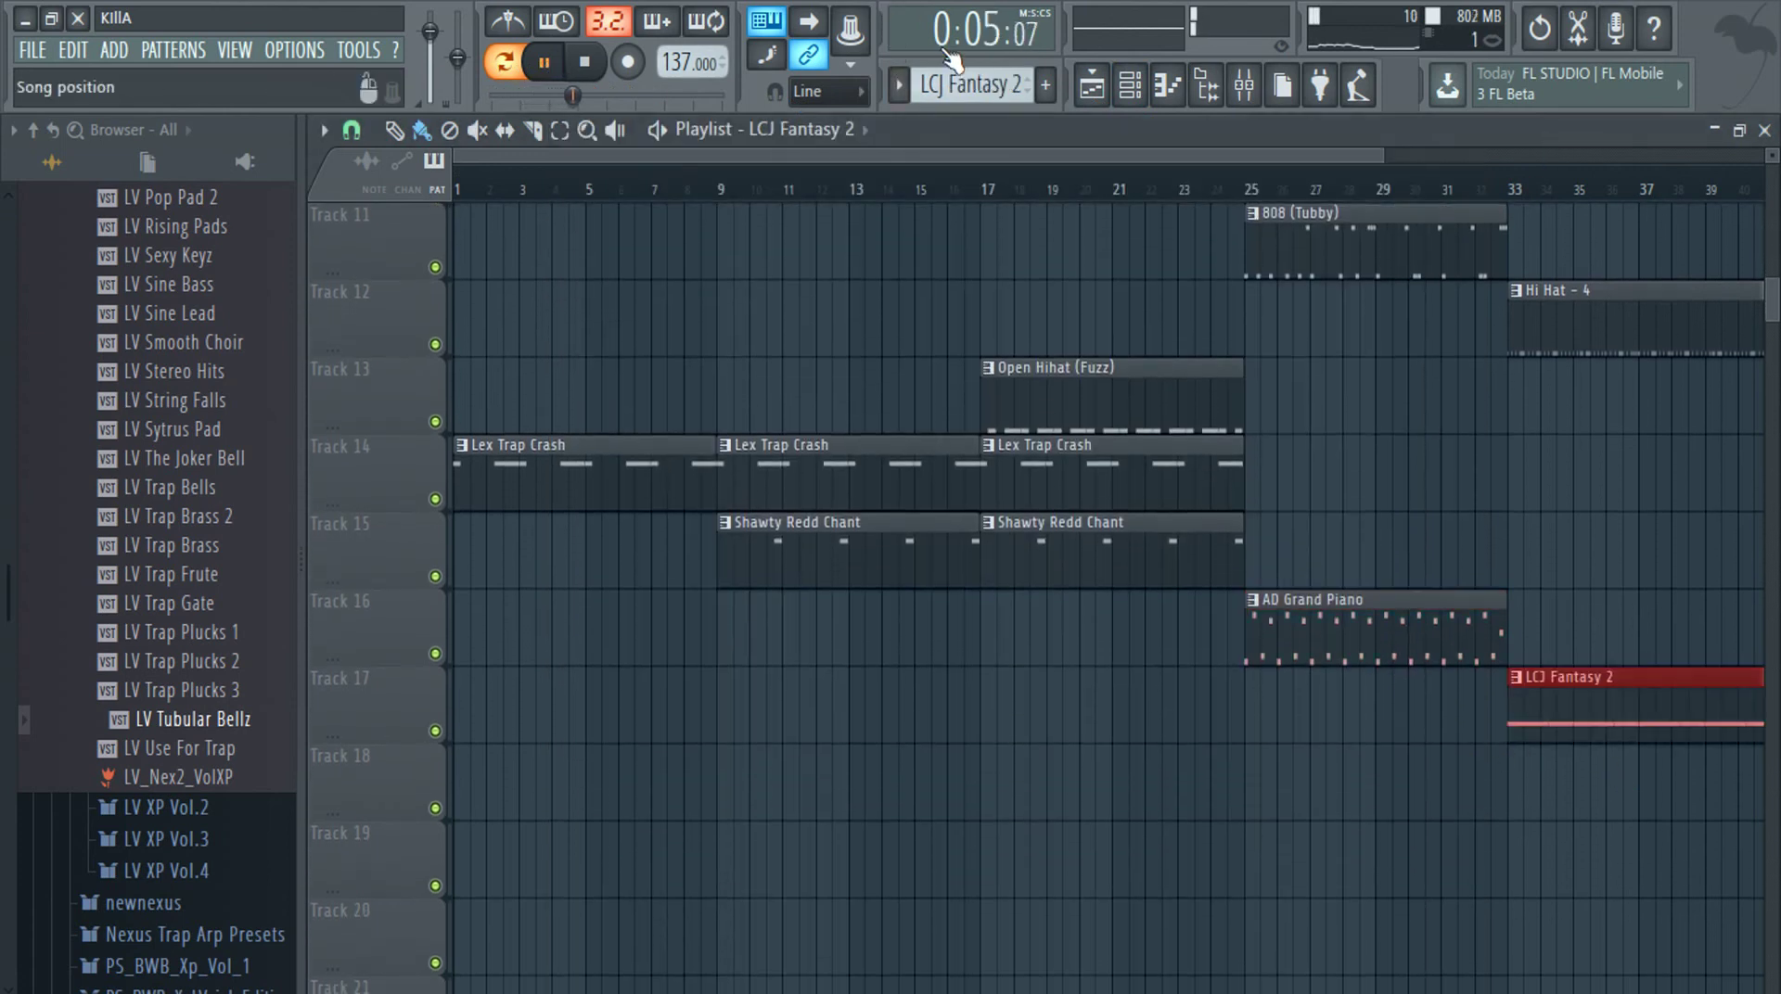
Place the RB Rev Theremin pattern on Track 18 at bar 33 and check its level in the mixer
{"action": "scroll", "coordinate": [940, 83], "scroll_direction": "down", "scroll_amount": 1}
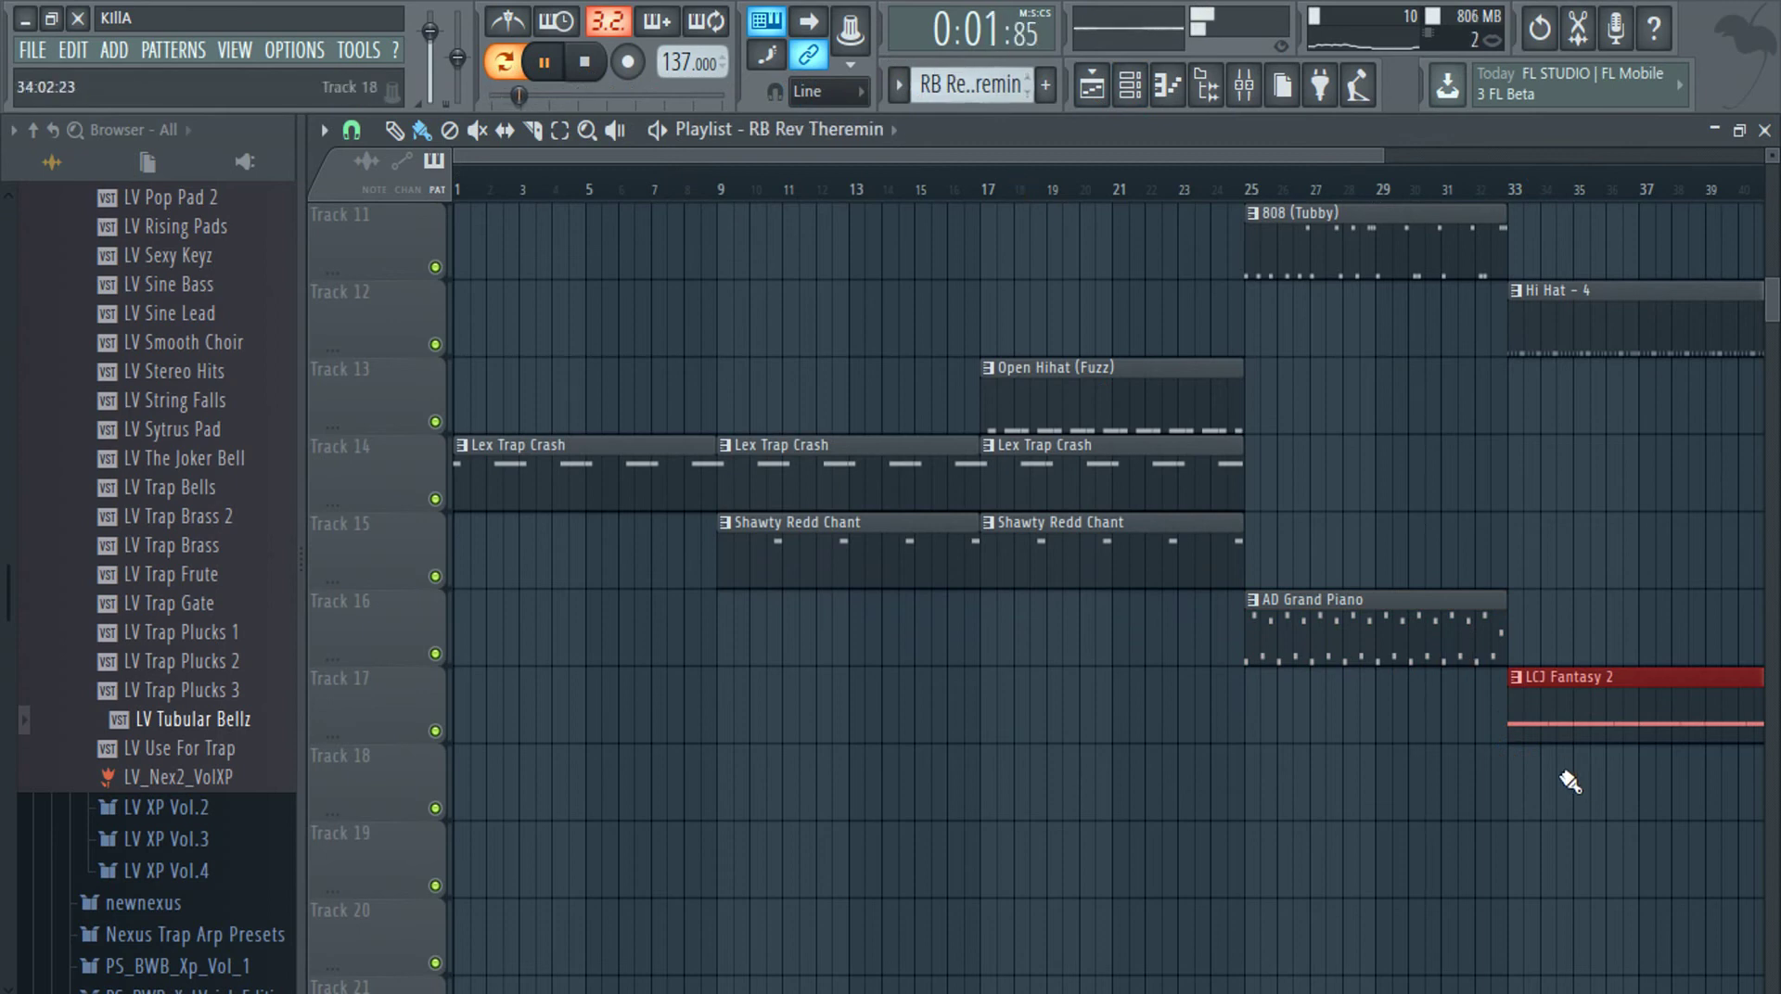
{"action": "left_click", "coordinate": [1527, 779]}
{"action": "left_click", "coordinate": [1245, 86]}
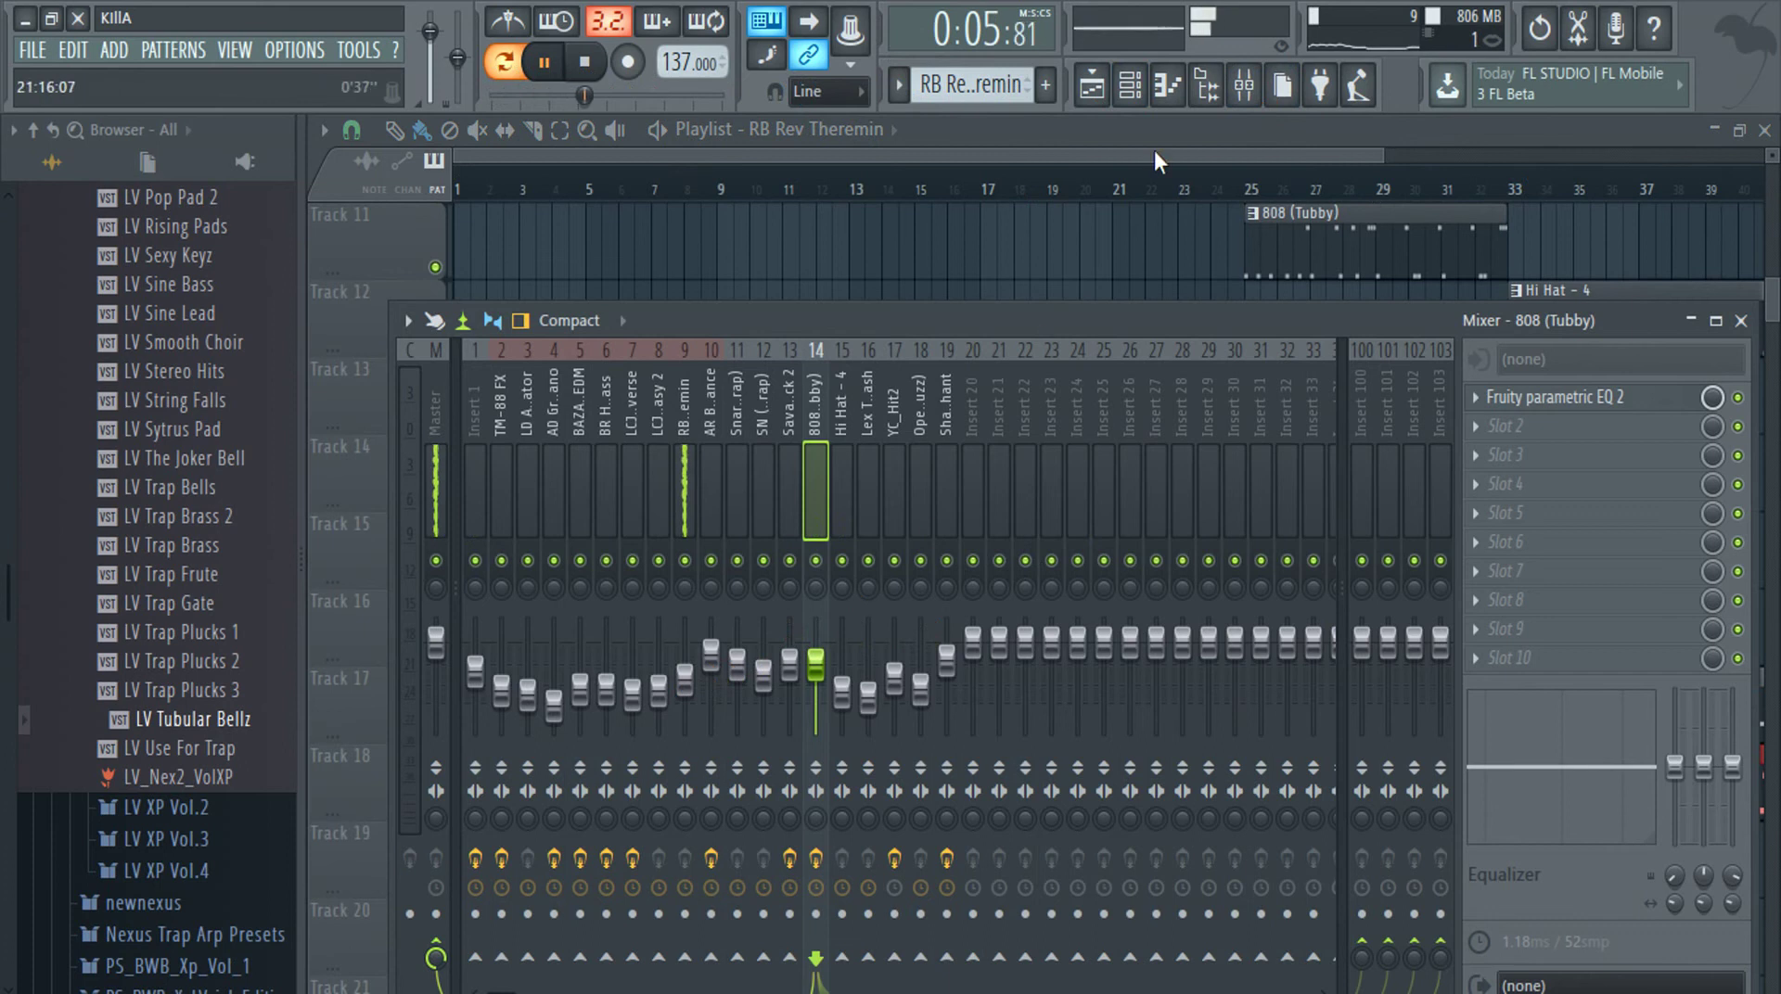
{"action": "left_click", "coordinate": [1245, 85]}
Place the AR Baroque Renaissance pattern on Track 19 at bar 17 and keep it as the active pattern
{"action": "scroll", "coordinate": [954, 83], "scroll_direction": "down", "scroll_amount": 1}
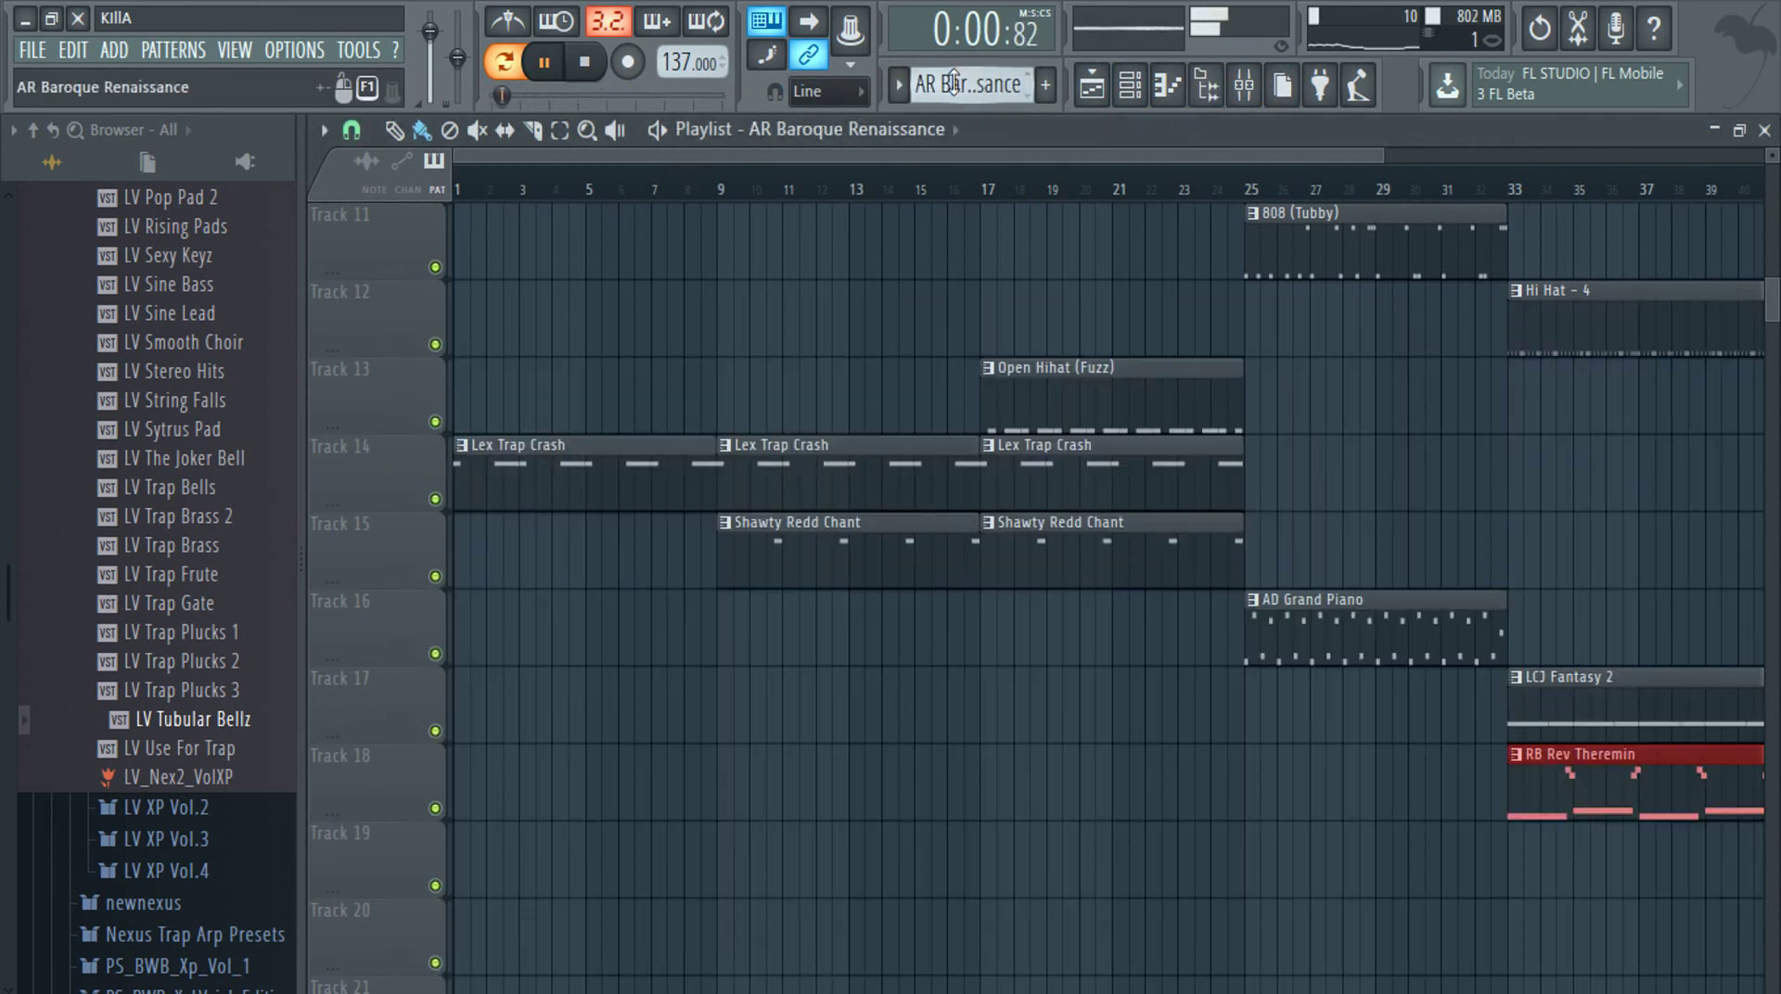
{"action": "left_click_drag", "start_coordinate": [1523, 863], "coordinate": [1031, 851]}
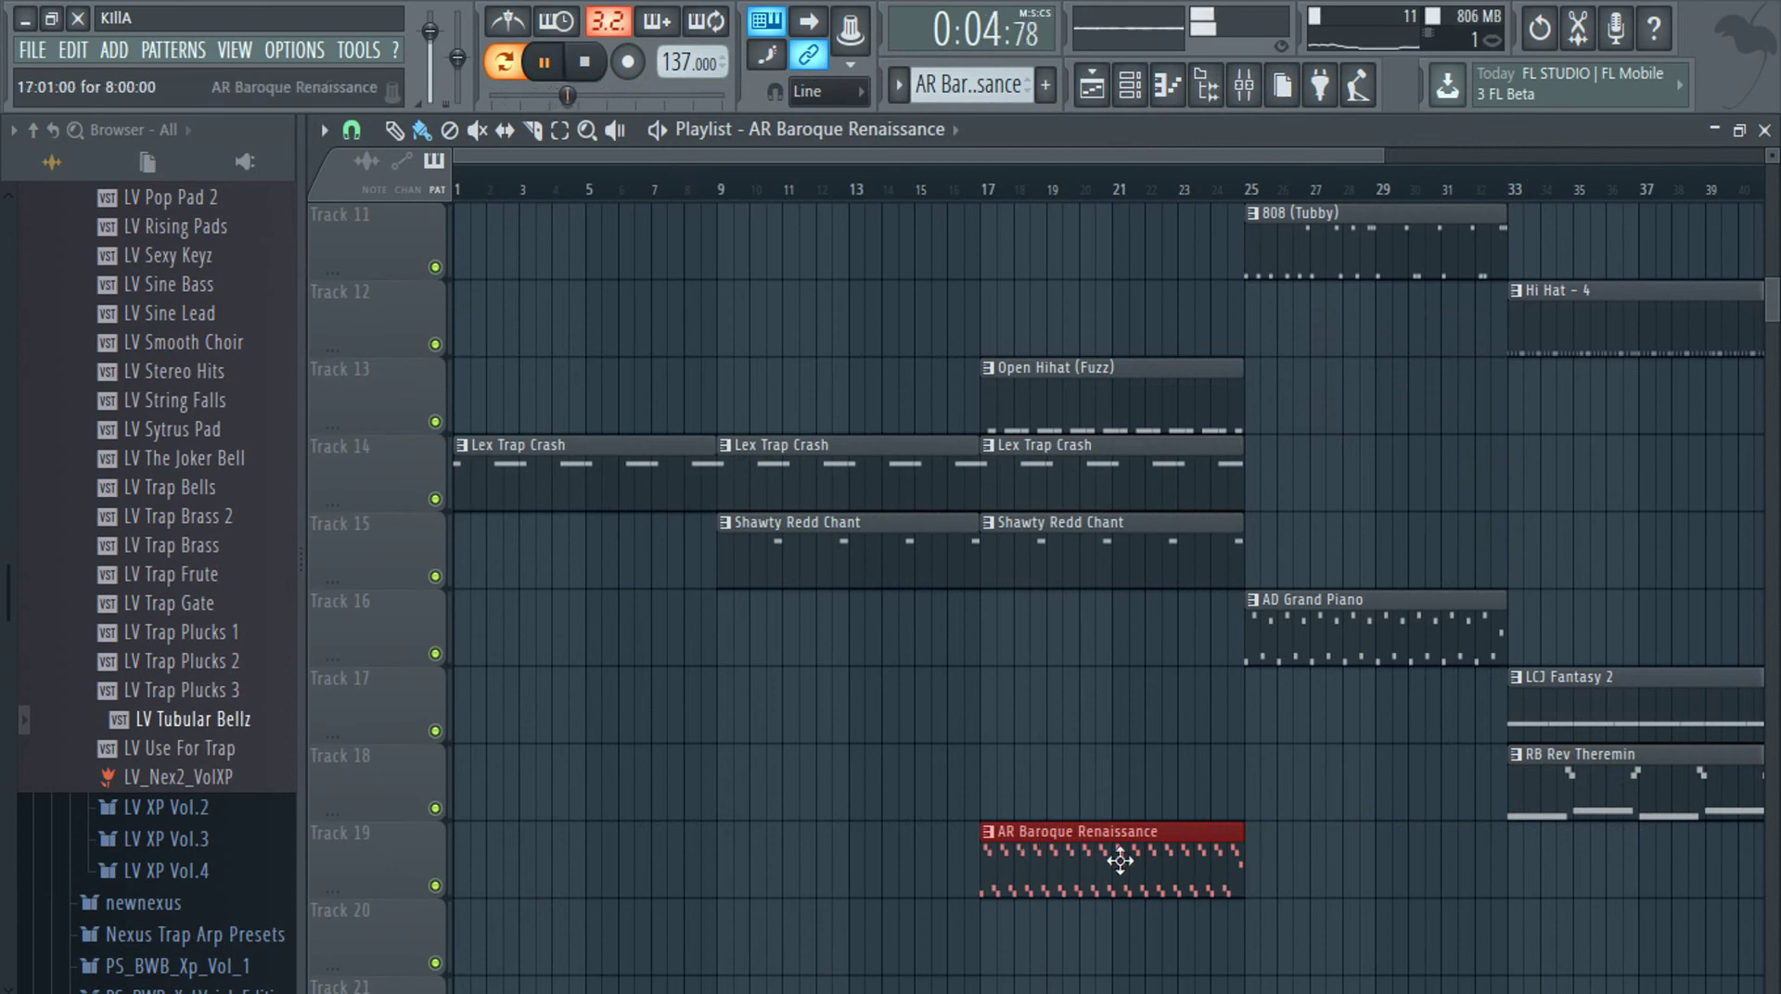
{"action": "scroll", "coordinate": [997, 92], "scroll_direction": "down", "scroll_amount": 1}
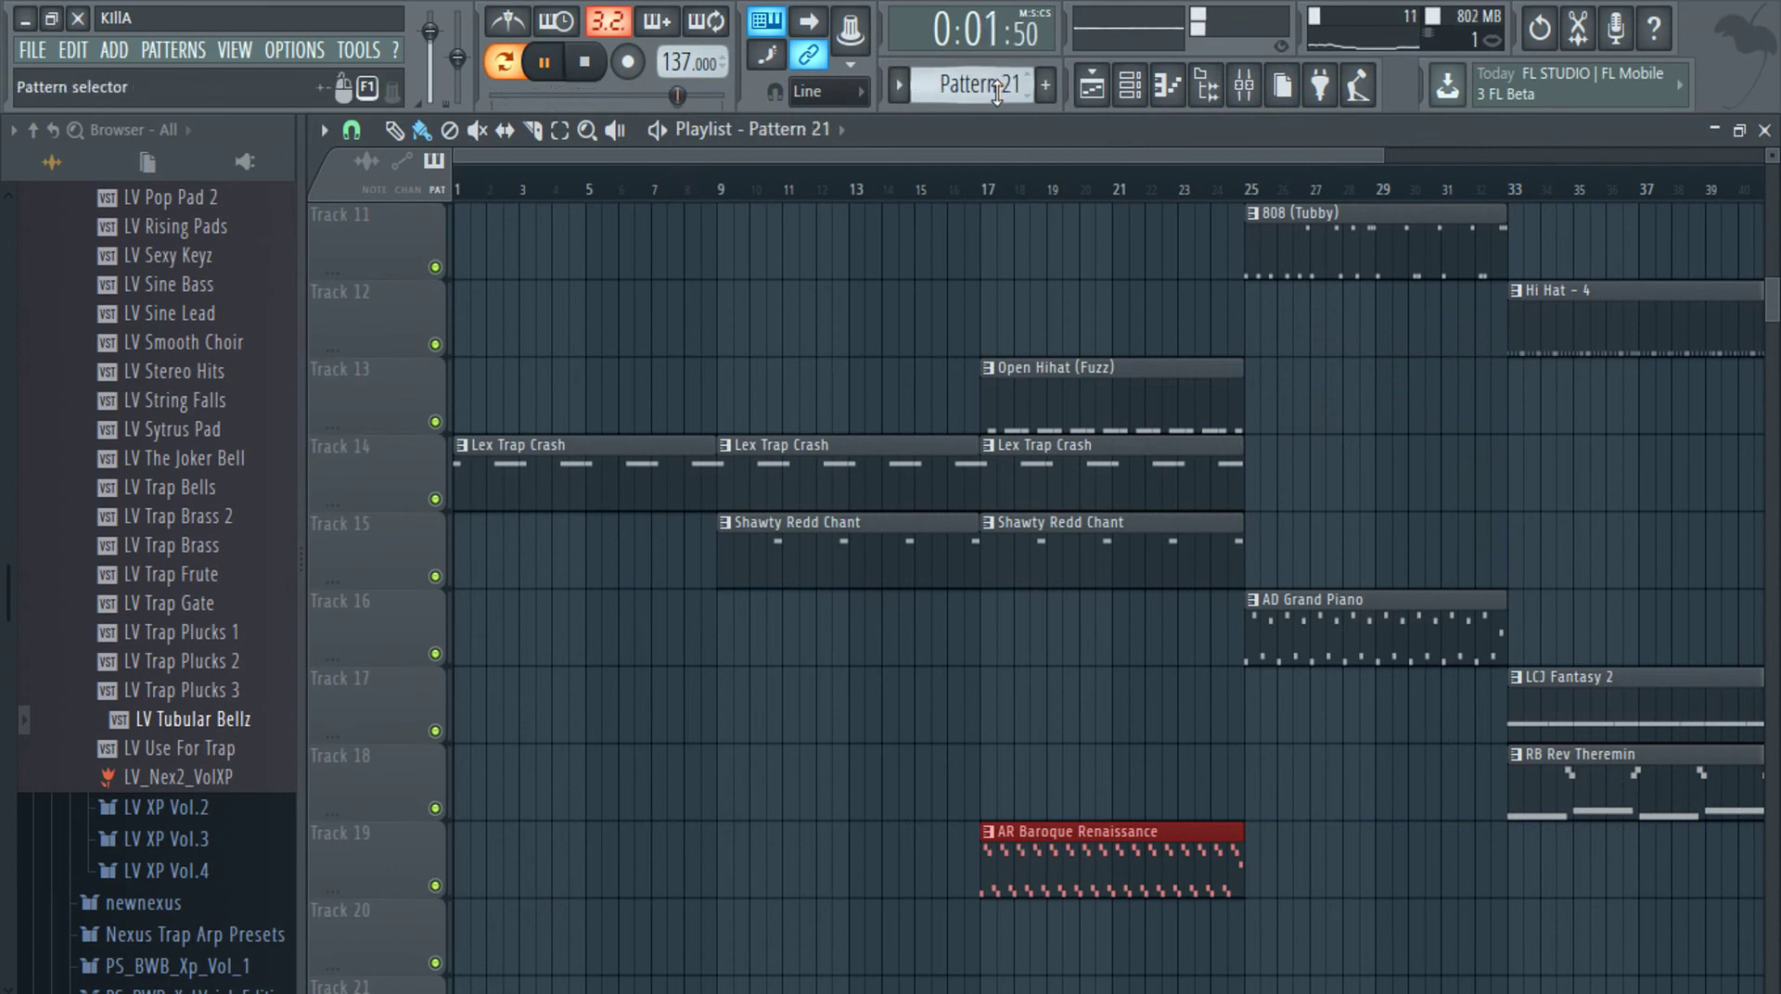
{"action": "scroll", "coordinate": [998, 93], "scroll_direction": "up", "scroll_amount": 1}
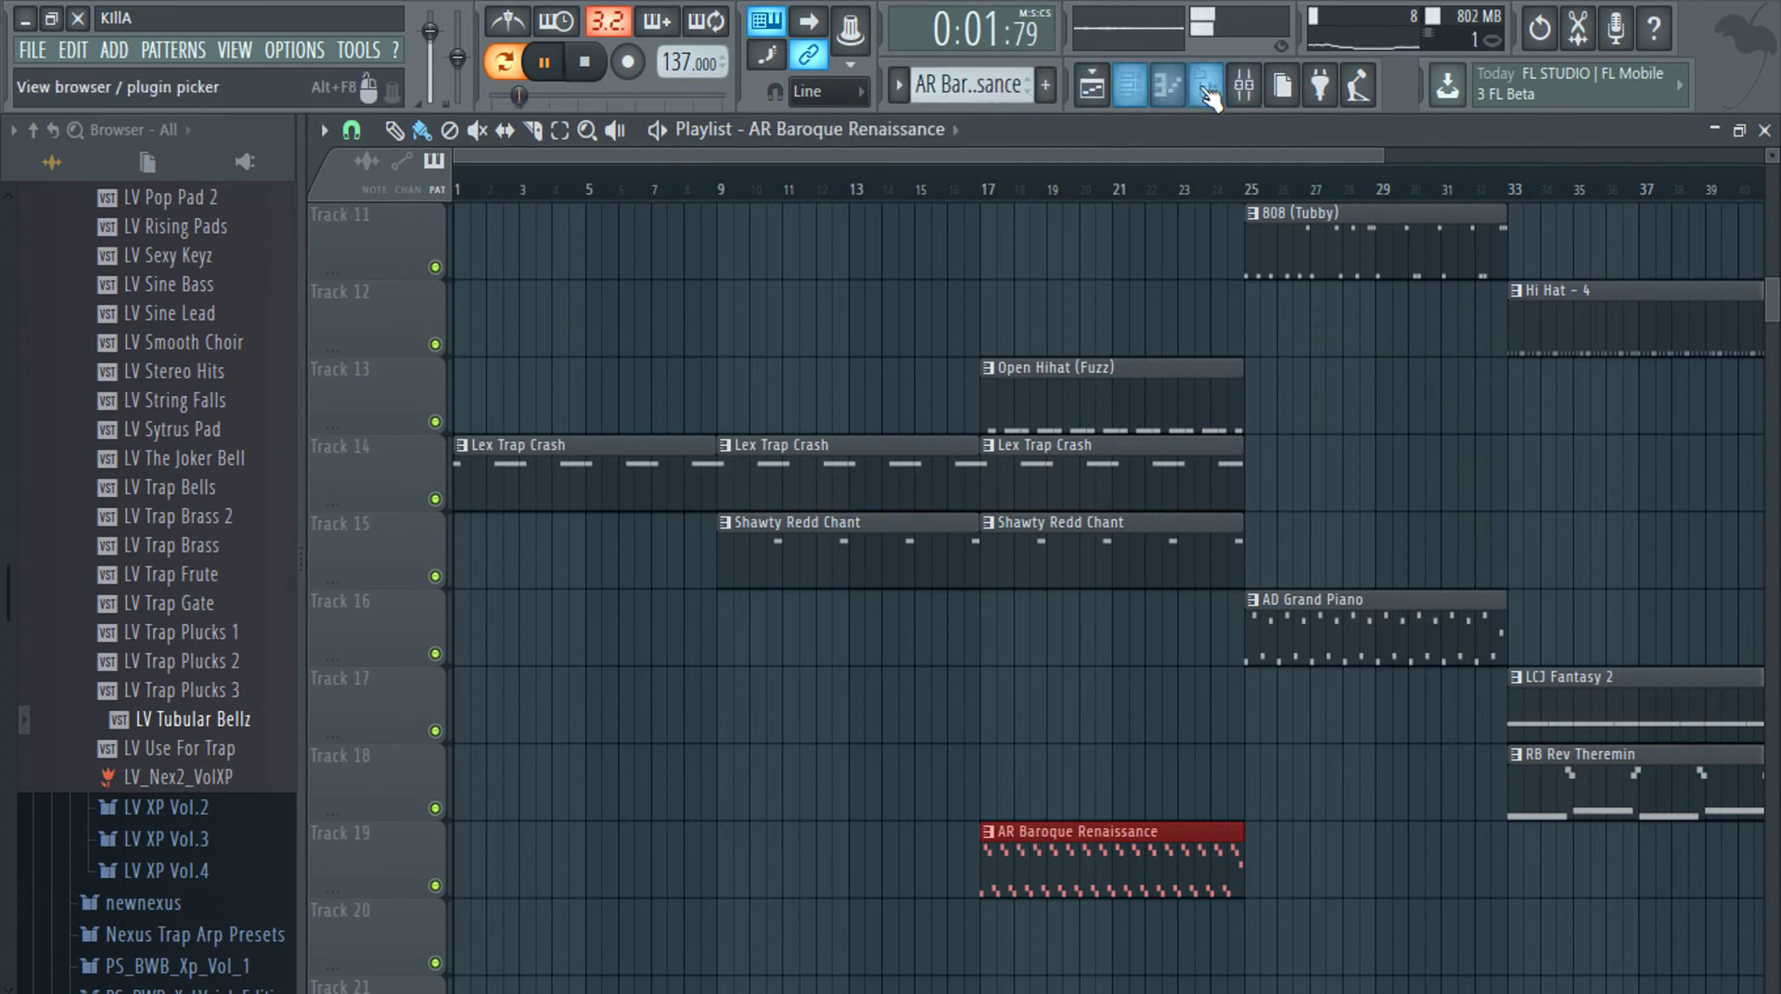
Copy the AR Baroque Renaissance channel's volume value and create an automation clip for that channel volume
{"action": "left_click", "coordinate": [1130, 84]}
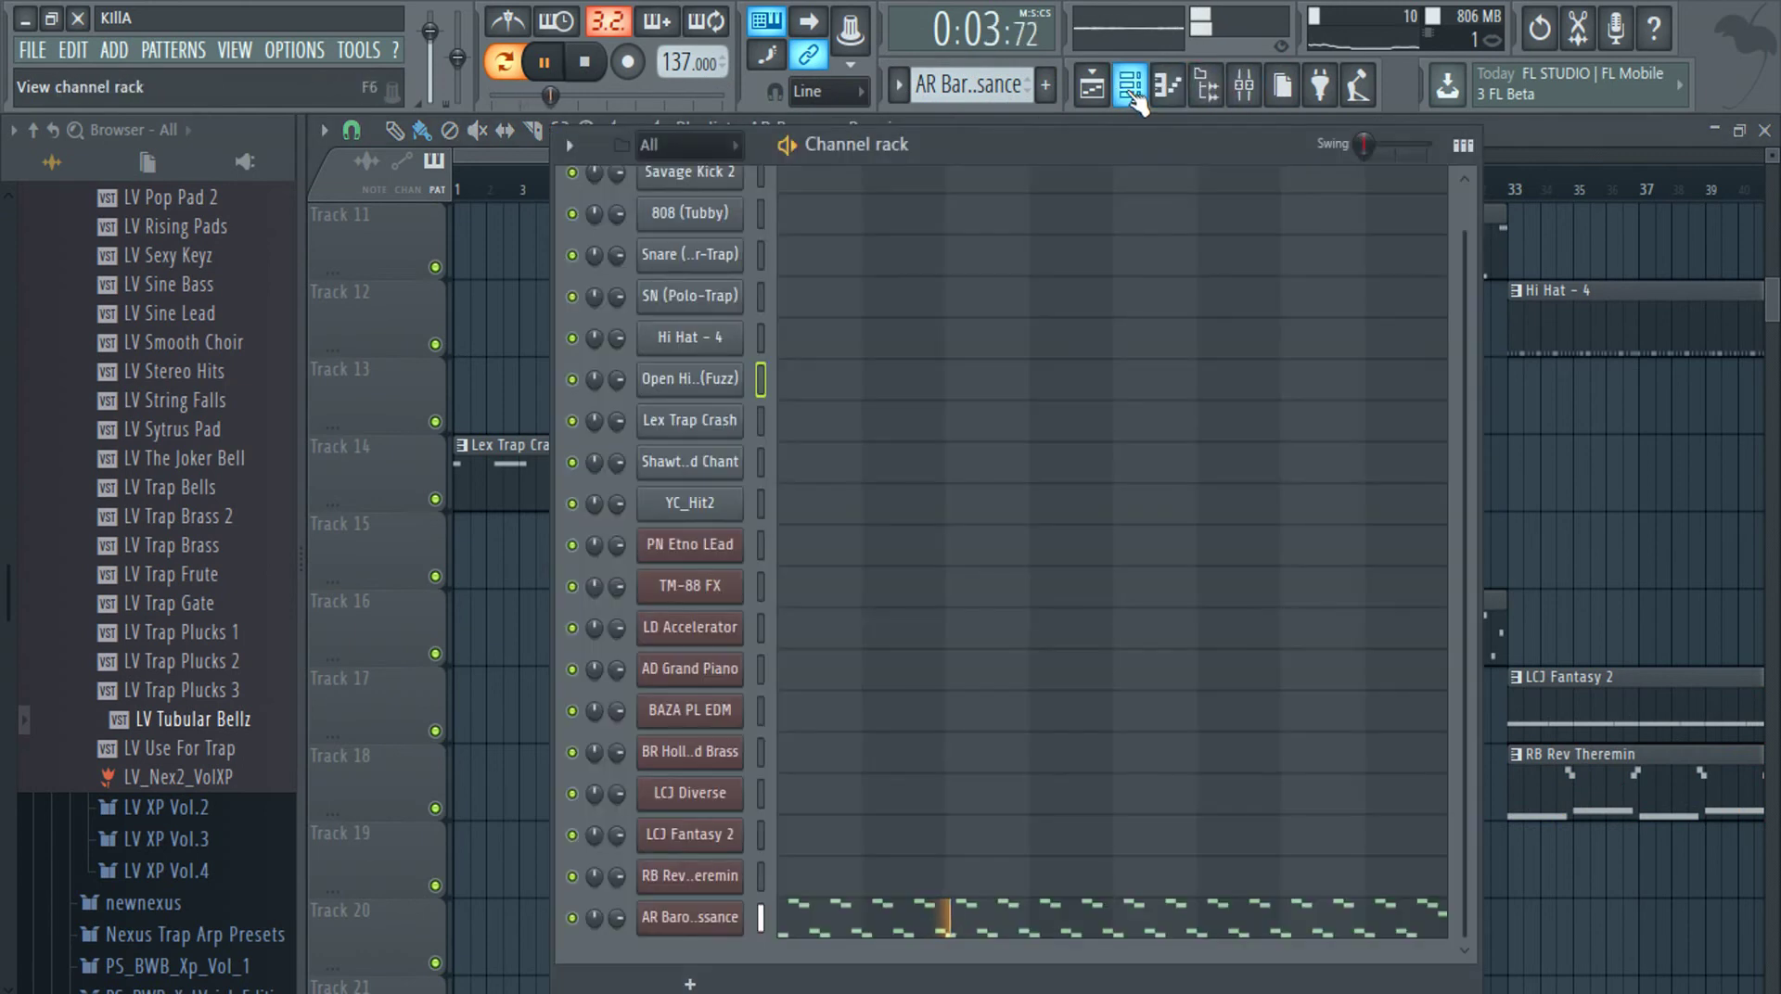
{"action": "right_click", "coordinate": [619, 918]}
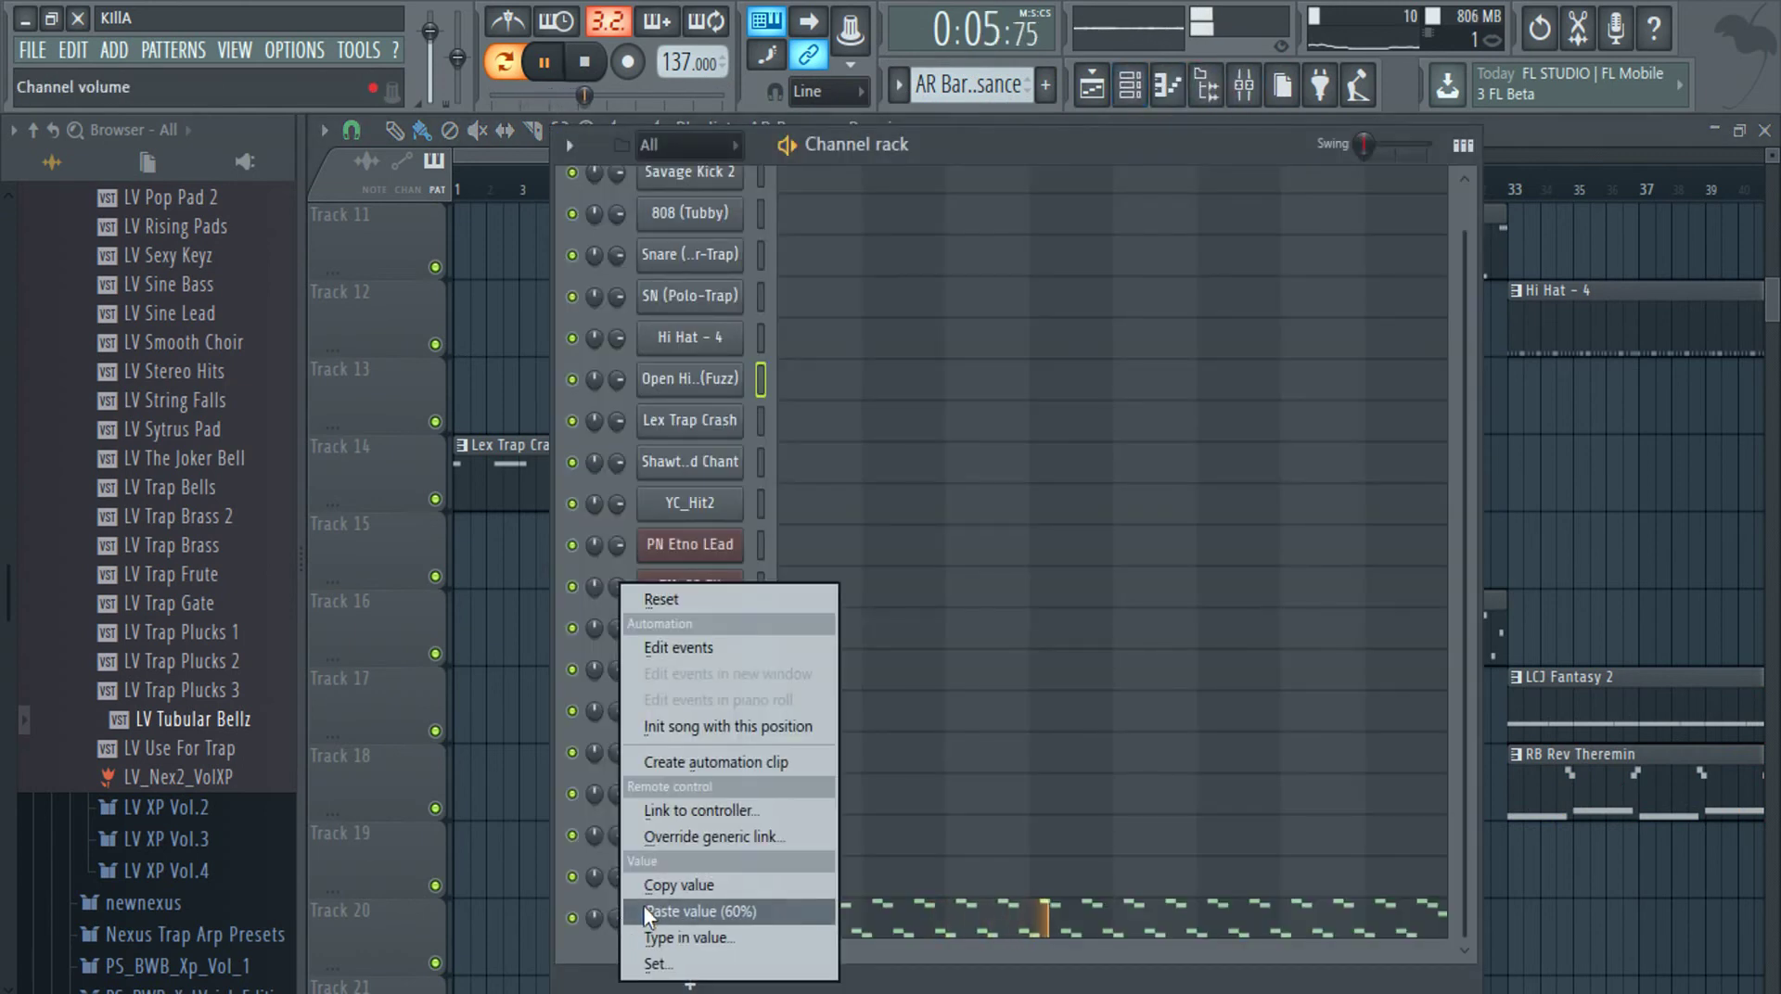
{"action": "left_click", "coordinate": [669, 885]}
{"action": "right_click", "coordinate": [619, 921]}
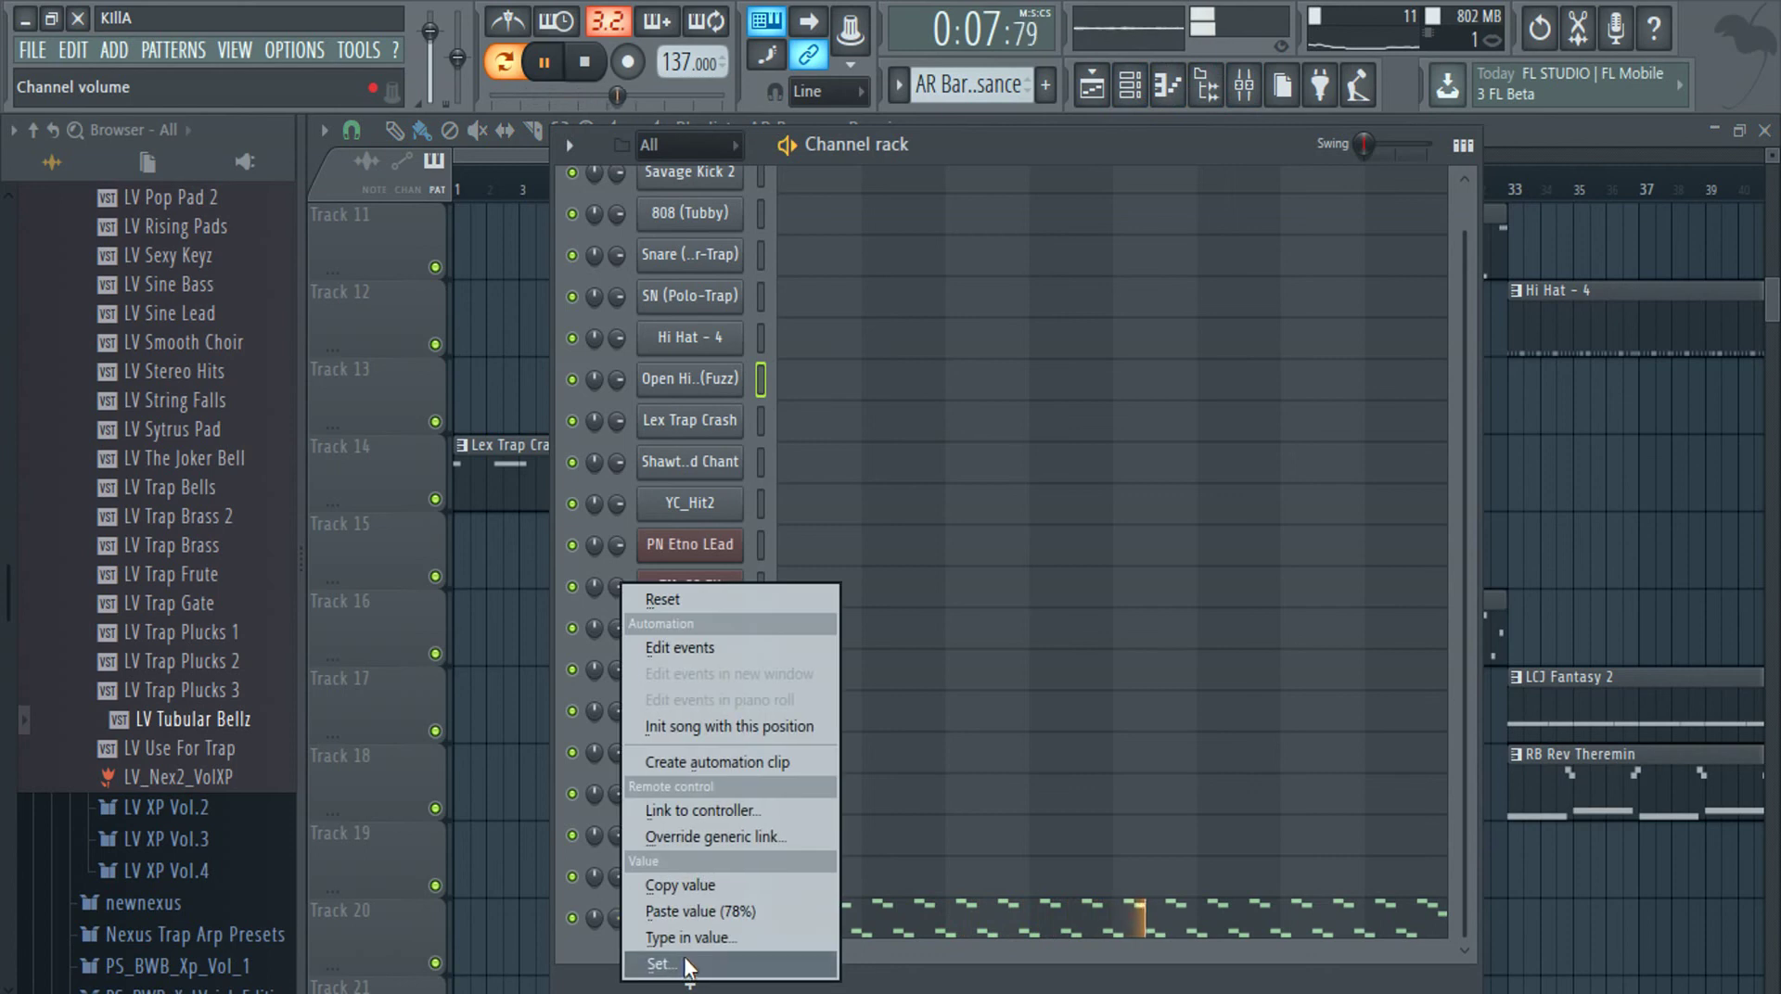
{"action": "left_click", "coordinate": [721, 762]}
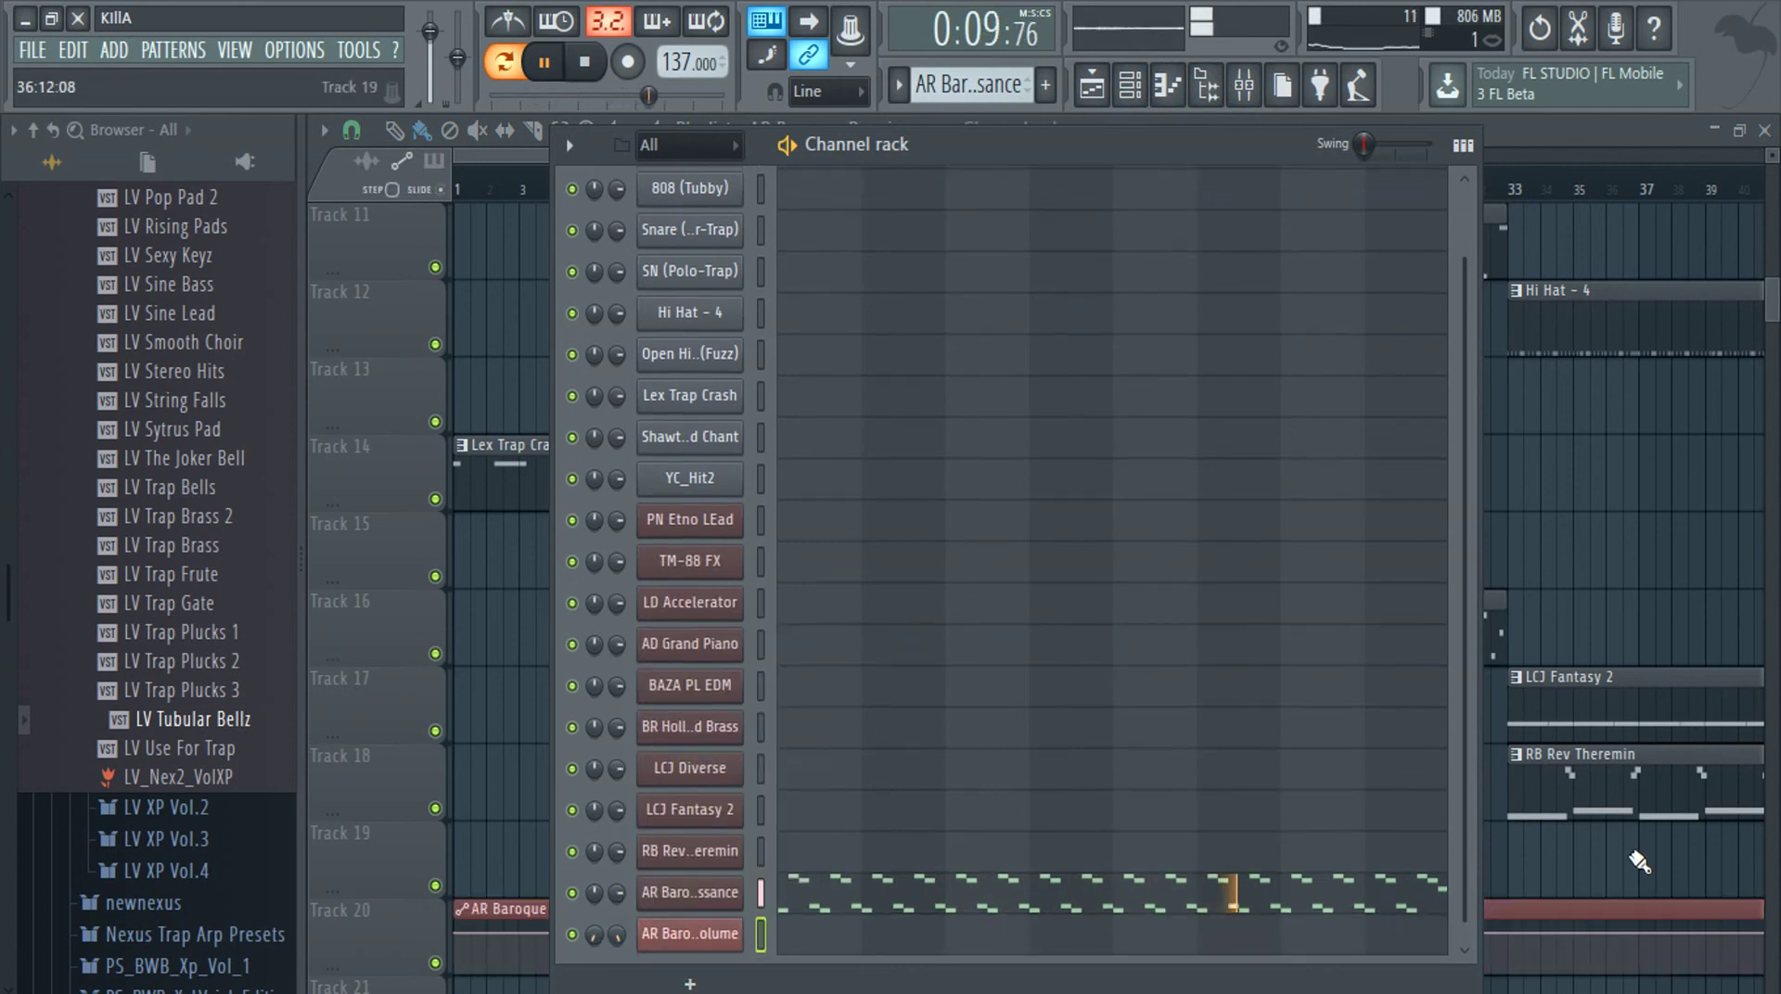
Shape the AR Baroque Renaissance volume envelope as silent until bar 17 and curving up with 20% tension to bar 25, and move its clip to Track 21
{"action": "left_click_drag", "start_coordinate": [457, 932], "coordinate": [456, 974]}
{"action": "right_click", "coordinate": [1249, 945]}
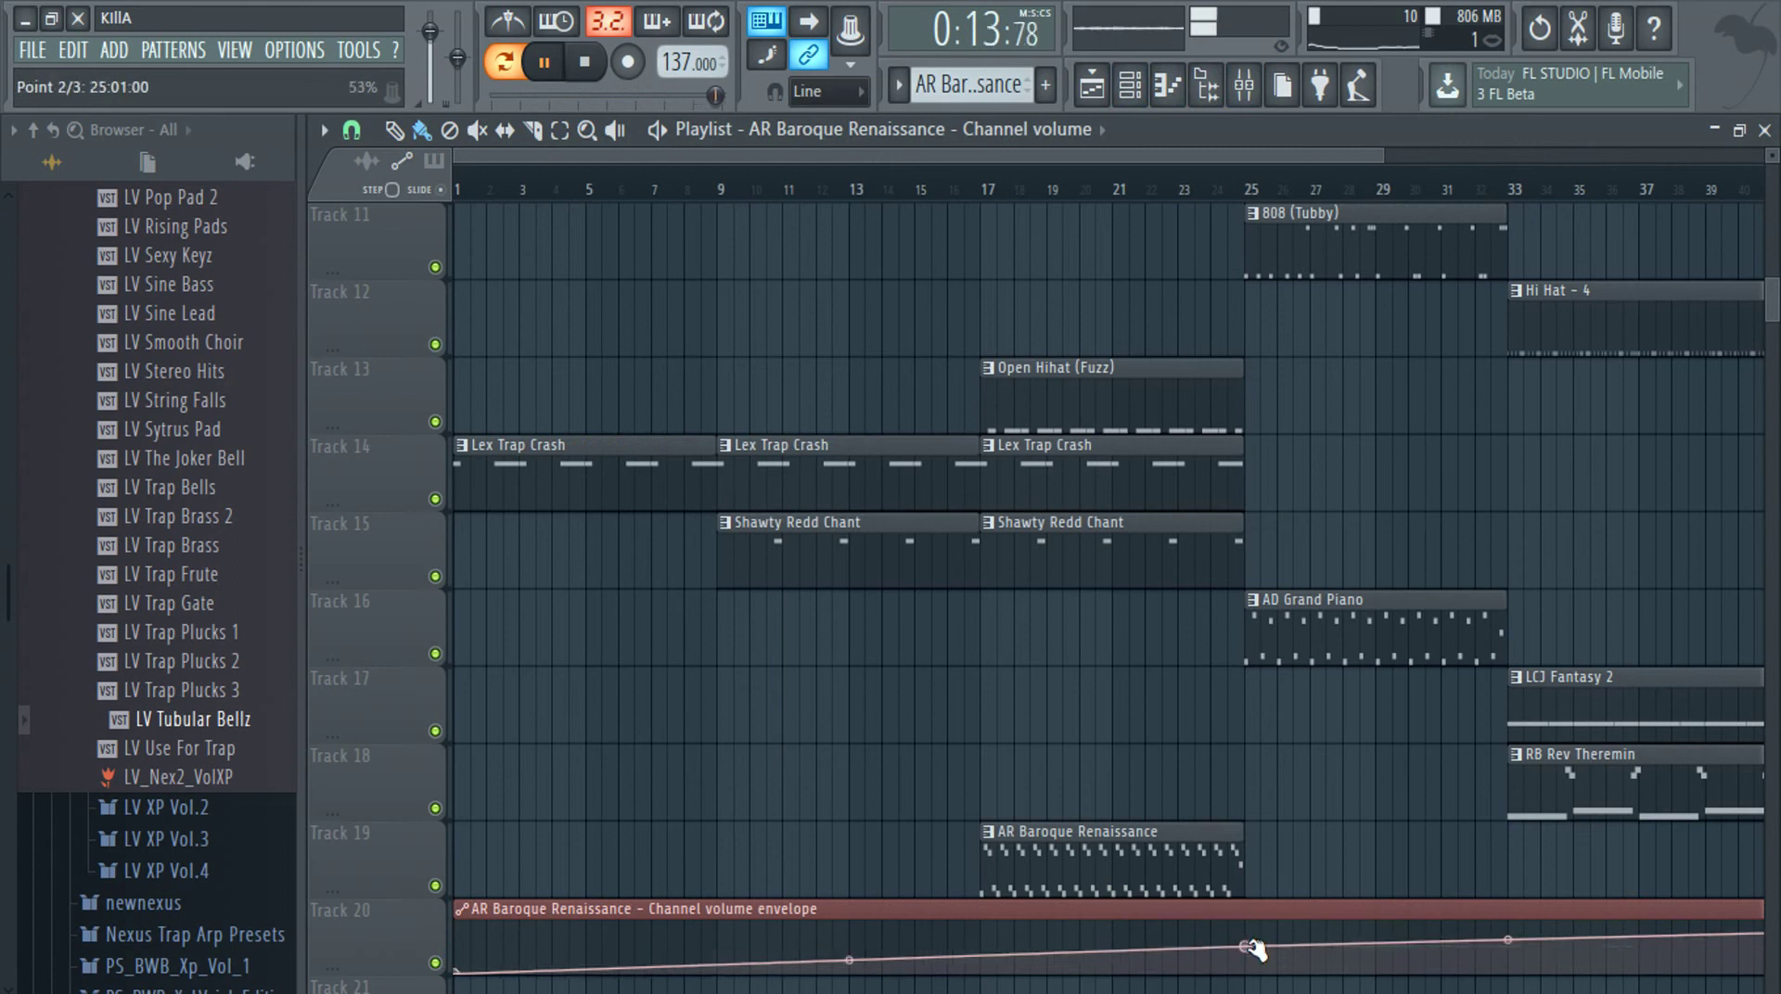
{"action": "right_click", "coordinate": [1250, 947]}
{"action": "left_click", "coordinate": [1310, 968]}
{"action": "left_click", "coordinate": [983, 950]}
{"action": "left_click_drag", "start_coordinate": [983, 953], "coordinate": [983, 973]}
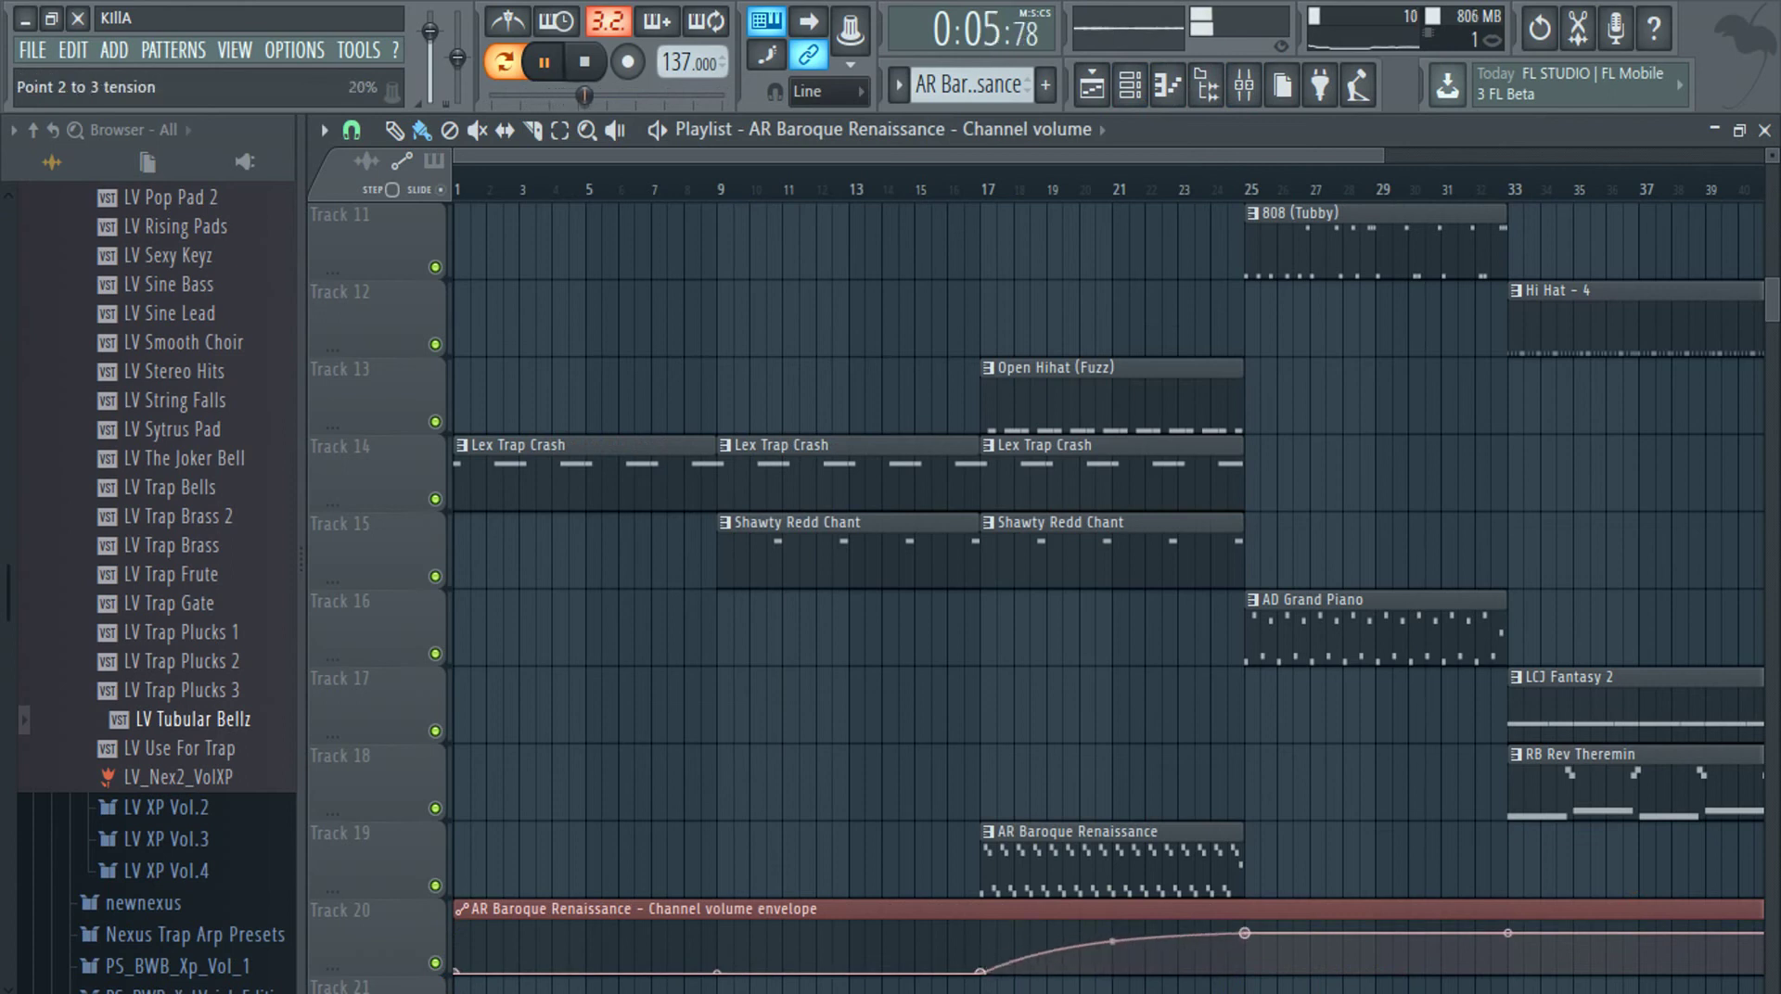
{"action": "scroll", "coordinate": [1115, 941], "scroll_direction": "down", "scroll_amount": 2}
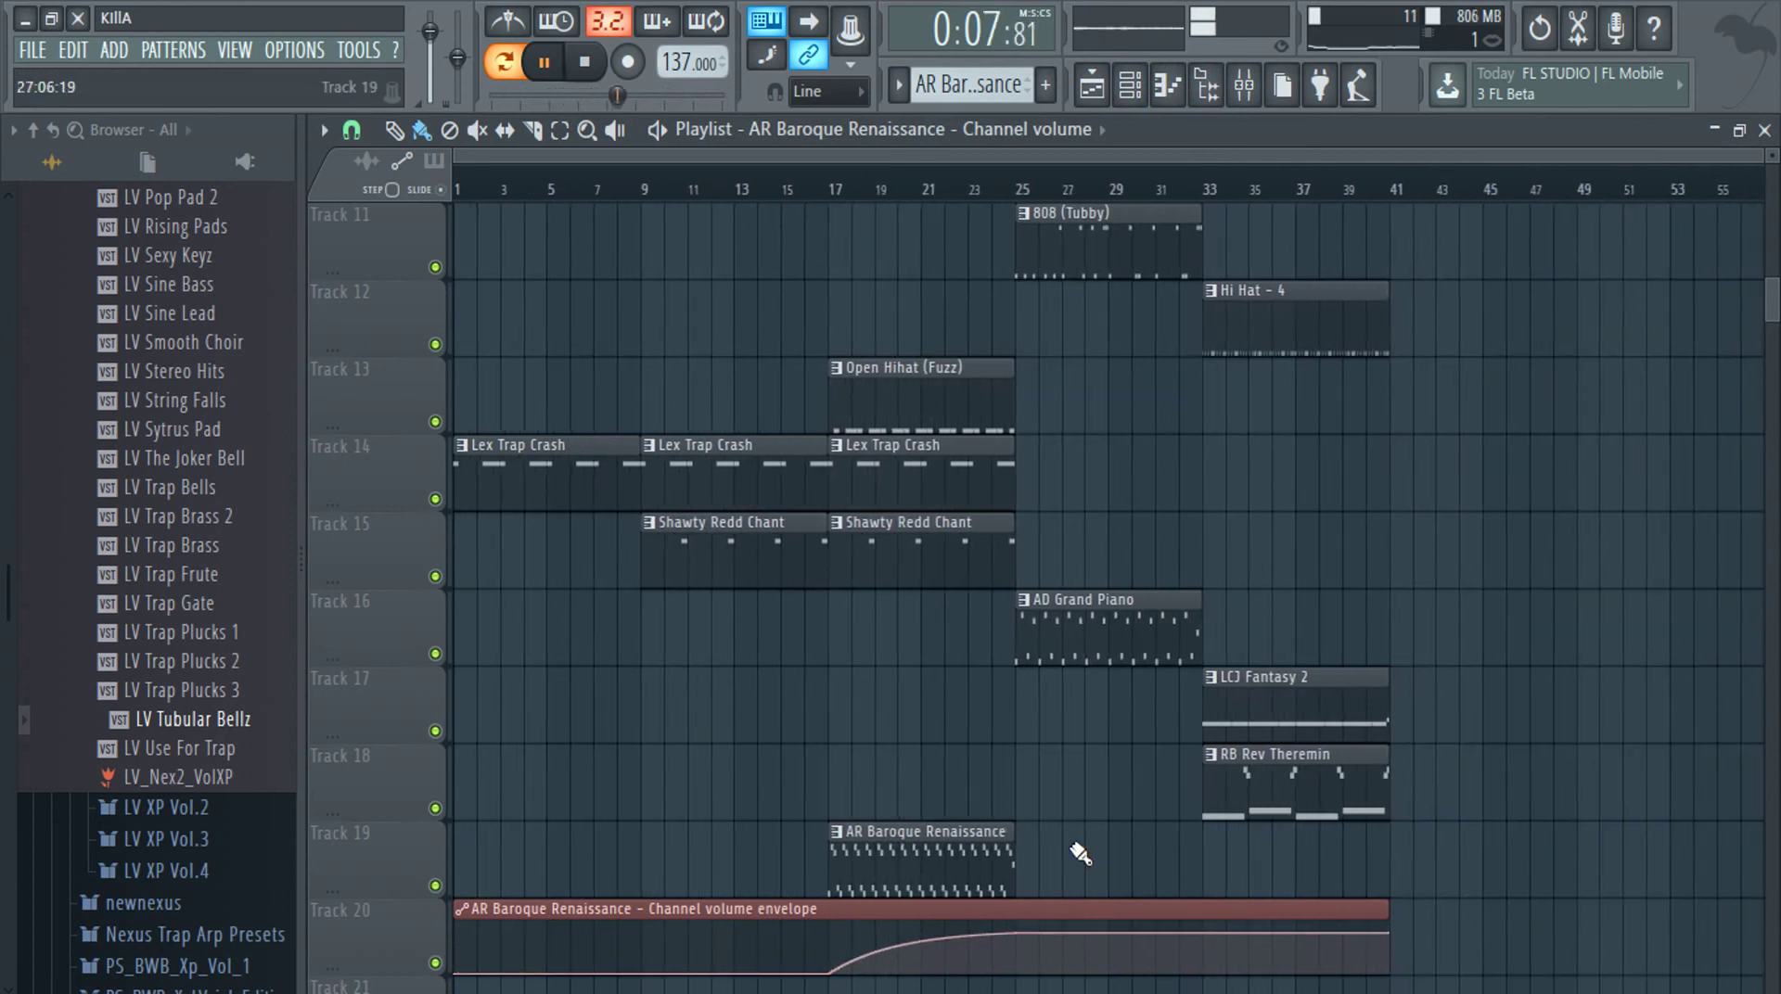
{"action": "left_click_drag", "start_coordinate": [1077, 908], "coordinate": [1070, 985]}
Duplicate the pattern clips of the bar 17 section to bar 25, and duplicate the bar 25 section, including AD Grand Piano, to bar 33
{"action": "left_click_drag", "start_coordinate": [953, 878], "coordinate": [944, 8]}
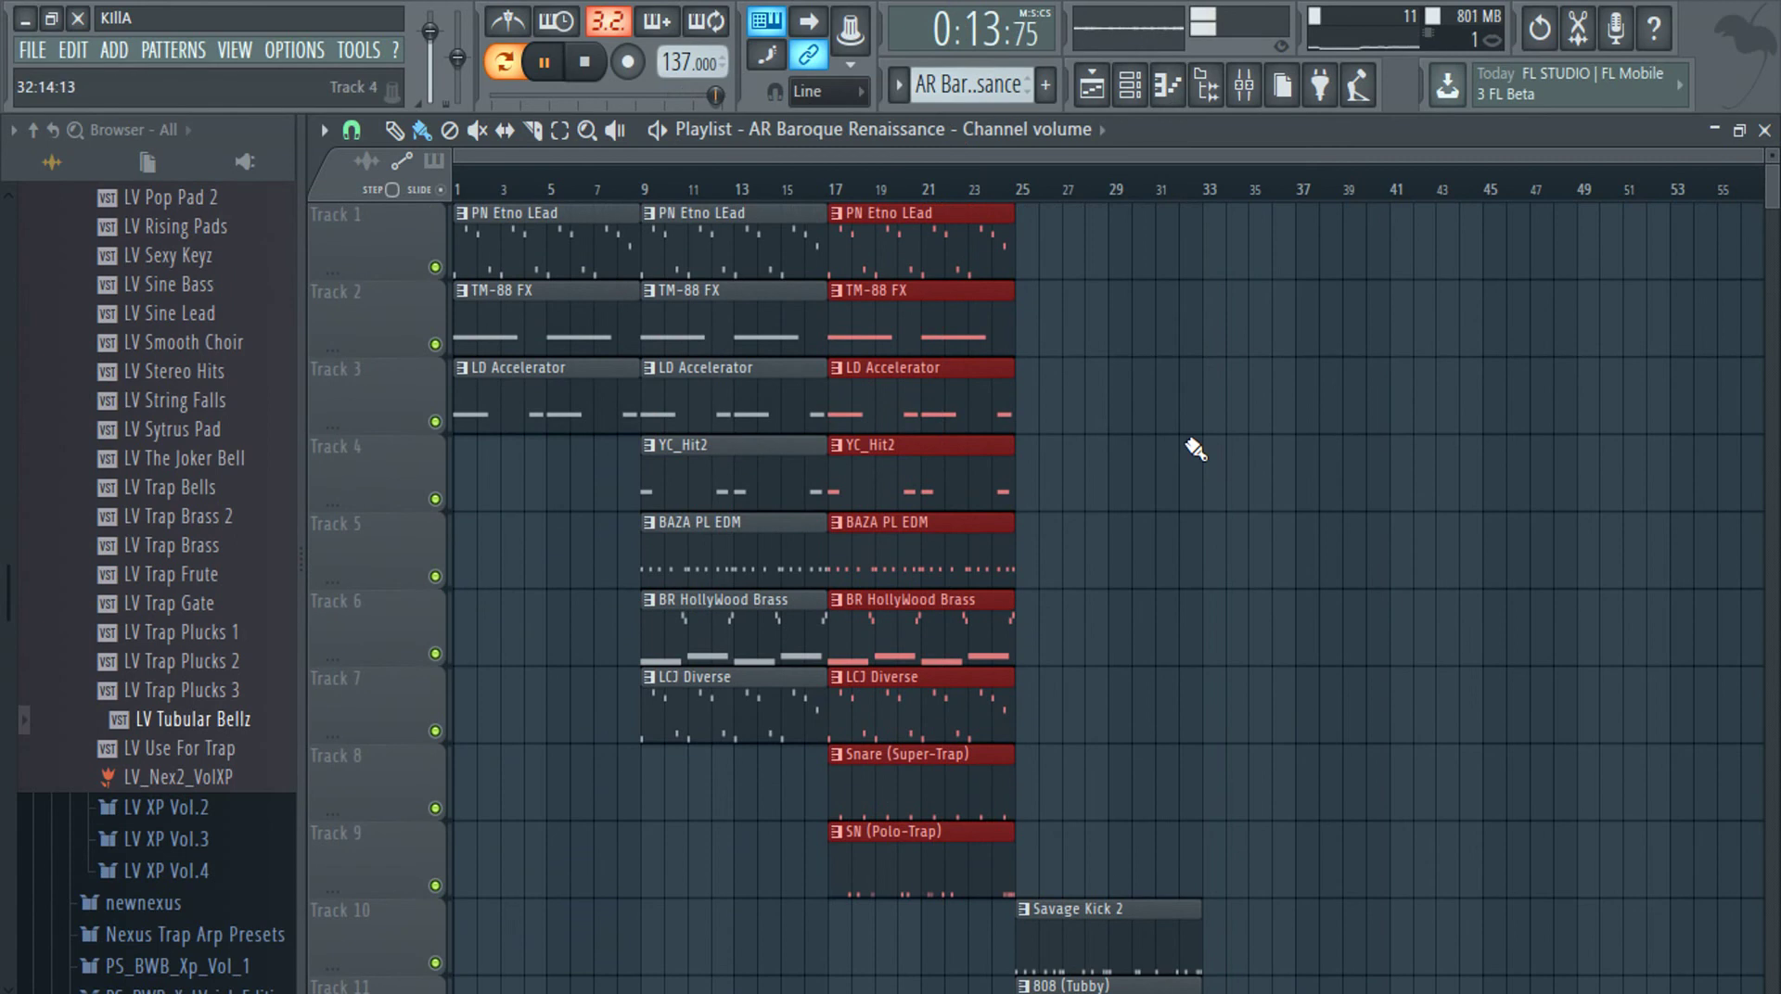
{"action": "key", "text": "ctrl+b"}
{"action": "scroll", "coordinate": [1241, 604], "scroll_direction": "down", "scroll_amount": 14}
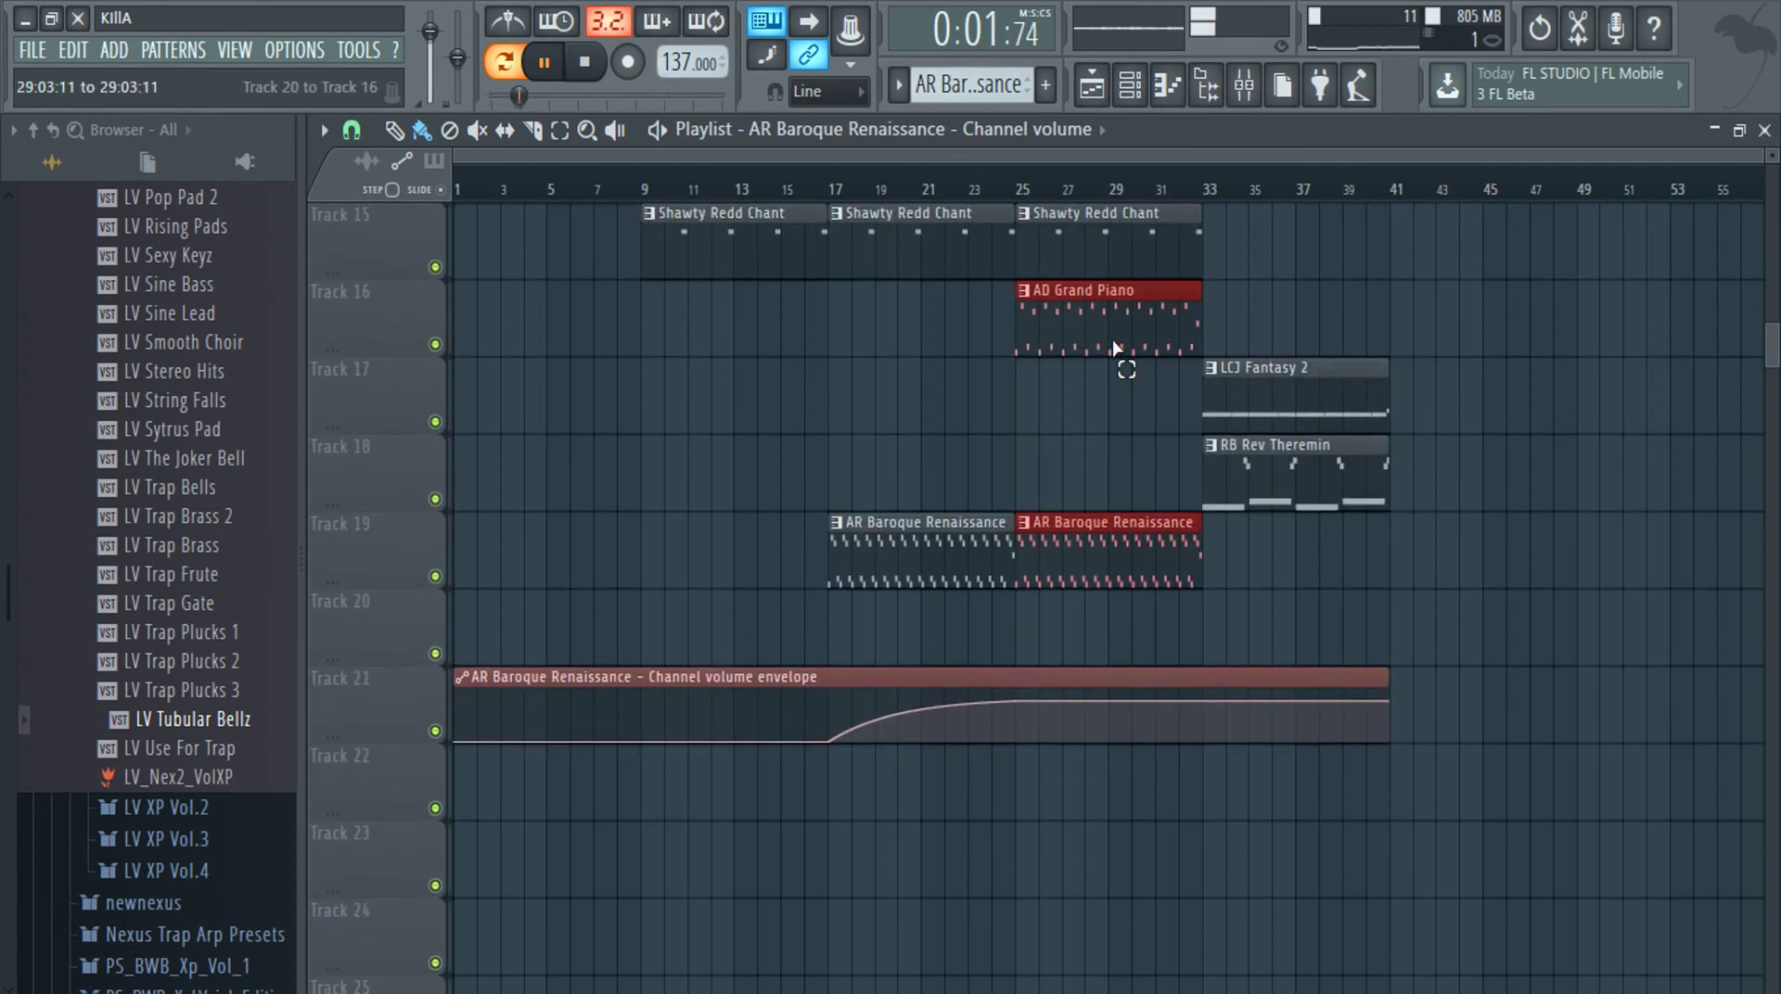
{"action": "scroll", "coordinate": [1114, 532], "scroll_direction": "up", "scroll_amount": 14}
{"action": "key", "text": "ctrl+b"}
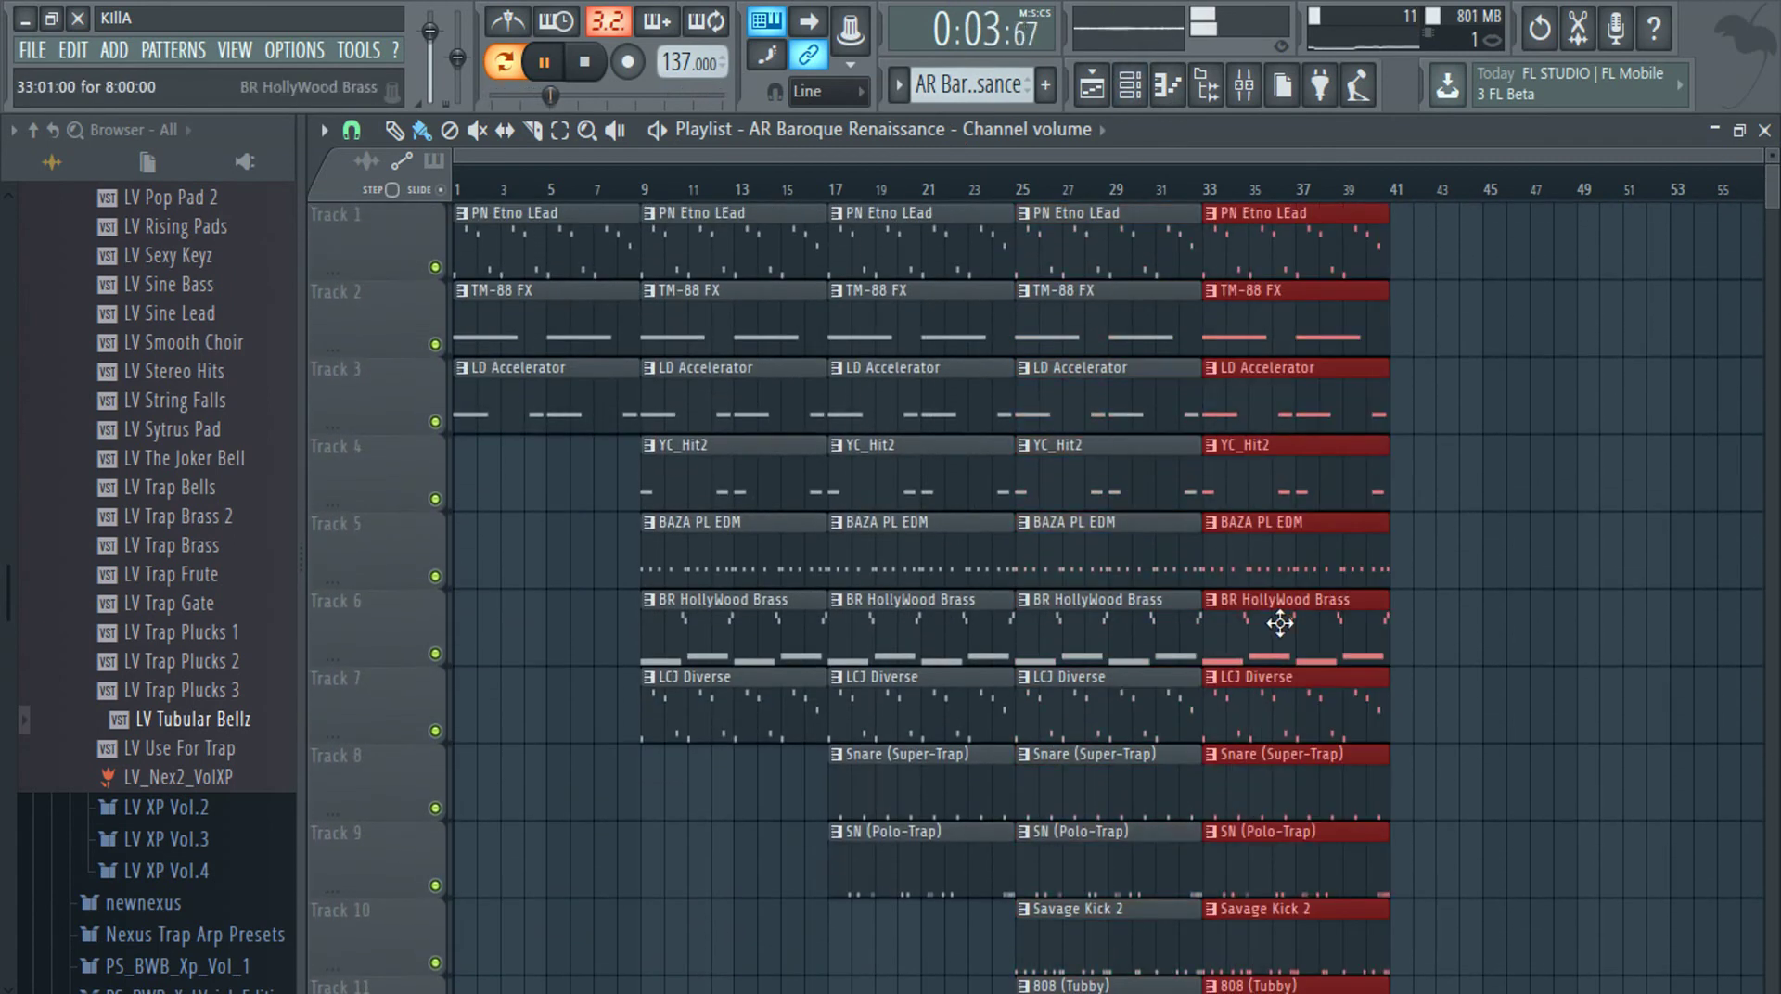
{"action": "scroll", "coordinate": [1280, 622], "scroll_direction": "down", "scroll_amount": 12}
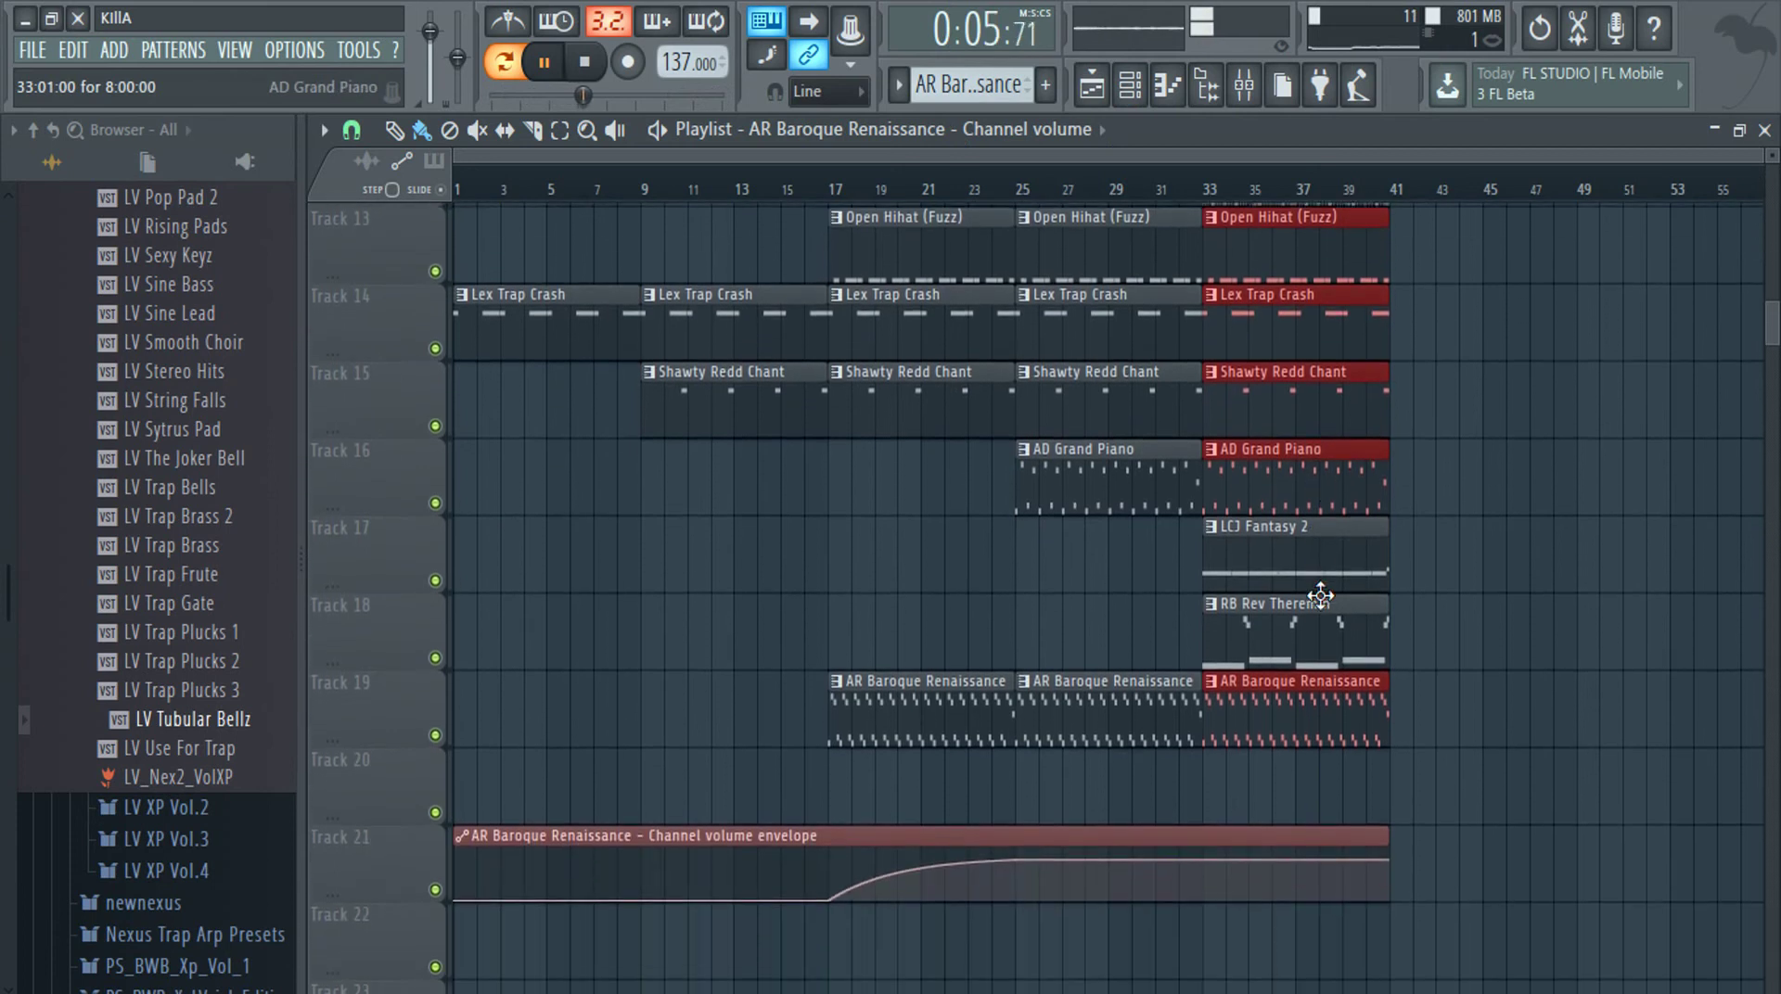
{"action": "left_click", "coordinate": [1493, 687]}
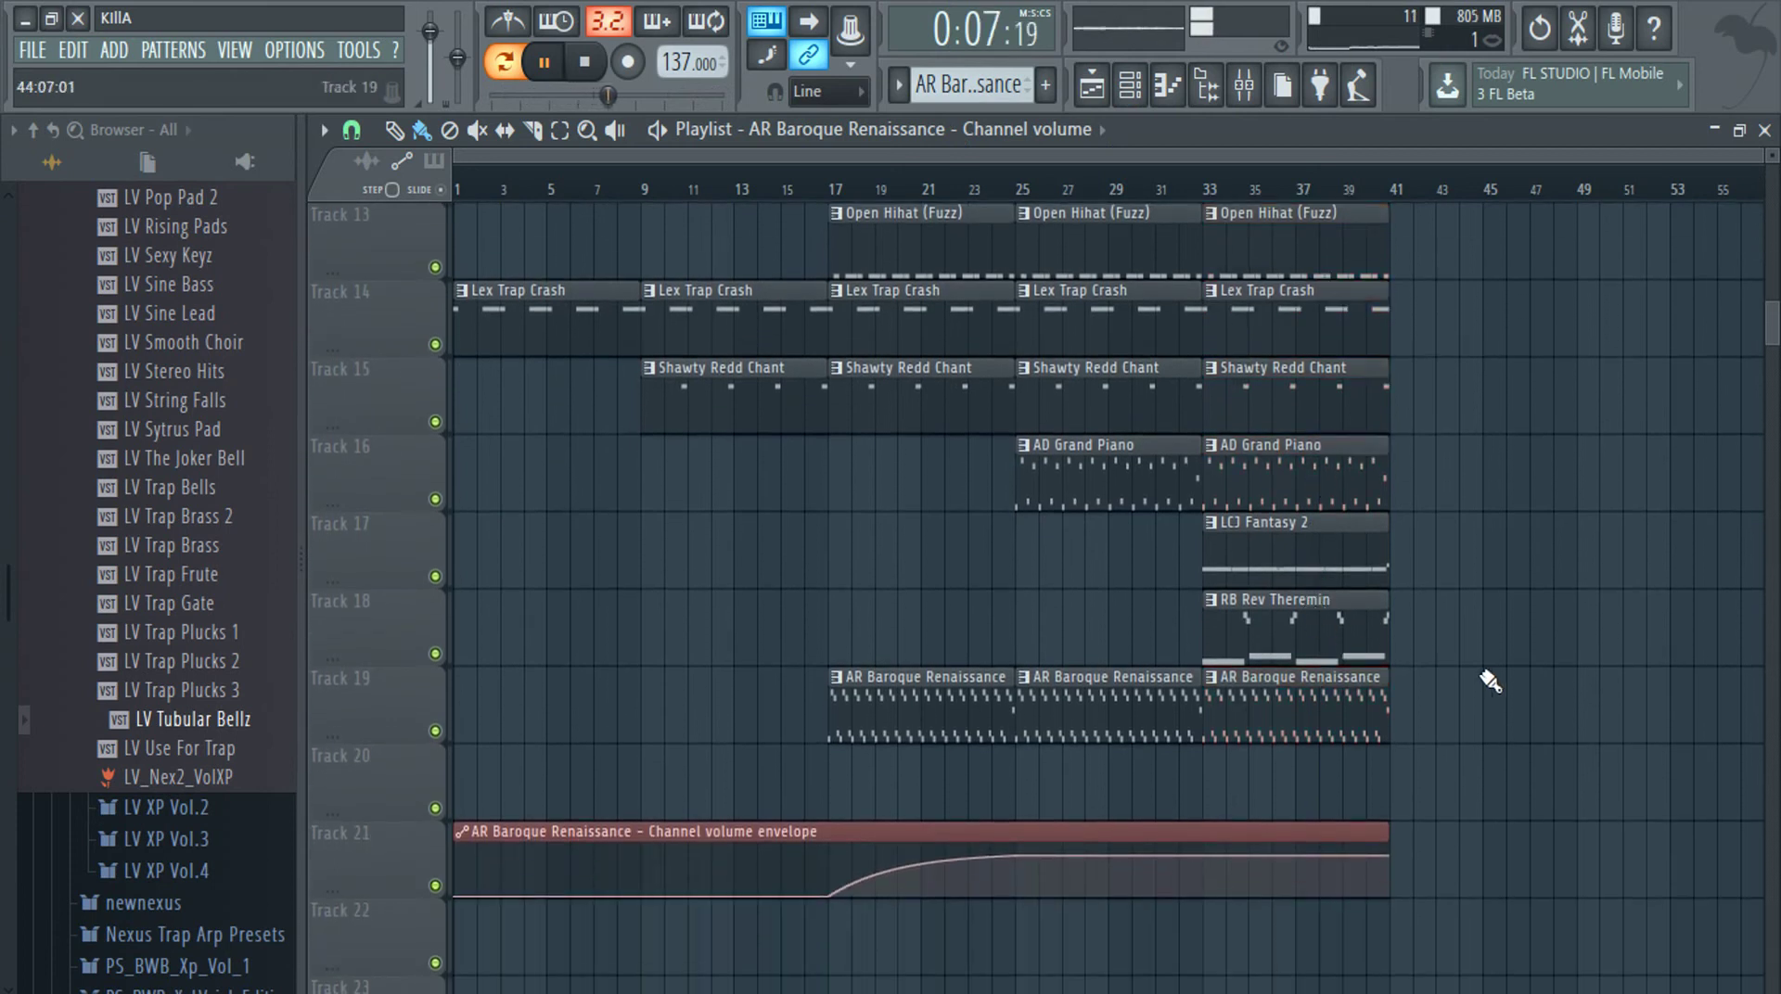
Review the patterns one by one in the channel rack, from AR Baroque Renaissance back to Shawty Redd Chant
{"action": "left_click", "coordinate": [1129, 84]}
{"action": "left_click", "coordinate": [1004, 89]}
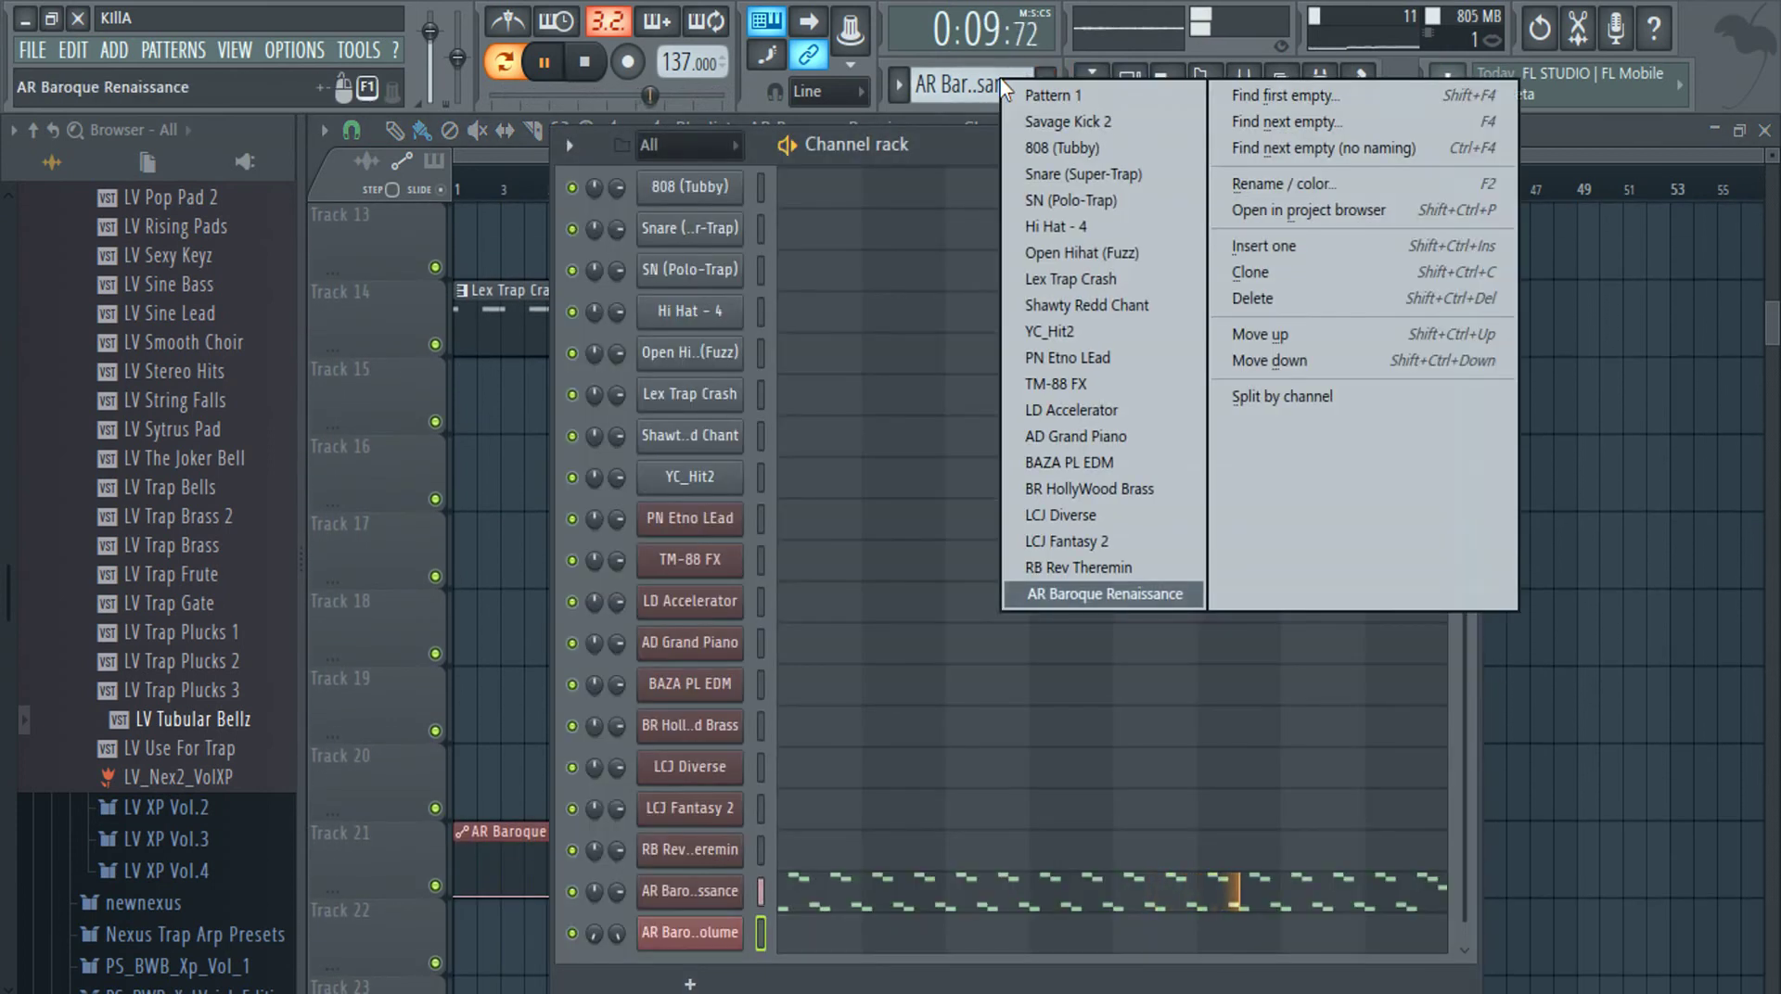
{"action": "left_click", "coordinate": [1103, 593]}
{"action": "key", "text": "F4"}
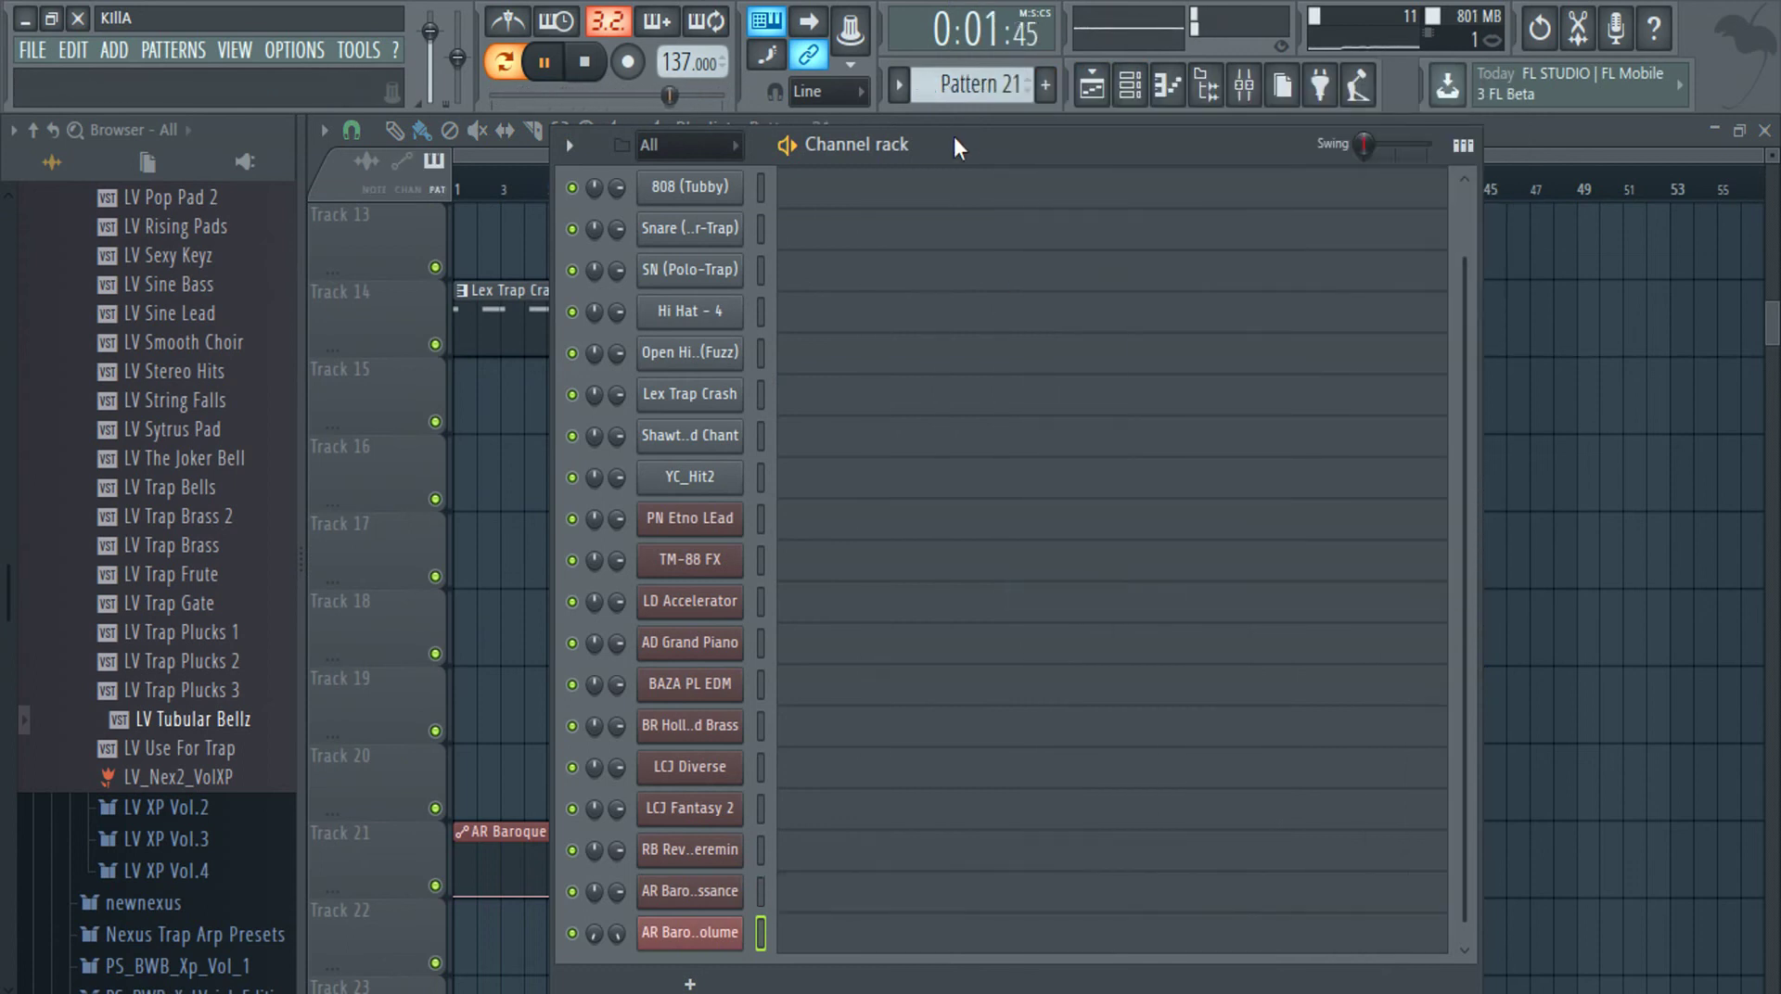
{"action": "key", "text": "KP_Subtract"}
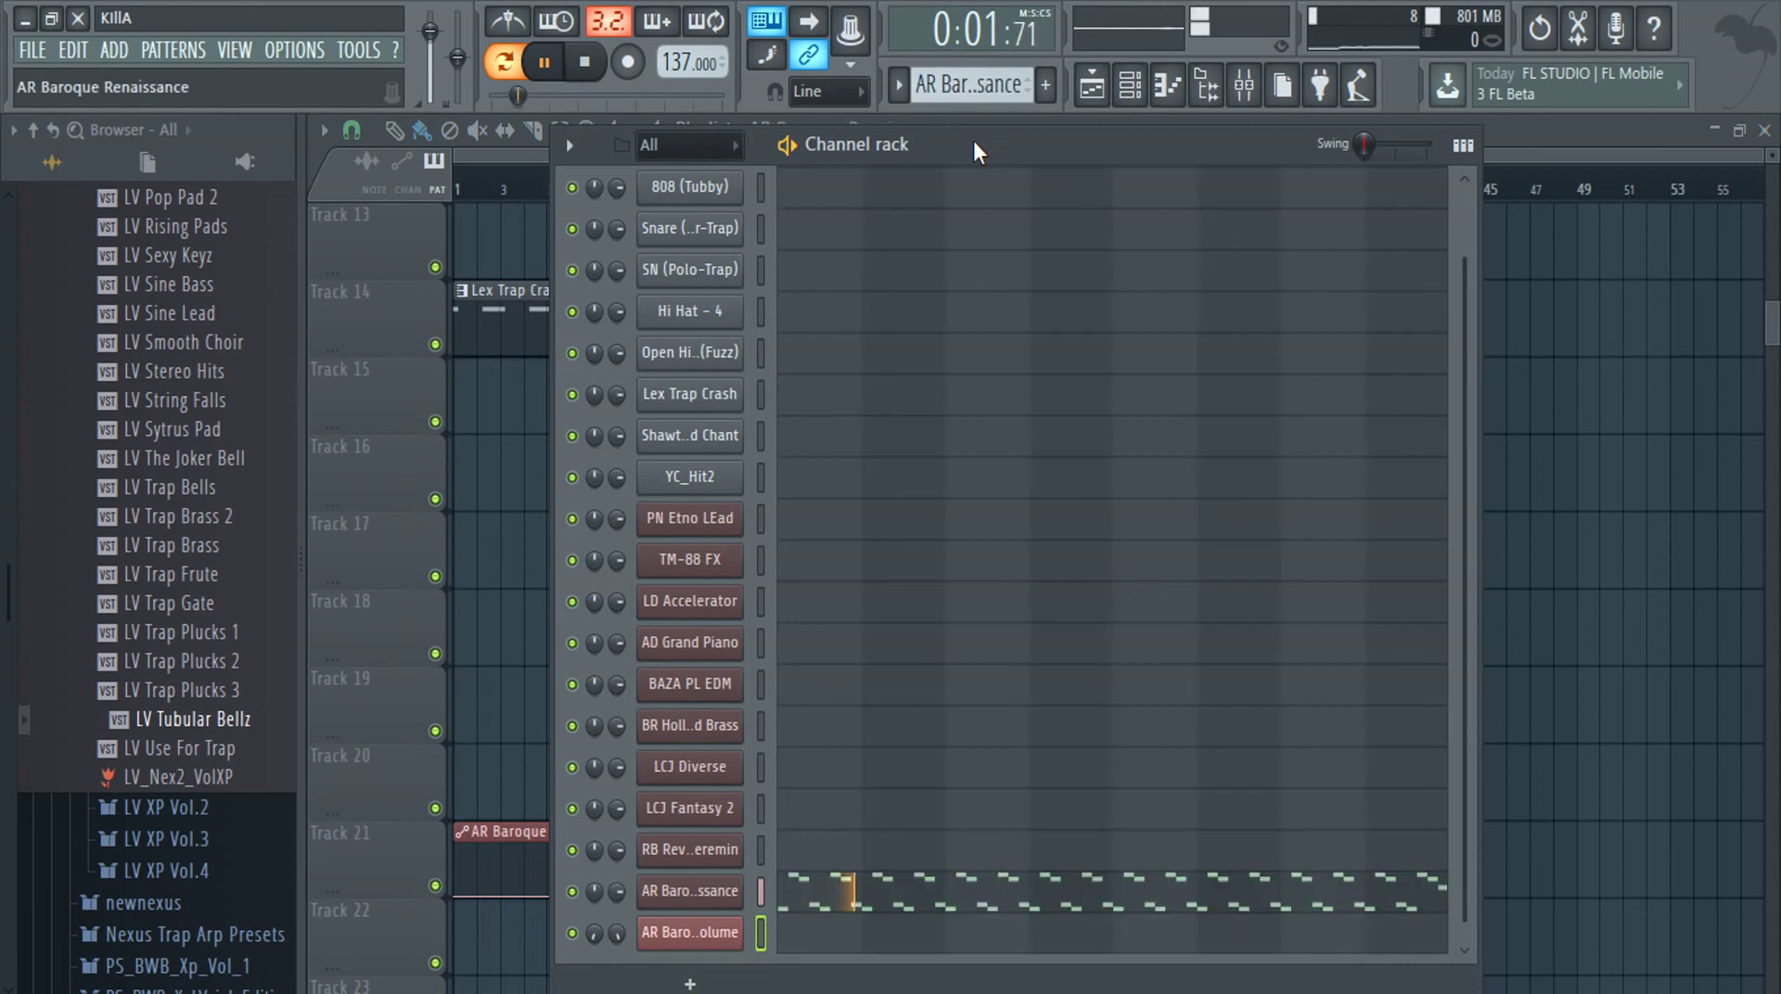
{"action": "key", "text": "KP_Subtract"}
{"action": "key", "text": "KP_Subtract"}
{"action": "key", "text": "KP_Add"}
{"action": "key", "text": "KP_Subtract"}
{"action": "key", "text": "KP_Subtract"}
{"action": "key", "text": "KP_Subtract"}
{"action": "key", "text": "KP_Subtract"}
{"action": "key", "text": "KP_Subtract"}
{"action": "key", "text": "KP_Subtract"}
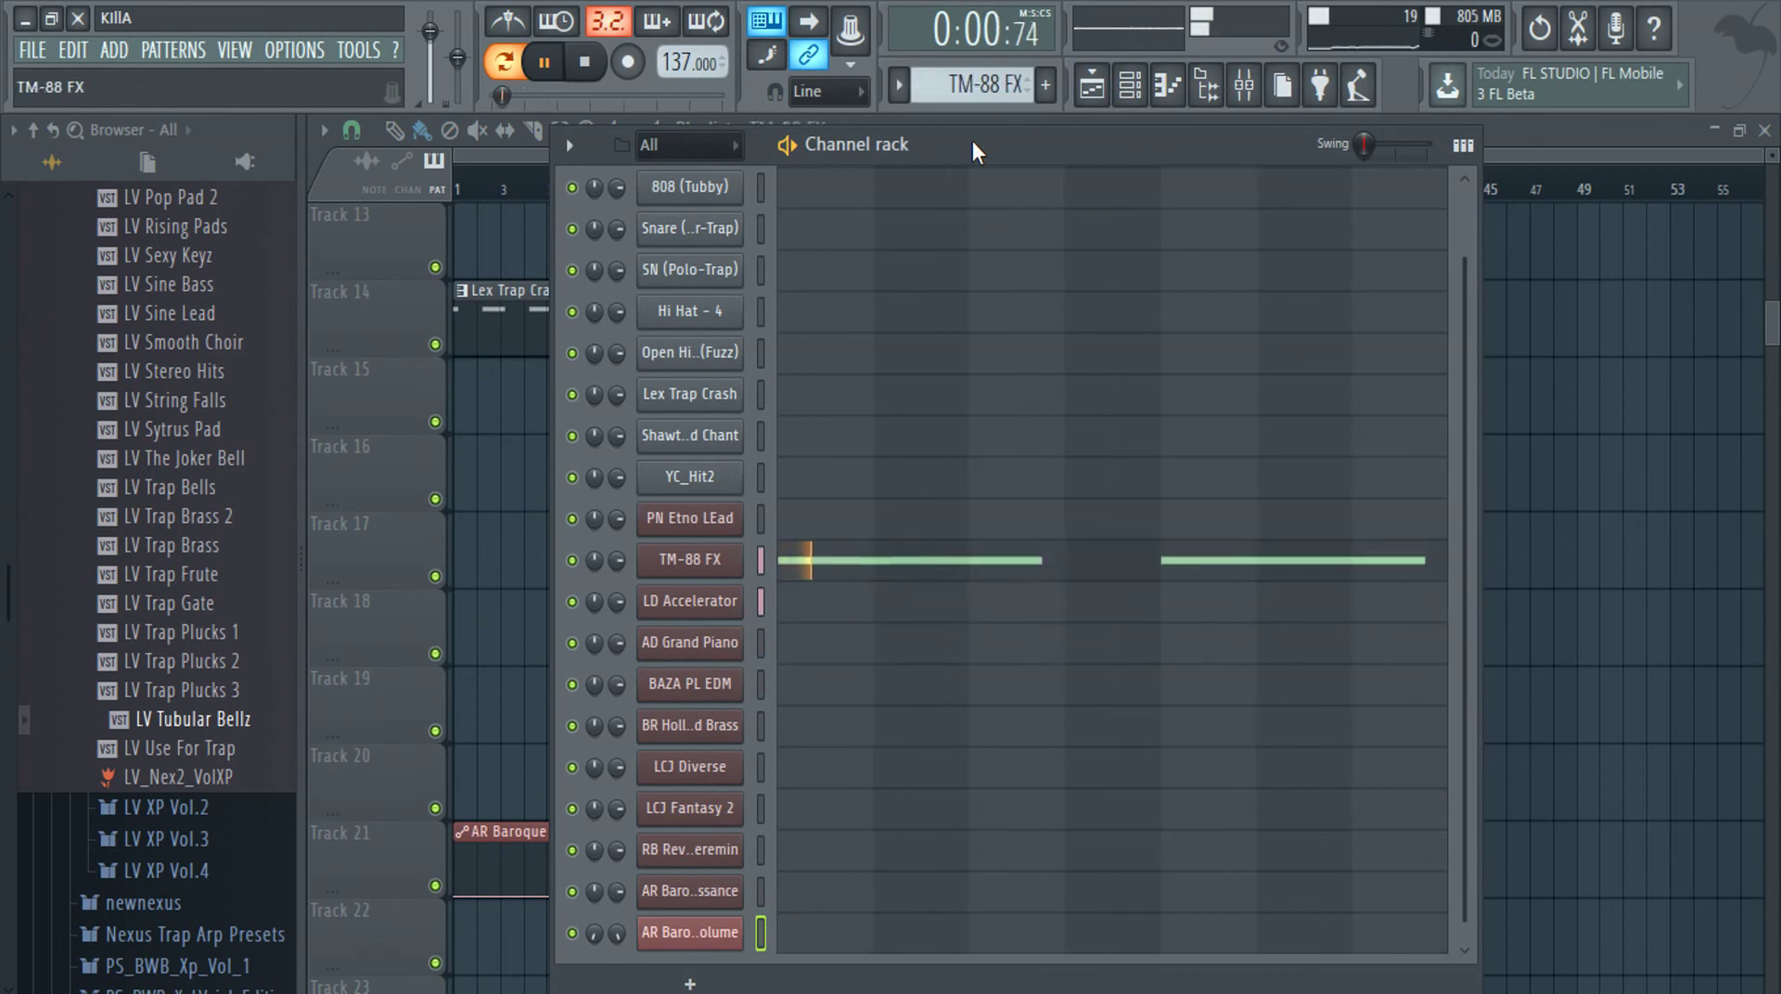
{"action": "key", "text": "KP_Subtract"}
{"action": "key", "text": "KP_Subtract"}
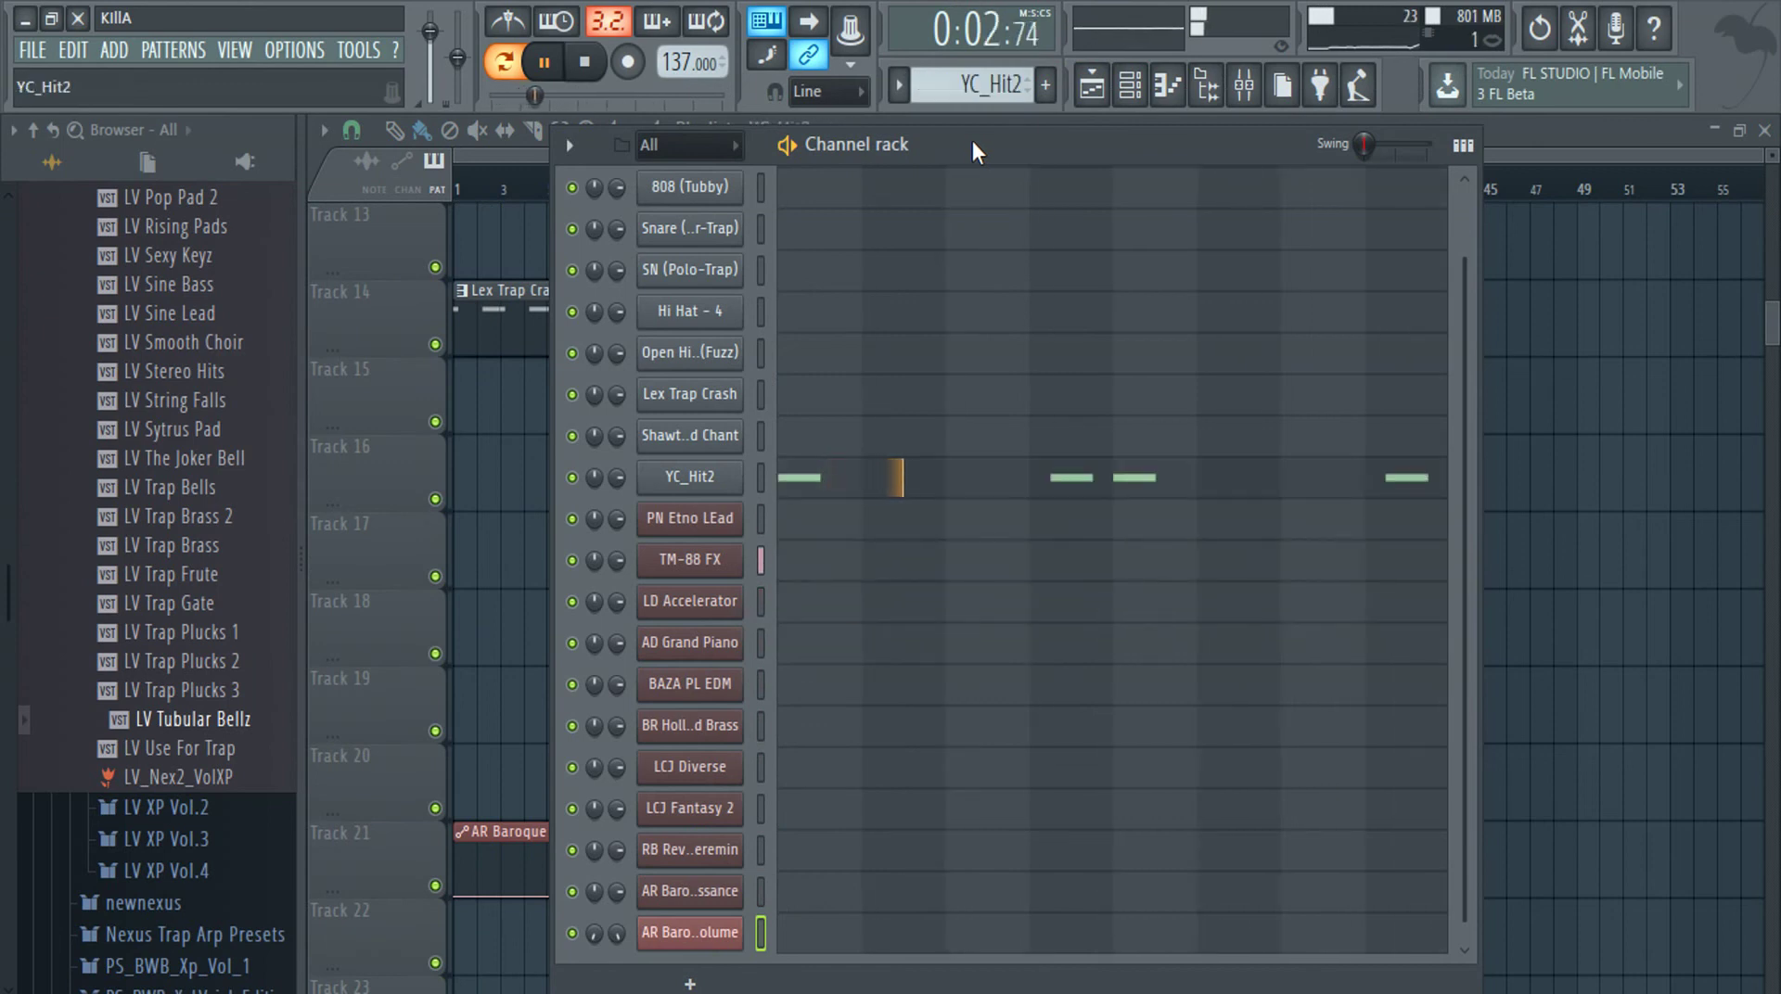
{"action": "scroll", "coordinate": [995, 341], "scroll_direction": "up", "scroll_amount": 1}
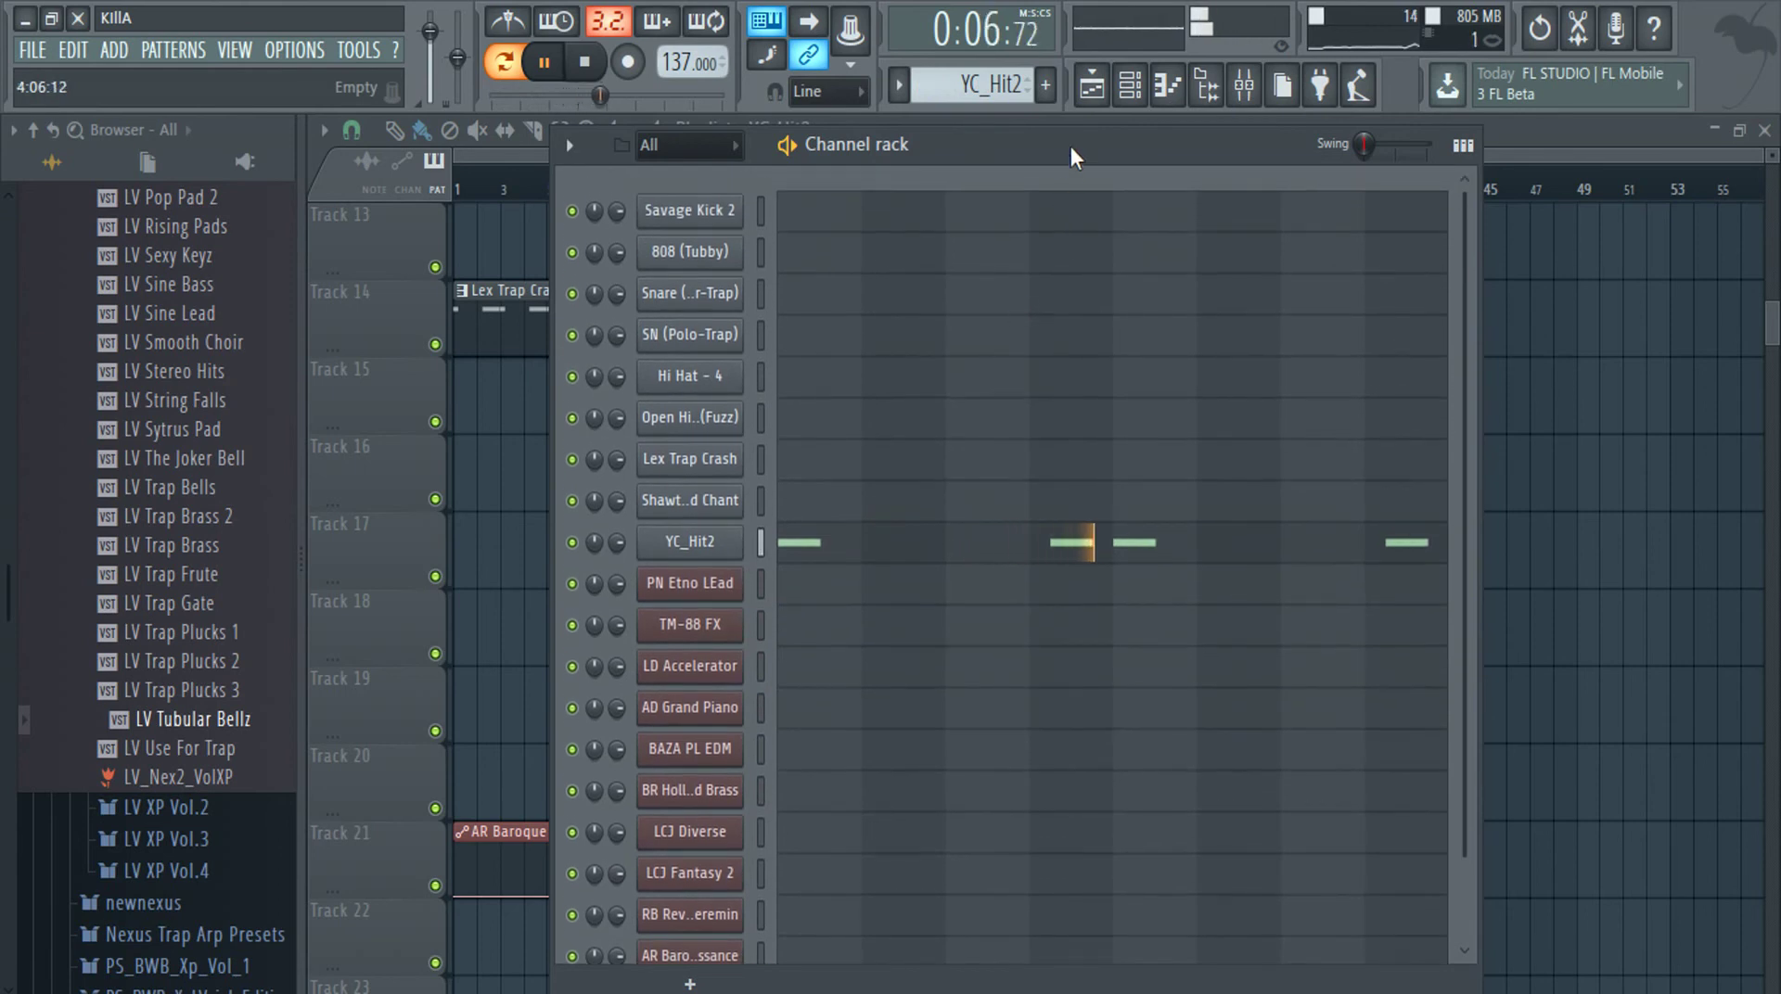
{"action": "key", "text": "KP_Subtract"}
Examine the playlist arrangement across all tracks, comparing which clips play in each eight-bar section
{"action": "left_click", "coordinate": [1769, 409]}
{"action": "scroll", "coordinate": [1635, 436], "scroll_direction": "up", "scroll_amount": 1}
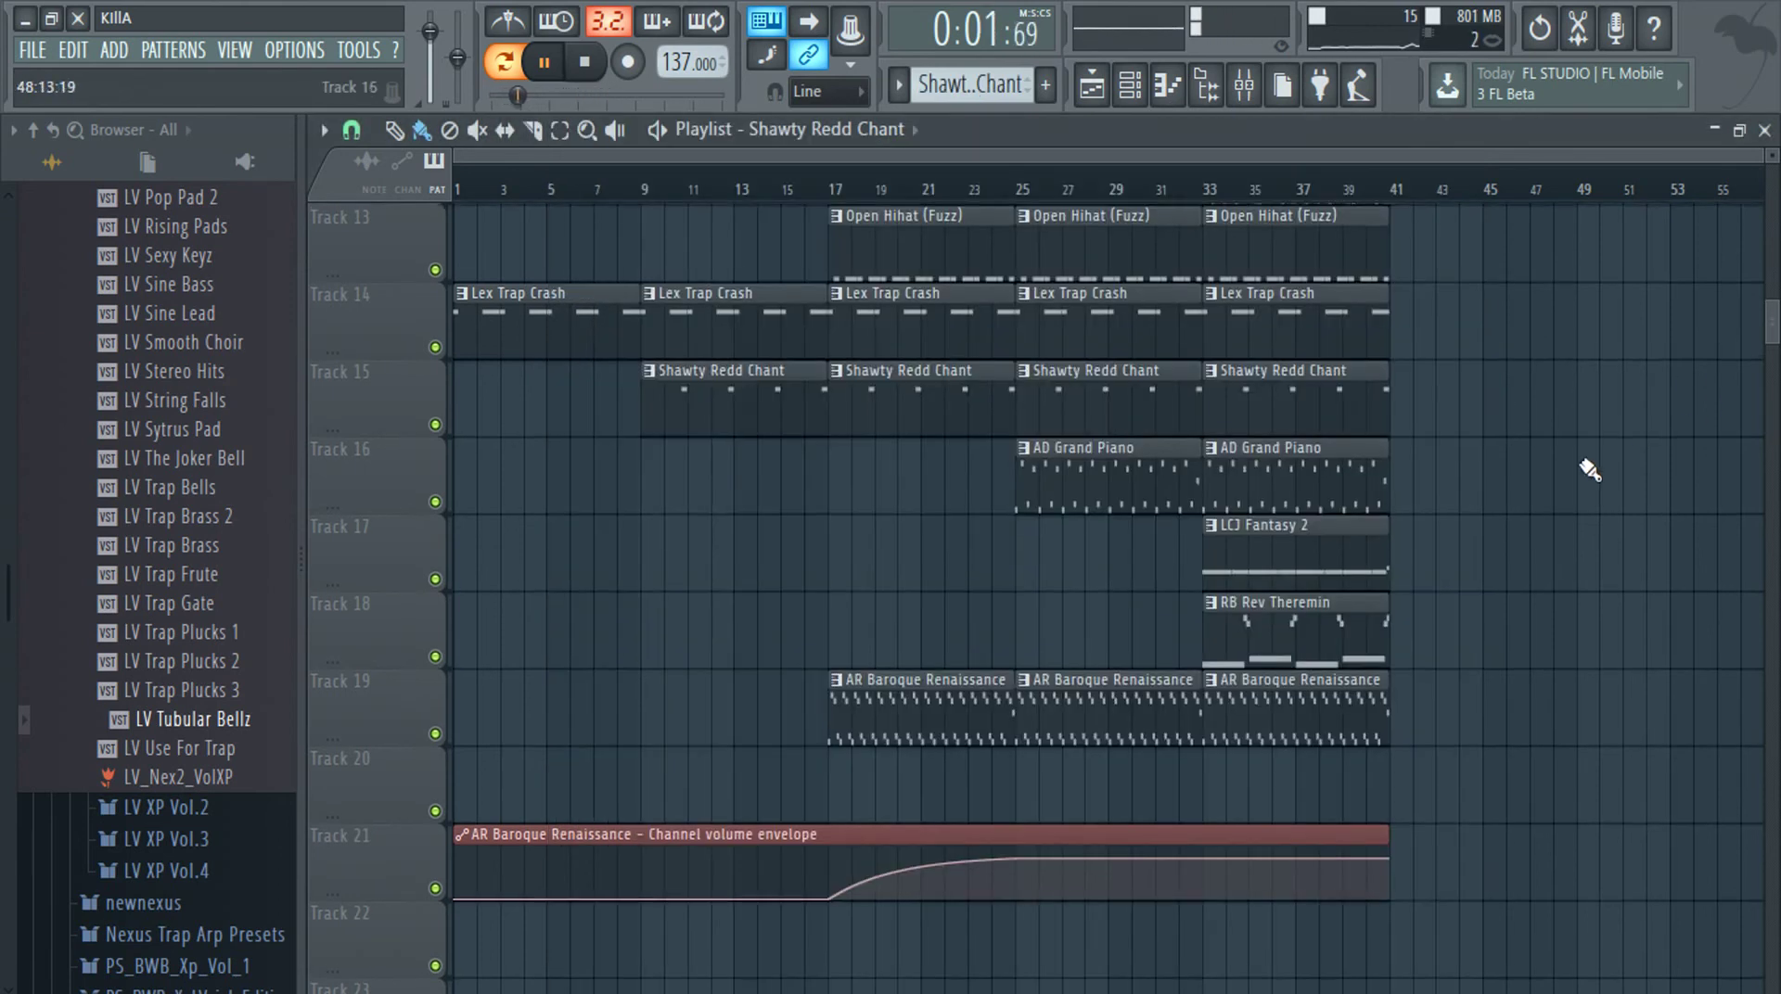
{"action": "scroll", "coordinate": [1544, 554], "scroll_direction": "up", "scroll_amount": 4}
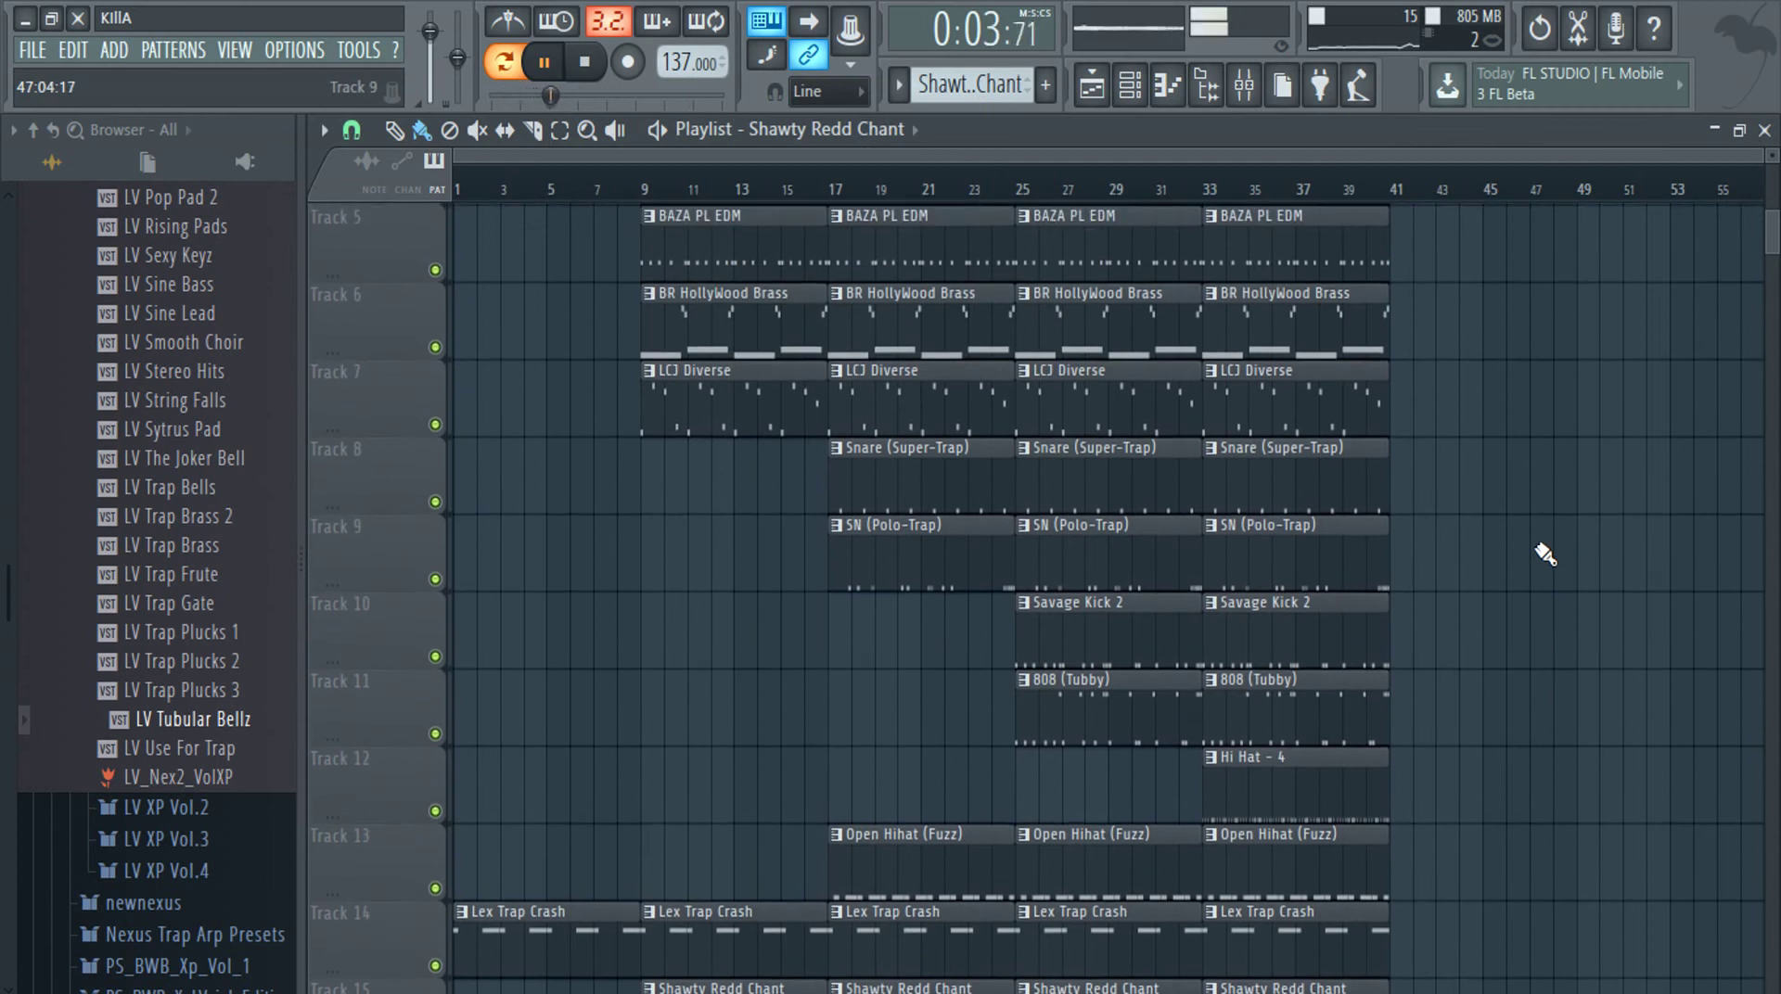
{"action": "scroll", "coordinate": [1545, 555], "scroll_direction": "up", "scroll_amount": 1}
{"action": "scroll", "coordinate": [1544, 555], "scroll_direction": "down", "scroll_amount": 3}
{"action": "scroll", "coordinate": [1544, 555], "scroll_direction": "down", "scroll_amount": 3}
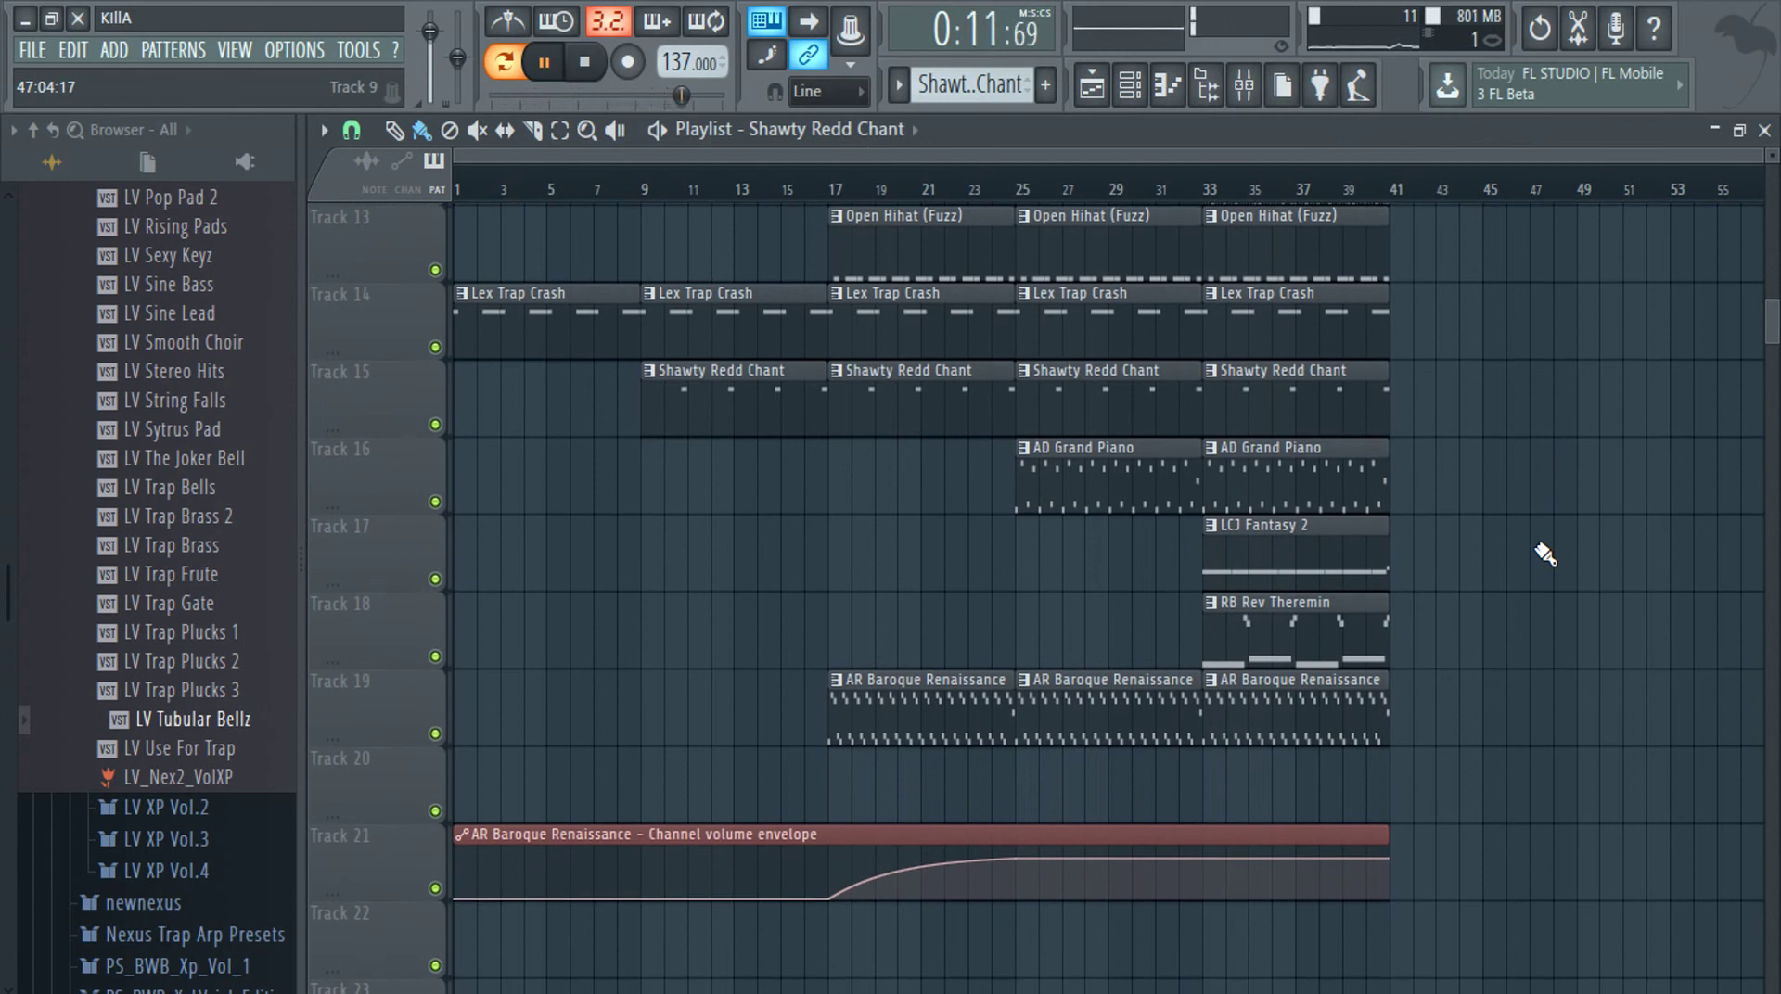
{"action": "scroll", "coordinate": [990, 85], "scroll_direction": "down", "scroll_amount": 2}
{"action": "scroll", "coordinate": [993, 89], "scroll_direction": "up", "scroll_amount": 2}
Step the active pattern back to Hi Hat - 4 and locate its clip on Track 12
{"action": "scroll", "coordinate": [992, 91], "scroll_direction": "up", "scroll_amount": 1}
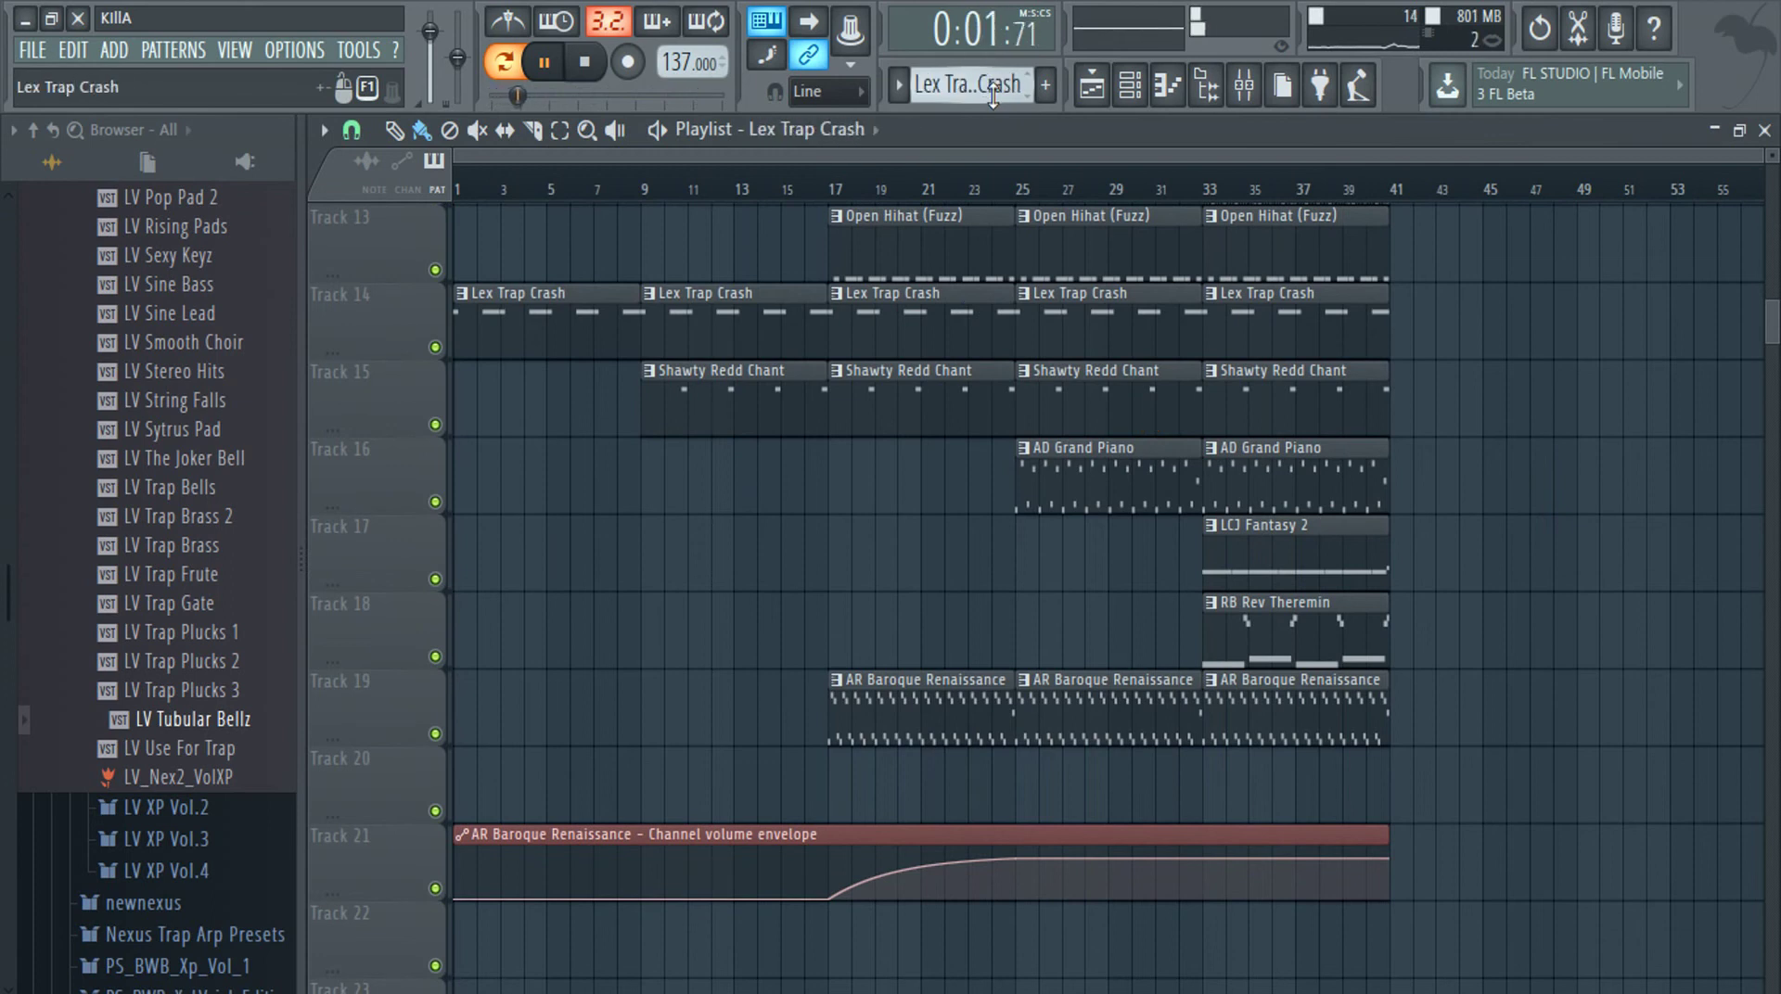
{"action": "scroll", "coordinate": [993, 93], "scroll_direction": "up", "scroll_amount": 1}
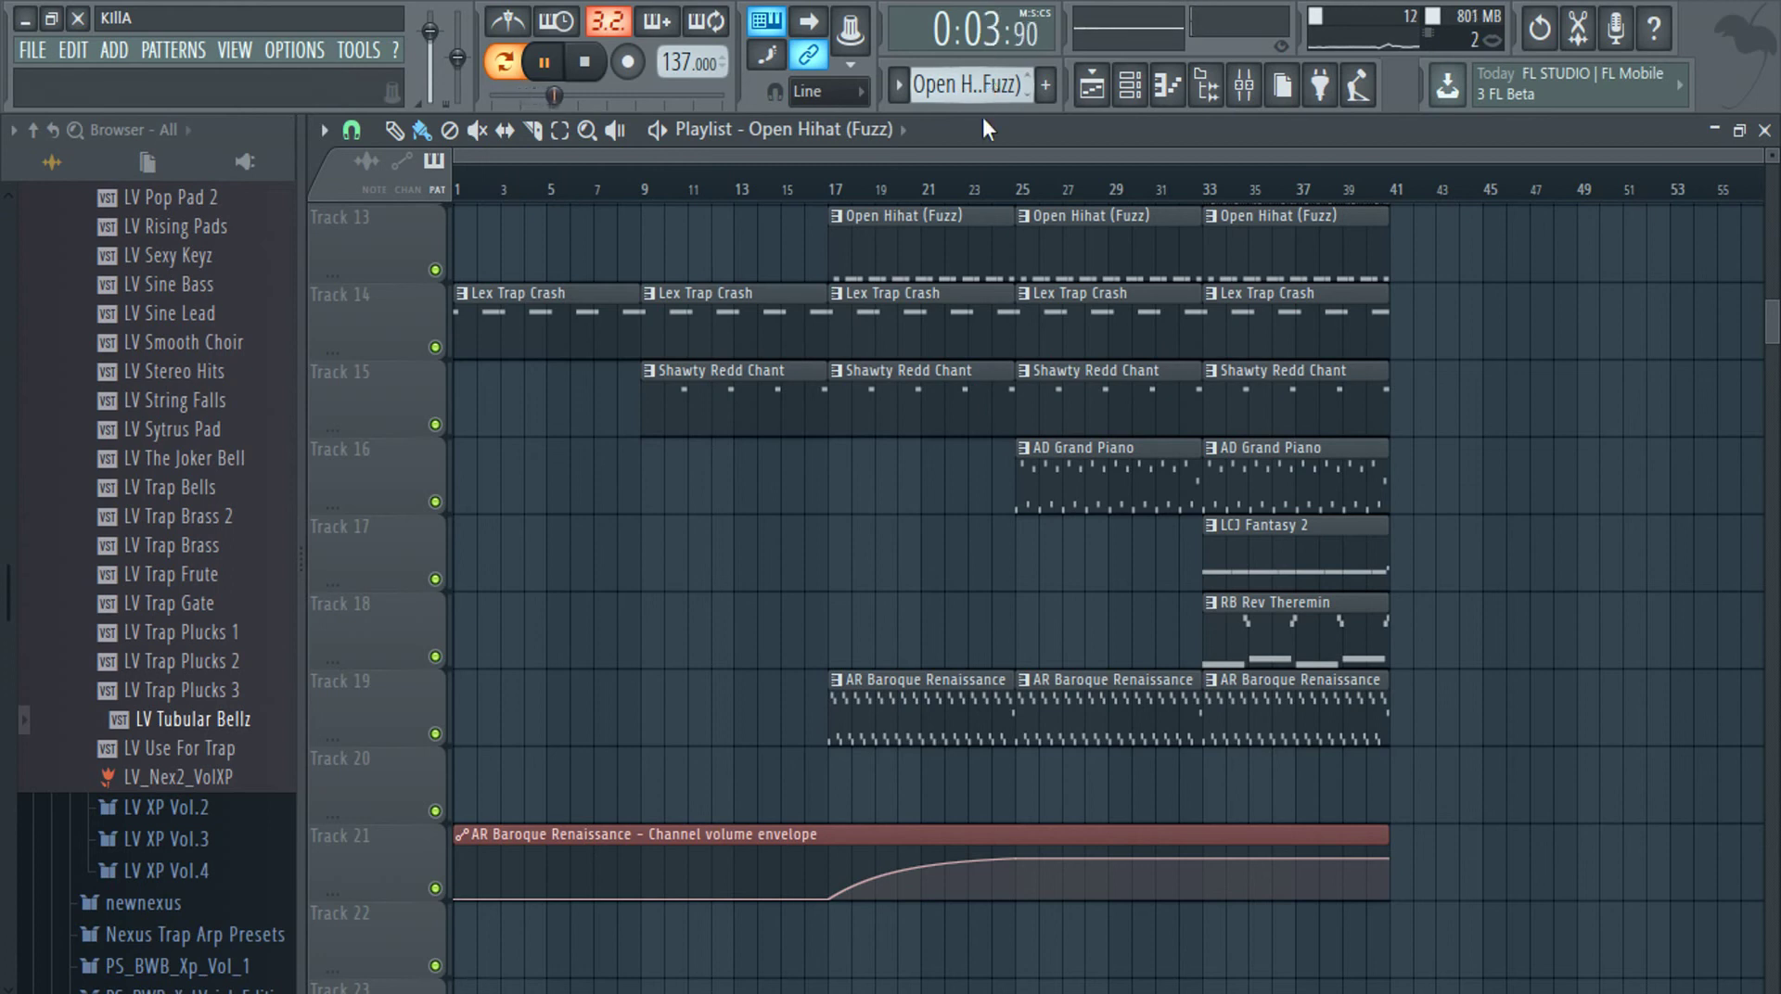
{"action": "scroll", "coordinate": [969, 100], "scroll_direction": "up", "scroll_amount": 1}
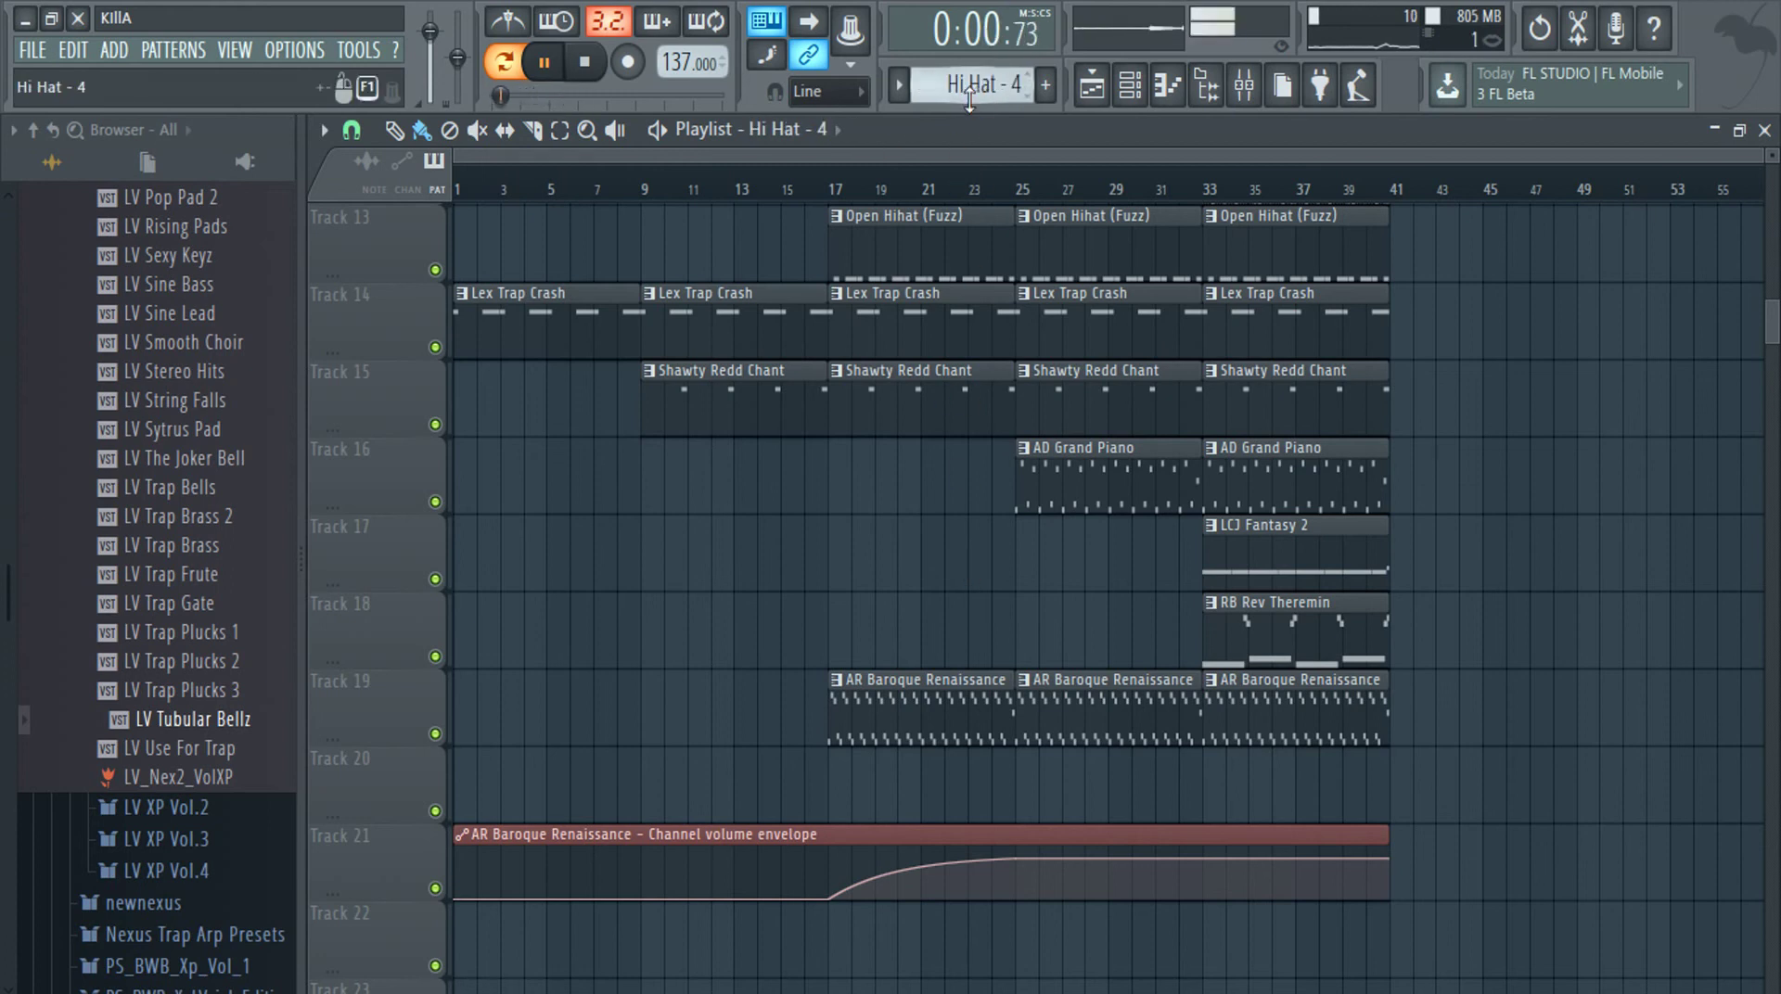
{"action": "scroll", "coordinate": [993, 378], "scroll_direction": "up", "scroll_amount": 2}
{"action": "left_click", "coordinate": [1289, 320]}
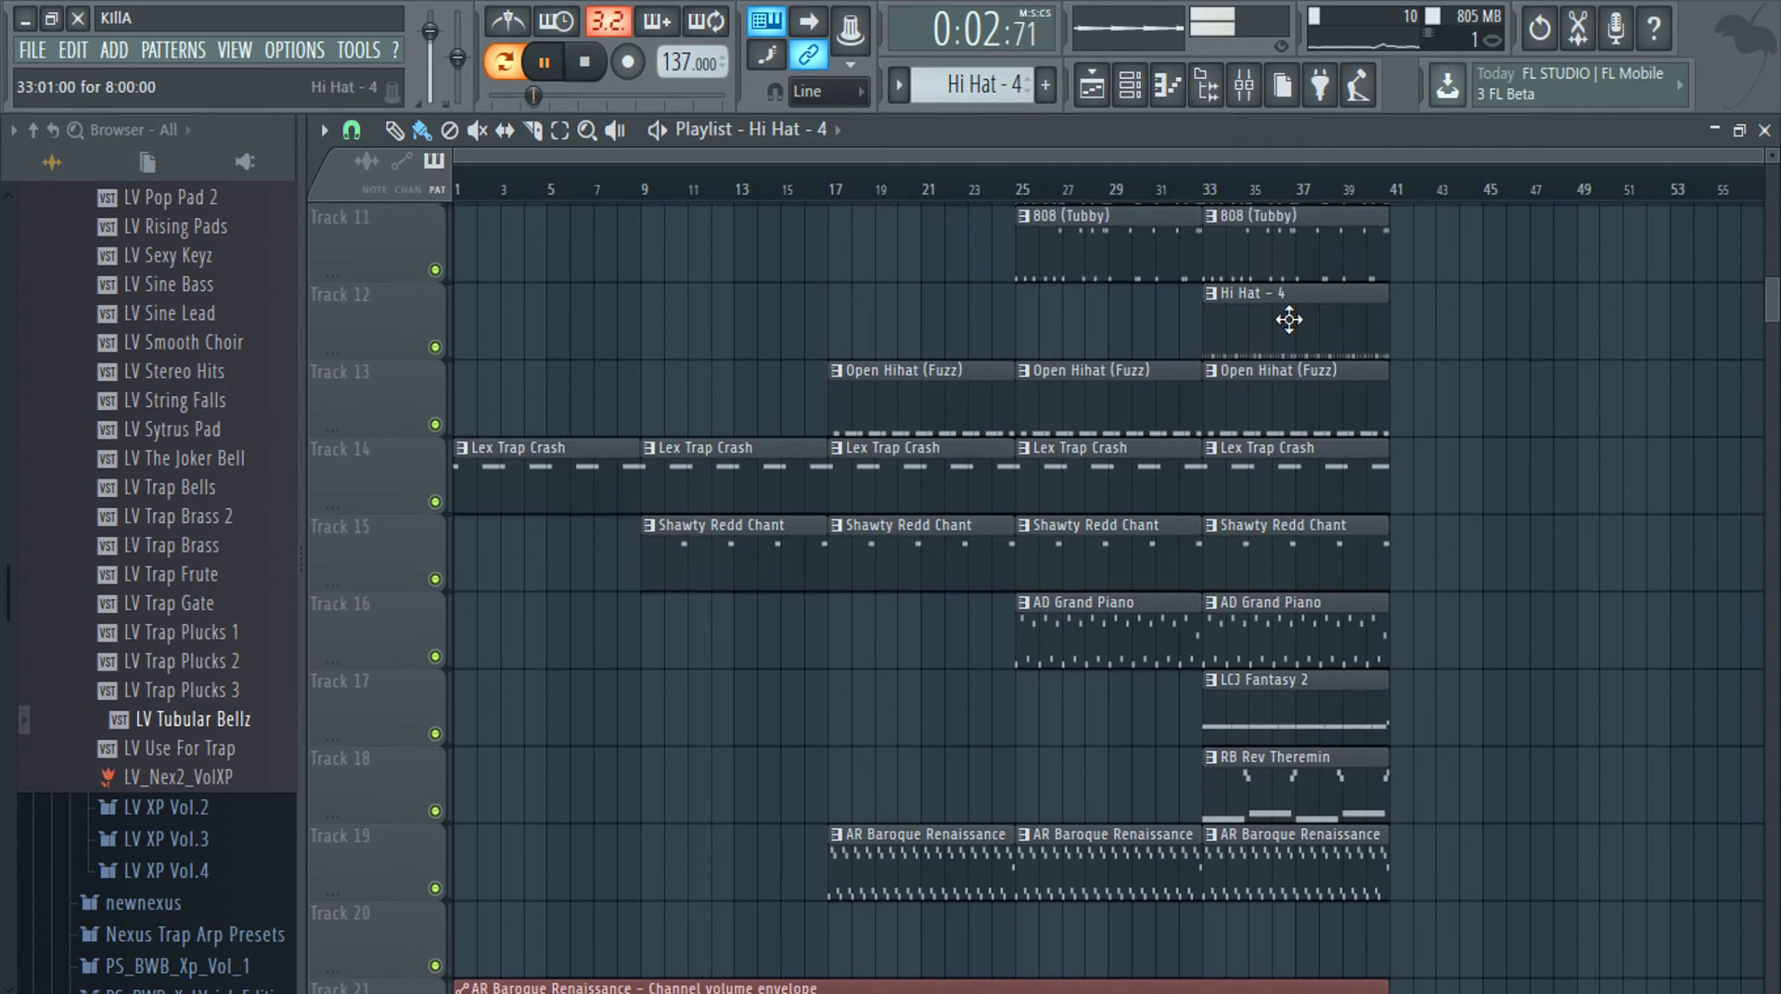
Collapse the open LewiV and NEXUS Presets folders in the sample browser
{"action": "scroll", "coordinate": [702, 618], "scroll_direction": "up", "scroll_amount": 5}
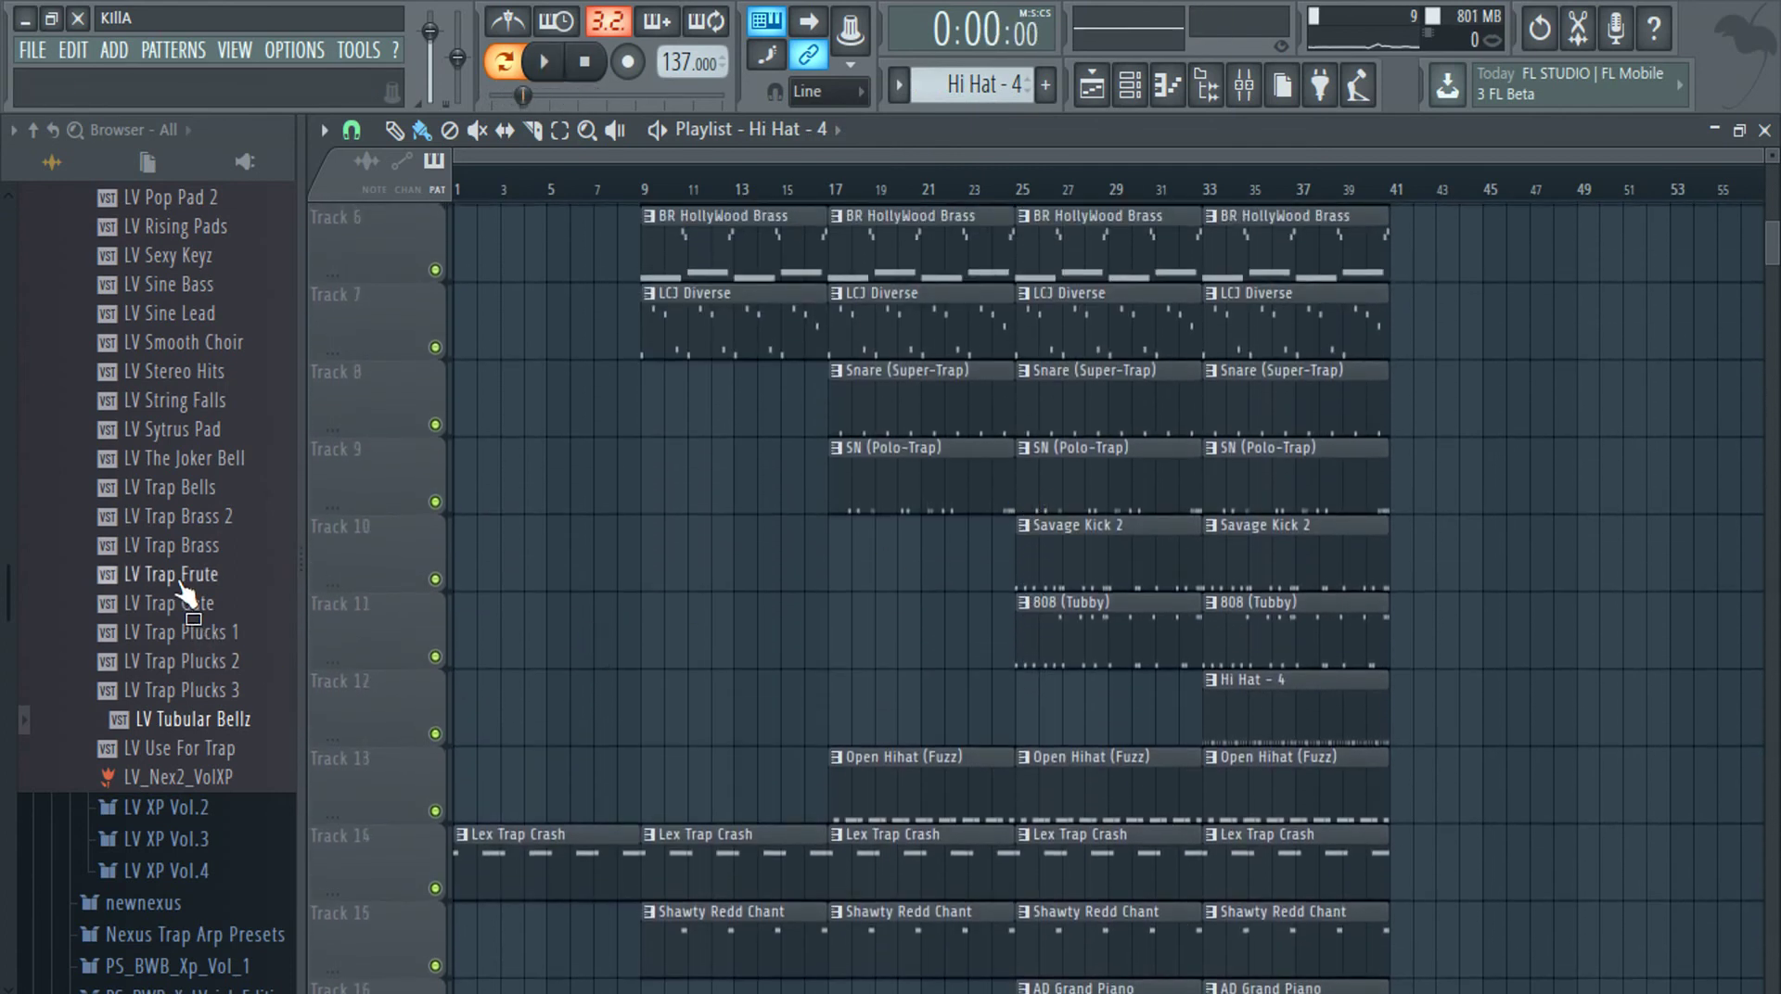
{"action": "scroll", "coordinate": [186, 585], "scroll_direction": "up", "scroll_amount": 15}
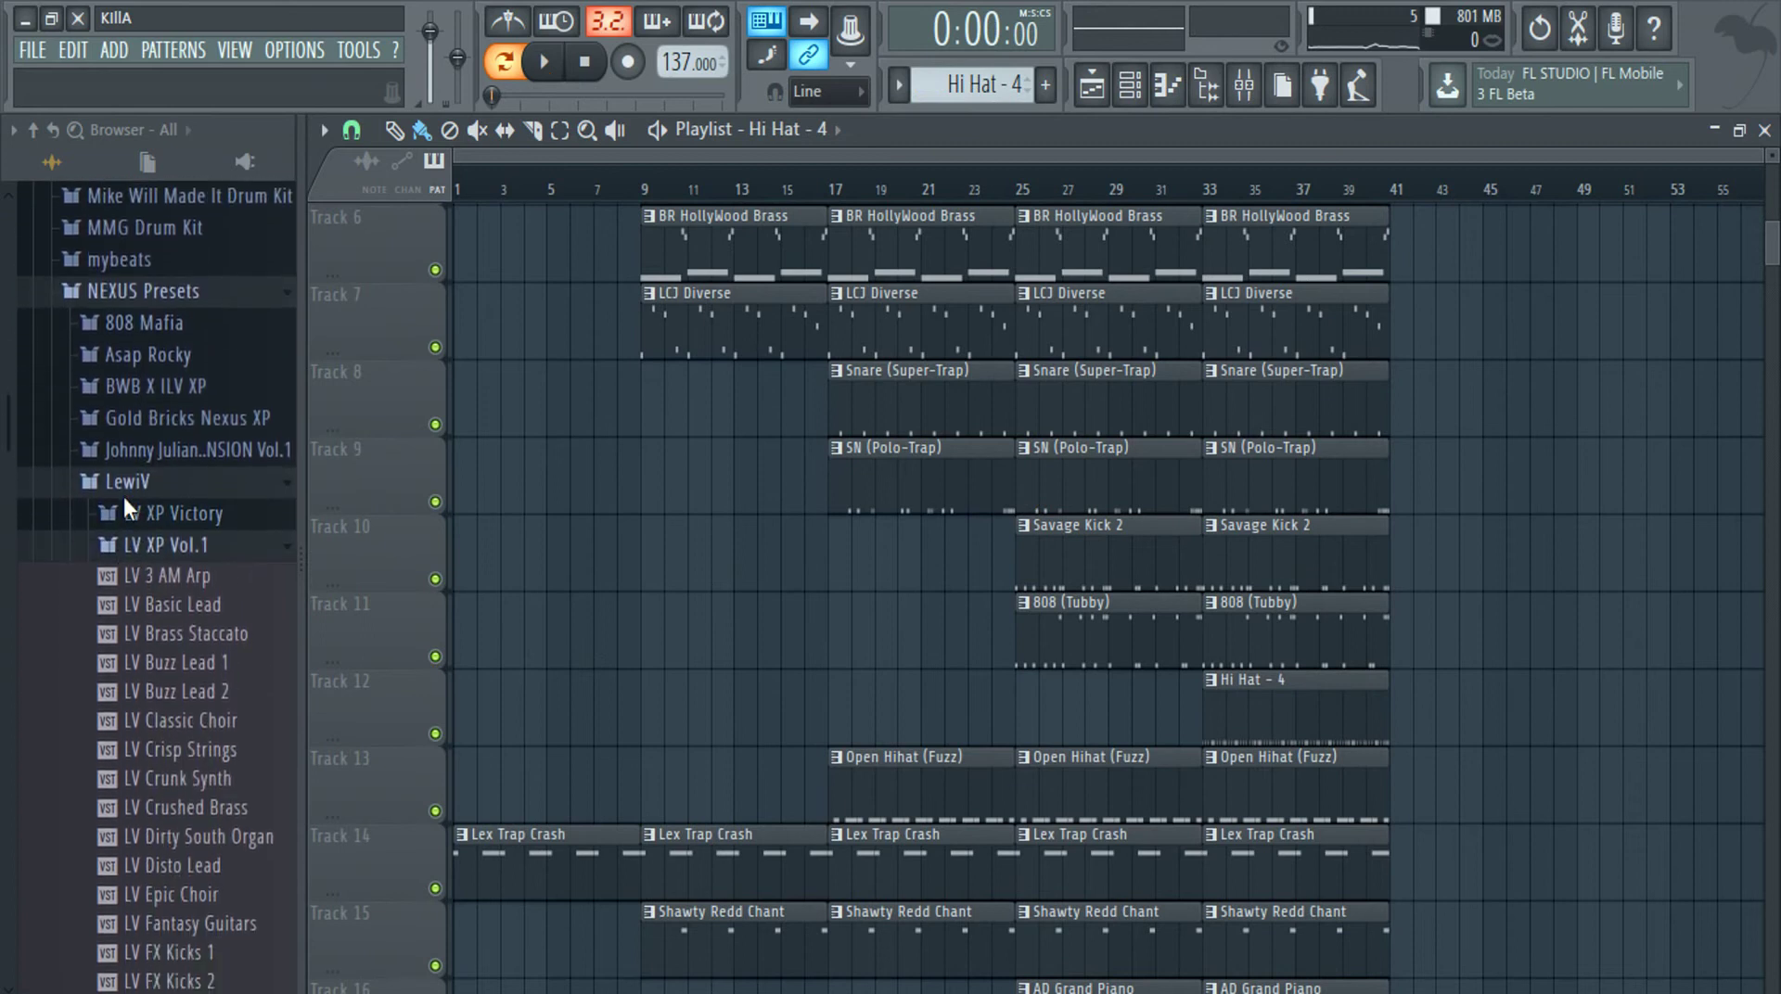
{"action": "left_click", "coordinate": [126, 504]}
{"action": "scroll", "coordinate": [113, 390], "scroll_direction": "up", "scroll_amount": 5}
{"action": "left_click", "coordinate": [111, 496]}
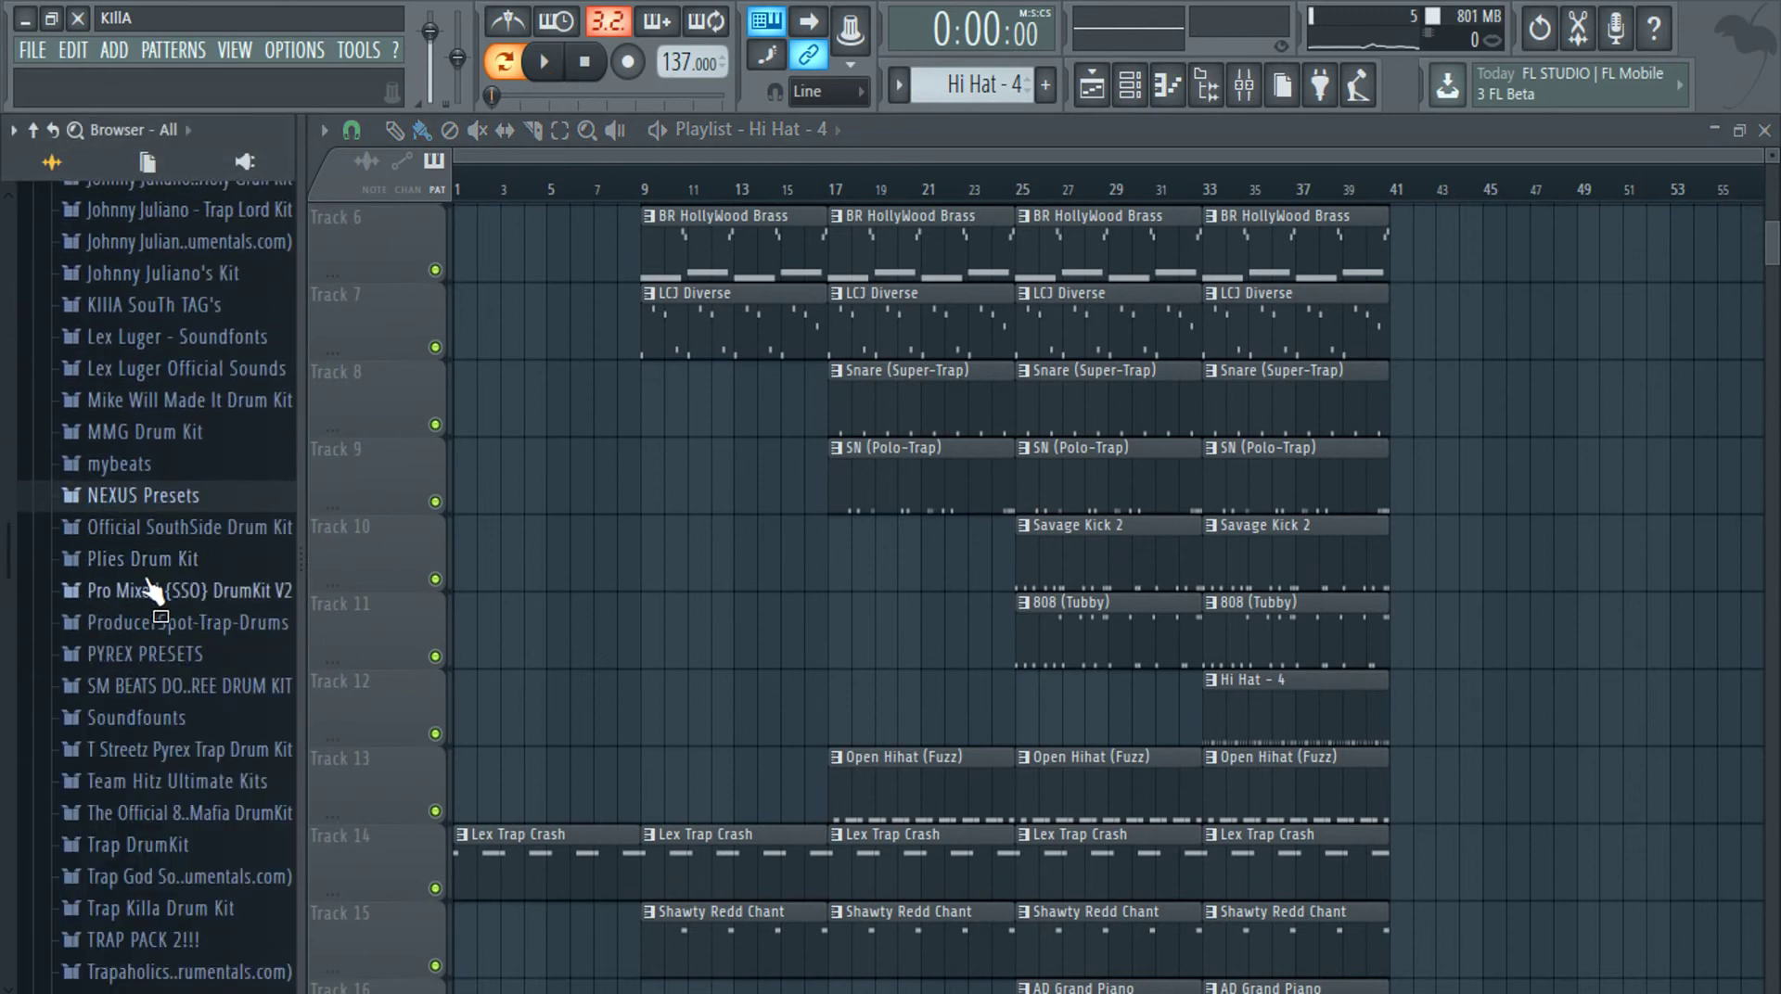
Add the KIllA_SouTh_TAG1 sample to the playlist and position it on Track 17 at bar 9
{"action": "scroll", "coordinate": [148, 585], "scroll_direction": "down", "scroll_amount": 8}
{"action": "left_click", "coordinate": [146, 381]}
{"action": "left_click_drag", "start_coordinate": [148, 394], "coordinate": [582, 891]}
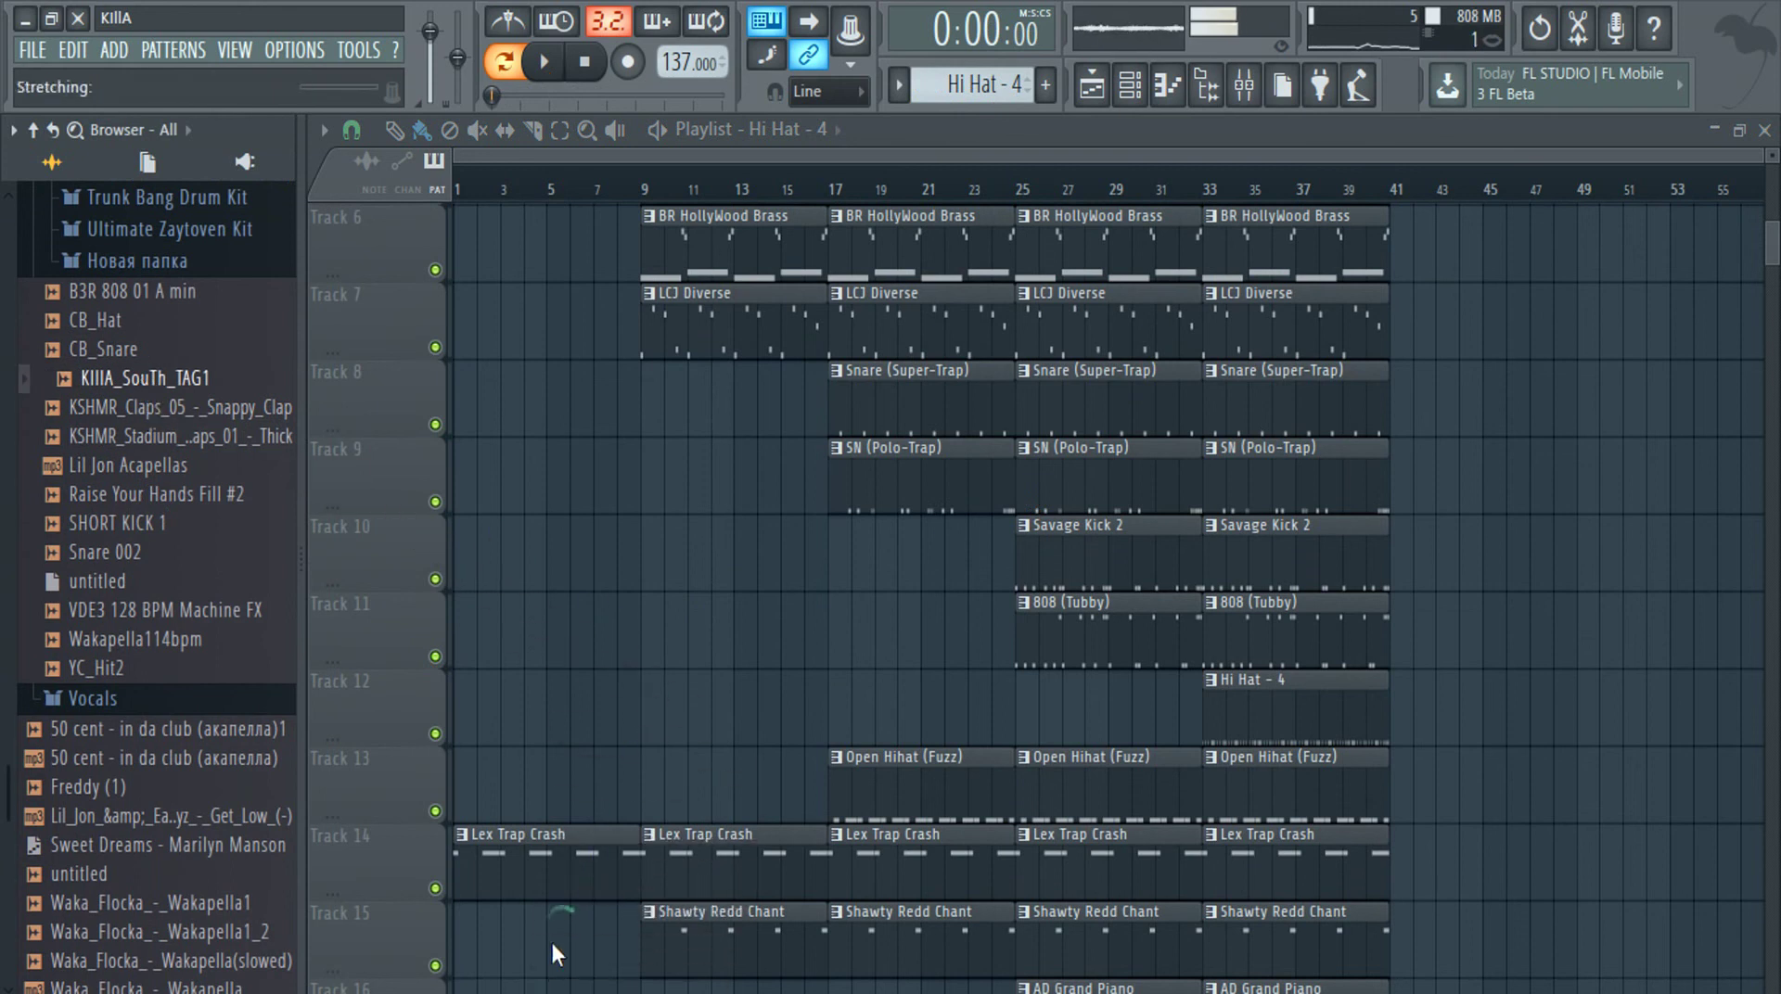
{"action": "left_click_drag", "start_coordinate": [554, 954], "coordinate": [549, 914]}
{"action": "scroll", "coordinate": [557, 918], "scroll_direction": "down", "scroll_amount": 5}
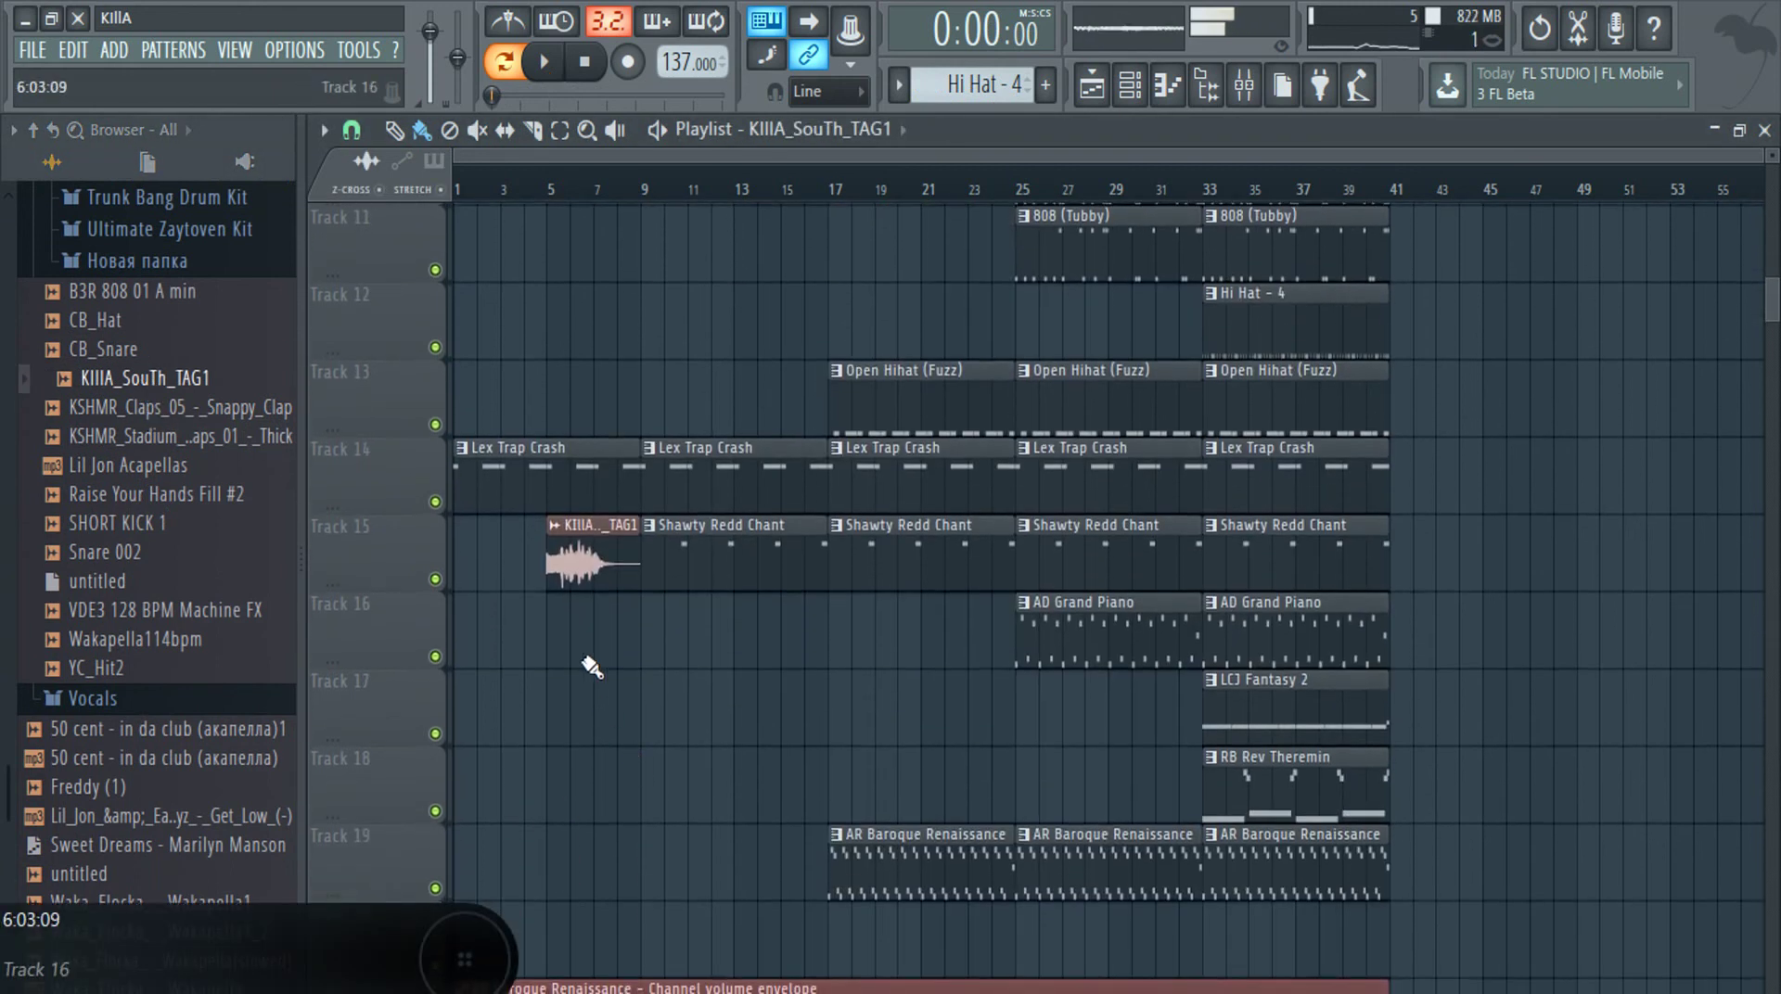
{"action": "left_click_drag", "start_coordinate": [573, 556], "coordinate": [664, 694]}
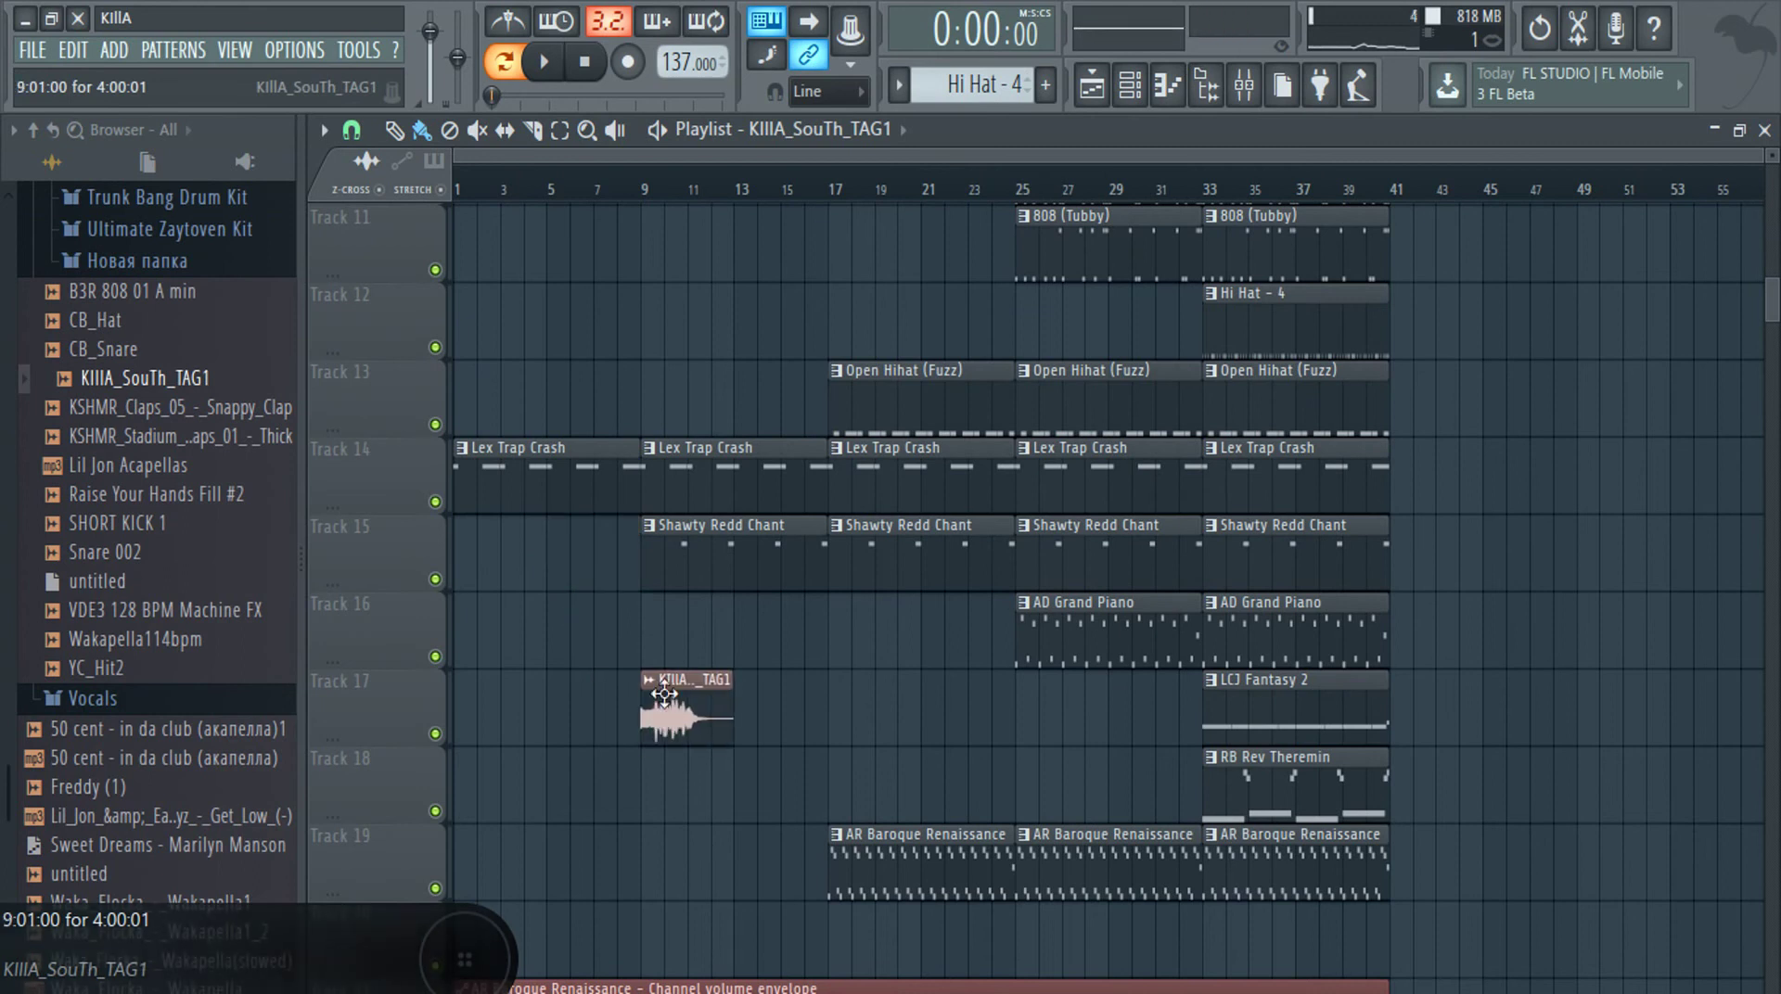
Lower the KIllA_SouTh_TAG1 sample's channel volume to 51% (-12.5 dB) and close its settings
{"action": "scroll", "coordinate": [668, 740], "scroll_direction": "down", "scroll_amount": 4}
{"action": "scroll", "coordinate": [668, 747], "scroll_direction": "up", "scroll_amount": 2}
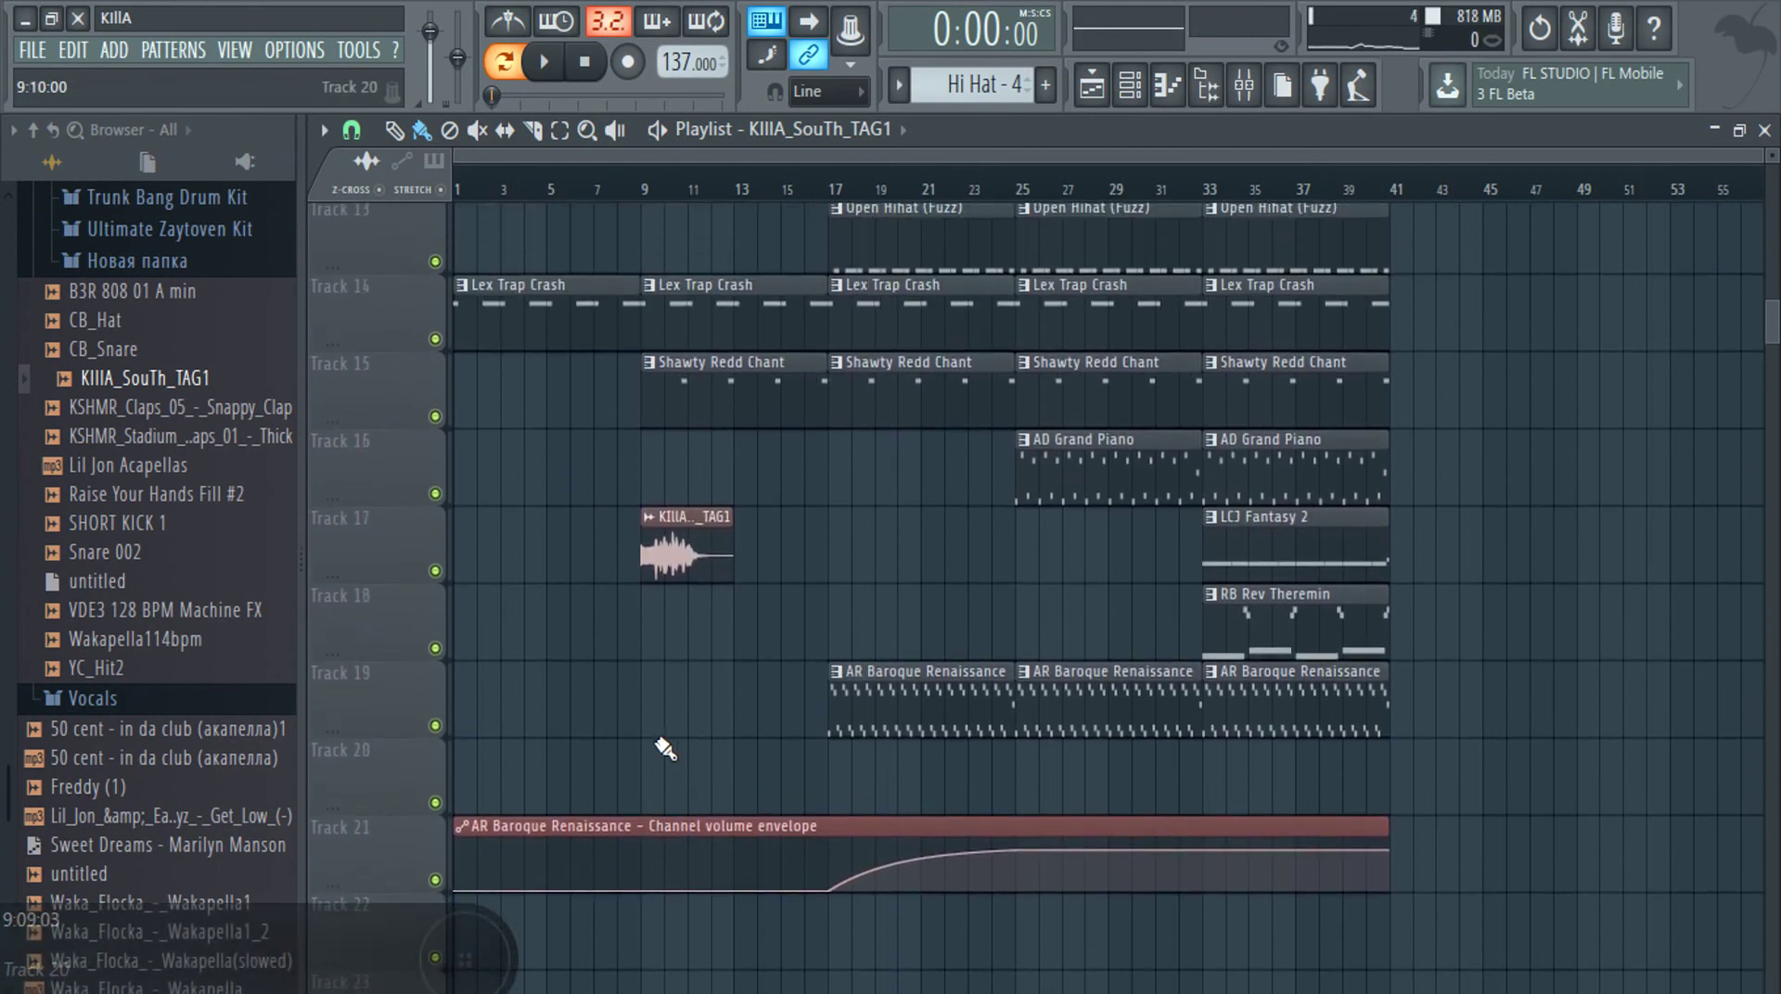
{"action": "double_click", "coordinate": [668, 567]}
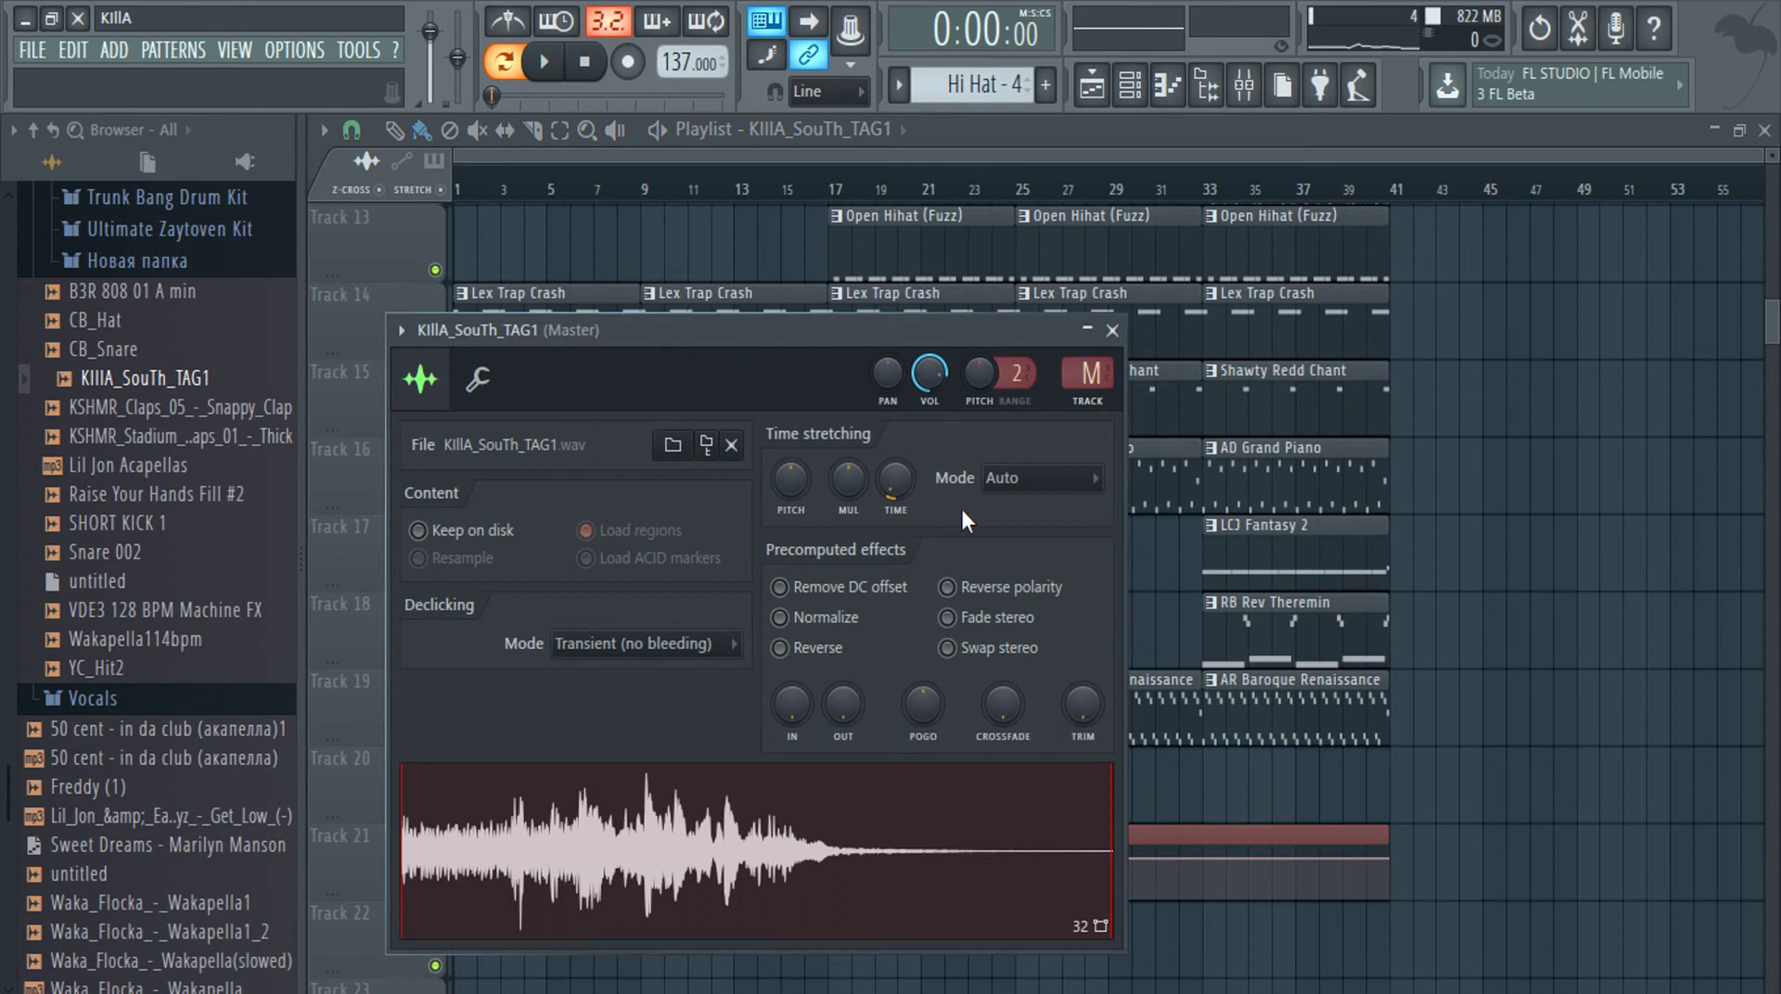
{"action": "left_click_drag", "start_coordinate": [929, 373], "coordinate": [929, 399]}
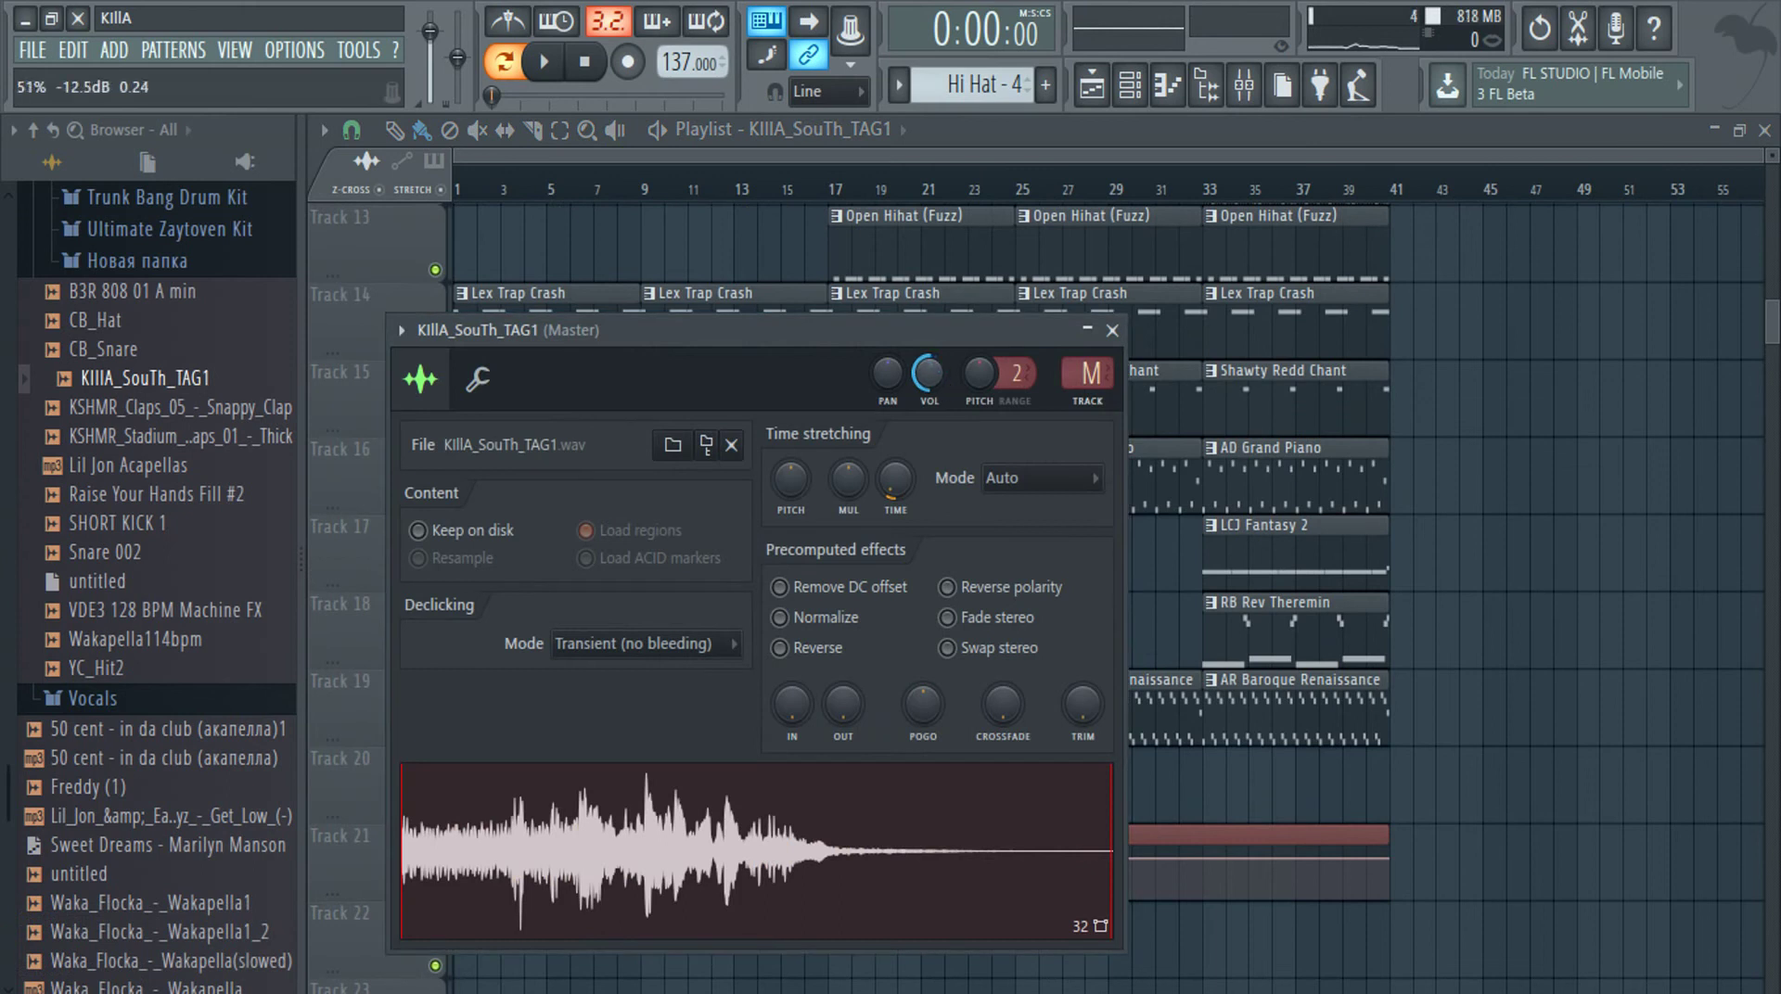
{"action": "key", "text": "Escape"}
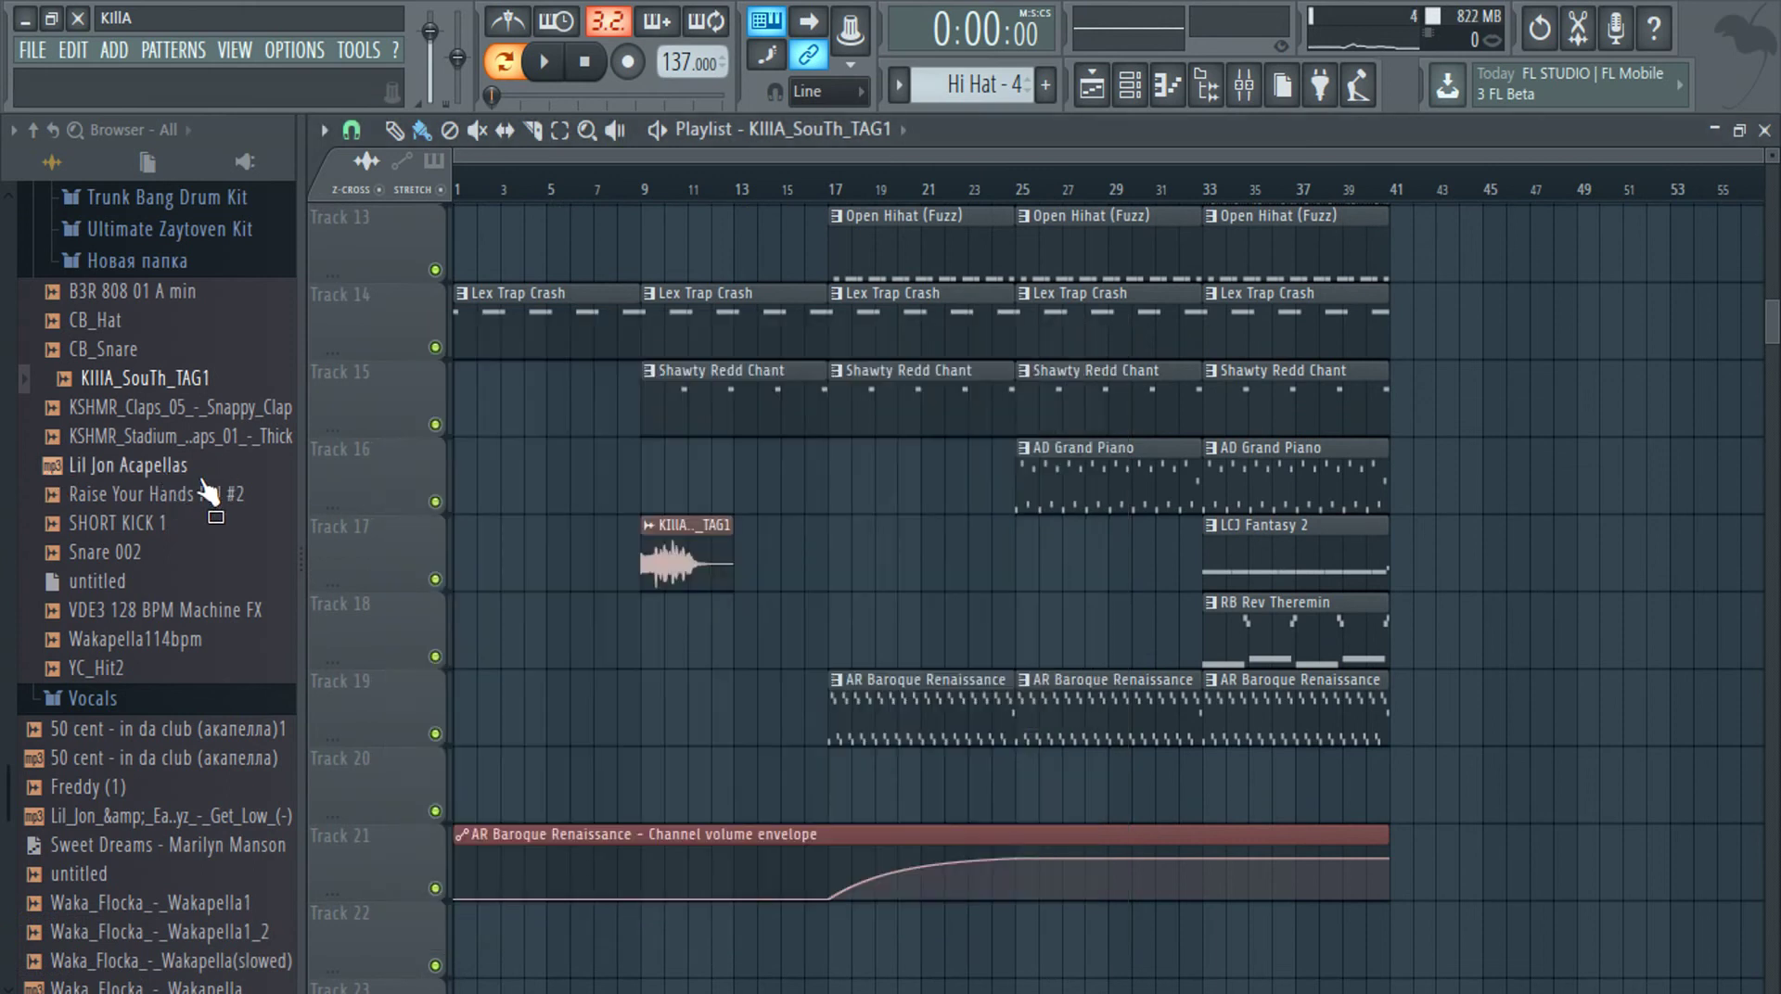
Place araabMUZIK LAUGHS (17) from the Aaaab Muzik Drum Kit on Track 20 at bar 17, and move the tag clip to Track 20 at bar 9
{"action": "scroll", "coordinate": [165, 479], "scroll_direction": "up", "scroll_amount": 10}
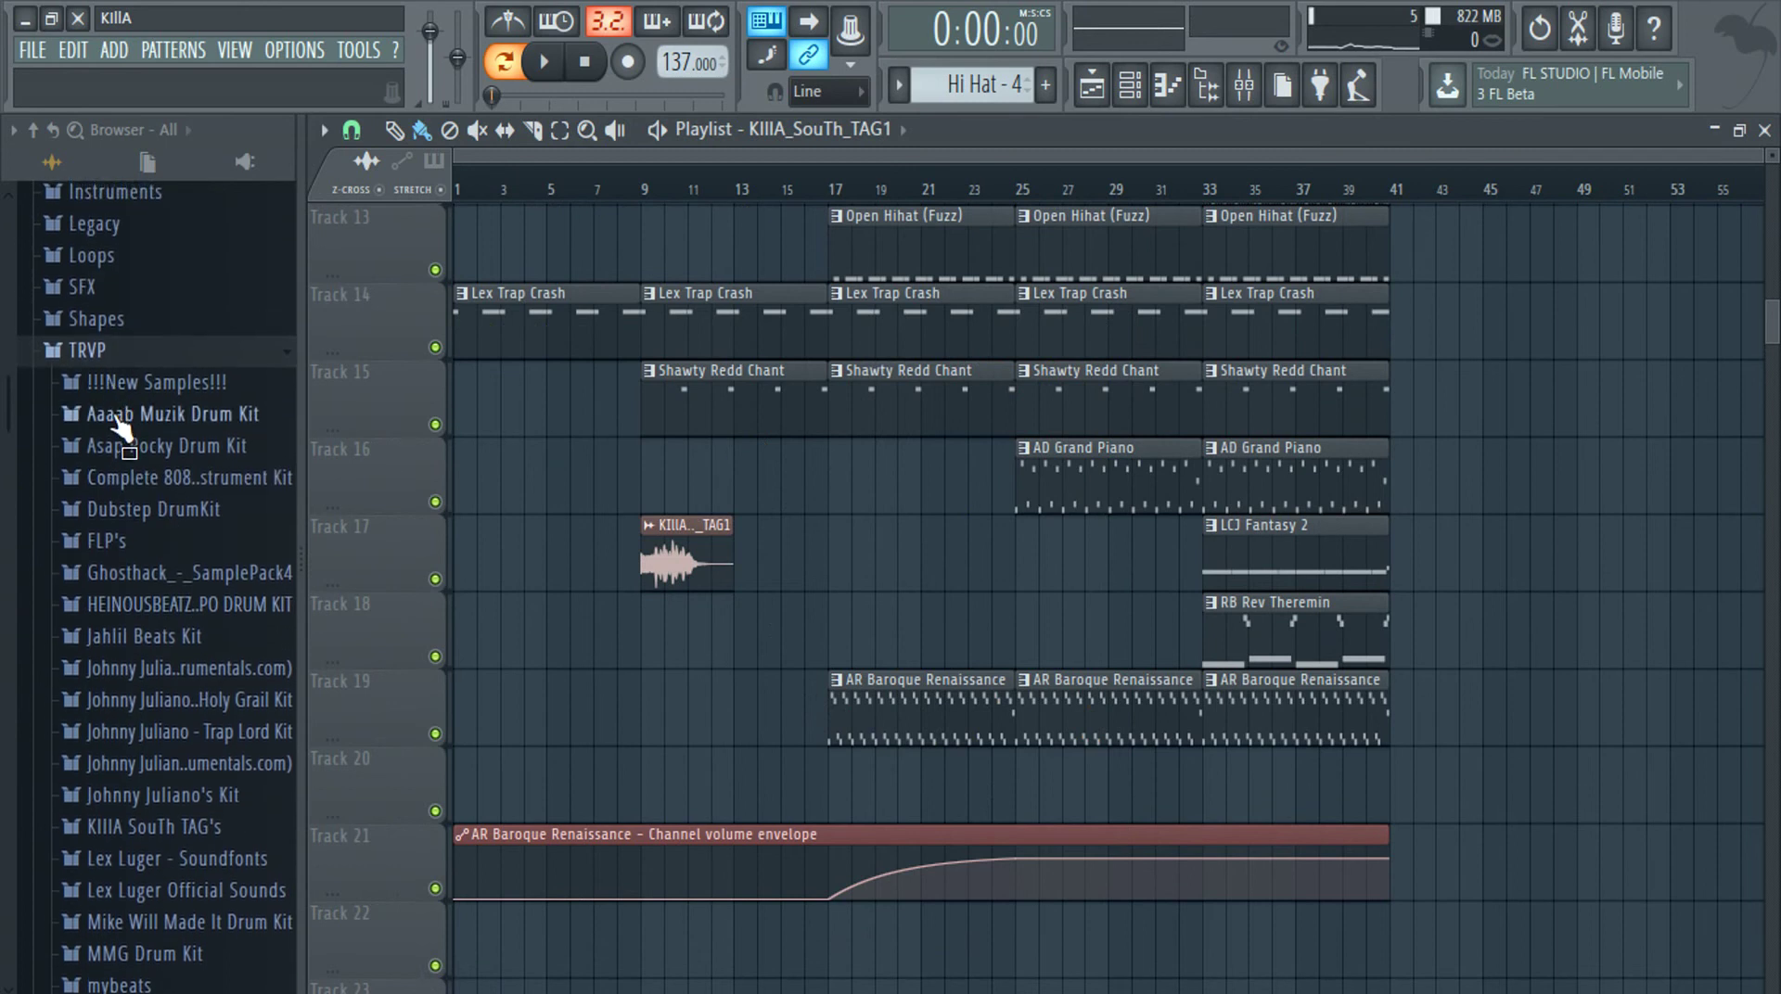
{"action": "left_click", "coordinate": [139, 412]}
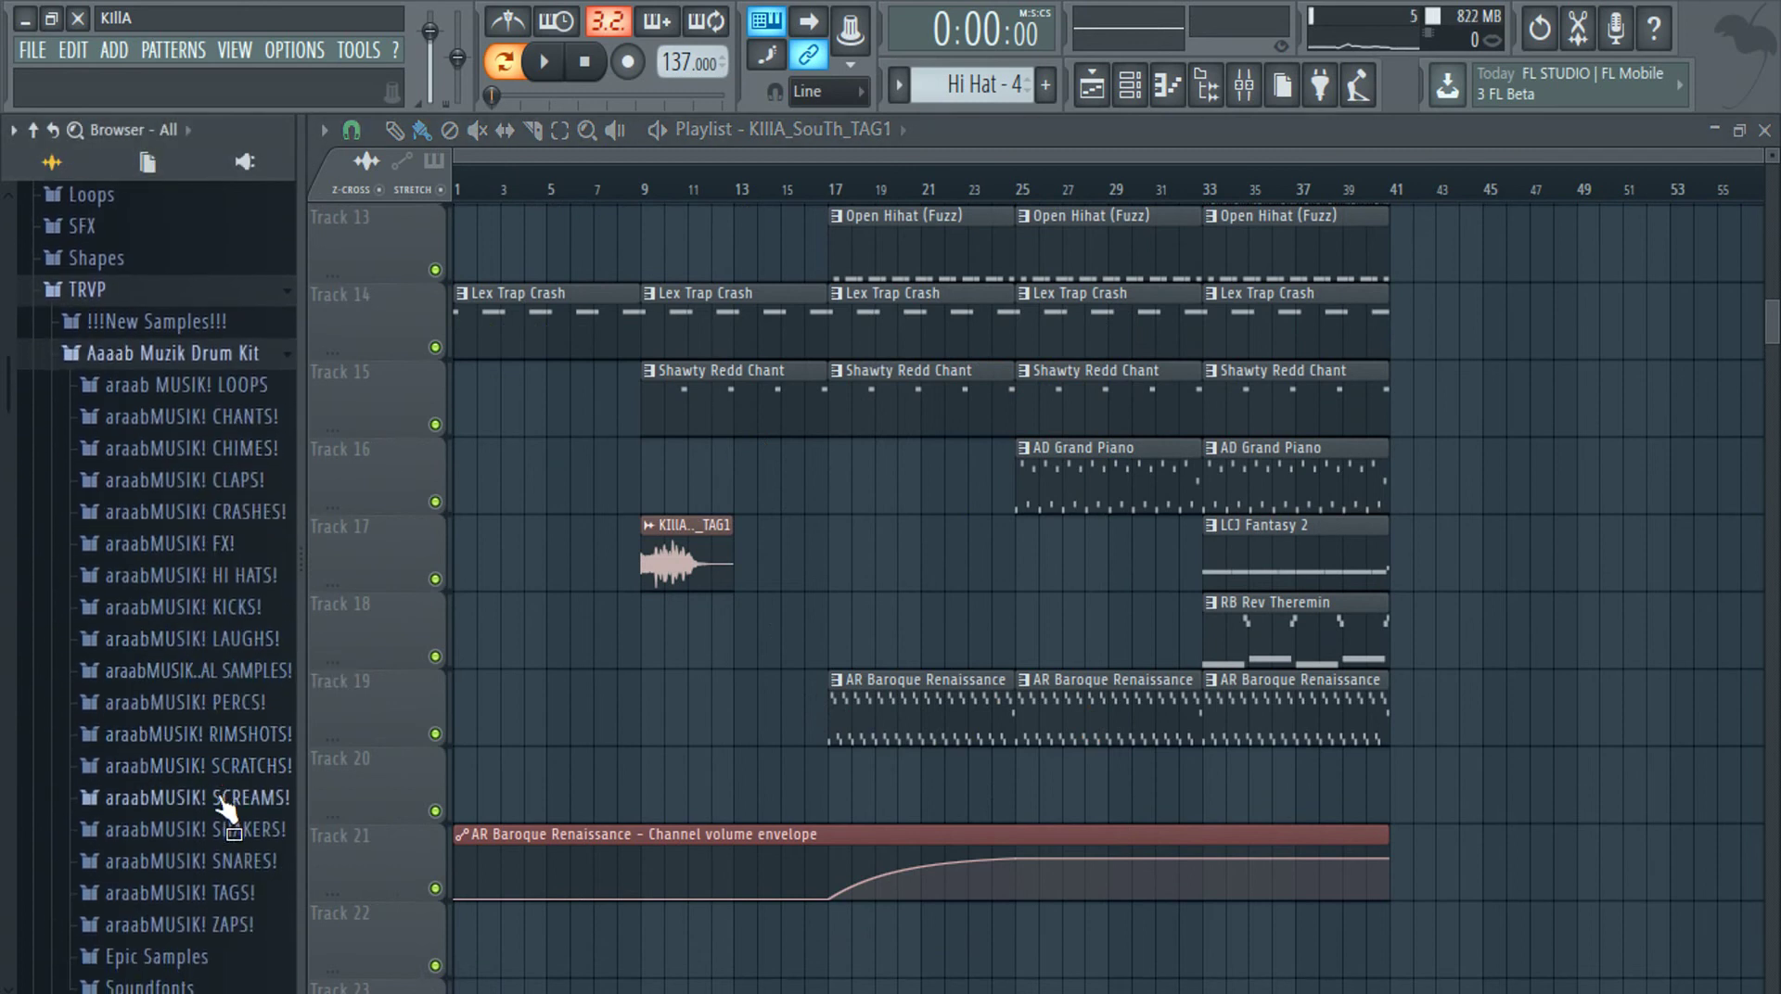
{"action": "left_click", "coordinate": [245, 647]}
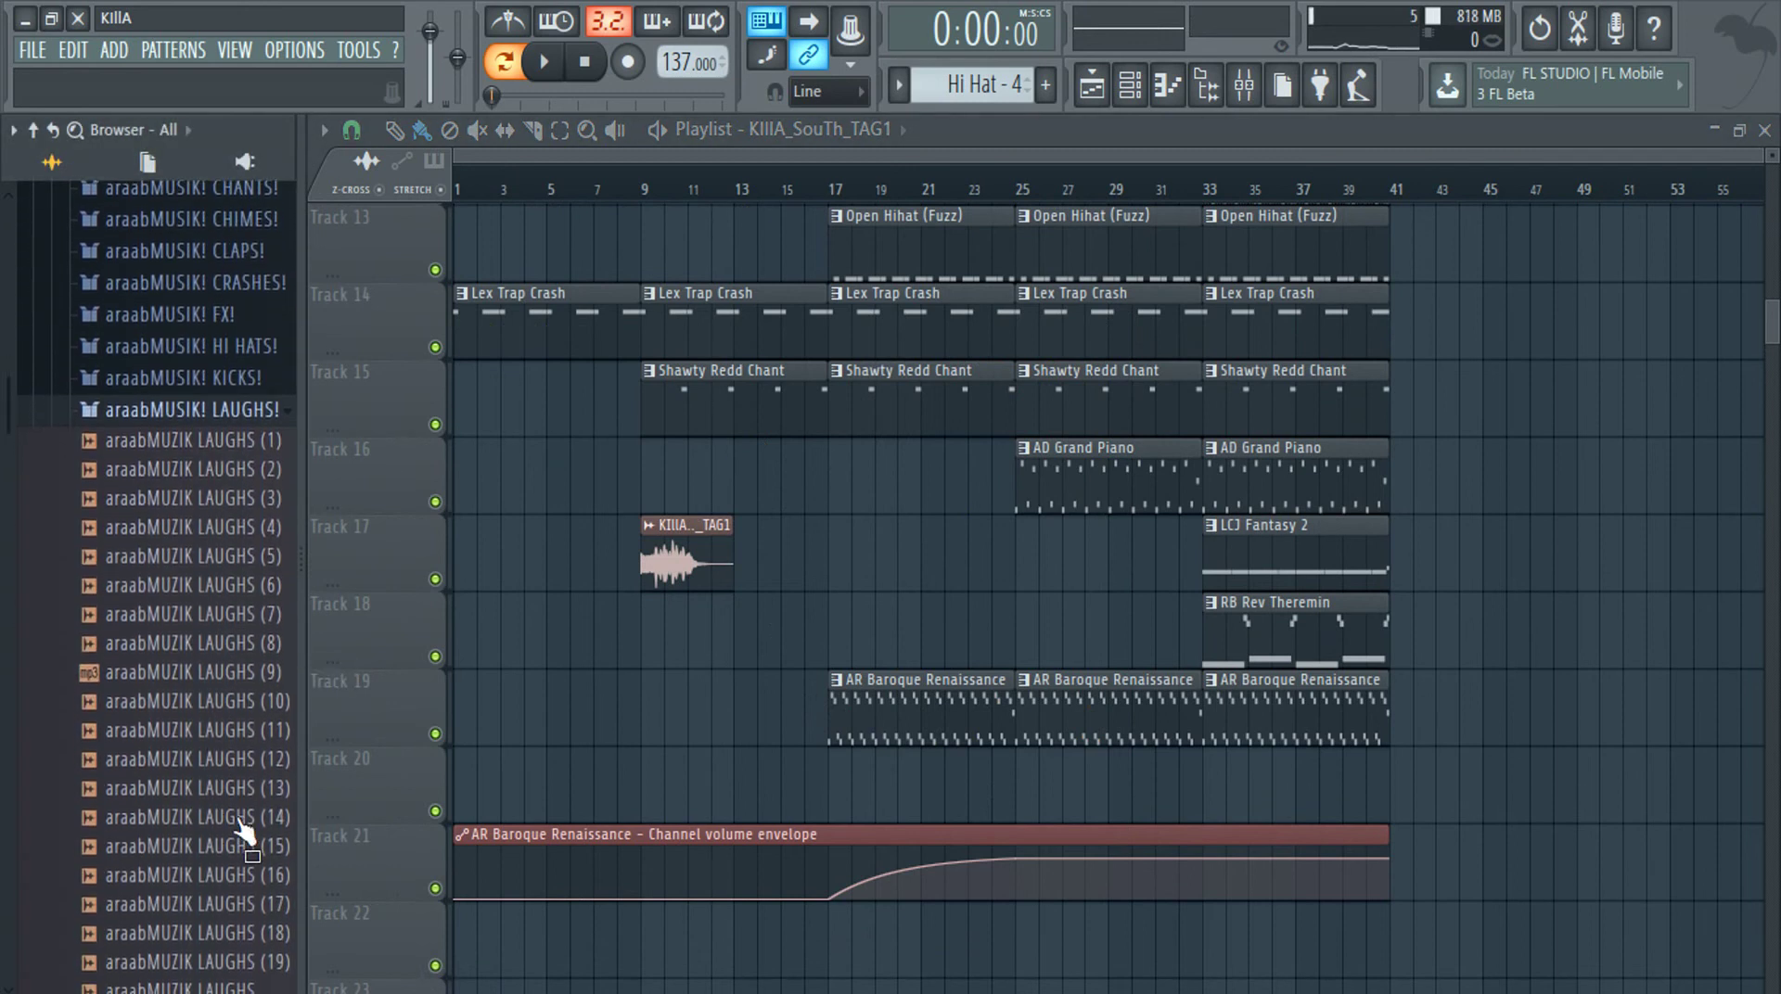
{"action": "left_click_drag", "start_coordinate": [245, 904], "coordinate": [863, 836]}
{"action": "left_click_drag", "start_coordinate": [707, 576], "coordinate": [678, 790]}
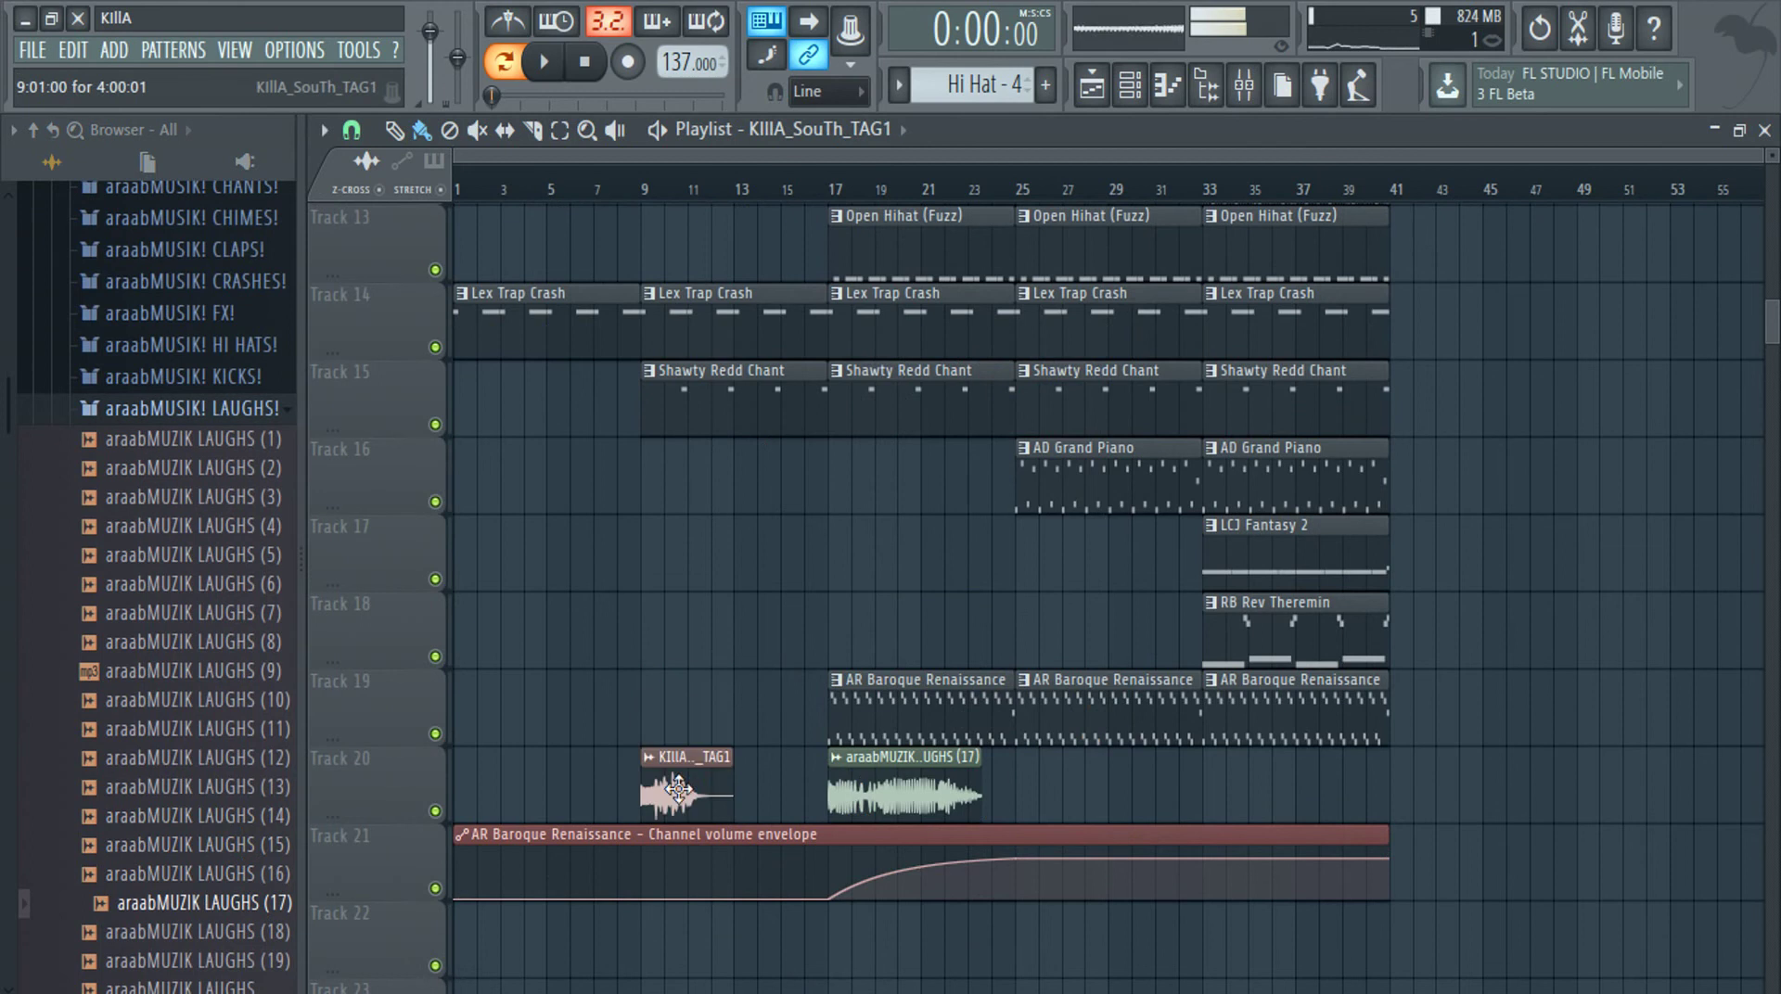
Set the araabMUZIK LAUGHS (17) channel volume to 49% (-12.9 dB) and move the AR Baroque Renaissance volume envelope to Track 23
{"action": "double_click", "coordinate": [901, 790]}
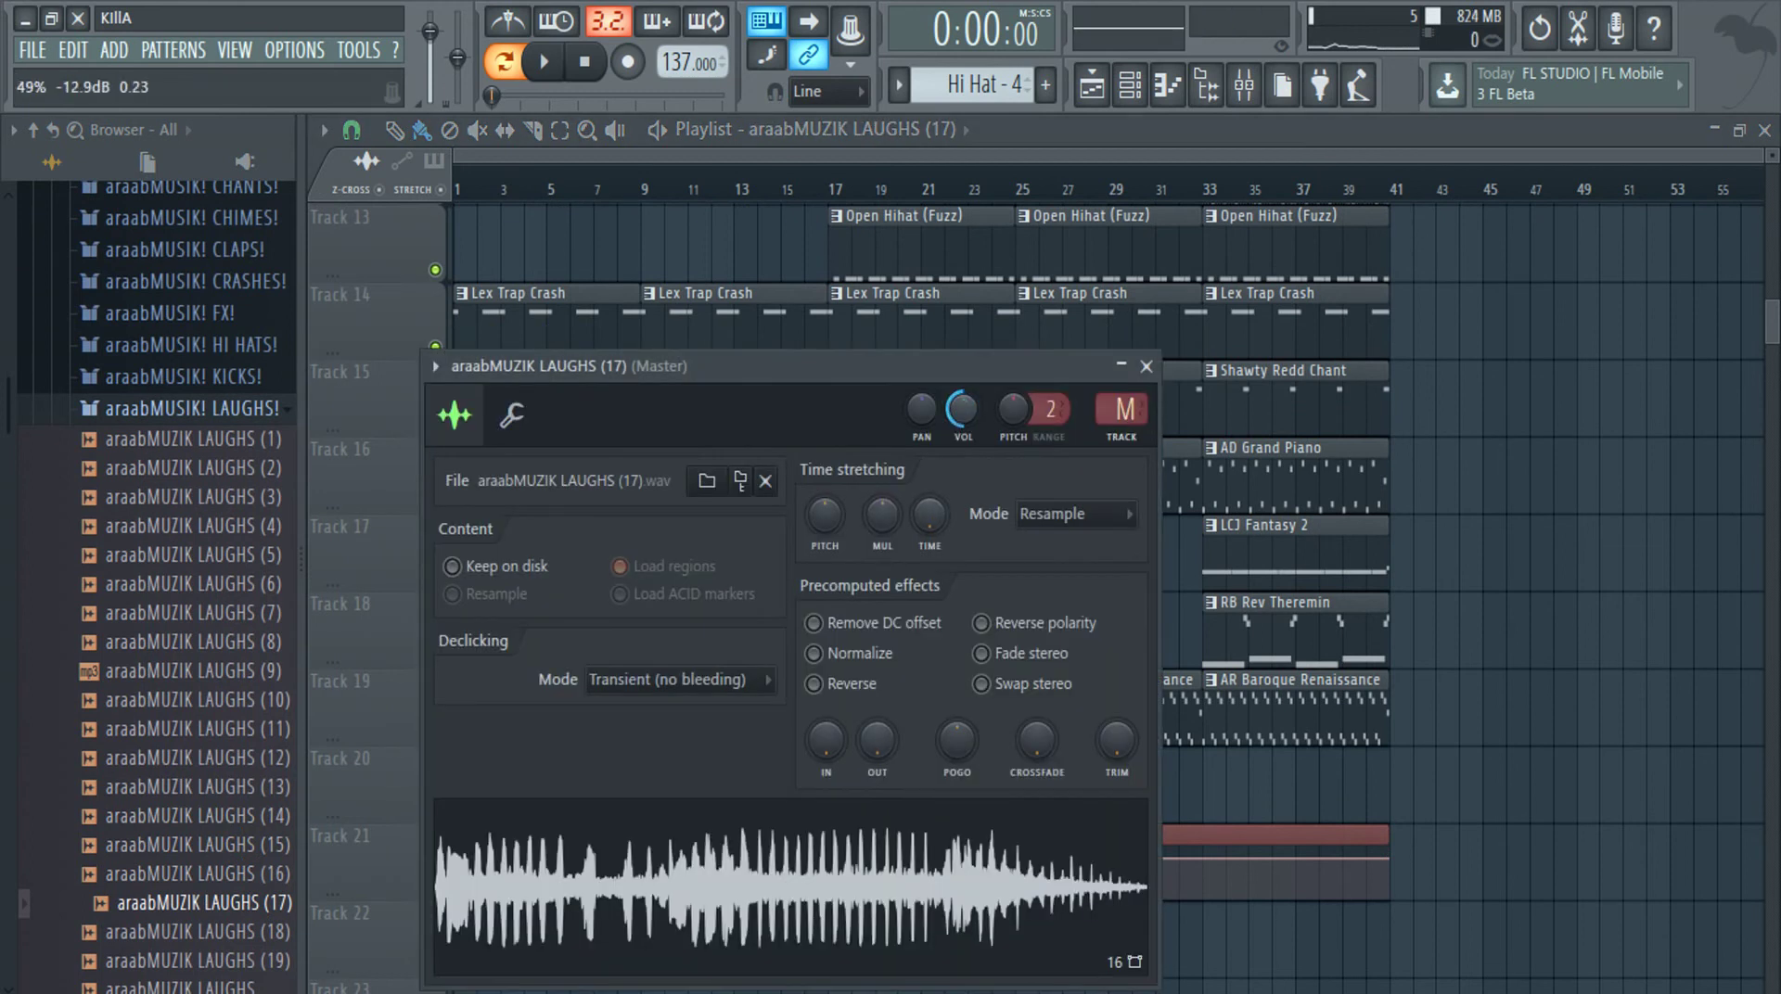
{"action": "left_click_drag", "start_coordinate": [1193, 835], "coordinate": [1200, 965]}
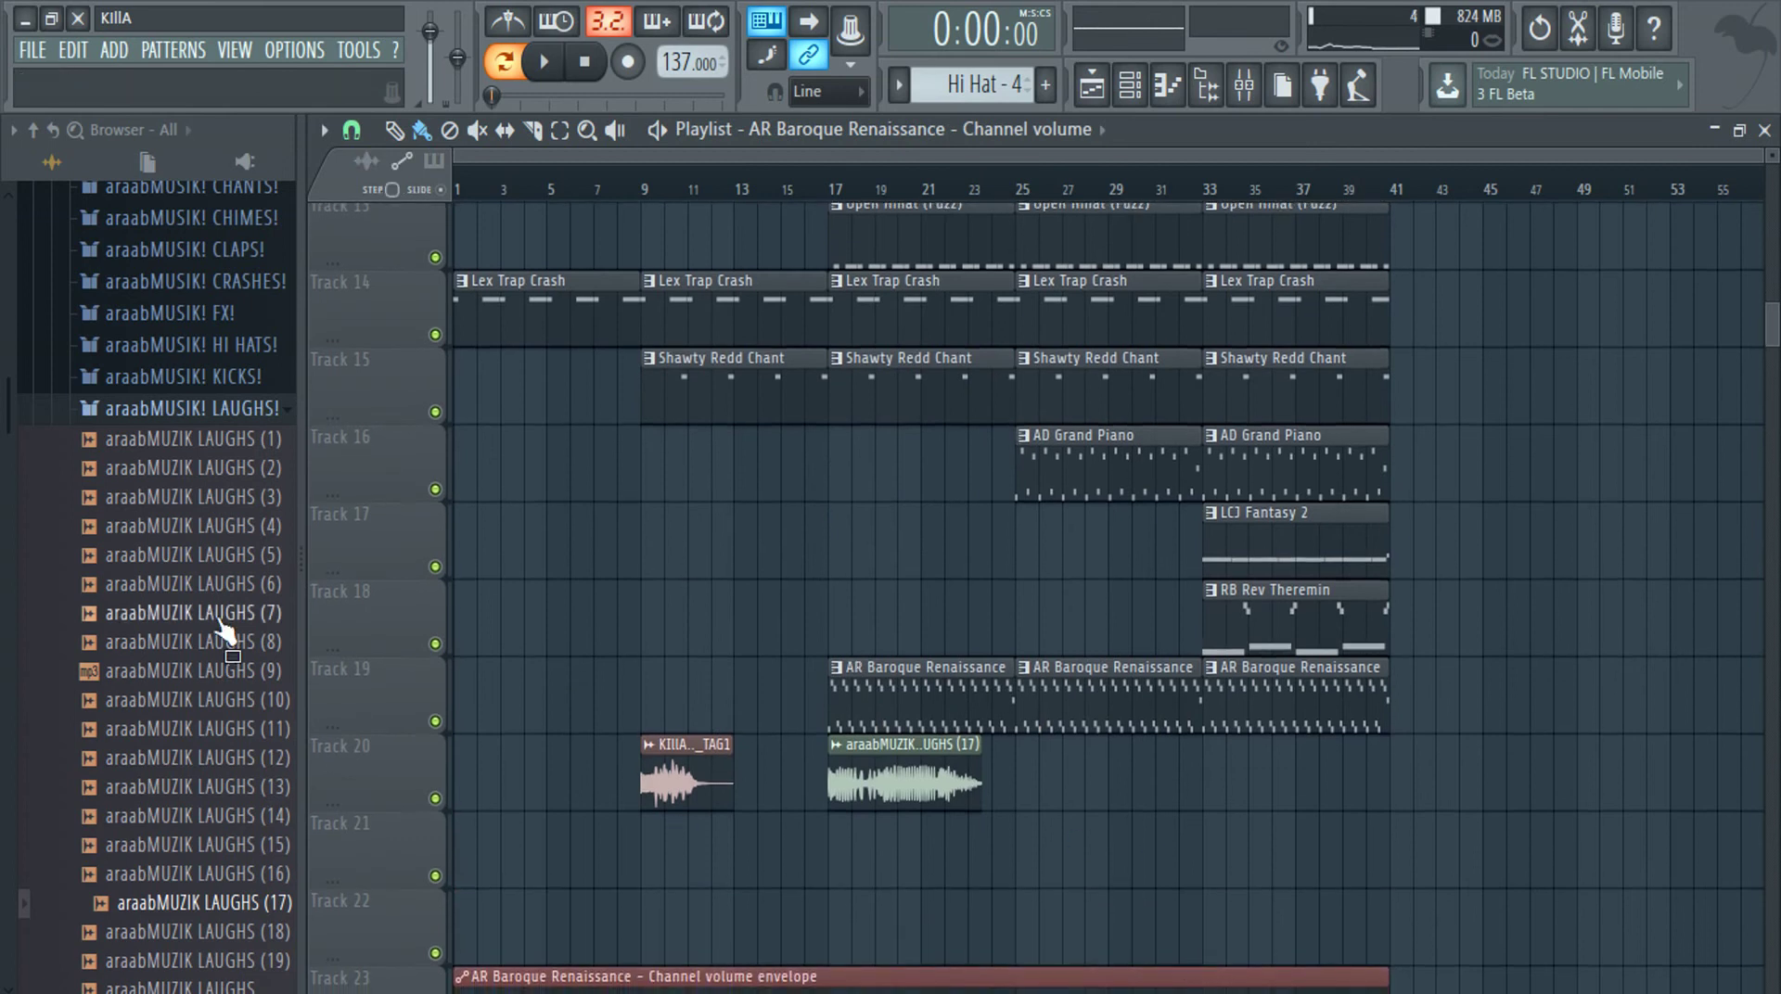
Place the Lex Trap Crash sample from the Mike Will Made It Drum Kit on Track 21 at bar 9
{"action": "left_click", "coordinate": [139, 416]}
{"action": "scroll", "coordinate": [144, 422], "scroll_direction": "up", "scroll_amount": 5}
{"action": "left_click", "coordinate": [161, 652]}
{"action": "scroll", "coordinate": [160, 655], "scroll_direction": "down", "scroll_amount": 6}
{"action": "scroll", "coordinate": [160, 661], "scroll_direction": "down", "scroll_amount": 5}
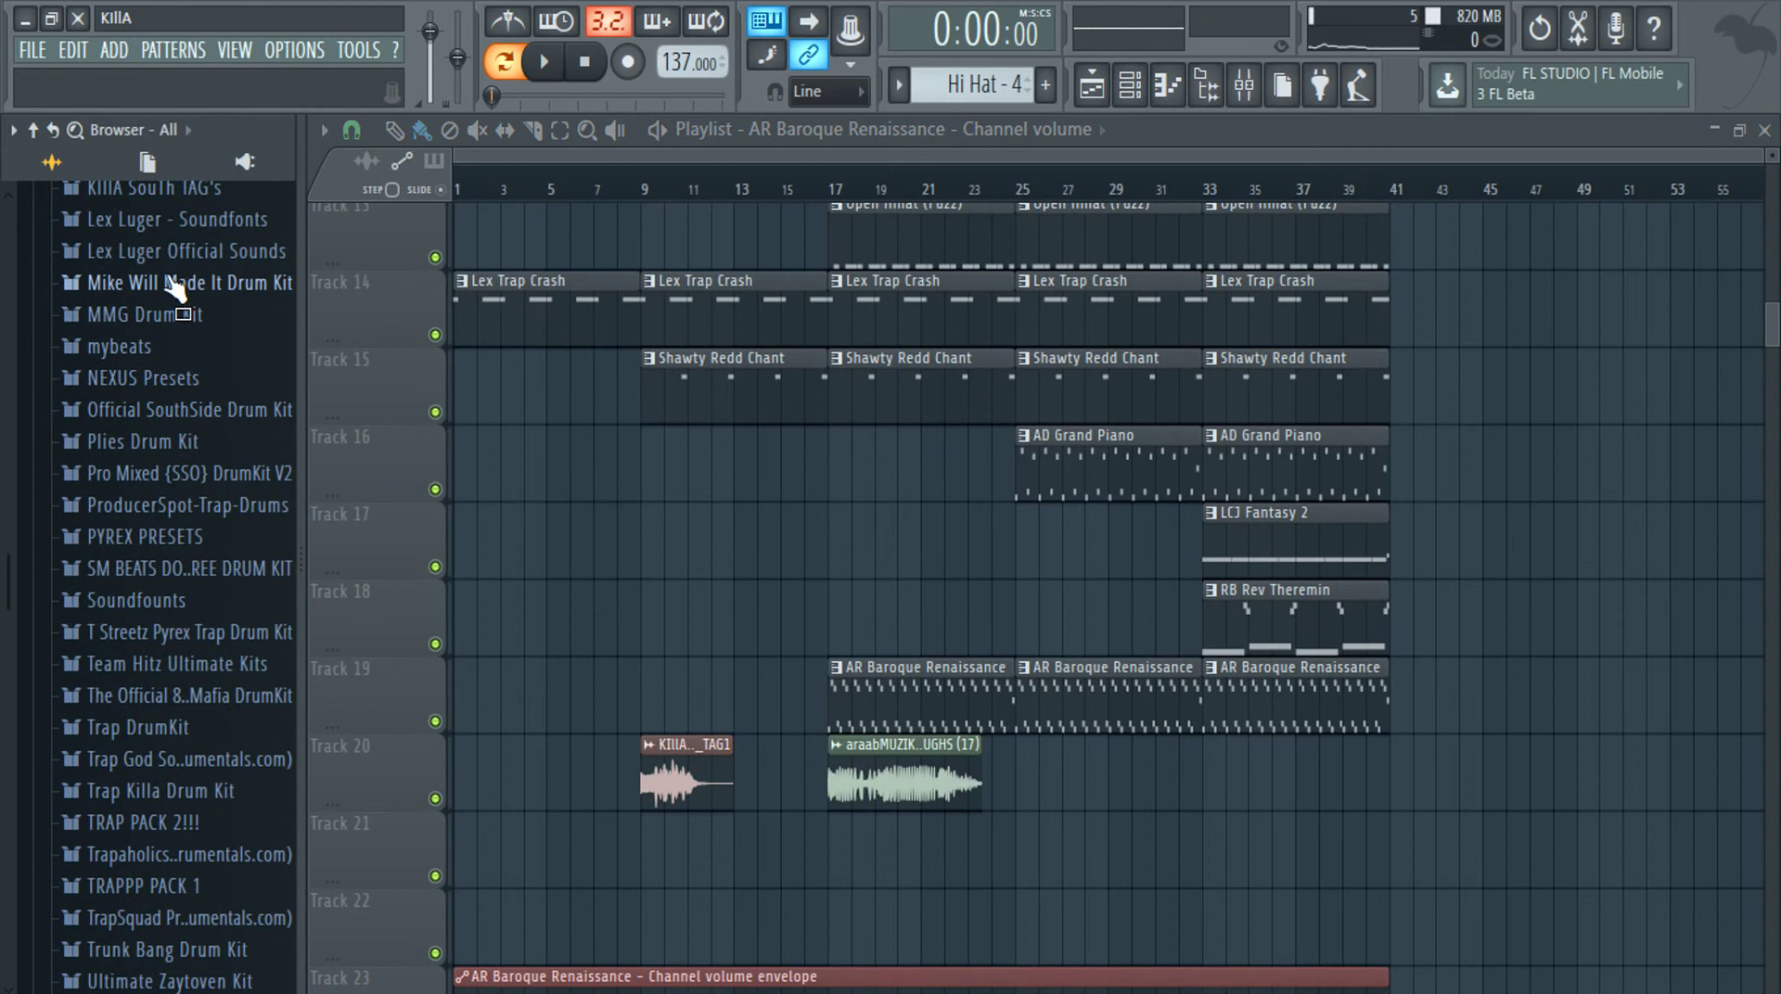
{"action": "left_click", "coordinate": [172, 287]}
{"action": "left_click", "coordinate": [116, 671]}
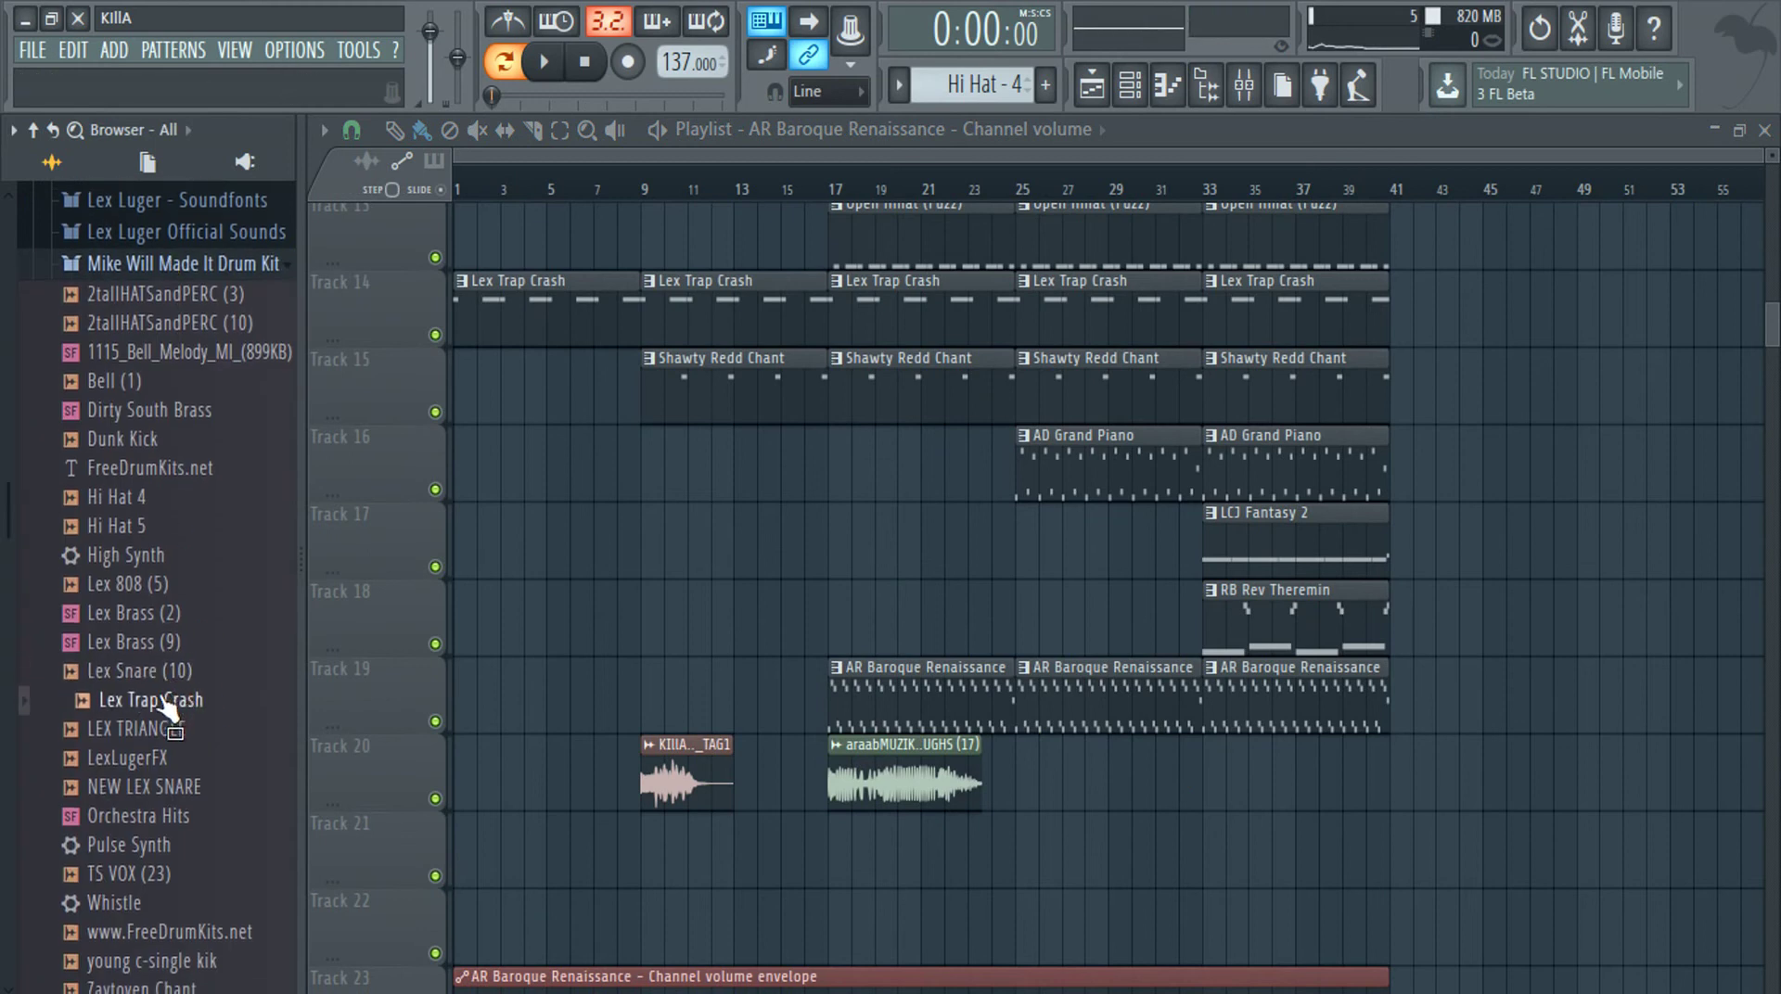
{"action": "left_click_drag", "start_coordinate": [622, 872], "coordinate": [653, 855]}
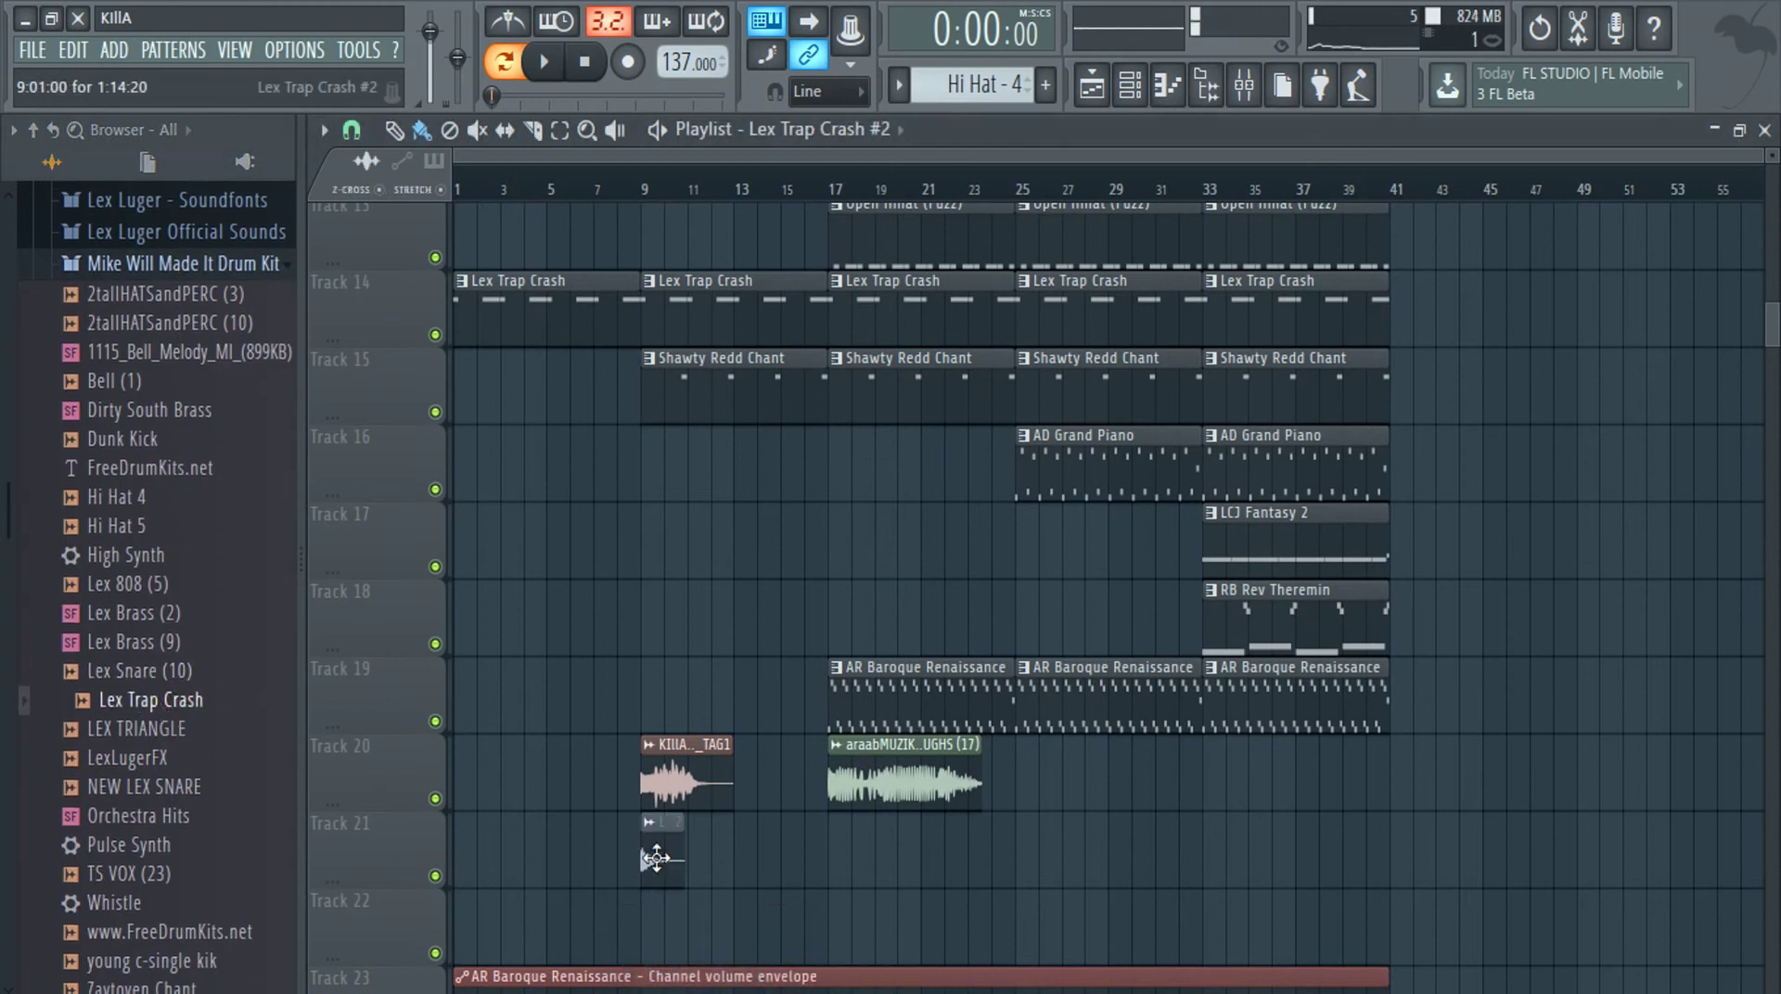
Reverse the Lex Trap Crash #2 sample in its channel settings and close them
{"action": "double_click", "coordinate": [657, 858]}
{"action": "left_click", "coordinate": [859, 724]}
{"action": "key", "text": "Escape"}
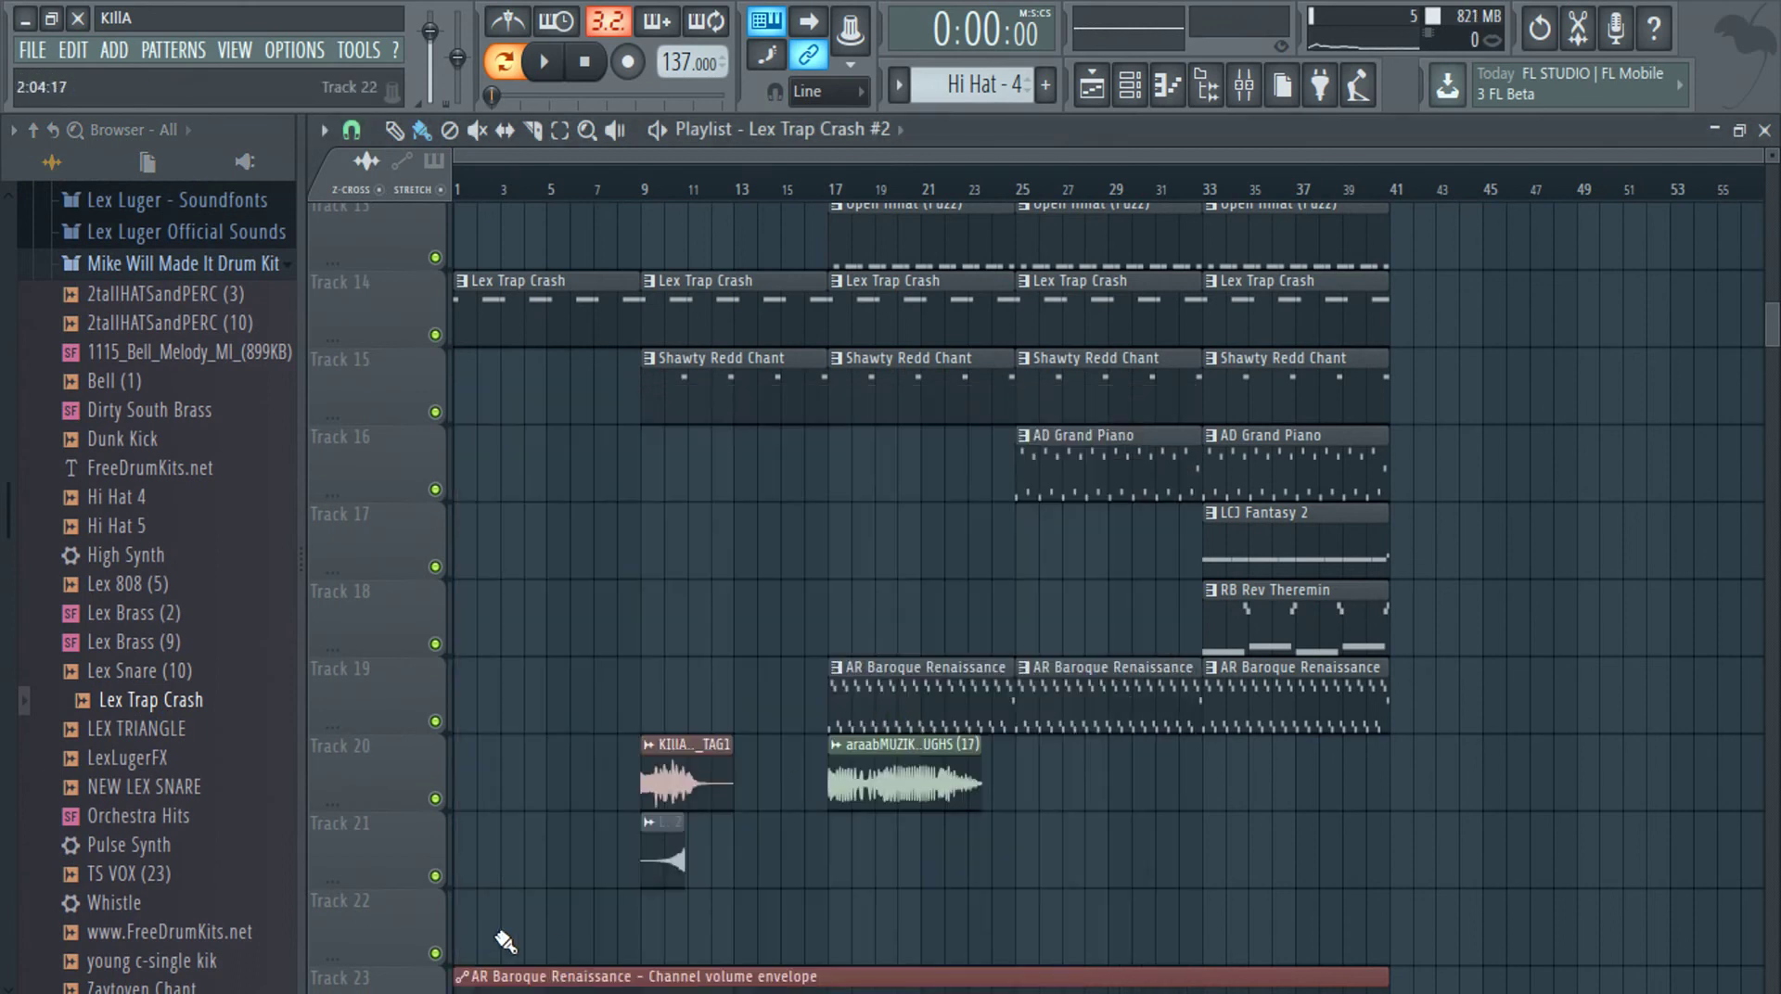
Move the reversed Lex Trap Crash #2 clip on Track 21 so that it ends exactly at bar 9
{"action": "scroll", "coordinate": [561, 932], "scroll_direction": "up", "scroll_amount": 5}
{"action": "left_click_drag", "start_coordinate": [1078, 852], "coordinate": [842, 862]}
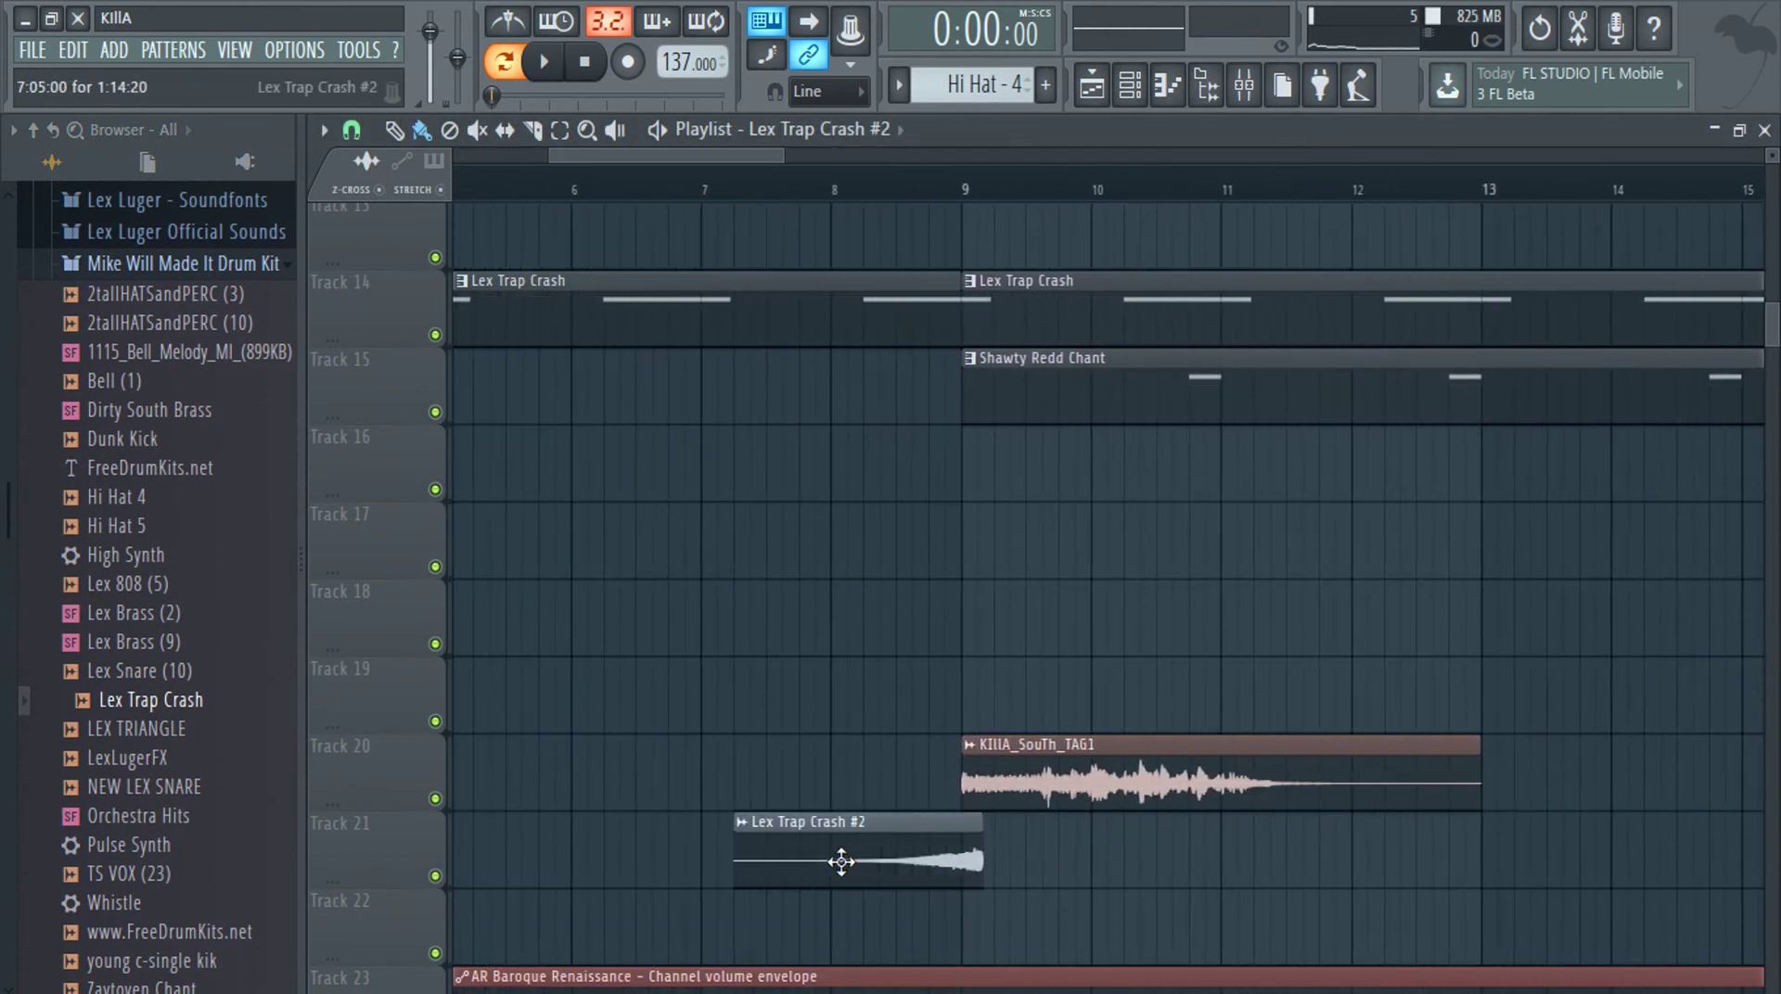
{"action": "scroll", "coordinate": [998, 906], "scroll_direction": "up", "scroll_amount": 8}
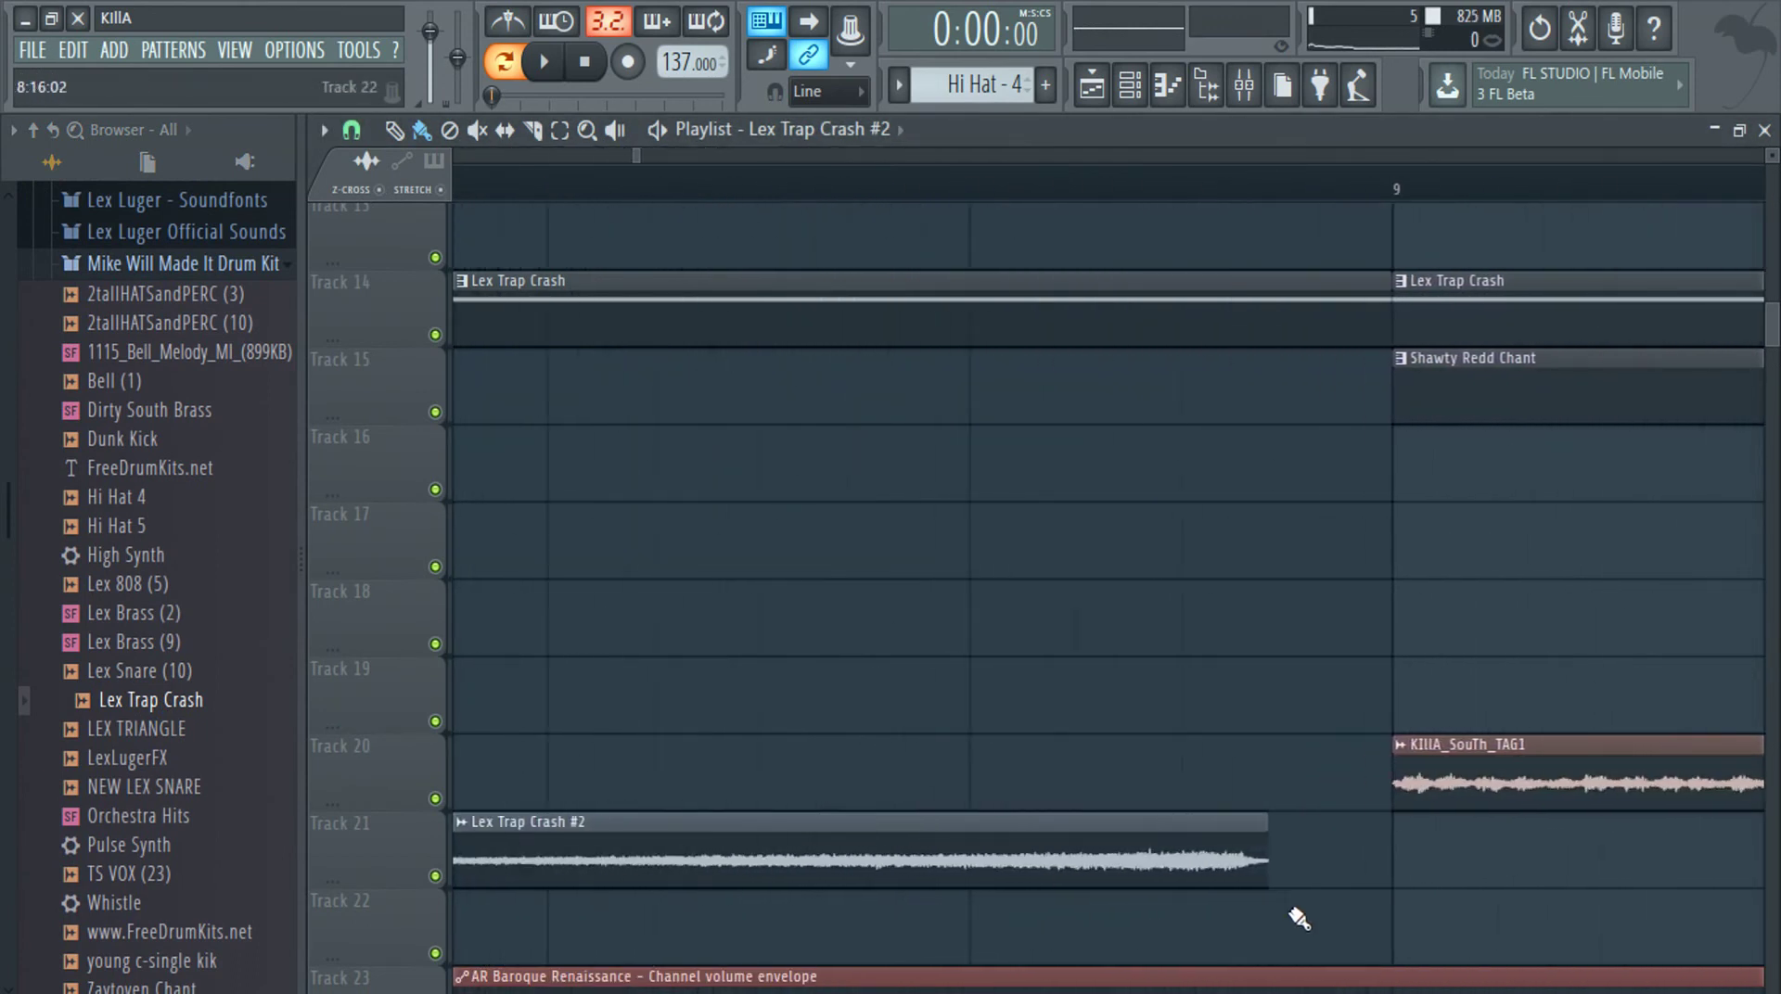
{"action": "left_click_drag", "start_coordinate": [1312, 842], "coordinate": [1601, 840]}
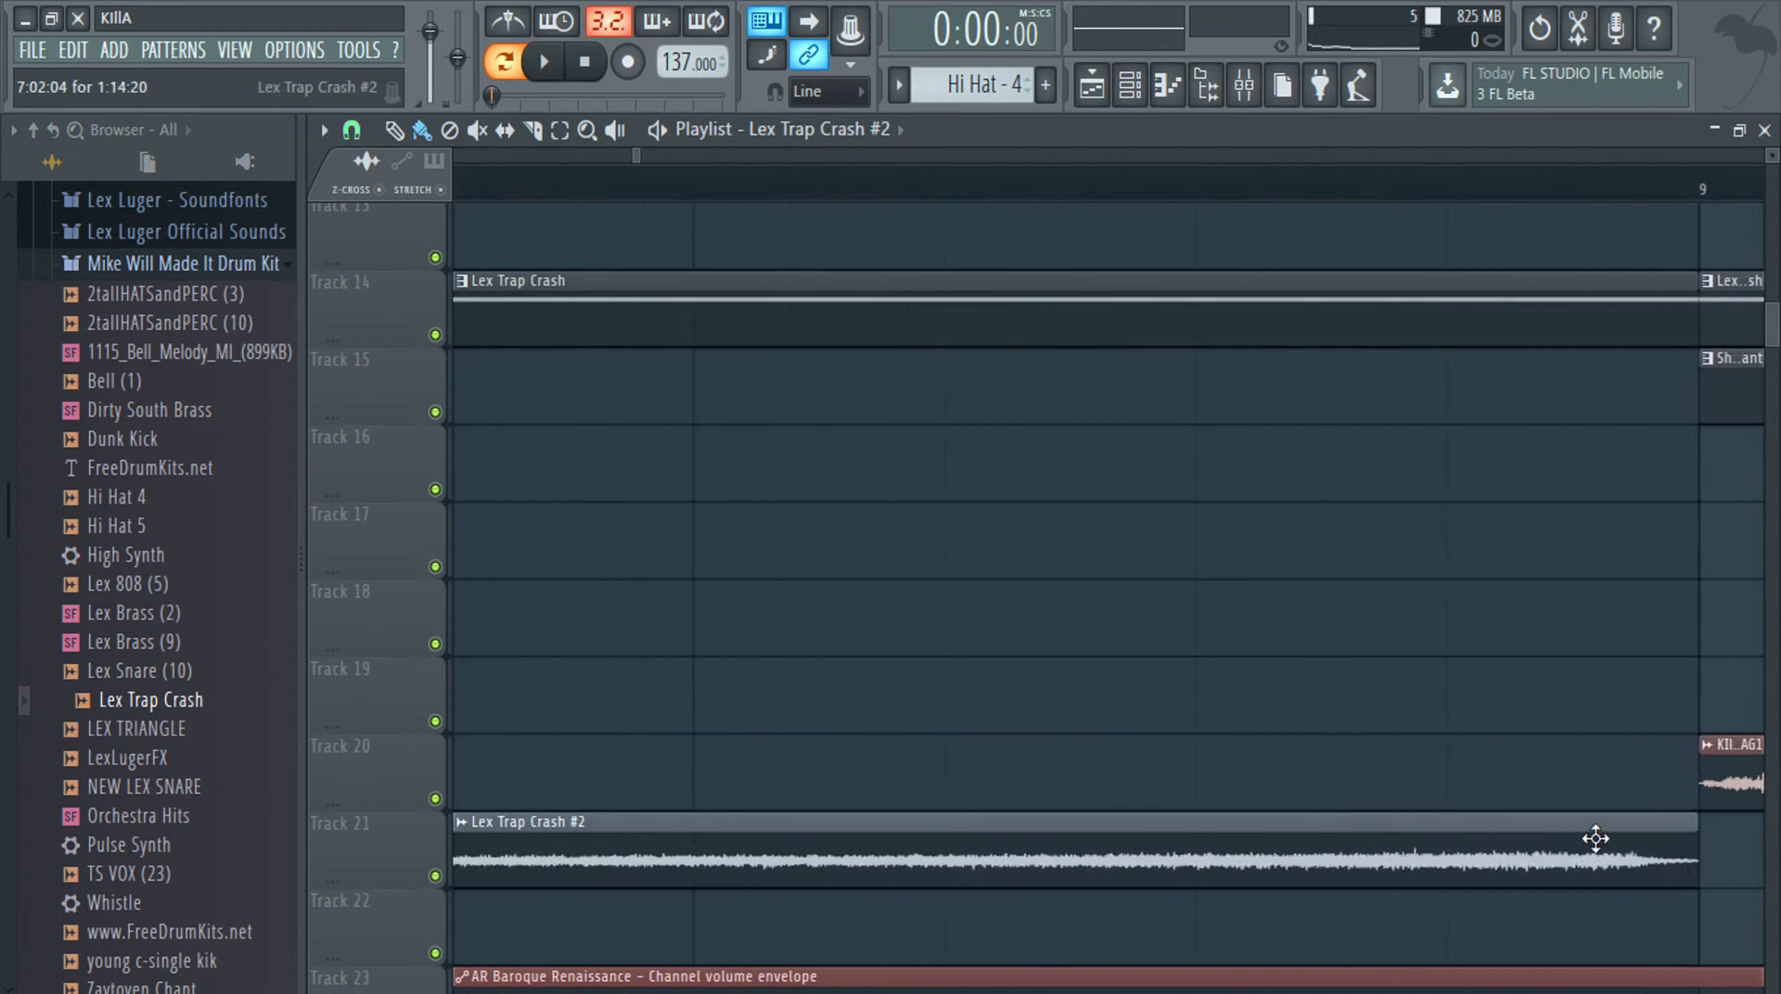
{"action": "scroll", "coordinate": [1540, 816], "scroll_direction": "down", "scroll_amount": 8}
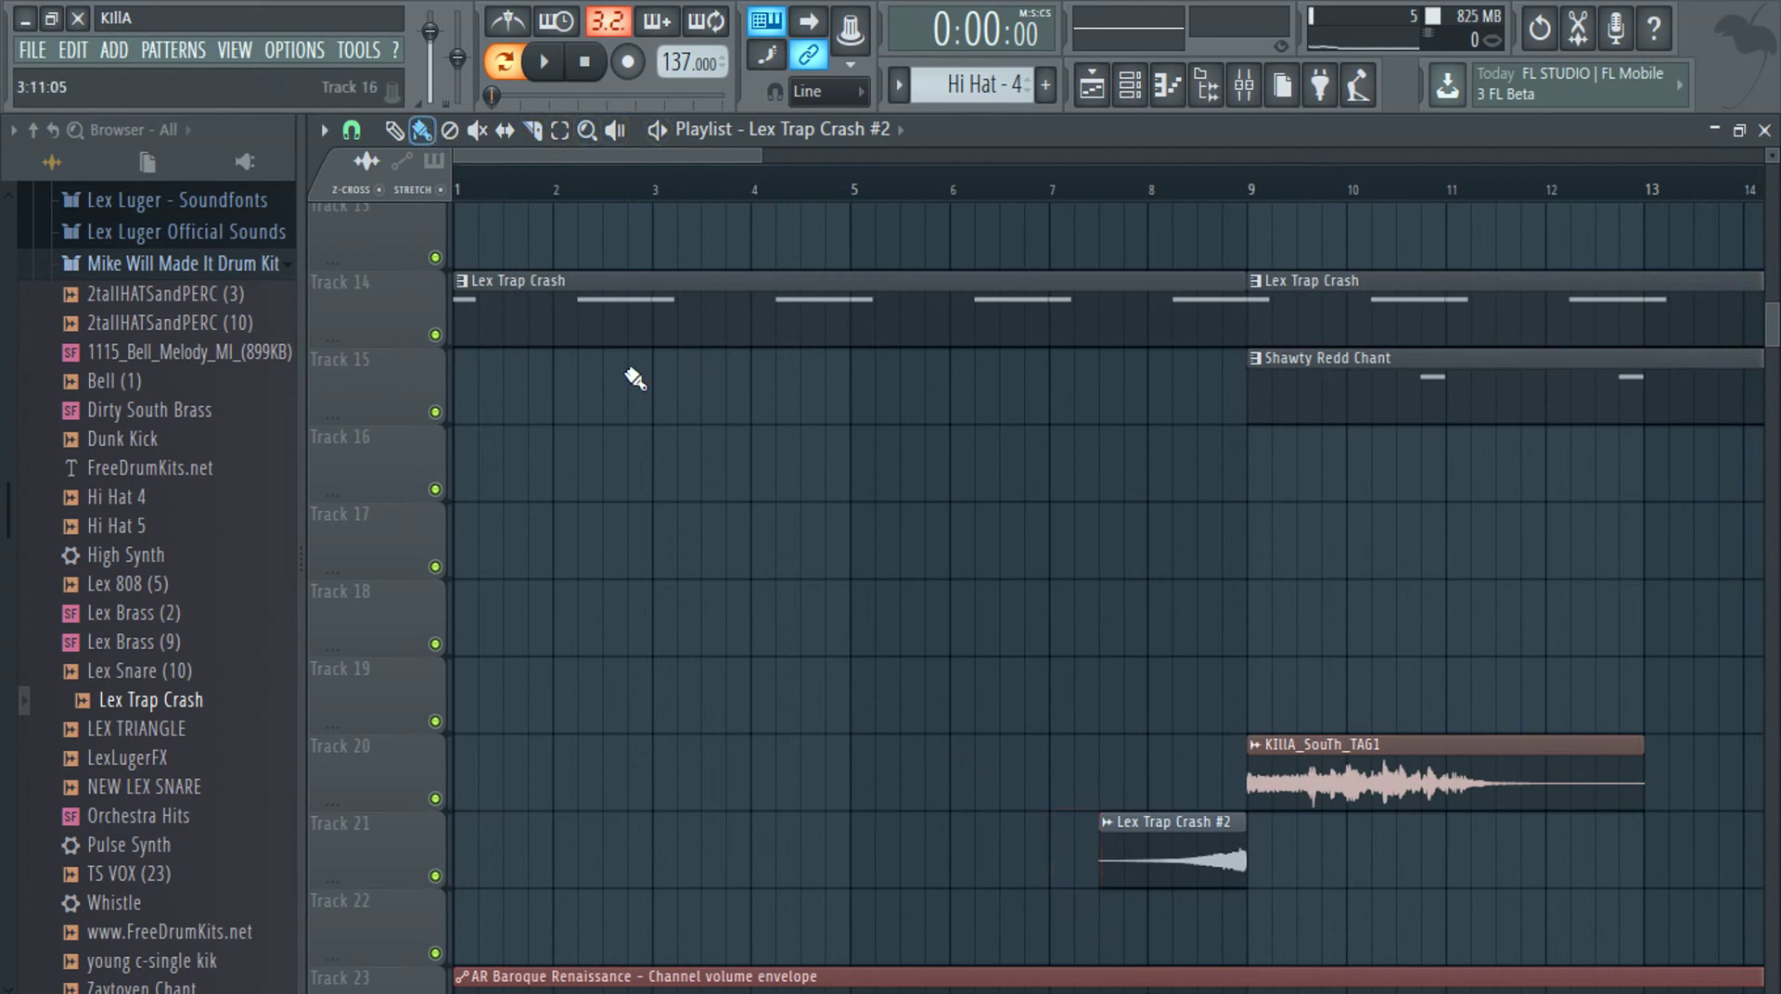
Lower the Lex Trap Crash #2 channel volume to 43% (-14.8 dB) and close its settings
{"action": "double_click", "coordinate": [1179, 845]}
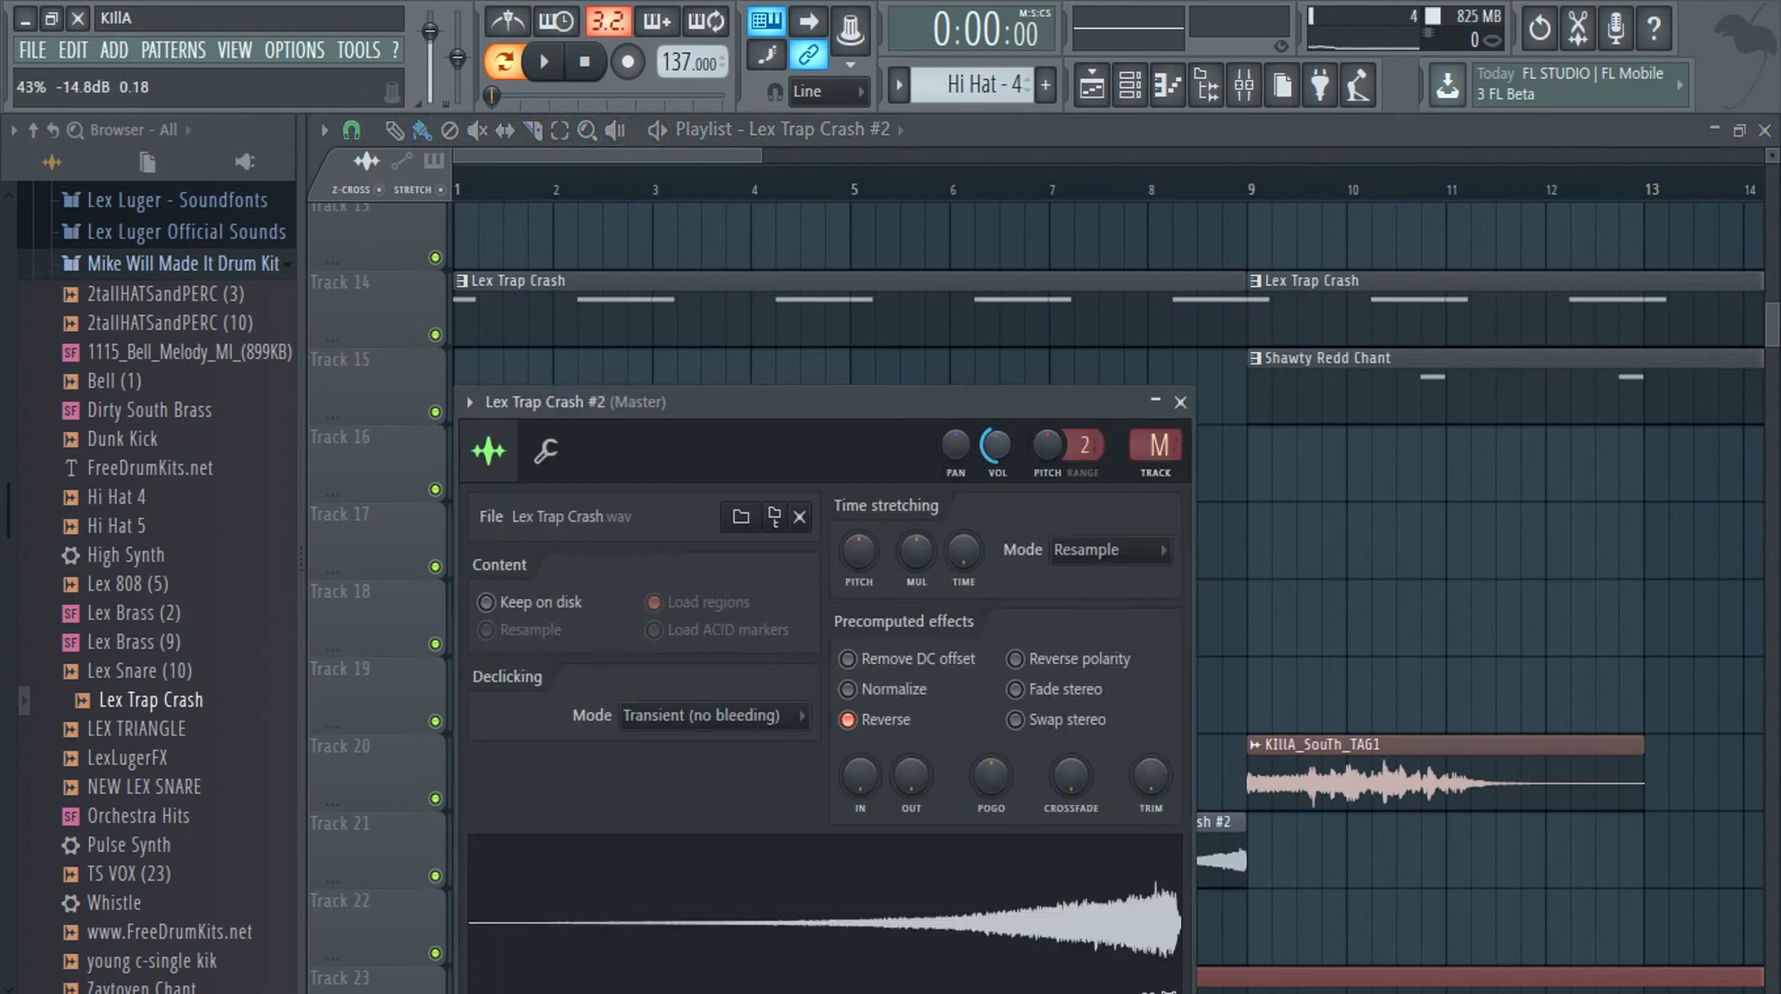
{"action": "key", "text": "Escape"}
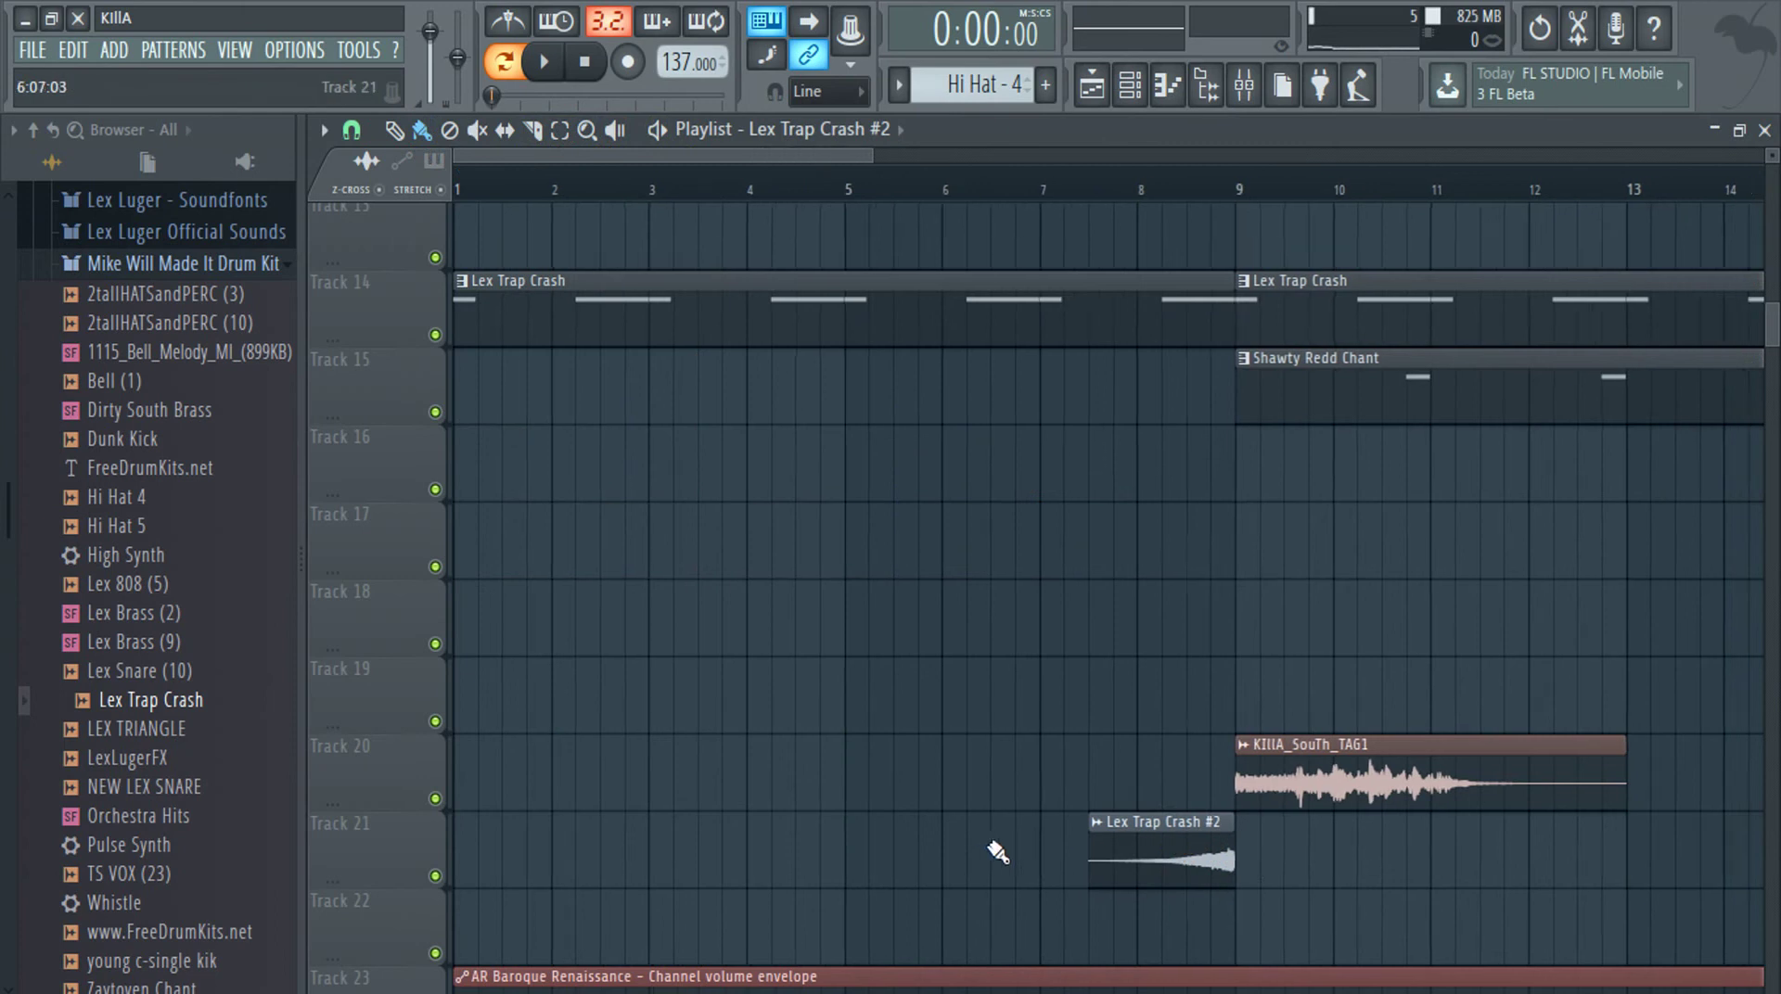
Copy the reversed crash clip along Track 21 so that copies end at bars 17, 25, 33 and 41
{"action": "scroll", "coordinate": [983, 868], "scroll_direction": "down", "scroll_amount": 5}
{"action": "left_click", "coordinate": [1205, 874]}
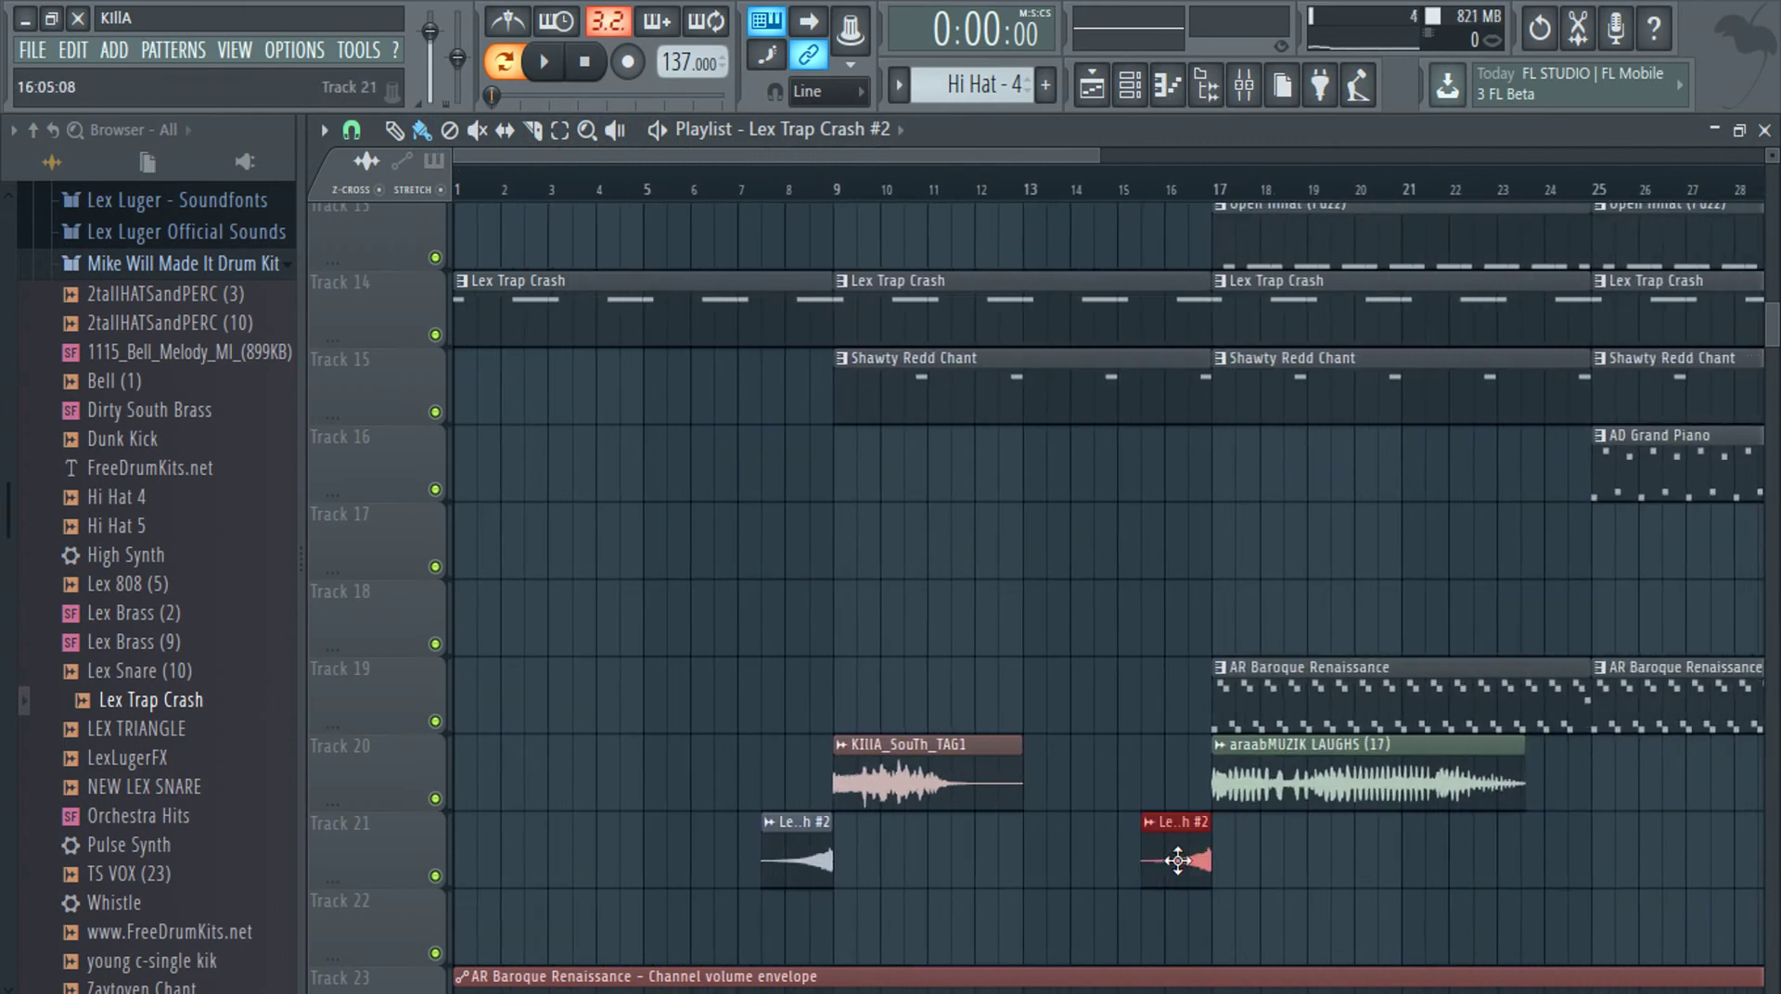
{"action": "scroll", "coordinate": [1099, 864], "scroll_direction": "right", "scroll_amount": 6}
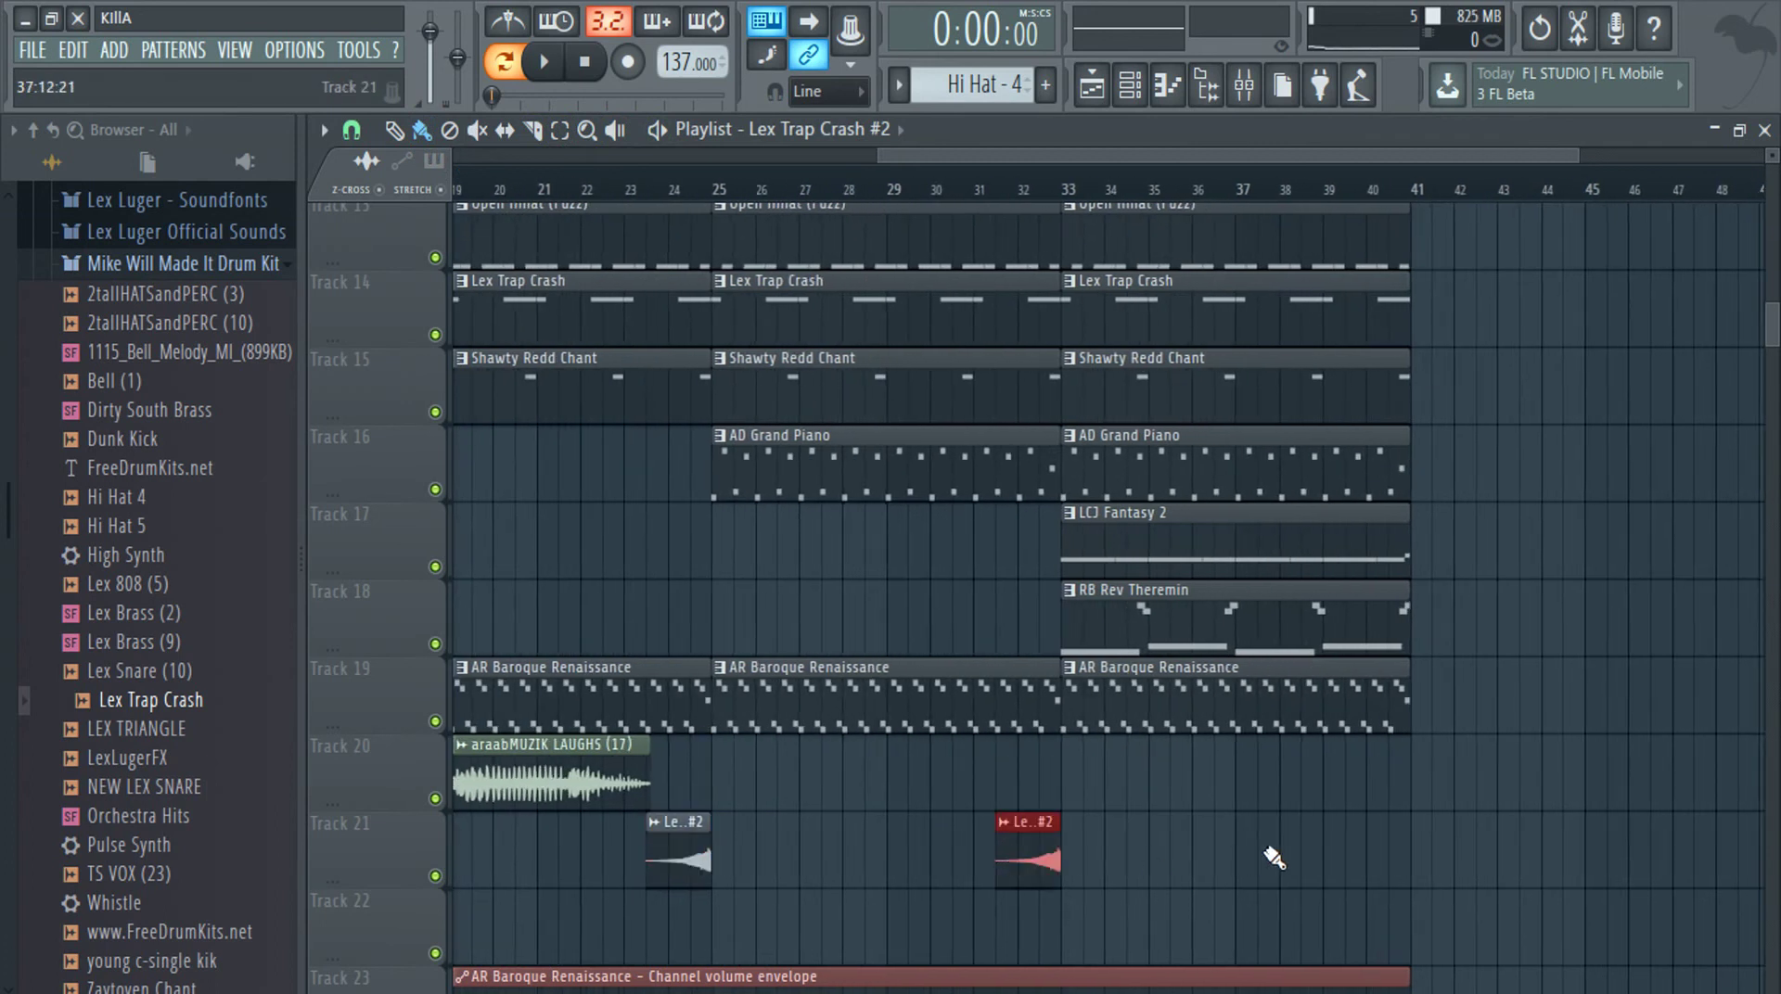
{"action": "scroll", "coordinate": [1180, 858], "scroll_direction": "down", "scroll_amount": 4}
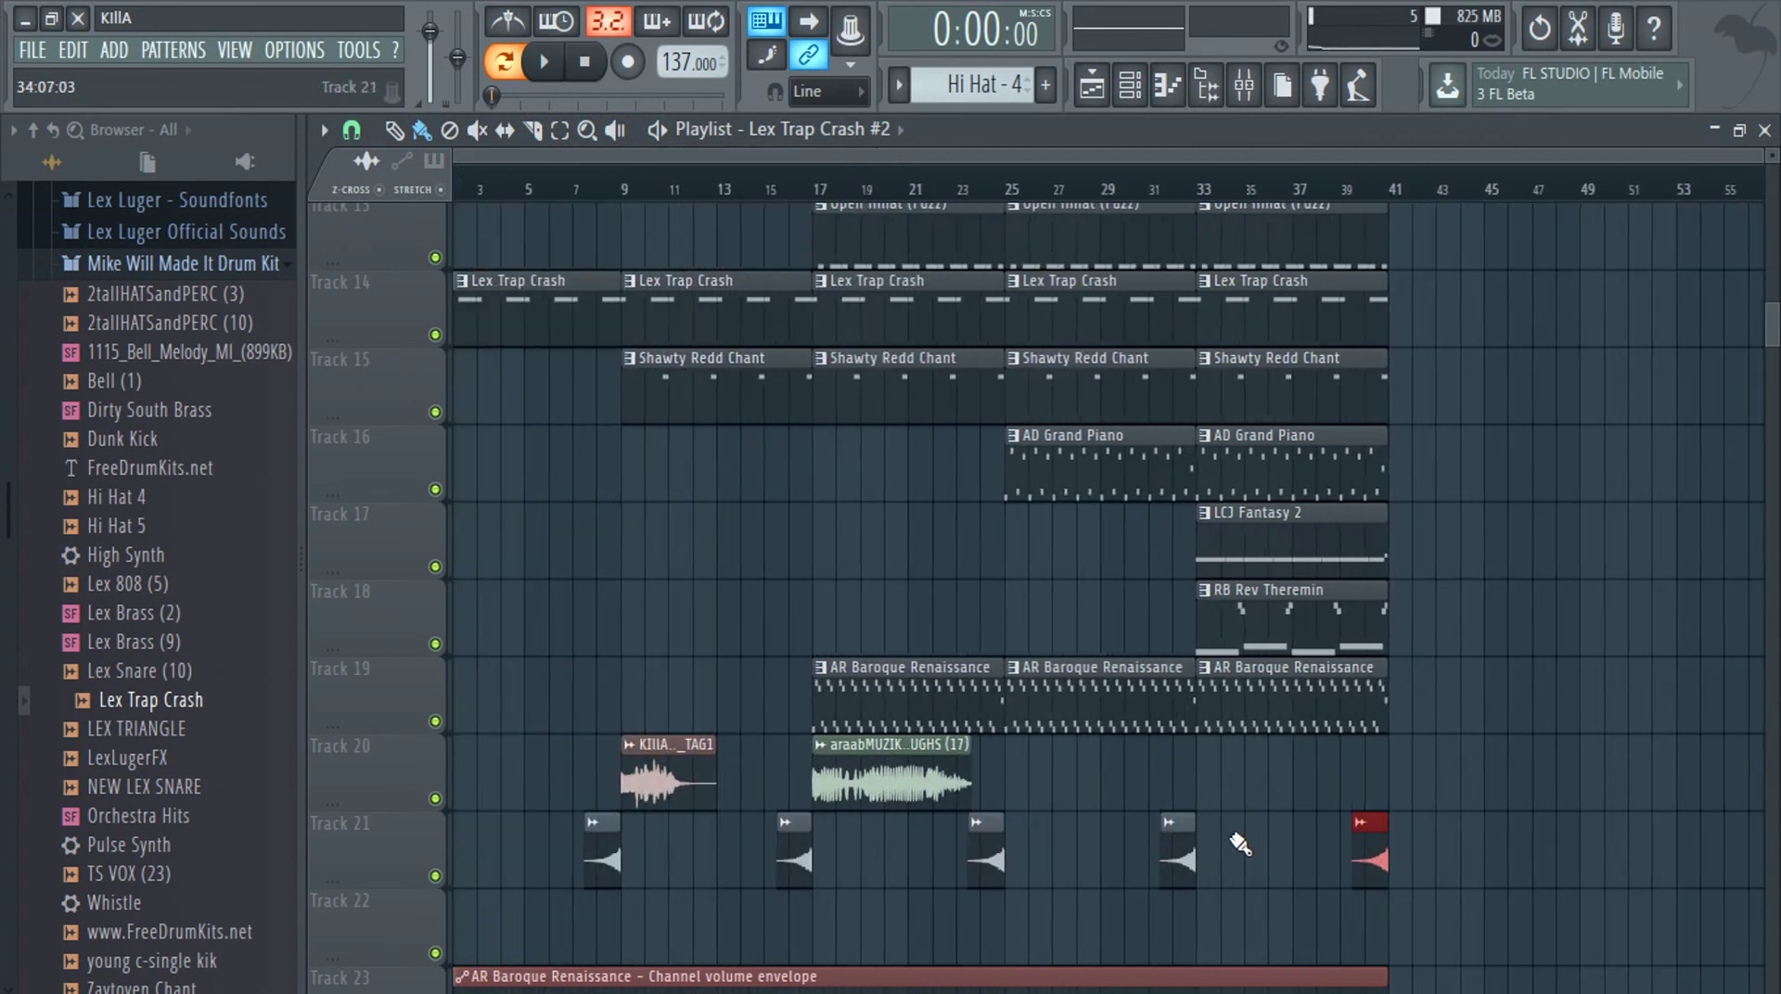
Look through the Transition FX samples in the Holy Grail Kit and collapse the kit folder
{"action": "scroll", "coordinate": [171, 554], "scroll_direction": "up", "scroll_amount": 5}
{"action": "scroll", "coordinate": [172, 554], "scroll_direction": "up", "scroll_amount": 1}
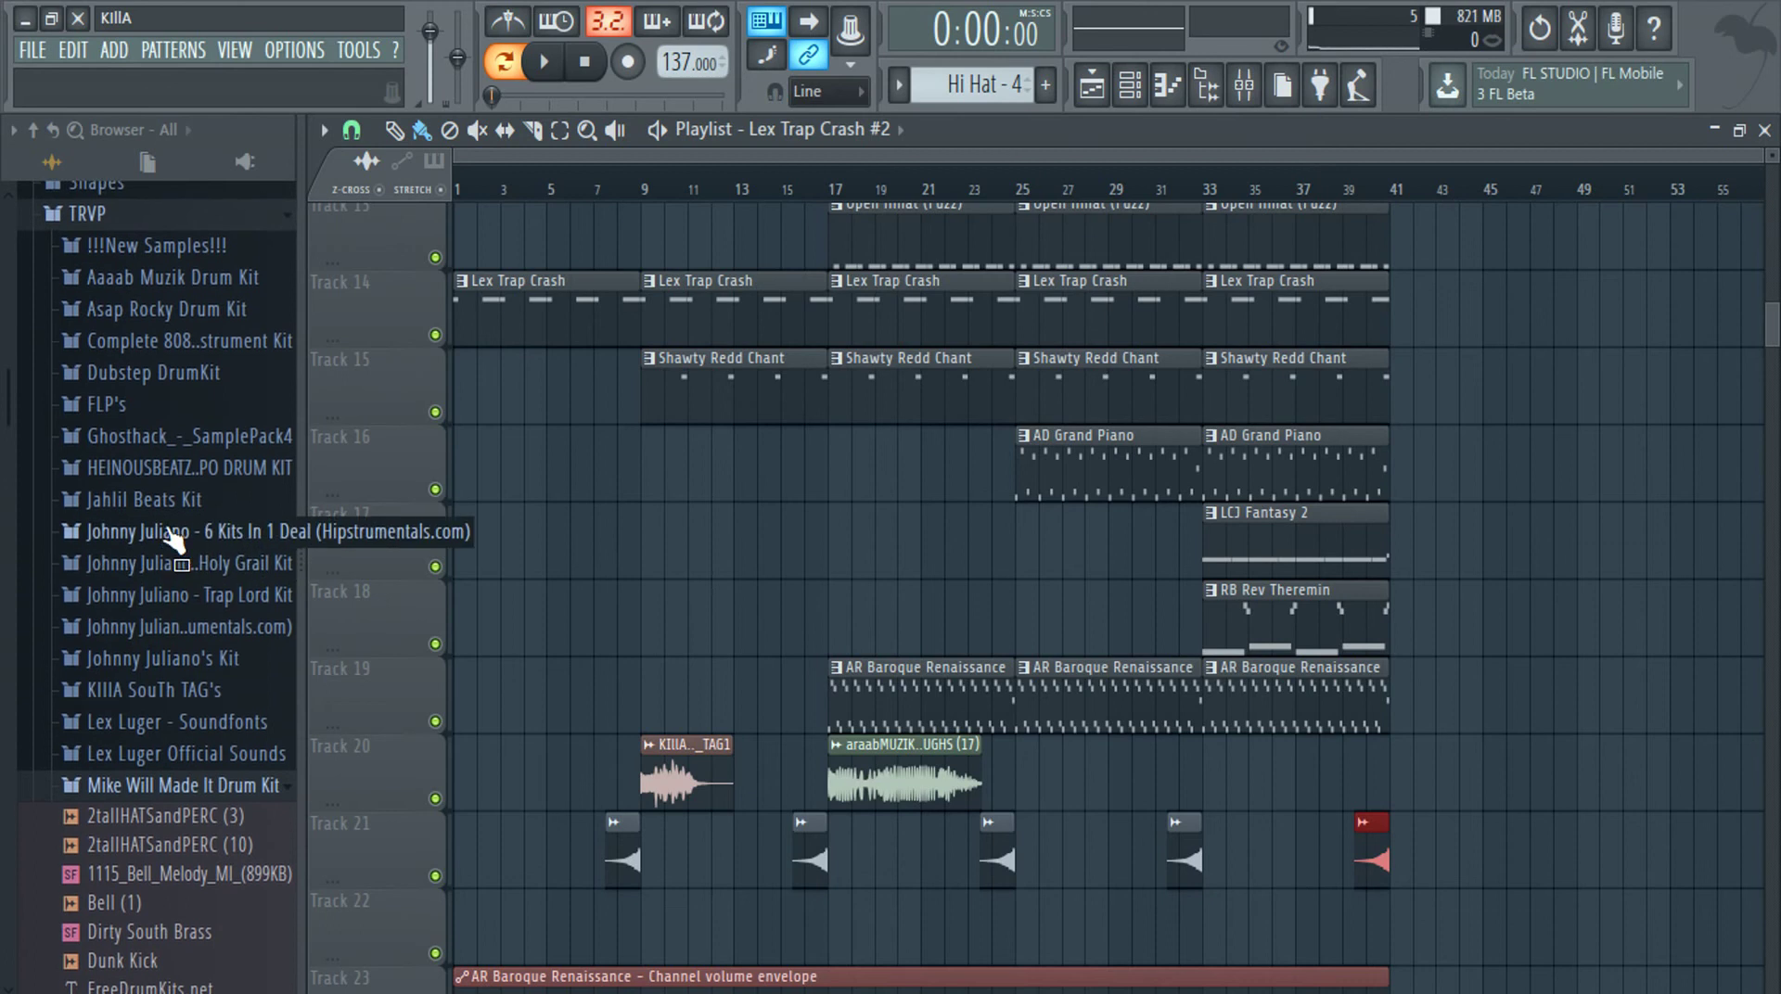
{"action": "left_click", "coordinate": [219, 564]}
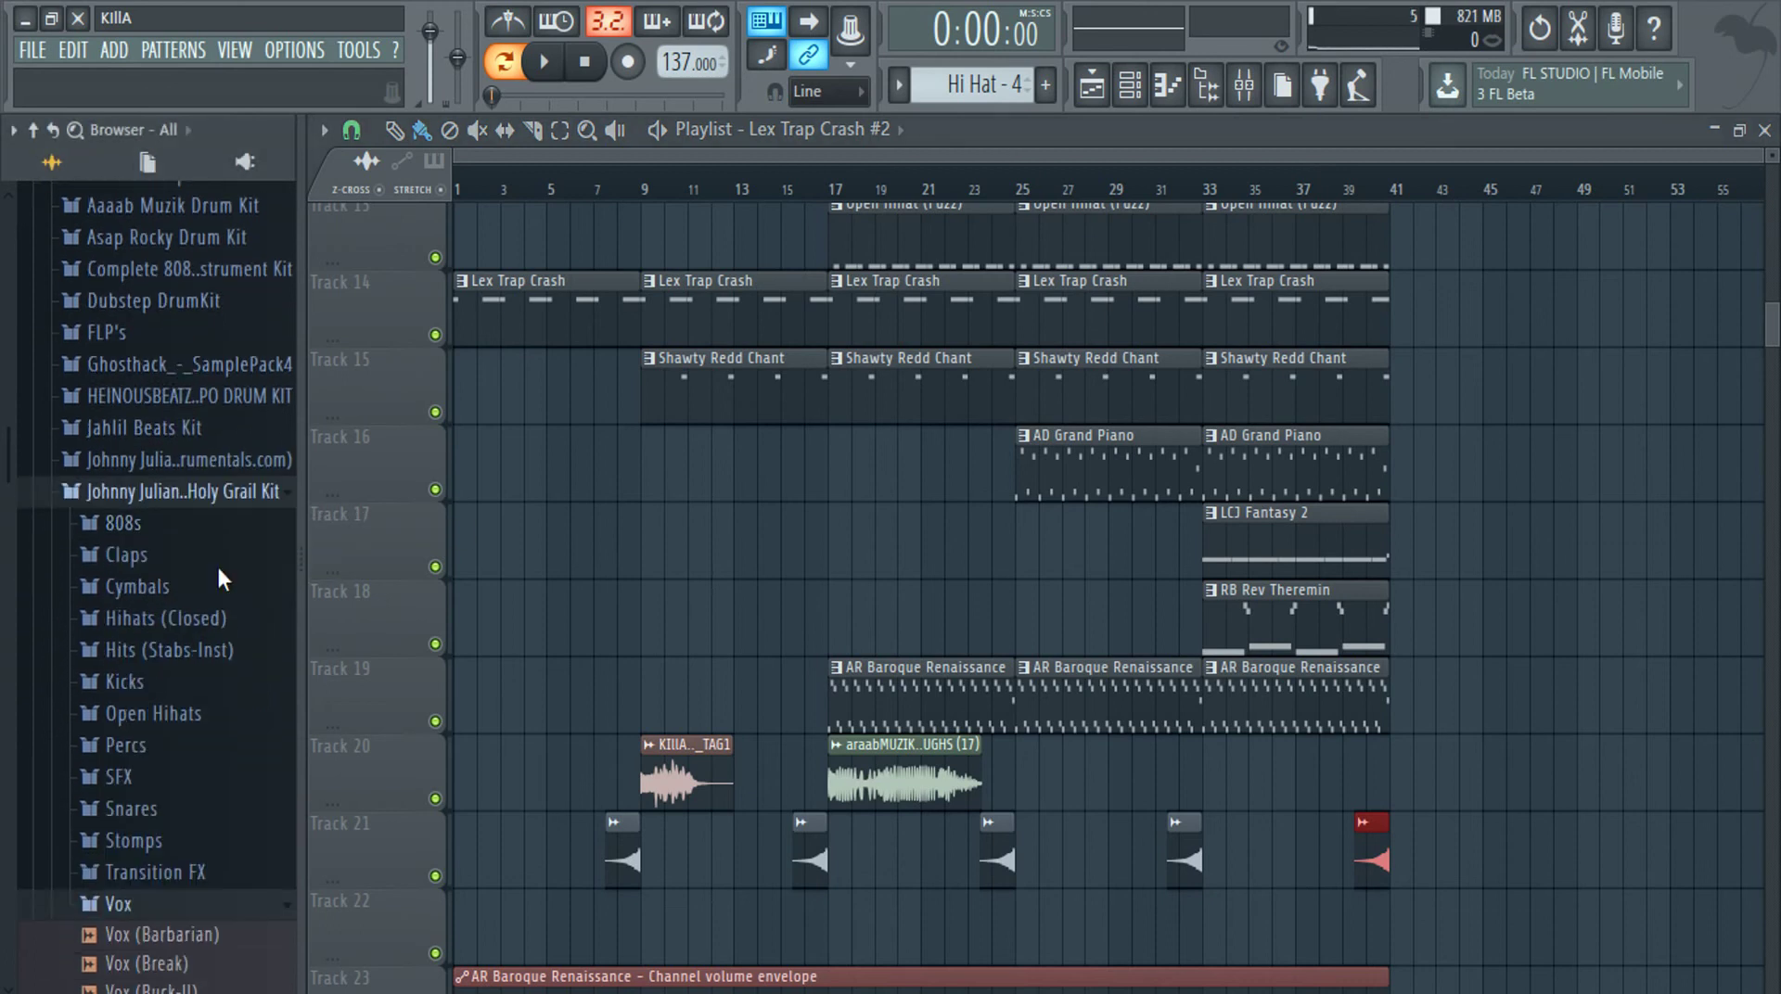
{"action": "left_click", "coordinate": [144, 582]}
{"action": "left_click_drag", "start_coordinate": [163, 616], "coordinate": [173, 627]}
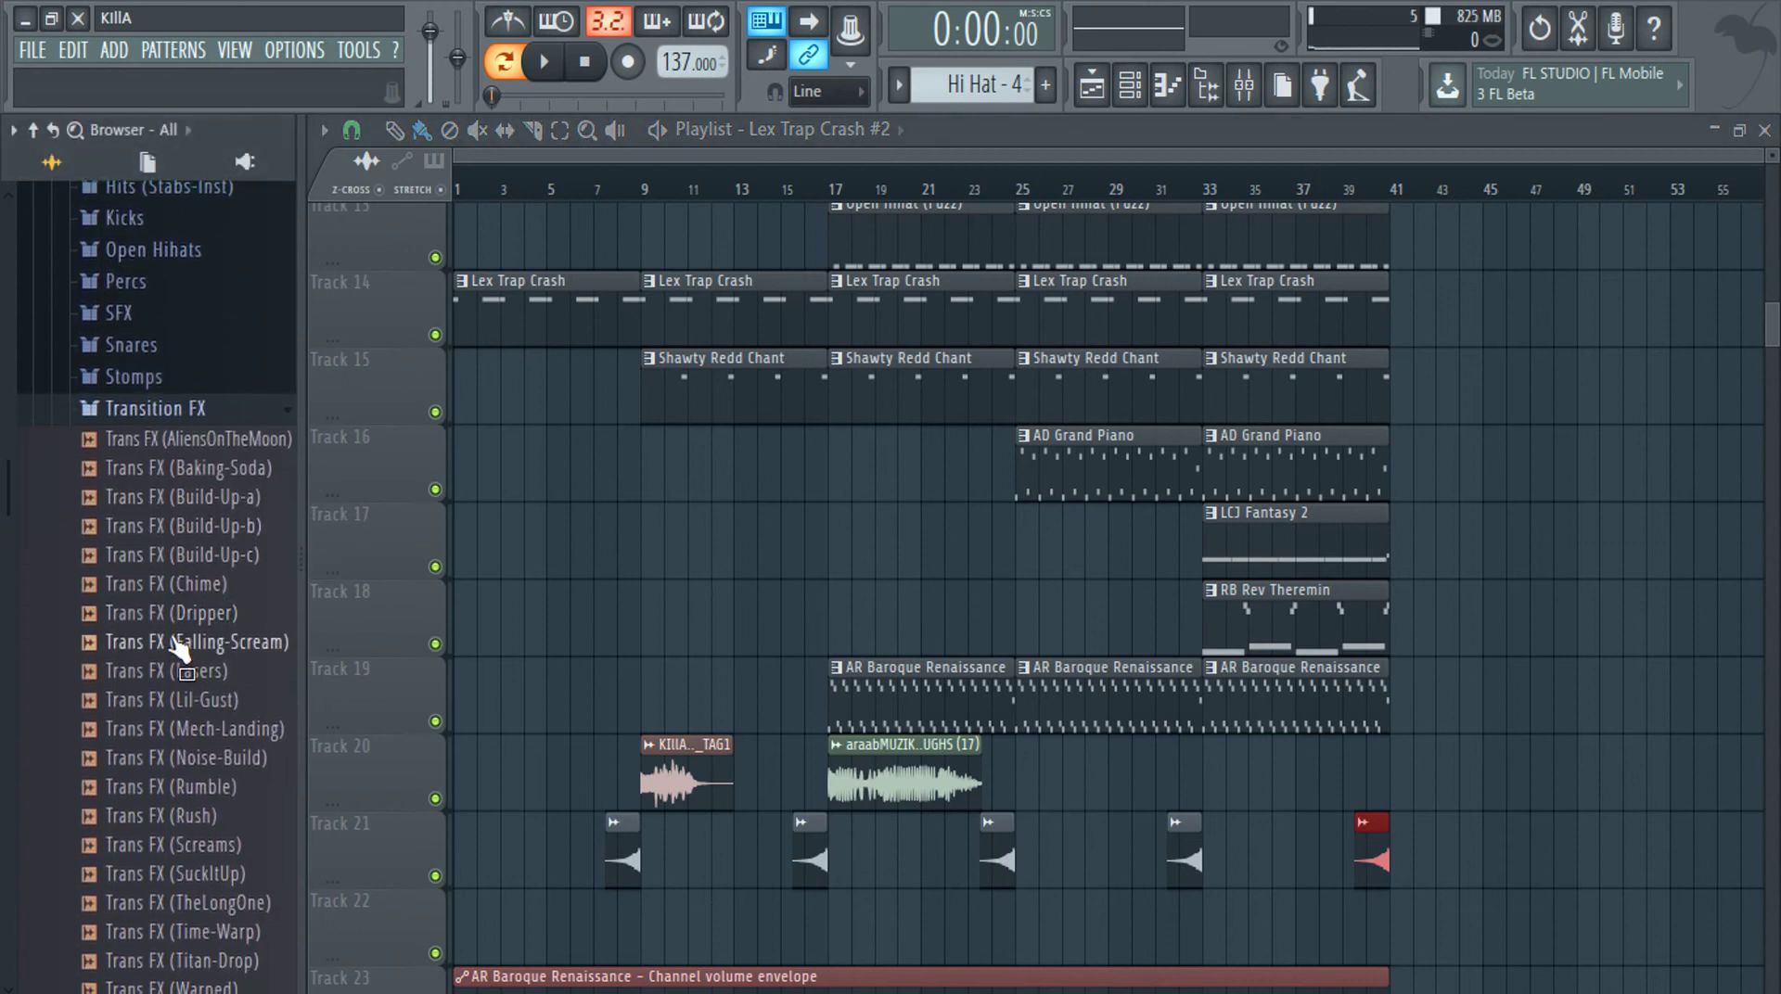
{"action": "scroll", "coordinate": [145, 511], "scroll_direction": "up", "scroll_amount": 5}
{"action": "left_click", "coordinate": [143, 531]}
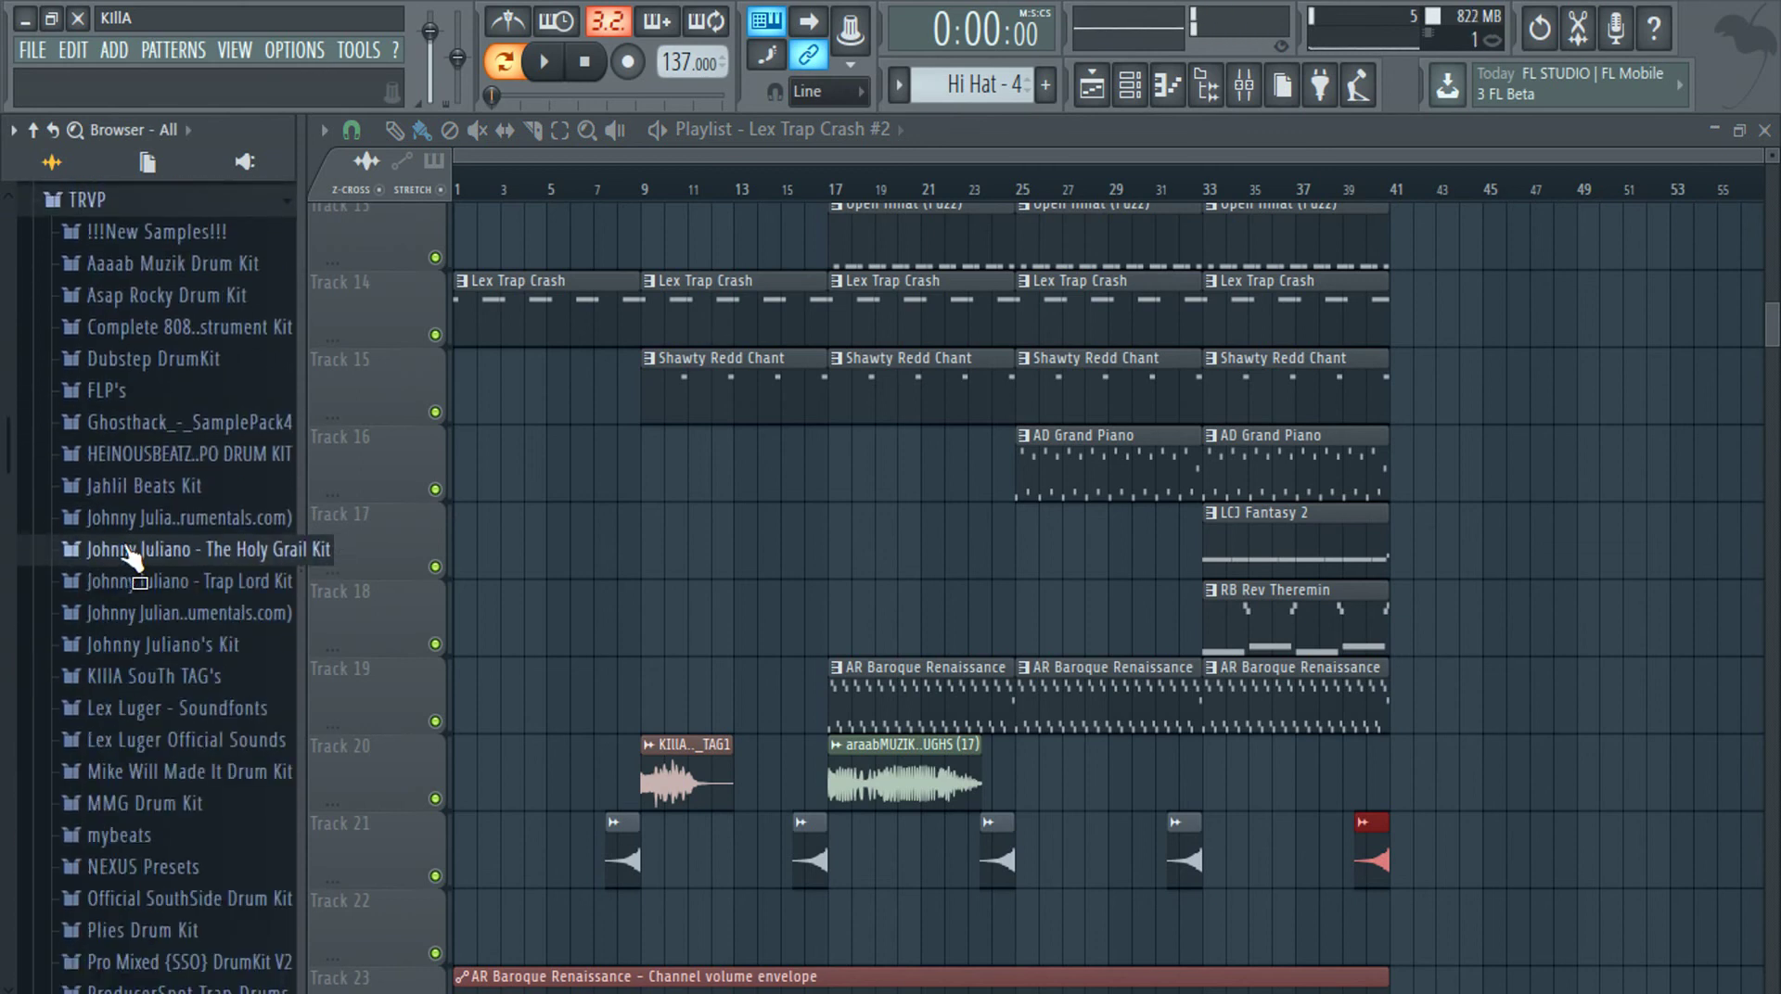
Place TransFx (Noise-2) from the Trap Lord Kit's looped transition folder on Track 22, ending at bar 25
{"action": "left_click", "coordinate": [139, 582]}
{"action": "scroll", "coordinate": [140, 777], "scroll_direction": "down", "scroll_amount": 5}
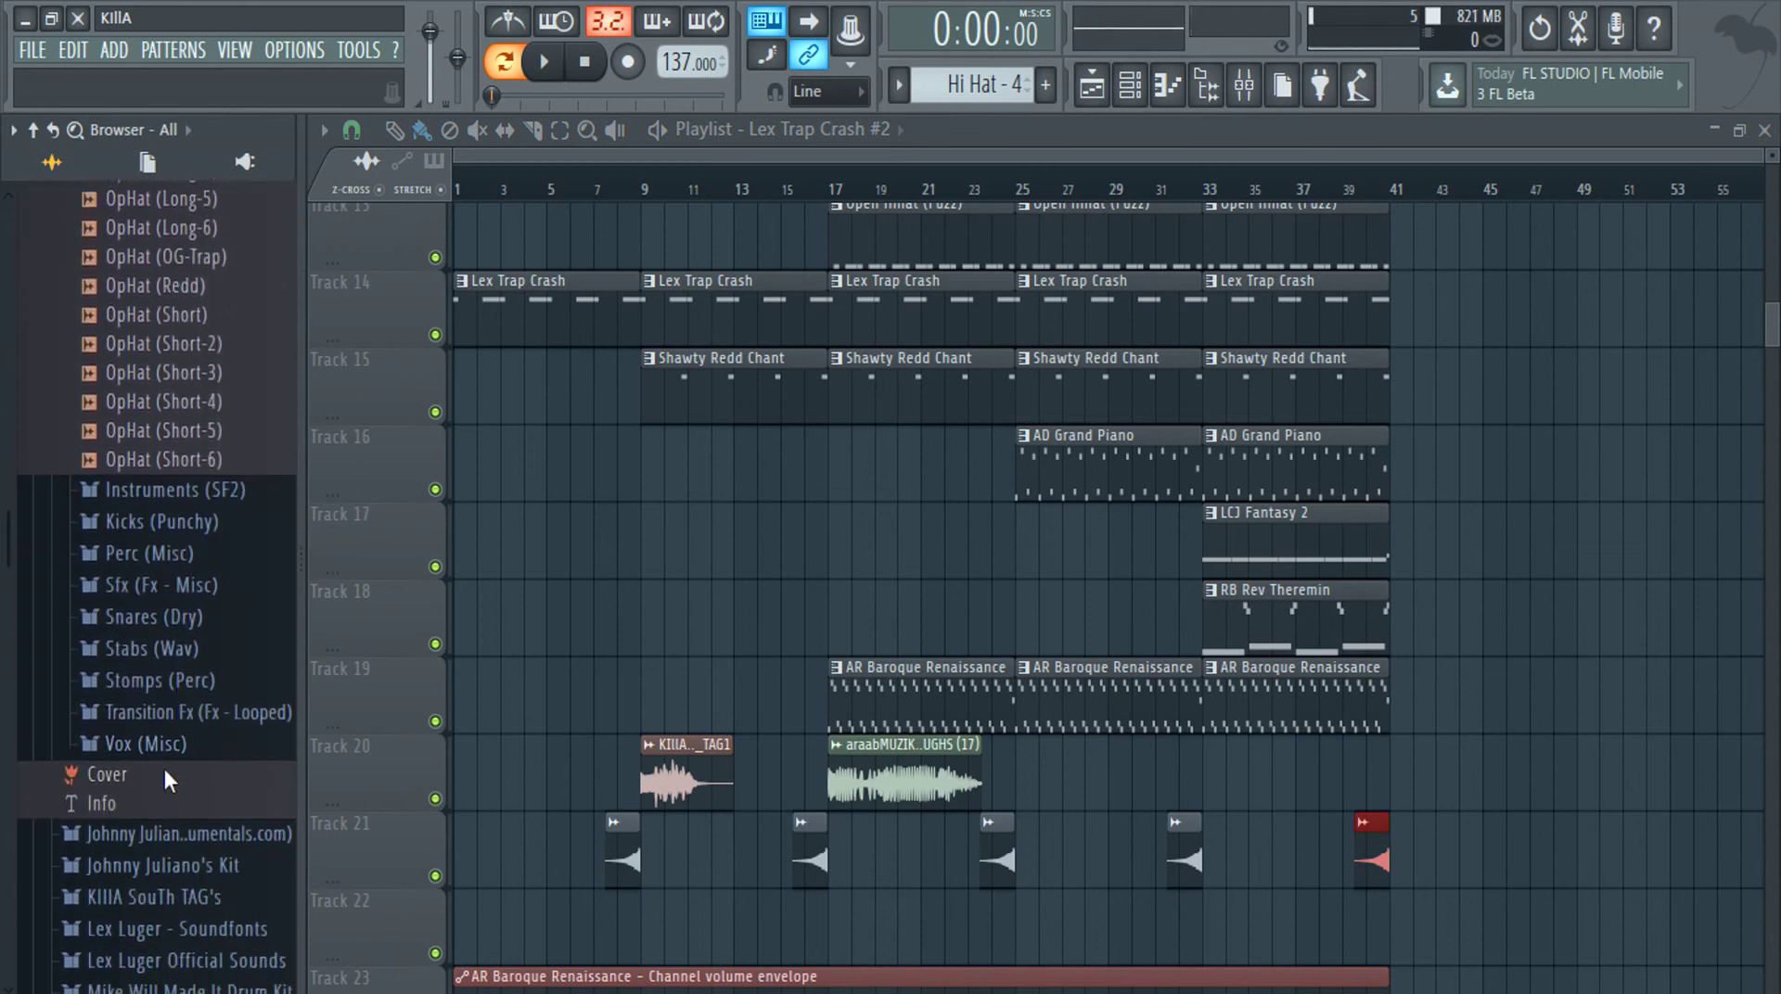
{"action": "left_click", "coordinate": [204, 703]}
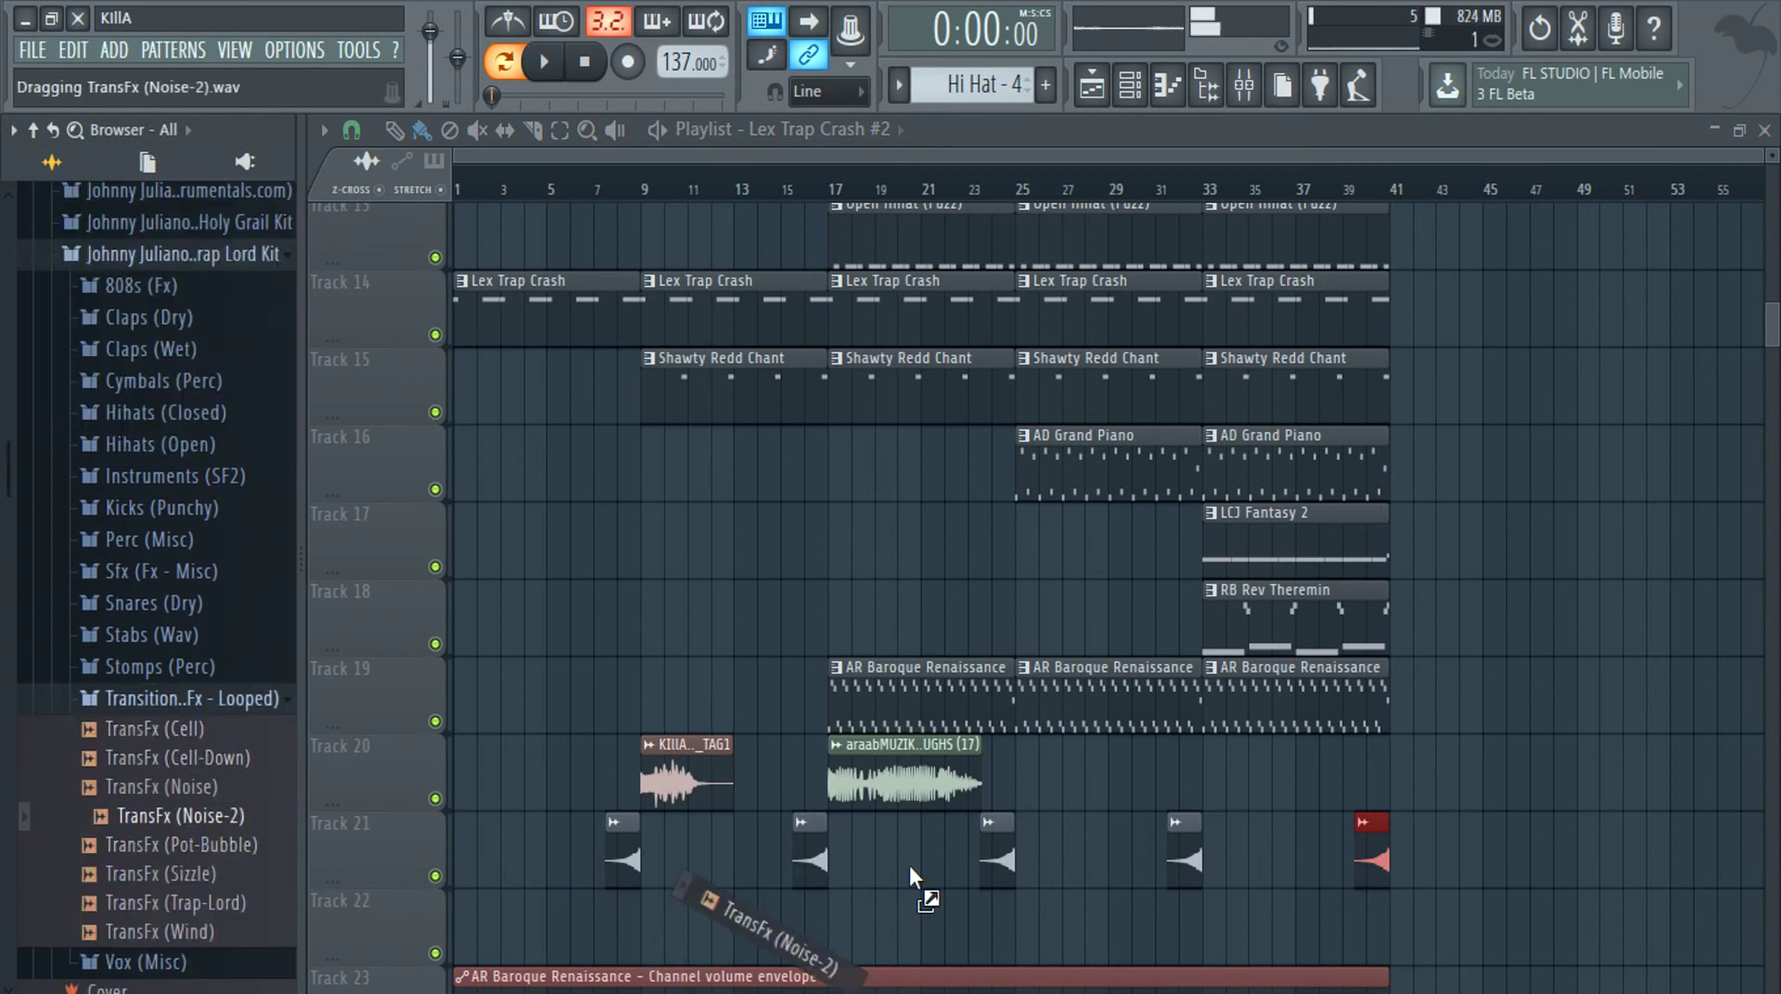
{"action": "left_click_drag", "start_coordinate": [1020, 684], "coordinate": [969, 932]}
{"action": "scroll", "coordinate": [1062, 934], "scroll_direction": "up", "scroll_amount": 4}
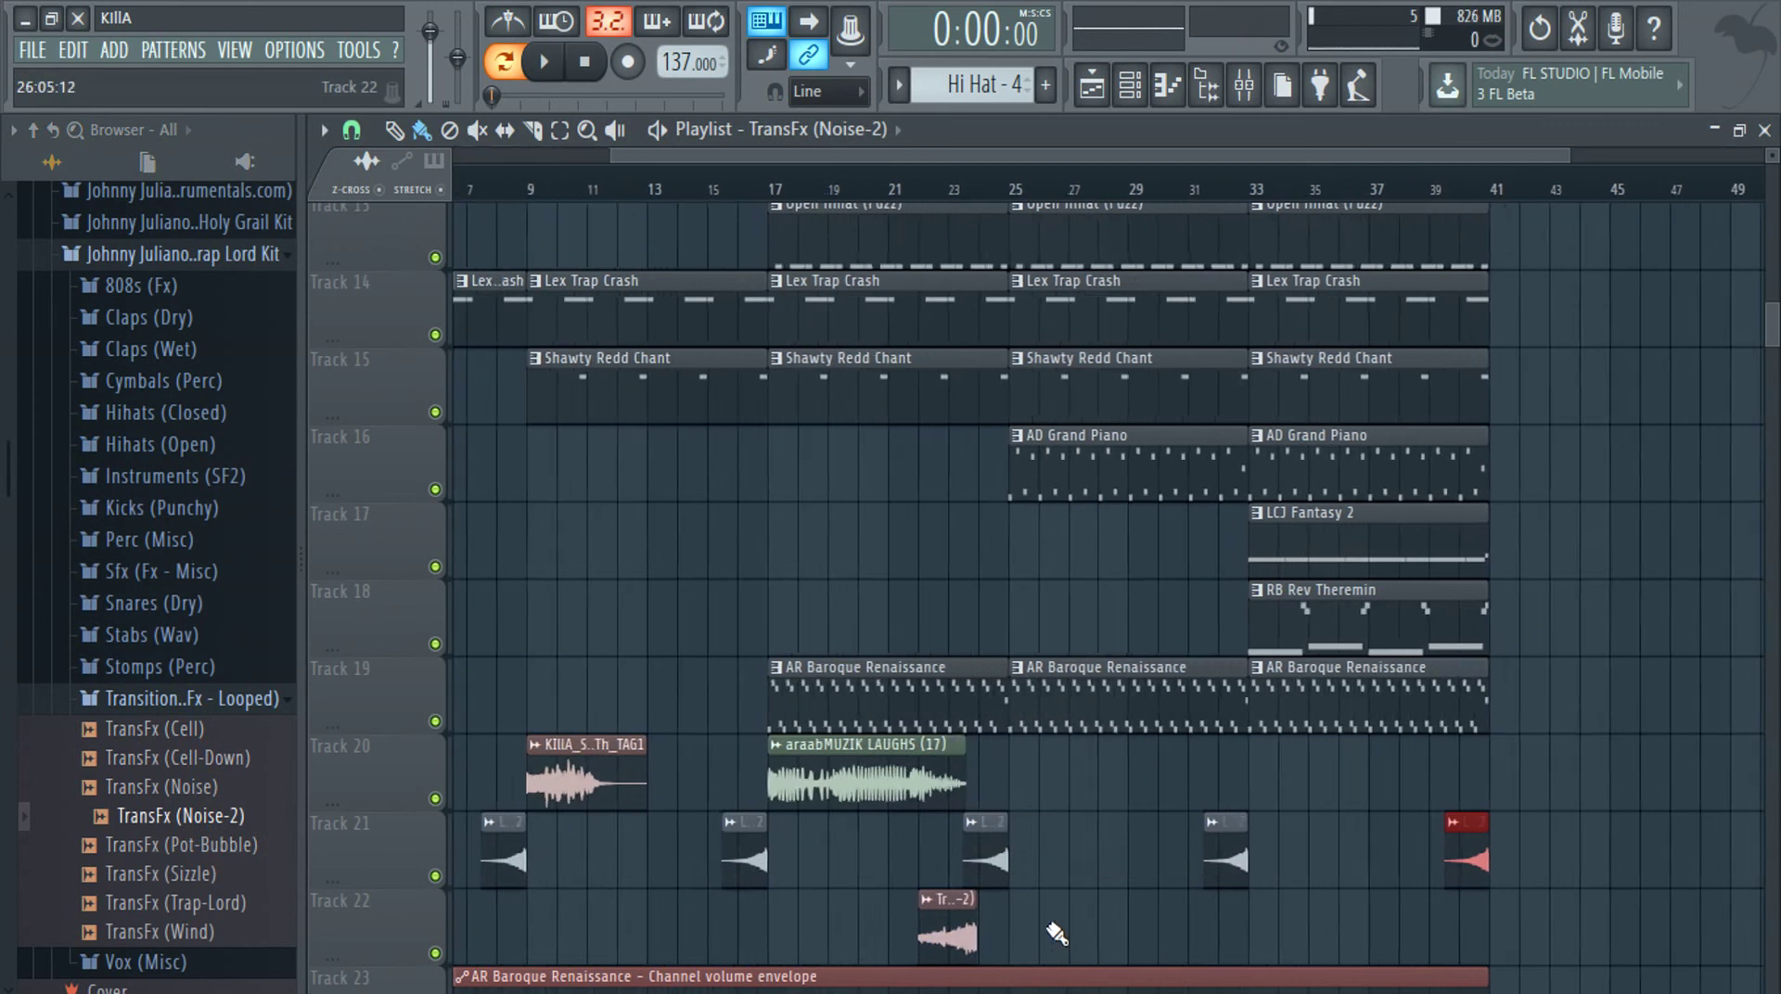
{"action": "scroll", "coordinate": [1026, 779], "scroll_direction": "down", "scroll_amount": 3}
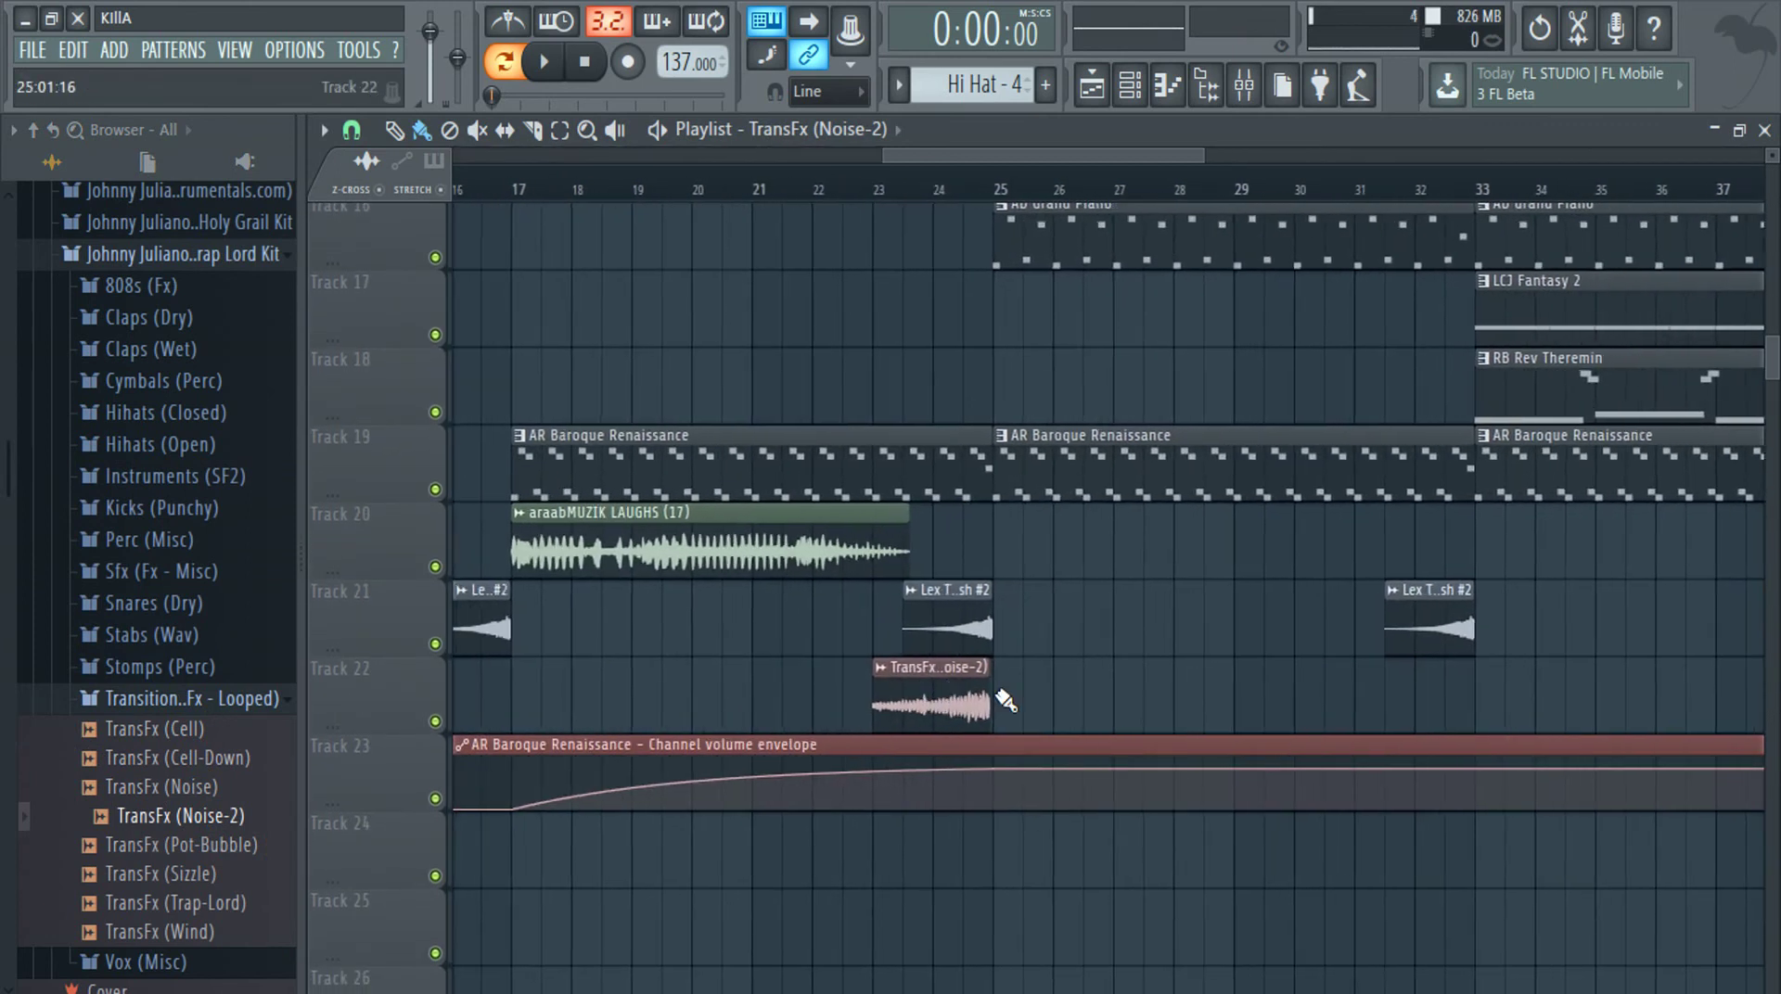
{"action": "scroll", "coordinate": [877, 698], "scroll_direction": "up", "scroll_amount": 5}
Review the TransFx (Noise-2) channel settings, close them, and play the arrangement from the start
{"action": "double_click", "coordinate": [856, 691]}
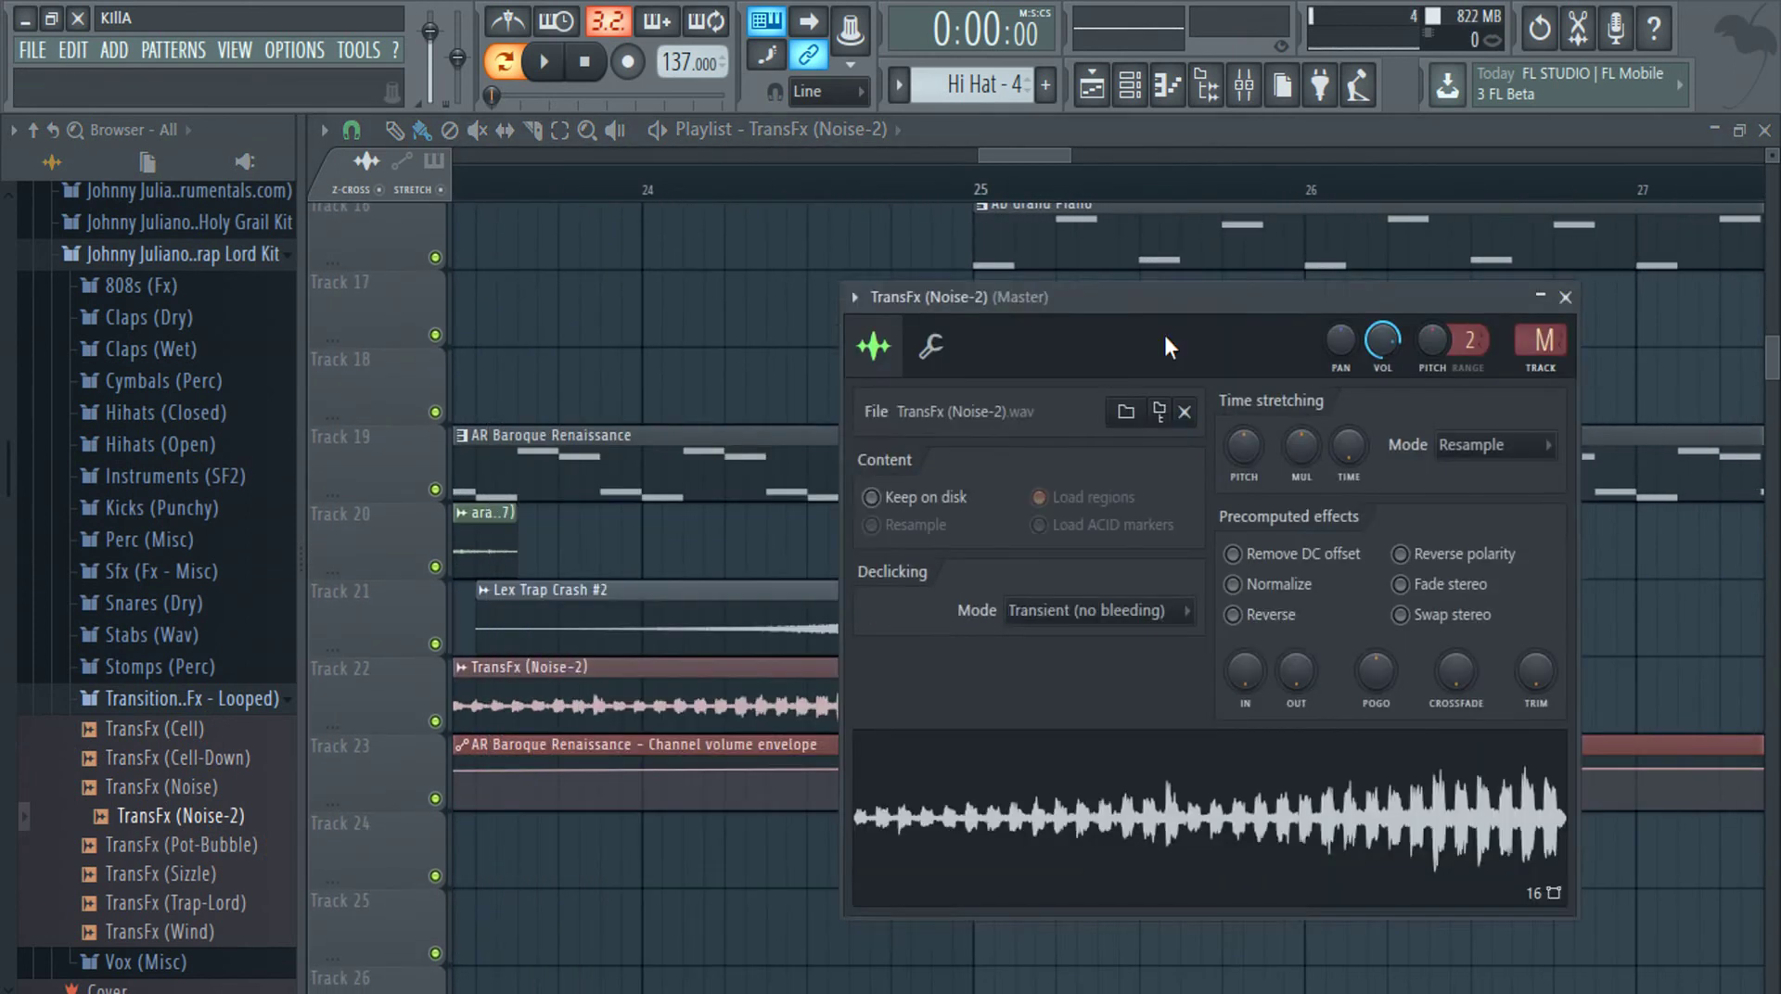
{"action": "left_click_drag", "start_coordinate": [1524, 302], "coordinate": [1524, 290]}
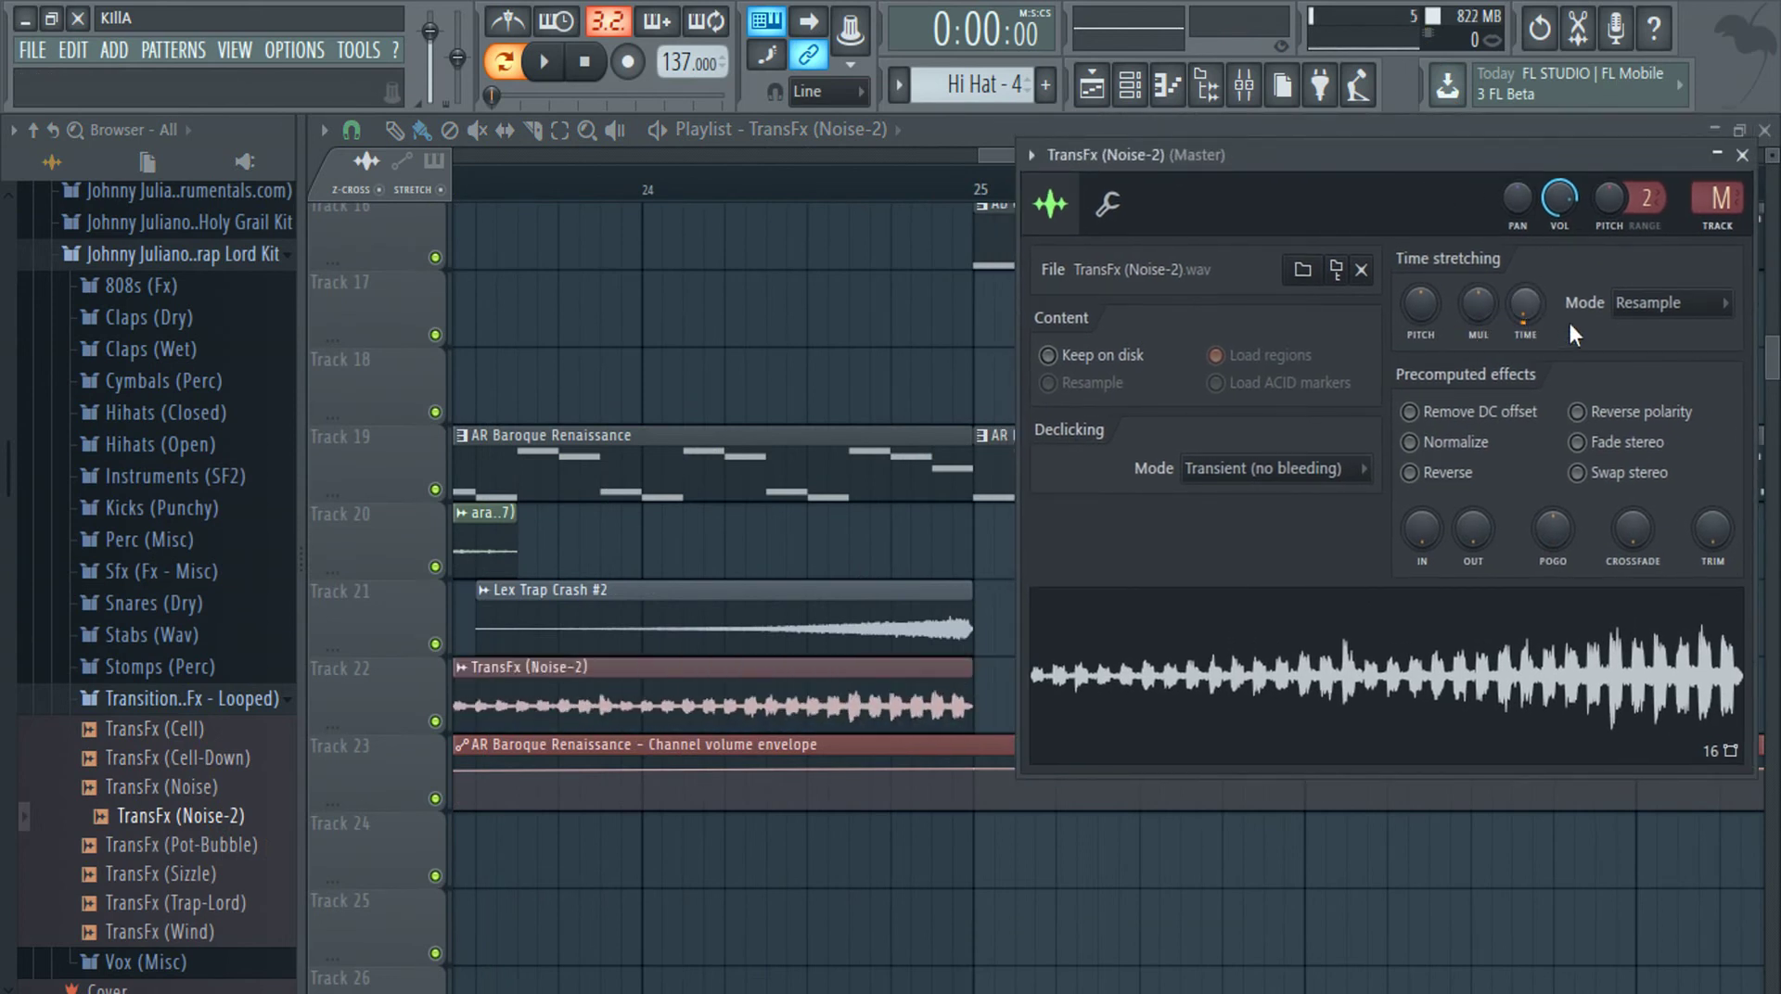
{"action": "key", "text": "Escape"}
{"action": "scroll", "coordinate": [1149, 664], "scroll_direction": "down", "scroll_amount": 7}
{"action": "scroll", "coordinate": [1149, 665], "scroll_direction": "down", "scroll_amount": 3}
{"action": "left_click", "coordinate": [541, 63]}
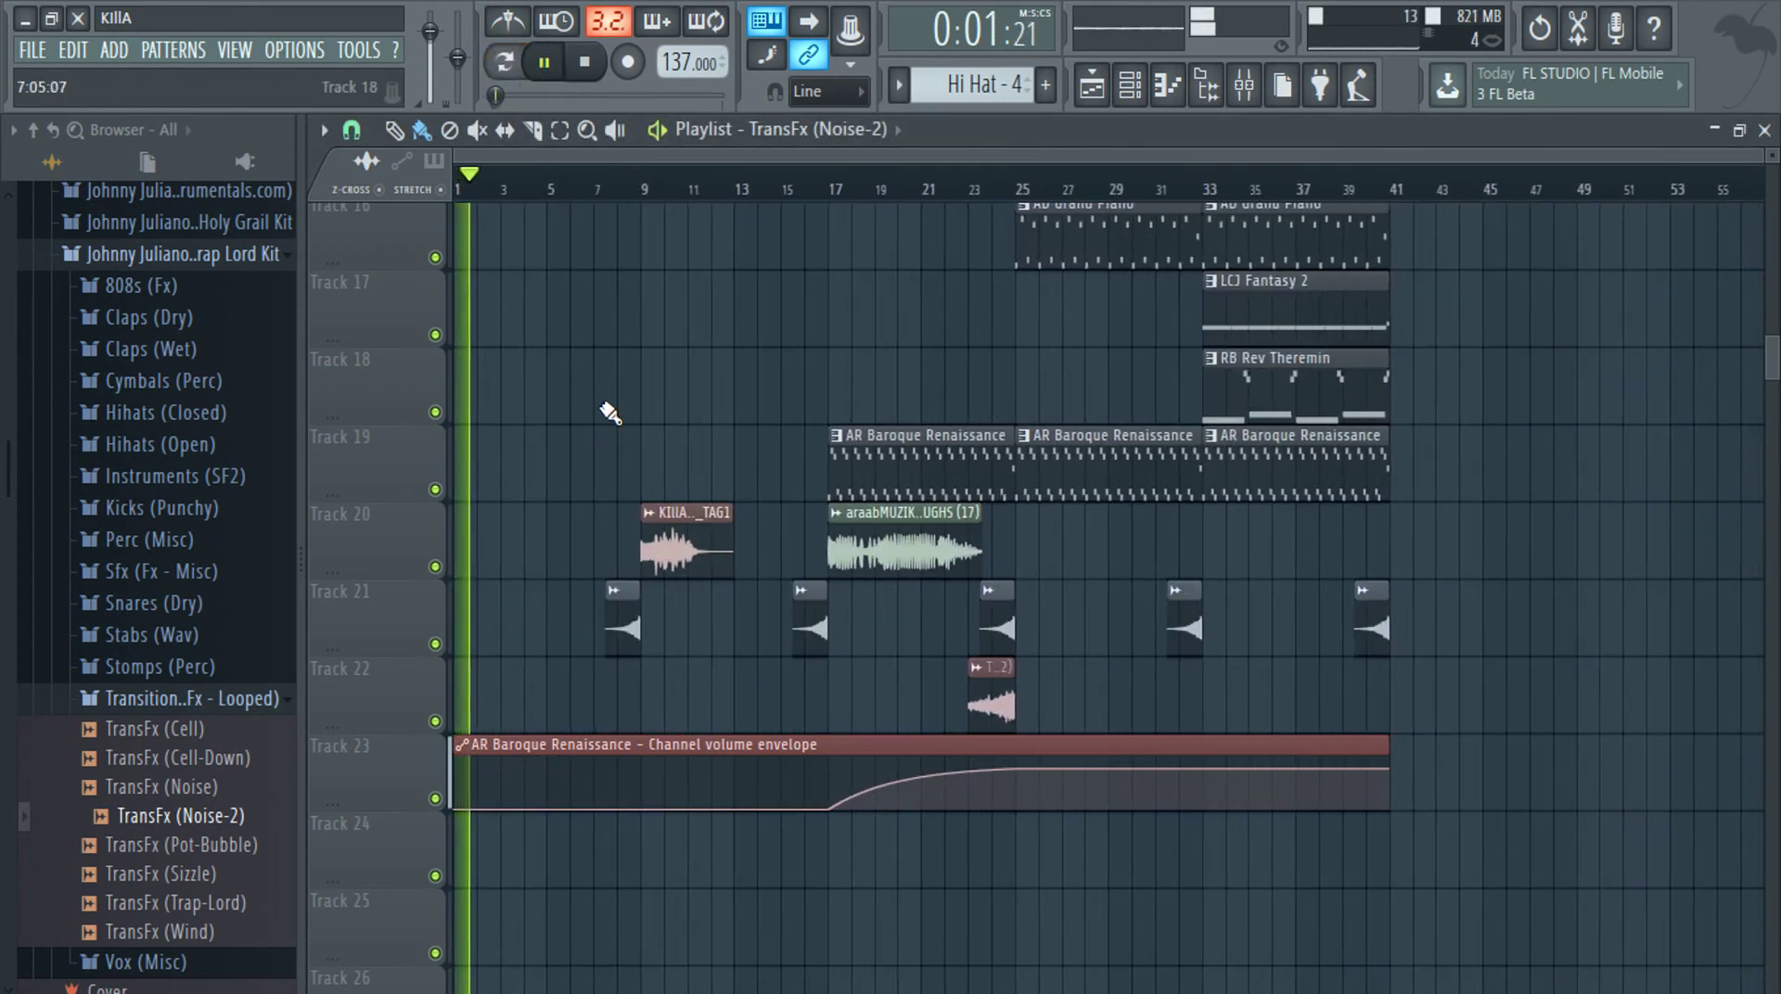
Duplicate the bar 33 to 41 section of Tracks 1 to 21 three times, extending it to bar 65, and deselect the clips
{"action": "left_click_drag", "start_coordinate": [1420, 666], "coordinate": [1313, 11]}
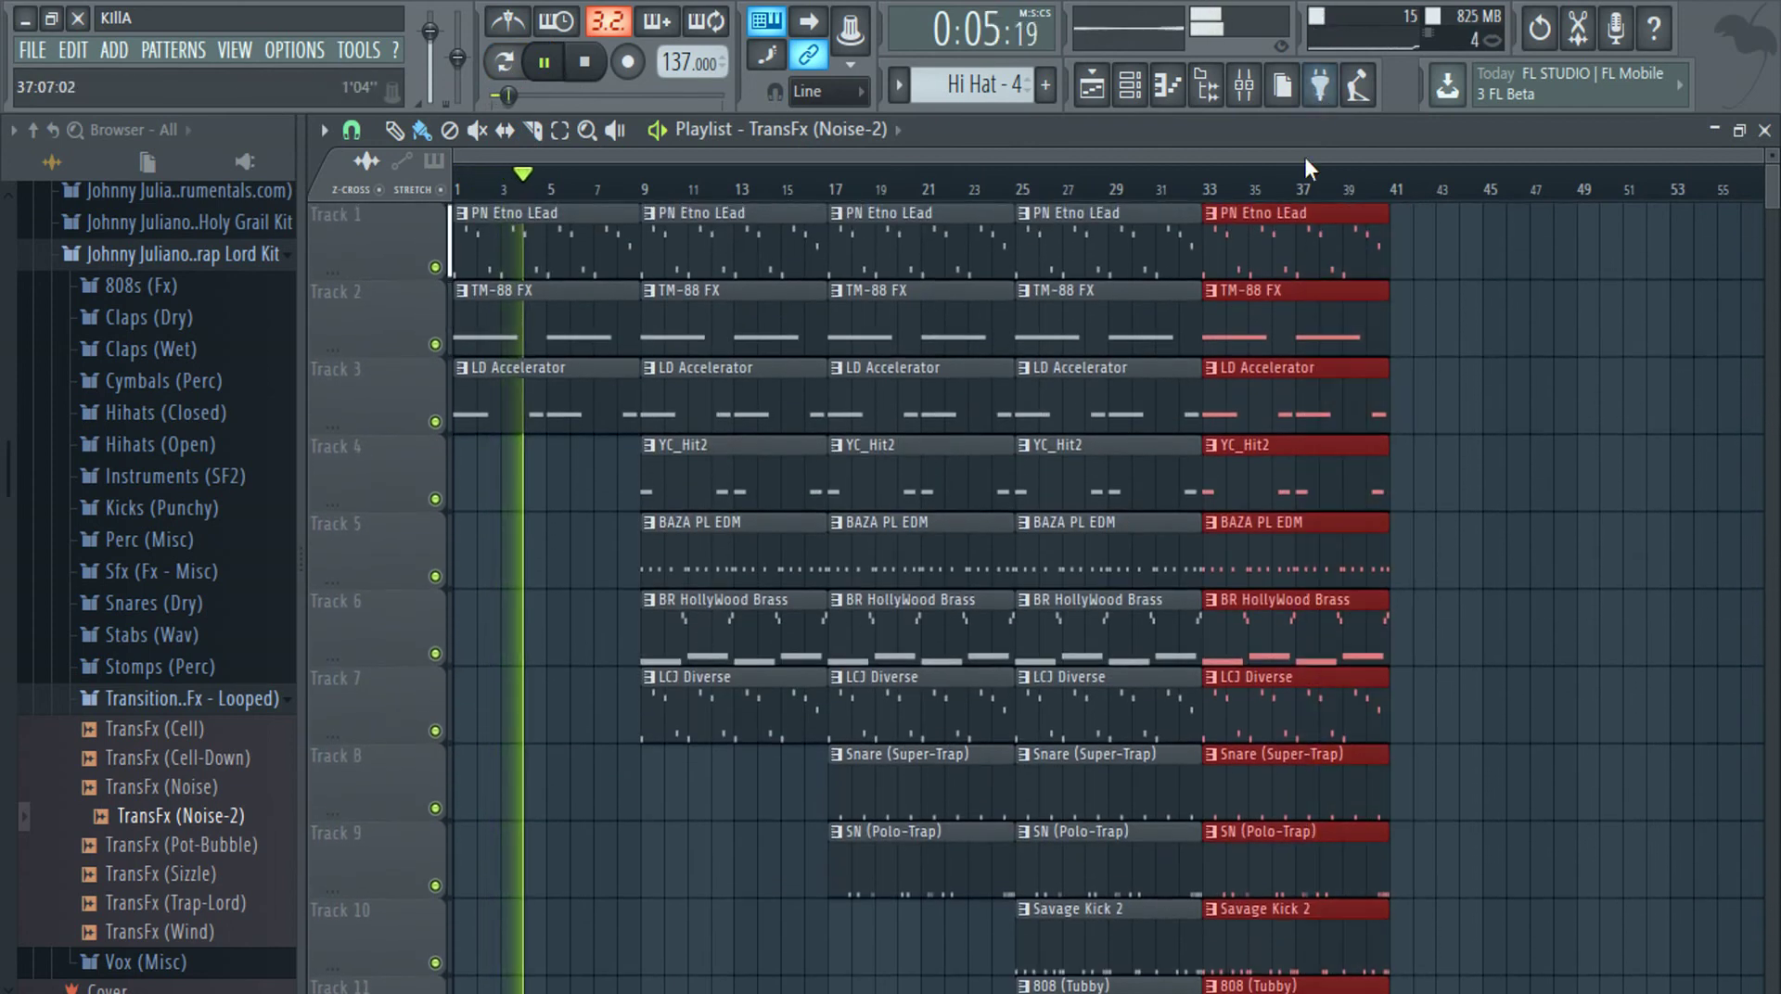
{"action": "key", "text": "ctrl+b"}
{"action": "key", "text": "ctrl+b"}
{"action": "key", "text": "ctrl+b"}
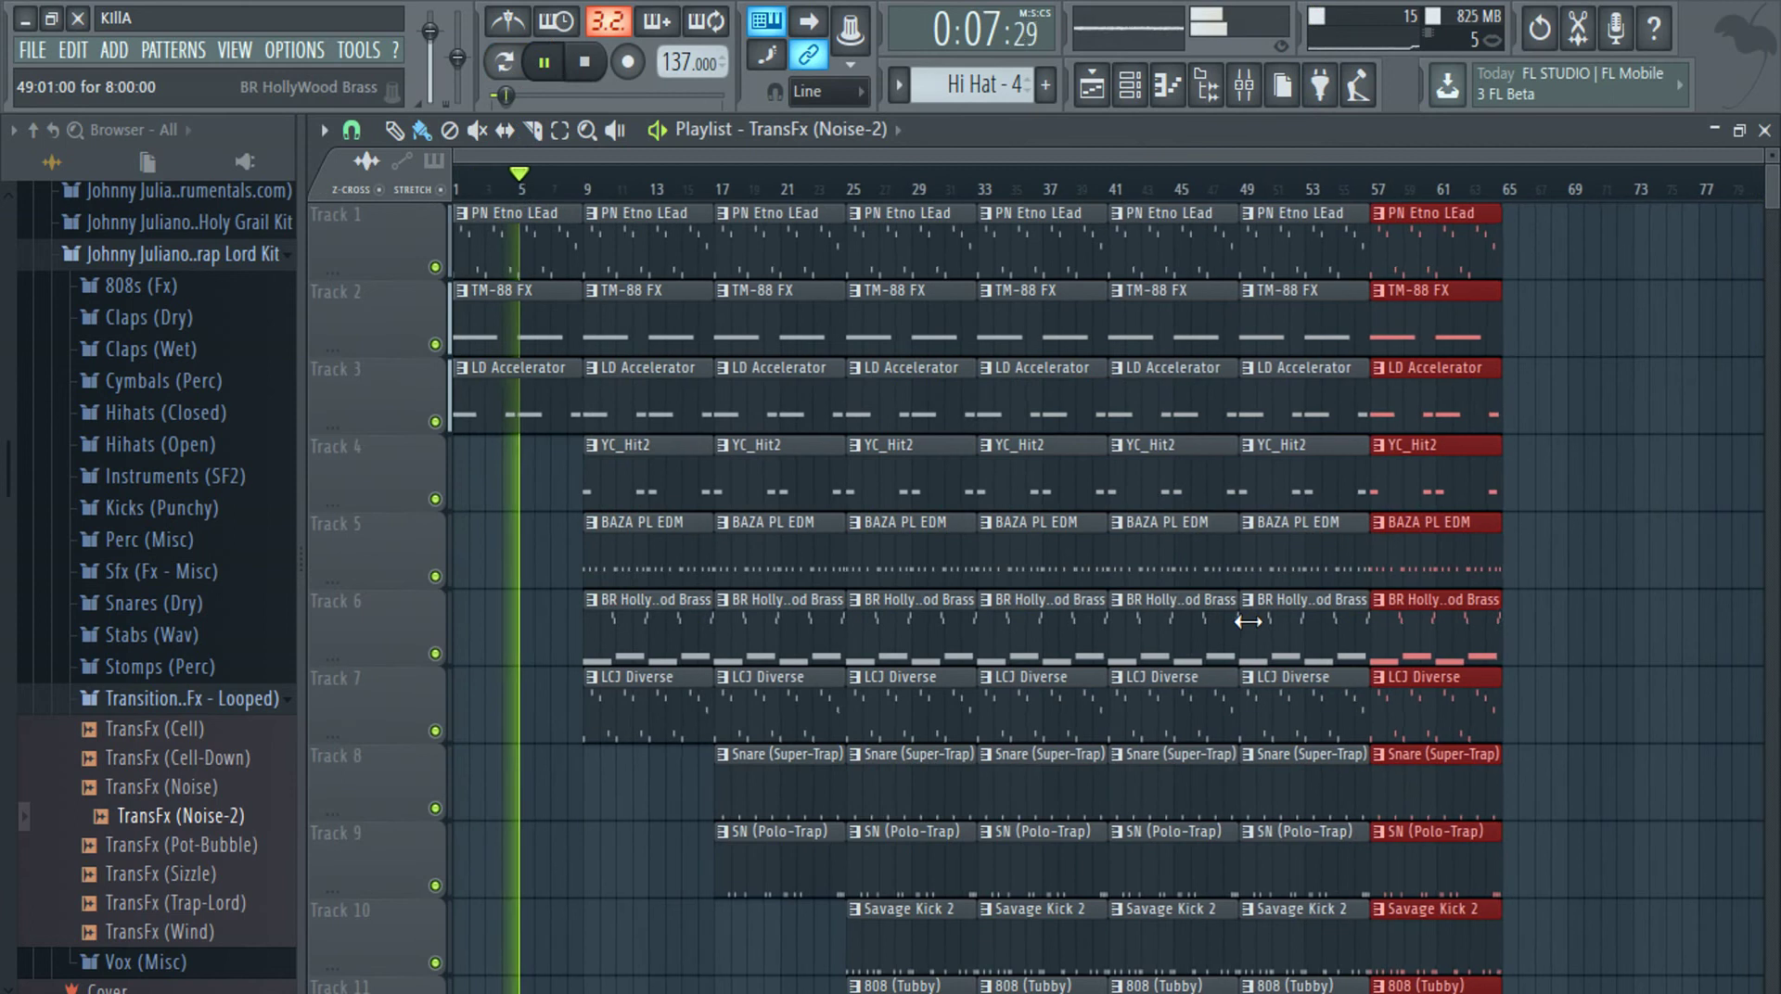
{"action": "scroll", "coordinate": [1472, 447], "scroll_direction": "down", "scroll_amount": 5}
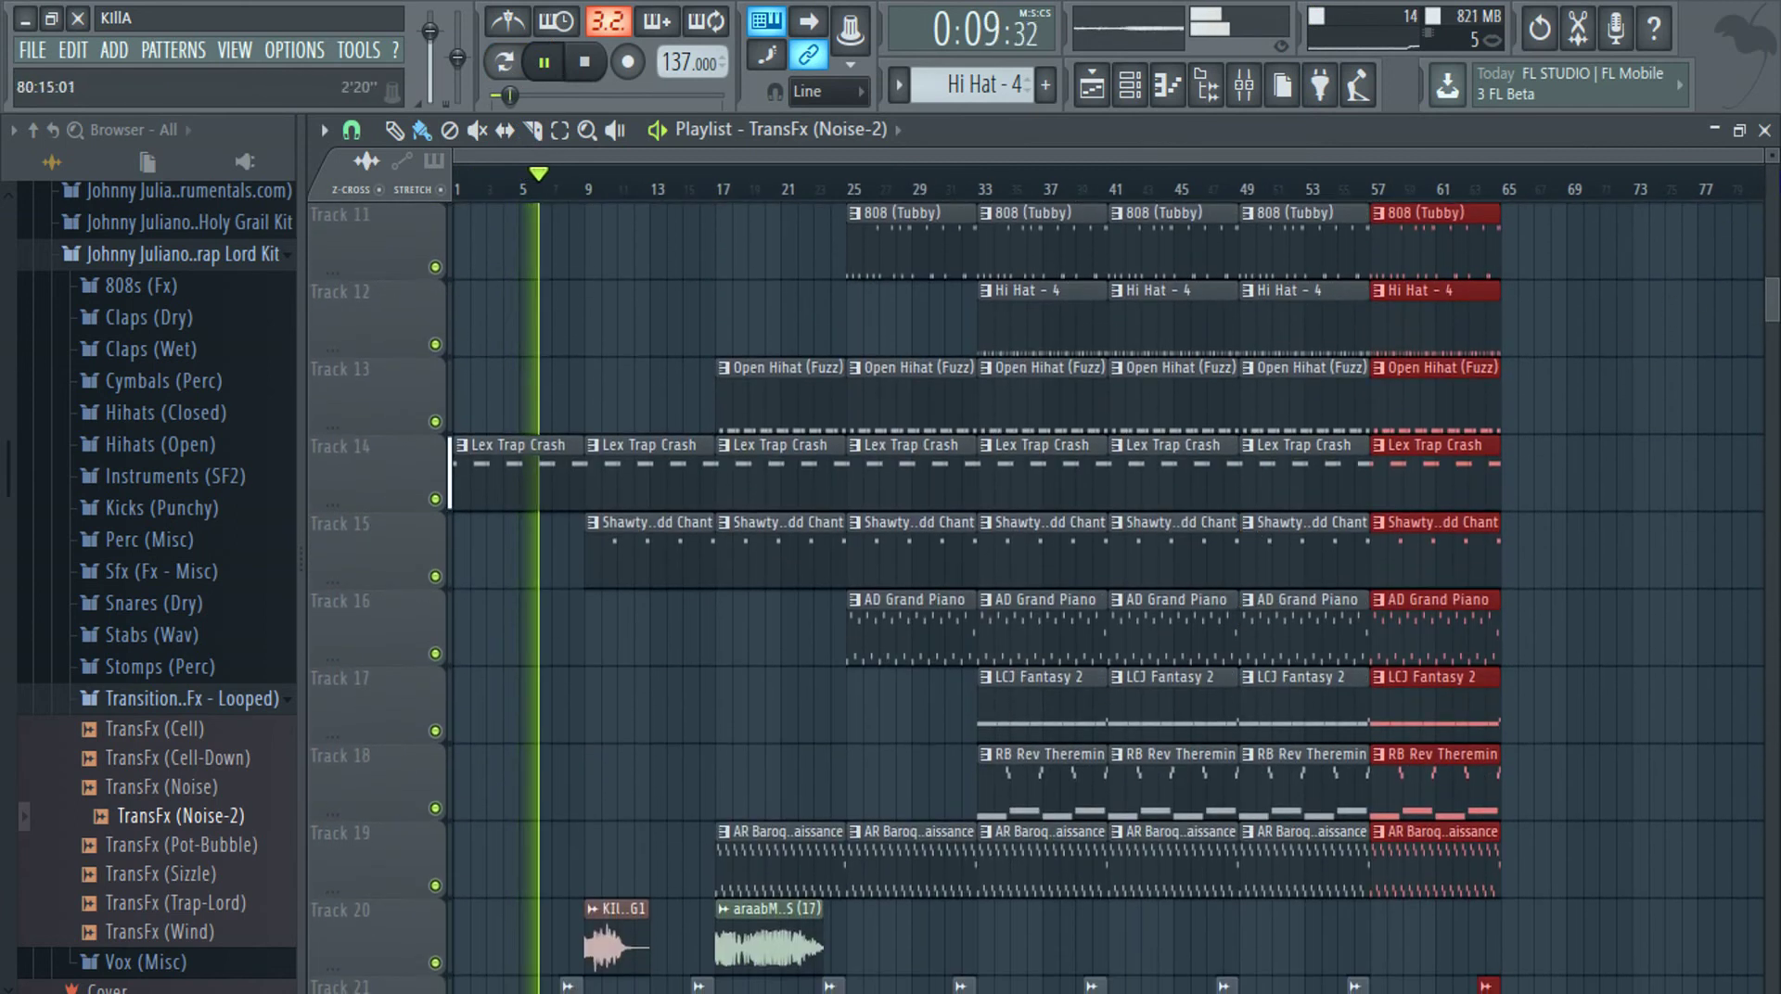
{"action": "left_click_drag", "start_coordinate": [1775, 155], "coordinate": [1775, 169]}
{"action": "left_click", "coordinate": [1631, 494], "text": "ctrl"}
{"action": "scroll", "coordinate": [1610, 553], "scroll_direction": "up", "scroll_amount": 4}
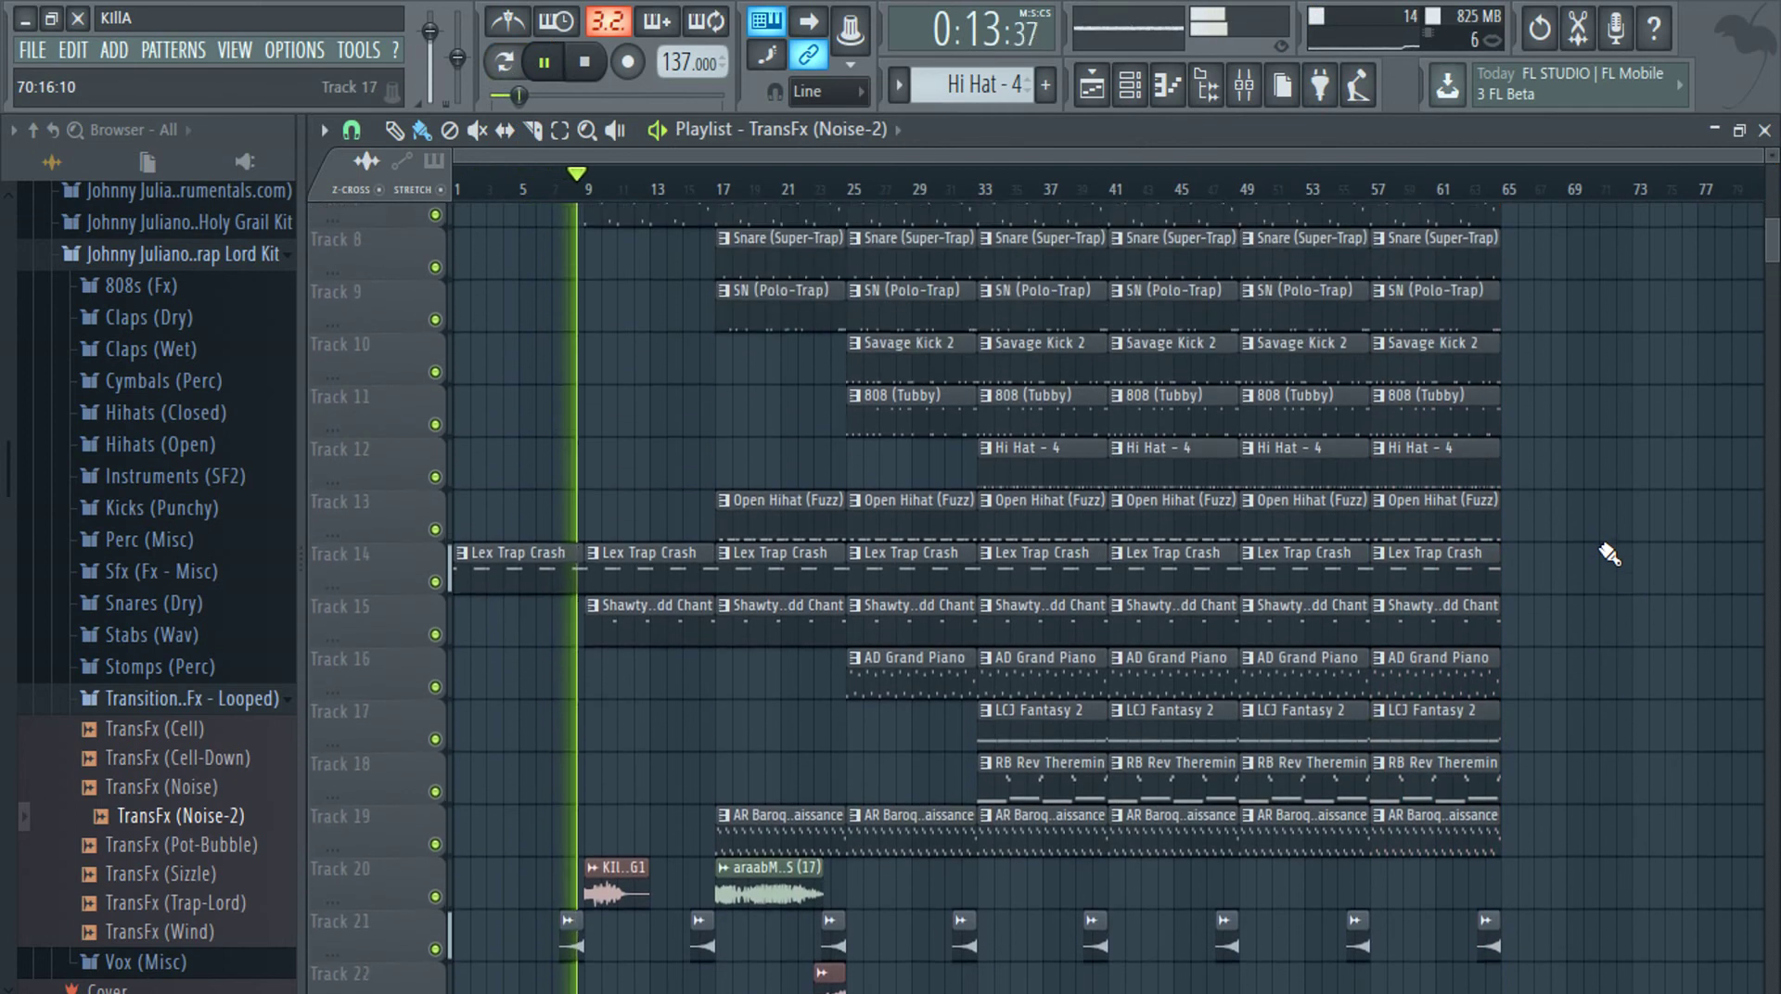
Check the KIllA_SouTh_TAG1 channel settings while replaying the passage from just before bar 9, and close them
{"action": "scroll", "coordinate": [676, 855], "scroll_direction": "down", "scroll_amount": 3}
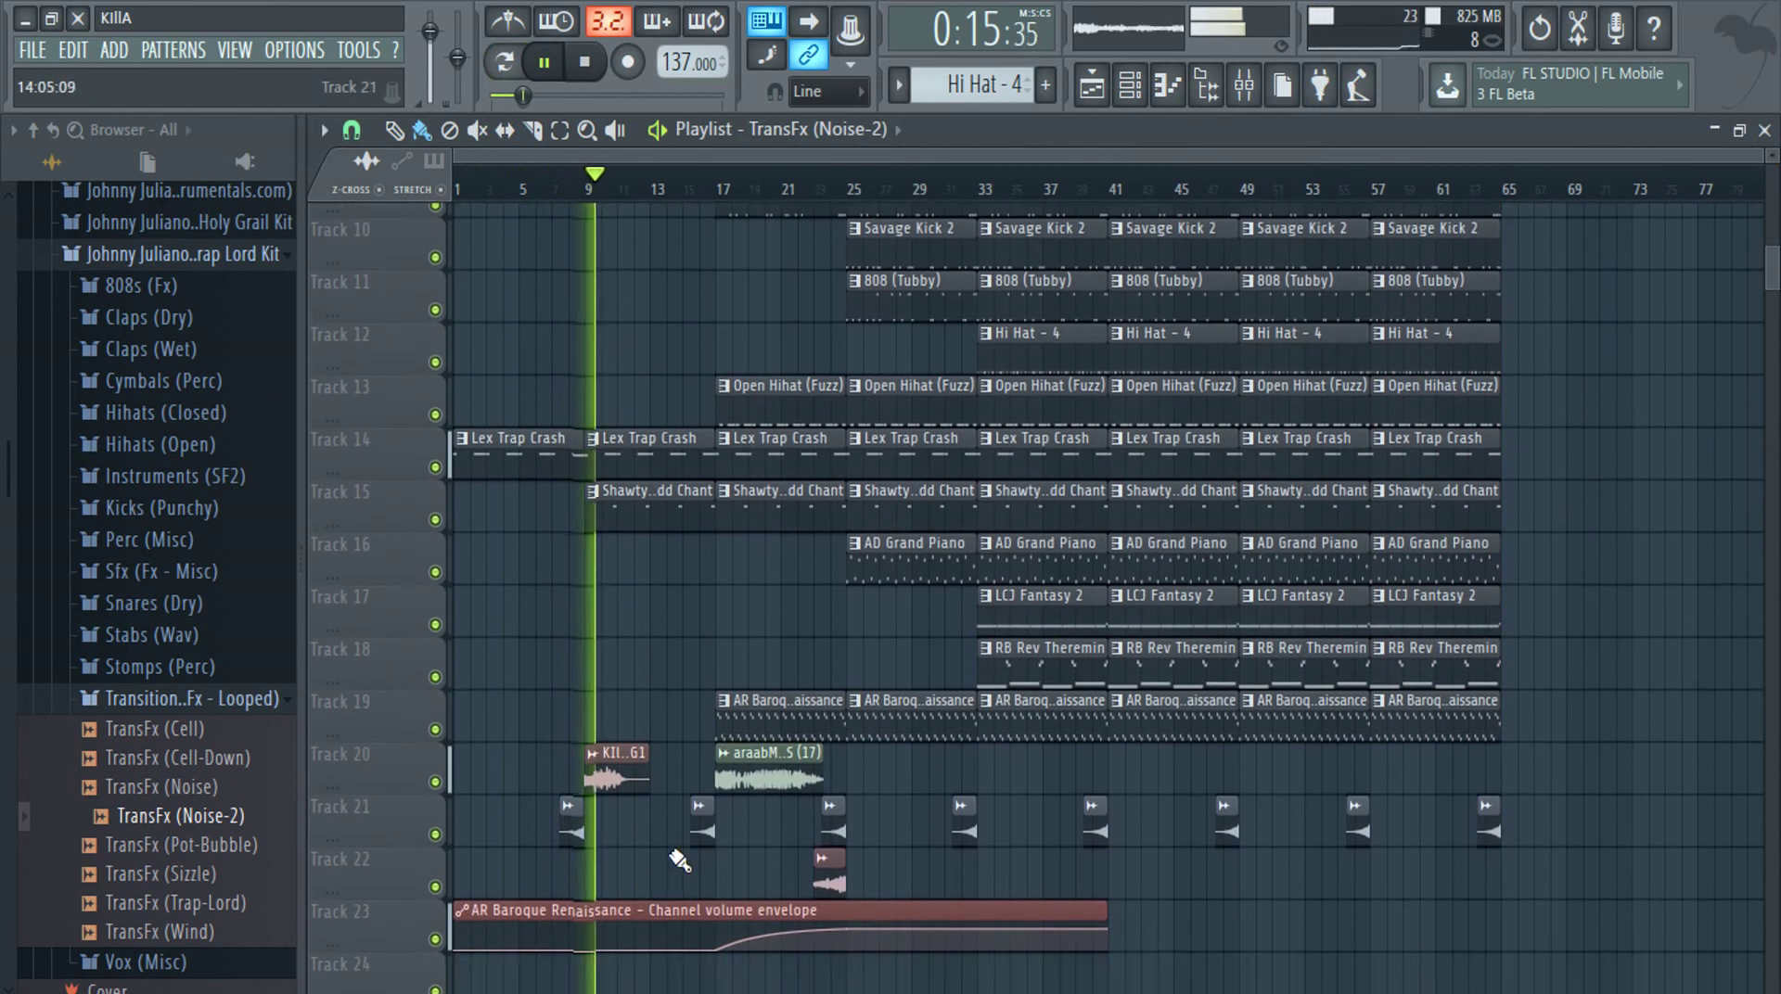
{"action": "double_click", "coordinate": [632, 772]}
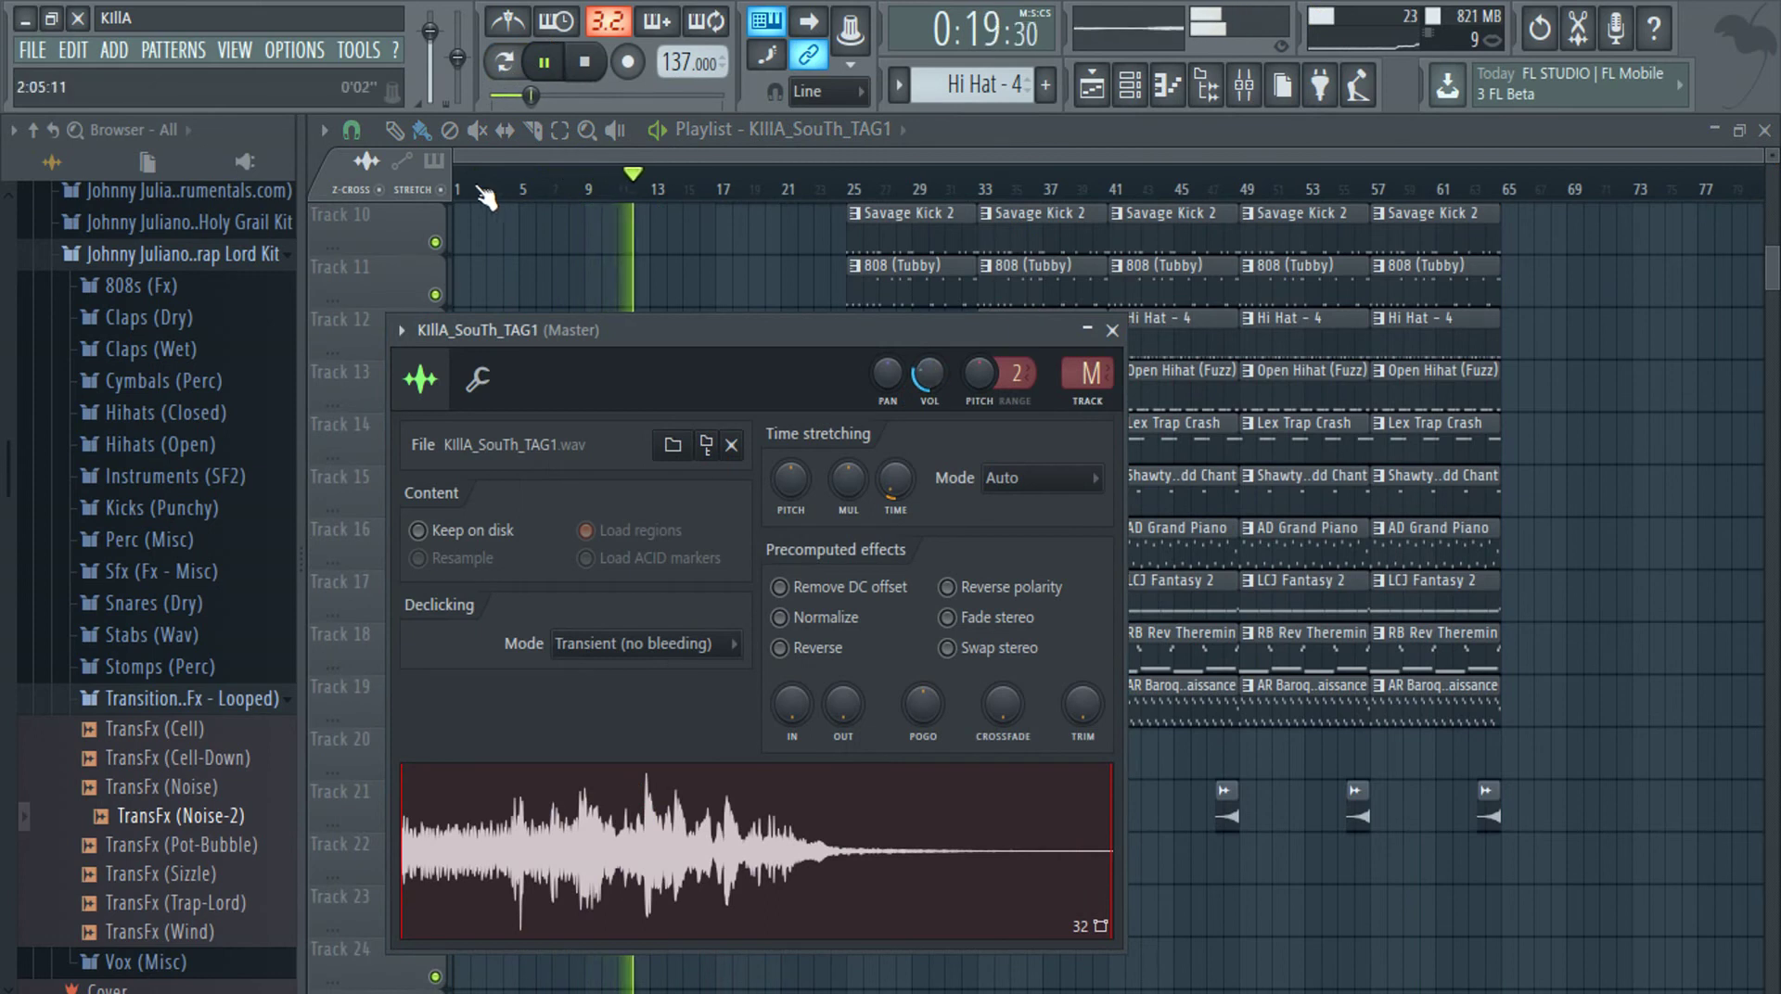
{"action": "key", "text": "Escape"}
{"action": "left_click_drag", "start_coordinate": [593, 195], "coordinate": [569, 193]}
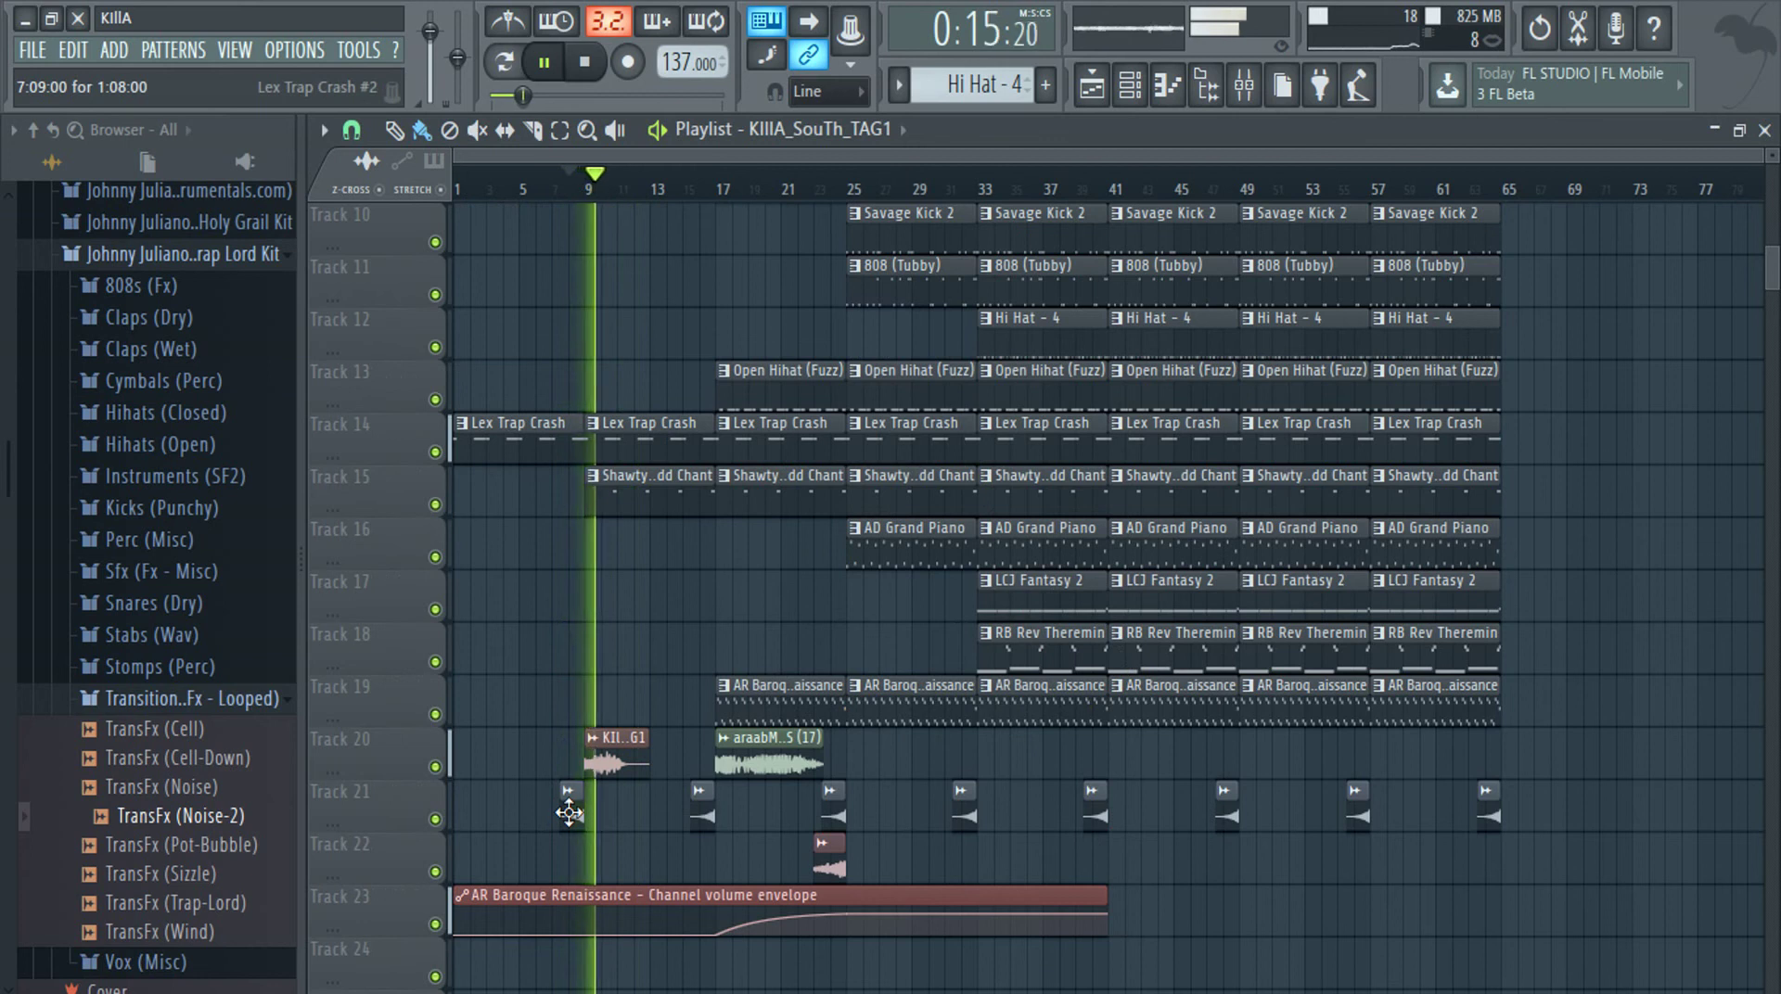
{"action": "double_click", "coordinate": [615, 747]}
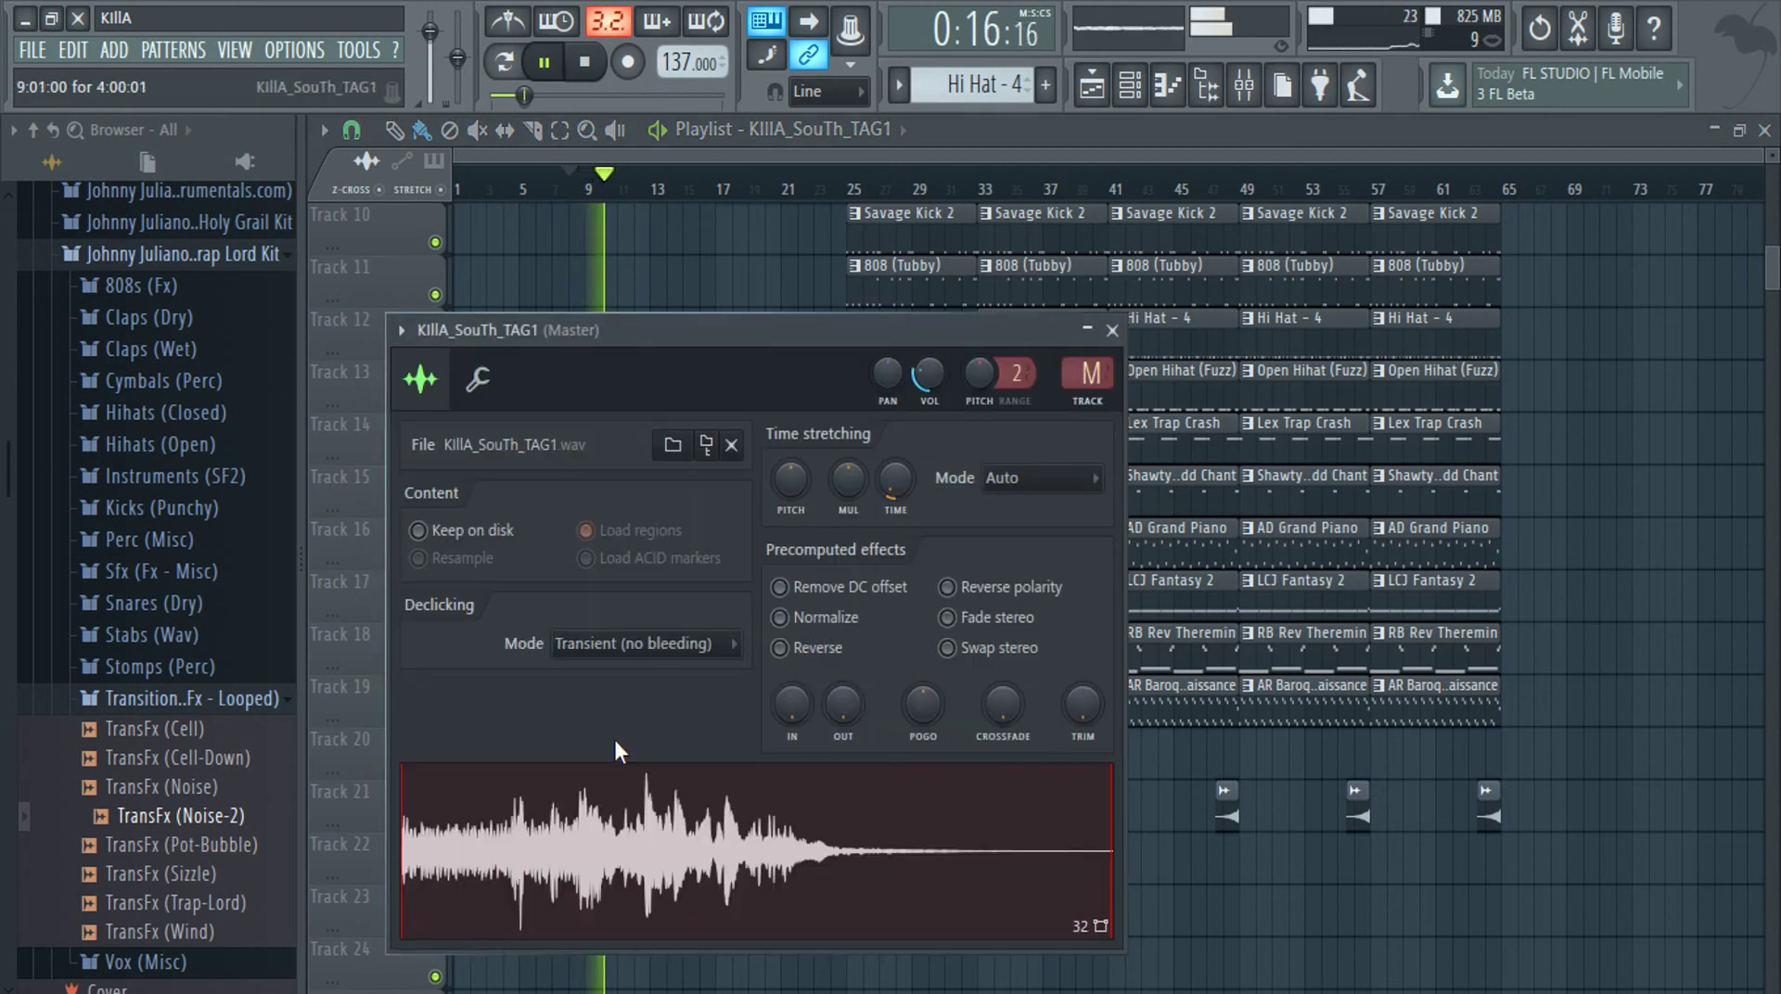
{"action": "left_click", "coordinate": [1112, 332]}
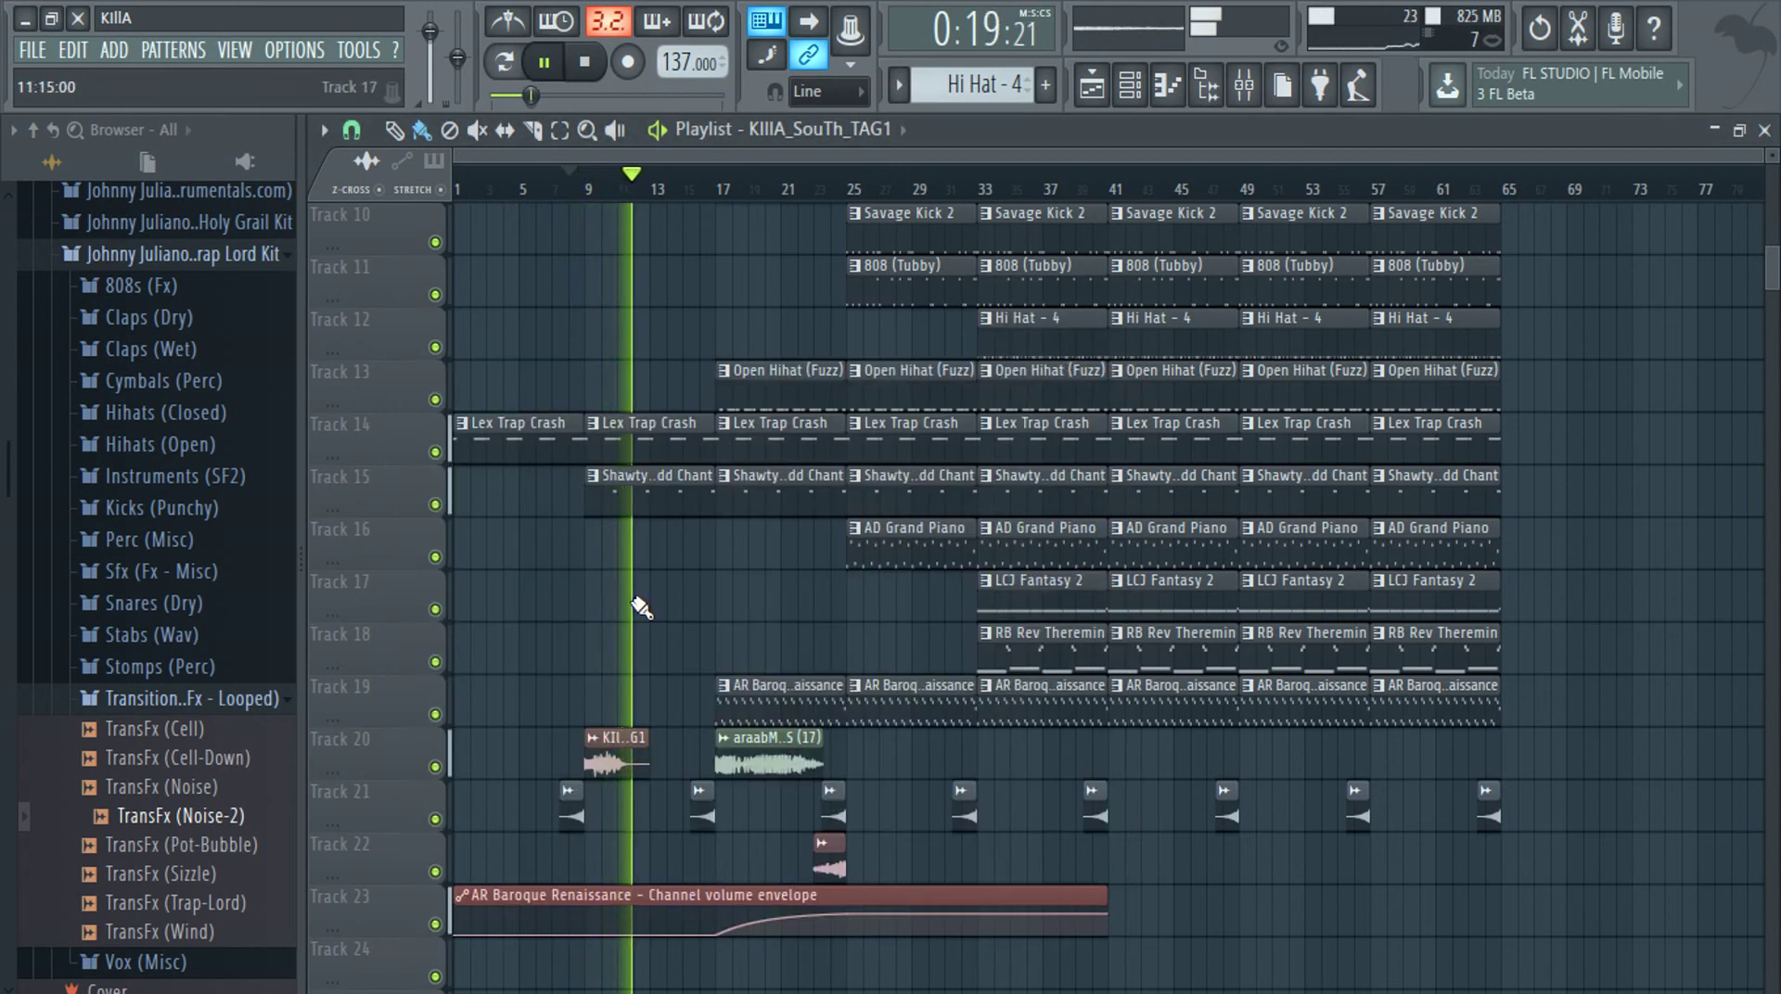
Delete the Shawty Redd Chant clip at bars 9 to 17 on Track 15 and check the araabMUZIK LAUGHS (17) channel volume
{"action": "right_click", "coordinate": [688, 512]}
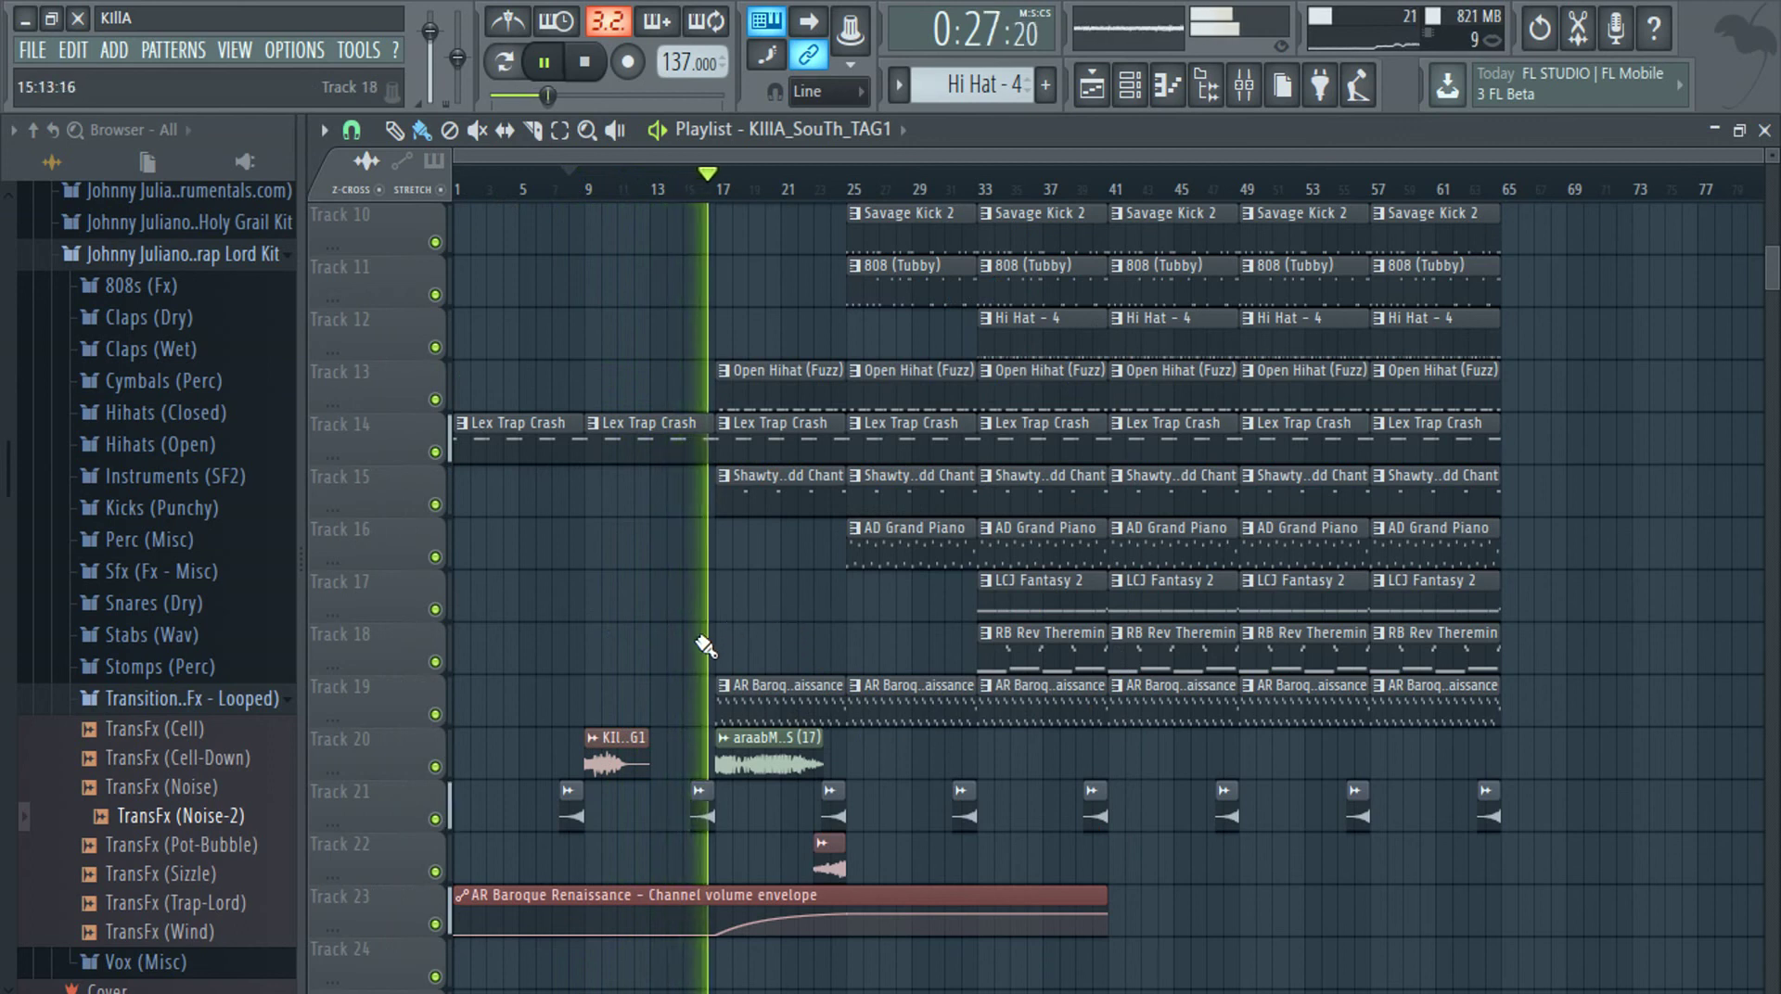
{"action": "double_click", "coordinate": [770, 762]}
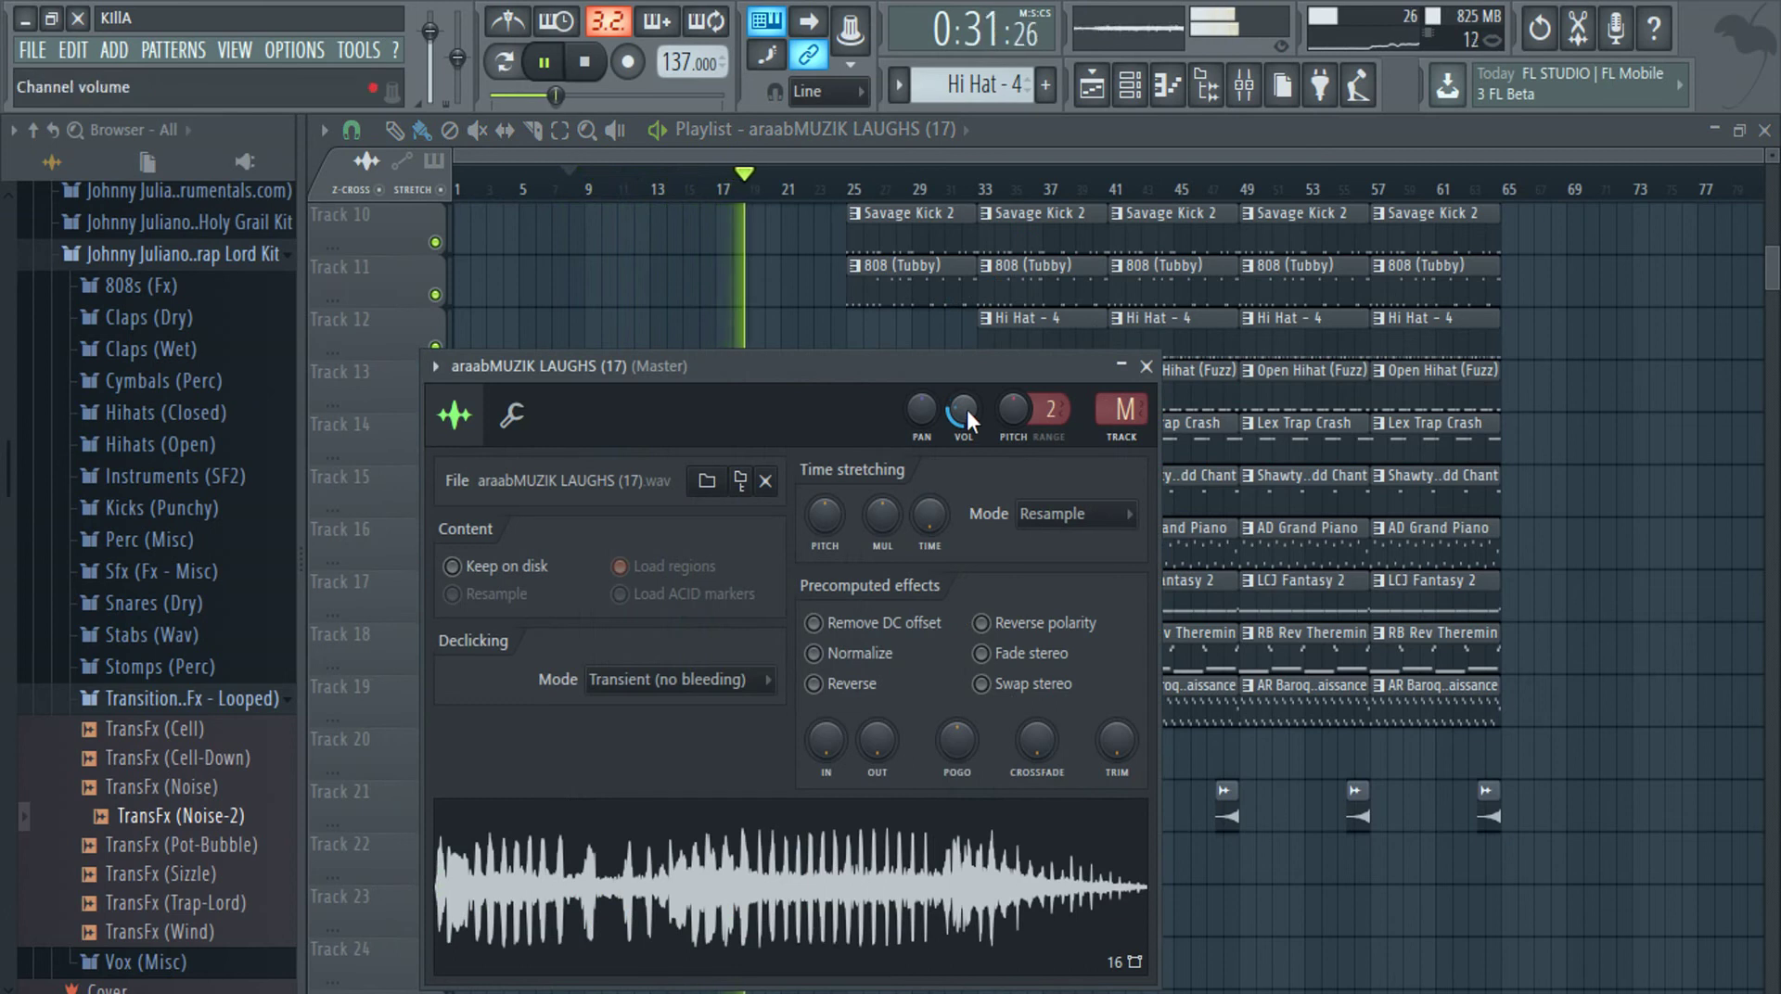
{"action": "left_click", "coordinate": [1146, 367]}
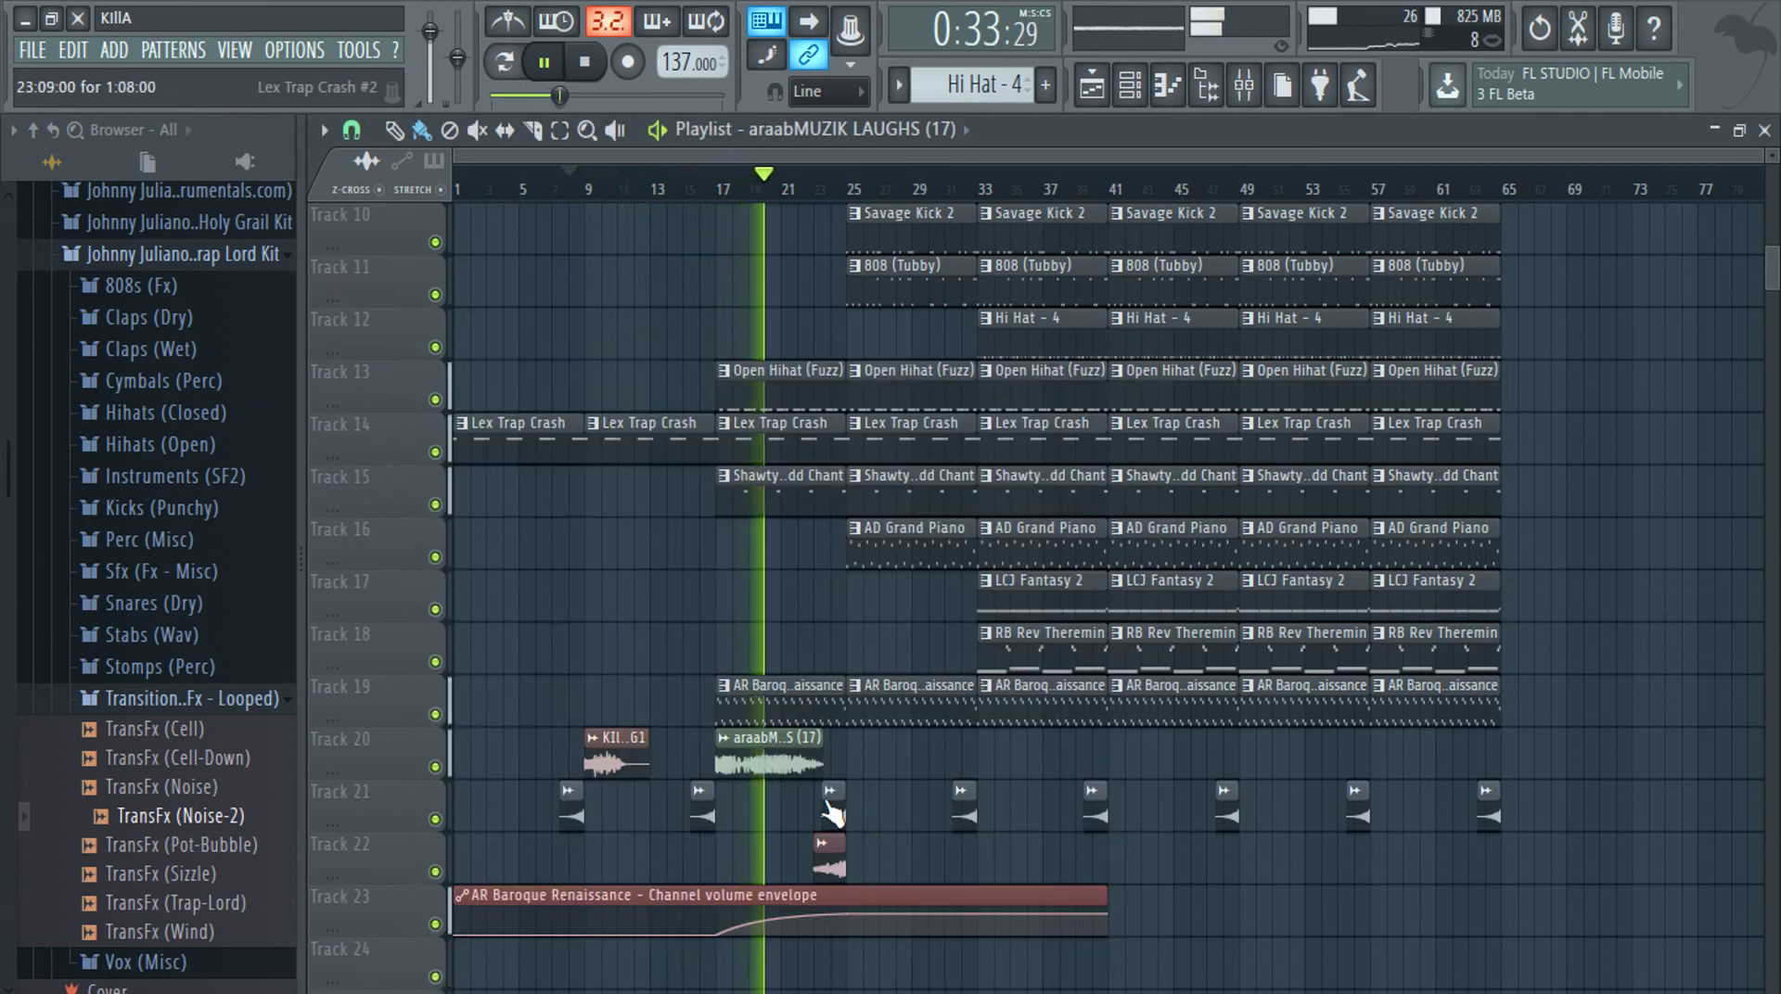
Stop playback and time-stretch the araabMUZIK LAUGHS (17) sample in its channel settings so the Track 20 clip ends at bar 25
{"action": "scroll", "coordinate": [805, 791], "scroll_direction": "up", "scroll_amount": 1}
{"action": "scroll", "coordinate": [805, 789], "scroll_direction": "up", "scroll_amount": 4}
{"action": "key", "text": "space"}
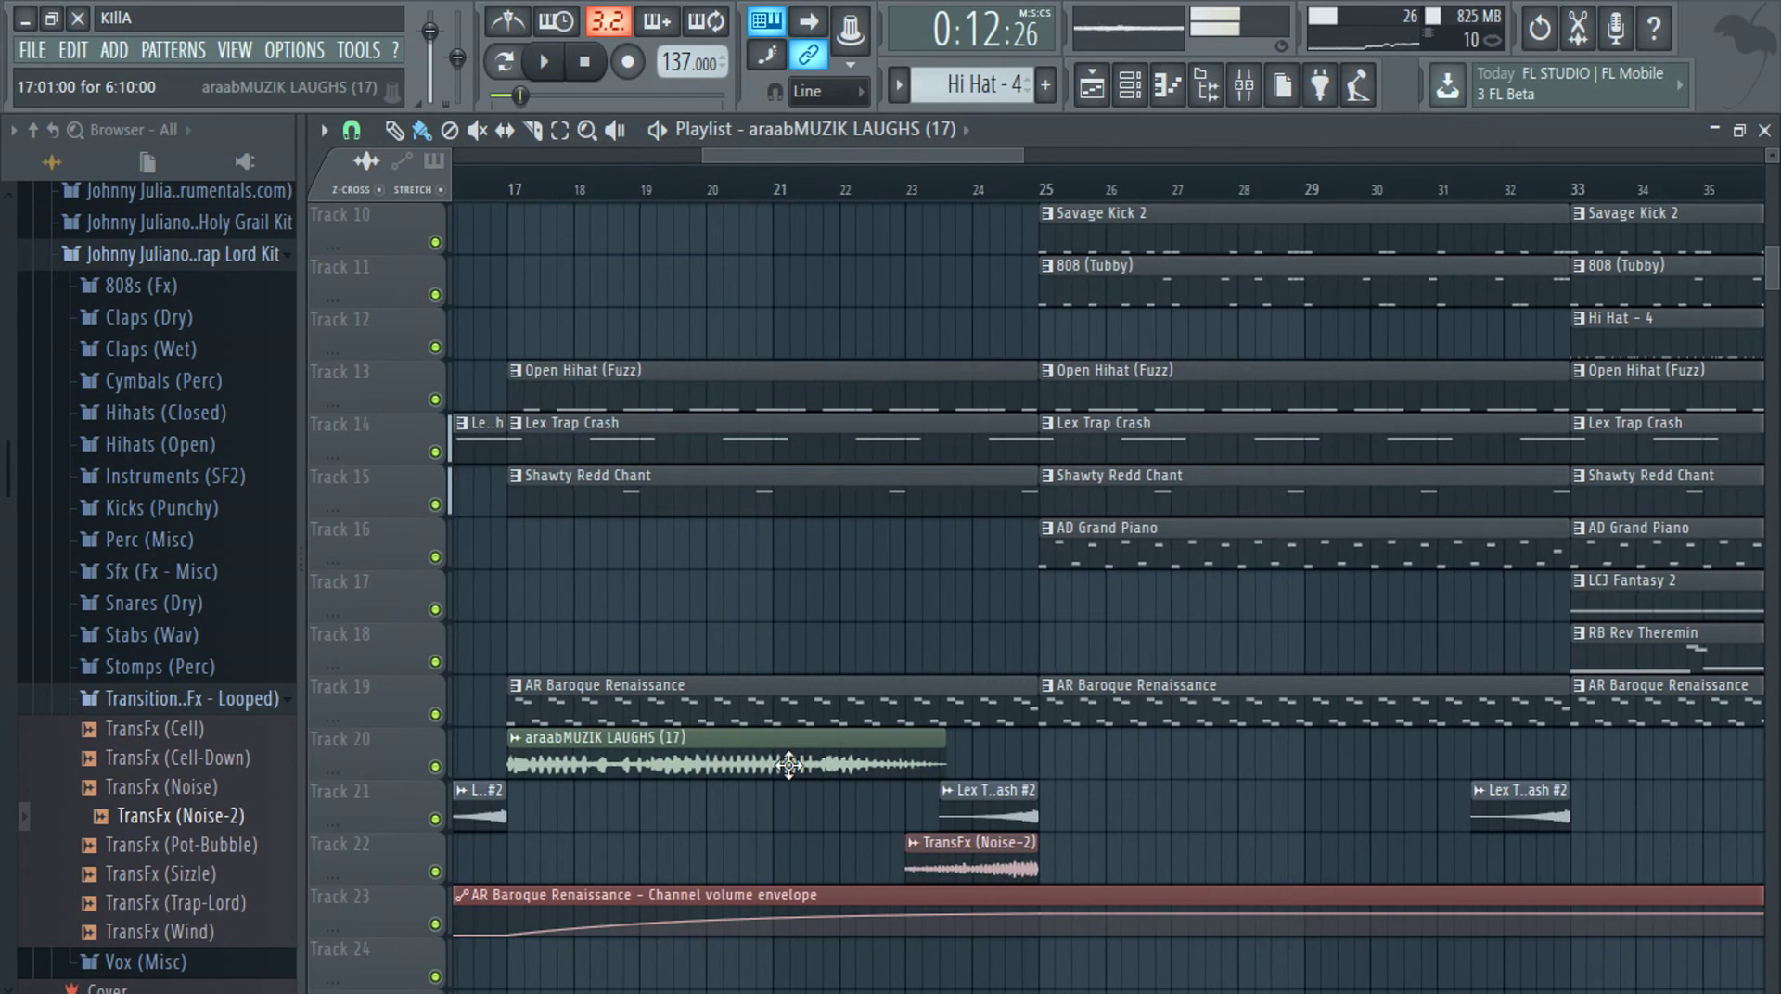
{"action": "double_click", "coordinate": [793, 765]}
{"action": "left_click_drag", "start_coordinate": [1010, 380], "coordinate": [1116, 836]}
{"action": "left_click_drag", "start_coordinate": [1053, 974], "coordinate": [1052, 927]}
{"action": "left_click", "coordinate": [1252, 825]}
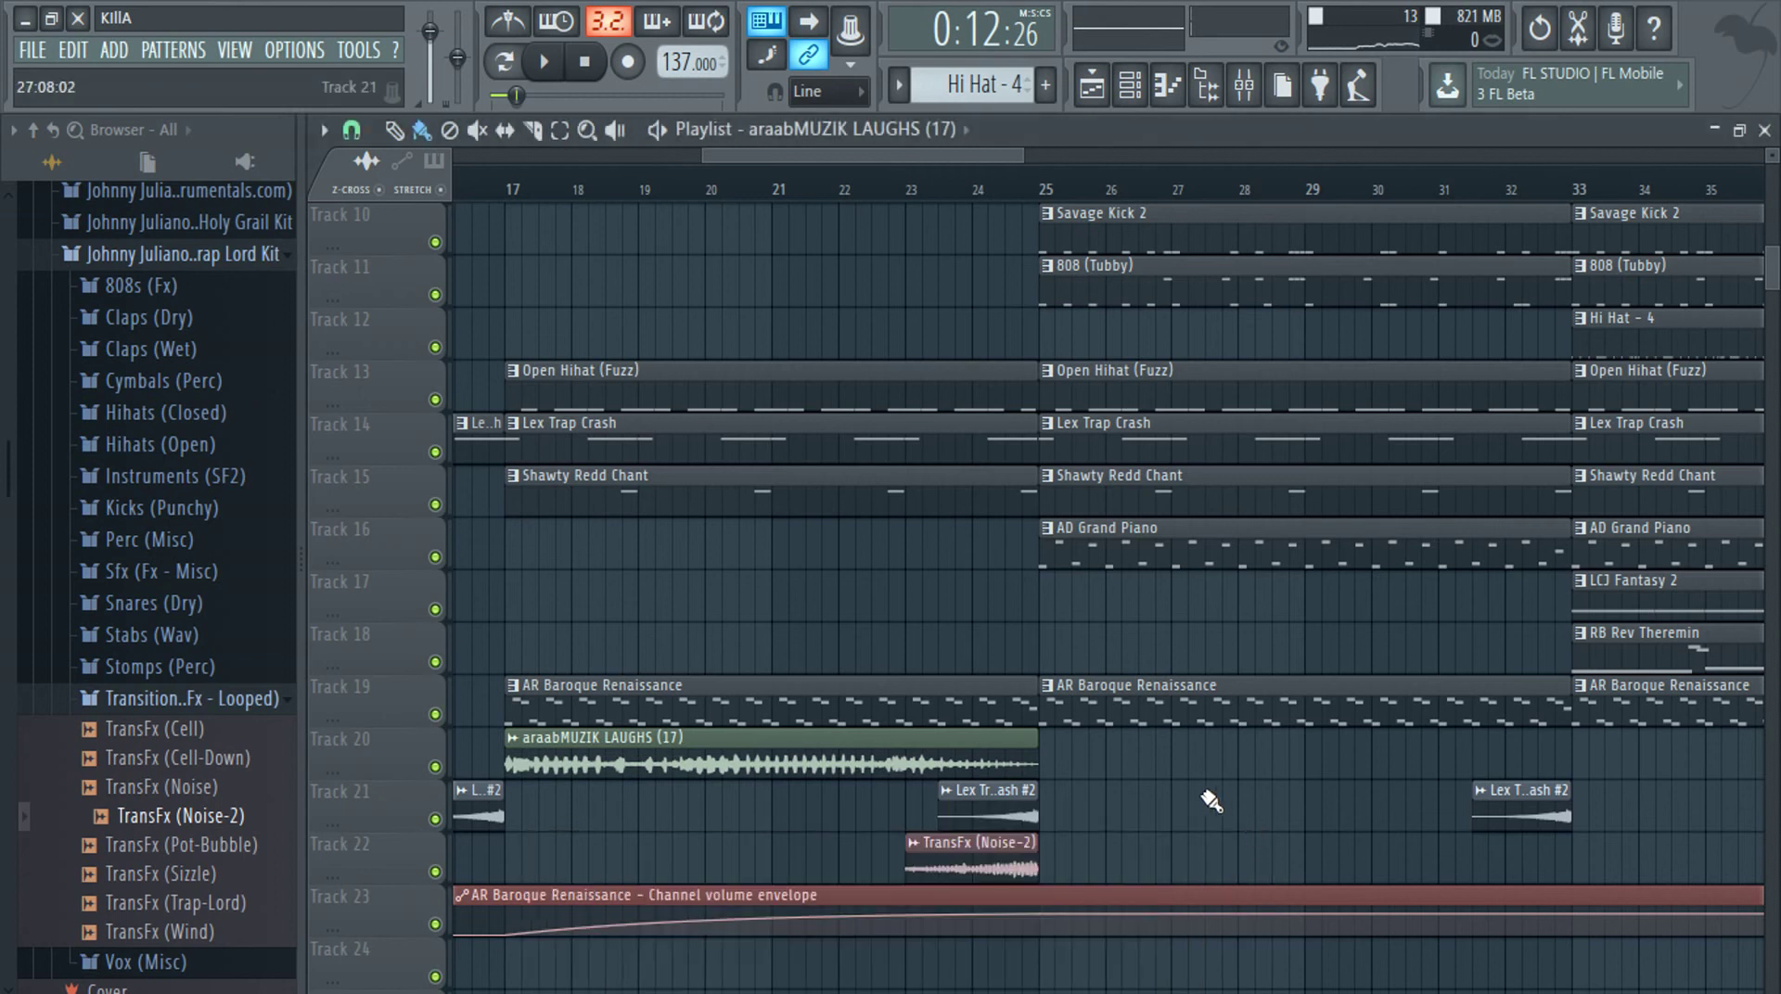
Play from just before bar 17 and lower the AR Baroque Renaissance volume envelope's tension between bars 17 and 25 to about 9%
{"action": "scroll", "coordinate": [592, 647], "scroll_direction": "down", "scroll_amount": 4}
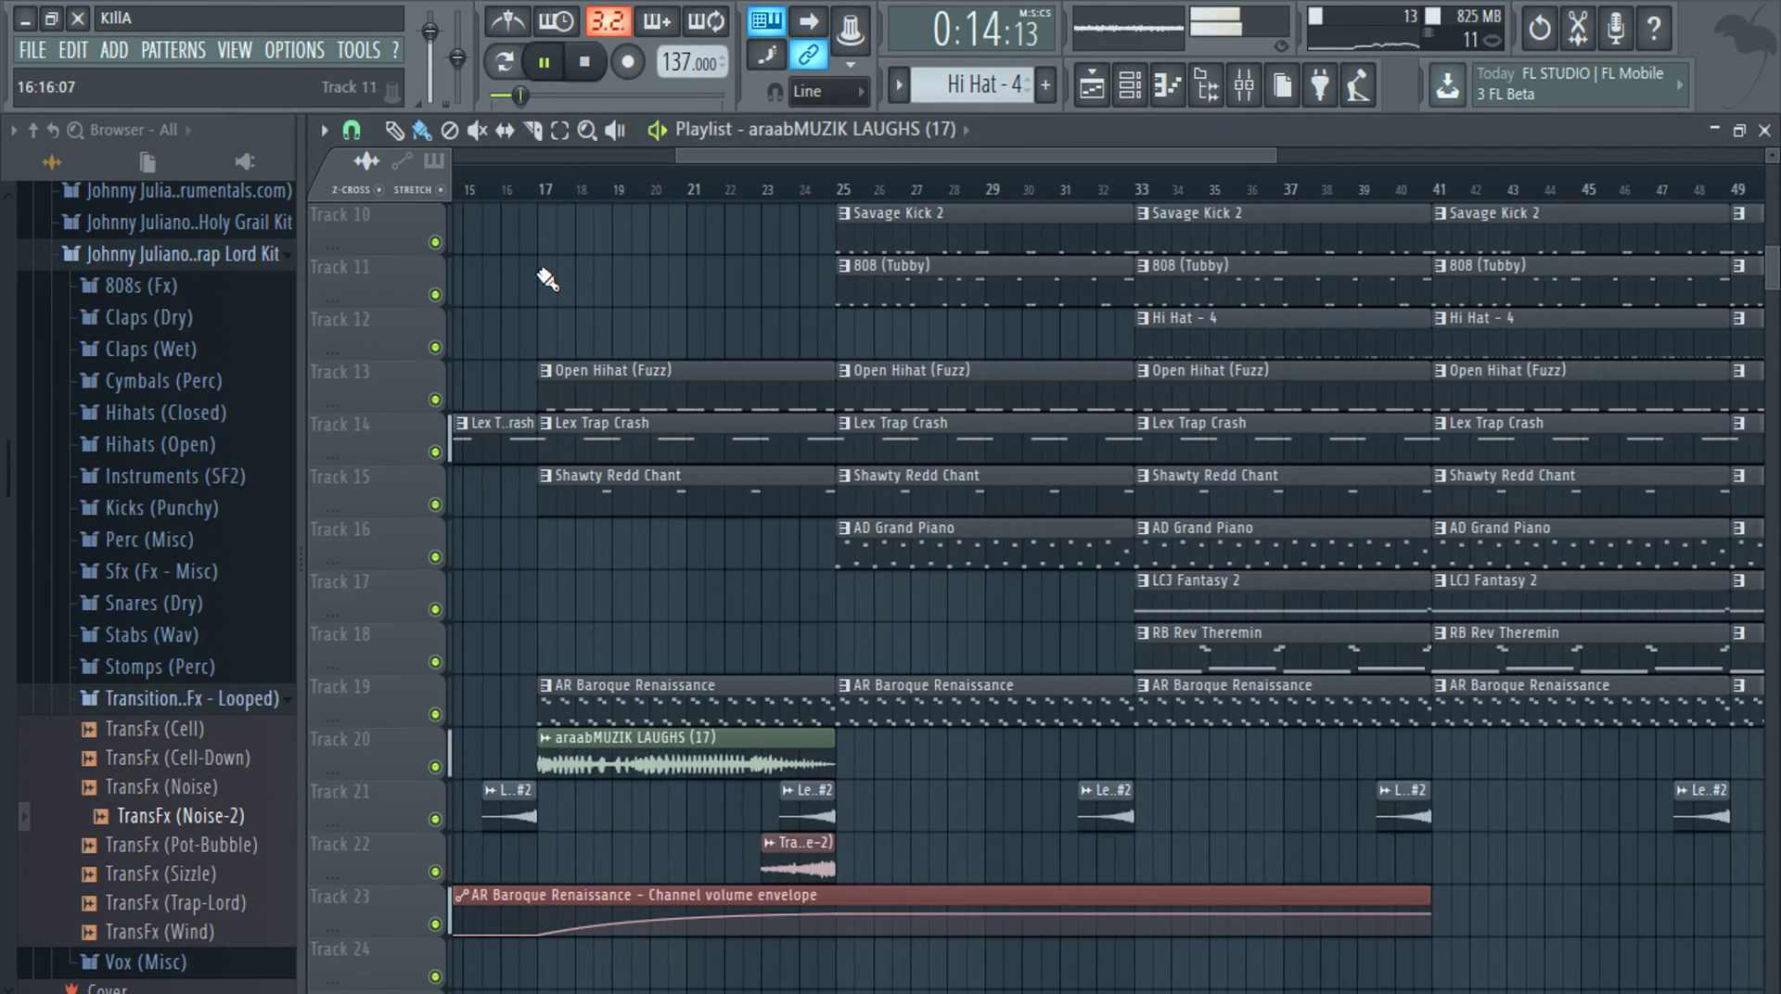
{"action": "left_click", "coordinate": [533, 185]}
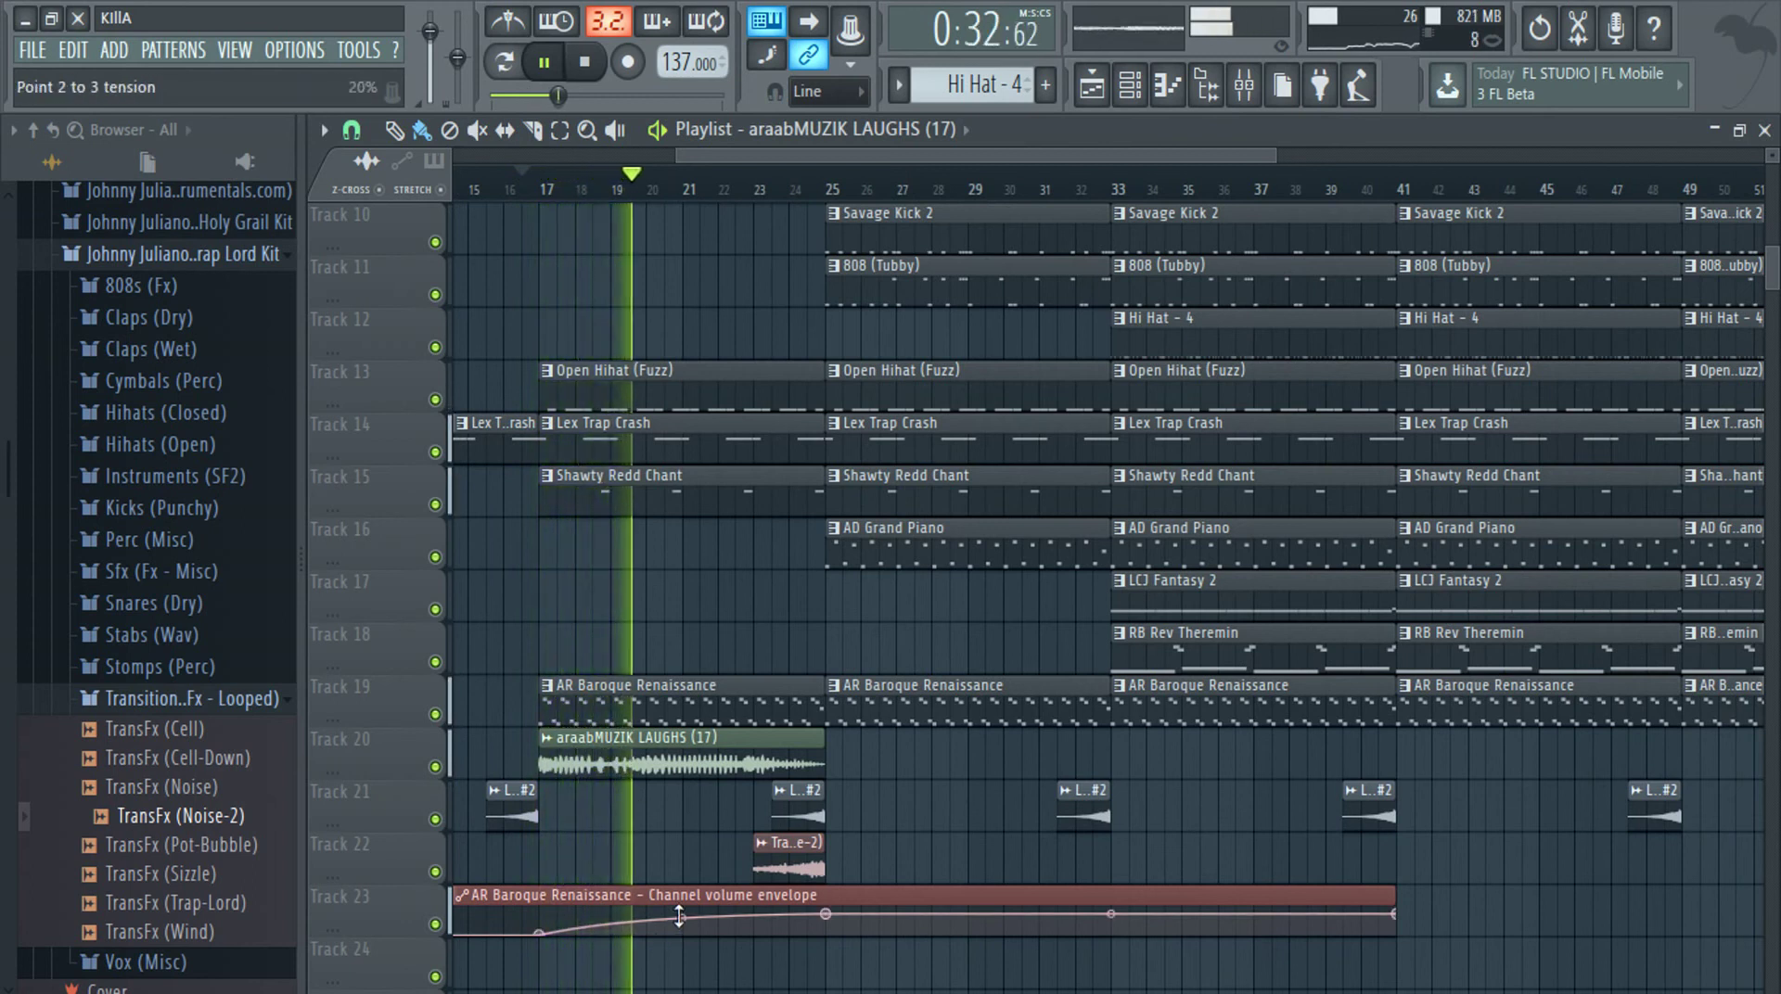
{"action": "left_click_drag", "start_coordinate": [679, 916], "coordinate": [682, 922]}
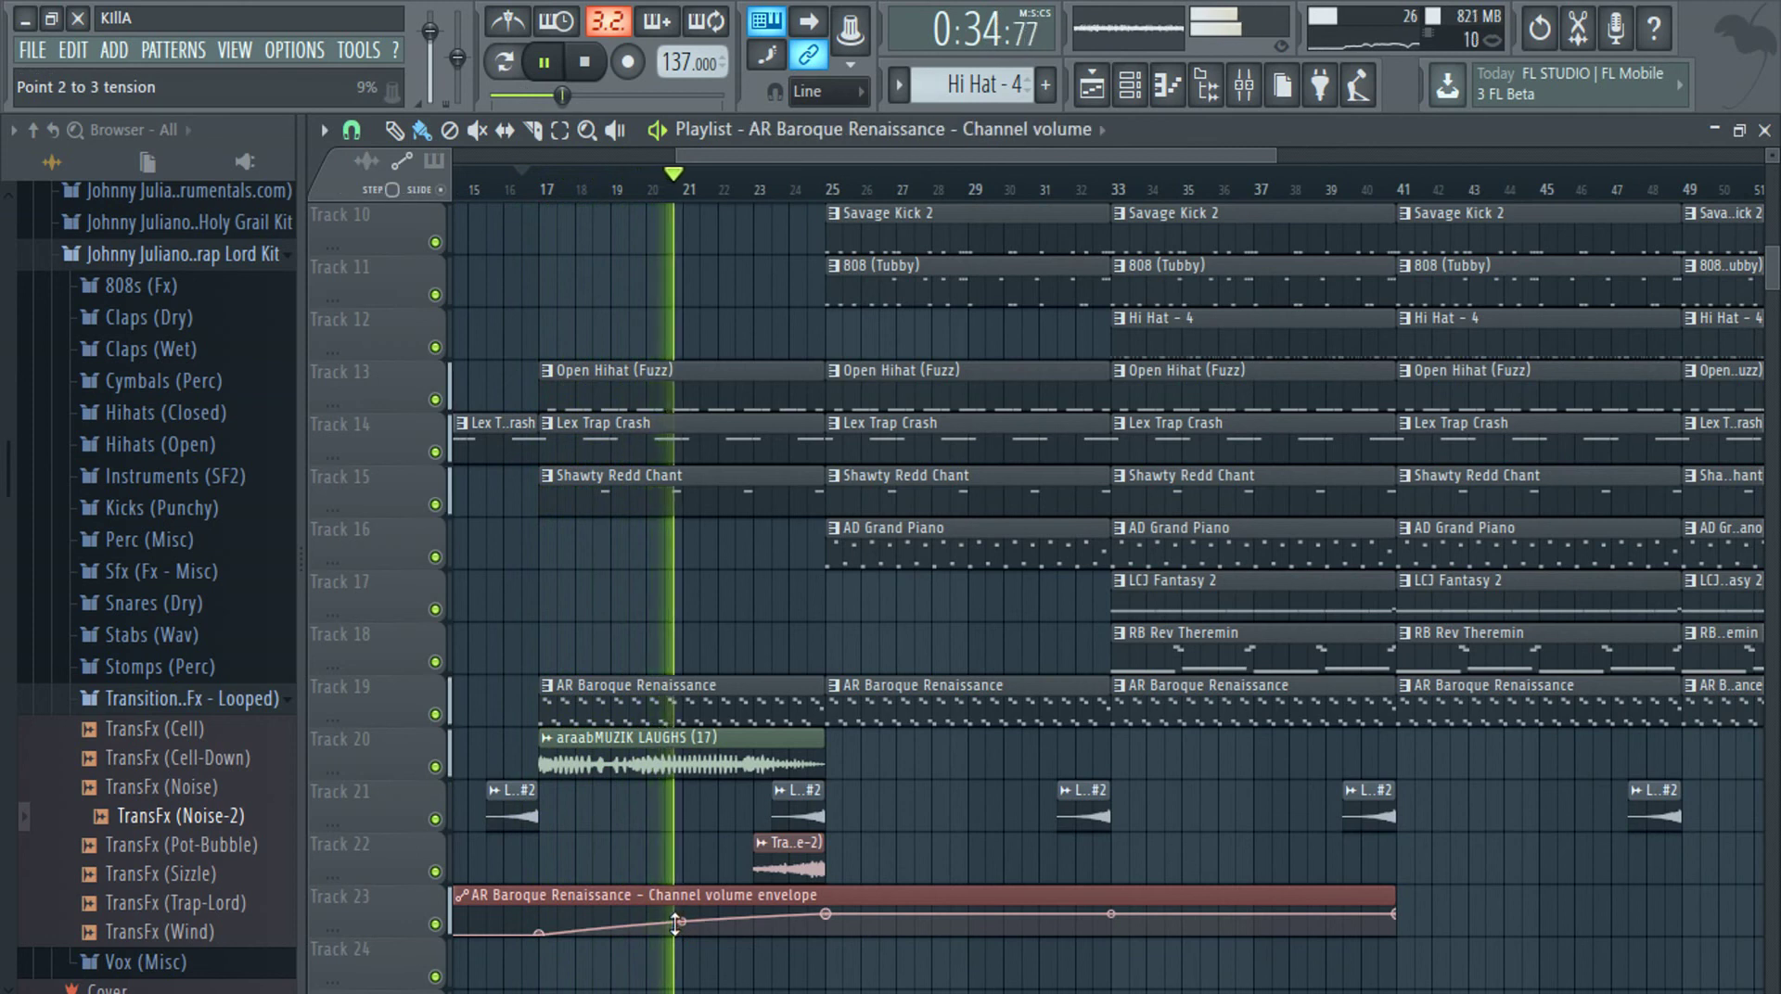
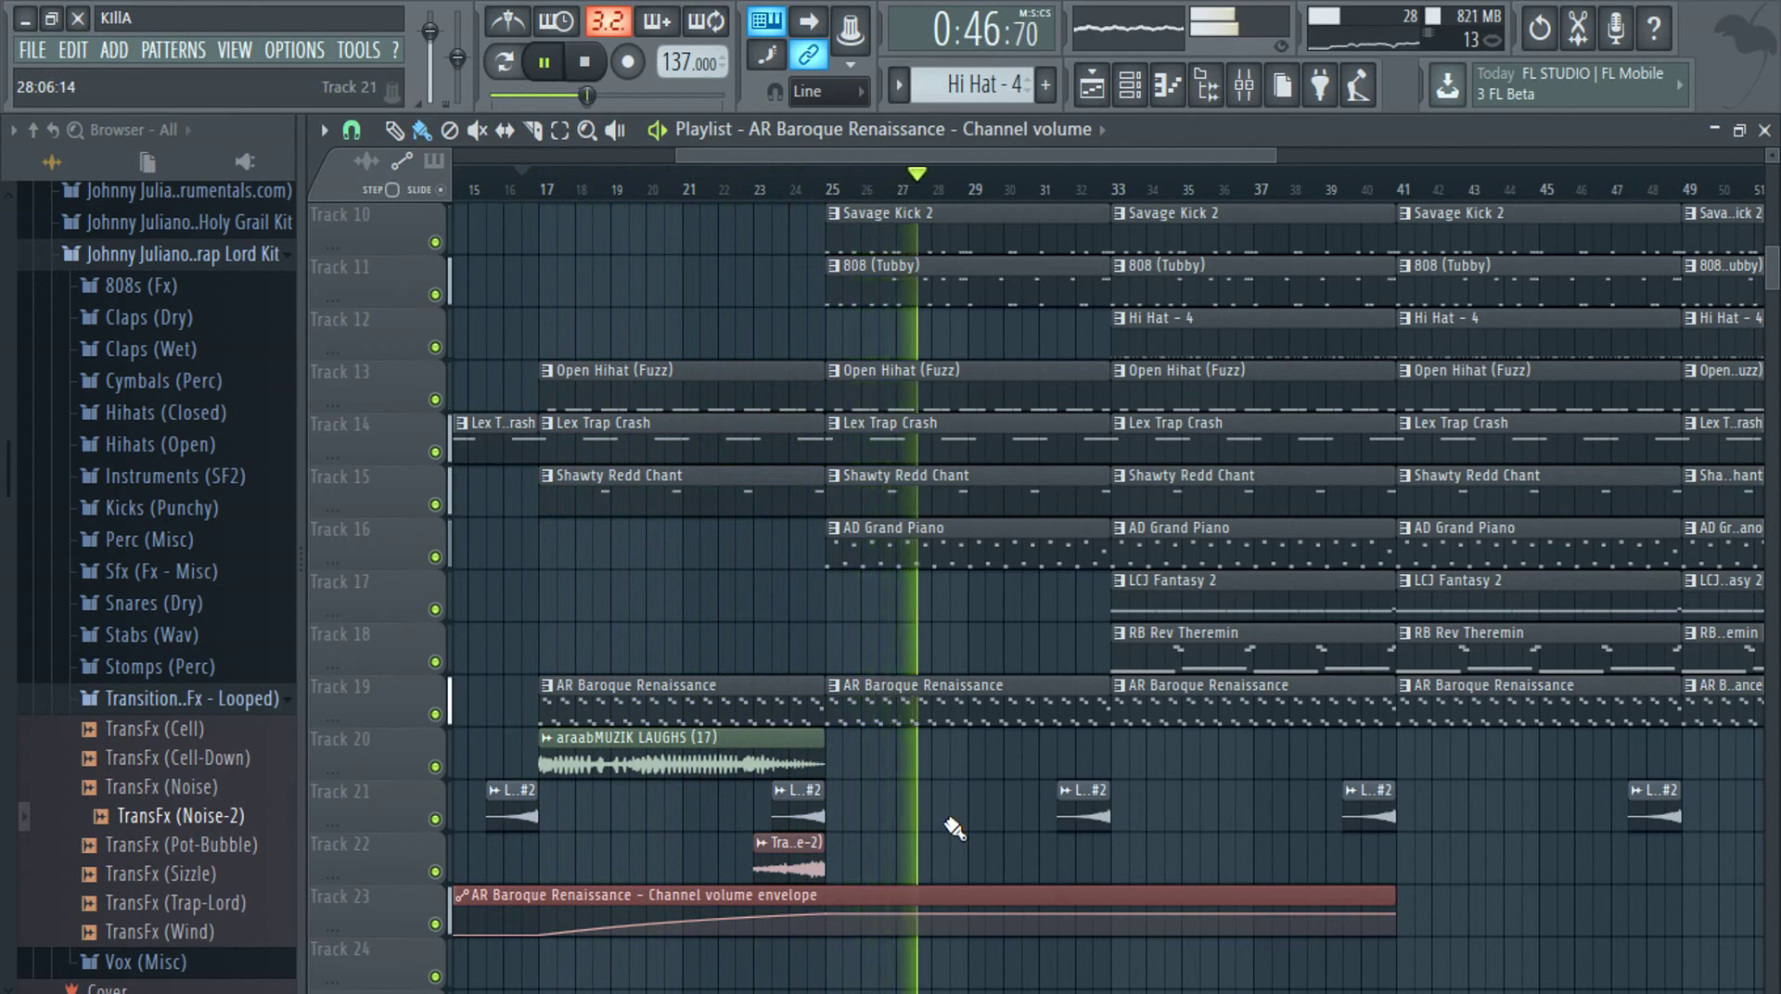
{"action": "left_click", "coordinate": [1185, 639]}
{"action": "left_click", "coordinate": [867, 652]}
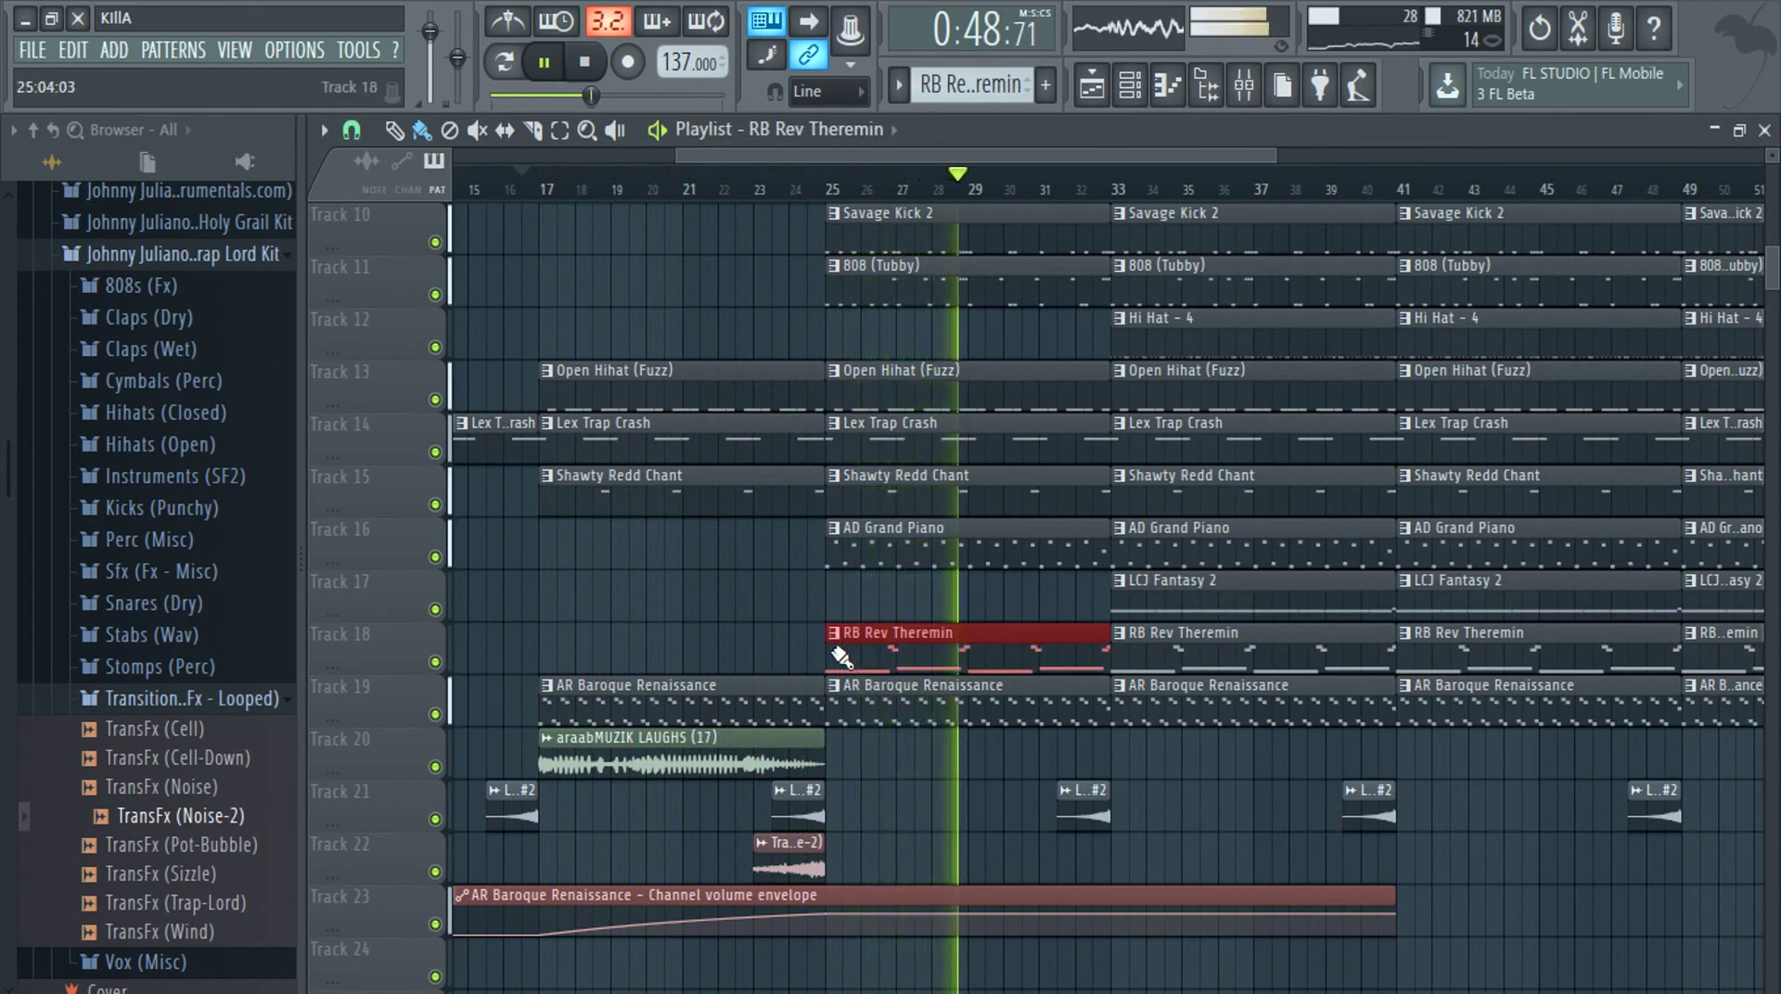
{"action": "key", "text": "space"}
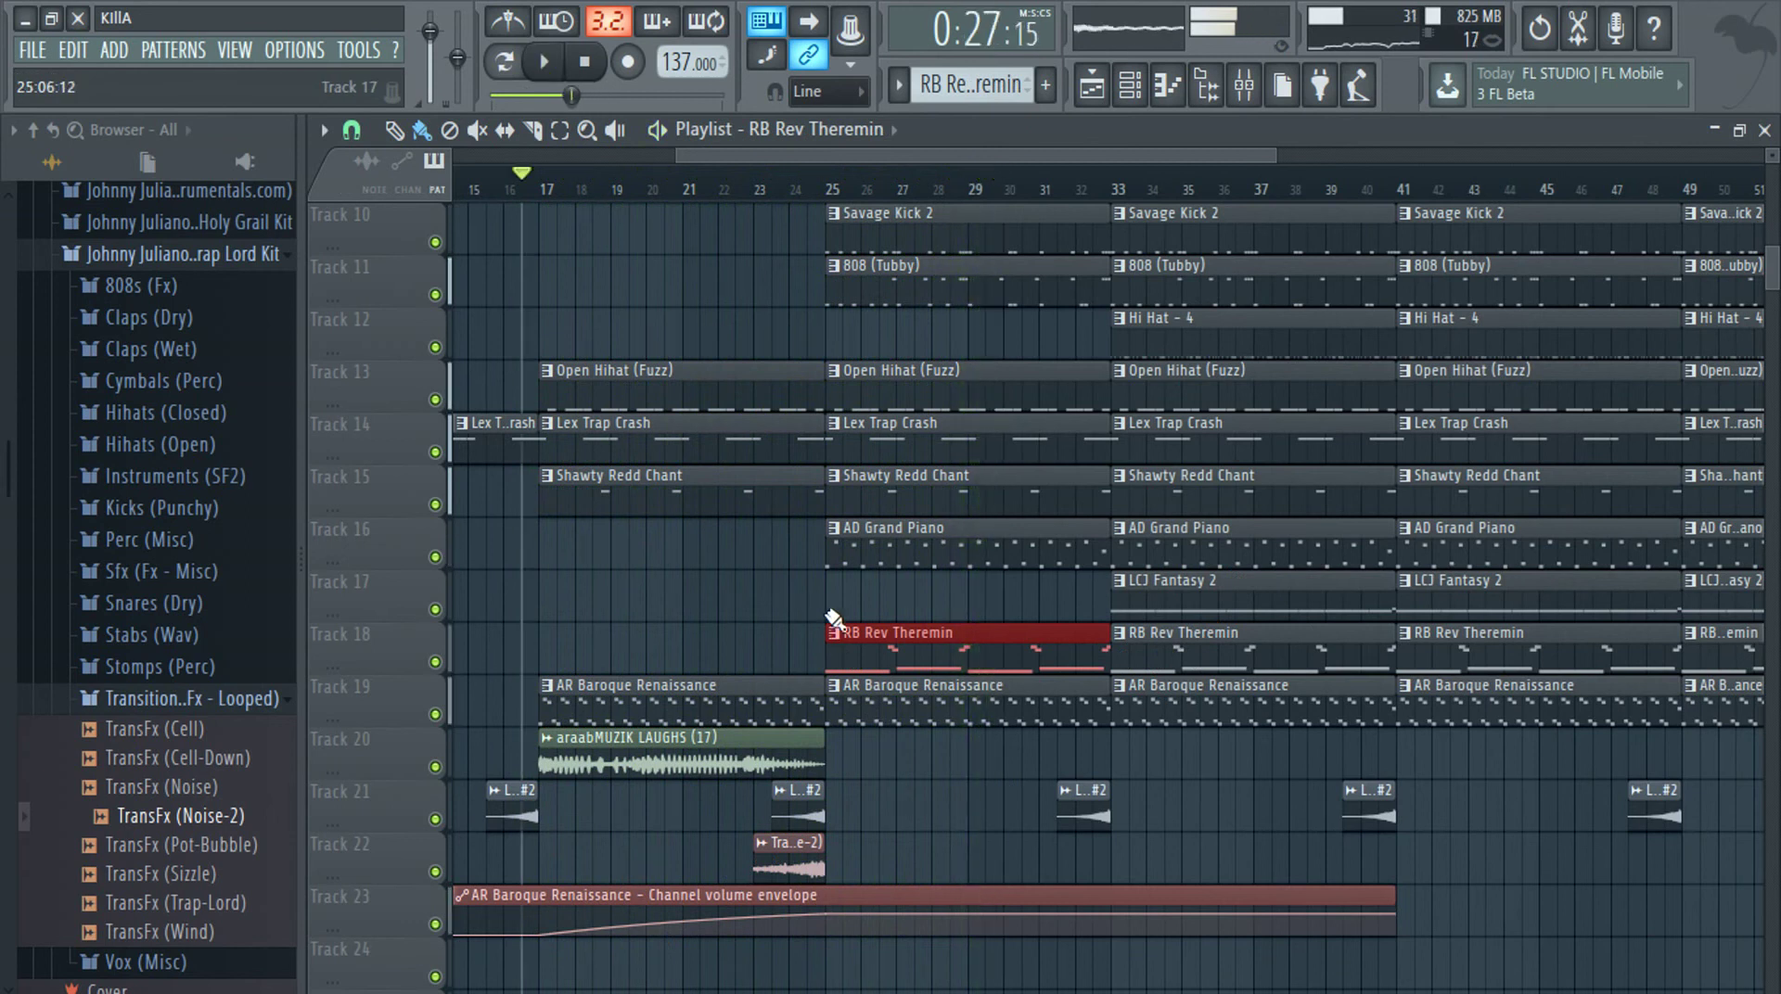
{"action": "right_click", "coordinate": [922, 644]}
Clear the RB Rev Theremin clips from Track 18 except the last one, and move that clip to bar 25
{"action": "right_click", "coordinate": [1134, 648]}
{"action": "right_click", "coordinate": [1409, 649]}
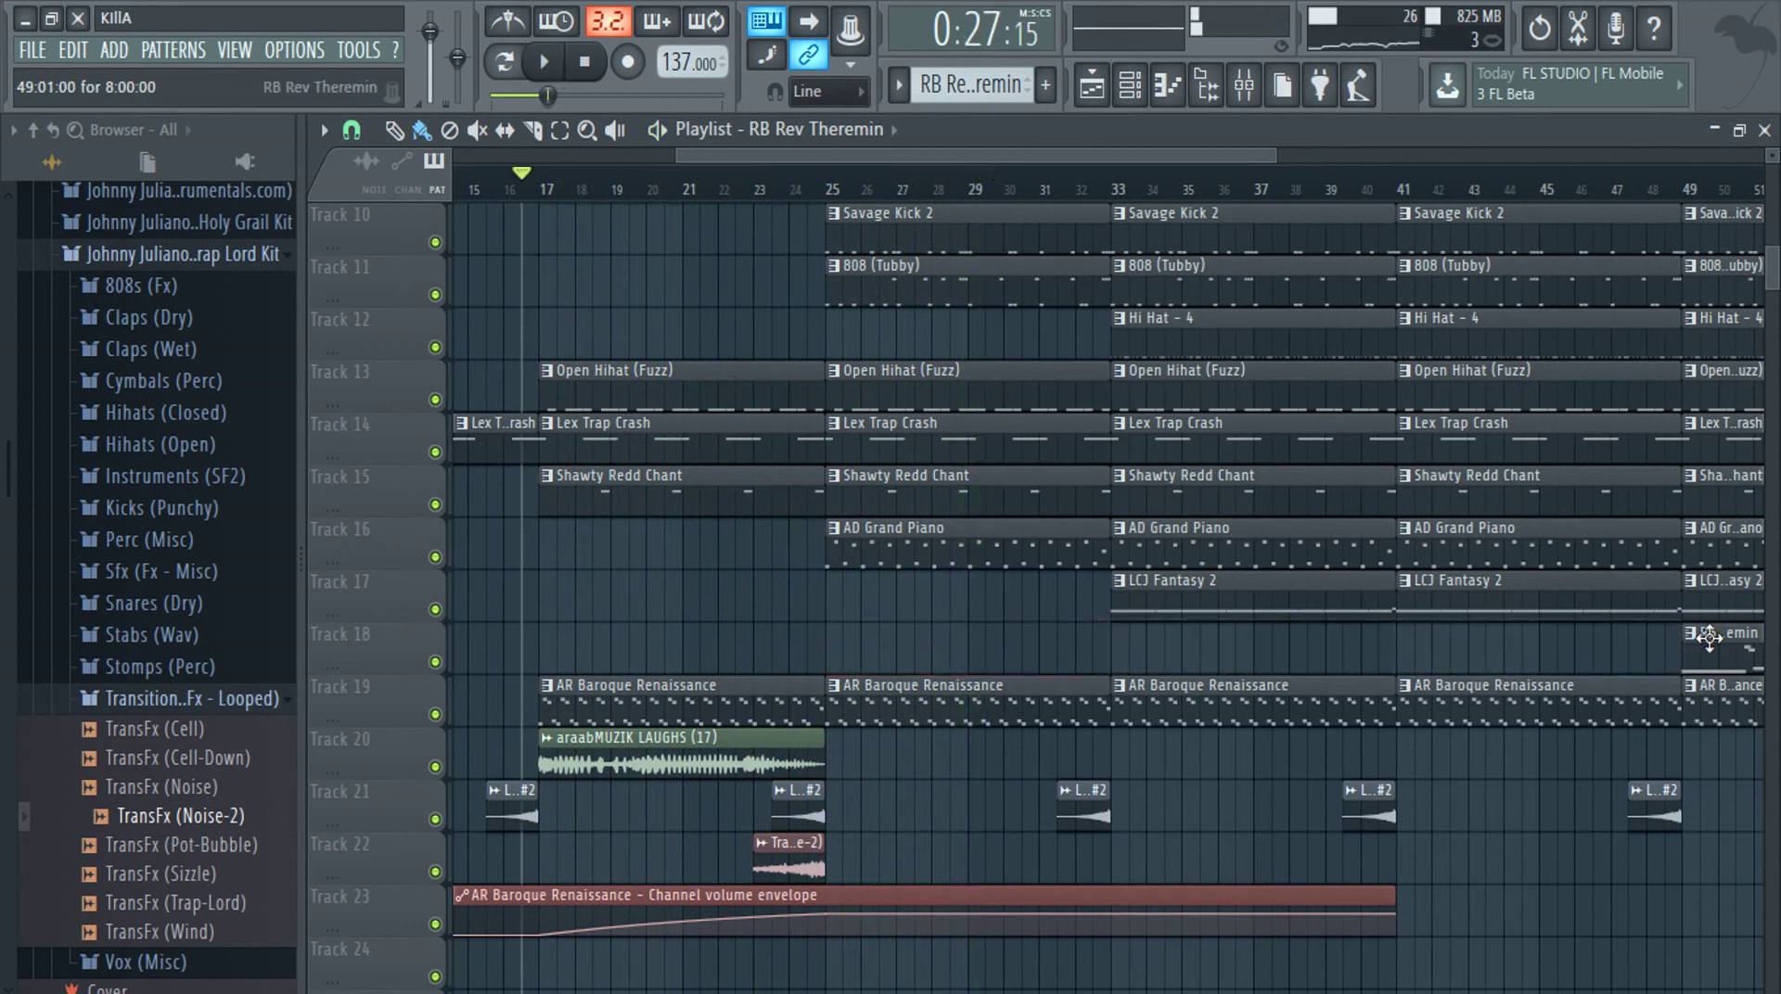
{"action": "scroll", "coordinate": [803, 659], "scroll_direction": "down", "scroll_amount": 4}
{"action": "left_click_drag", "start_coordinate": [1464, 641], "coordinate": [818, 640]}
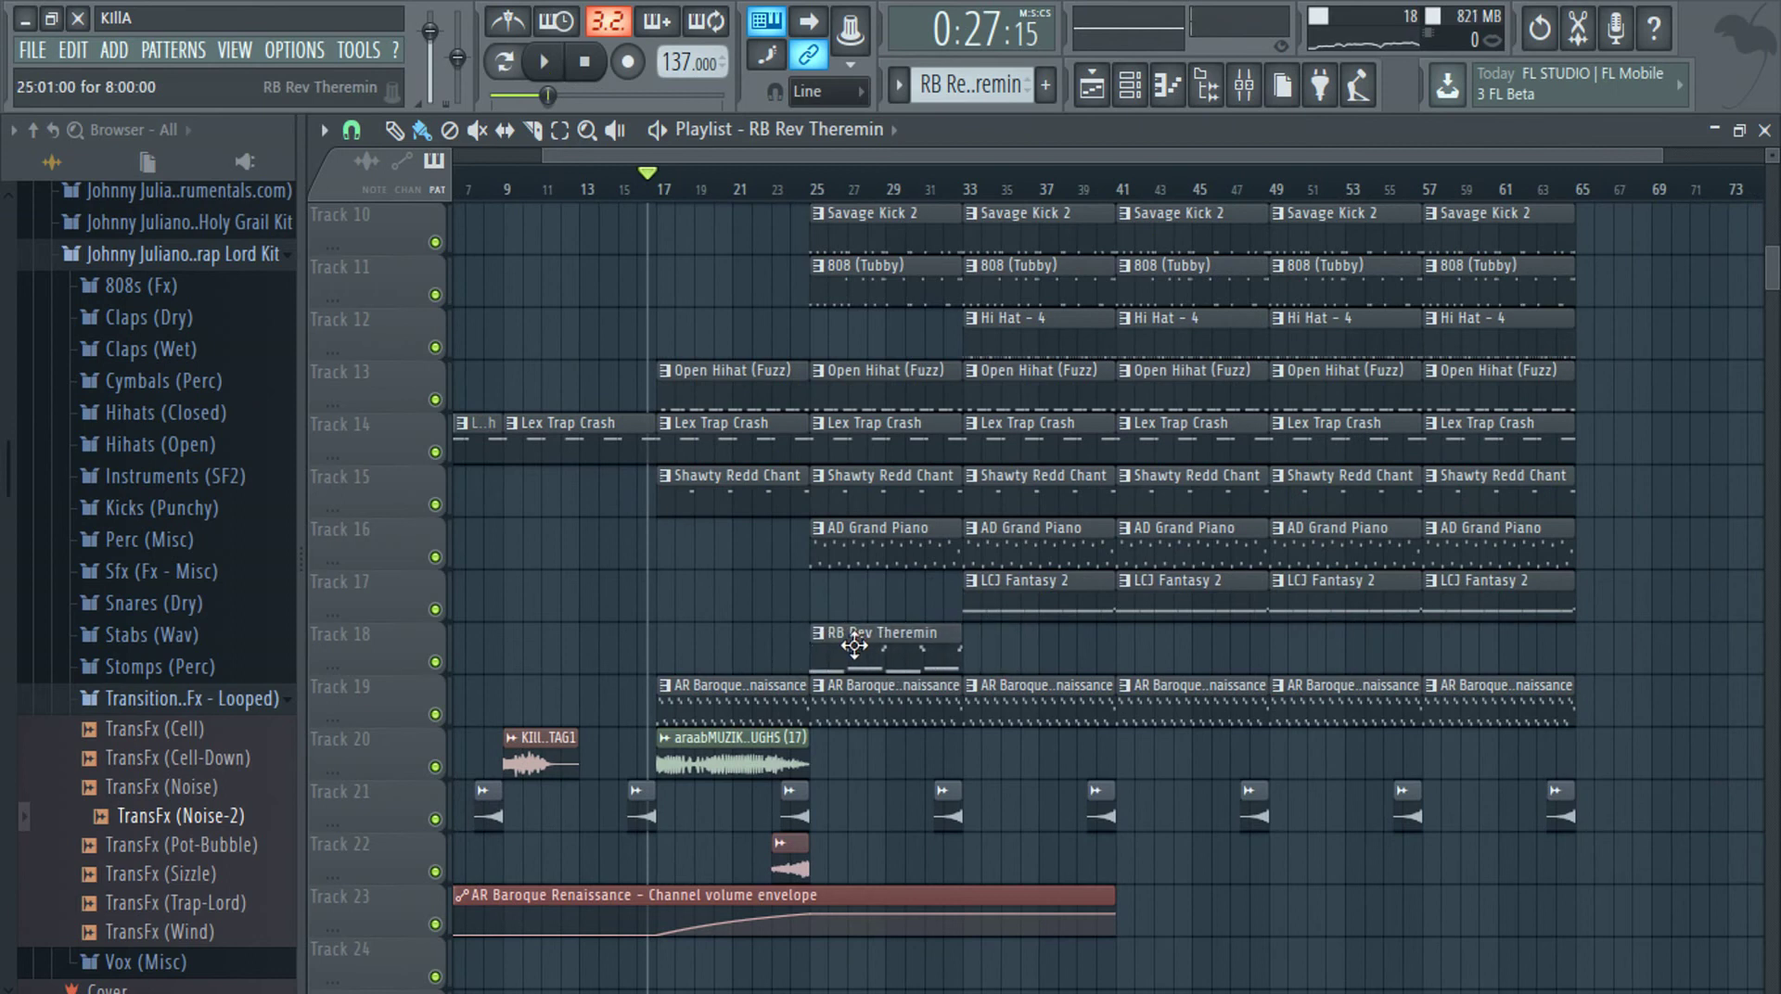
In the RB Rev Theremin piano roll, keep only the first E3 note at two bars long and add an E4 copy at bar 3
{"action": "double_click", "coordinate": [855, 647]}
{"action": "key", "text": "Delete"}
{"action": "scroll", "coordinate": [358, 666], "scroll_direction": "down", "scroll_amount": 3}
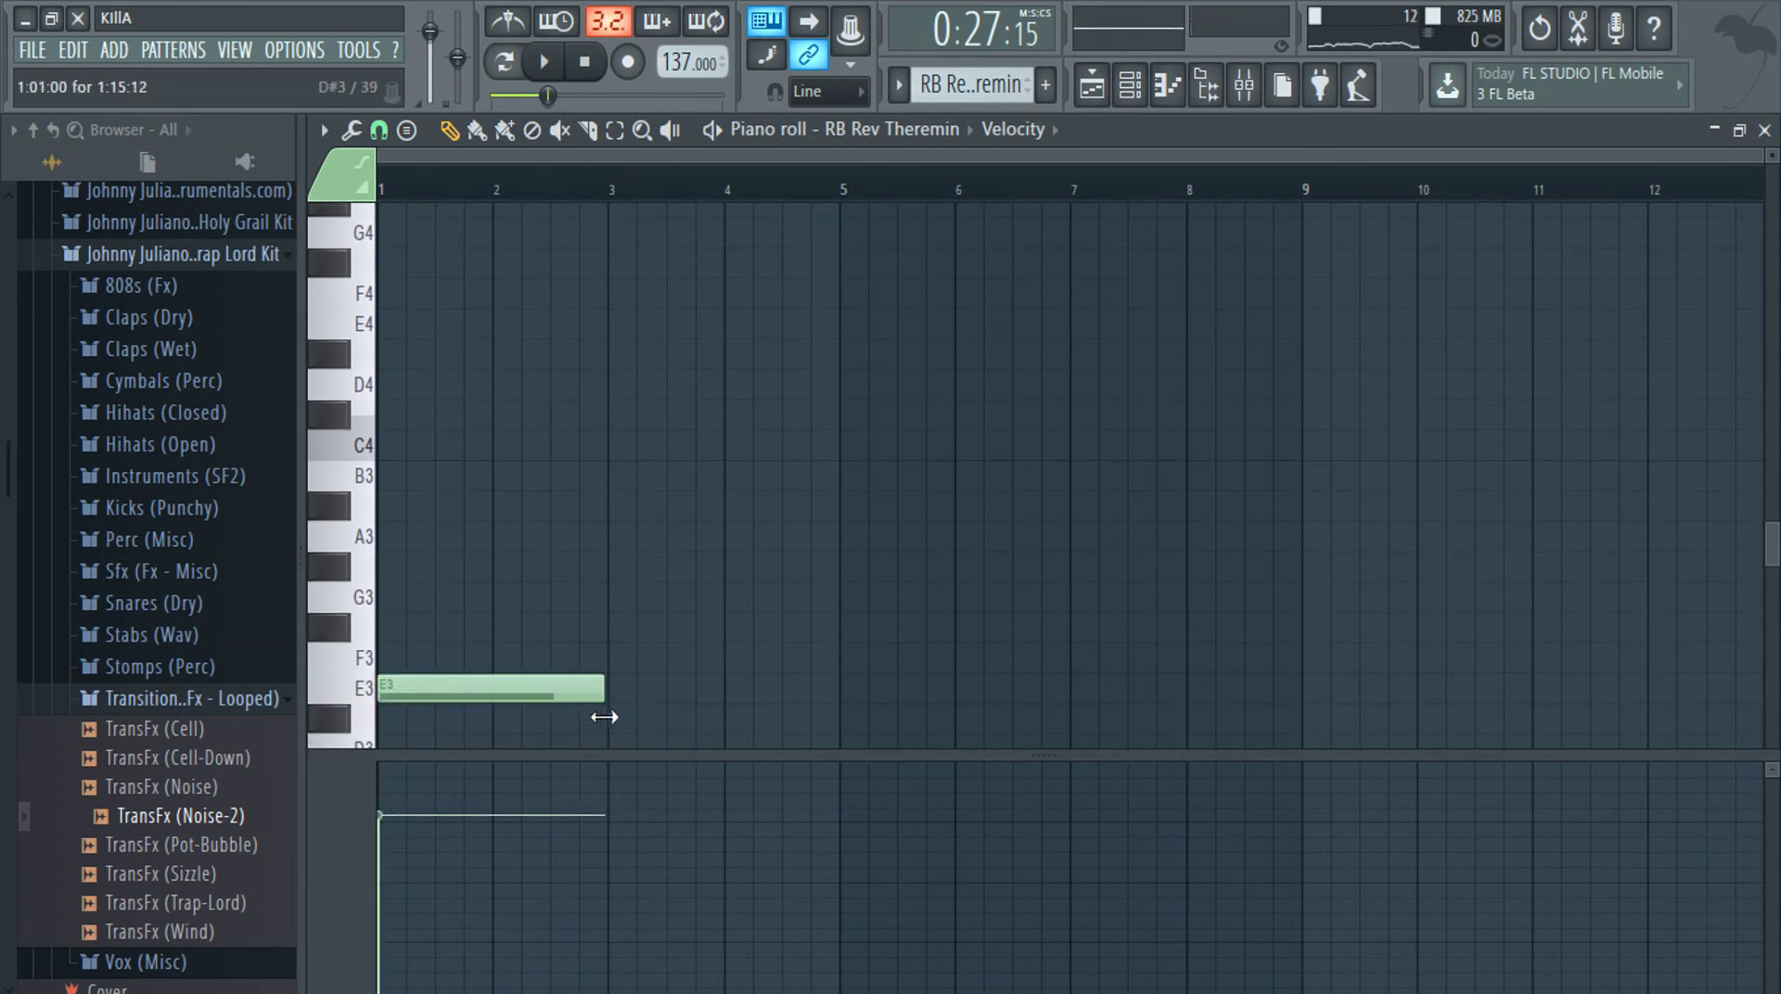
{"action": "scroll", "coordinate": [610, 720], "scroll_direction": "up", "scroll_amount": 3, "text": "ctrl"}
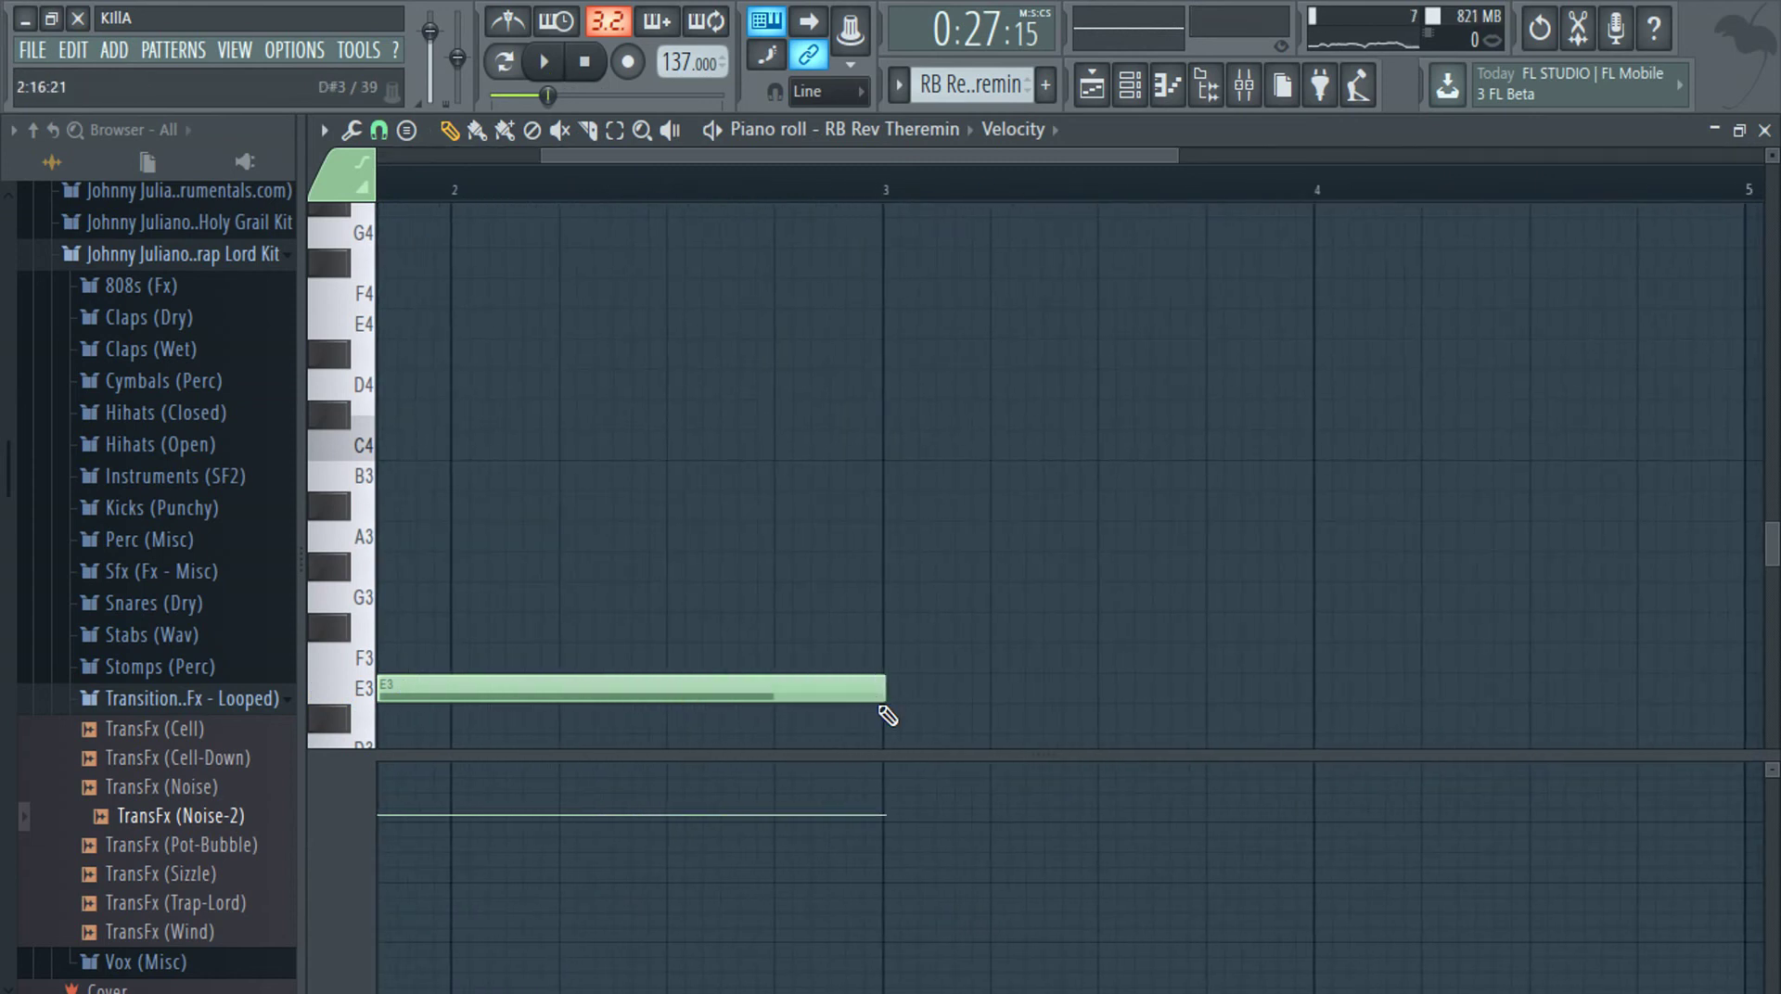
{"action": "key", "text": "ctrl+b"}
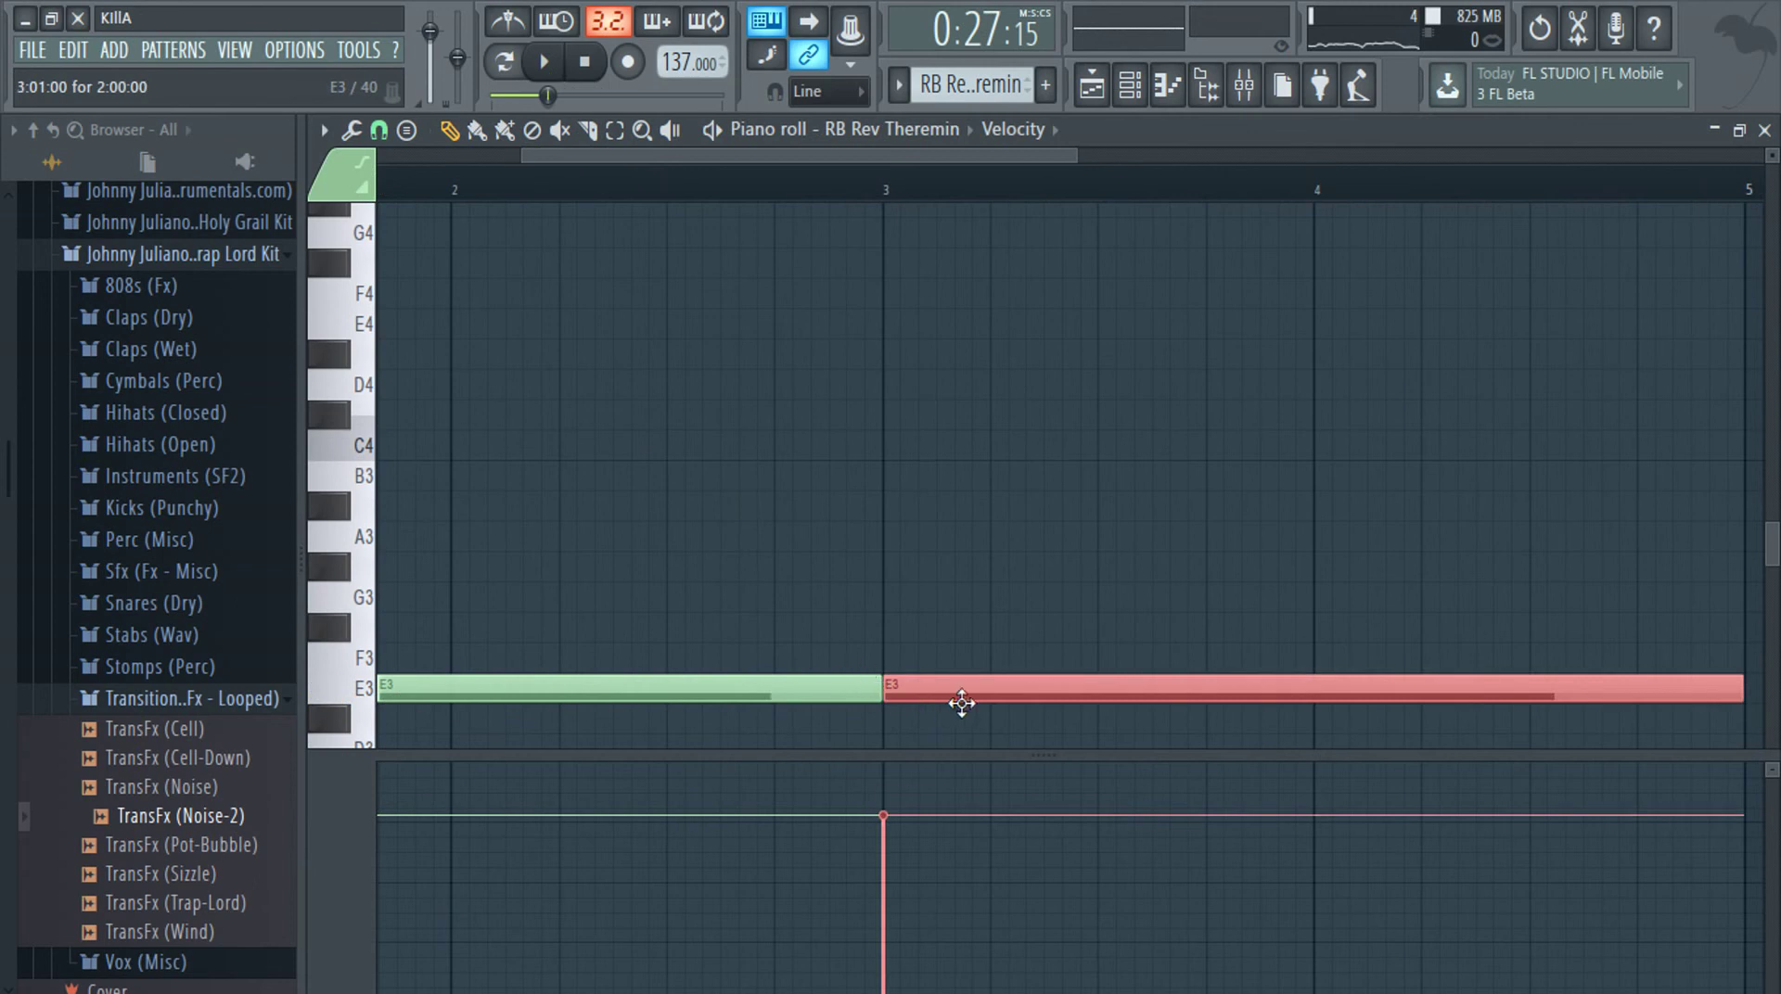
{"action": "left_click_drag", "start_coordinate": [948, 667], "coordinate": [954, 322]}
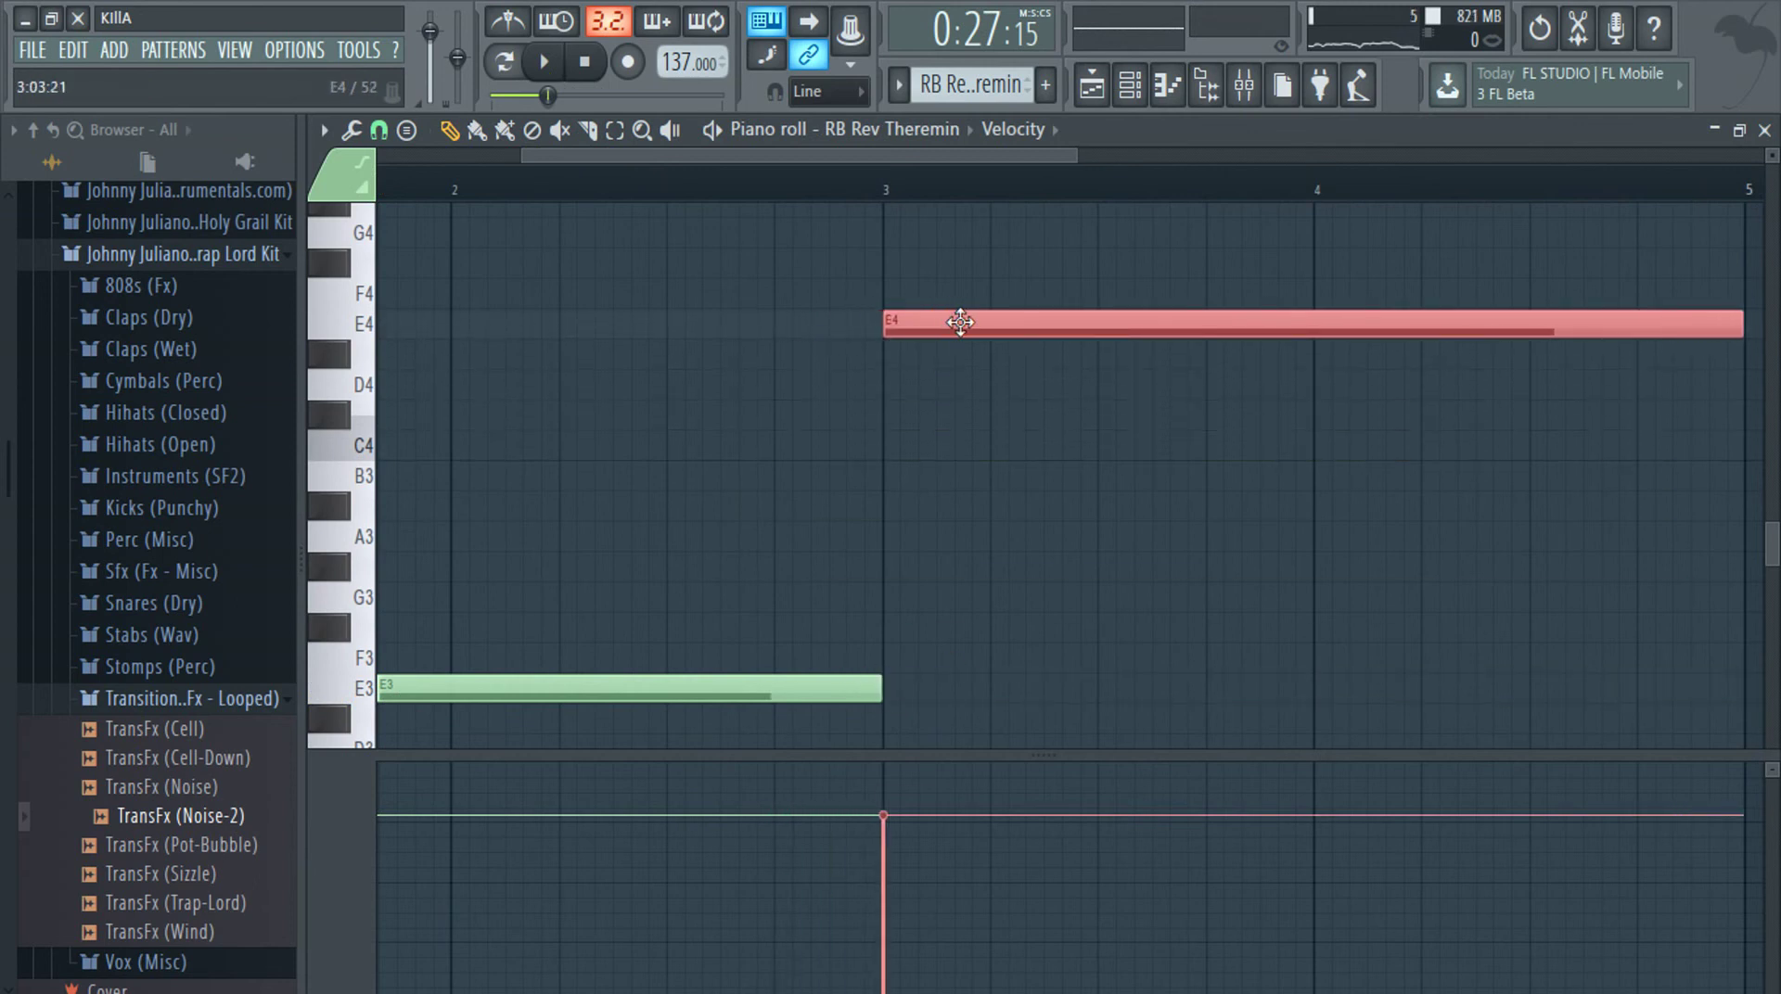
{"action": "key", "text": "ctrl+b"}
{"action": "scroll", "coordinate": [903, 445], "scroll_direction": "down", "scroll_amount": 4, "text": "ctrl"}
{"action": "scroll", "coordinate": [1026, 448], "scroll_direction": "up", "scroll_amount": 4}
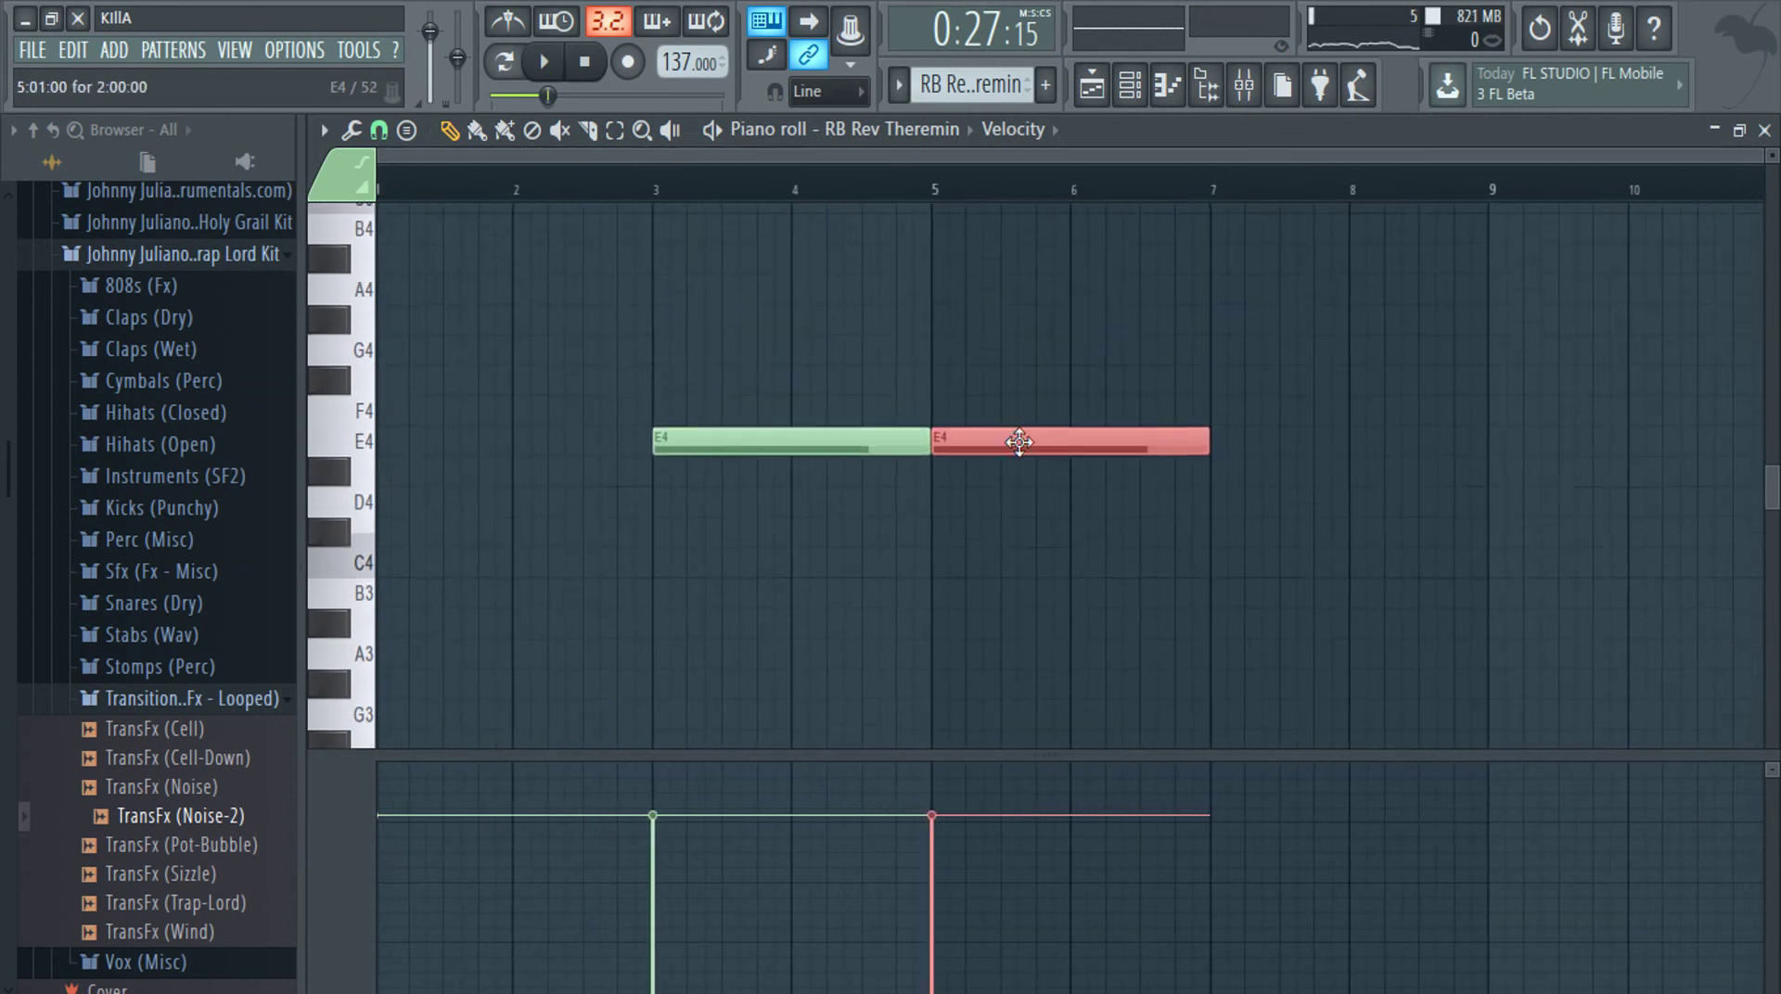
{"action": "scroll", "coordinate": [1034, 666], "scroll_direction": "down", "scroll_amount": 4}
{"action": "right_click", "coordinate": [1014, 329]}
Duplicate the E3 and E4 notes to bar 5 and raise the copies two octaves to E5 and E6
{"action": "left_click_drag", "start_coordinate": [1004, 281], "coordinate": [449, 734]}
{"action": "key", "text": "ctrl+b"}
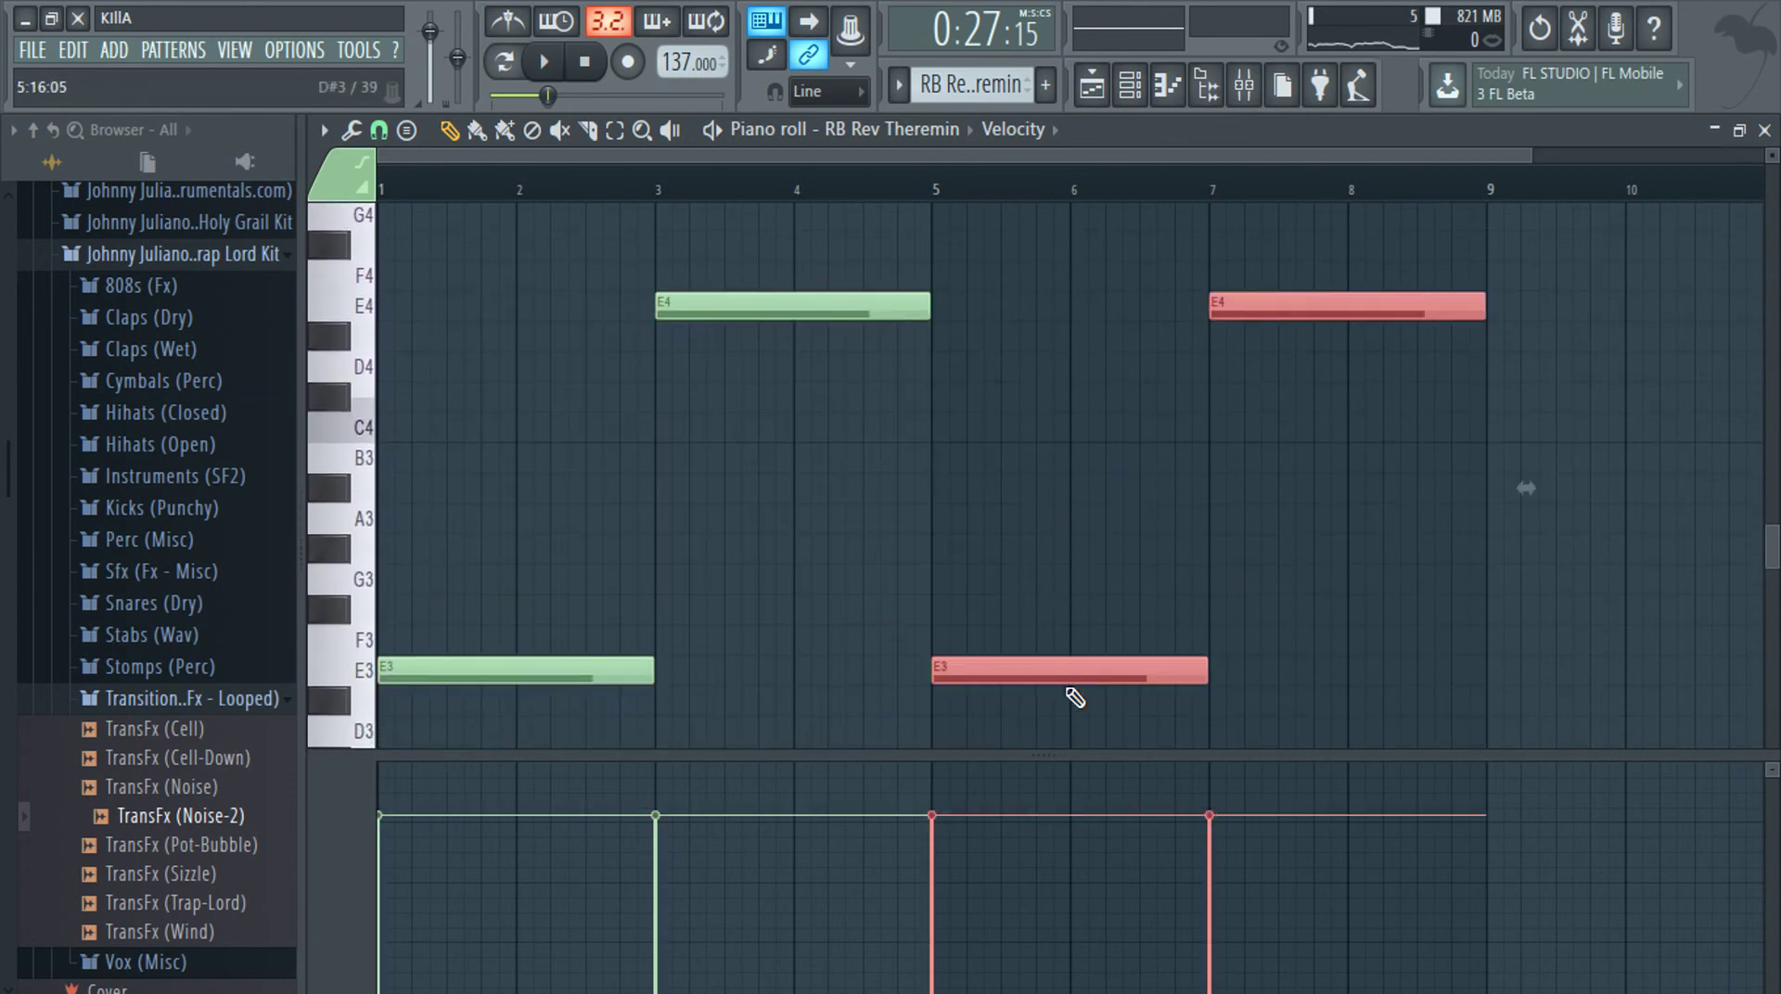
{"action": "mouse_move", "coordinate": [1062, 675]}
{"action": "left_mouse_down"}
{"action": "mouse_move", "coordinate": [1076, 162]}
{"action": "mouse_move", "coordinate": [1086, 640]}
{"action": "mouse_move", "coordinate": [1064, 705]}
{"action": "left_mouse_up"}
{"action": "scroll", "coordinate": [986, 715], "scroll_direction": "up", "scroll_amount": 5}
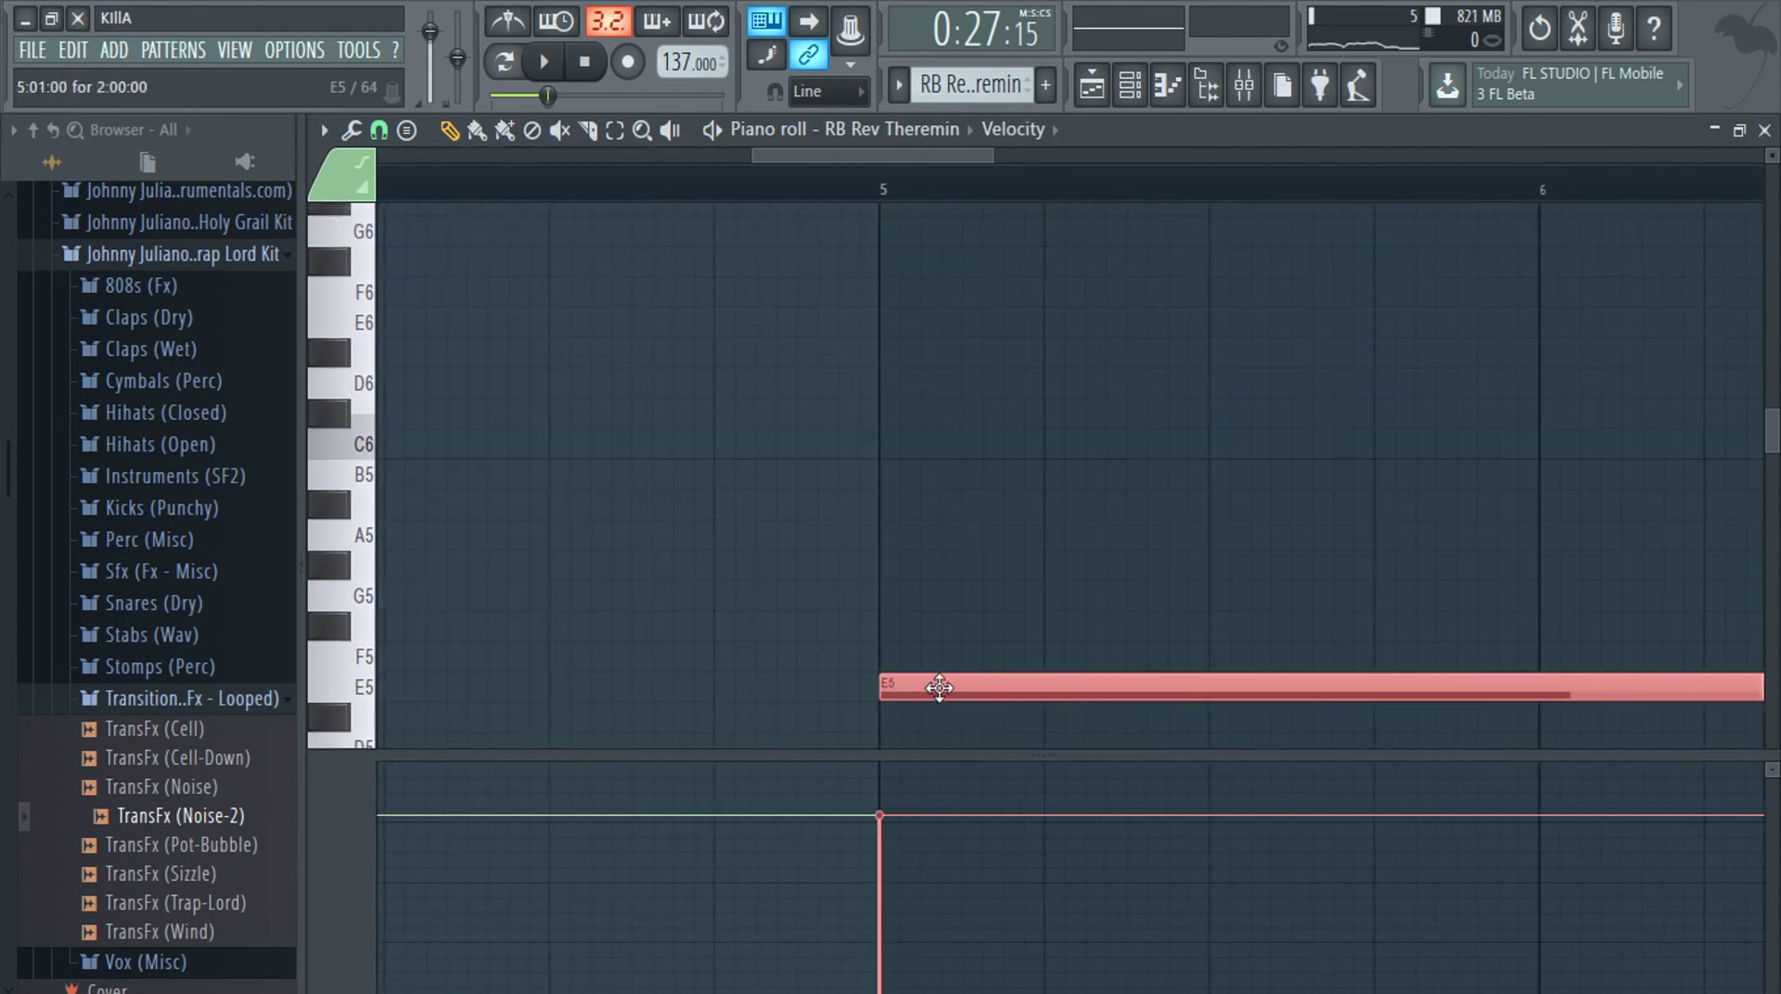
Show the note pan values in the piano roll's event lane, then close the piano roll
{"action": "left_click", "coordinate": [1018, 135]}
{"action": "left_click", "coordinate": [1030, 189]}
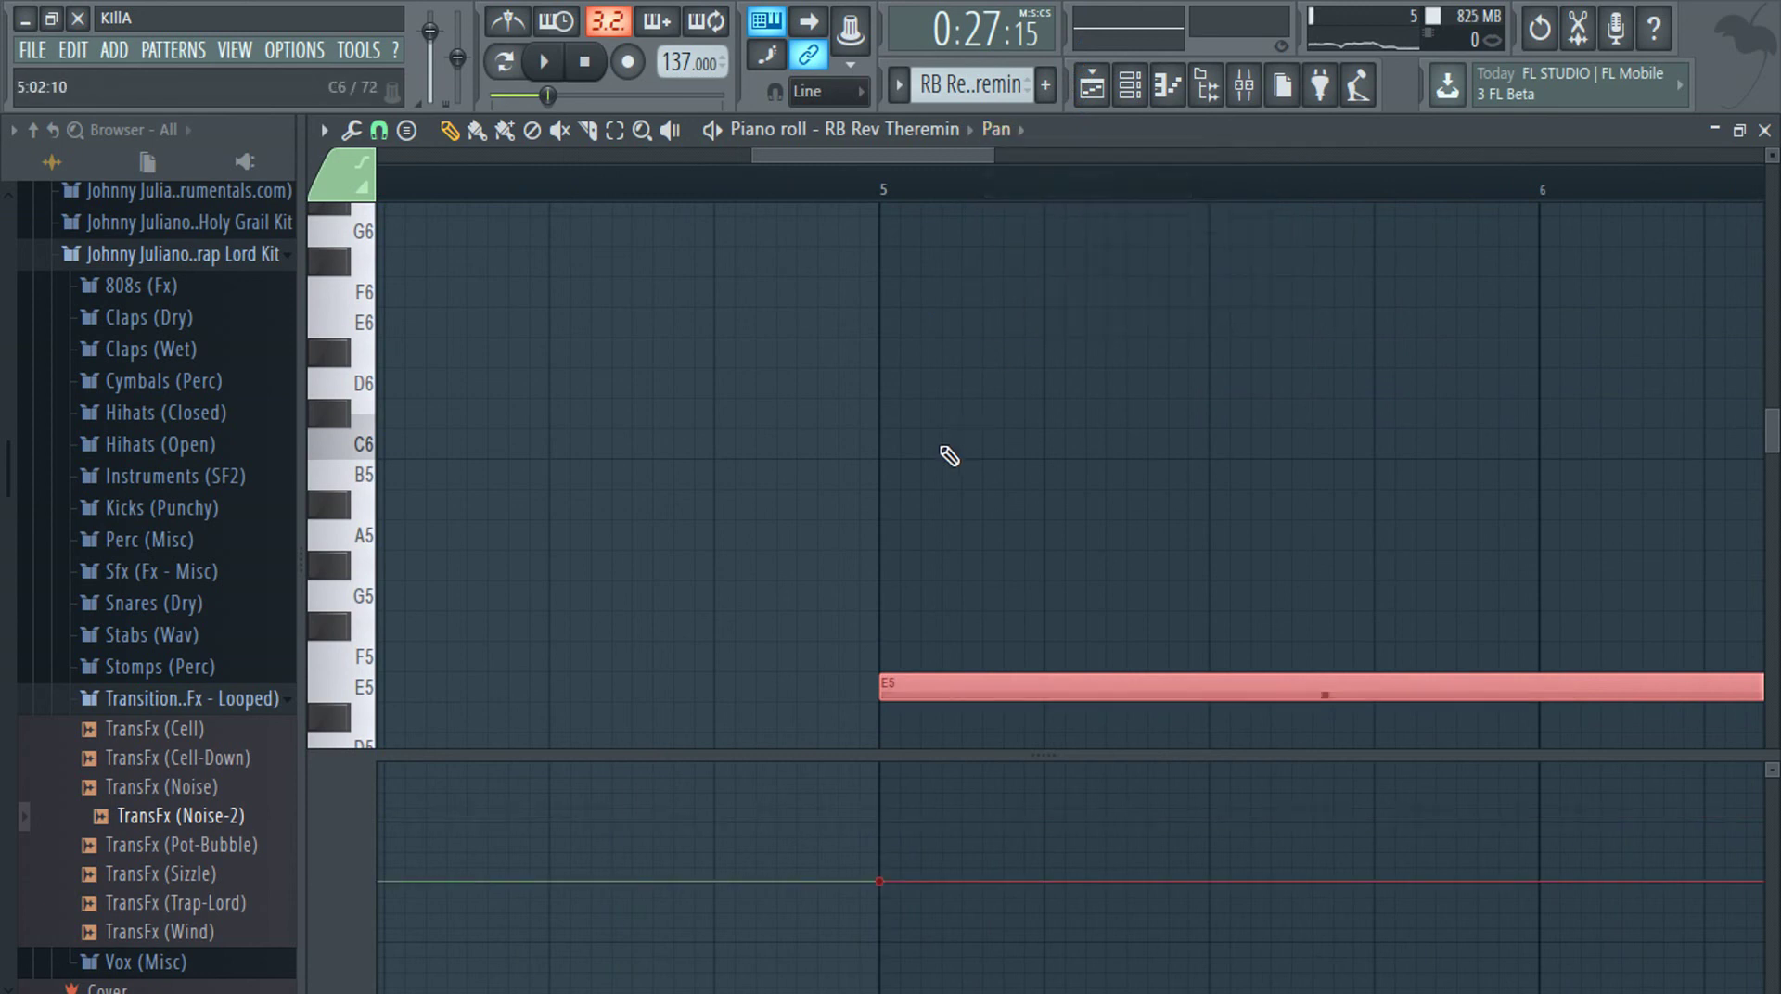
{"action": "key", "text": "F7"}
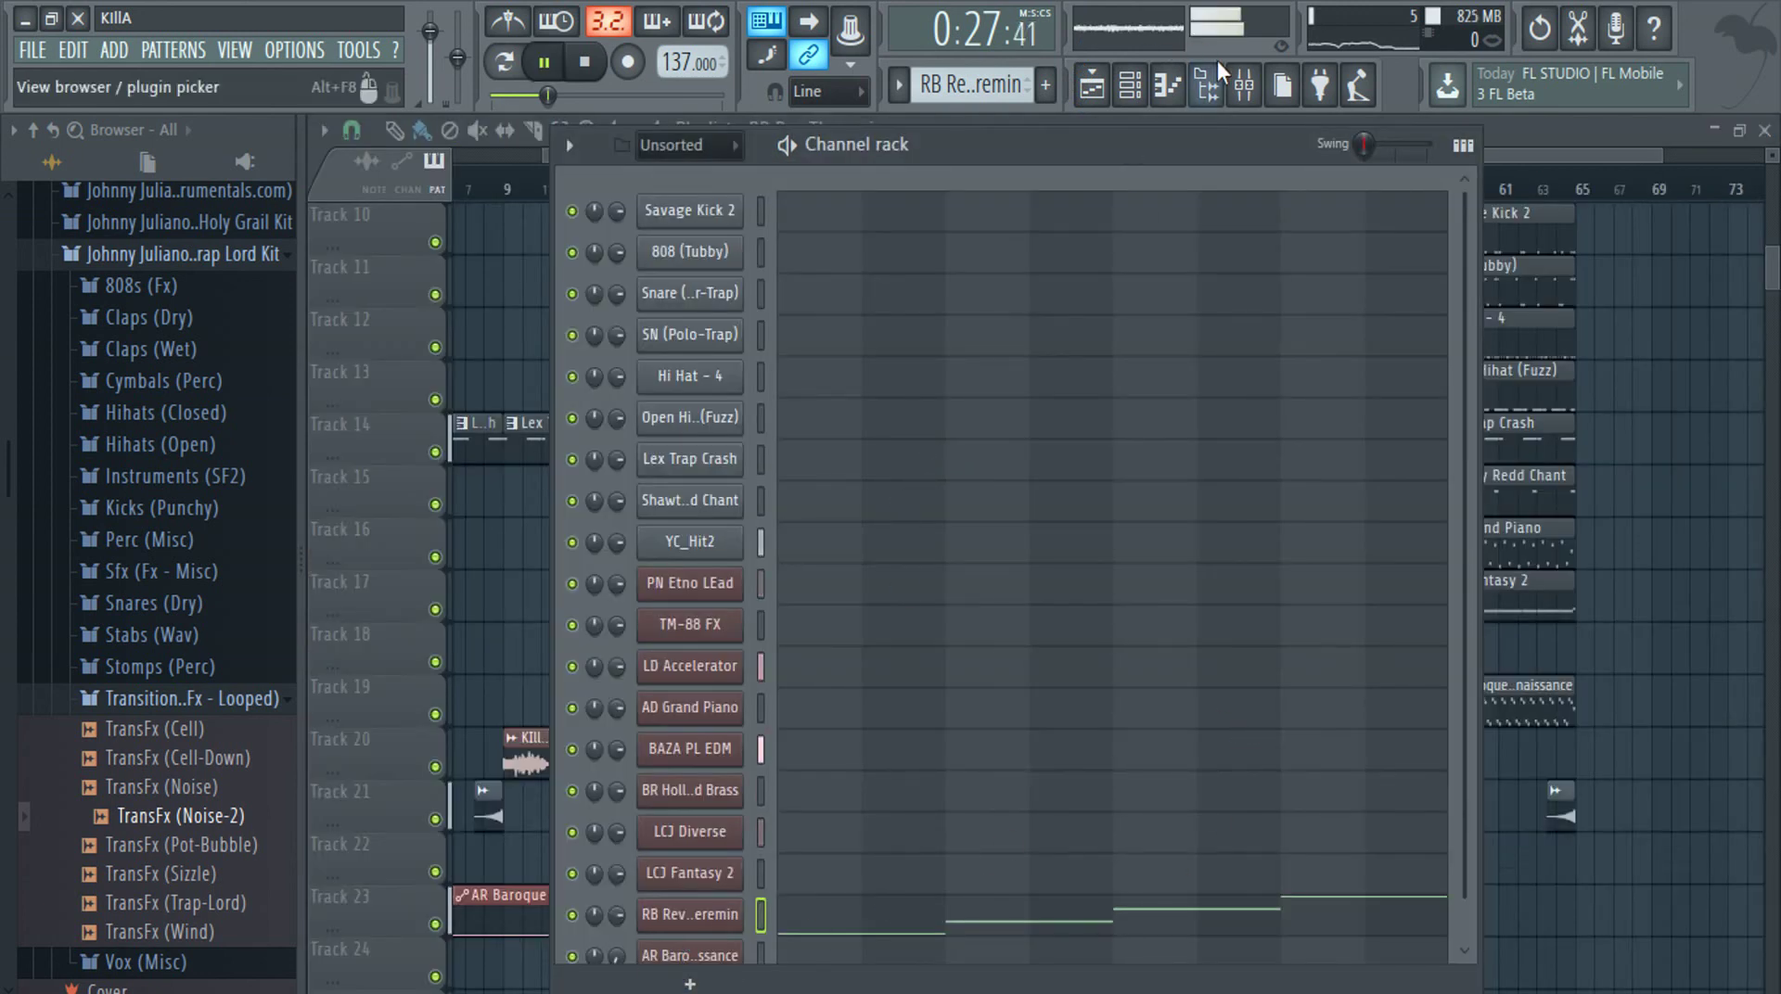
Add Fruity Parametric EQ 2 to the RB Rev Theremin mixer track and shape band 1 into a steep low cut at about 140 Hz
{"action": "left_click", "coordinate": [1246, 86]}
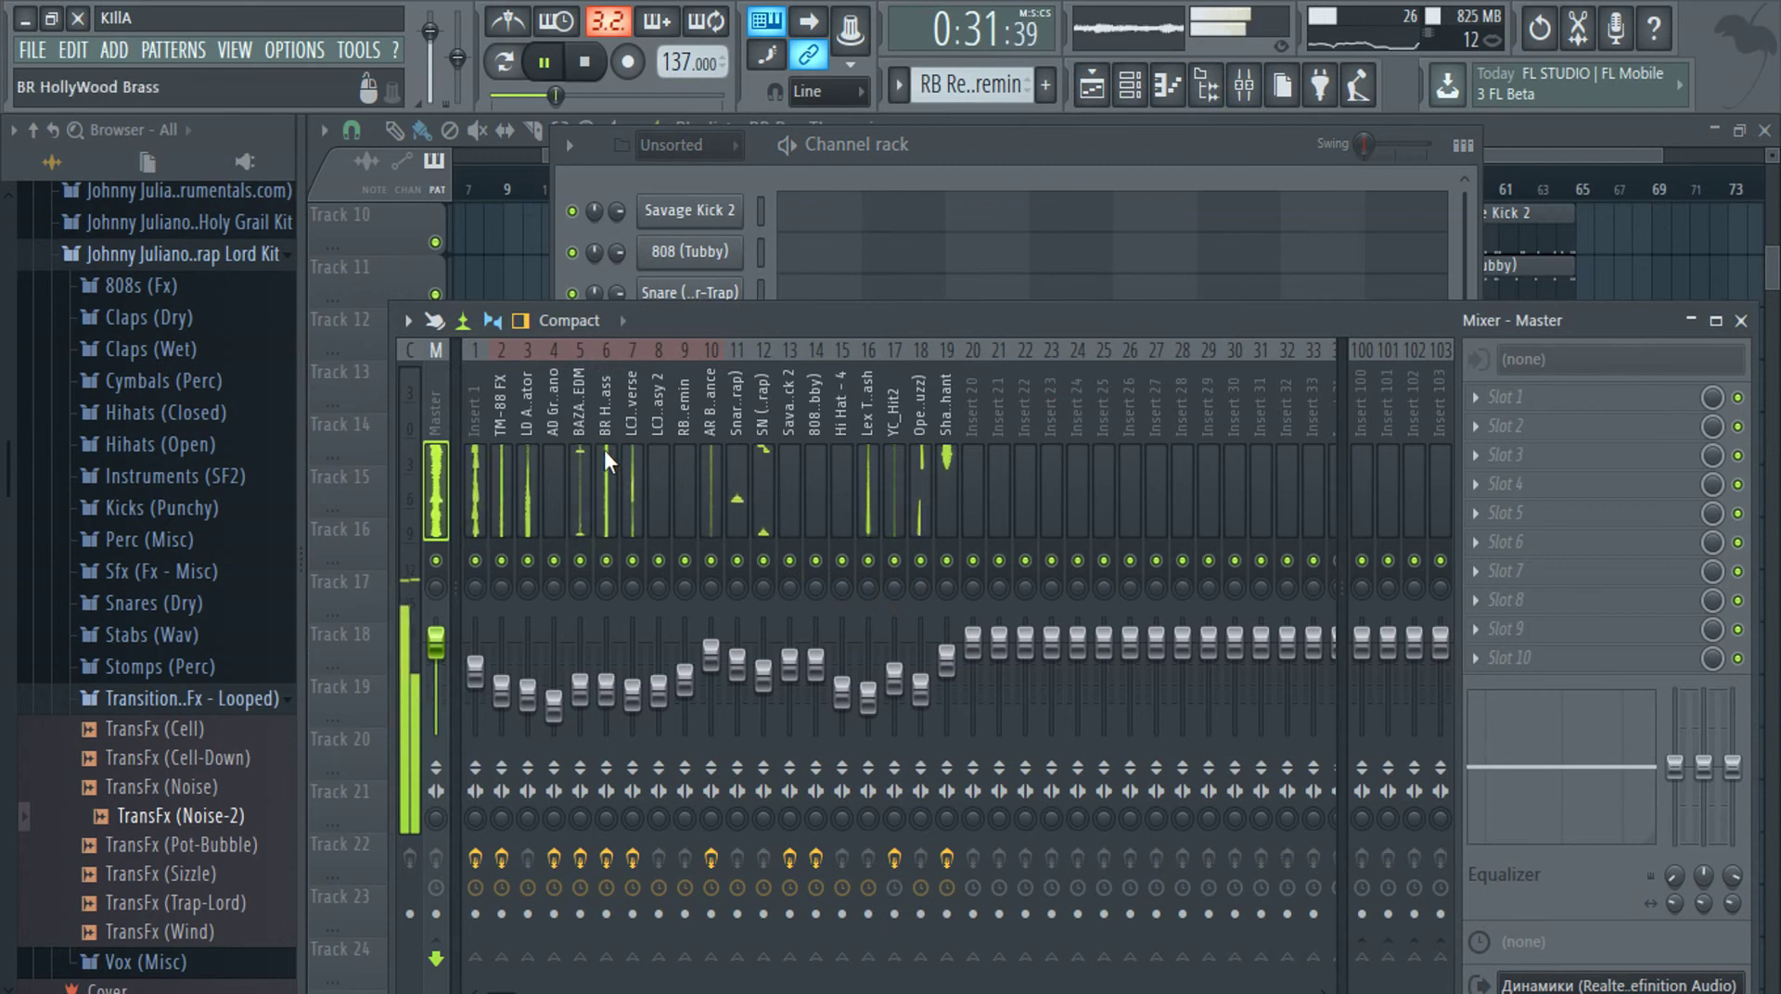
{"action": "left_click", "coordinate": [687, 408]}
{"action": "left_click", "coordinate": [1533, 399]}
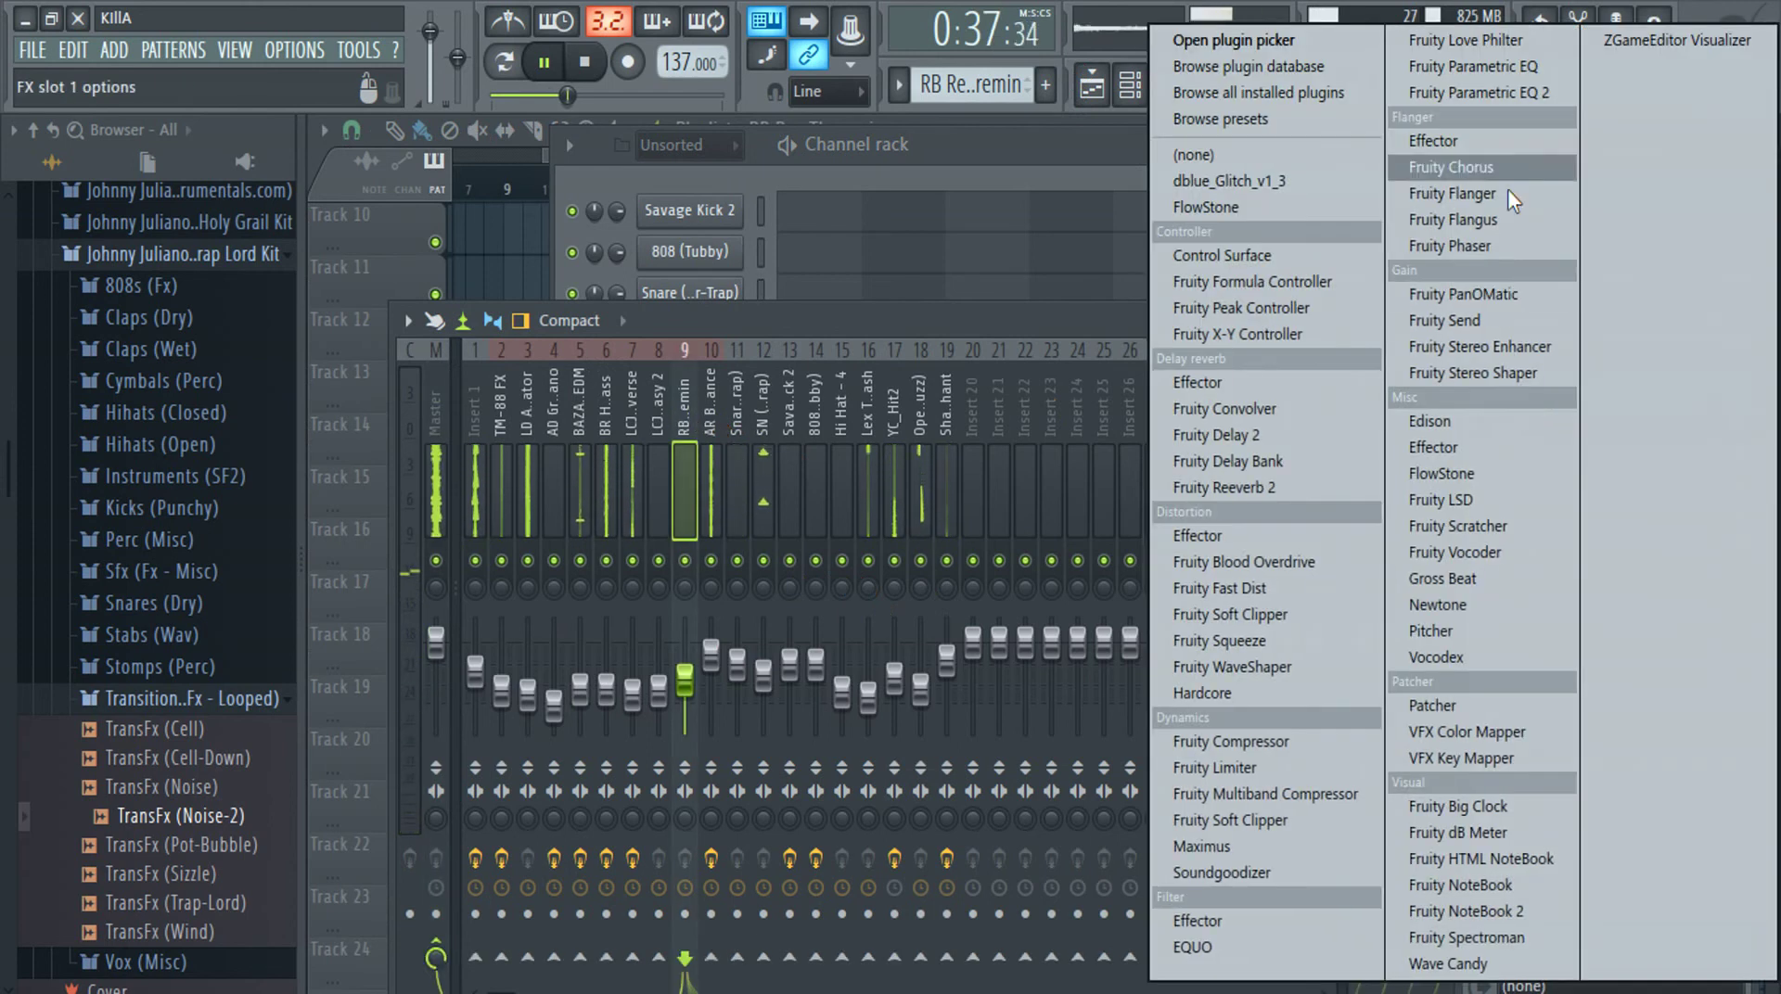
{"action": "left_click", "coordinate": [1523, 90]}
{"action": "left_click_drag", "start_coordinate": [561, 654], "coordinate": [680, 742]}
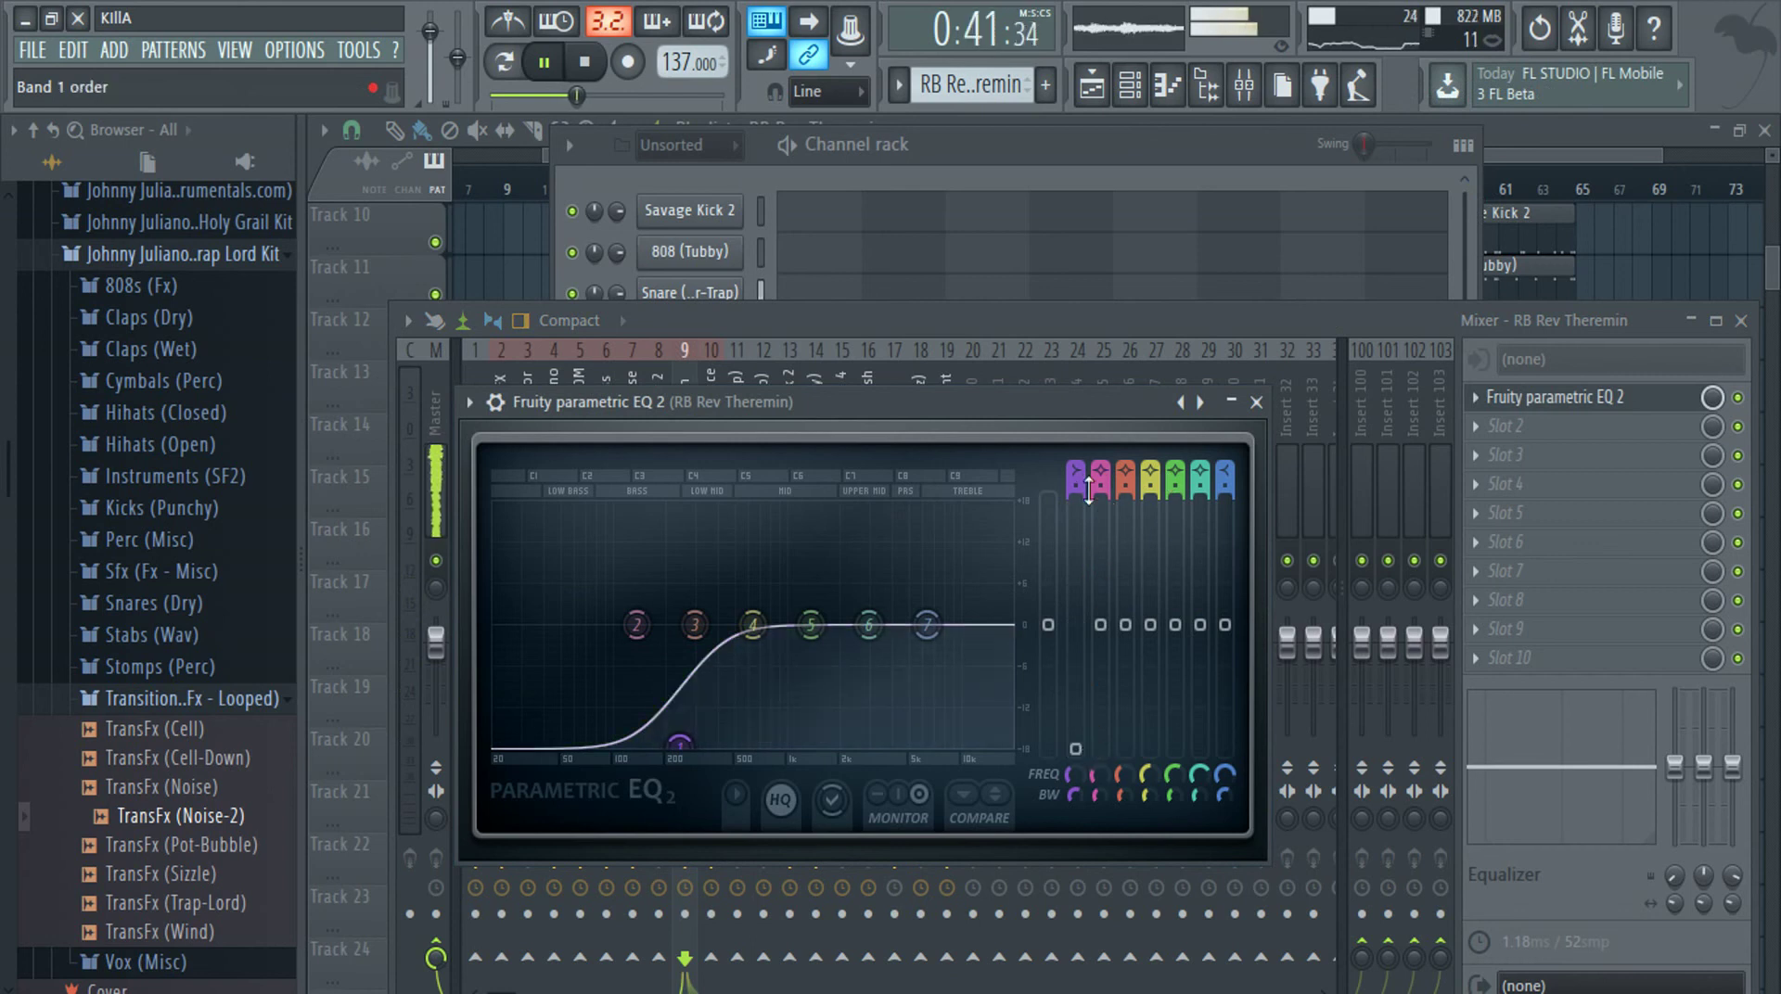
{"action": "left_click_drag", "start_coordinate": [1076, 486], "coordinate": [1076, 445]}
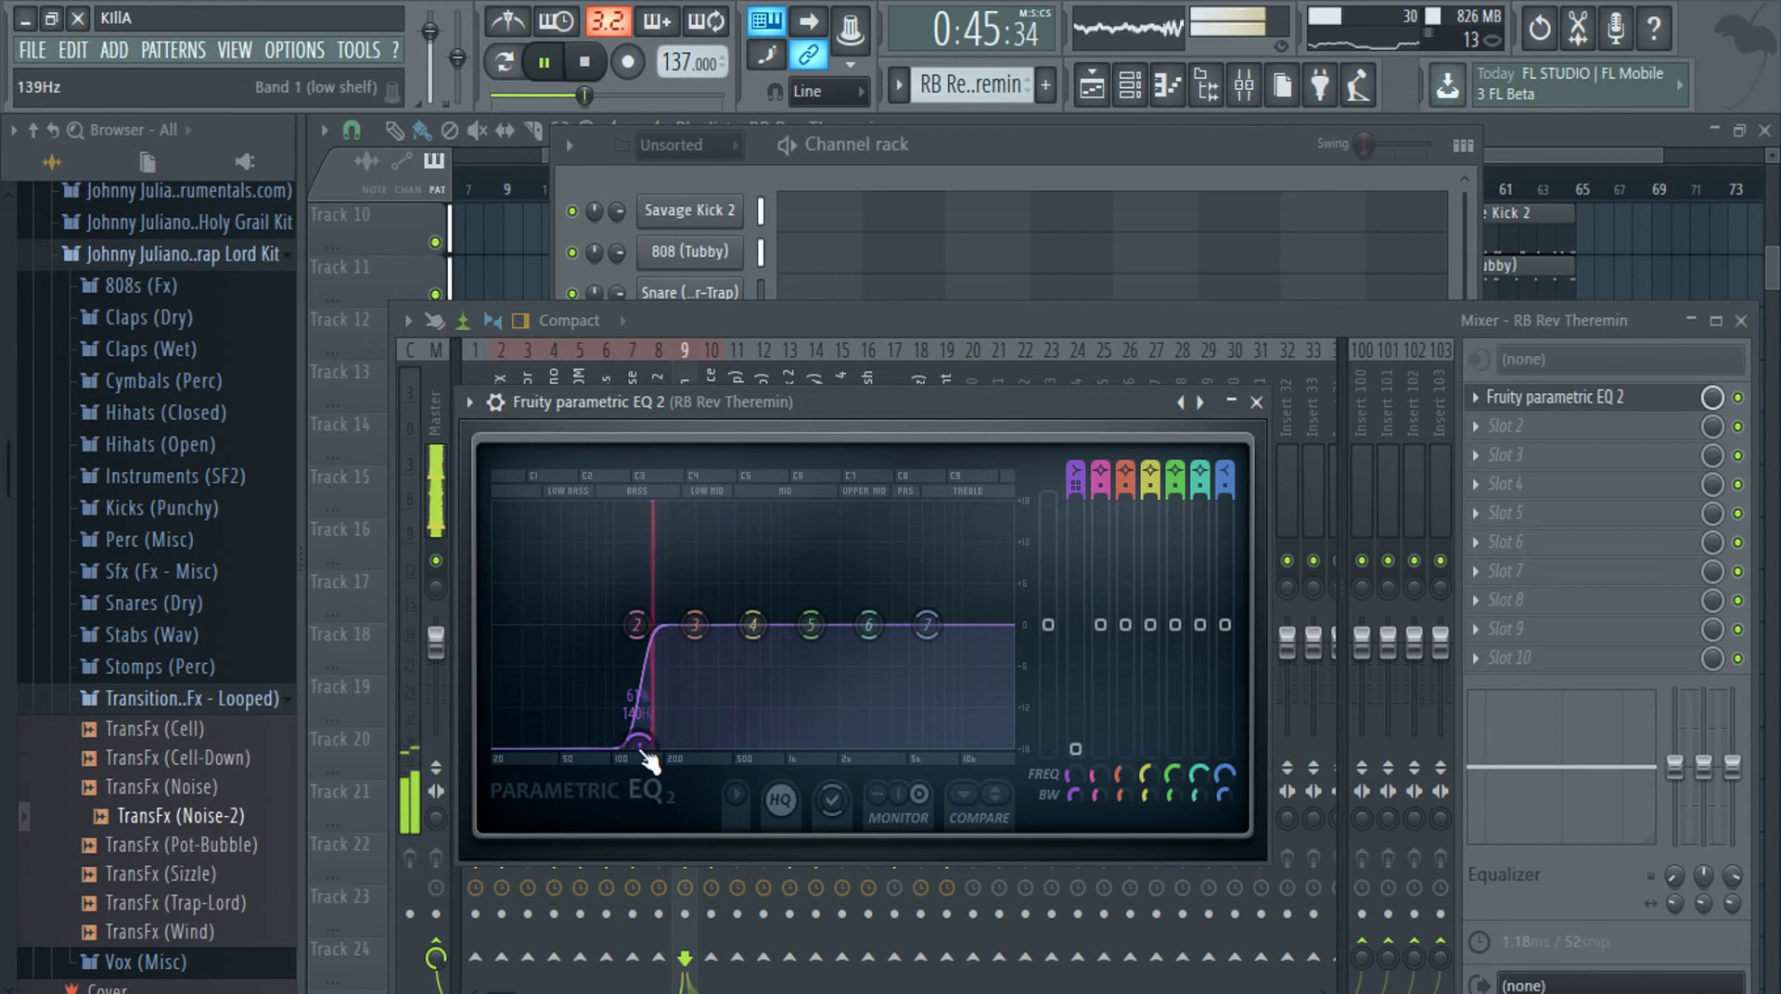
{"action": "left_click", "coordinate": [1257, 402]}
Raise the RB Rev Theremin mixer fader to about -7.8 dB and return to the playlist
{"action": "left_click_drag", "start_coordinate": [685, 685], "coordinate": [685, 675]}
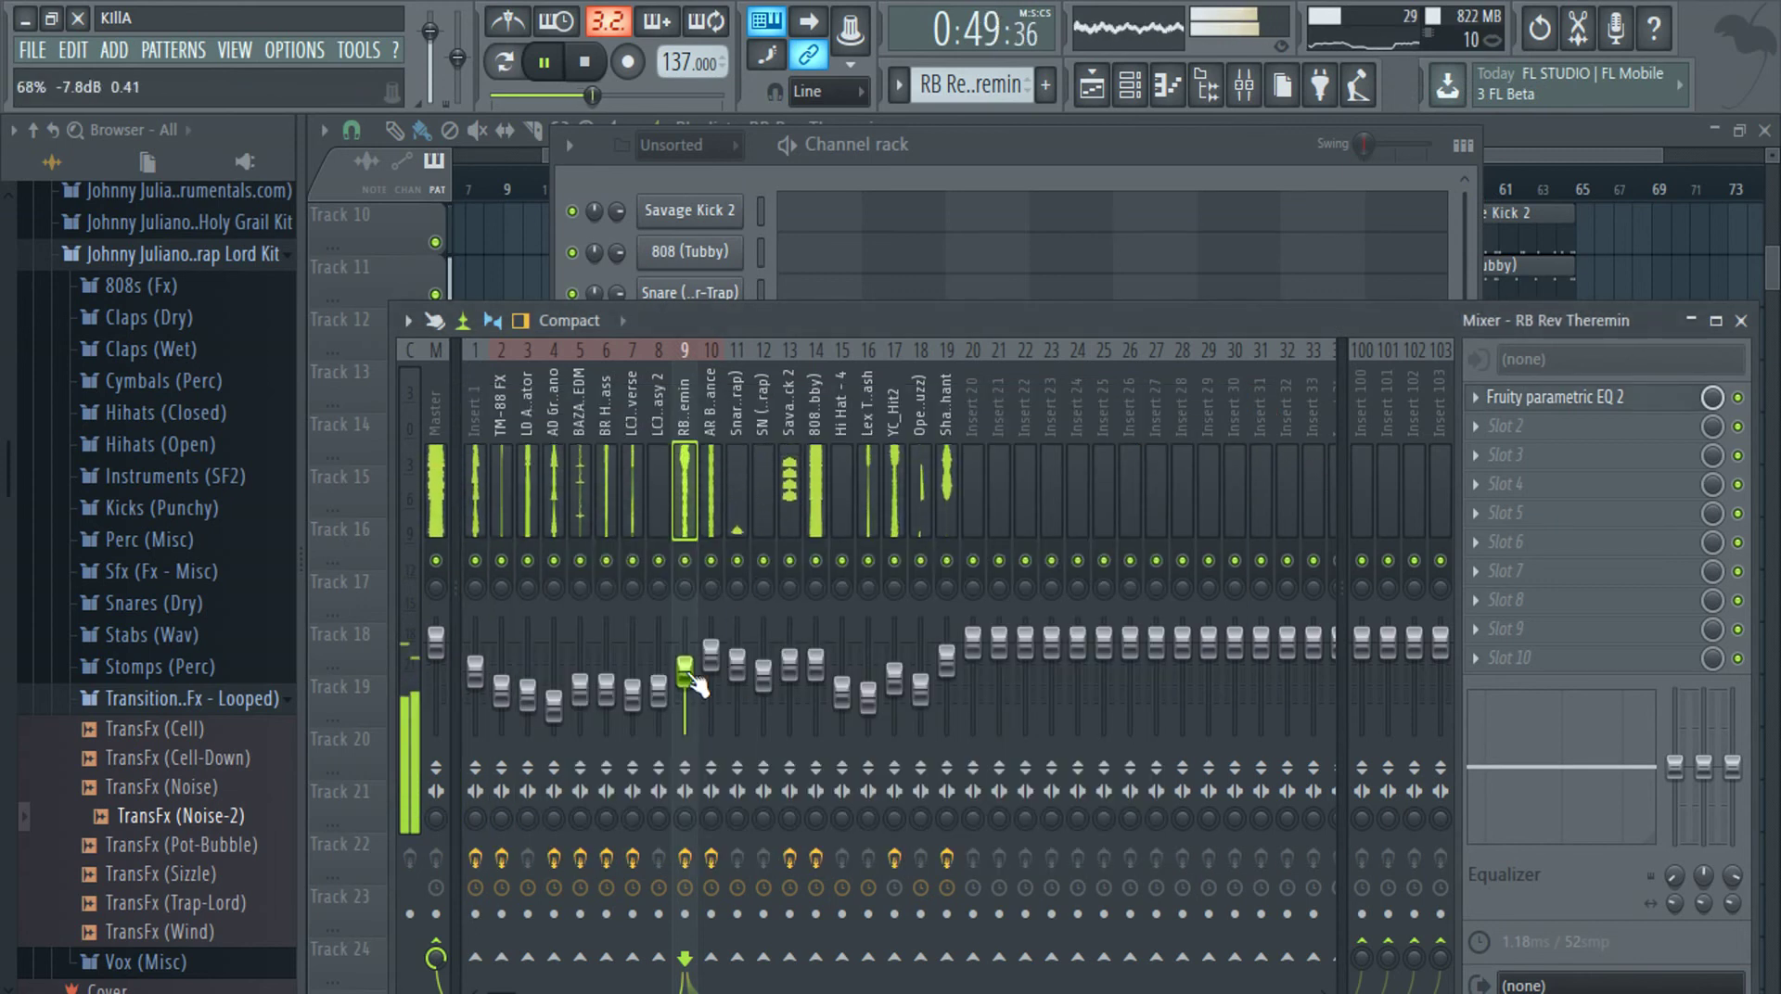
{"action": "left_click", "coordinate": [1741, 320]}
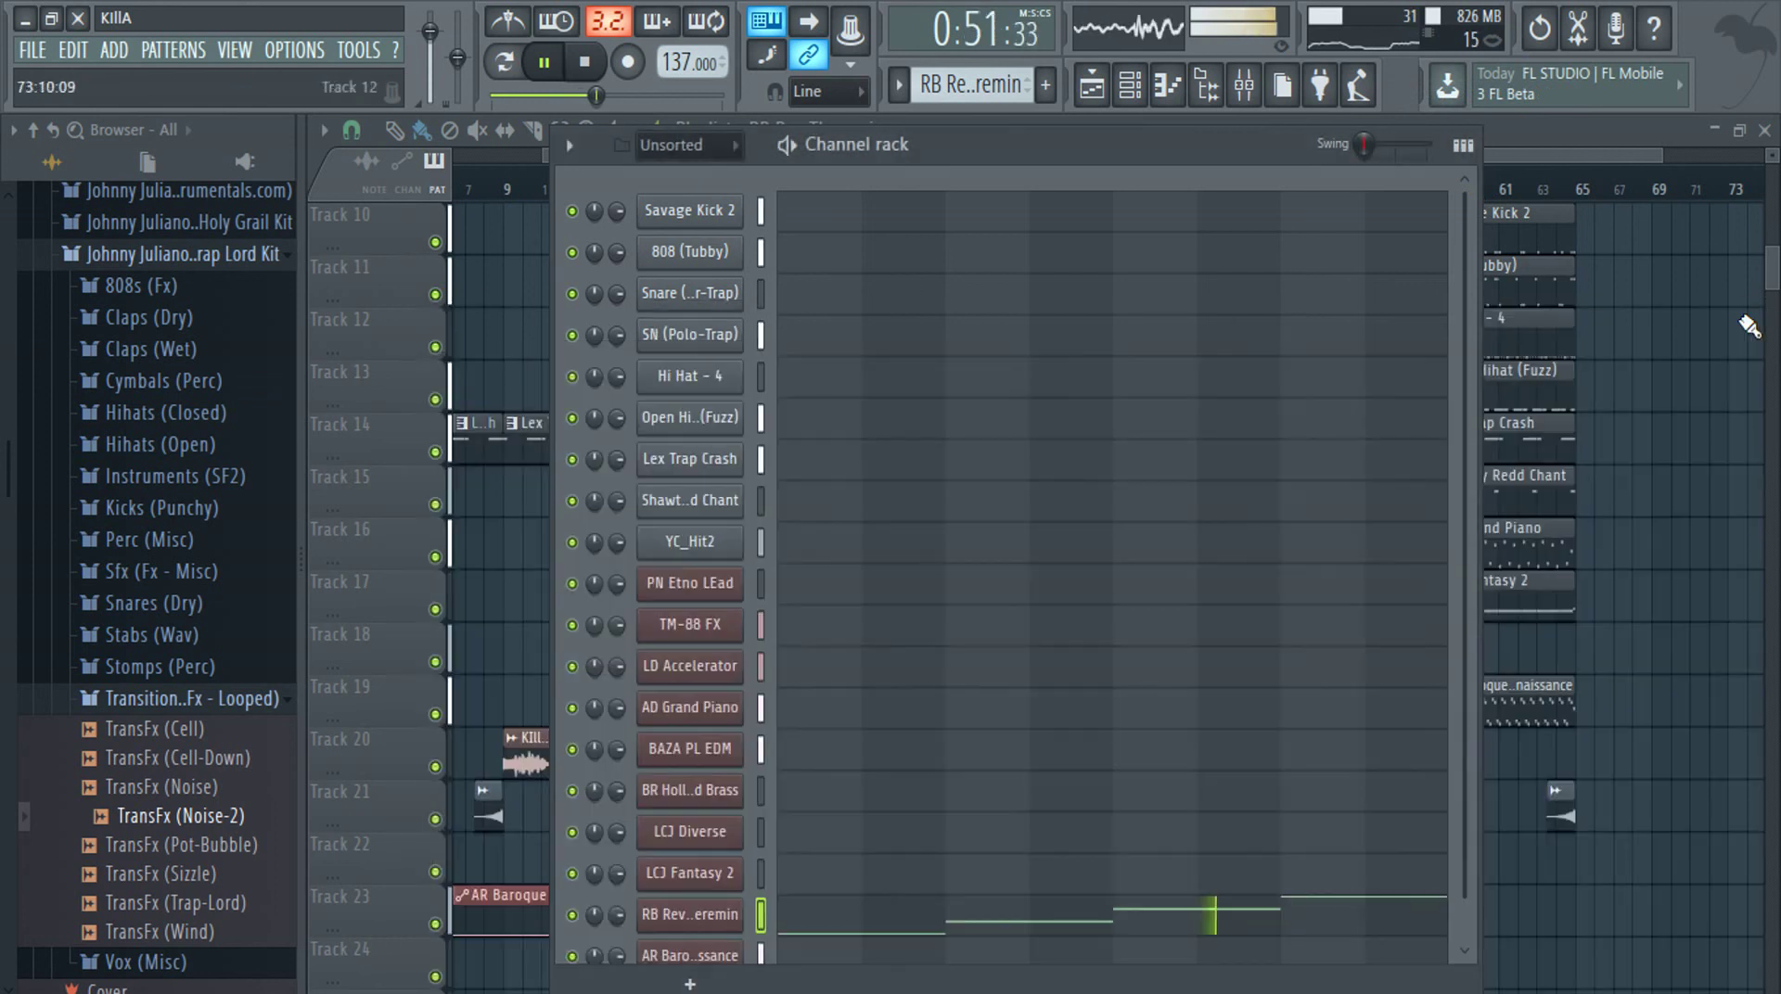
{"action": "left_click", "coordinate": [1579, 122]}
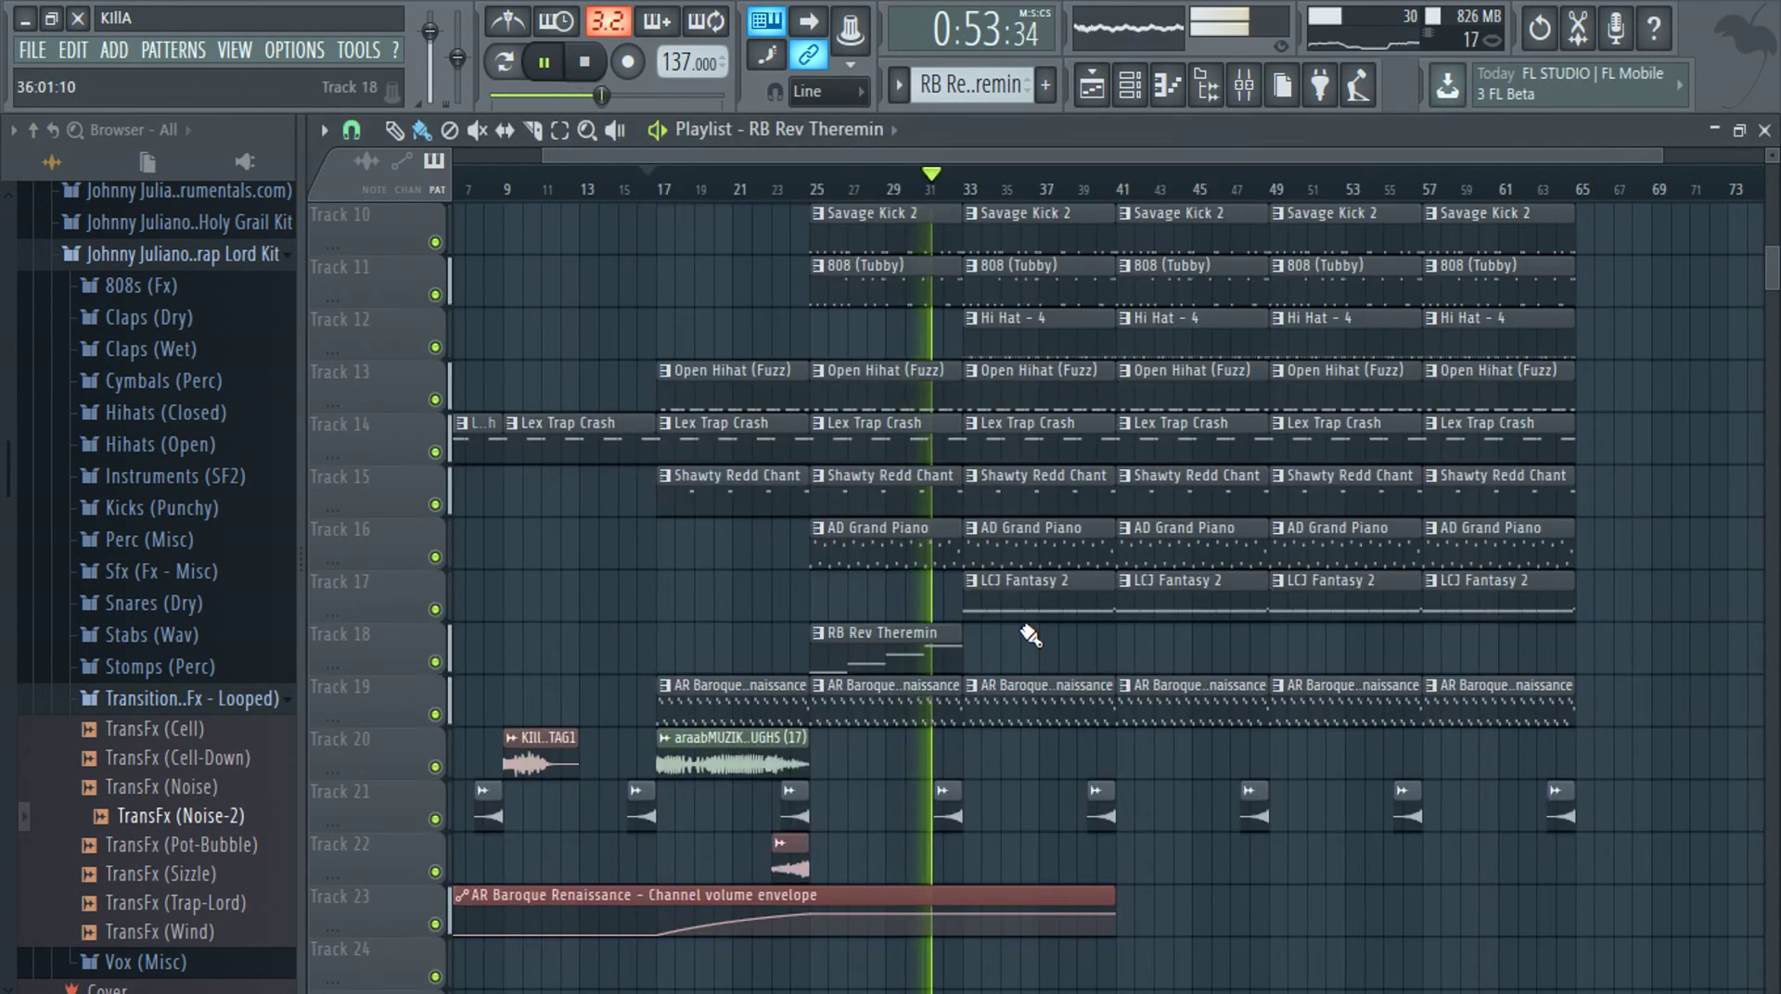
Duplicate the RB Rev Theremin clip on Track 18 four times, filling bars 33 to 65, and deselect it
{"action": "left_click", "coordinate": [856, 649]}
{"action": "key", "text": "ctrl+b"}
{"action": "key", "text": "ctrl+b"}
{"action": "key", "text": "ctrl+b"}
{"action": "key", "text": "ctrl+b"}
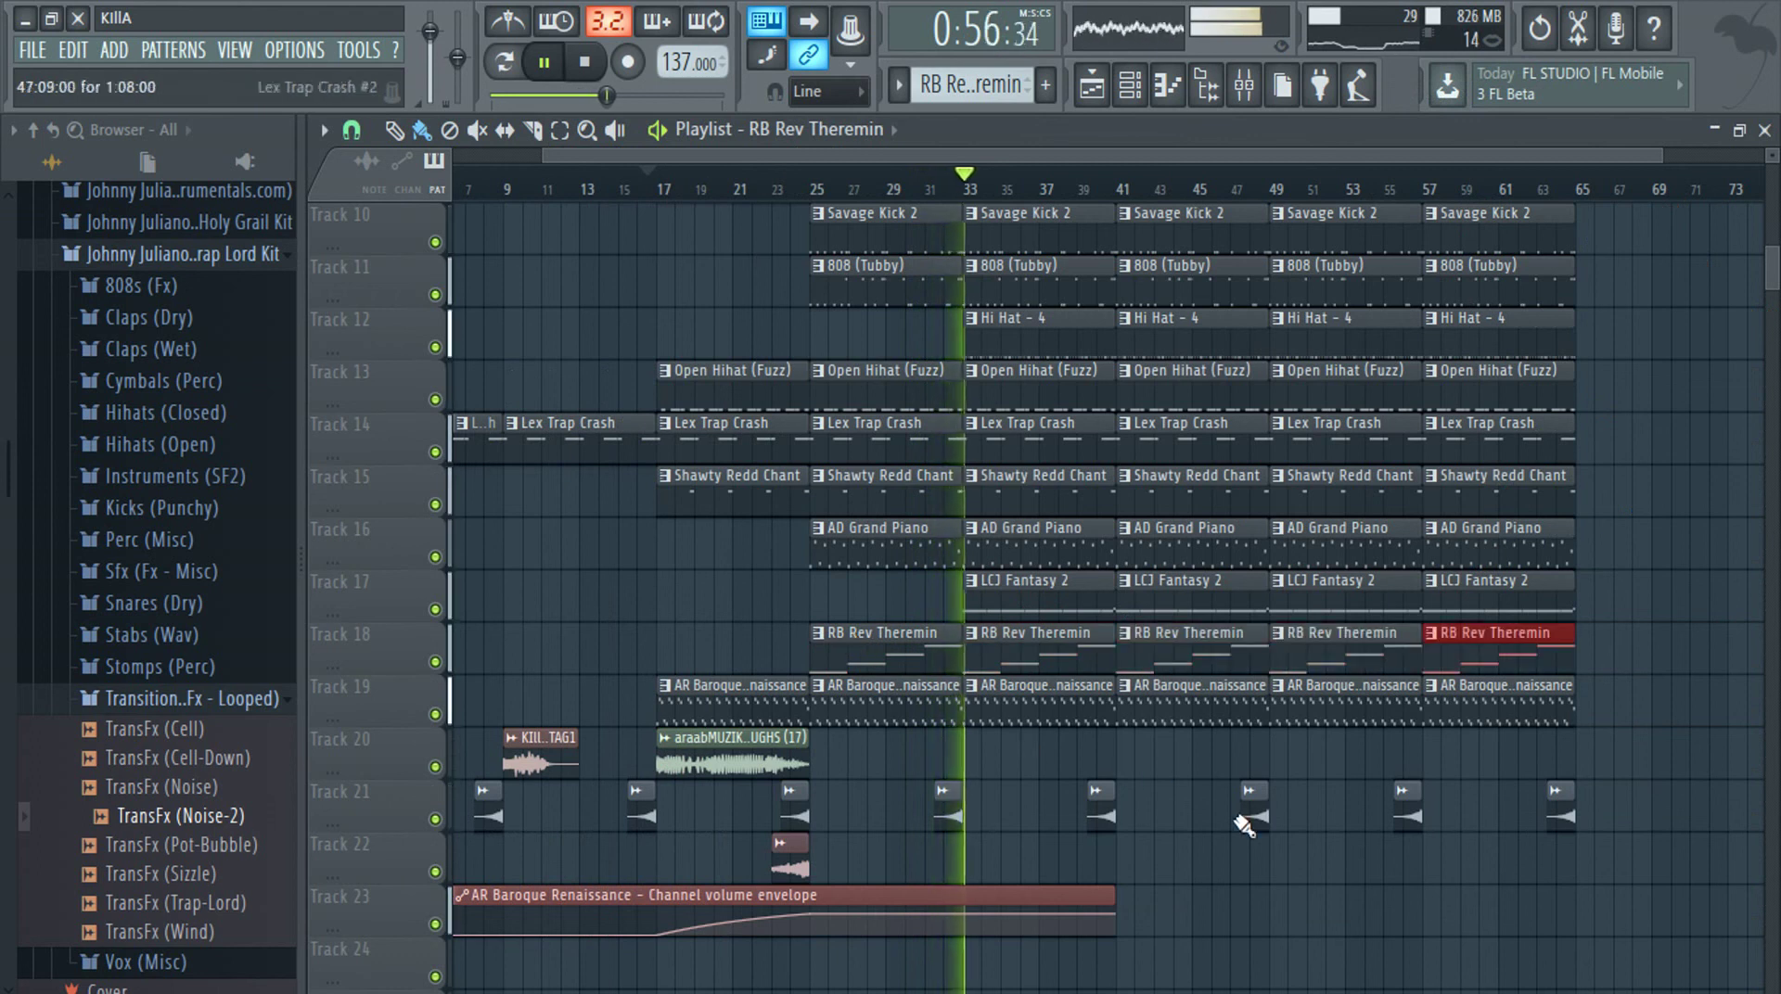
{"action": "left_click", "coordinate": [1272, 892], "text": "ctrl"}
Move the RB Rev Theremin EQ's band 1 low cut to about 167 Hz, and close the EQ and the mixer
{"action": "left_click", "coordinate": [1248, 86]}
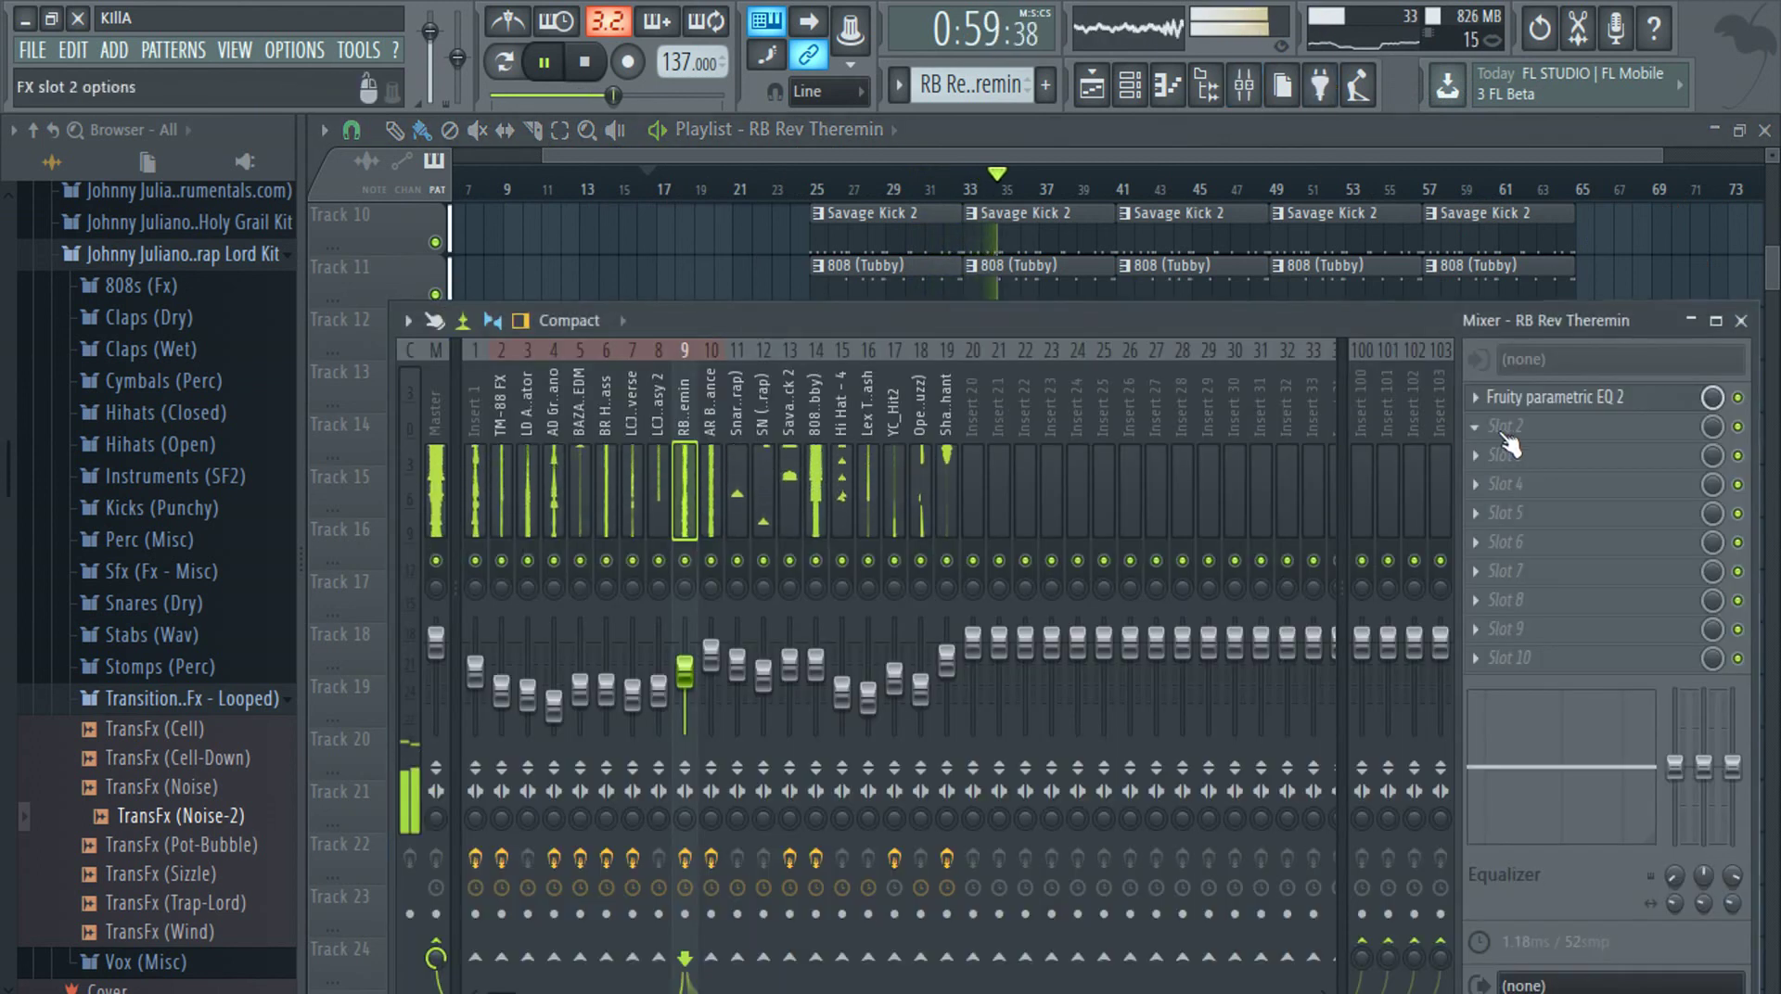
{"action": "left_click", "coordinate": [1530, 397]}
{"action": "left_click_drag", "start_coordinate": [666, 752], "coordinate": [674, 750]}
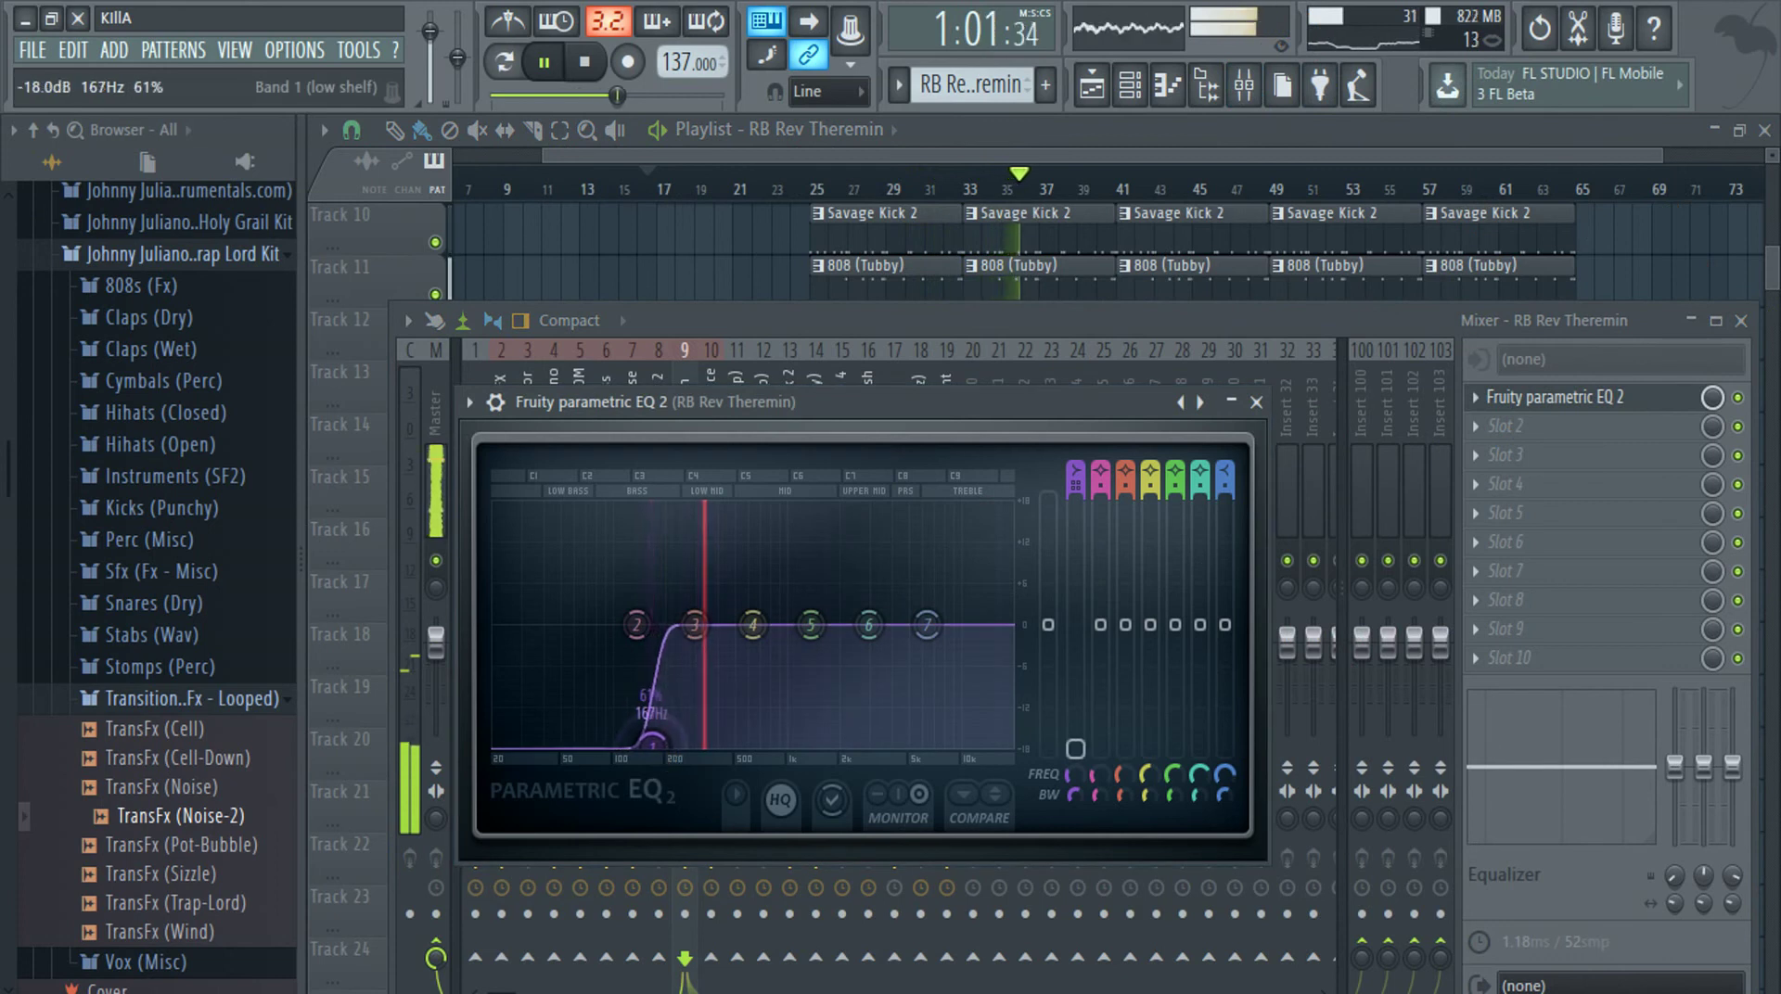
{"action": "key", "text": "Escape"}
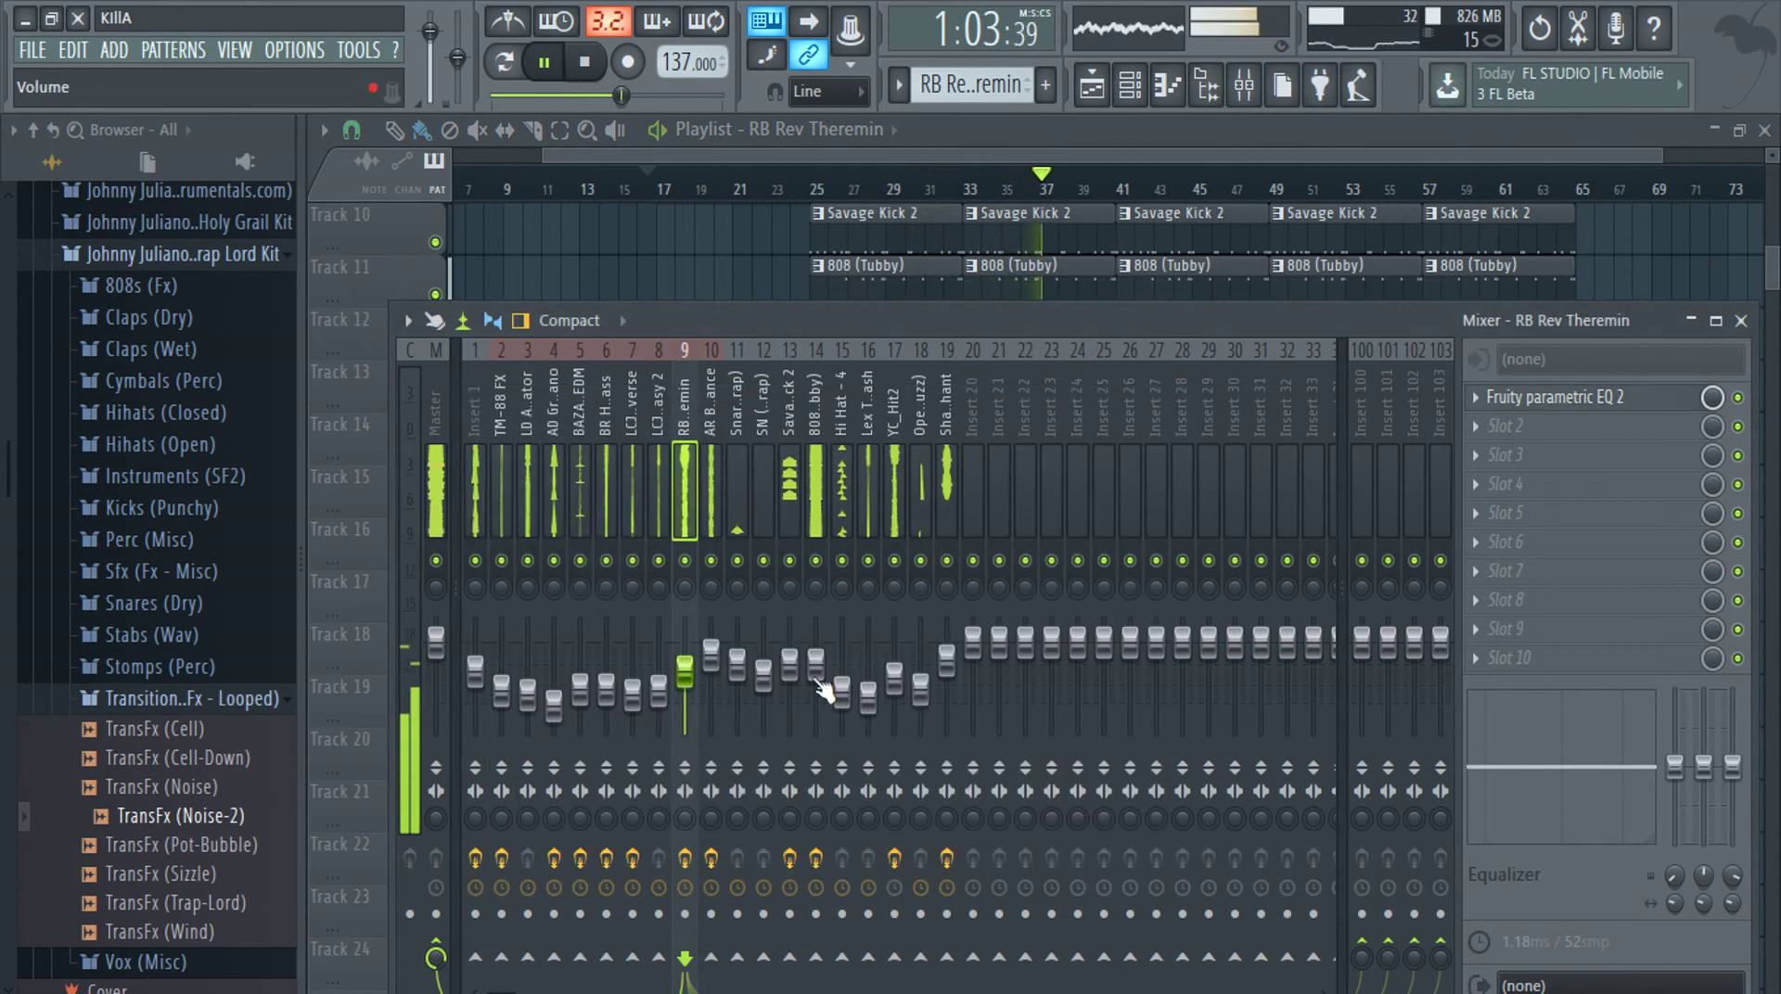
{"action": "key", "text": "Escape"}
{"action": "scroll", "coordinate": [1008, 586], "scroll_direction": "down", "scroll_amount": 1}
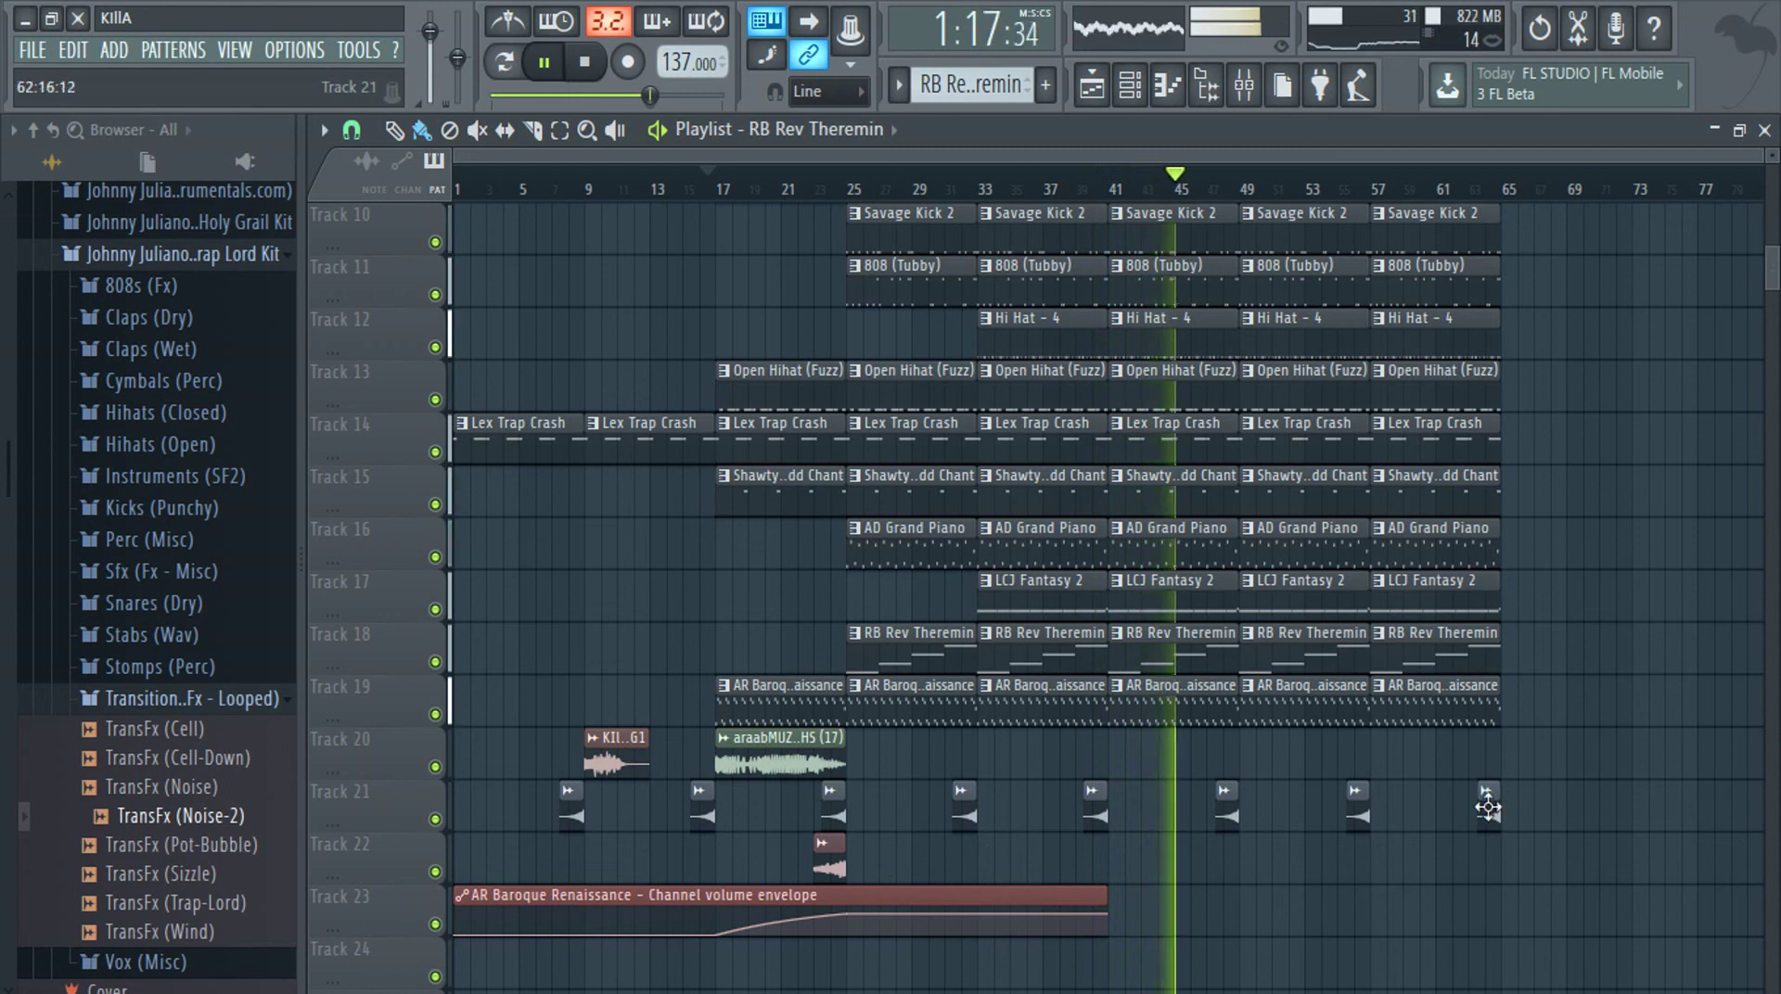
{"action": "scroll", "coordinate": [1708, 800], "scroll_direction": "up", "scroll_amount": 3}
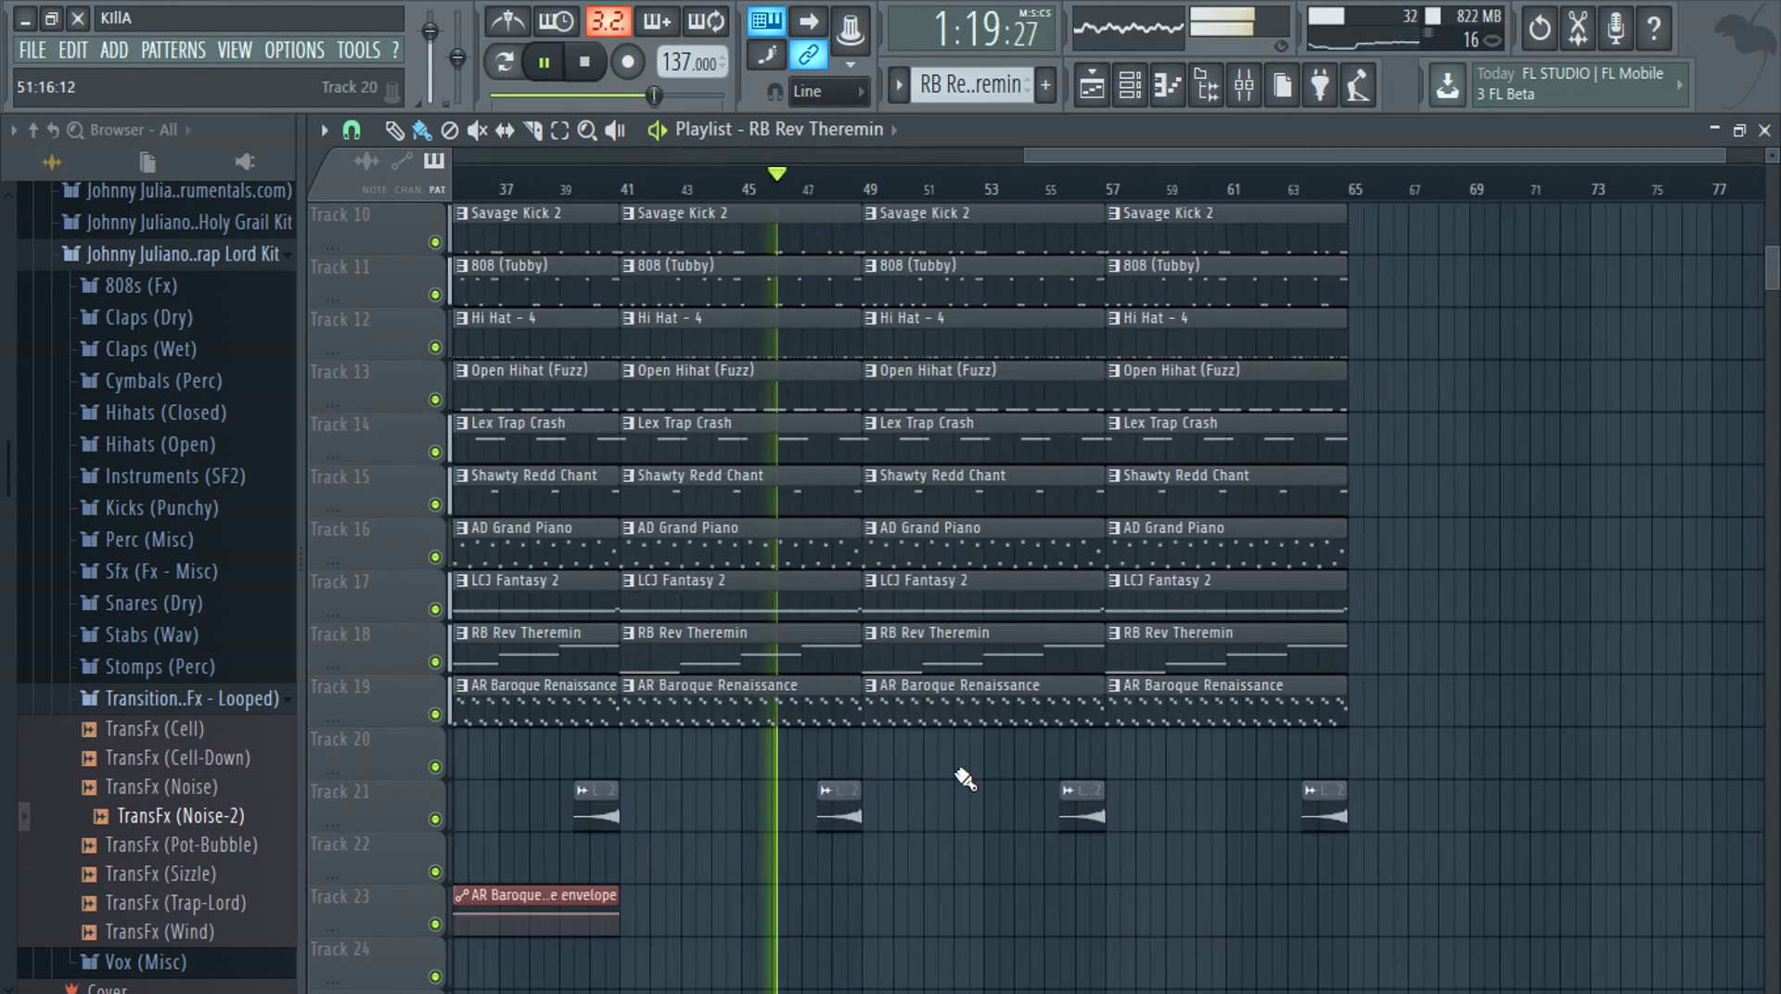
Insert dblue_Glitch_v1_3 in the Master track's first effect slot, clear its step pattern and choose effect 1, TapeStop
{"action": "left_click", "coordinate": [1244, 84]}
{"action": "left_click", "coordinate": [442, 437]}
{"action": "key", "text": "space"}
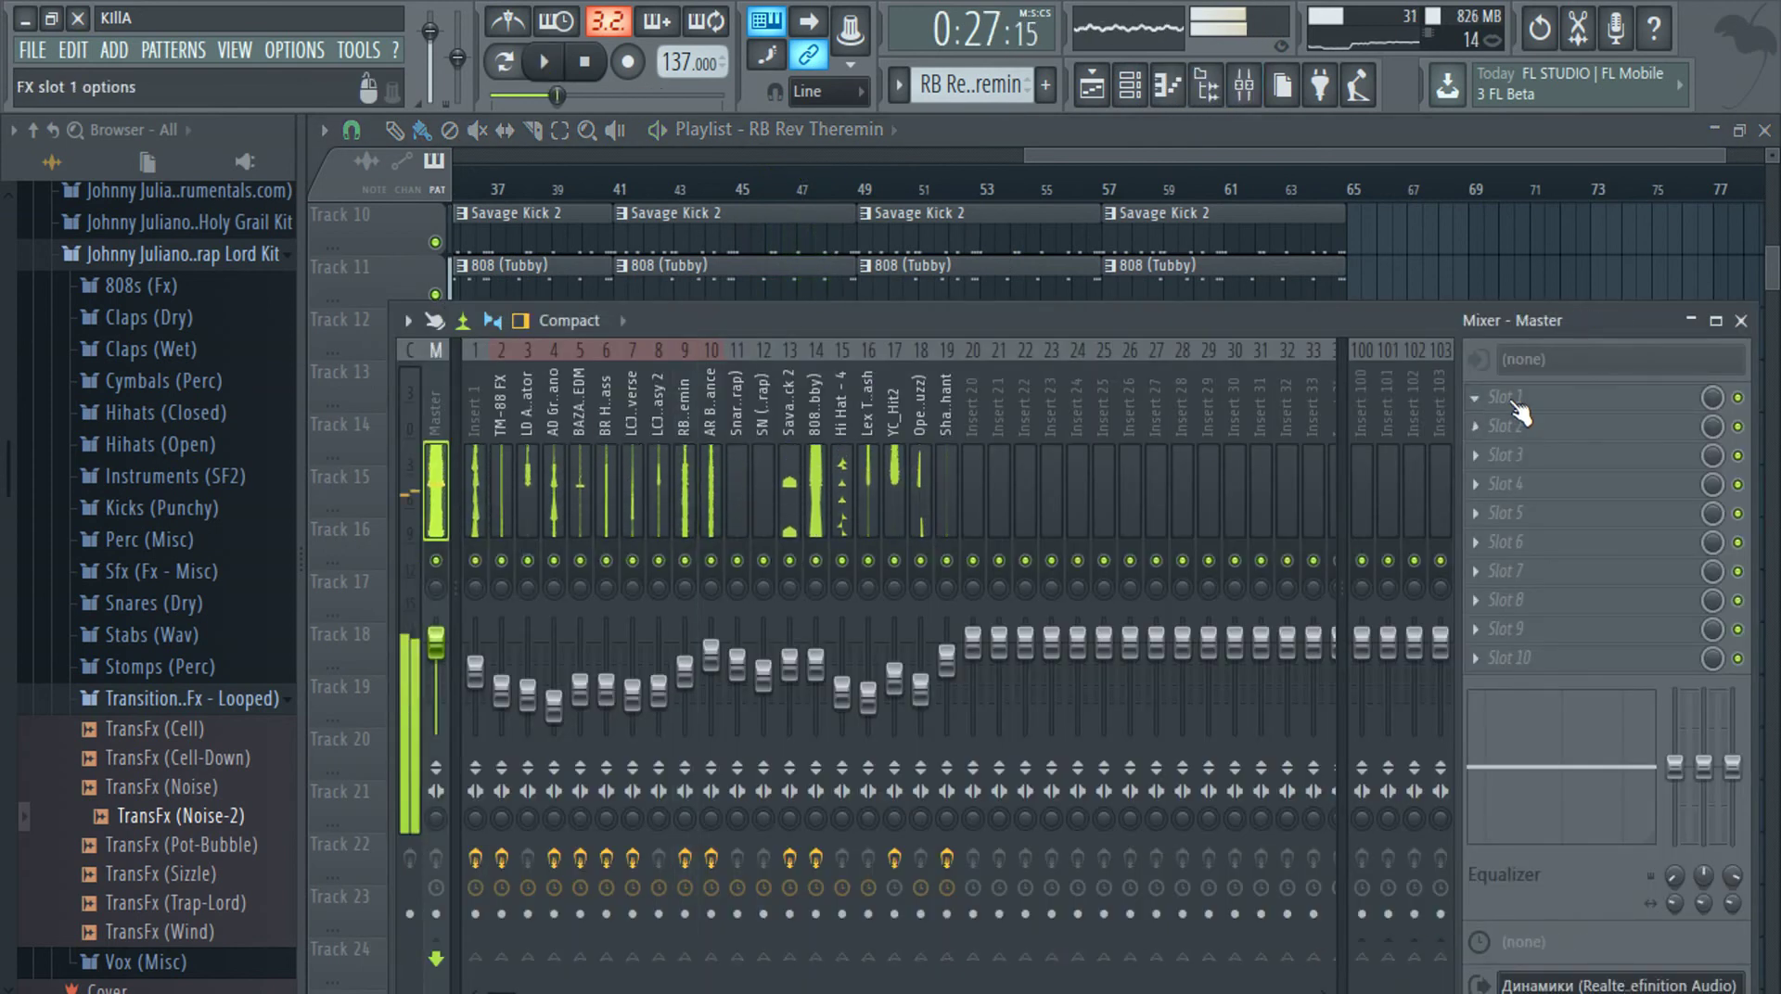
{"action": "left_click", "coordinate": [1521, 397]}
{"action": "left_click", "coordinate": [1262, 180]}
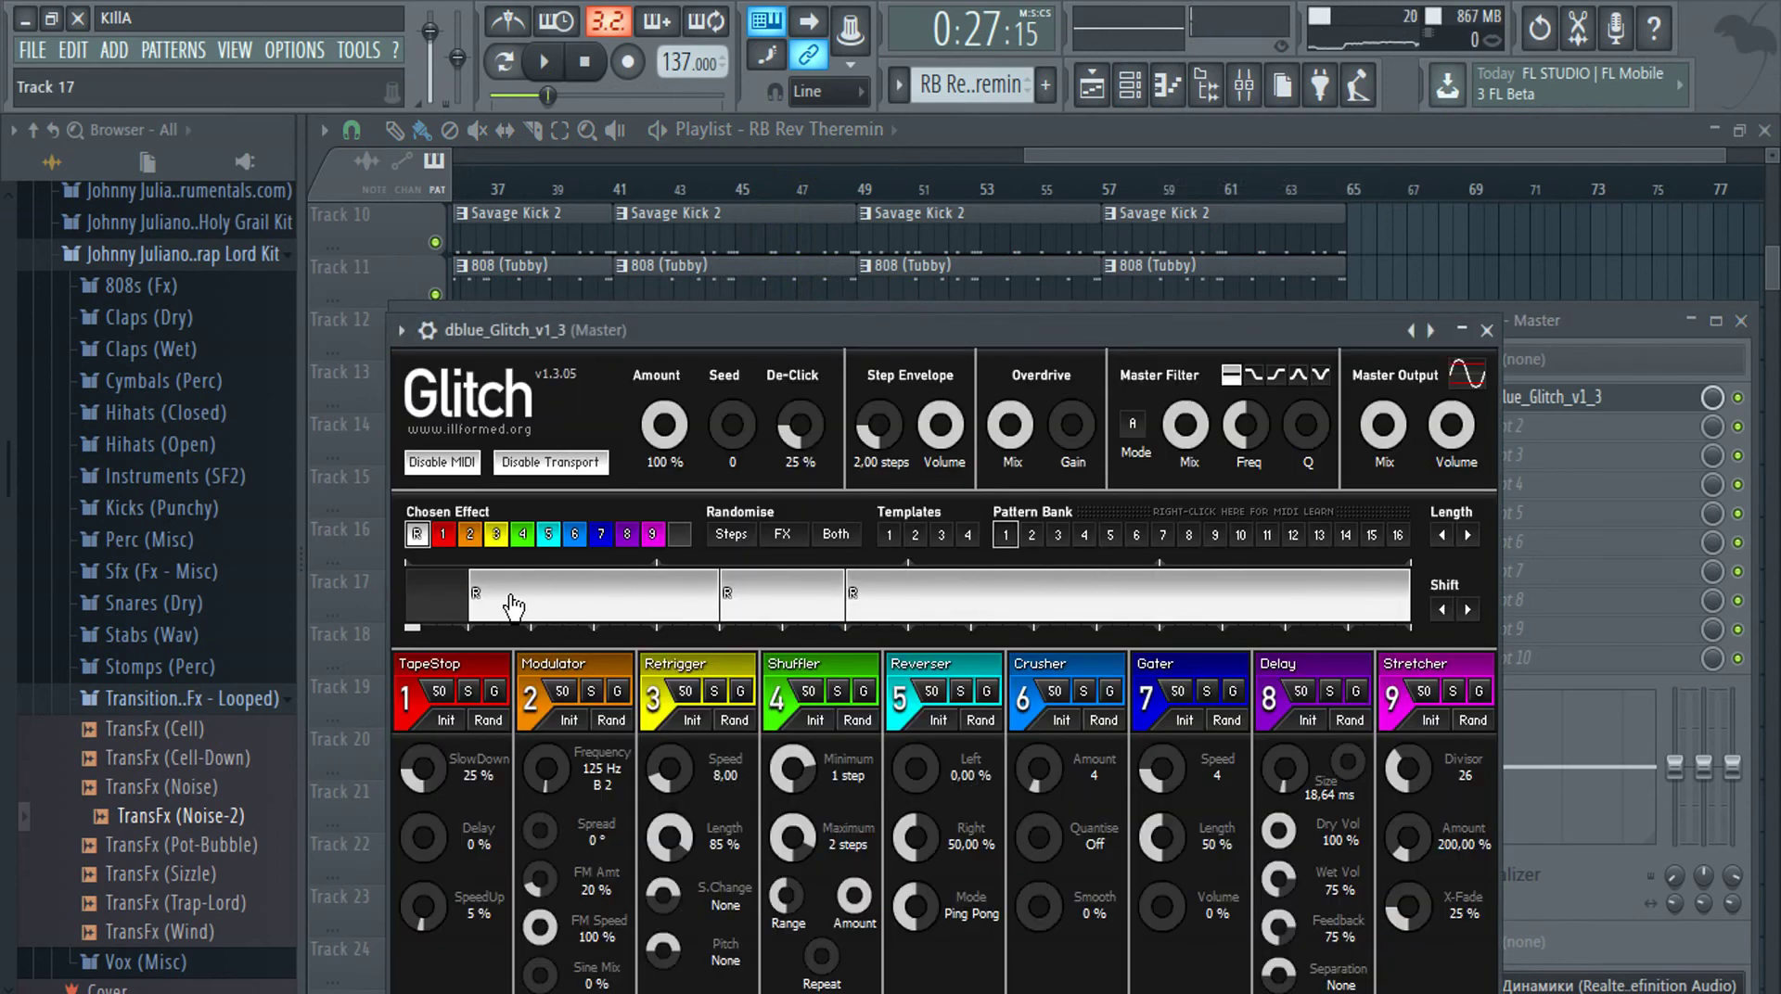
{"action": "mouse_move", "coordinate": [513, 607]}
{"action": "left_mouse_down"}
{"action": "mouse_move", "coordinate": [830, 594]}
{"action": "mouse_move", "coordinate": [1020, 612]}
{"action": "left_mouse_up"}
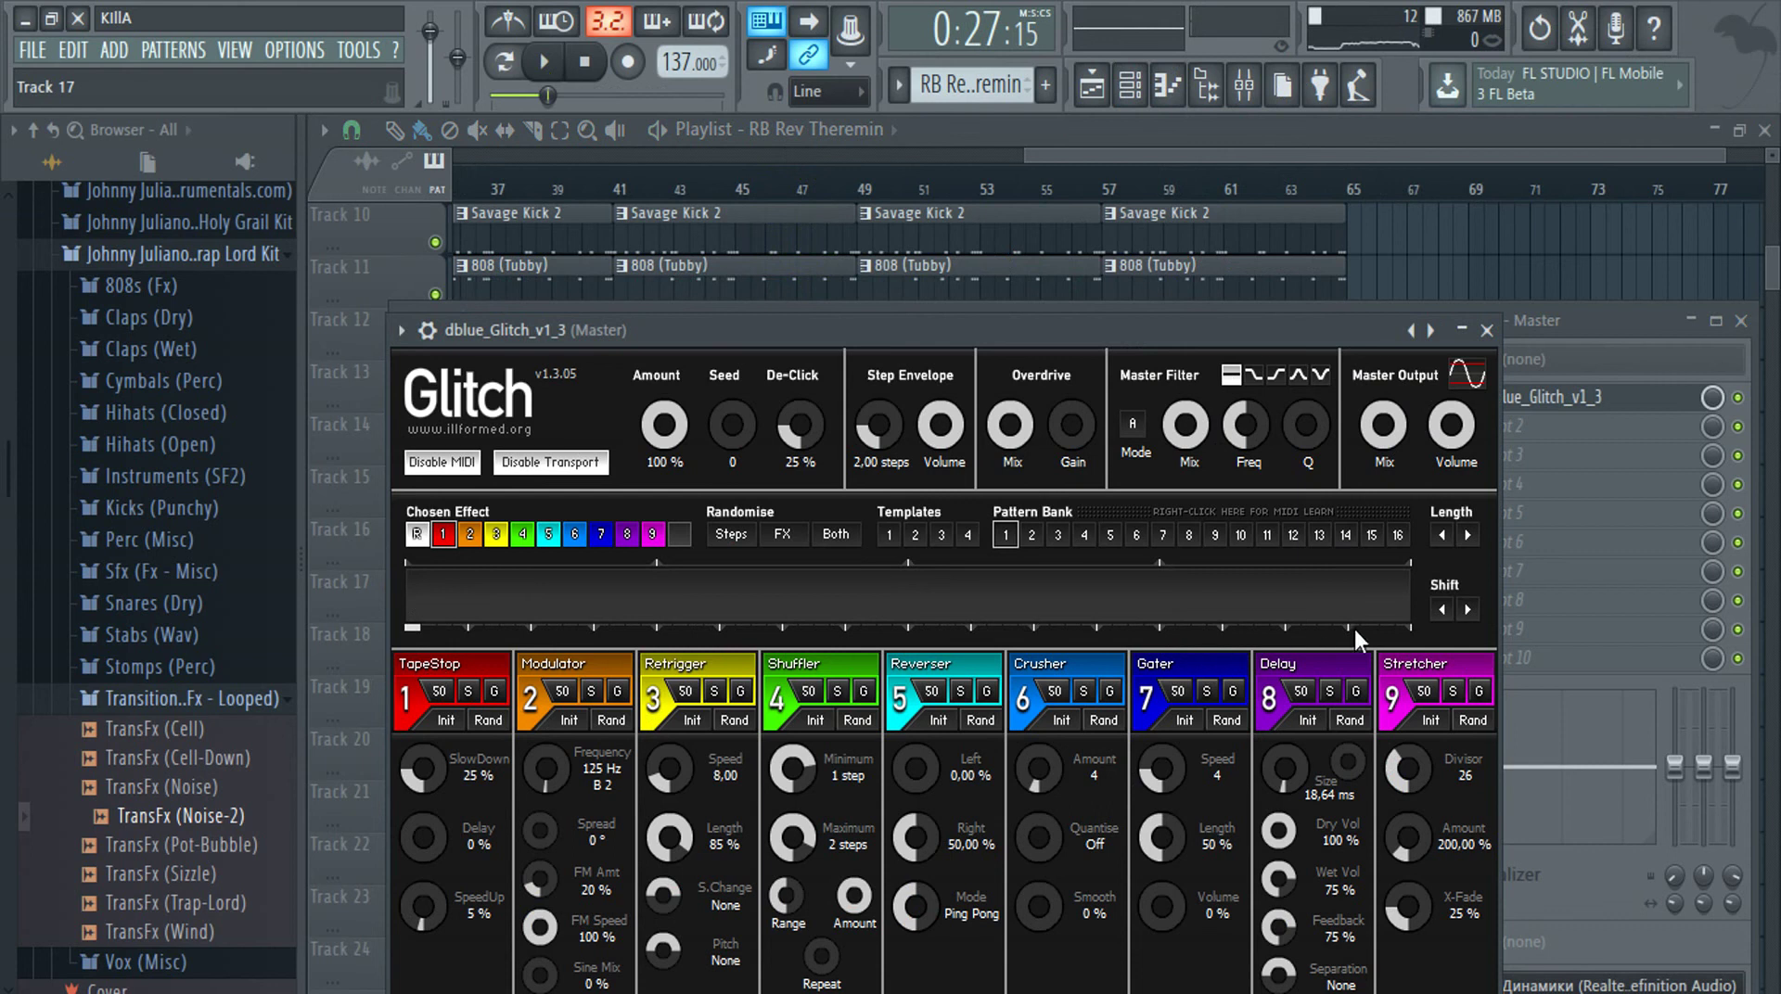
{"action": "right_click", "coordinate": [1568, 238]}
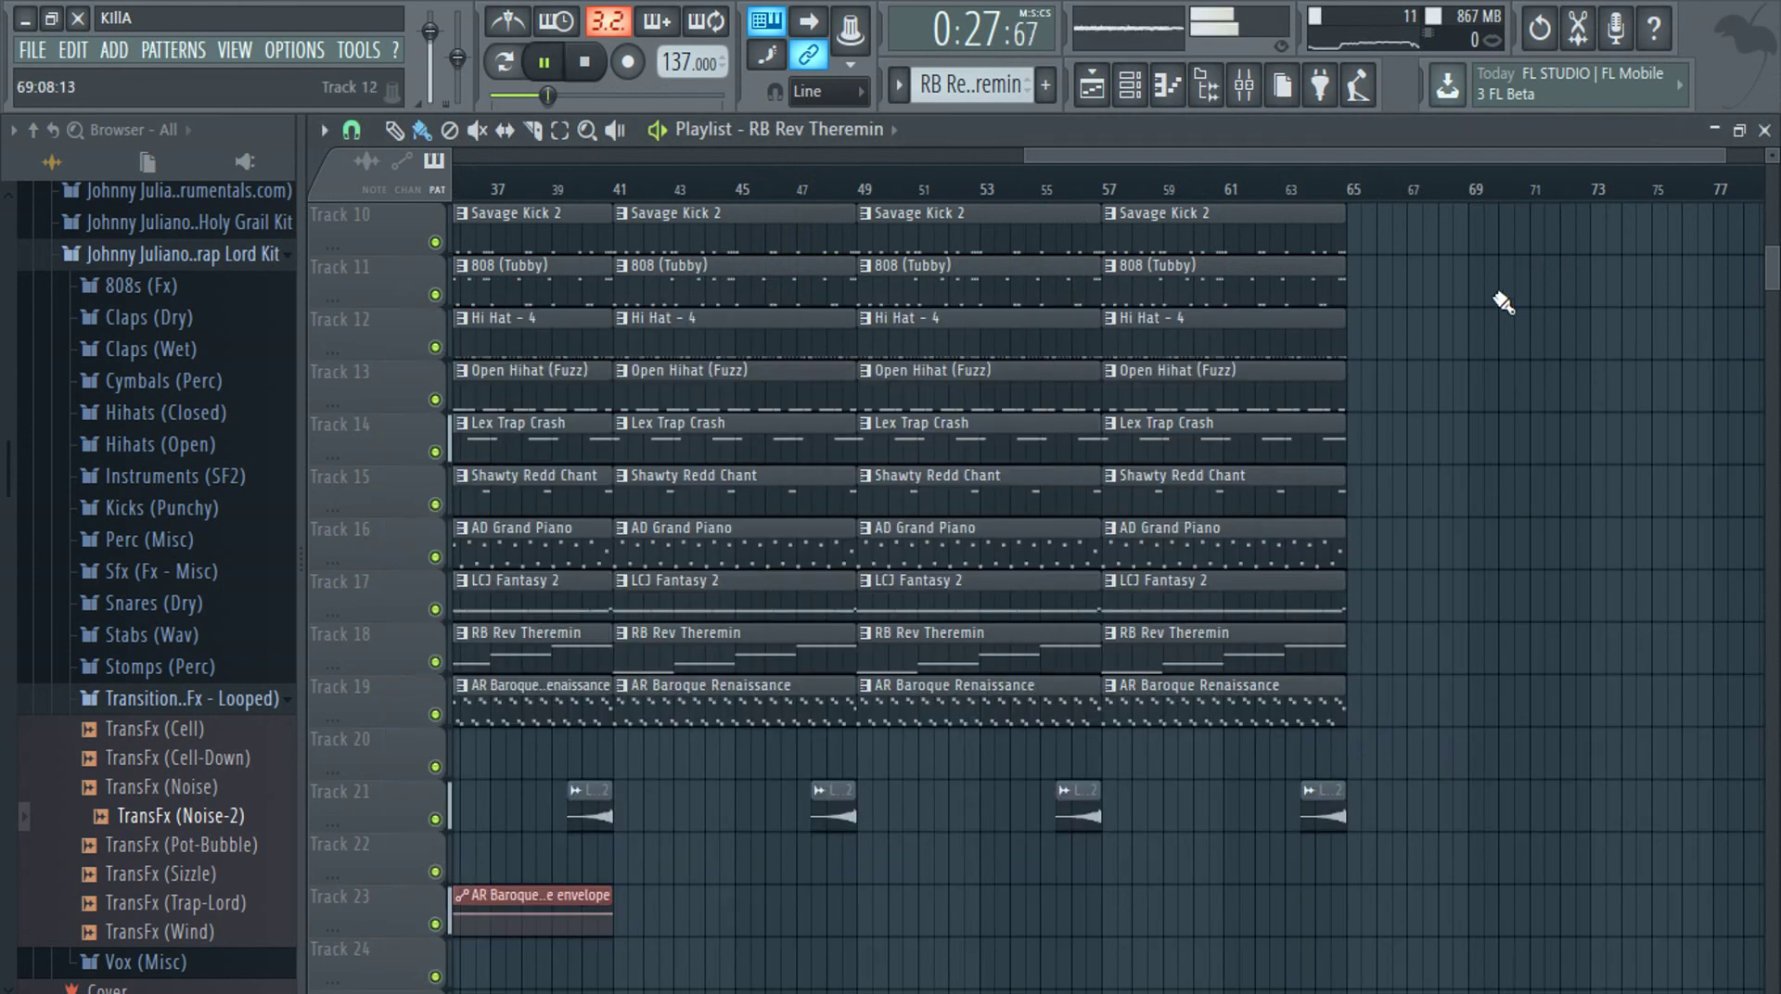
Create an automation clip for the mix level of dblue_Glitch_v1_3 on the Master track
{"action": "scroll", "coordinate": [1489, 408], "scroll_direction": "down", "scroll_amount": 4}
{"action": "scroll", "coordinate": [742, 840], "scroll_direction": "up", "scroll_amount": 2}
{"action": "scroll", "coordinate": [748, 849], "scroll_direction": "up", "scroll_amount": 1}
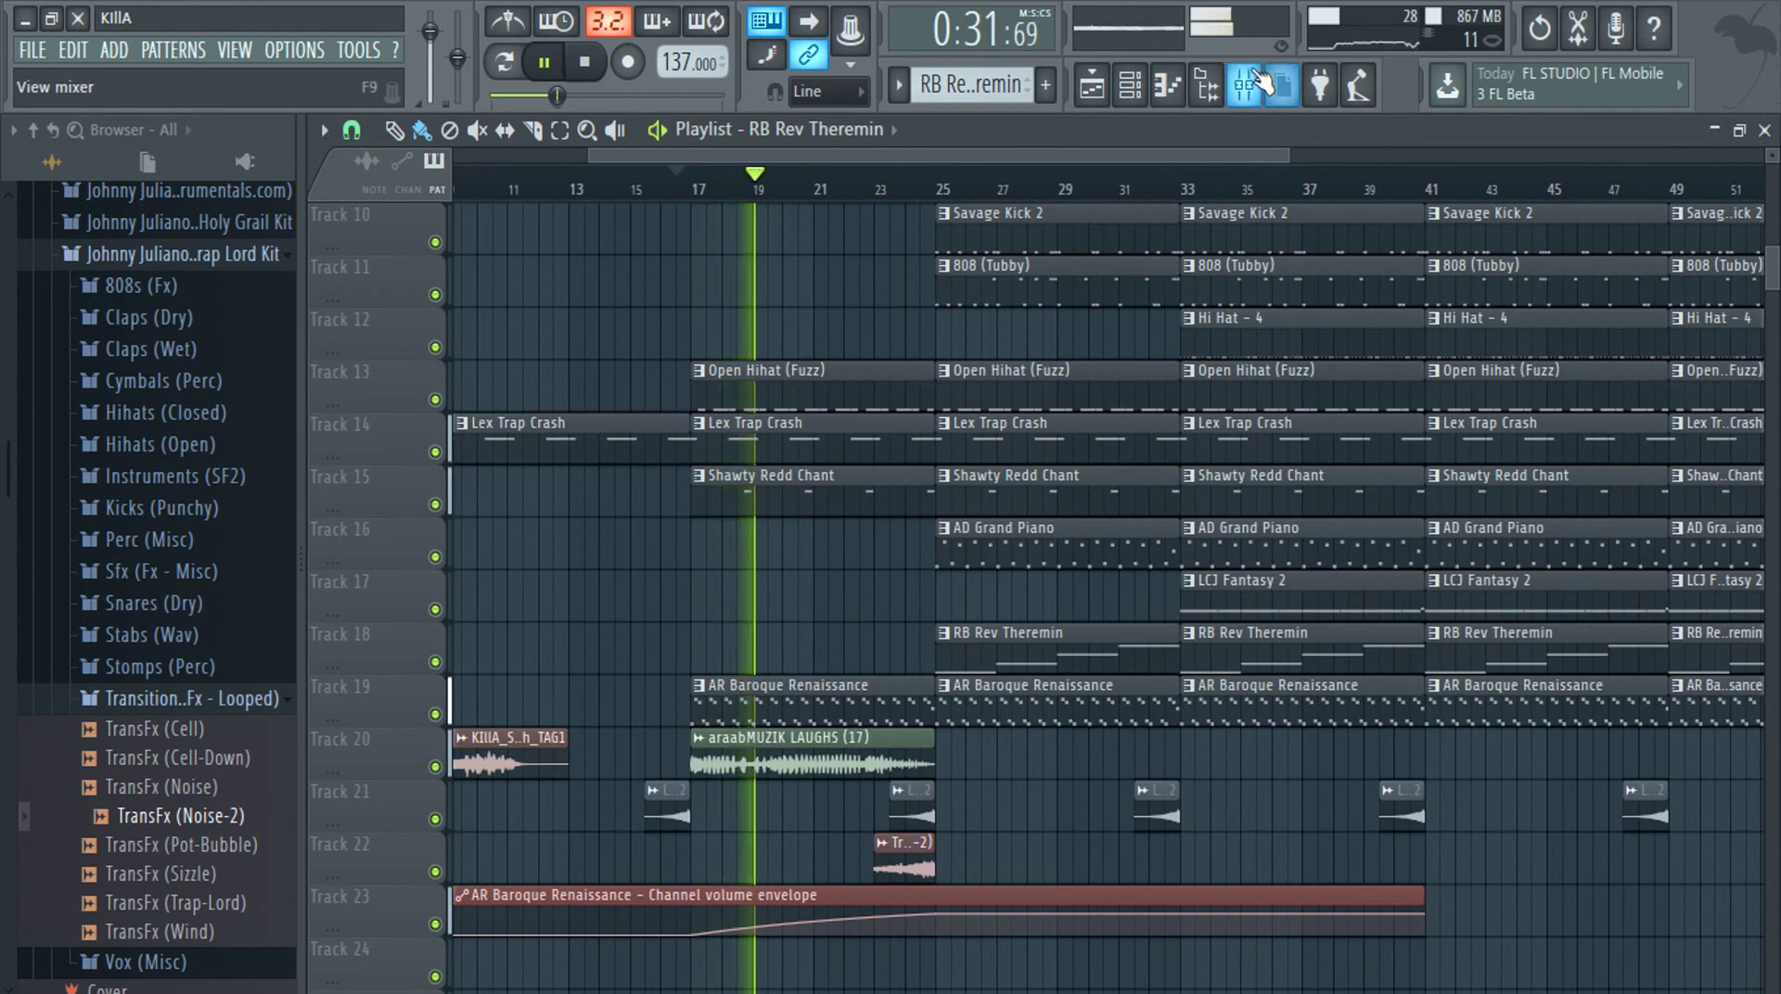
{"action": "left_click", "coordinate": [1244, 84]}
{"action": "right_click", "coordinate": [1714, 396]}
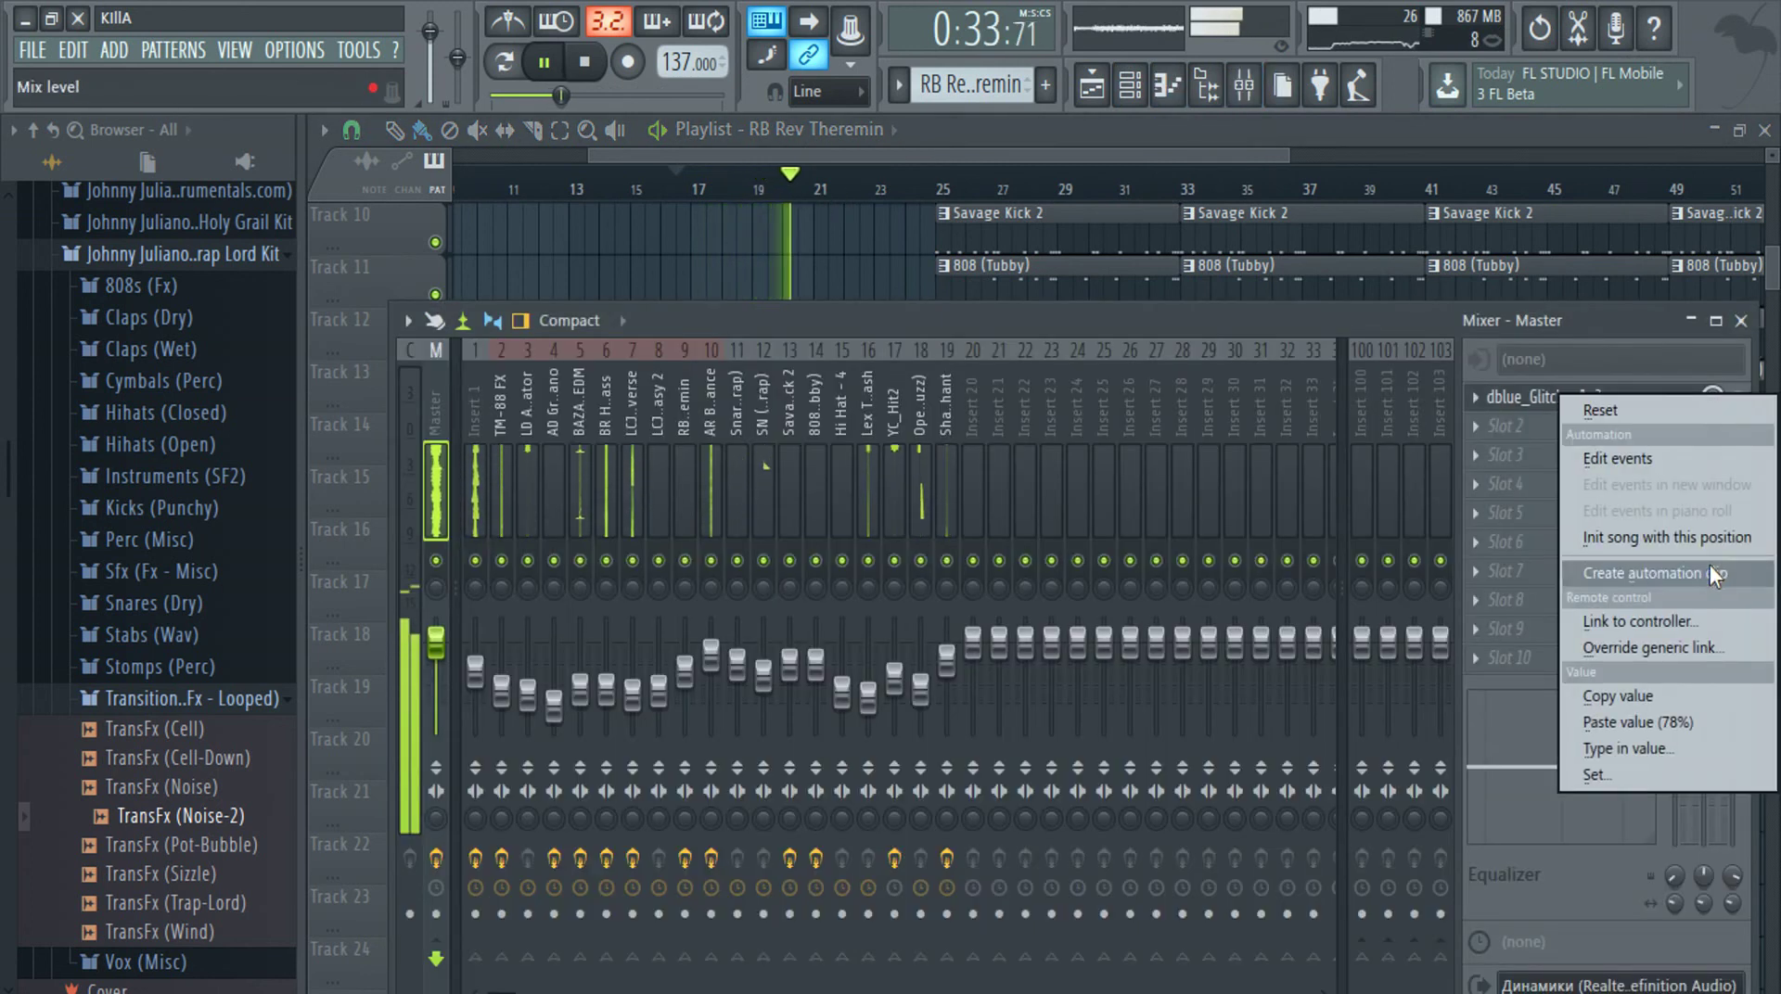
{"action": "left_click", "coordinate": [1654, 572]}
{"action": "left_click", "coordinate": [1148, 123]}
{"action": "scroll", "coordinate": [738, 624], "scroll_direction": "down", "scroll_amount": 2}
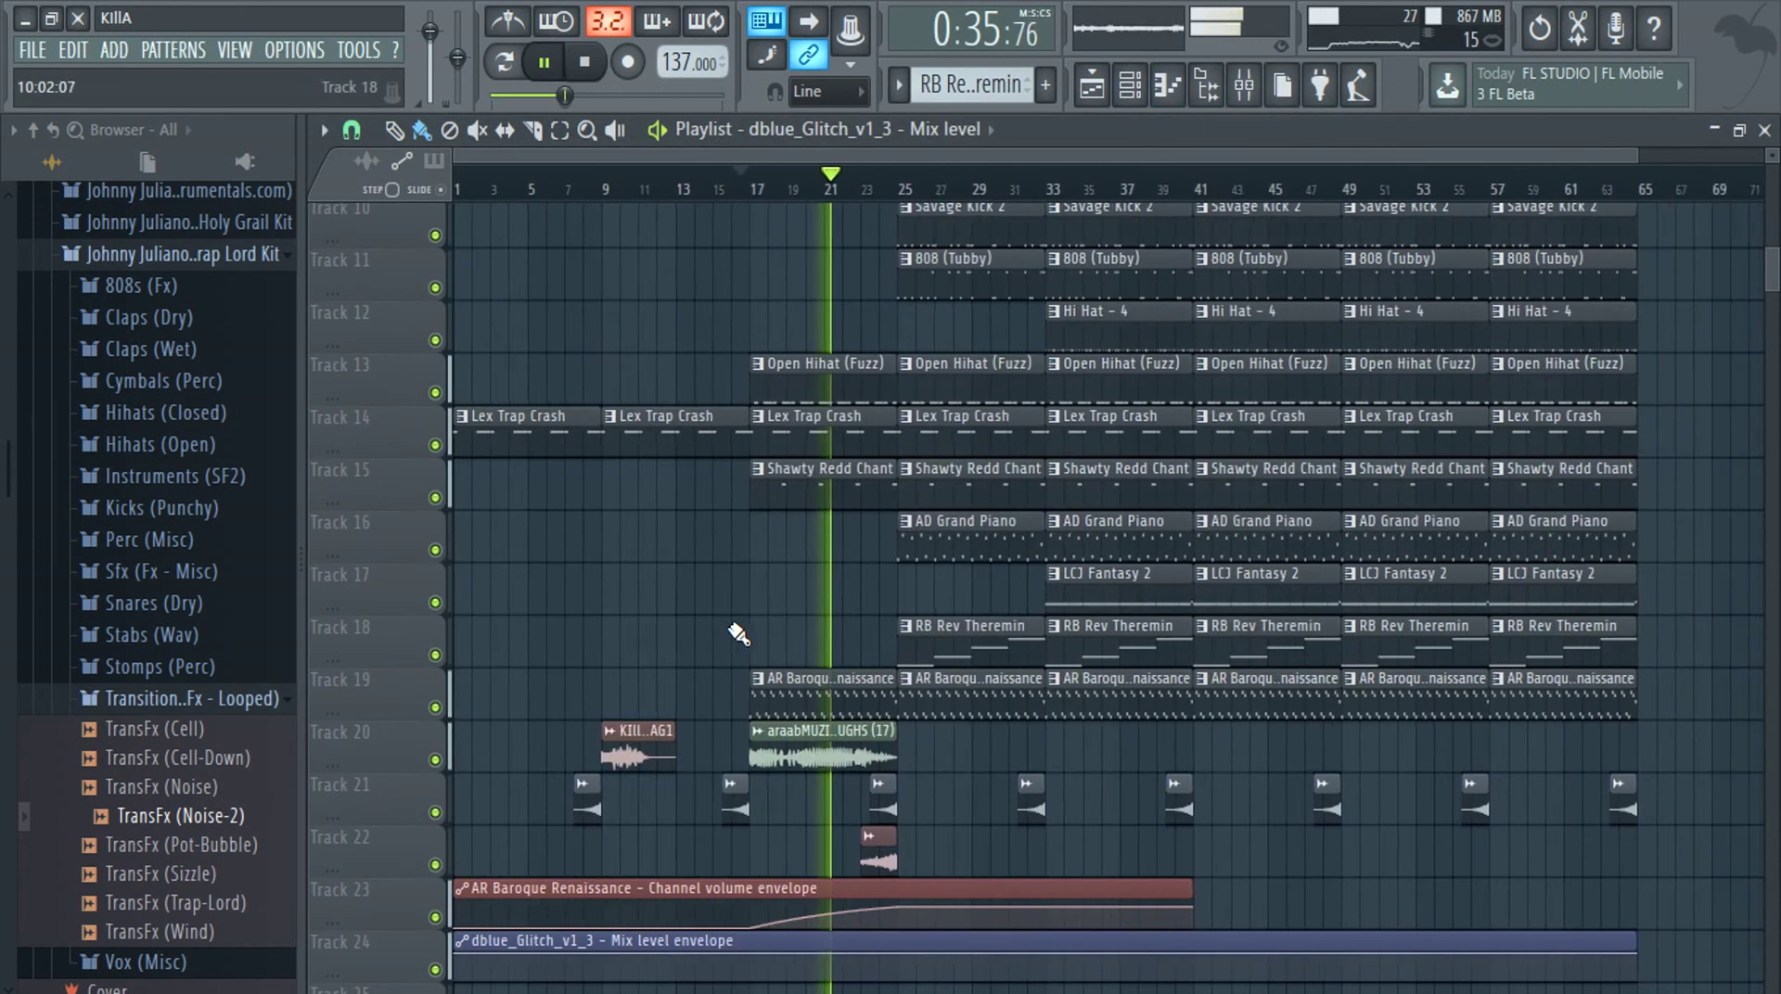
Lower the start and end points of the Glitch mix level envelope on Track 24 to 0%
{"action": "scroll", "coordinate": [736, 795], "scroll_direction": "down", "scroll_amount": 5}
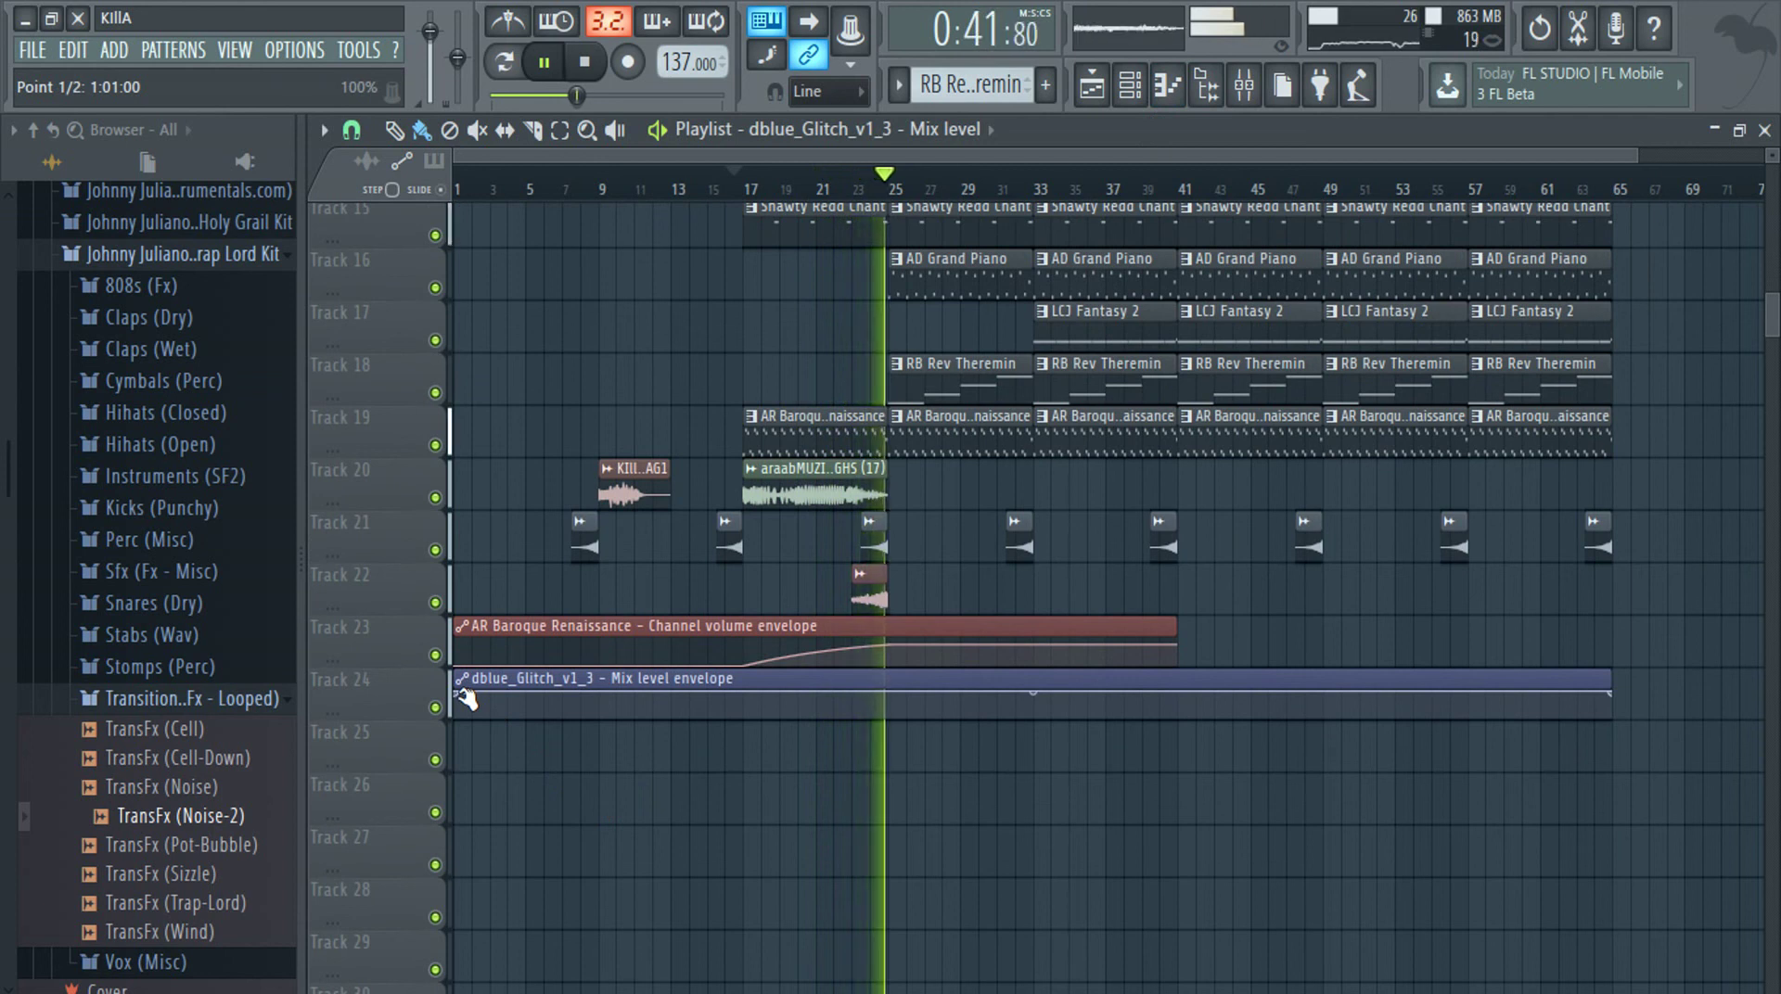
{"action": "left_click_drag", "start_coordinate": [464, 698], "coordinate": [454, 716]}
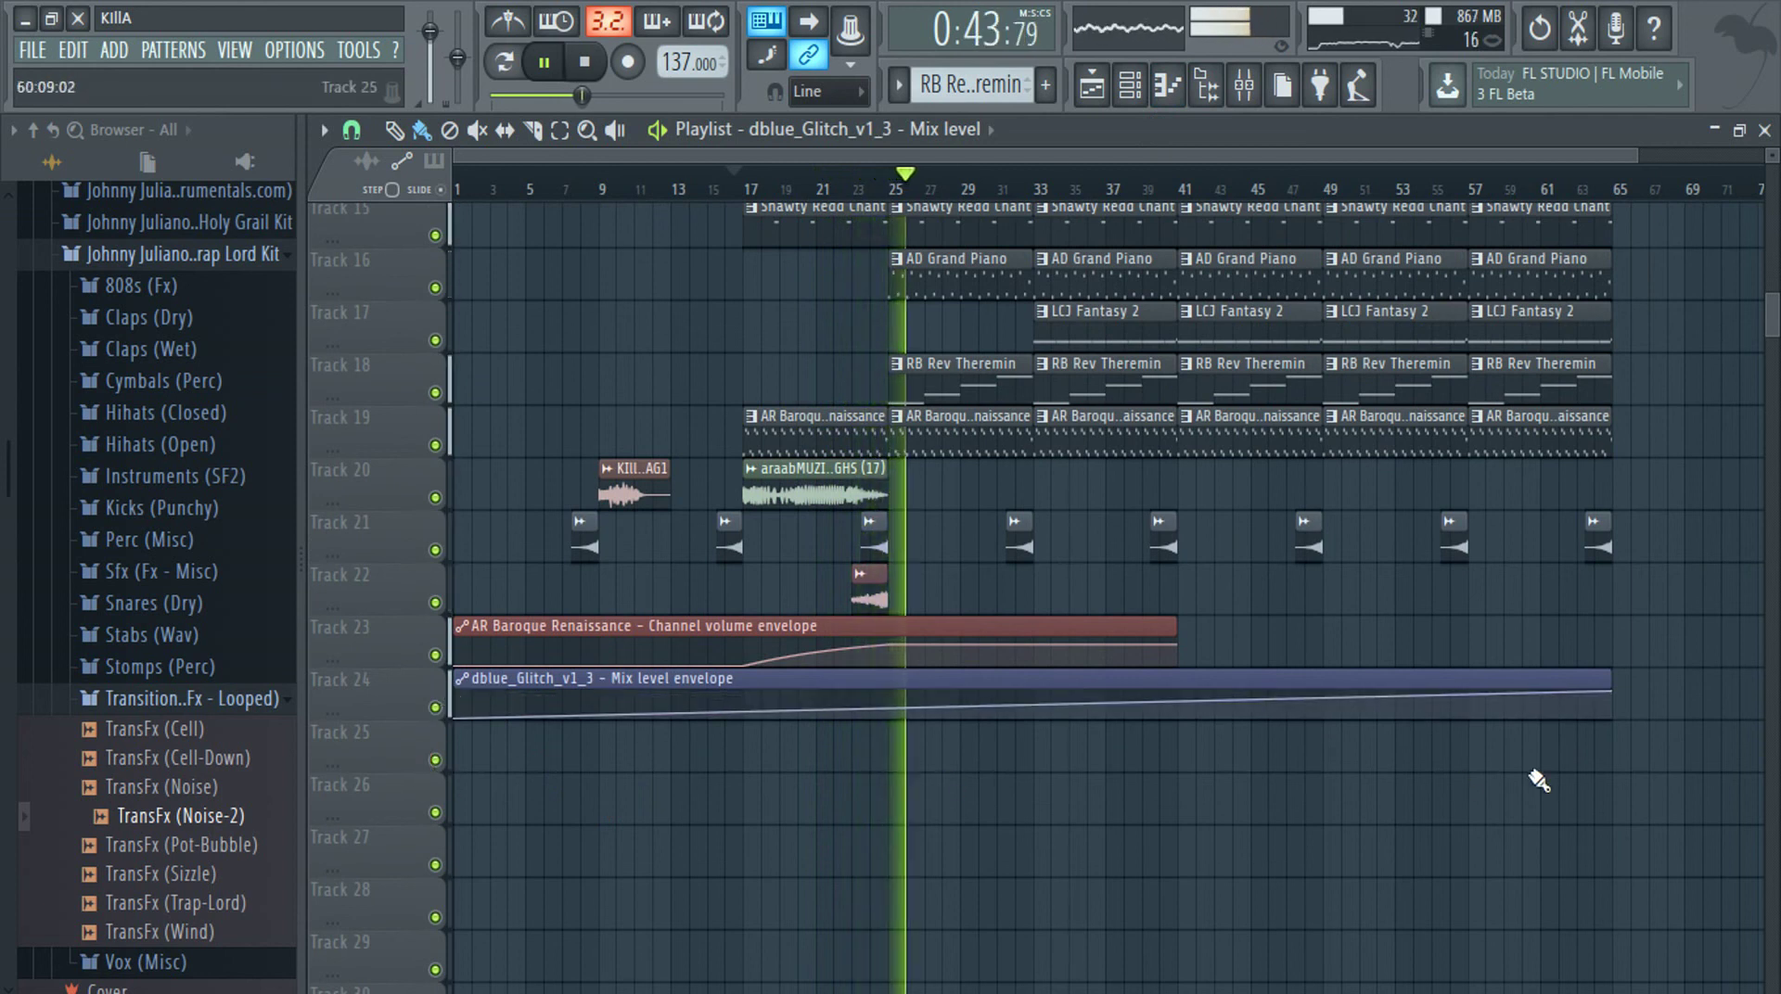
{"action": "left_click_drag", "start_coordinate": [1617, 696], "coordinate": [1617, 726]}
{"action": "scroll", "coordinate": [927, 709], "scroll_direction": "up", "scroll_amount": 5}
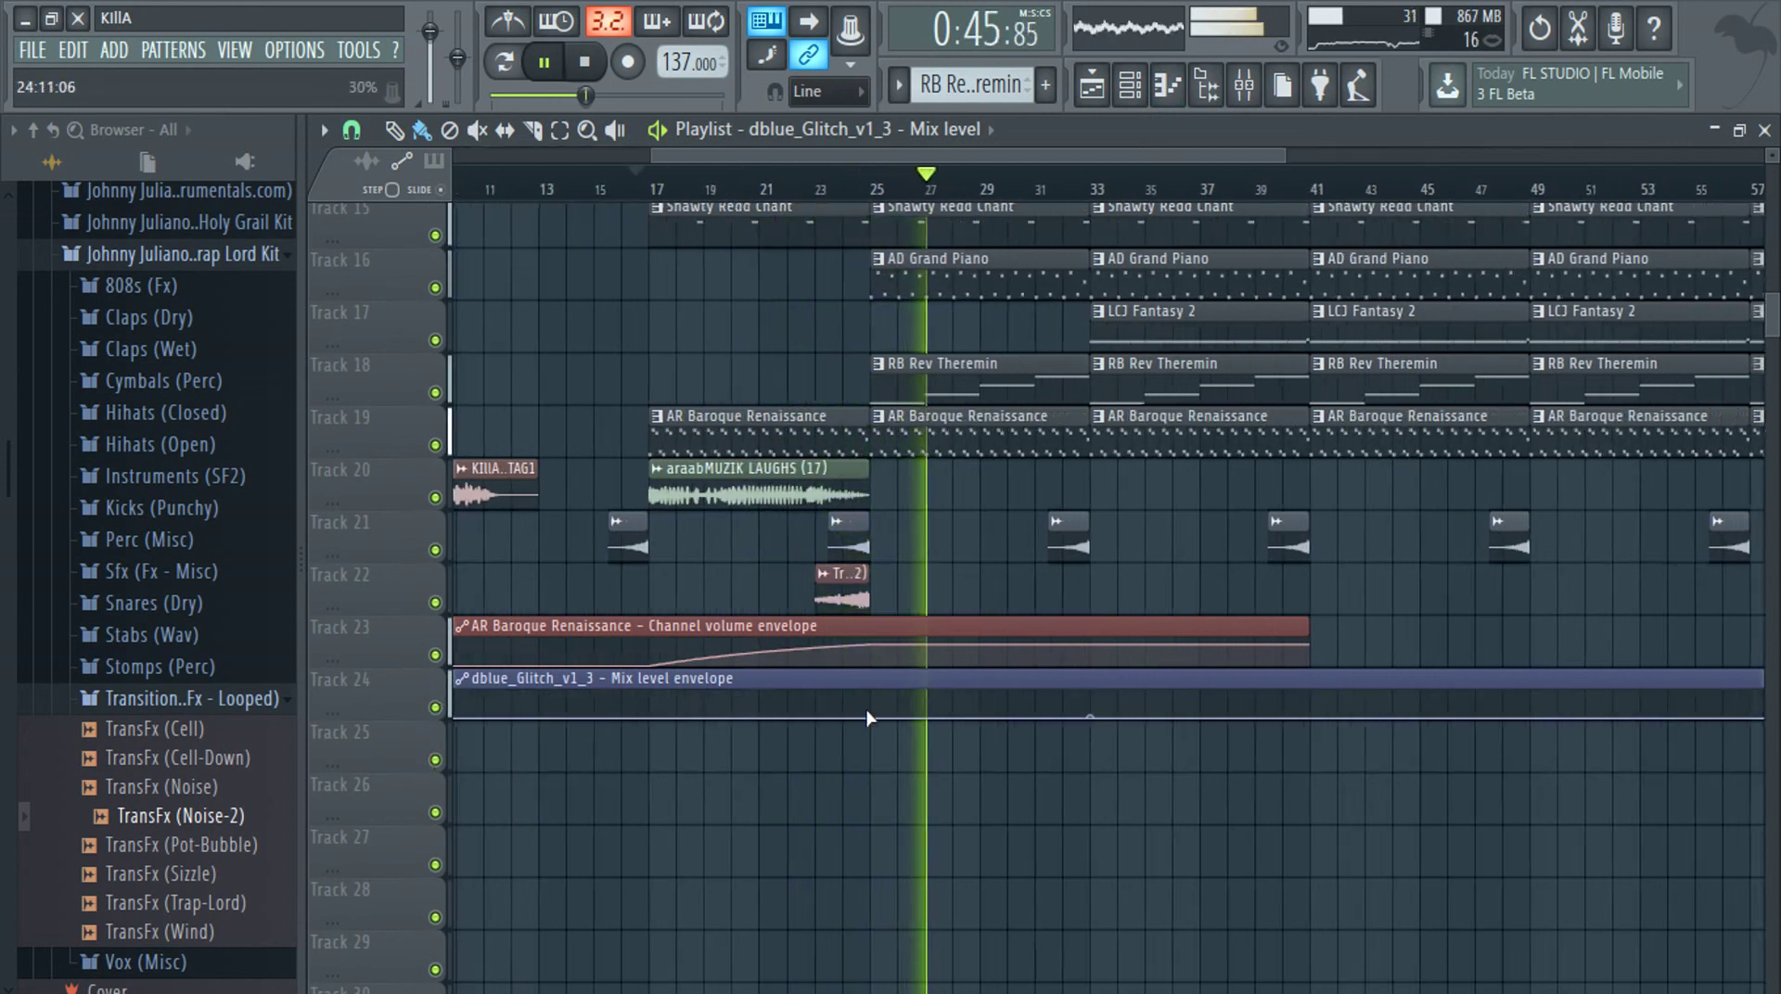
Shape the Glitch mix level envelope into a square pulse from 24:09:00 to the start of bar 25
{"action": "key", "text": "space"}
{"action": "right_click", "coordinate": [912, 713]}
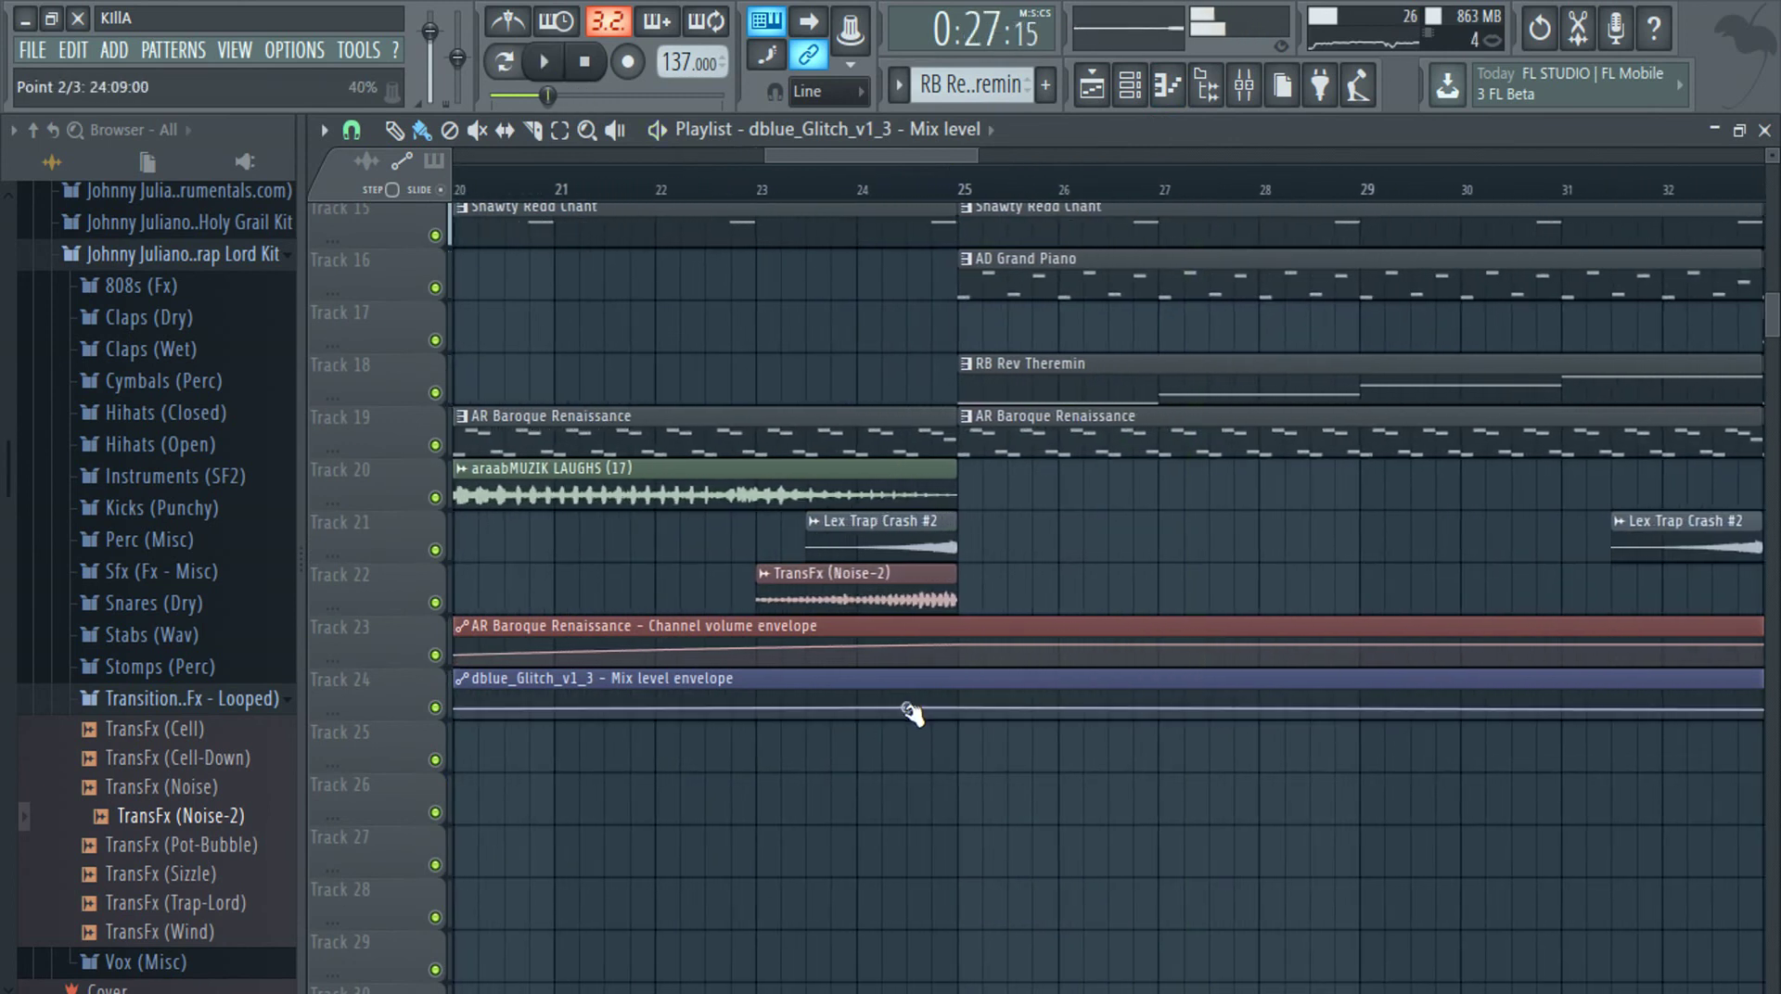
{"action": "right_click", "coordinate": [908, 694]}
{"action": "left_click_drag", "start_coordinate": [888, 697], "coordinate": [963, 750]}
{"action": "right_click", "coordinate": [961, 707]}
{"action": "right_click", "coordinate": [959, 715]}
Select bars 17 to 25 in the playlist timeline and play the section from bar 17
{"action": "scroll", "coordinate": [961, 770], "scroll_direction": "down", "scroll_amount": 5}
{"action": "left_click_drag", "start_coordinate": [722, 190], "coordinate": [929, 186]}
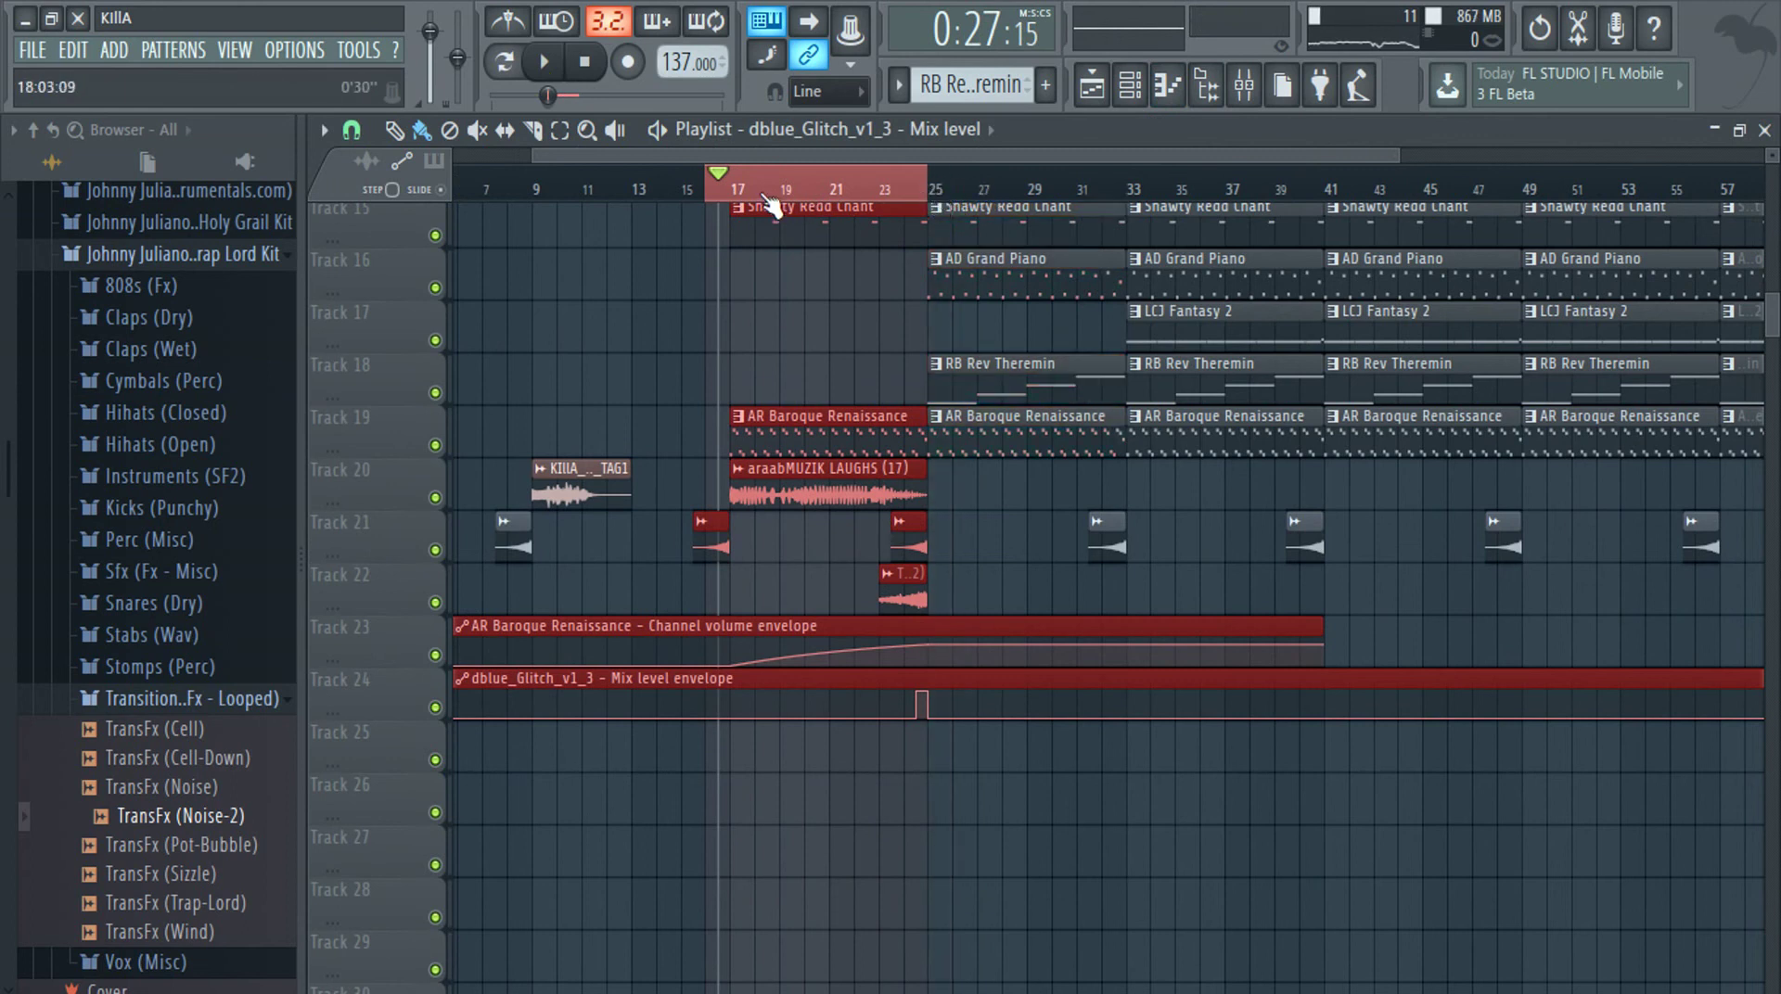
{"action": "left_click_drag", "start_coordinate": [751, 189], "coordinate": [750, 187]}
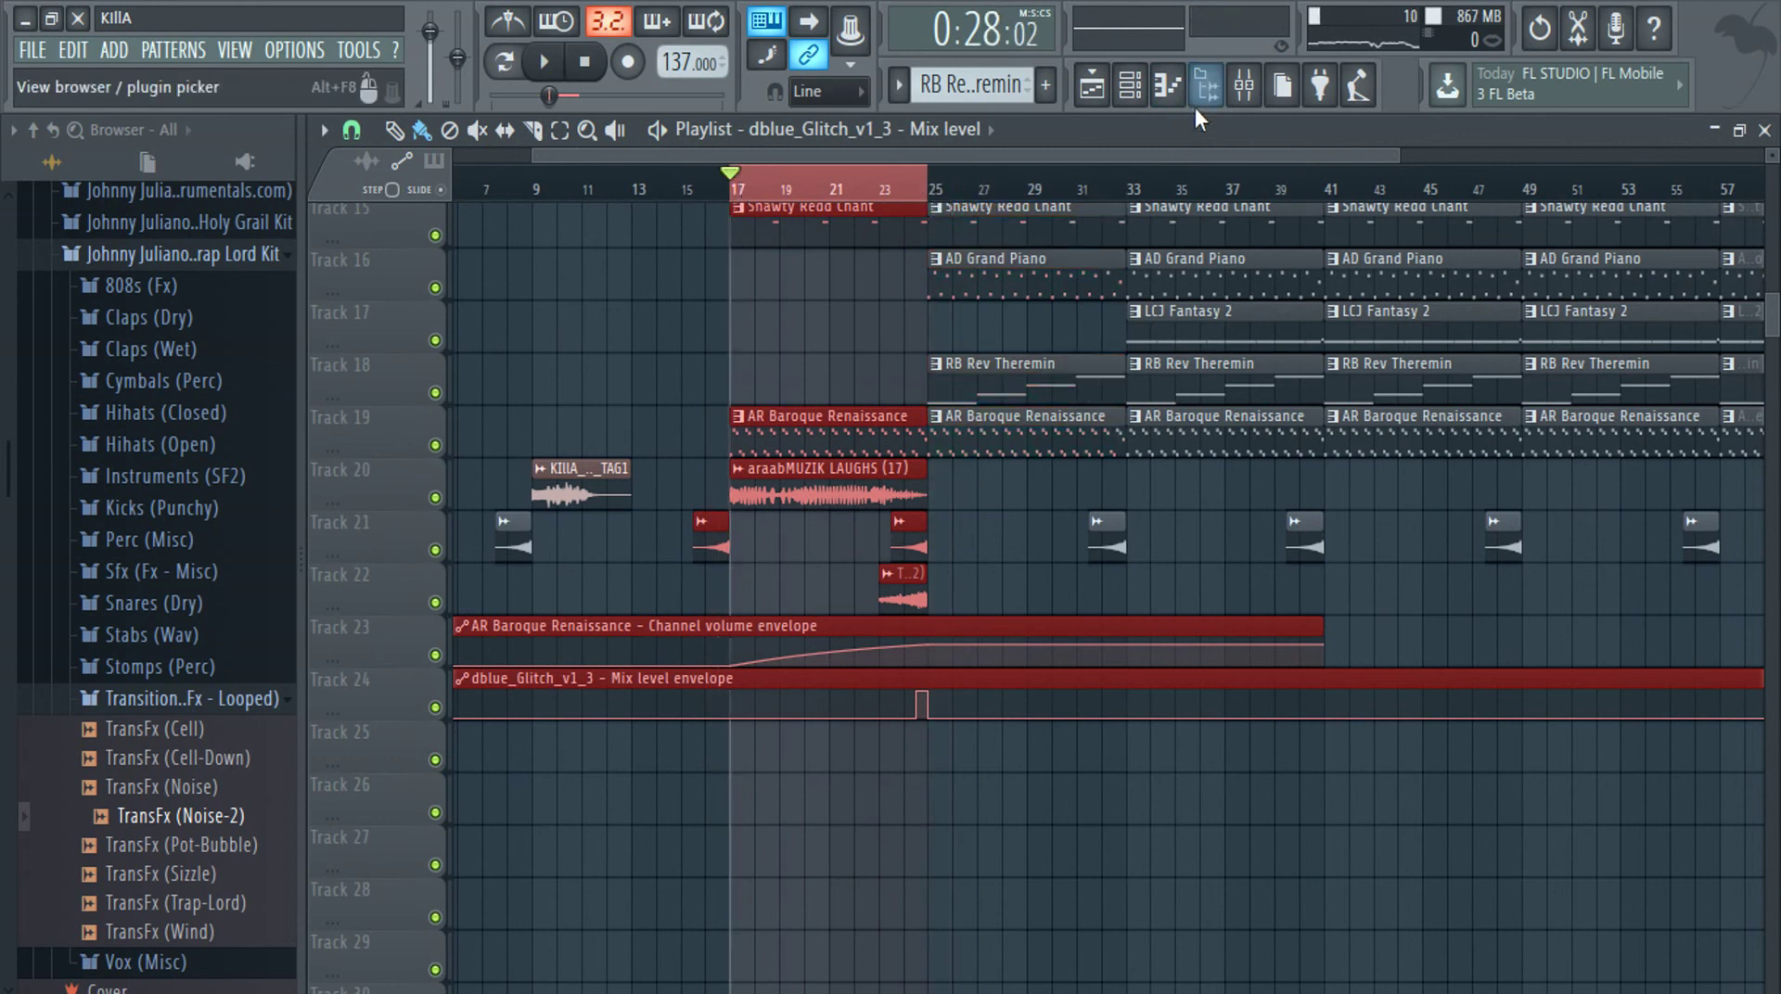
{"action": "key", "text": "space"}
Add Fruity Love Philter to the Master track's second slot with the Simple triangle lowpass LFO preset, and close its window
{"action": "left_click", "coordinate": [1256, 83]}
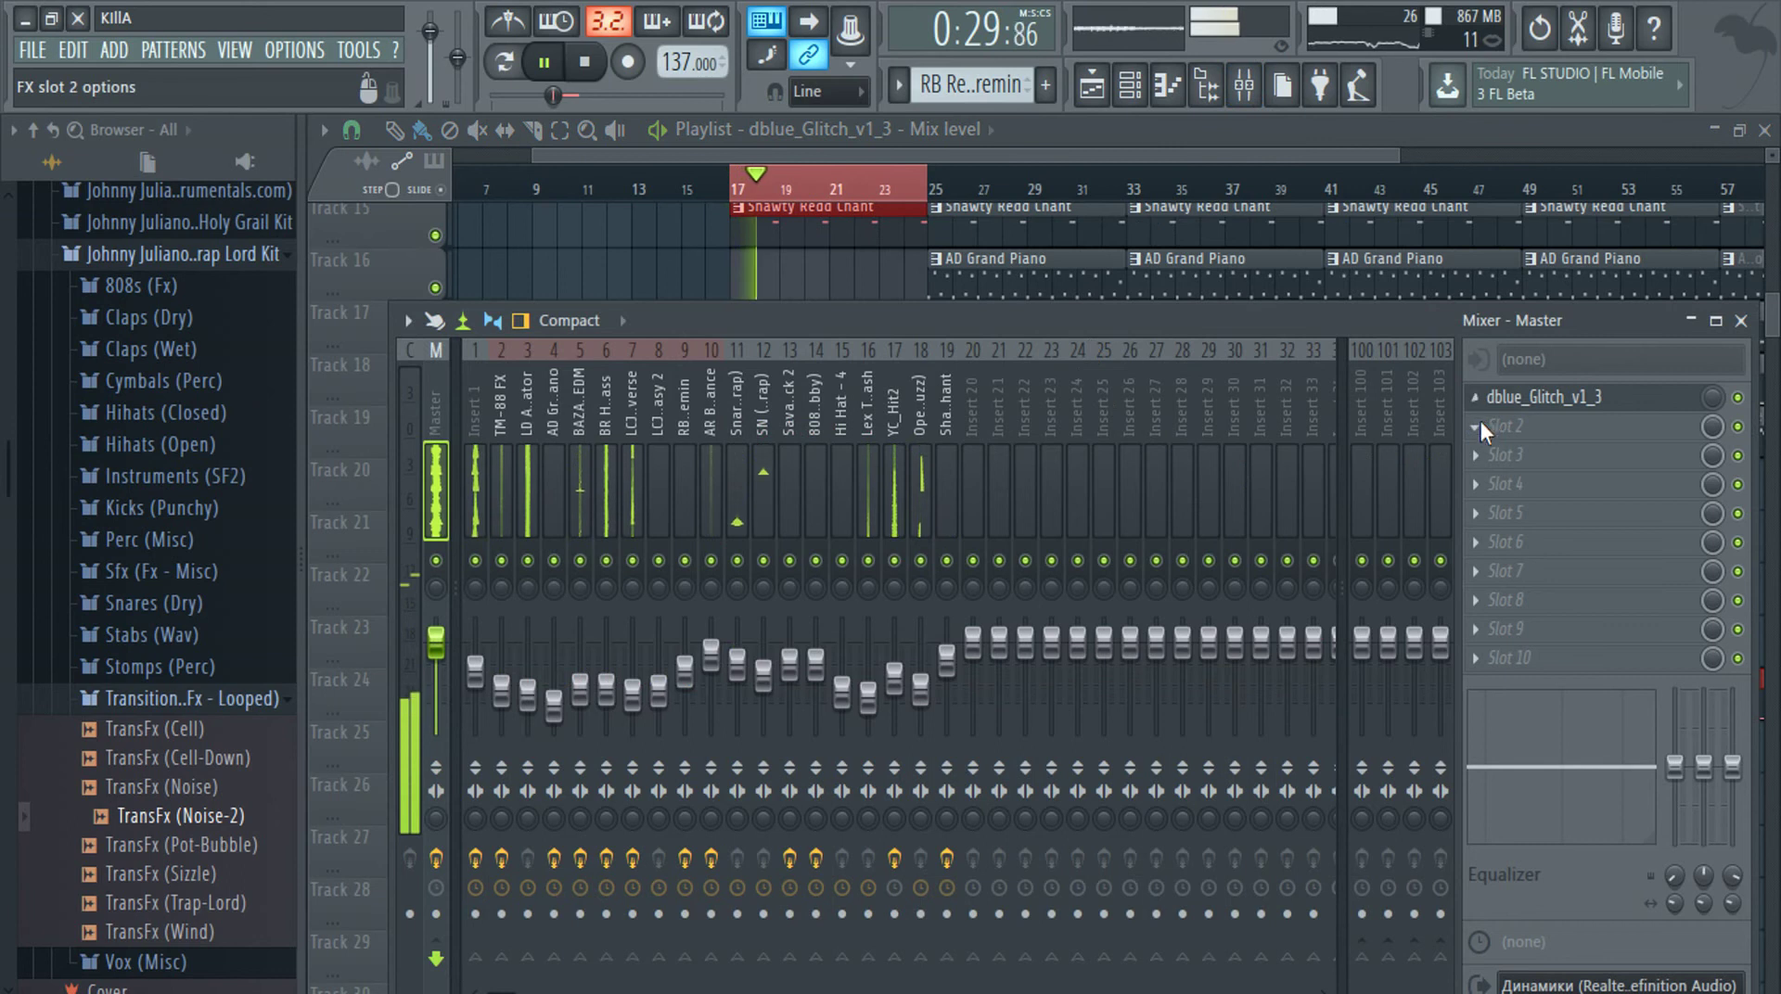
{"action": "left_click", "coordinate": [1489, 429]}
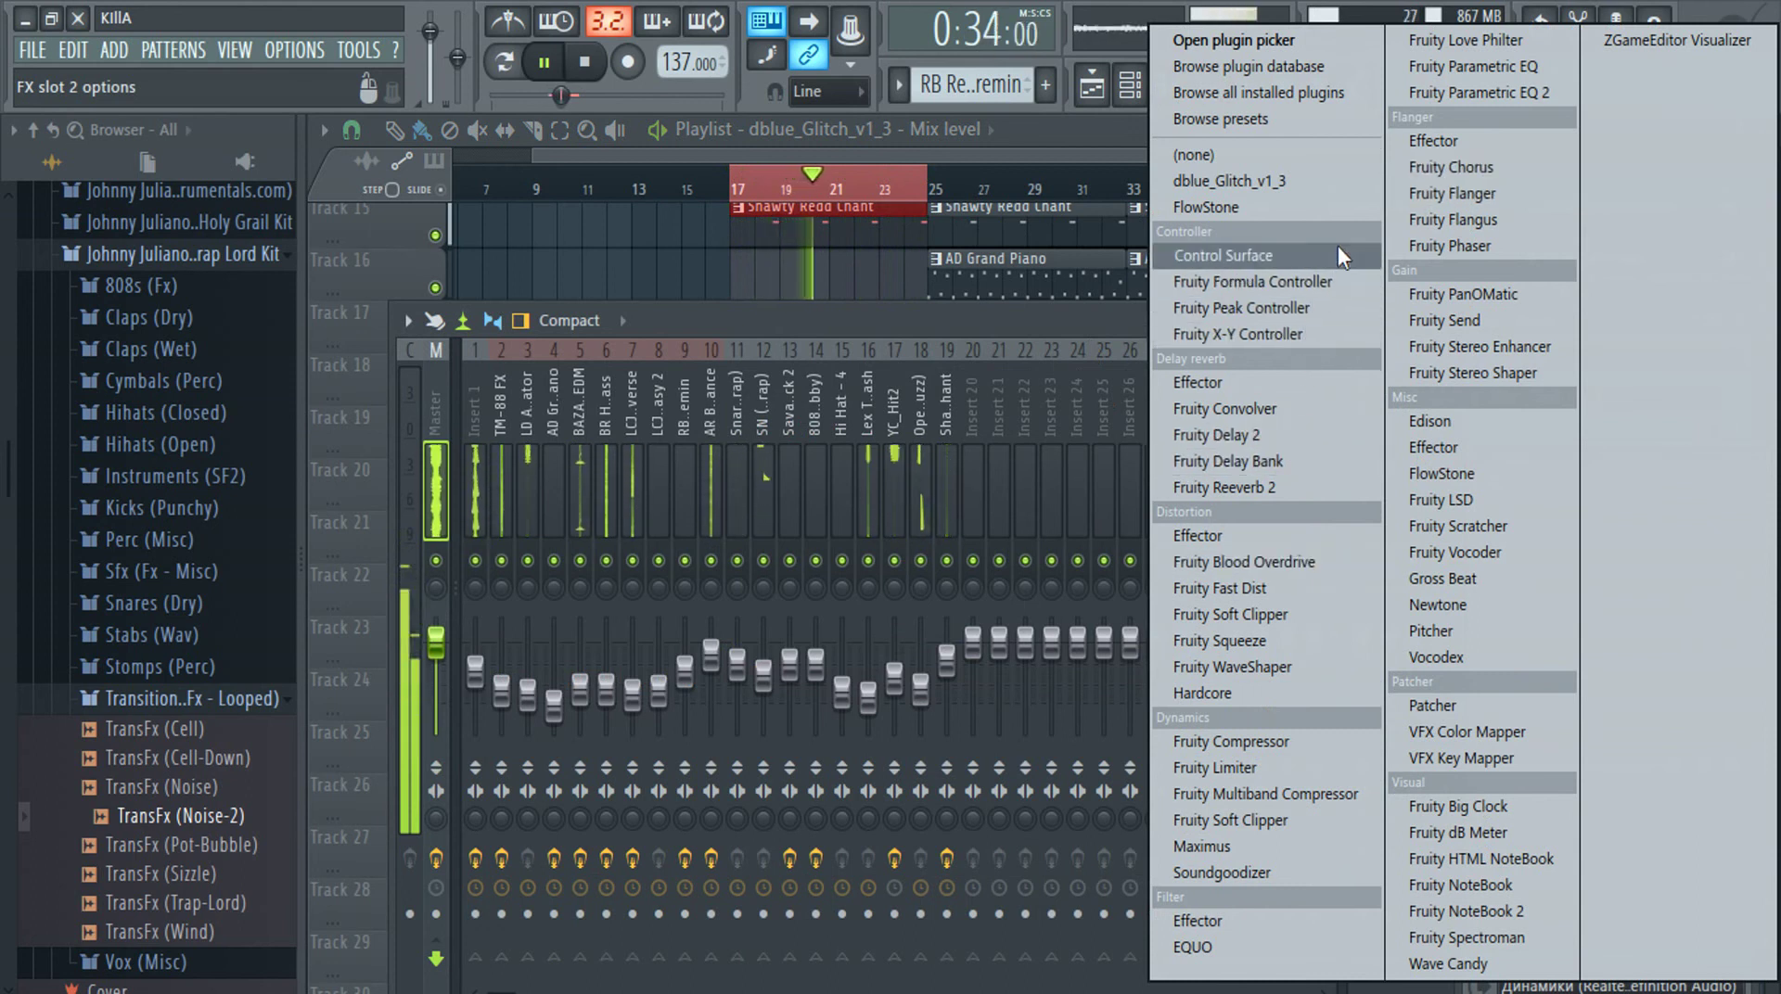
{"action": "left_click", "coordinate": [1486, 49]}
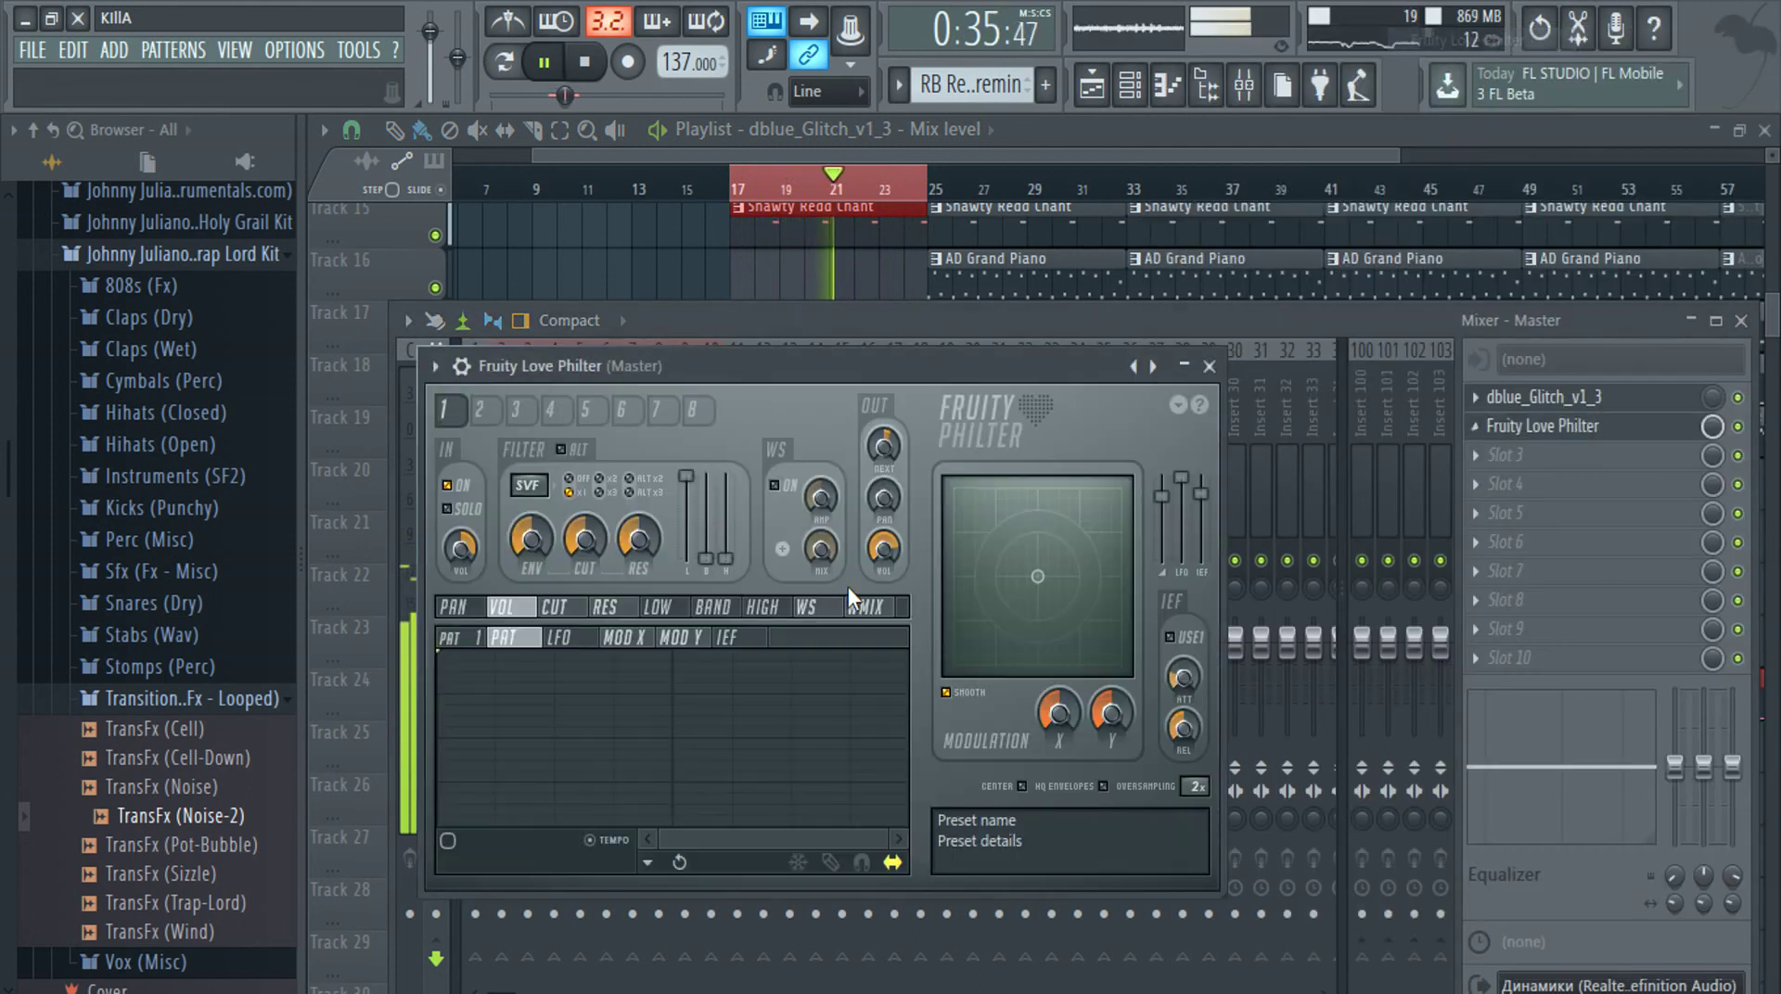
{"action": "right_click", "coordinate": [1157, 353]}
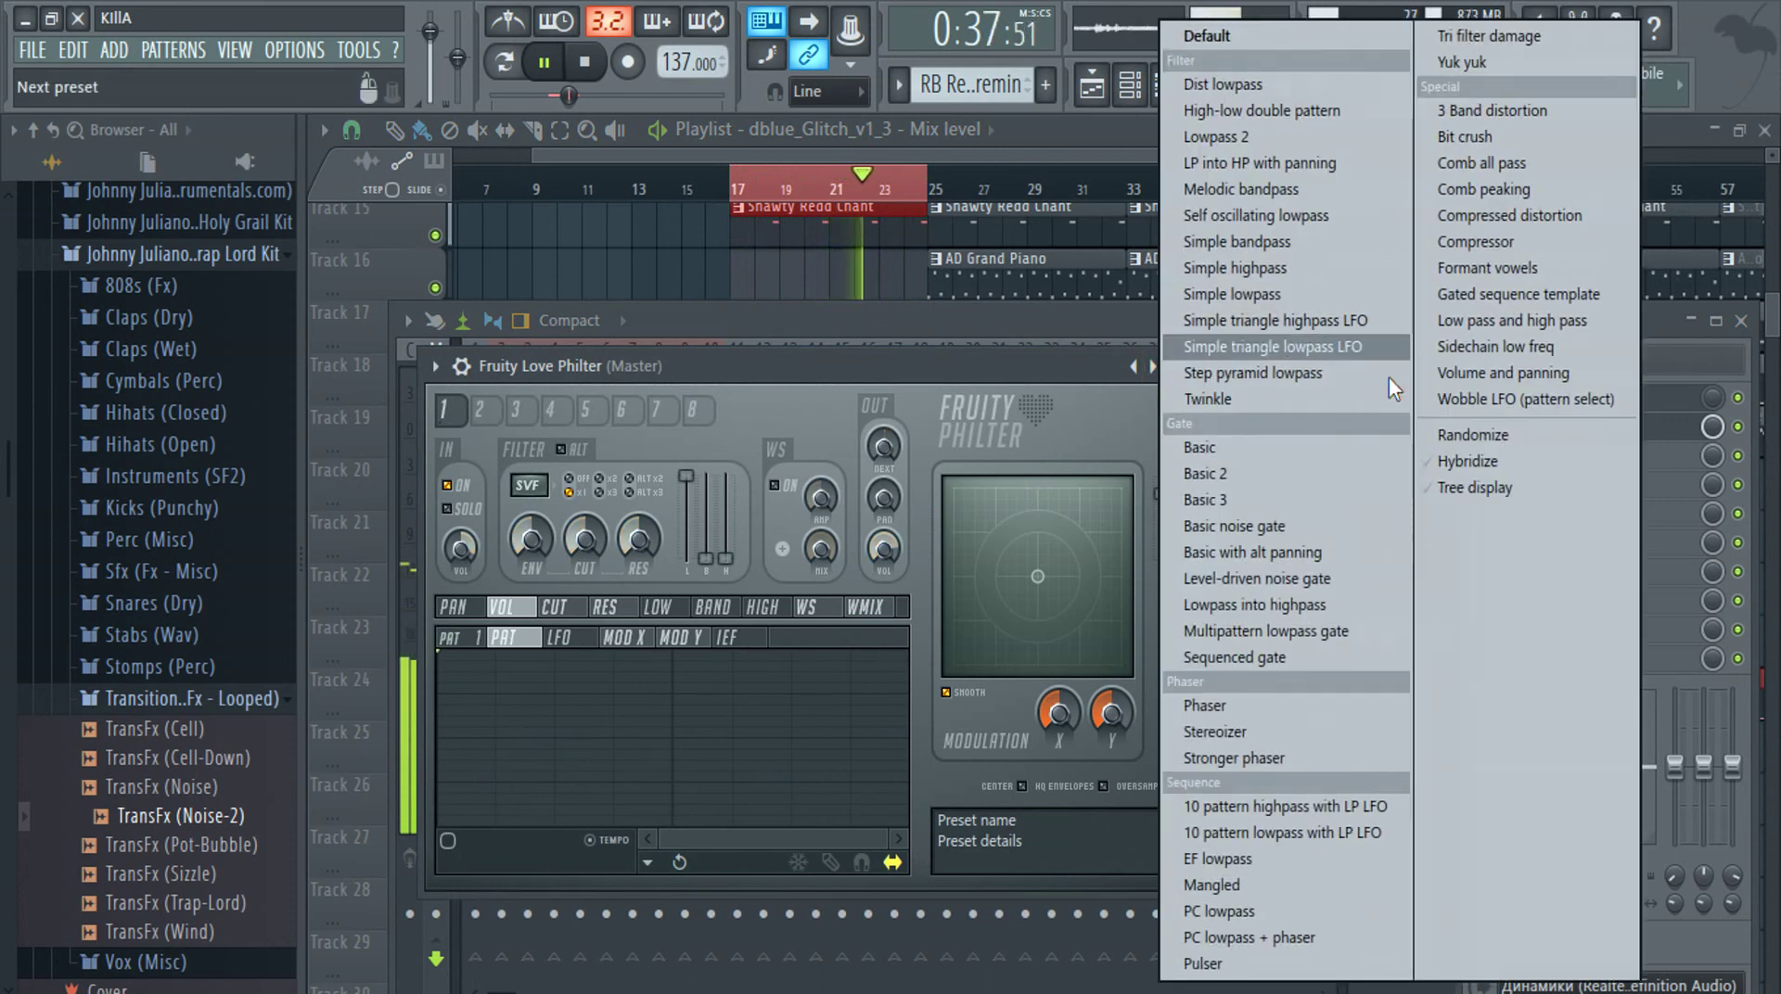
{"action": "left_click", "coordinate": [1343, 399]}
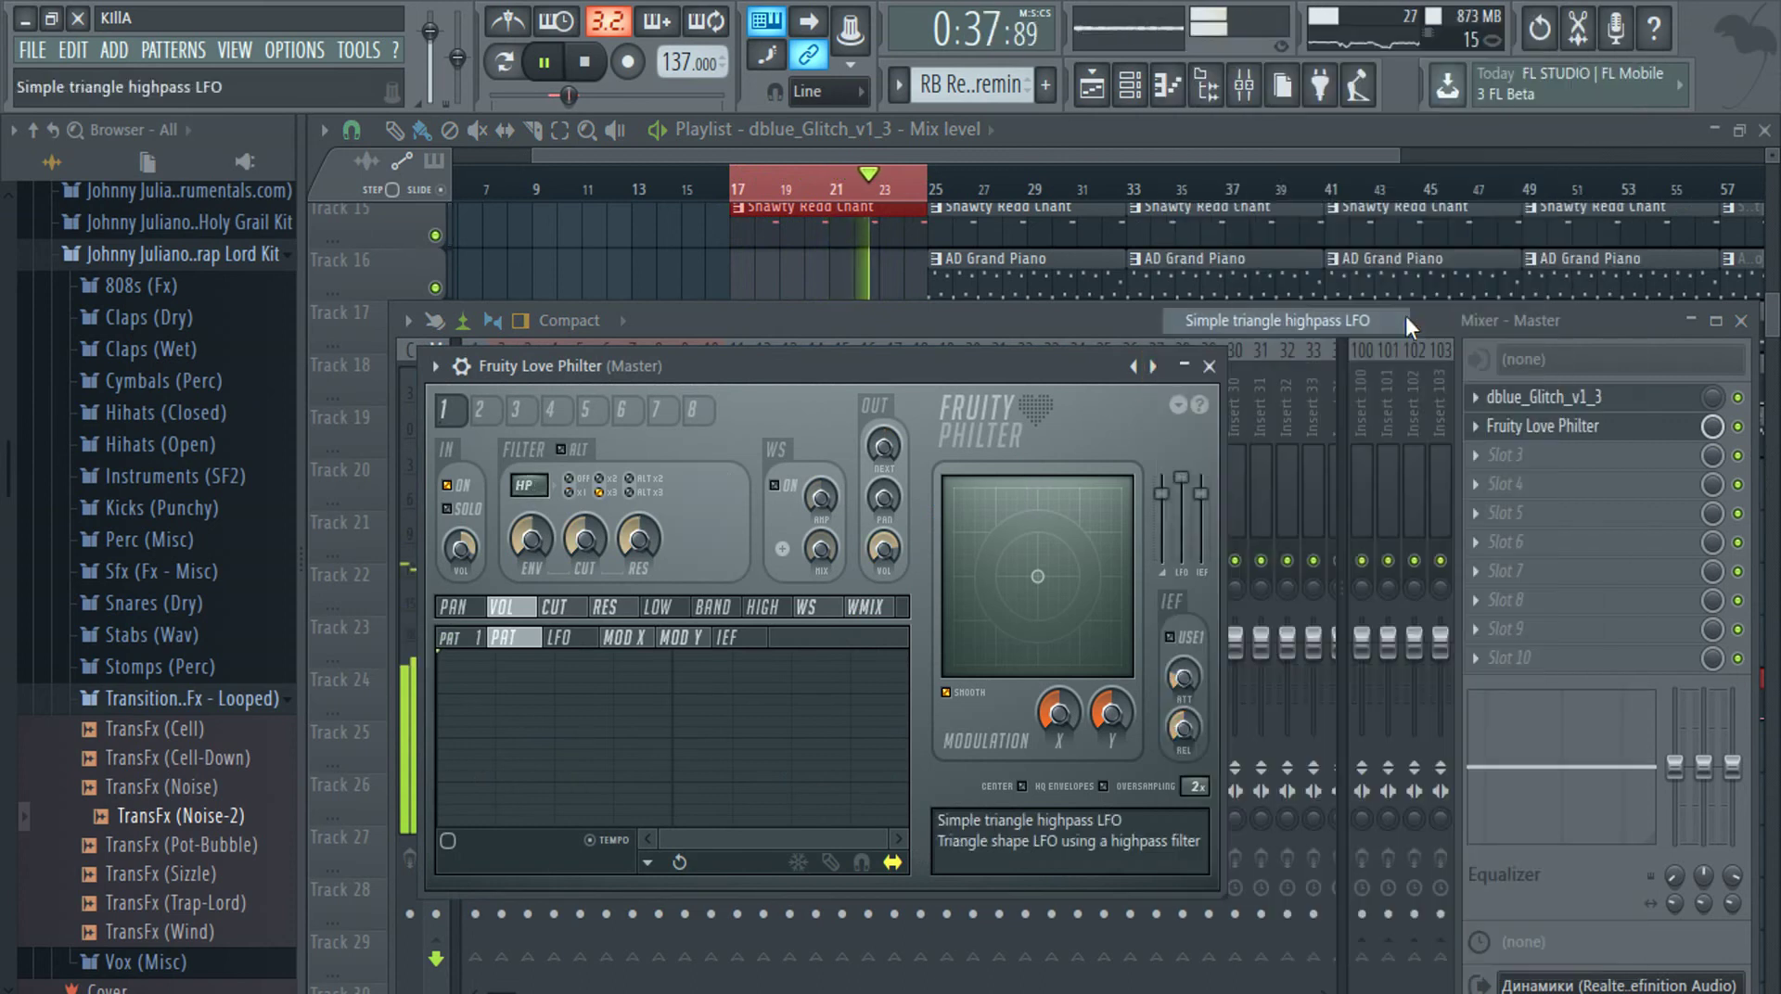
{"action": "left_click", "coordinate": [1155, 367]}
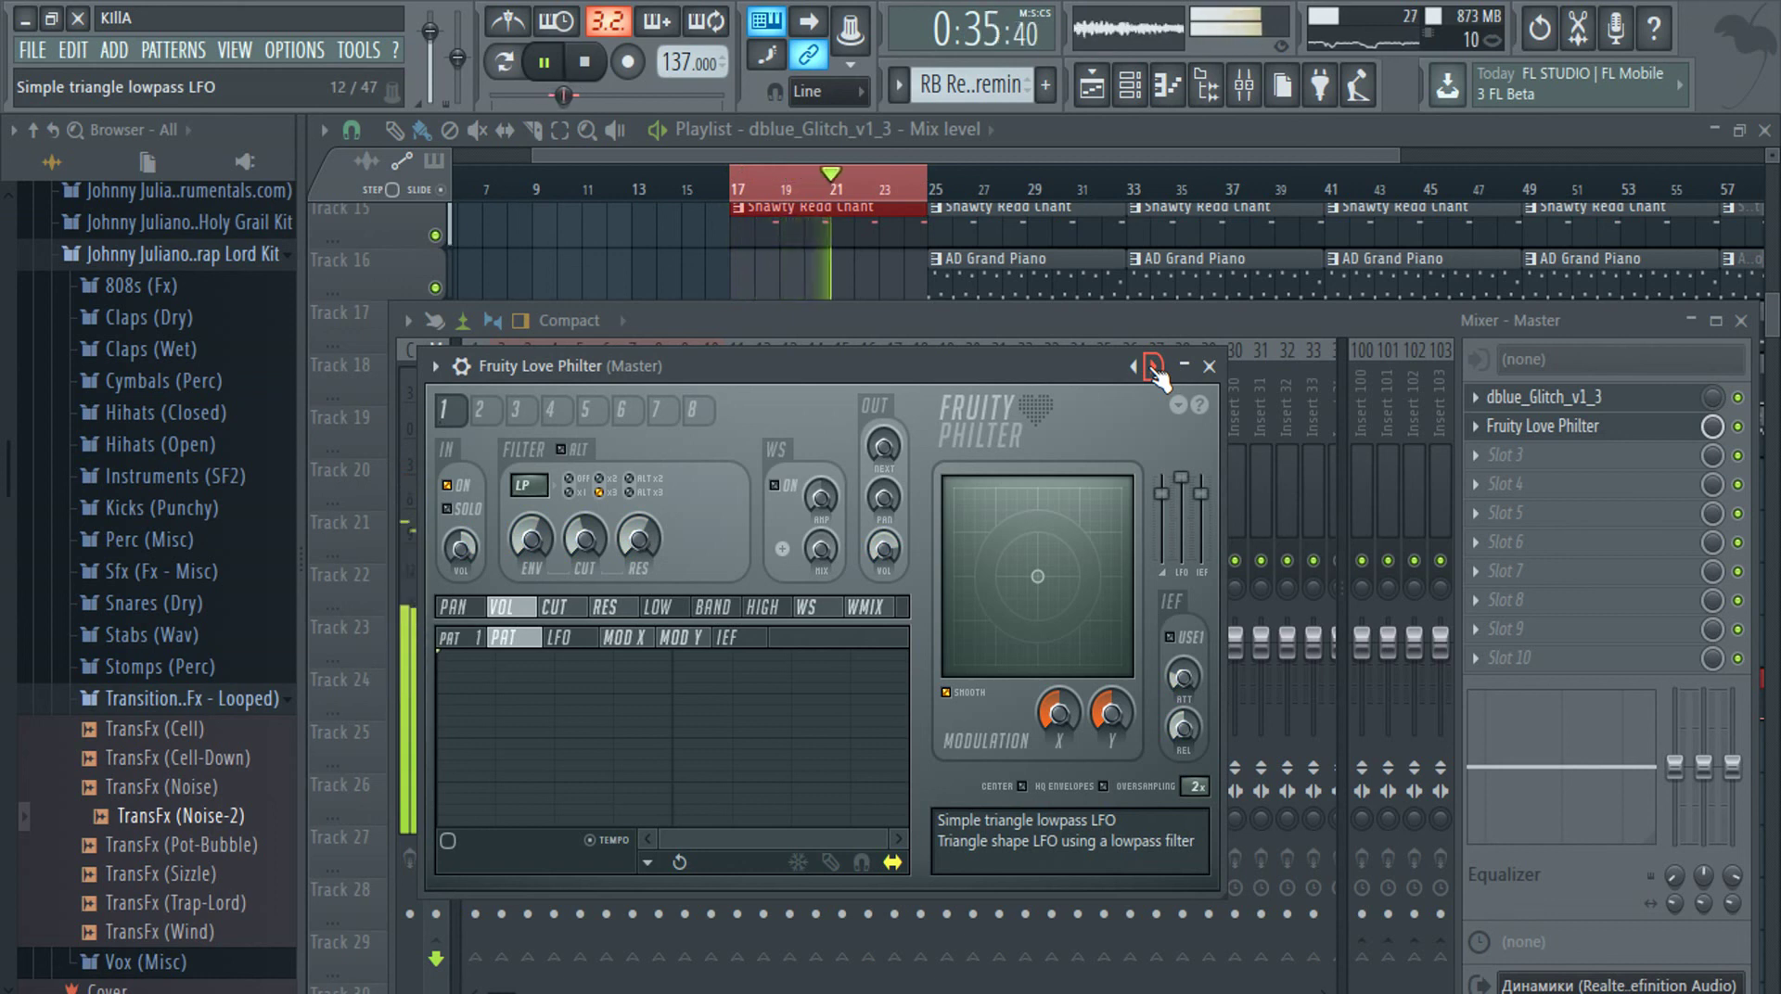
{"action": "left_click", "coordinate": [1209, 366]}
{"action": "right_click", "coordinate": [1714, 422]}
{"action": "left_click", "coordinate": [1681, 602]}
{"action": "left_click", "coordinate": [586, 123]}
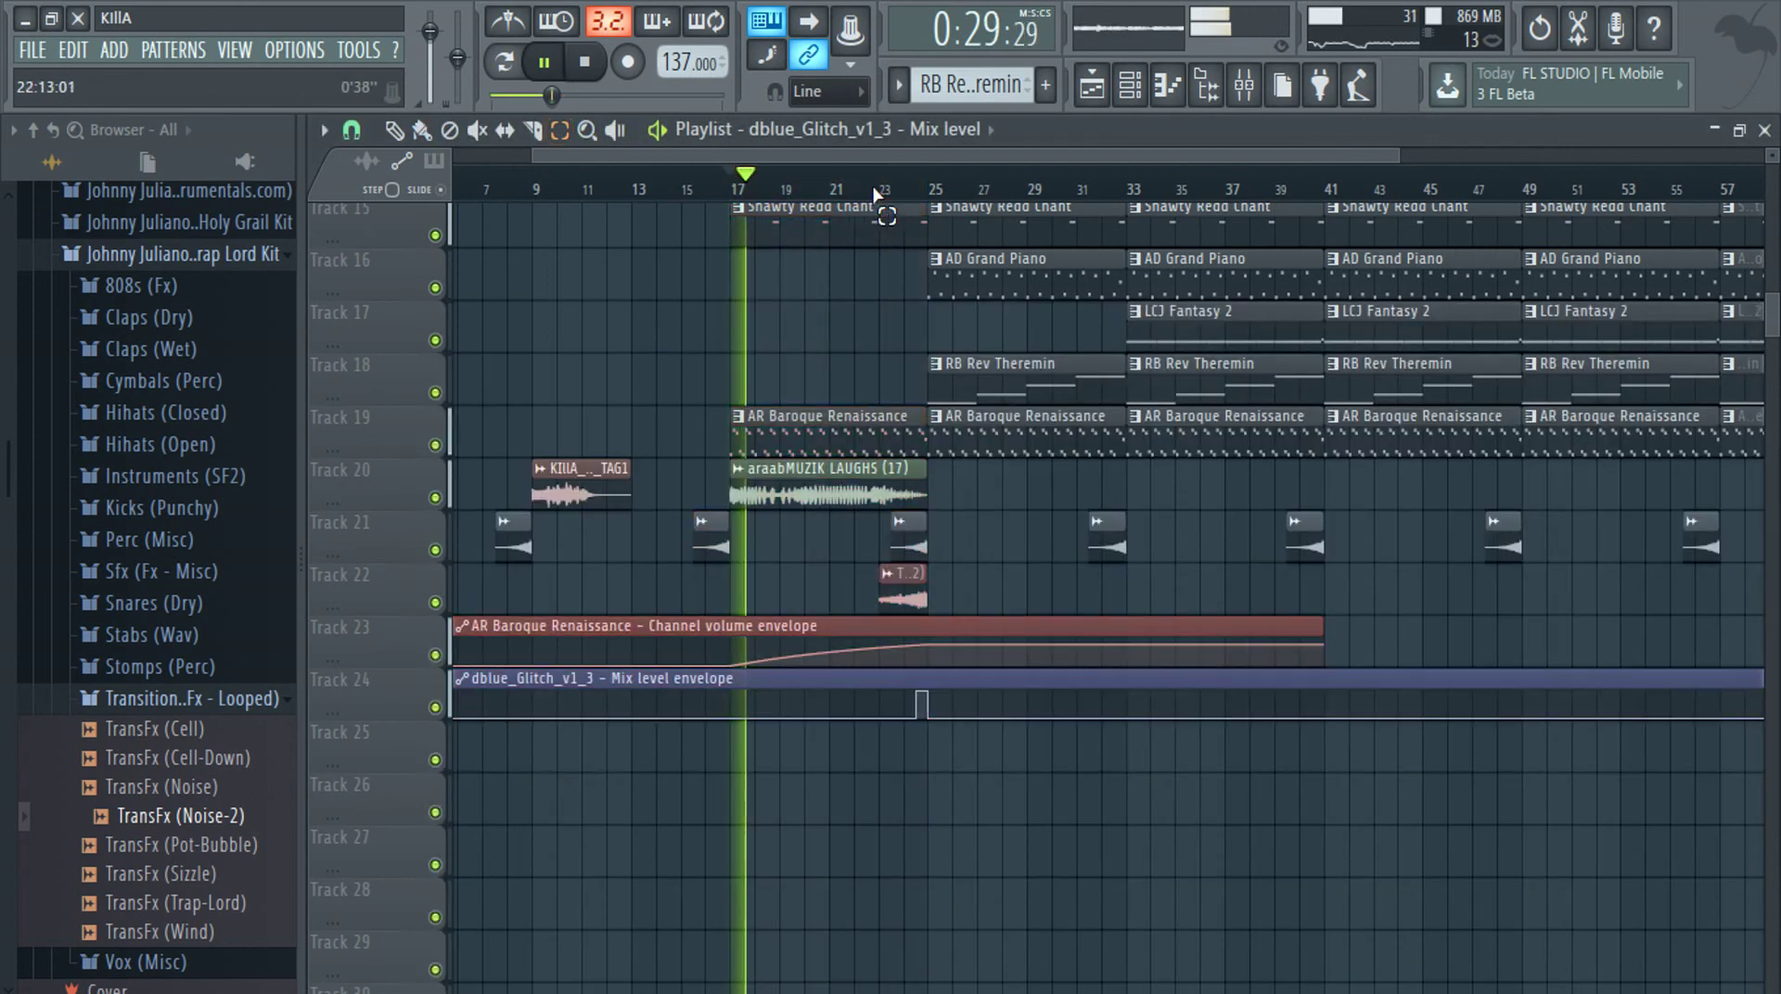
Create an automation clip for the mute/solo switch of Fruity Love Philter on the Master track
{"action": "left_click", "coordinate": [1244, 84]}
{"action": "right_click", "coordinate": [1721, 427]}
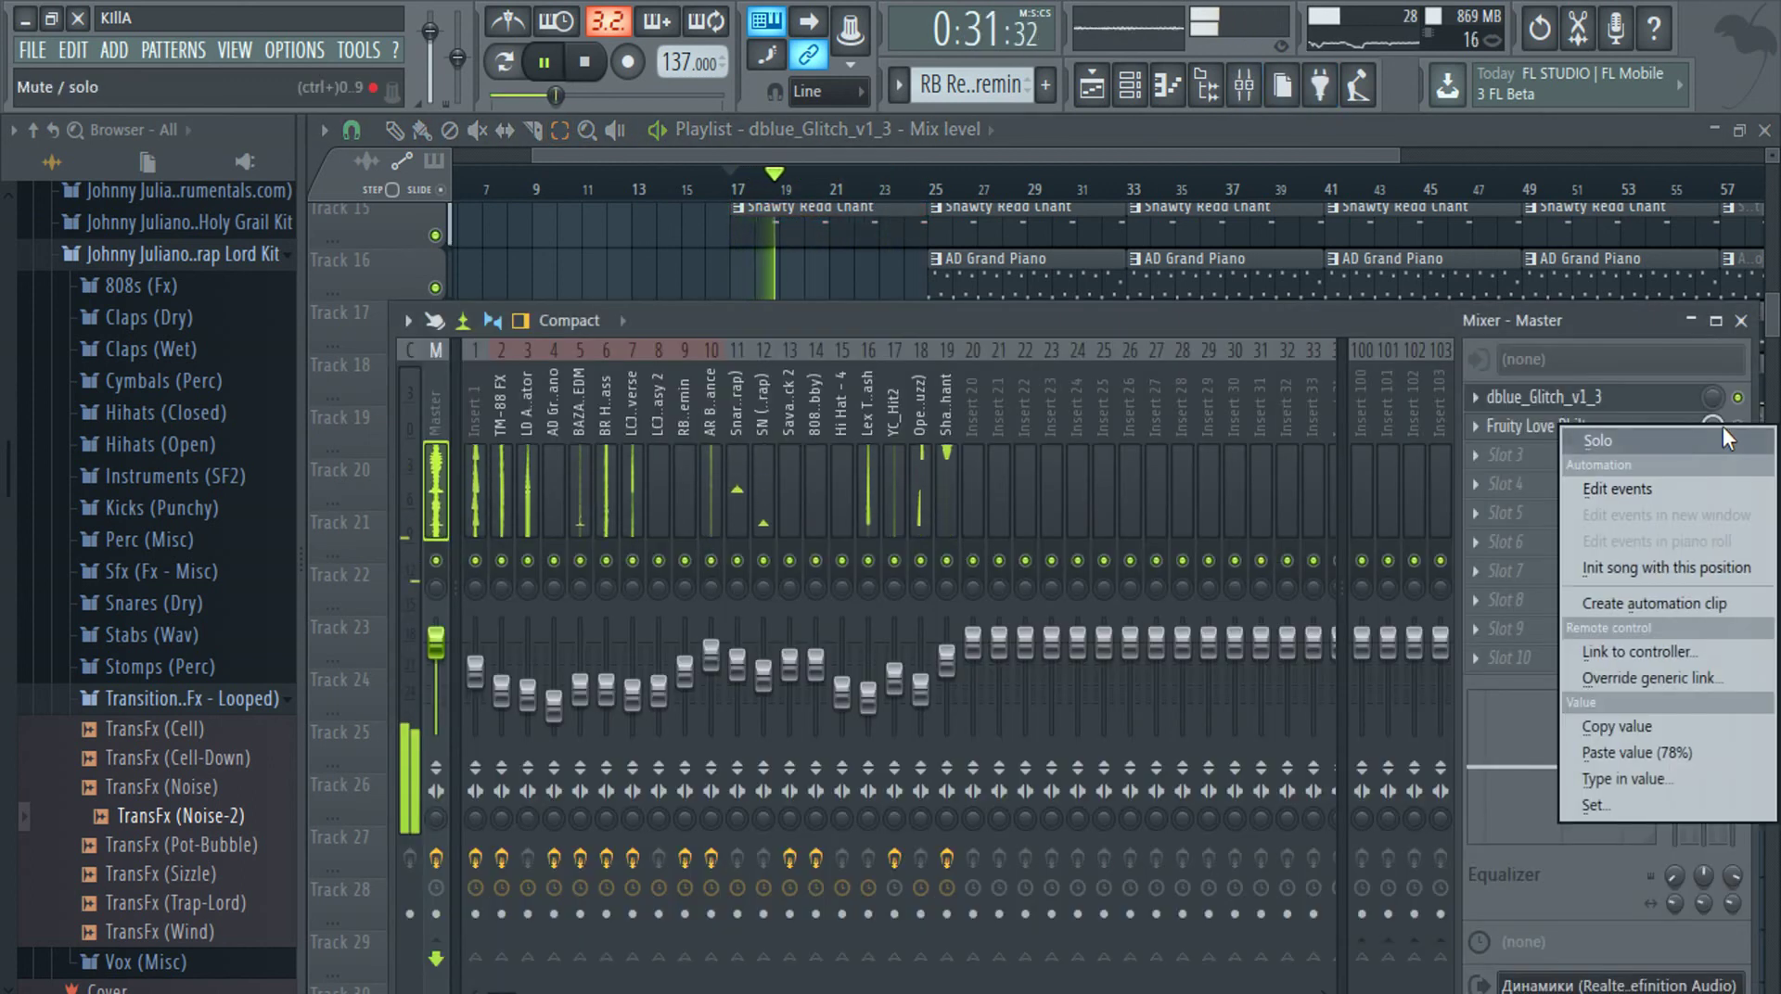
{"action": "left_click", "coordinate": [1669, 607]}
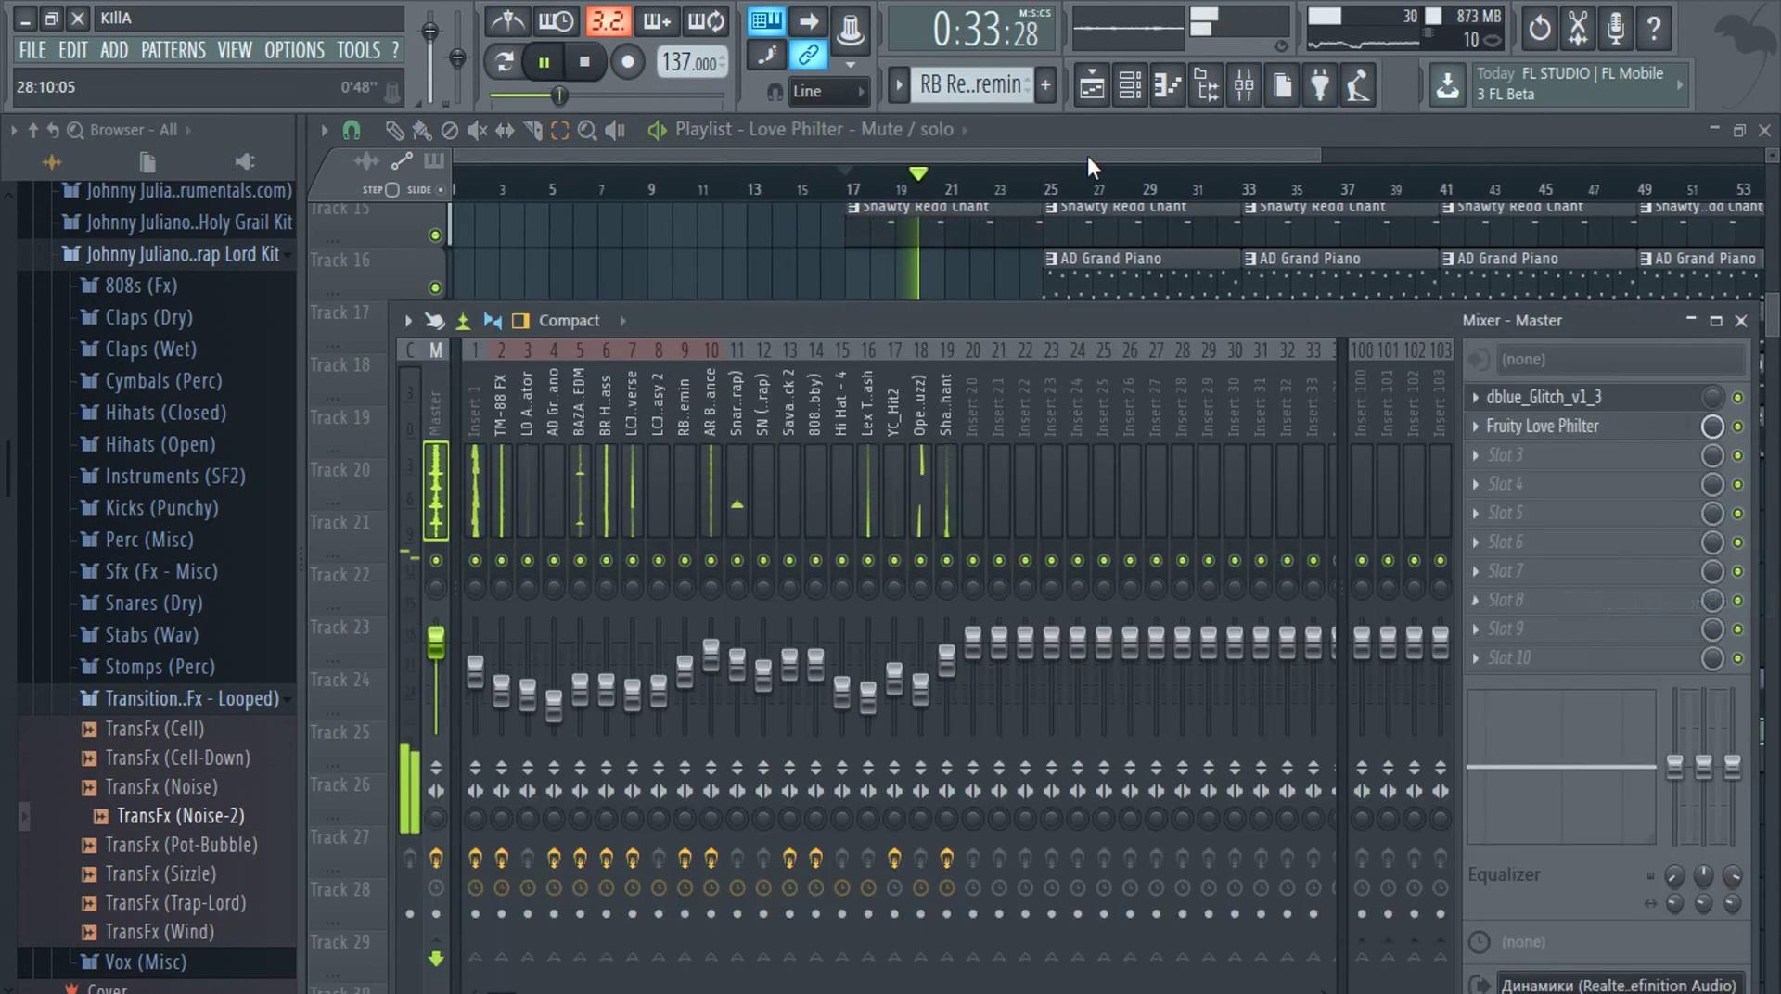
{"action": "left_click", "coordinate": [1087, 156]}
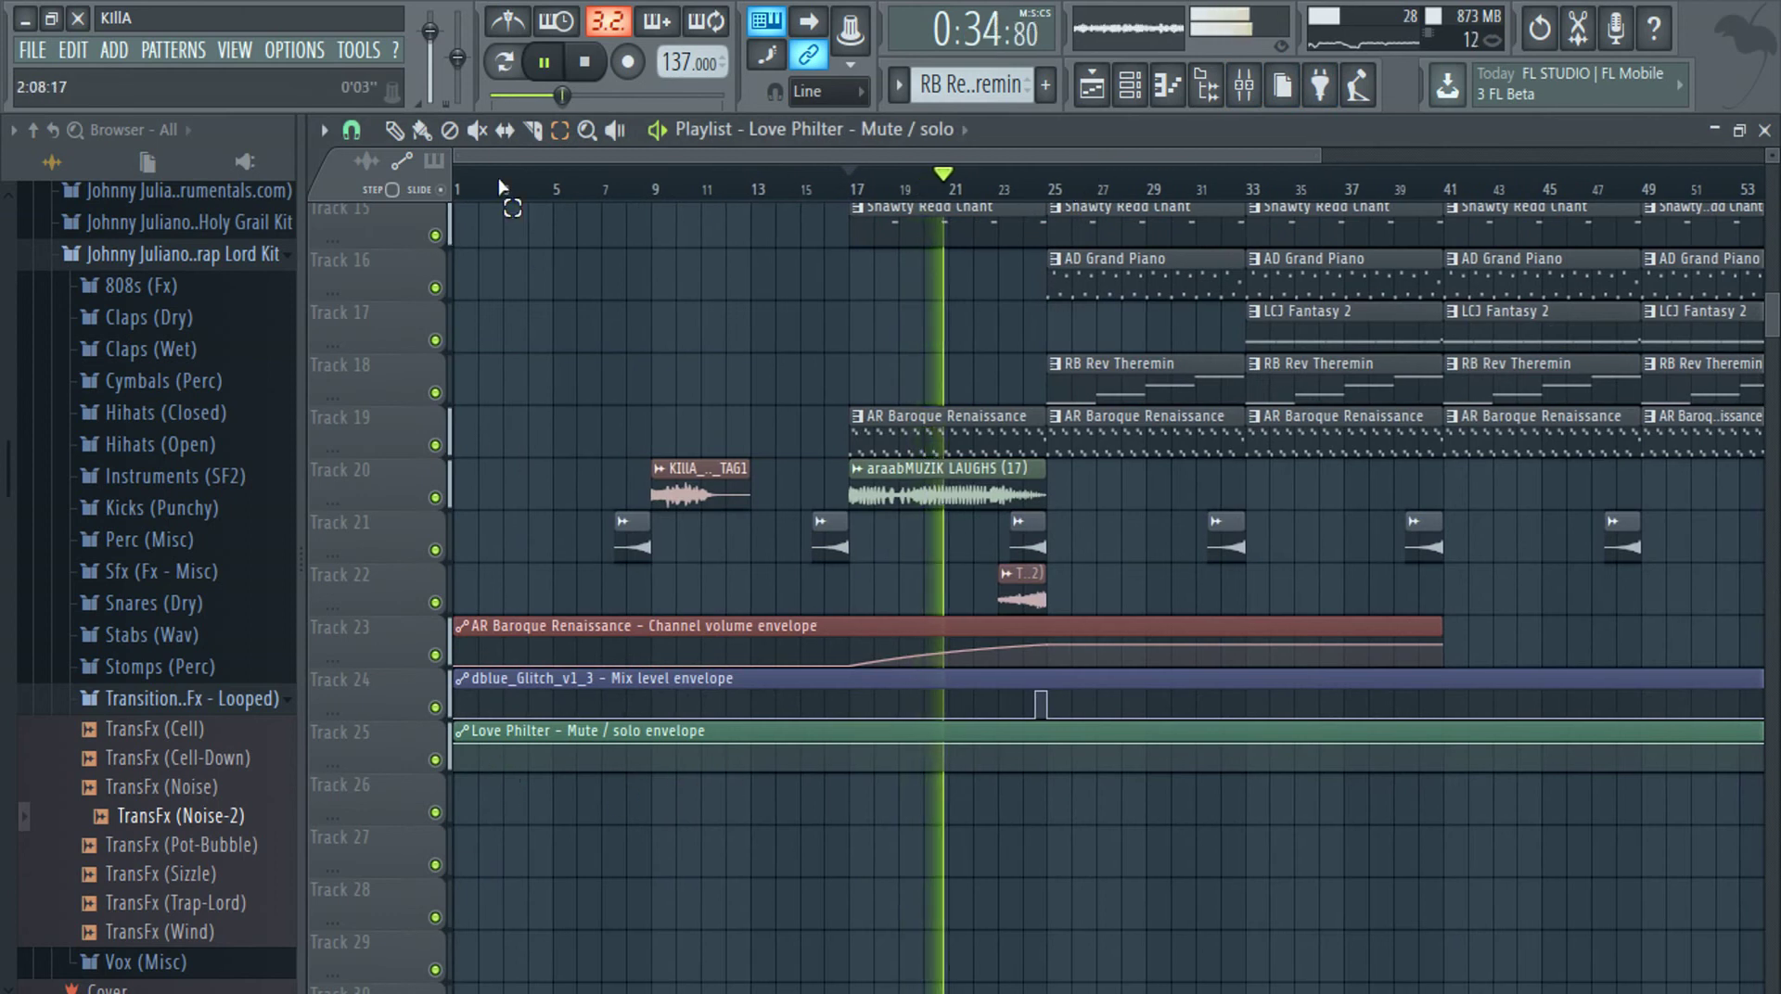
Stop playback and lower both end points of the Love Philter mute/solo envelope on Track 25 to 0%
{"action": "key", "text": "space"}
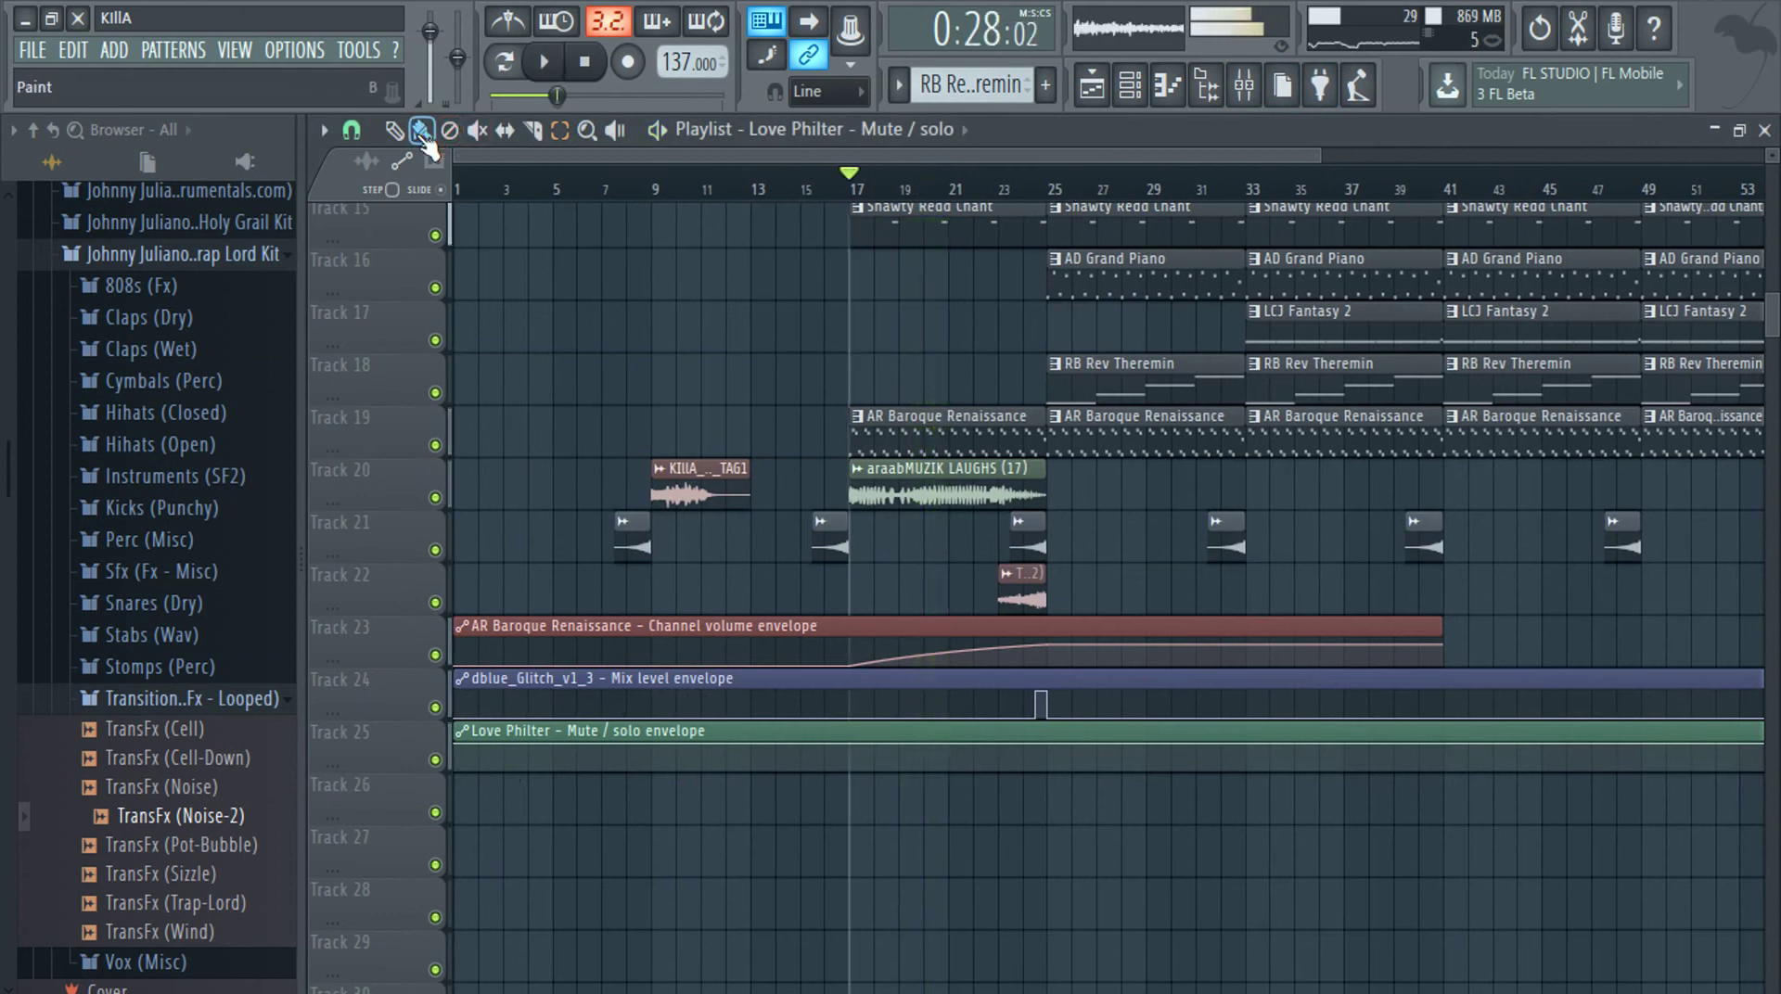
{"action": "left_click_drag", "start_coordinate": [455, 745], "coordinate": [450, 768]}
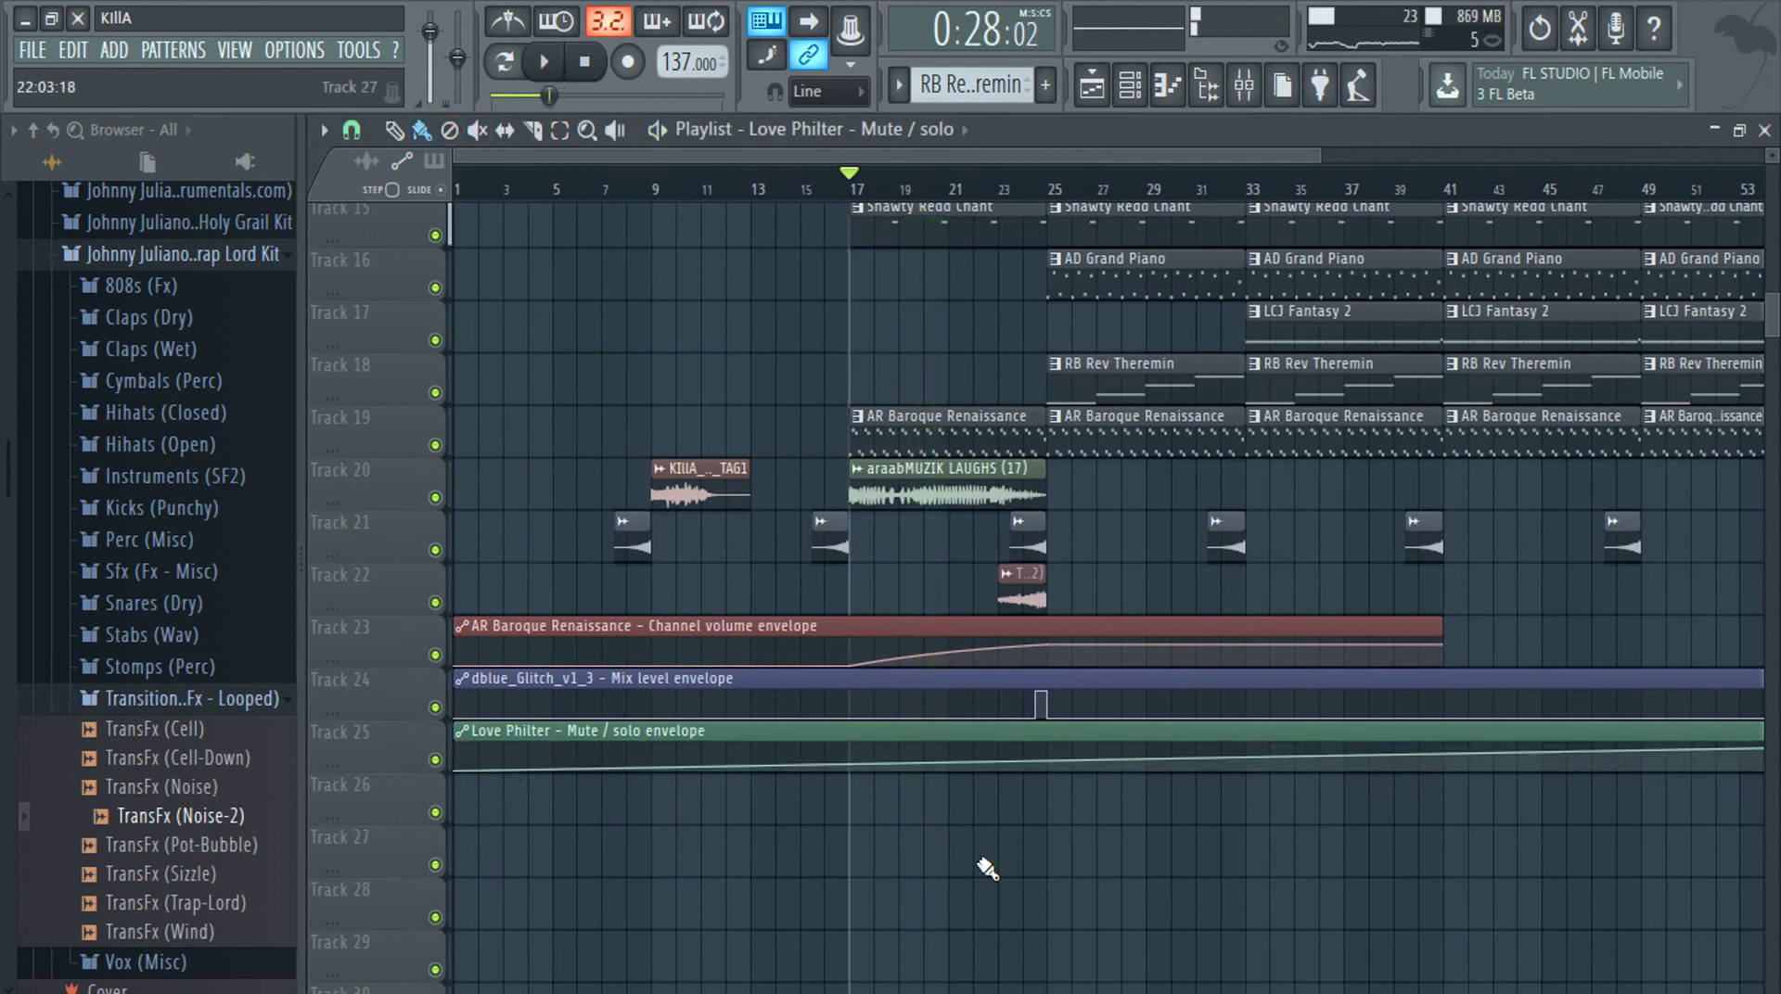
{"action": "scroll", "coordinate": [1265, 787], "scroll_direction": "down", "scroll_amount": 3}
{"action": "left_click_drag", "start_coordinate": [1502, 751], "coordinate": [1506, 798]}
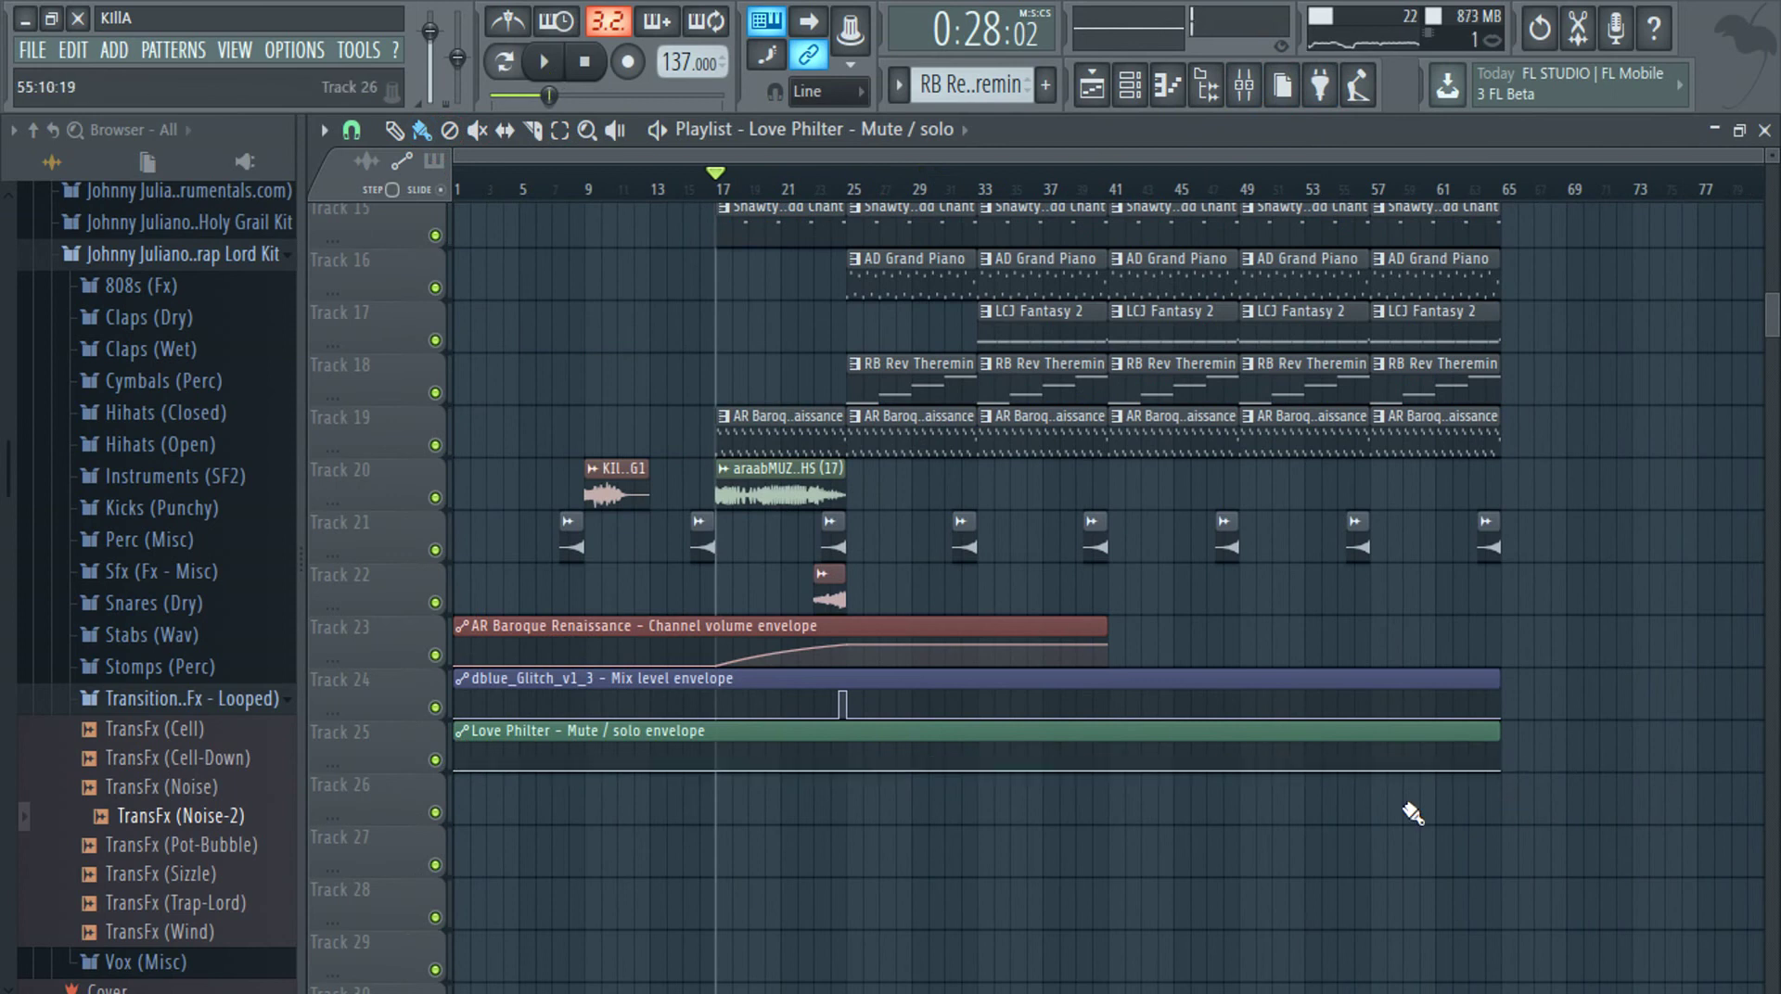
Add points to the Love Philter mute/solo envelope so that it jumps to full at bar 17
{"action": "scroll", "coordinate": [776, 863], "scroll_direction": "up", "scroll_amount": 6}
{"action": "scroll", "coordinate": [898, 795], "scroll_direction": "up", "scroll_amount": 3}
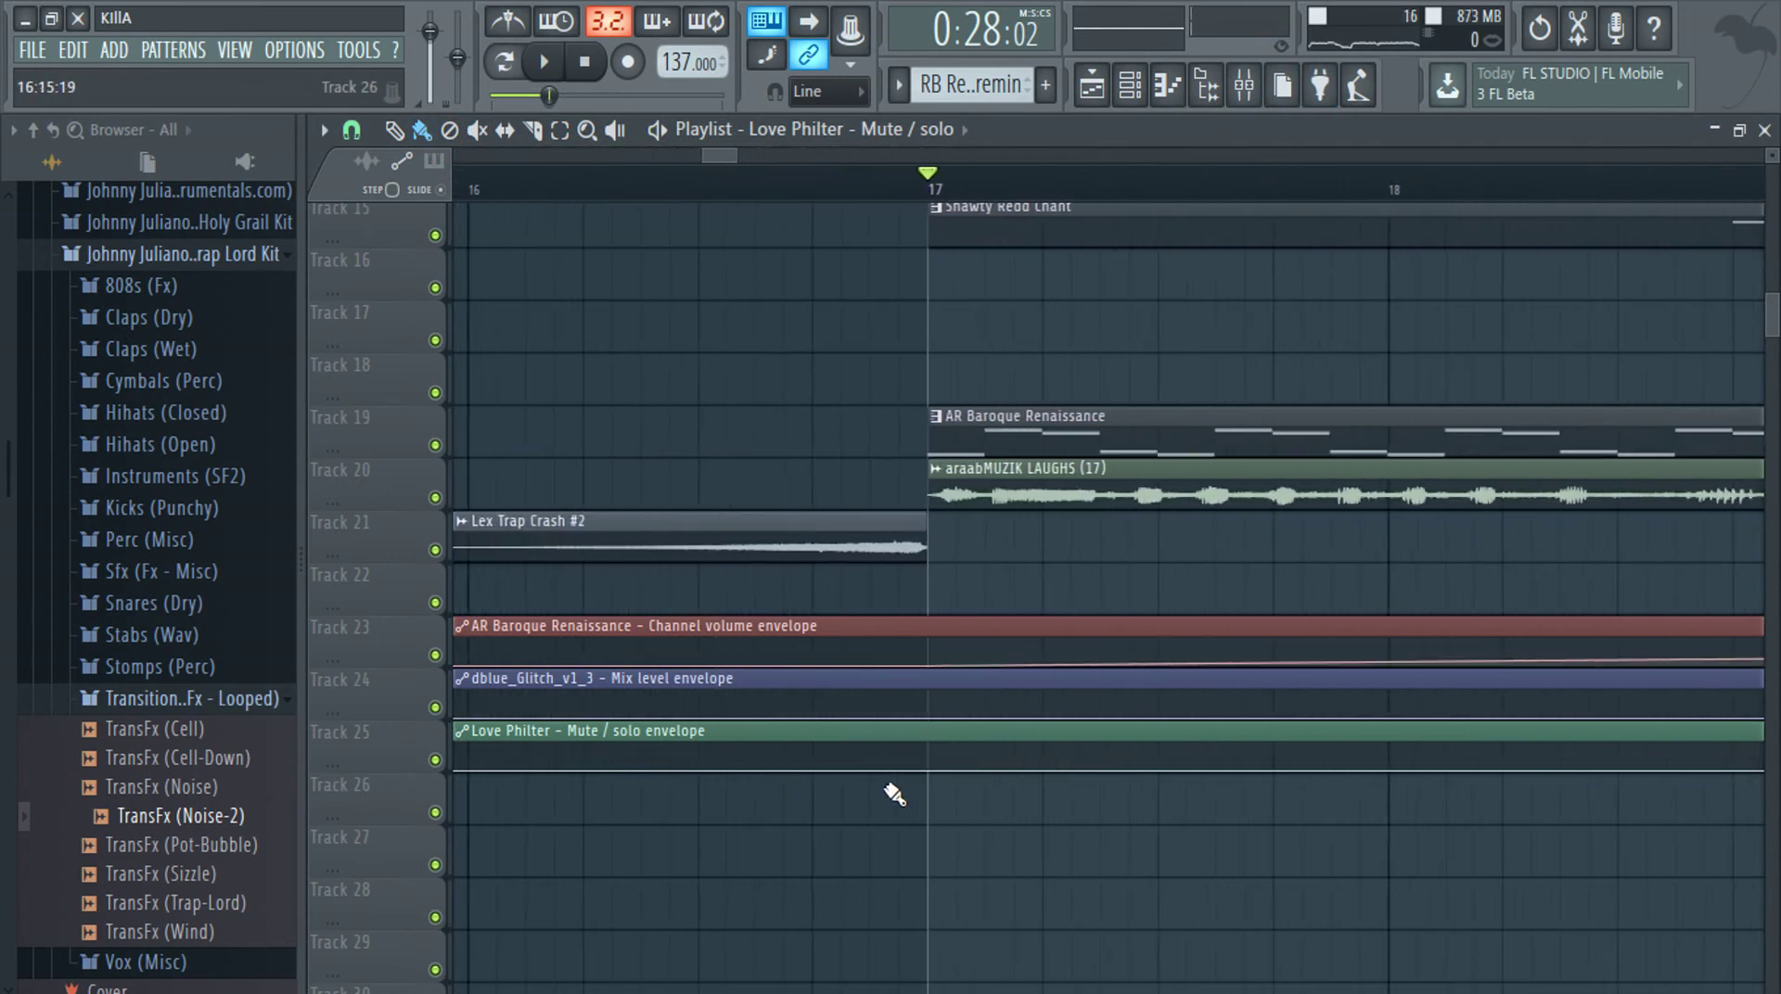
{"action": "right_click", "coordinate": [915, 770]}
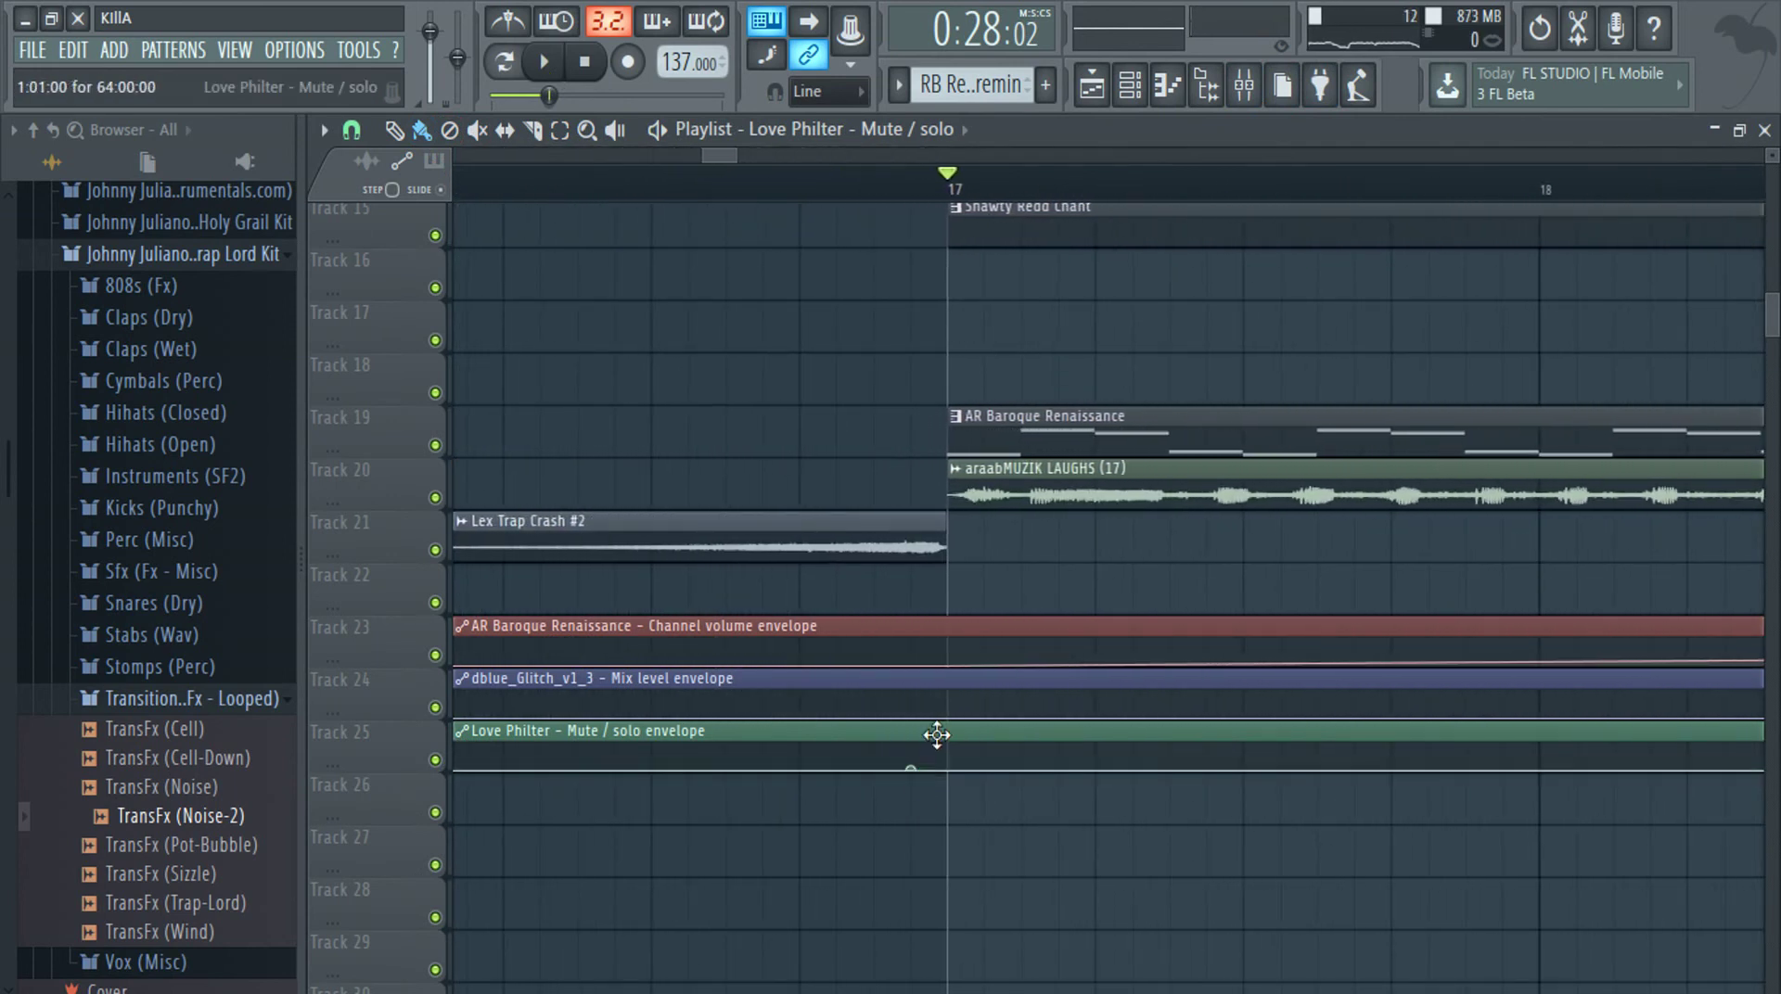
{"action": "right_click", "coordinate": [943, 751]}
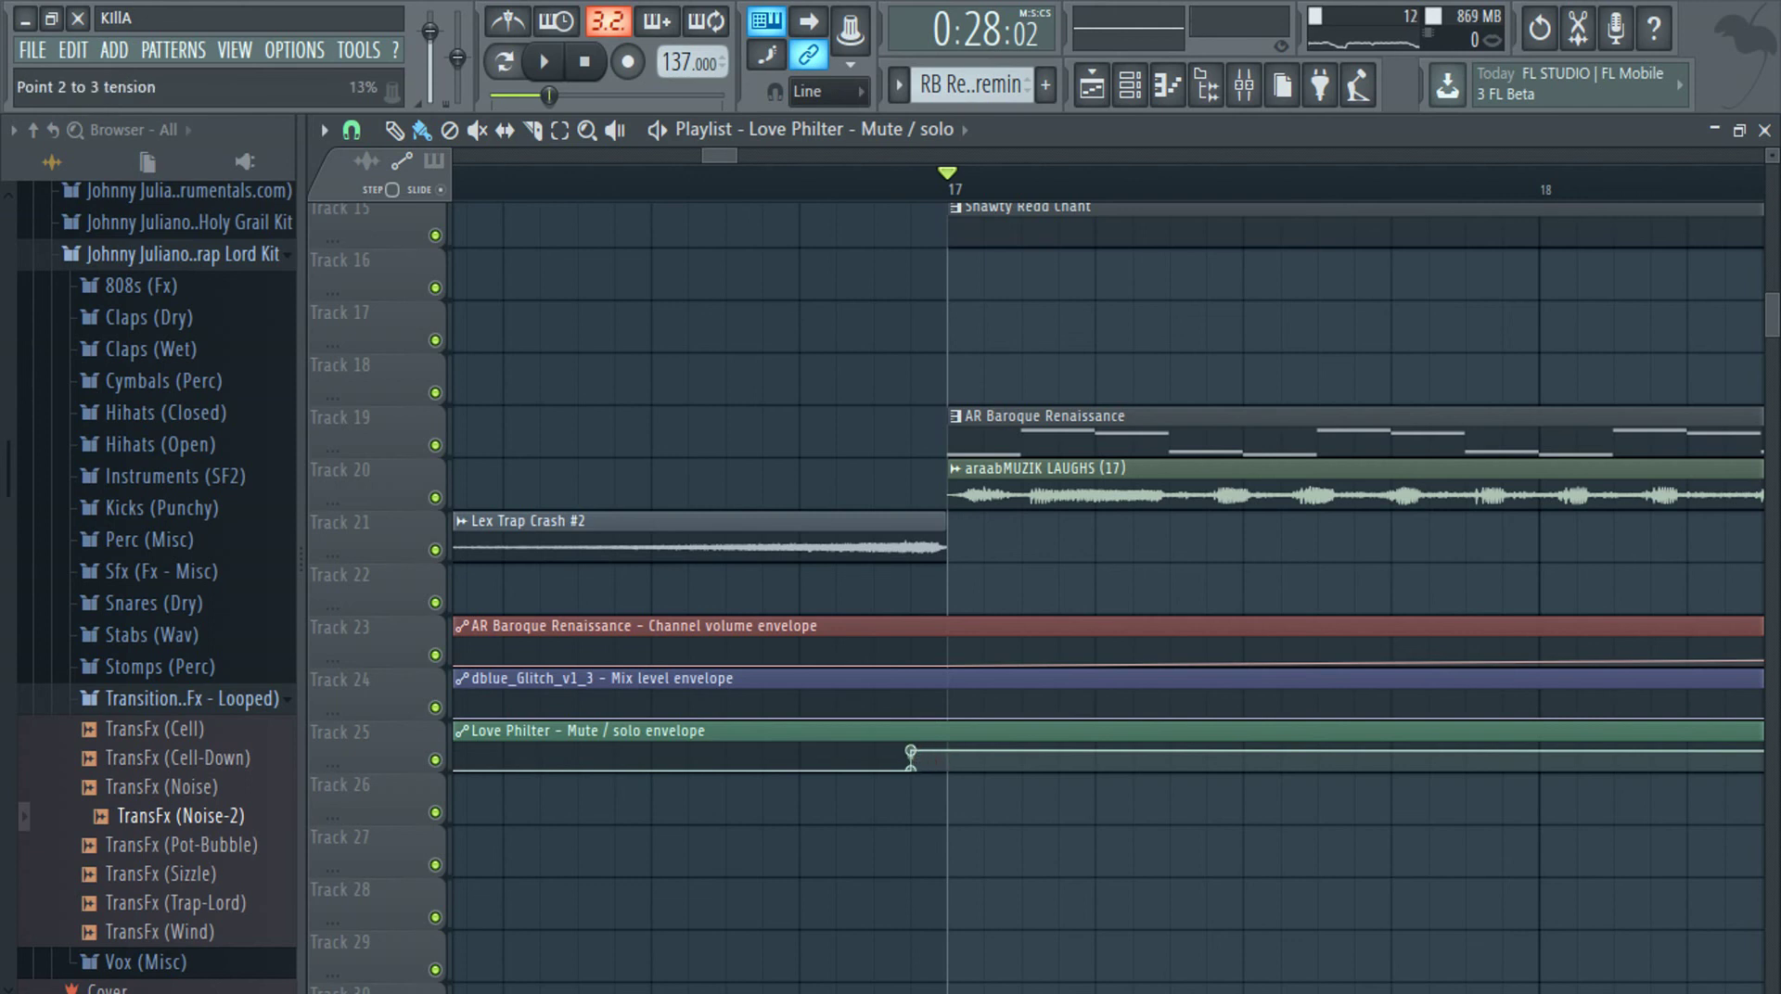
{"action": "left_click_drag", "start_coordinate": [917, 753], "coordinate": [974, 717]}
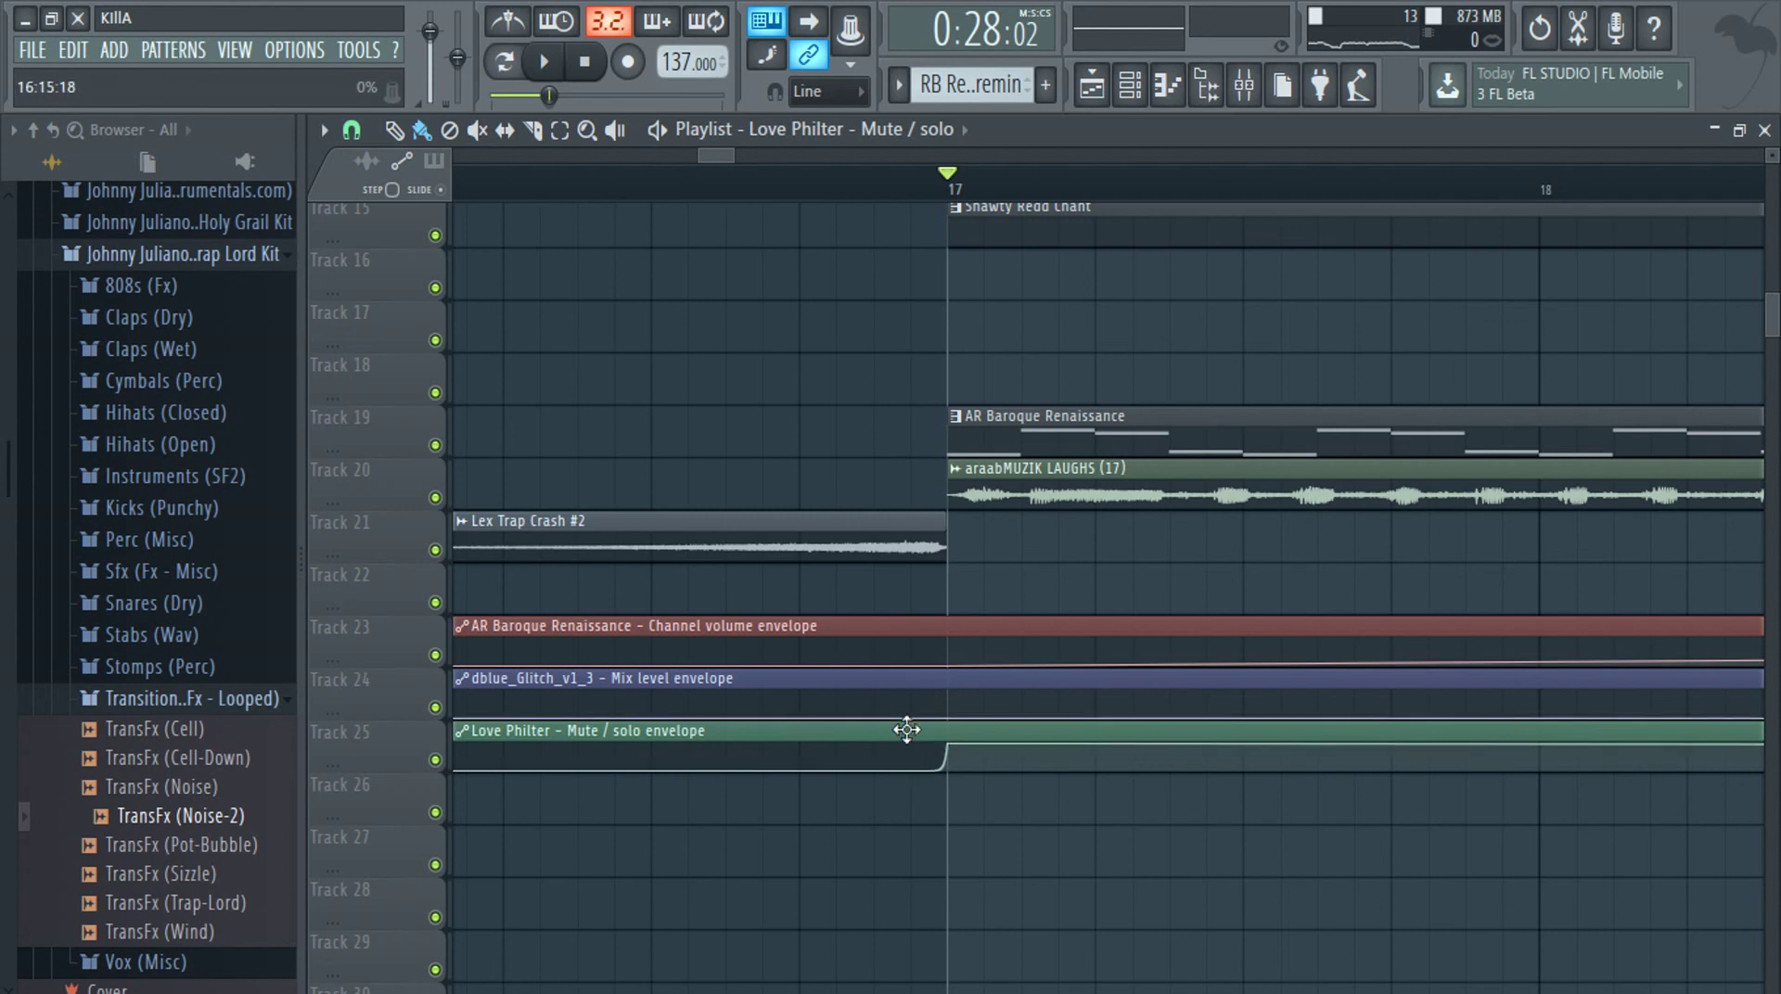
Drop the Love Philter mute/solo envelope straight back to 0% at bar 25
{"action": "scroll", "coordinate": [890, 747], "scroll_direction": "down", "scroll_amount": 5}
{"action": "scroll", "coordinate": [1321, 820], "scroll_direction": "up", "scroll_amount": 5}
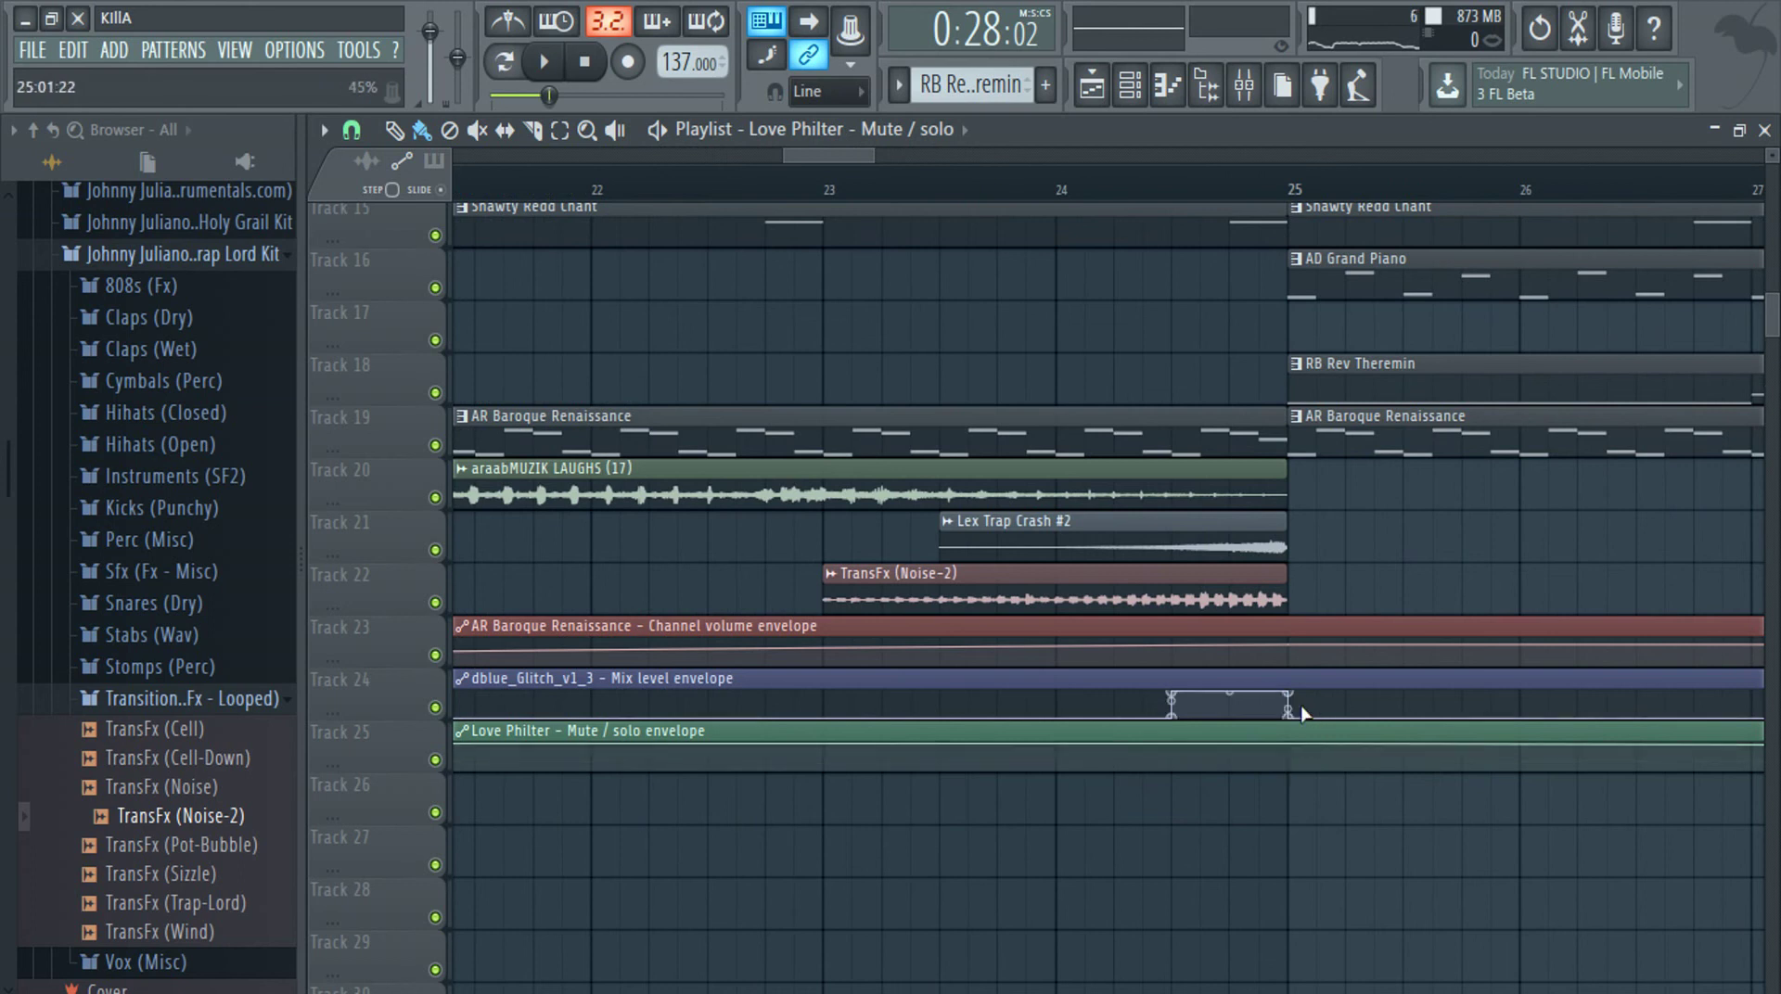
{"action": "left_click_drag", "start_coordinate": [1322, 756], "coordinate": [1292, 846]}
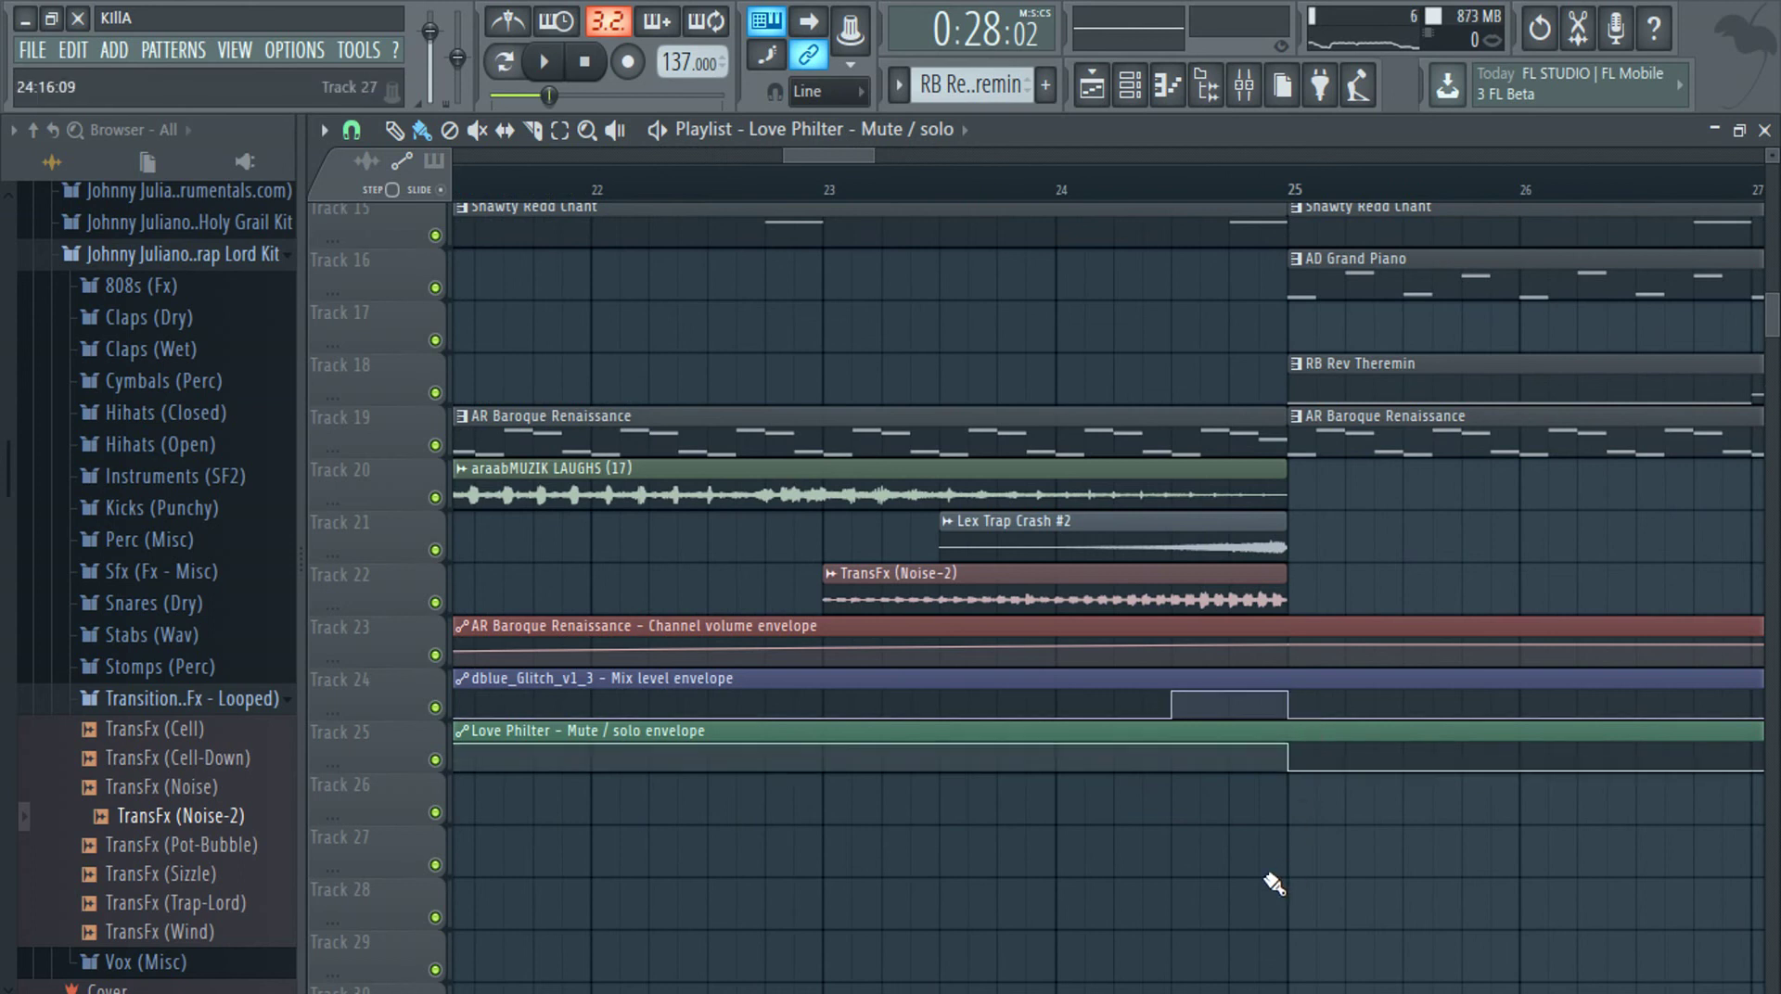
Play the filtered section from bar 17, and replay the transition into bar 25 from just before bar 23
{"action": "key", "text": "space"}
{"action": "scroll", "coordinate": [1262, 881], "scroll_direction": "down", "scroll_amount": 8}
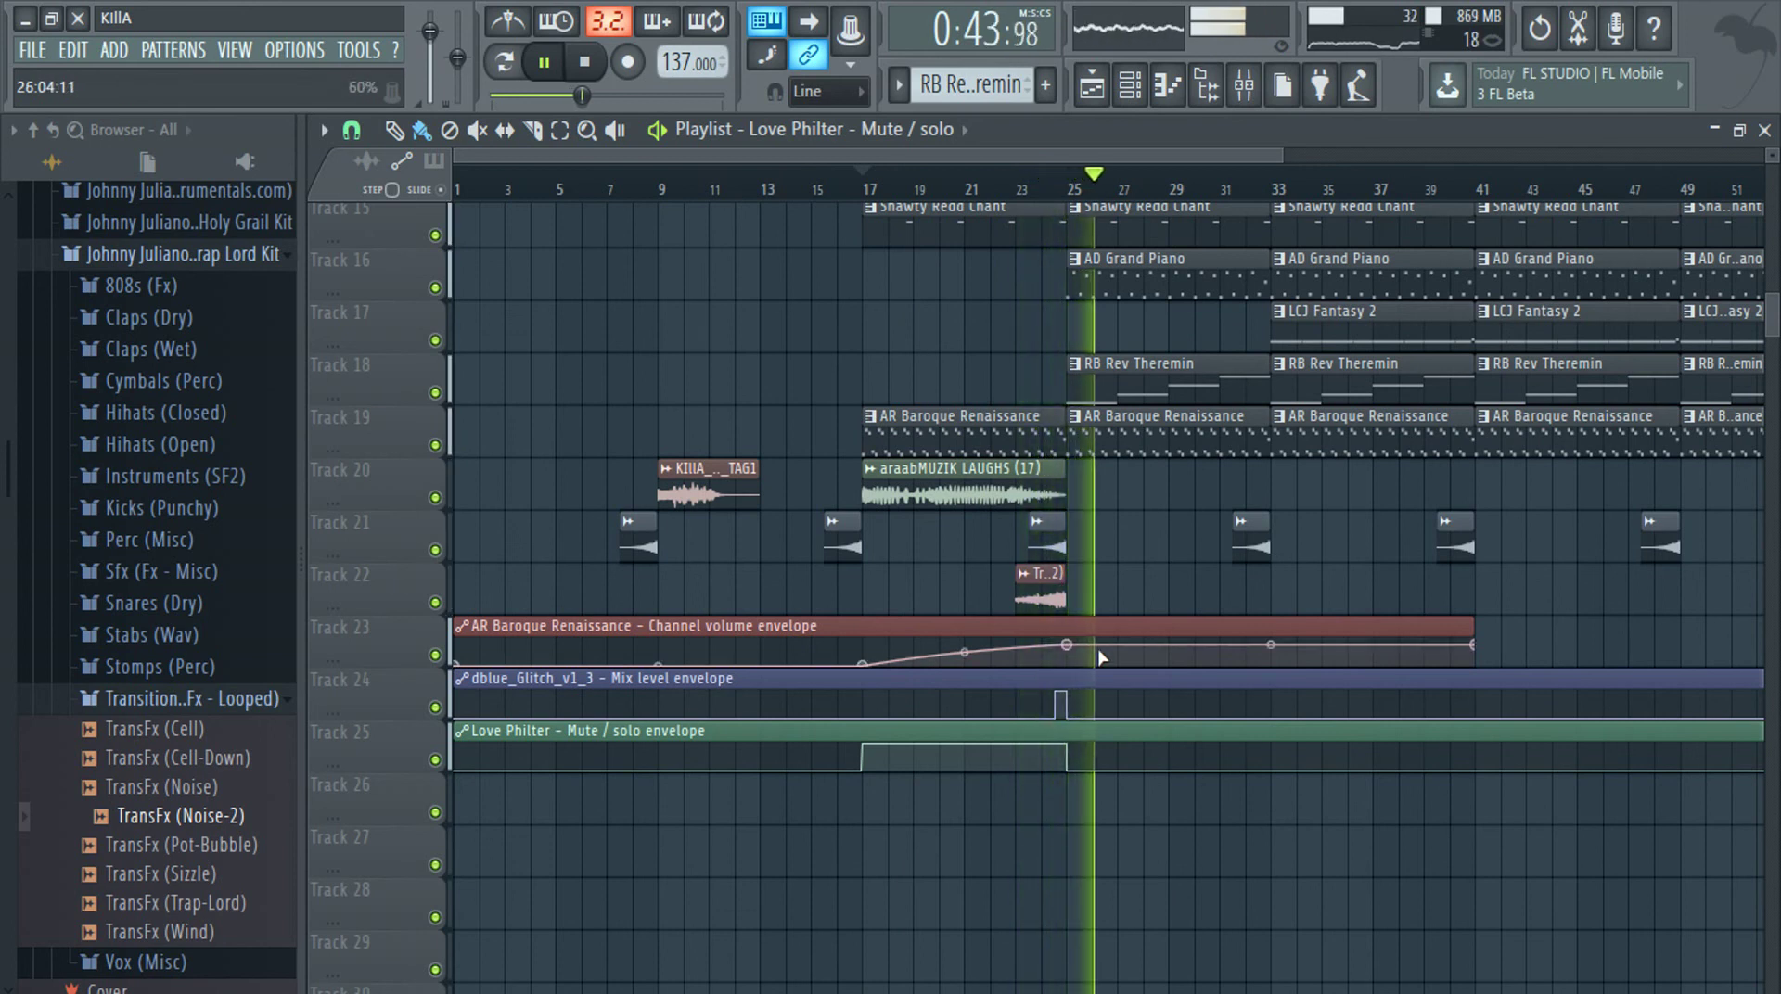
{"action": "scroll", "coordinate": [1094, 616], "scroll_direction": "up", "scroll_amount": 5}
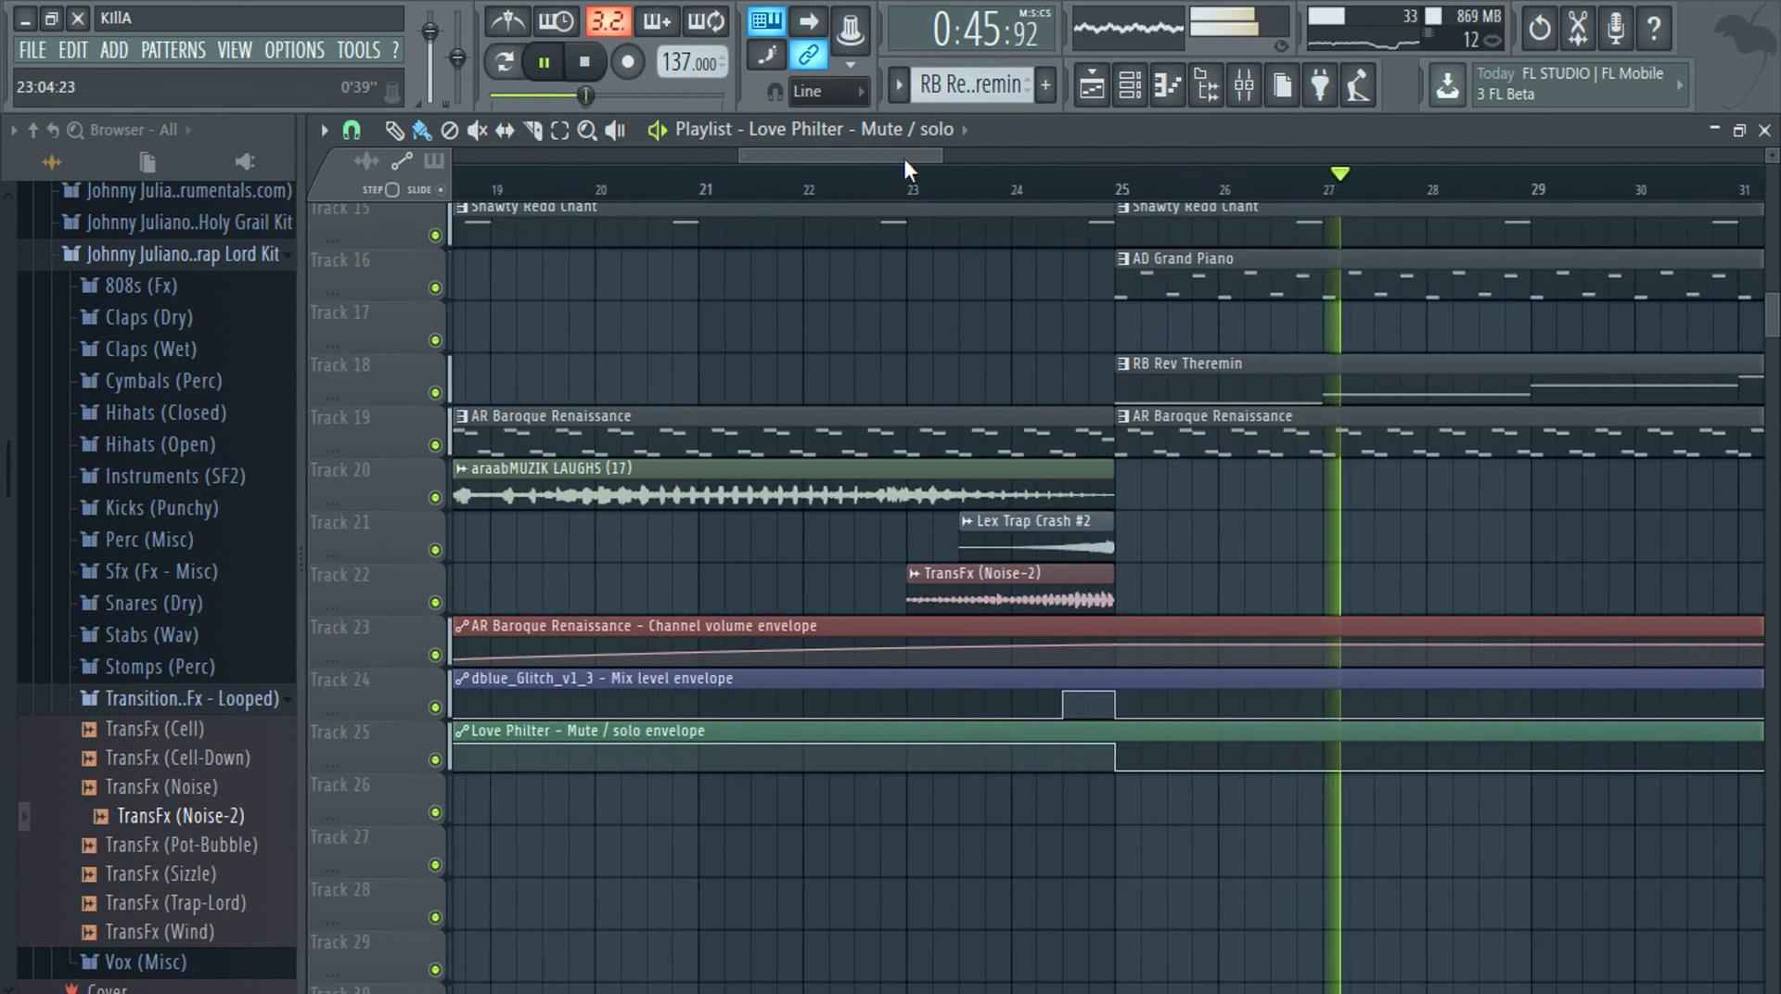
{"action": "left_click", "coordinate": [880, 177]}
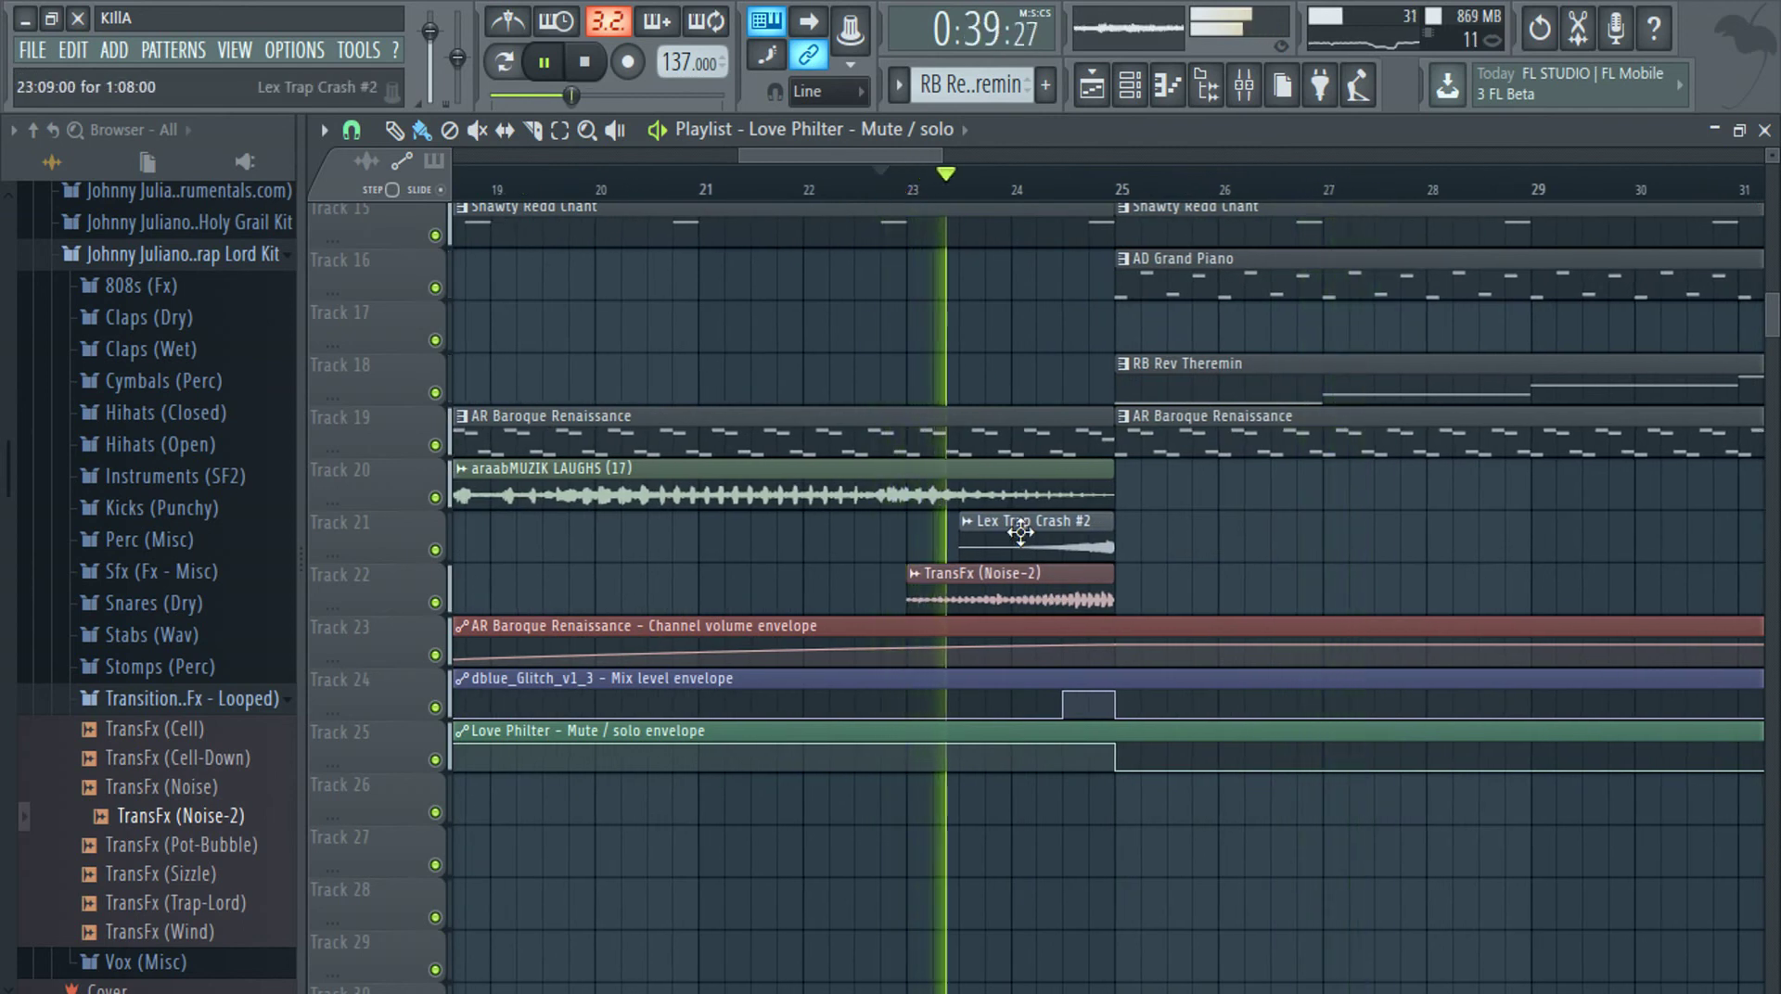
Stop playback and delete the Love Philter mute/solo envelope clip from Track 25
{"action": "key", "text": "space"}
{"action": "scroll", "coordinate": [1102, 614], "scroll_direction": "up", "scroll_amount": 3}
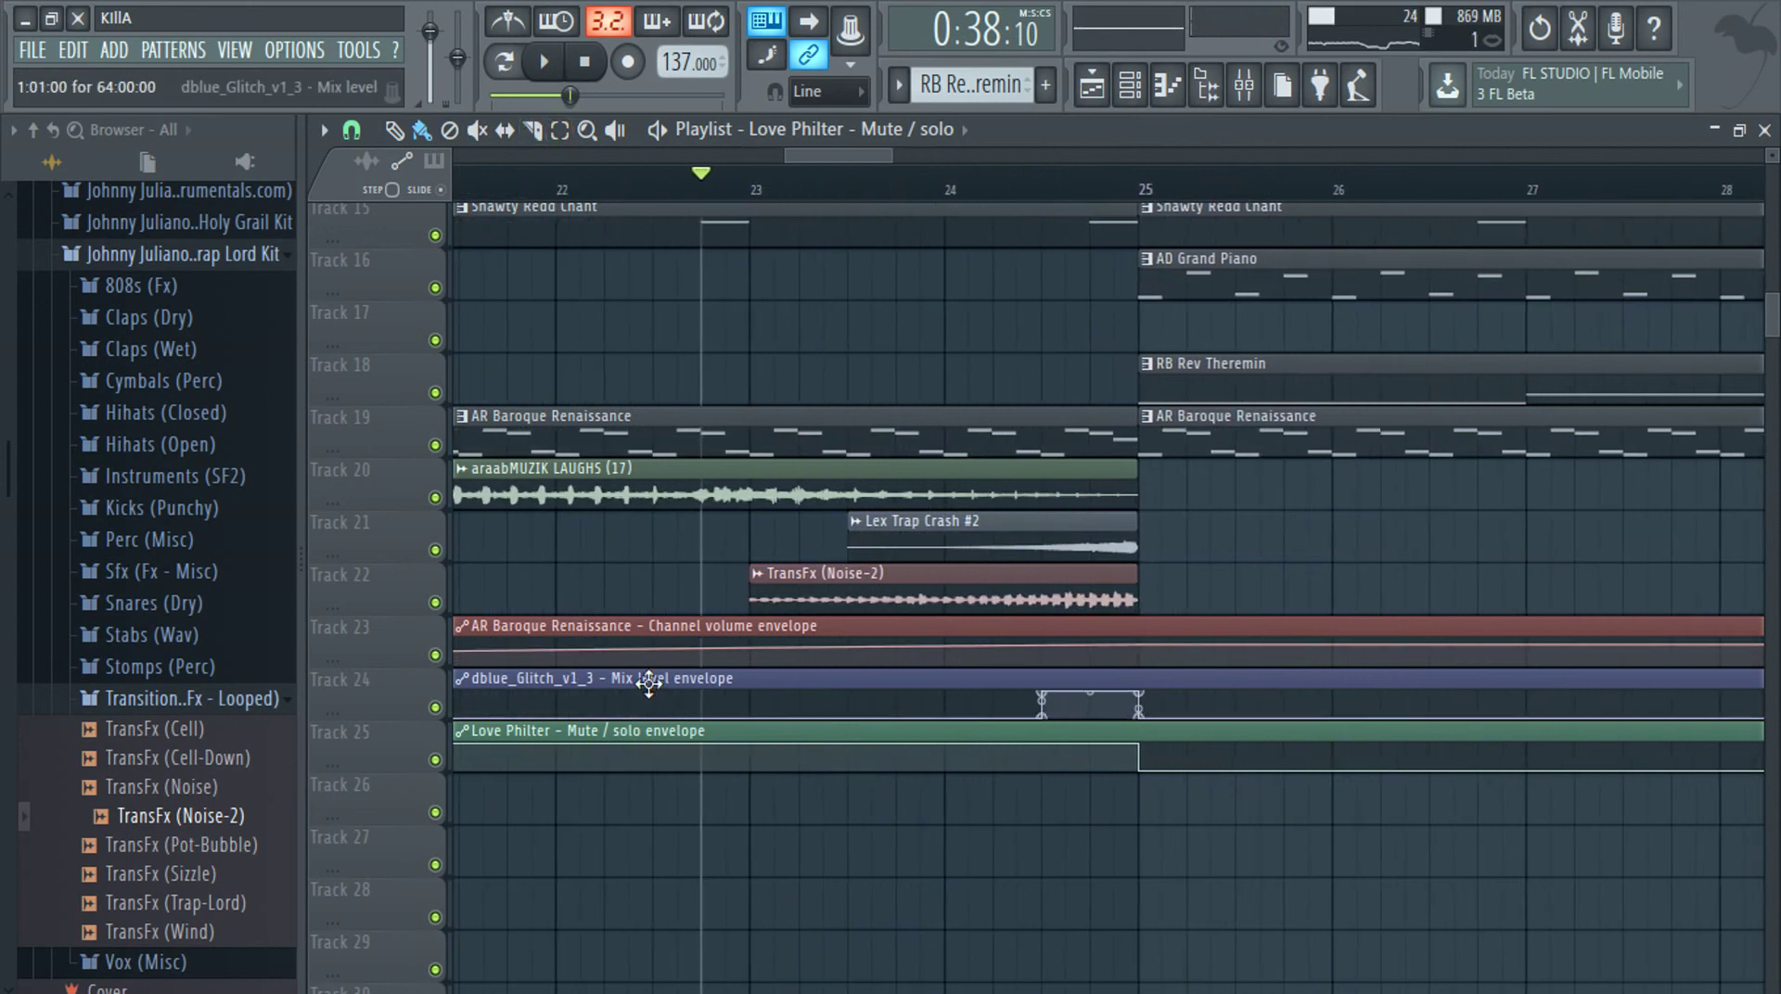
{"action": "right_click", "coordinate": [671, 735]}
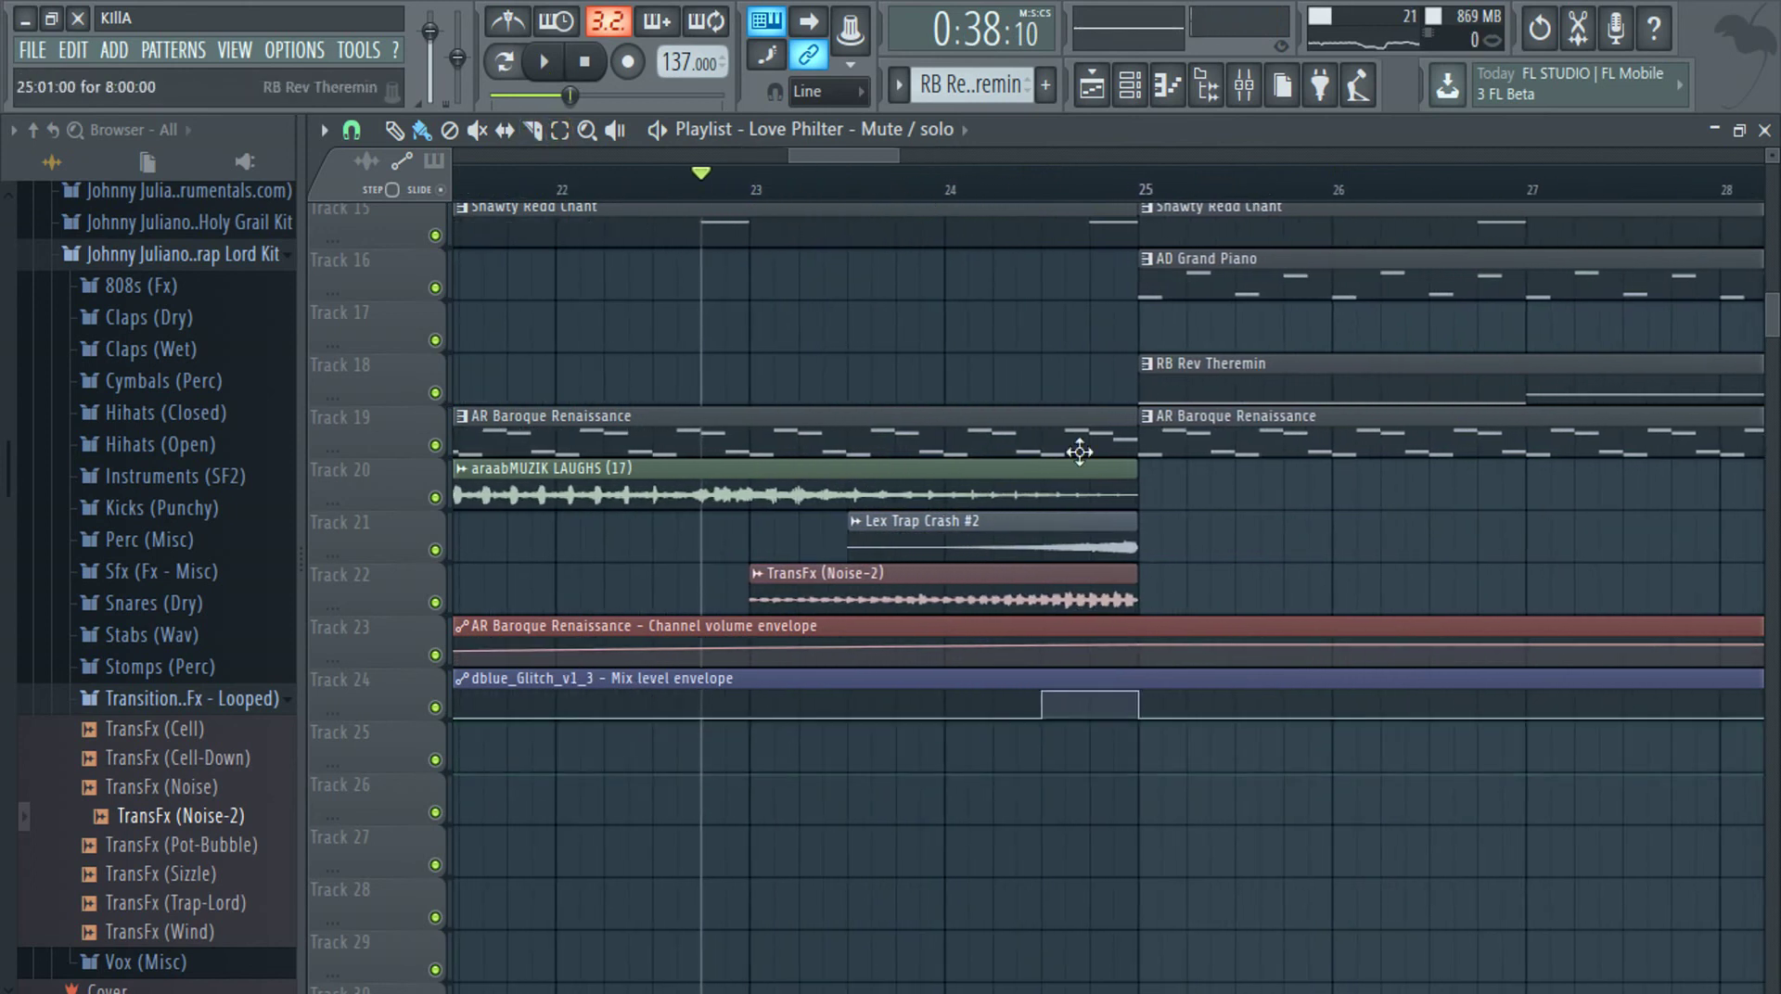
Check the master's effect slots and replay the transition into bar 25 from just before bar 23
{"action": "left_click", "coordinate": [1246, 90]}
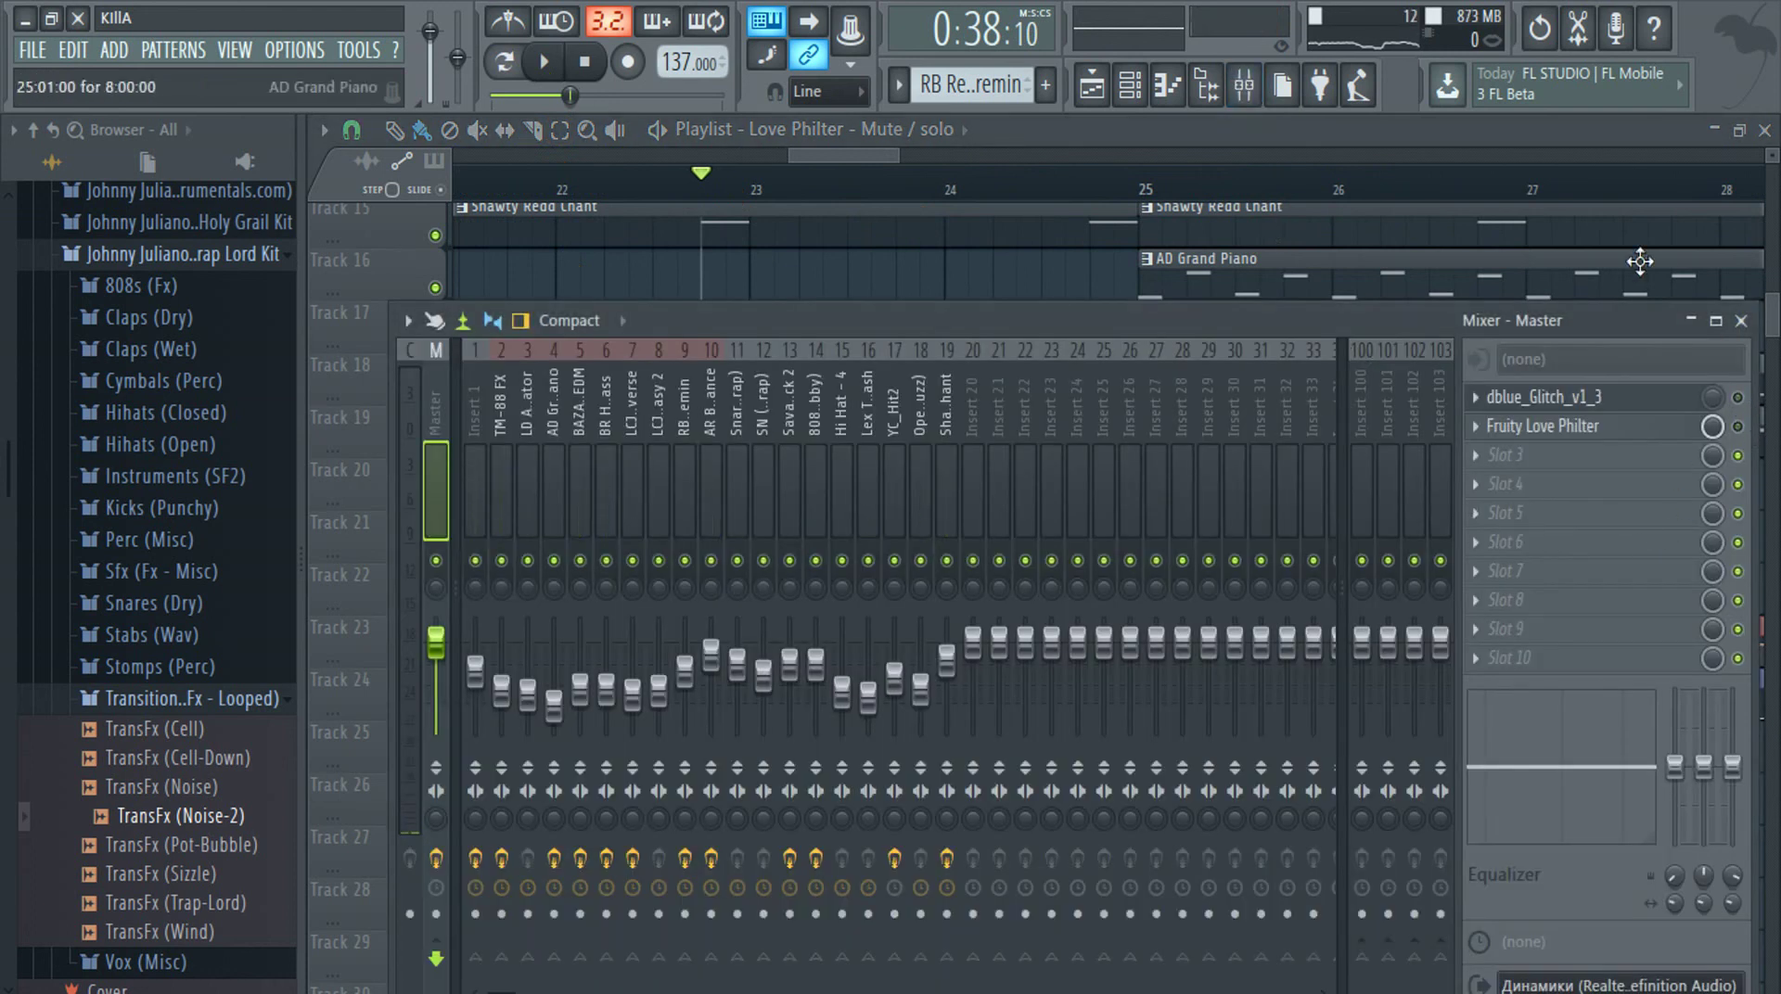
{"action": "key", "text": "F9"}
{"action": "key", "text": "space"}
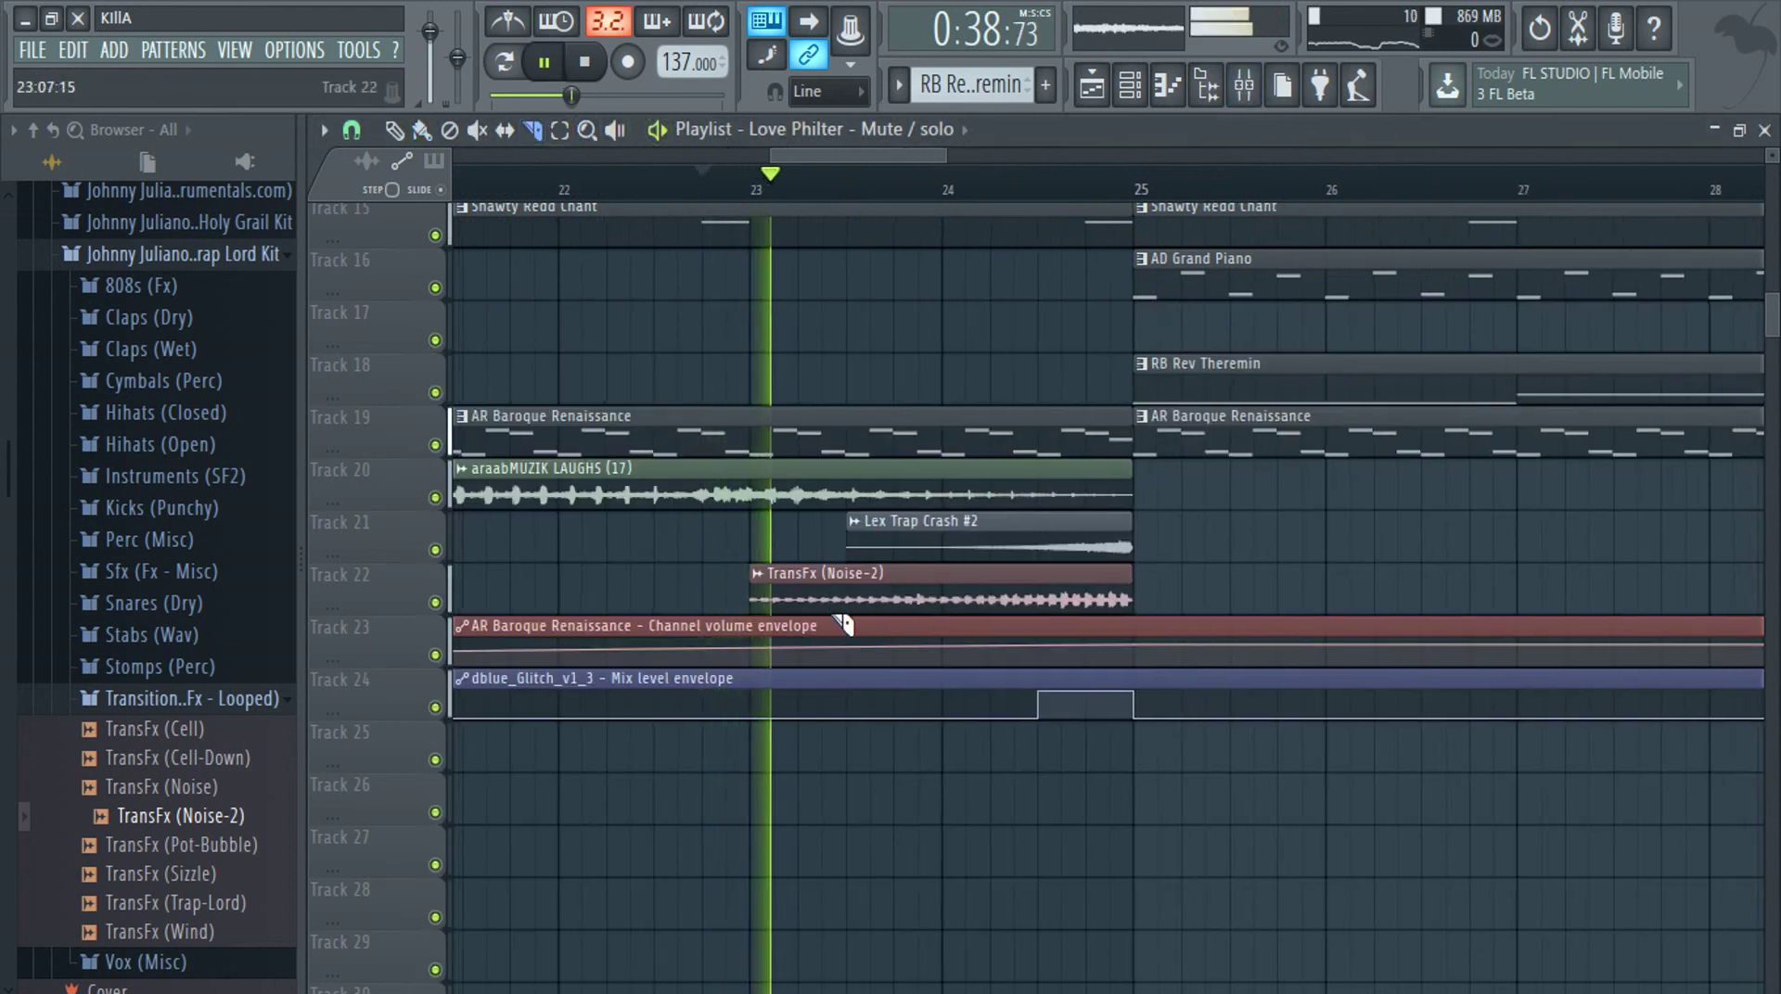
{"action": "scroll", "coordinate": [844, 626], "scroll_direction": "down", "scroll_amount": 4}
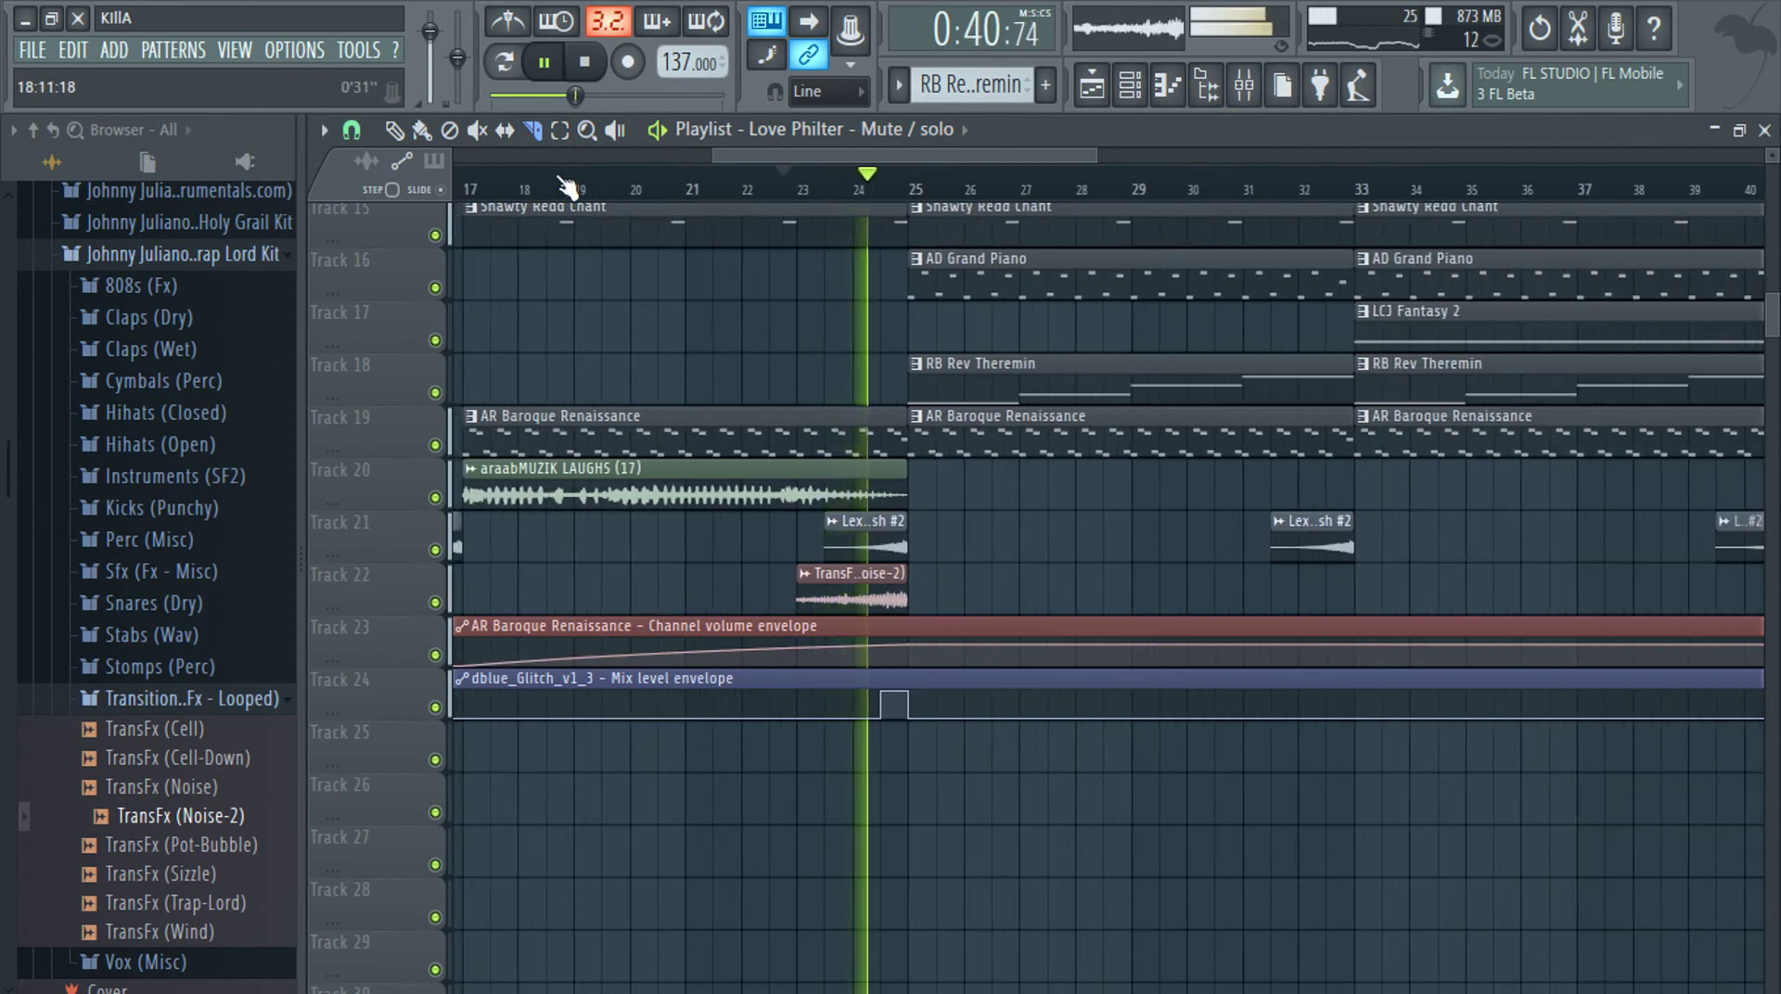
{"action": "scroll", "coordinate": [835, 498], "scroll_direction": "up", "scroll_amount": 2}
{"action": "scroll", "coordinate": [891, 473], "scroll_direction": "up", "scroll_amount": 10}
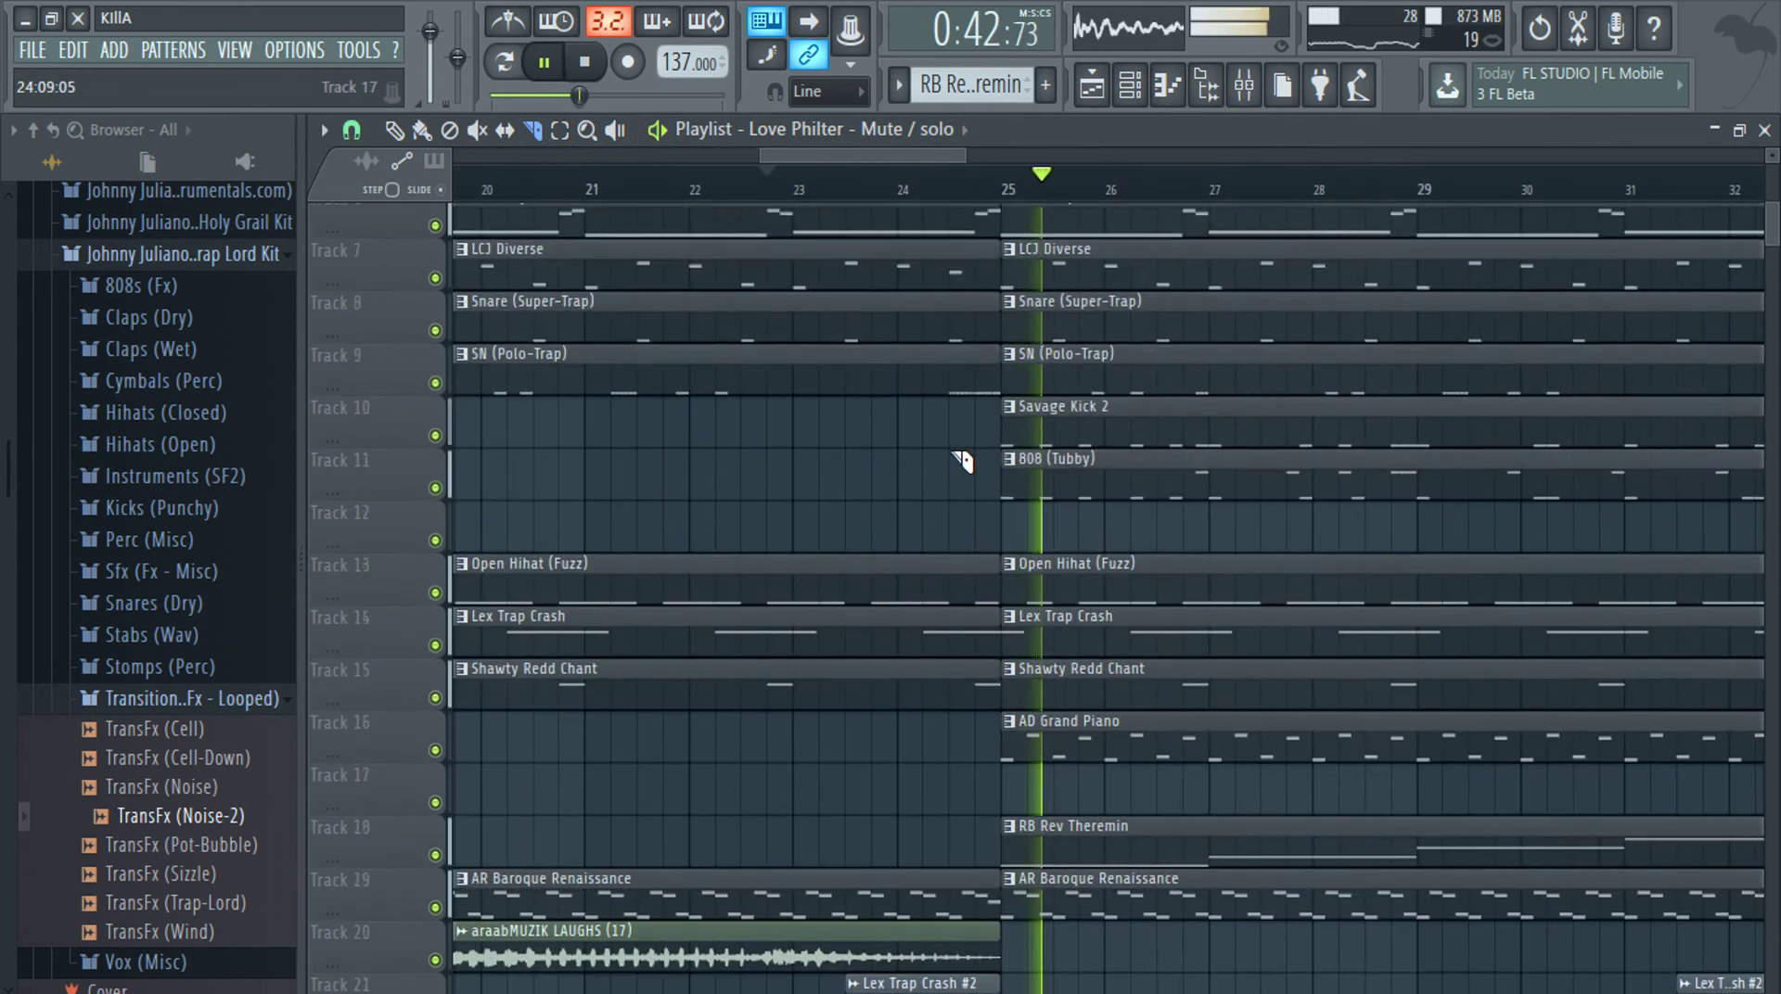
{"action": "key", "text": "space"}
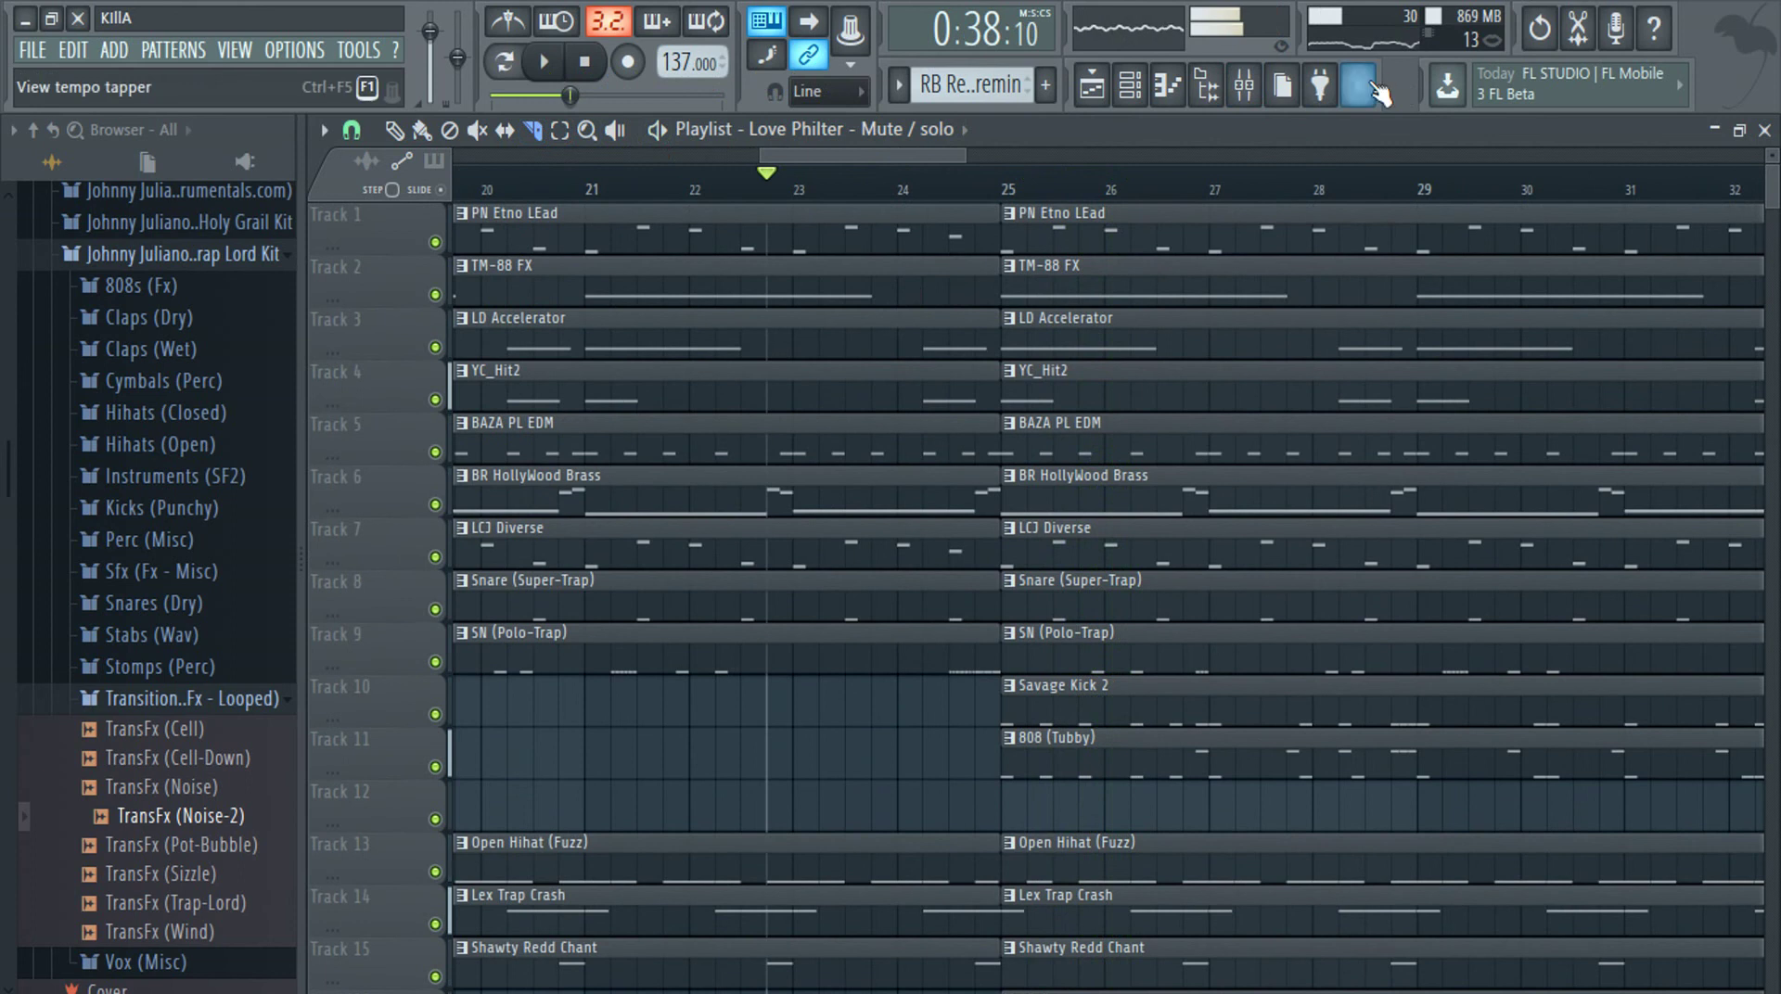
{"action": "left_click", "coordinate": [1241, 86]}
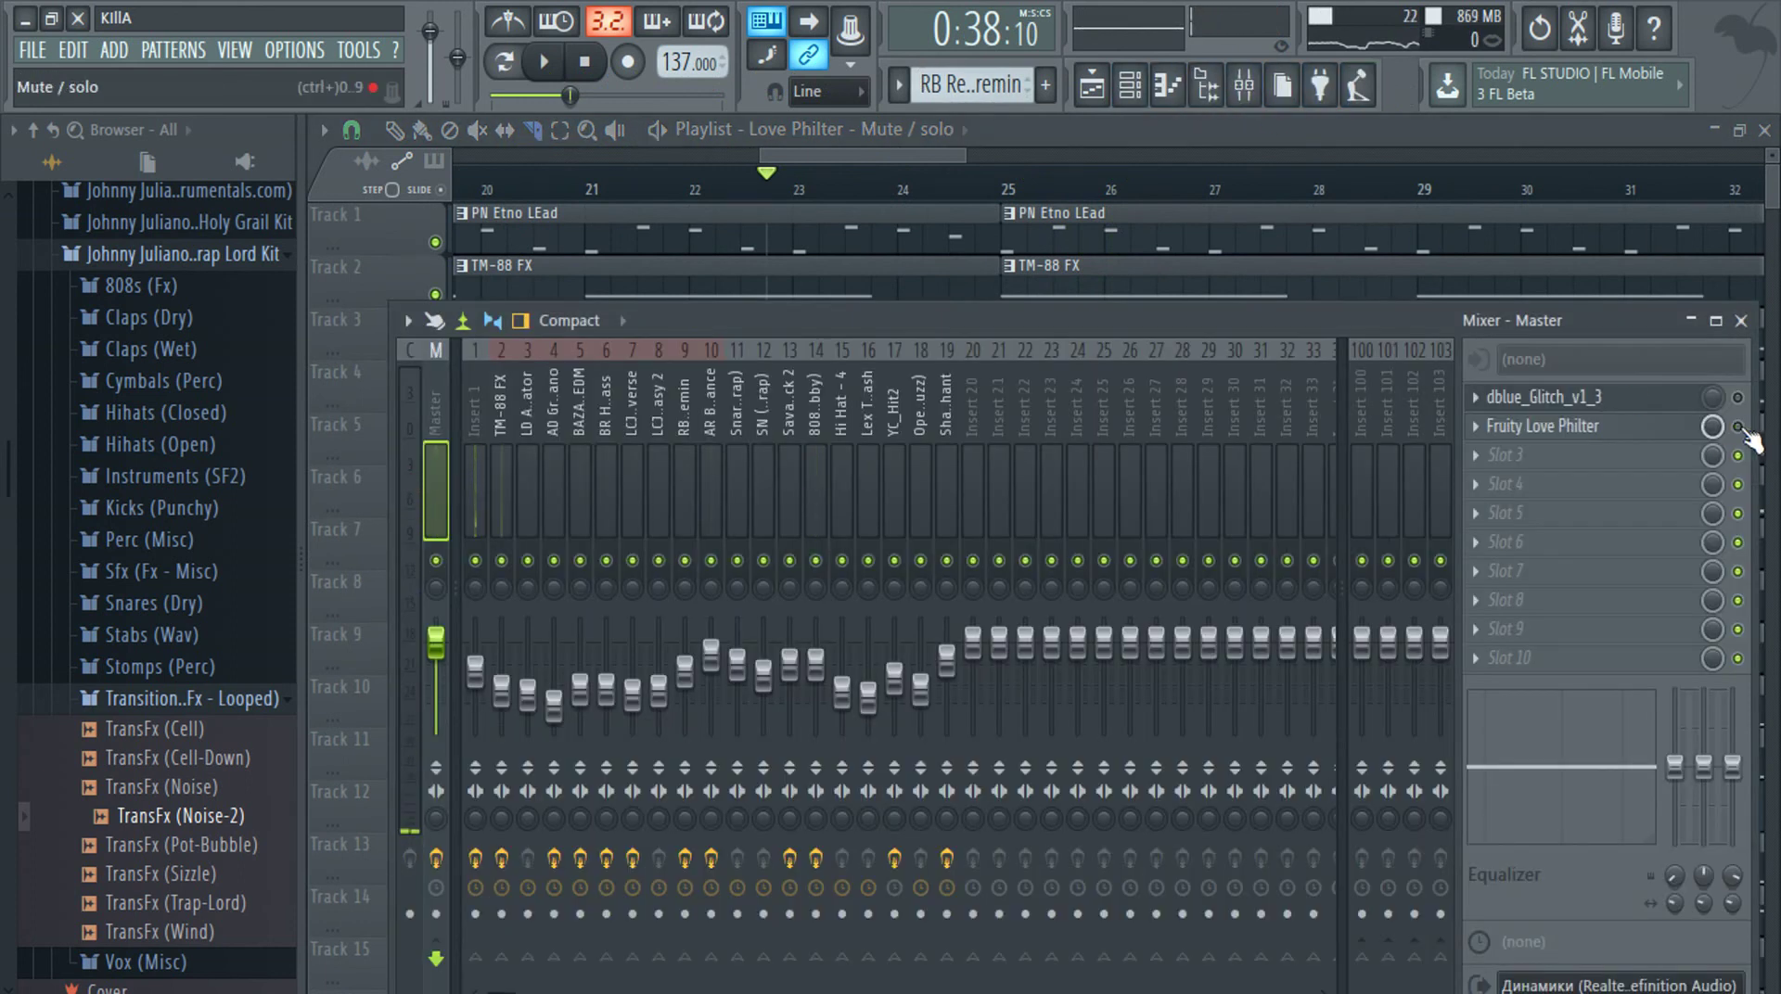
{"action": "key", "text": "F9"}
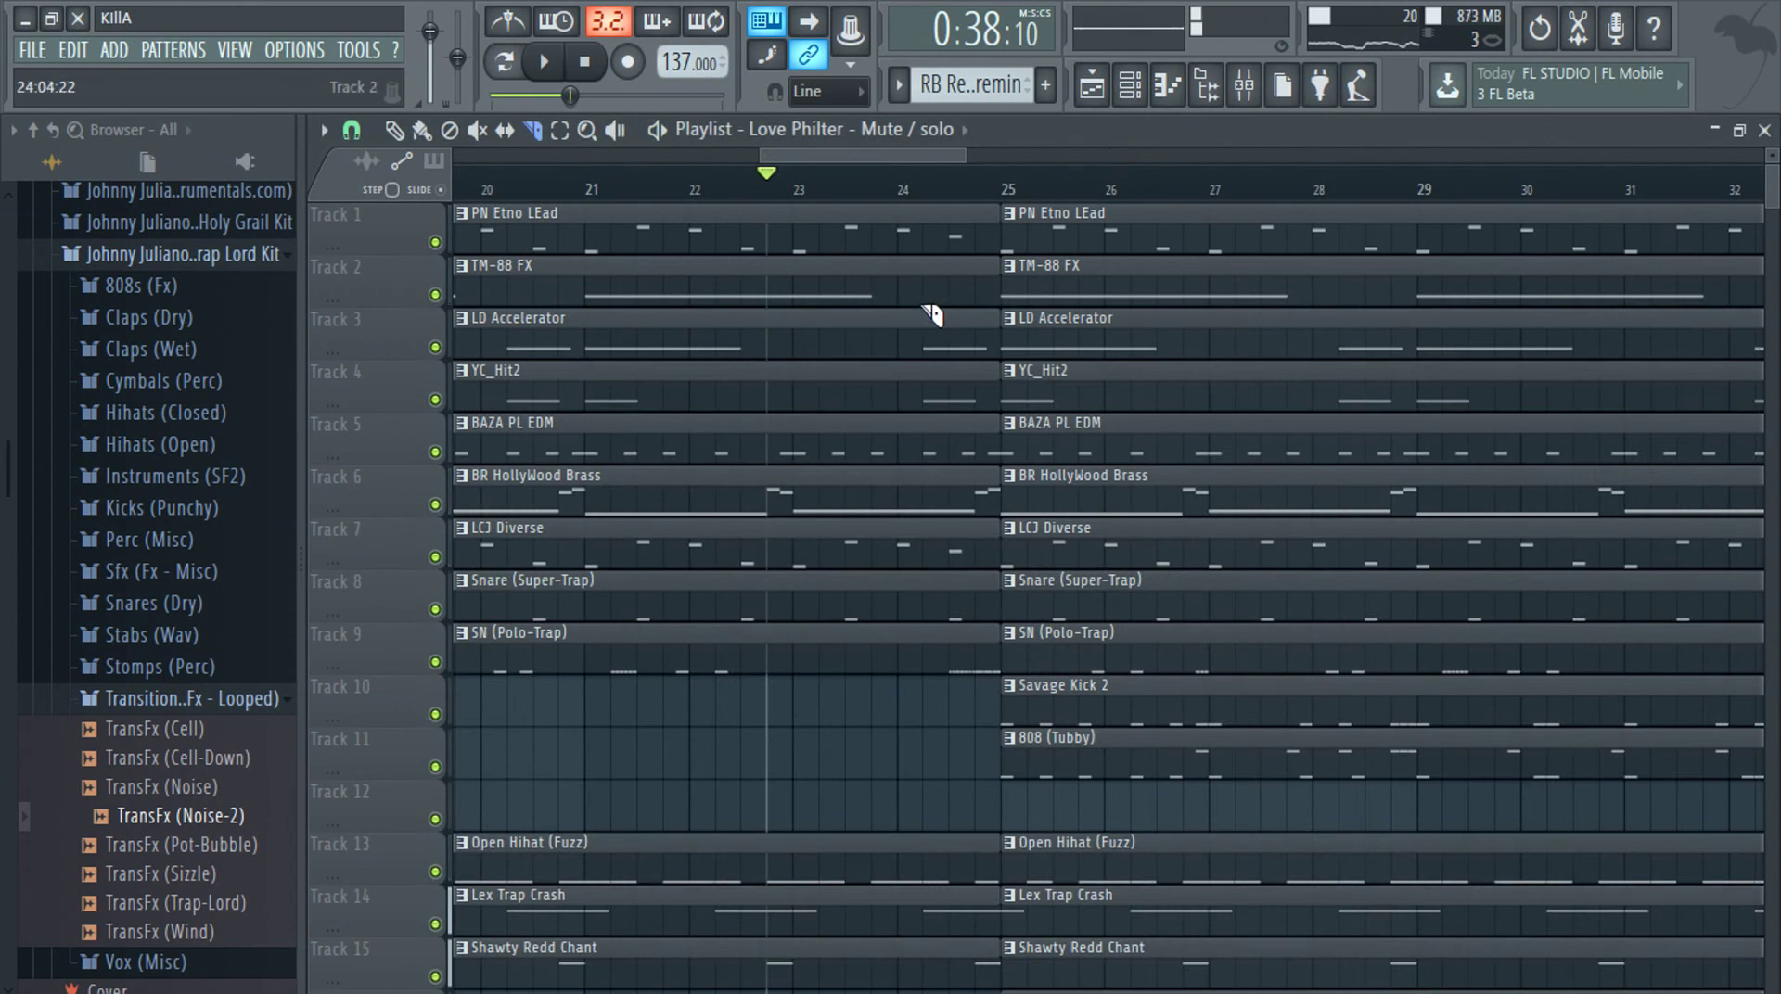
Slice the clips on Tracks 2 to 22 at the start of bar 24
{"action": "scroll", "coordinate": [947, 311], "scroll_direction": "up", "scroll_amount": 2}
{"action": "scroll", "coordinate": [946, 311], "scroll_direction": "up", "scroll_amount": 1}
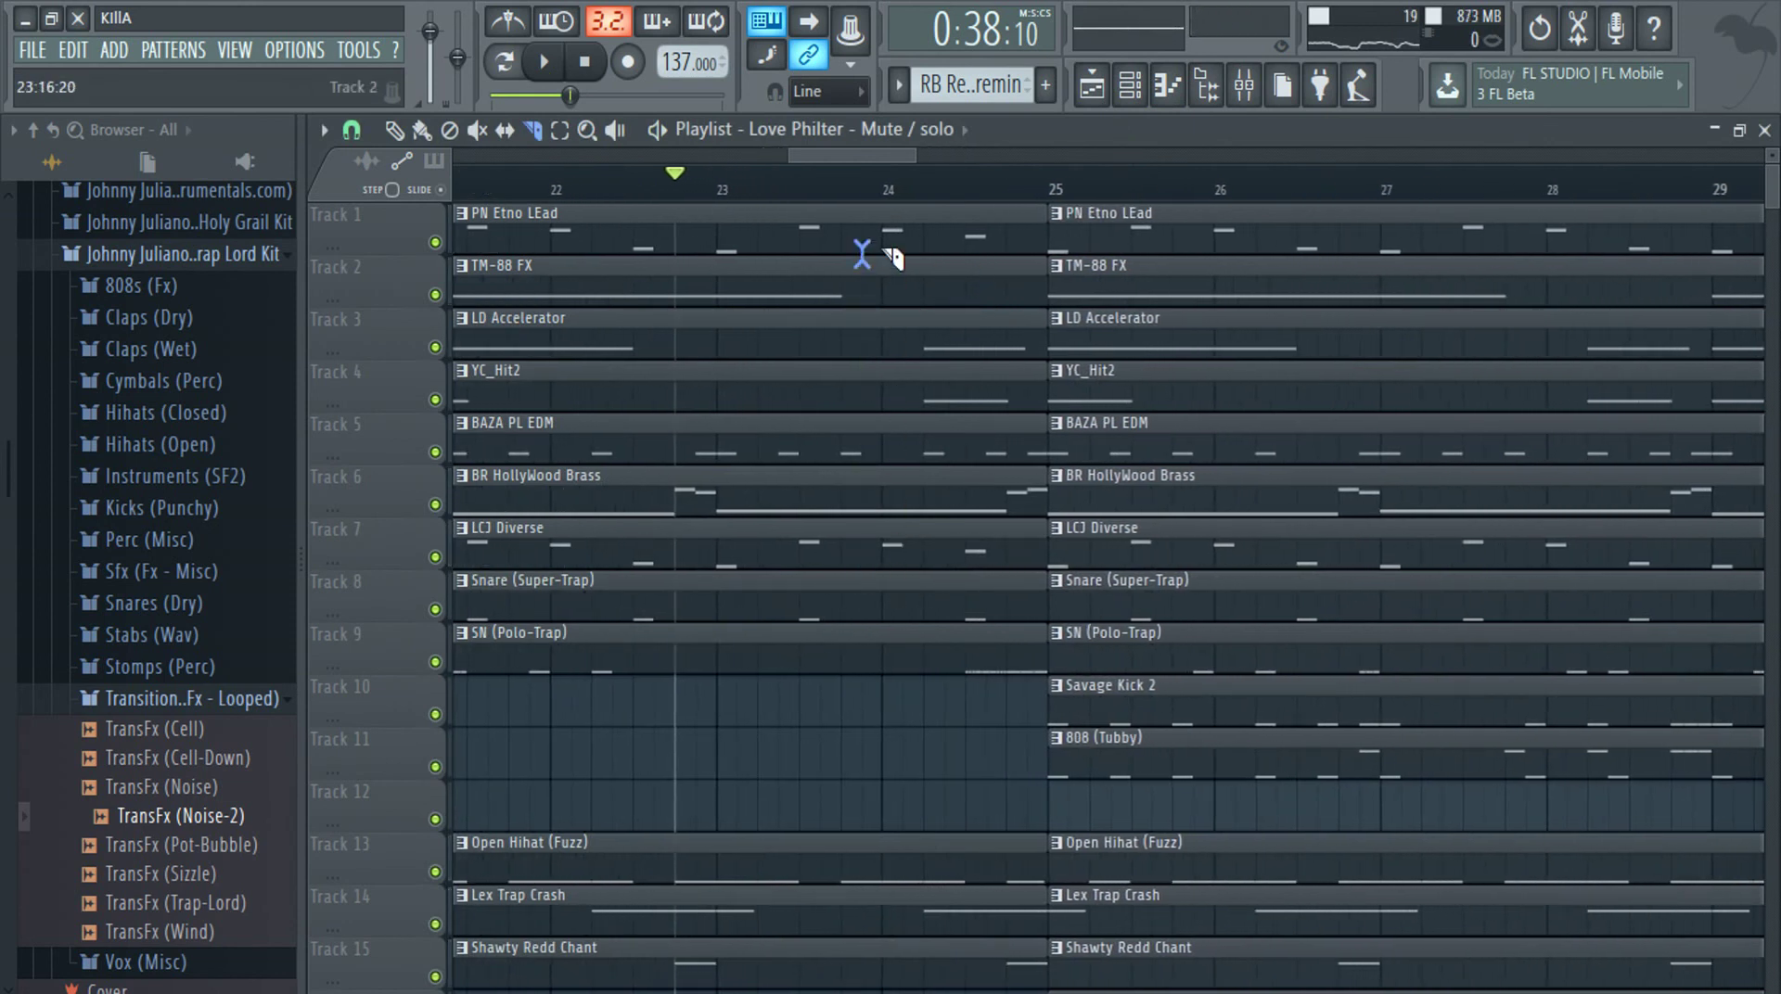
{"action": "scroll", "coordinate": [900, 783], "scroll_direction": "down", "scroll_amount": 7}
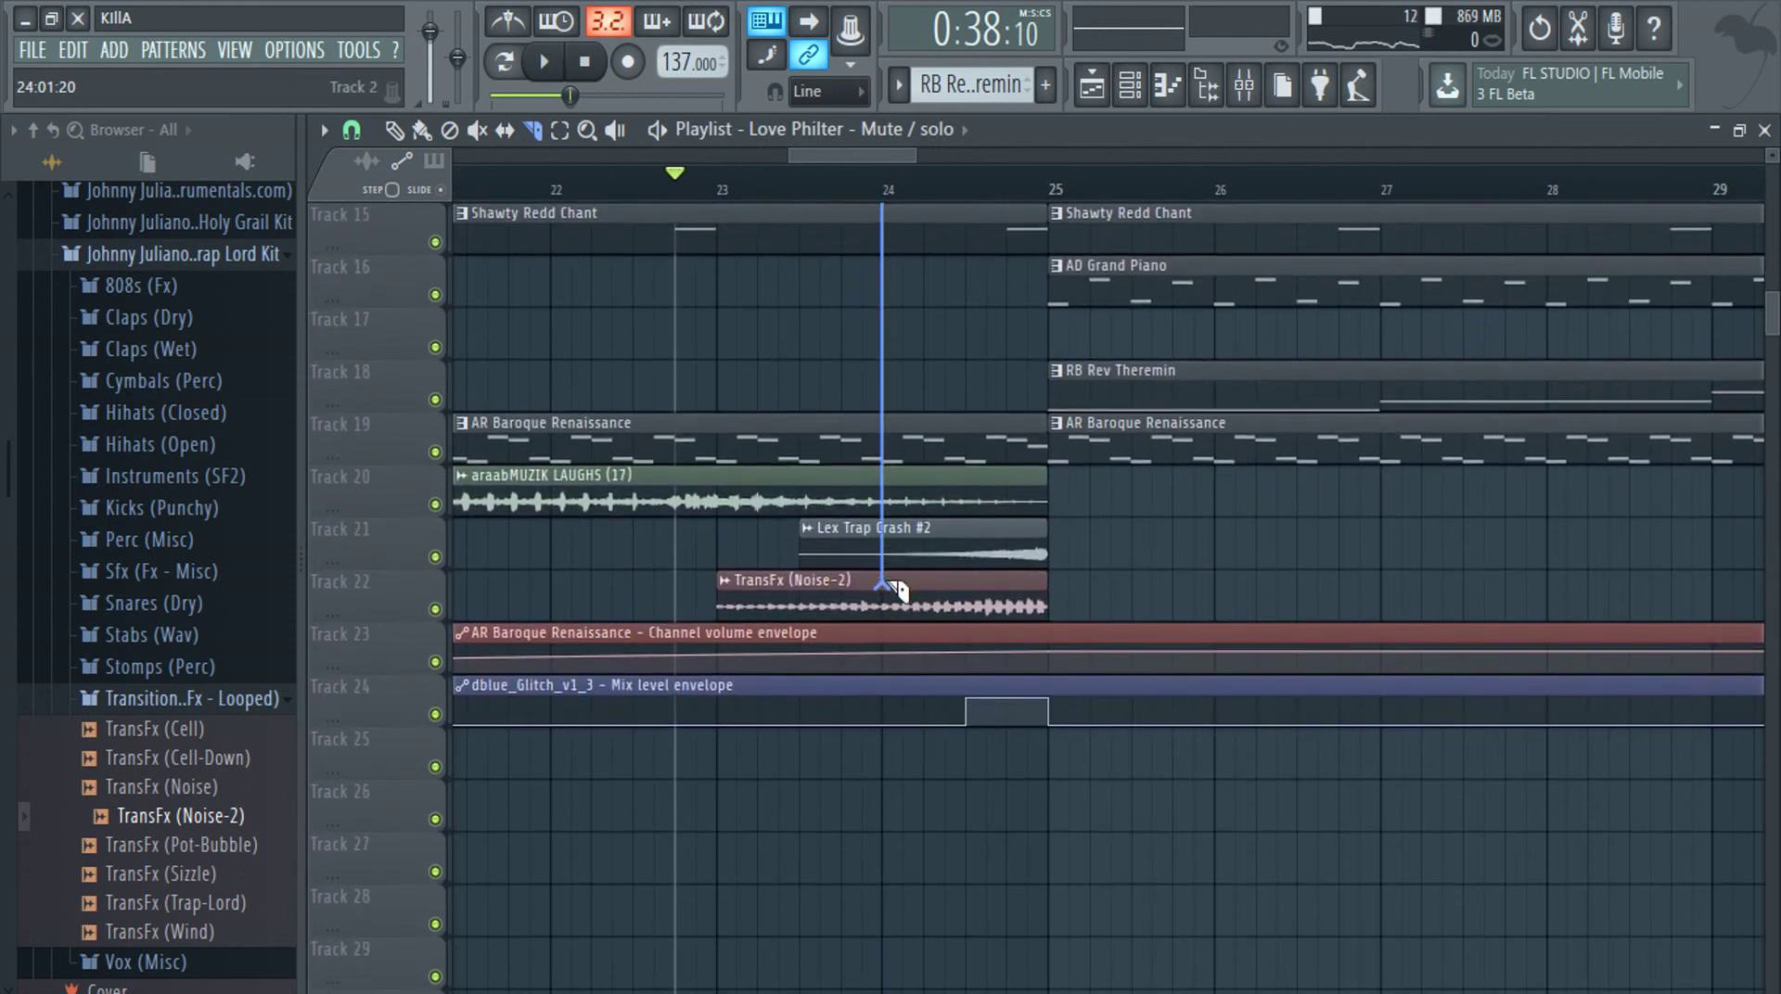
{"action": "left_click_drag", "start_coordinate": [898, 624], "coordinate": [898, 623]}
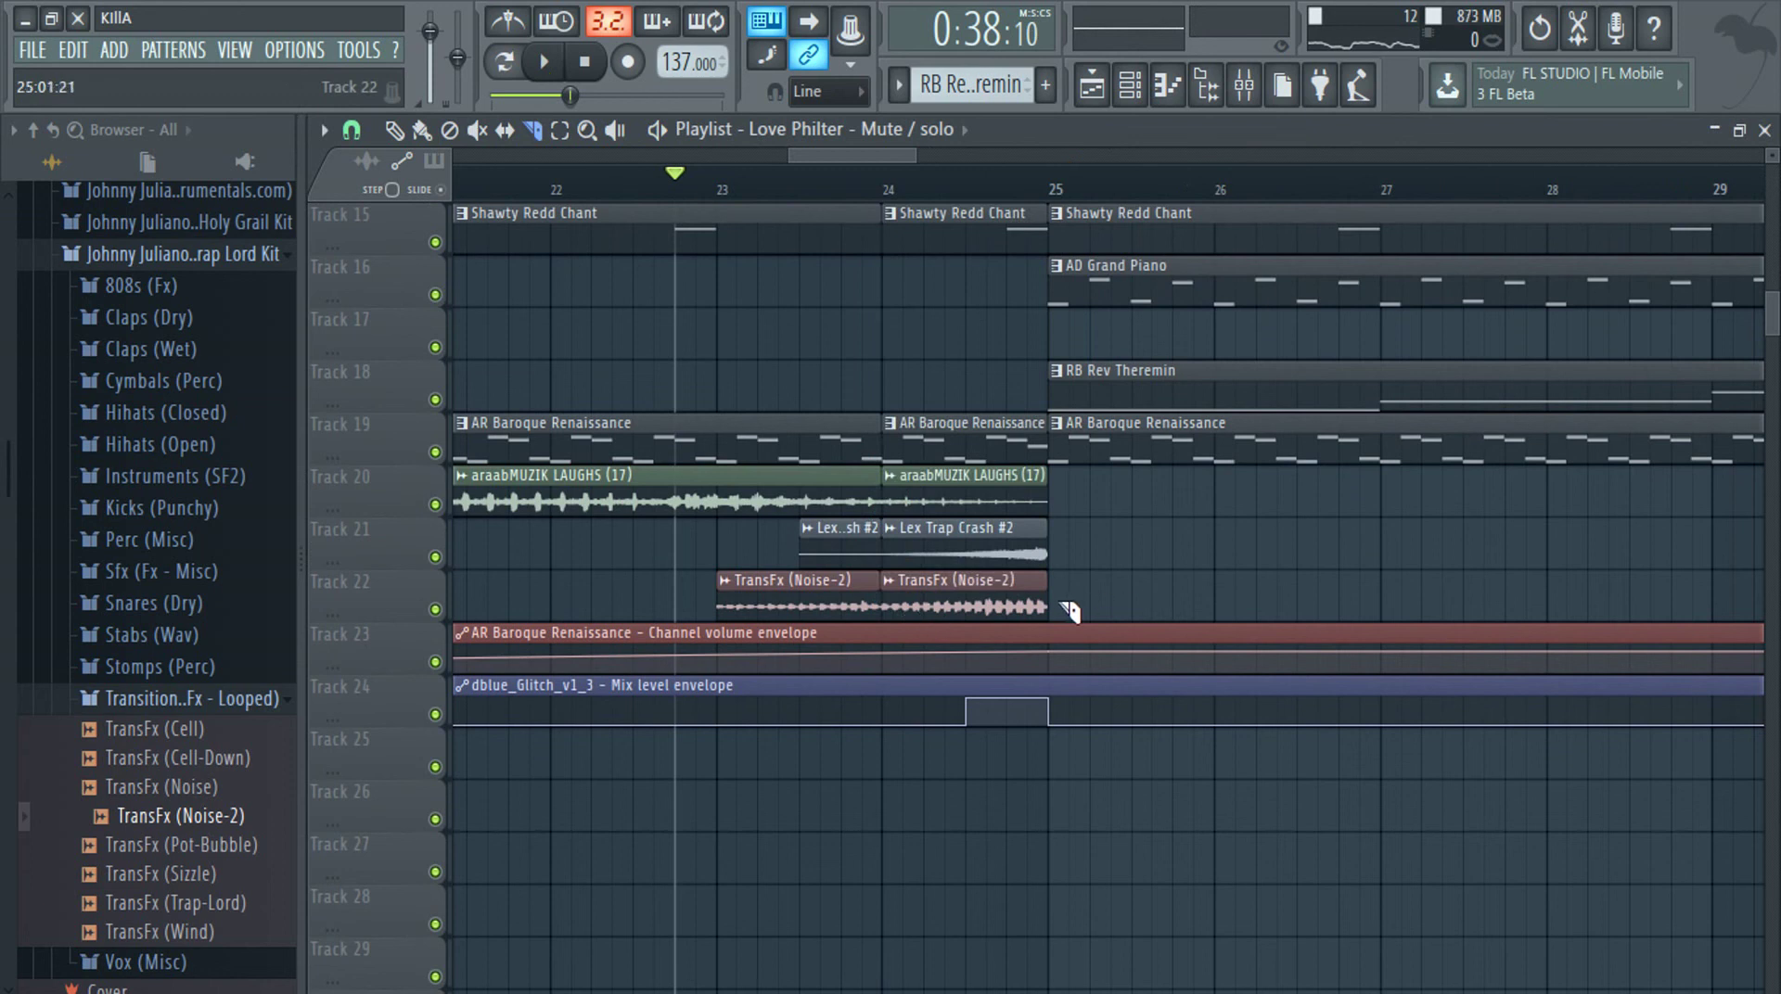
Move the AR Baroque Renaissance volume and dblue_Glitch mix level envelope clips down one track, onto Tracks 24 and 25
{"action": "left_click_drag", "start_coordinate": [1111, 575], "coordinate": [1106, 805]}
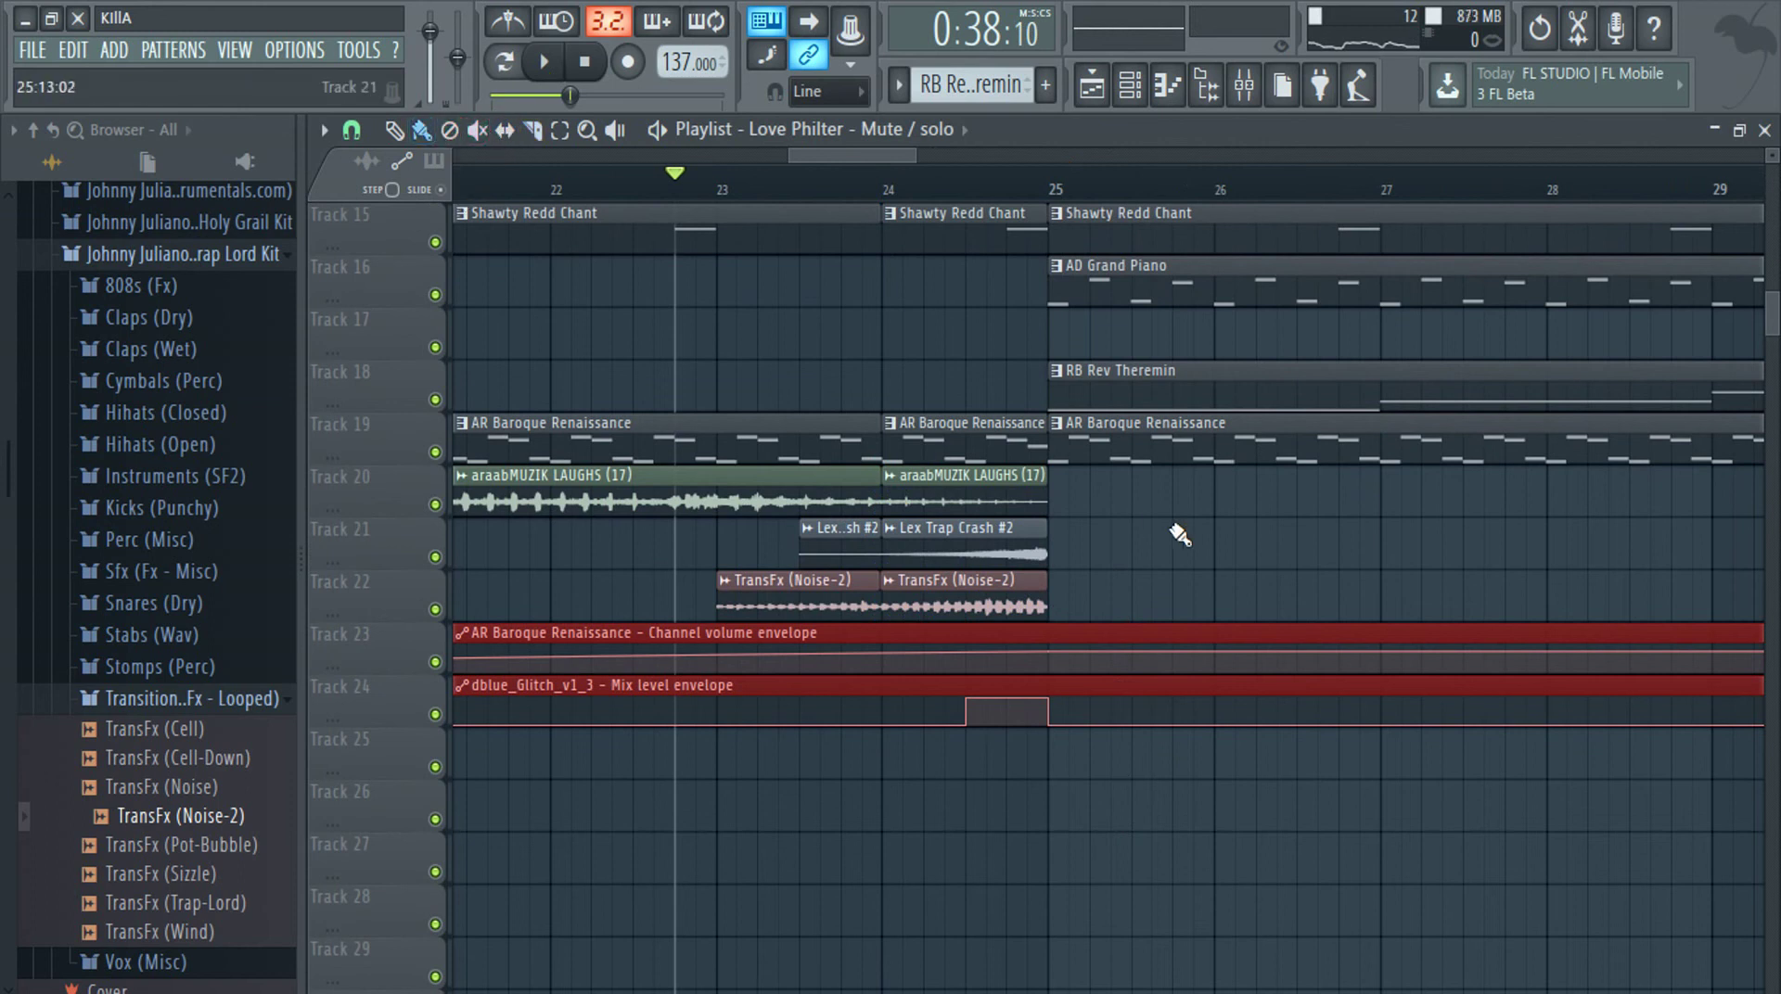
{"action": "left_click_drag", "start_coordinate": [1140, 631], "coordinate": [1127, 724]}
Delete the bar 24 slices on Tracks 2 to 22, leaving the PN Etno LEad clip on Track 1 out of the selection
{"action": "left_click_drag", "start_coordinate": [927, 638], "coordinate": [960, 10]}
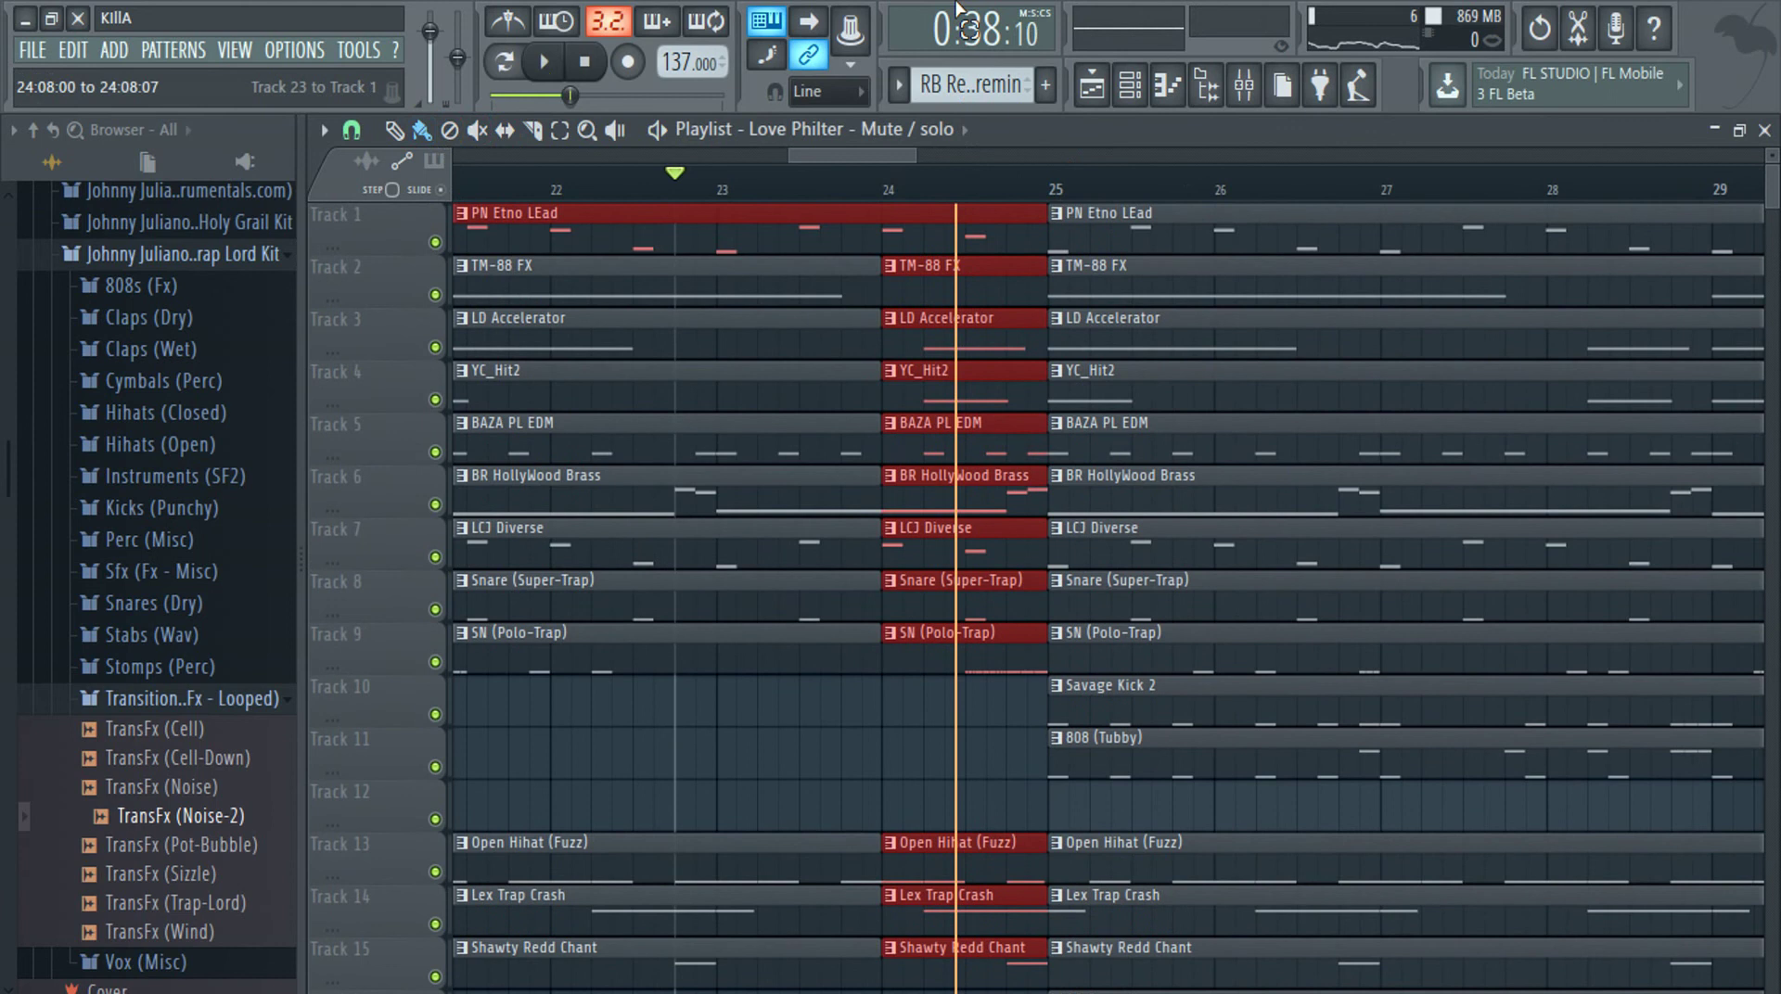
{"action": "left_click_drag", "start_coordinate": [958, 237], "coordinate": [959, 304]}
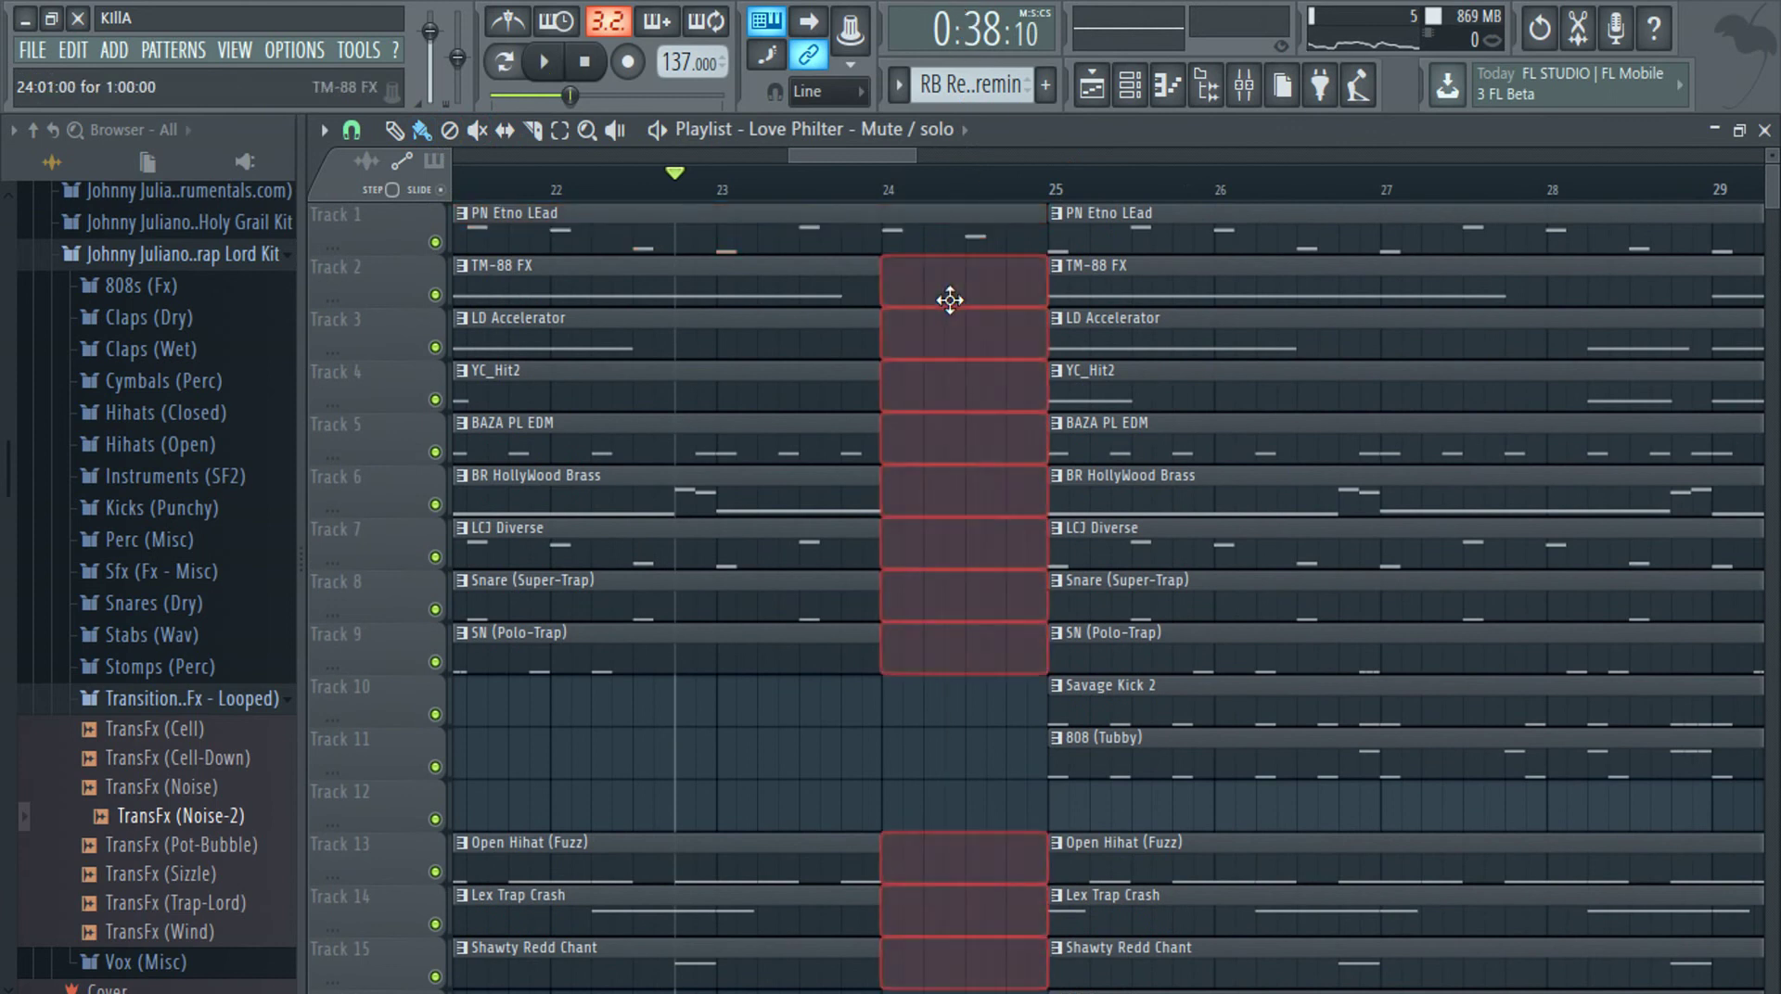
{"action": "key", "text": "Delete"}
Play the bar 24 break, and restart the song from the beginning while reviewing the mixer and the whole arrangement
{"action": "key", "text": "space"}
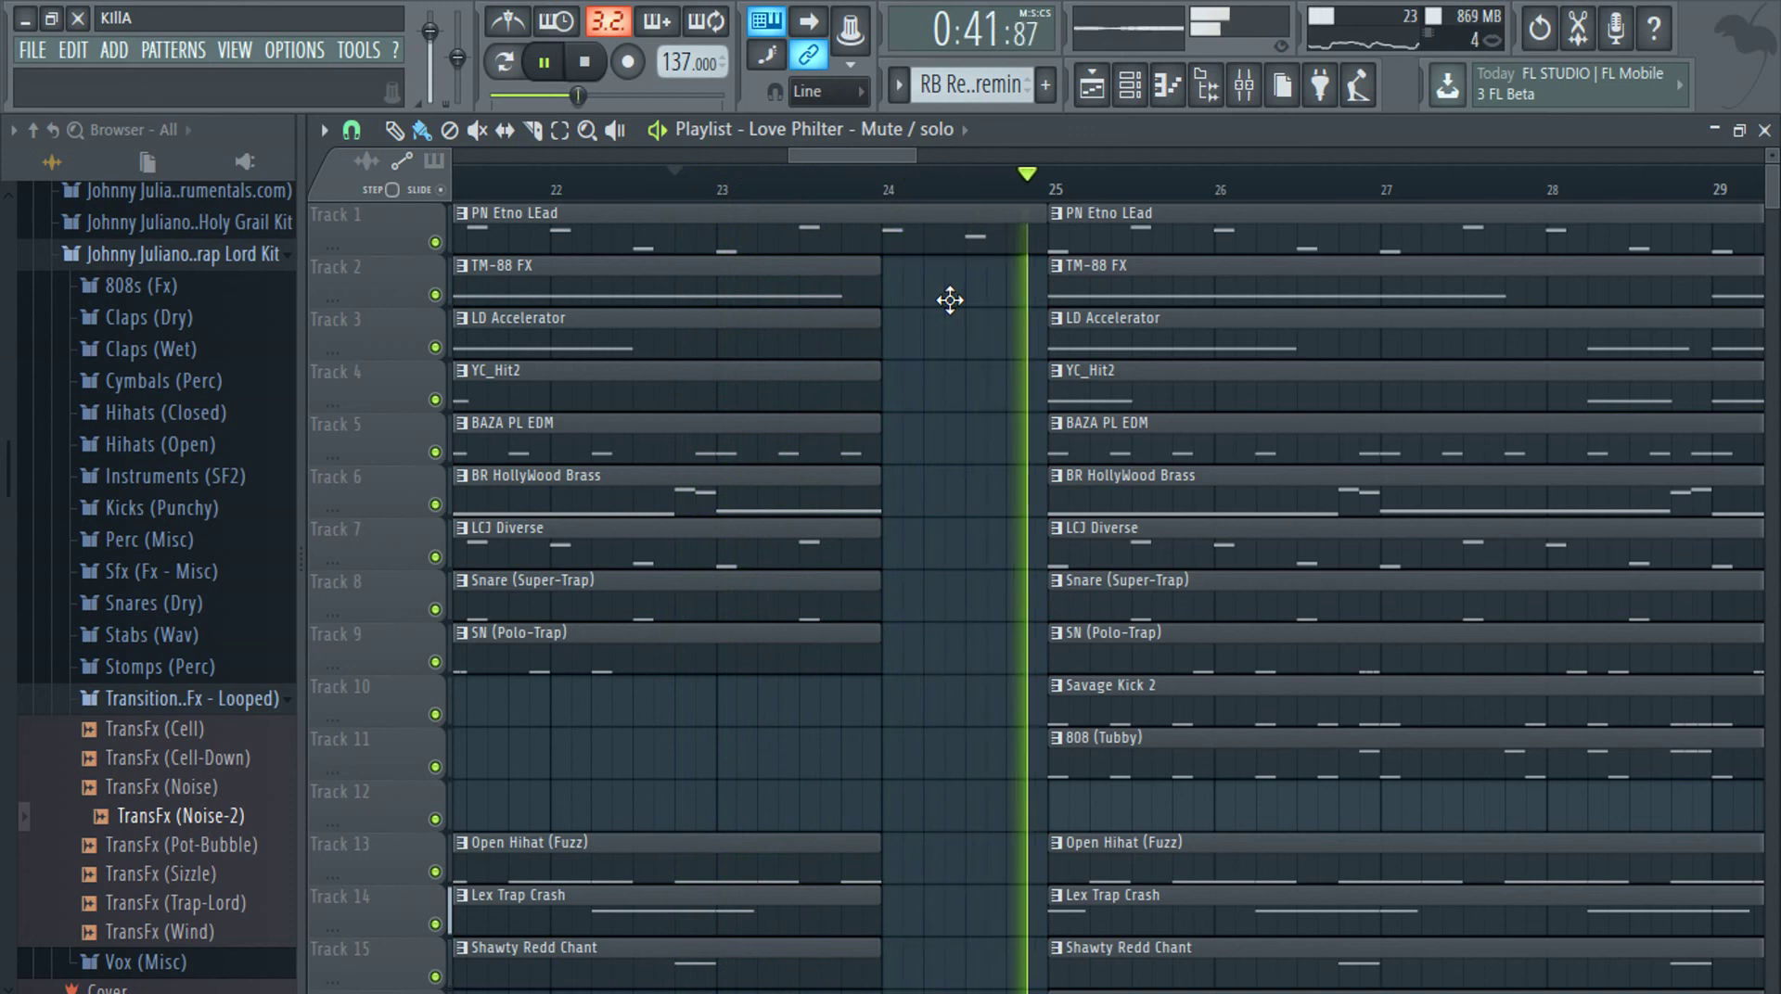
{"action": "left_click", "coordinate": [584, 62]}
{"action": "left_click", "coordinate": [1244, 87]}
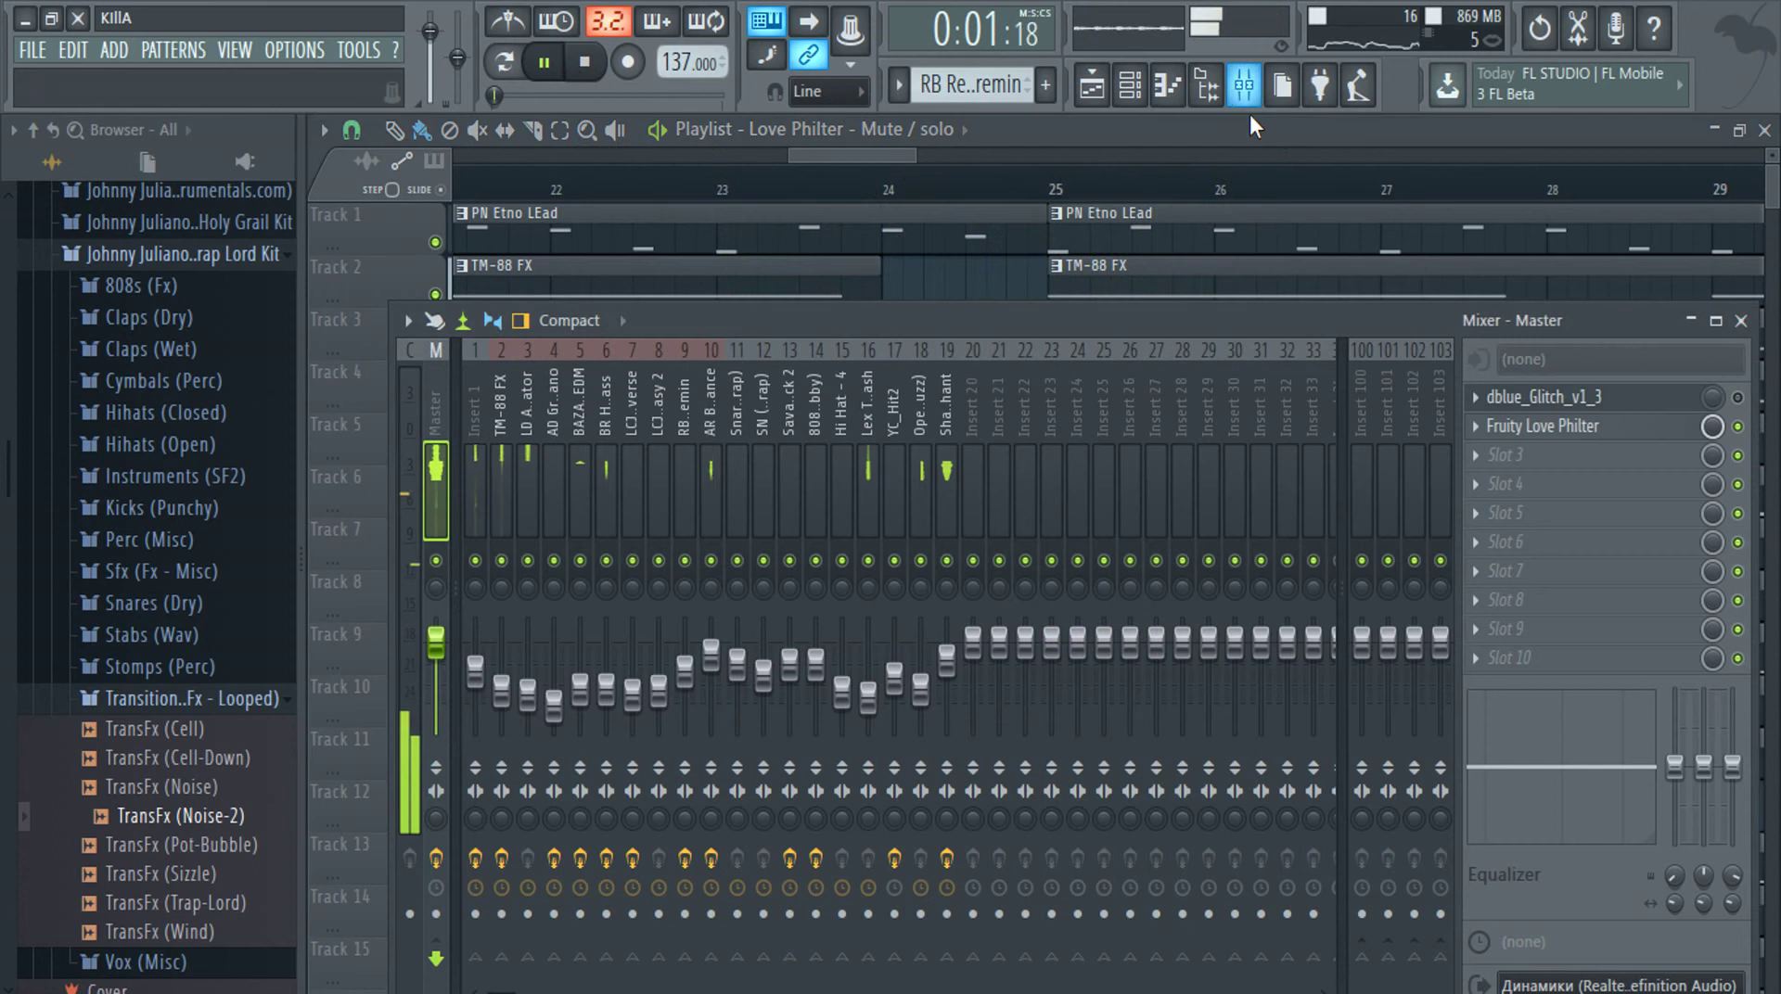
{"action": "left_click", "coordinate": [1077, 132]}
{"action": "scroll", "coordinate": [1009, 677], "scroll_direction": "down", "scroll_amount": 3}
{"action": "scroll", "coordinate": [1009, 677], "scroll_direction": "down", "scroll_amount": 3}
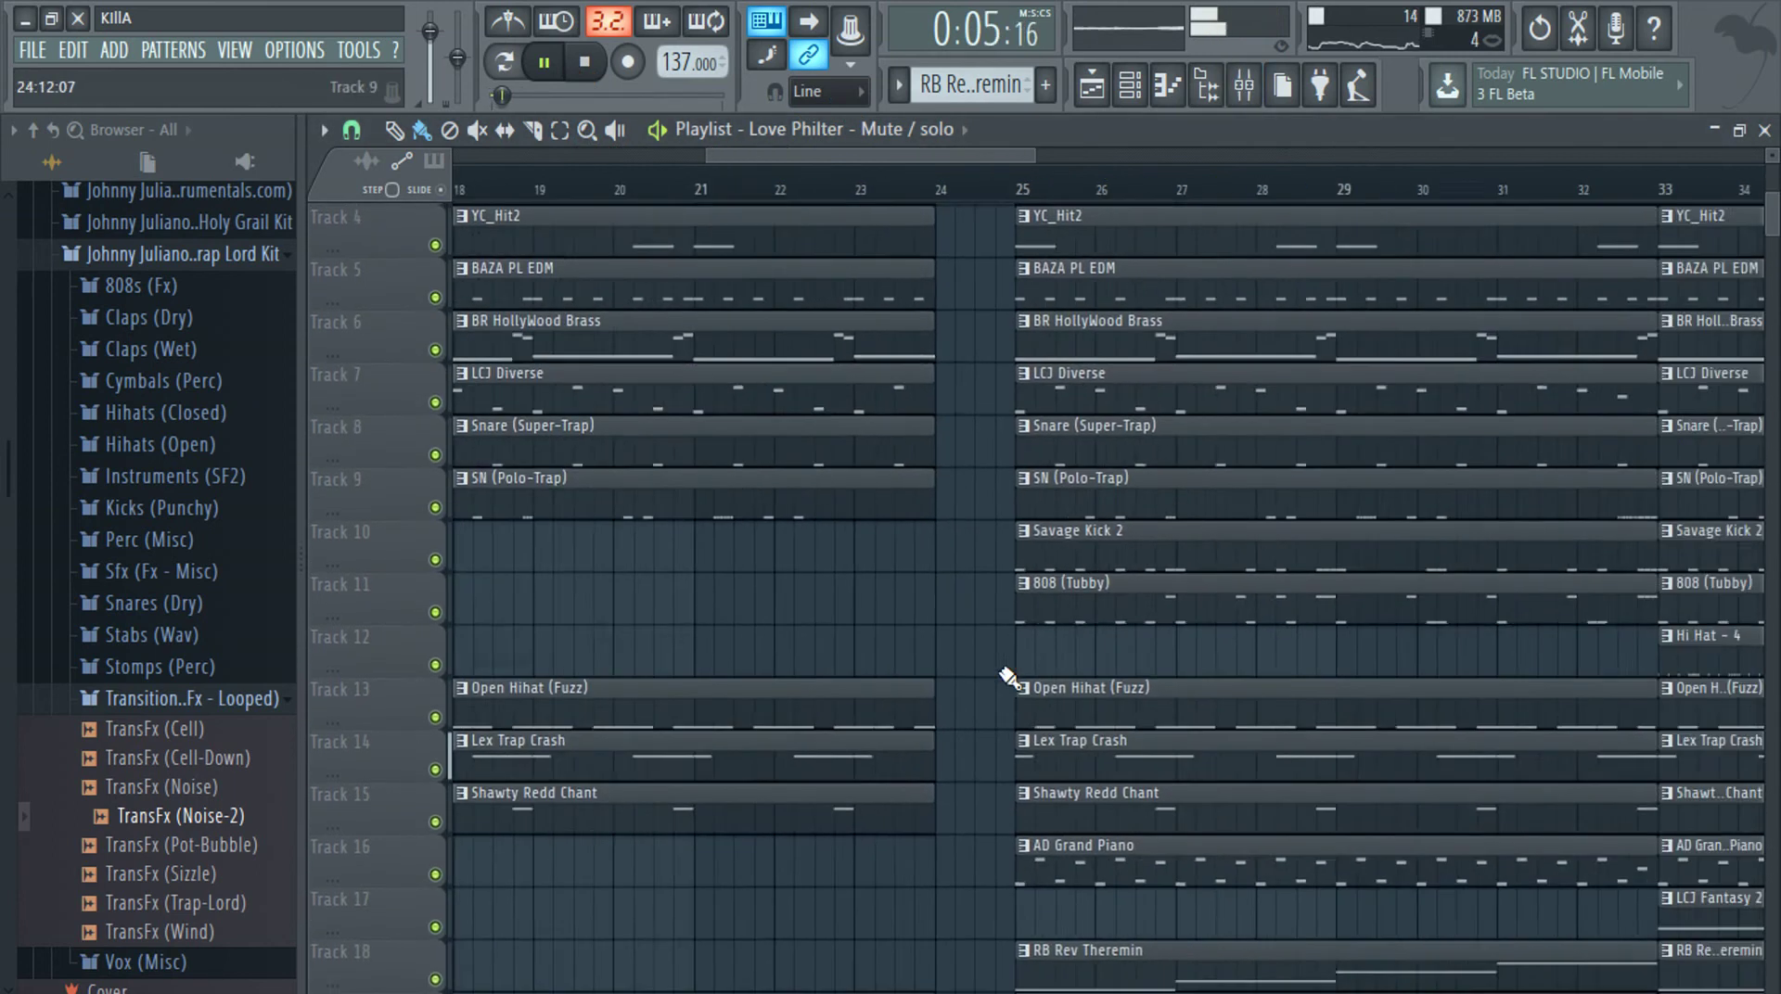
{"action": "scroll", "coordinate": [1007, 677], "scroll_direction": "down", "scroll_amount": 5}
{"action": "scroll", "coordinate": [1002, 675], "scroll_direction": "down", "scroll_amount": 6}
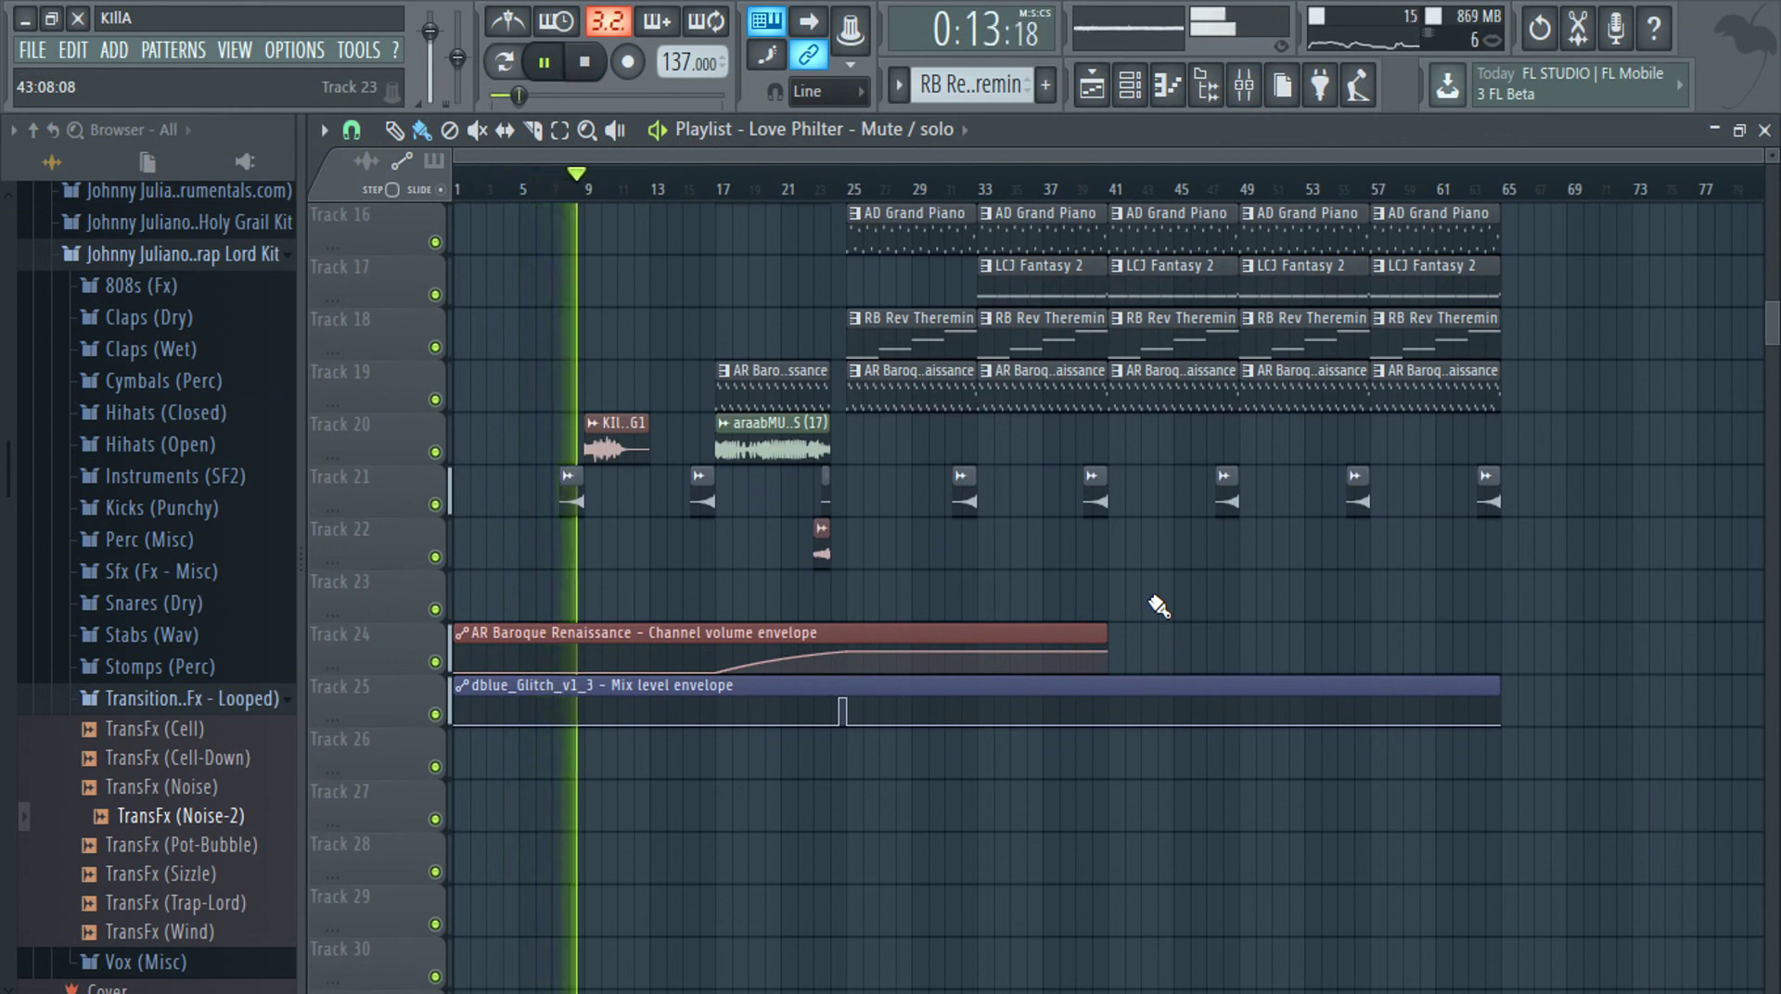
Delete the first Lex Trap Crash clip on Track 14, the one starting at bar 1
{"action": "scroll", "coordinate": [965, 628], "scroll_direction": "up", "scroll_amount": 2}
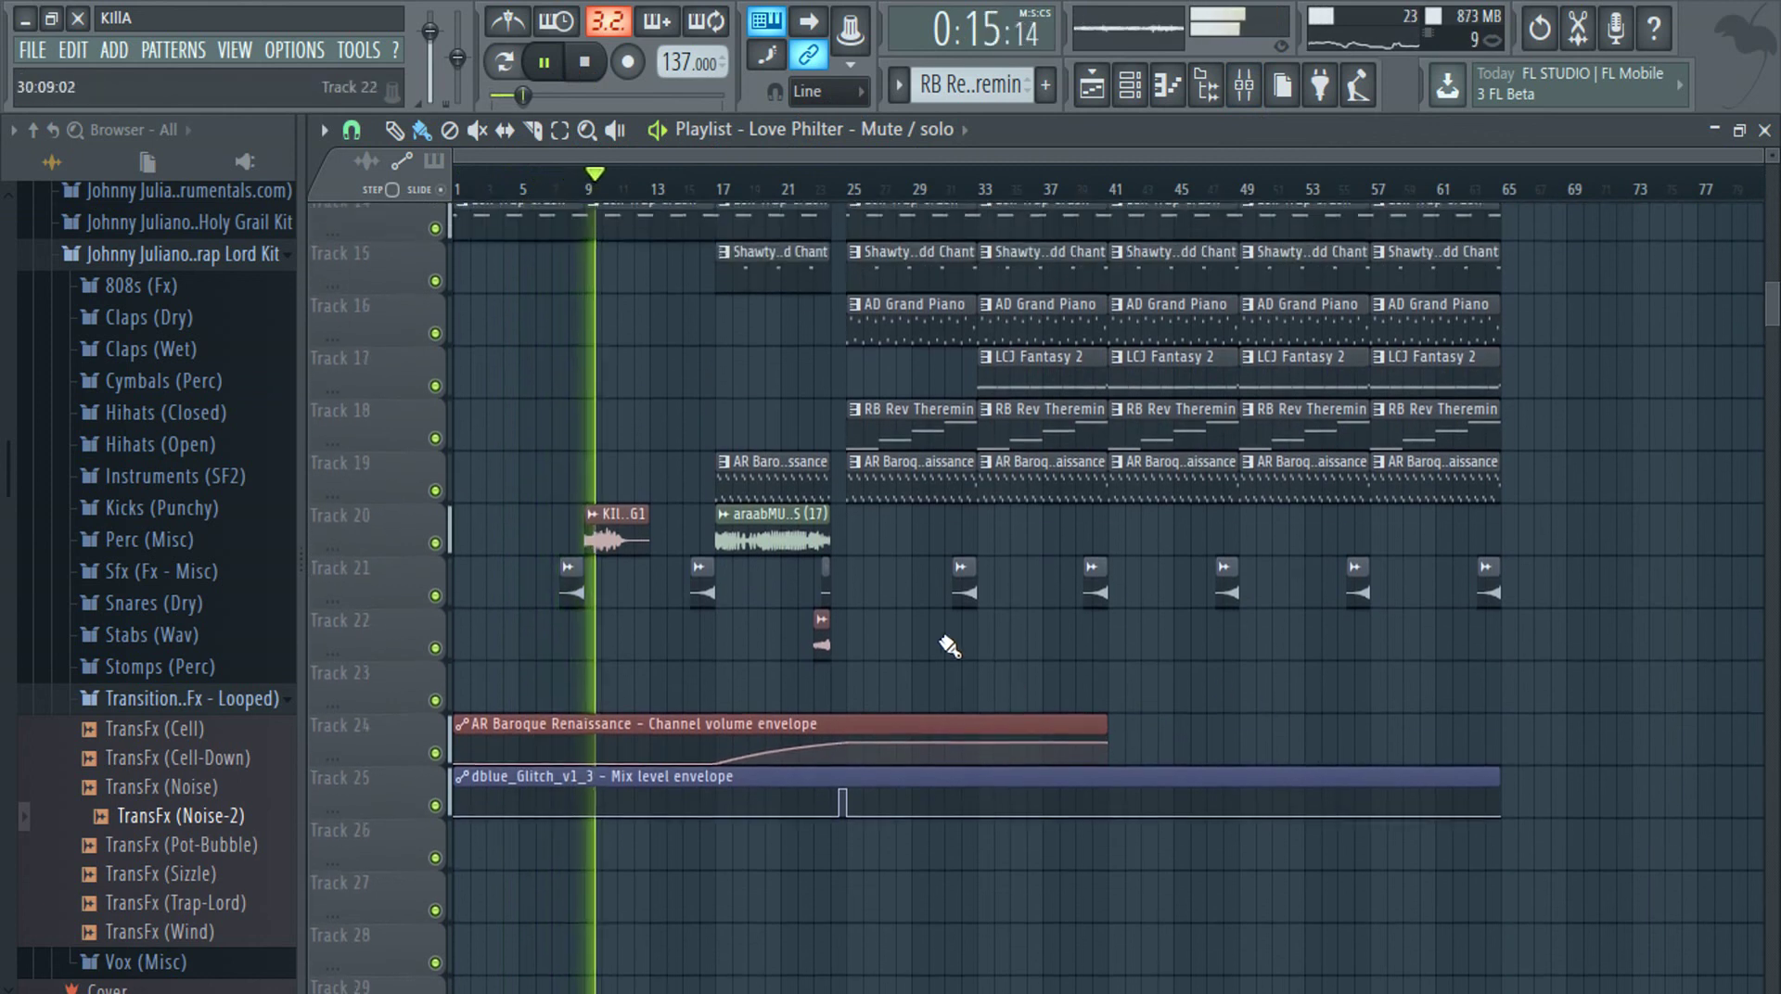
{"action": "scroll", "coordinate": [918, 677], "scroll_direction": "up", "scroll_amount": 2}
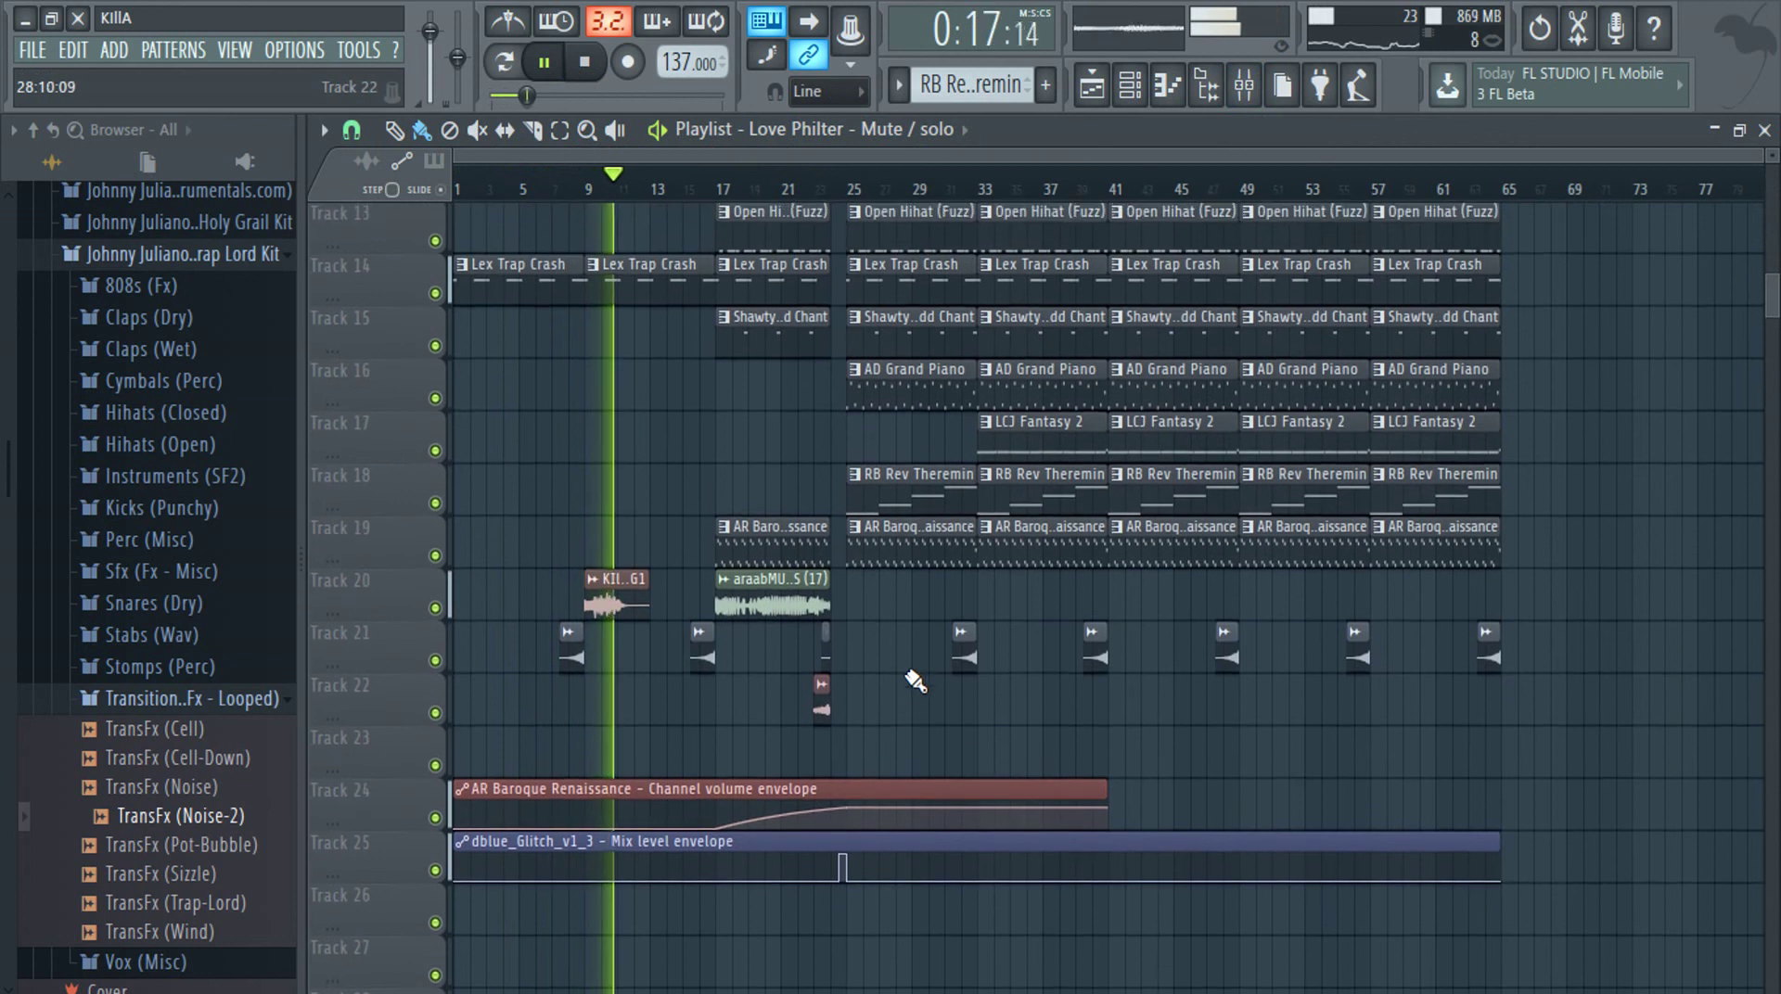
{"action": "scroll", "coordinate": [913, 682], "scroll_direction": "up", "scroll_amount": 7}
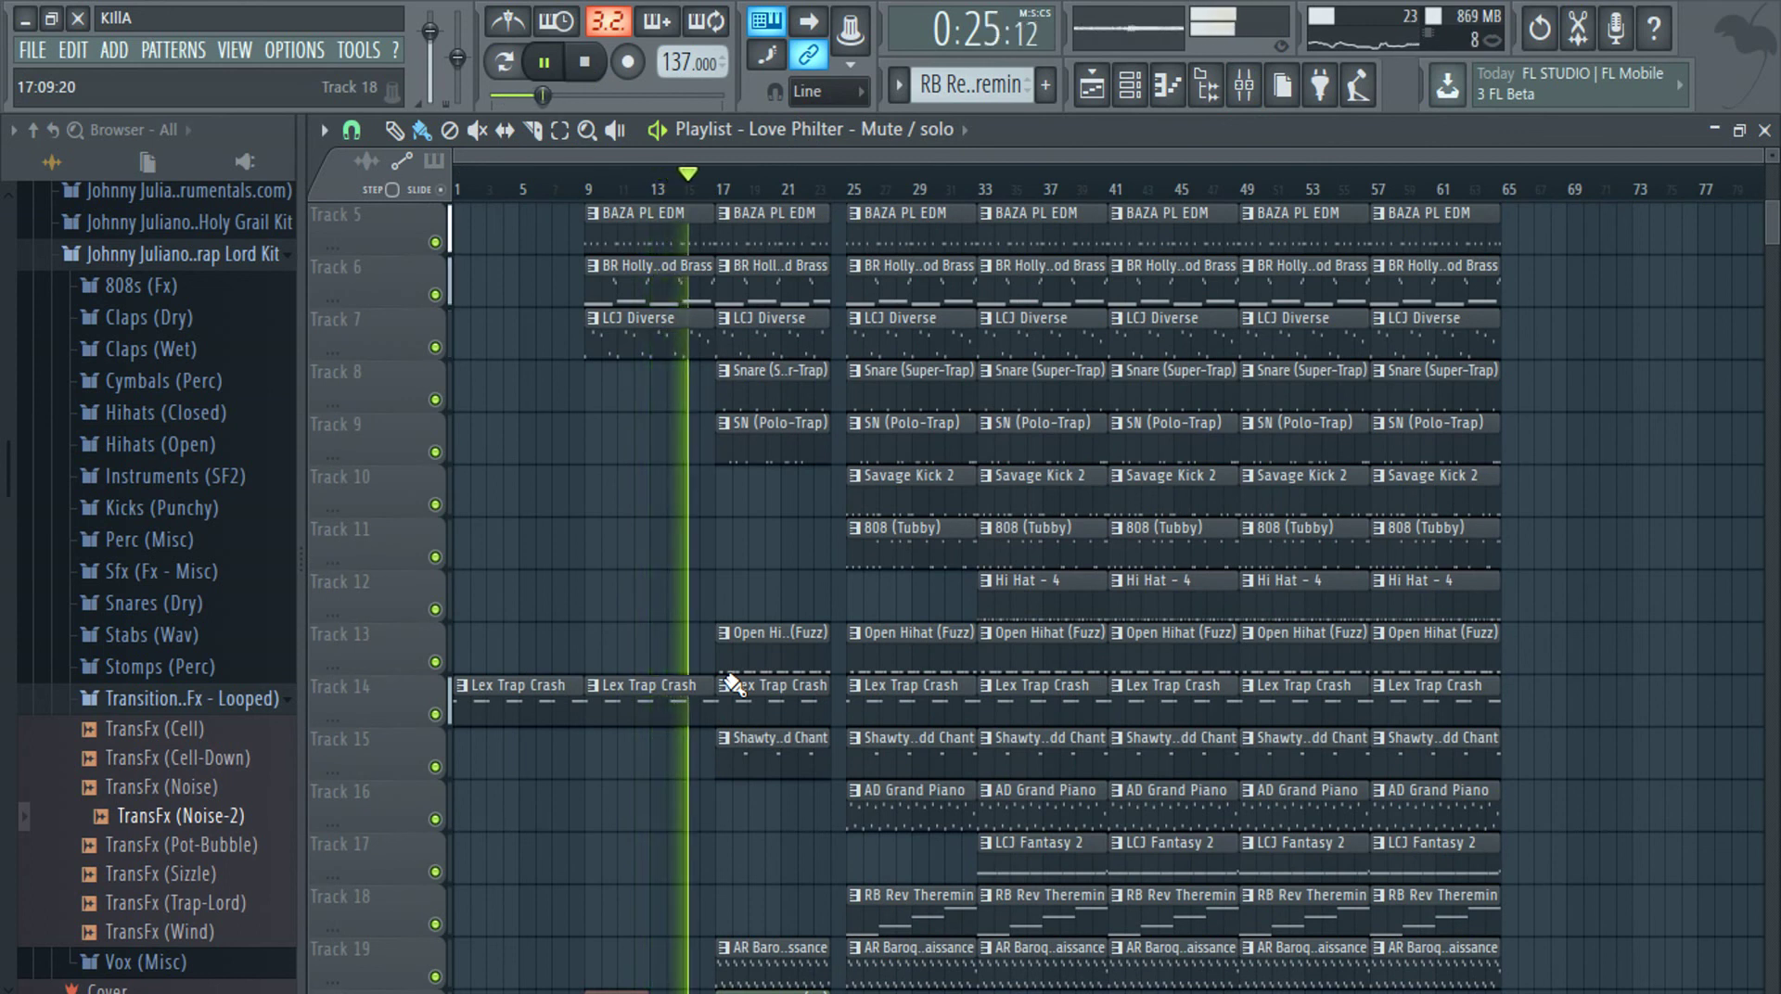
{"action": "right_click", "coordinate": [550, 710]}
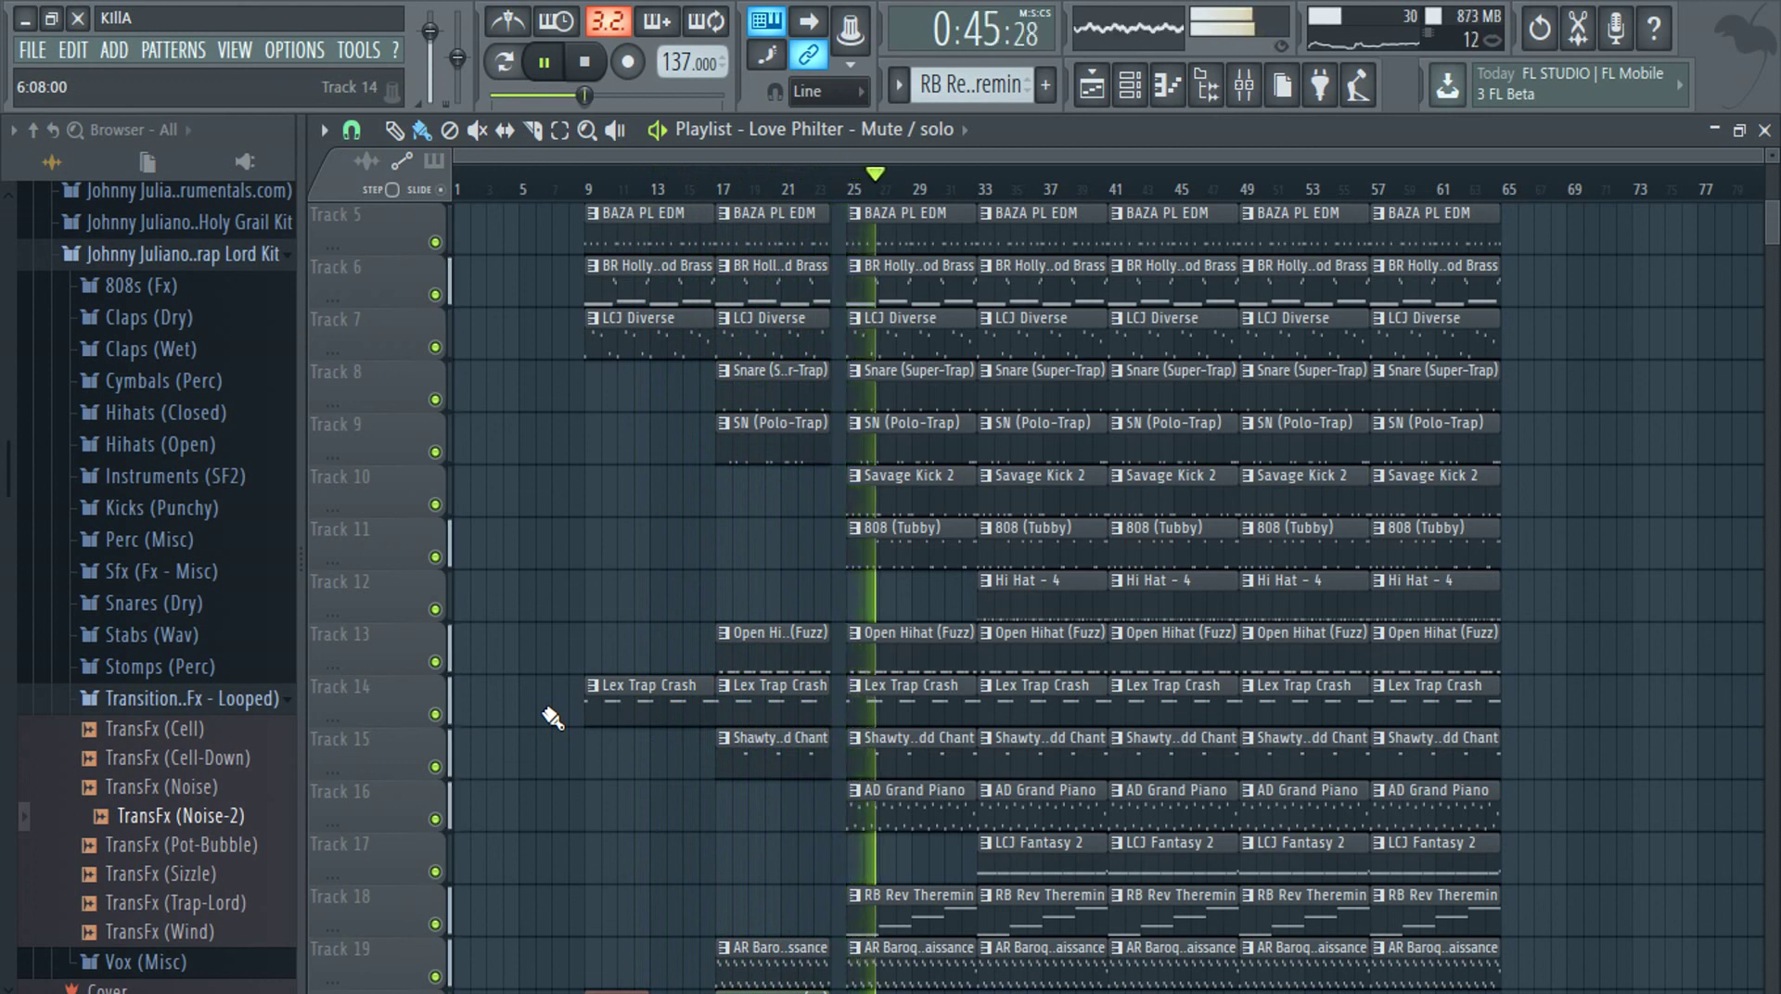
Review the mixer track levels while the section after bar 25 plays, and return to the lower playlist tracks
{"action": "scroll", "coordinate": [557, 733], "scroll_direction": "down", "scroll_amount": 2}
{"action": "left_click", "coordinate": [1244, 85]}
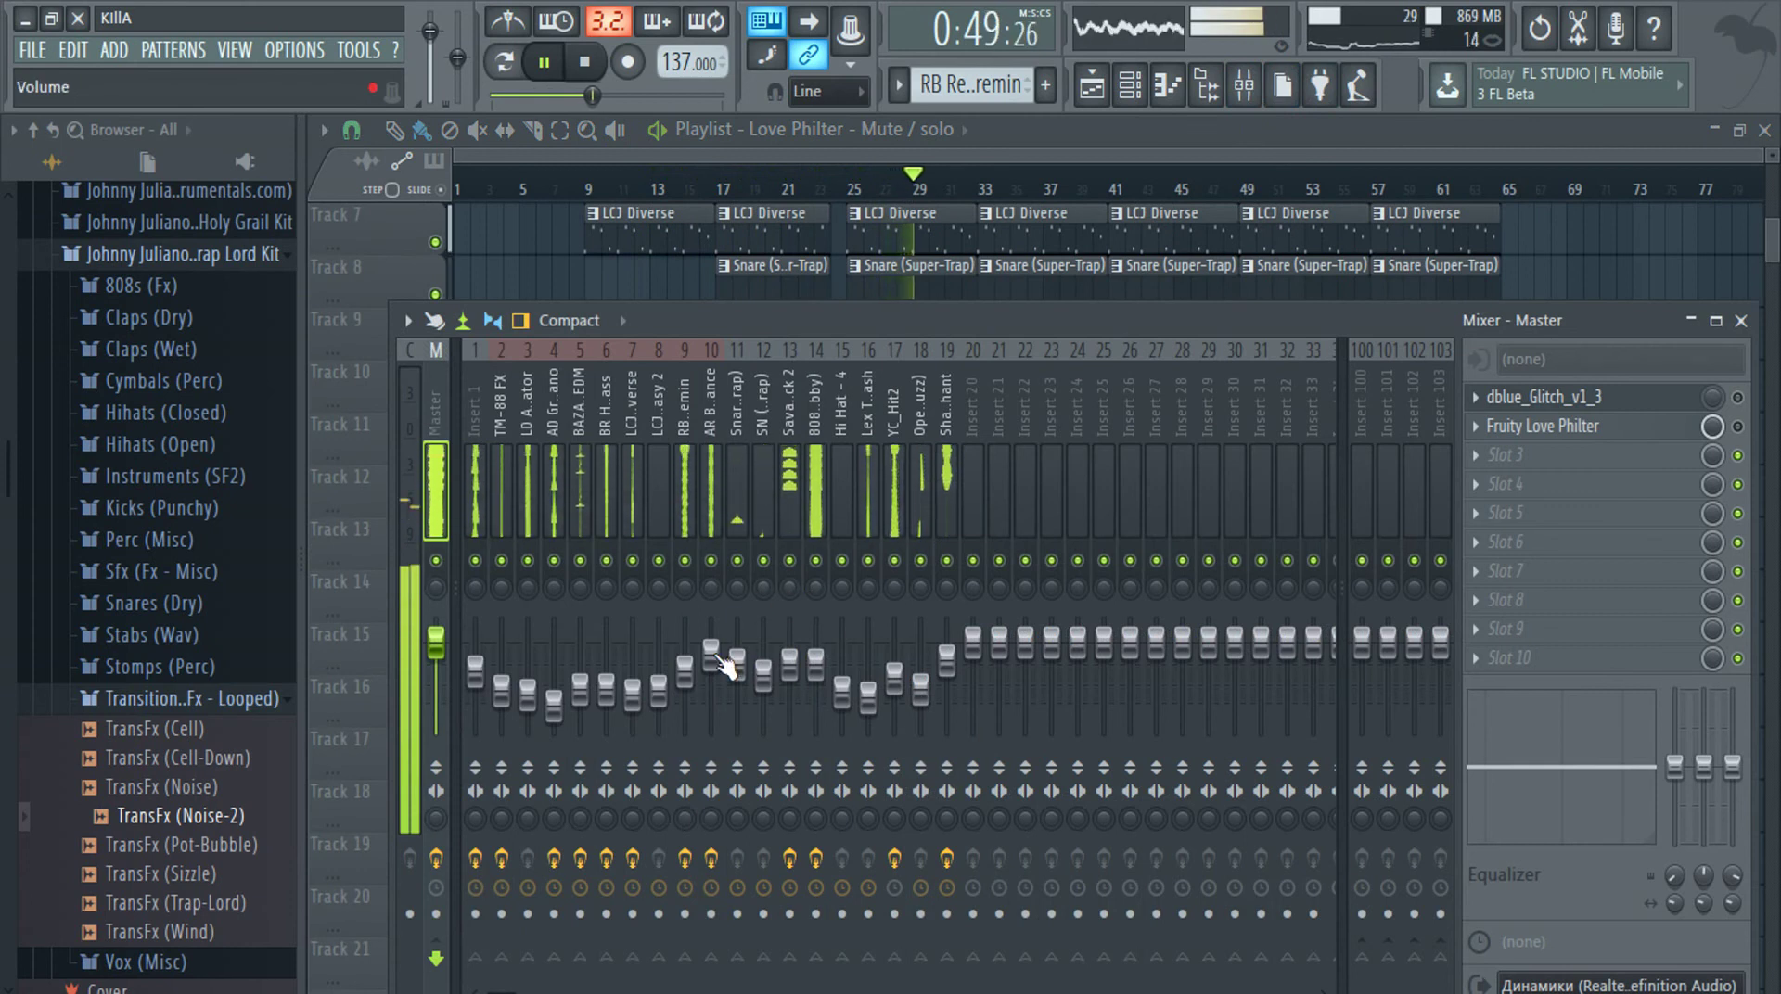
{"action": "scroll", "coordinate": [714, 654], "scroll_direction": "up", "scroll_amount": 2}
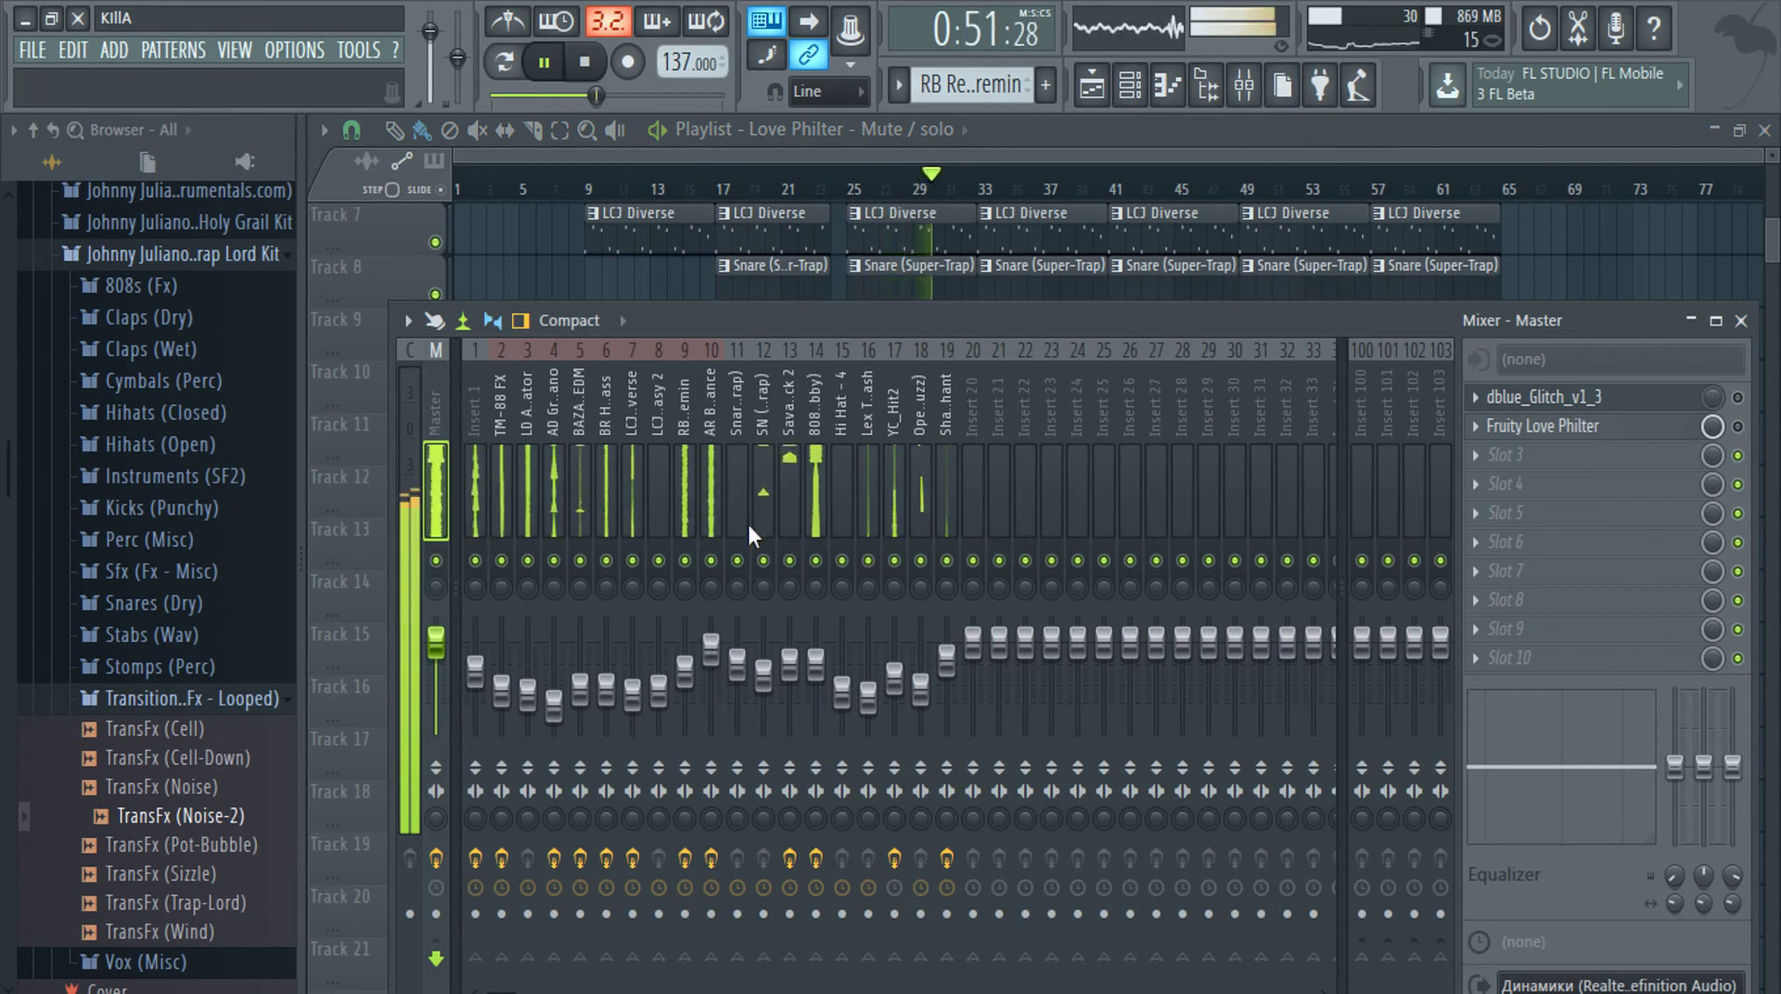
{"action": "left_click", "coordinate": [1092, 84]}
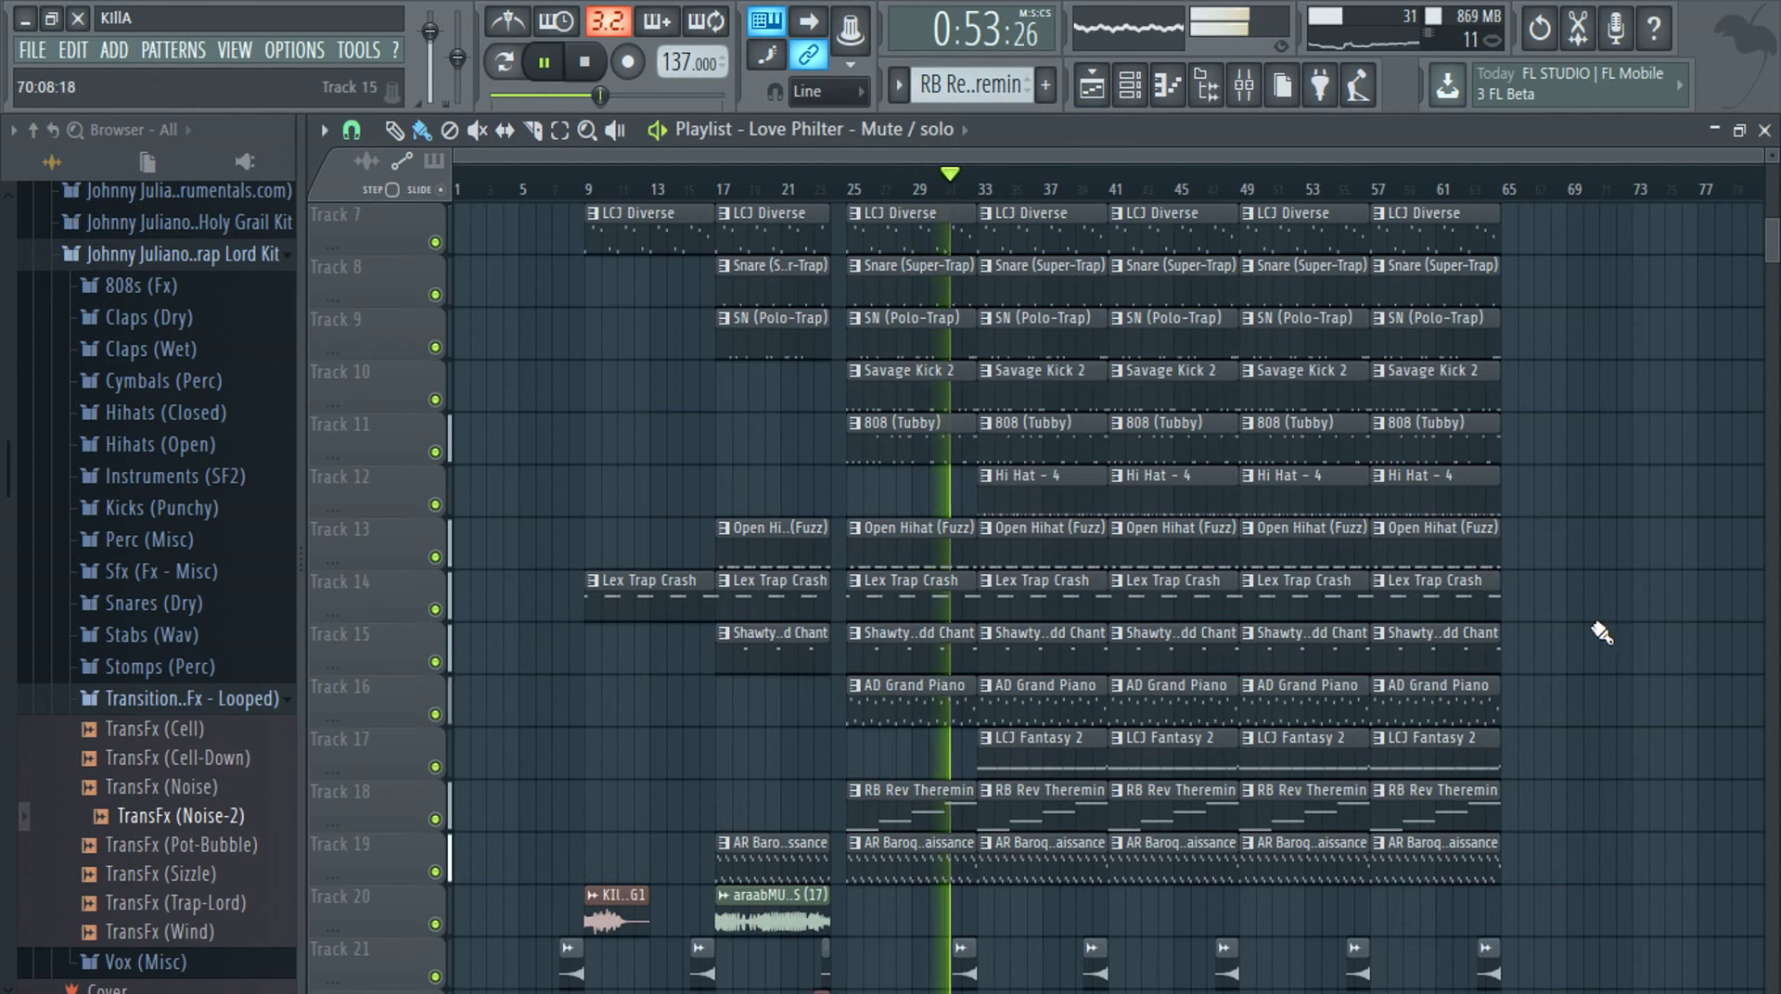
{"action": "scroll", "coordinate": [1598, 631], "scroll_direction": "down", "scroll_amount": 2}
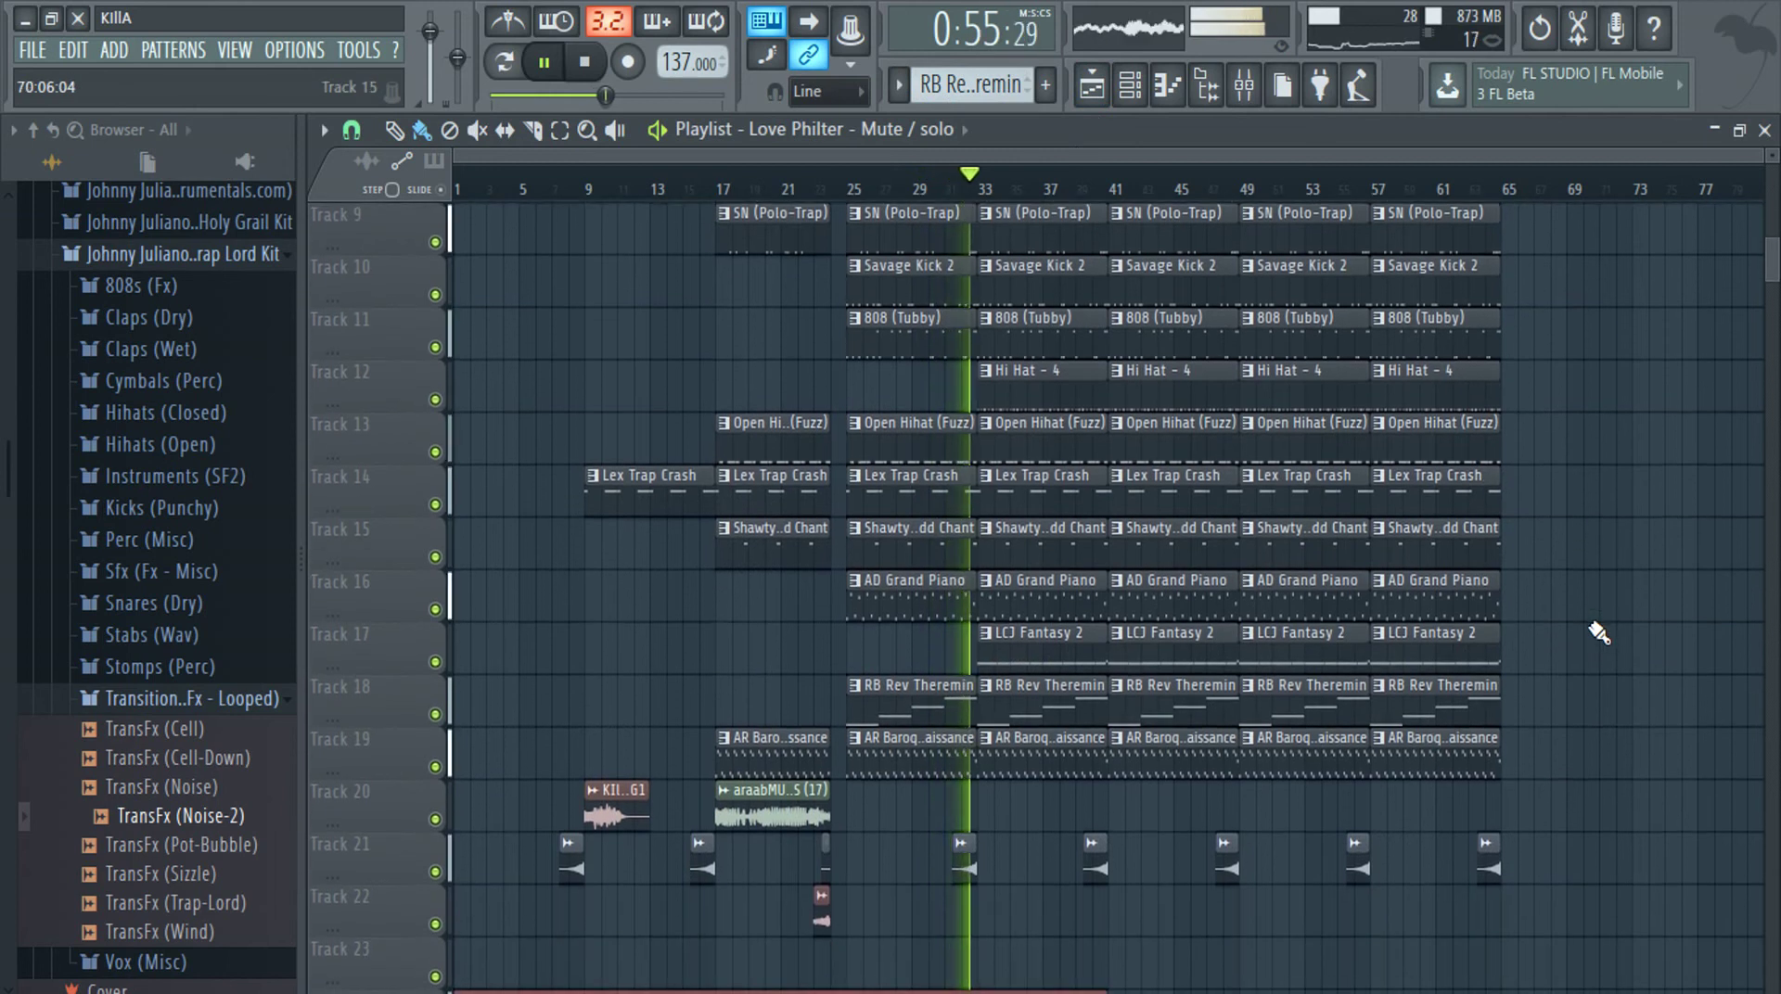
Show the unsorted channels in the channel rack, and inspect the 808 (Tubby) pattern's notes in the piano roll
{"action": "left_click", "coordinate": [1130, 84]}
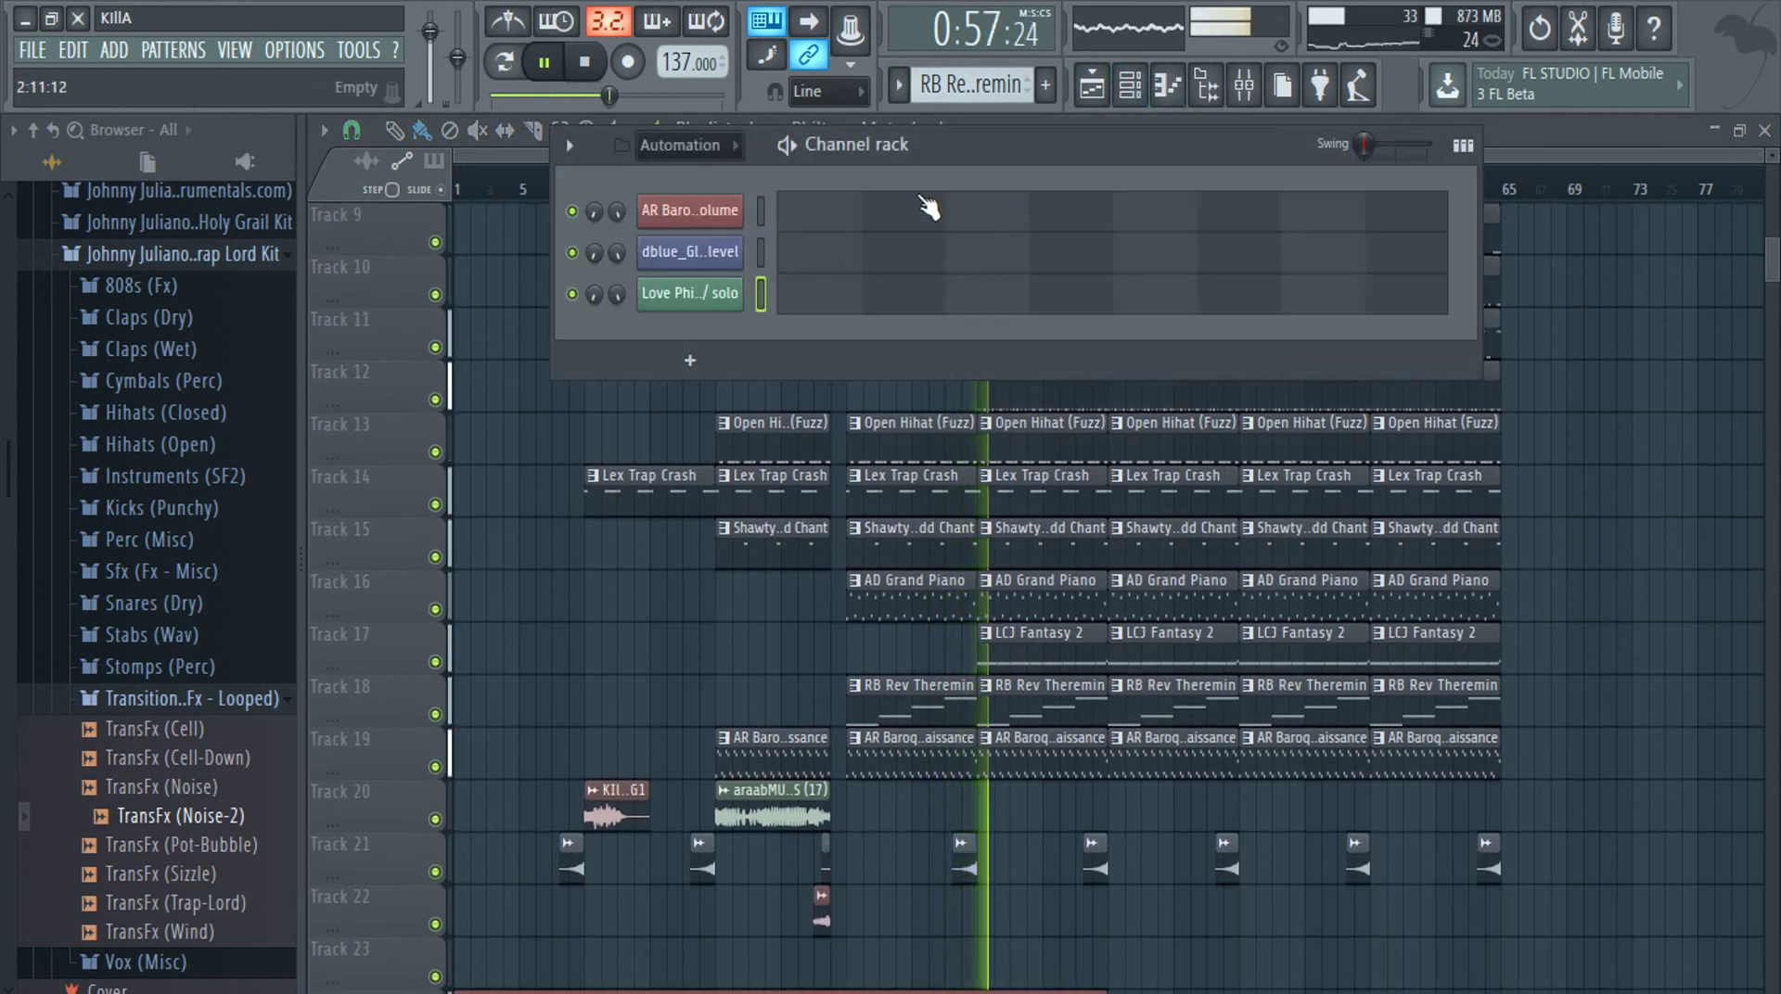
{"action": "left_click", "coordinate": [1027, 85]}
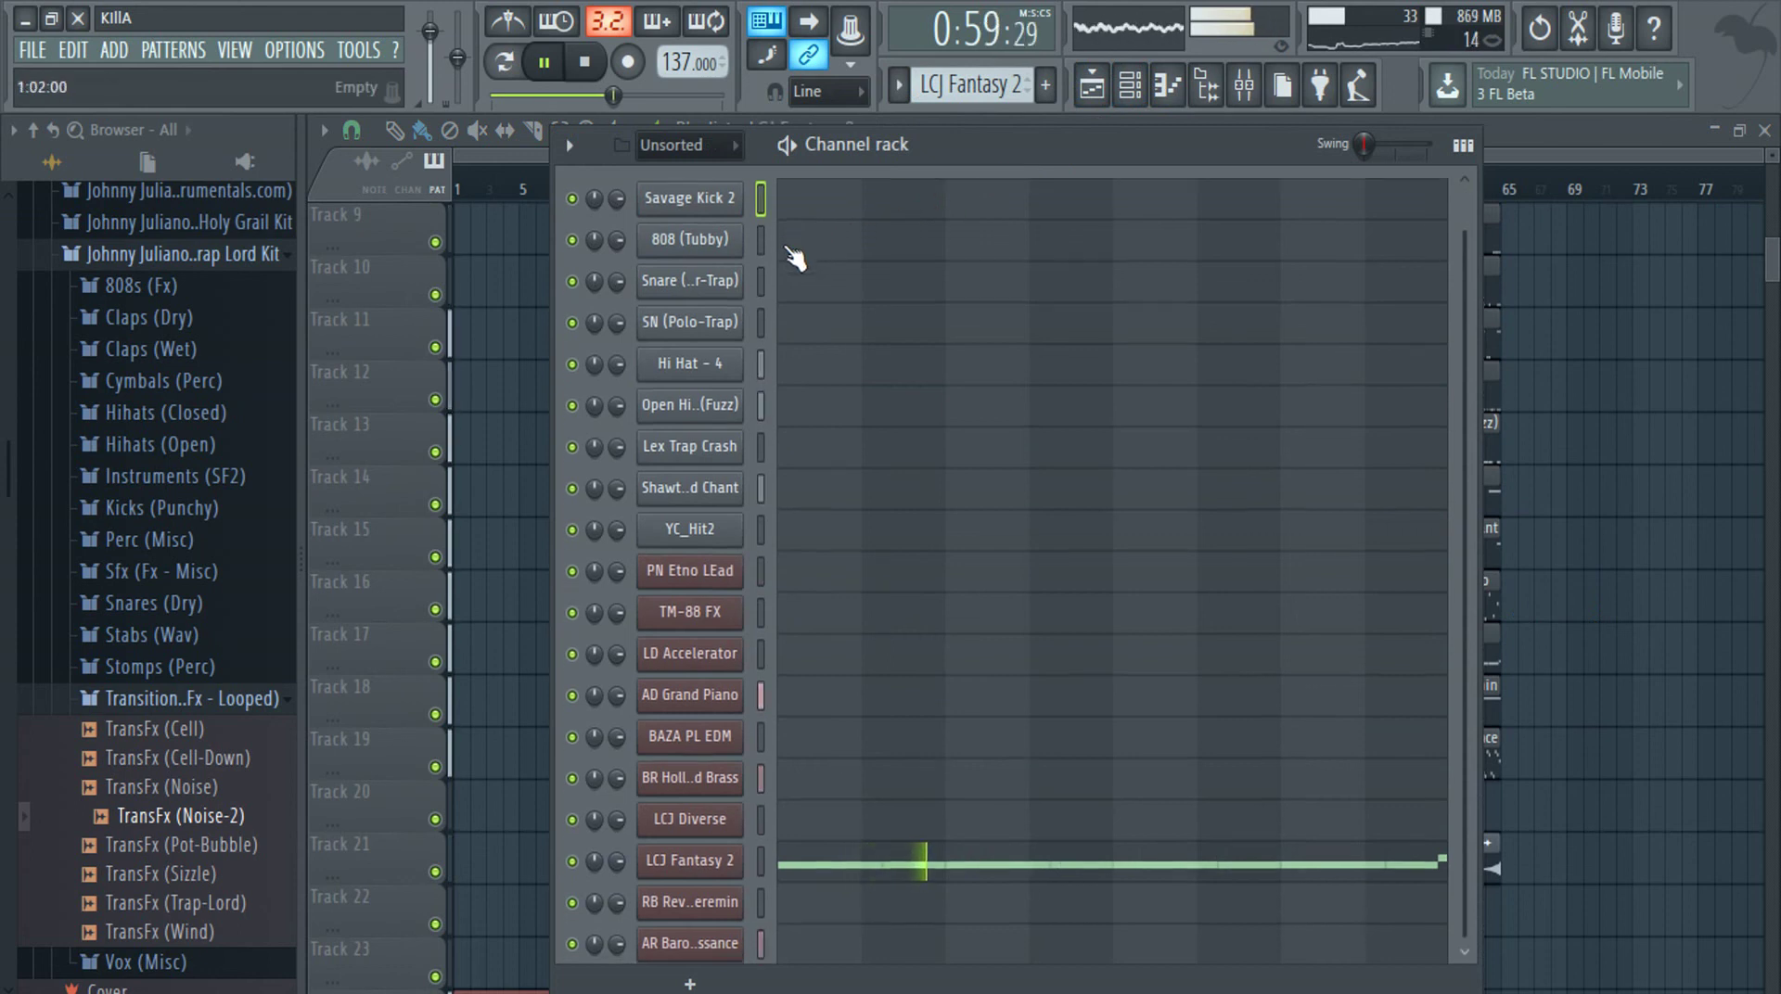
{"action": "key", "text": "F6"}
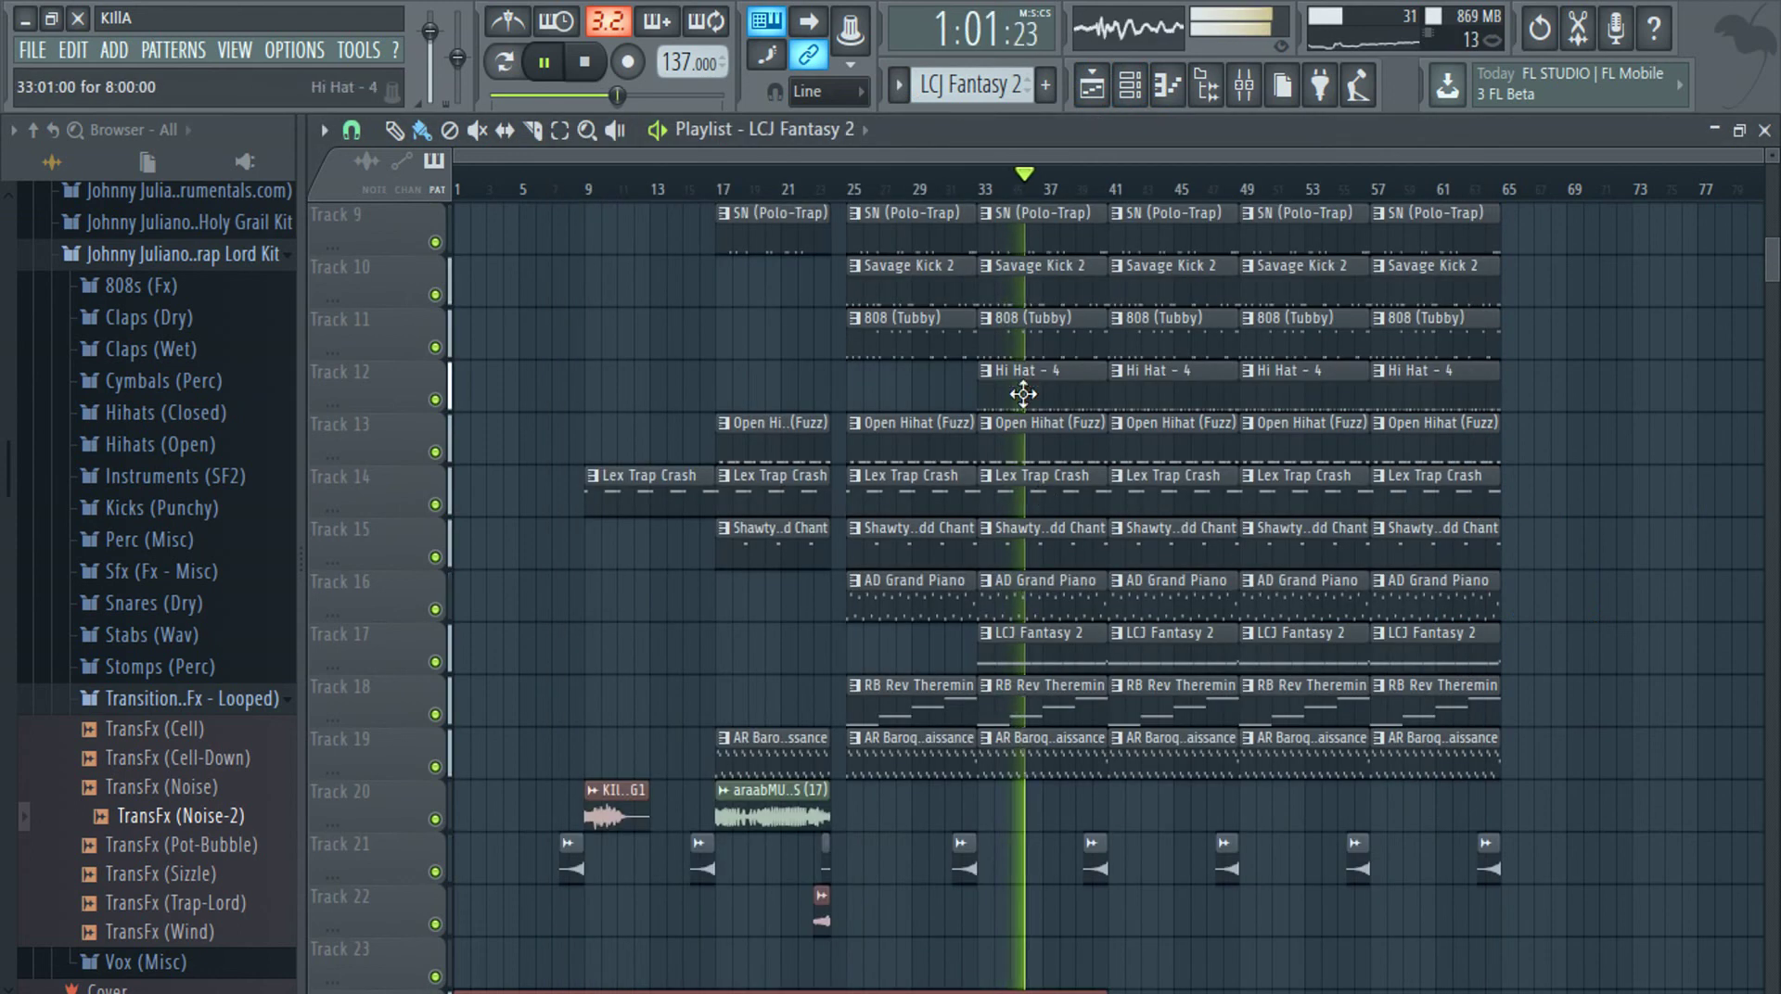
{"action": "double_click", "coordinate": [1046, 313]}
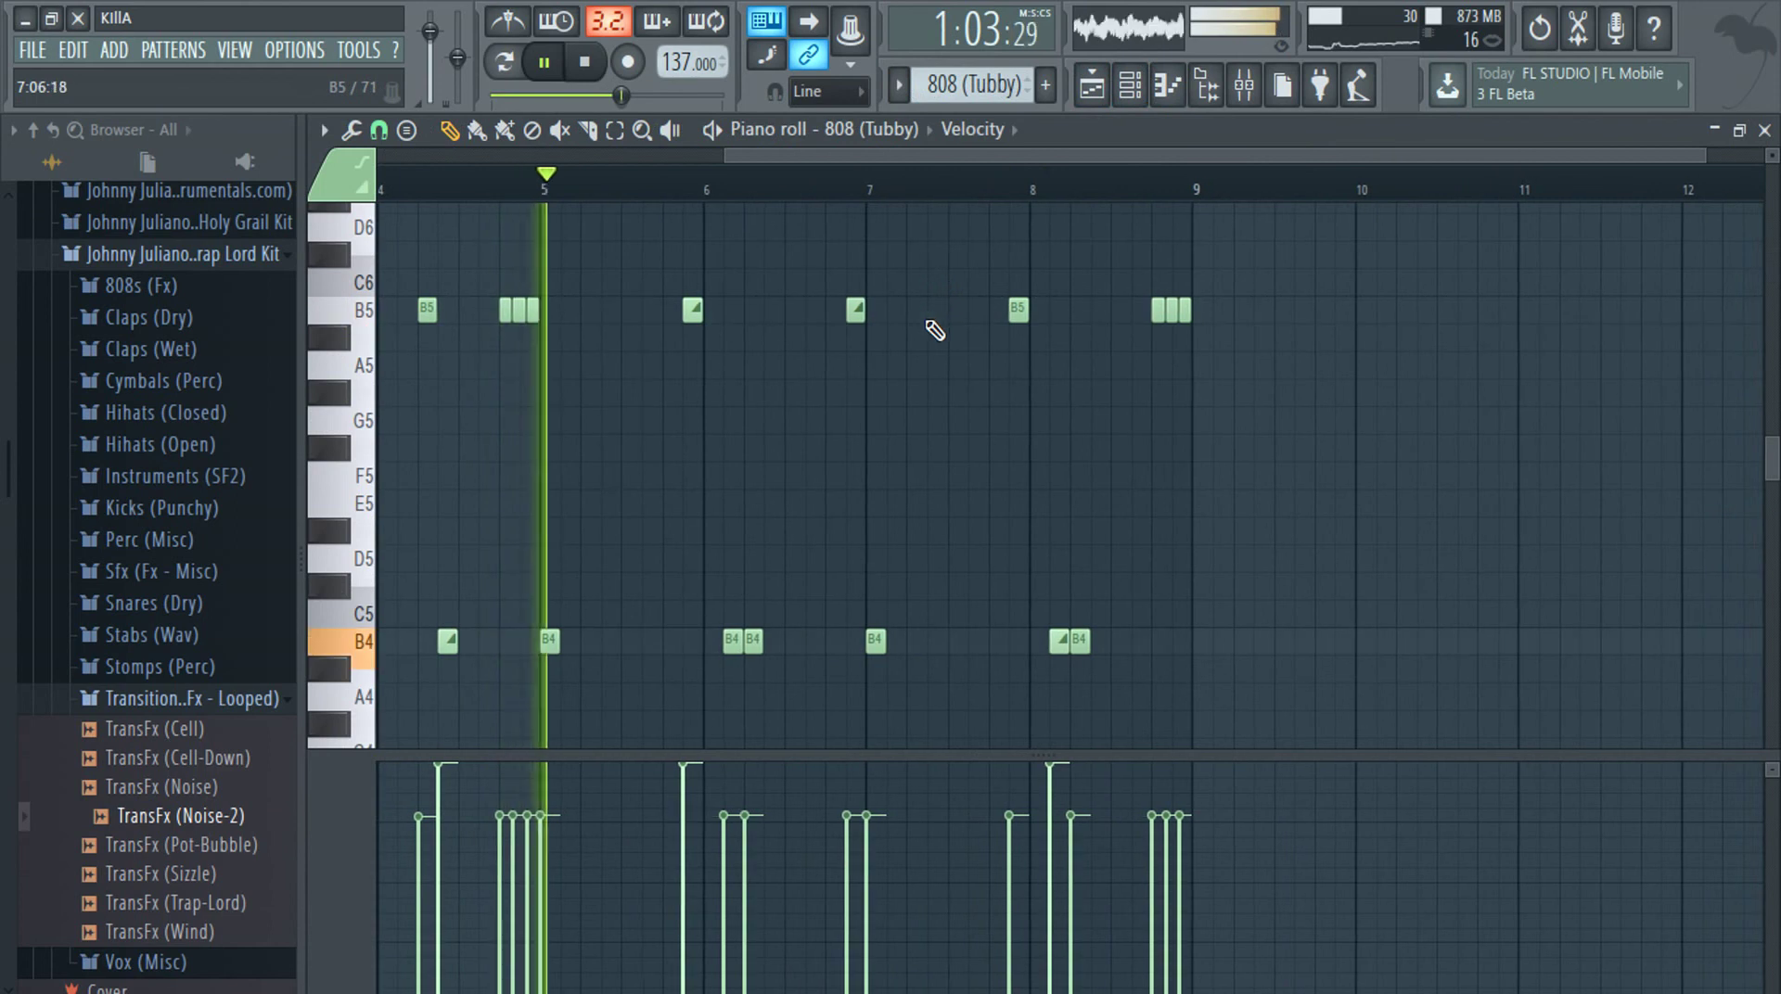
{"action": "left_click", "coordinate": [1014, 130]}
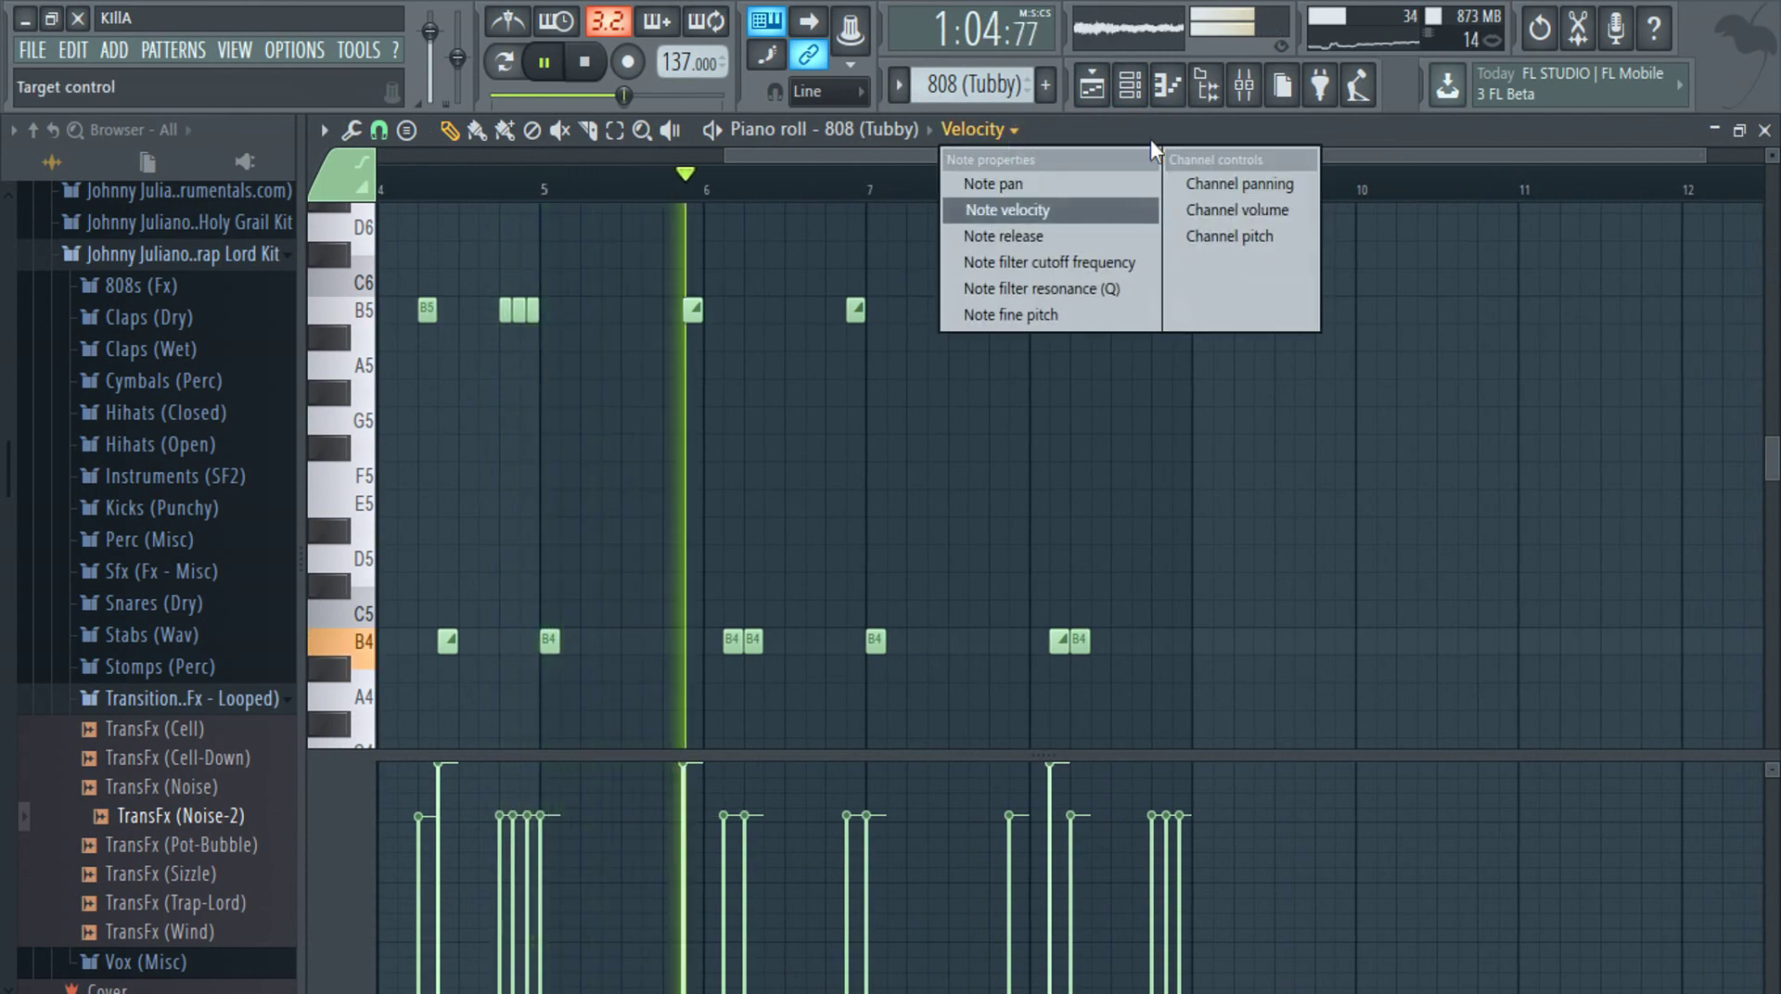
{"action": "left_click", "coordinate": [1765, 130]}
Remove Fruity Love Philter from the master's second effect slot by setting it to (none), and return to the playlist
{"action": "key", "text": "F9"}
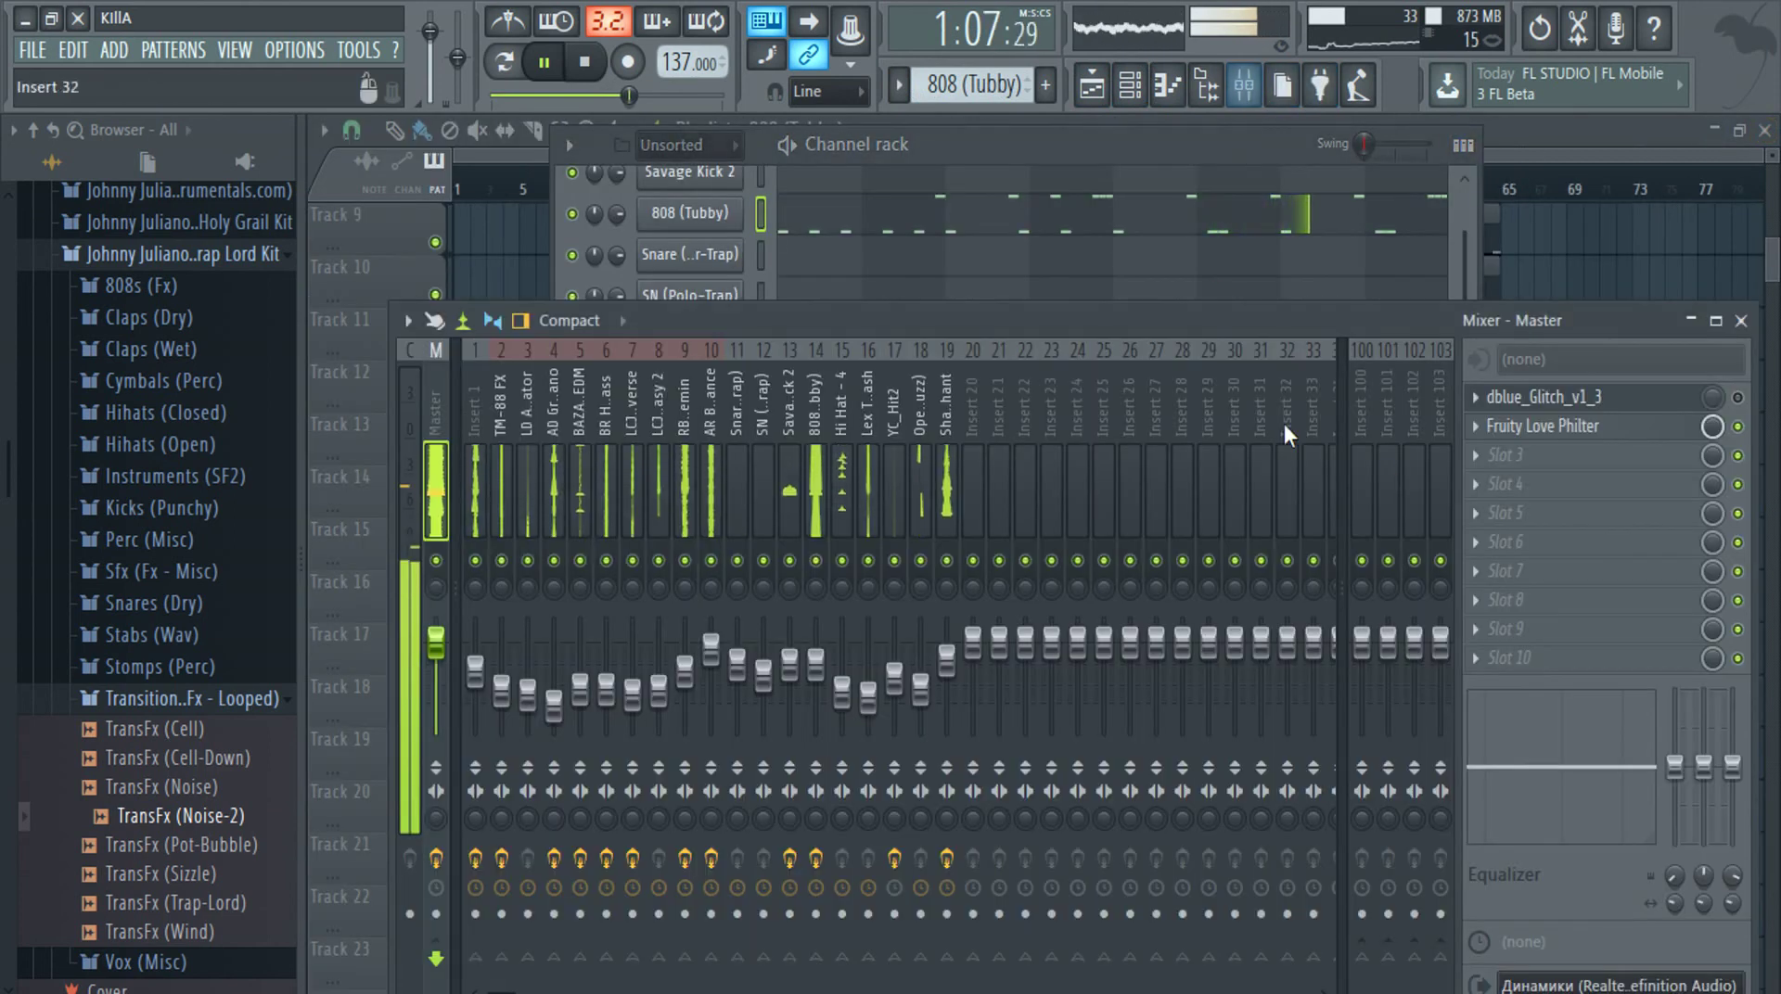
{"action": "left_click", "coordinate": [1476, 427]}
{"action": "mouse_move", "coordinate": [1500, 449]}
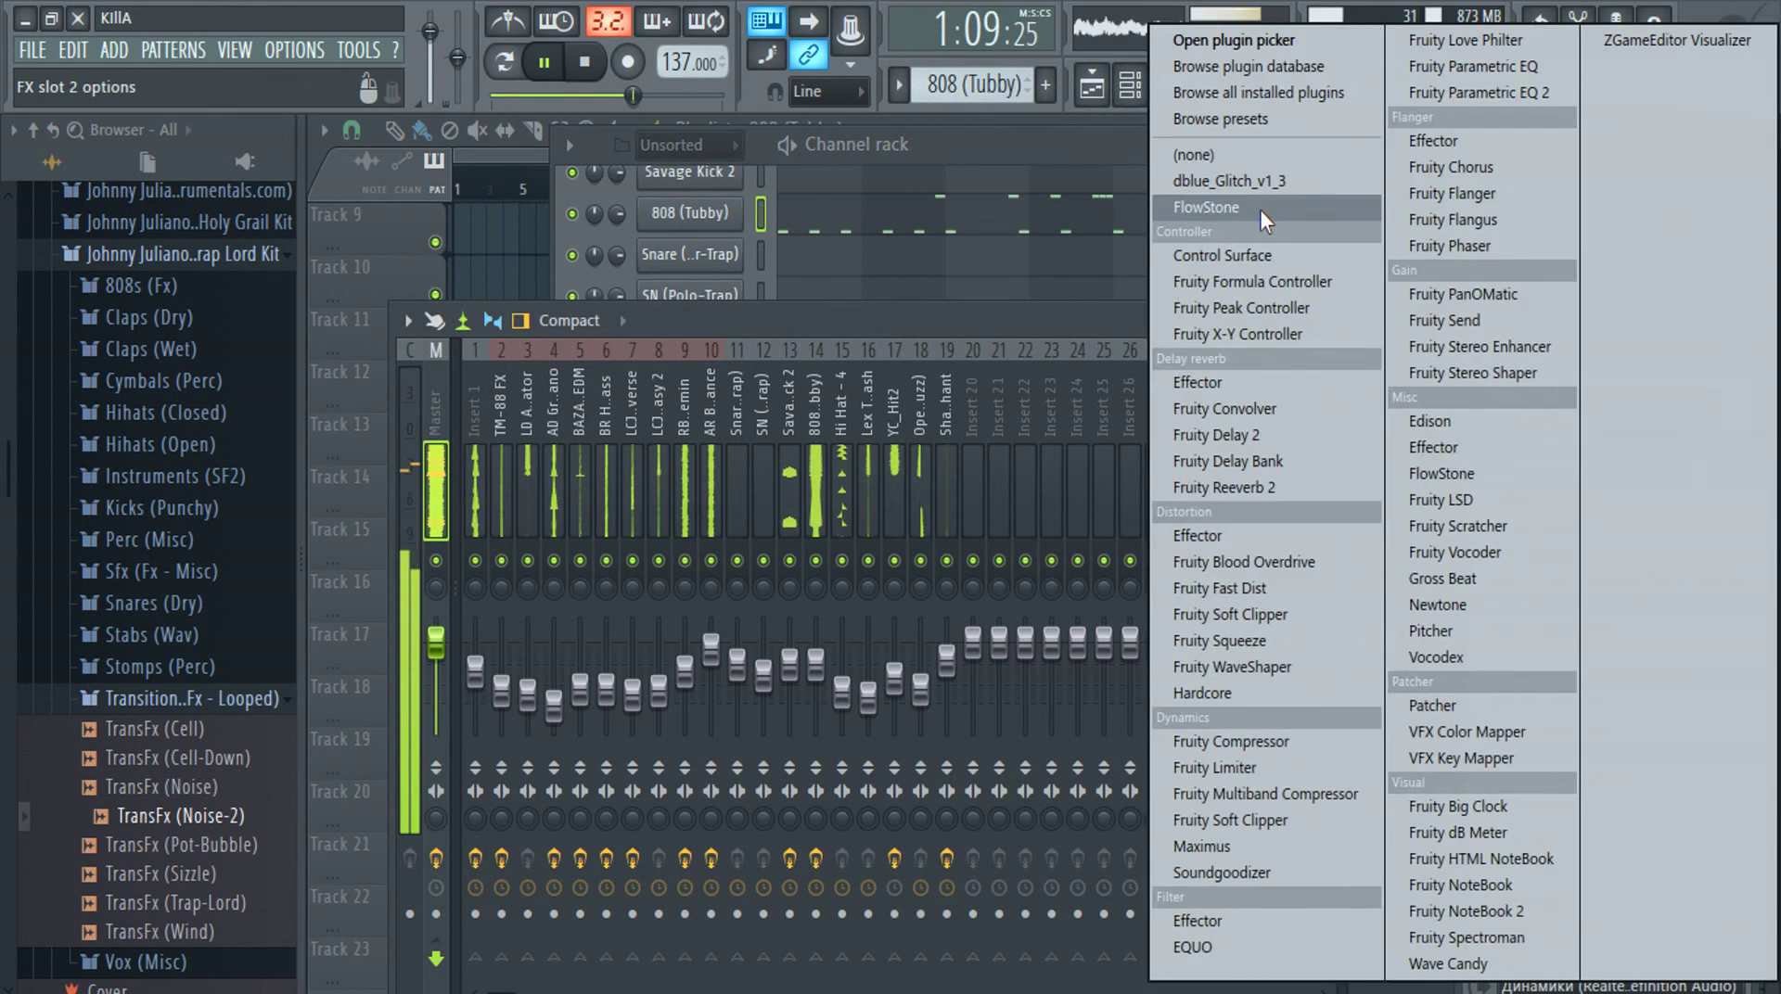
{"action": "left_click", "coordinate": [1239, 155]}
{"action": "left_click", "coordinate": [1542, 137]}
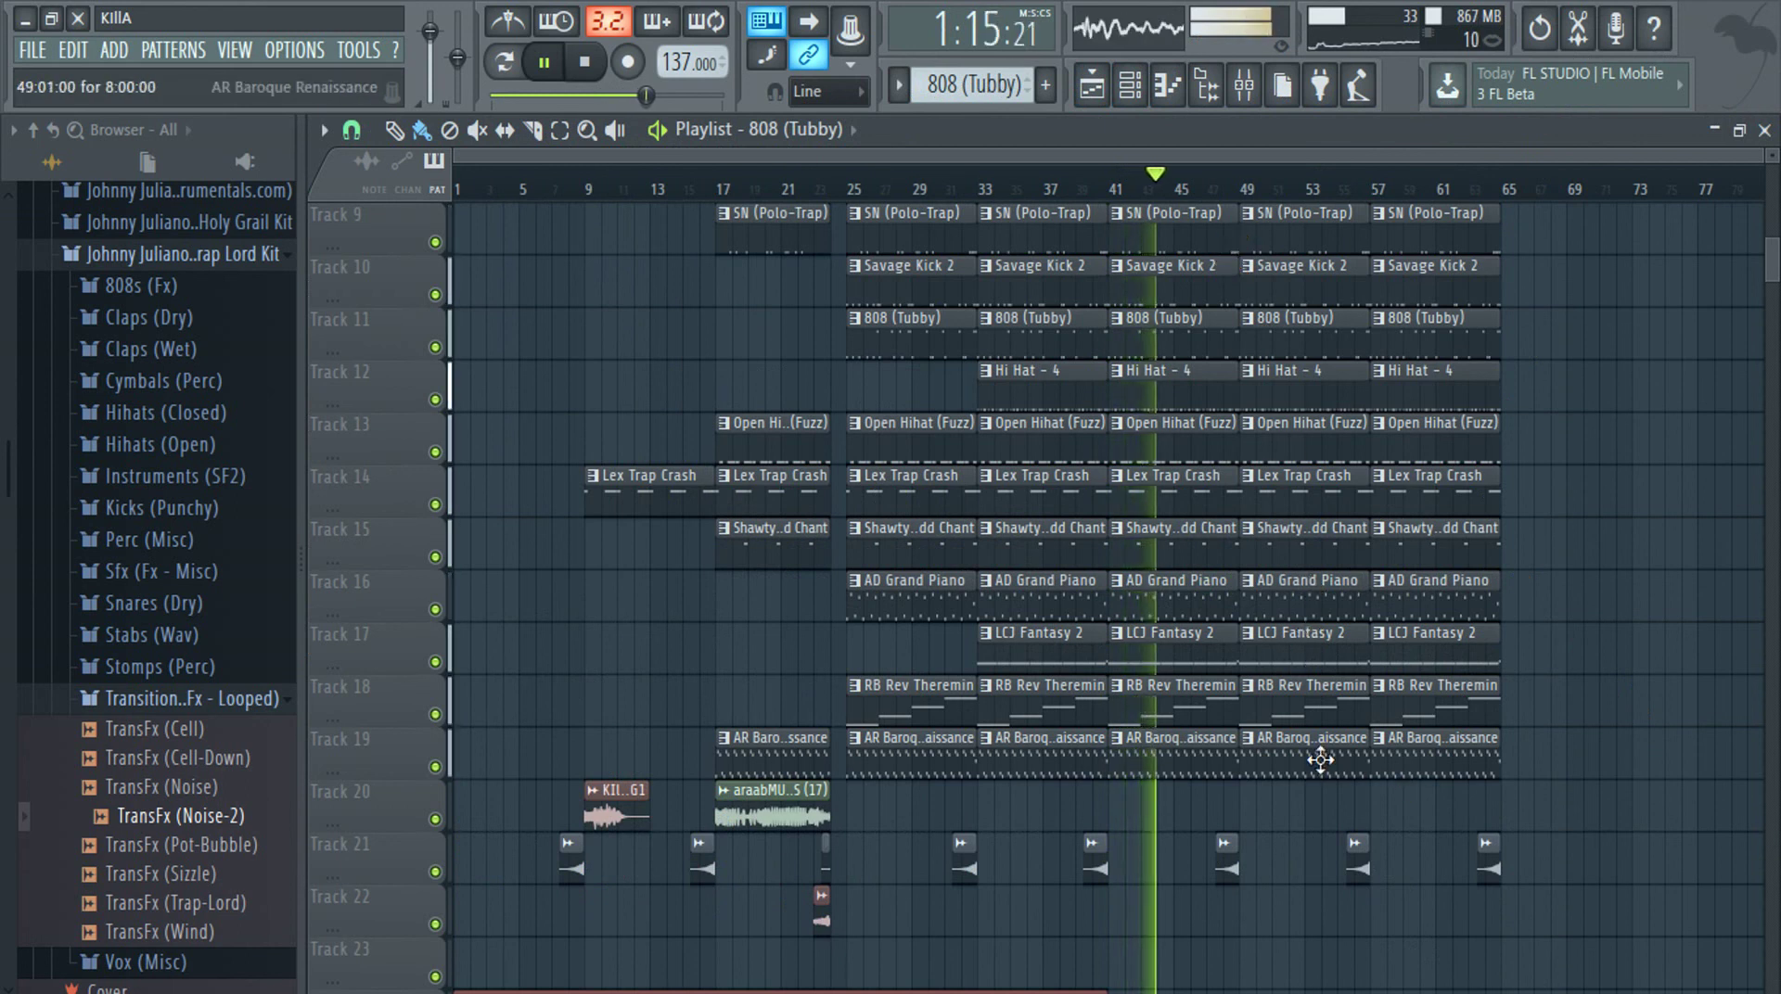
Delete the PN Etno LEad, BAZA PL EDM and BR HollyWood Brass clips that start at bar 49
{"action": "scroll", "coordinate": [1711, 754], "scroll_direction": "up", "scroll_amount": 5}
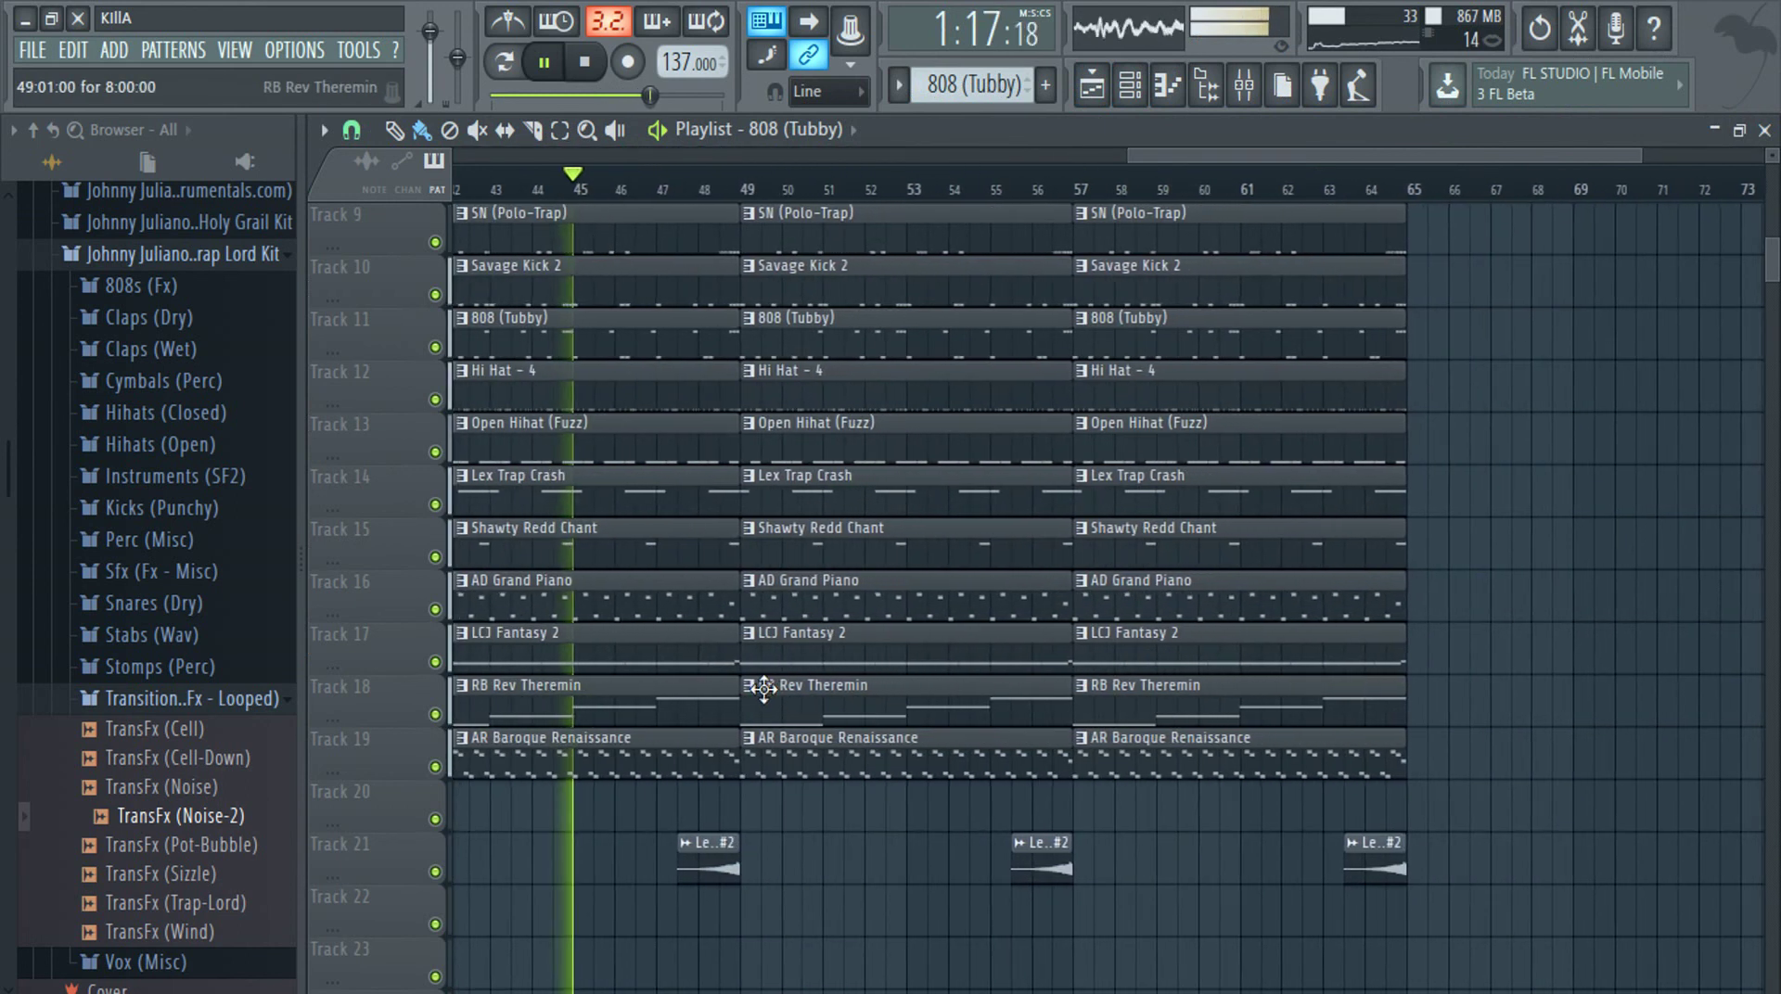
{"action": "scroll", "coordinate": [789, 694], "scroll_direction": "up", "scroll_amount": 8}
{"action": "scroll", "coordinate": [854, 476], "scroll_direction": "up", "scroll_amount": 1}
{"action": "right_click", "coordinate": [835, 233]}
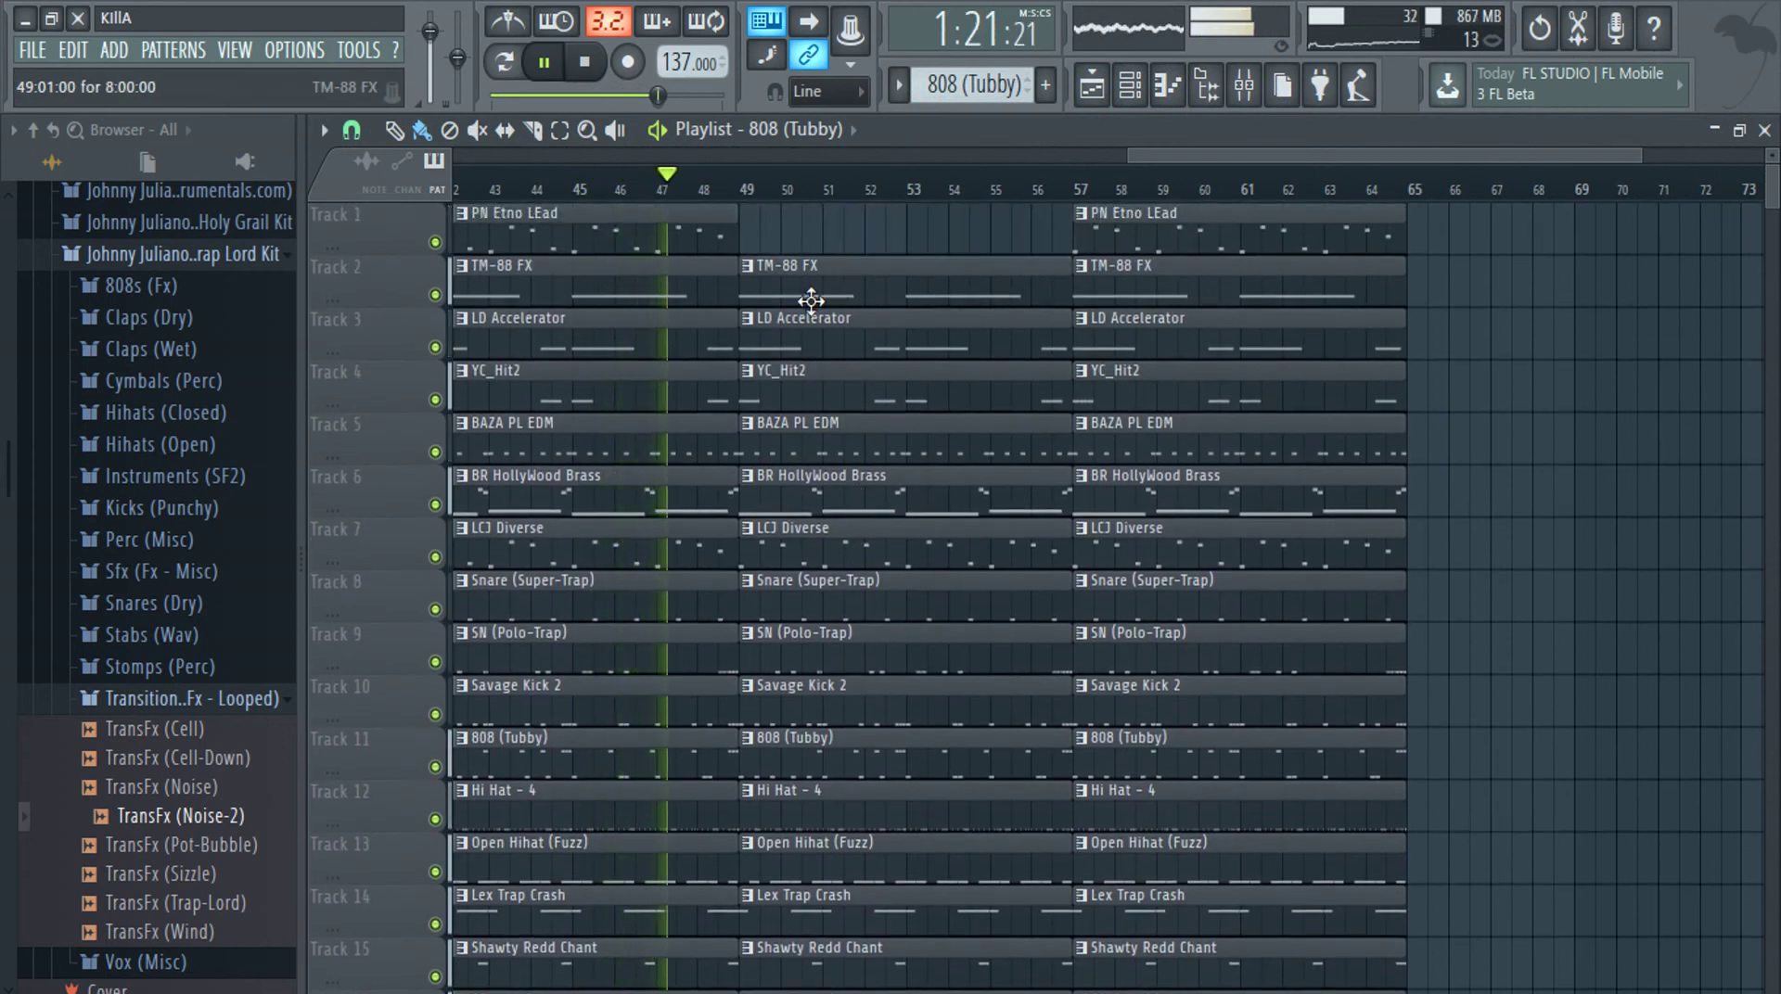
{"action": "right_click", "coordinate": [772, 424]}
{"action": "right_click", "coordinate": [796, 496]}
Delete the AR Baroque Renaissance, Hi Hat - 4, Open Hihat (Fuzz) and Lex Trap Crash clips at bar 49, replaying from just before it
{"action": "scroll", "coordinate": [807, 408], "scroll_direction": "down", "scroll_amount": 2}
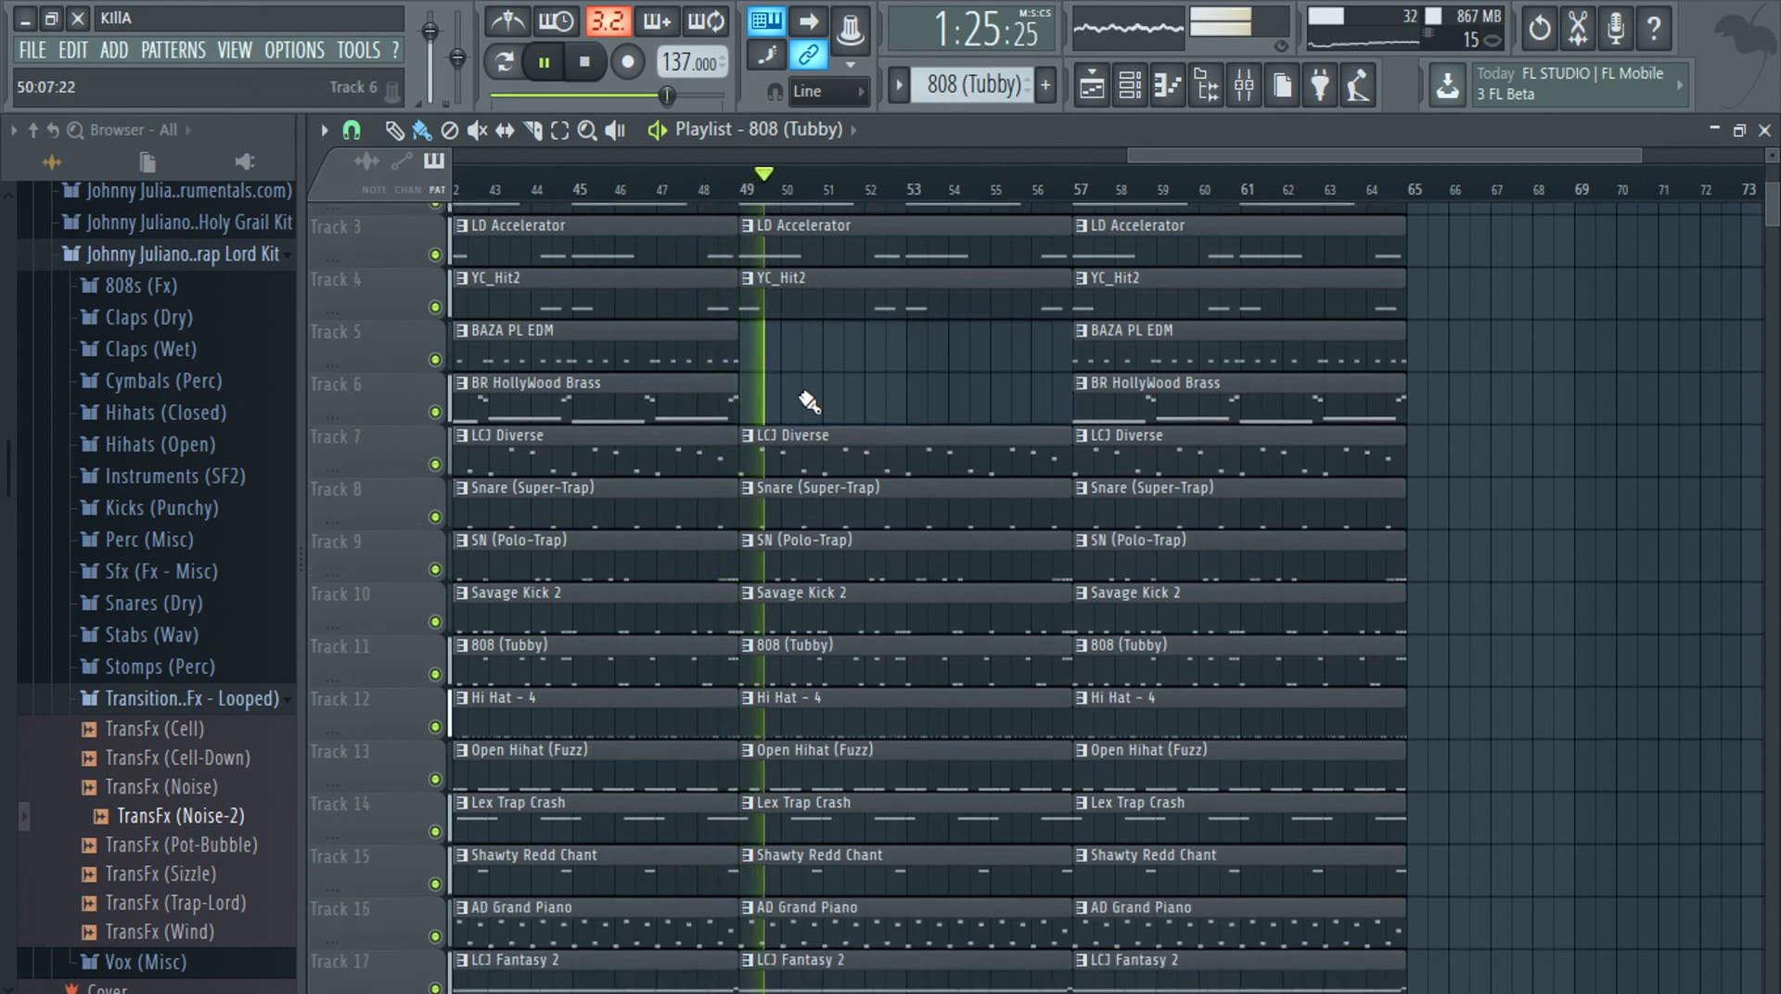
{"action": "scroll", "coordinate": [778, 466], "scroll_direction": "down", "scroll_amount": 3}
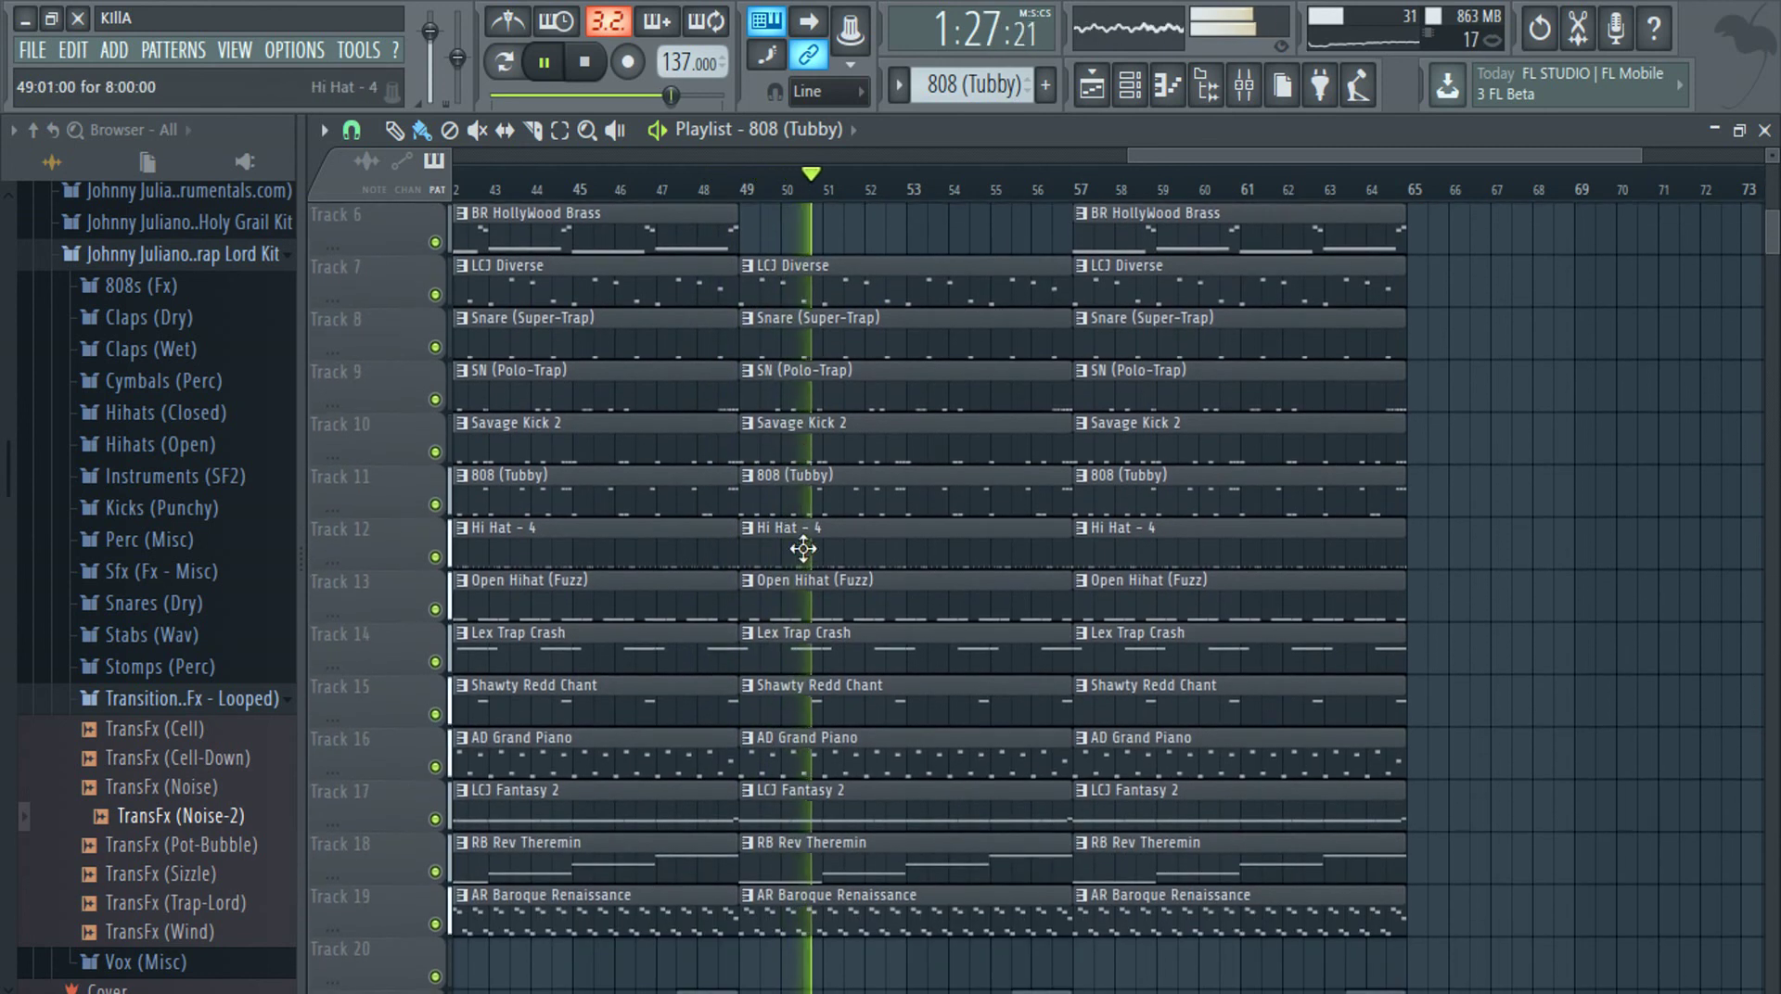
{"action": "scroll", "coordinate": [817, 590], "scroll_direction": "down", "scroll_amount": 3}
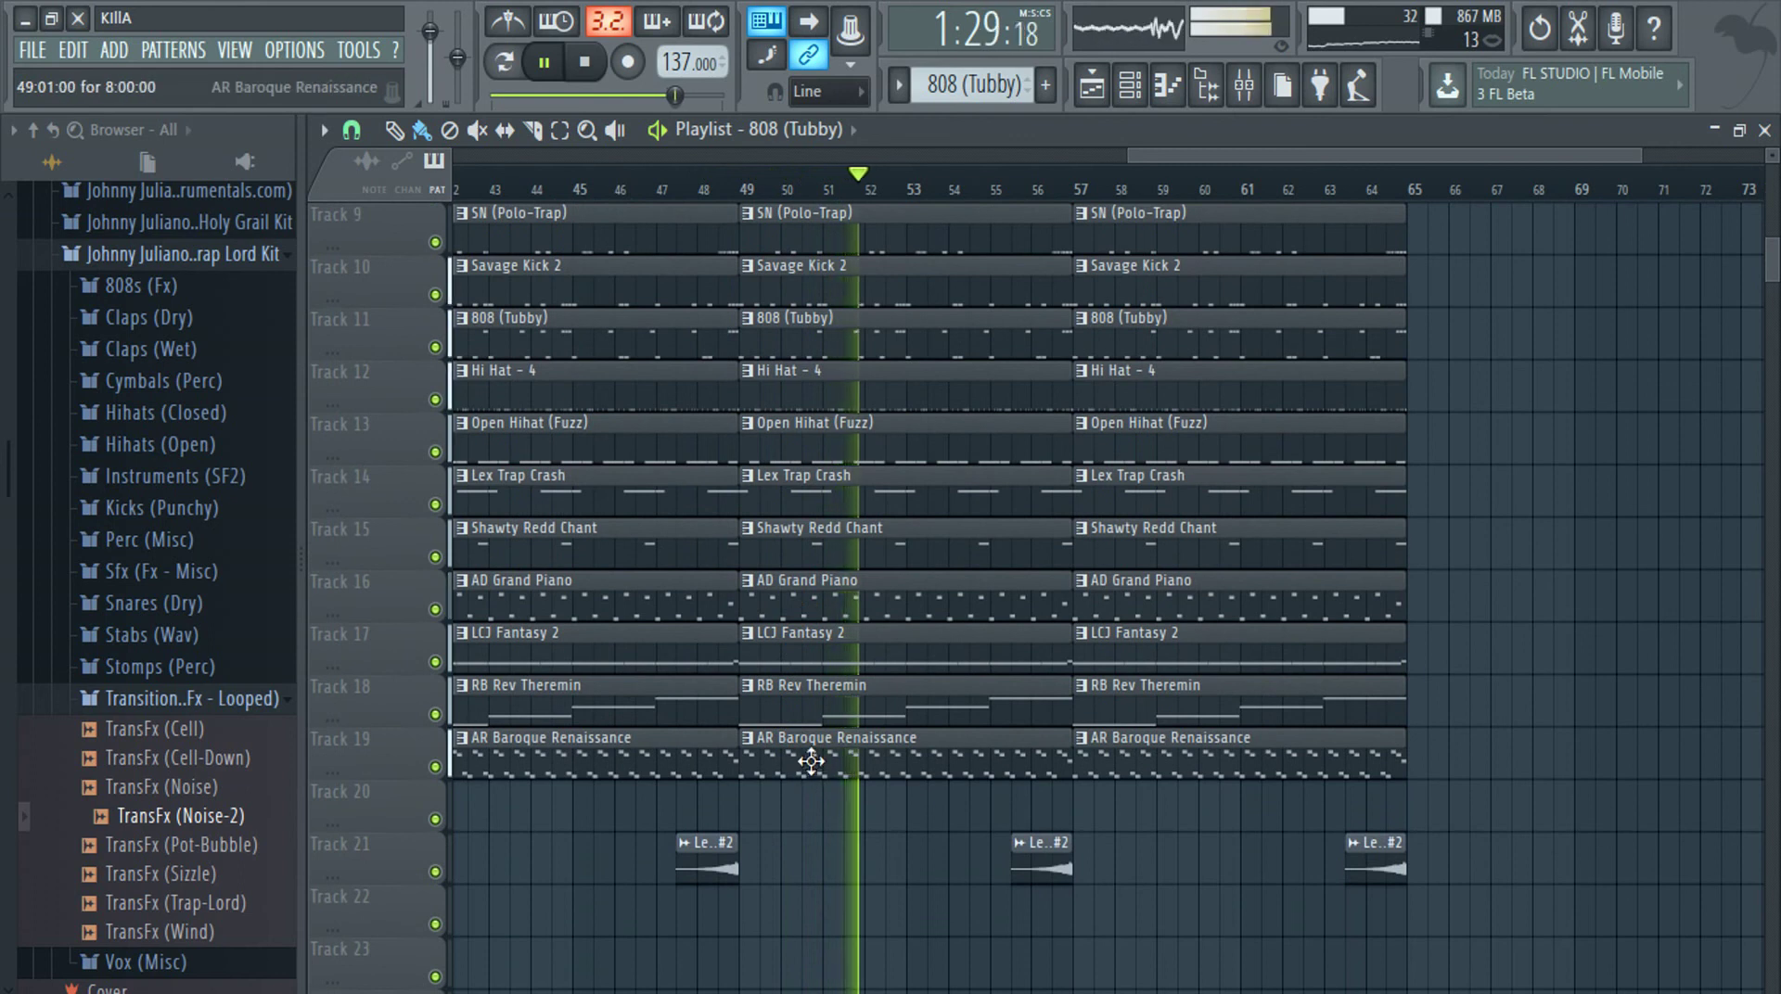
{"action": "right_click", "coordinate": [813, 744]}
{"action": "left_click", "coordinate": [682, 191]}
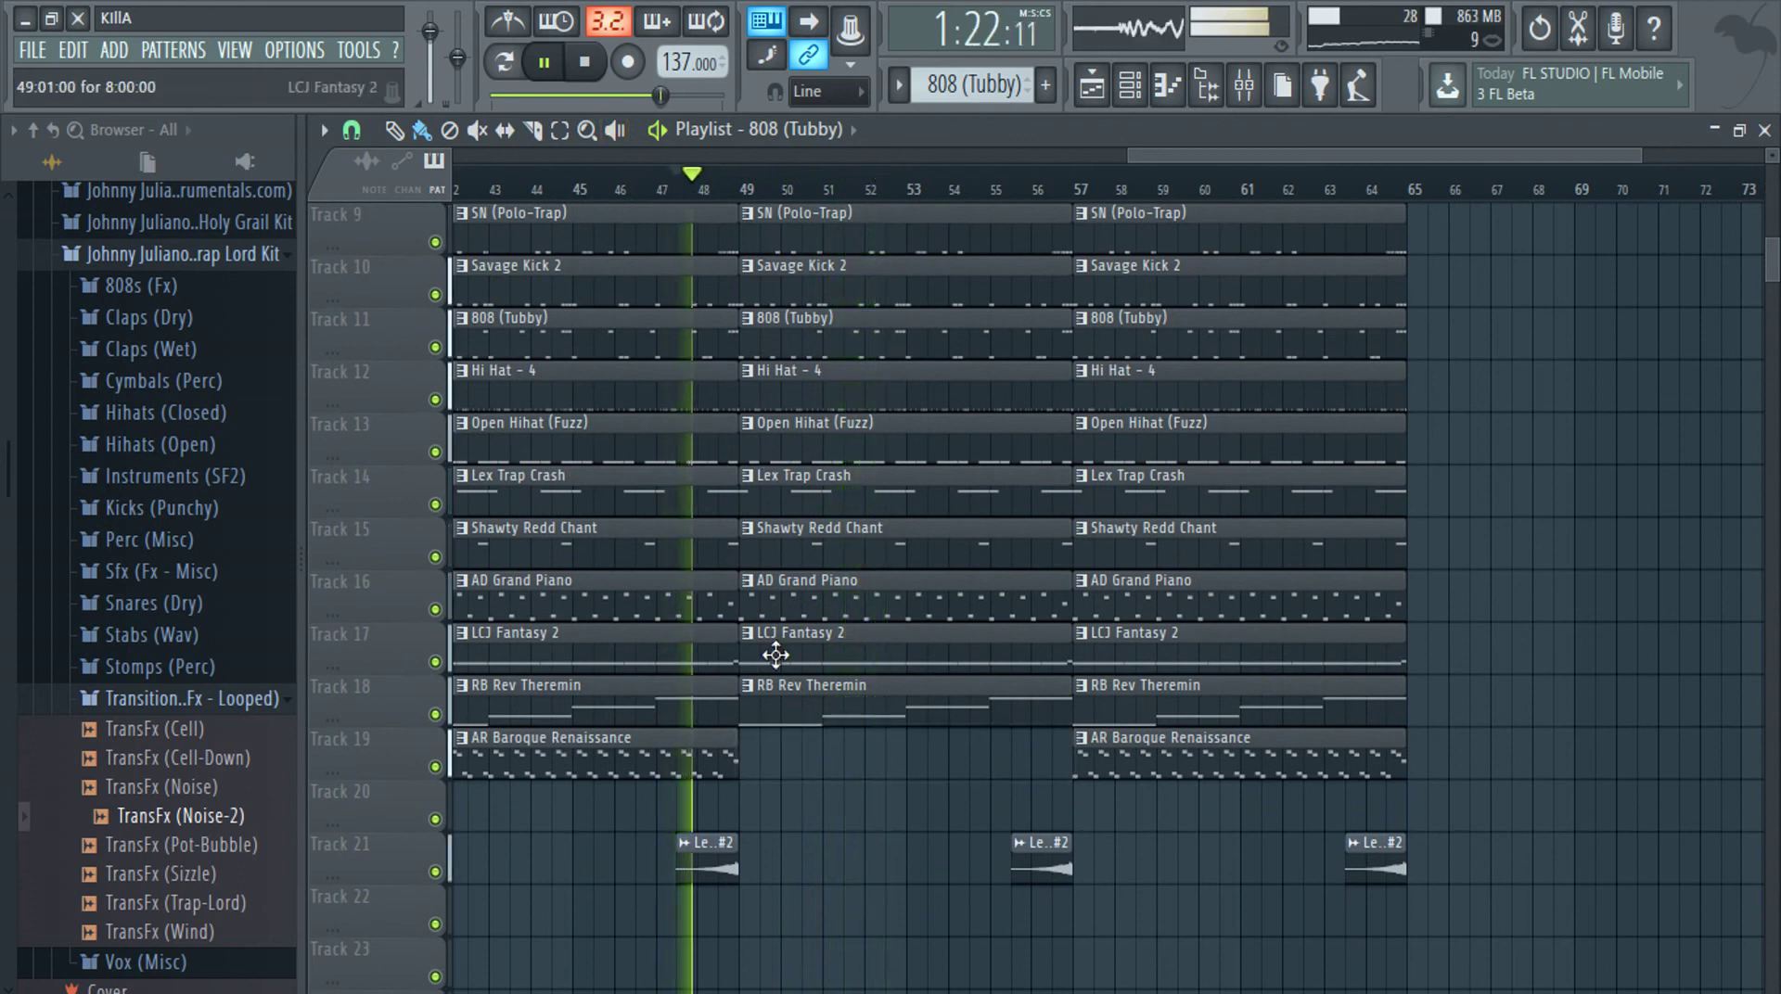
{"action": "right_click", "coordinate": [785, 406]}
{"action": "right_click", "coordinate": [794, 427]}
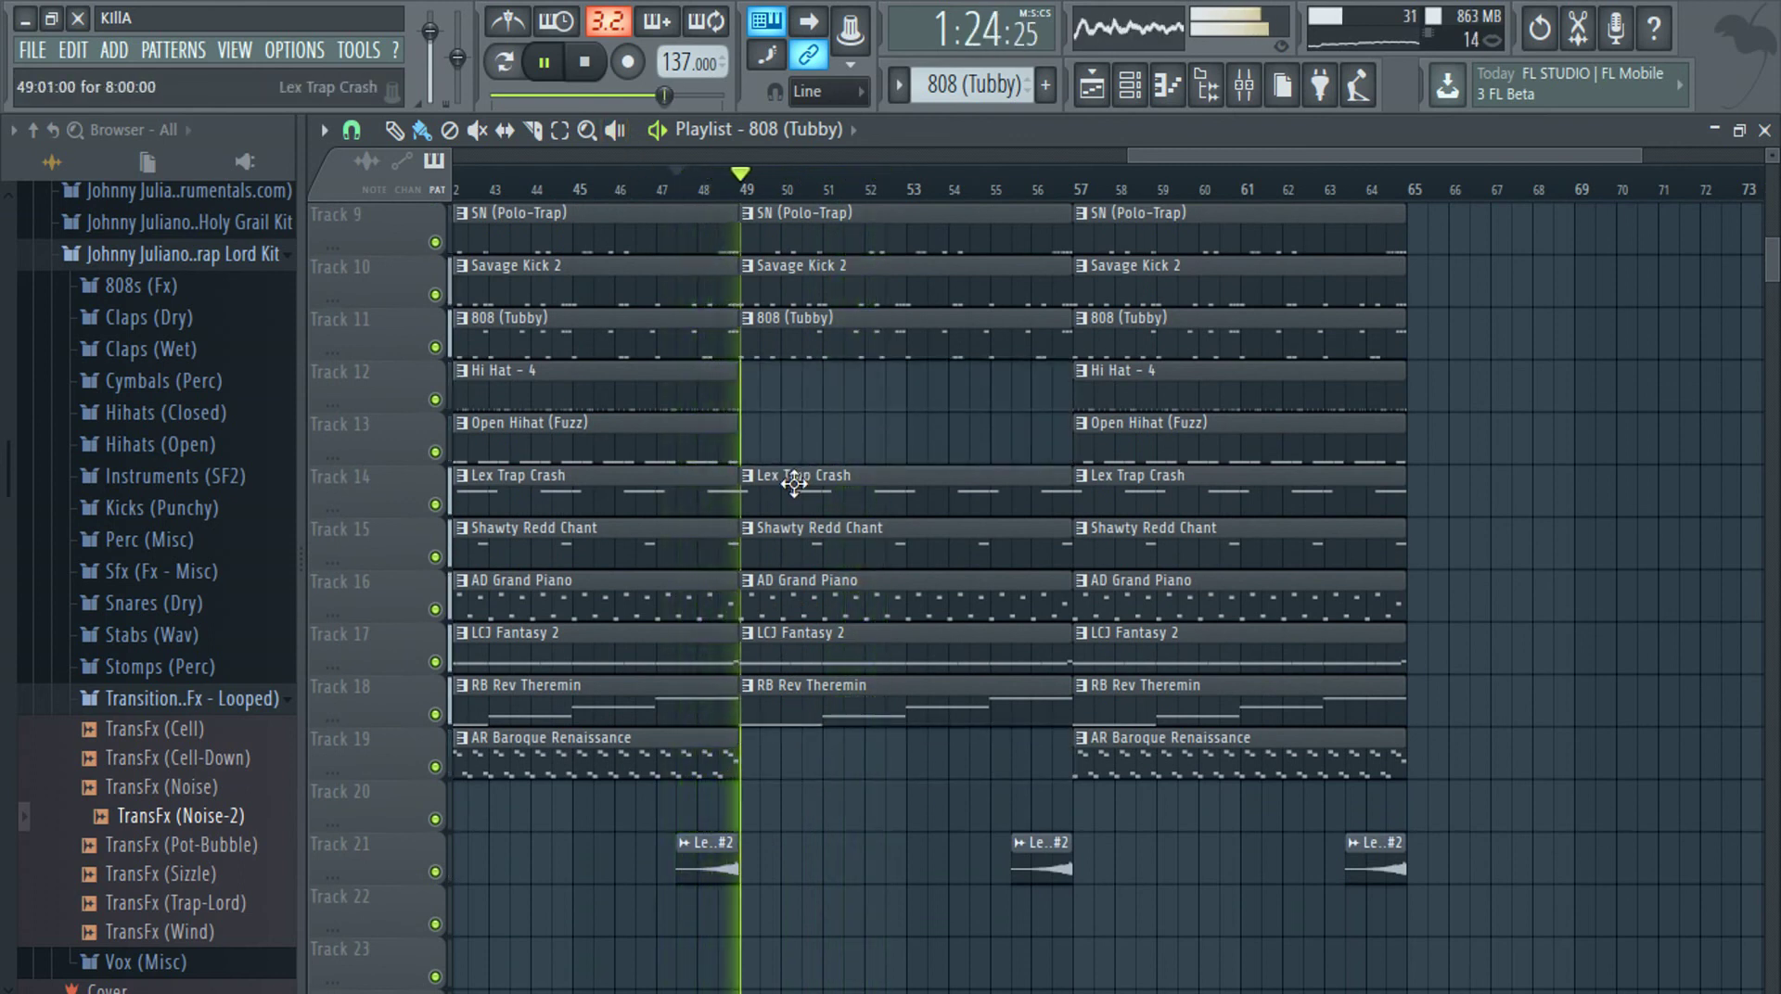
{"action": "right_click", "coordinate": [799, 490]}
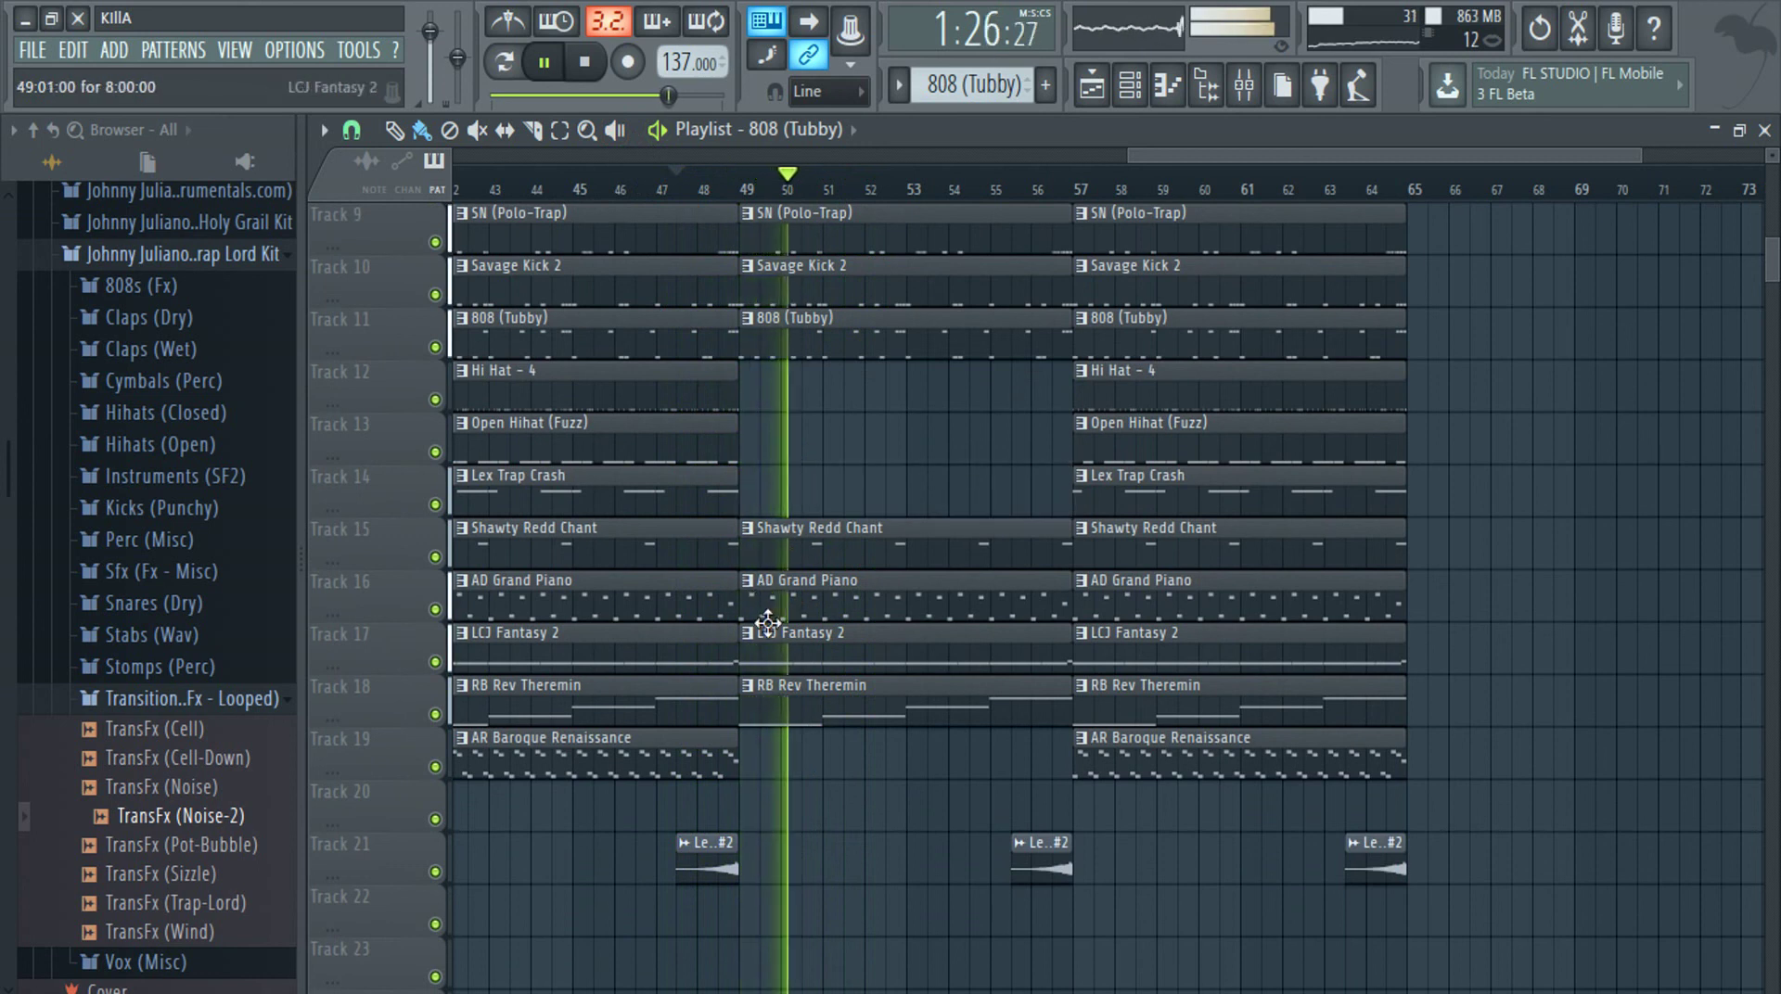
Delete the YC_Hit2, AD Grand Piano, RB Rev Theremin and LCJ Fantasy 2 clips that start at bar 49
{"action": "scroll", "coordinate": [804, 614], "scroll_direction": "up", "scroll_amount": 5}
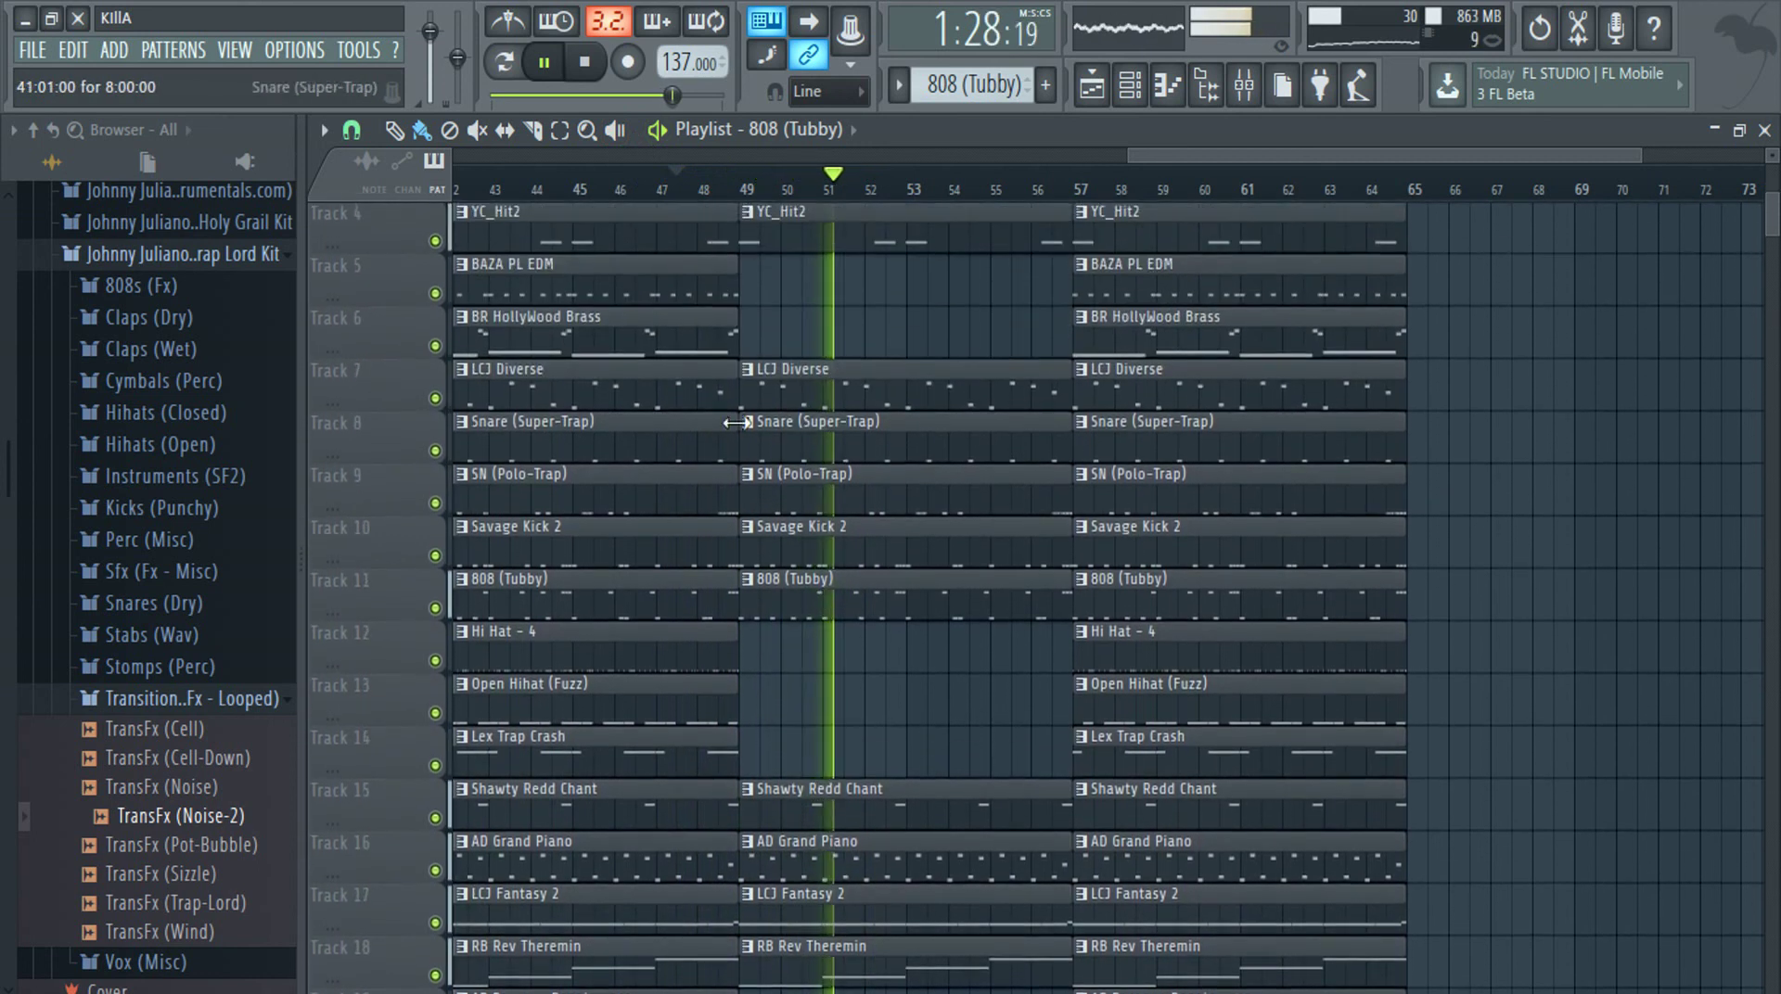
{"action": "right_click", "coordinate": [785, 225]}
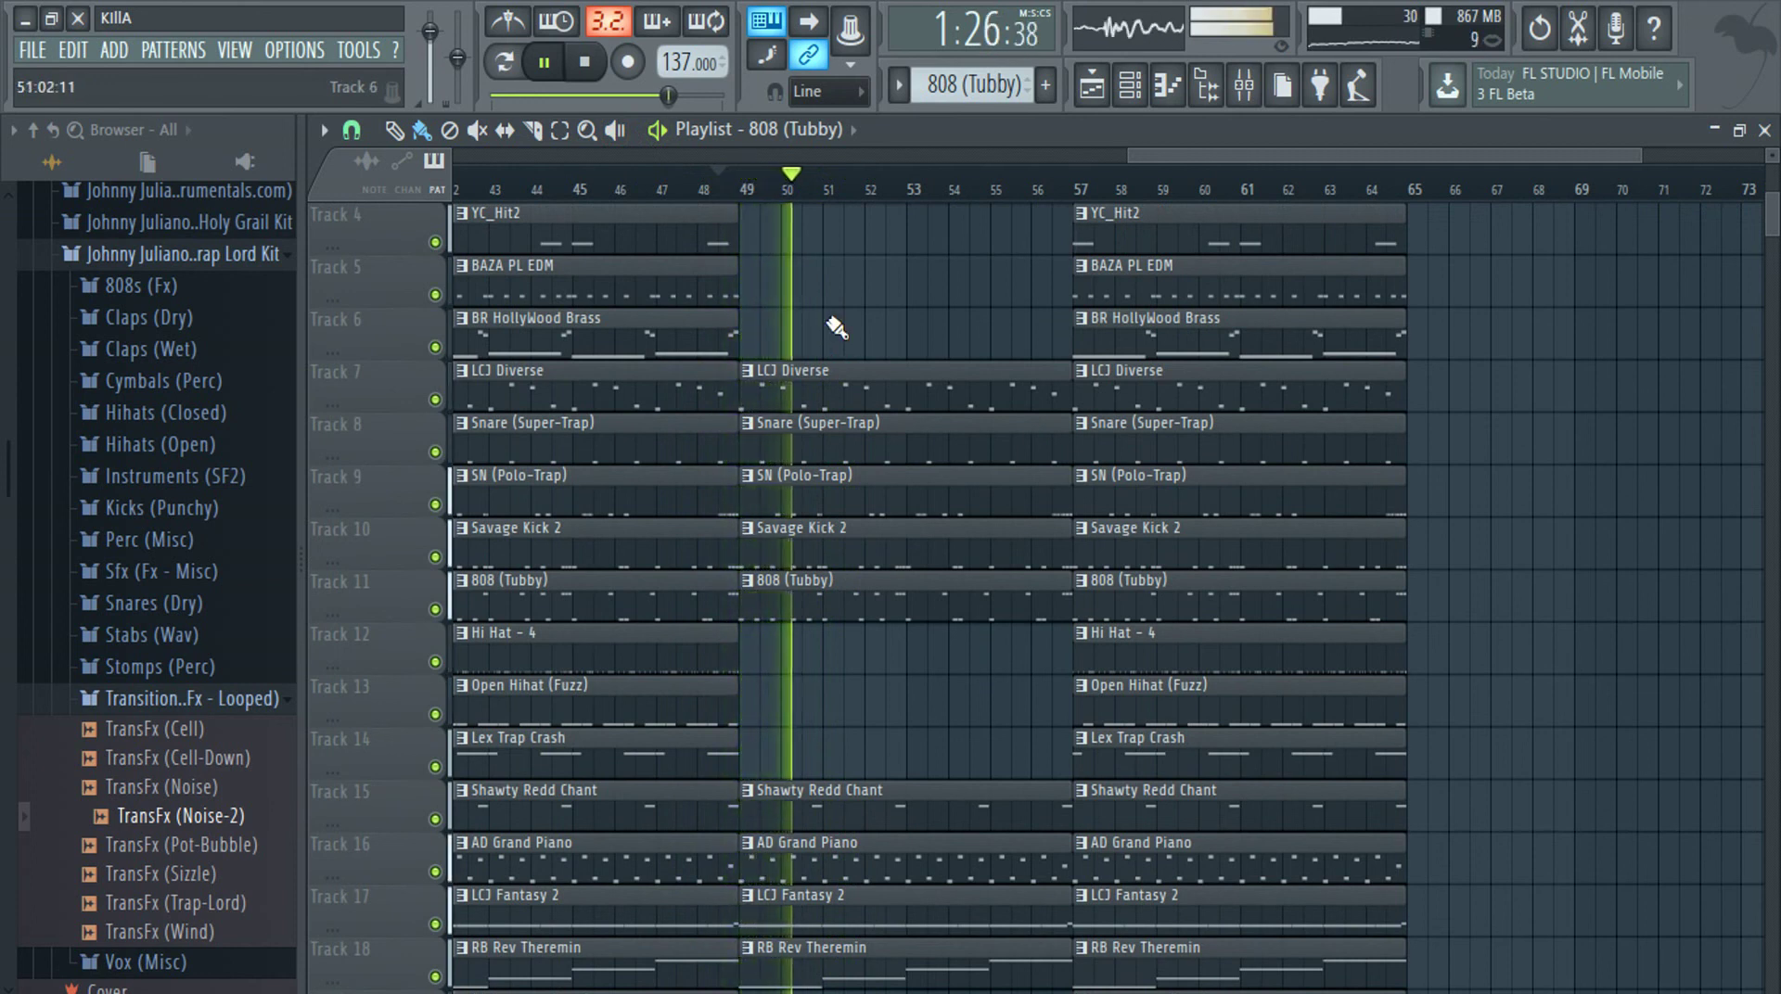
{"action": "scroll", "coordinate": [835, 334], "scroll_direction": "down", "scroll_amount": 1}
{"action": "scroll", "coordinate": [832, 332], "scroll_direction": "down", "scroll_amount": 1}
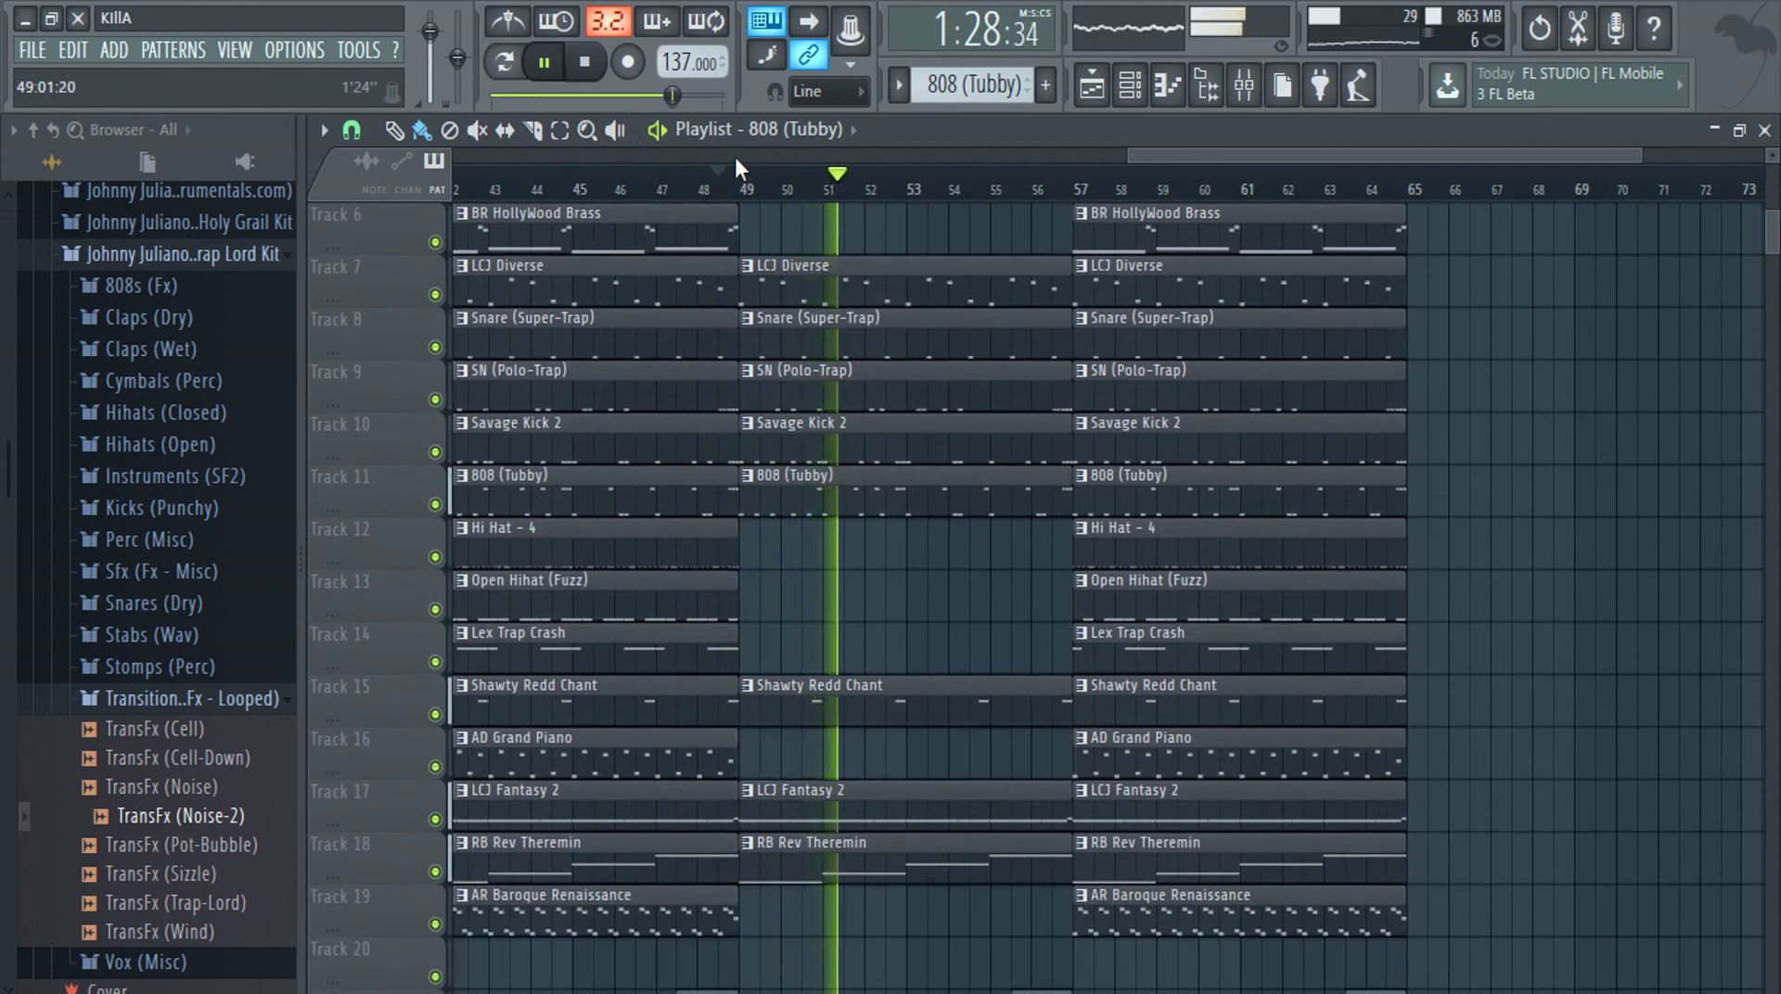
{"action": "left_click", "coordinate": [702, 190]}
{"action": "right_click", "coordinate": [843, 867]}
{"action": "right_click", "coordinate": [865, 809]}
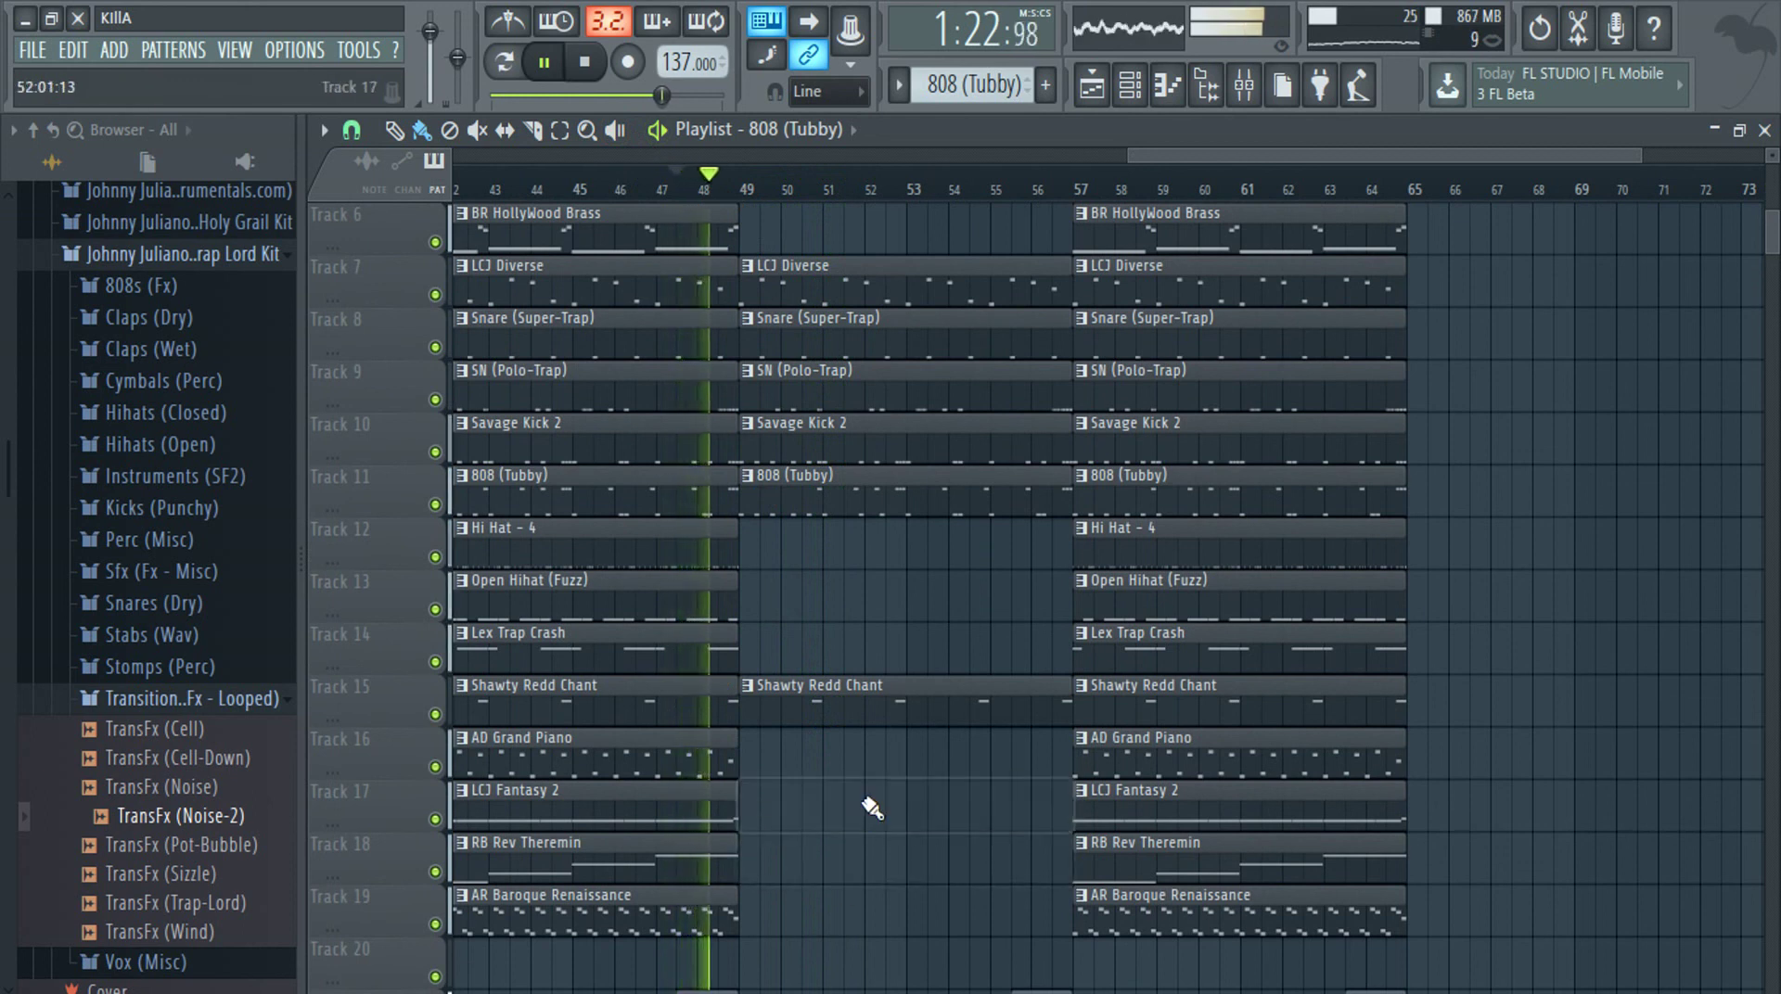
Raise the LCJ Diverse mixer fader to about 56% (-11.0 dB), and return to the playlist
{"action": "scroll", "coordinate": [870, 799], "scroll_direction": "up", "scroll_amount": 2}
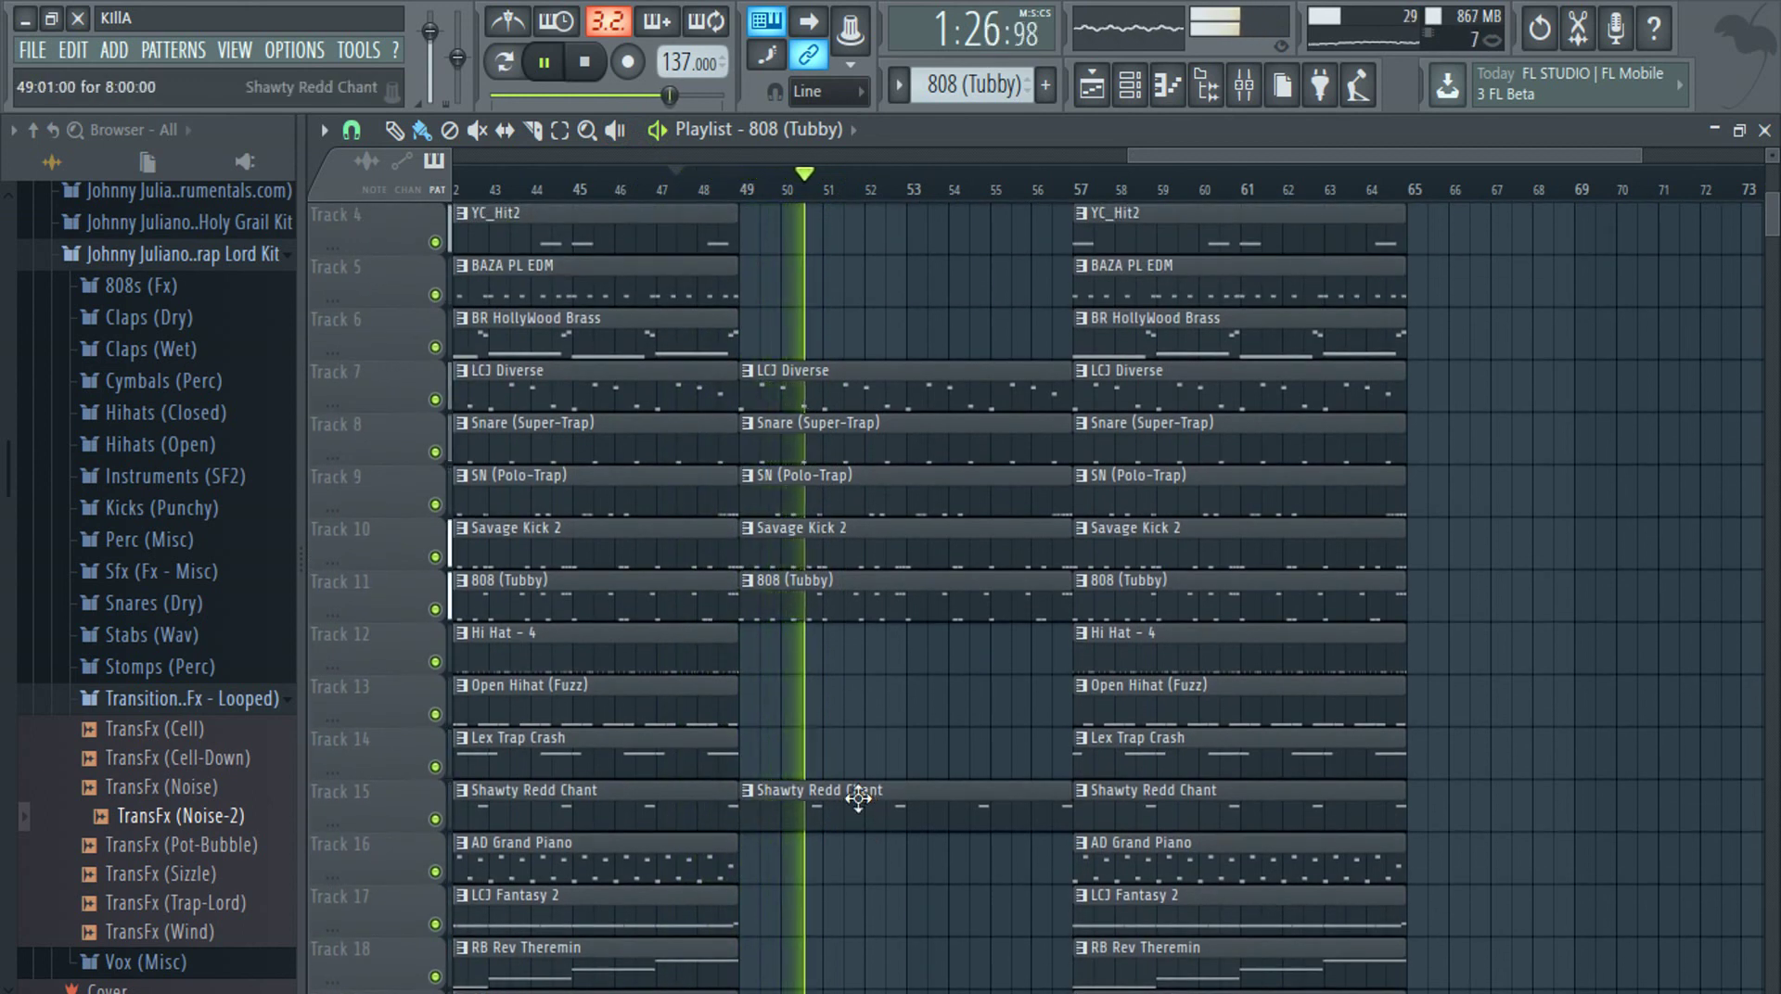
{"action": "left_click", "coordinate": [1244, 85]}
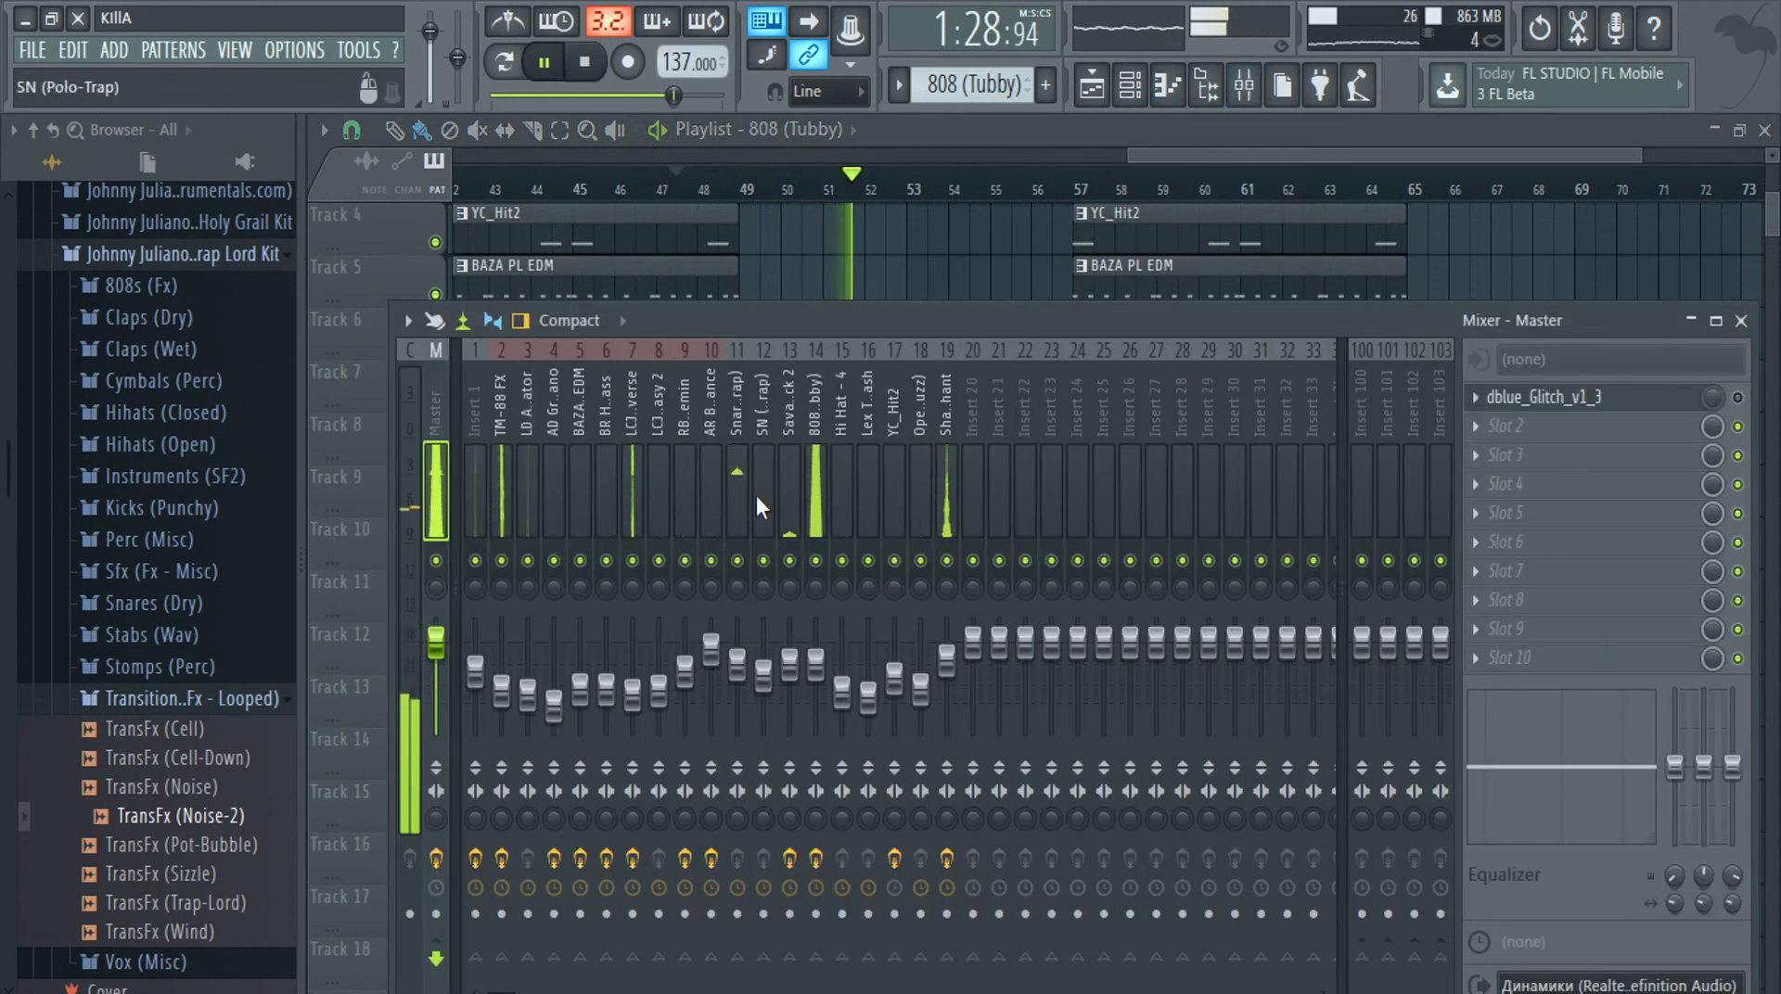
{"action": "left_click", "coordinate": [634, 691]}
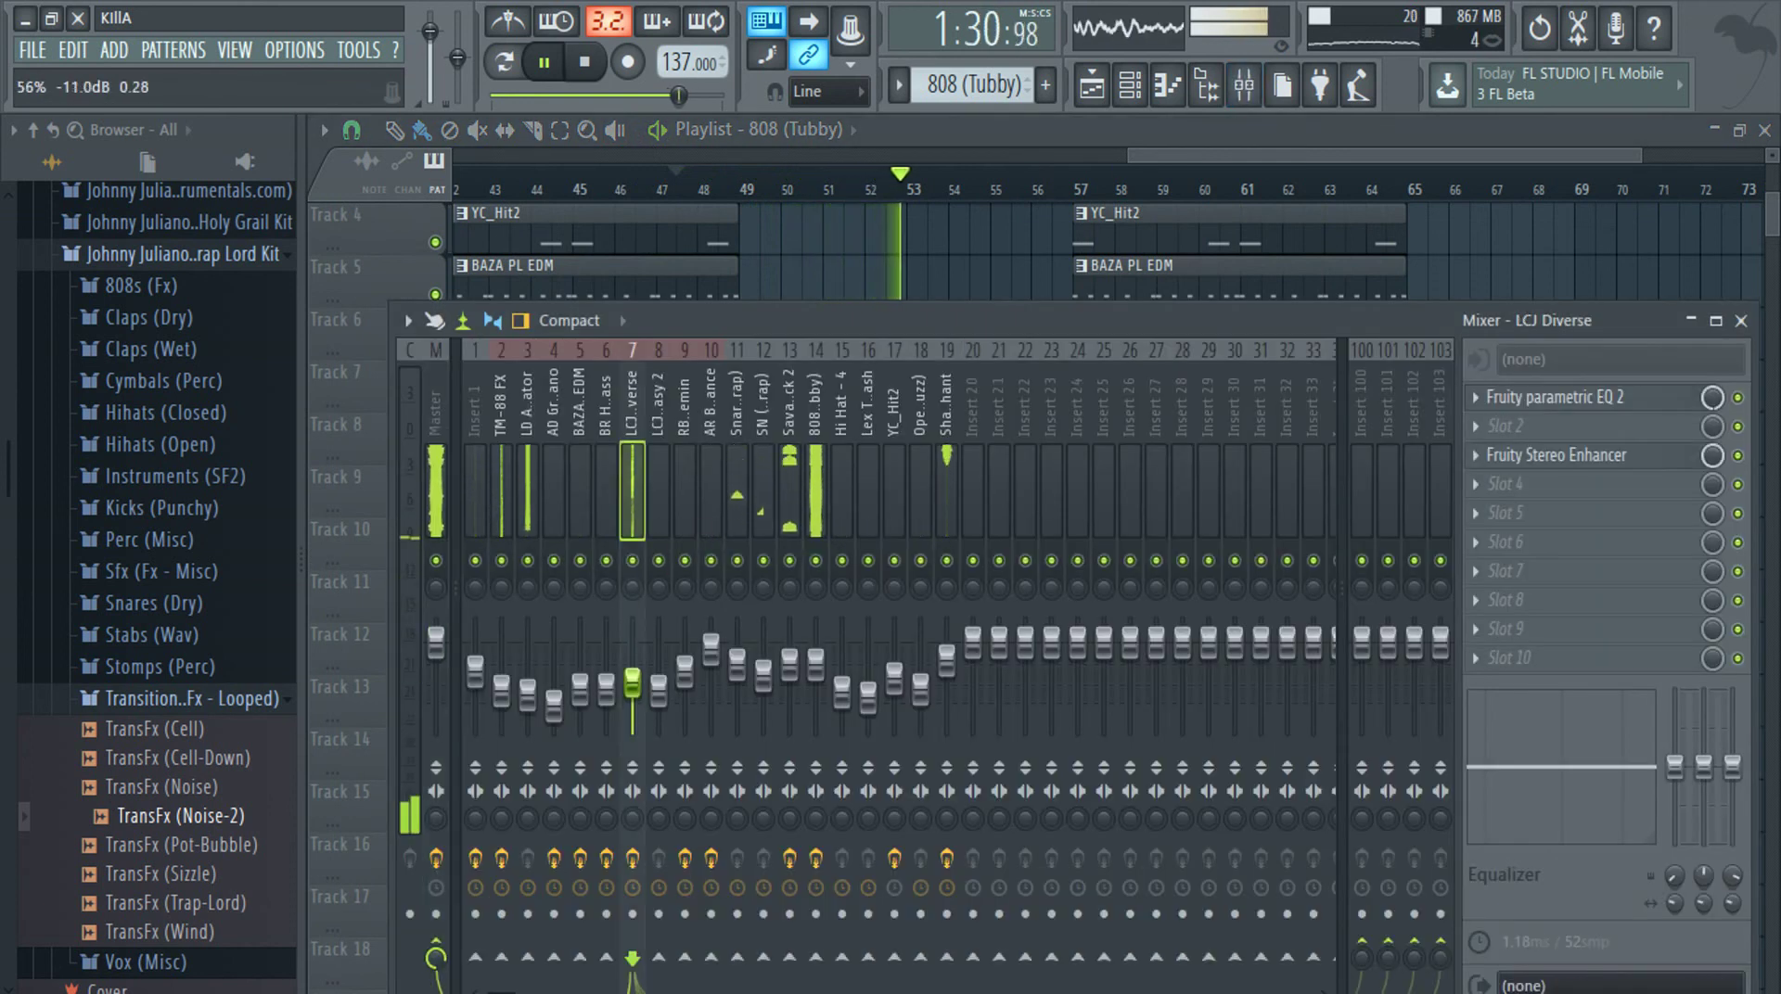
{"action": "right_click", "coordinate": [833, 261]}
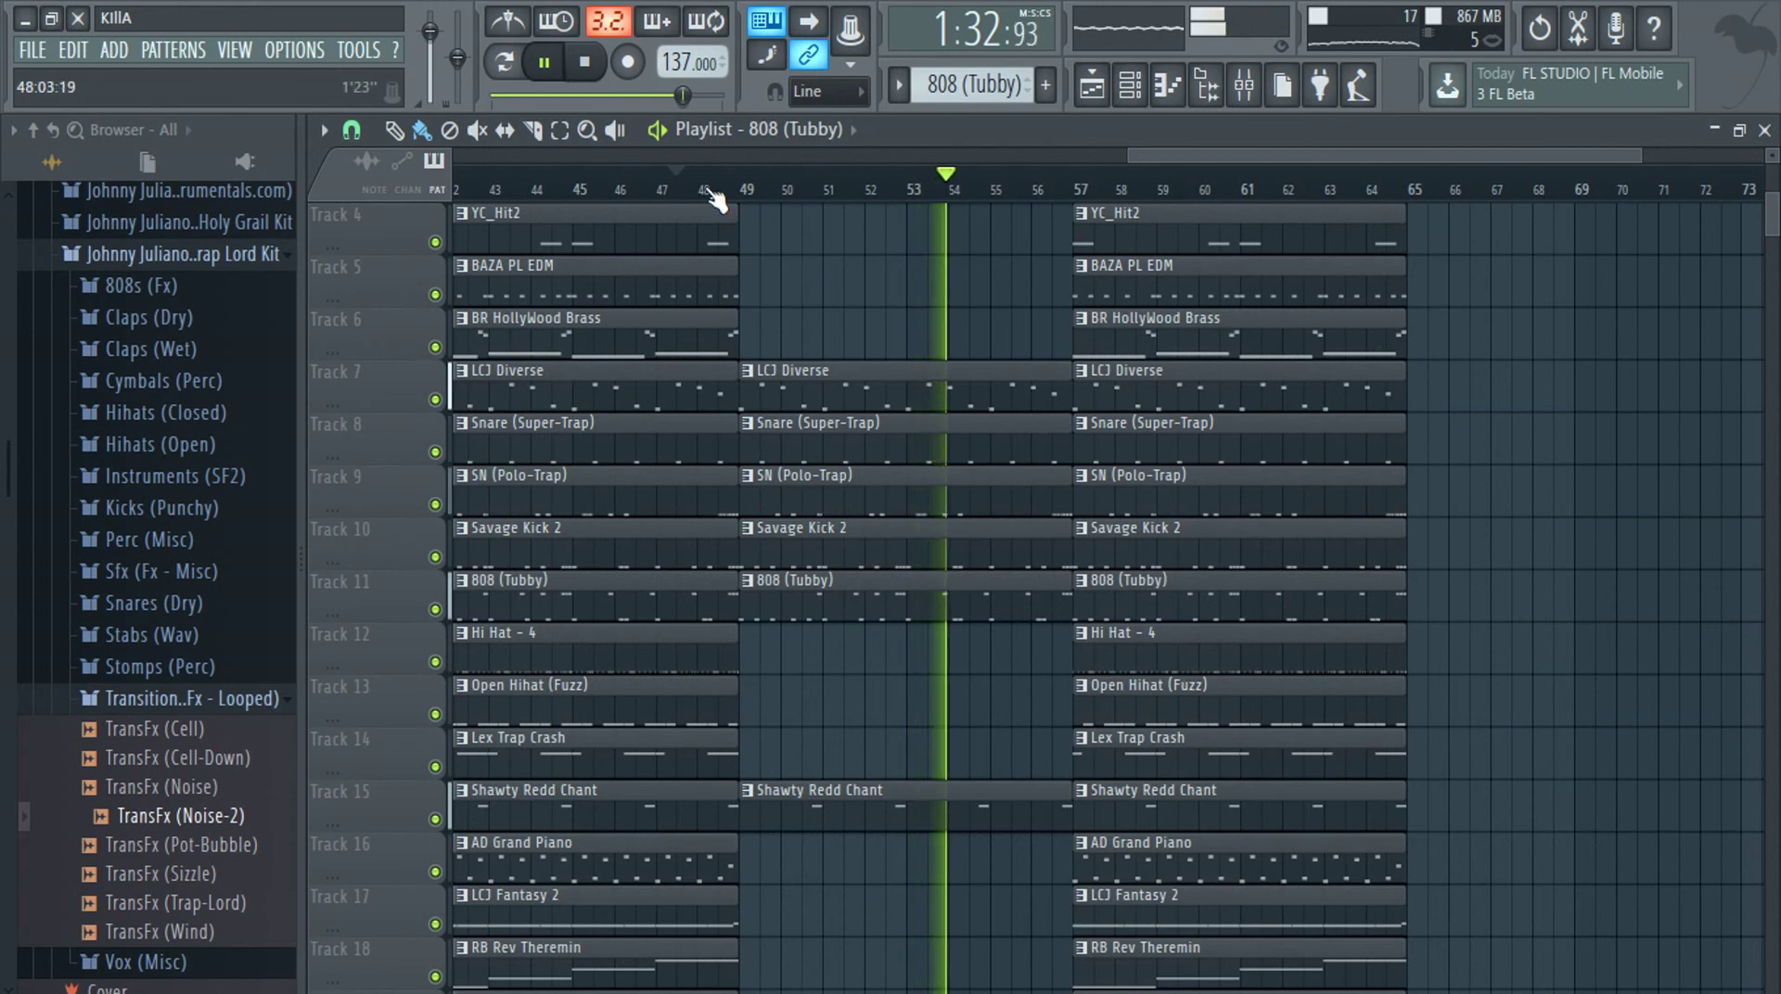
Replay from about bar 44 and delete the 808 (Tubby) and SN (Polo-Trap) clips that start at bar 49
{"action": "left_click", "coordinate": [545, 188]}
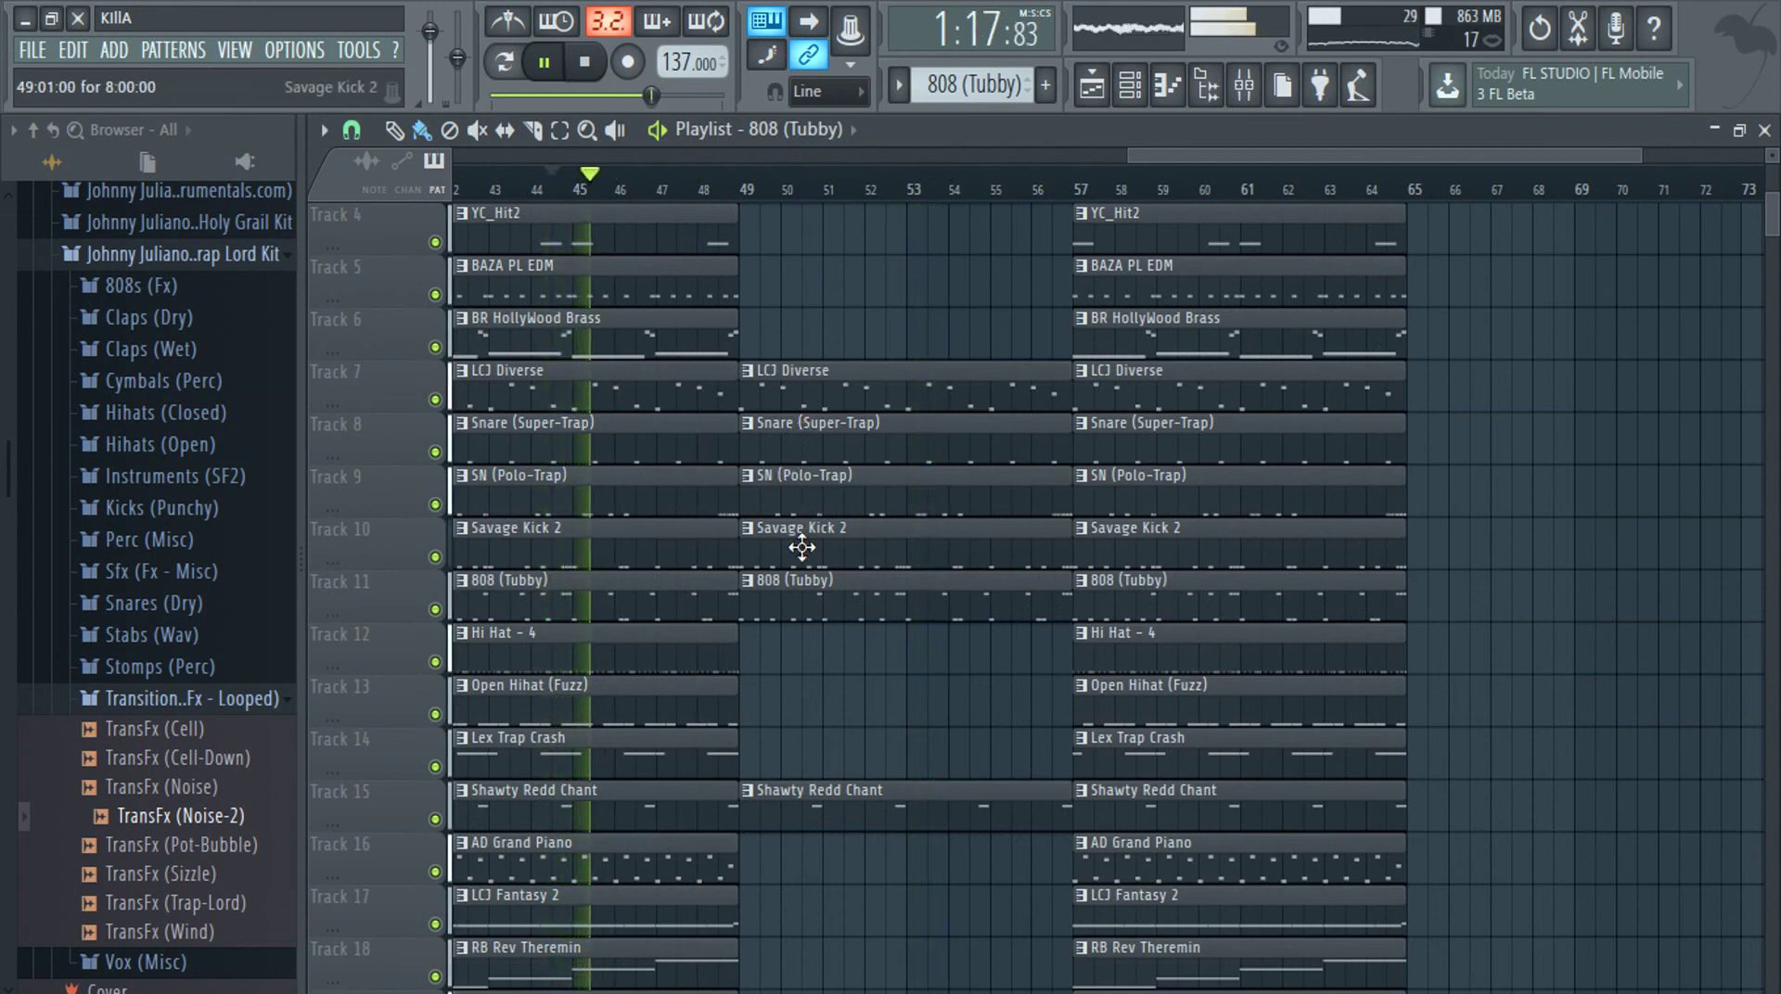
{"action": "right_click", "coordinate": [803, 594]}
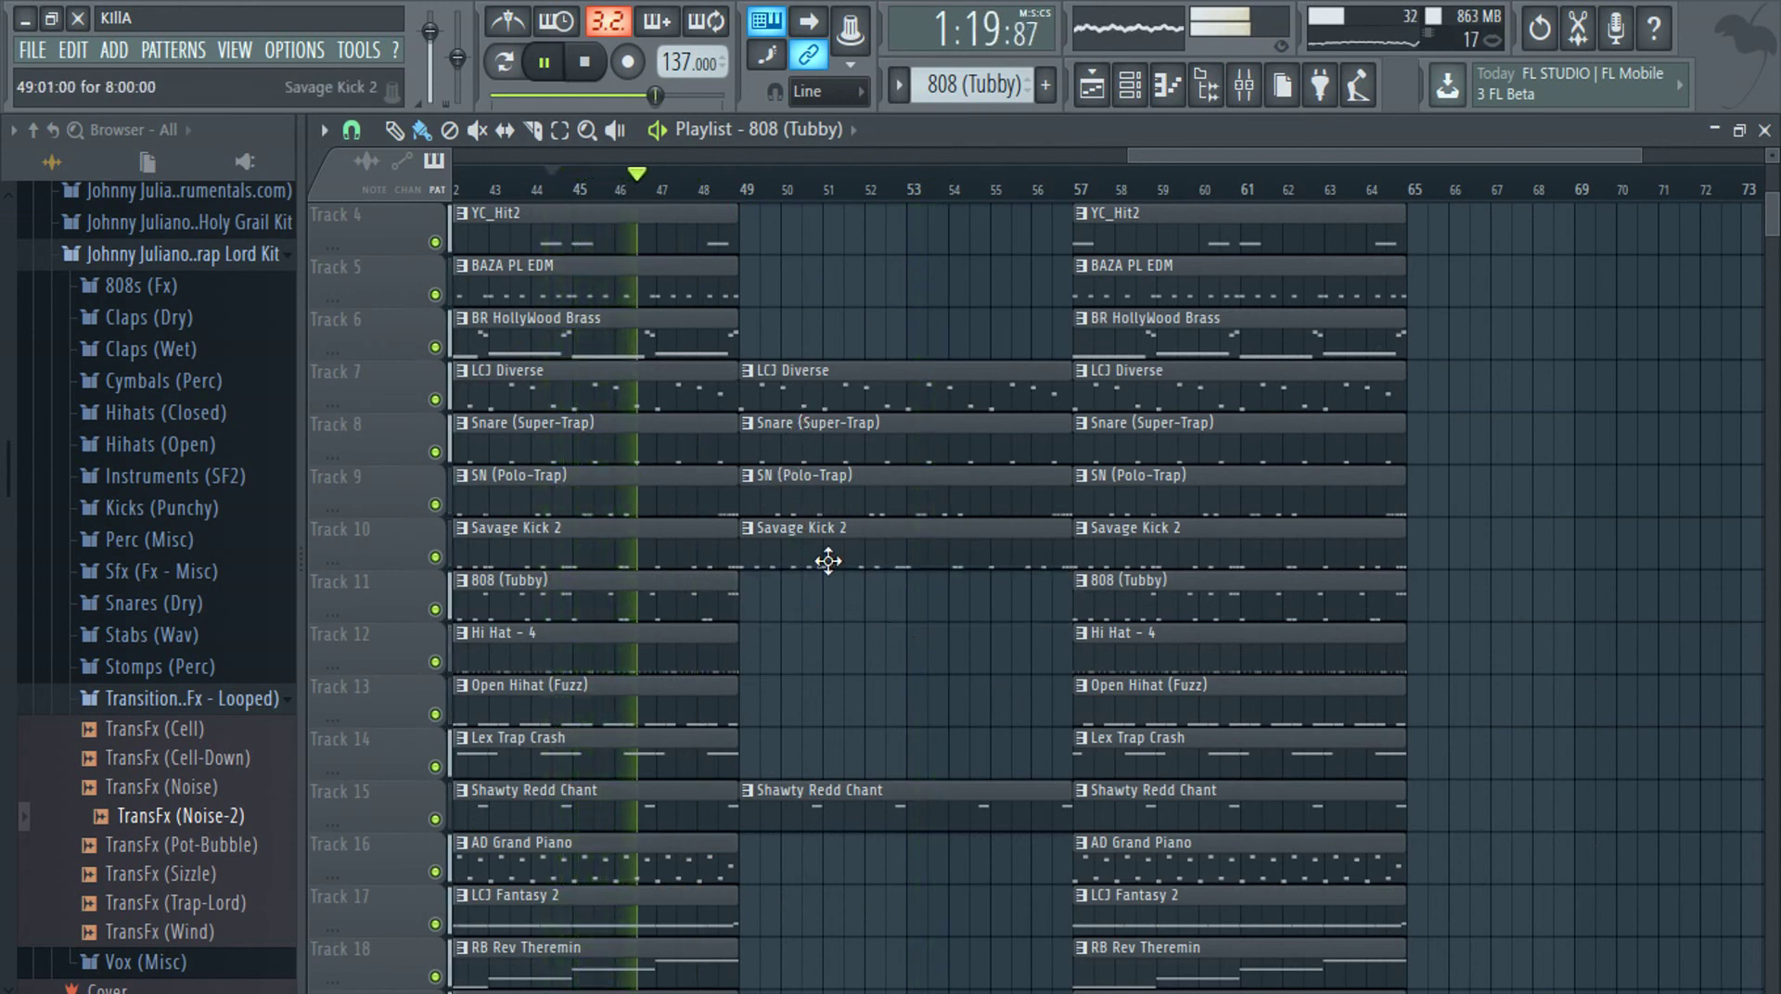
{"action": "right_click", "coordinate": [826, 509]}
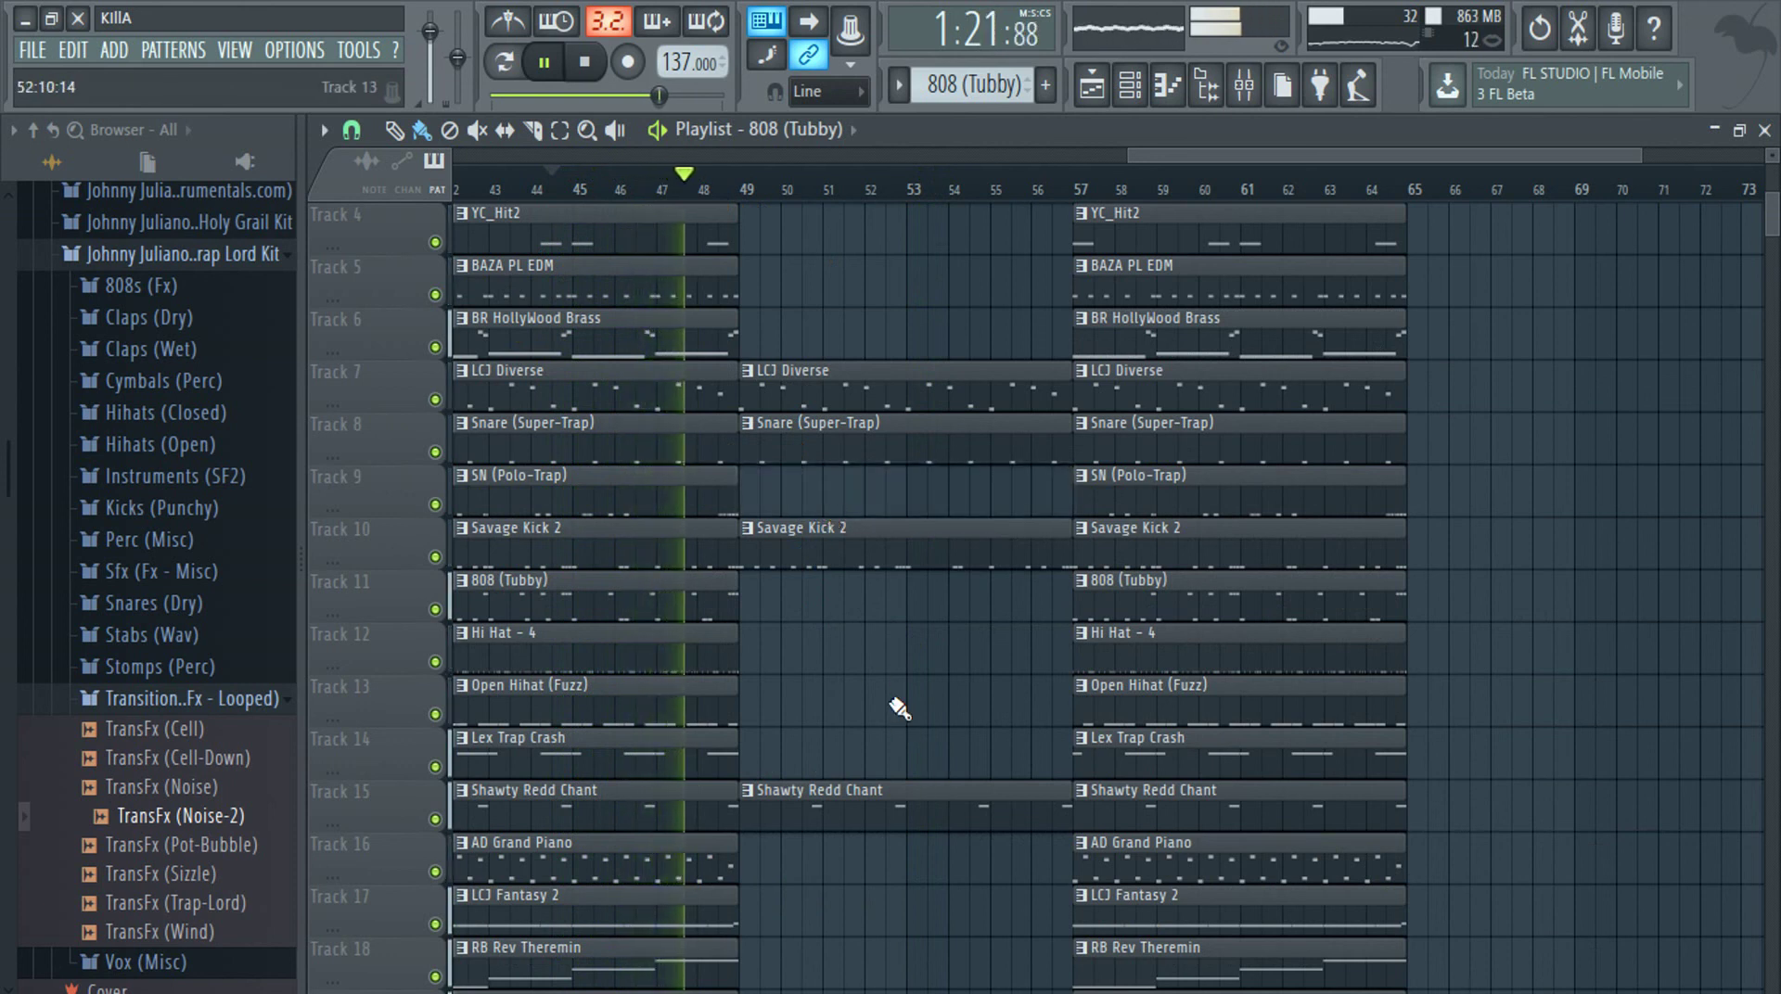
{"action": "scroll", "coordinate": [899, 708], "scroll_direction": "up", "scroll_amount": 3}
{"action": "scroll", "coordinate": [899, 707], "scroll_direction": "up", "scroll_amount": 1}
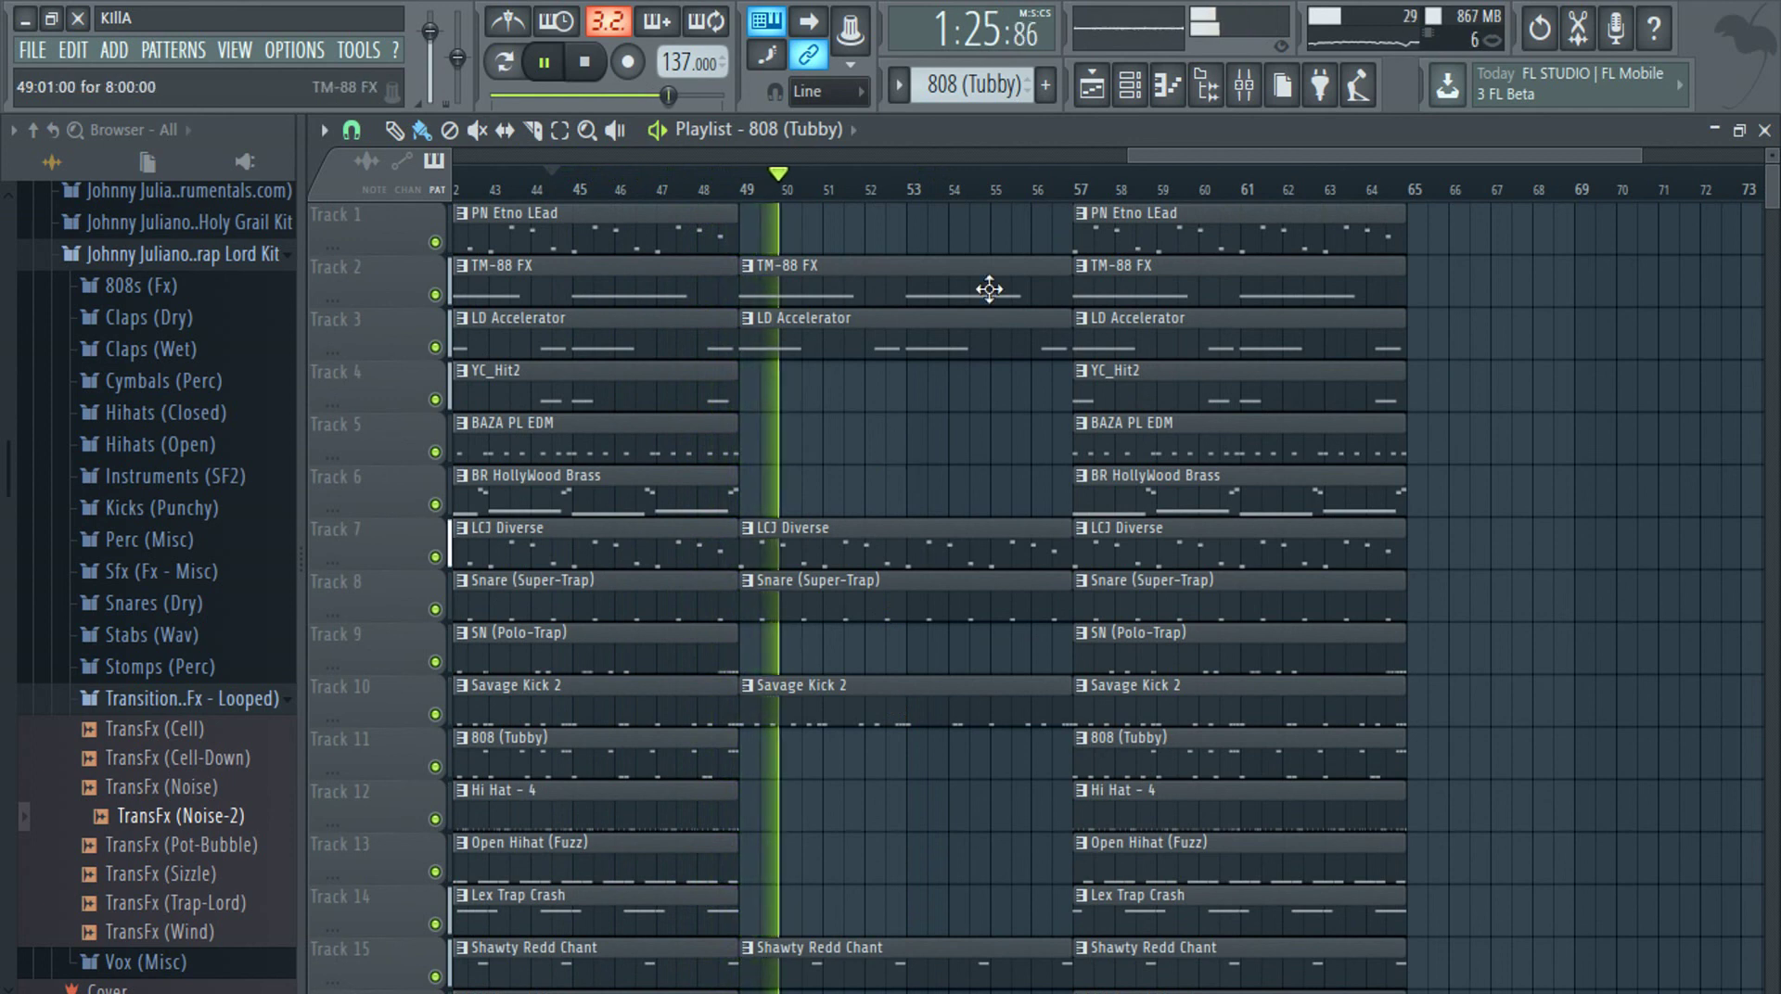
Raise the LD Accelerator mixer fader to 55% (-11.3 dB), and close the mixer
{"action": "left_click", "coordinate": [1244, 85]}
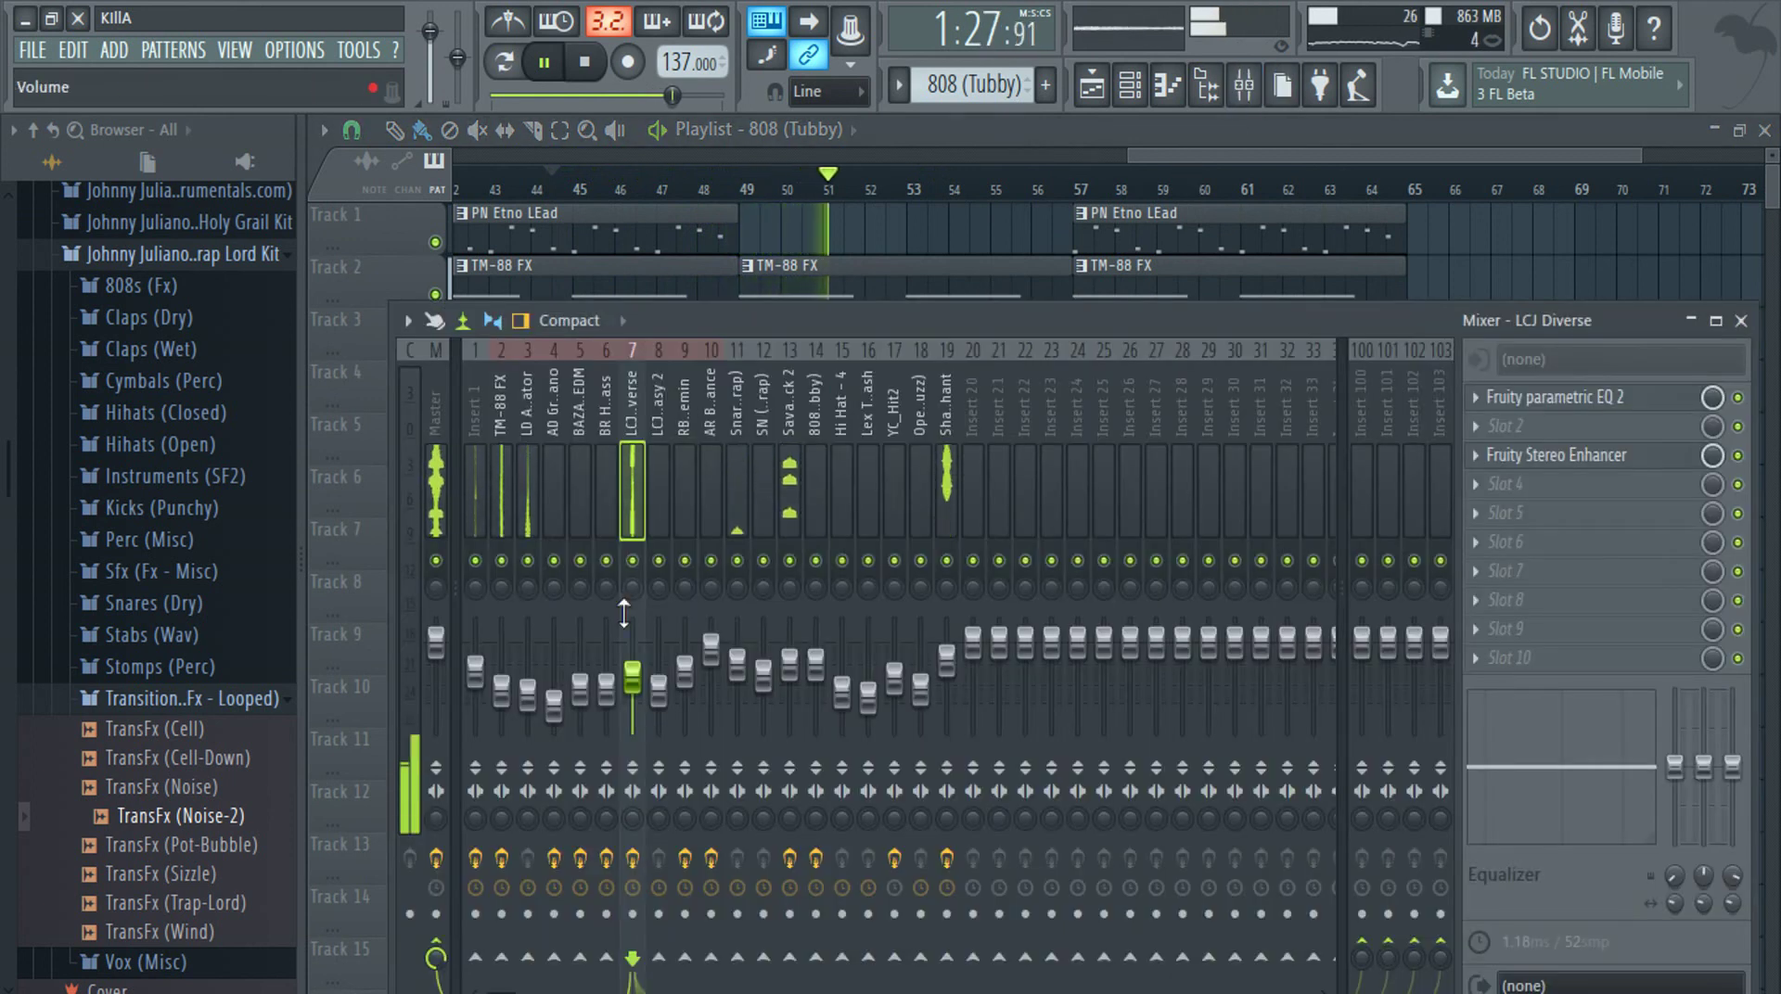
{"action": "left_click_drag", "start_coordinate": [528, 692], "coordinate": [528, 684]}
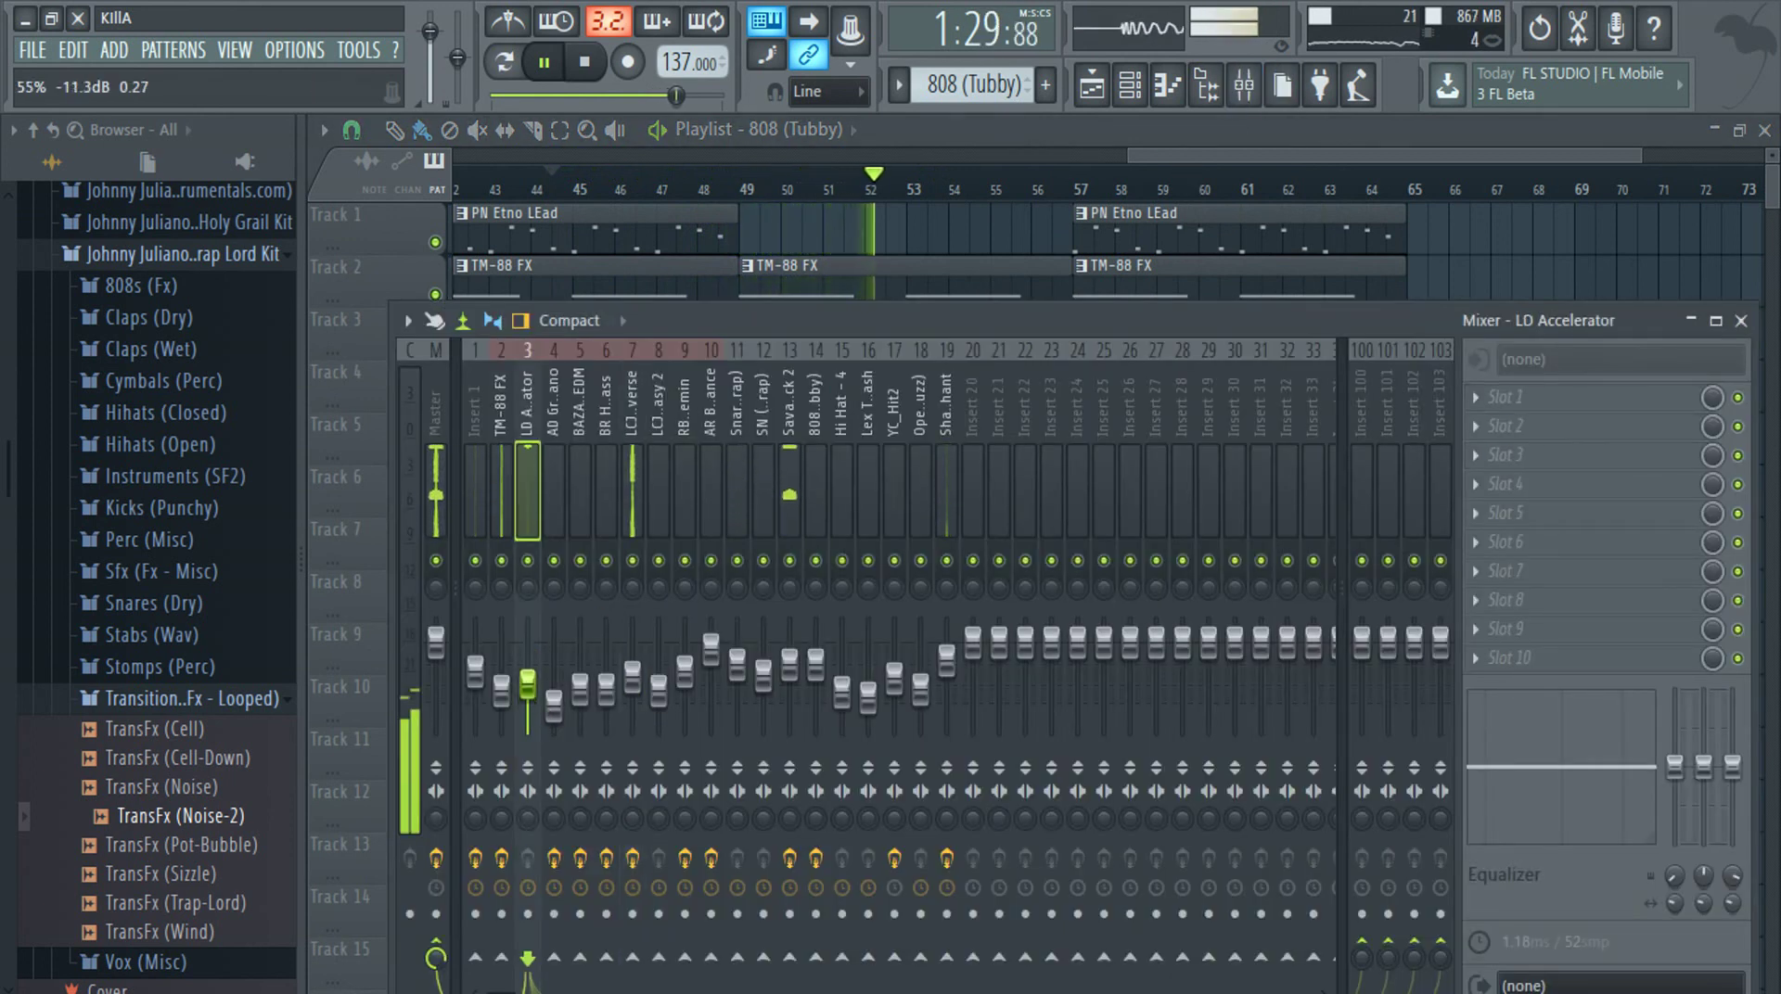
{"action": "key", "text": "F9"}
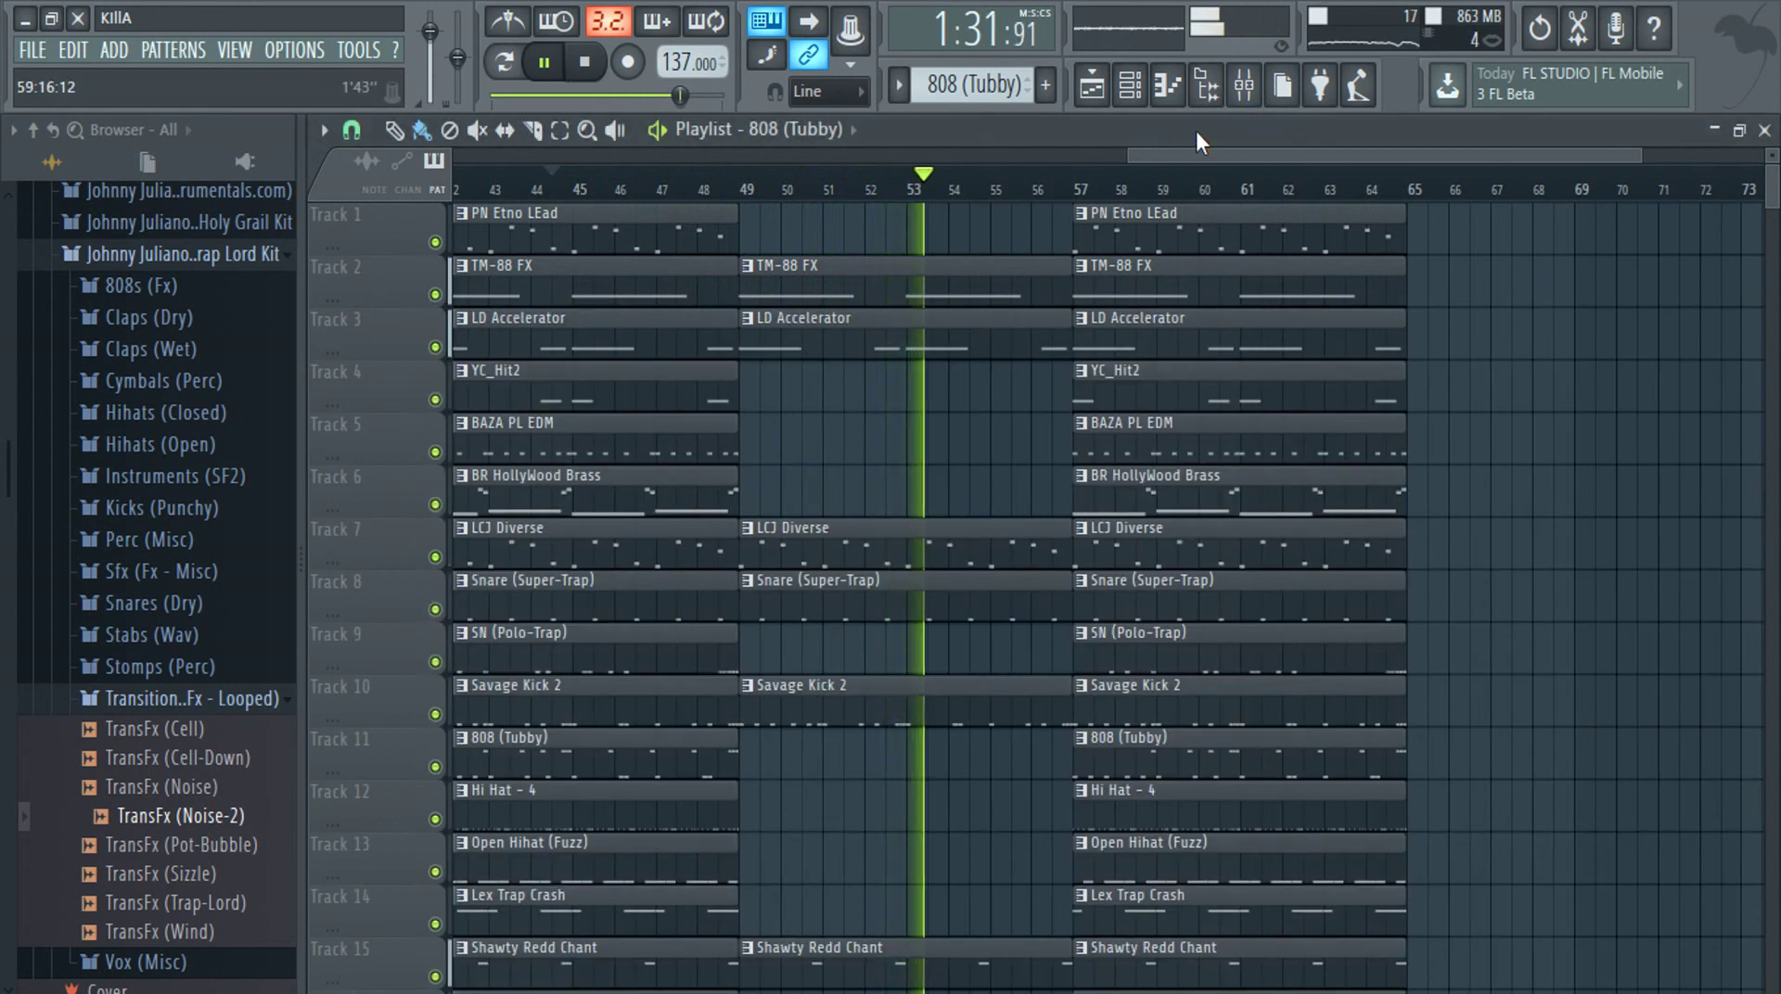
Replace the pattern clips at bars 57–64 with a duplicate of the reduced clip set from bars 49–56, and stop playback
{"action": "right_click", "coordinate": [1160, 233]}
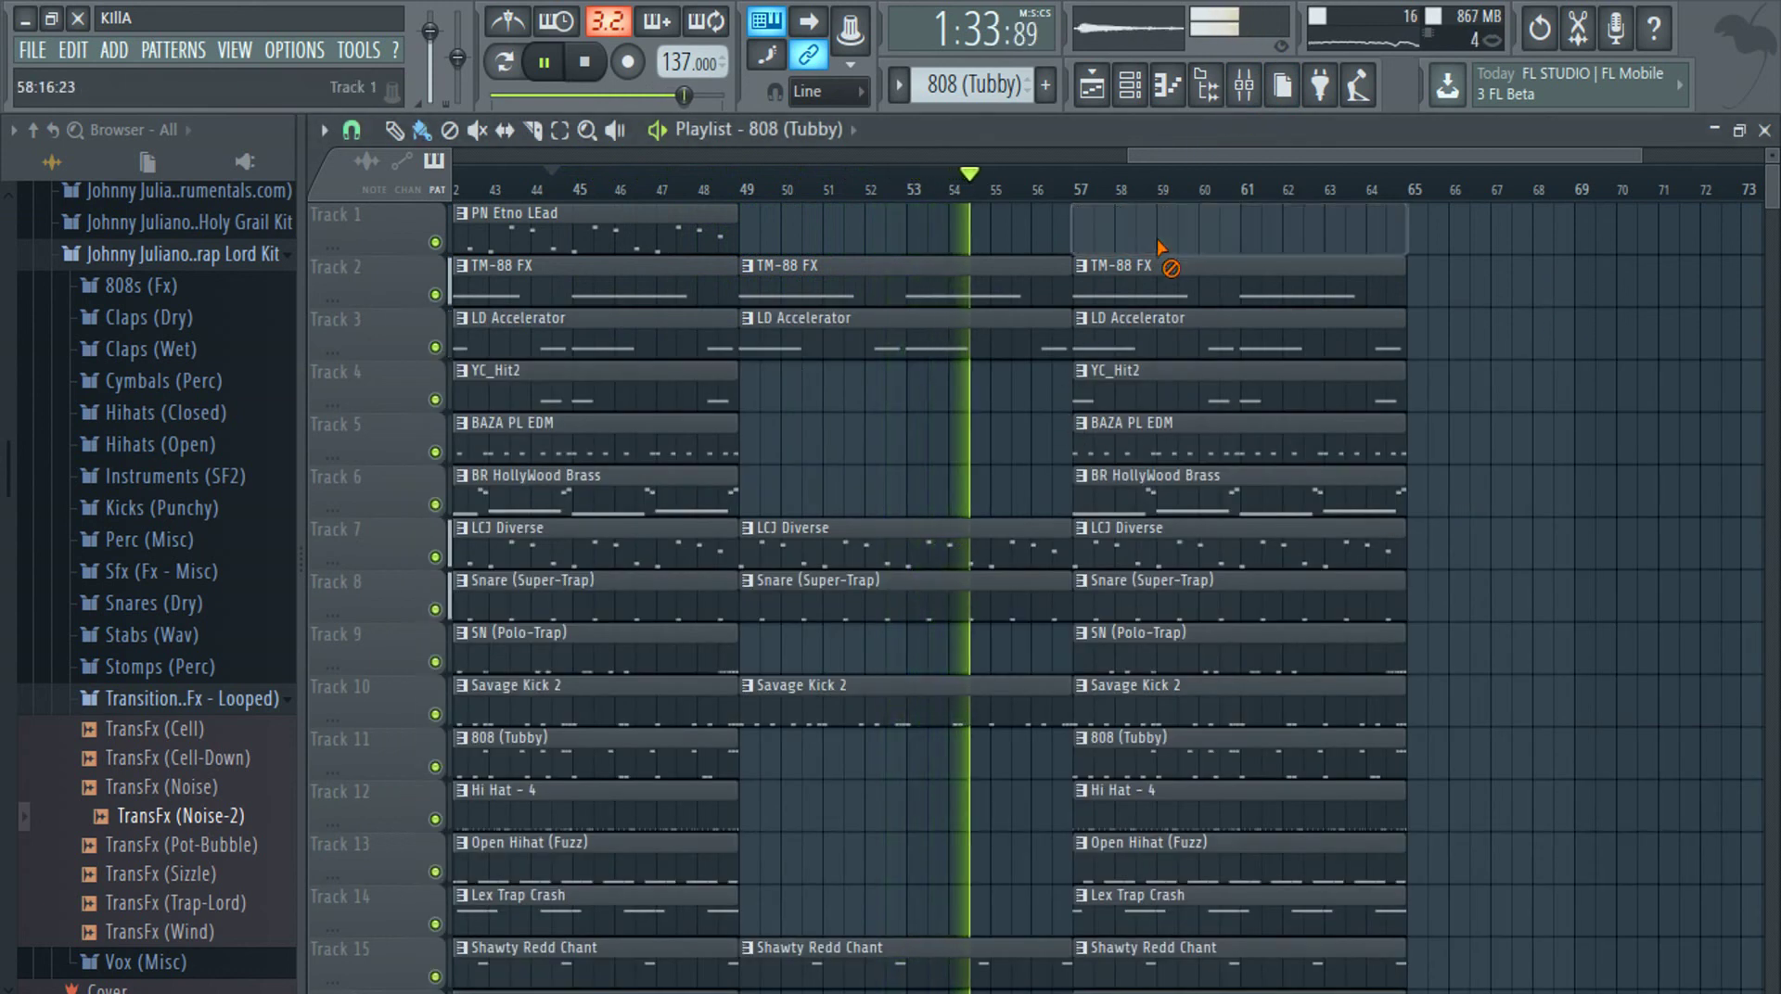
{"action": "scroll", "coordinate": [1181, 863], "scroll_direction": "down", "scroll_amount": 3}
{"action": "right_click", "coordinate": [1197, 892]}
{"action": "left_click_drag", "start_coordinate": [1066, 869], "coordinate": [866, 17]}
{"action": "key", "text": "ctrl+b"}
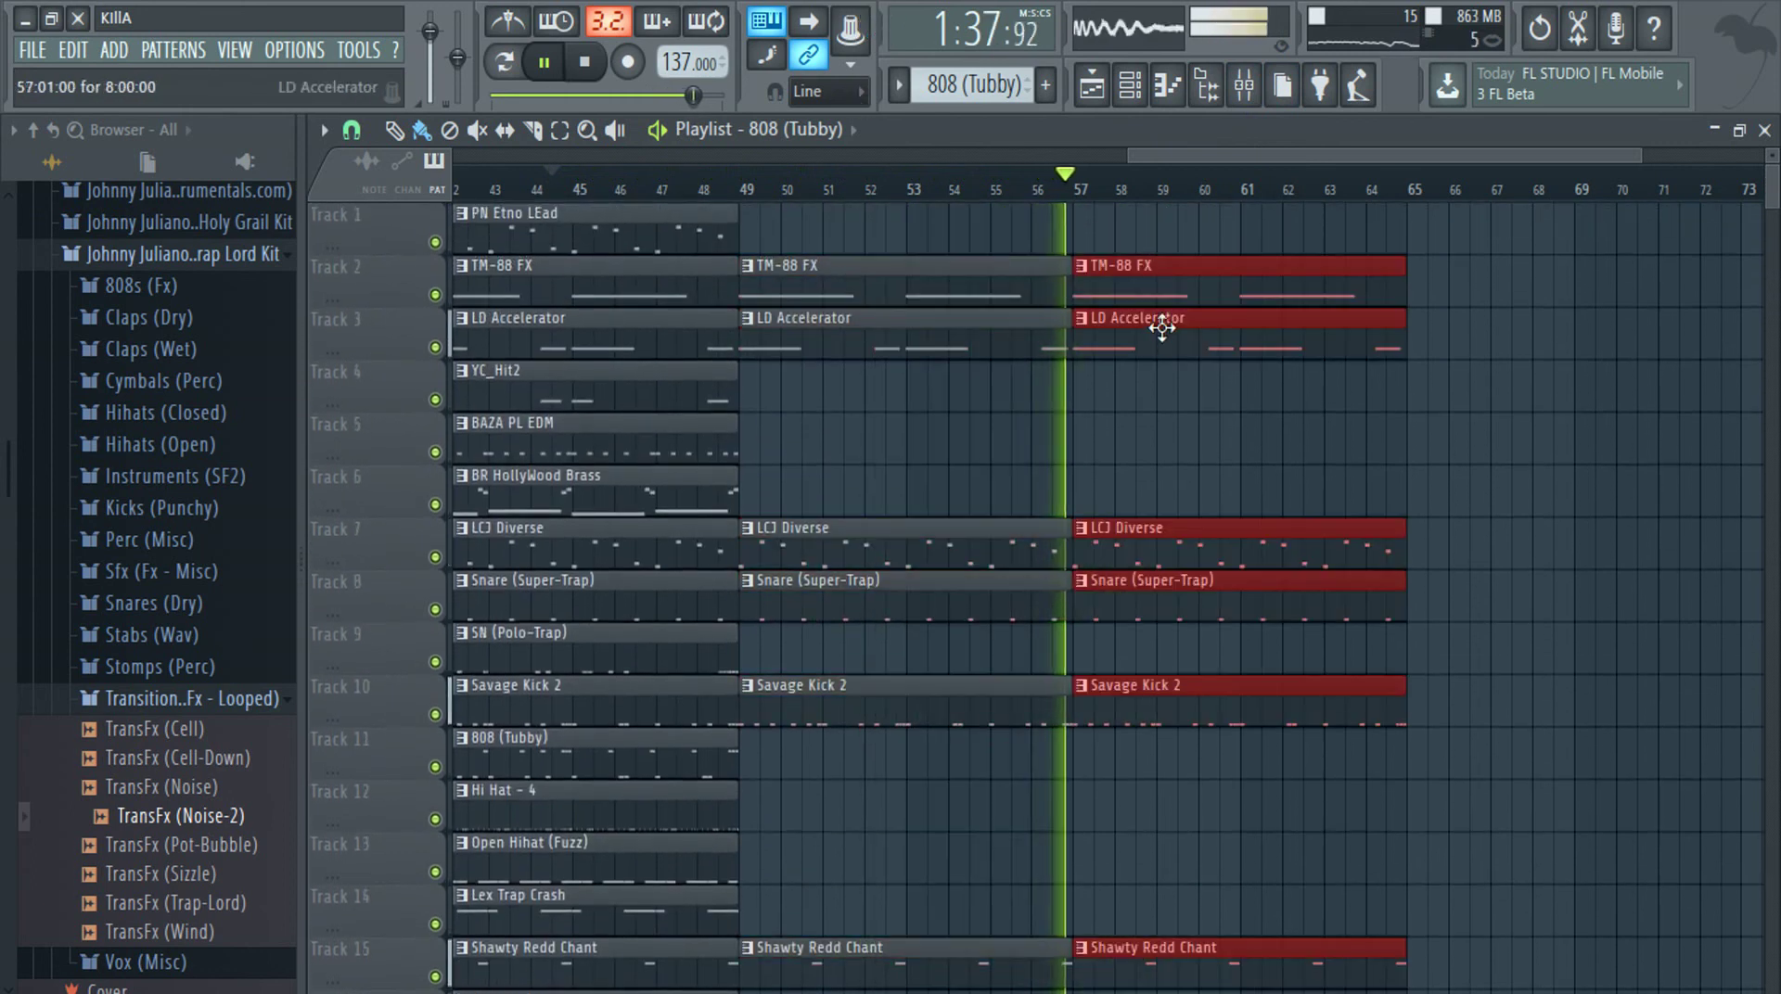
{"action": "left_click", "coordinate": [1213, 451], "text": "ctrl"}
{"action": "key", "text": "space"}
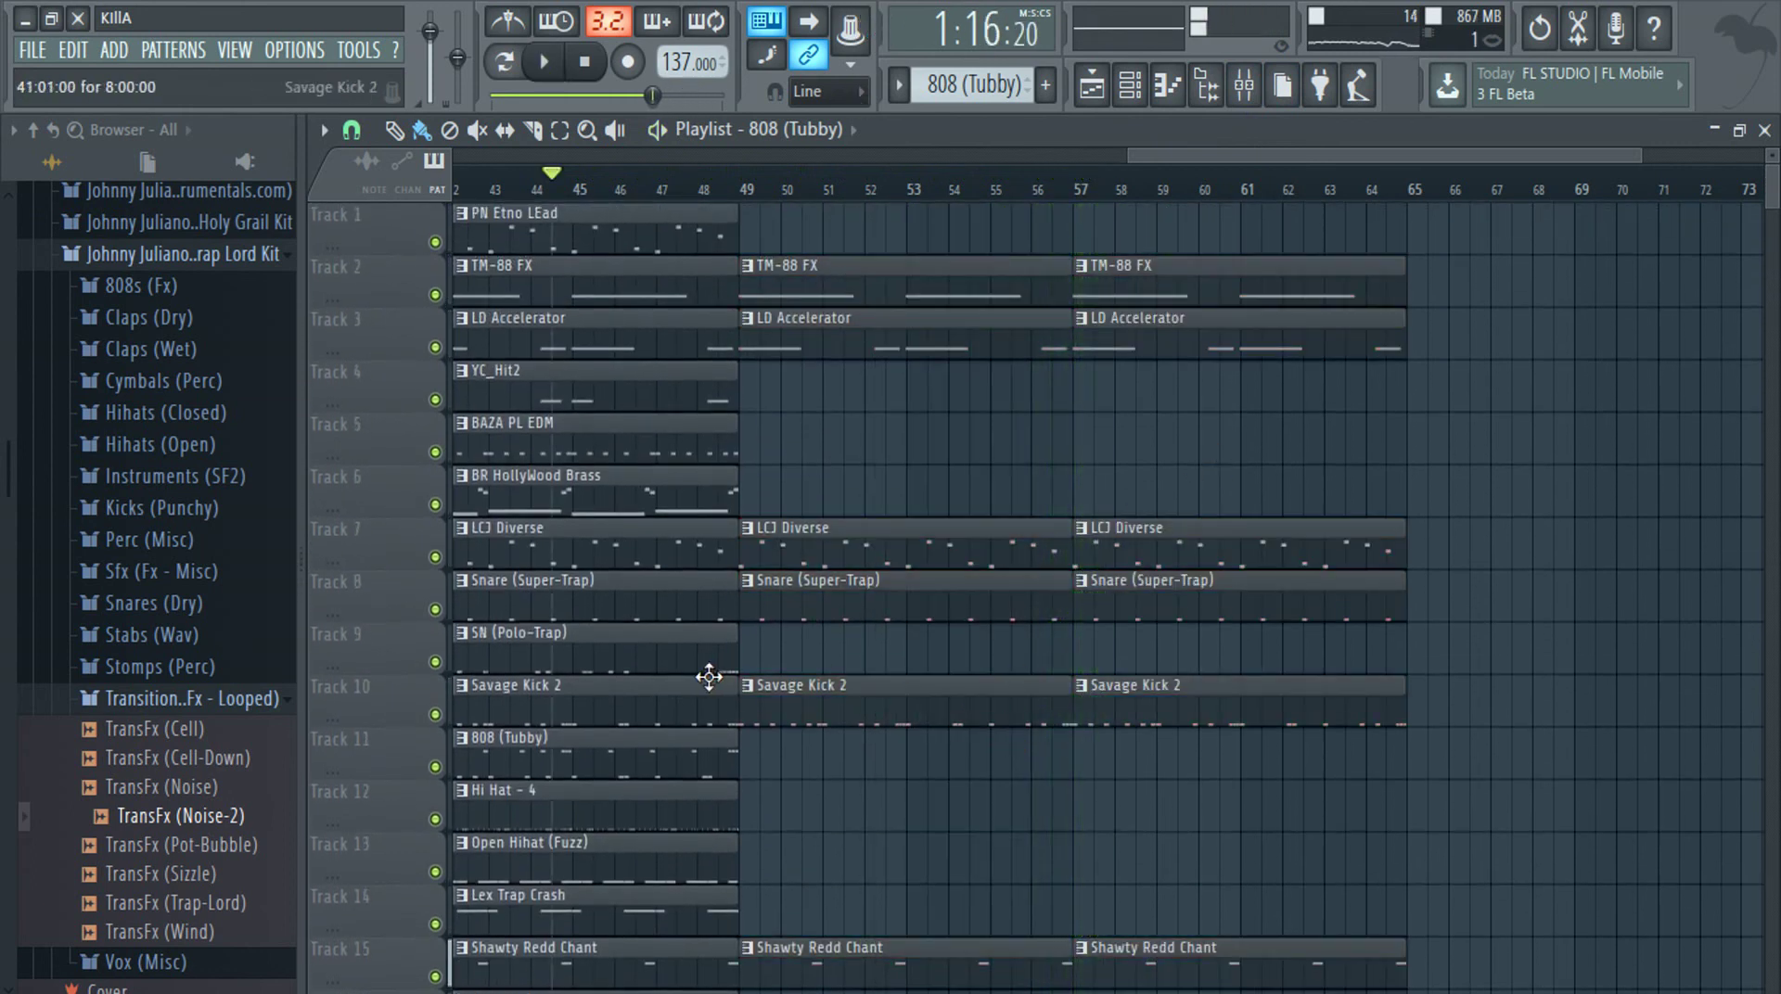
Place clips at bar 57: Savage Kick 2 on Track 9, YC_Hit2 on Track 4 and PN Etno LEad on Track 1
{"action": "left_click_drag", "start_coordinate": [1095, 684], "coordinate": [1100, 660]}
{"action": "left_click", "coordinate": [611, 389]}
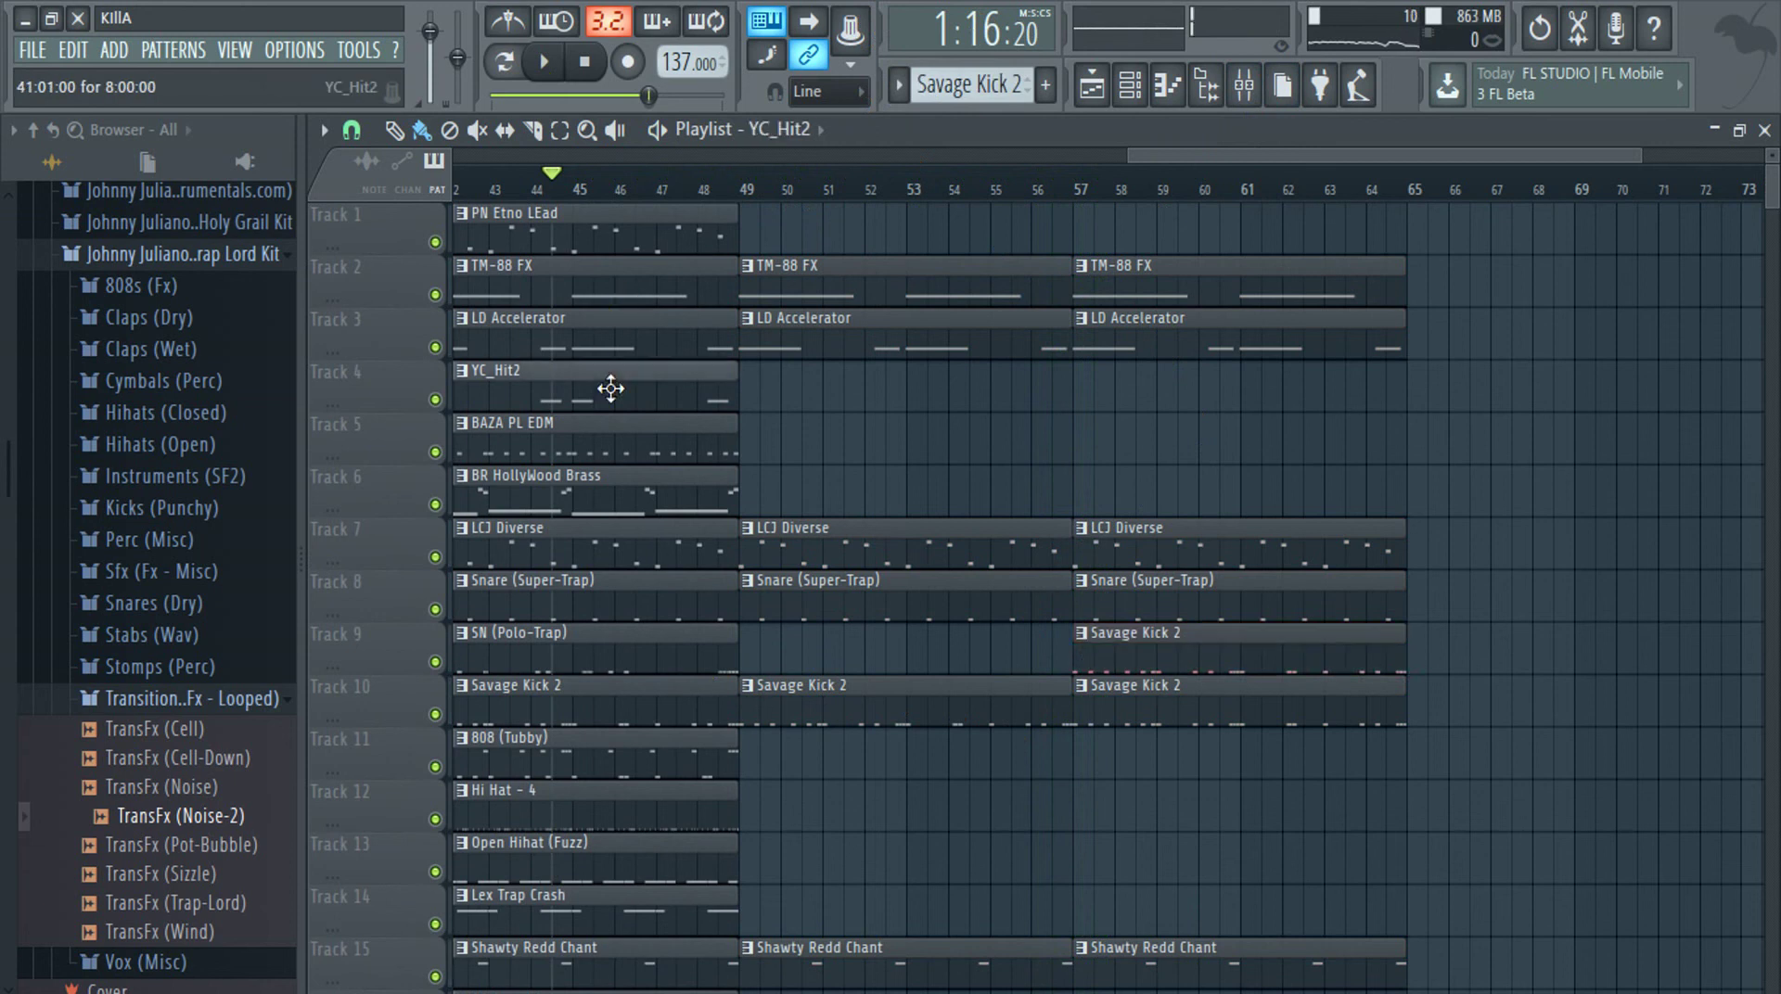
{"action": "left_click", "coordinate": [1082, 386]}
{"action": "key", "text": "space"}
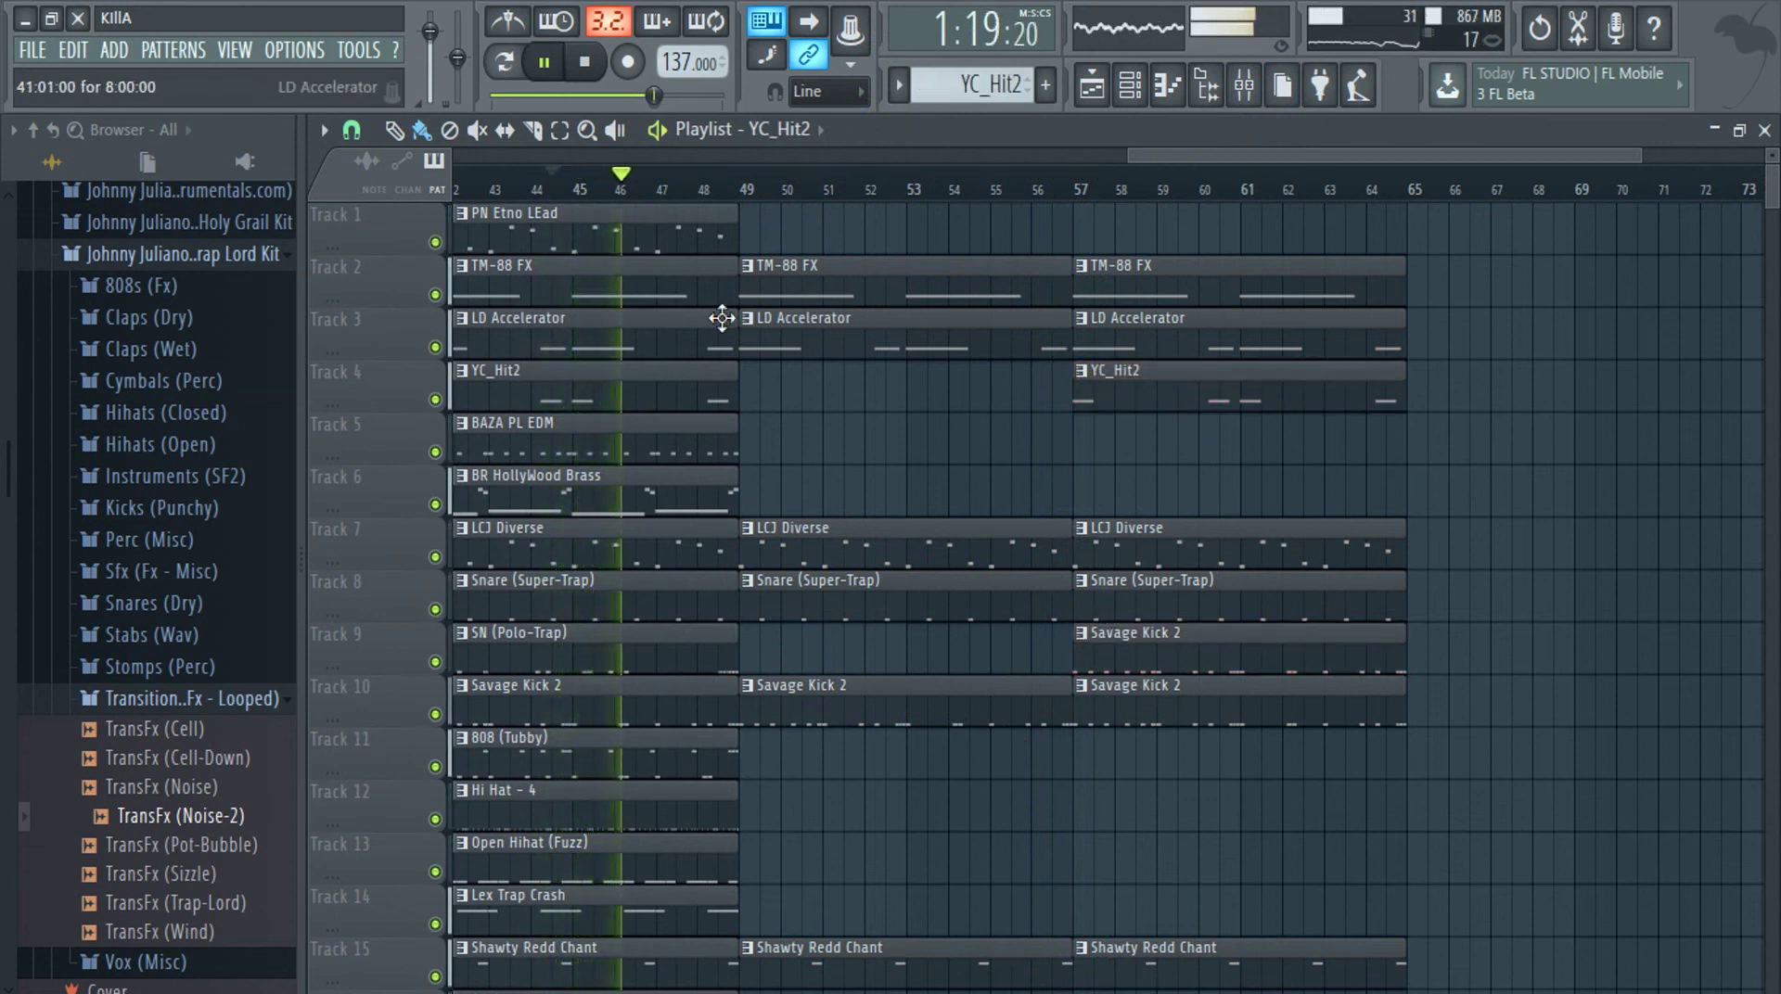
{"action": "left_click", "coordinate": [724, 249]}
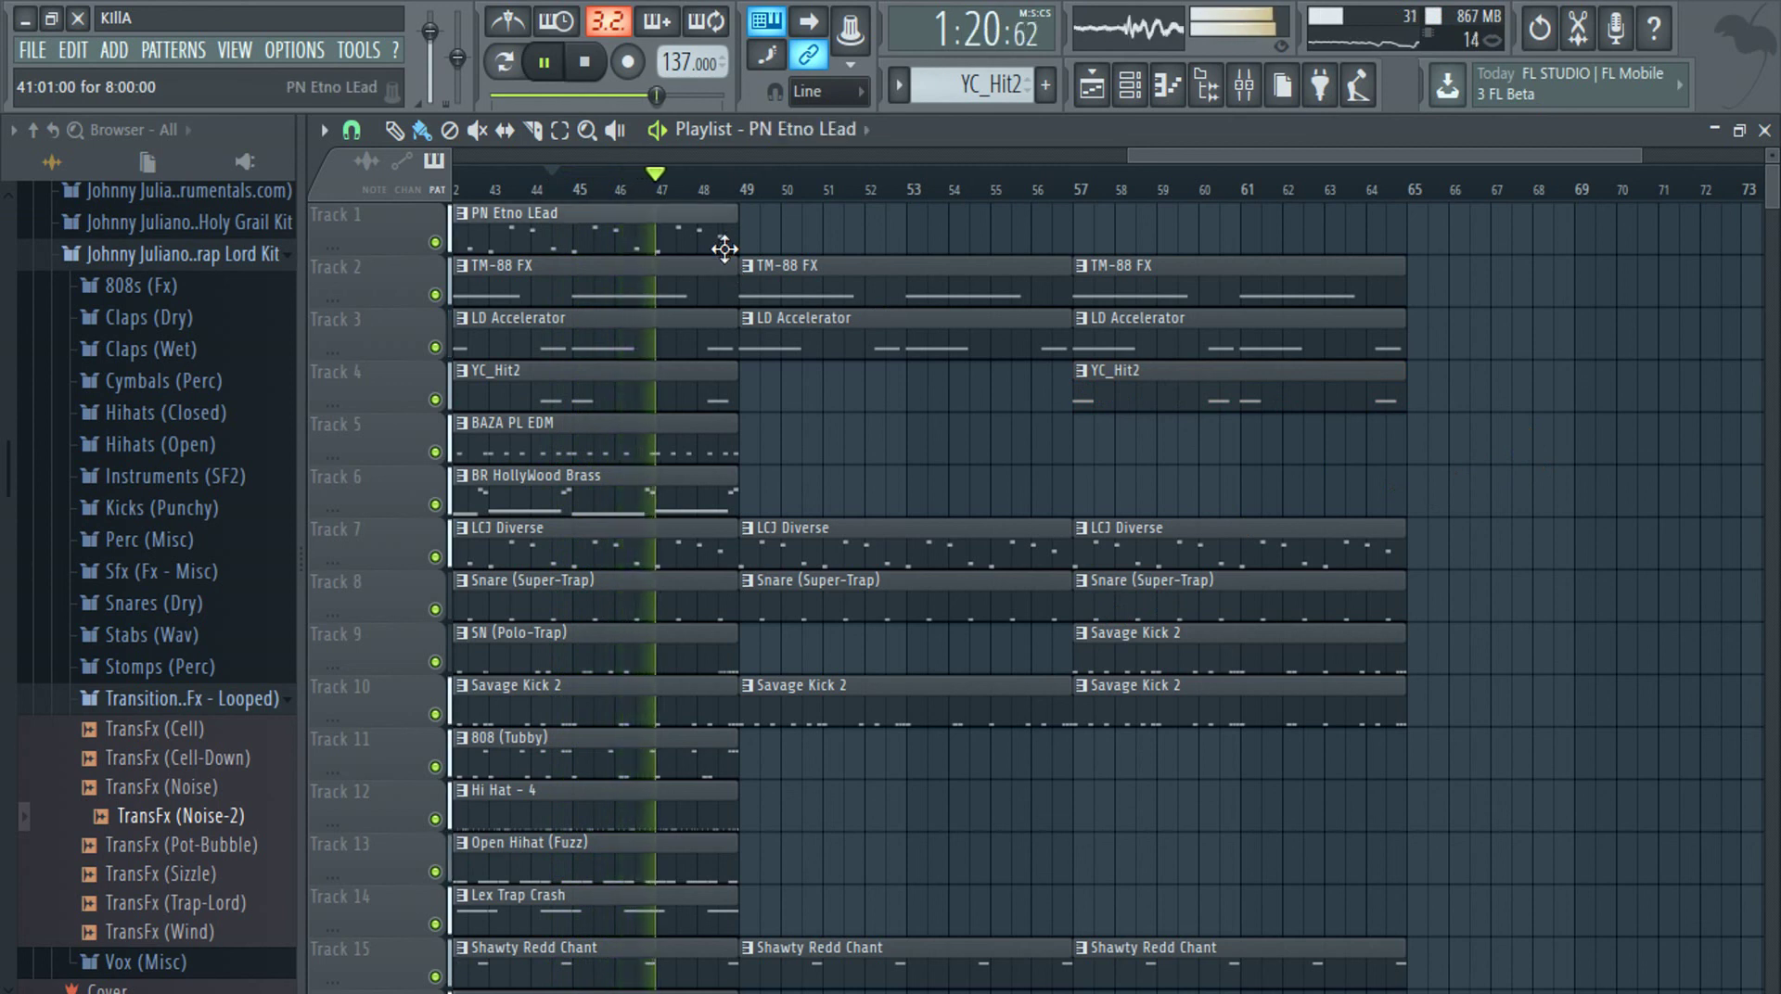
{"action": "left_click", "coordinate": [1082, 248]}
{"action": "scroll", "coordinate": [1530, 655], "scroll_direction": "down", "scroll_amount": 4}
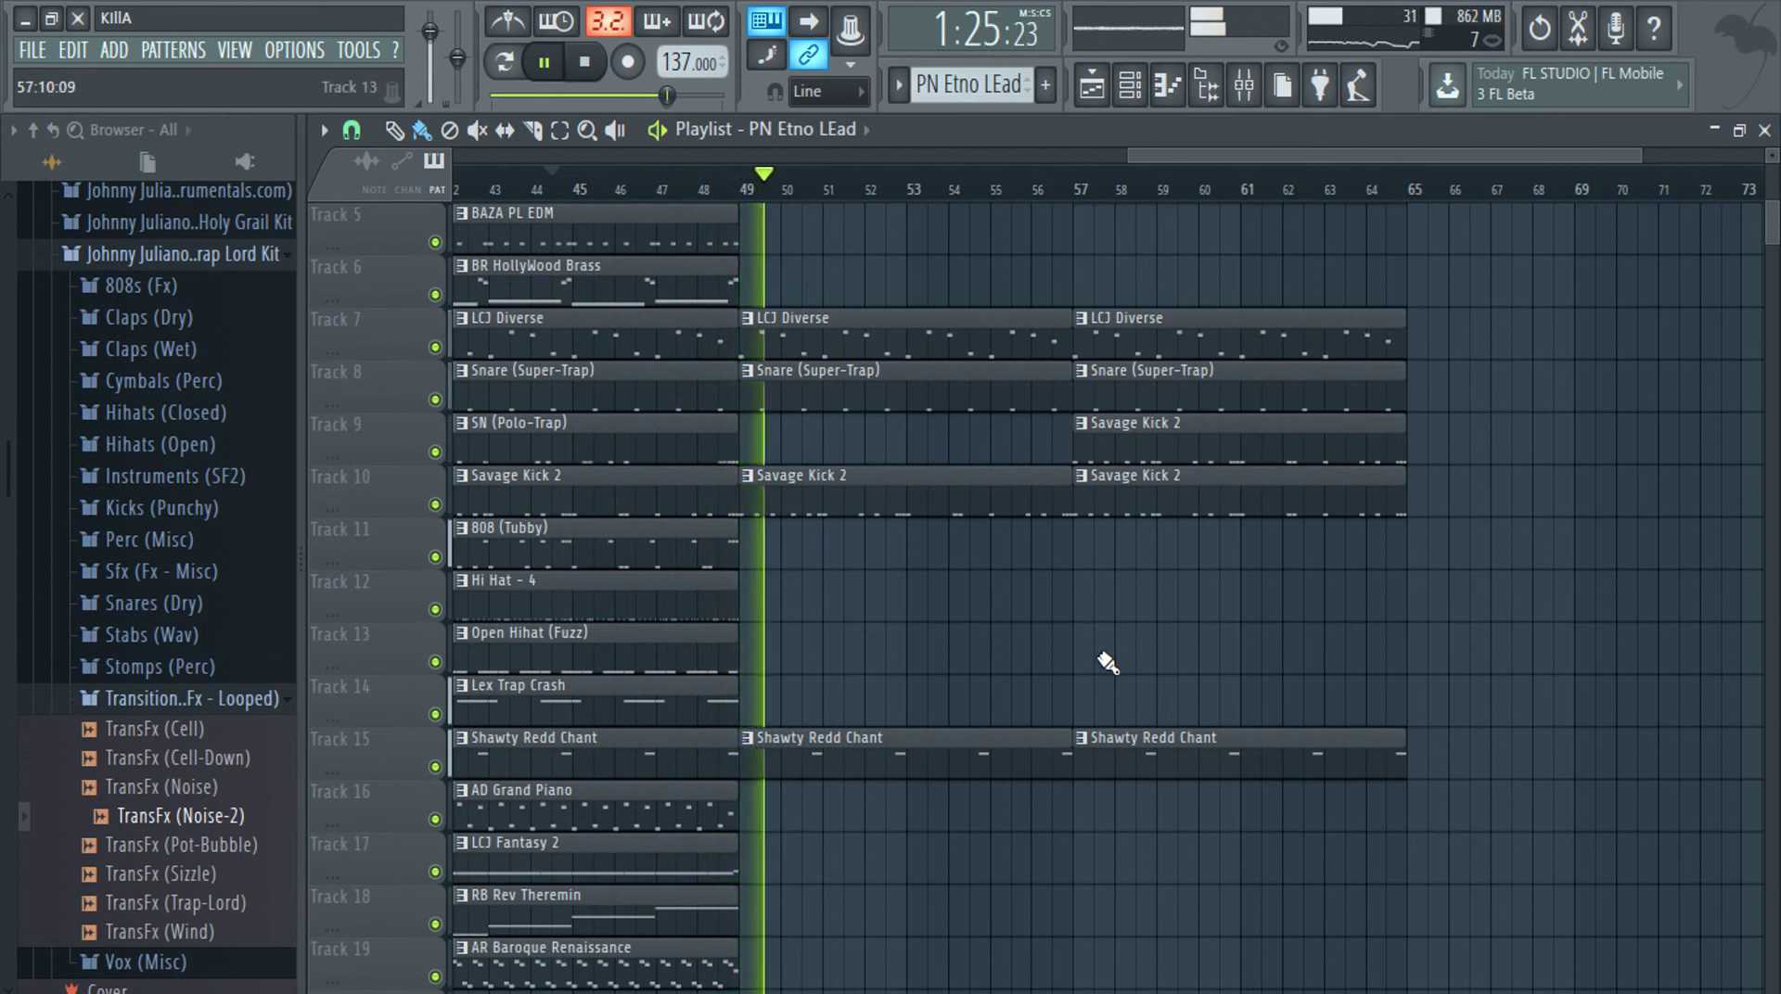
{"action": "scroll", "coordinate": [1076, 664], "scroll_direction": "down", "scroll_amount": 2}
{"action": "left_click", "coordinate": [606, 553]}
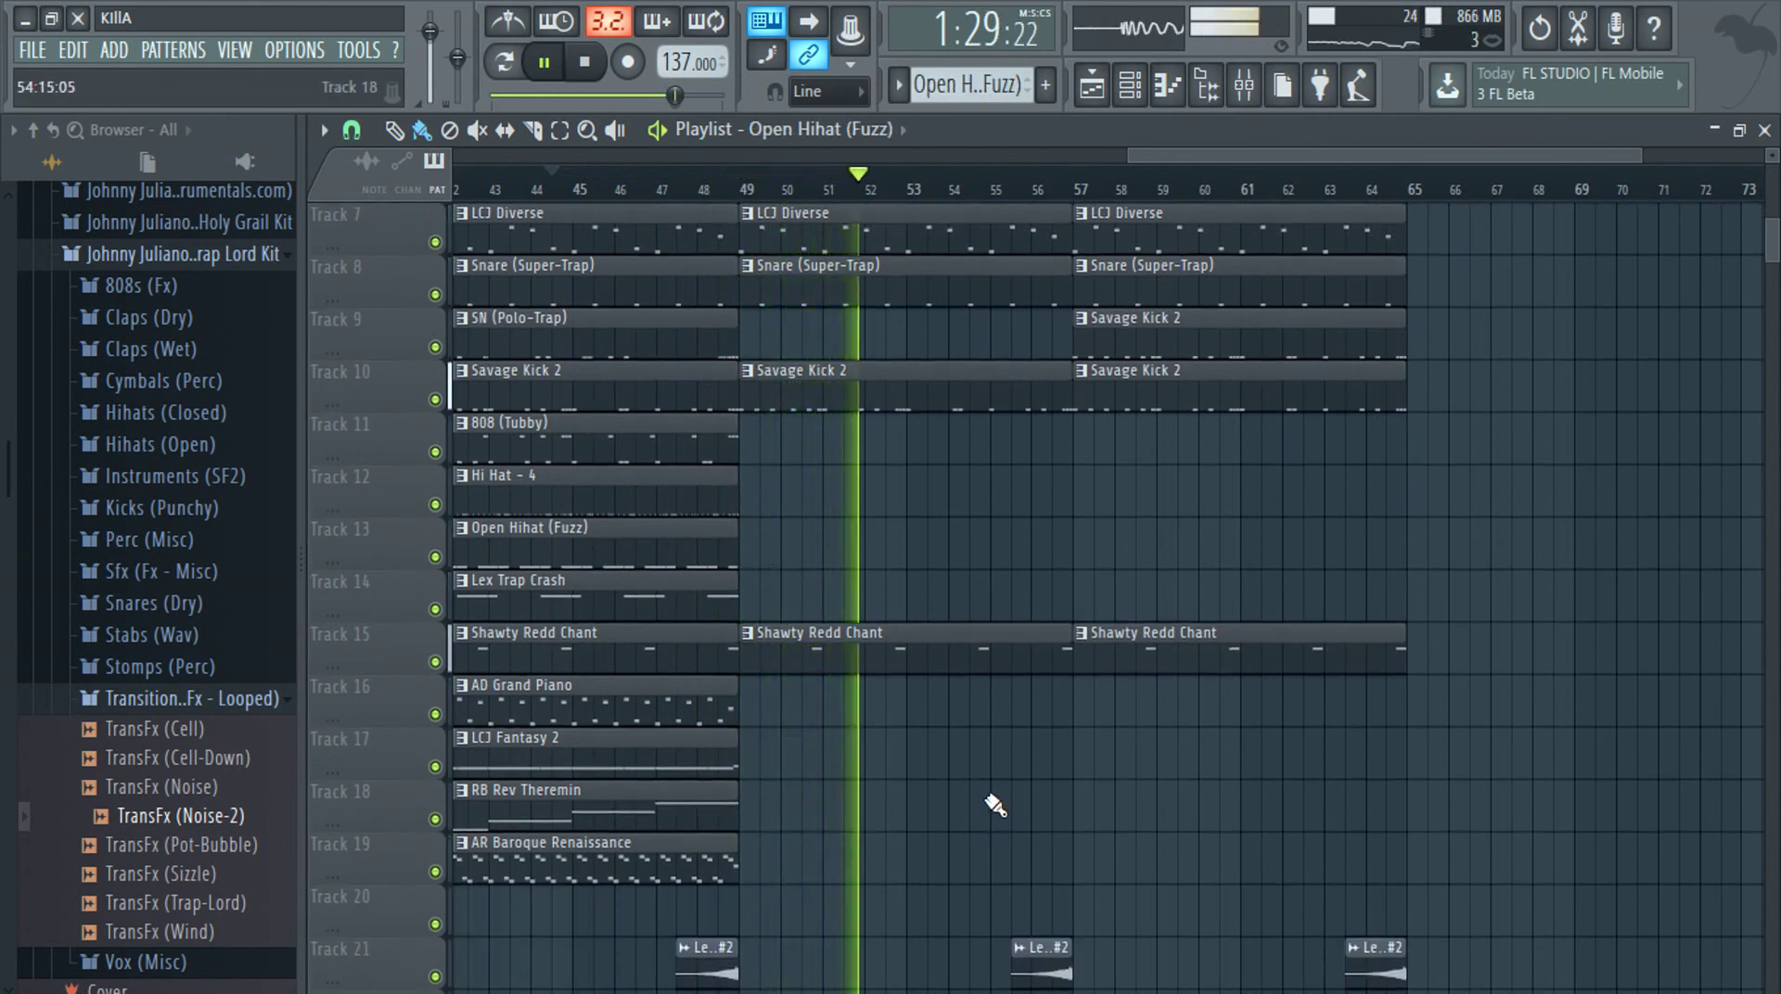
{"action": "scroll", "coordinate": [995, 805], "scroll_direction": "down", "scroll_amount": 4}
{"action": "scroll", "coordinate": [996, 805], "scroll_direction": "up", "scroll_amount": 5}
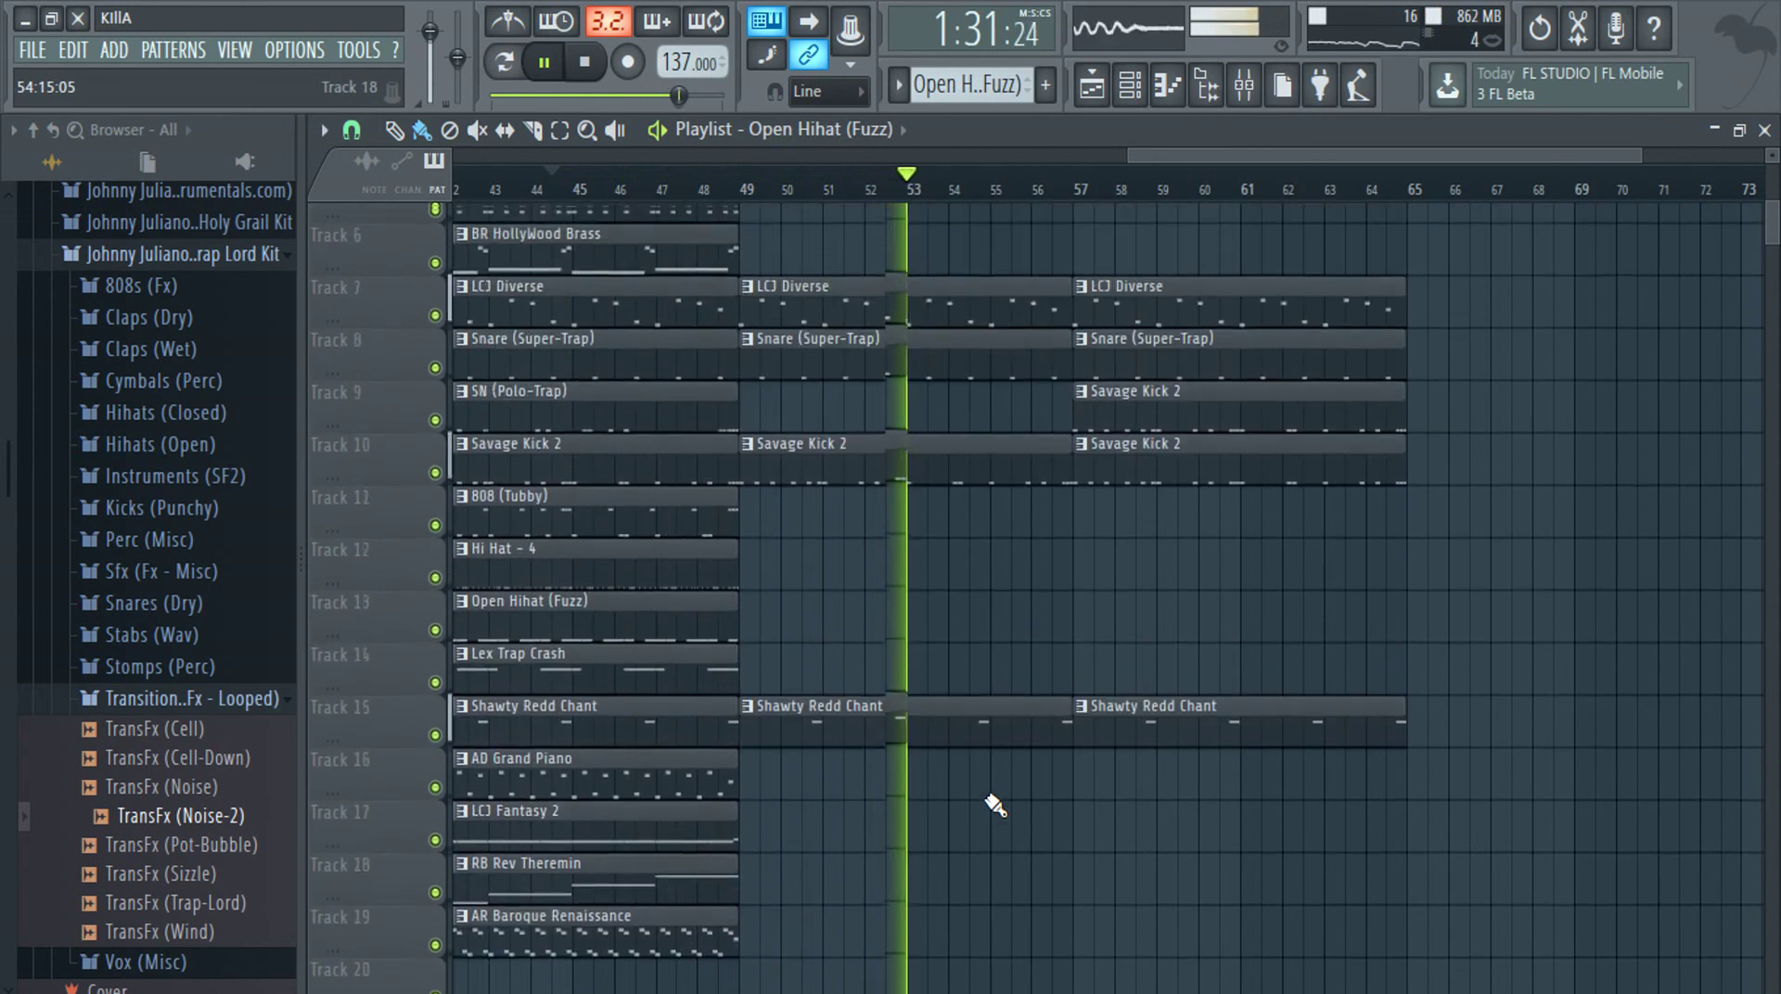
Inspect the TM-88 FX pattern's notes in the piano roll, and return to the playlist
{"action": "double_click", "coordinate": [844, 288]}
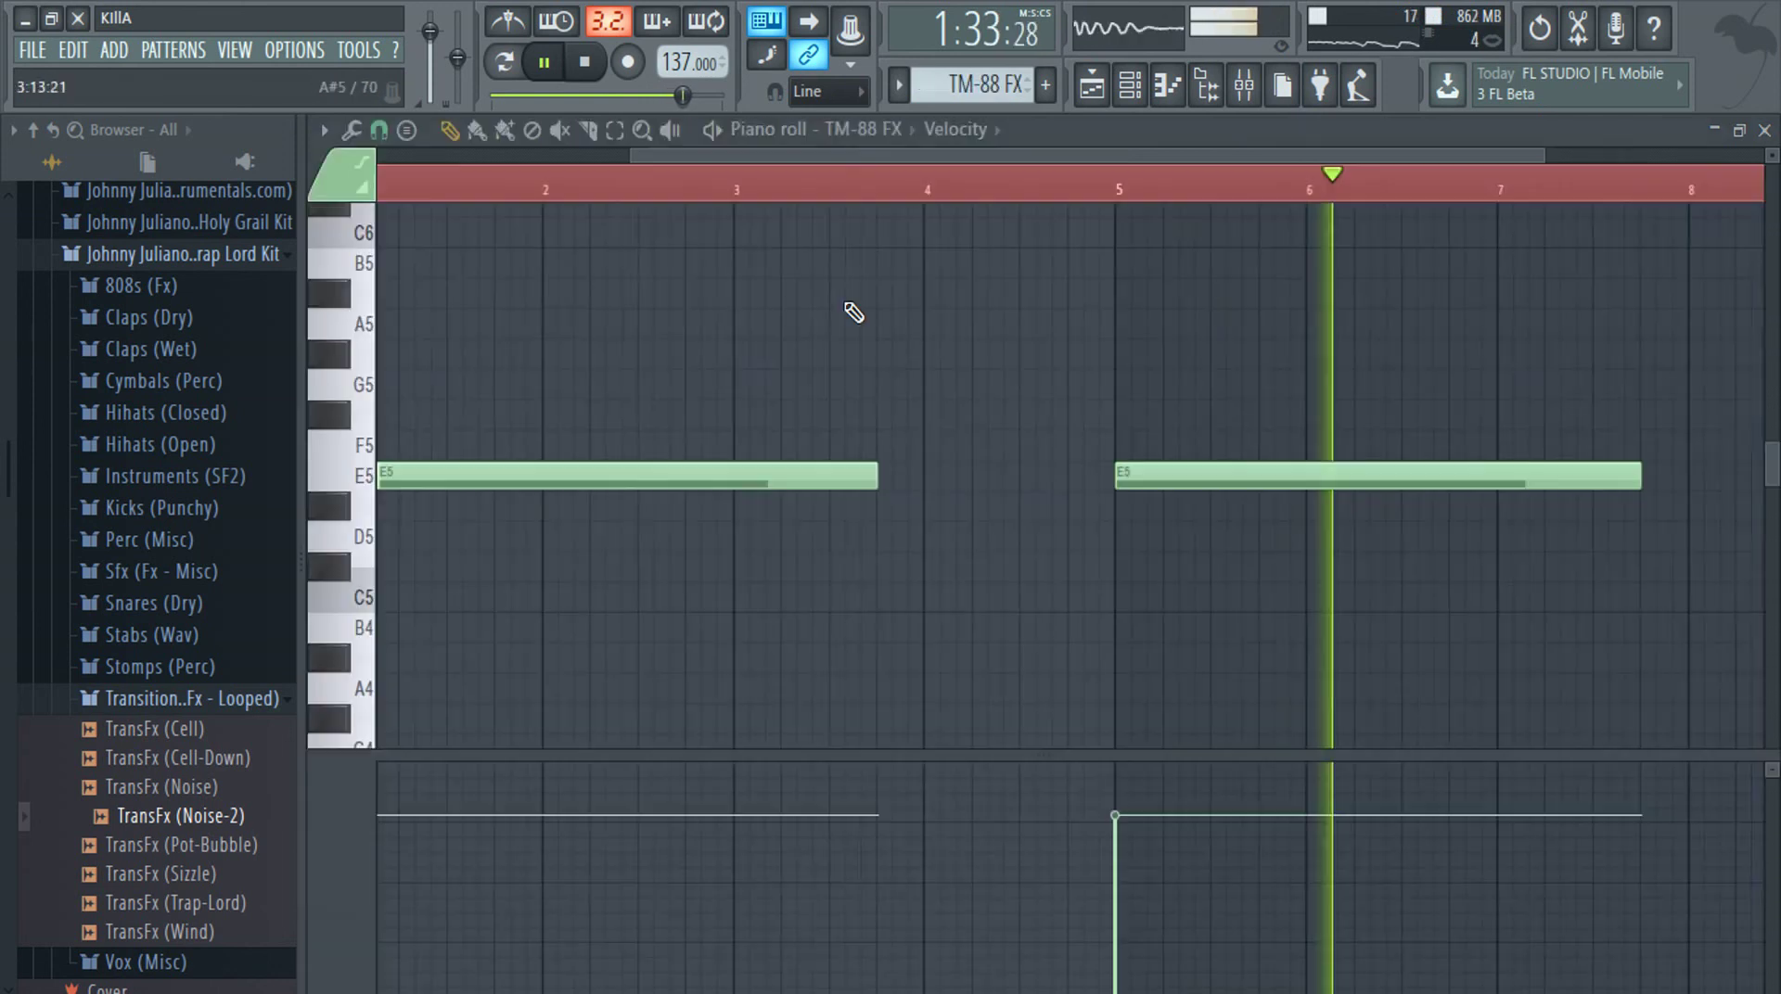
{"action": "key", "text": "Escape"}
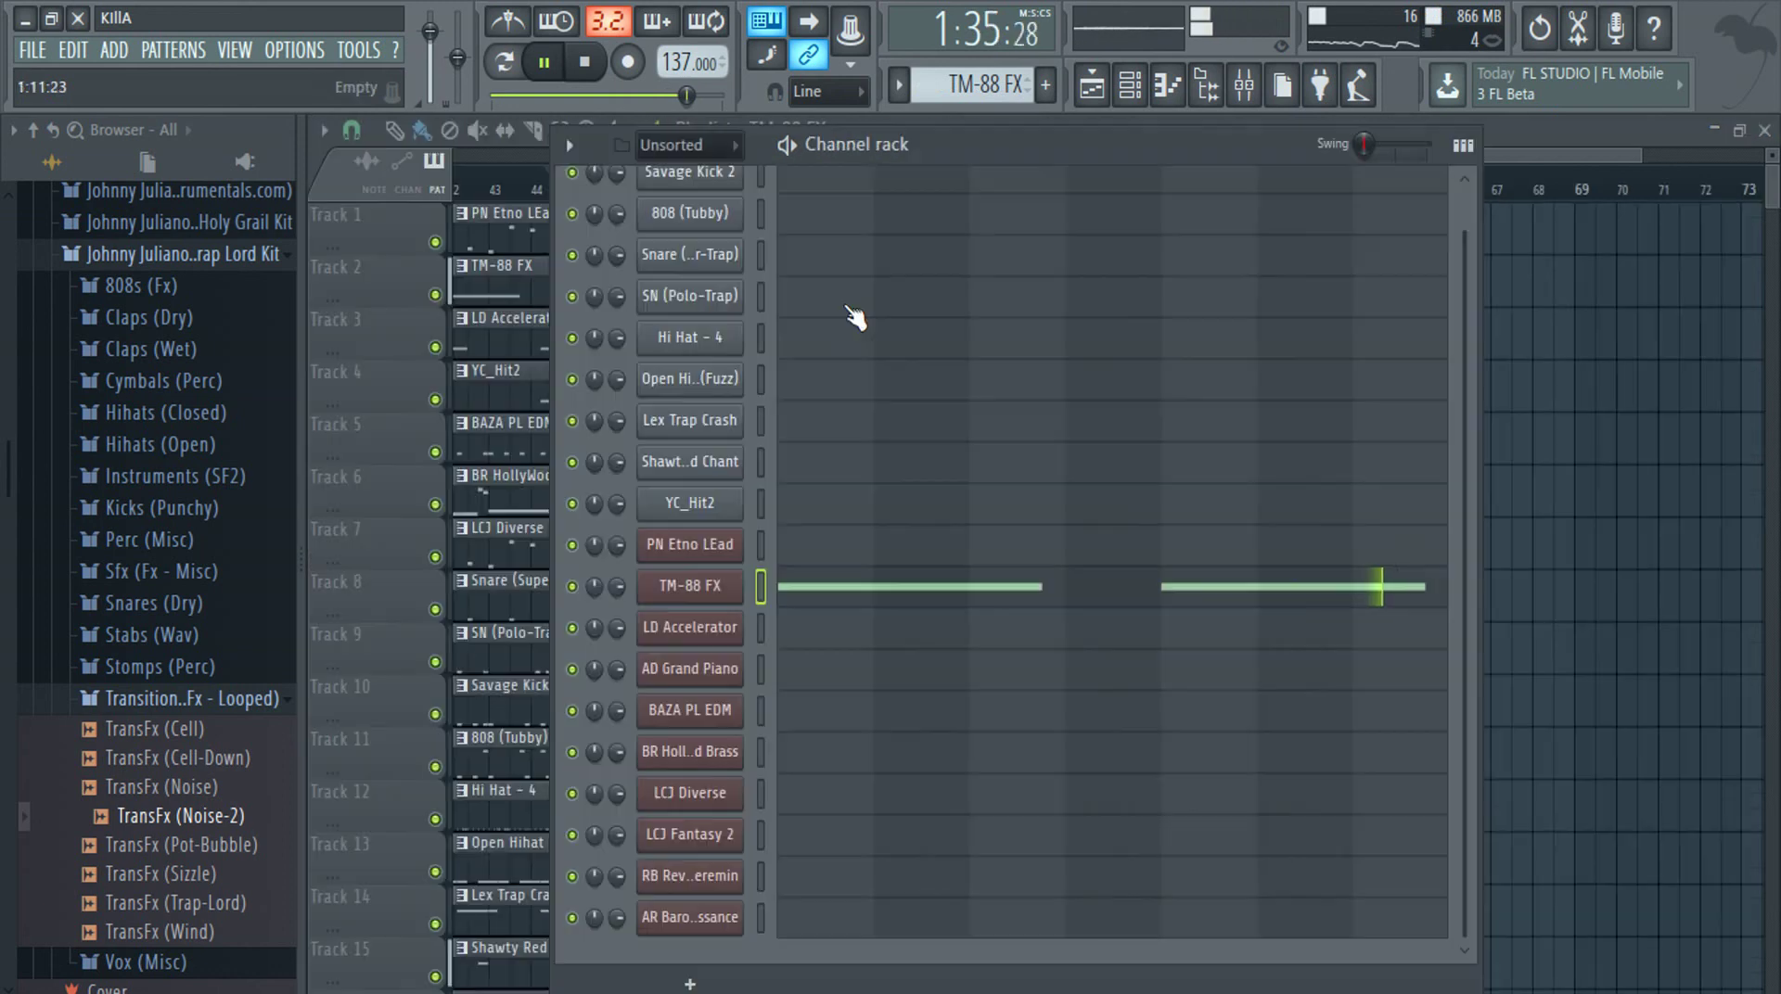
{"action": "key", "text": "Escape"}
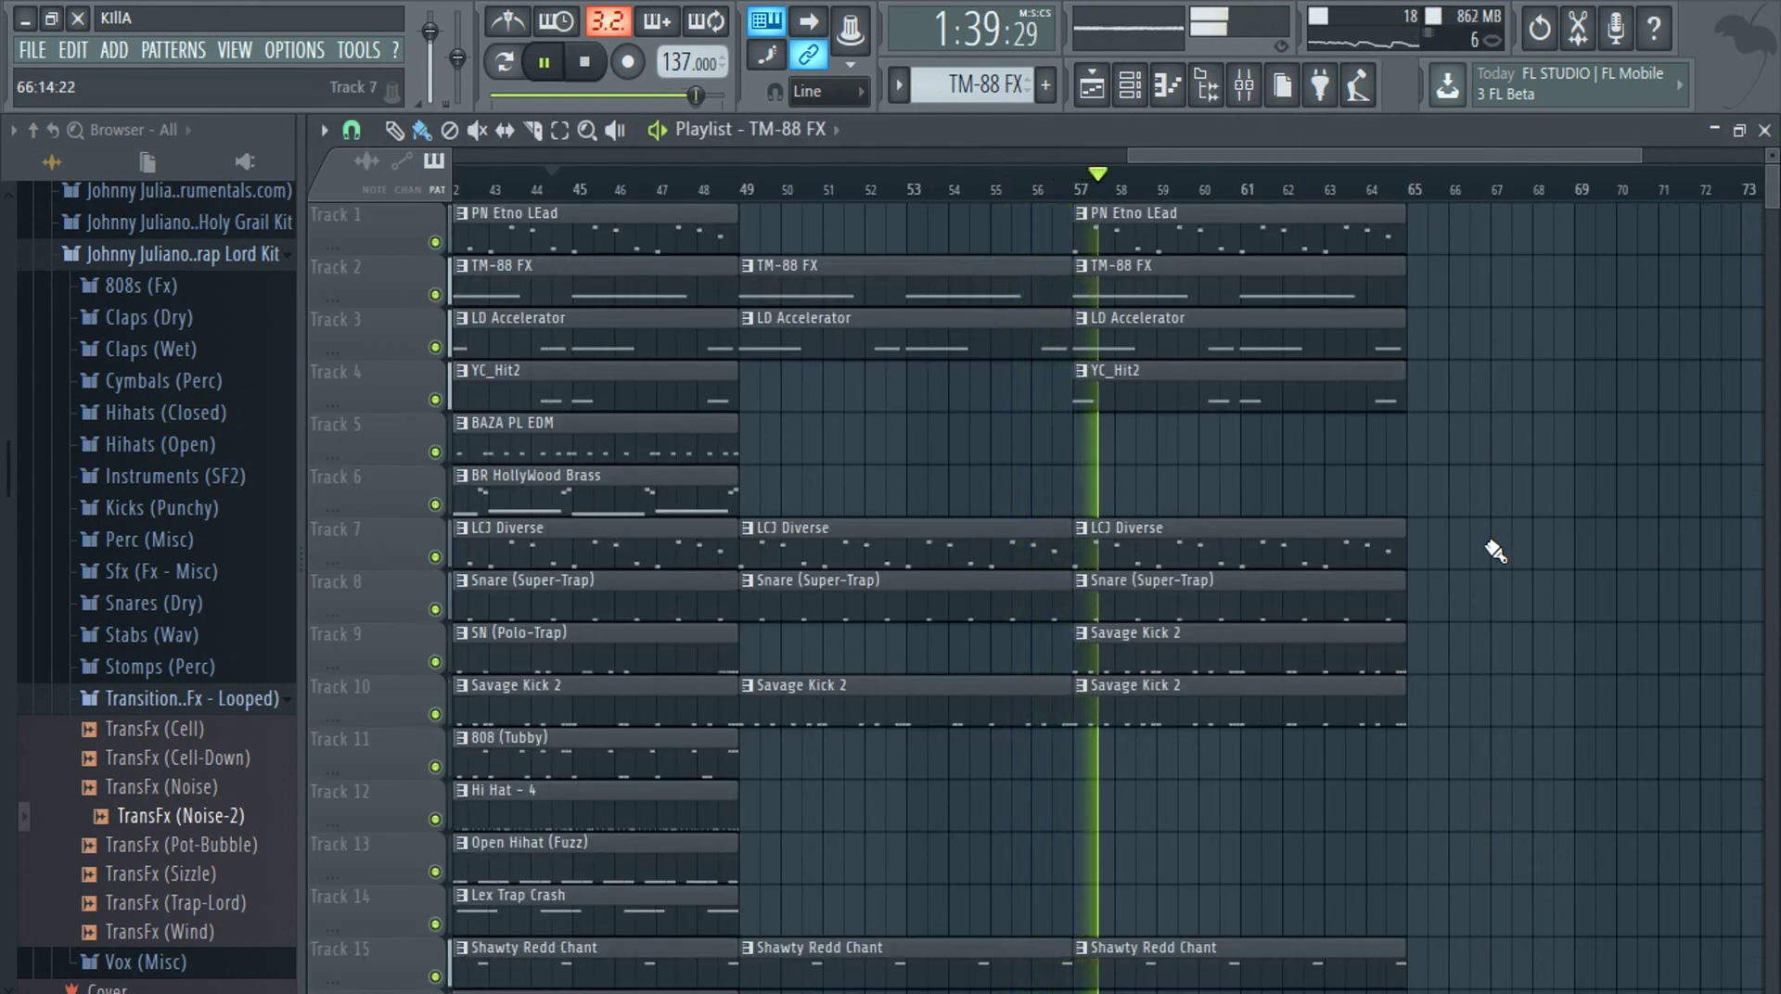
Remove the Savage Kick 2 clip from Track 9 at bar 57, and place an 808 (Tubby) clip on Track 11 there
{"action": "right_click", "coordinate": [1133, 664]}
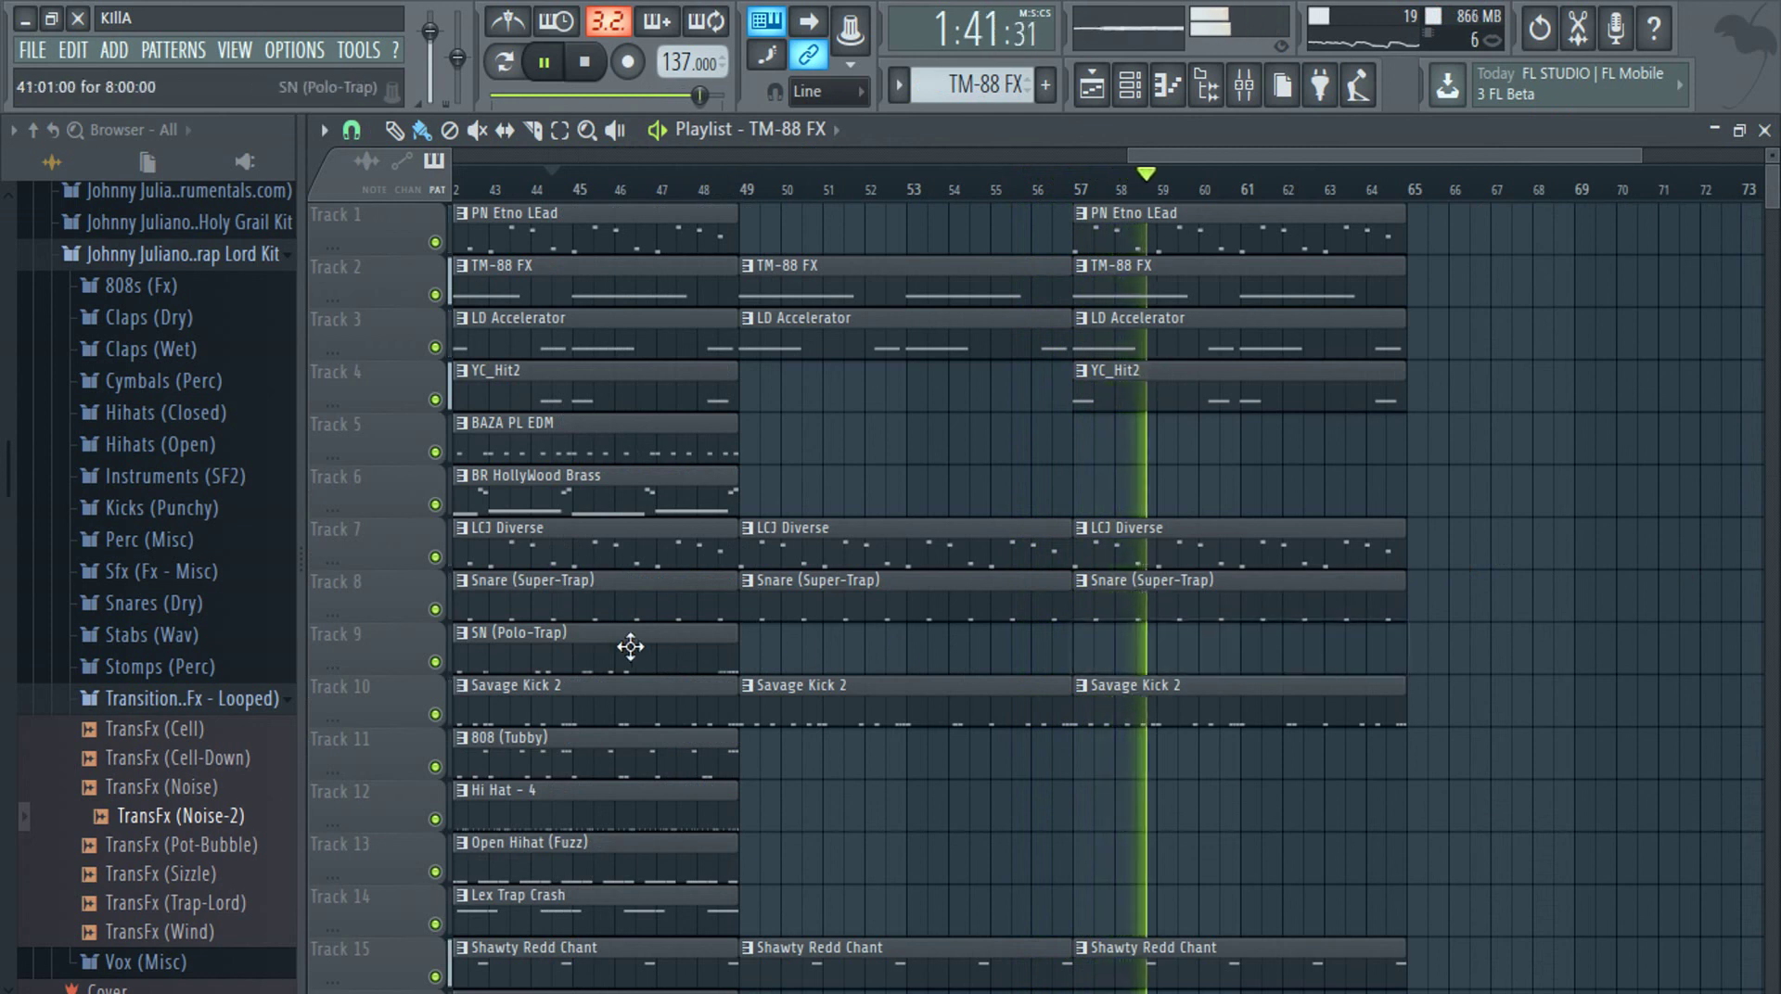
{"action": "left_click", "coordinate": [633, 736]}
{"action": "left_click", "coordinate": [1076, 756]}
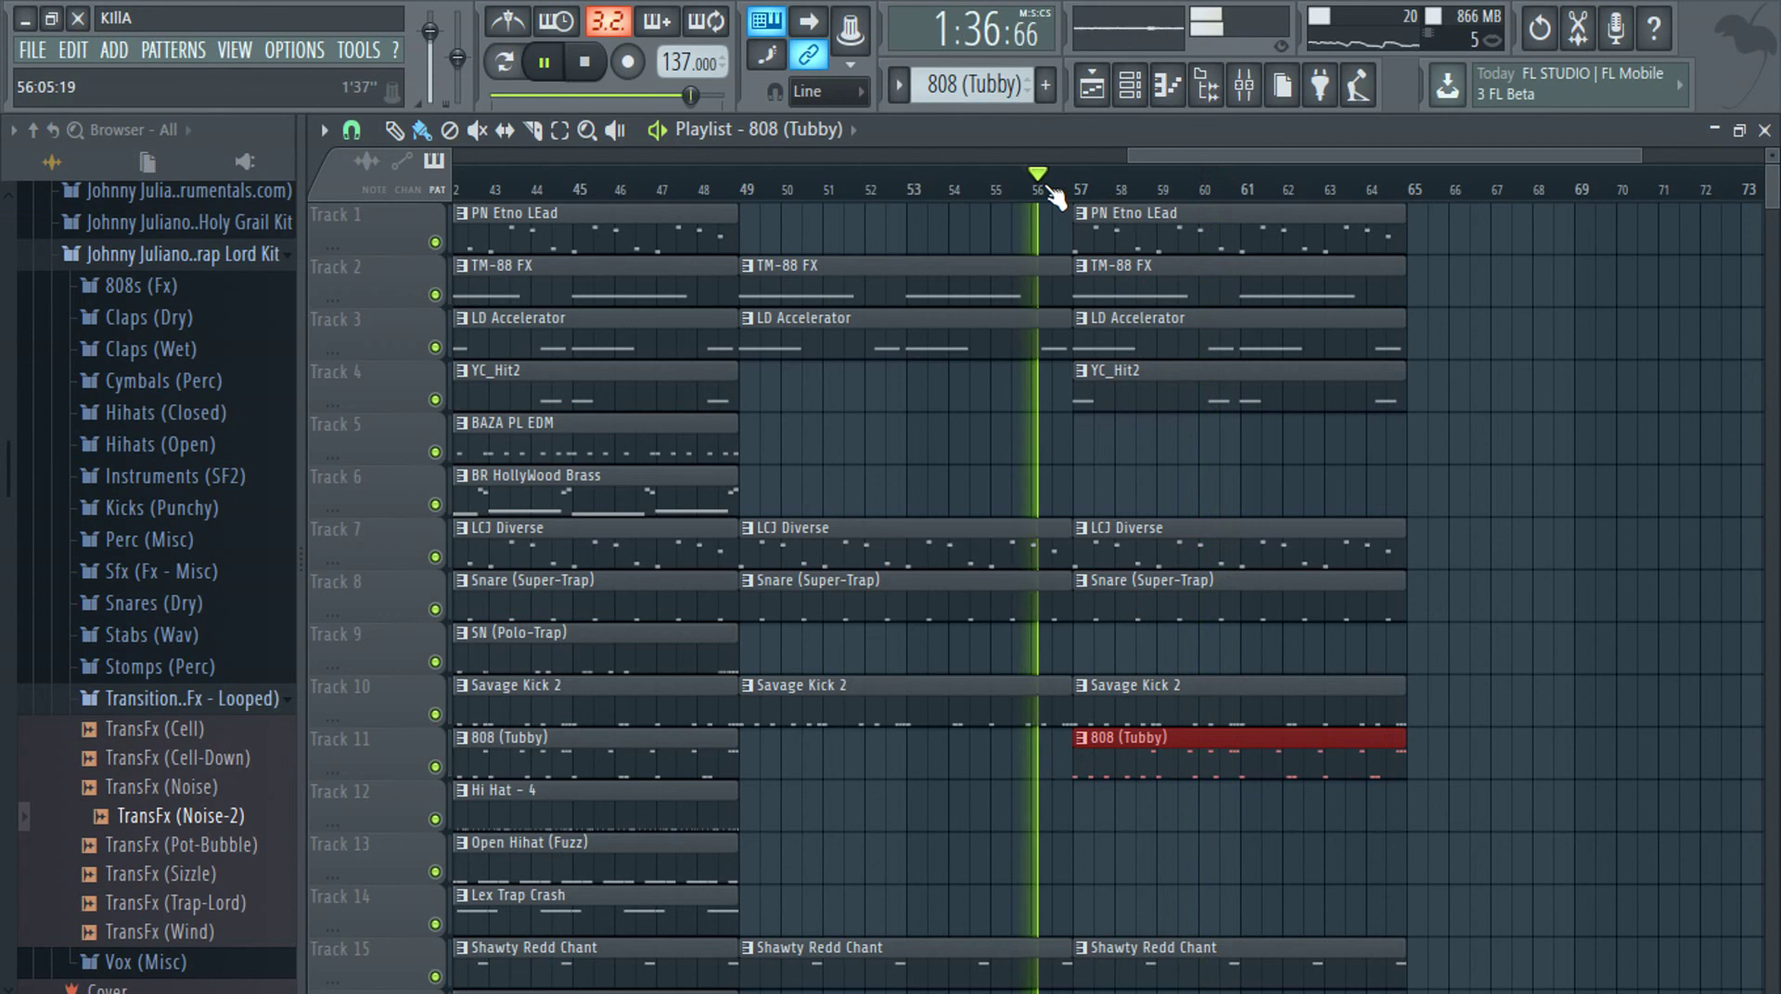
{"action": "left_click", "coordinate": [1629, 543], "text": "ctrl"}
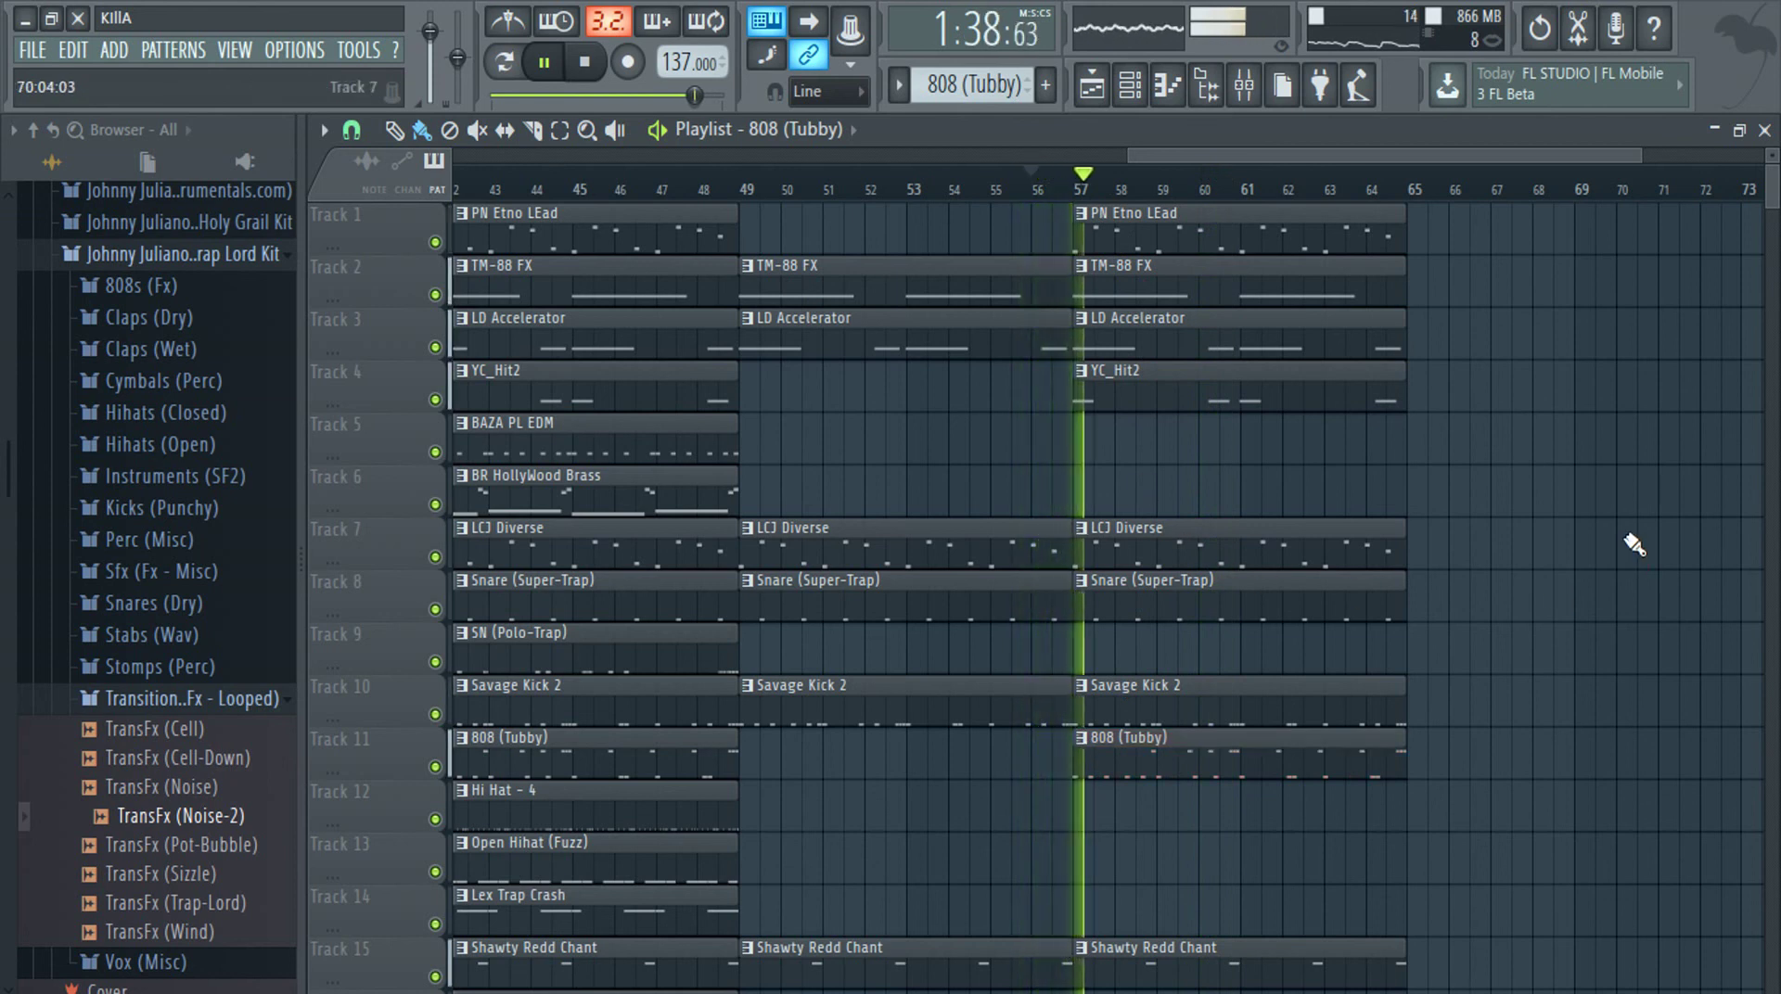
Set the YC_Hit2 mixer fader to 65% (-8.4 dB), and close the mixer
{"action": "left_click", "coordinate": [1244, 85]}
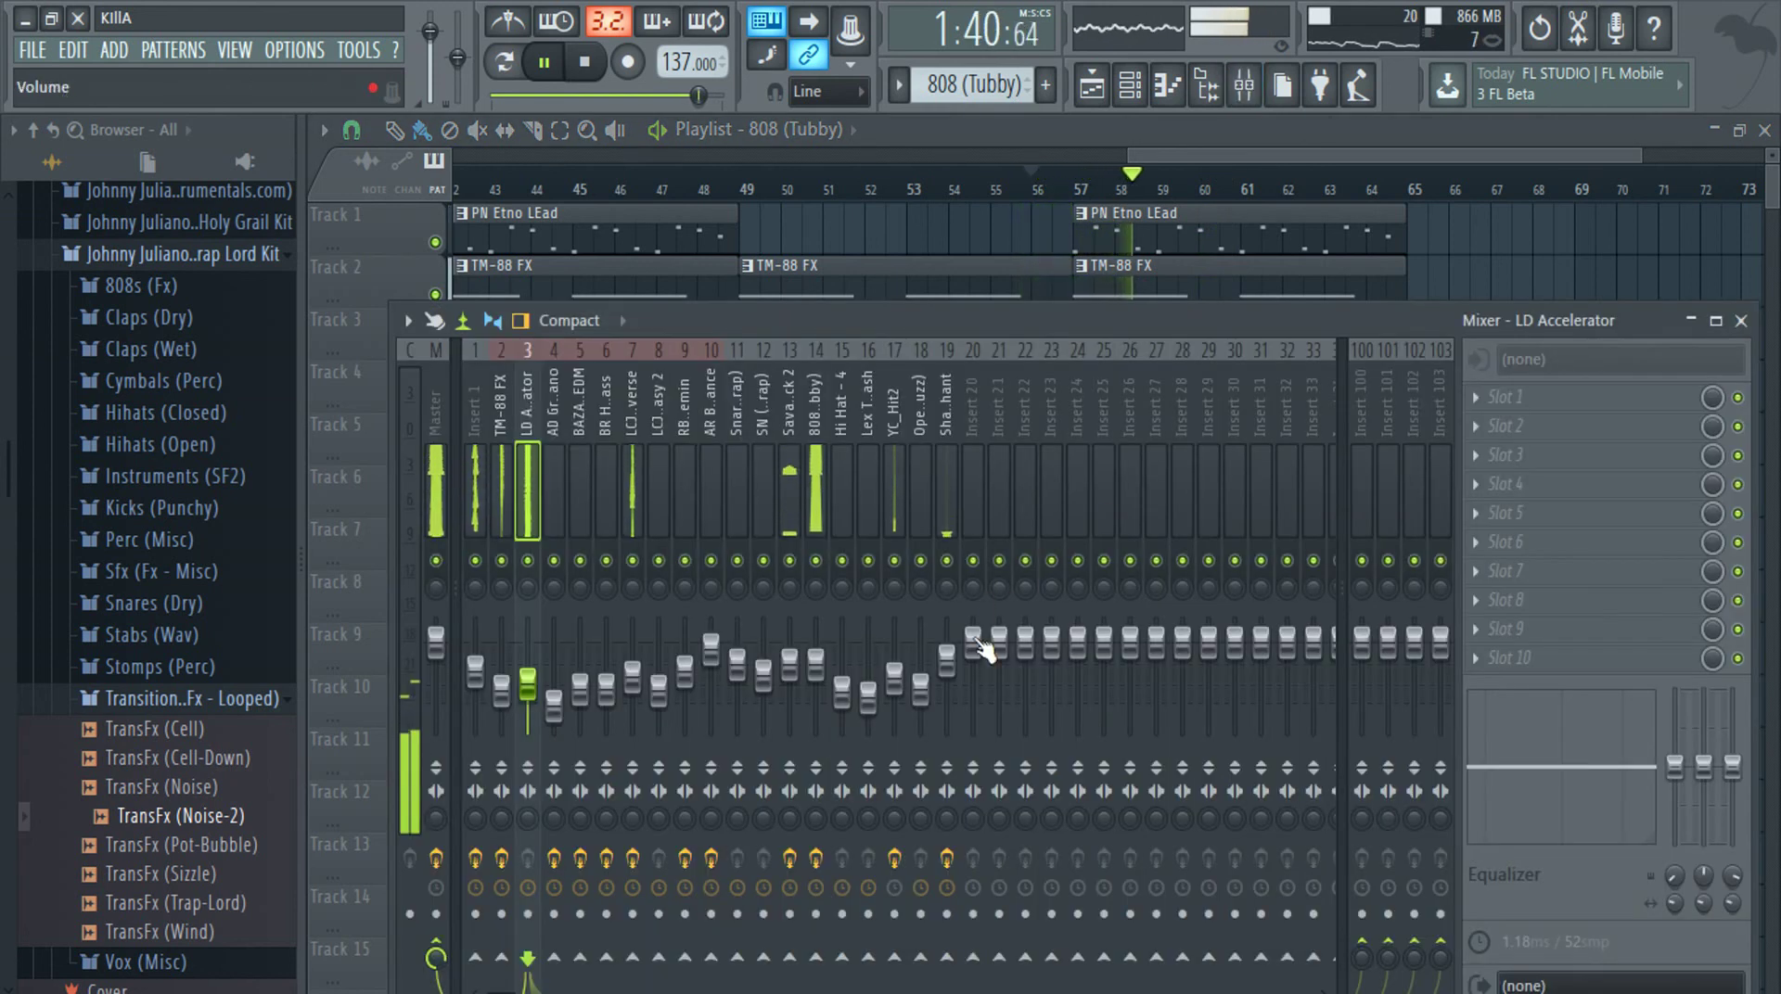
{"action": "left_click", "coordinate": [895, 679]}
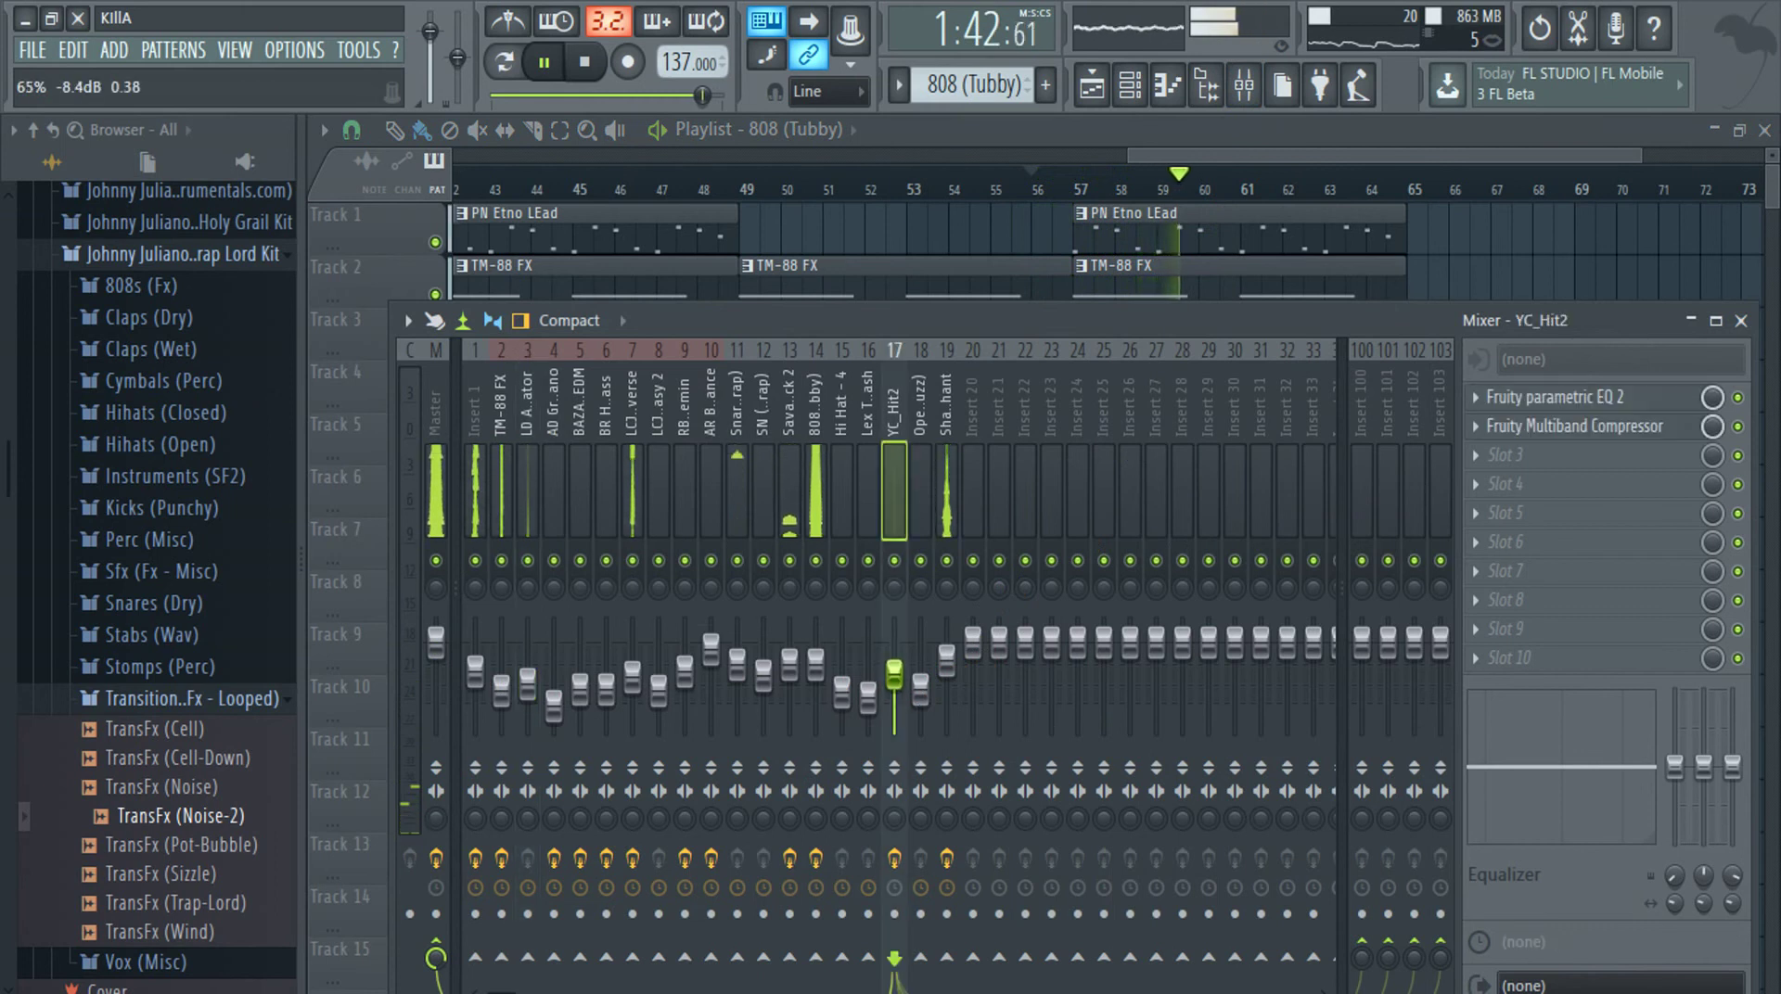
{"action": "key", "text": "F9"}
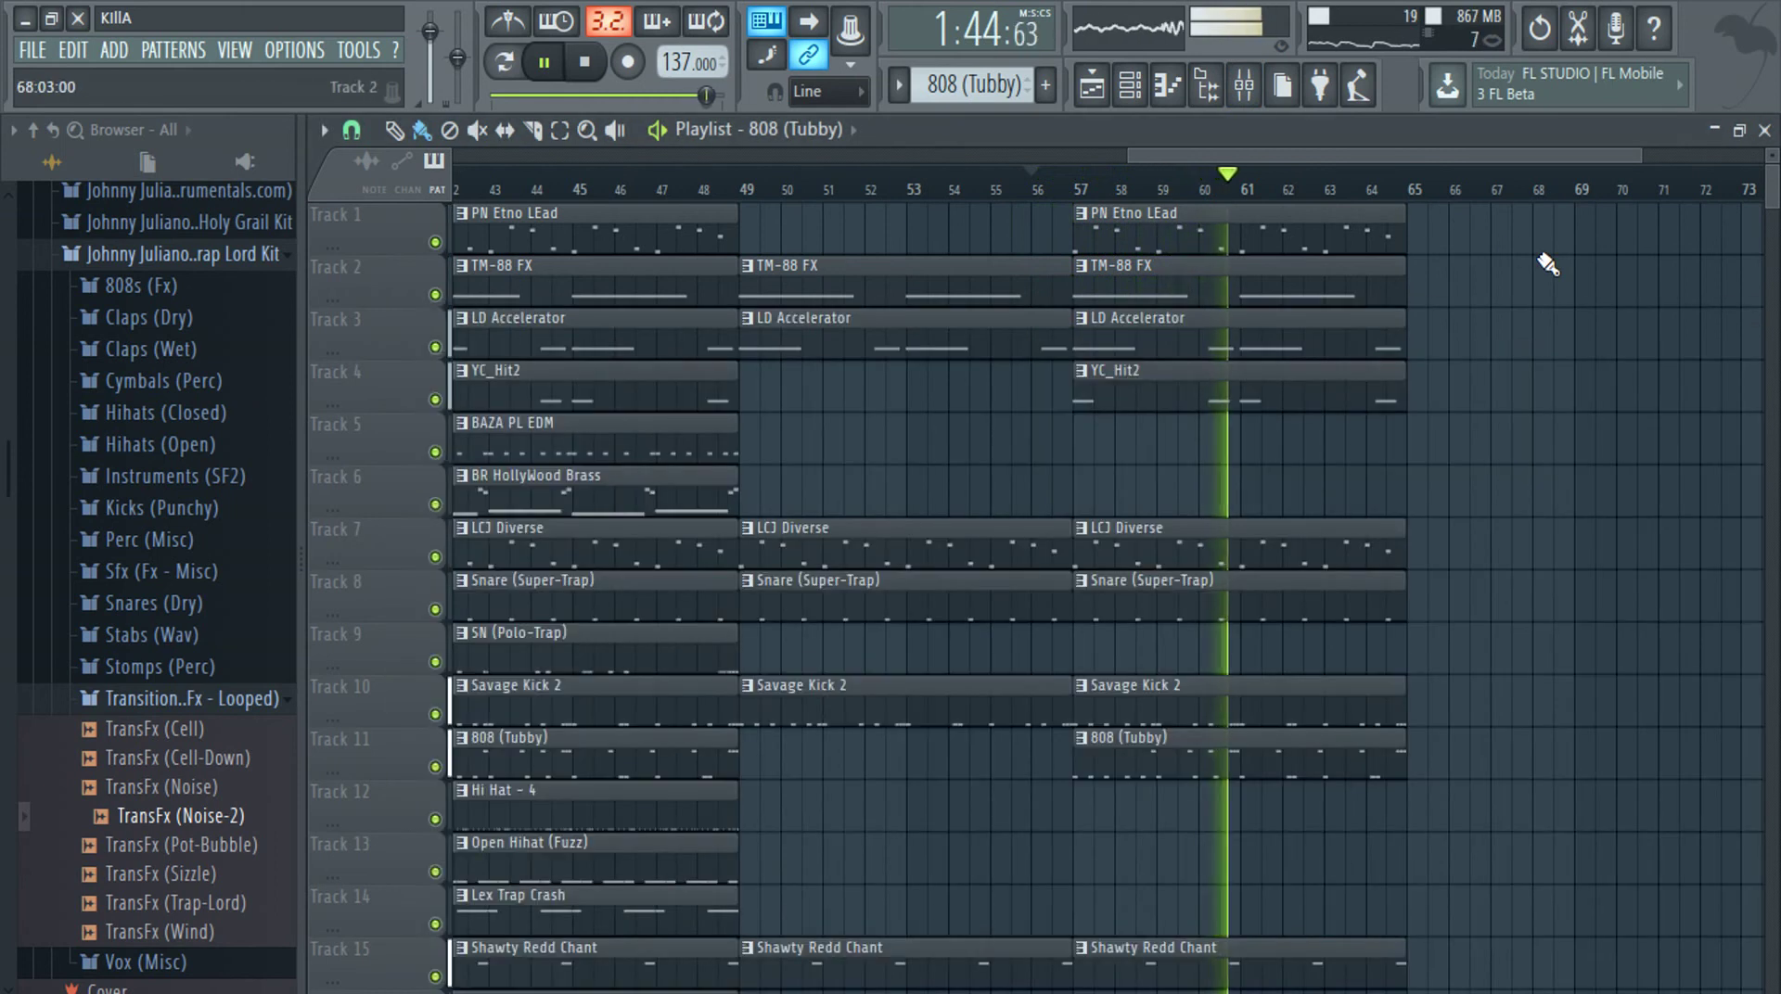
Place an SN (Polo-Trap) clip on Track 9 at bar 57
{"action": "left_click", "coordinate": [657, 655]}
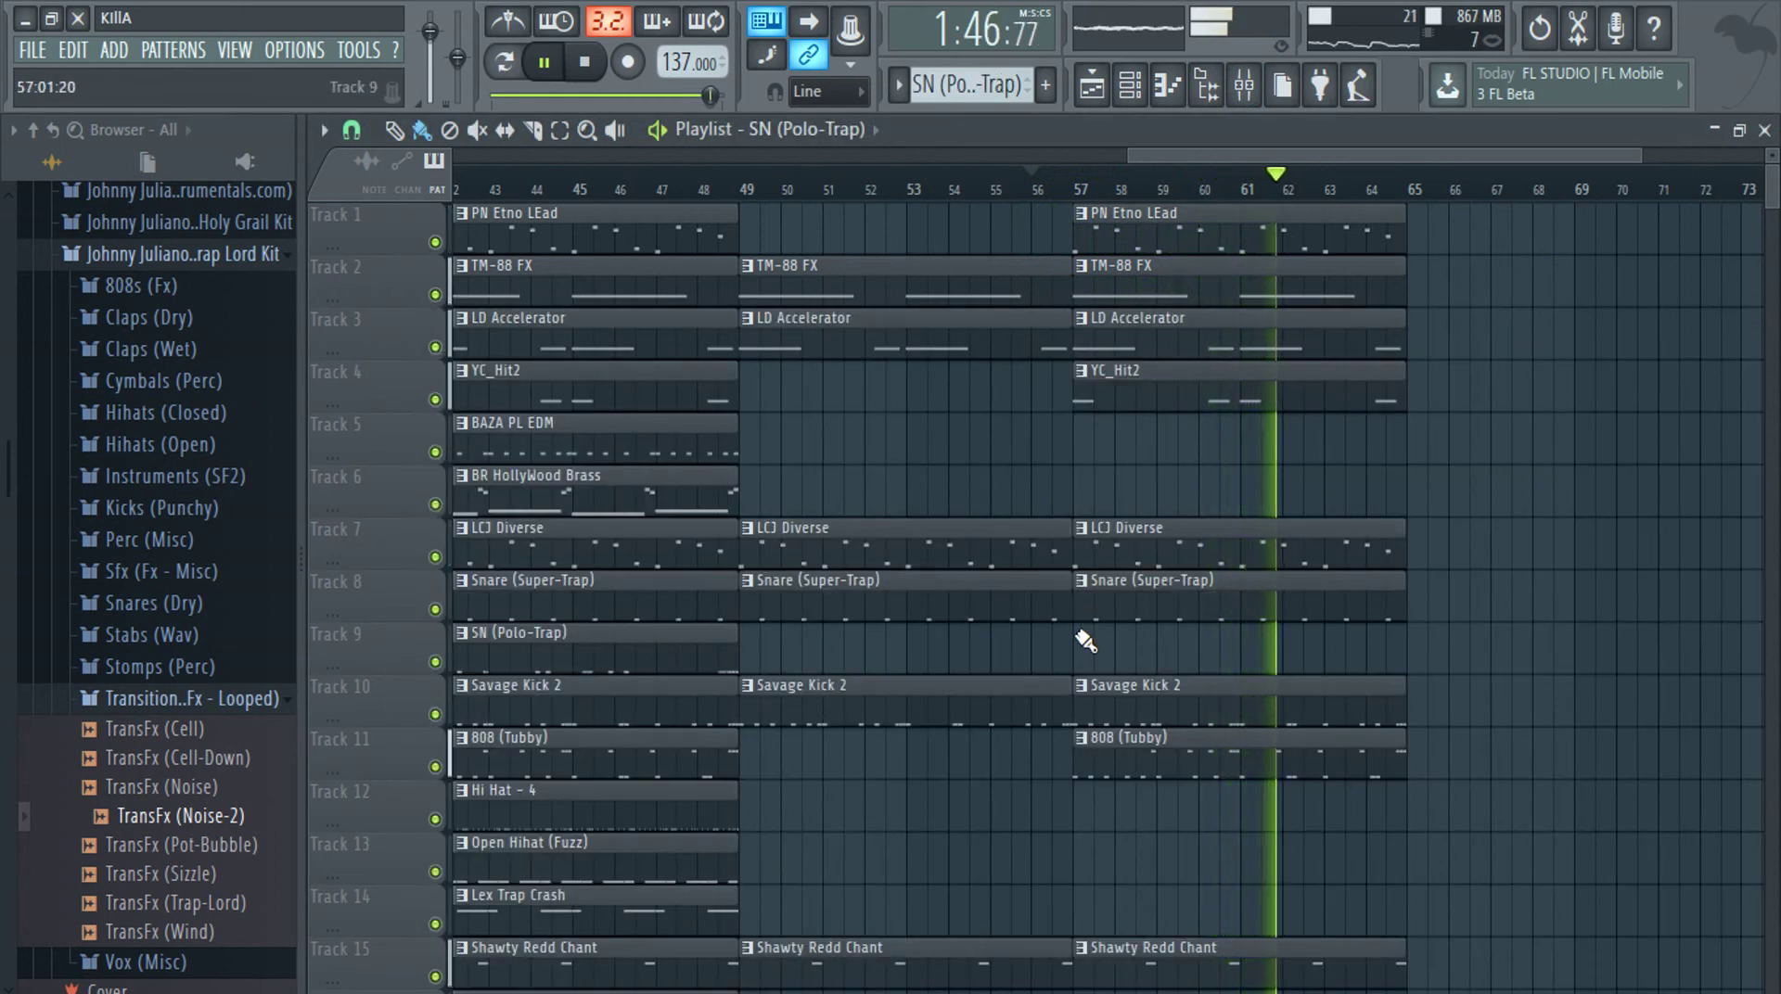
{"action": "left_click", "coordinate": [1087, 649]}
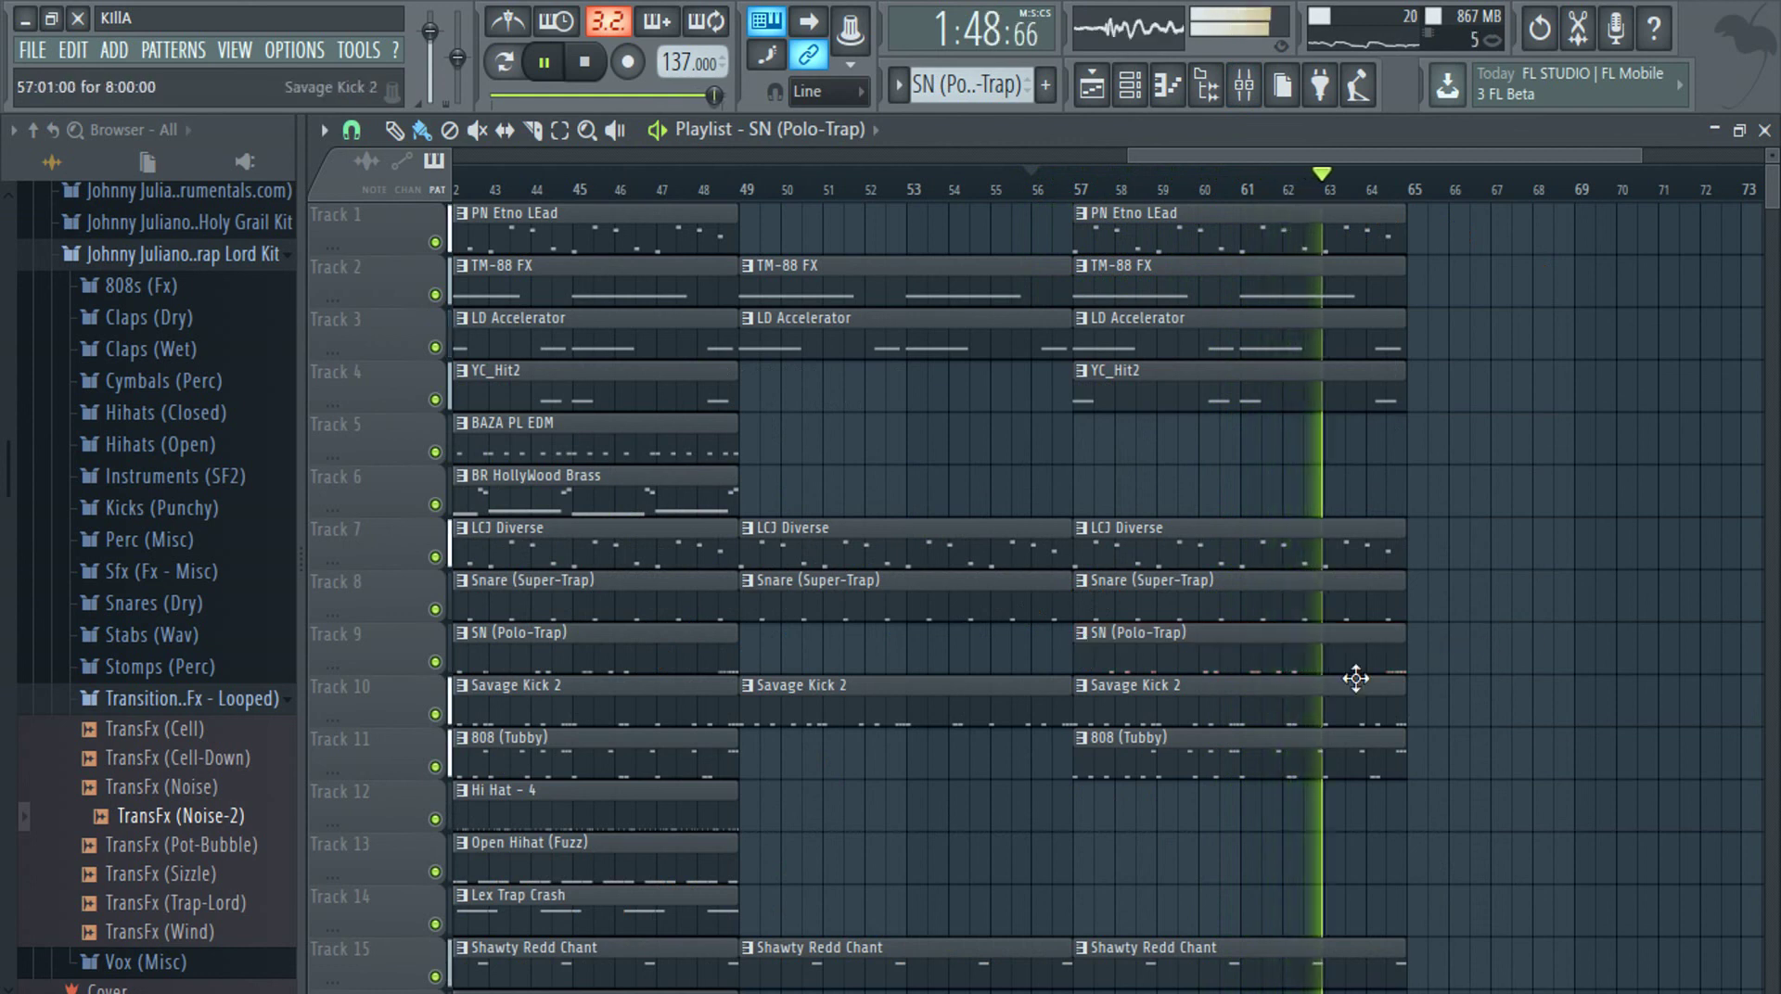
Select the clips at bars 57–64 on all pattern tracks and duplicate them twice to fill bars 65–80
{"action": "scroll", "coordinate": [1507, 838], "scroll_direction": "down", "scroll_amount": 3}
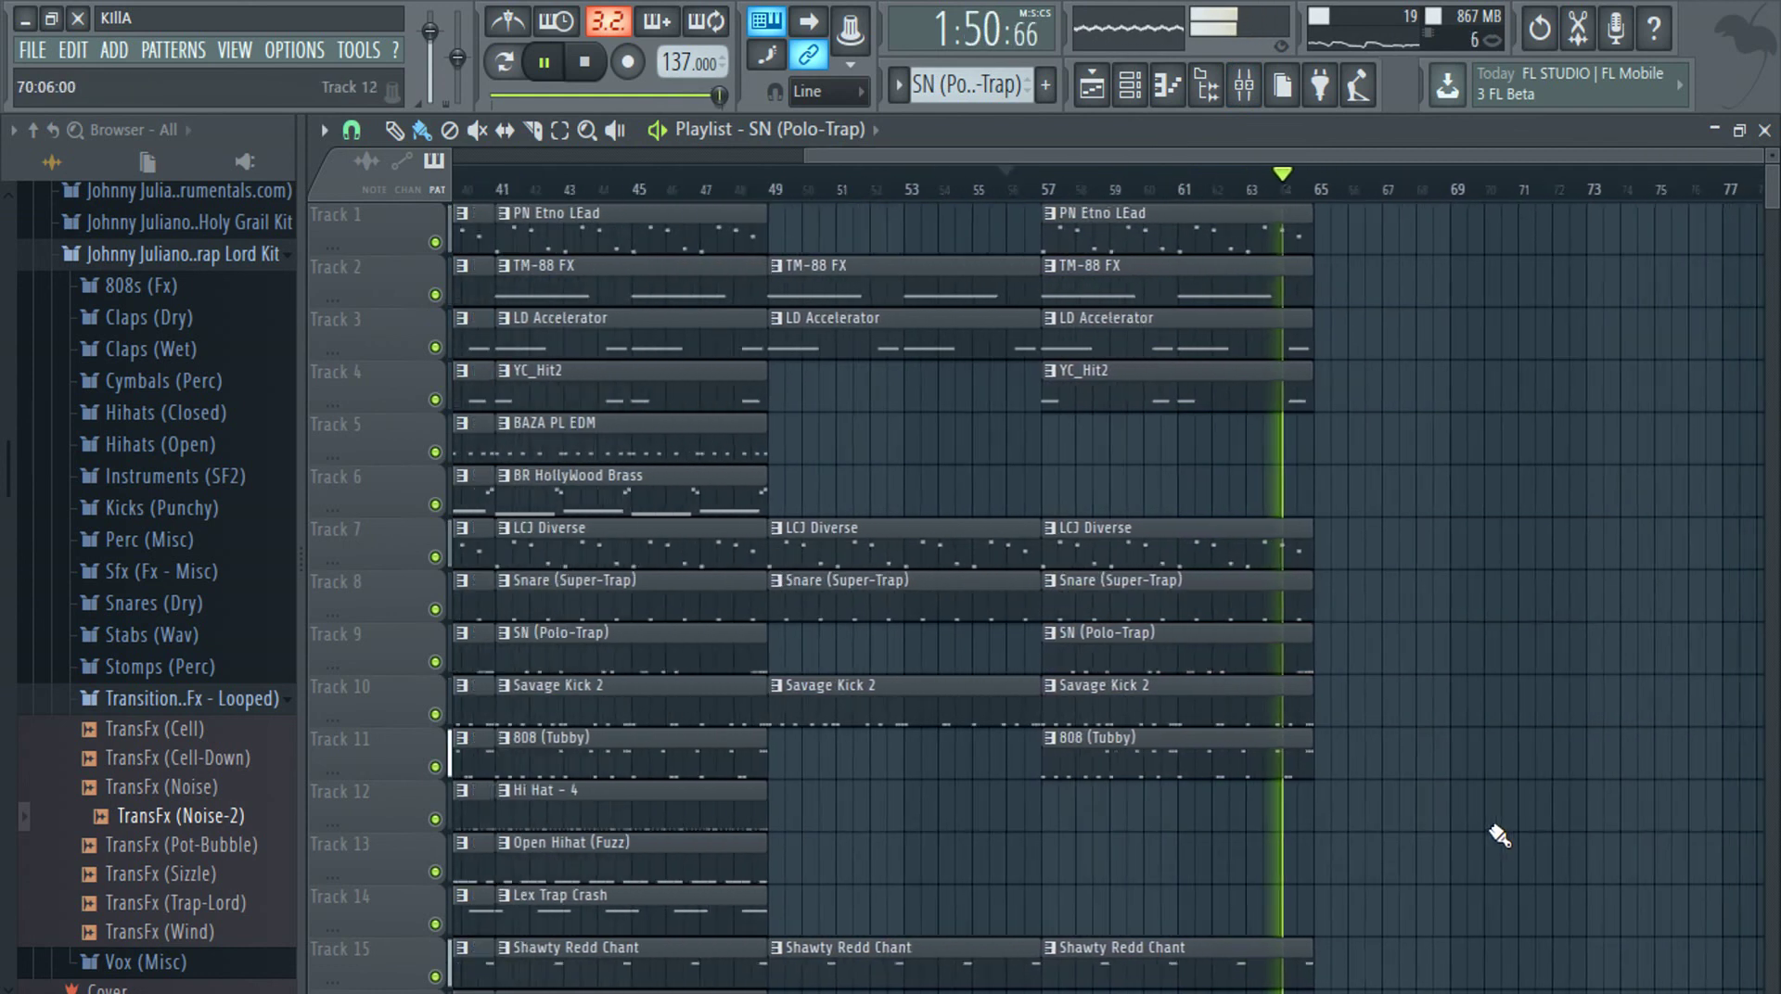
{"action": "scroll", "coordinate": [1498, 835], "scroll_direction": "down", "scroll_amount": 1}
{"action": "scroll", "coordinate": [1494, 821], "scroll_direction": "down", "scroll_amount": 5}
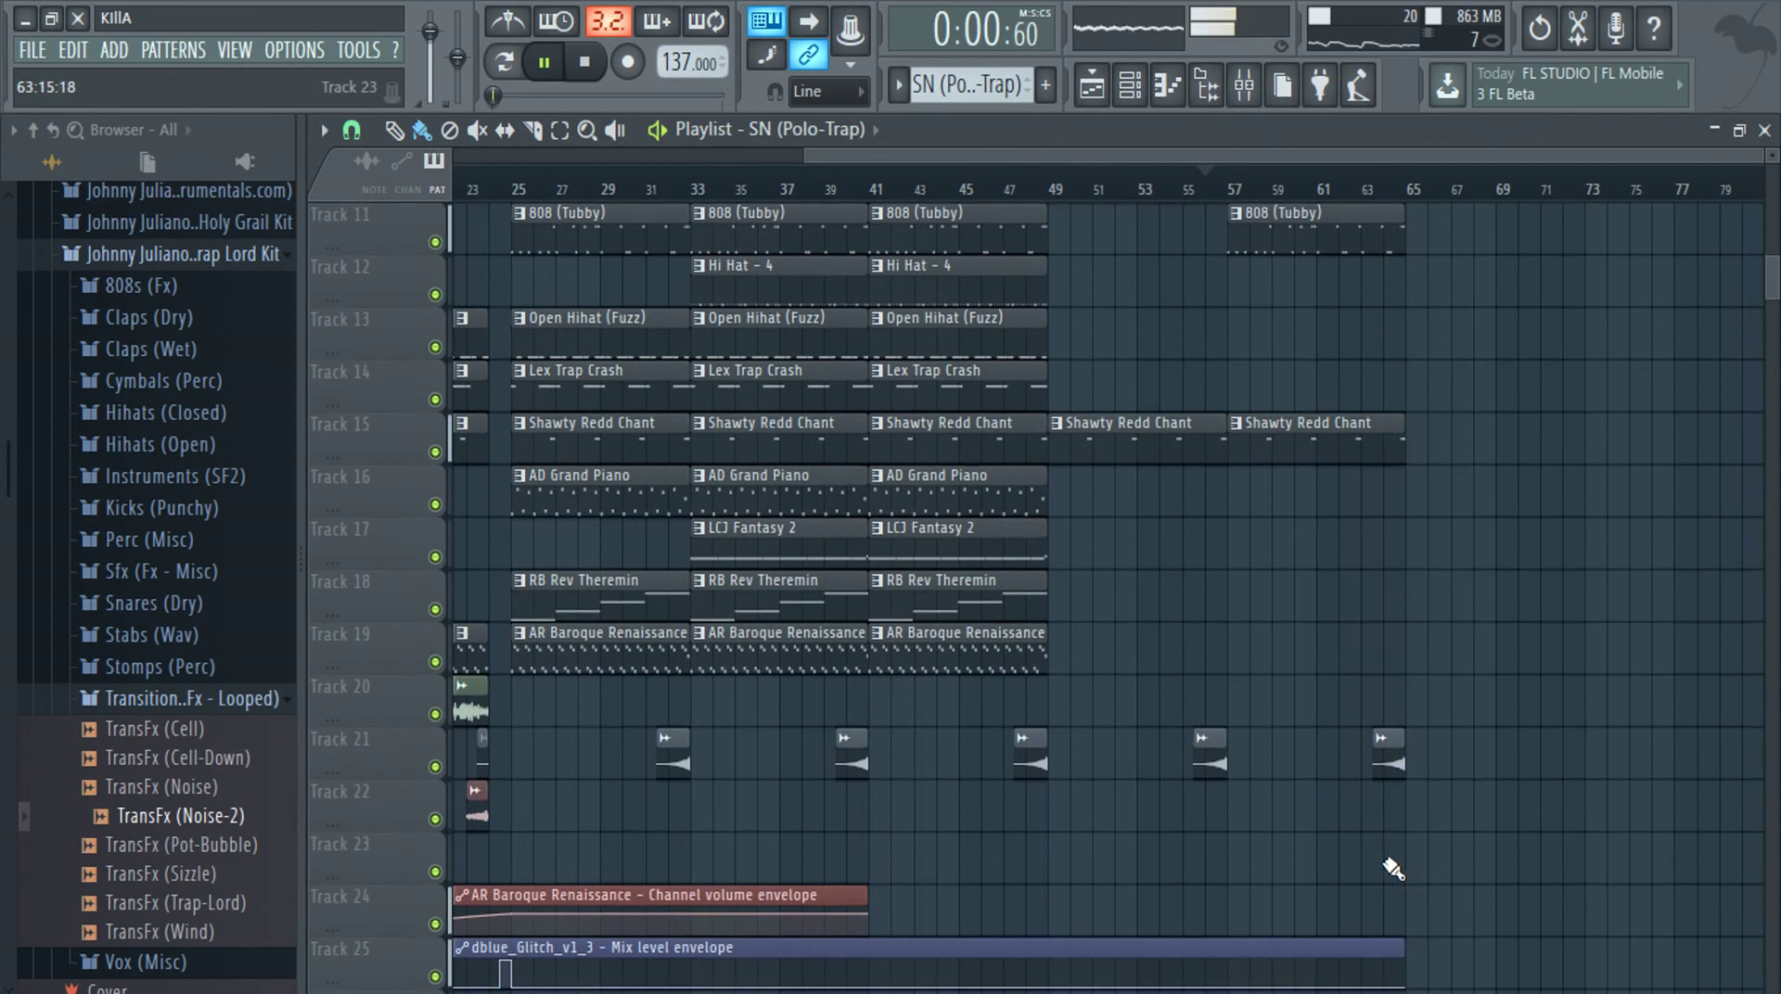
{"action": "left_click_drag", "start_coordinate": [1377, 884], "coordinate": [1259, 119]}
{"action": "scroll", "coordinate": [1353, 226], "scroll_direction": "up", "scroll_amount": 7}
{"action": "key", "text": "ctrl+b"}
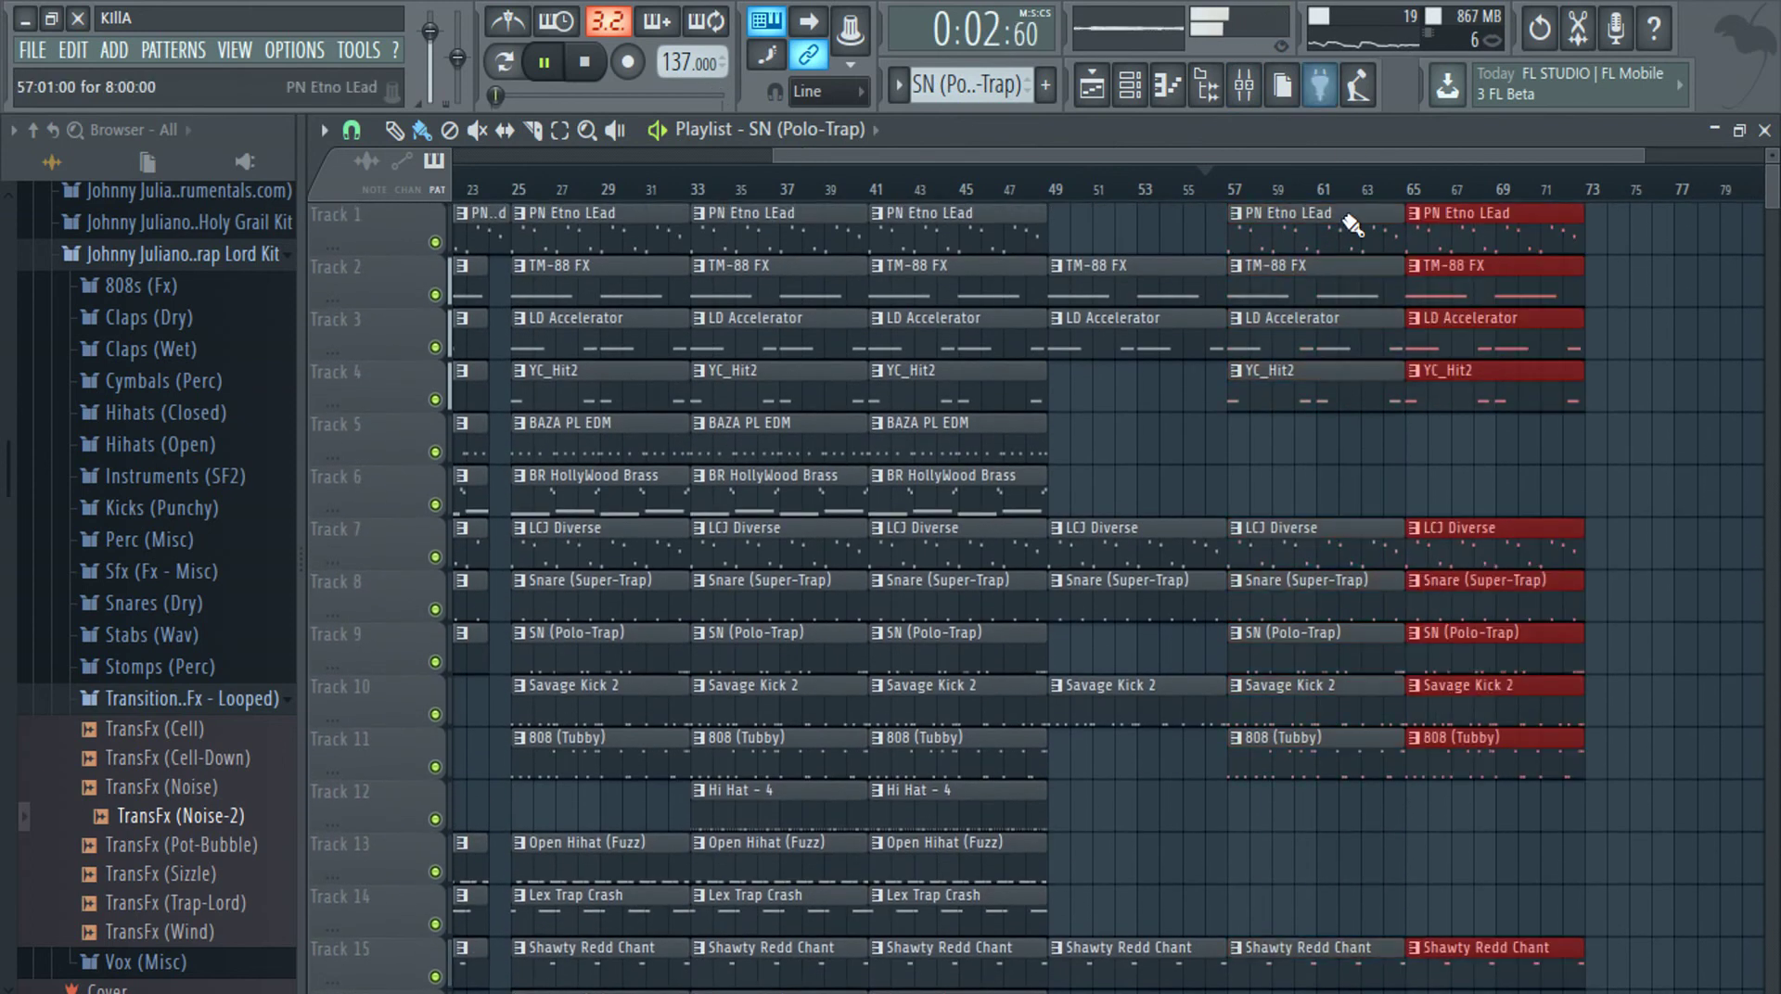
{"action": "key", "text": "ctrl+b"}
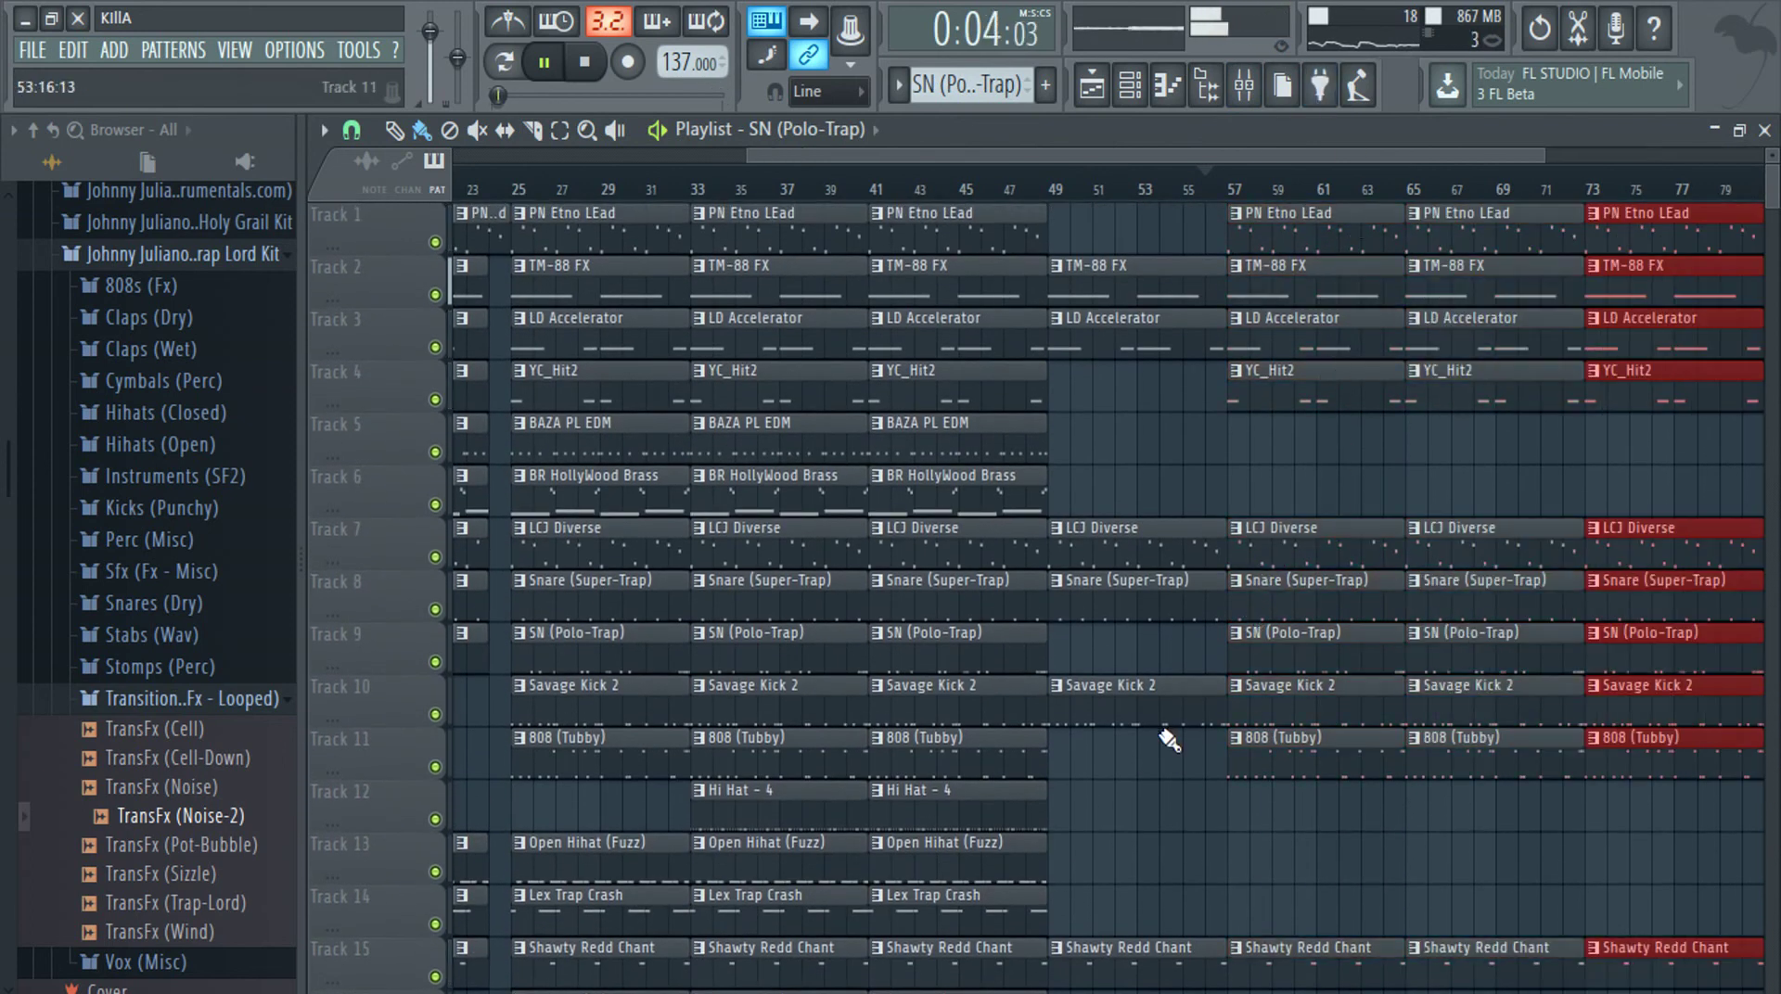
Place Hi Hat - 4 clips on Track 12 at bars 65 and 73, and clear the selection
{"action": "left_click", "coordinate": [967, 791]}
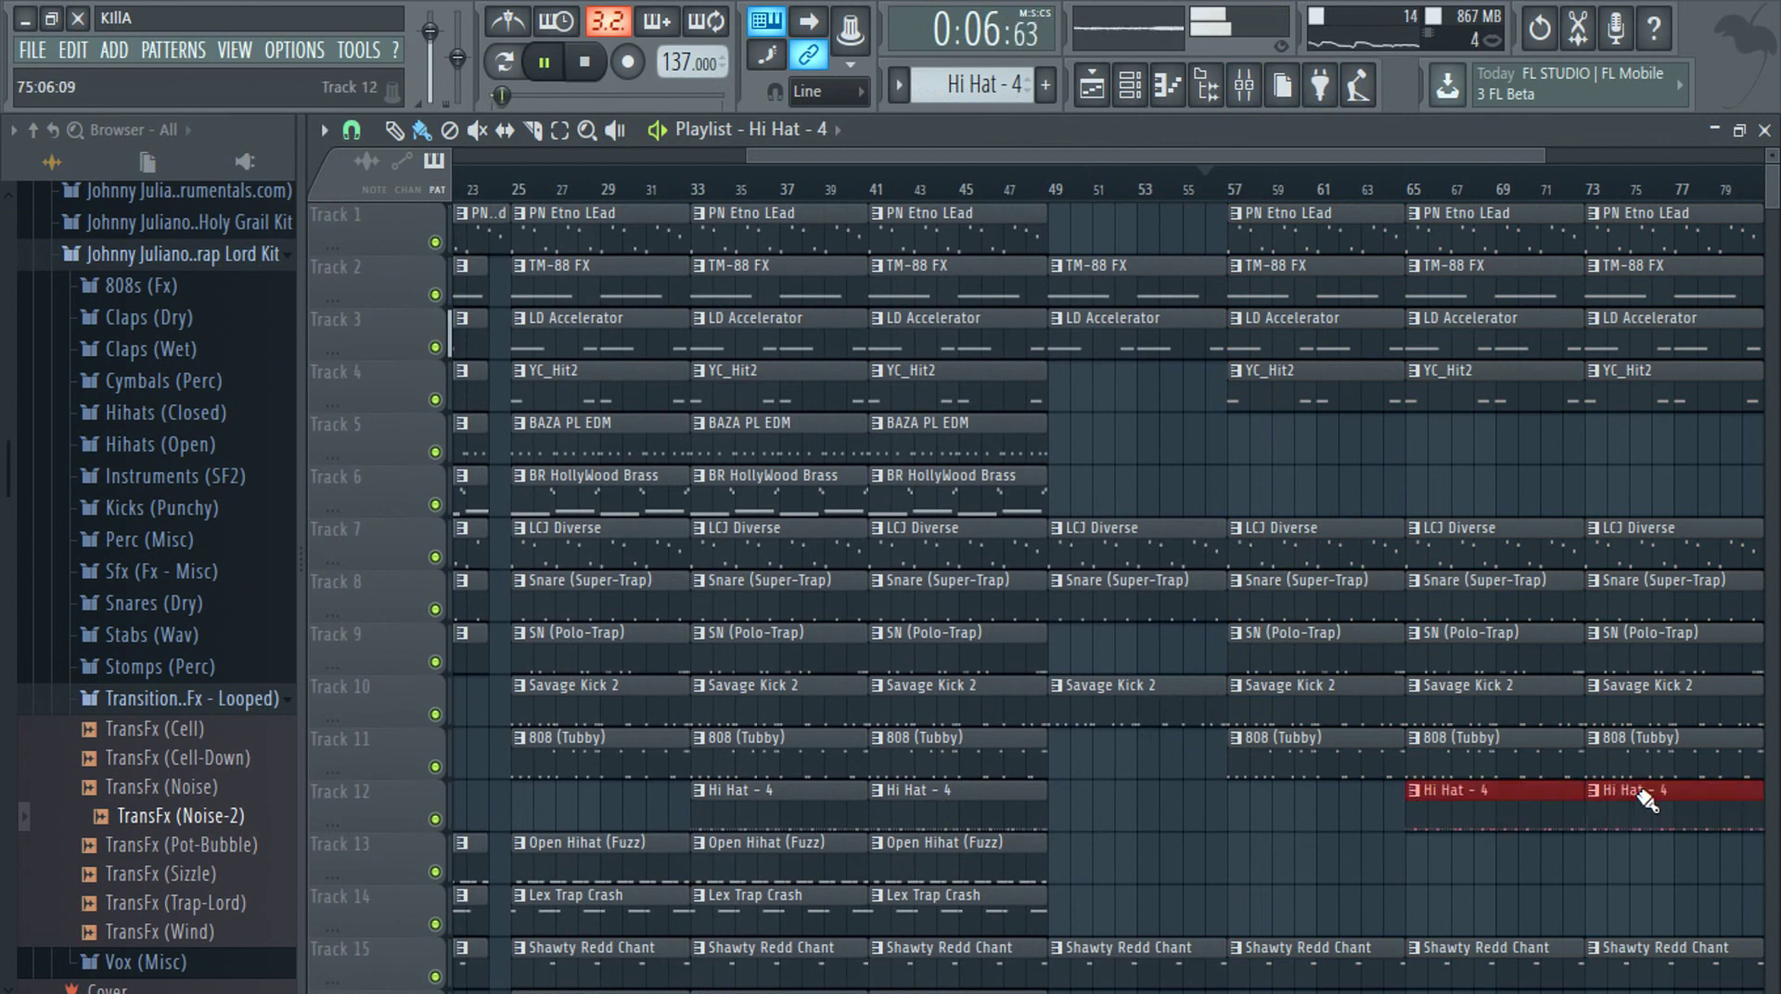
{"action": "key", "text": "space"}
{"action": "left_click", "coordinate": [1303, 856], "text": "ctrl"}
Place a Lex Trap Crash clip on Track 14 at bar 57 and duplicate it to bars 65 and 73
{"action": "scroll", "coordinate": [1292, 852], "scroll_direction": "down", "scroll_amount": 2}
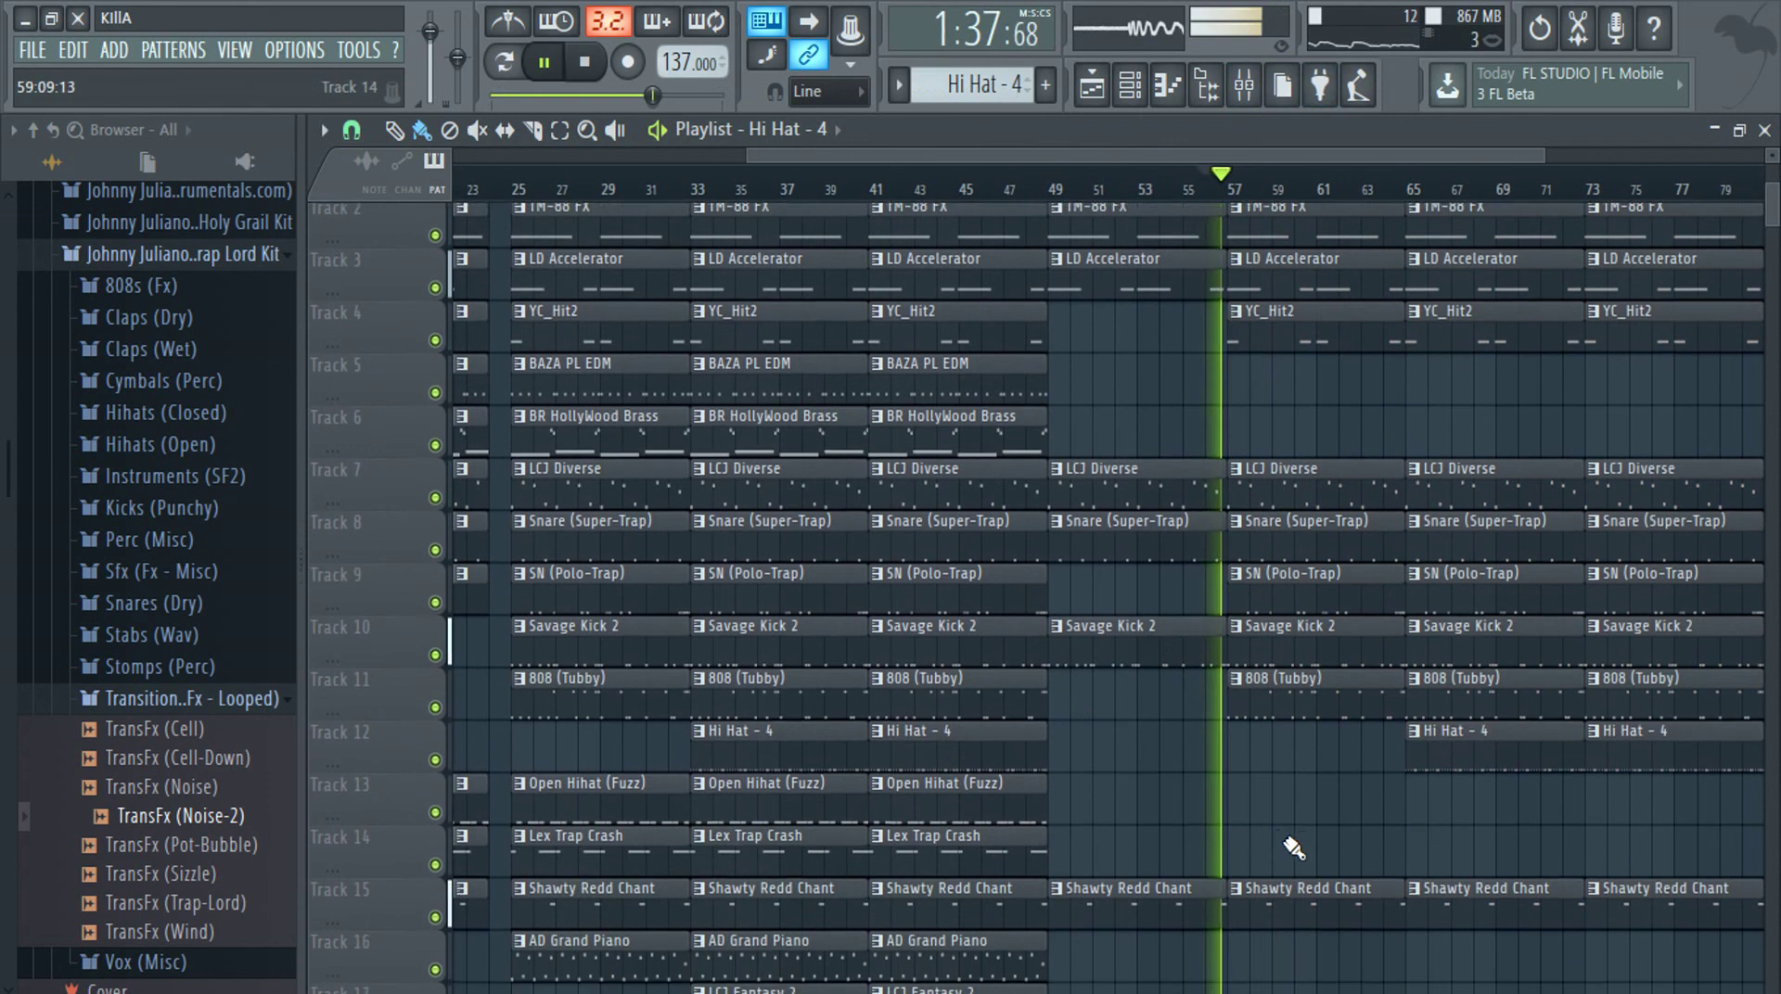
{"action": "left_click", "coordinate": [1004, 807]}
{"action": "left_click", "coordinate": [1239, 801]}
{"action": "key", "text": "ctrl+b"}
{"action": "key", "text": "ctrl+b"}
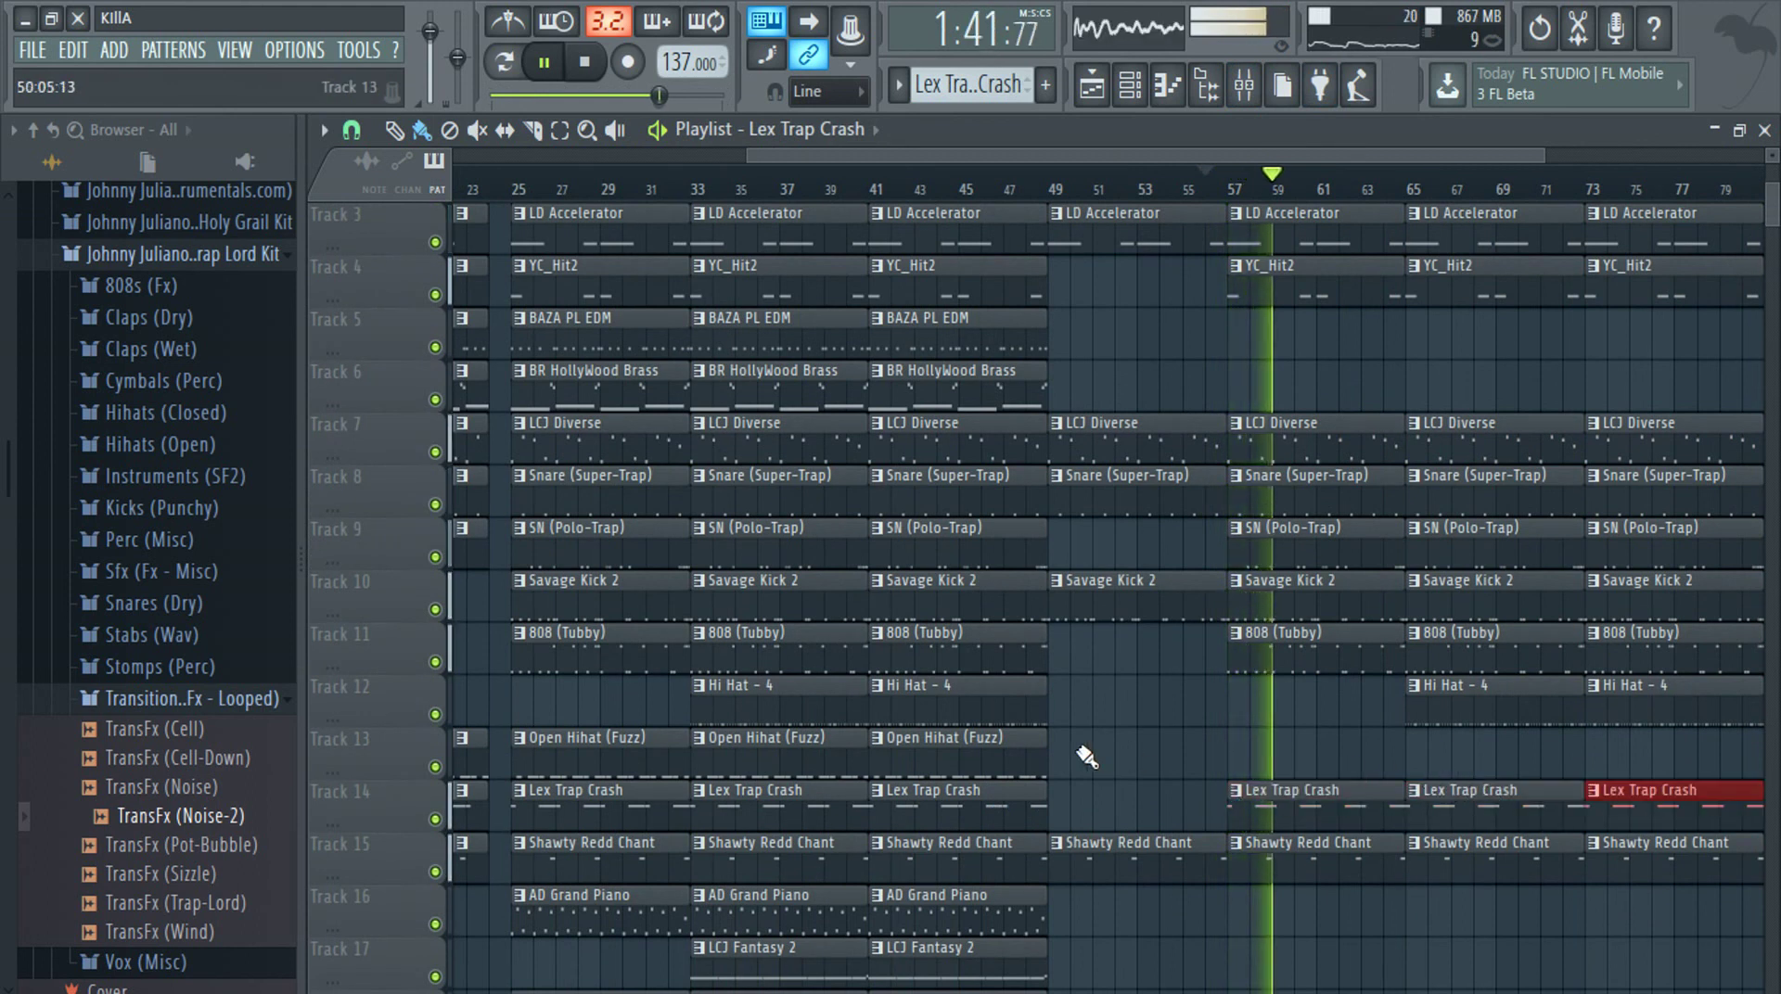
Place AD Grand Piano clips on Track 16 at bars 65 and 73
{"action": "scroll", "coordinate": [1114, 770], "scroll_direction": "down", "scroll_amount": 3}
{"action": "scroll", "coordinate": [1399, 768], "scroll_direction": "down", "scroll_amount": 5}
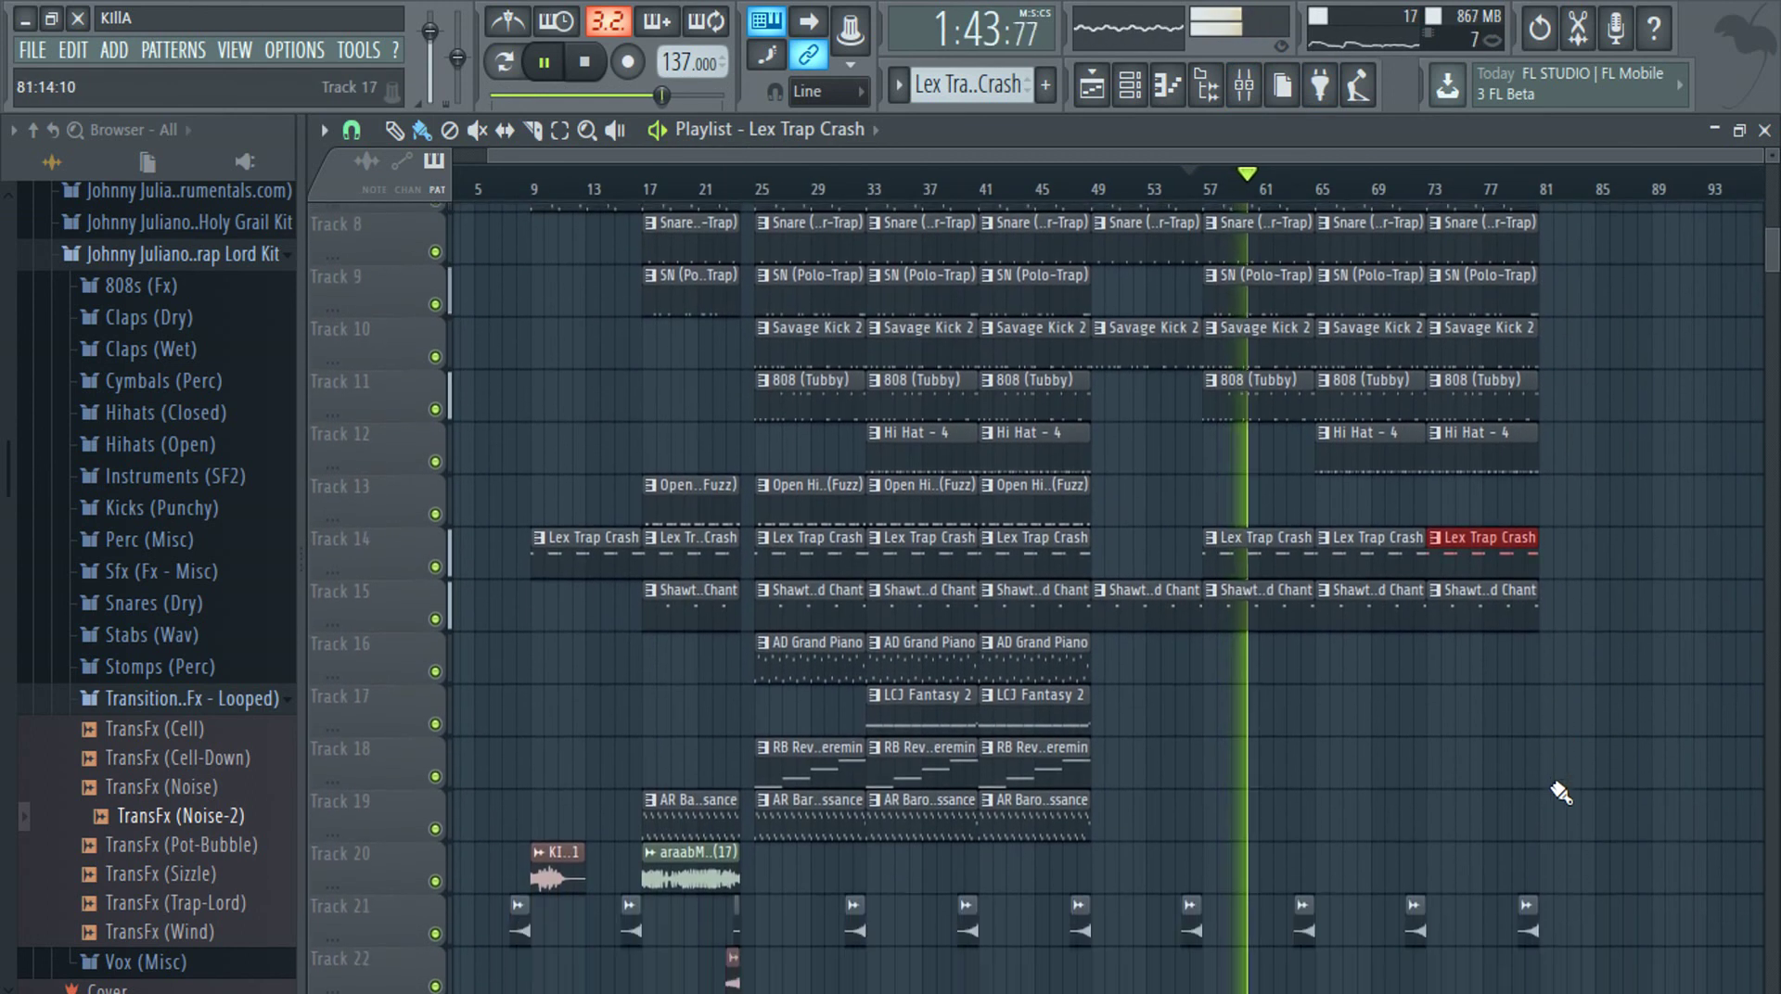
{"action": "scroll", "coordinate": [1561, 793], "scroll_direction": "up", "scroll_amount": 2}
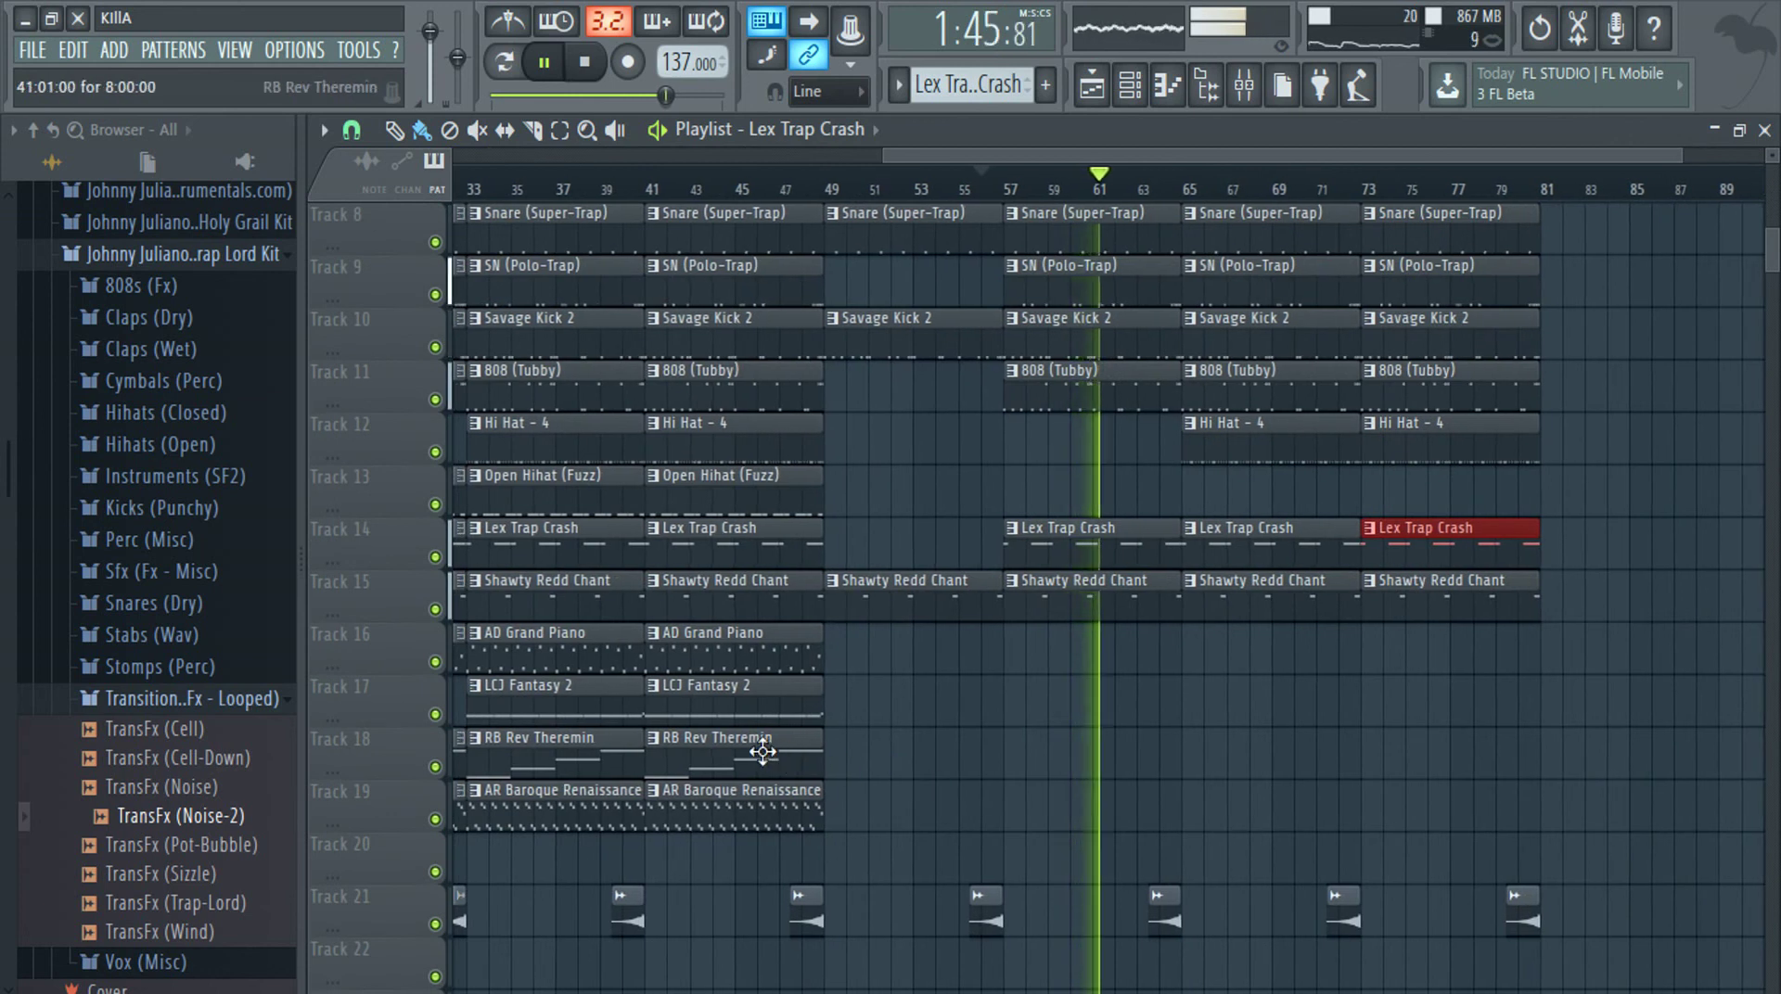
{"action": "left_click", "coordinate": [787, 654]}
{"action": "left_click_drag", "start_coordinate": [1222, 654], "coordinate": [1401, 651]}
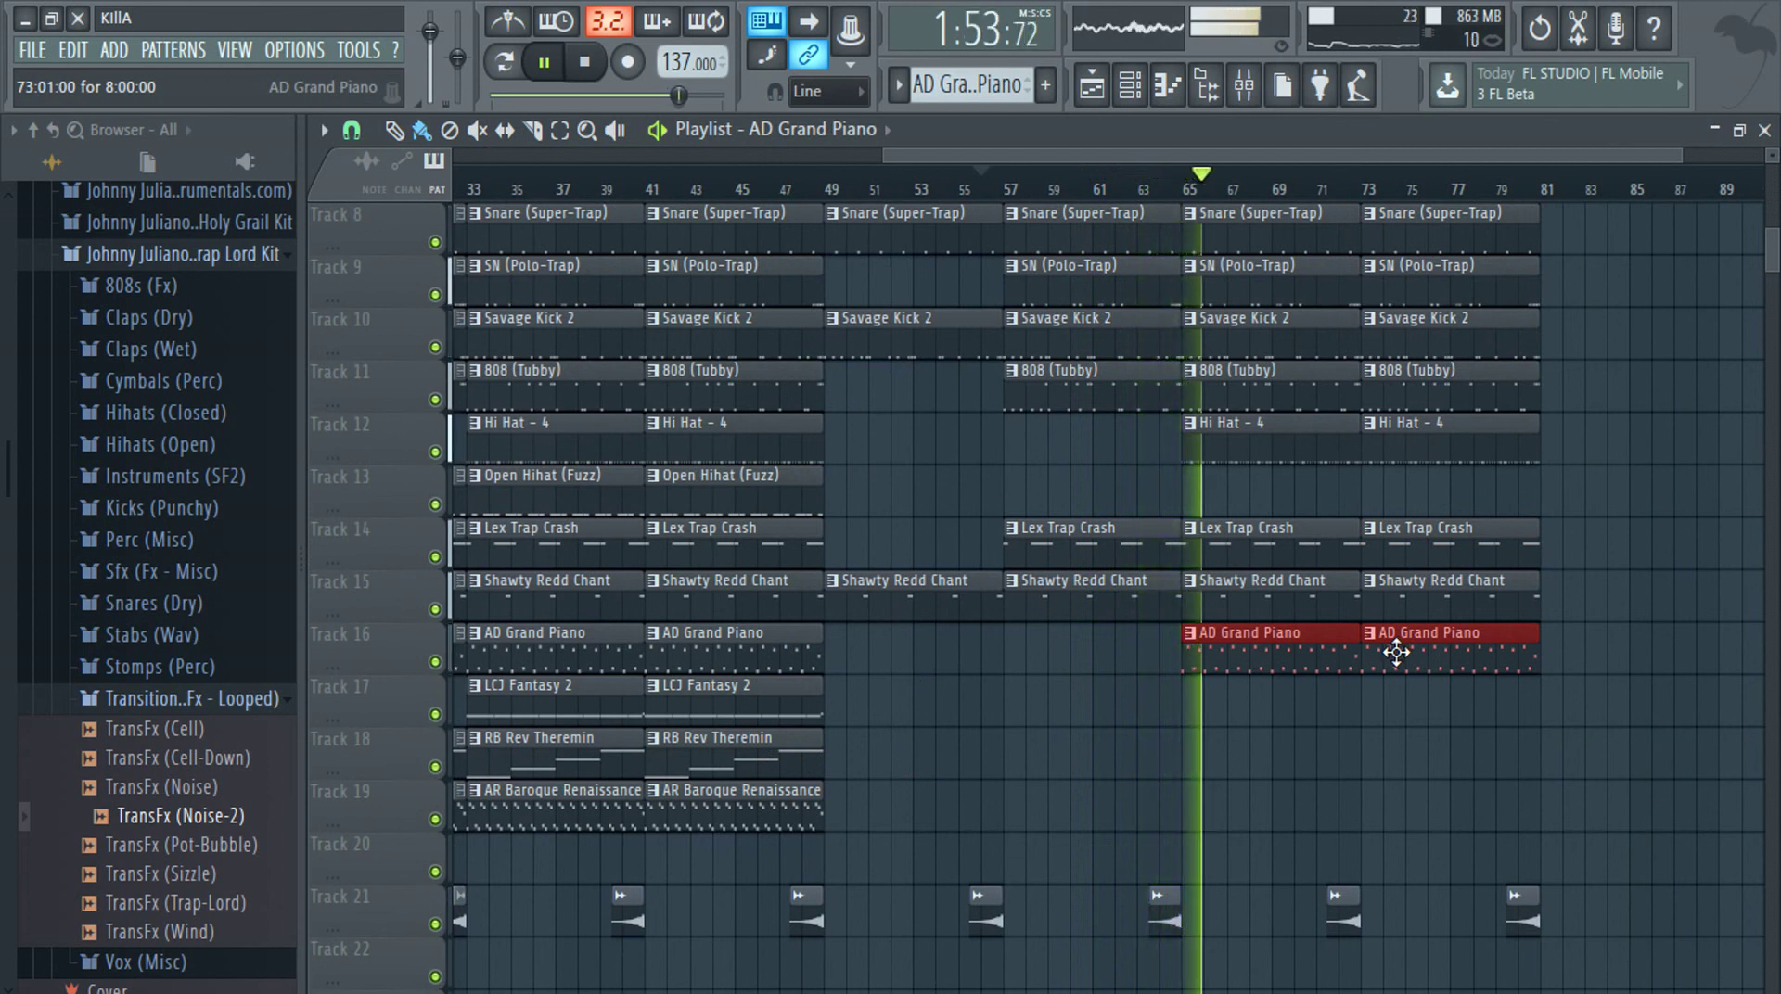
Try removing the AD Grand Piano clip at bar 65 on Track 16, and put it back
{"action": "right_click", "coordinate": [1310, 653]}
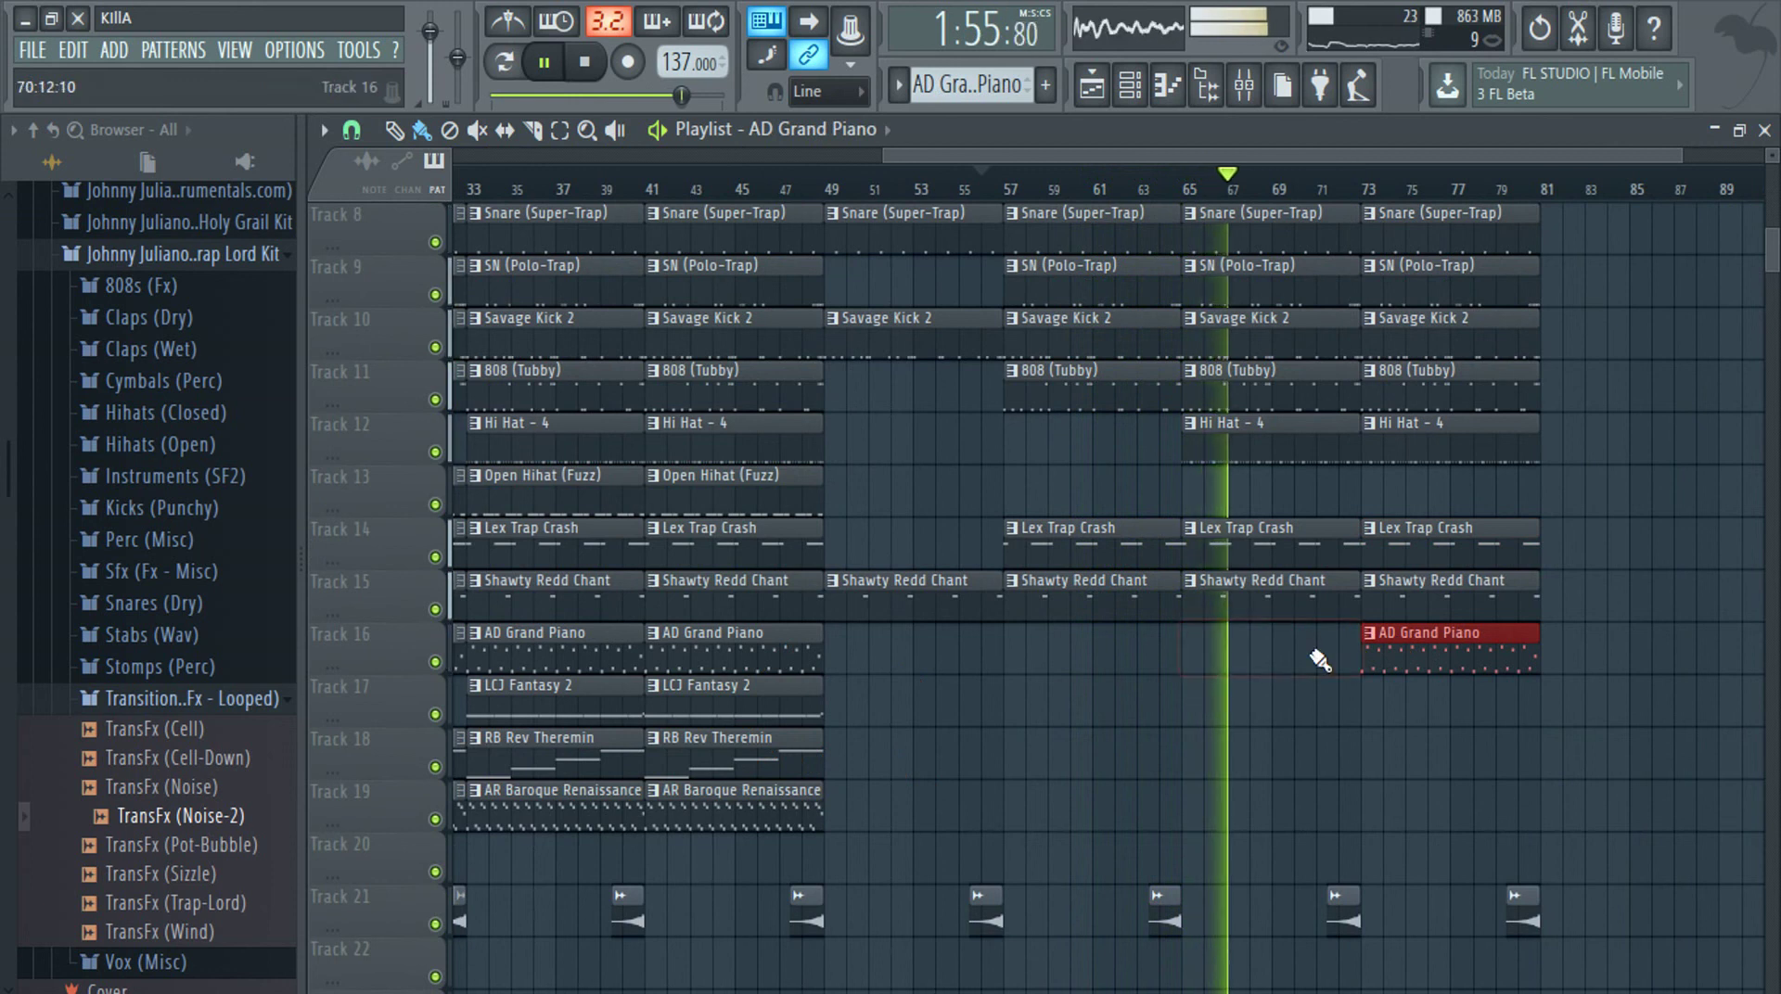
{"action": "scroll", "coordinate": [1767, 670], "scroll_direction": "up", "scroll_amount": 4}
{"action": "scroll", "coordinate": [1674, 733], "scroll_direction": "up", "scroll_amount": 5}
{"action": "scroll", "coordinate": [1554, 798], "scroll_direction": "down", "scroll_amount": 3}
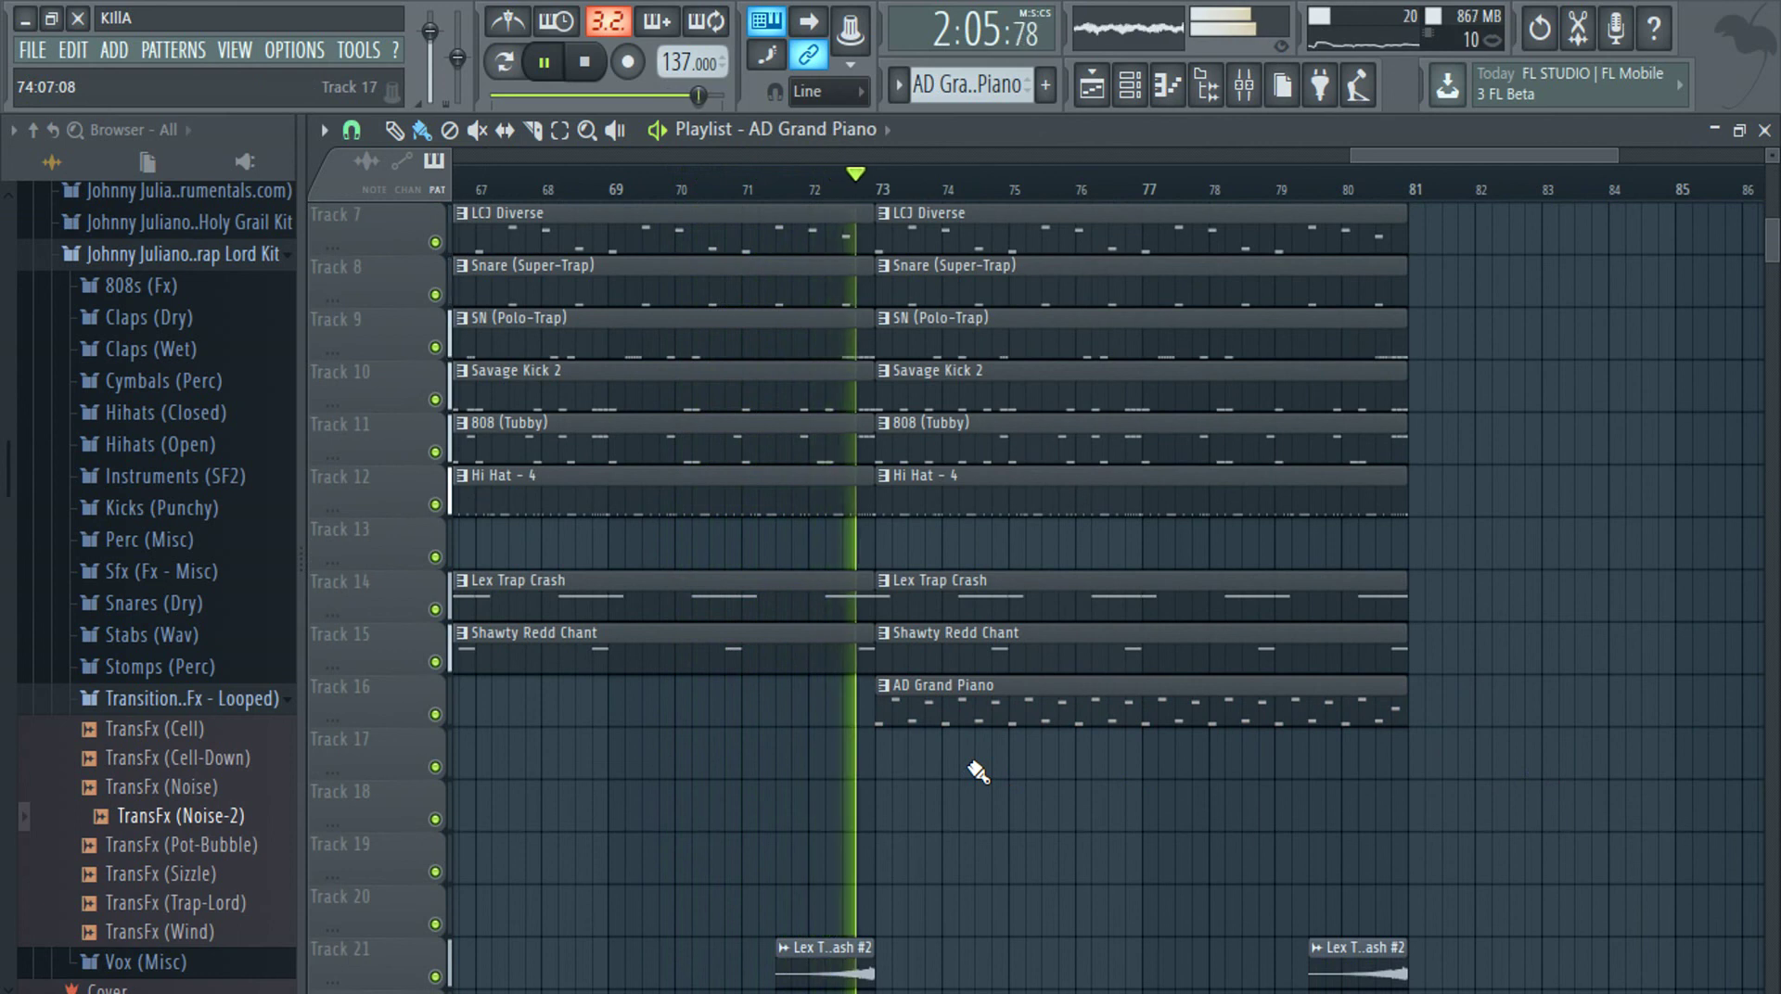
{"action": "scroll", "coordinate": [955, 779], "scroll_direction": "down", "scroll_amount": 3, "text": "ctrl"}
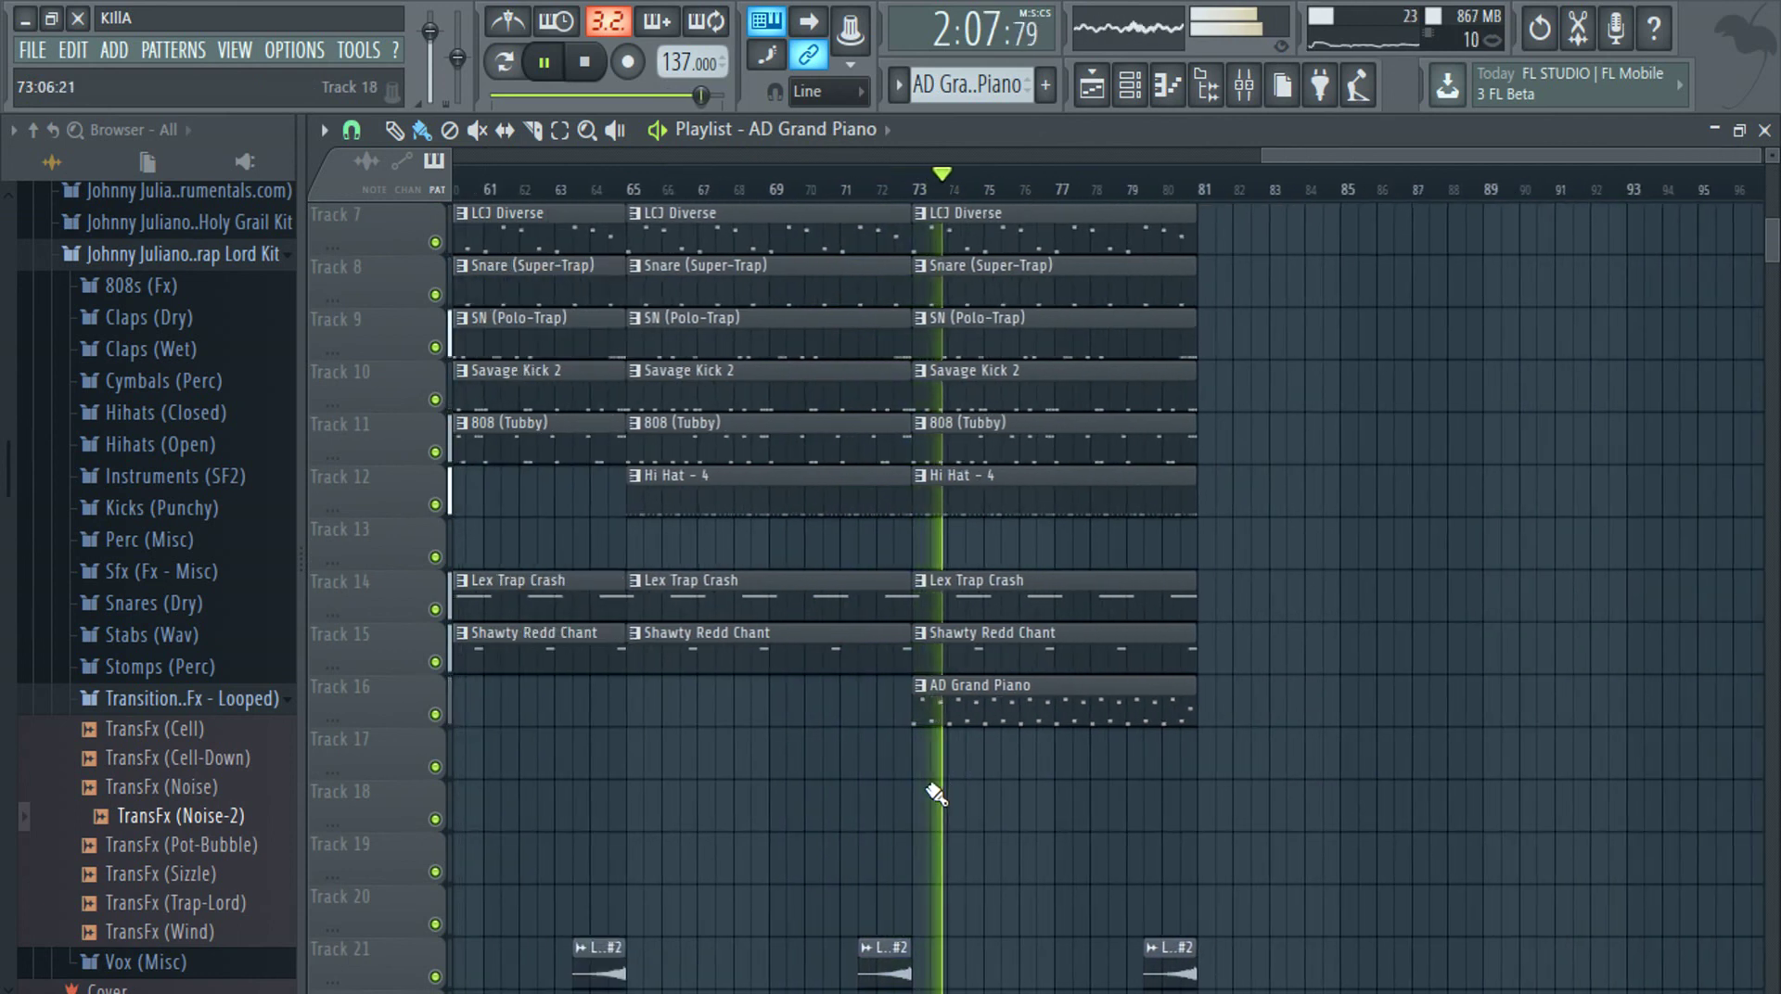
{"action": "left_click", "coordinate": [636, 710]}
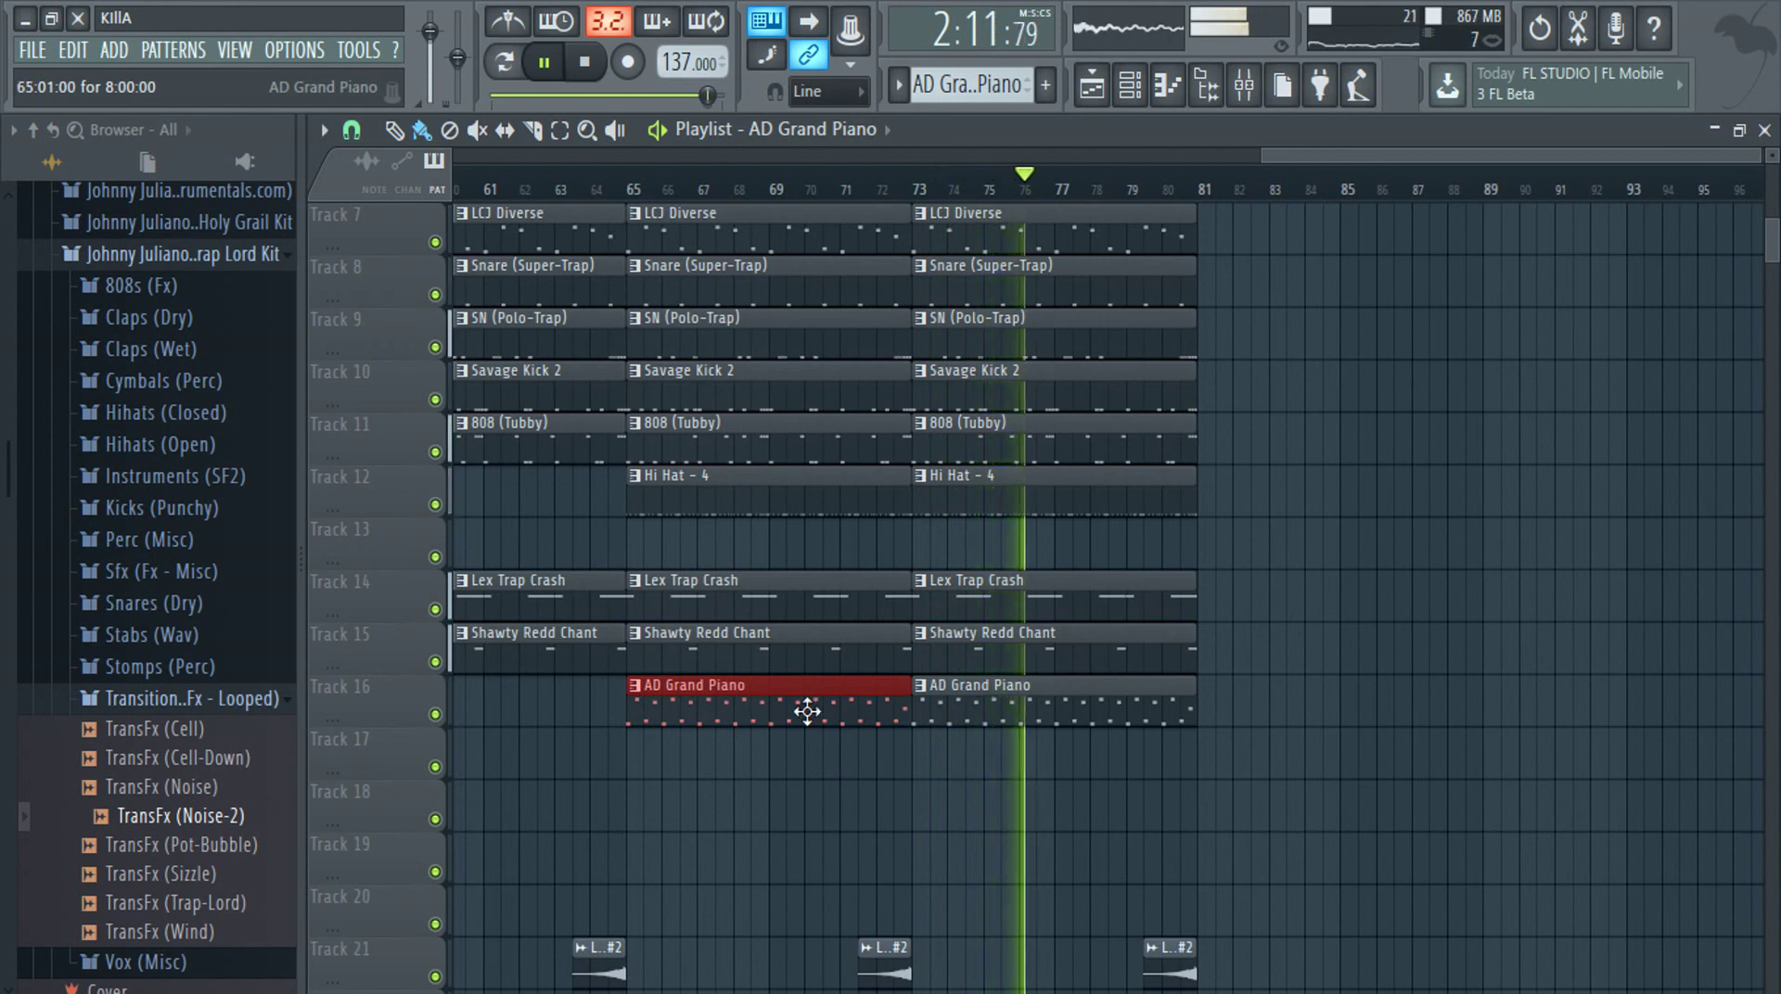
Replay from just before bar 65, and delete the Hi Hat - 4 clip at bar 65 and the Lex Trap Crash clip at bar 57
{"action": "left_click", "coordinate": [577, 191]}
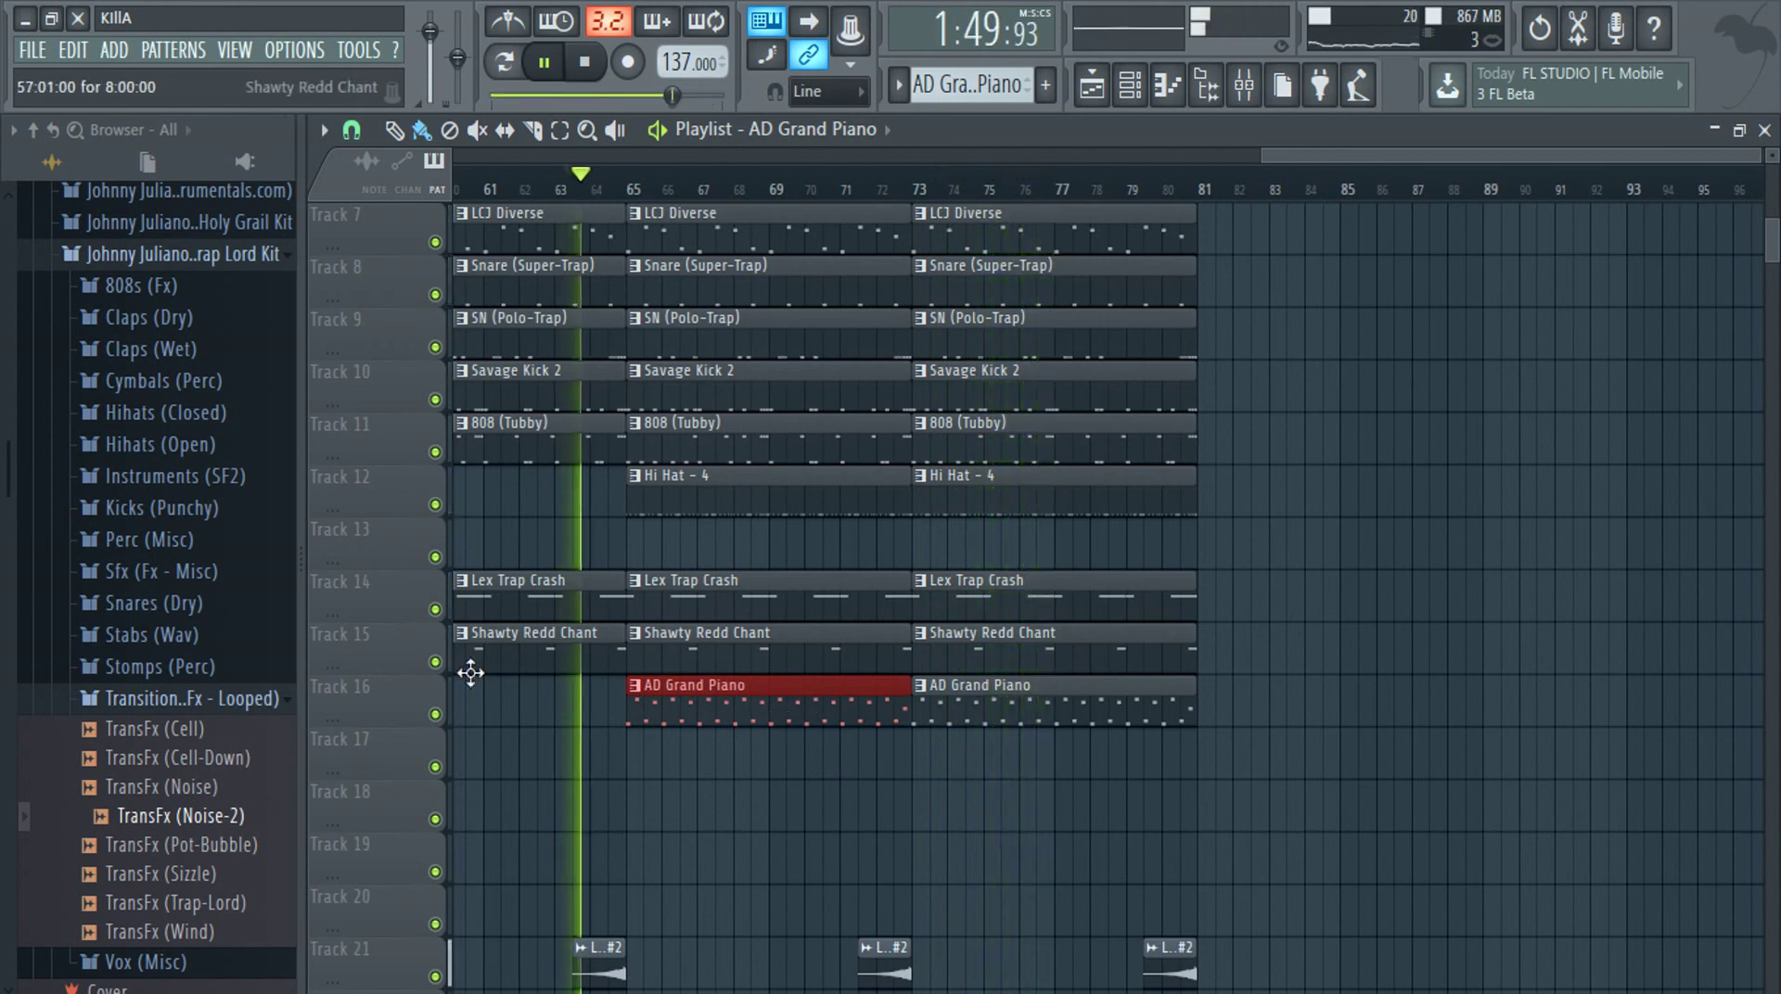
{"action": "scroll", "coordinate": [501, 685], "scroll_direction": "down", "scroll_amount": 3}
{"action": "scroll", "coordinate": [1210, 788], "scroll_direction": "up", "scroll_amount": 3}
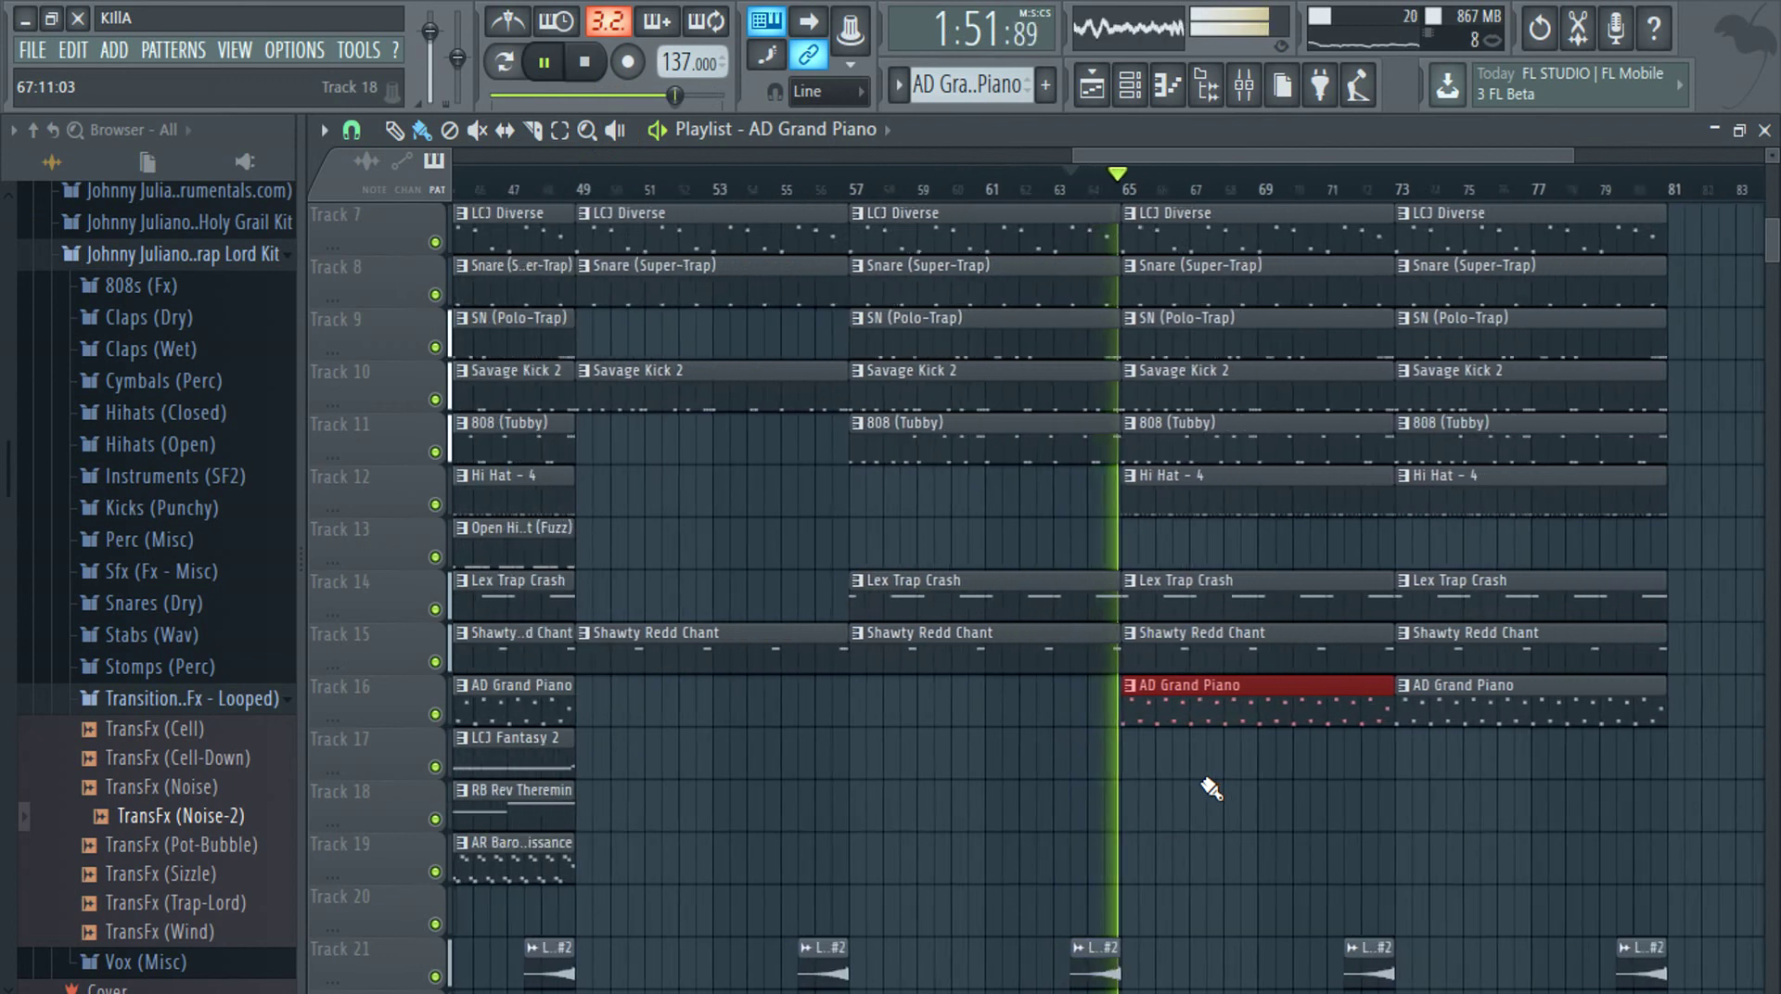
{"action": "scroll", "coordinate": [1211, 789], "scroll_direction": "up", "scroll_amount": 1}
{"action": "right_click", "coordinate": [1176, 509]}
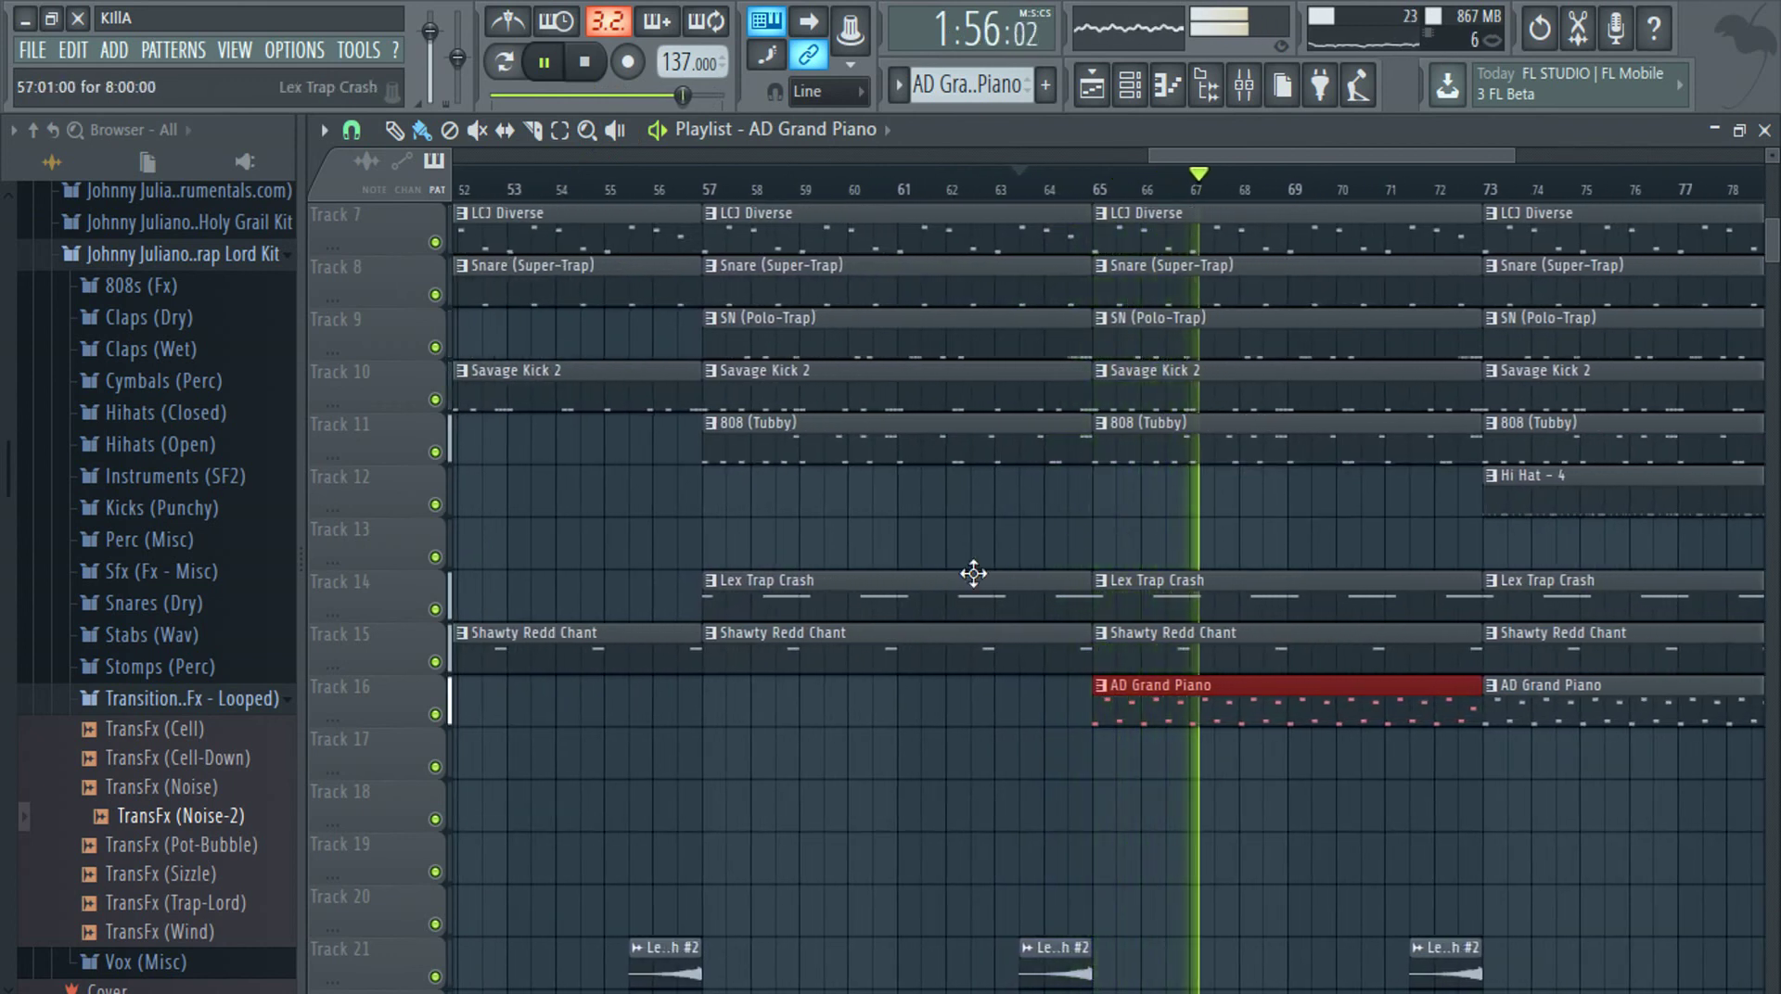
{"action": "right_click", "coordinate": [1057, 603]}
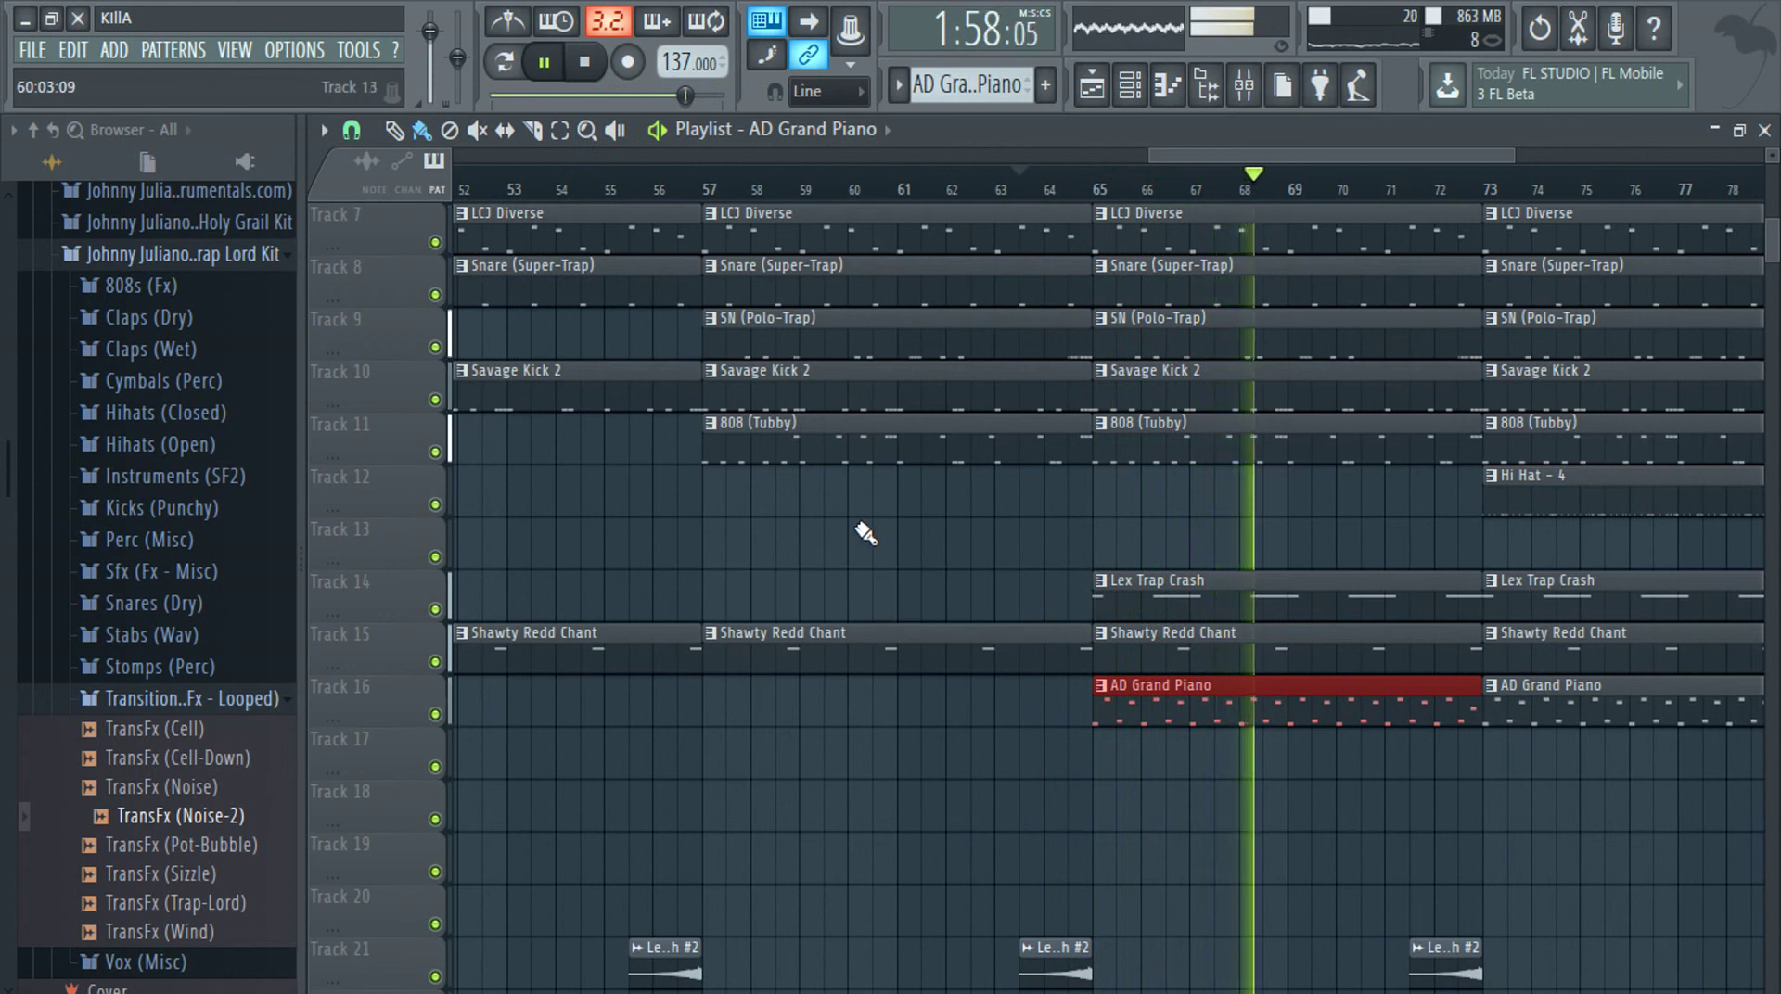
Delete the bar 73 clips of Lex Trap Crash, Shawty Redd Chant, Savage Kick 2, 808 (Tubby) and LCJ Diverse
{"action": "scroll", "coordinate": [805, 584], "scroll_direction": "down", "scroll_amount": 4}
{"action": "scroll", "coordinate": [1411, 760], "scroll_direction": "up", "scroll_amount": 4}
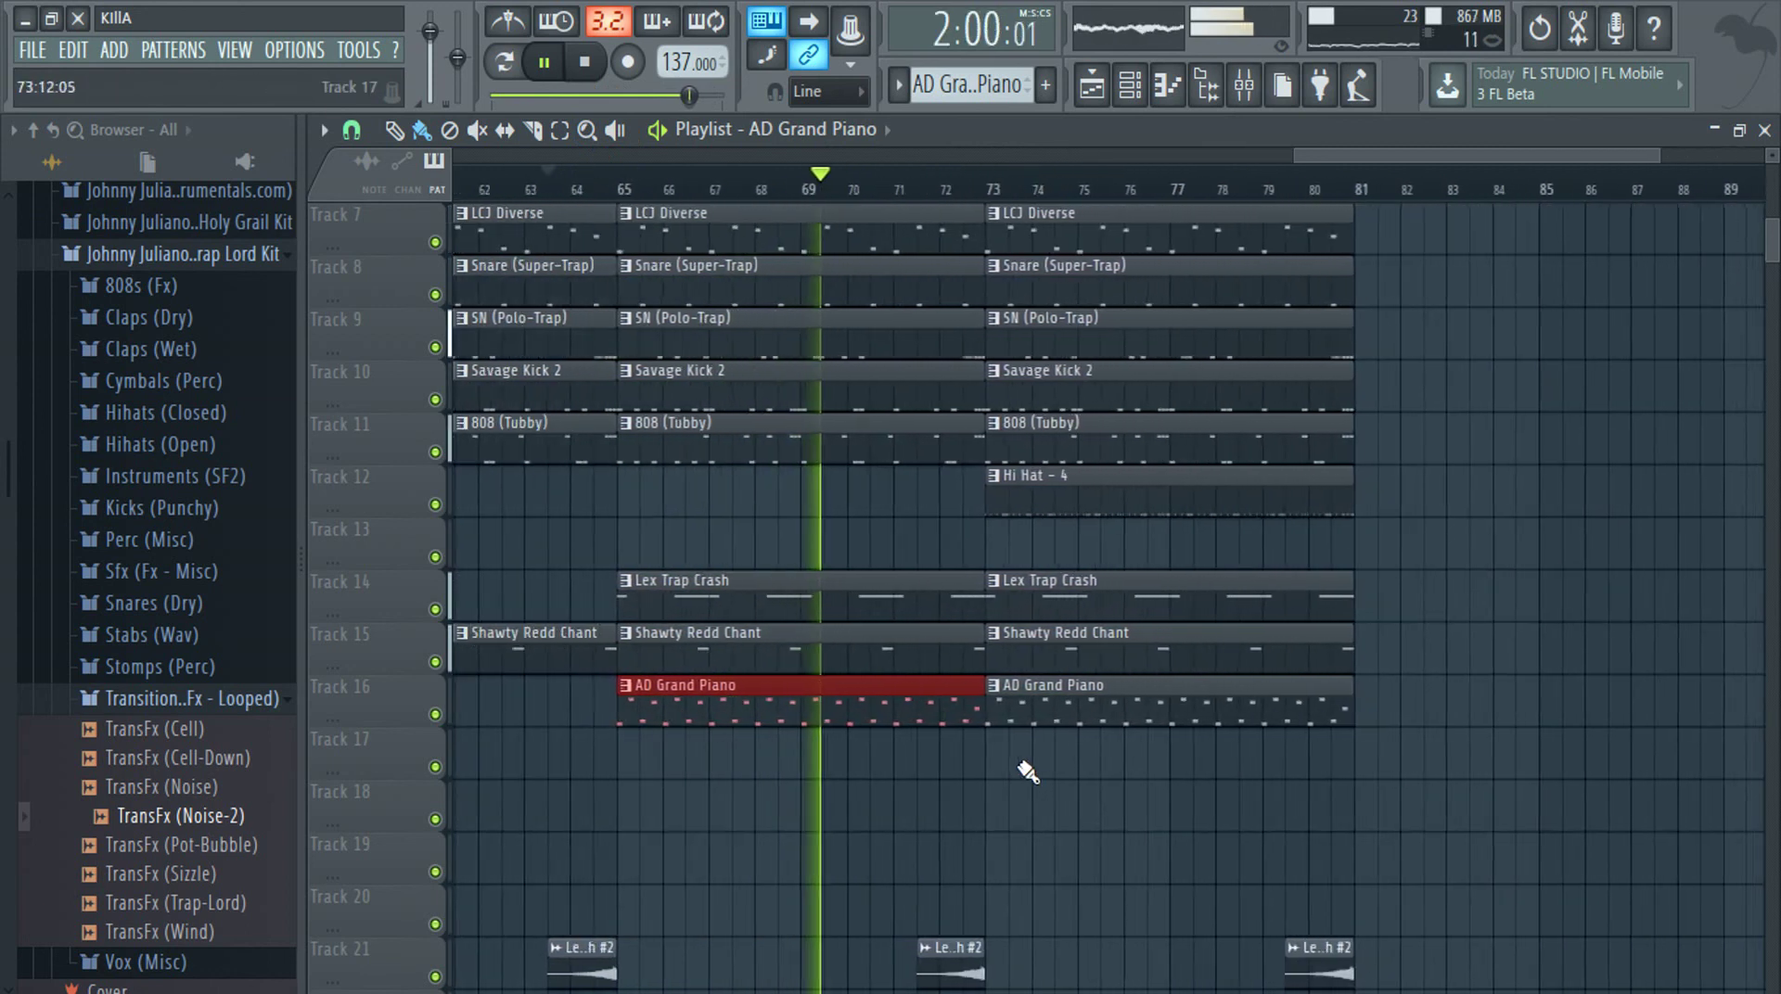
{"action": "scroll", "coordinate": [1028, 771], "scroll_direction": "up", "scroll_amount": 2}
{"action": "right_click", "coordinate": [1030, 607]}
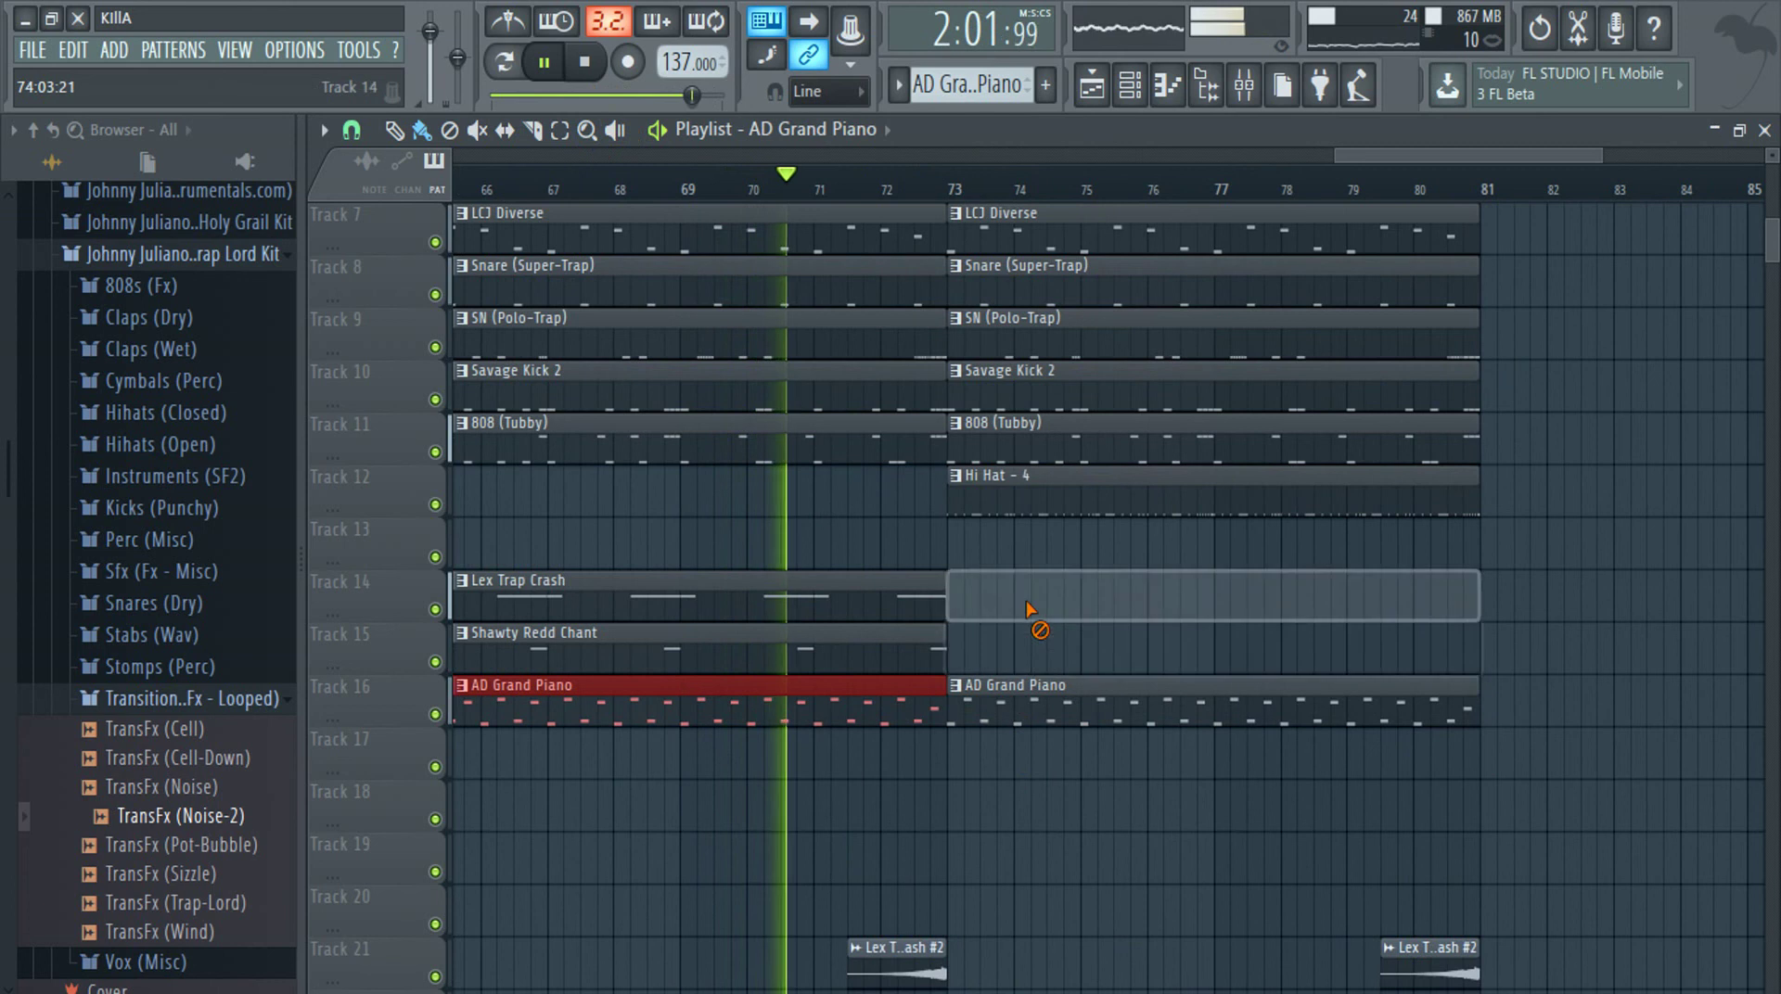
{"action": "scroll", "coordinate": [1028, 575], "scroll_direction": "up", "scroll_amount": 2}
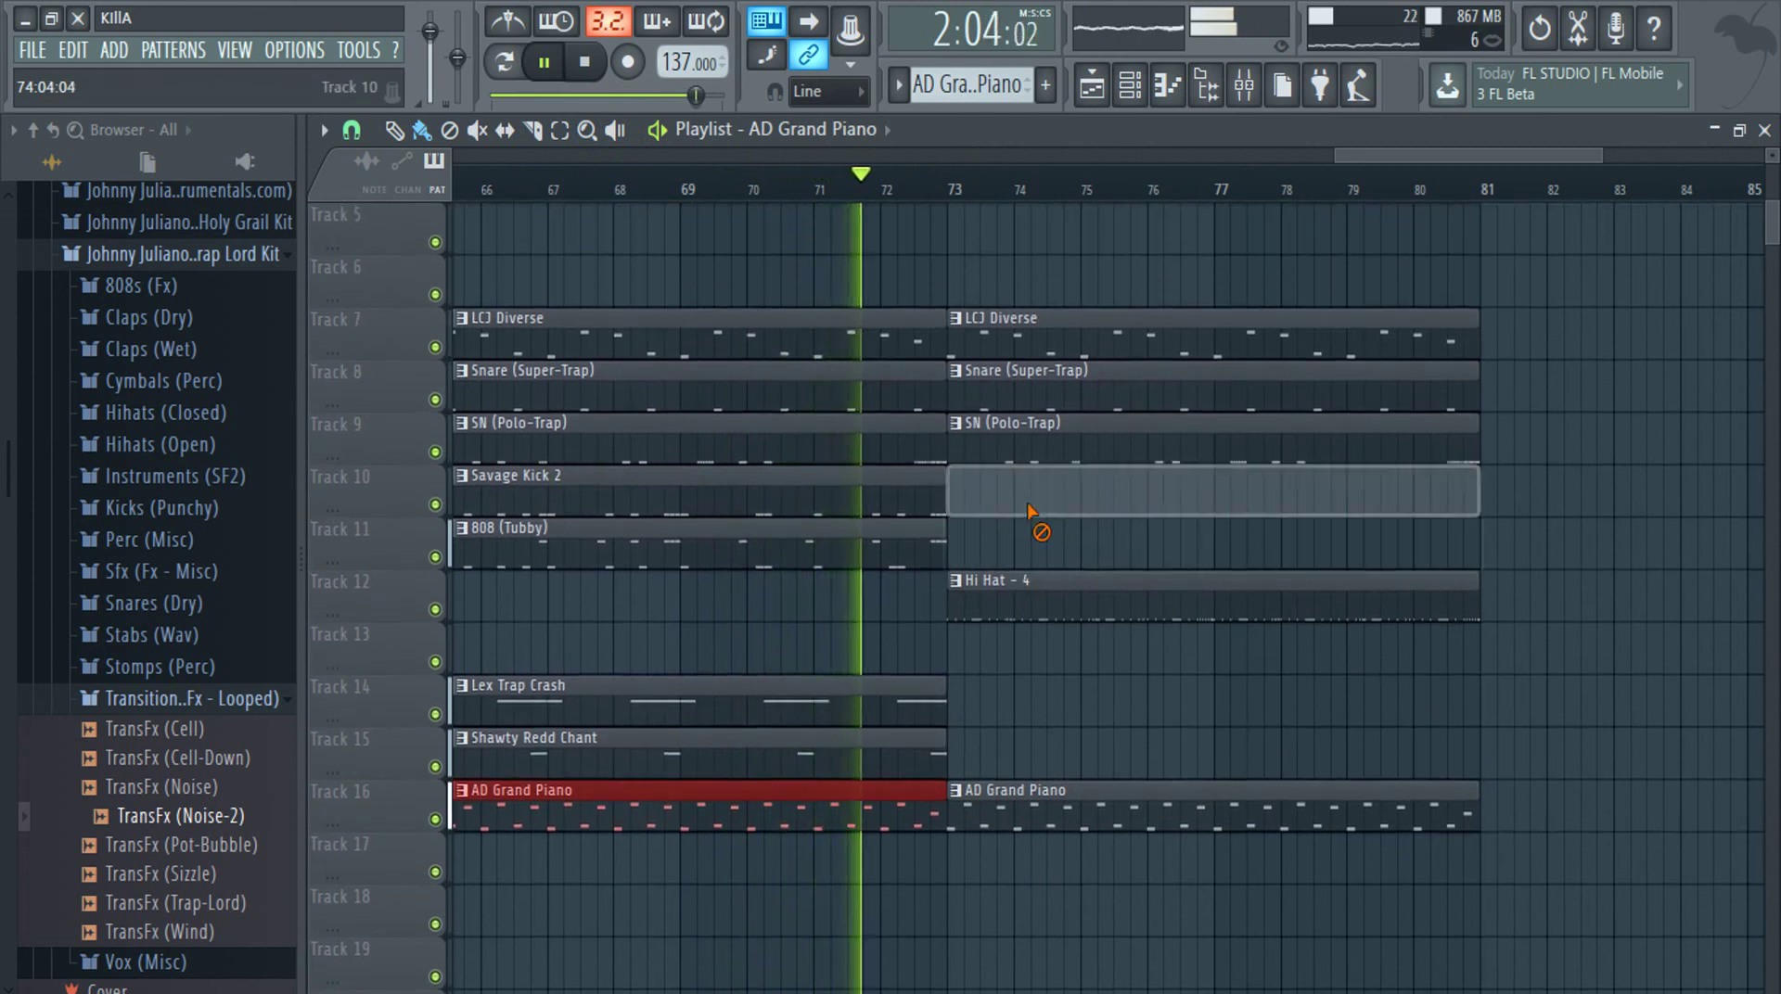
{"action": "scroll", "coordinate": [1039, 515], "scroll_direction": "up", "scroll_amount": 3}
{"action": "right_click", "coordinate": [1043, 508]}
Delete the bar 73 clips of YC_Hit2, LD Accelerator, TM-88 FX, PN Etno LEad, Hi Hat - 4 and SN (Polo-Trap)
{"action": "right_click", "coordinate": [1044, 325]}
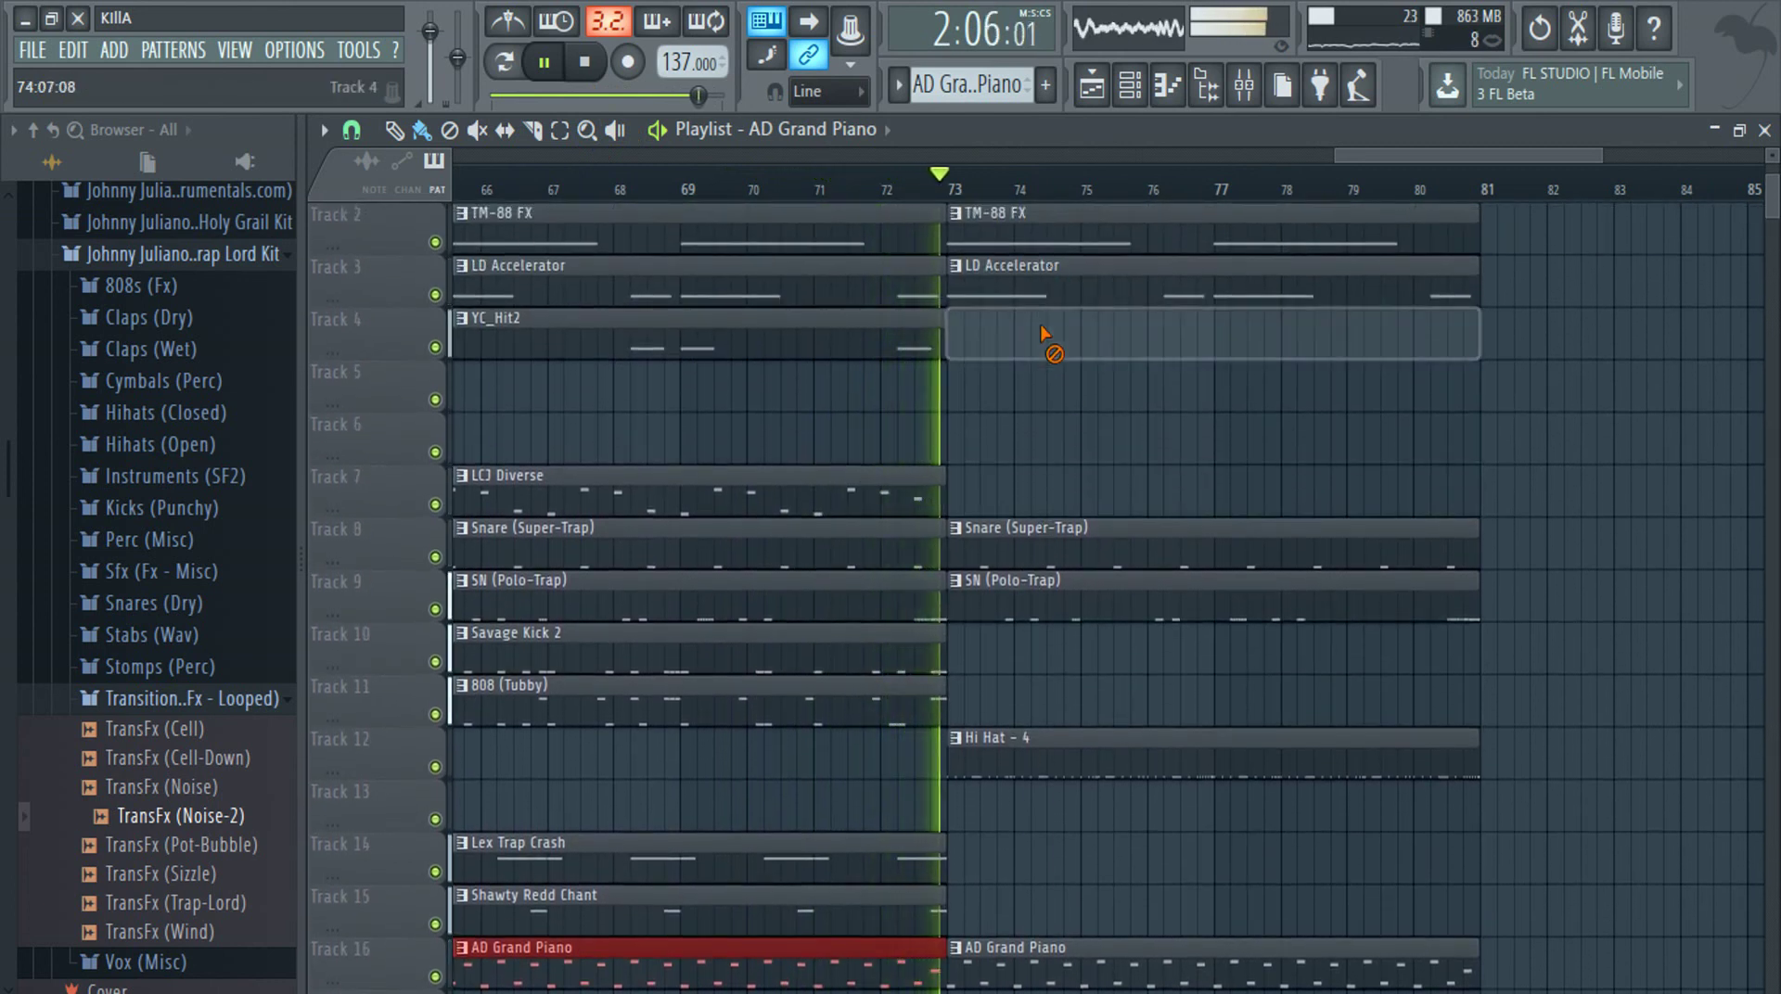
{"action": "right_click", "coordinate": [1046, 283]}
{"action": "right_click", "coordinate": [1053, 231]}
{"action": "right_click", "coordinate": [1085, 753]}
{"action": "scroll", "coordinate": [1097, 765], "scroll_direction": "up", "scroll_amount": 1}
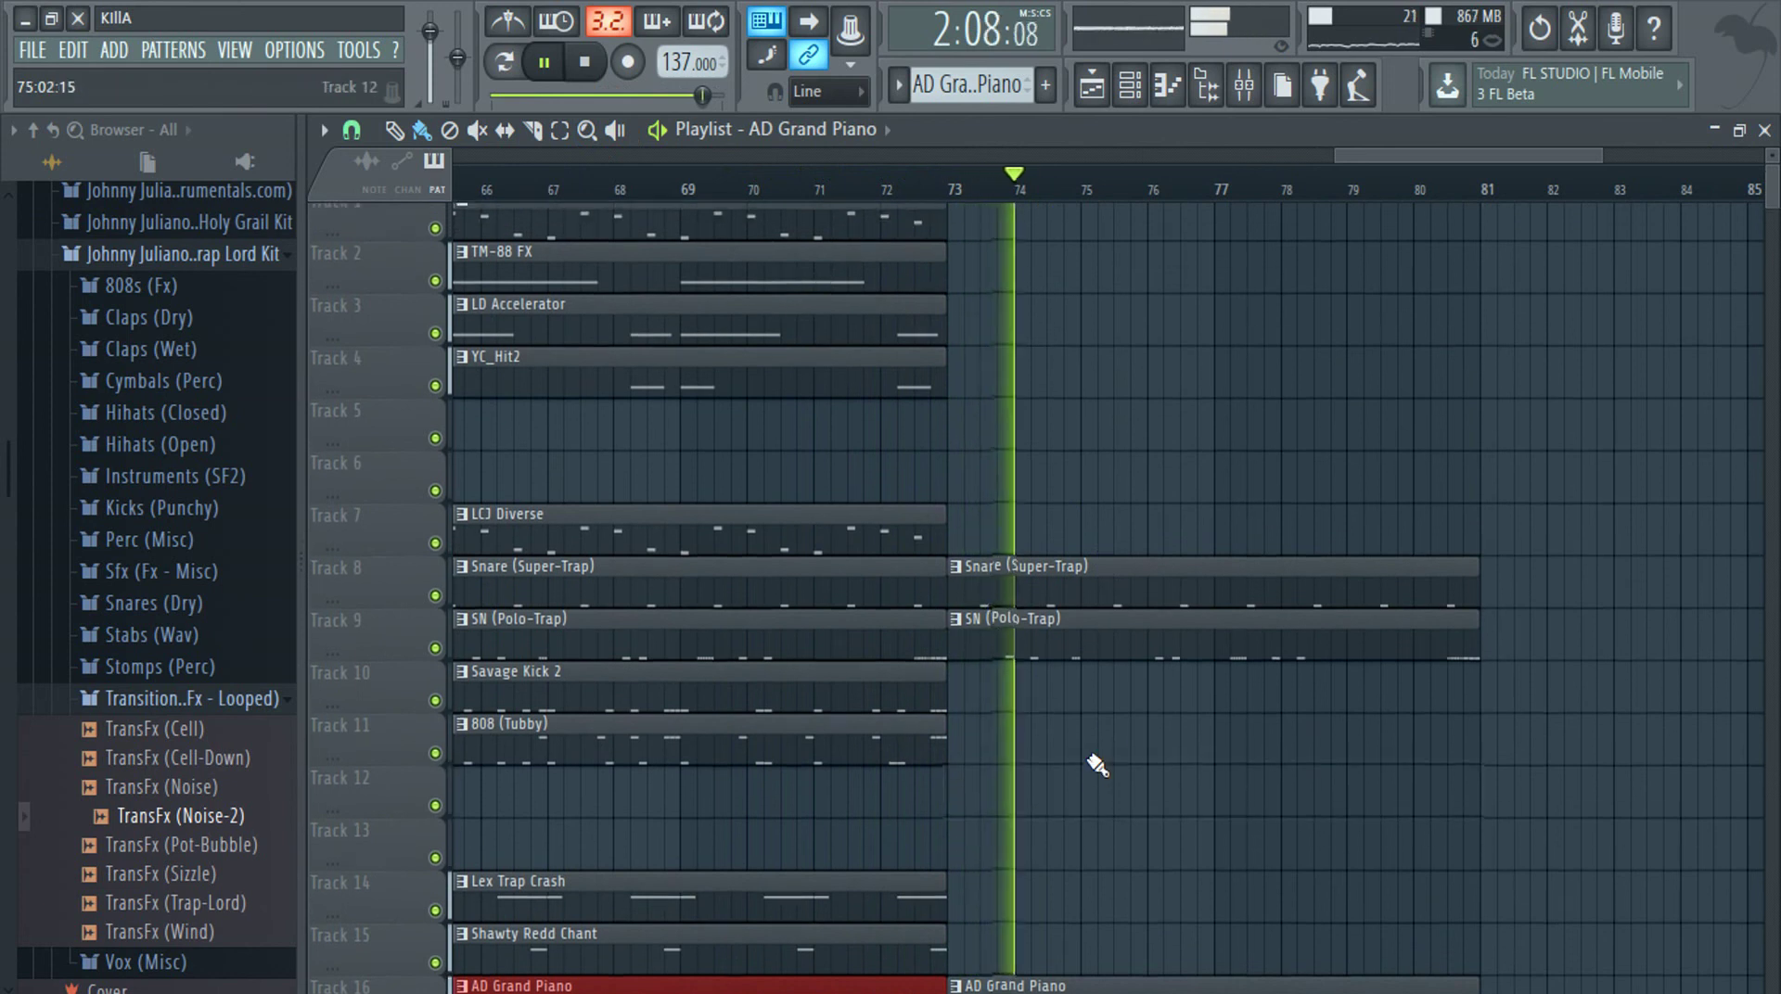
{"action": "scroll", "coordinate": [1098, 766], "scroll_direction": "up", "scroll_amount": 1}
{"action": "right_click", "coordinate": [1066, 648]}
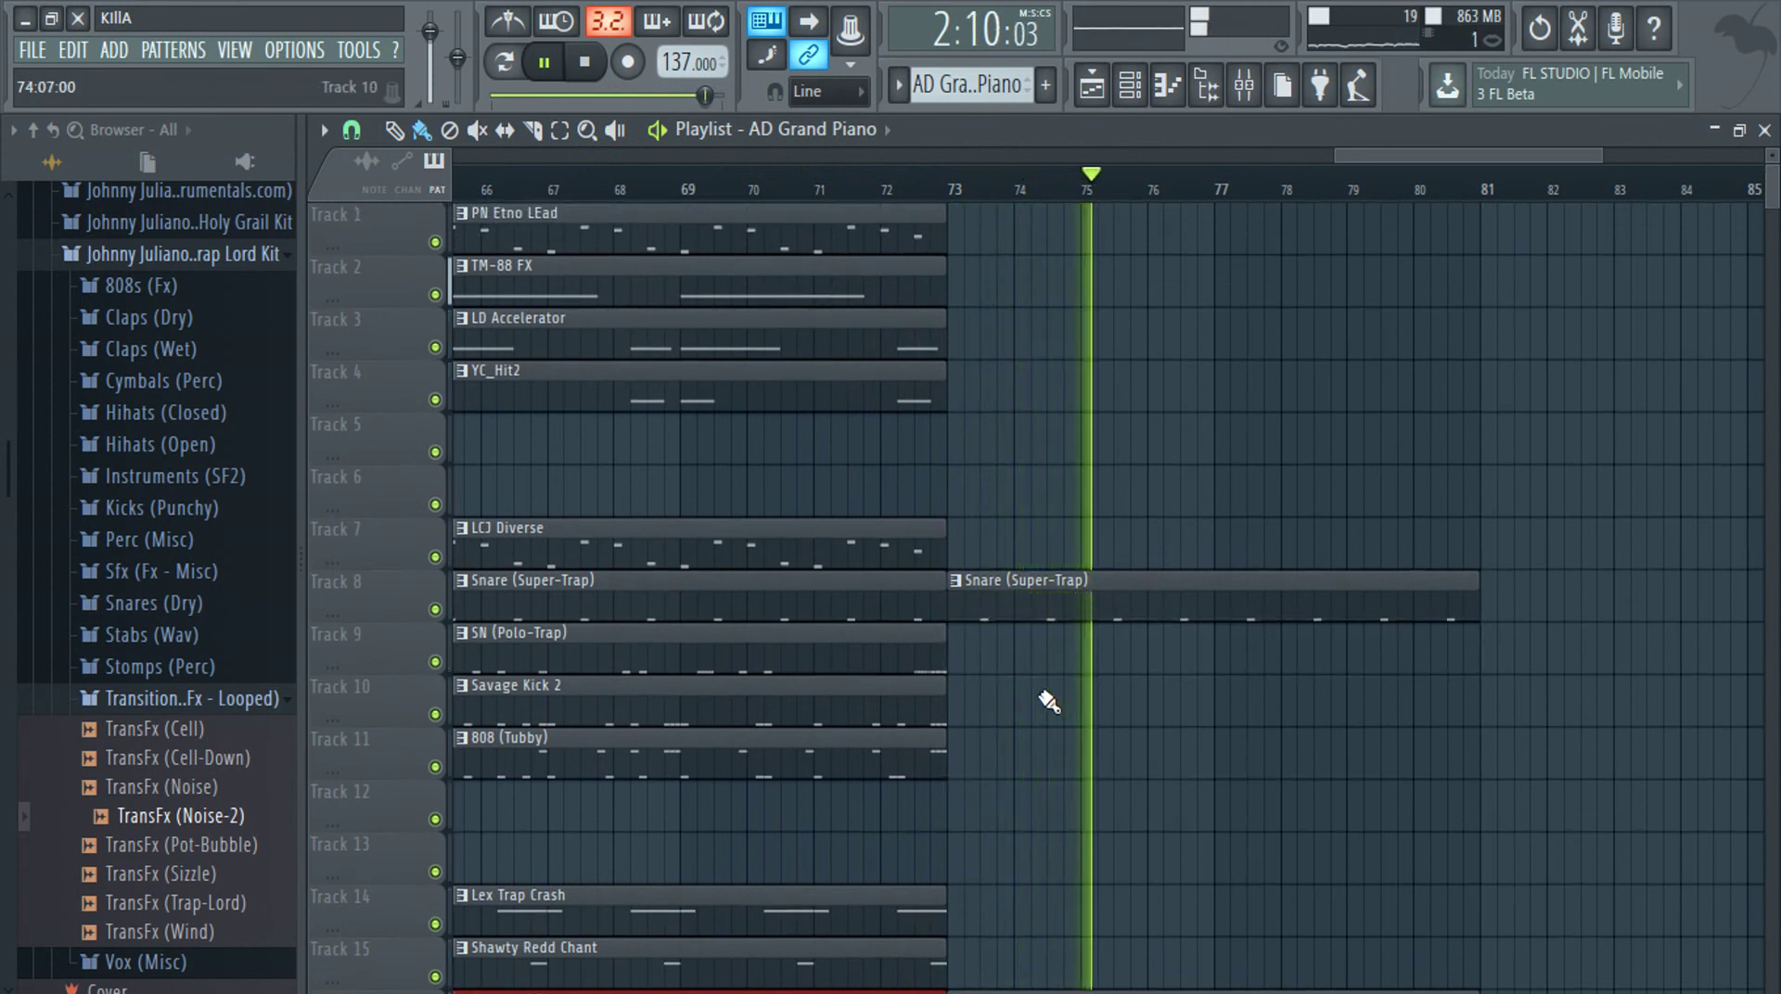
Place a short 808 (Tubby) clip, about one and a half bars long, on Track 12 ending at bar 81
{"action": "scroll", "coordinate": [1048, 703], "scroll_direction": "down", "scroll_amount": 4}
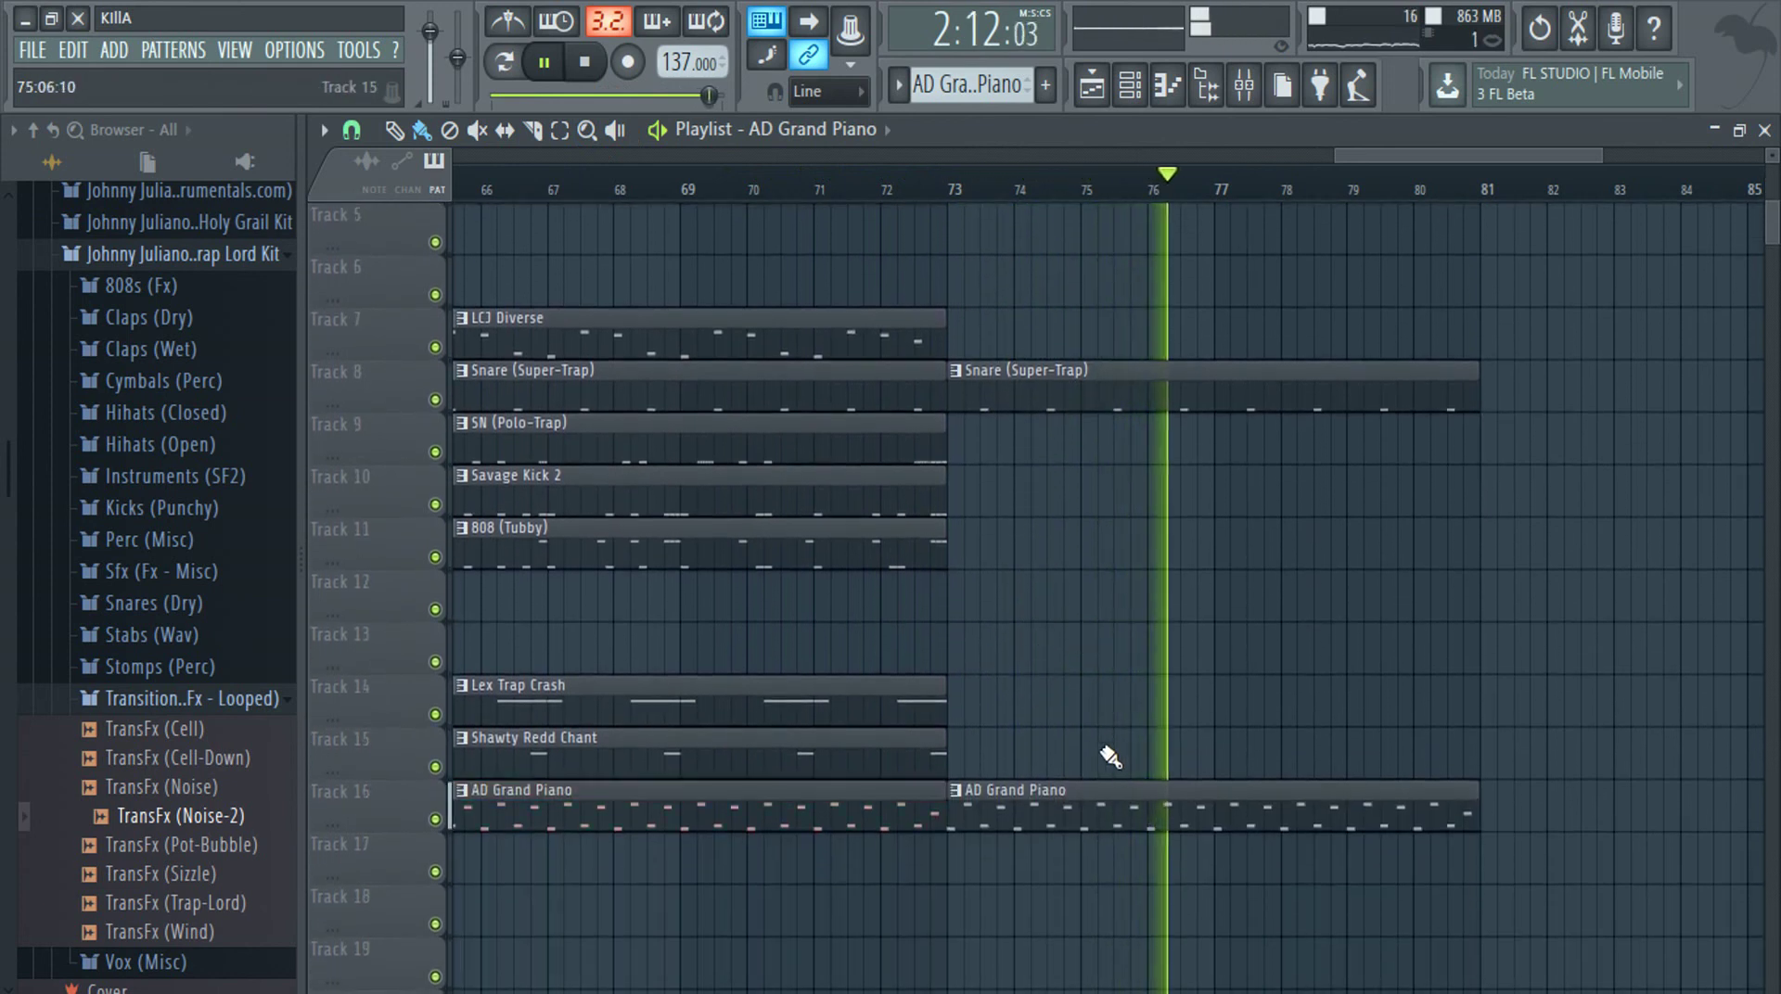
{"action": "scroll", "coordinate": [1102, 742], "scroll_direction": "down", "scroll_amount": 3}
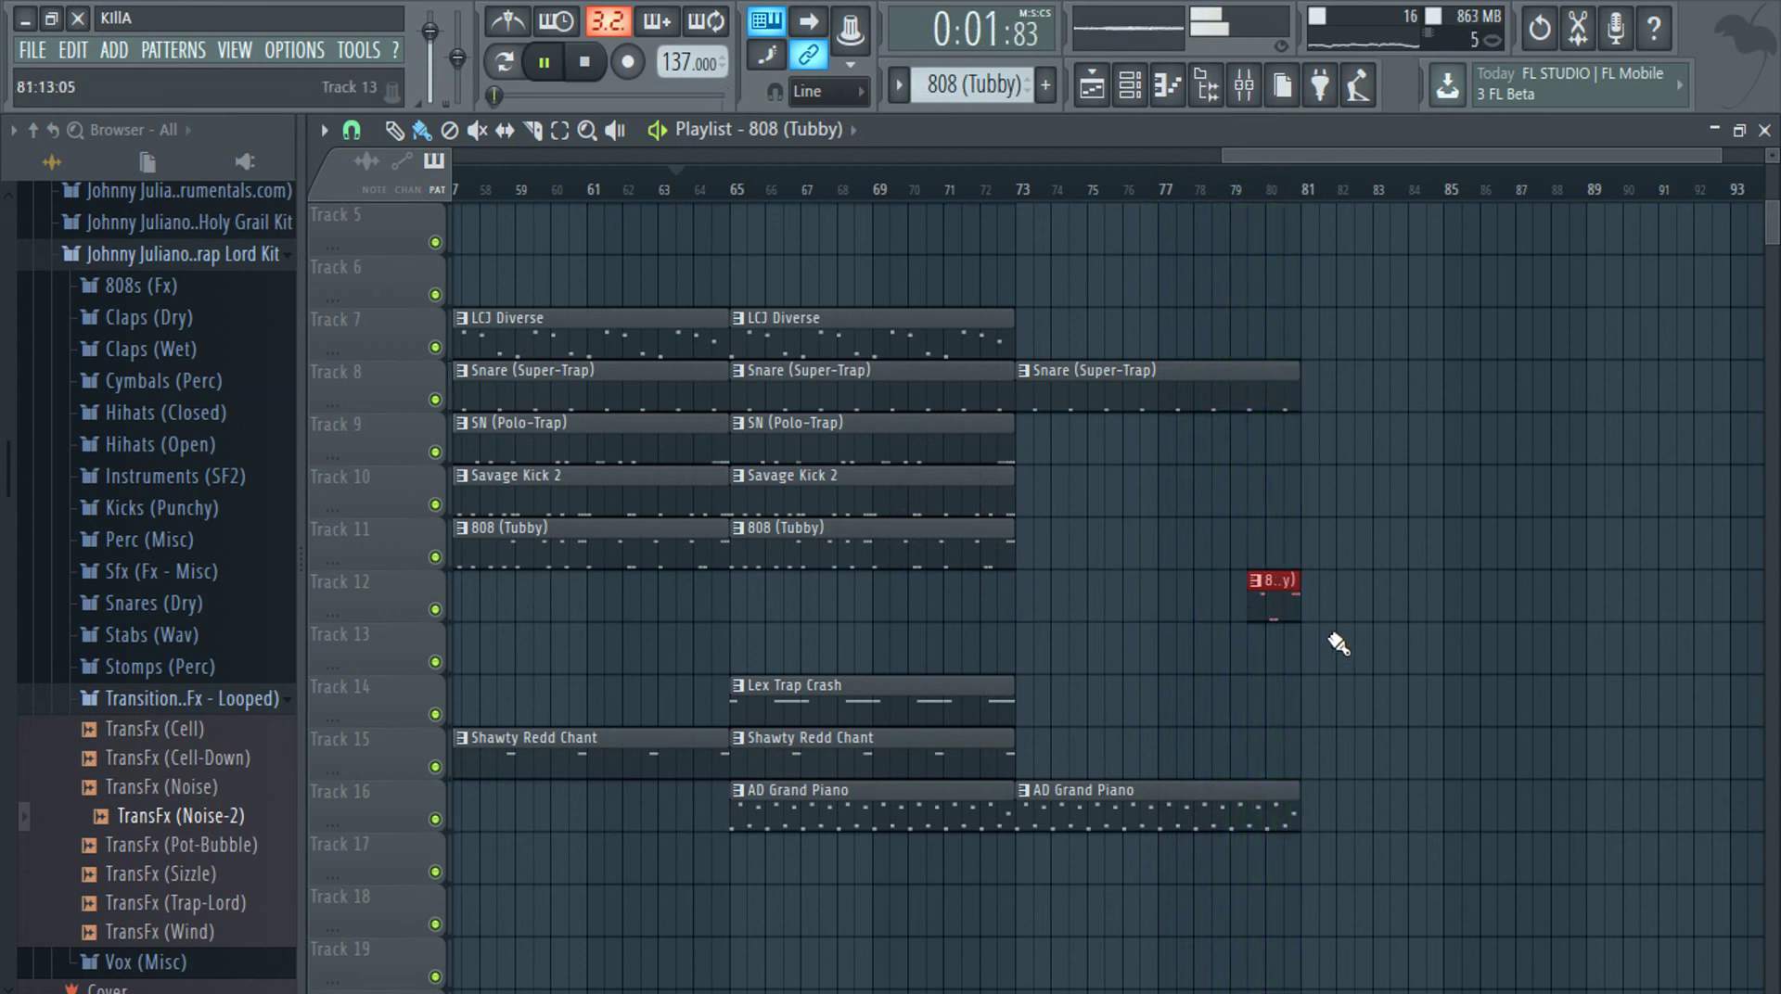
{"action": "scroll", "coordinate": [1358, 689], "scroll_direction": "down", "scroll_amount": 5}
{"action": "scroll", "coordinate": [1272, 712], "scroll_direction": "down", "scroll_amount": 4}
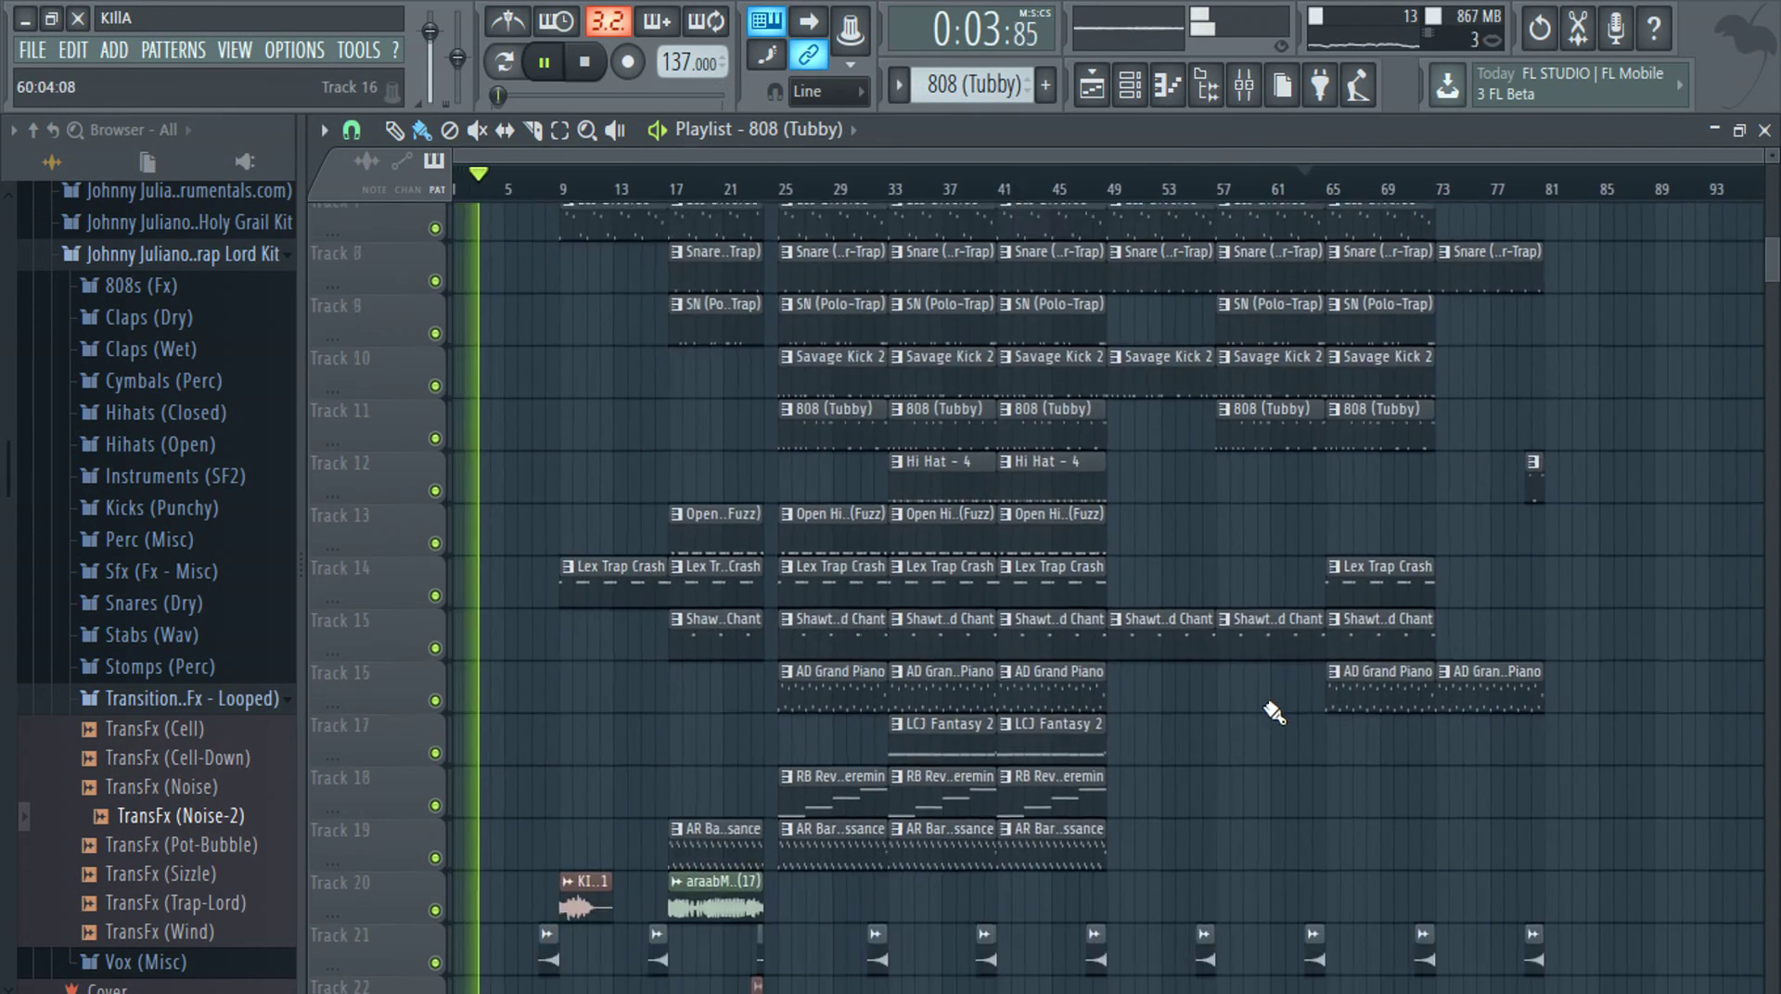
Copy the full section of clips at bar 41, from Track 1 down to the Track 21 riser, to bar 81
{"action": "left_click_drag", "start_coordinate": [1099, 923], "coordinate": [1040, 9]}
{"action": "left_click_drag", "start_coordinate": [1043, 227], "coordinate": [1586, 235]}
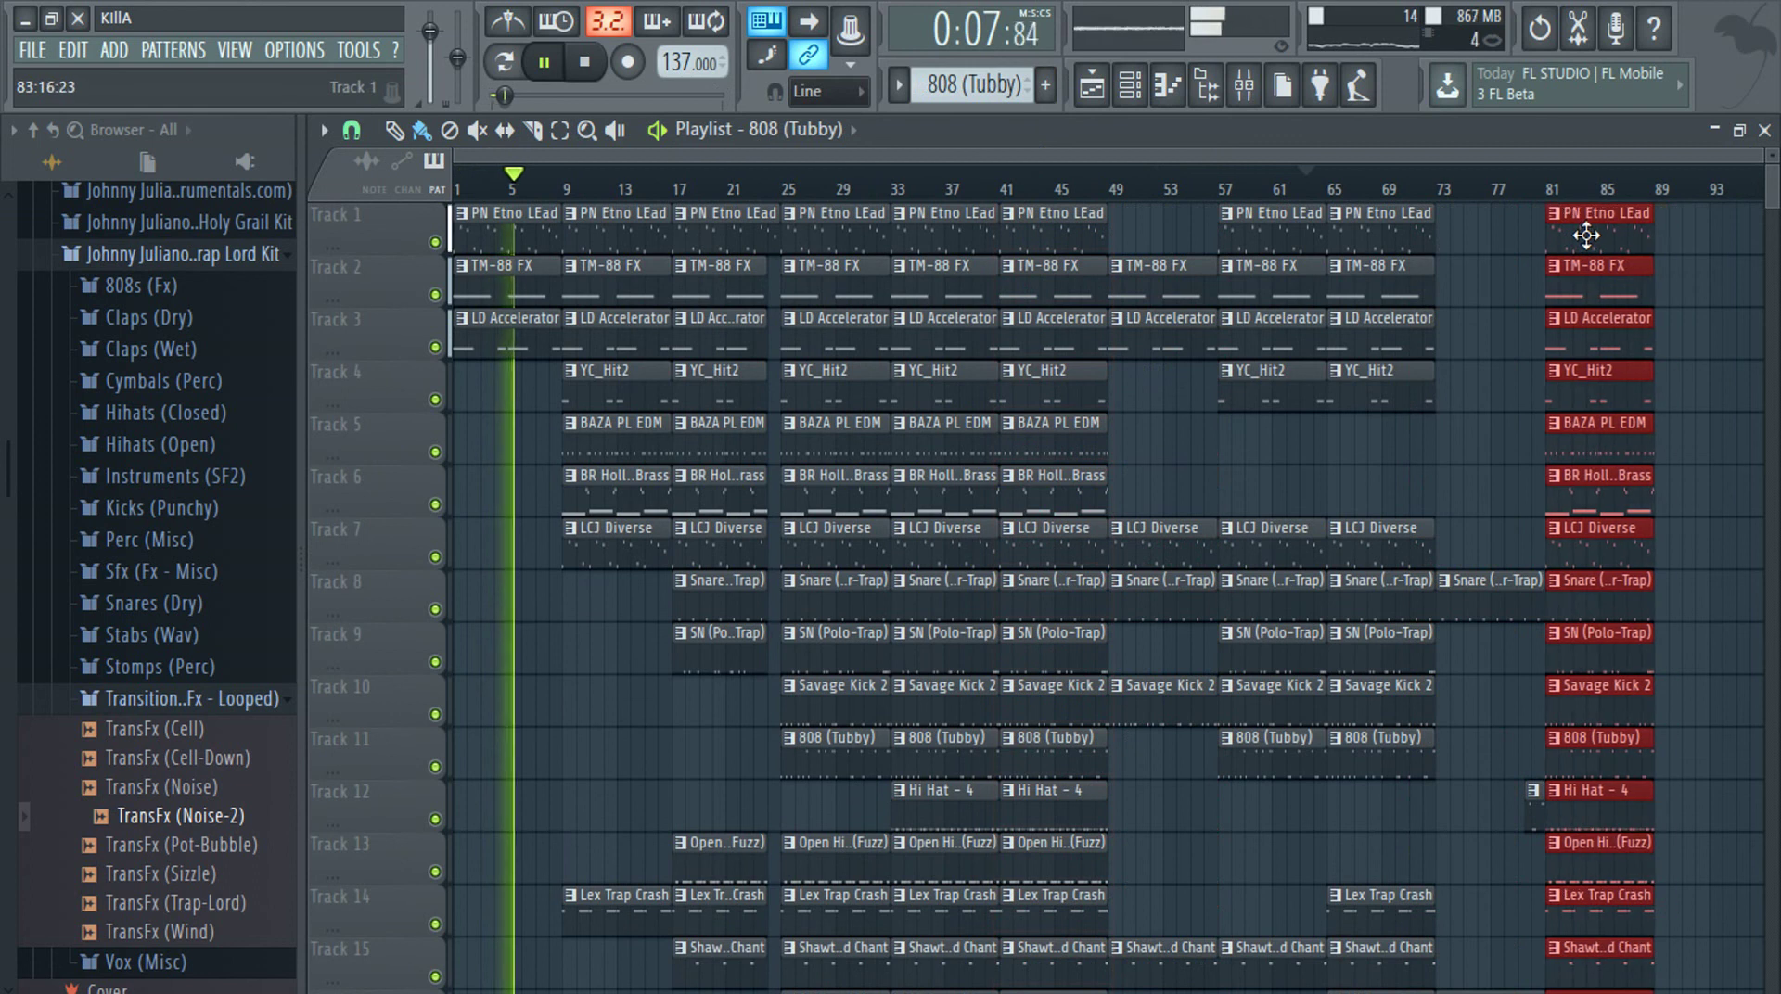
{"action": "scroll", "coordinate": [1572, 511], "scroll_direction": "down", "scroll_amount": 12}
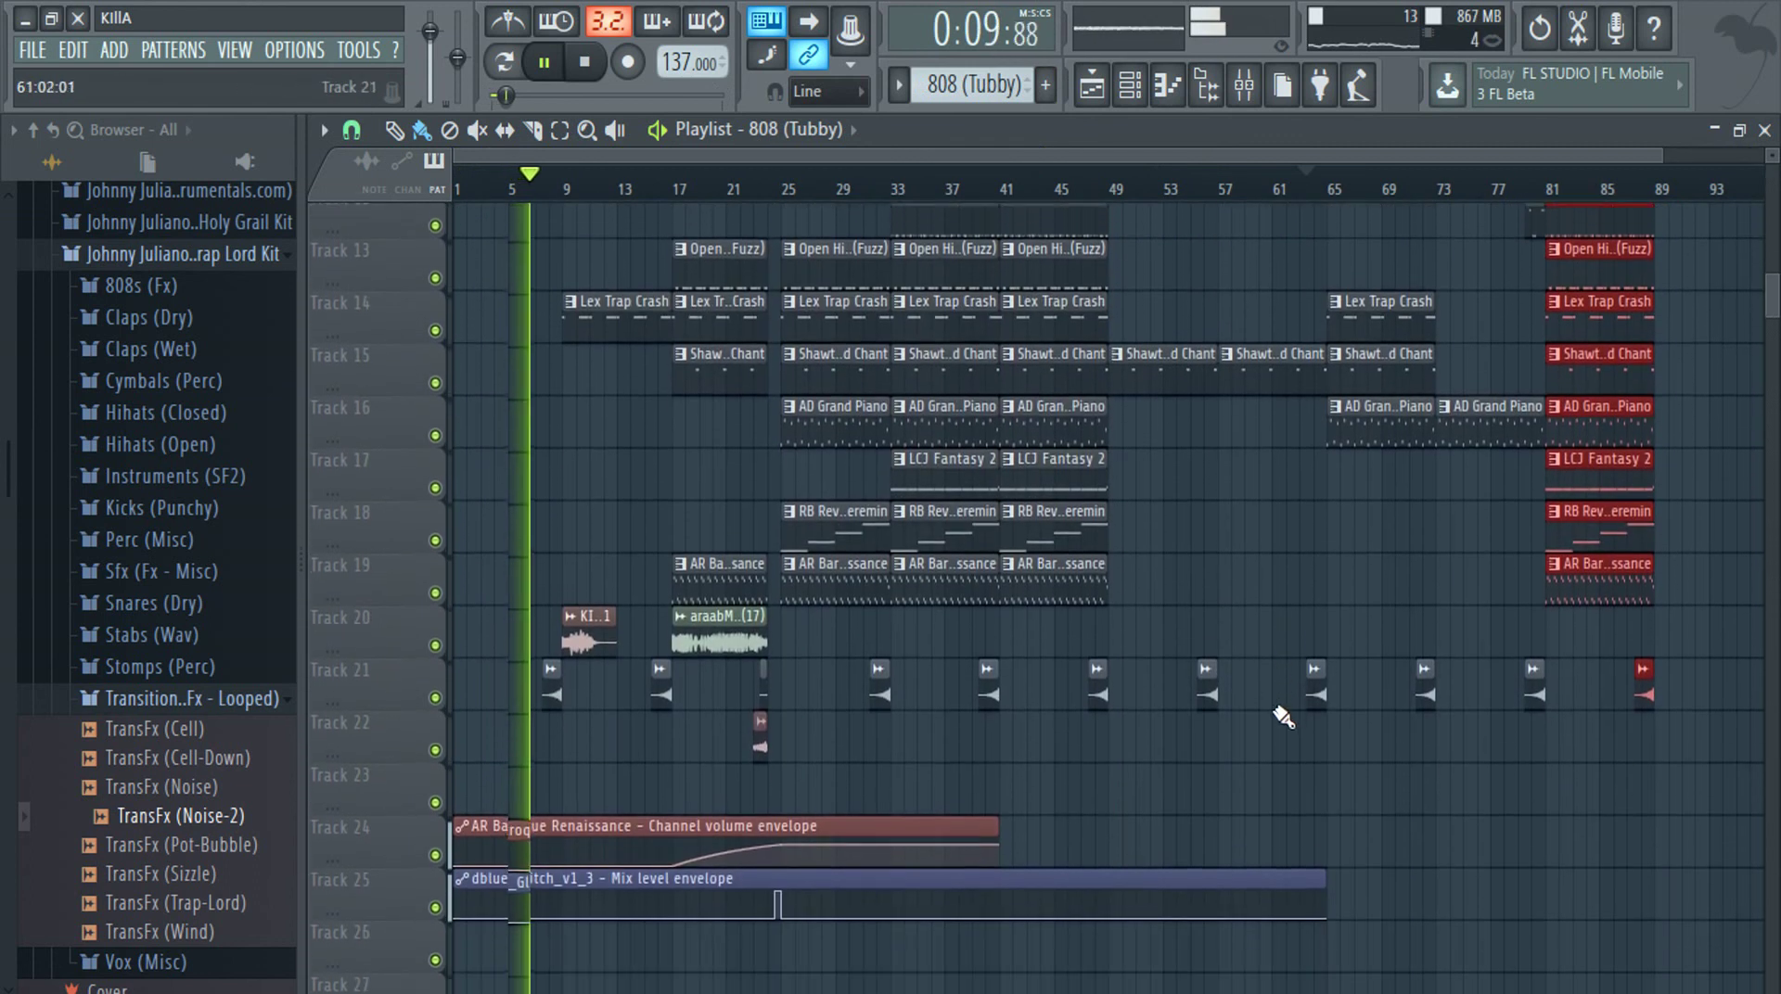
Place a TransFx (Noise-2) audio clip on Track 22 ending at bar 49
{"action": "scroll", "coordinate": [1143, 712], "scroll_direction": "up", "scroll_amount": 2}
{"action": "scroll", "coordinate": [1143, 712], "scroll_direction": "up", "scroll_amount": 2}
{"action": "scroll", "coordinate": [557, 739], "scroll_direction": "down", "scroll_amount": 4}
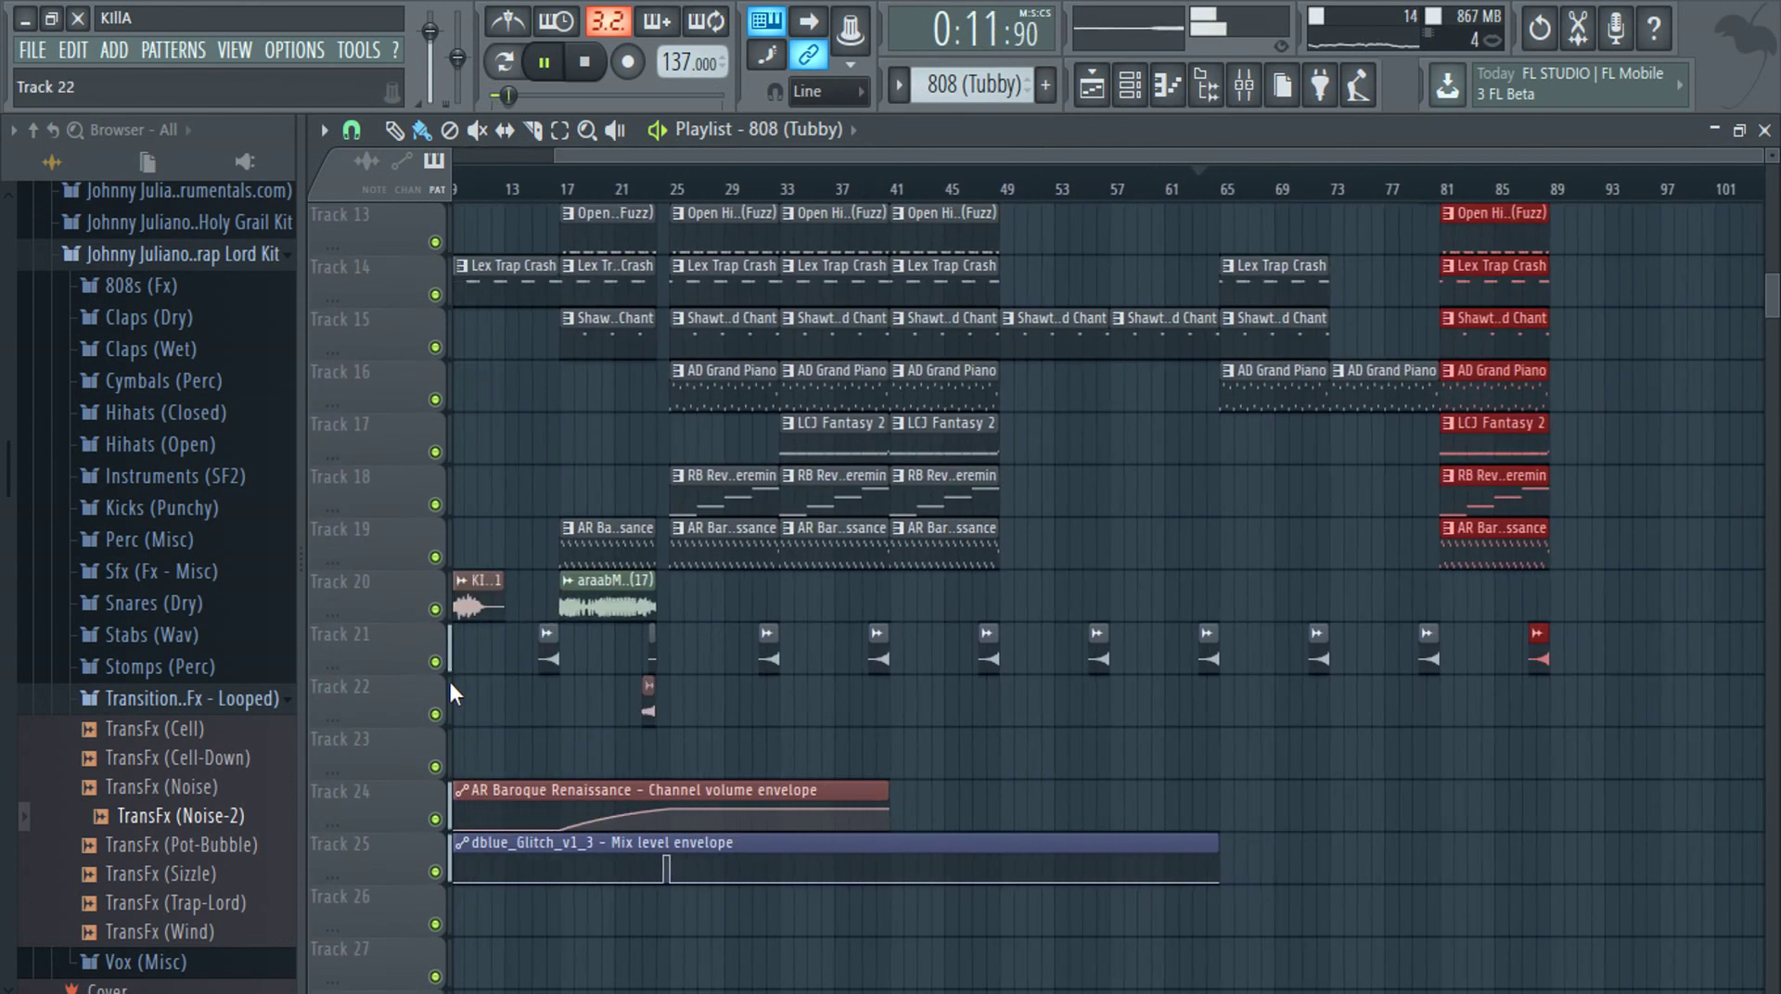
{"action": "scroll", "coordinate": [625, 708], "scroll_direction": "up", "scroll_amount": 2}
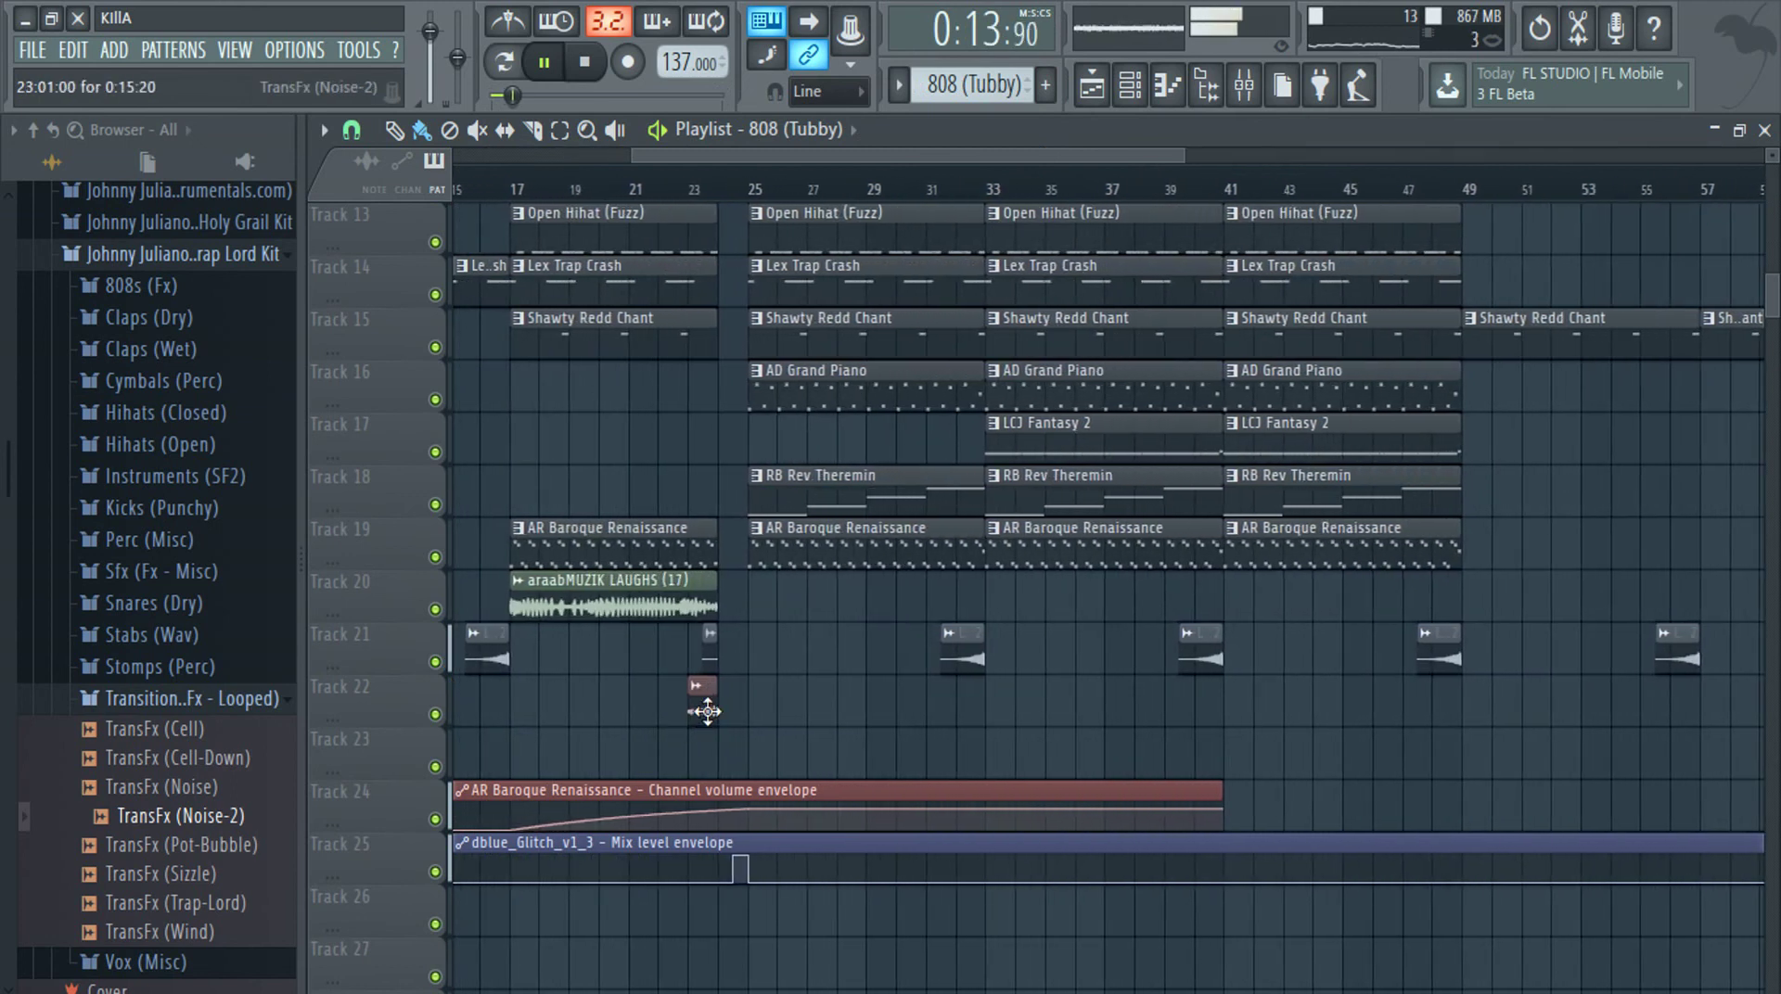
{"action": "left_click", "coordinate": [1128, 89]}
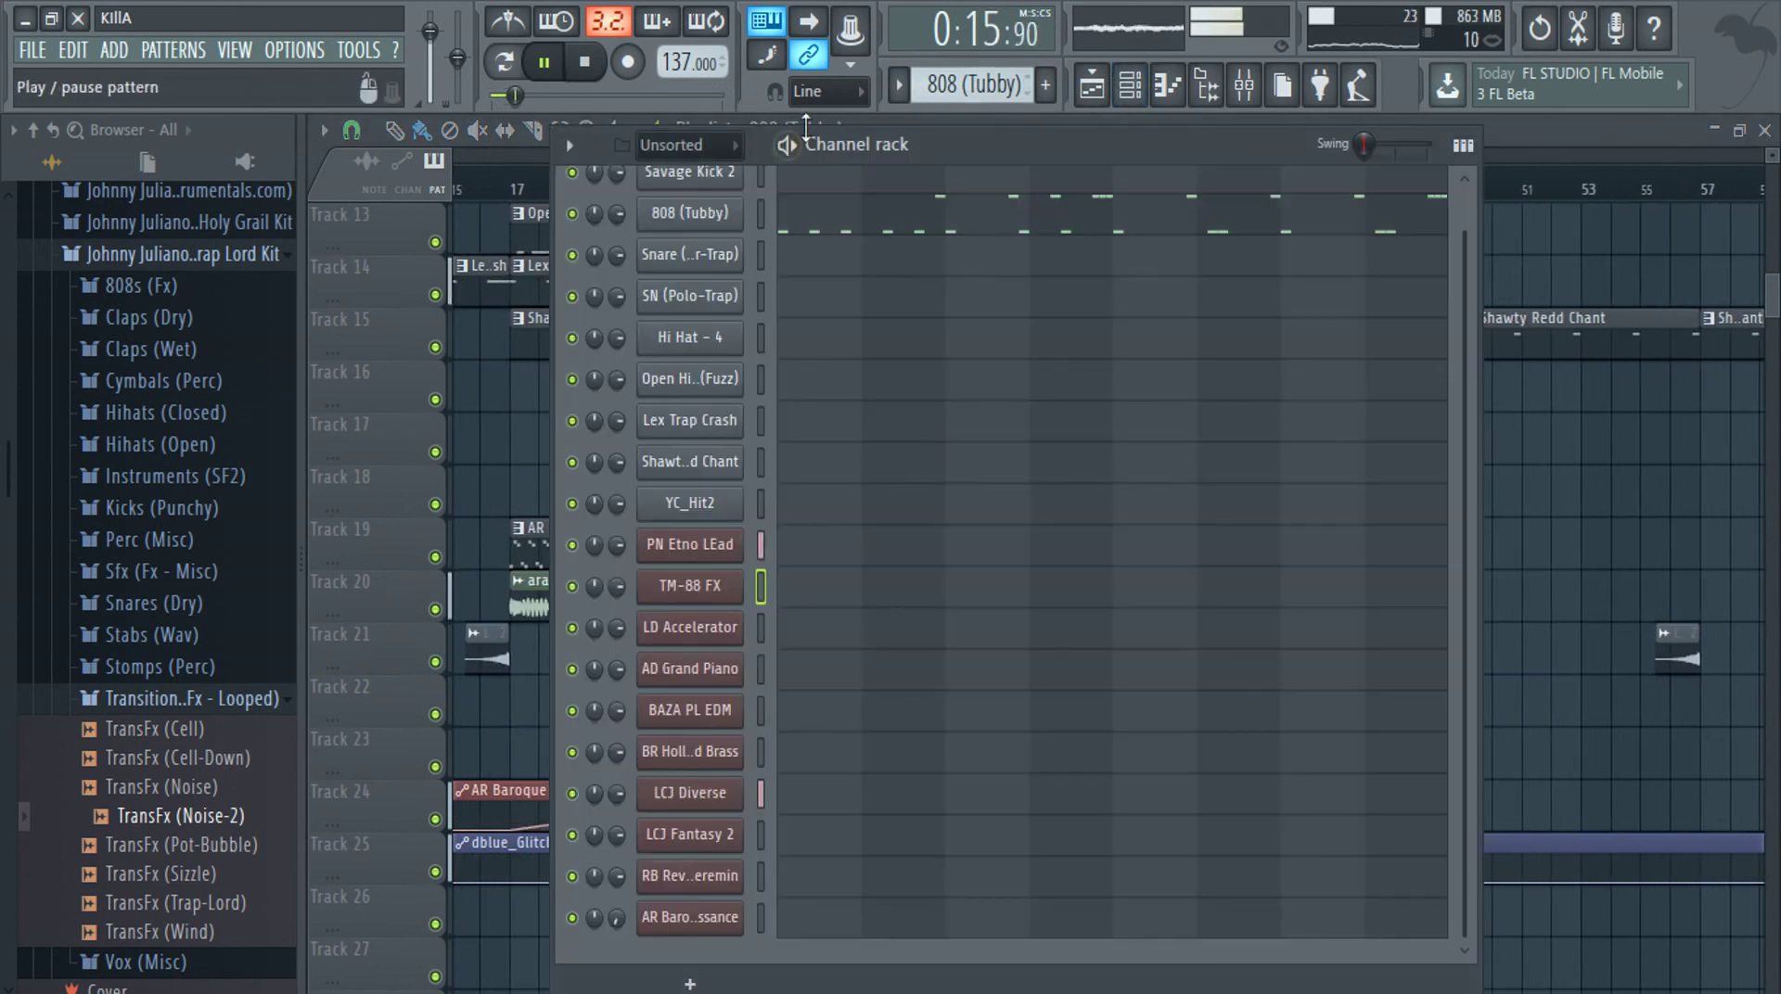
{"action": "left_click", "coordinate": [707, 219]}
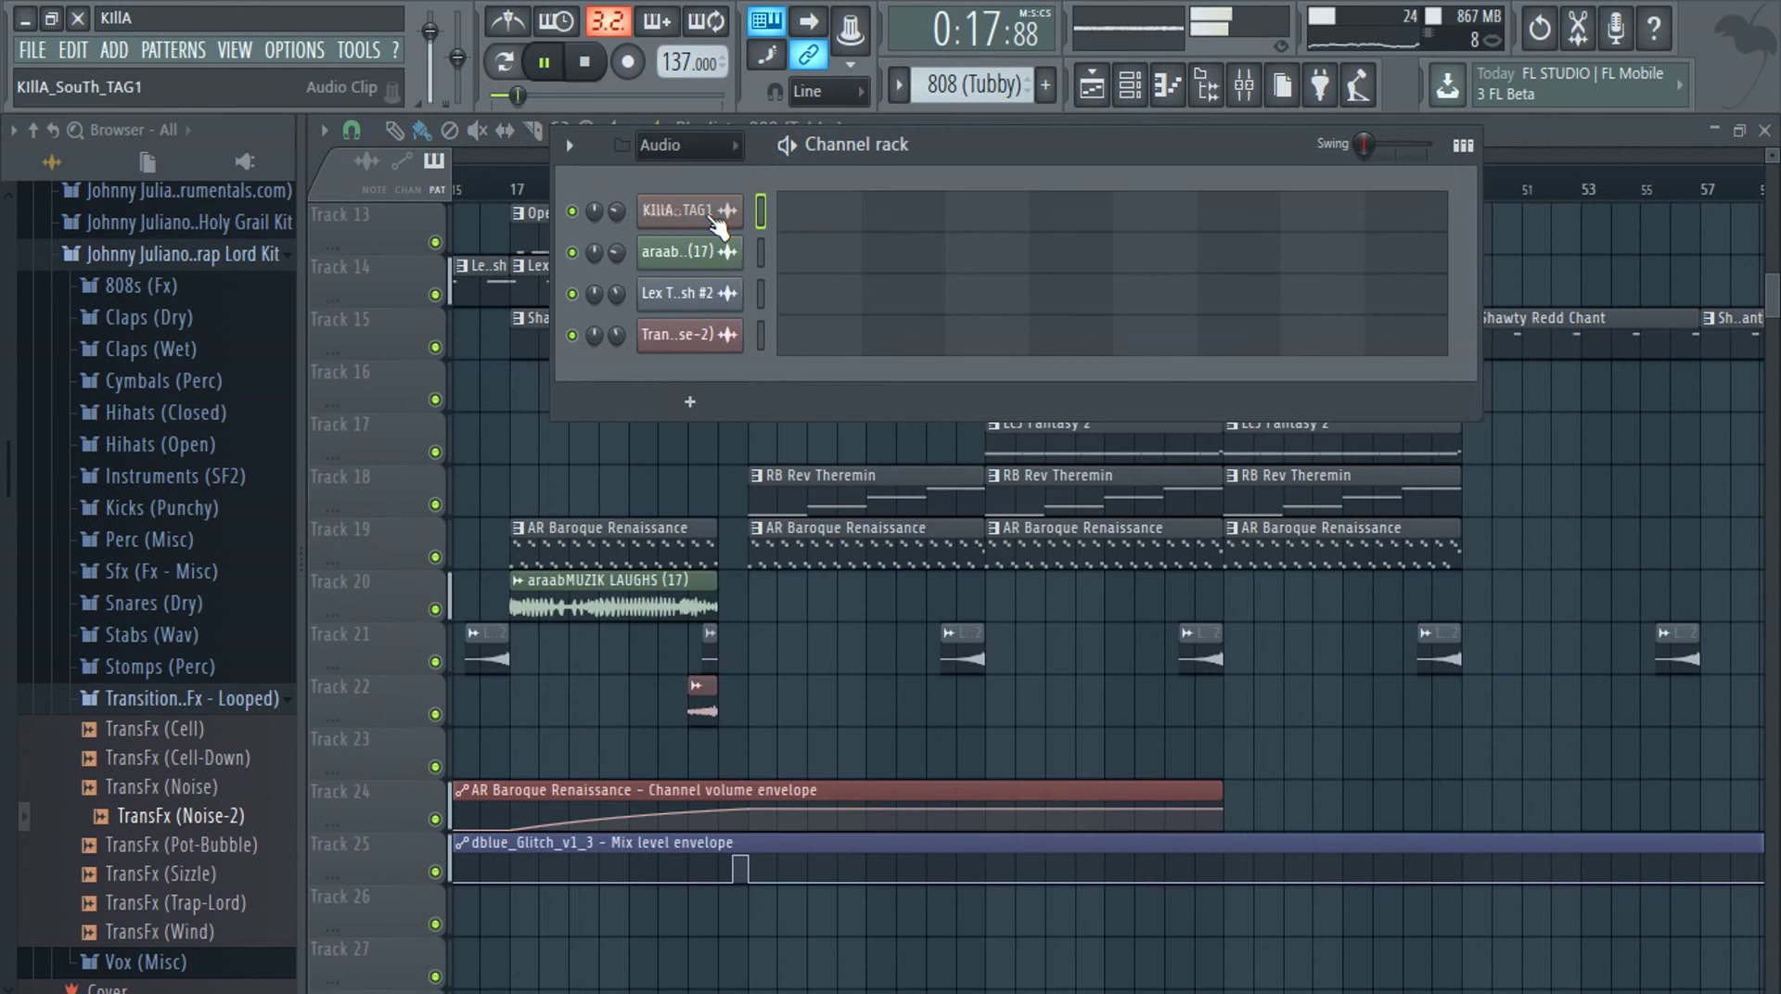
{"action": "left_click", "coordinate": [722, 336]}
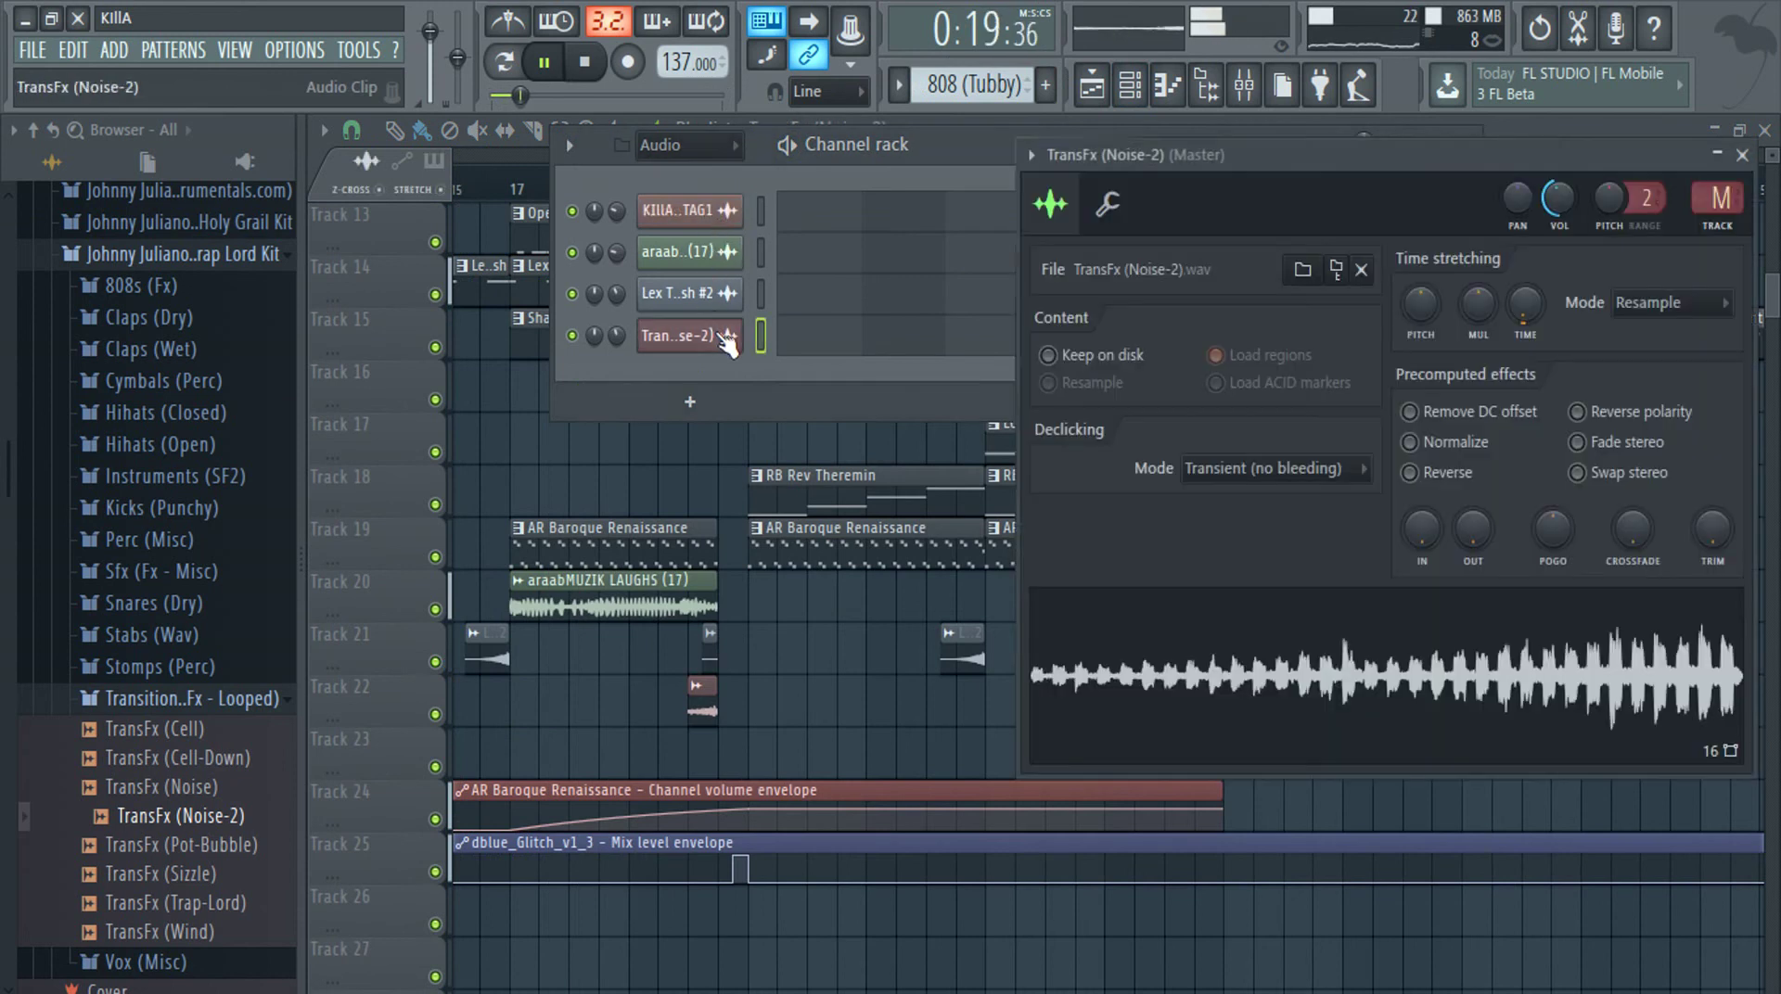
{"action": "right_click", "coordinate": [1566, 786]}
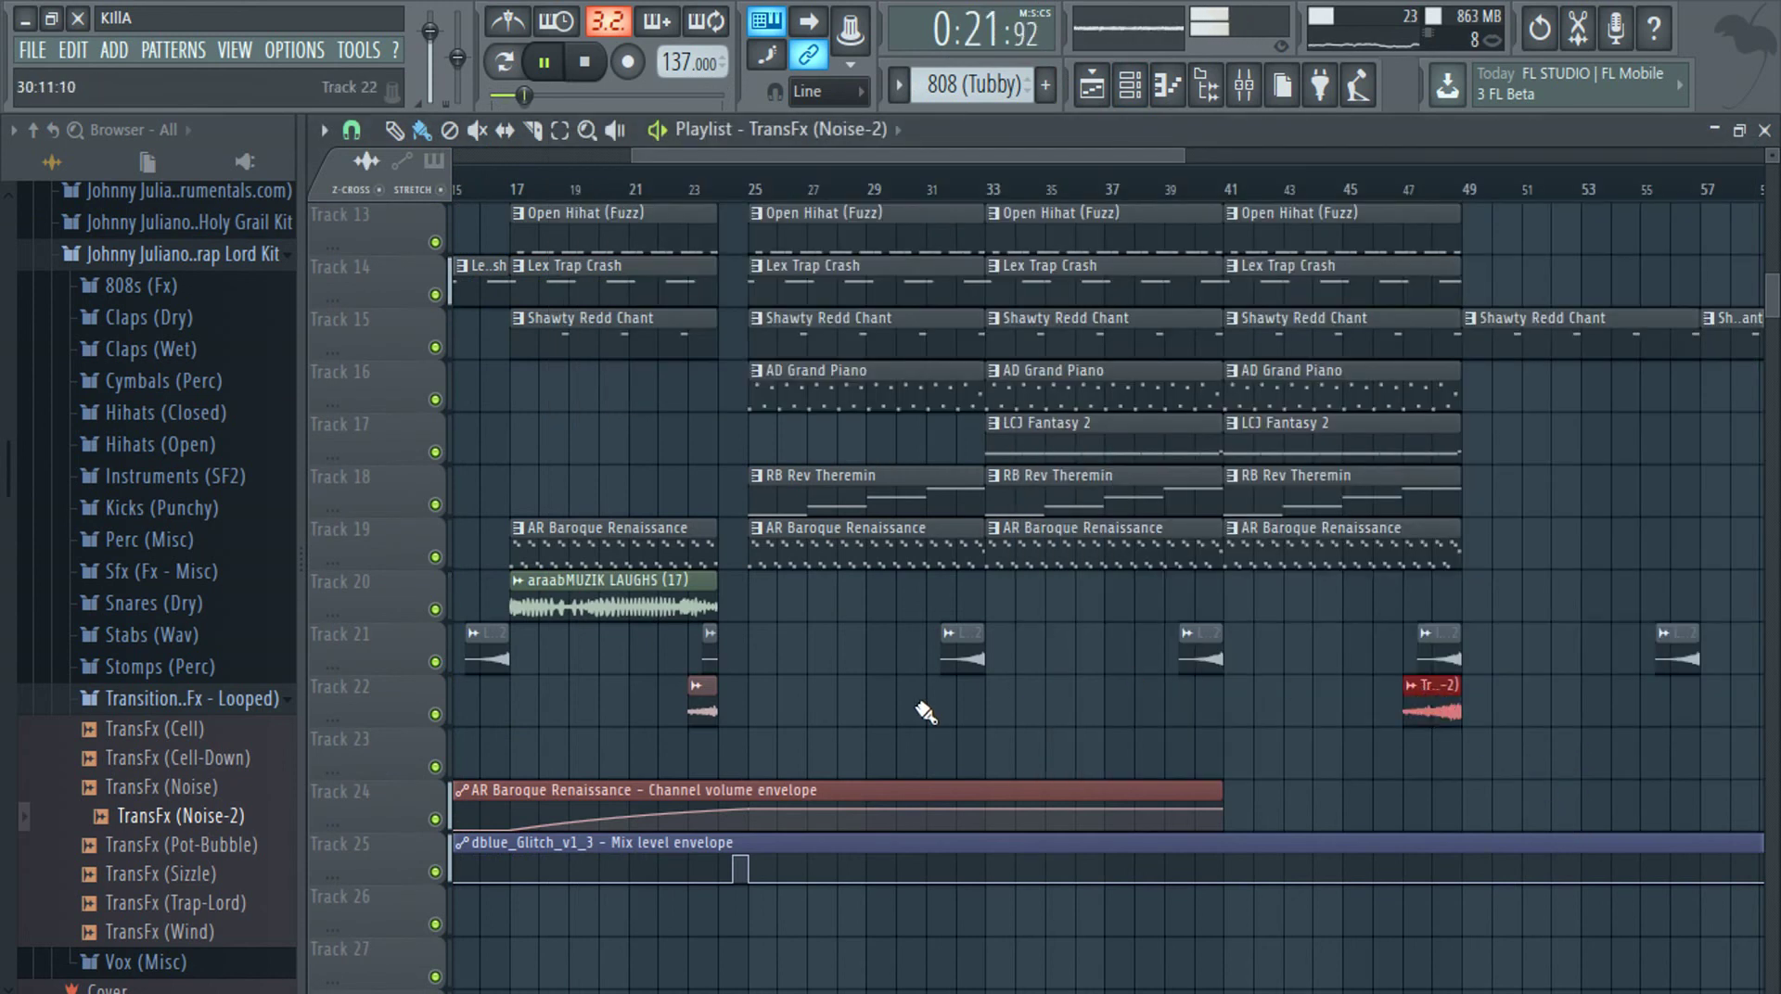
Look over the arrangement up to bar 89, examining the gaps between sections and the effect clips on Tracks 20 to 22
{"action": "scroll", "coordinate": [898, 697], "scroll_direction": "down", "scroll_amount": 4}
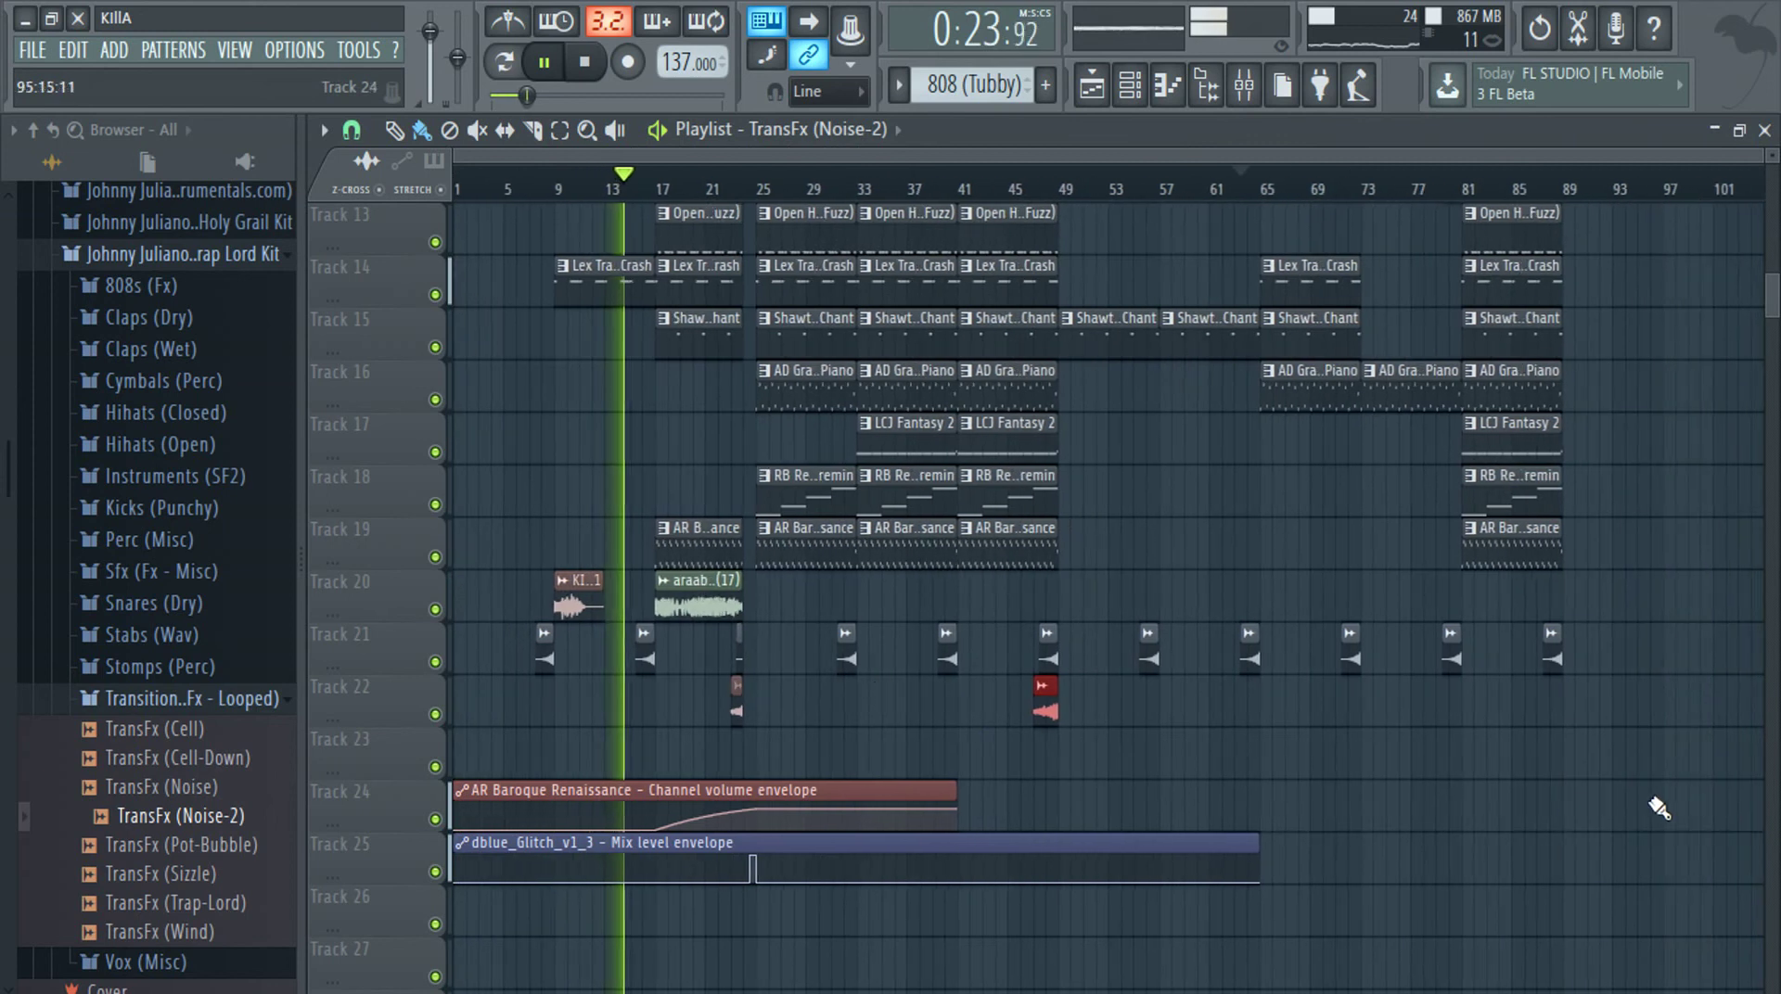
{"action": "scroll", "coordinate": [1473, 775], "scroll_direction": "up", "scroll_amount": 2}
{"action": "scroll", "coordinate": [1360, 795], "scroll_direction": "up", "scroll_amount": 3}
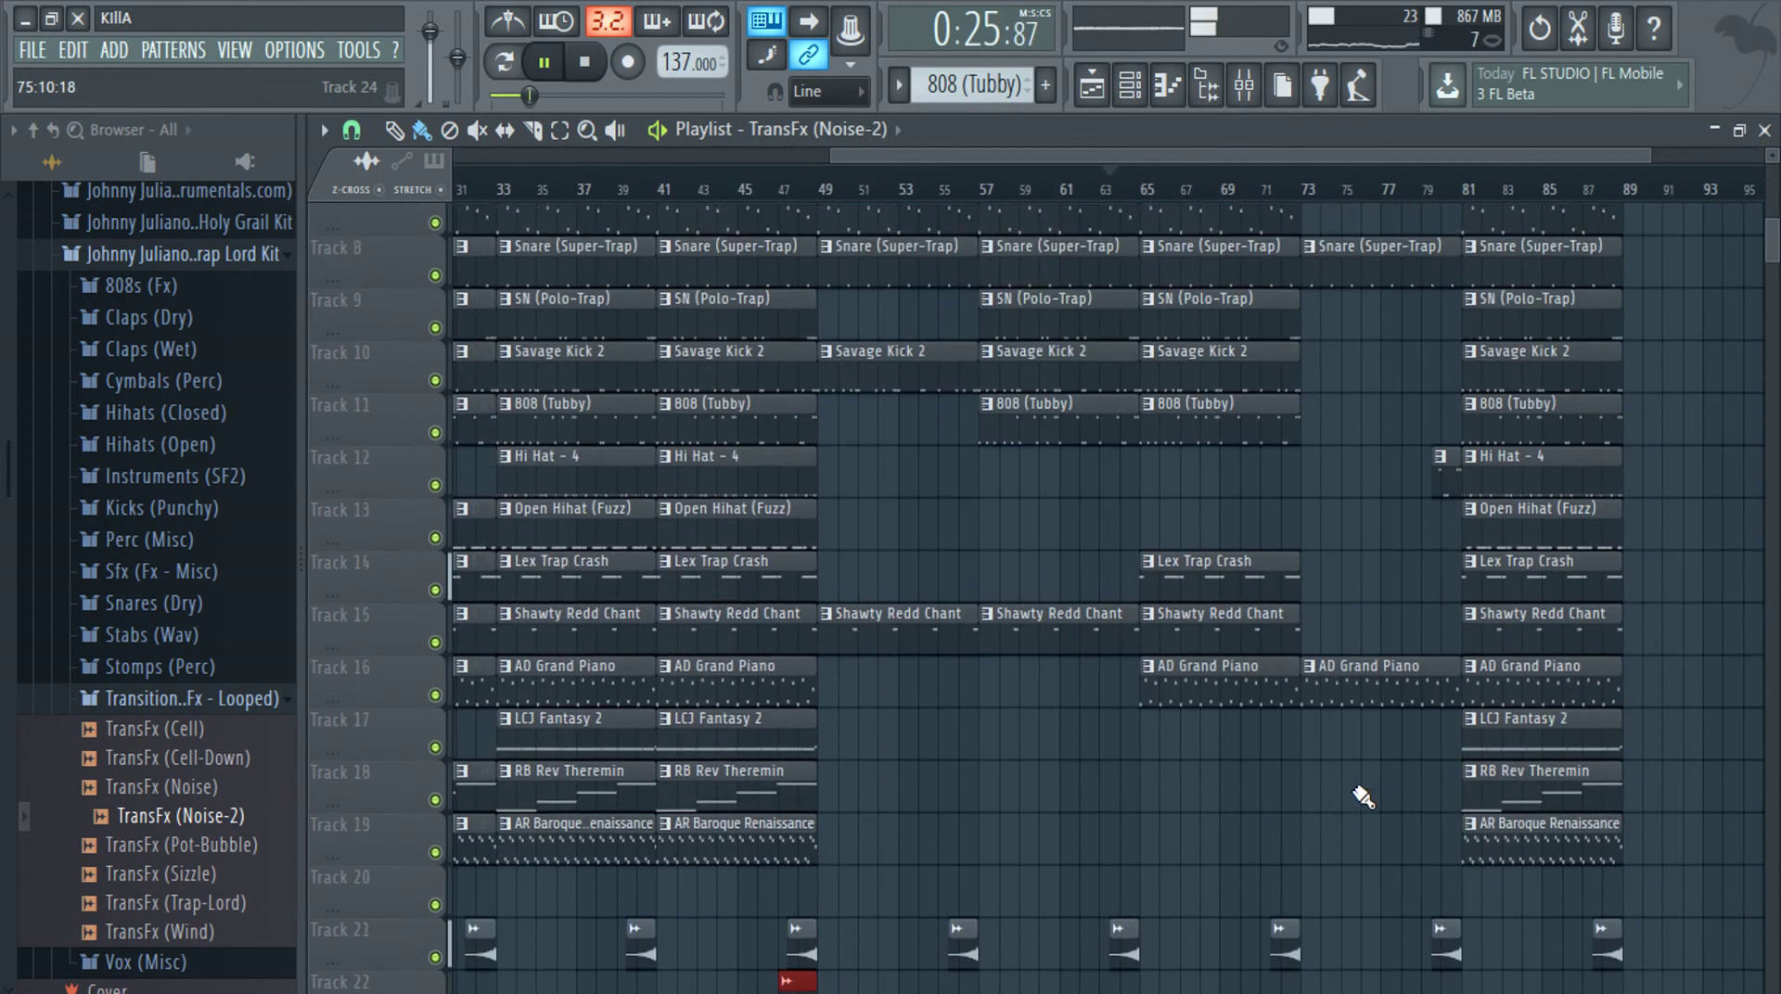
{"action": "scroll", "coordinate": [1362, 796], "scroll_direction": "down", "scroll_amount": 2}
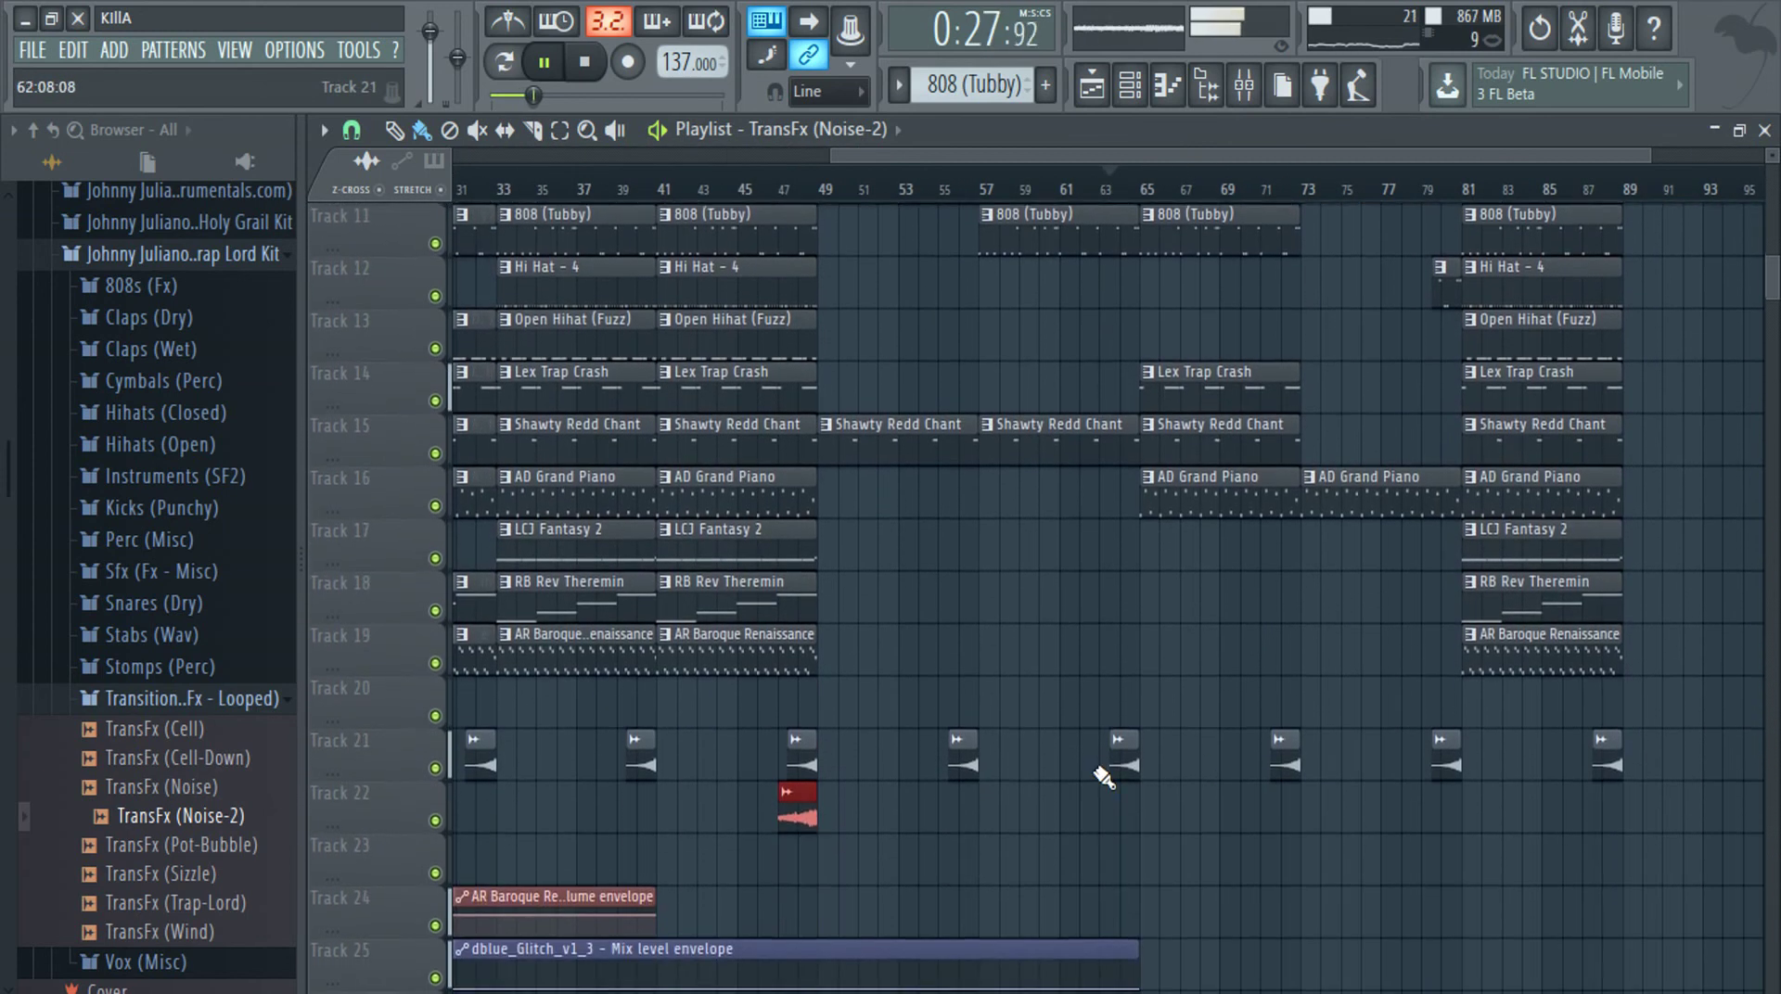
{"action": "scroll", "coordinate": [1093, 768], "scroll_direction": "up", "scroll_amount": 2}
{"action": "scroll", "coordinate": [1095, 777], "scroll_direction": "down", "scroll_amount": 4}
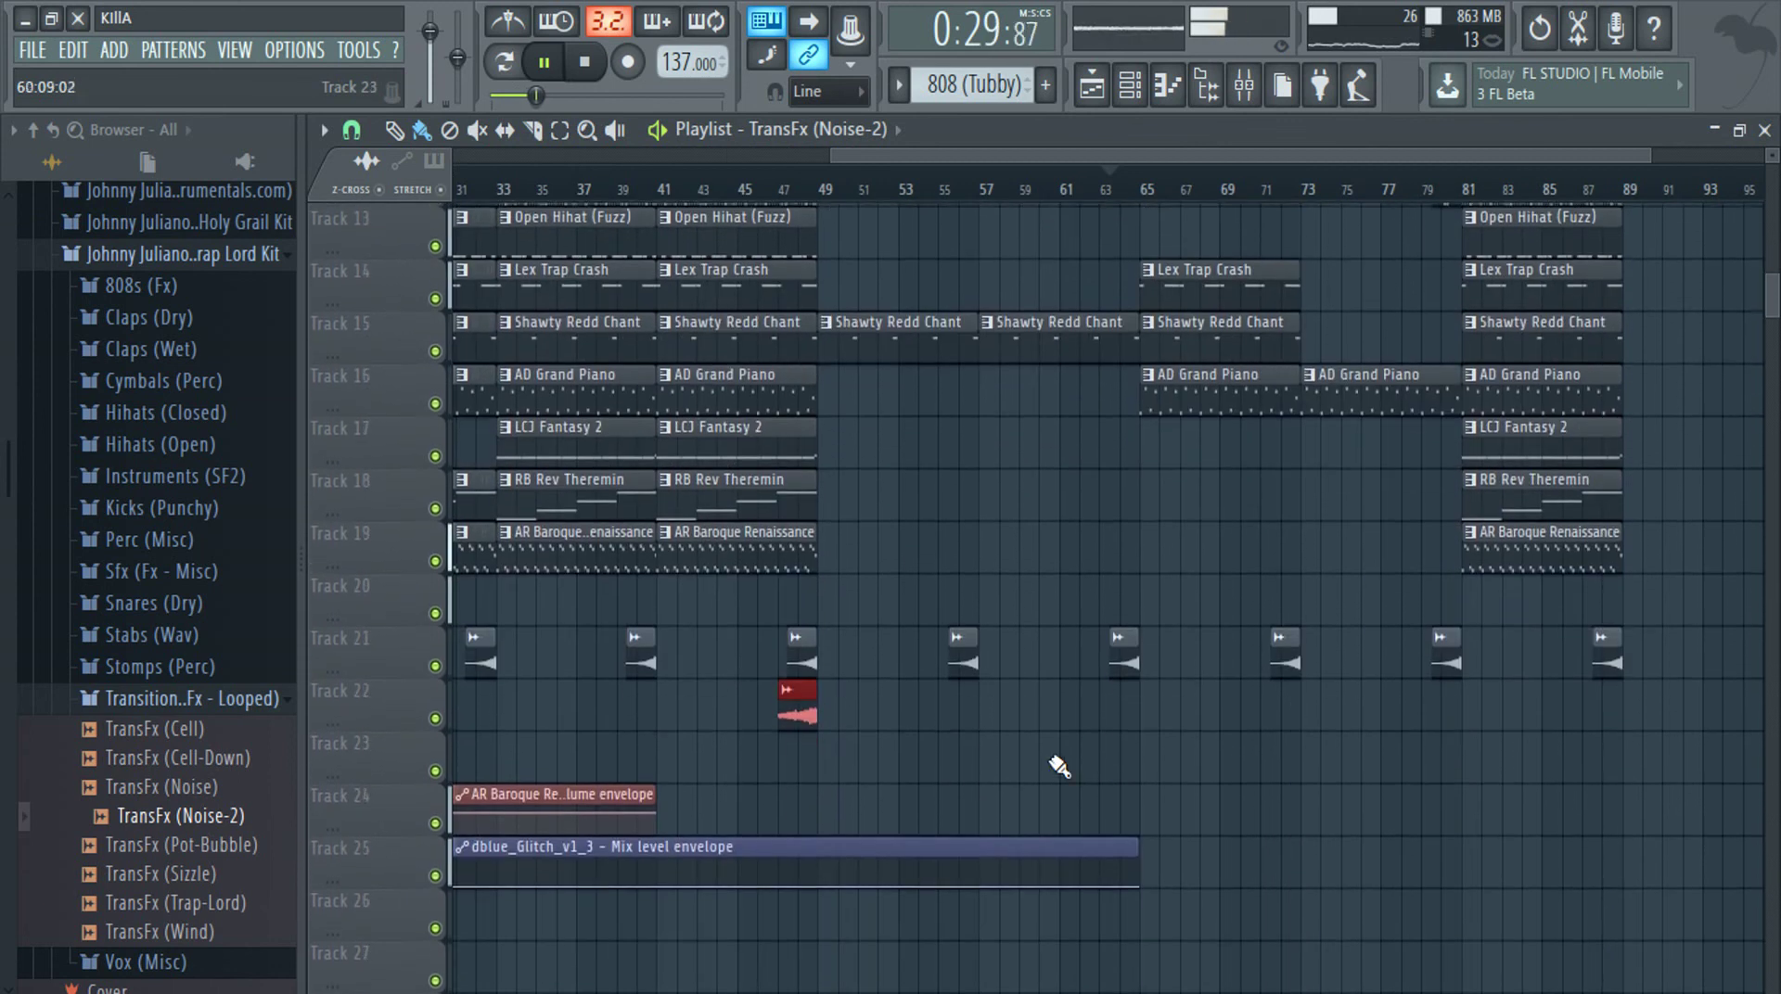
{"action": "scroll", "coordinate": [944, 725], "scroll_direction": "down", "scroll_amount": 3}
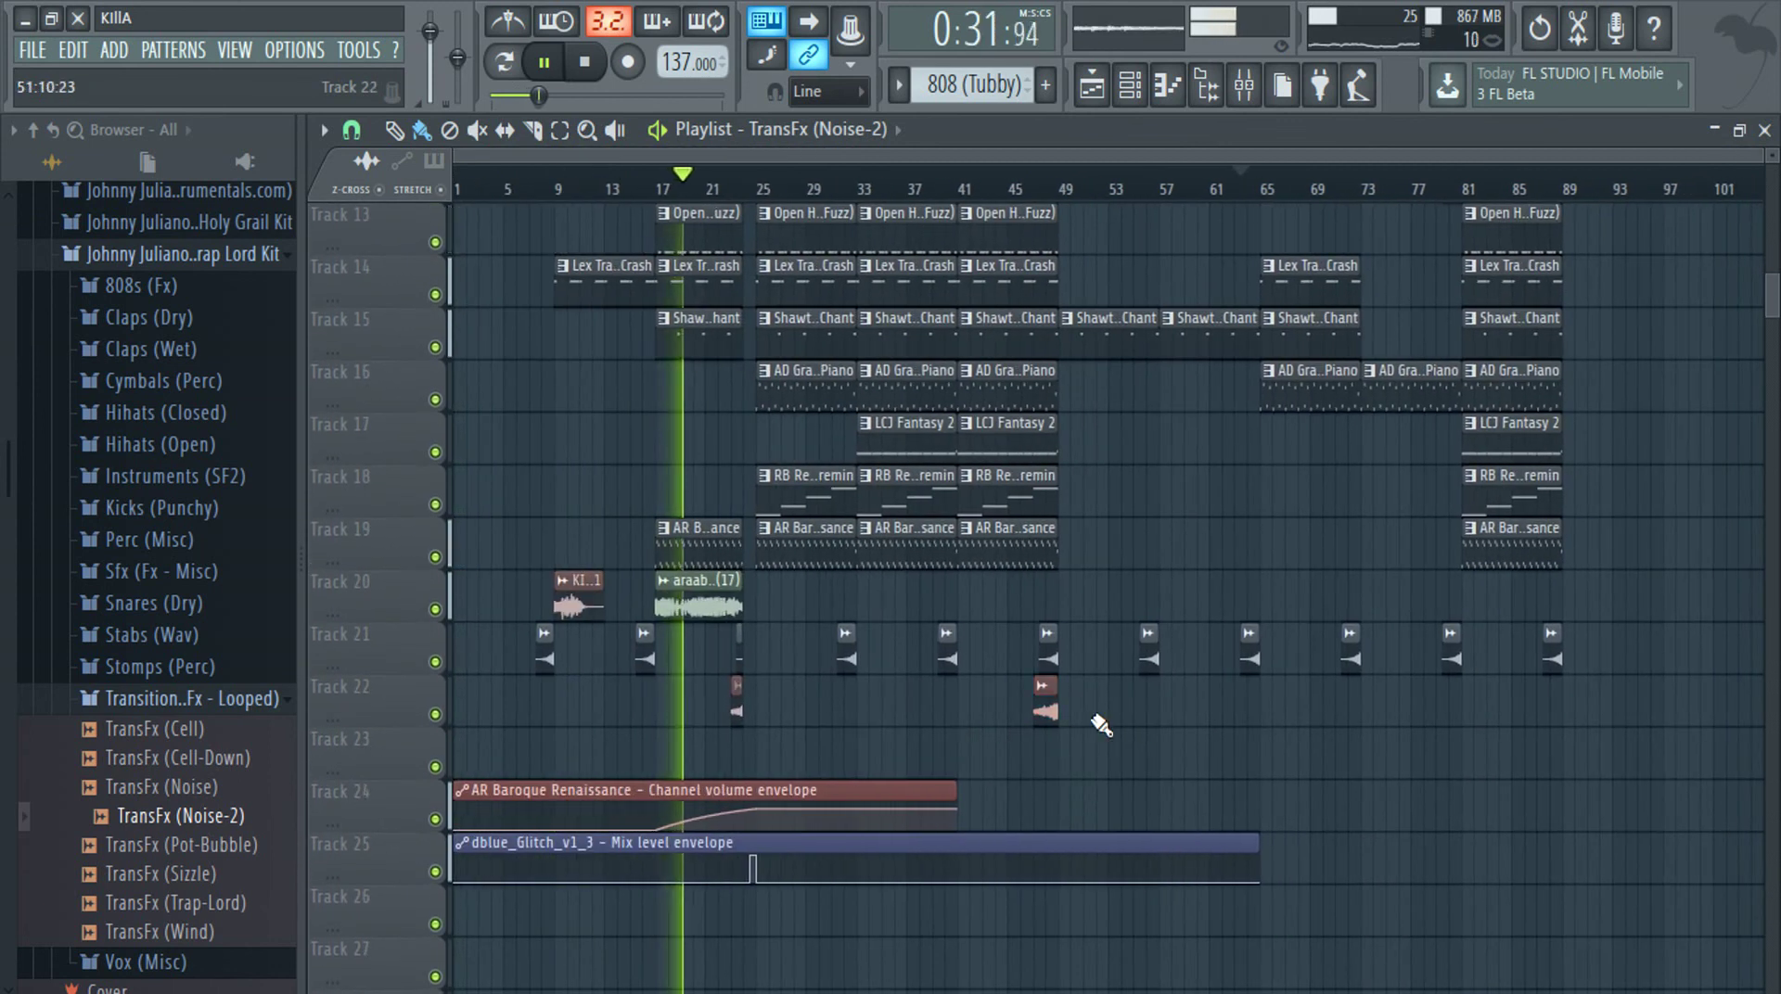
{"action": "scroll", "coordinate": [1076, 650], "scroll_direction": "up", "scroll_amount": 2}
{"action": "scroll", "coordinate": [1073, 576], "scroll_direction": "up", "scroll_amount": 5}
{"action": "scroll", "coordinate": [1095, 593], "scroll_direction": "down", "scroll_amount": 4}
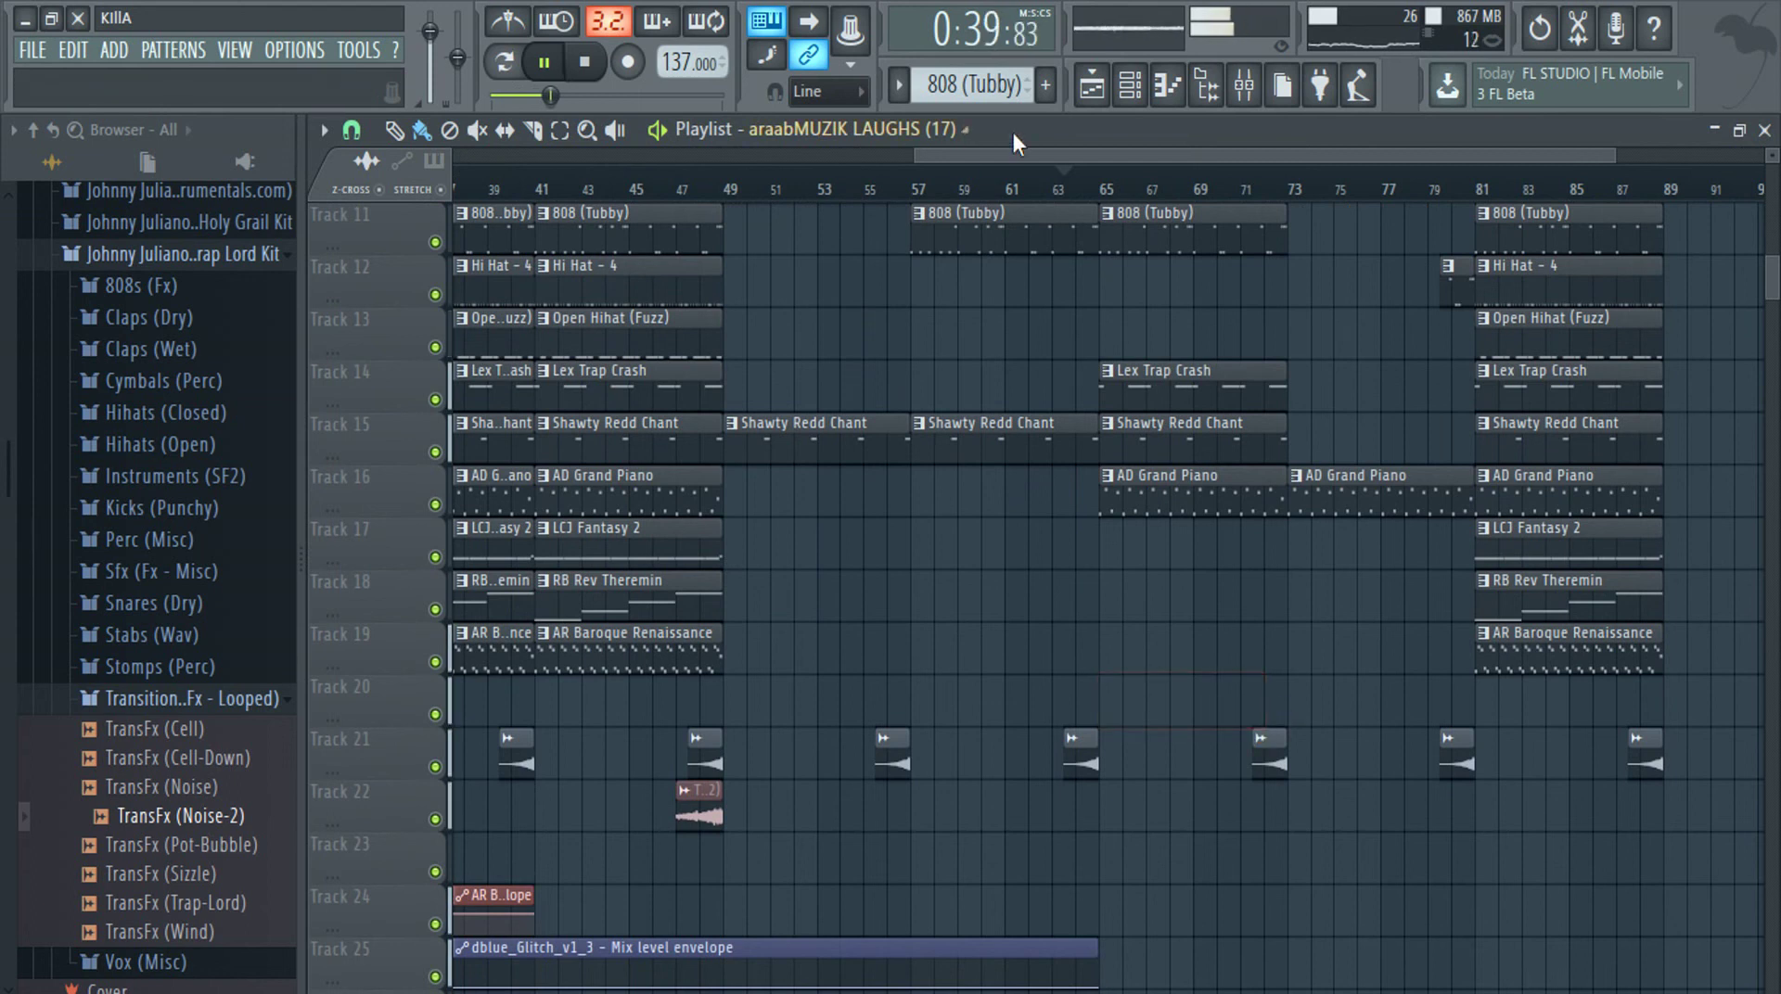
Place an araabMUZIK LAUGHS (17) audio clip on Track 20 at bar 65
{"action": "left_click", "coordinate": [1132, 85]}
{"action": "left_click", "coordinate": [711, 252]}
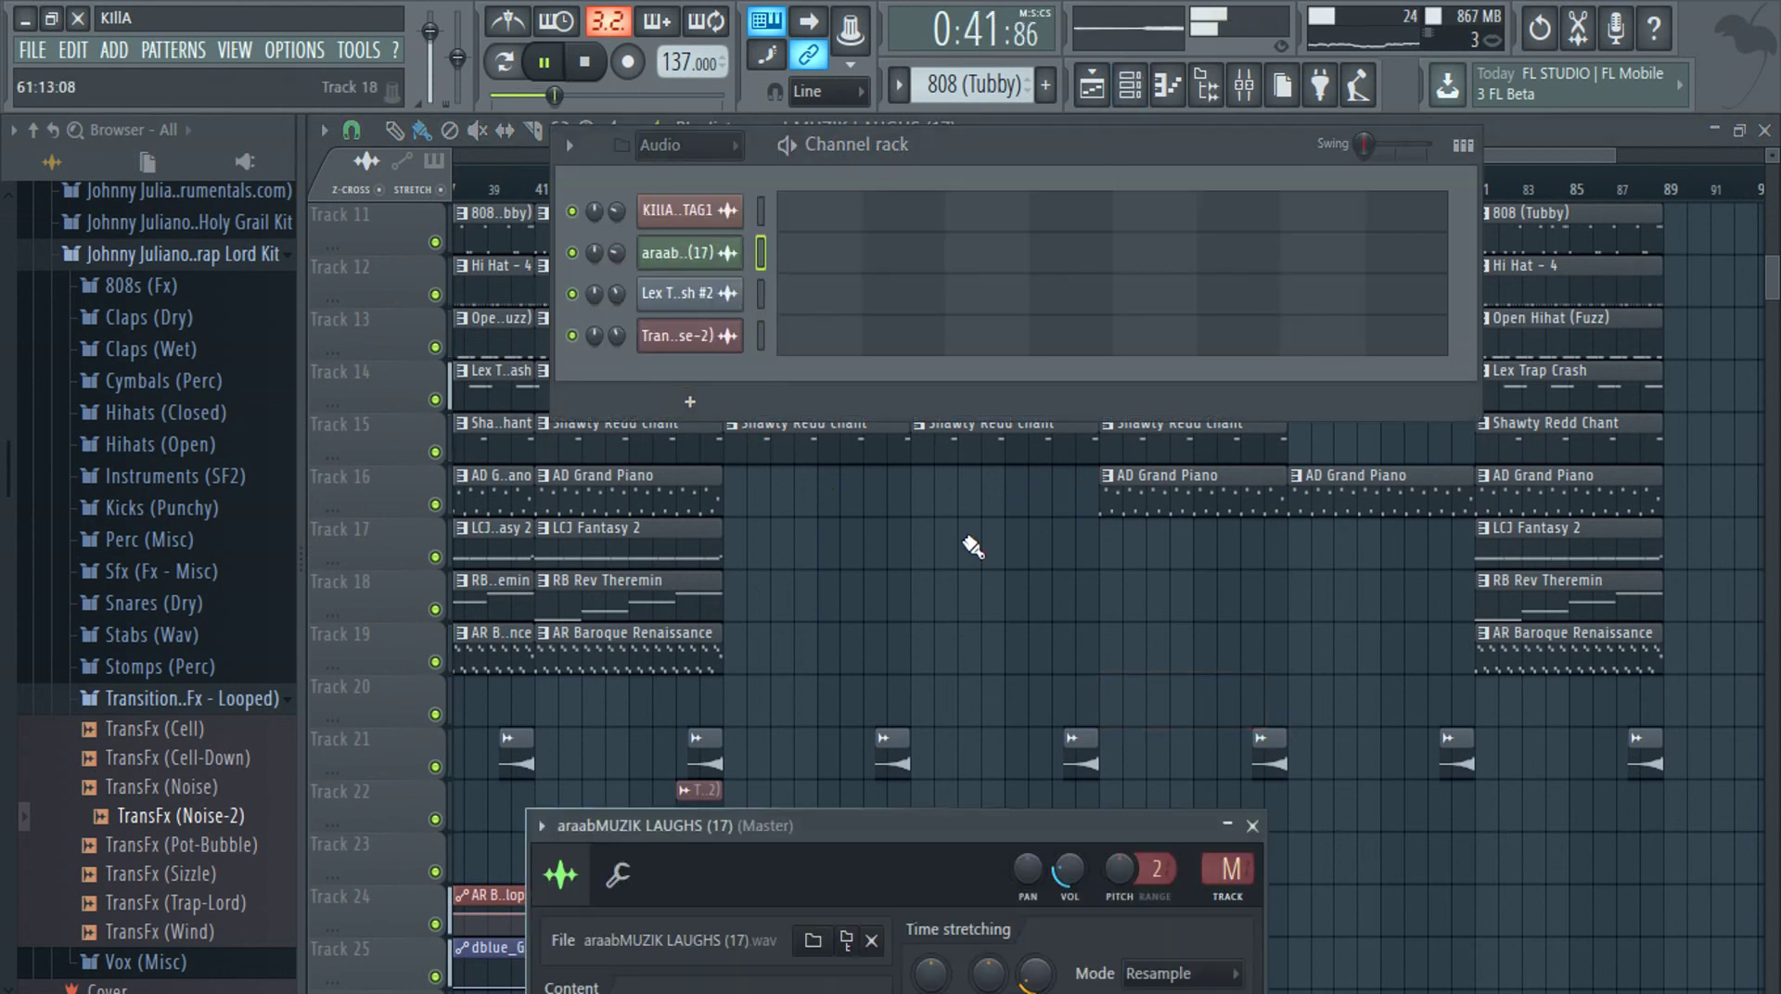
{"action": "left_click", "coordinate": [1110, 670]}
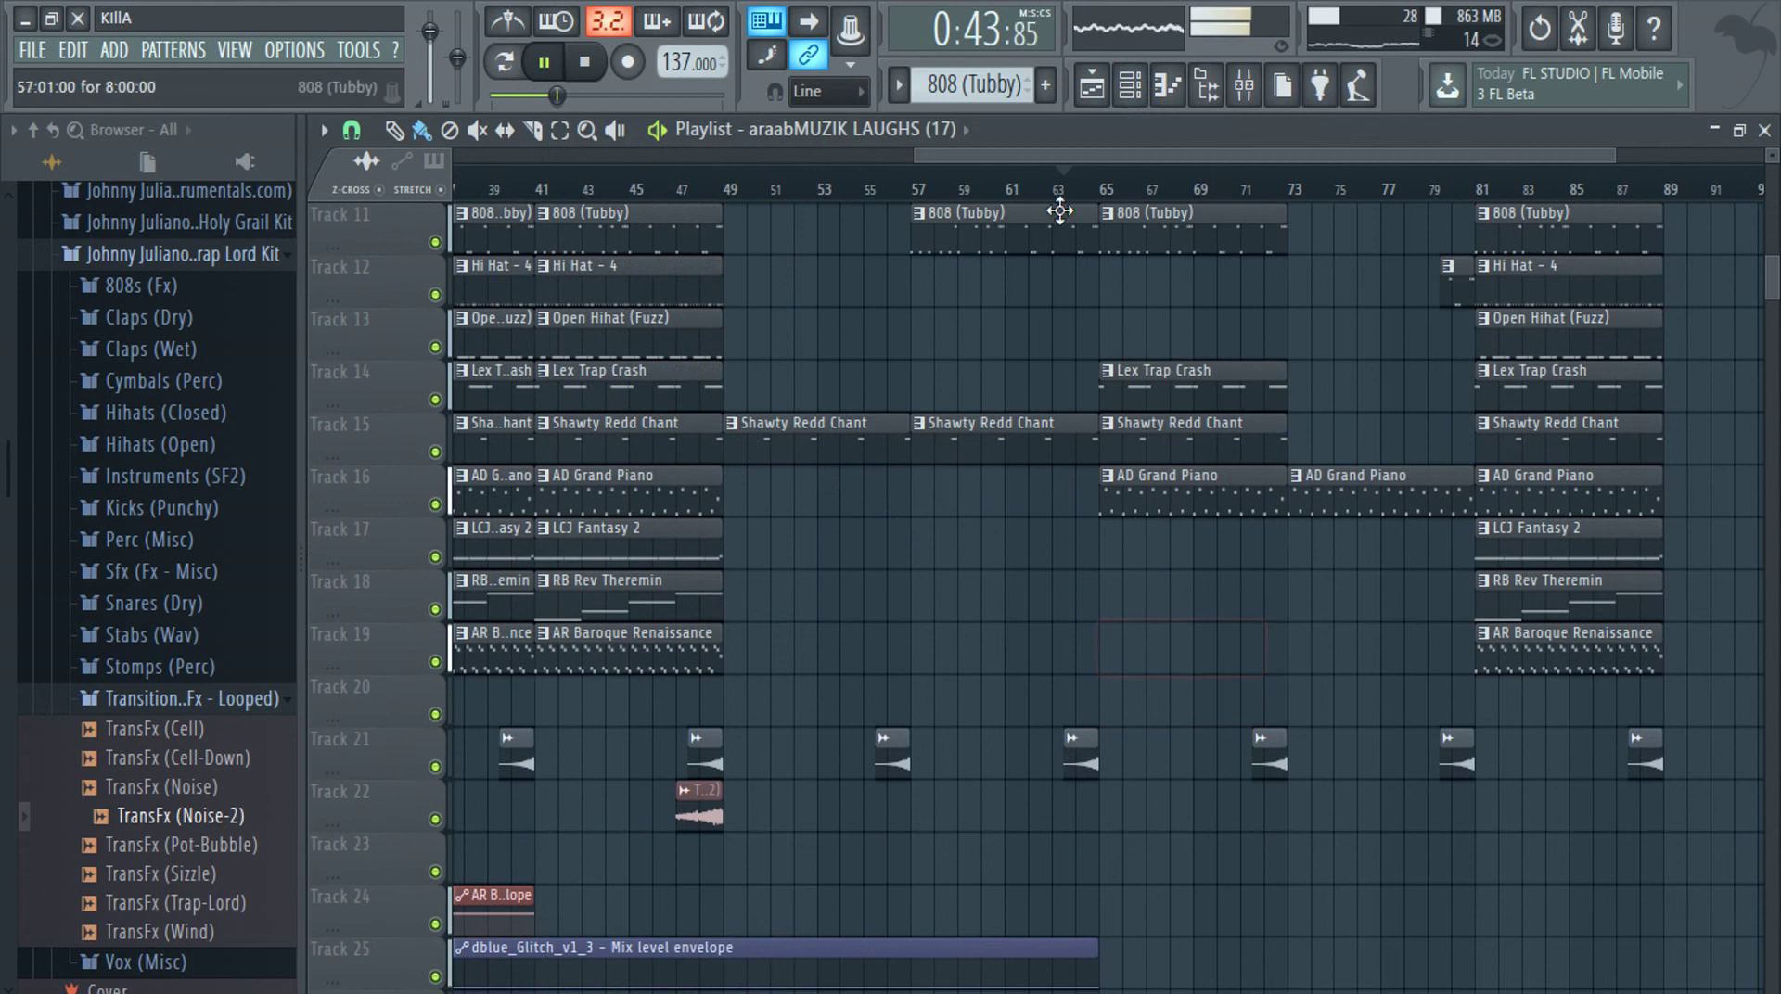
{"action": "left_click", "coordinate": [1126, 93]}
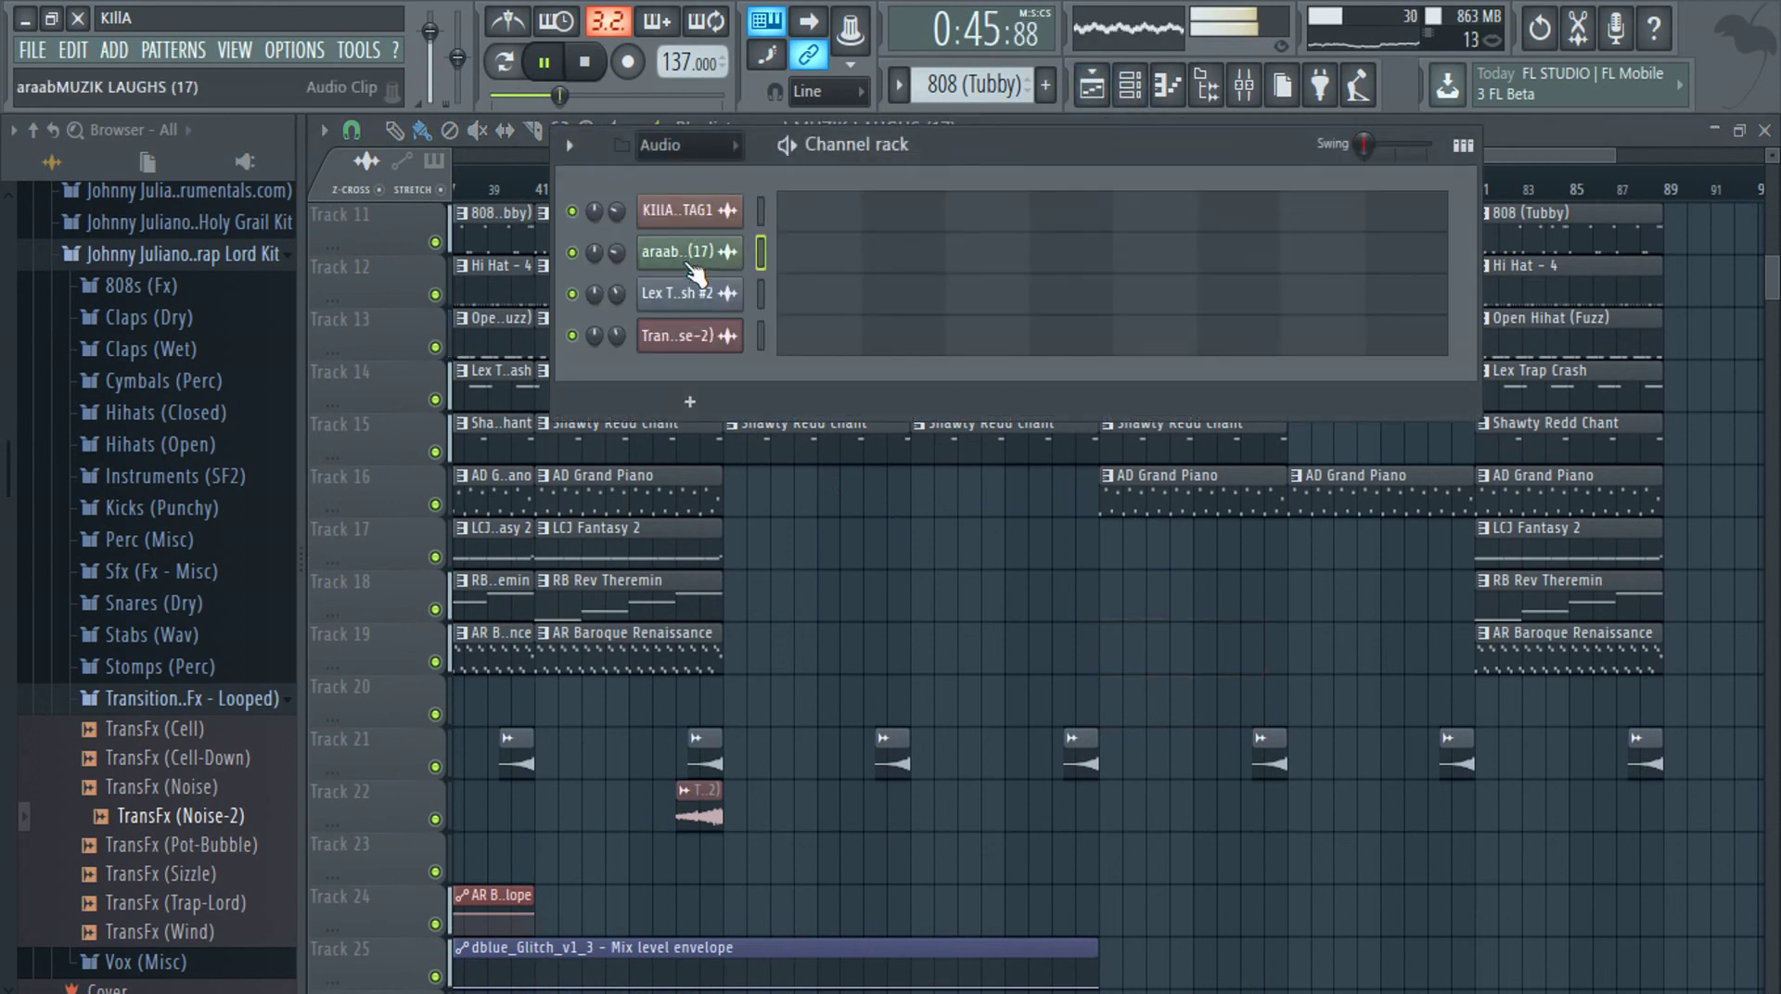
{"action": "left_click", "coordinate": [1099, 702]}
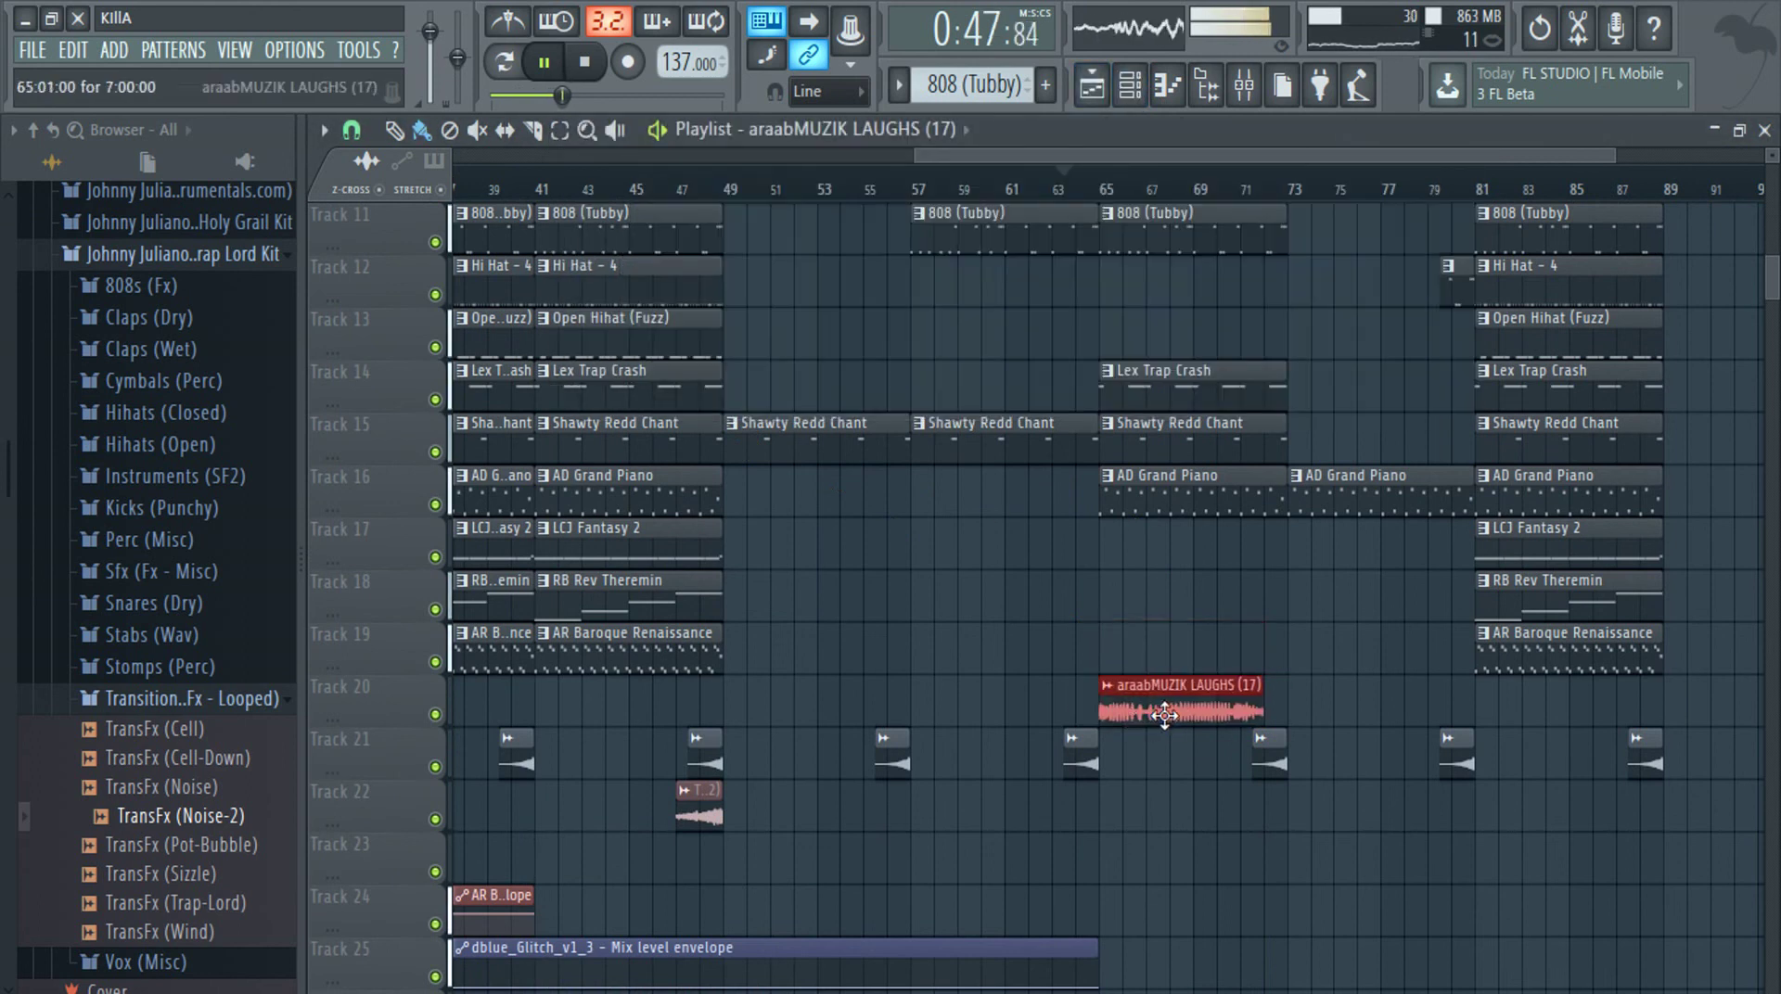
Try to stretch the araabMUZIK LAUGHS (17) clip at bar 65 to end at bar 73, and undo the resize
{"action": "scroll", "coordinate": [1165, 714], "scroll_direction": "up", "scroll_amount": 4}
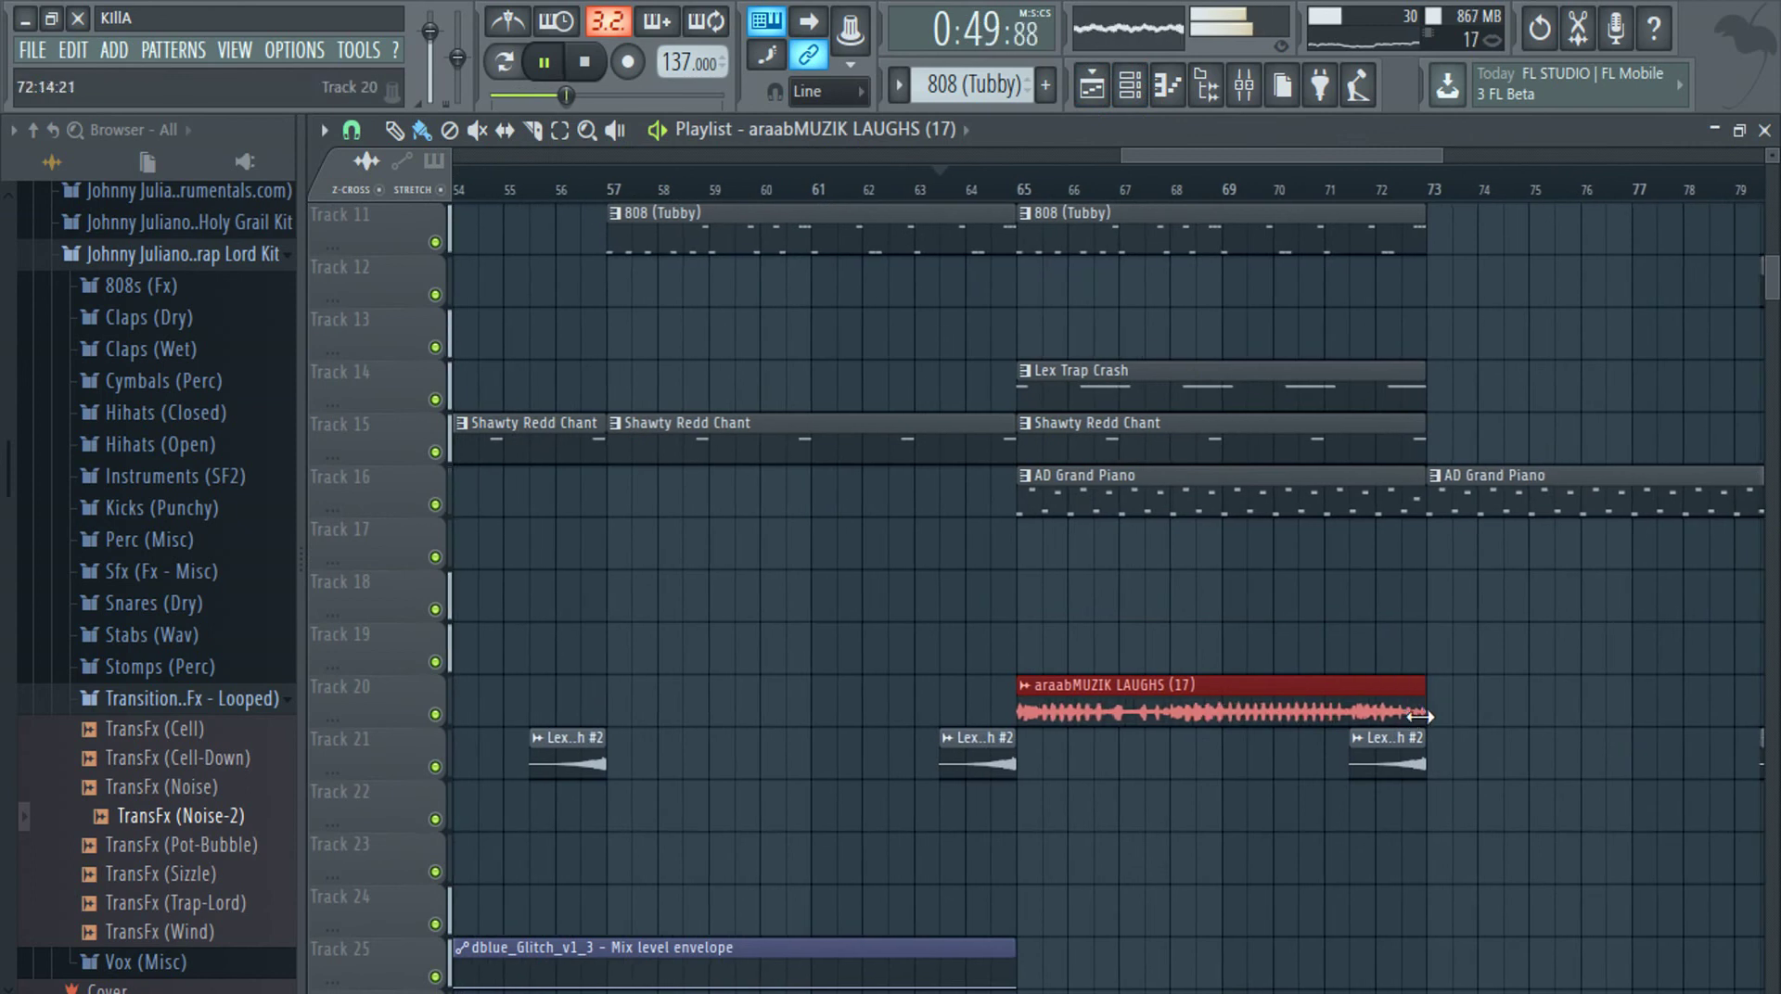
{"action": "scroll", "coordinate": [1419, 733], "scroll_direction": "down", "scroll_amount": 5}
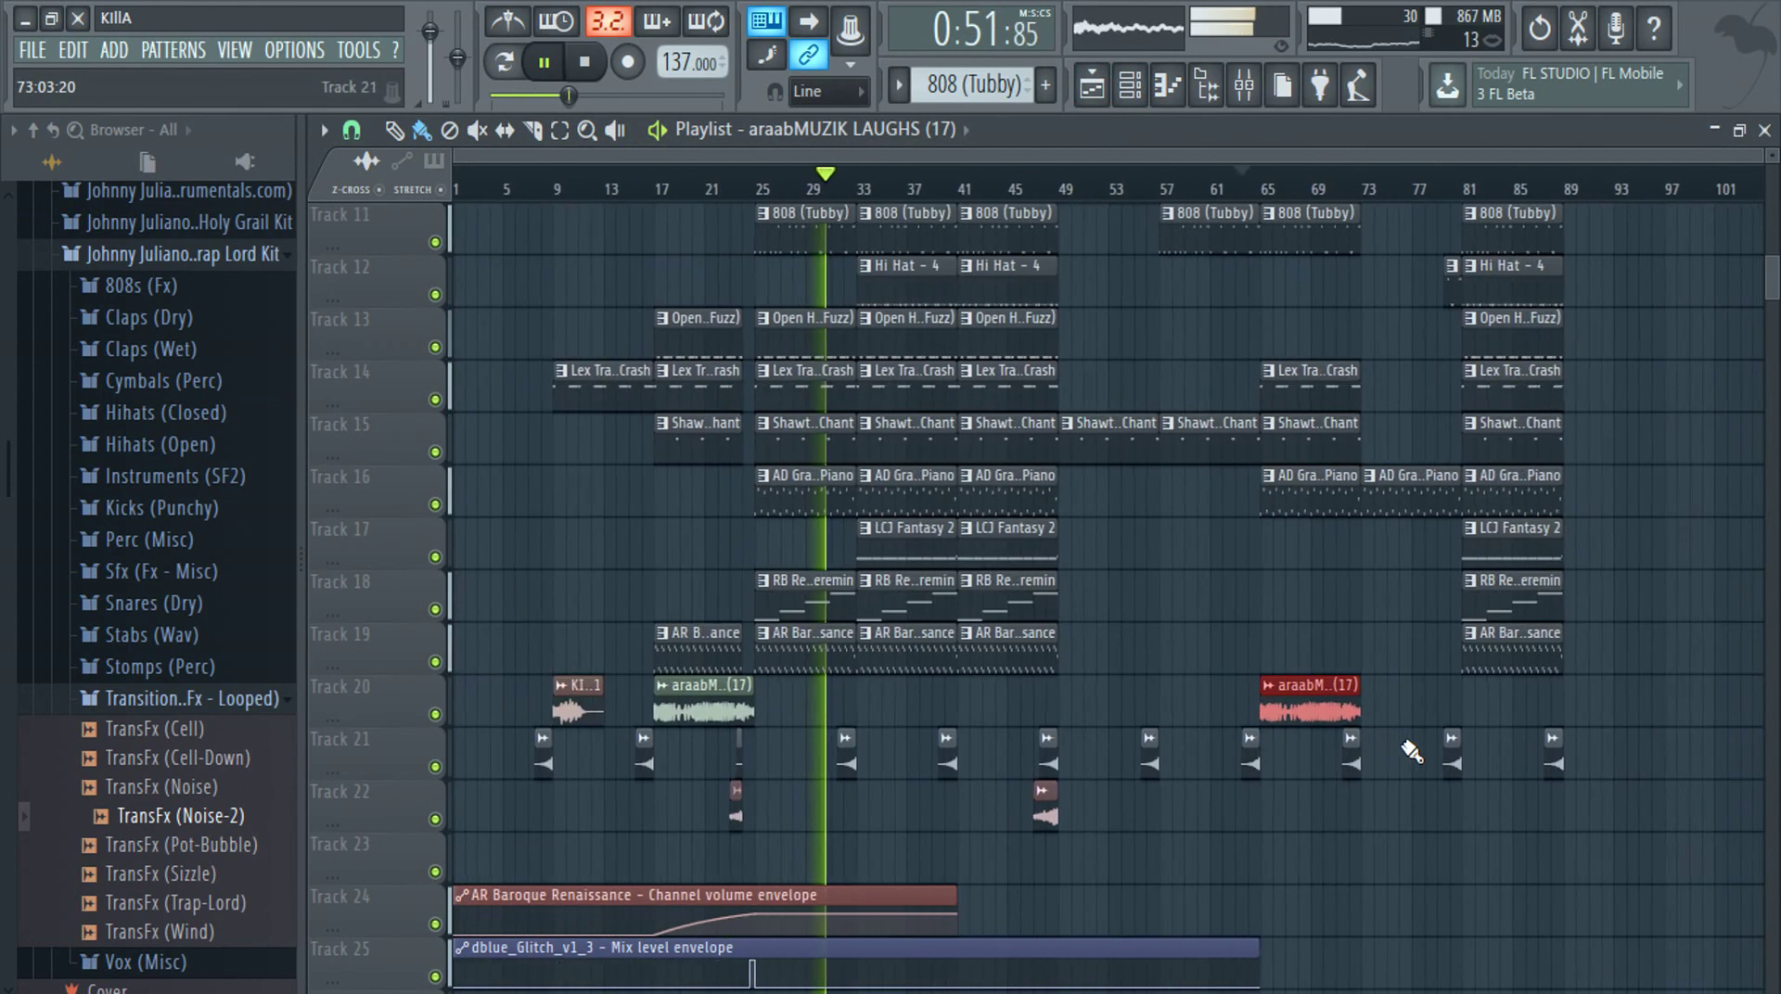
{"action": "key", "text": "ctrl+z"}
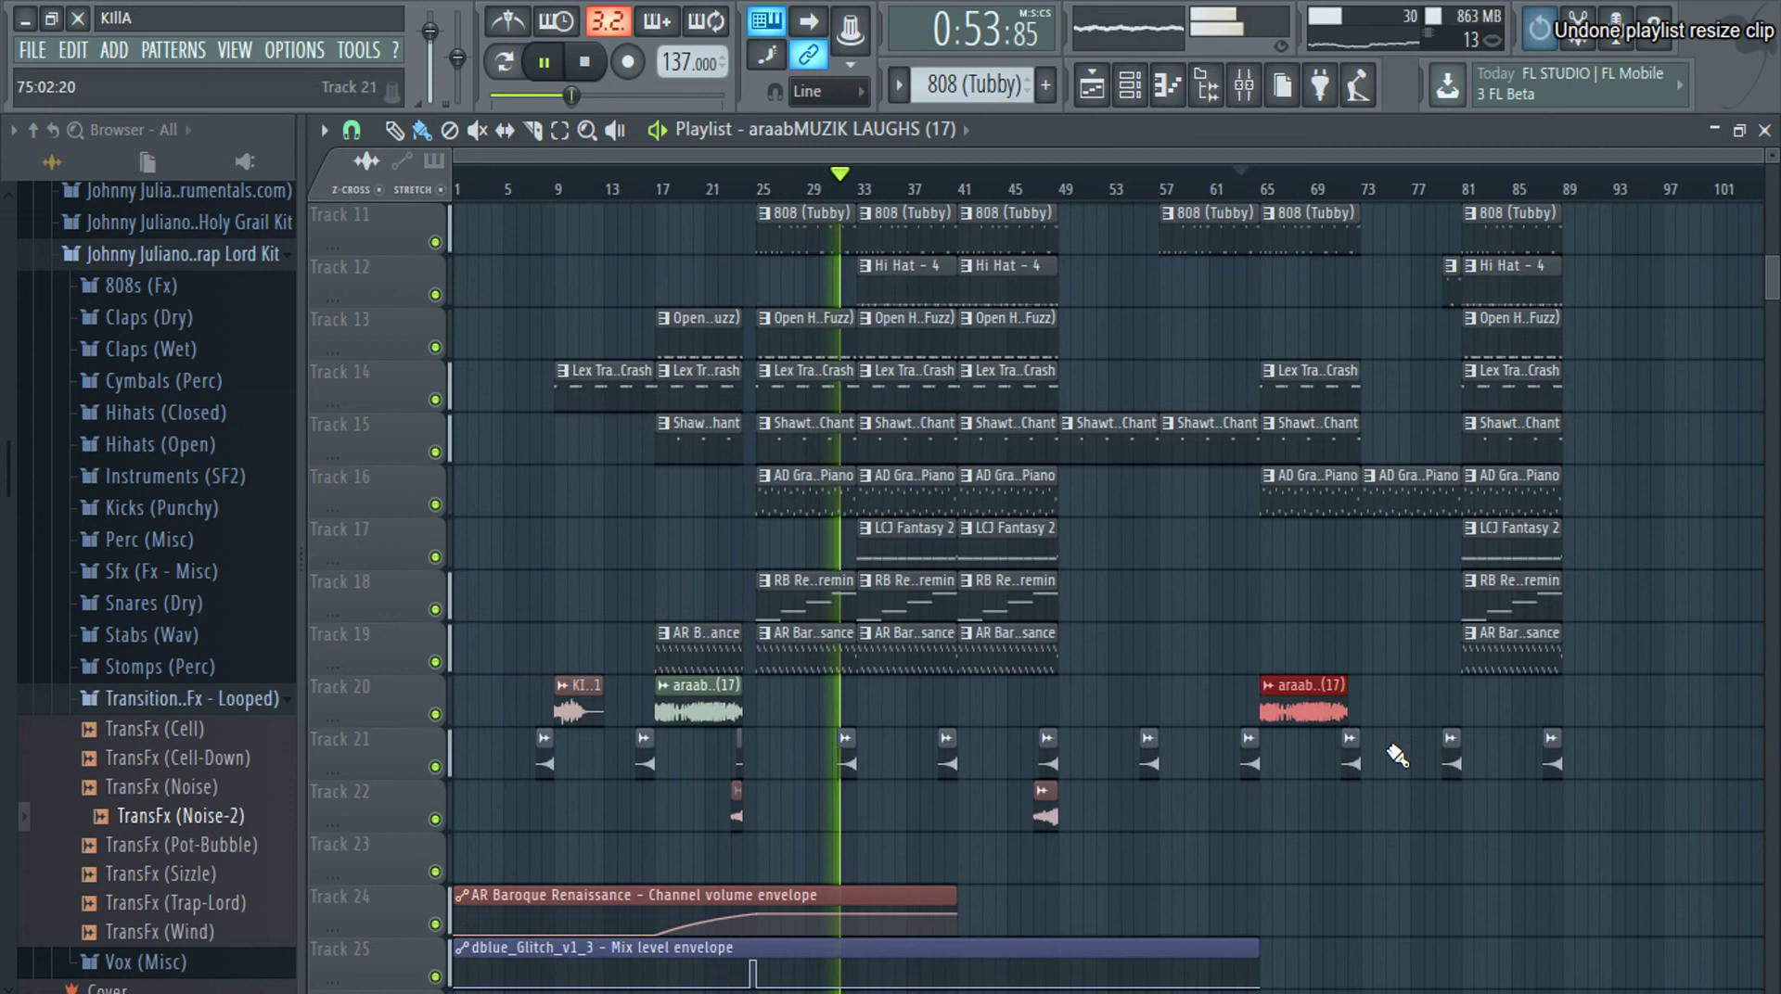
Make the araabMUZIK LAUGHS (17) clip at bar 65 unique and stretch it to end at bar 73
{"action": "right_click", "coordinate": [1270, 695]}
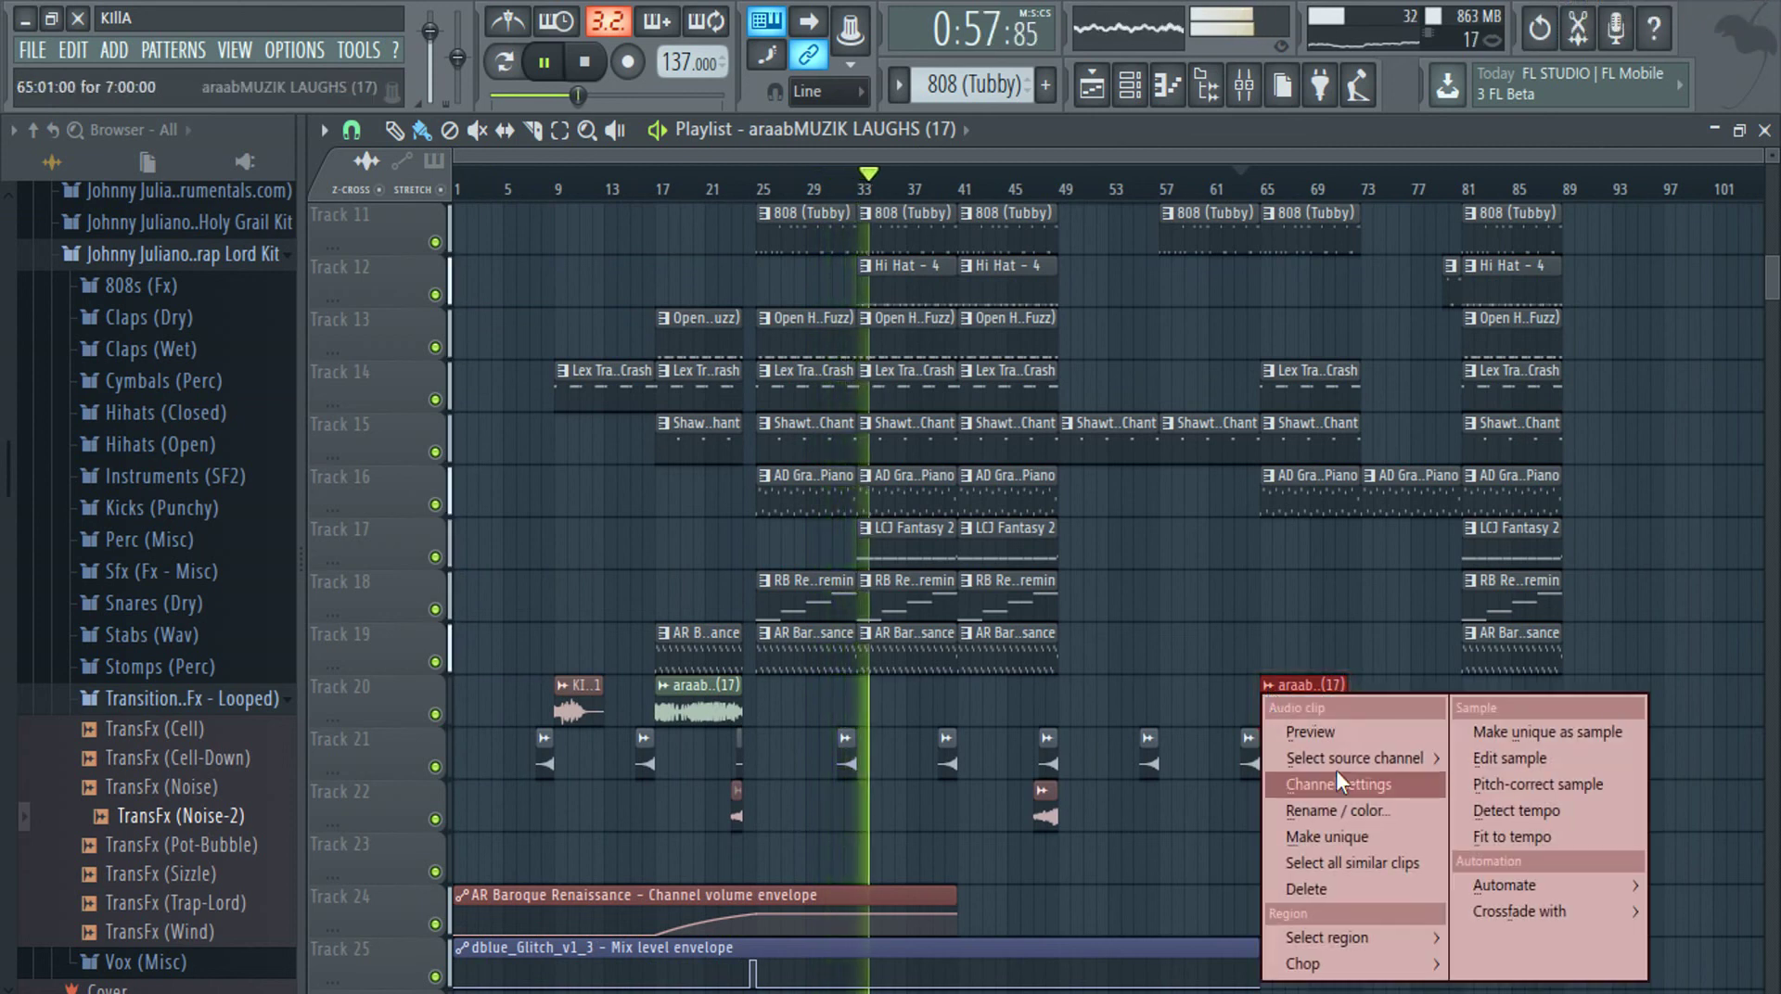
{"action": "left_click", "coordinate": [1361, 833]}
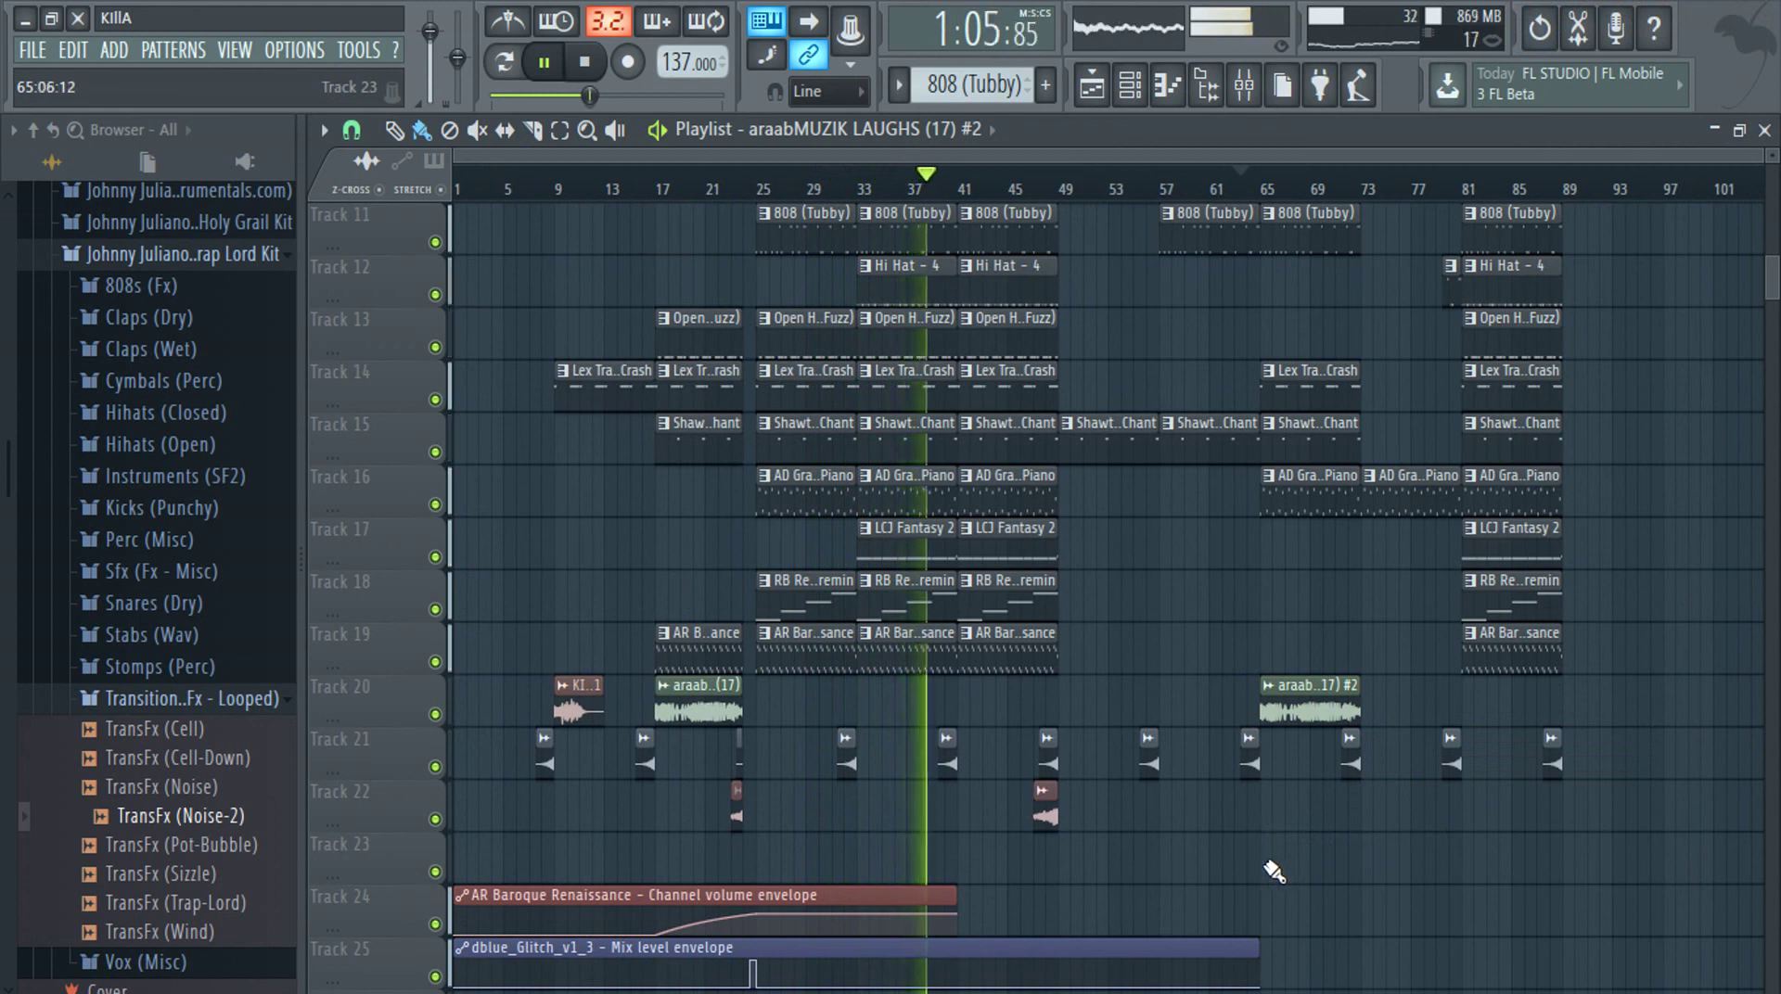
Duplicate the full section of clips at bar 81 so that the copy starts at bar 89
{"action": "left_click_drag", "start_coordinate": [1600, 812], "coordinate": [1497, 52]}
{"action": "key", "text": "ctrl+b"}
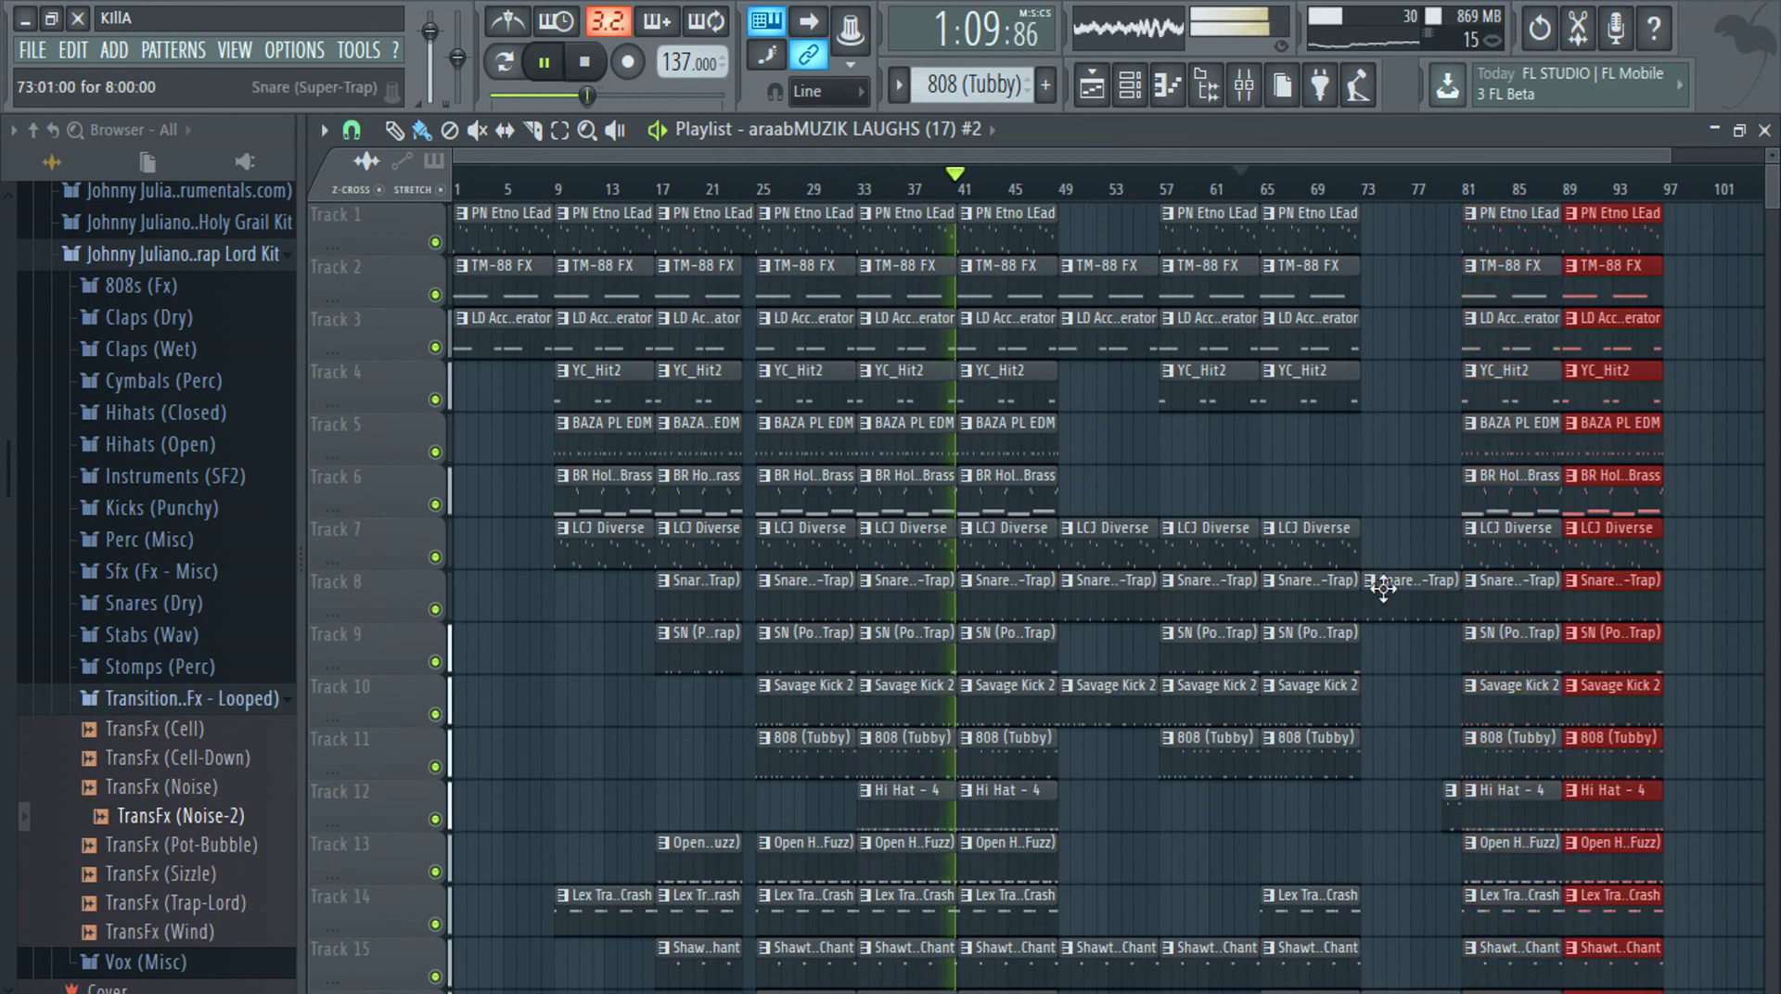
Try a copy of the TransFx (Noise-2) clip on Track 22 at bar 95, ending at bar 97
{"action": "scroll", "coordinate": [1356, 621], "scroll_direction": "down", "scroll_amount": 1, "text": "ctrl"}
{"action": "scroll", "coordinate": [1360, 636], "scroll_direction": "down", "scroll_amount": 3}
{"action": "scroll", "coordinate": [1360, 637], "scroll_direction": "down", "scroll_amount": 6}
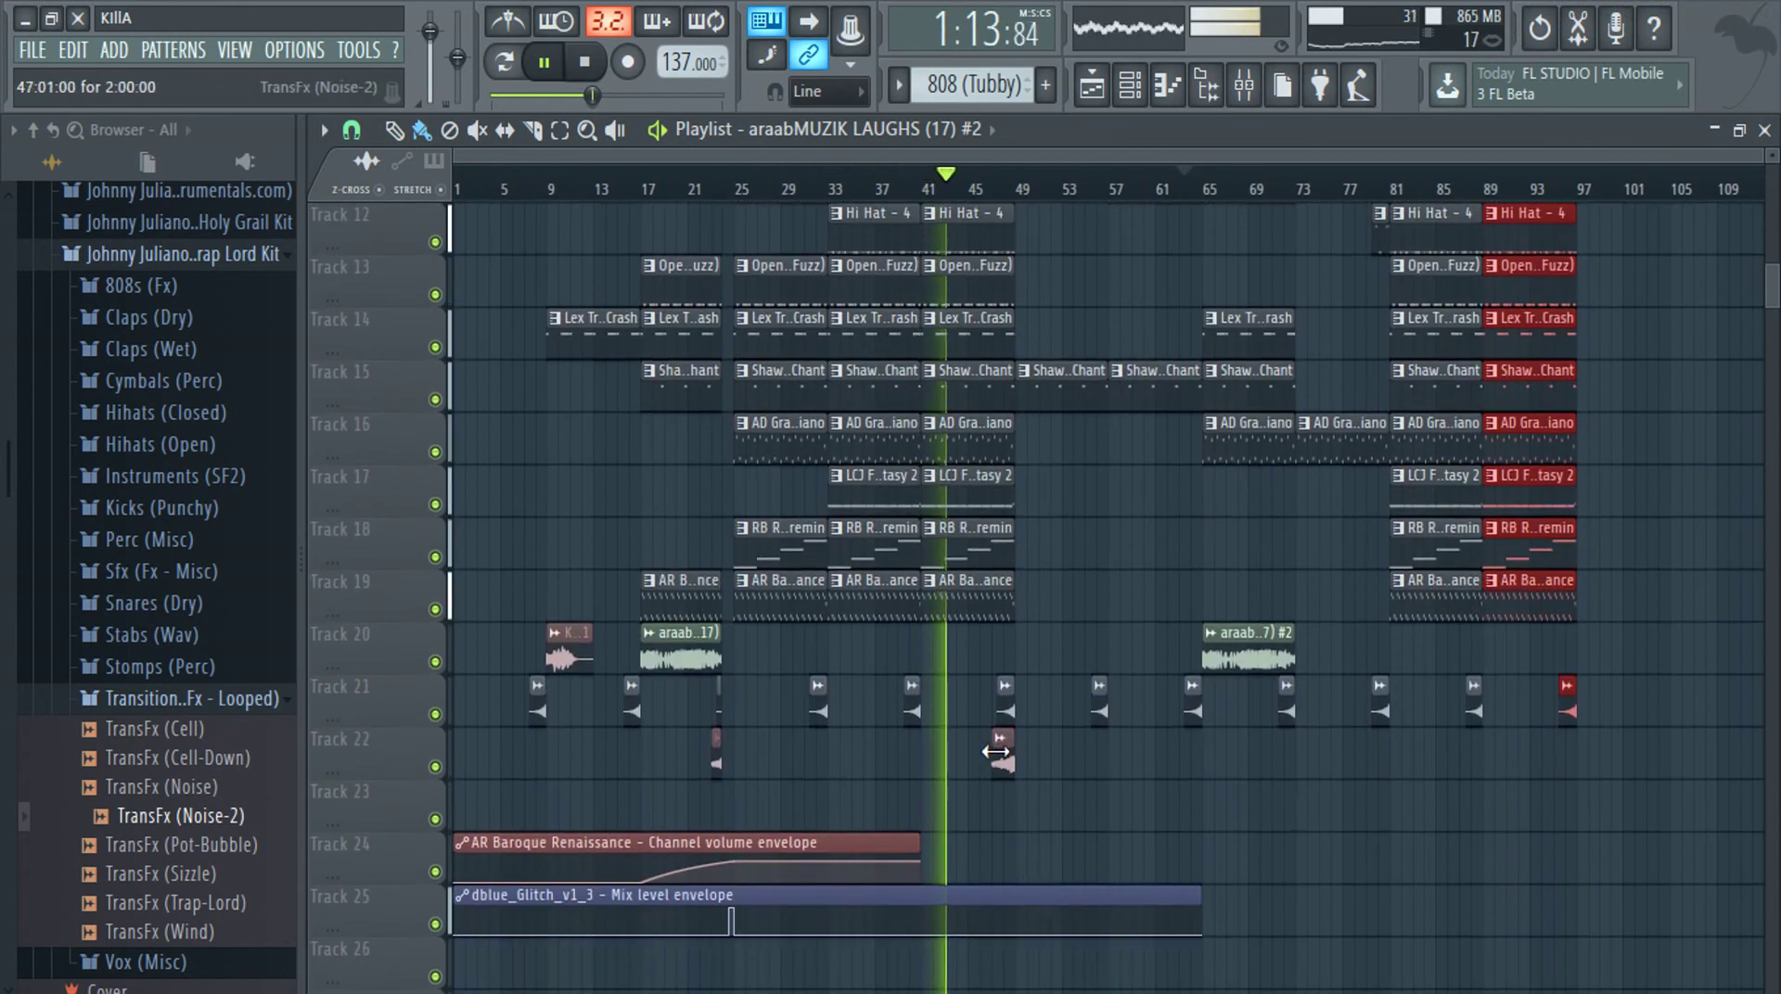
{"action": "left_click", "coordinate": [997, 754]}
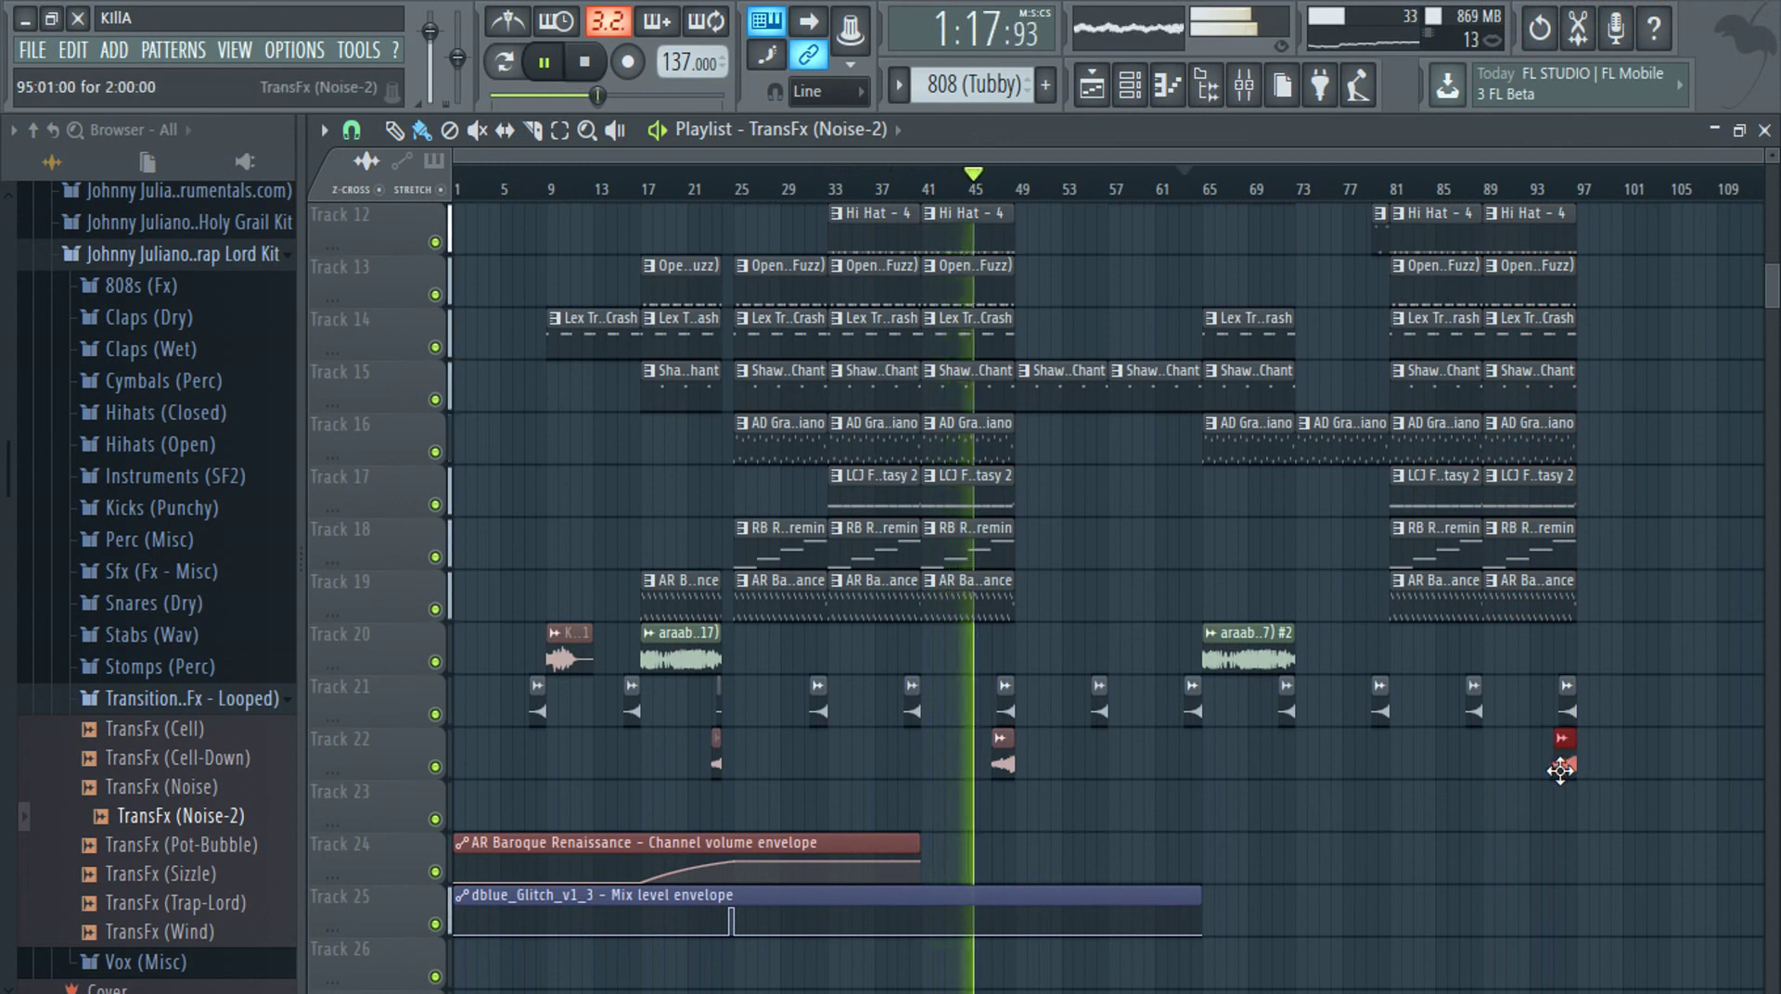
Duplicate the two full sections spanning bars 81 to 97 so that the copies start at bar 97
{"action": "left_click_drag", "start_coordinate": [1575, 775], "coordinate": [1451, 9]}
{"action": "key", "text": "ctrl+b"}
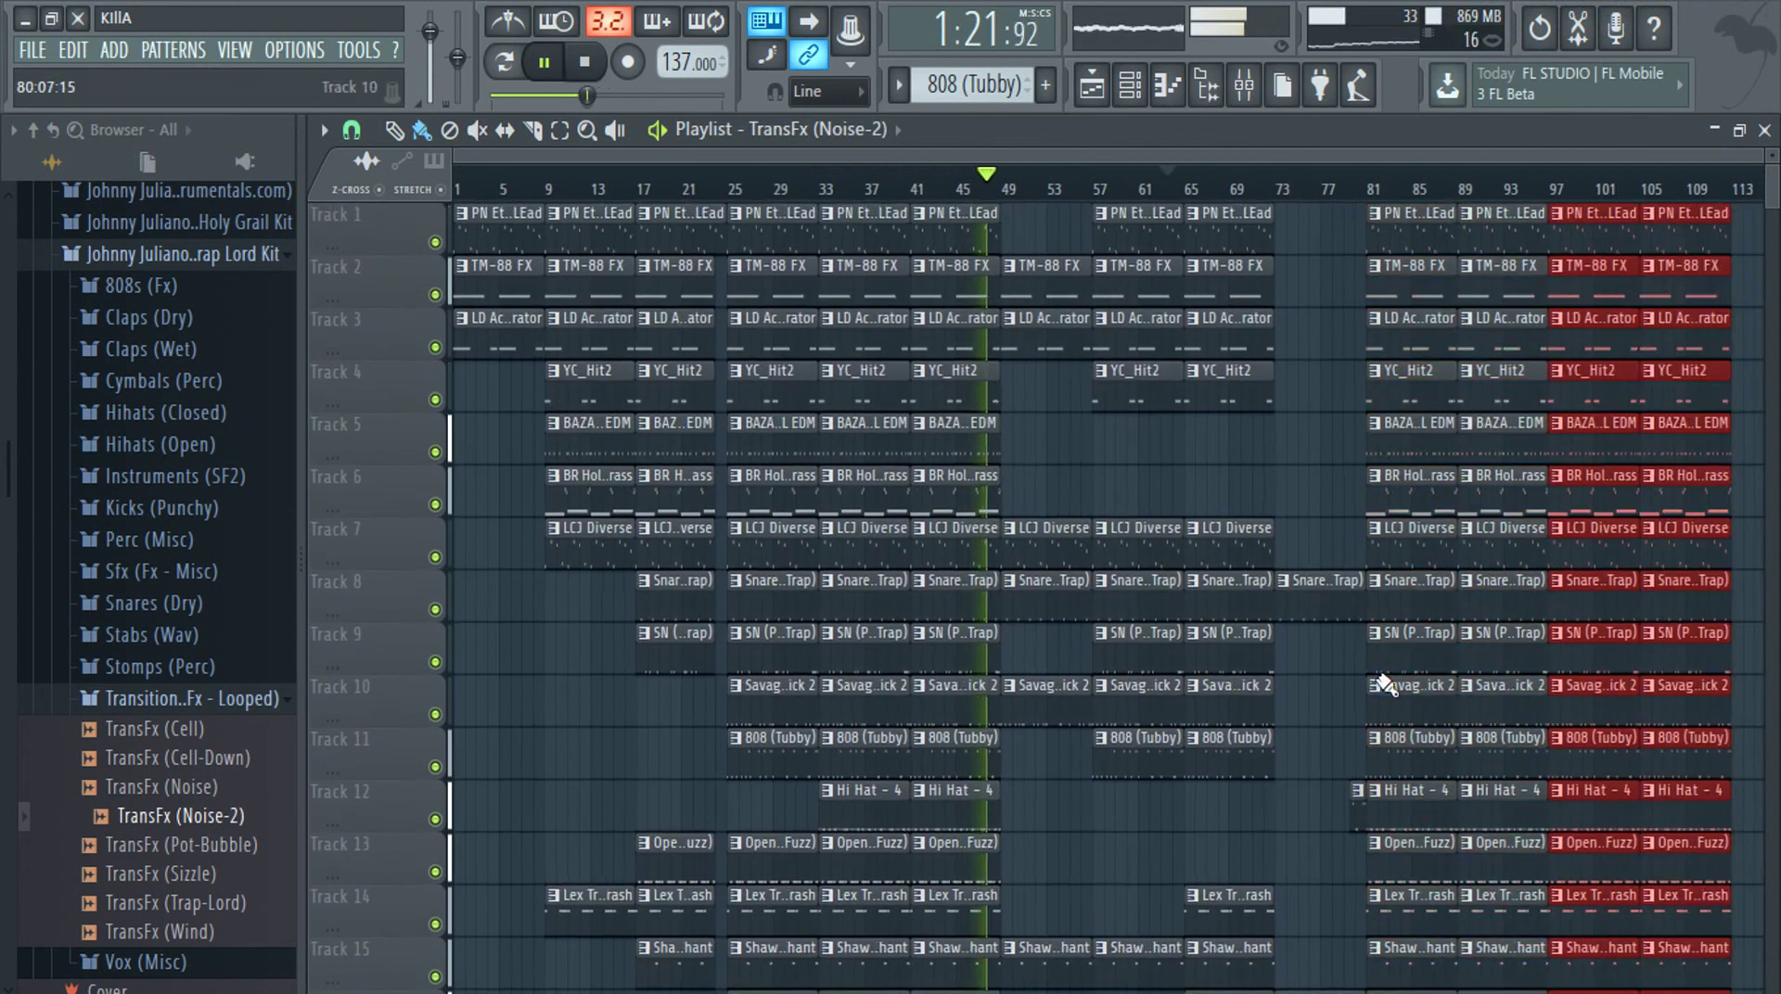
Create a master volume automation clip, extend it to bar 114 and shape a fade from bar 97 down to 0% at its end
{"action": "right_click", "coordinate": [432, 33]}
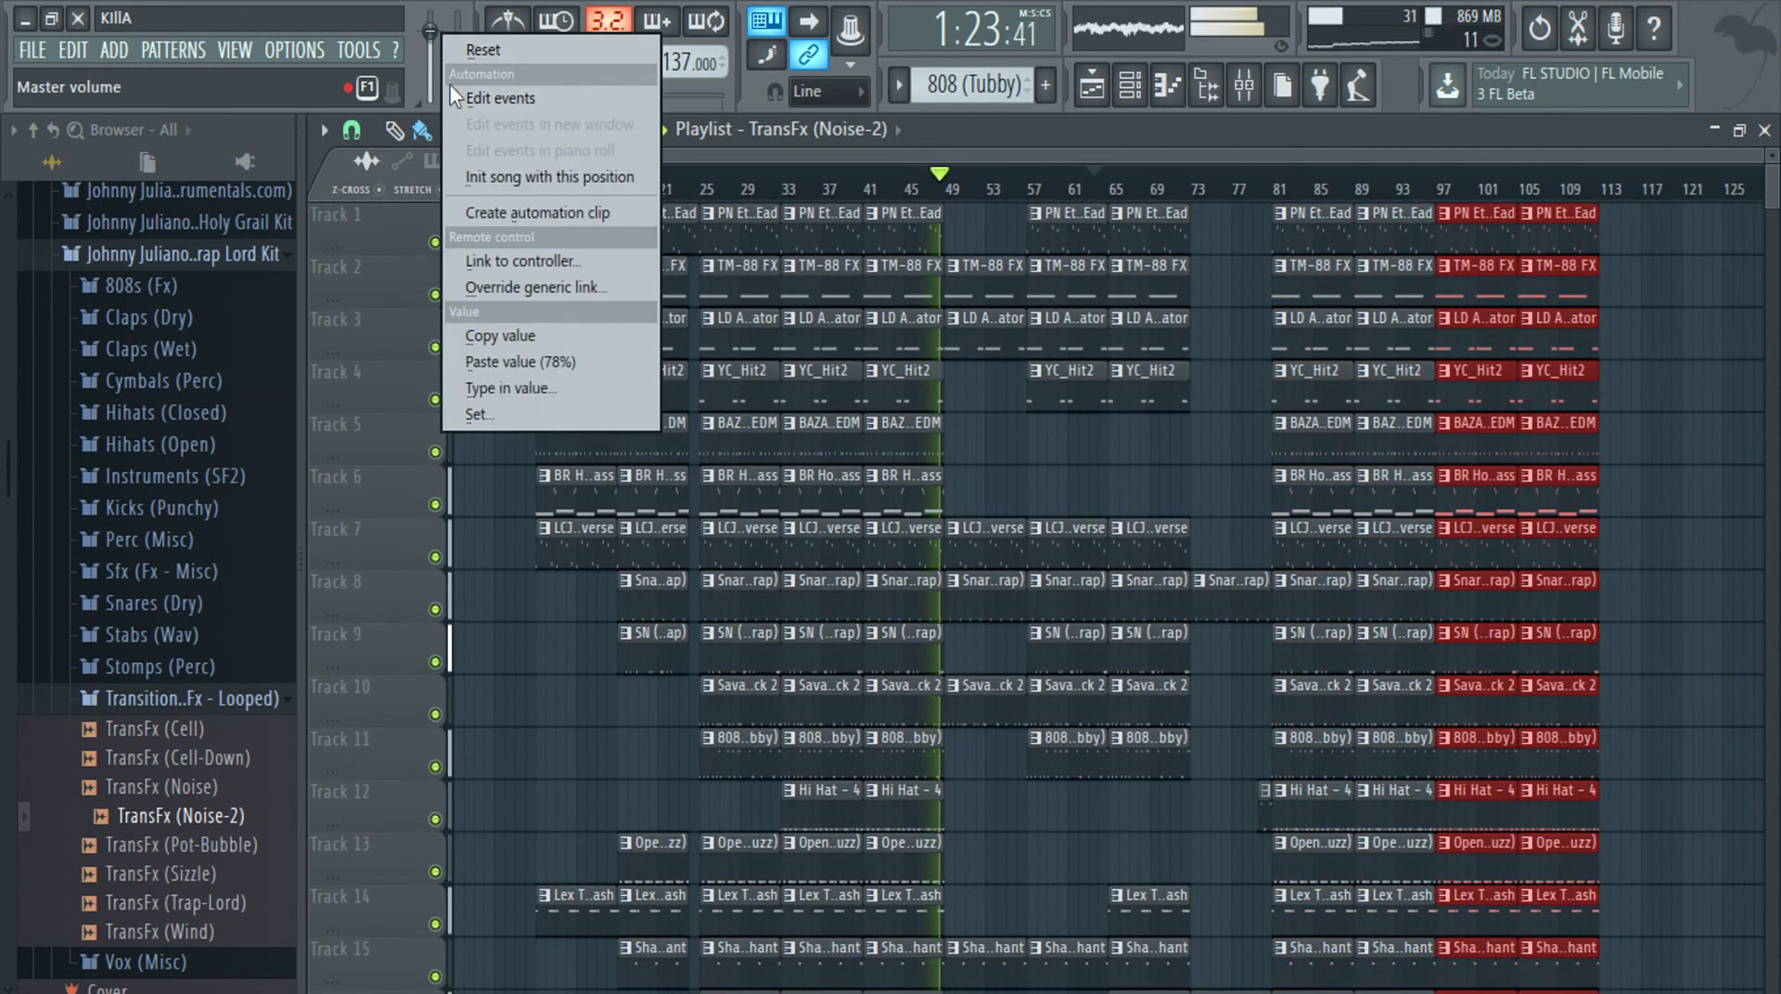
{"action": "left_click", "coordinate": [516, 214]}
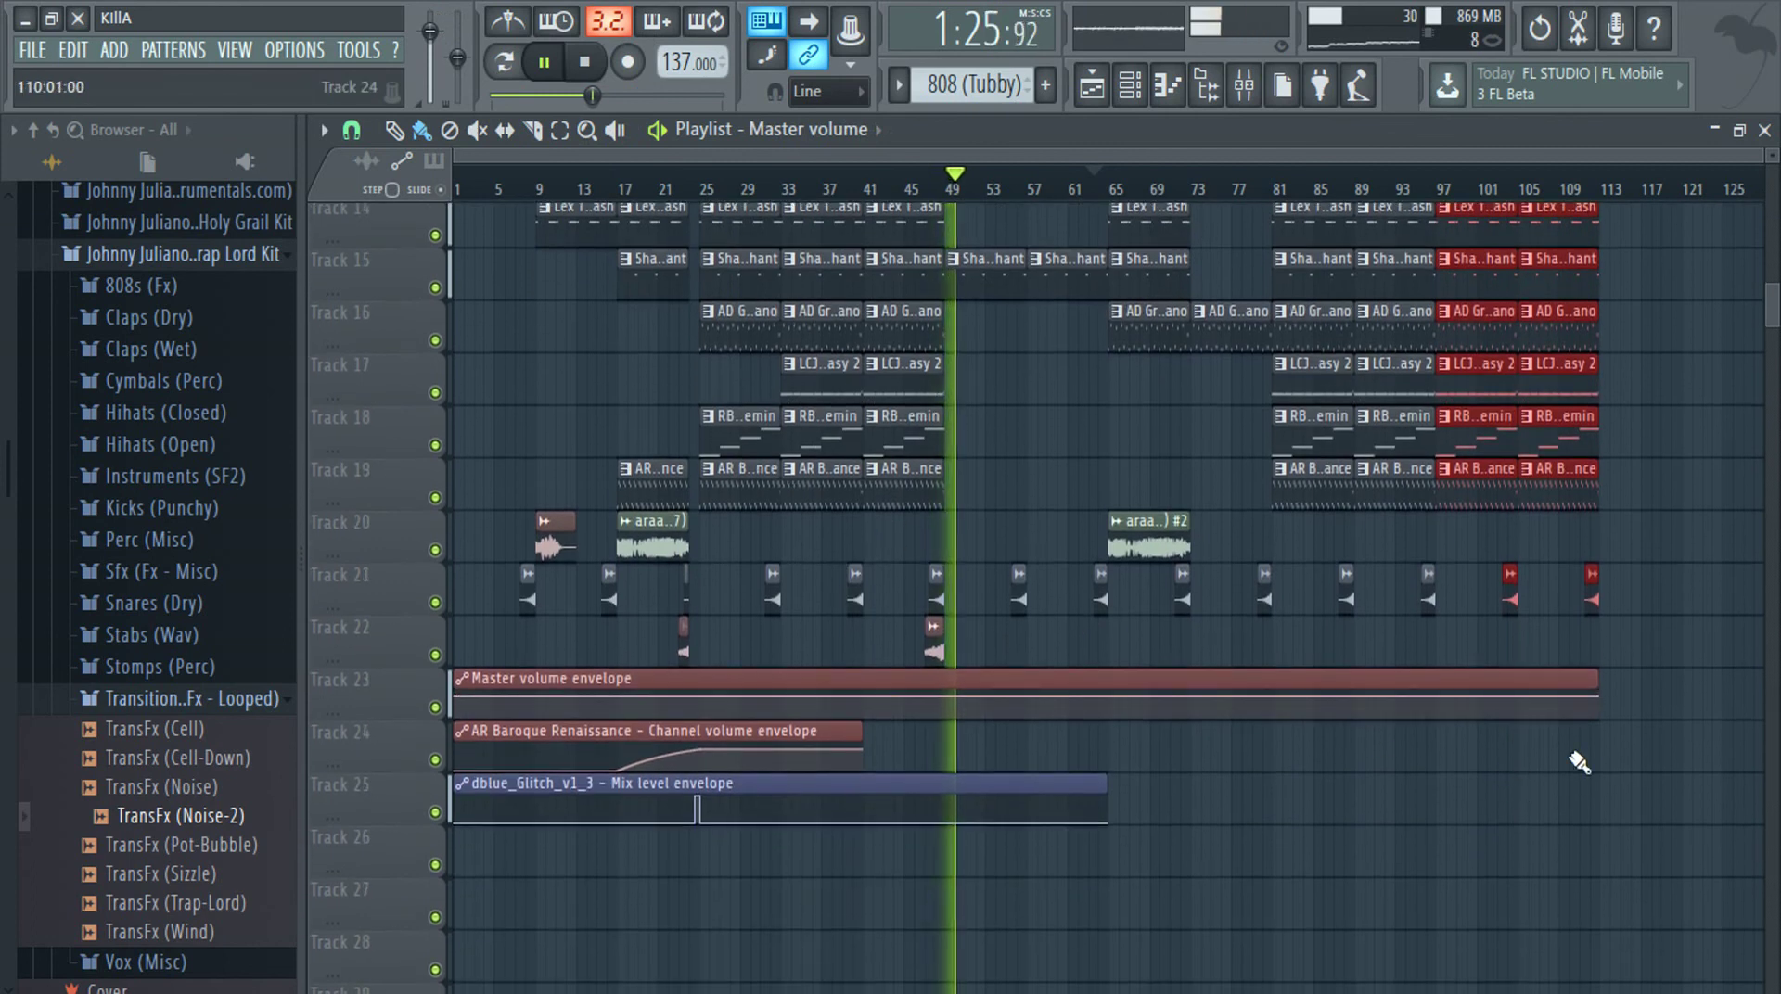
{"action": "scroll", "coordinate": [1596, 751], "scroll_direction": "up", "scroll_amount": 5}
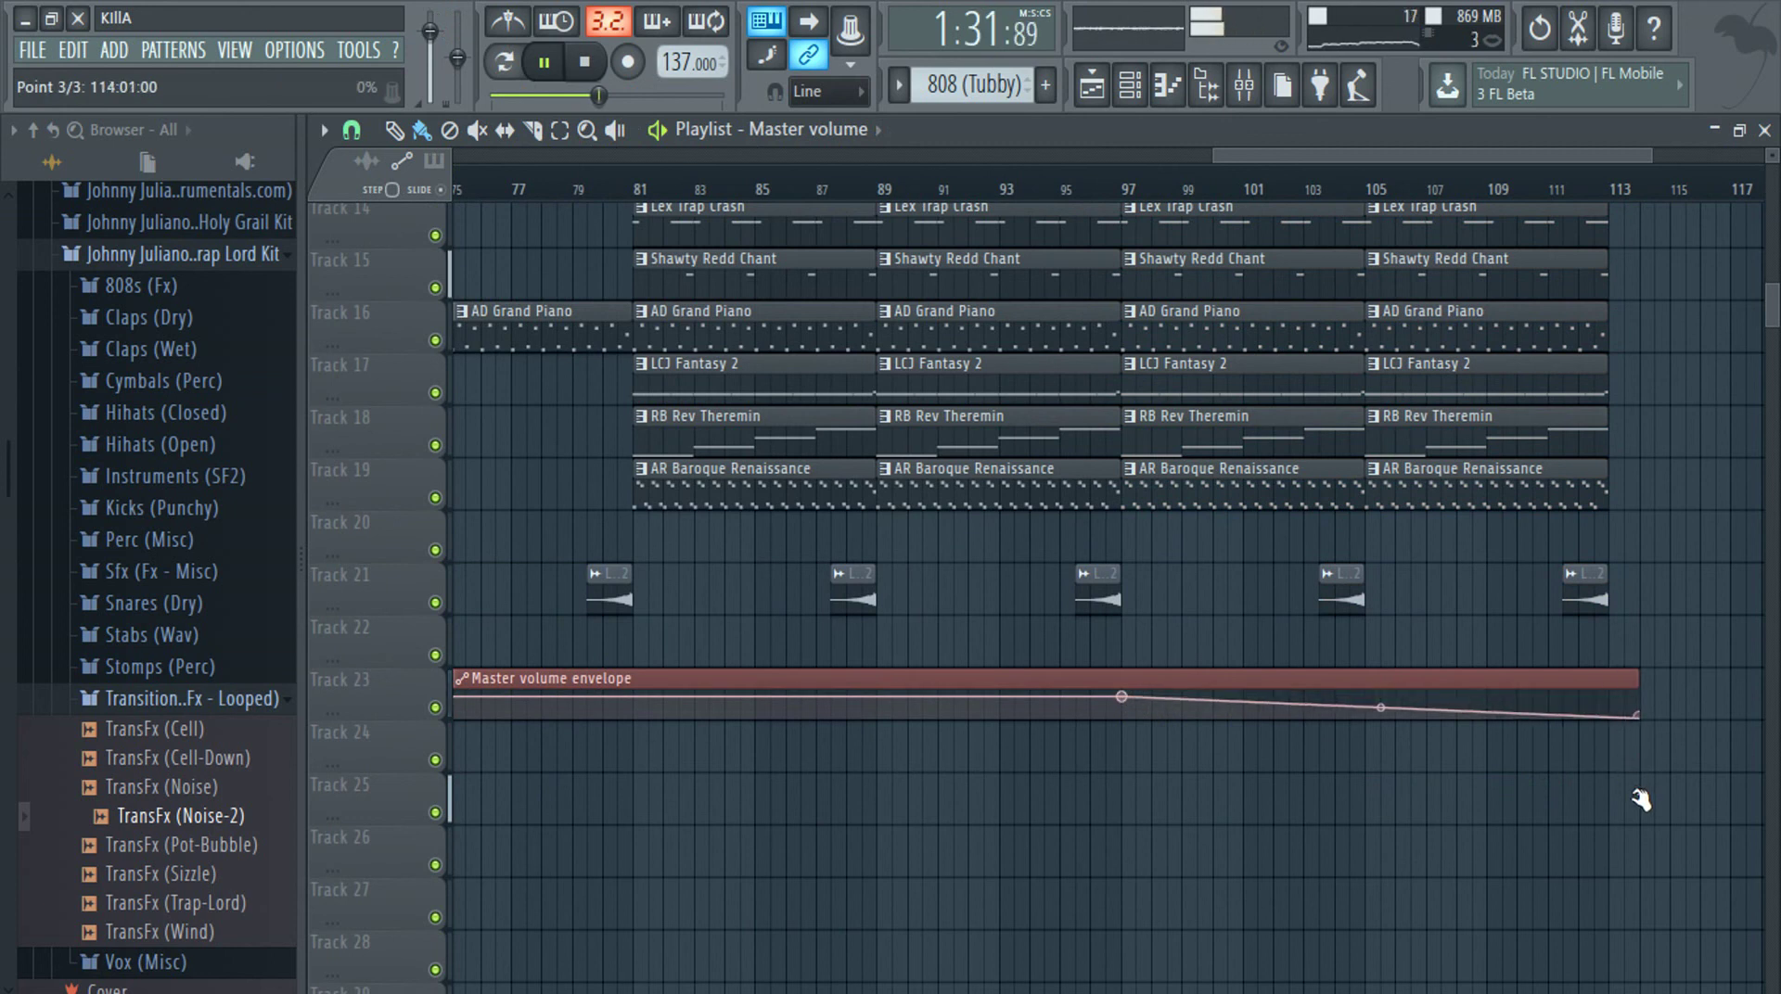
Copy the full section of clips at bar 105 to bar 113
{"action": "scroll", "coordinate": [1643, 803], "scroll_direction": "up", "scroll_amount": 5}
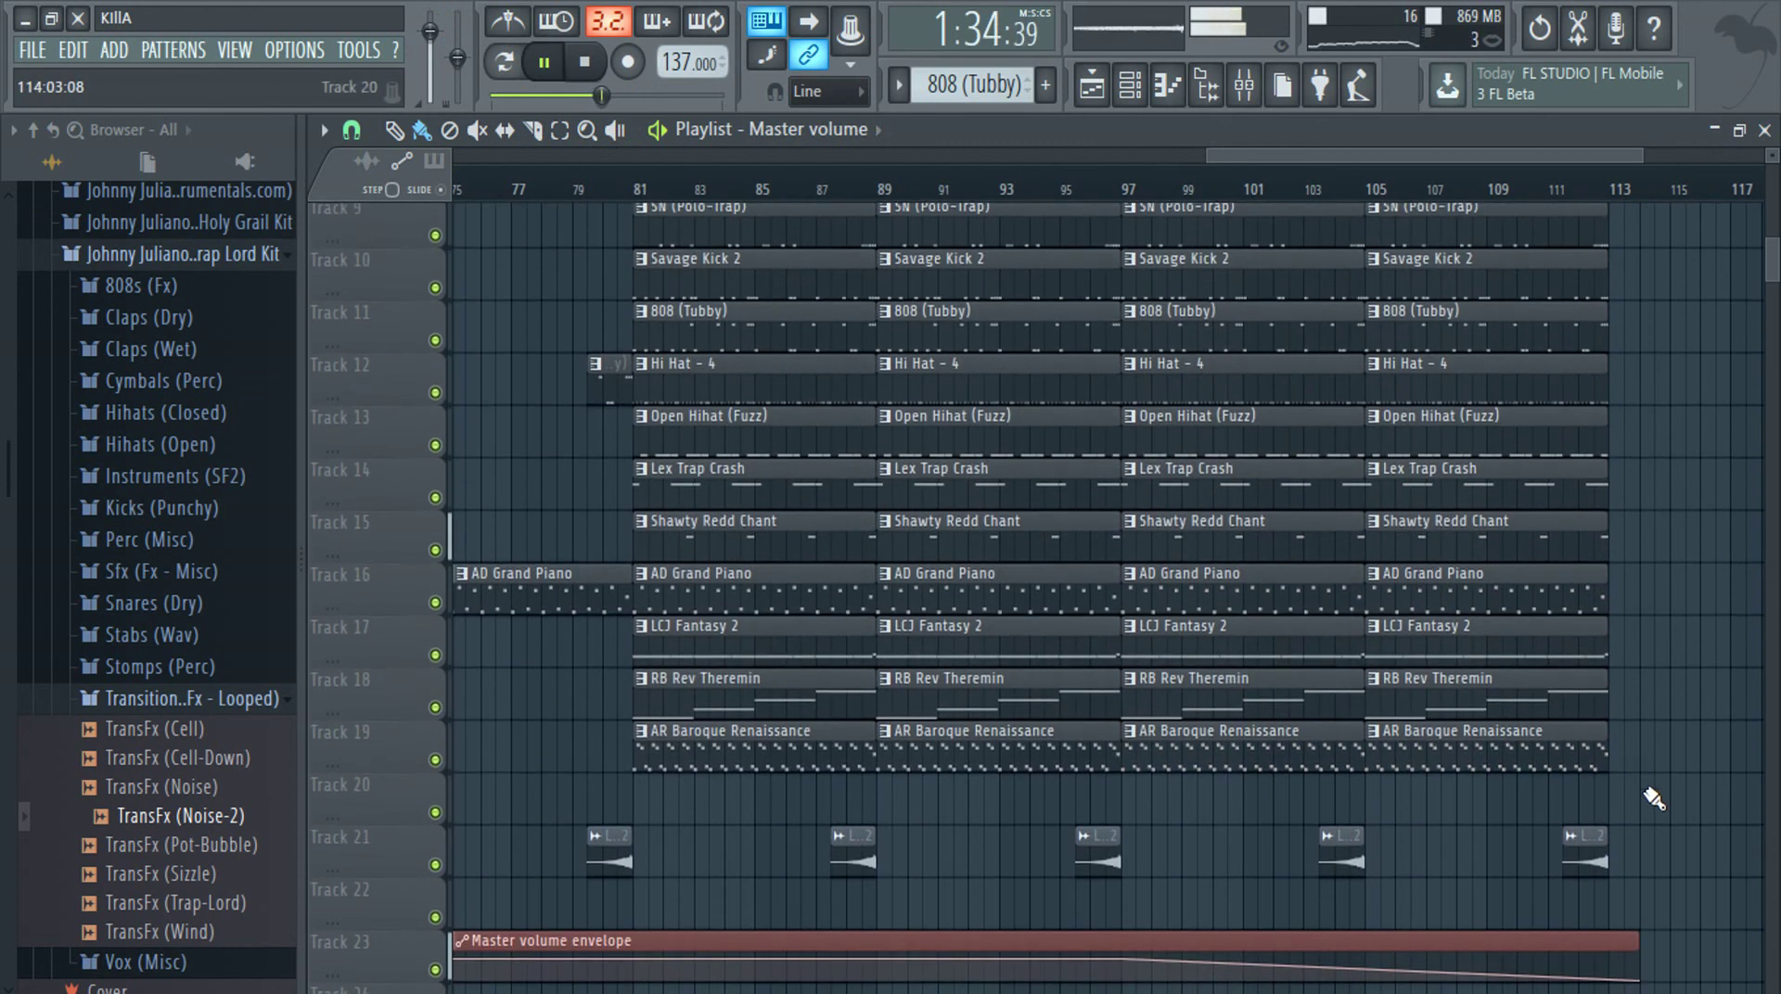
{"action": "left_click_drag", "start_coordinate": [1654, 799], "coordinate": [1507, 8]}
{"action": "left_click_drag", "start_coordinate": [1507, 8], "coordinate": [1504, 13]}
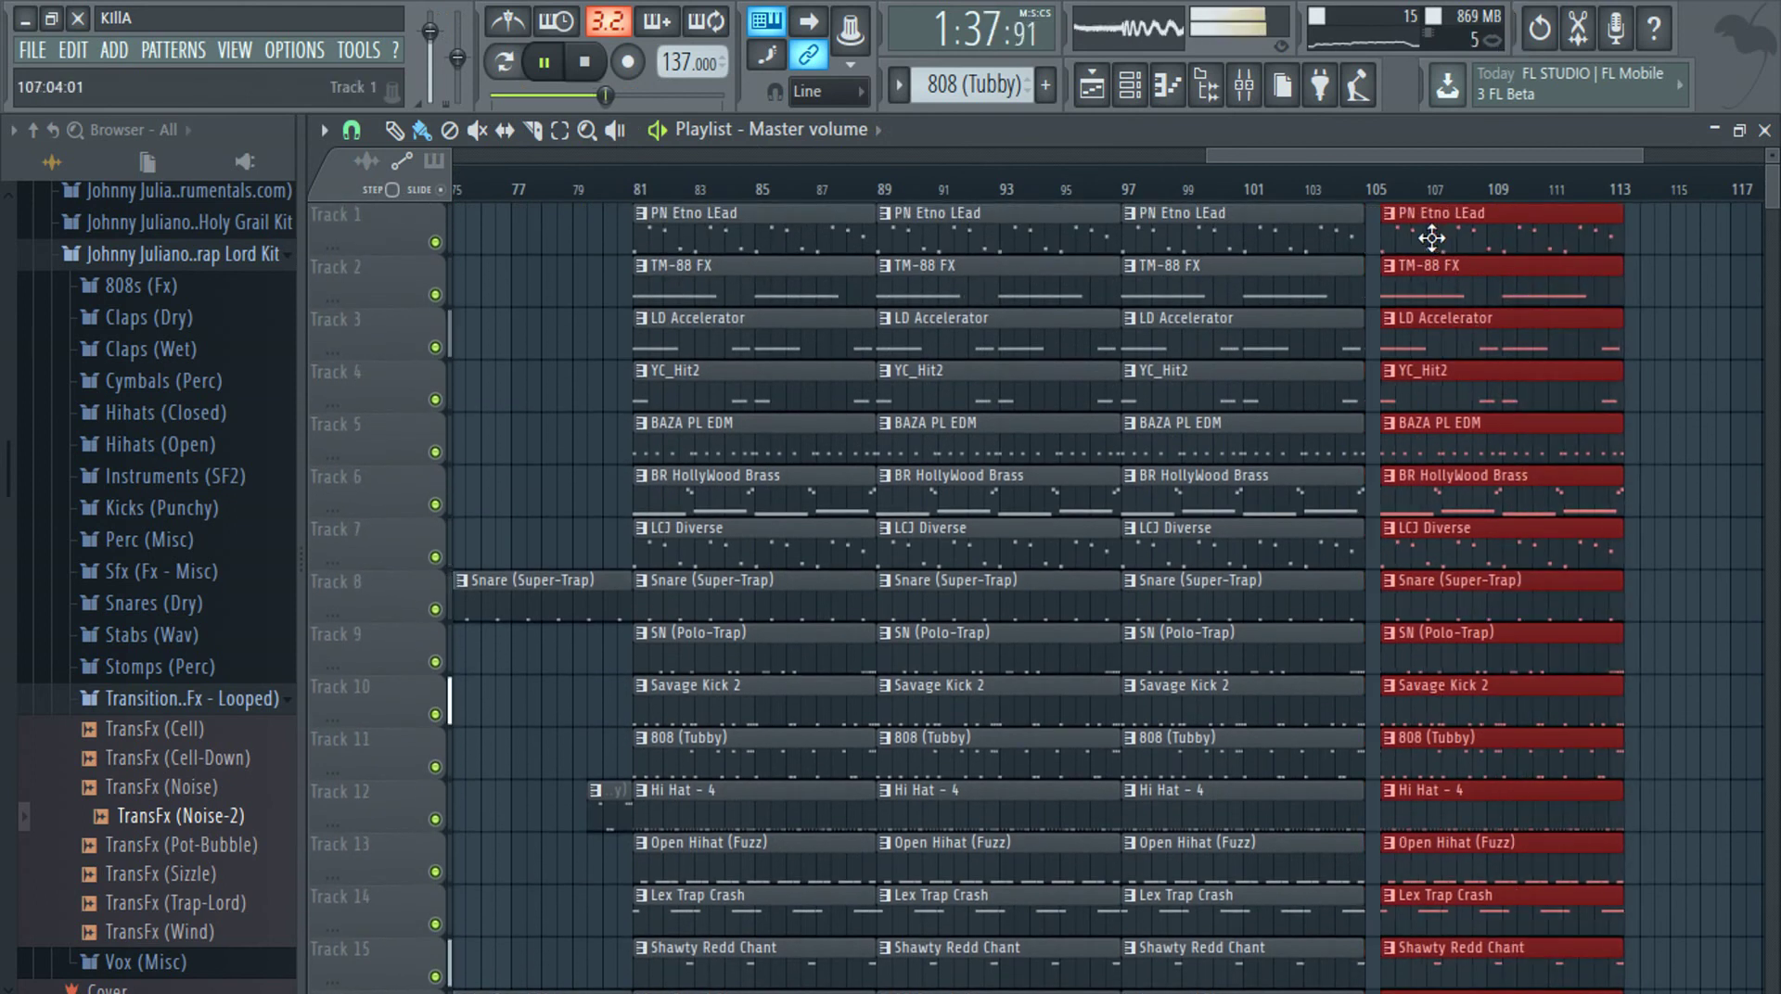
{"action": "mouse_move", "coordinate": [1422, 238]}
{"action": "left_mouse_down"}
{"action": "mouse_move", "coordinate": [1657, 251]}
{"action": "mouse_move", "coordinate": [1634, 254]}
{"action": "left_mouse_up"}
{"action": "scroll", "coordinate": [1398, 445], "scroll_direction": "down", "scroll_amount": 4}
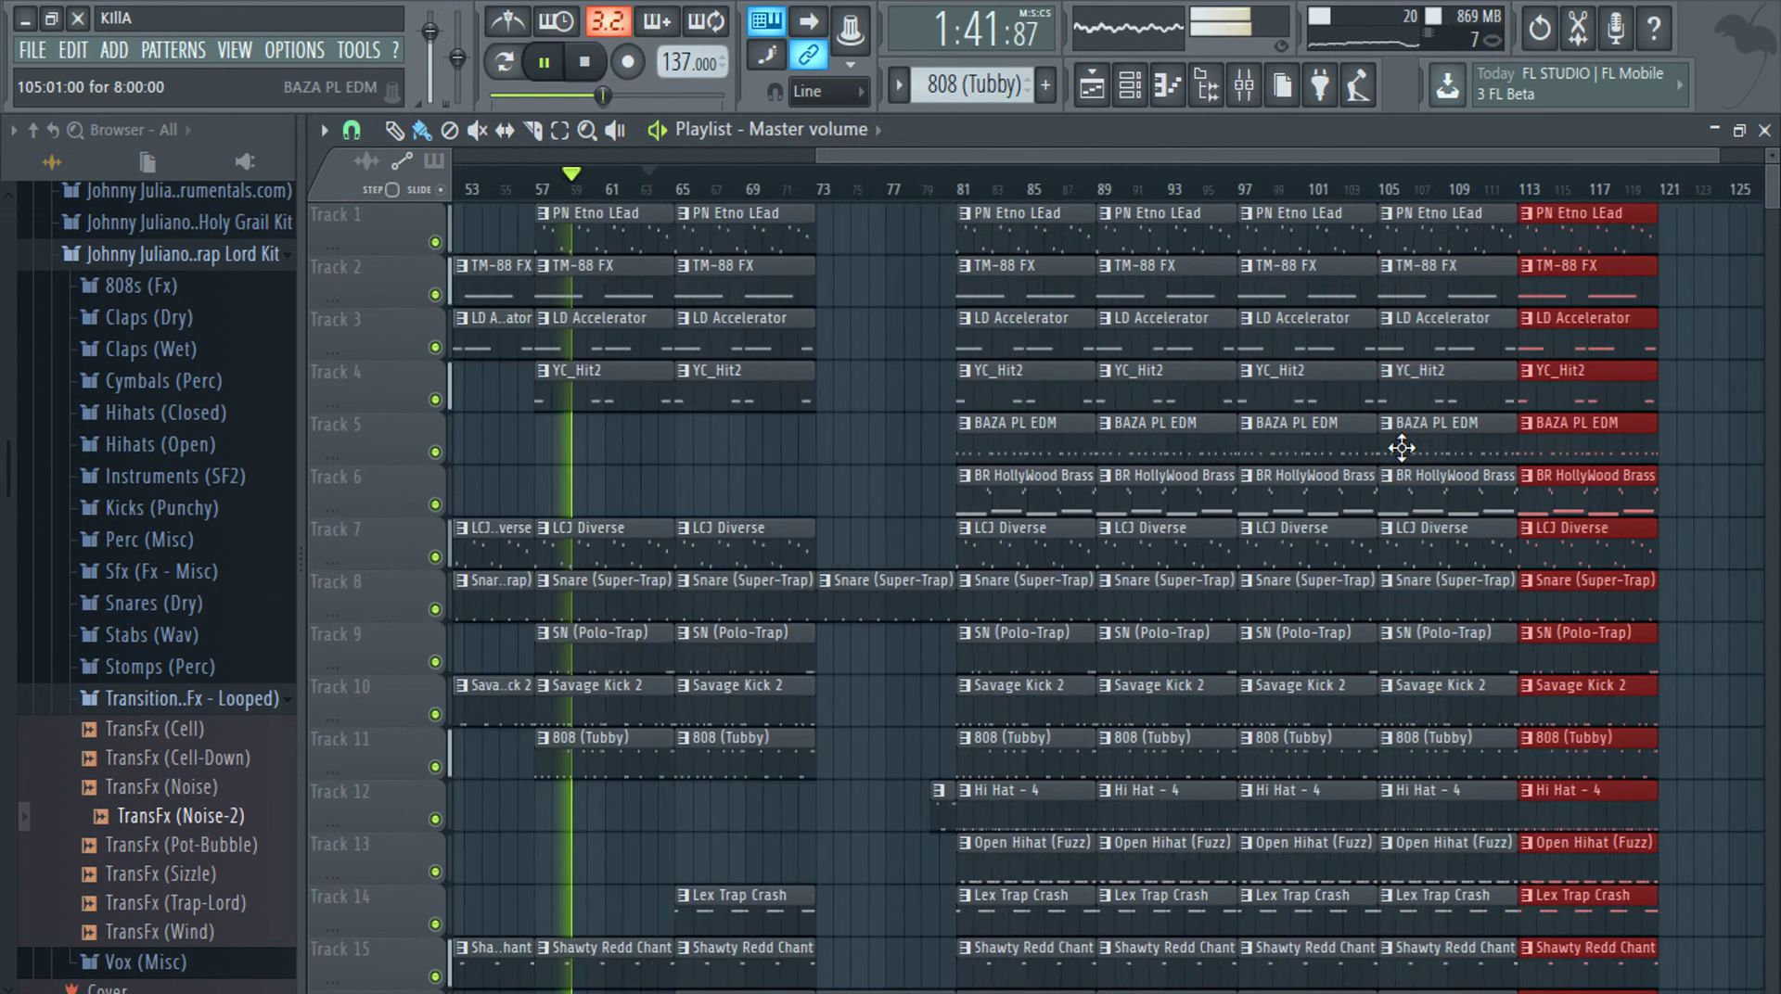
{"action": "scroll", "coordinate": [1042, 389], "scroll_direction": "down", "scroll_amount": 4}
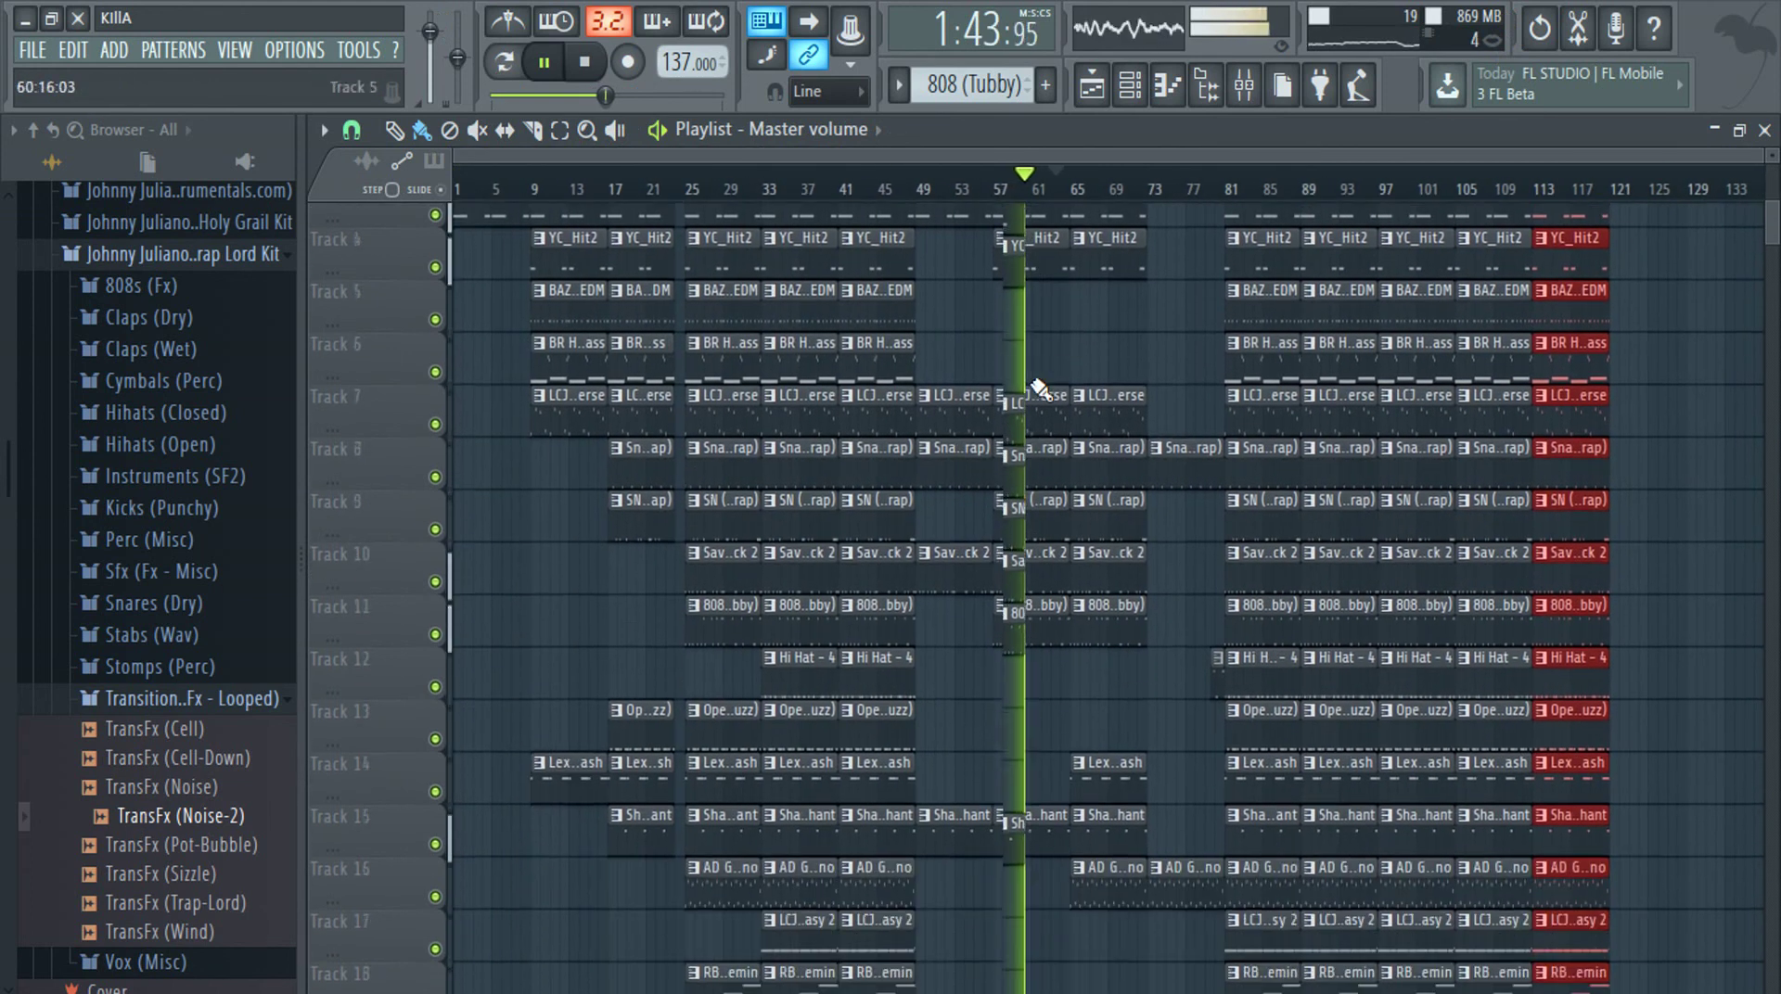
{"action": "scroll", "coordinate": [1674, 626], "scroll_direction": "up", "scroll_amount": 4}
{"action": "scroll", "coordinate": [1656, 705], "scroll_direction": "up", "scroll_amount": 7}
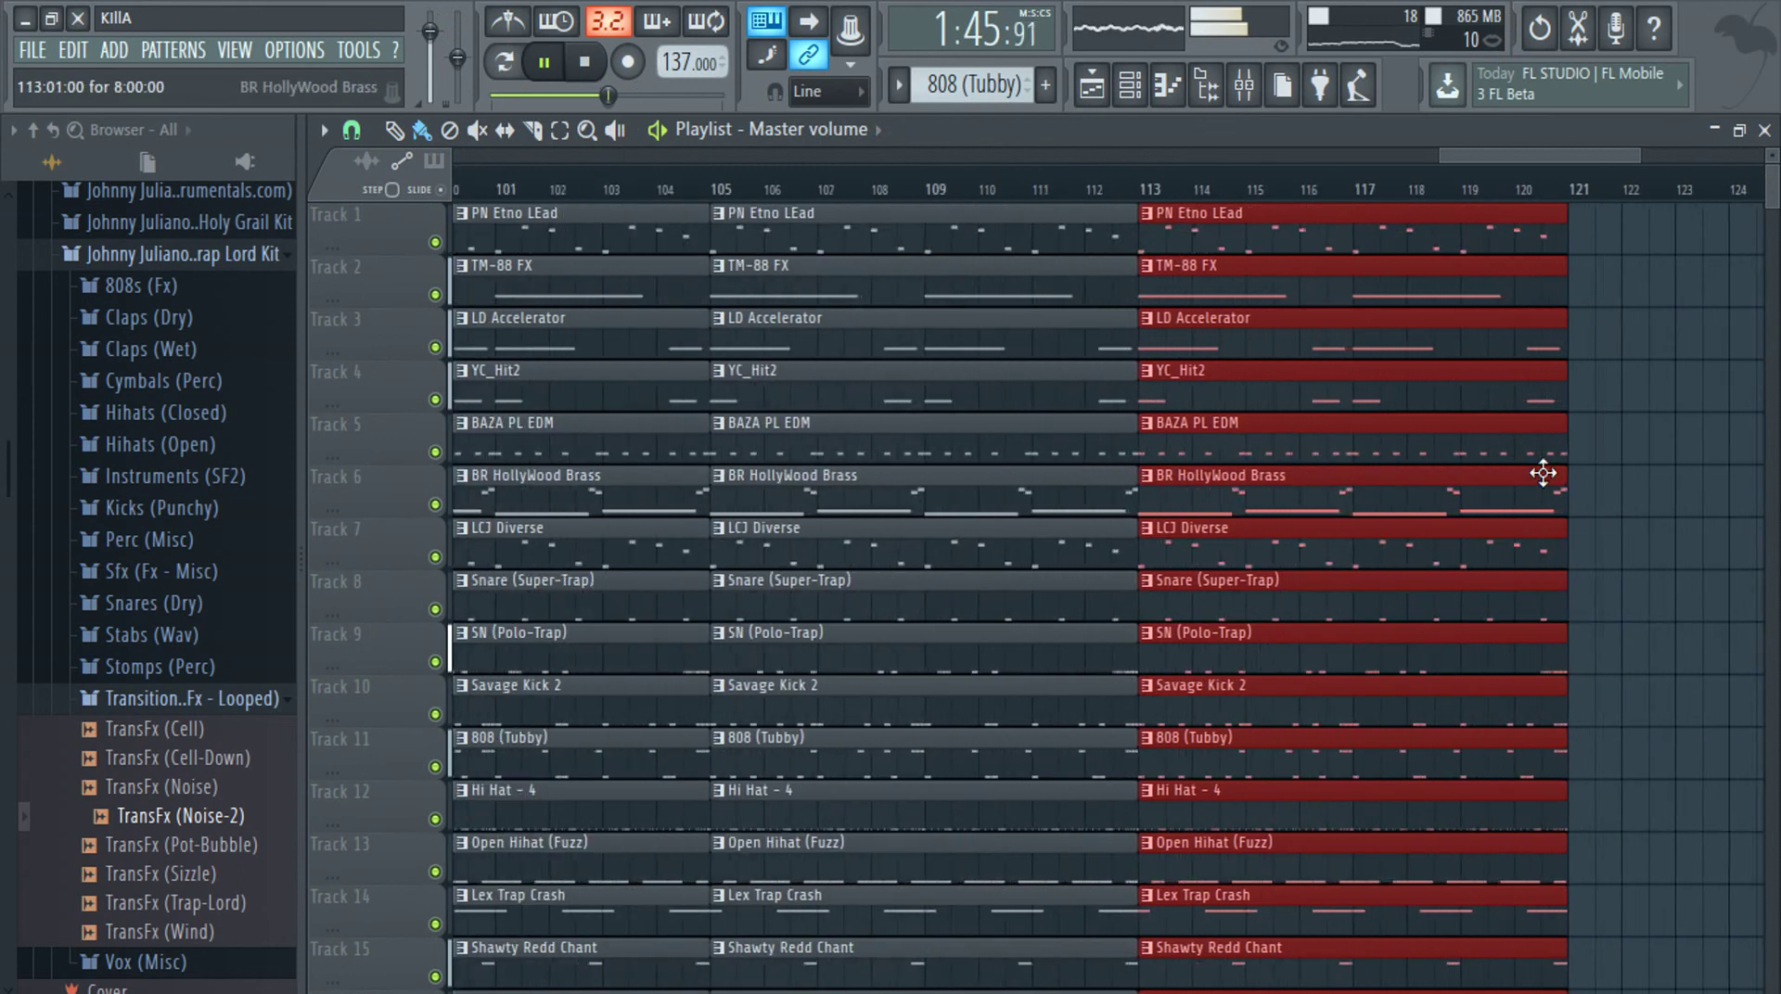
Shorten all the copied clips starting at bar 113 to about a quarter of a bar
{"action": "left_click_drag", "start_coordinate": [1566, 398], "coordinate": [710, 404]}
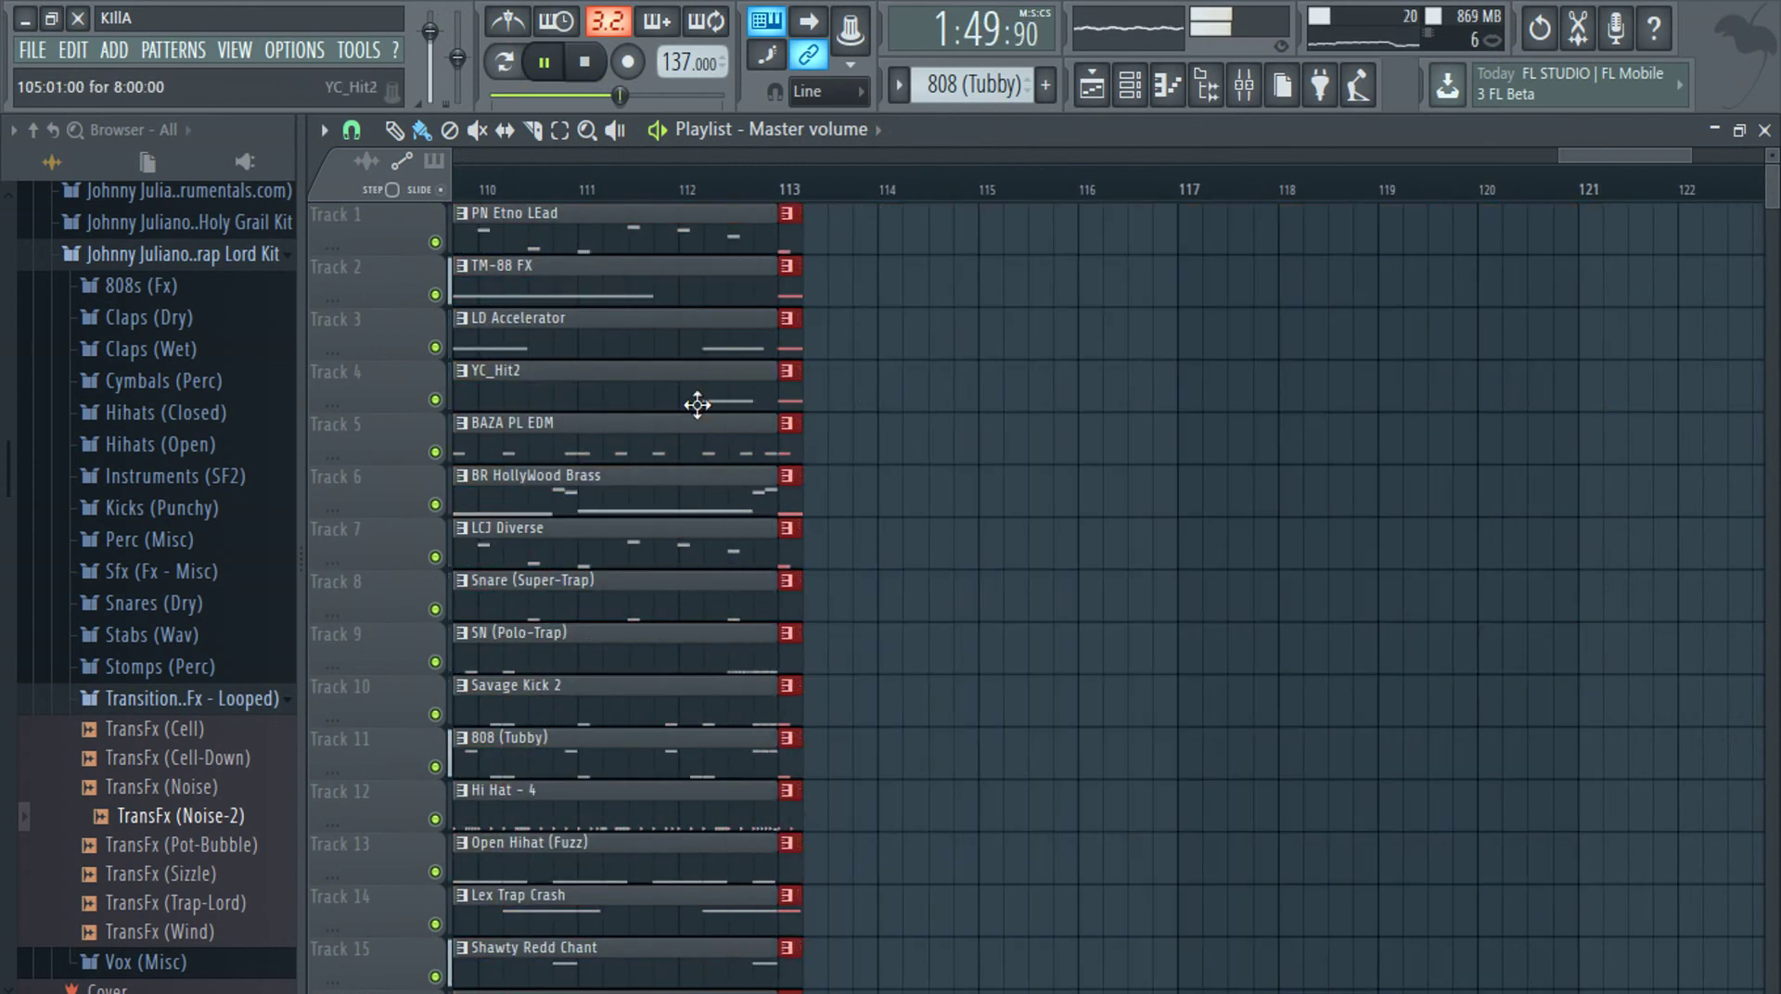
{"action": "scroll", "coordinate": [927, 585], "scroll_direction": "down", "scroll_amount": 5}
{"action": "scroll", "coordinate": [927, 584], "scroll_direction": "down", "scroll_amount": 3}
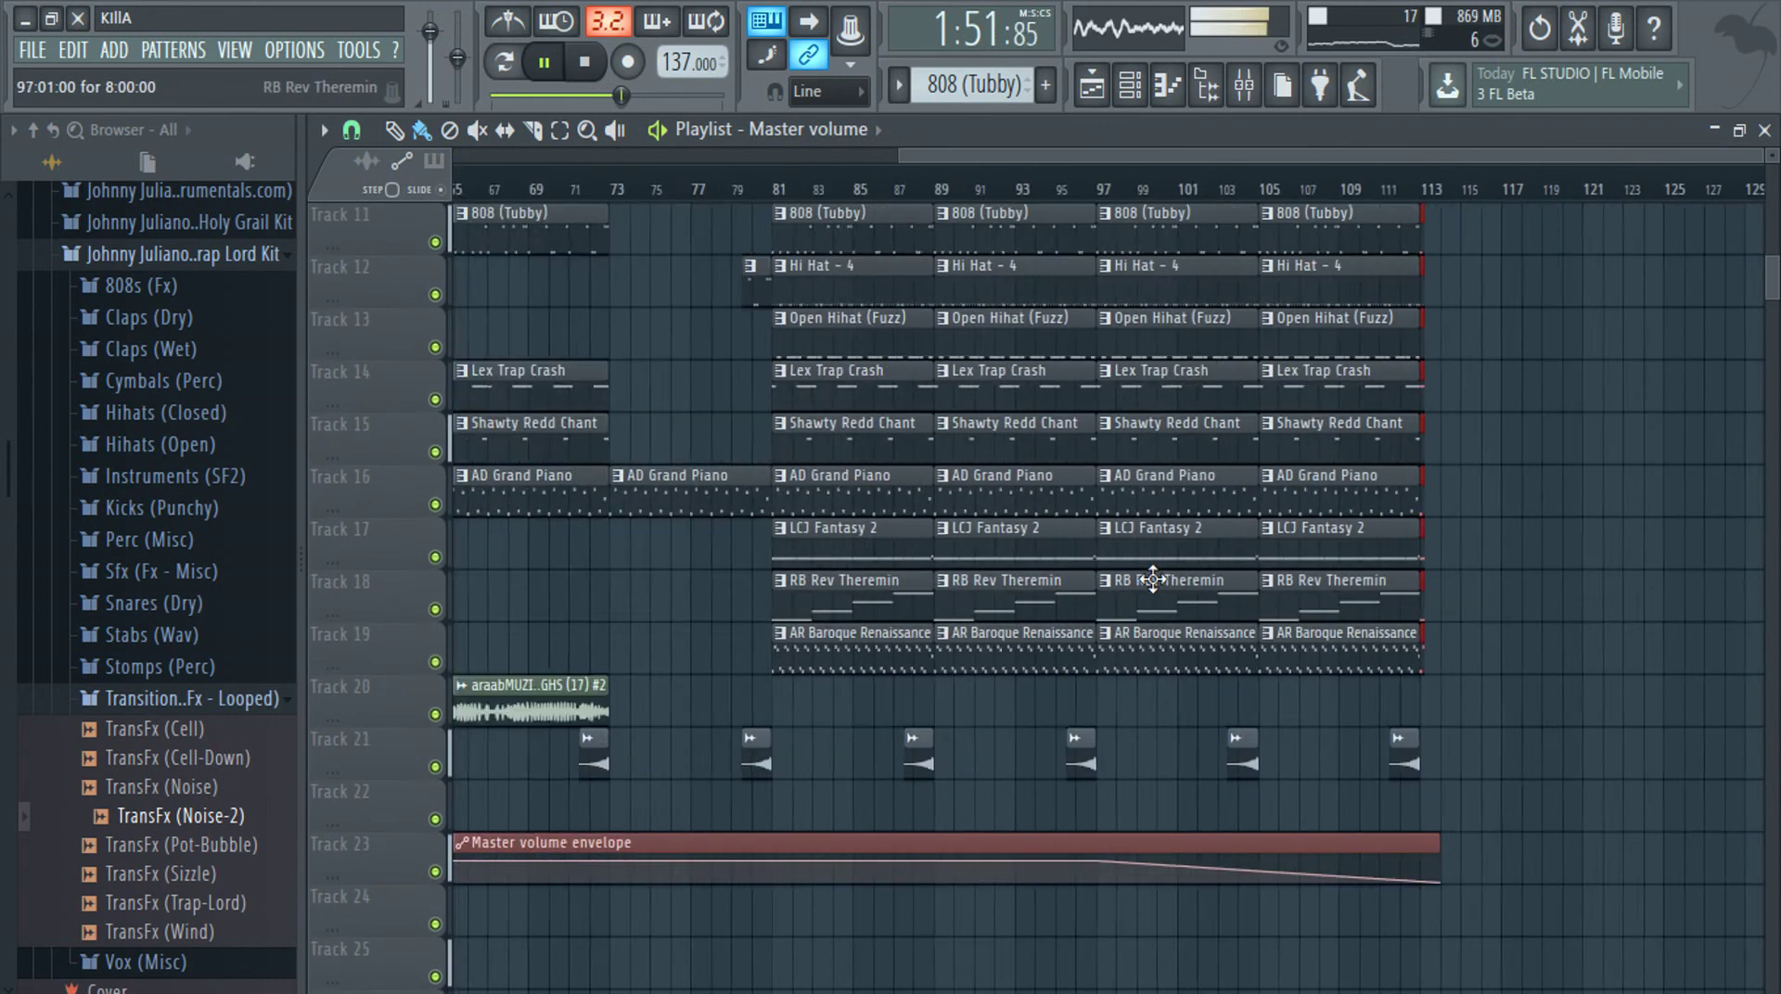
{"action": "scroll", "coordinate": [1153, 579], "scroll_direction": "down", "scroll_amount": 3}
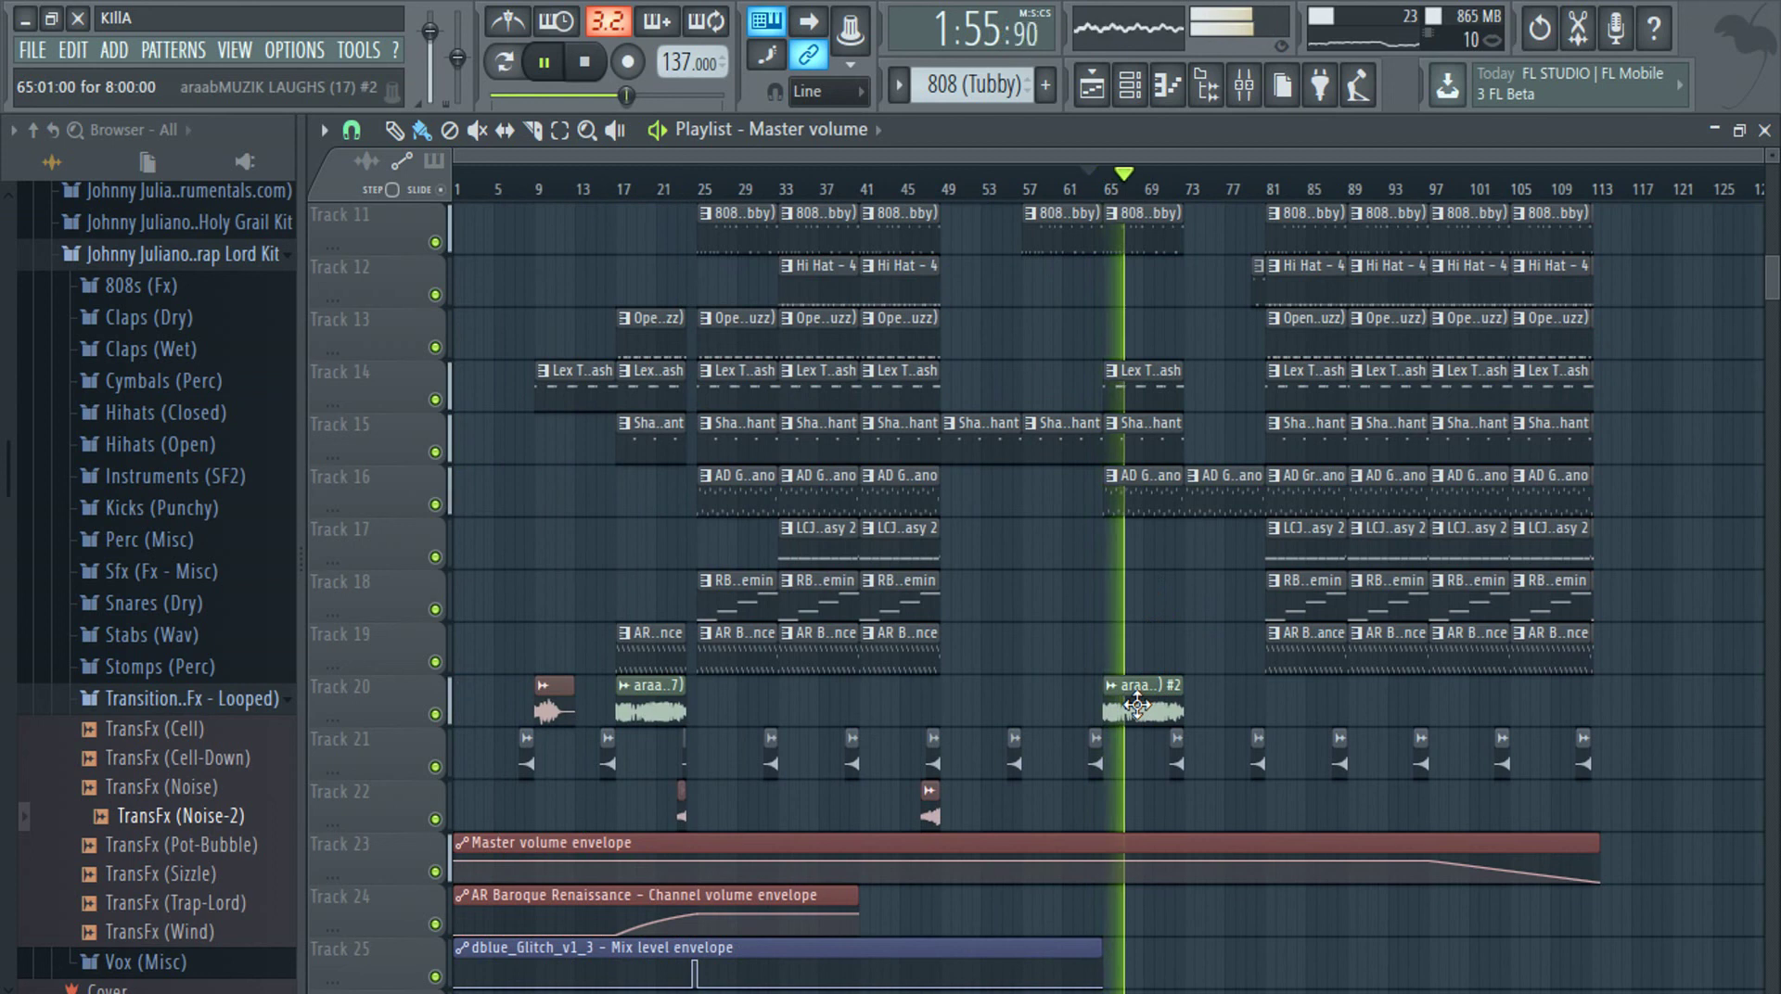
Replace the laugh clip at bar 65 on Track 20 with araabMUZIK LAUGHS (17) and place KIllA_SouTh_TAG1 at bar 57 on Track 19
{"action": "left_click", "coordinate": [657, 712]}
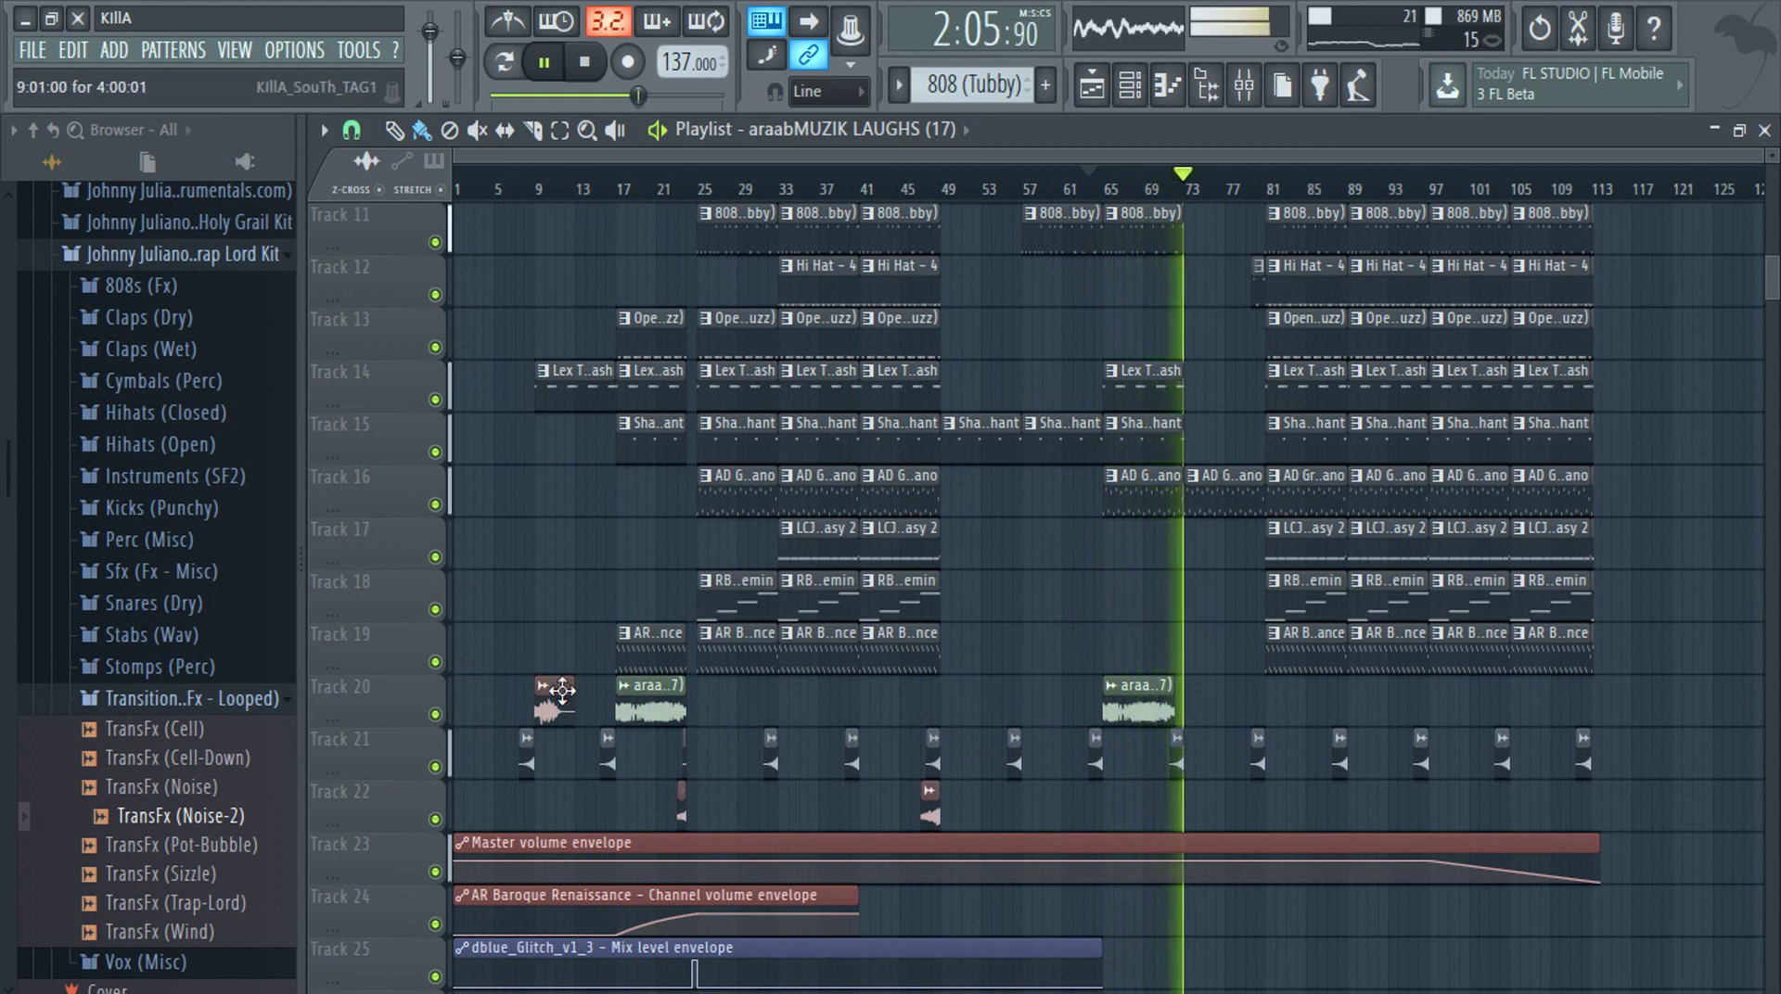
{"action": "left_click", "coordinate": [1025, 662]}
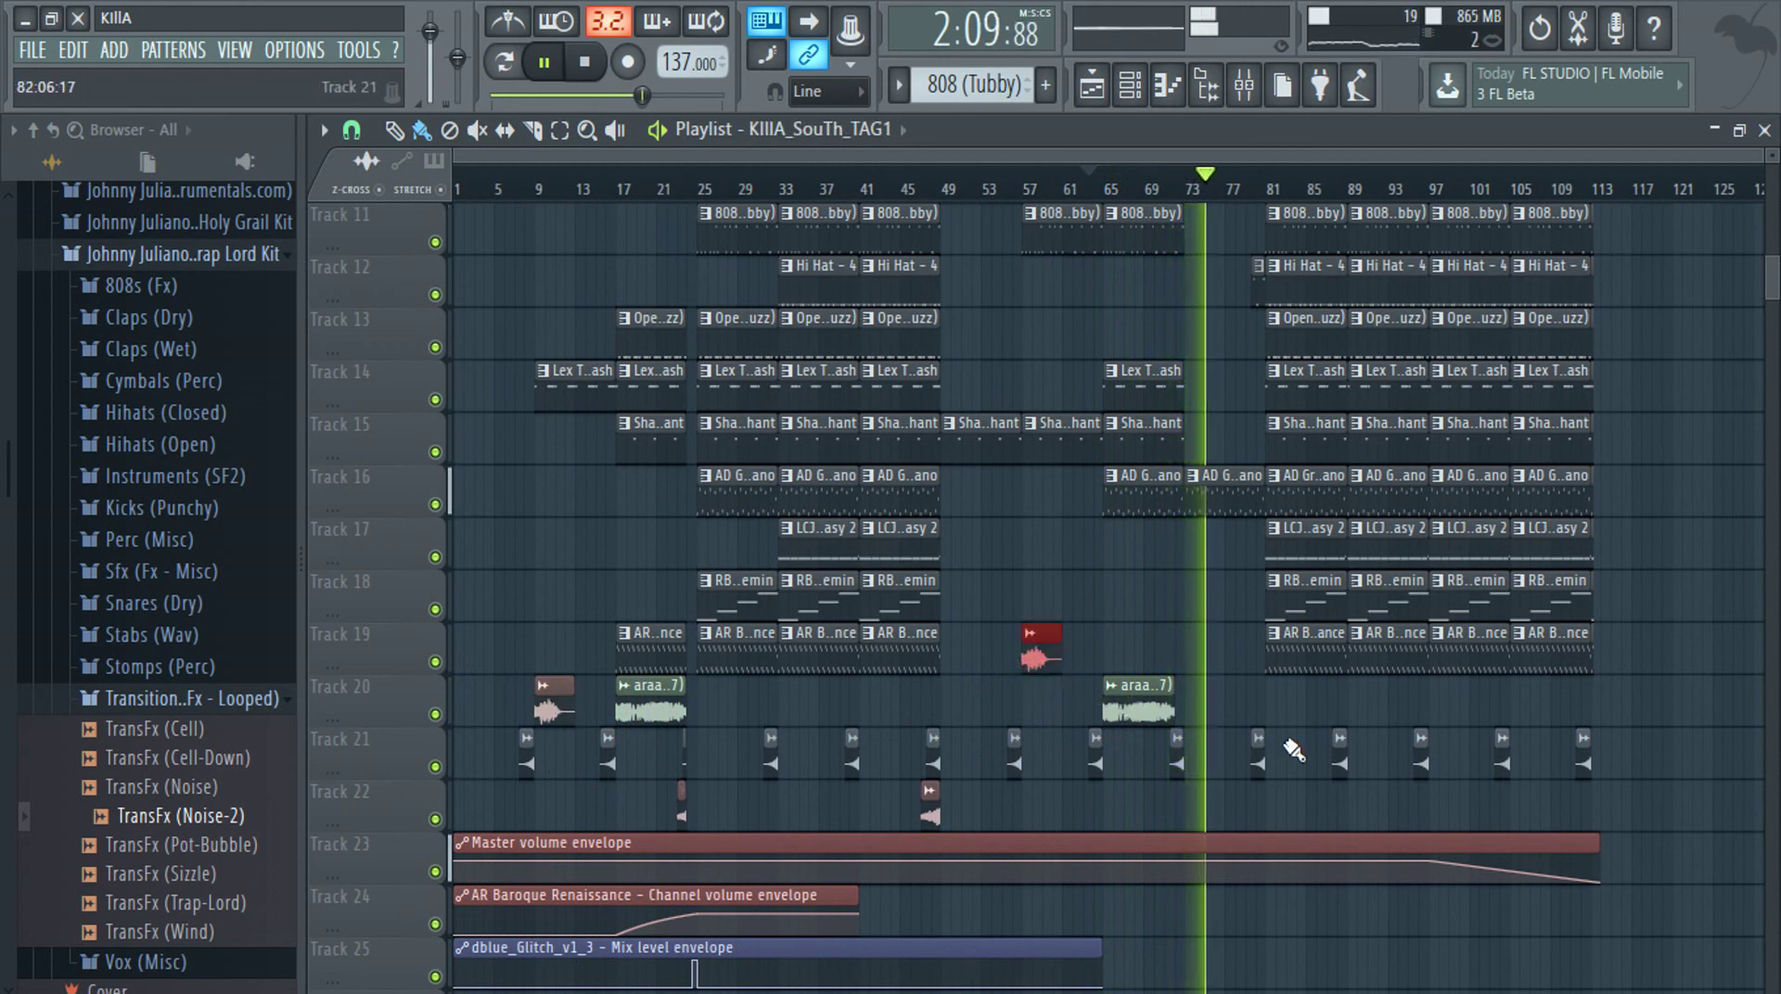
{"action": "scroll", "coordinate": [1025, 915], "scroll_direction": "down", "scroll_amount": 3}
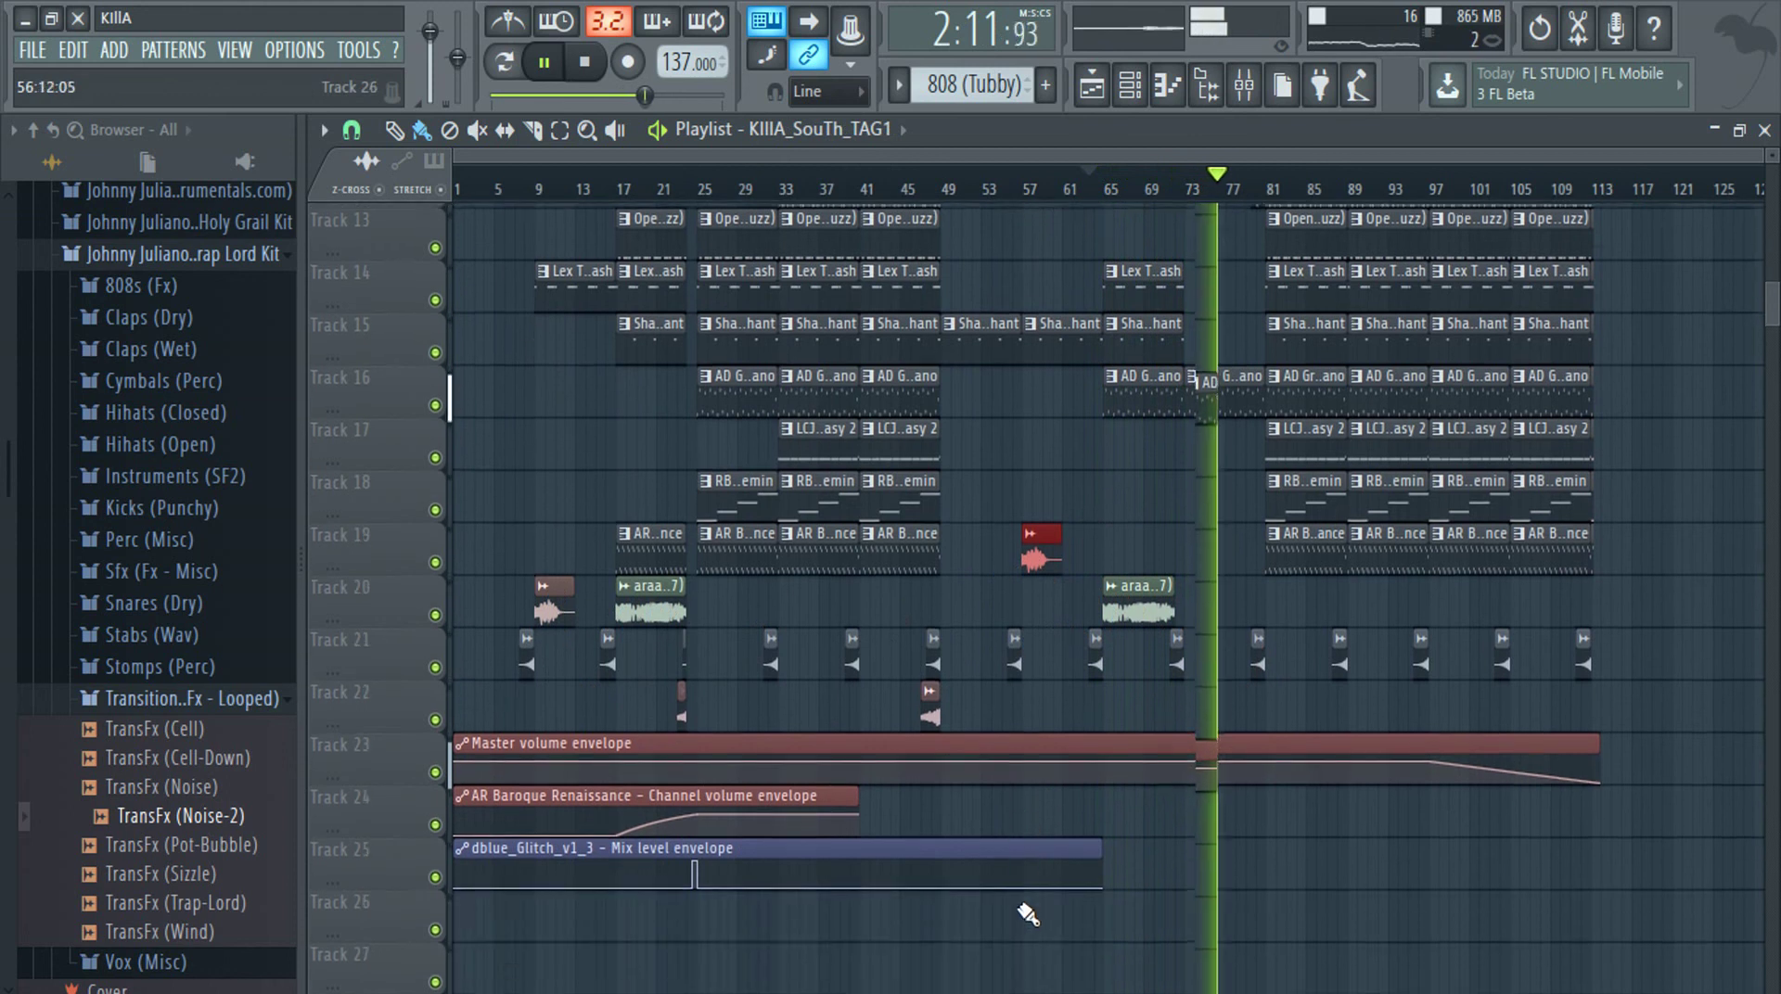
Resize and reposition the dblue_Glitch_v1_3 Mix level envelope on Track 25 to span bars 49 to 81, with its peak just before bar 73
{"action": "left_click_drag", "start_coordinate": [1101, 788], "coordinate": [1592, 788]}
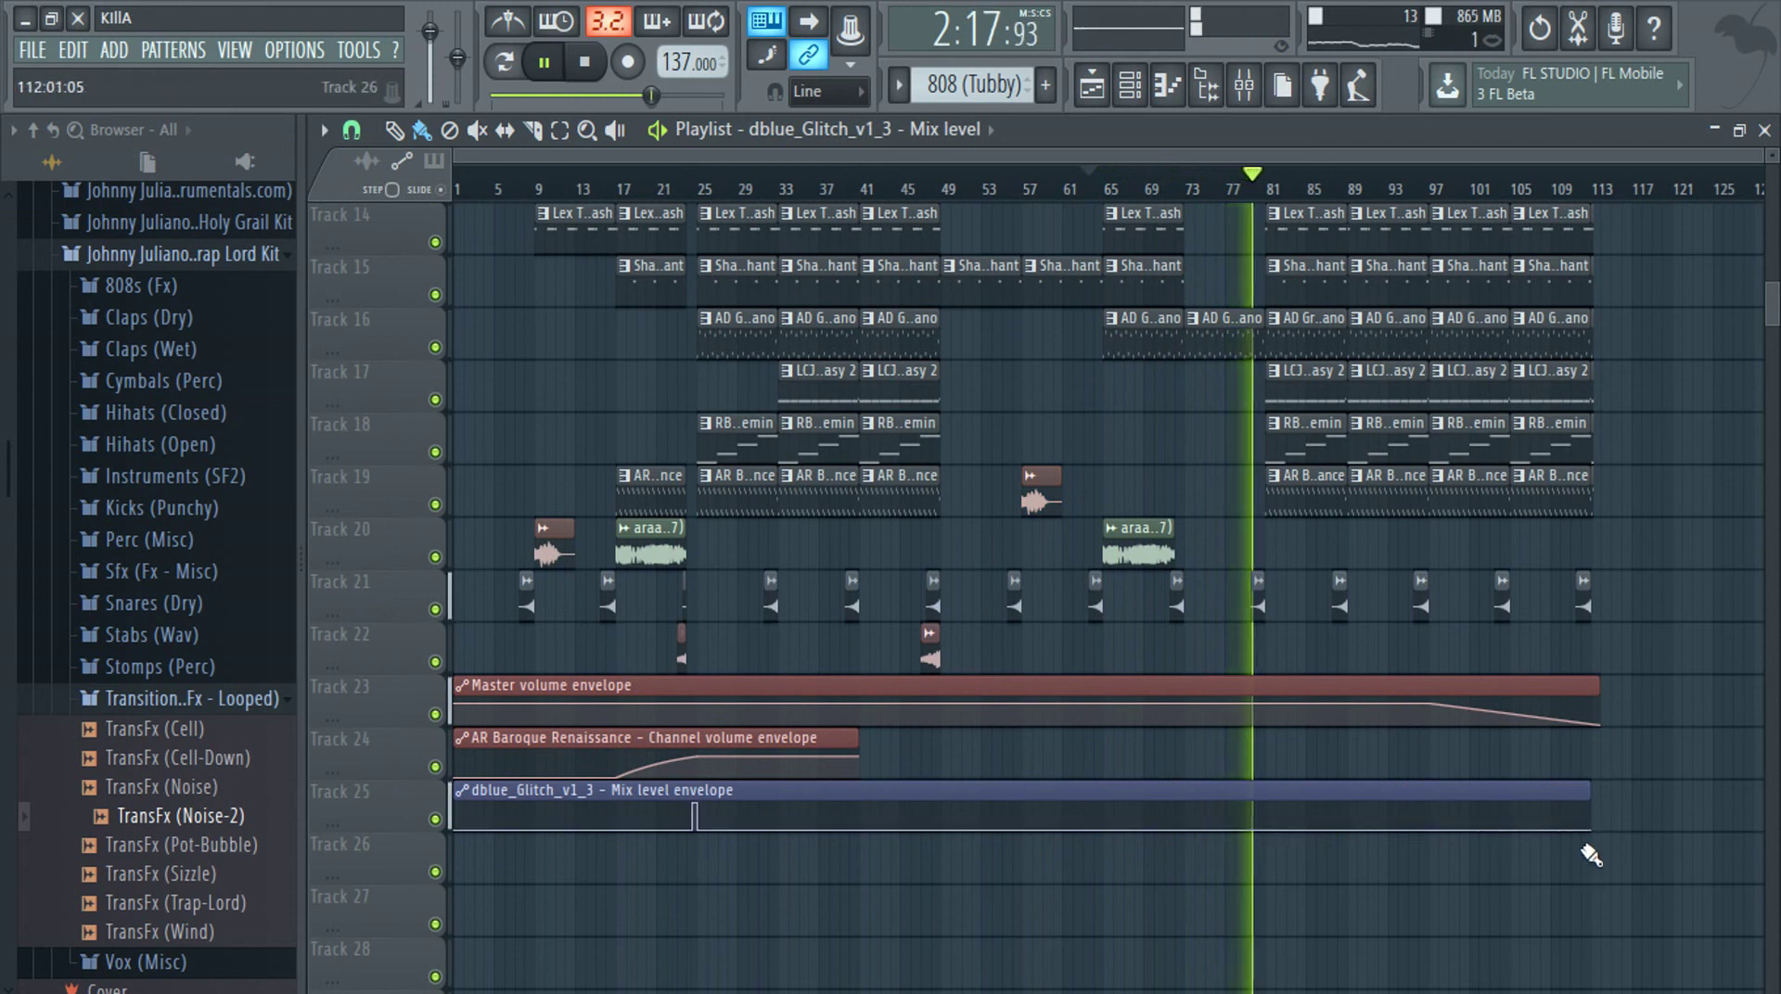
{"action": "left_click_drag", "start_coordinate": [1590, 796], "coordinate": [1221, 797]}
{"action": "scroll", "coordinate": [1209, 793], "scroll_direction": "up", "scroll_amount": 5}
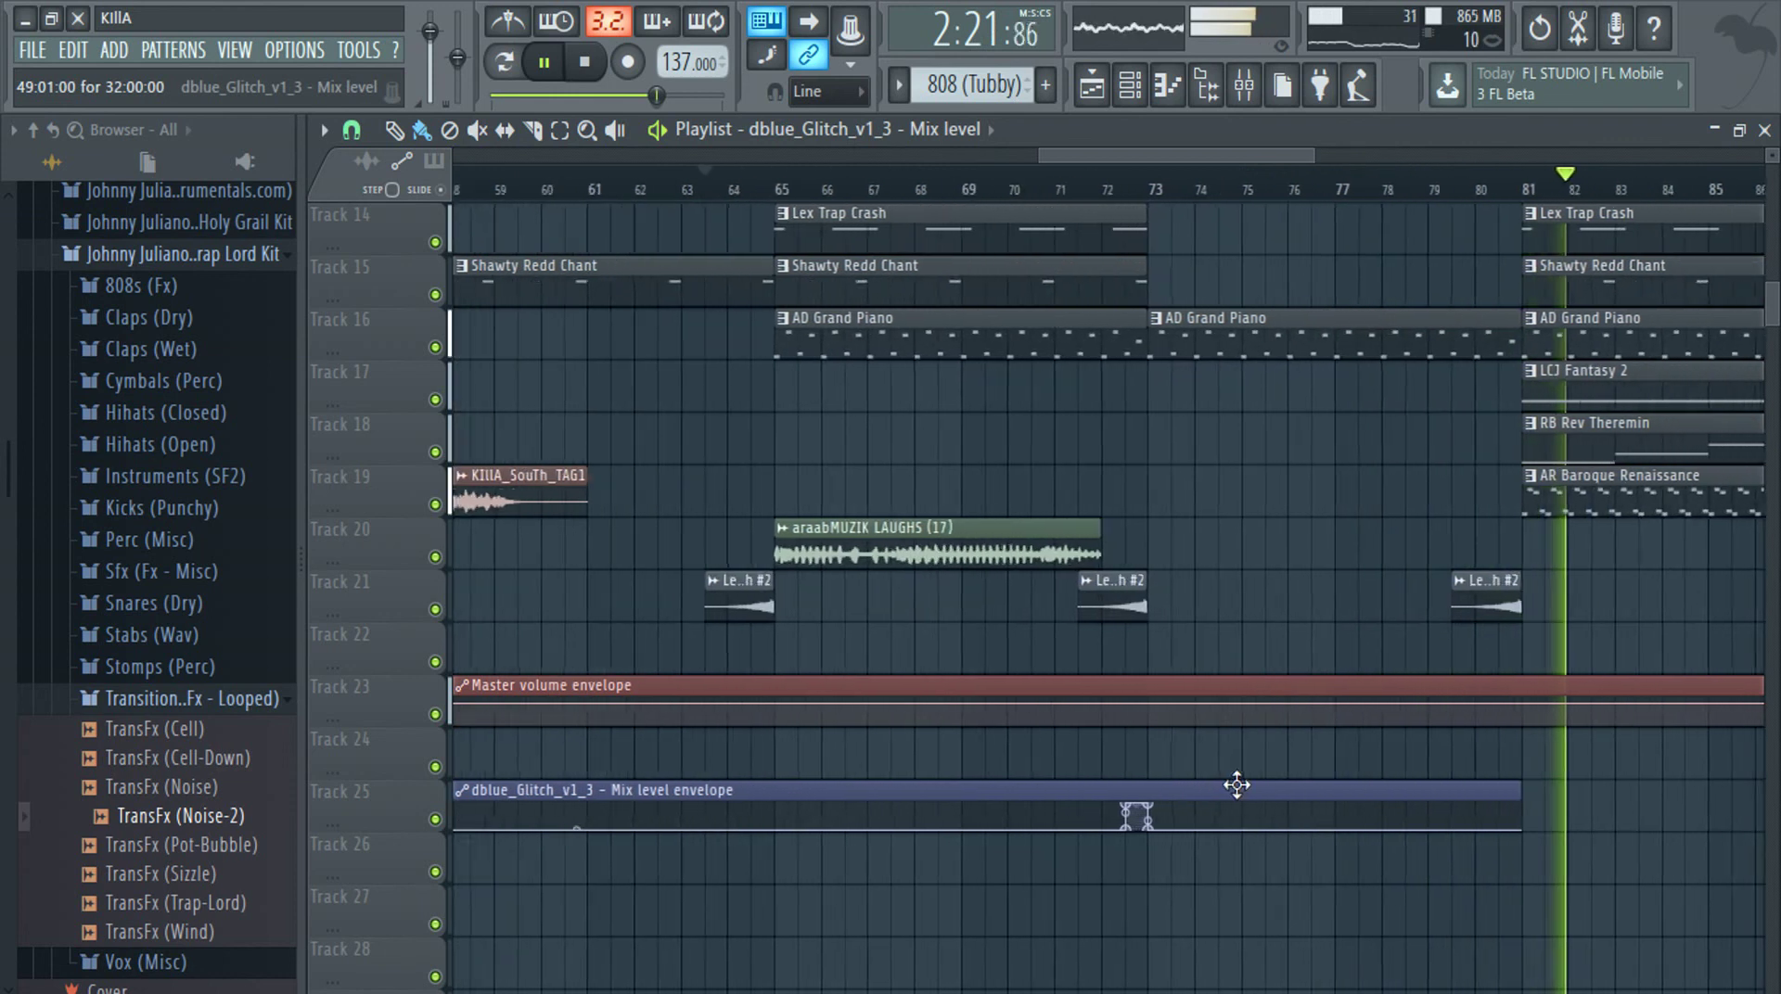
Enable the dblue_Glitch_v1_3 effect on the Master mixer track and play back the section leading to bar 73
{"action": "left_click", "coordinate": [1244, 84]}
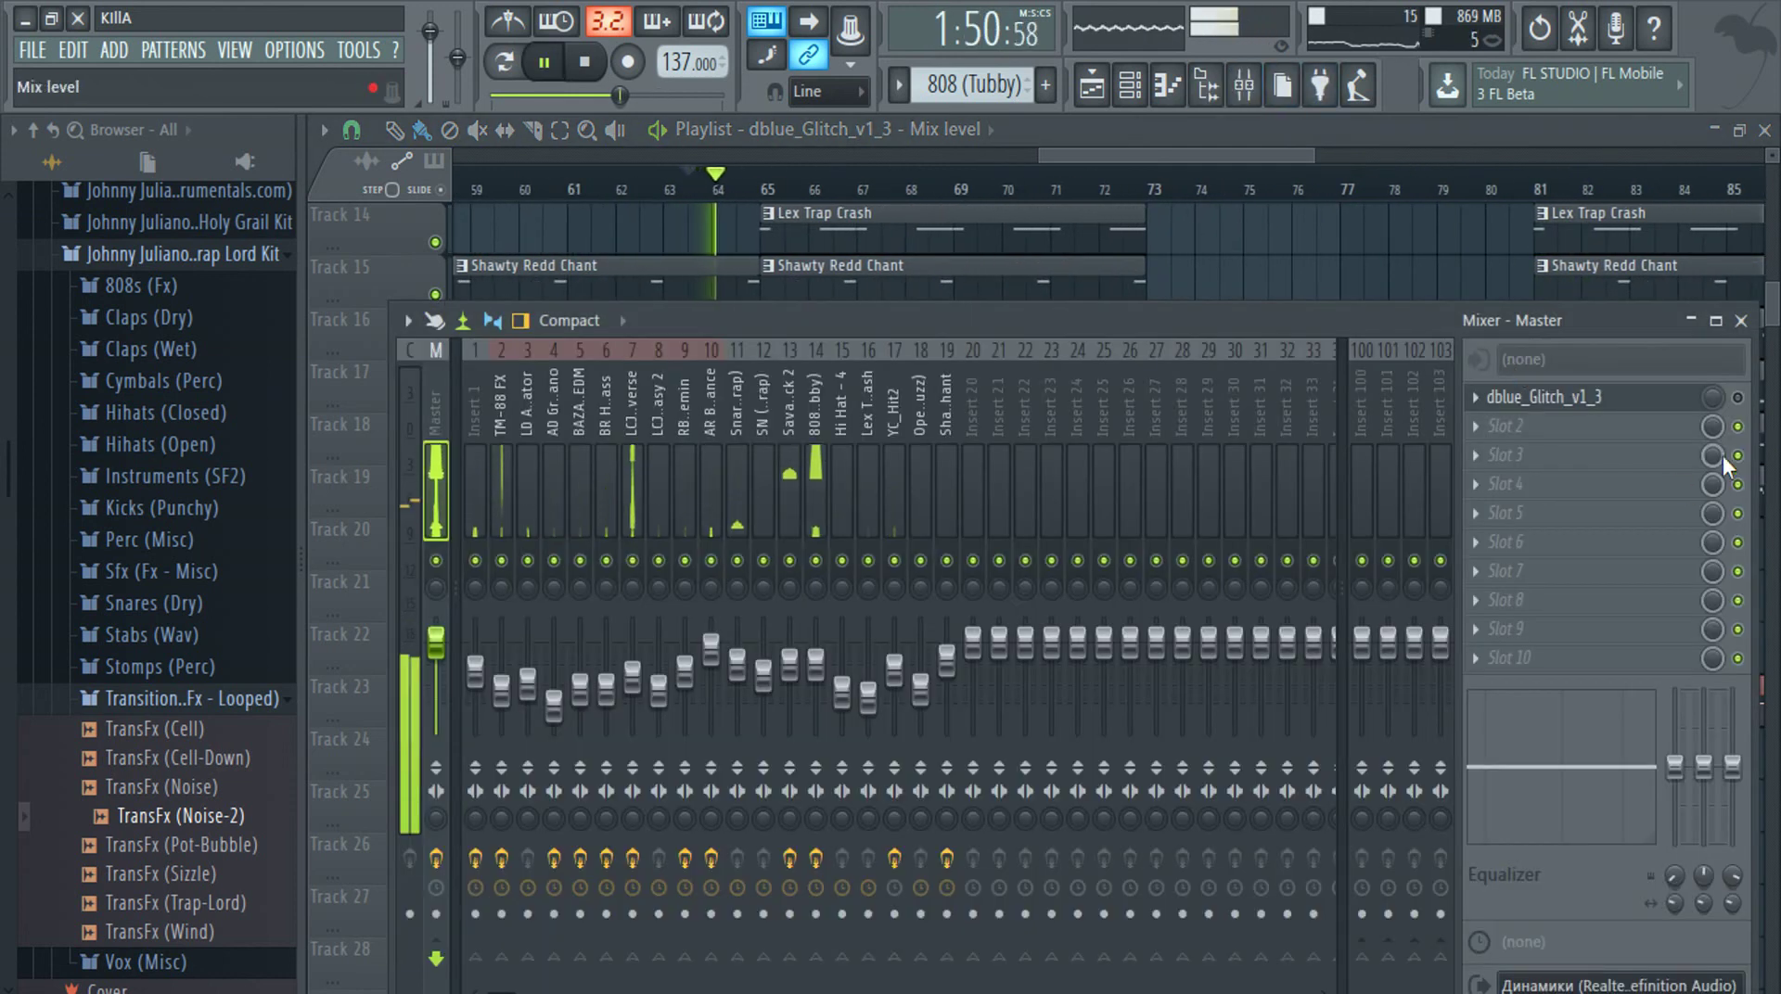
{"action": "key", "text": "F9"}
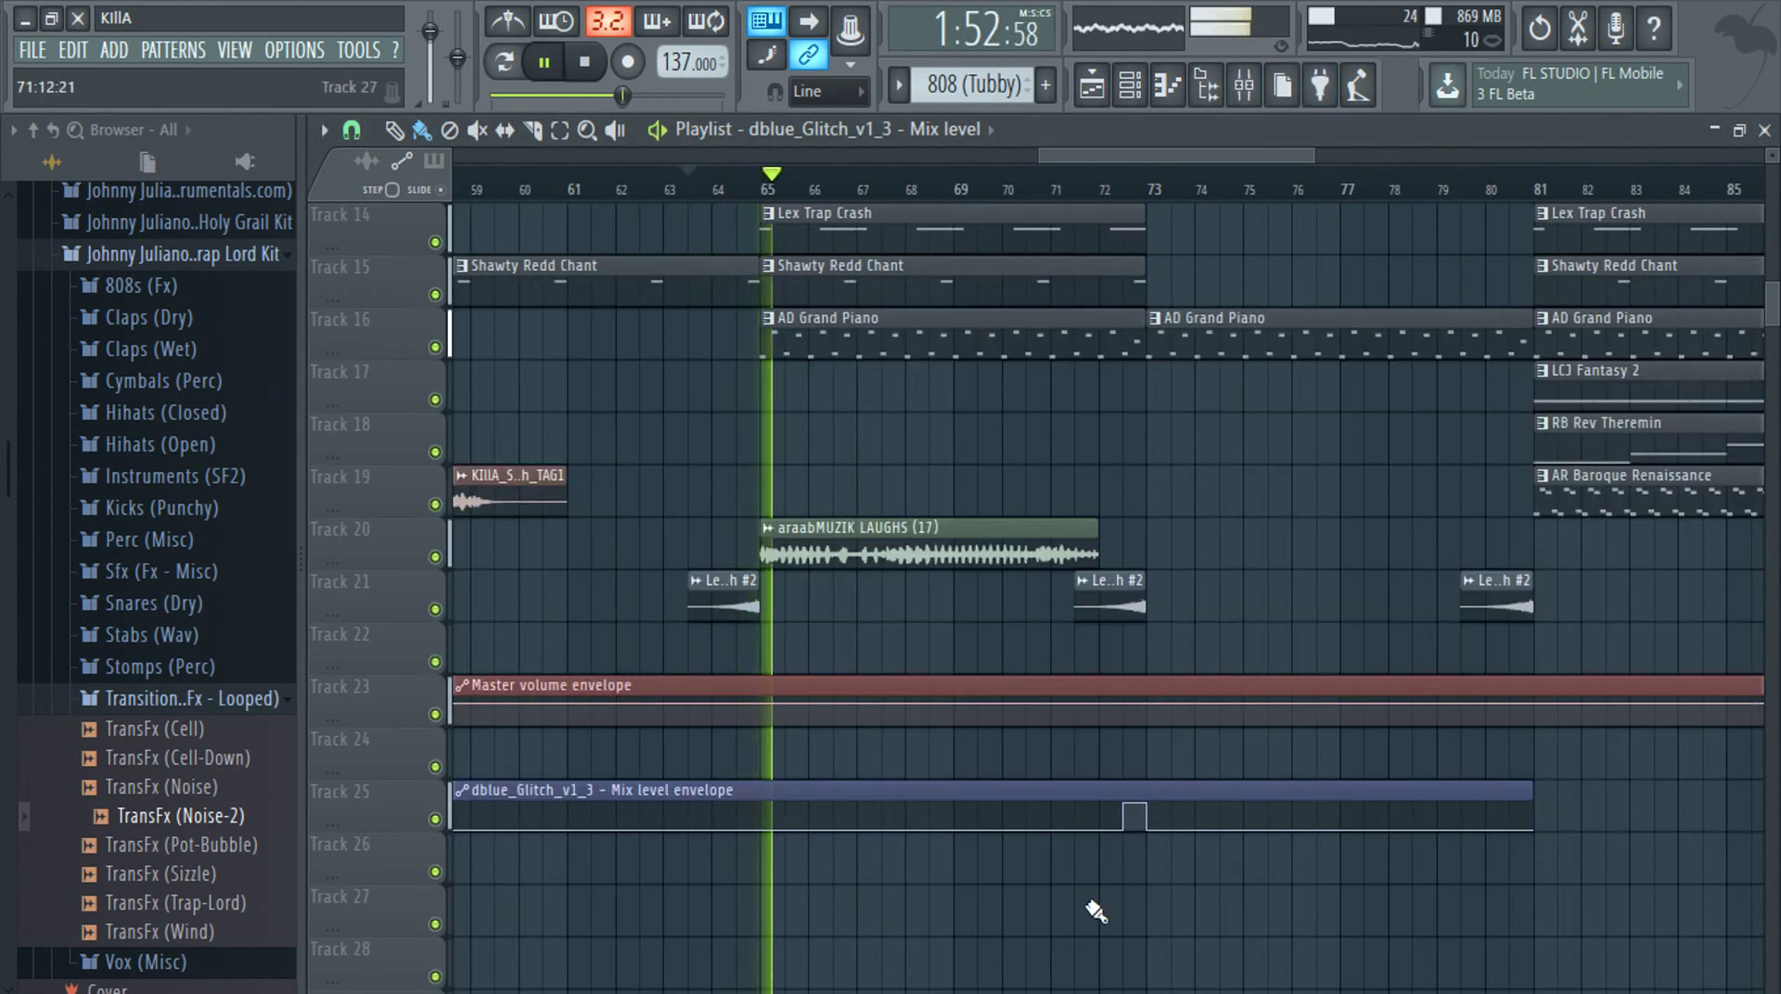
{"action": "scroll", "coordinate": [1095, 912], "scroll_direction": "down", "scroll_amount": 5}
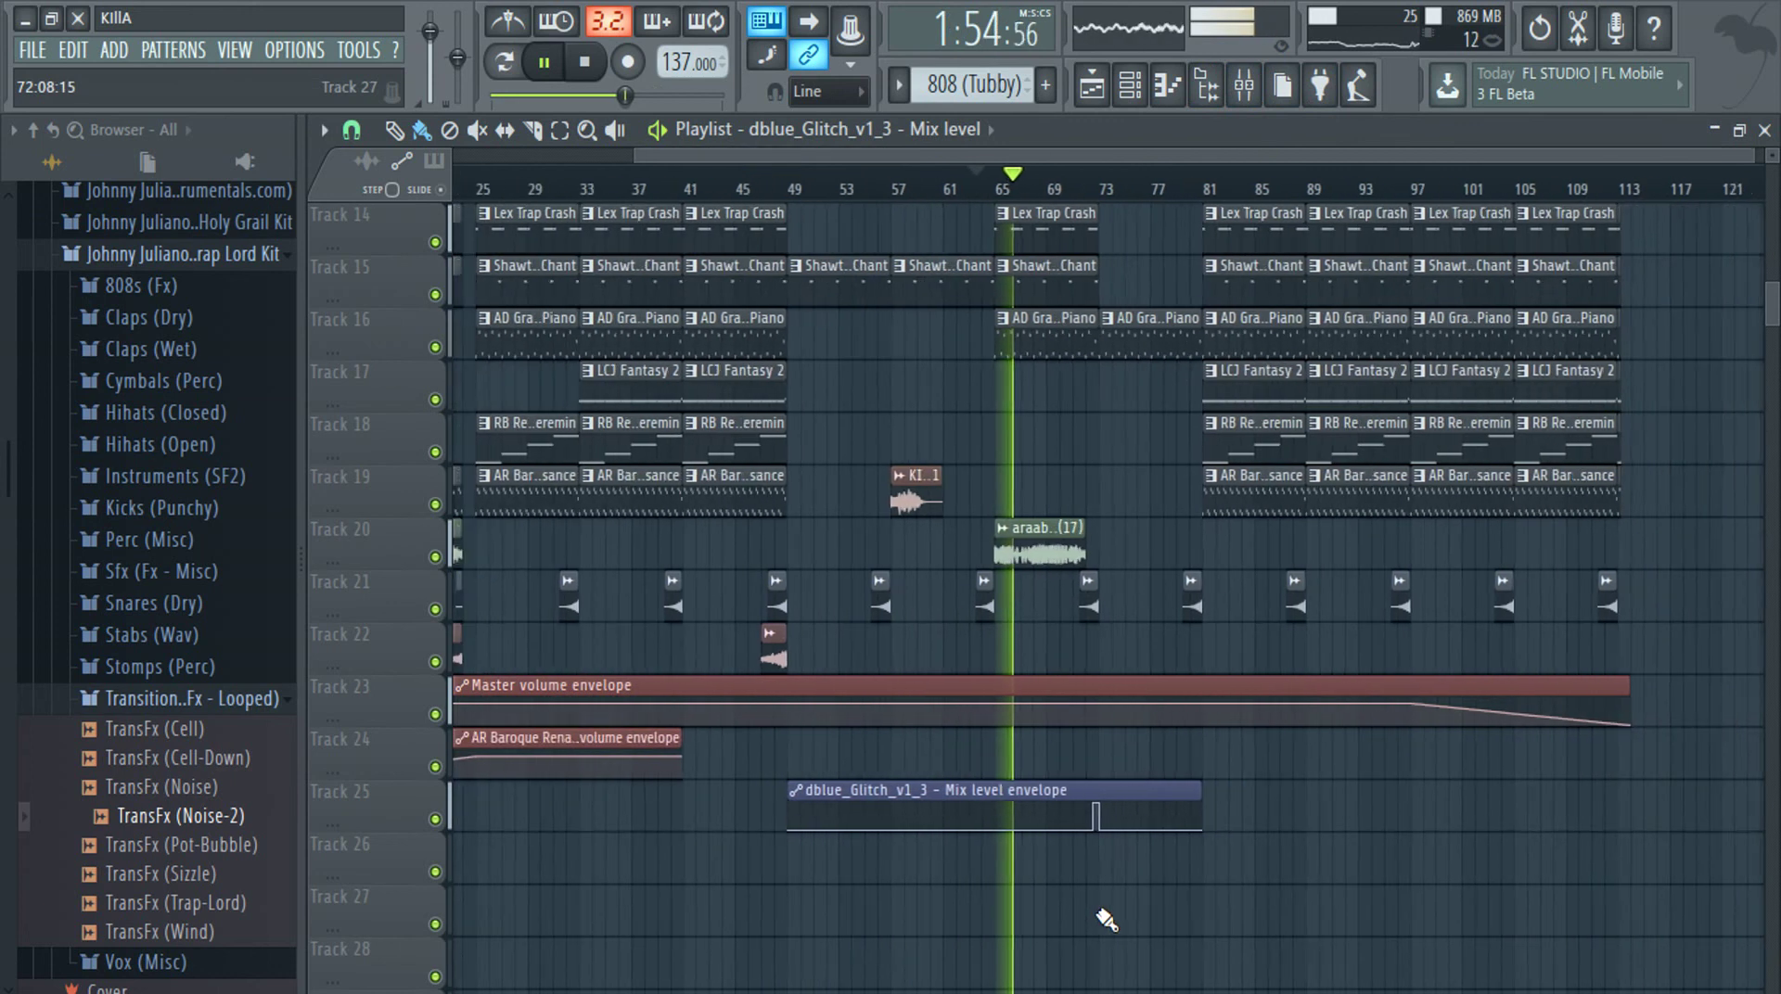
{"action": "scroll", "coordinate": [1106, 920], "scroll_direction": "up", "scroll_amount": 5}
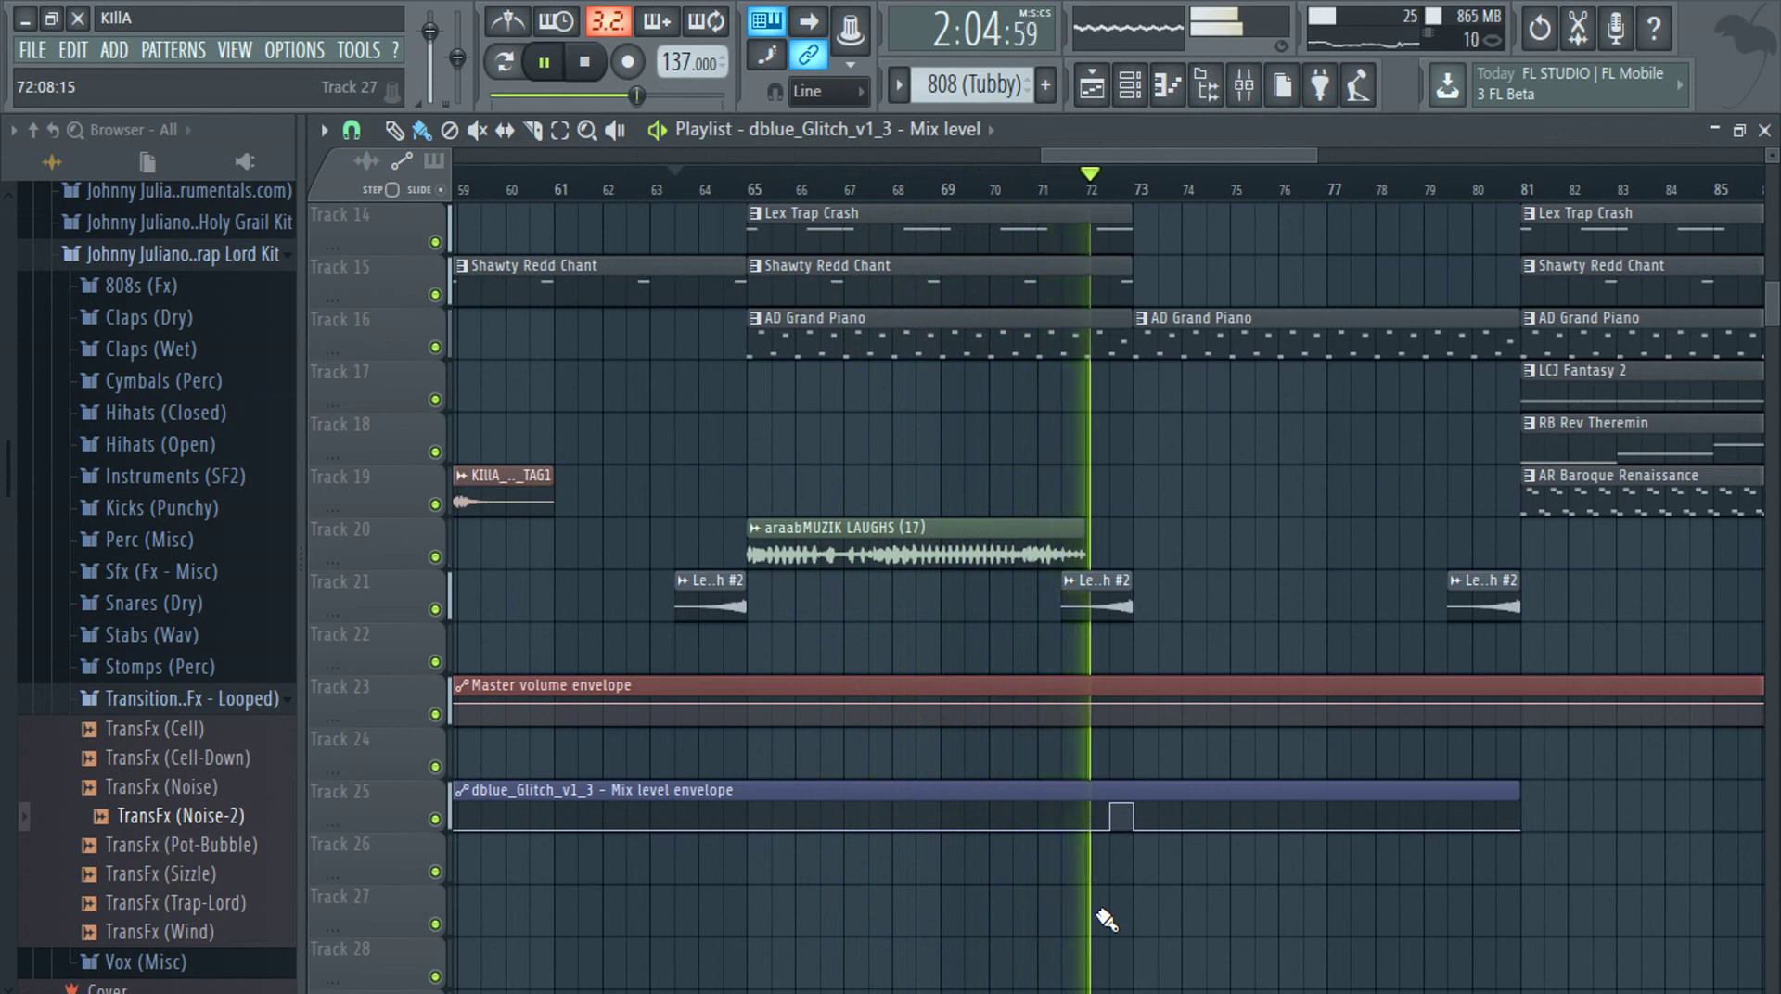
Widen the peak of the dblue_Glitch_v1_3 Mix level envelope to run from bar 72 to bar 73 and restart playback
{"action": "mouse_move", "coordinate": [1113, 826]}
{"action": "left_mouse_down"}
{"action": "mouse_move", "coordinate": [1085, 848]}
{"action": "mouse_move", "coordinate": [1134, 806]}
{"action": "left_mouse_up"}
{"action": "key", "text": "space"}
{"action": "key", "text": "space"}
Program the Master track's Glitch sequence with a Retrigger block directly before a TapeStop block at the end, auditioning it from bar 69
{"action": "key", "text": "F9"}
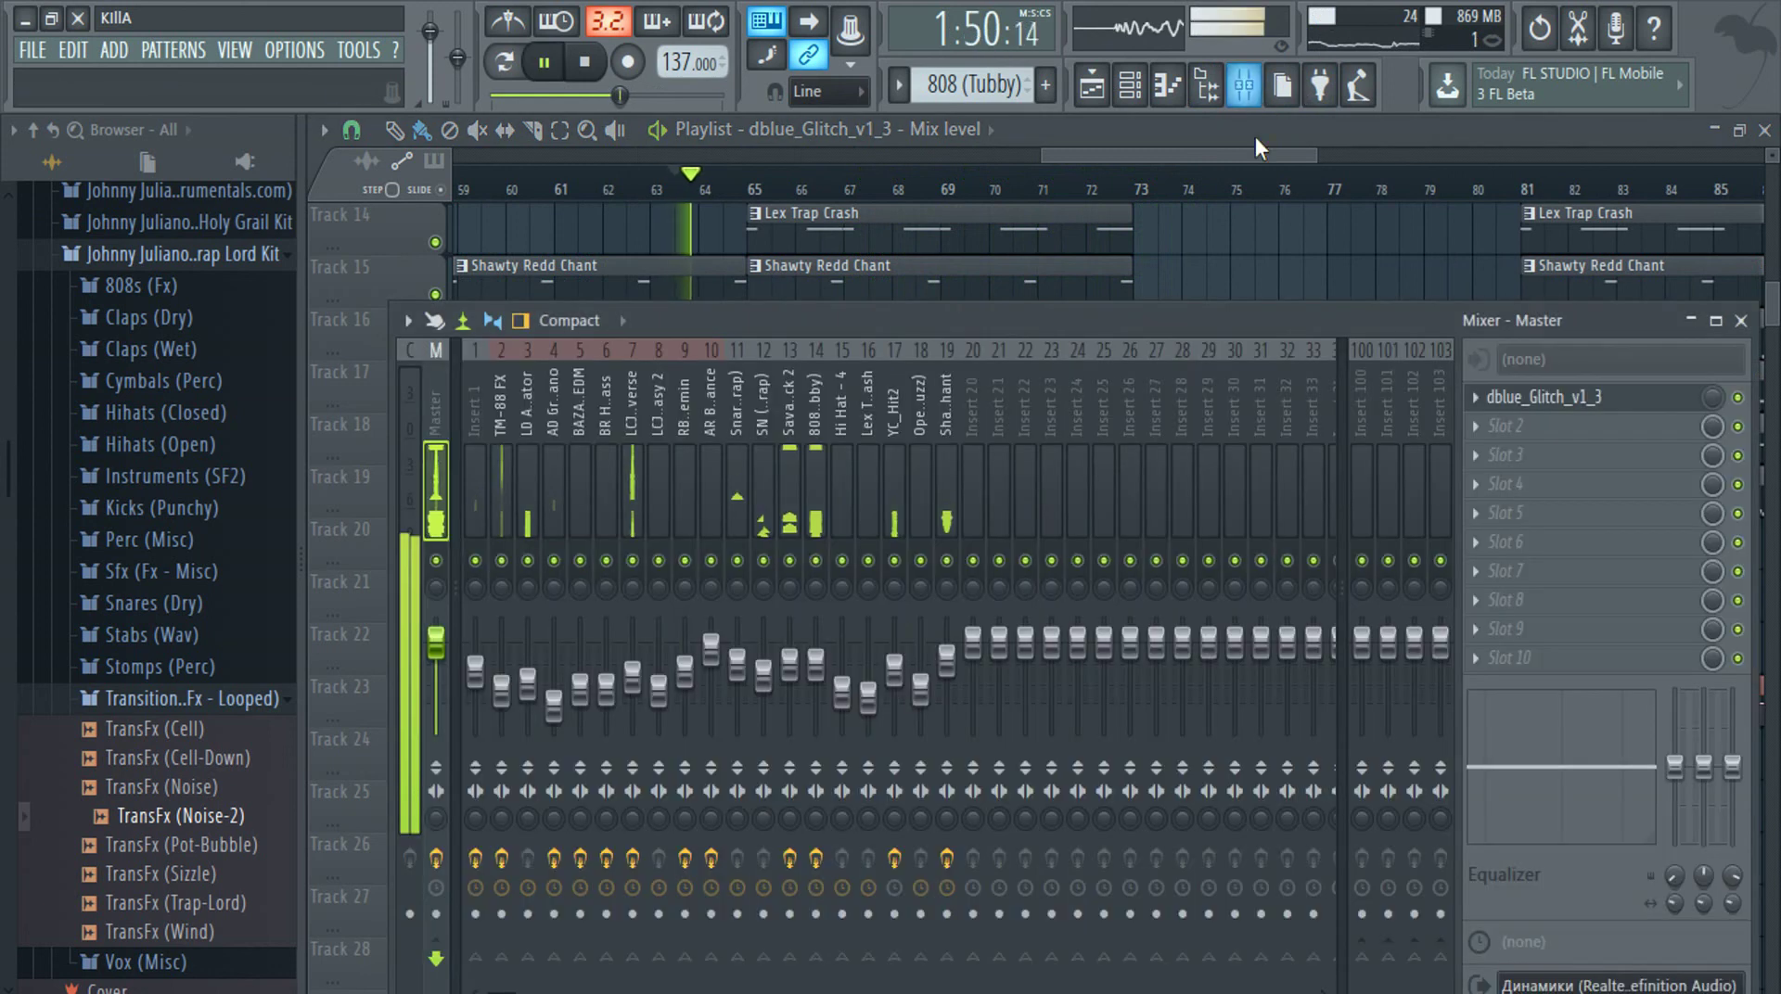
{"action": "left_click", "coordinate": [1531, 406]}
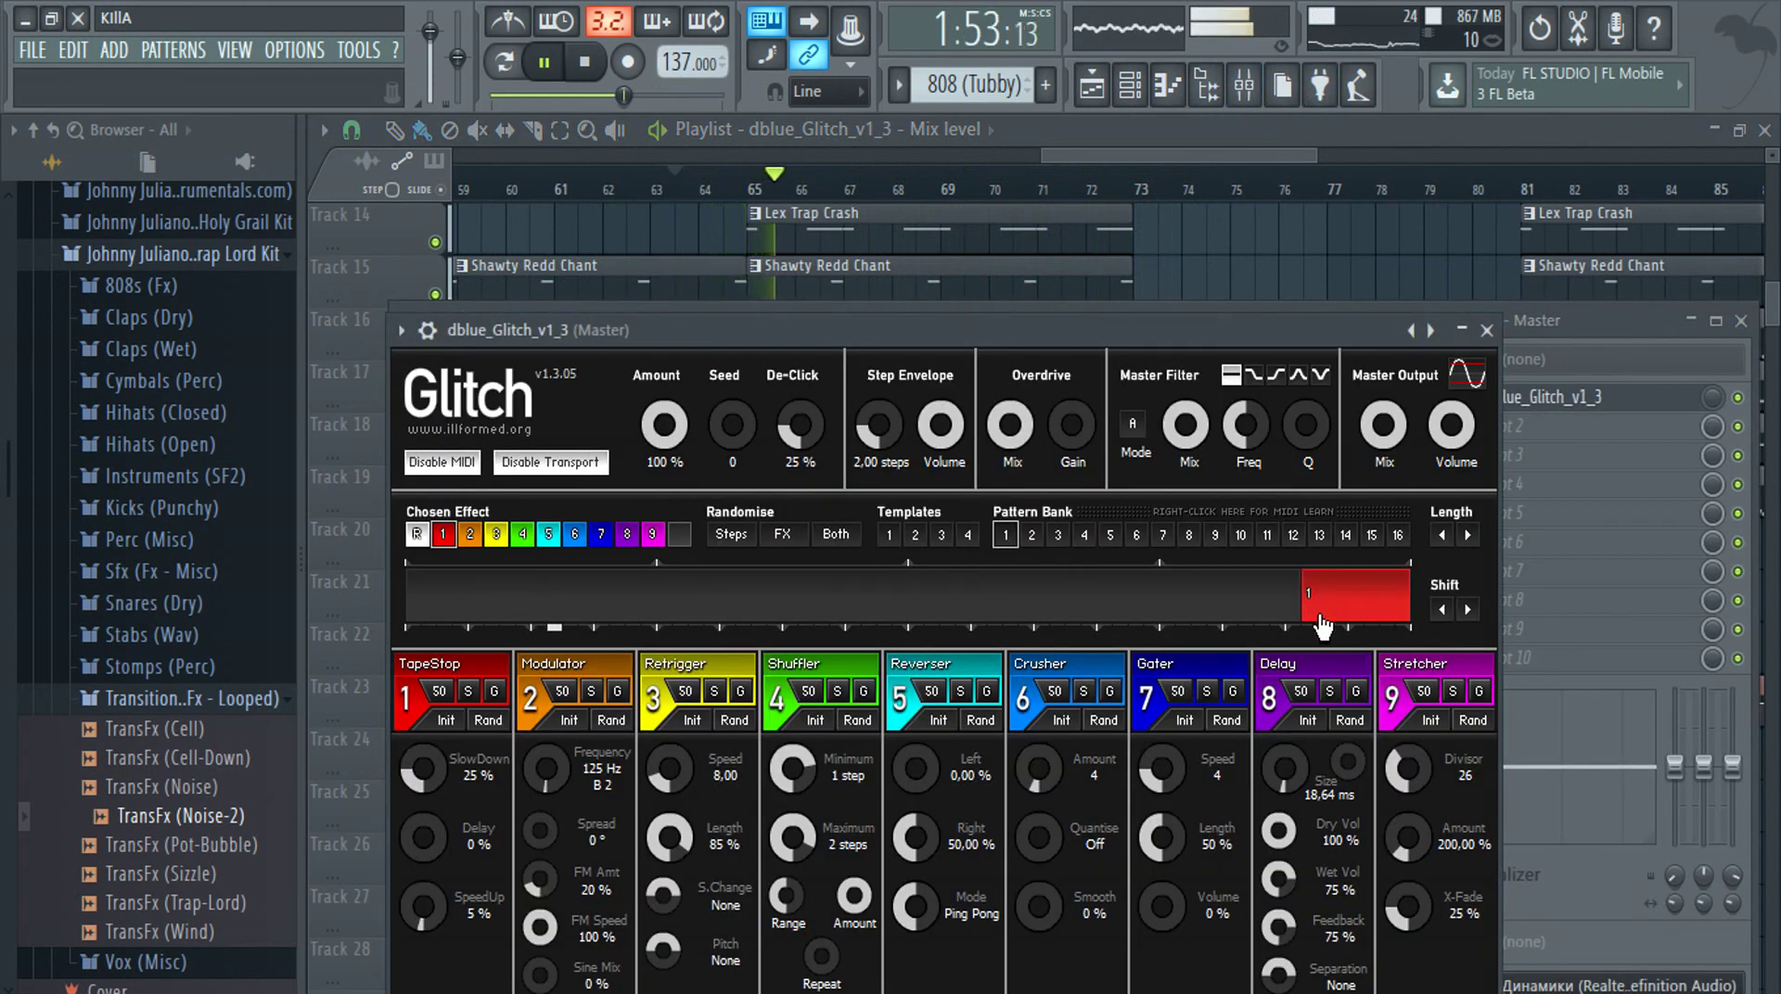
{"action": "left_click_drag", "start_coordinate": [1319, 605], "coordinate": [1298, 610]}
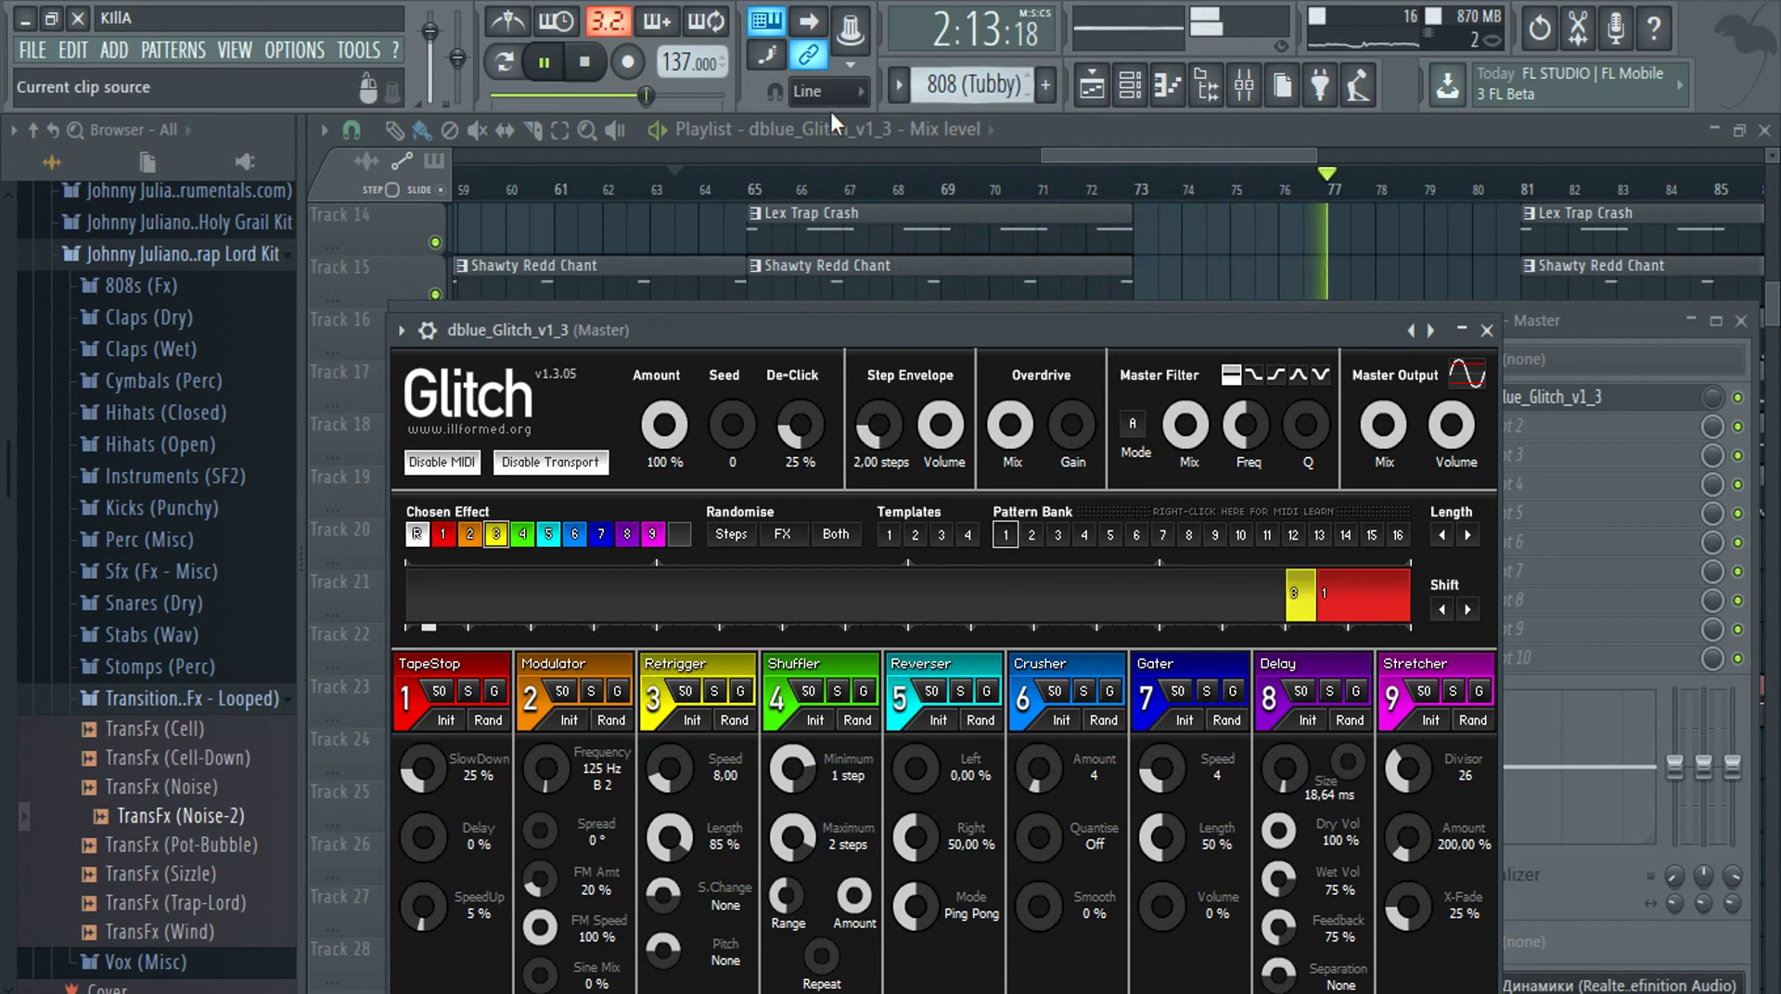
{"action": "left_click", "coordinate": [951, 197]}
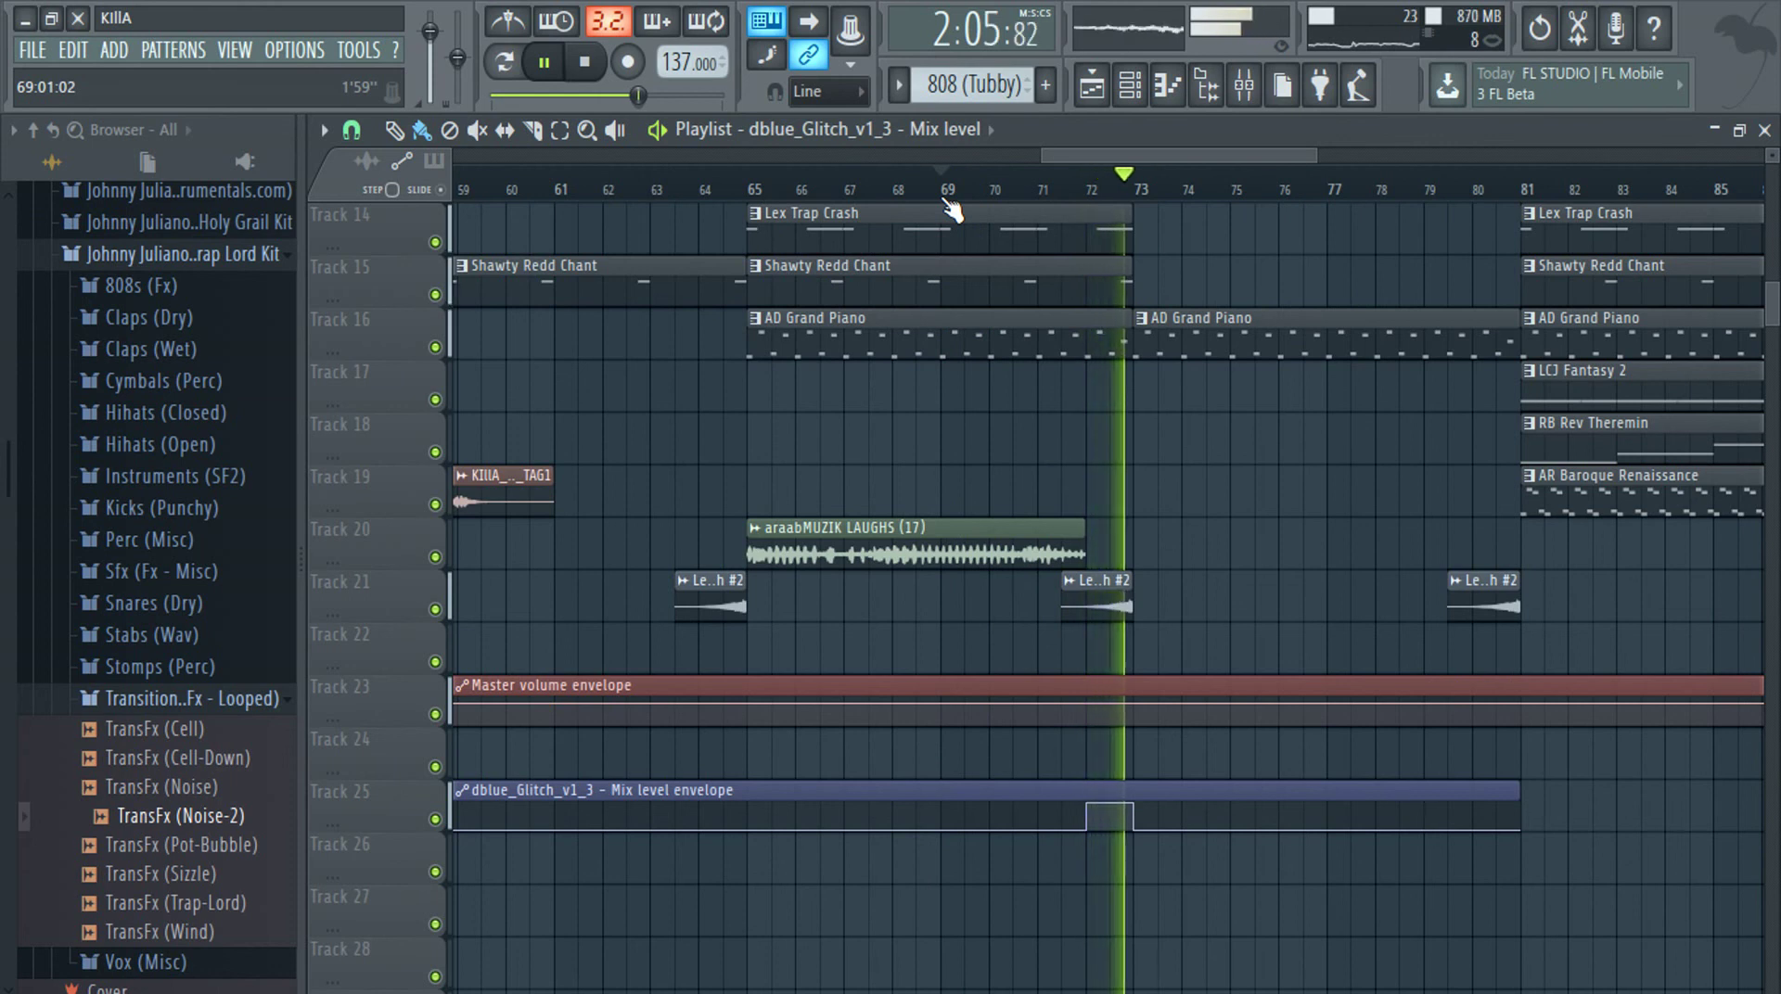
{"action": "left_click", "coordinate": [1243, 86]}
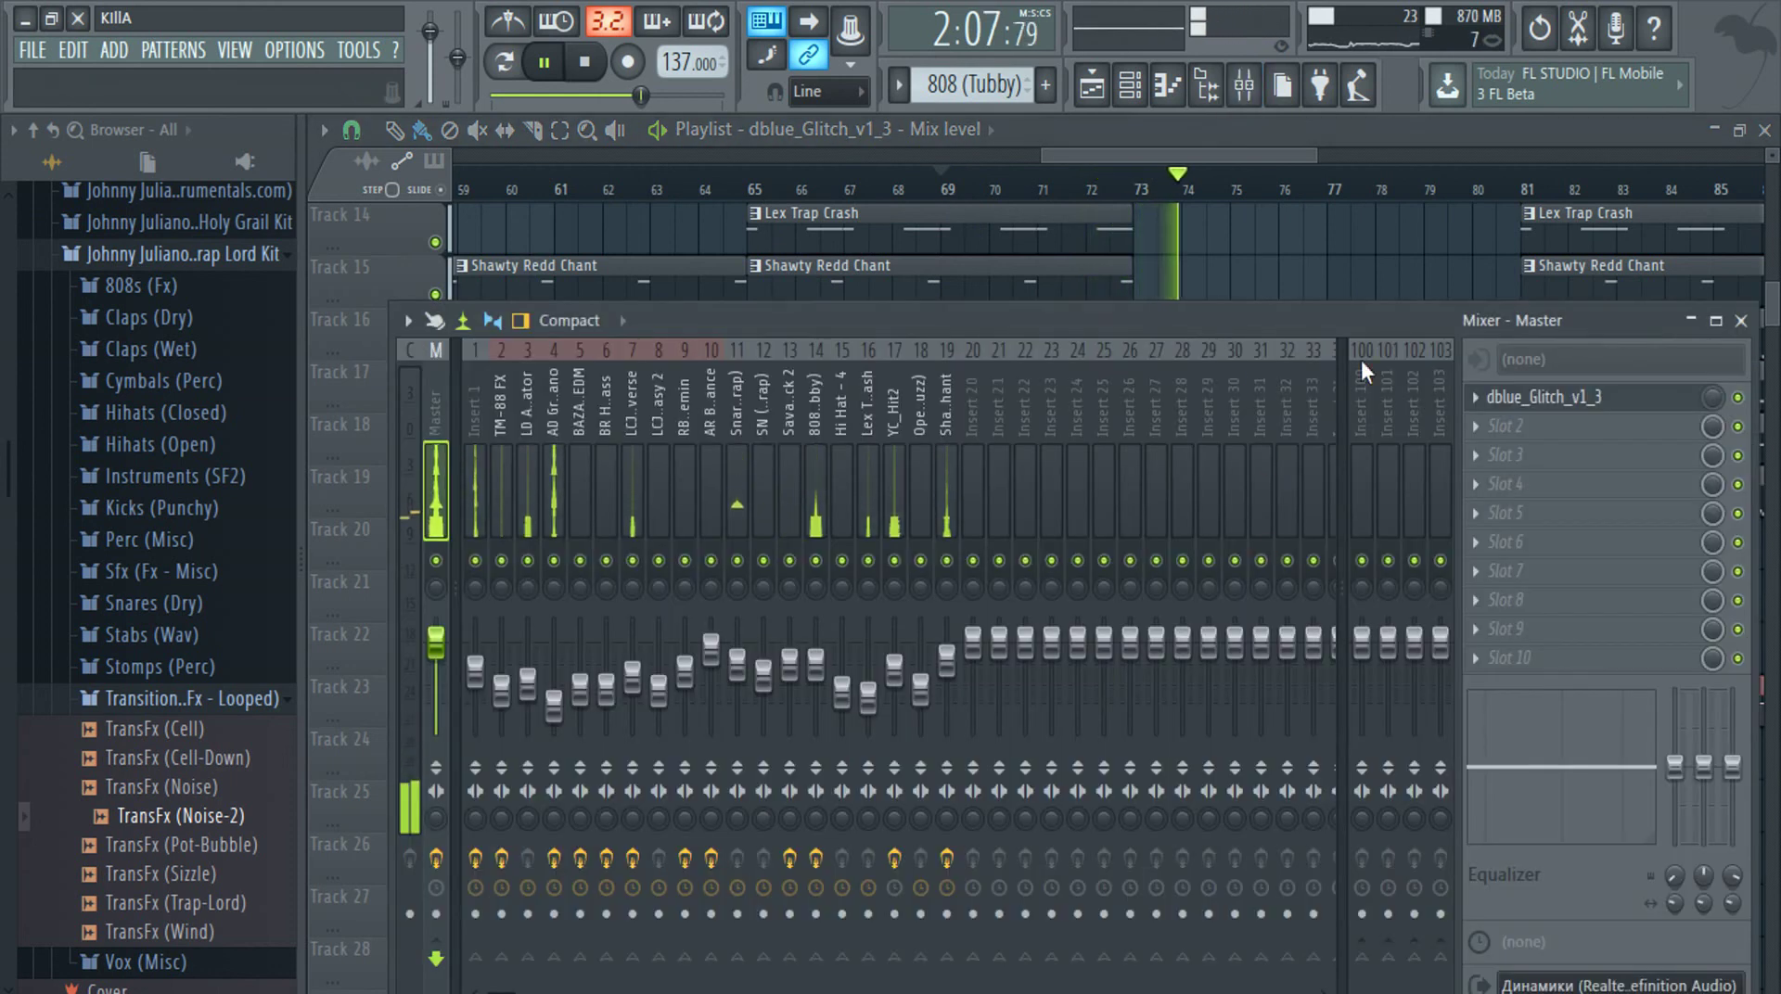
{"action": "left_click", "coordinate": [1582, 405]}
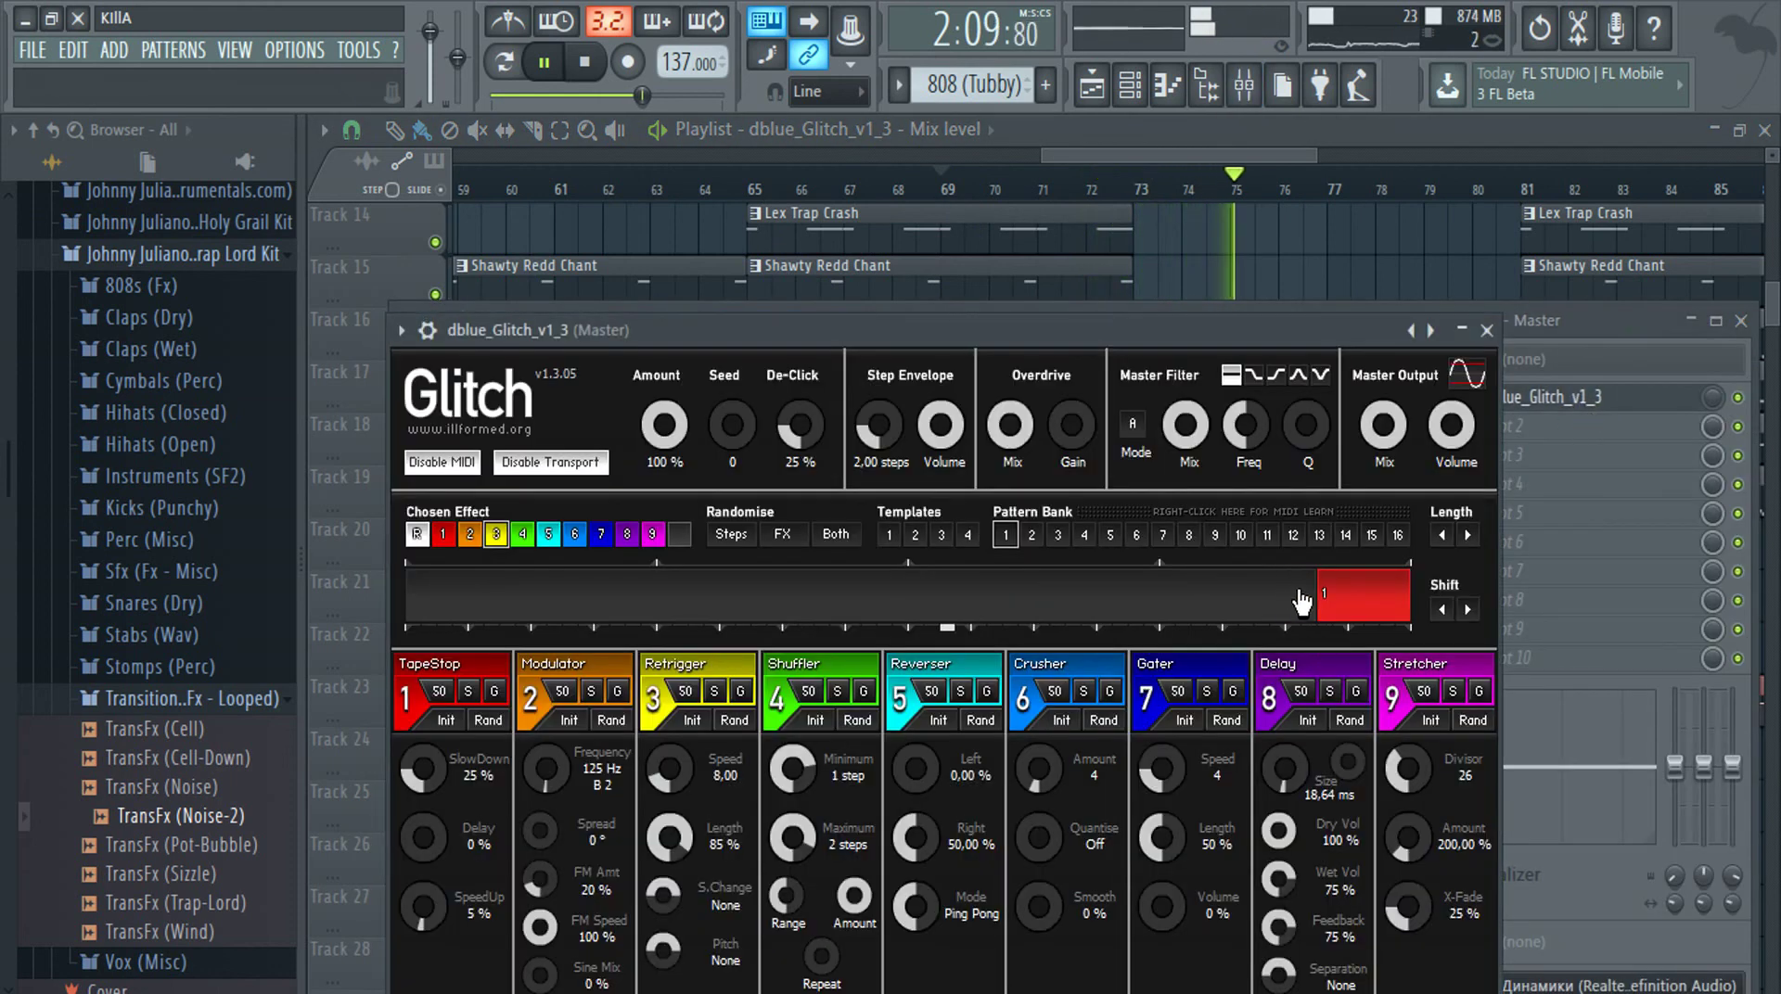
{"action": "left_click", "coordinate": [1230, 618]}
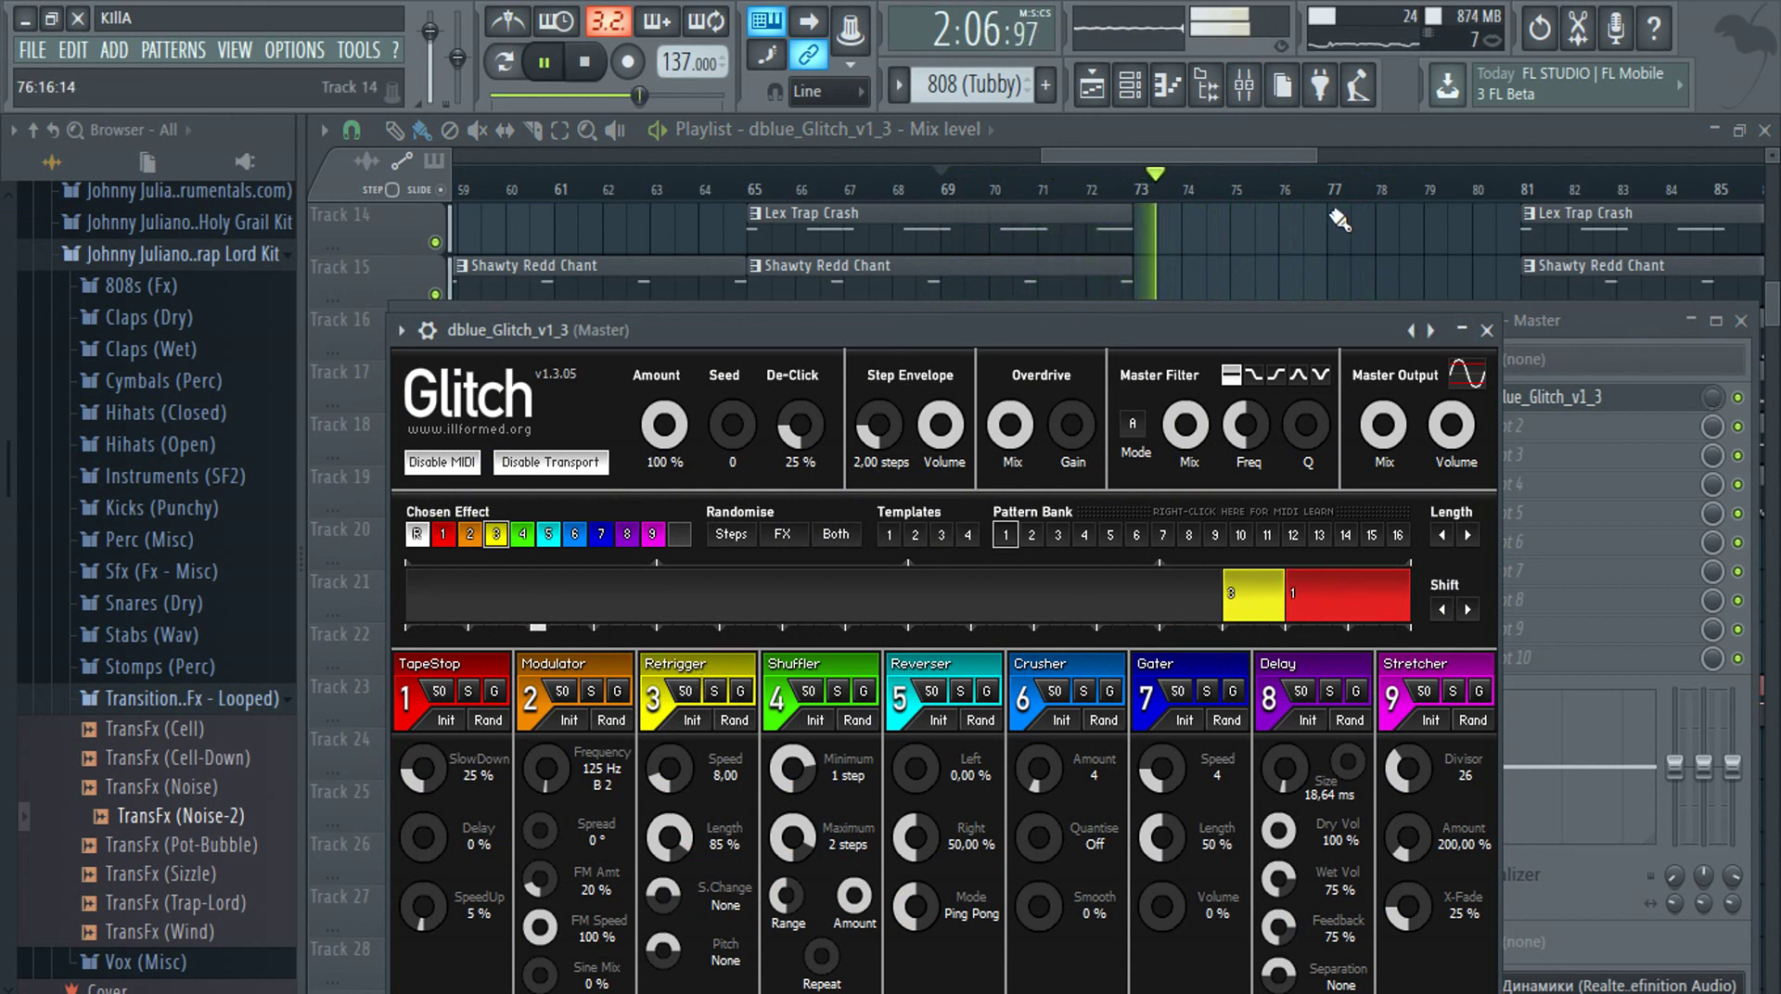
Show the Channel rack and switch to the empty Pattern 21
{"action": "left_click", "coordinate": [1275, 154]}
{"action": "scroll", "coordinate": [1315, 570], "scroll_direction": "up", "scroll_amount": 5}
{"action": "scroll", "coordinate": [1316, 575], "scroll_direction": "up", "scroll_amount": 3}
{"action": "left_click", "coordinate": [1129, 88]}
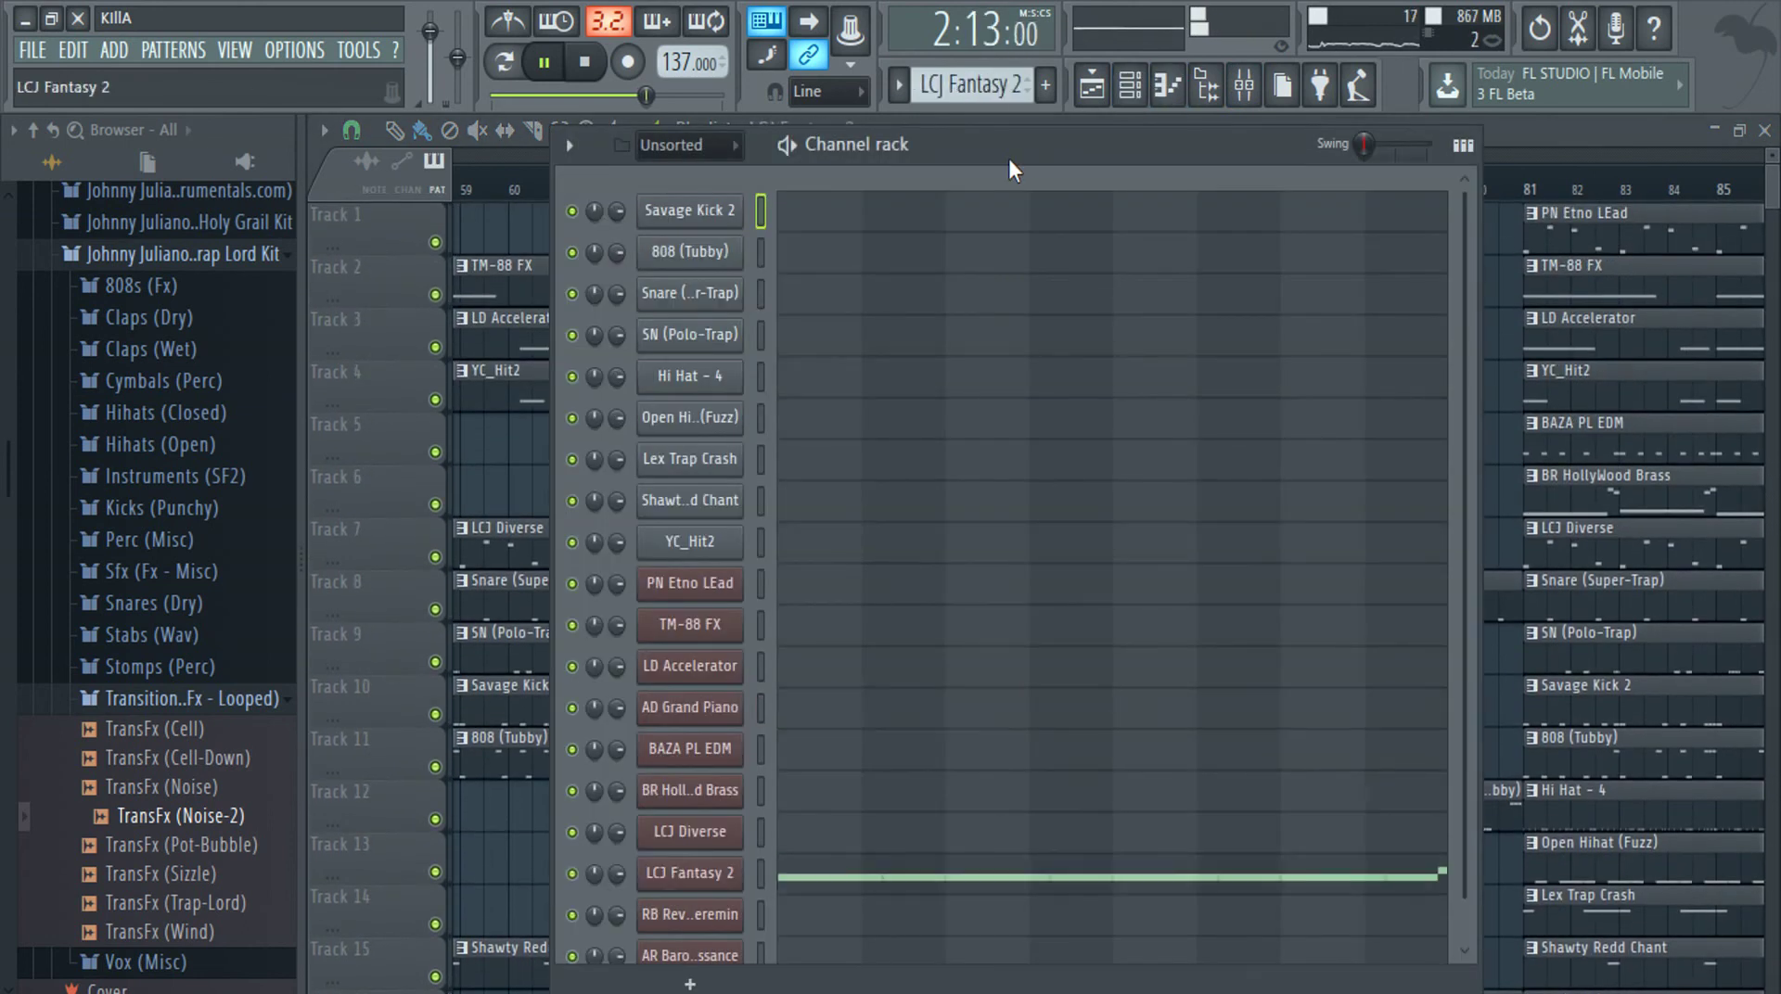
{"action": "key", "text": "KP_Subtract"}
{"action": "key", "text": "KP_Subtract"}
{"action": "key", "text": "KP_Subtract"}
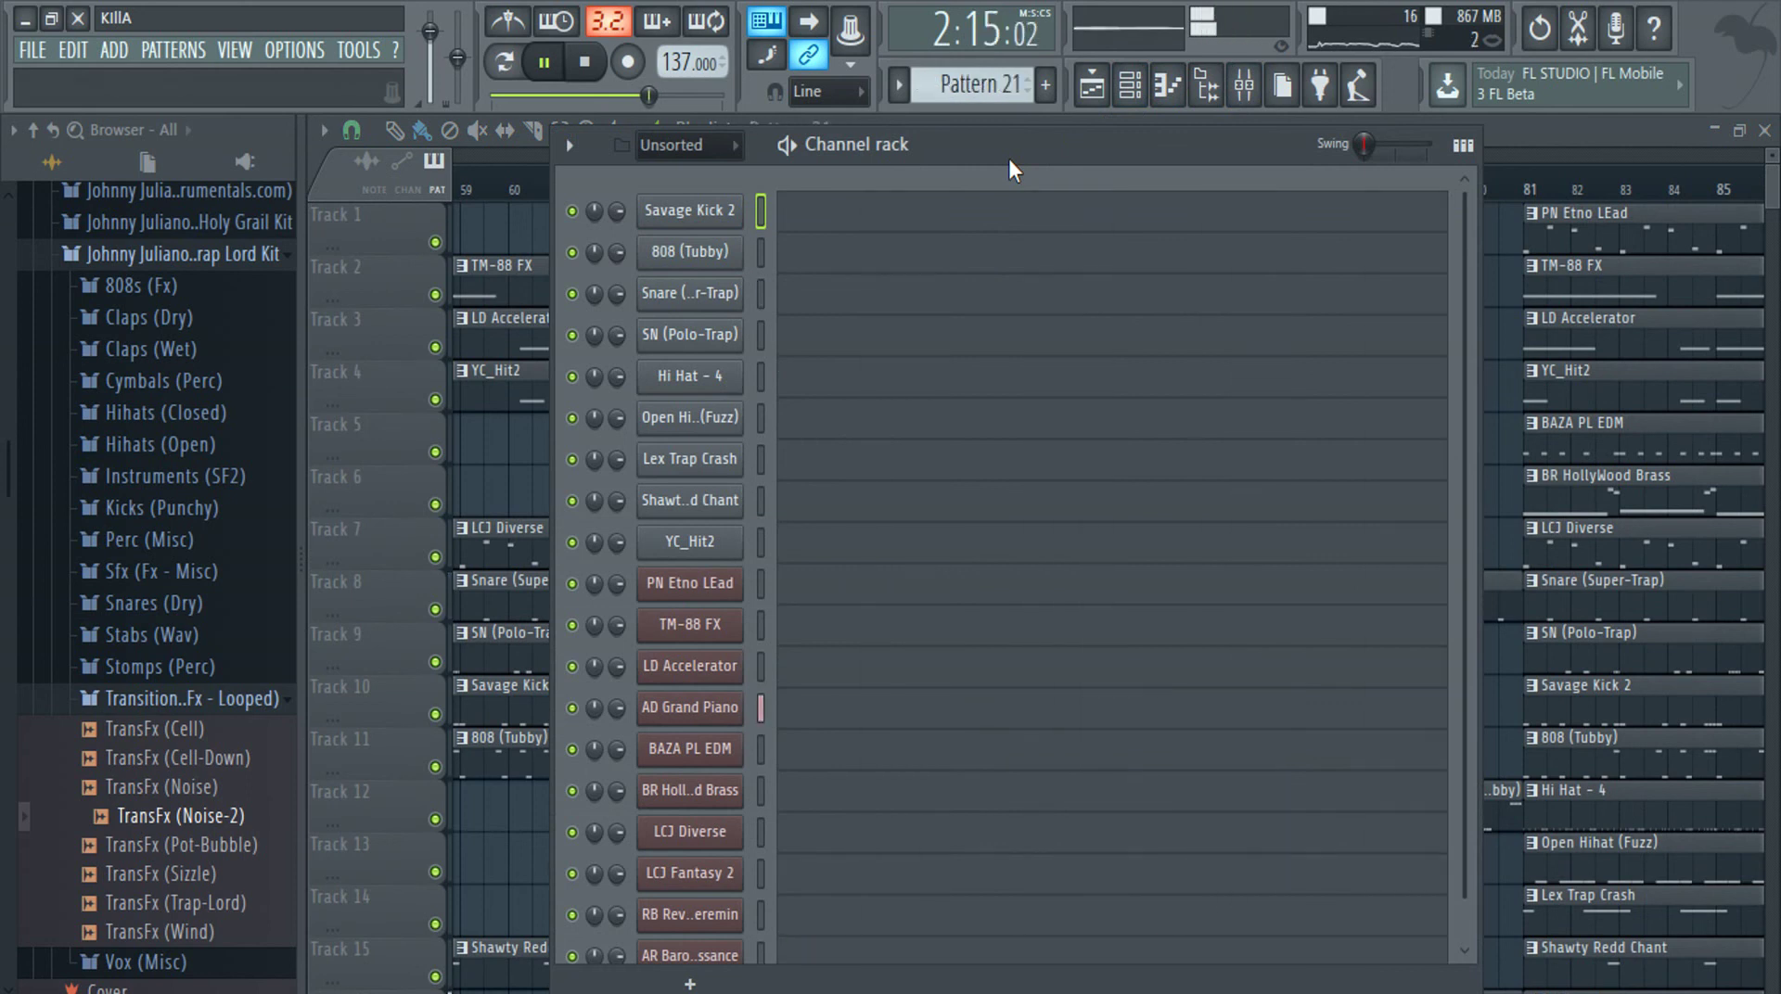
Draw a long C6 note for 808 (Tubby) in Pattern 21 and lower its velocity to the minimum
{"action": "left_click", "coordinate": [784, 266]}
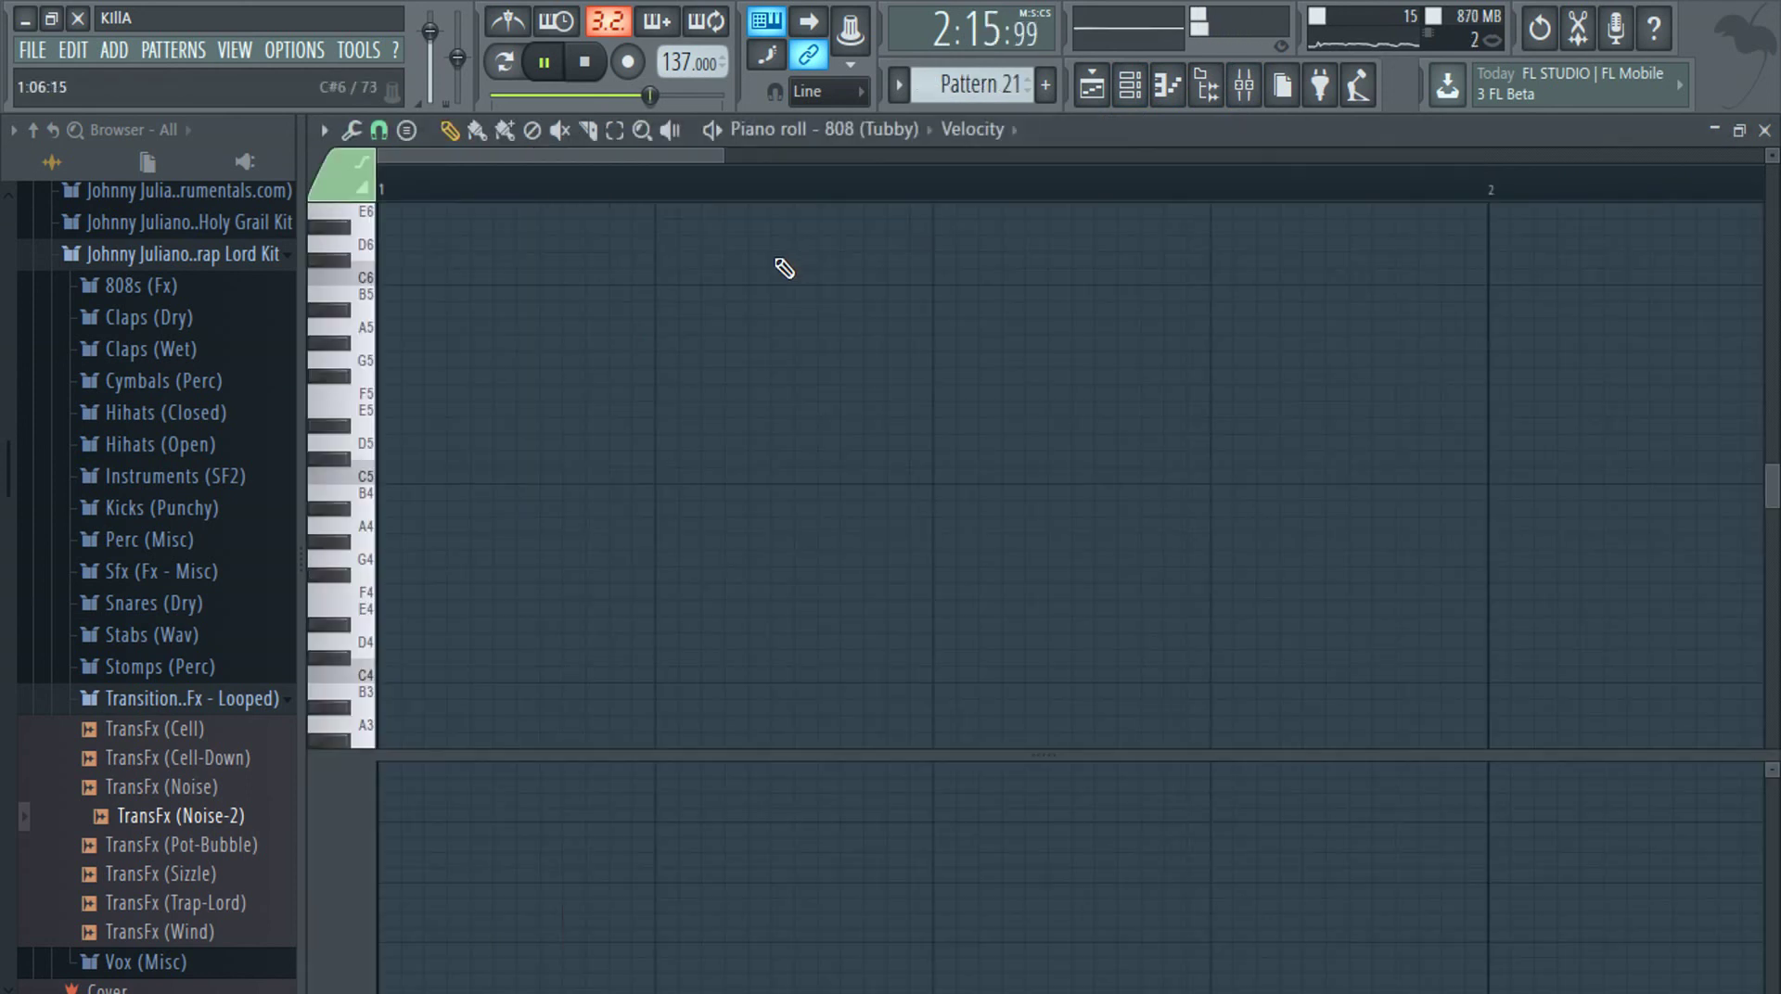
{"action": "left_click", "coordinate": [382, 276]}
{"action": "left_click_drag", "start_coordinate": [437, 816], "coordinate": [436, 993]}
{"action": "key", "text": "F6"}
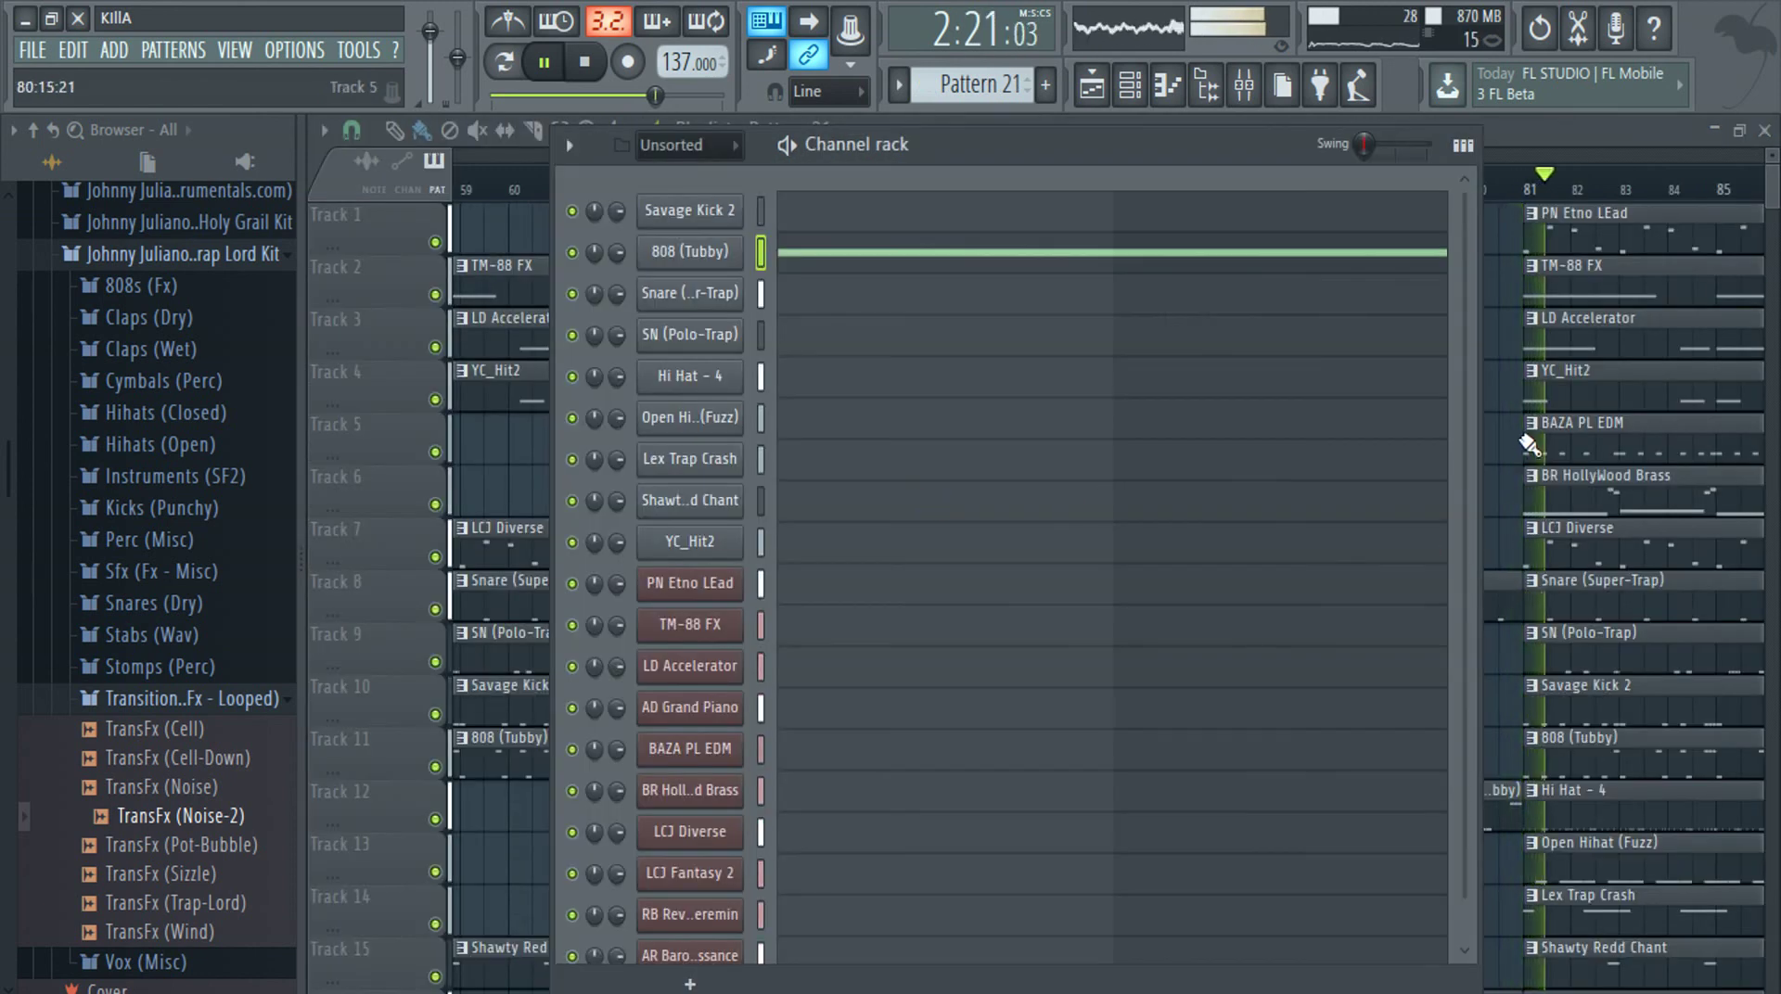
Place Pattern 21 on Track 11 of the playlist at bar 73
{"action": "key", "text": "F5"}
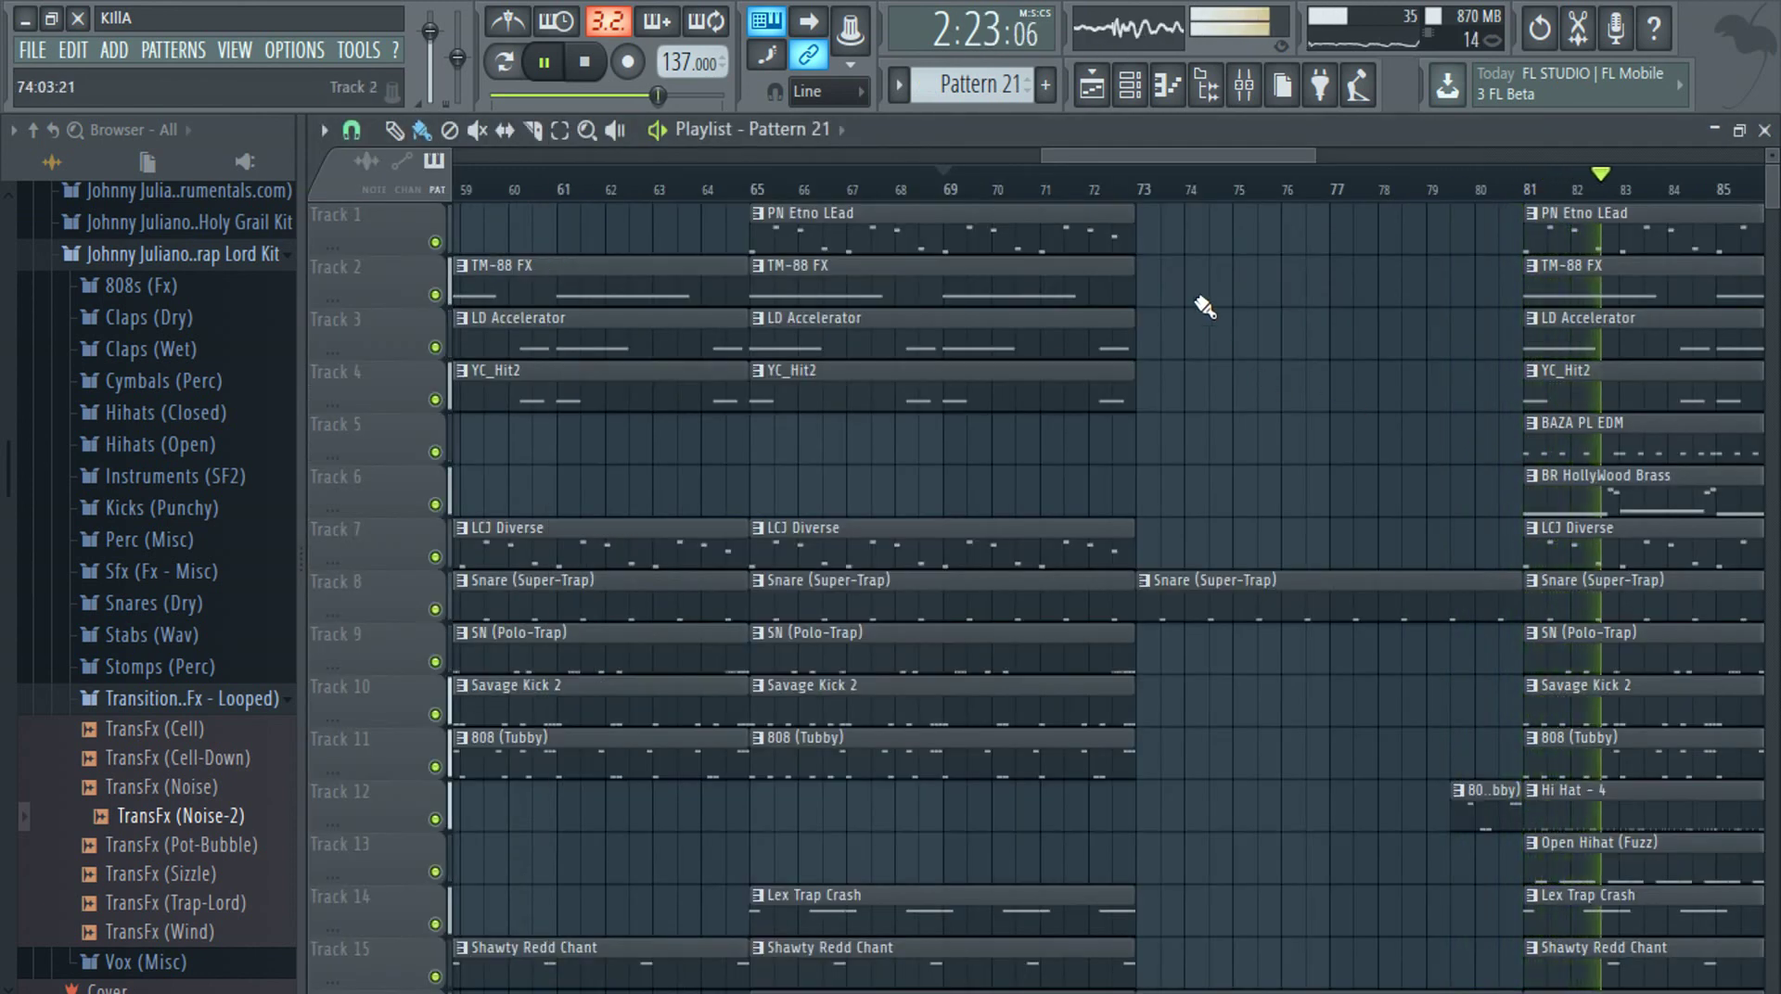
{"action": "left_click", "coordinate": [1203, 764]}
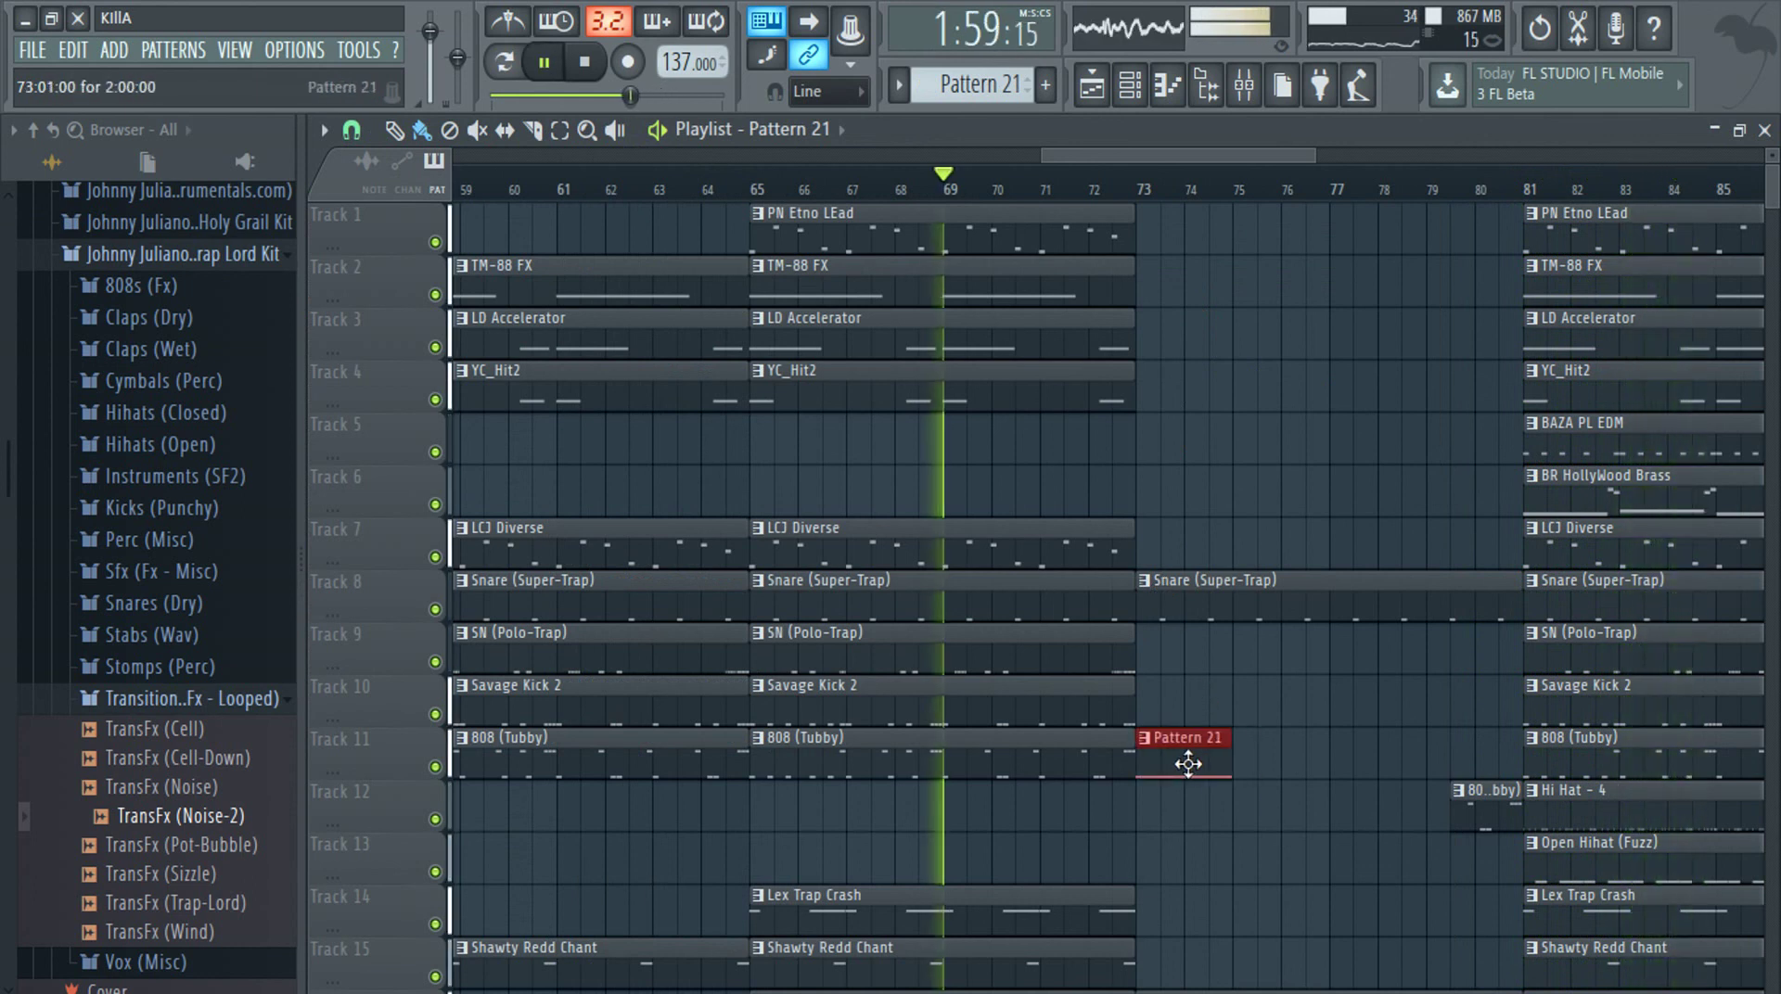
{"action": "scroll", "coordinate": [1278, 807], "scroll_direction": "down", "scroll_amount": 2}
{"action": "scroll", "coordinate": [1395, 874], "scroll_direction": "up", "scroll_amount": 3}
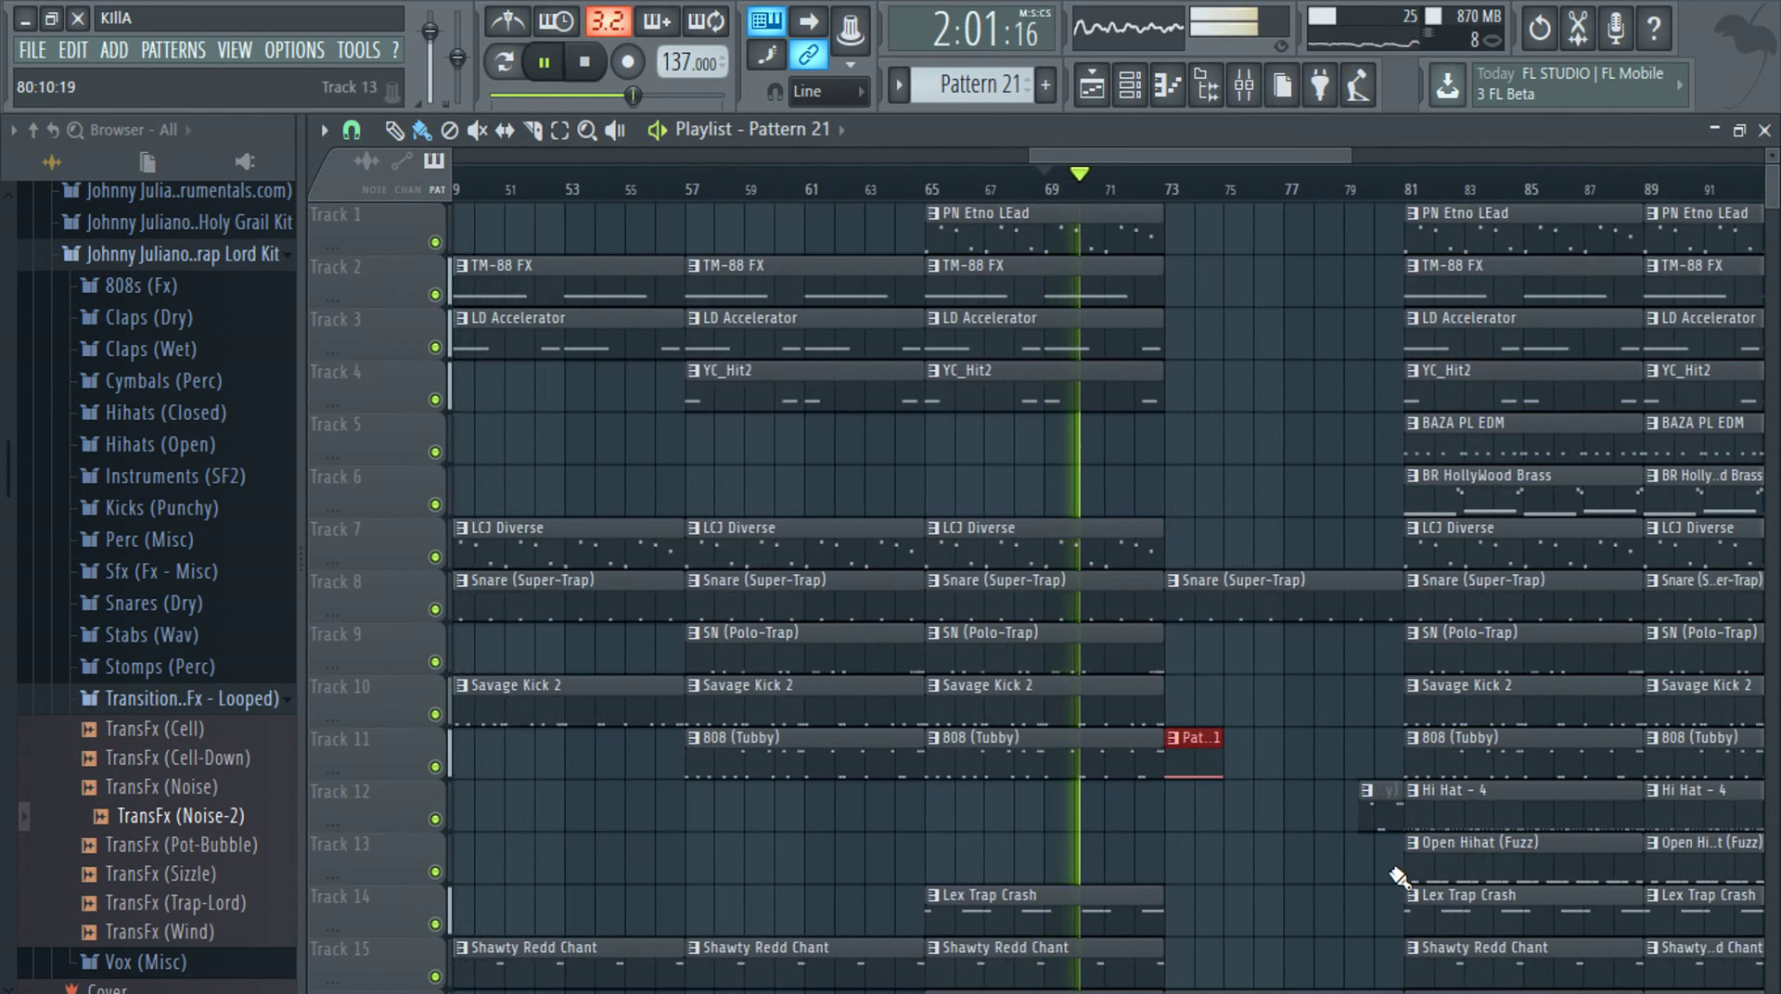
Delete the short 808 (Tubby) clip just before bar 81, moving it from Track 12 to Track 11 first
{"action": "left_click_drag", "start_coordinate": [1391, 827], "coordinate": [1388, 773]}
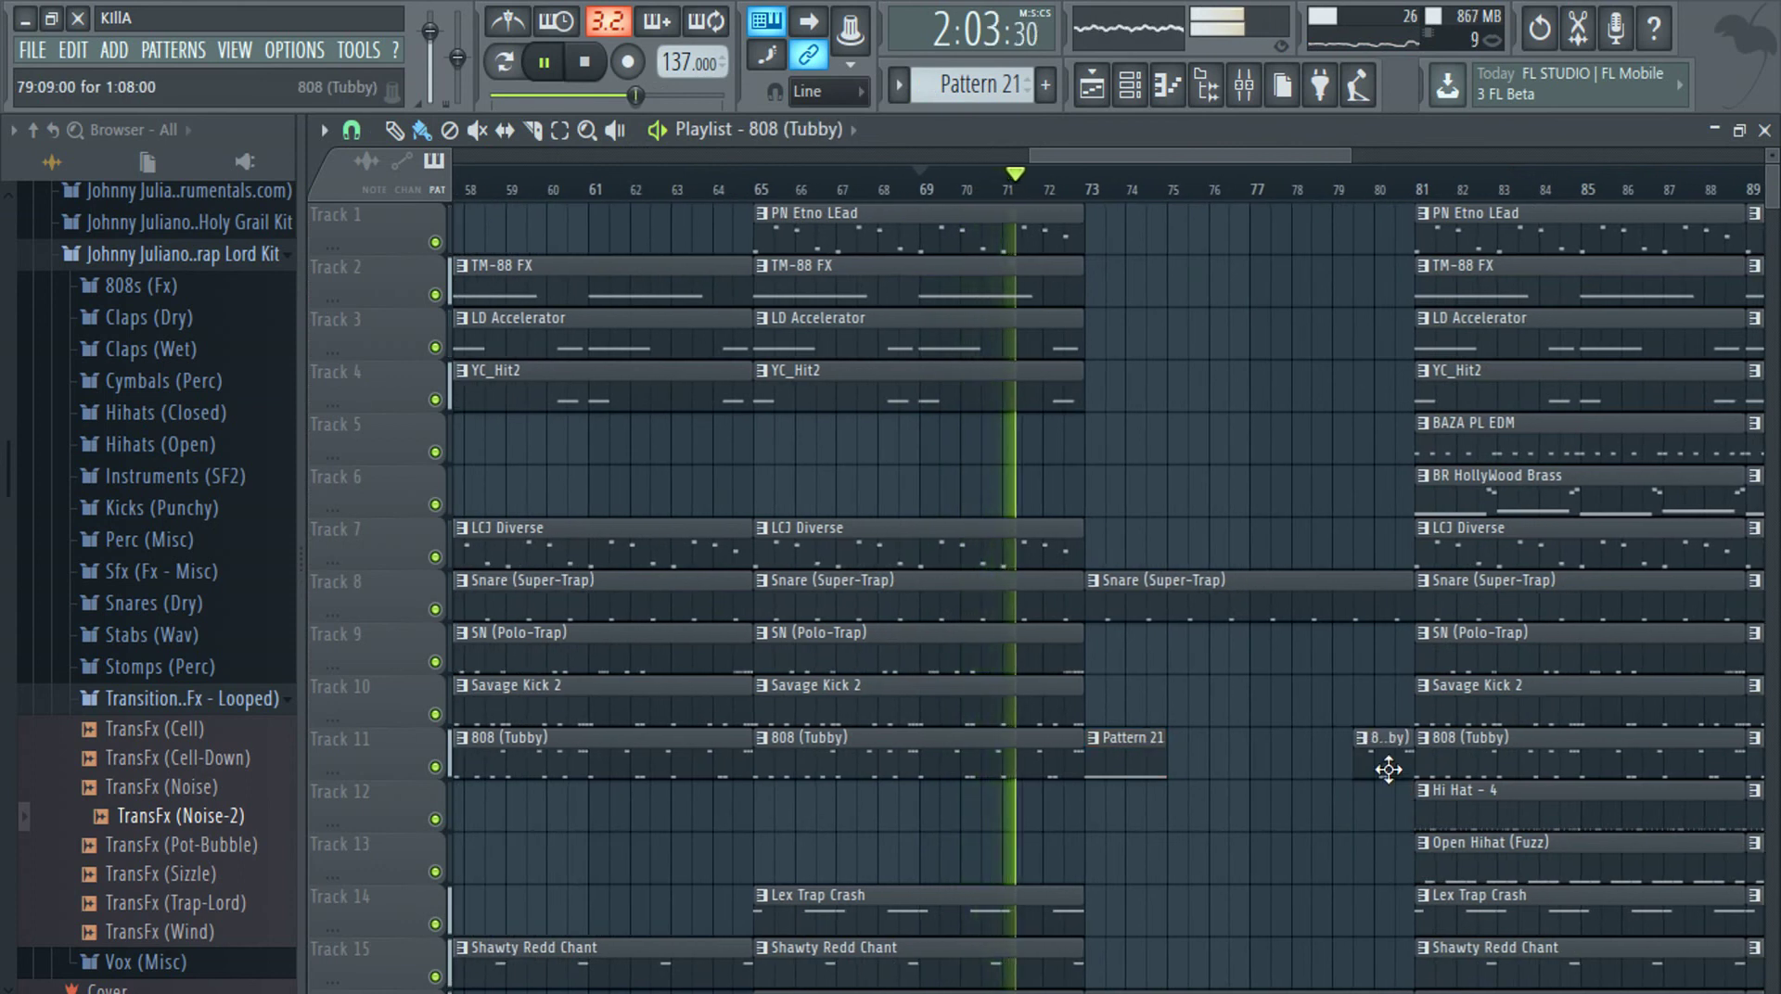
{"action": "right_click", "coordinate": [1386, 772]}
{"action": "scroll", "coordinate": [1381, 782], "scroll_direction": "down", "scroll_amount": 3}
{"action": "right_click", "coordinate": [1302, 561]}
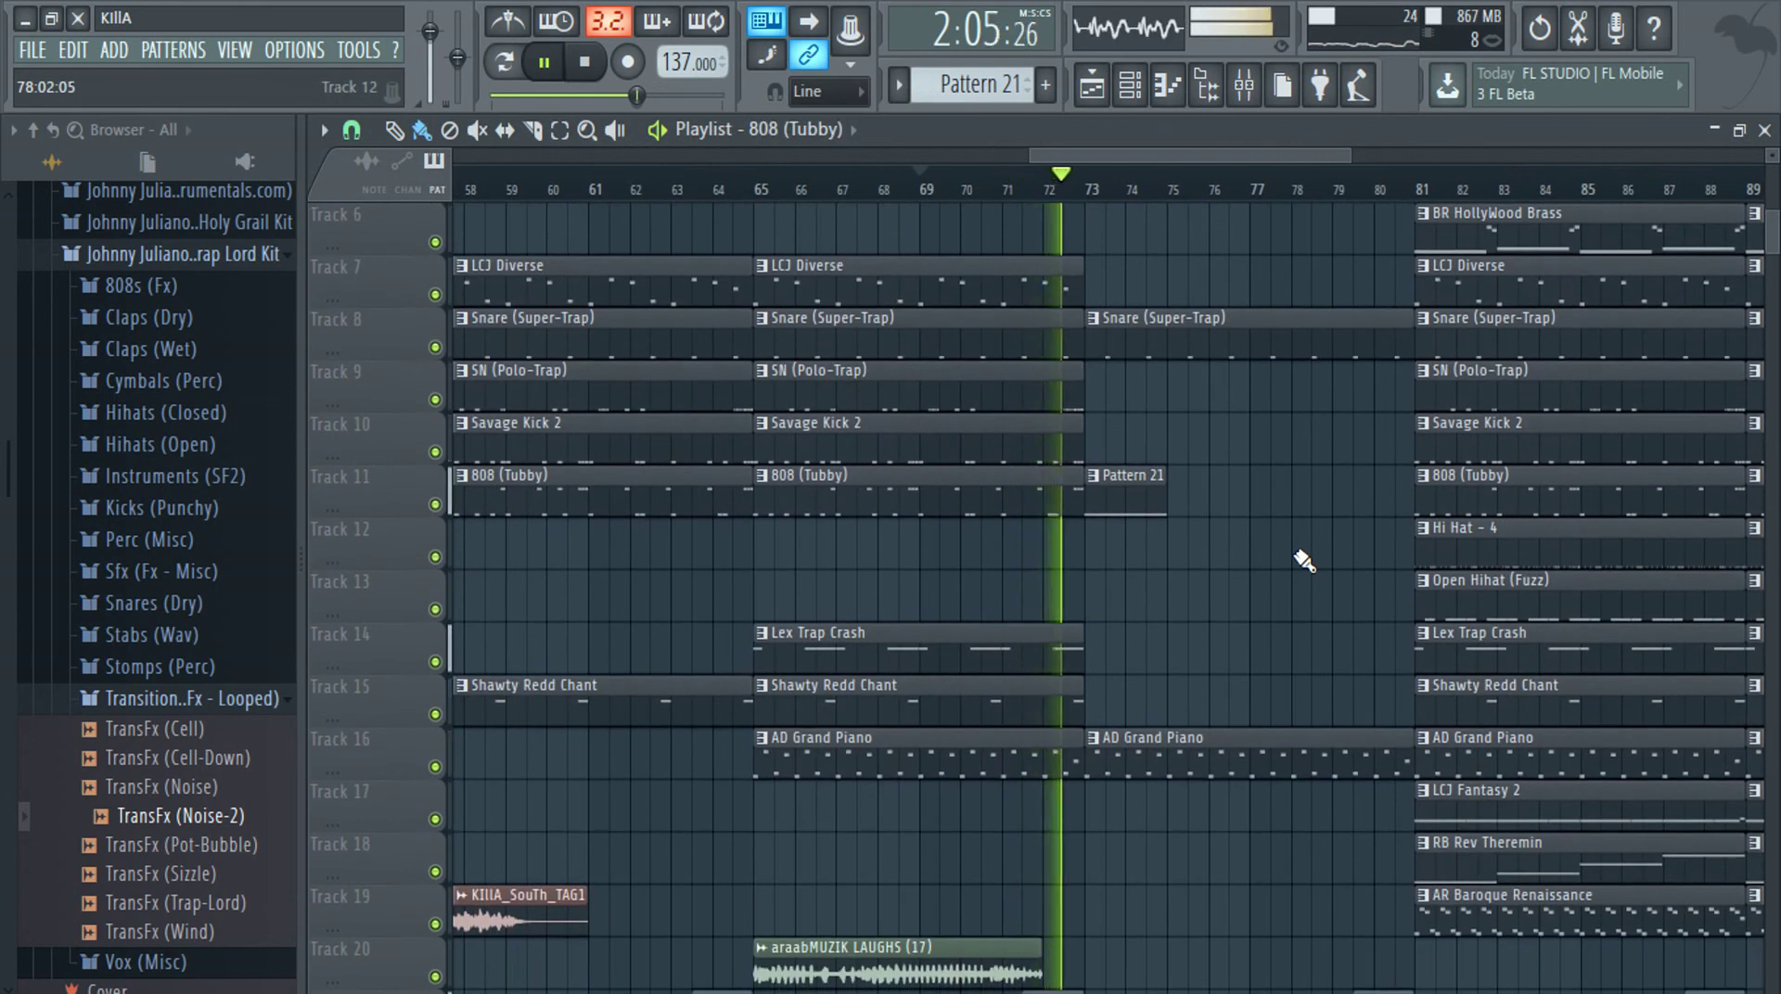
{"action": "scroll", "coordinate": [1284, 556], "scroll_direction": "up", "scroll_amount": 3}
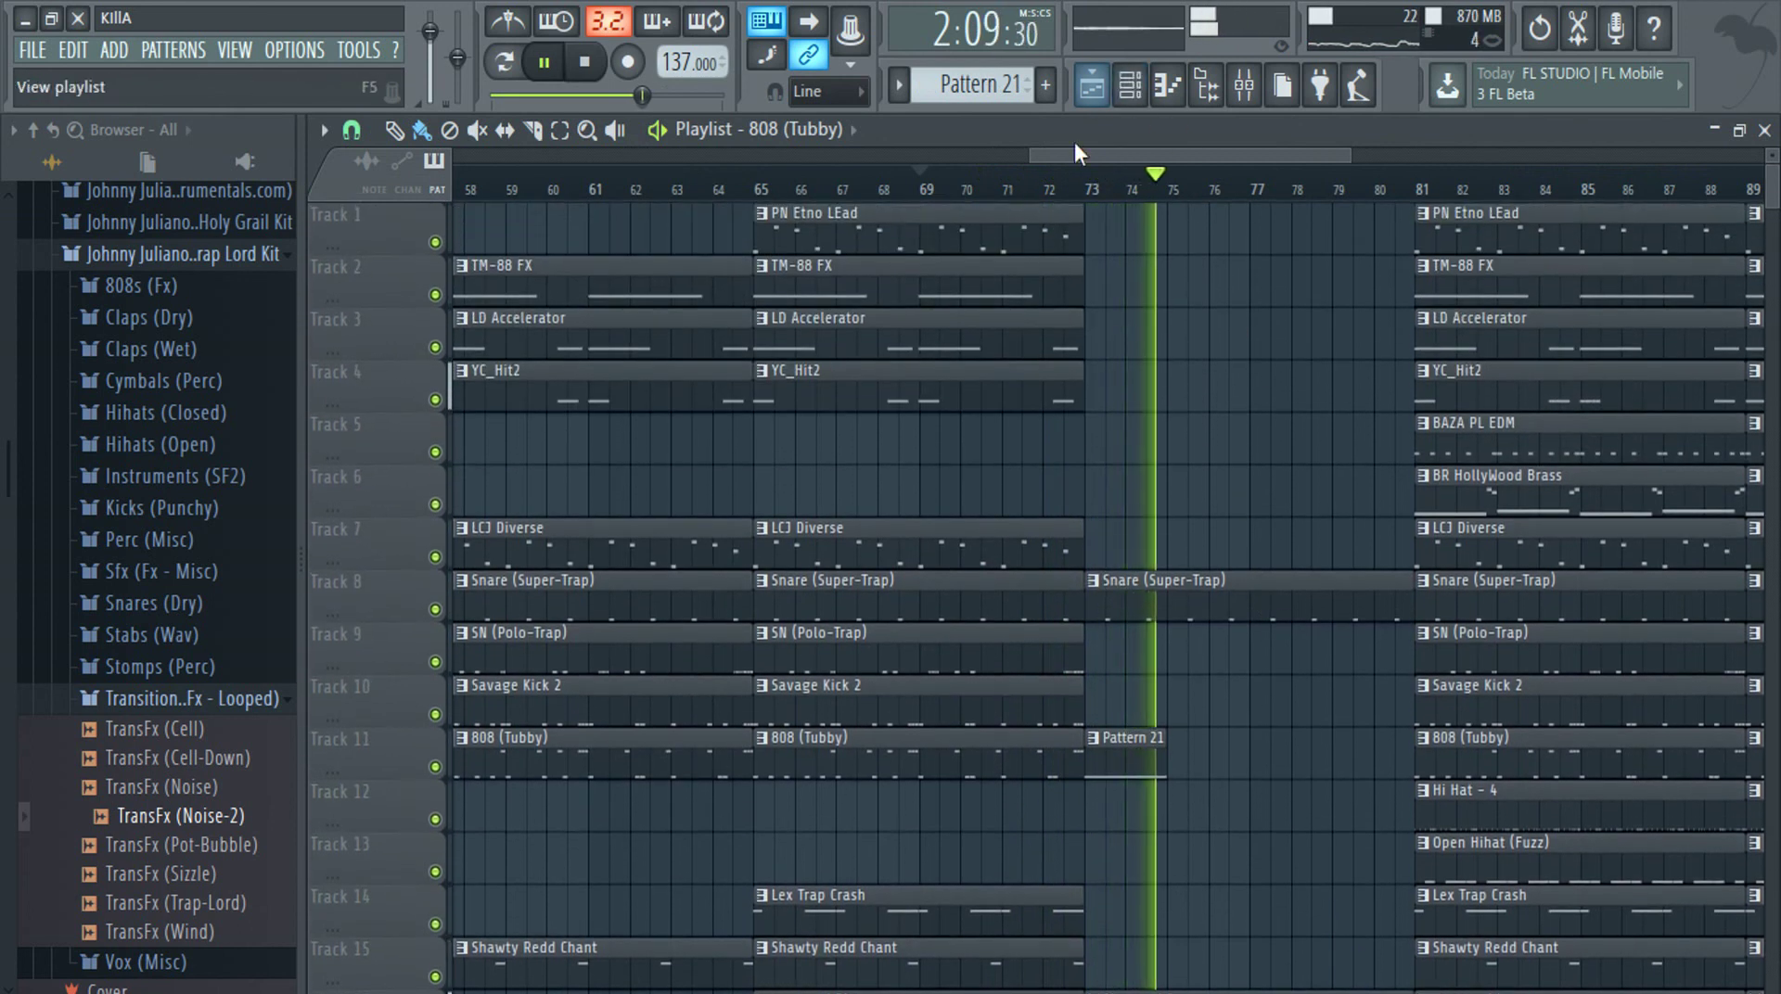
Copy Pattern 21's 808 (Tubby) note into every instrument channel from PN Etno LEad to AR Baroque Renaissance, except AD Grand Piano
{"action": "left_click", "coordinate": [1129, 85]}
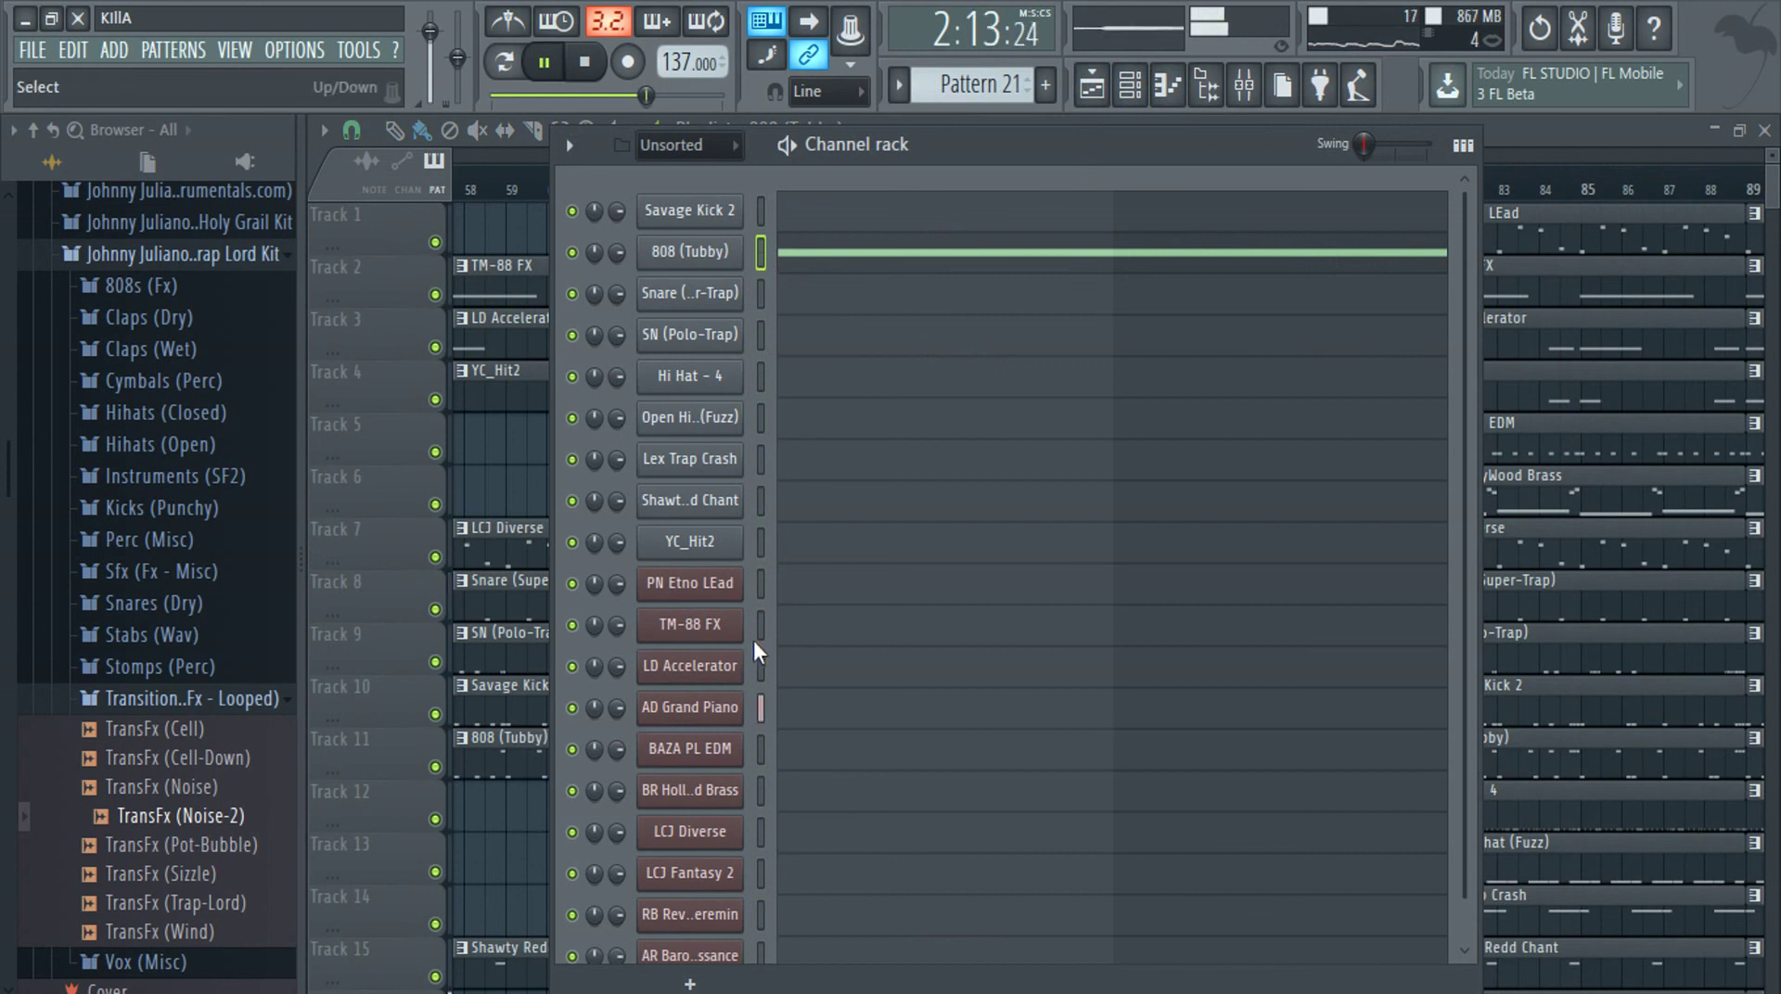
{"action": "key", "text": "space"}
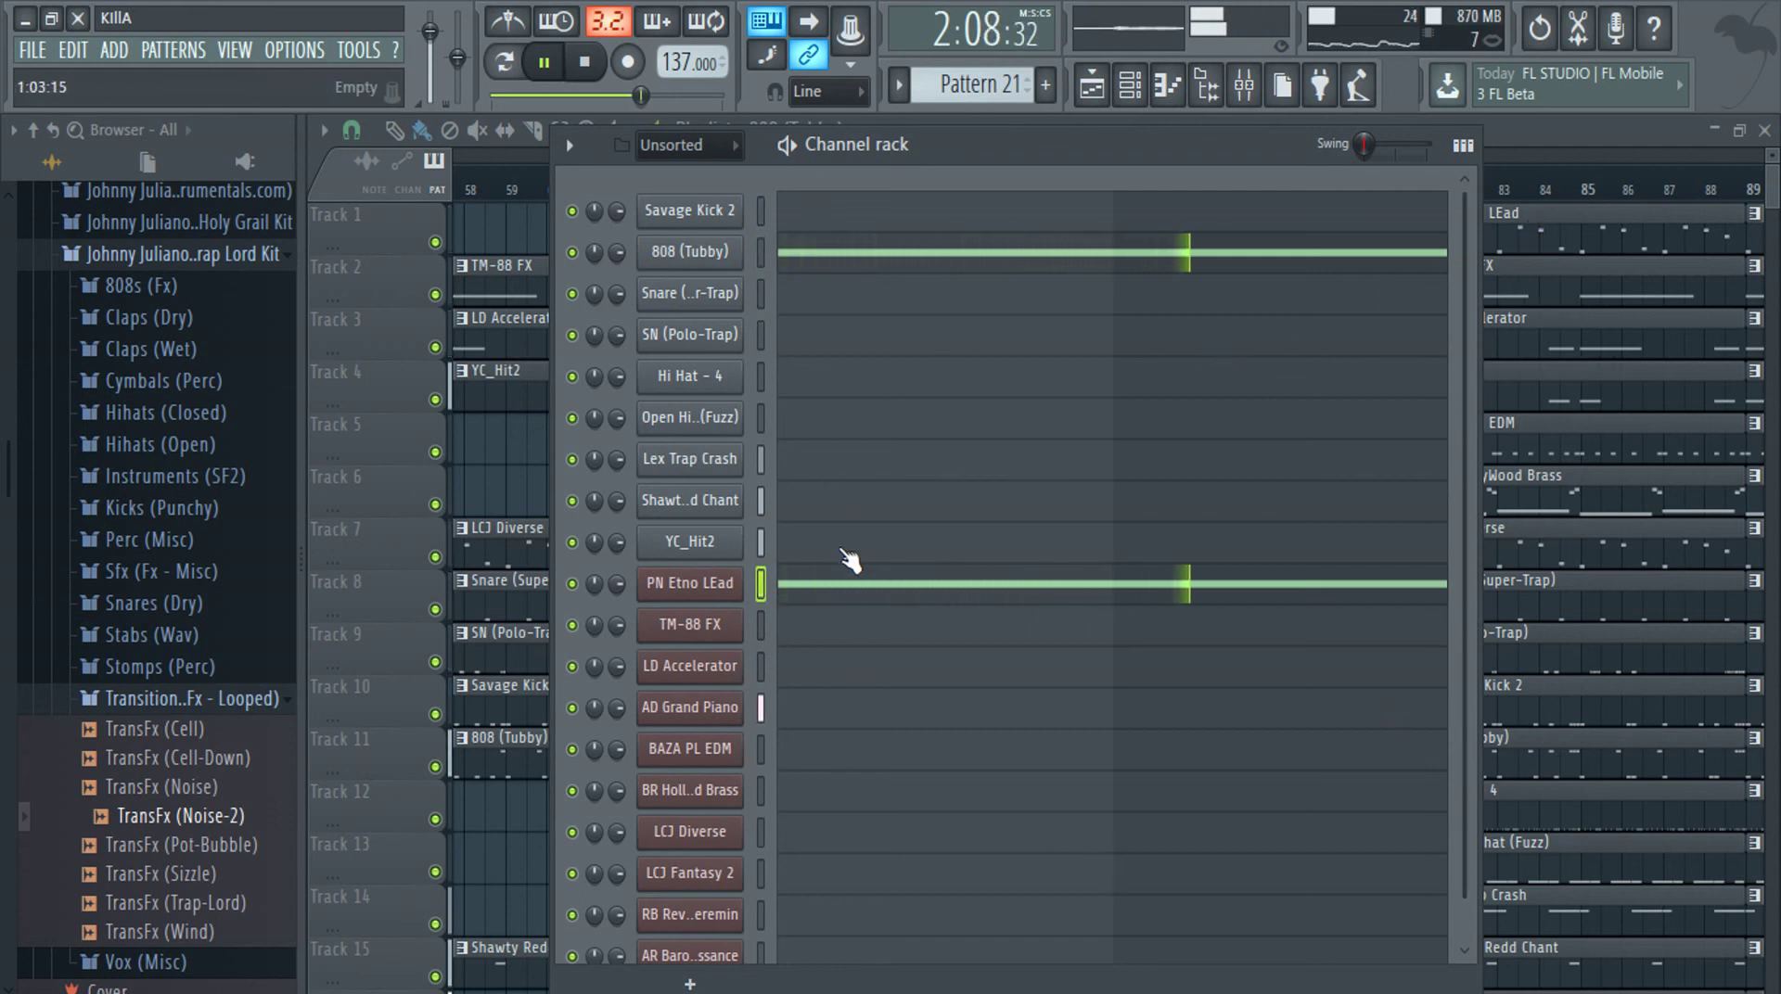
{"action": "left_click", "coordinate": [764, 623]}
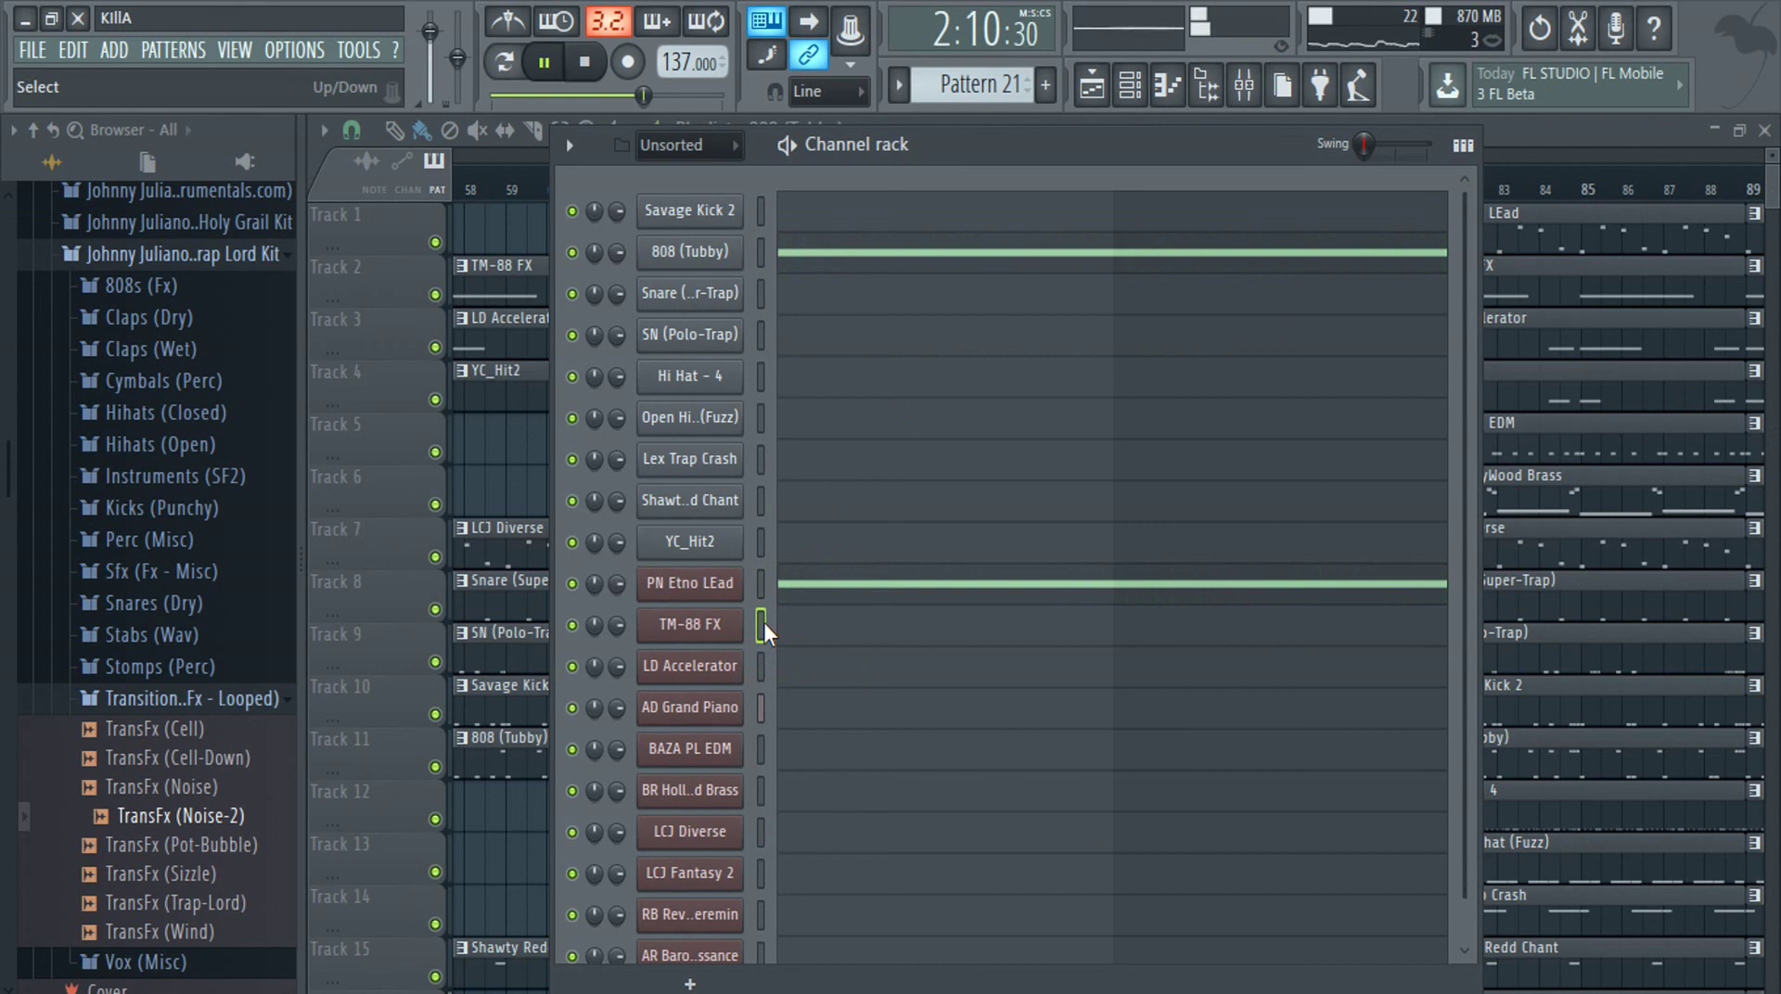
{"action": "key", "text": "ctrl+v"}
{"action": "left_click", "coordinate": [762, 661]}
{"action": "key", "text": "ctrl+v"}
{"action": "left_click", "coordinate": [762, 748]}
{"action": "key", "text": "ctrl+v"}
{"action": "left_click", "coordinate": [760, 790]}
{"action": "key", "text": "ctrl+v"}
{"action": "left_click", "coordinate": [762, 832]}
{"action": "key", "text": "ctrl+v"}
{"action": "left_click", "coordinate": [763, 872]}
{"action": "key", "text": "ctrl+v"}
{"action": "left_click", "coordinate": [762, 915]}
{"action": "key", "text": "ctrl+v"}
{"action": "left_click", "coordinate": [765, 956]}
{"action": "key", "text": "ctrl+v"}
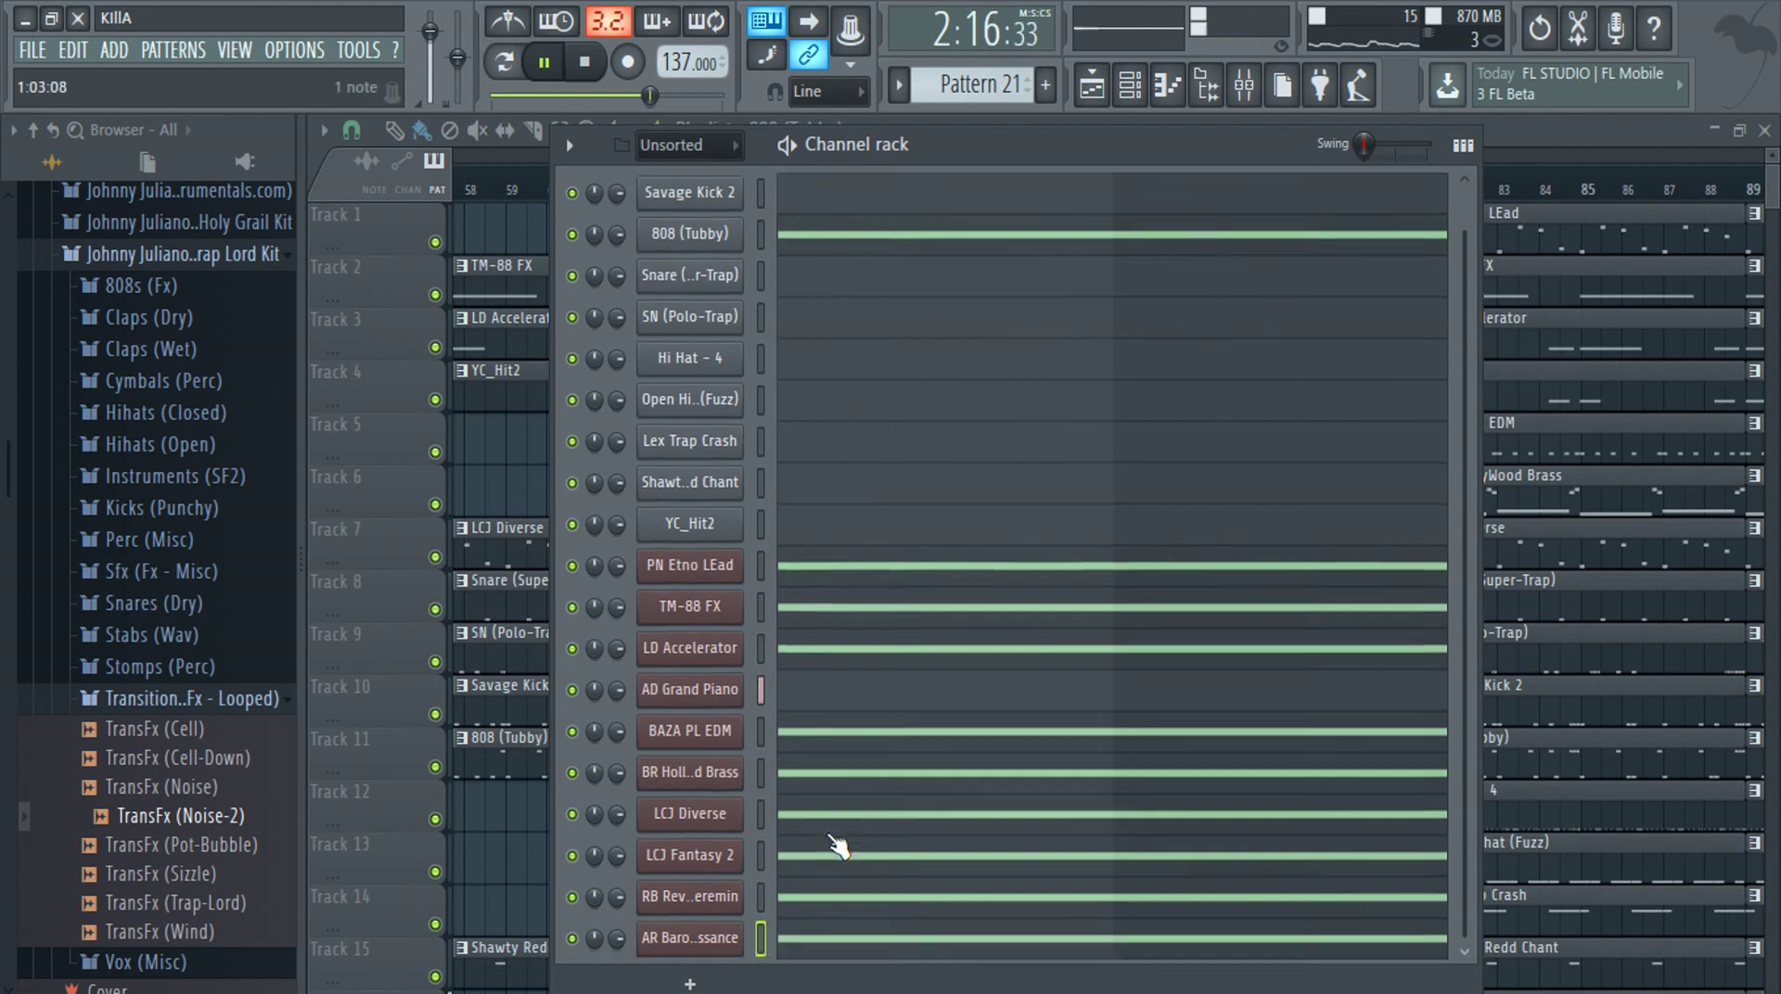
Paste the same note into the Shawty Redd Chant, Lex Trap Crash, Open Hihat (Fuzz), Hi Hat - 4 and SN (Polo-Trap) channels and return to the playlist
{"action": "left_click", "coordinate": [763, 501]}
{"action": "key", "text": "ctrl+v"}
{"action": "left_click", "coordinate": [762, 458]}
{"action": "key", "text": "ctrl+v"}
{"action": "left_click", "coordinate": [761, 416]}
{"action": "key", "text": "ctrl+v"}
{"action": "left_click", "coordinate": [759, 377]}
{"action": "key", "text": "ctrl+v"}
{"action": "left_click", "coordinate": [762, 334]}
{"action": "key", "text": "ctrl+v"}
{"action": "left_click", "coordinate": [761, 291]}
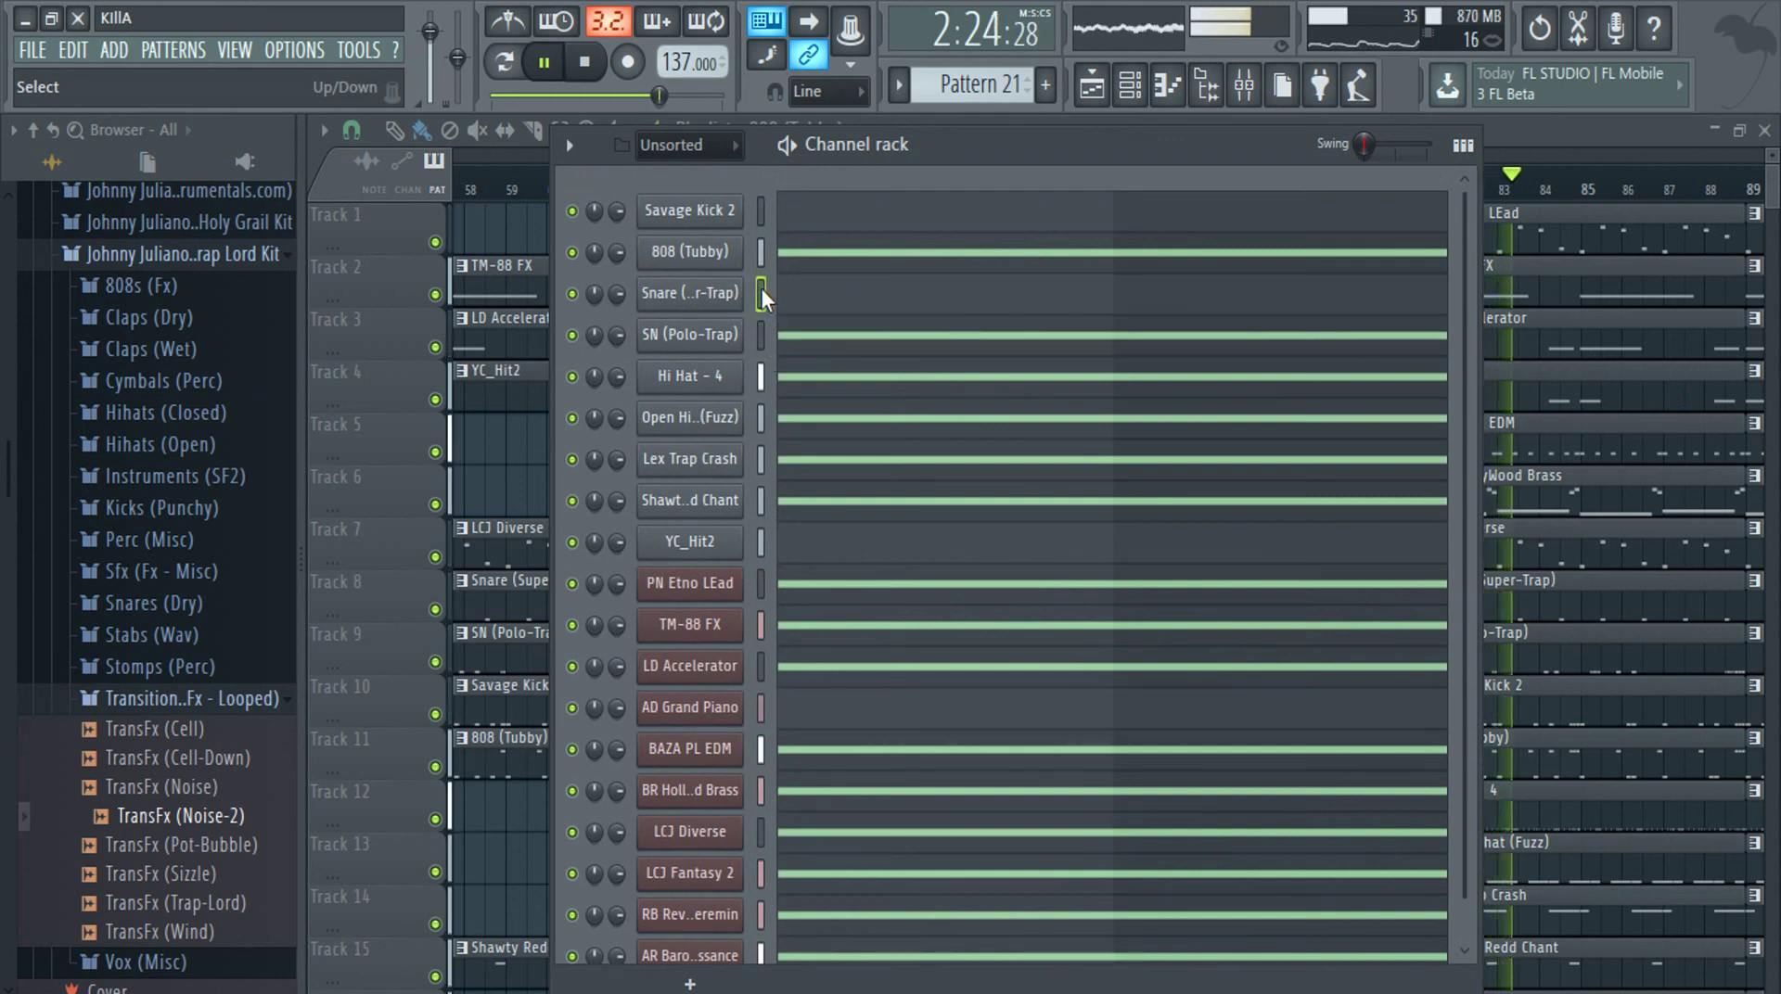
{"action": "left_click", "coordinate": [1564, 126]}
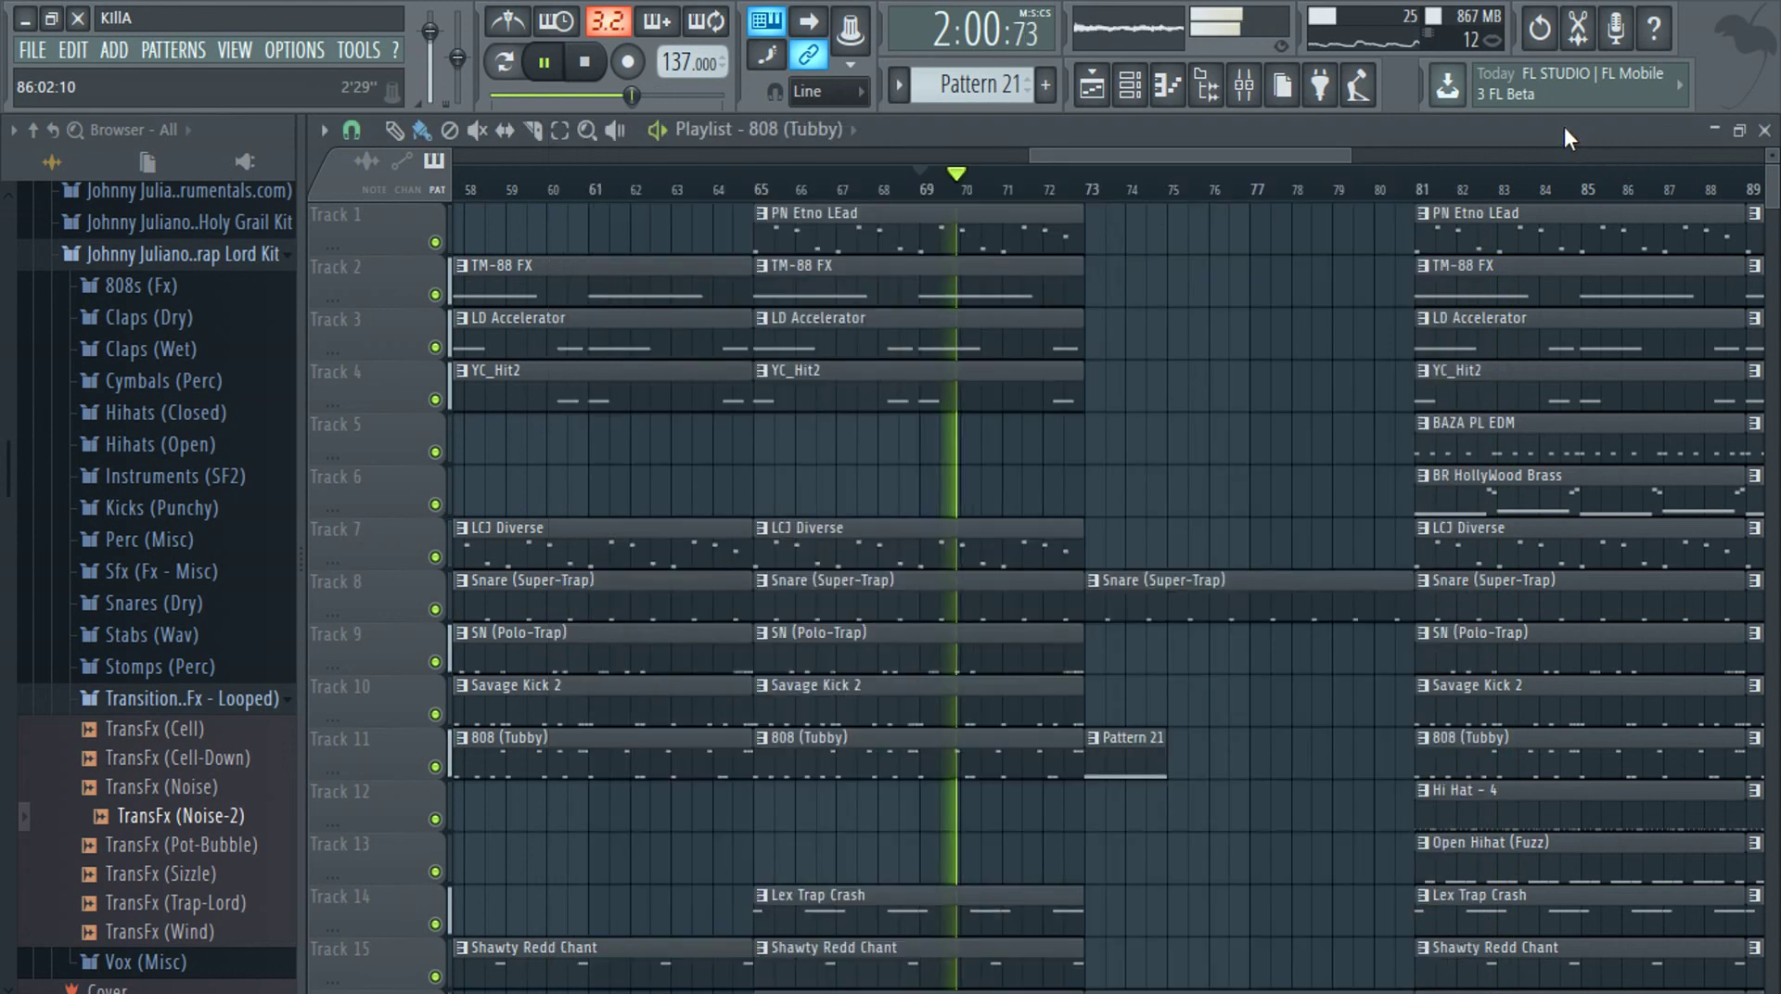
Review the playlist arrangement during playback, examining the tracks around the bar 73 cut-off, the section from bar 81 and the ending's volume envelope
{"action": "scroll", "coordinate": [1160, 487], "scroll_direction": "down", "scroll_amount": 4}
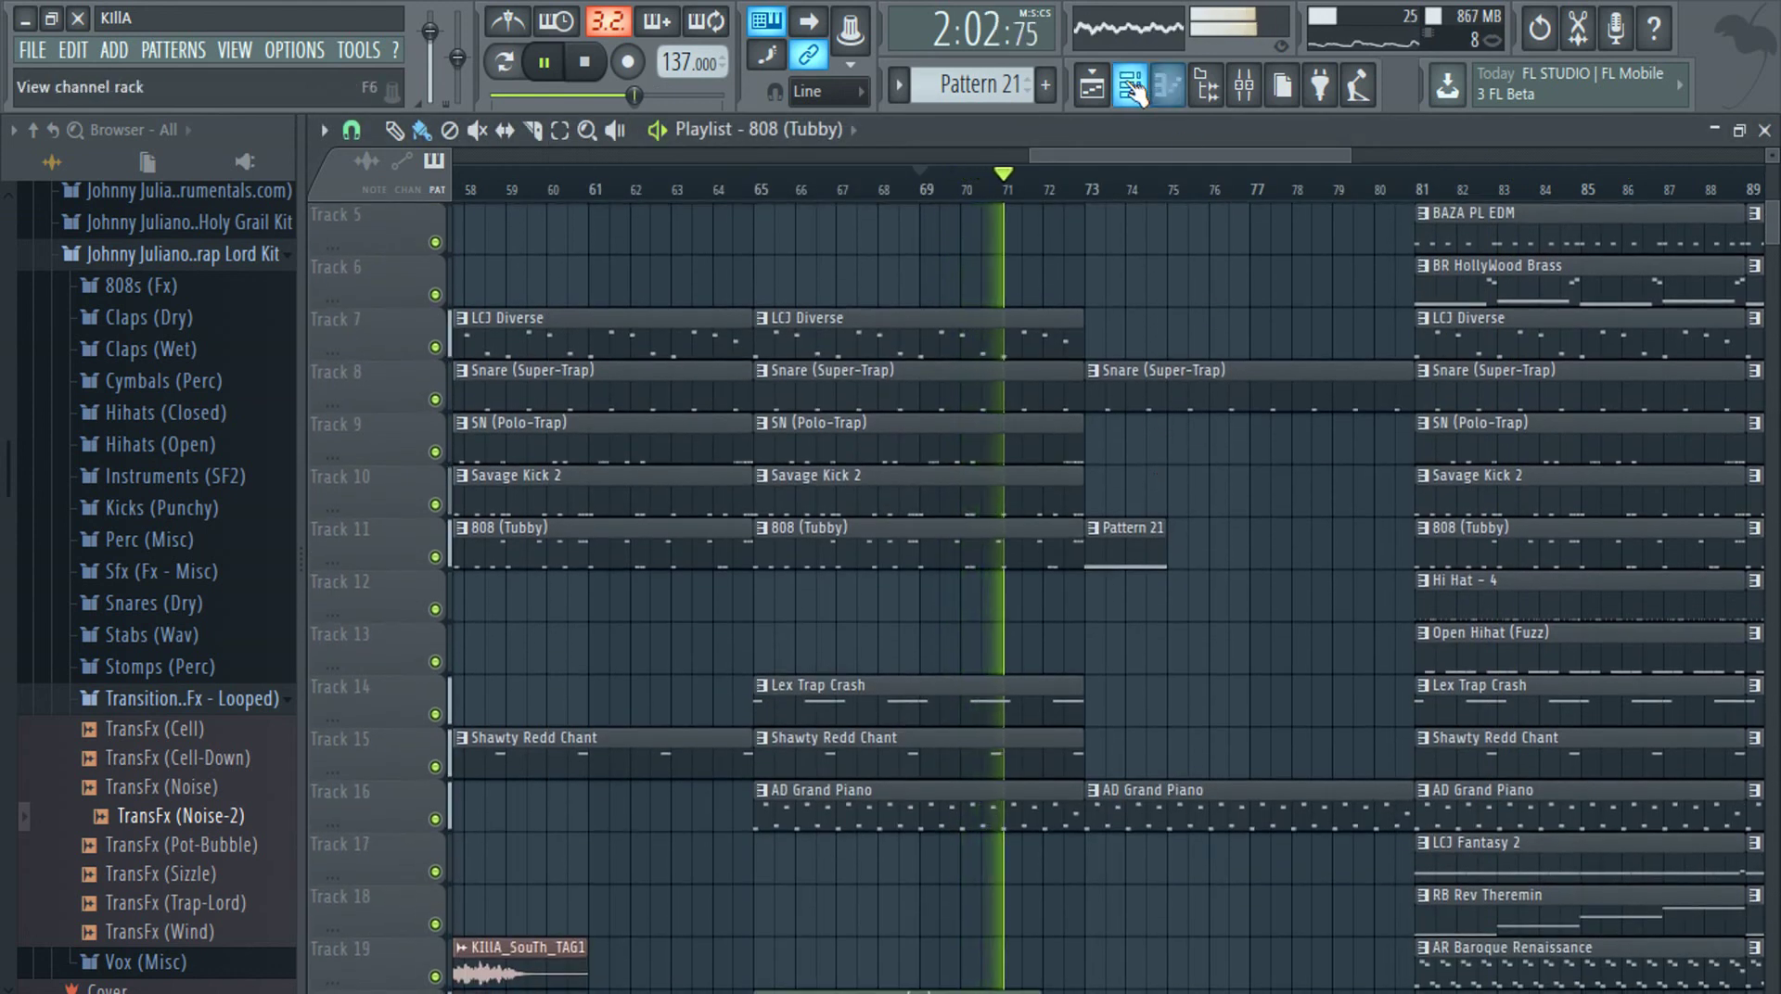
{"action": "scroll", "coordinate": [1206, 547], "scroll_direction": "up", "scroll_amount": 4}
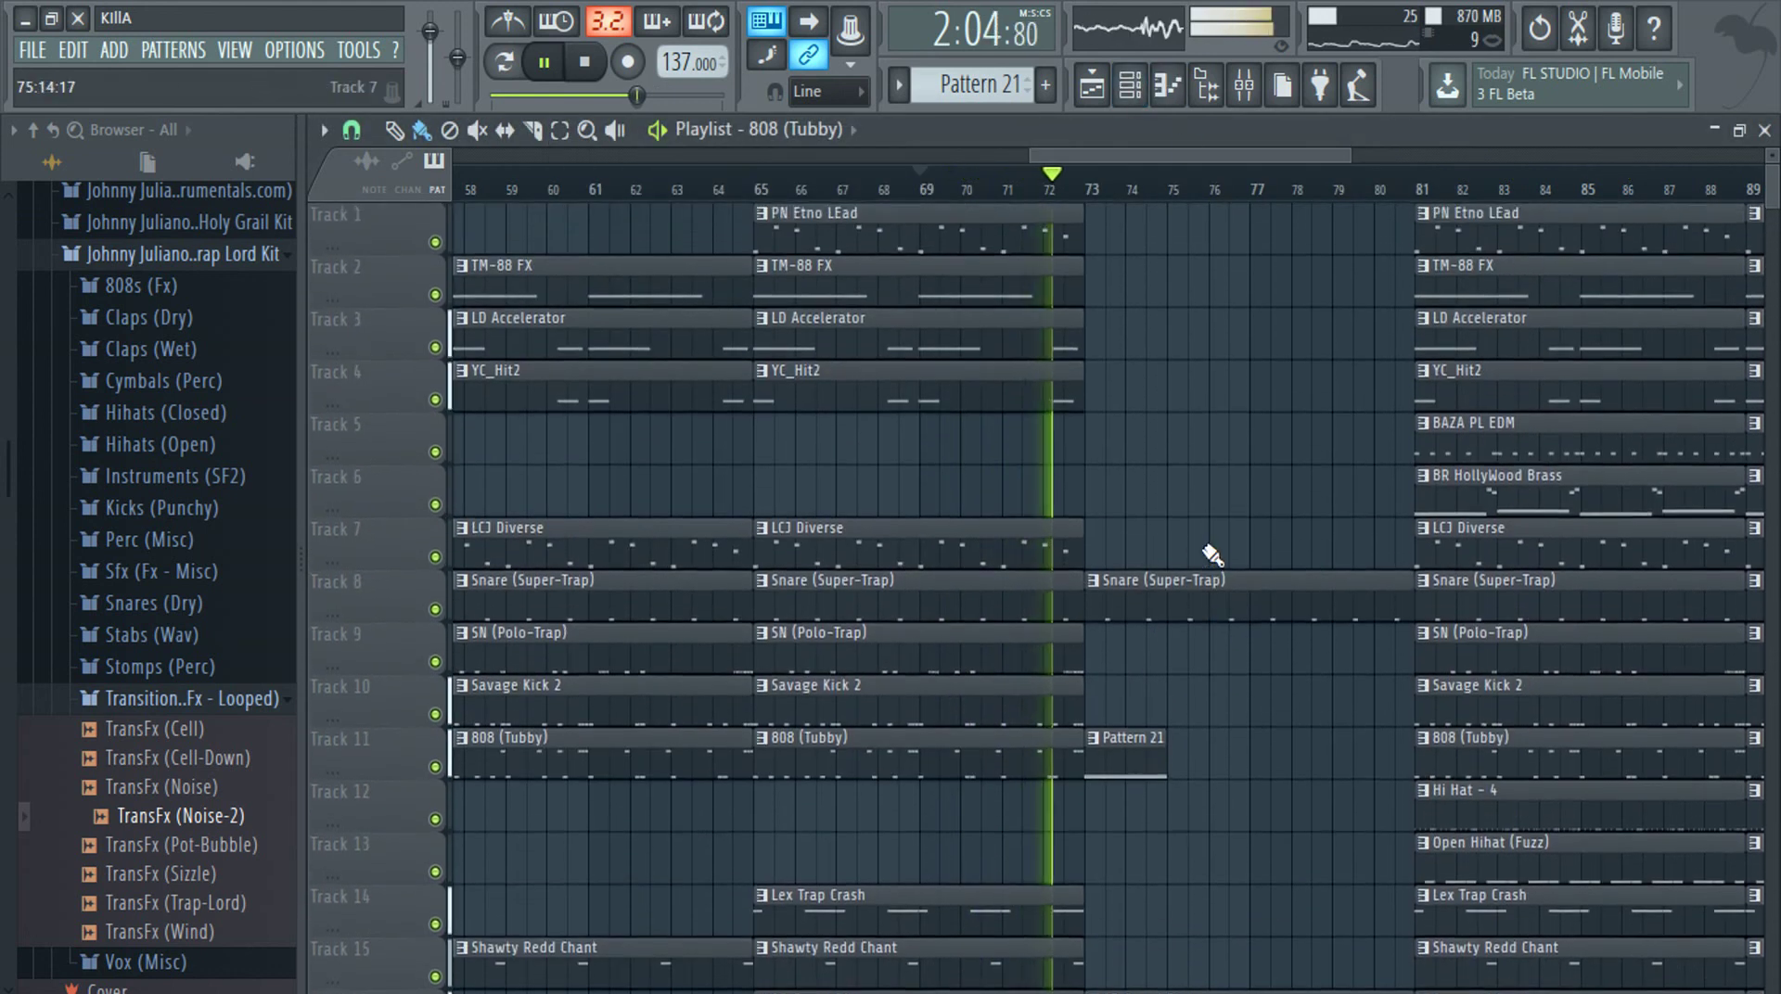
{"action": "scroll", "coordinate": [1211, 553], "scroll_direction": "down", "scroll_amount": 8}
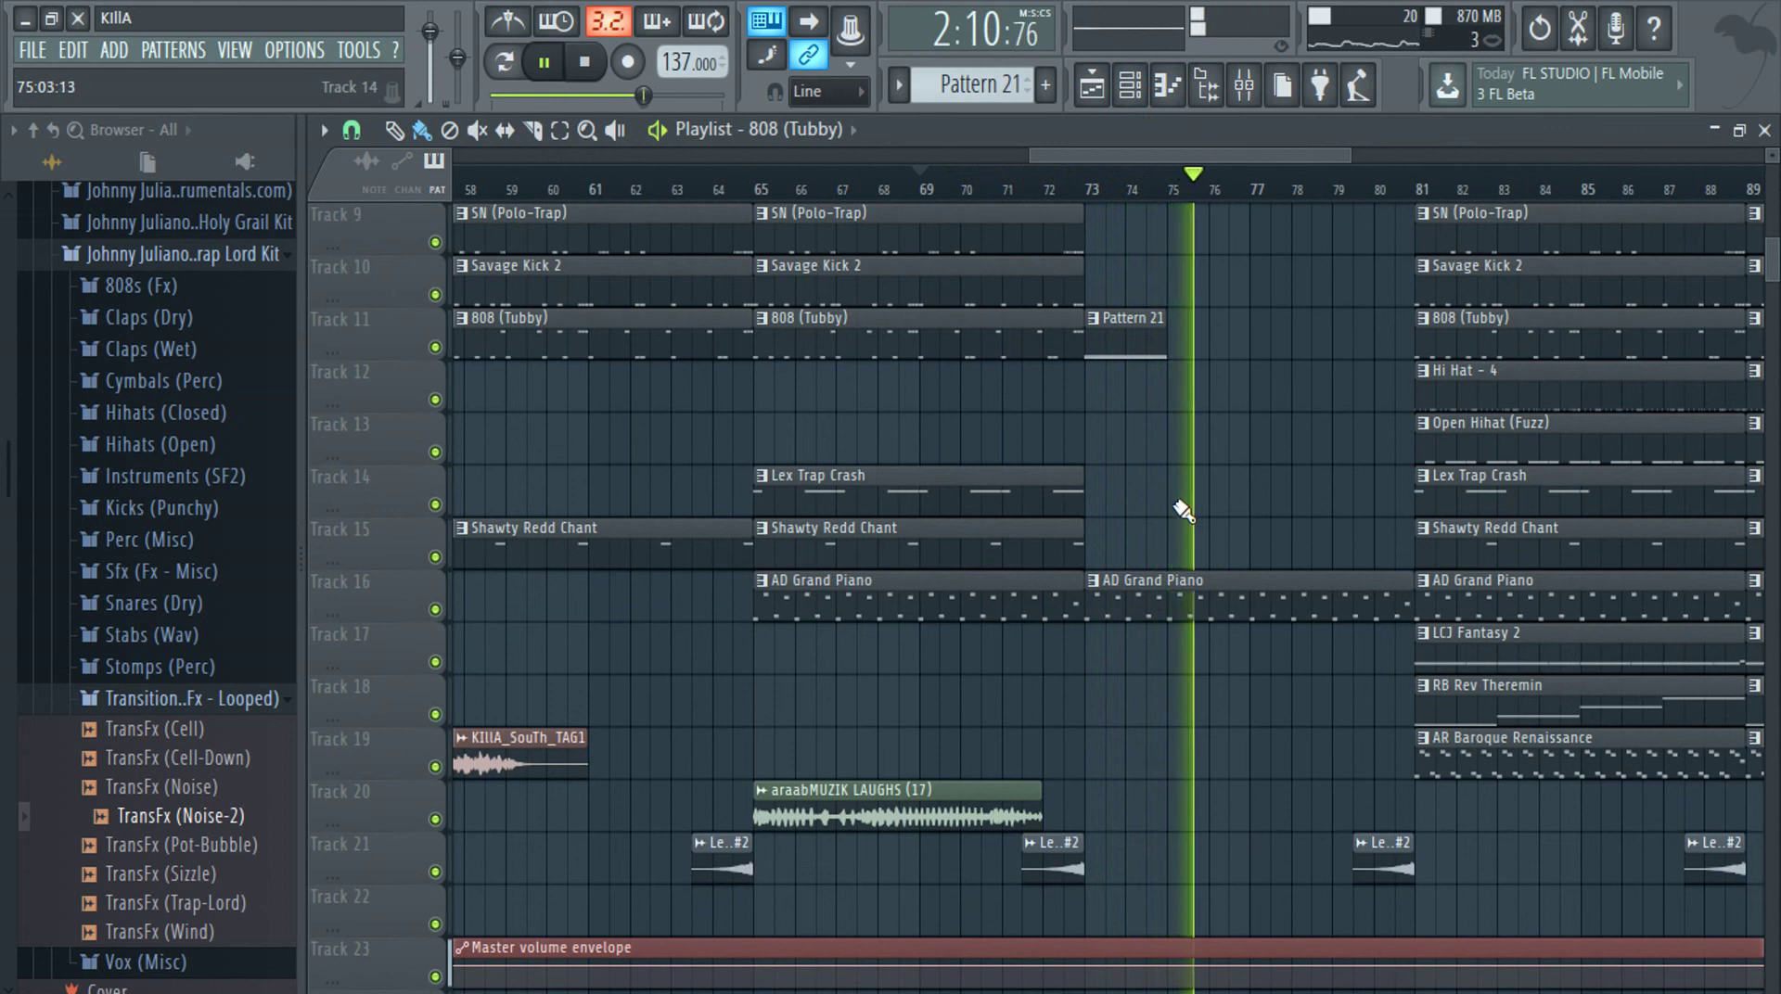
{"action": "scroll", "coordinate": [1211, 555], "scroll_direction": "down", "scroll_amount": 8}
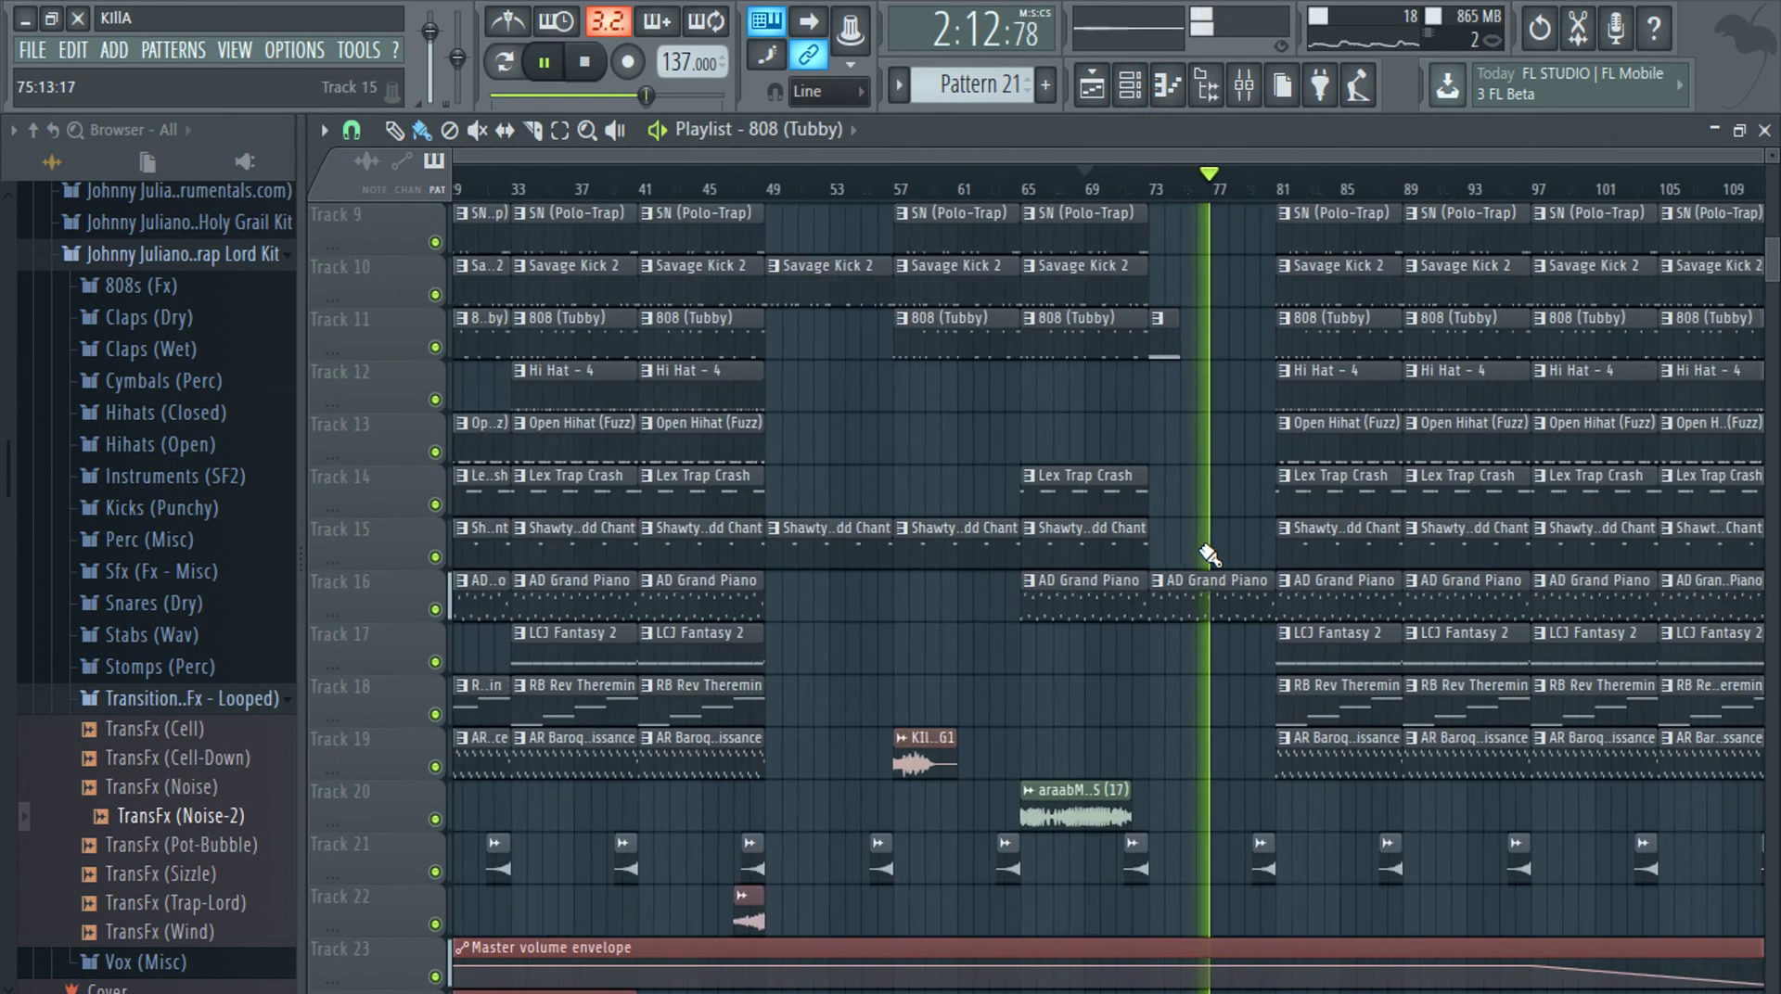
{"action": "scroll", "coordinate": [1712, 659], "scroll_direction": "up", "scroll_amount": 4}
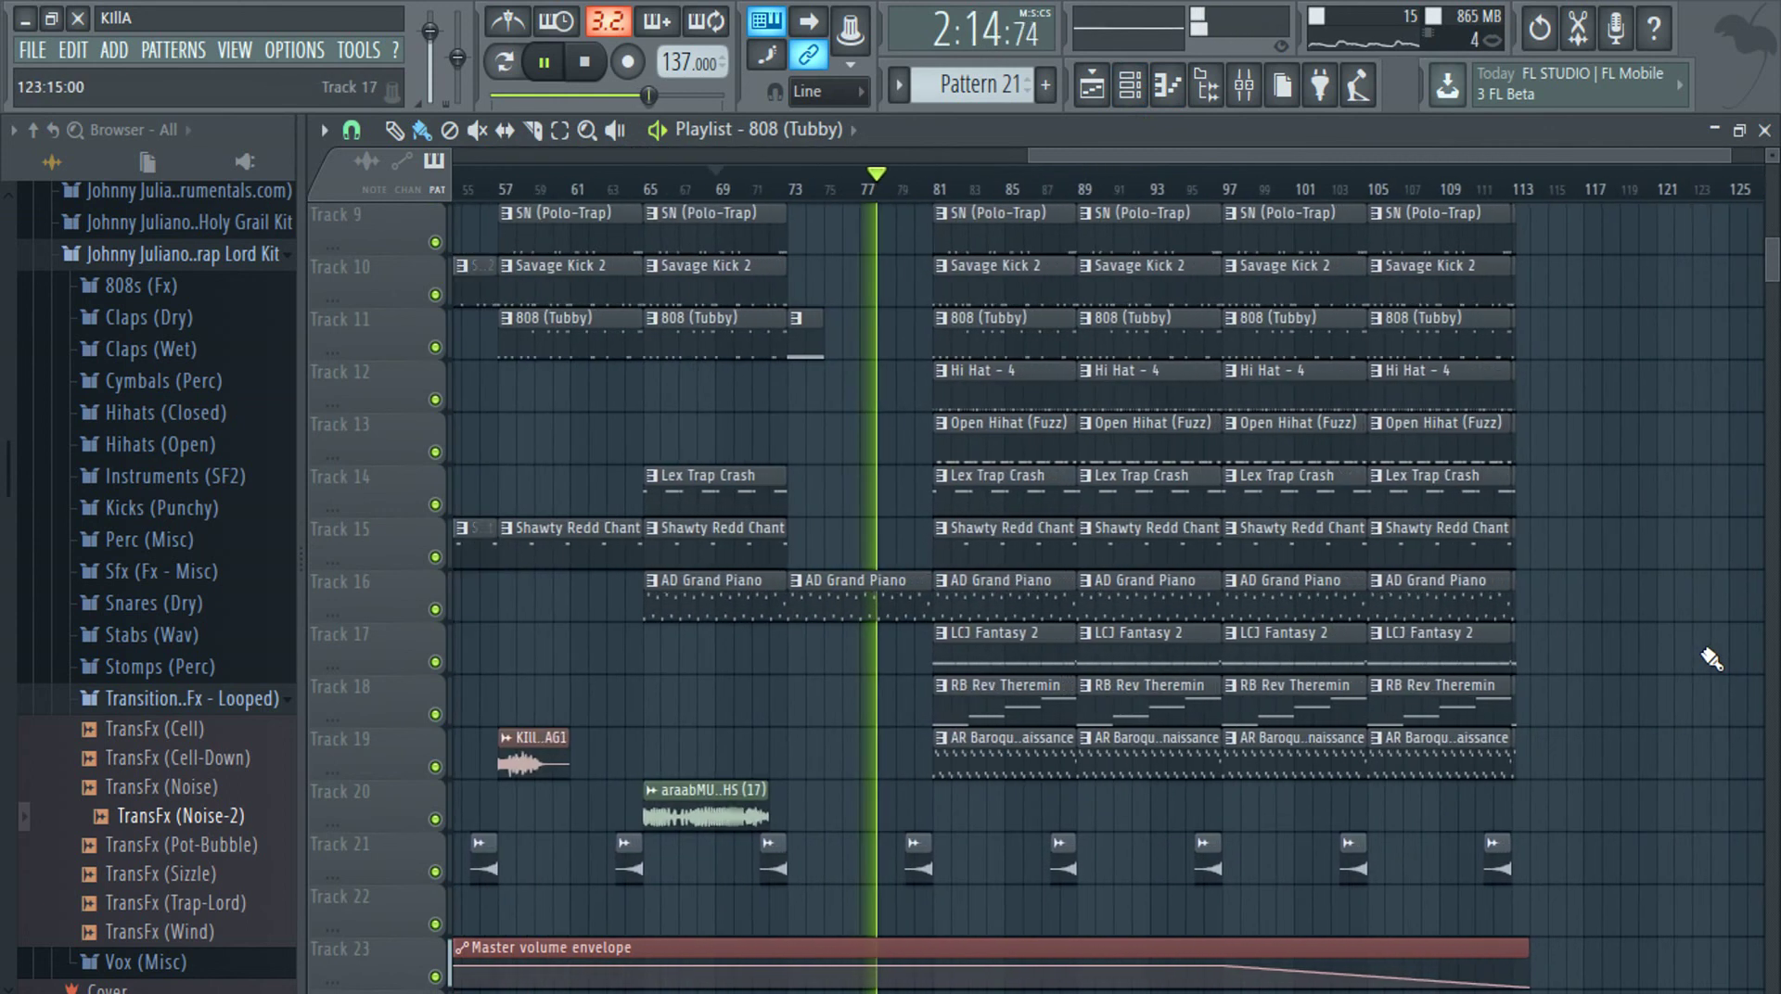
{"action": "scroll", "coordinate": [823, 618], "scroll_direction": "up", "scroll_amount": 1}
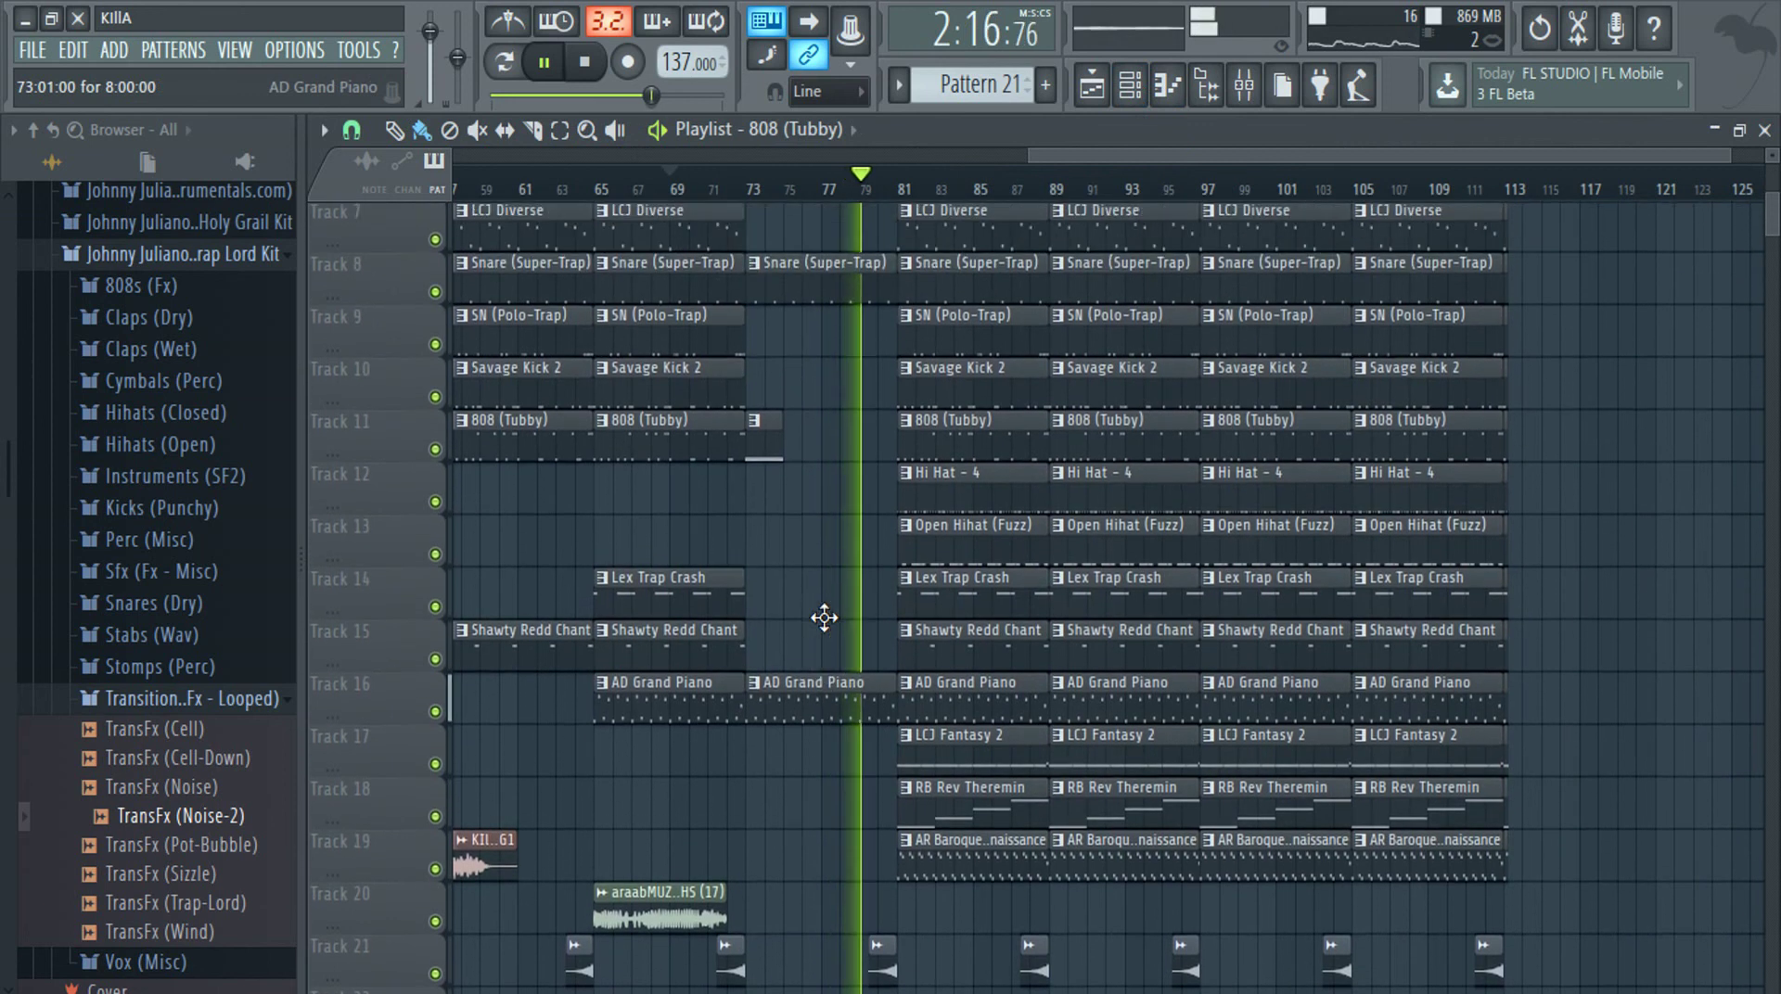
{"action": "scroll", "coordinate": [823, 618], "scroll_direction": "up", "scroll_amount": 4}
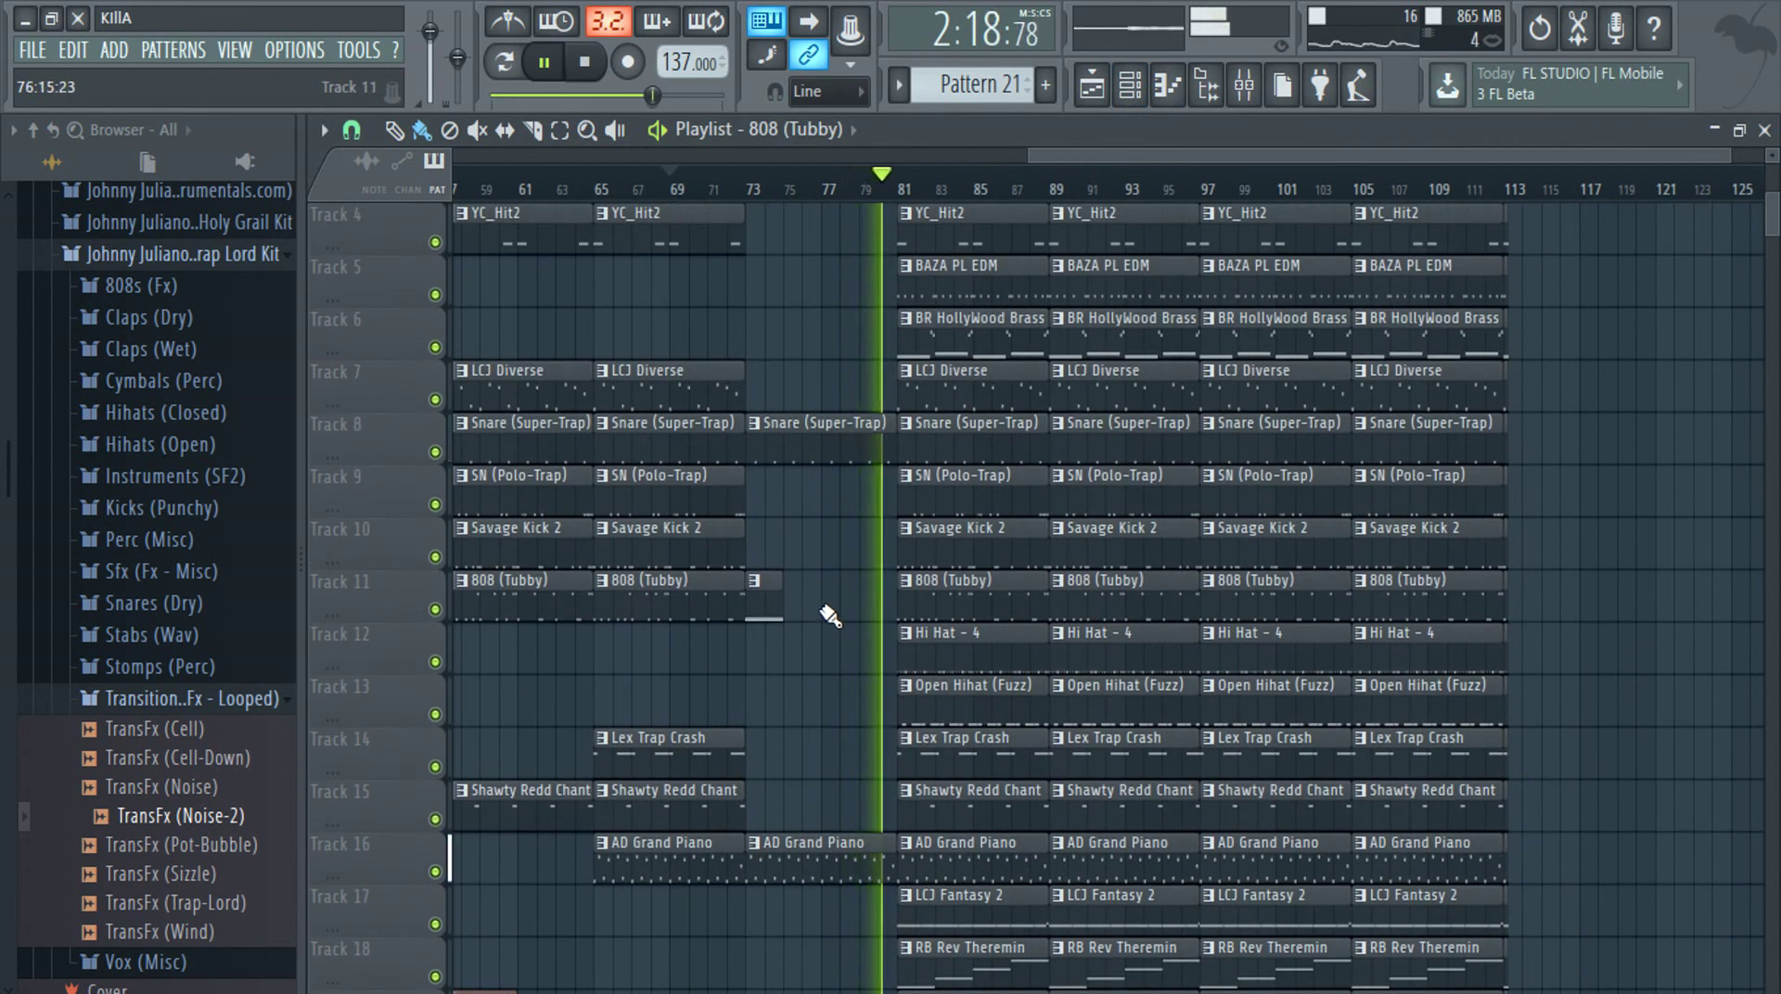
{"action": "scroll", "coordinate": [830, 617], "scroll_direction": "down", "scroll_amount": 7}
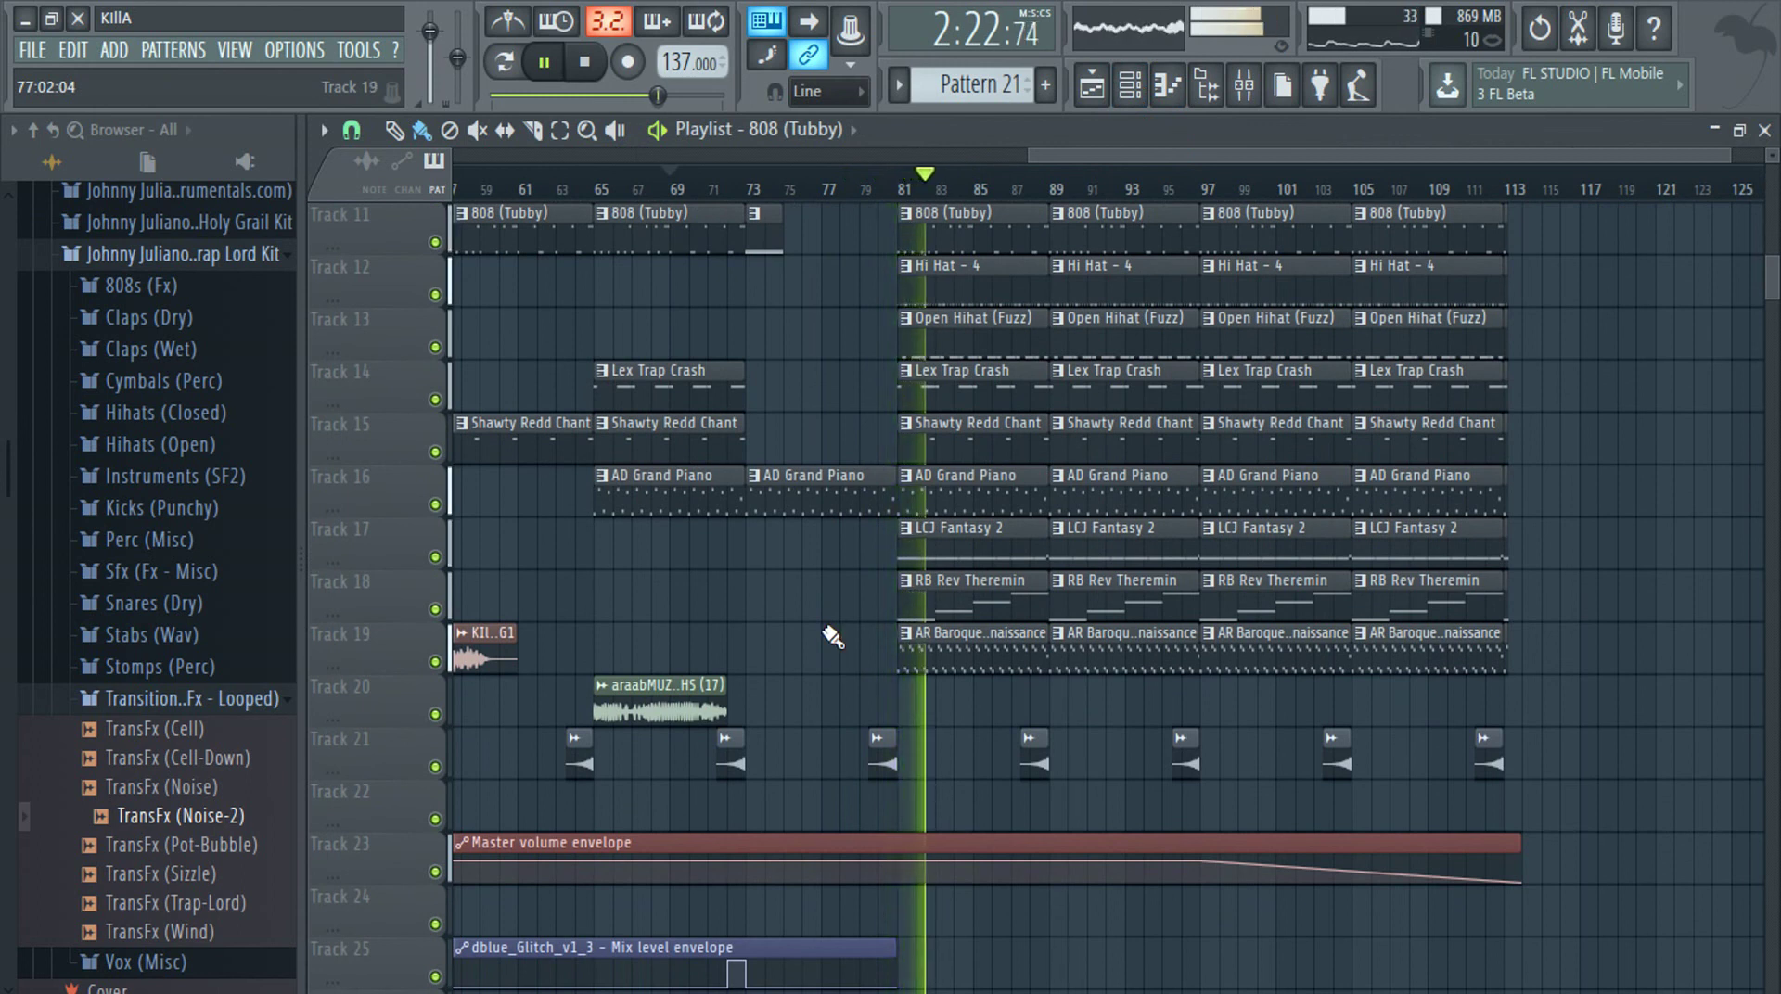
{"action": "scroll", "coordinate": [832, 636], "scroll_direction": "down", "scroll_amount": 3}
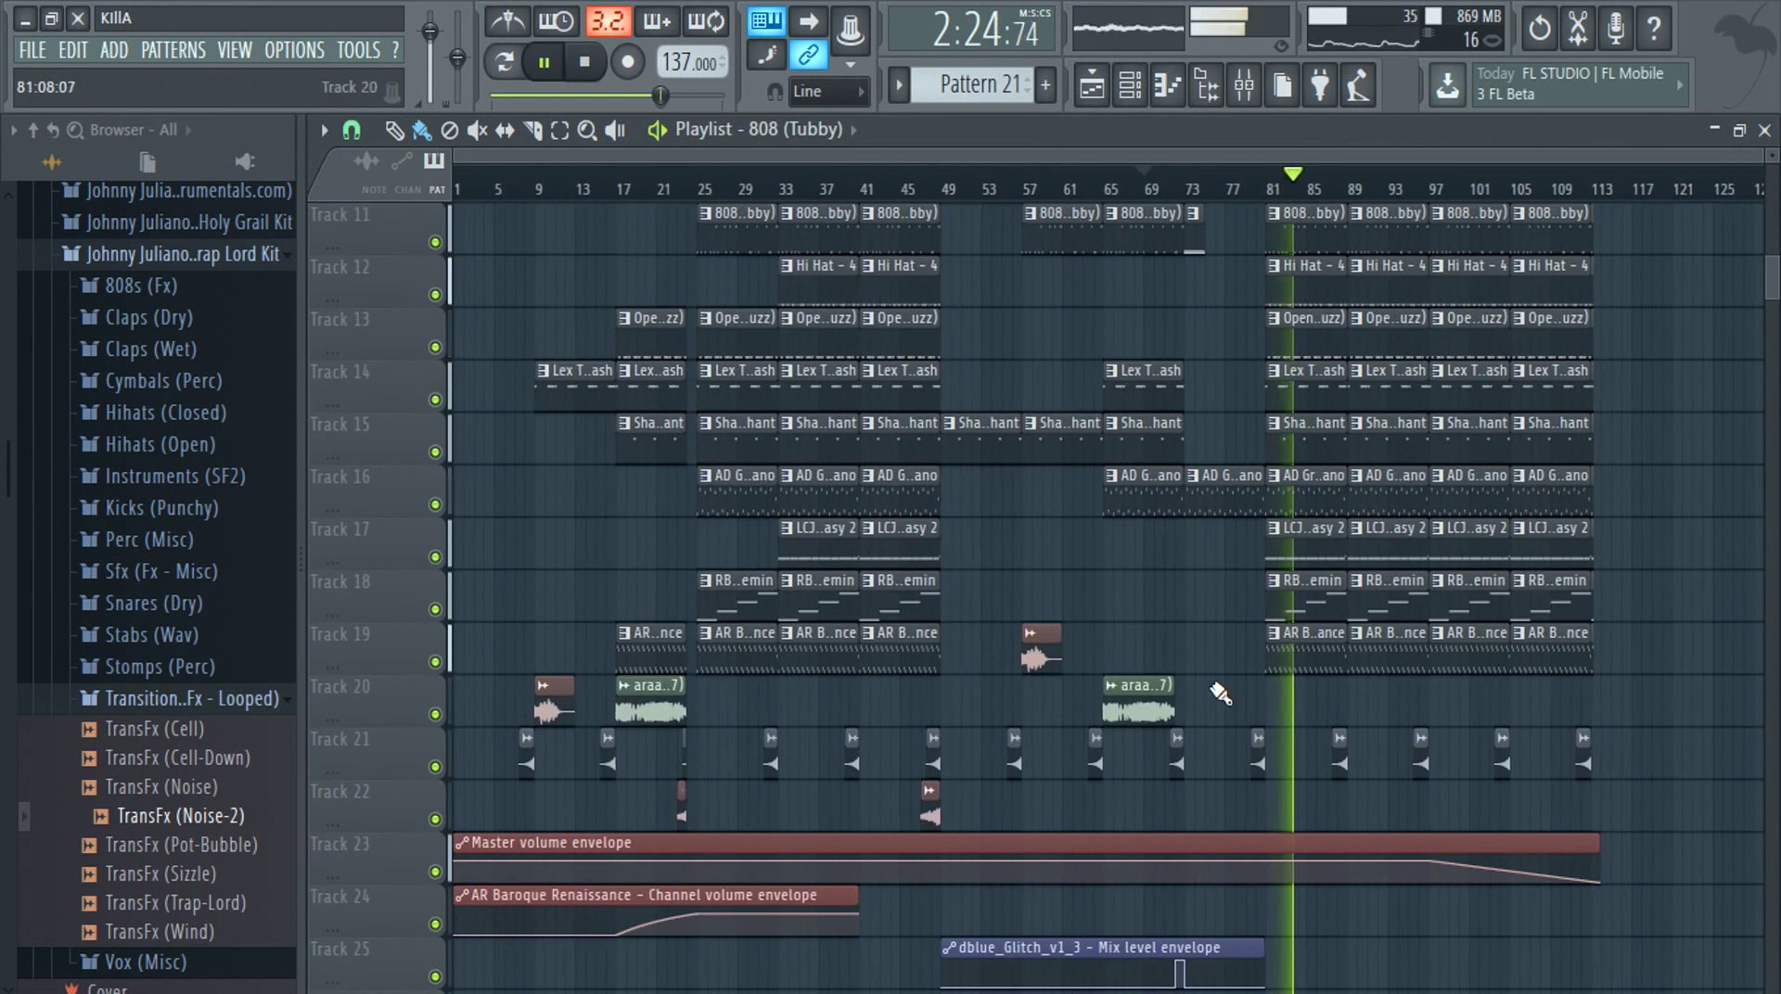